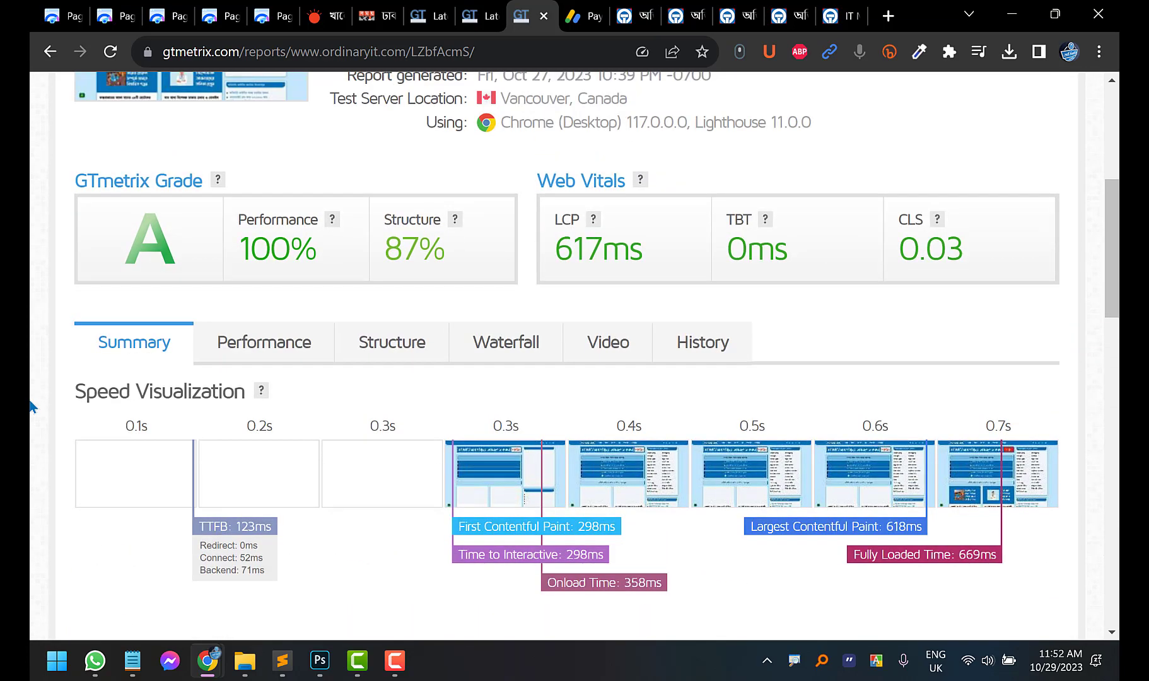
scroll(31, 407, down, 10)
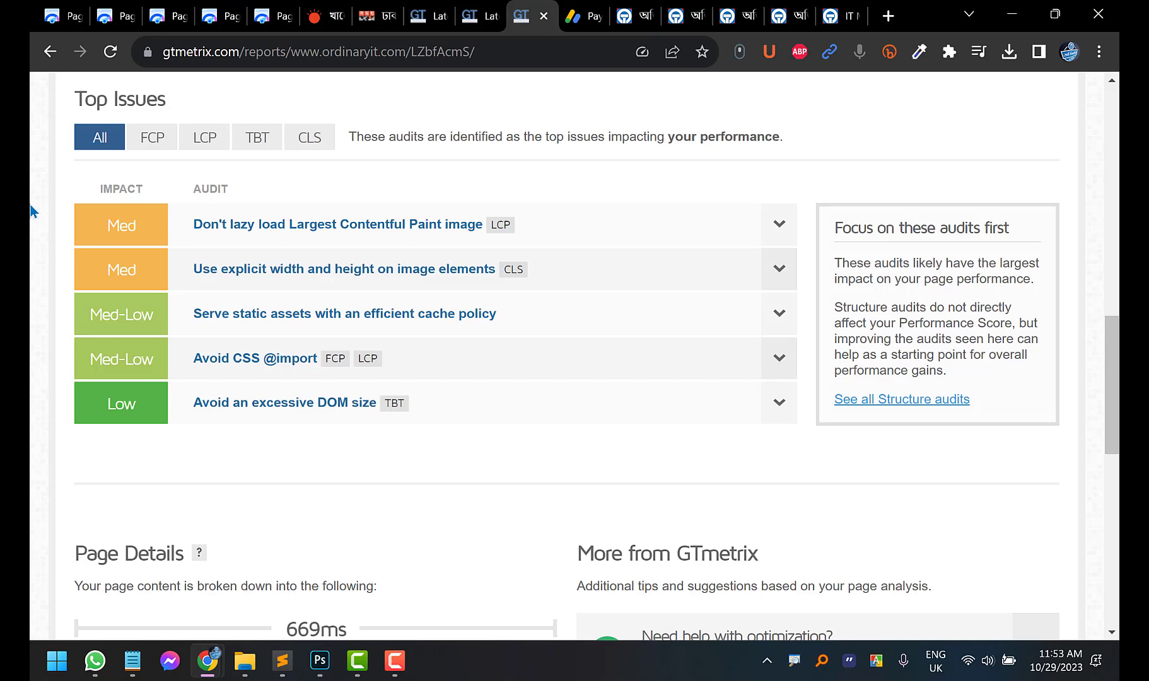
key(F10)
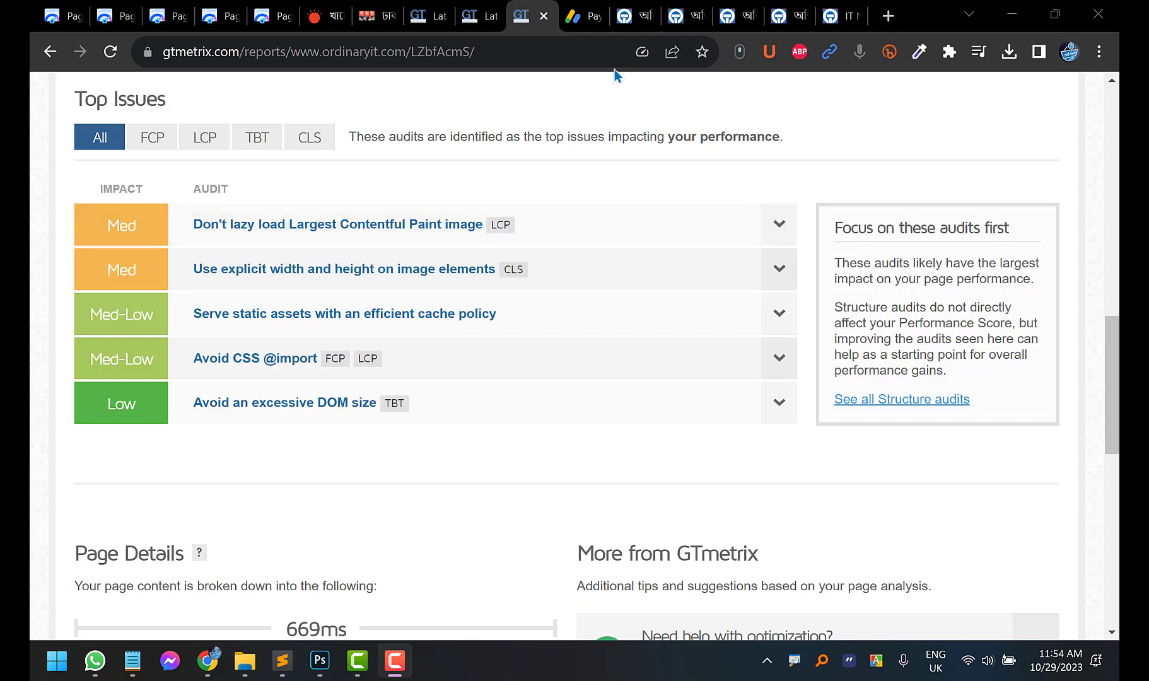
Look over the ordinaryit.com homepage from header to footer and bring up the AdSense payment transactions
click(632, 17)
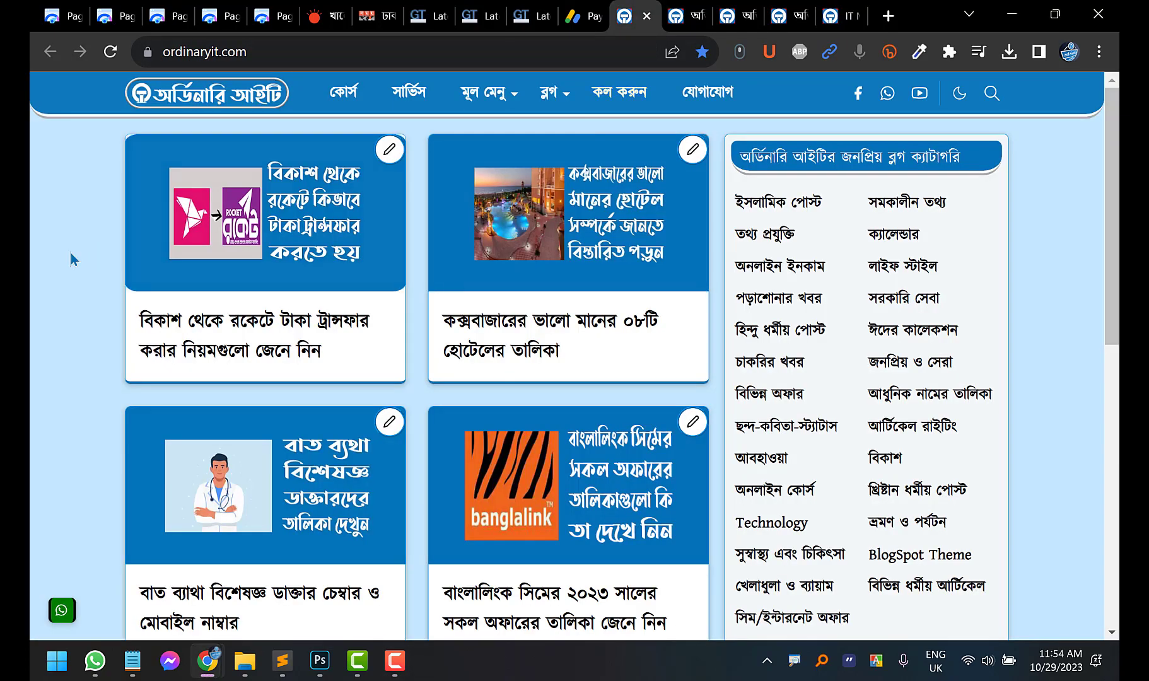
scroll(32, 279, down, 10)
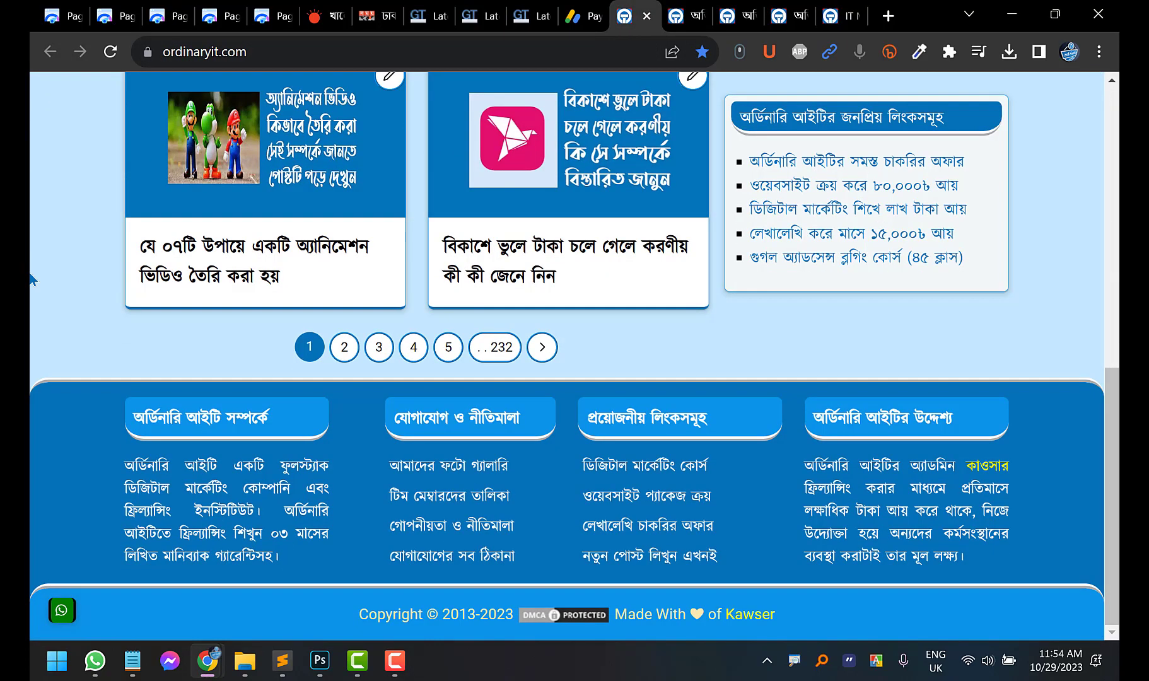
scroll(31, 279, up, 10)
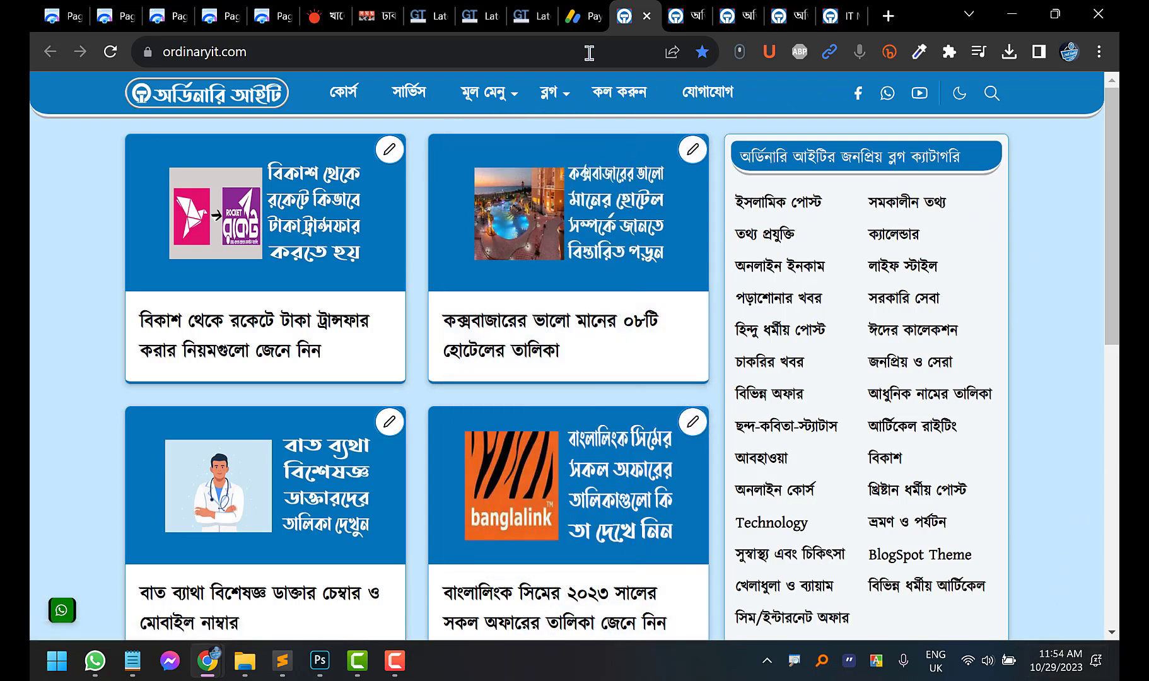
click(585, 14)
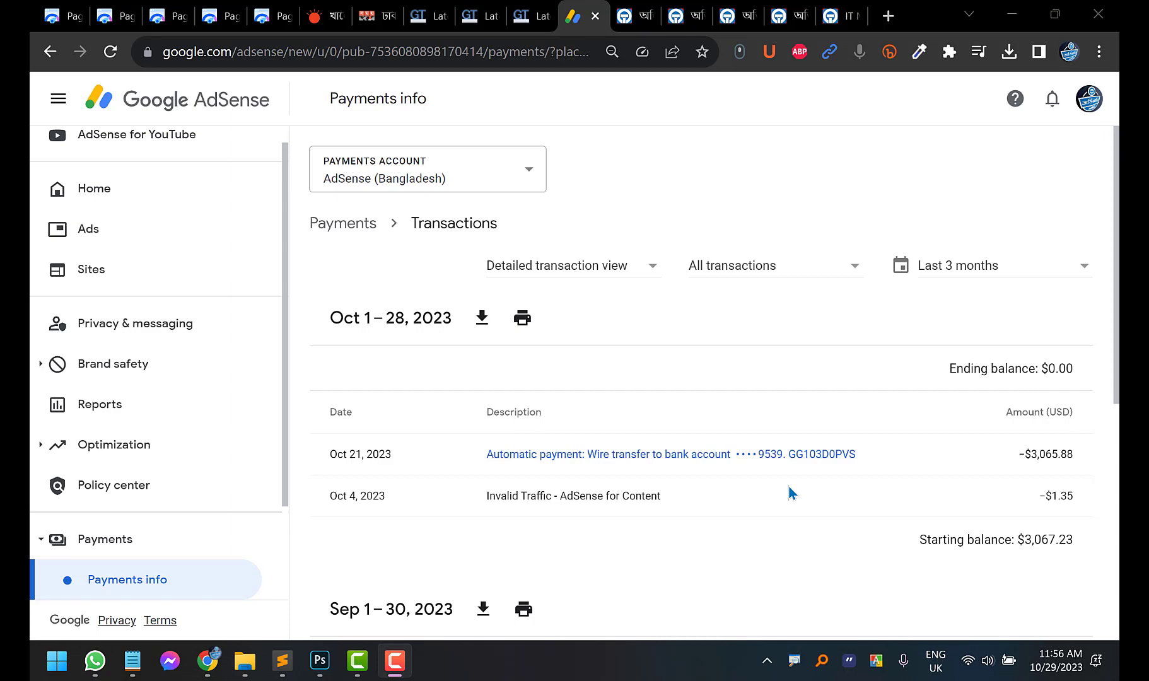
Return to the first ordinaryit.com homepage and examine its title-only post cards, category and popular-link sidebar, footer and site search
click(636, 20)
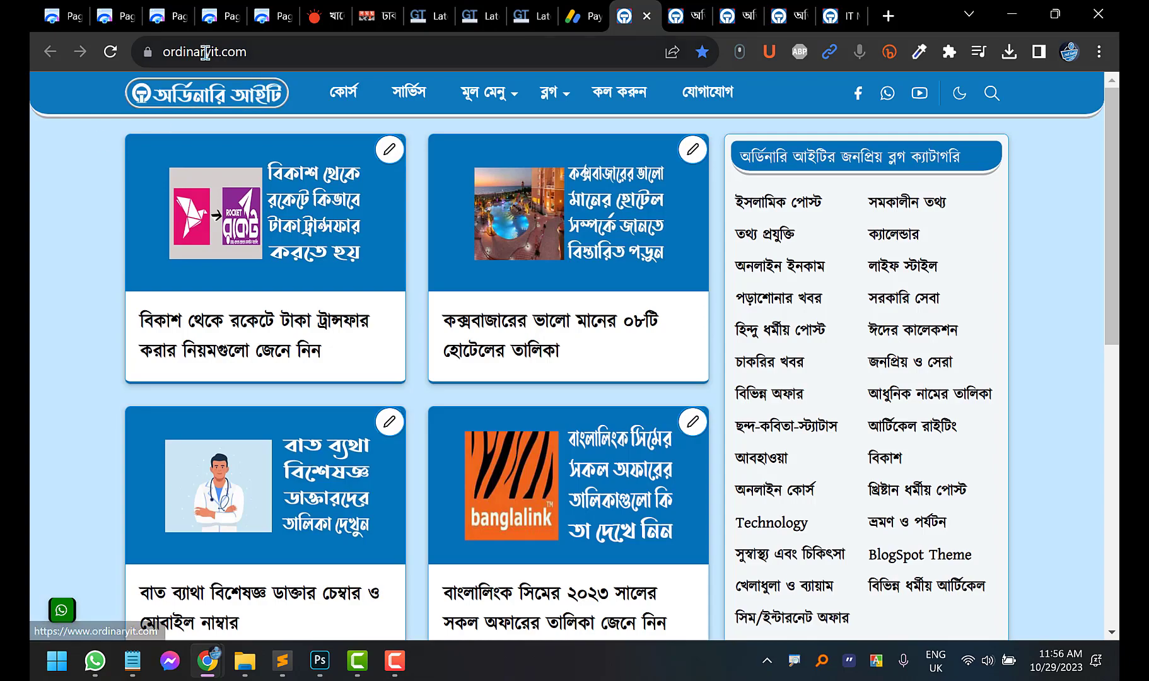
scroll(70, 235, down, 10)
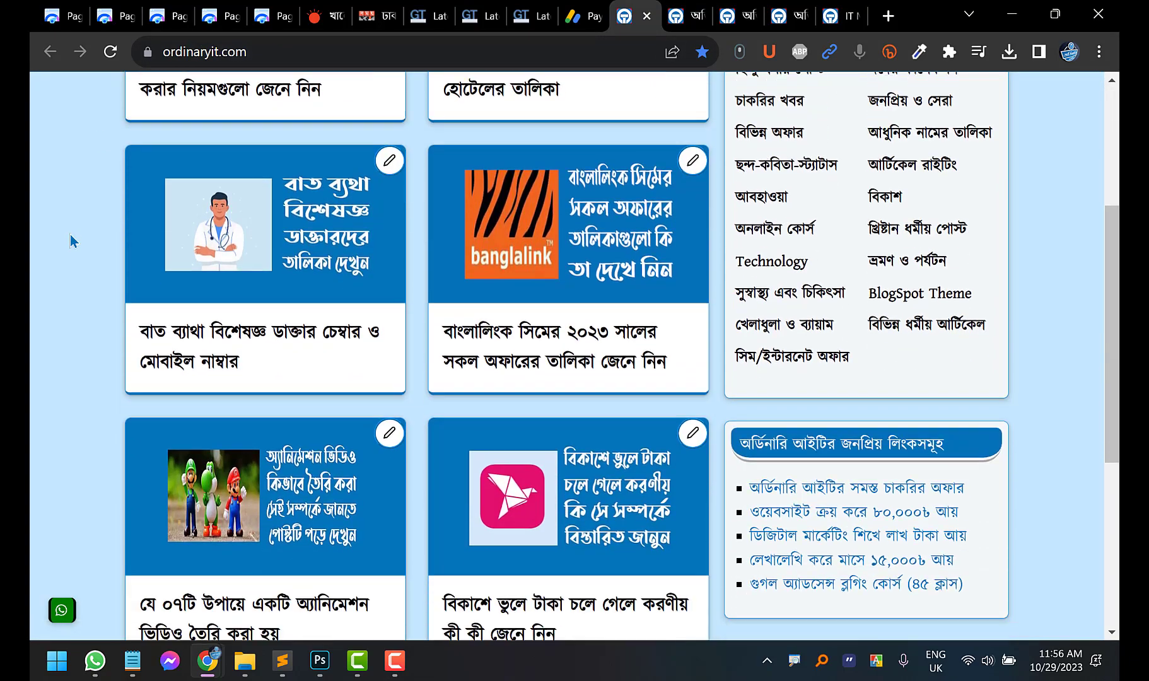
scroll(70, 235, up, 10)
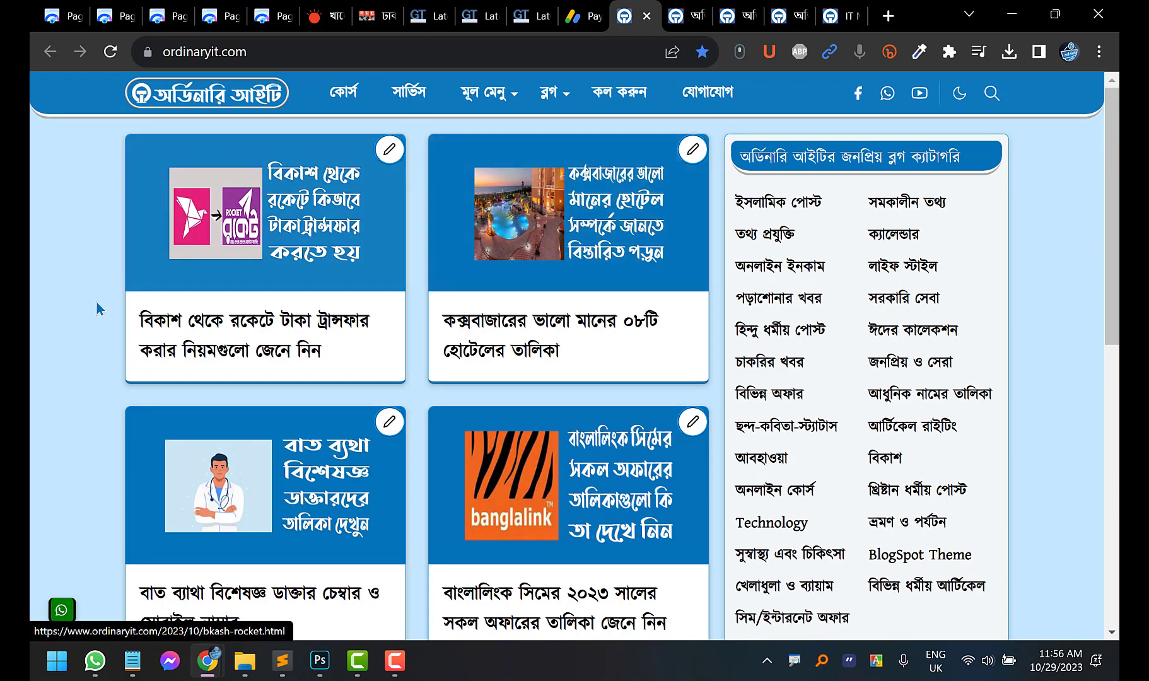
scroll(101, 307, down, 6)
scroll(104, 309, down, 2)
scroll(1024, 306, up, 10)
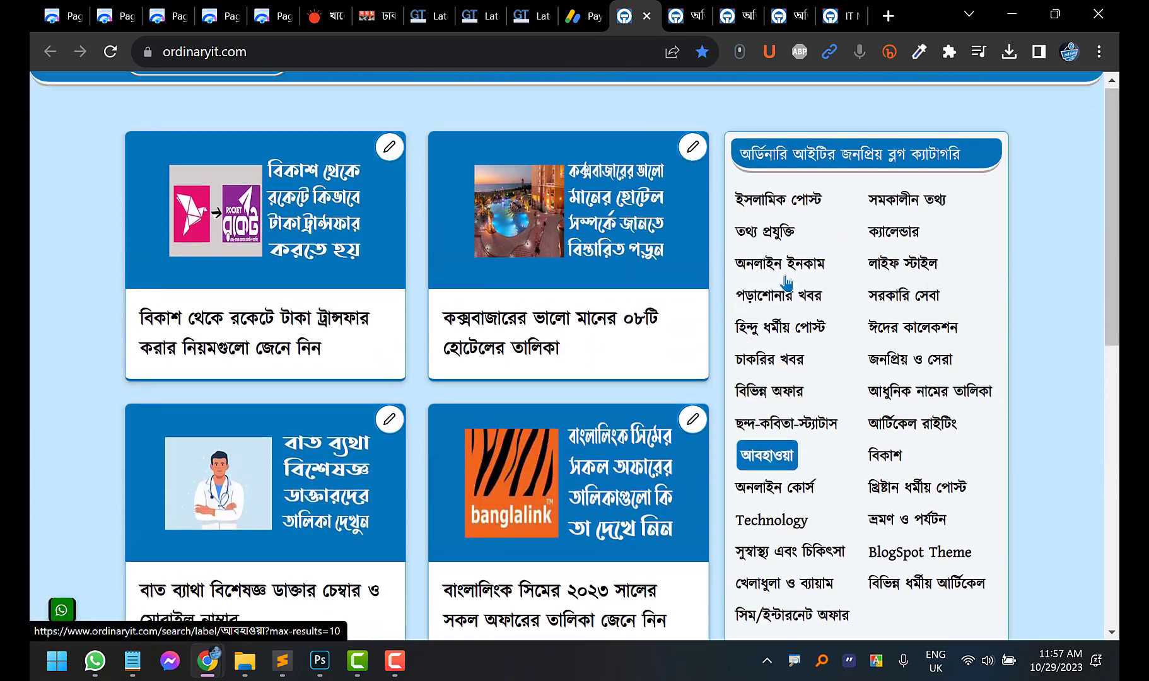
scroll(1020, 311, down, 10)
scroll(1019, 311, up, 10)
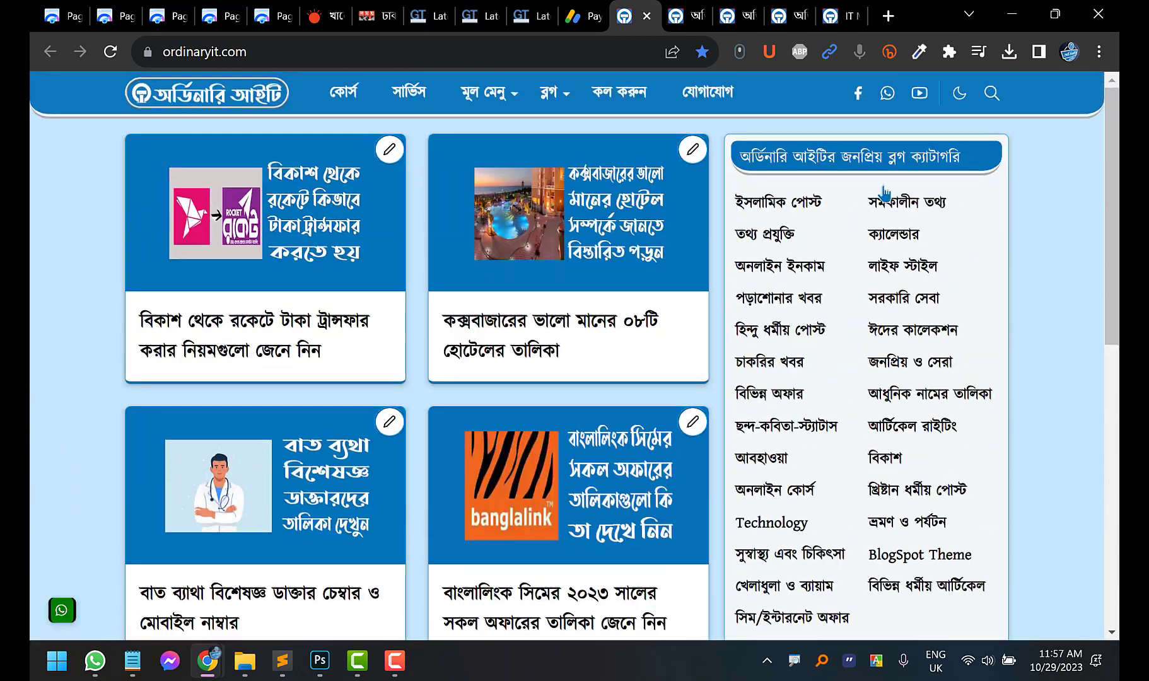
scroll(873, 167, down, 8)
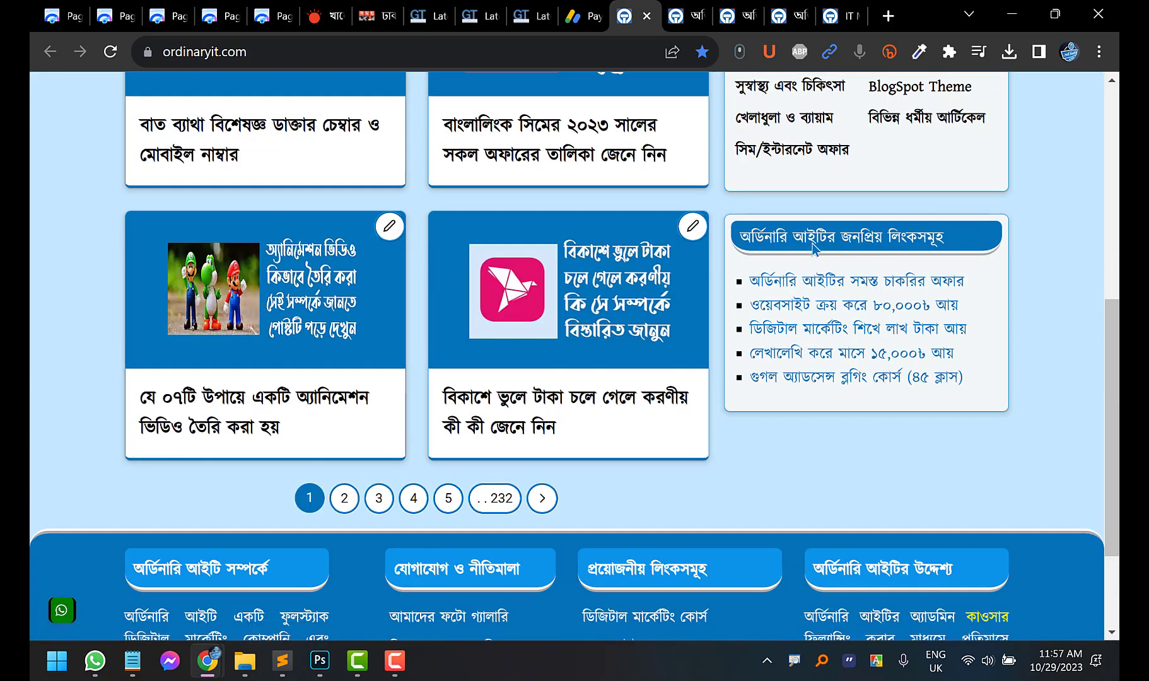
scroll(372, 341, up, 7)
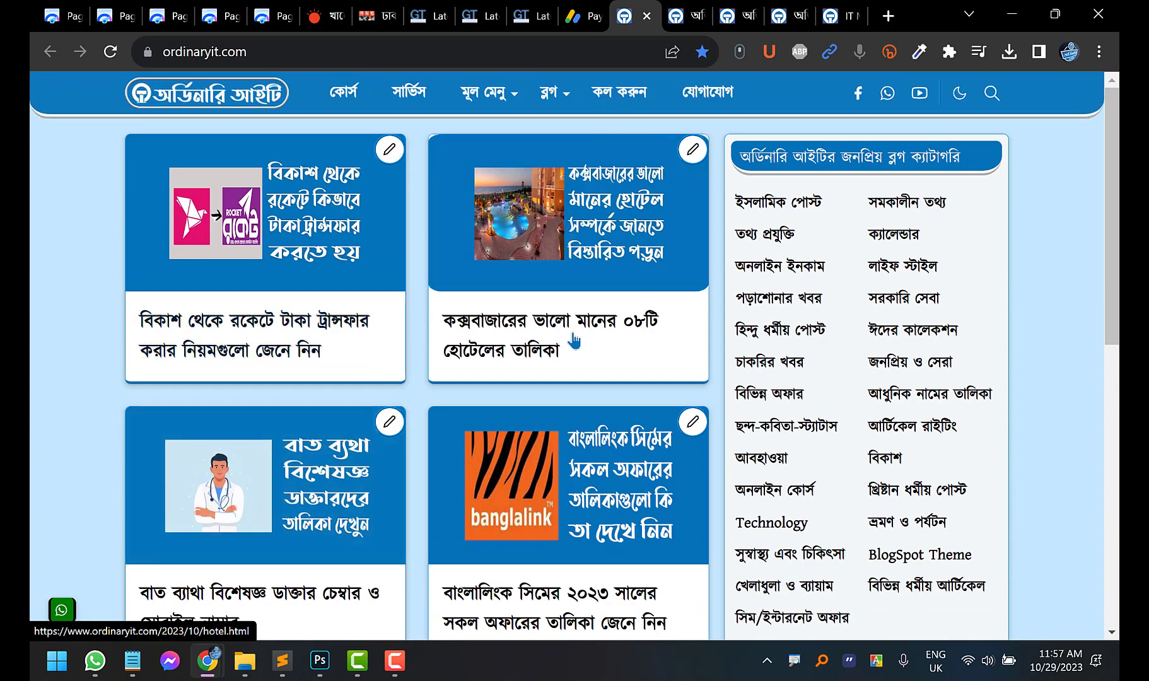
scroll(369, 315, down, 9)
scroll(369, 315, down, 2)
scroll(89, 494, up, 10)
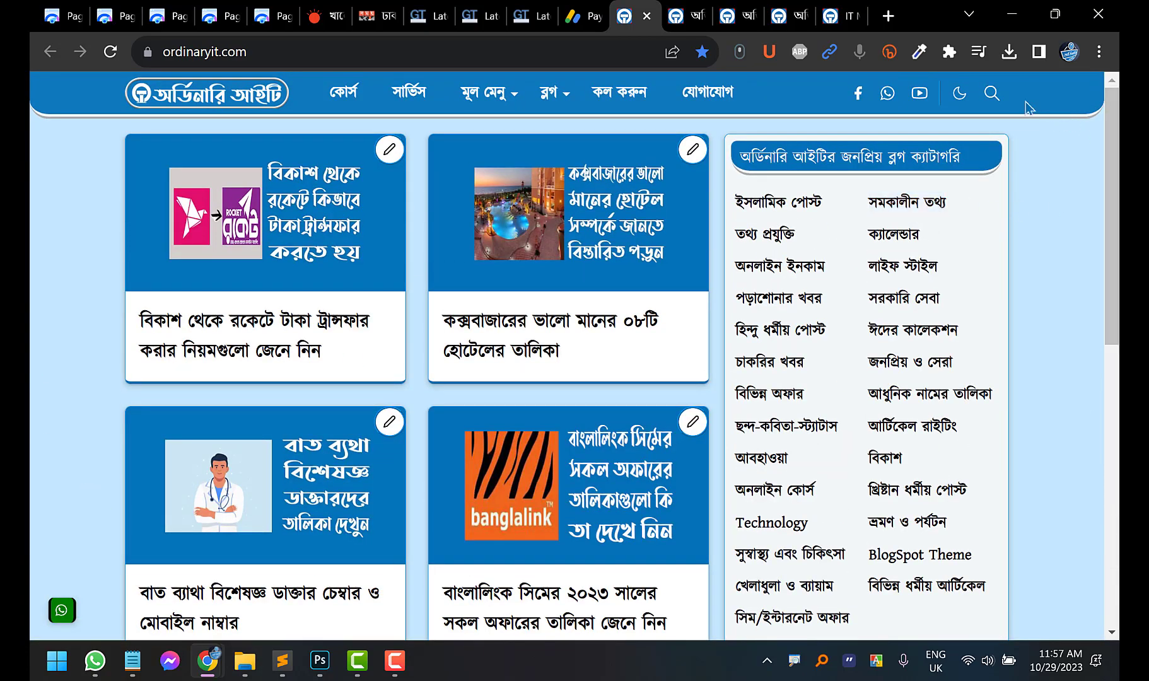
click(992, 93)
click(1062, 168)
Examine the second ordinaryit.com homepage version, with author and date on its post cards, down to the footer
click(684, 8)
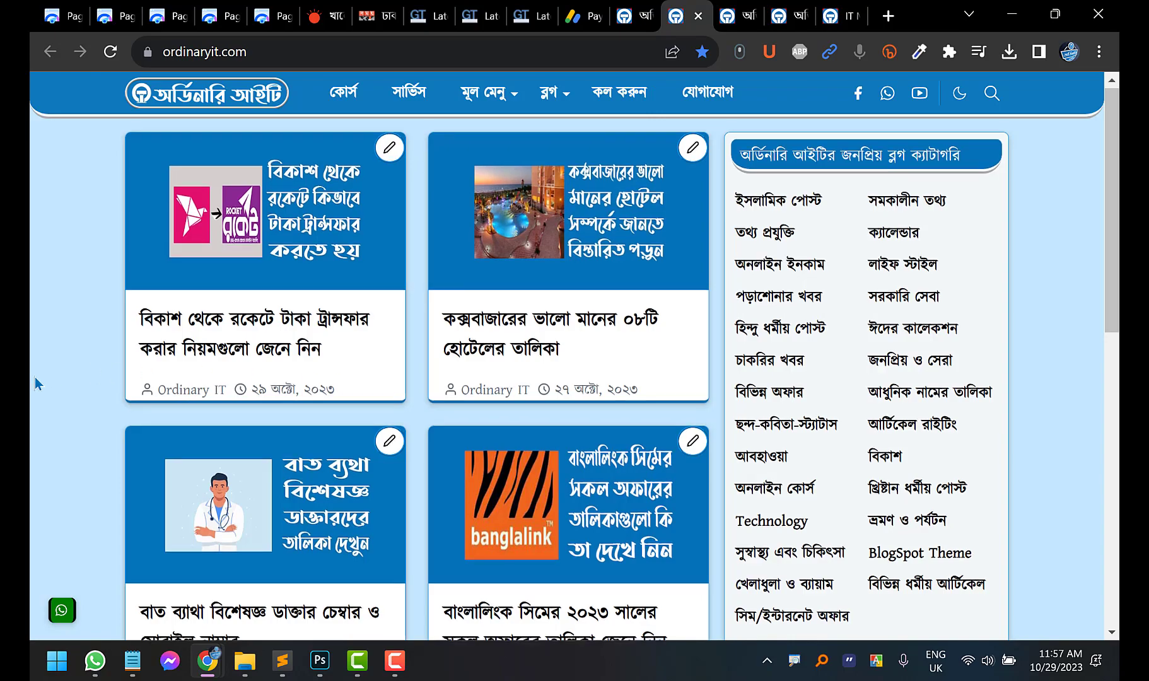
scroll(35, 377, down, 7)
scroll(35, 379, down, 3)
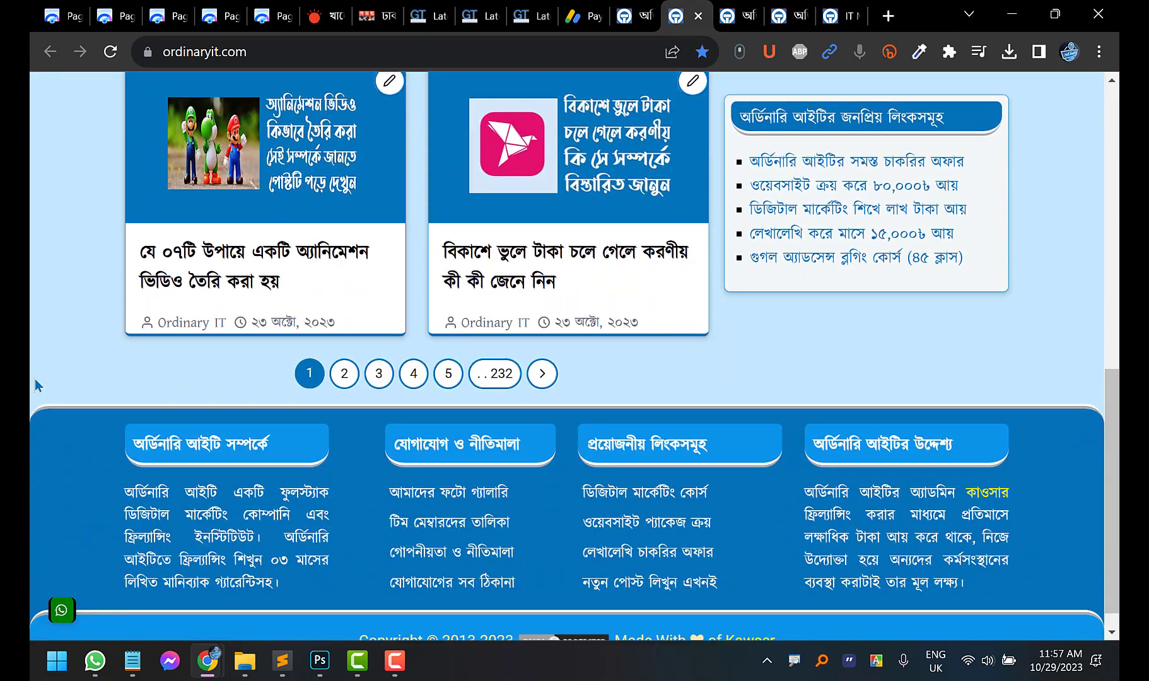
scroll(35, 379, up, 10)
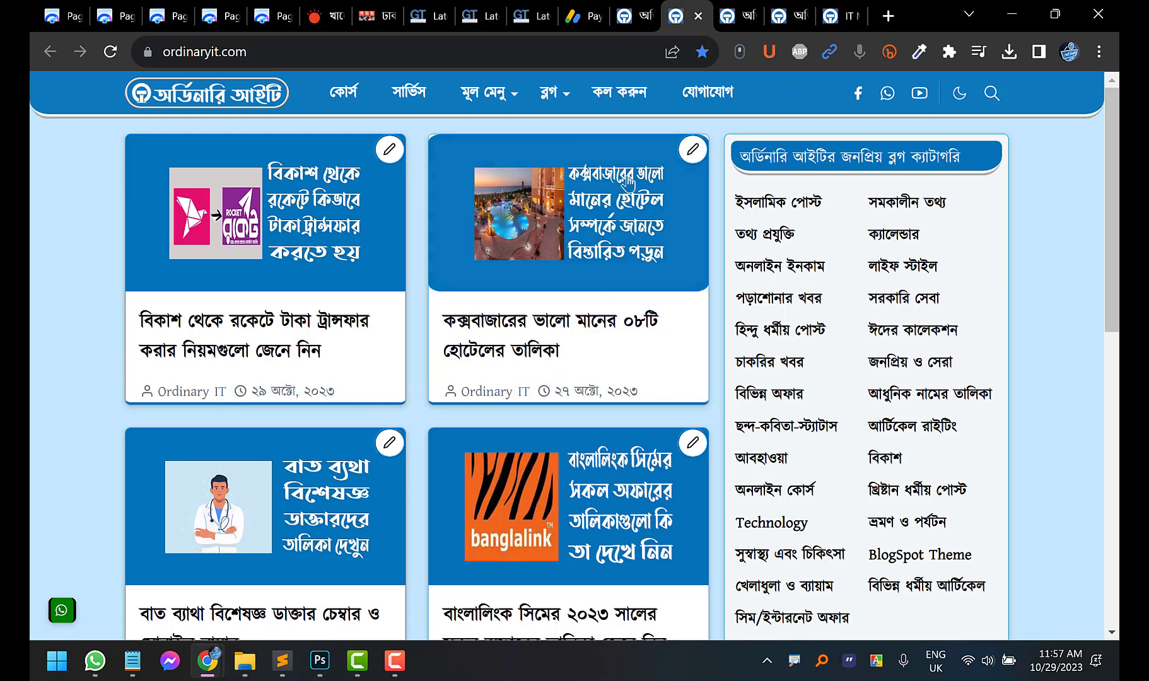
Examine the third ordinaryit.com homepage version, with category labels, author and date on its post cards
click(743, 13)
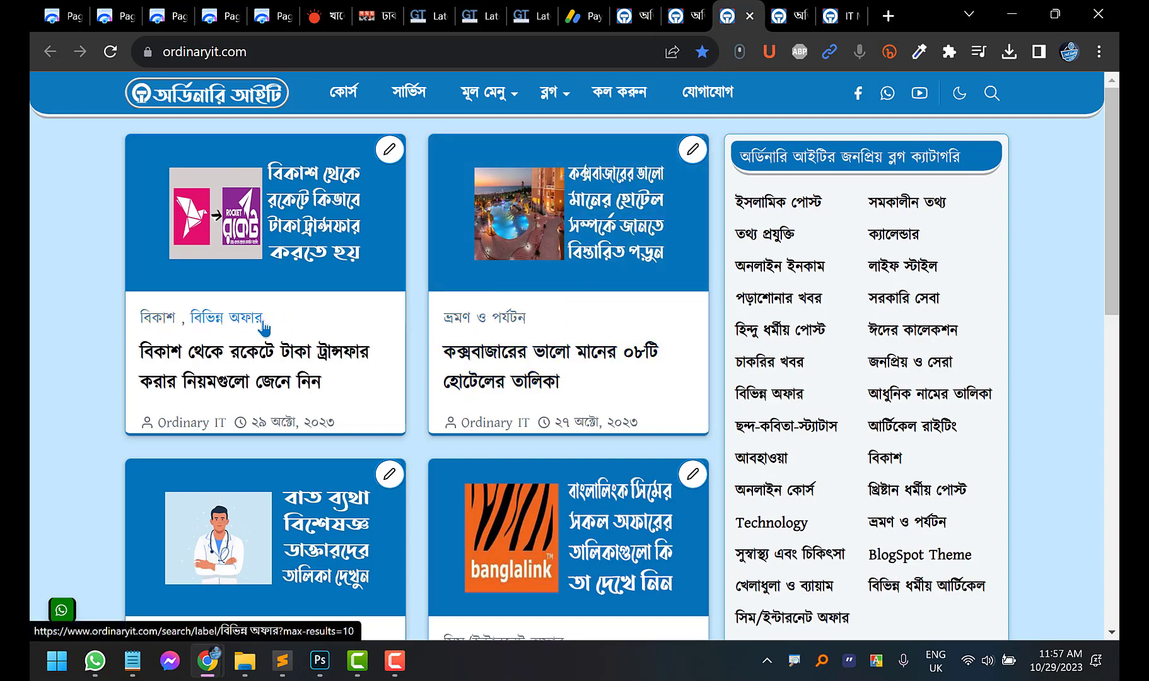
scroll(54, 361, down, 2)
scroll(53, 361, down, 4)
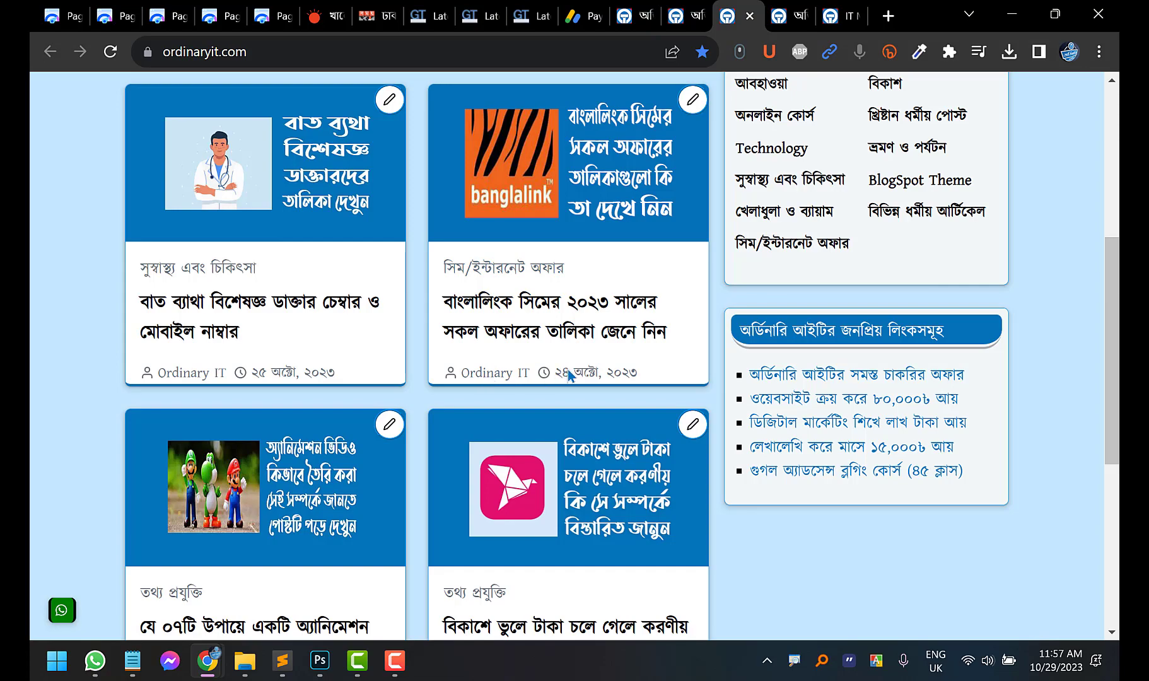
scroll(563, 373, up, 5)
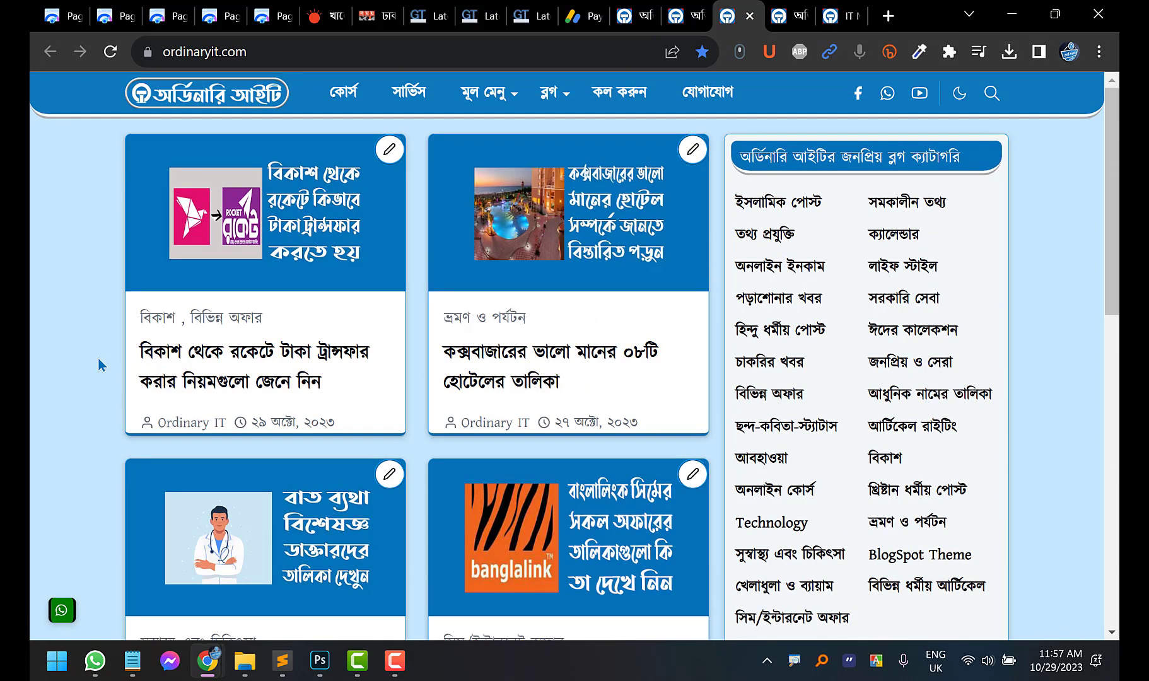
scroll(99, 358, down, 10)
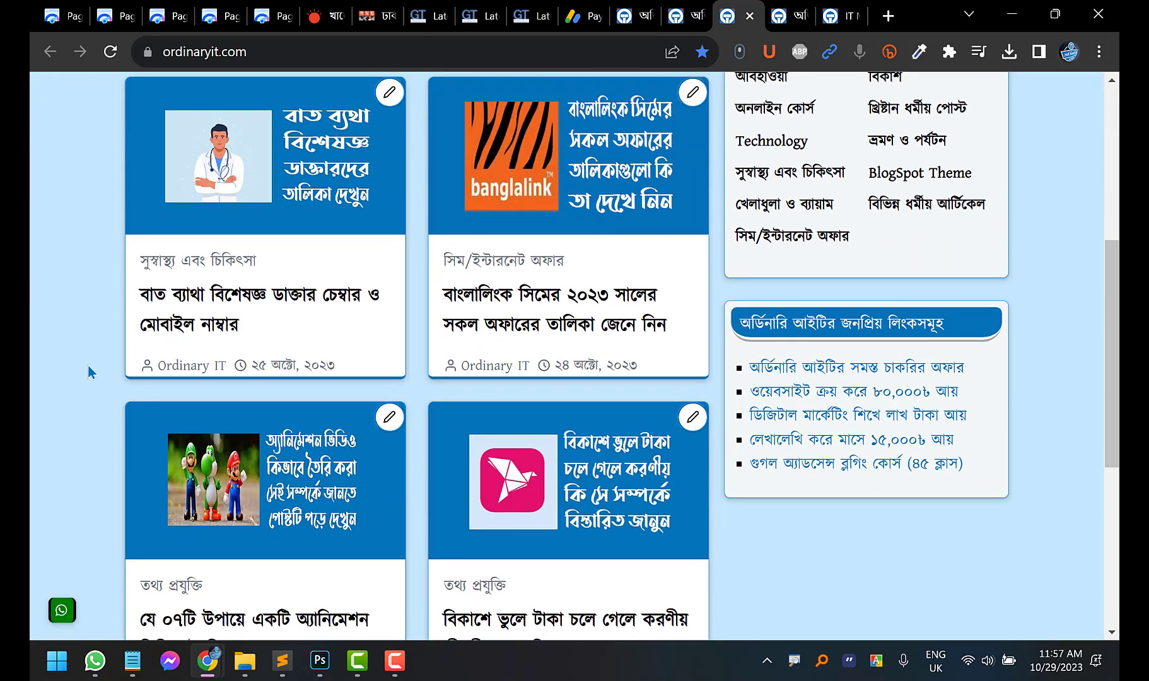
scroll(85, 373, up, 10)
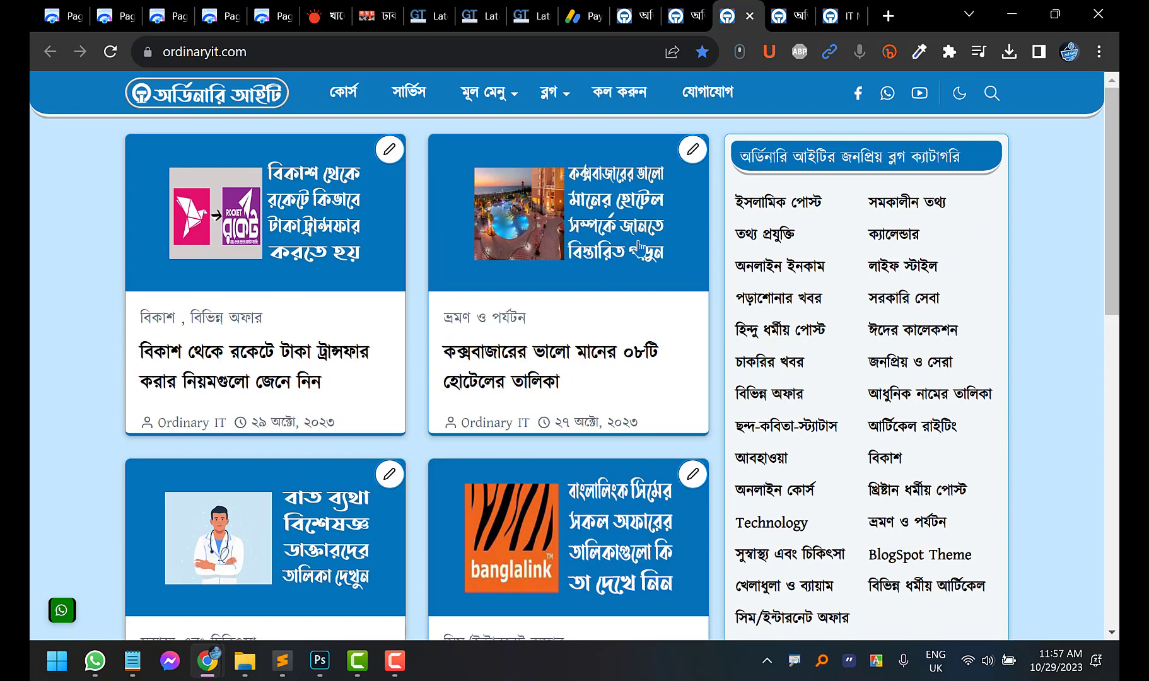
Examine the fourth ordinaryit.com homepage version, including its theme download banner, popular links block, latest posts heading, post cards and footer
click(772, 10)
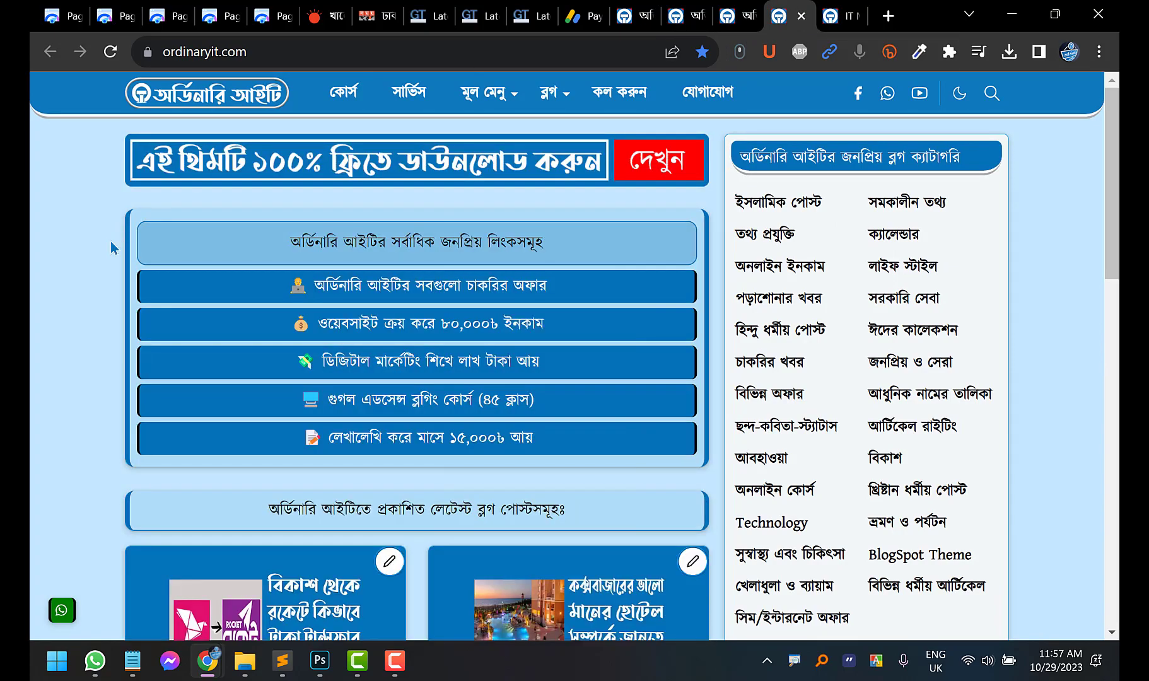
scroll(69, 264, down, 1)
scroll(70, 263, down, 12)
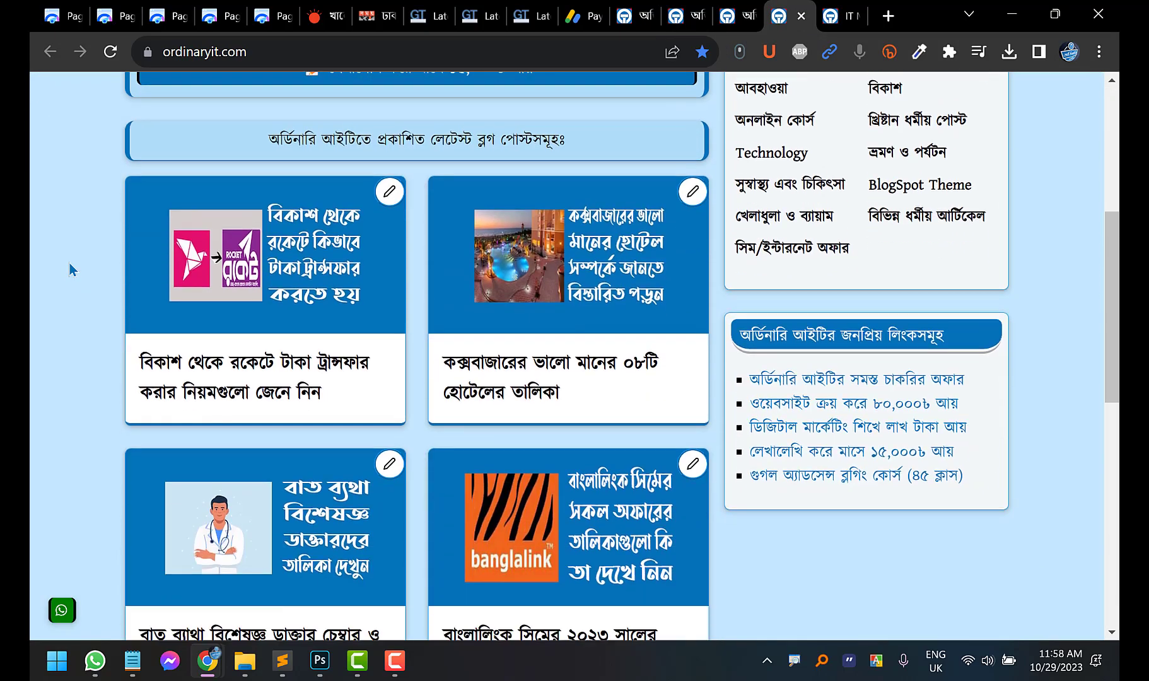
scroll(69, 263, up, 4)
scroll(69, 263, up, 9)
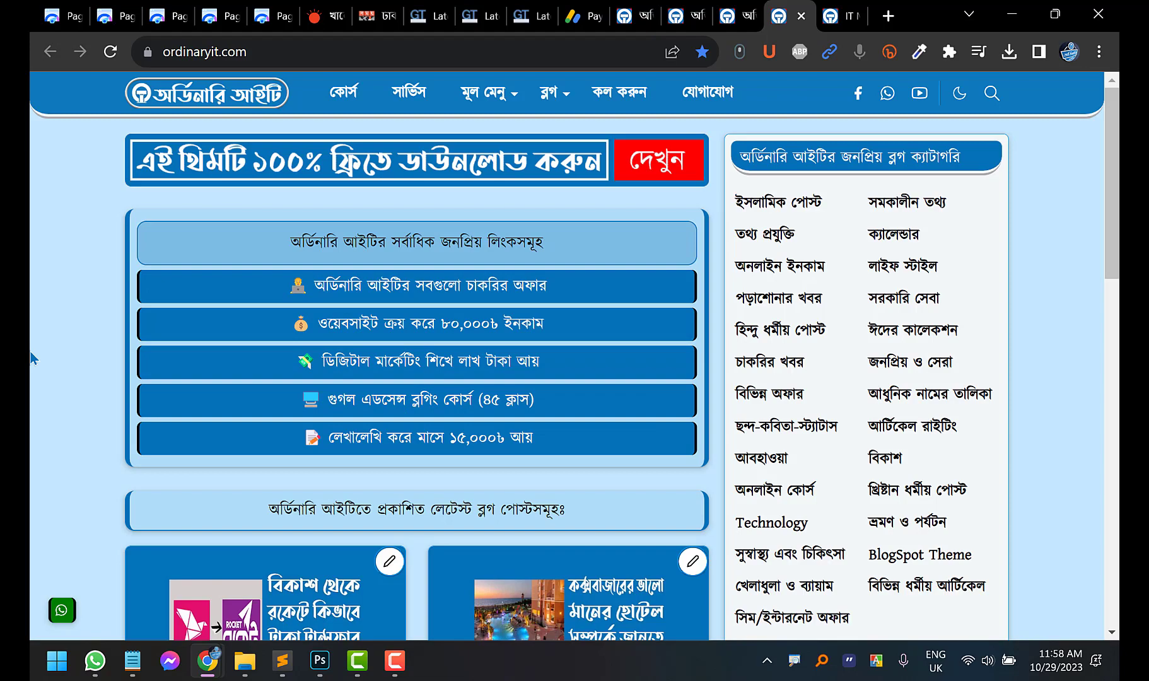
scroll(38, 349, down, 6)
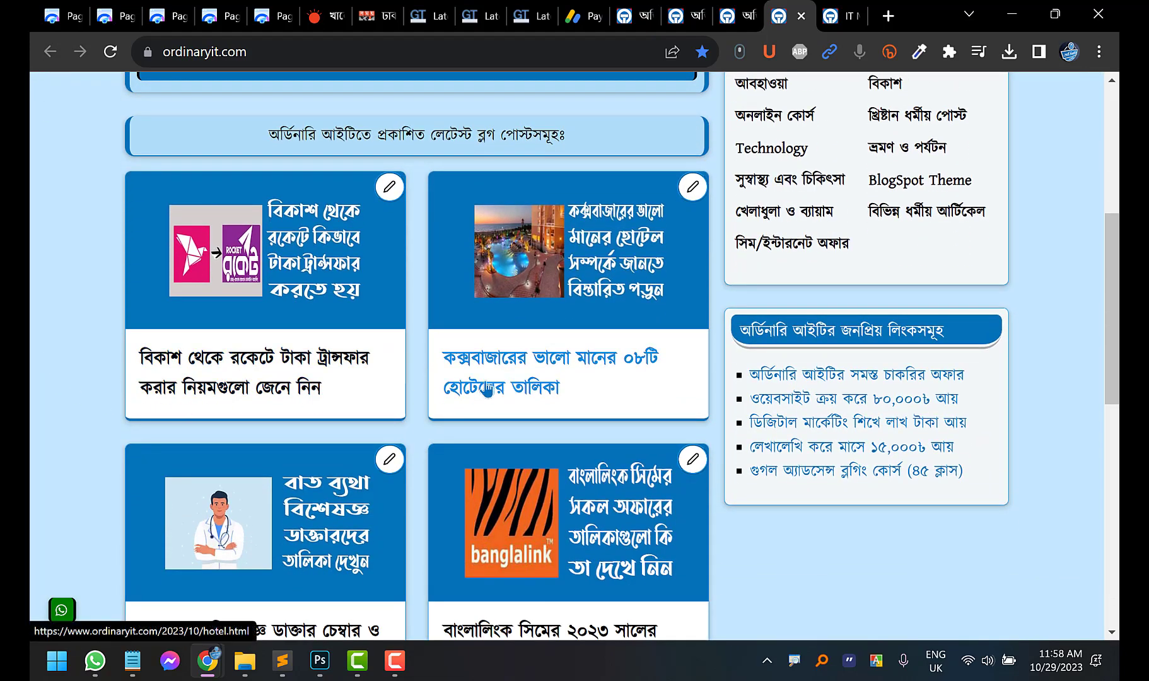
scroll(109, 379, up, 3)
scroll(109, 379, up, 3)
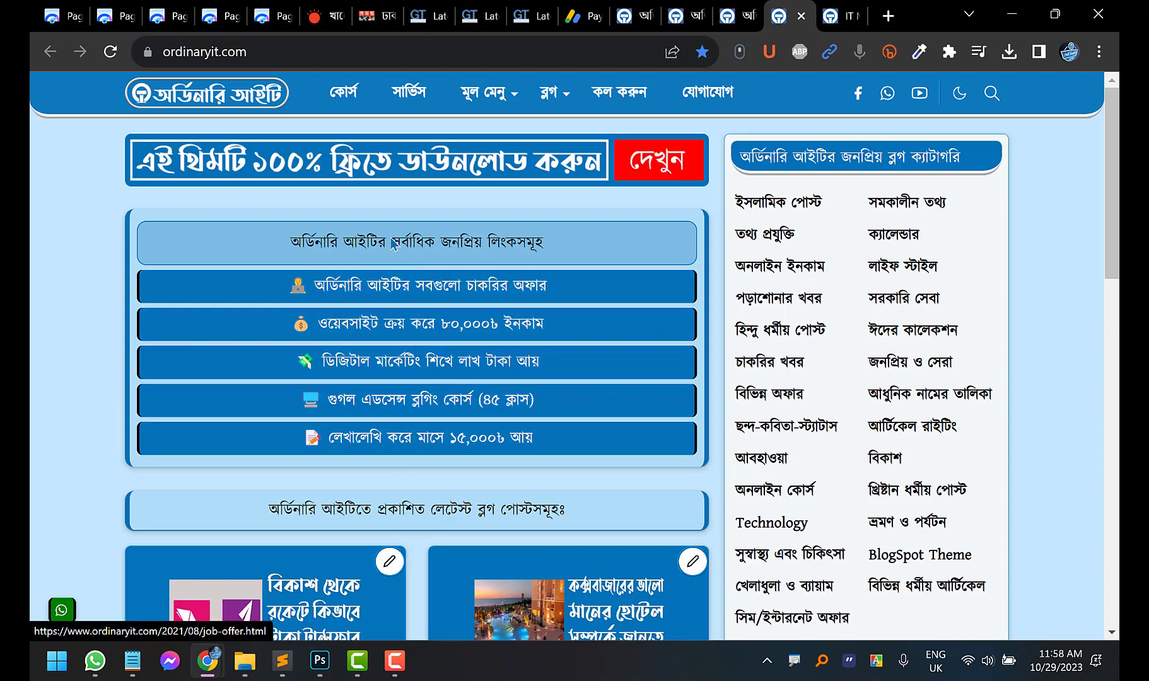
scroll(45, 299, down, 15)
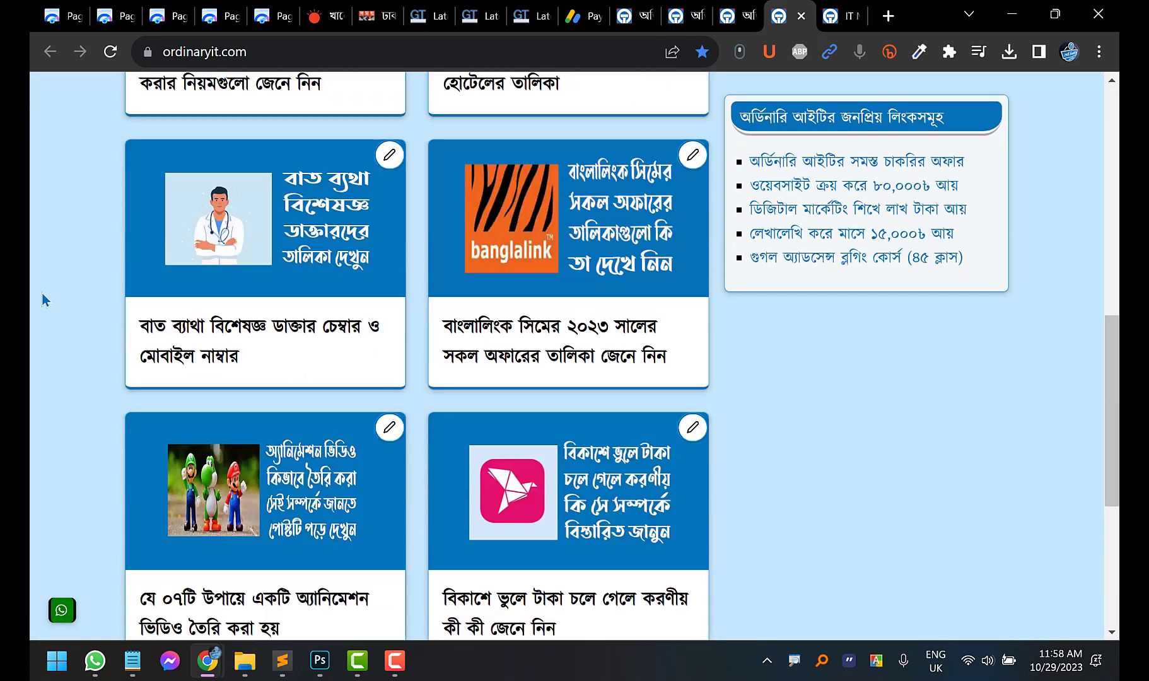
scroll(44, 299, up, 8)
scroll(42, 293, up, 8)
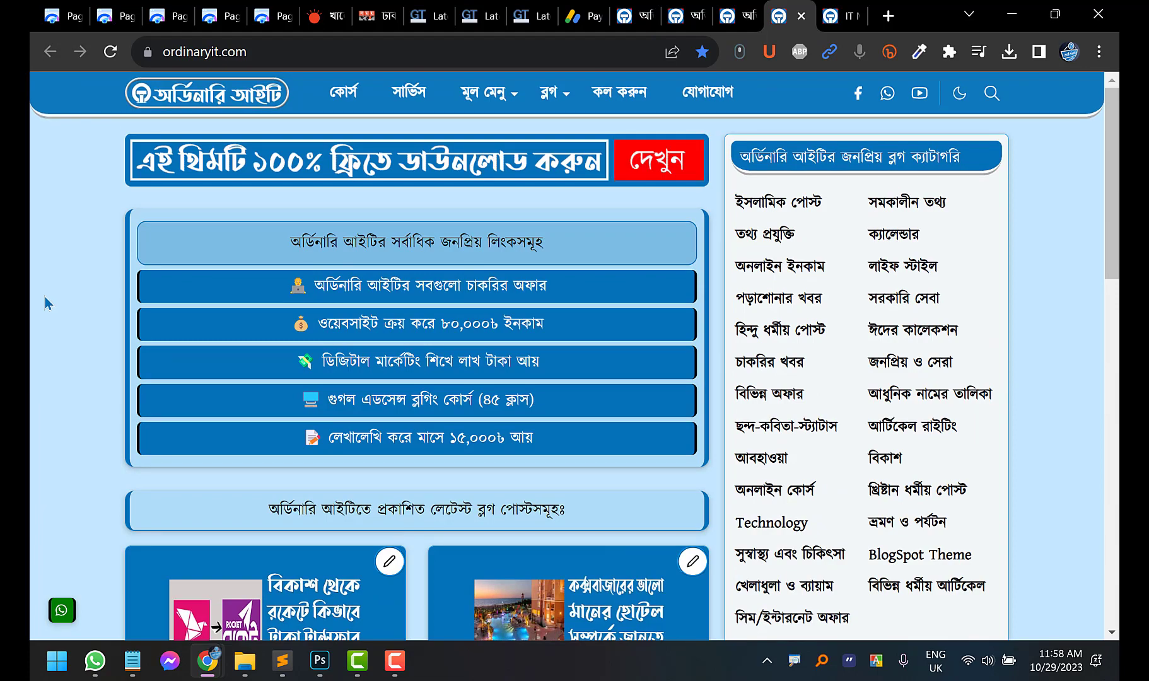
scroll(909, 369, down, 9)
scroll(836, 369, down, 7)
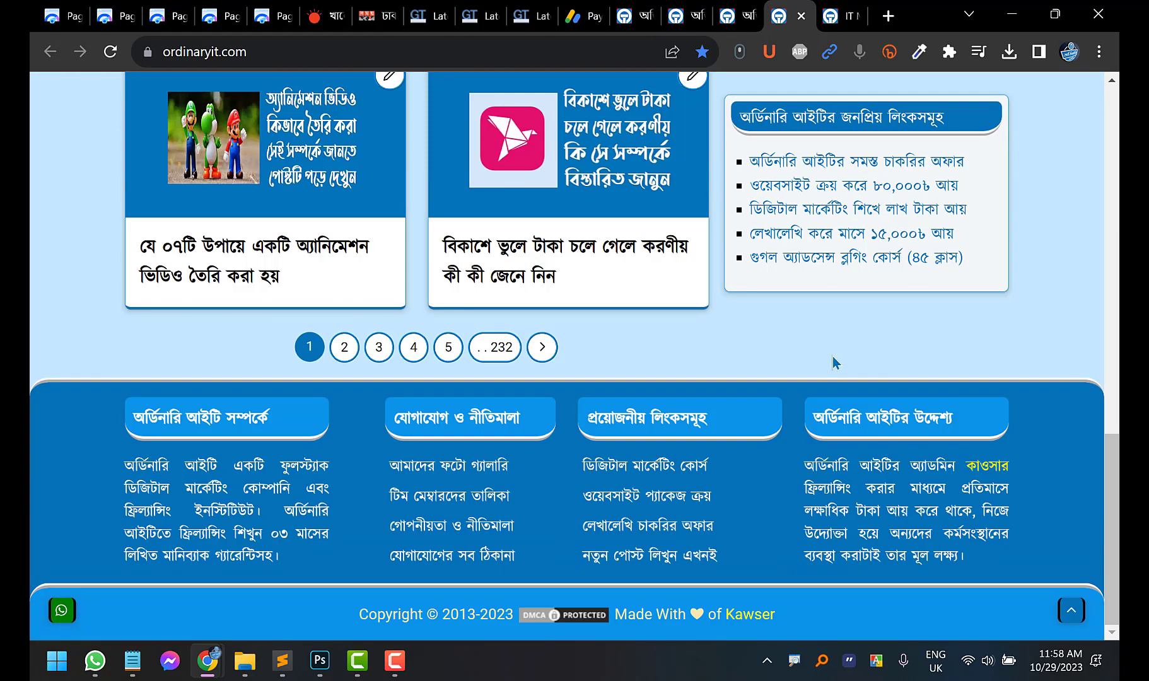
scroll(758, 541, up, 14)
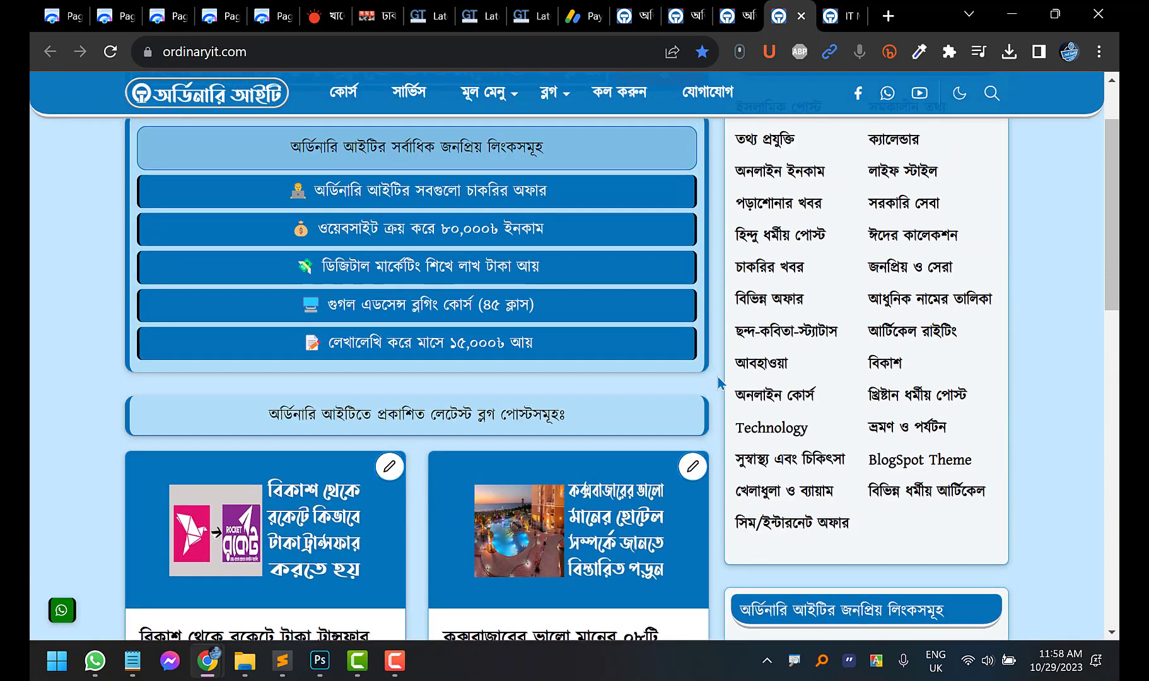
Open the itmiya.com demo homepage and examine its theme download banner, popular links block and post cards with category, author and date
click(840, 5)
scroll(318, 229, down, 1)
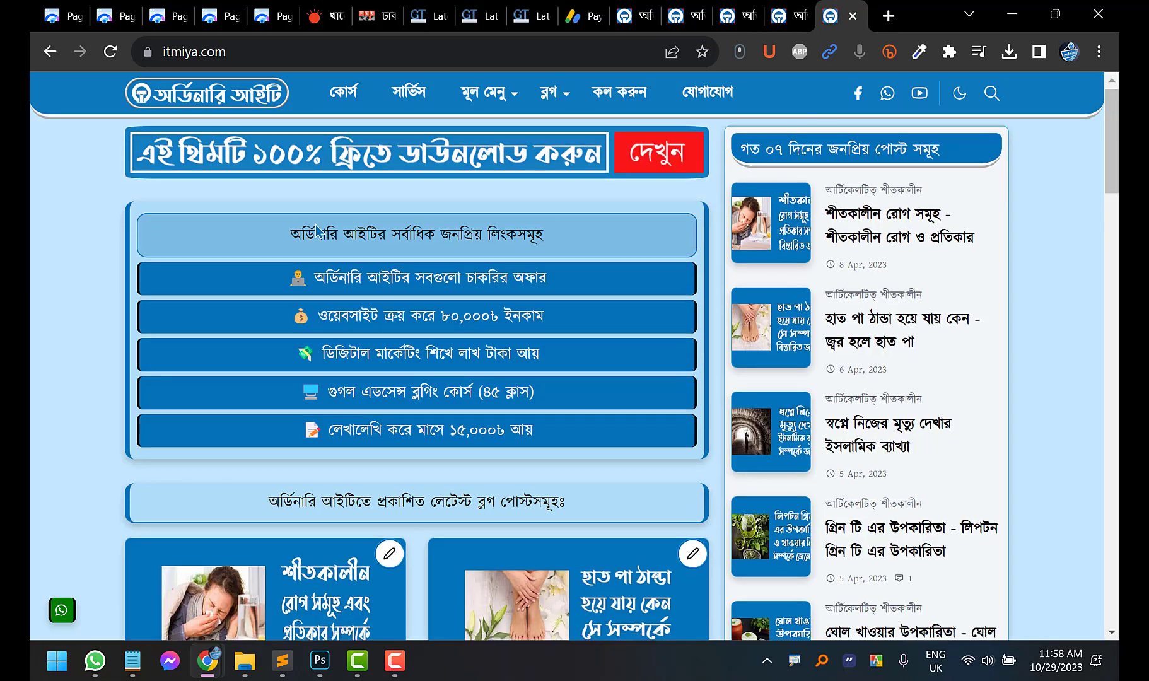
scroll(378, 290, down, 12)
scroll(427, 362, up, 7)
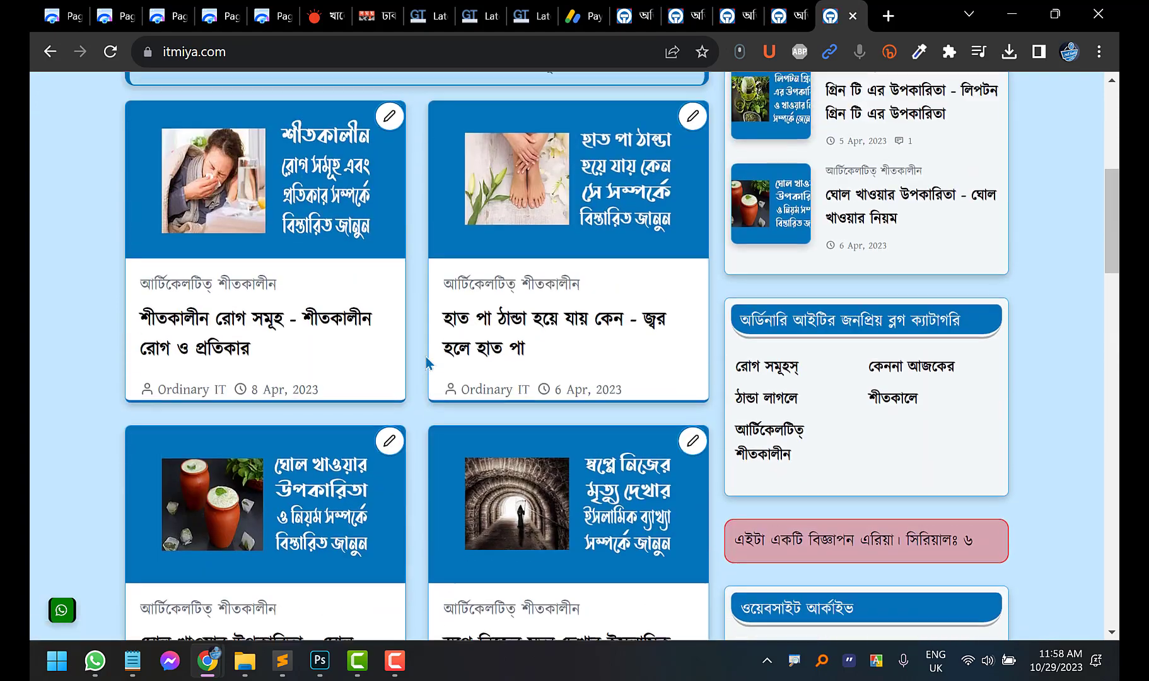
scroll(426, 362, up, 7)
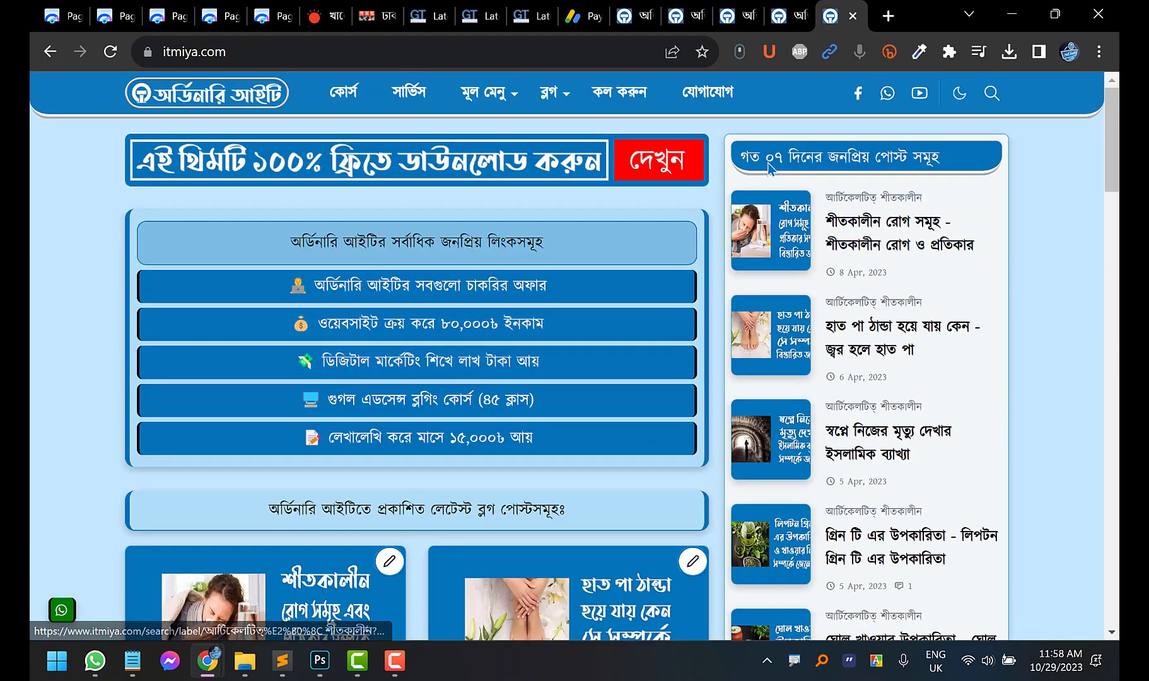
Examine the itmiya.com sidebar from popular posts, blog categories, ad areas and archive to recent posts, popular links, YouTube video and Google News follow banner
scroll(971, 249, down, 1)
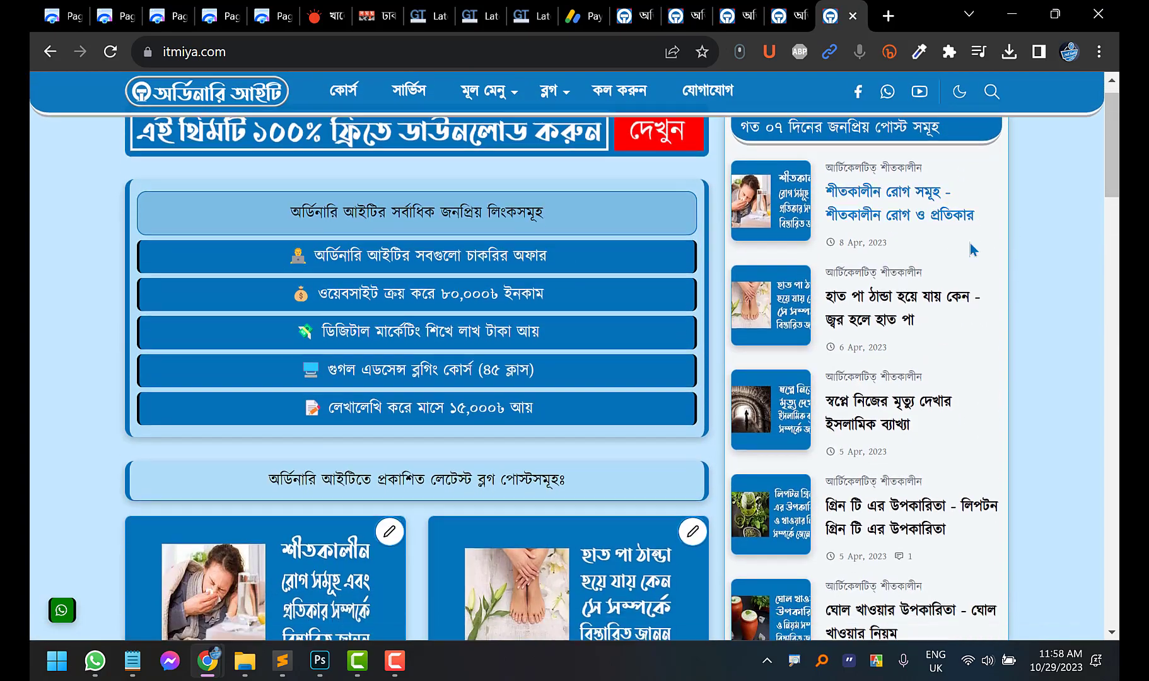
scroll(971, 249, down, 8)
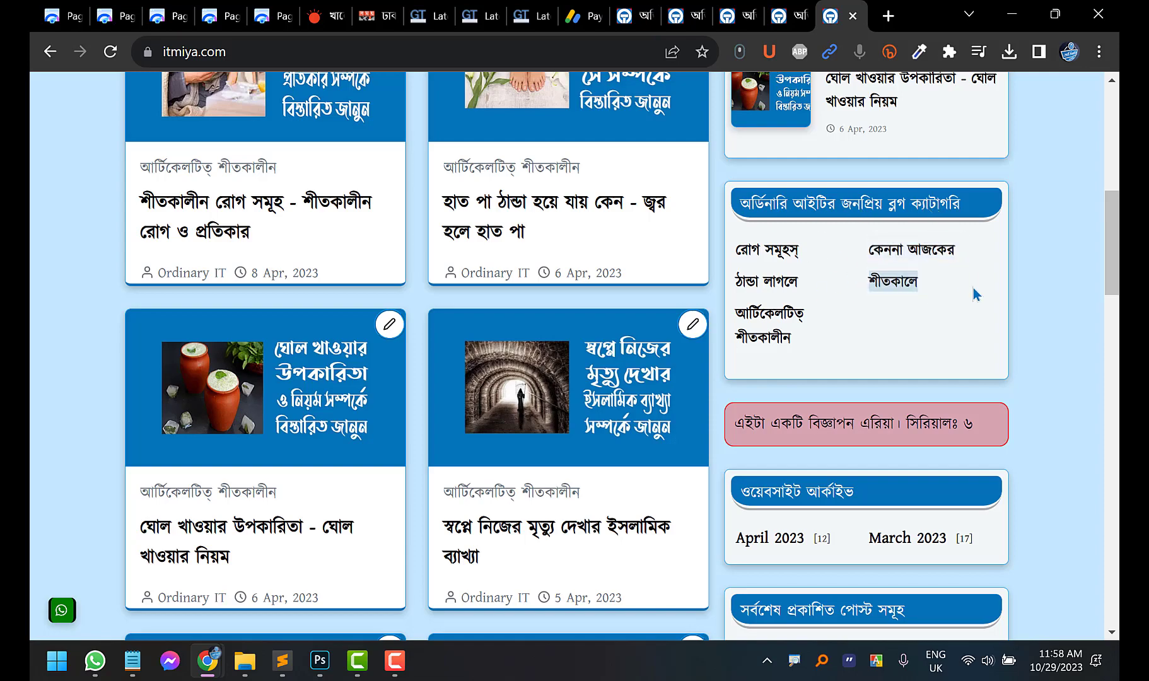
scroll(974, 295, down, 3)
scroll(898, 240, down, 3)
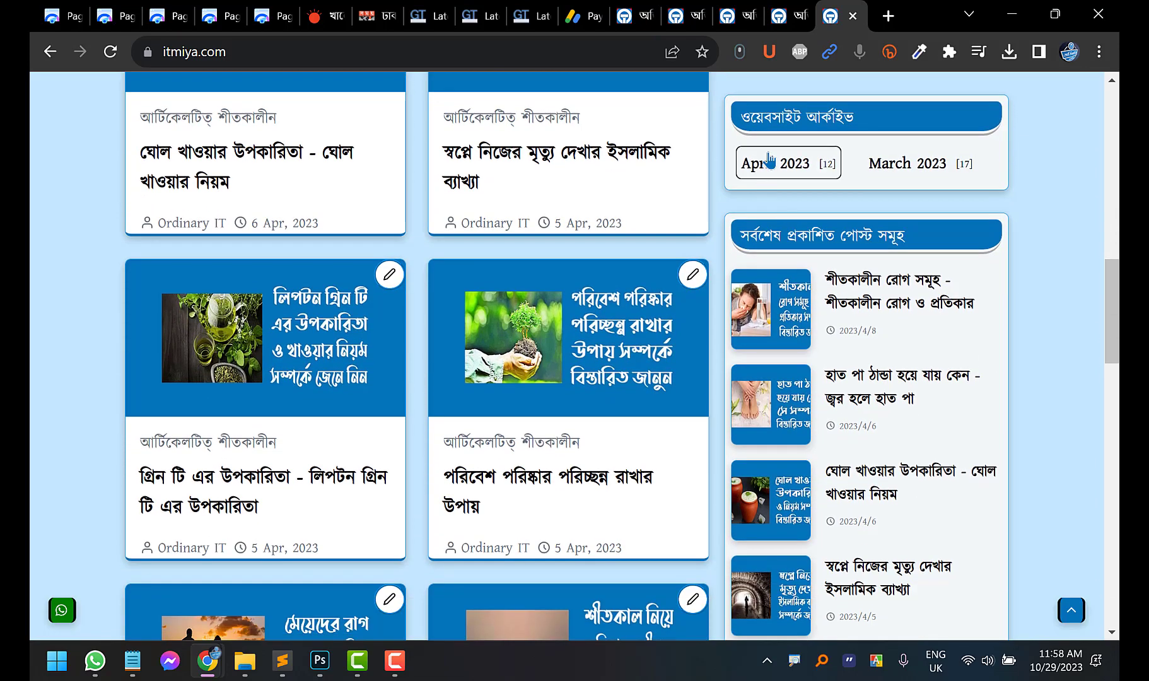
scroll(897, 170, down, 2)
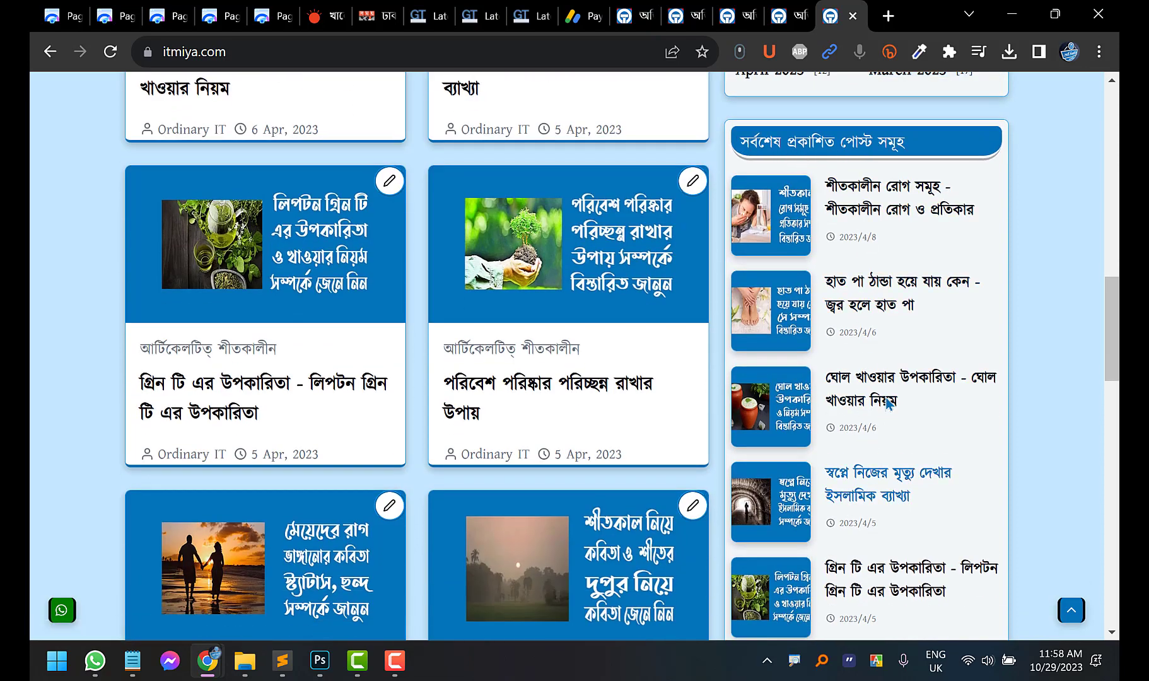
scroll(877, 371, down, 6)
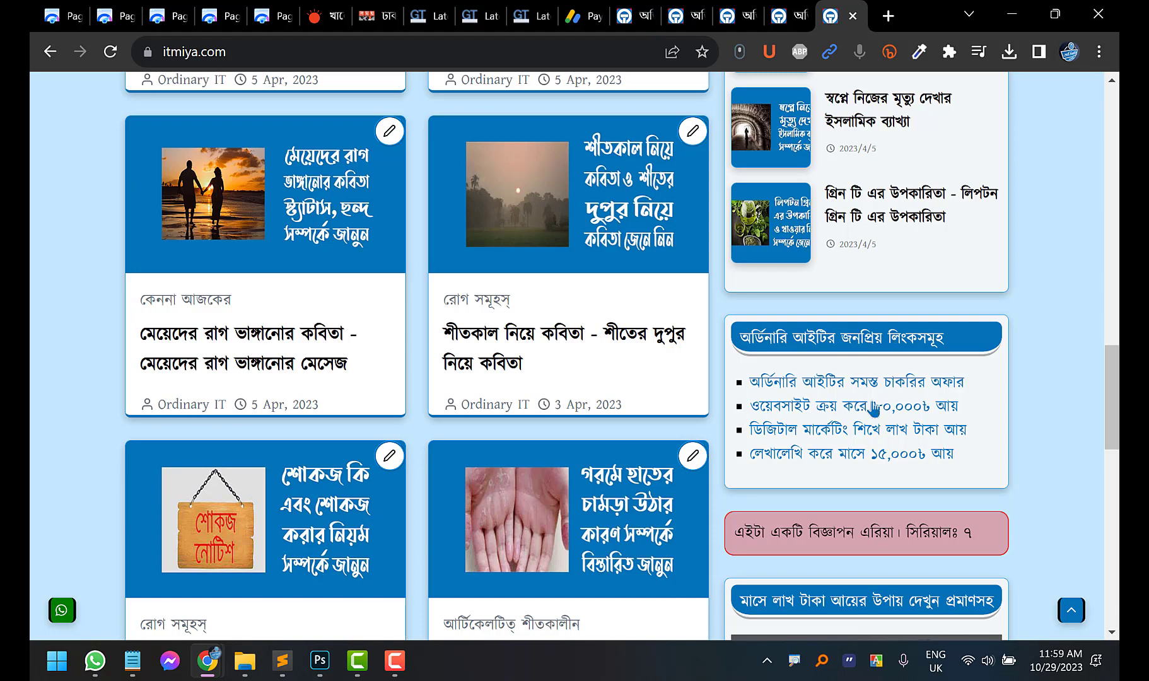
scroll(968, 343, down, 3)
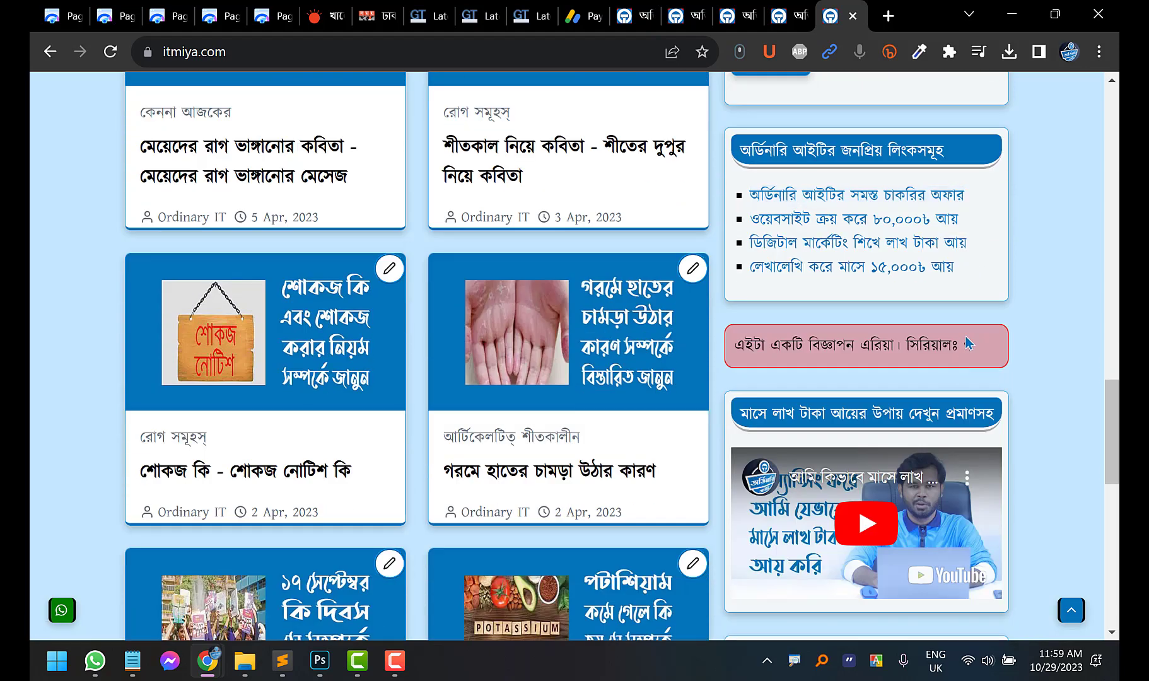
scroll(968, 344, down, 2)
scroll(1037, 313, down, 5)
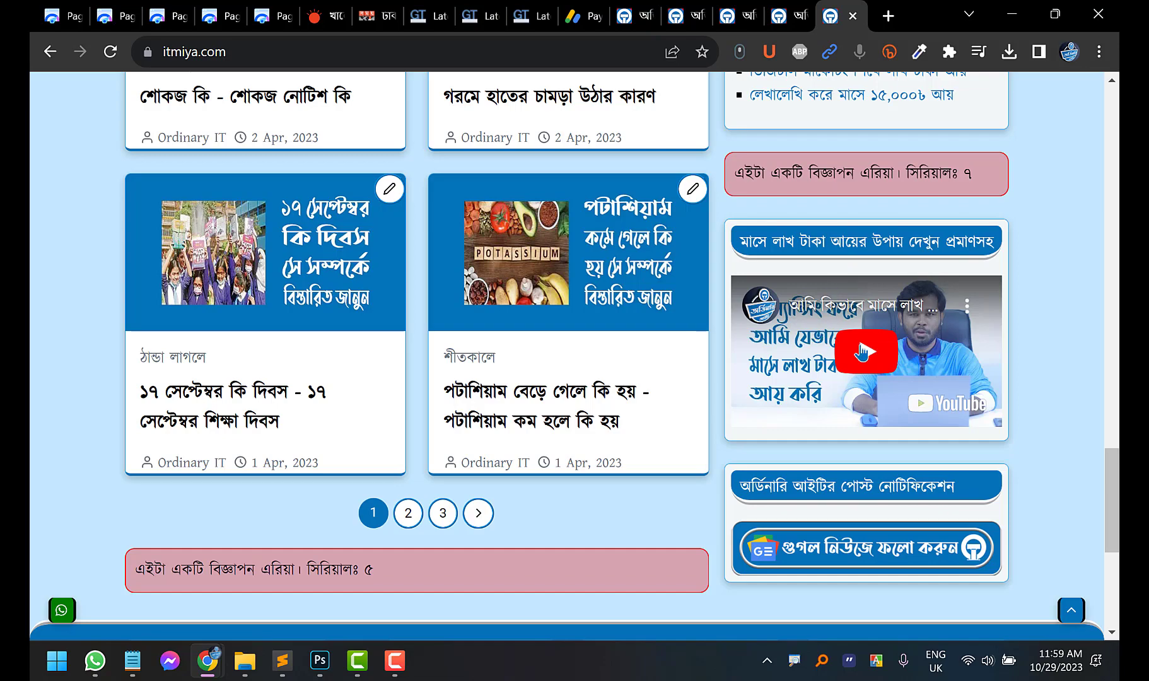
scroll(863, 353, down, 5)
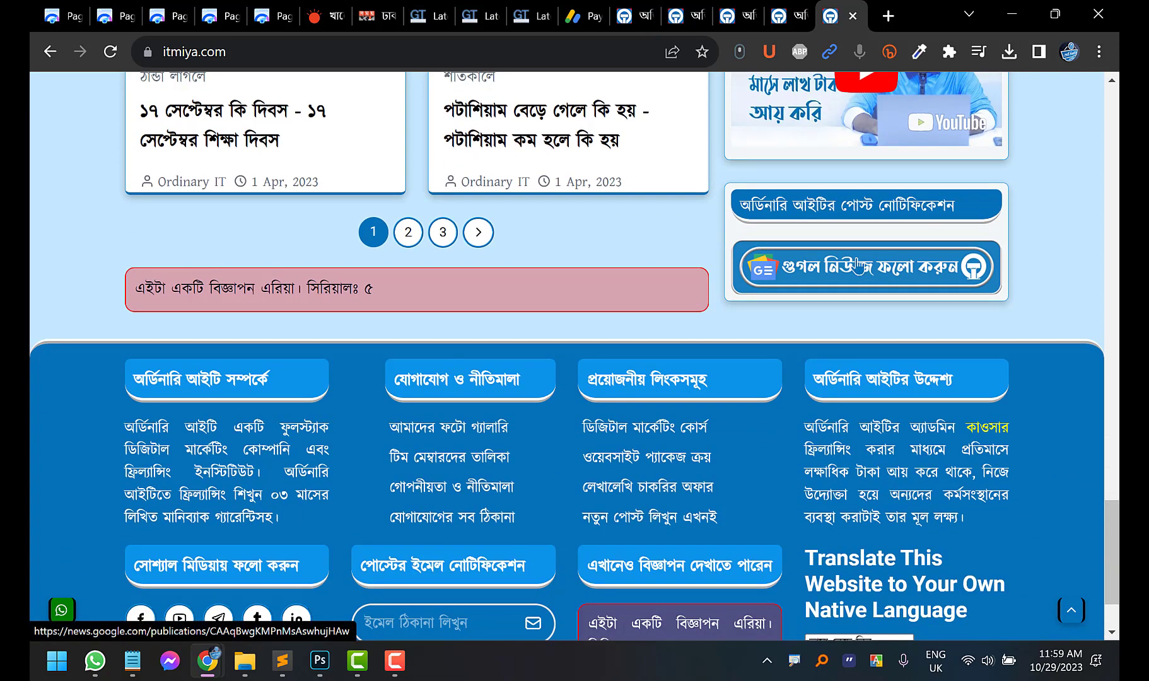
Examine the itmiya.com footer, including its social media links, email notification field, ad area and the translation language list
scroll(857, 265, down, 2)
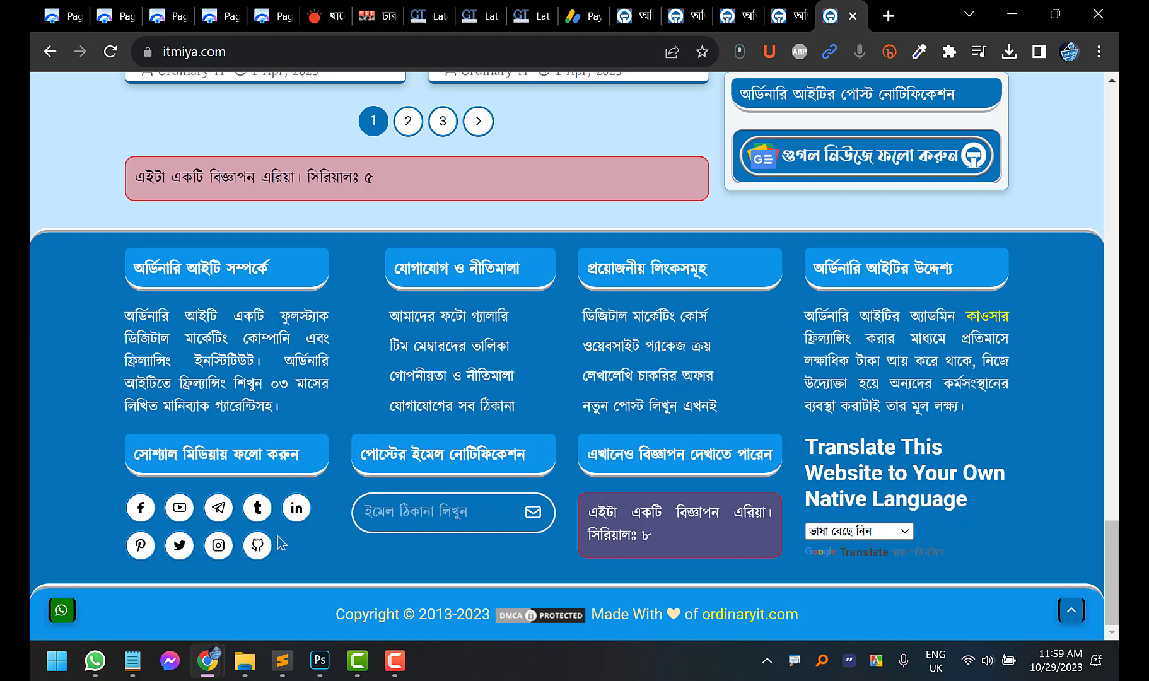
click(474, 519)
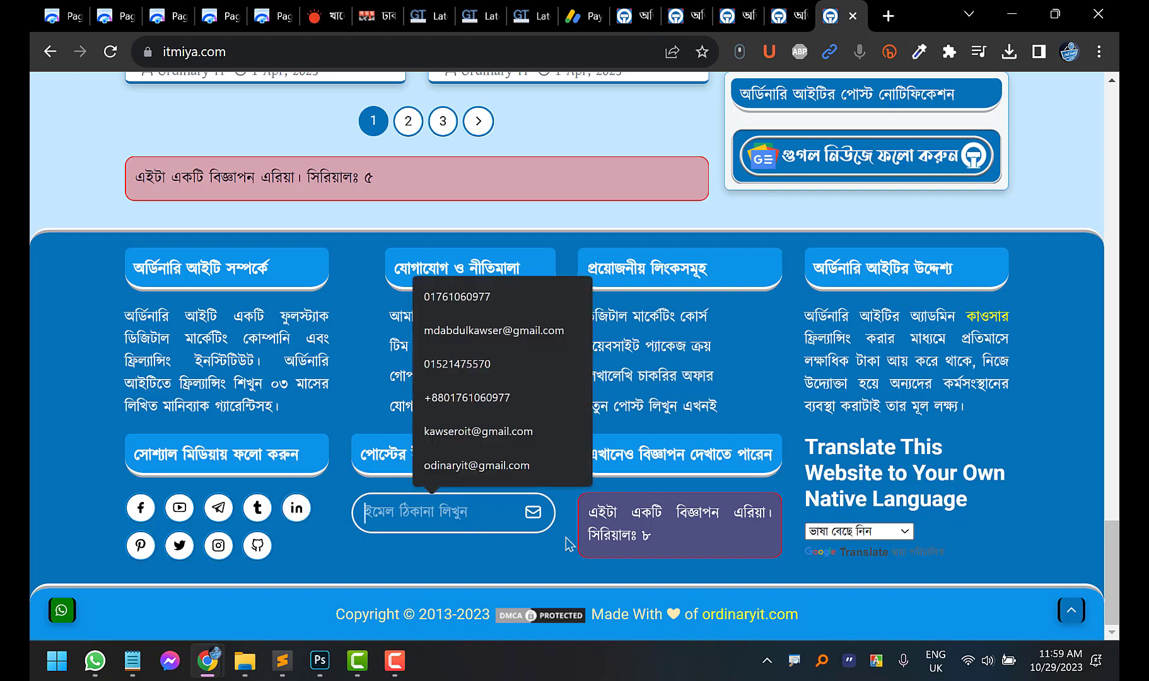
click(674, 571)
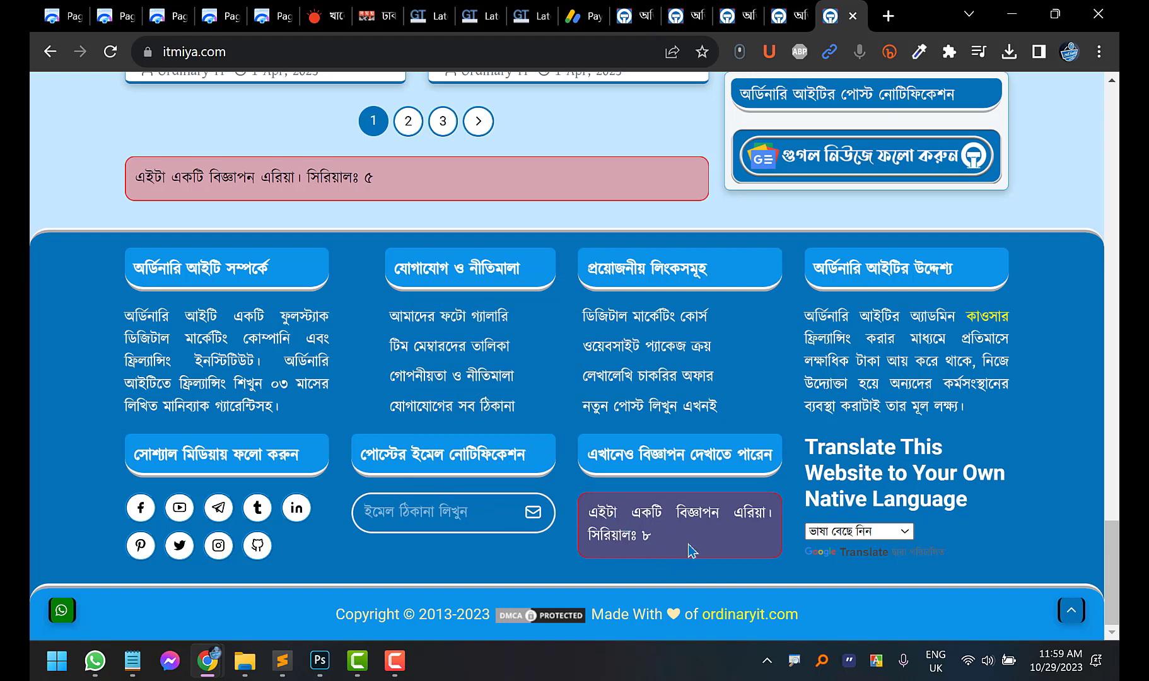
click(880, 535)
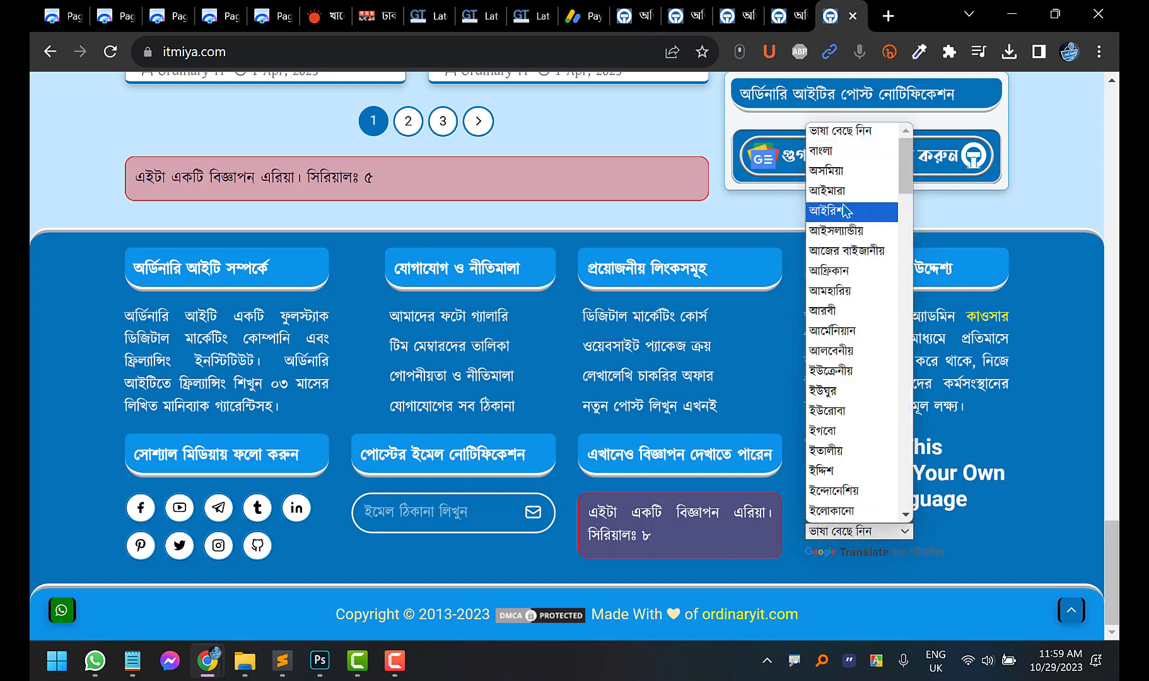
click(983, 534)
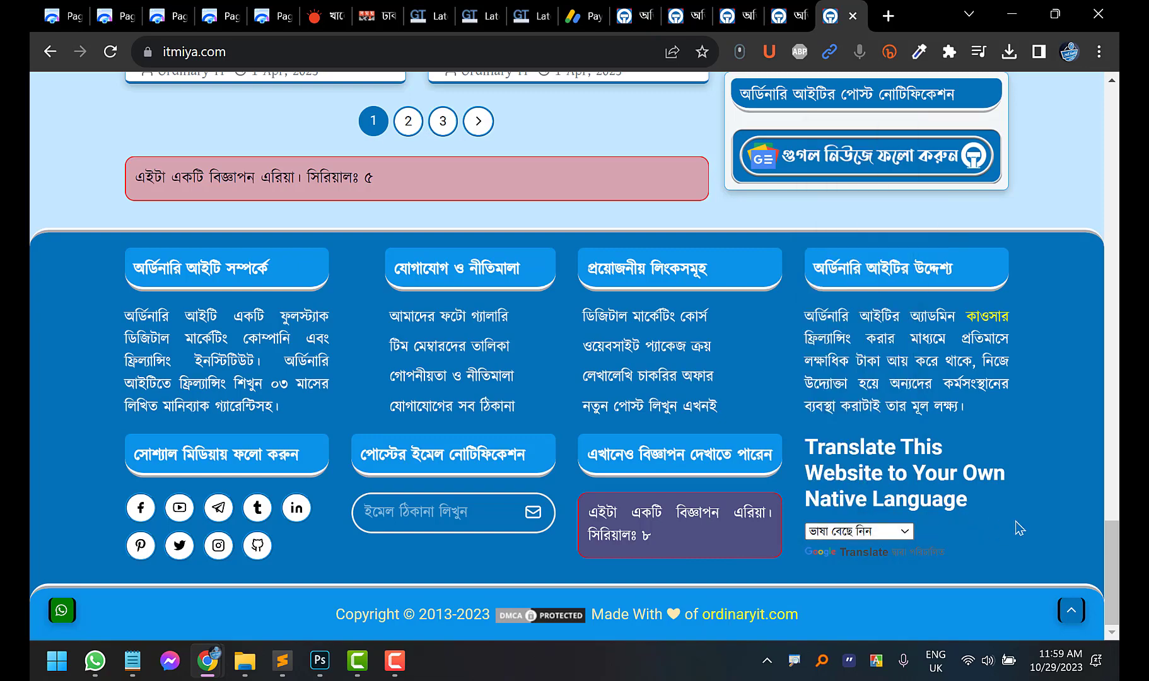
Review the whole itmiya.com homepage again, from the download banner through the post cards to the pagination
scroll(1029, 535, up, 15)
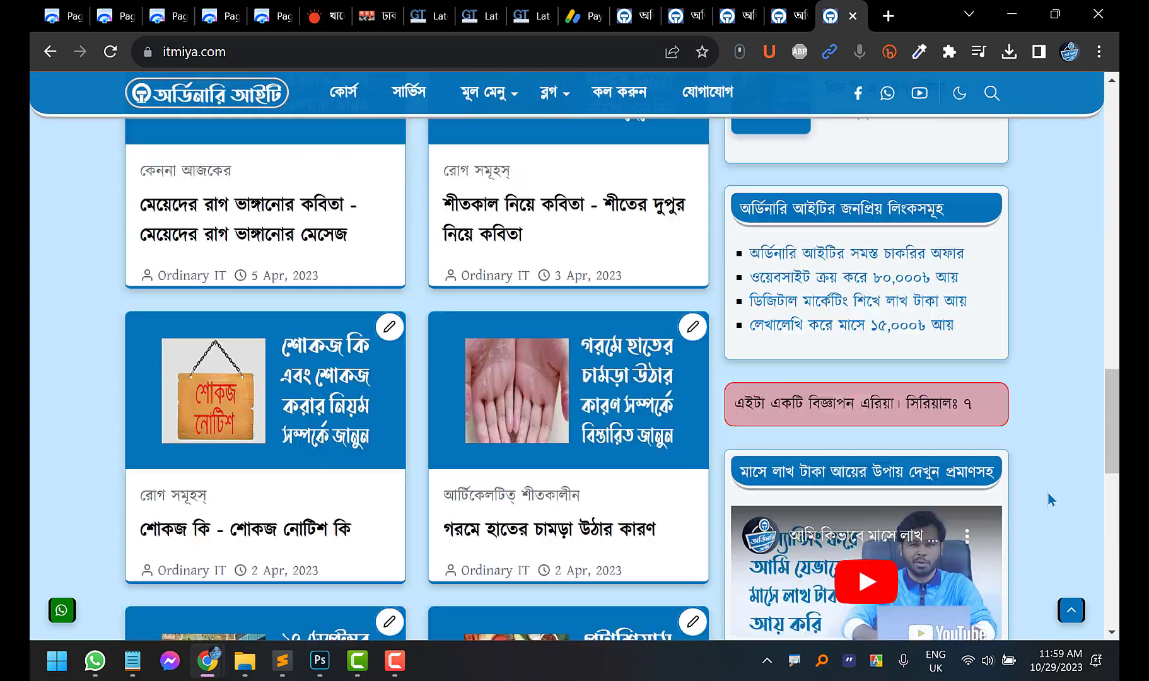
scroll(1050, 482, up, 10)
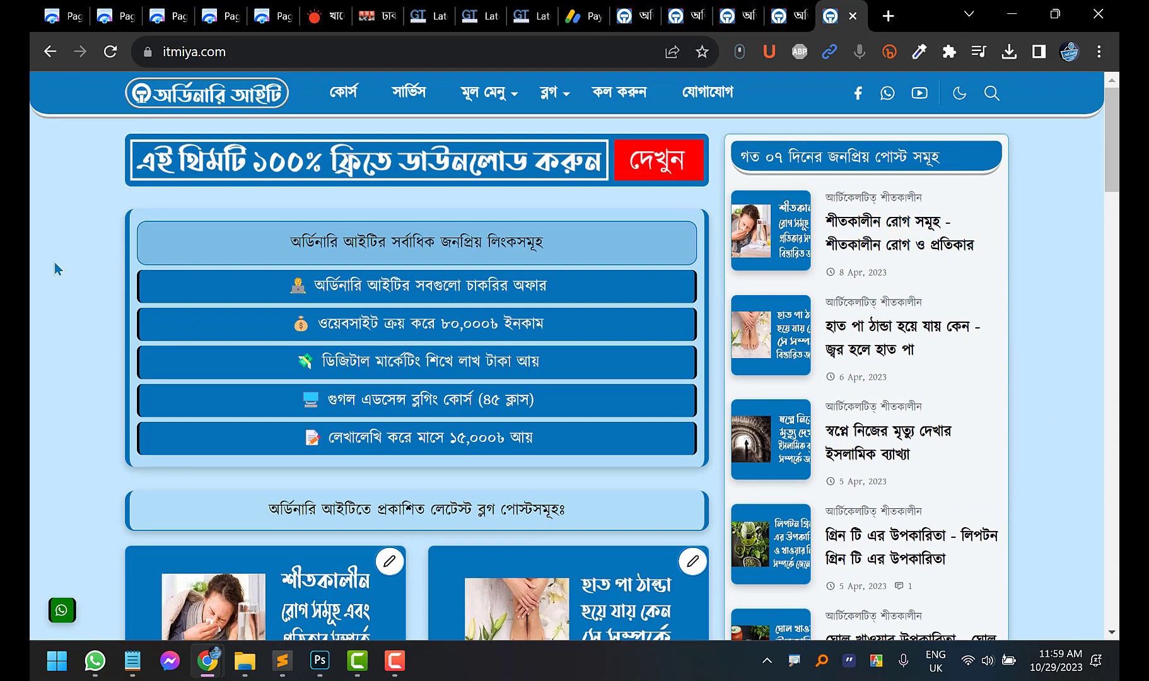
scroll(54, 262, down, 10)
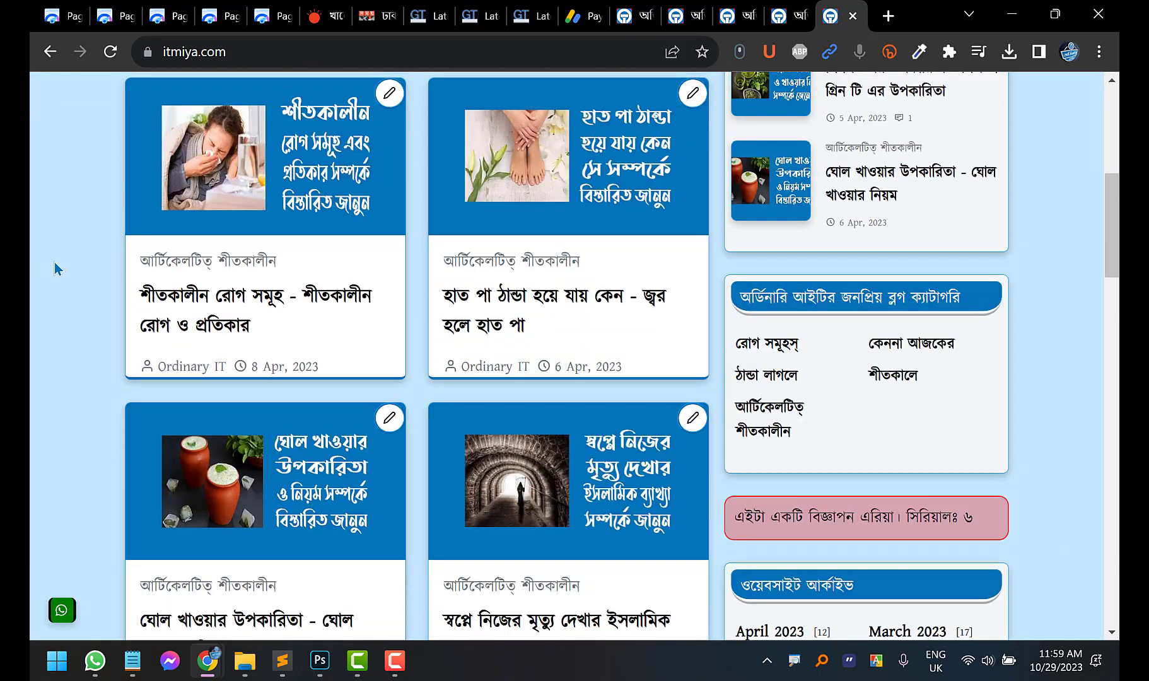
scroll(54, 263, down, 7)
scroll(53, 263, down, 7)
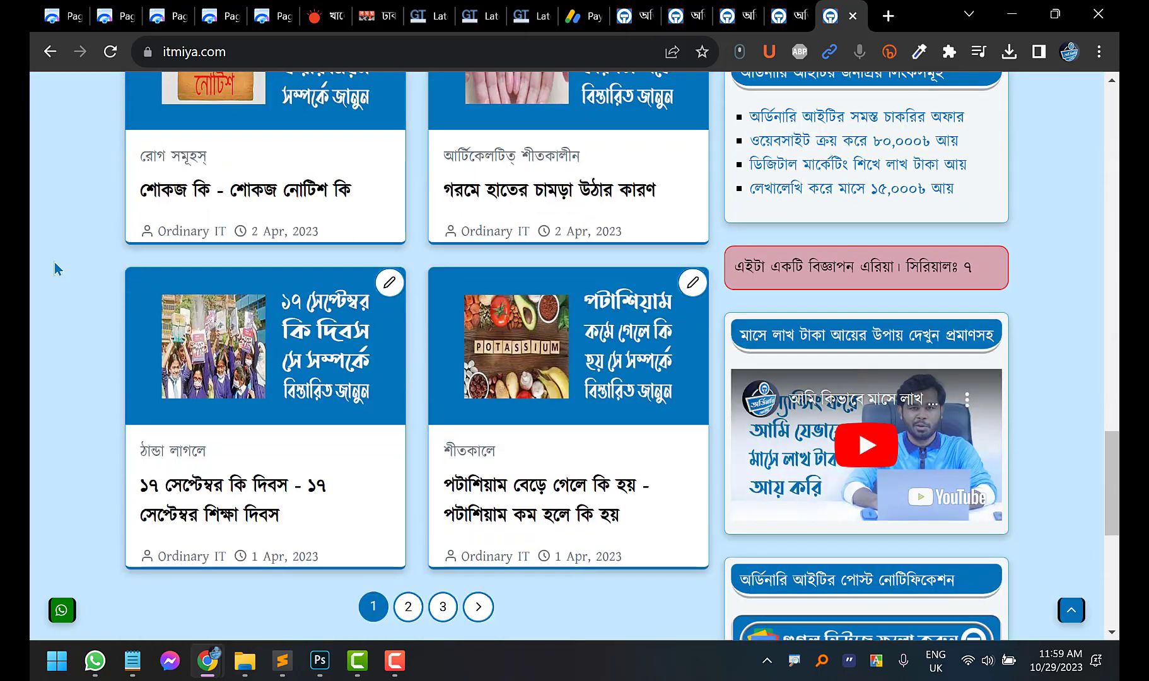
scroll(53, 262, up, 15)
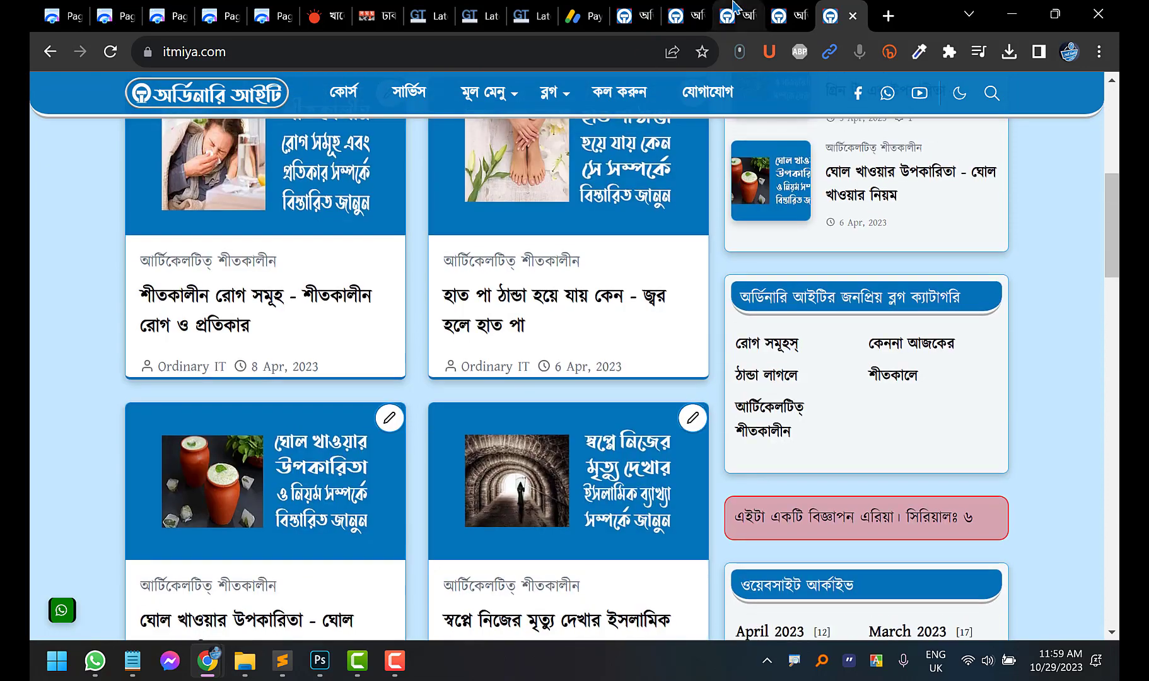
Compare the four ordinaryit.com homepage versions by switching between them, ending on the first one with title-only post cards
click(738, 11)
click(687, 9)
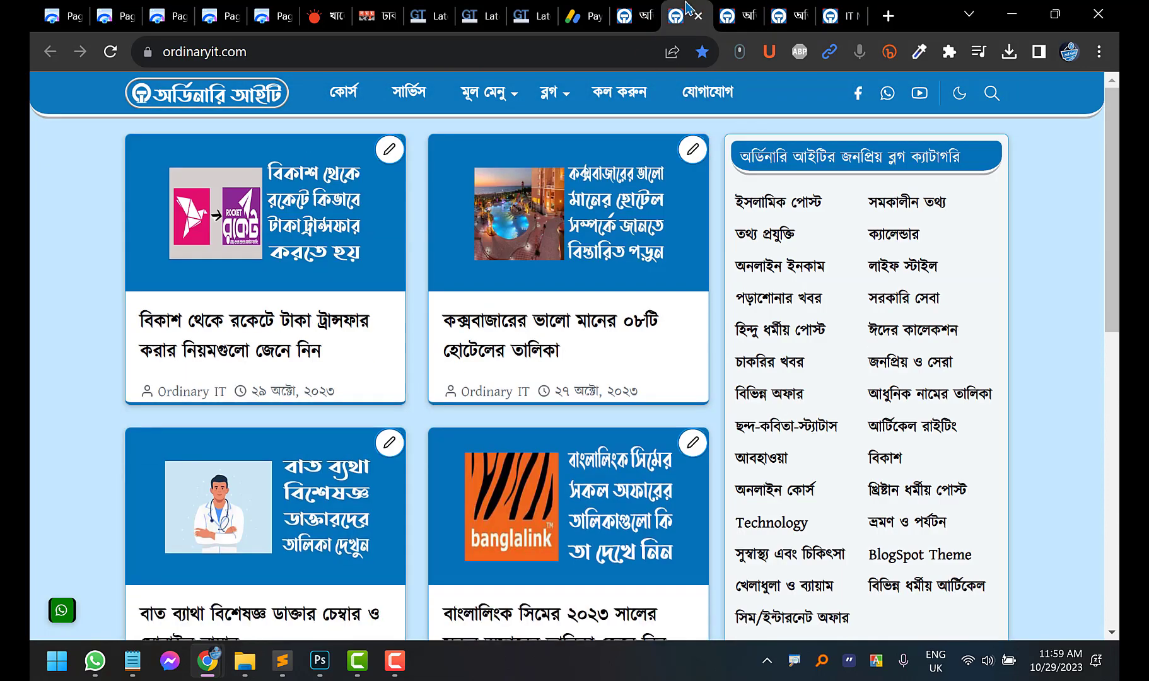
click(644, 8)
click(690, 7)
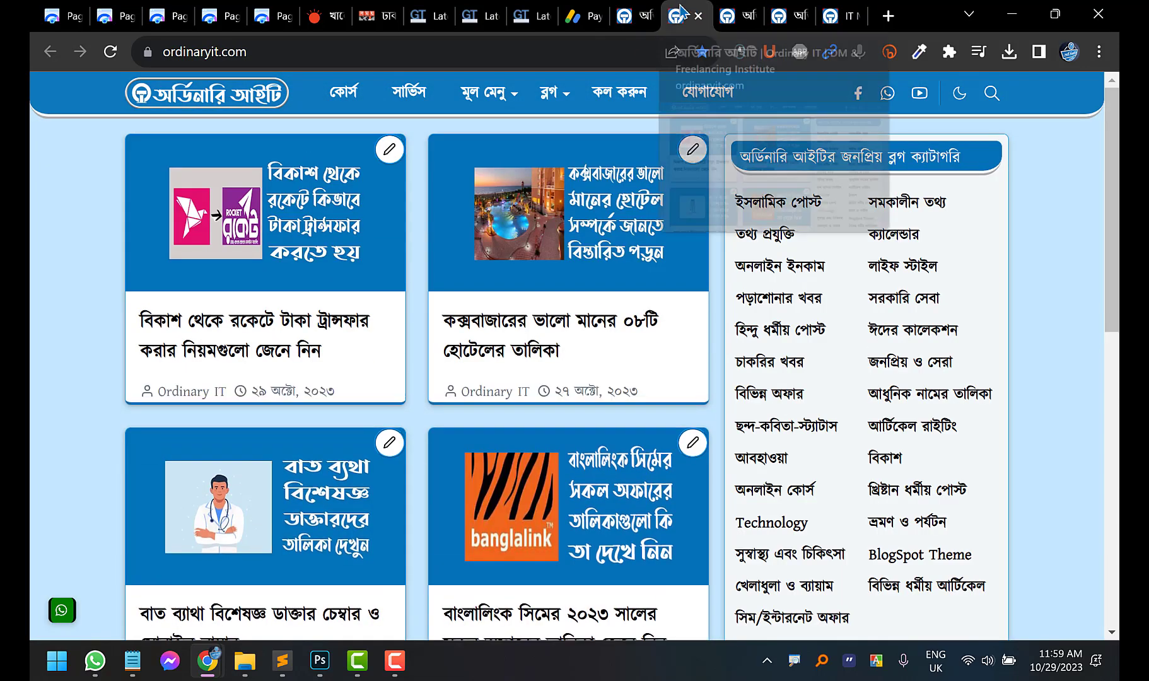
click(748, 8)
click(789, 8)
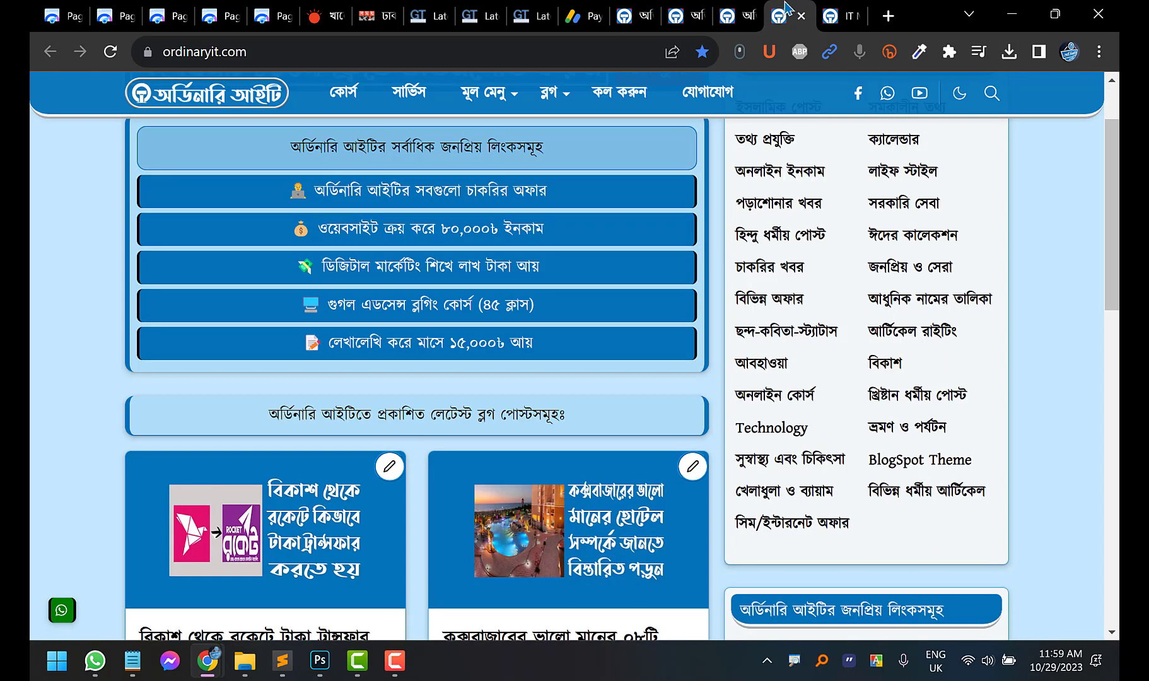
key(ctrl+shift+Tab)
key(ctrl+shift+Tab)
key(ctrl+shift+Tab)
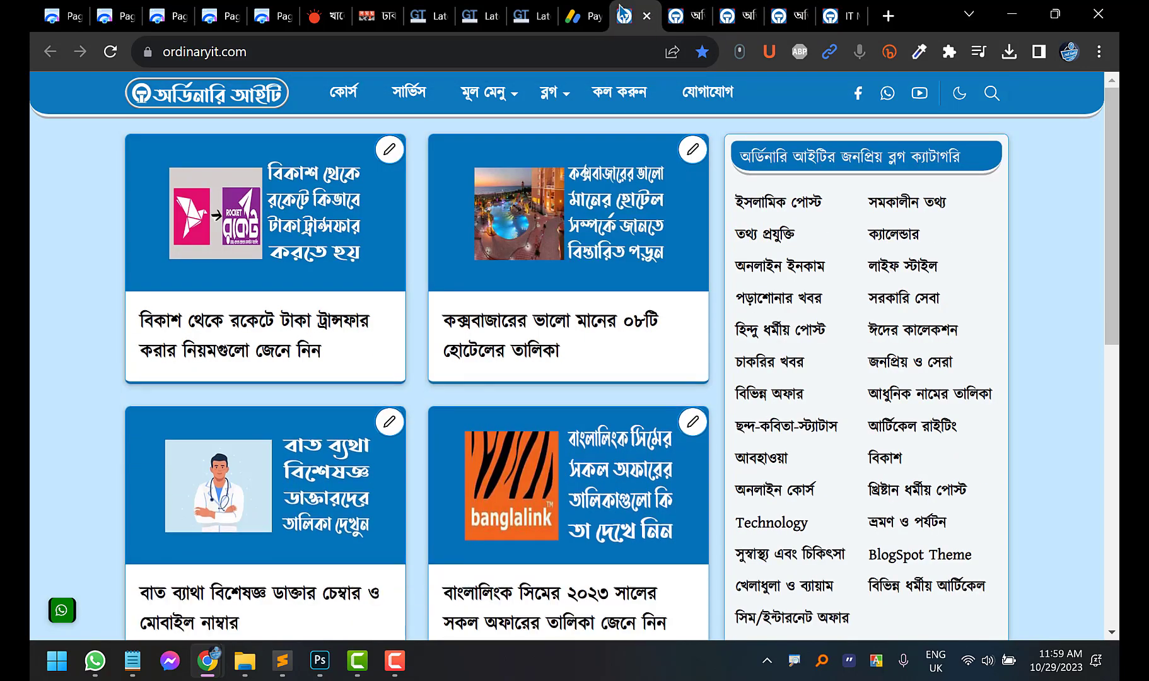
Return to the itmiya.com demo and examine its popular links block, post cards and sidebar widgets as the fifth homepage version
click(826, 7)
scroll(676, 309, up, 8)
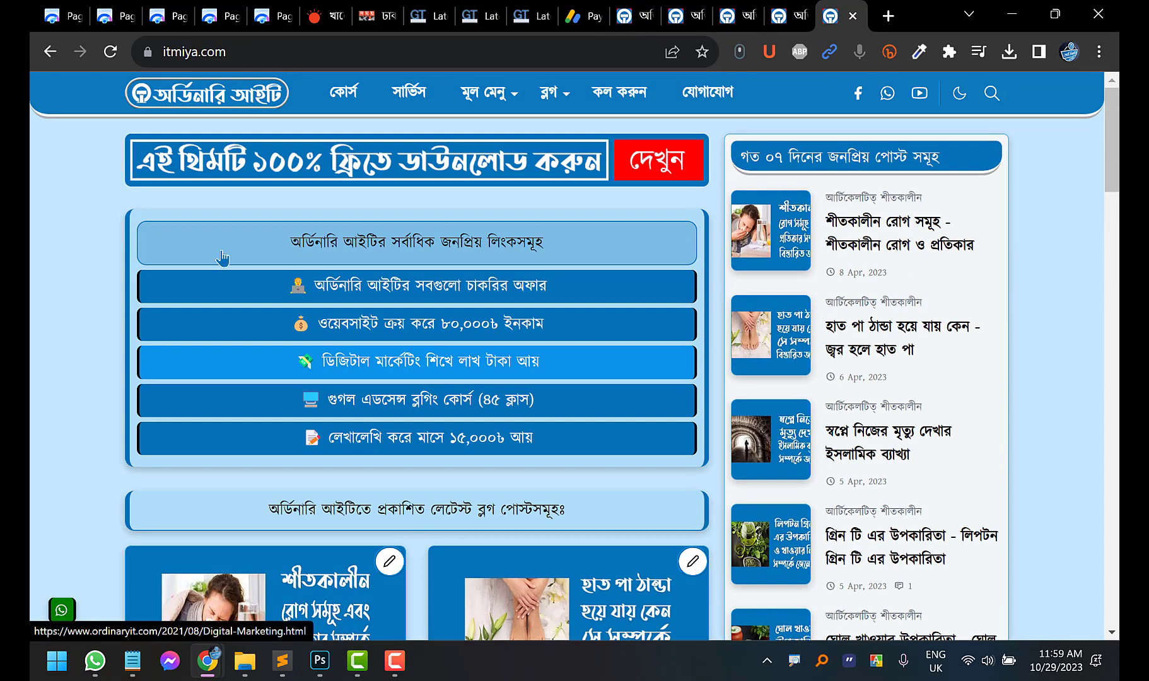
scroll(31, 234, down, 20)
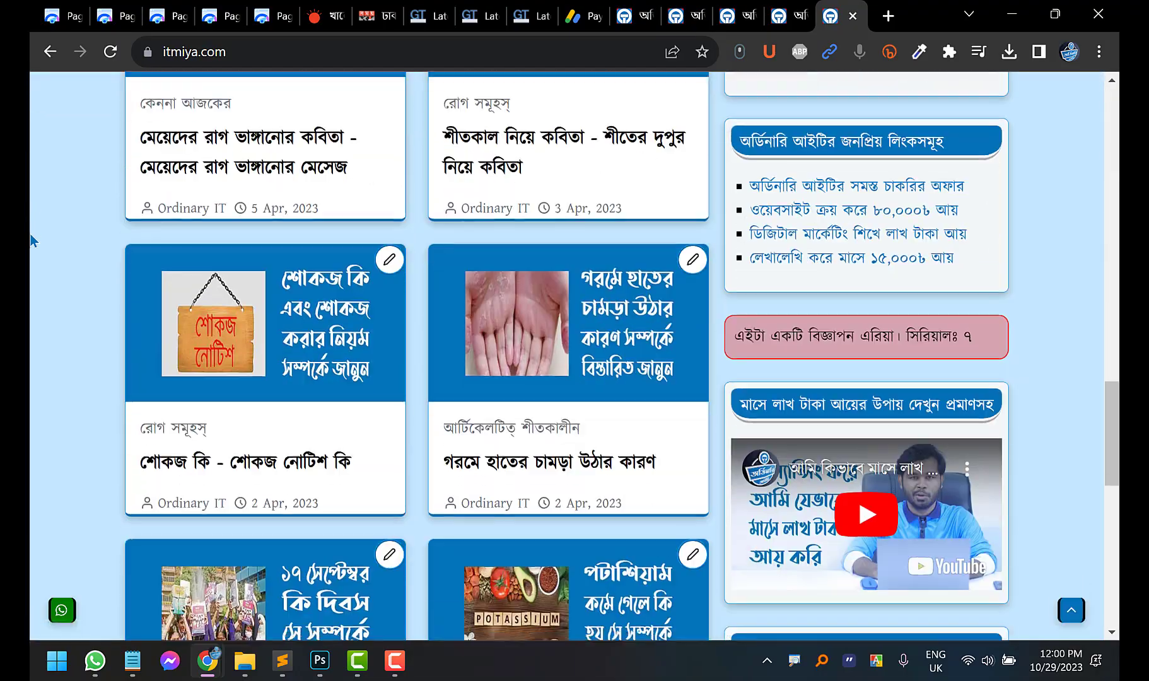
scroll(1013, 321, up, 10)
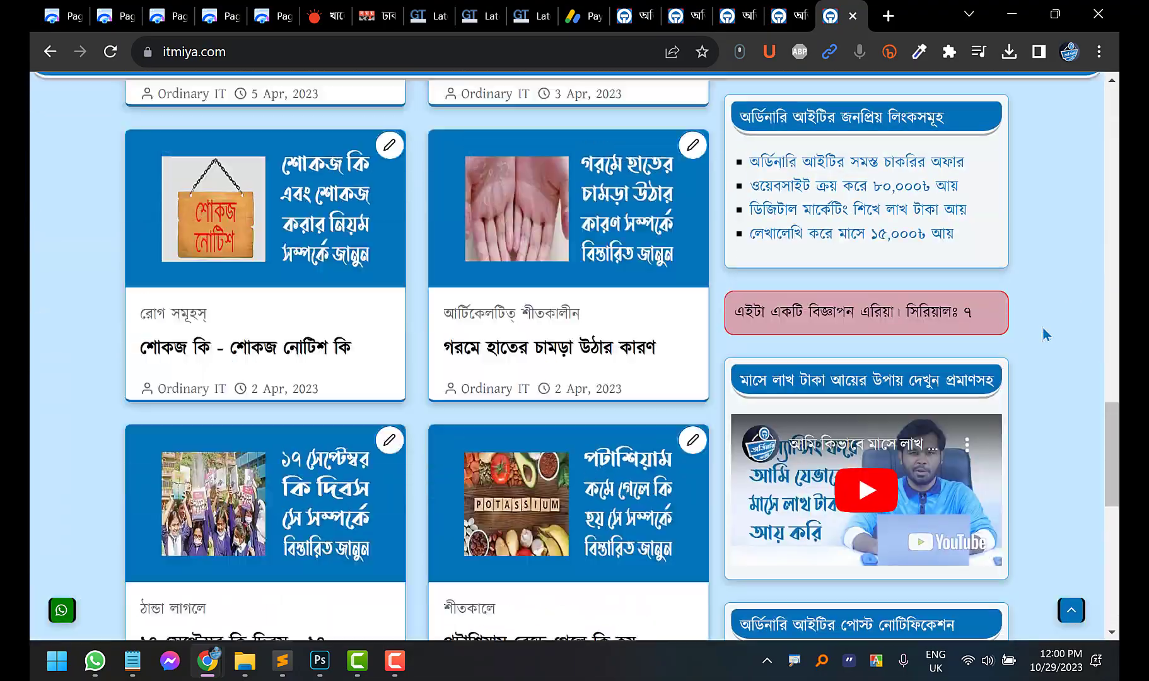
scroll(1040, 328, up, 5)
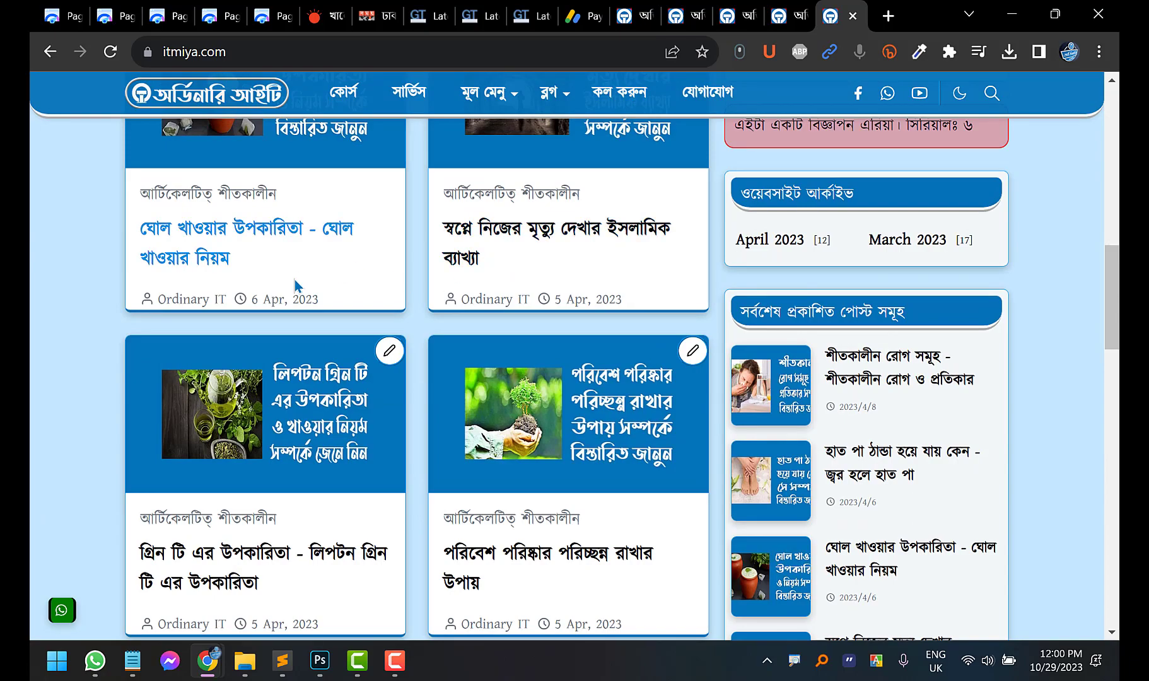
scroll(294, 279, up, 5)
scroll(77, 359, up, 7)
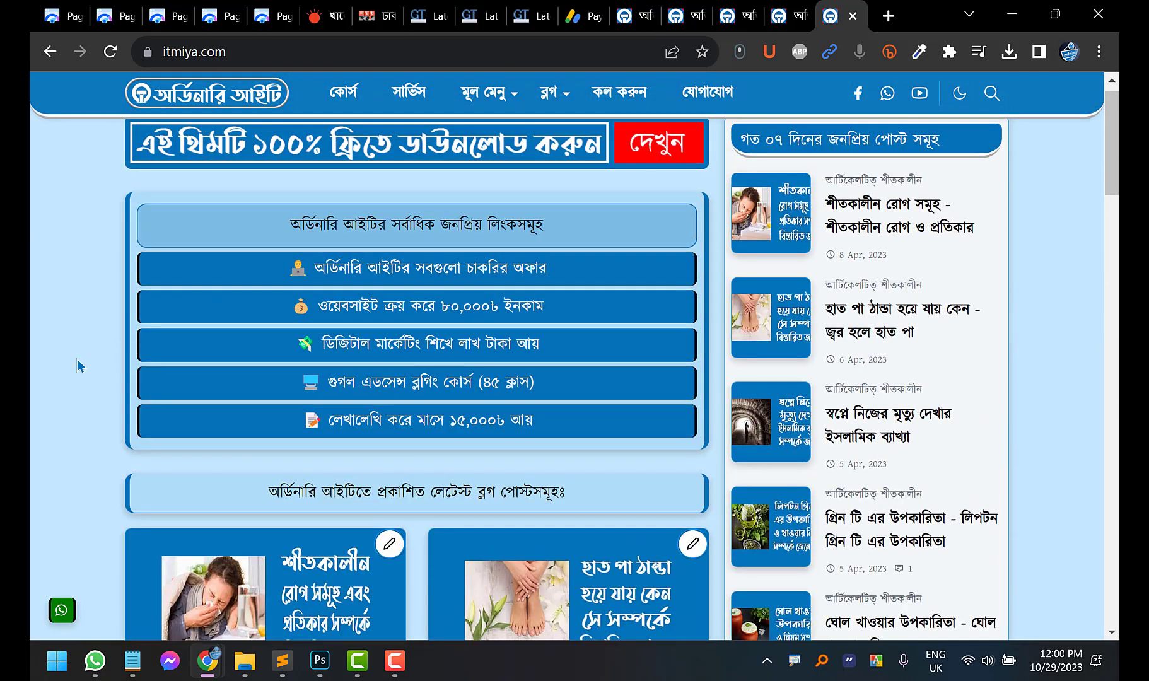
scroll(75, 360, up, 1)
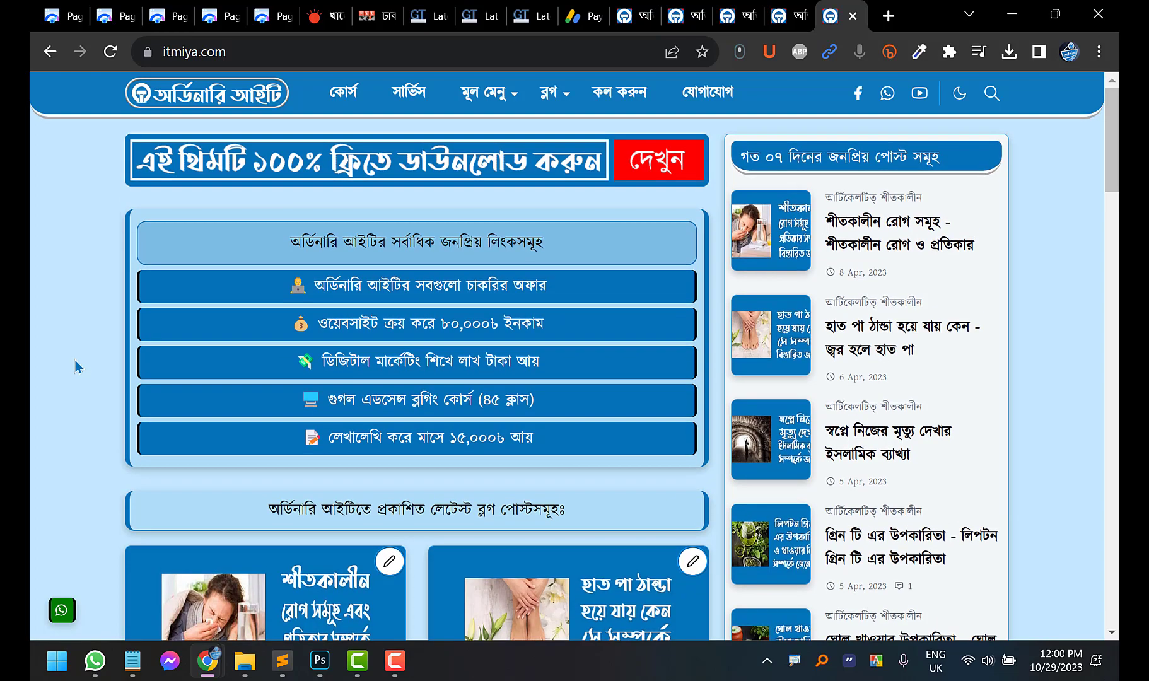
Look over the itmiya.com post cards, pagination, lower ad area and footer columns once more
scroll(76, 360, down, 10)
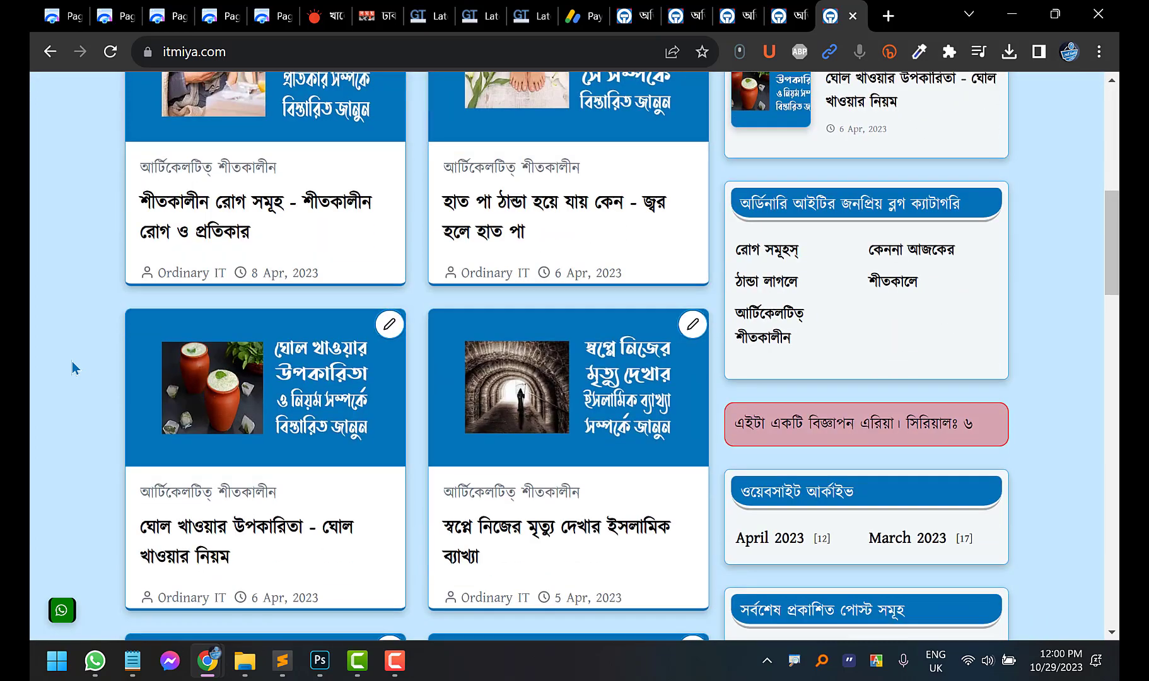
scroll(72, 362, down, 15)
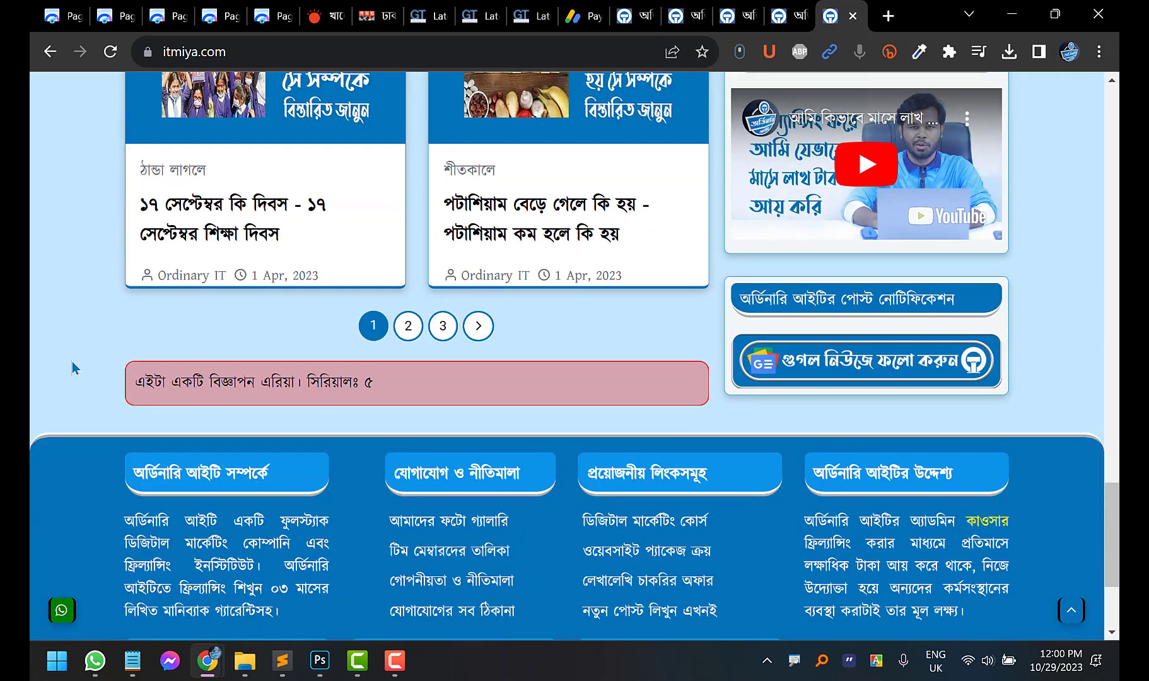
key(F10)
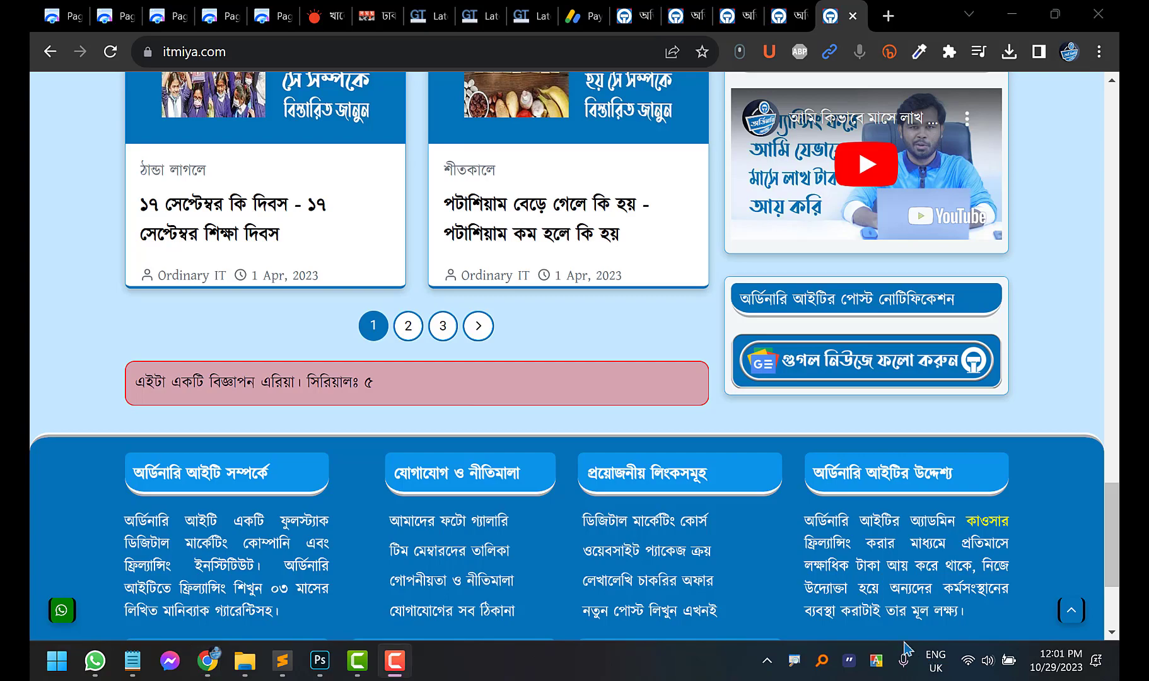
scroll(31, 381, up, 15)
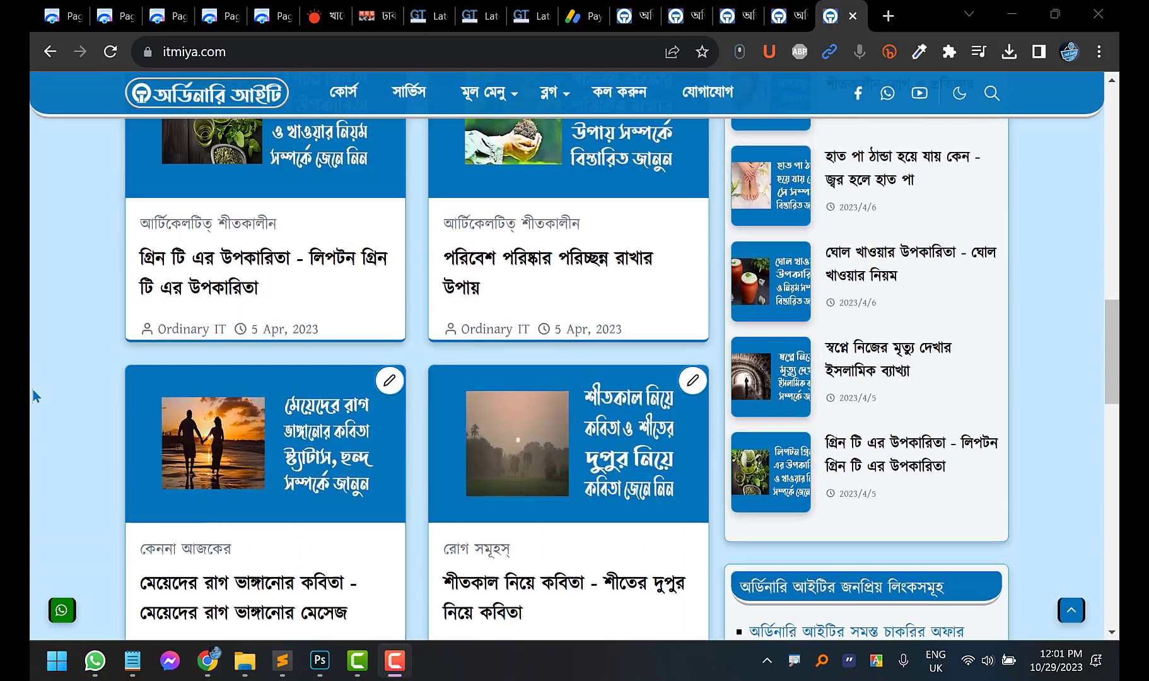
Open the theme download page (এই থিমটি ডাউনলোড) from the itmiya.com site's মূল মেনু in a new tab and switch to it
scroll(34, 391, up, 15)
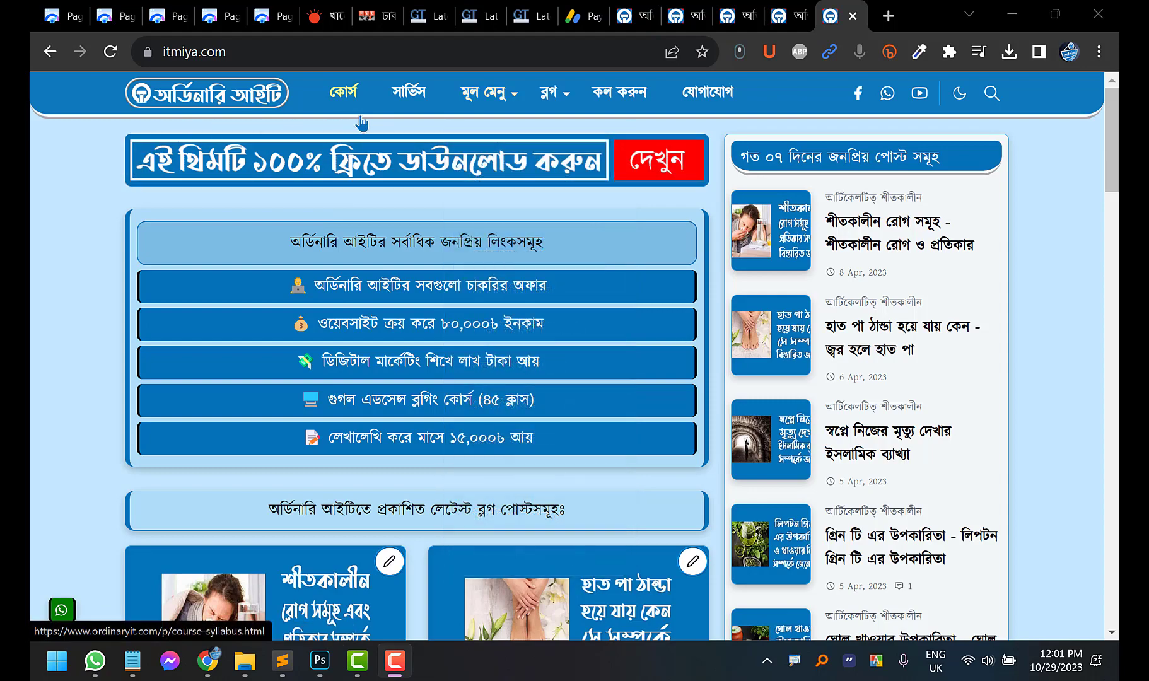
mouse_move(562, 99)
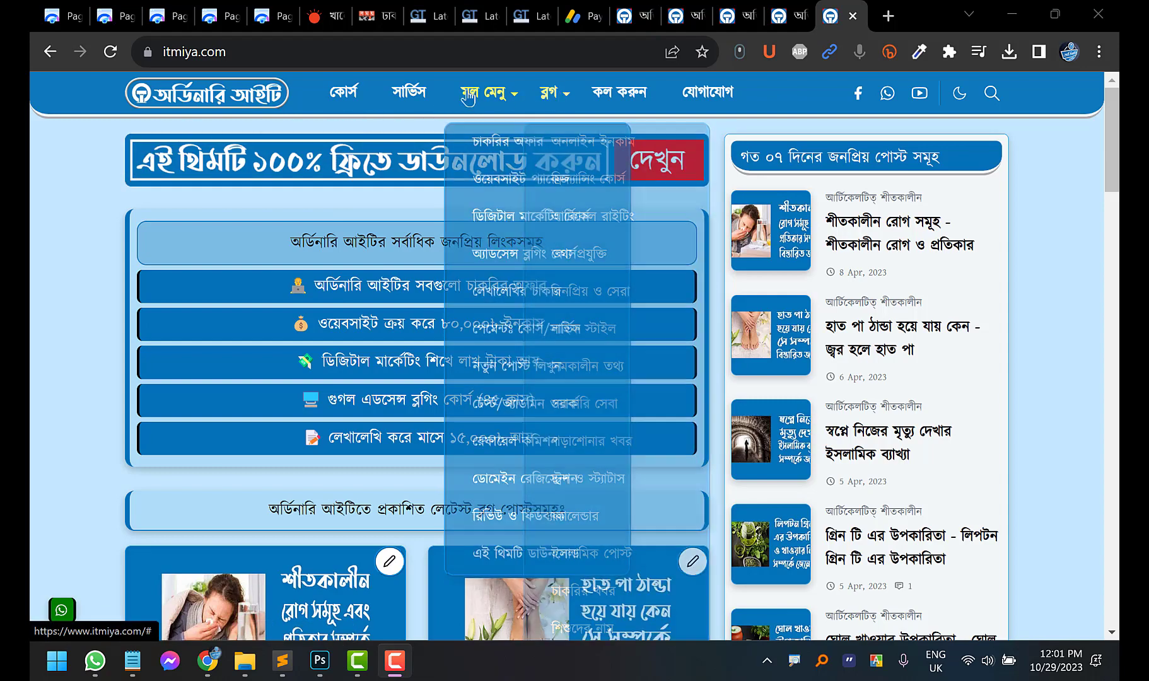
mouse_move(469, 98)
right_click(512, 560)
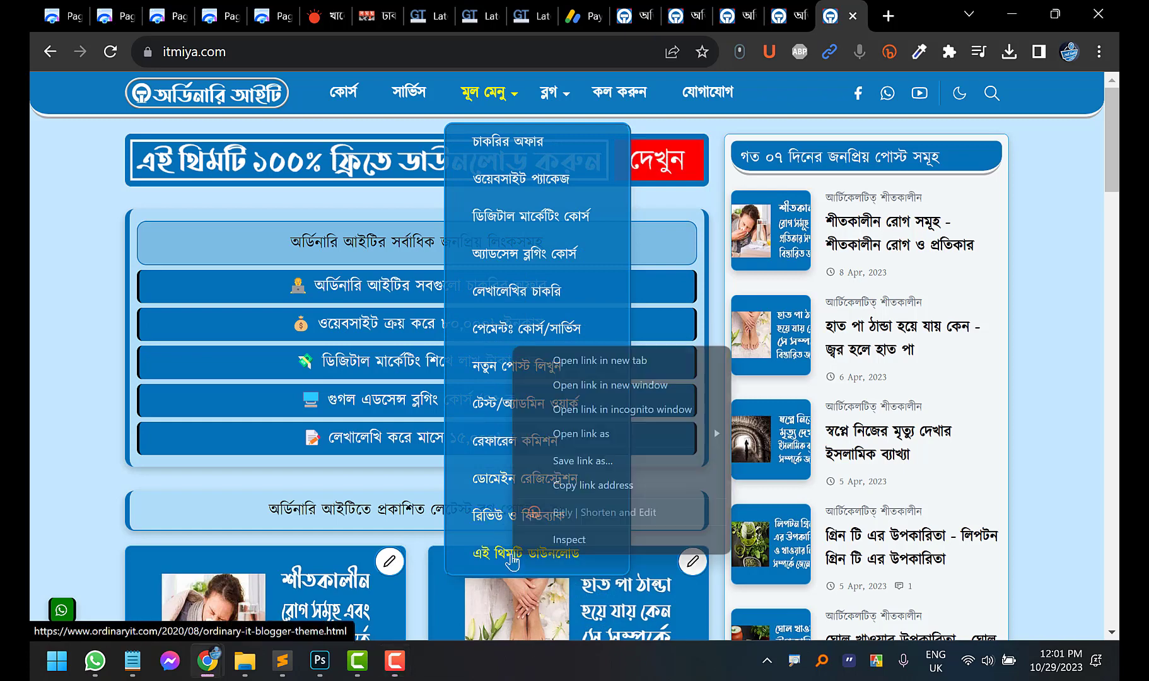
click(601, 366)
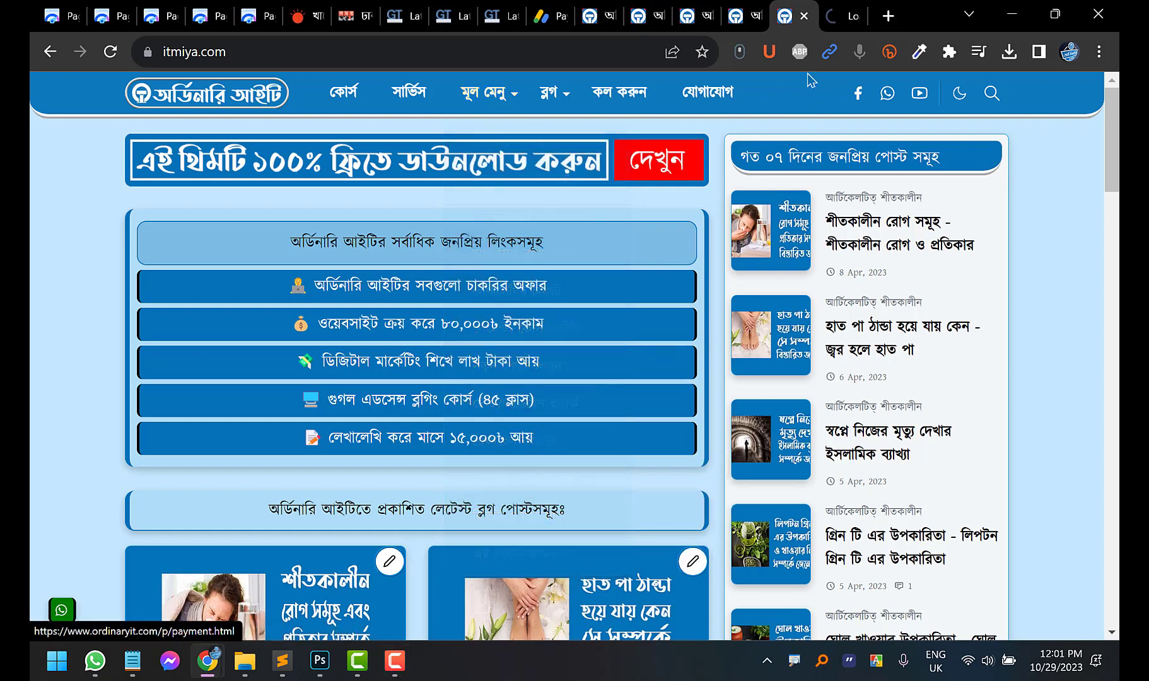
click(845, 15)
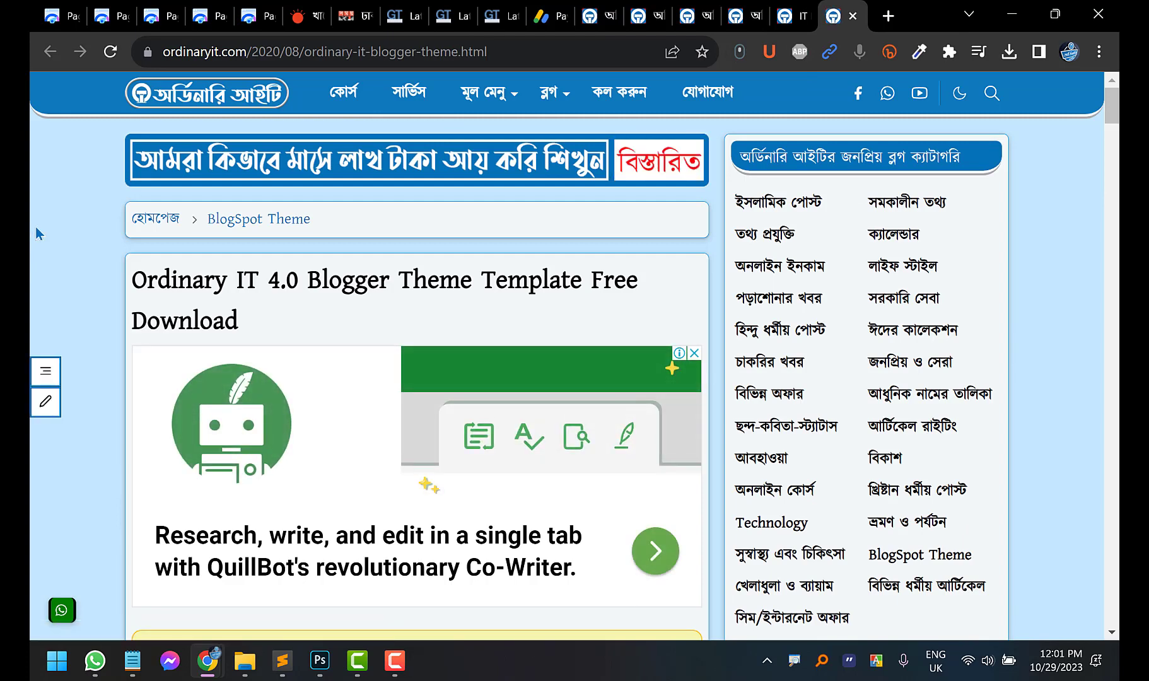
Open the ডকুমেন্টেশন link from the free-versus-pro feature table in a new tab and switch to it
scroll(36, 226, down, 1)
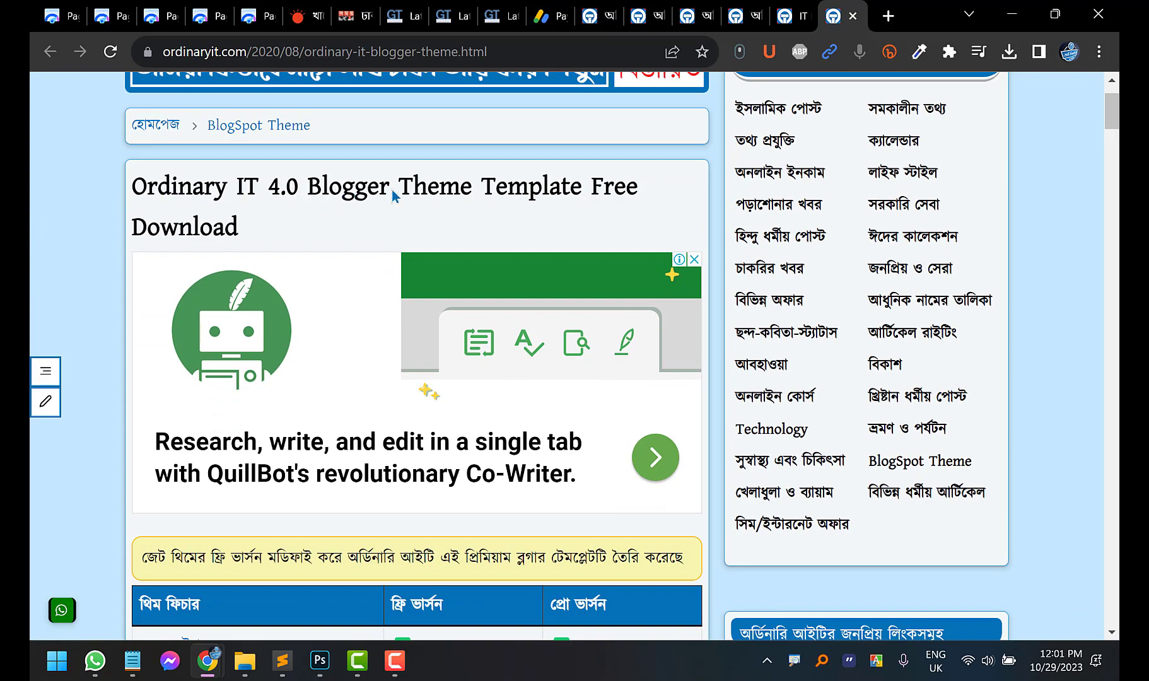
scroll(94, 234, down, 5)
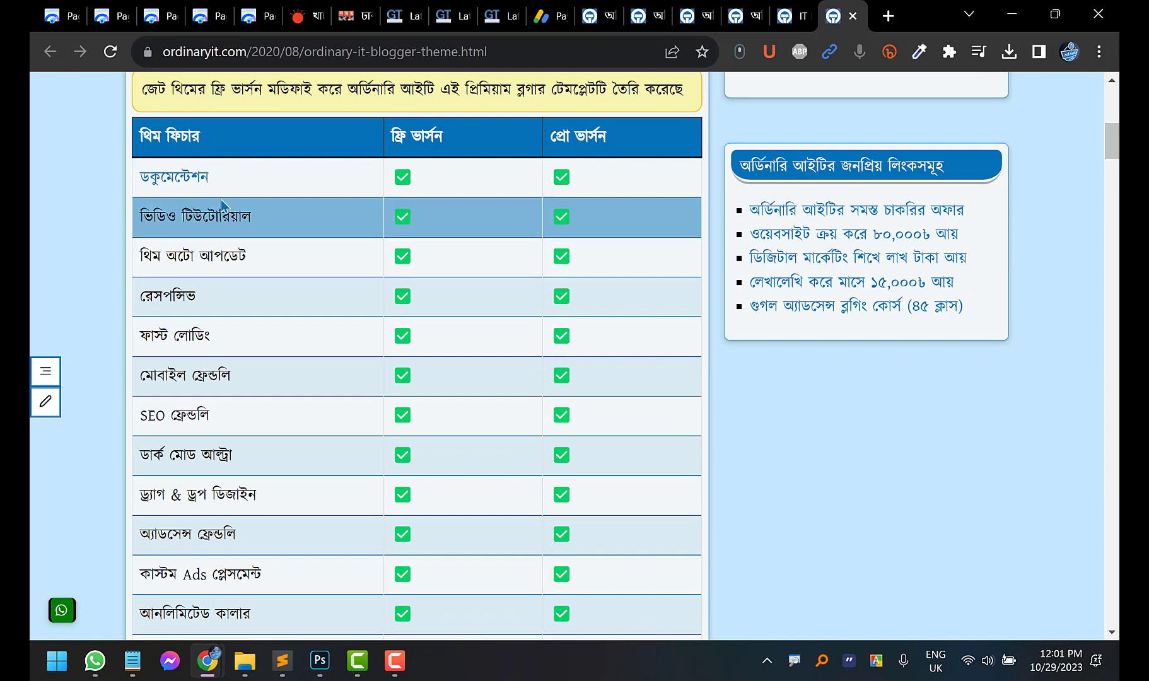
right_click(181, 183)
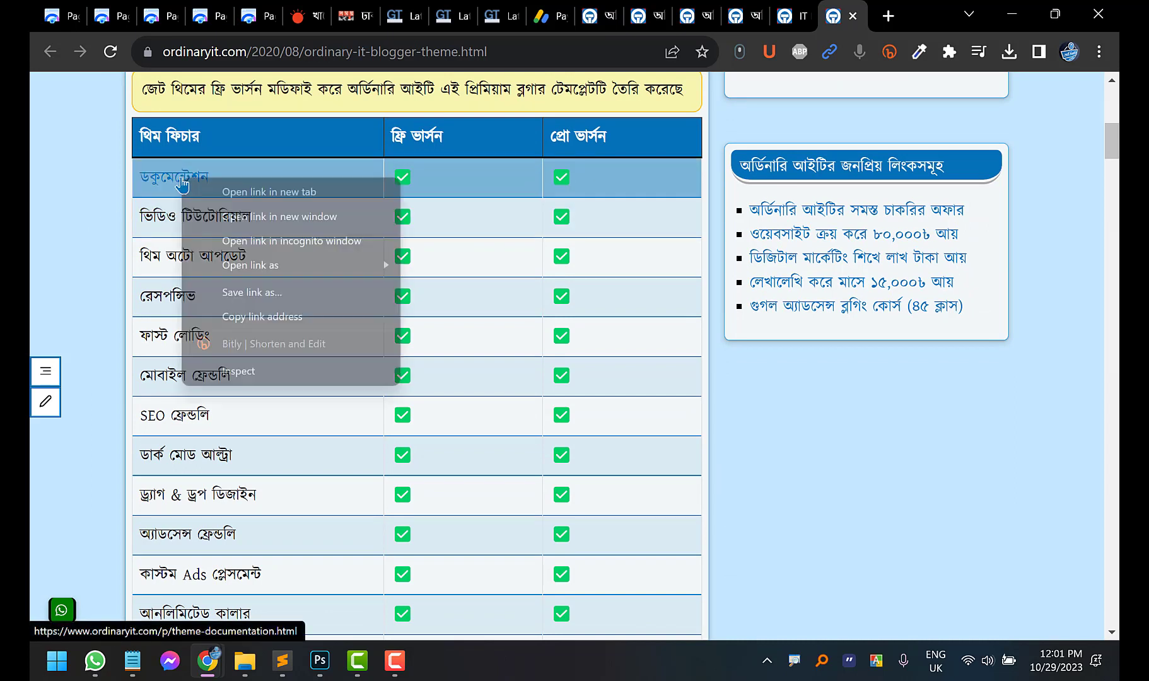
click(243, 190)
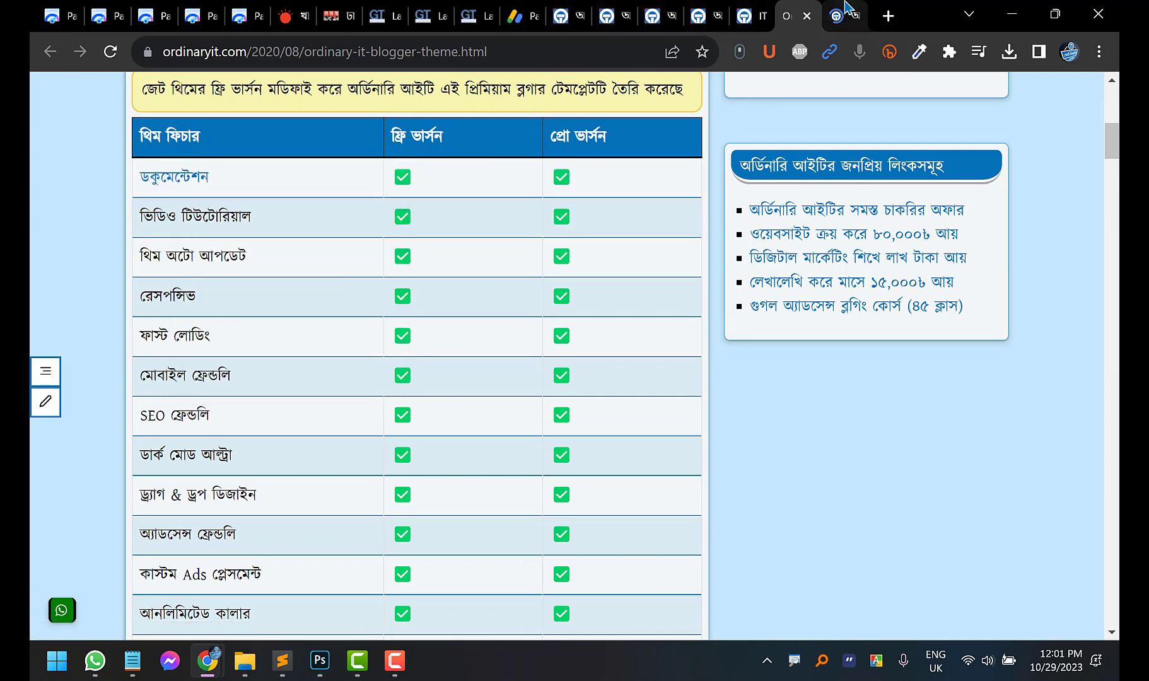
click(846, 9)
Review the theme documentation from the Theme Edit HTML section through the button classes to the social icon codes, and close its tab
scroll(114, 269, down, 20)
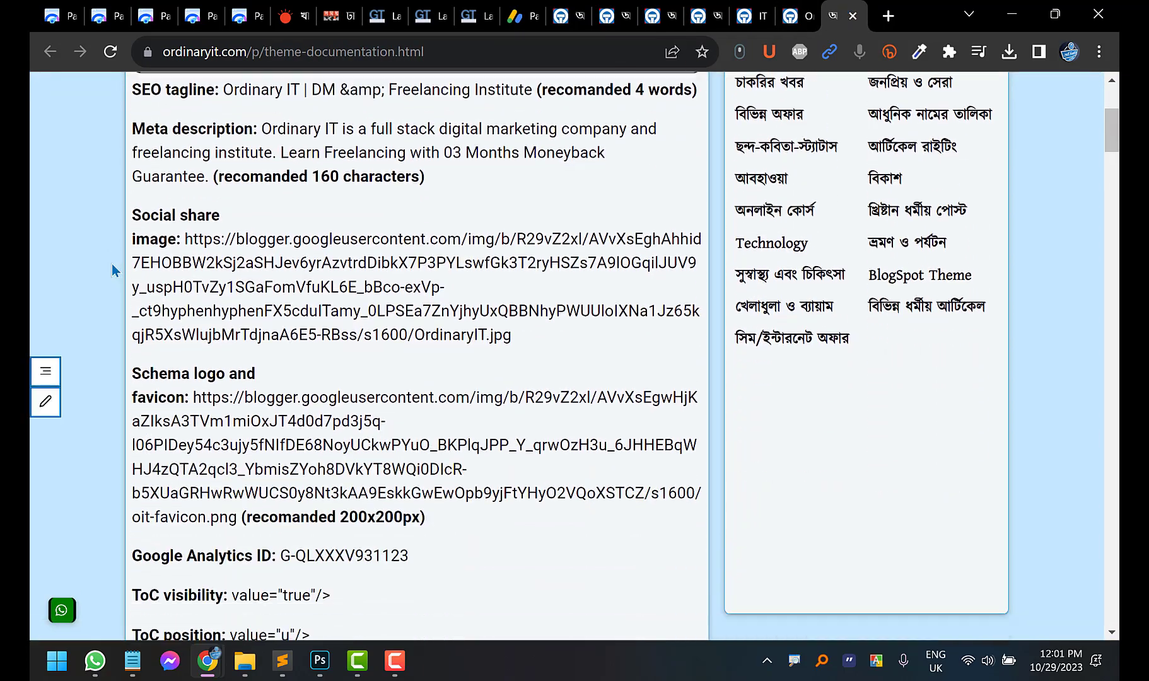
scroll(112, 266, down, 20)
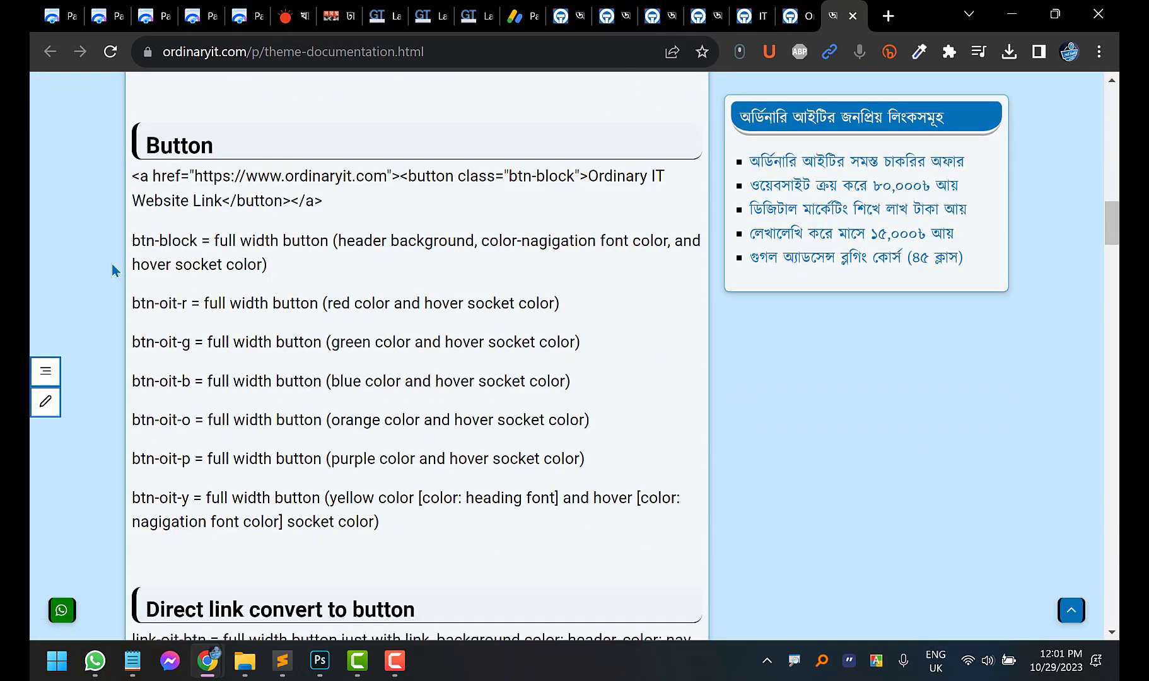
scroll(109, 269, down, 20)
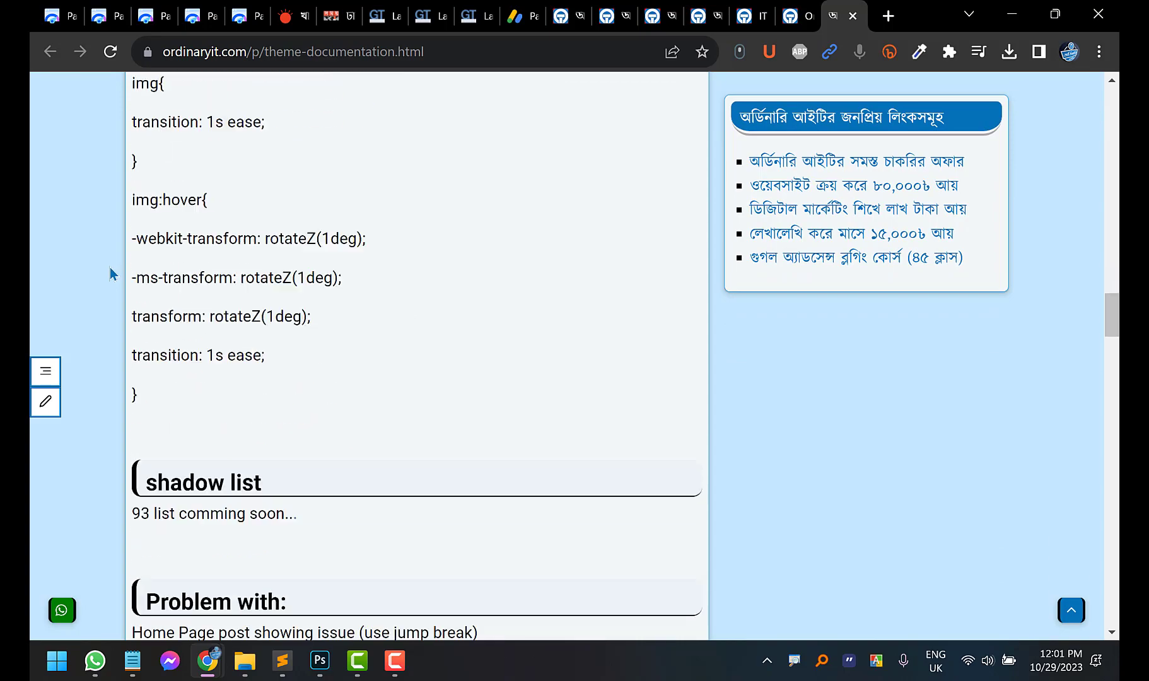
scroll(110, 269, down, 3)
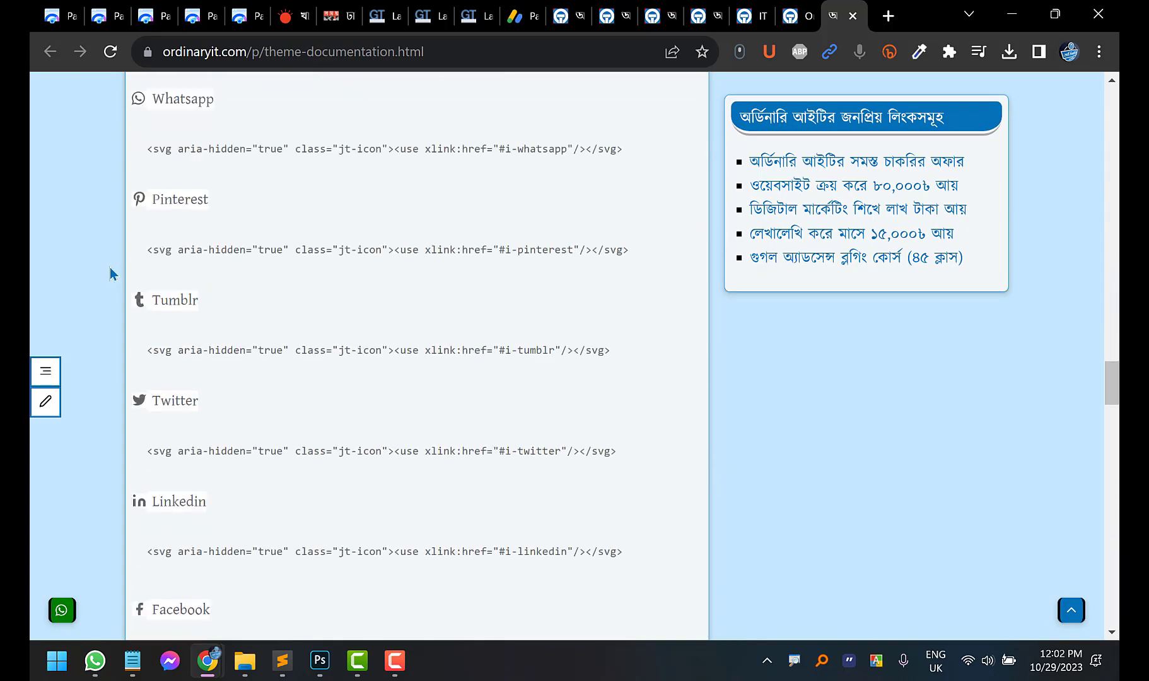
scroll(109, 267, up, 15)
scroll(110, 267, up, 20)
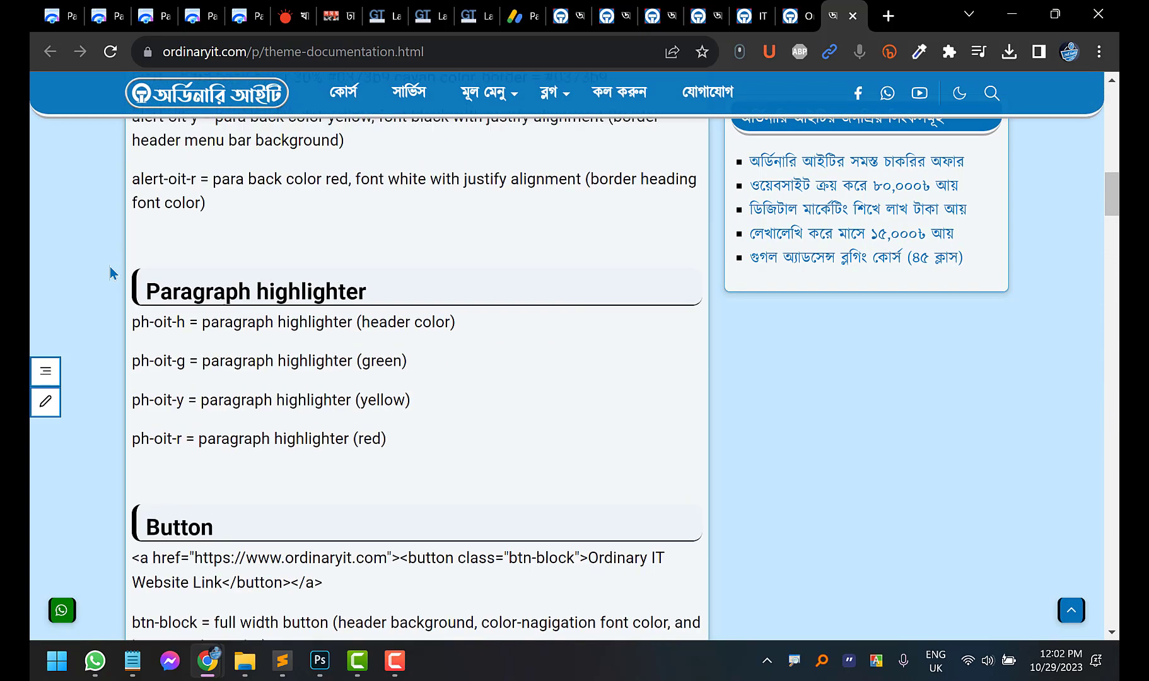
scroll(109, 273, up, 3)
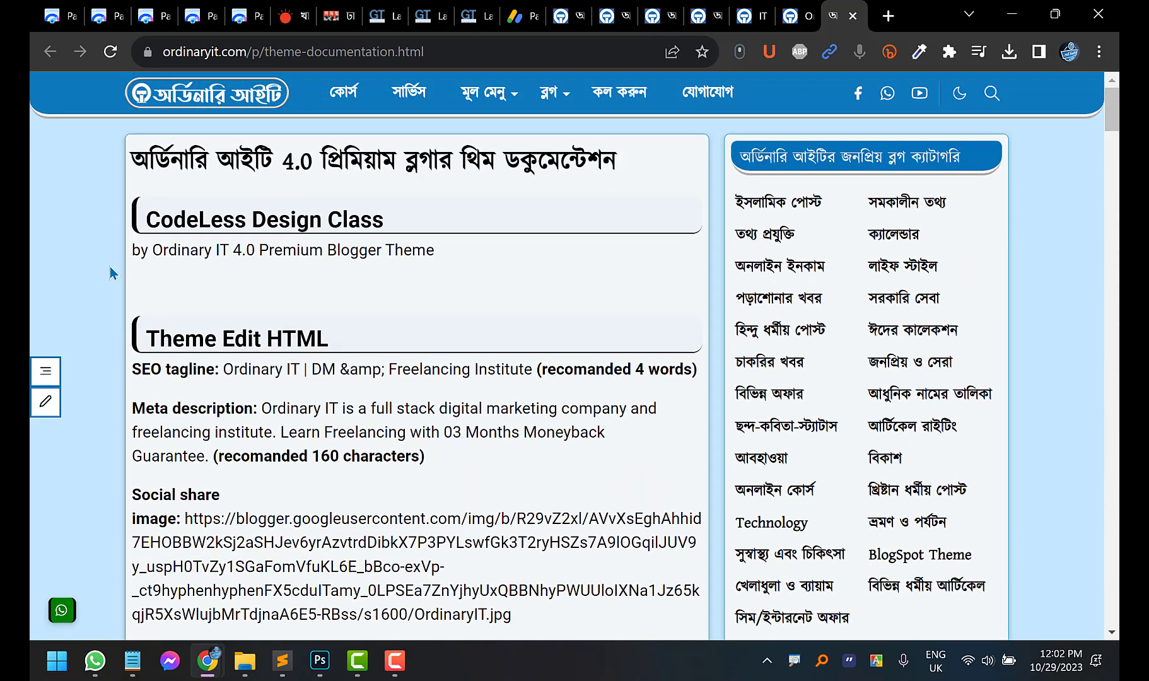
click(852, 17)
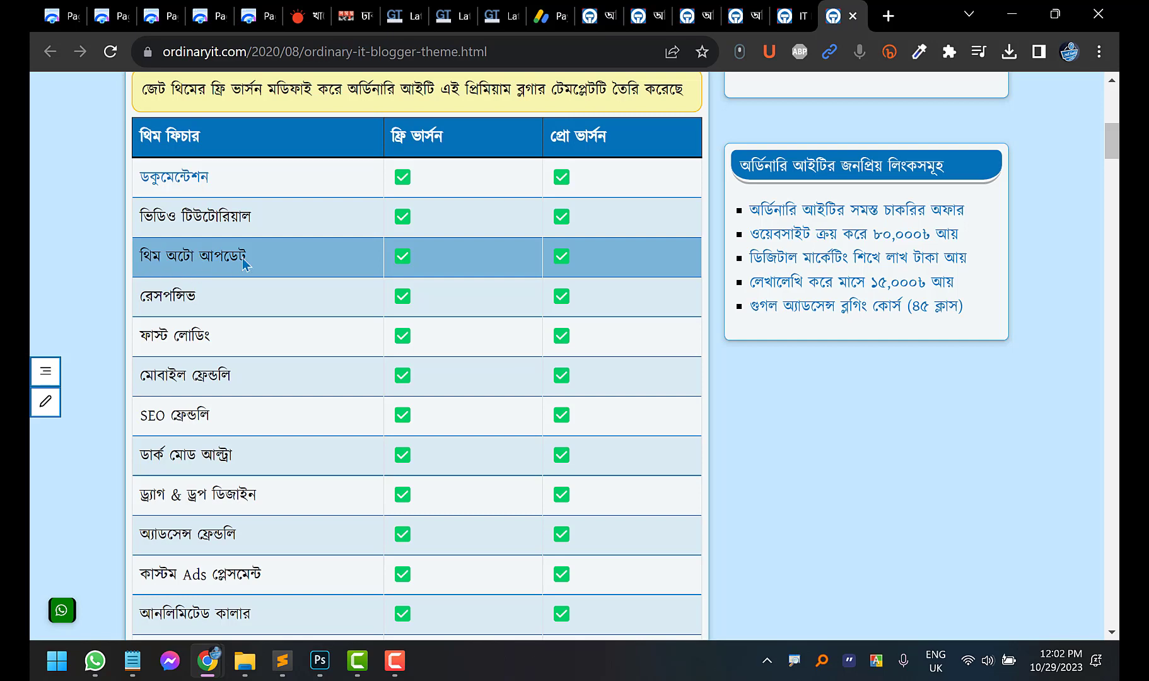
scroll(782, 325, up, 2)
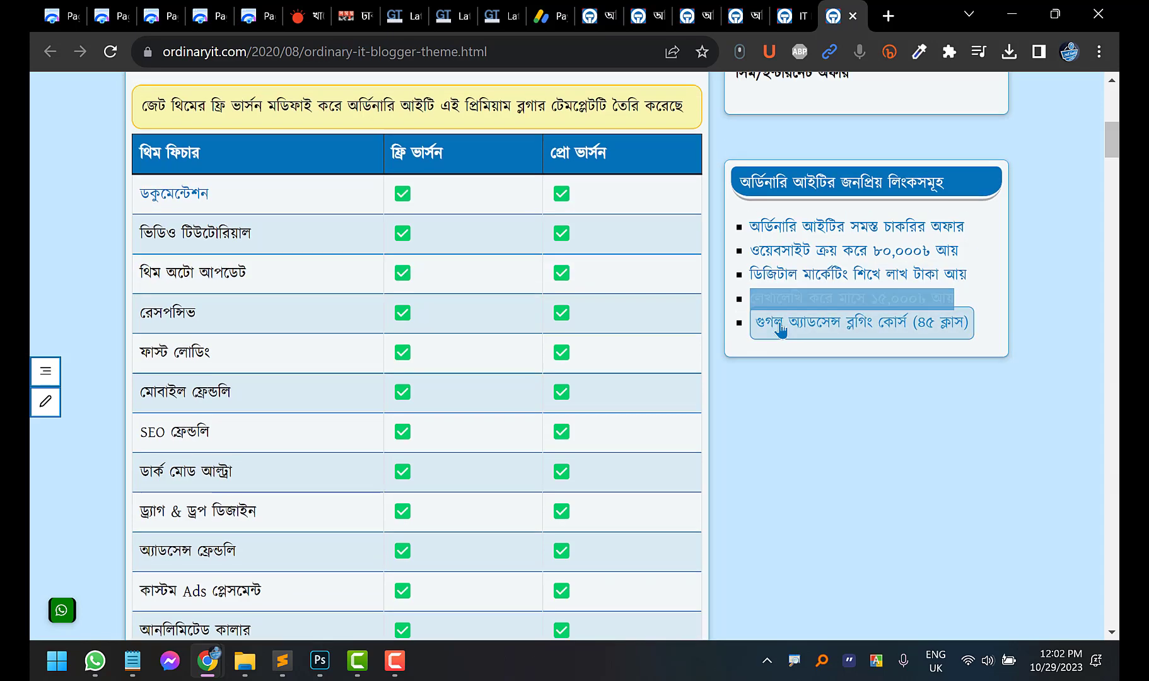
click(834, 331)
key(shift+Tab)
key(Tab)
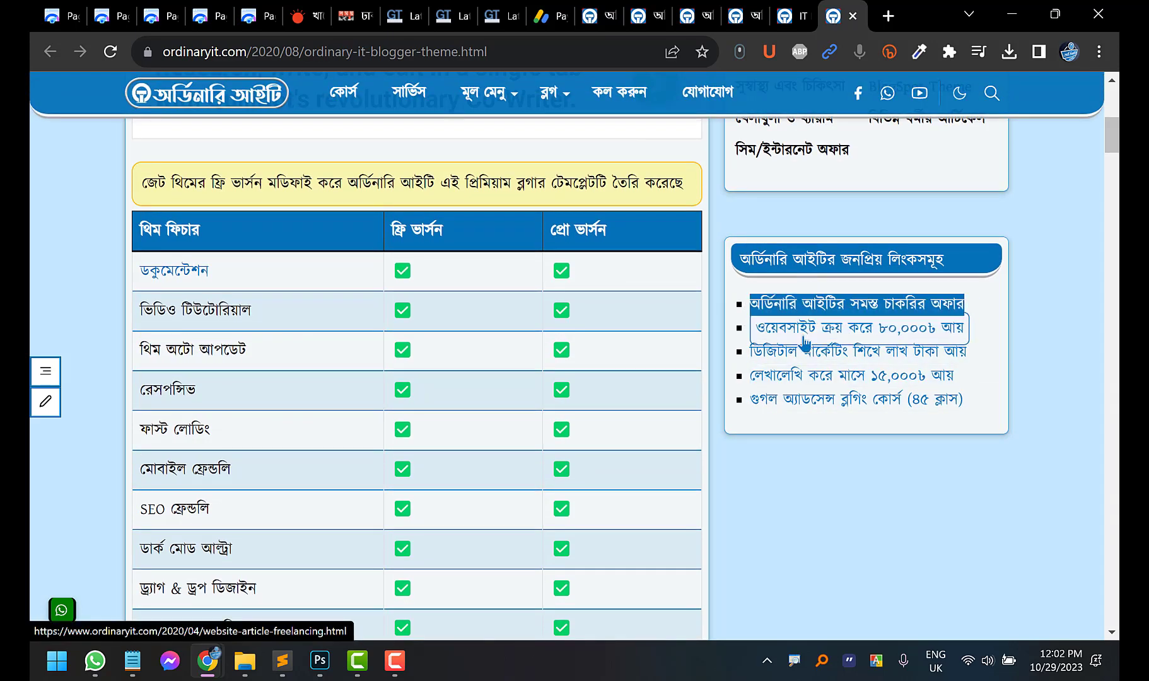
key(Tab)
click(725, 302)
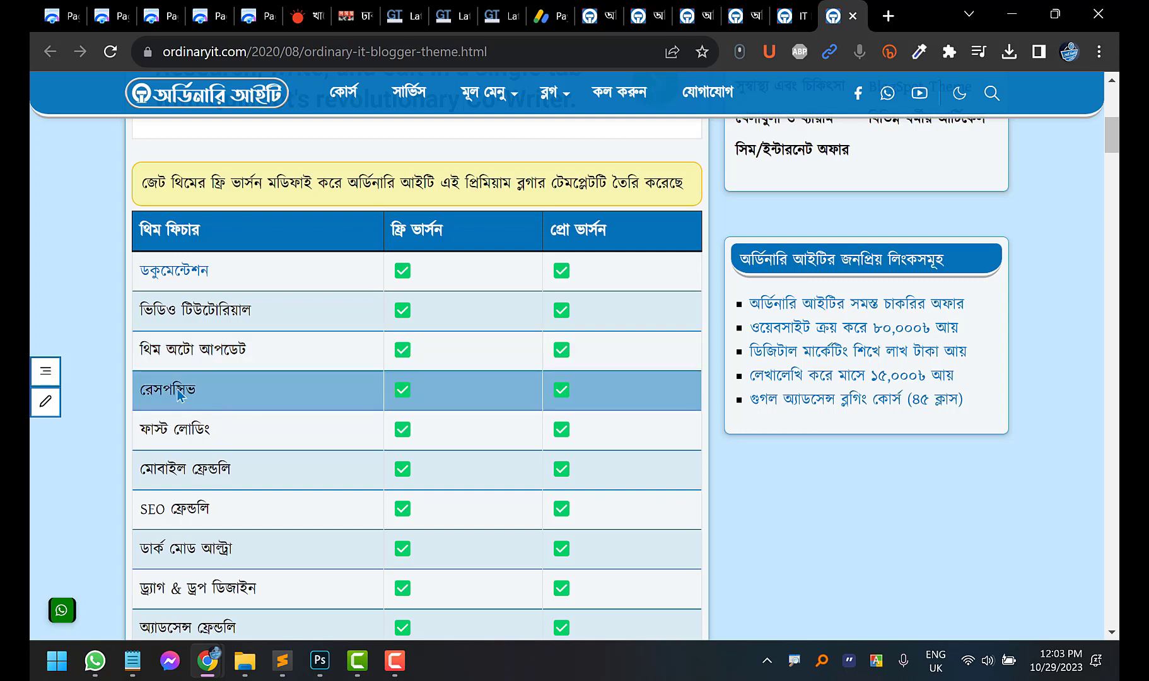
Go through the feature table's free and pro version rows, from responsiveness and fast loading down to the HD favicon
scroll(288, 365, down, 1)
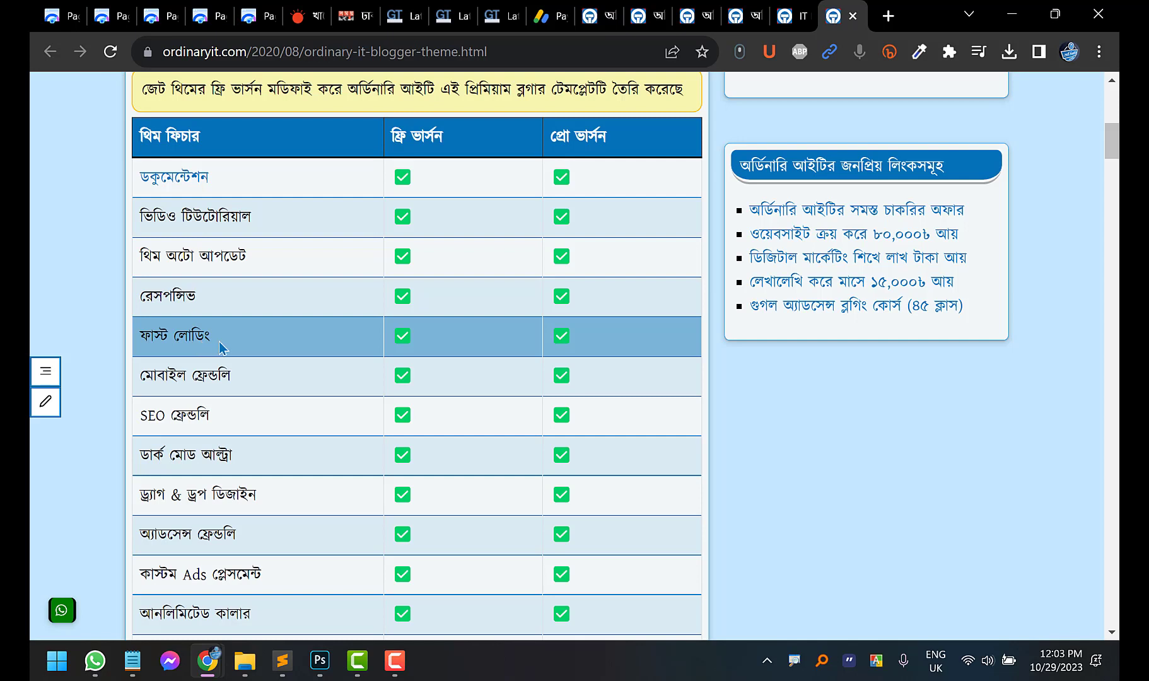
scroll(219, 341, down, 1)
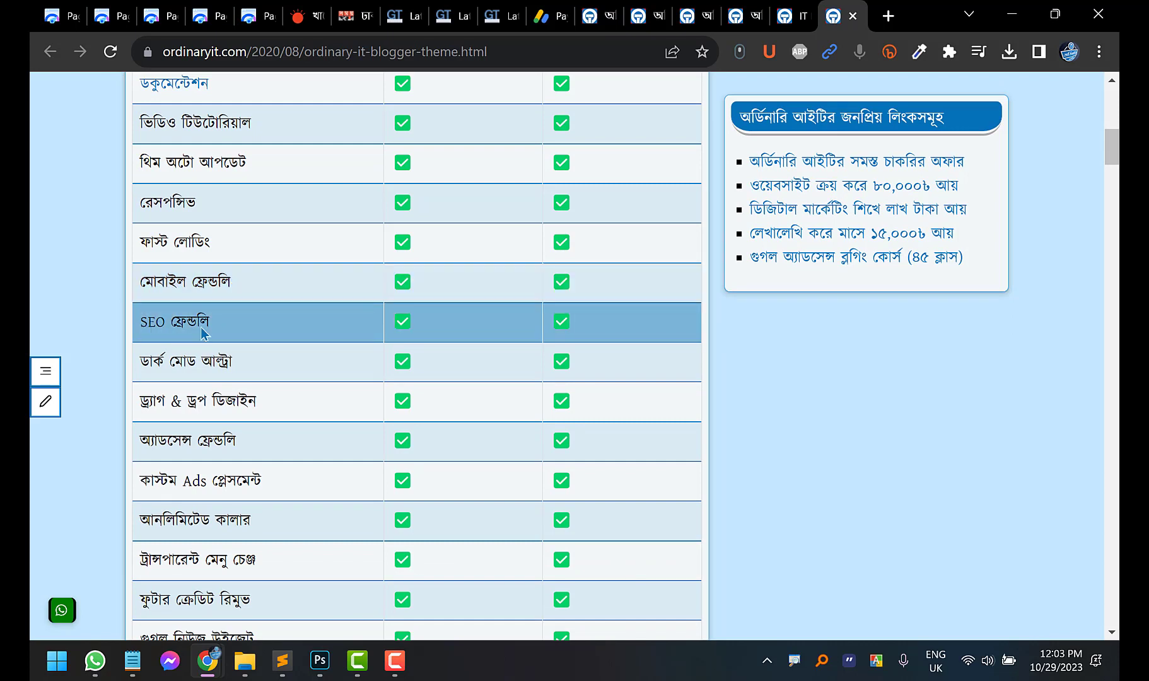
scroll(203, 331, down, 1)
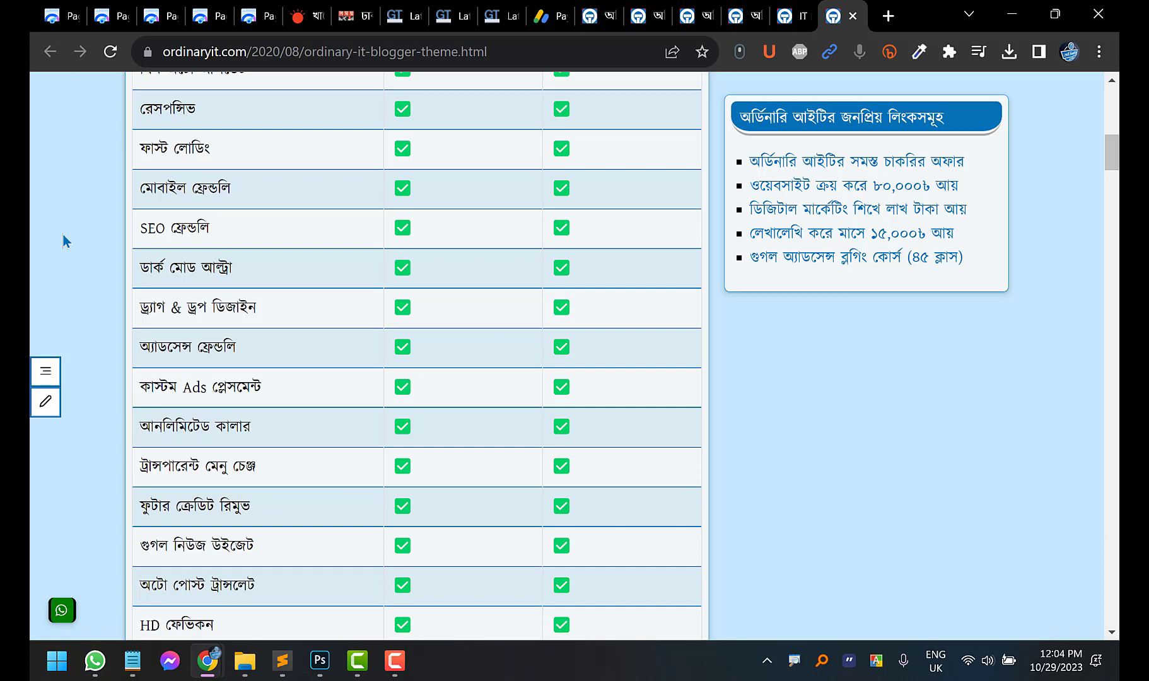
Show the ajkeridea.com post about the 10 GB Grameenphone offer in the other browser window, and return to the theme download page
mouse_move(208, 667)
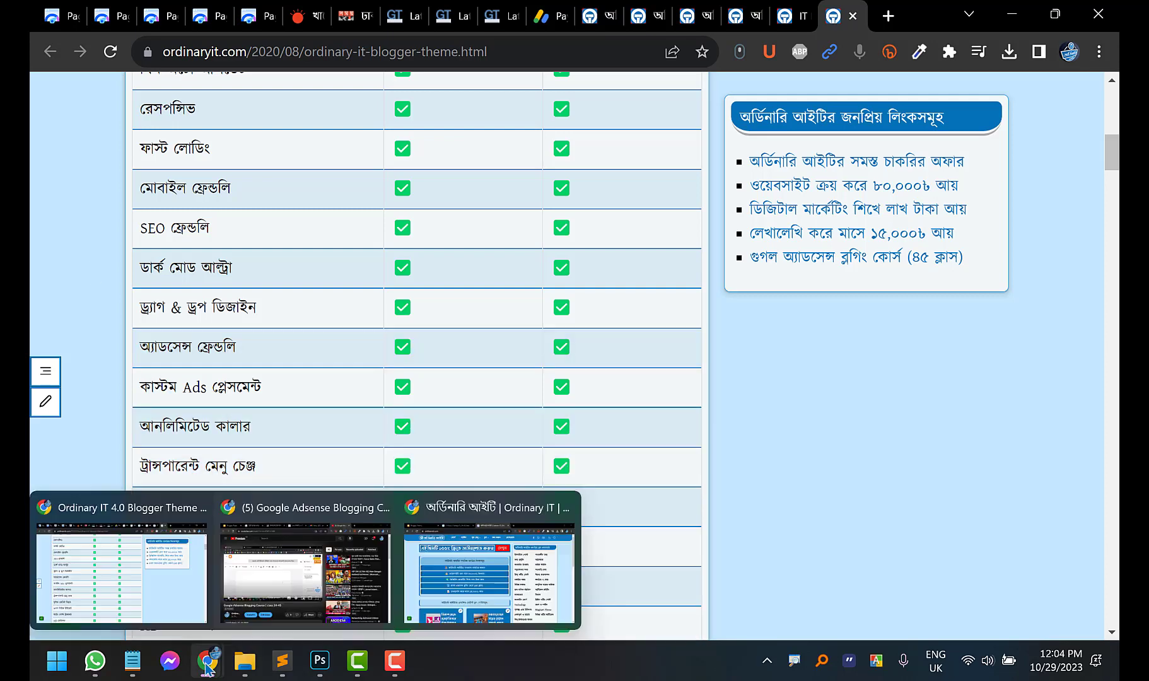
mouse_move(344, 549)
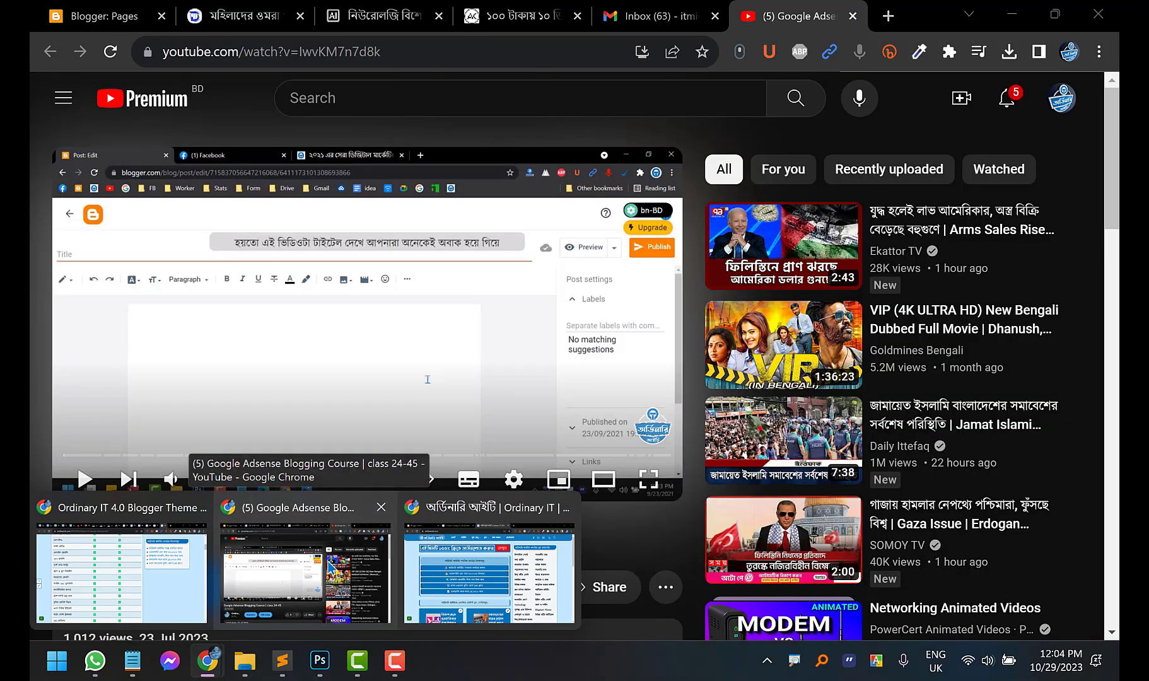
click(318, 568)
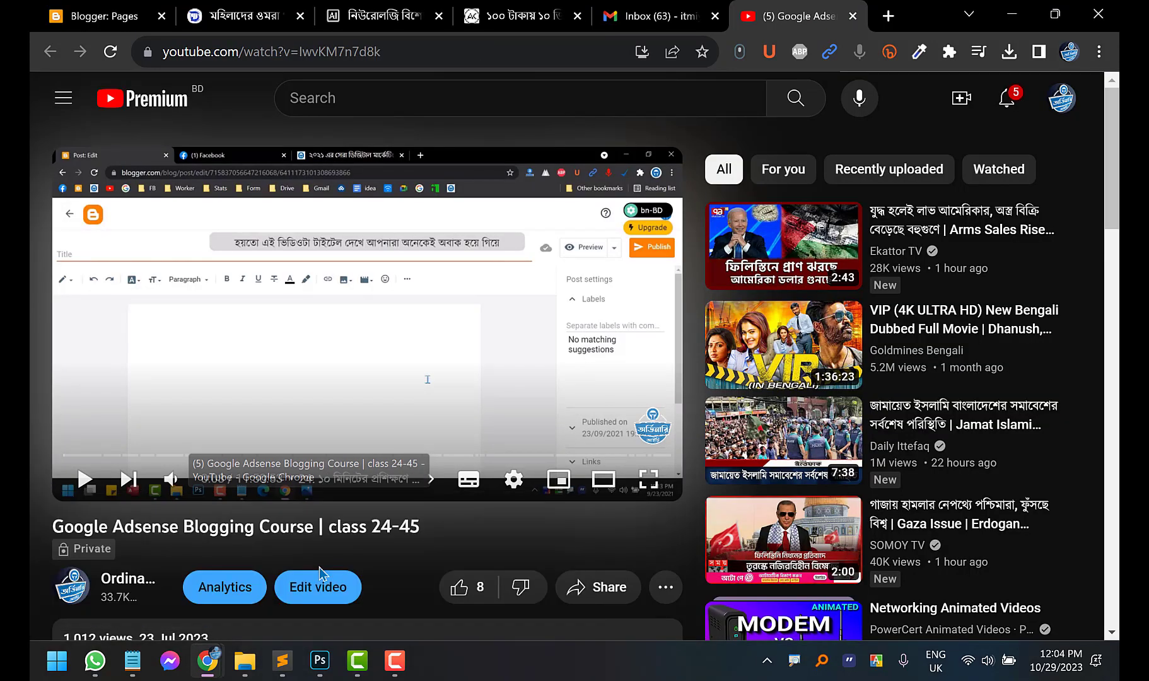
click(465, 10)
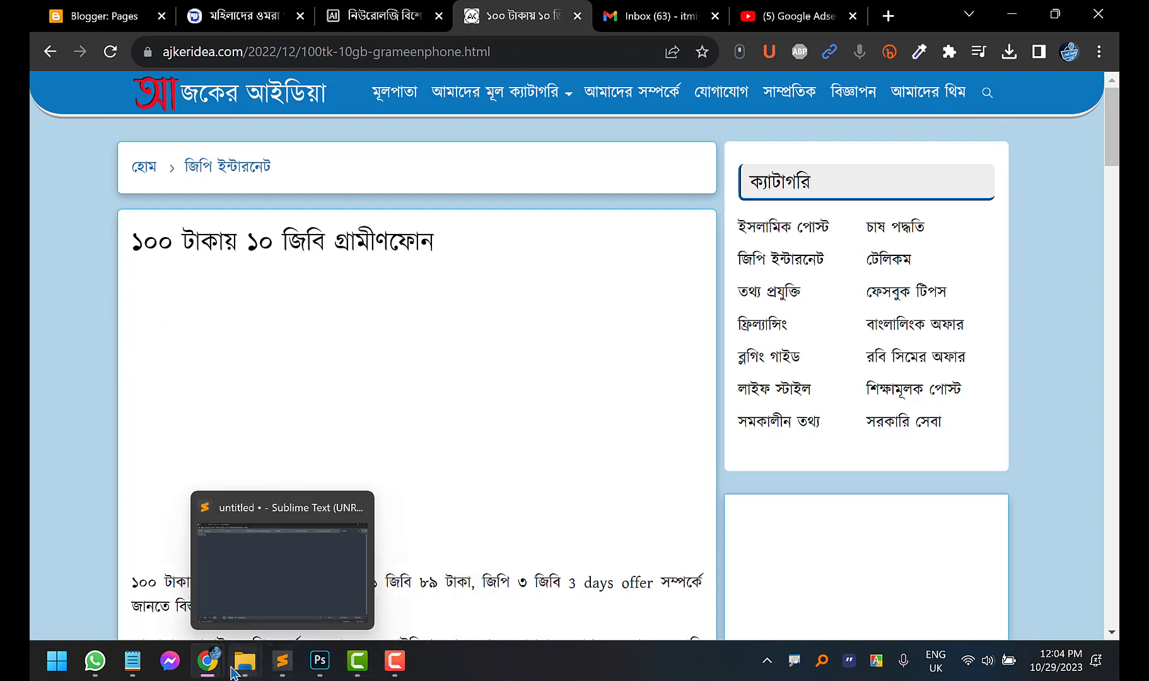
mouse_move(208, 661)
click(183, 577)
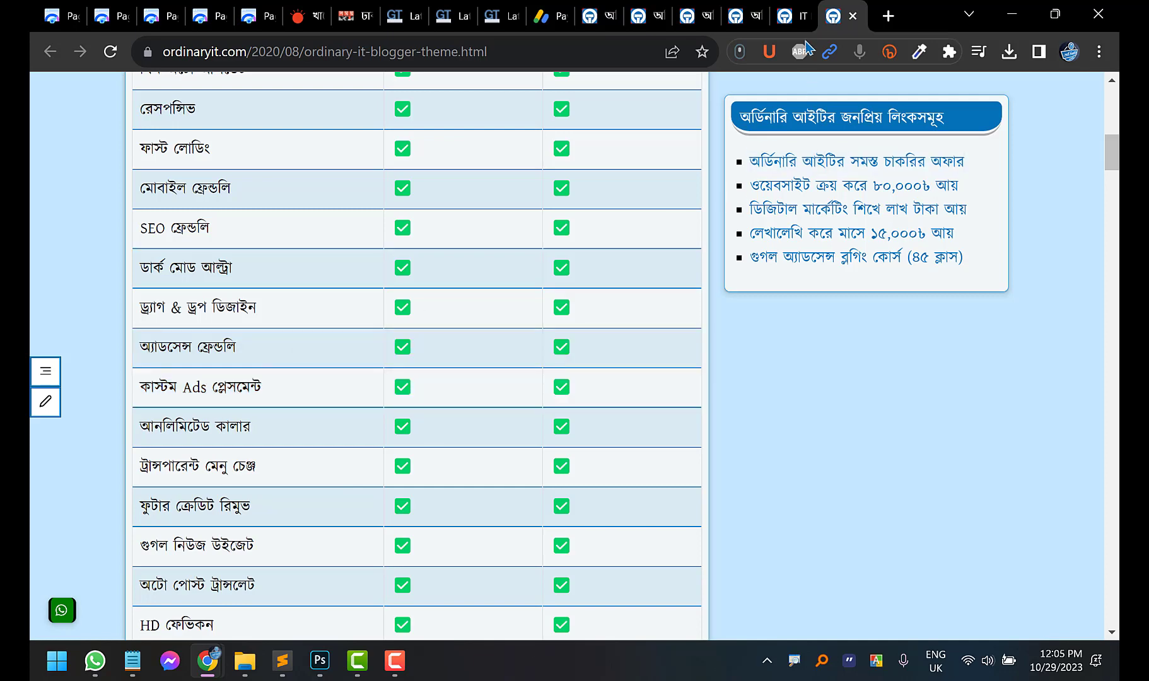
Return to the itmiya.com demo homepage and look through its popular links, post cards, ad areas and sidebar widgets
click(792, 9)
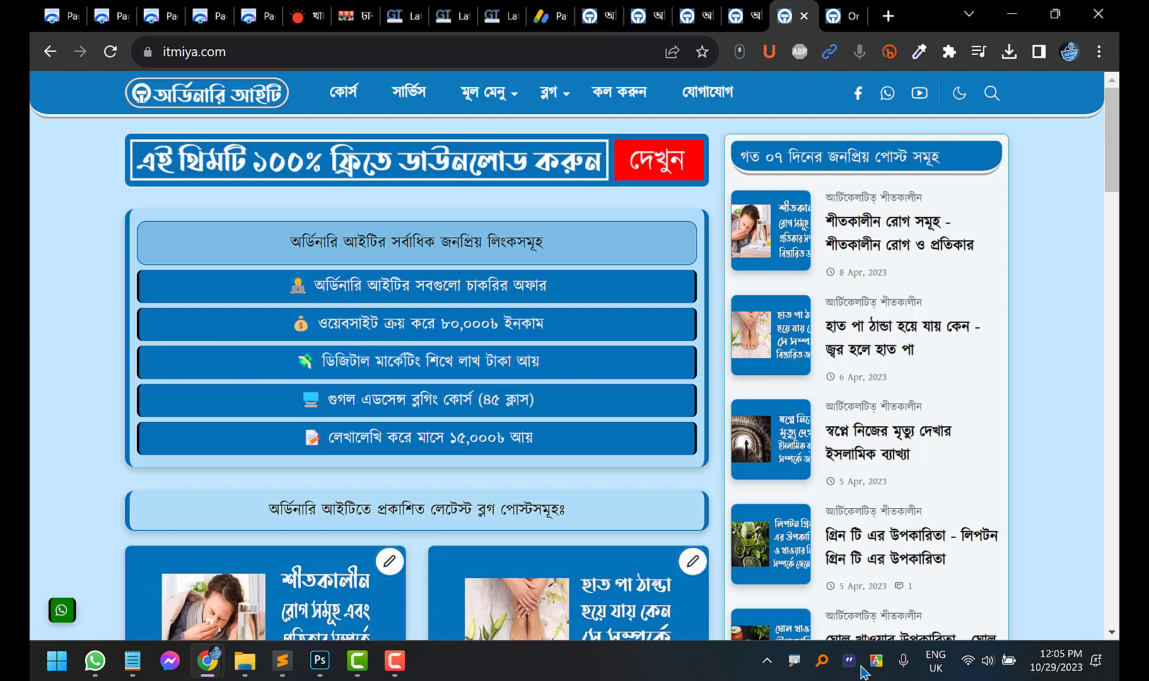
key(F10)
scroll(352, 314, down, 7)
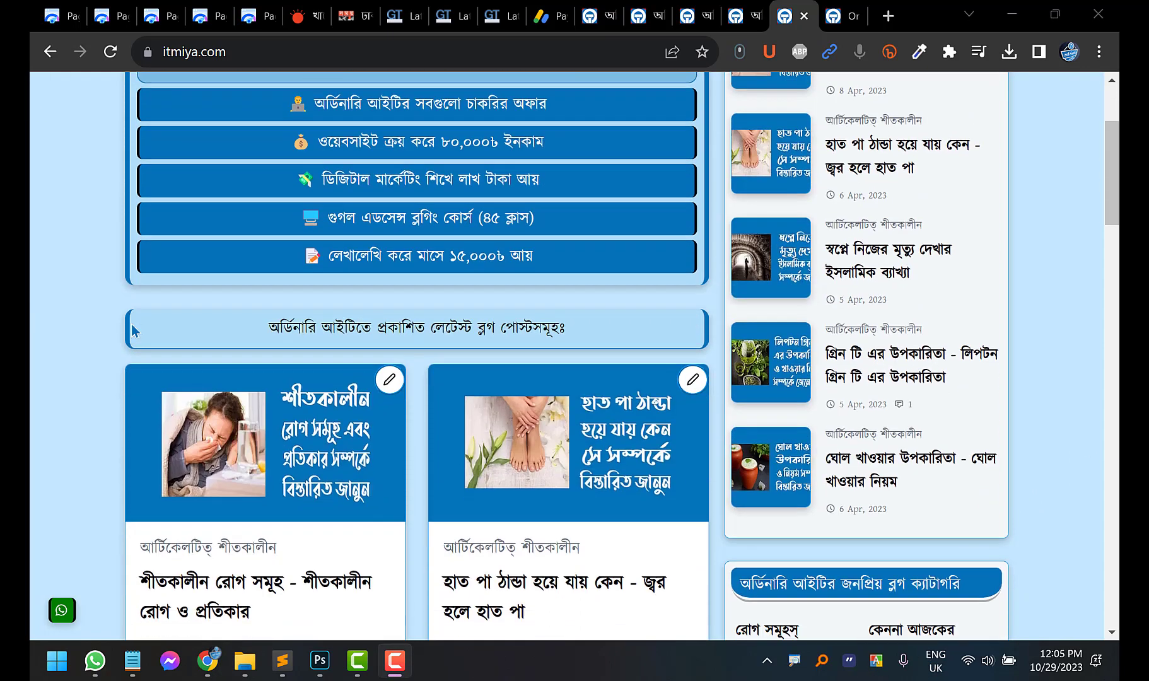
scroll(527, 331, down, 4)
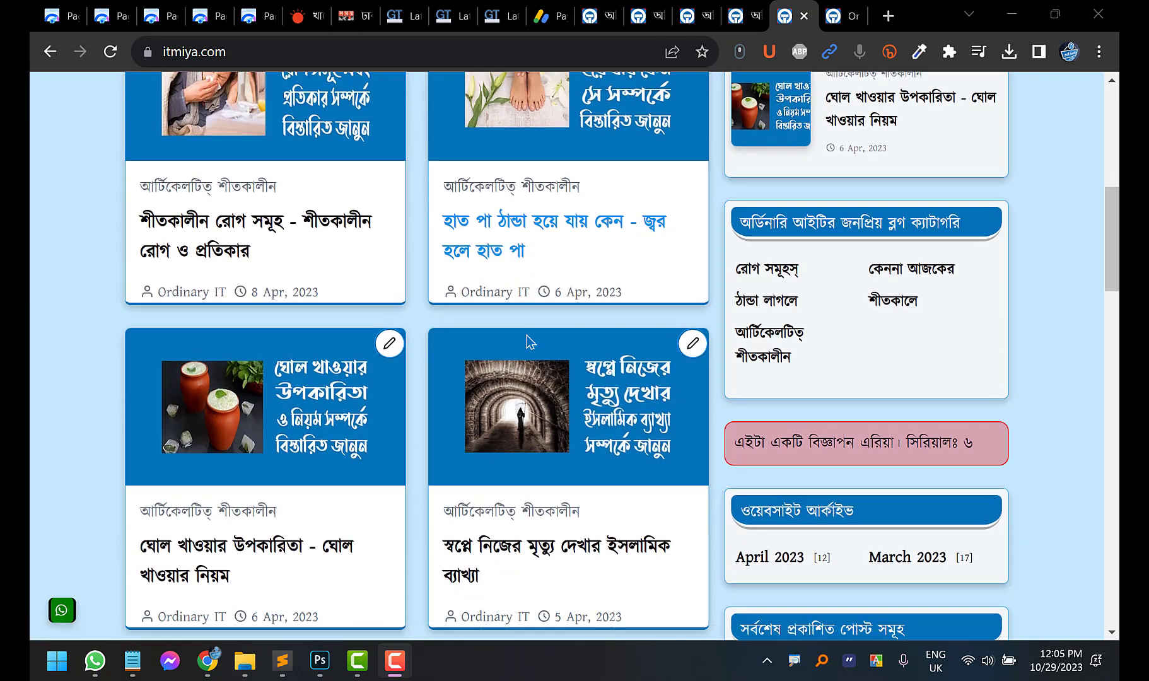
scroll(441, 334, up, 2)
scroll(443, 335, down, 20)
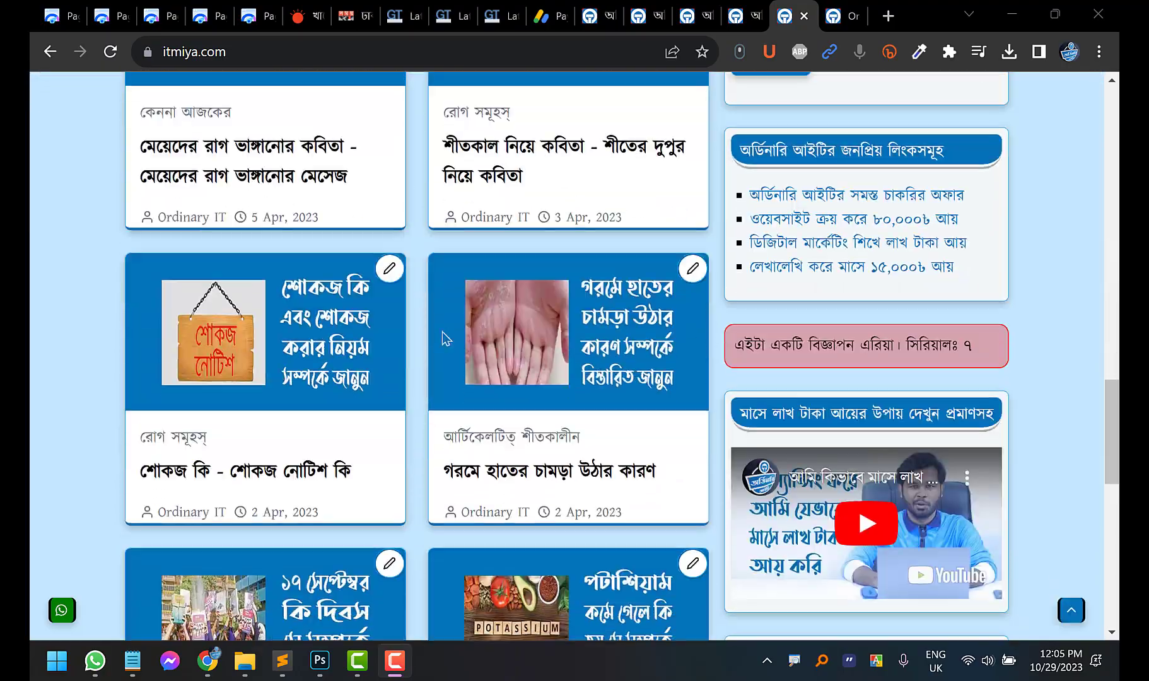
scroll(443, 338, down, 5)
scroll(84, 314, up, 20)
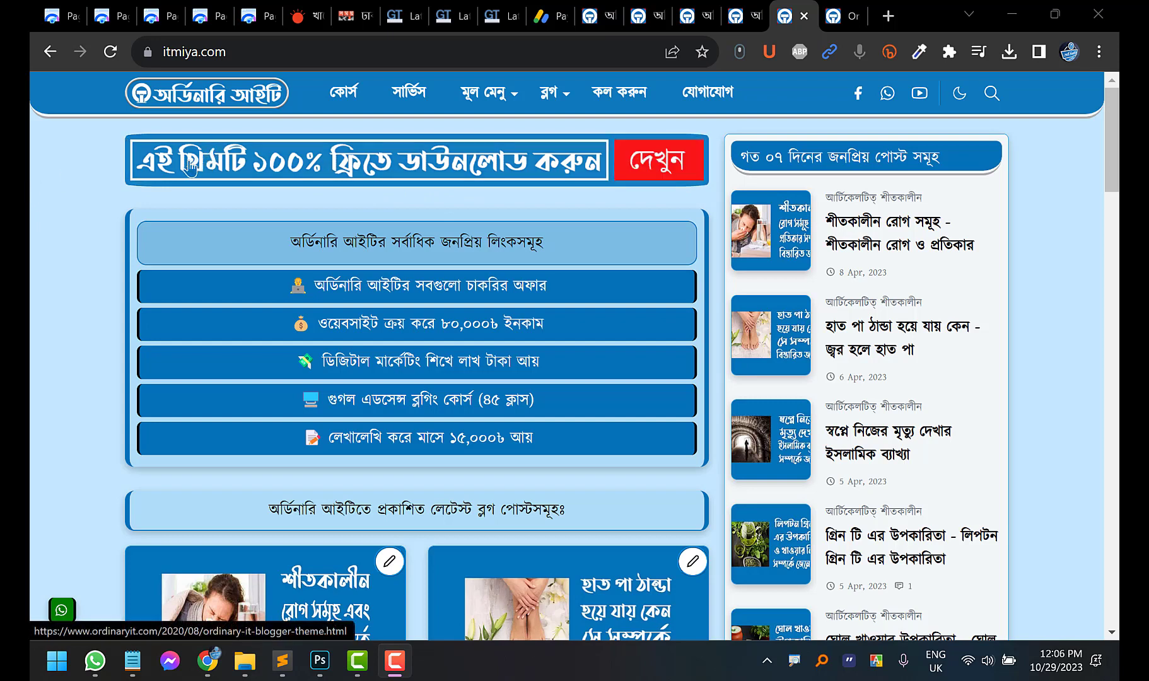
Open the homepage post হাত পা ঠান্ডা হয়ে যায় কেন from its card in a new tab
scroll(58, 209, down, 3)
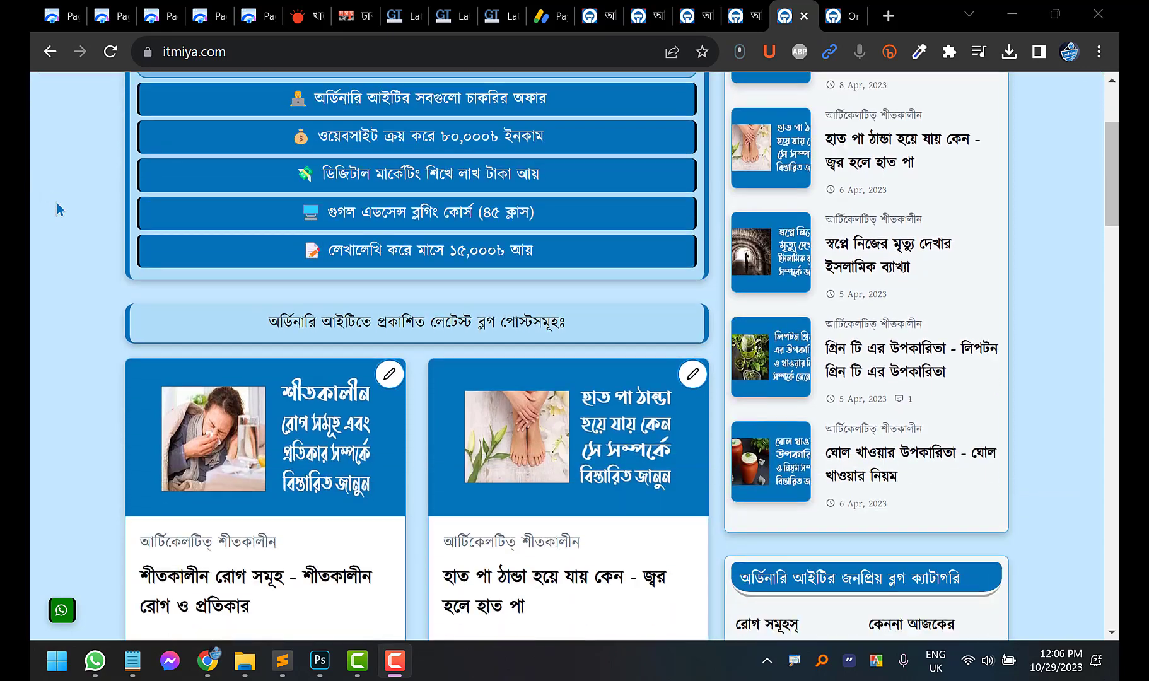
right_click(522, 449)
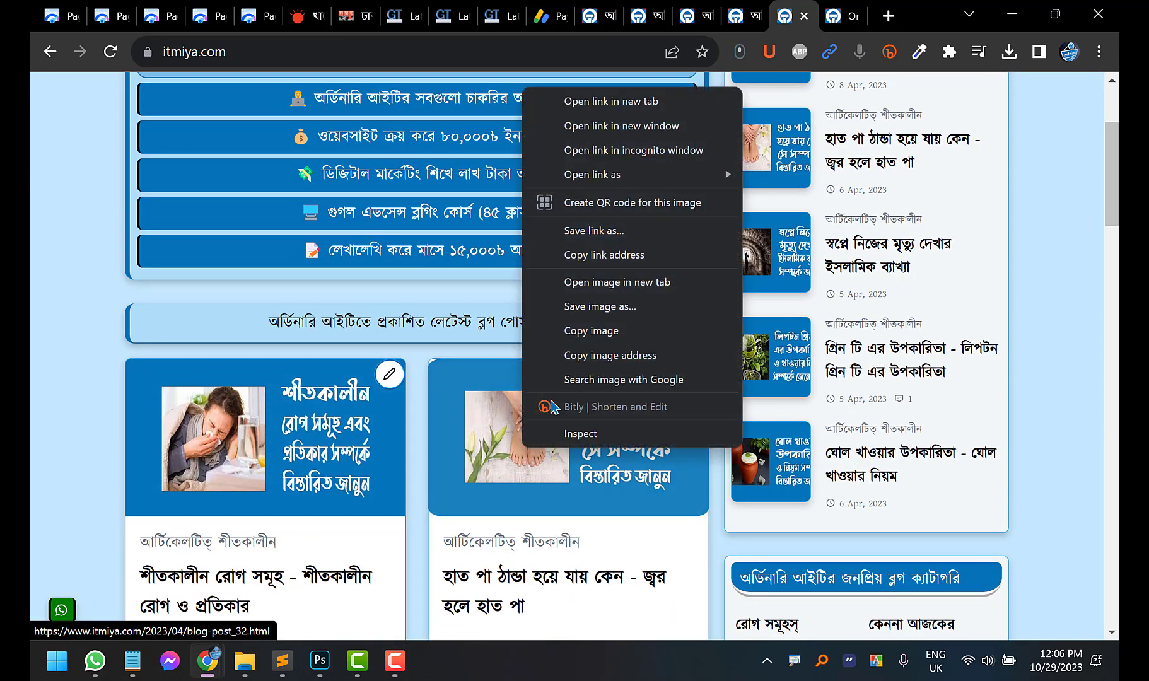
click(570, 101)
scroll(547, 220, up, 3)
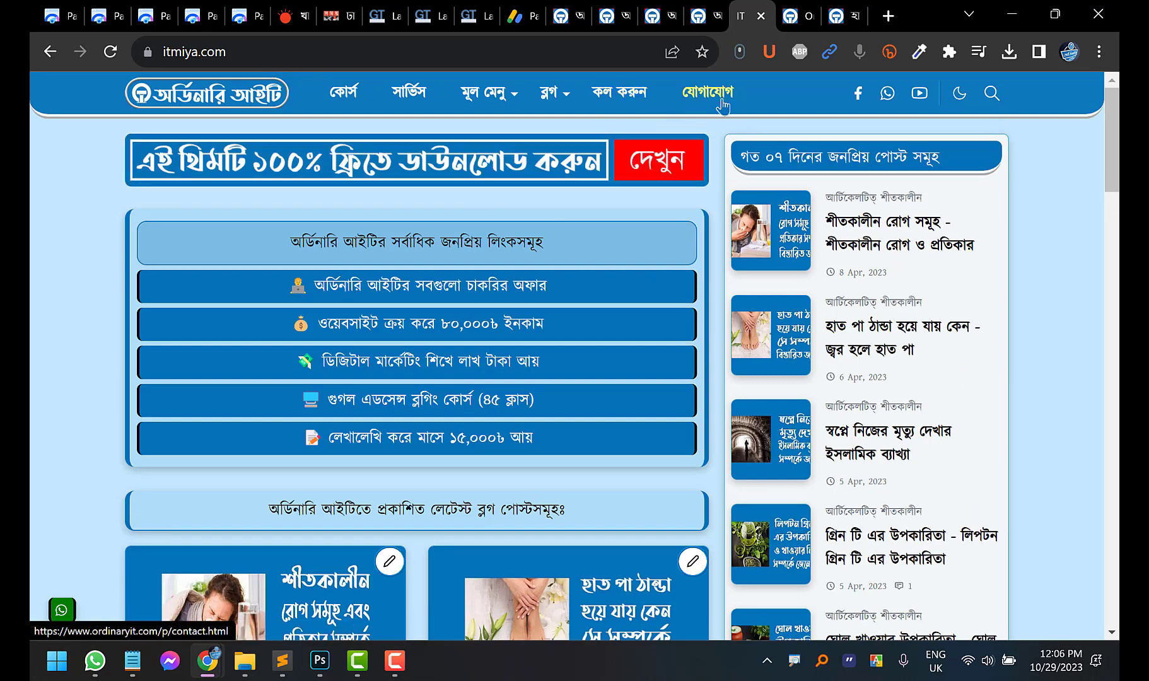
Place the হাত পা ঠান্ডা হয়ে যায় কেন post's tab beside the itmiya.com homepage tab and compare the banners on both pages
key(ctrl+Tab)
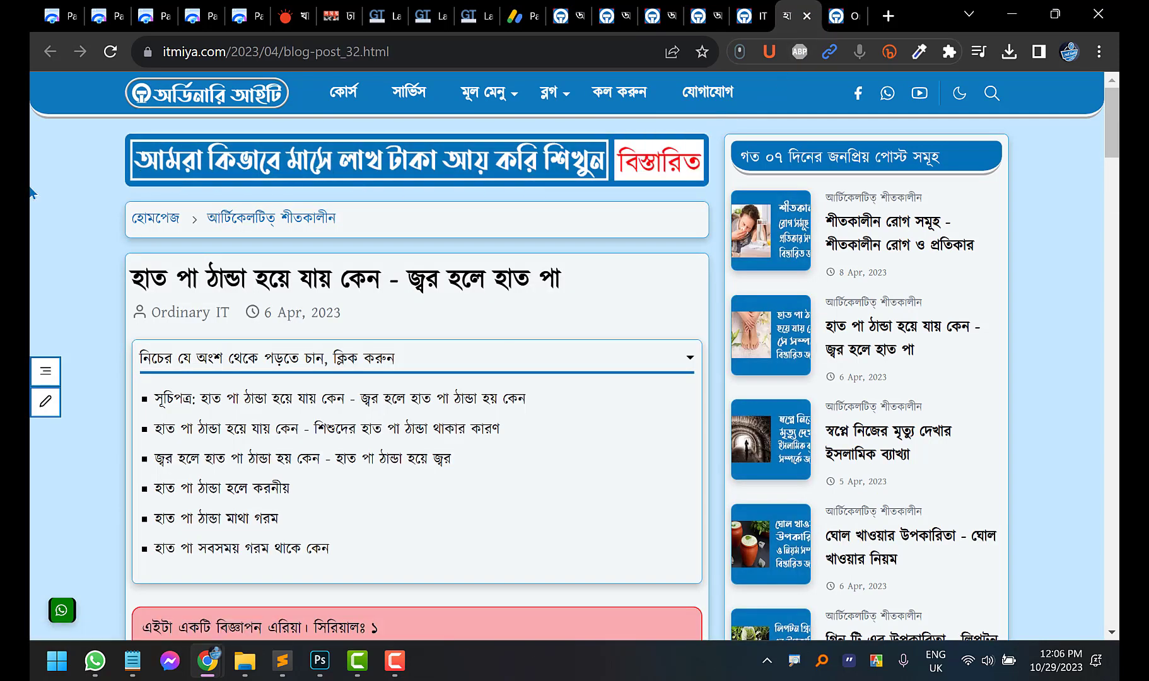
click(746, 7)
click(792, 15)
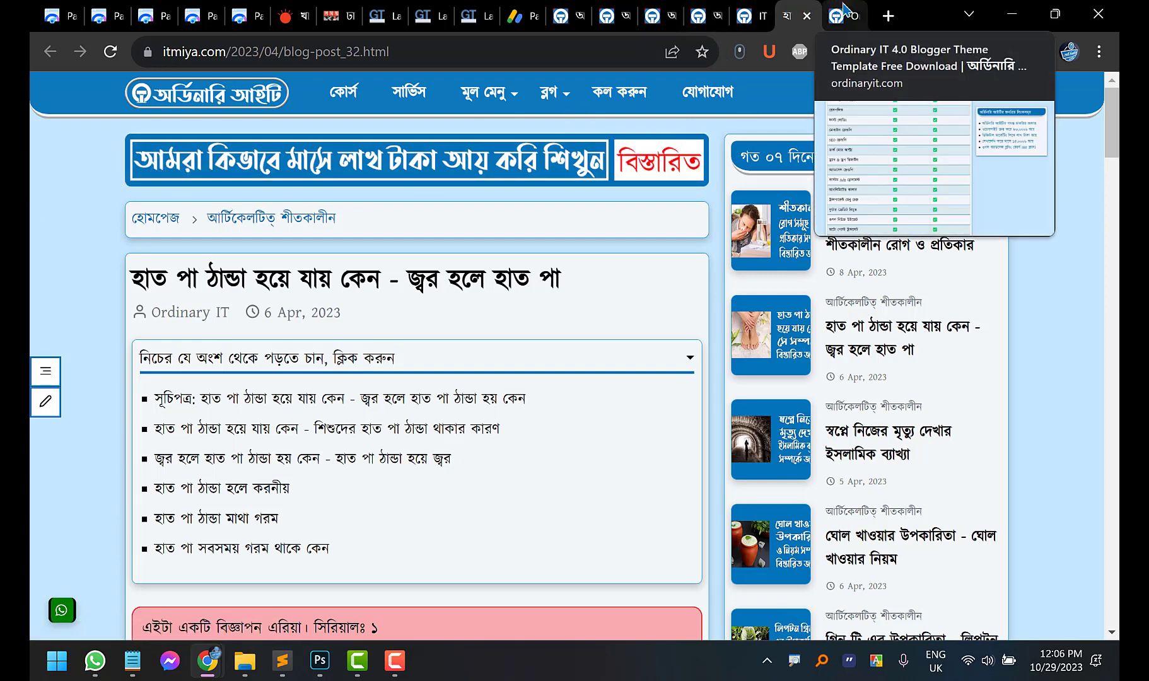
click(747, 15)
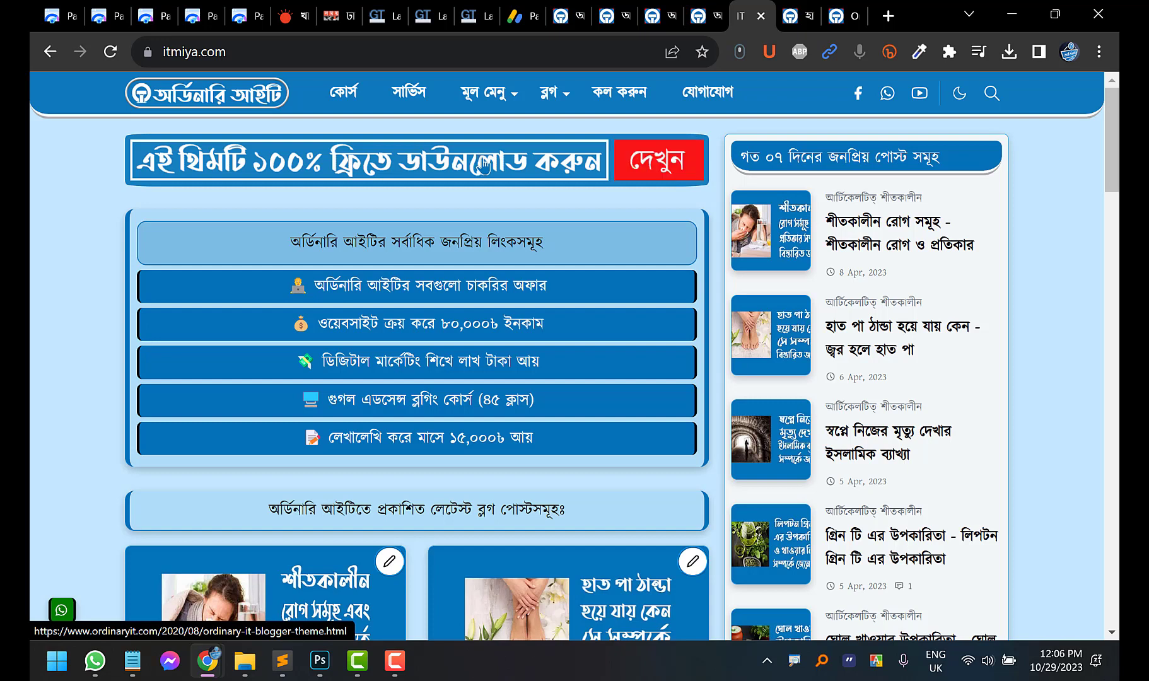
key(ctrl+Tab)
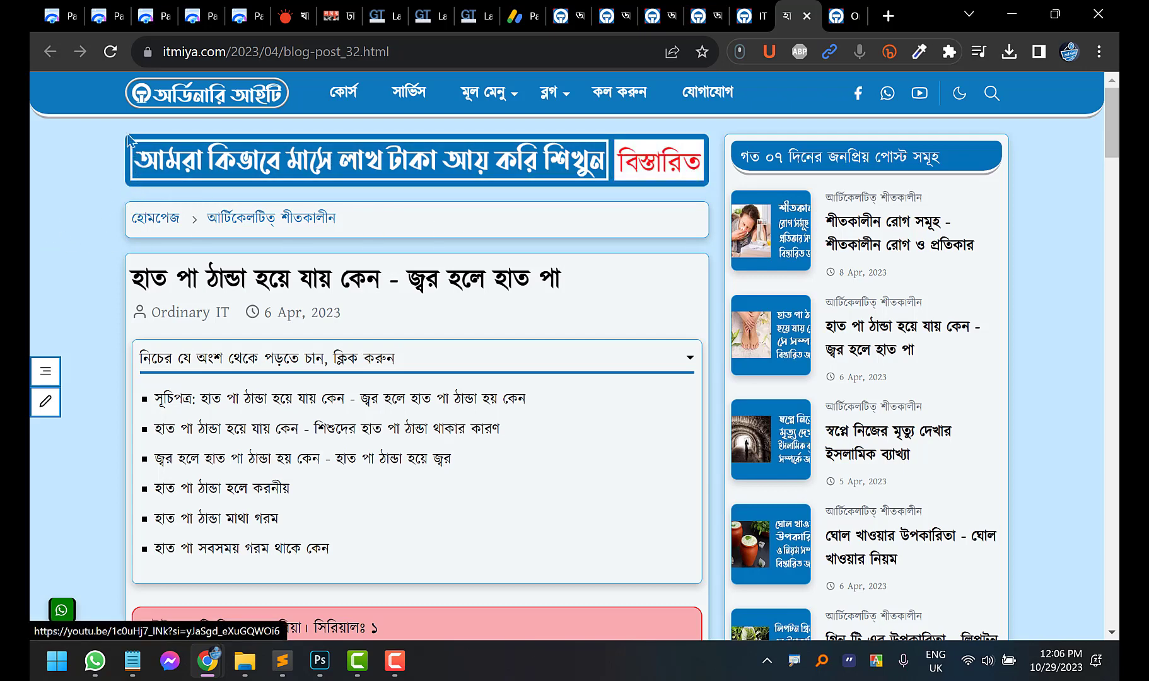
key(ctrl+shift+Tab)
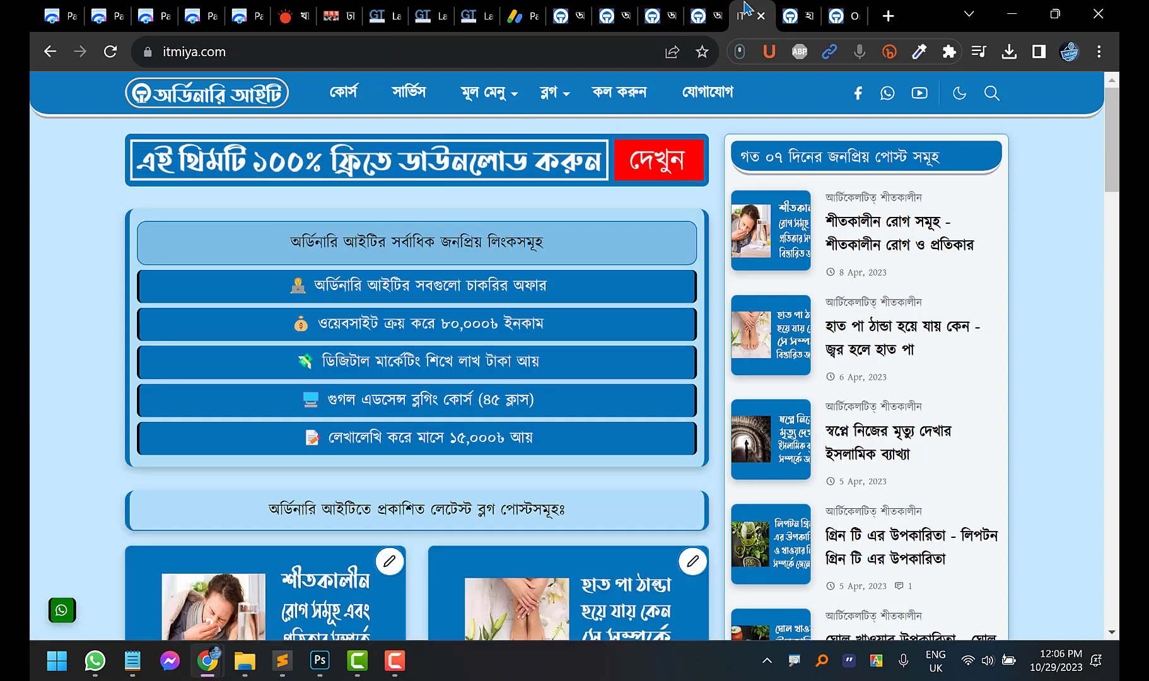
Look over the latest post cards on the itmiya.com homepage and return to its theme download banner
scroll(32, 331, down, 5)
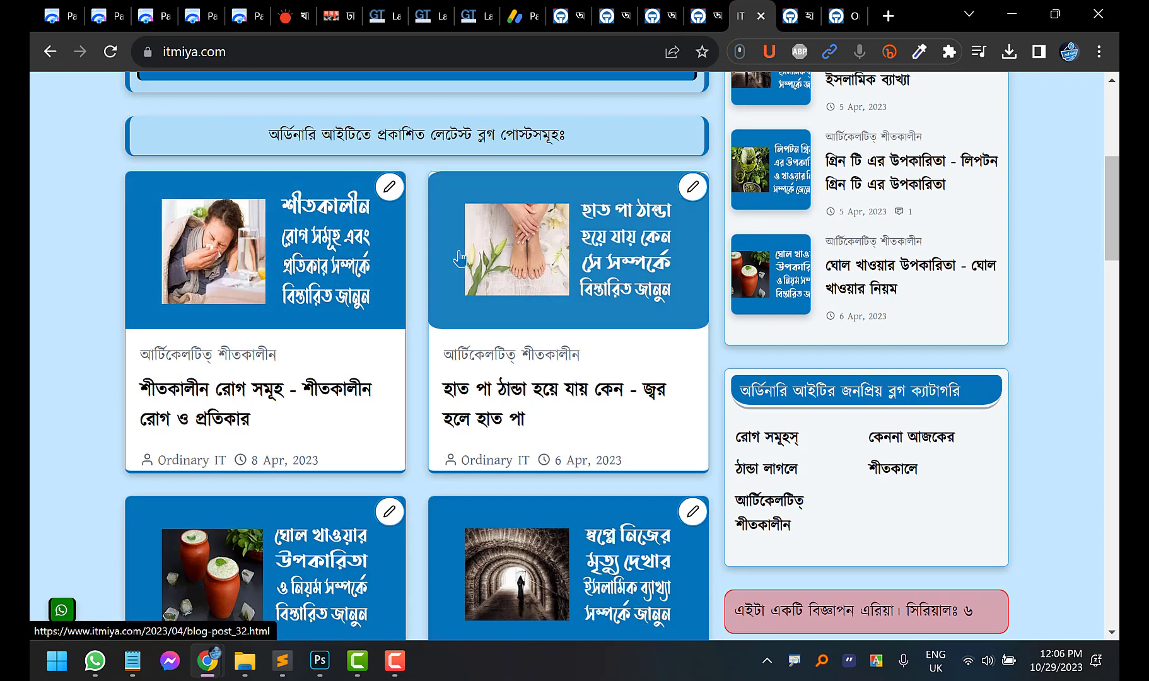
scroll(423, 353, down, 4)
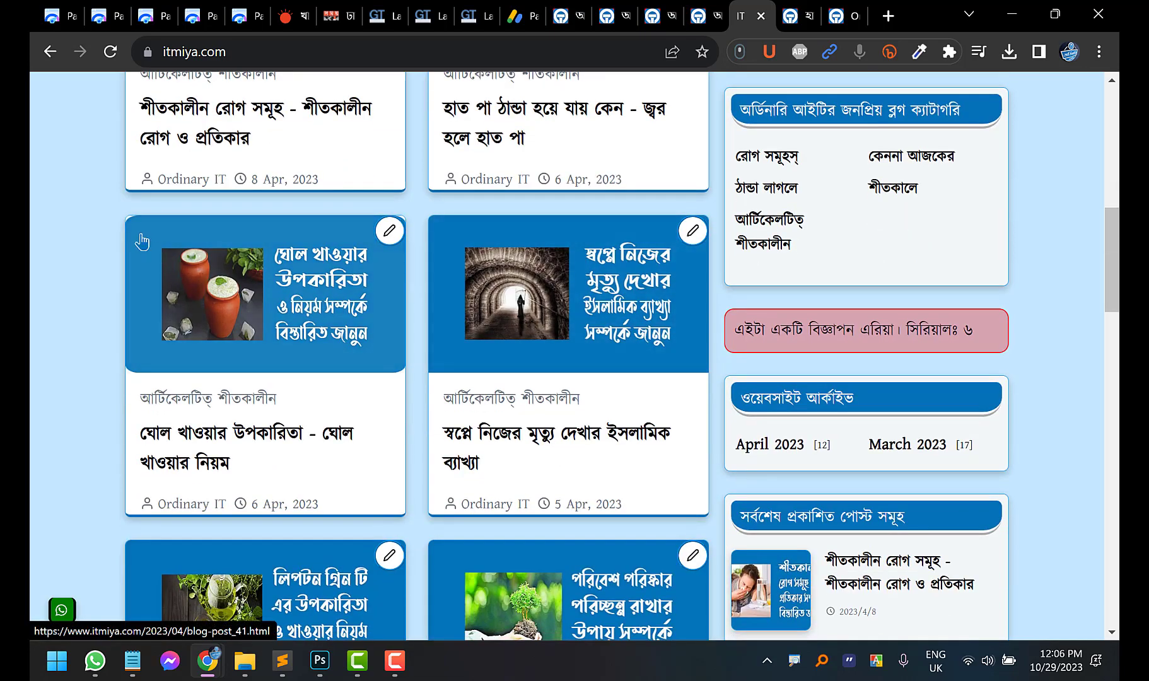
scroll(142, 241, down, 4)
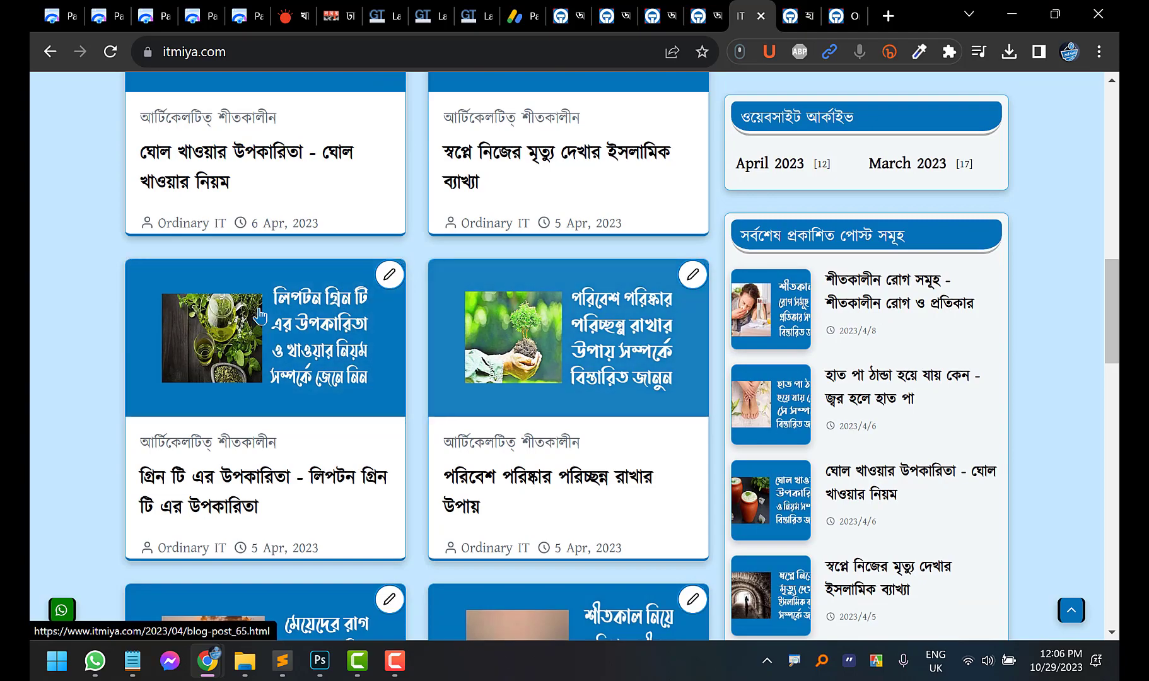
scroll(322, 321, up, 7)
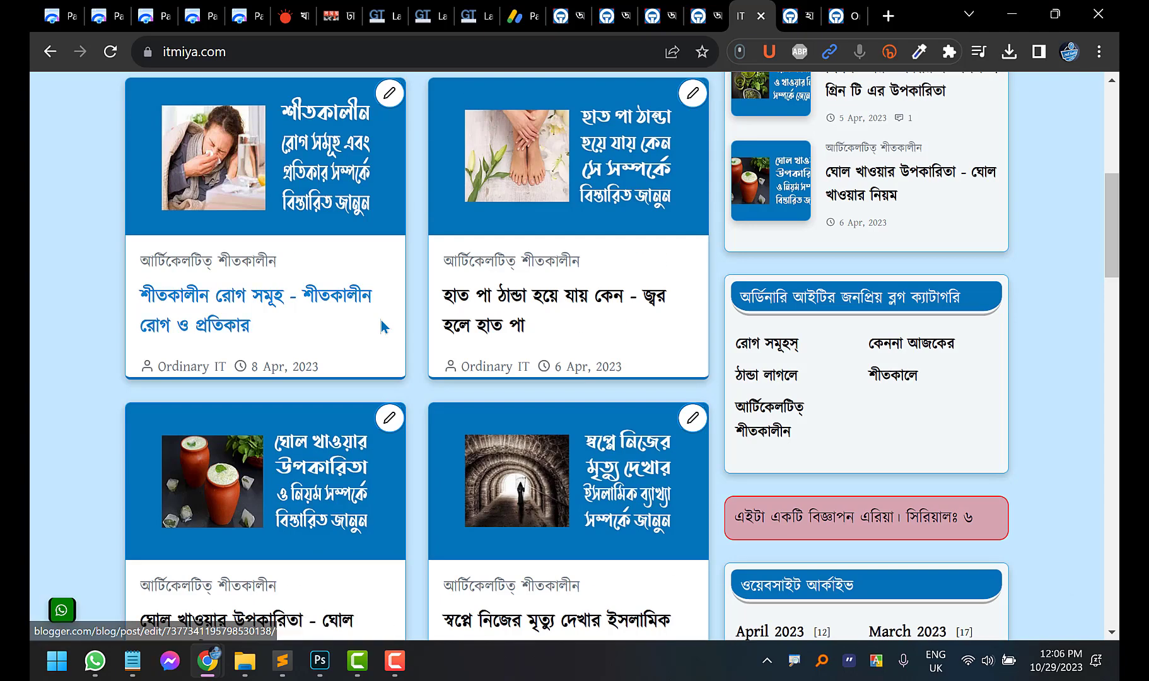
scroll(383, 327, up, 7)
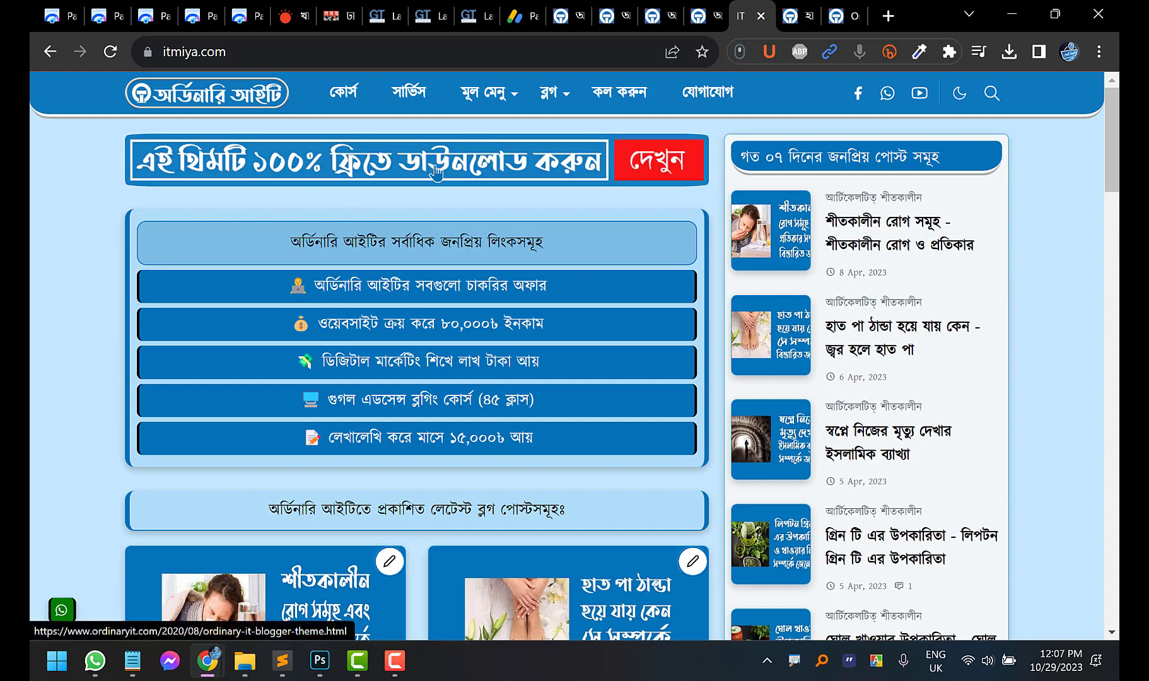
Go through the homepage's numbered ad areas, from sidebar areas ৬ and ৭ to area ৫ below the pagination and ৮ in the footer
scroll(435, 171, down, 10)
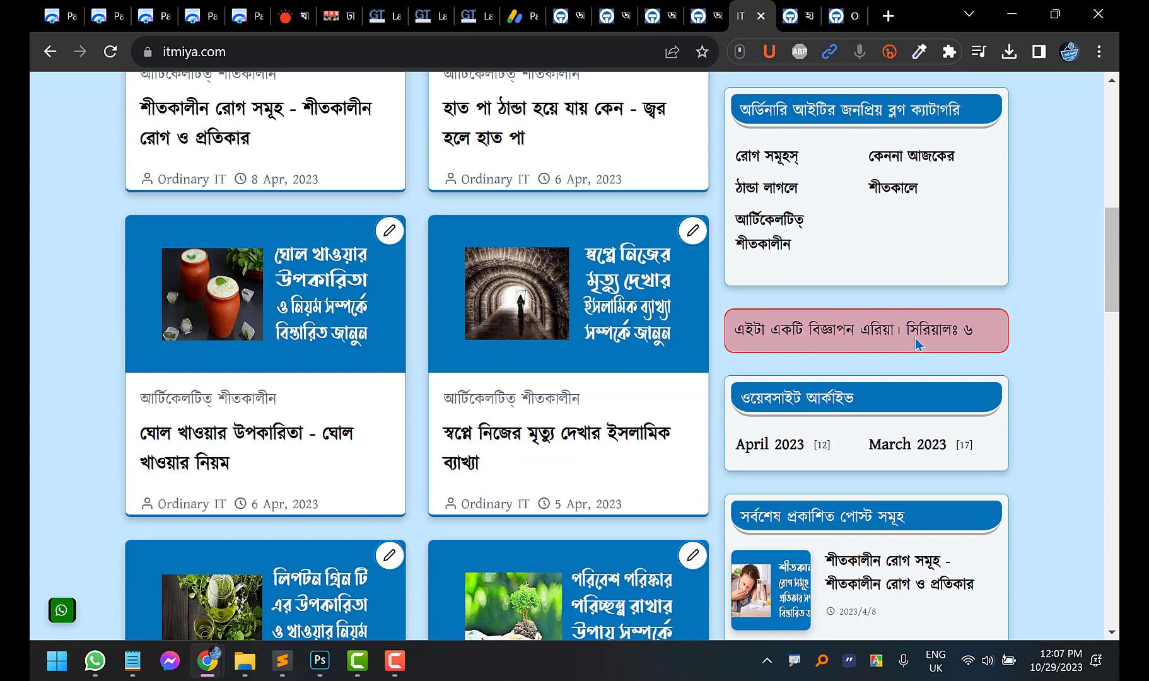
scroll(916, 344, down, 11)
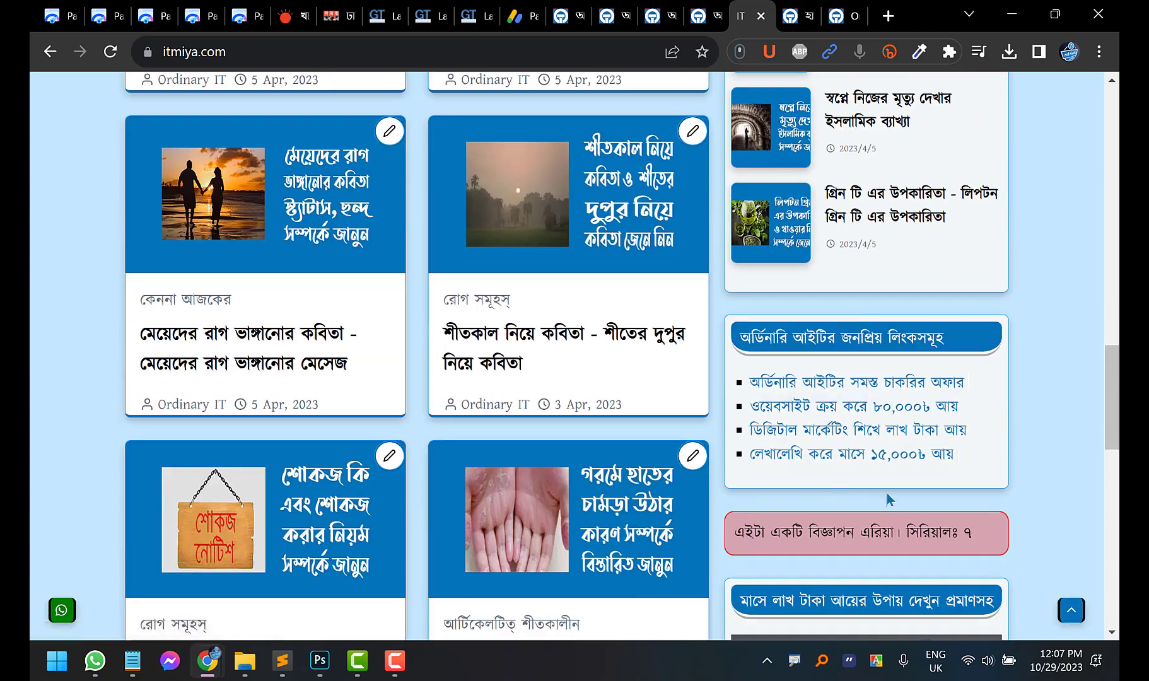
scroll(889, 499, down, 3)
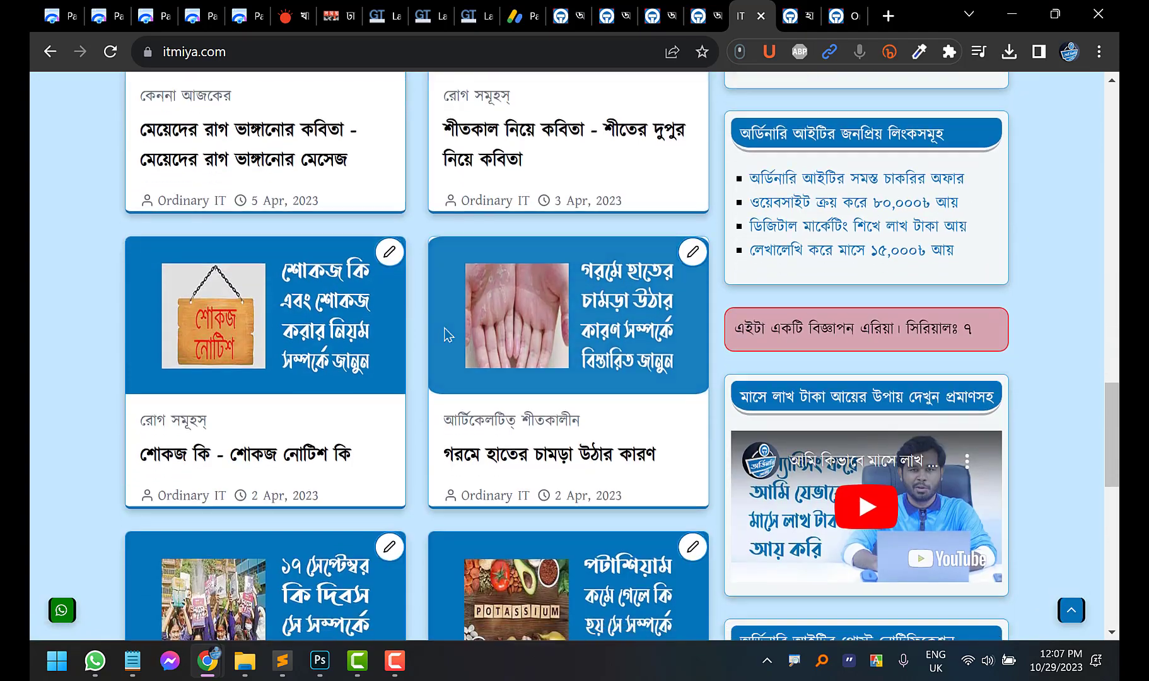
scroll(447, 335, down, 10)
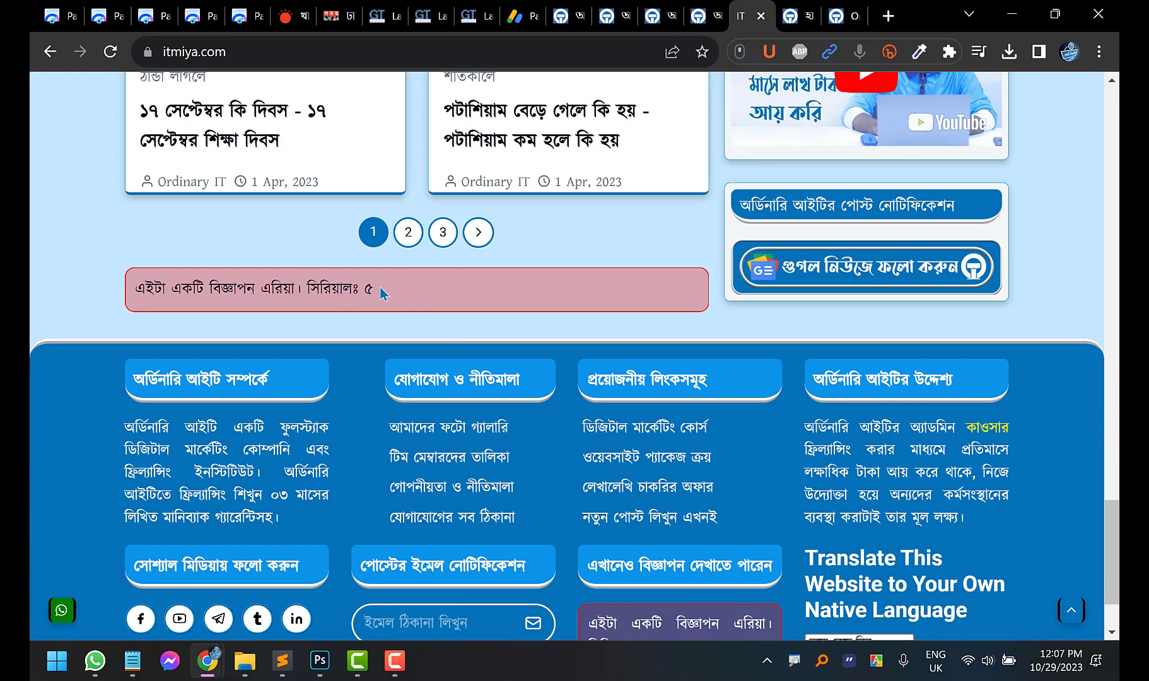
scroll(383, 292, down, 2)
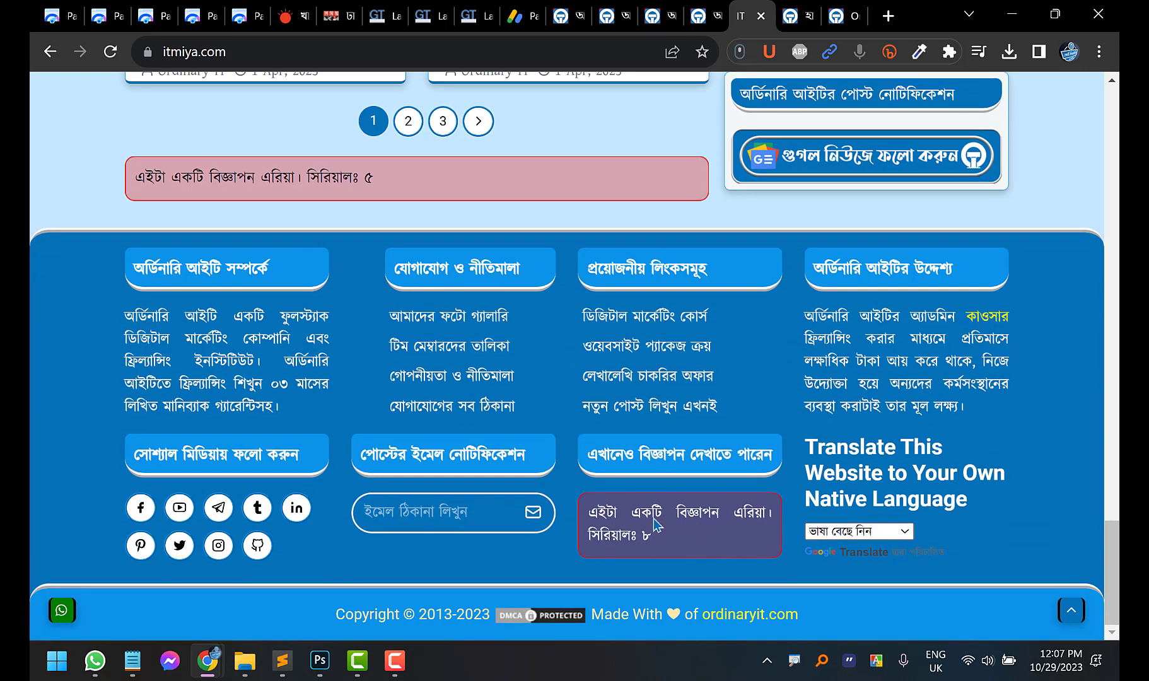
Return to the হাত পা ঠান্ডা হয়ে যায় কেন post and look at ad area ১ below its table of contents
click(795, 14)
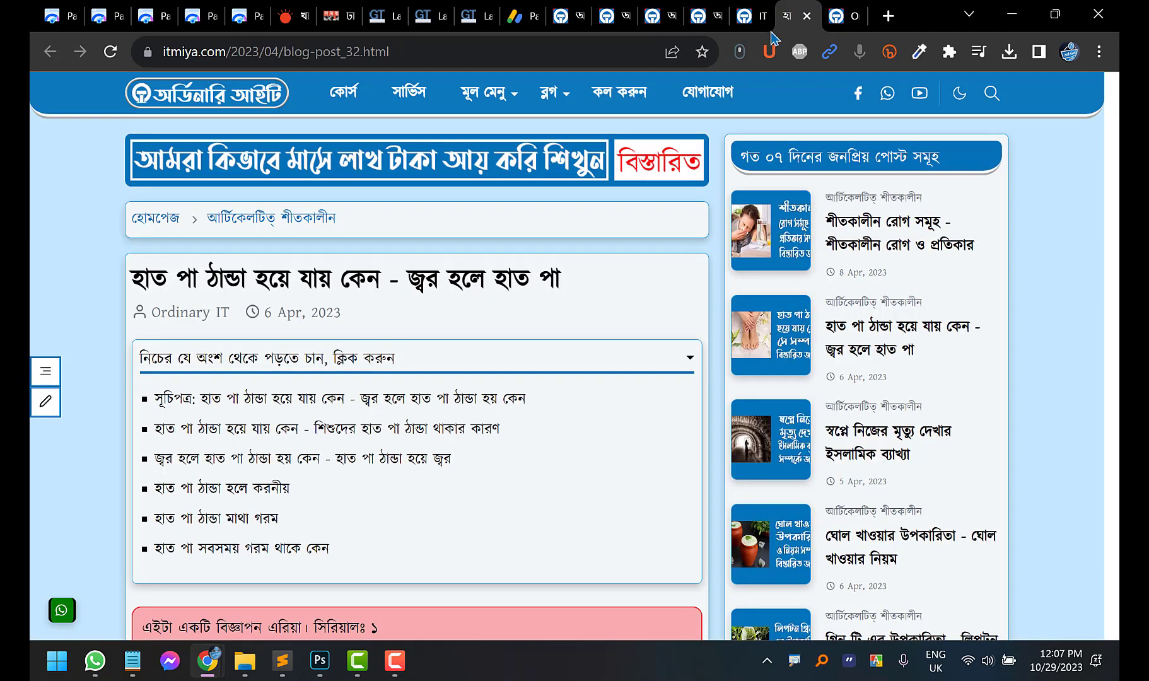
scroll(98, 278, down, 3)
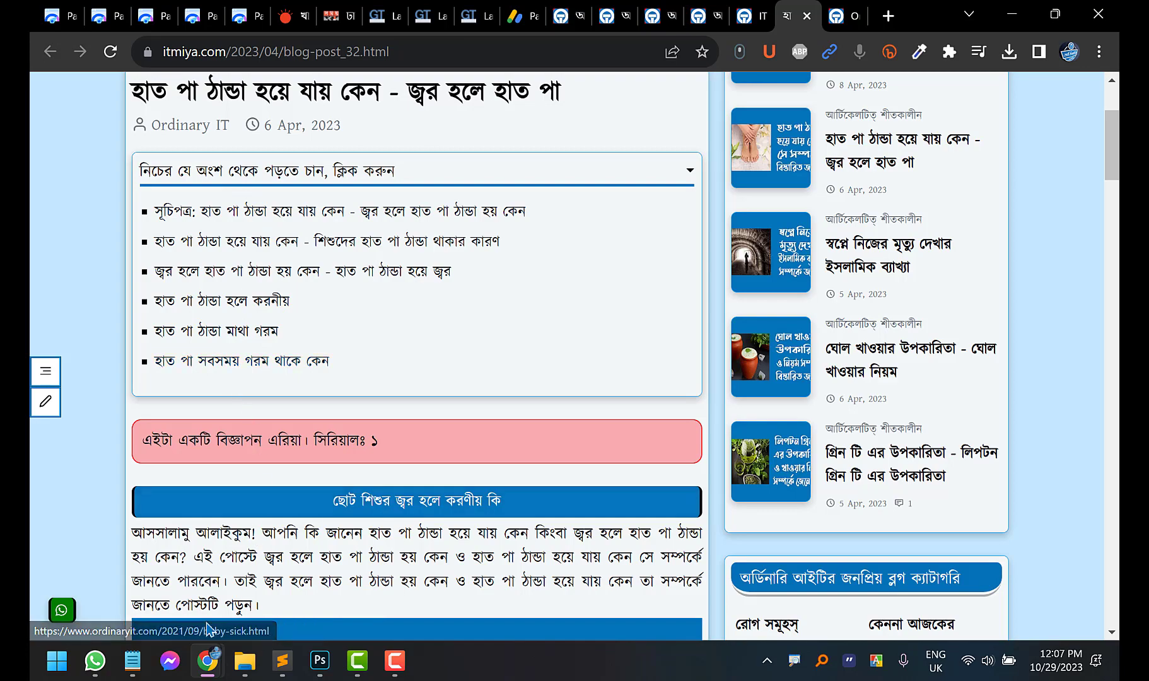
Show the ajkeridea.com Grameenphone post in the other browser window and look through it down to the post navigation, comments and related posts
mouse_move(197, 678)
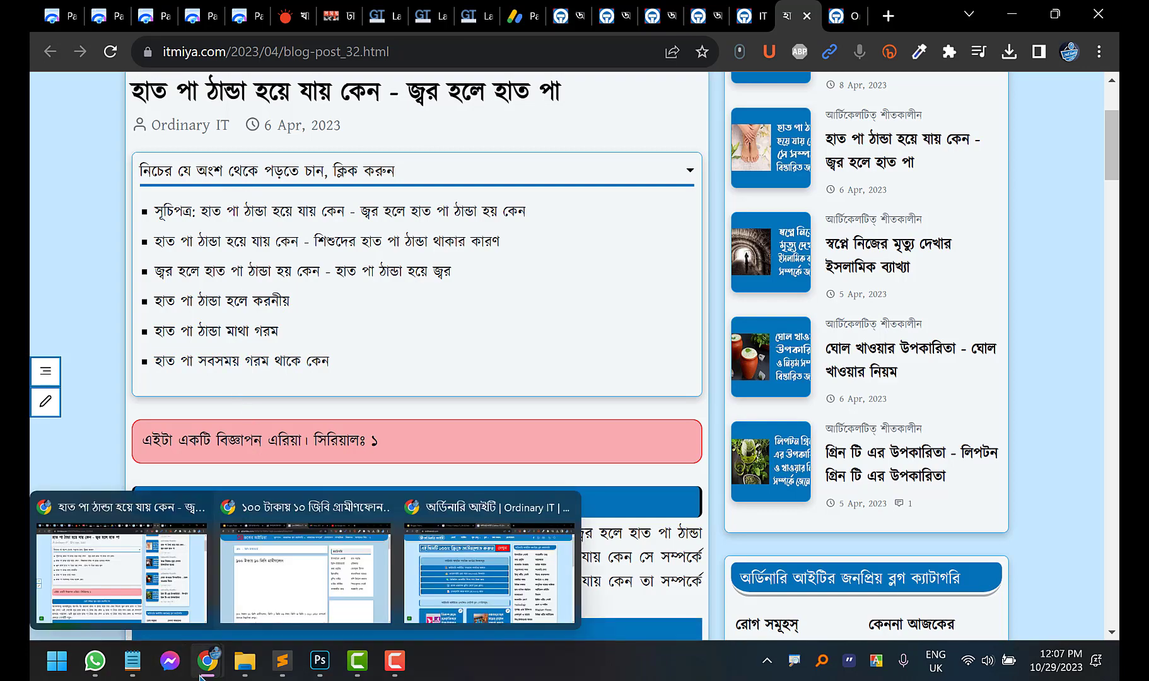
click(265, 580)
scroll(95, 239, down, 20)
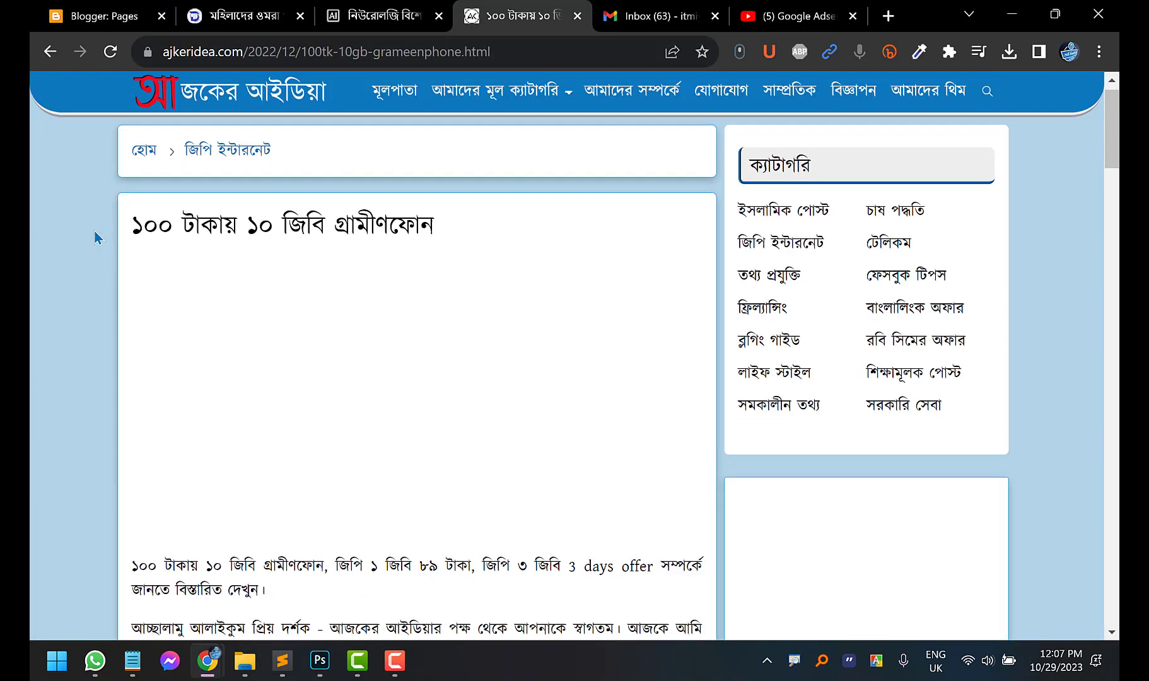
scroll(88, 250, down, 15)
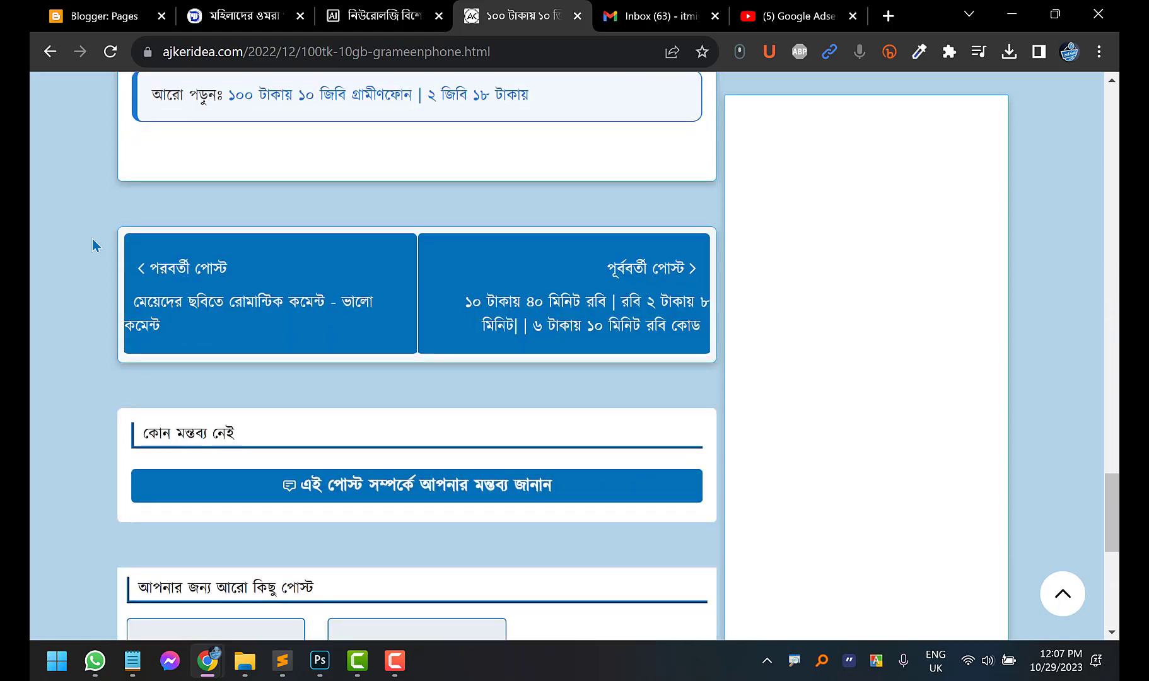
scroll(80, 250, up, 20)
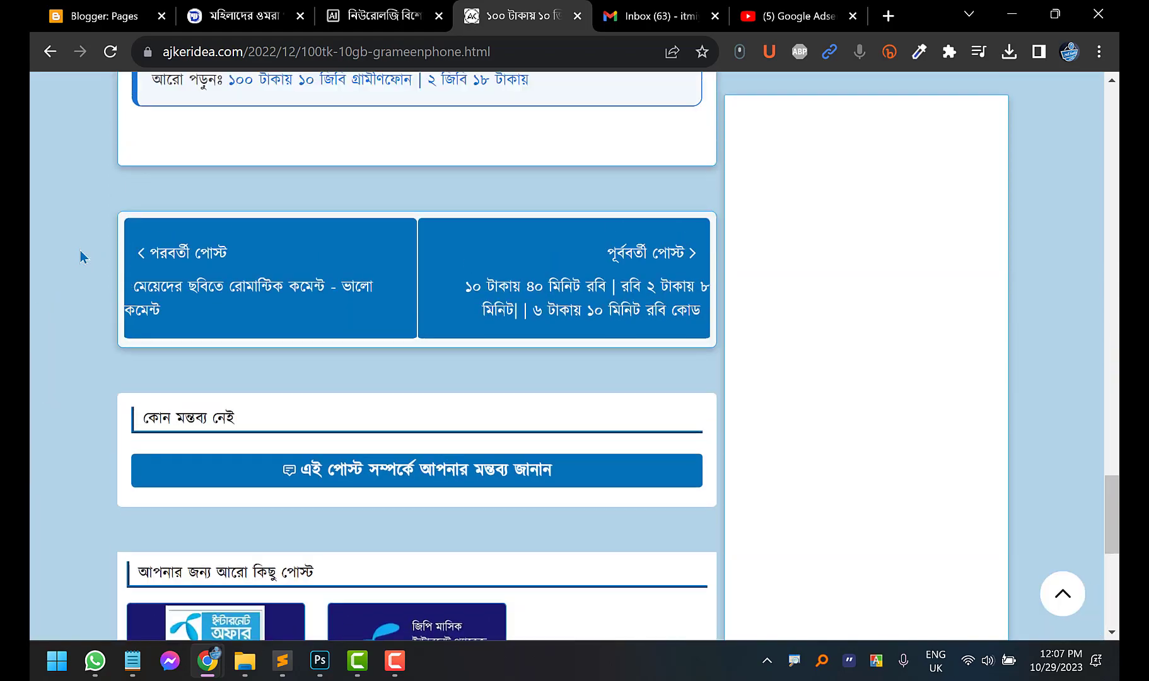
scroll(80, 250, up, 10)
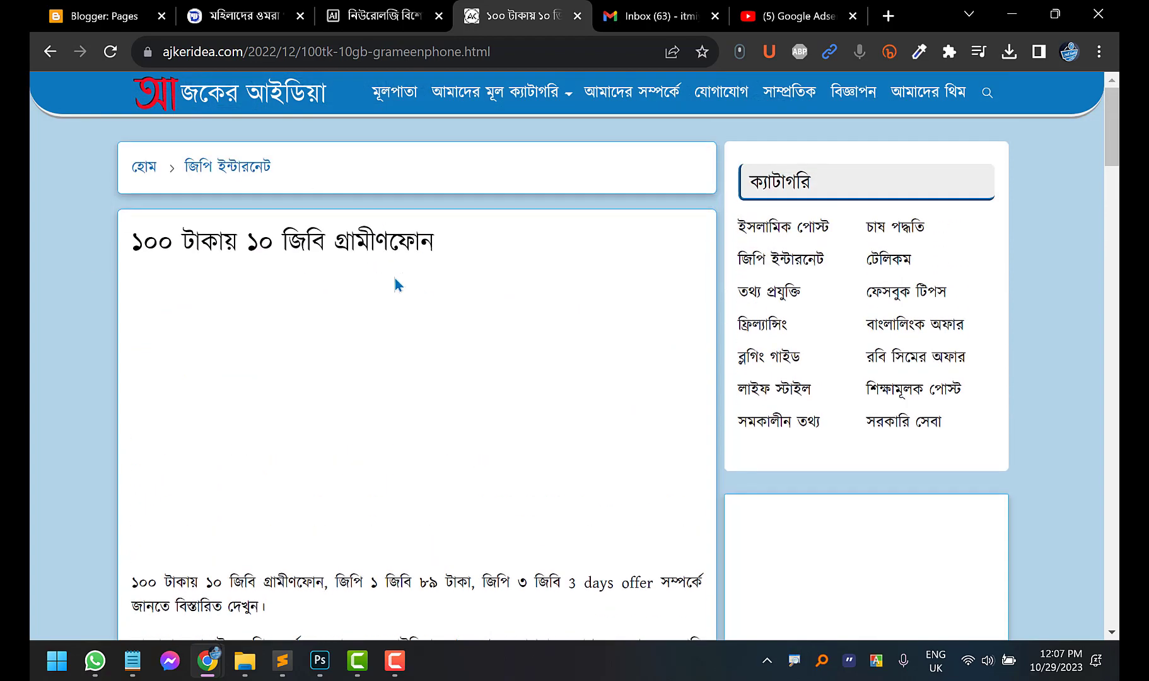
Examine the ajkeridea.com post's header, the area under its title and the 10GB offer table
scroll(85, 326, down, 6)
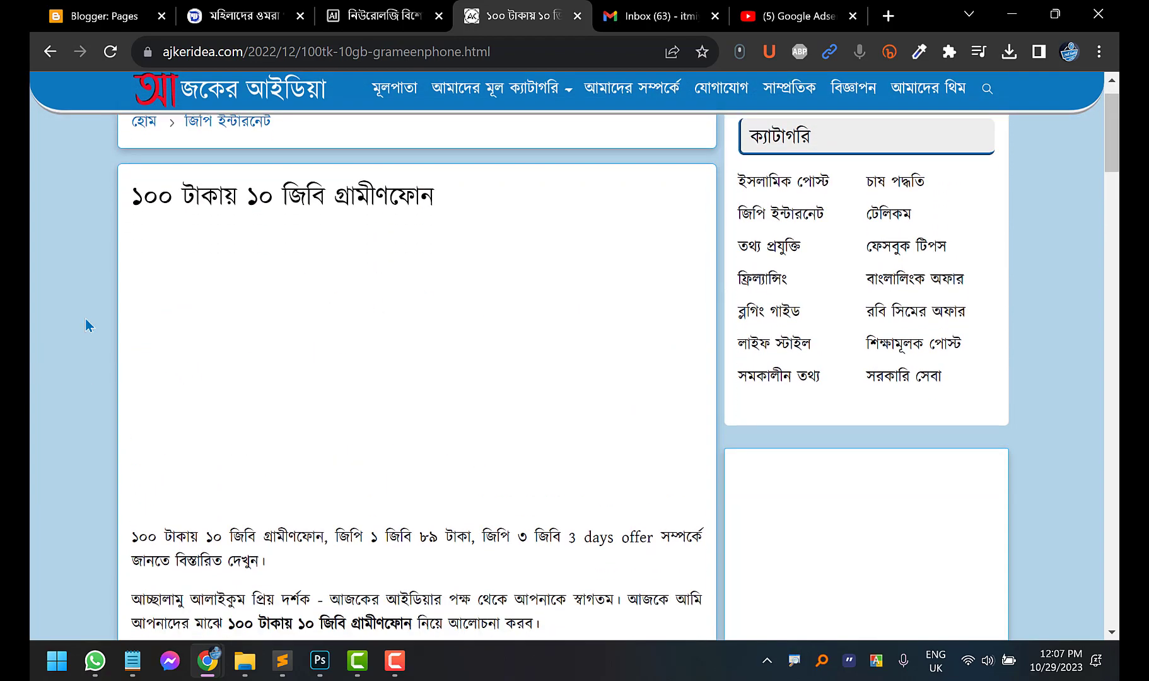
scroll(86, 326, up, 6)
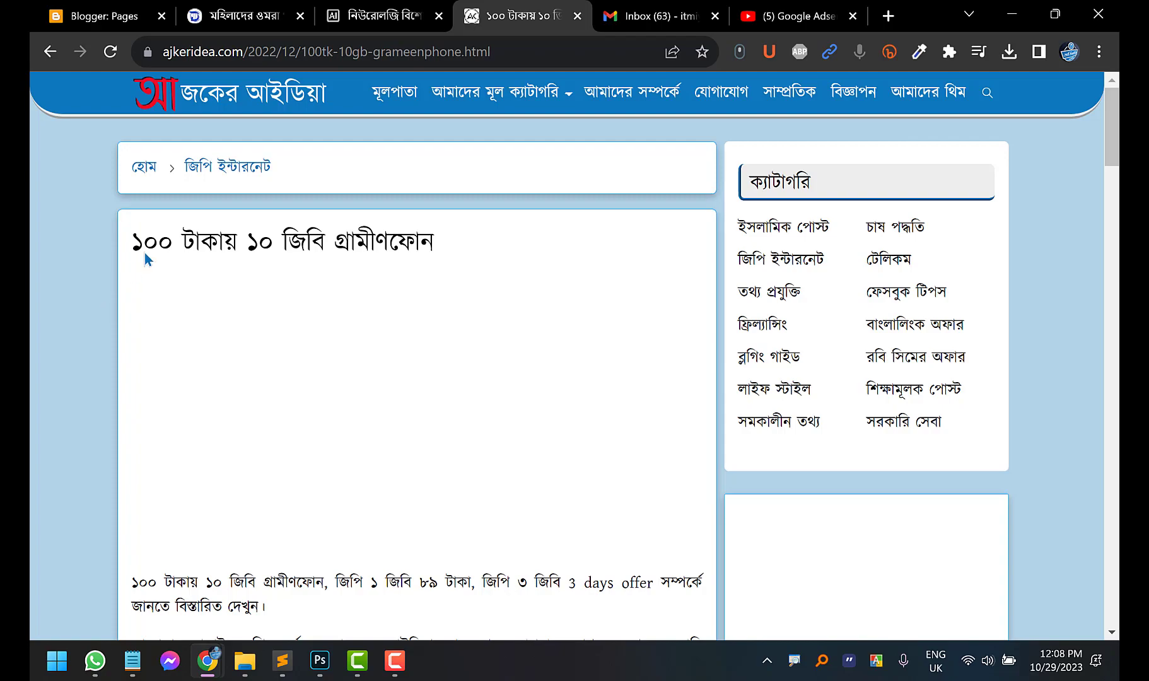
scroll(91, 308, down, 6)
scroll(91, 306, up, 6)
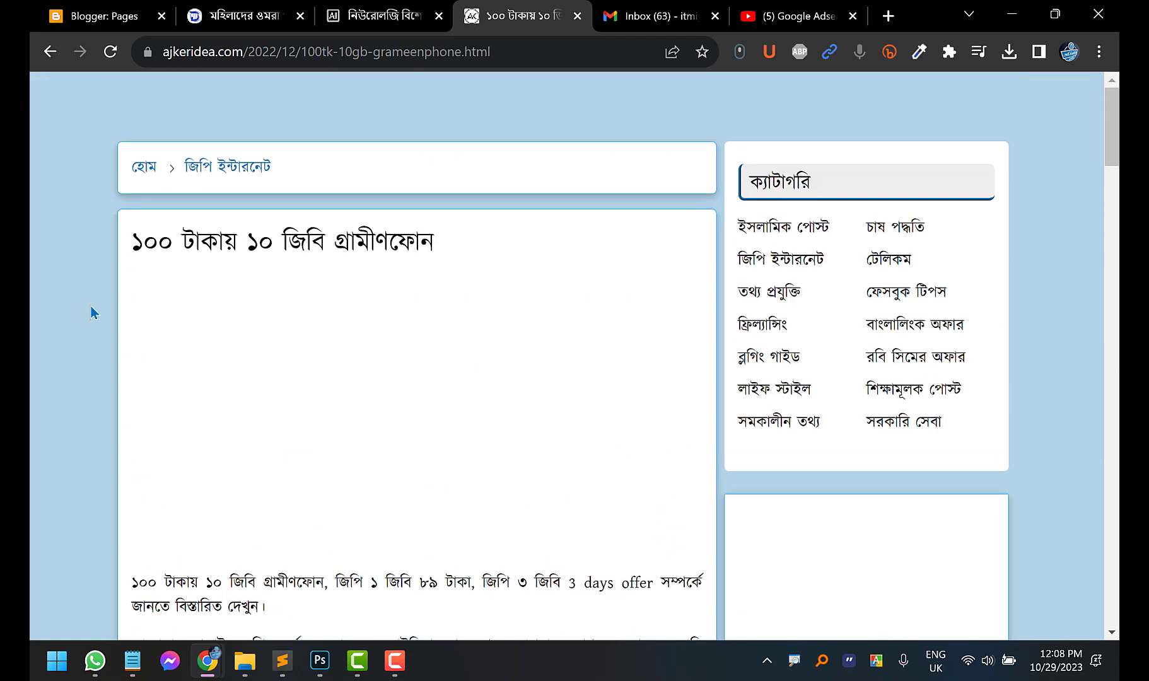
scroll(407, 274, down, 4)
scroll(404, 285, down, 20)
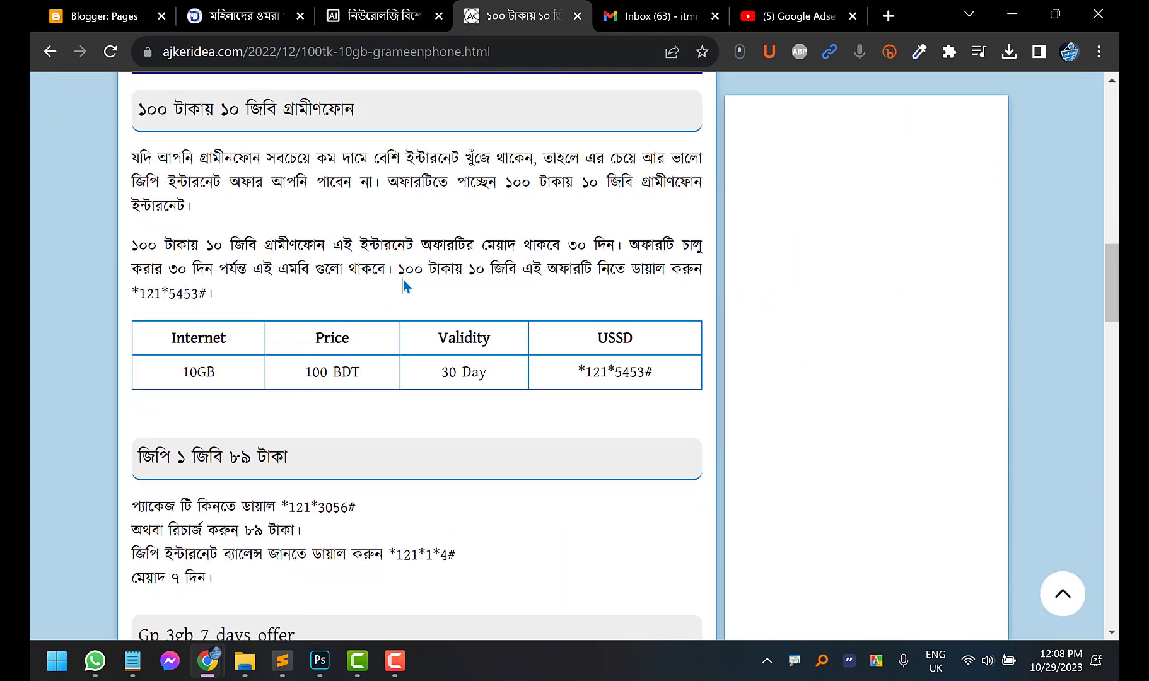
scroll(404, 281, up, 20)
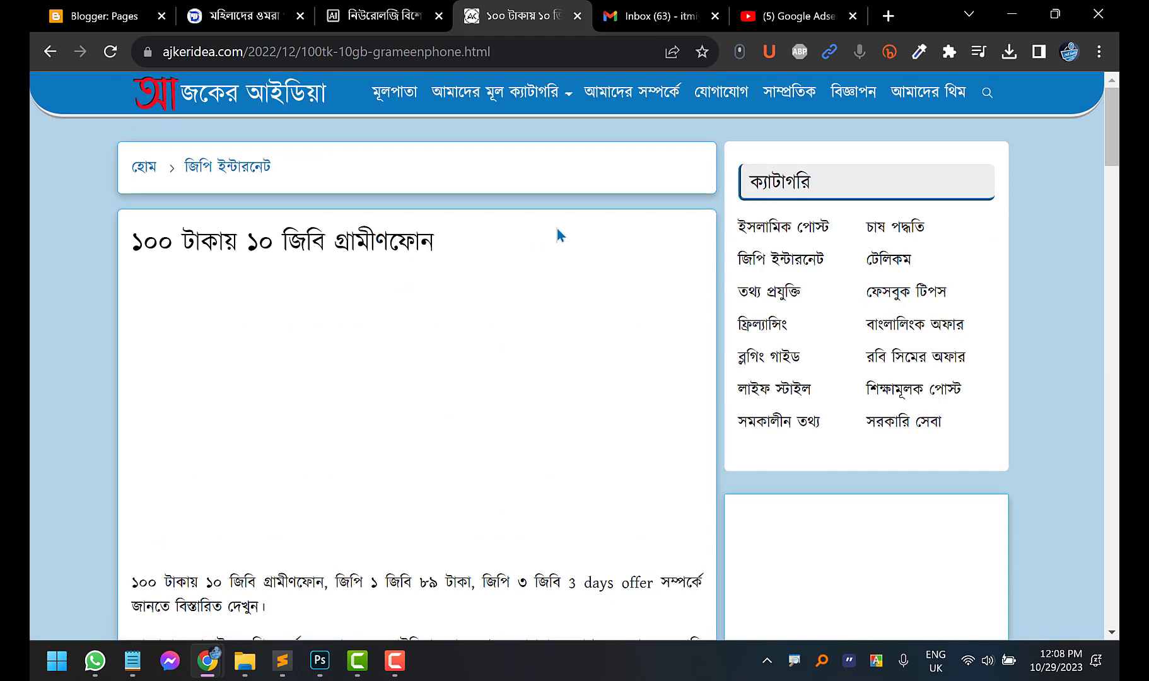
Show the ajkerit.com post নিউরোলজি বিশেষজ্ঞ ডাক্তার ফরিদপুর and examine its ad and the সূচিপত্র table of contents
click(386, 14)
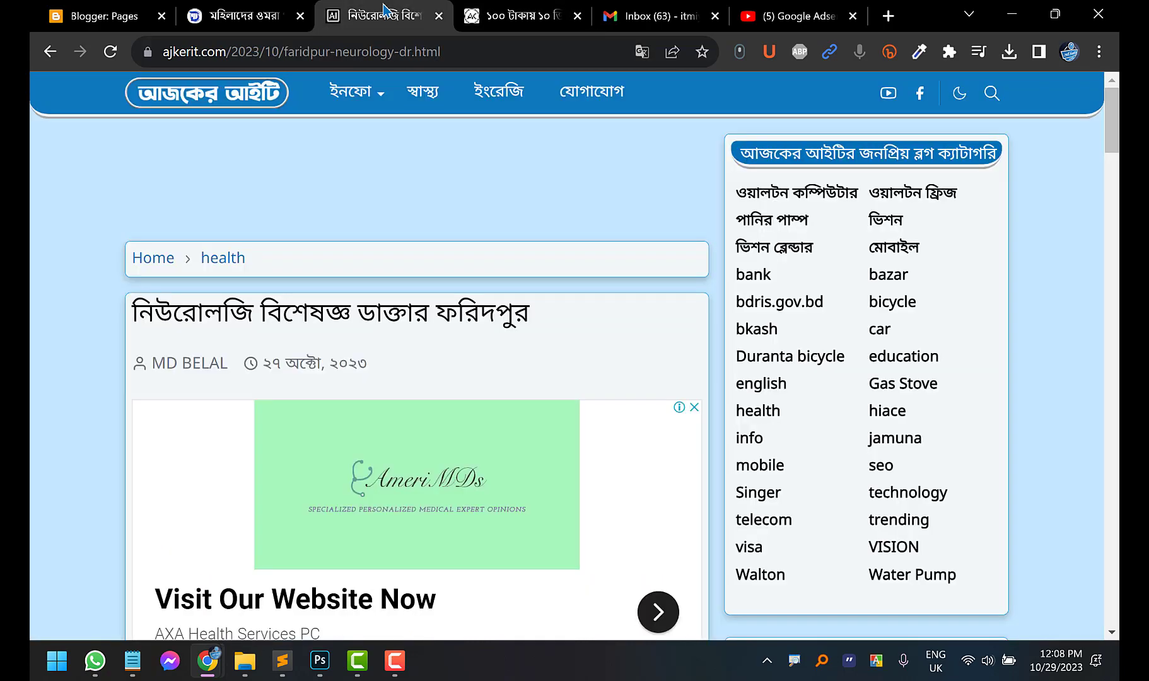
scroll(43, 281, down, 4)
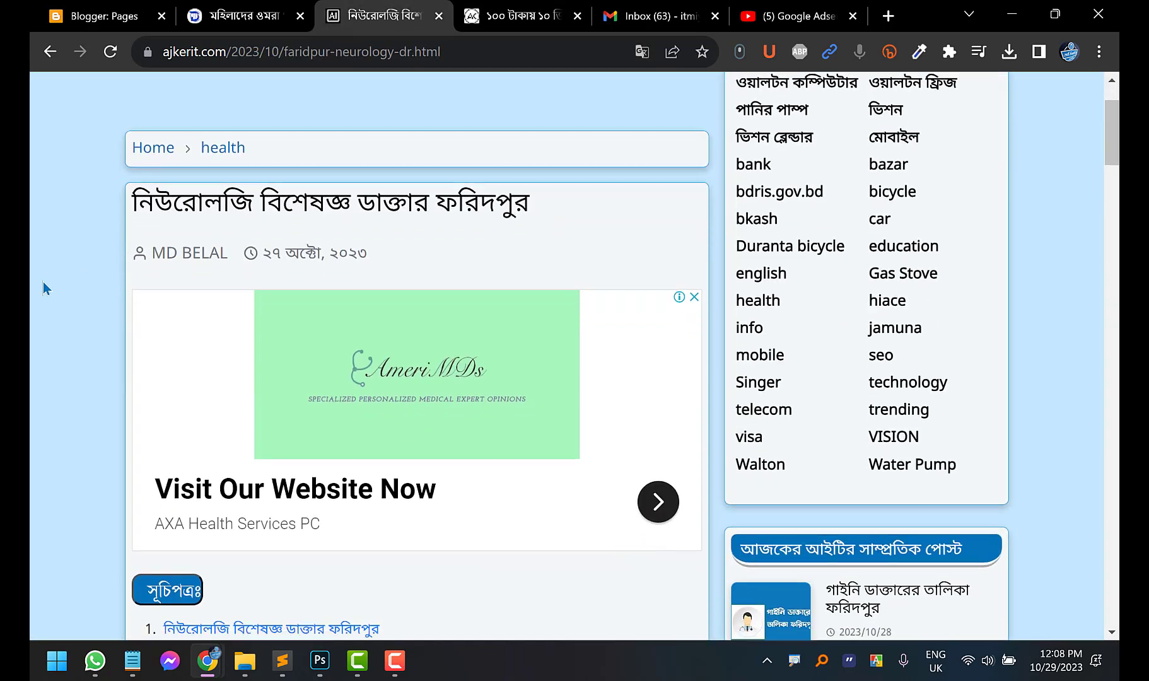
scroll(84, 220, up, 4)
scroll(77, 248, down, 5)
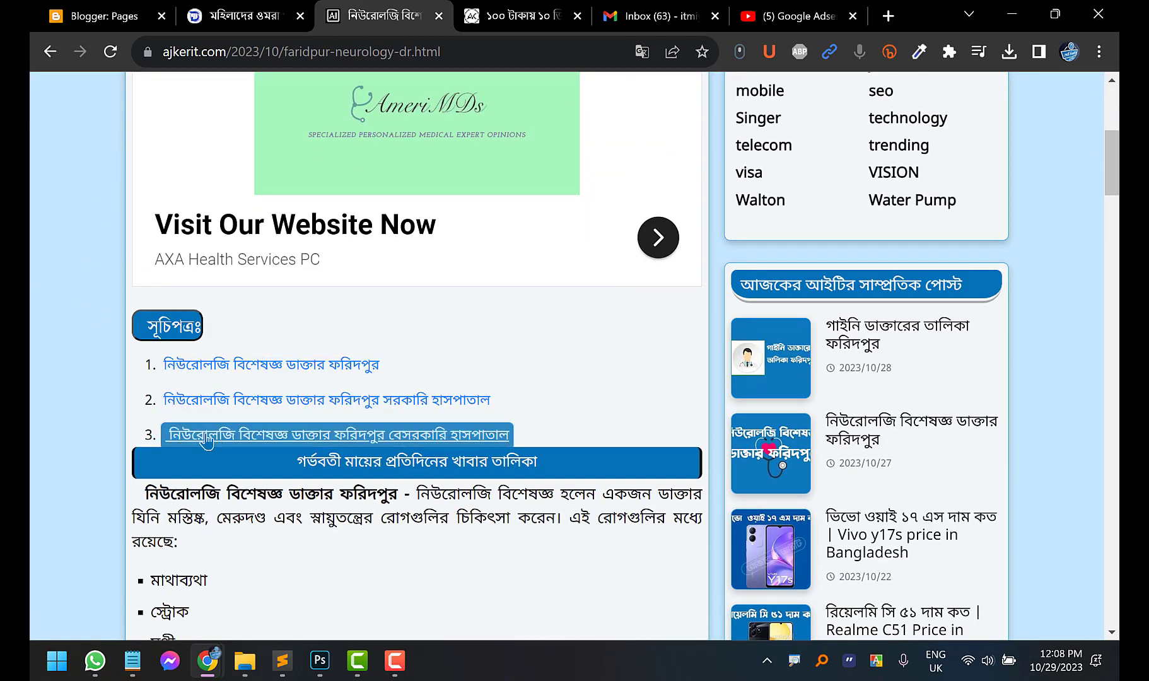
scroll(37, 390, down, 1)
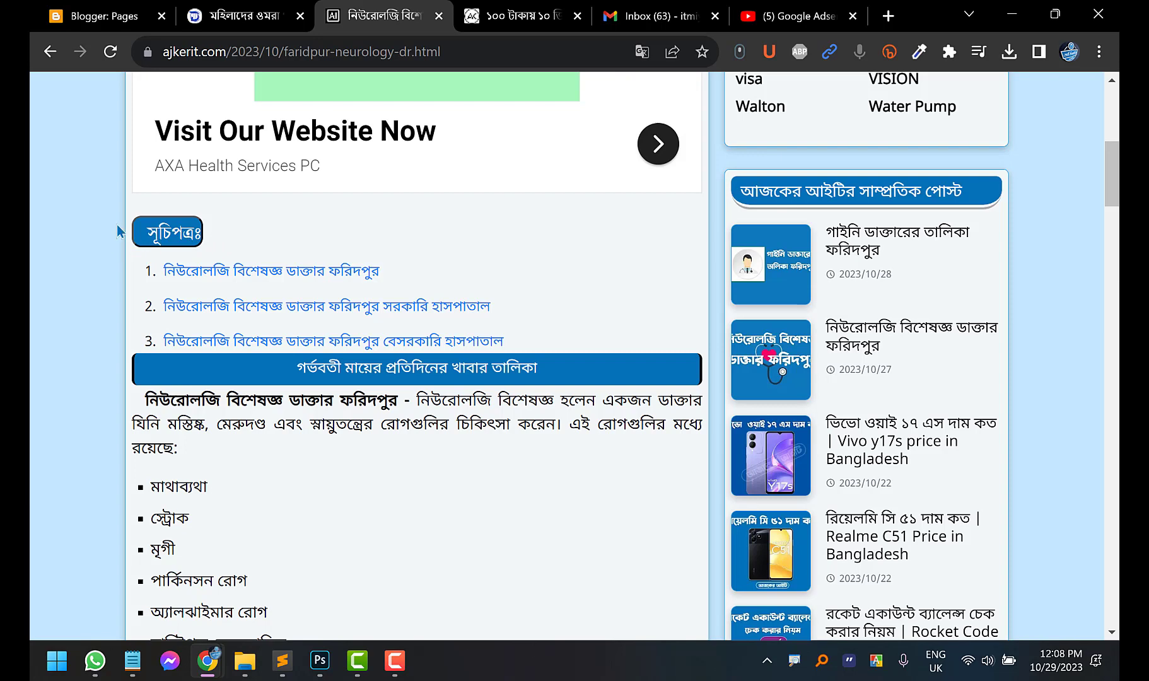
scroll(84, 259, down, 1)
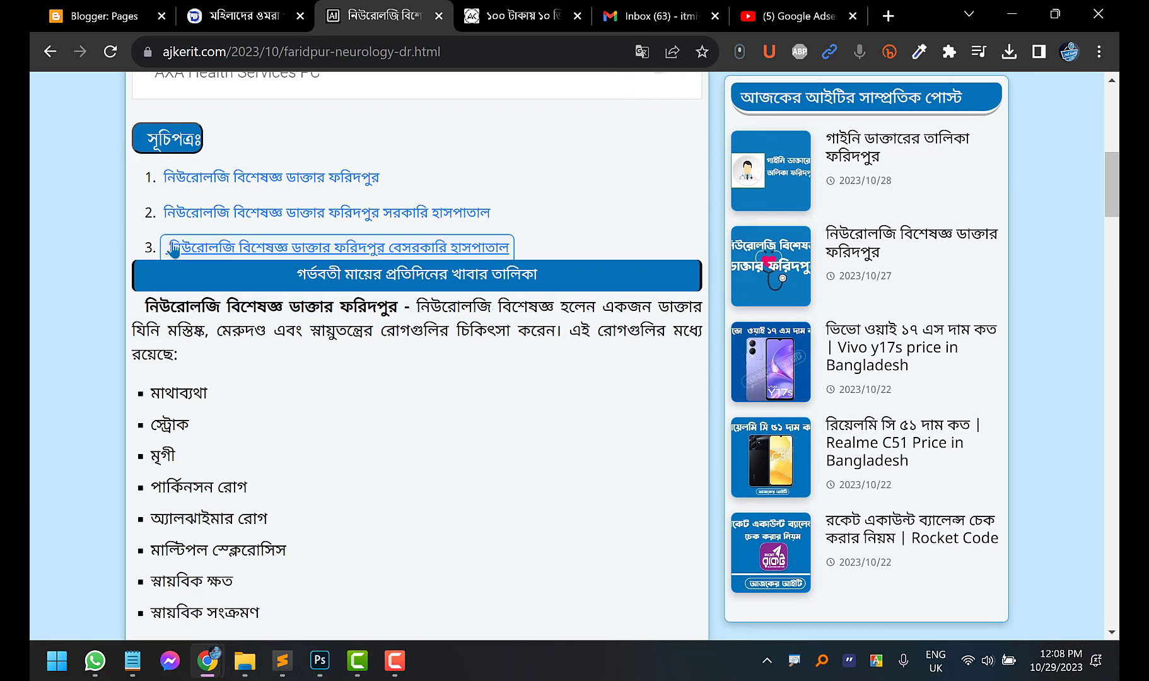
Try the first table of contents entry in the ajkerit.com post, go back, and review the related-post link below the list
click(179, 187)
key(alt+Left)
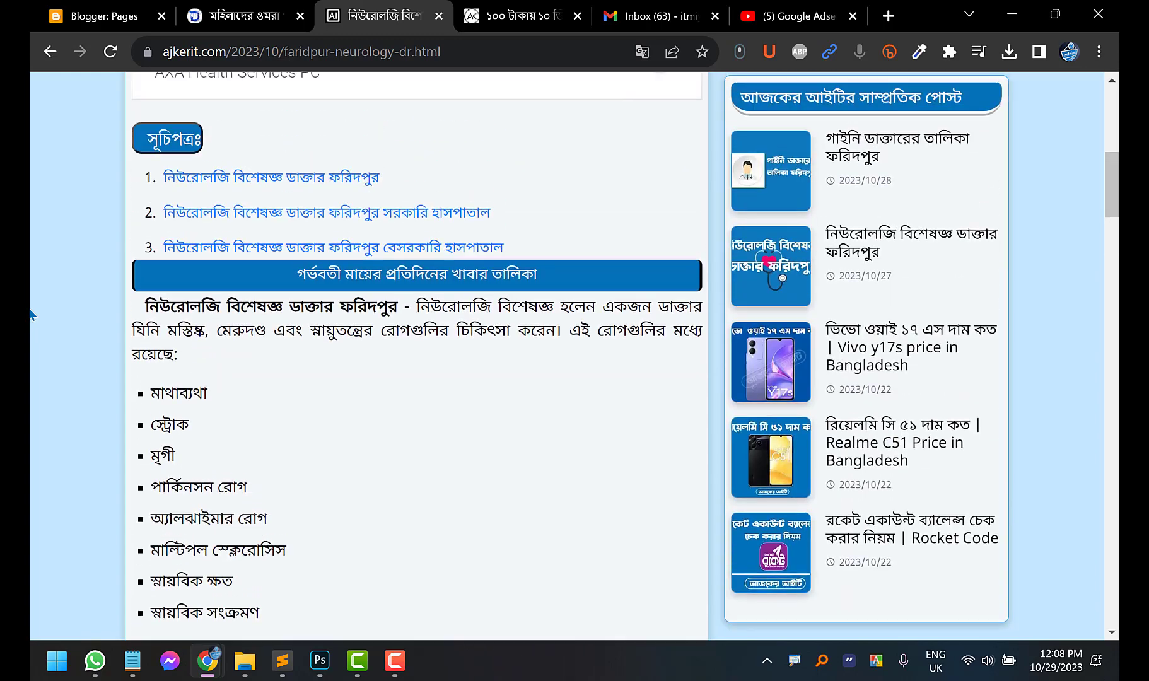
scroll(29, 313, up, 2)
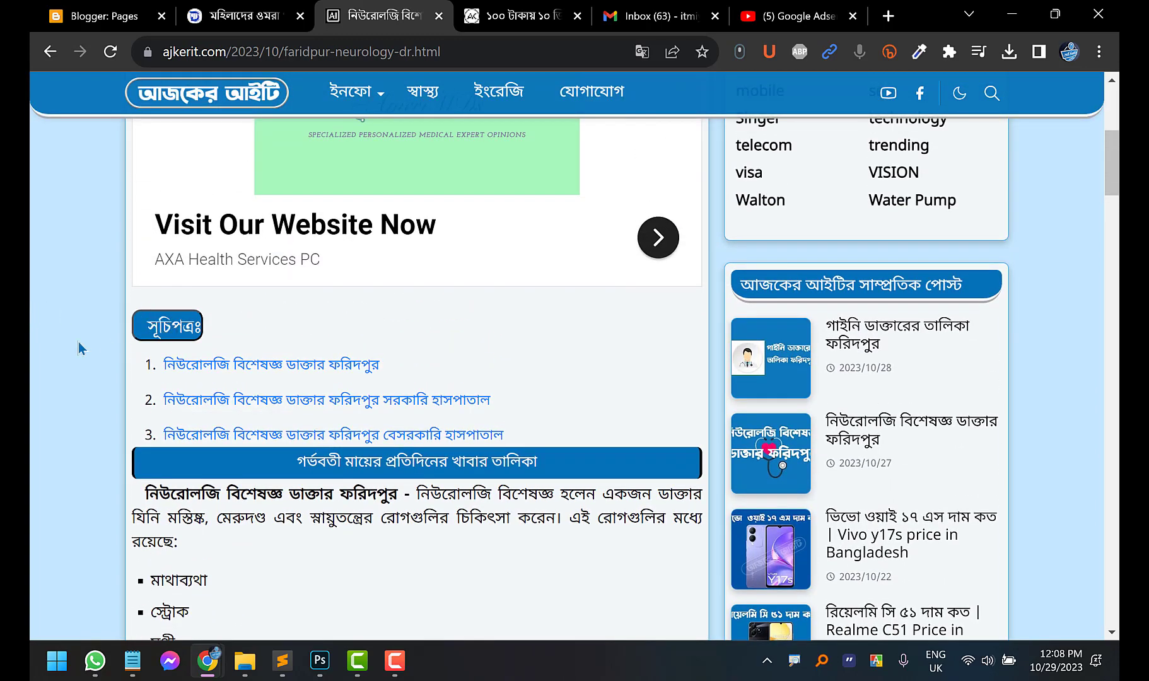
scroll(67, 345, down, 6)
scroll(67, 346, up, 6)
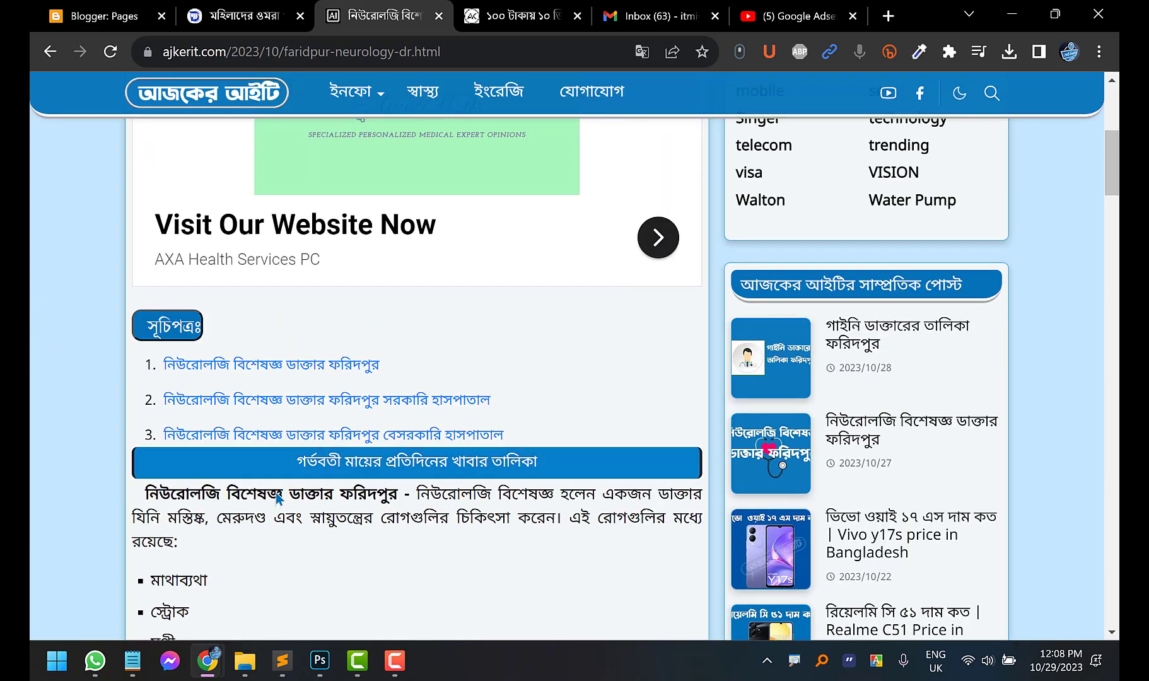
Show the itmiya.com post হাত পা ঠান্ডা হয়ে যায় কেন in the other browser window and examine the table of contents under its title
mouse_move(203, 672)
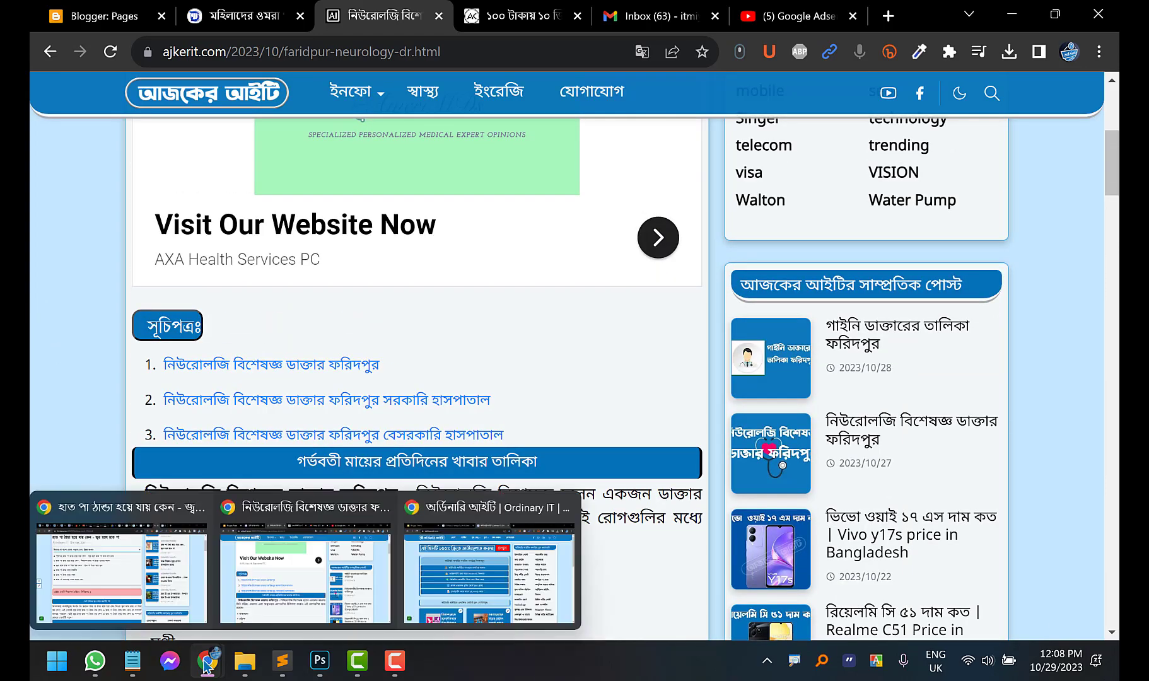
click(162, 571)
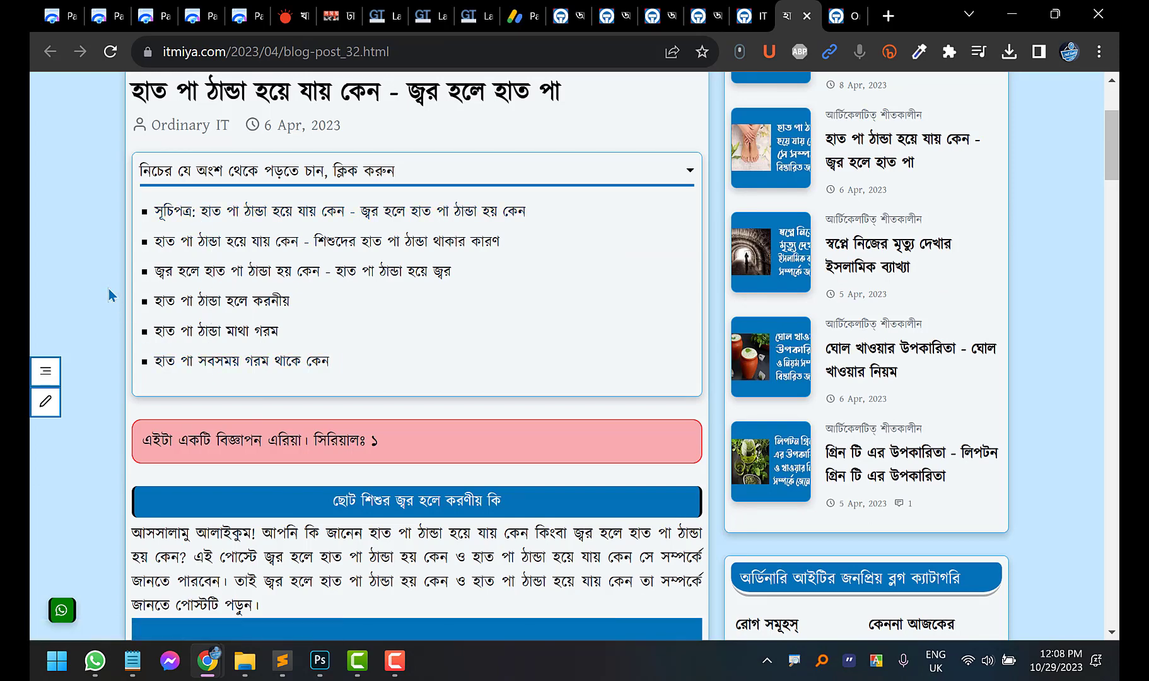
scroll(357, 313, up, 3)
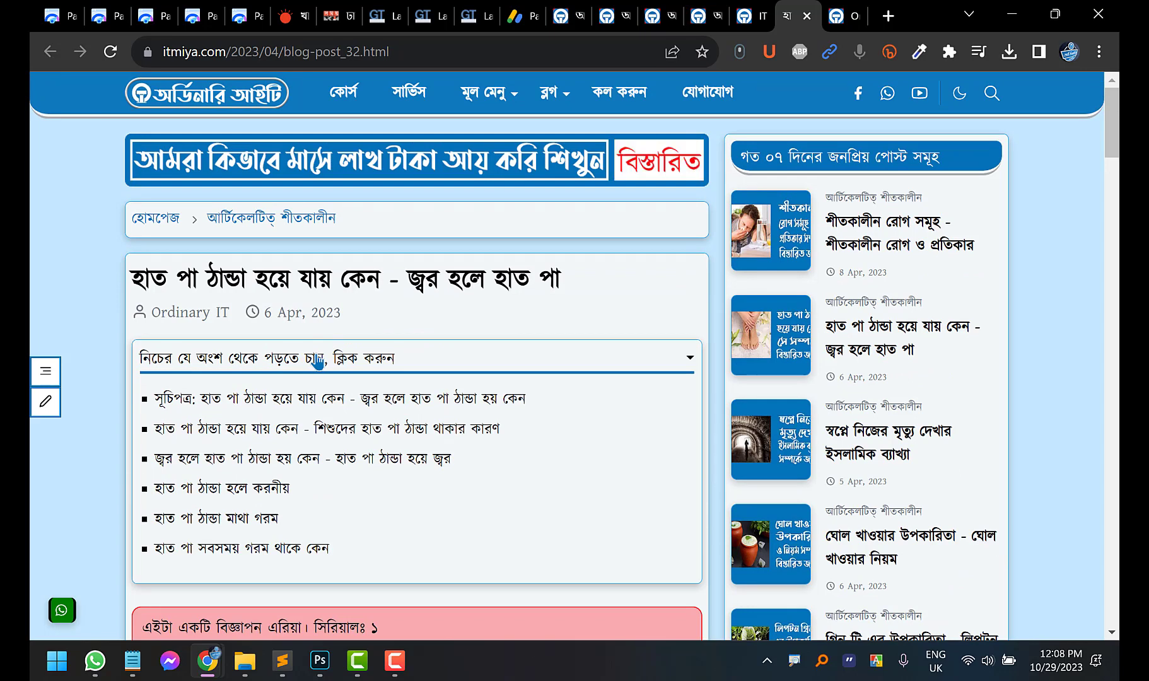
scroll(318, 360, down, 3)
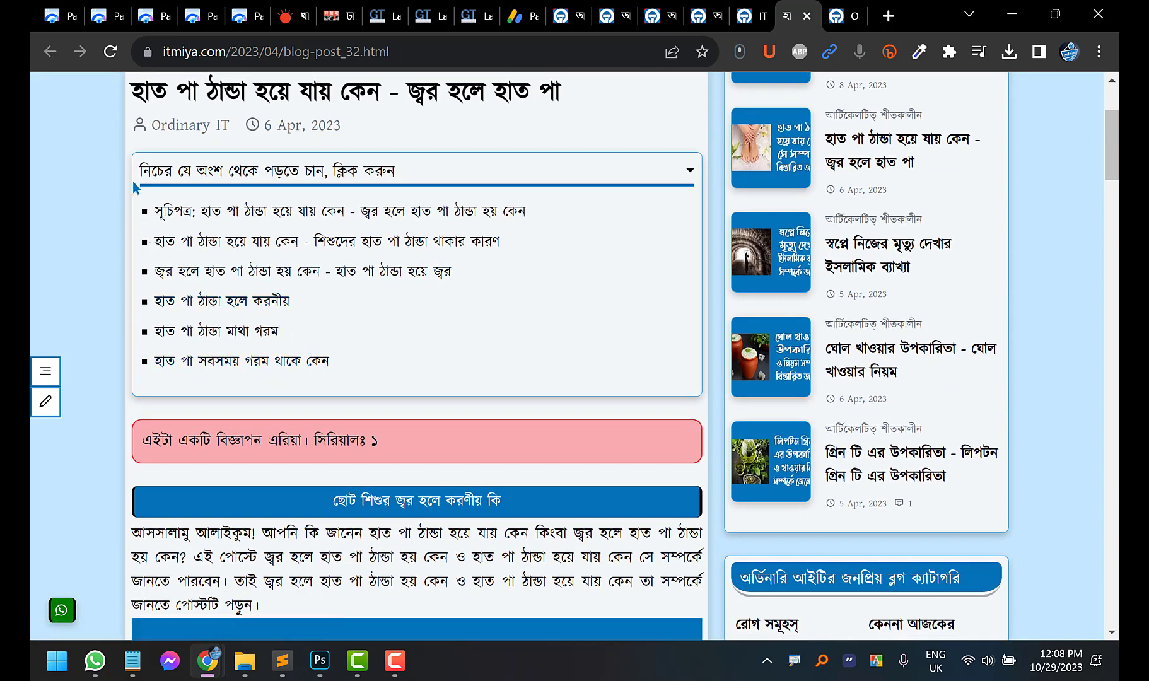
scroll(352, 193, up, 3)
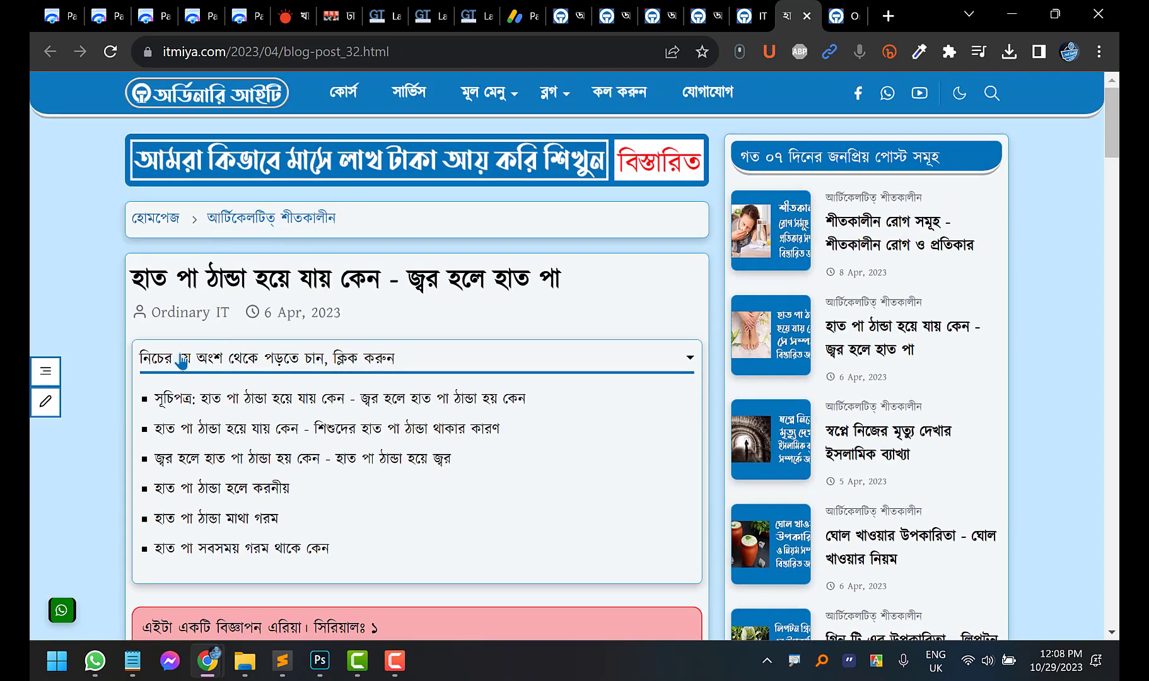
Review the post's first ad area, related-post link and featured image down to the সূচিপত্র section in the body
scroll(189, 353, down, 5)
scroll(181, 356, down, 2)
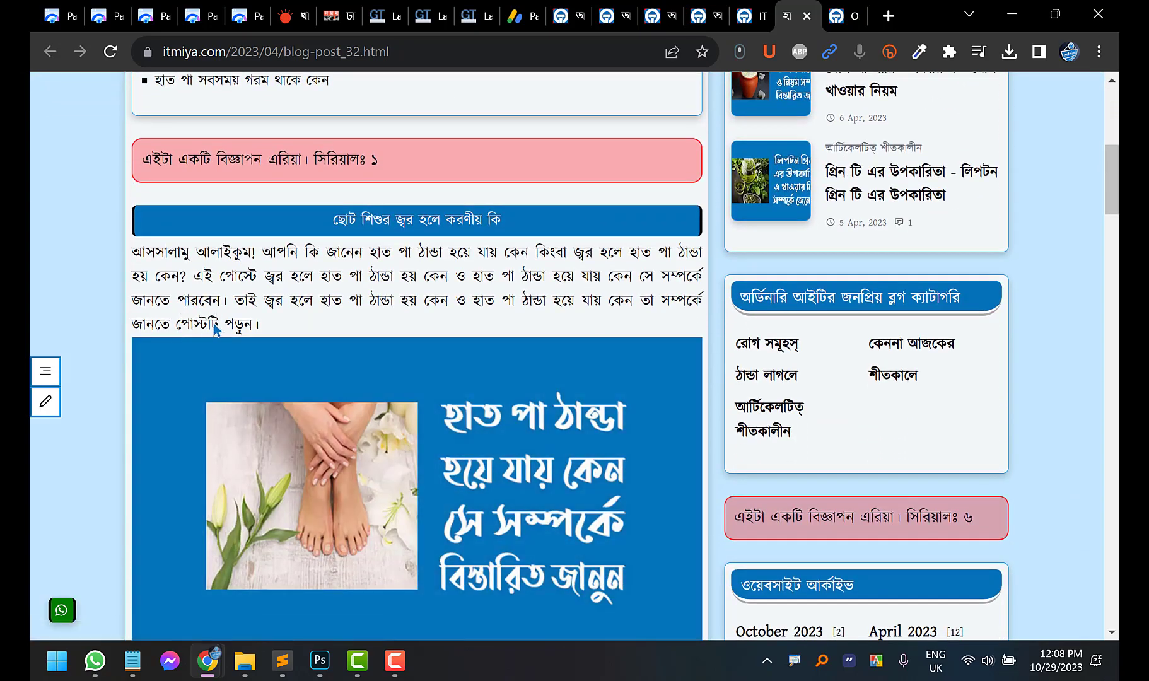
scroll(214, 328, down, 2)
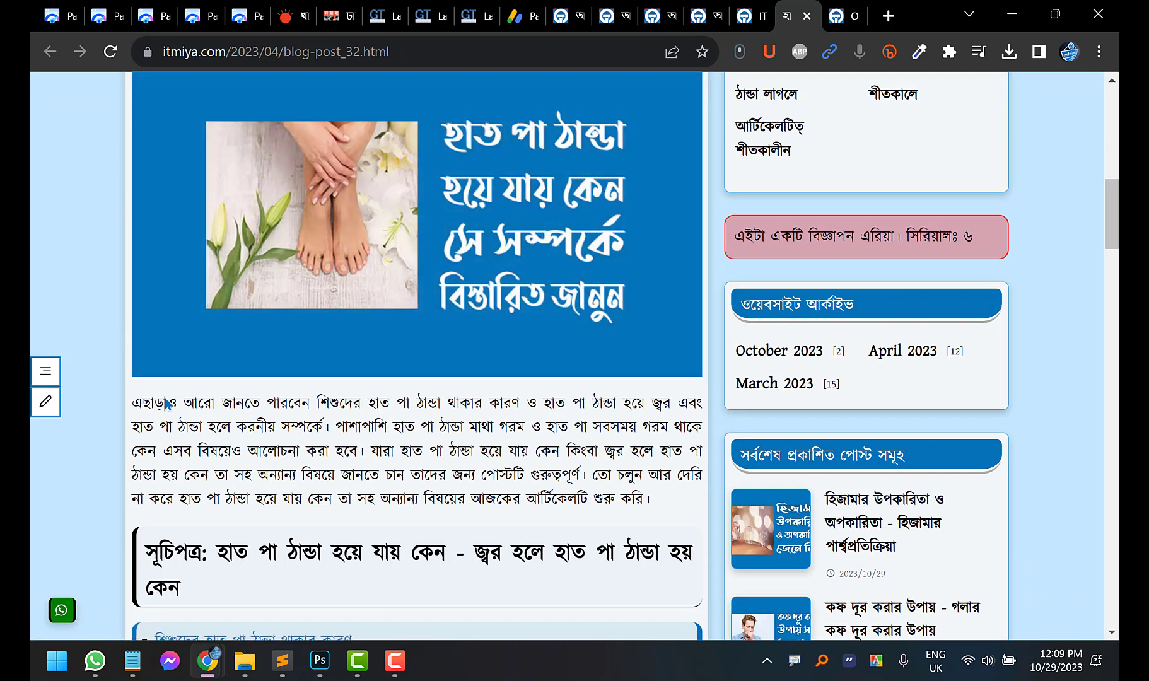
scroll(188, 403, down, 3)
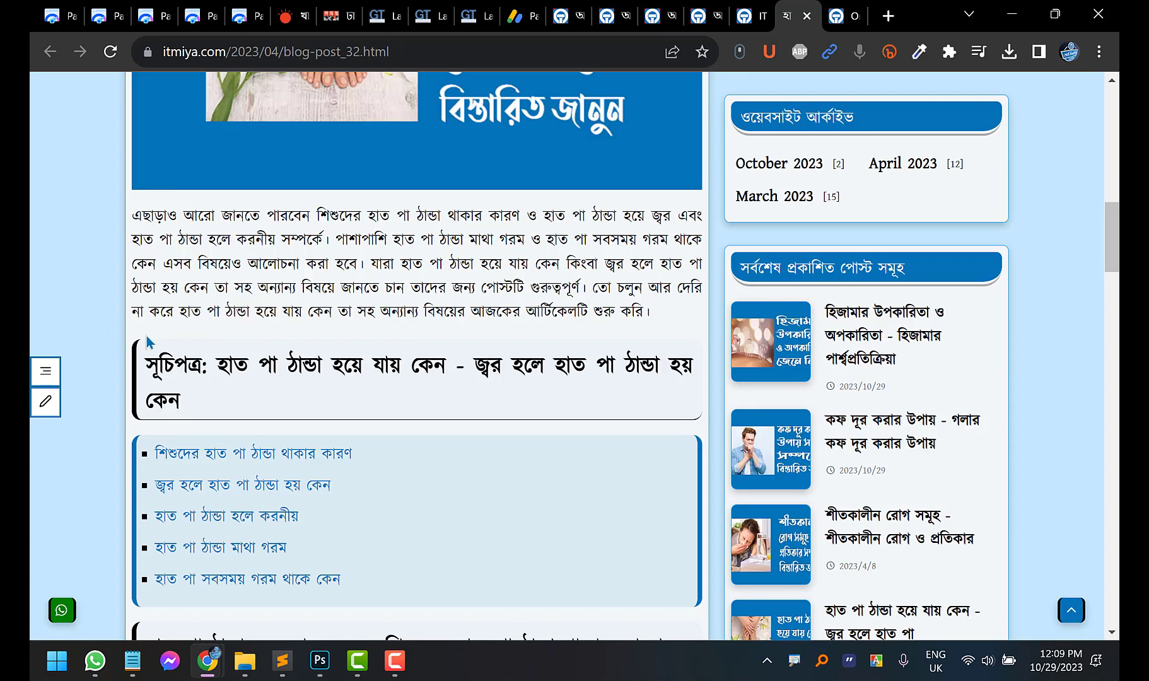
Compare the table of contents under the post title with the সূচিপত্র link list in the article body
scroll(149, 343, up, 10)
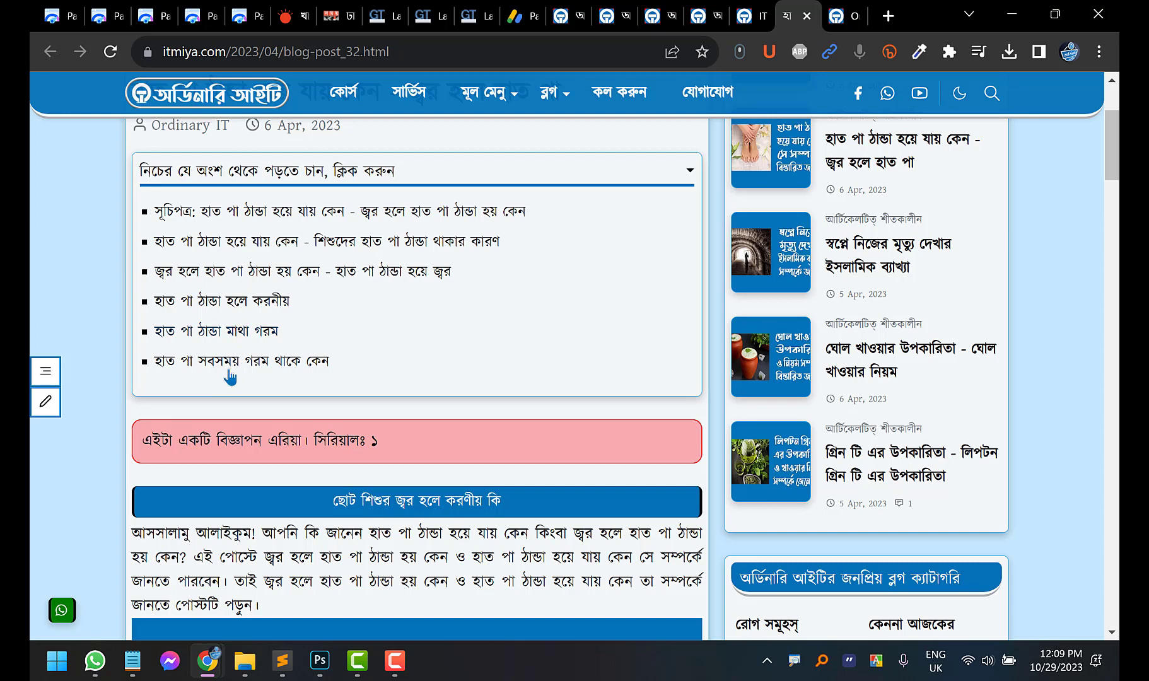
scroll(234, 346, up, 1)
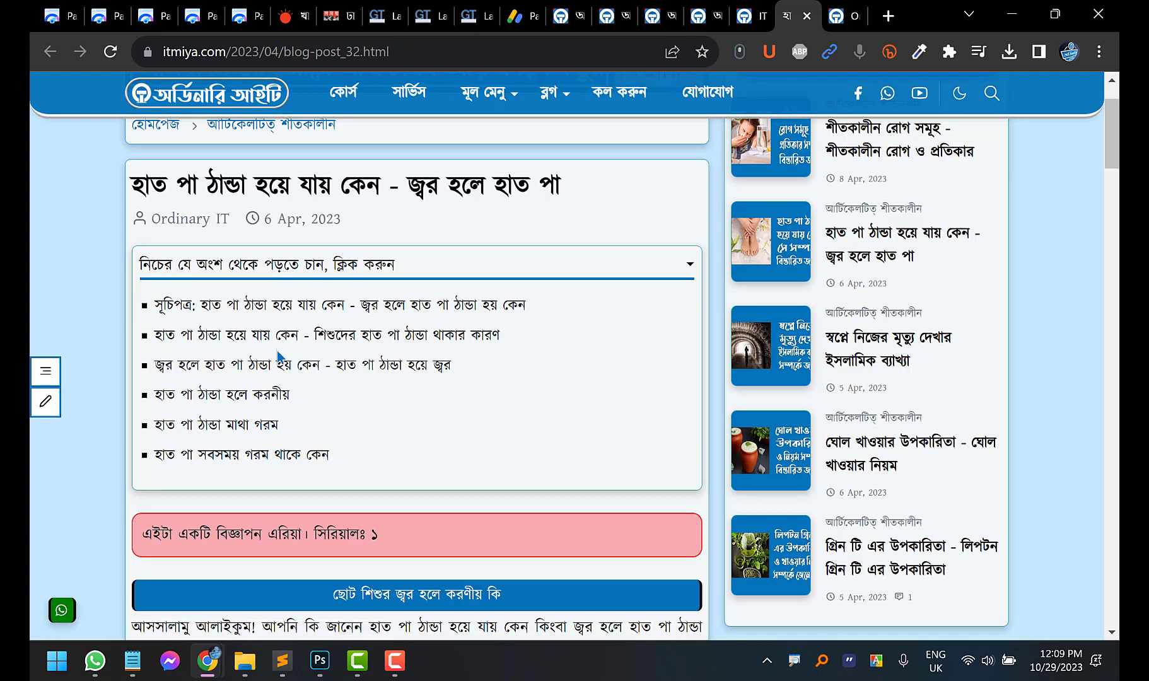
scroll(252, 398, down, 6)
scroll(250, 391, down, 6)
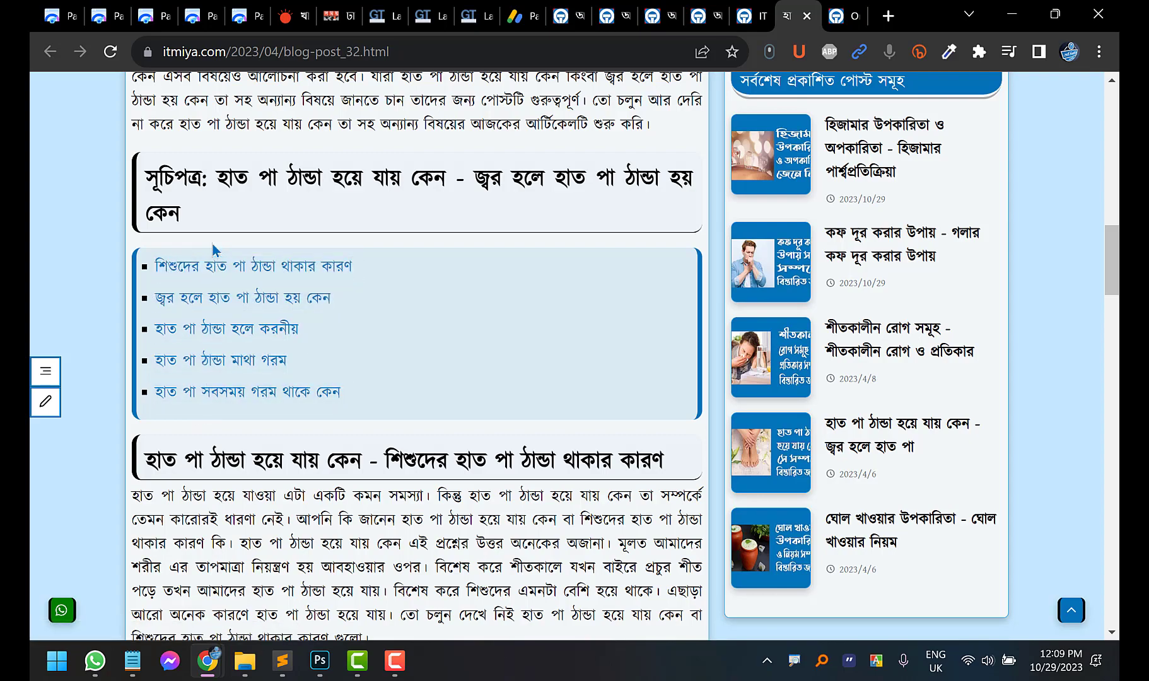
scroll(215, 249, up, 10)
scroll(214, 249, up, 5)
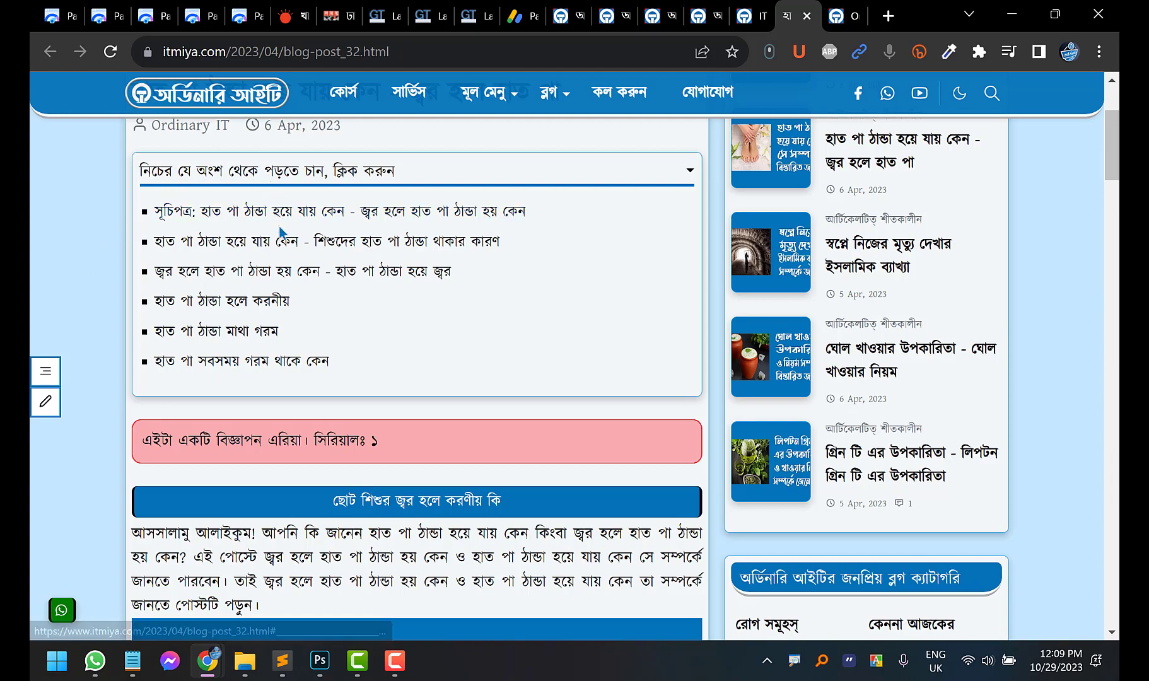
Check the individual entries of the body's সূচিপত্র list against those in the opening table of contents
click(268, 246)
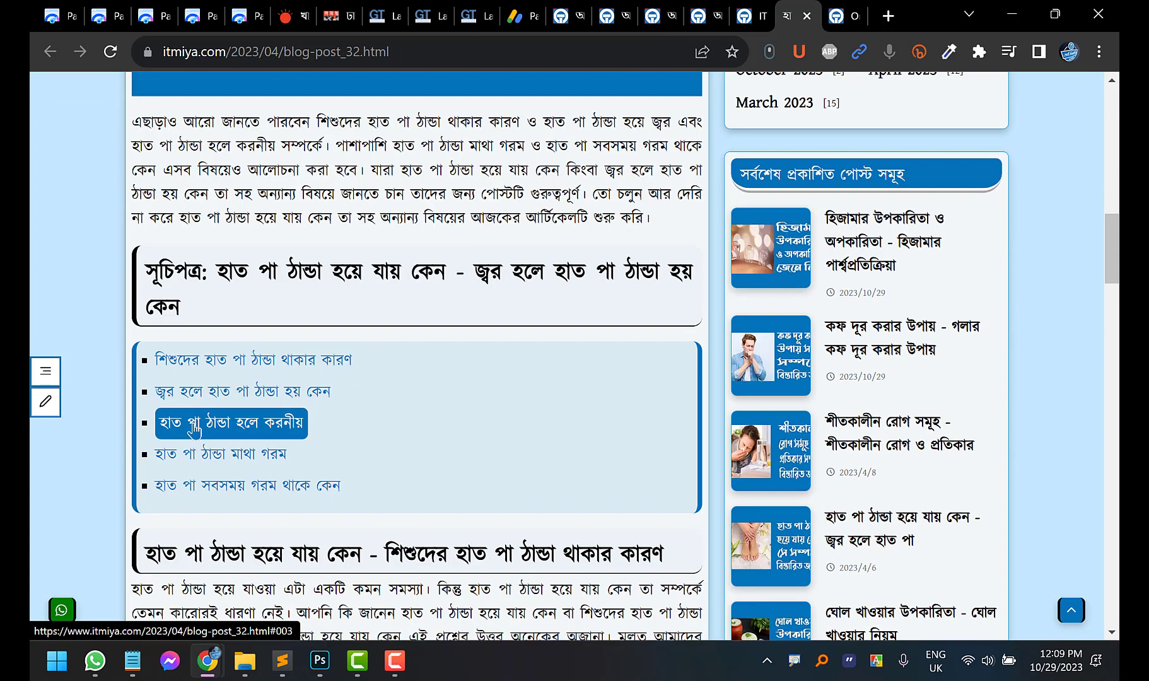
scroll(112, 319, up, 10)
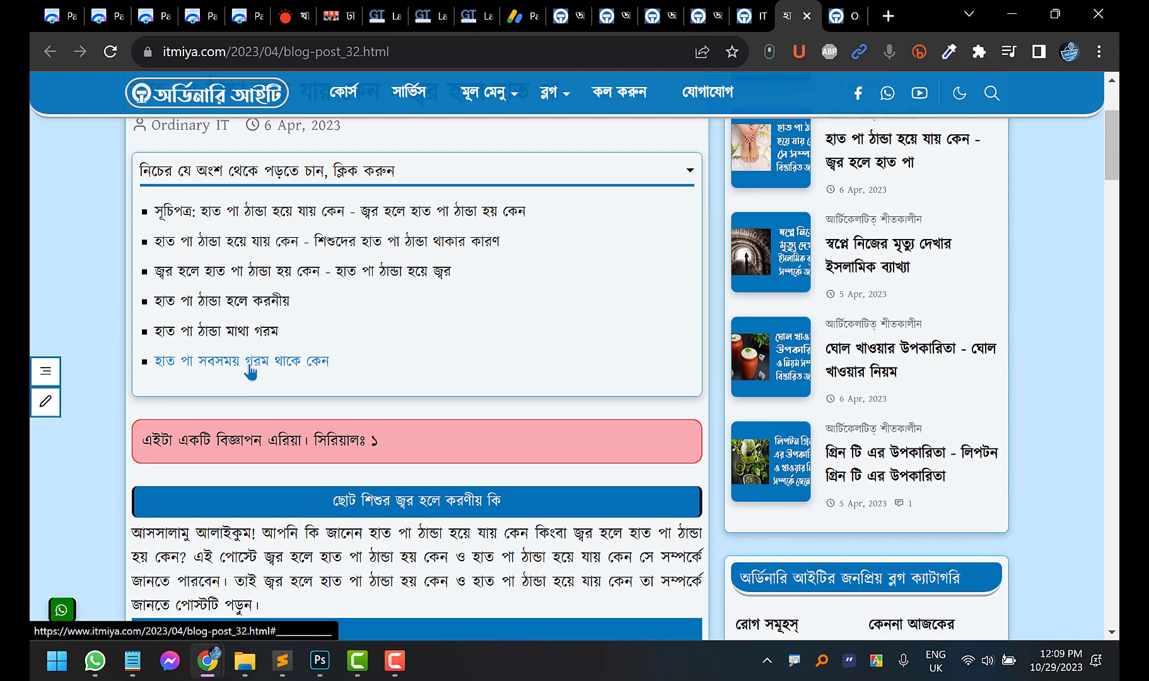
scroll(237, 243, down, 4)
scroll(145, 278, up, 5)
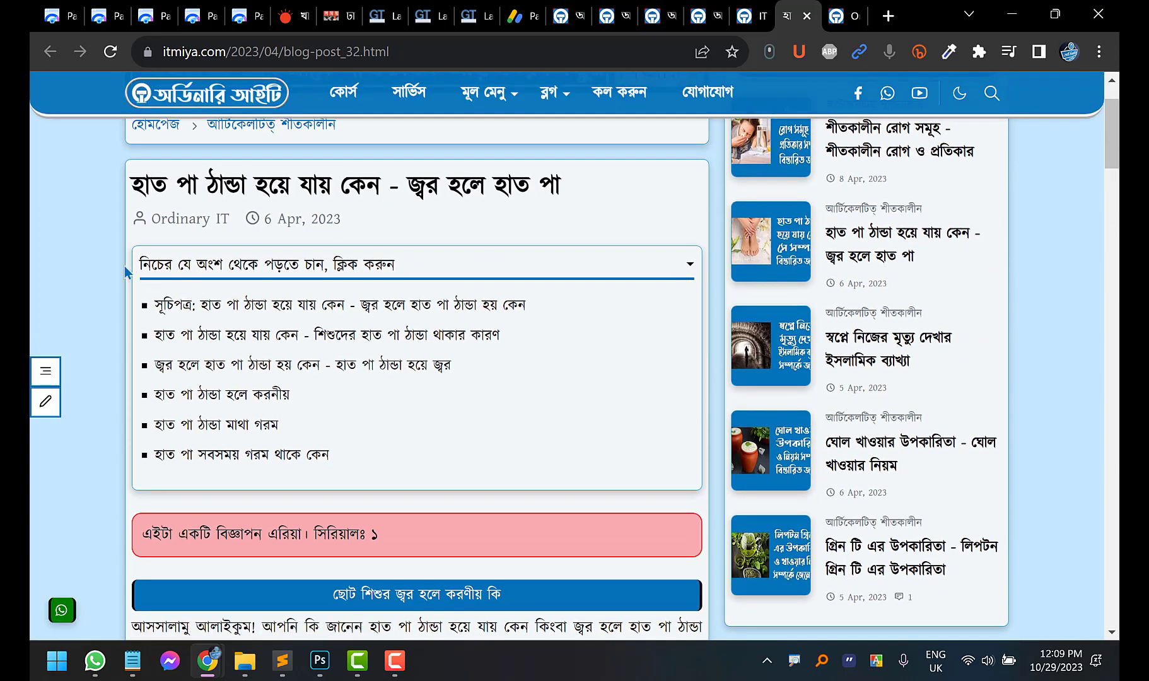
scroll(123, 270, down, 10)
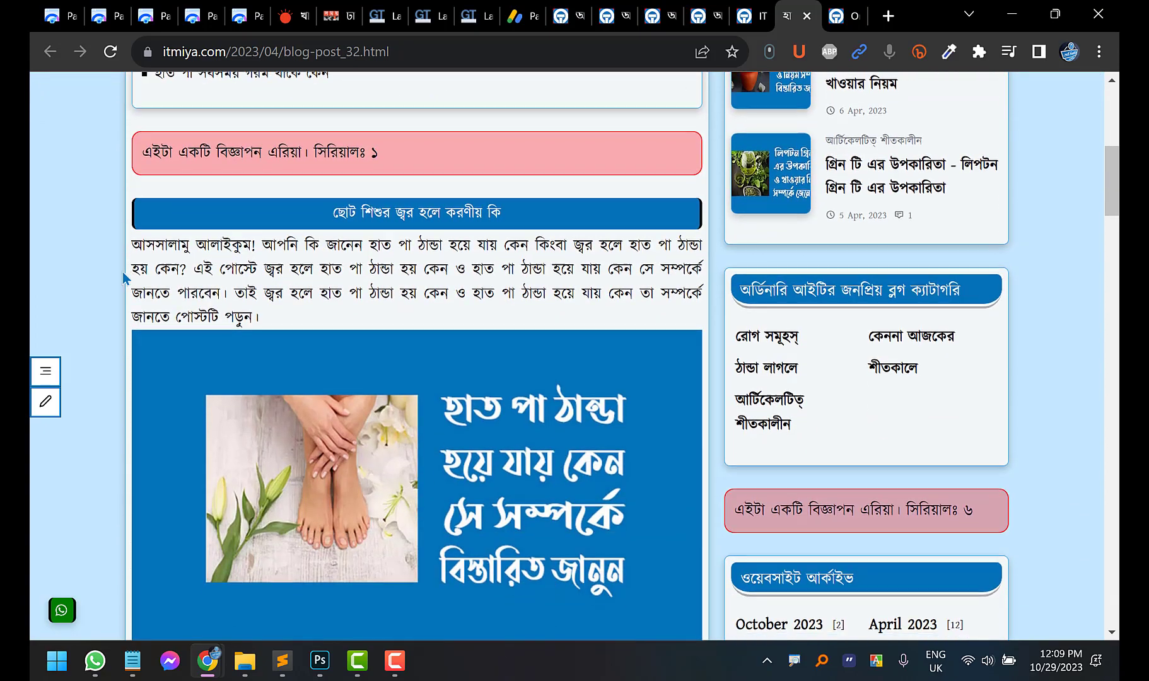
scroll(122, 271, down, 2)
scroll(229, 361, up, 7)
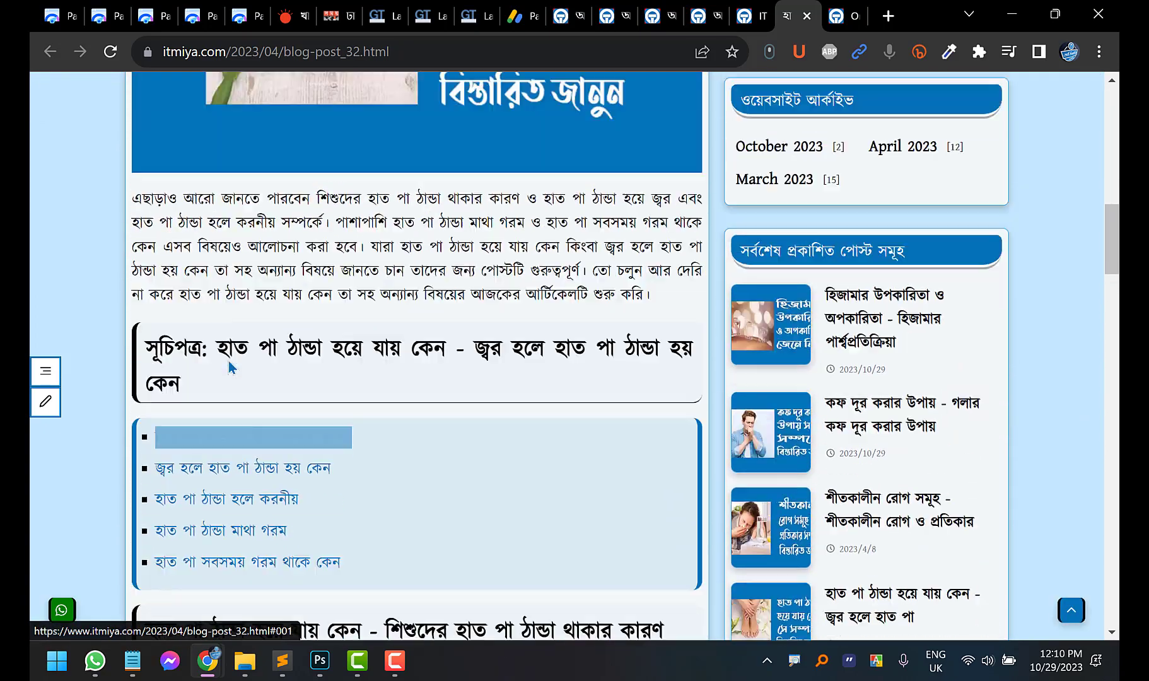
scroll(228, 361, up, 8)
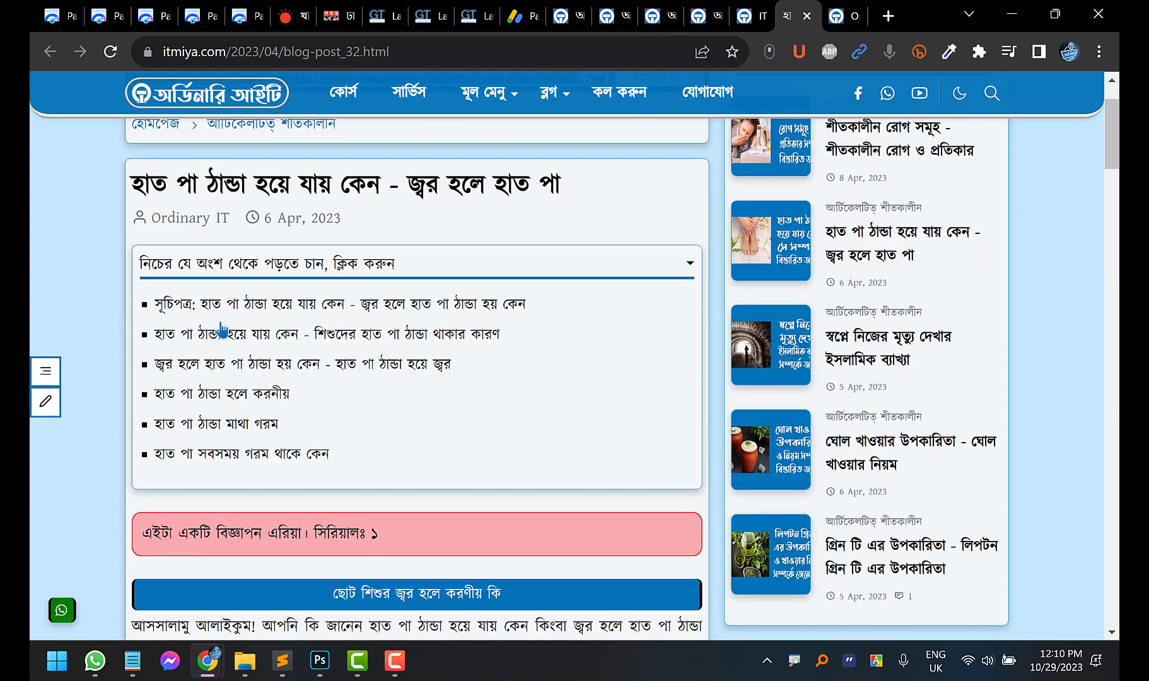
Jump from the opening table of contents to the section জ্বর হলে হাত পা ঠান্ডা হয় কেন and return to the body's সূচিপত্র list
click(249, 335)
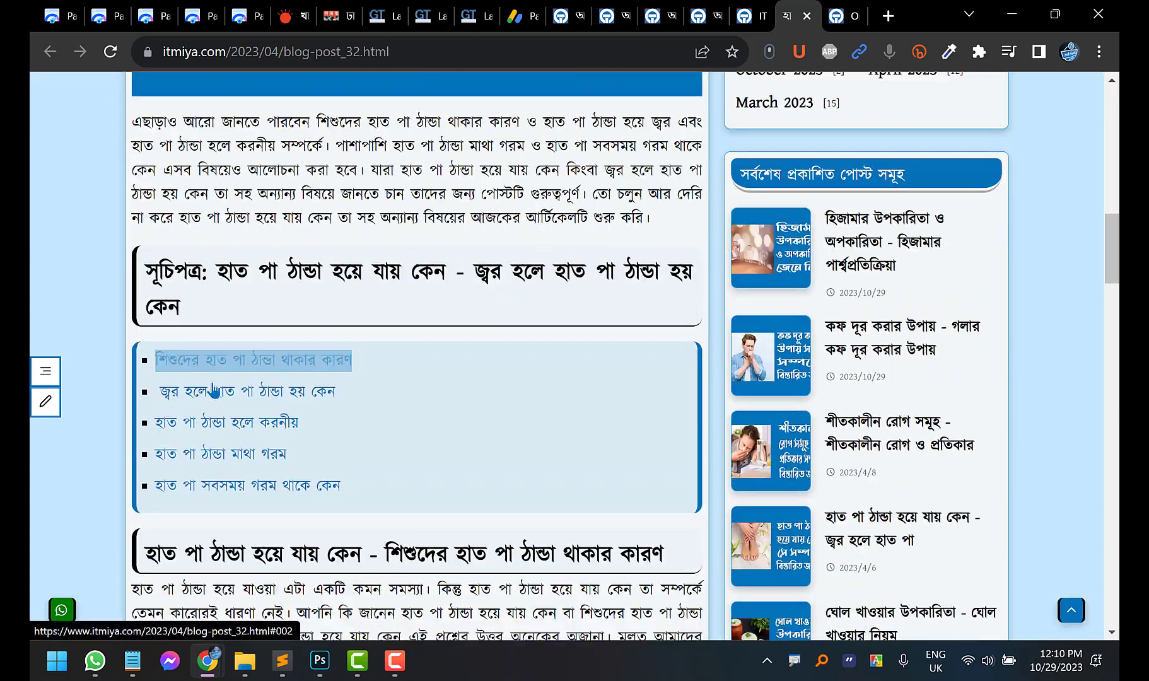
scroll(224, 395, up, 10)
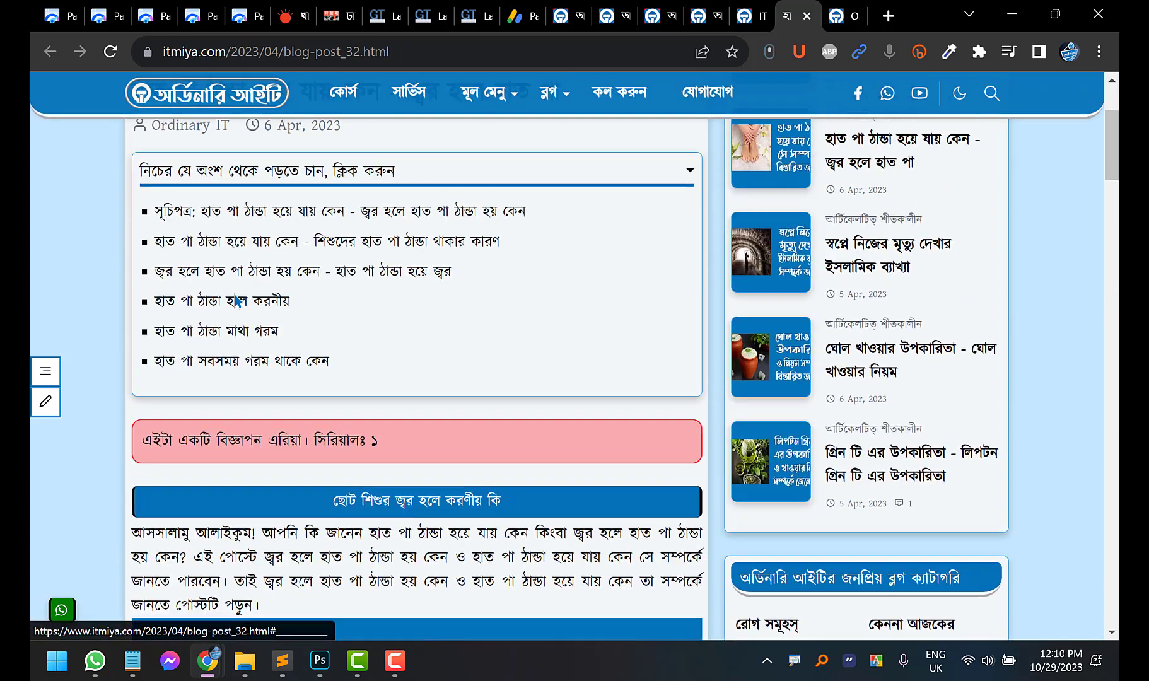
click(220, 285)
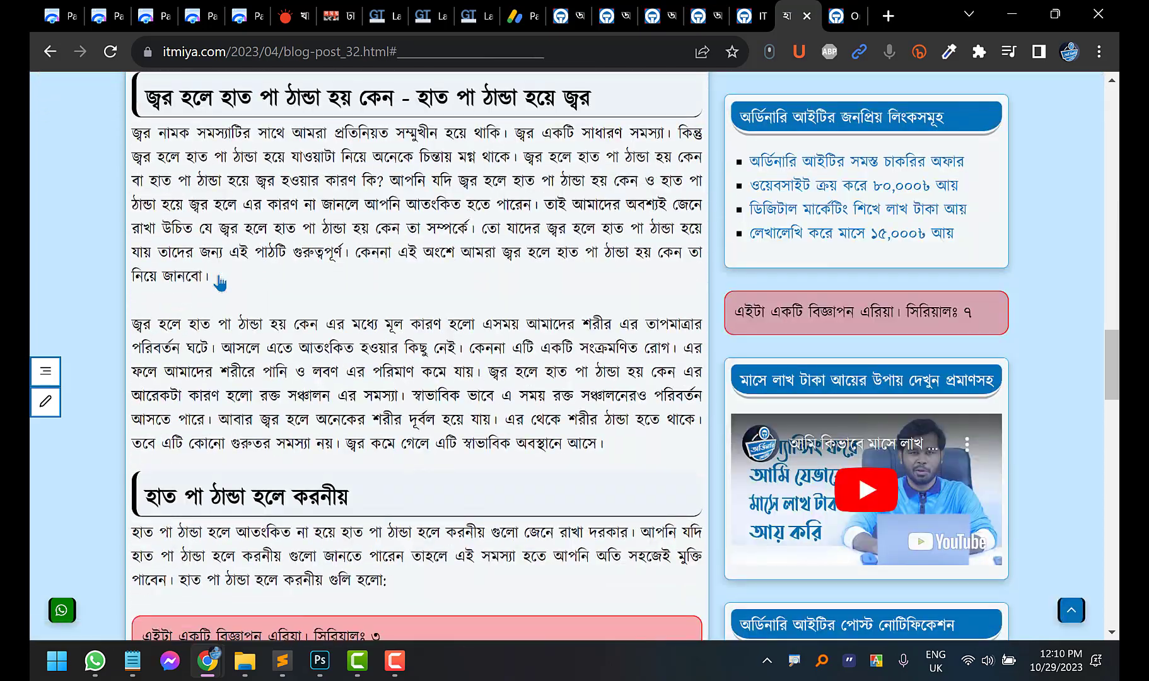
scroll(224, 281, up, 15)
scroll(232, 268, down, 2)
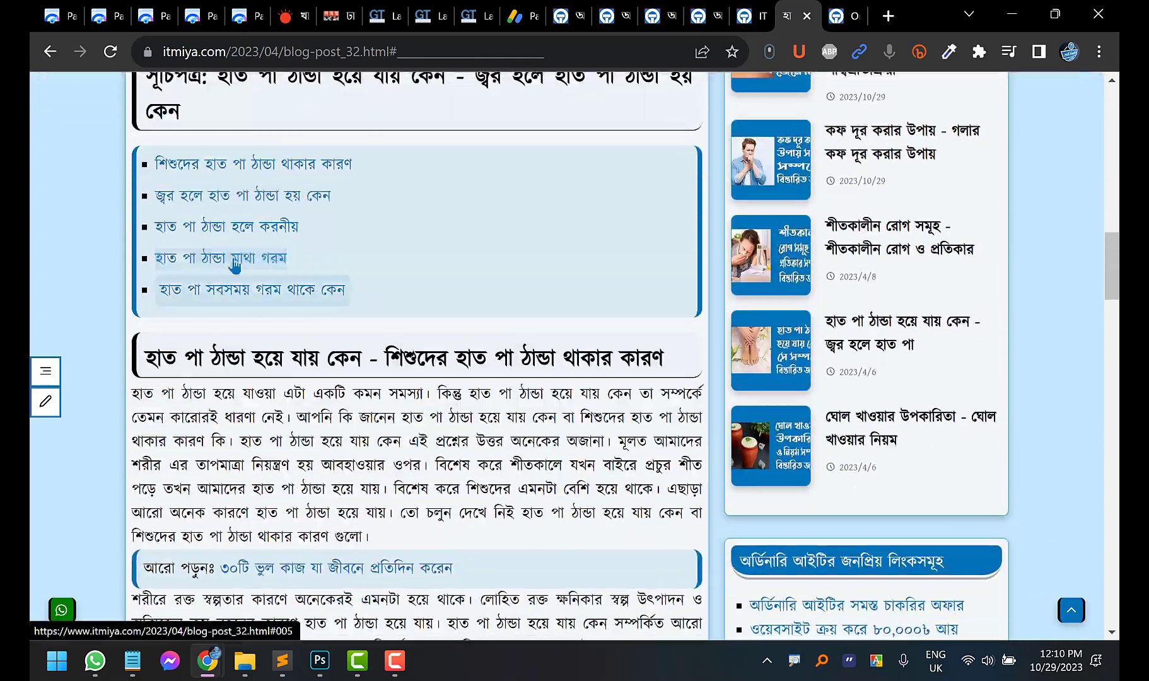
Try the হাত পা ঠান্ডা মাথা গরম link in the body list, and retry the জ্বর হলে হাত পা ঠান্ডা entry in the opening table
click(233, 265)
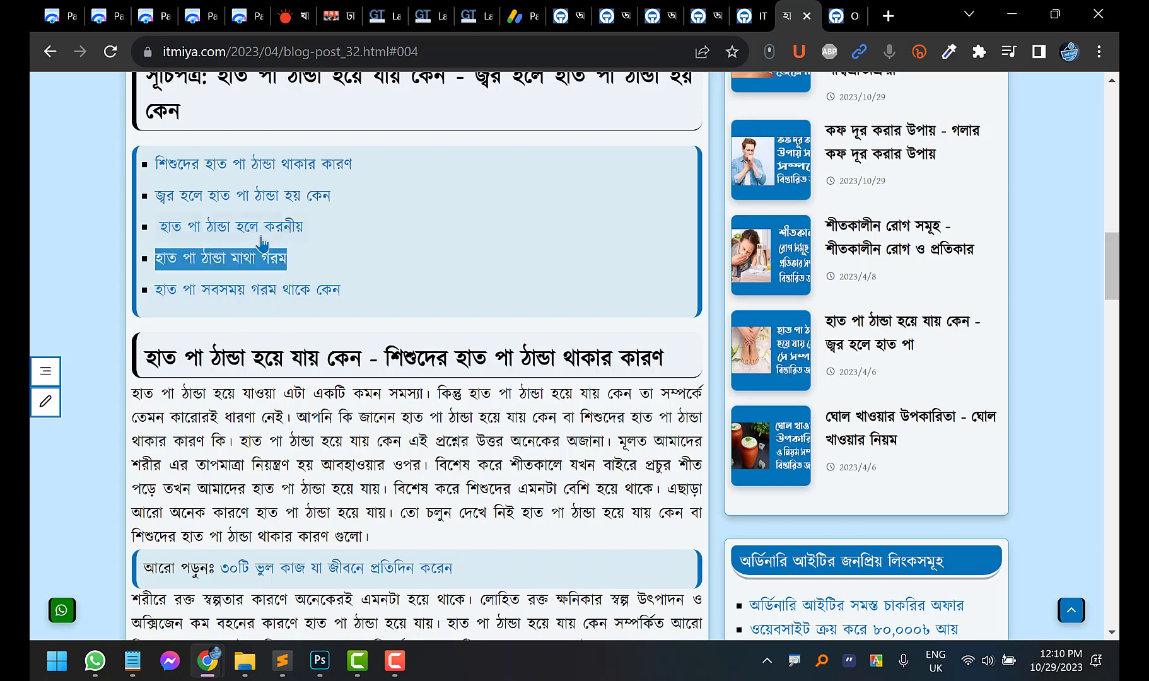
scroll(271, 252, up, 10)
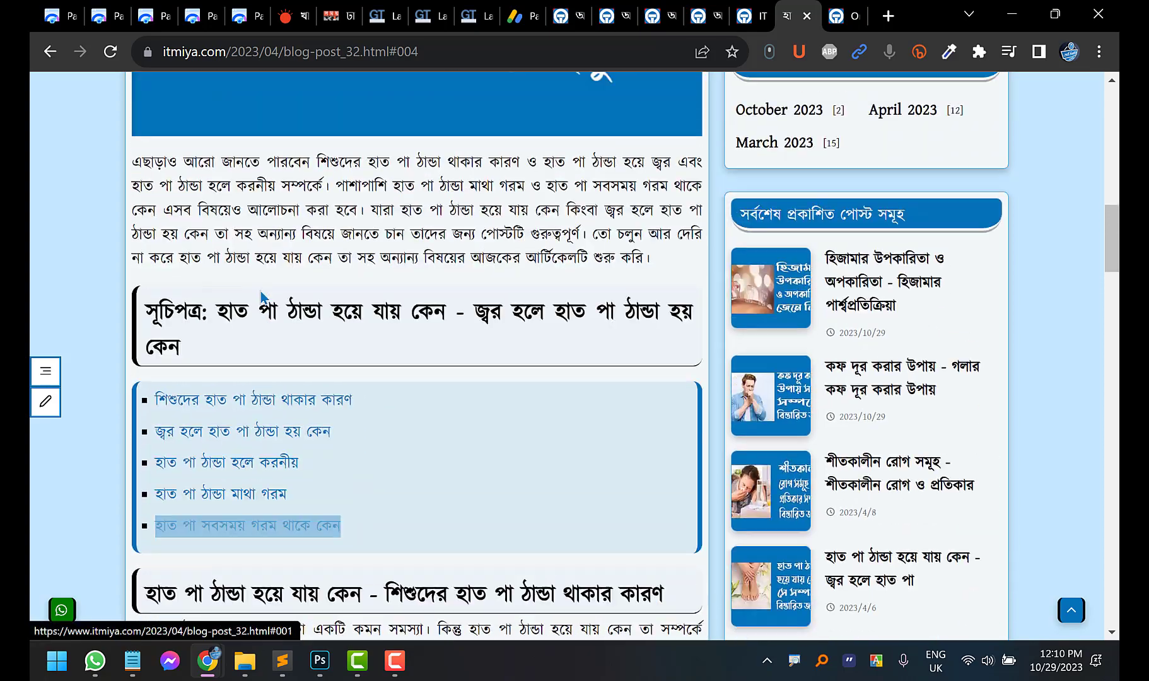
scroll(286, 243, up, 4)
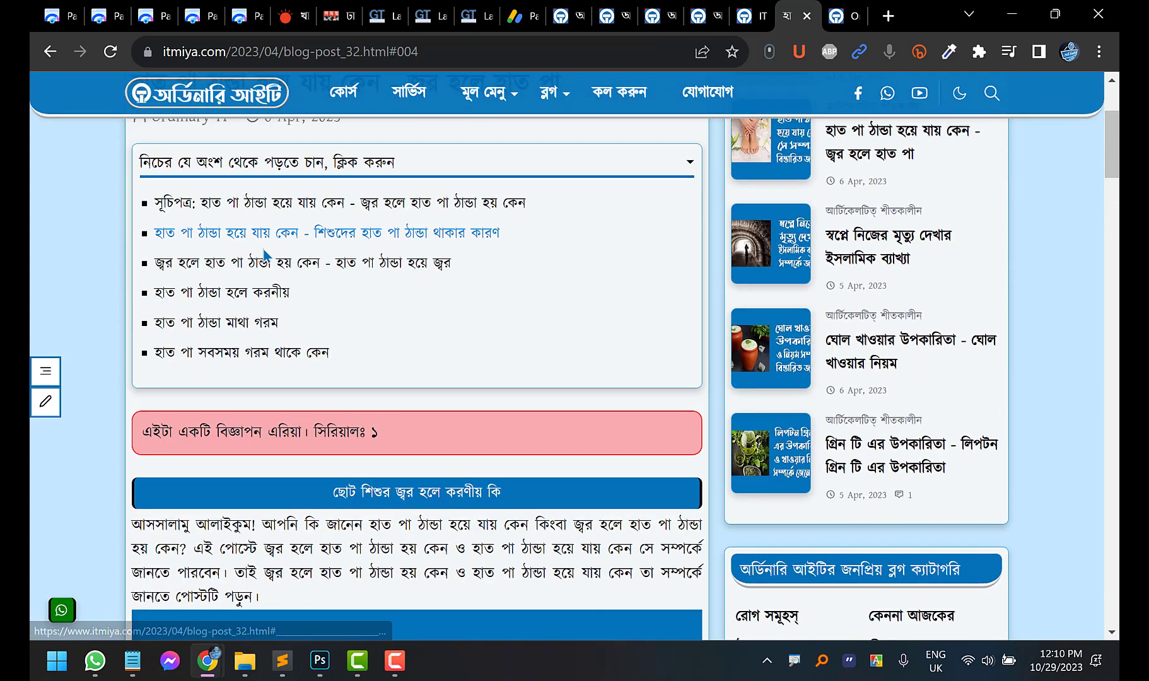
click(262, 263)
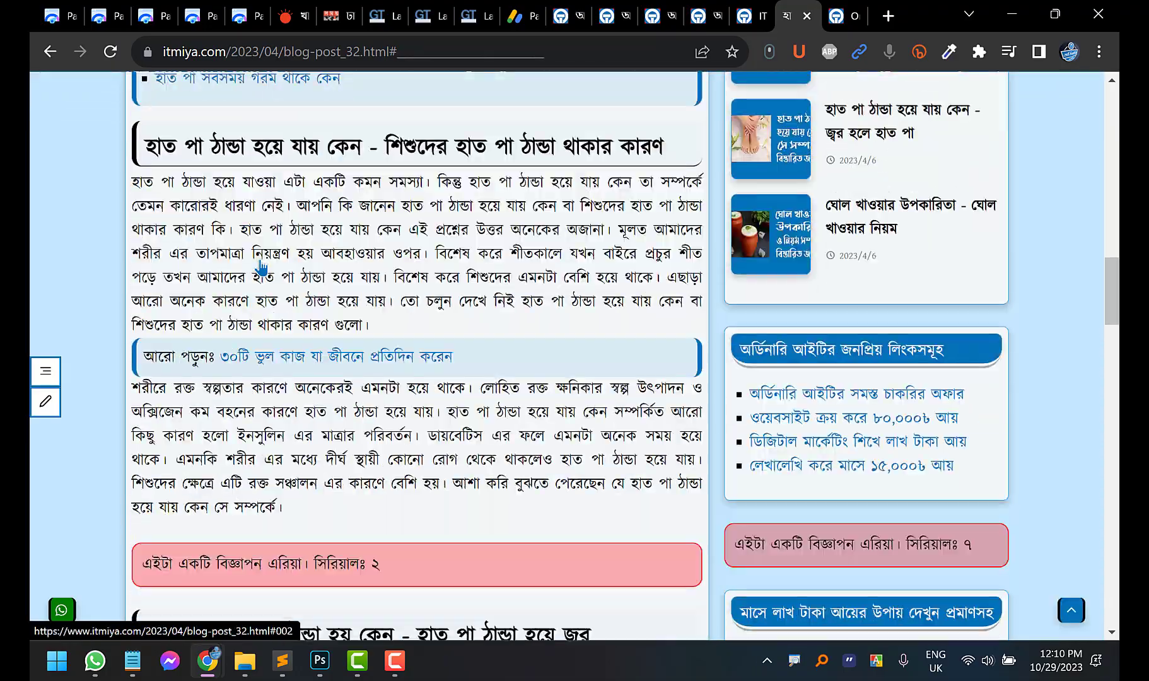
scroll(255, 270, up, 8)
scroll(255, 270, up, 10)
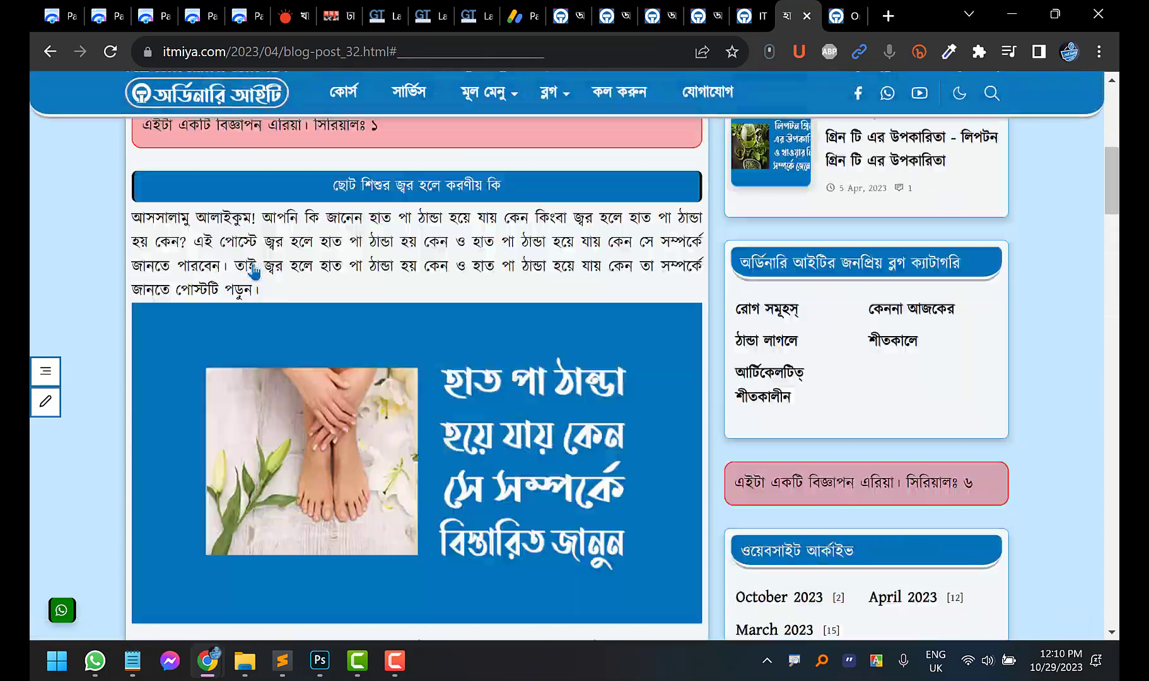
Examine the body's সূচিপত্র list and the opening table of contents once more, including the featured image and introduction between them
scroll(242, 287, down, 15)
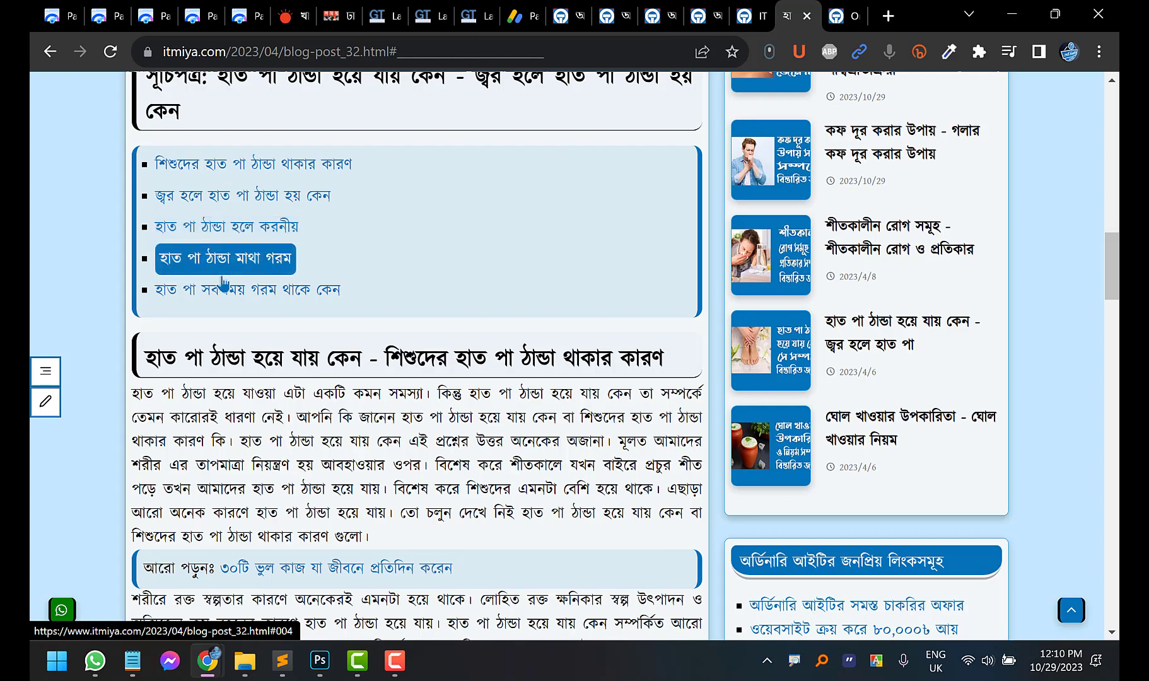
scroll(117, 323, up, 3)
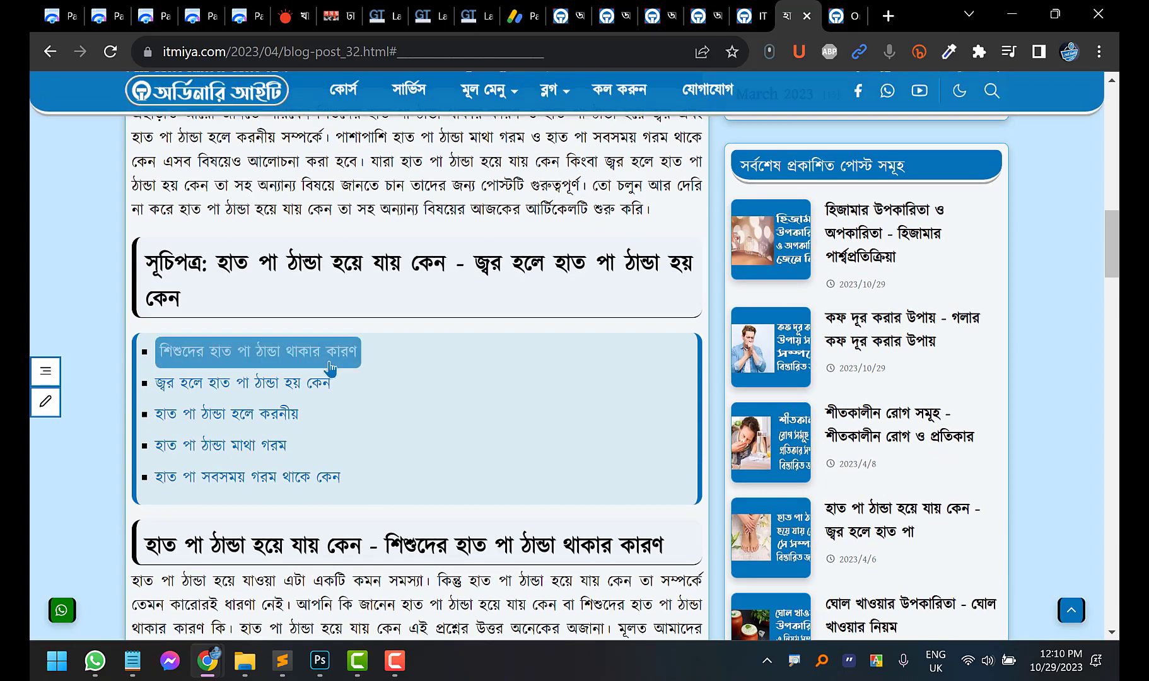
scroll(234, 437, up, 8)
scroll(235, 437, up, 5)
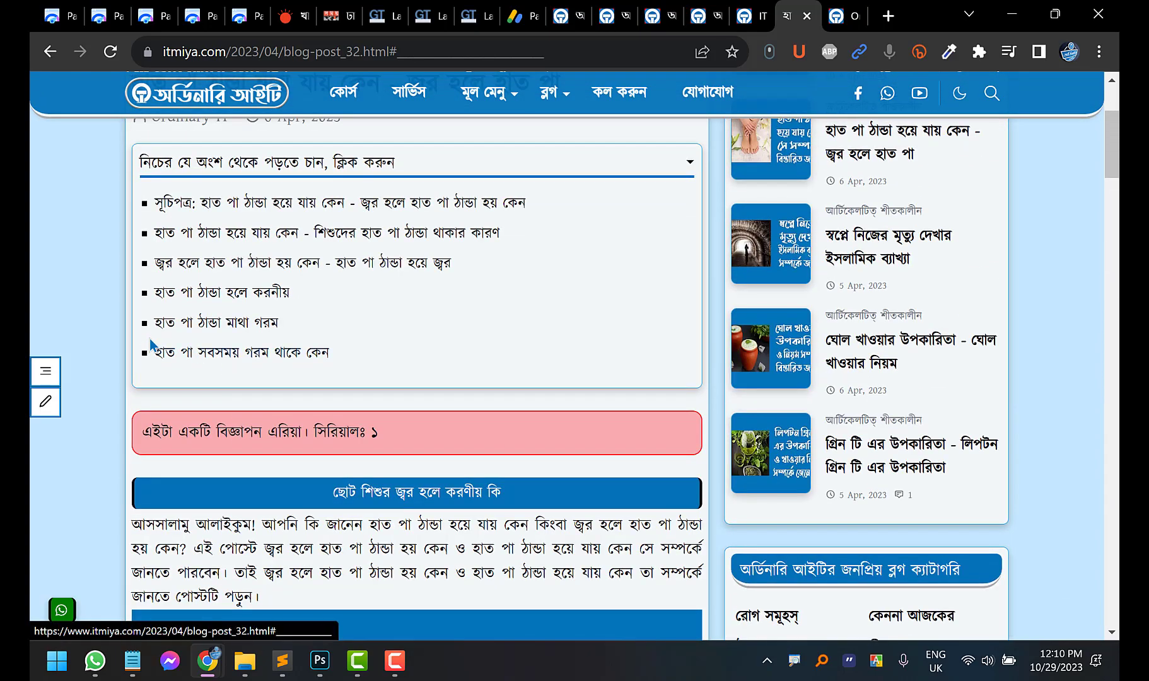
scroll(166, 296, down, 12)
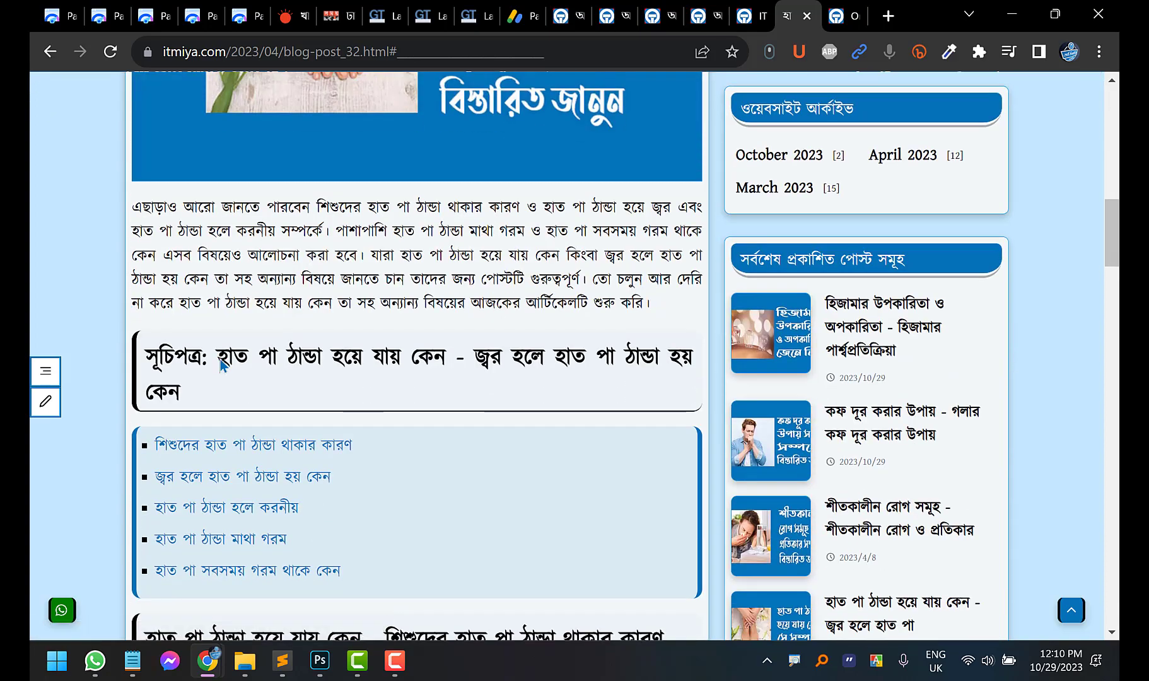
scroll(221, 365, down, 3)
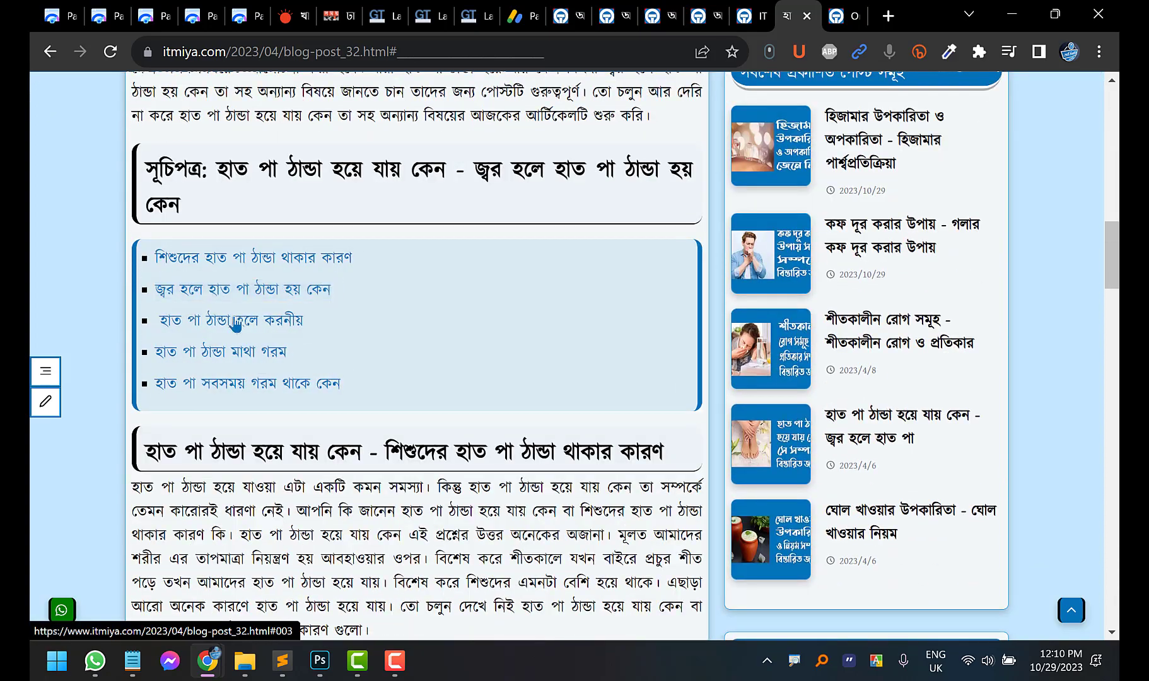
scroll(234, 325, up, 15)
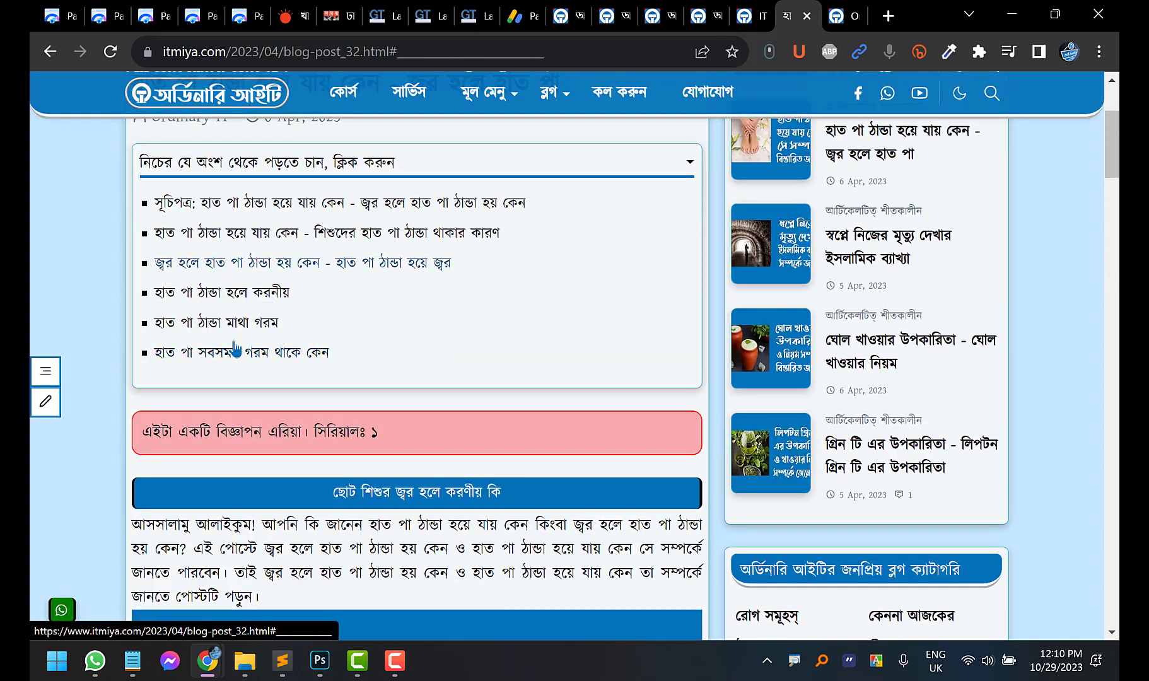
scroll(108, 328, down, 7)
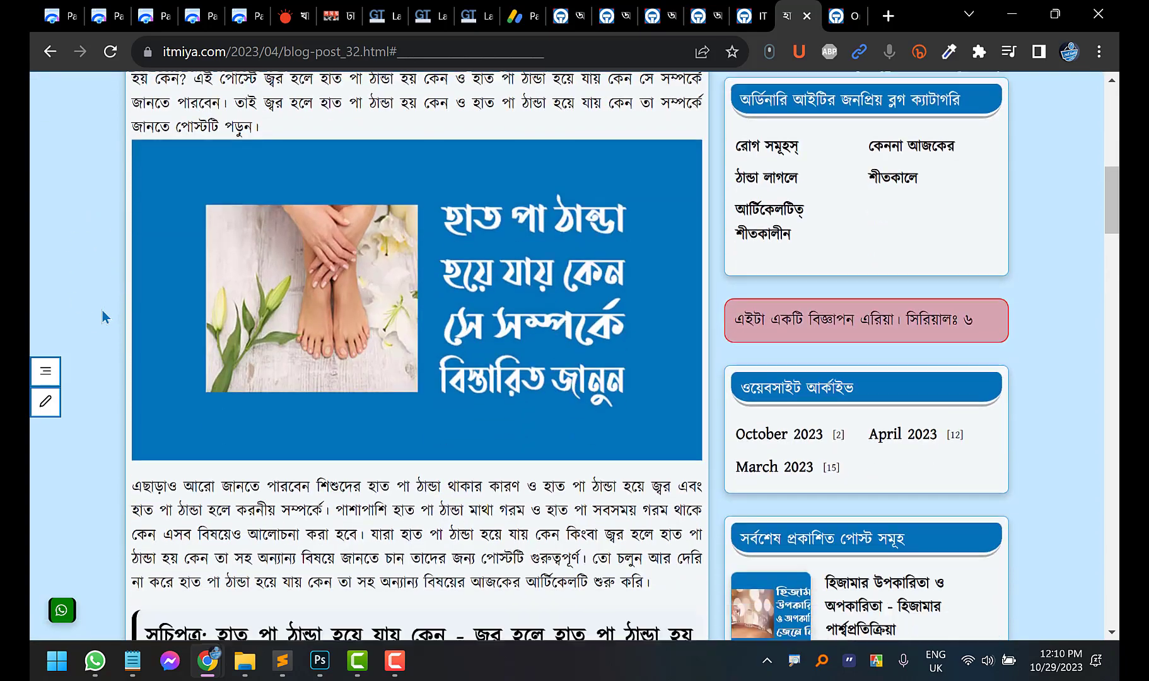
scroll(102, 313, down, 4)
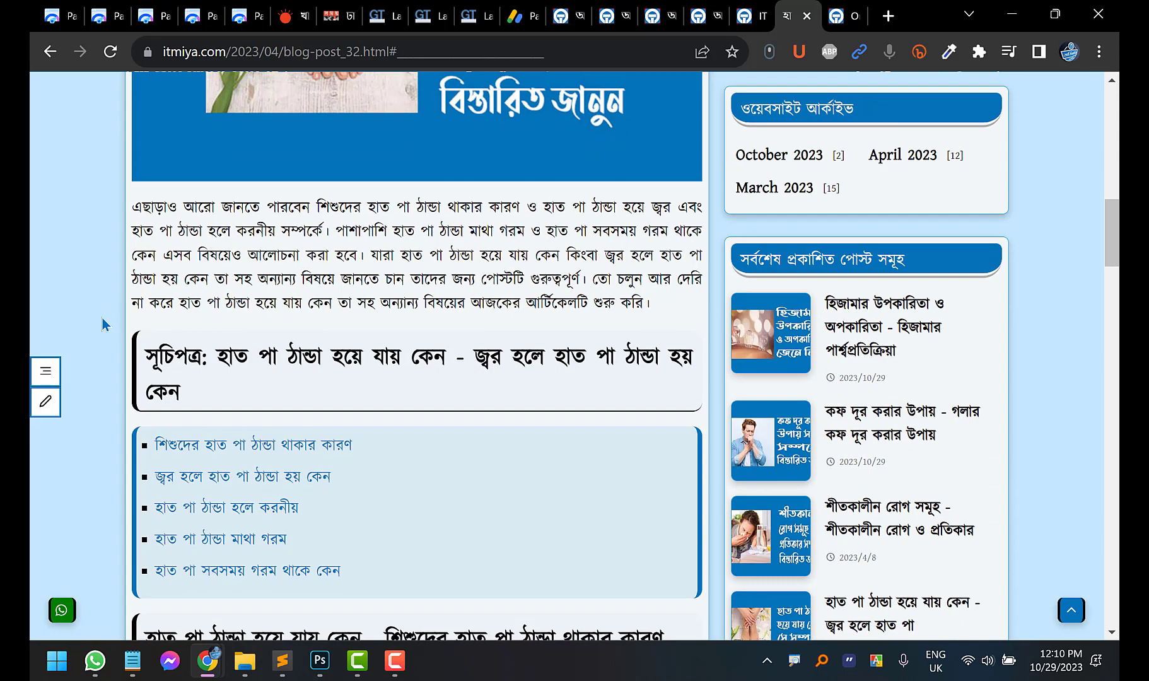
Examine the body's সূচিপত্র list, the আরো পড়ুন box and ad area ২ before the fever section, and return to the post's opening
scroll(102, 318, up, 1)
scroll(94, 309, down, 4)
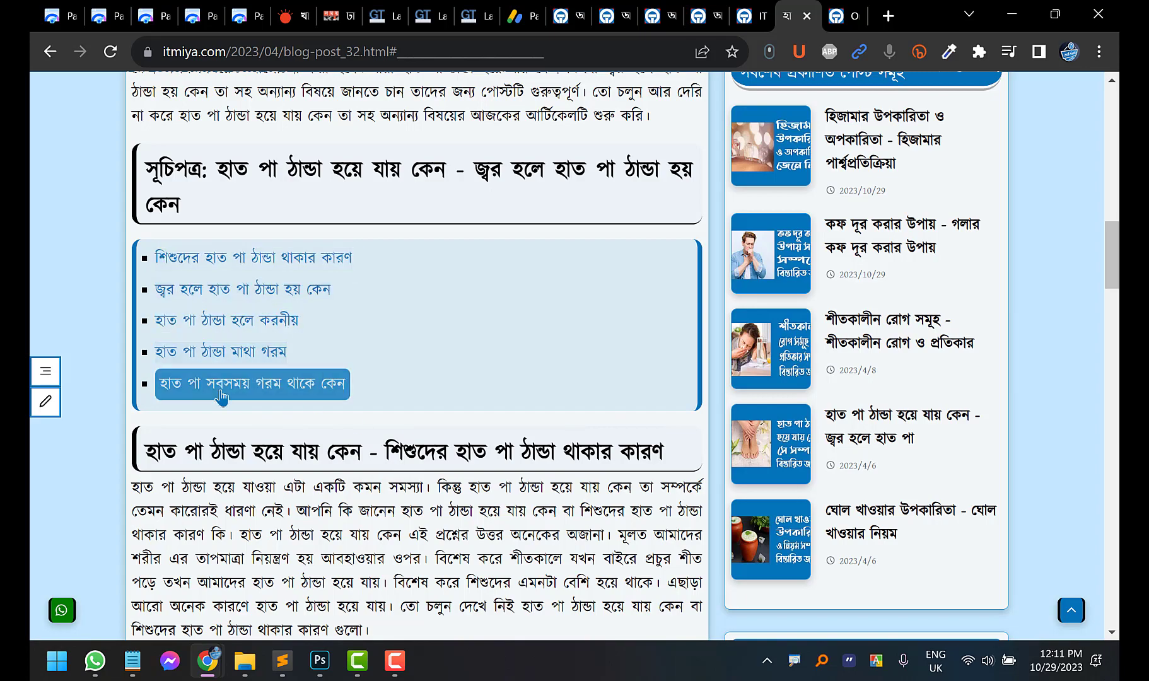
scroll(265, 296, down, 3)
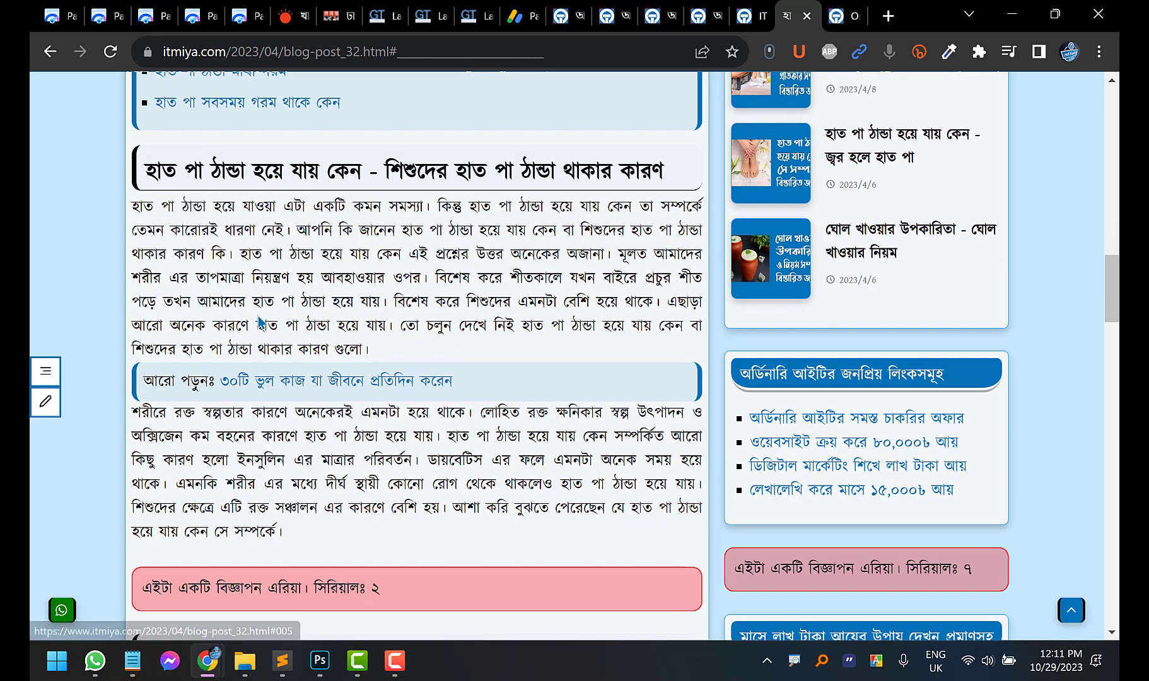
scroll(276, 284, down, 2)
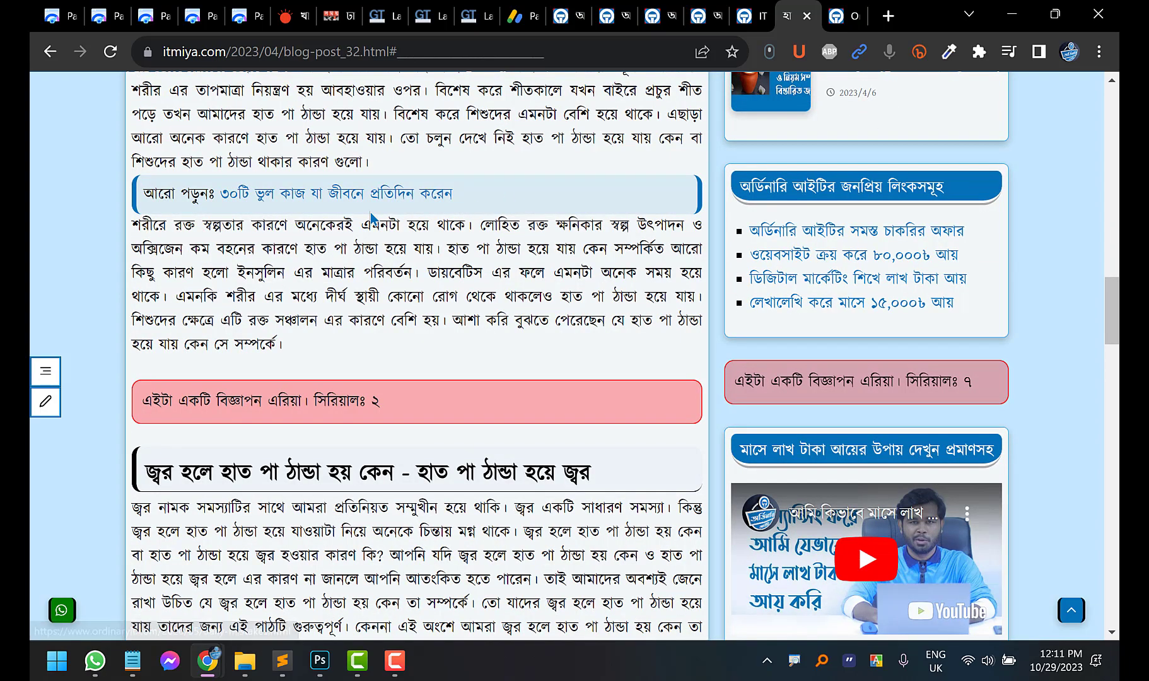
scroll(373, 218, down, 2)
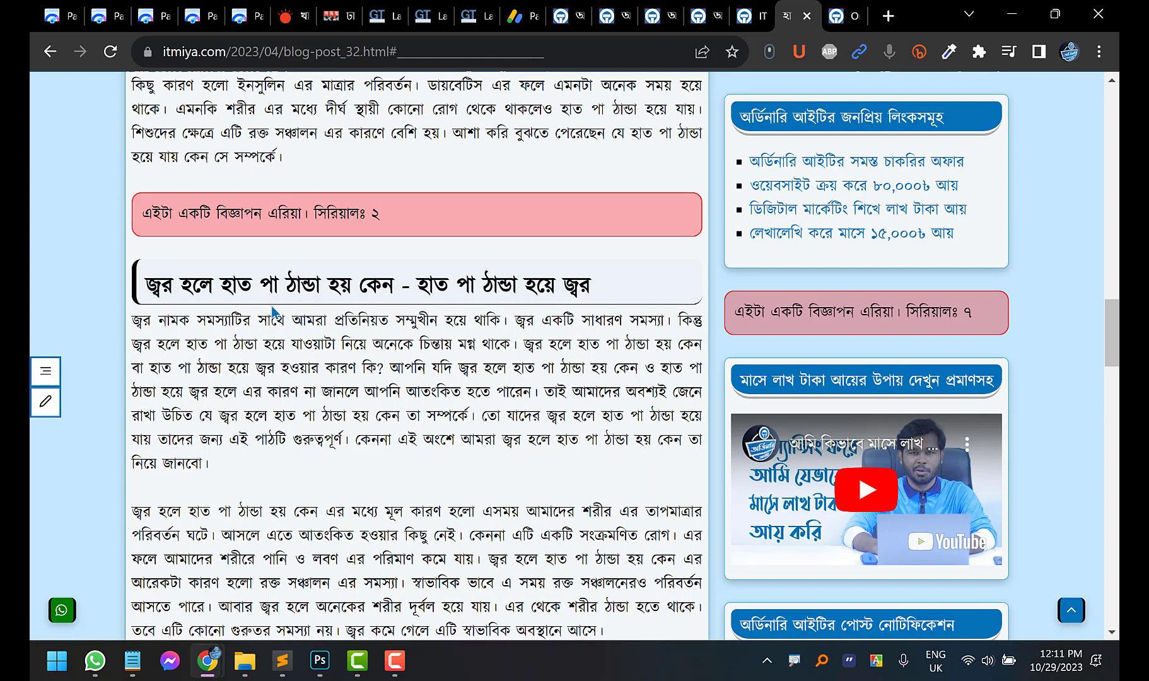
scroll(251, 353, up, 15)
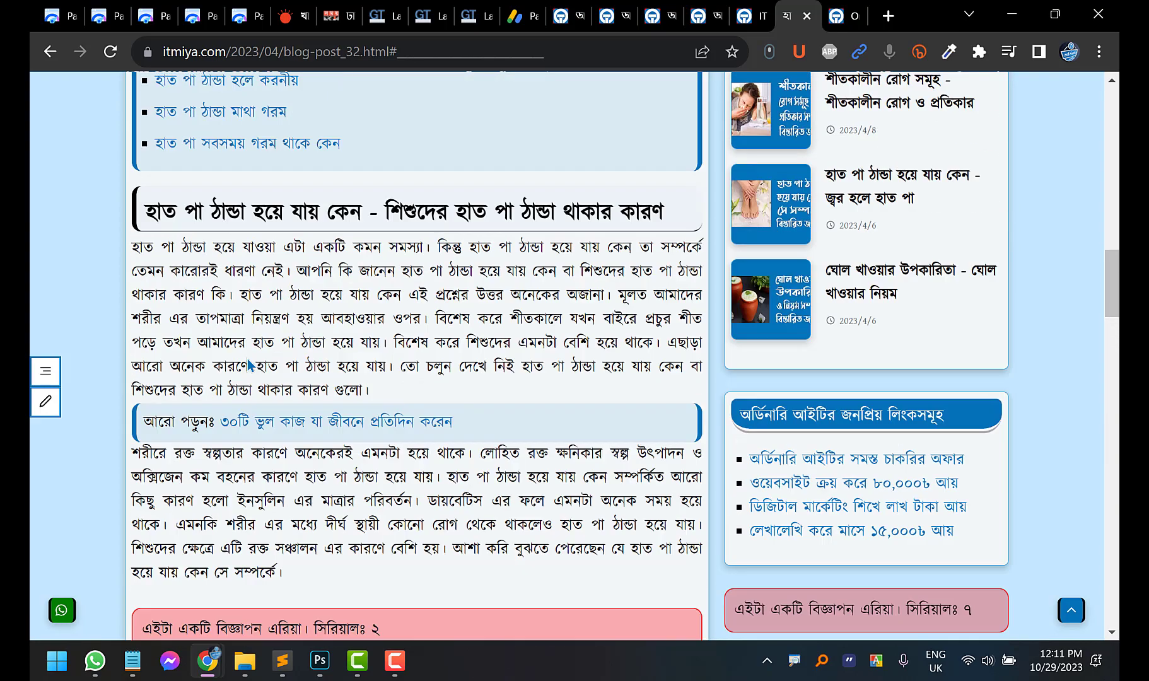
scroll(294, 337, up, 5)
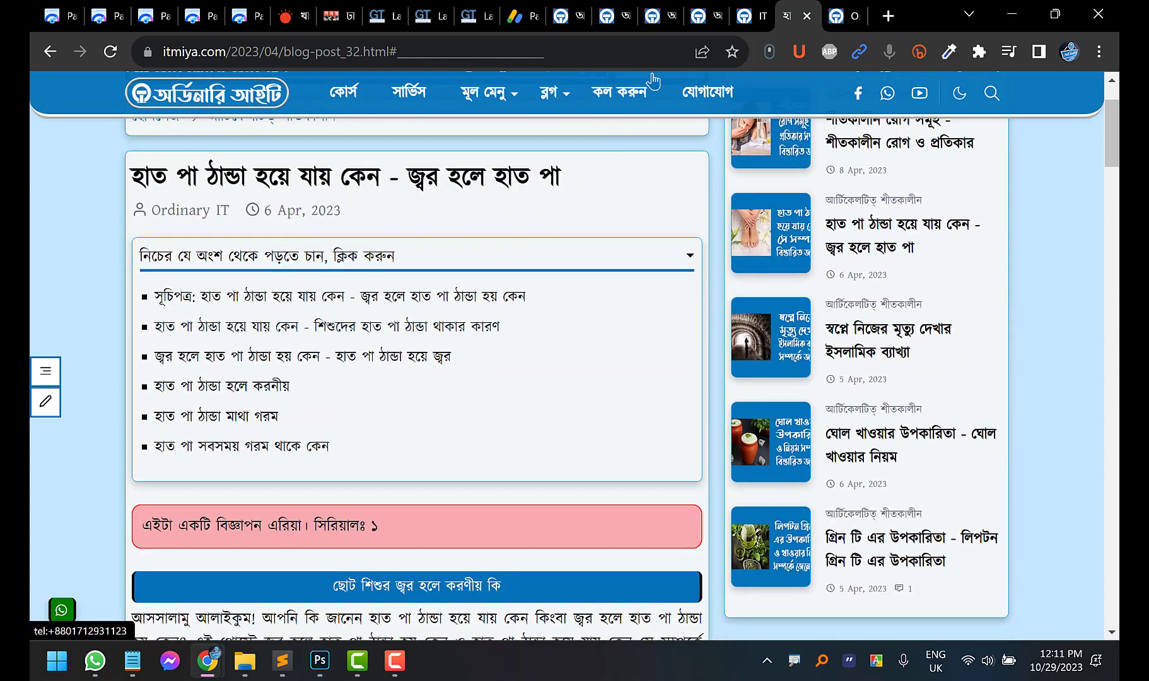
Check the itmiya.com homepage footer and the Ordinary IT theme's feature table, and return to the হাত পা ঠান্ডা post
click(756, 7)
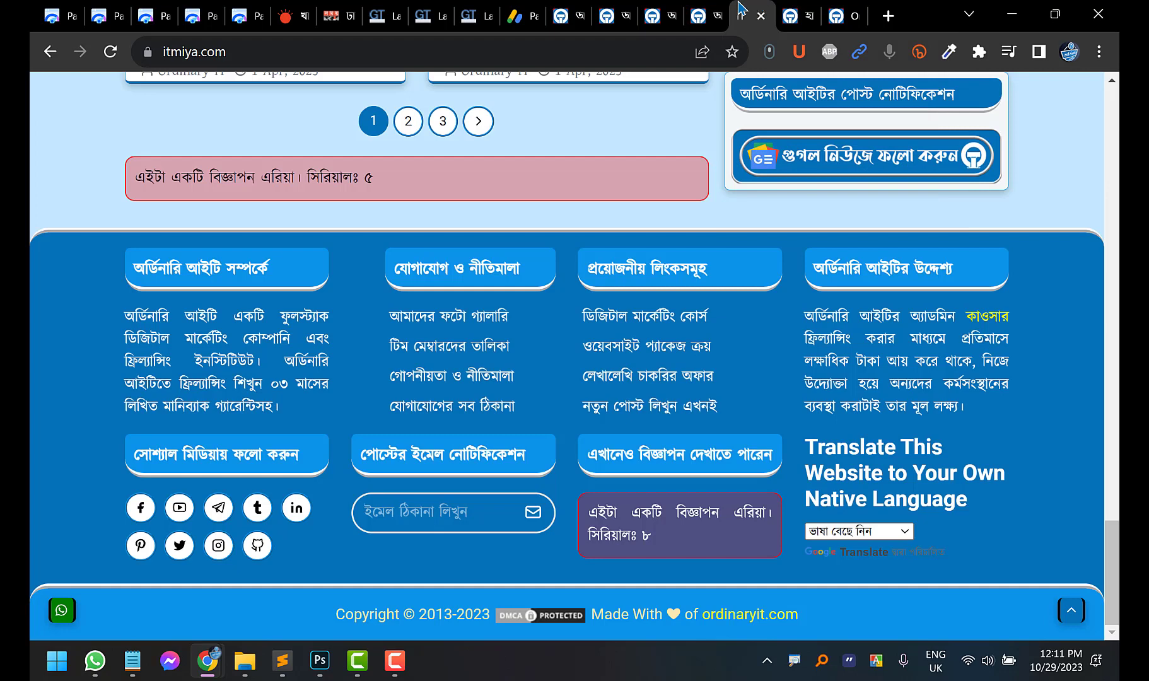
click(708, 9)
click(840, 8)
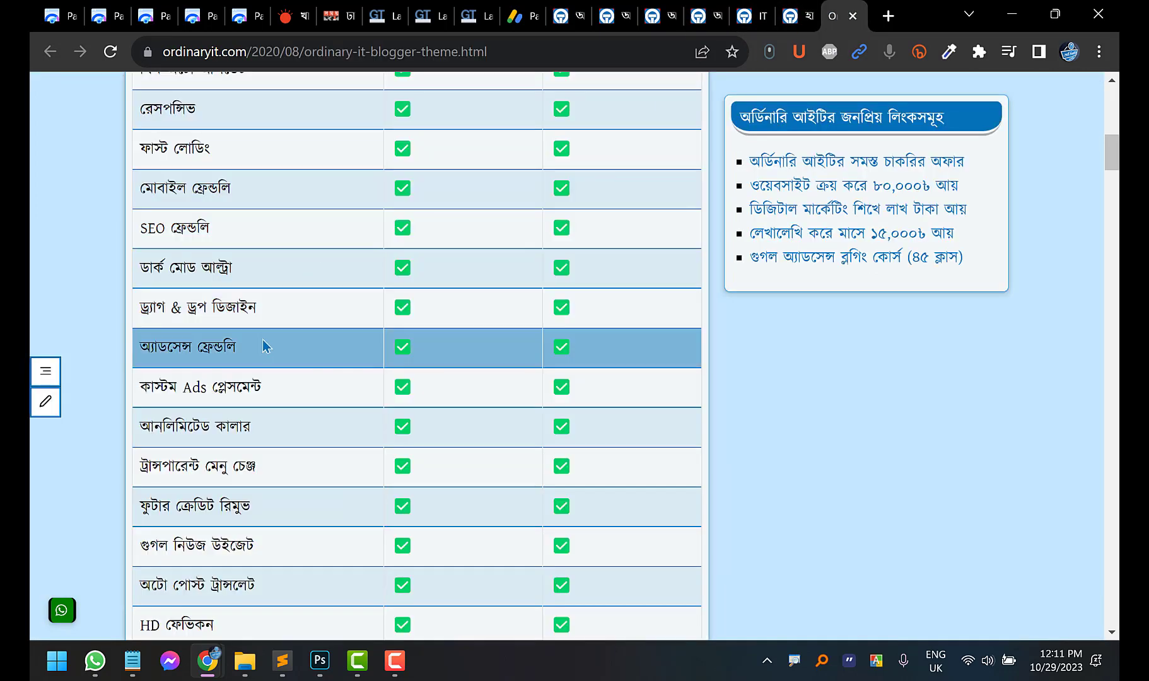
click(794, 6)
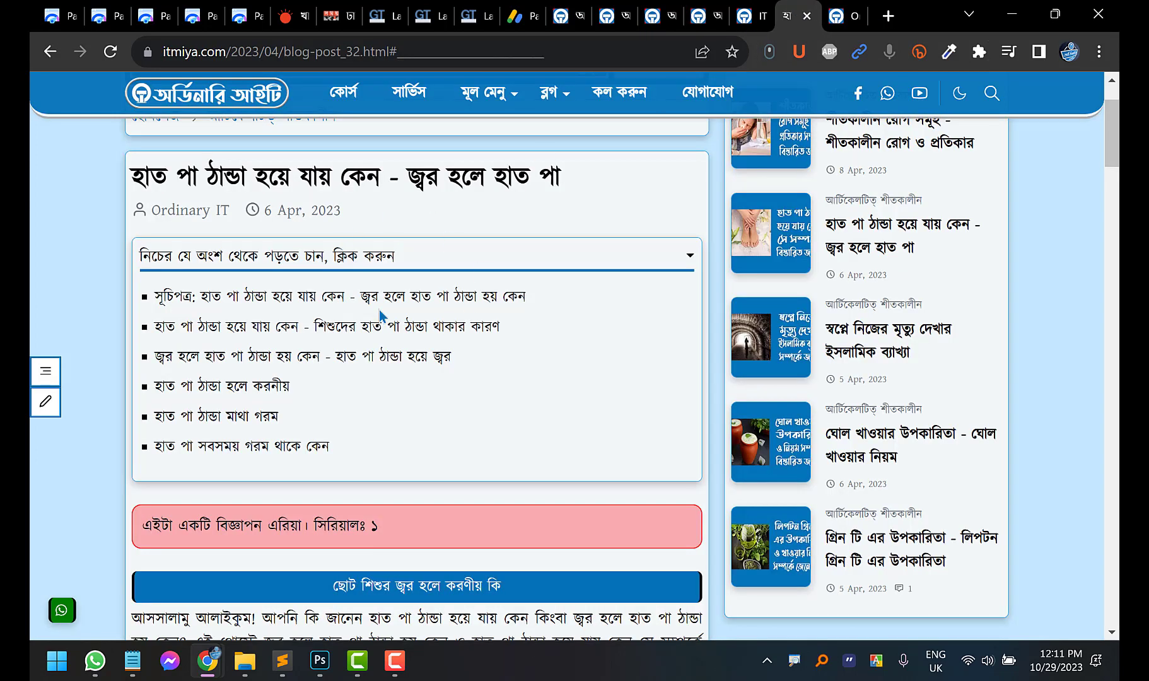
Examine the post's opening layout: header banner, title, table of contents, ad area ১ and the introduction above the featured image
scroll(116, 272, down, 3)
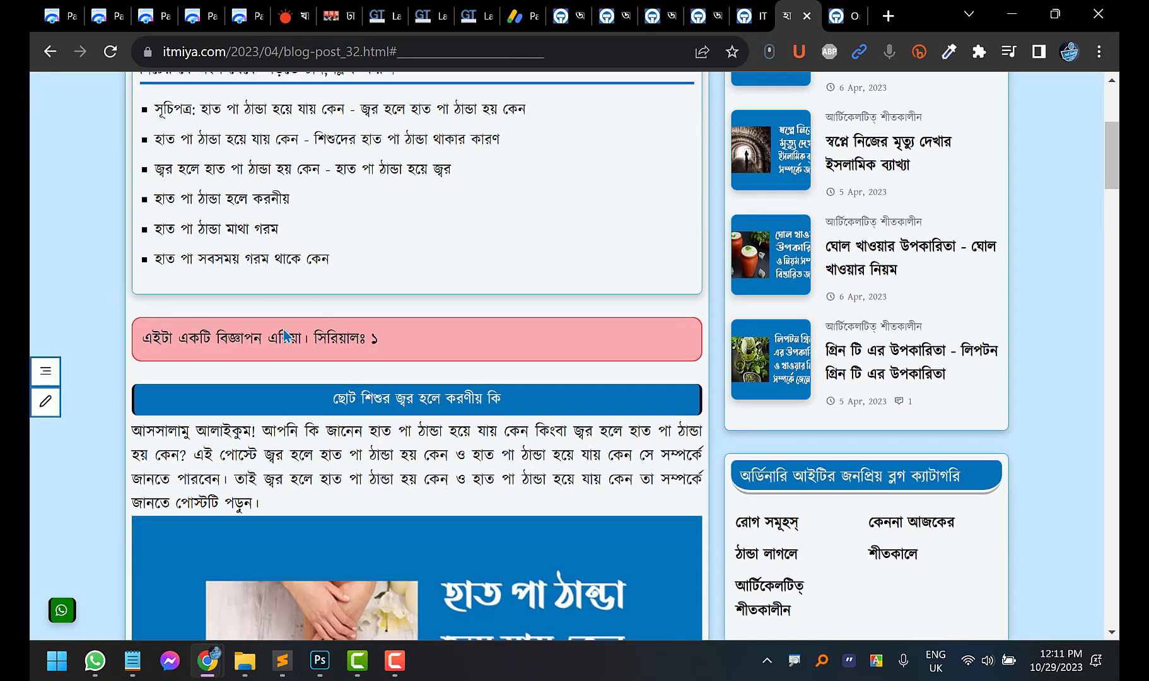
scroll(340, 315, up, 5)
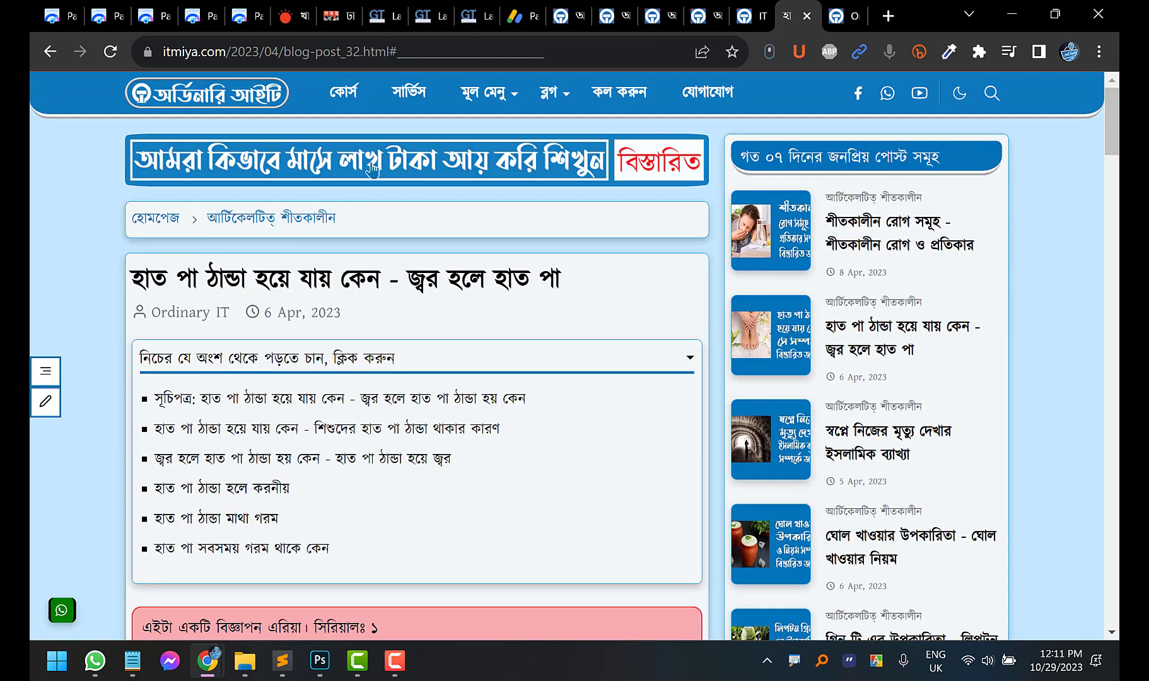
scroll(373, 214, down, 5)
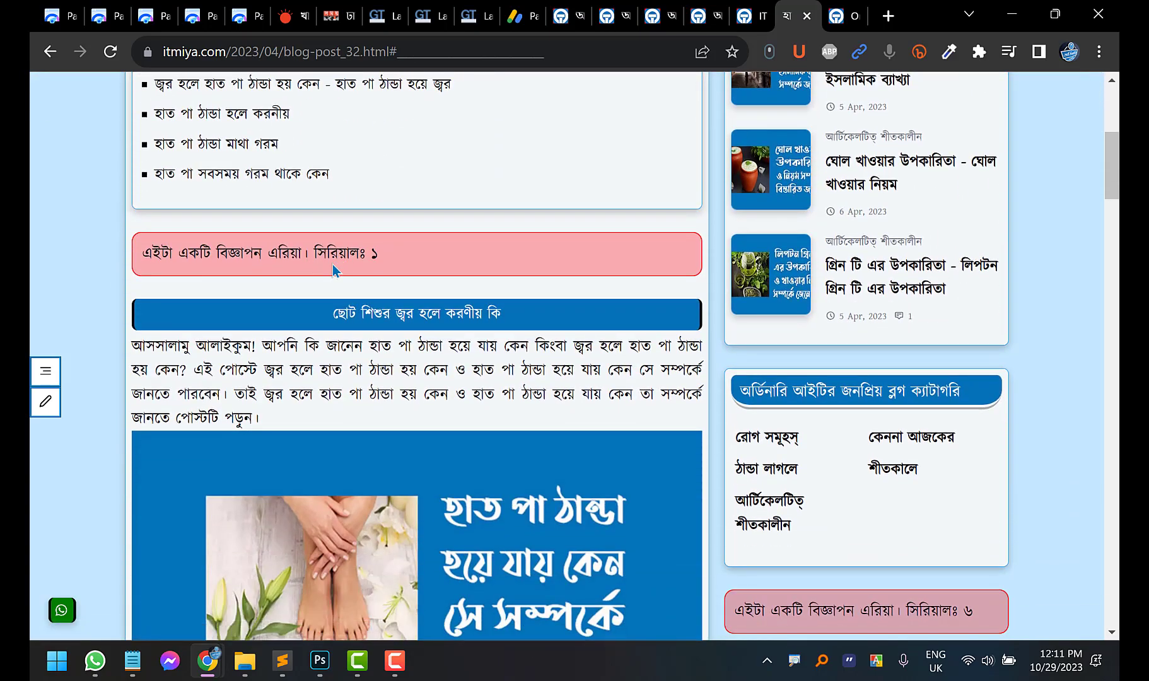
scroll(332, 263, up, 5)
scroll(281, 306, down, 3)
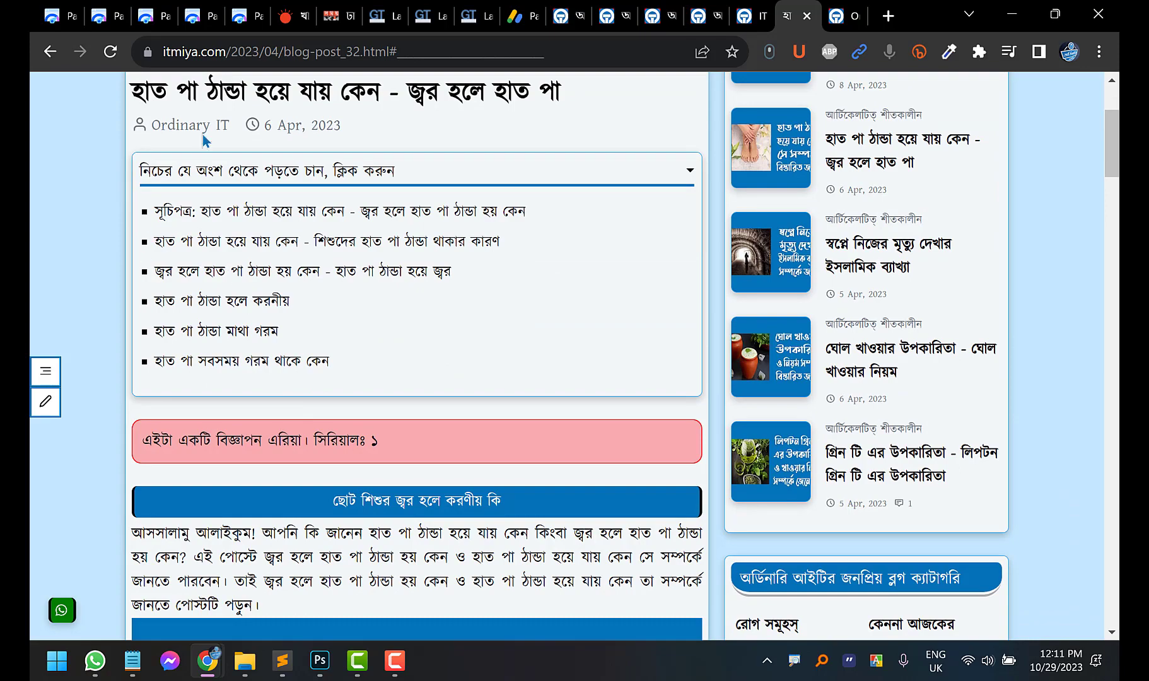
scroll(140, 312, down, 3)
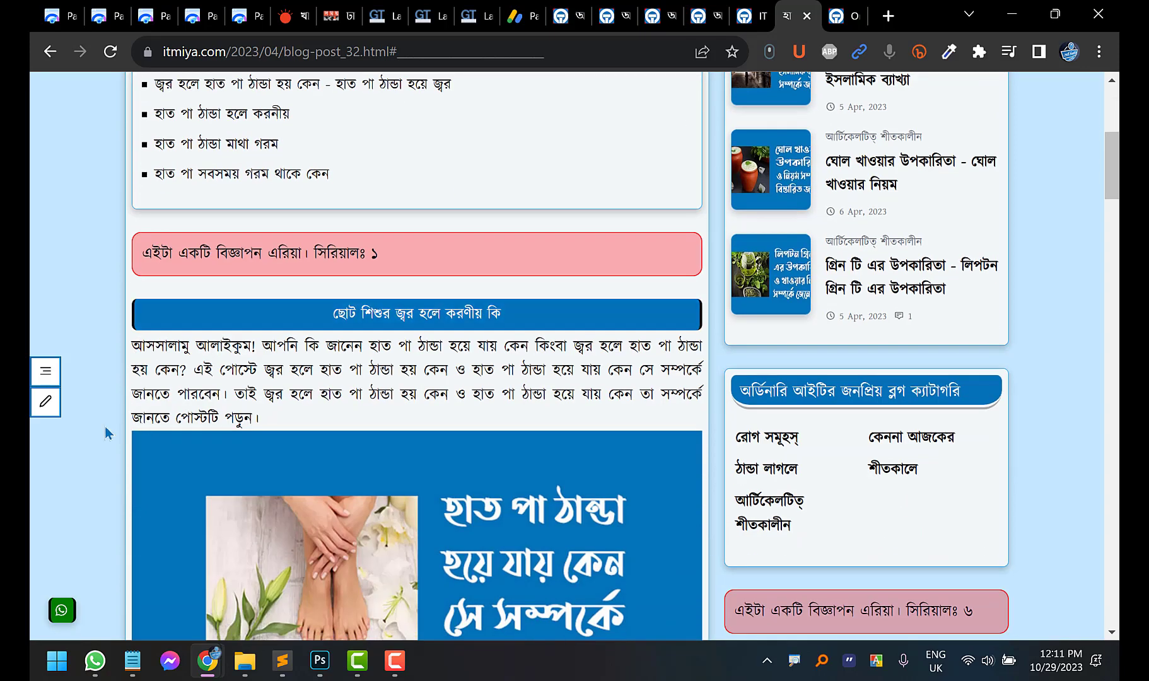
scroll(107, 433, up, 4)
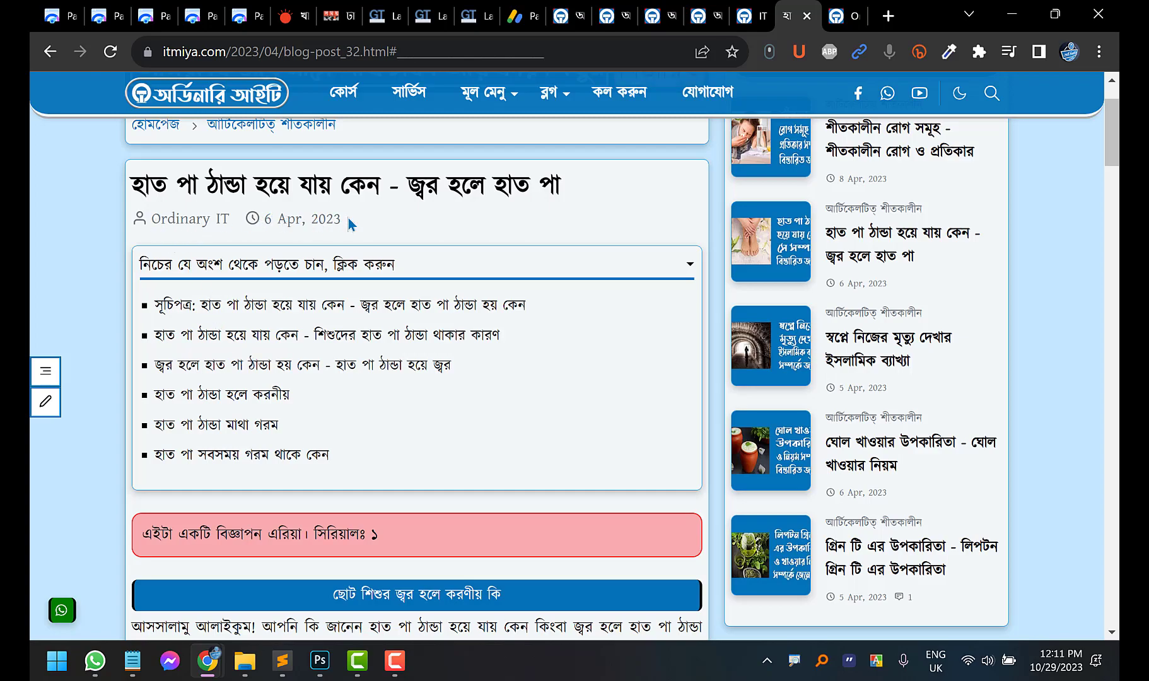
Follow the post from its featured image through ad areas ২ and ৩ to ad area ৪ below the suggested posts
scroll(348, 220, down, 15)
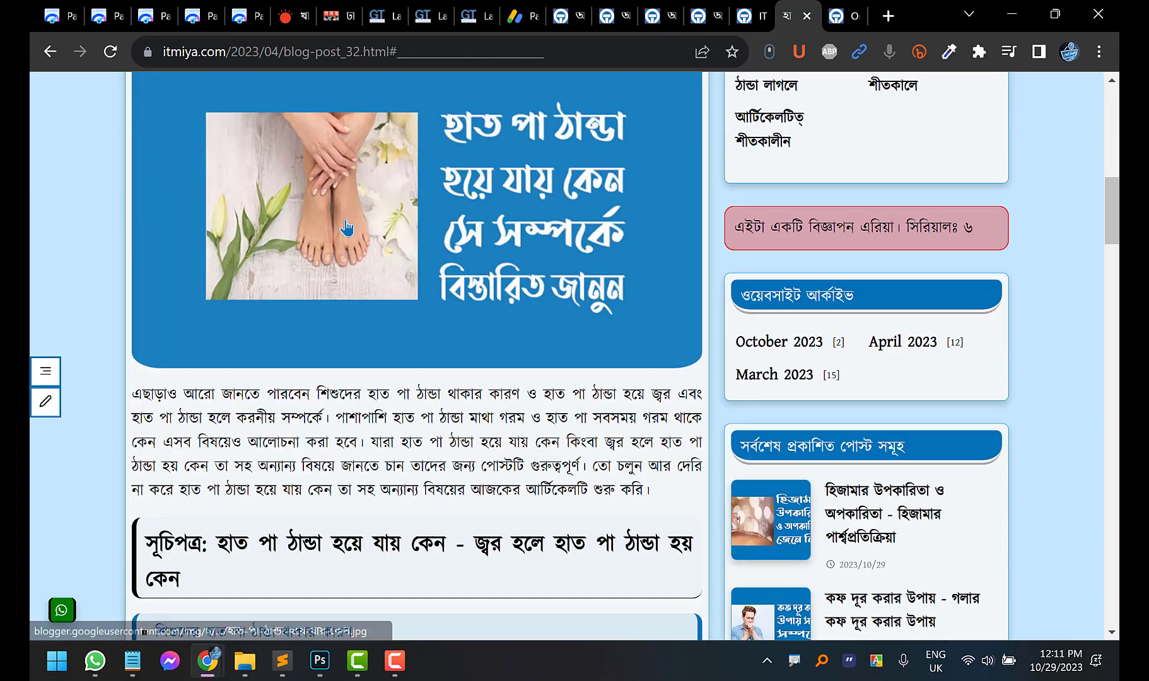
scroll(344, 220, down, 9)
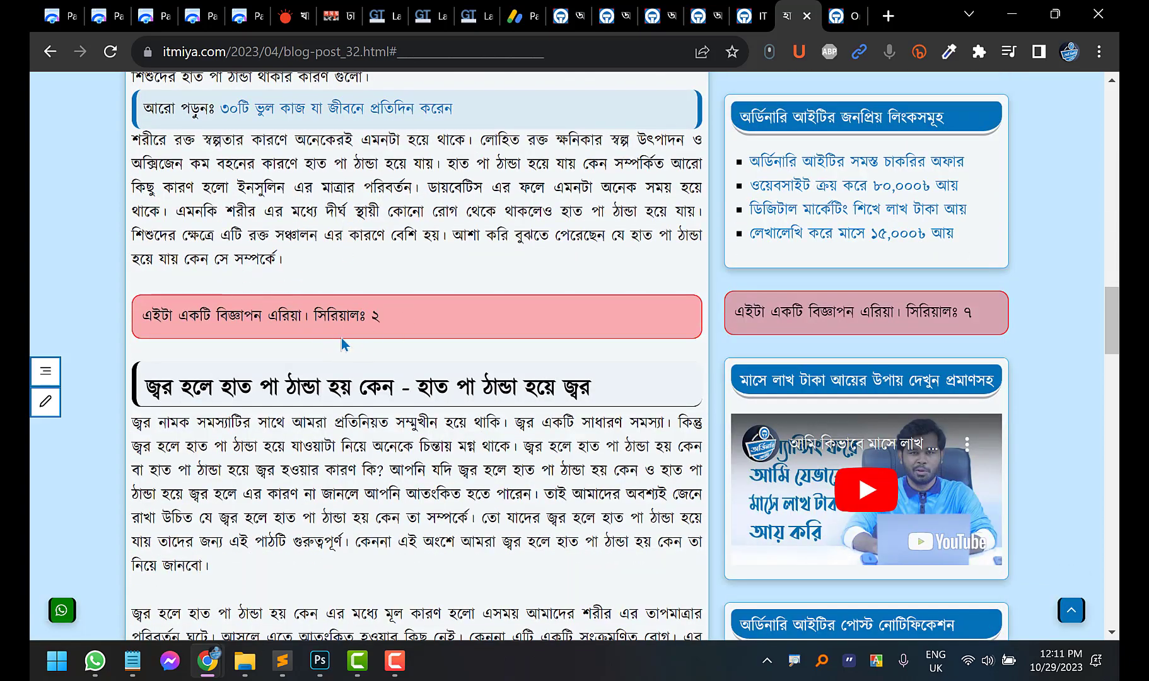
scroll(341, 337, down, 10)
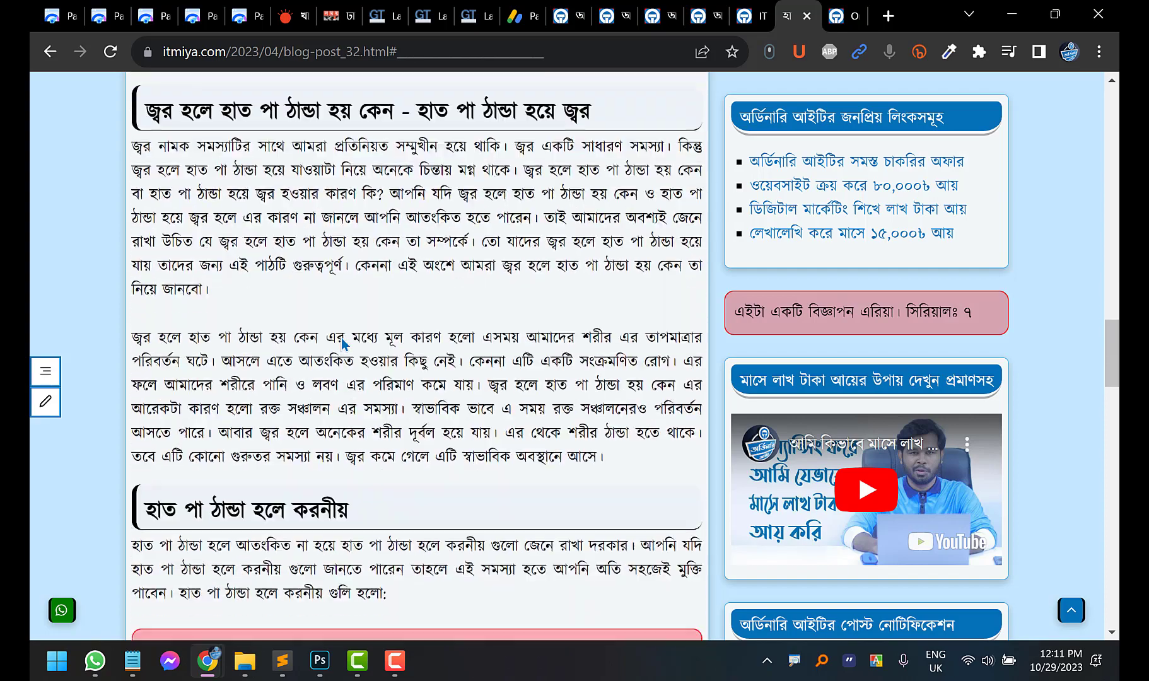
scroll(342, 341, down, 1)
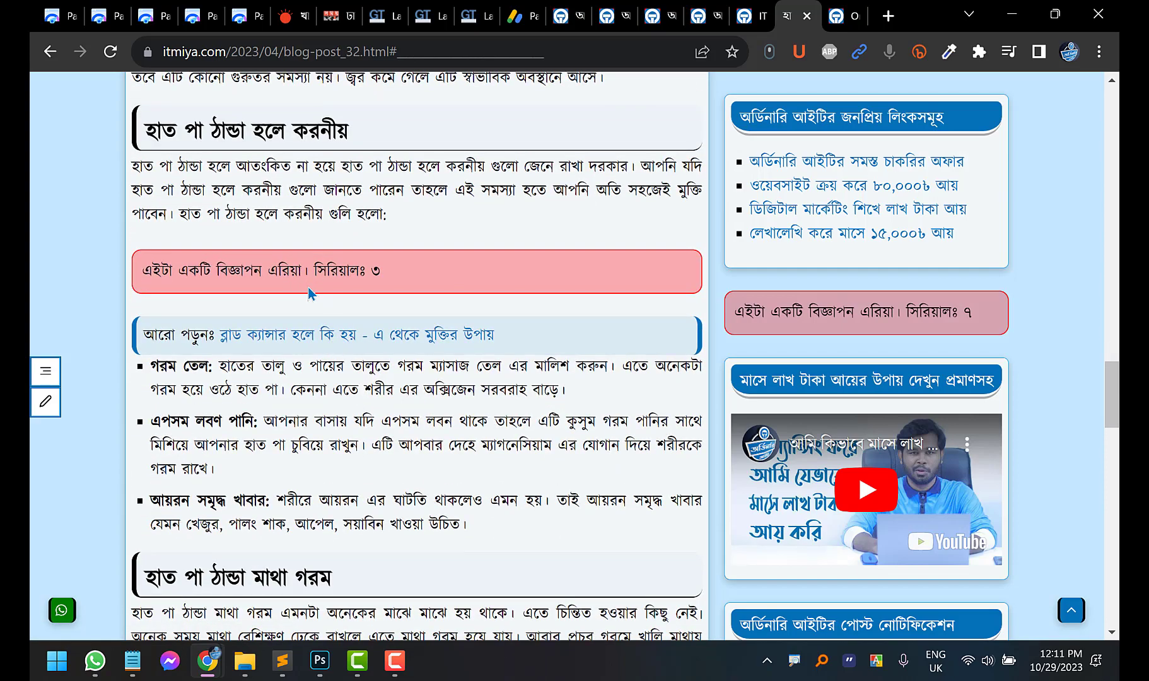
scroll(309, 291, down, 18)
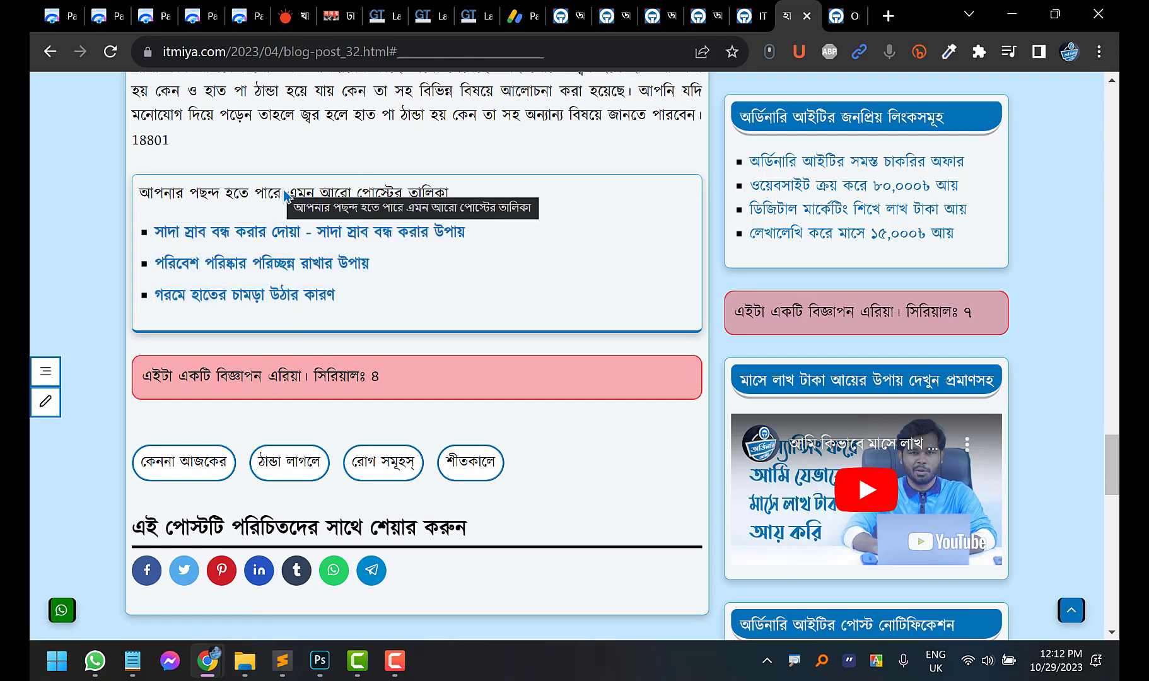
Review the আরো পড়ুন link boxes between the post's sections and the আপনার পছন্দ হতে পারে suggested-post list at its end
scroll(233, 271, up, 10)
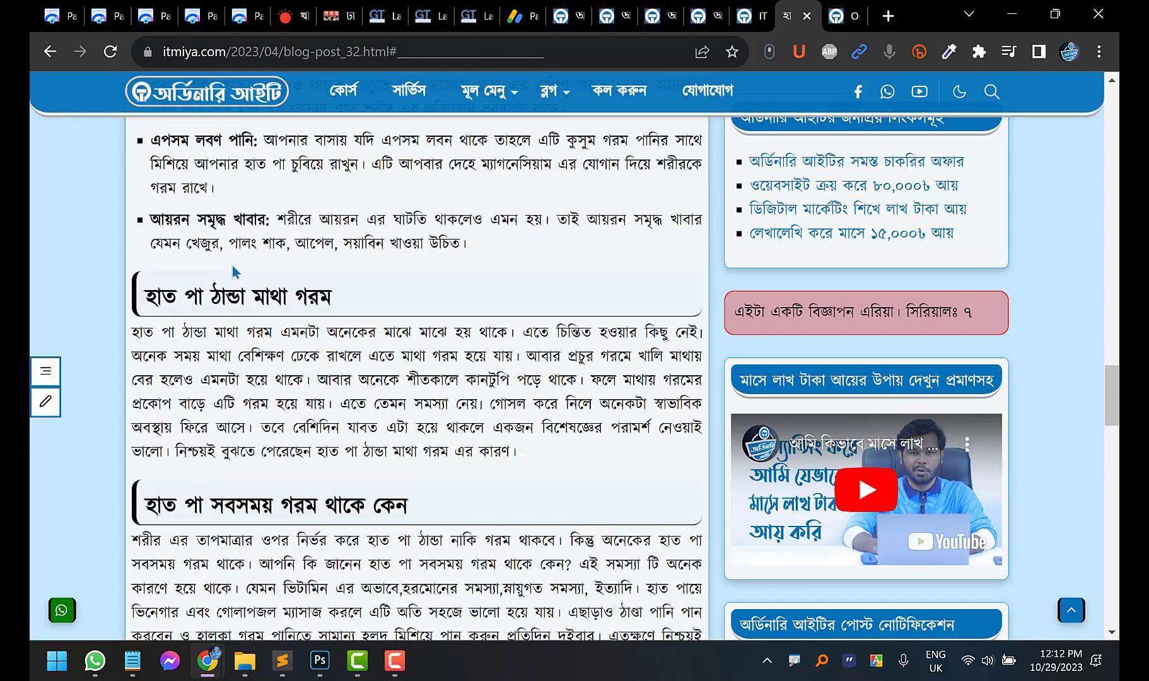
scroll(232, 271, down, 5)
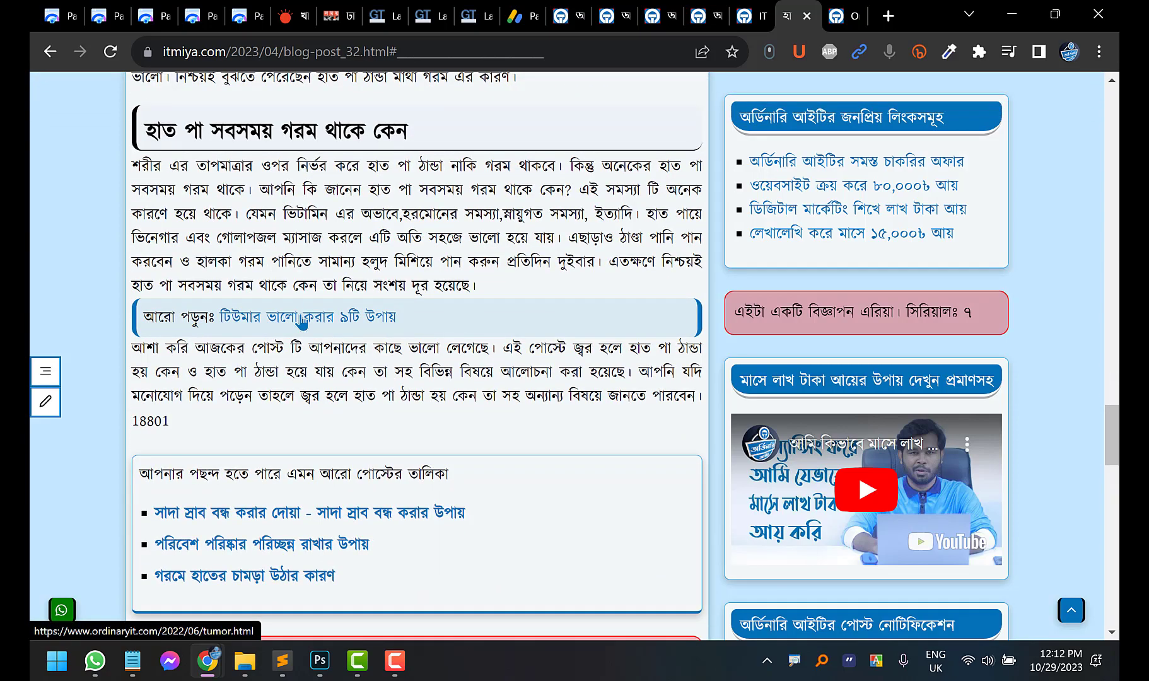
scroll(305, 341, down, 4)
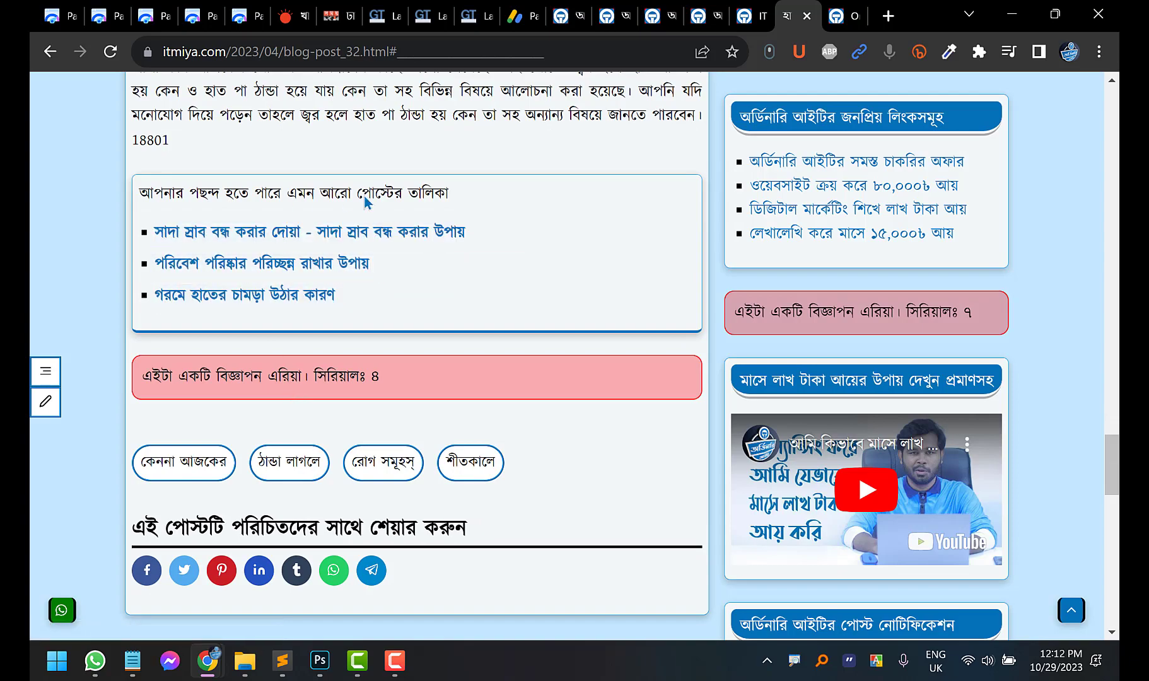
scroll(404, 365, up, 15)
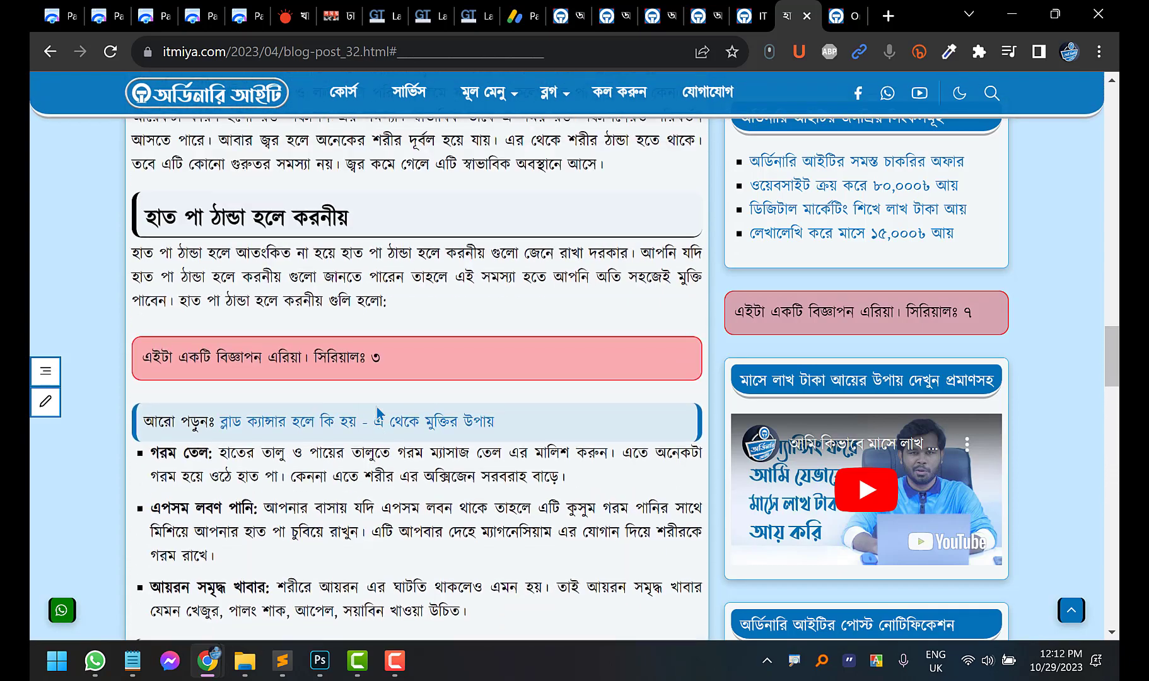
scroll(378, 413, up, 10)
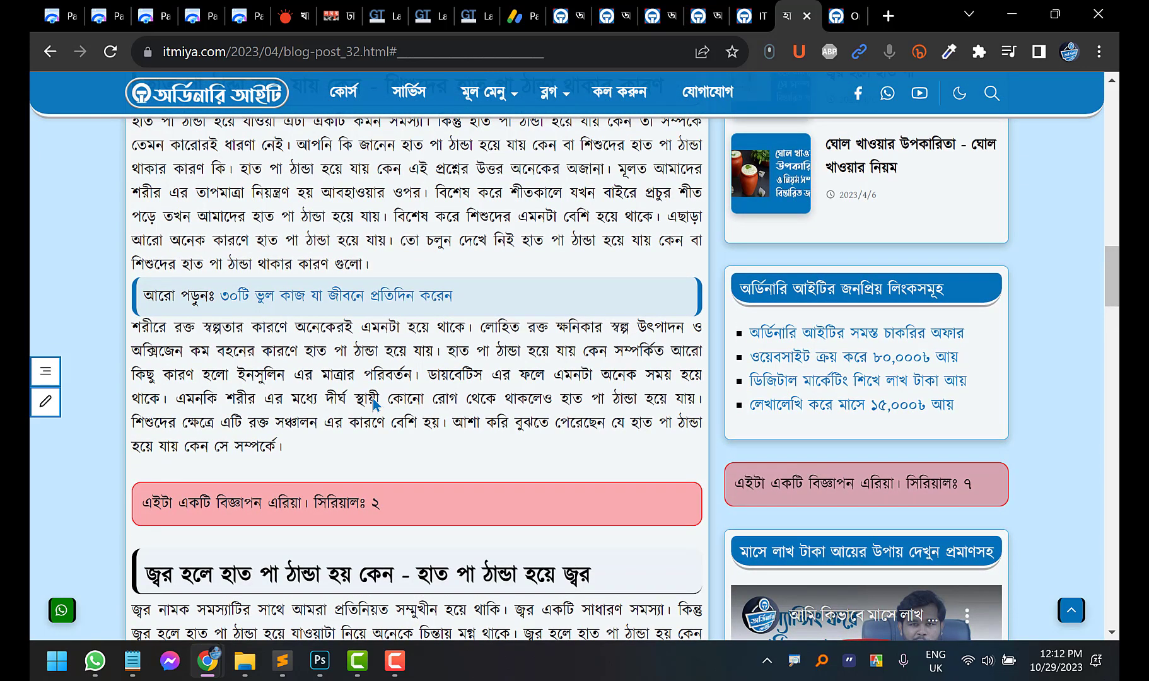
Compare where ad areas ২ and ৩ sit relative to the body's সূচিপত্র list and the section headings
scroll(376, 403, up, 6)
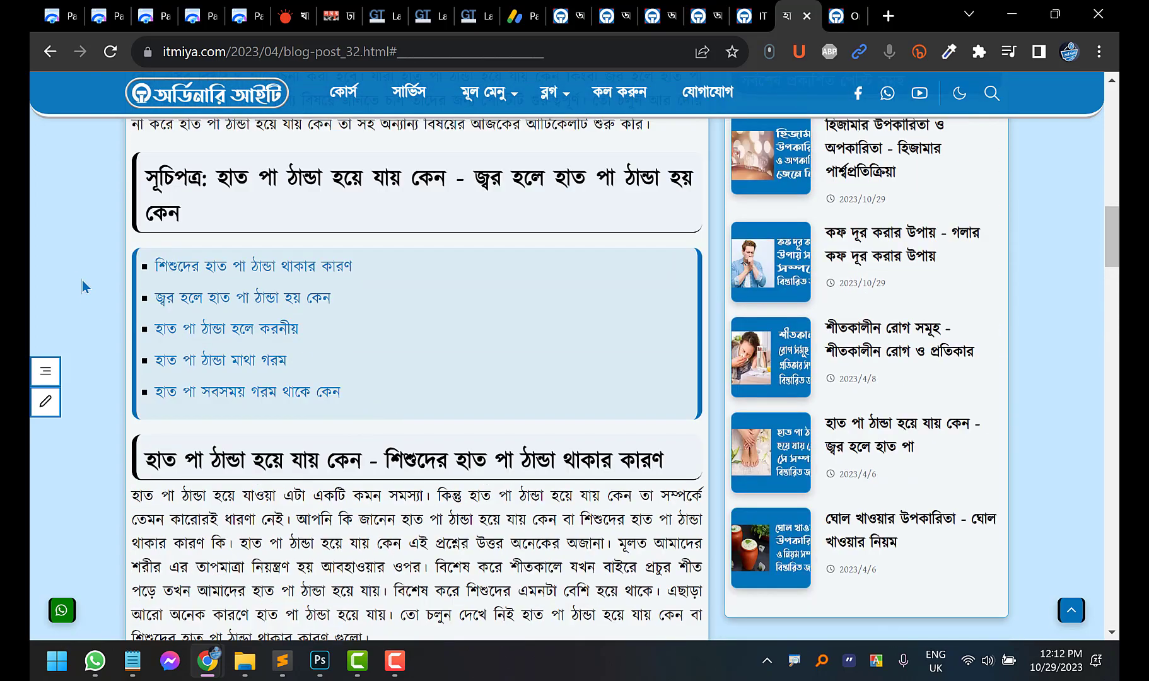
scroll(84, 287, down, 7)
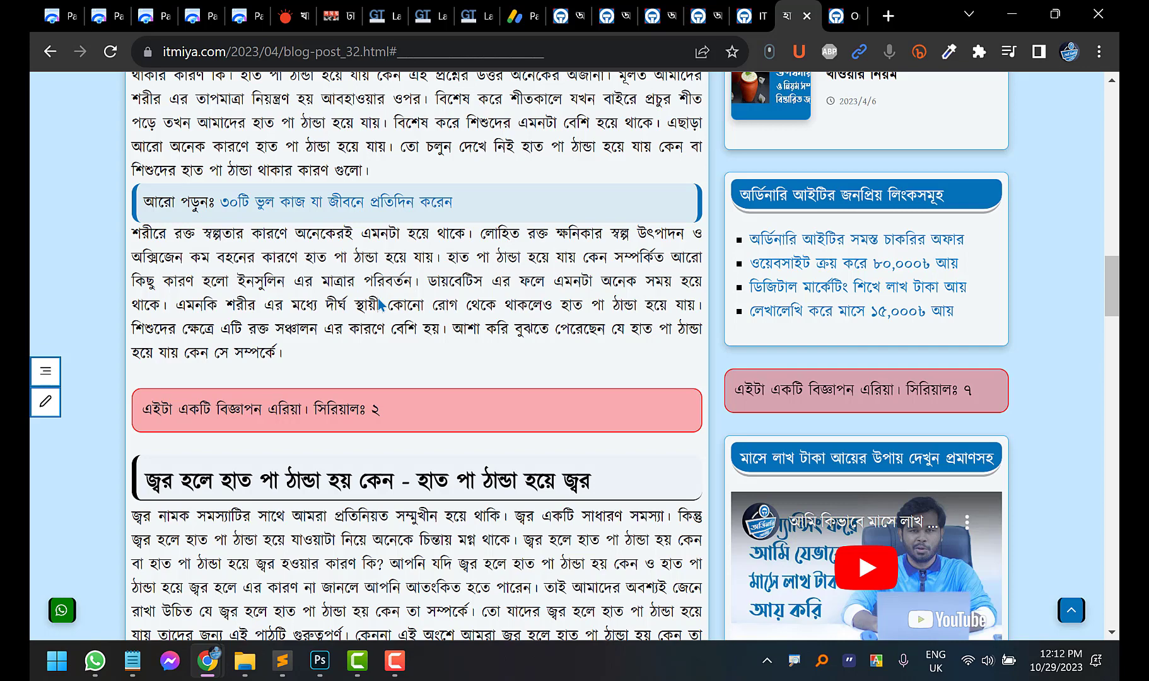
scroll(379, 306, down, 3)
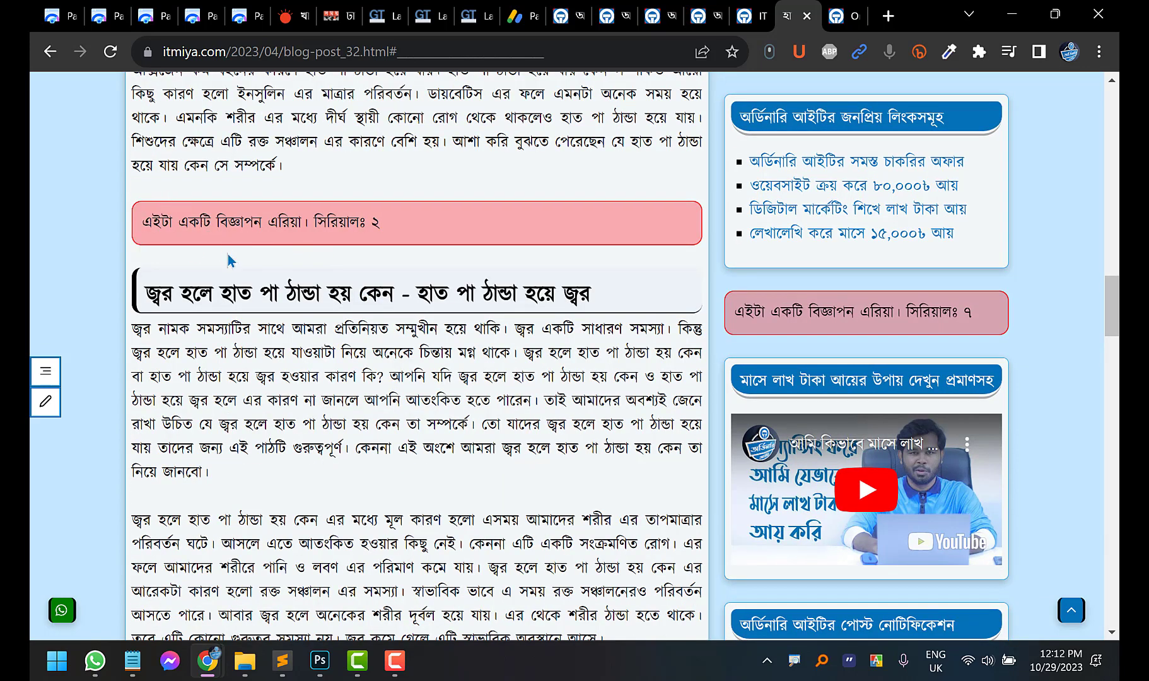
scroll(366, 235, down, 8)
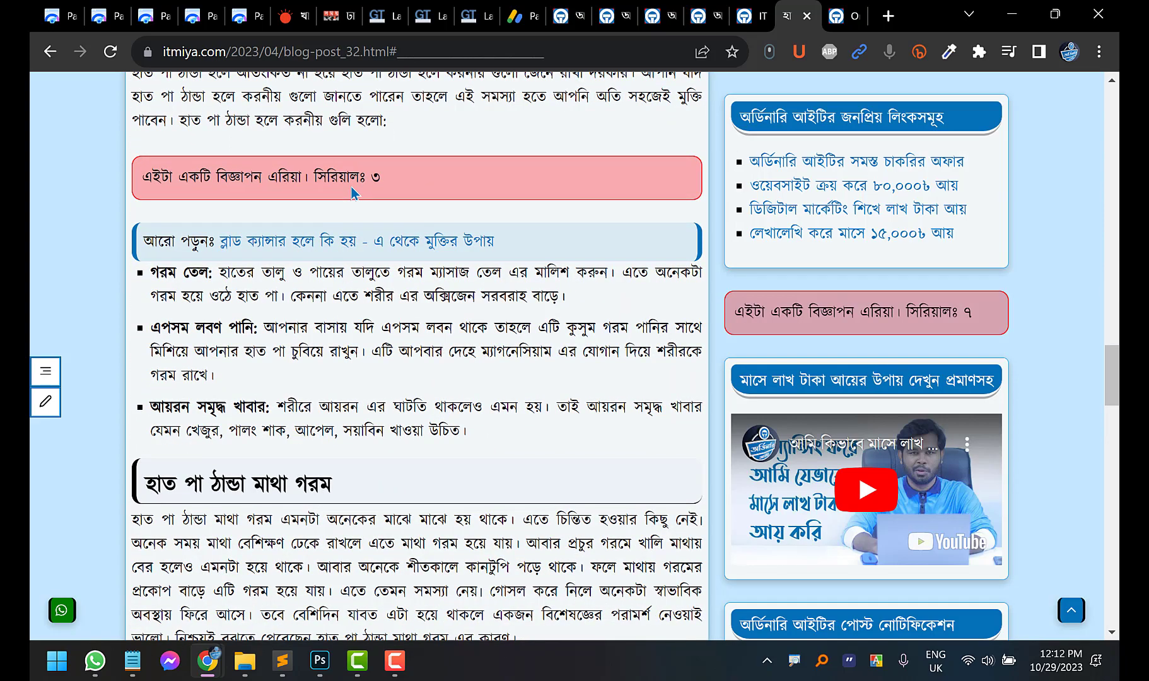
scroll(353, 193, up, 7)
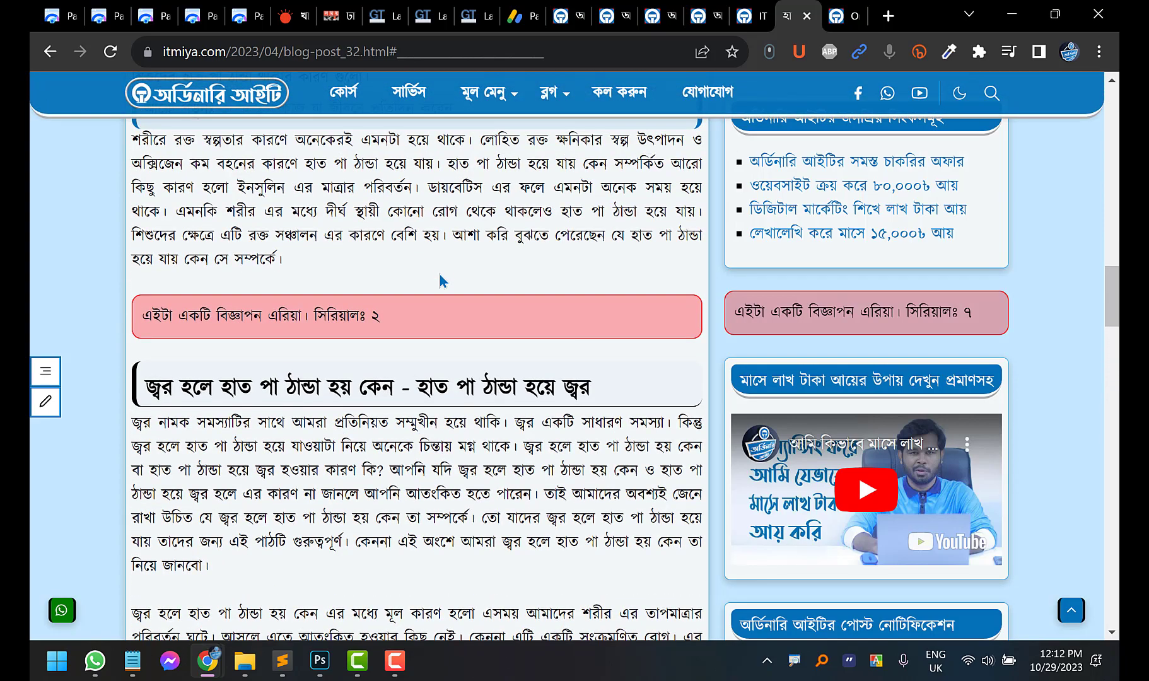
Inspect the rest of the post around ad areas ৩ and ৪, including the tags, share buttons and previous/next post links
scroll(303, 315, down, 8)
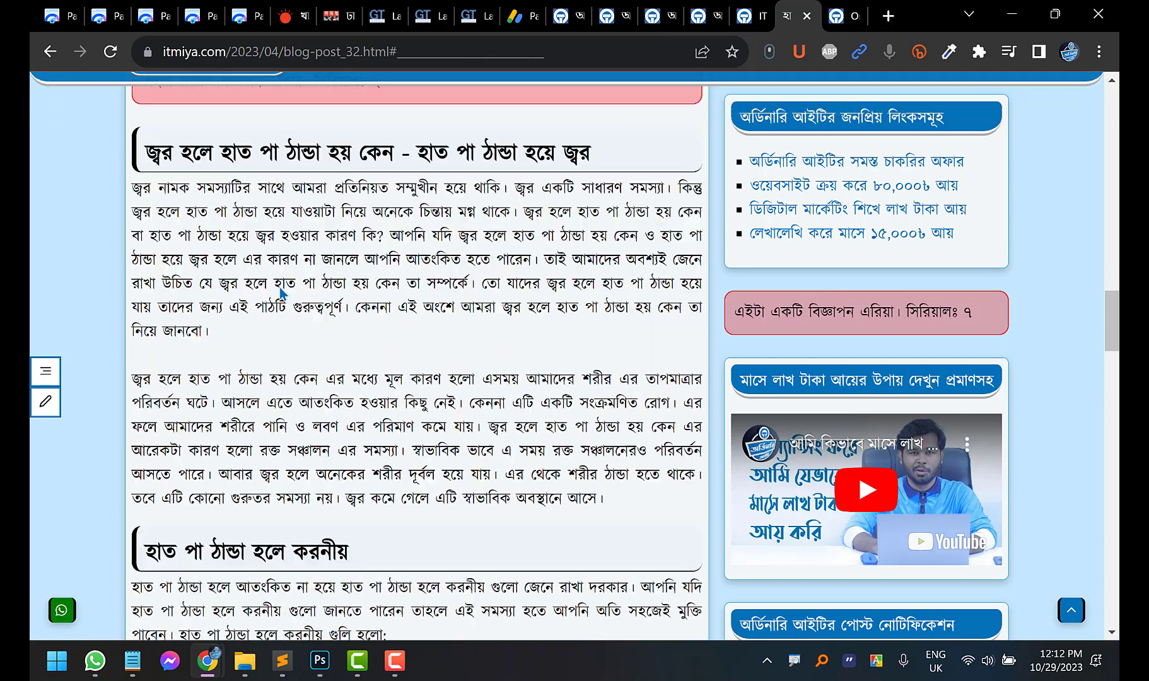
scroll(337, 353, down, 10)
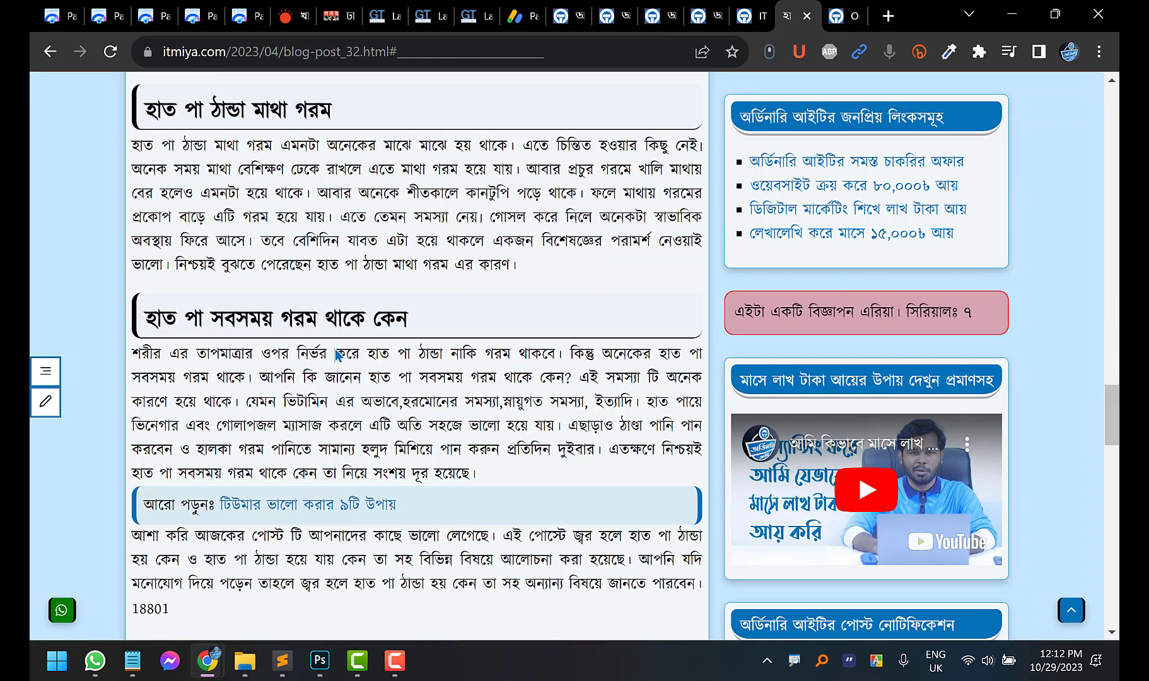
scroll(331, 208, up, 6)
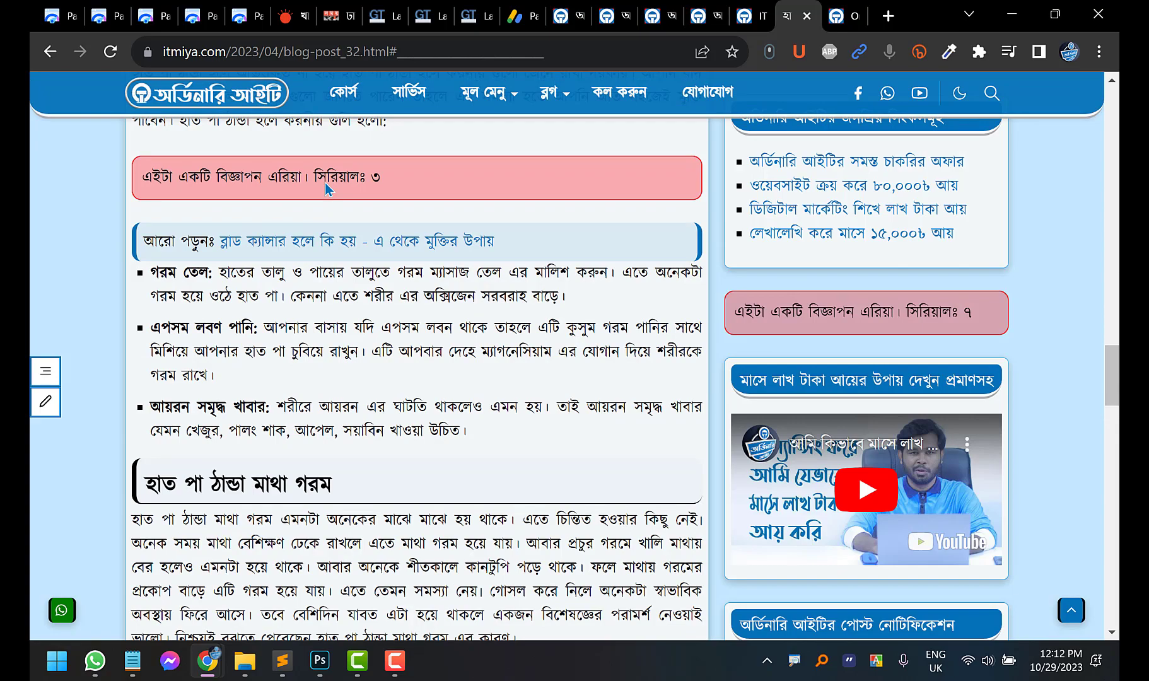
scroll(331, 252, down, 7)
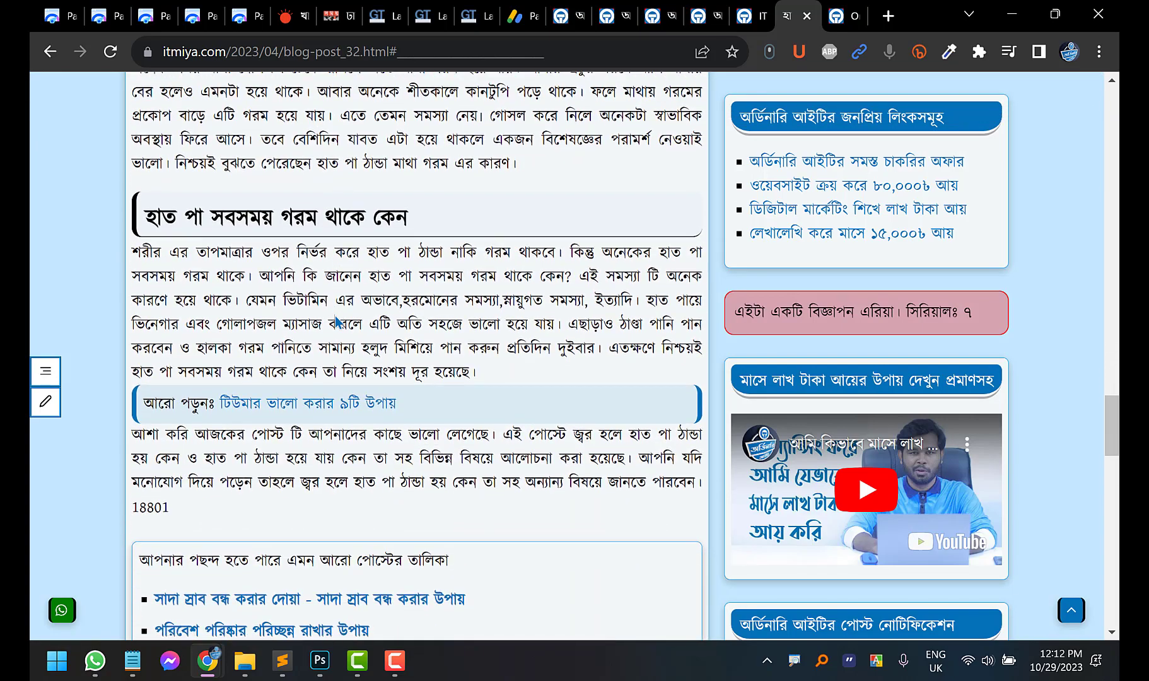
scroll(336, 323, down, 9)
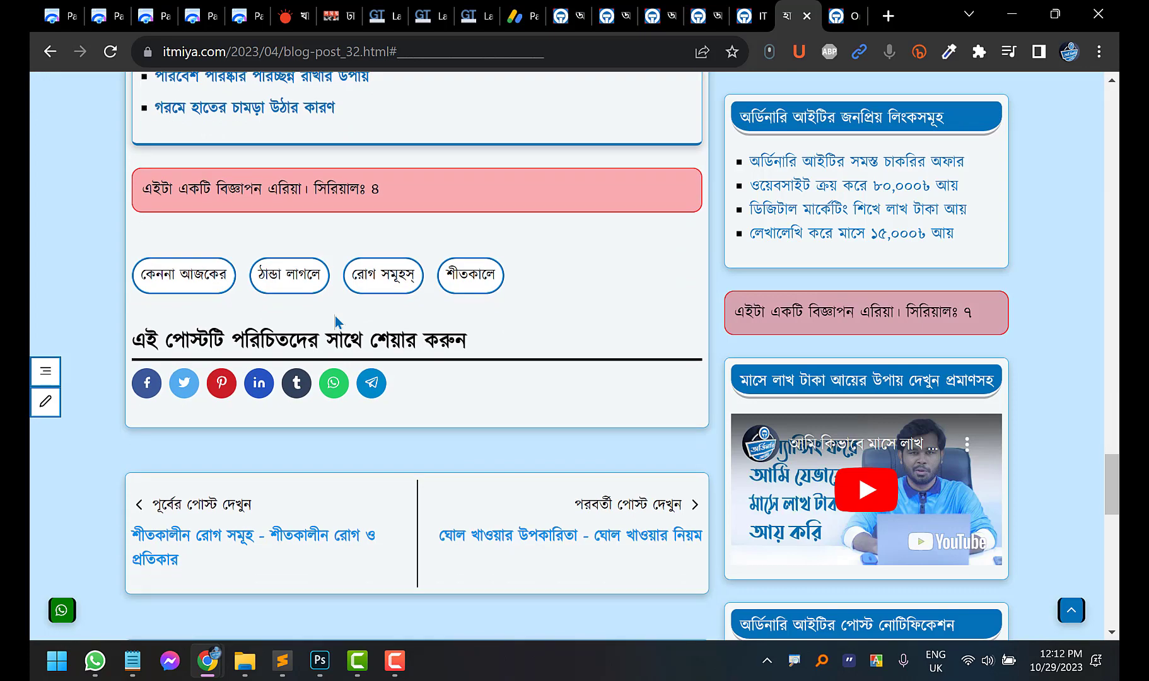
Review the demo post's tags, share buttons and previous/next post links, and open the comment form below them
scroll(458, 312, down, 2)
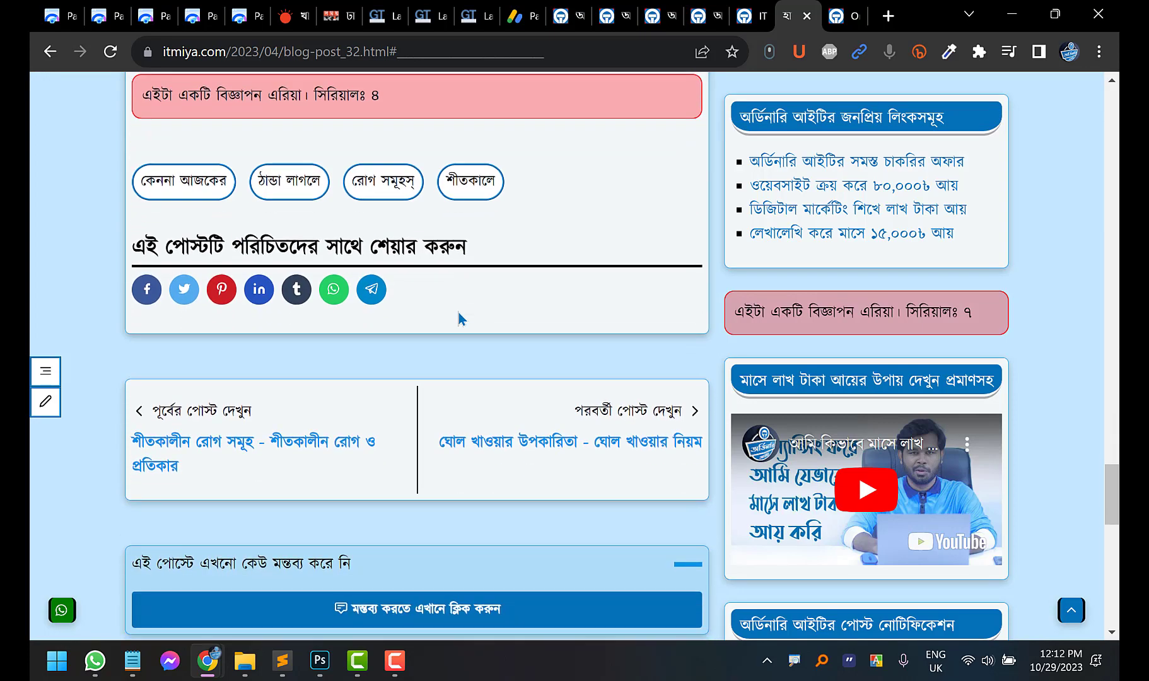
scroll(458, 312, up, 10)
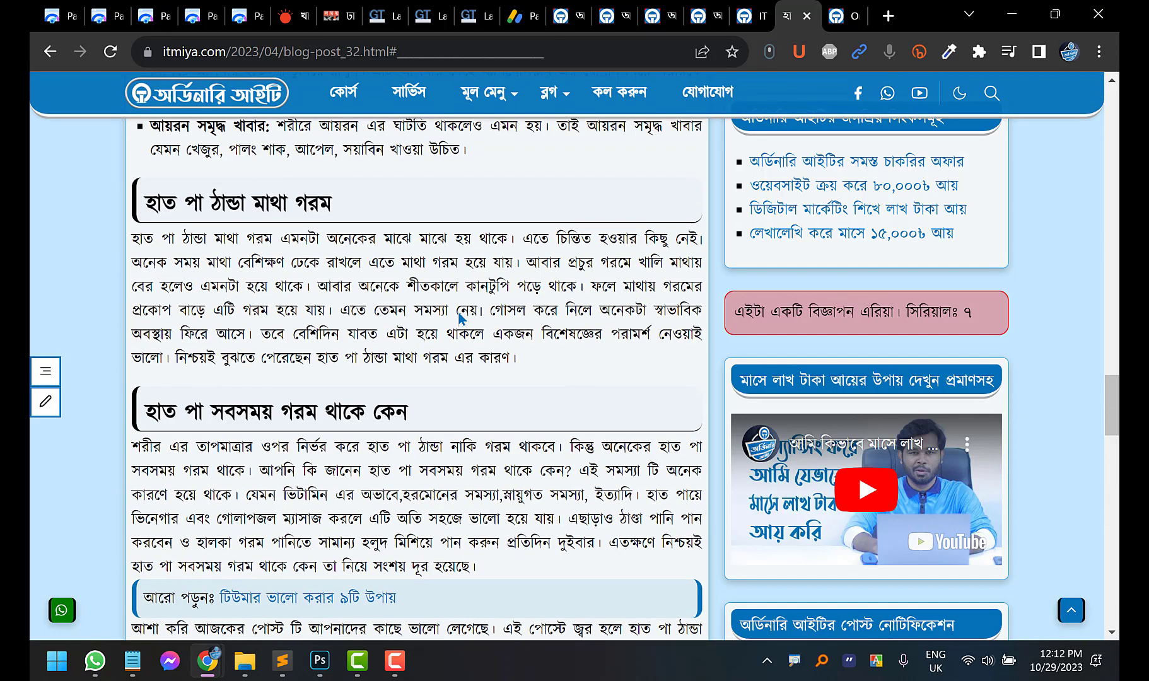
scroll(509, 281, down, 10)
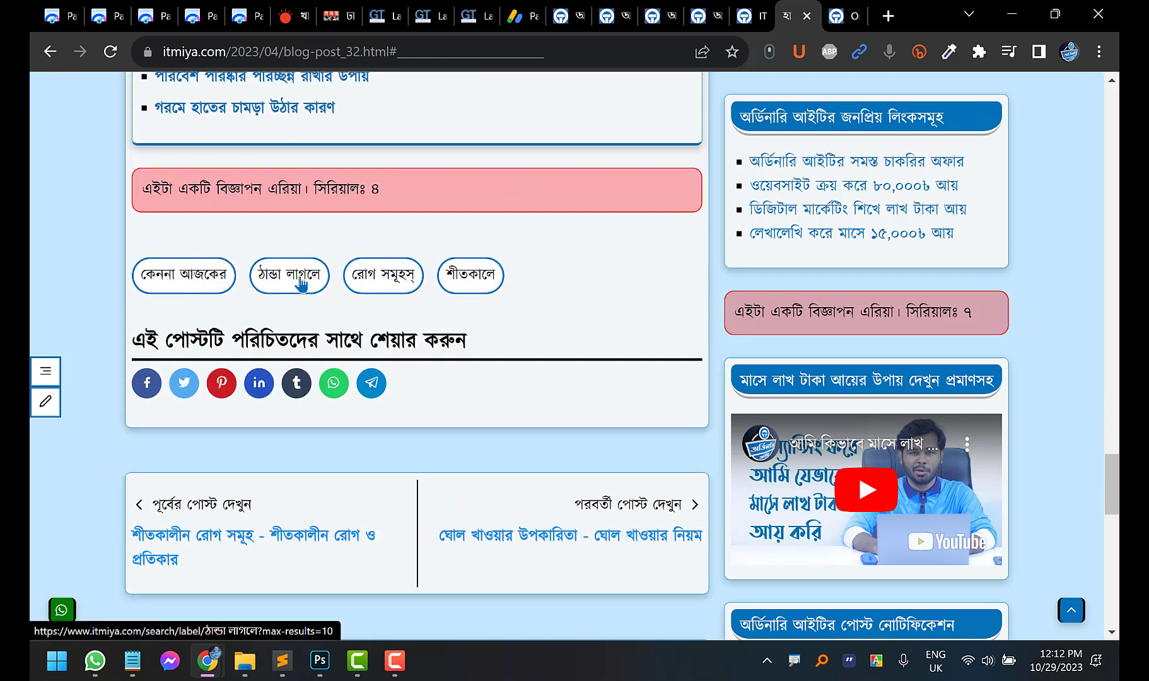
scroll(144, 283, down, 3)
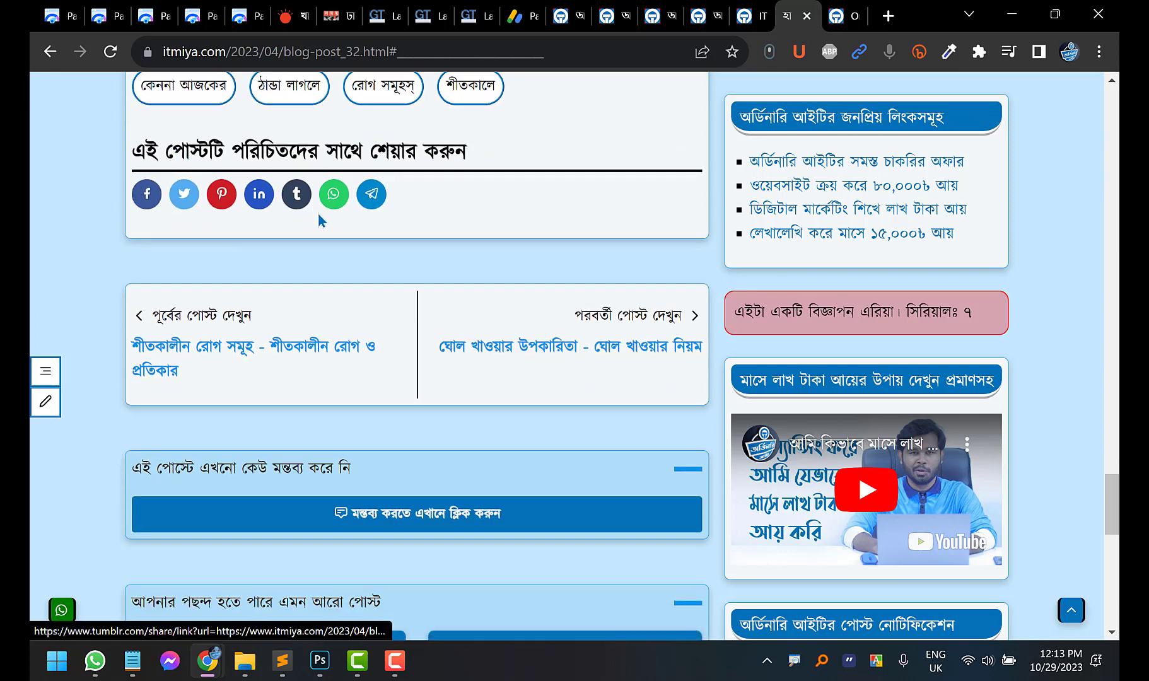
scroll(249, 208, down, 3)
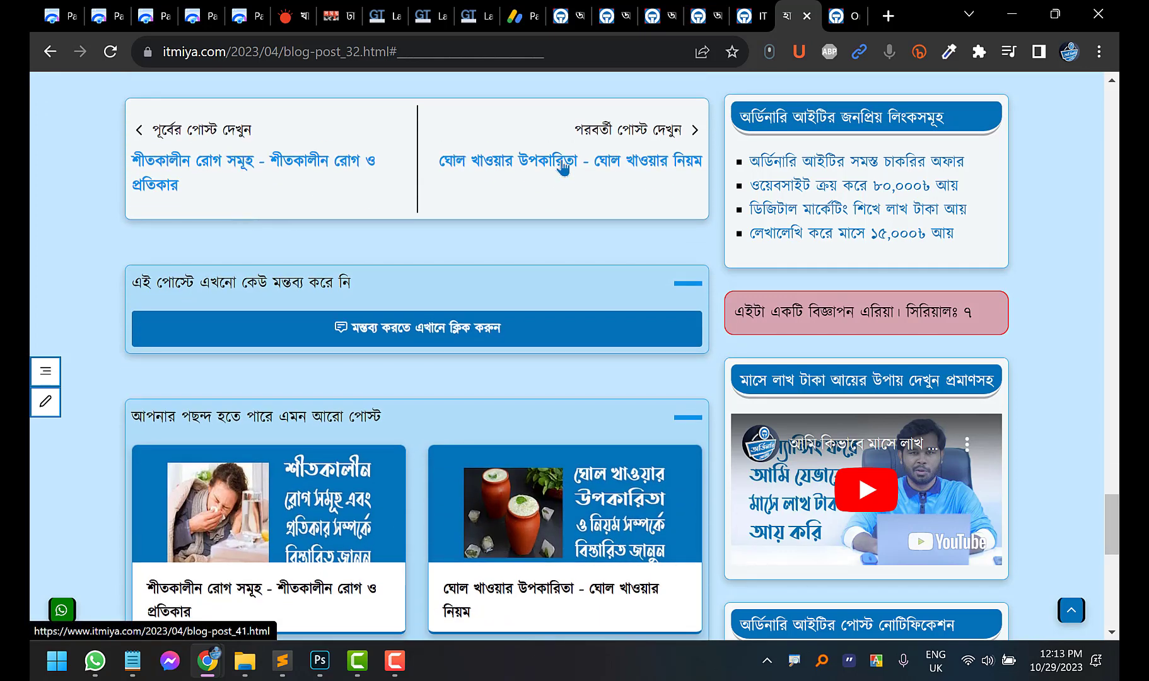
scroll(395, 184, down, 2)
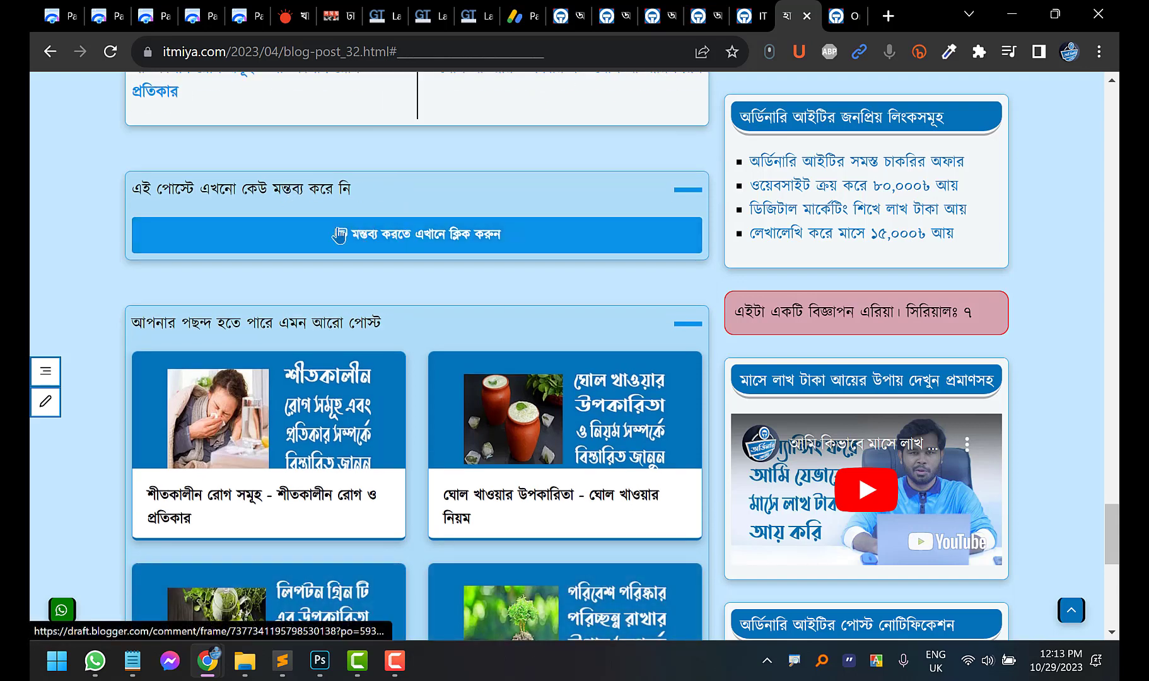
click(378, 235)
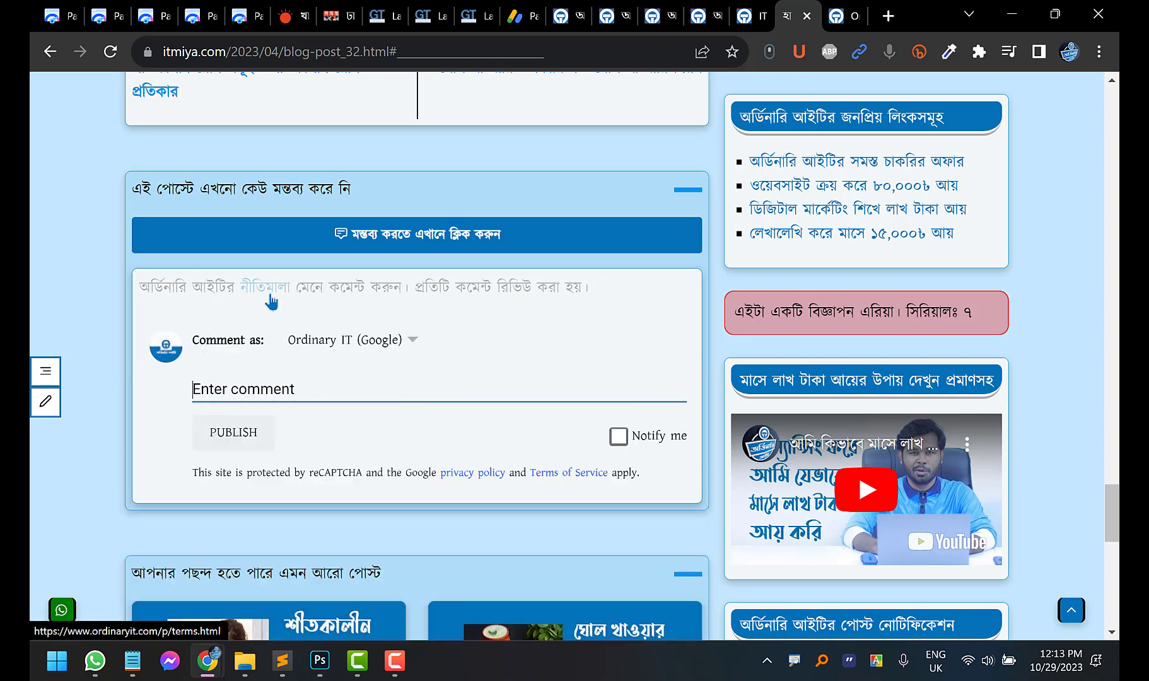
Review the suggested-post cards below the comment form and the footer sections, including ad area ৮ and the translation box
scroll(264, 391, down, 5)
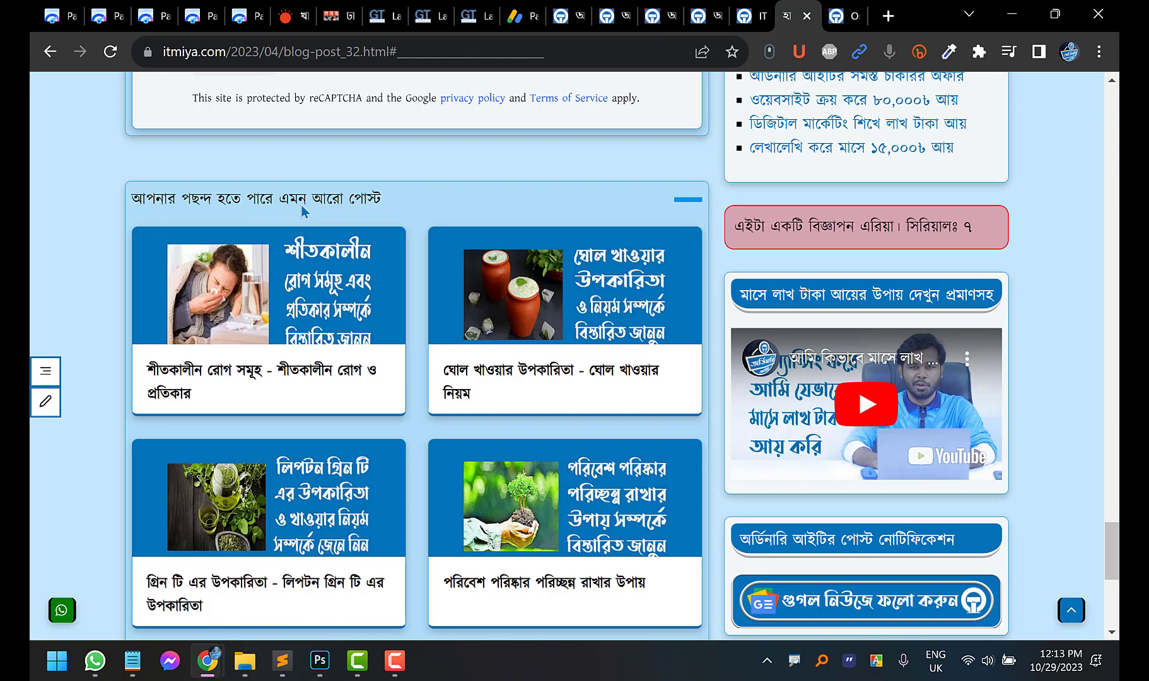
scroll(304, 211, down, 3)
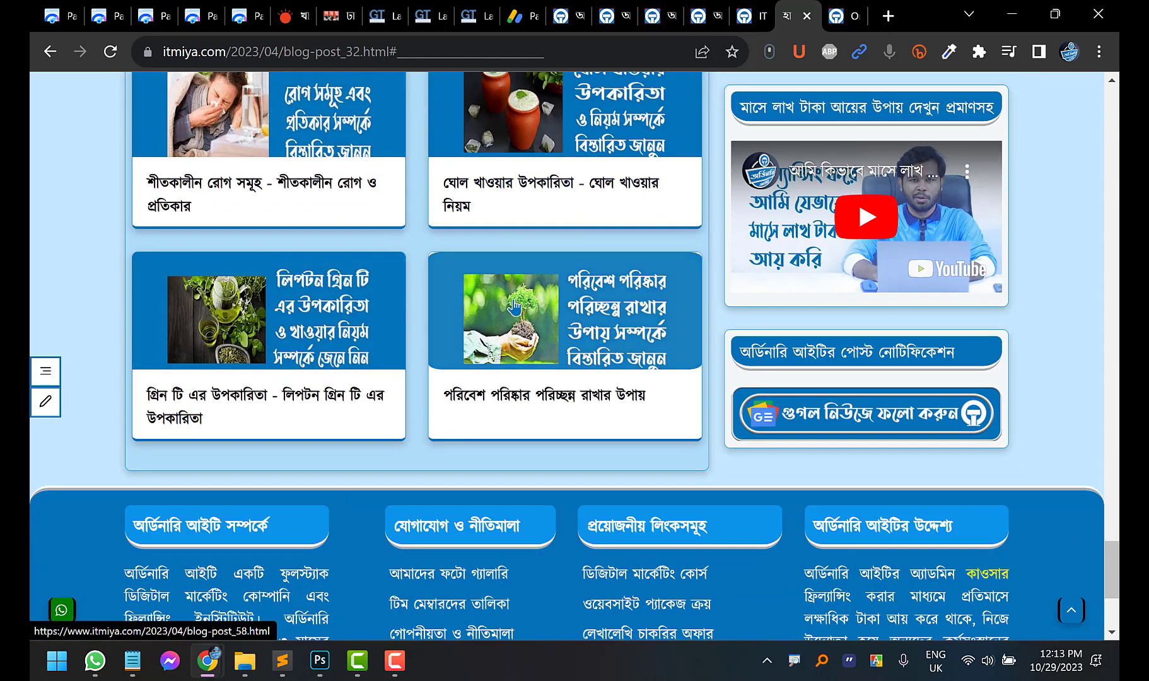
scroll(515, 306, up, 2)
scroll(553, 322, down, 2)
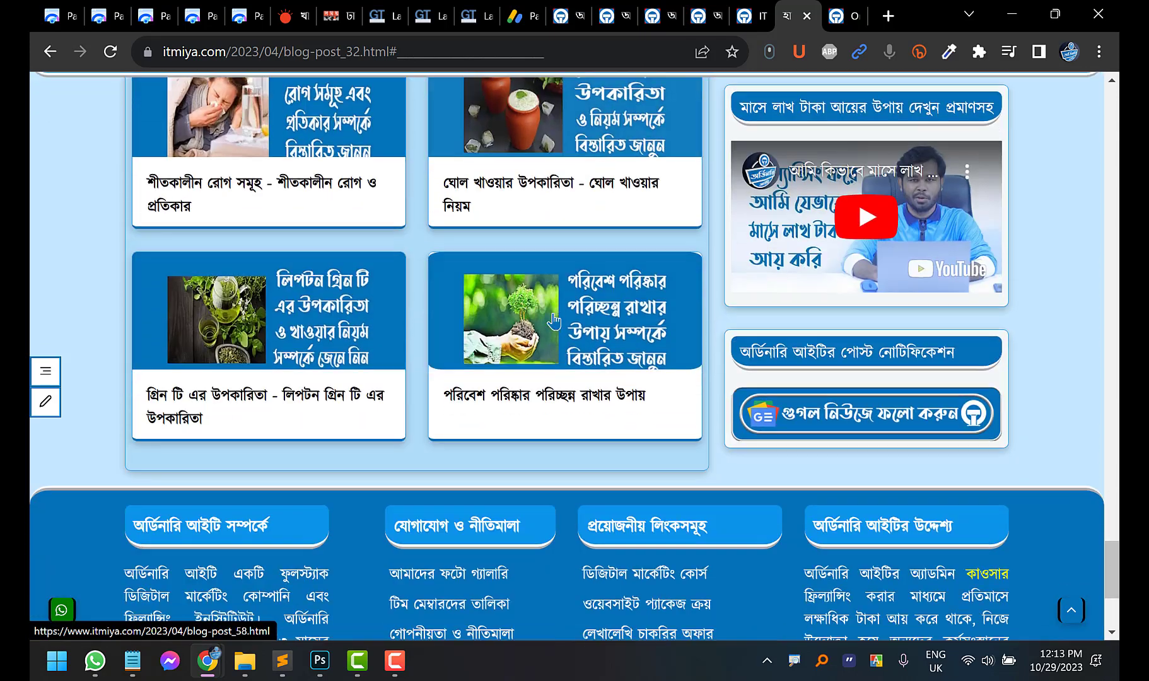
scroll(553, 322, down, 2)
scroll(540, 304, down, 3)
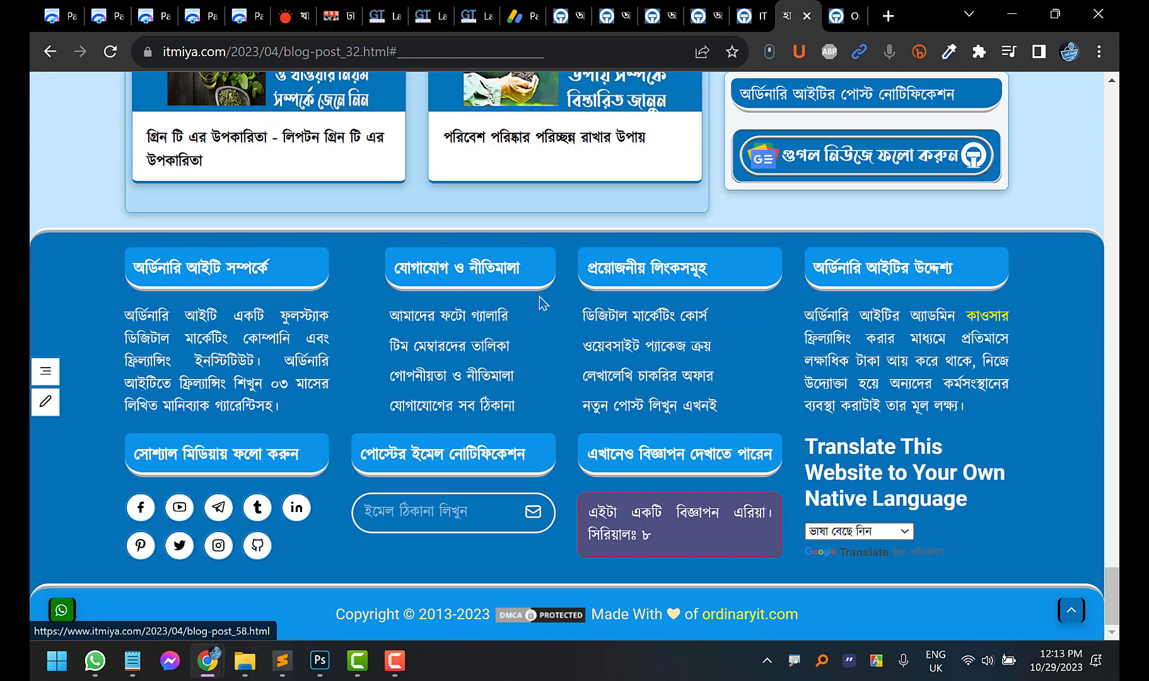
scroll(541, 304, up, 10)
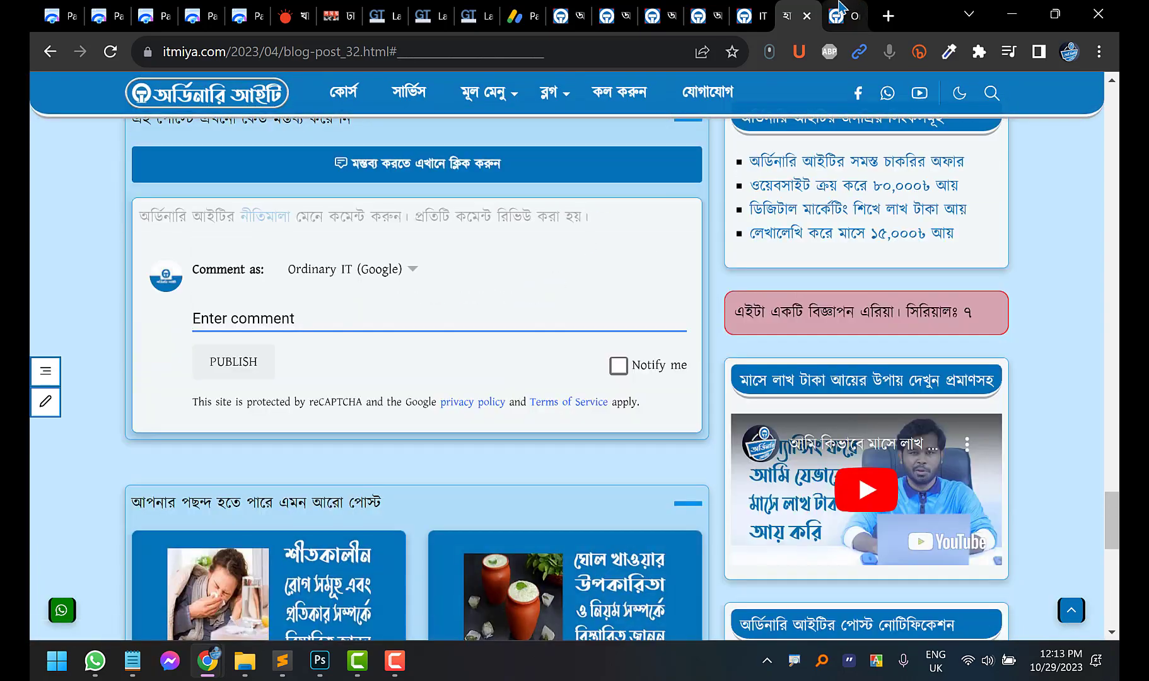
Check the ট্রান্সপারেন্ট মেনু চেঞ্জ entry in the theme's feature table against the demo post's header and মূল মেনু dropdown
click(840, 9)
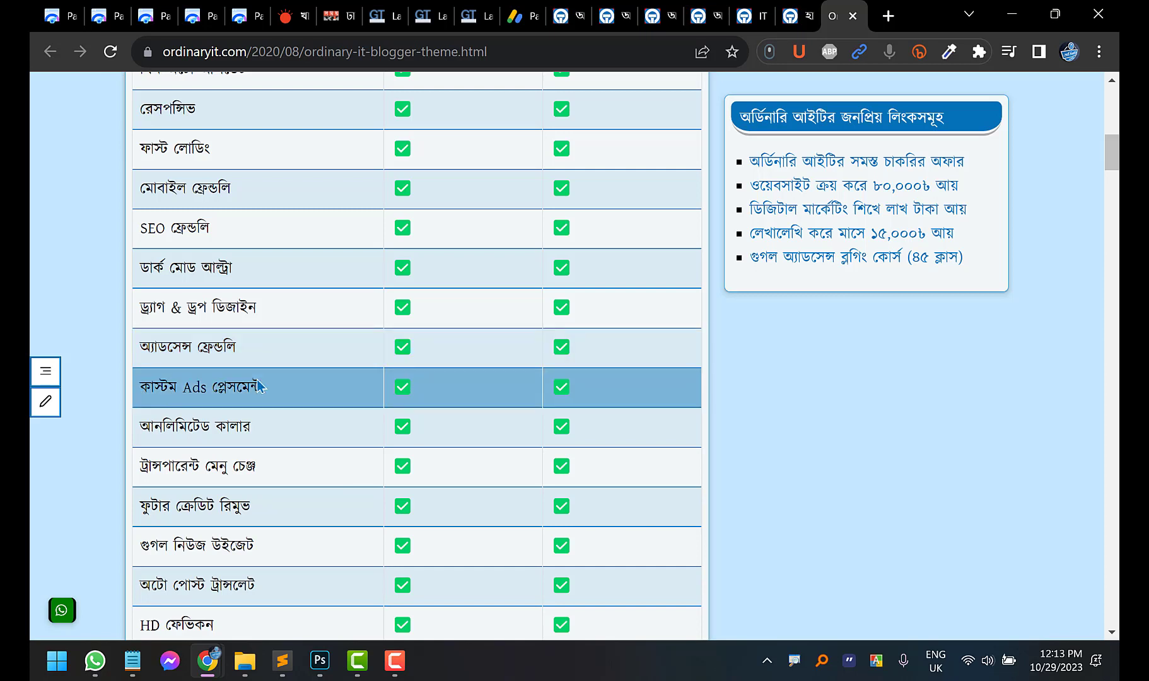
scroll(265, 379, down, 1)
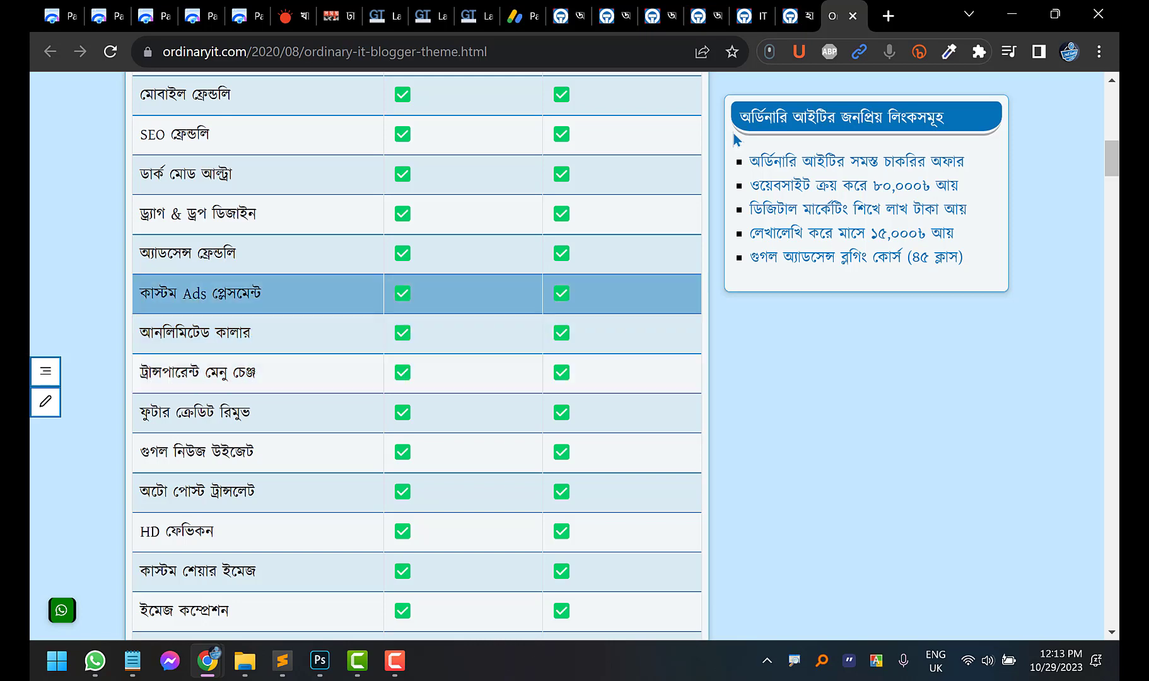
click(793, 16)
mouse_move(486, 95)
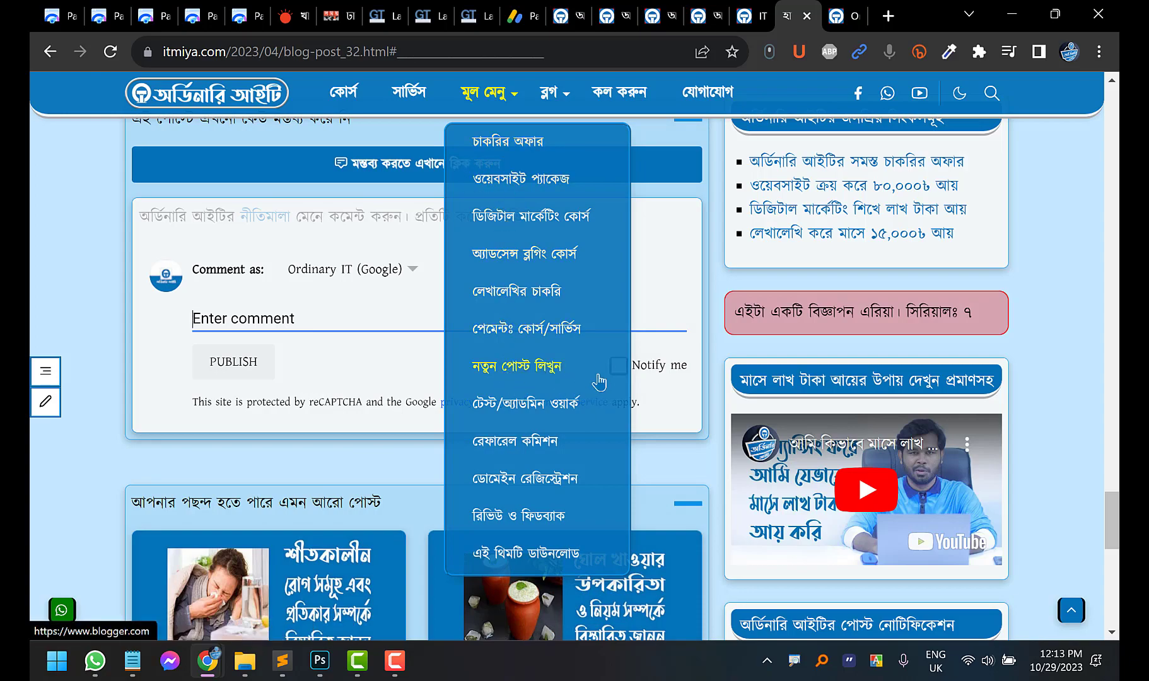
scroll(56, 275, down, 10)
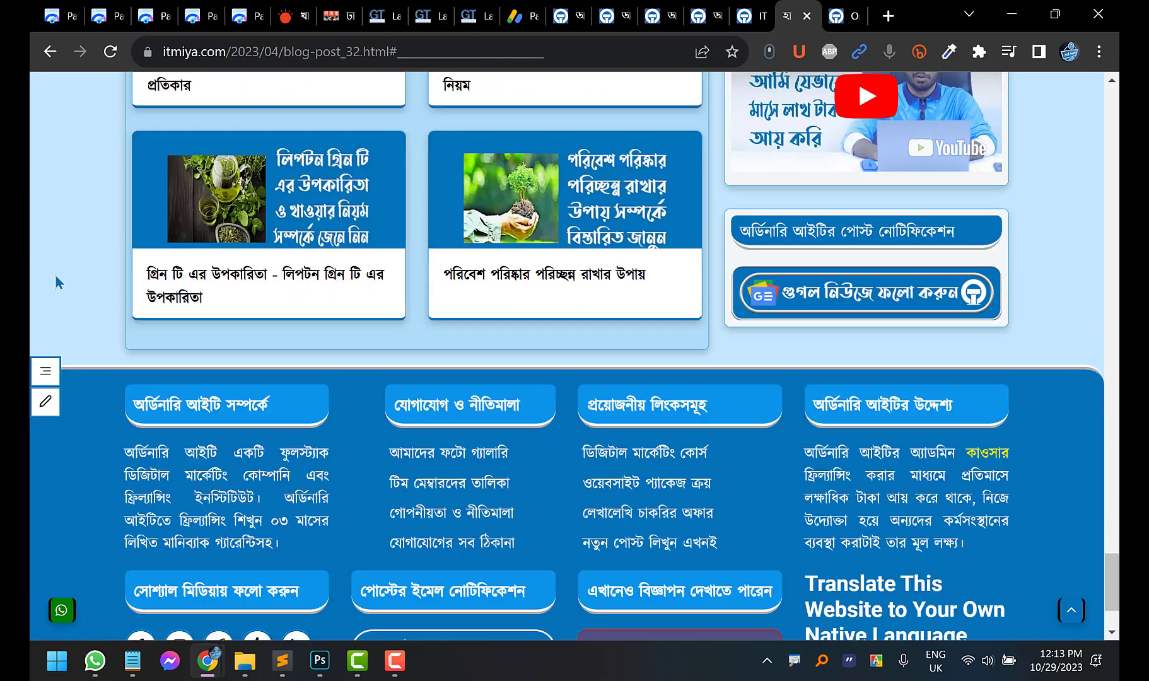
scroll(58, 297, up, 4)
scroll(59, 296, up, 2)
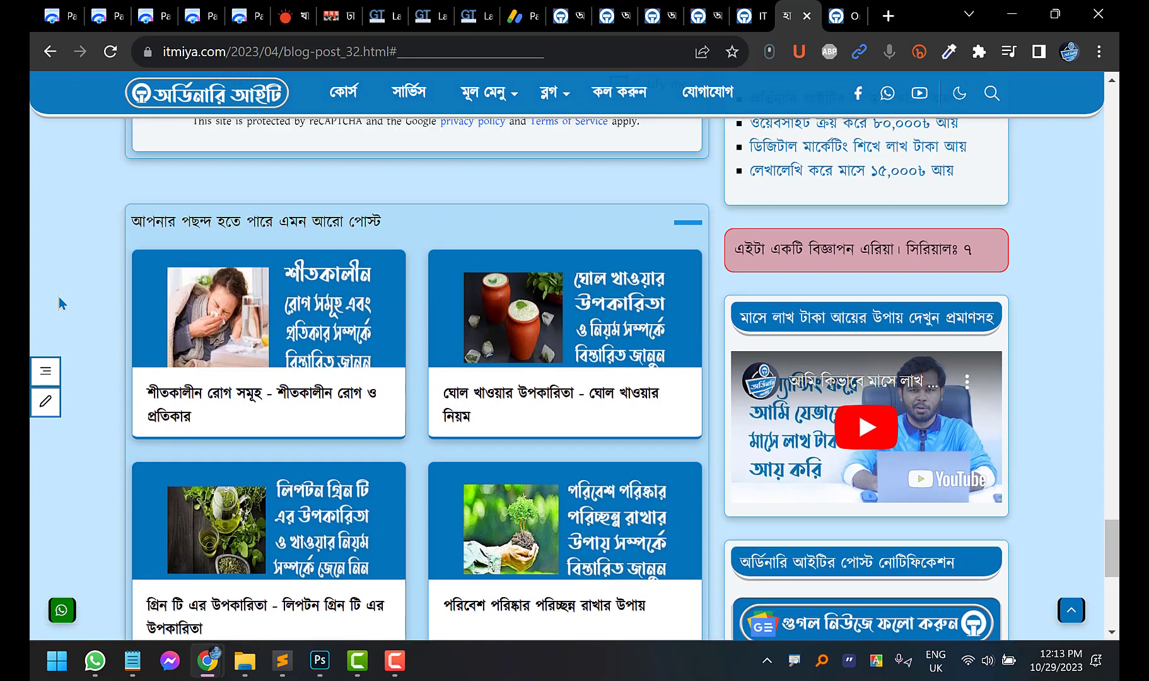
scroll(87, 227, up, 12)
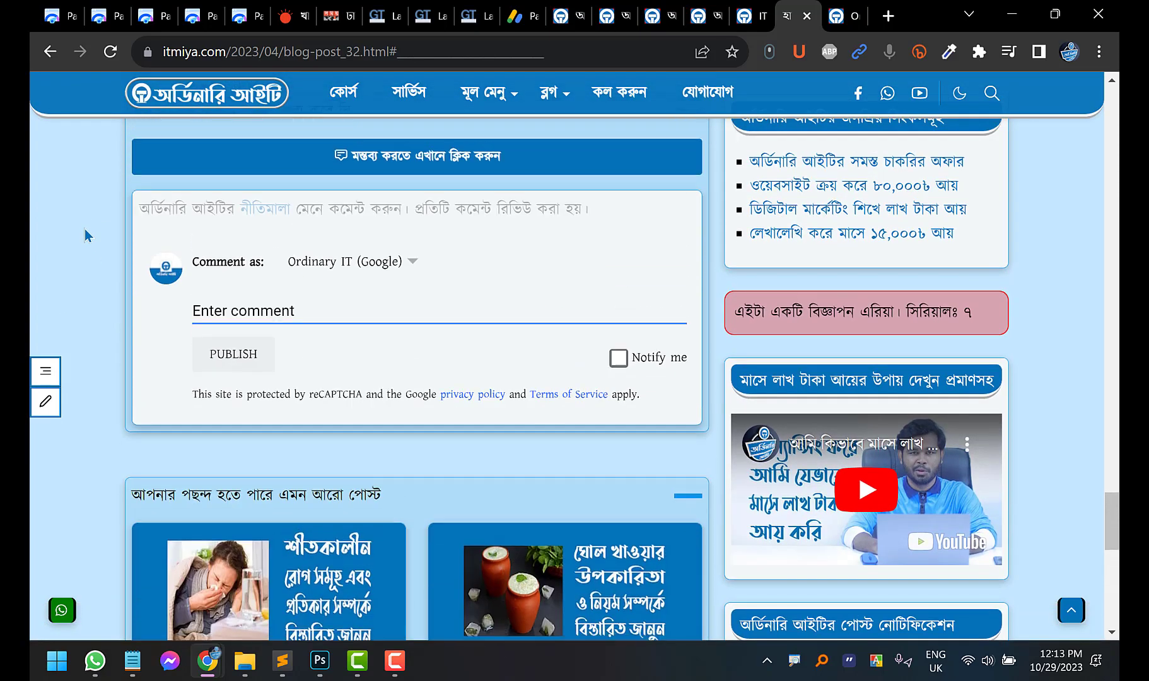
scroll(82, 239, up, 15)
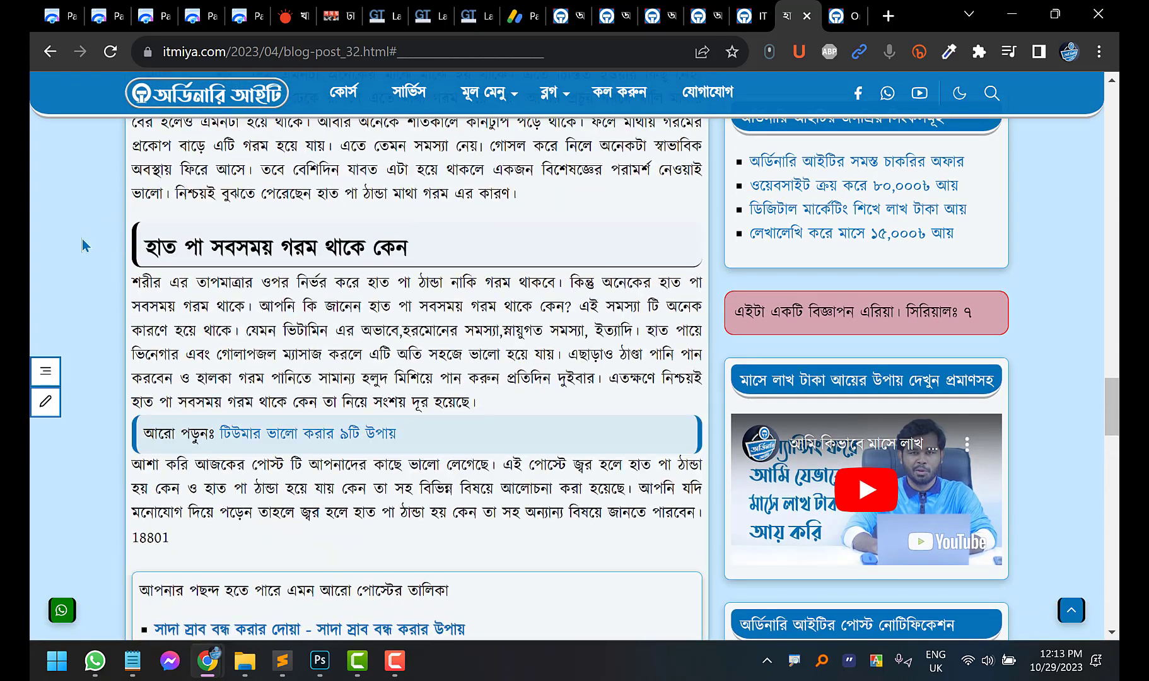
scroll(81, 239, up, 7)
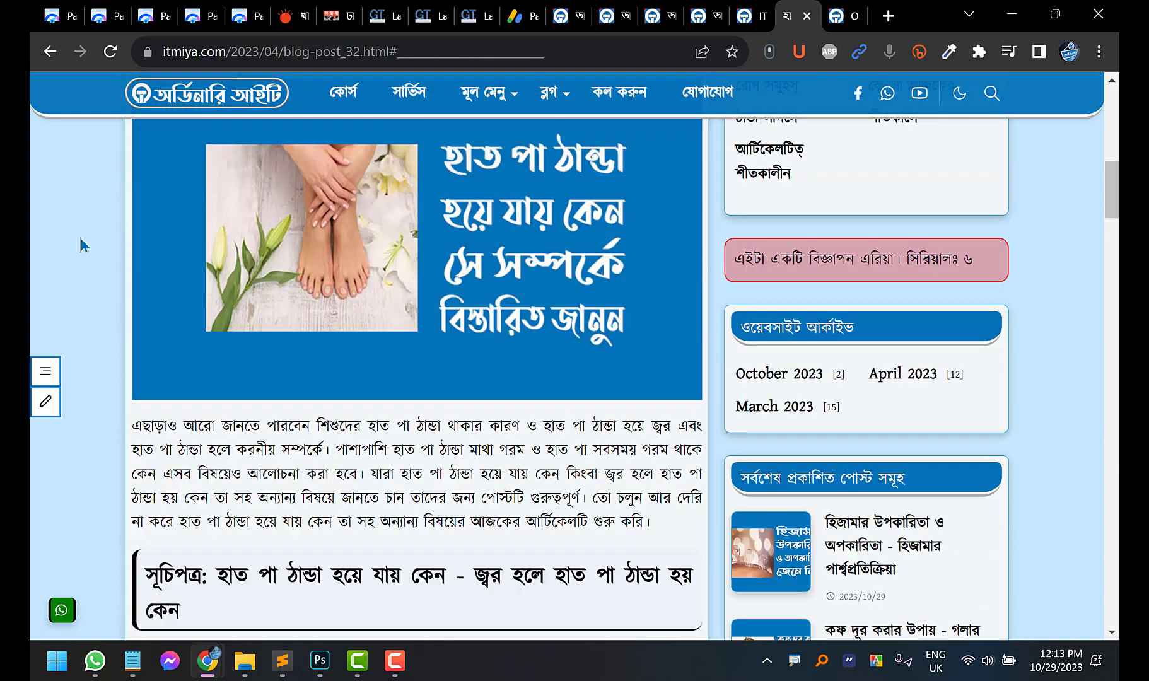
Look up ফুটার ক্রেডিট রিমুভ in the feature table and inspect the copyright and ordinaryit.com credit line in the demo's footer
click(841, 9)
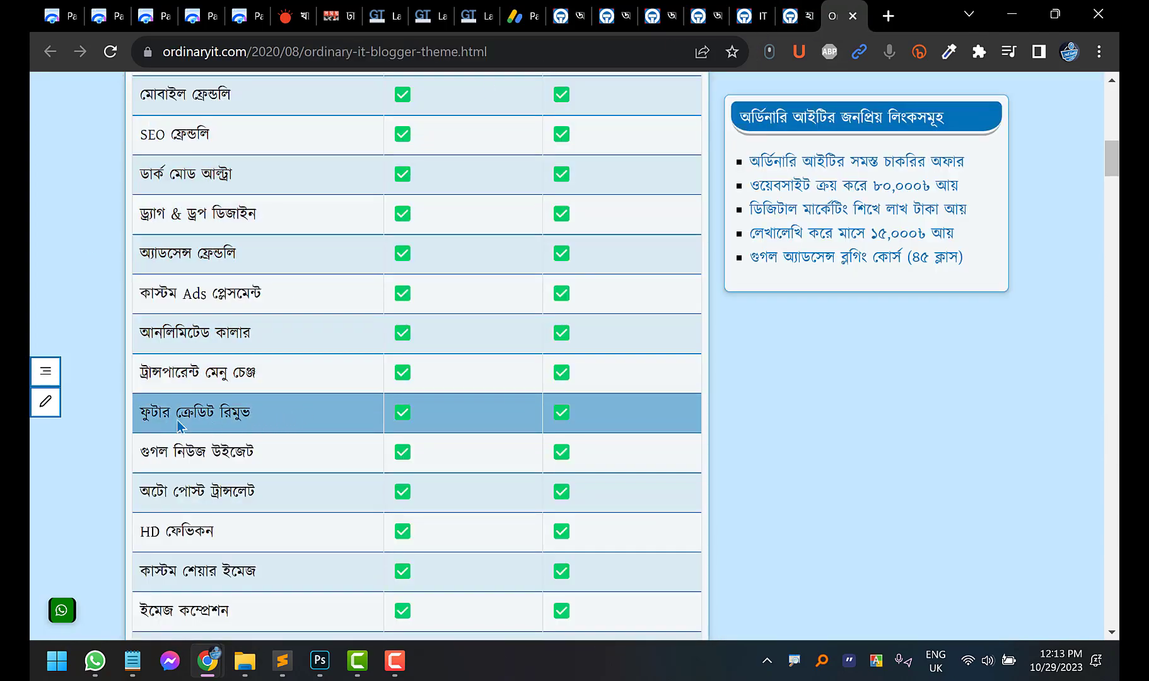
click(796, 16)
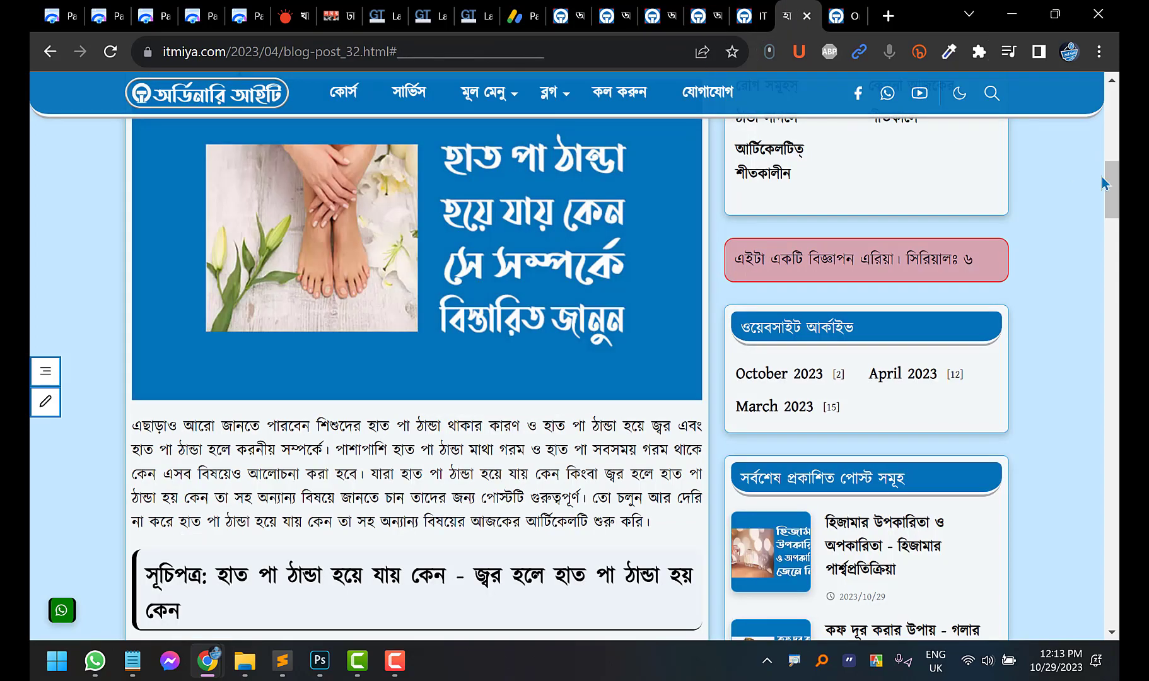
drag(1115, 173, 1067, 637)
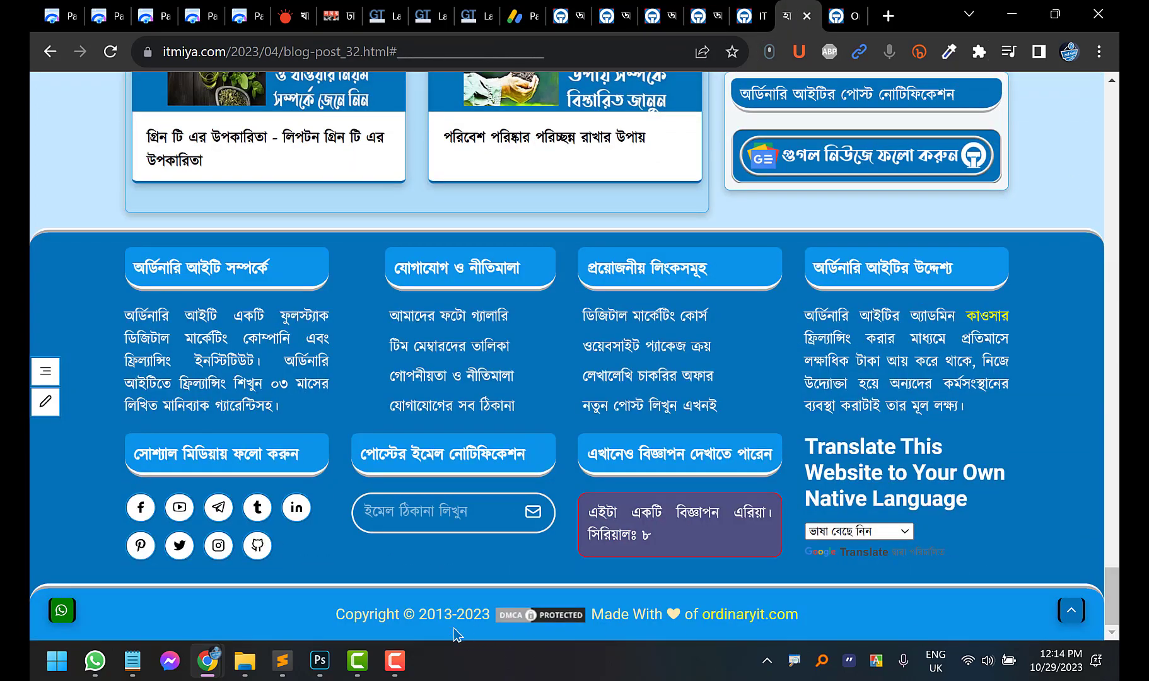
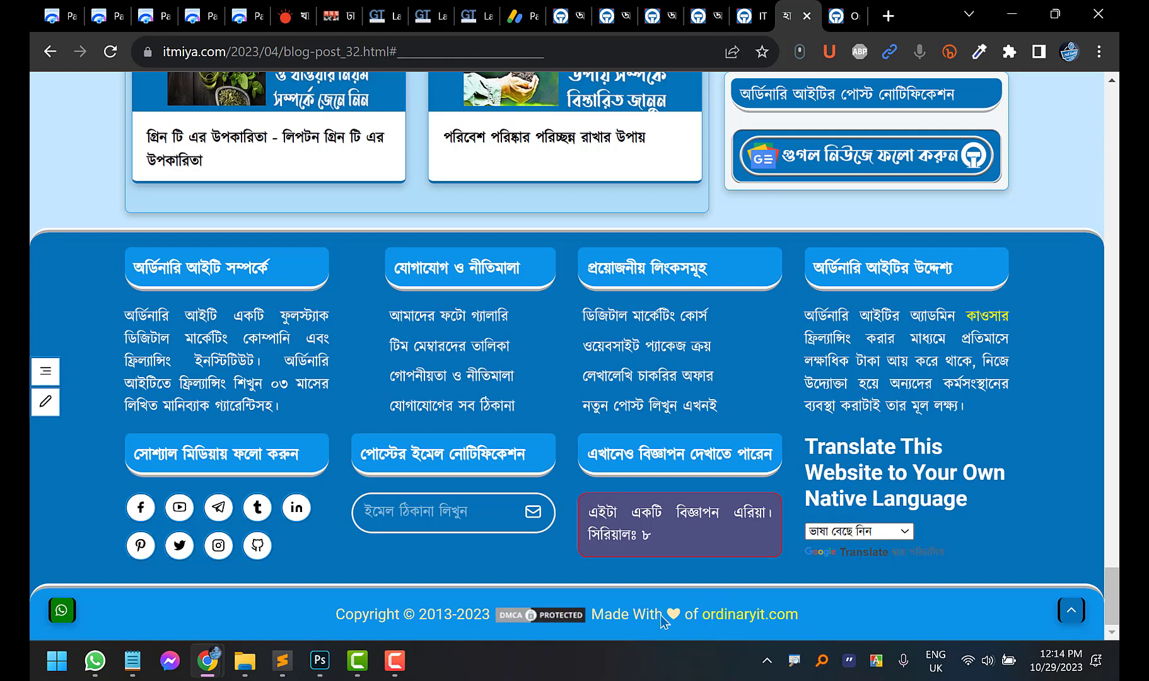
middle_click(797, 610)
Compare the গুগল নিউজ উইজেট and অটো পোস্ট ট্রান্সলেট features with the demo's Google News widget and translation language list
click(845, 8)
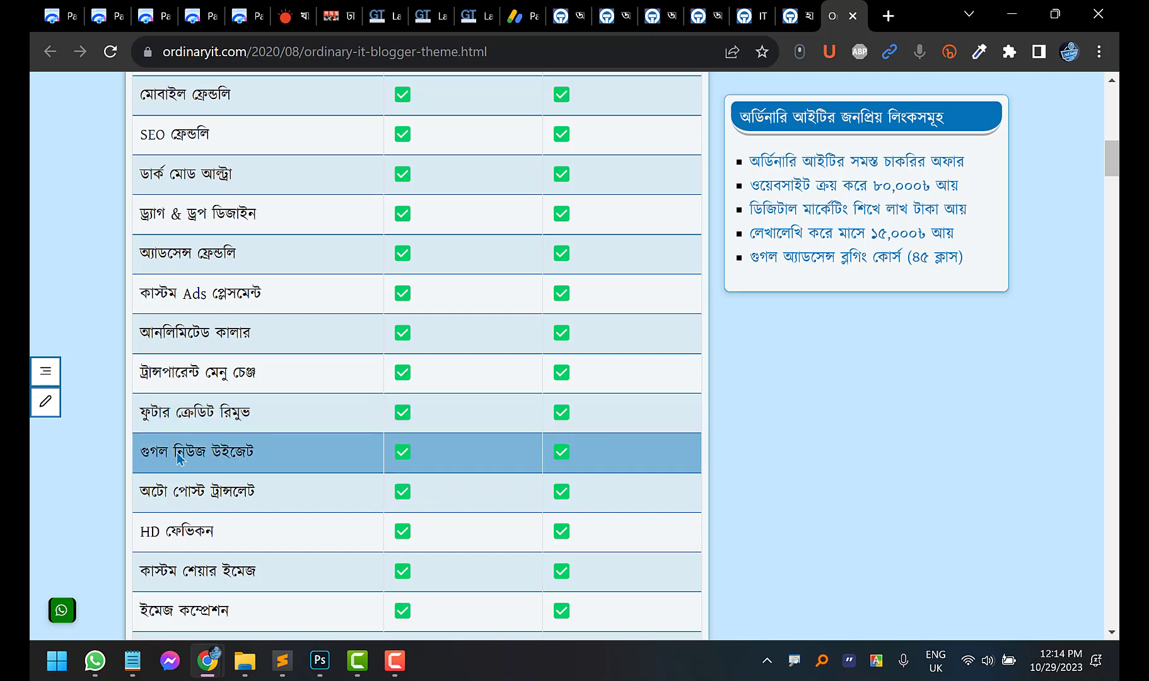
scroll(252, 452, down, 1)
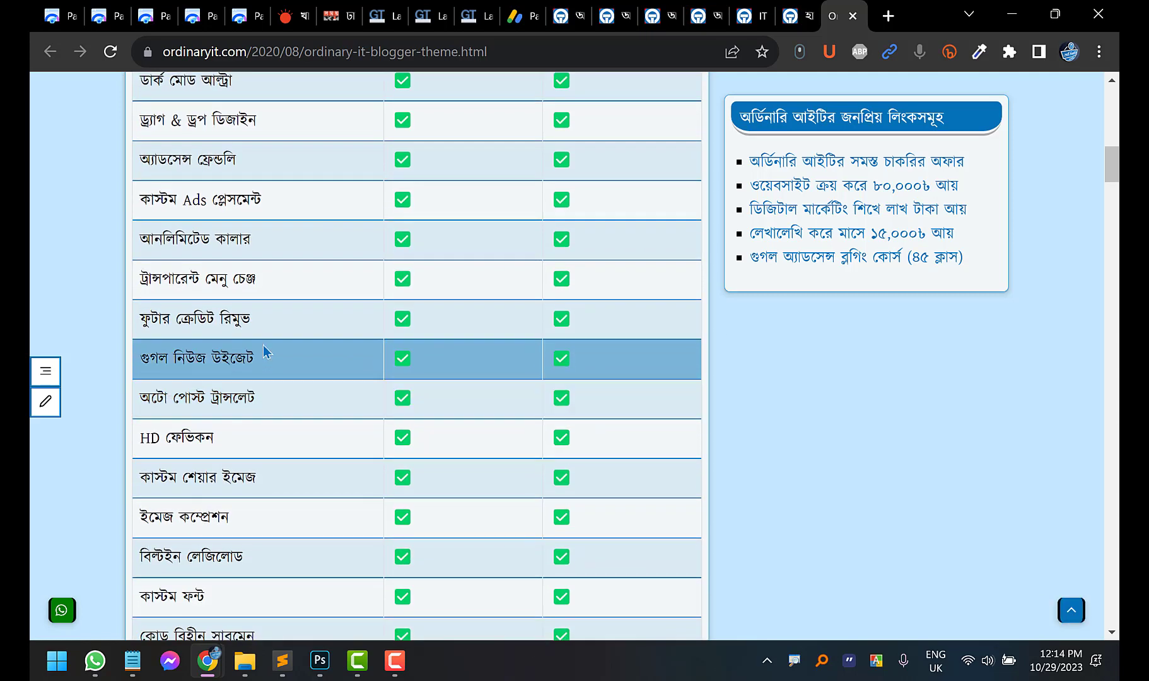
scroll(265, 354, down, 1)
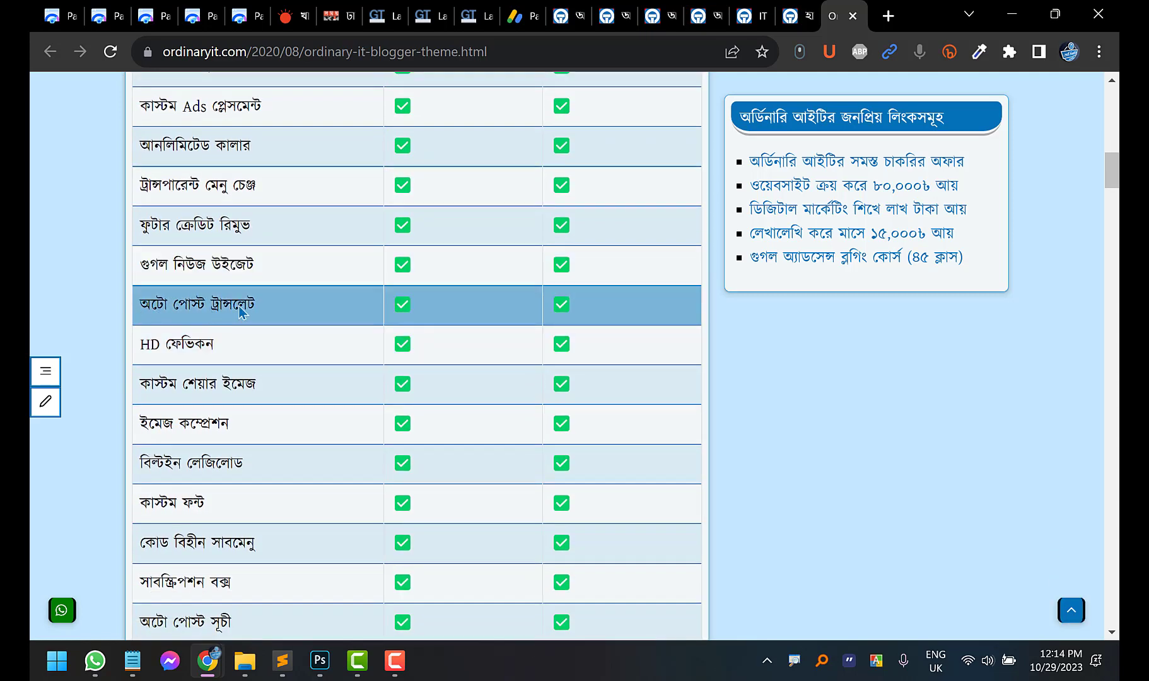
click(796, 16)
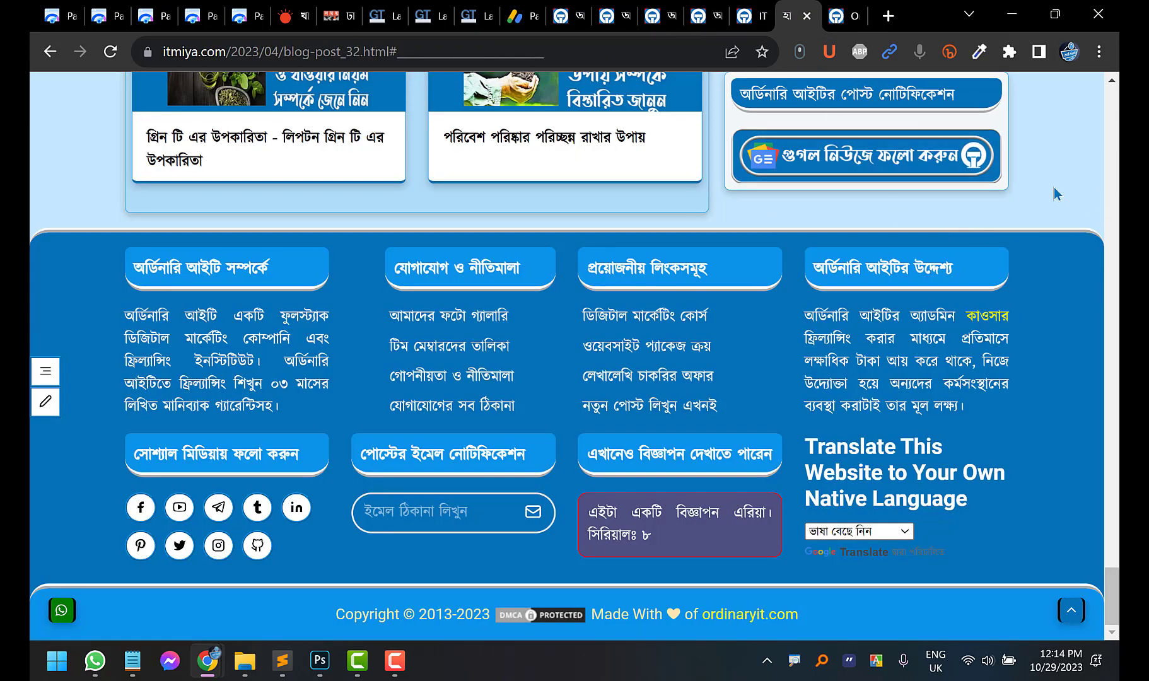
scroll(889, 185, up, 1)
scroll(870, 246, down, 1)
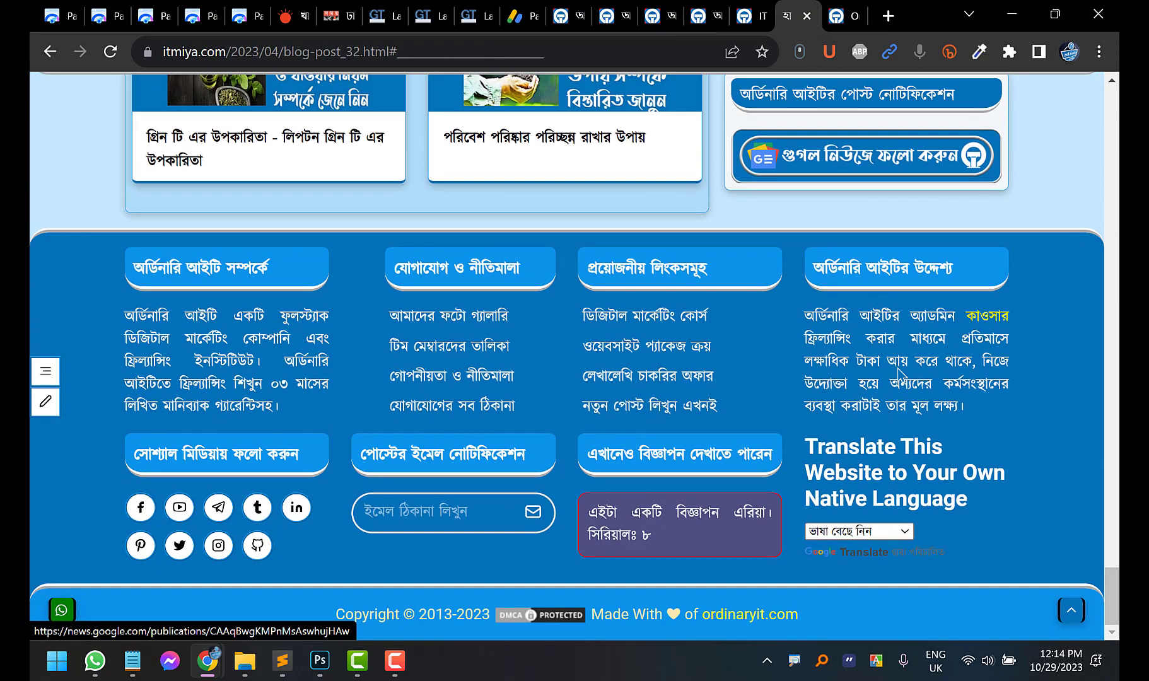
click(869, 534)
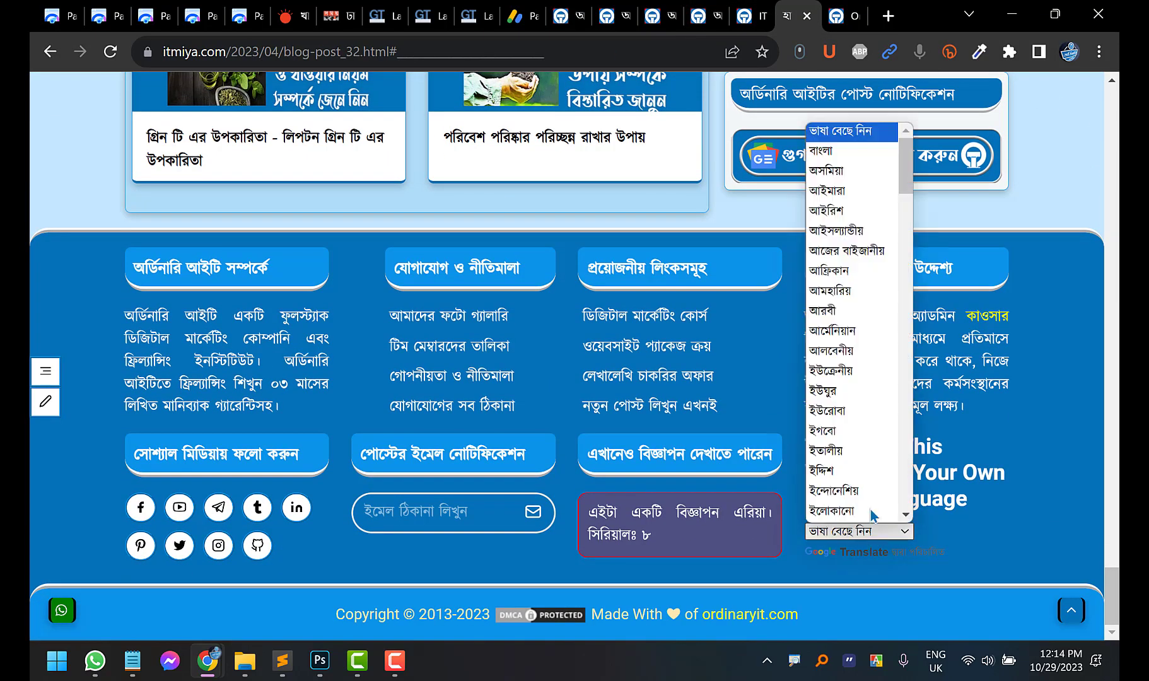
Examine the feature table around ইমেজ কম্প্রেশন, referring to the demo post and the ordinaryit.com home page
click(848, 8)
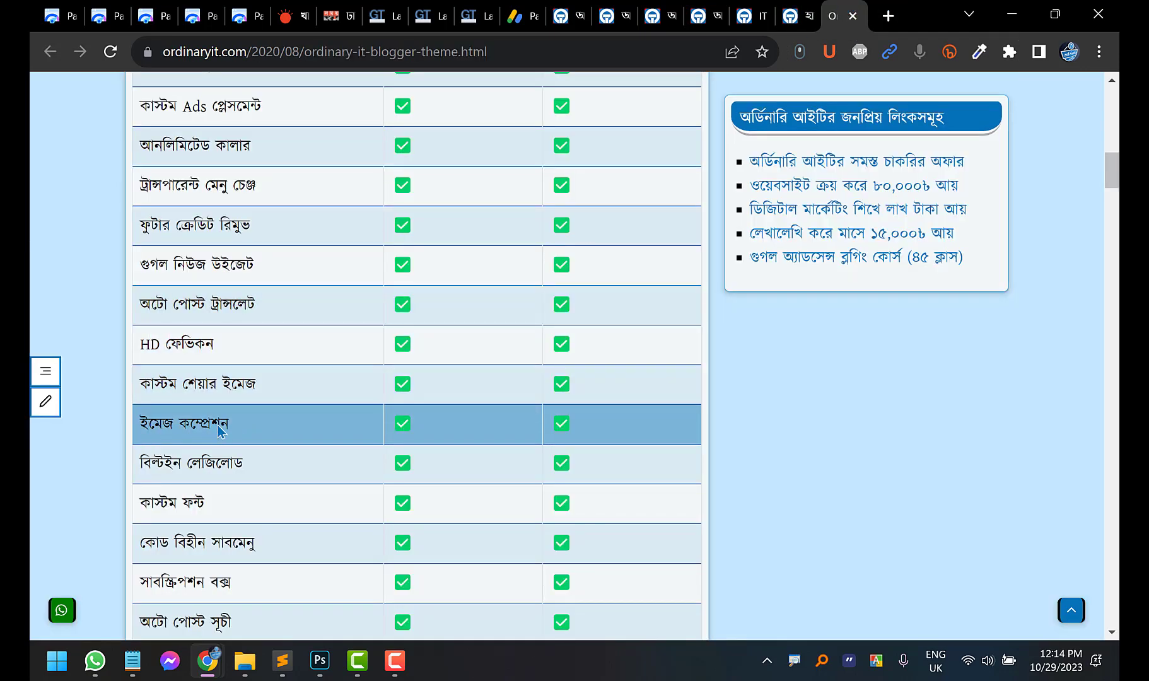
click(798, 15)
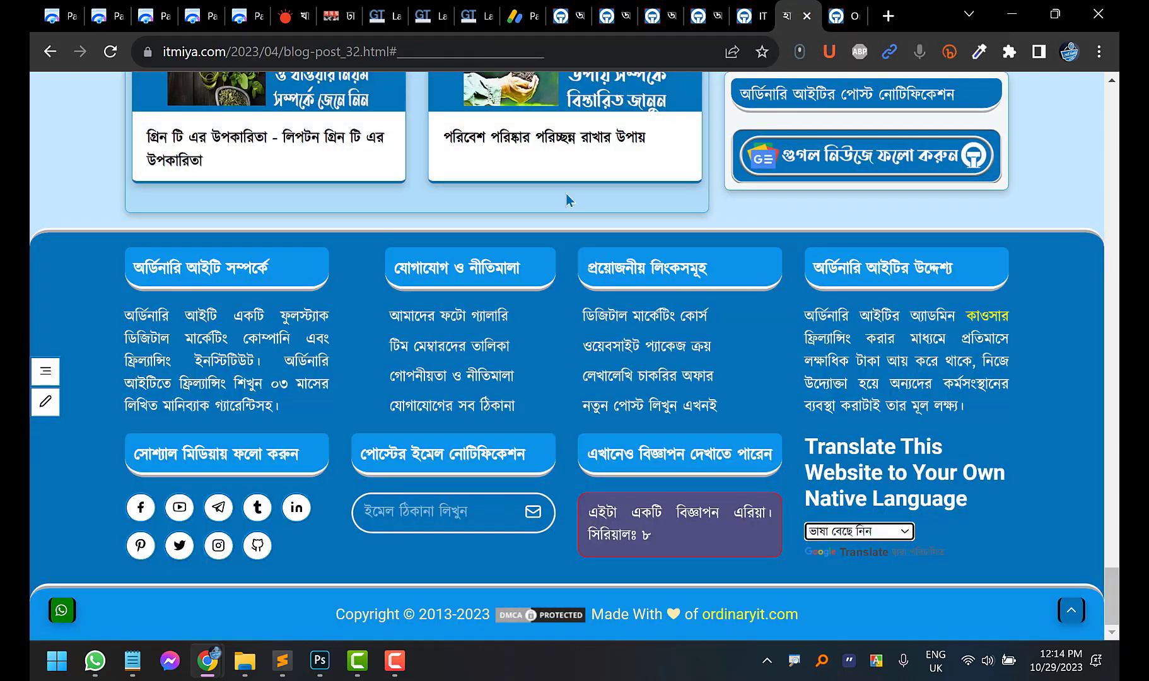
scroll(567, 199, up, 15)
mouse_move(560, 103)
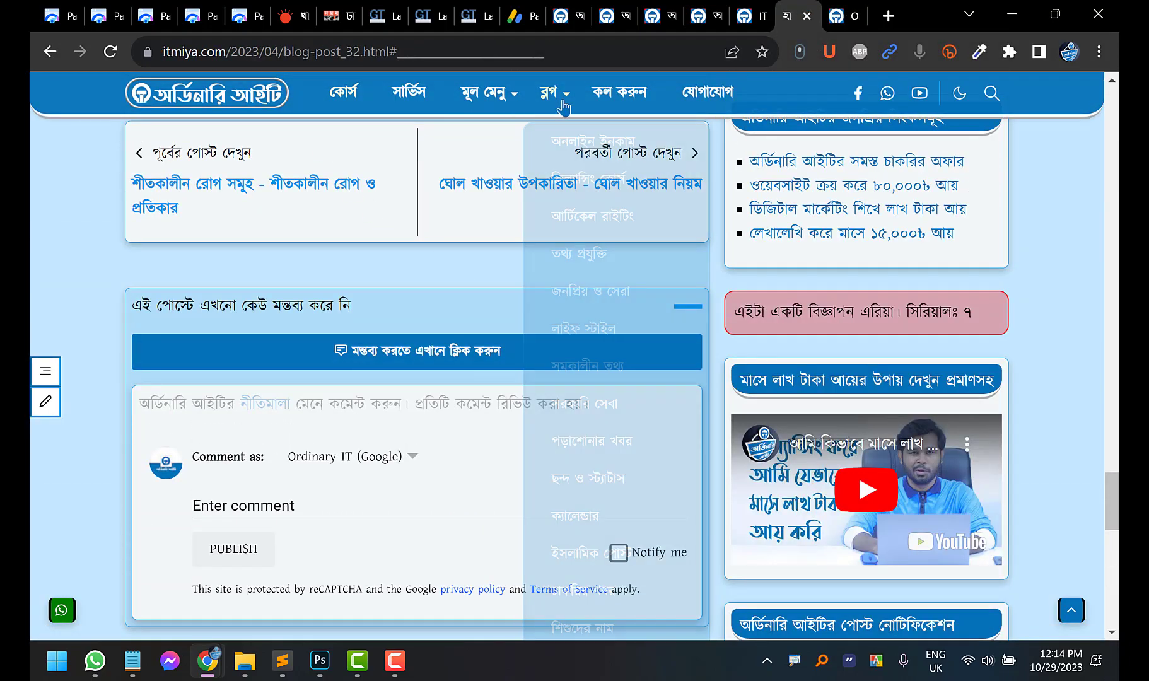
click(604, 15)
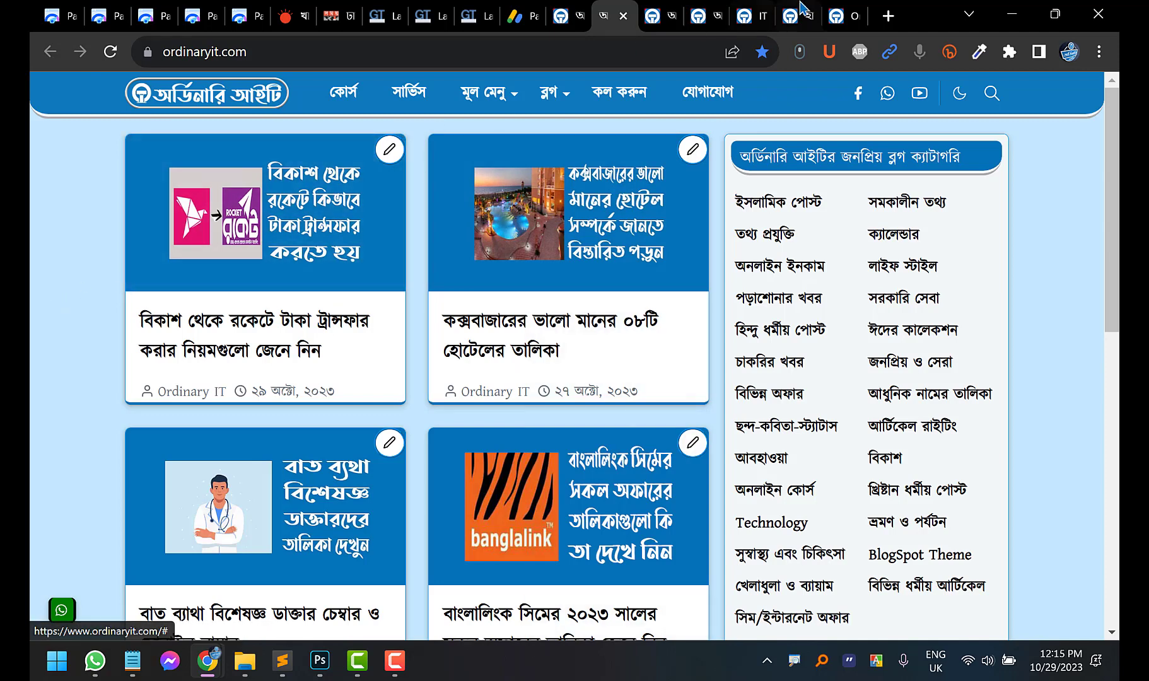
click(836, 15)
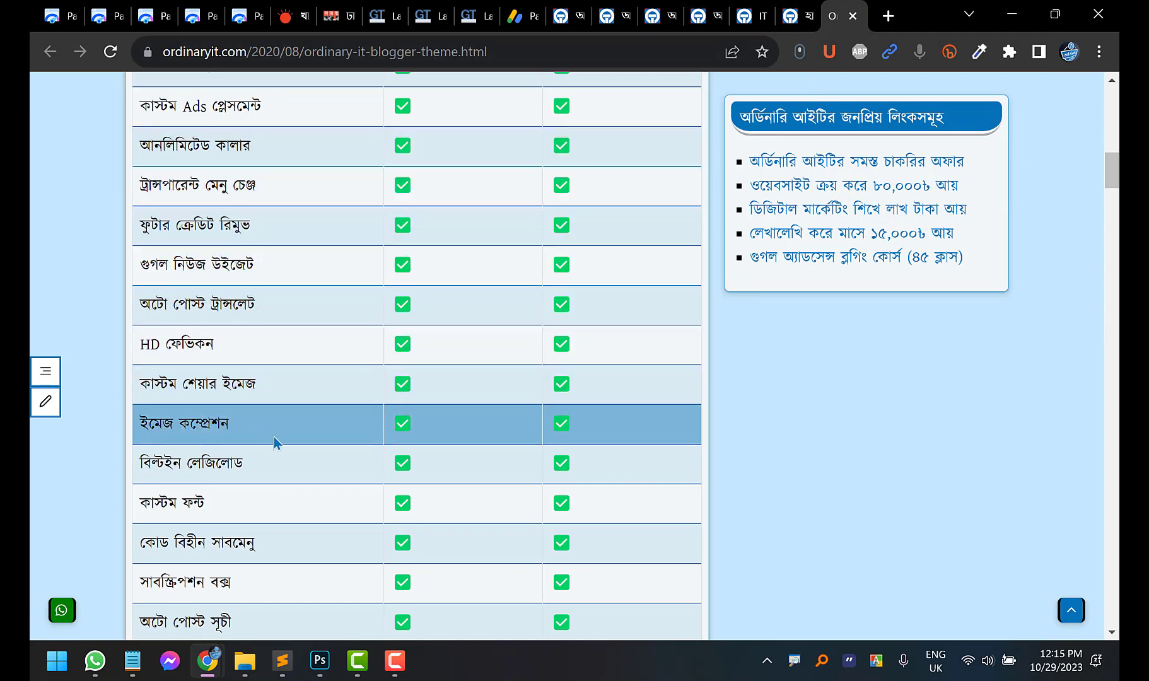
Examine the feature table rows around বিল্টইন লেজিলোড, কাস্টম ফন্ট and কোড বিহীন সাবমেনু
scroll(274, 437, down, 1)
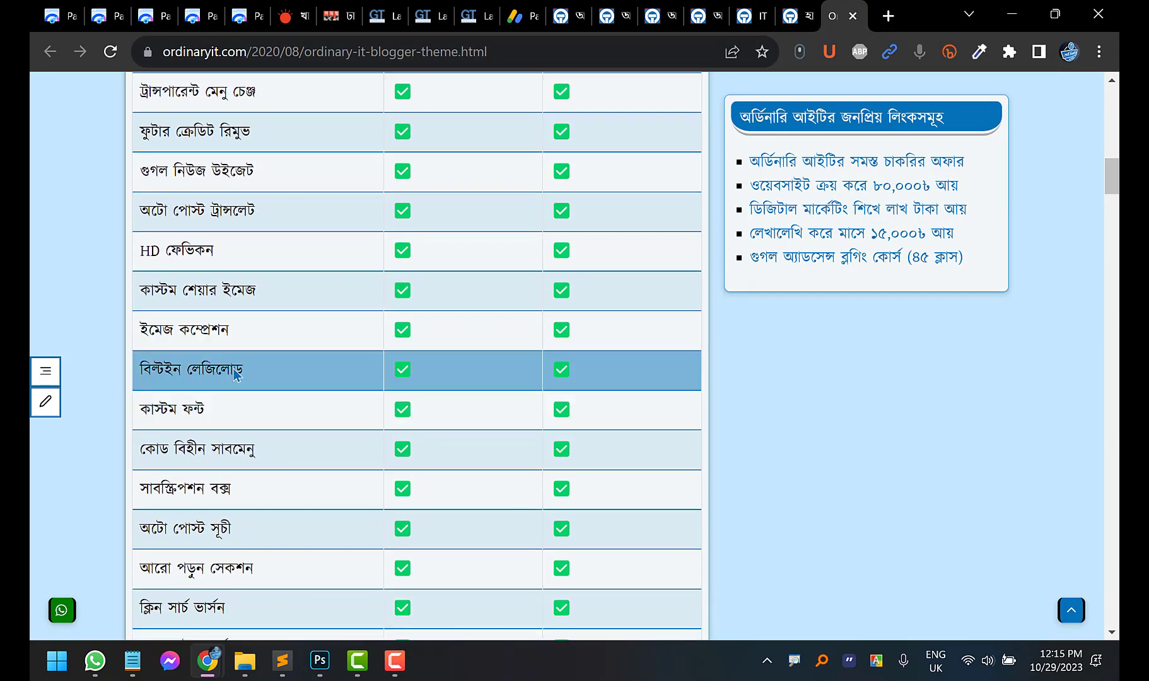
scroll(397, 166, down, 4)
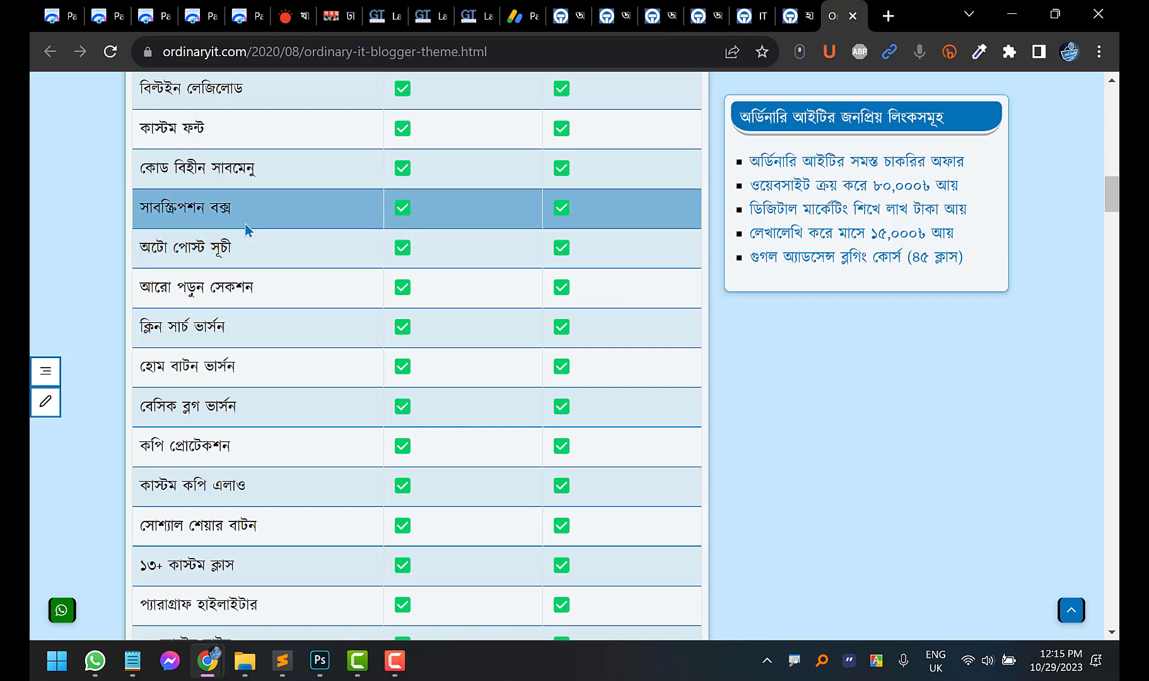
scroll(245, 223, up, 2)
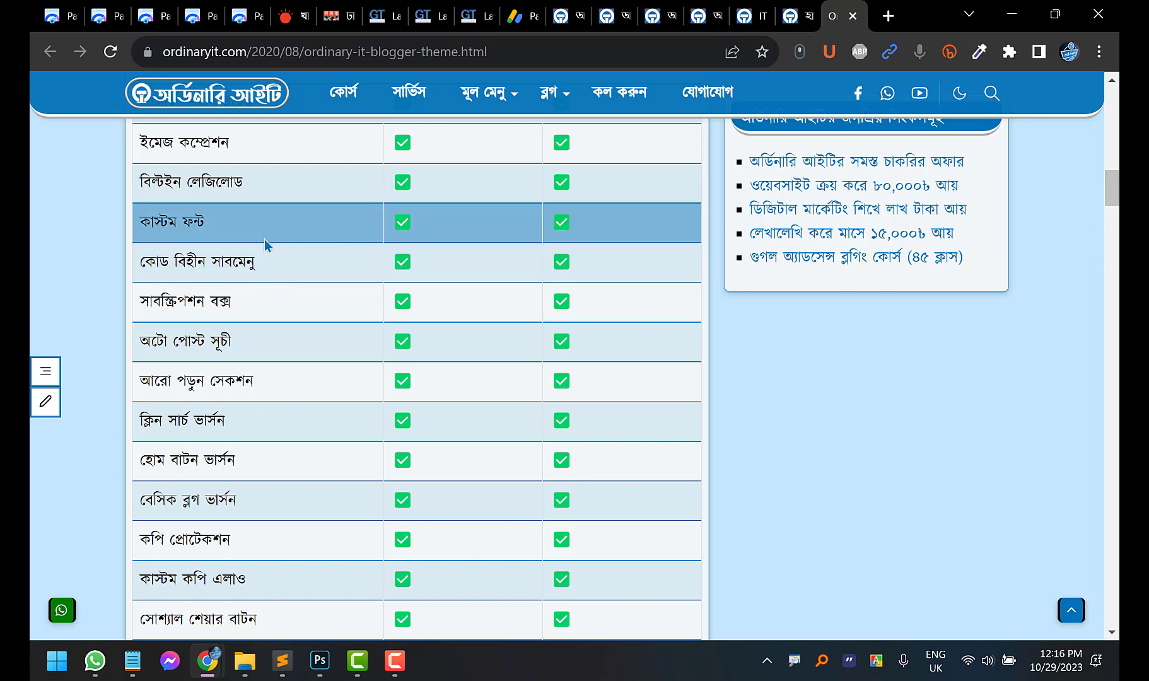
Check the কোড বিহীন সাবমেনু feature against the মূল মেনু dropdown on the itmiya.com home page, and return to the feature table
click(749, 16)
scroll(536, 125, up, 3)
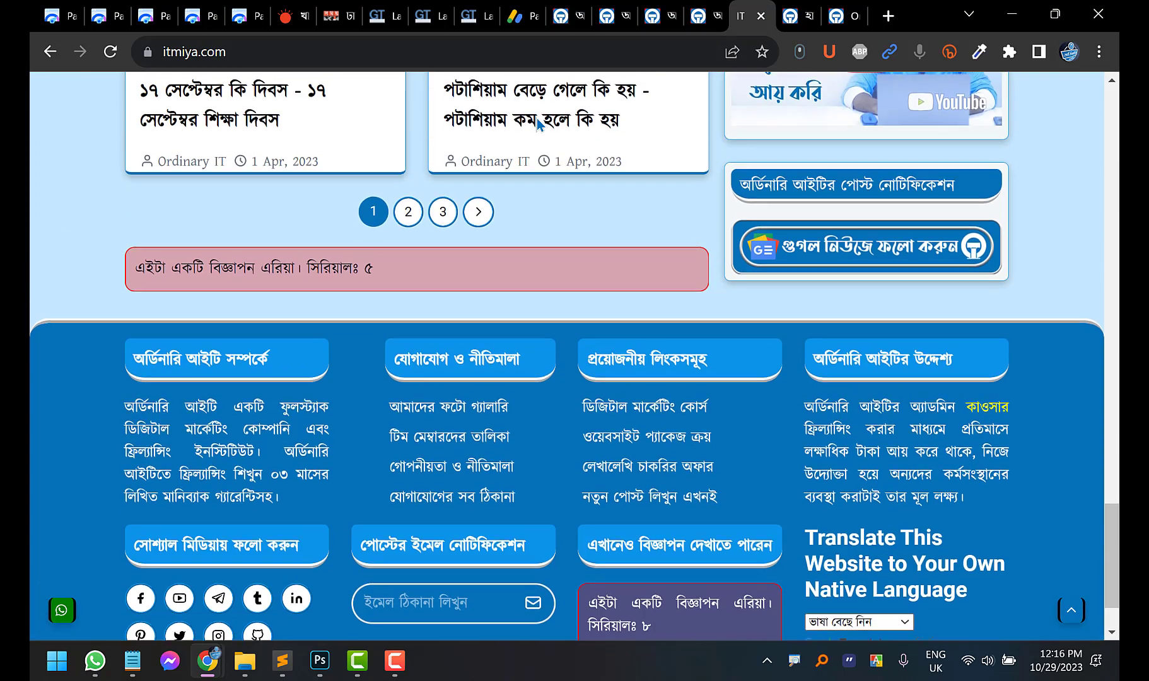
scroll(537, 124, up, 1)
mouse_move(489, 94)
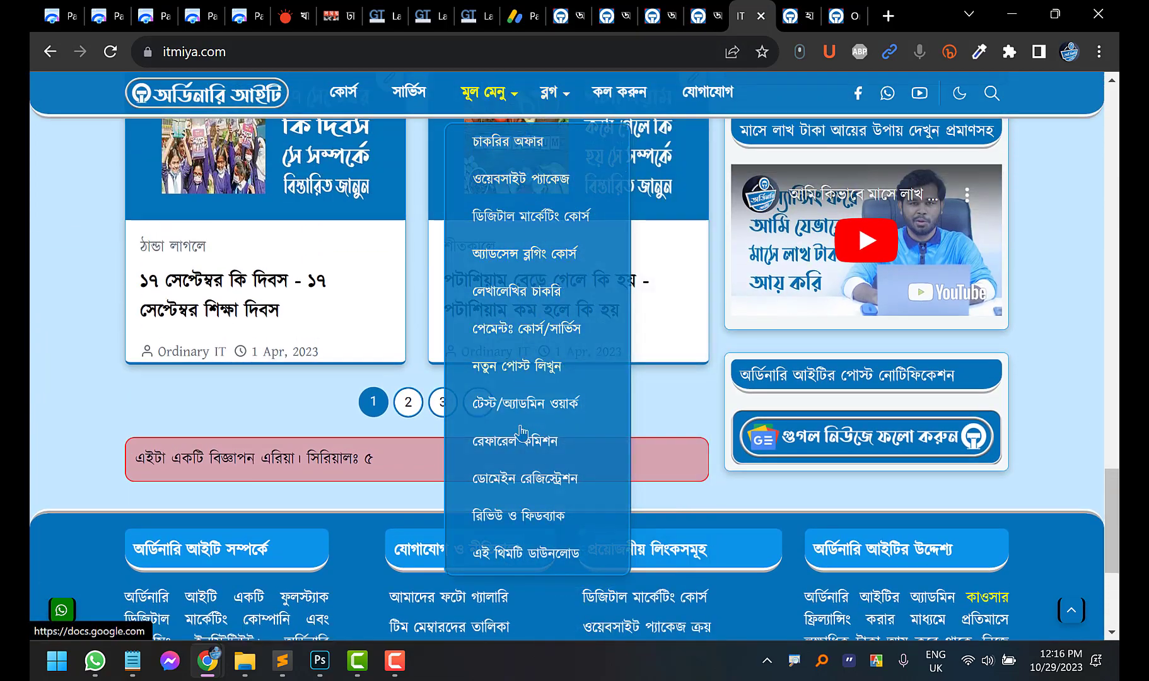
click(855, 9)
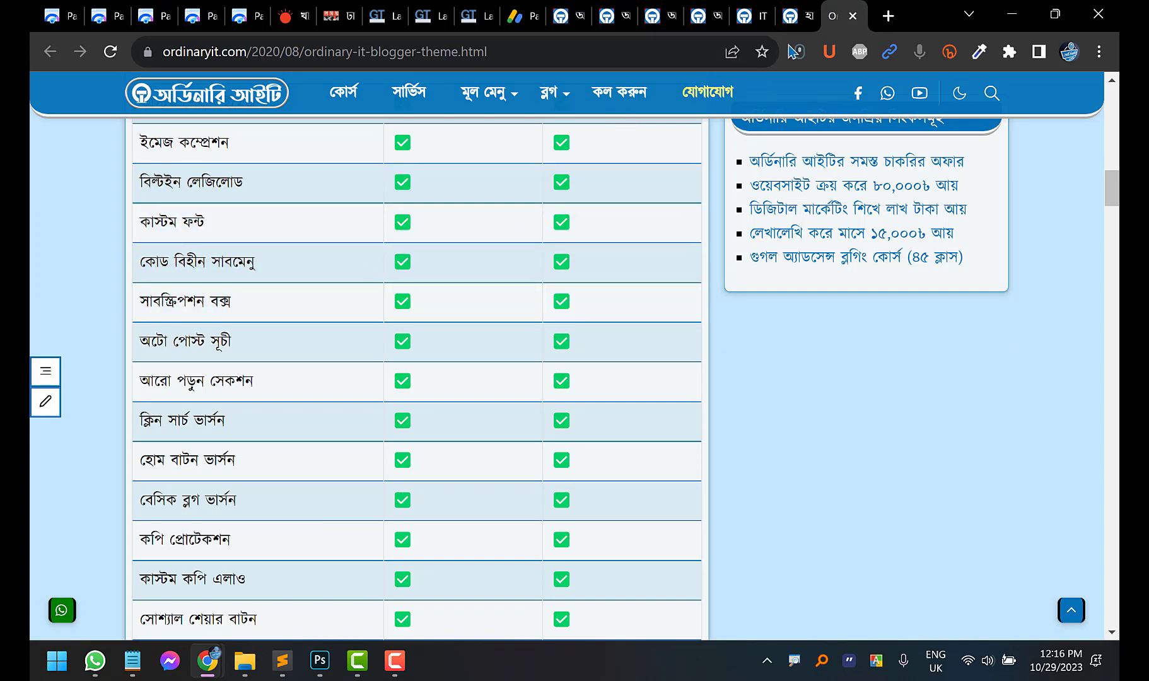
Inspect the email subscription box in the demo post's footer for the সাবস্ক্রিপশন বক্স feature, and return to the feature table
click(799, 15)
scroll(1111, 481, down, 8)
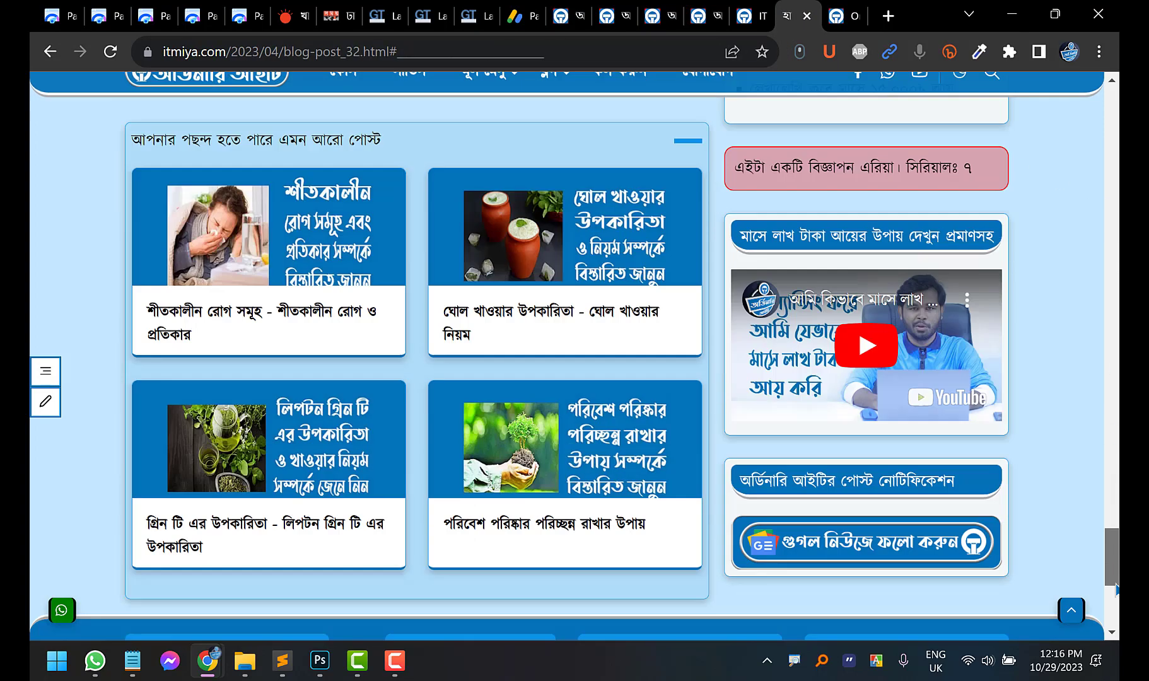
click(418, 512)
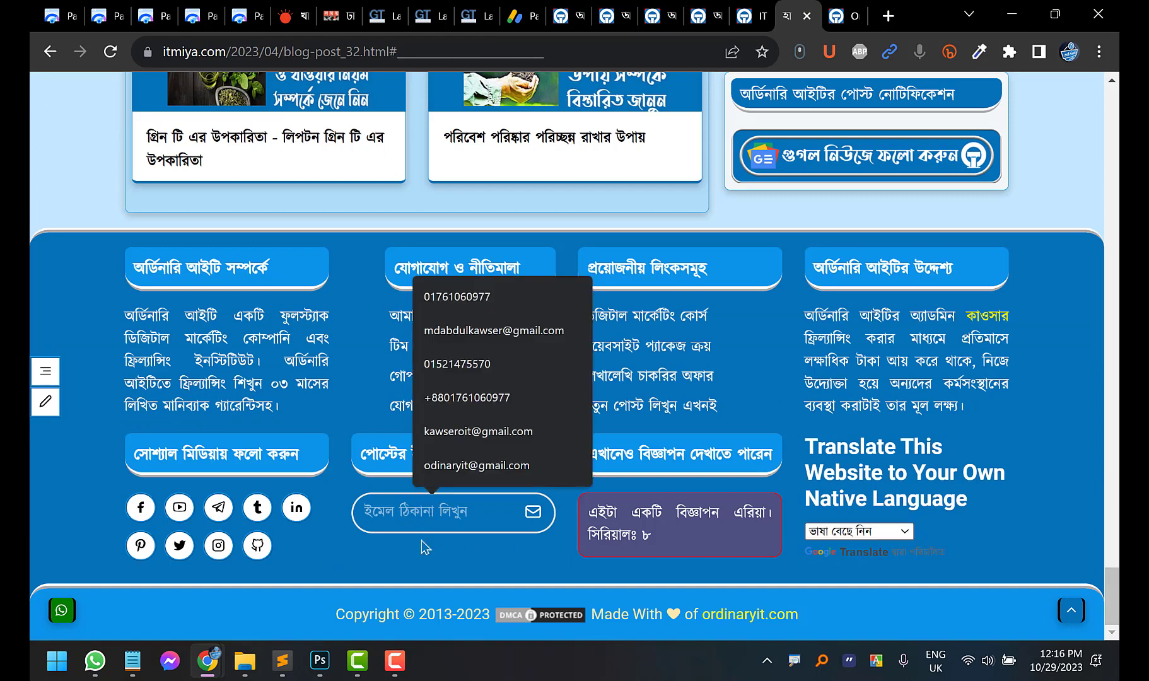
click(428, 570)
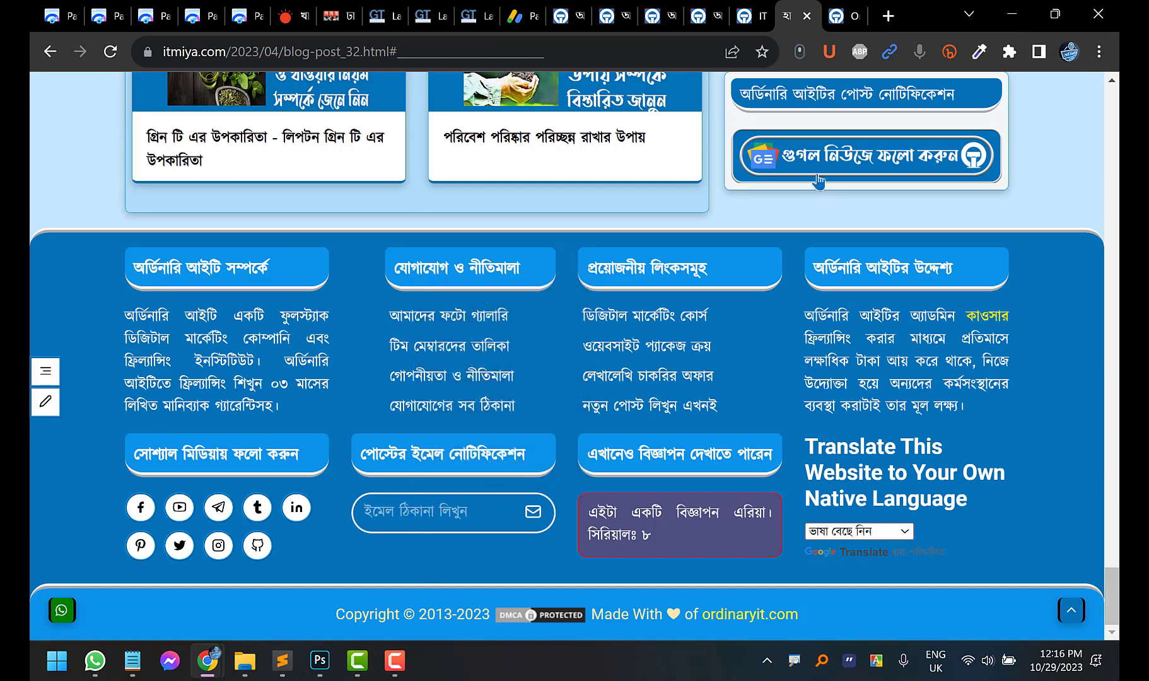
click(841, 17)
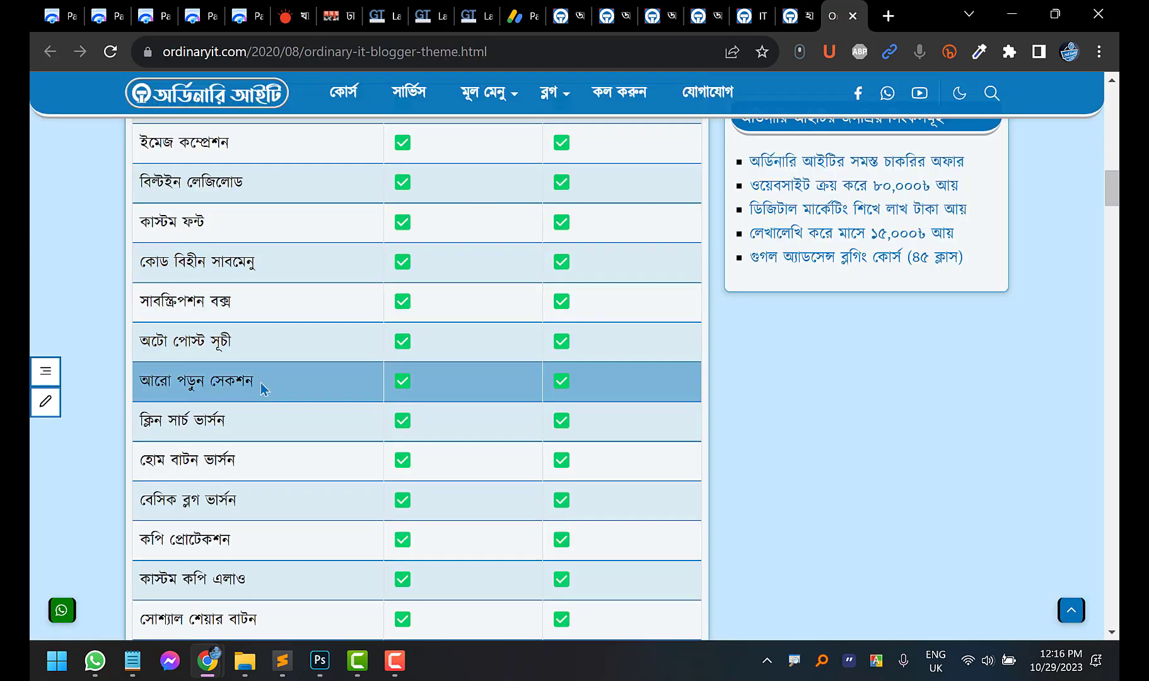
Find the আরো পড়ুন section inside the demo post's article on itmiya.com
click(767, 8)
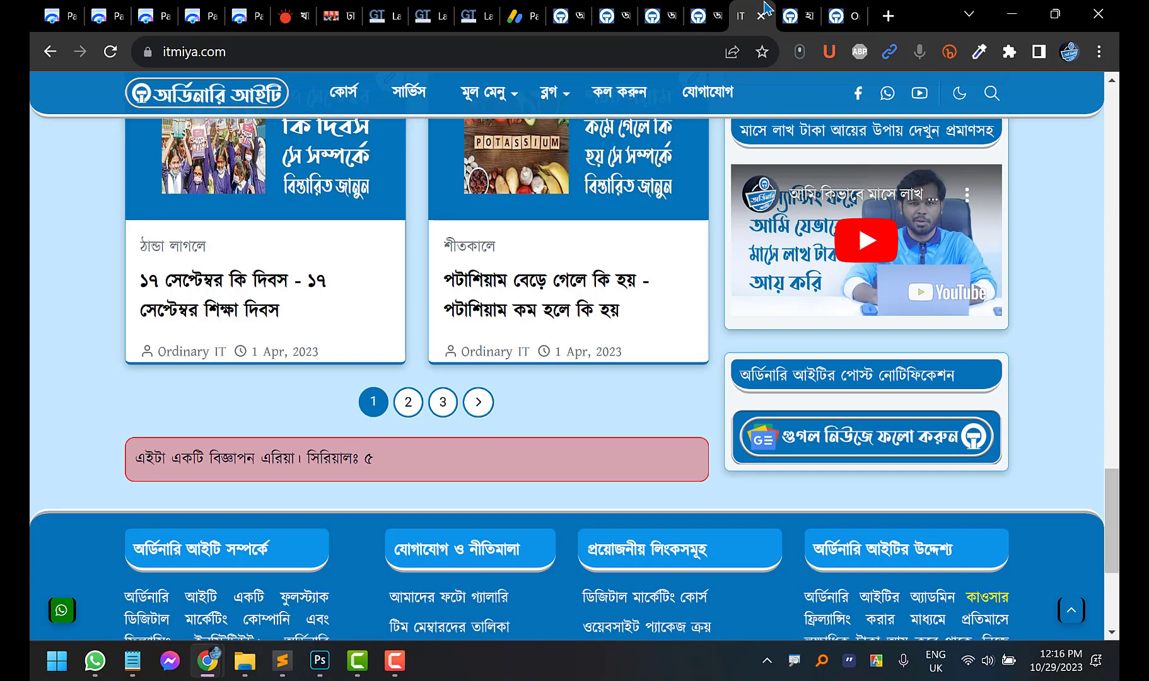
scroll(533, 210, down, 5)
scroll(479, 268, up, 8)
scroll(480, 268, up, 15)
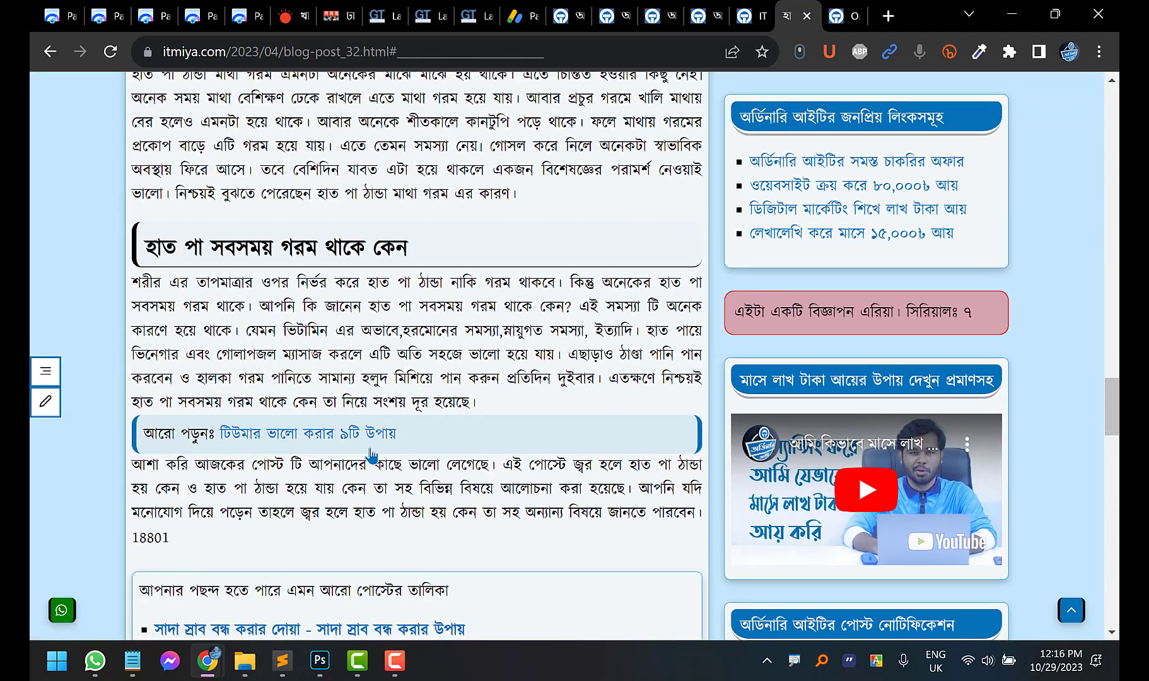
Look up কপি প্রোটেকশন in the feature table and test right-click and copy protection on the demo post's text
click(848, 15)
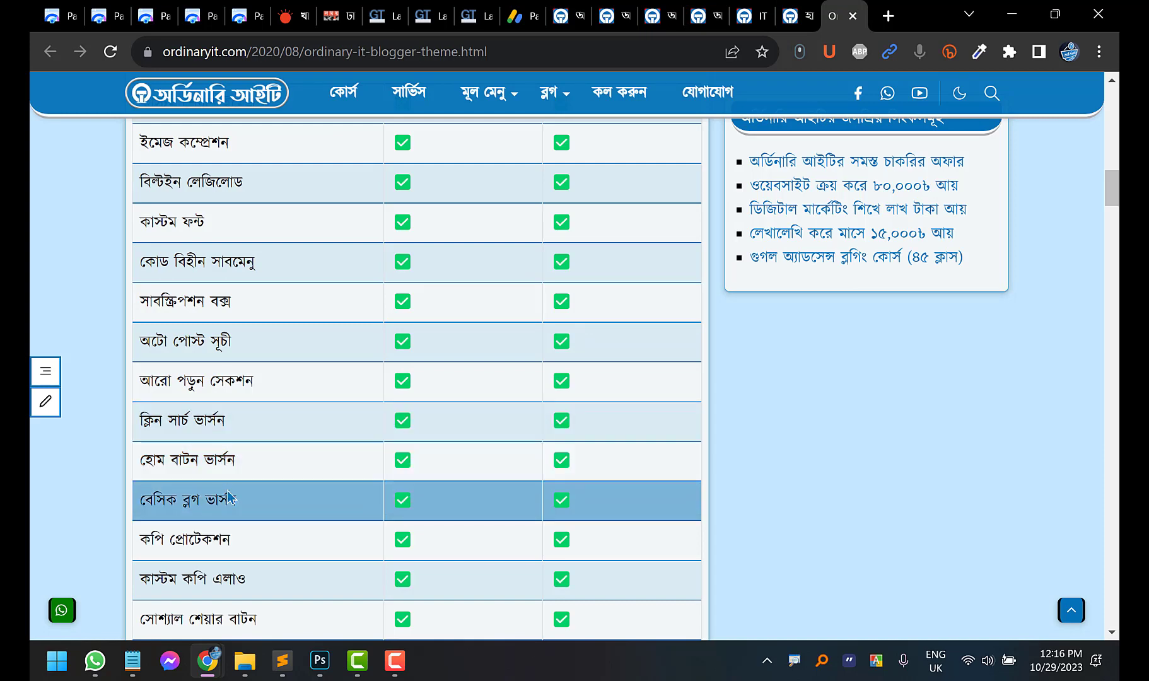
scroll(233, 485, down, 1)
scroll(233, 483, down, 1)
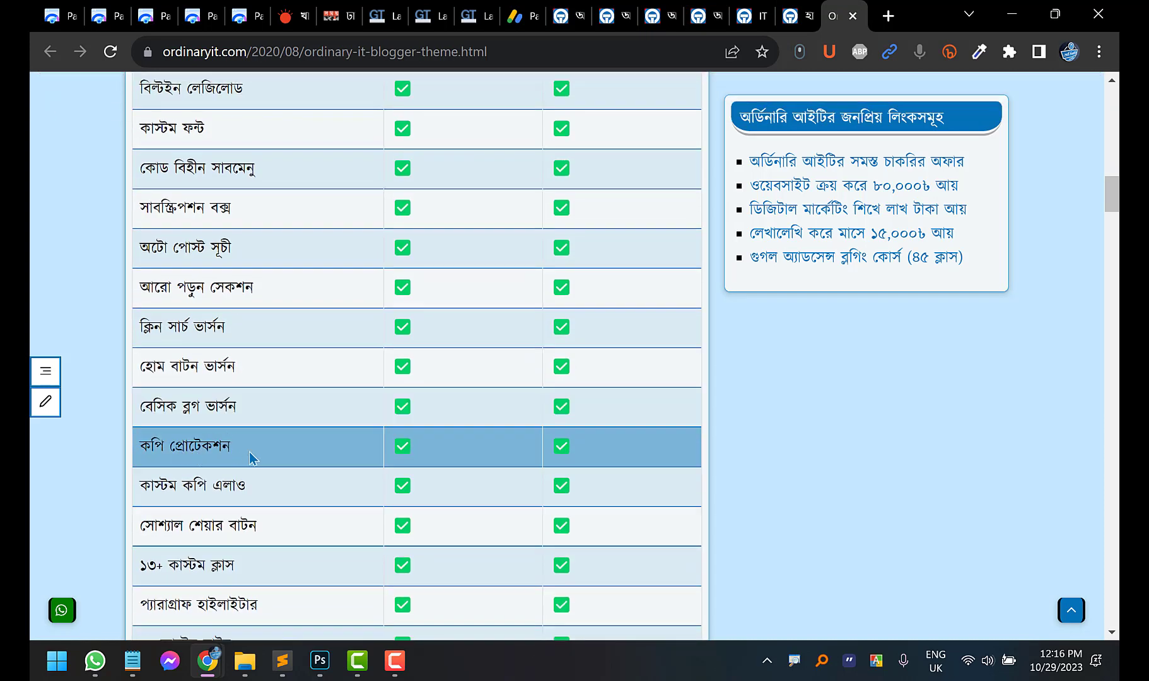
click(798, 15)
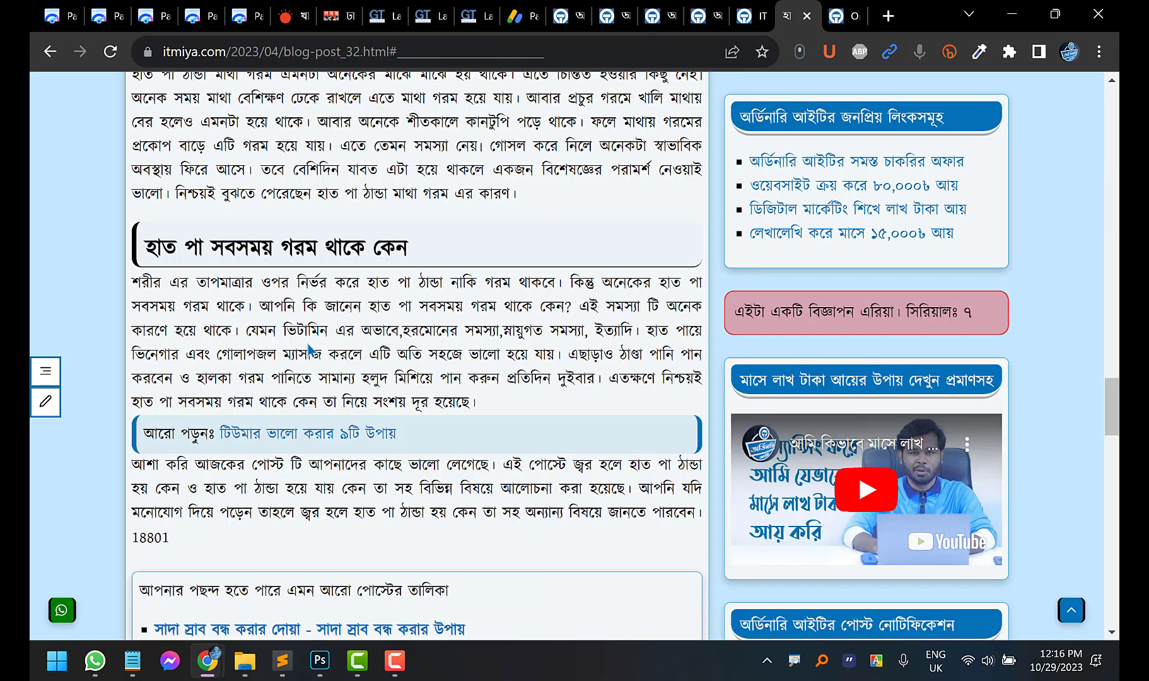
right_click(297, 319)
click(176, 309)
scroll(497, 398, up, 4)
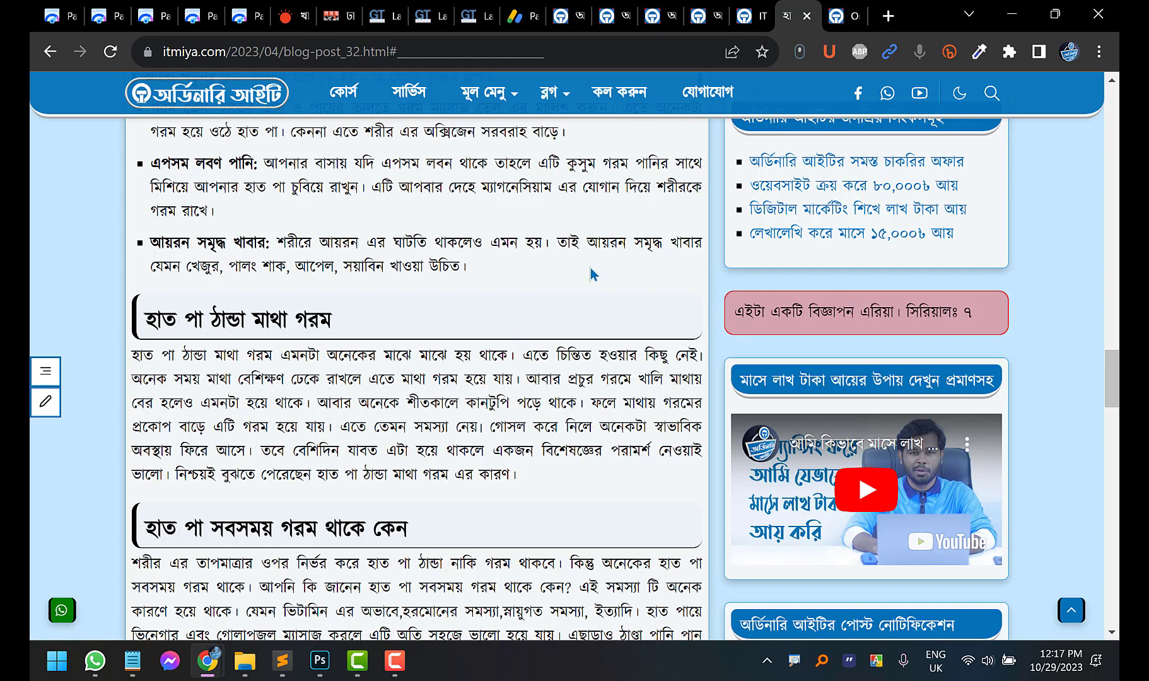
scroll(532, 412, down, 1)
scroll(532, 411, down, 3)
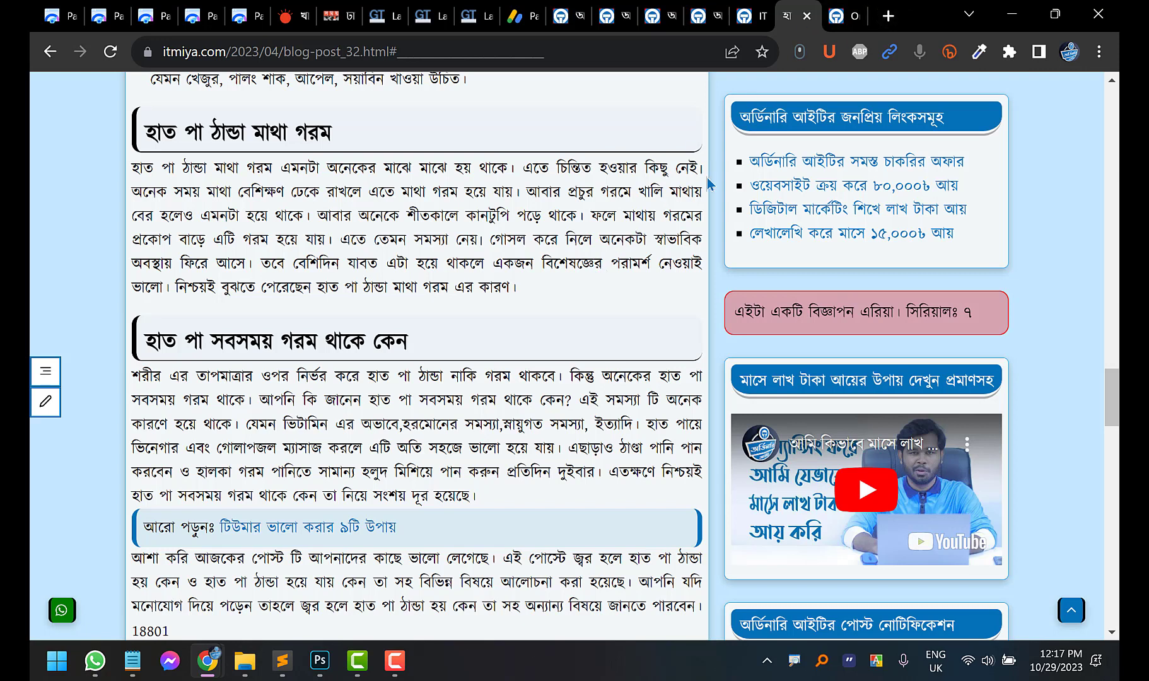
Review কাস্টম কপি এলাও and সোশ্যাল শেয়ার বাটন in the feature table and inspect the share buttons below the demo post
key(ctrl+Tab)
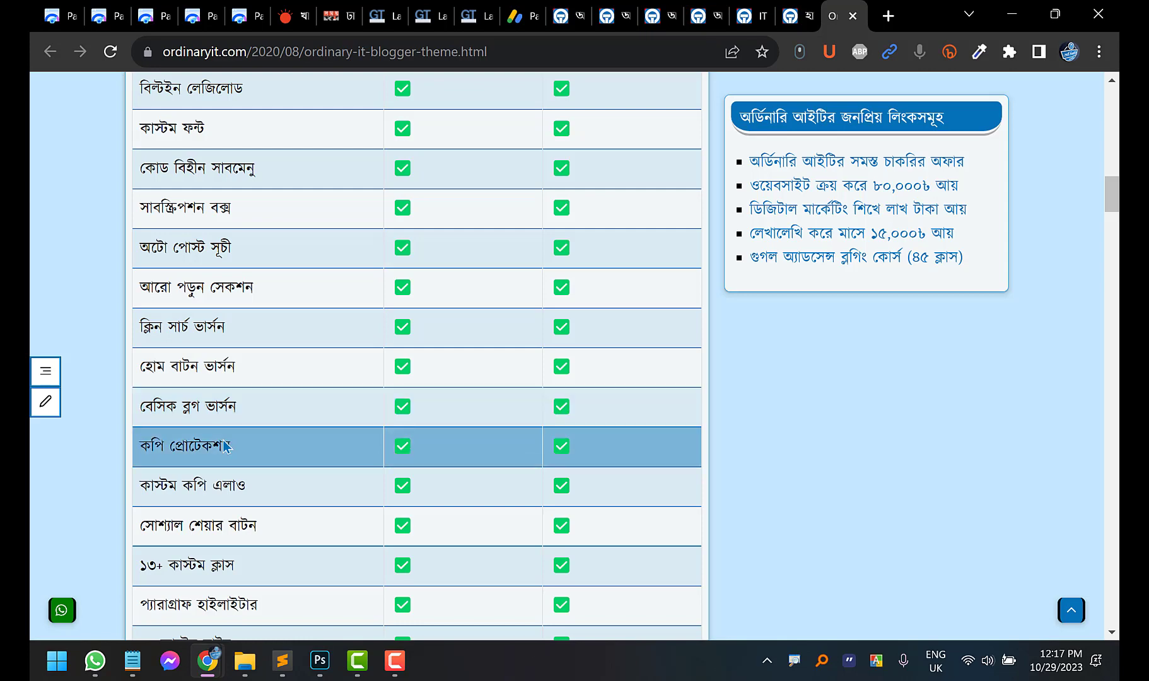
scroll(225, 446, down, 1)
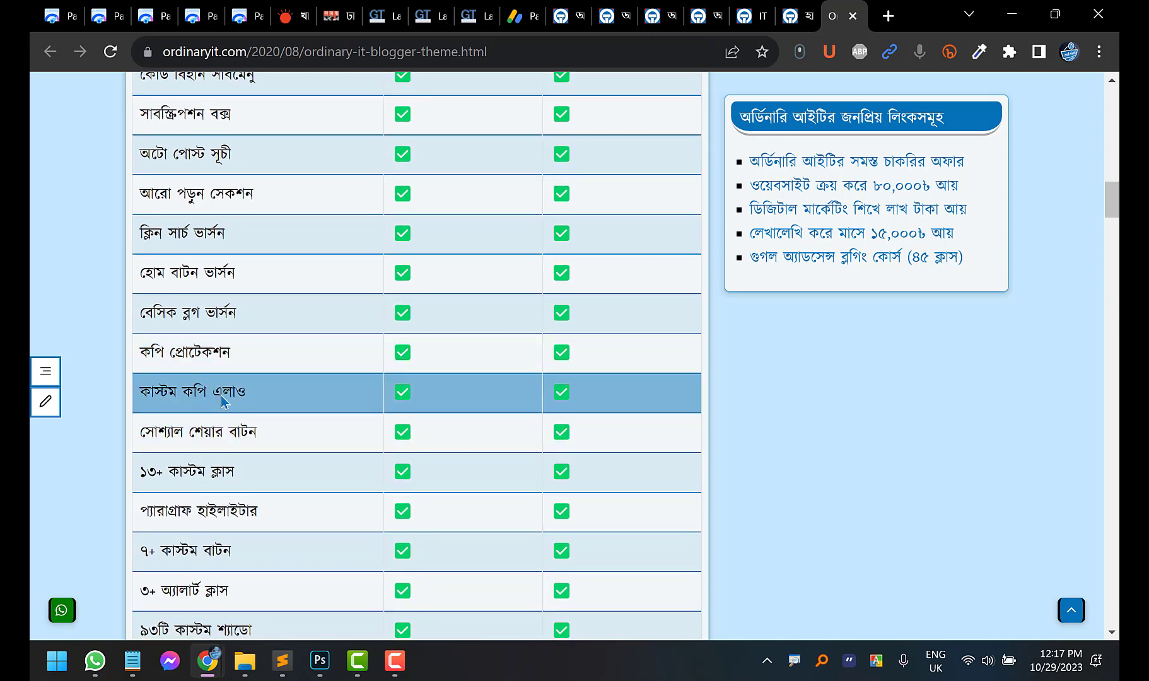
scroll(240, 394, down, 1)
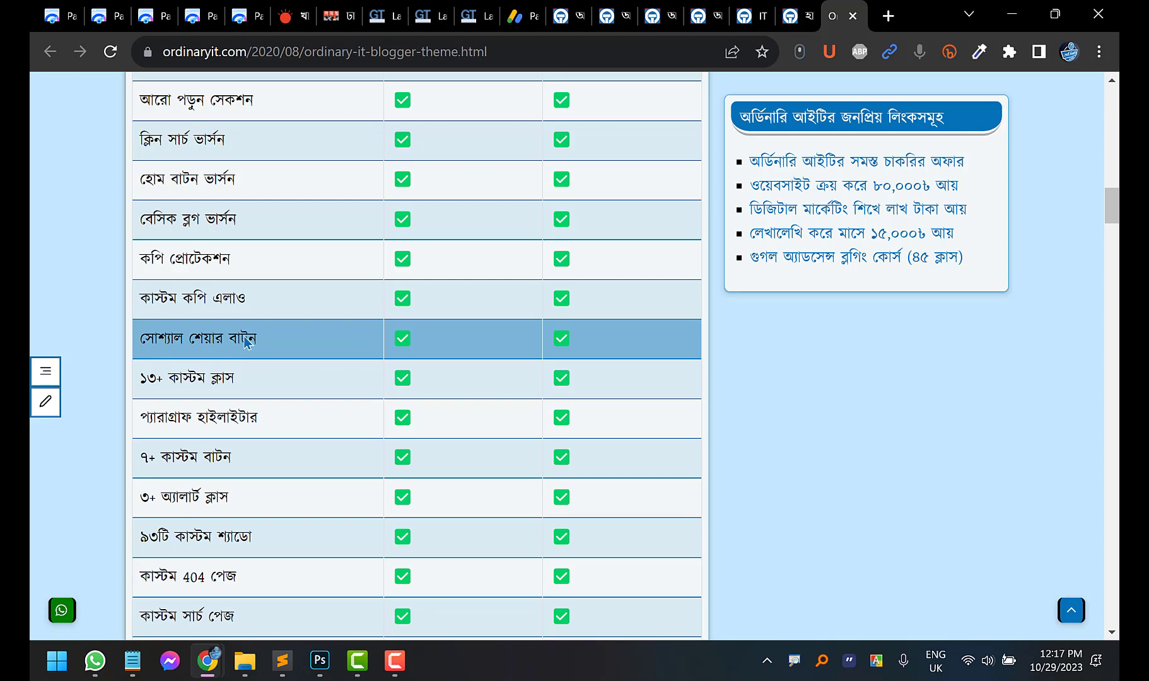
key(ctrl+shift+Tab)
scroll(296, 329, down, 10)
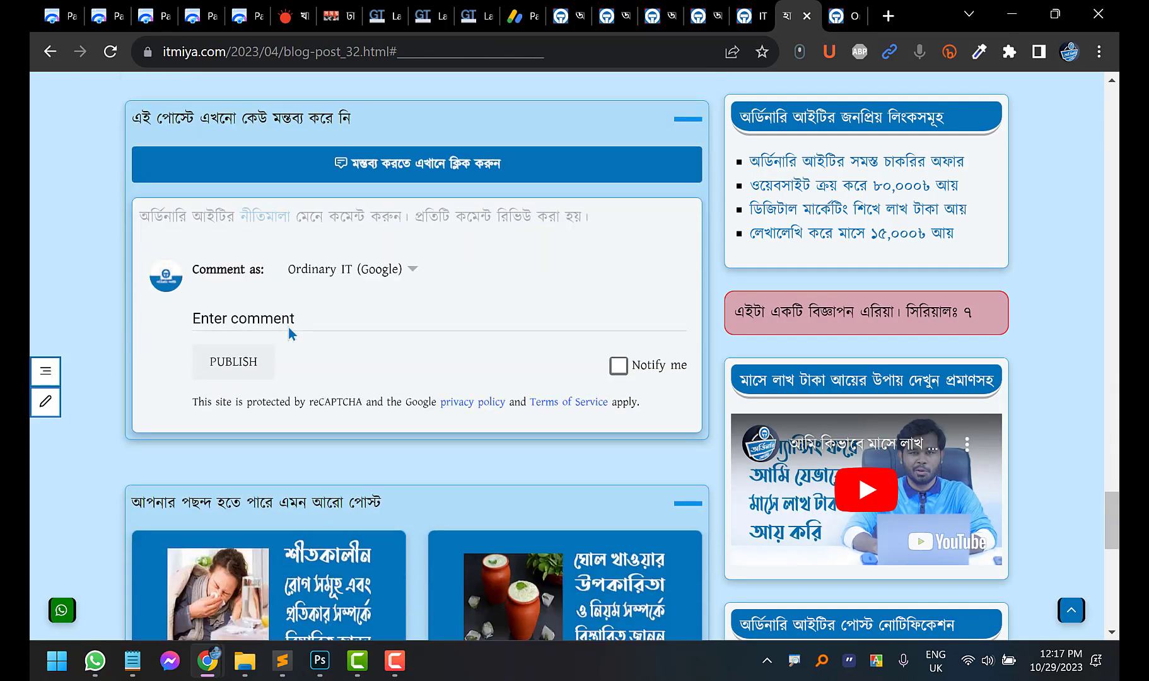
scroll(288, 326, up, 5)
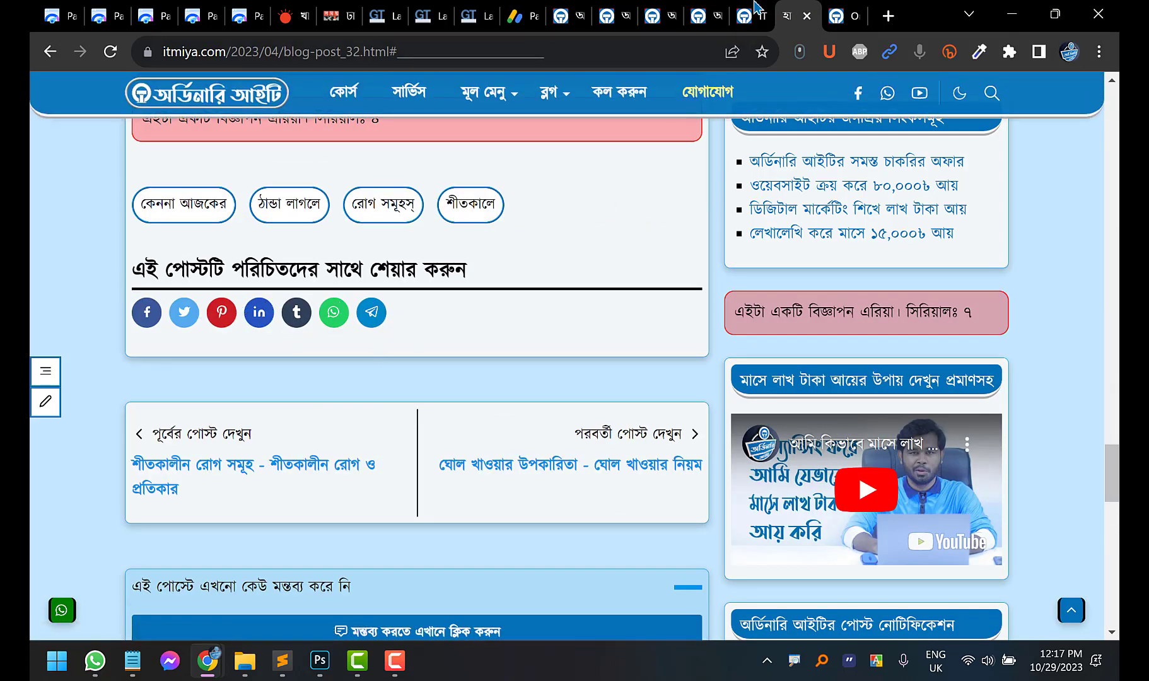
click(757, 9)
click(838, 16)
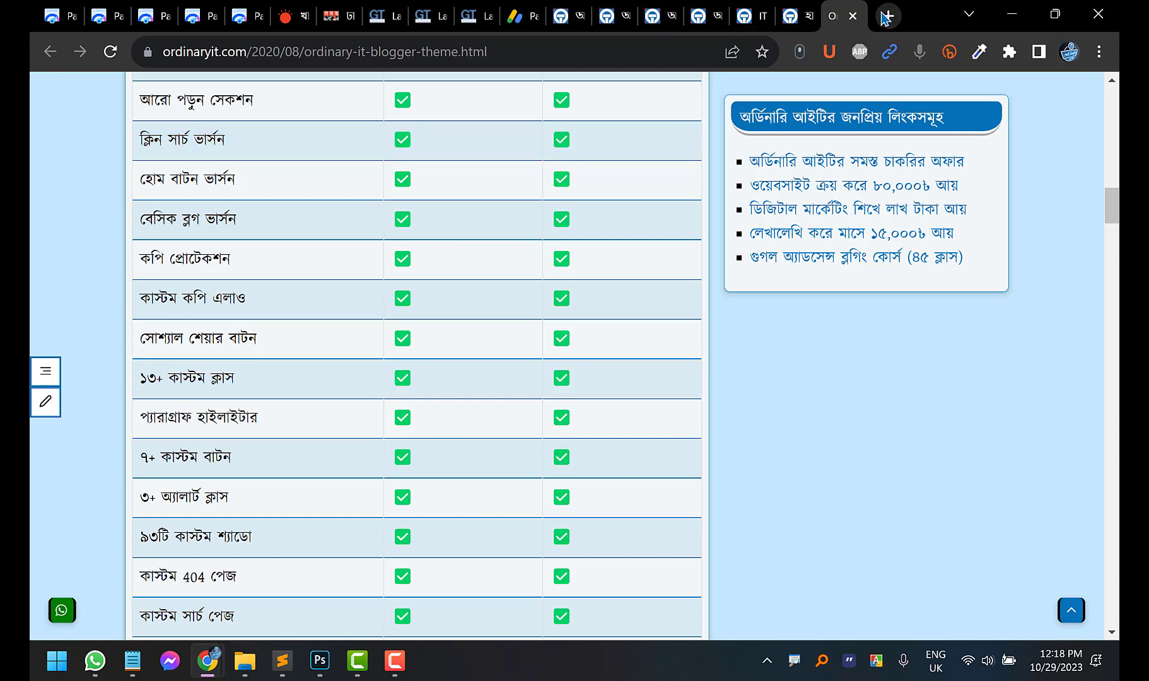
Open ordinaryit.com's যোগাযোগ page in a new tab, examine its coloured boxes and custom buttons, and close the tab
key(ctrl+t)
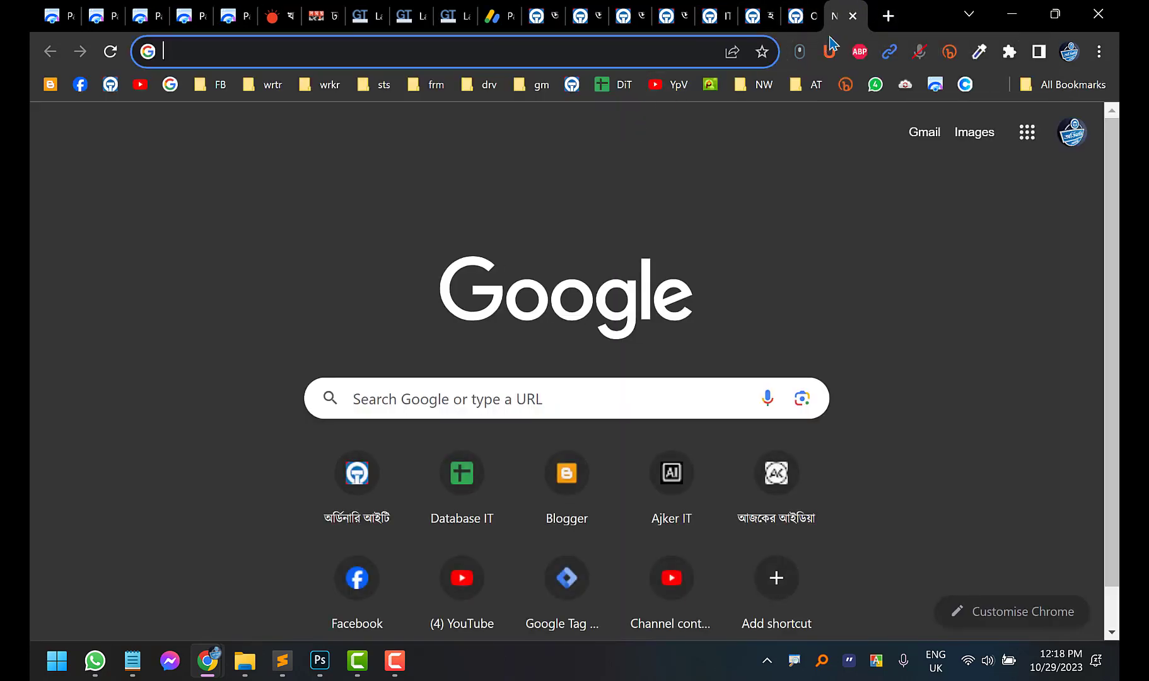
click(110, 84)
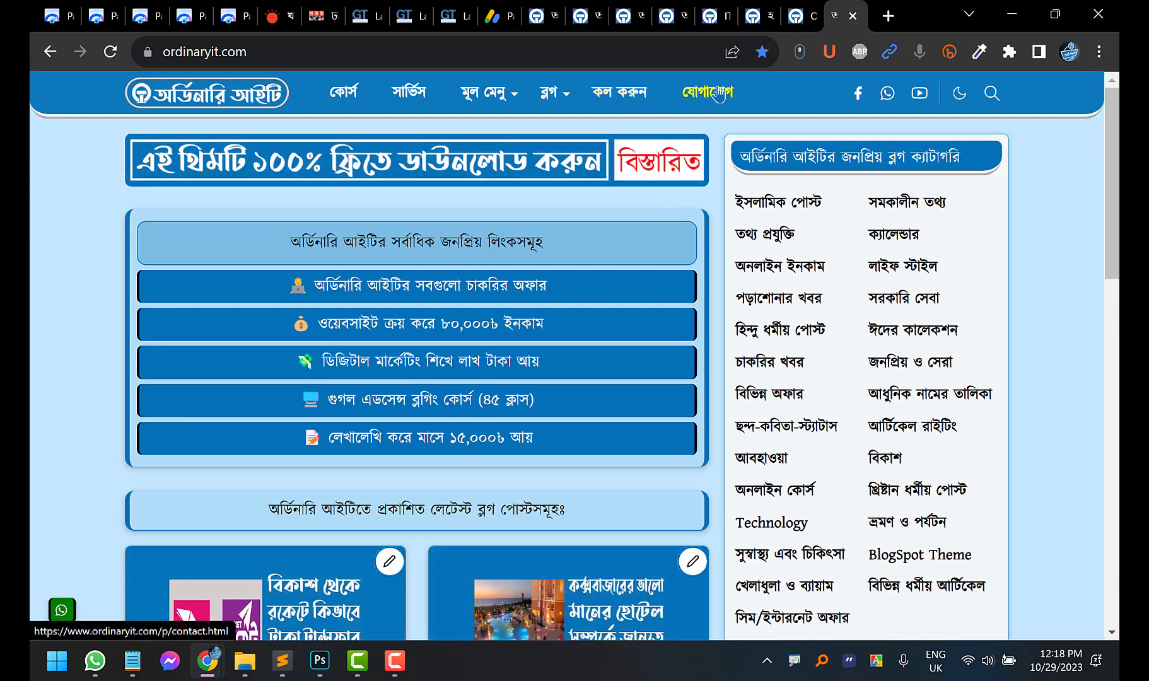
click(707, 92)
scroll(433, 374, down, 6)
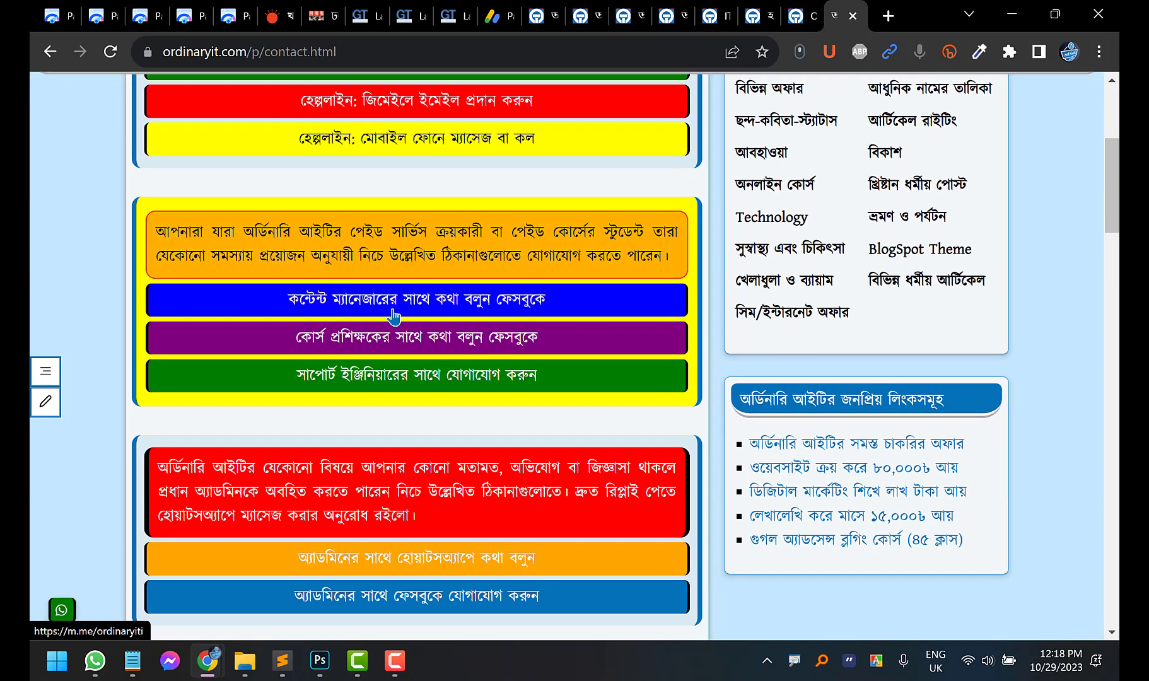
scroll(433, 374, up, 6)
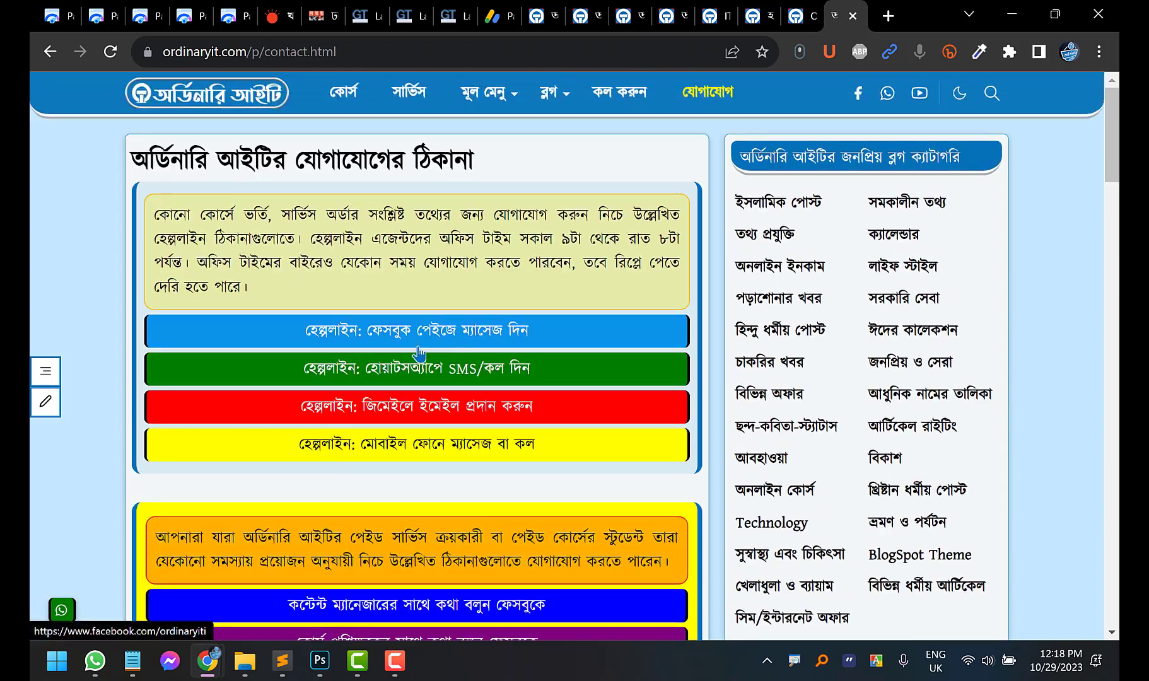
scroll(346, 429, down, 6)
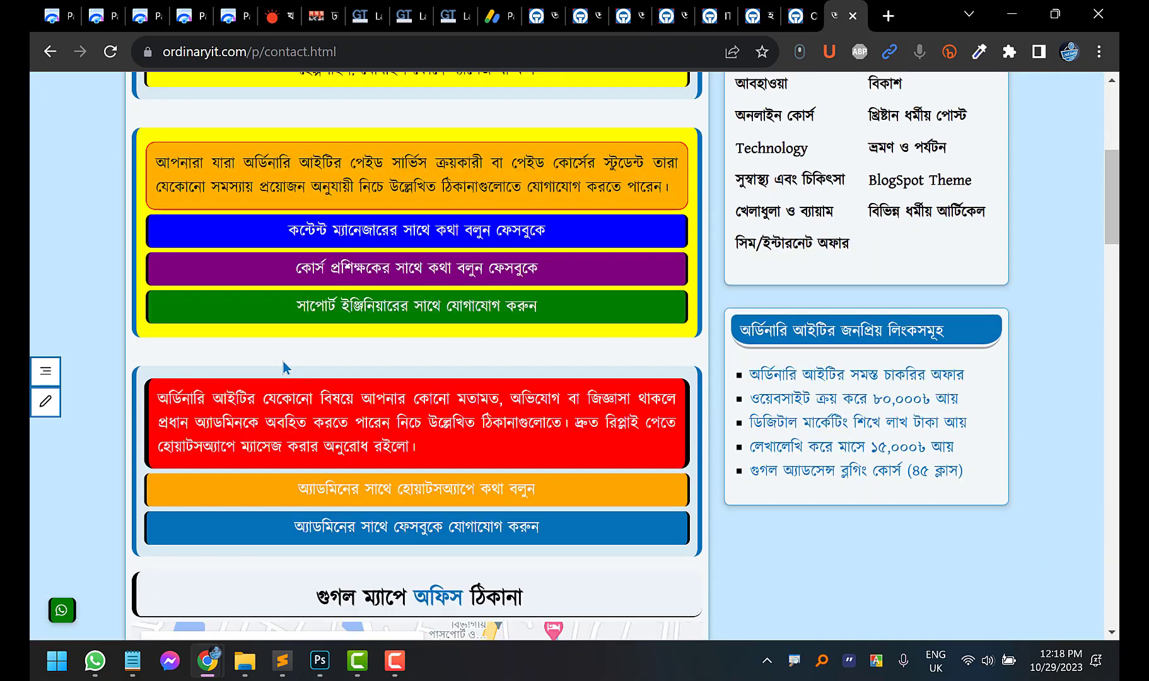
scroll(282, 362, up, 6)
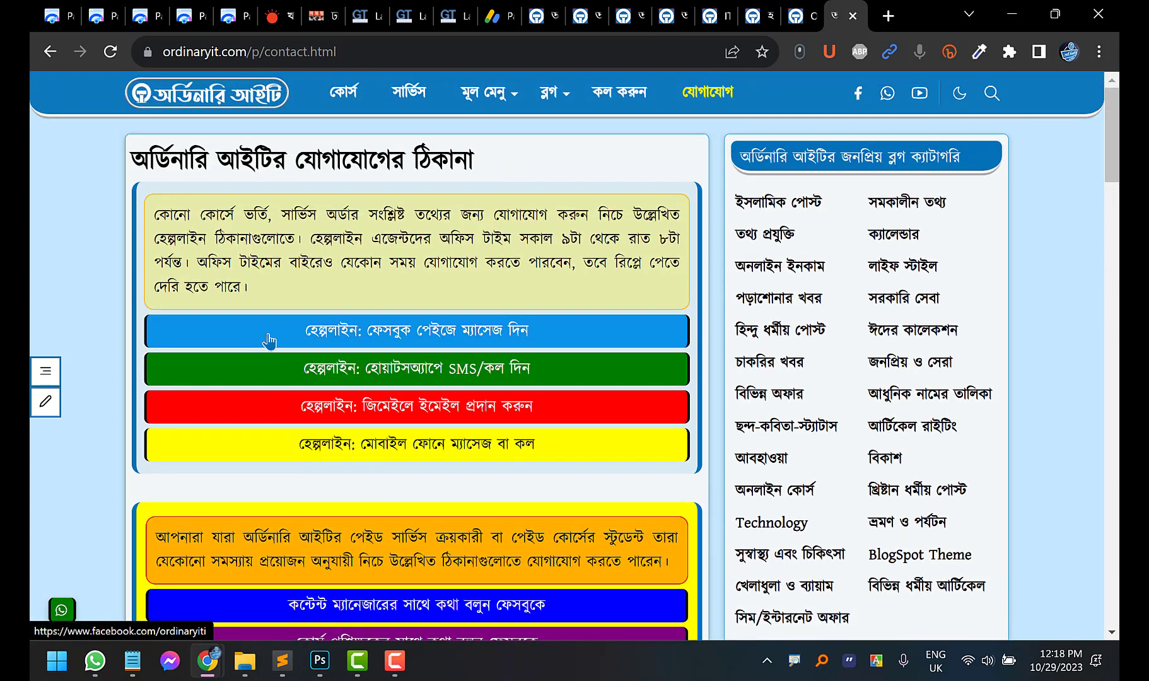
scroll(252, 297, down, 5)
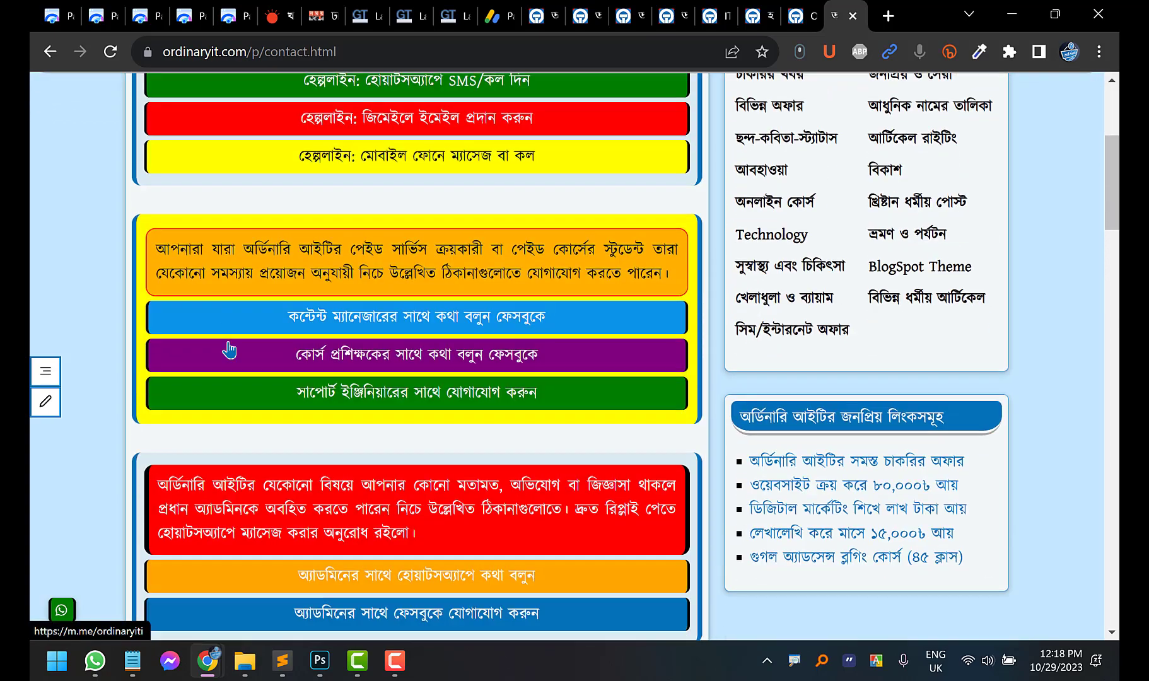
scroll(229, 348, down, 3)
scroll(241, 379, up, 7)
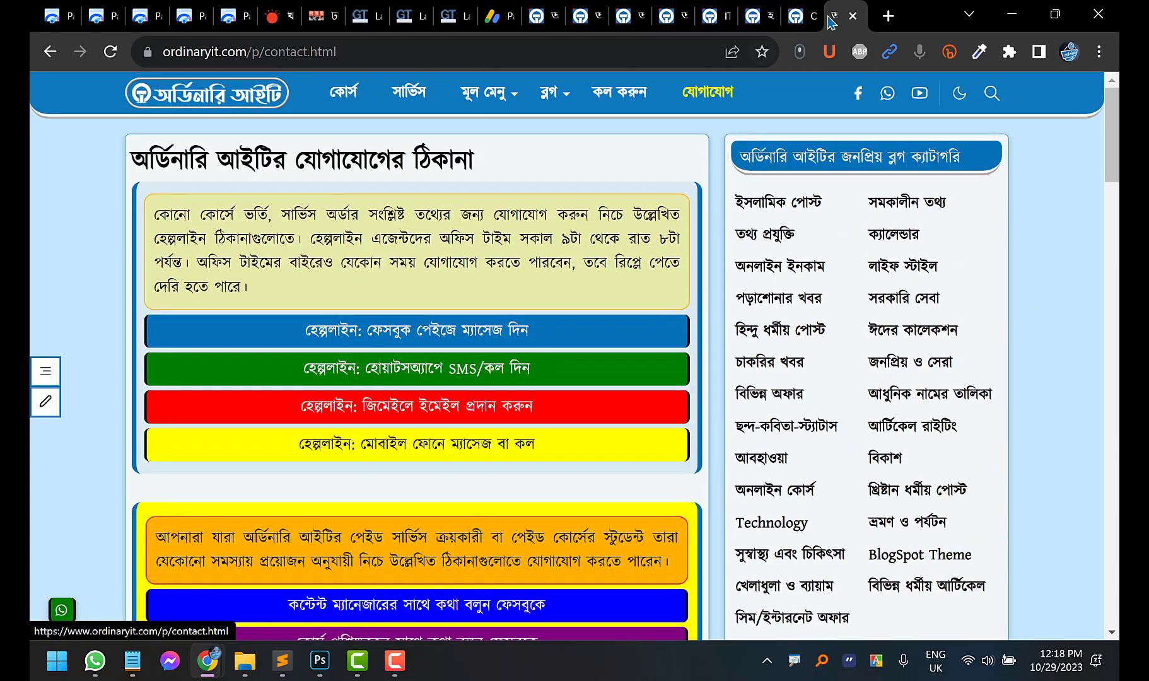
click(852, 16)
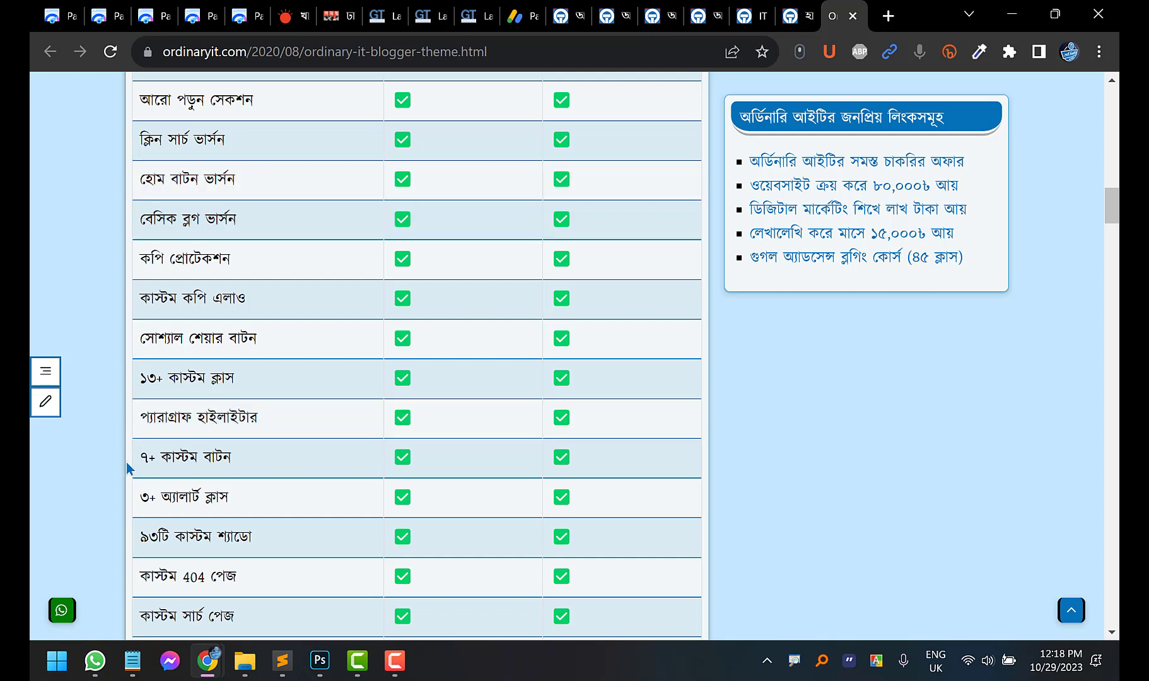
Look up কাস্টম 404 পেজ in the feature table, load the invalid address itmiya.com/2023fsdfsdf, and return to the demo post from the error page
scroll(127, 468, down, 1)
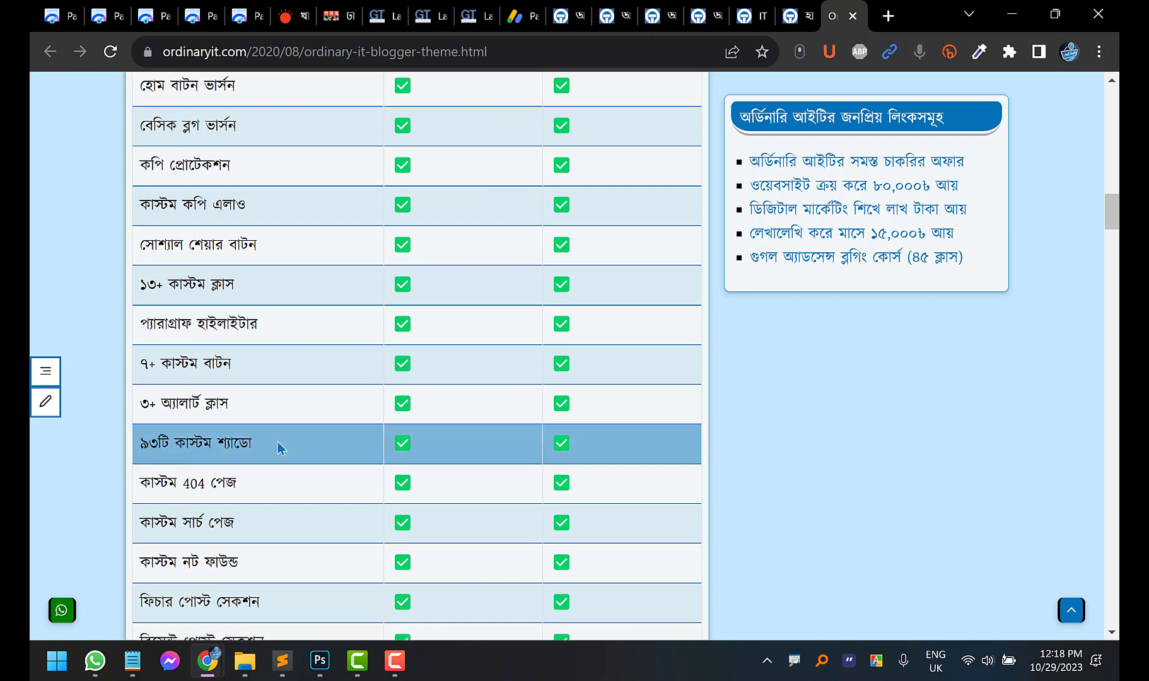
scroll(299, 365, down, 1)
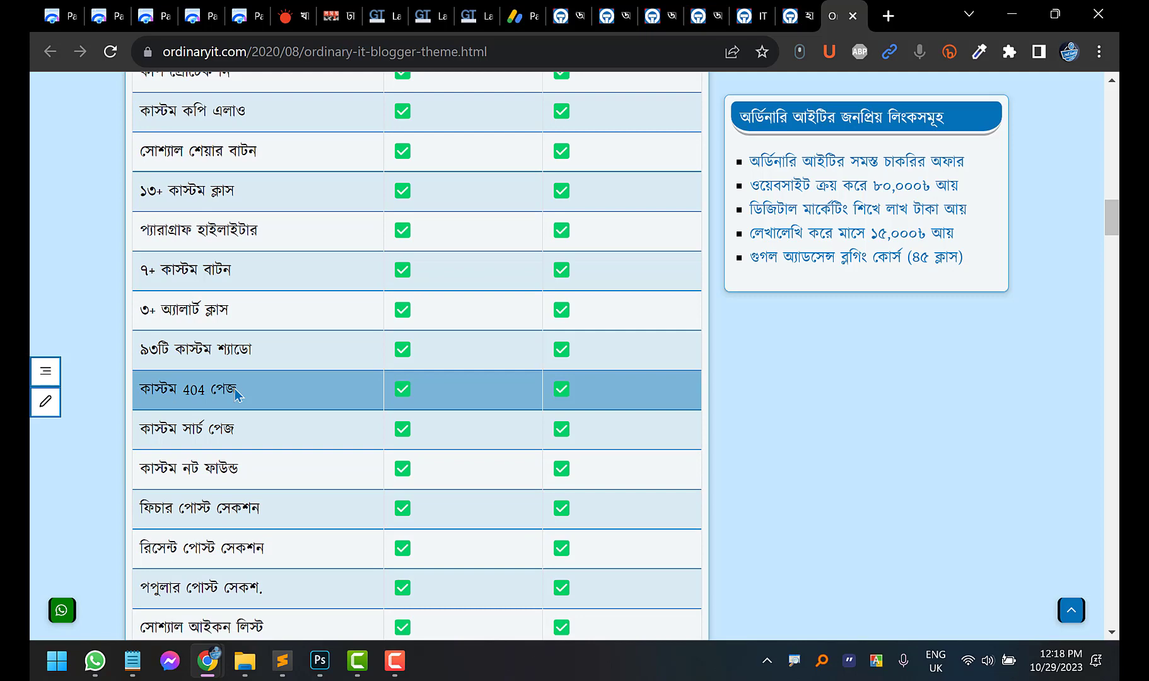
click(795, 14)
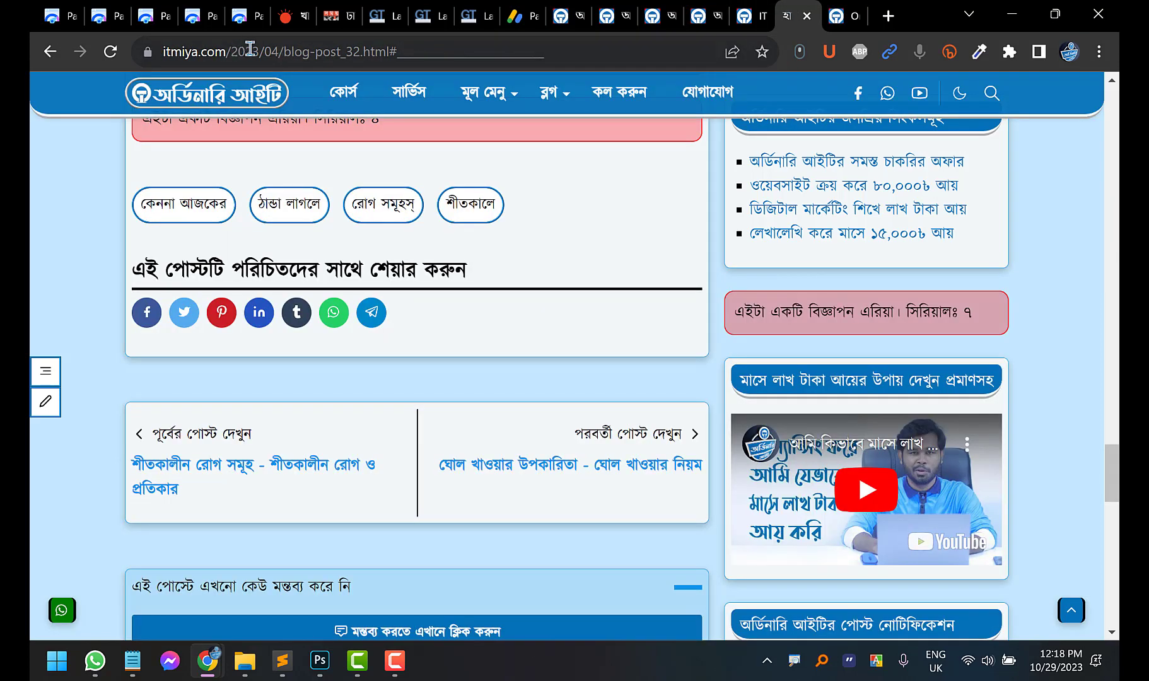
drag(250, 49, 333, 47)
click(635, 49)
text(fsdfsdf)
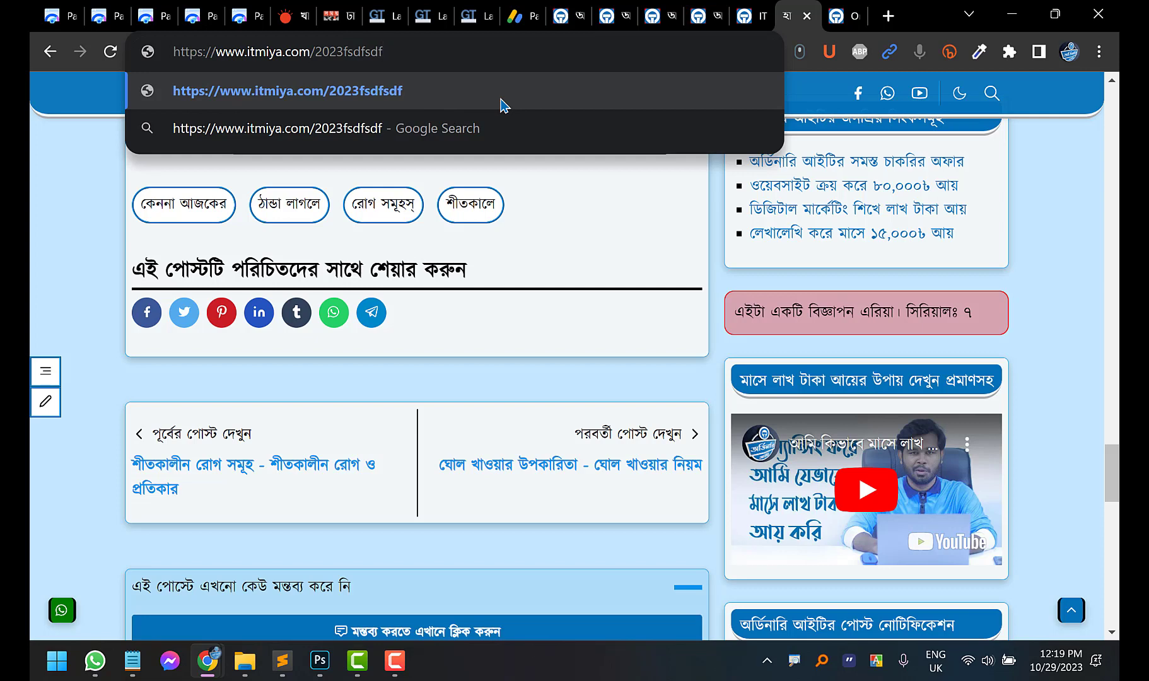
key(Return)
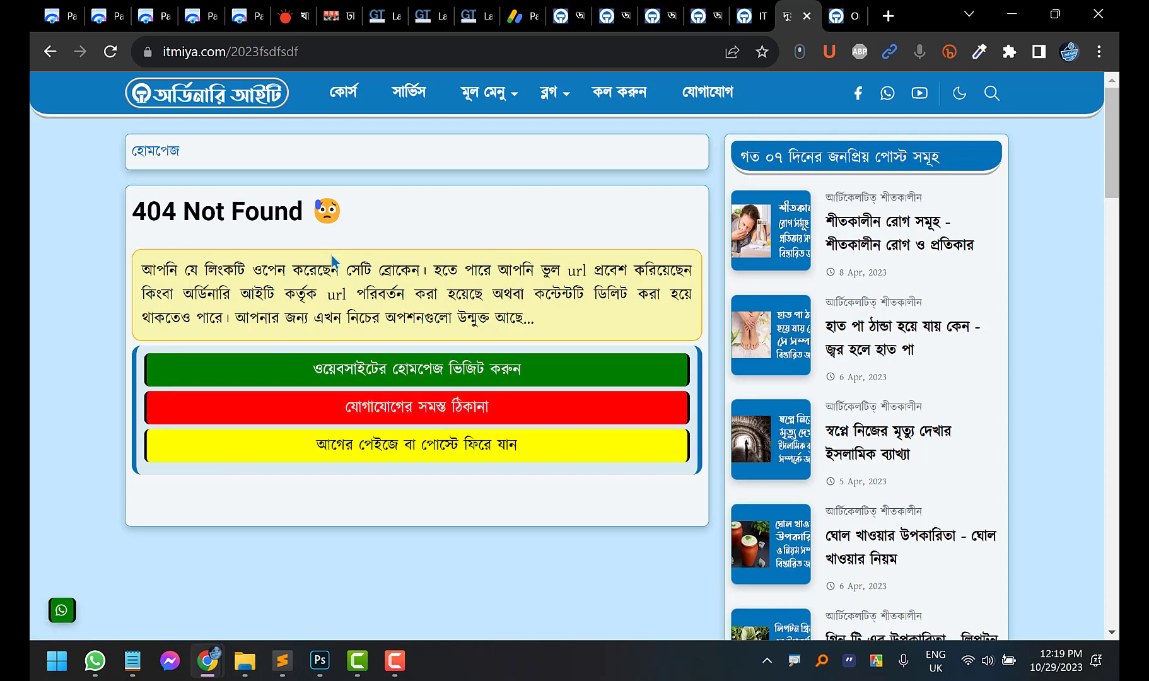
click(391, 448)
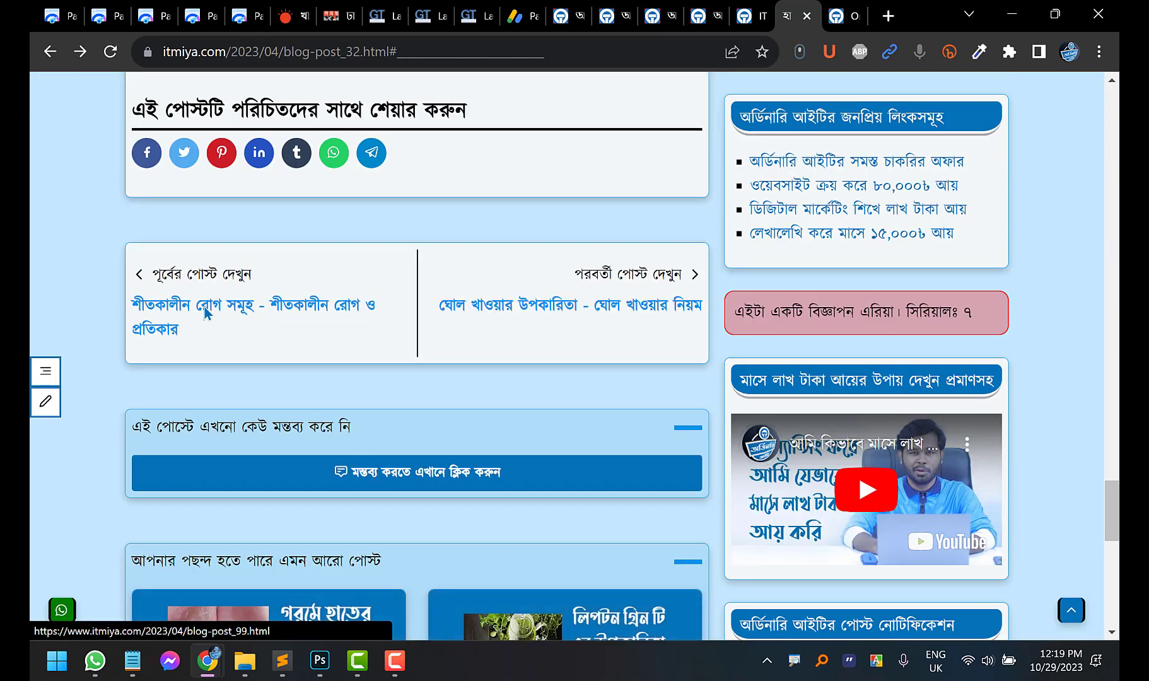
Search the itmiya.com demo site for প্রযুক্তি using the header search above the demo post
key(ctrl+Tab)
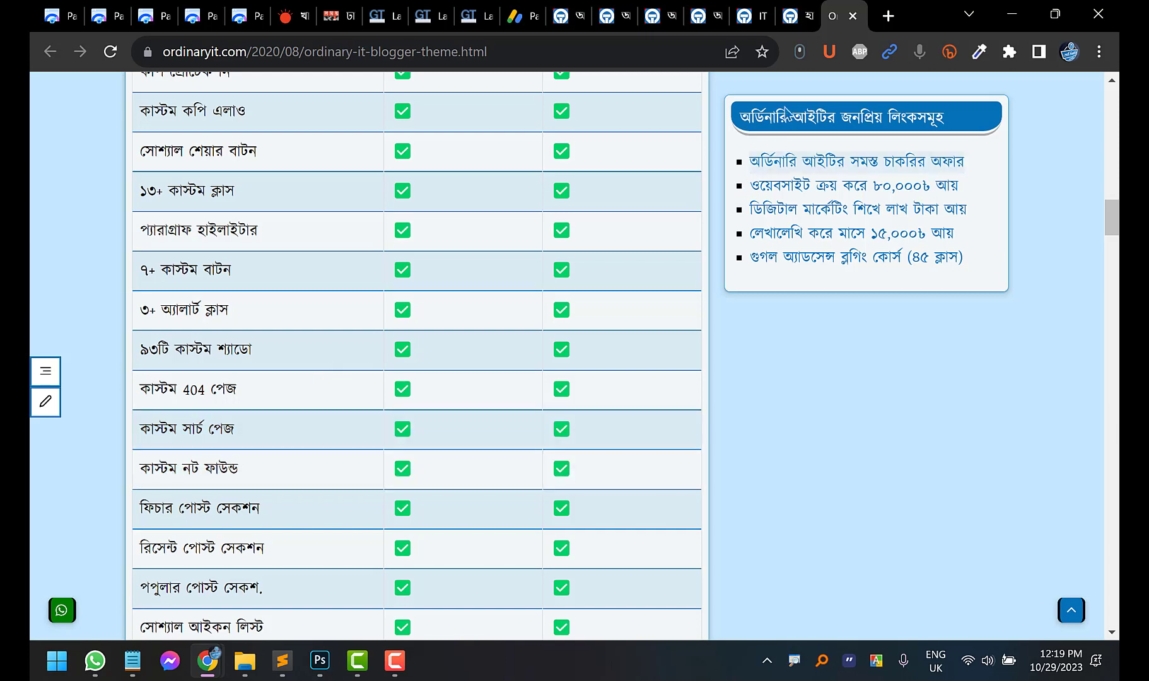
click(792, 16)
scroll(816, 267, up, 7)
drag(1113, 461, 1116, 118)
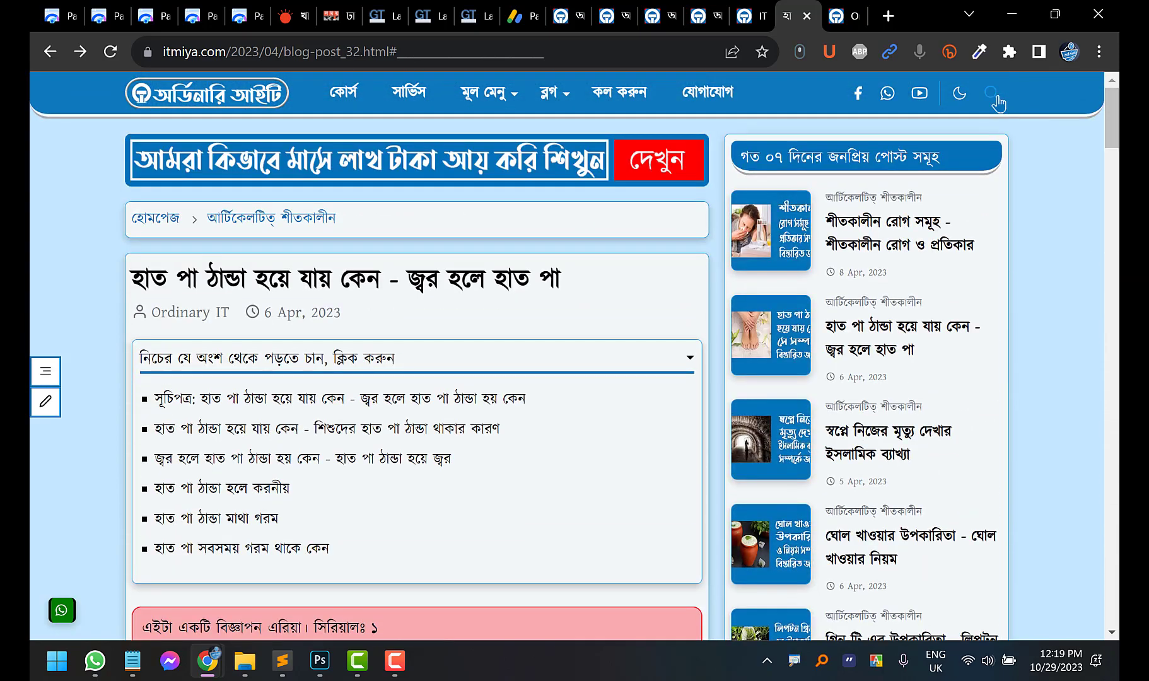
click(991, 94)
click(830, 146)
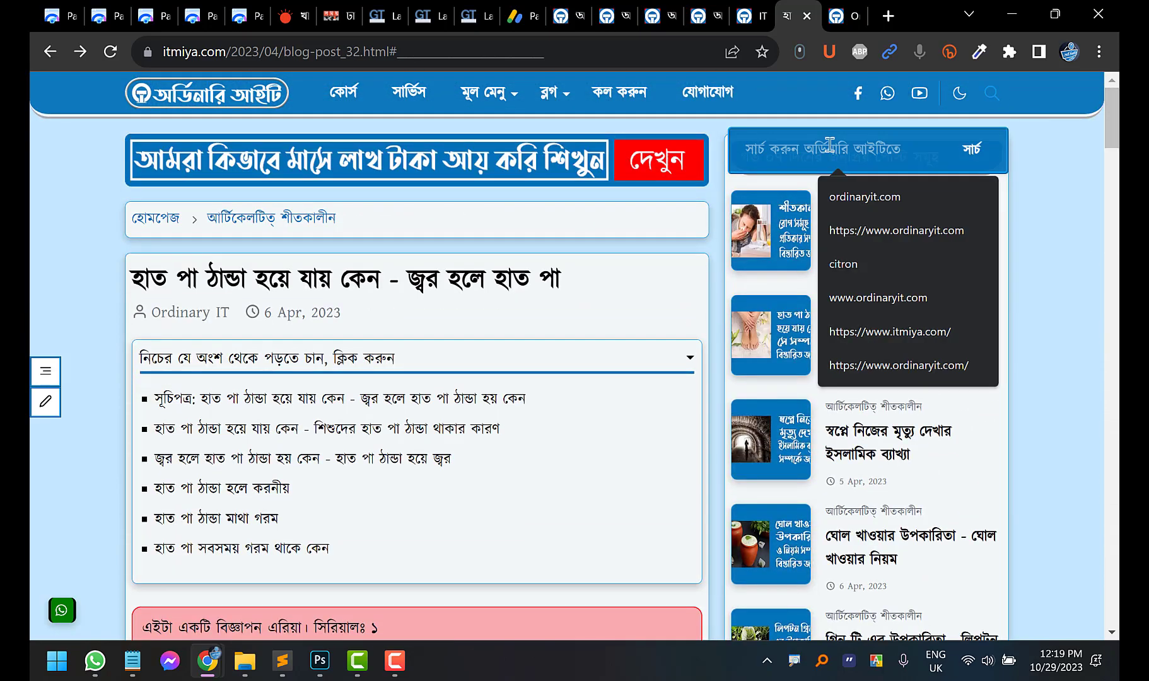
text(প্র)
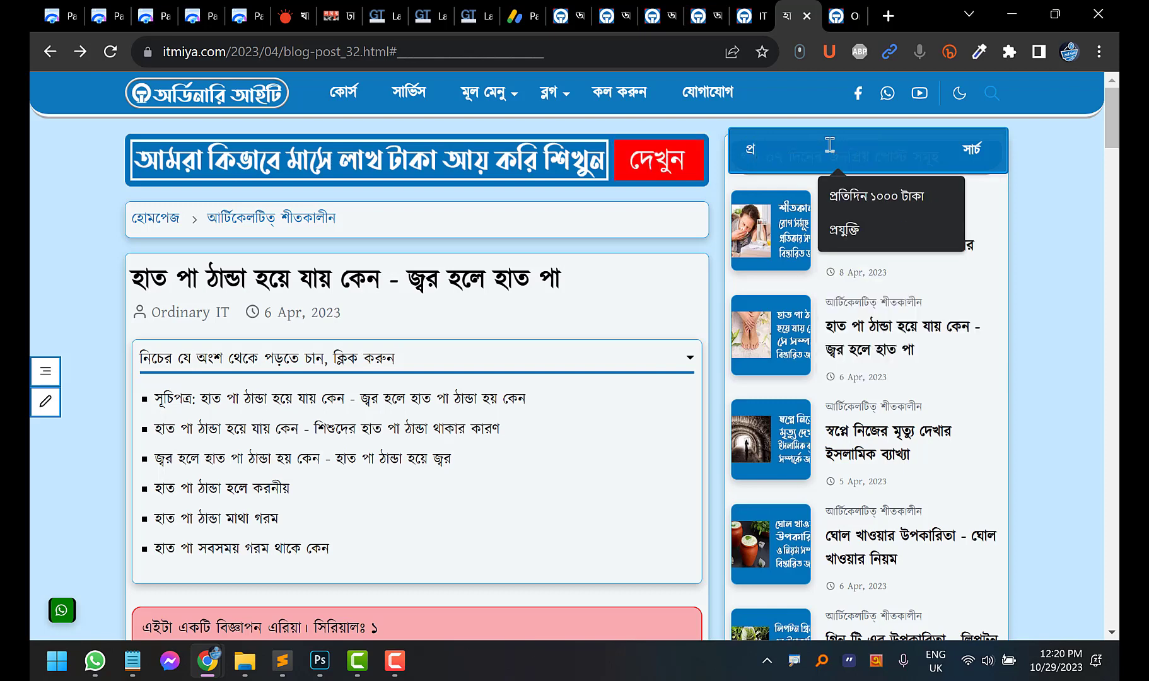
text(যুক্তি)
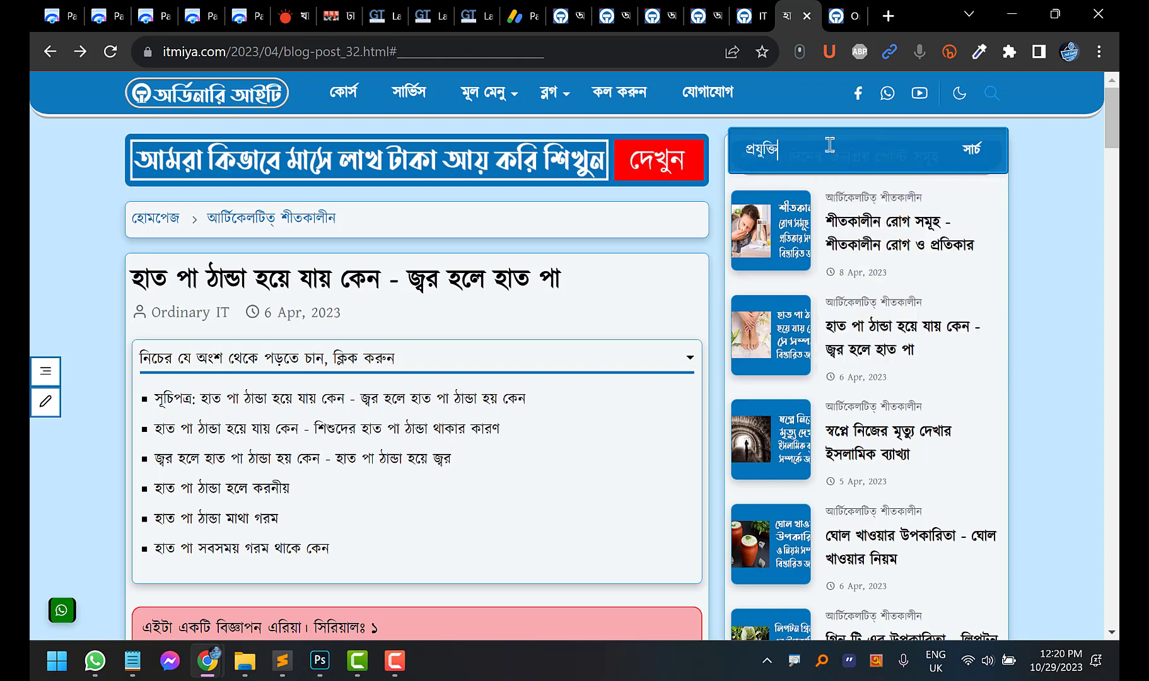
click(971, 156)
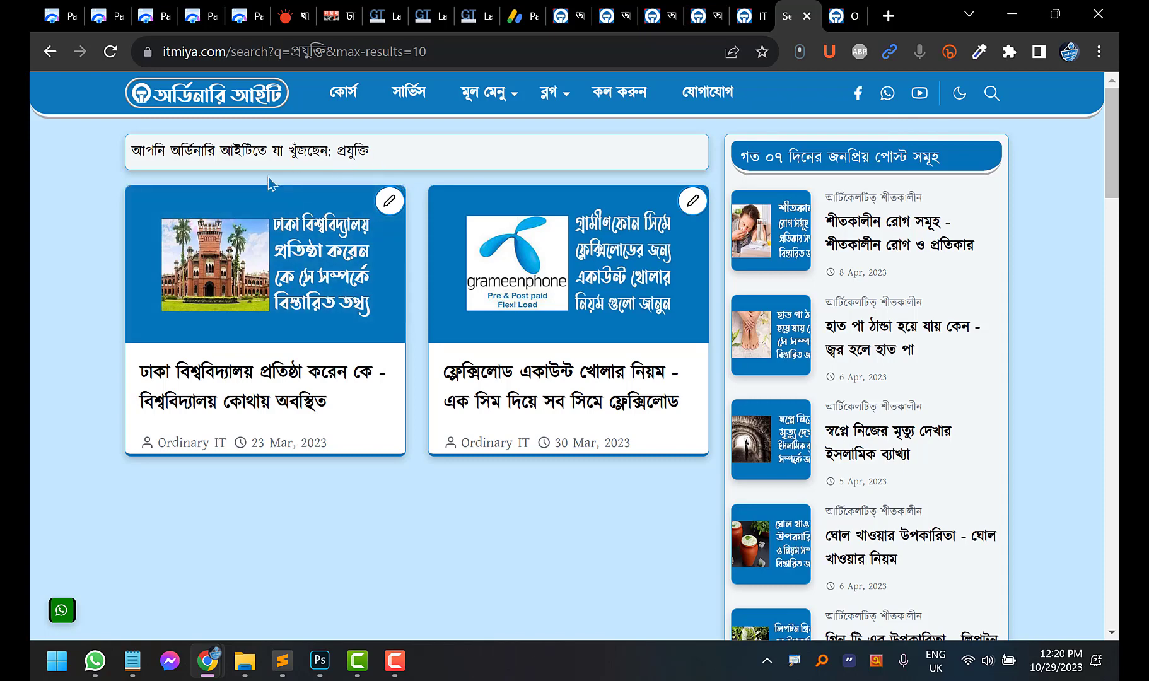
Replace the demo site's search term with মফিজ and run the search
click(995, 94)
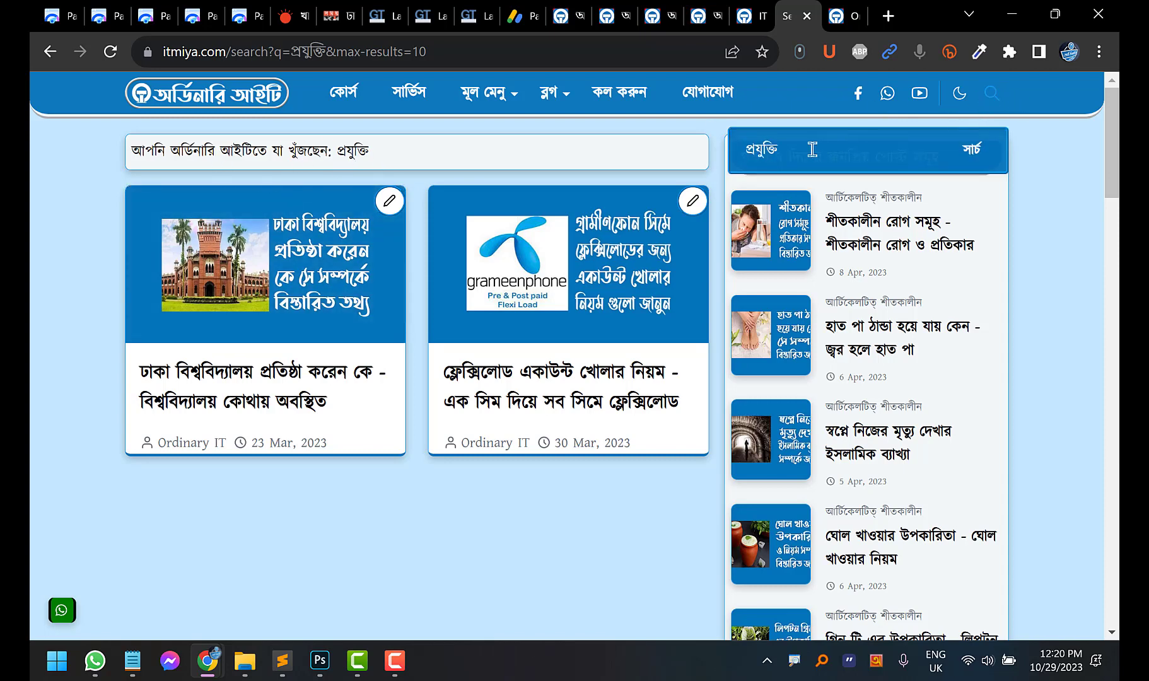
key(BackSpace)
key(BackSpace)
key(BackSpace)
key(BackSpace)
key(BackSpace)
key(BackSpace)
key(BackSpace)
key(BackSpace)
key(BackSpace)
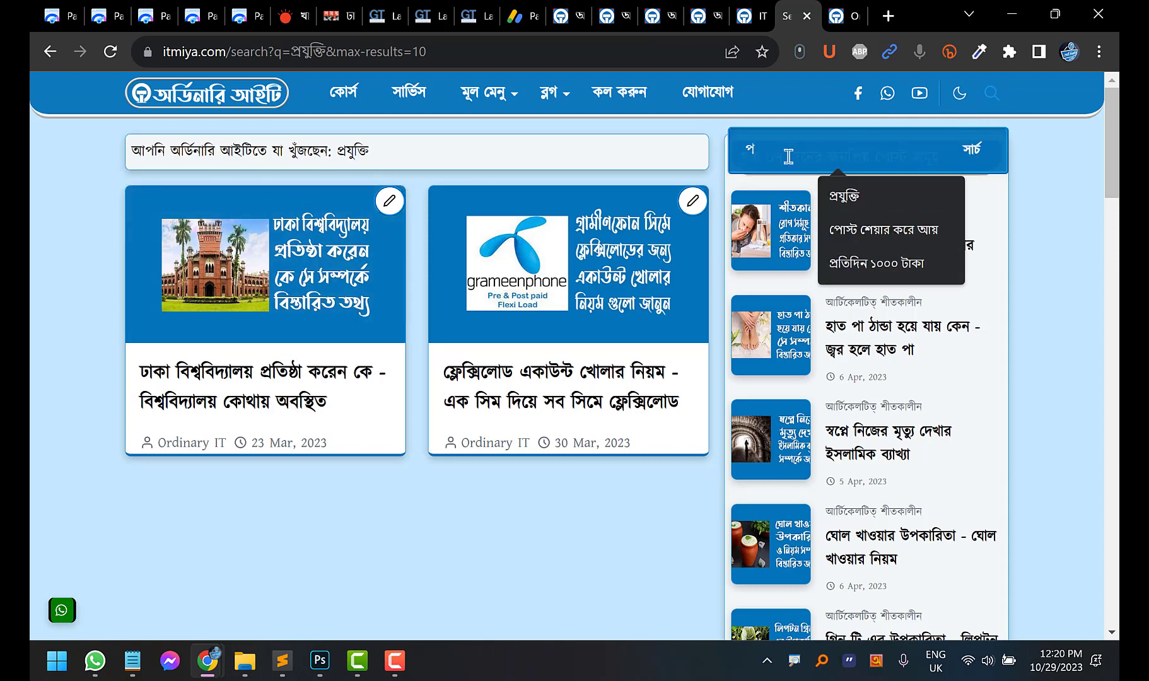
text(মফিজ)
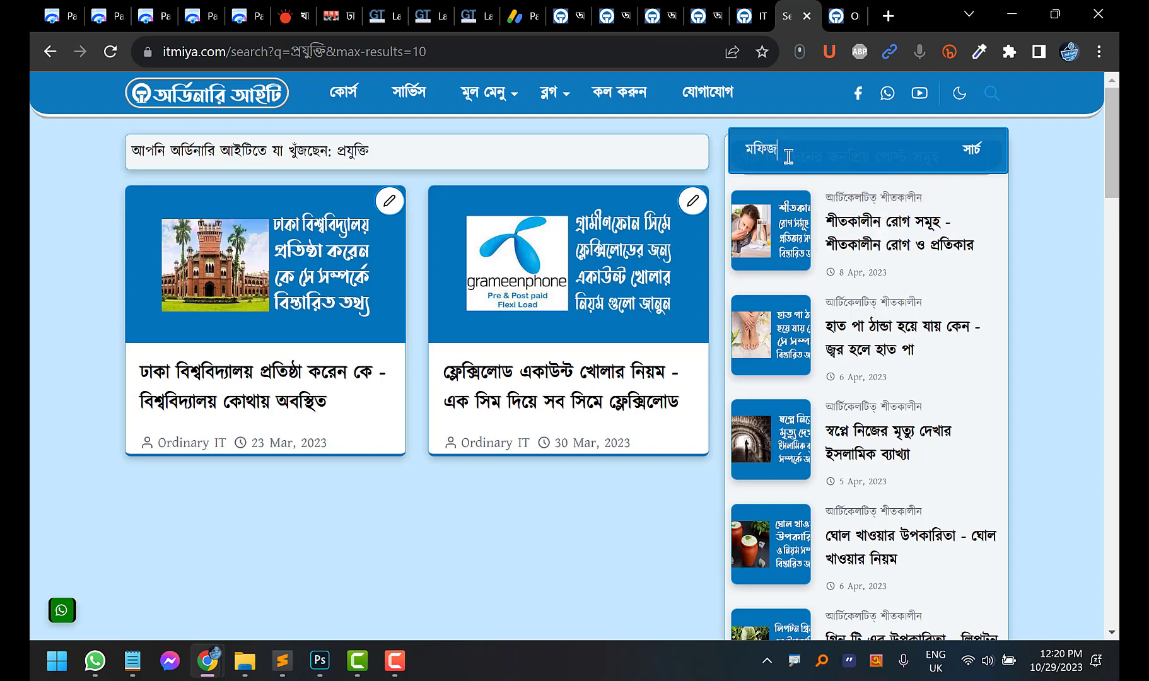
click(973, 152)
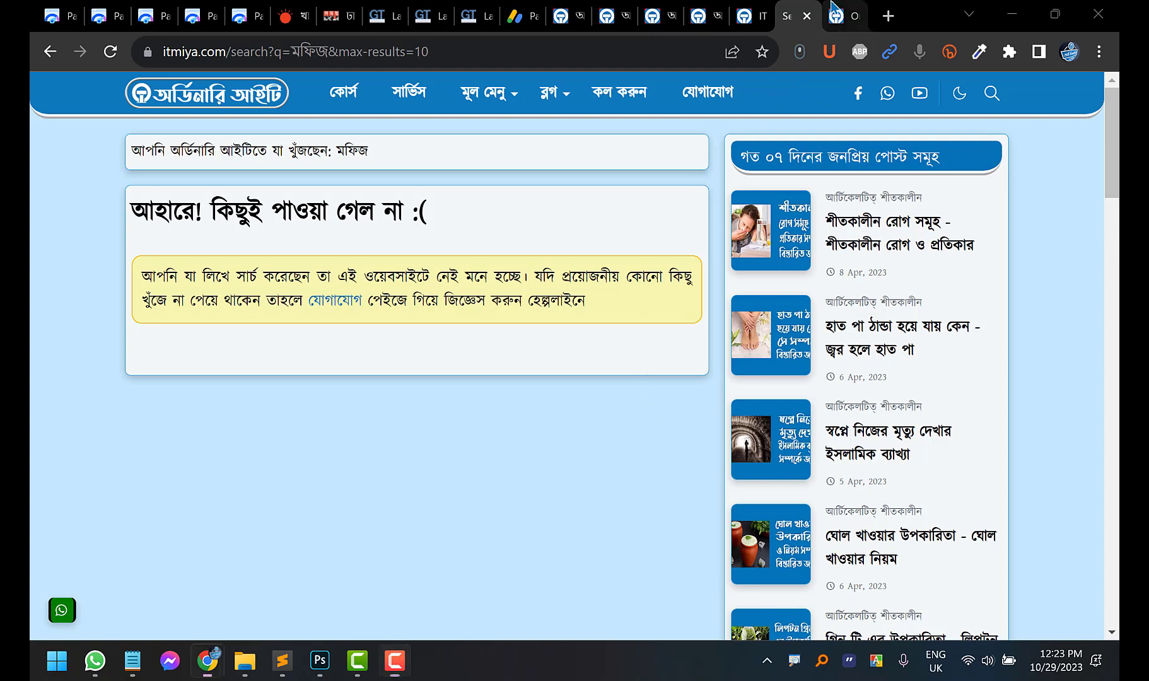
Check কাস্টম সার্চ পেজ in the feature table and examine the latest blog posts section on ordinaryit.com's homepage
click(848, 15)
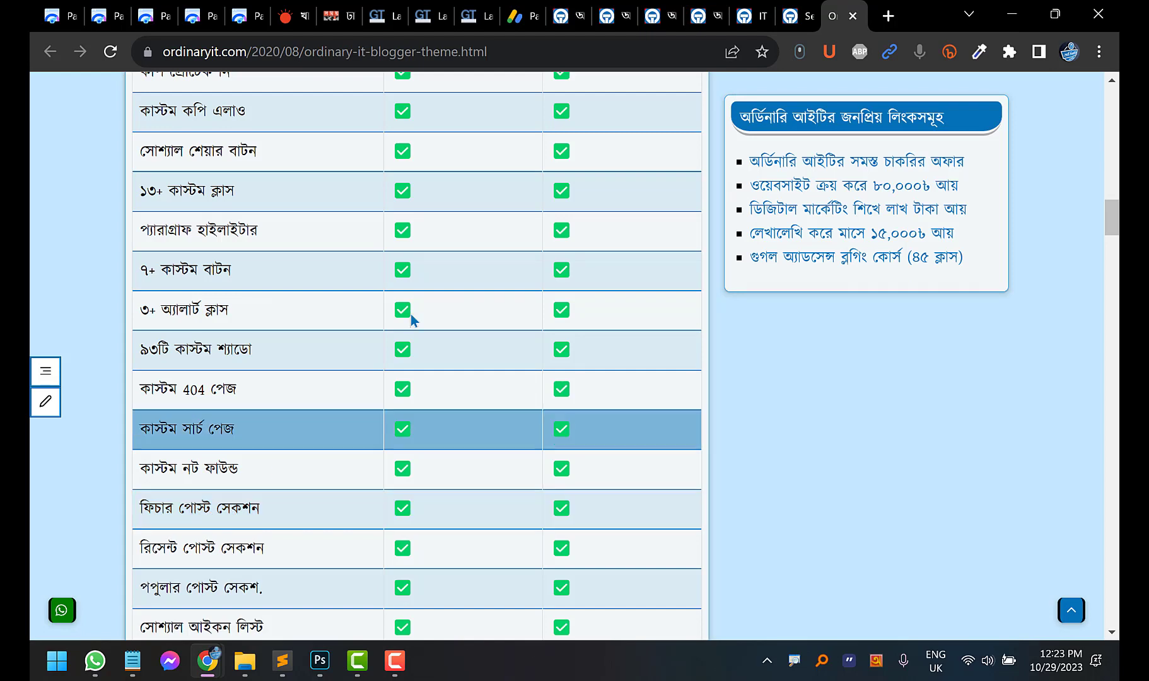
click(699, 16)
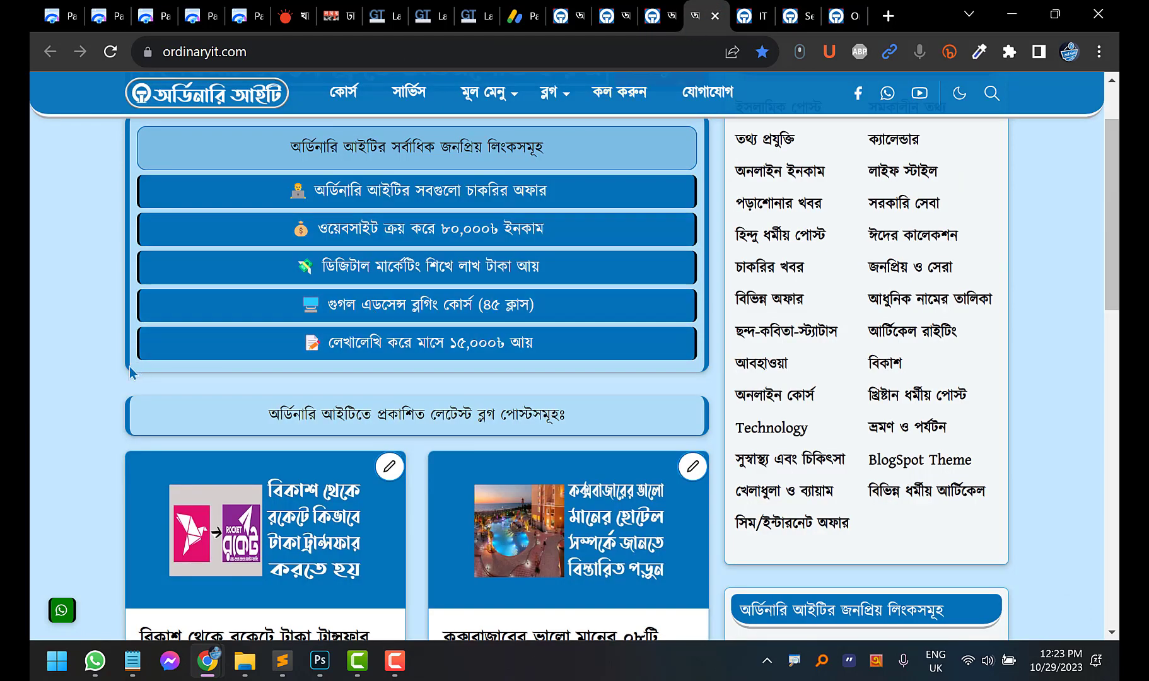
scroll(370, 310, down, 3)
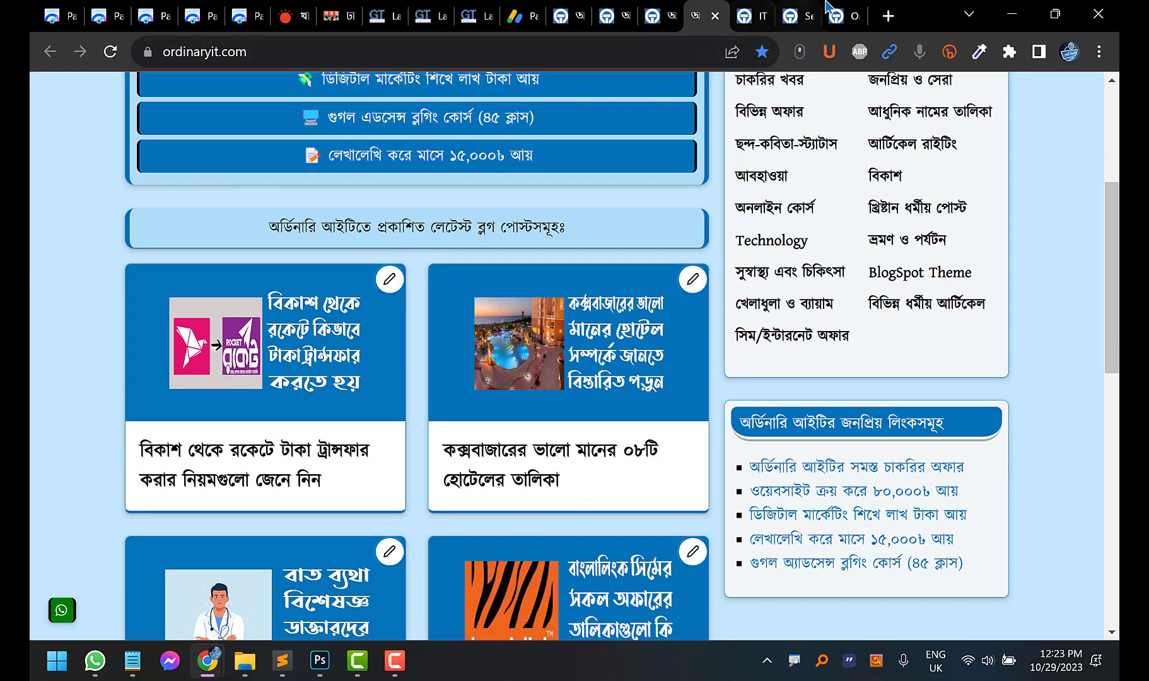
Review the feature table's remaining rows from কাস্টম নট ফাউন্ড through SEO টিউটোরিয়াল, support, licence, price, demo and download
click(836, 15)
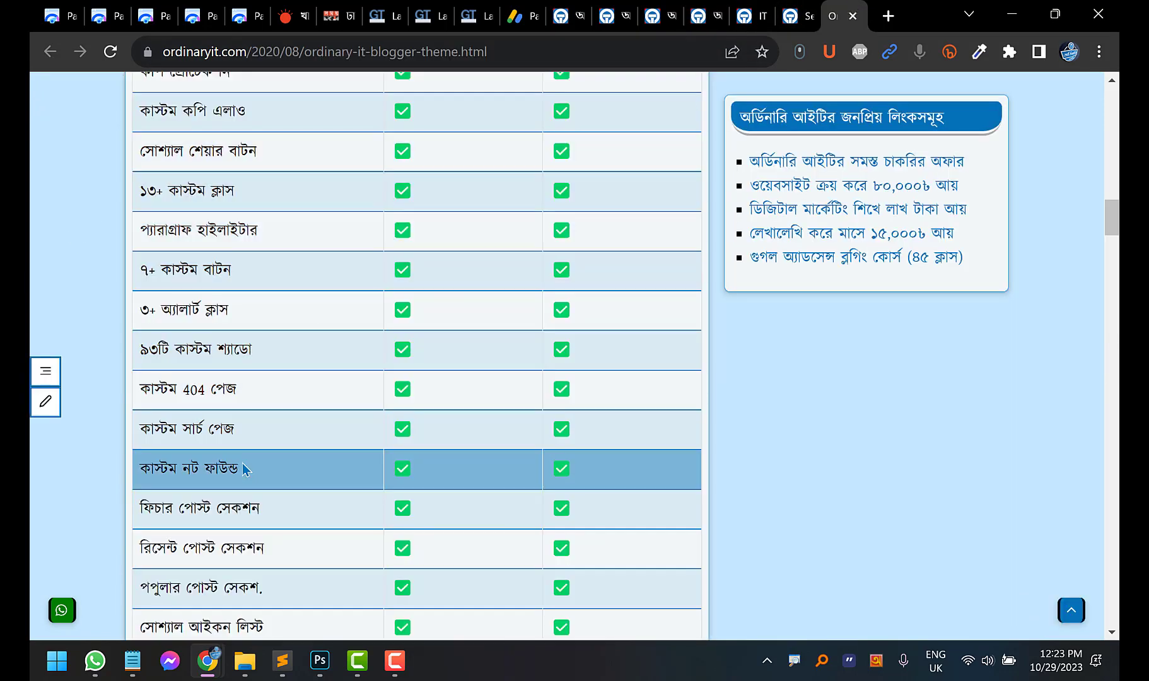
scroll(273, 512, down, 1)
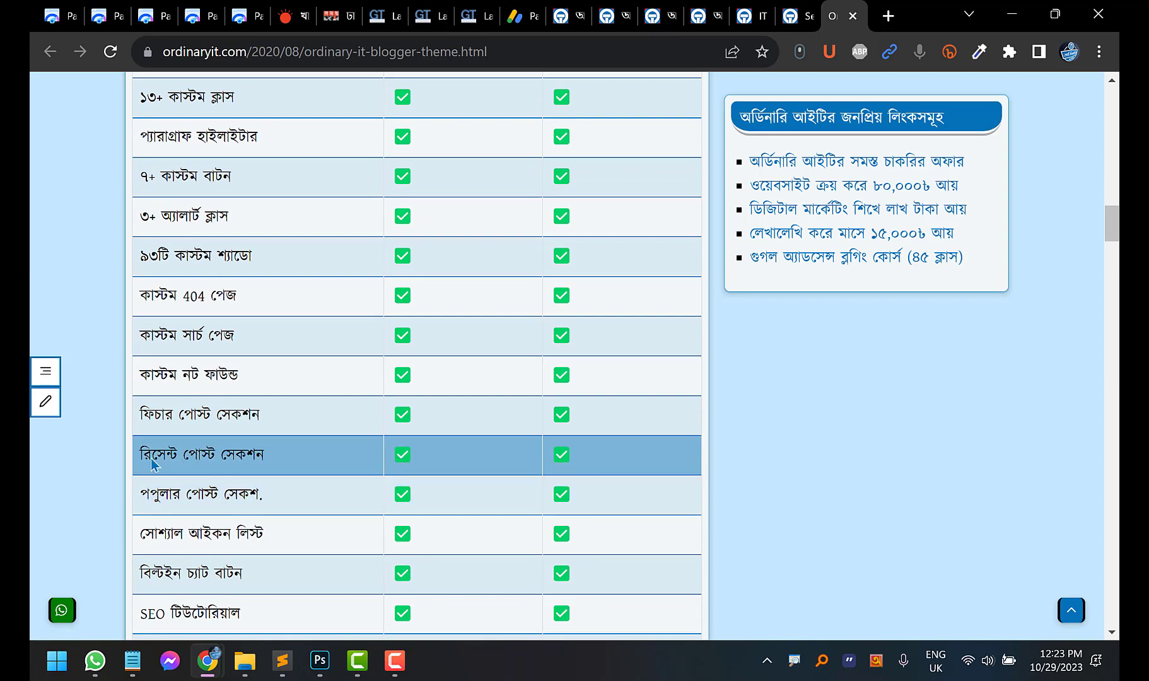
scroll(252, 460, down, 1)
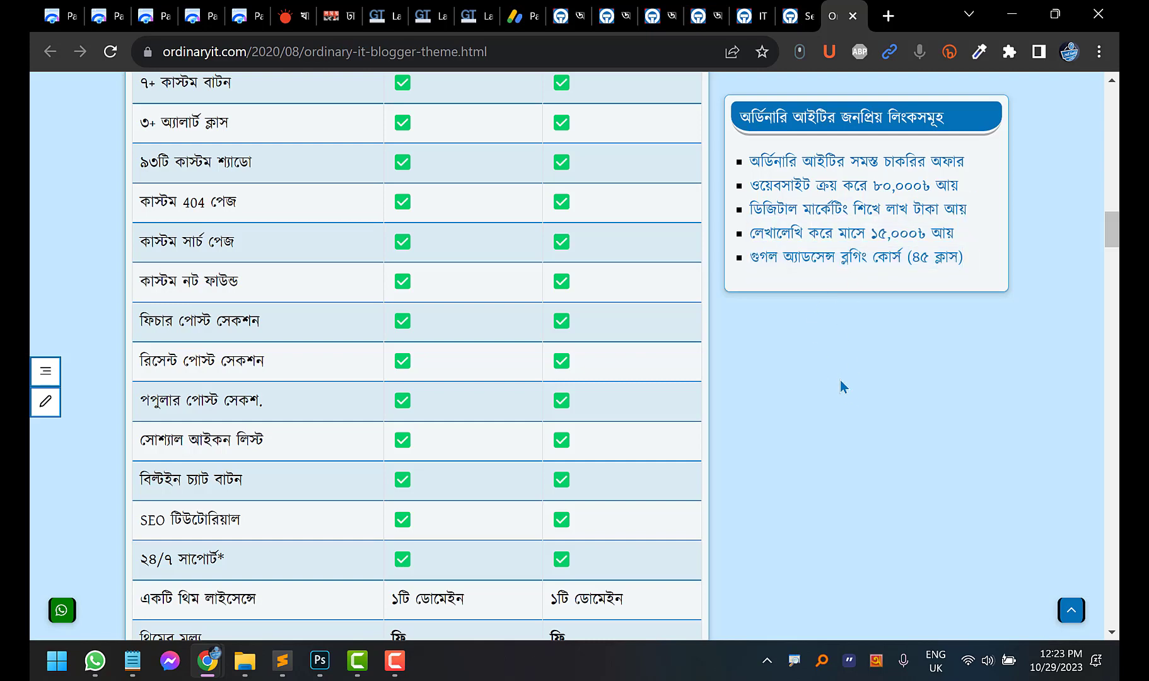
scroll(252, 410, down, 1)
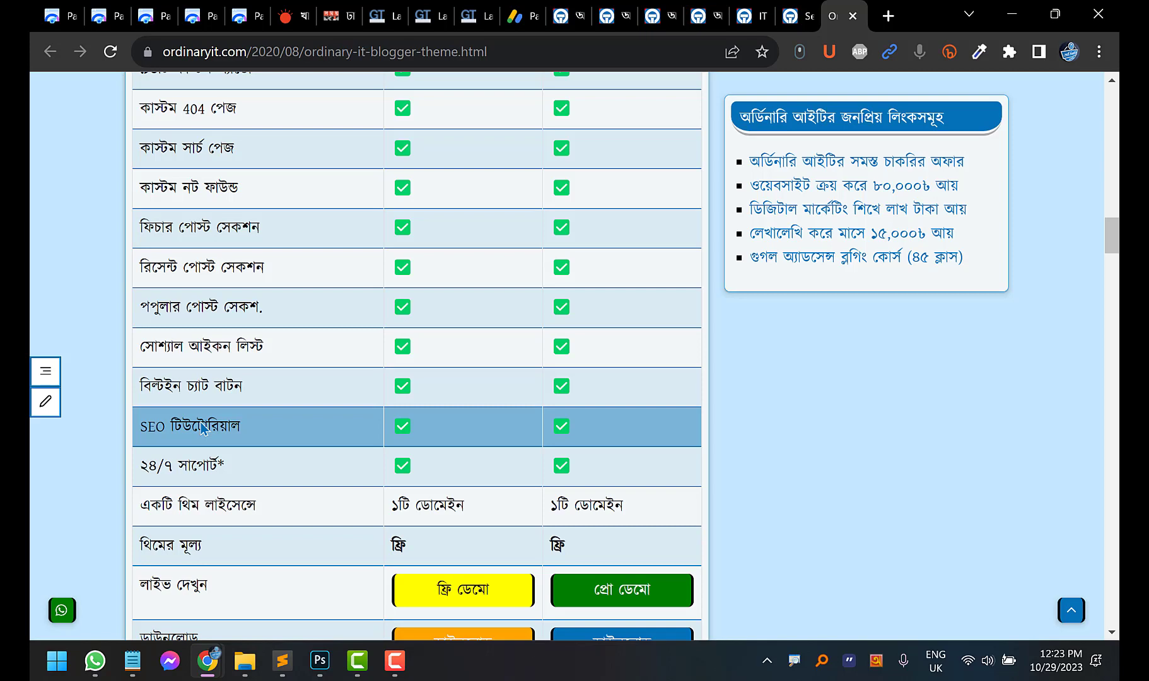
scroll(202, 427, down, 1)
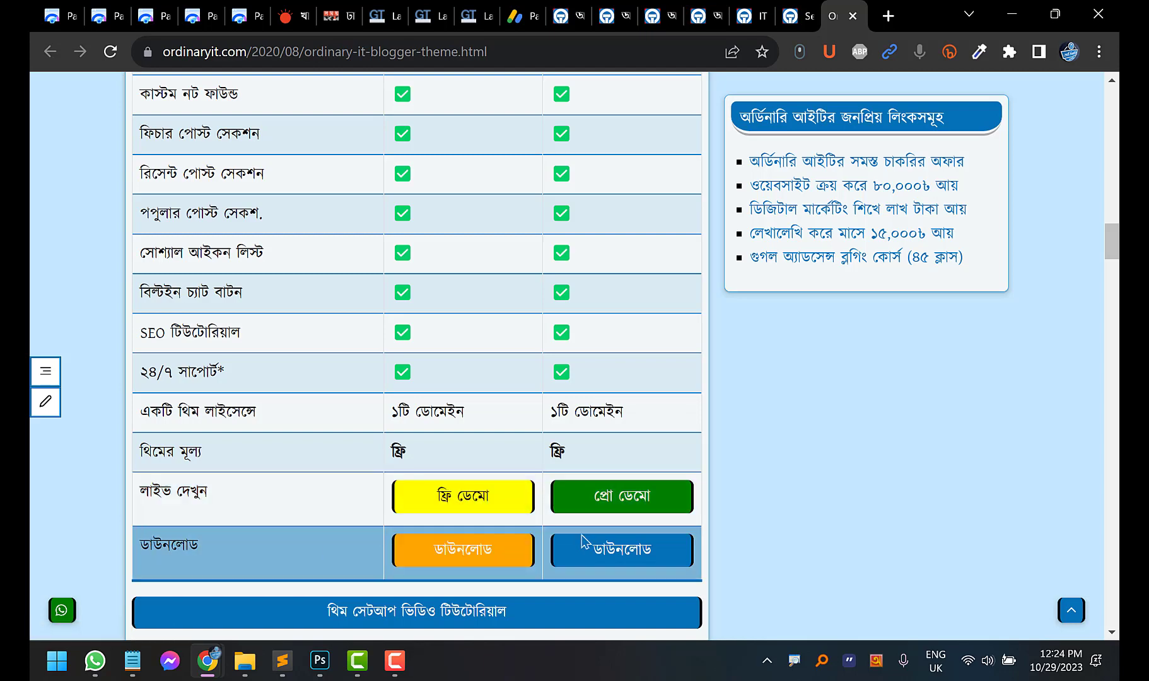
scroll(332, 519, down, 3)
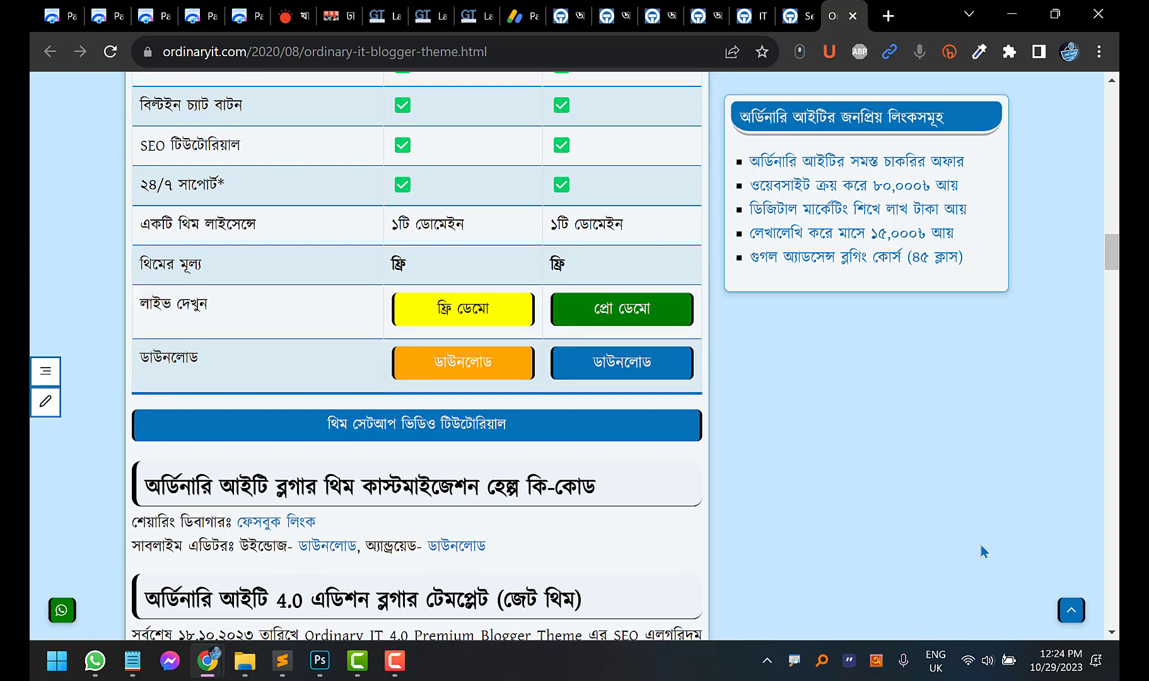
key(F9)
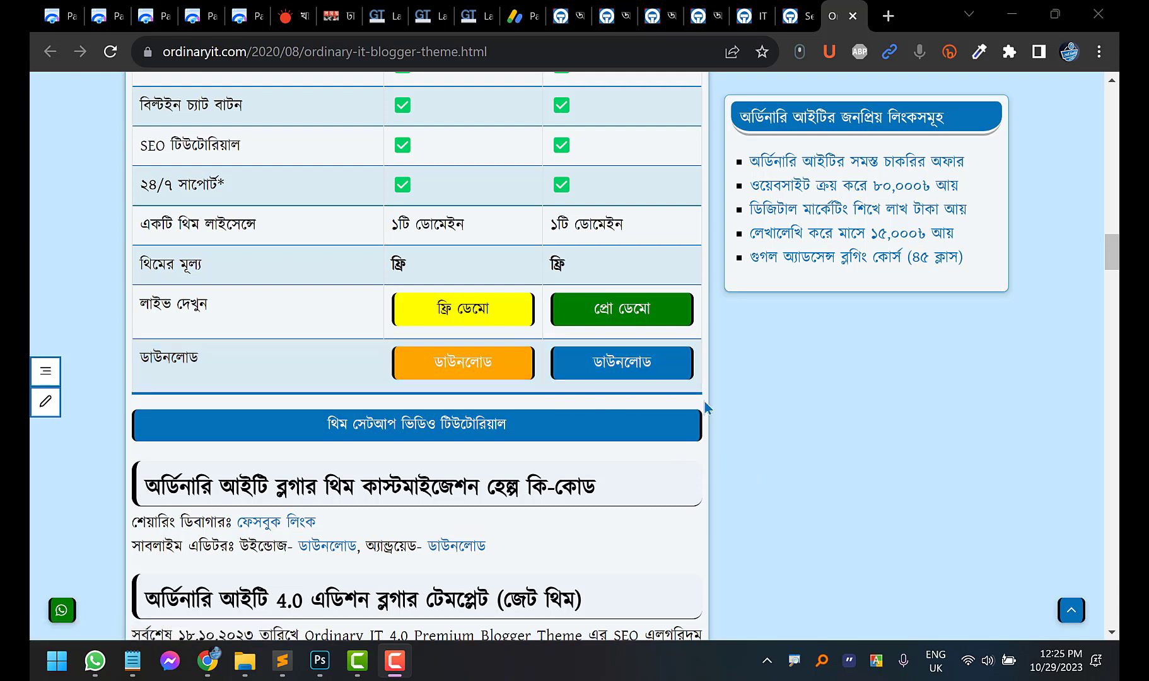
Go over the theme page again, open the theme download instructions, and find the section on the free Blogger theme download
scroll(704, 401, up, 10)
scroll(683, 351, up, 5)
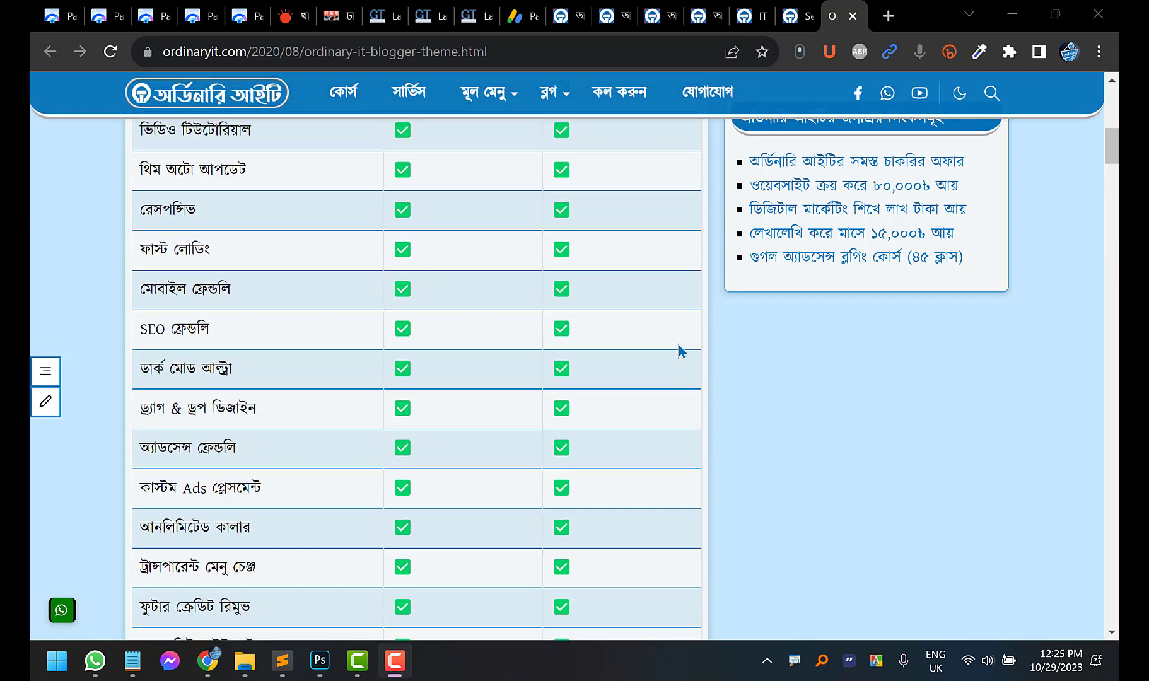
mouse_move(498, 93)
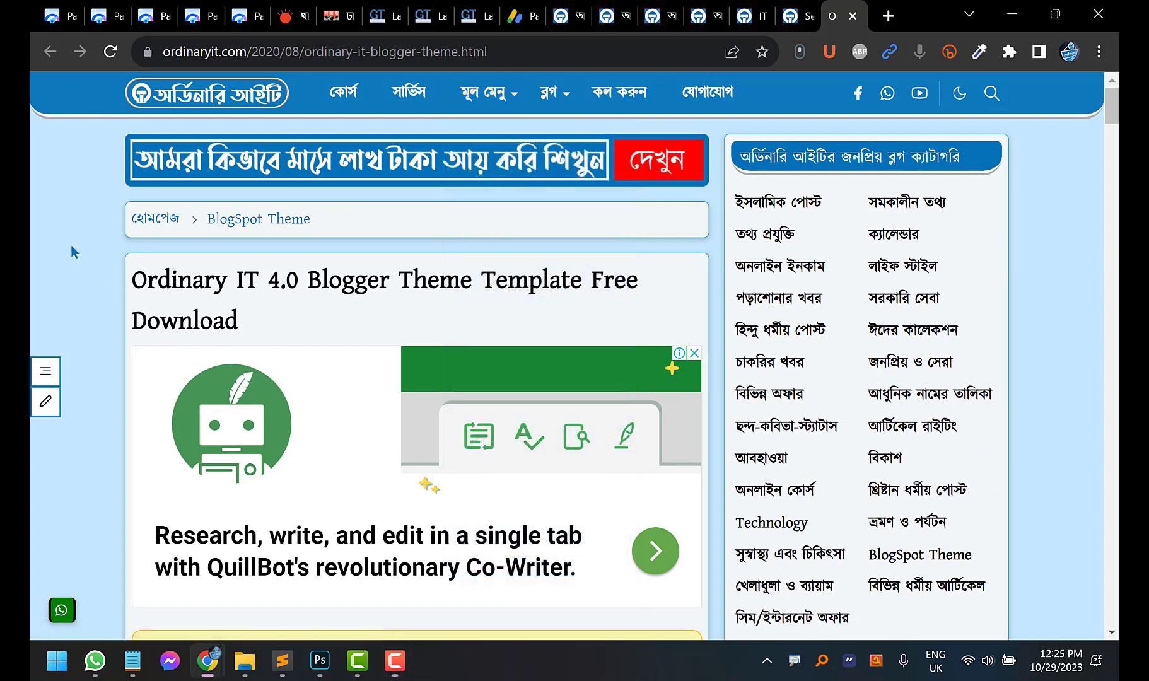
scroll(277, 324, down, 10)
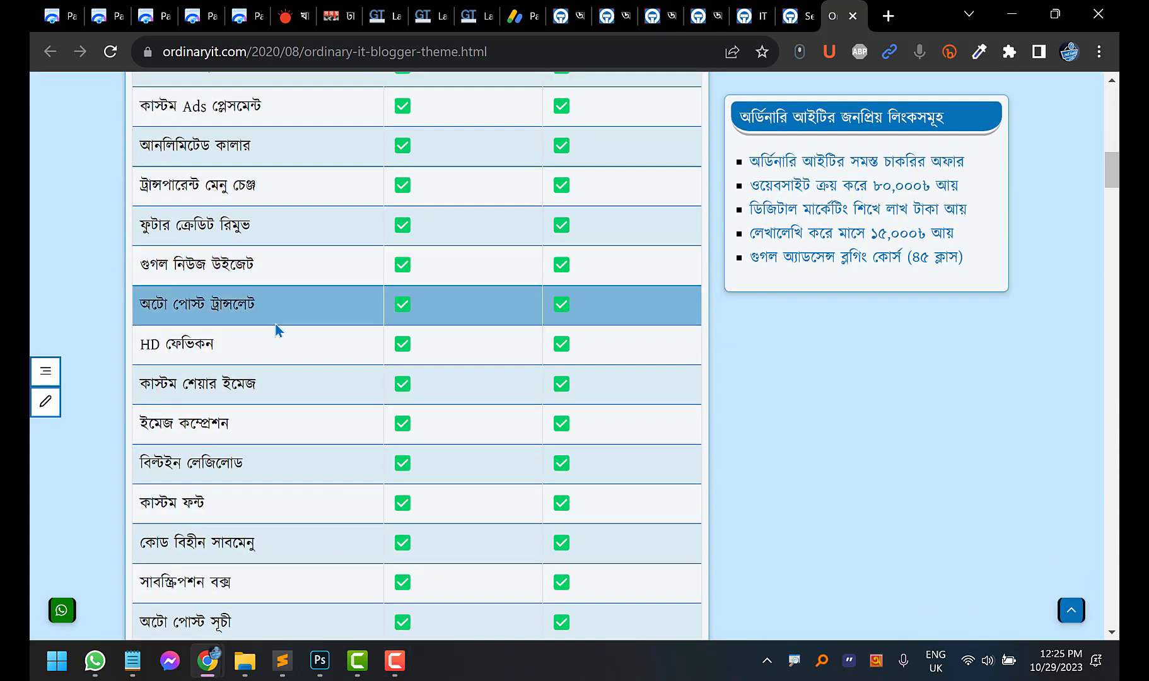
scroll(278, 330, down, 10)
scroll(275, 334, up, 3)
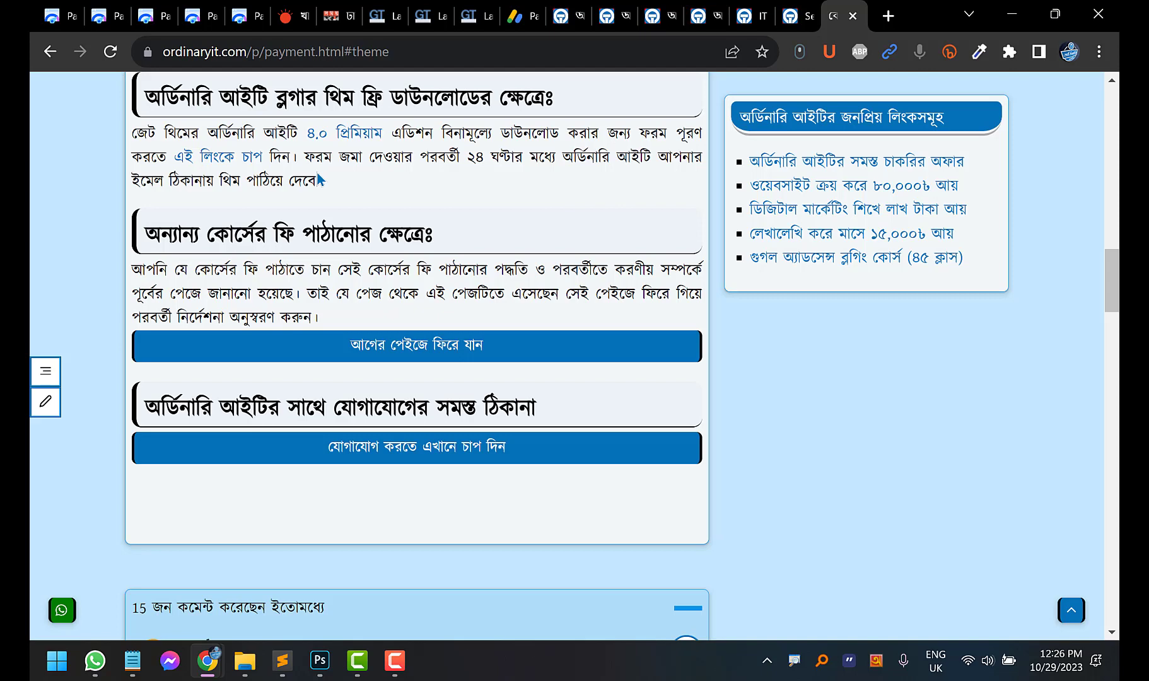
Open the free theme's registration form and review its email, full name, mobile number, WhatsApp number and gender questions
click(218, 165)
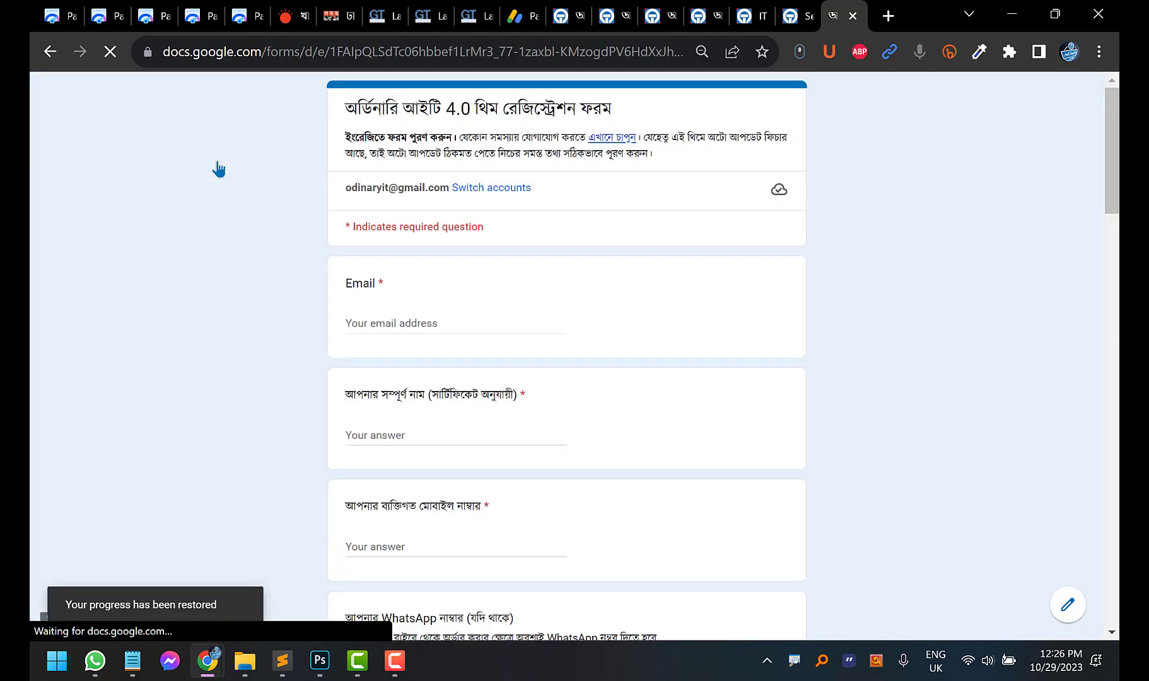
scroll(442, 249, down, 1)
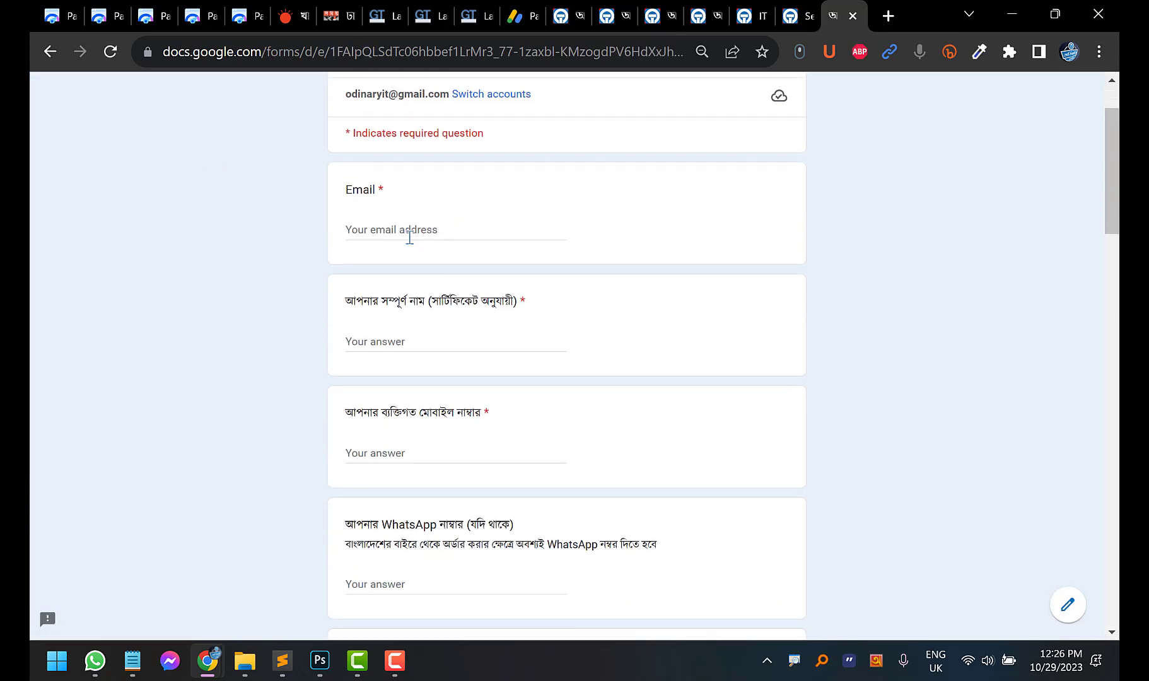
click(398, 230)
click(284, 314)
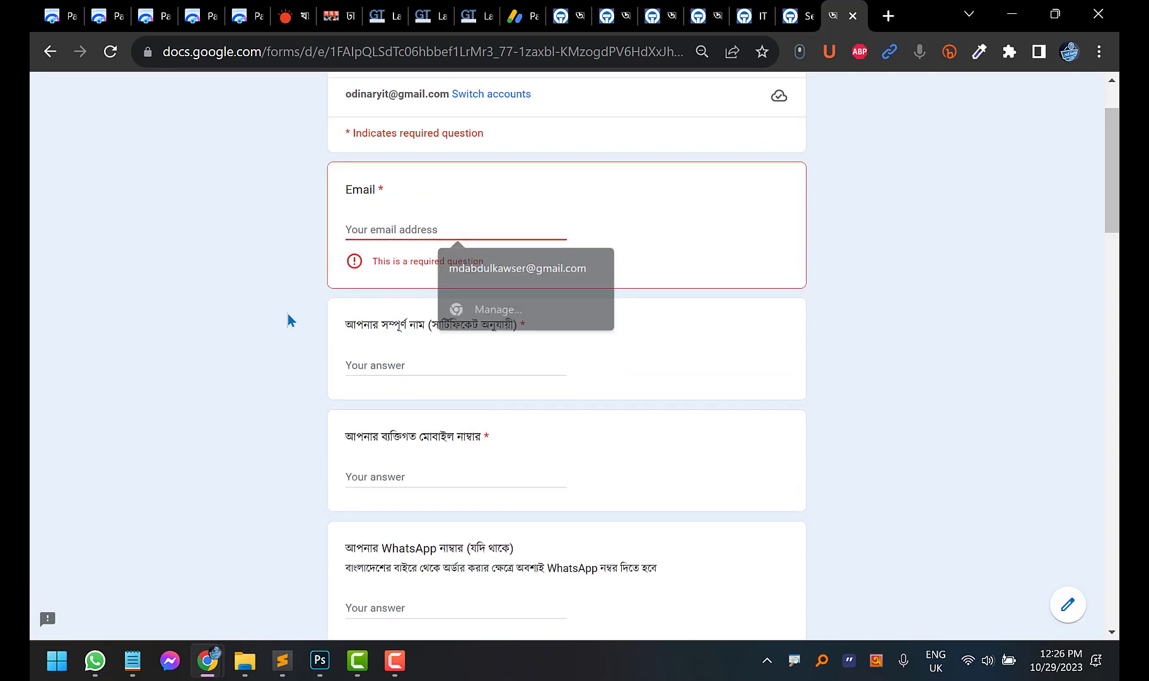
scroll(390, 364, down, 3)
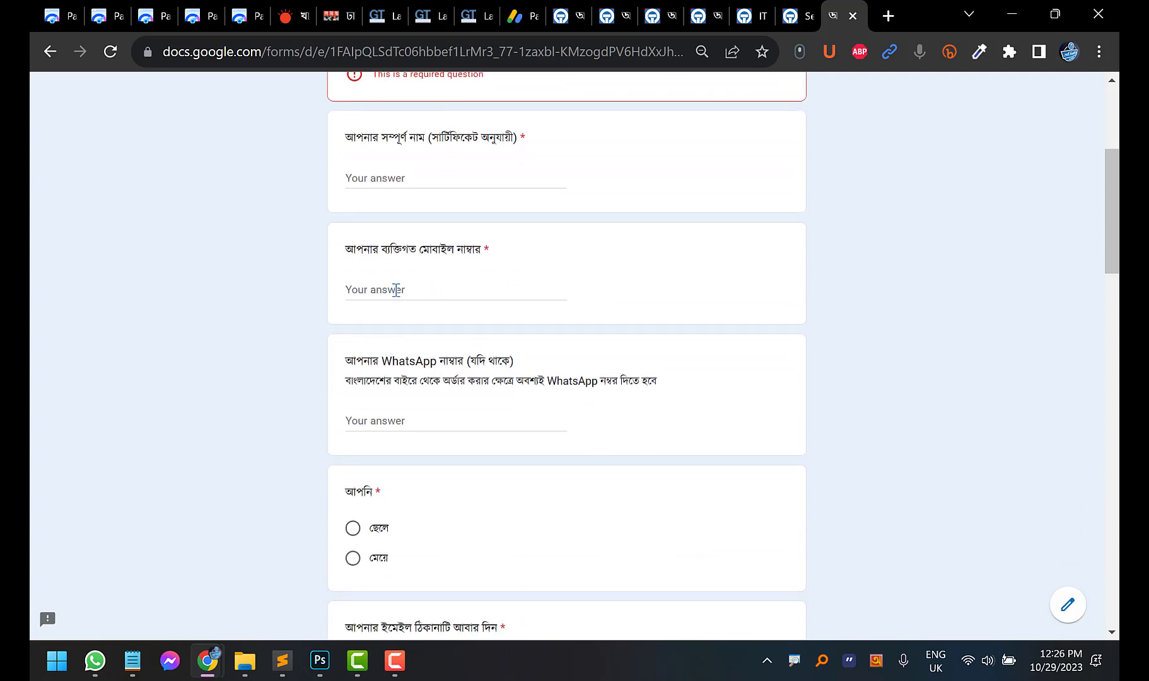
scroll(450, 292, down, 3)
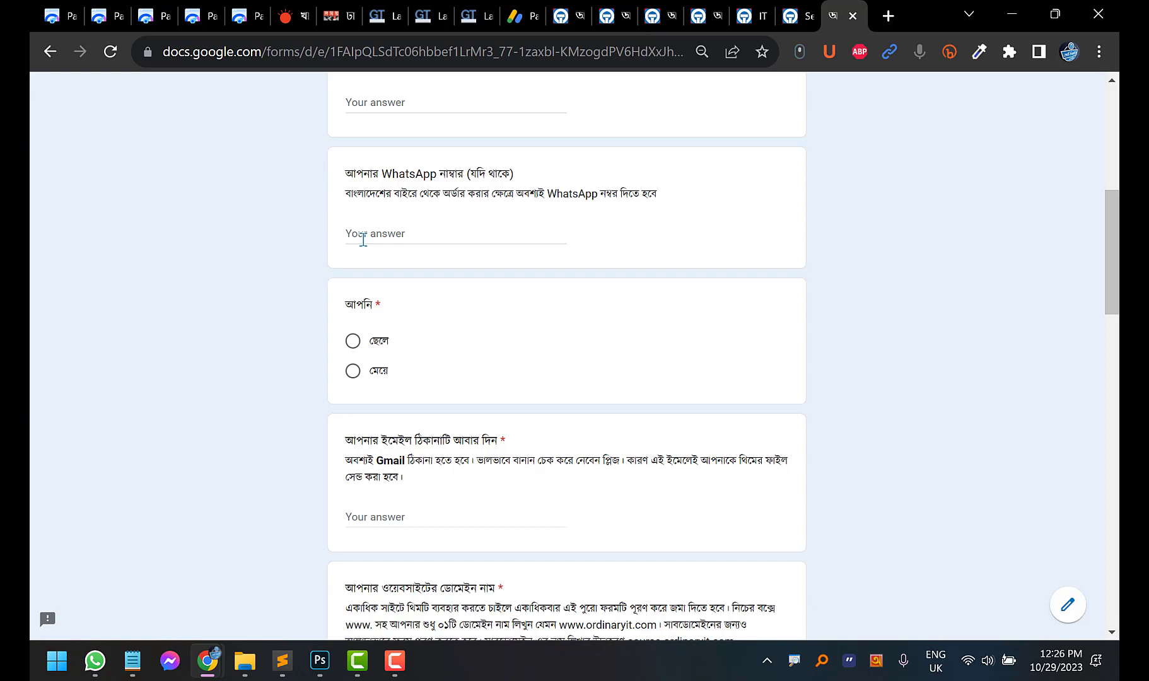
scroll(362, 239, down, 3)
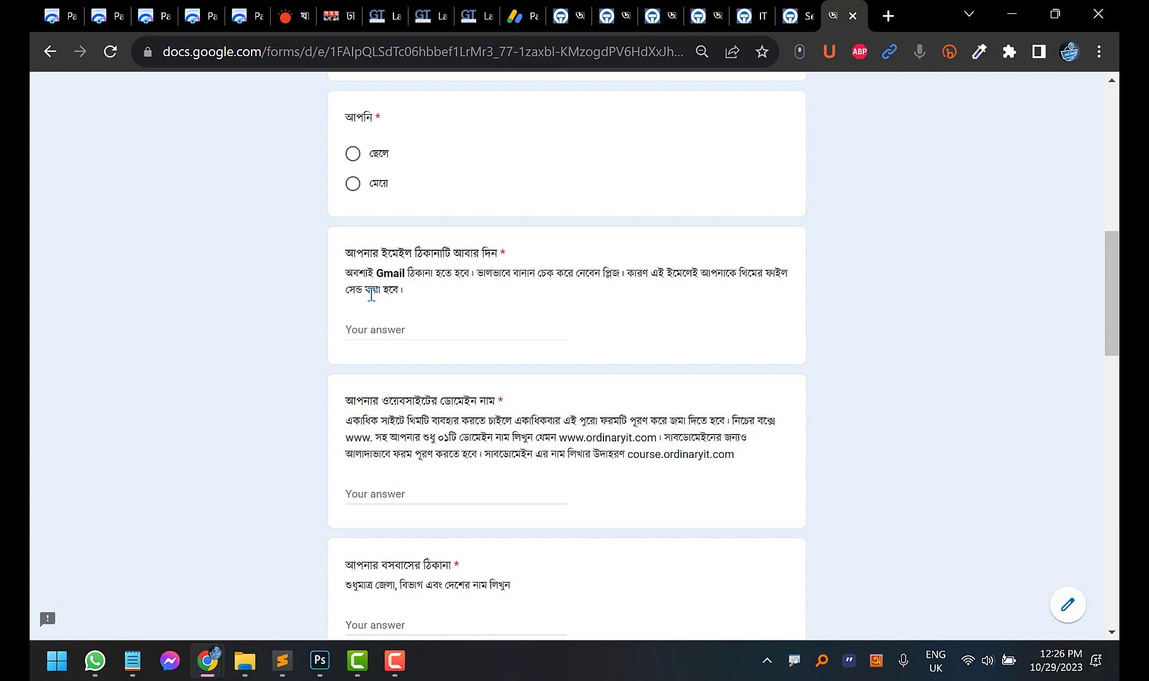
scroll(369, 283, down, 3)
click(358, 149)
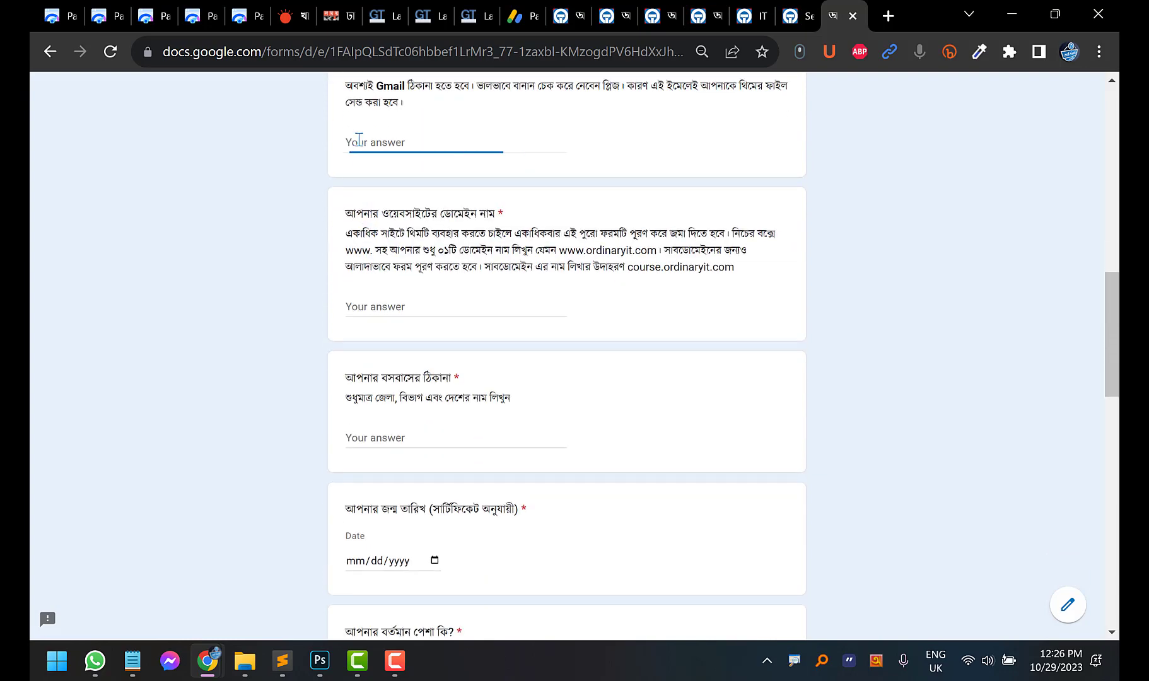
scroll(228, 249, up, 3)
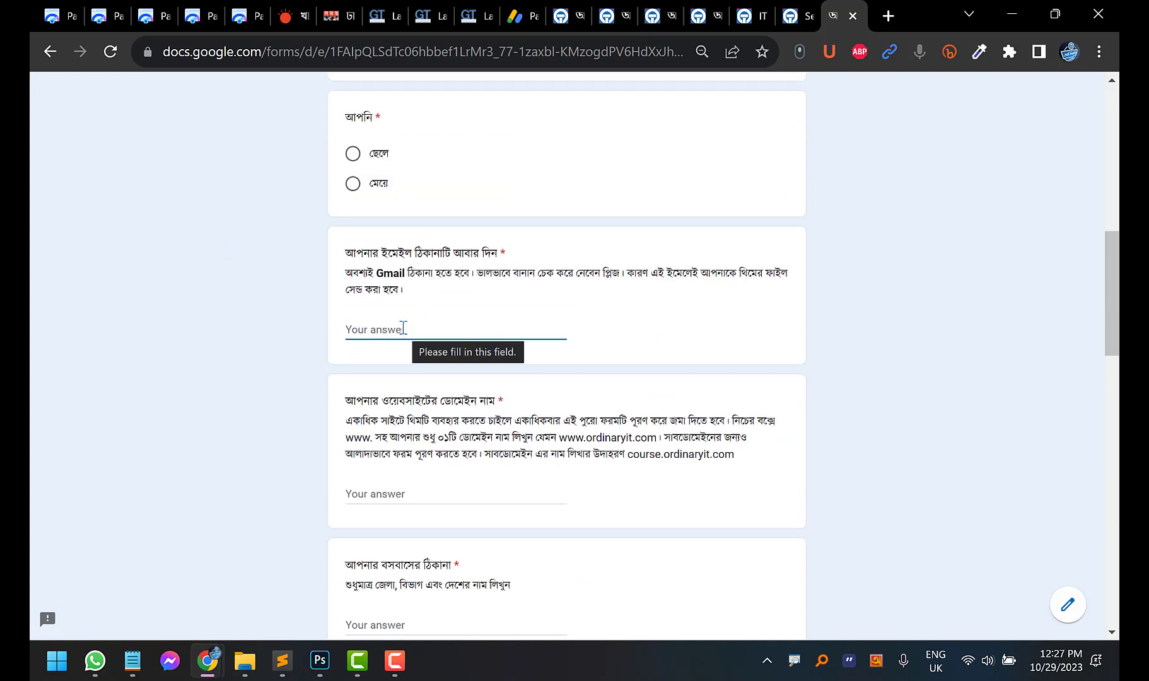
scroll(403, 328, down, 2)
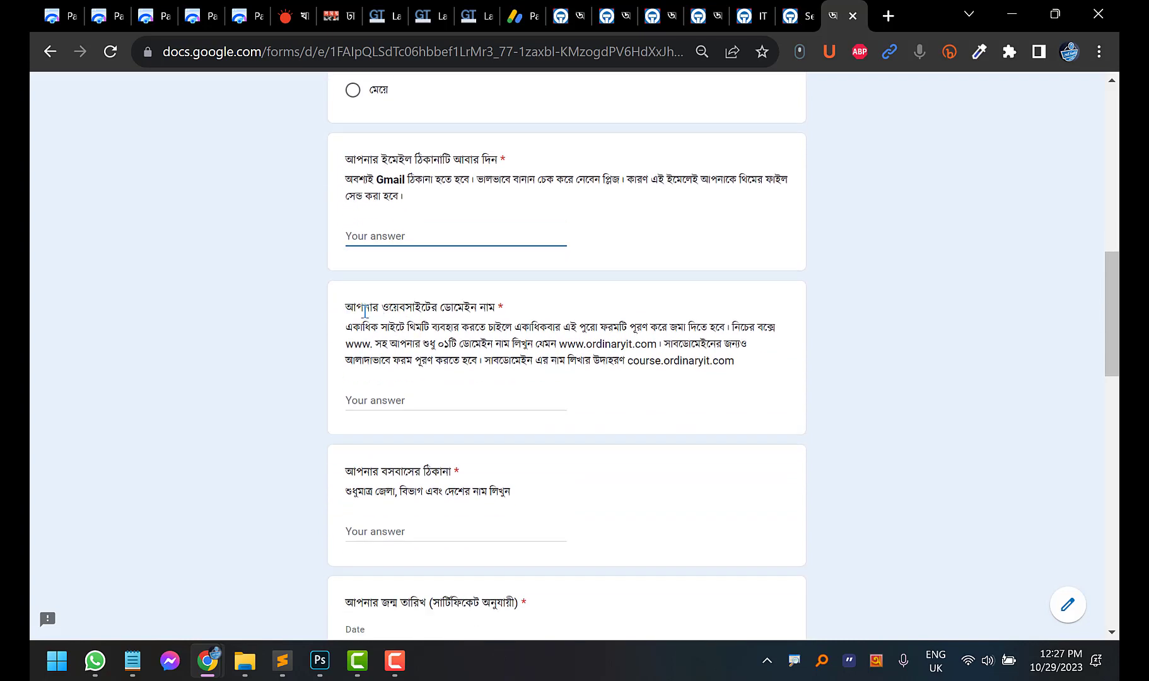
click(385, 401)
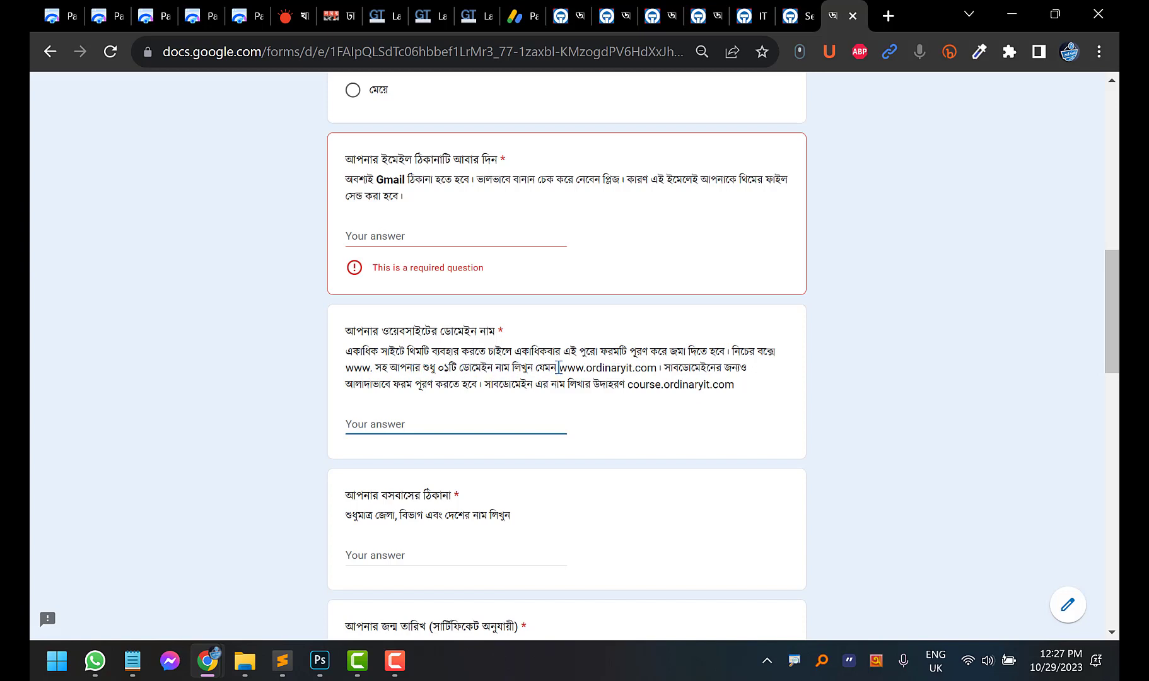
drag(558, 367, 657, 368)
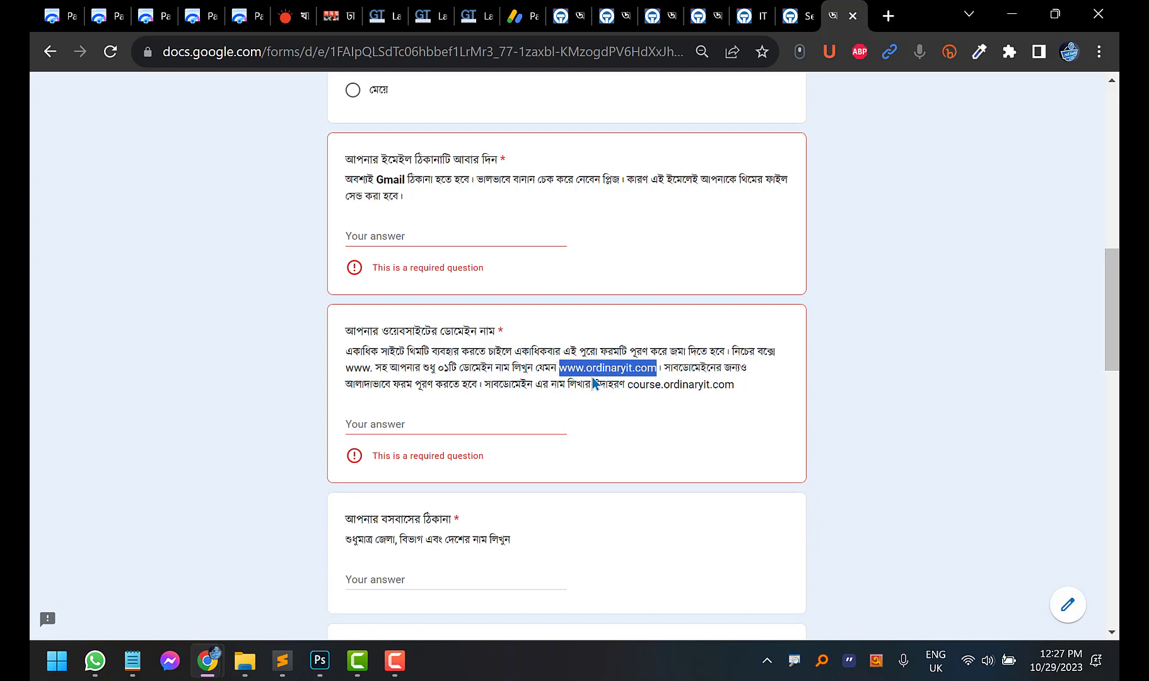
scroll(614, 371, down, 1)
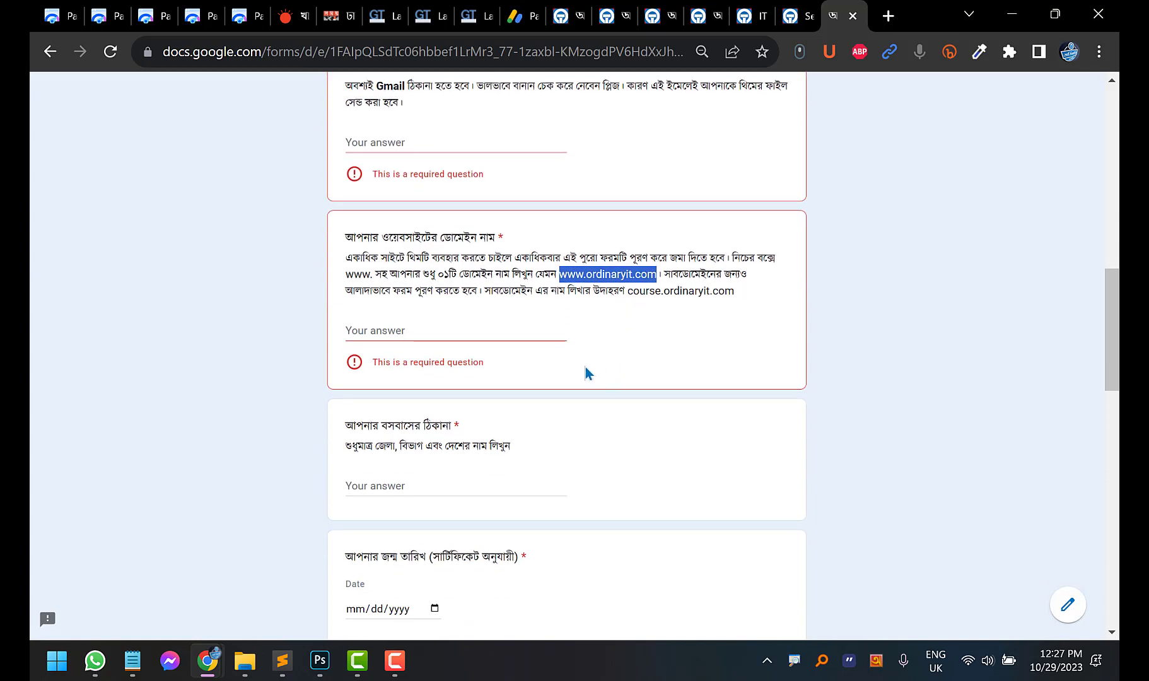
click(676, 276)
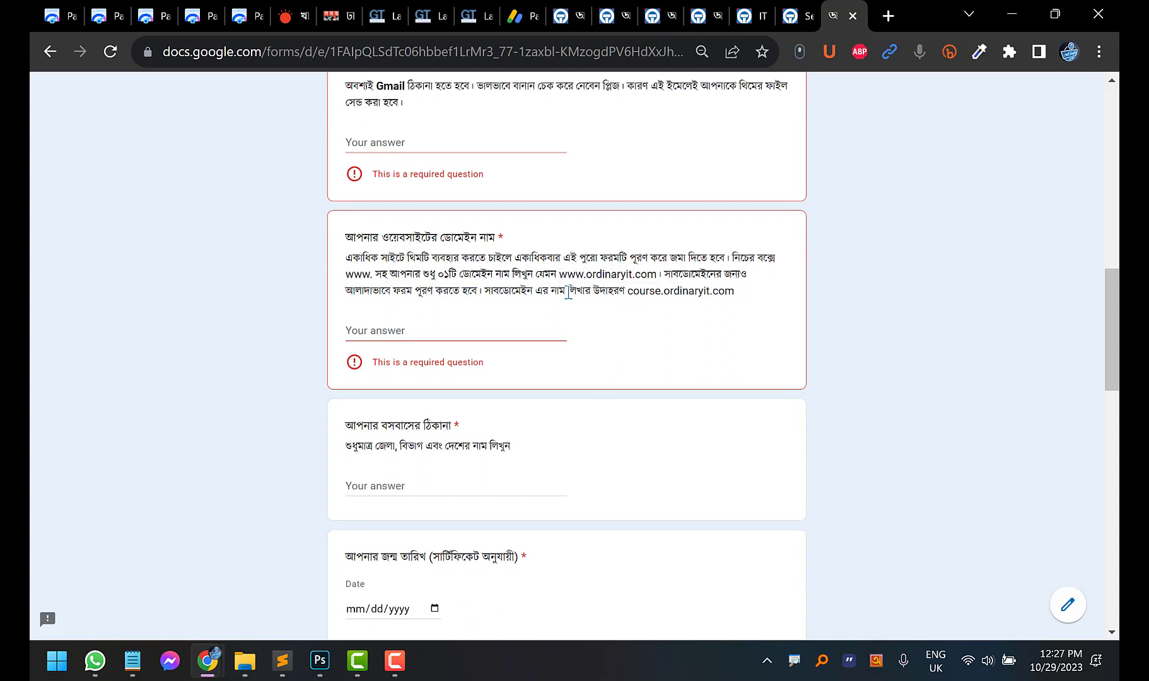
drag(627, 291, 737, 291)
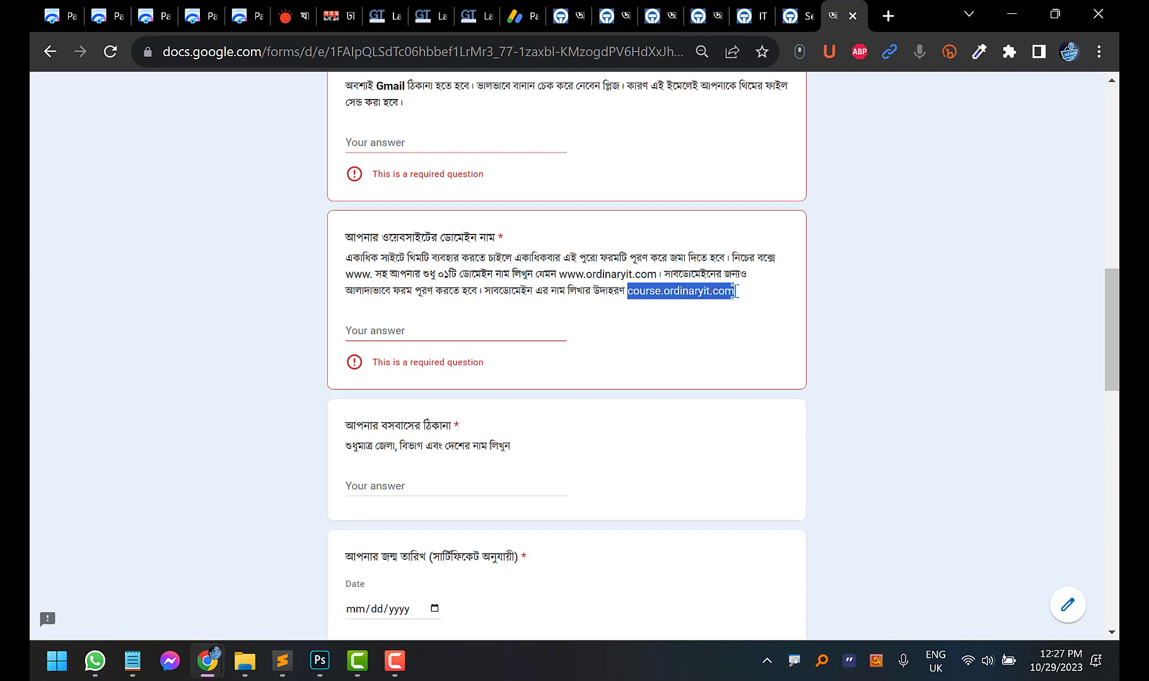
click(402, 333)
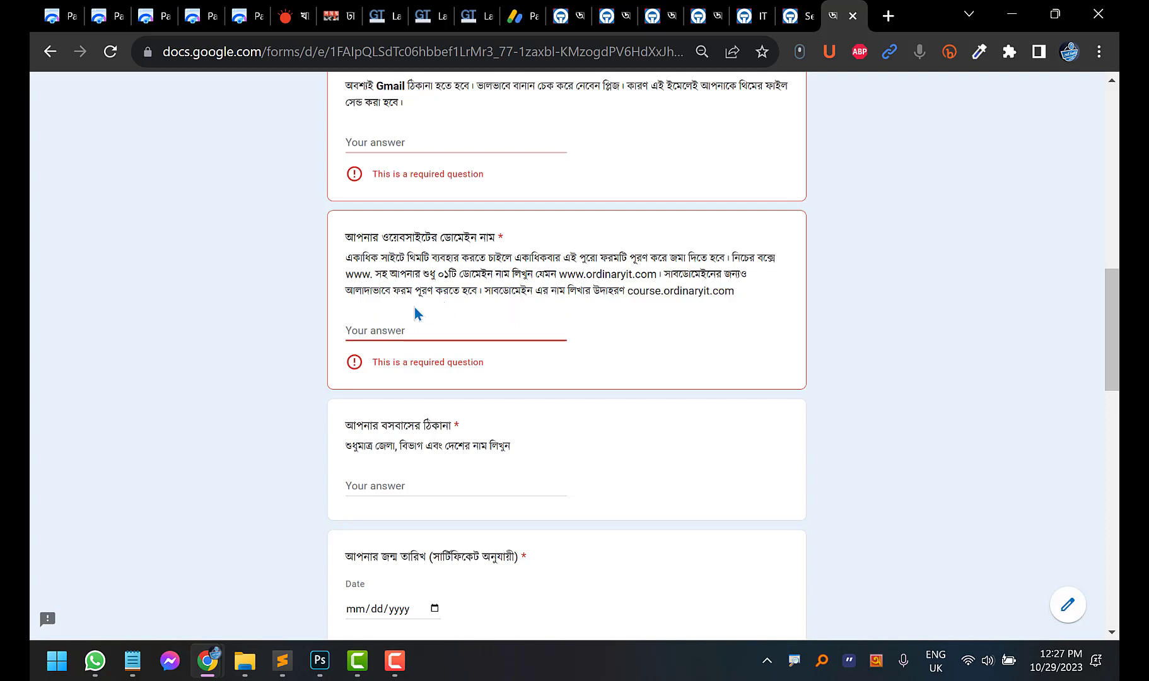
Review the form's questions on home address, birth date, current occupation, how the theme was discovered, and referral ID
scroll(407, 305, down, 3)
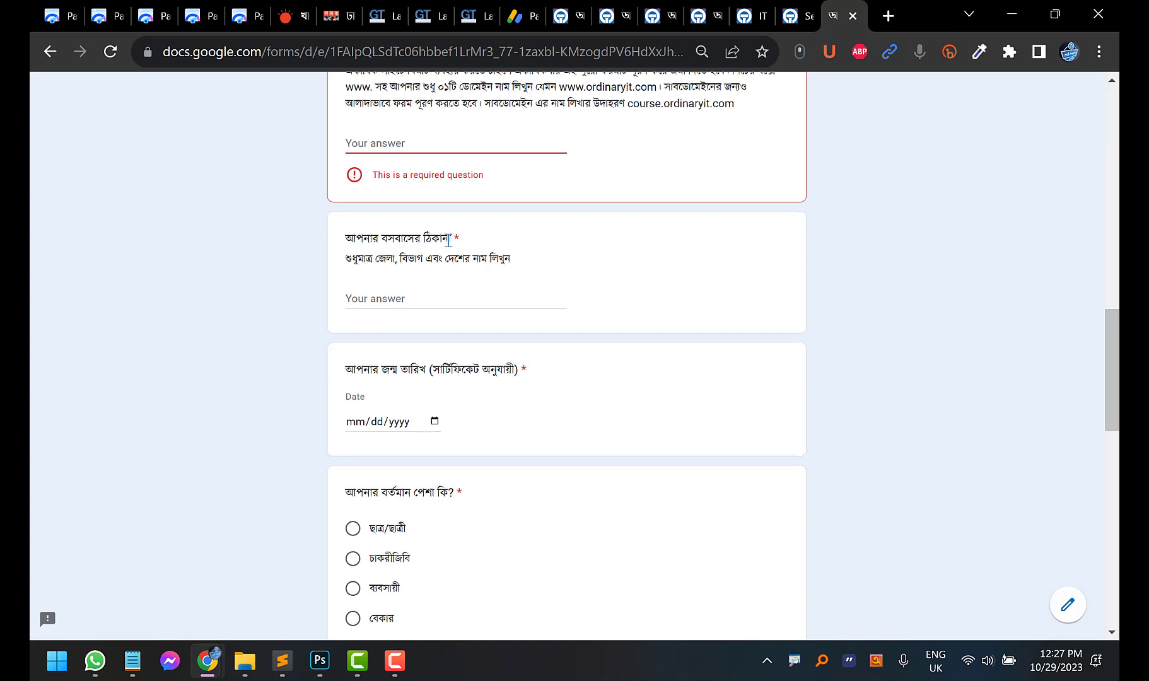
click(401, 293)
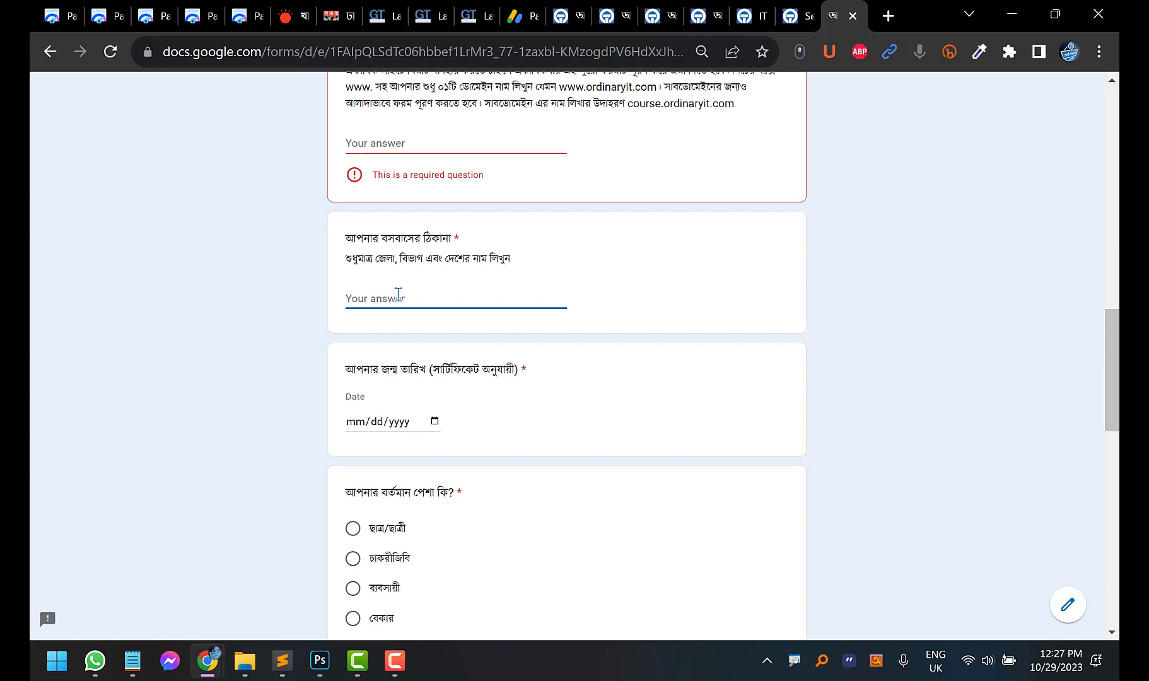
scroll(399, 296, down, 2)
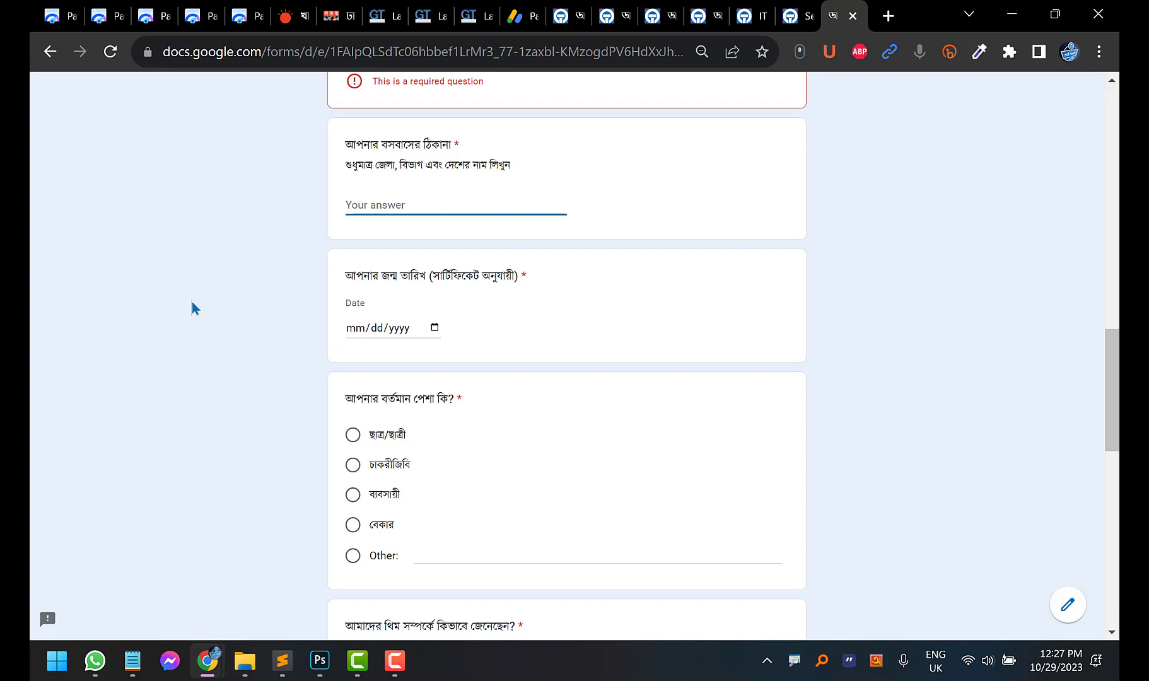
scroll(196, 304, down, 3)
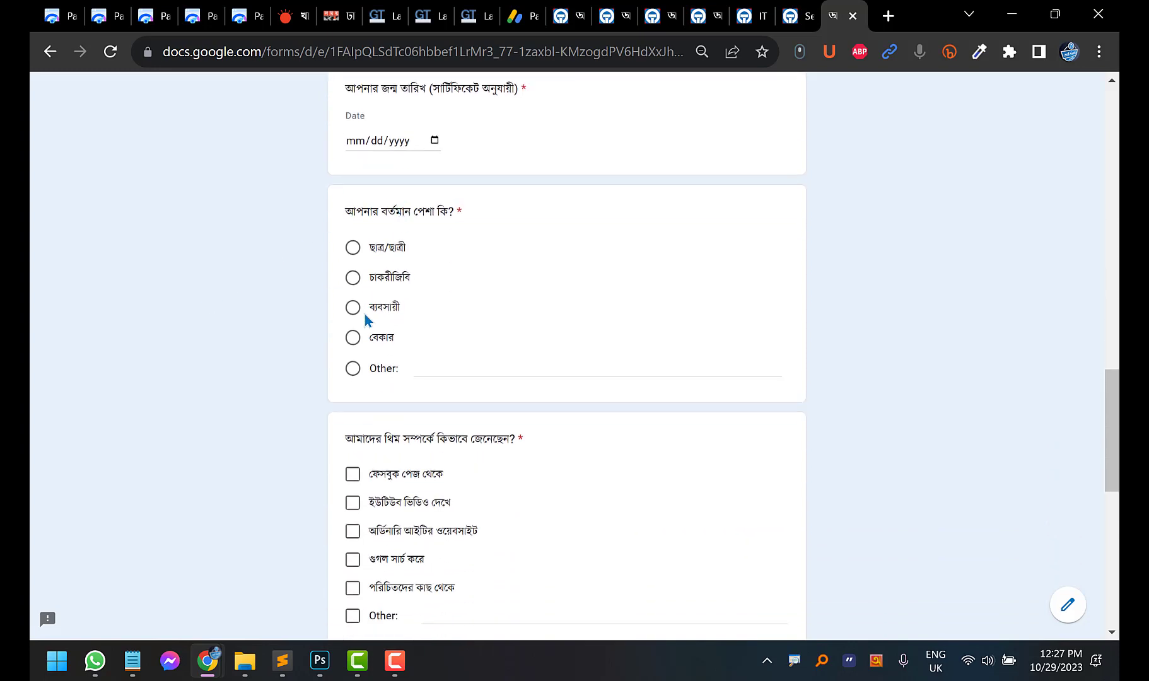
scroll(363, 315, down, 3)
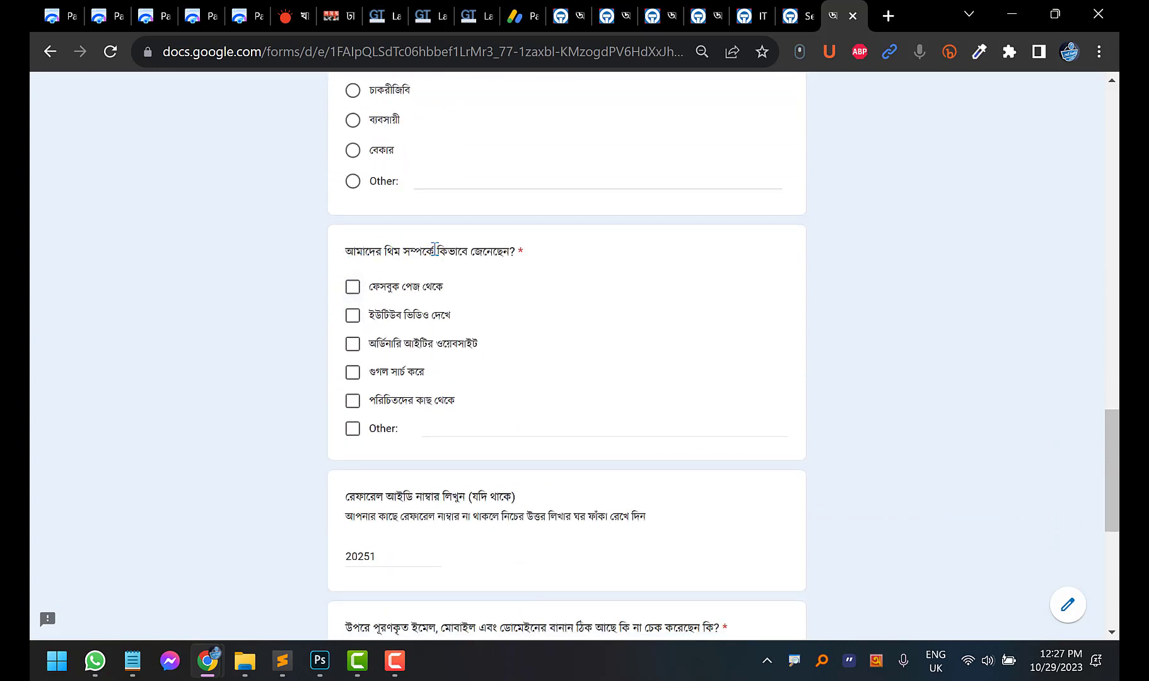
scroll(359, 387, down, 3)
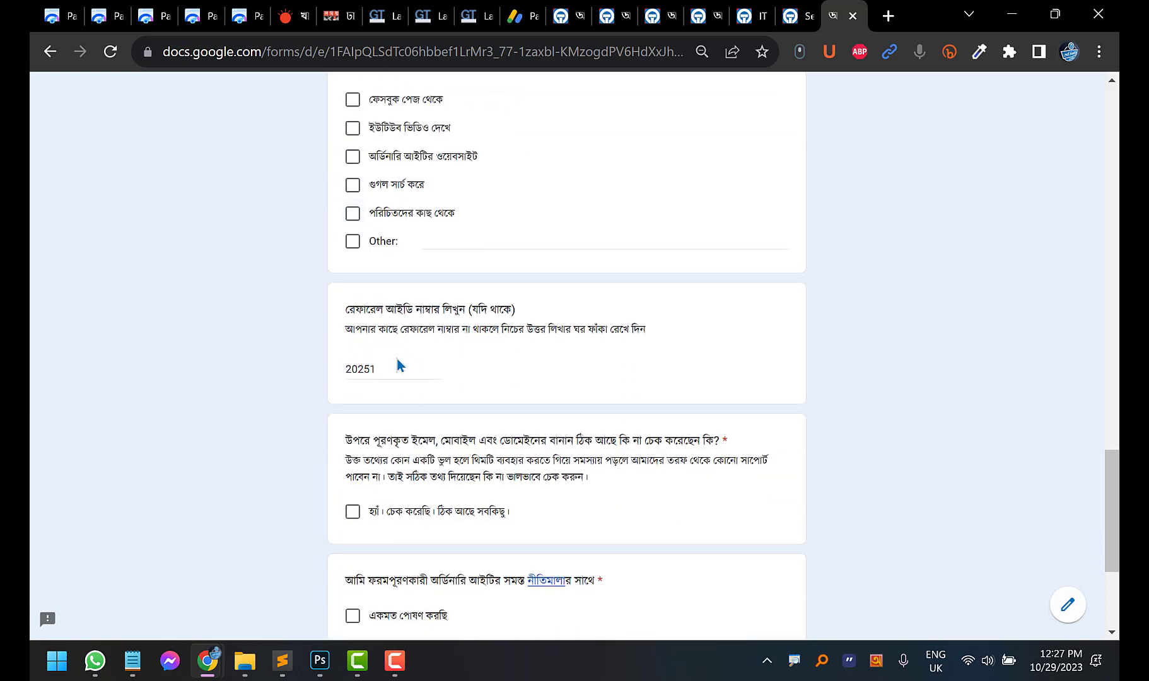
Replace the prefilled referral ID with a trial number and clear it so the field is empty
drag(399, 370, 261, 376)
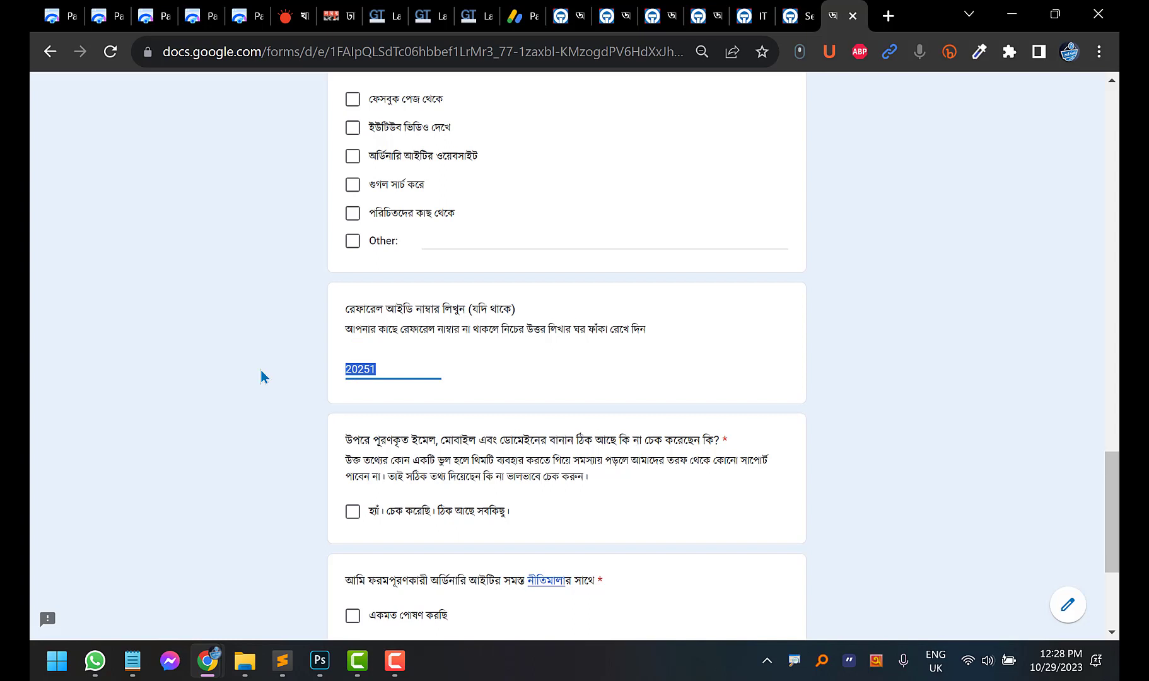
text(৮৭৯৮৭৯৮৭৯)
key(BackSpace)
key(BackSpace)
key(BackSpace)
key(BackSpace)
key(BackSpace)
key(BackSpace)
key(BackSpace)
key(BackSpace)
key(BackSpace)
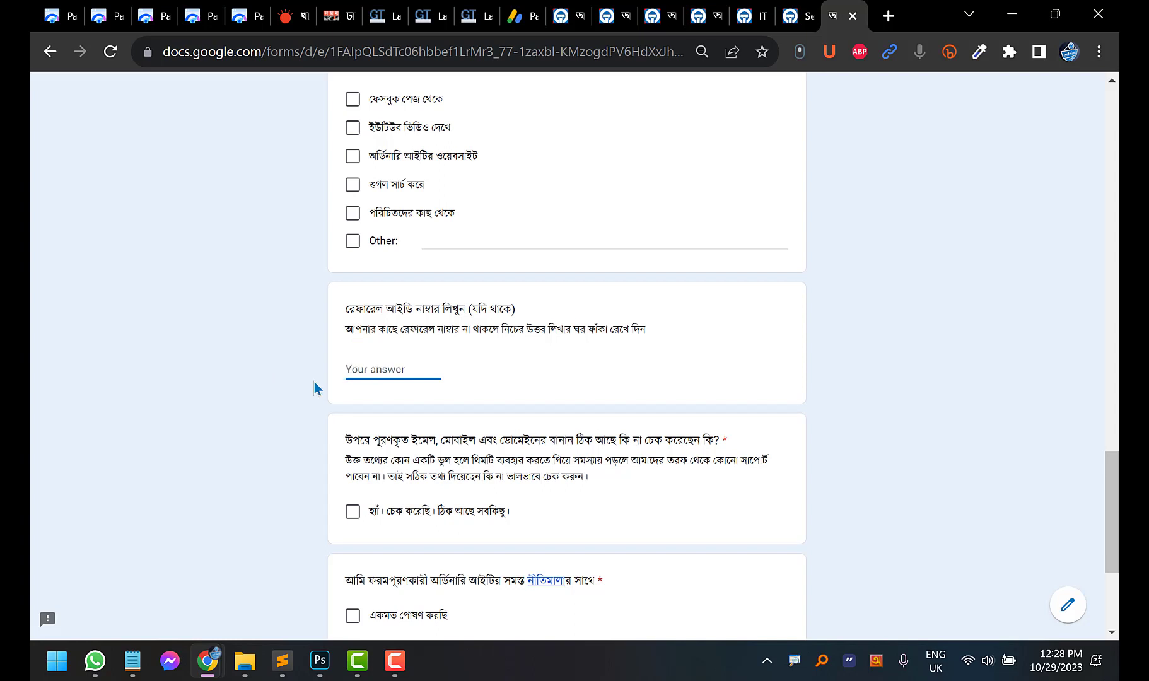
Examine the form's accuracy check, policy agreement and submission area, and go over the email and domain questions again
scroll(334, 338, down, 2)
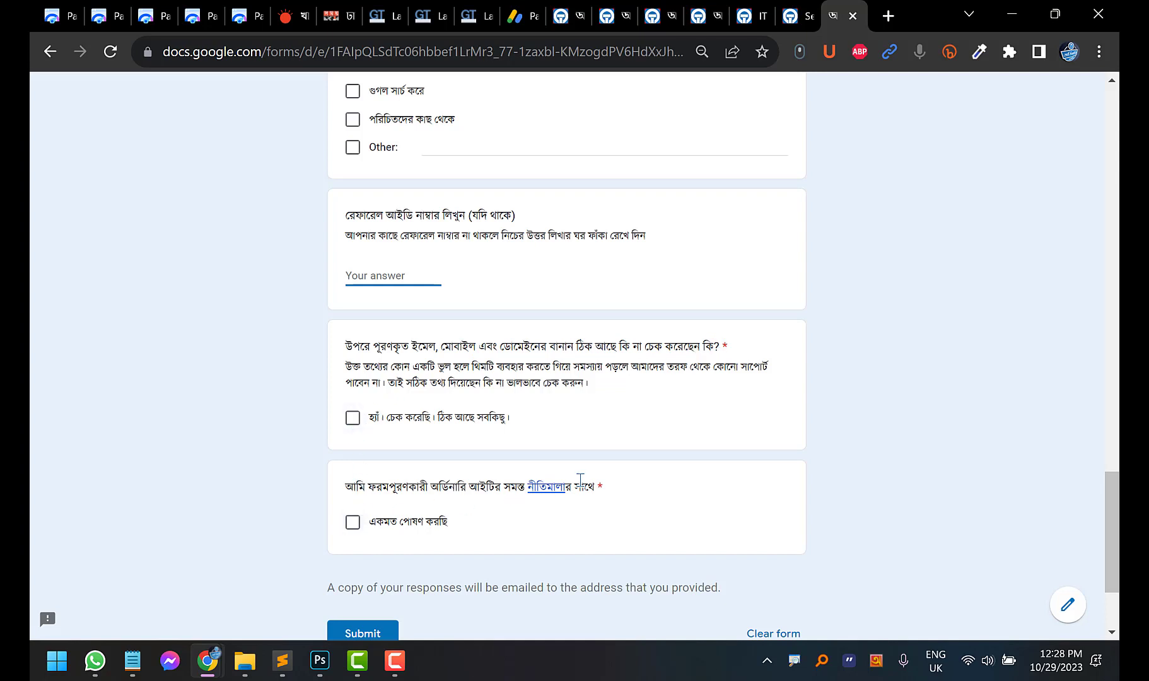
scroll(567, 480, down, 3)
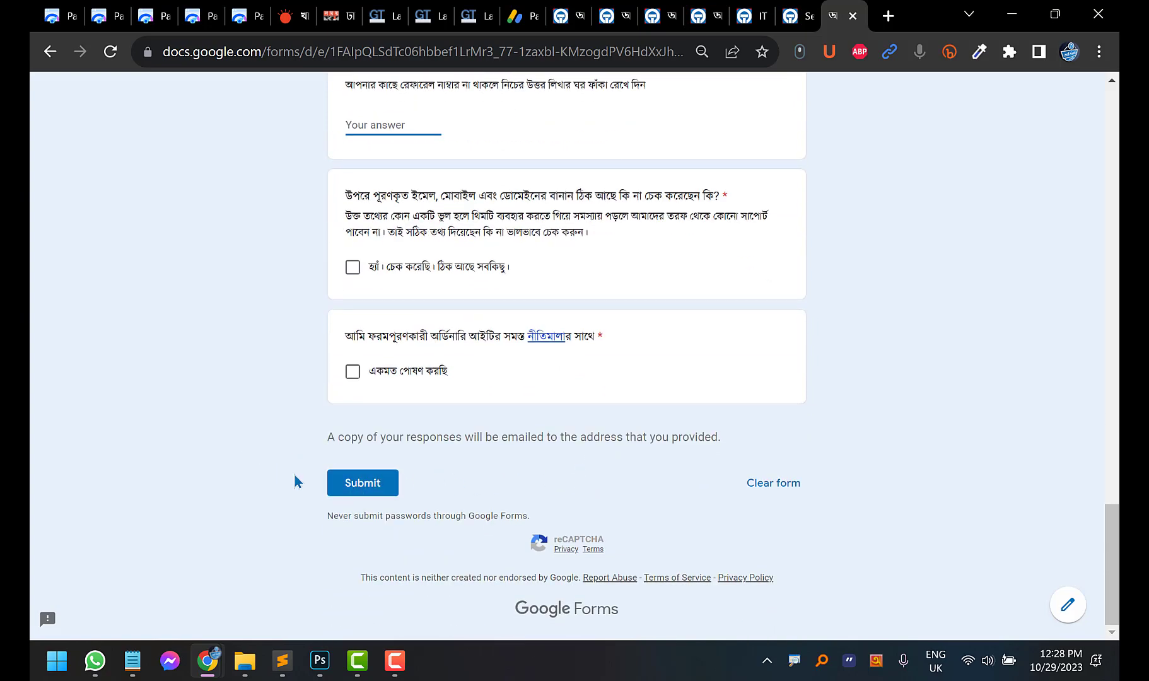
scroll(275, 444, up, 5)
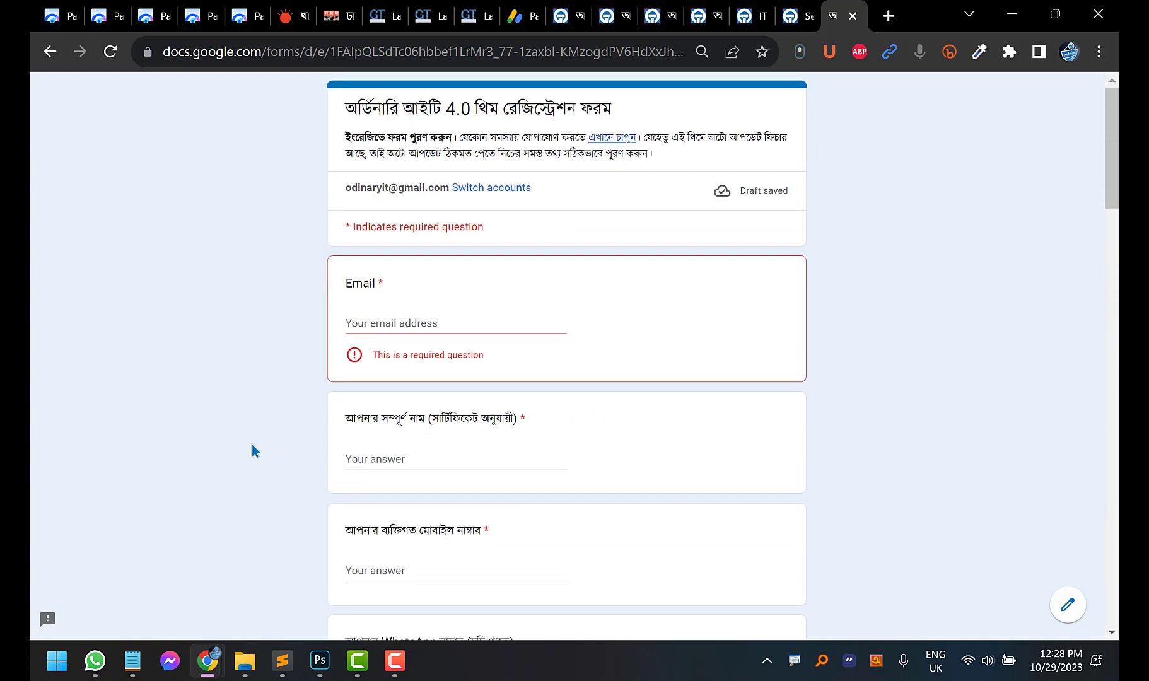
scroll(254, 445, down, 10)
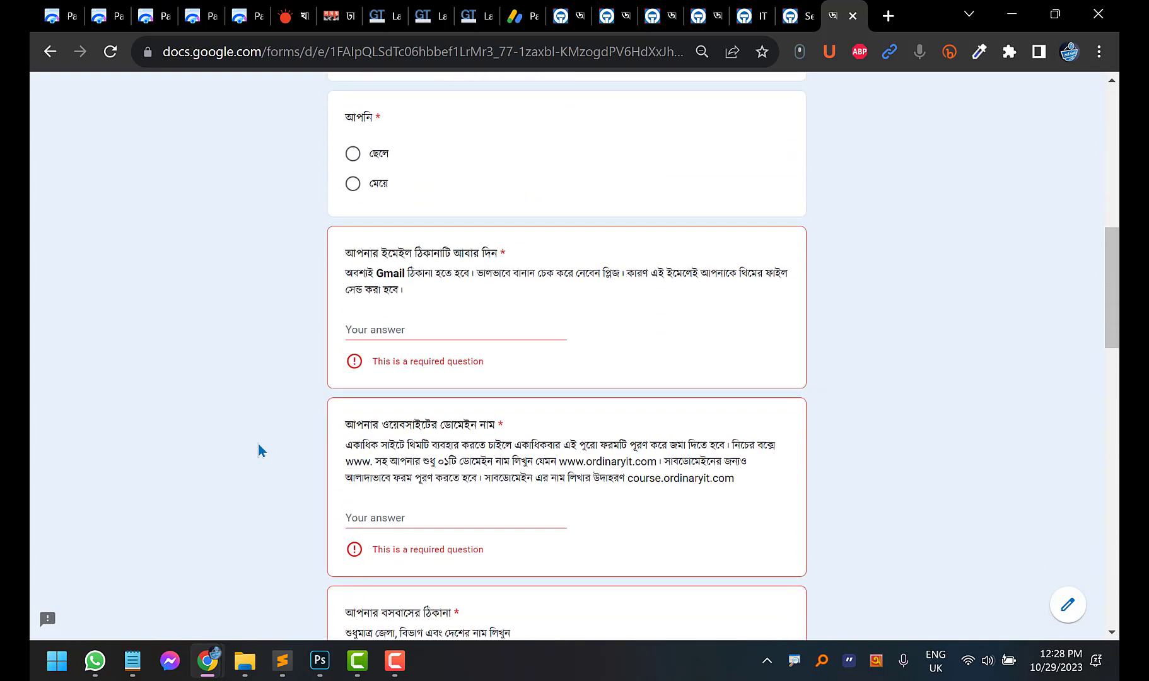
scroll(260, 451, down, 1)
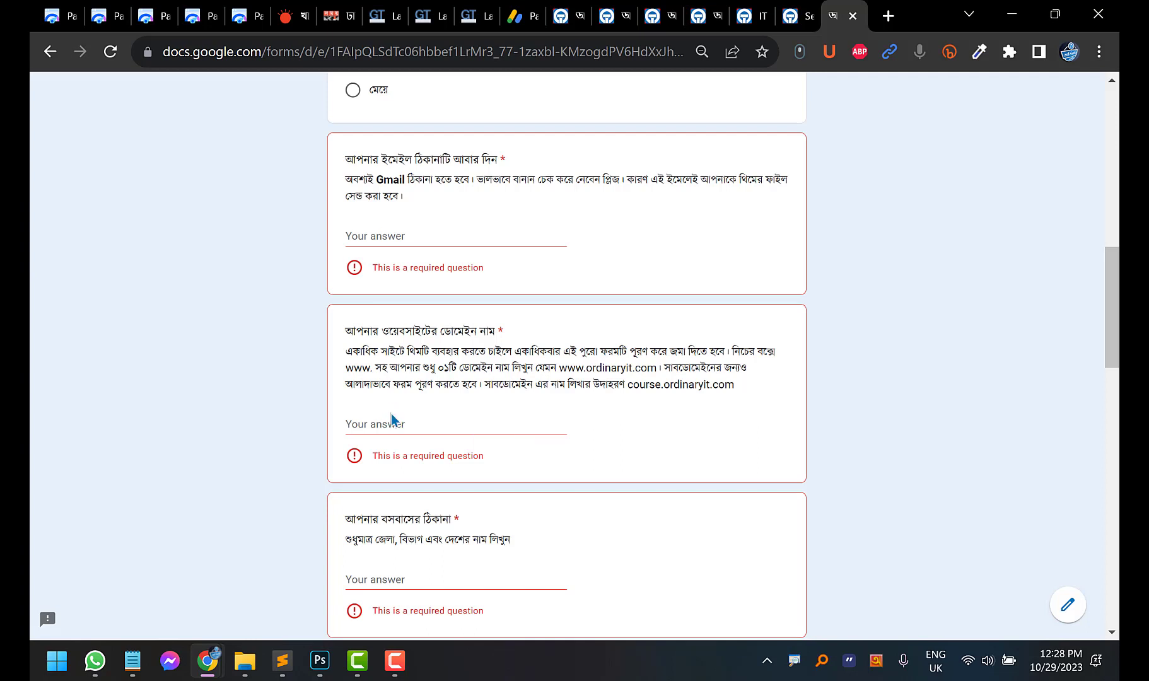
scroll(403, 438, down, 2)
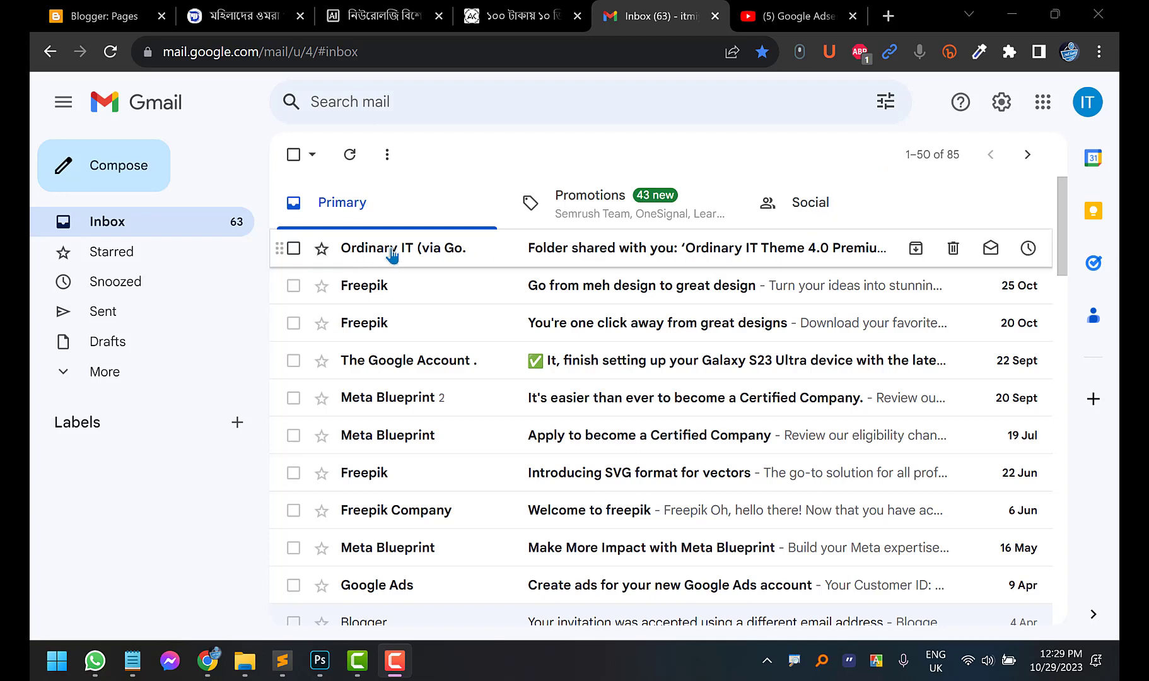
In Gmail, look for the Ordinary IT theme folder share across Primary, Promotions and Social, and expand the folder list to reach Spam
mouse_move(380, 259)
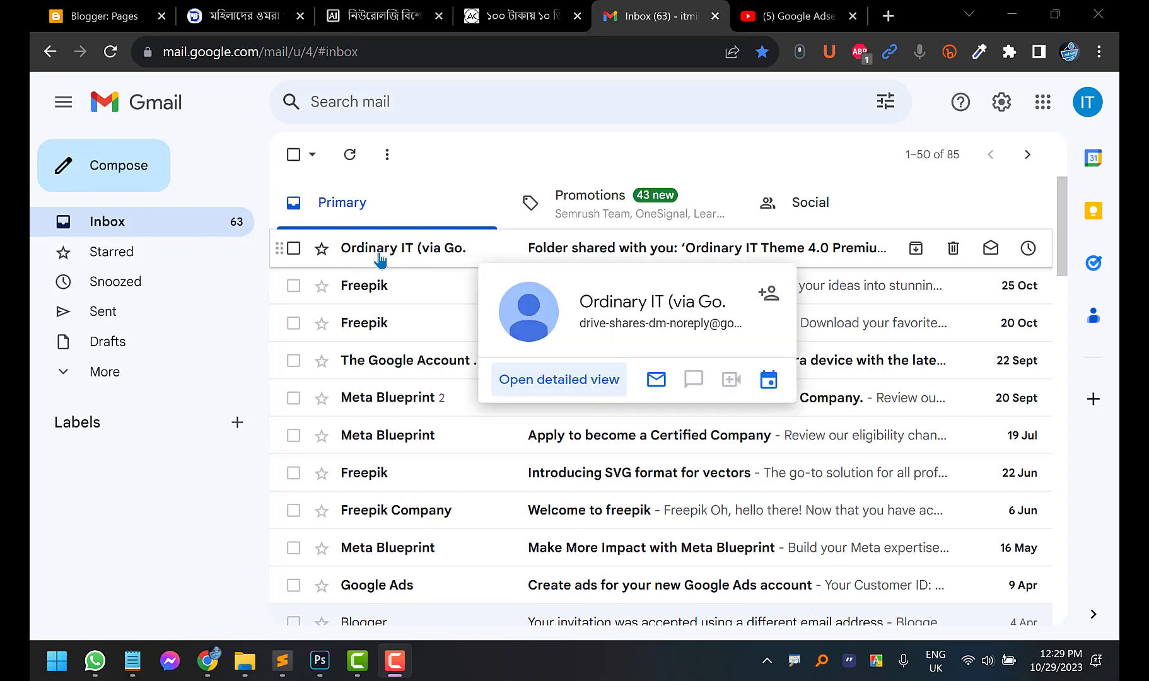
click(587, 213)
click(807, 213)
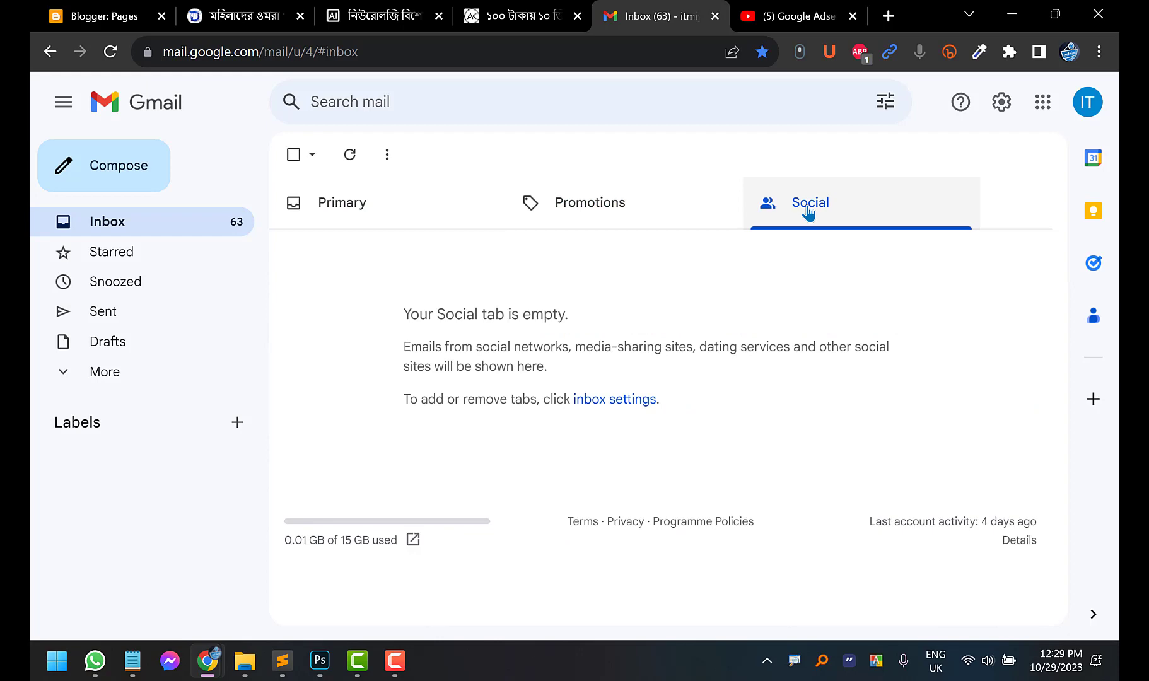
click(637, 205)
click(423, 208)
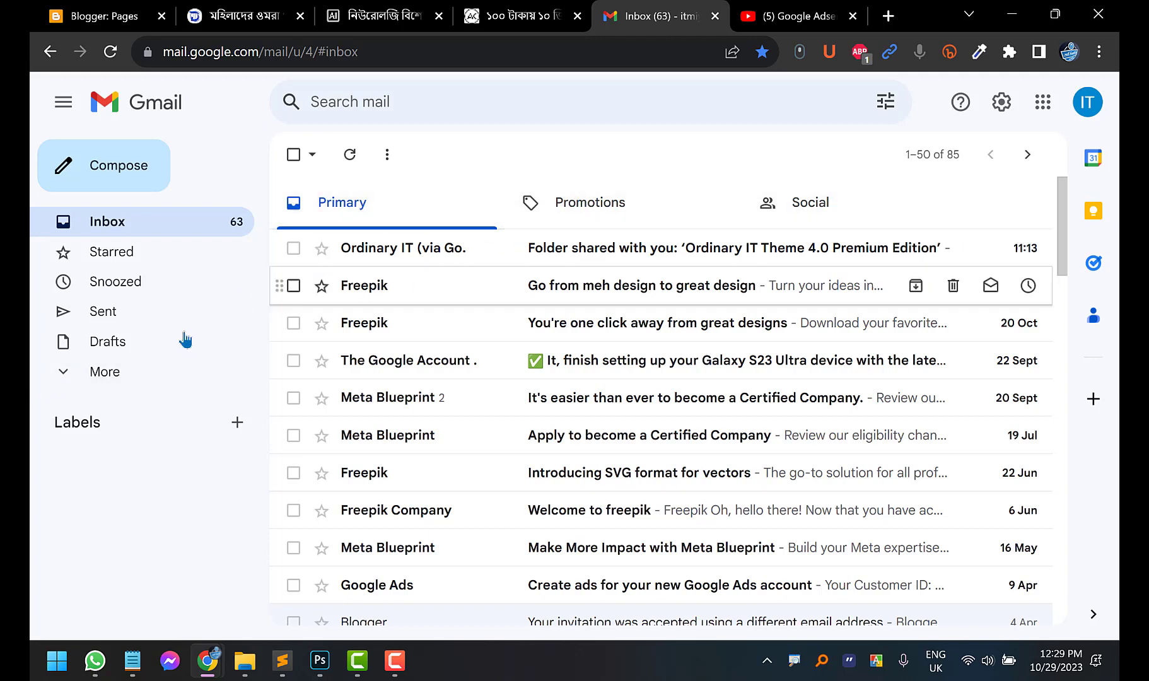
click(57, 379)
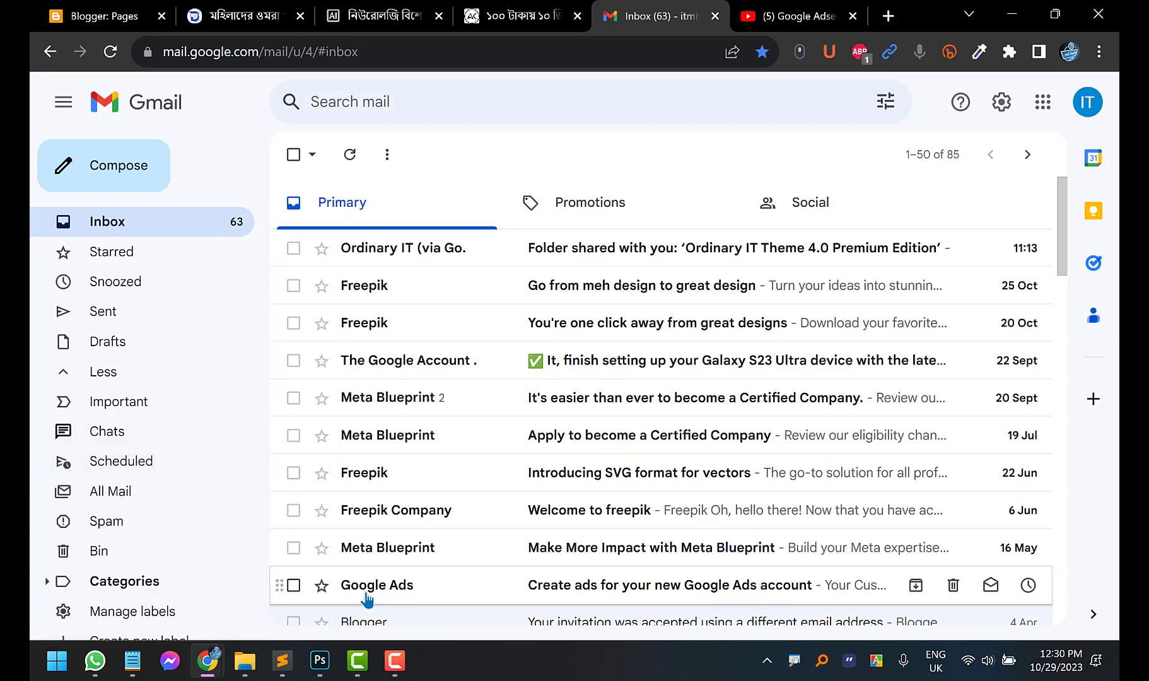
Return to the browser window with the registration form and bring up ordinaryit.com's homepage
mouse_move(206, 676)
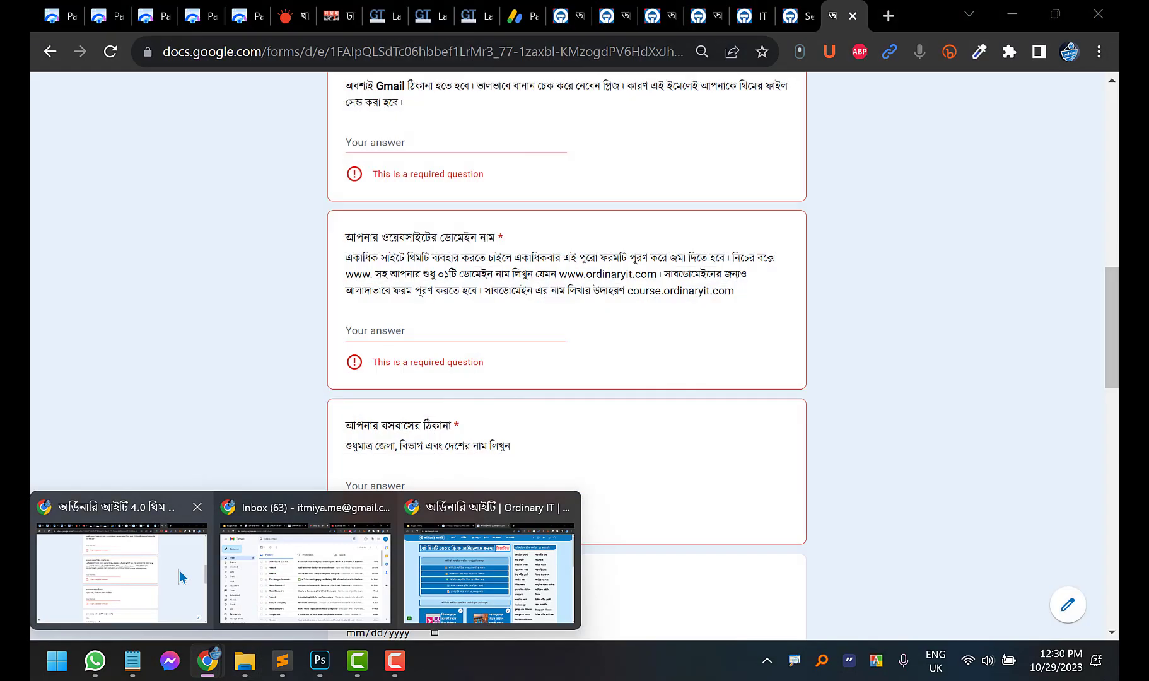
click(179, 575)
click(605, 16)
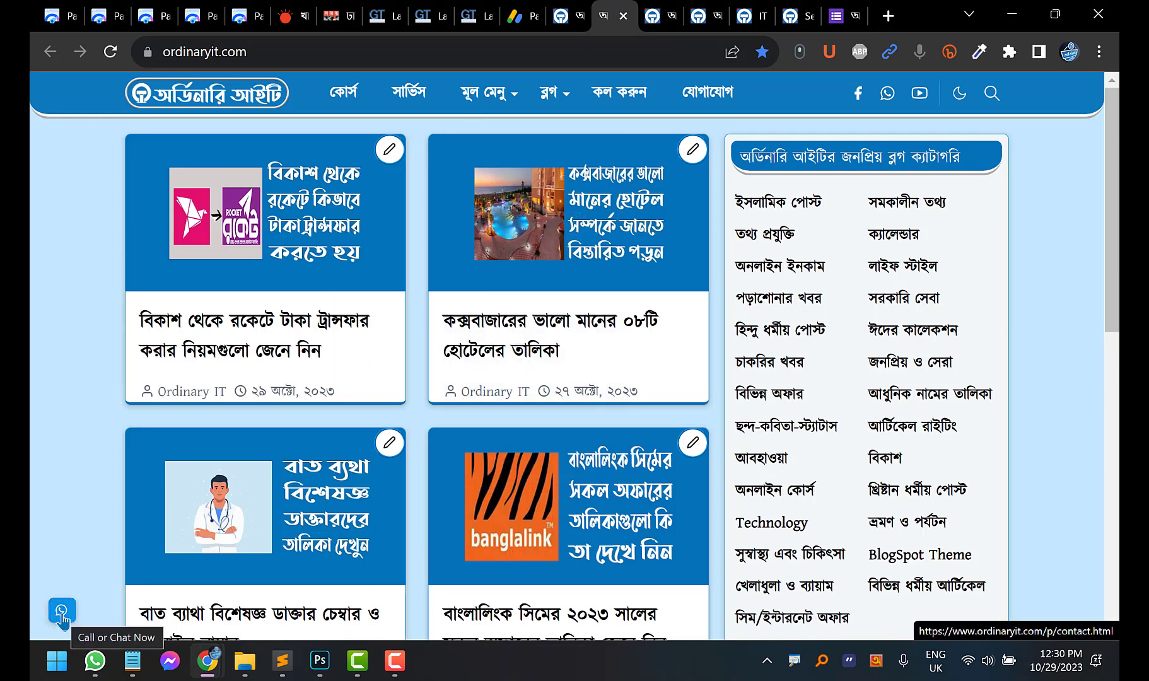
Switch to the Gmail window, open the email sharing the Ordinary IT Theme 4.0 Premium Edition folder, and dismiss the dynamic email notice
mouse_move(207, 661)
click(323, 590)
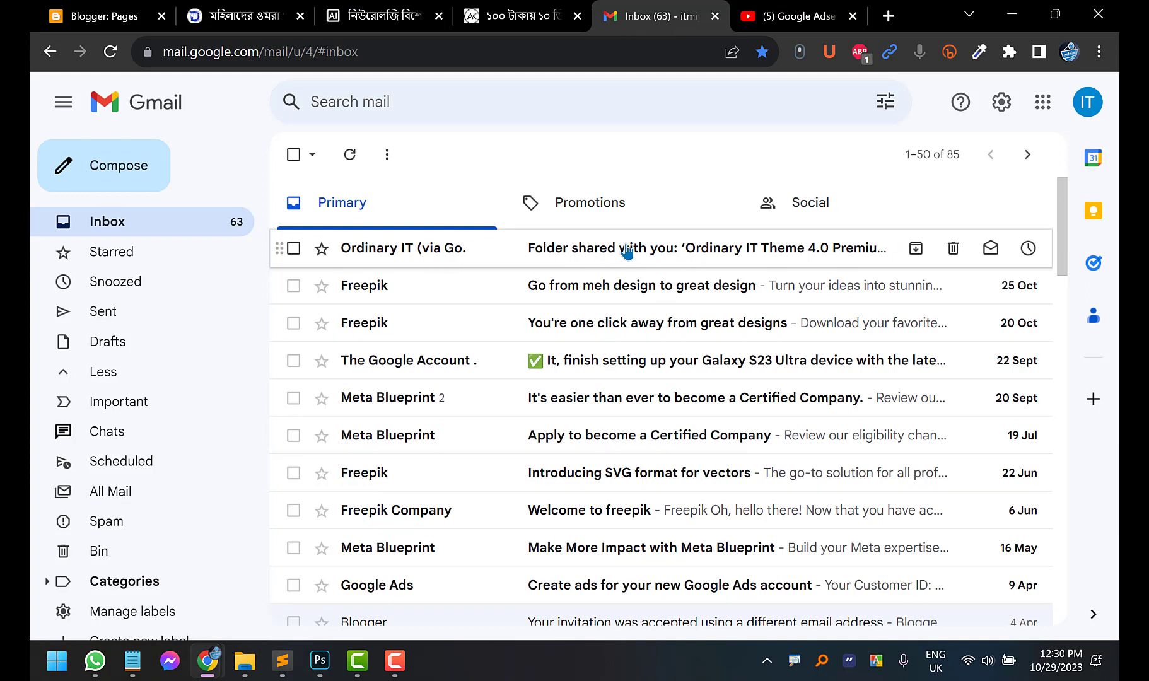
click(548, 250)
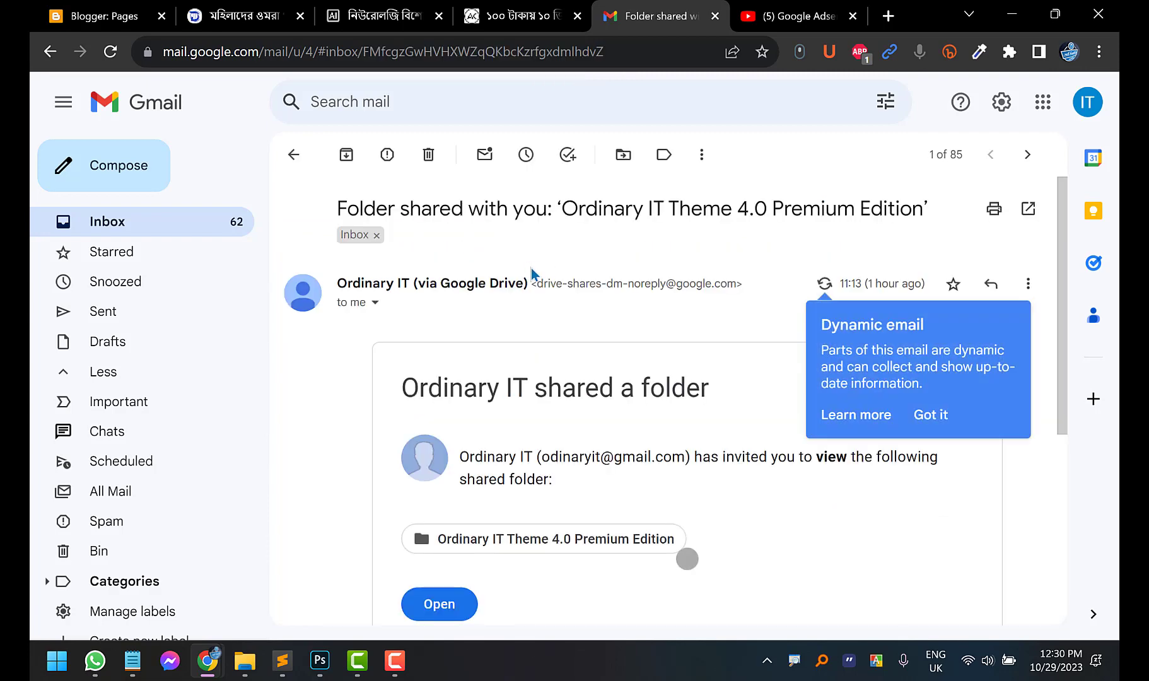
click(934, 414)
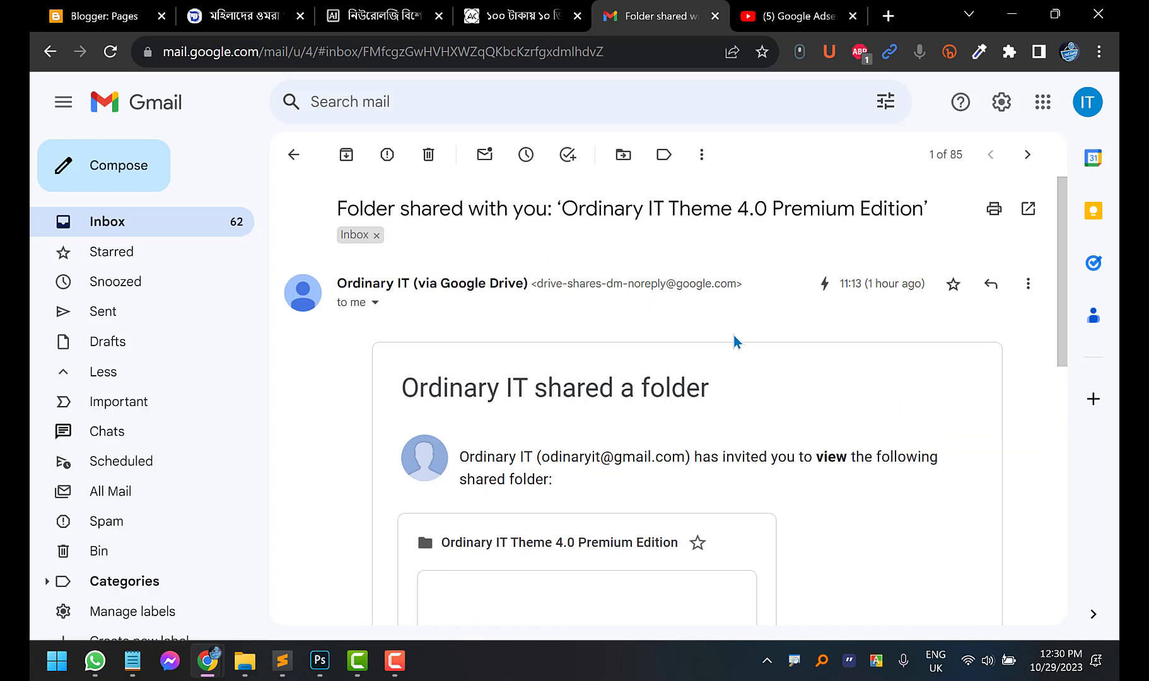
Review the share invitation and open the Ordinary IT Theme 4.0 Premium Edition folder from the email in Google Drive
scroll(469, 345, down, 5)
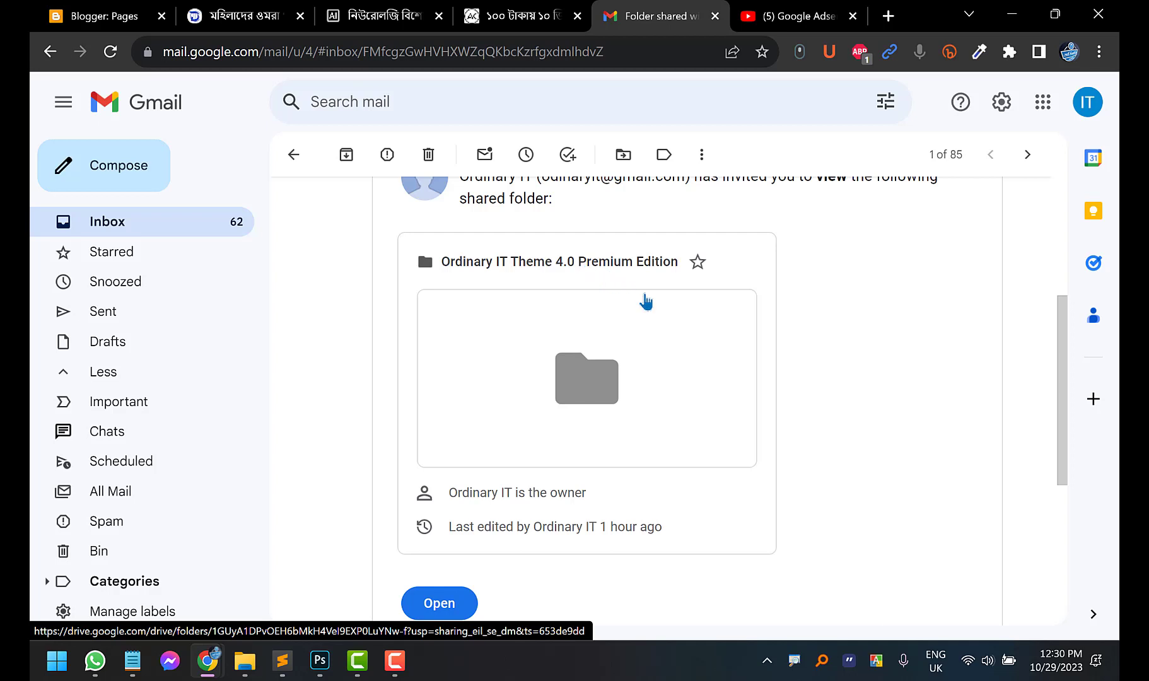
scroll(783, 337, up, 2)
scroll(637, 307, down, 3)
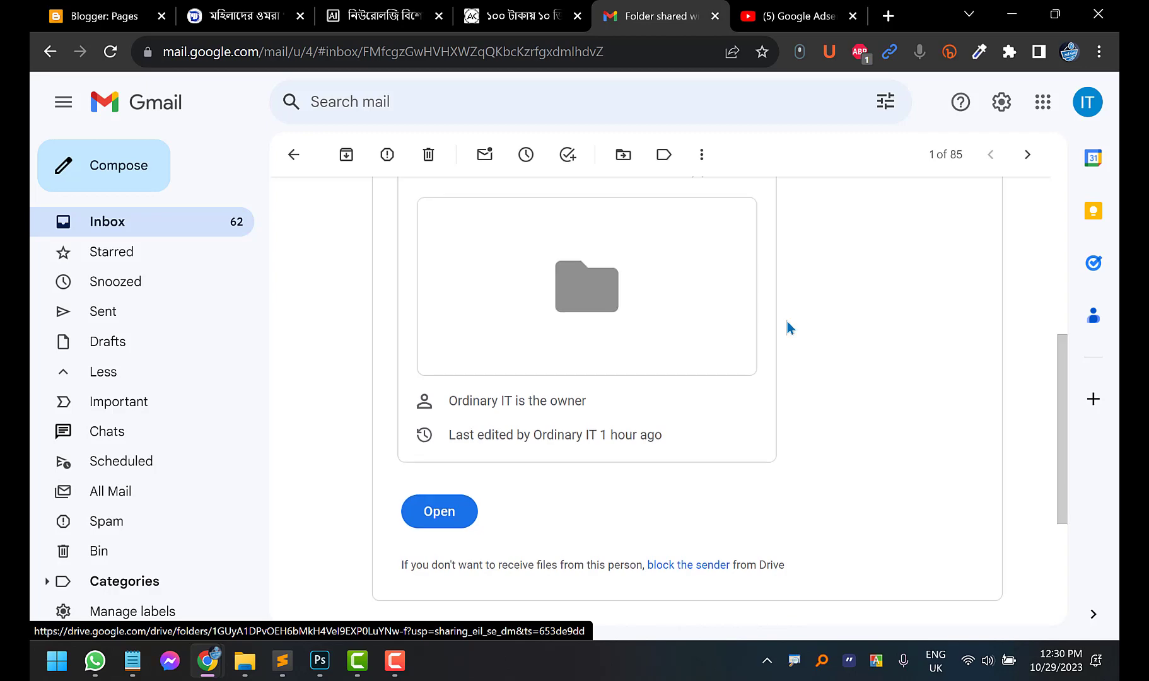
scroll(788, 334, up, 6)
scroll(789, 333, down, 3)
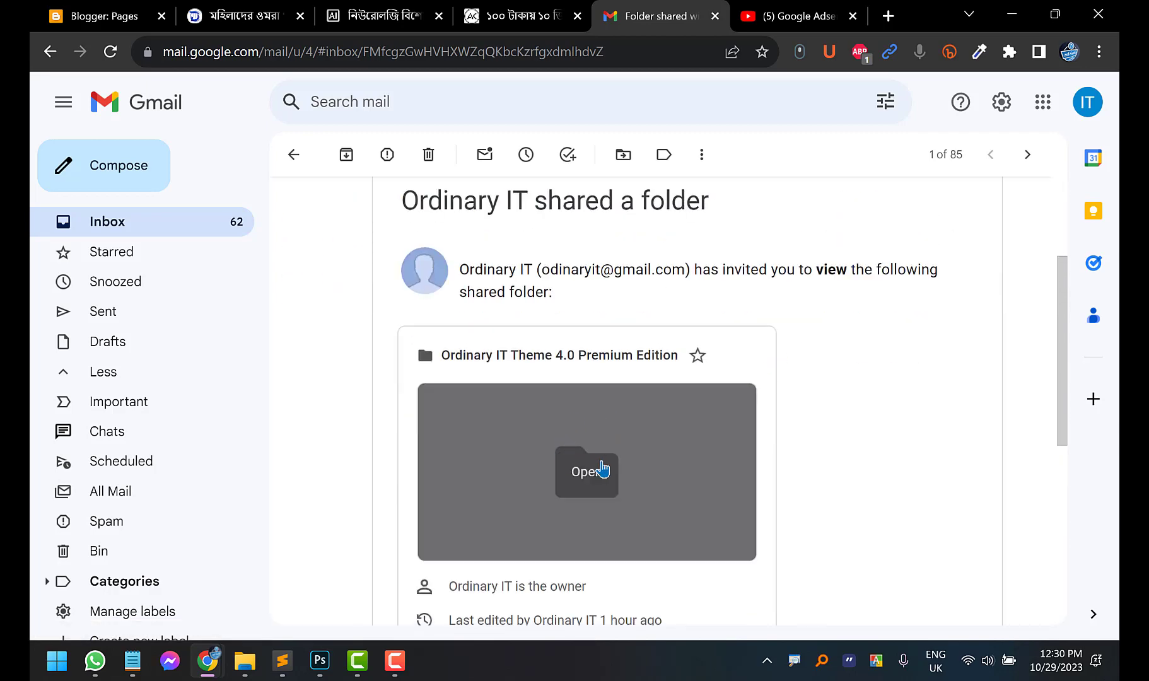
click(586, 473)
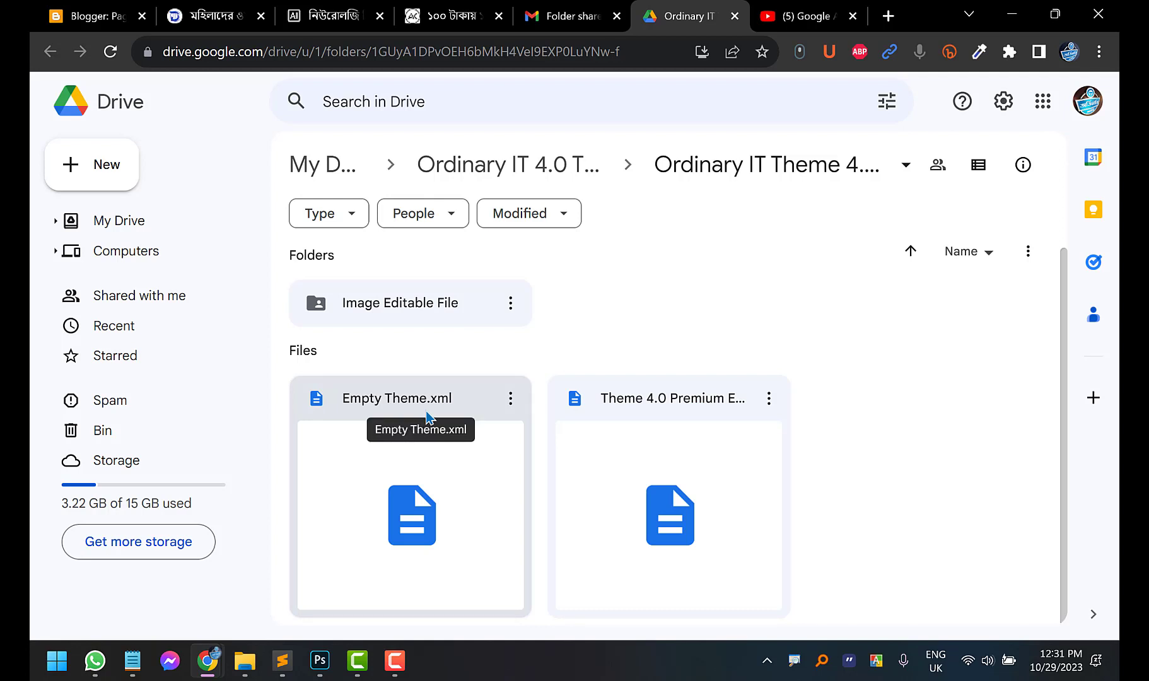
Open the Image Editable File folder and look through its logo, favicon, banner and social share image files
click(410, 308)
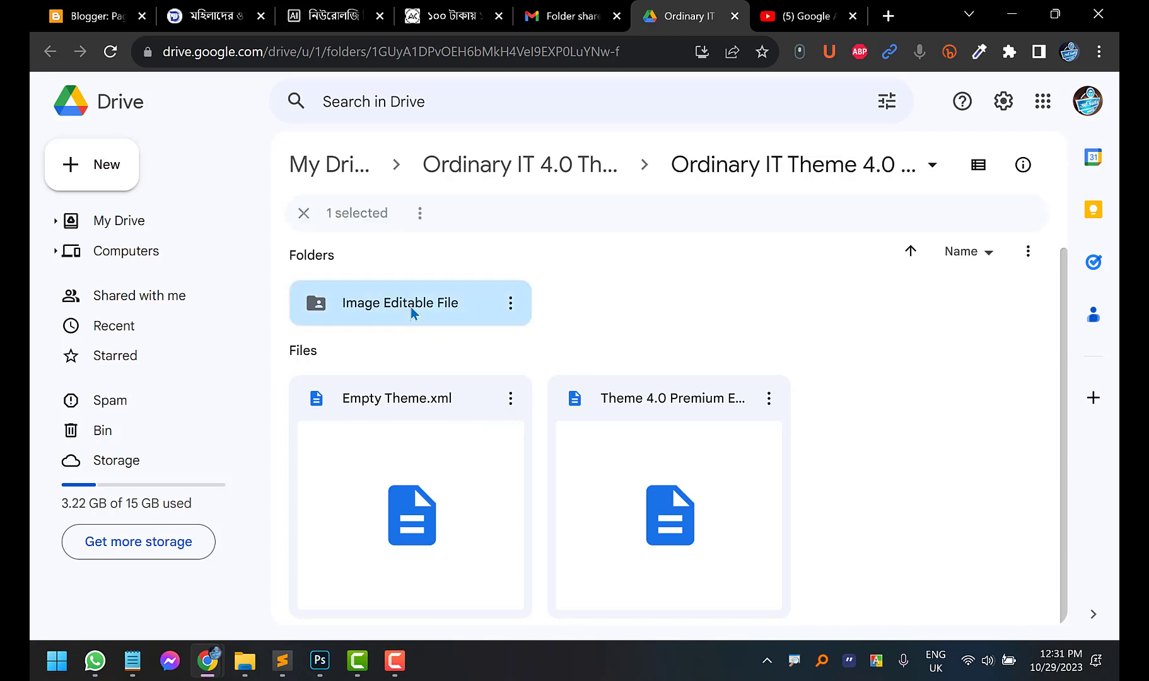
double_click(410, 306)
scroll(639, 355, down, 1)
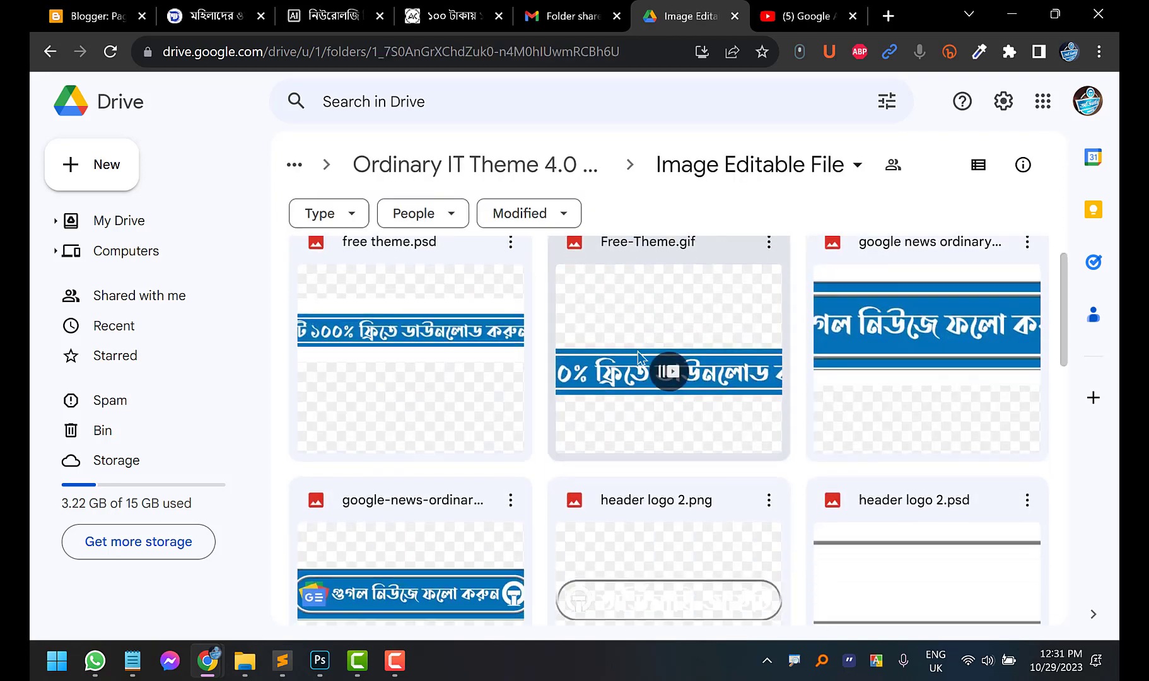
scroll(639, 355, down, 10)
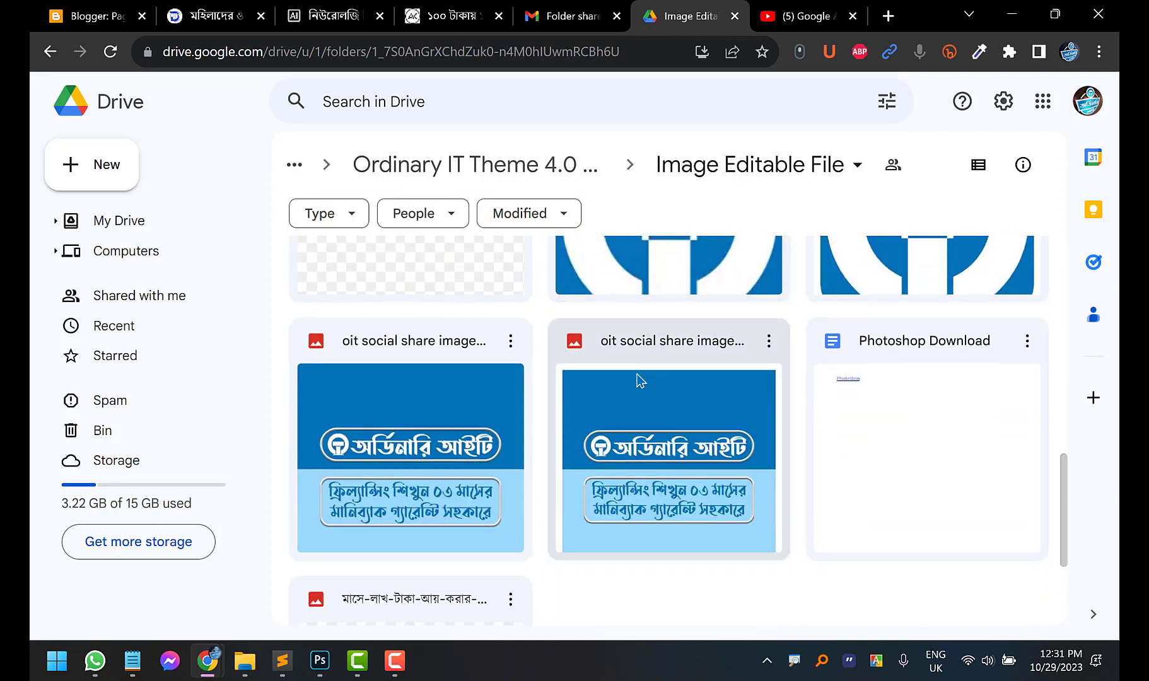
scroll(669, 409, up, 3)
scroll(668, 409, down, 6)
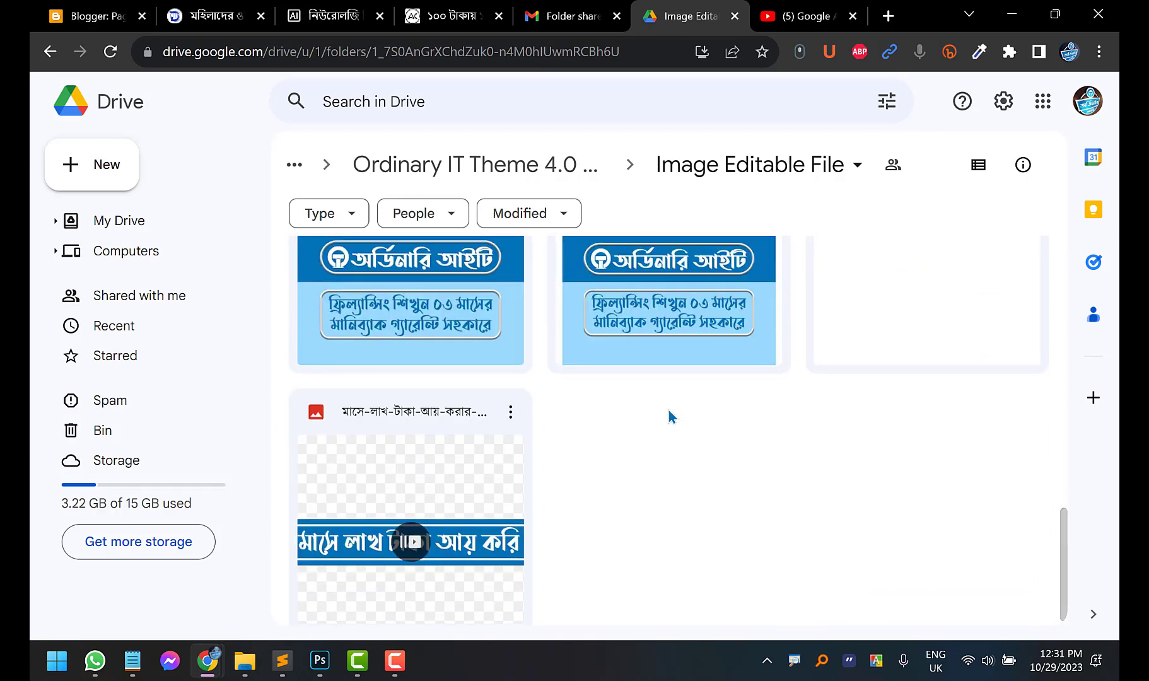
scroll(668, 411, up, 1)
scroll(660, 425, up, 10)
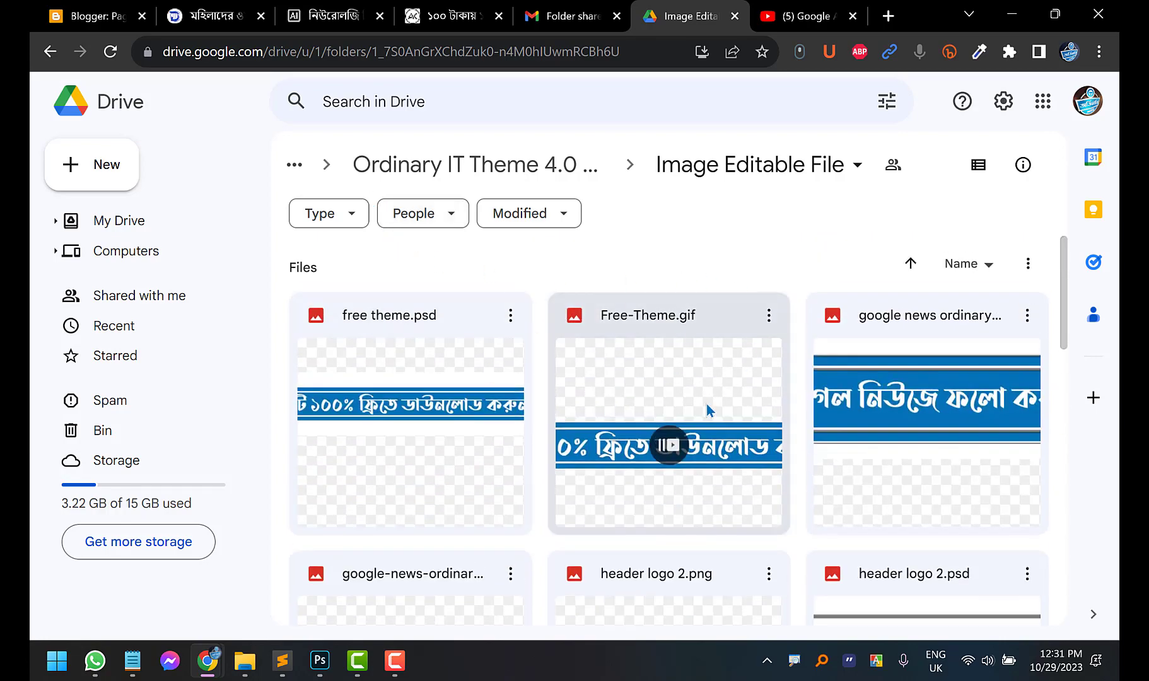
scroll(695, 395, down, 3)
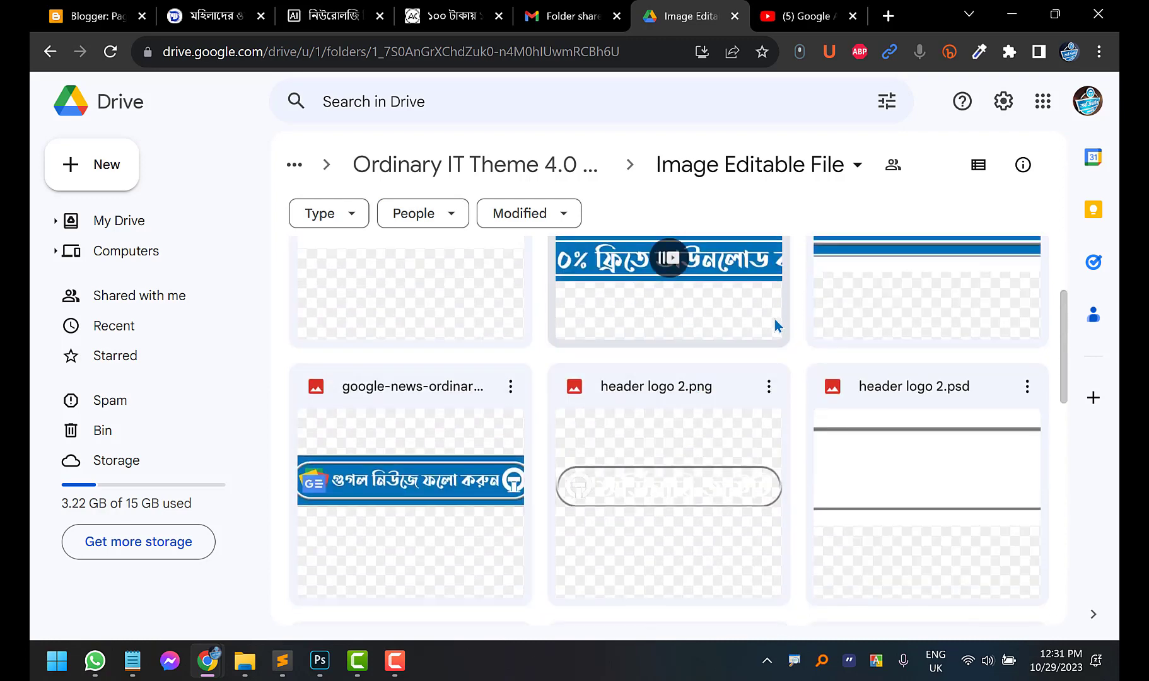
scroll(631, 344, down, 10)
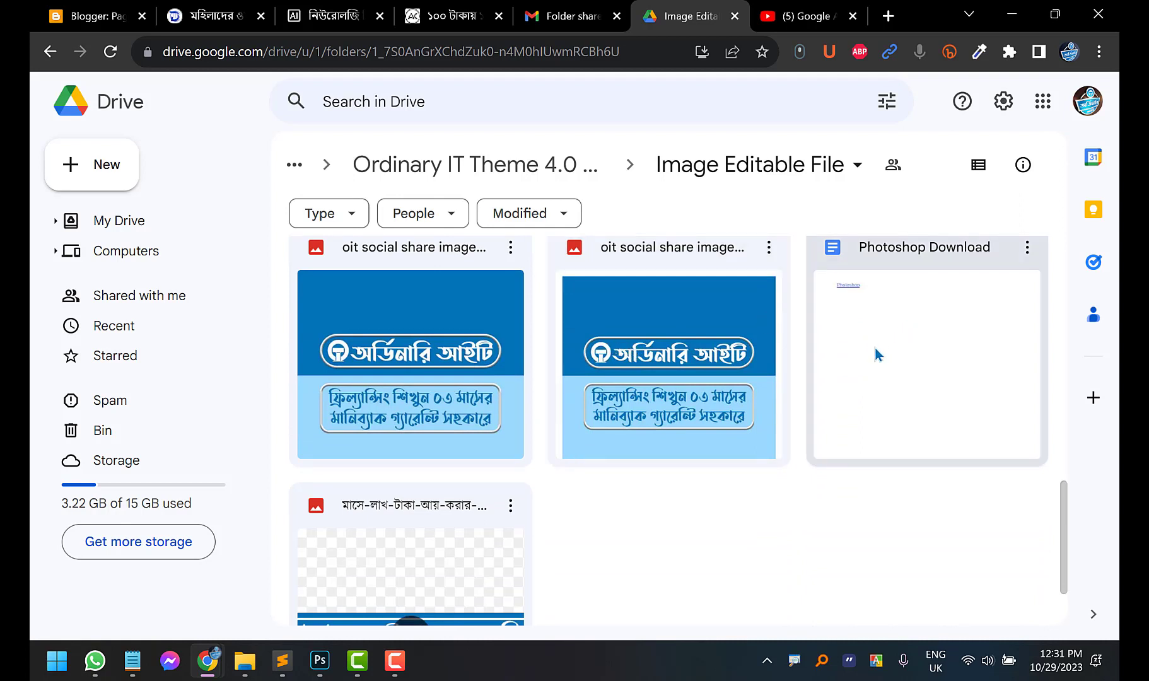
Open the Photoshop Download document and follow its Photoshop link to the Photoshop CC.zip file
double_click(870, 315)
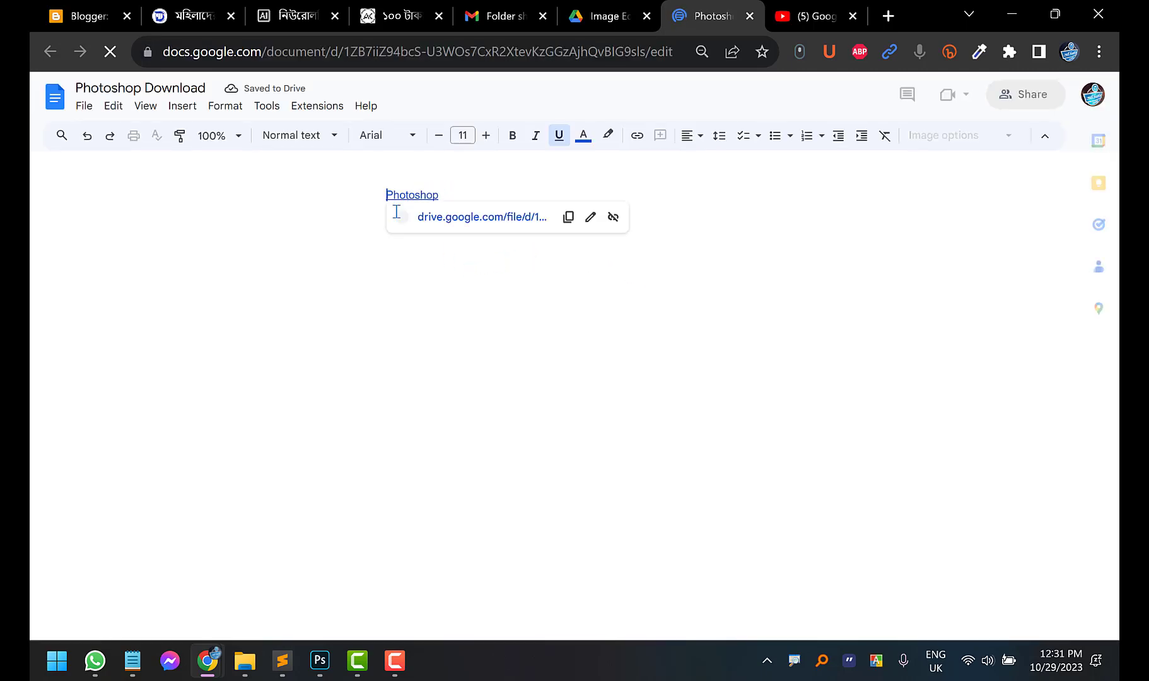
double_click(422, 194)
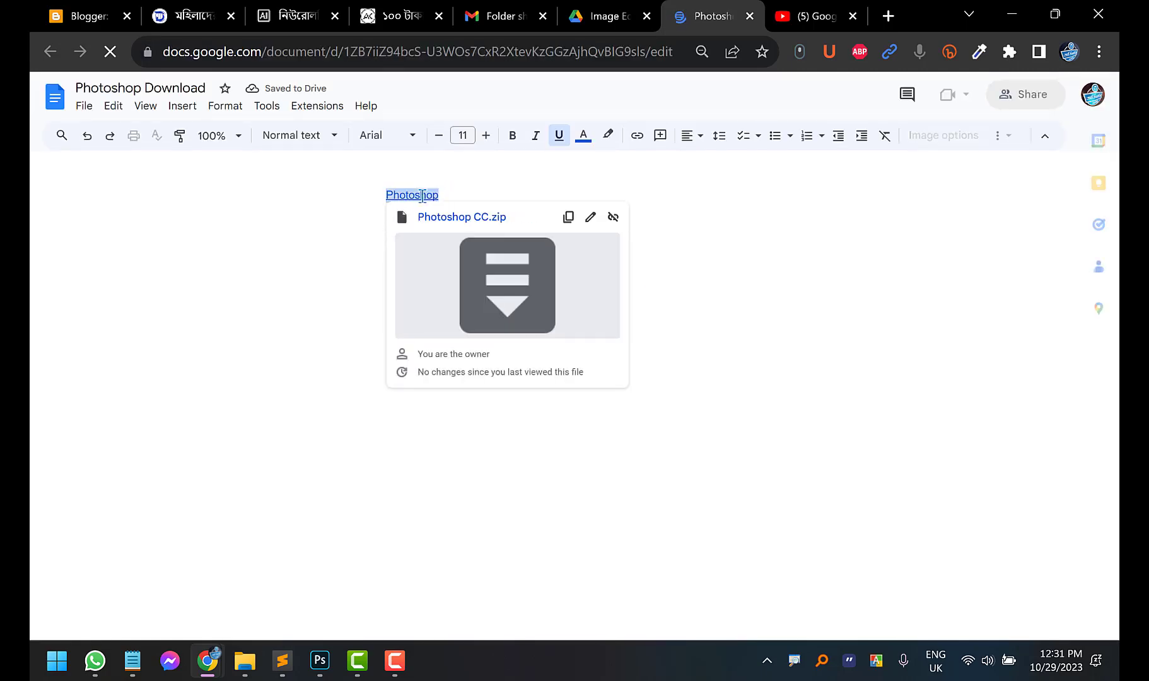
click(472, 220)
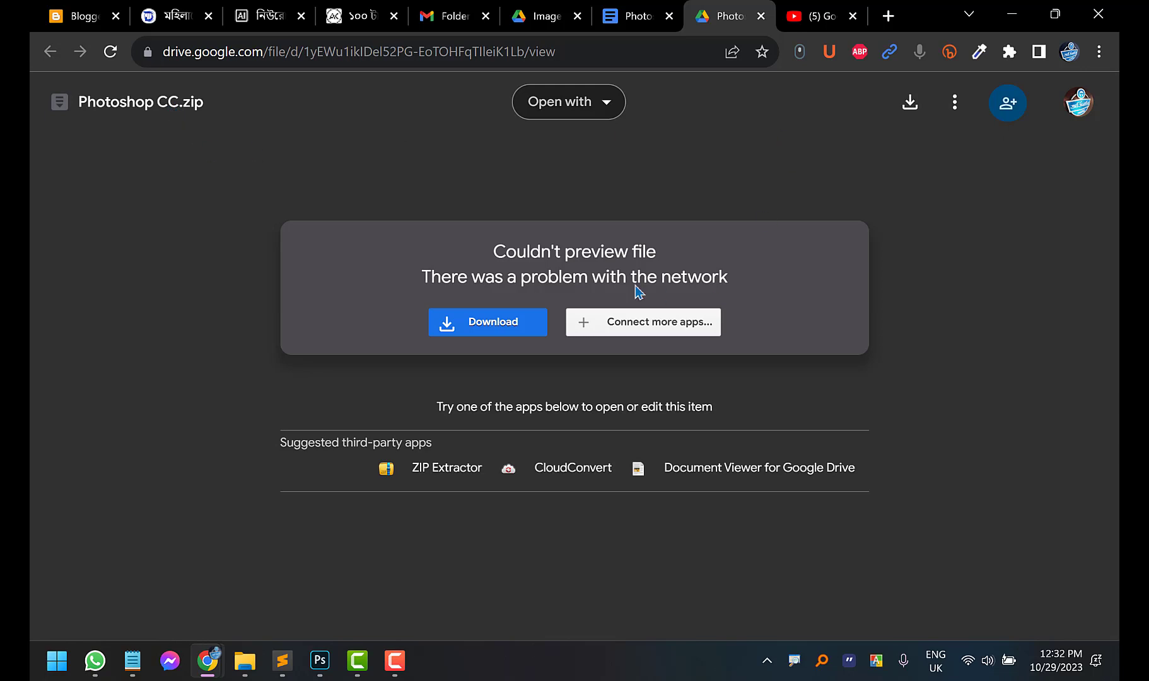
Close the Photoshop file and document, return to the Image Editable File folder, and clear the selection to review the remaining files
click(761, 16)
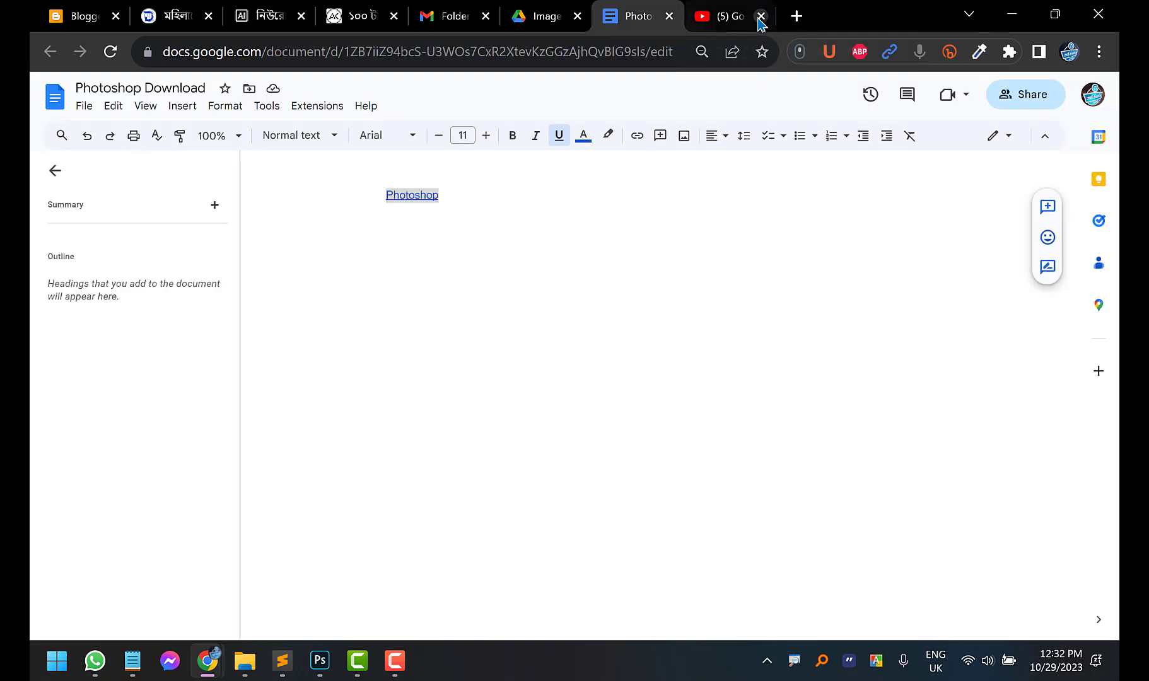
click(669, 16)
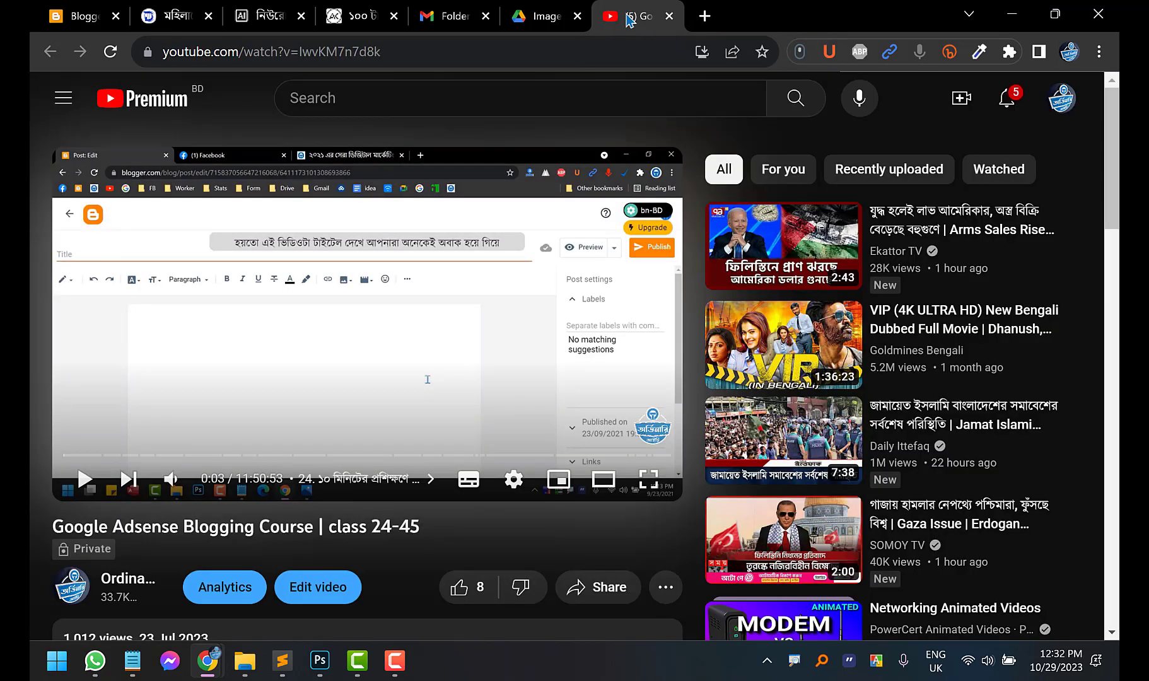
click(546, 16)
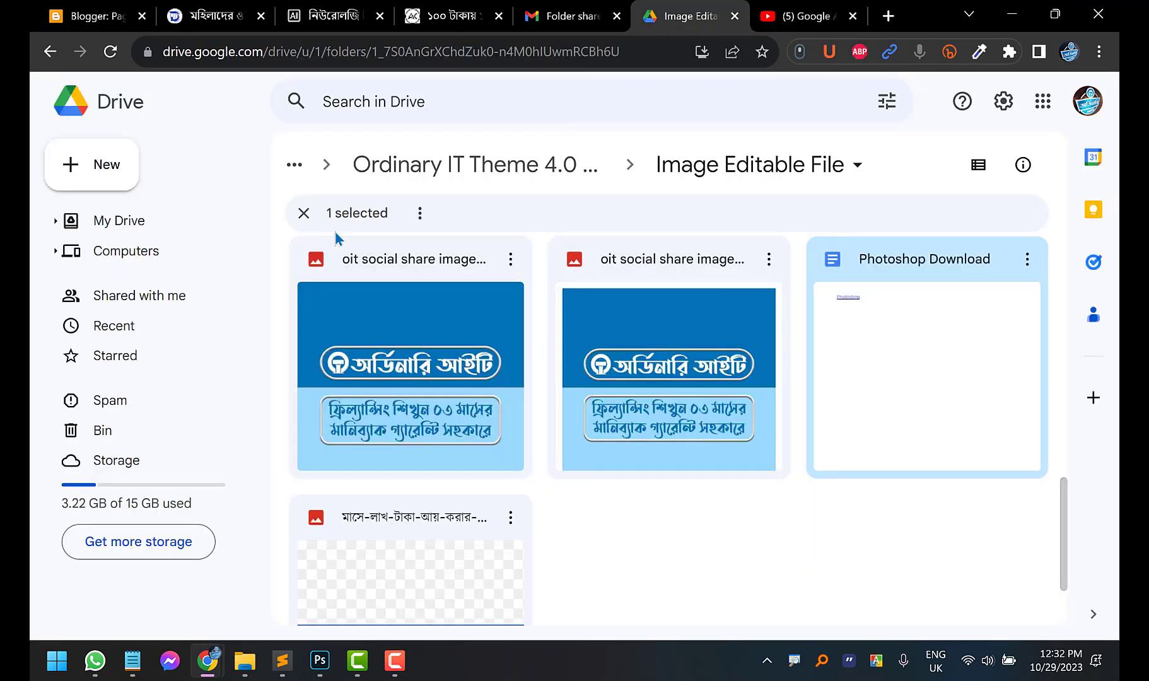
click(303, 215)
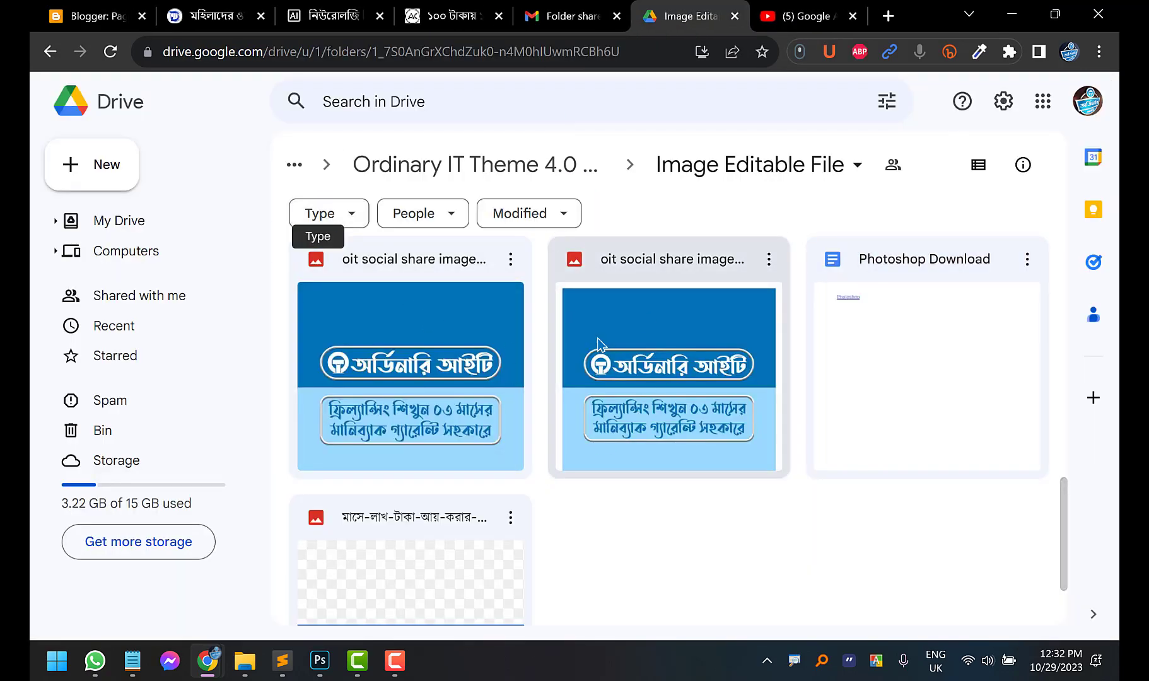
scroll(604, 440, down, 2)
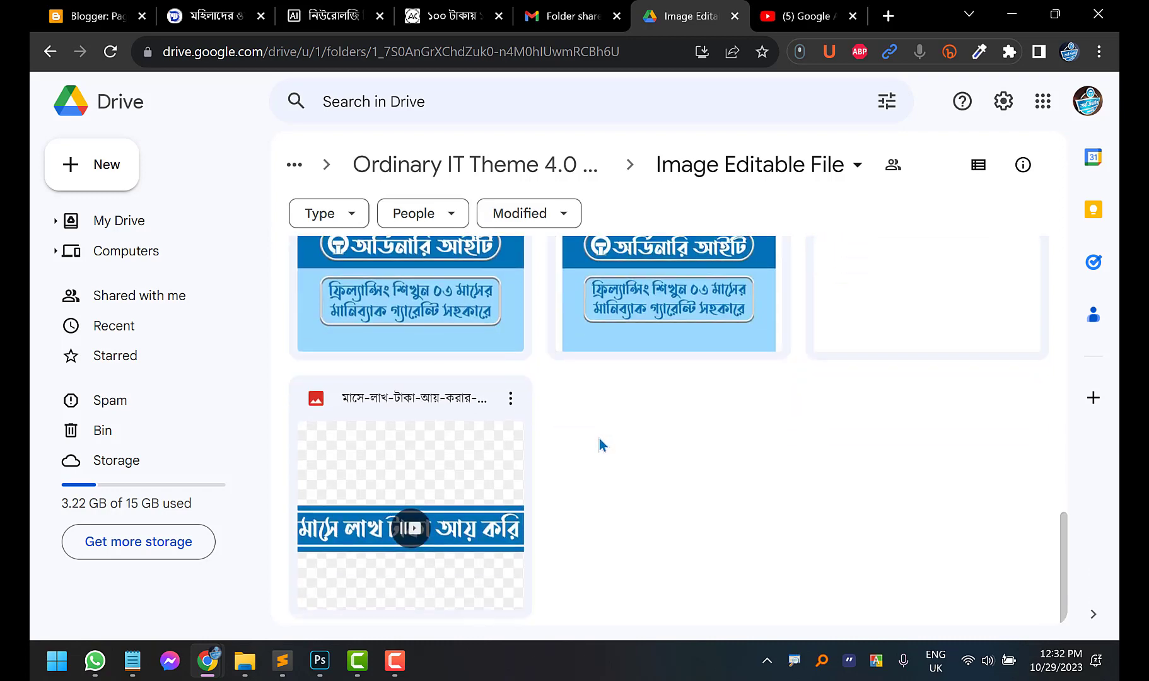
scroll(598, 438, up, 6)
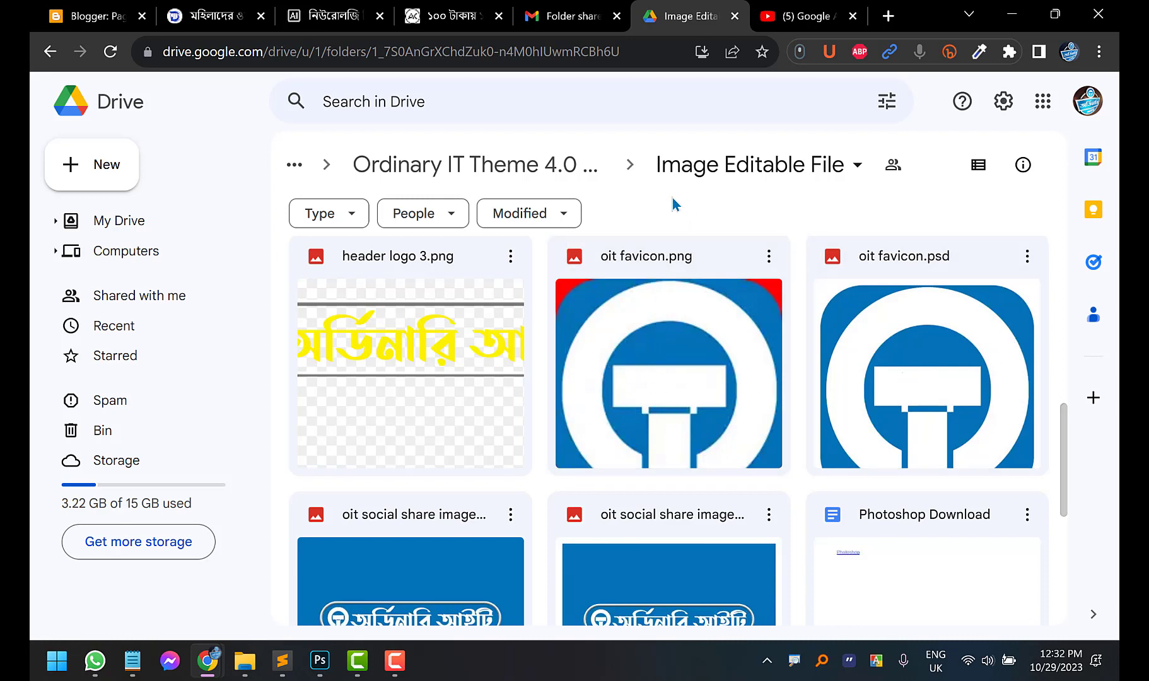
Look through the chapter list of the Google Adsense Blogging Course class 24-45 video on YouTube, and close the video
click(791, 13)
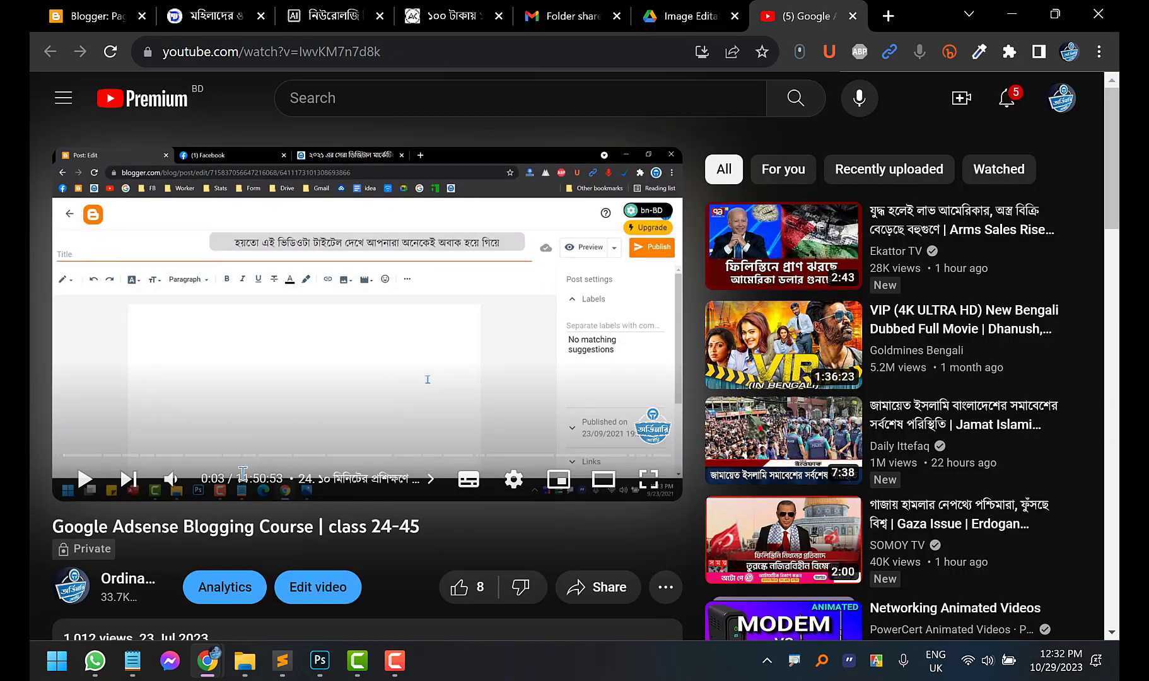
click(360, 485)
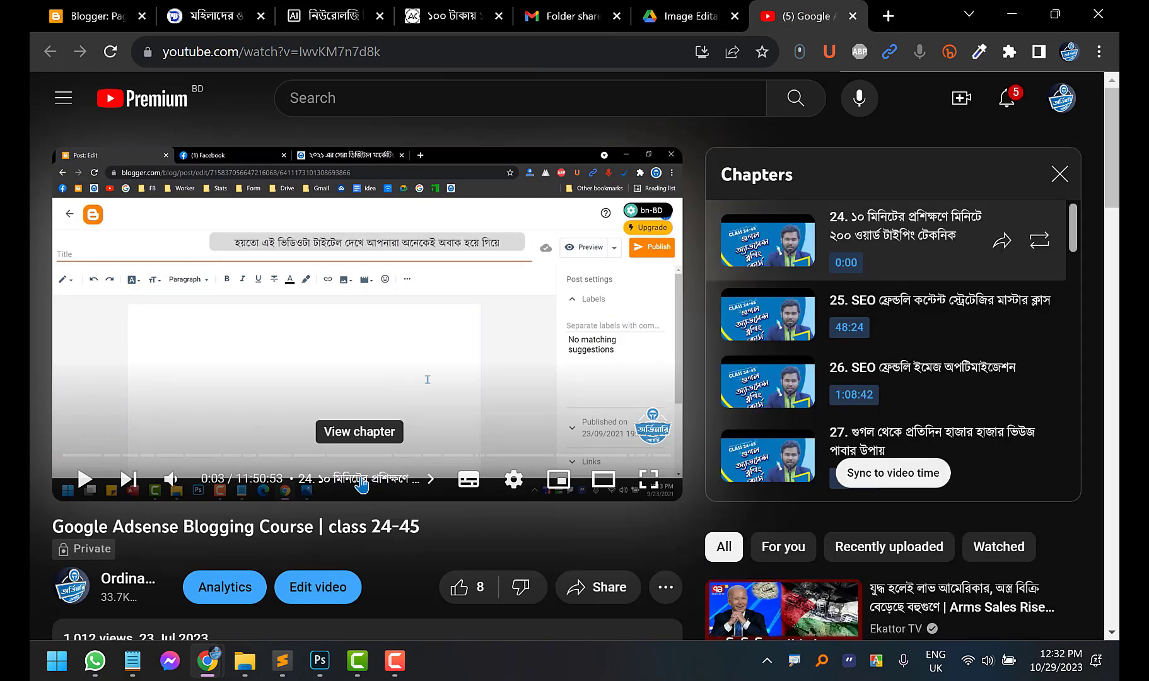
scroll(912, 334, down, 15)
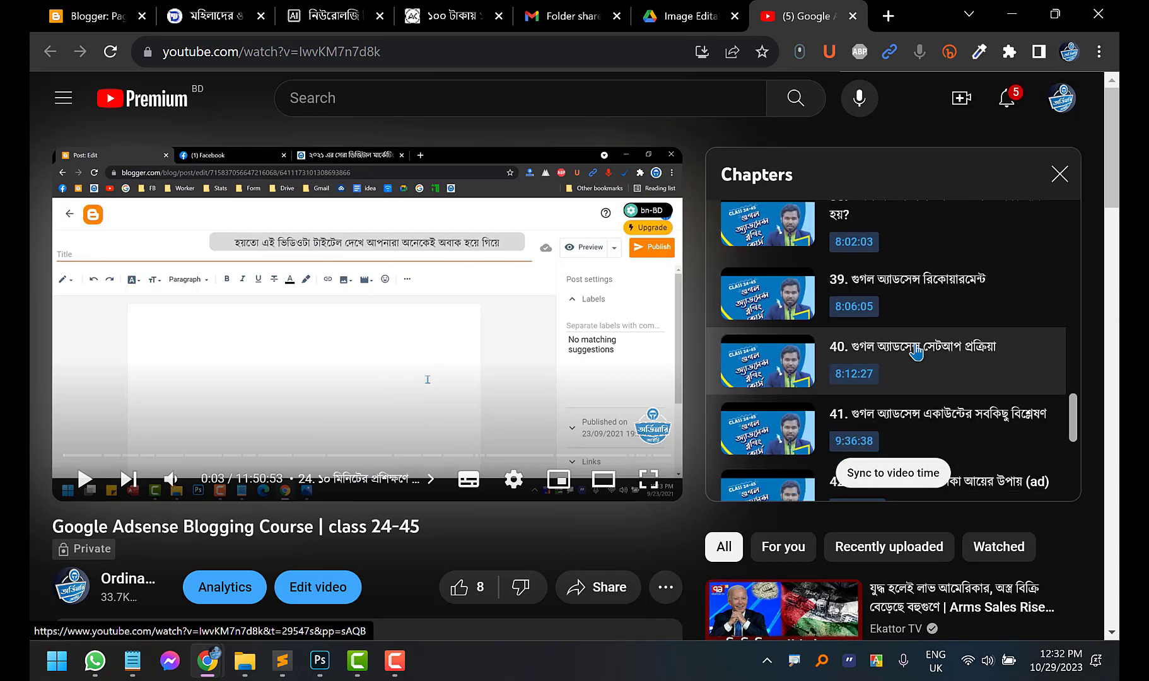
scroll(916, 352, down, 4)
scroll(917, 351, up, 18)
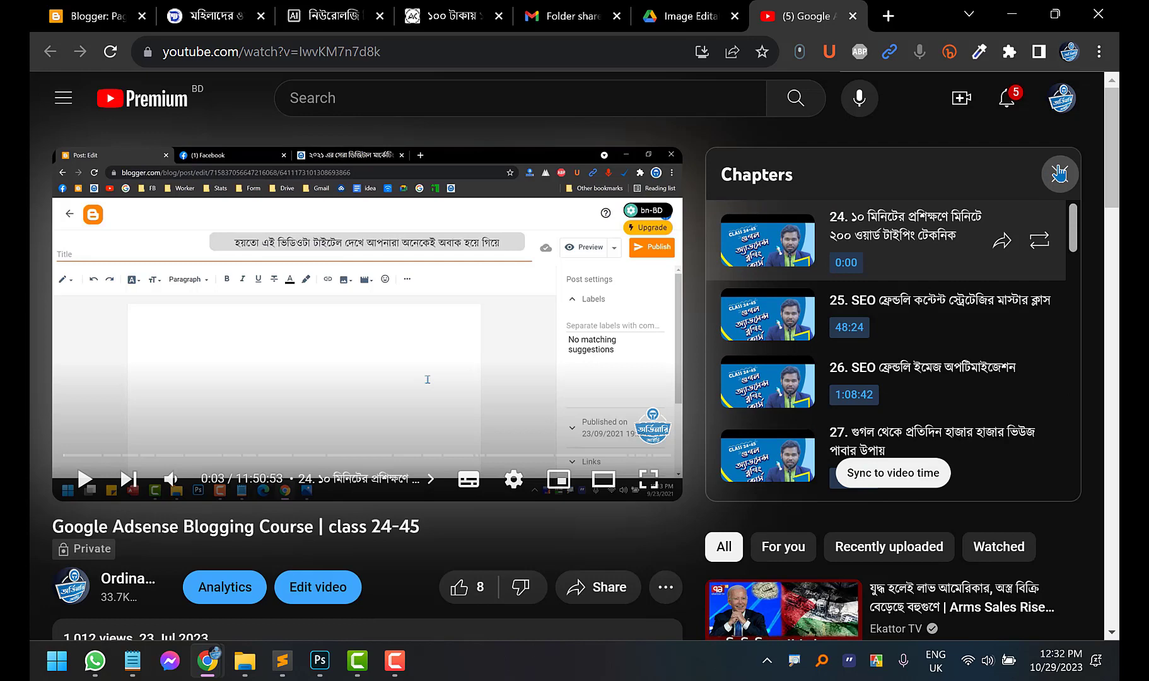
click(853, 15)
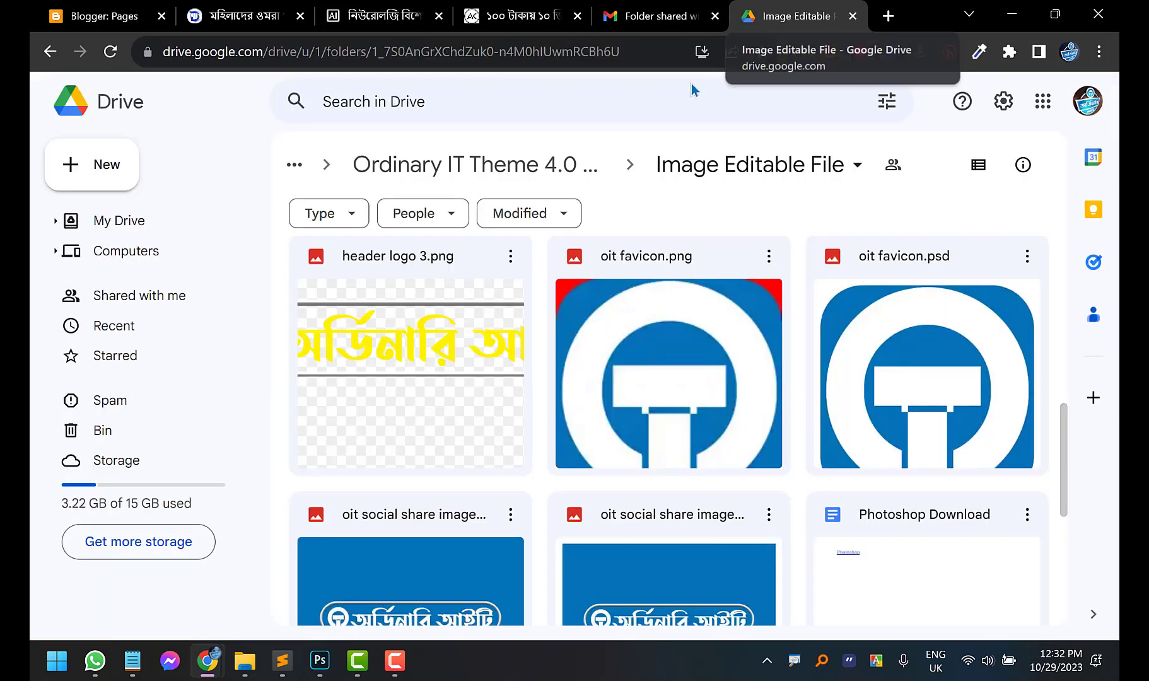
Go back to the parent theme folder in Drive and view the available actions for the Theme 4.0 Premium file, choosing none
click(490, 168)
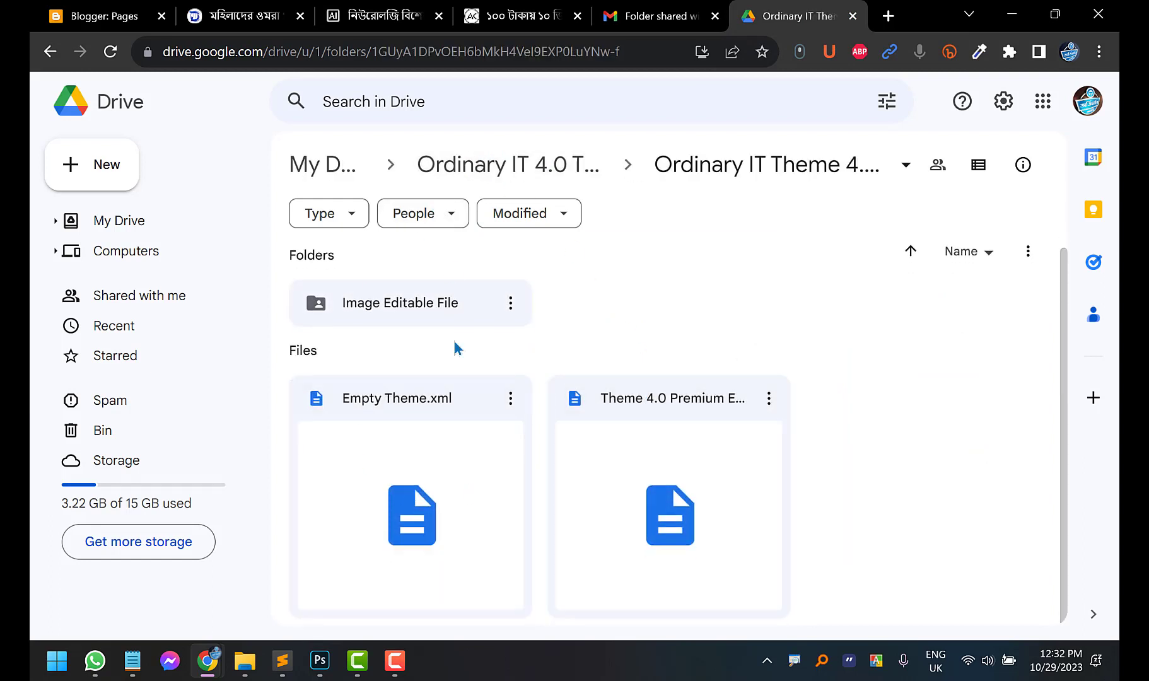
right_click(697, 492)
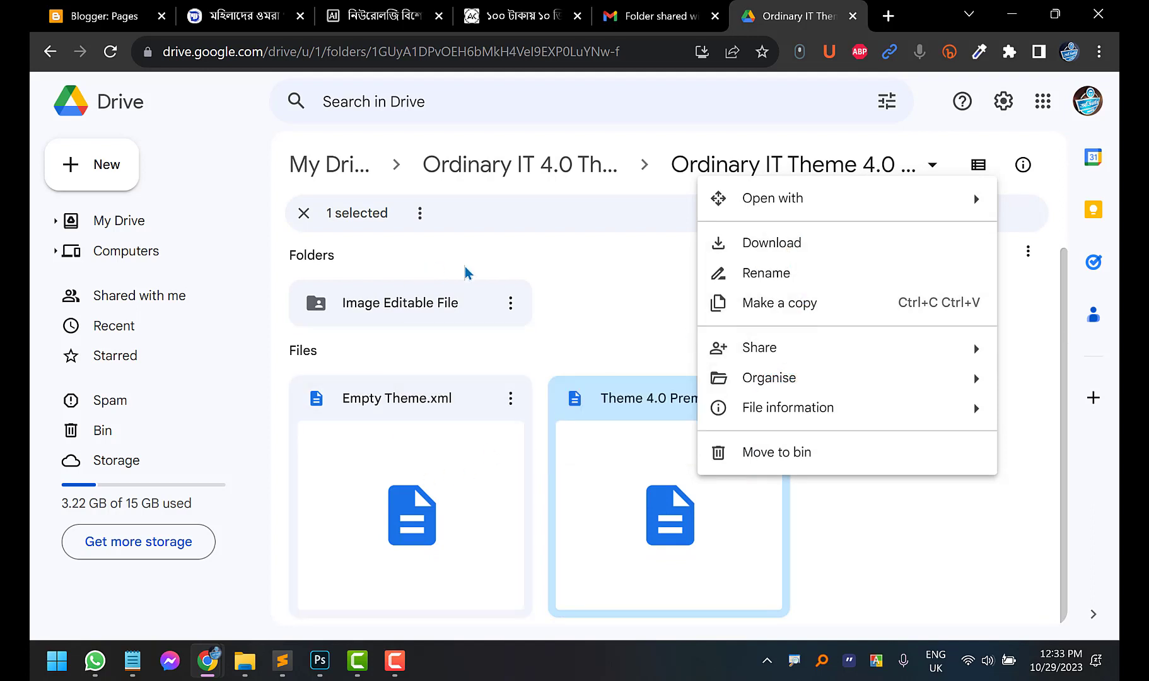
click(575, 319)
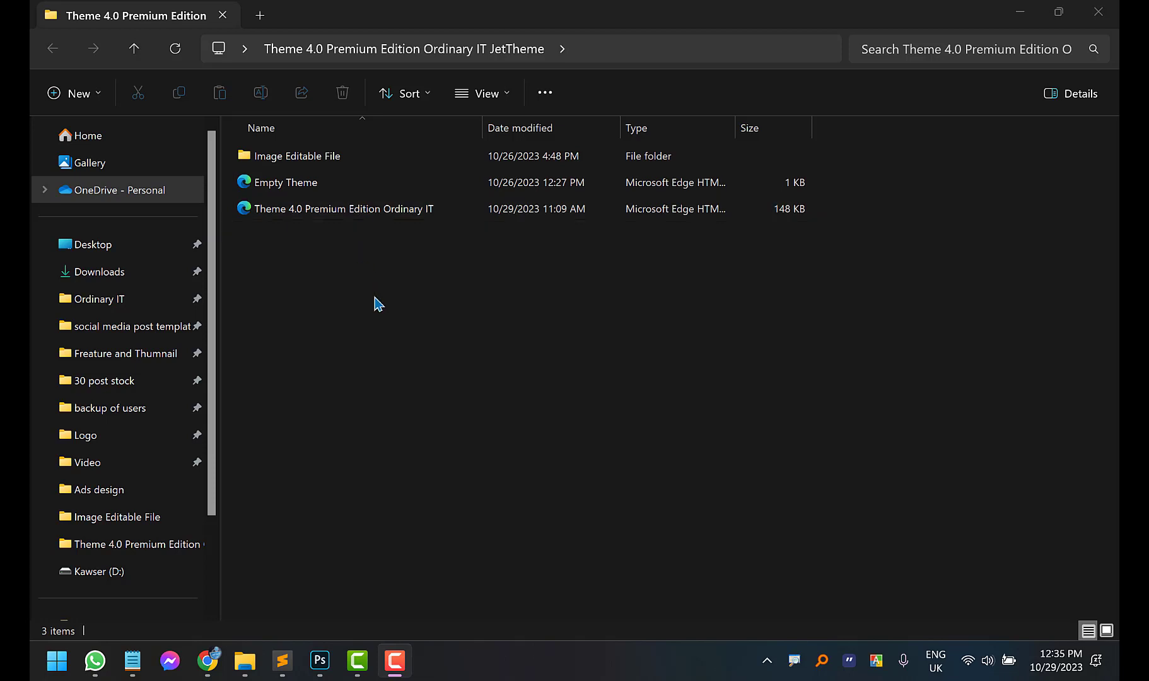
Switch to the Blogger Theme page in Chrome and review the list of available blogs, staying on the IT Miya blog
mouse_move(207, 660)
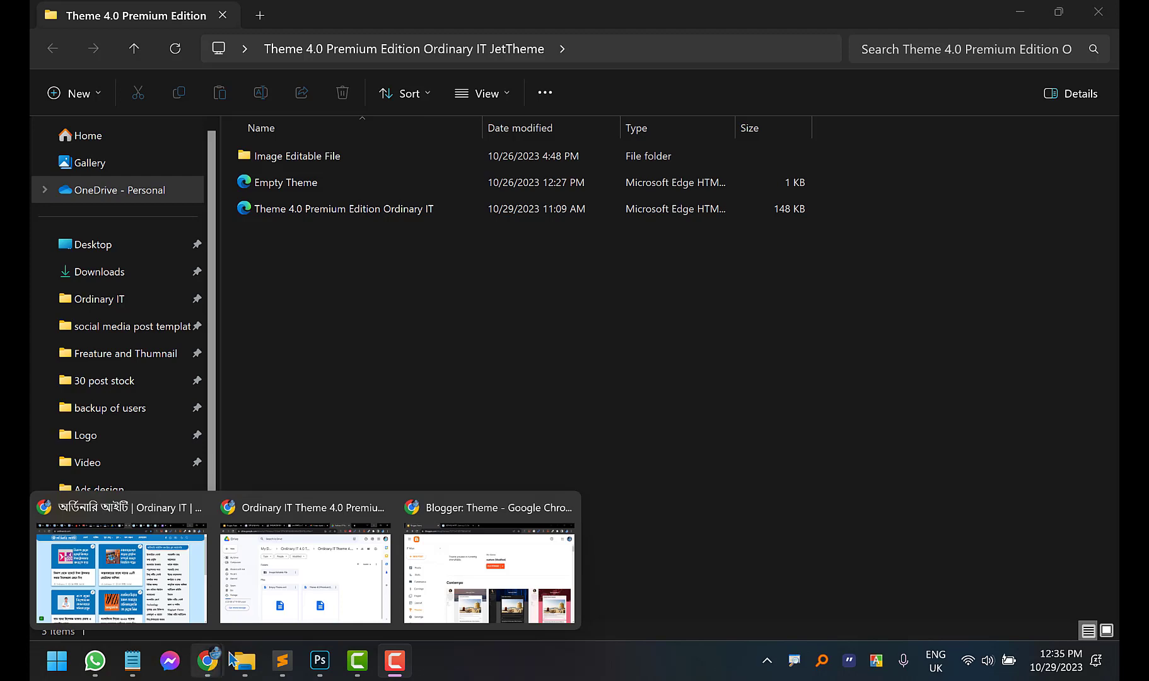
click(440, 579)
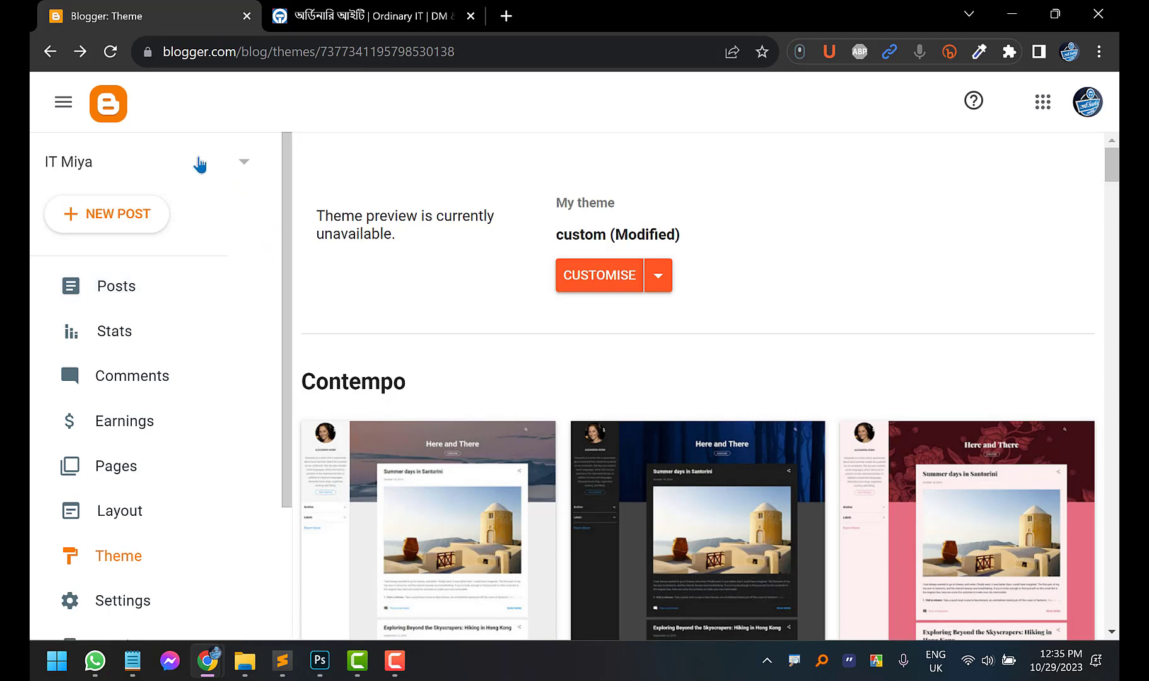
click(116, 178)
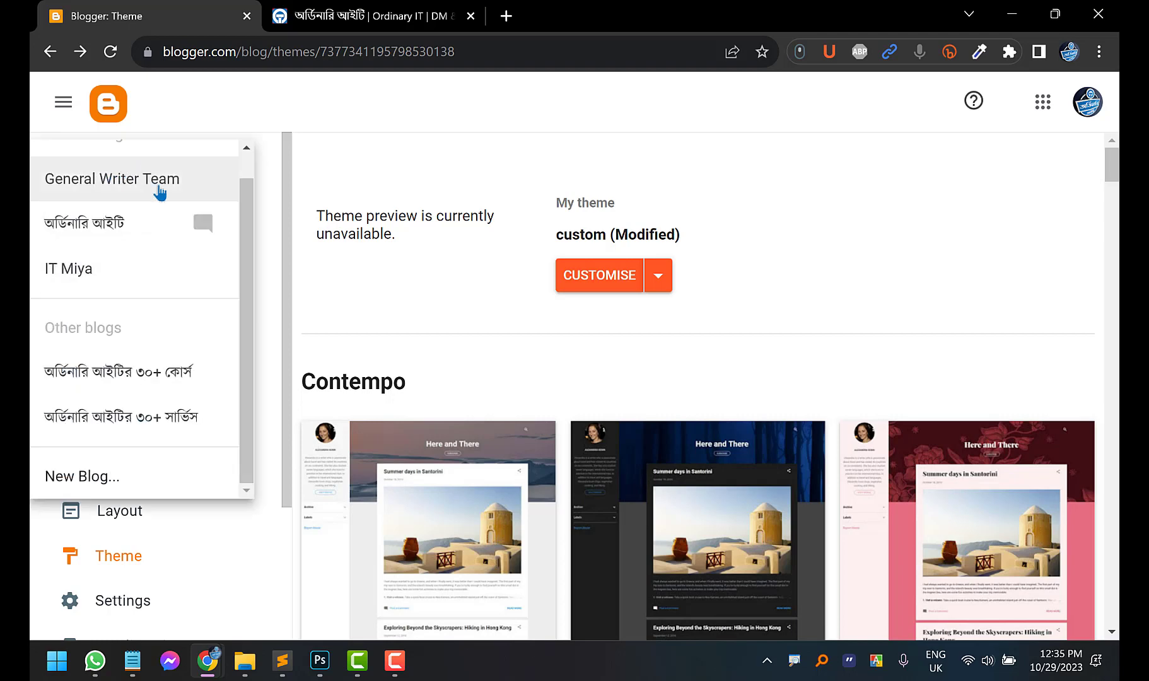
scroll(150, 326, up, 1)
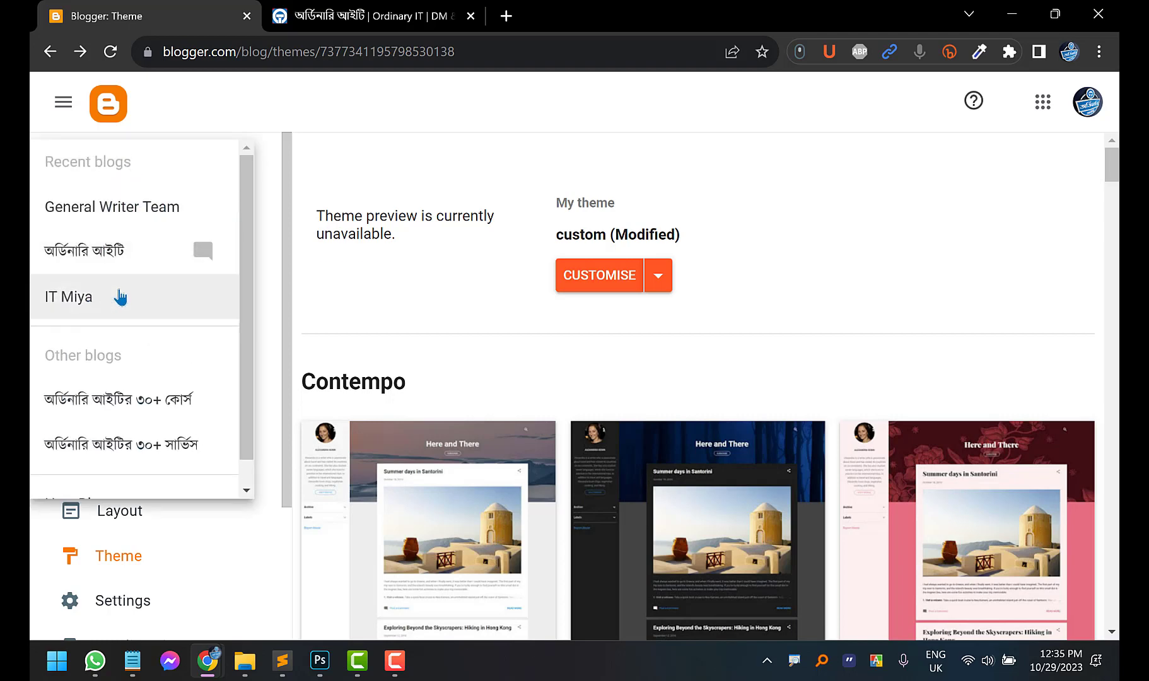
click(387, 164)
Open the live IT Miya blog and look over its home page down to the footer and back up
scroll(157, 252, down, 3)
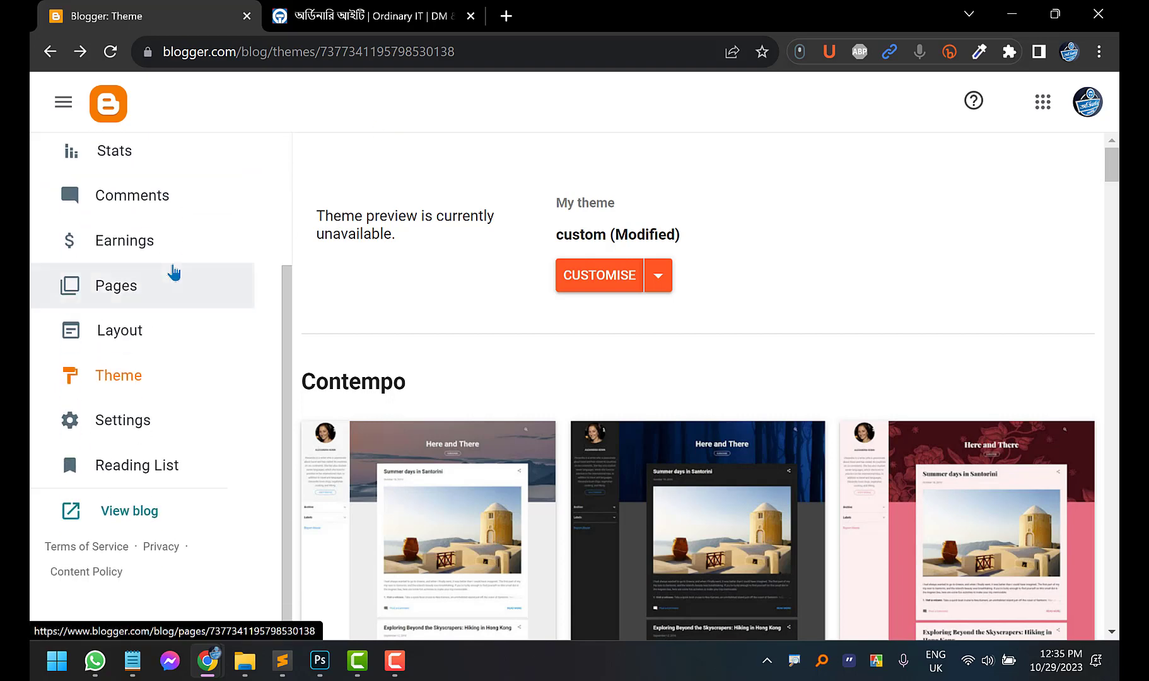
click(118, 519)
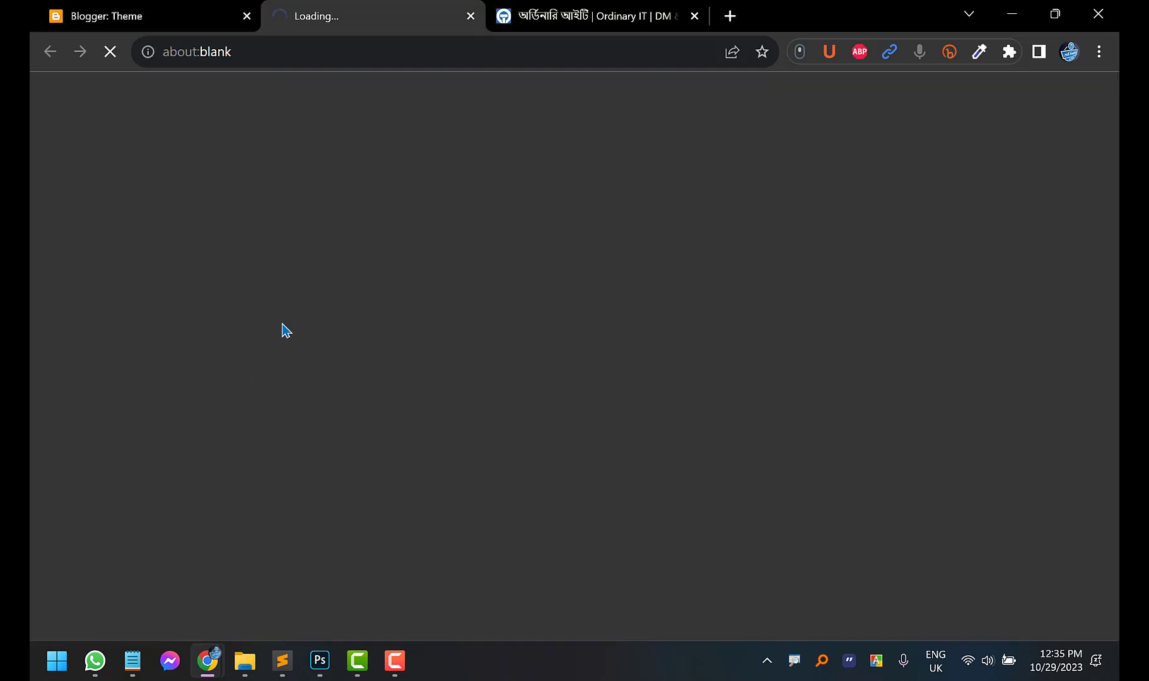
scroll(90, 308, down, 1)
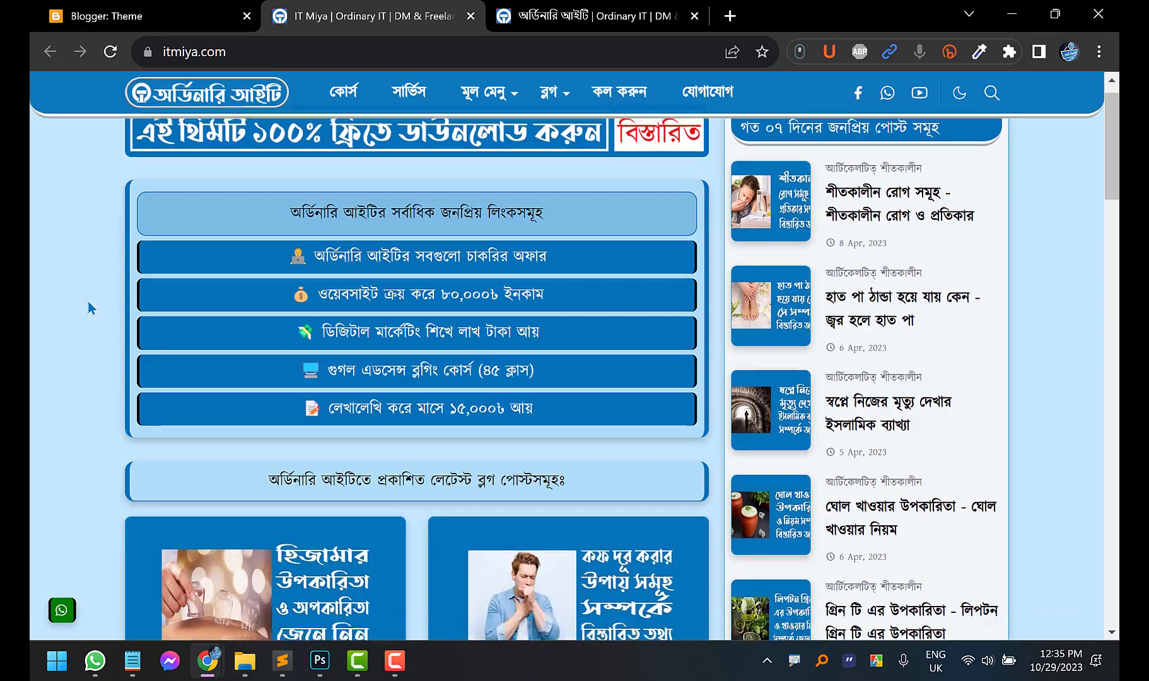
scroll(87, 301, down, 20)
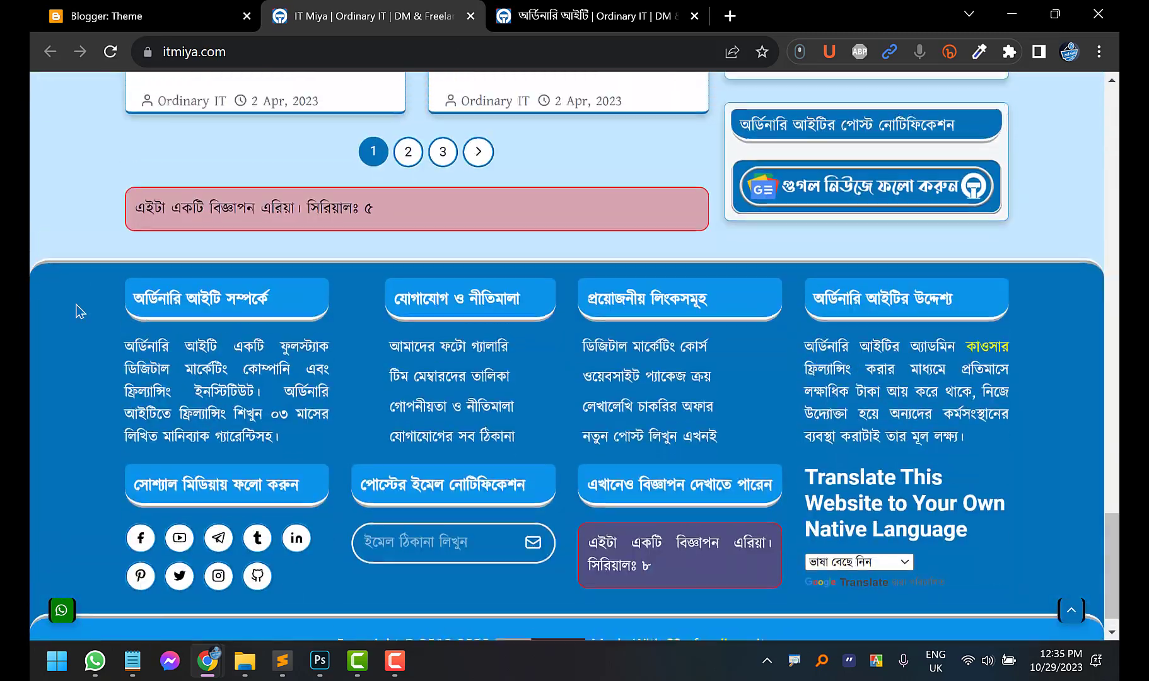
scroll(76, 304, up, 15)
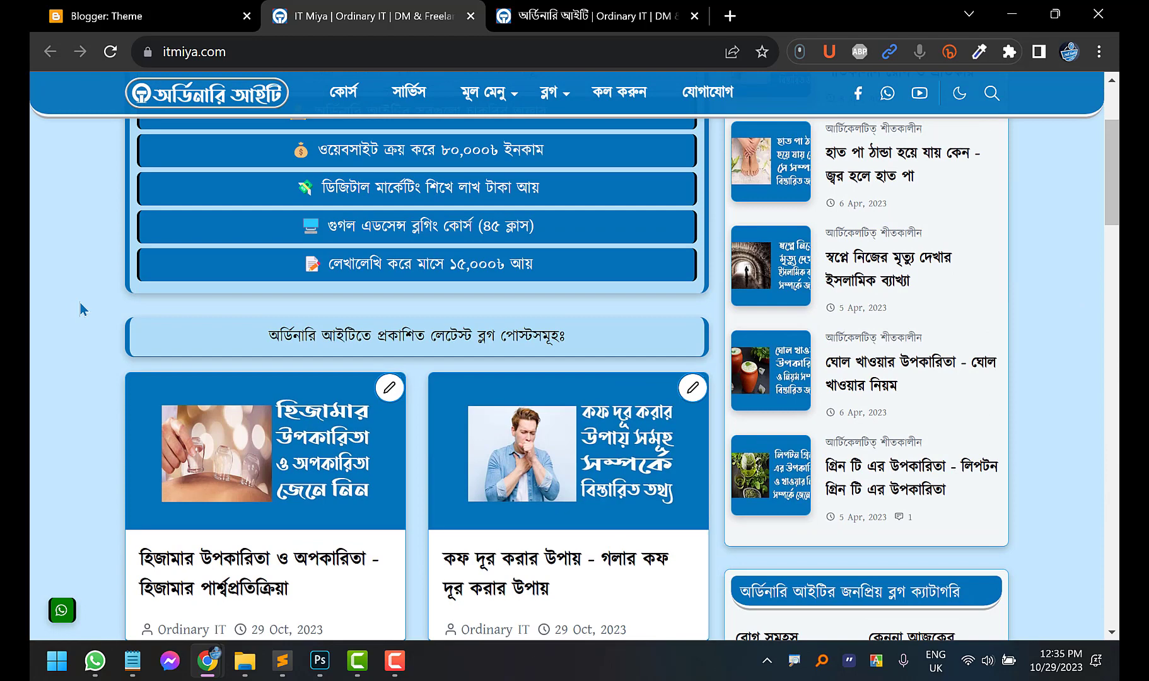
scroll(80, 303, up, 3)
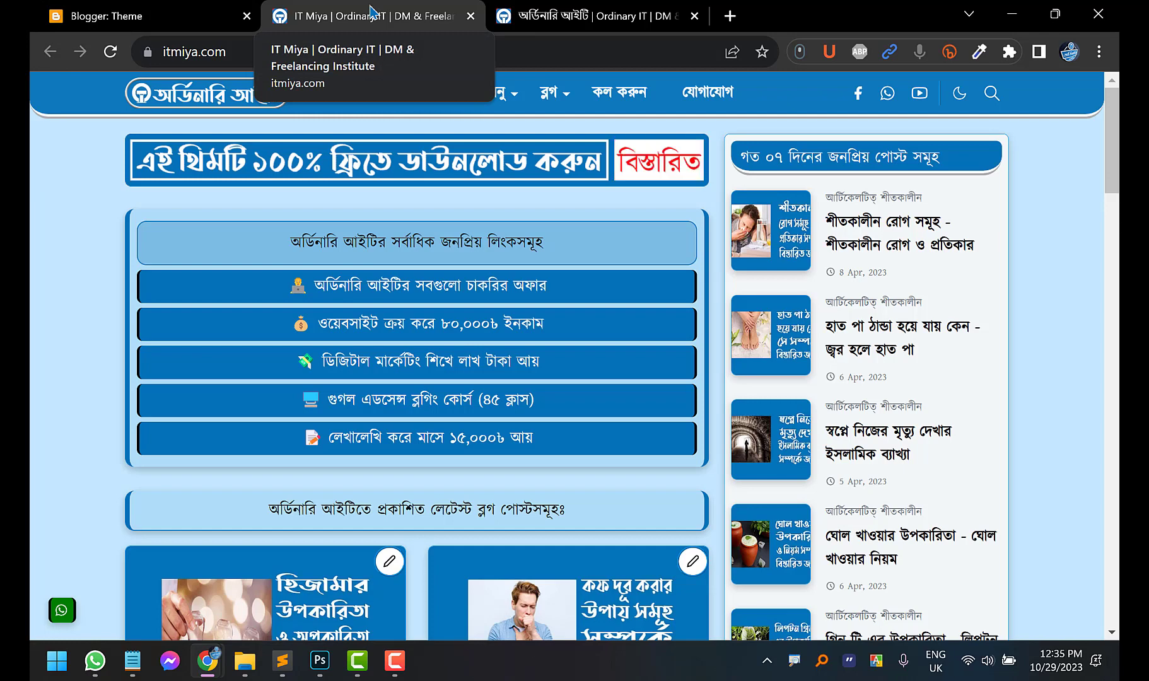
Return to the Theme page of the IT Miya blog in Blogger
click(186, 9)
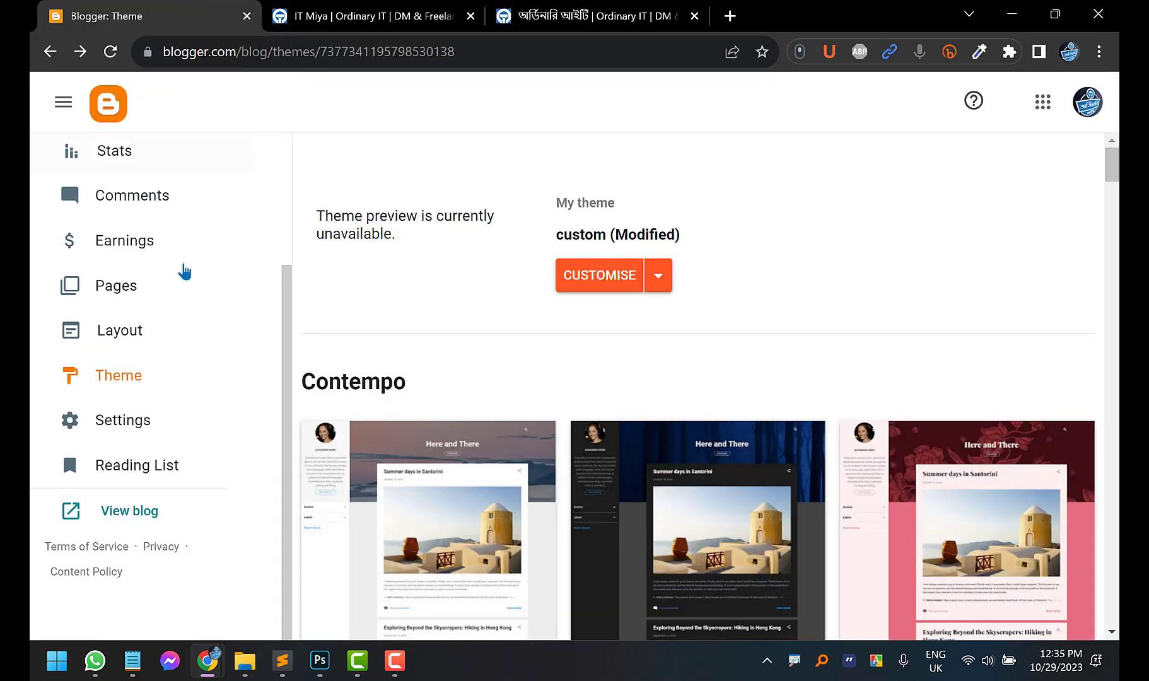
scroll(195, 302, up, 3)
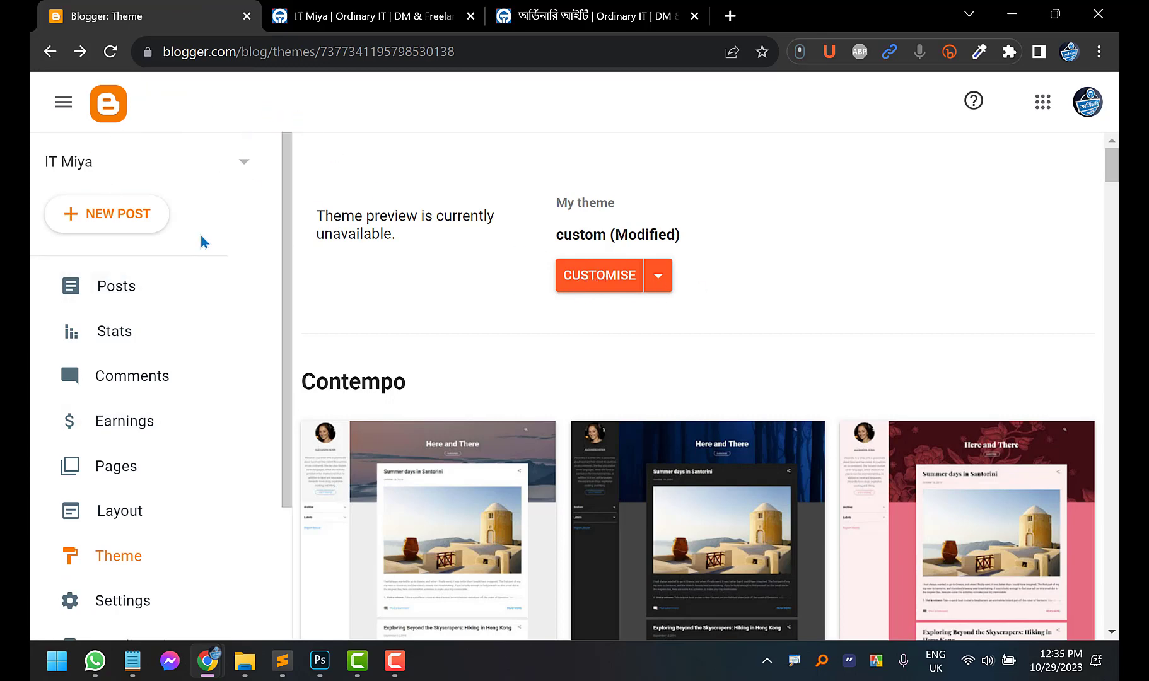
scroll(139, 347, down, 3)
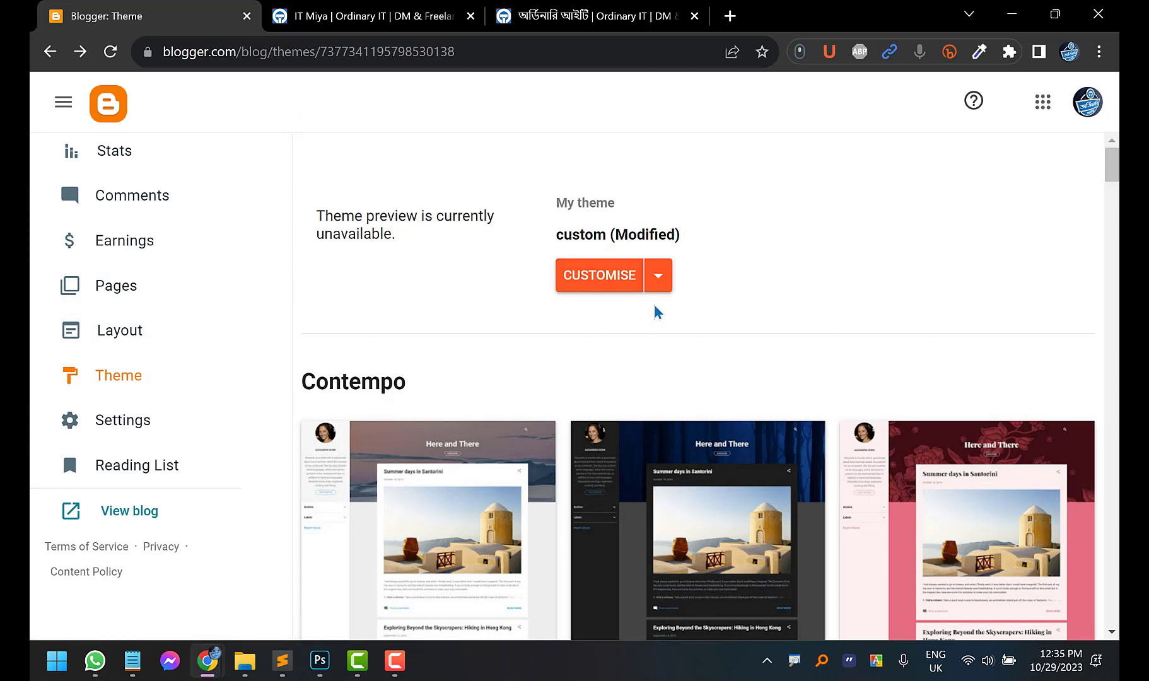
Restore the blog theme from the Empty Theme file in the desktop folder Theme 4.0 Premium Edition Ordinary IT JetTheme
click(658, 277)
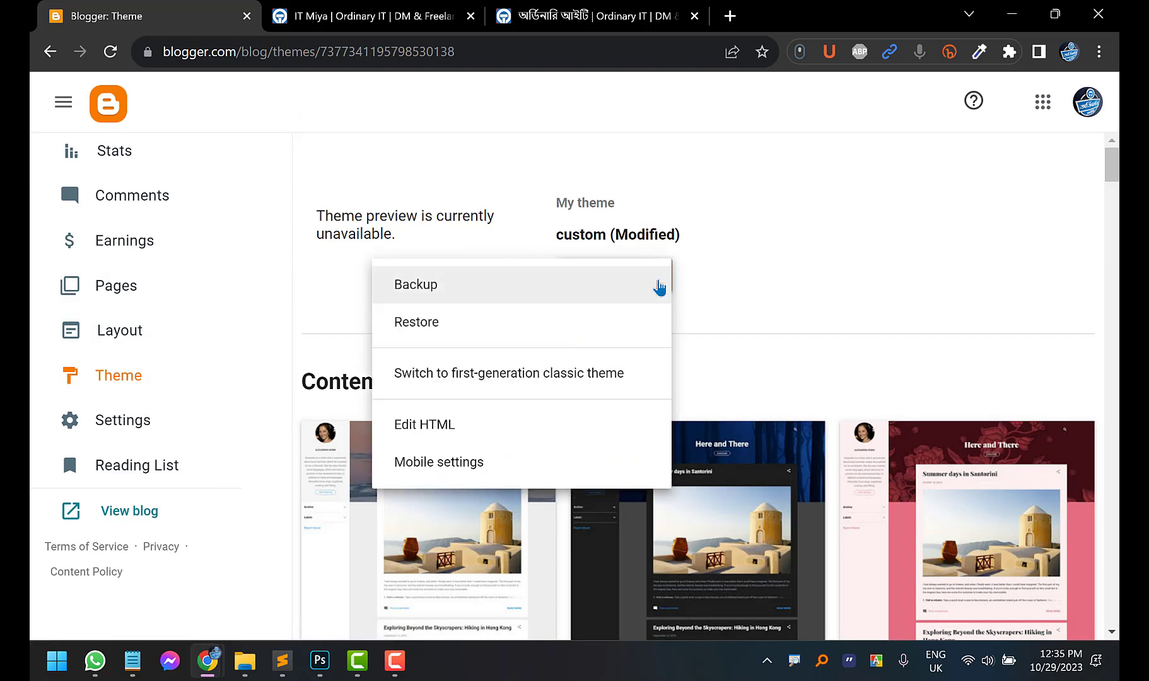
click(423, 331)
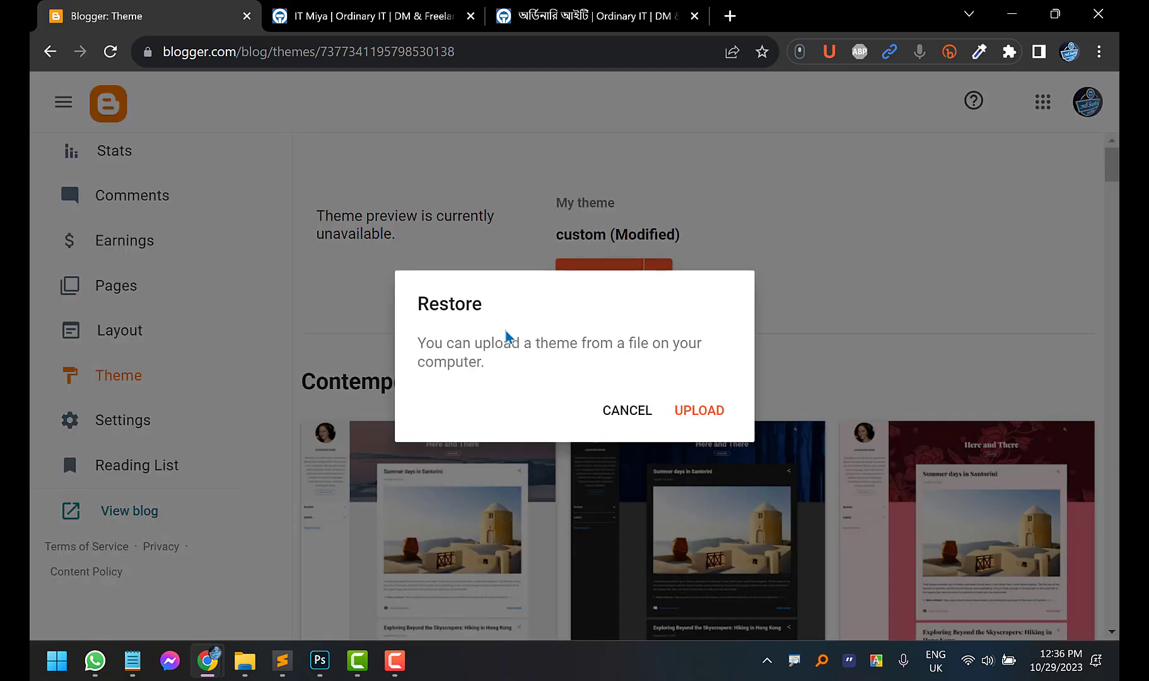
click(694, 413)
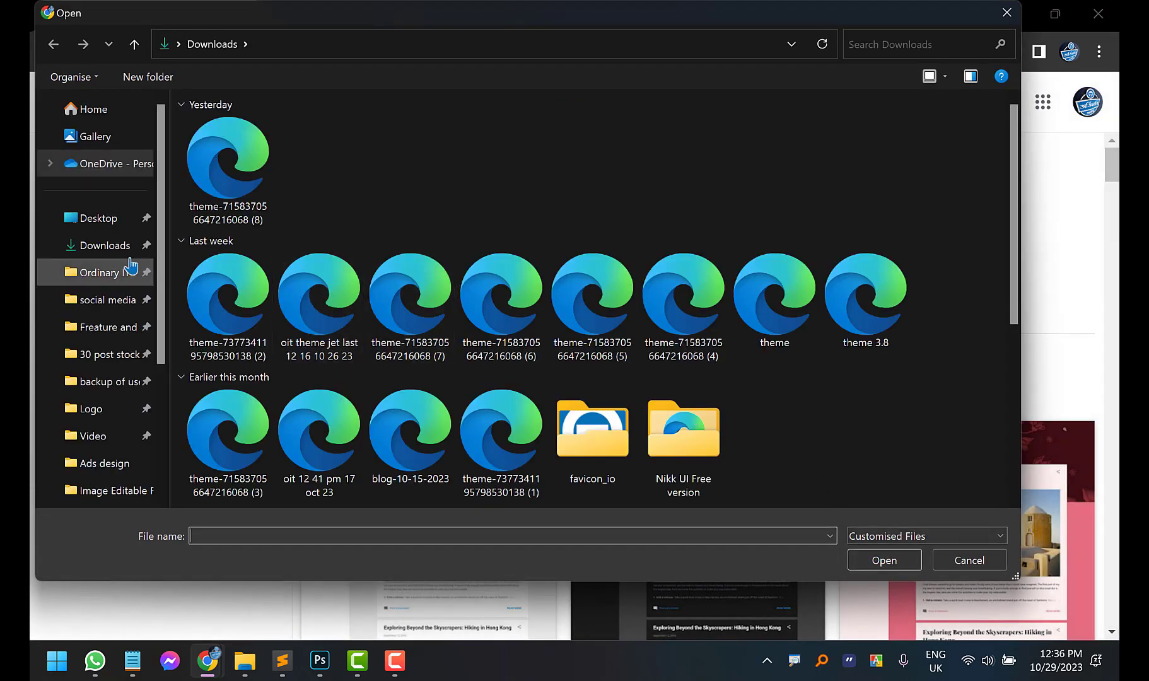
click(111, 230)
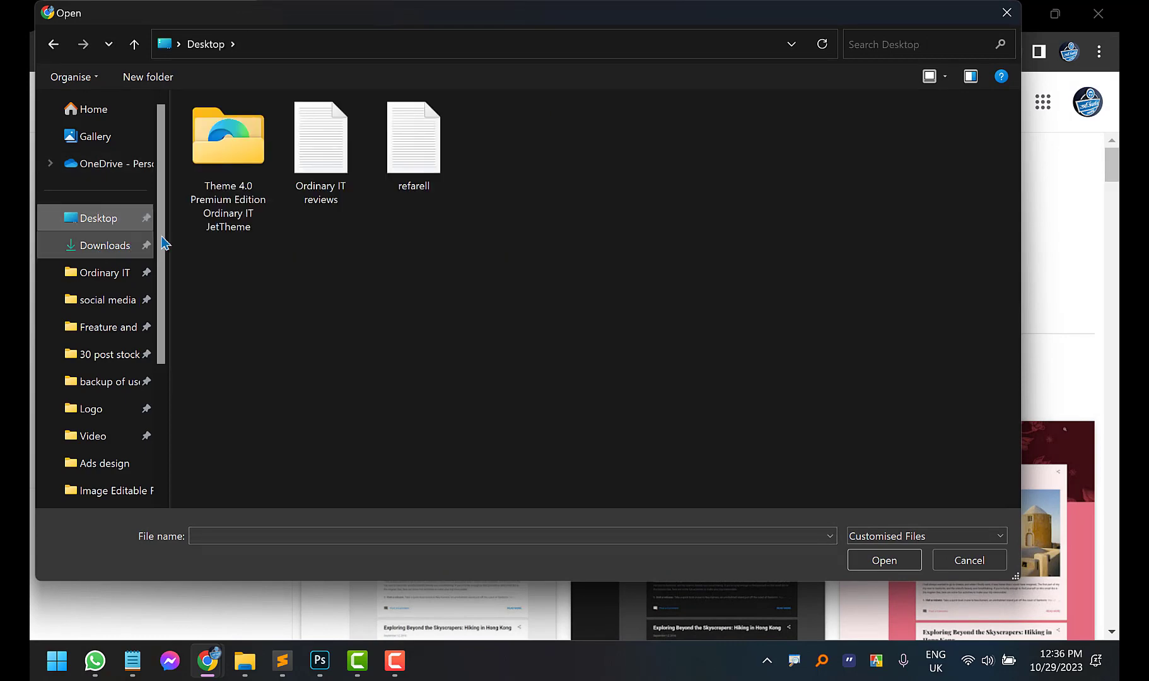
double_click(227, 148)
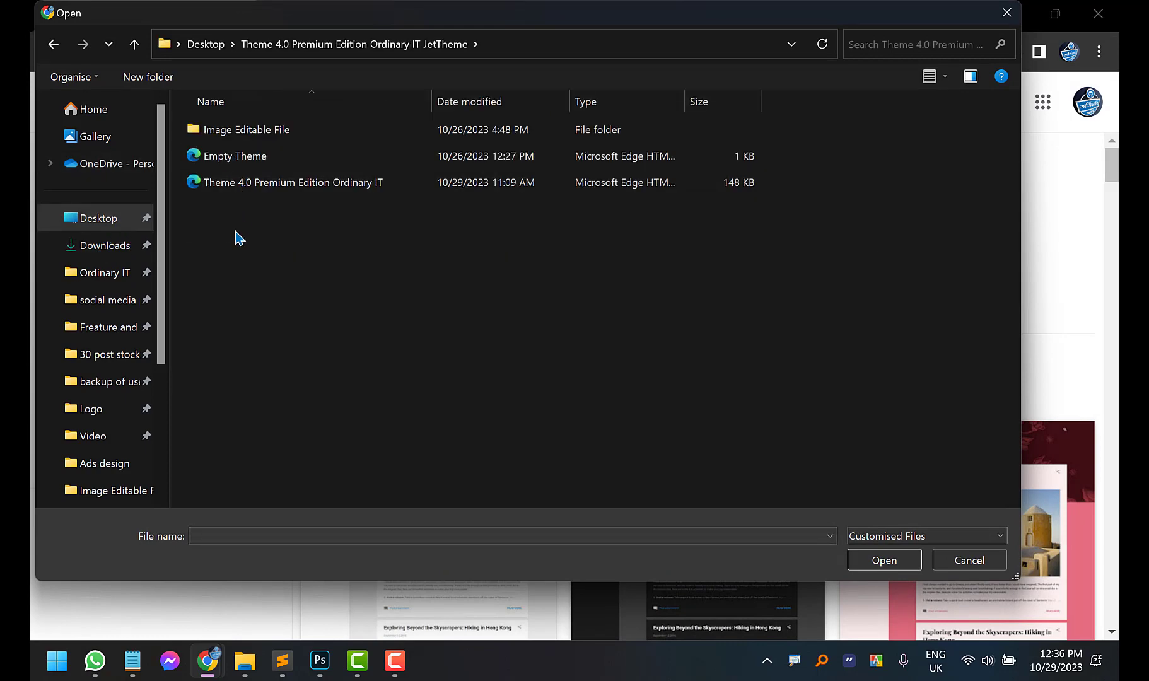
click(236, 157)
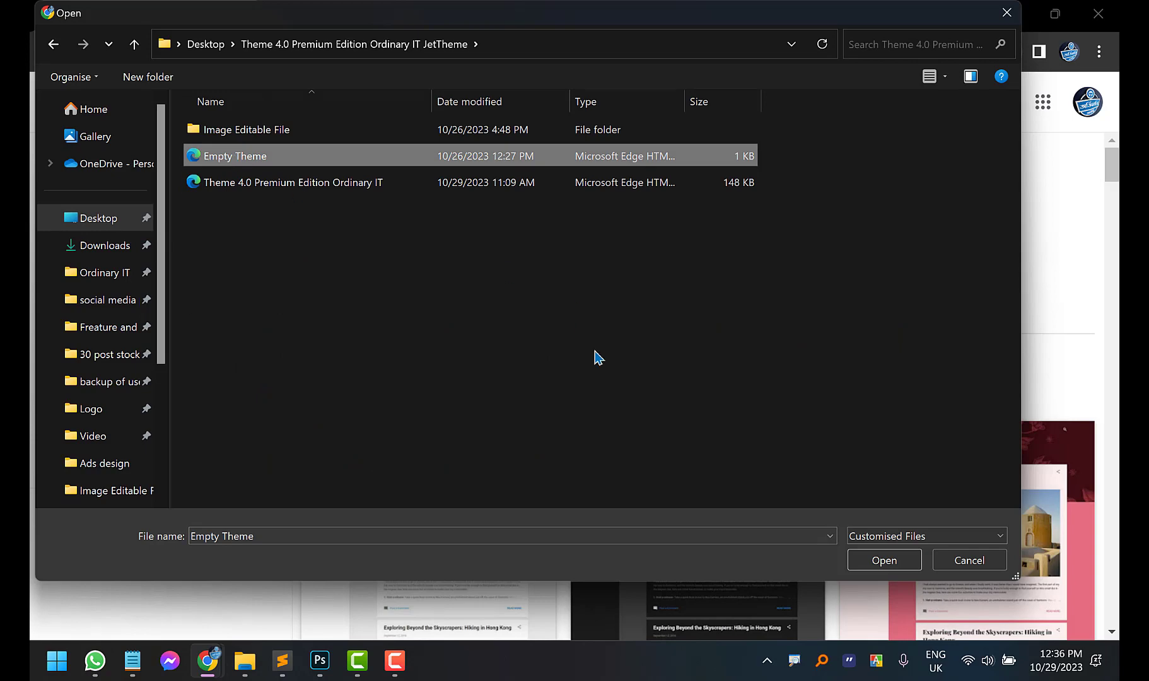
click(873, 560)
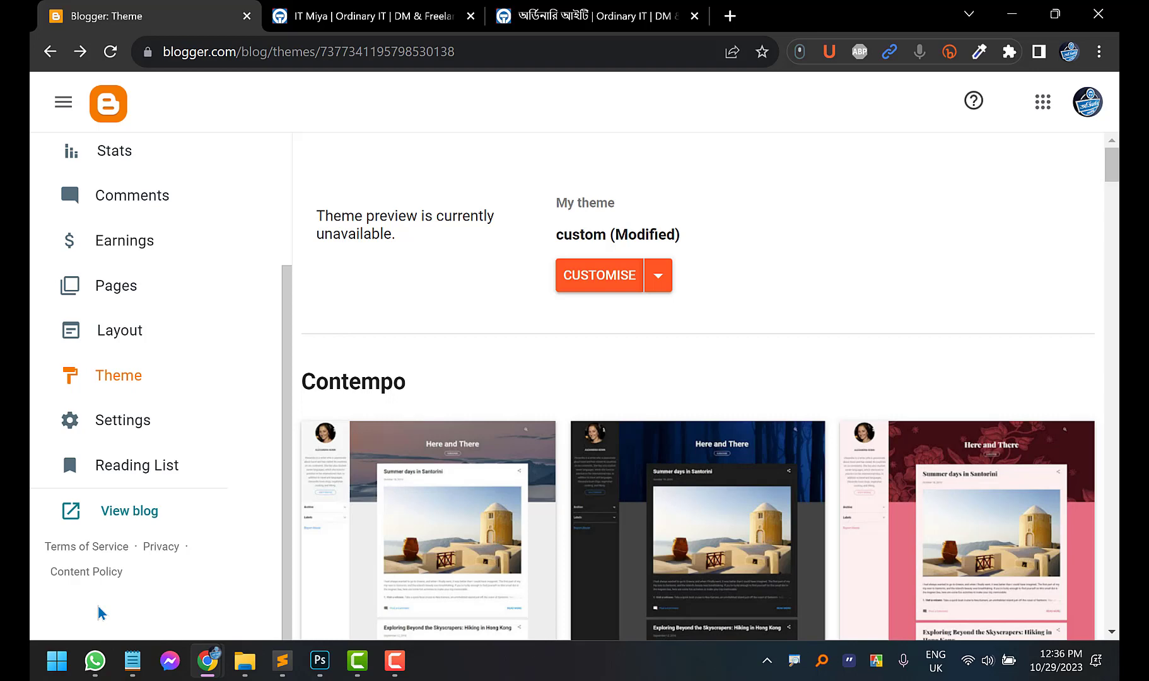
Reload the theme page, open the theme's HTML for editing and look through the restored code
click(111, 52)
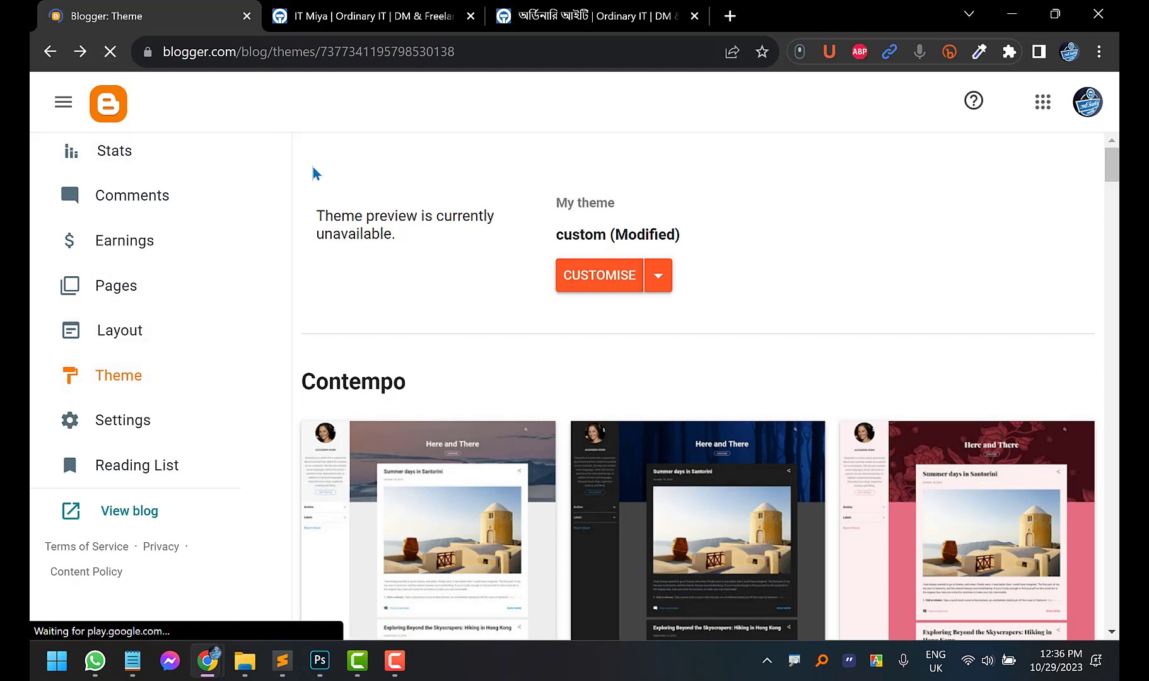
click(661, 285)
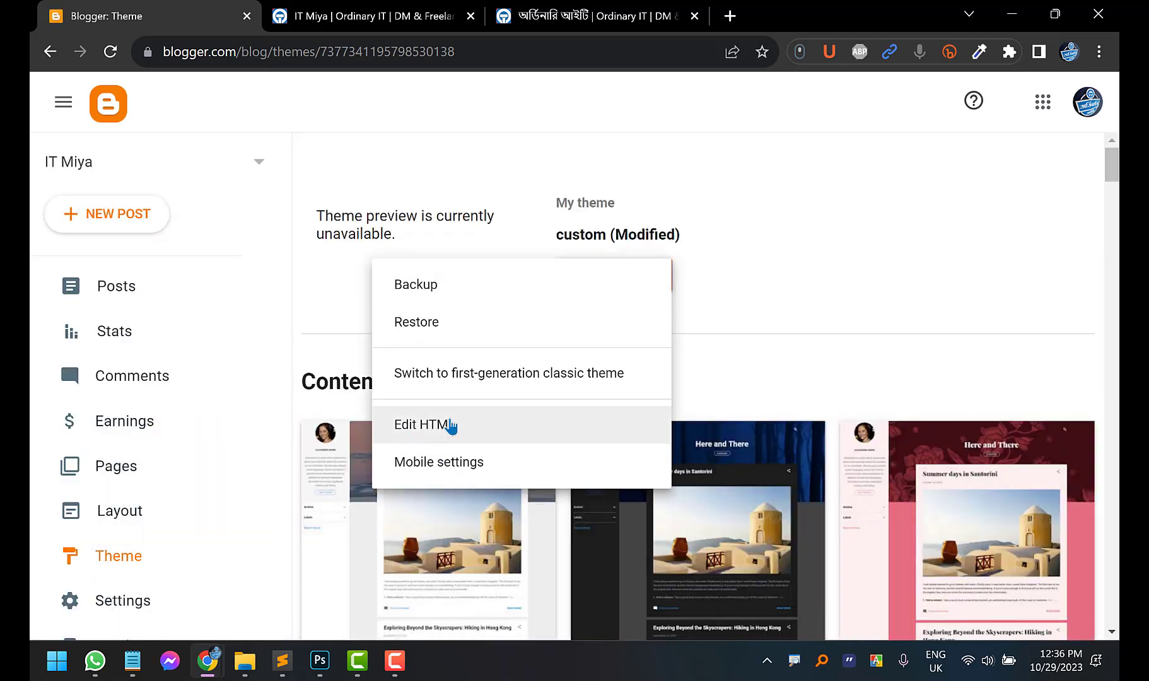
click(446, 428)
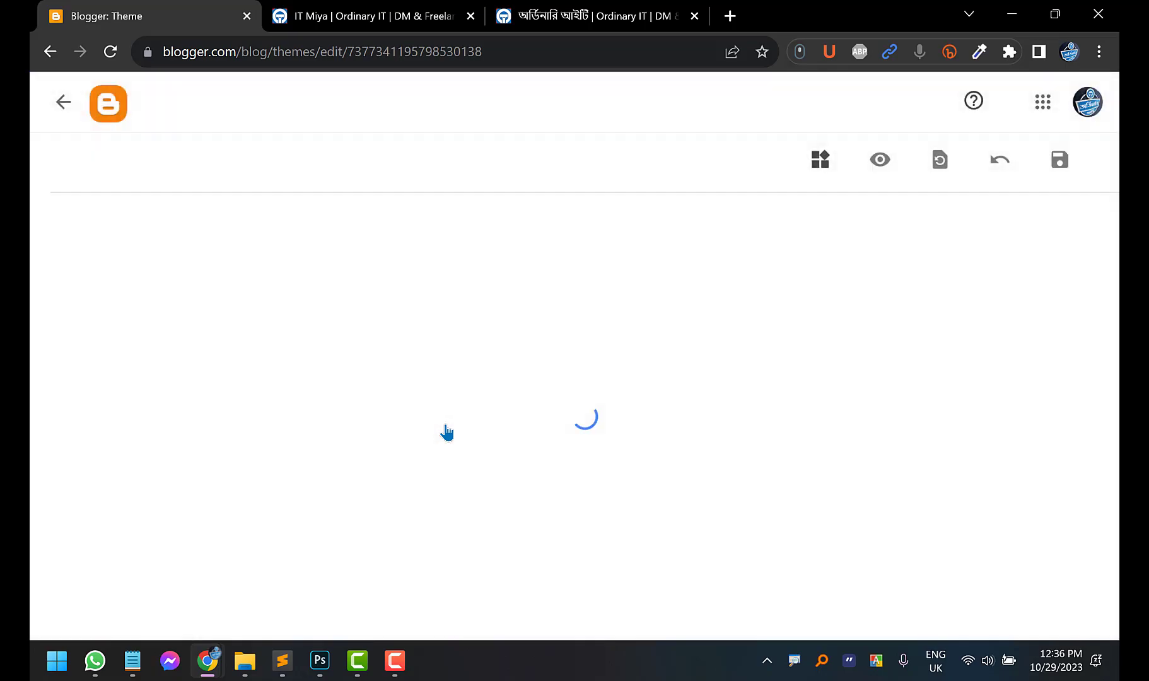
scroll(399, 372, down, 15)
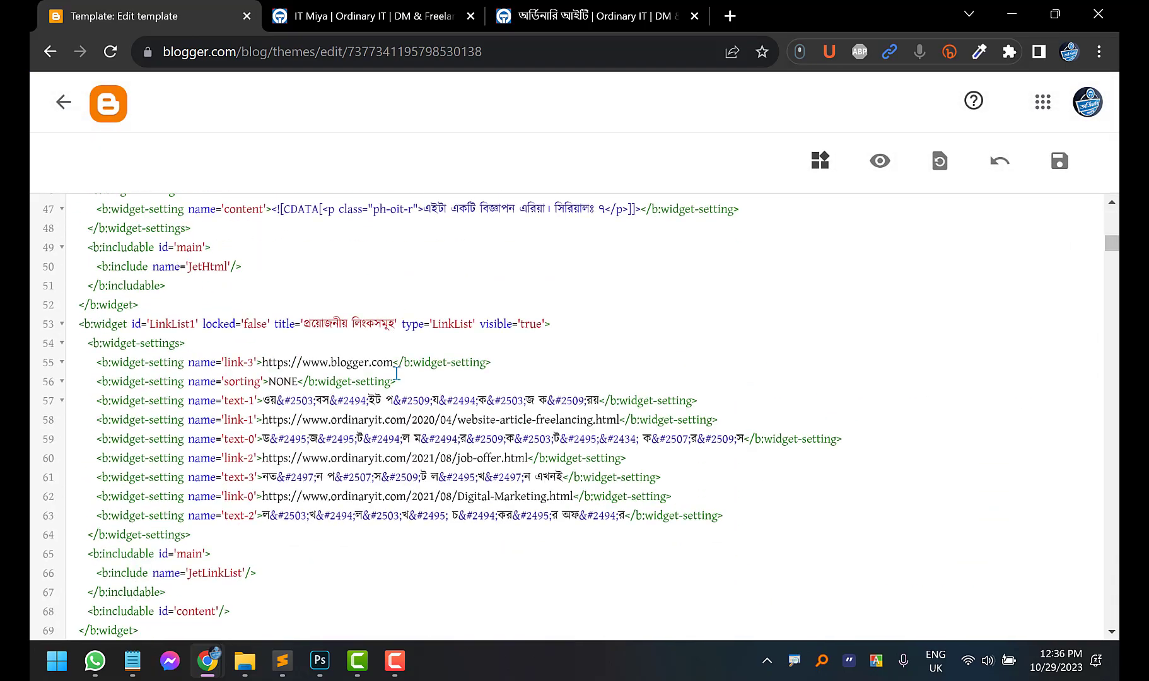
scroll(396, 373, up, 9)
scroll(396, 373, up, 6)
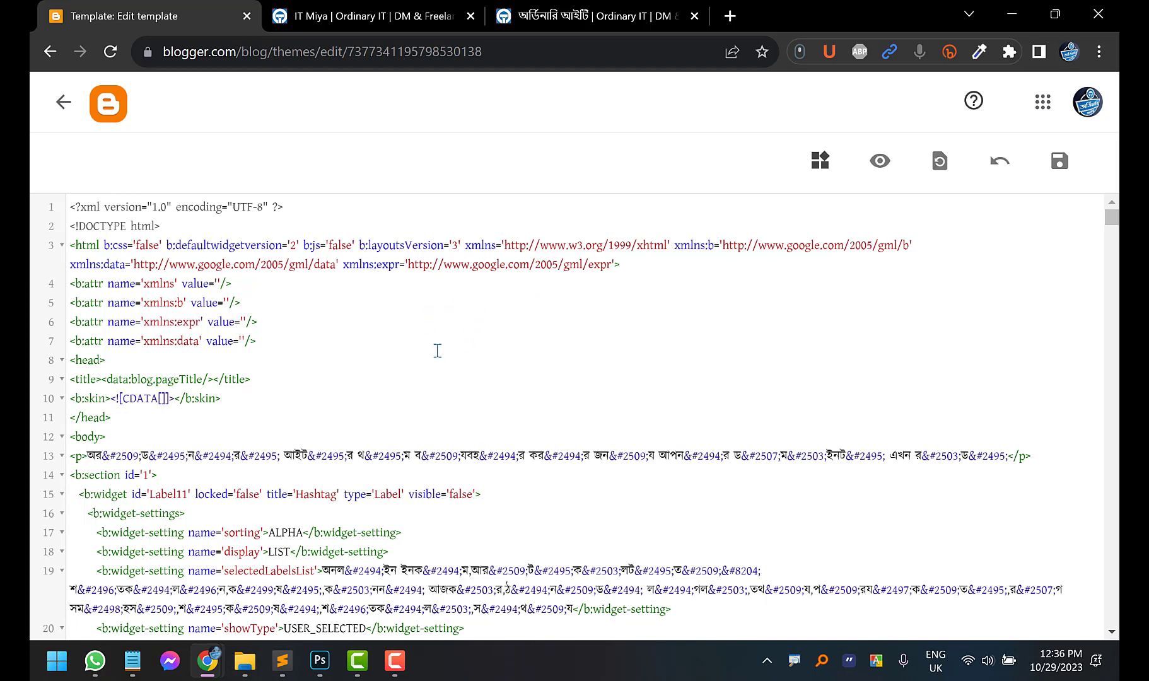
Leave the HTML editor and view the live blog with the restored theme
click(63, 101)
scroll(164, 416, down, 3)
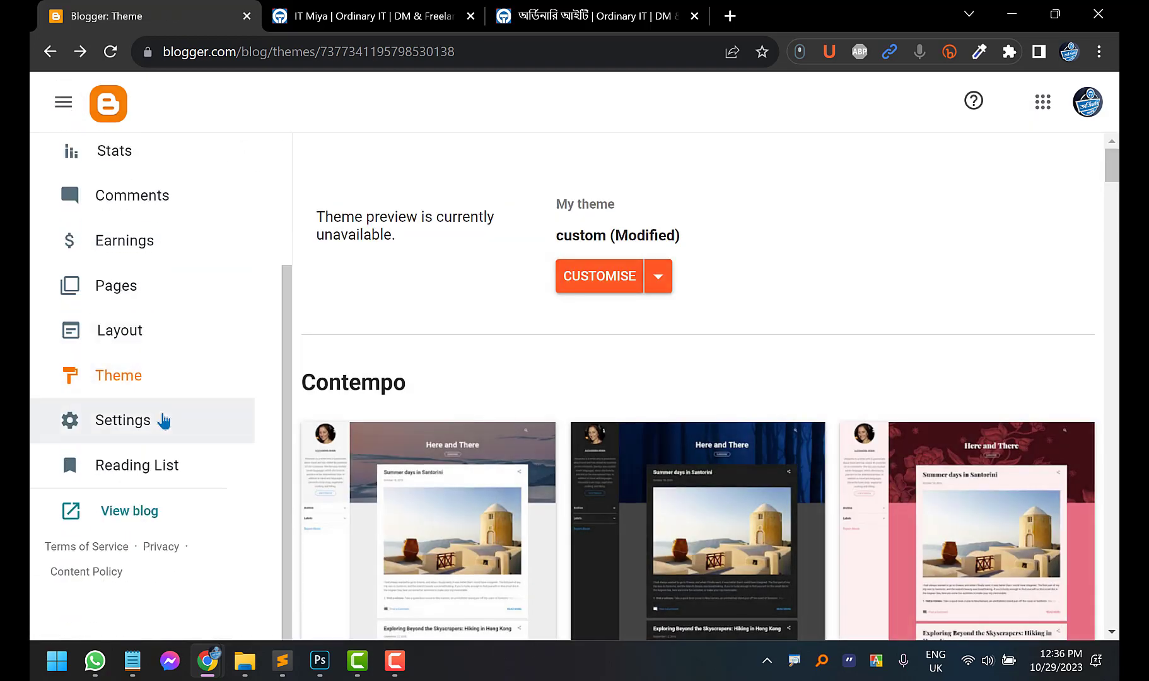
click(138, 521)
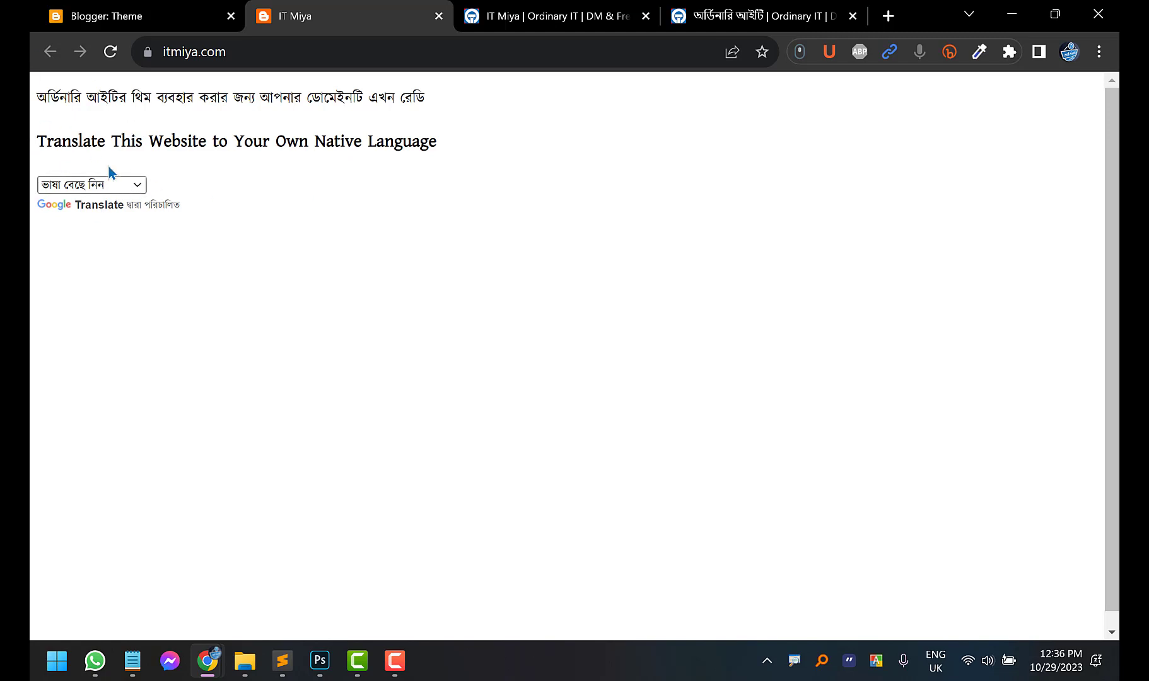
click(184, 9)
click(660, 284)
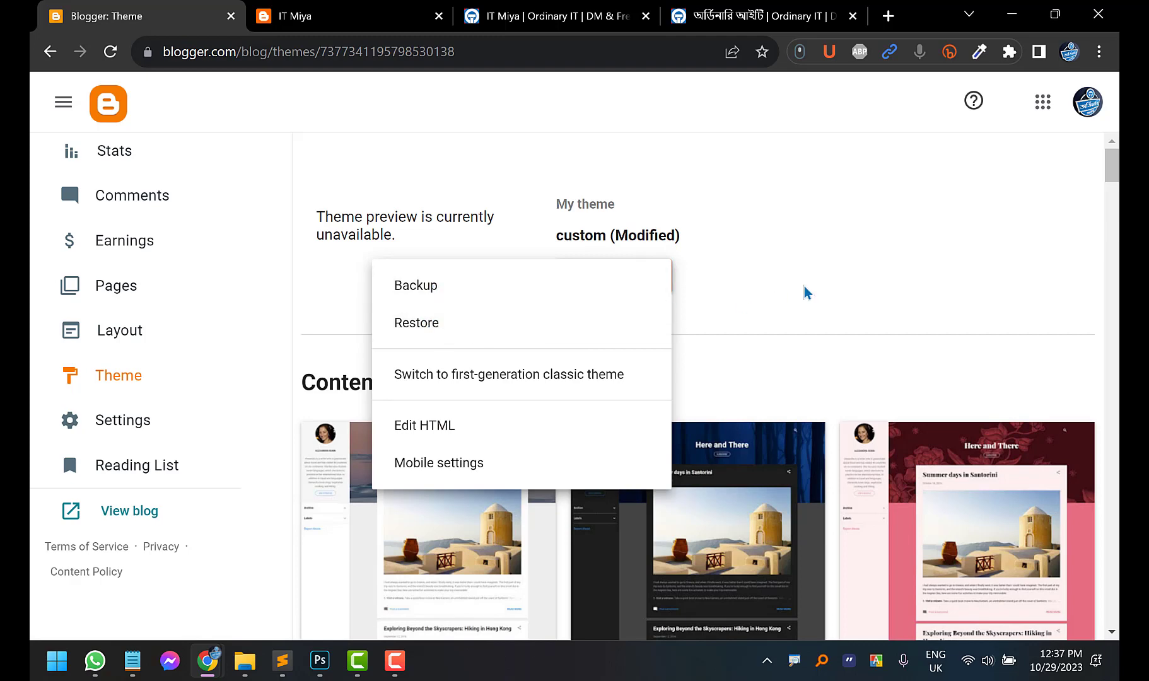
key(alt+Left)
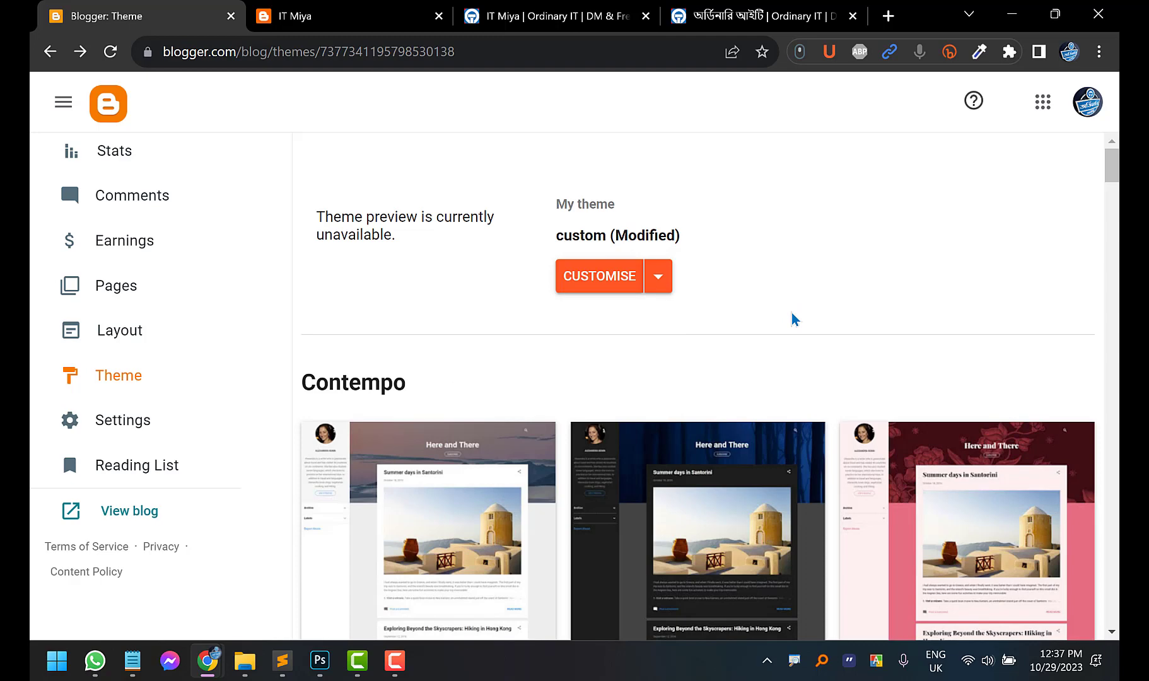
Open the theme download page from the main menu of ordinaryit.com and find the Sublime editor download links
click(762, 16)
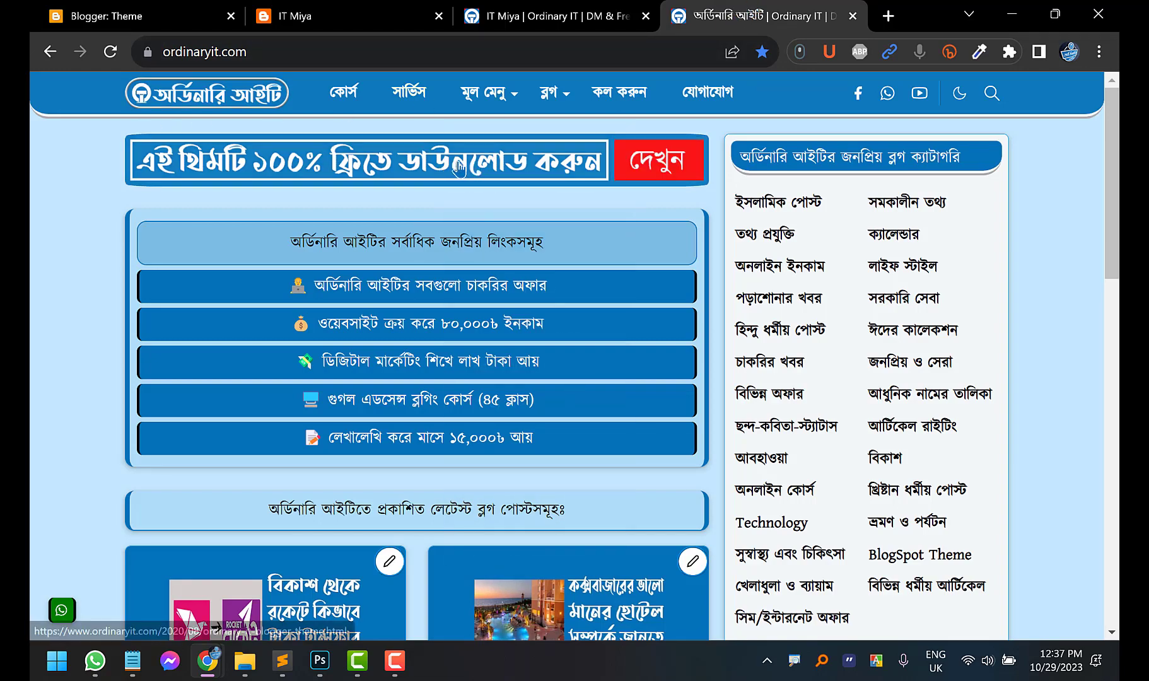
mouse_move(489, 93)
click(508, 553)
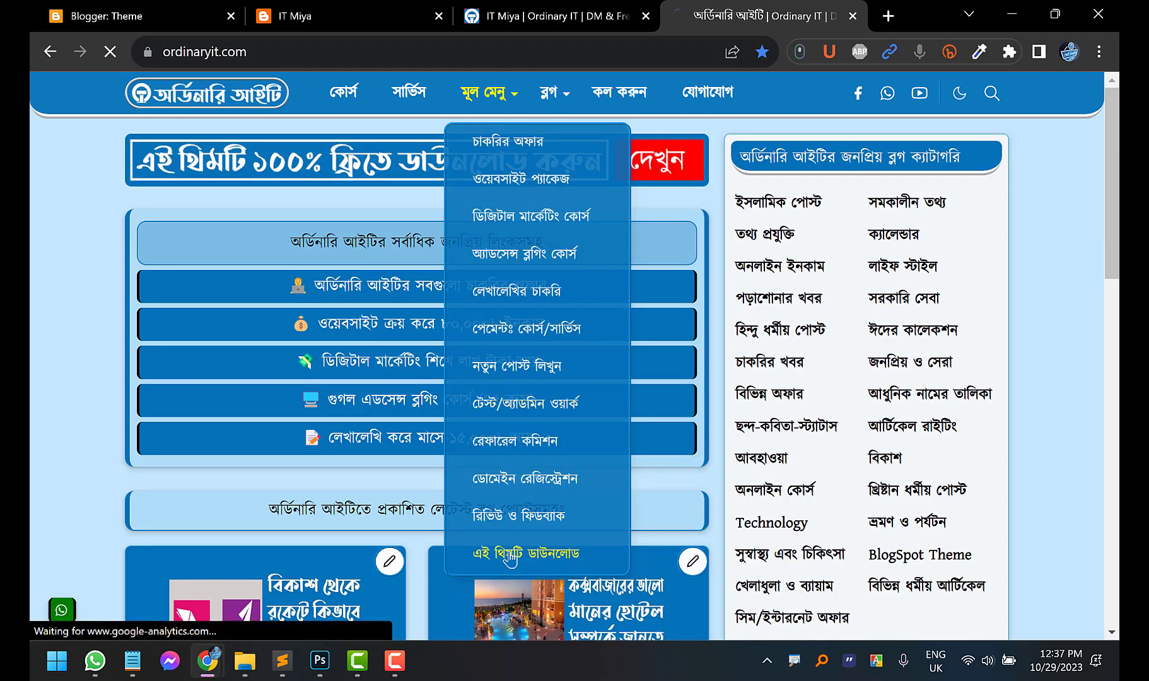
scroll(31, 305, down, 20)
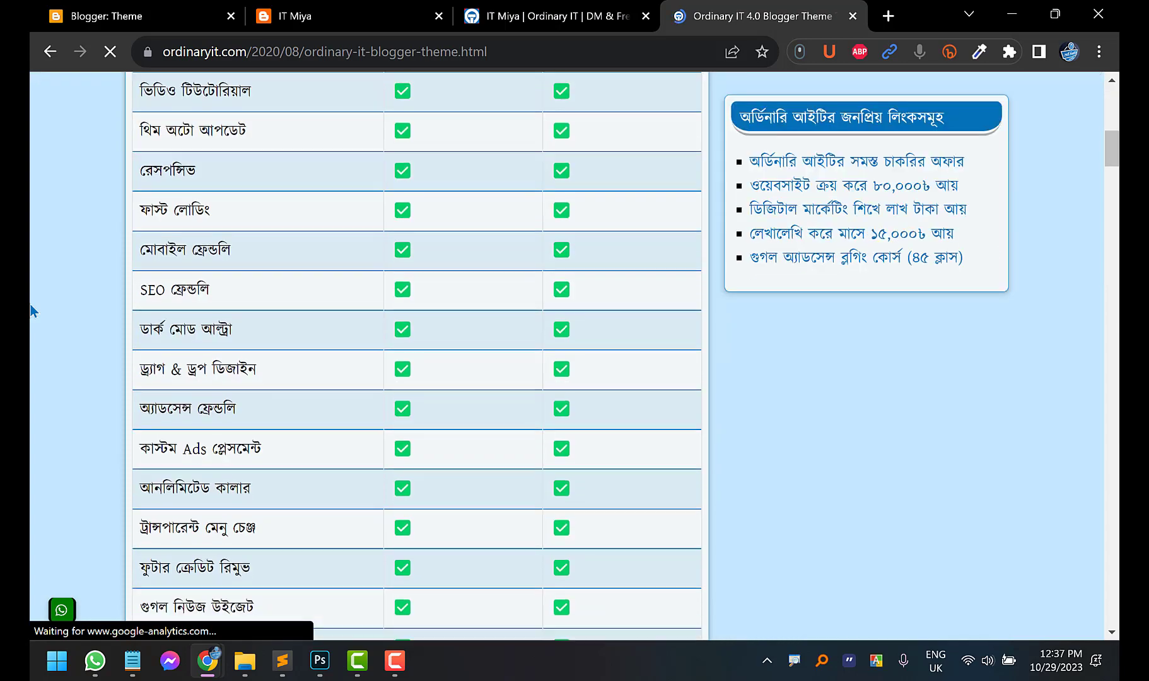
scroll(30, 315, down, 7)
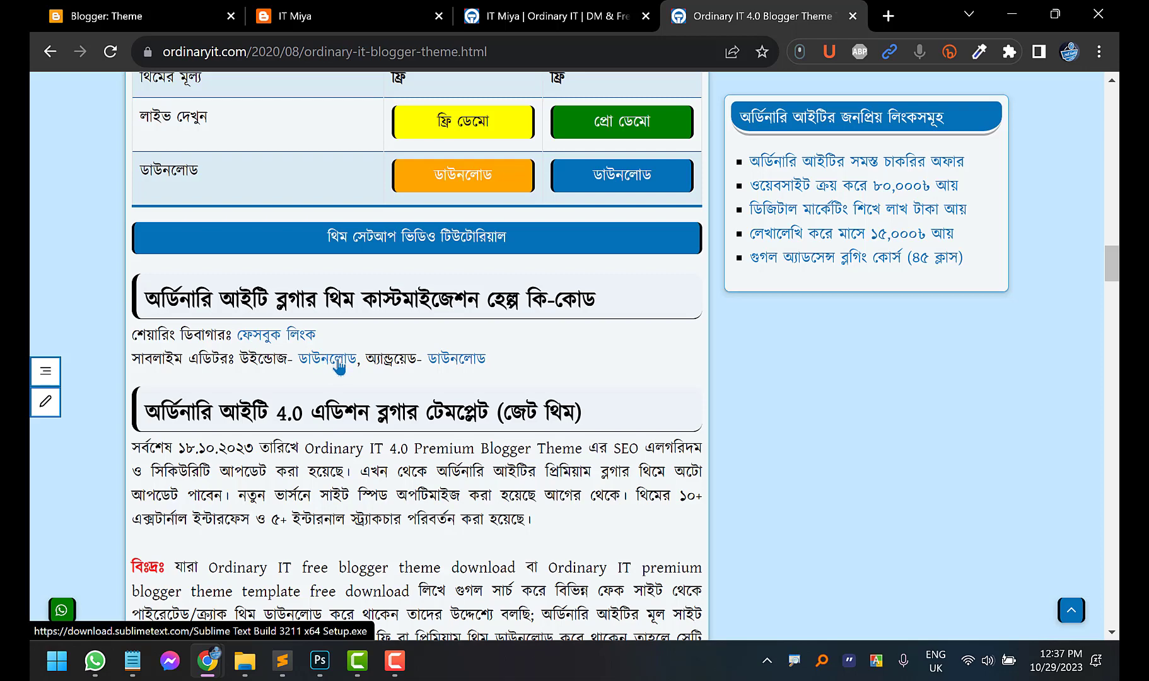
Launch Sublime Text from the pinned Windows apps
key(super)
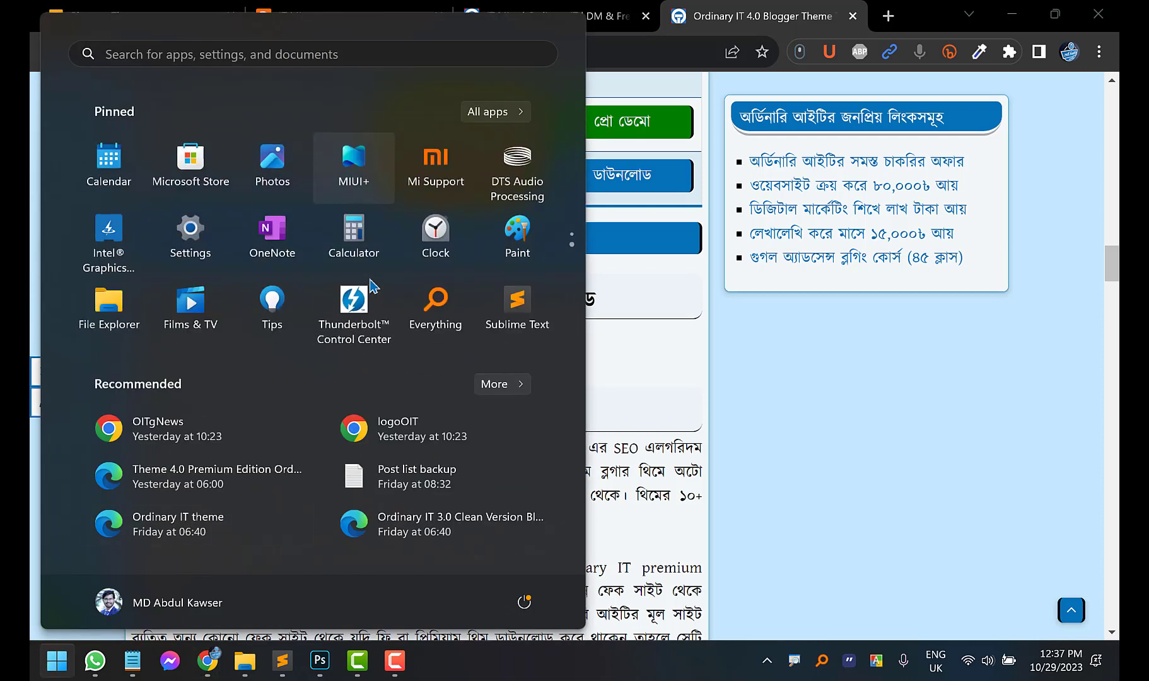
scroll(372, 287, down, 1)
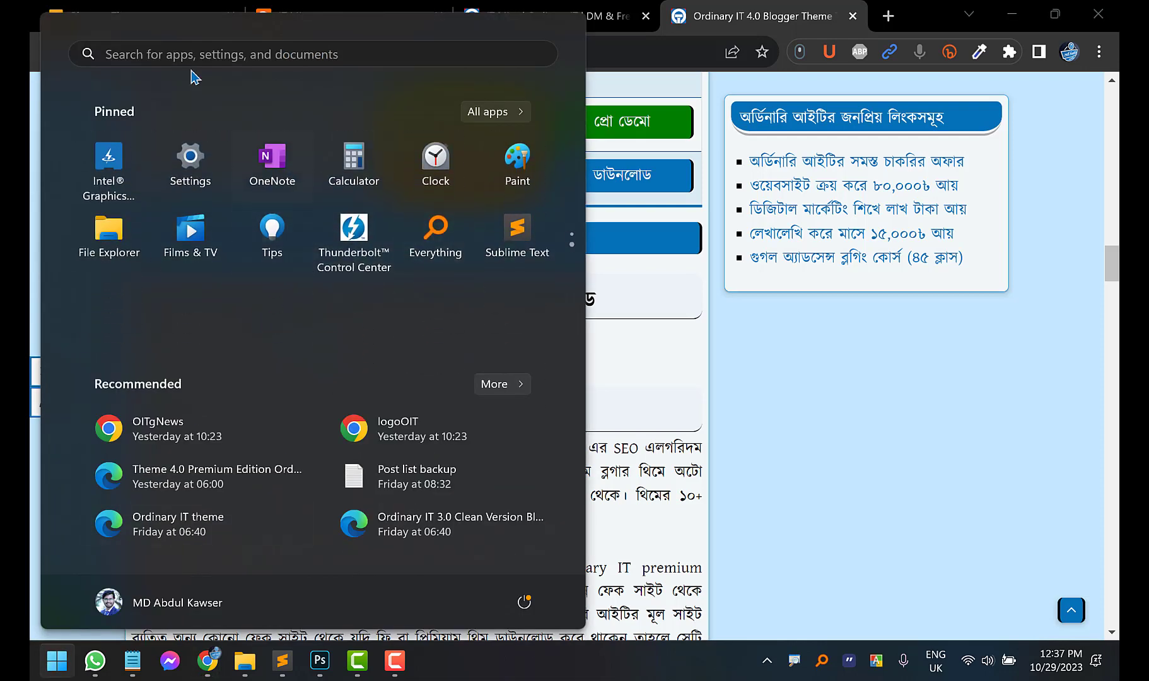
click(514, 238)
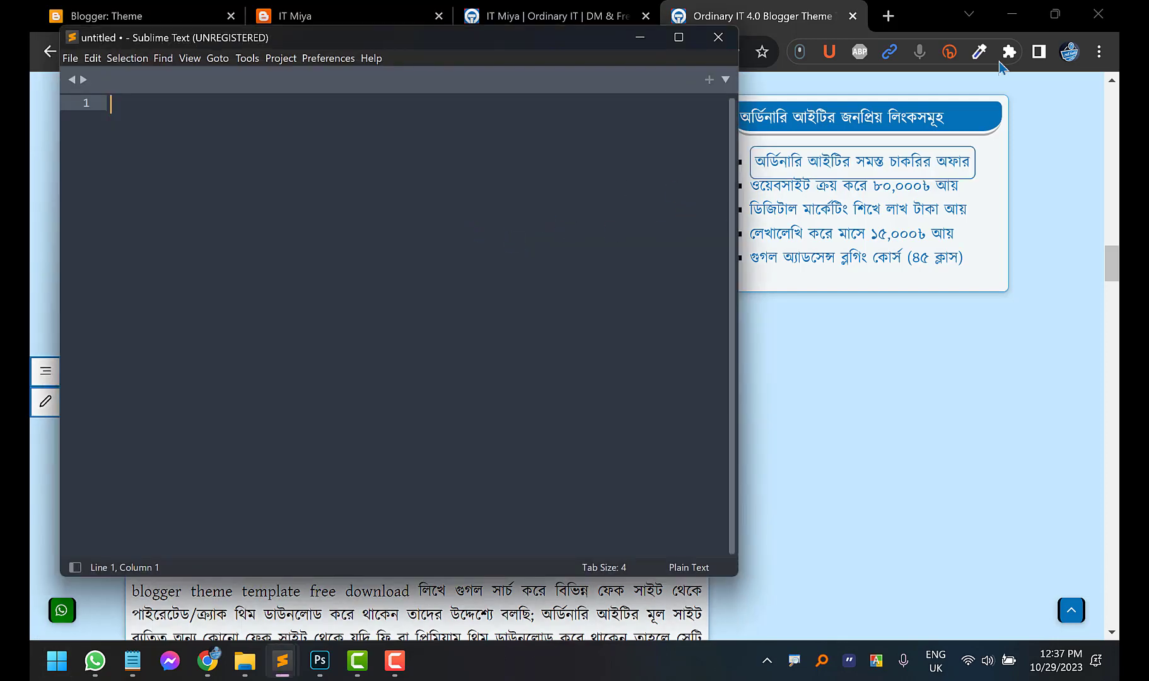
Minimise the browser and folder windows, move Sublime Text aside and open the Theme 4.0 Premium folder from the desktop
click(1015, 16)
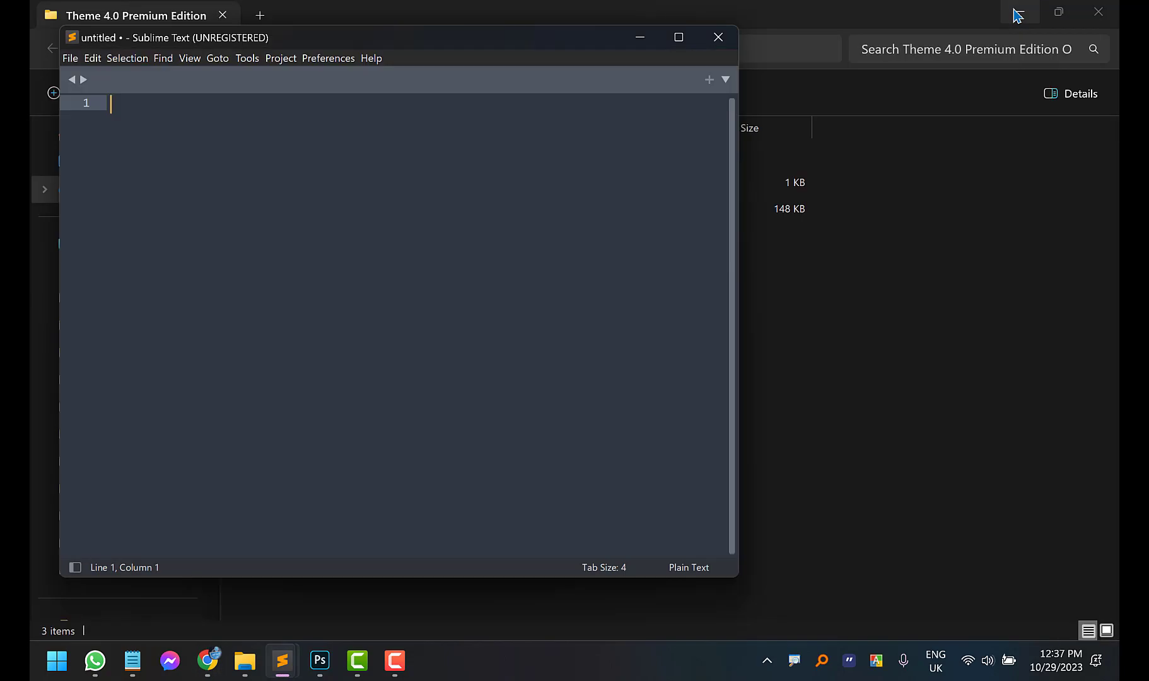
click(1016, 16)
drag(495, 44, 894, 99)
double_click(63, 375)
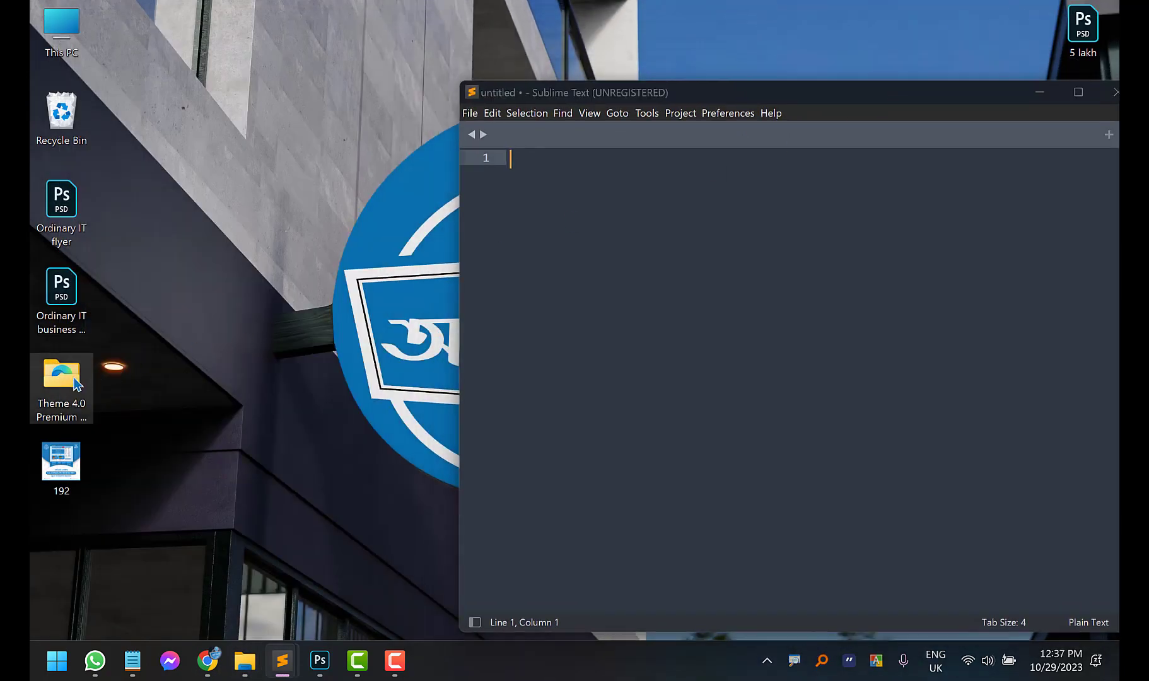
click(779, 243)
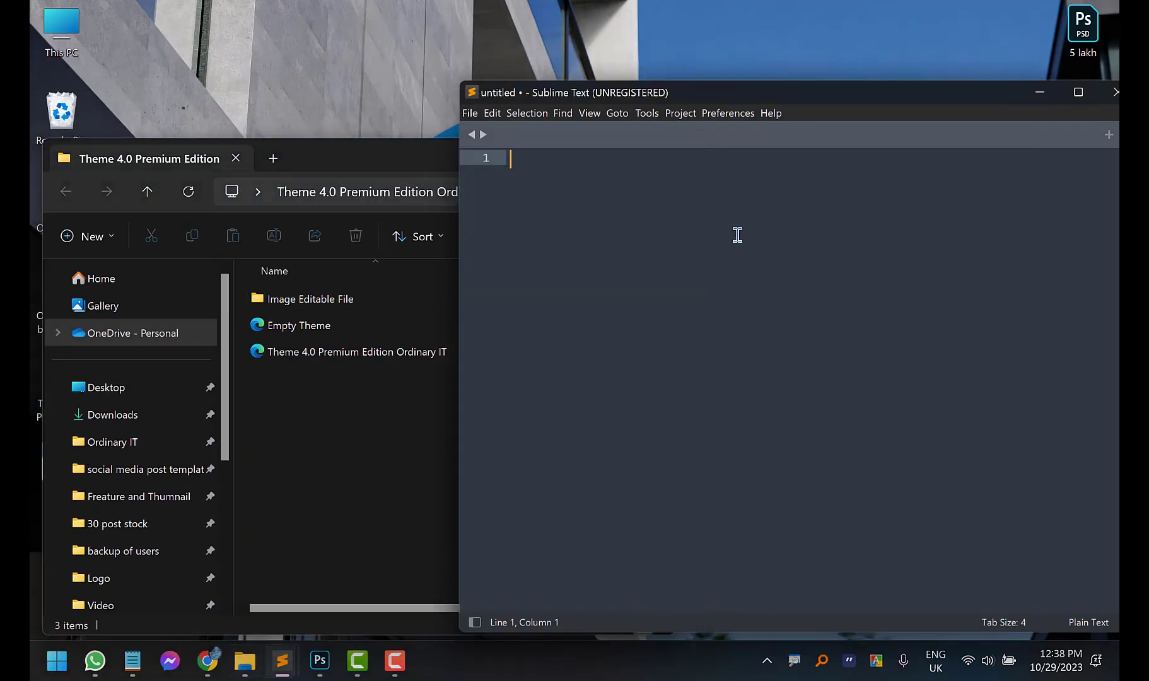
click(335, 163)
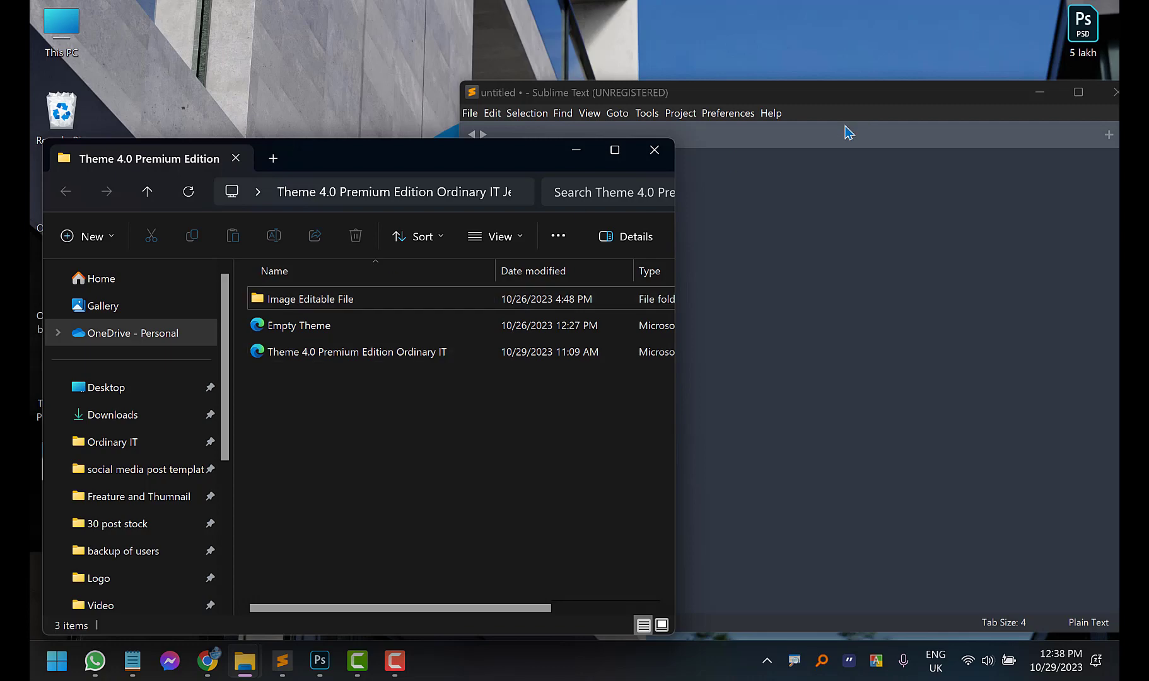
click(798, 214)
click(372, 413)
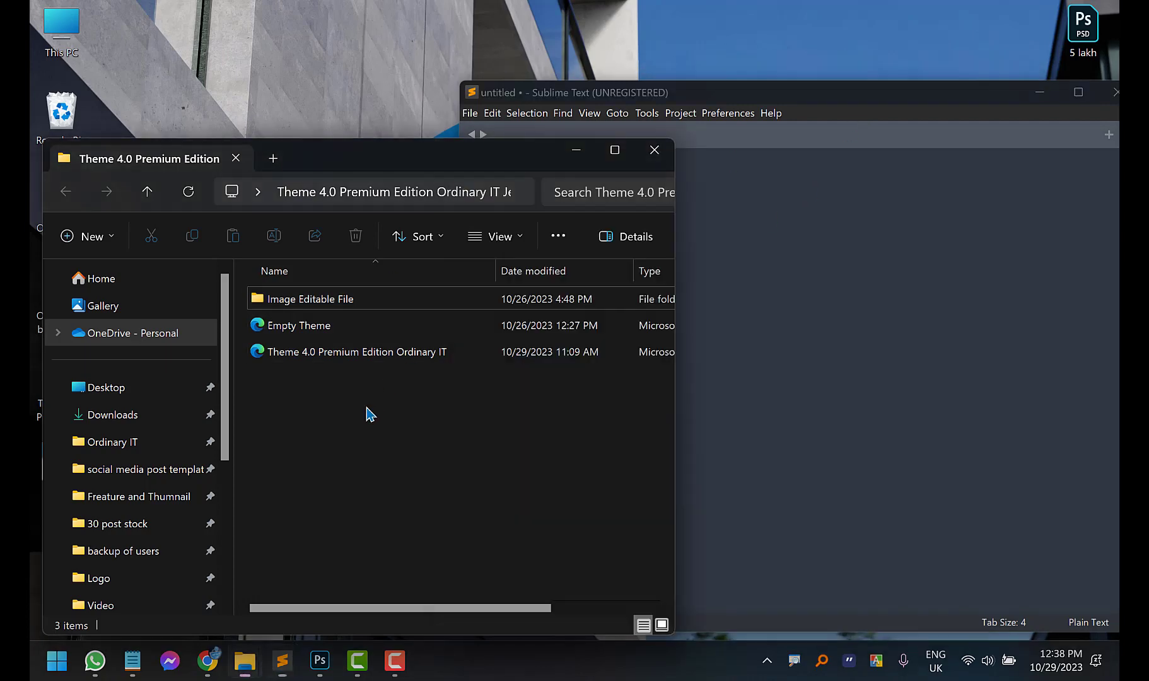
click(823, 260)
click(313, 415)
click(823, 315)
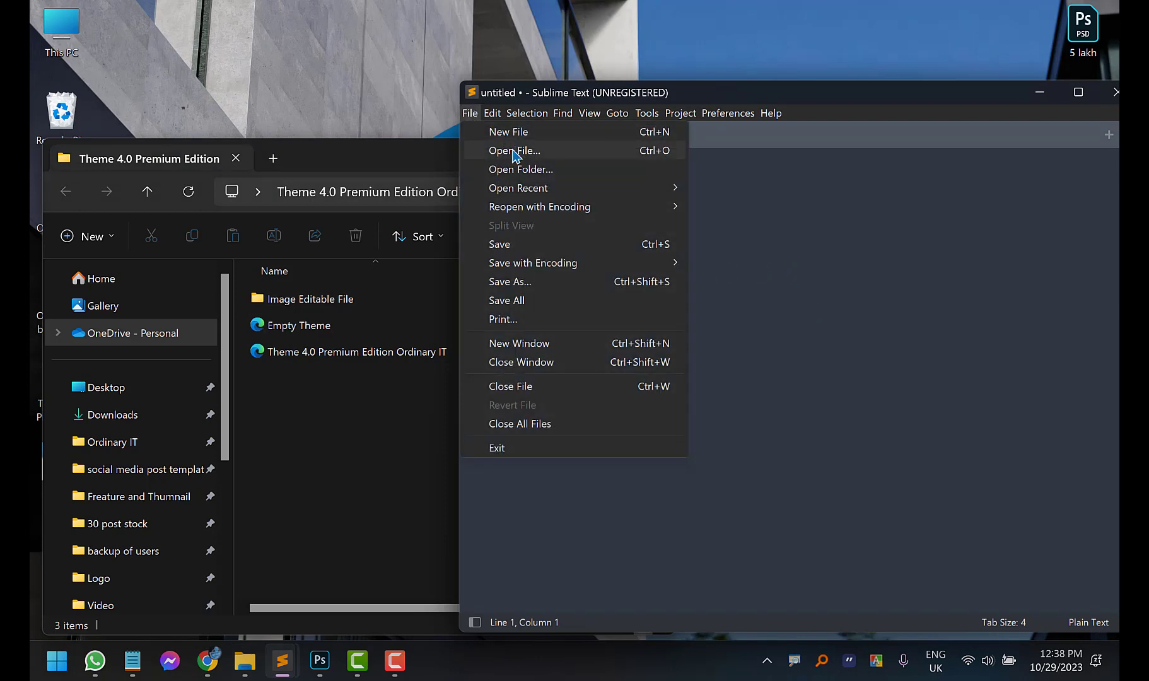
click(773, 252)
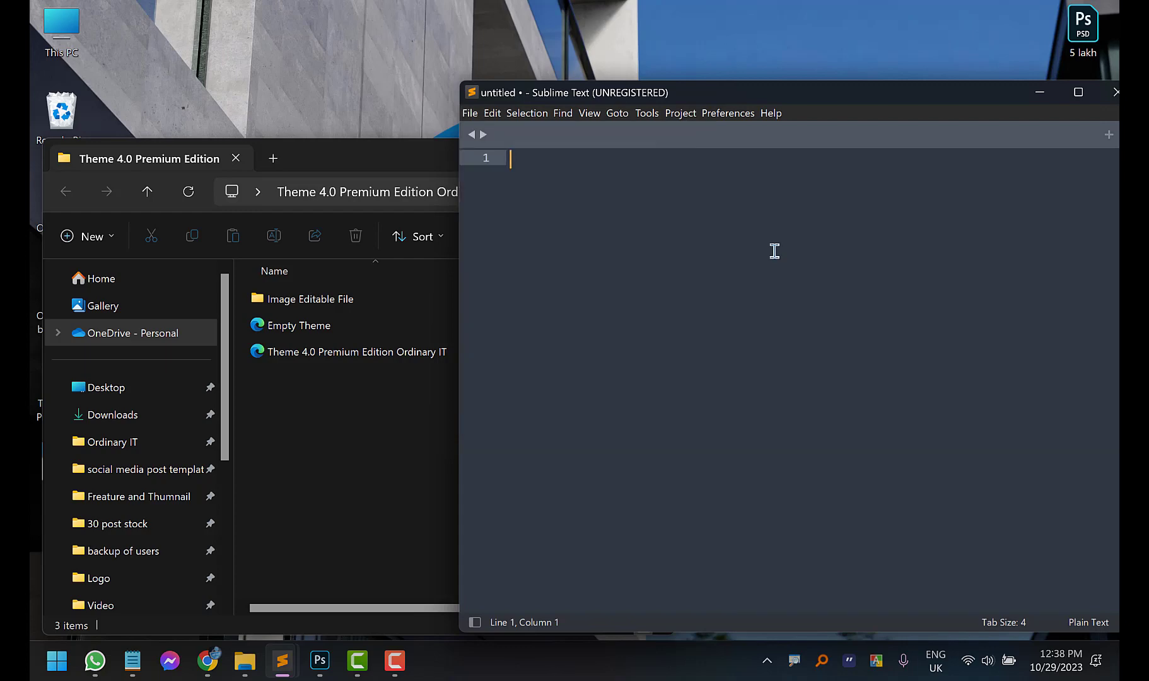
Open the Empty Theme file from the folder in Sublime Text and copy all of its code
drag(300, 328, 609, 295)
click(782, 294)
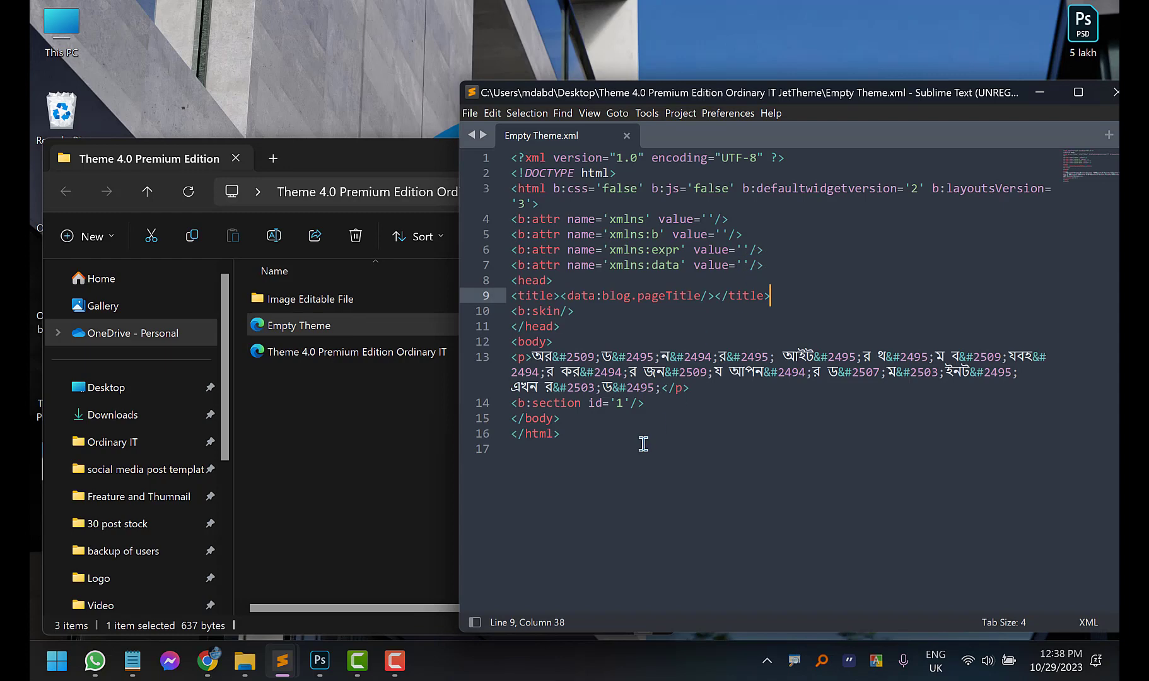
drag(572, 433, 511, 157)
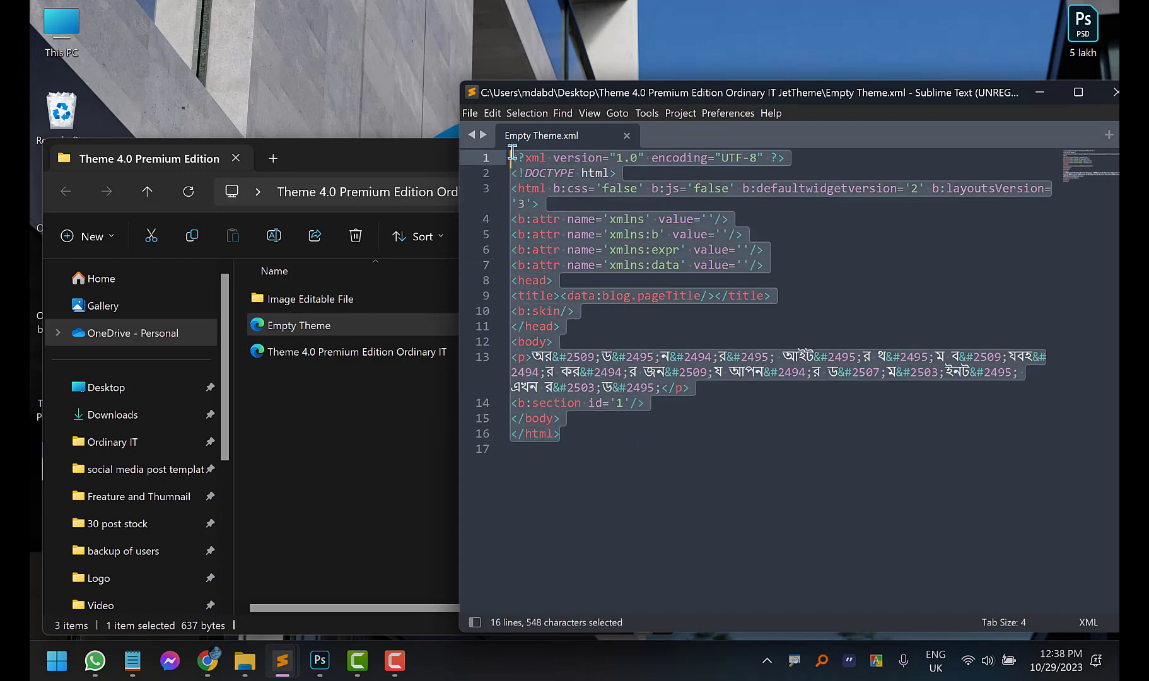
right_click(549, 162)
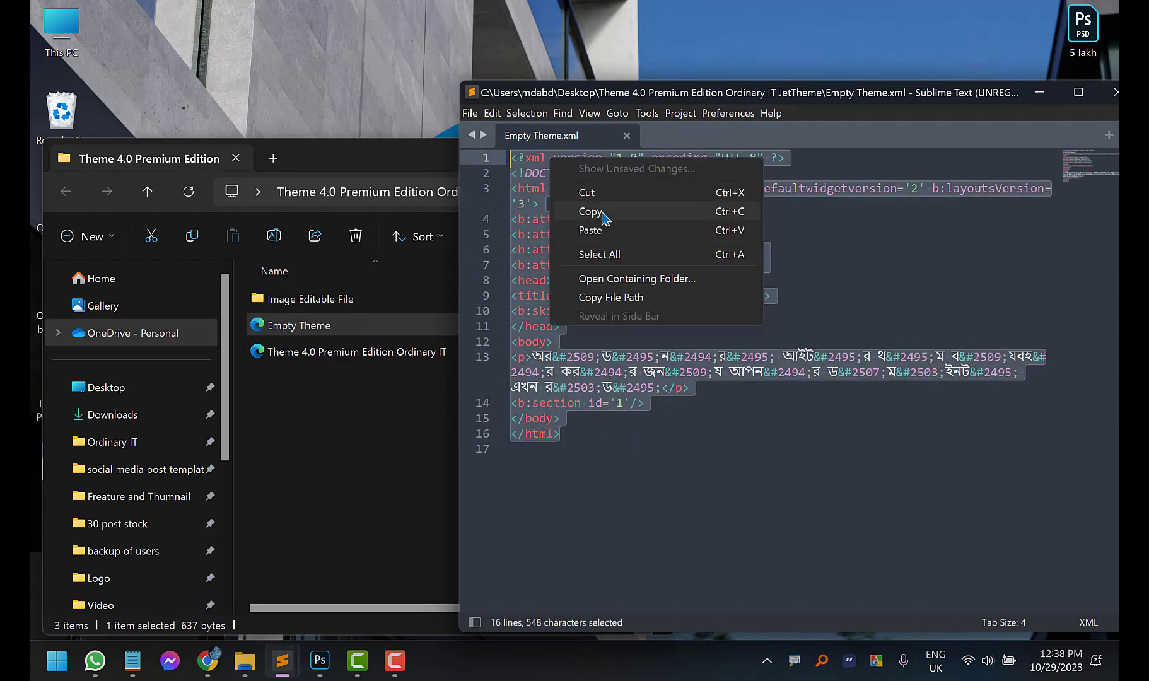
click(568, 212)
Switch to the Blogger theme page in Chrome and open the IT Miya theme's HTML for editing
mouse_move(207, 660)
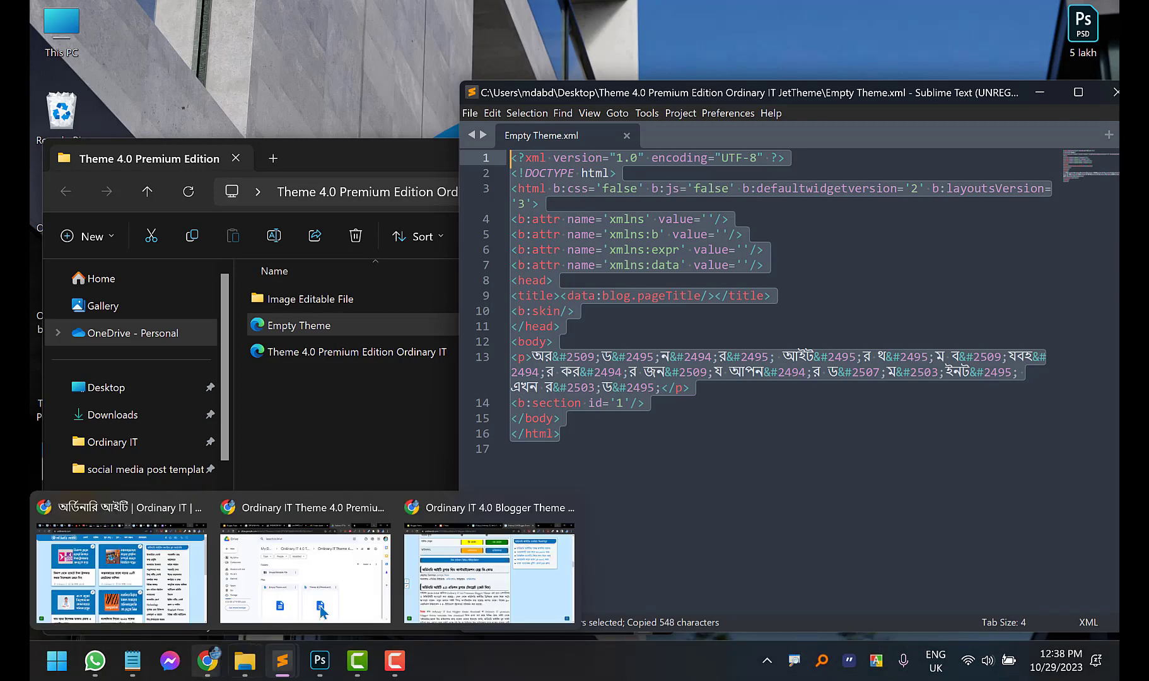
click(492, 567)
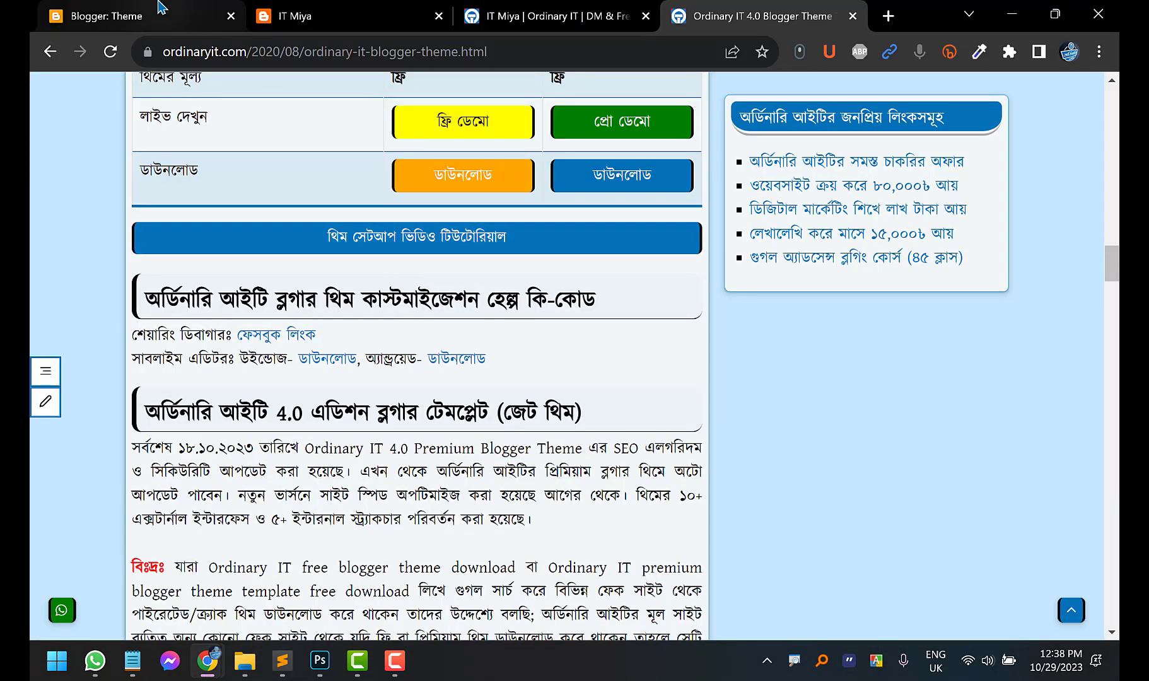
click(139, 16)
scroll(279, 338, up, 3)
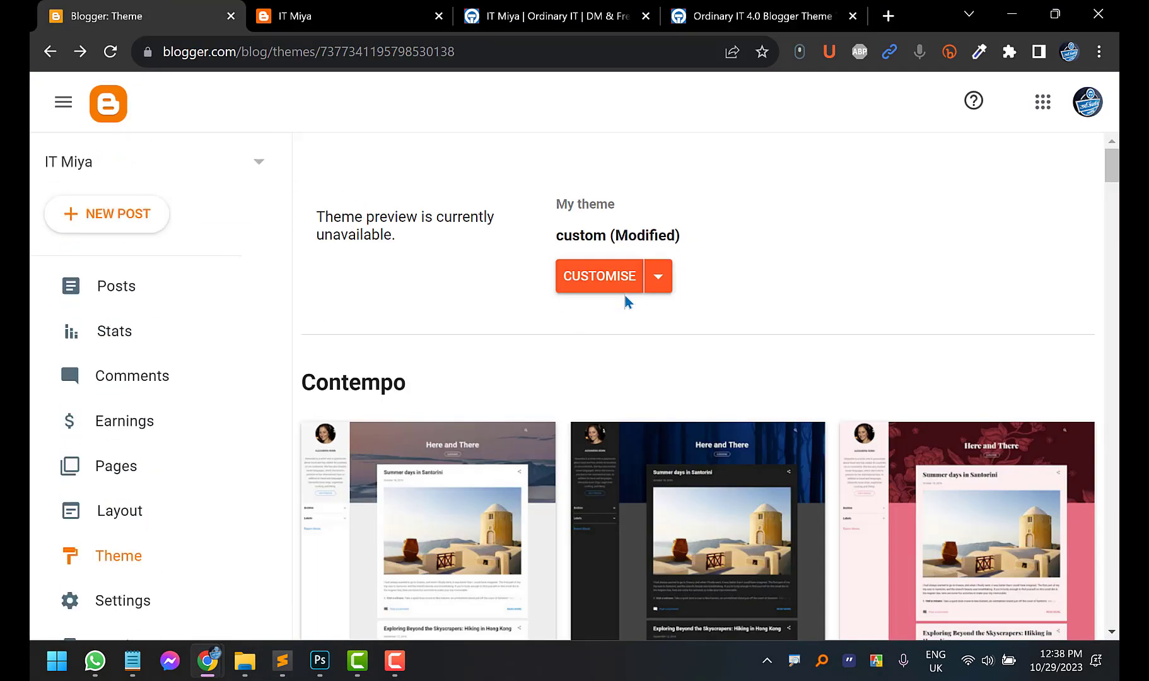
click(658, 276)
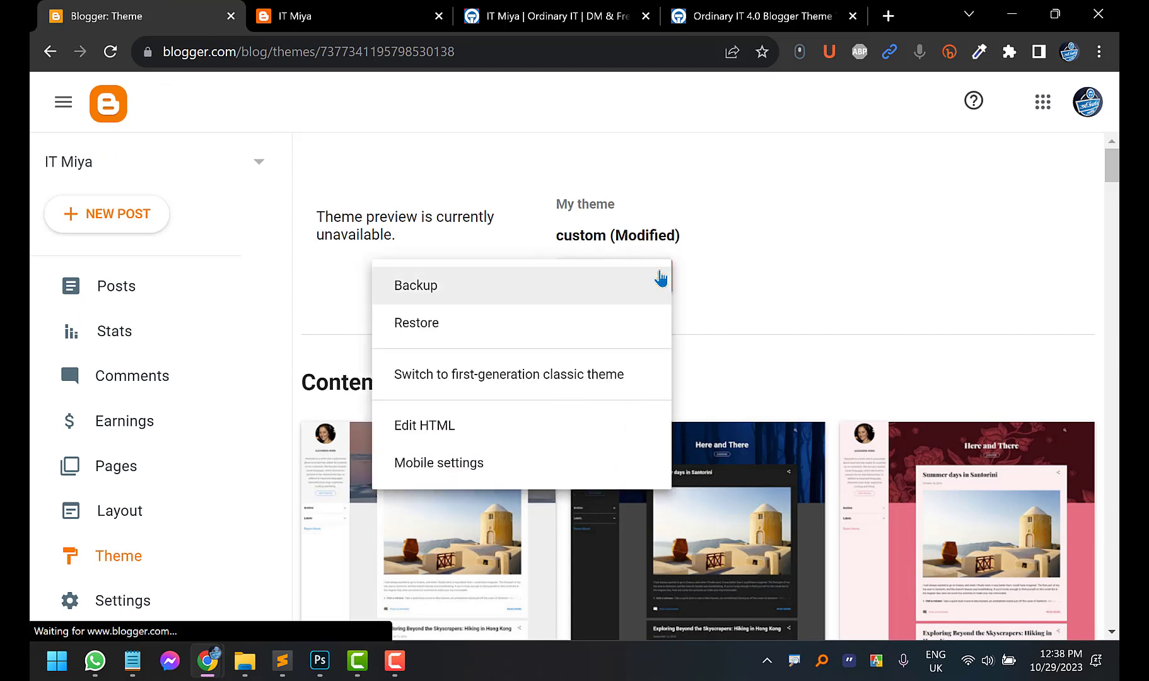
click(442, 436)
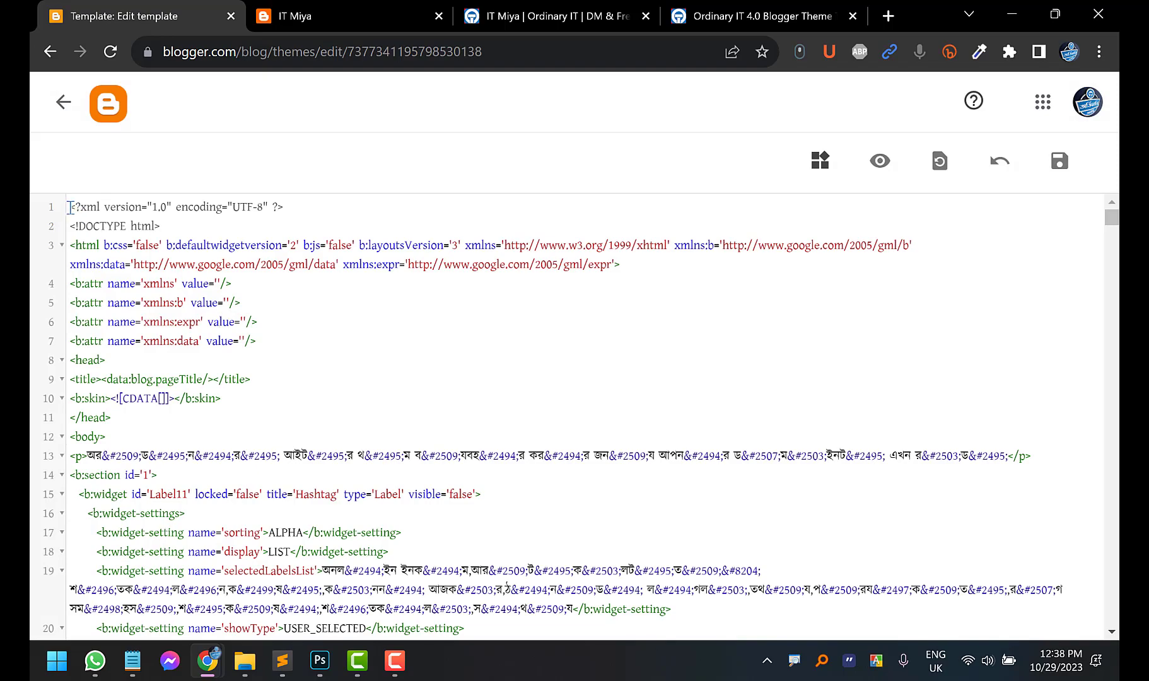
Replace all of the theme's HTML with the copied Empty Theme code and save the template
drag(70, 207, 282, 435)
click(281, 410)
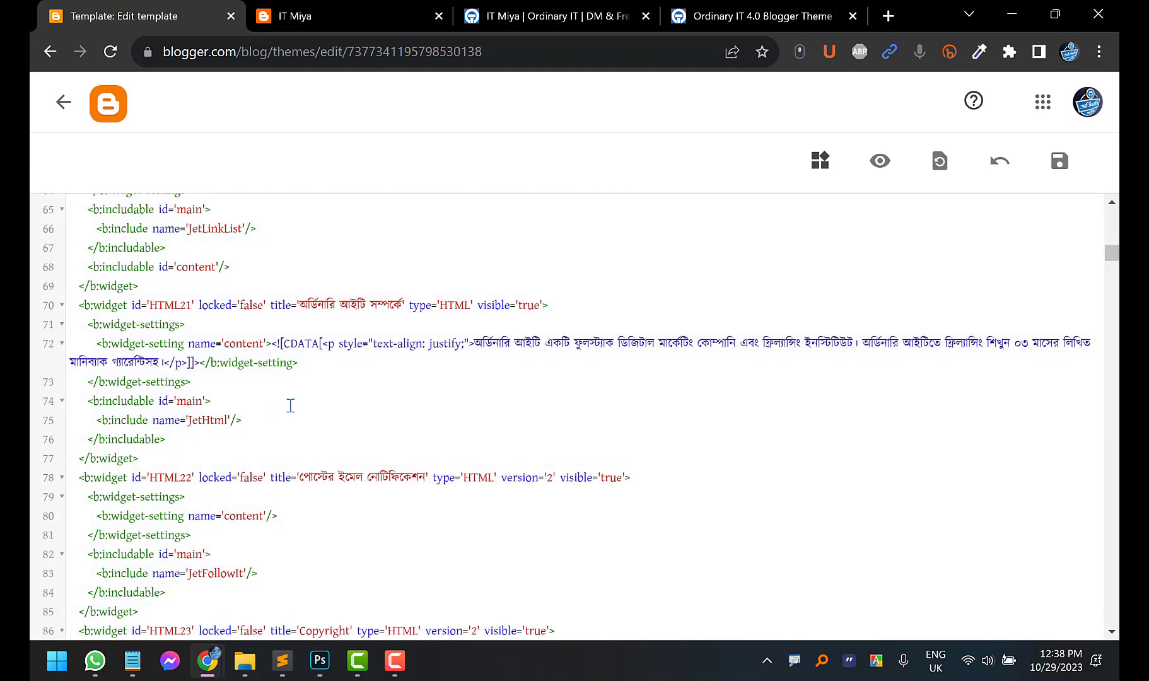
key(ctrl+a)
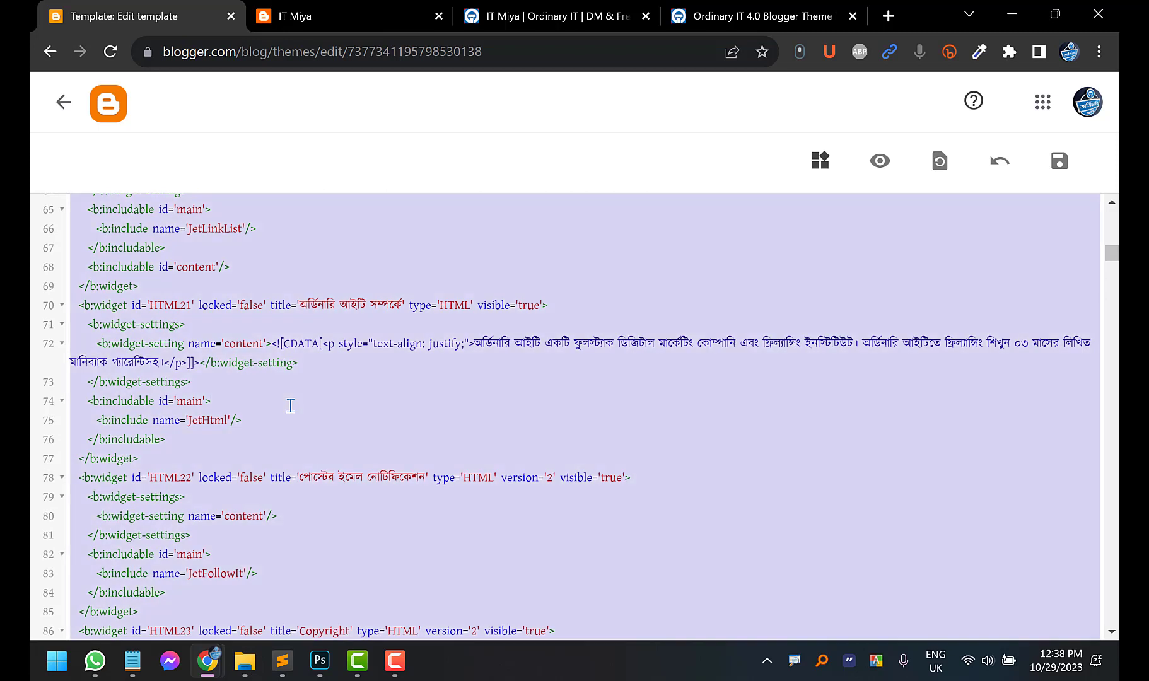
key(BackSpace)
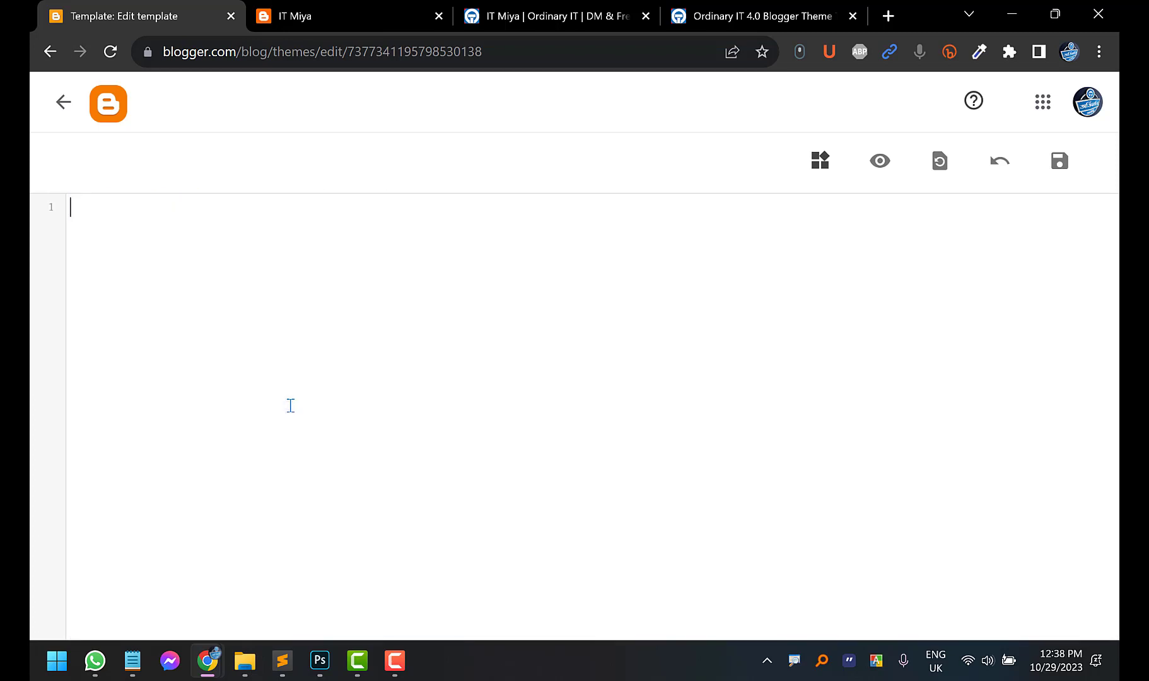
right_click(102, 213)
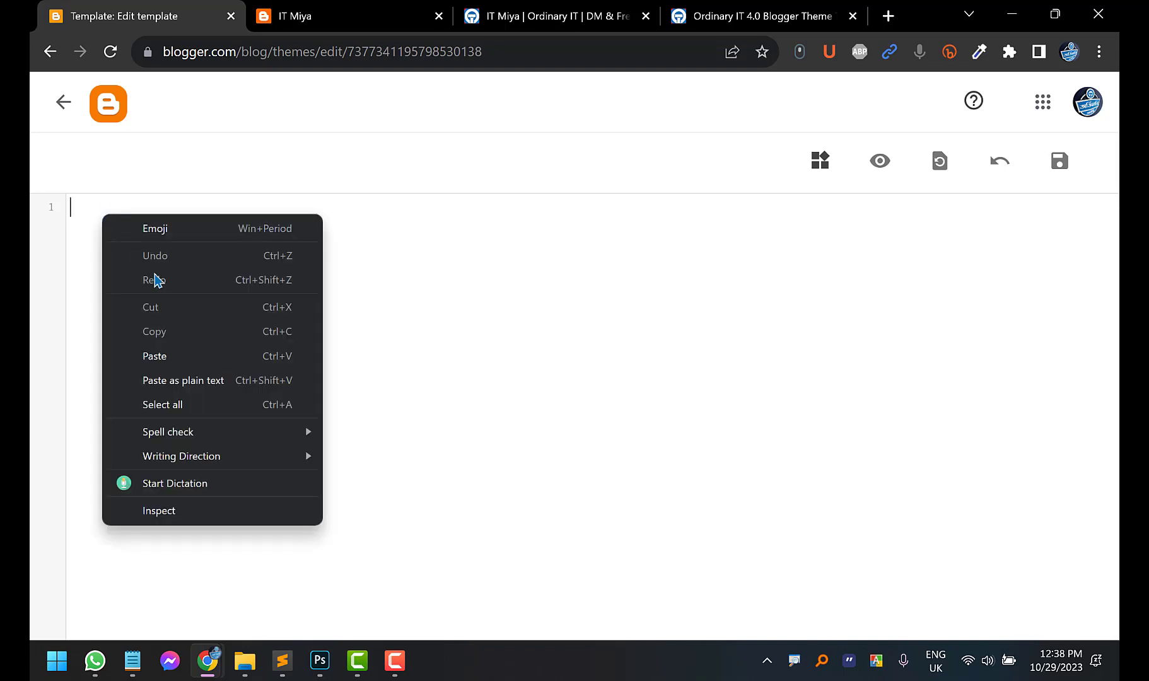
click(197, 367)
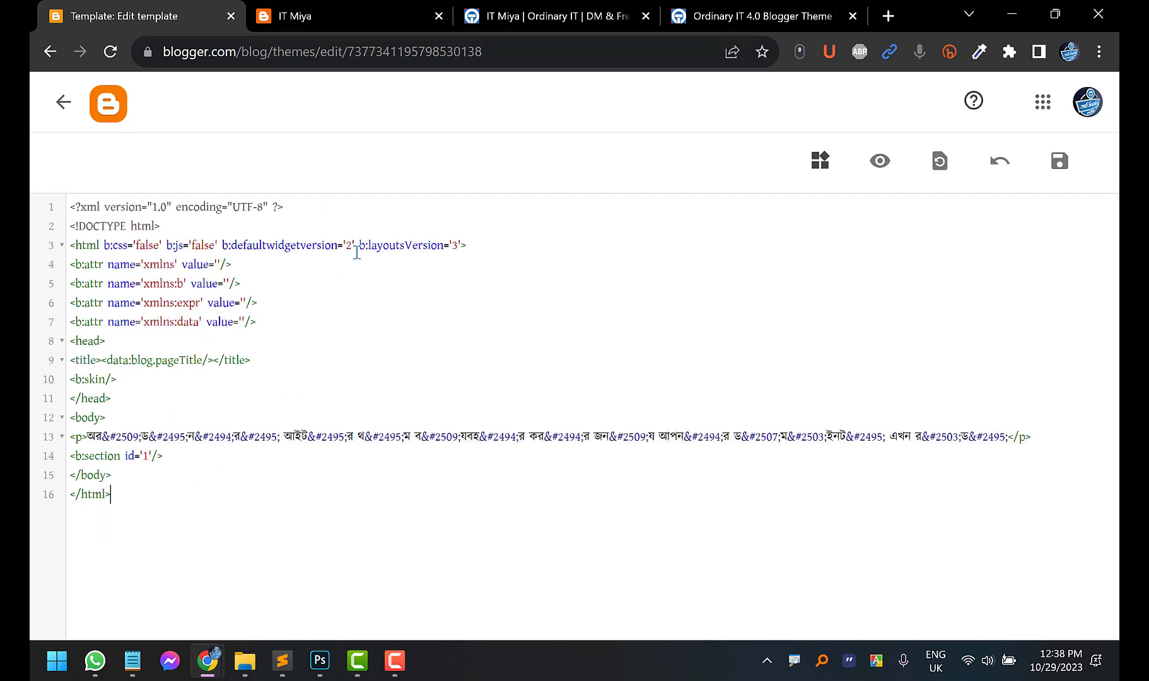
click(1059, 161)
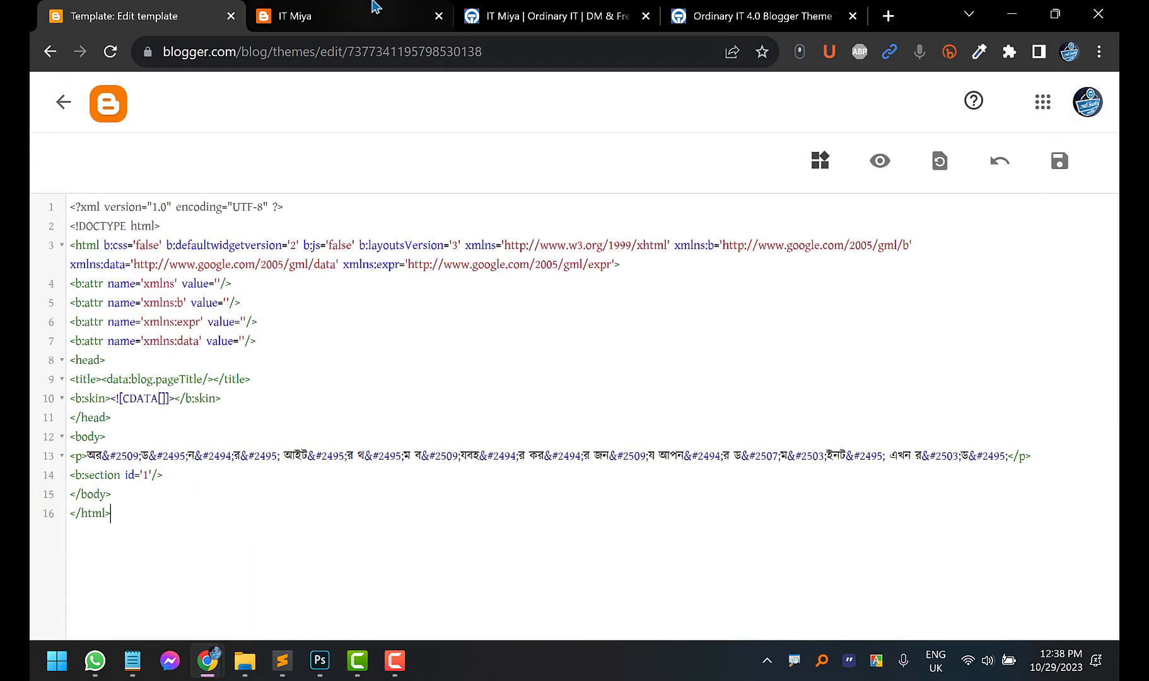
Reload the itmiya.com blog to check the saved theme, and return to the template editor
click(312, 12)
click(110, 54)
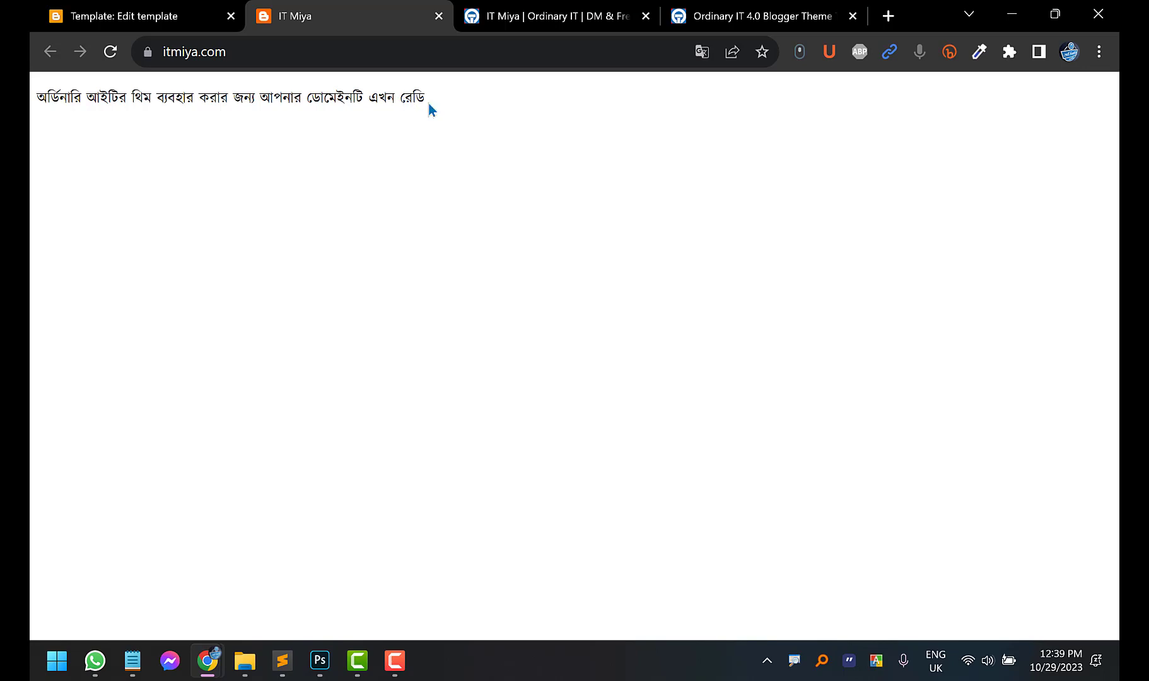
click(183, 16)
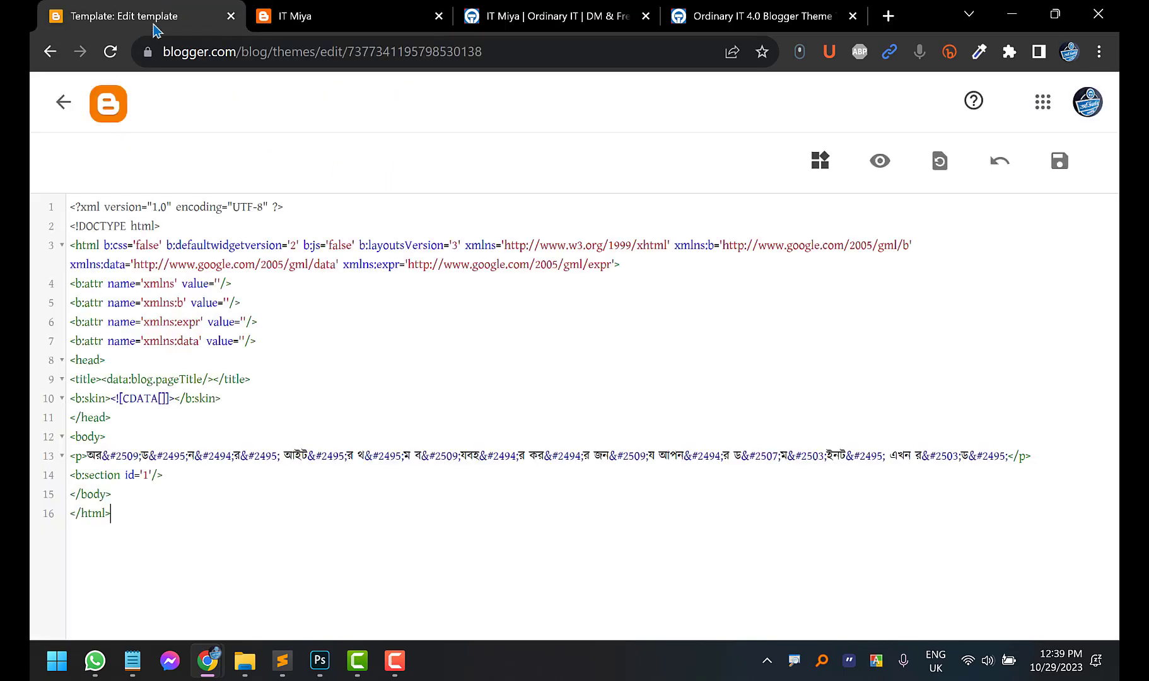
Go back to the Blogger theme page, refresh it, reopen the HTML editor and compare with the live IT Miya blog
click(61, 102)
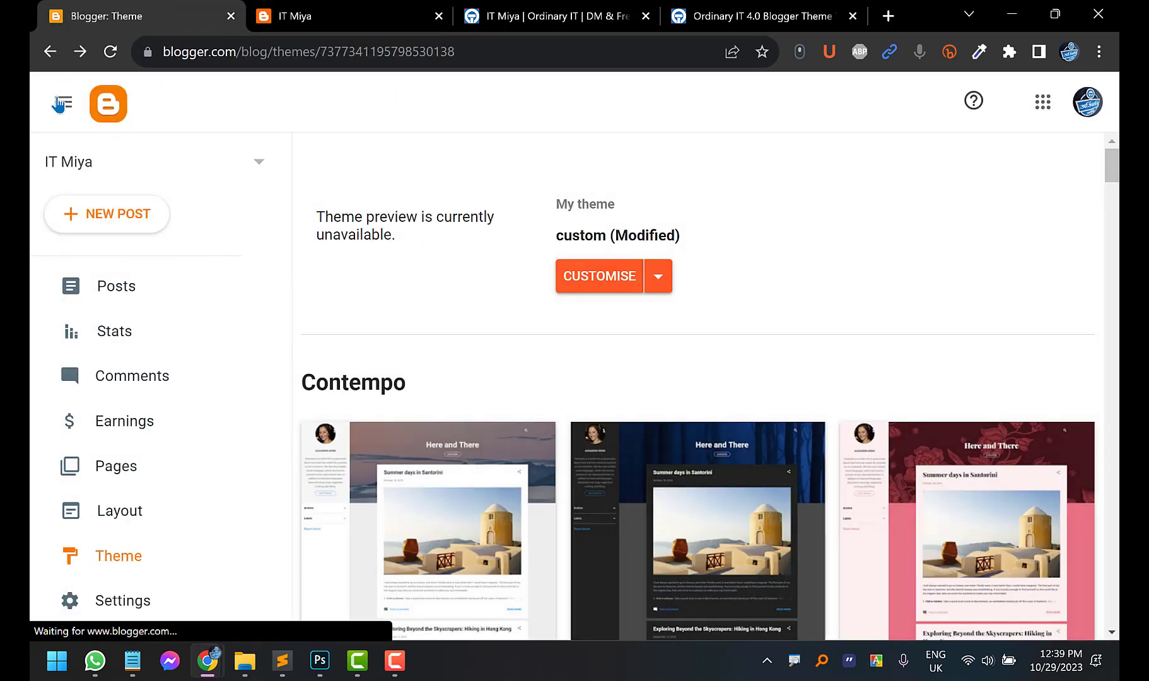
click(110, 52)
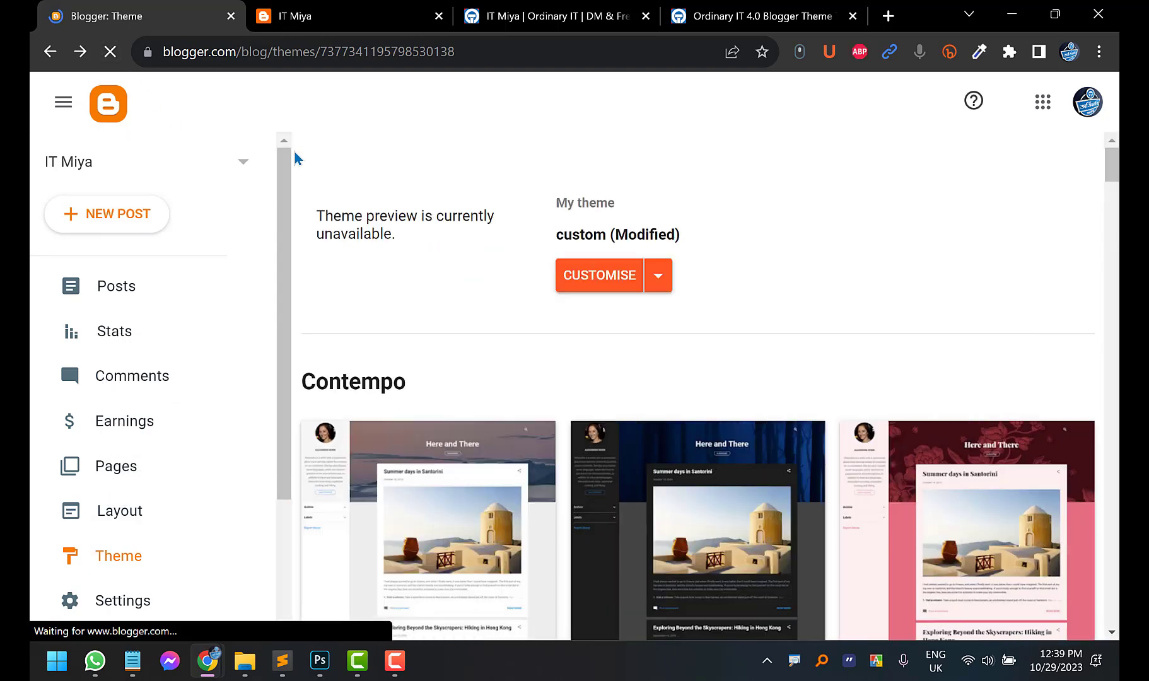
click(661, 282)
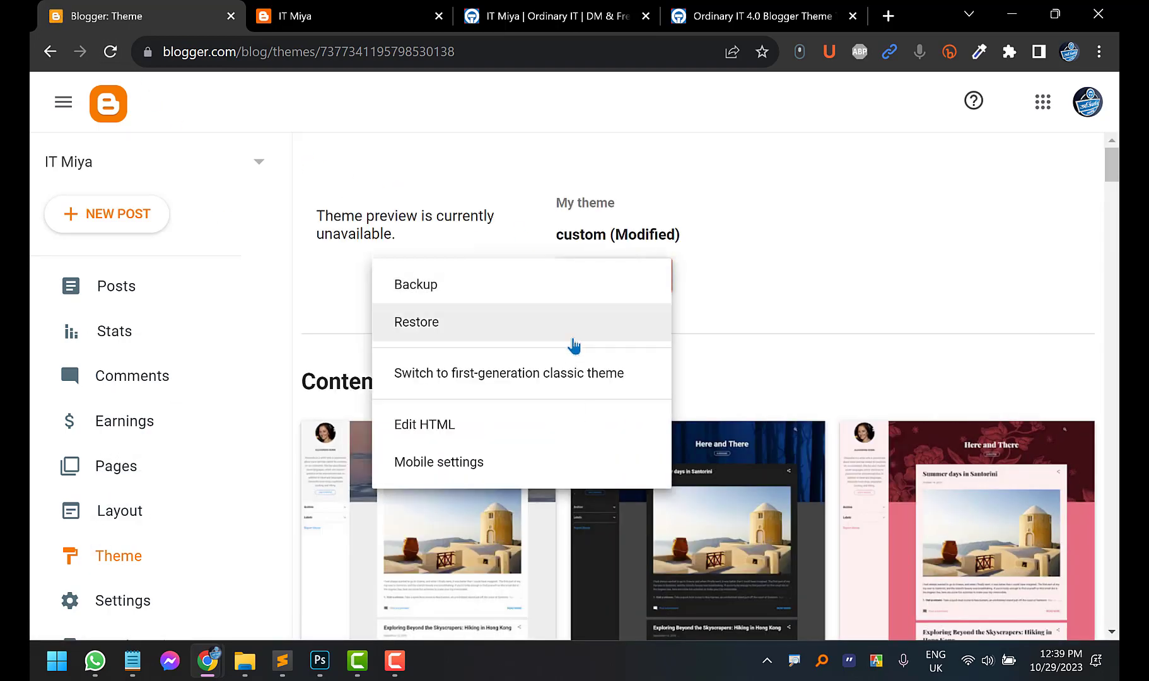
click(436, 434)
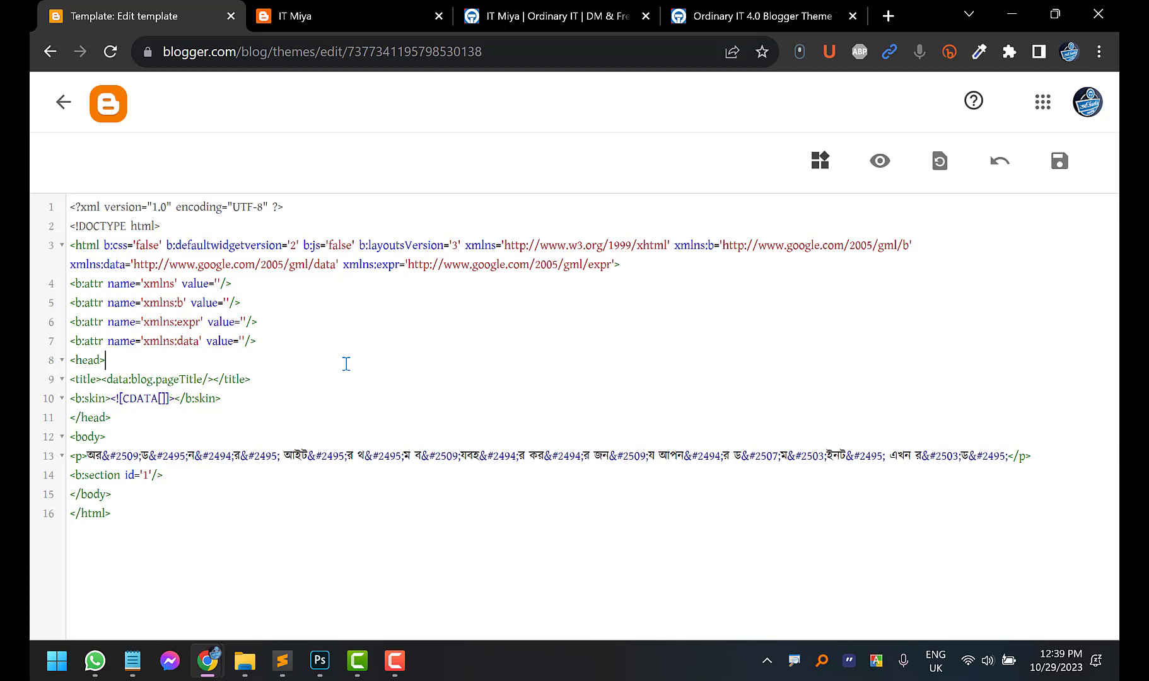
click(346, 9)
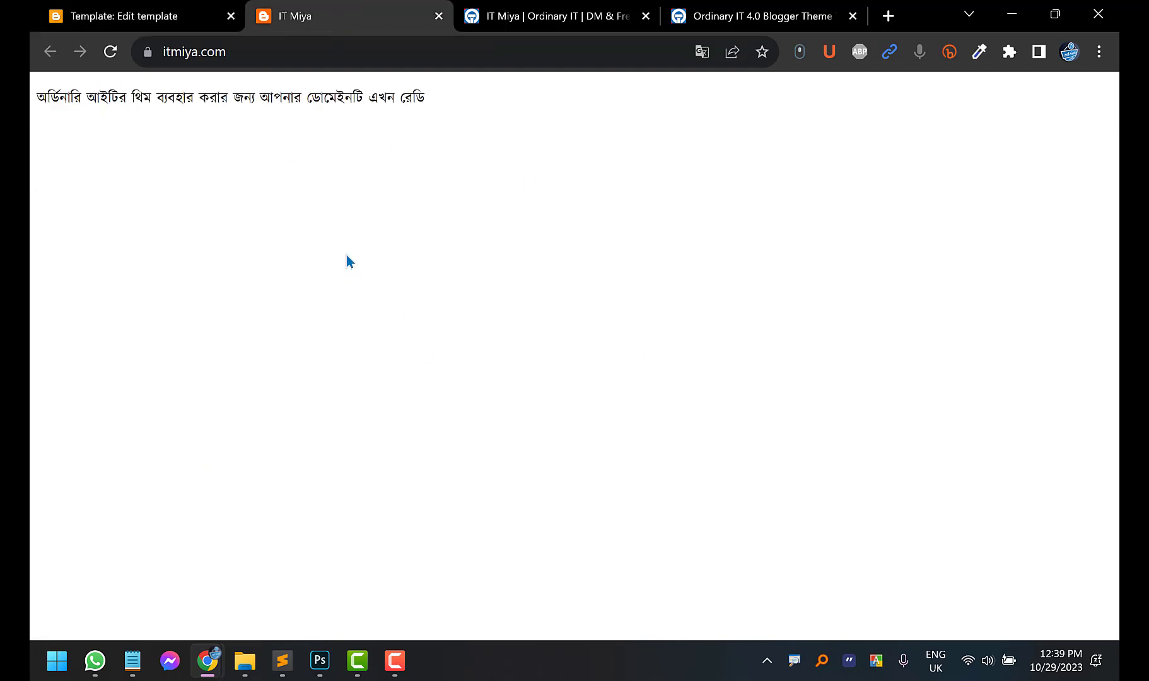
click(133, 9)
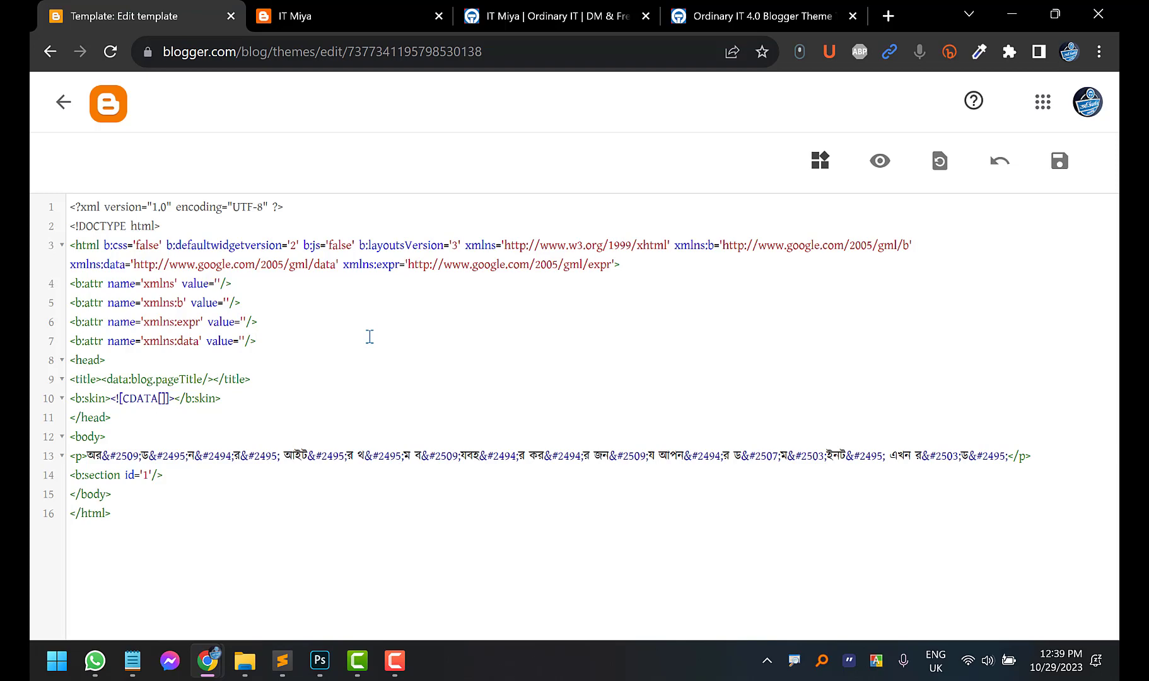
Minimise the browser and open the Theme 4.0 Premium Edition Ordinary IT file from the folder in Sublime Text
click(1012, 14)
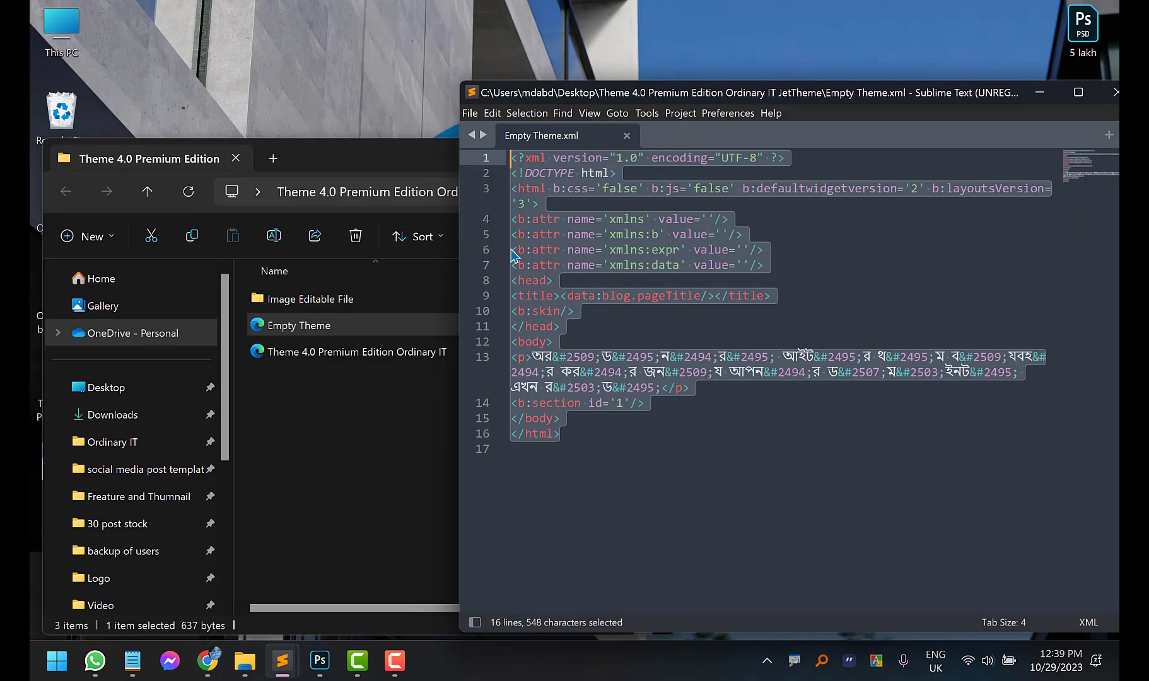
click(288, 353)
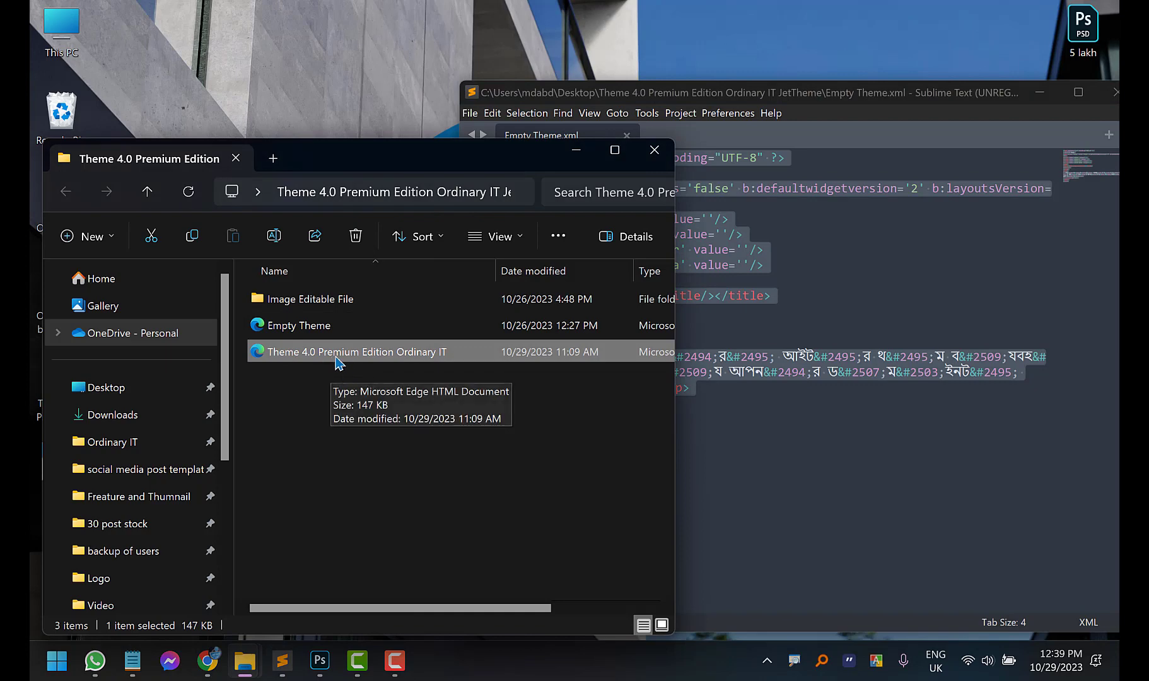
drag(308, 353, 884, 454)
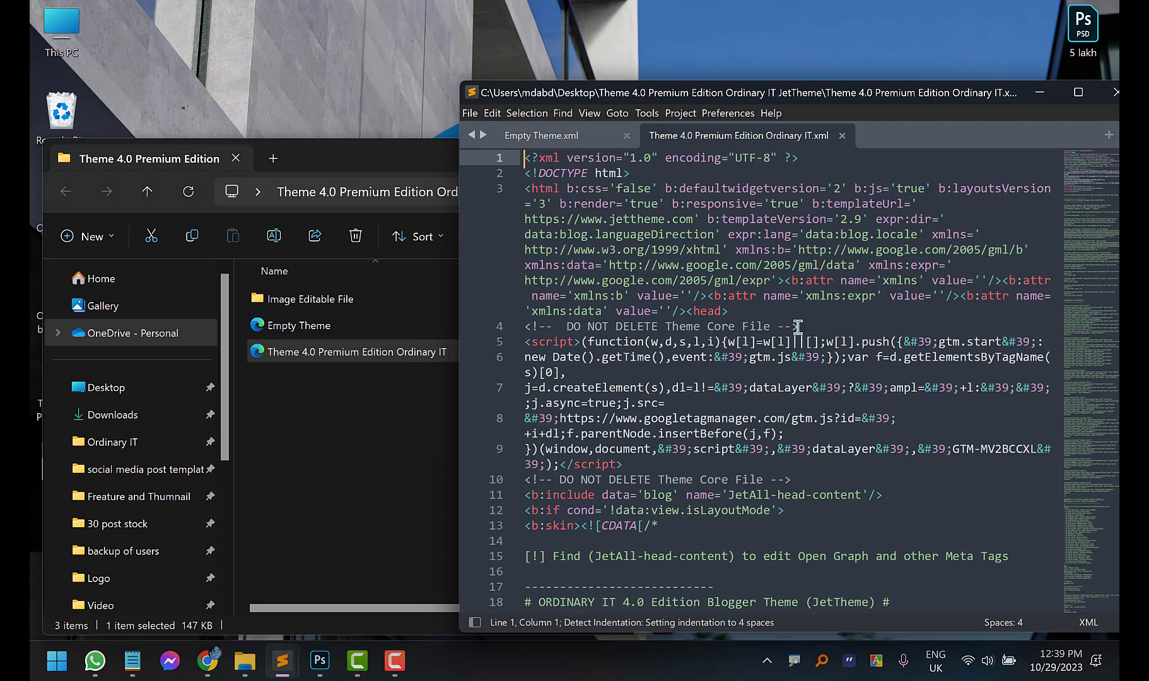
click(796, 318)
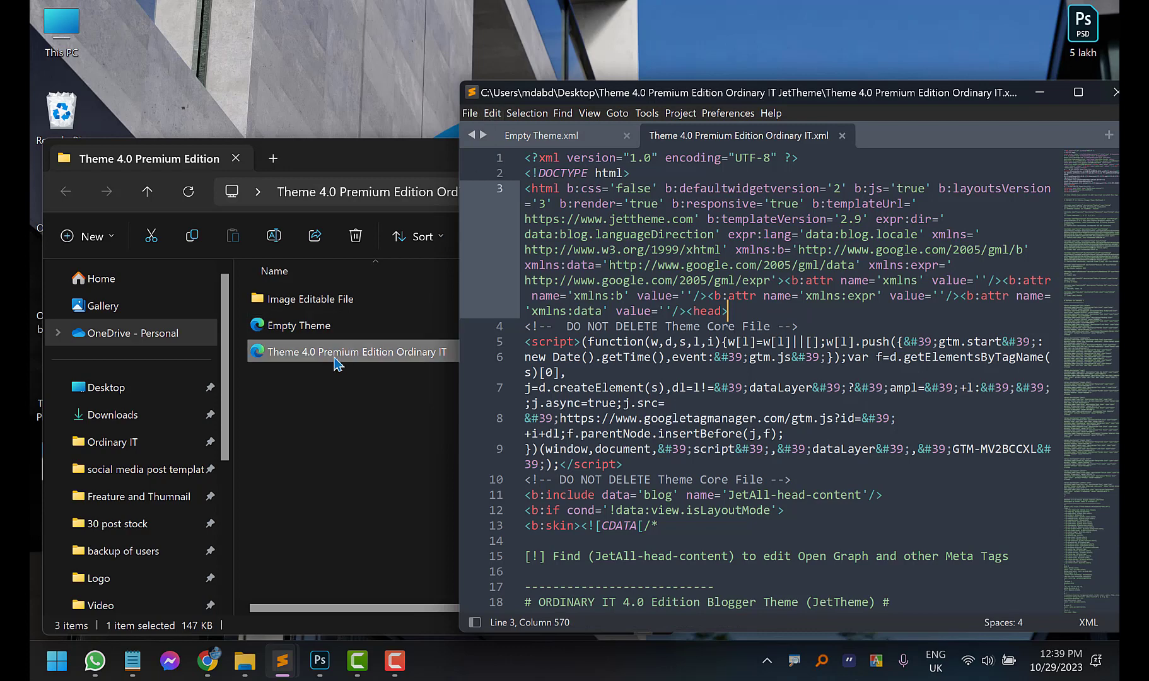
click(472, 116)
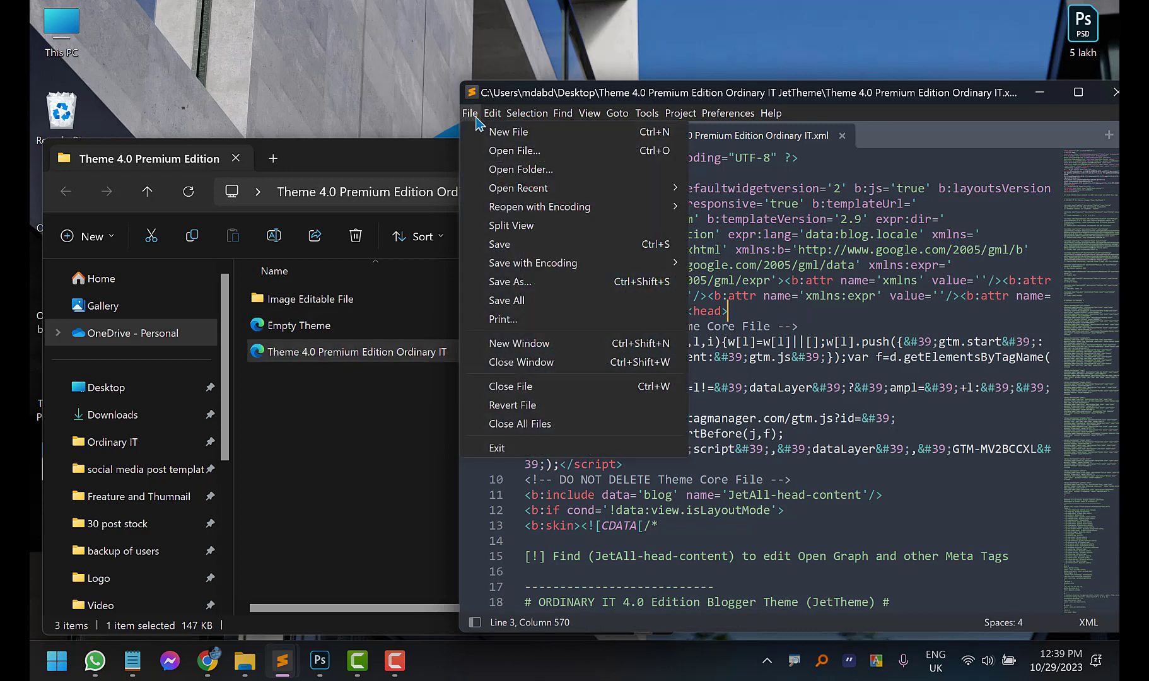
click(498, 150)
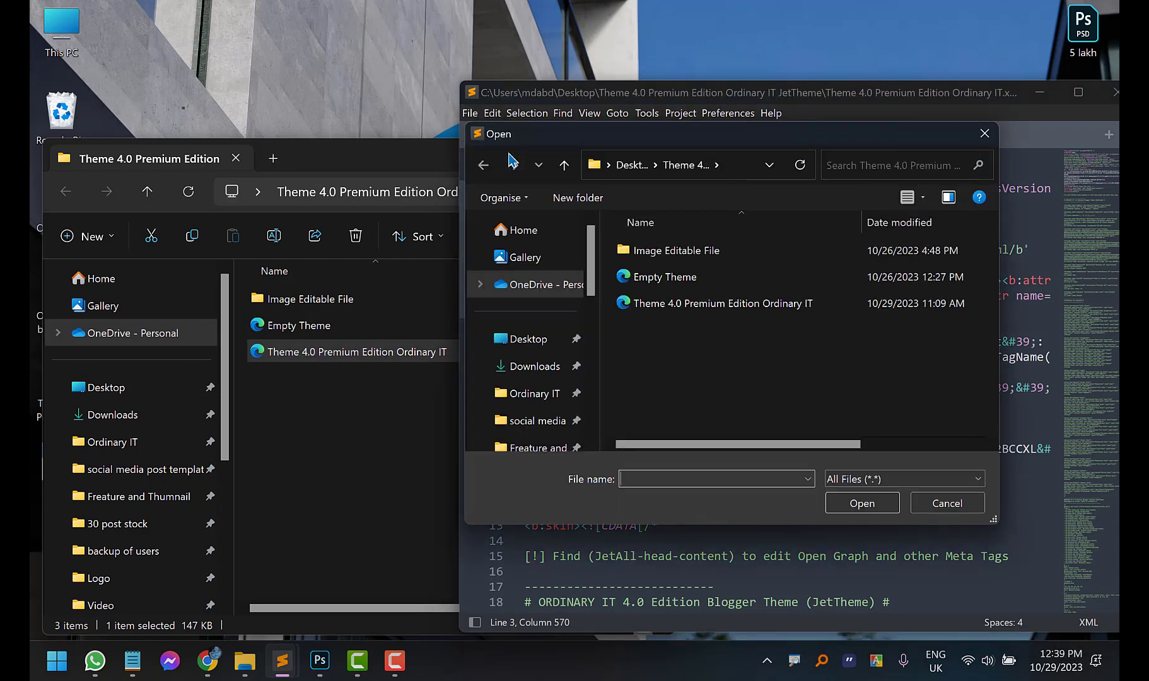
click(689, 305)
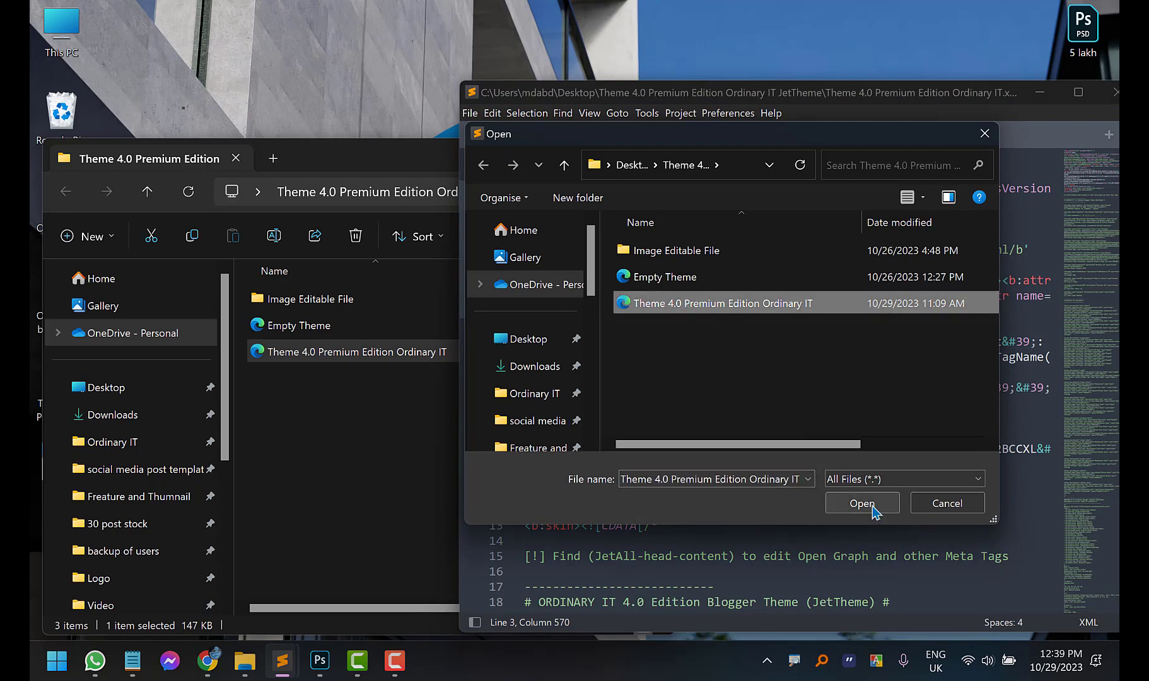
click(948, 503)
click(839, 402)
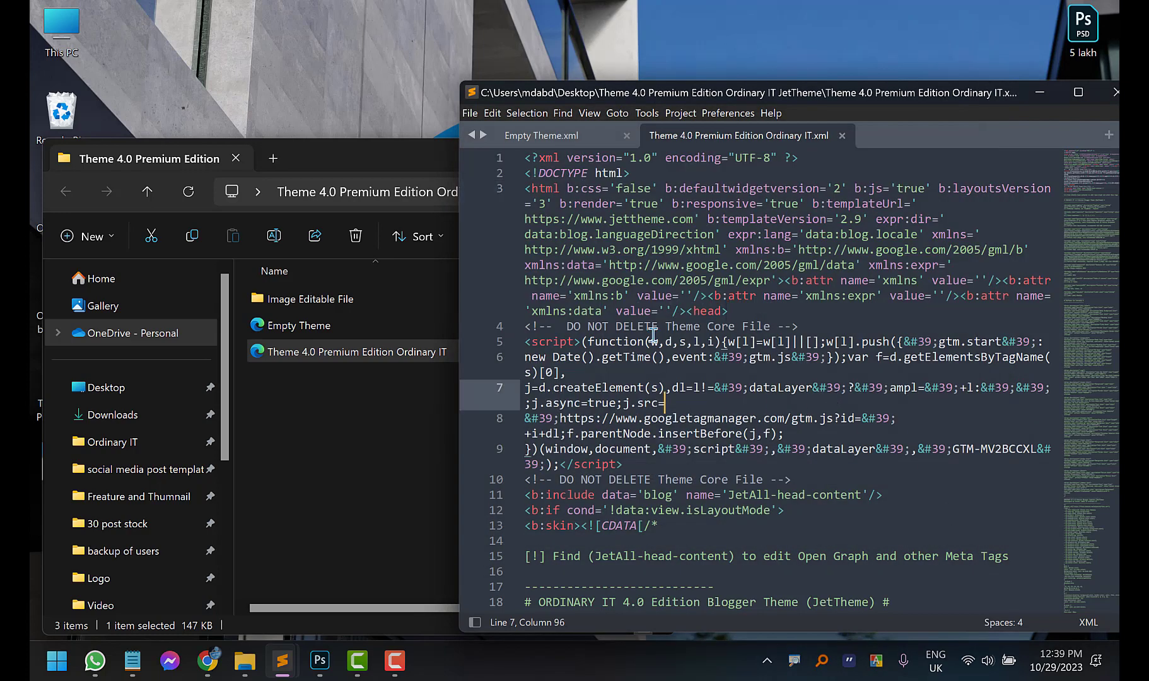
Select and copy all of the code in Theme 4.0 Premium Edition Ordinary IT.xml
scroll(790, 340, down, 5)
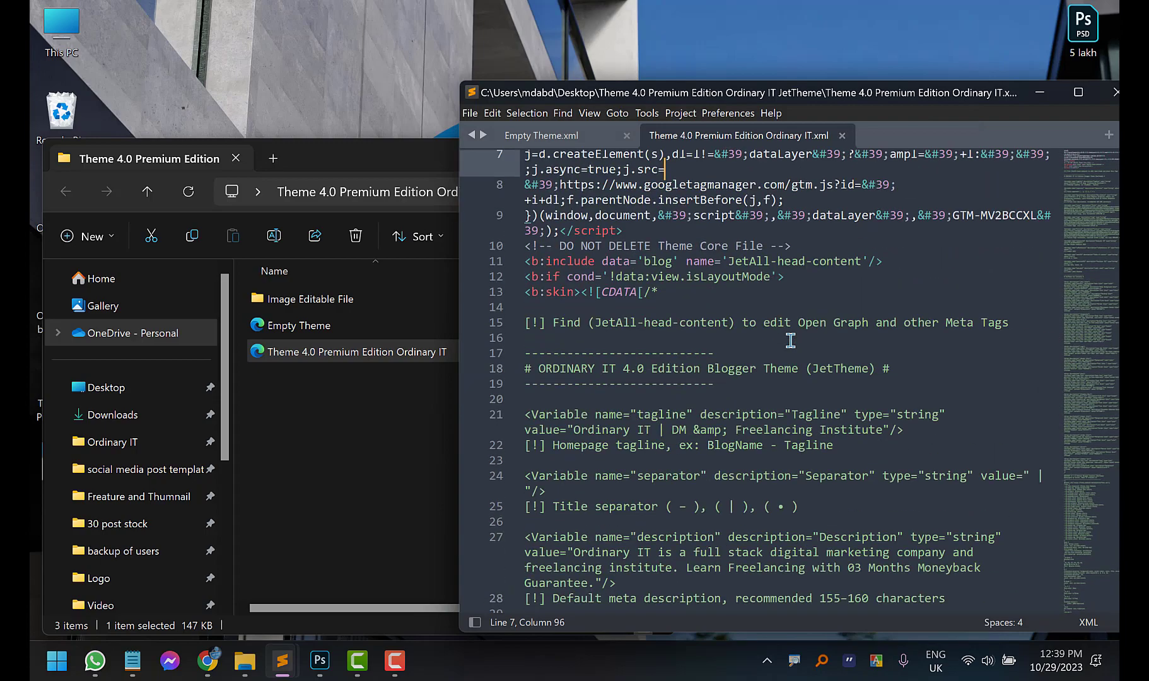
scroll(790, 340, up, 5)
click(724, 330)
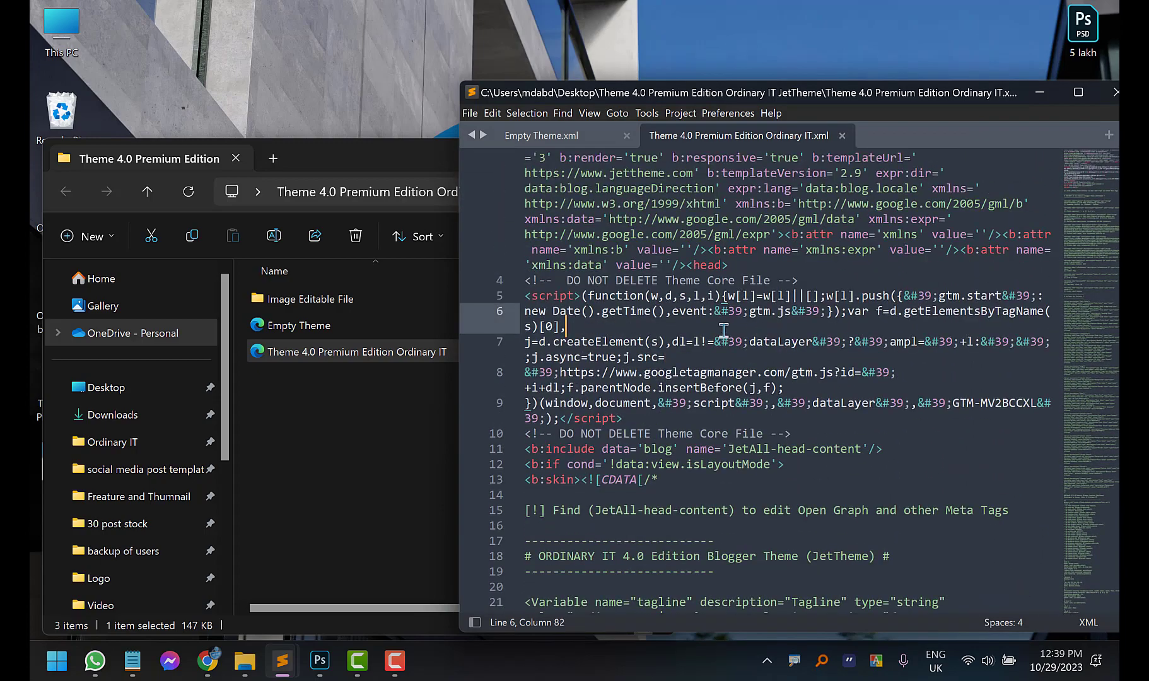
key(ctrl+a)
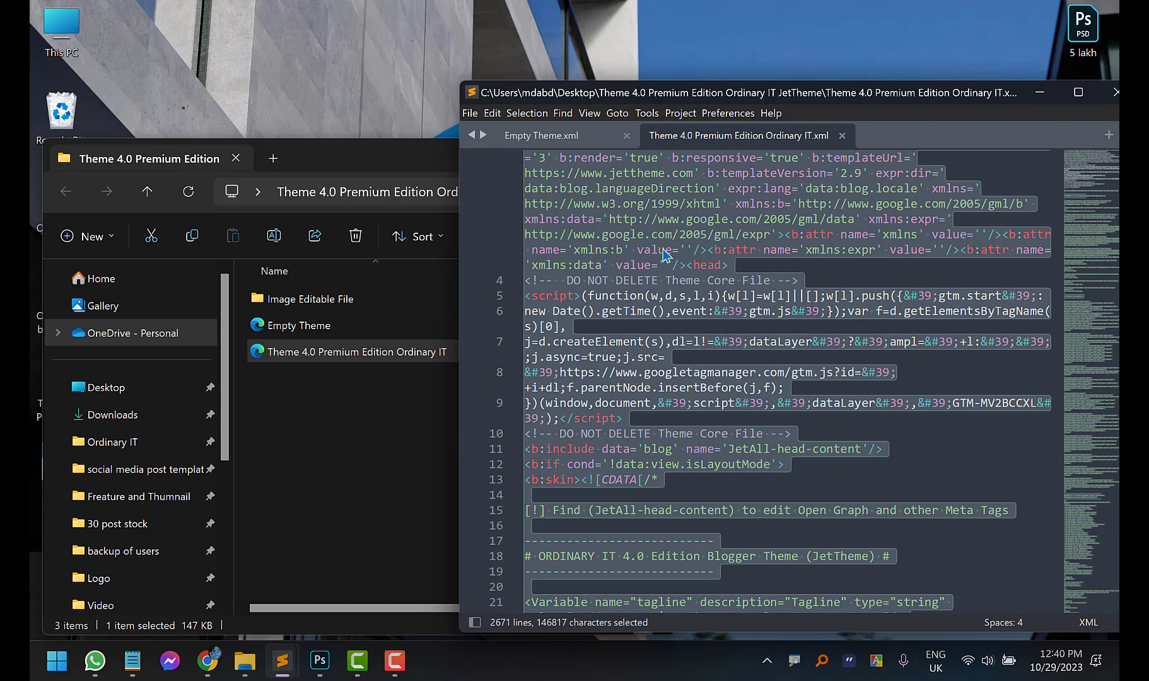
right_click(664, 251)
click(714, 304)
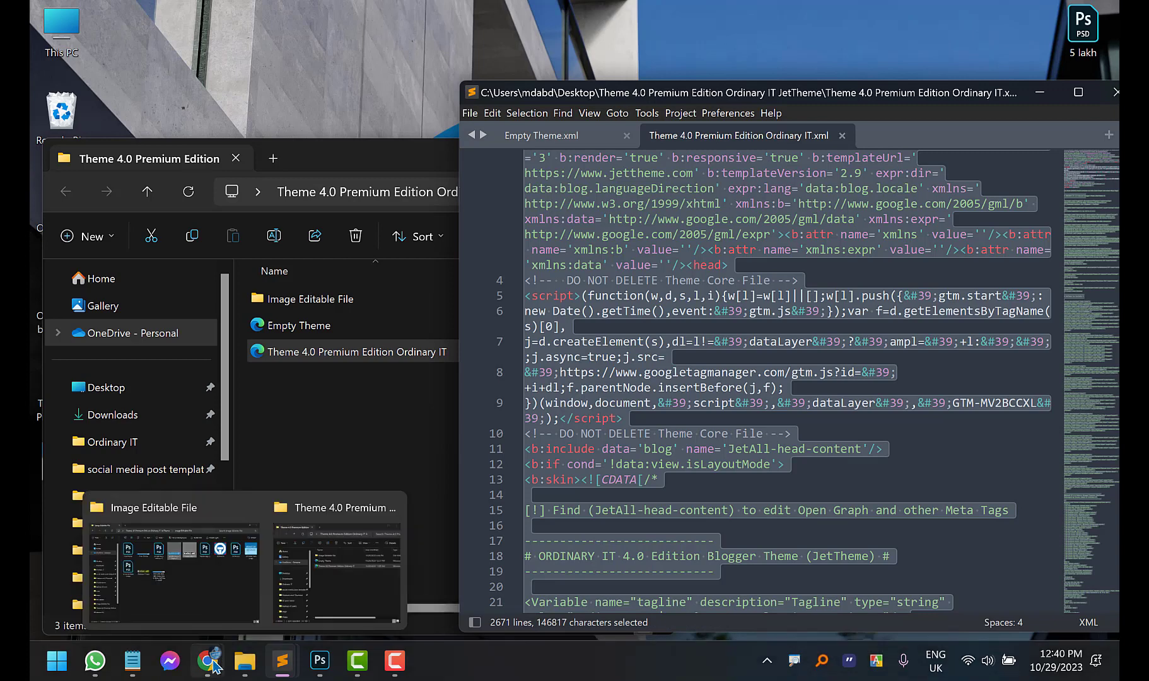
Switch to Blogger's template editor in Chrome and replace all of its code with the copied Ordinary IT premium theme code
mouse_move(207, 660)
click(456, 580)
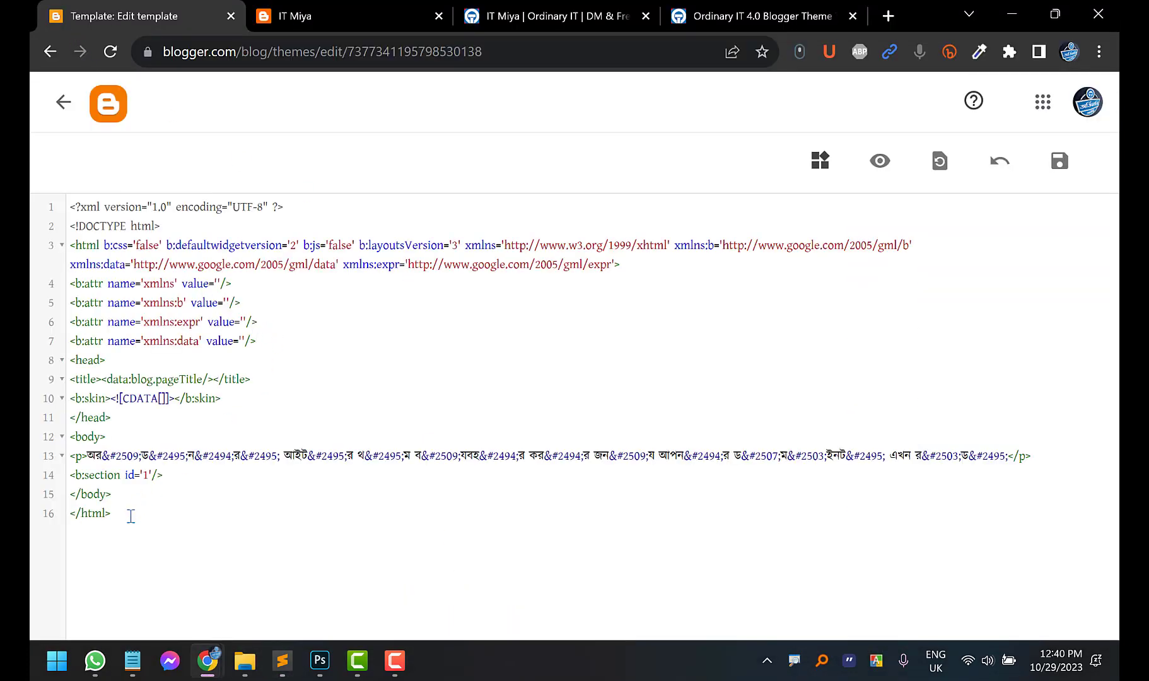
drag(118, 514, 53, 189)
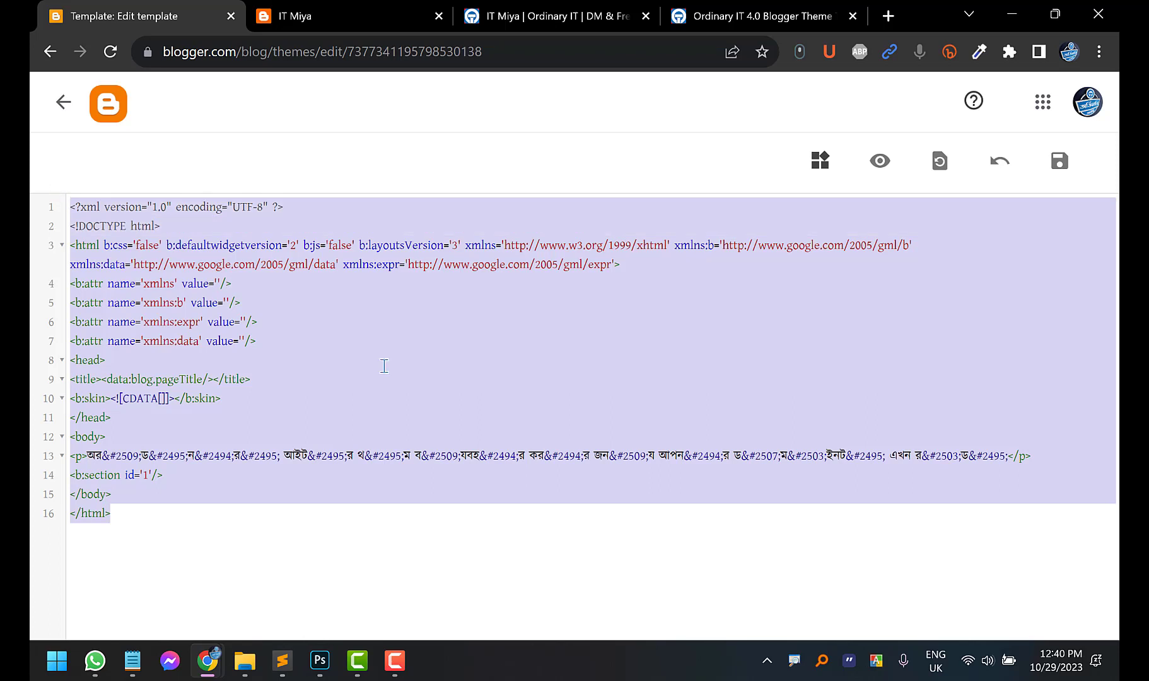
key(BackSpace)
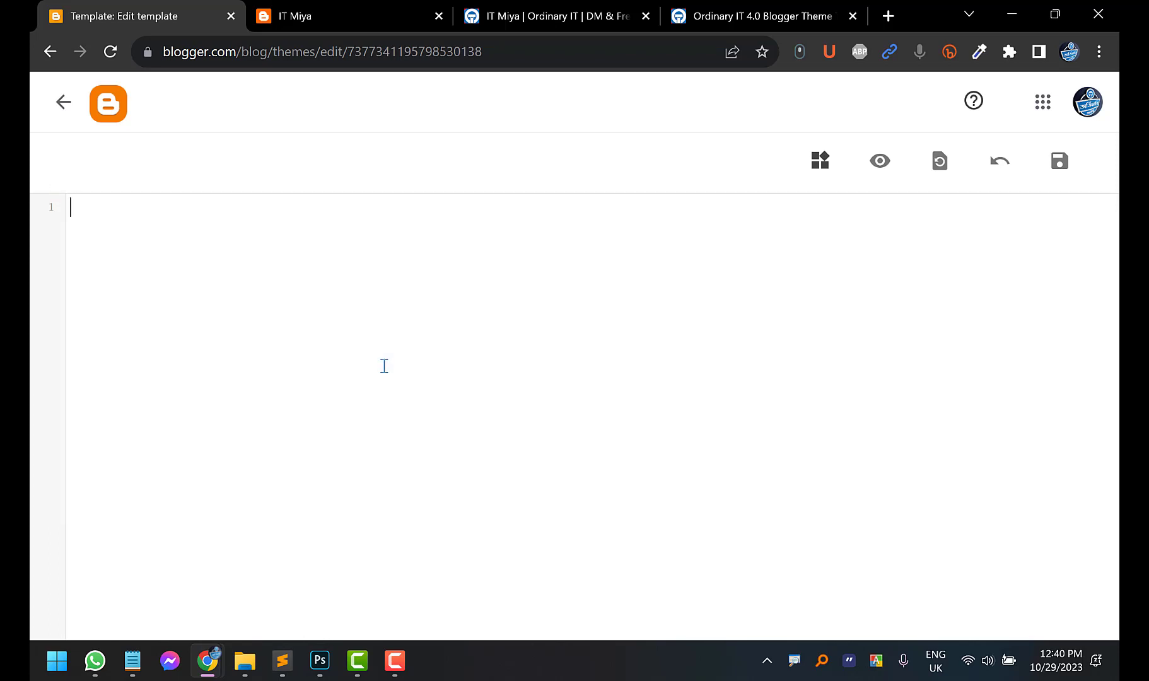
click(384, 366)
right_click(150, 231)
click(218, 377)
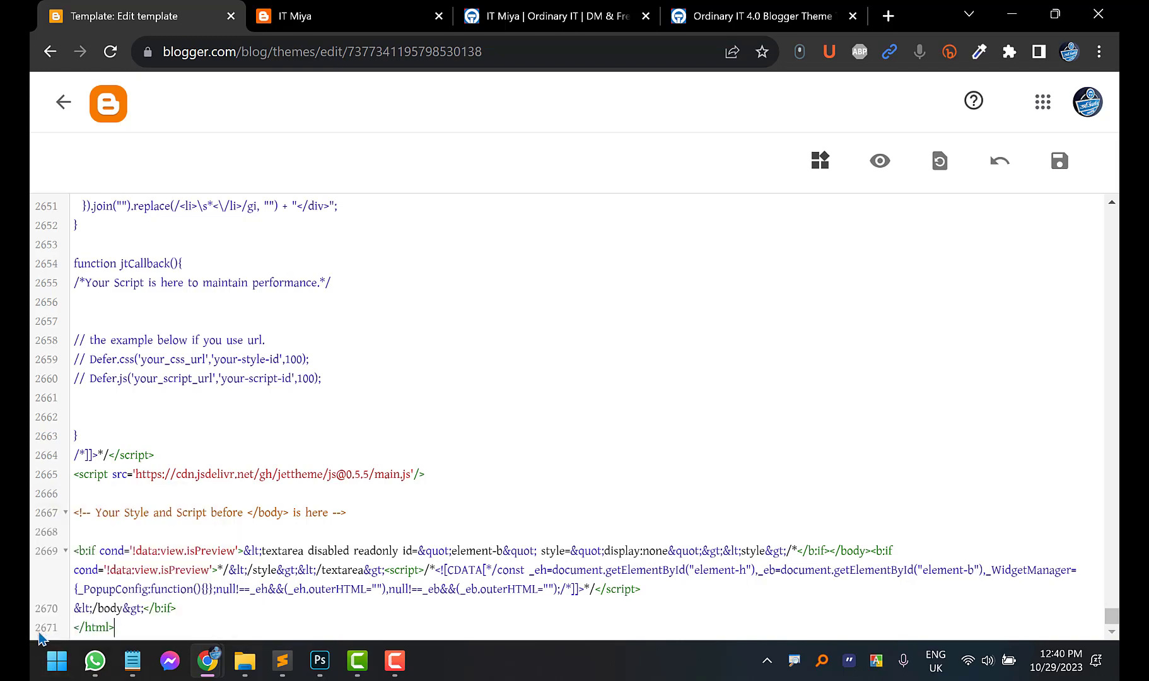
Save the pasted Ordinary IT premium theme code in the template editor and reload the live itmiya.com site
drag(1112, 615, 1111, 215)
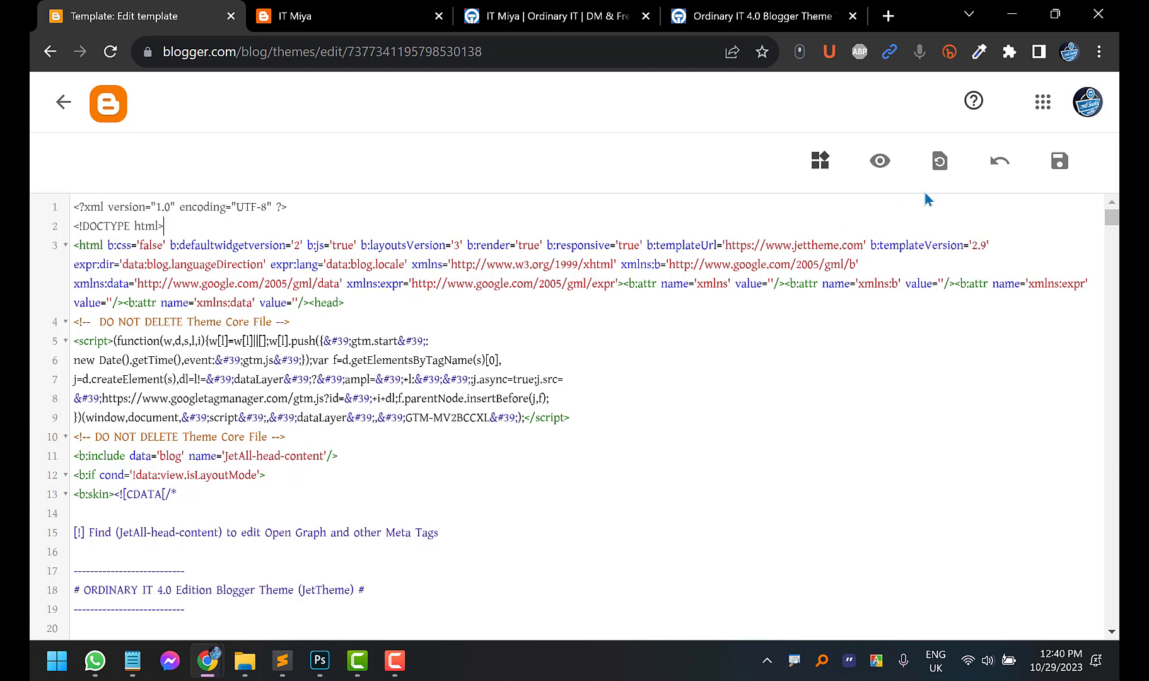
click(1060, 161)
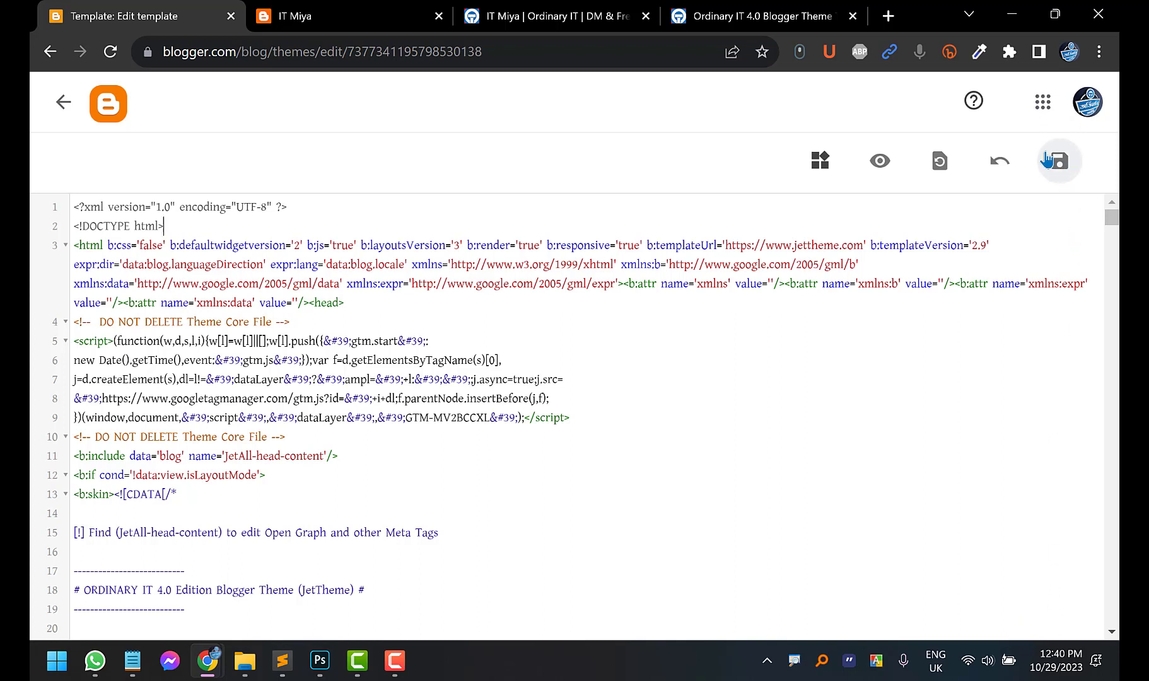
click(328, 12)
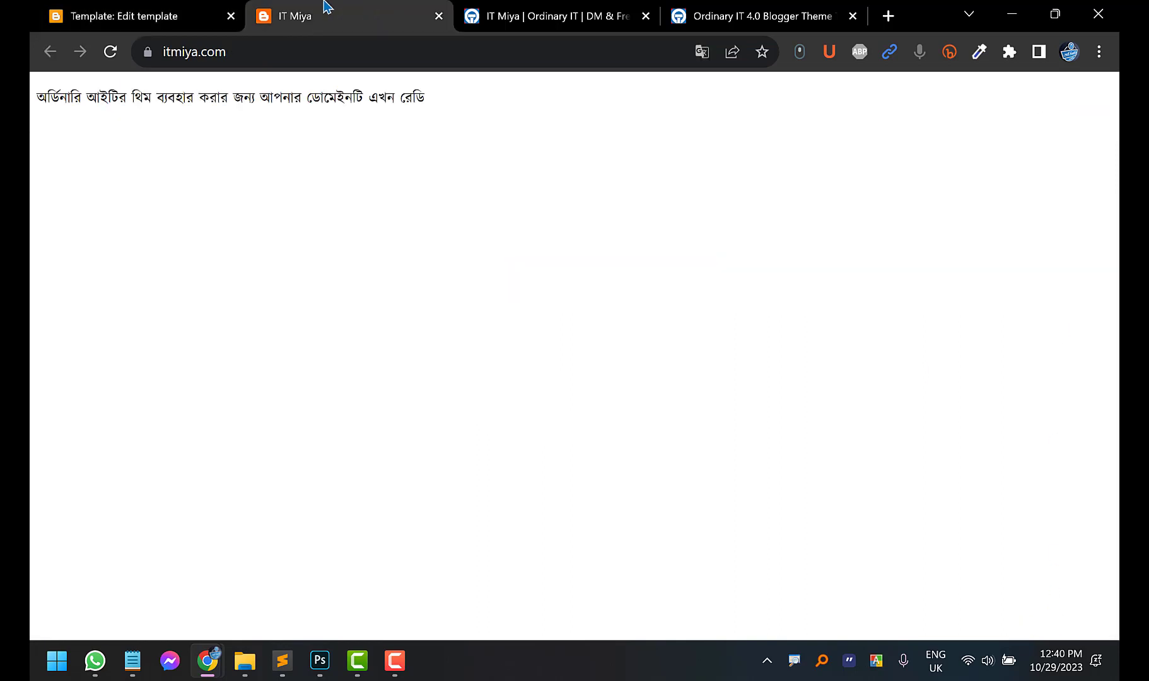
click(111, 51)
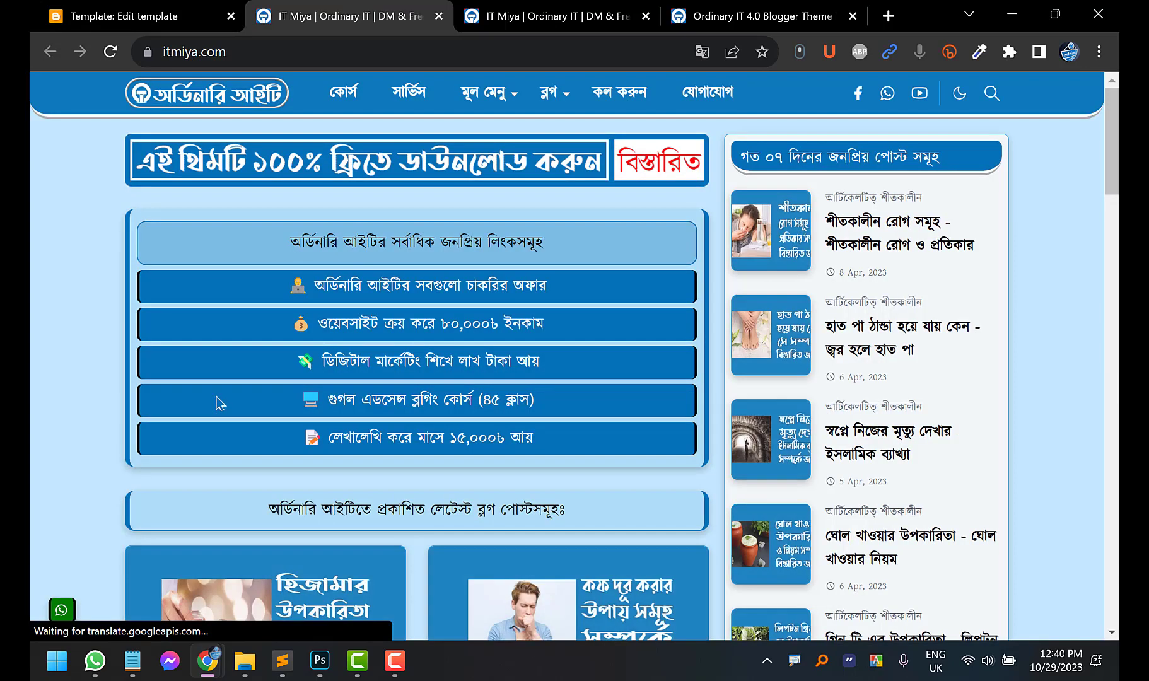
Inspect the new theme on the itmiya.com homepage from header to footer, reloading the page once along the way
scroll(34, 246, down, 15)
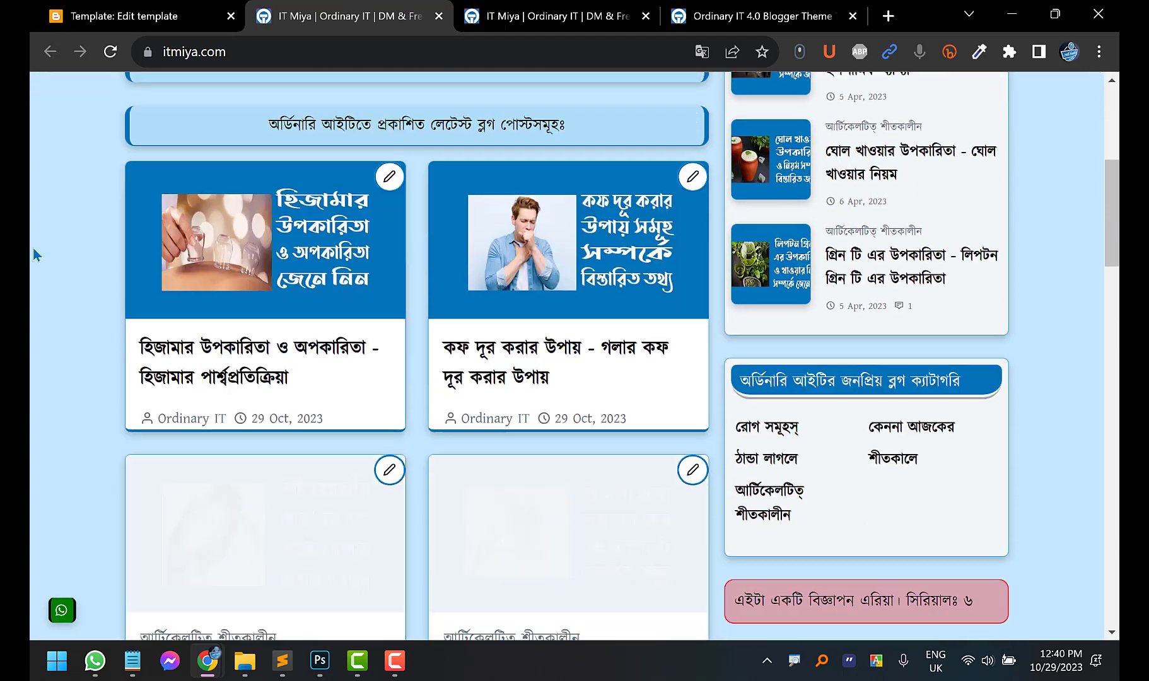
scroll(34, 249, down, 15)
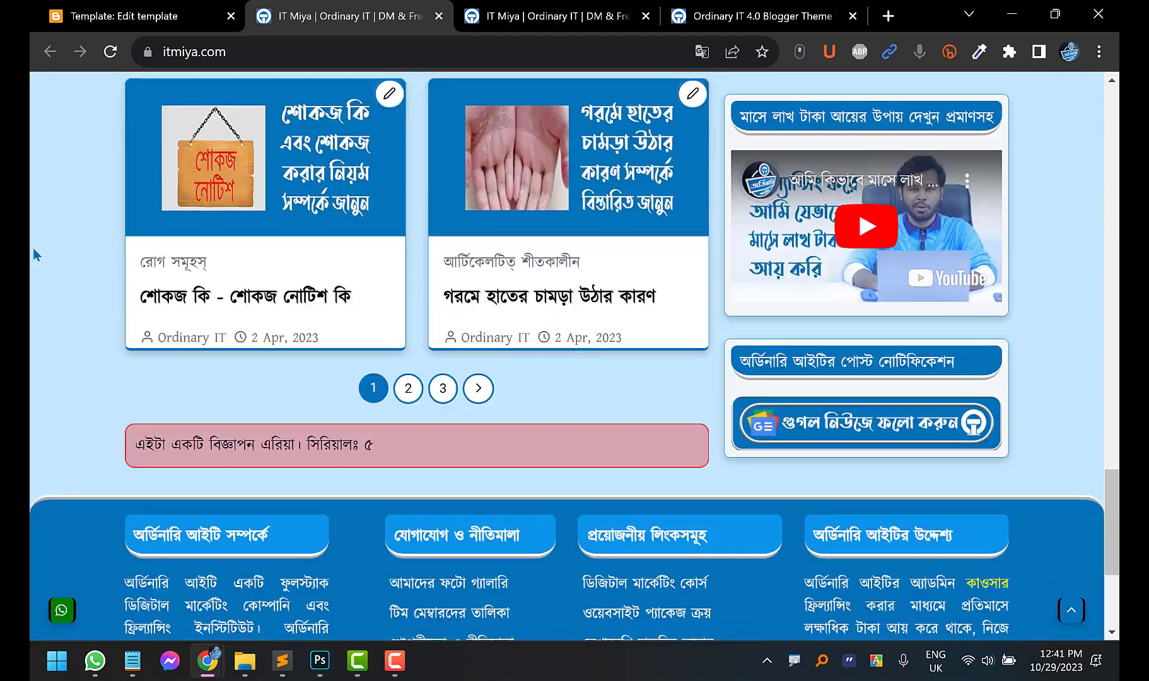
scroll(34, 249, up, 20)
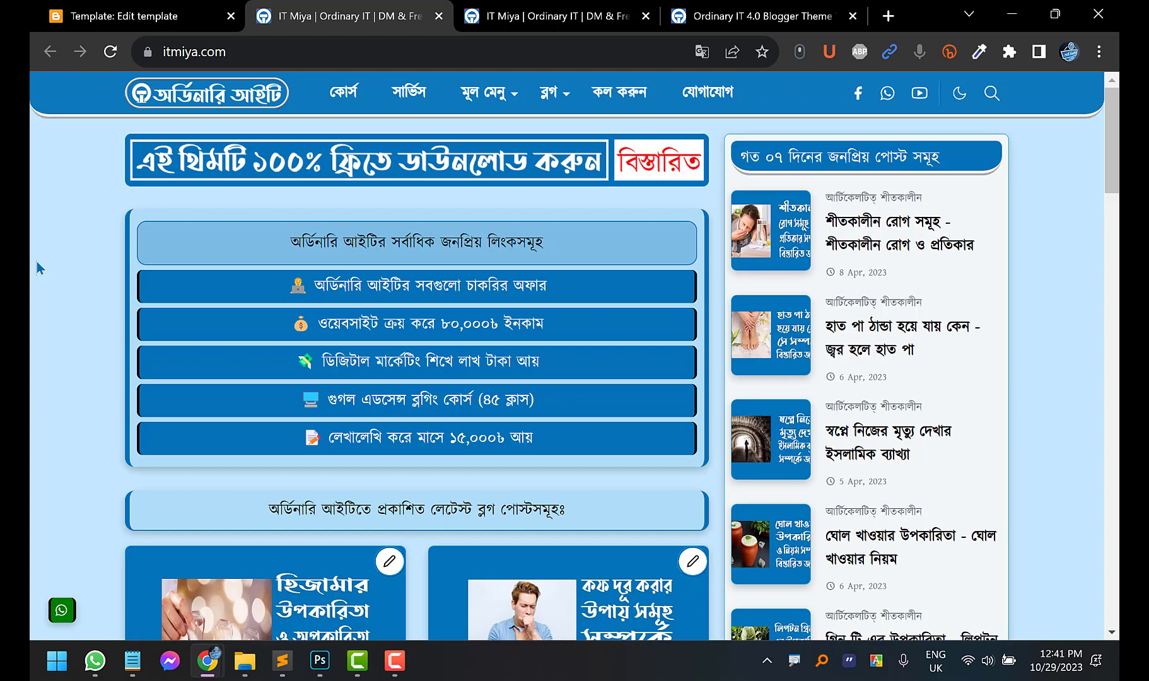
scroll(54, 247, down, 8)
scroll(66, 284, up, 10)
key(F5)
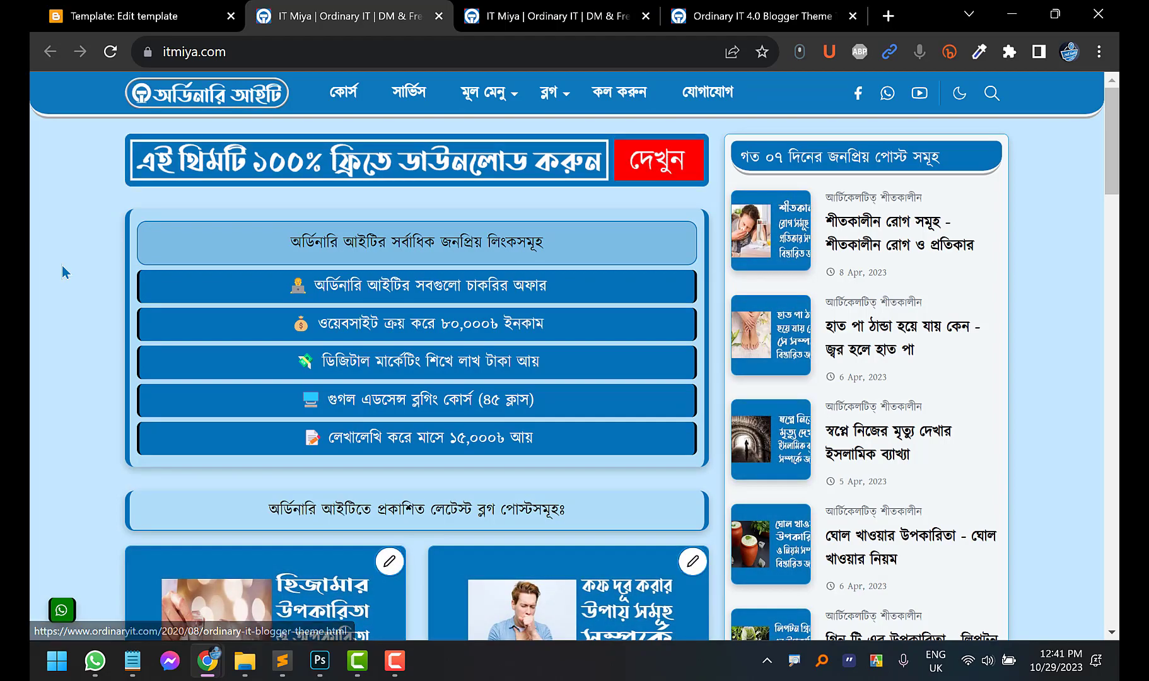
scroll(62, 265, down, 15)
scroll(45, 268, down, 1)
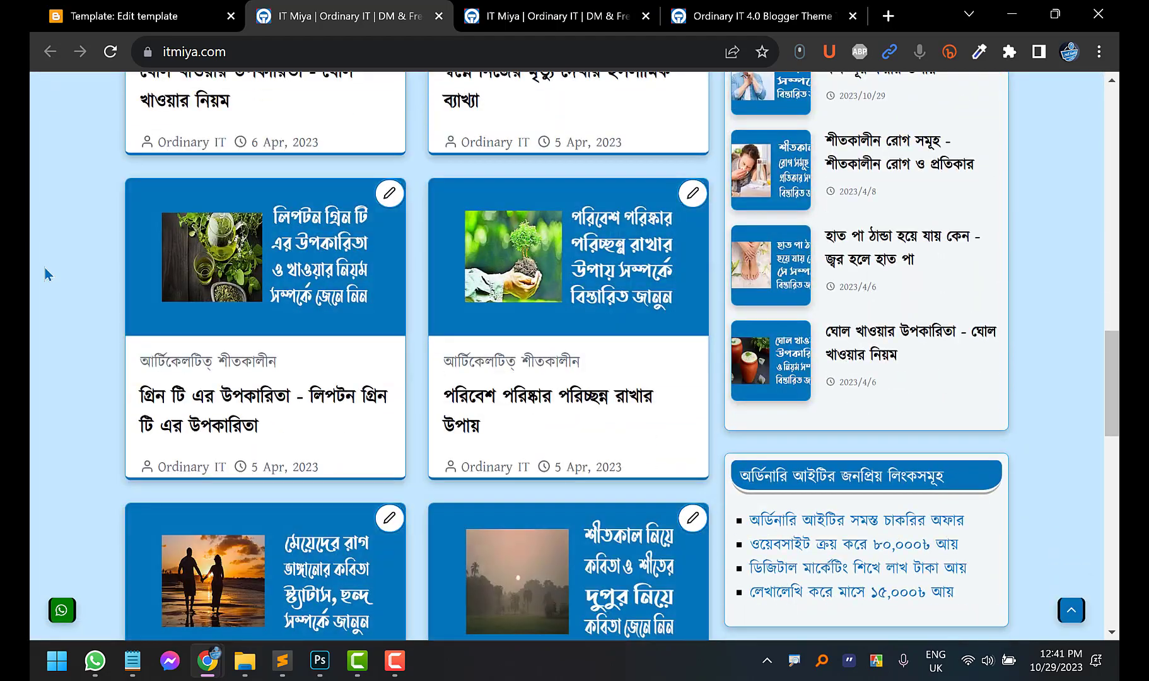
scroll(44, 267, up, 15)
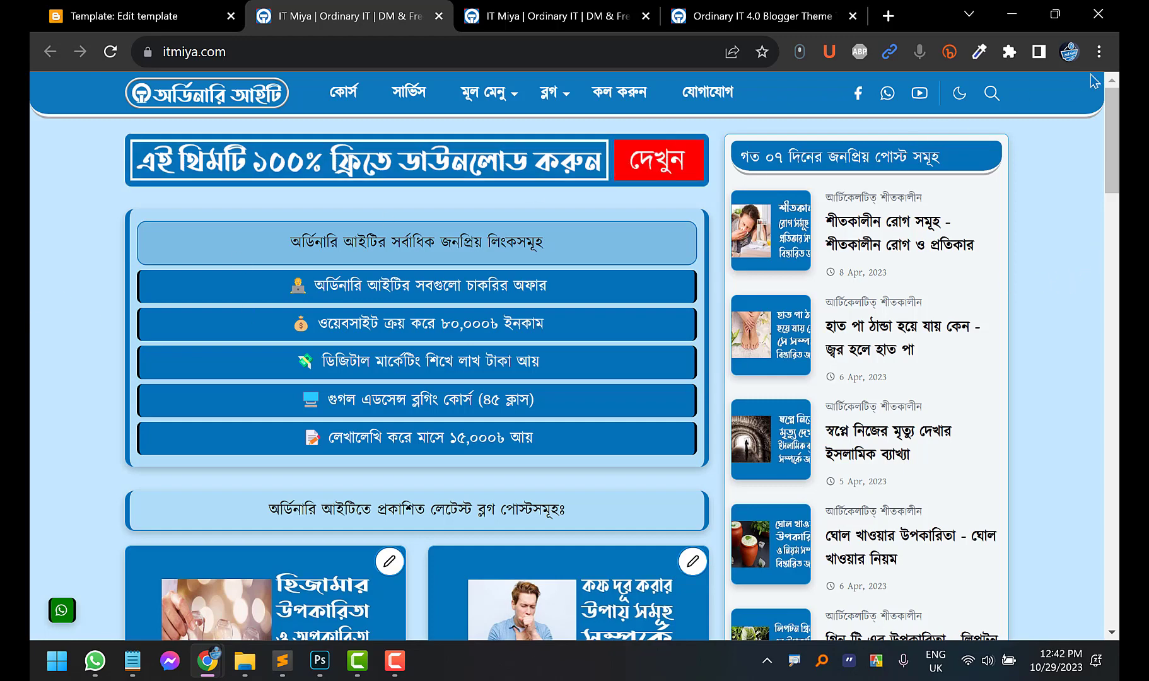
click(1099, 52)
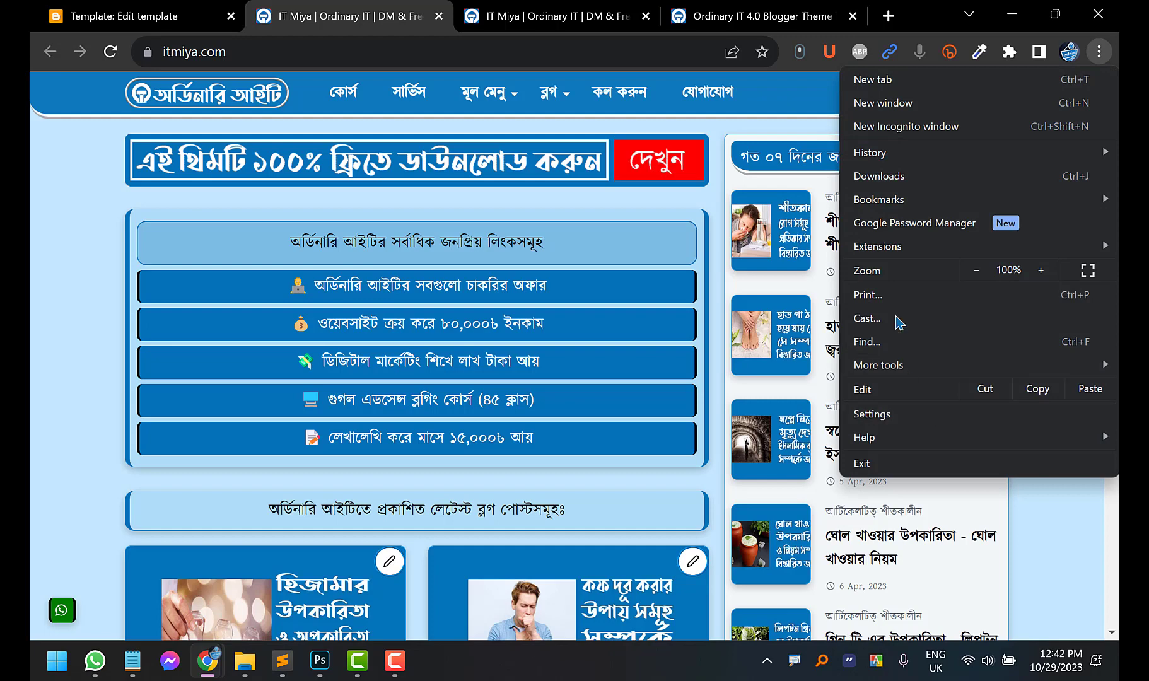
mouse_move(886, 163)
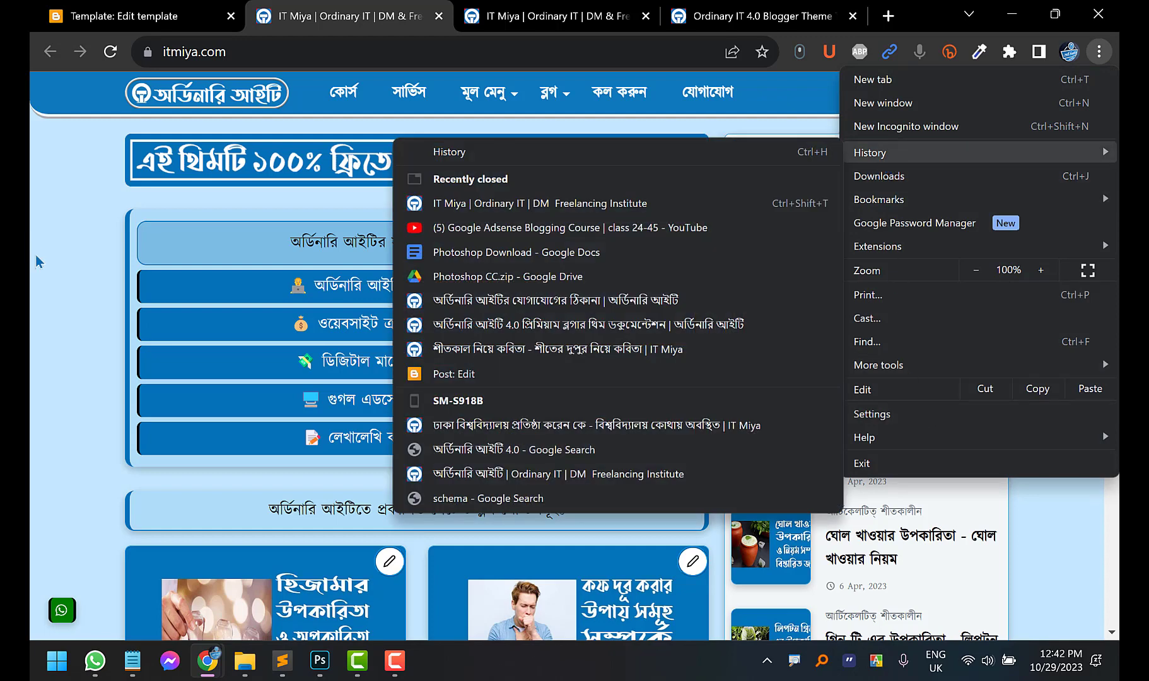
click(64, 292)
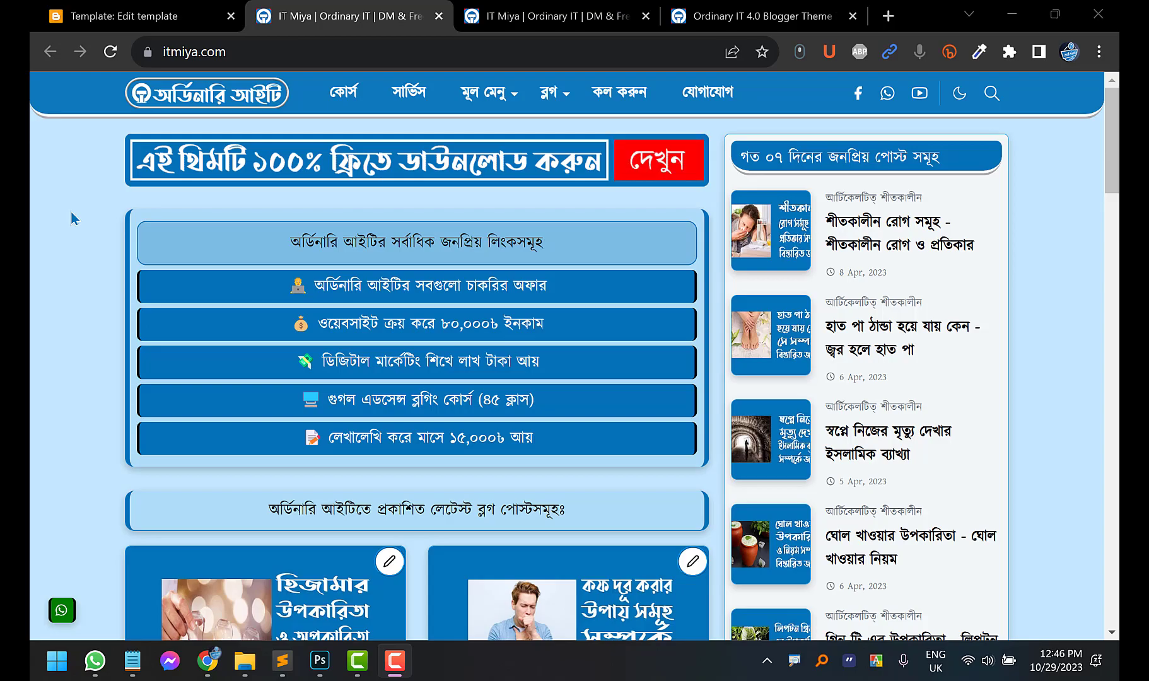
Examine the itmiya.com homepage's post grid, sidebar widgets, ad areas and footer columns under the installed theme
scroll(70, 192, down, 15)
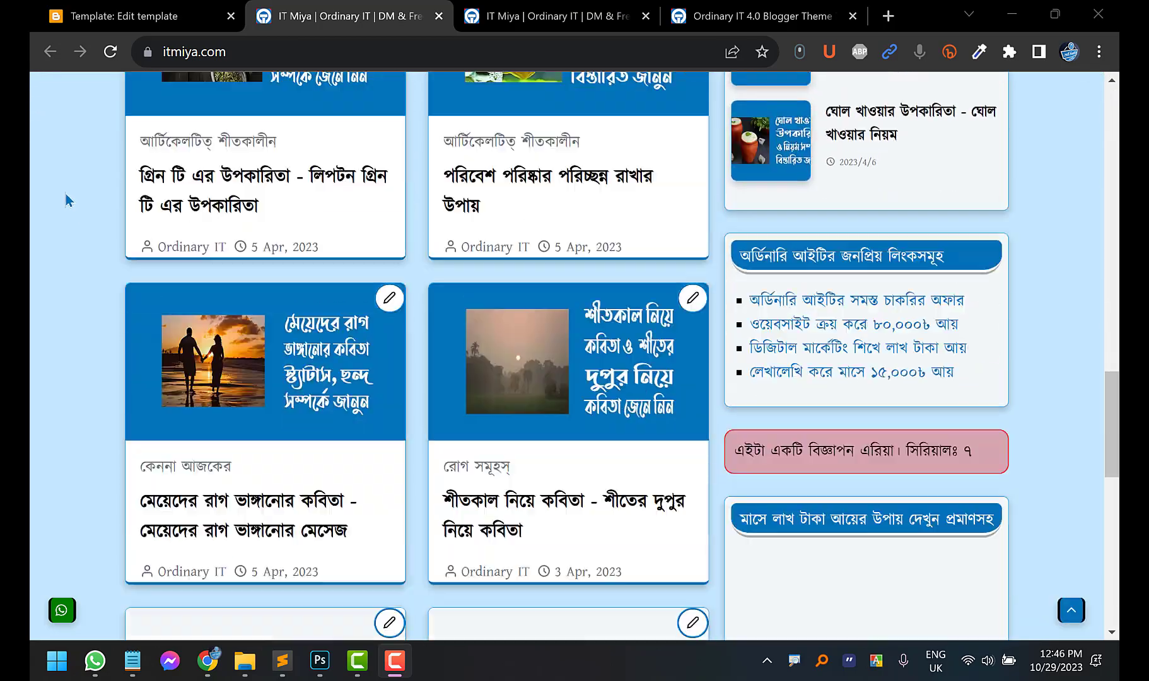
scroll(66, 194, down, 10)
scroll(34, 185, up, 20)
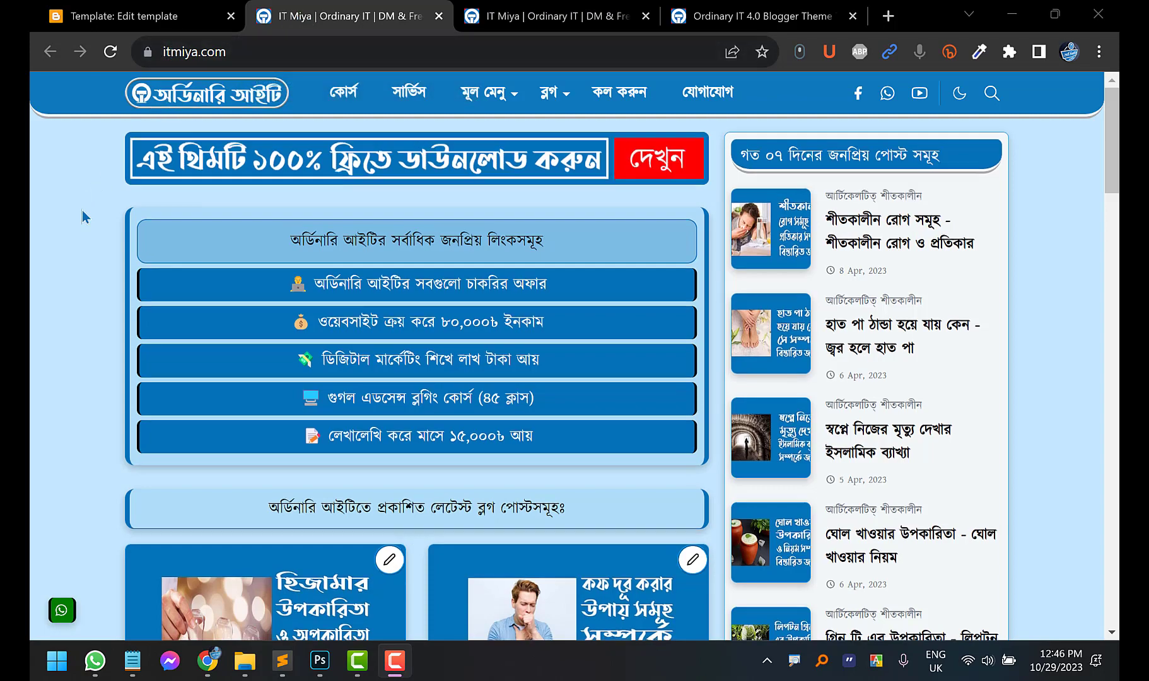
scroll(82, 211, down, 15)
scroll(77, 217, down, 4)
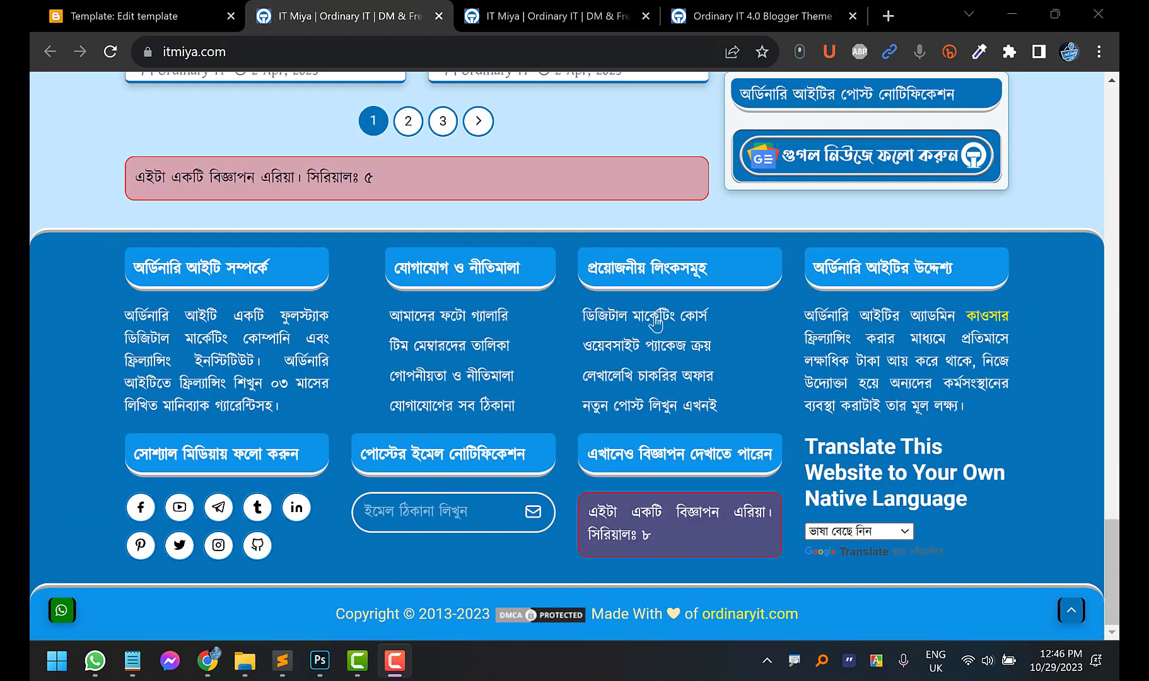
scroll(839, 436, up, 10)
scroll(798, 409, up, 15)
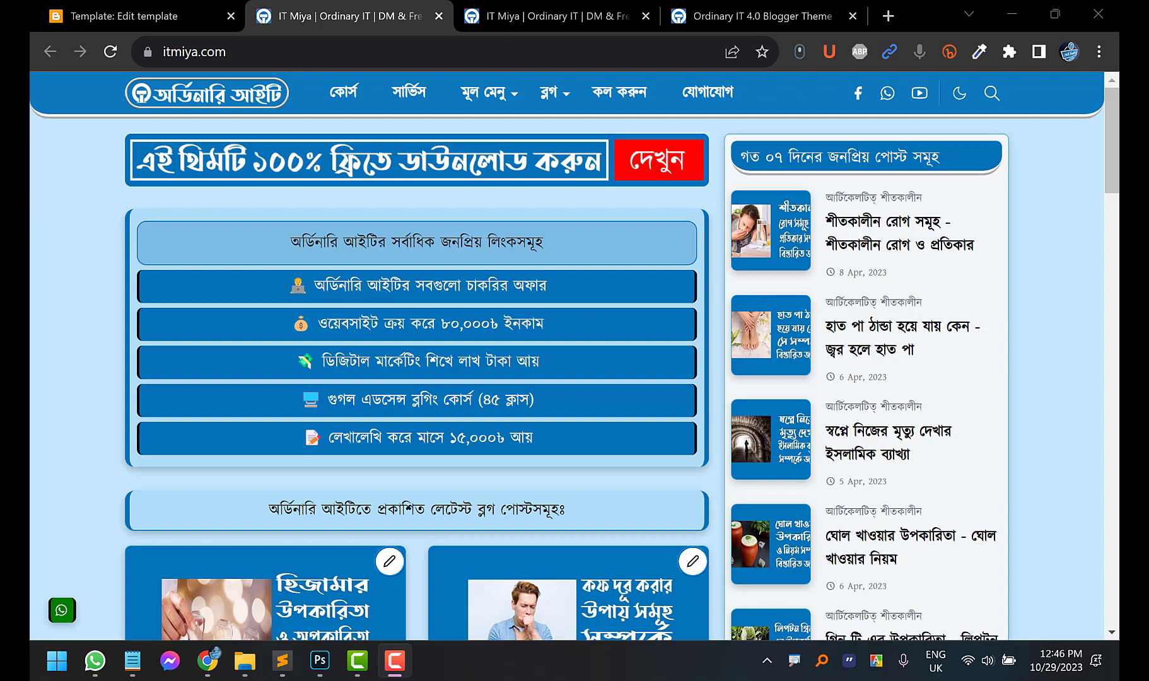
click(137, 7)
click(319, 8)
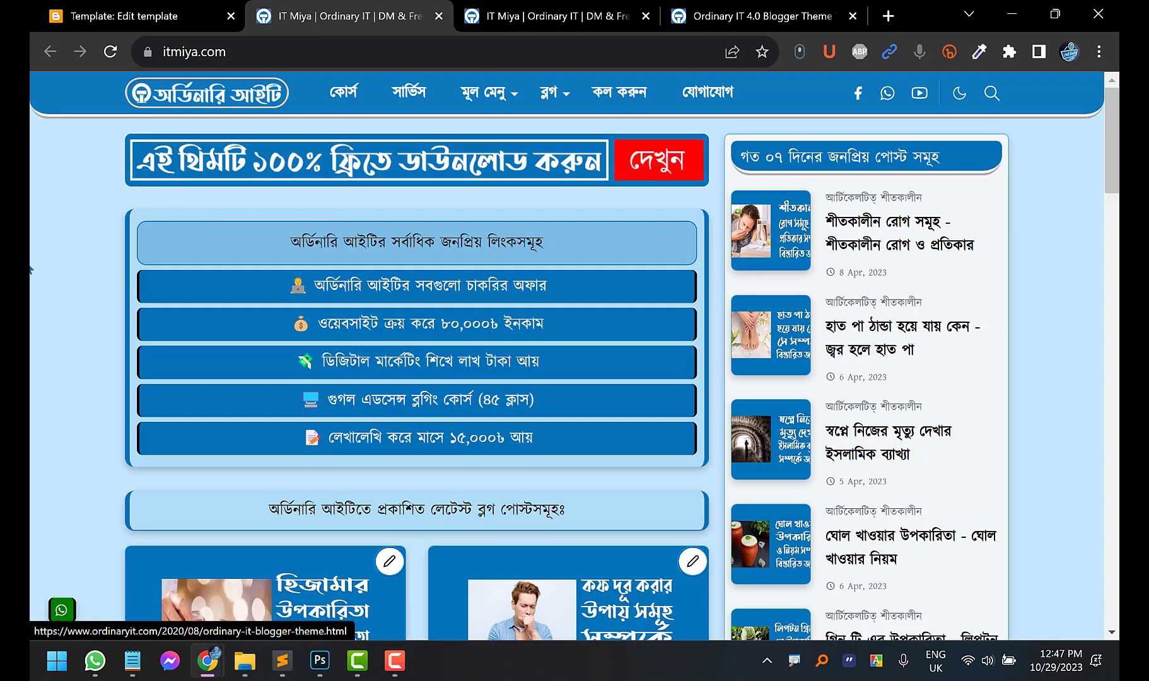
Review the itmiya.com homepage again, comparing the popular links block, latest post cards, category list and archive widget
scroll(31, 270, down, 20)
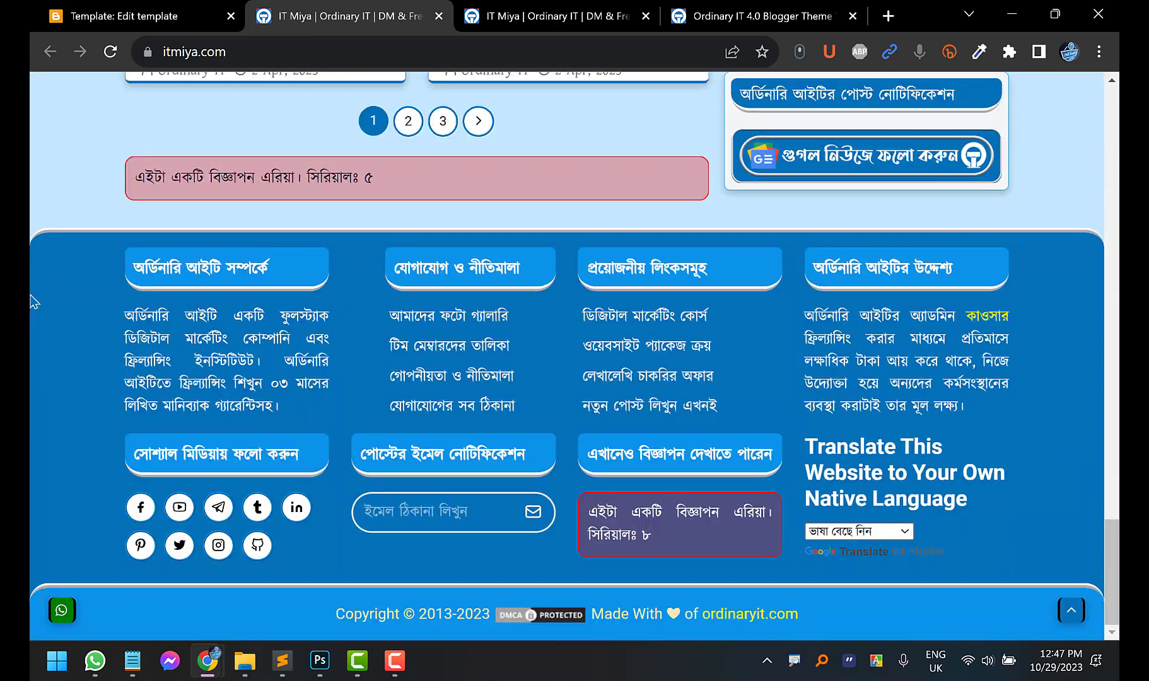
scroll(33, 302, up, 20)
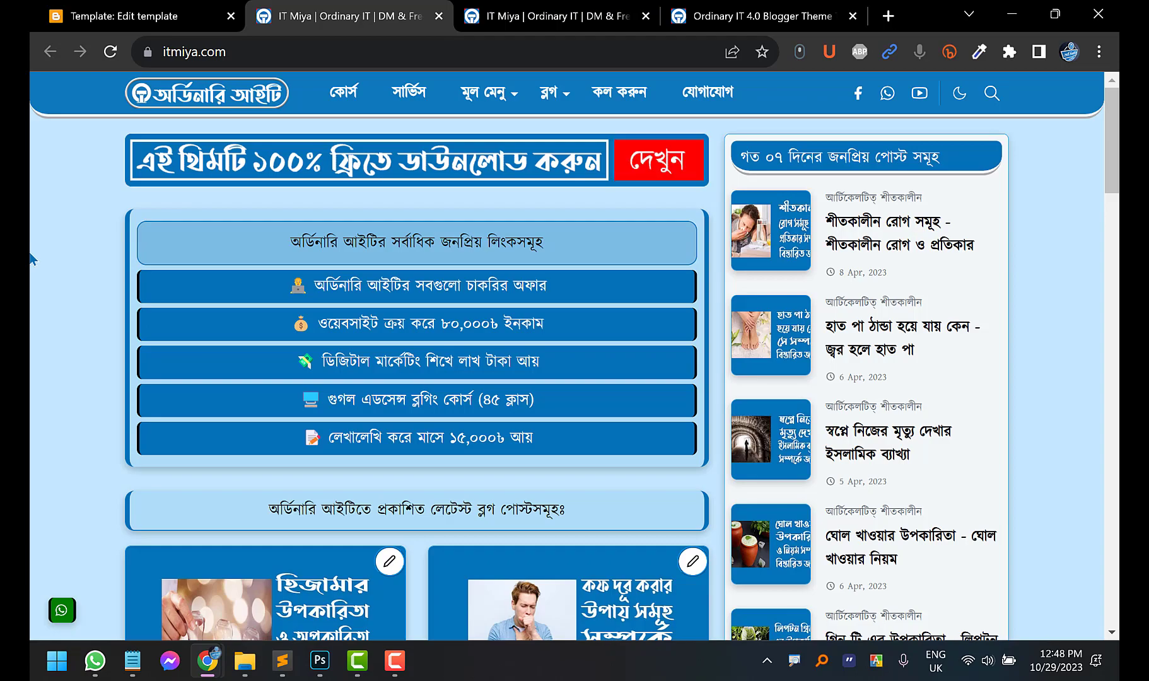
scroll(37, 302, down, 15)
scroll(36, 334, up, 15)
scroll(37, 335, down, 10)
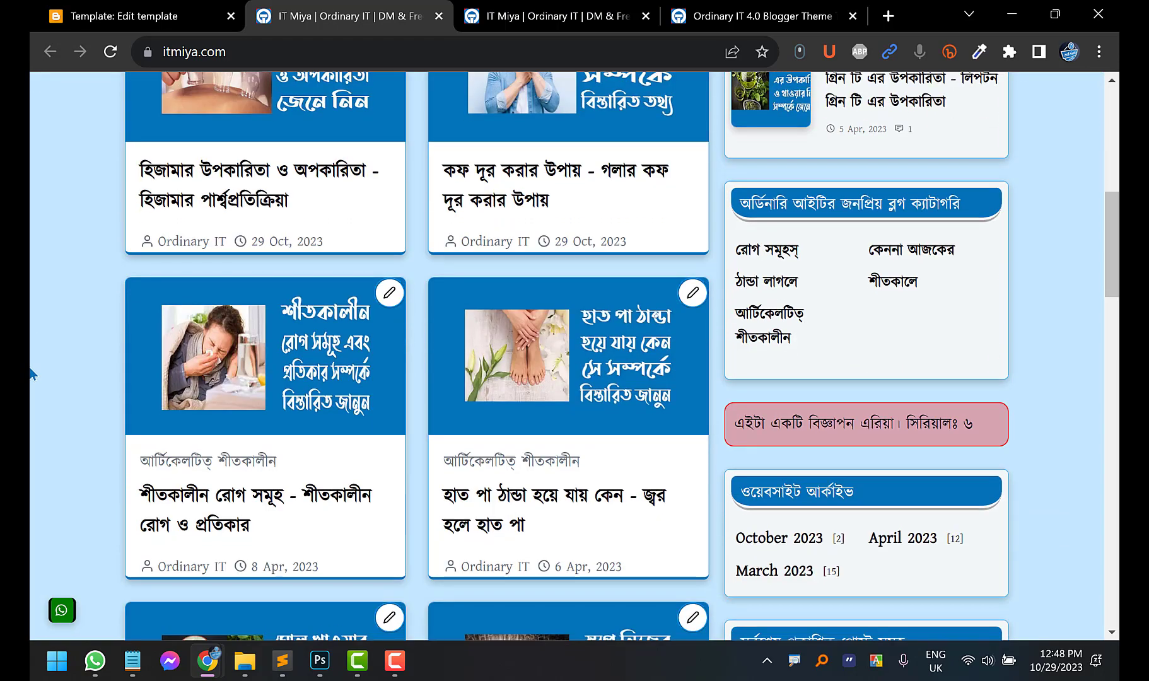
scroll(46, 327, up, 10)
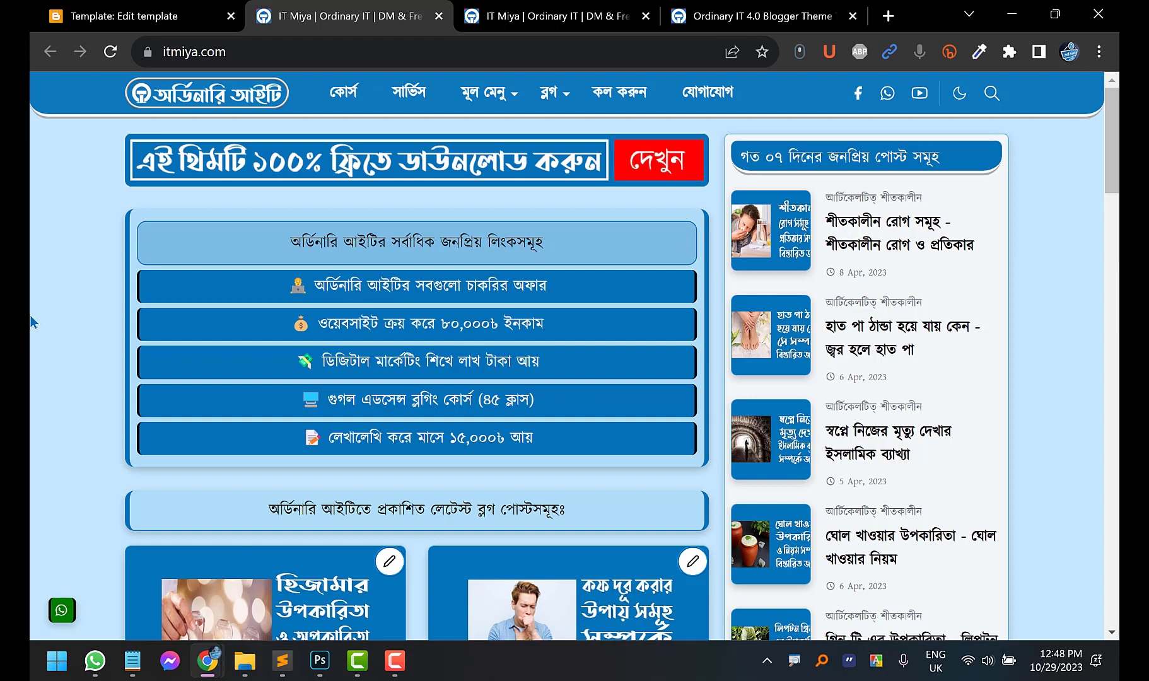
scroll(30, 315, down, 10)
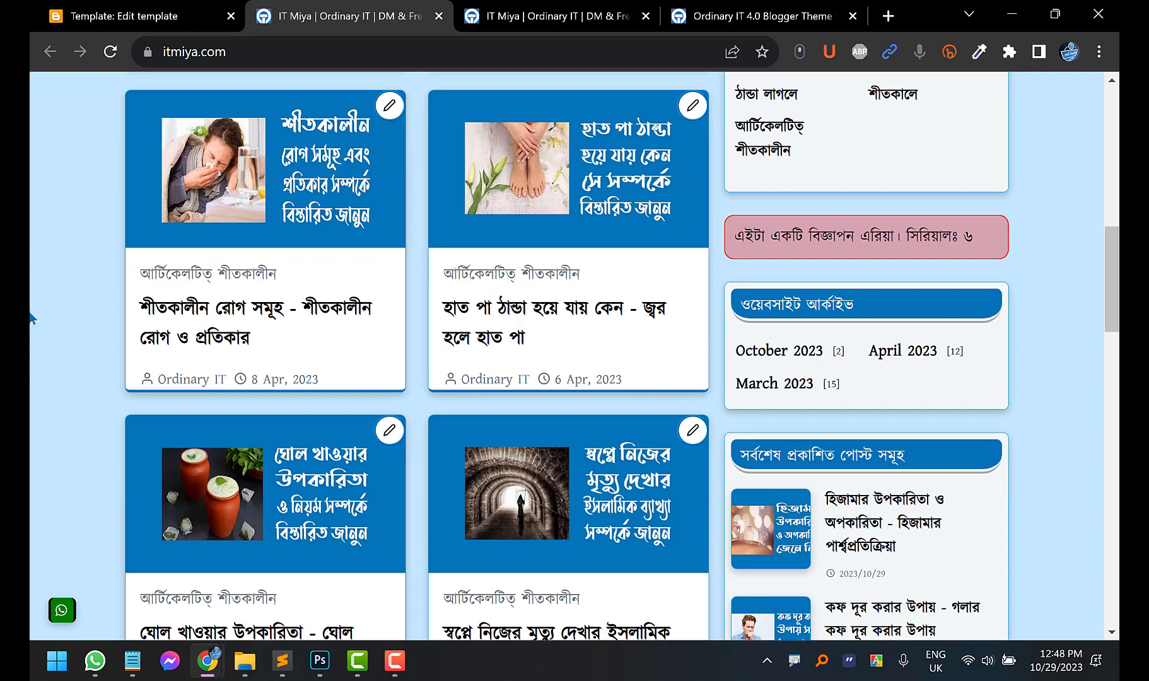
scroll(30, 316, up, 10)
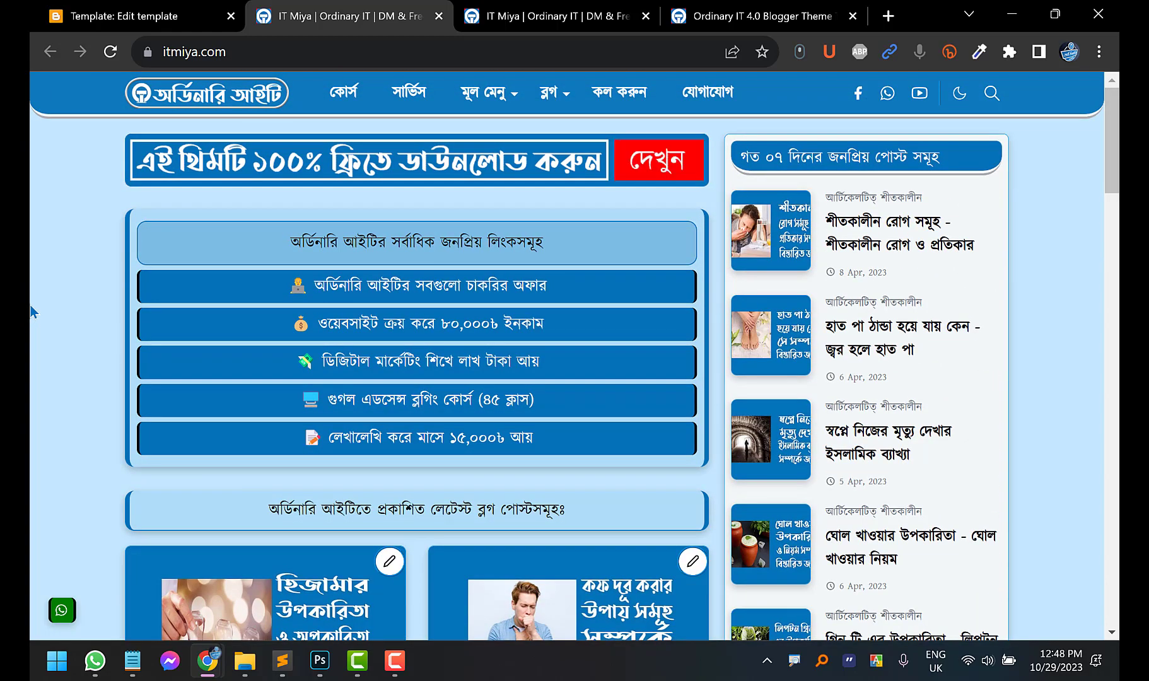
scroll(31, 305, down, 6)
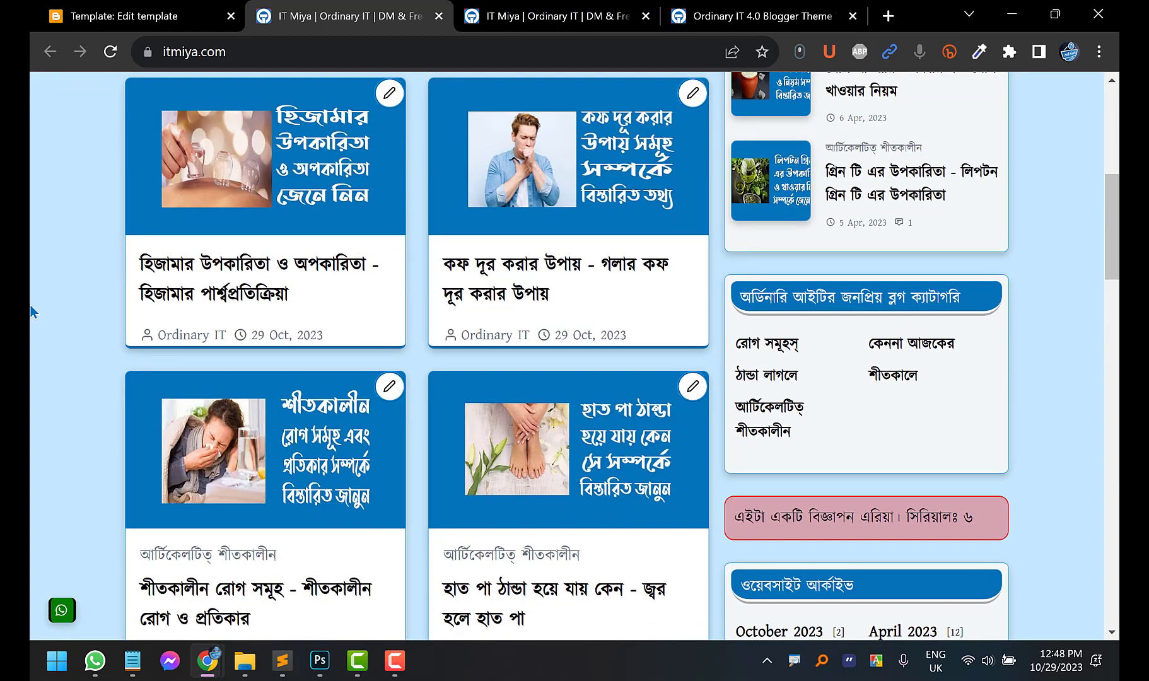
scroll(30, 305, up, 6)
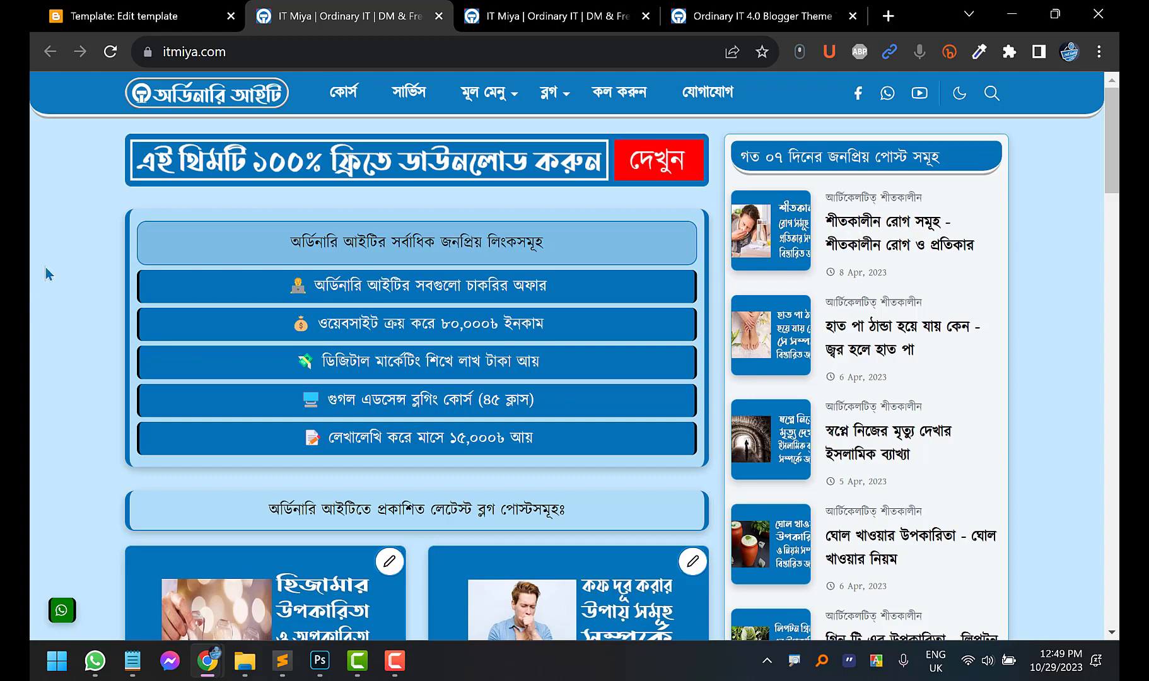
scroll(30, 258, down, 20)
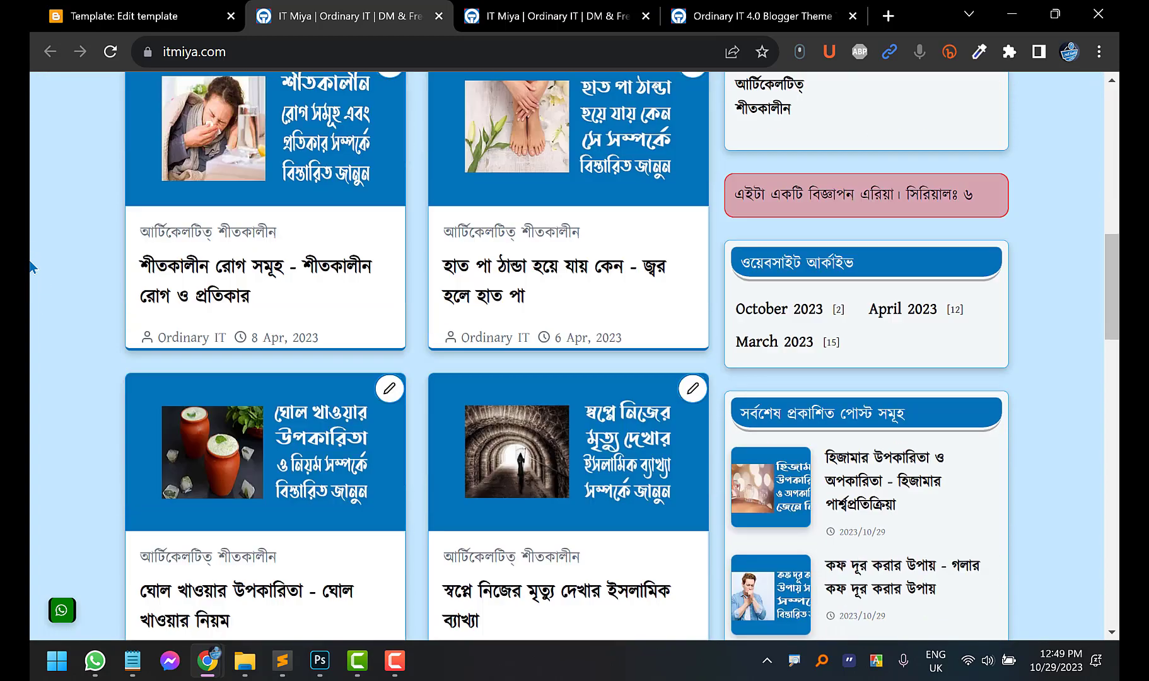
scroll(31, 282, up, 20)
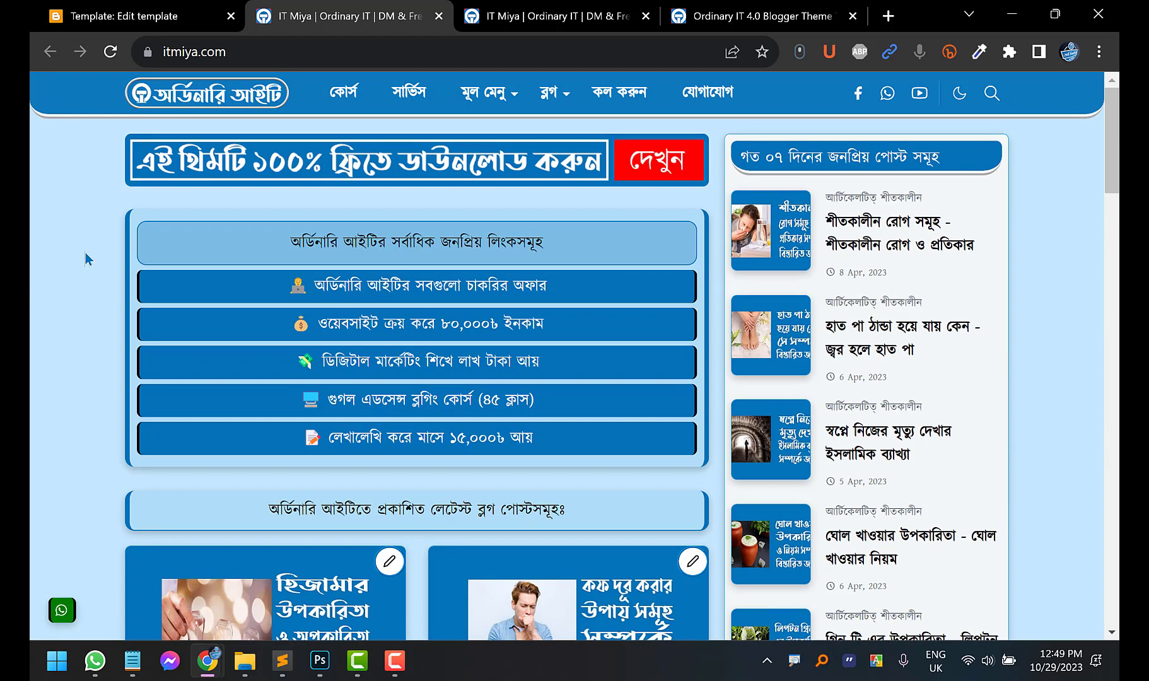
Open the theme documentation from the Ordinary IT 4.0 Blogger Theme article and look through its design classes and SVG icon codes
click(768, 16)
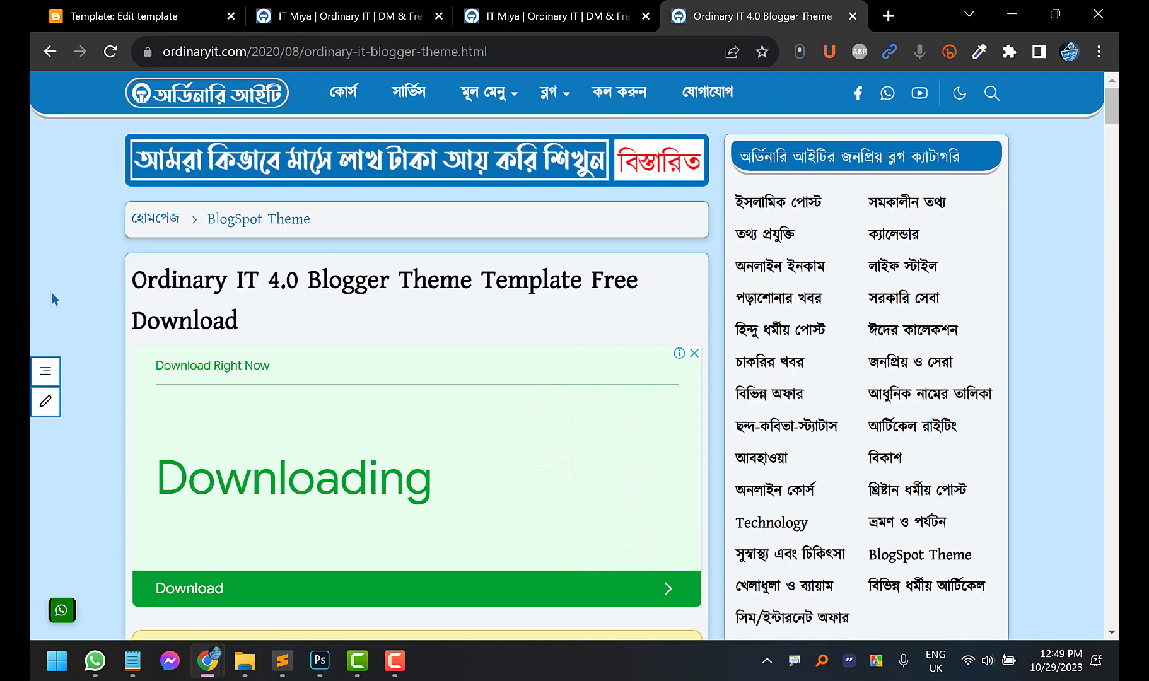
mouse_move(477, 96)
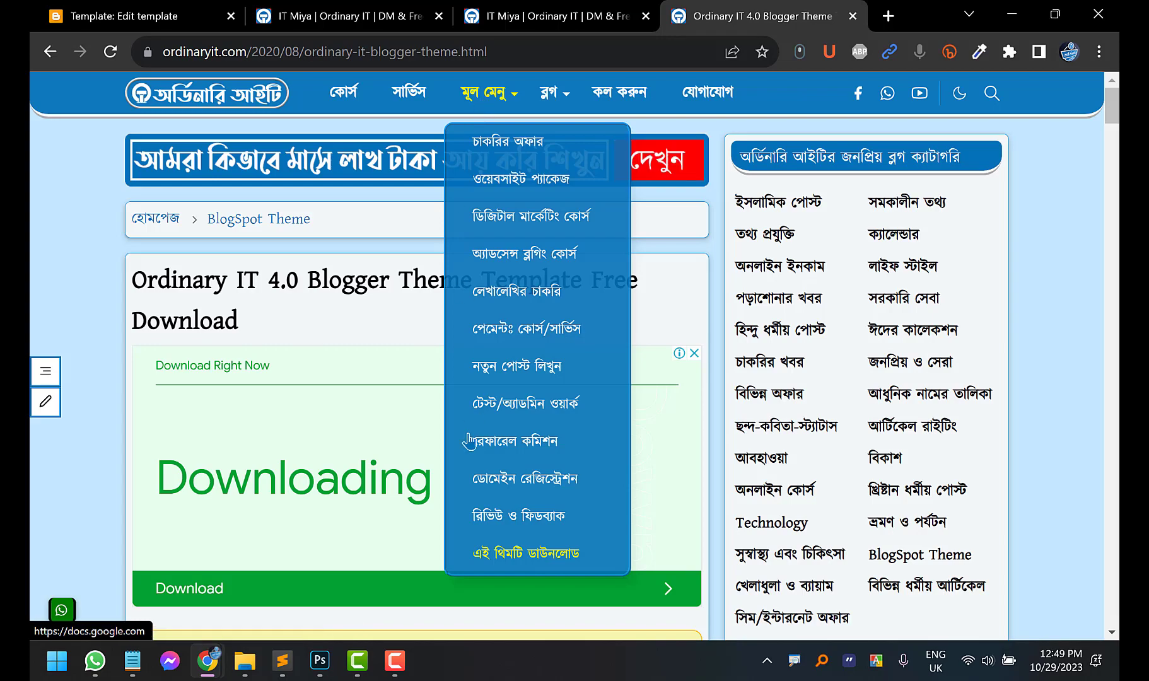
scroll(295, 389, down, 7)
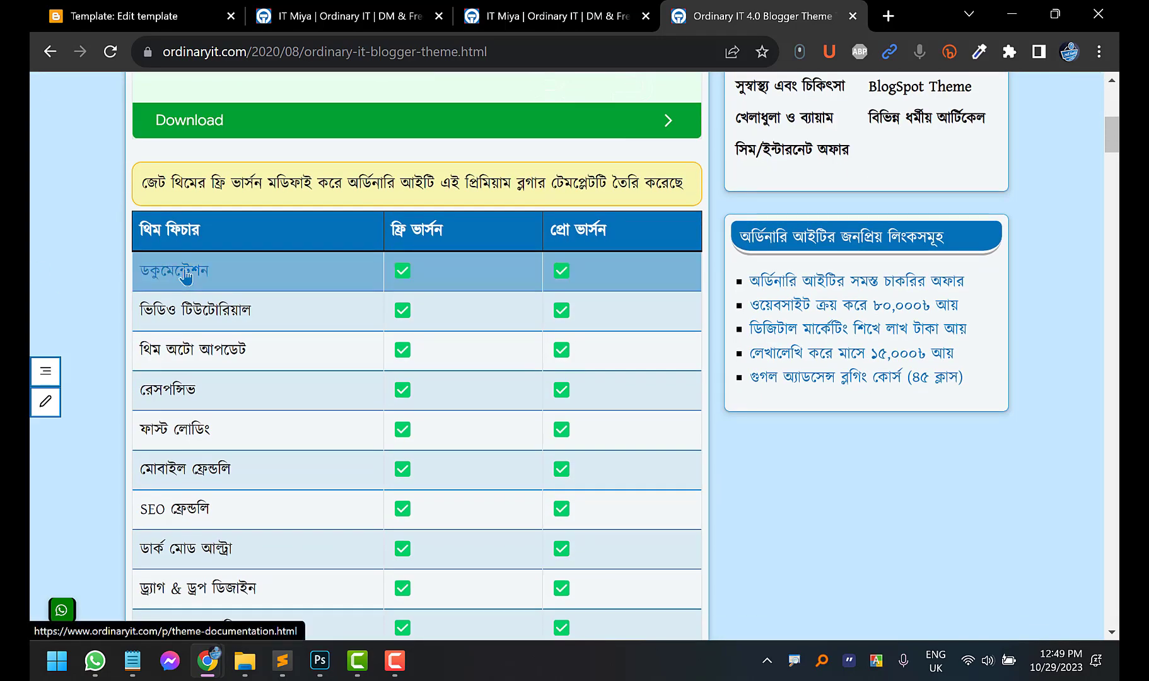
click(185, 271)
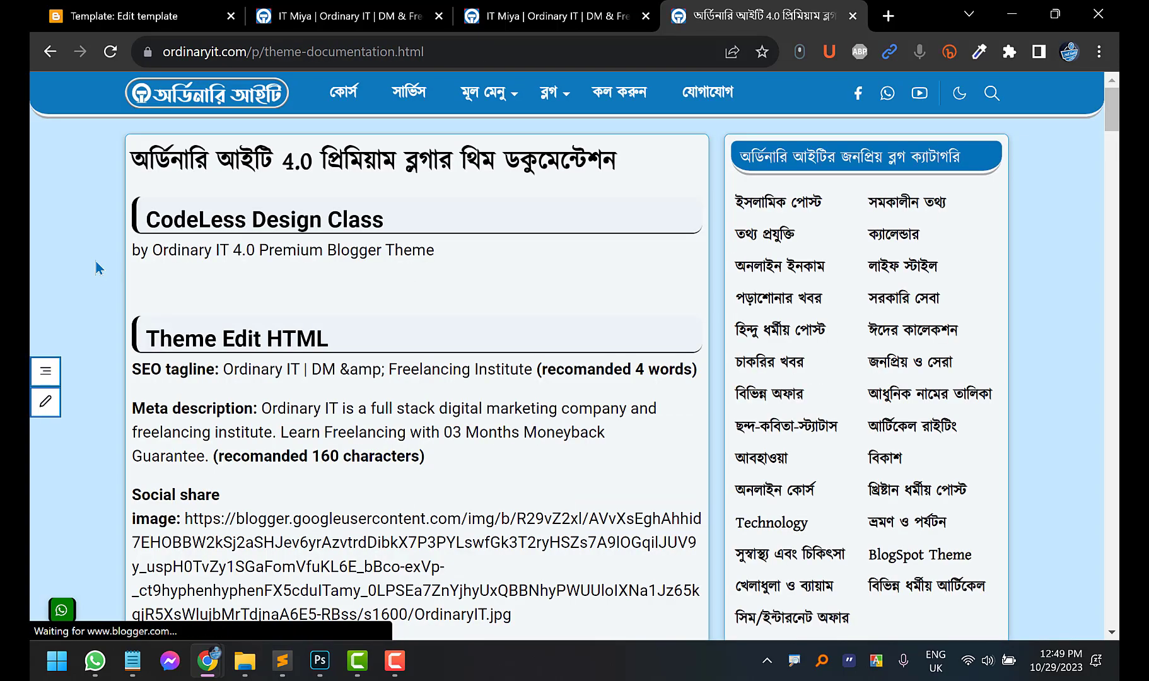
scroll(208, 261, down, 15)
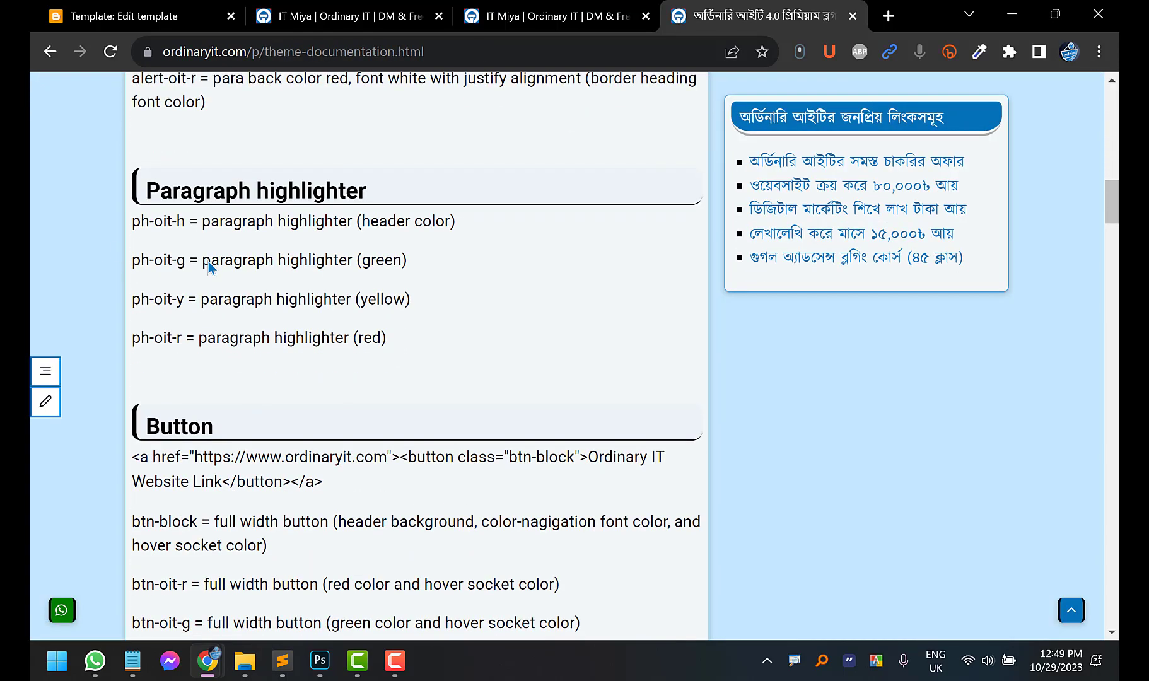
scroll(209, 261, down, 20)
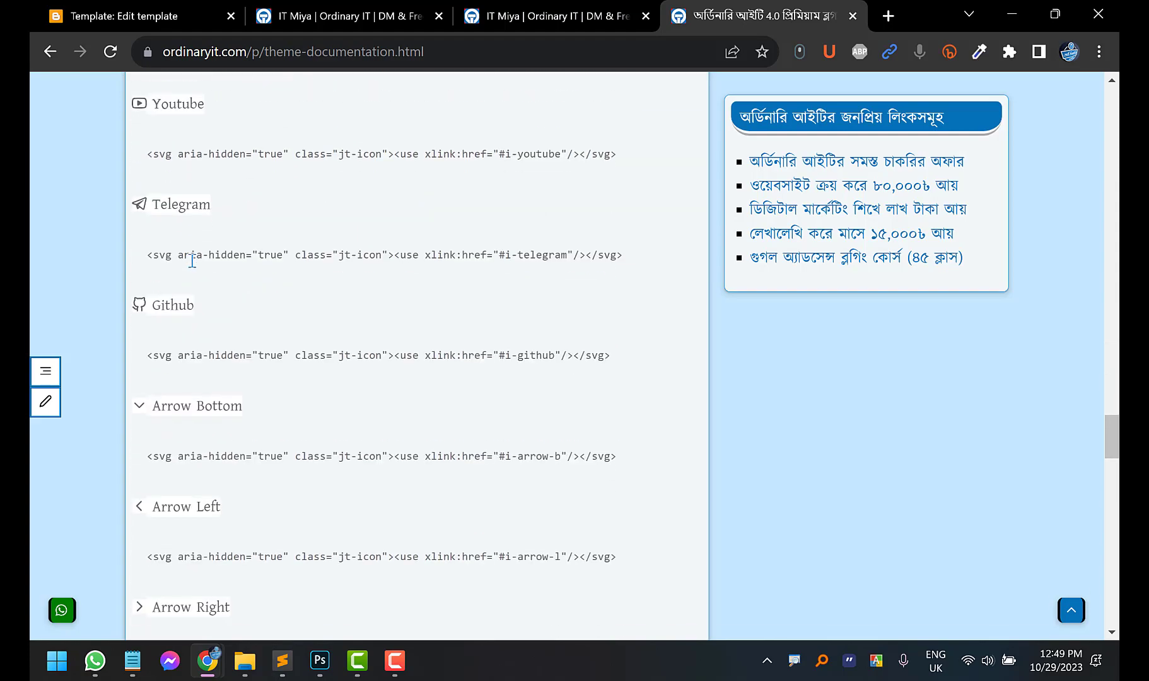
scroll(175, 270, down, 10)
scroll(164, 281, up, 12)
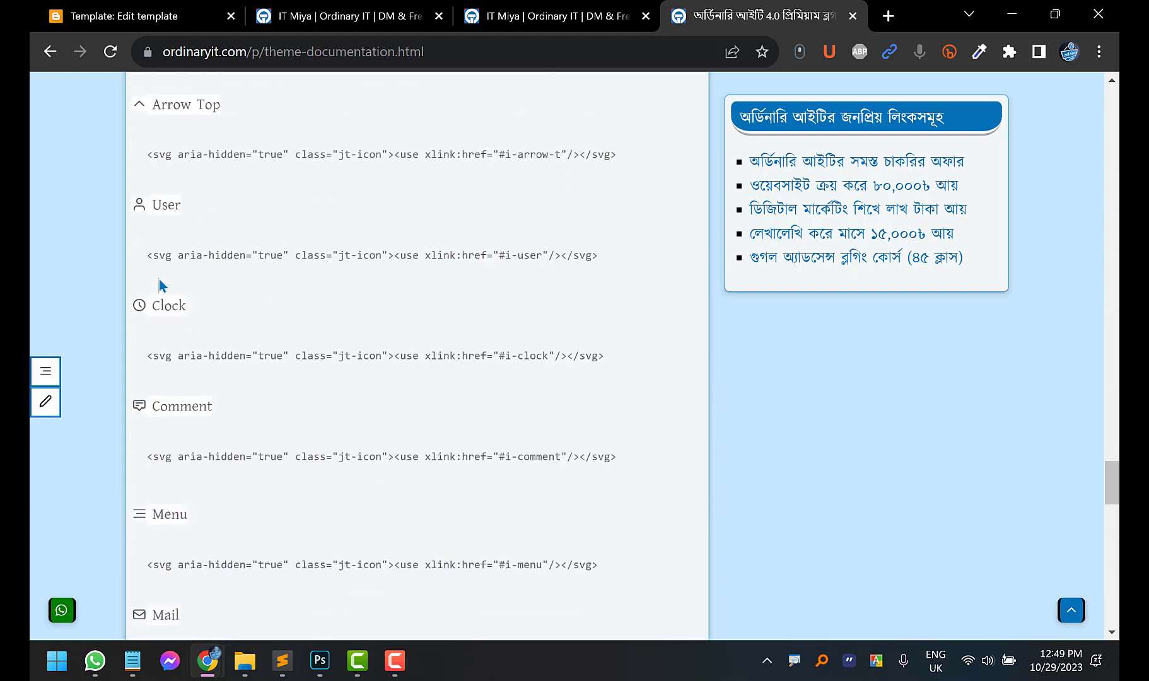
Close the duplicate itmiya.com homepage tab and check the remaining copy down to its footer
scroll(160, 285, up, 20)
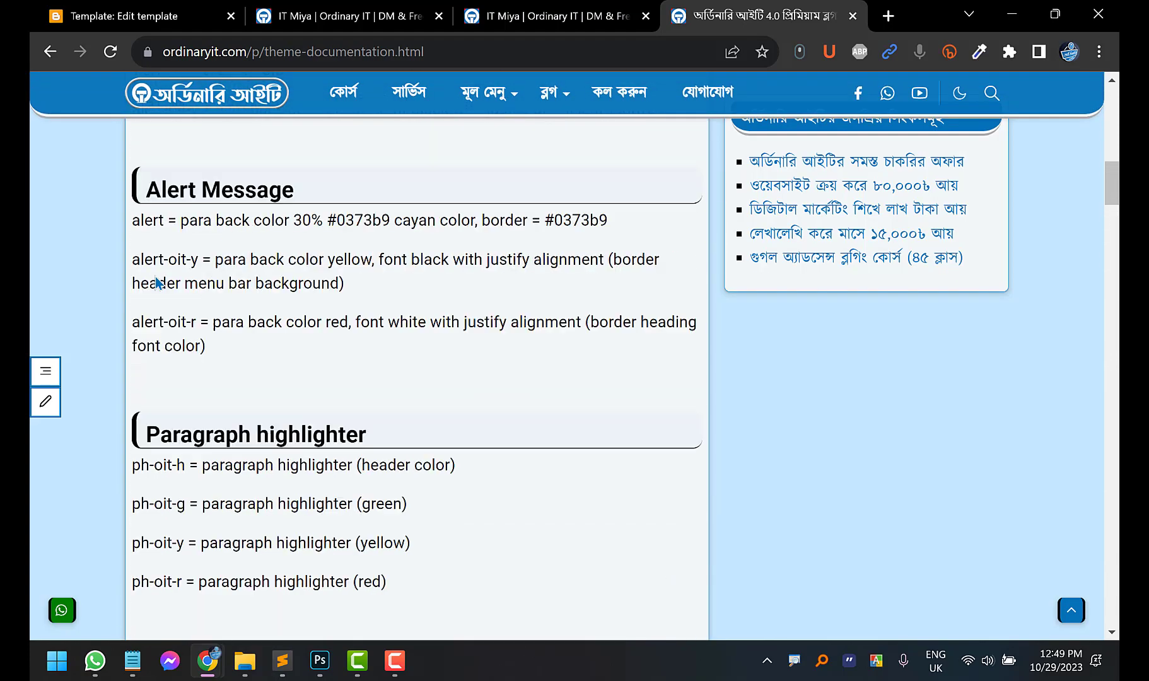
scroll(171, 265, up, 6)
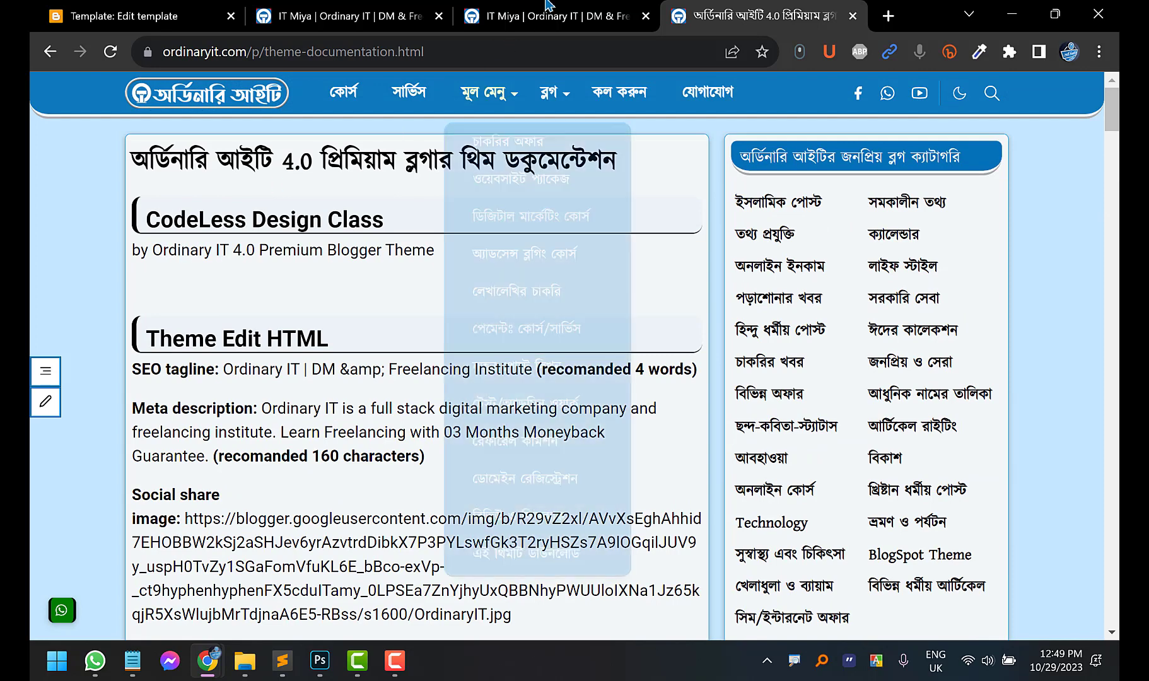
click(467, 17)
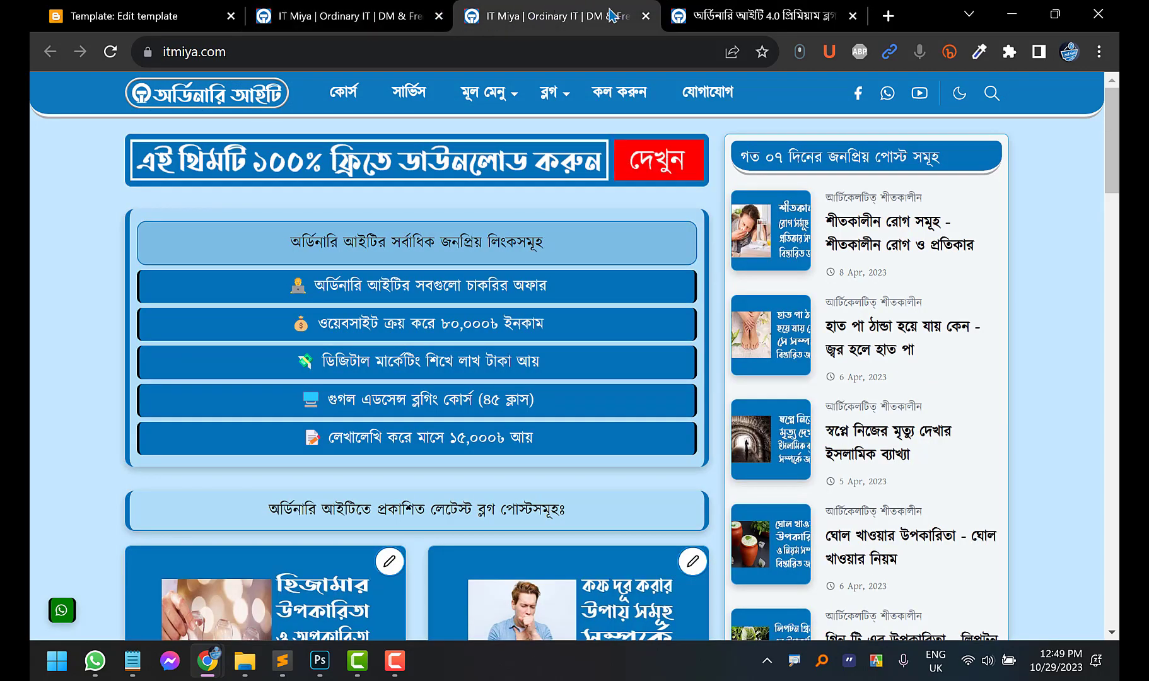
click(646, 16)
click(398, 7)
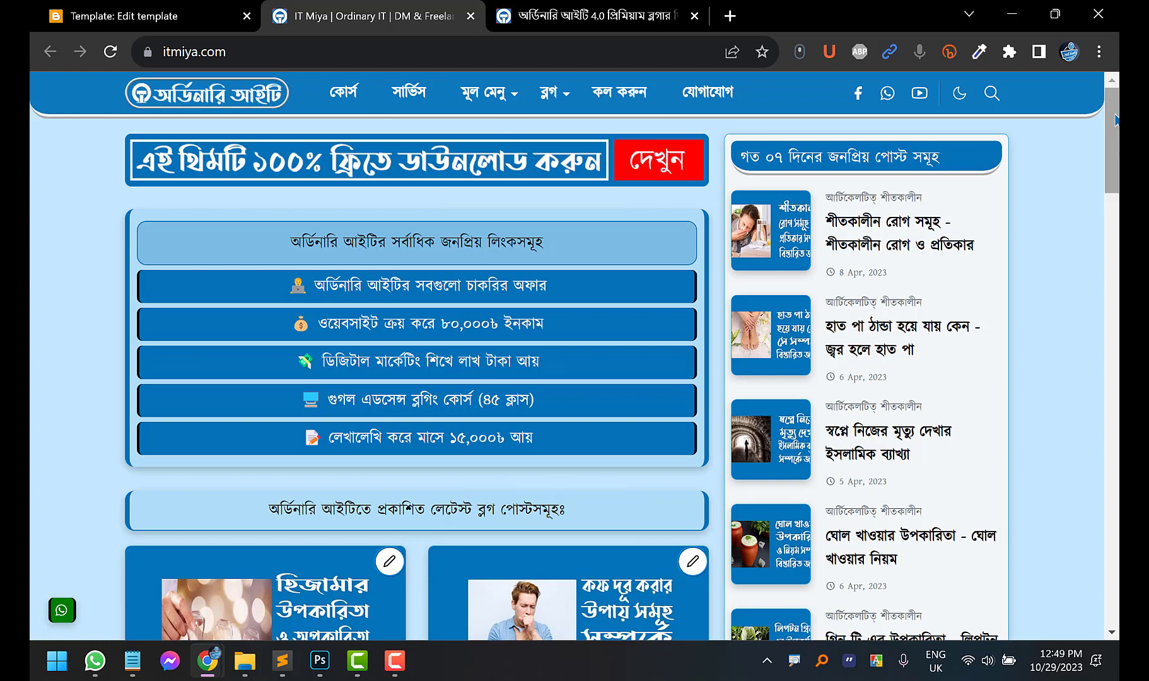
key(End)
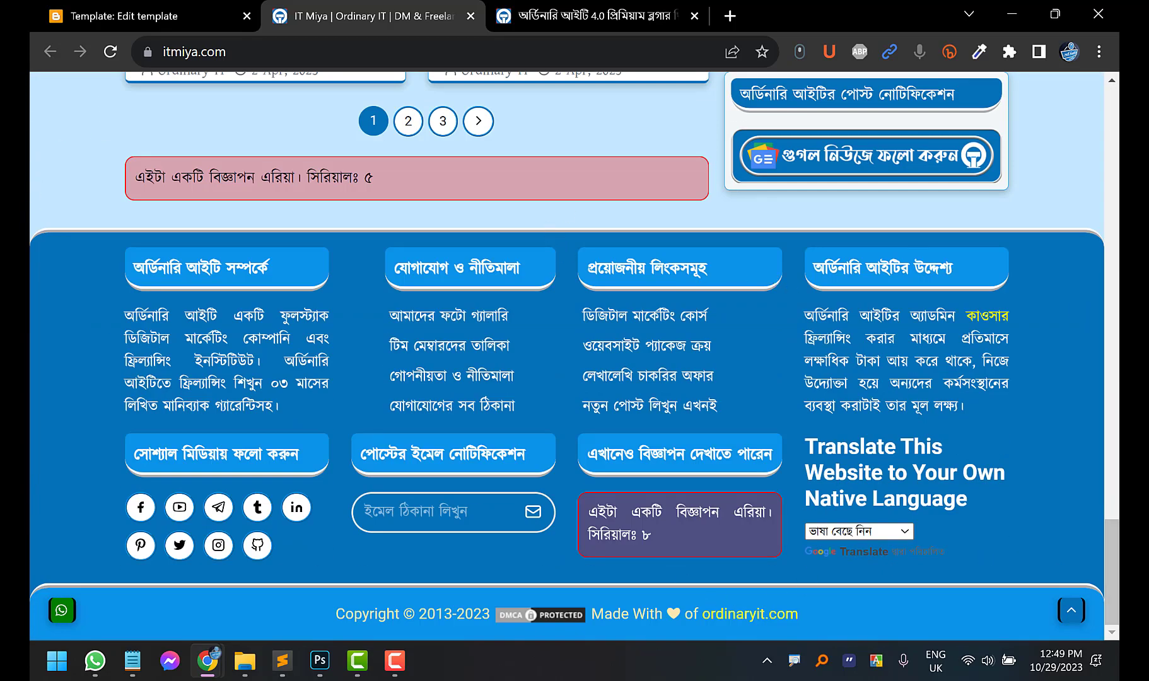
key(Home)
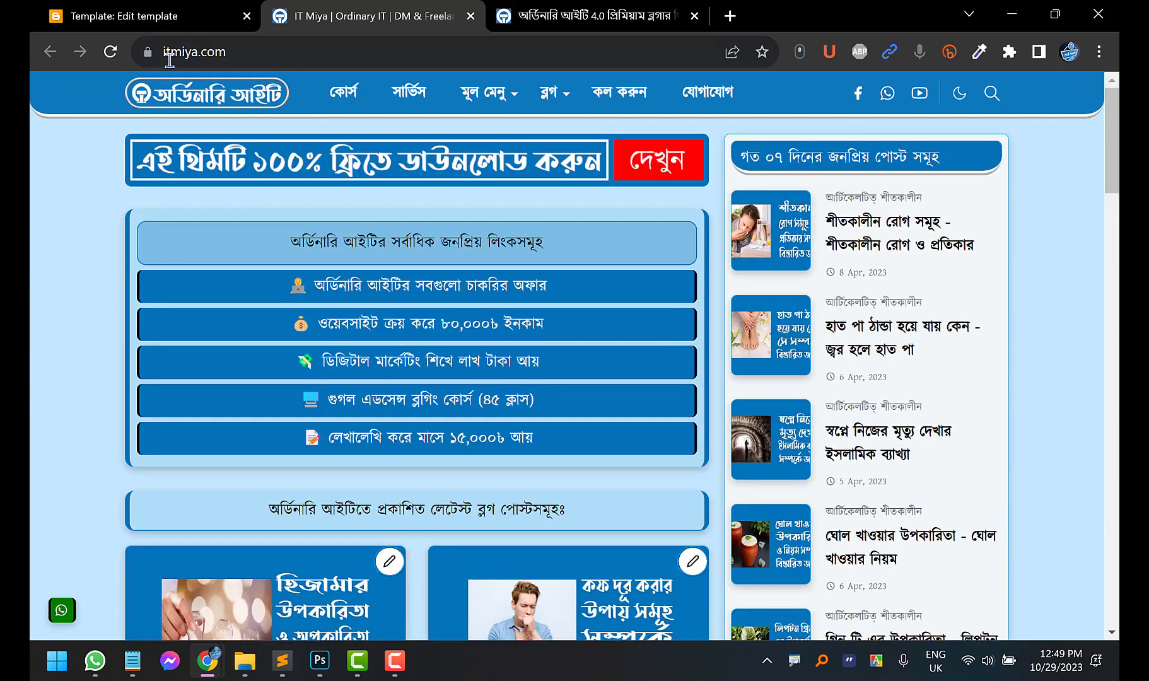
Leave the template HTML editor for the blog's Theme page, reload it and open the theme customiser
click(158, 14)
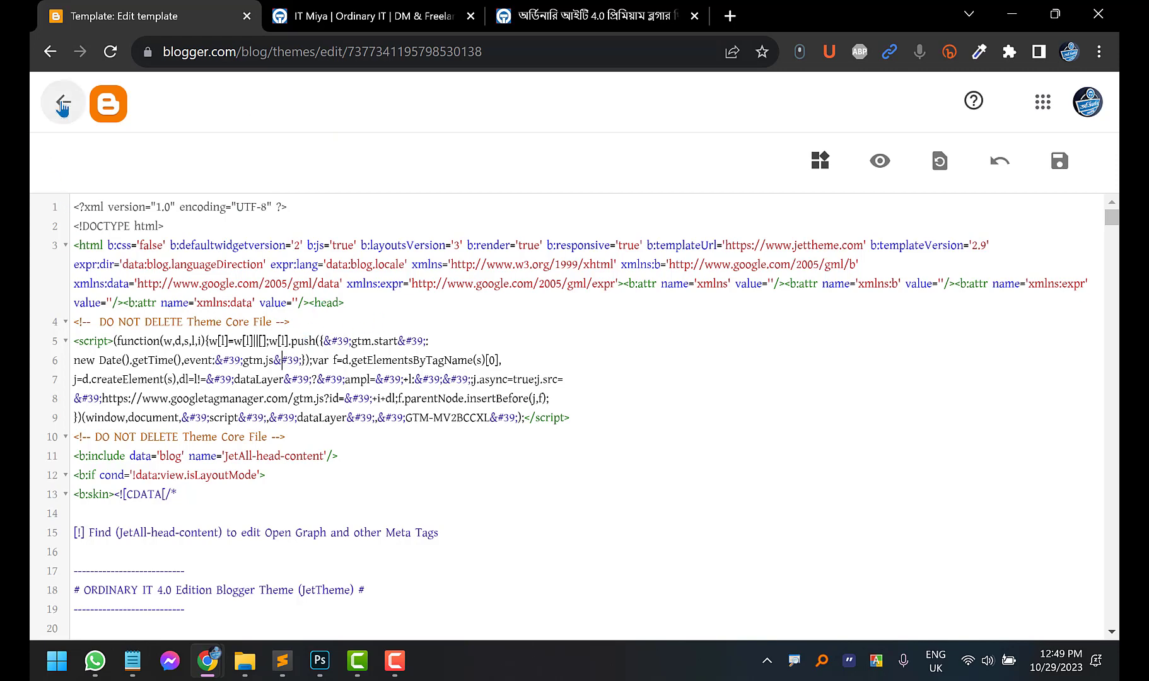
click(62, 107)
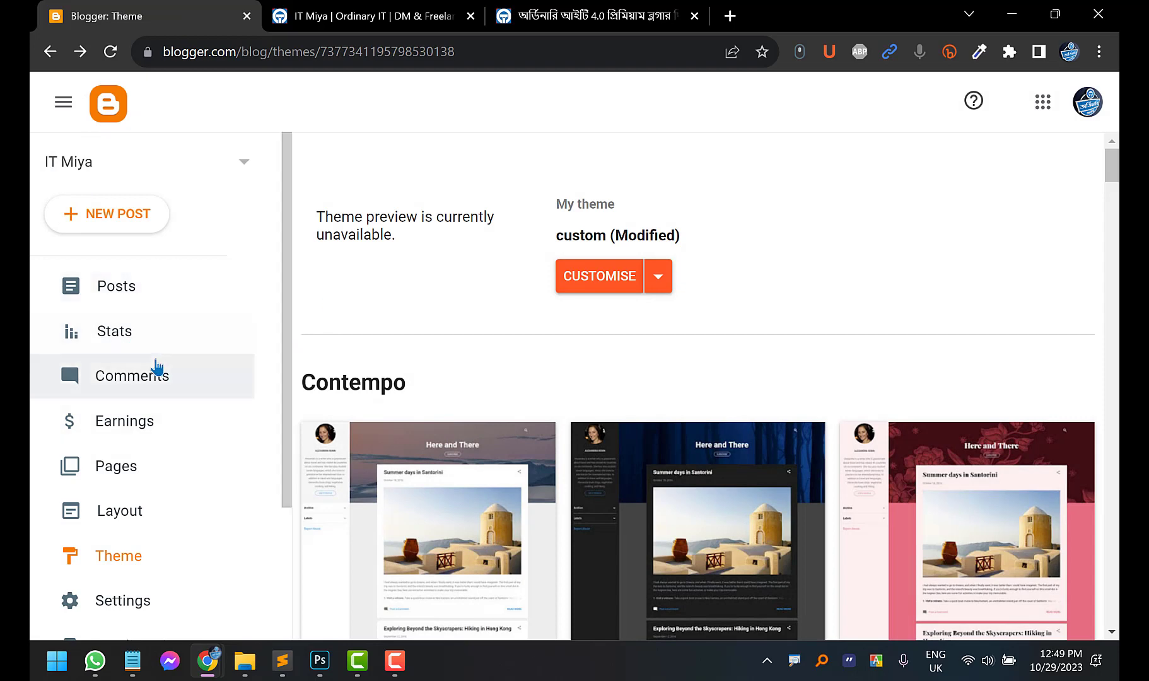
click(110, 51)
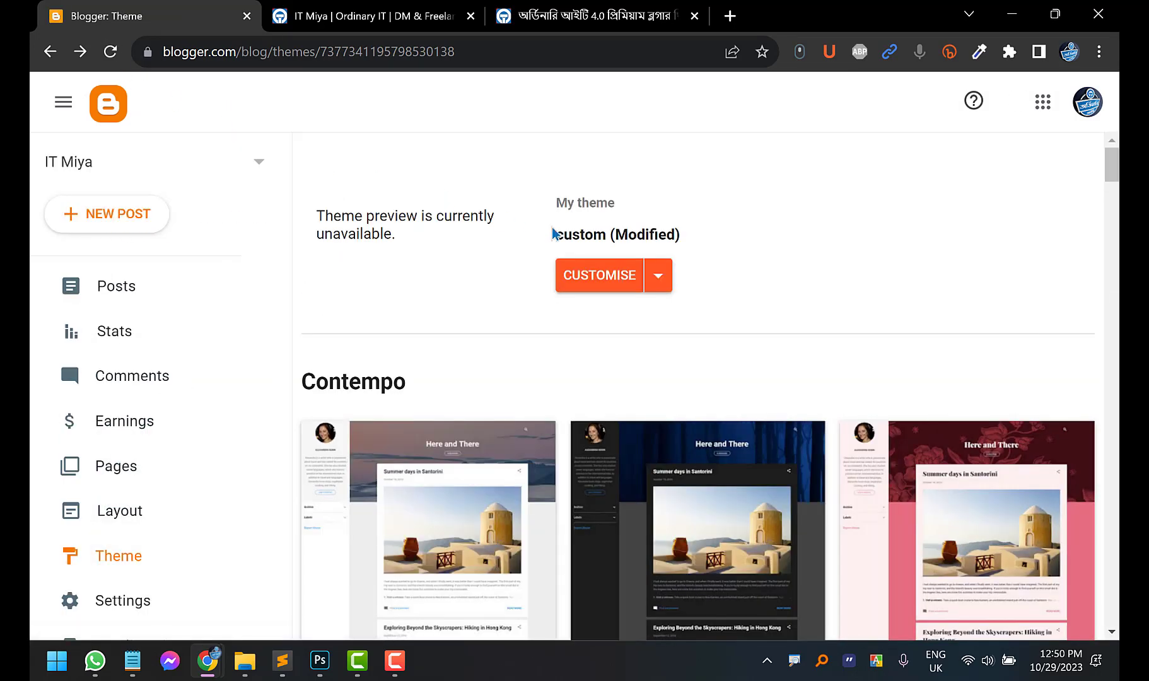
click(585, 281)
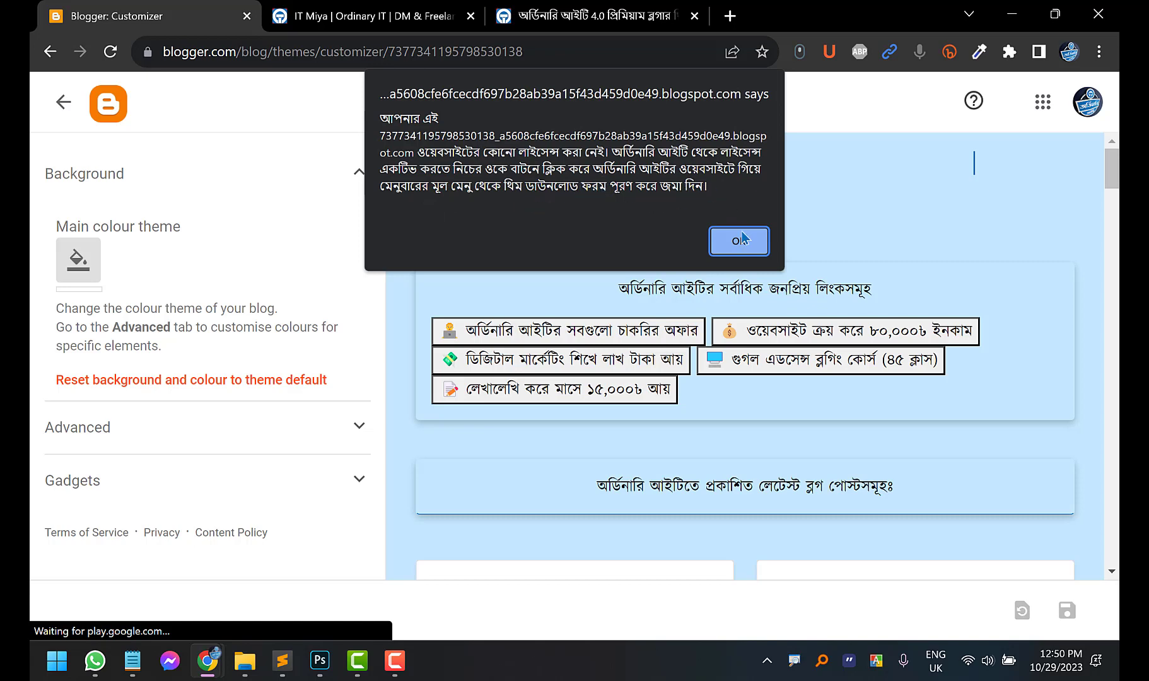
Reload the live itmiya.com homepage and the Blogger theme customiser, dismissing the licence alert in the customiser
click(366, 11)
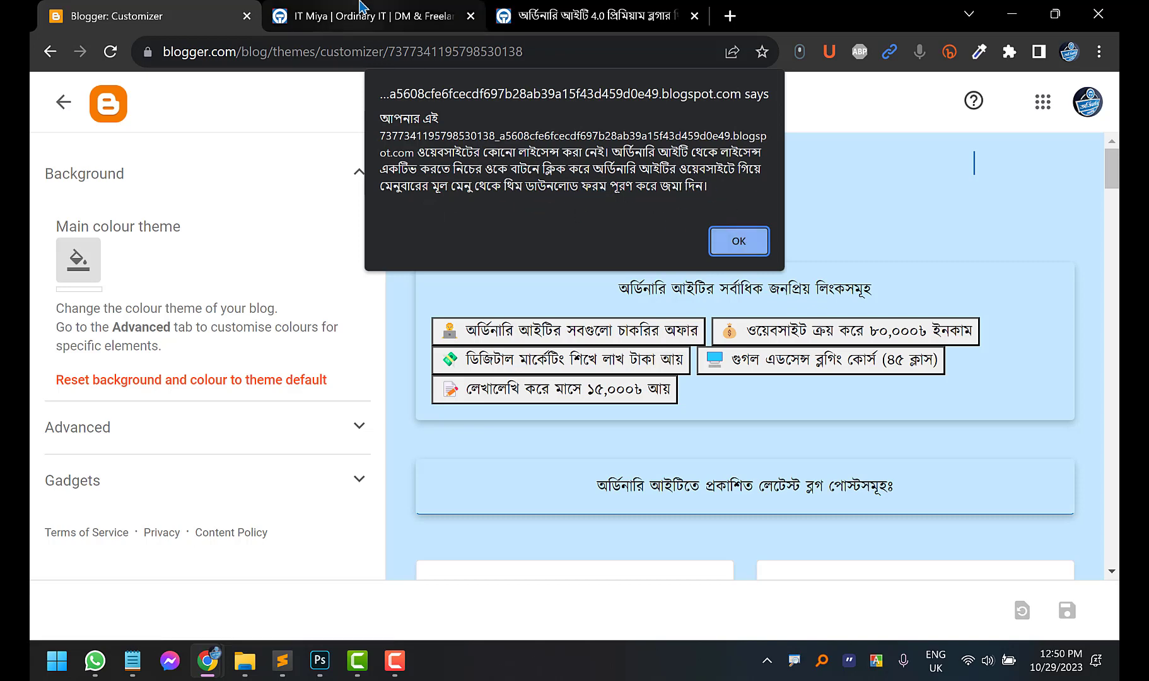
click(271, 56)
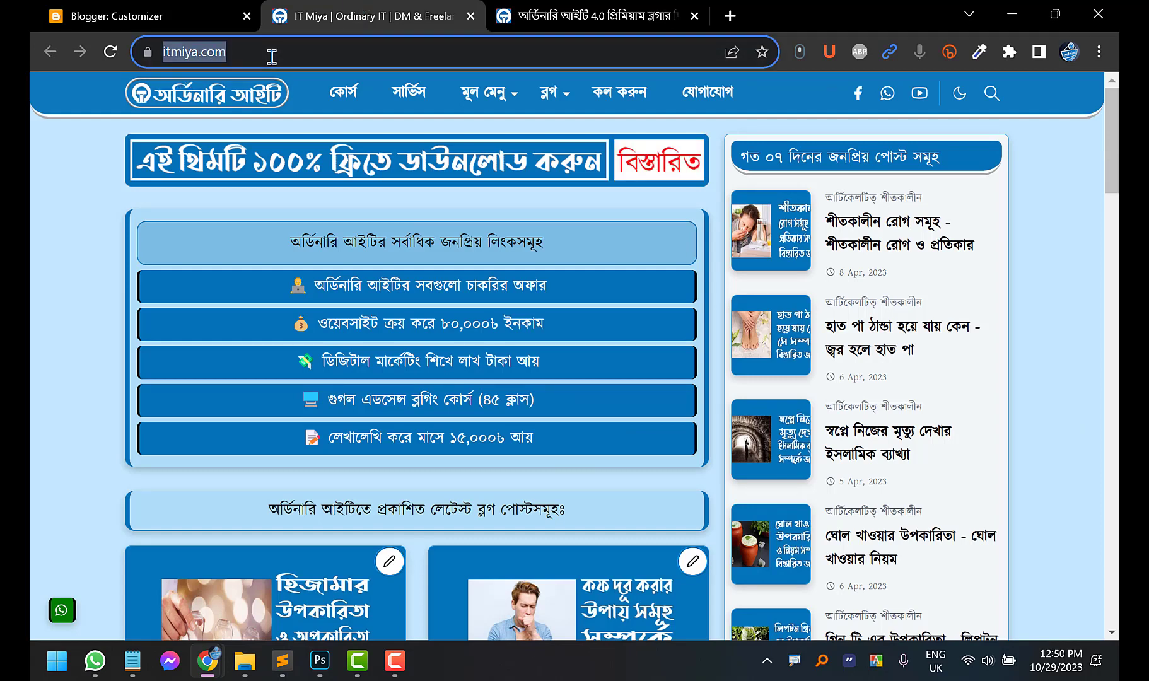
click(73, 169)
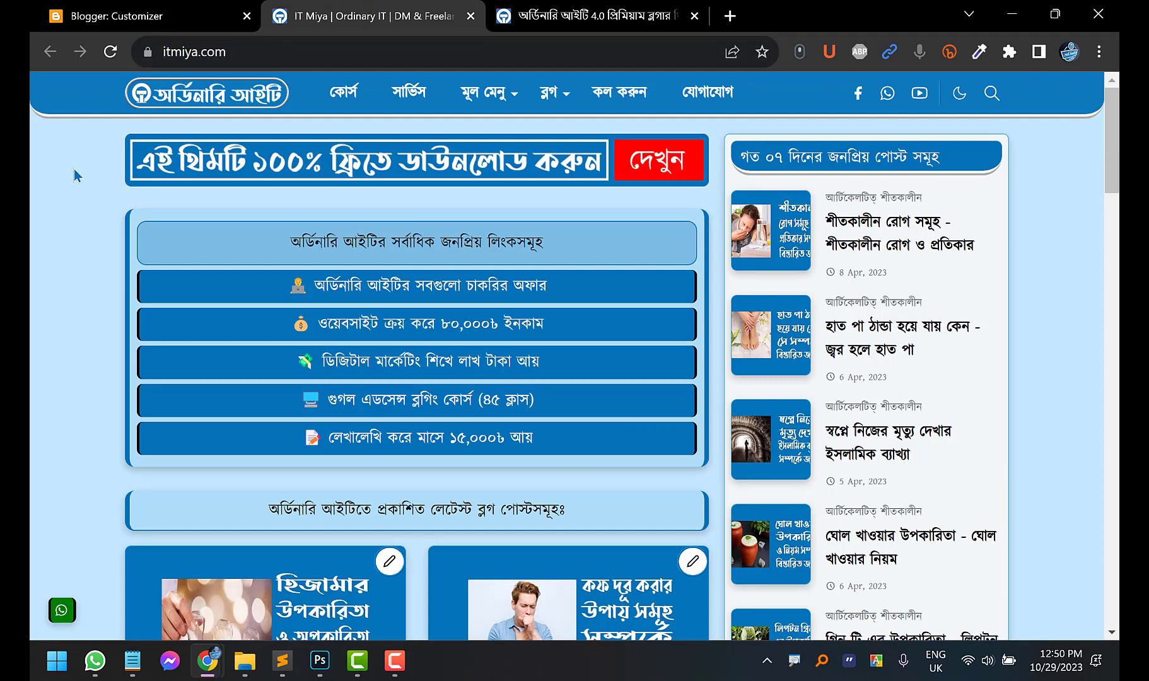
click(110, 51)
click(146, 13)
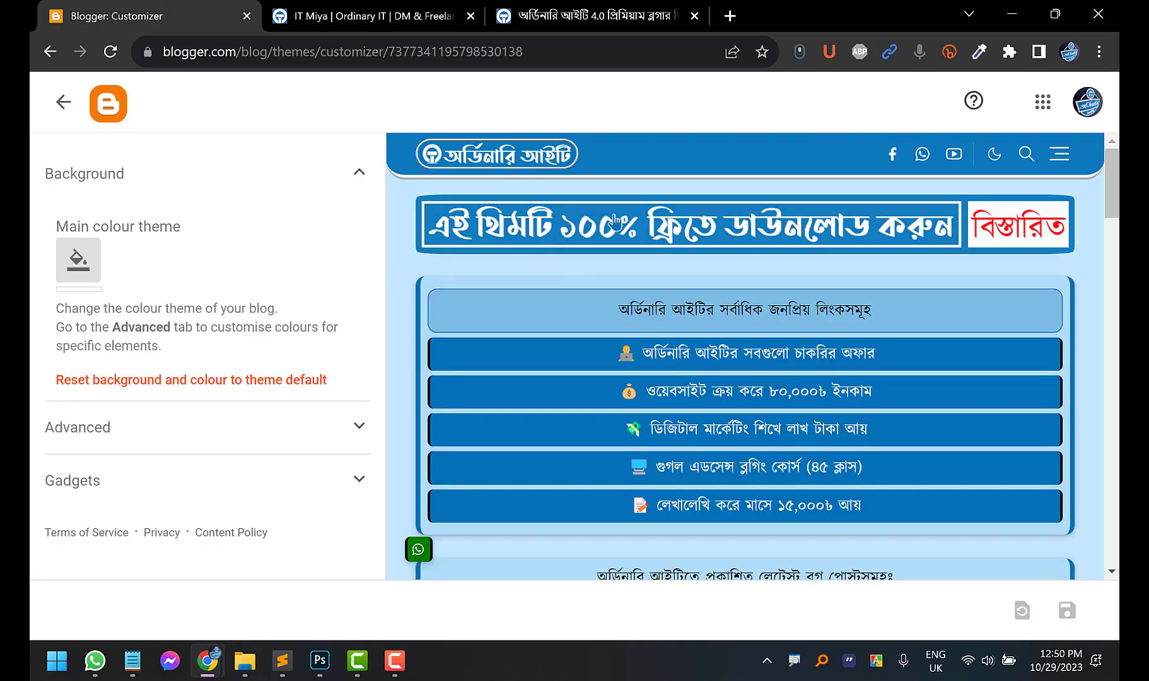
click(105, 56)
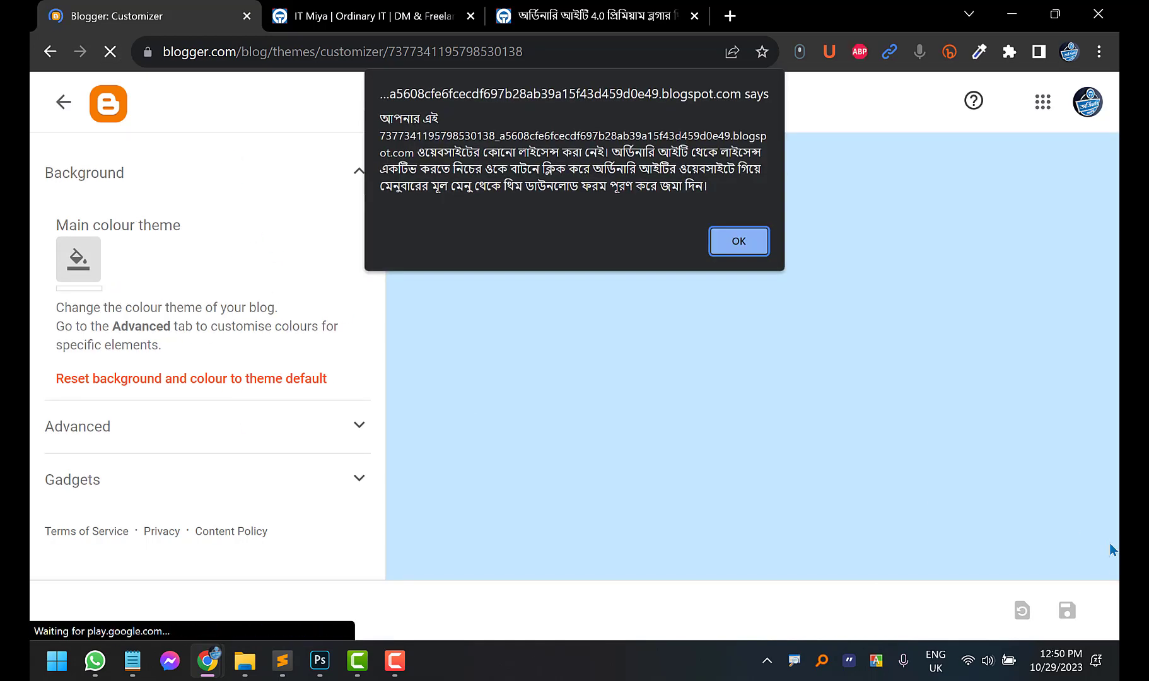
click(738, 241)
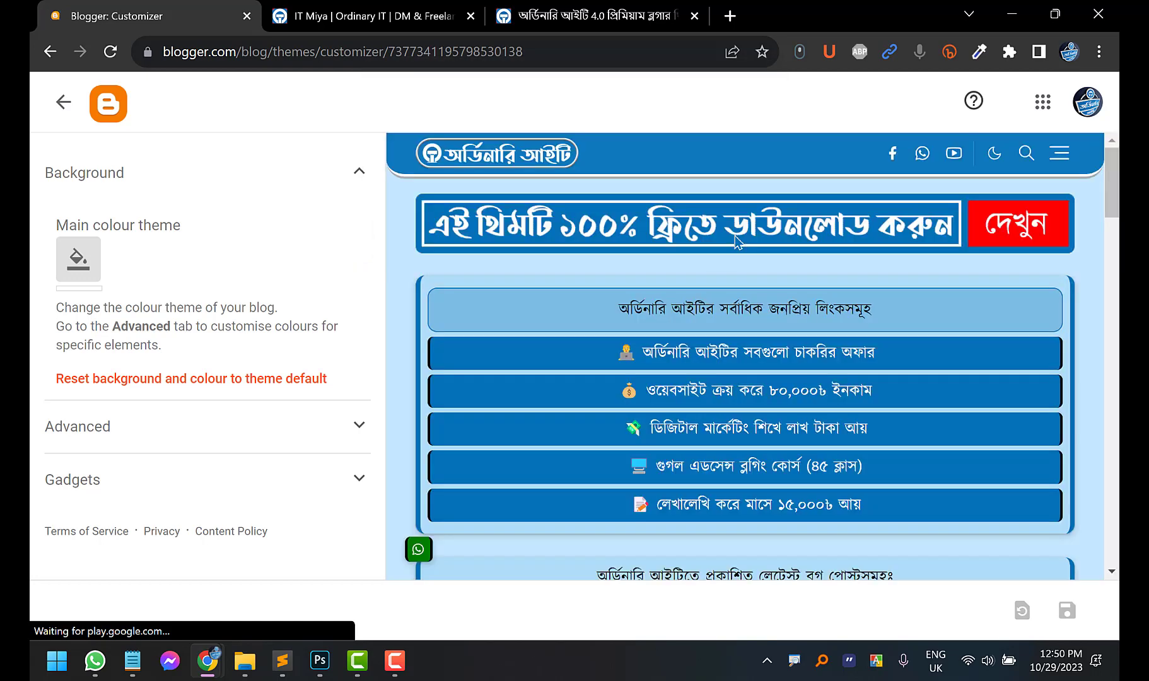
Examine the theme preview in the customiser and compare its layout with the live itmiya.com homepage
scroll(719, 265, down, 10)
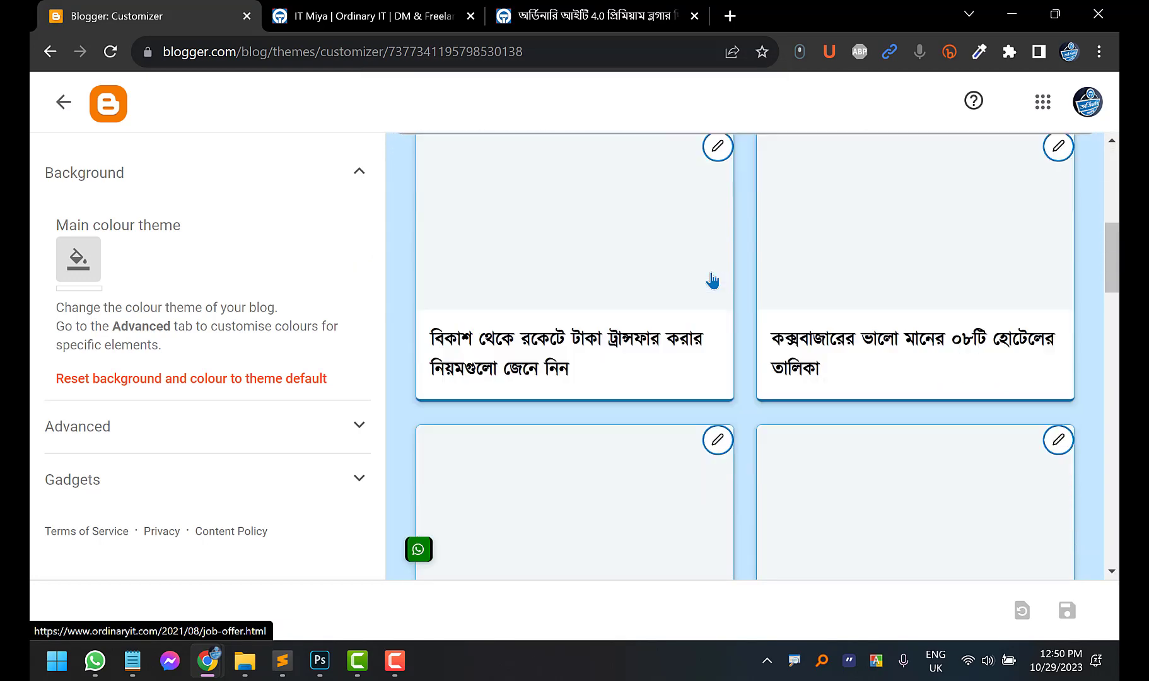
scroll(747, 231, up, 10)
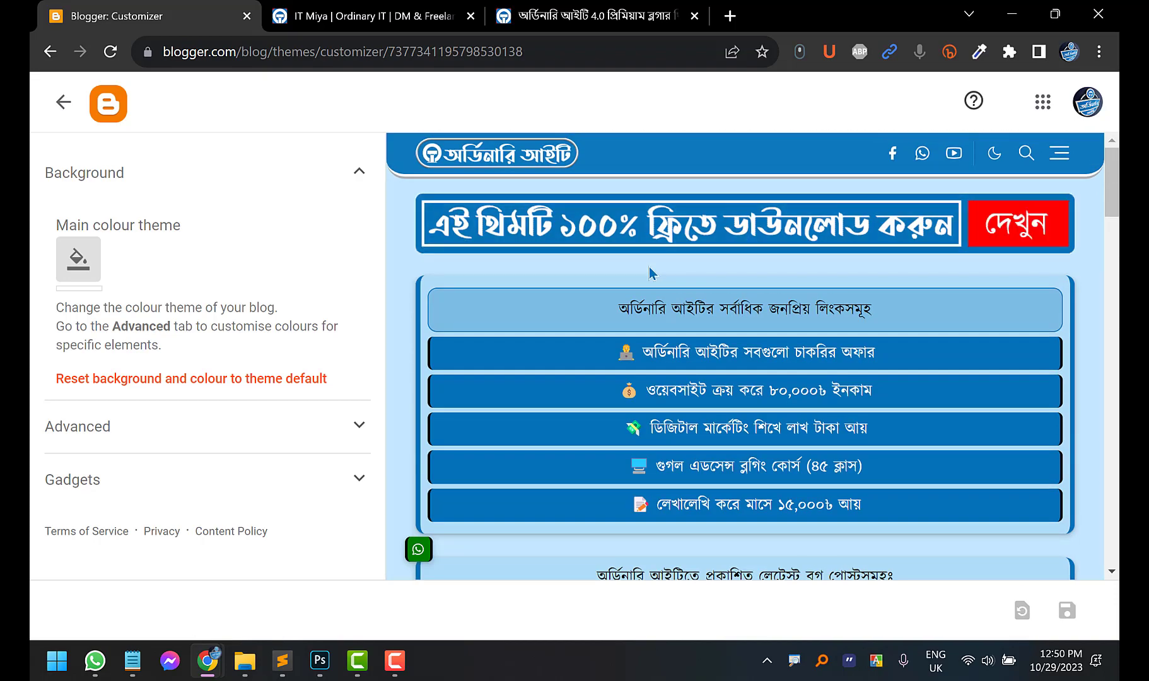
scroll(657, 251, down, 8)
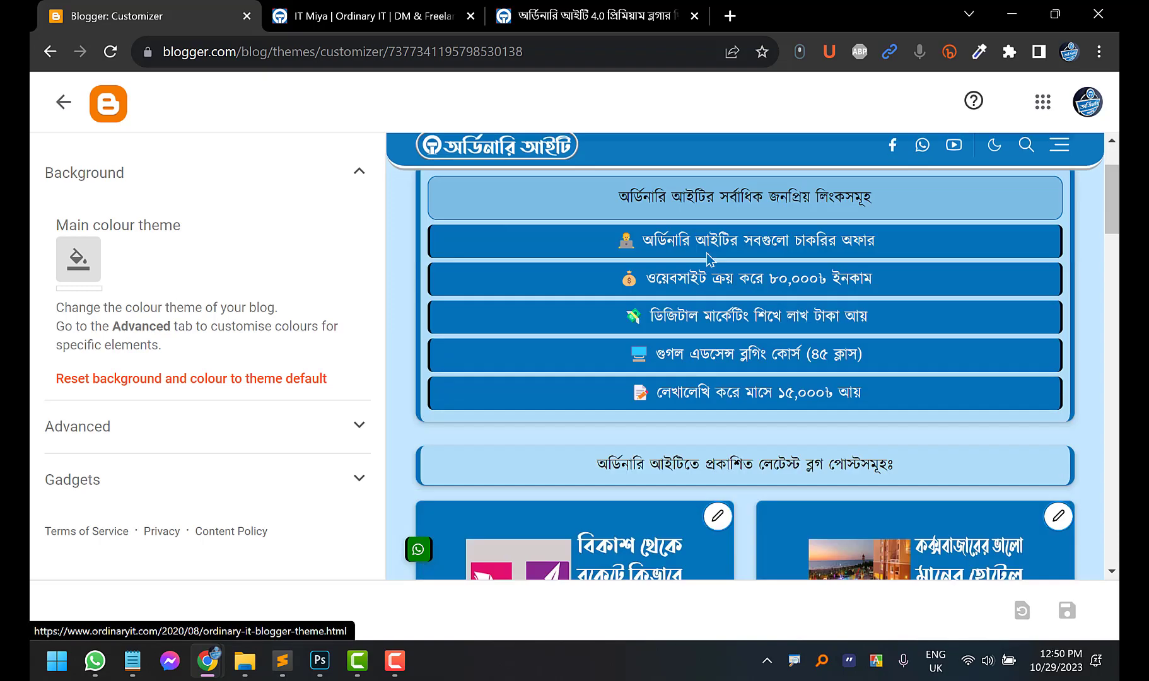
scroll(704, 262, down, 5)
scroll(704, 262, up, 15)
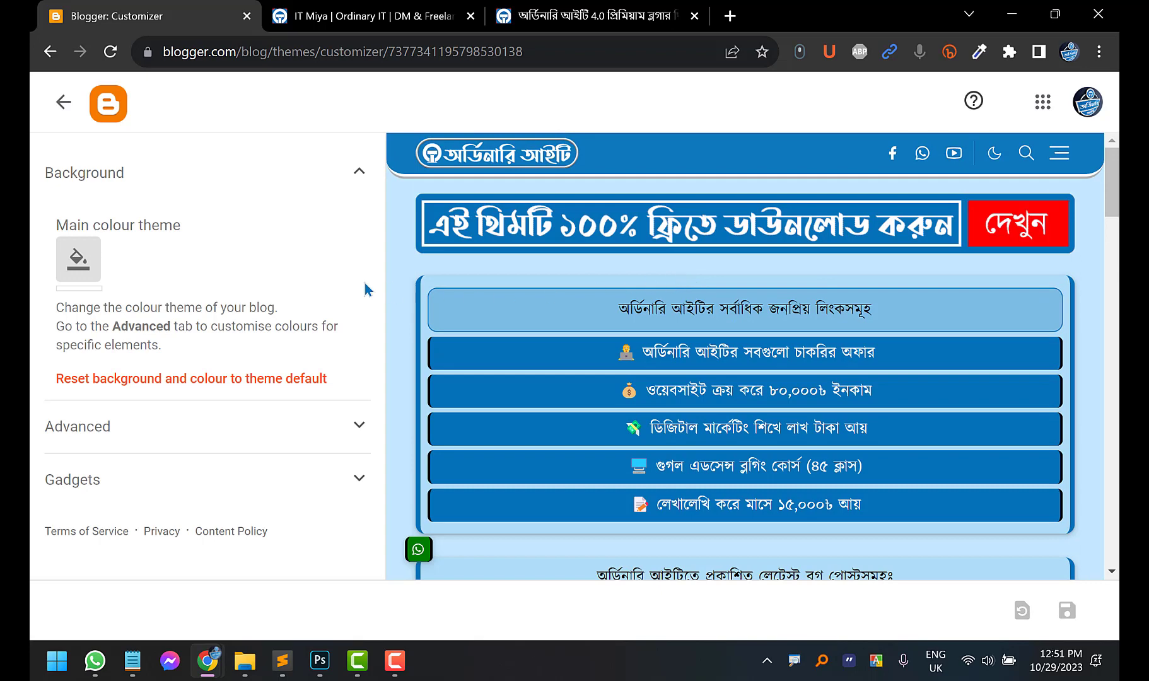
click(315, 14)
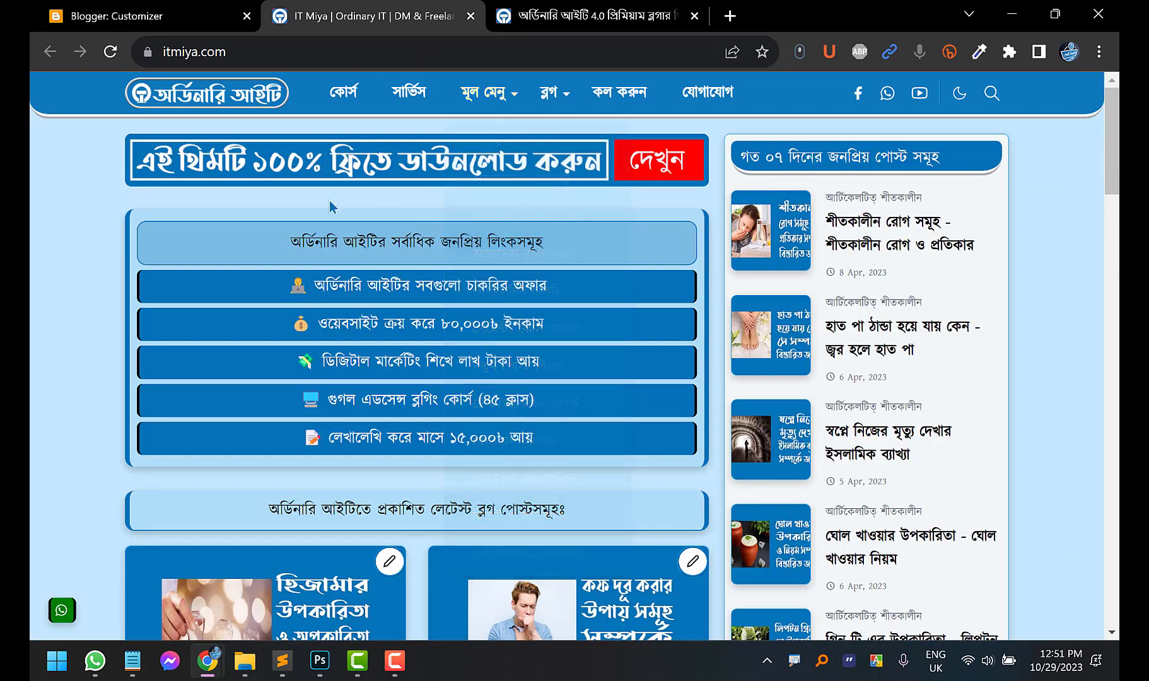
click(151, 11)
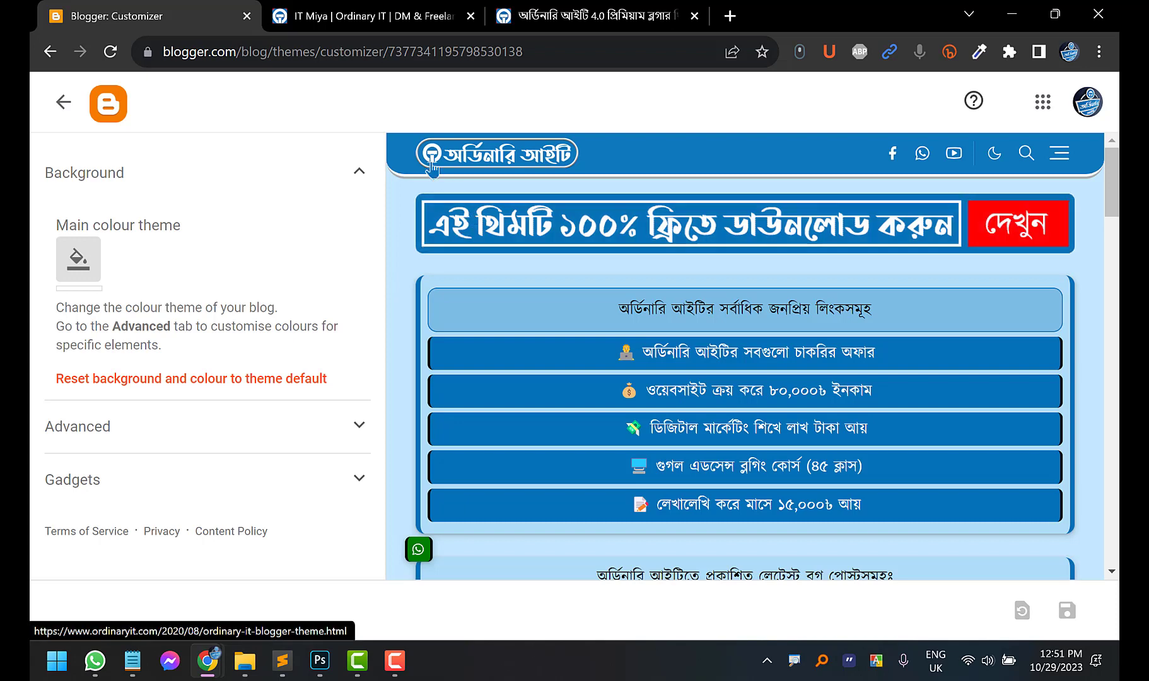
click(327, 8)
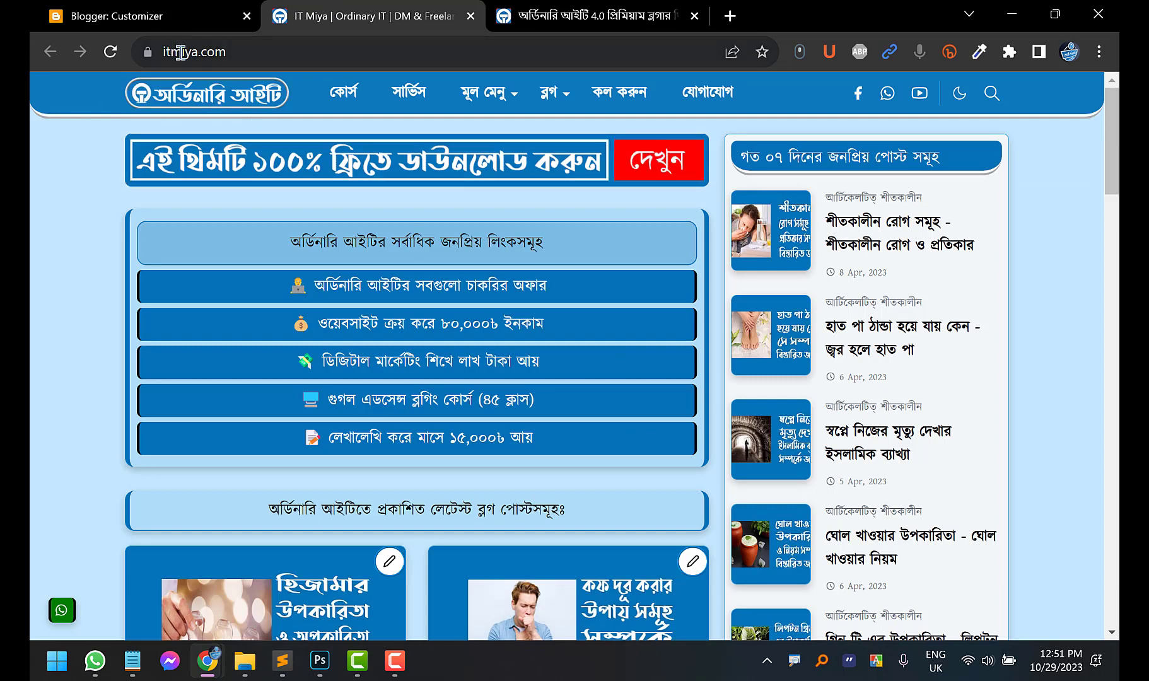
click(167, 15)
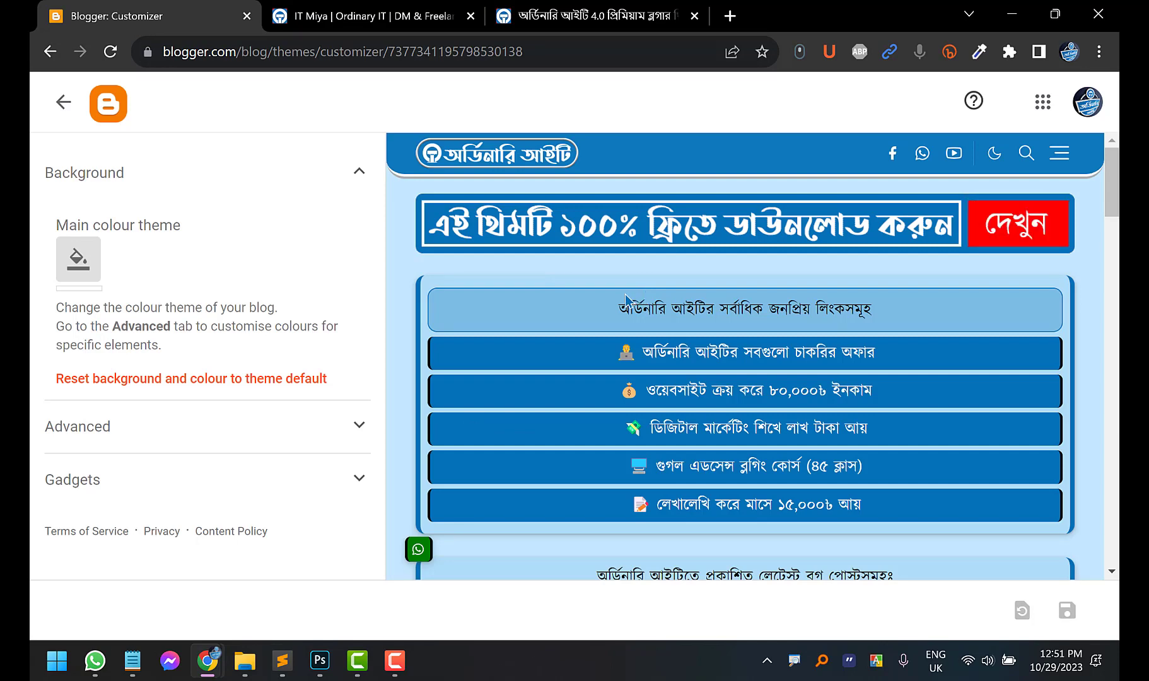
click(397, 7)
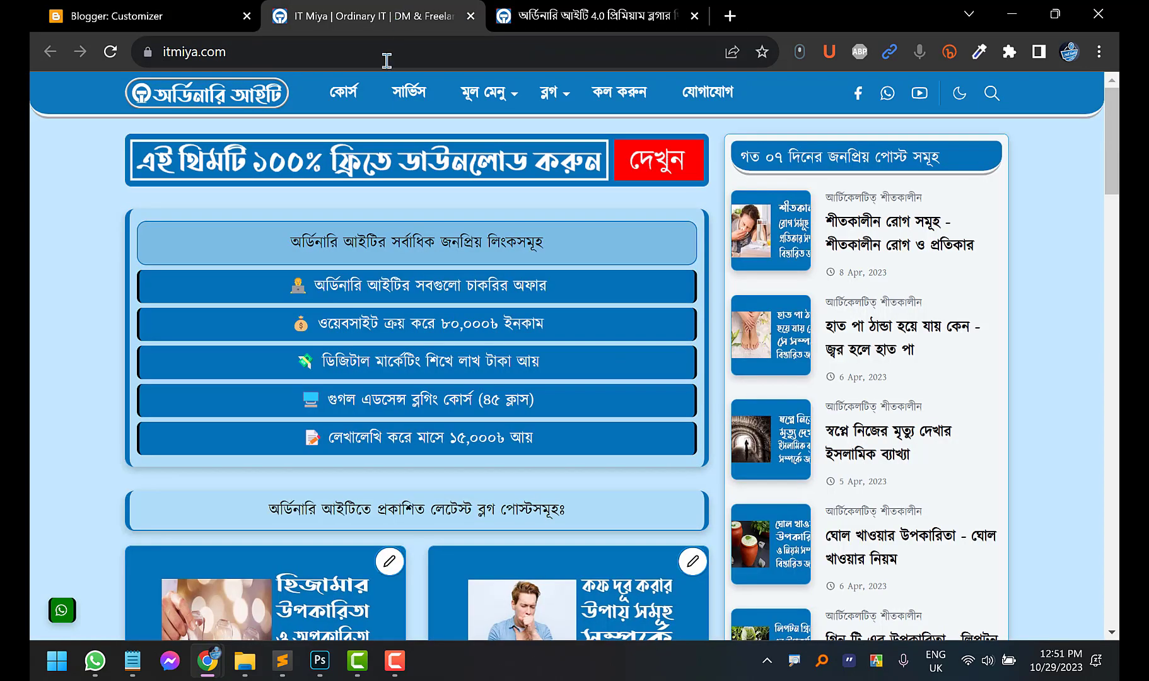
Look through the Background and Advanced settings of the theme customiser
click(151, 16)
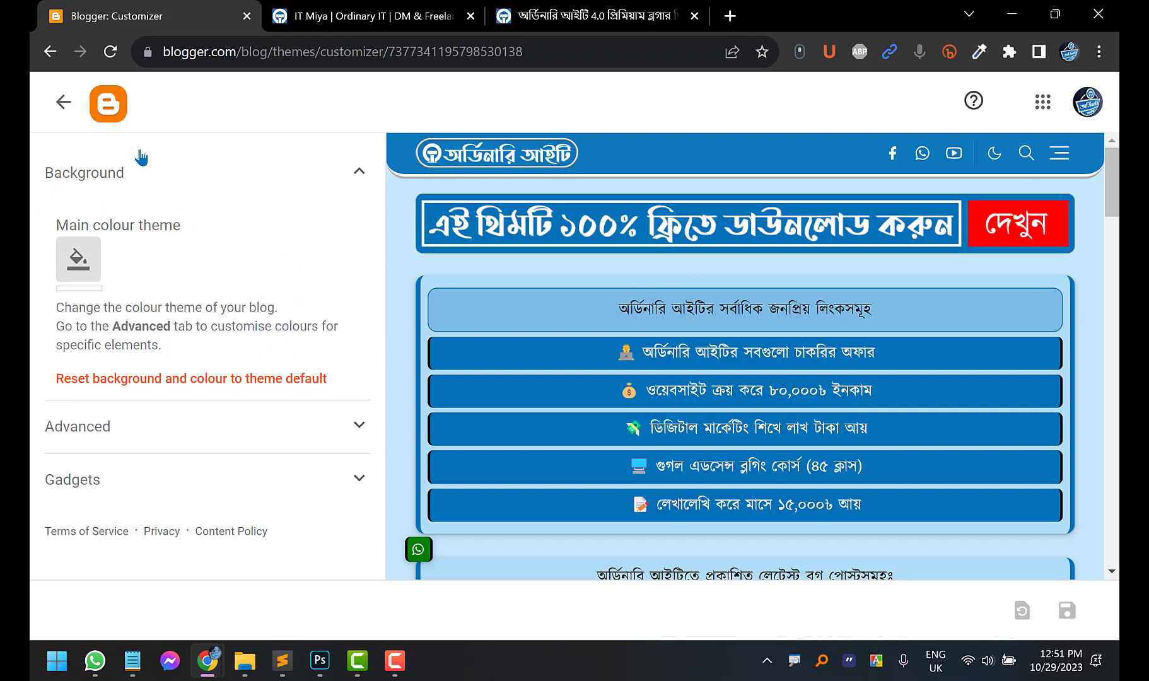
click(358, 177)
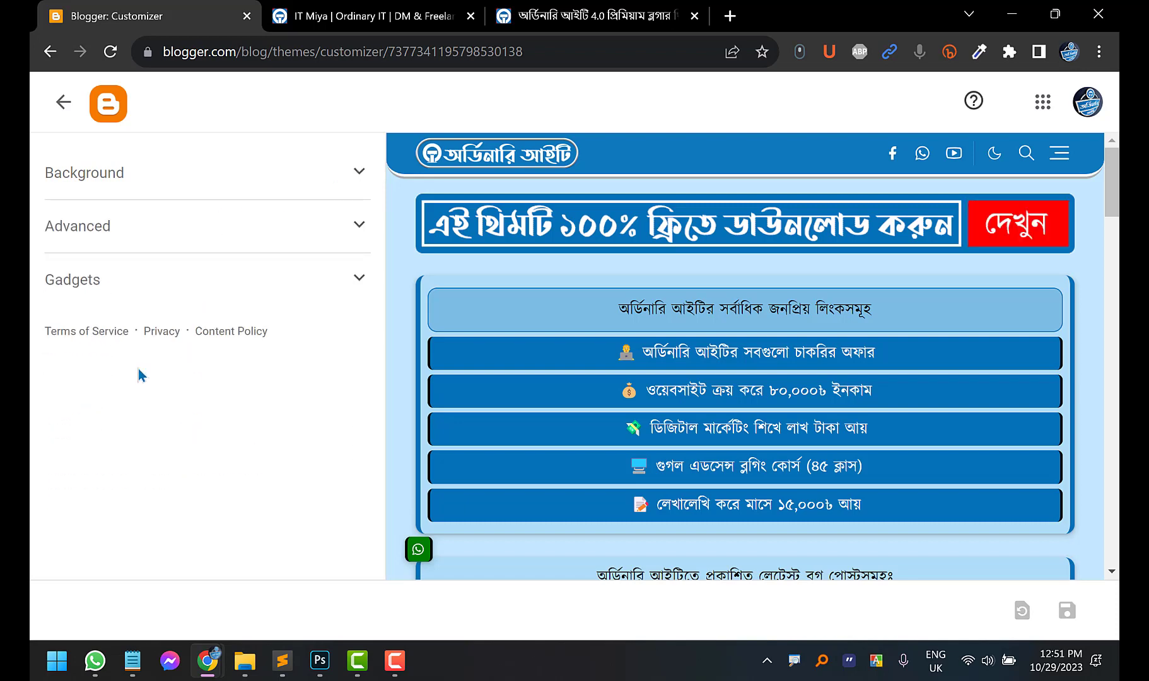
click(361, 172)
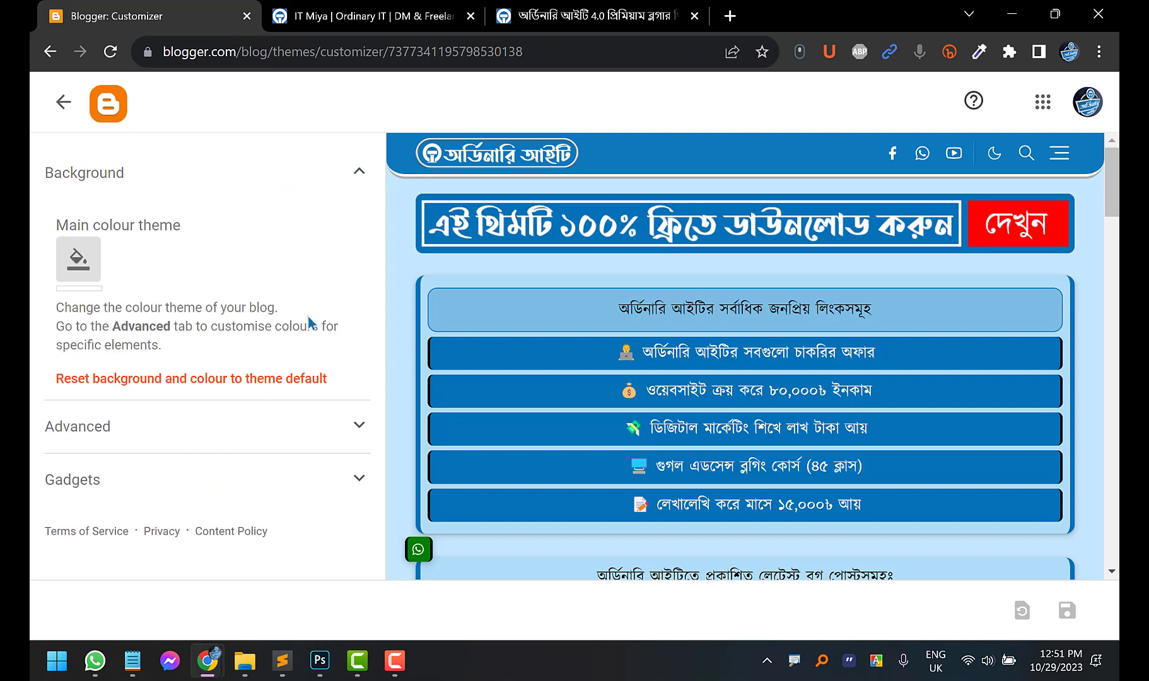
click(361, 177)
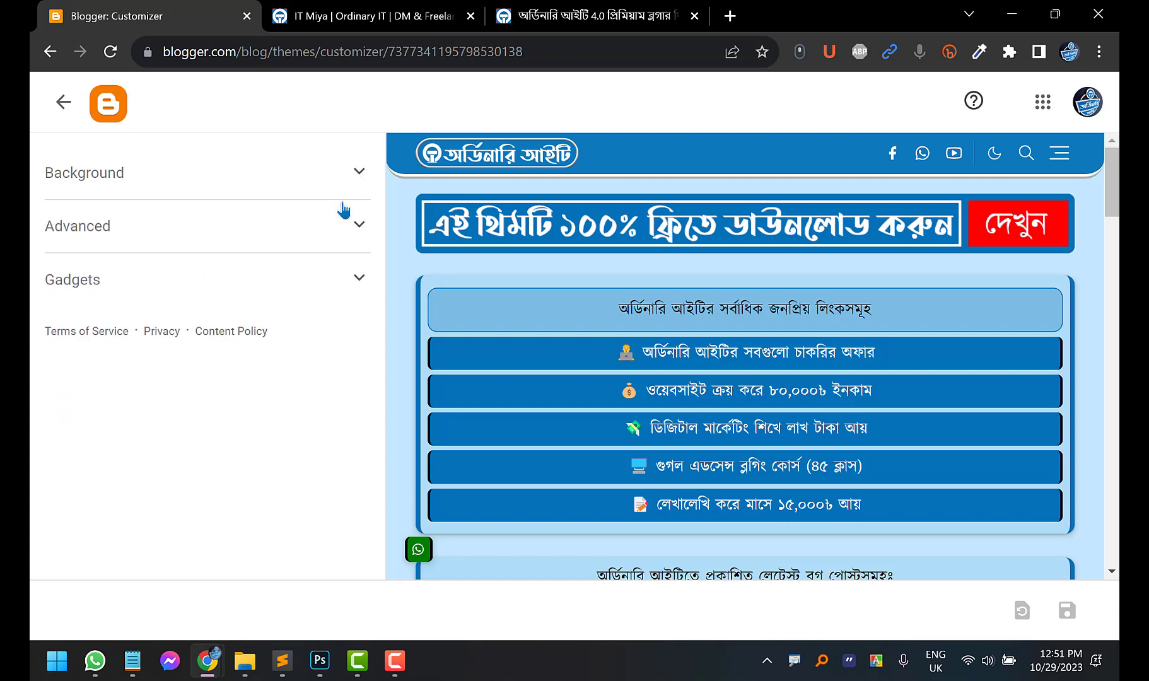
click(326, 231)
click(326, 227)
Locate the archive widget on the live homepage, and turn off display of the ওয়েবসাইট আর্কাইভ gadget in the customiser
click(372, 16)
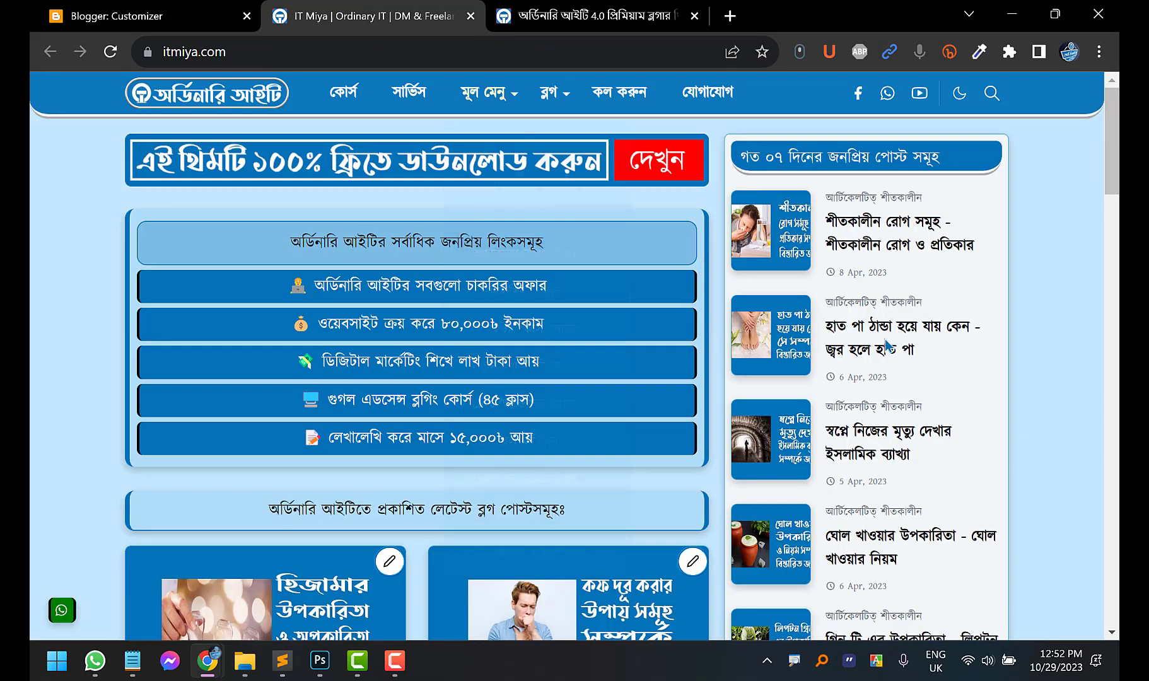
scroll(916, 386, down, 9)
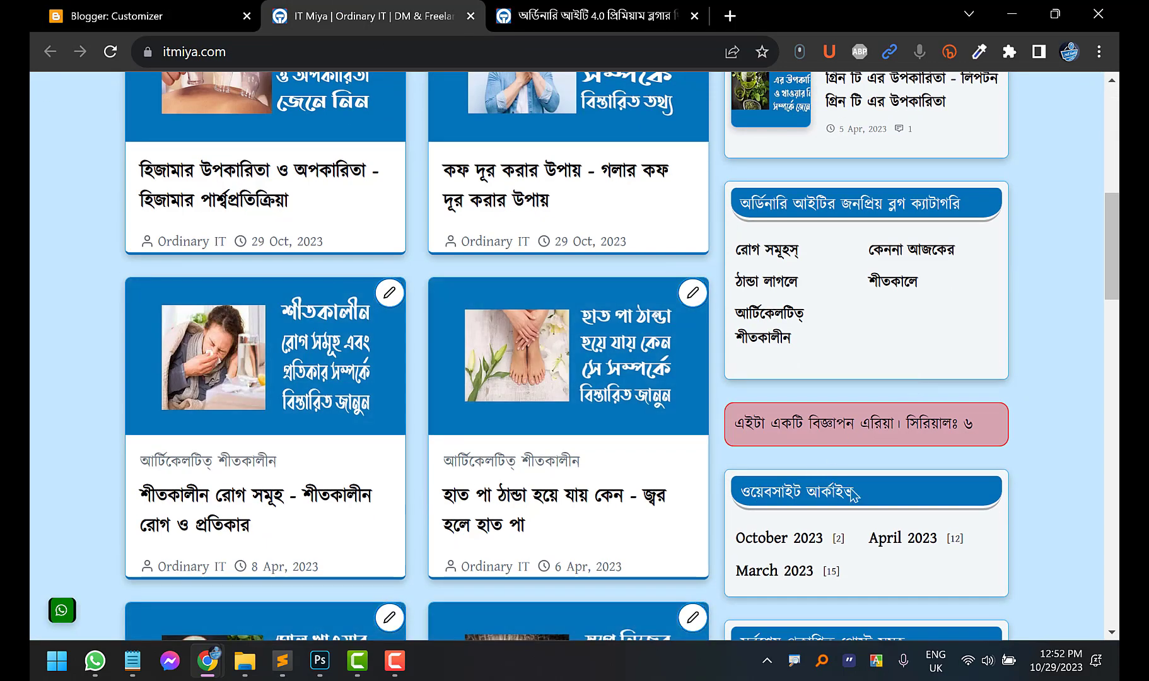
click(178, 8)
click(104, 283)
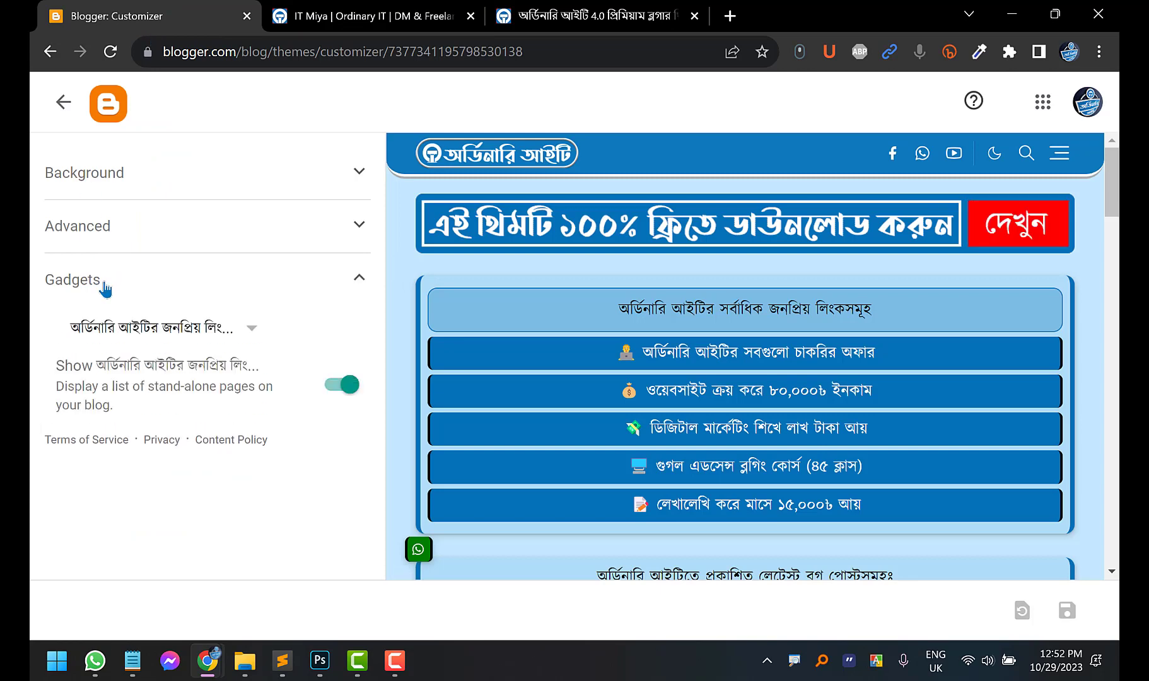
click(172, 328)
scroll(173, 366, down, 2)
scroll(186, 374, up, 2)
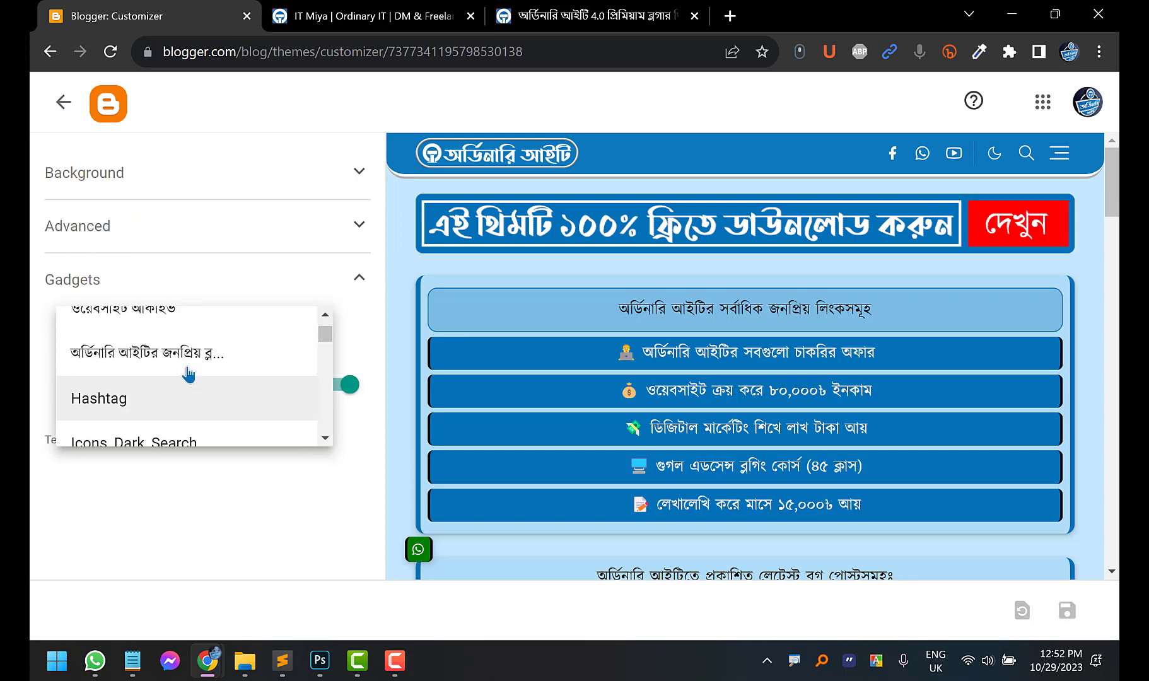
click(163, 379)
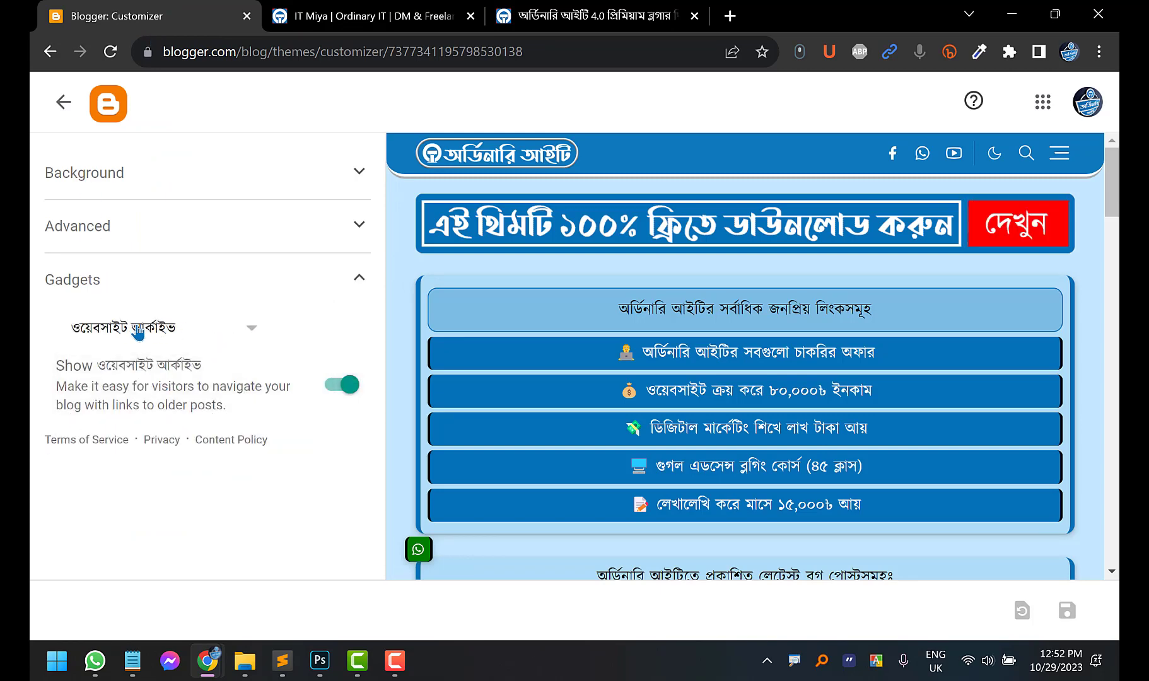
click(348, 386)
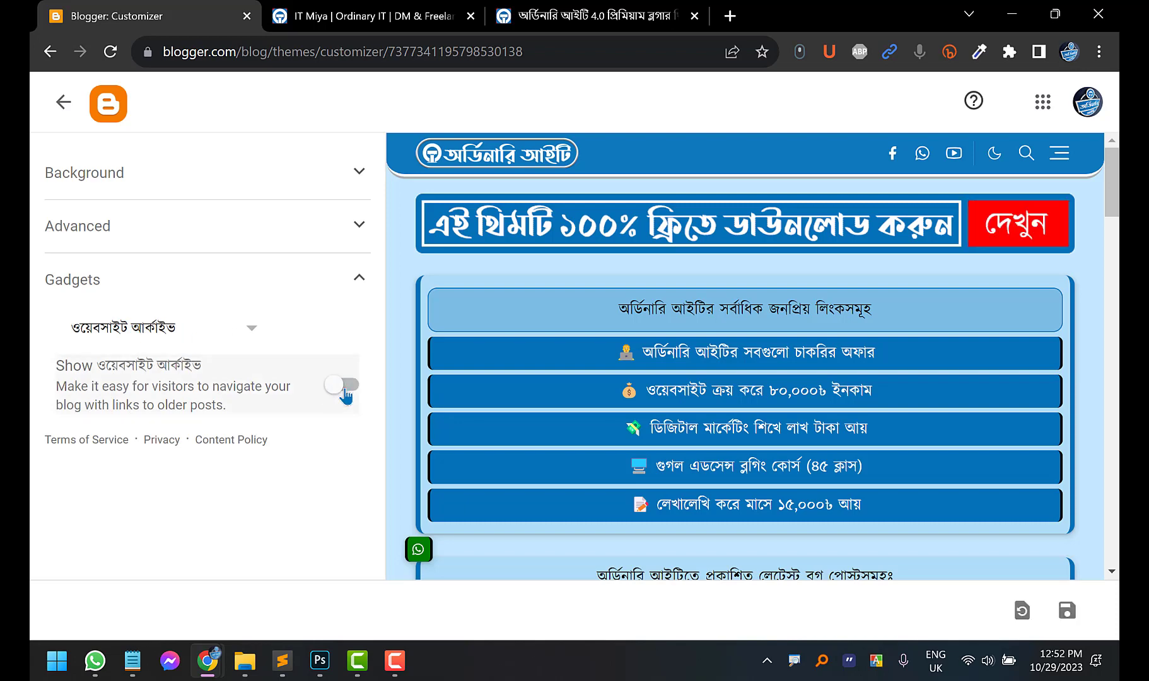
Save the hidden ওয়েবসাইট আর্কাইভ gadget setting, reload the live itmiya.com homepage and check its sidebar
click(1067, 610)
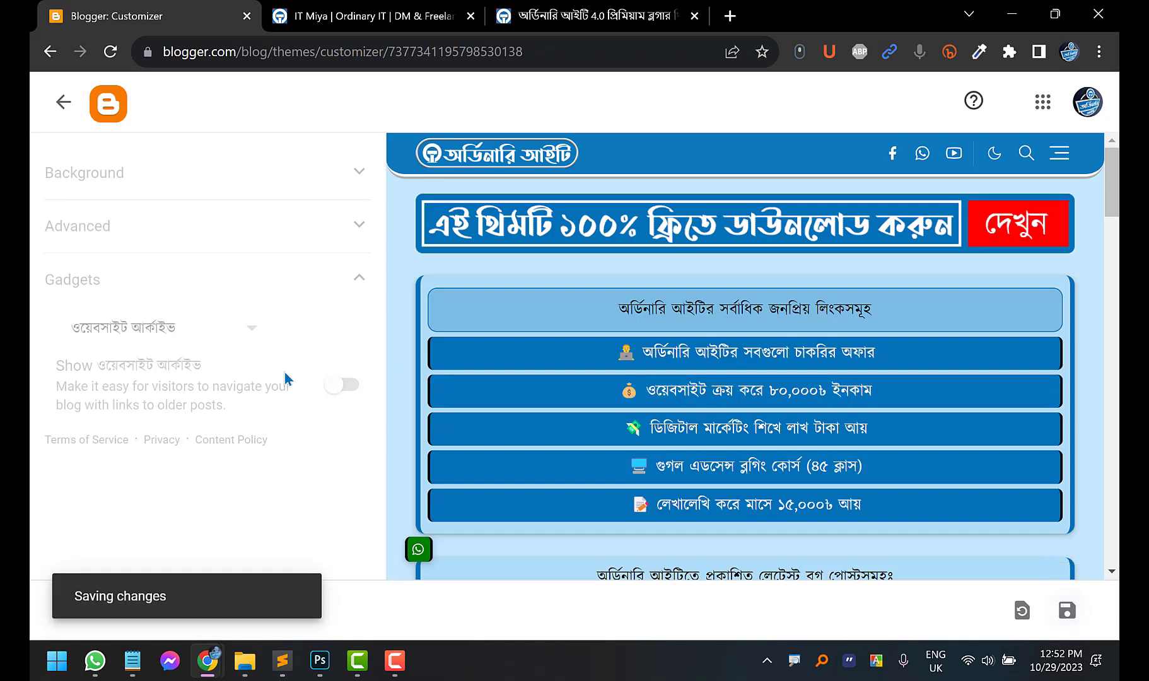
click(366, 16)
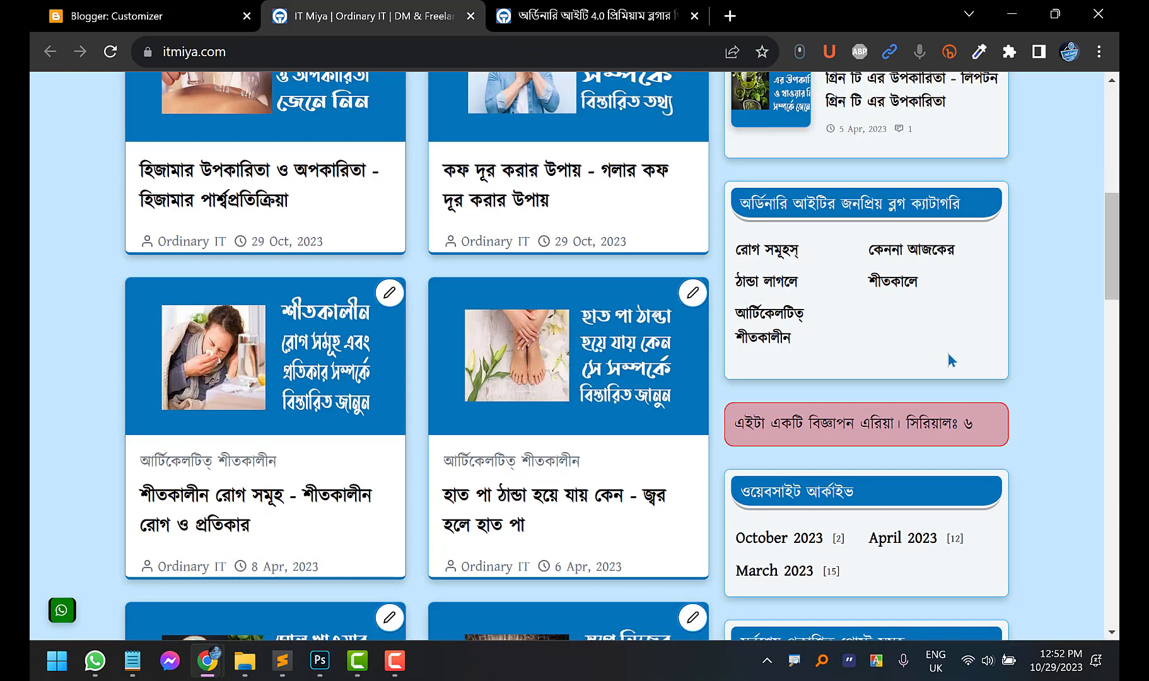
key(F5)
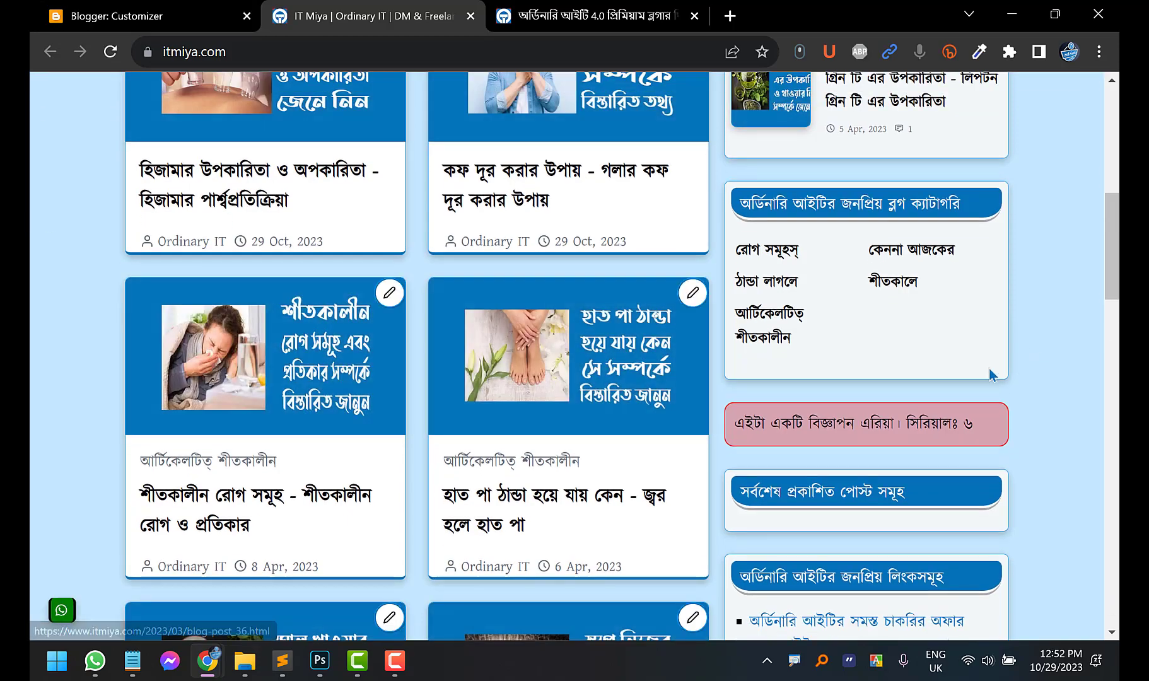
scroll(1015, 389, down, 15)
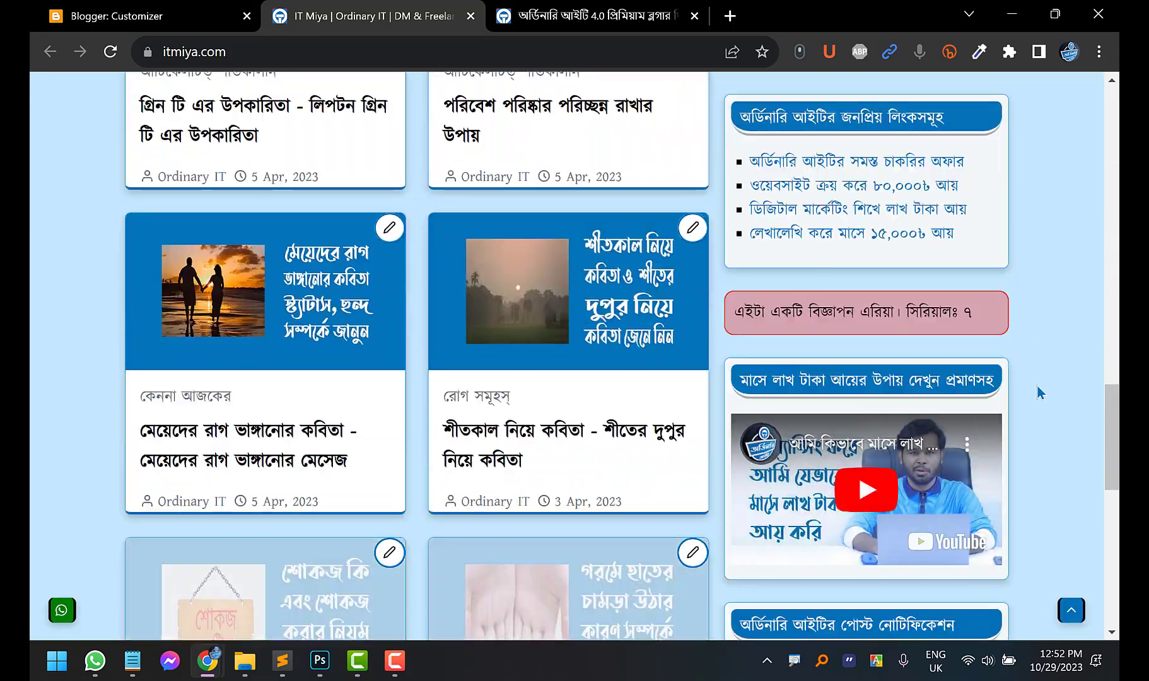
scroll(1037, 387, up, 20)
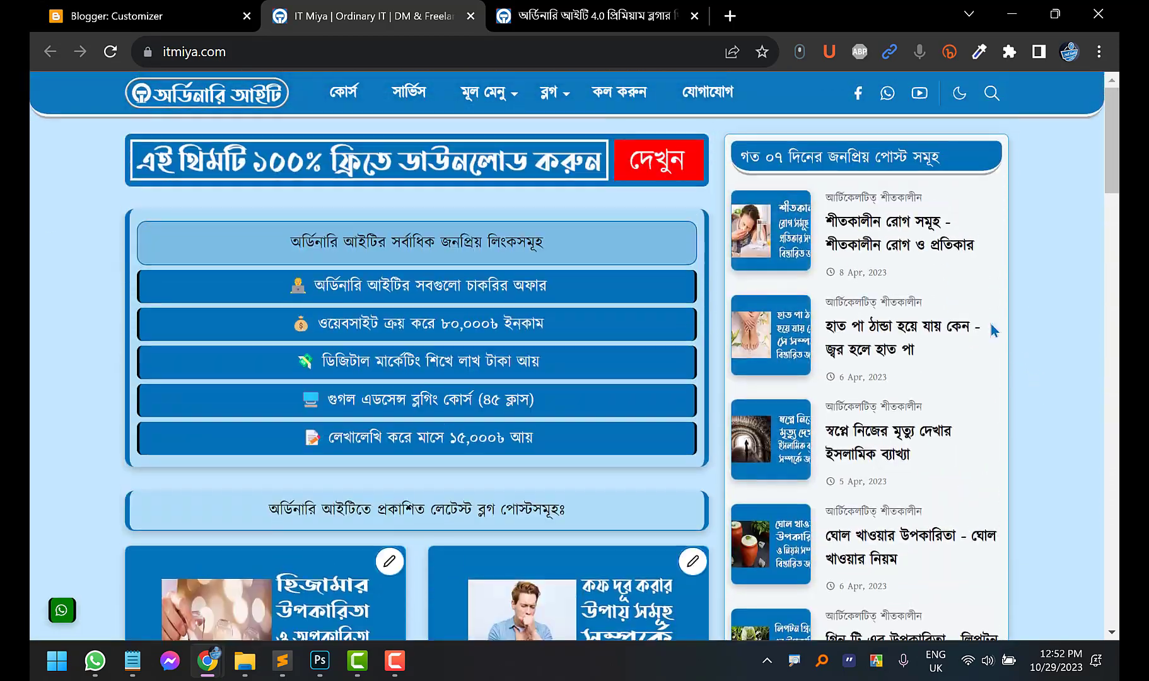
Look through the customiser's list of gadgets and reselect ওয়েবসাইট আর্কাইভ
click(180, 9)
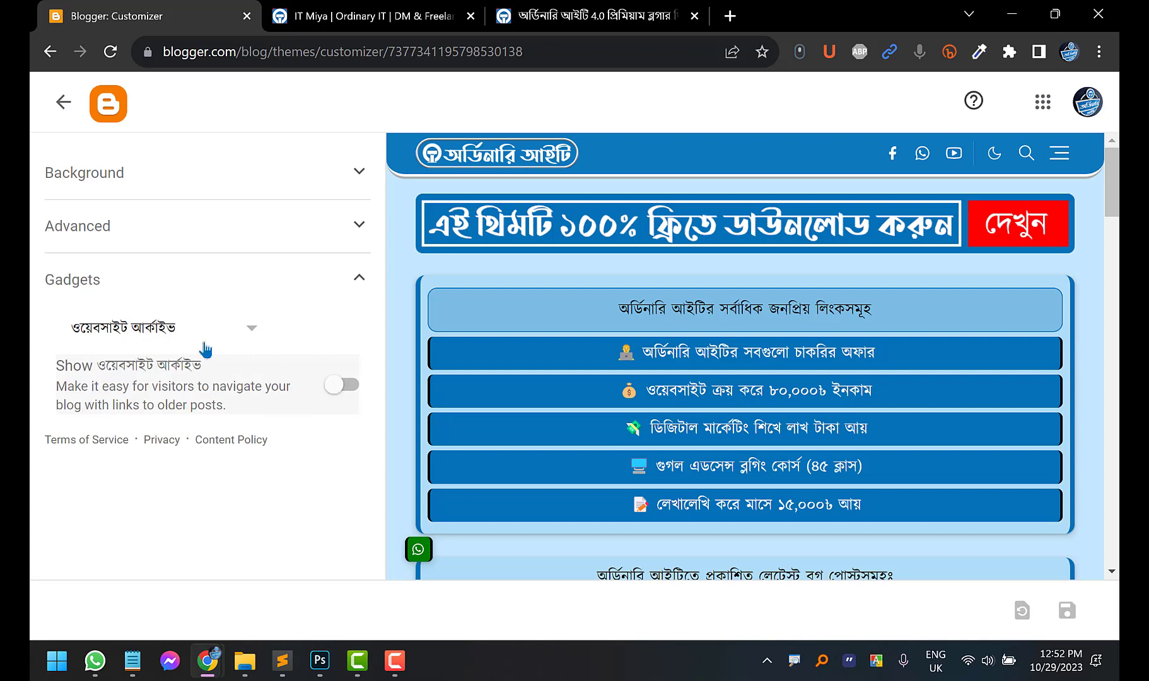
click(179, 333)
scroll(191, 392, down, 6)
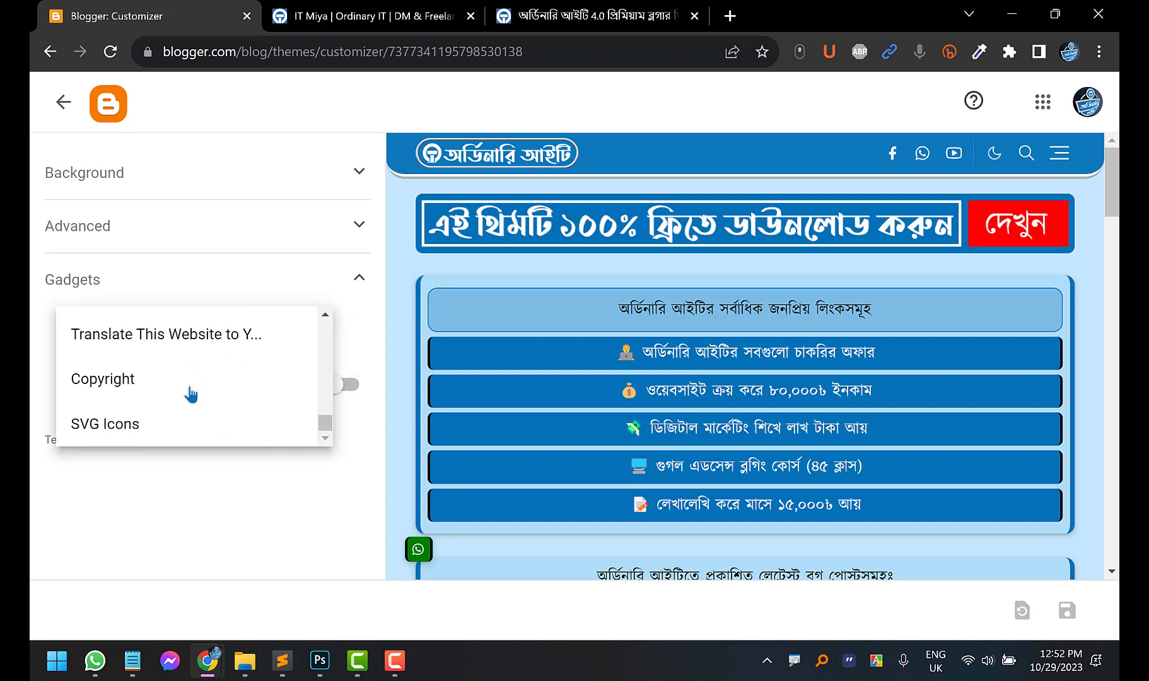
scroll(191, 393, up, 8)
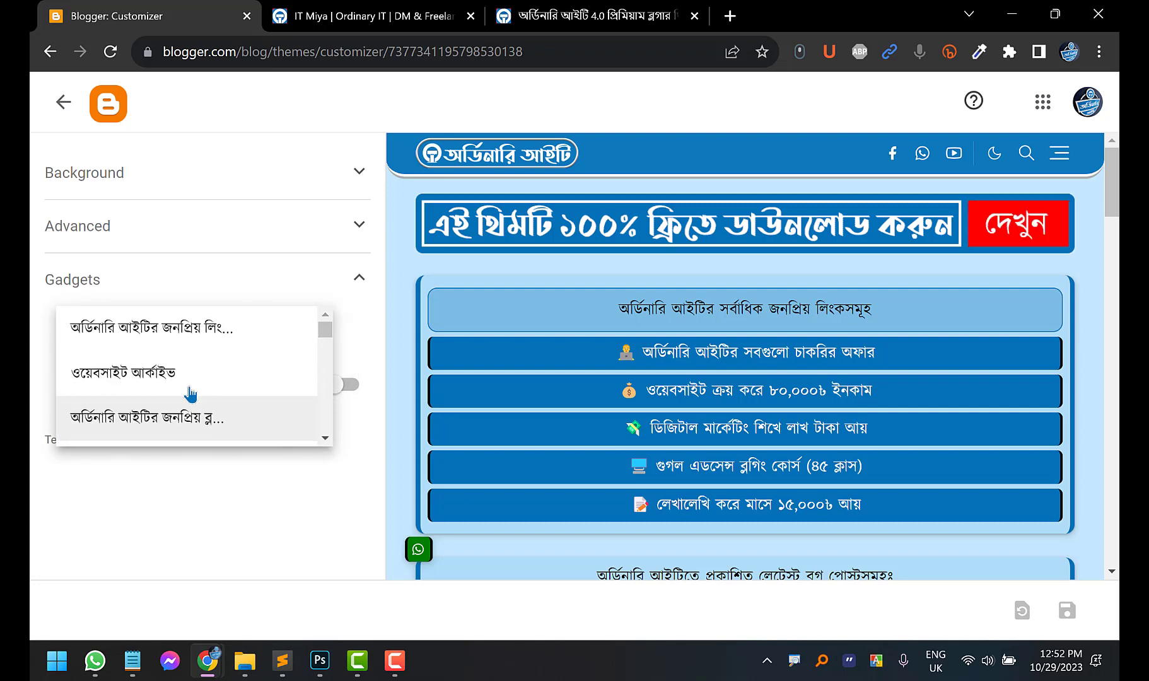
click(188, 388)
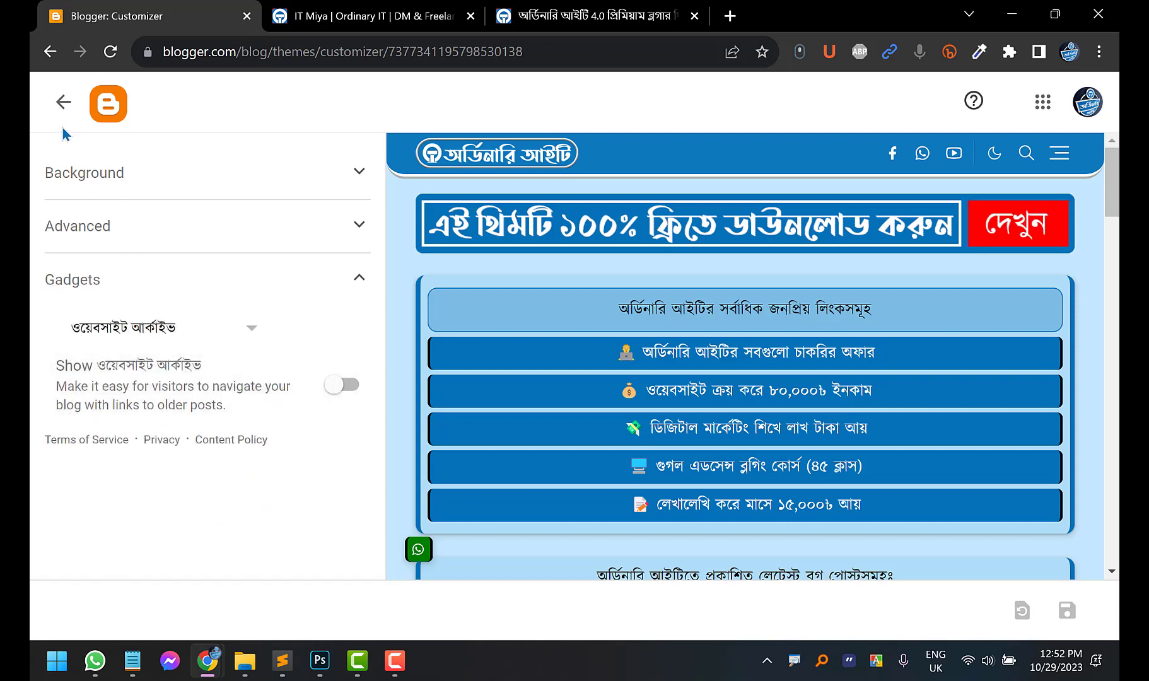
Leave the customiser for the blog's layout page and look through its gadget sections from the header to the footer
click(63, 107)
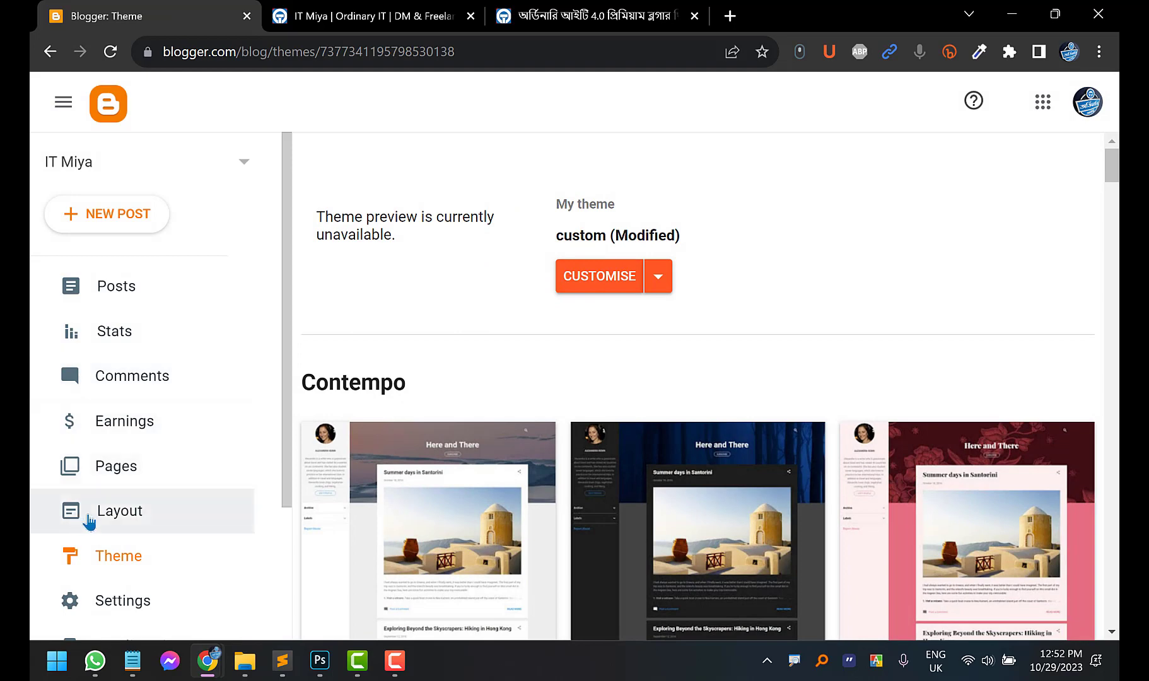
click(108, 523)
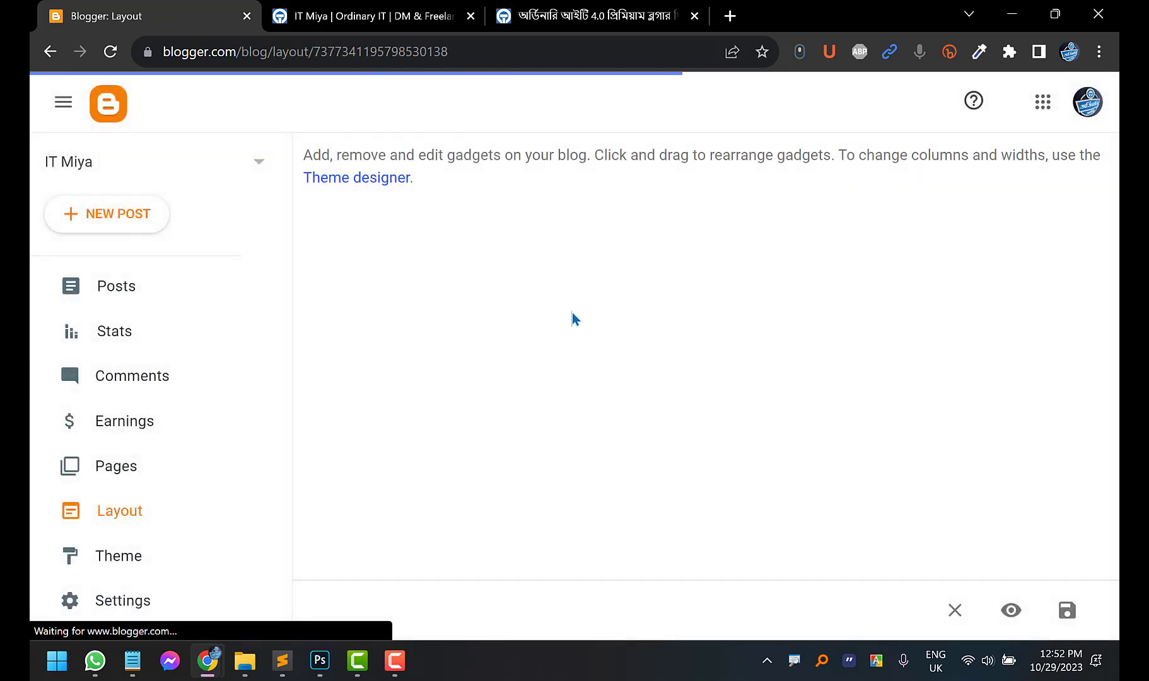
scroll(567, 318, down, 3)
scroll(568, 325, up, 3)
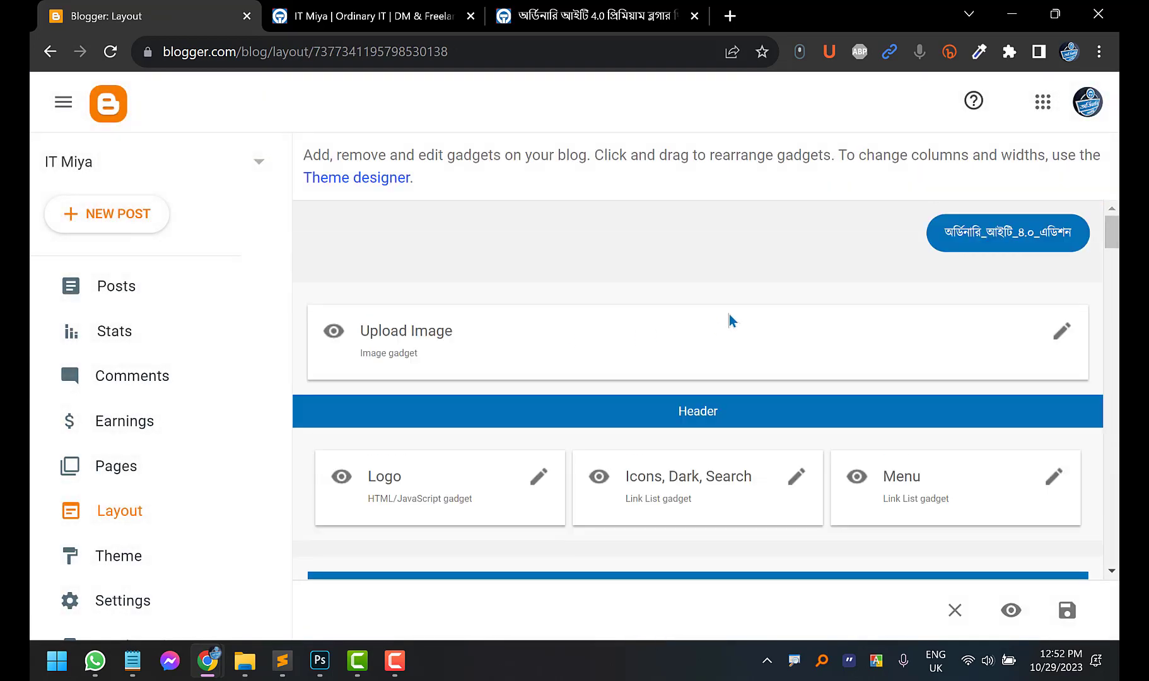
scroll(743, 411, down, 15)
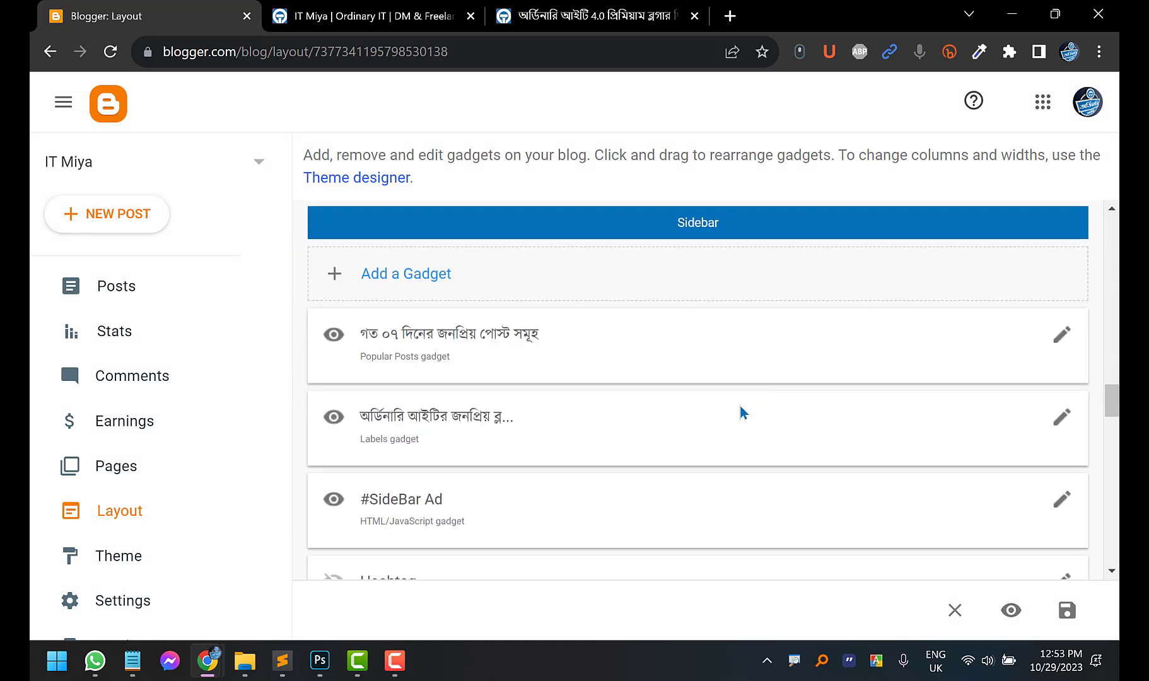
scroll(743, 411, down, 3)
scroll(743, 411, up, 10)
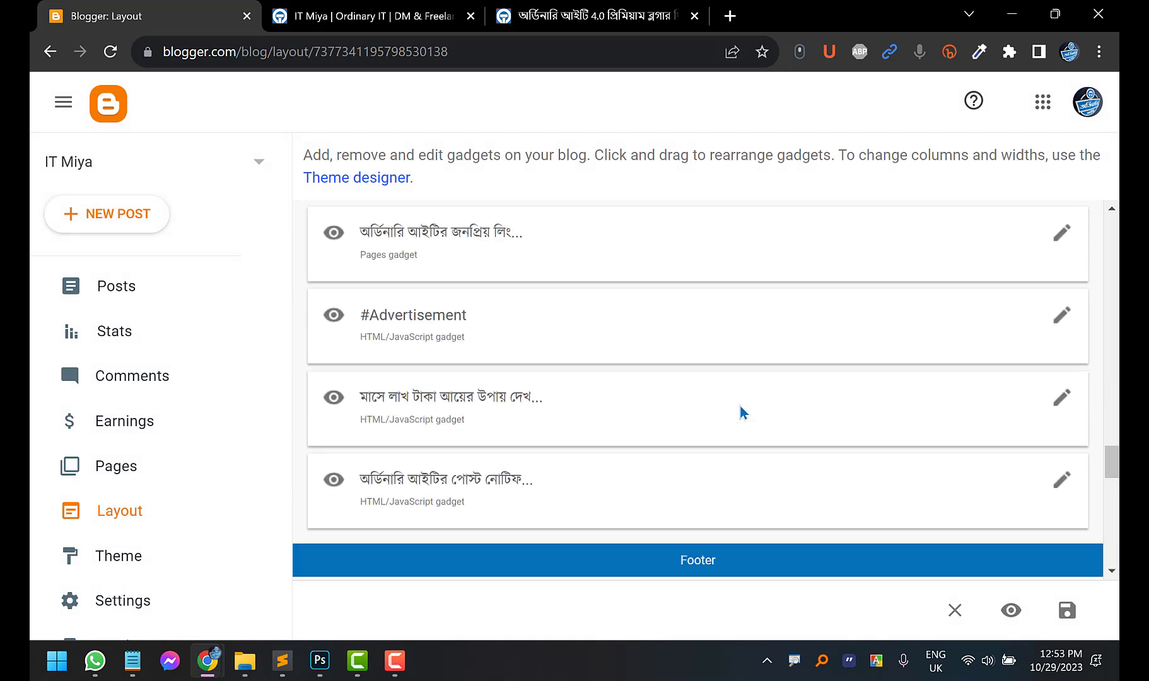
scroll(743, 411, up, 3)
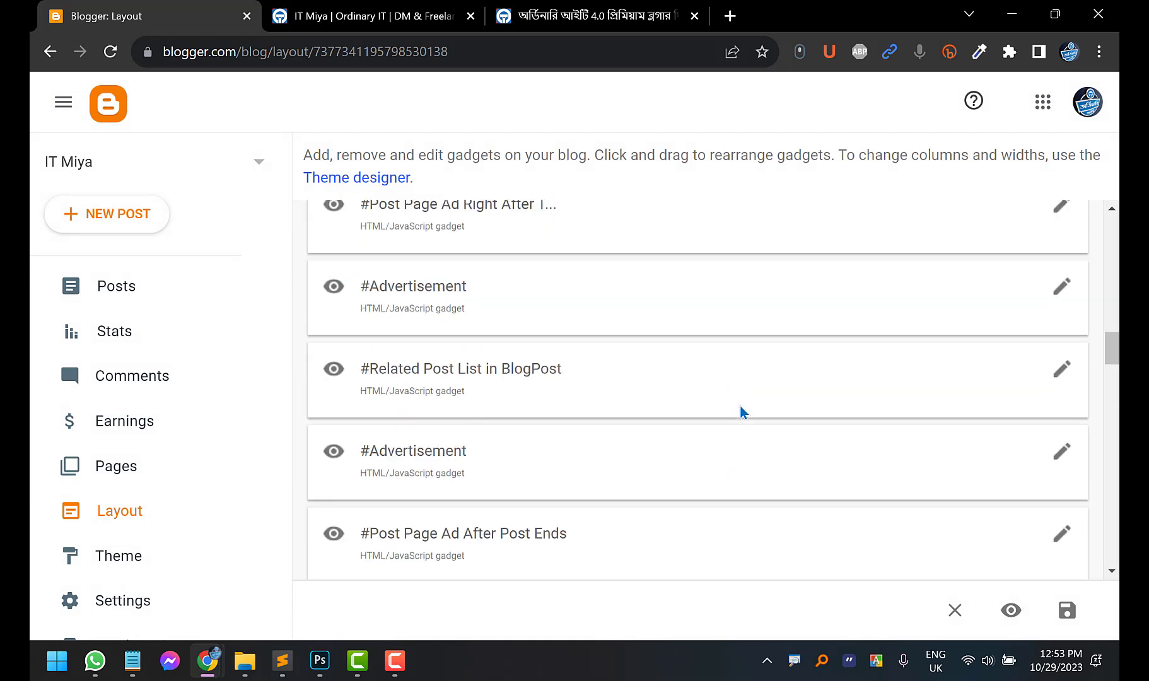
scroll(743, 411, up, 7)
scroll(743, 412, down, 11)
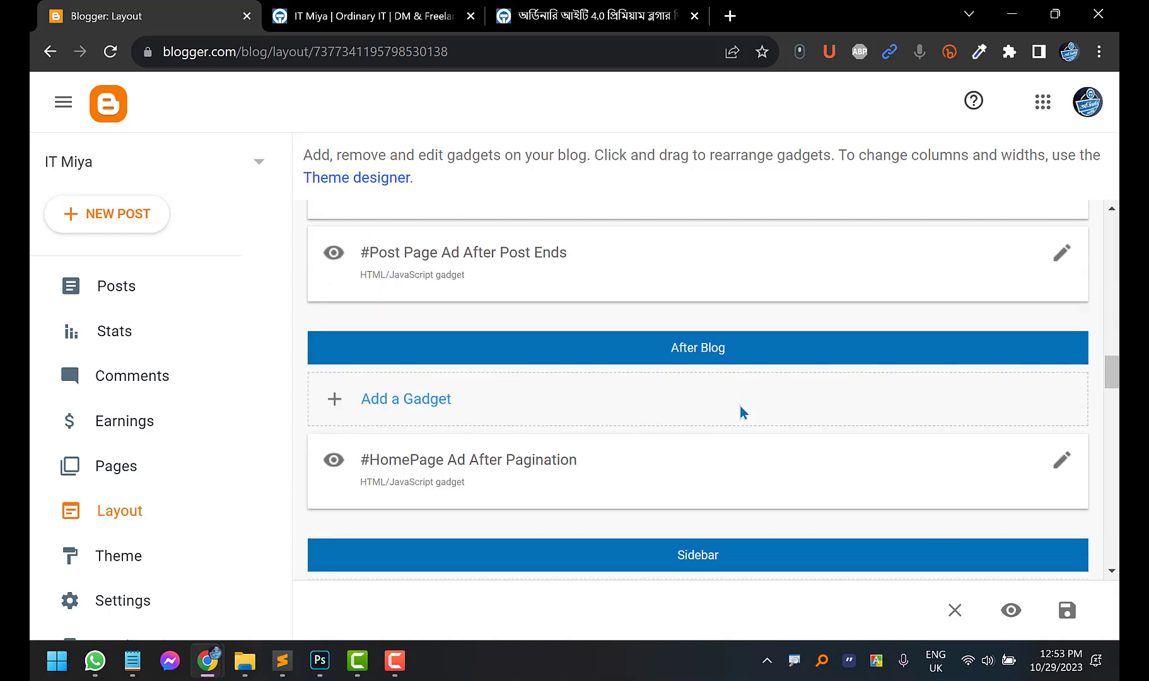
Turn display of the ওয়েবসাইট আর্কাইভ gadget back on in the layout's Sidebar section and save the widget
scroll(743, 411, down, 5)
scroll(743, 411, down, 5)
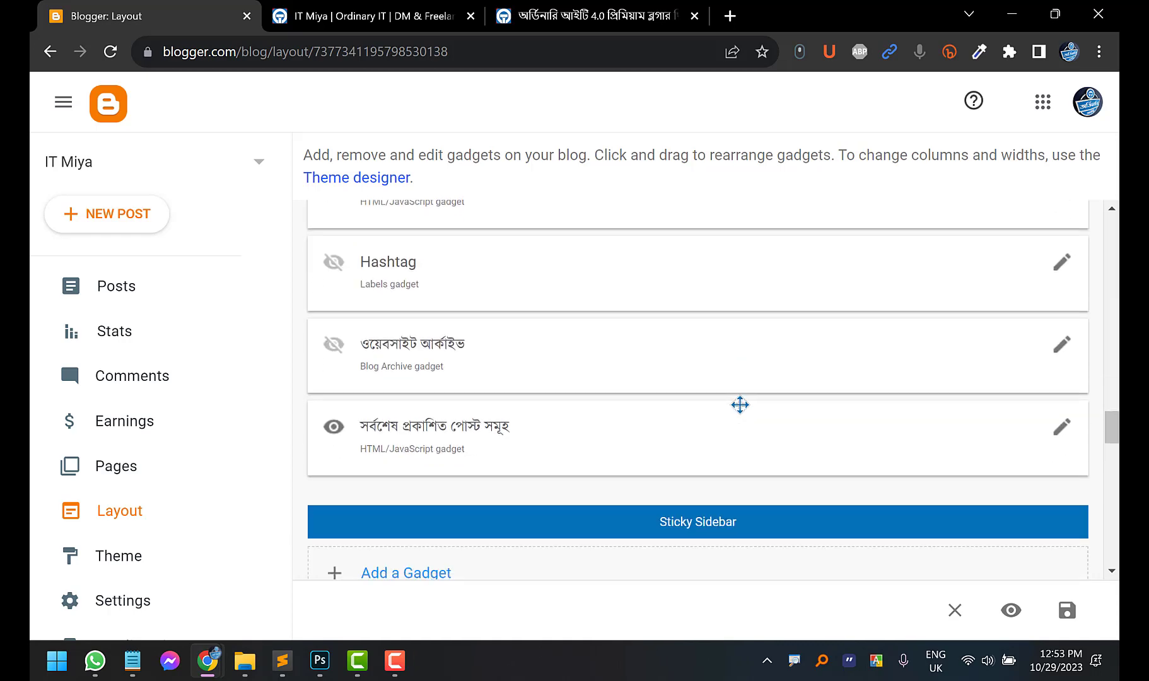
scroll(416, 278, up, 1)
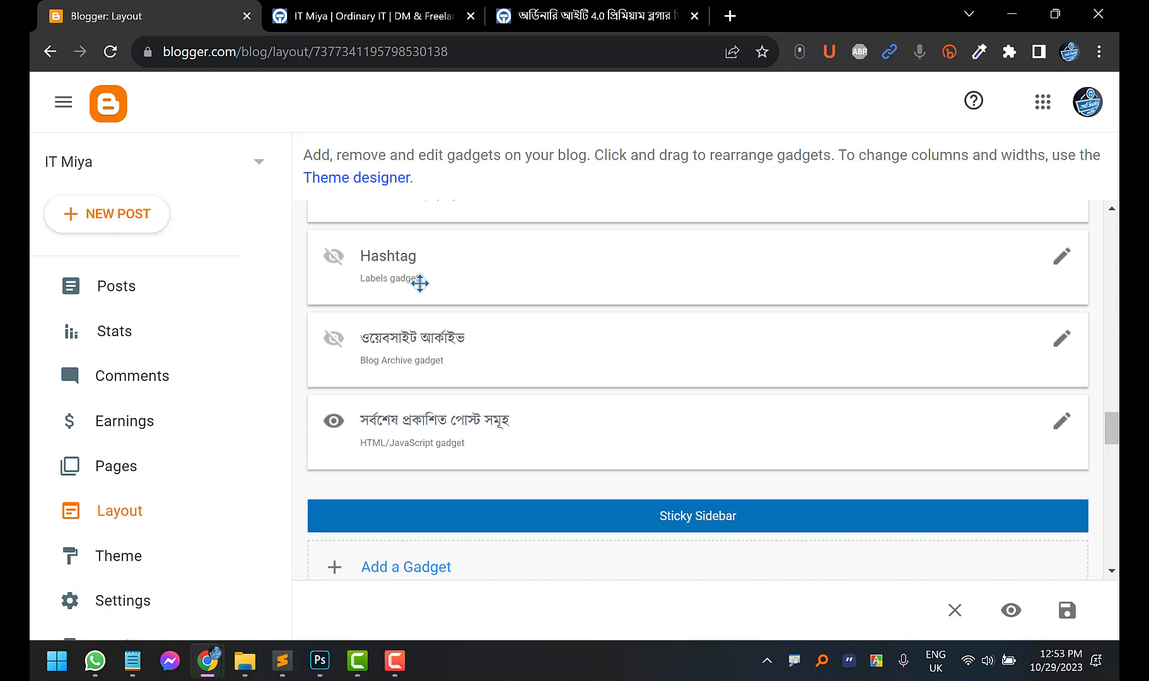
click(1061, 344)
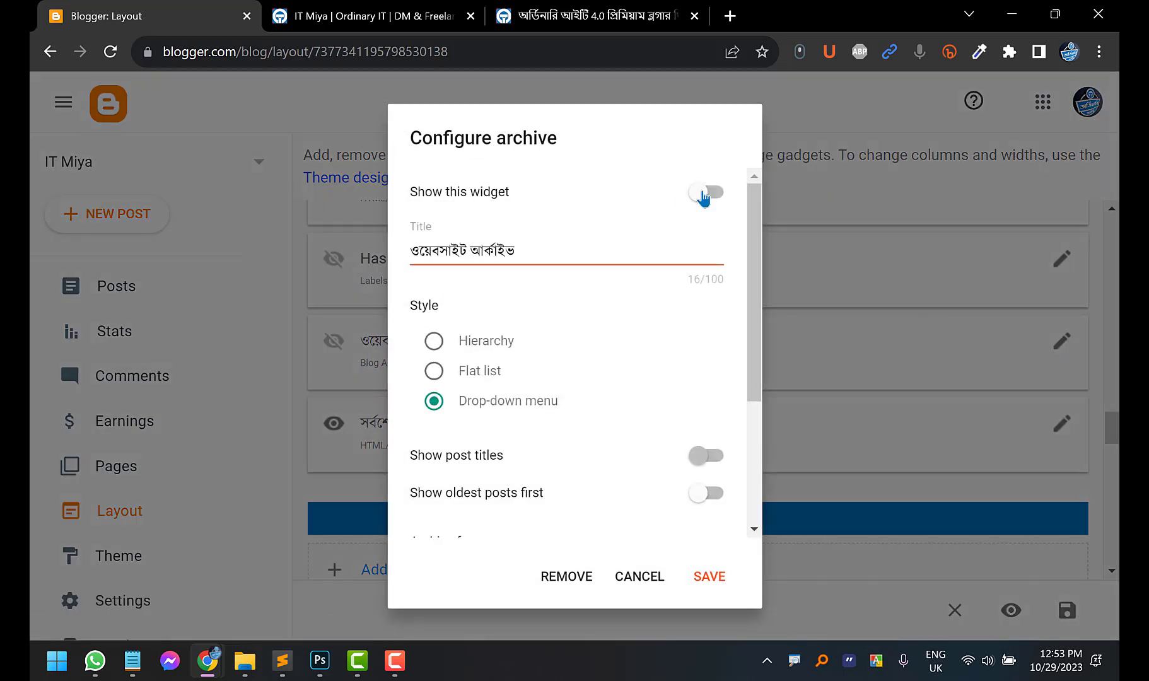
click(722, 580)
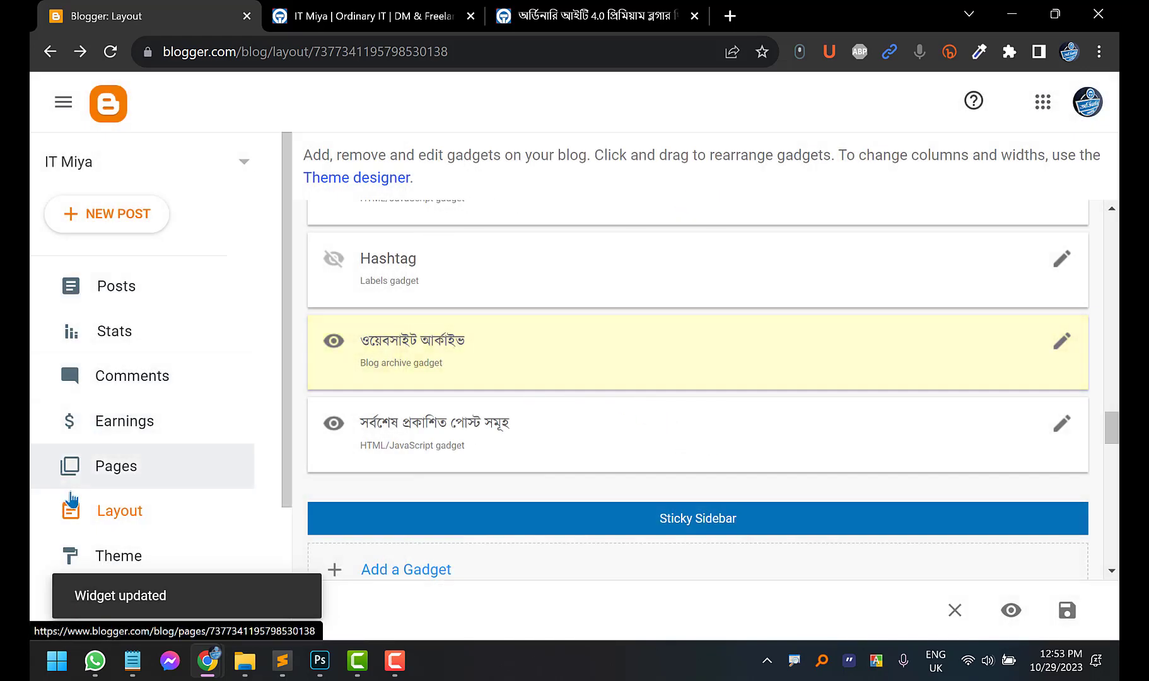
Reopen the theme customiser, dismiss the licence alert and collapse the Background settings
click(126, 558)
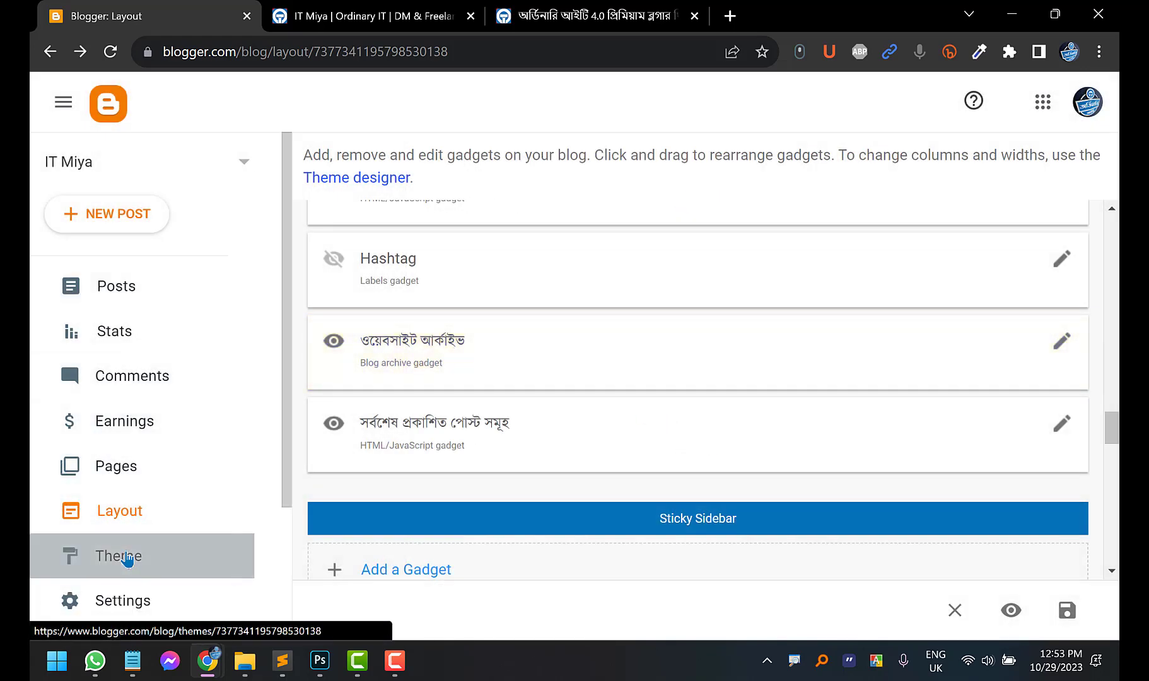
click(587, 276)
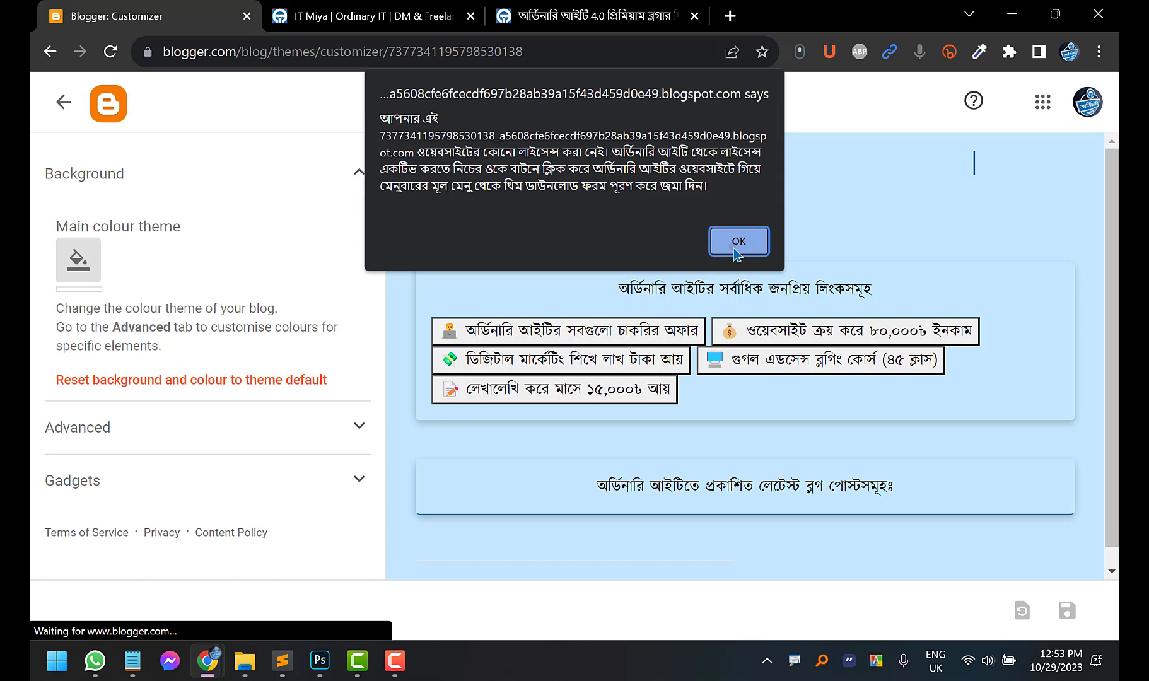
click(735, 250)
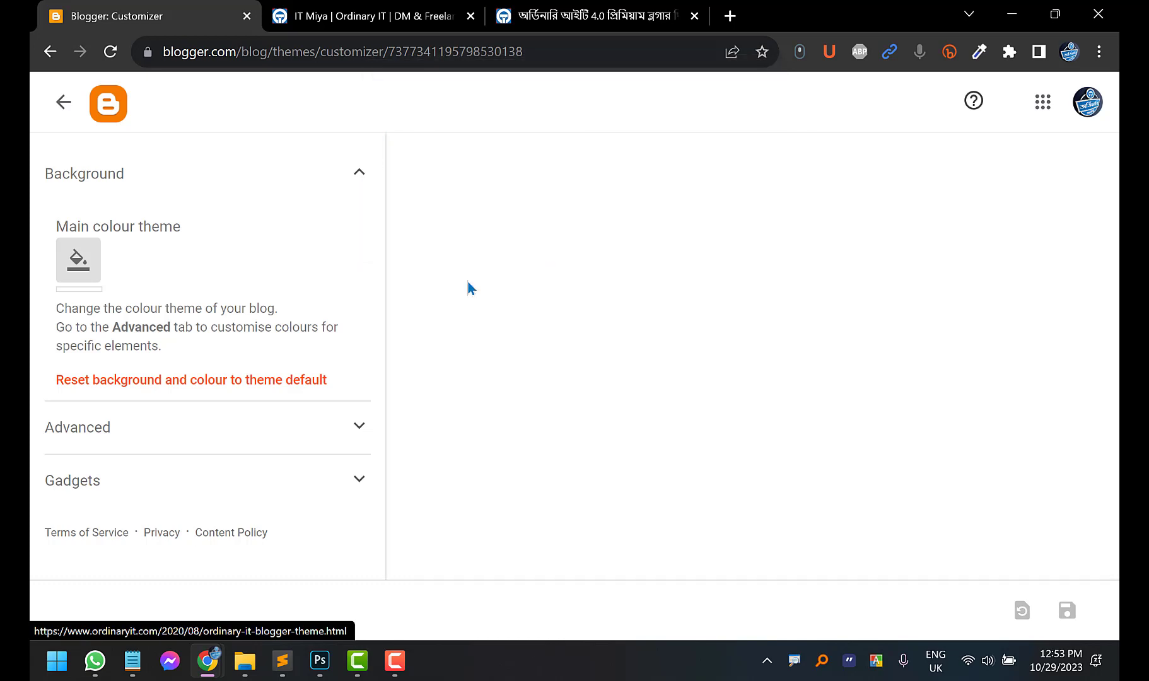
click(362, 181)
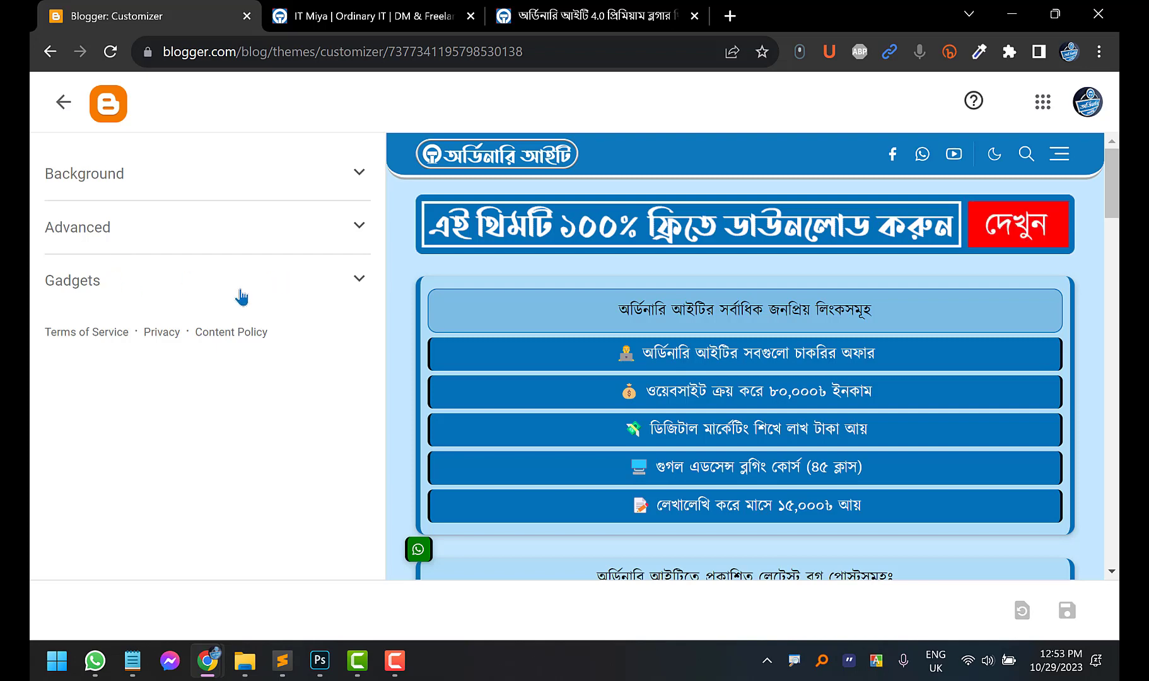
Look through the categories of the Advanced theme settings and keep _Main Color selected
click(72, 231)
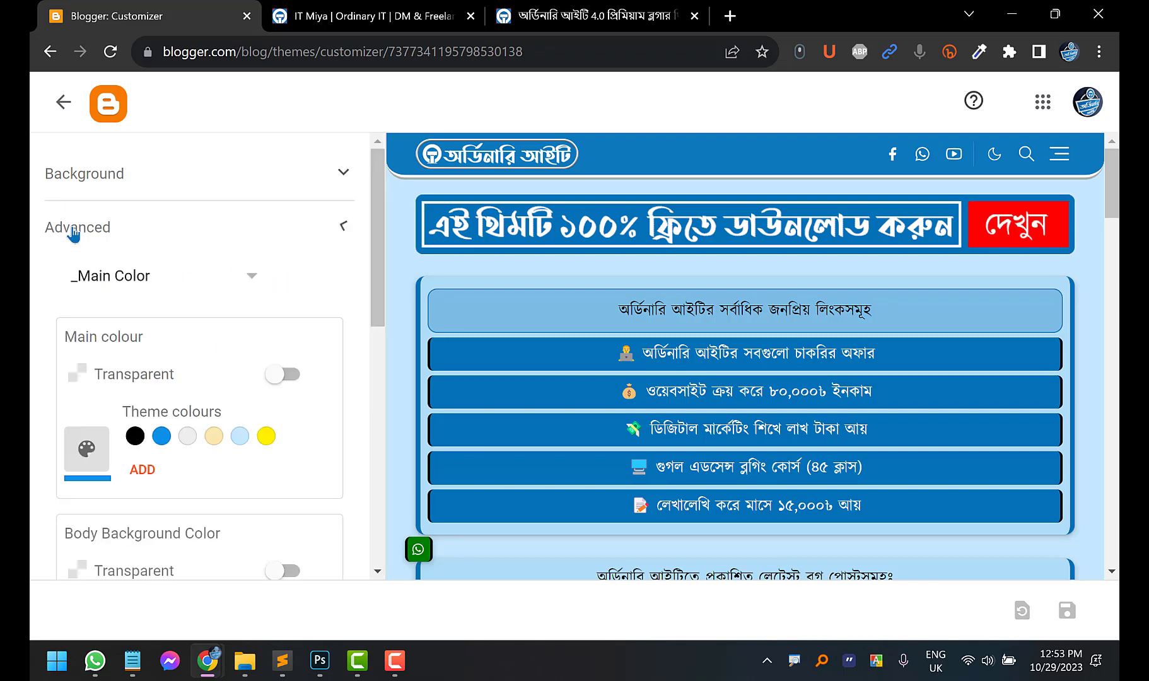
click(170, 281)
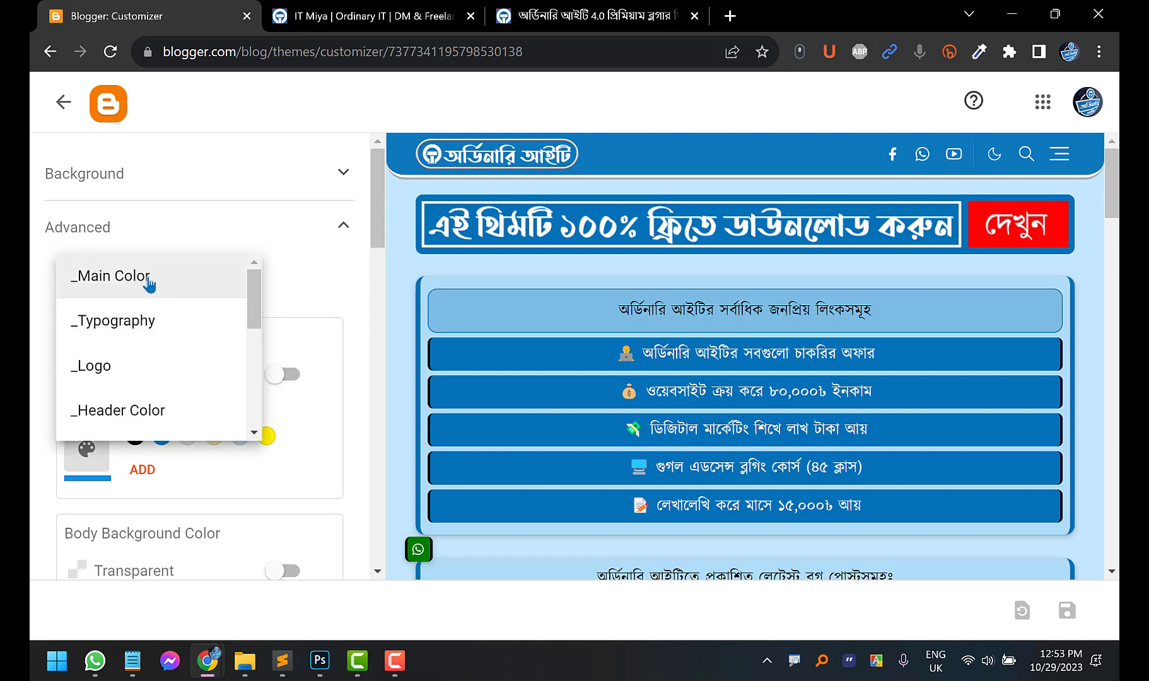
scroll(150, 344, down, 5)
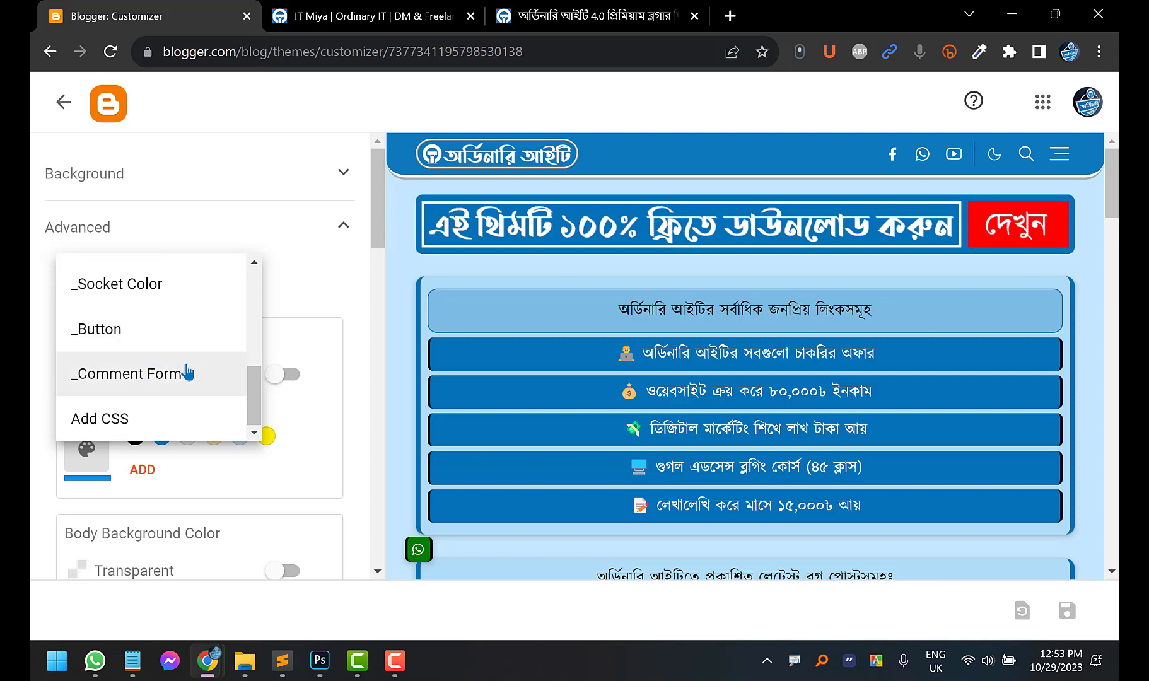
scroll(109, 421, up, 6)
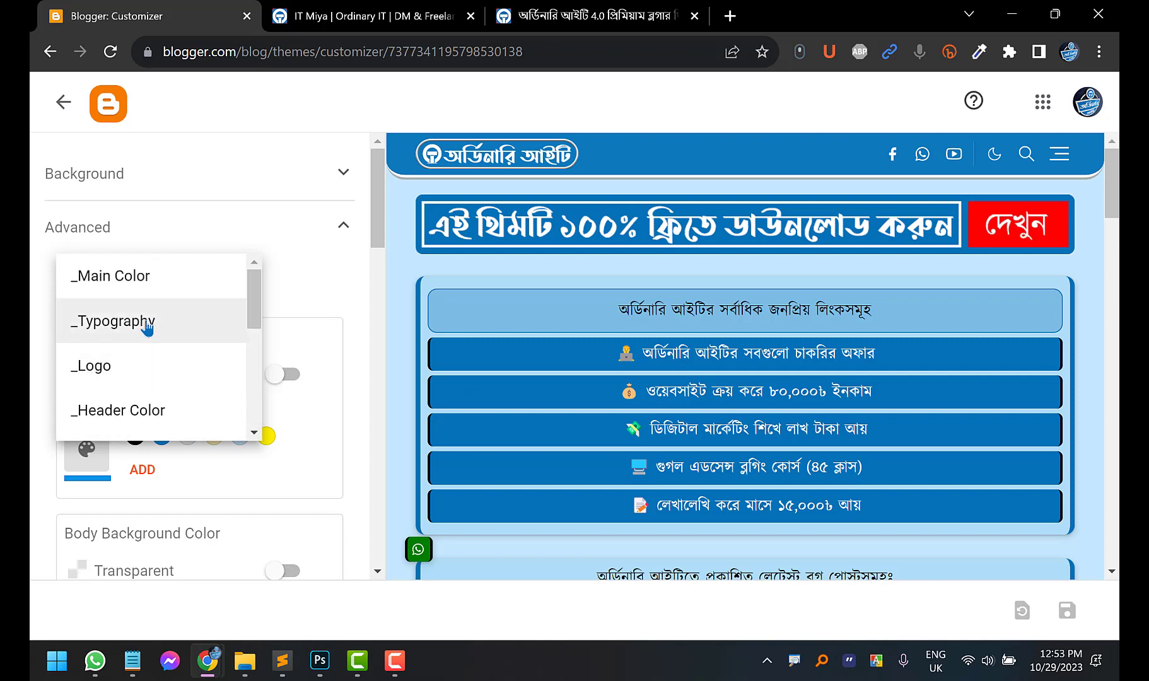
click(138, 287)
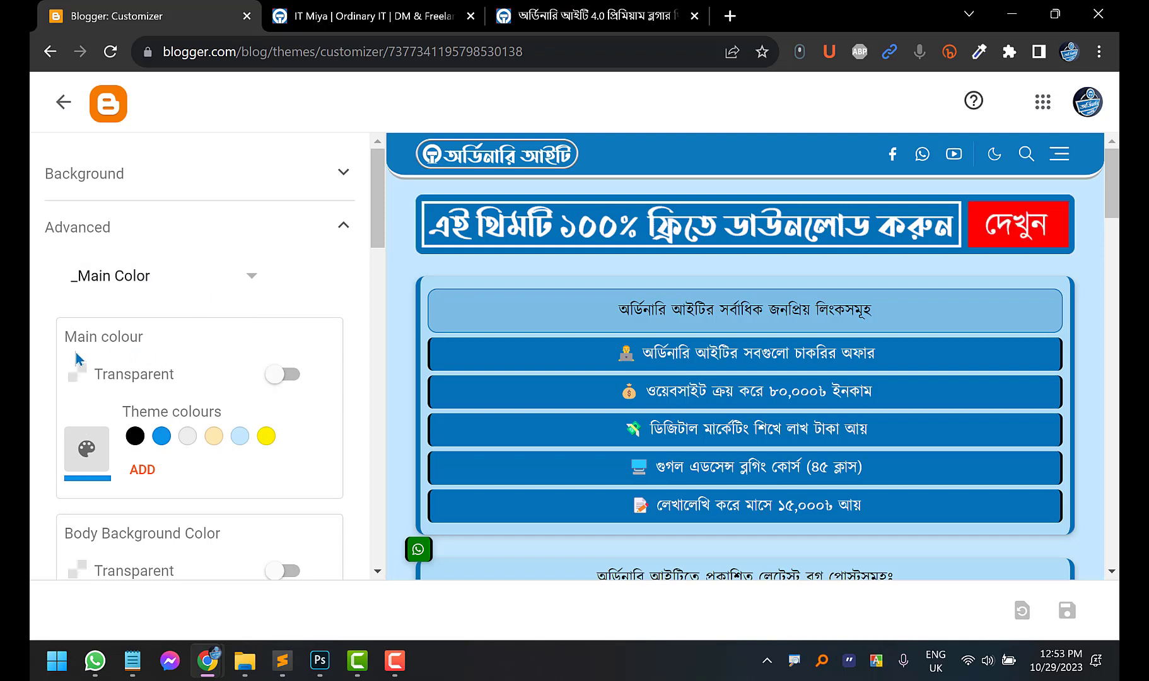
Set the theme's Main colour to magenta pink from the colour palette and save the customiser changes
scroll(93, 372, down, 2)
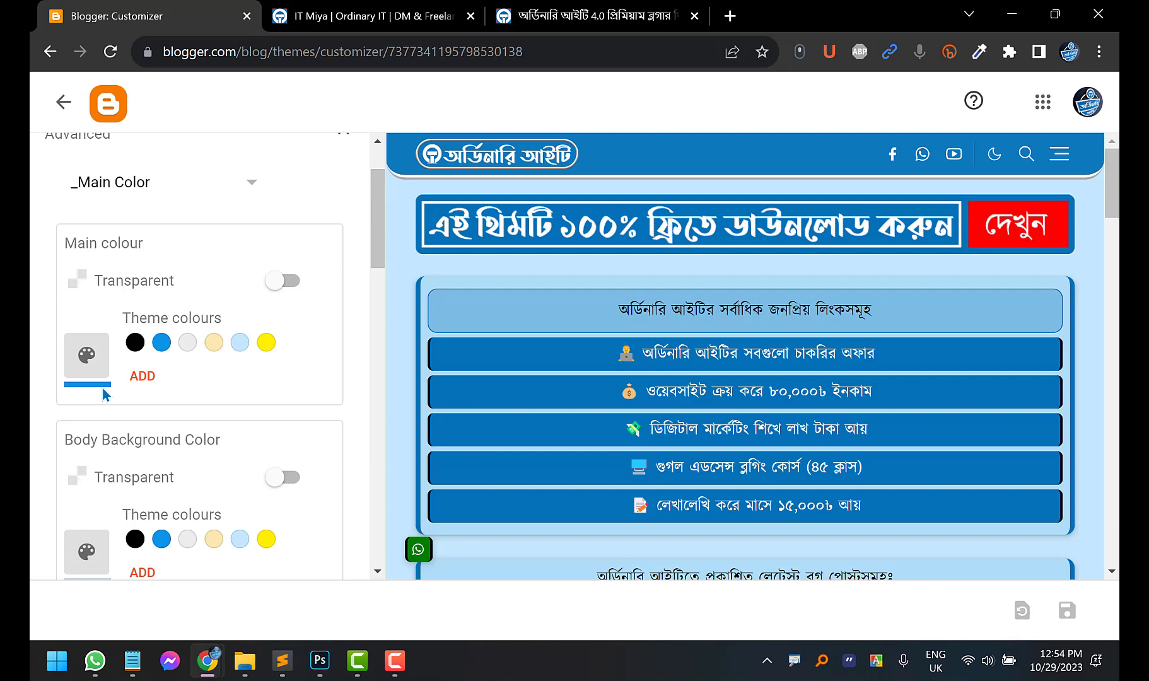
click(139, 376)
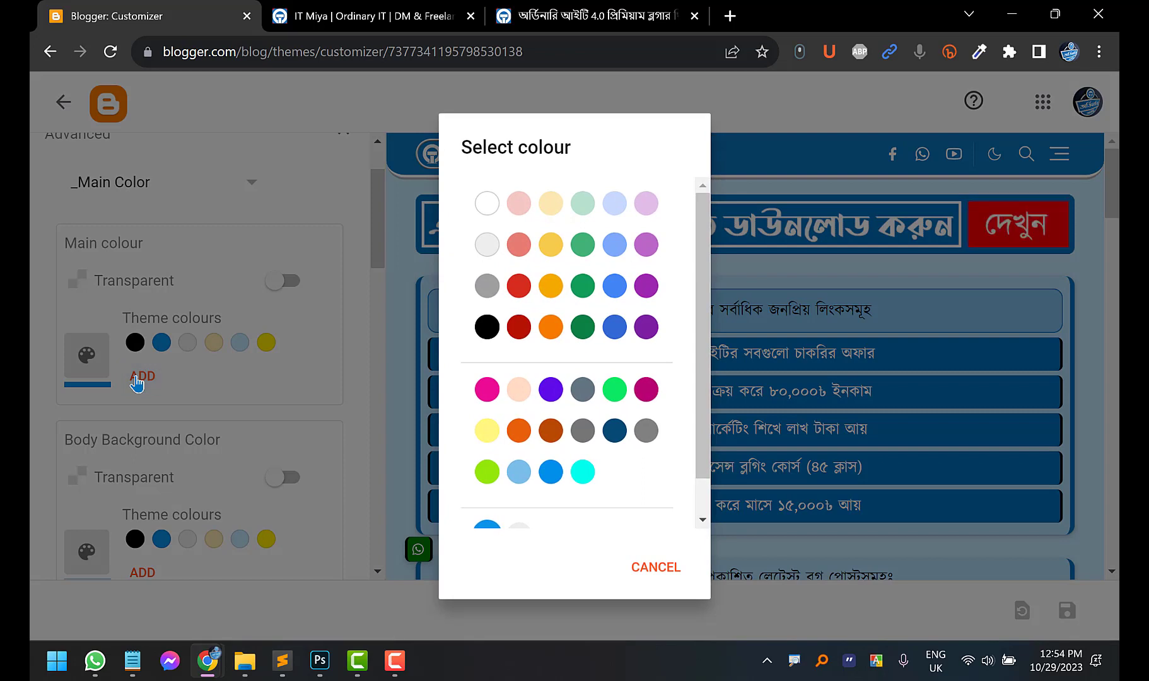
click(489, 392)
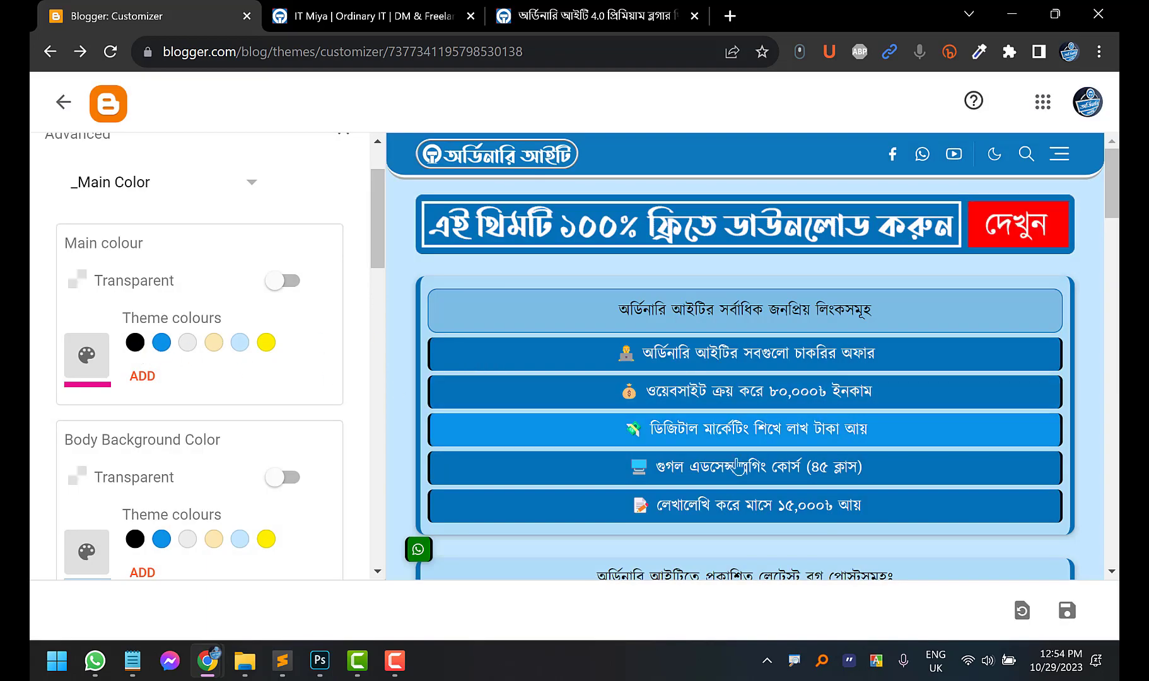
click(1067, 610)
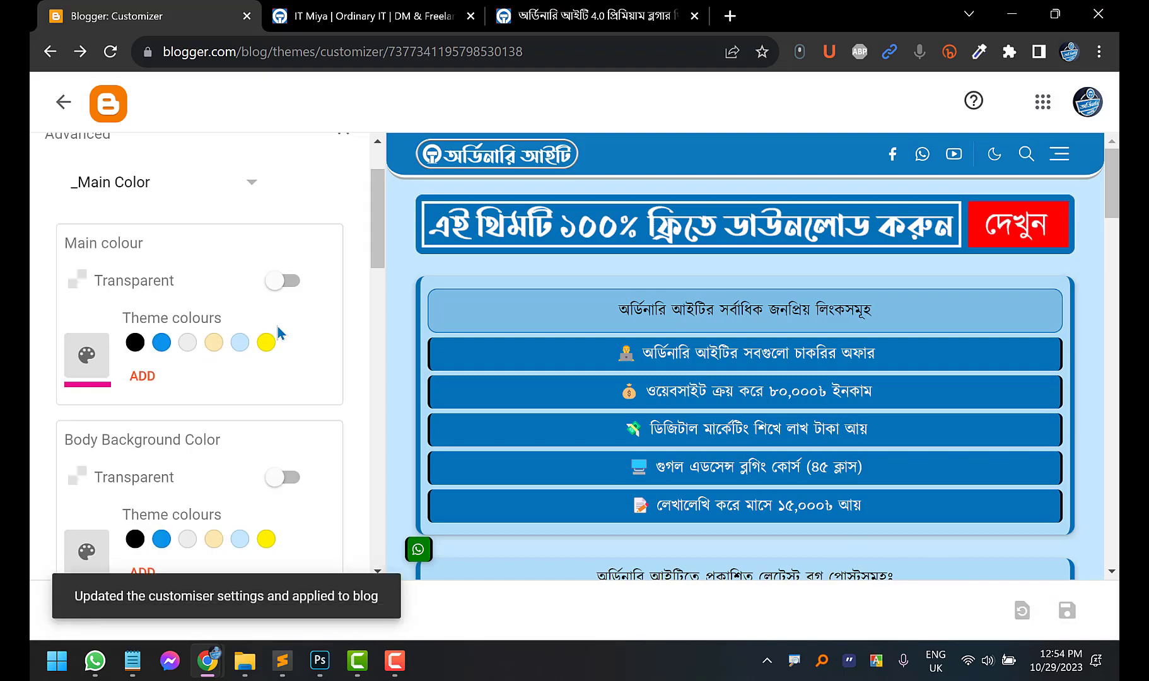
Examine the colours of the live itmiya.com homepage down to the footer
click(315, 15)
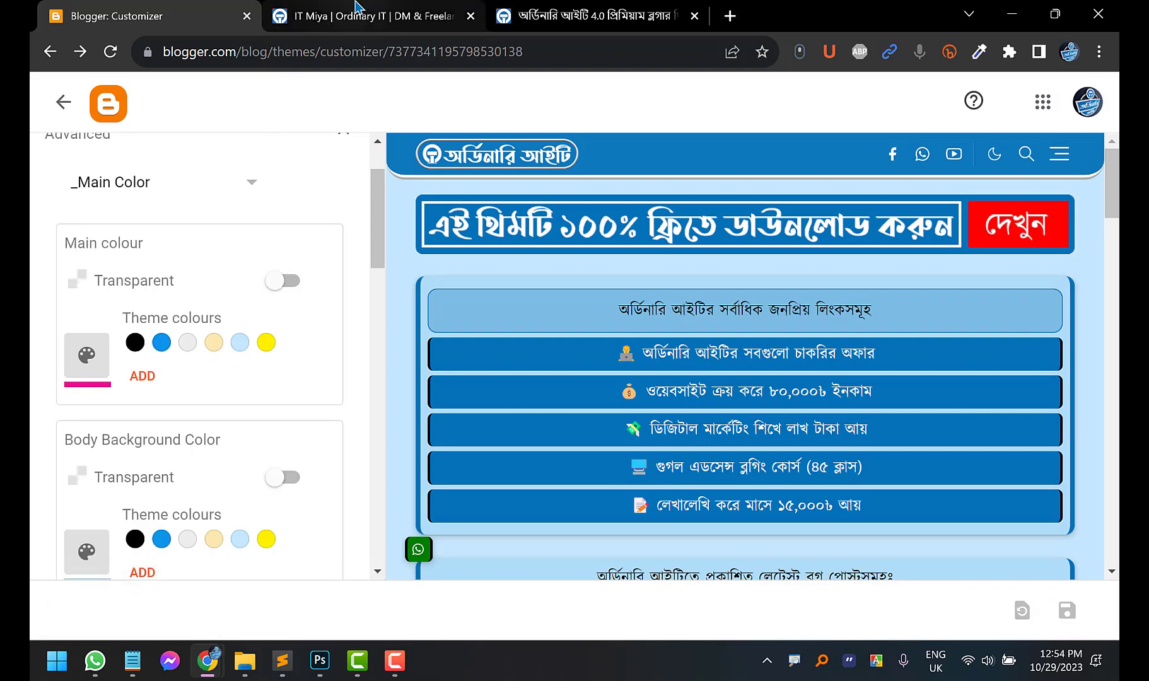
scroll(44, 270, down, 15)
scroll(44, 271, down, 10)
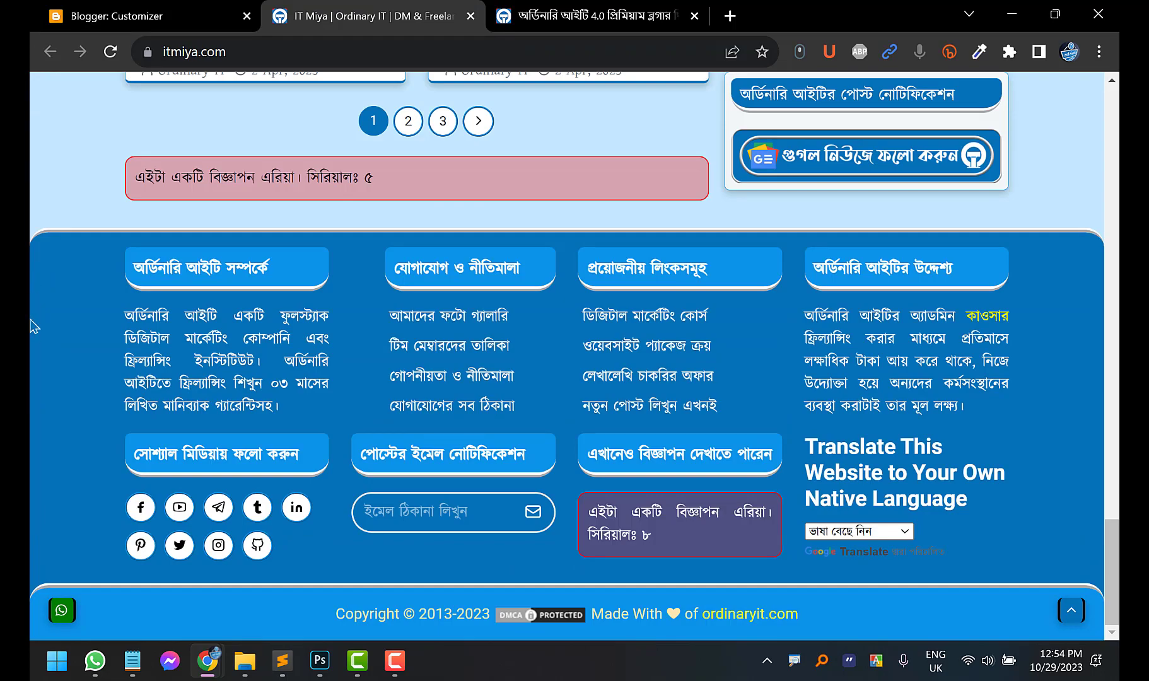
Reload the itmiya.com homepage and examine its section colours from the header down to the footer
scroll(35, 335, up, 20)
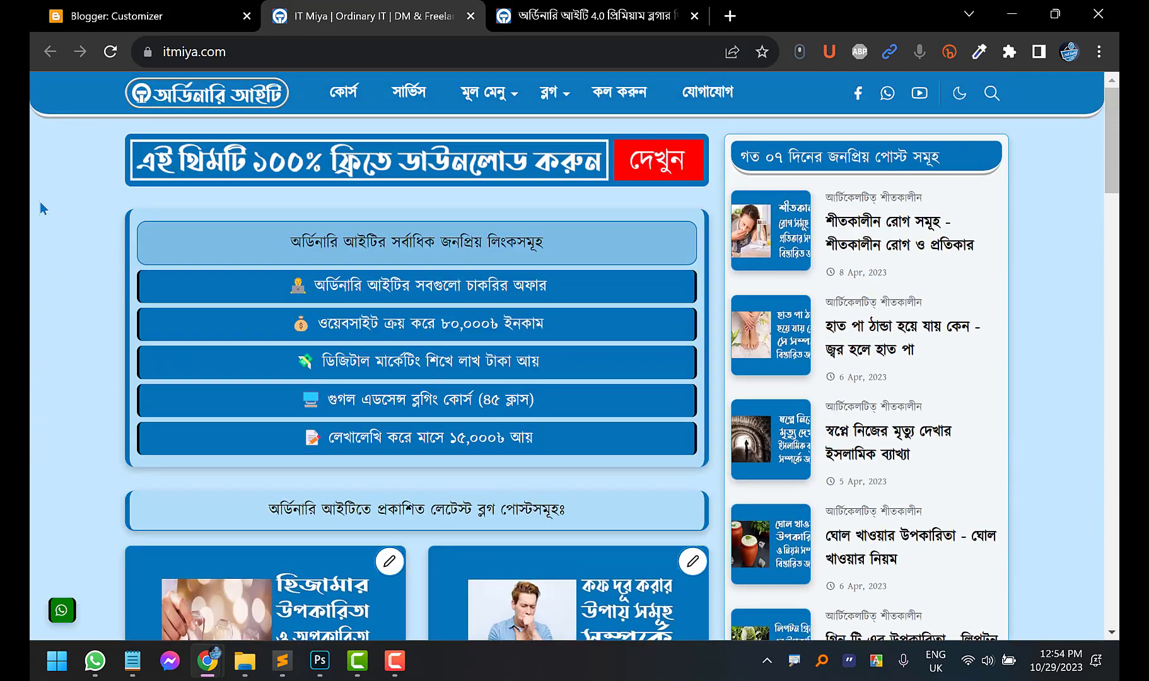
click(111, 56)
scroll(48, 258, down, 9)
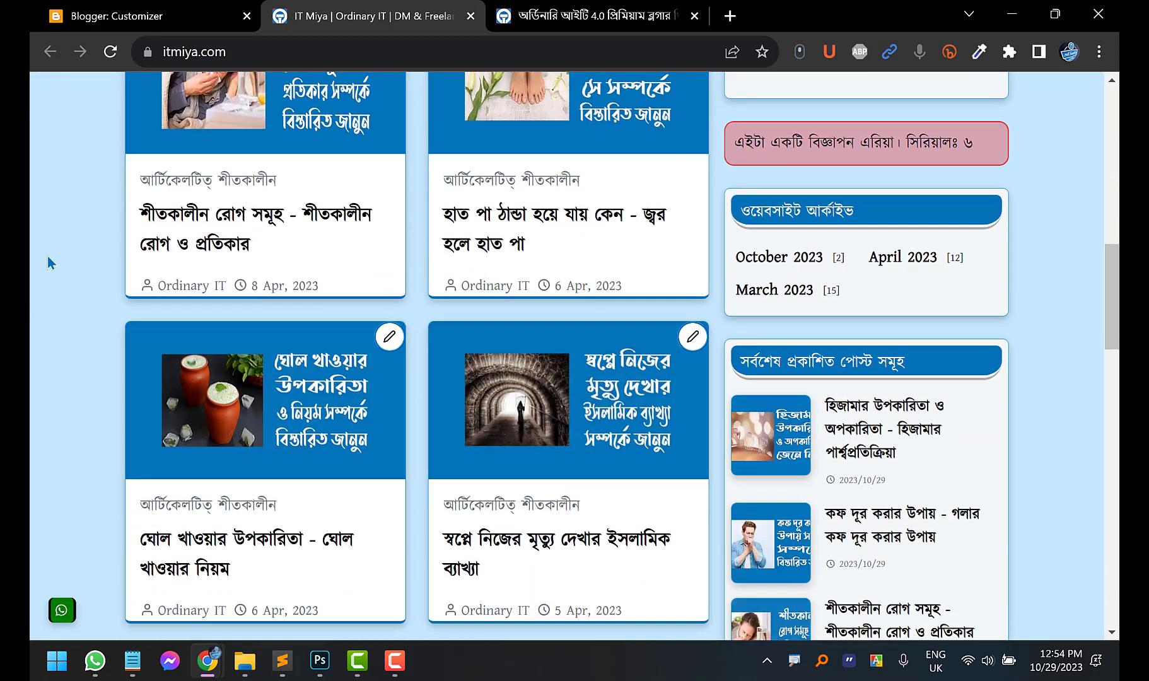
scroll(47, 256, down, 12)
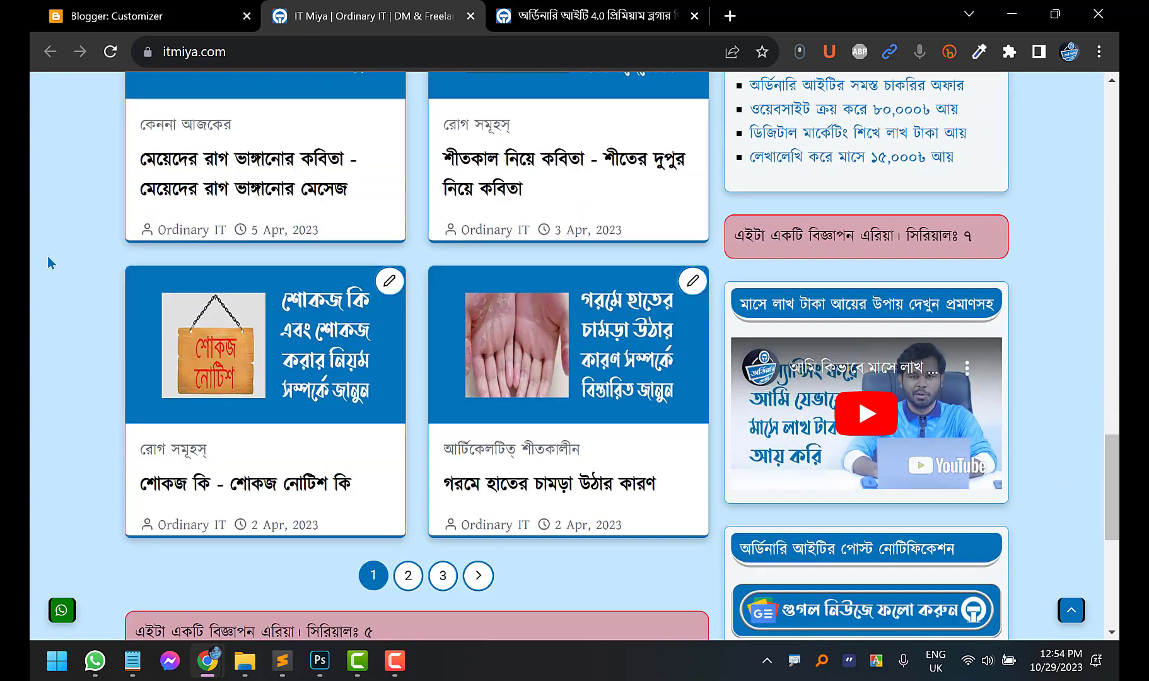
scroll(47, 256, down, 7)
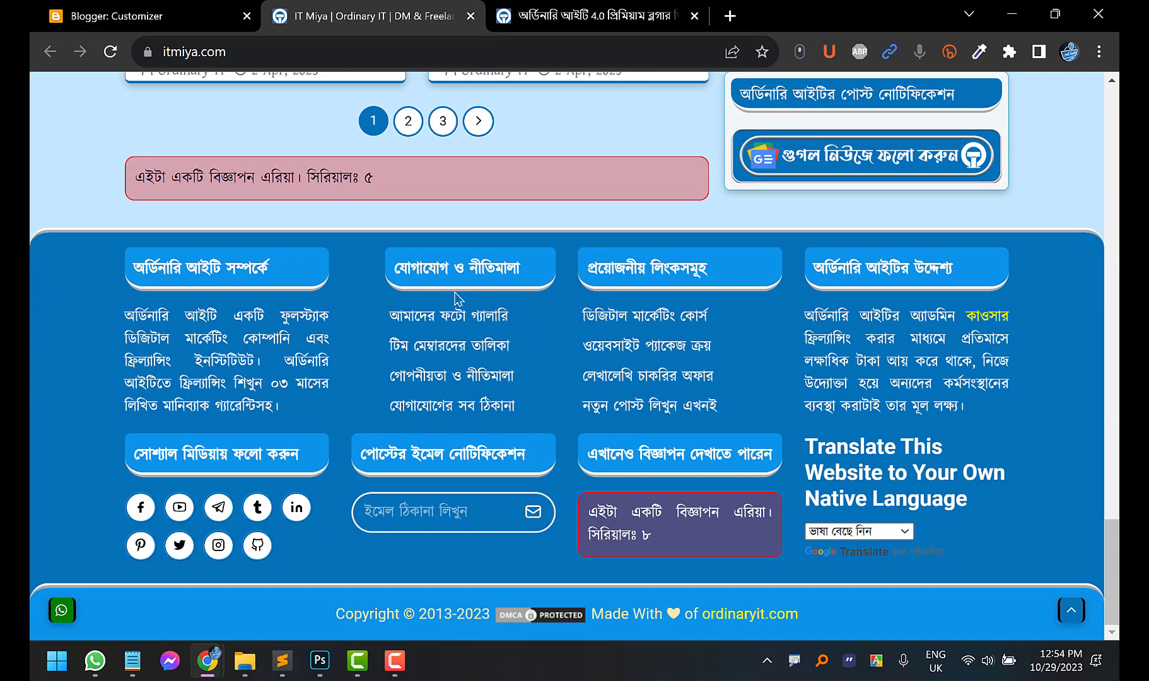
scroll(457, 299, up, 15)
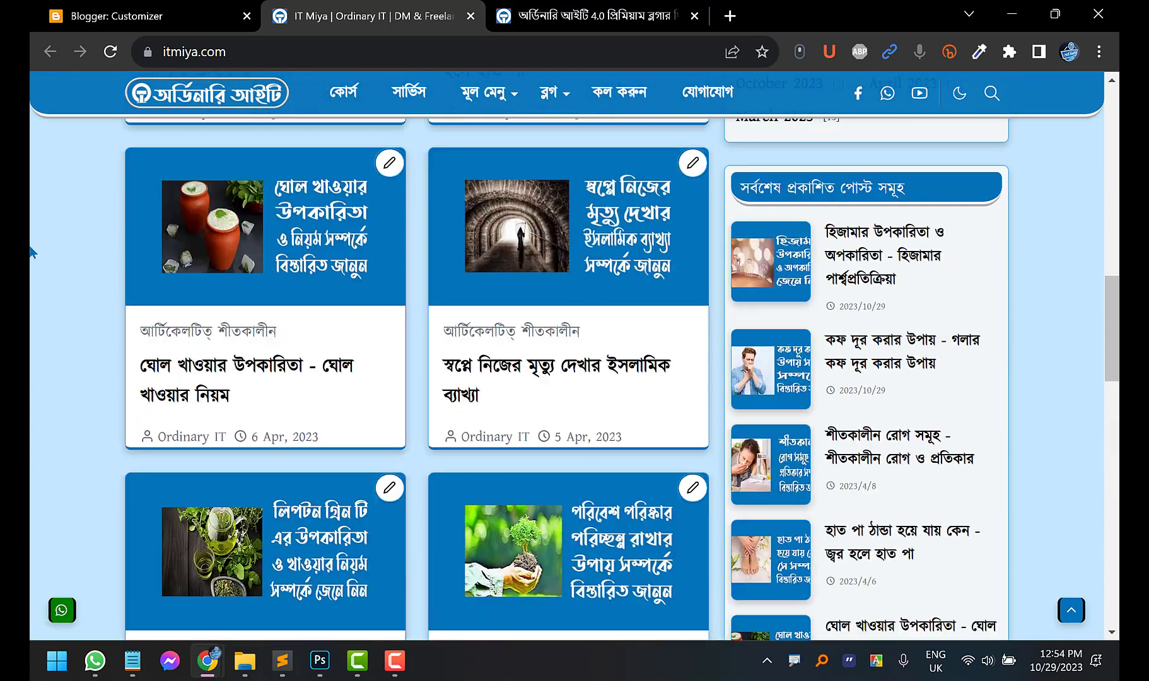
Examine the link highlight colours in the homepage's recent posts, popular links and post card labels
scroll(908, 400, down, 3)
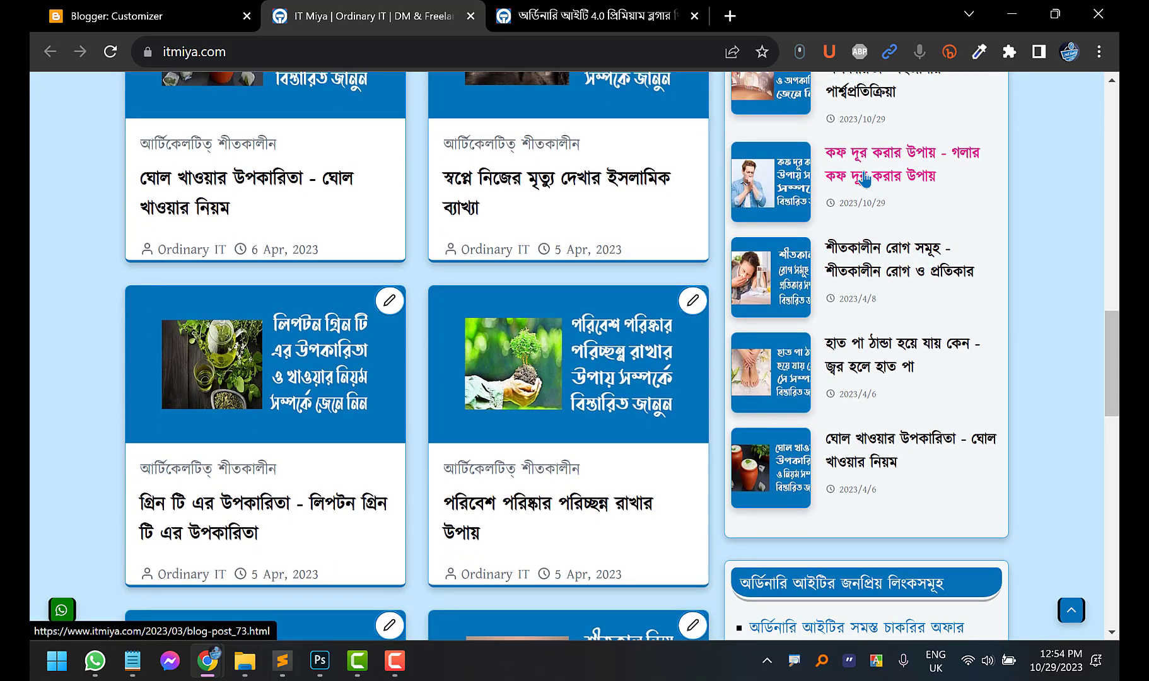
scroll(865, 180, up, 3)
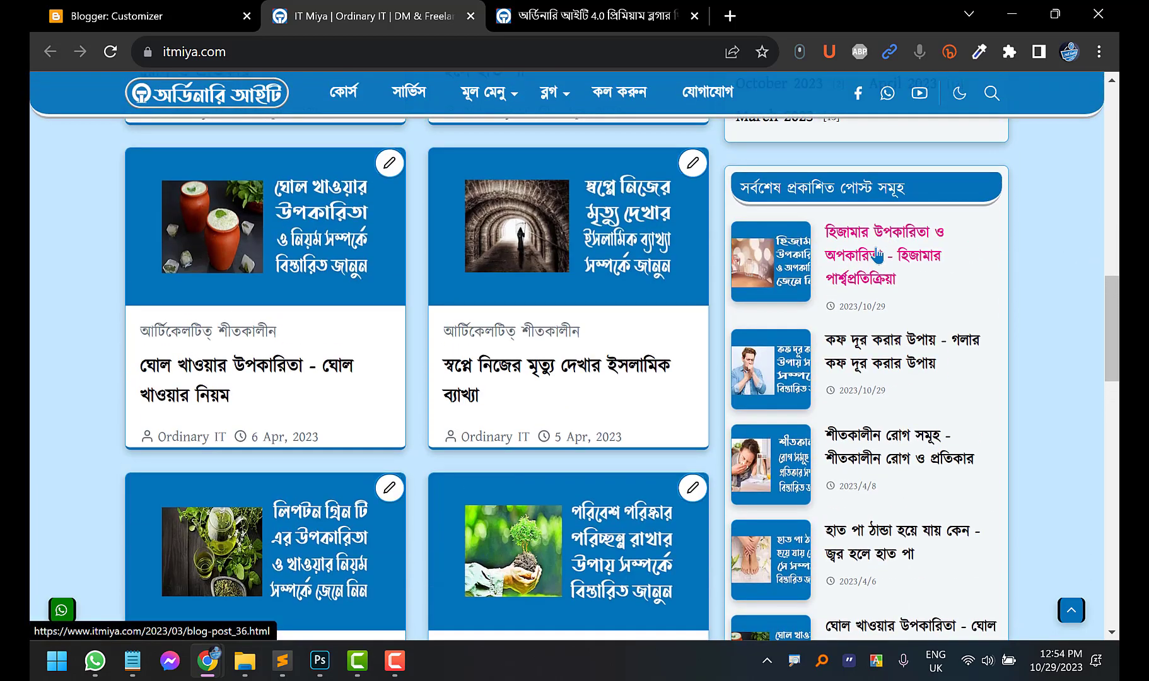
scroll(882, 364, down, 4)
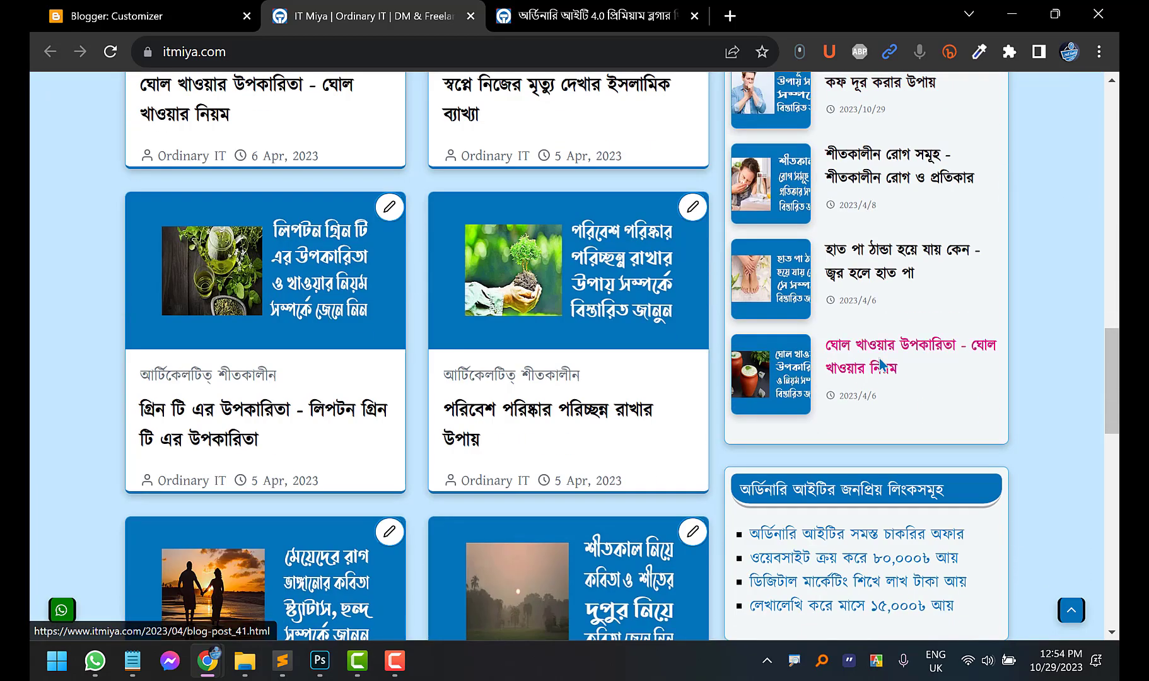
scroll(1069, 261, down, 4)
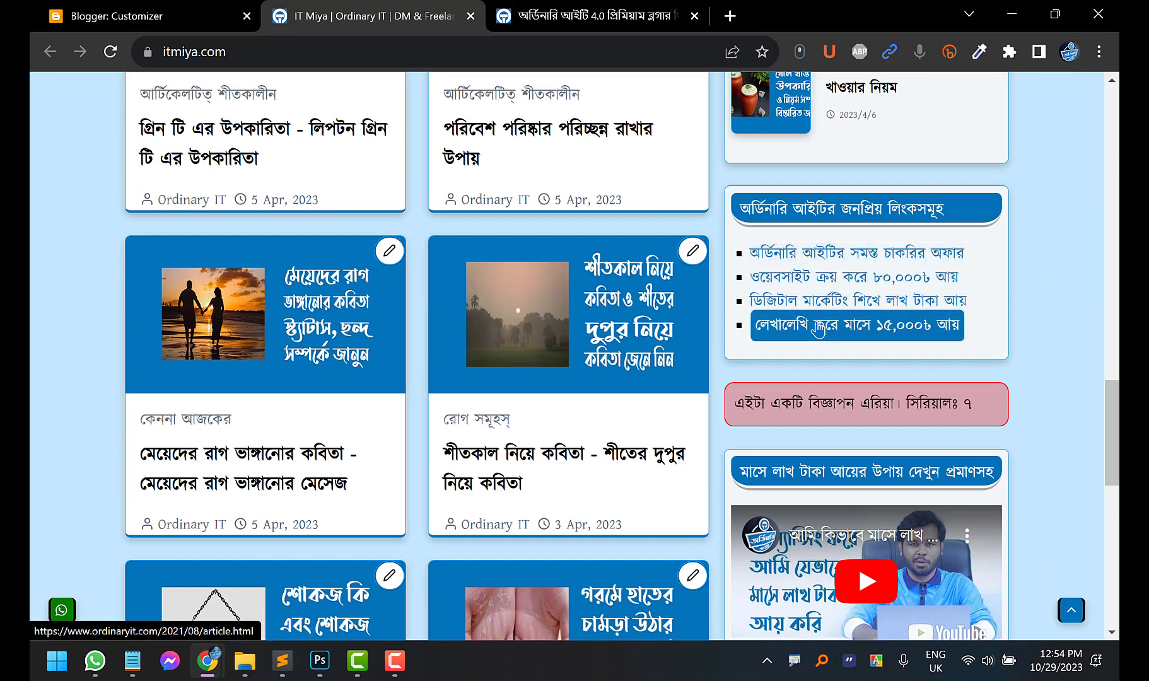
scroll(814, 386, down, 3)
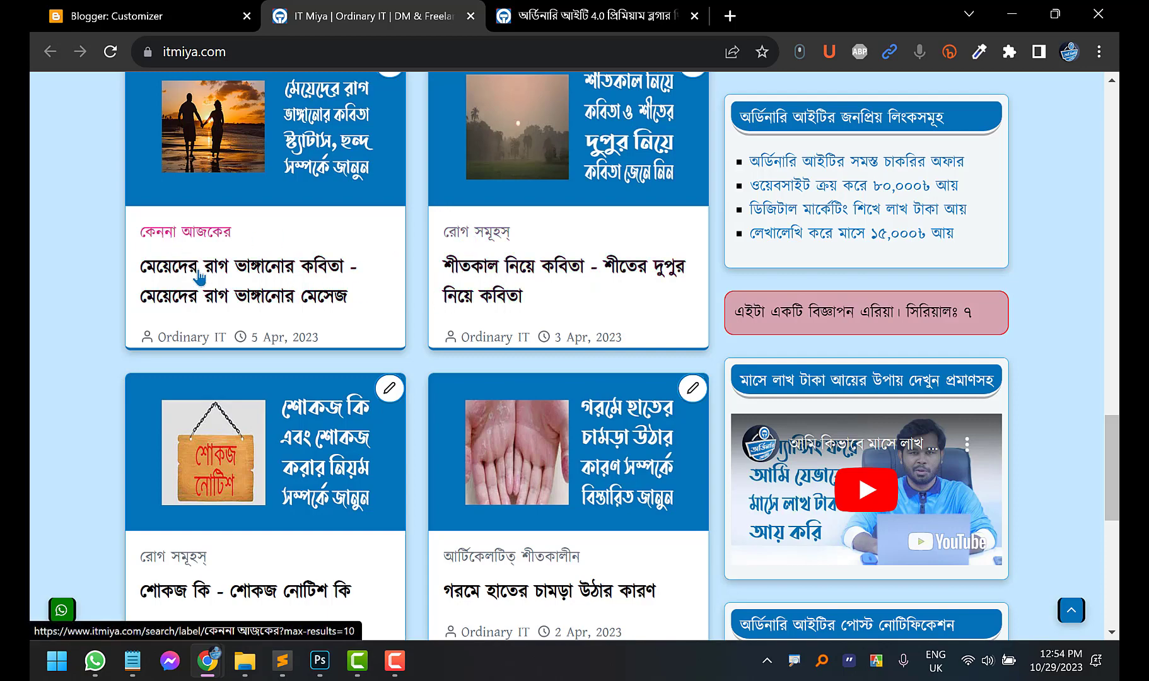
scroll(192, 337, down, 6)
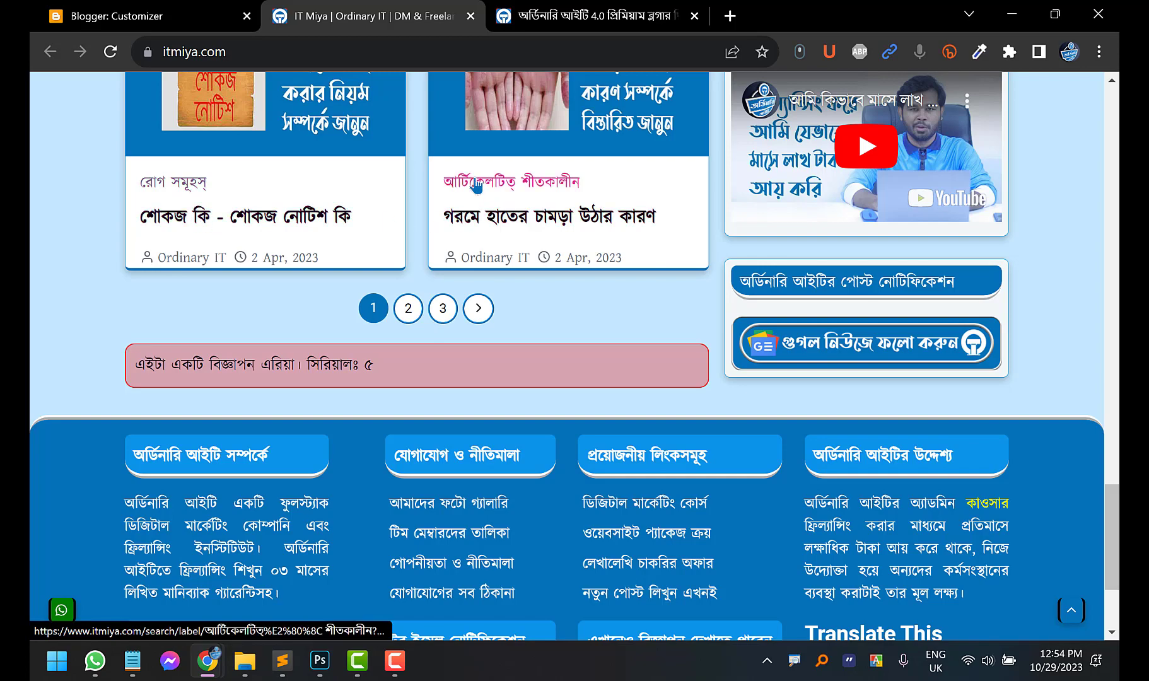
Open the post মেয়েদের রাগ ভাঙ্গানোর কবিতা and examine the colours of its table of contents, headings and in-text link boxes
scroll(255, 259, up, 7)
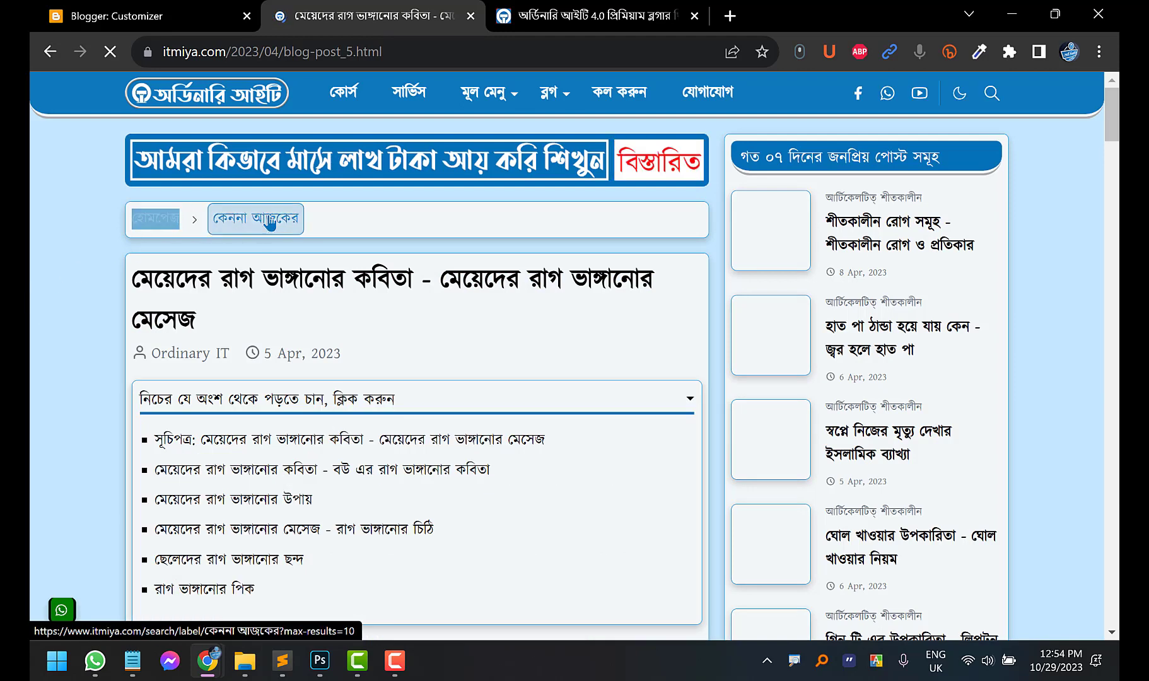
scroll(234, 367, down, 2)
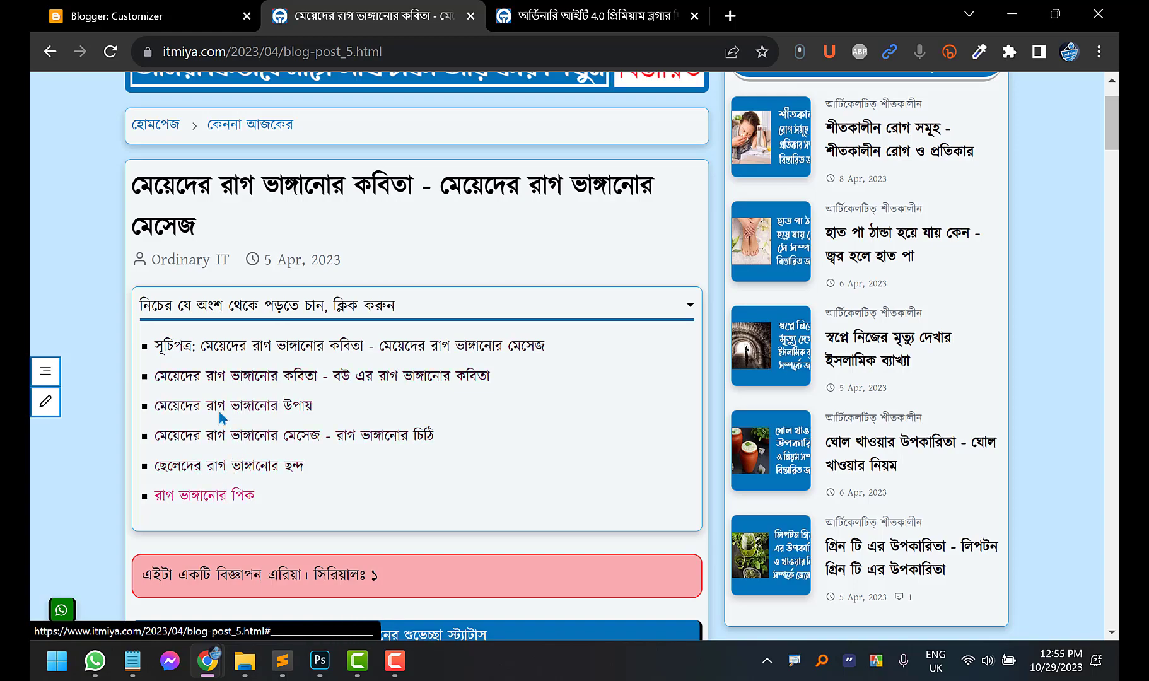
scroll(387, 232, down, 8)
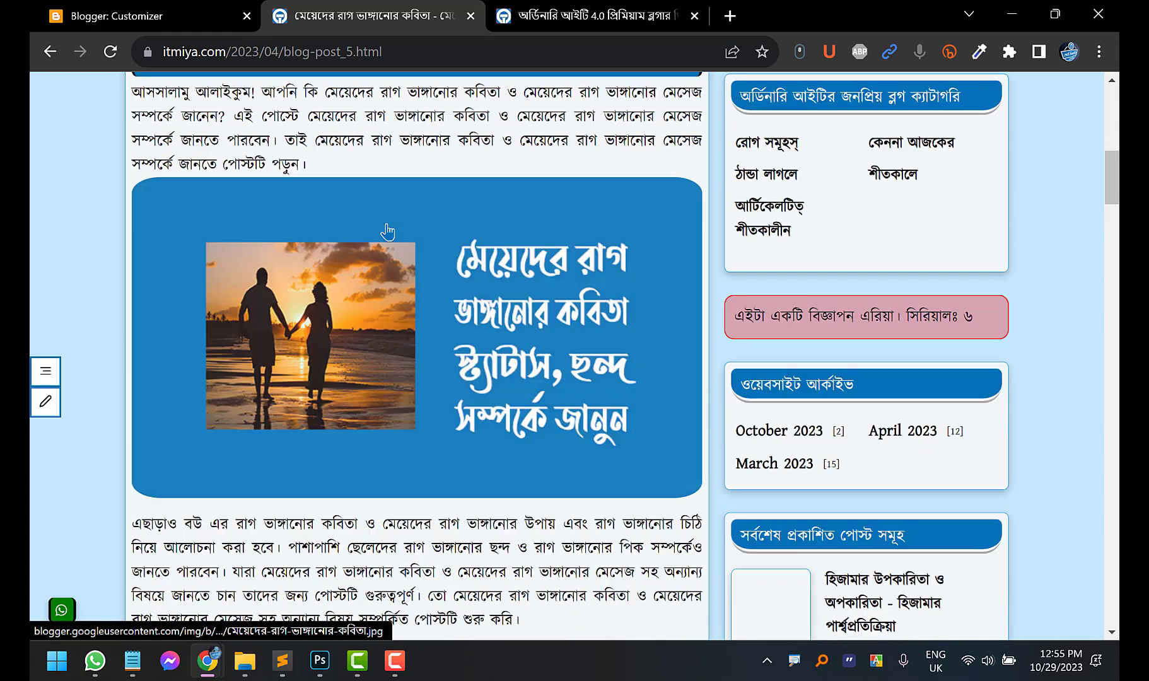
scroll(388, 232, down, 10)
drag(281, 215, 272, 112)
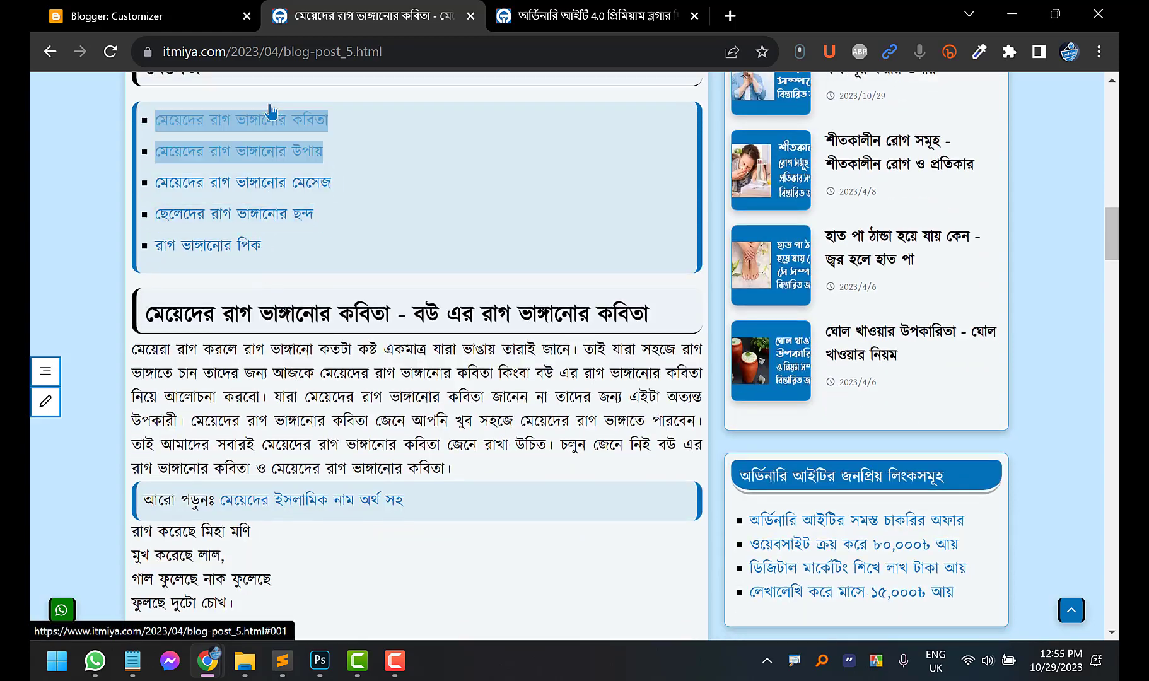
click(266, 235)
scroll(277, 336, down, 1)
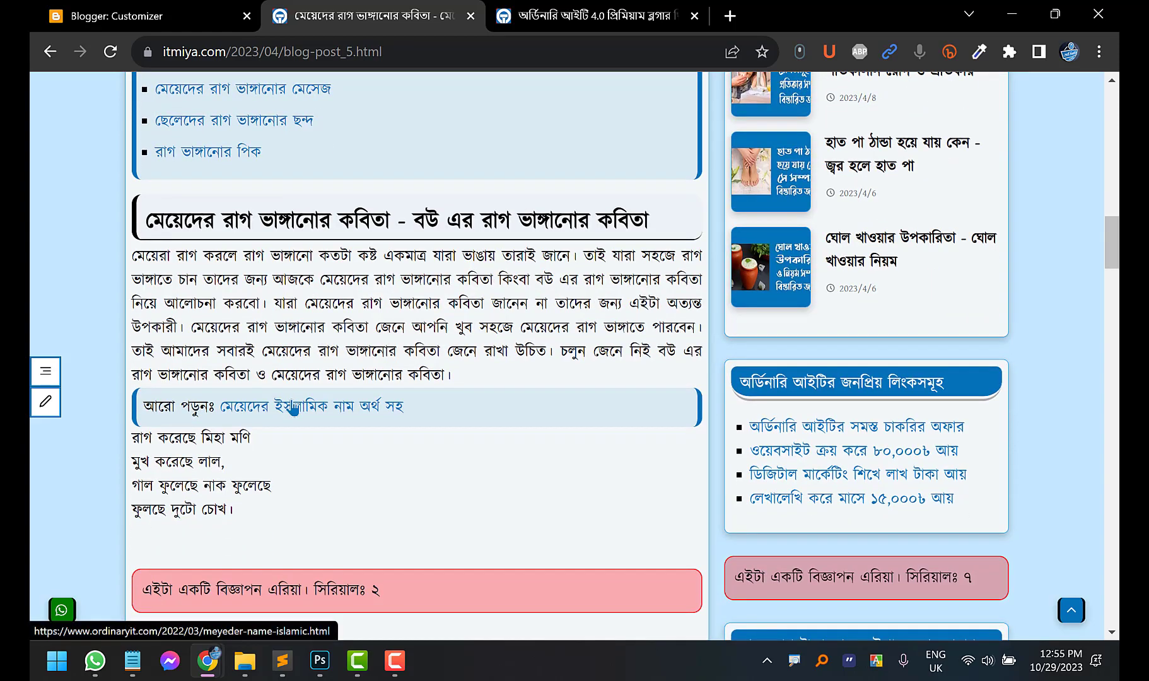
scroll(293, 409, down, 13)
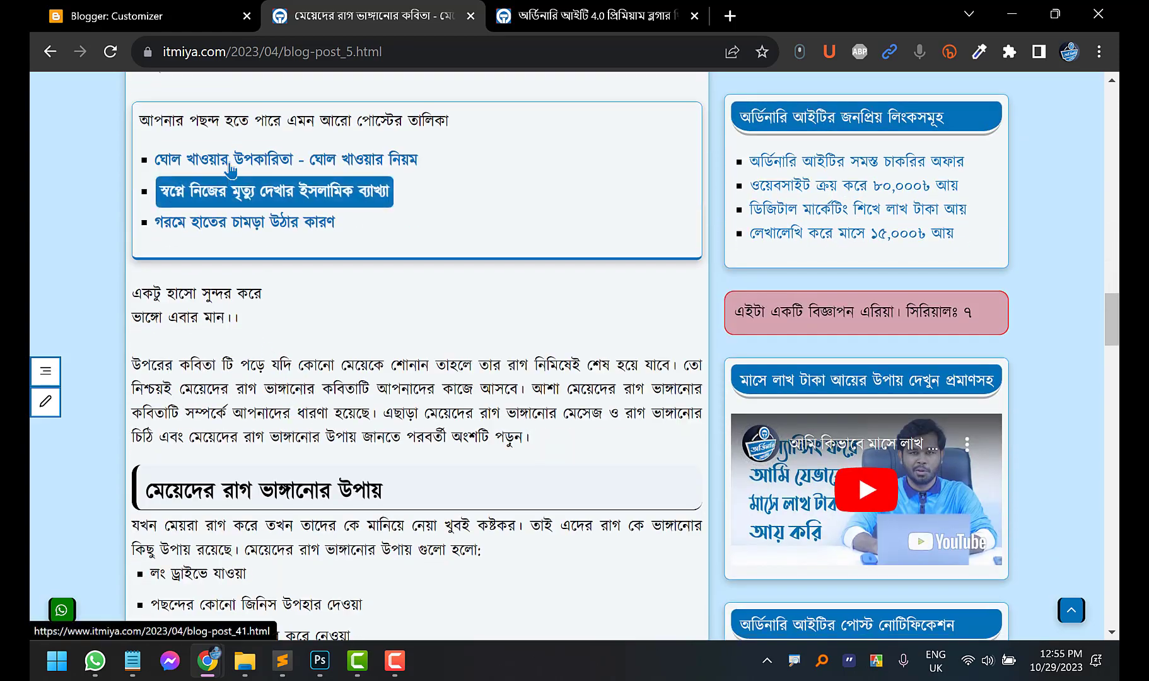
scroll(243, 200, down, 10)
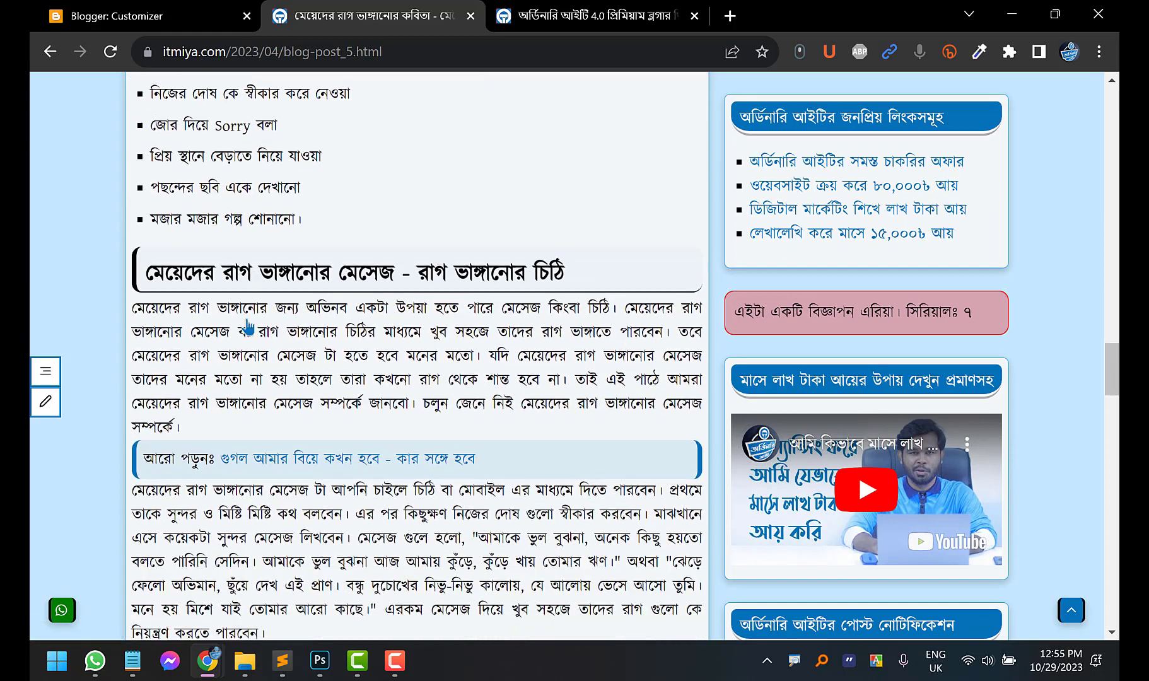
scroll(268, 246, down, 15)
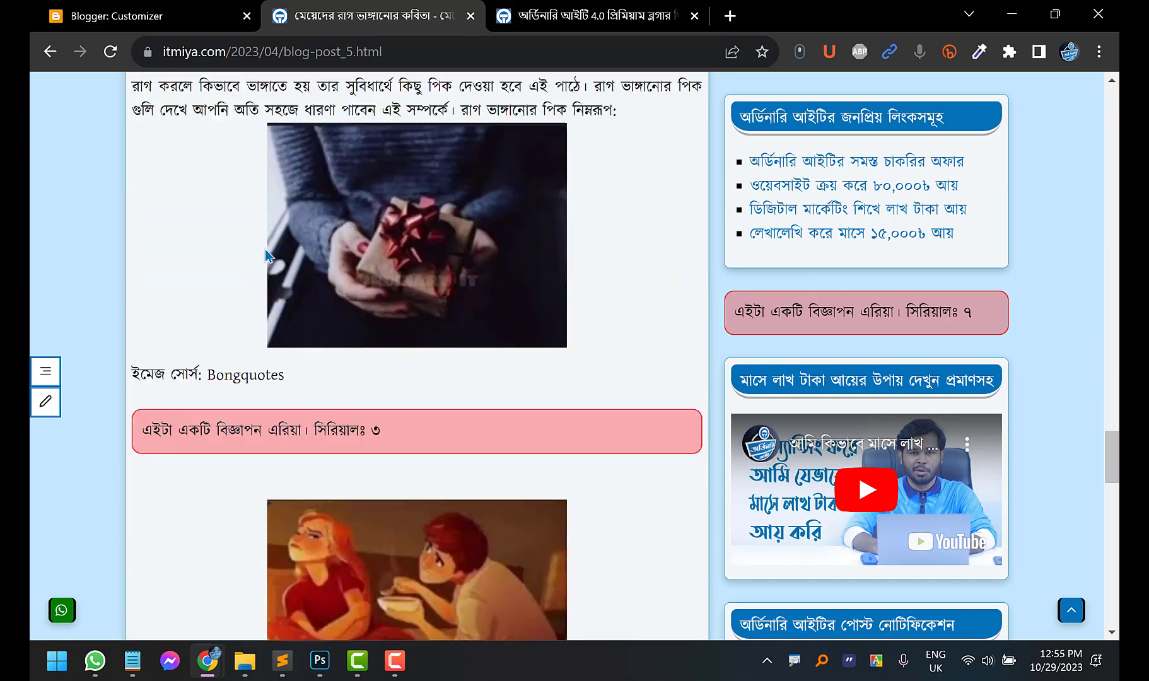
Examine the colours of the previous/next links, comment area and related posts below the article, and expand the comment form
scroll(265, 258, down, 8)
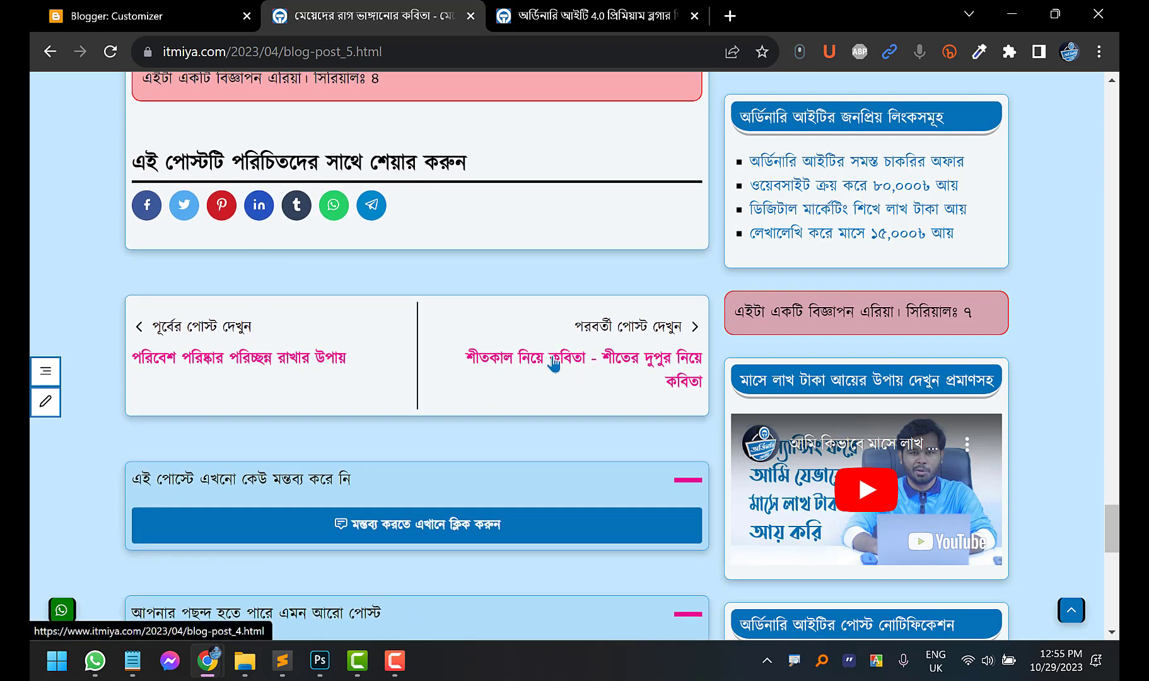
scroll(546, 353, down, 4)
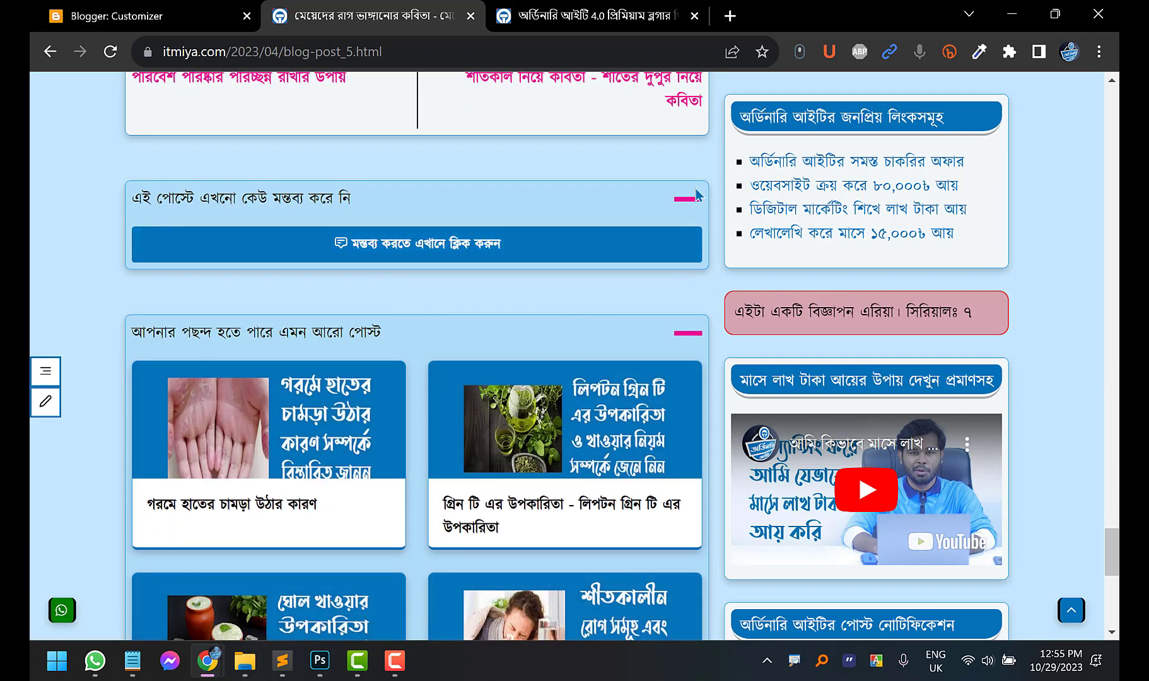
scroll(691, 344, down, 6)
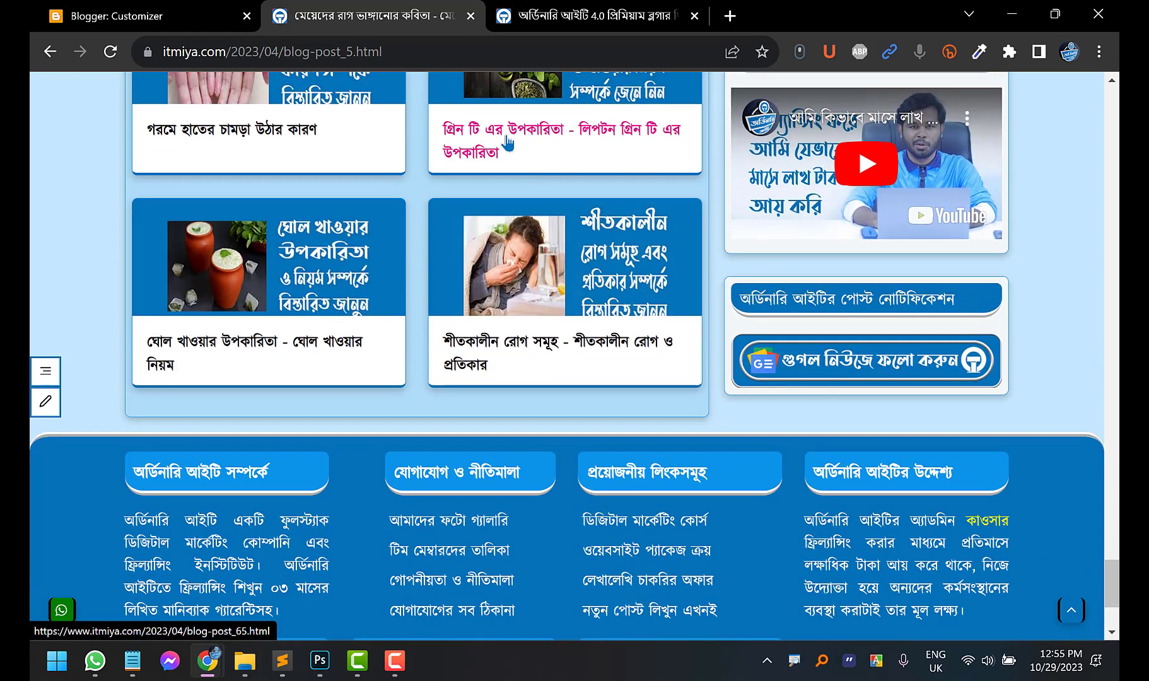
scroll(504, 150, down, 3)
scroll(449, 265, up, 9)
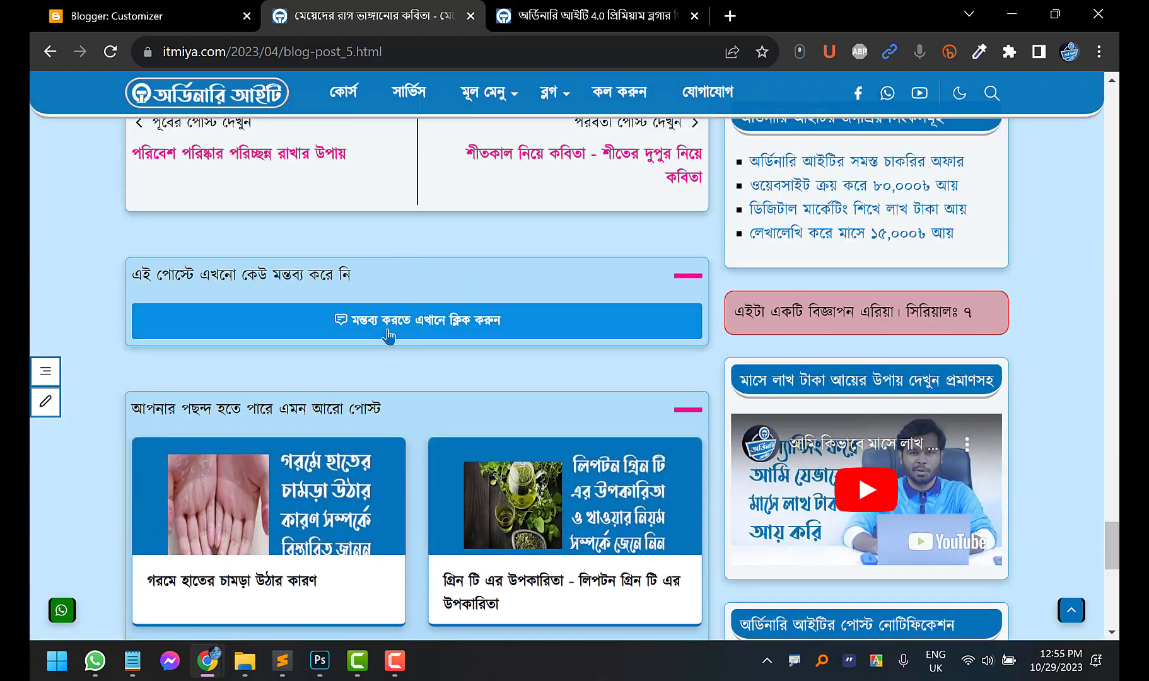
click(411, 328)
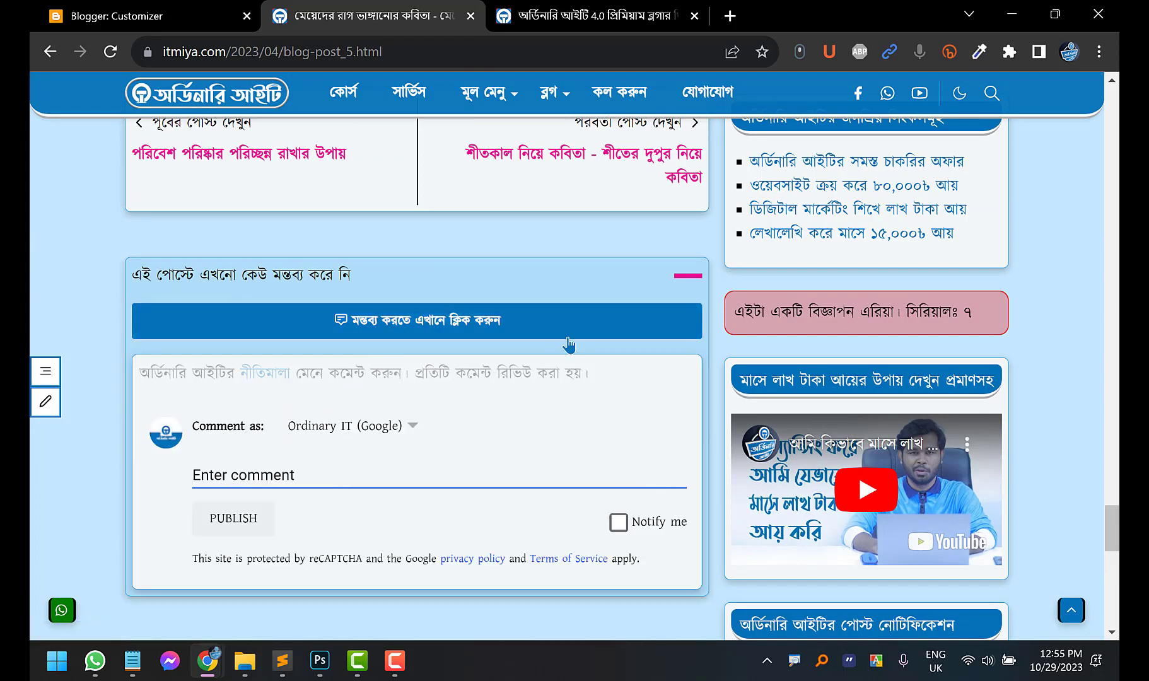
Return to the blog's homepage and compare its colours with the Main colour and Body Background Color settings in the theme customiser
scroll(568, 344, up, 15)
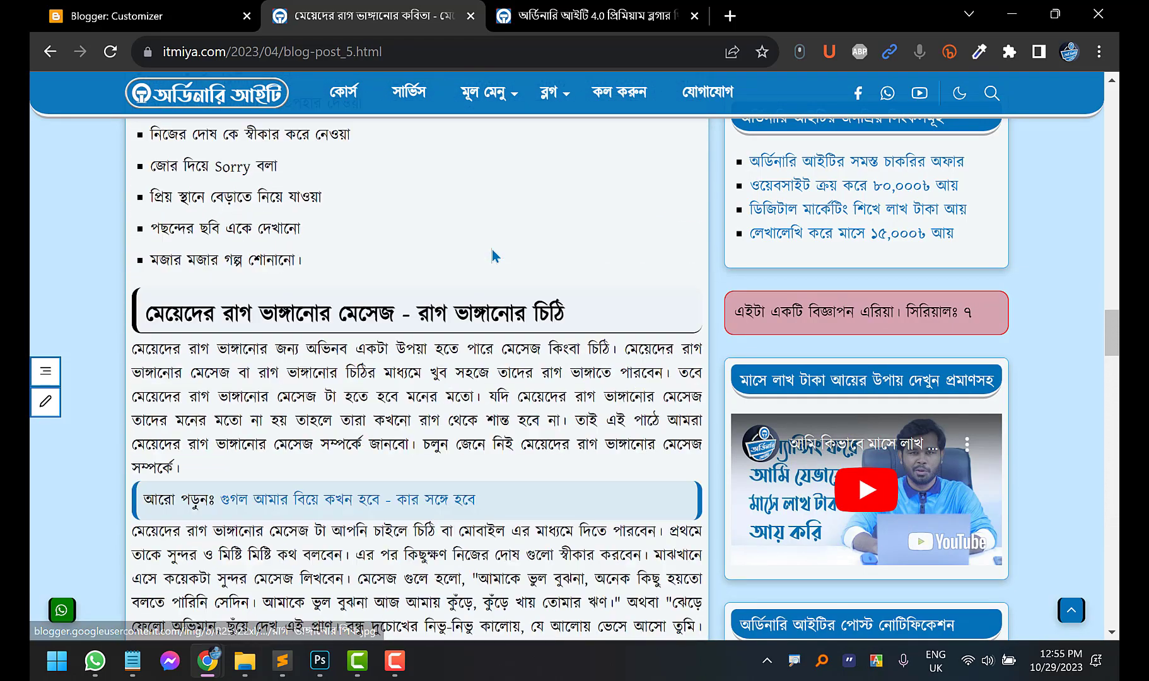
scroll(491, 251, up, 15)
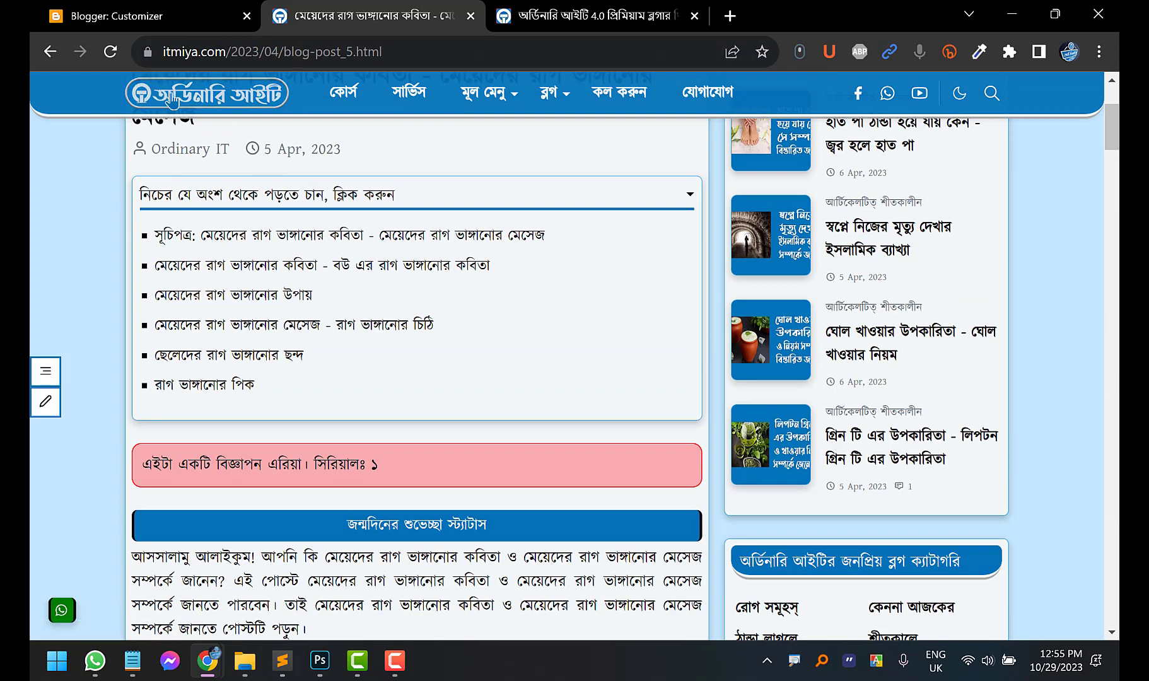
click(170, 99)
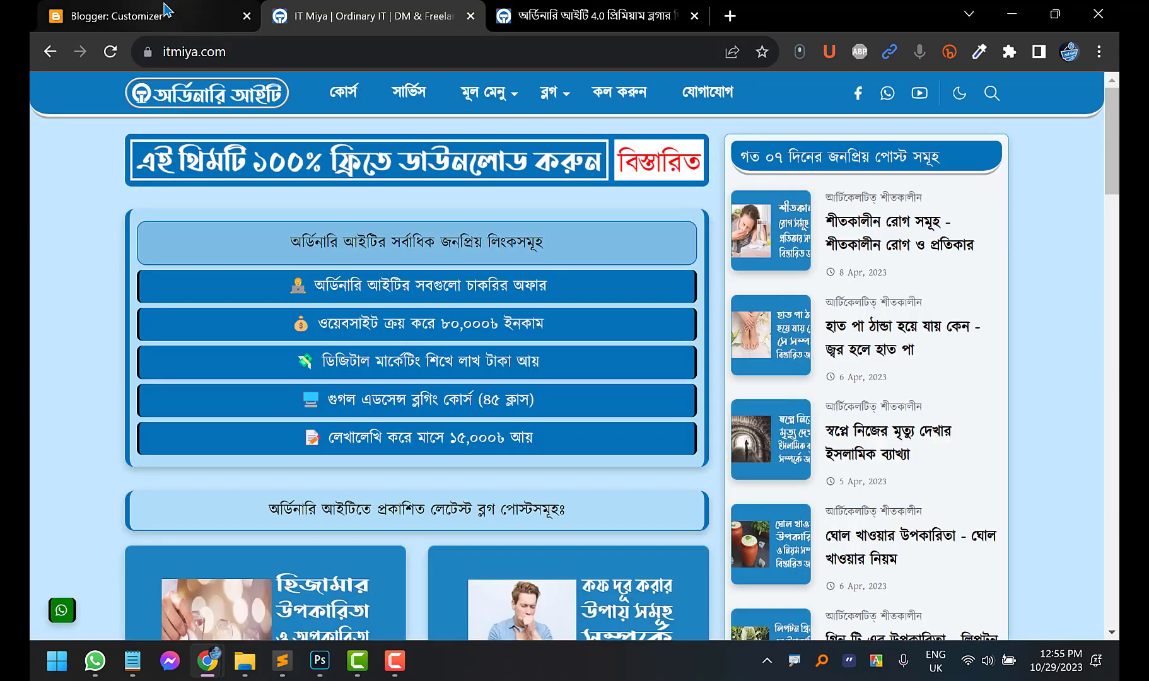
click(166, 11)
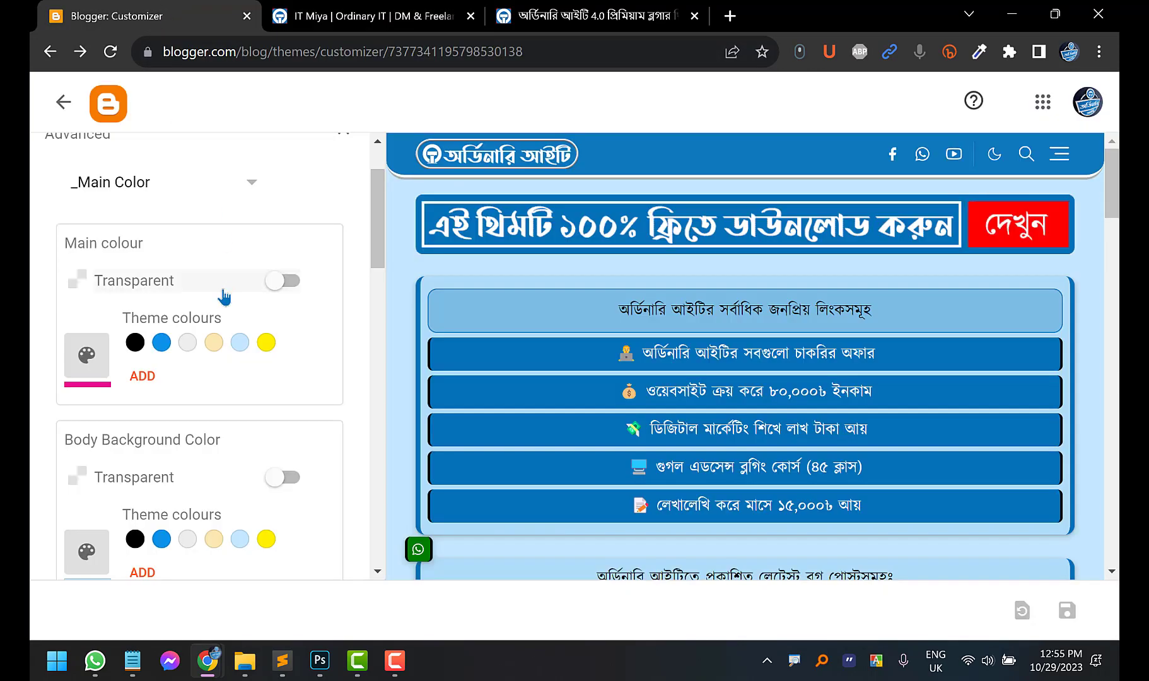
scroll(242, 309, down, 1)
scroll(247, 312, down, 1)
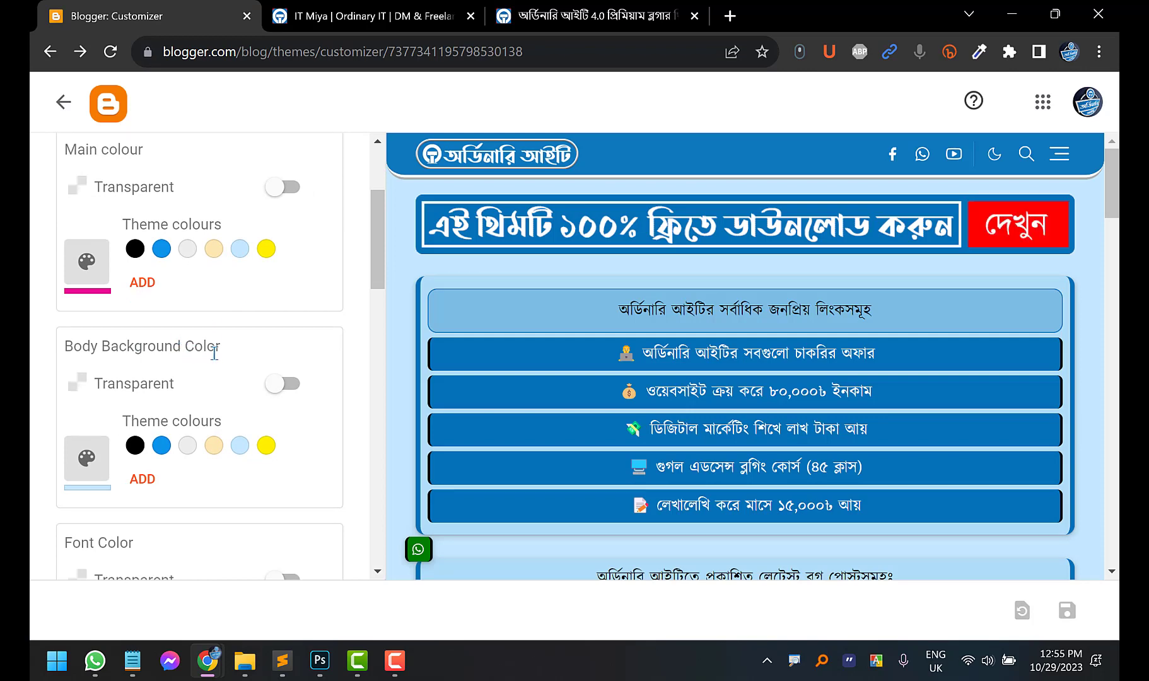
key(ctrl+Tab)
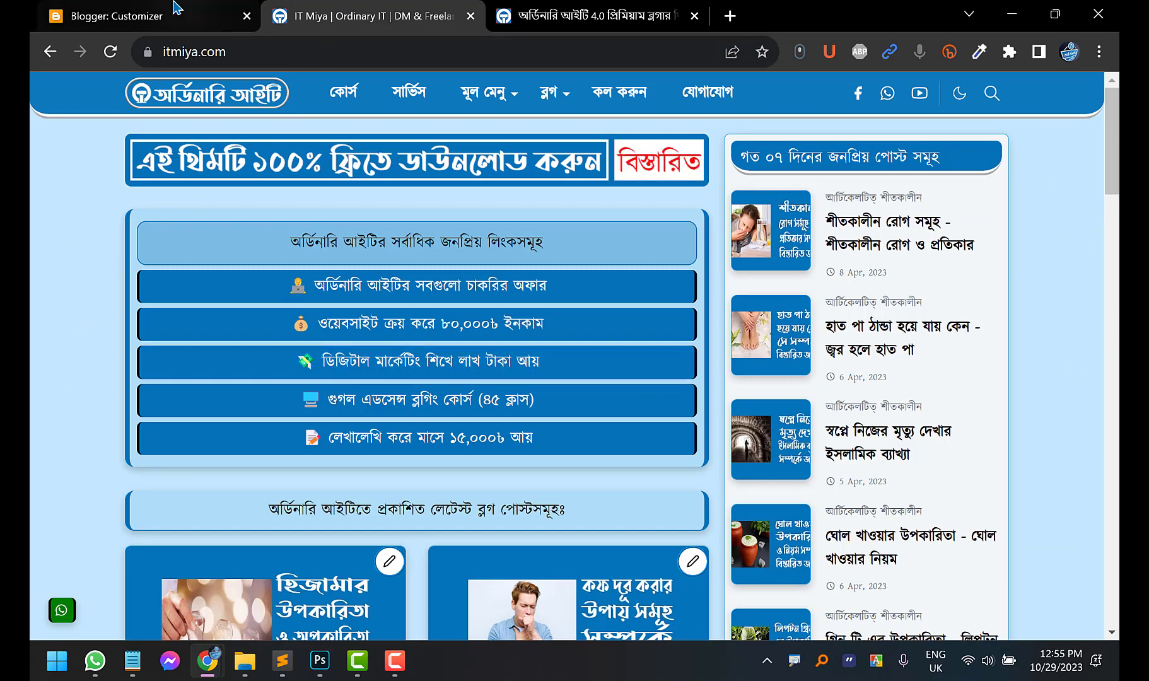
Set the theme's Body Background Color to Purple #E1BEE7 in the customiser and save the changes
click(199, 16)
scroll(220, 278, down, 3)
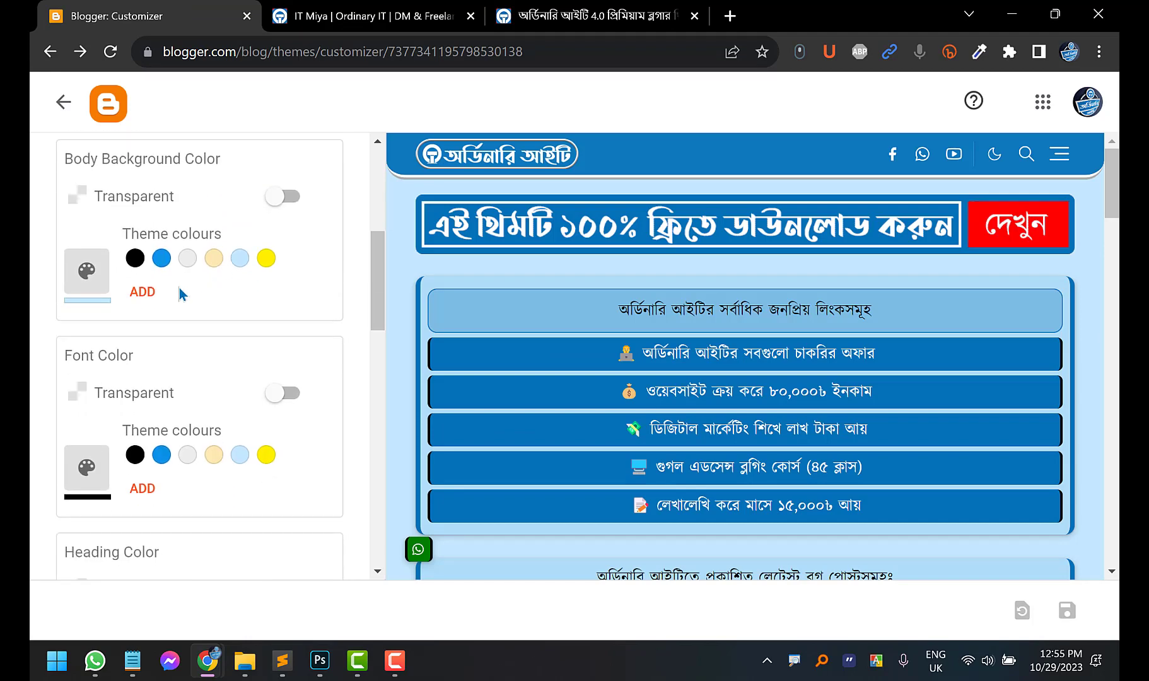
click(143, 291)
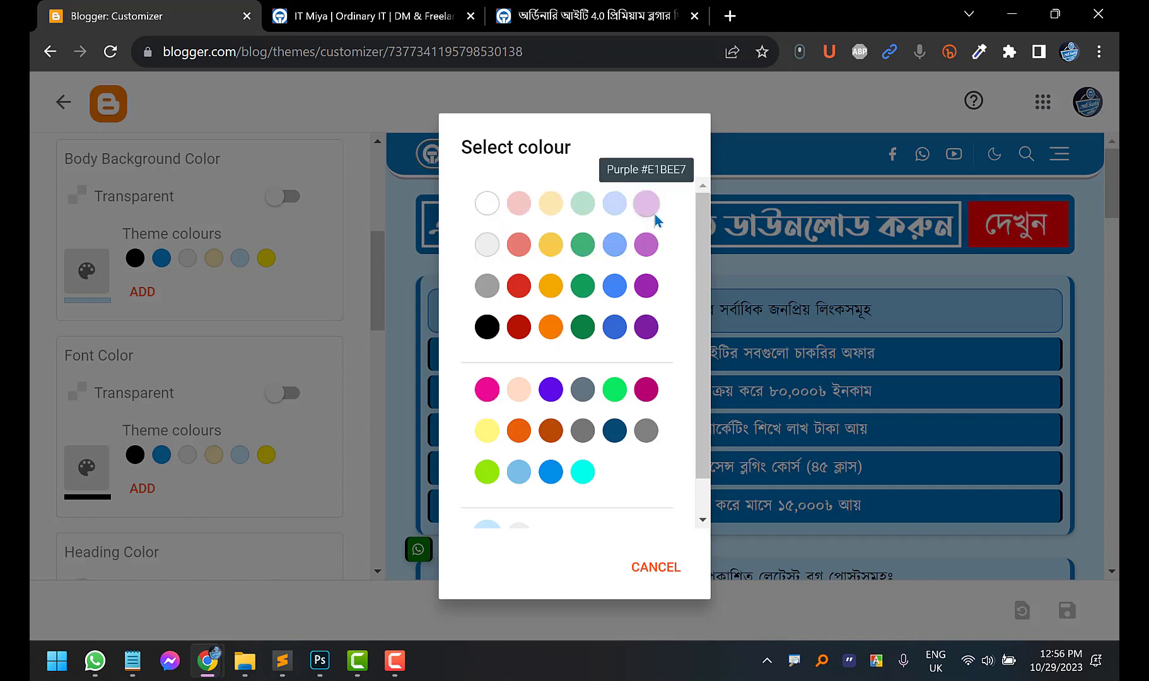
scroll(653, 221, down, 1)
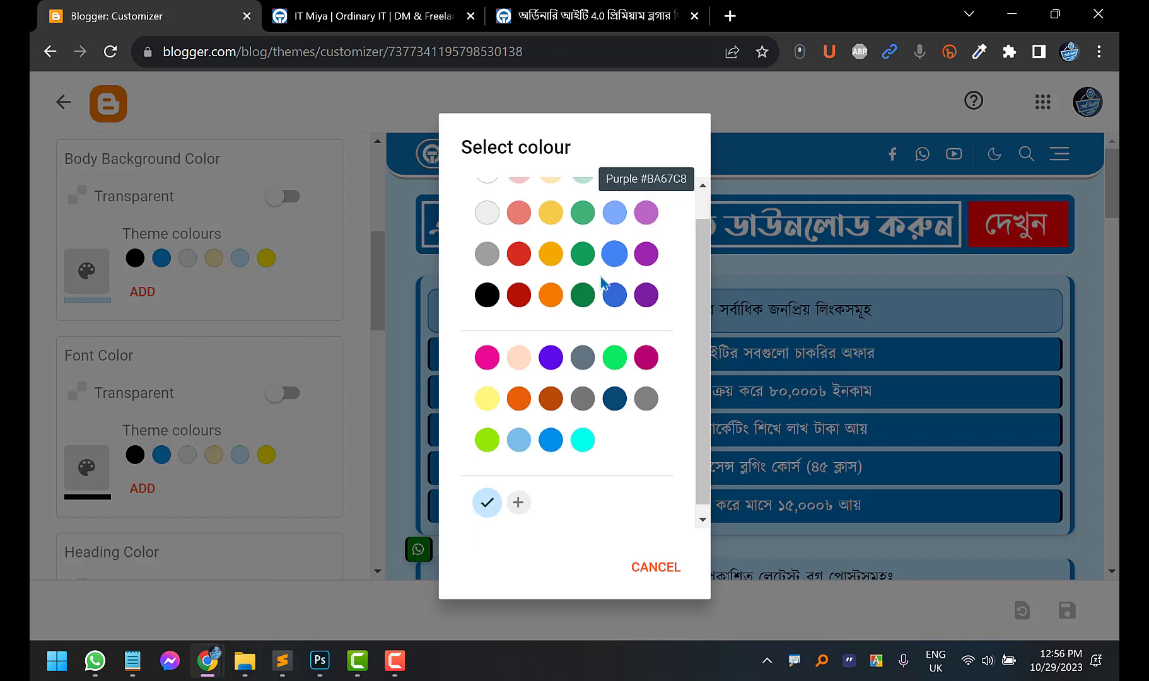
scroll(651, 239, up, 1)
click(648, 207)
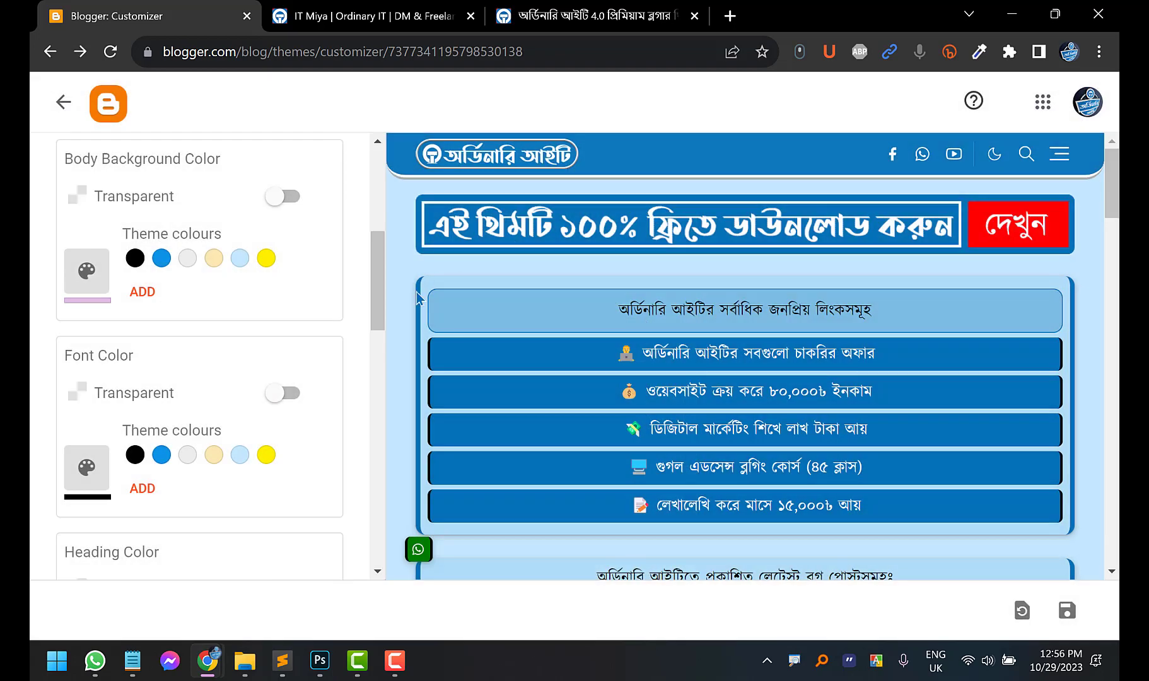
click(1066, 610)
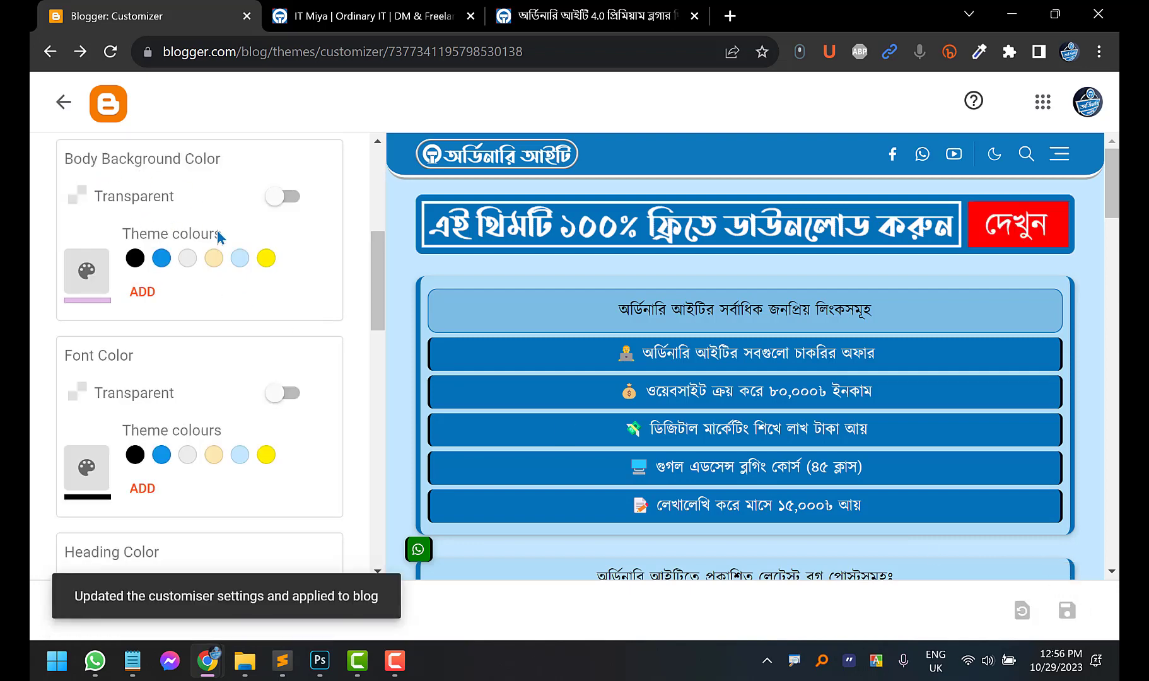
Reload the live itmiya.com homepage and examine the new body background colour down to the footer
click(323, 23)
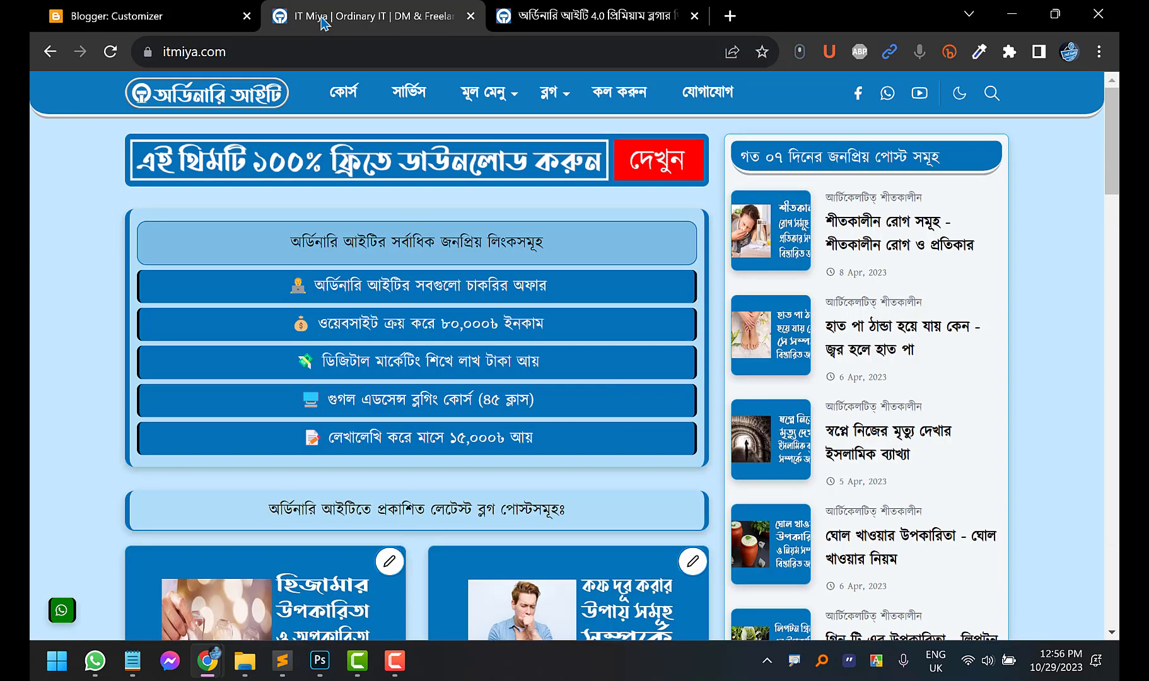
click(113, 55)
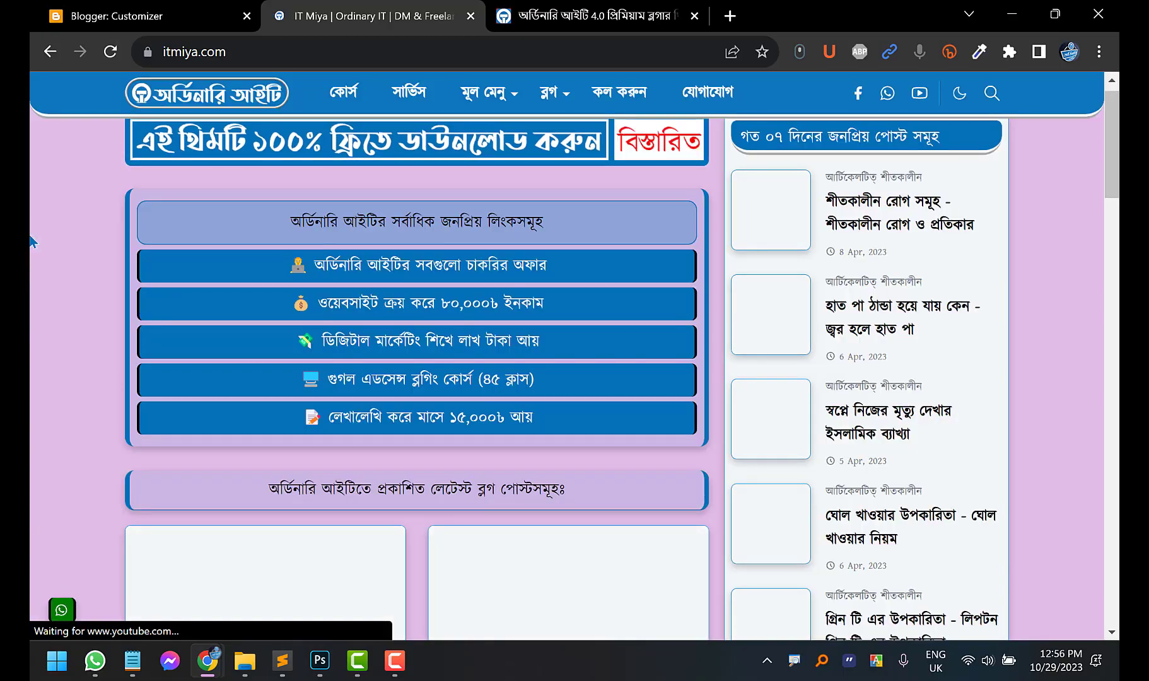
scroll(33, 230, down, 20)
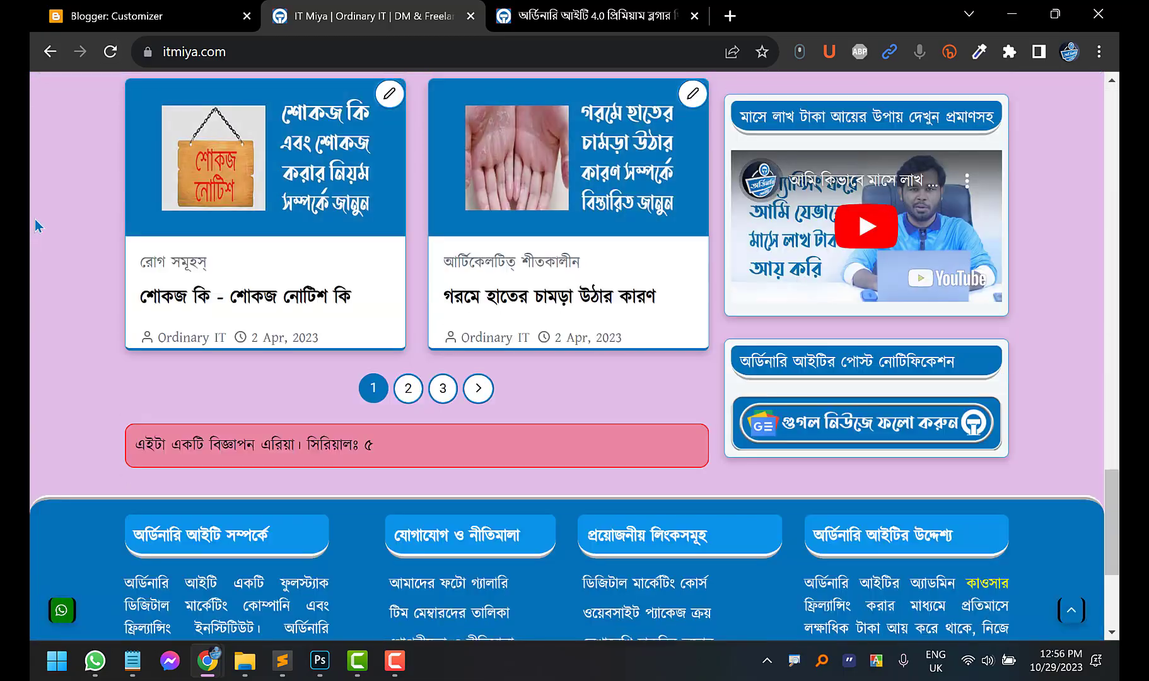
scroll(36, 220, up, 20)
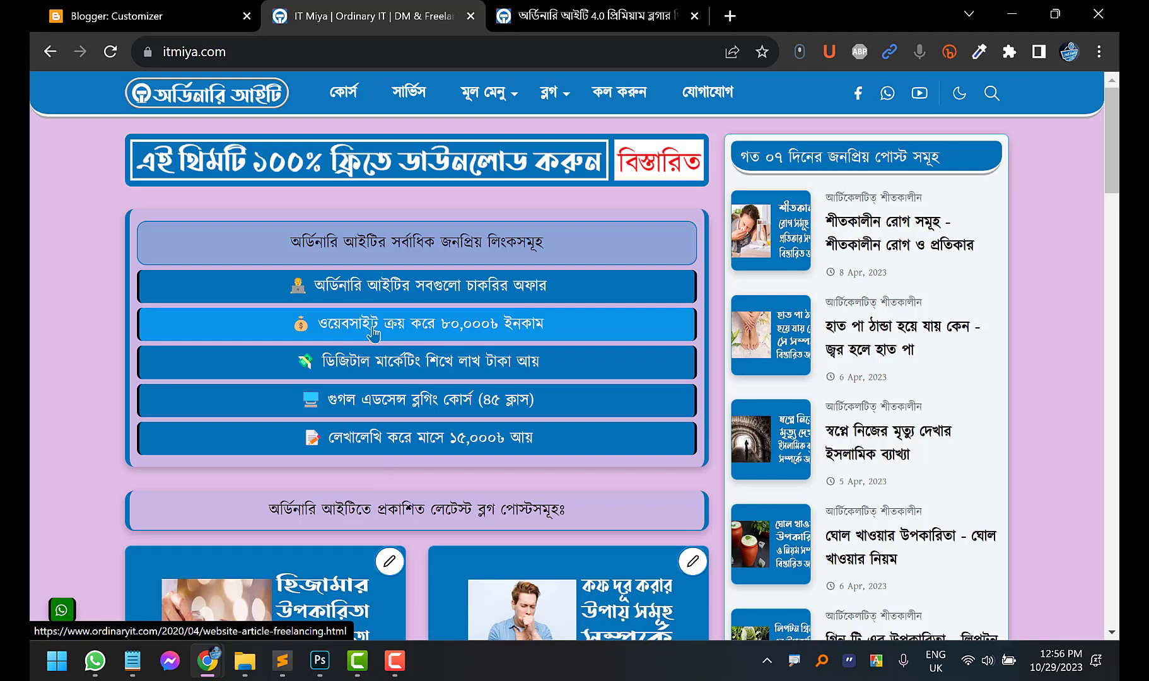
scroll(113, 348, down, 3)
scroll(113, 348, up, 3)
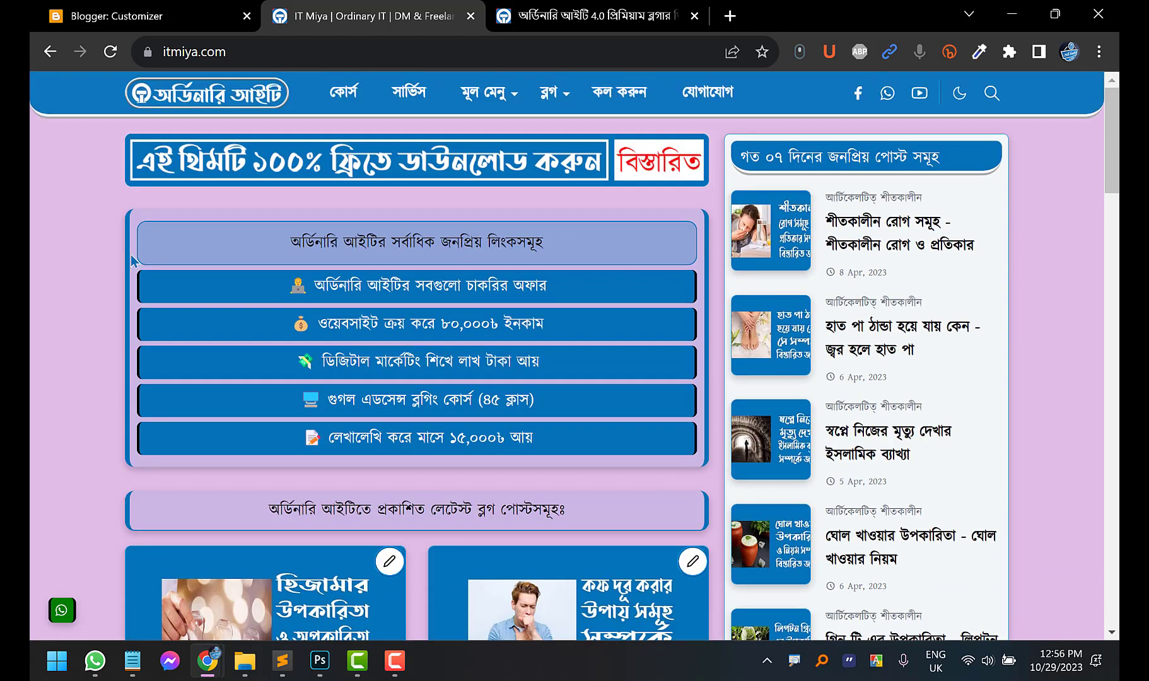
Set the theme's Heading Color to a bright pink in the Blogger customiser and save the changes
click(154, 14)
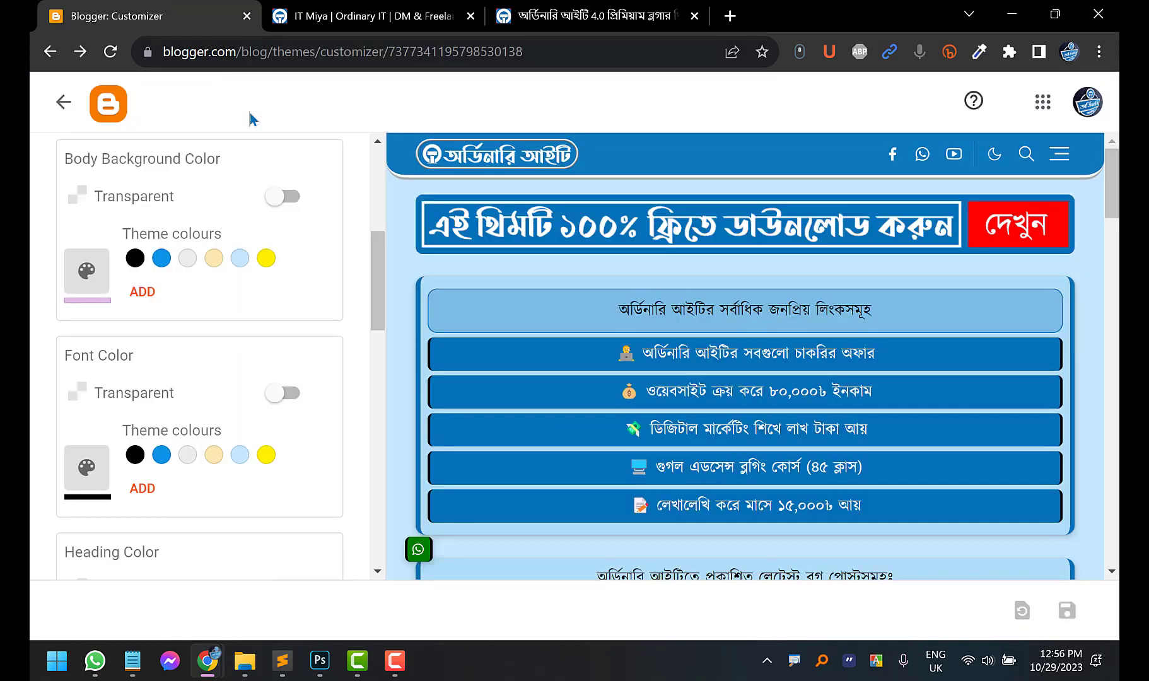
scroll(203, 334, down, 1)
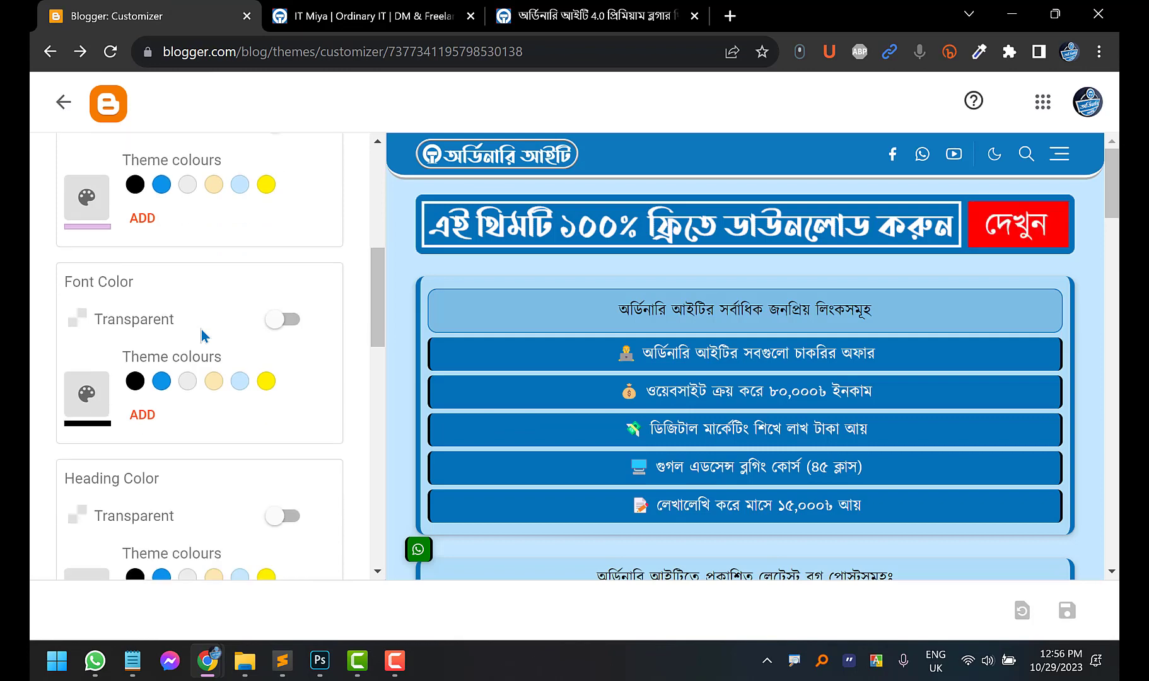
scroll(201, 329, down, 1)
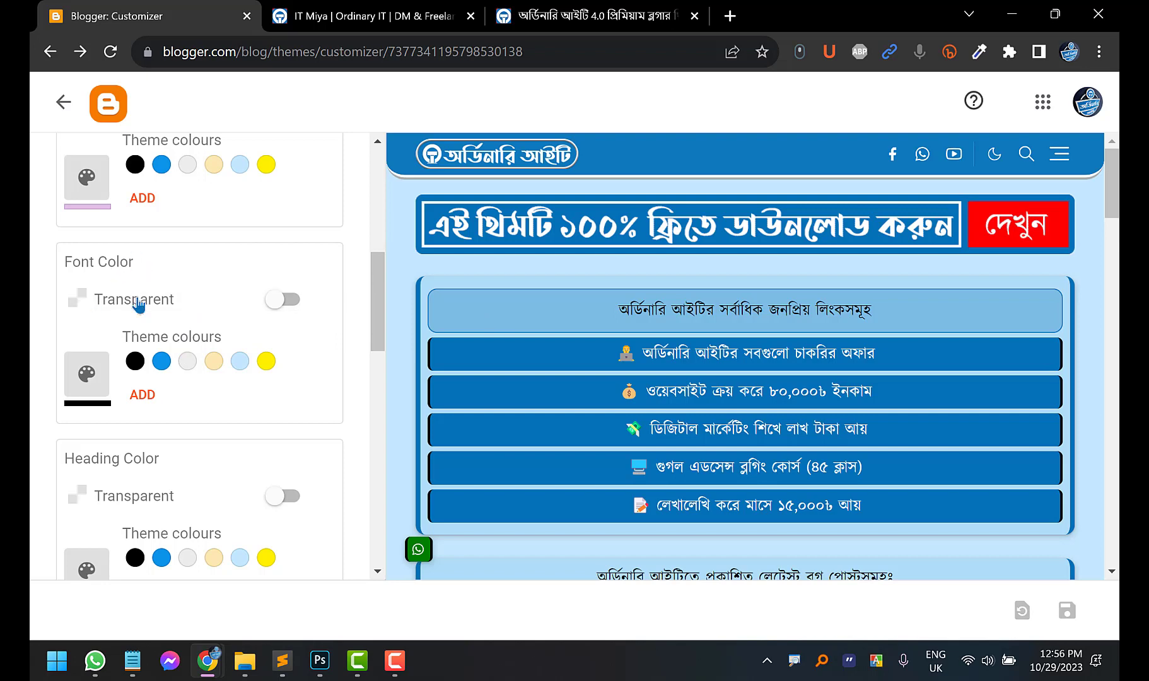
scroll(138, 305, down, 1)
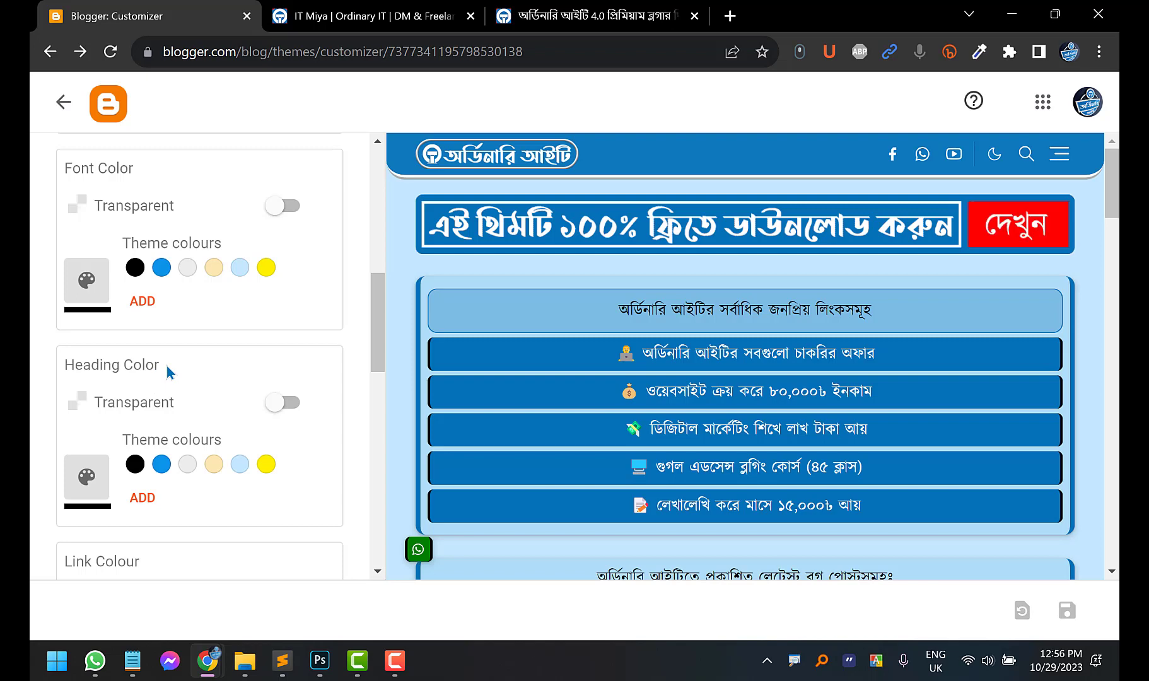
scroll(534, 340, down, 3)
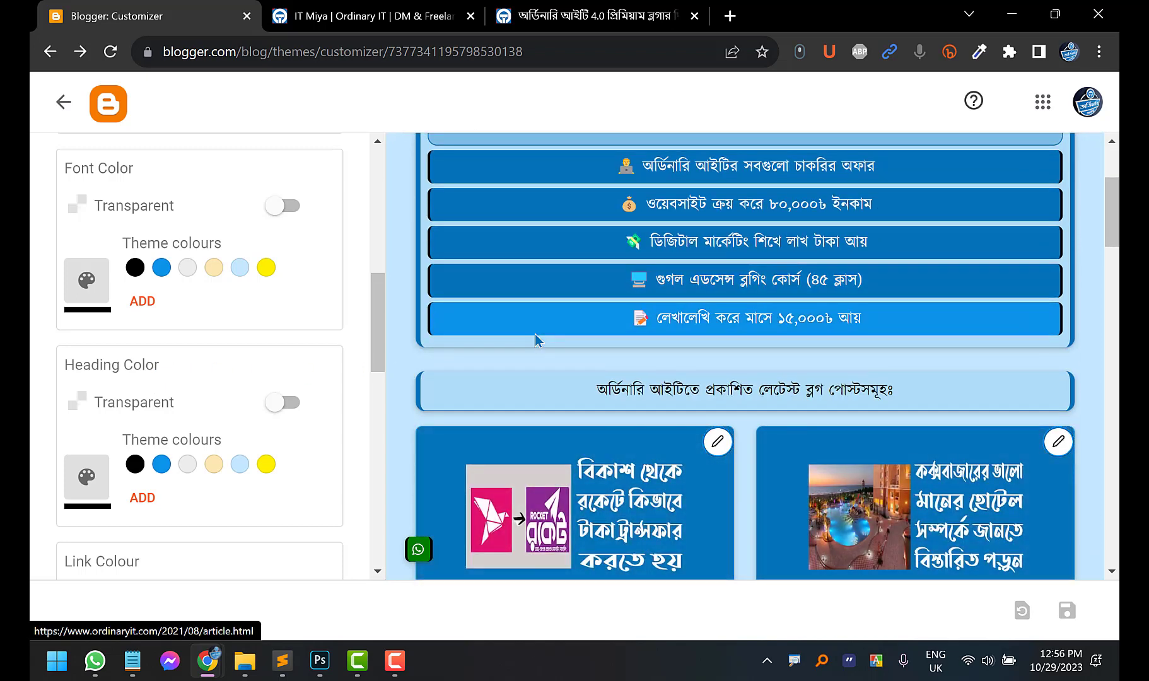
scroll(533, 337, up, 3)
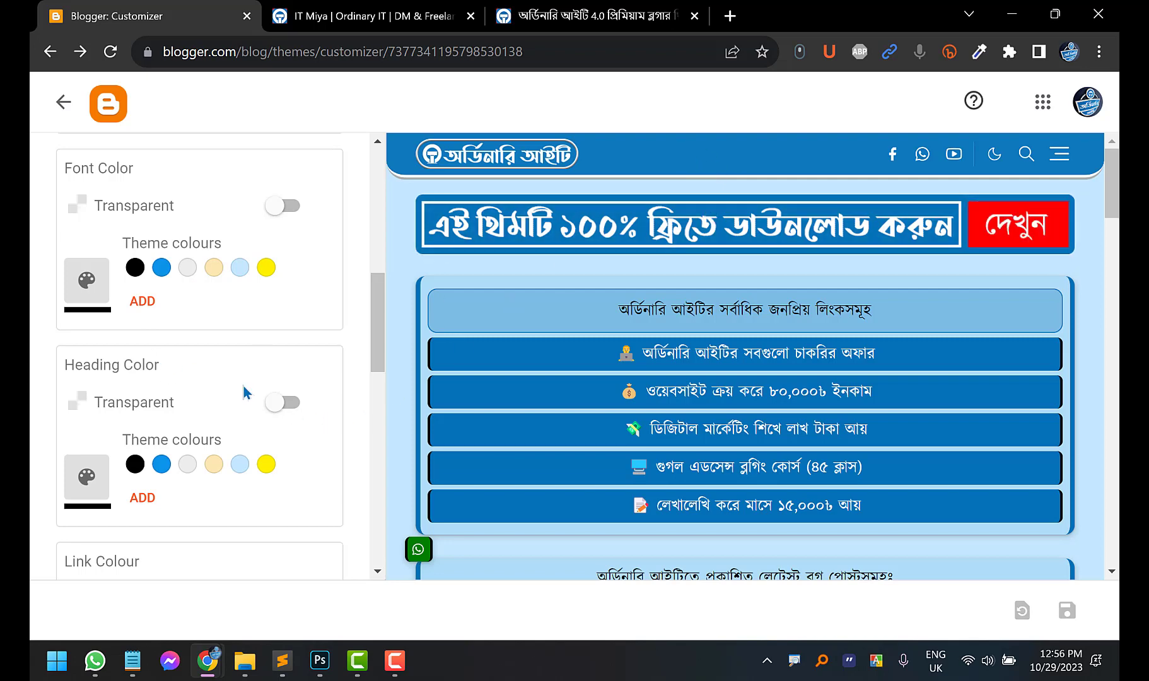
scroll(152, 295, down, 2)
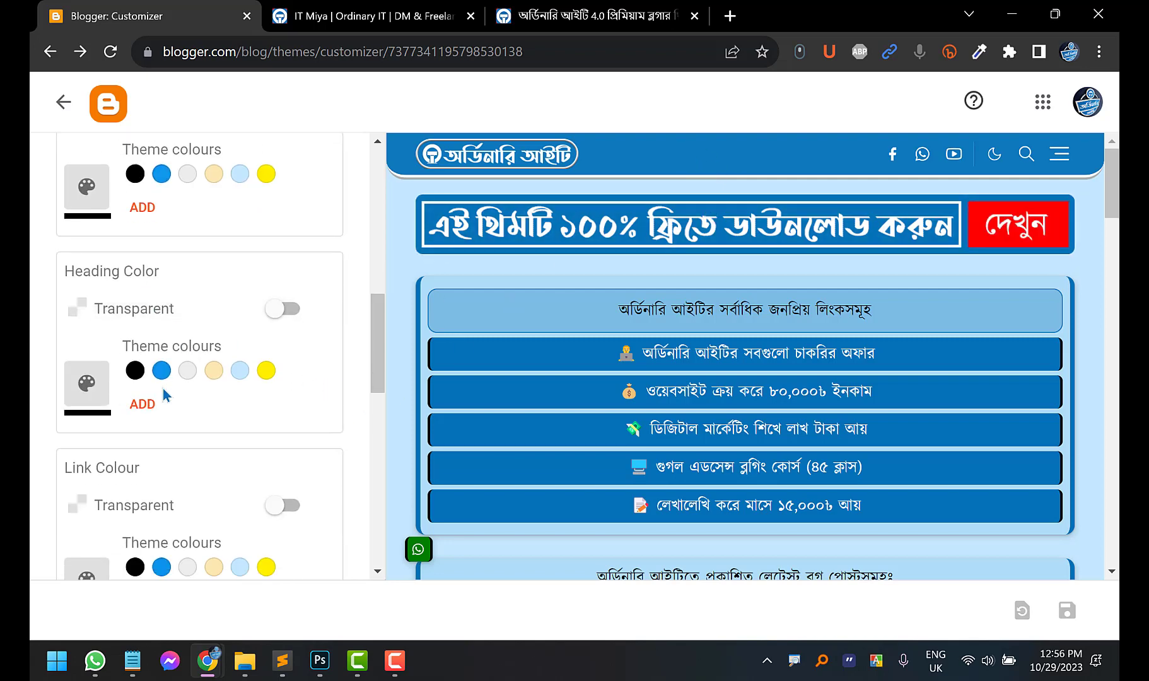
click(152, 411)
click(488, 389)
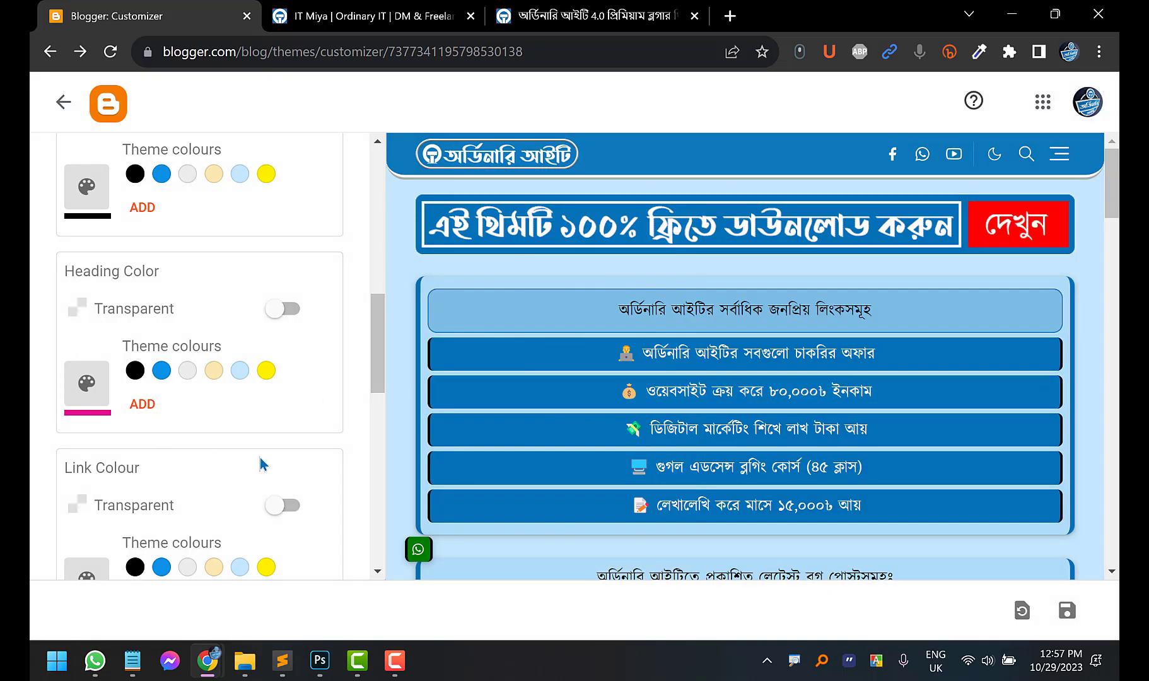
click(1067, 610)
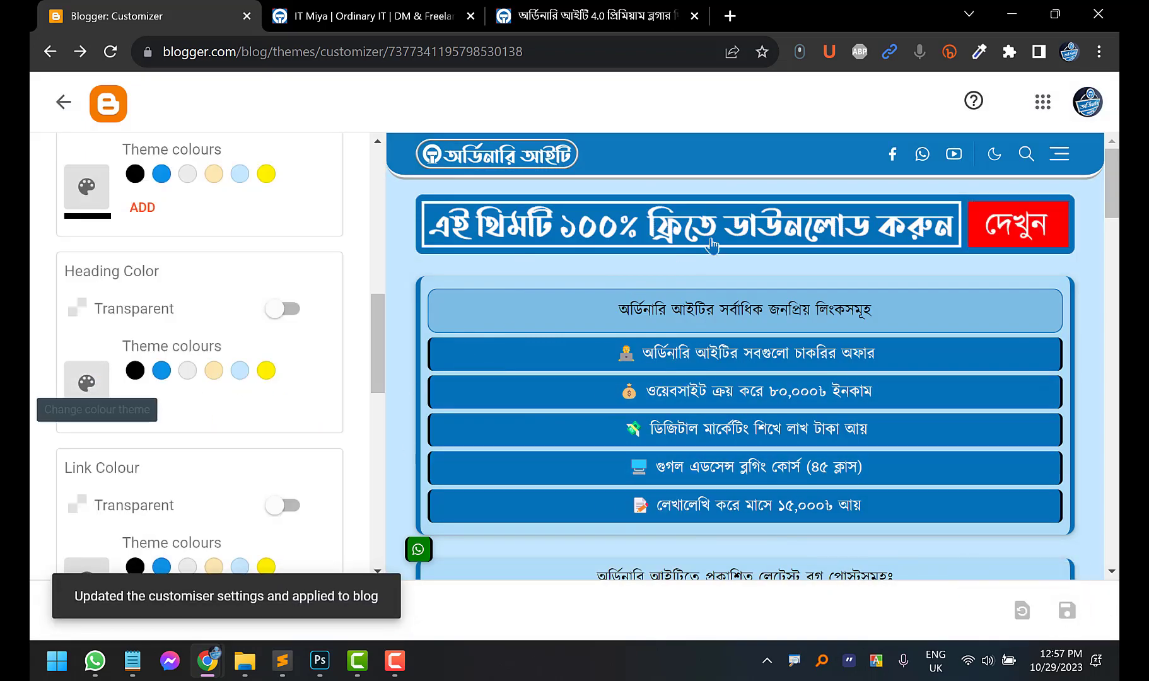
Reload the live homepage and examine the heading colour on post titles, sidebar posts and link button borders
click(373, 16)
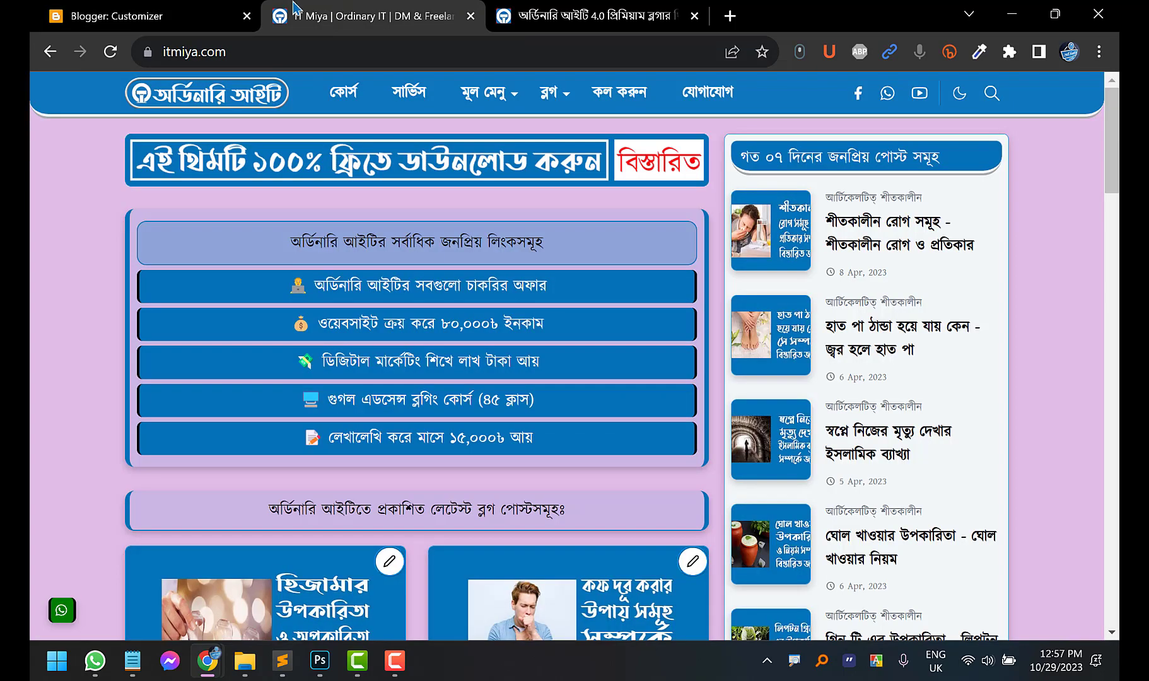
key(F5)
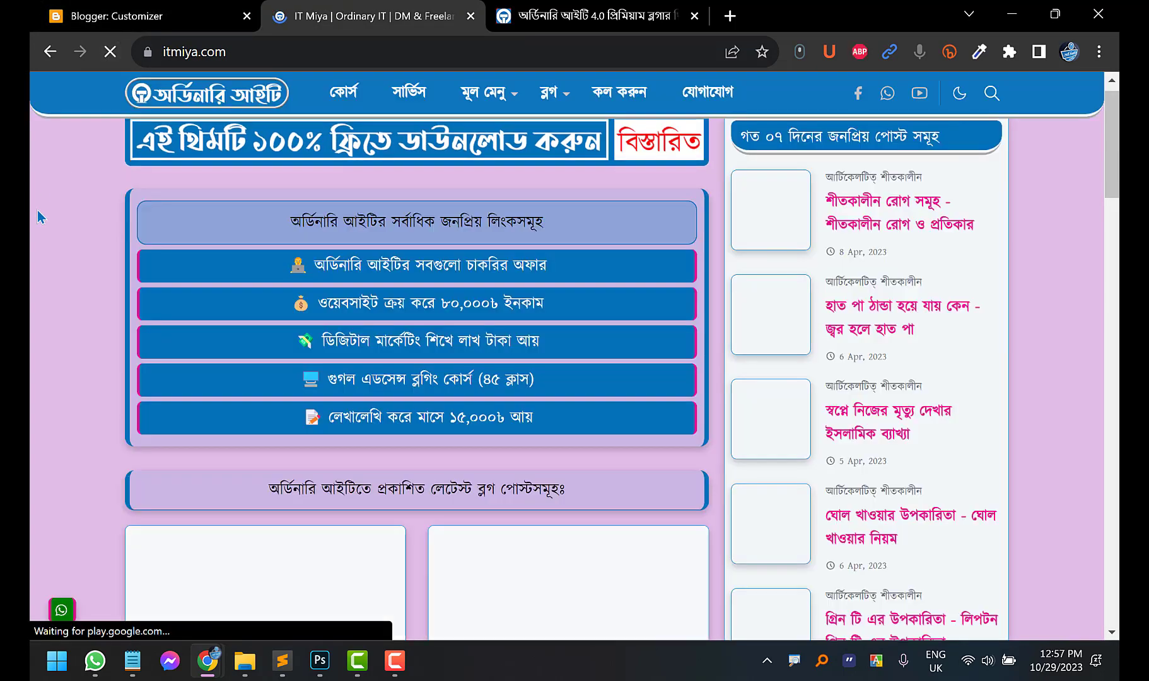
scroll(36, 214, down, 9)
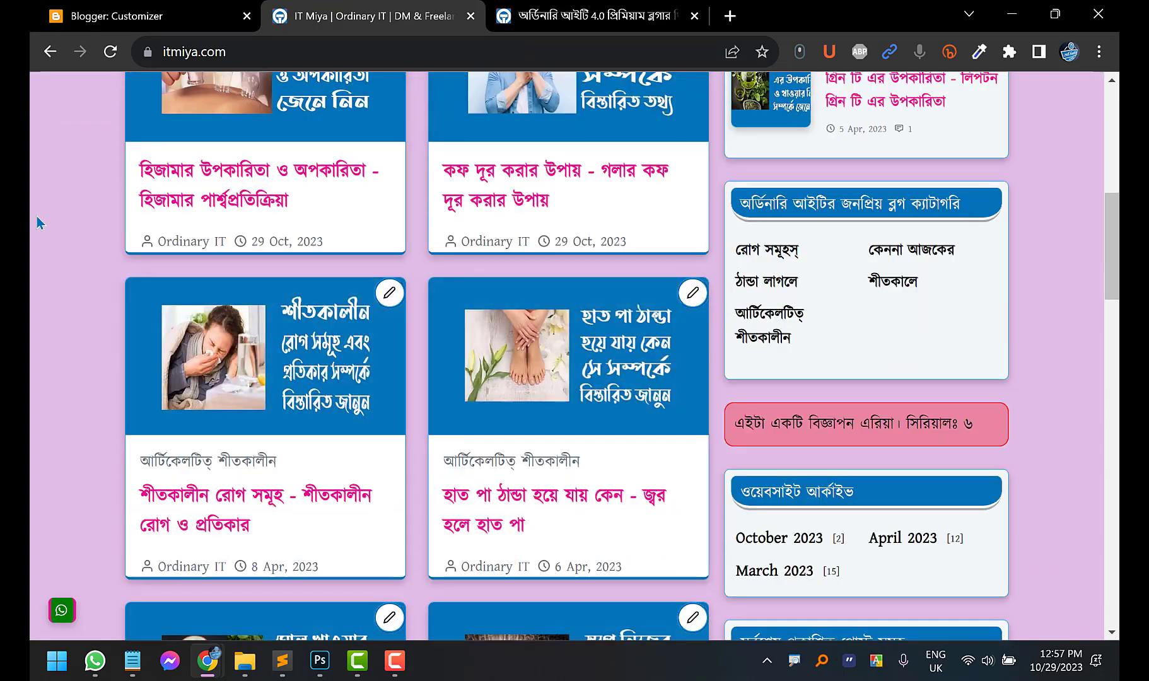
scroll(36, 216, up, 5)
scroll(36, 215, up, 4)
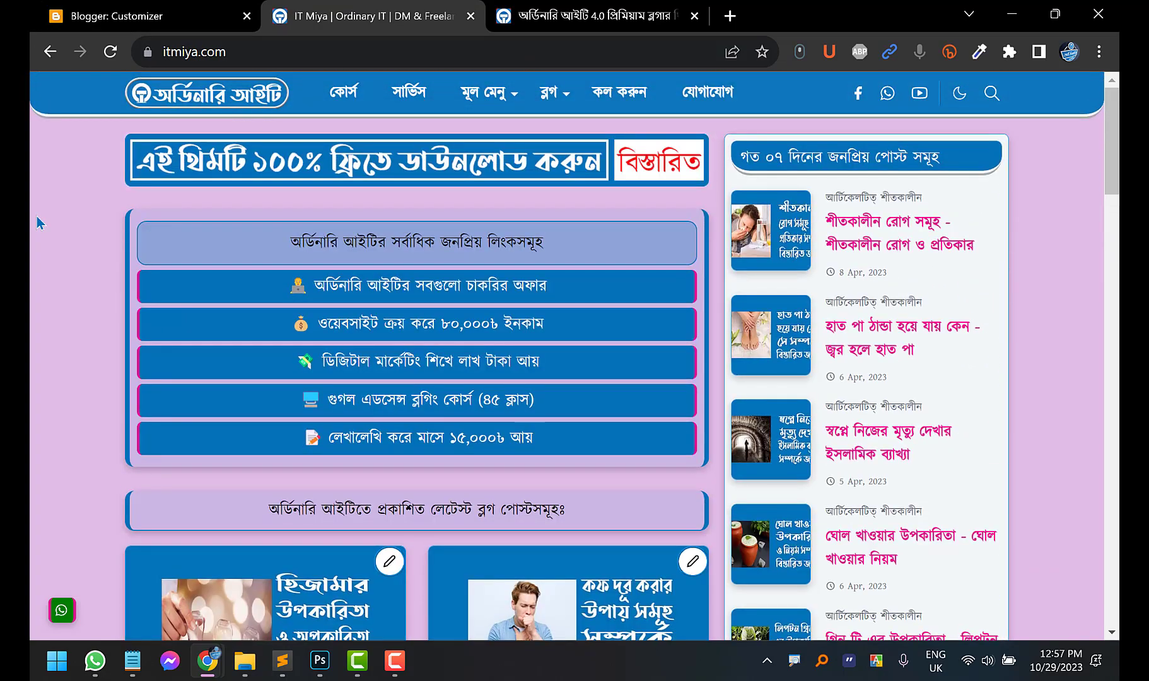
scroll(35, 221, down, 20)
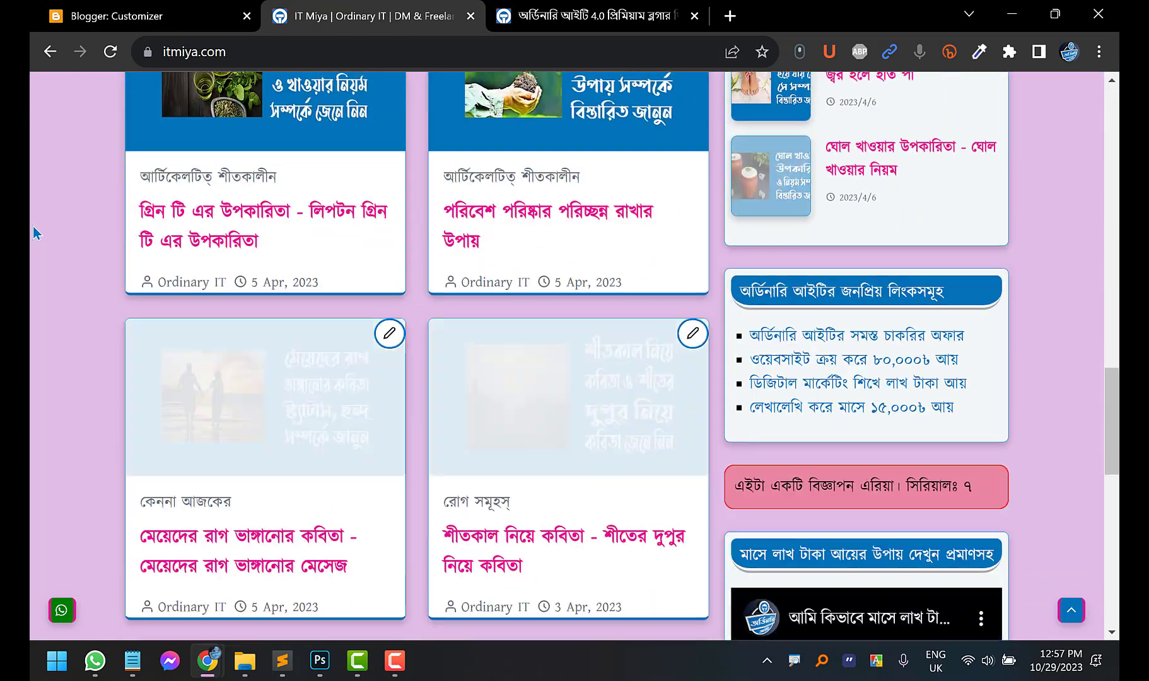
scroll(33, 227, down, 7)
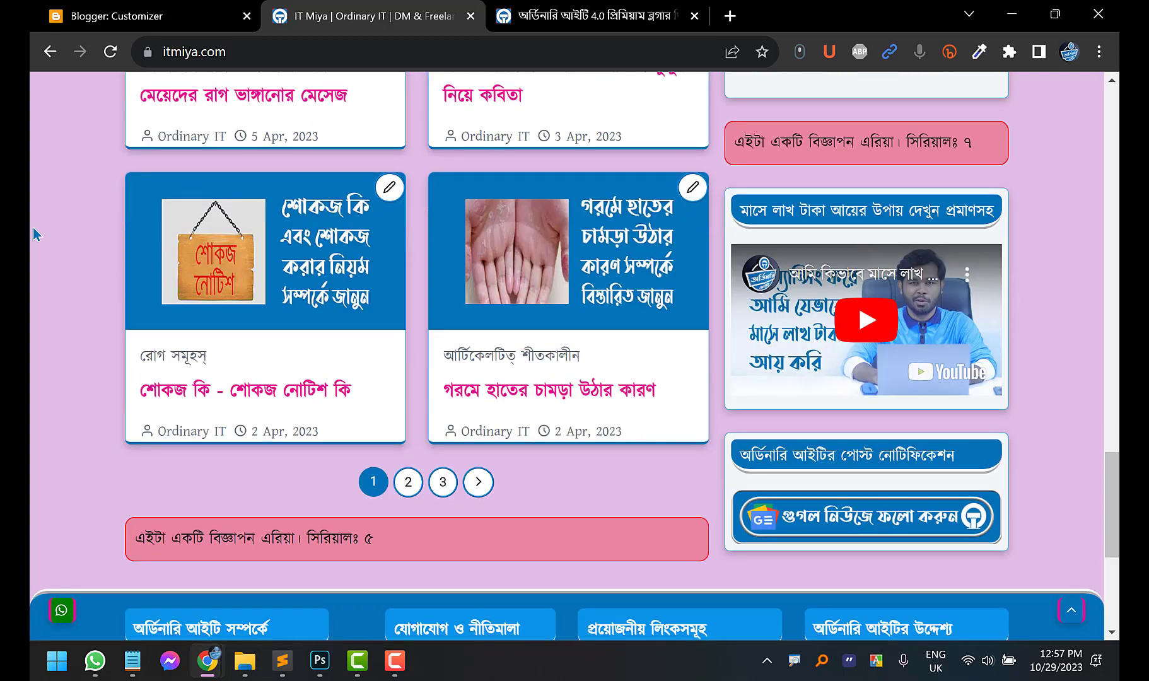
scroll(34, 227, down, 6)
scroll(34, 227, up, 5)
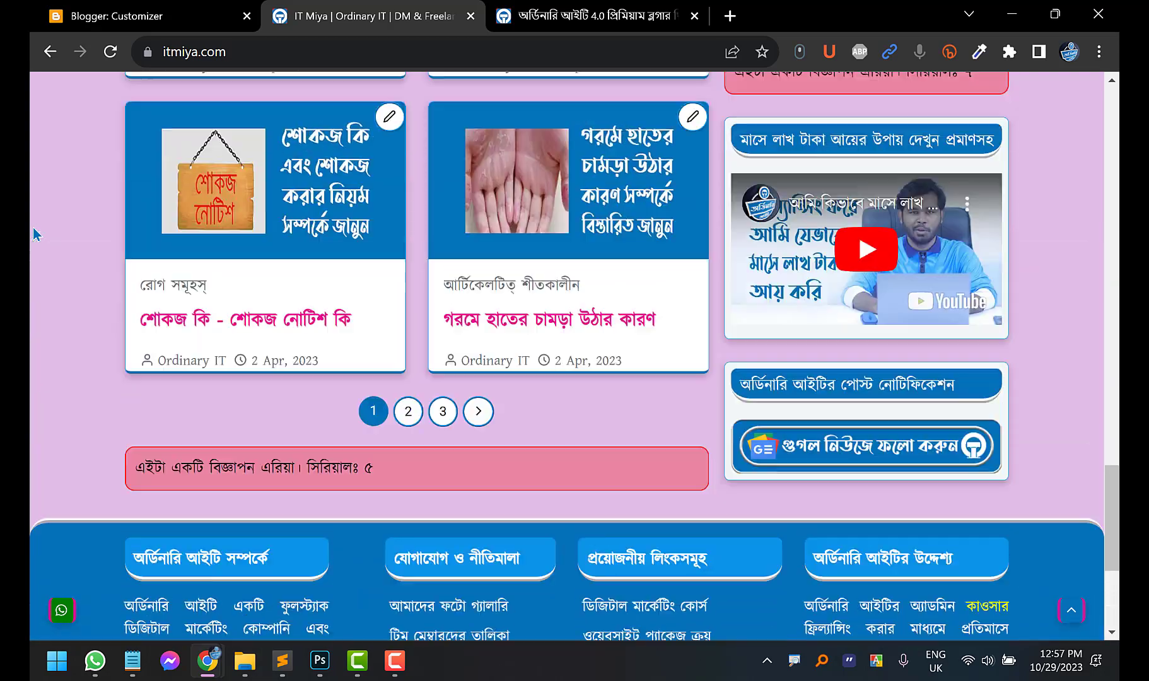
scroll(35, 234, up, 14)
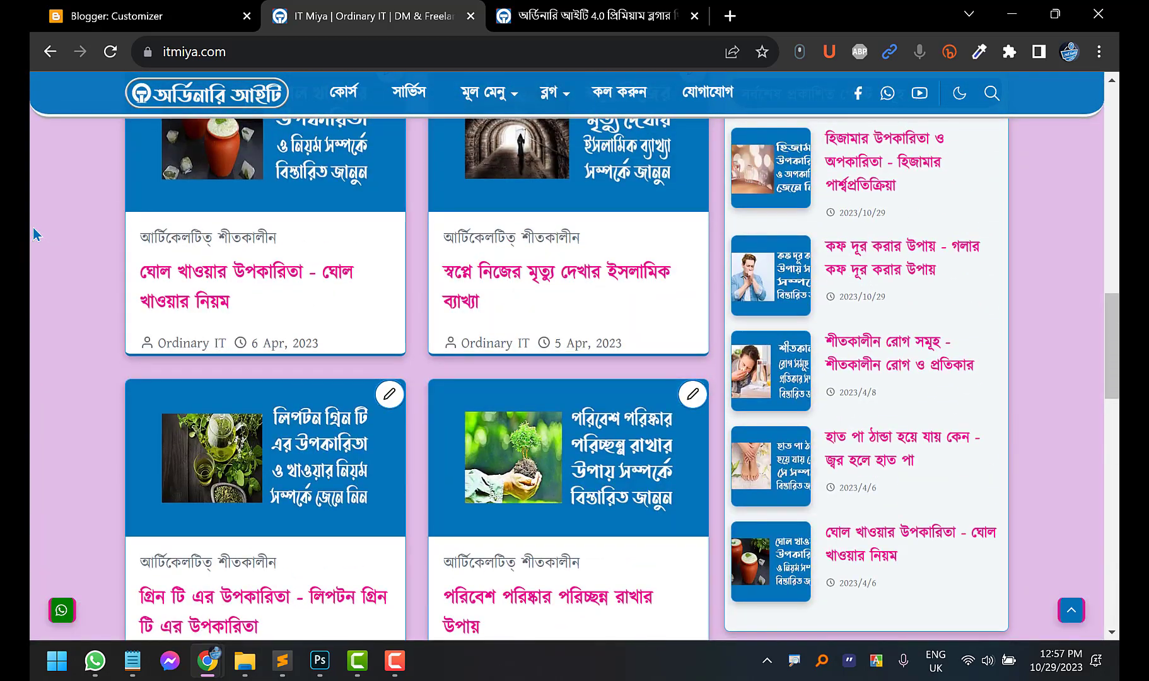
scroll(33, 234, up, 4)
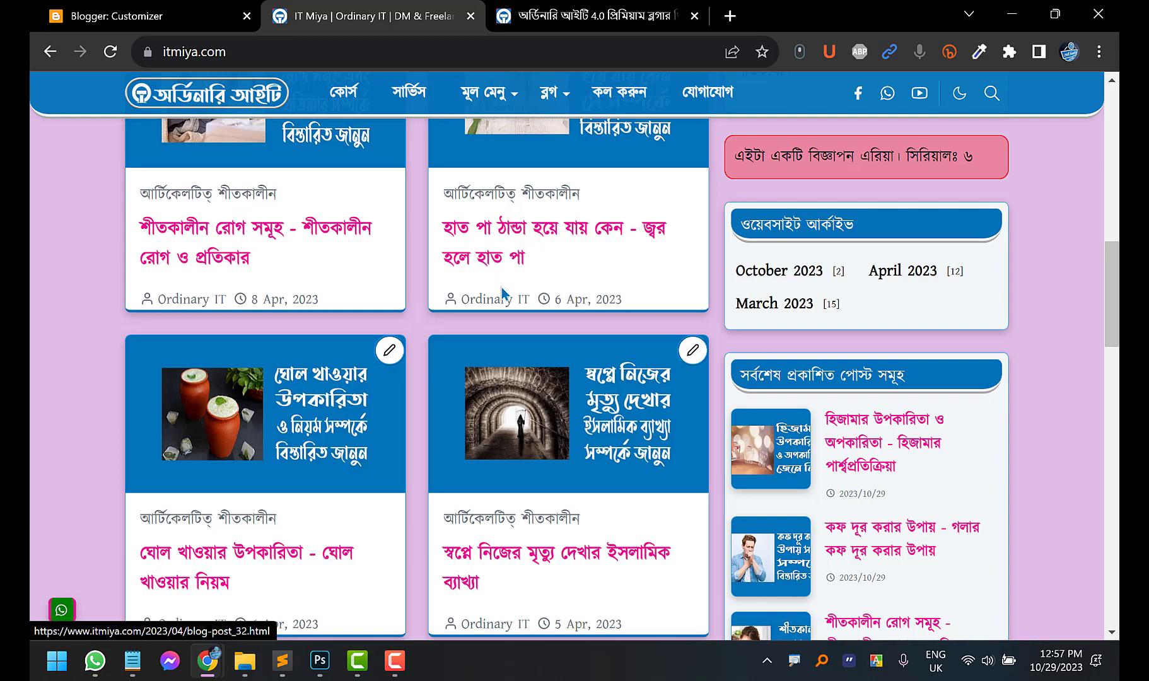
Open the post স্বপ্নে নিজের মৃত্যু দেখার ইসলামিক ব্যাখ্যা and examine the colour of its title and section headings
scroll(503, 292, down, 3)
click(479, 435)
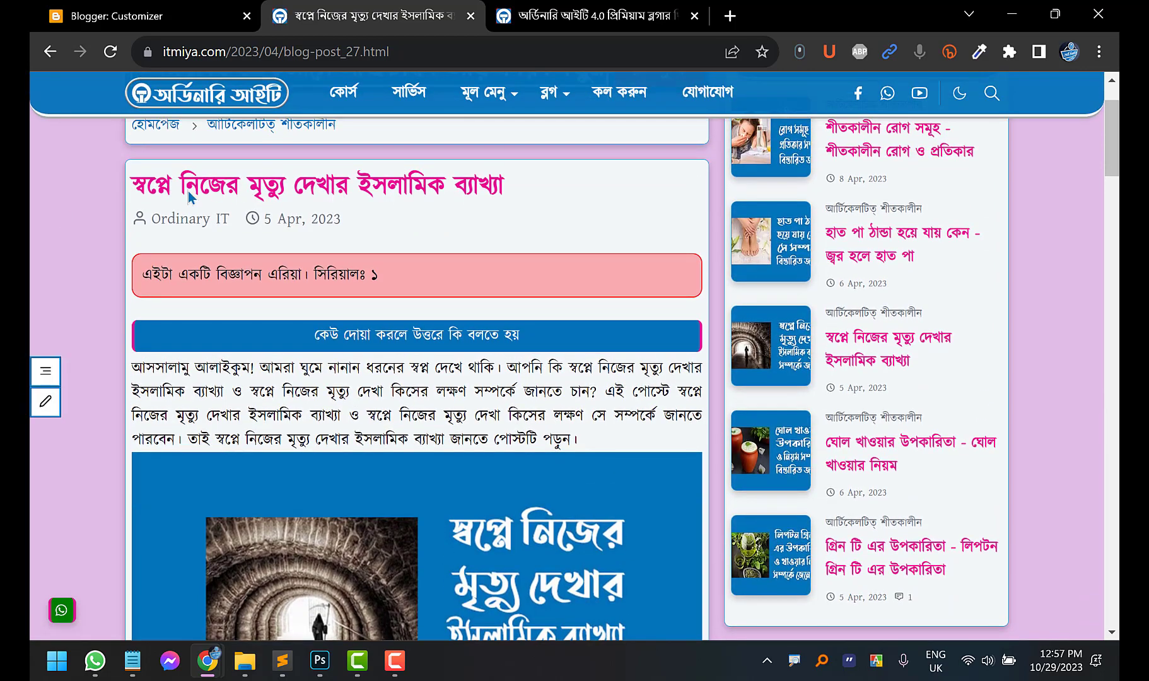
scroll(117, 239, down, 15)
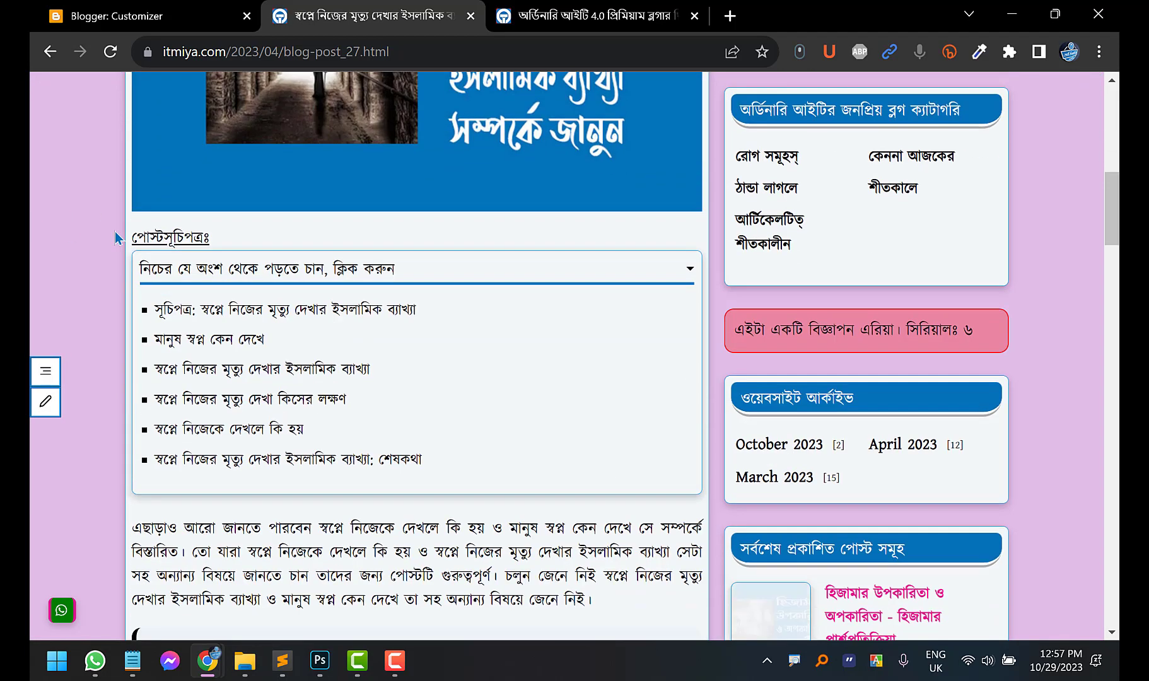
scroll(117, 239, down, 15)
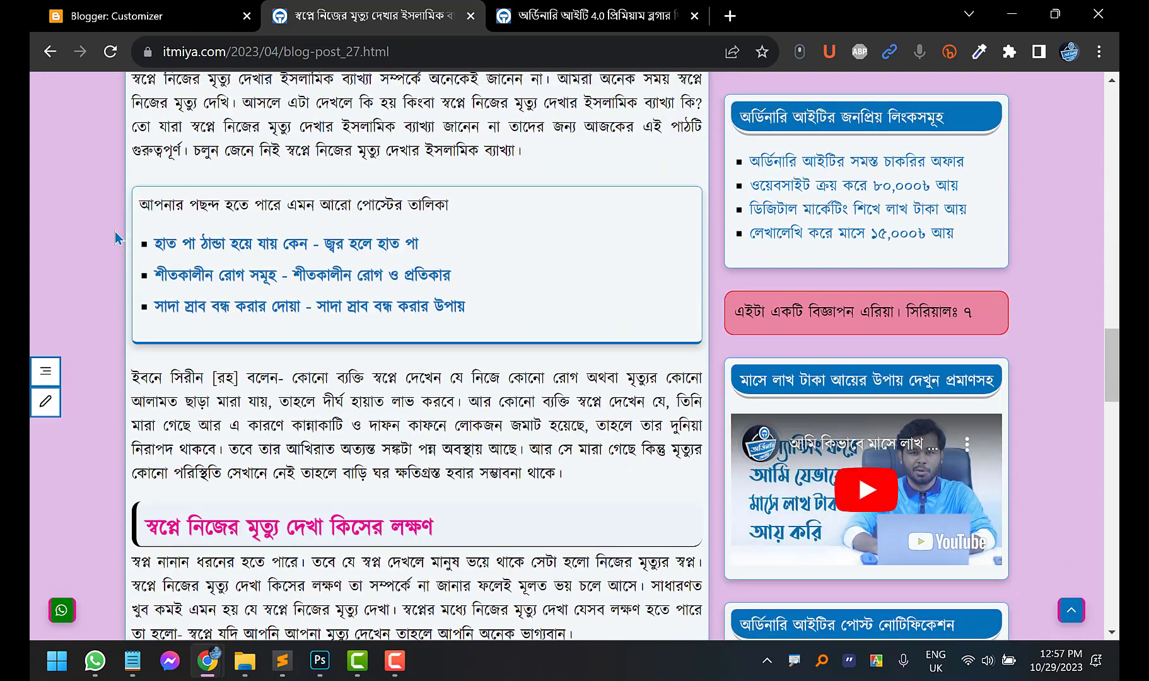
scroll(117, 238, down, 3)
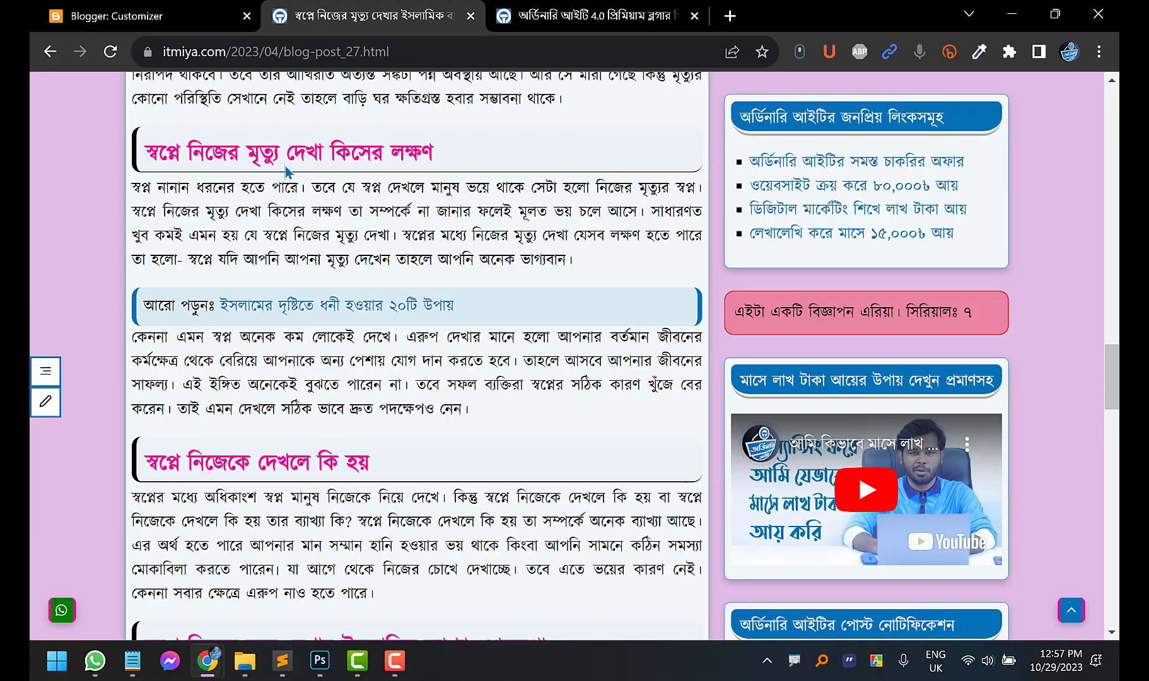
scroll(285, 172, down, 10)
scroll(251, 319, up, 7)
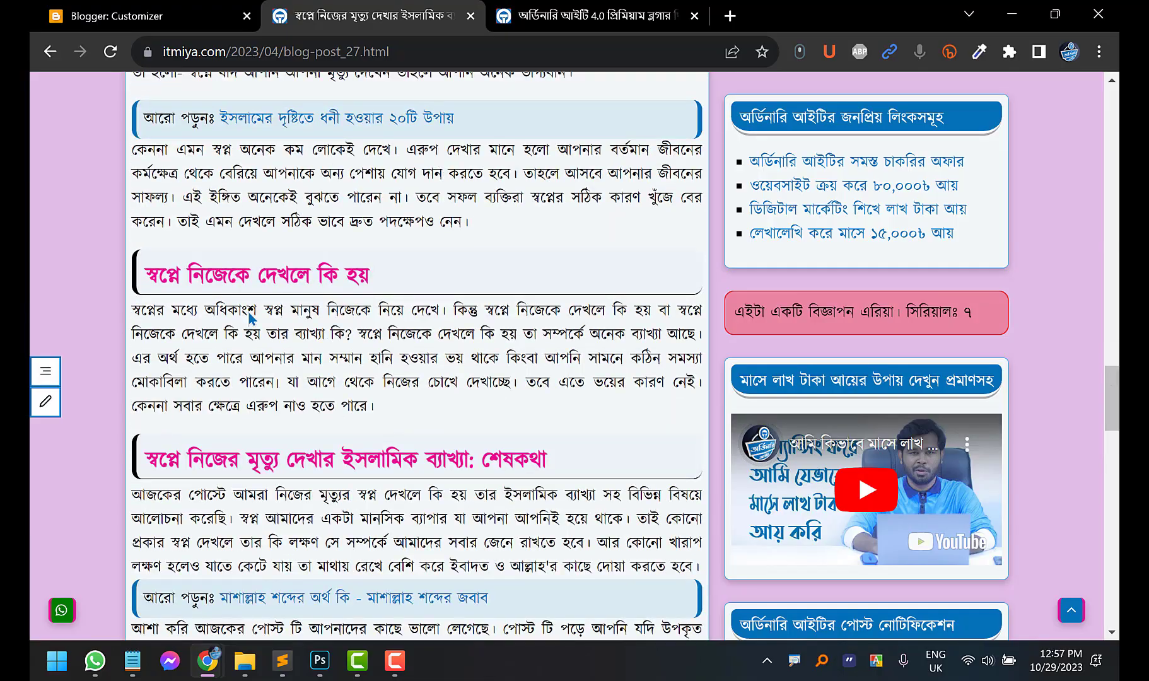
Compare the colours of the post's top link button borders, table of contents, sidebar titles and in-article headings
scroll(251, 319, up, 15)
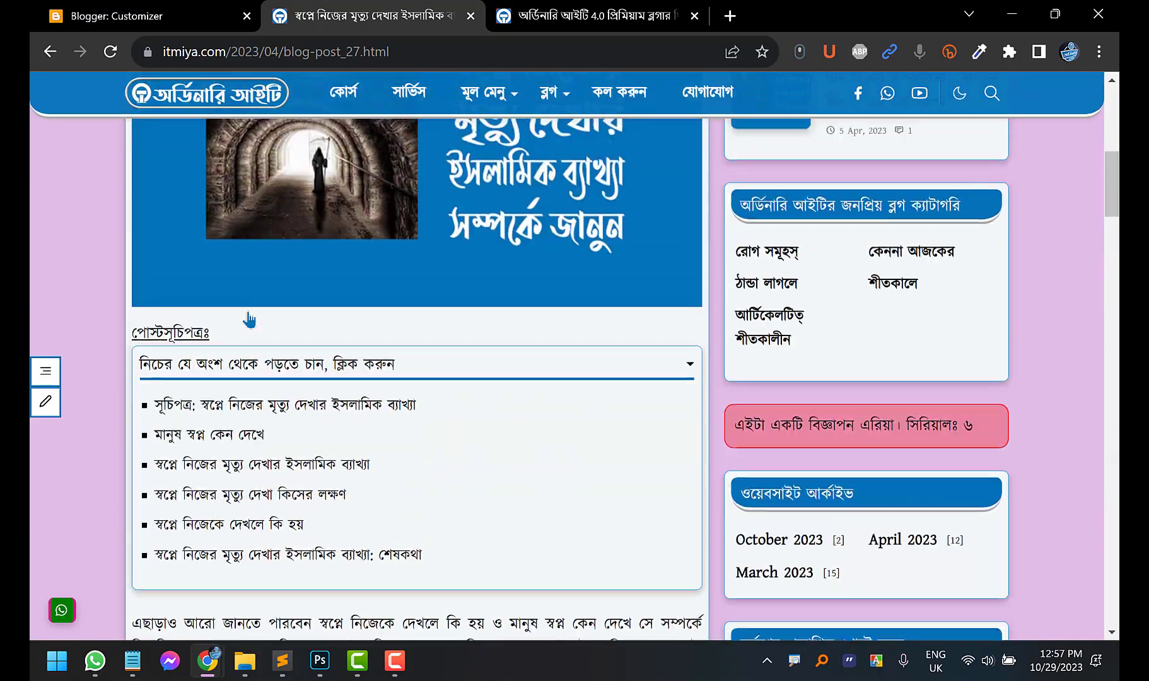
scroll(250, 320, up, 6)
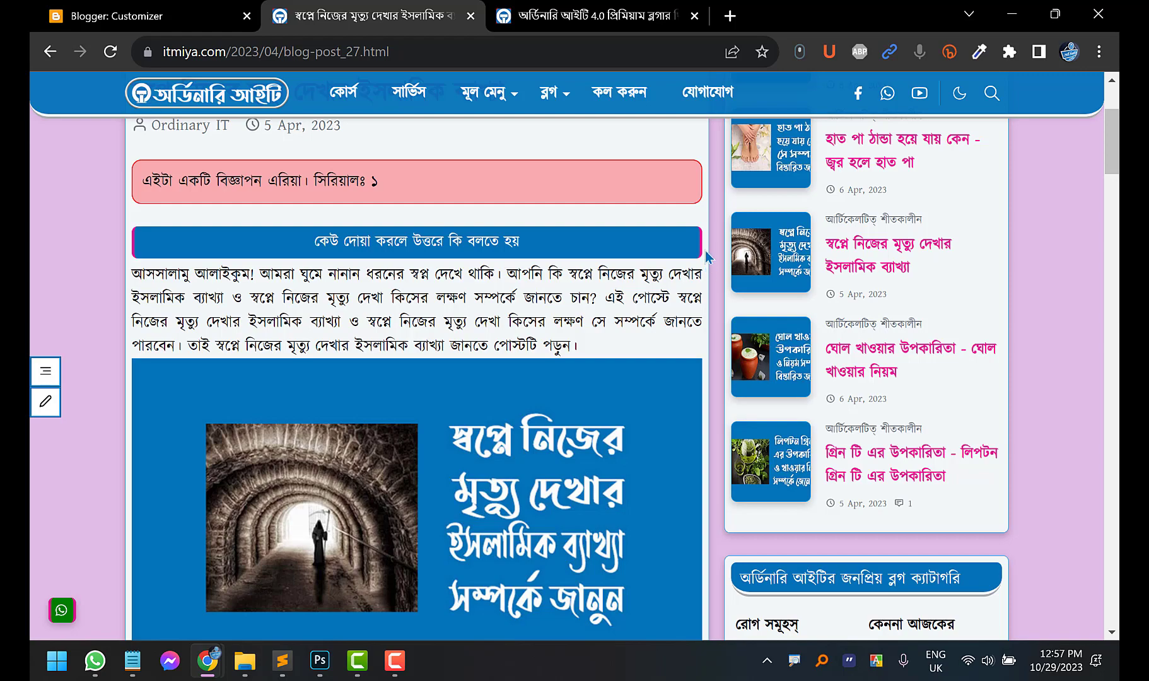
scroll(669, 302, down, 10)
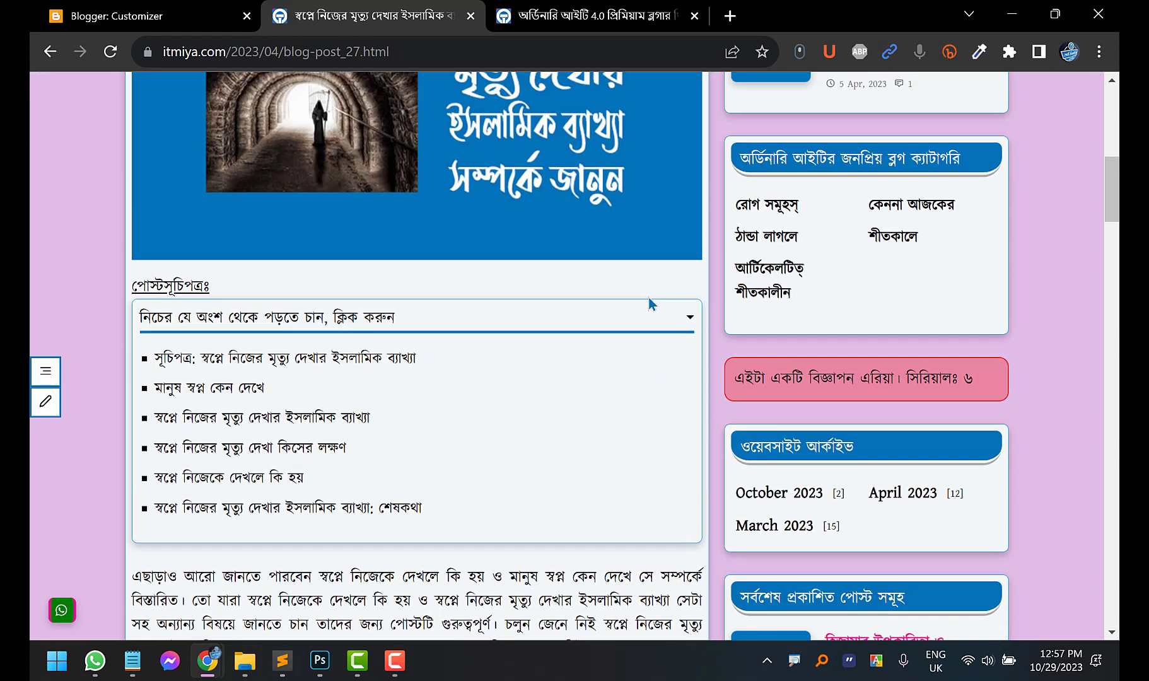
scroll(419, 394, up, 10)
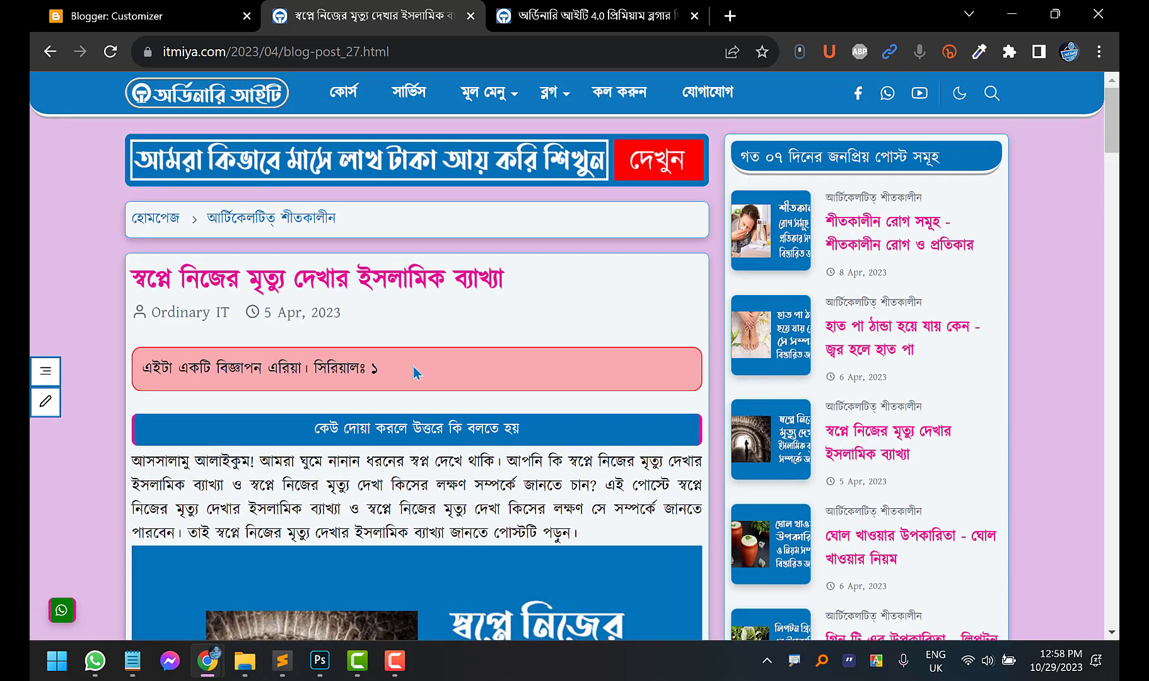
scroll(408, 364, down, 10)
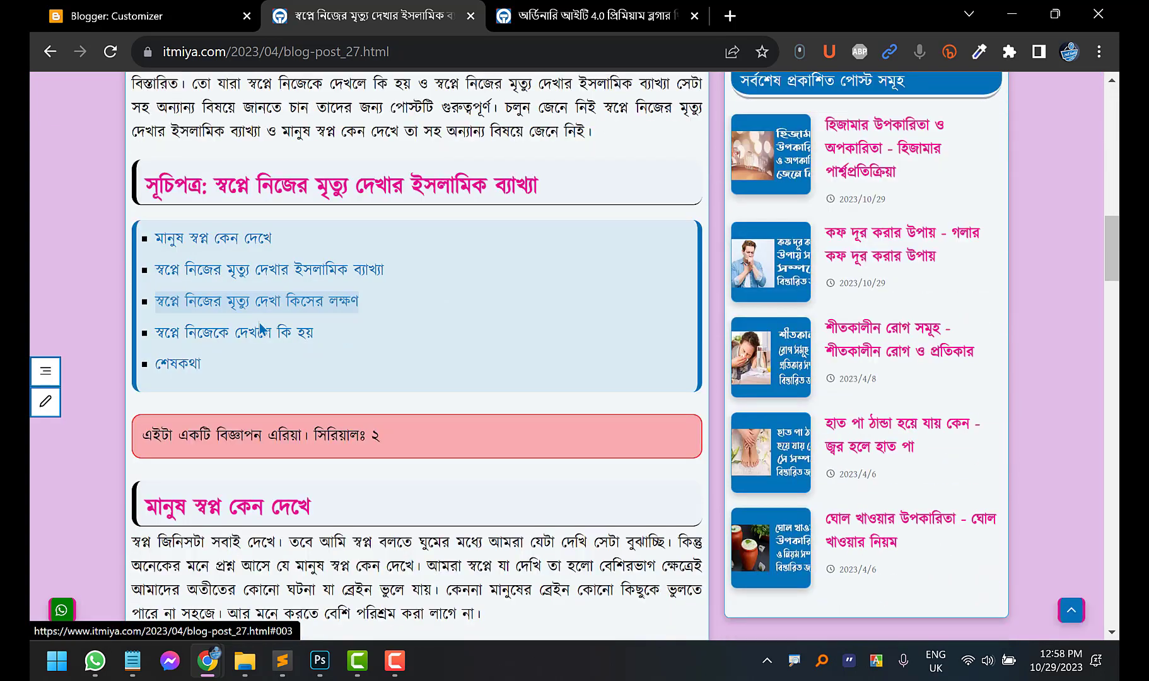
scroll(462, 487, up, 7)
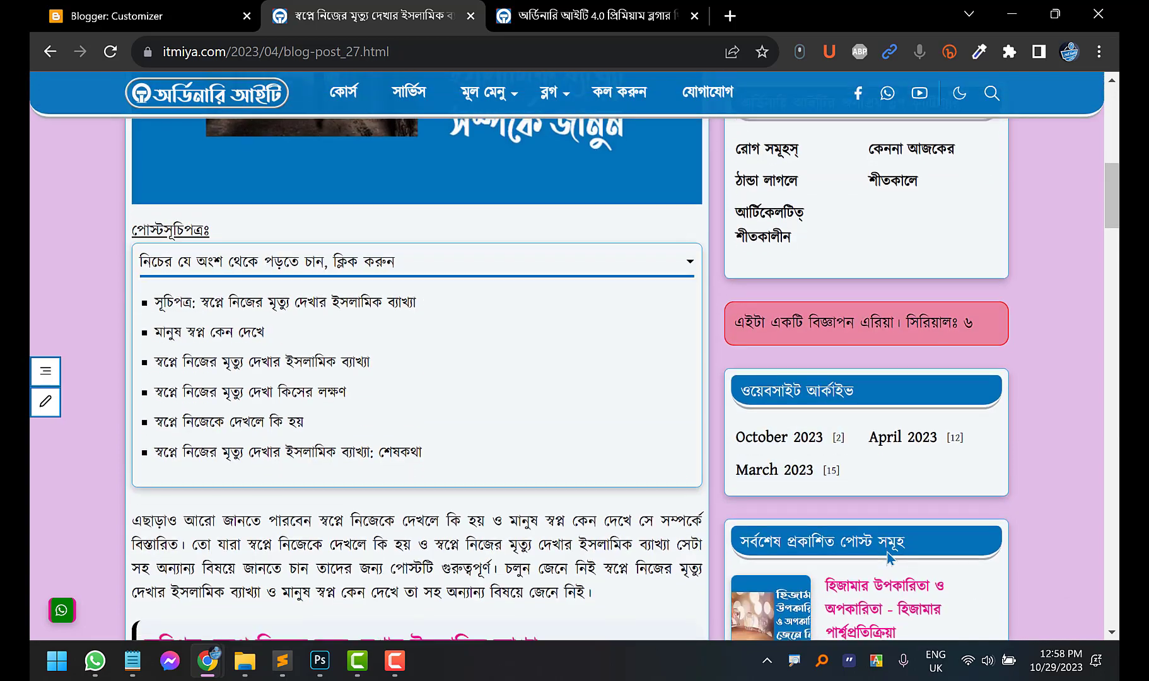
scroll(888, 555, down, 3)
scroll(543, 432, down, 12)
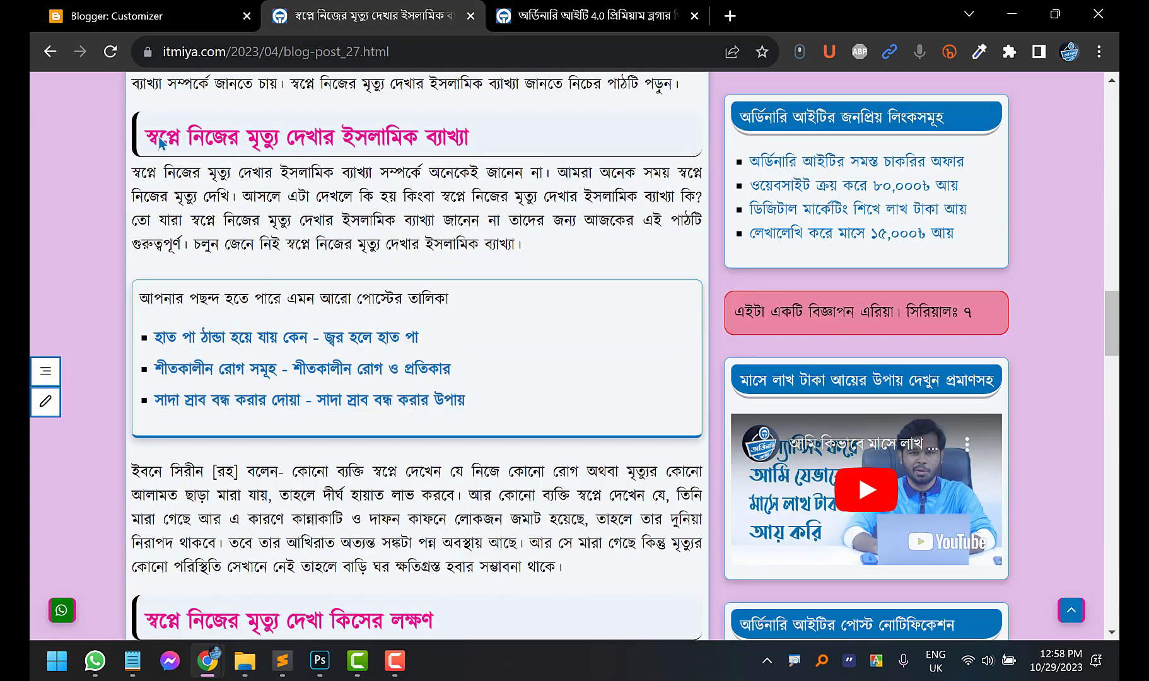
Return to the blog's homepage and examine the heading colour on the post cards and sidebar posts
scroll(314, 132, up, 15)
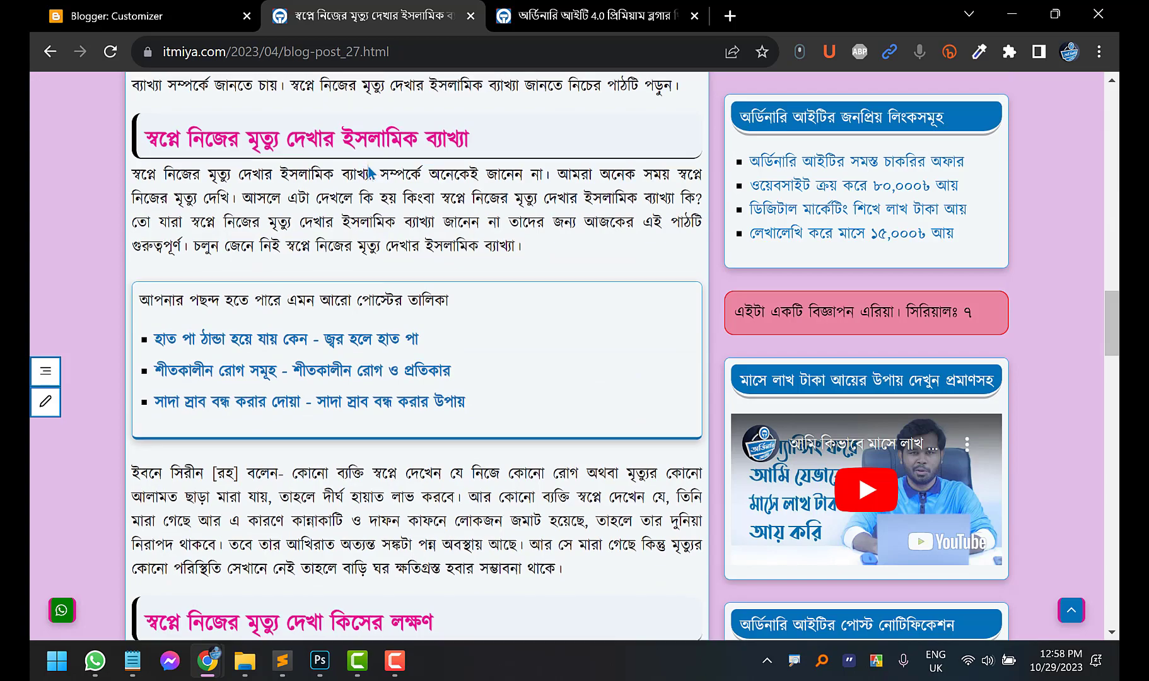
scroll(361, 261, up, 3)
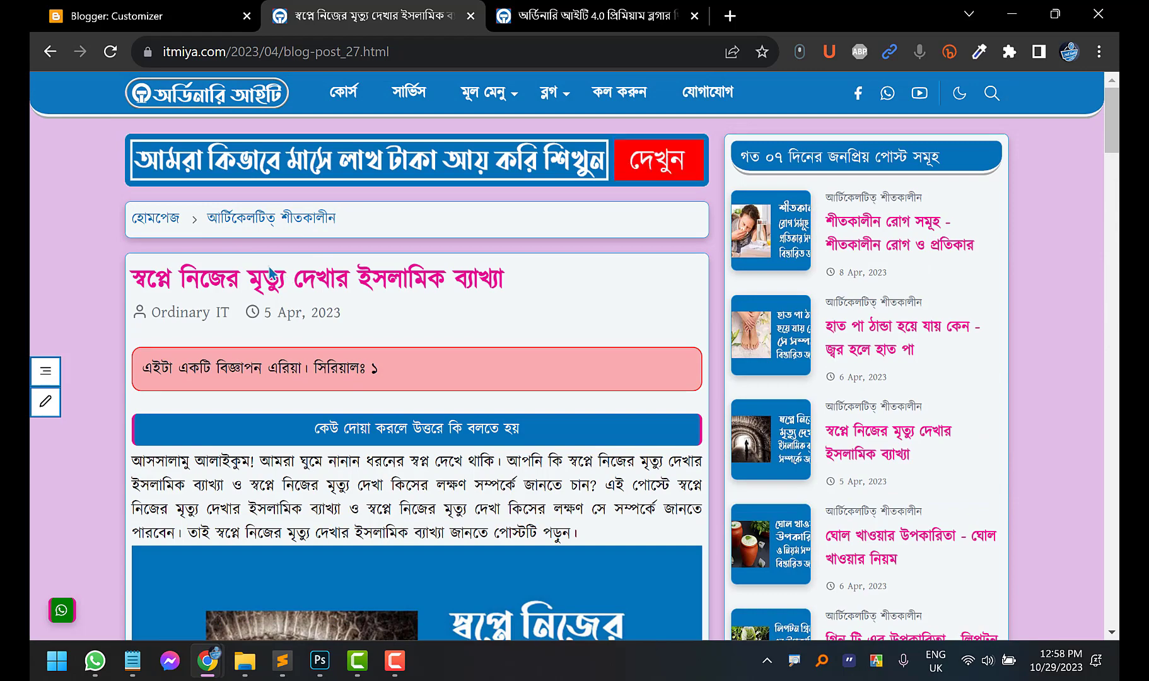
click(233, 94)
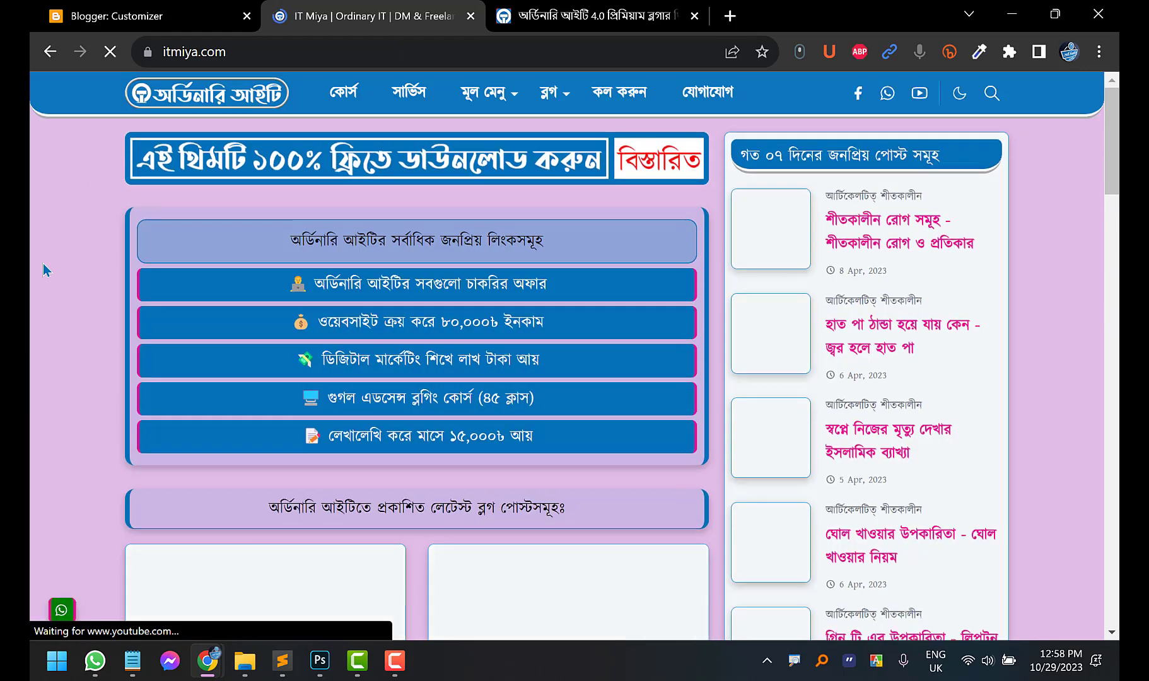
scroll(43, 263, down, 5)
scroll(43, 263, down, 3)
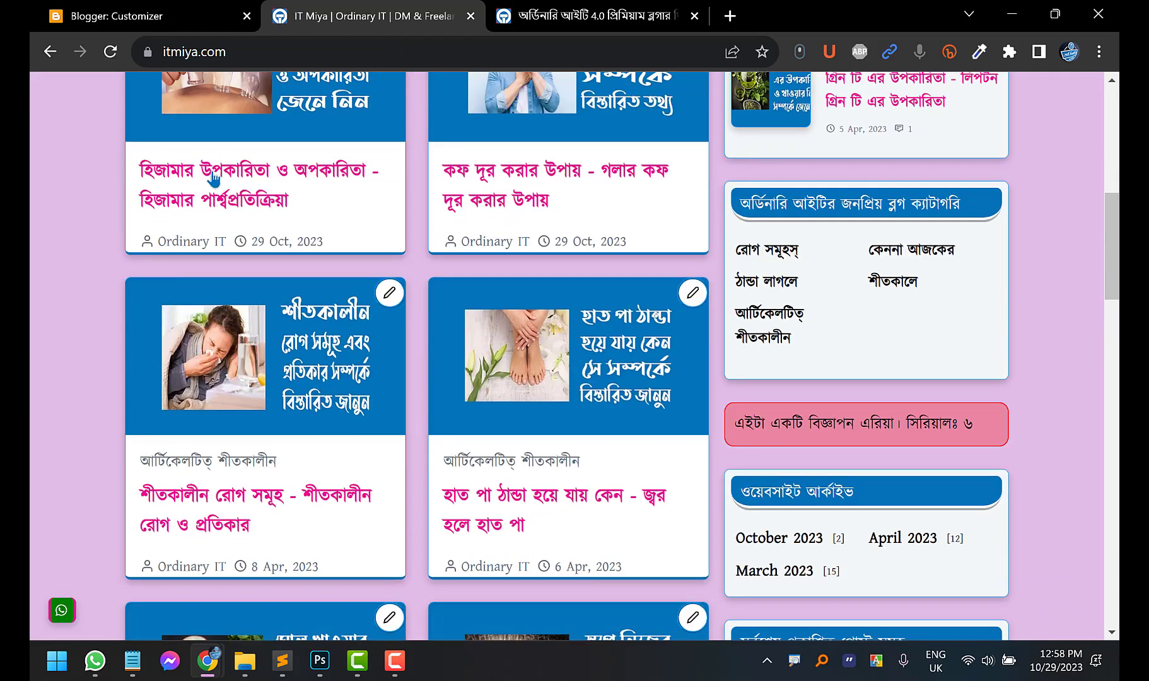
scroll(512, 224, down, 4)
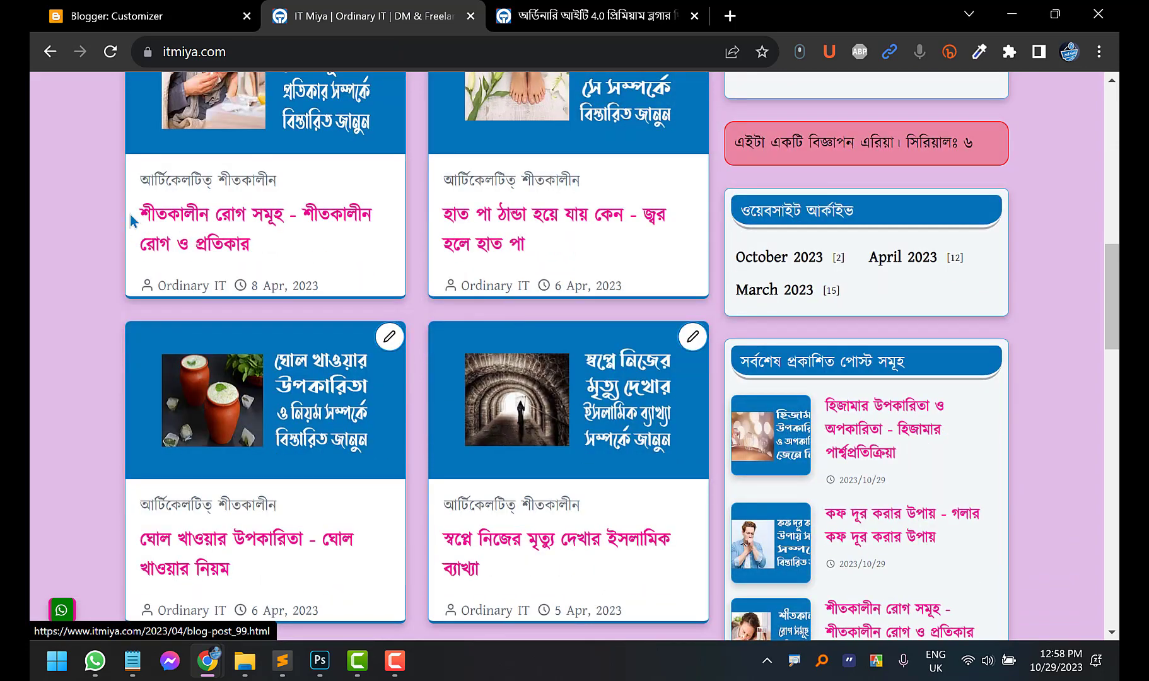
Set the theme's Heading Color to black in the Blogger customiser and review the link and border colour settings below it
click(126, 16)
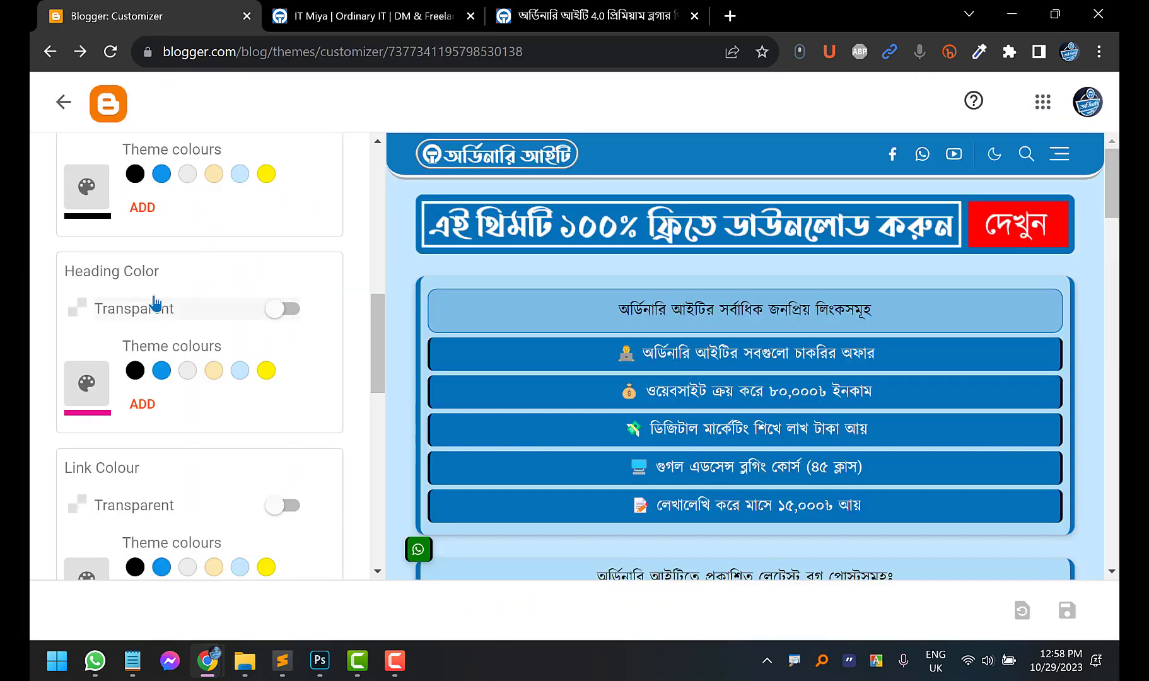
click(132, 373)
scroll(154, 333, down, 3)
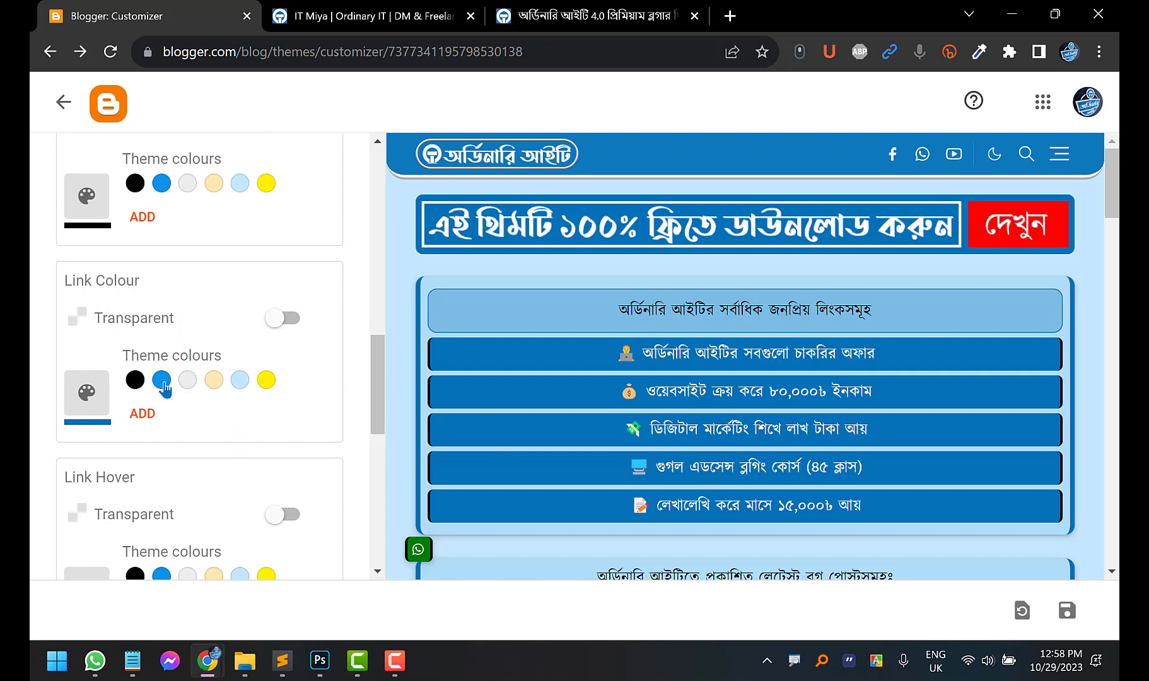
scroll(162, 386, down, 1)
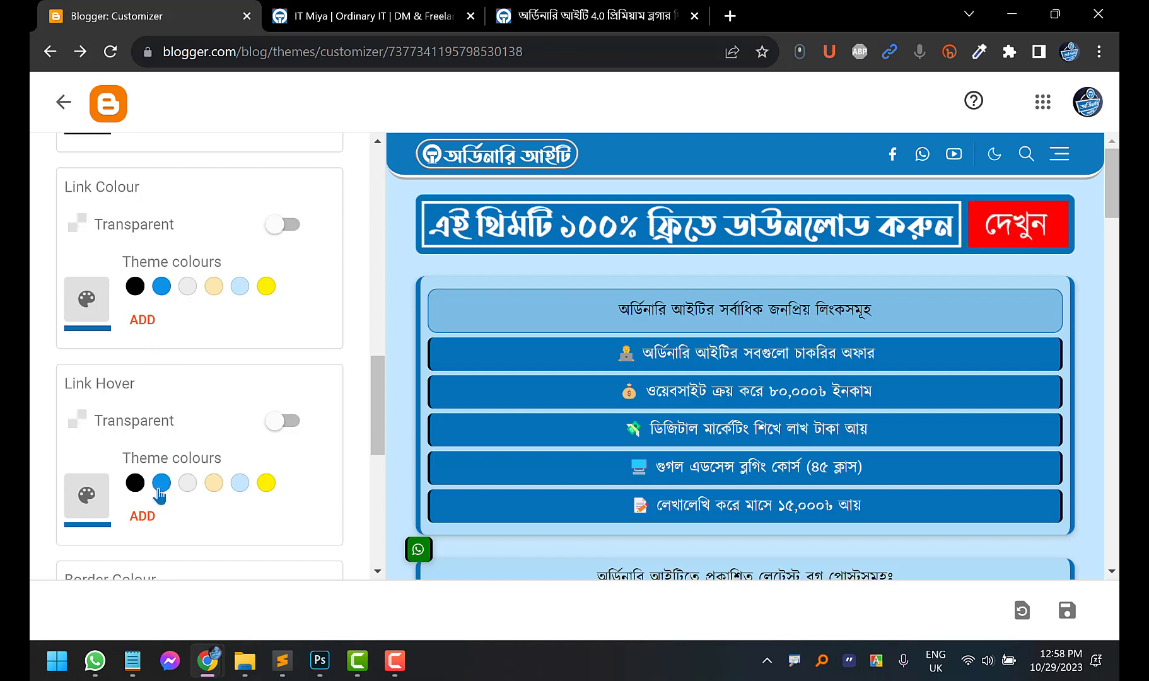
scroll(161, 498, down, 2)
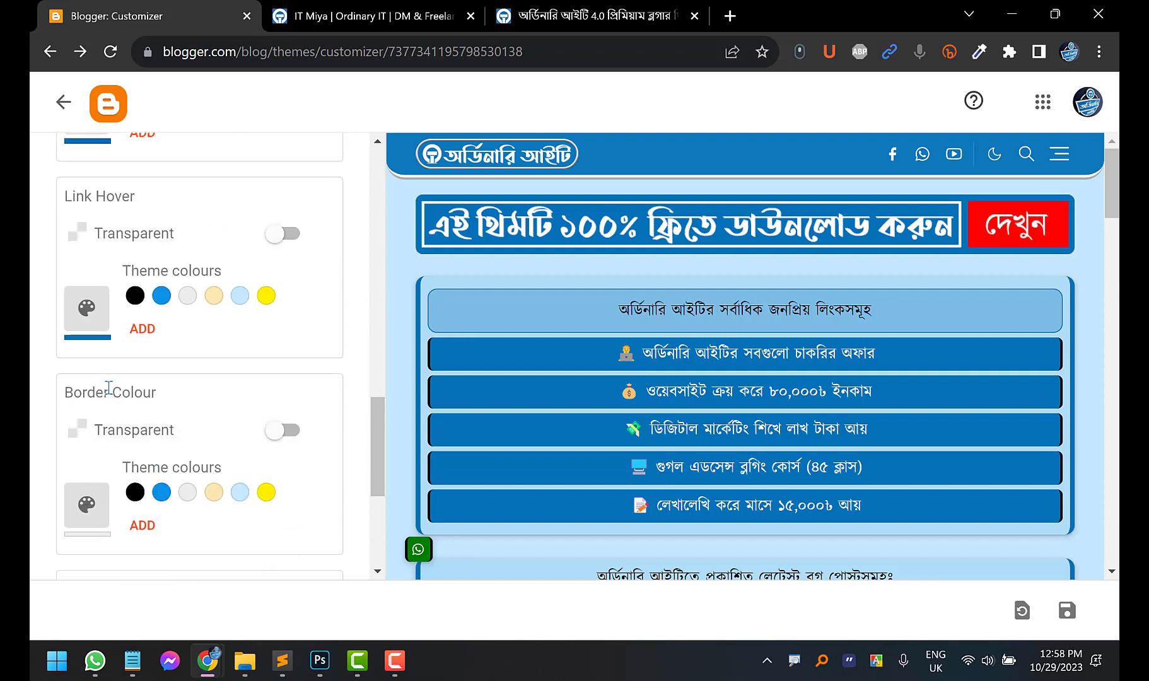
scroll(162, 392, down, 3)
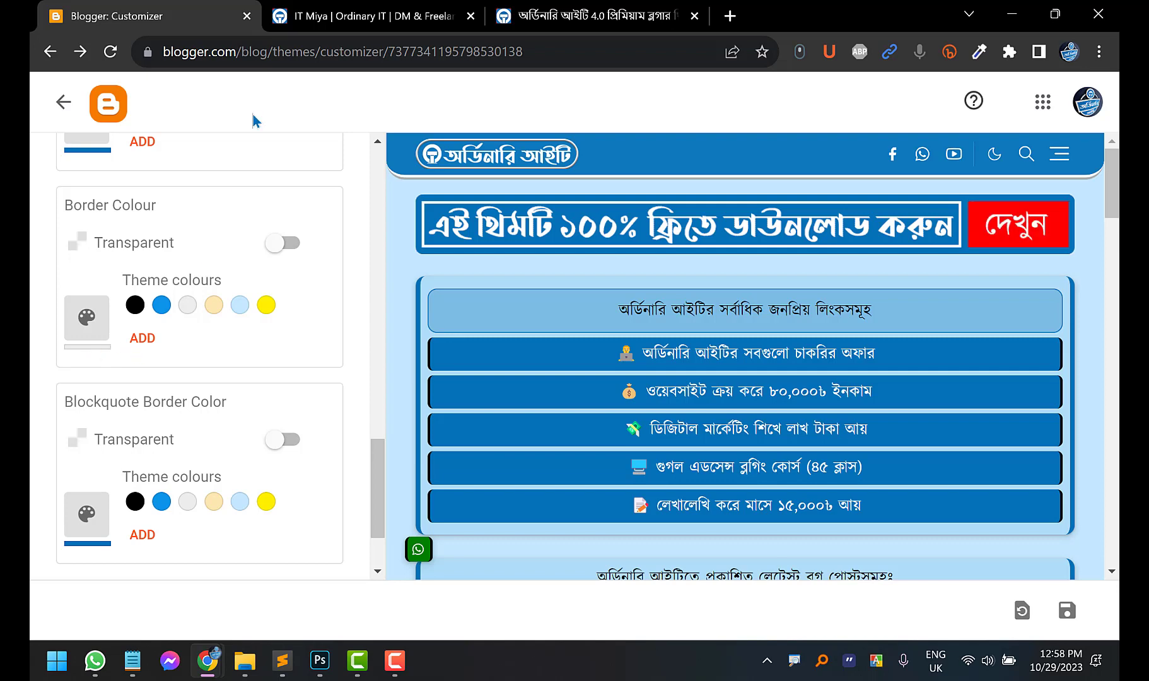
Check the live homepage's borders, set the theme's Border Colour to yellow in the customiser and save the changes
click(309, 7)
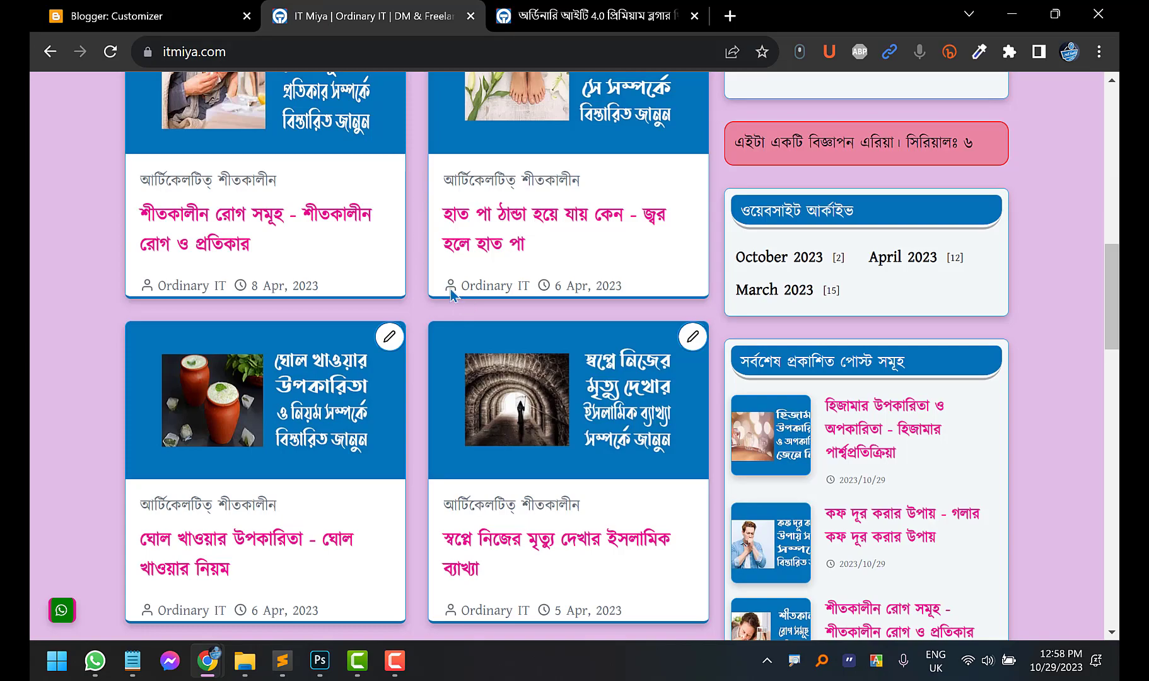
scroll(409, 309, up, 12)
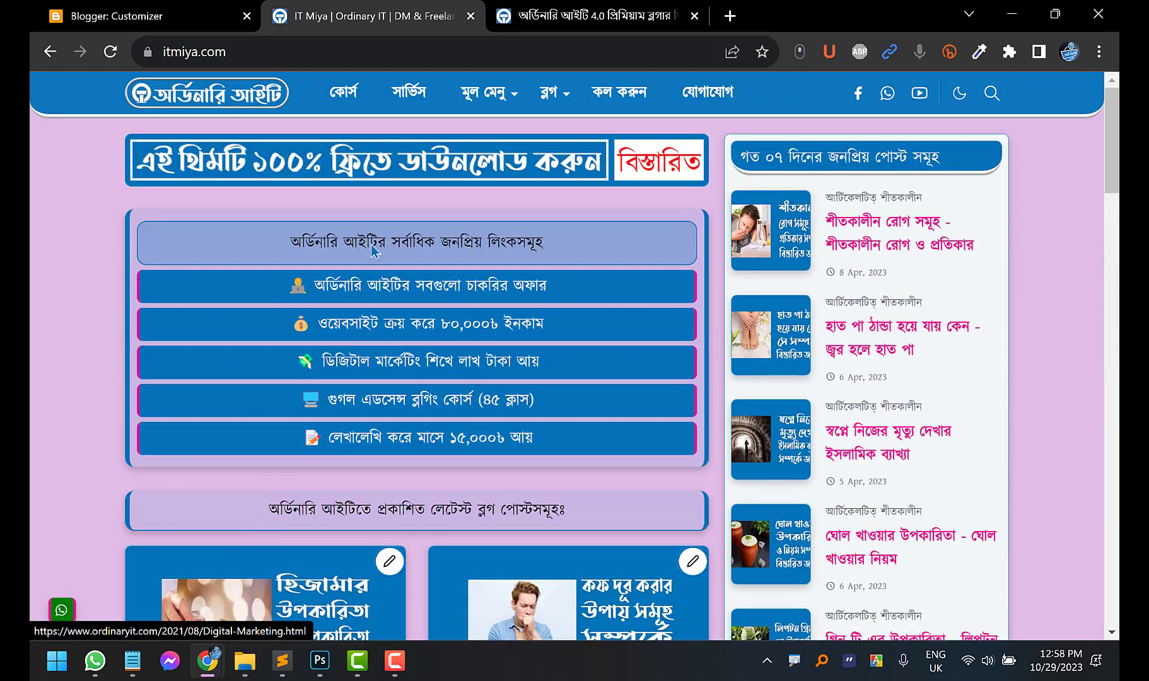
click(145, 16)
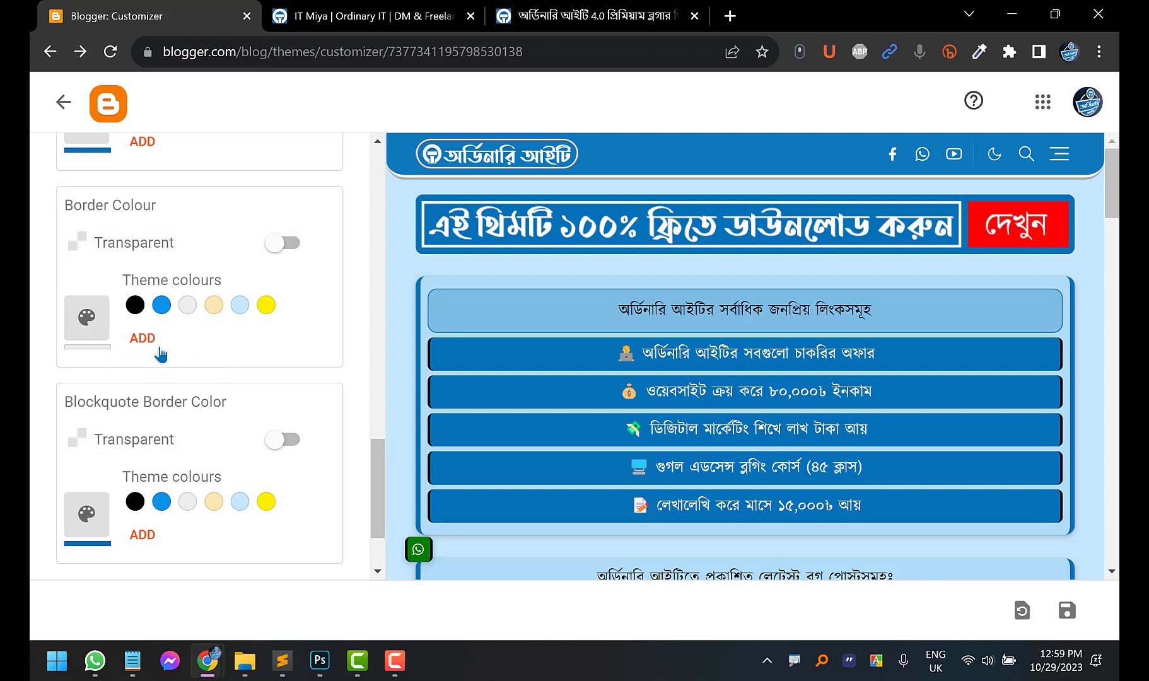
click(266, 305)
click(1067, 610)
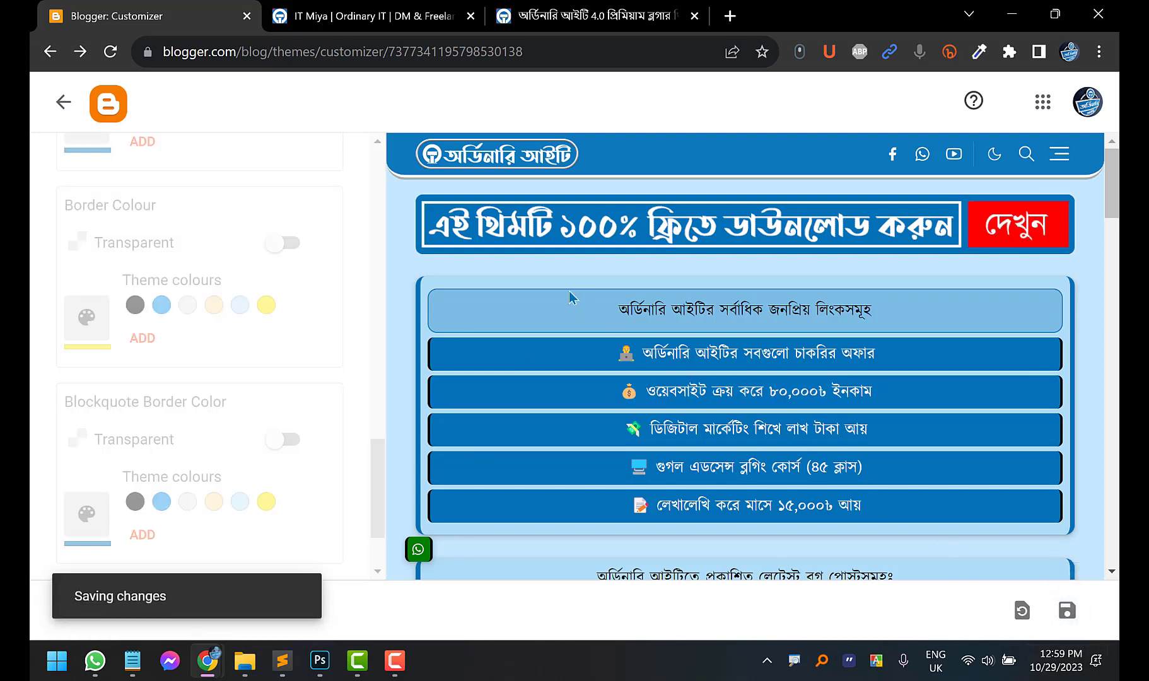
Reload the live homepage and examine the heading and border colours from the link buttons down to the footer
click(353, 16)
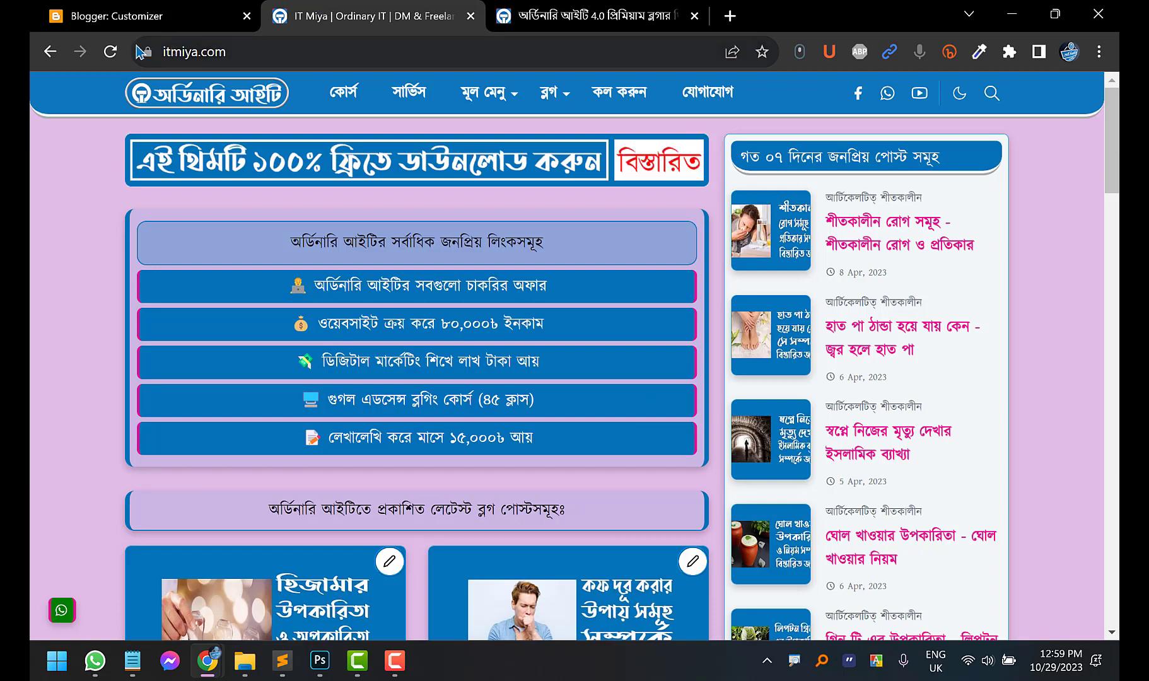
click(110, 52)
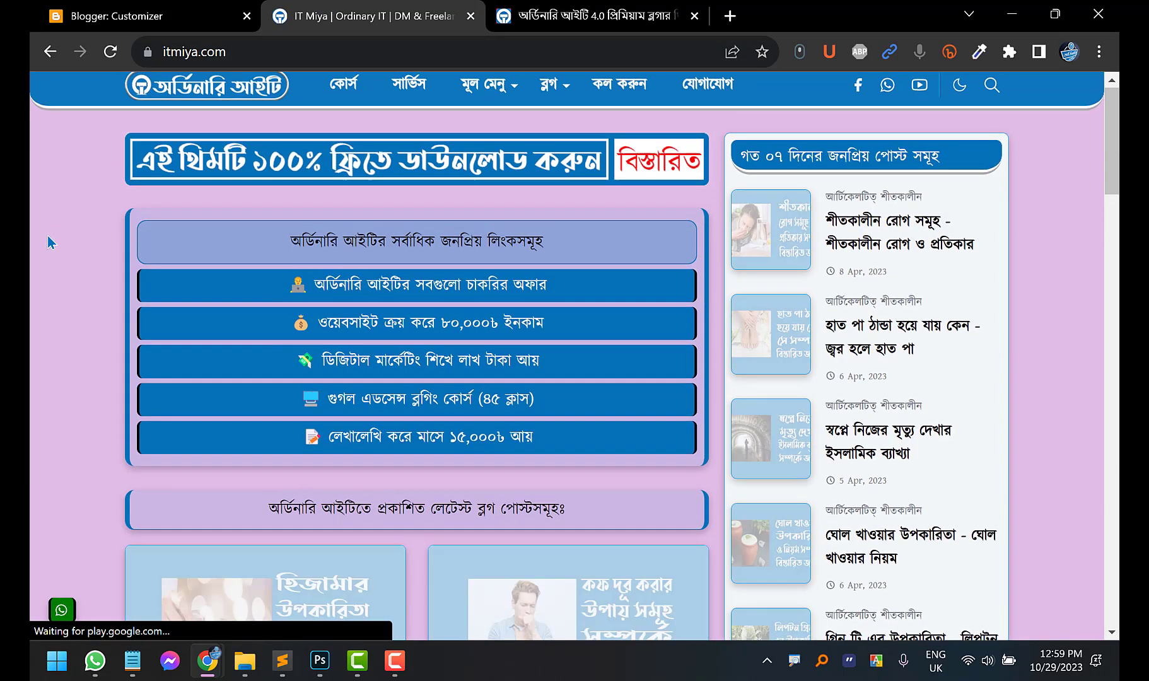
scroll(42, 253, down, 5)
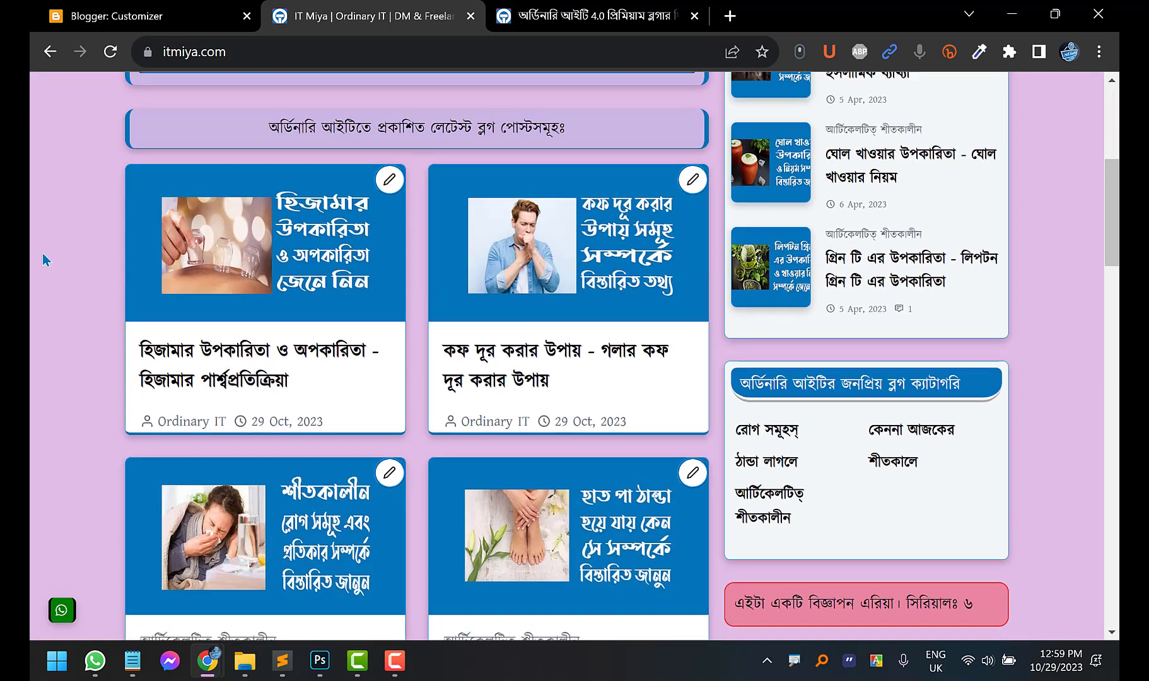
scroll(43, 253, down, 5)
scroll(42, 253, down, 15)
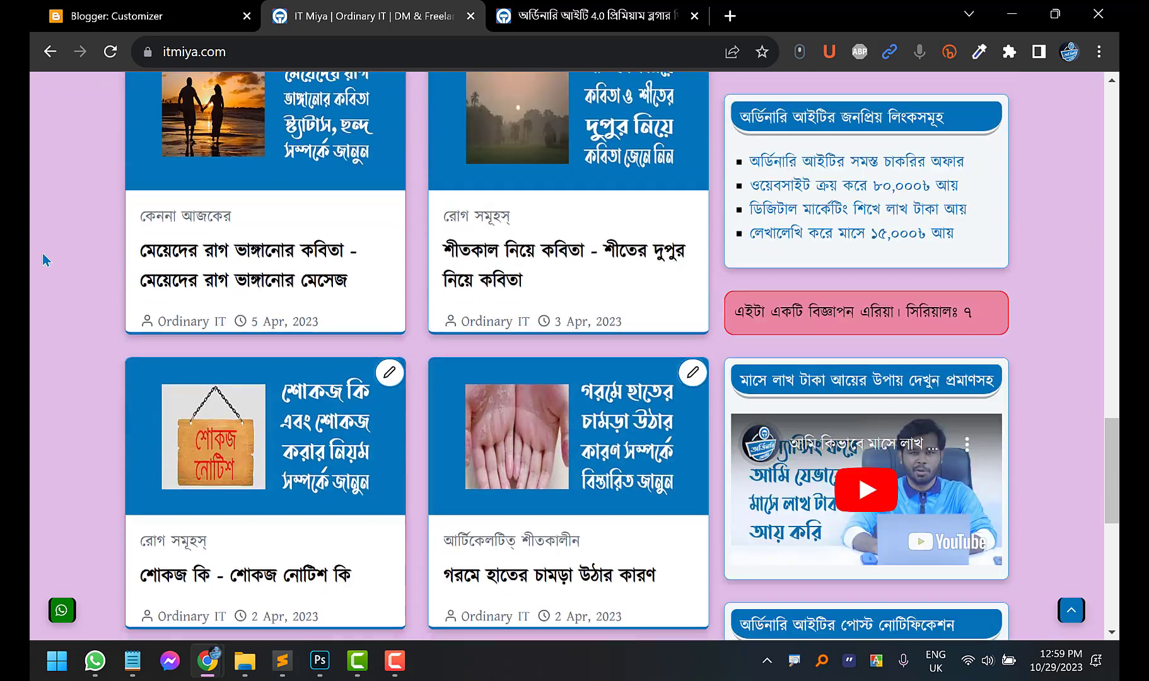
scroll(42, 253, down, 3)
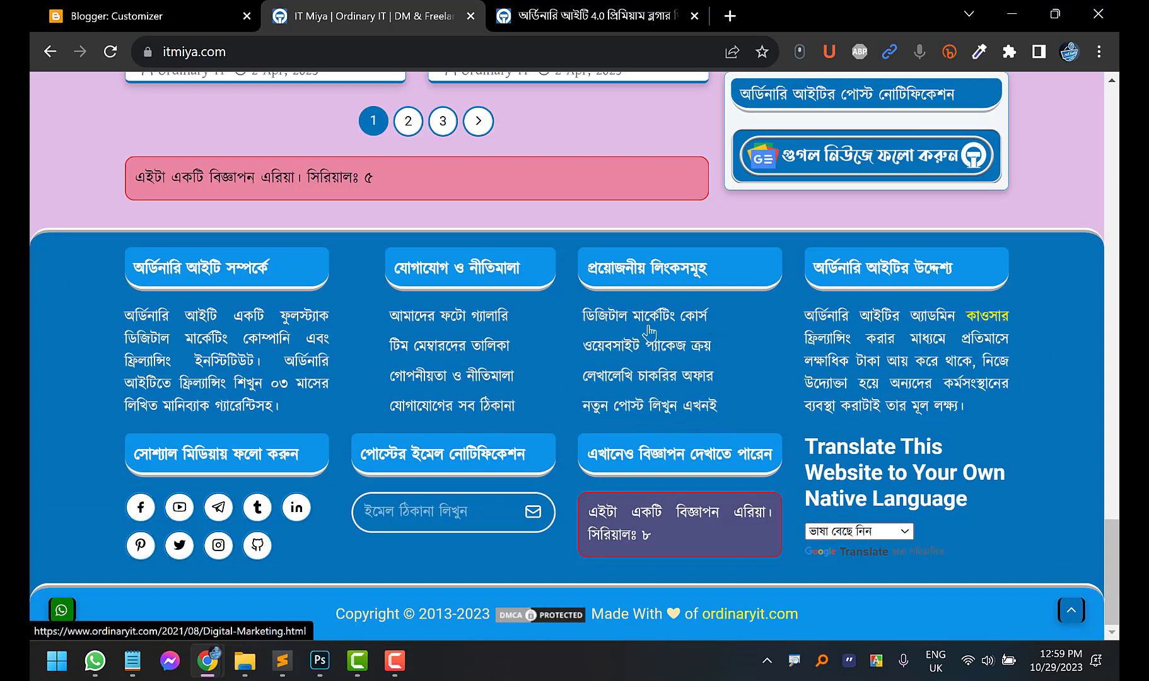
scroll(754, 183, up, 7)
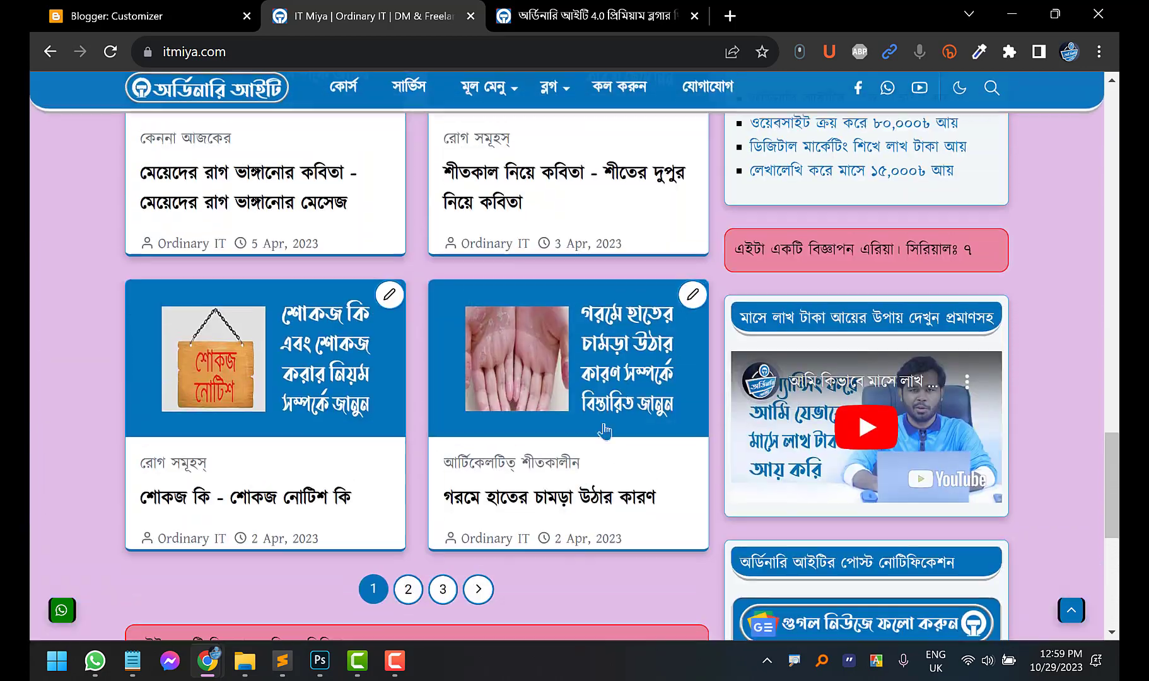
Open the post শীতকাল নিয়ে কবিতা - শীতের দুপুর নিয়ে কবিতা and examine its title, section headings and box borders
click(499, 200)
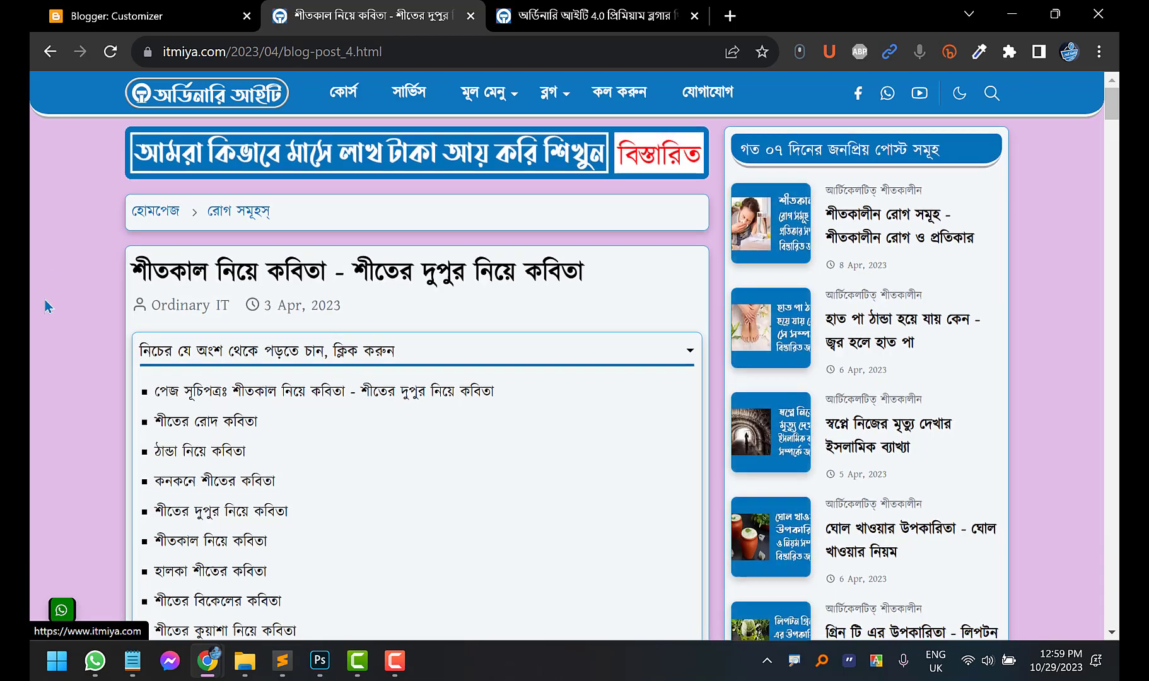
scroll(41, 311, down, 8)
scroll(41, 316, down, 20)
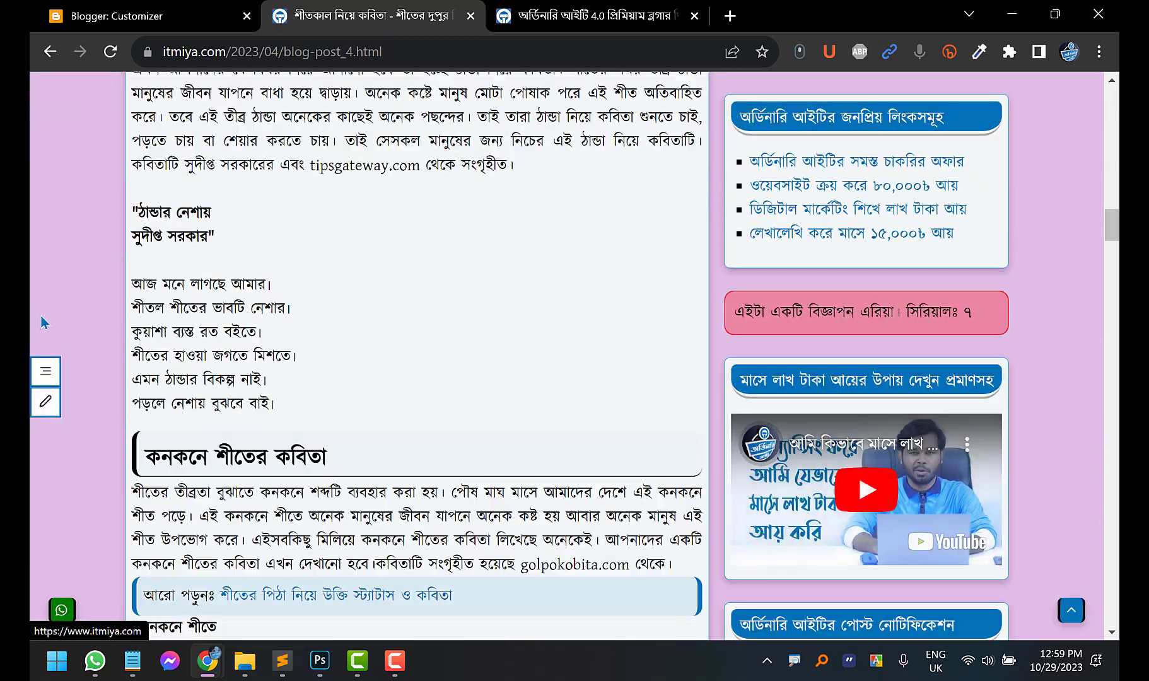
scroll(43, 325, up, 10)
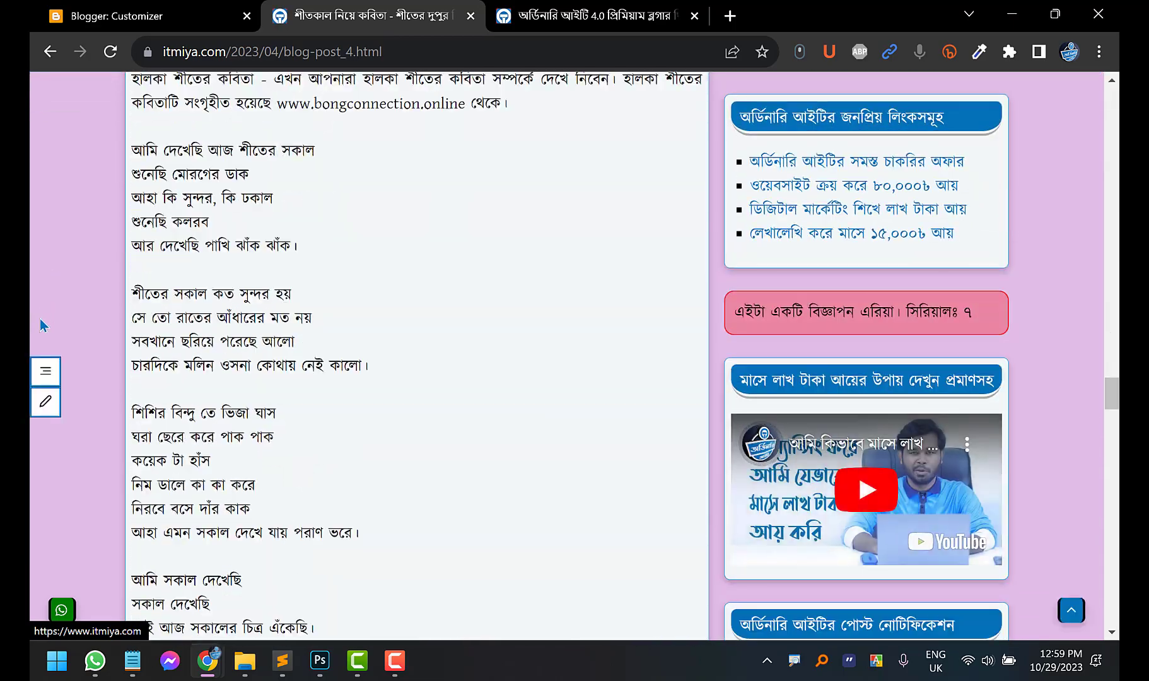
scroll(40, 320, up, 15)
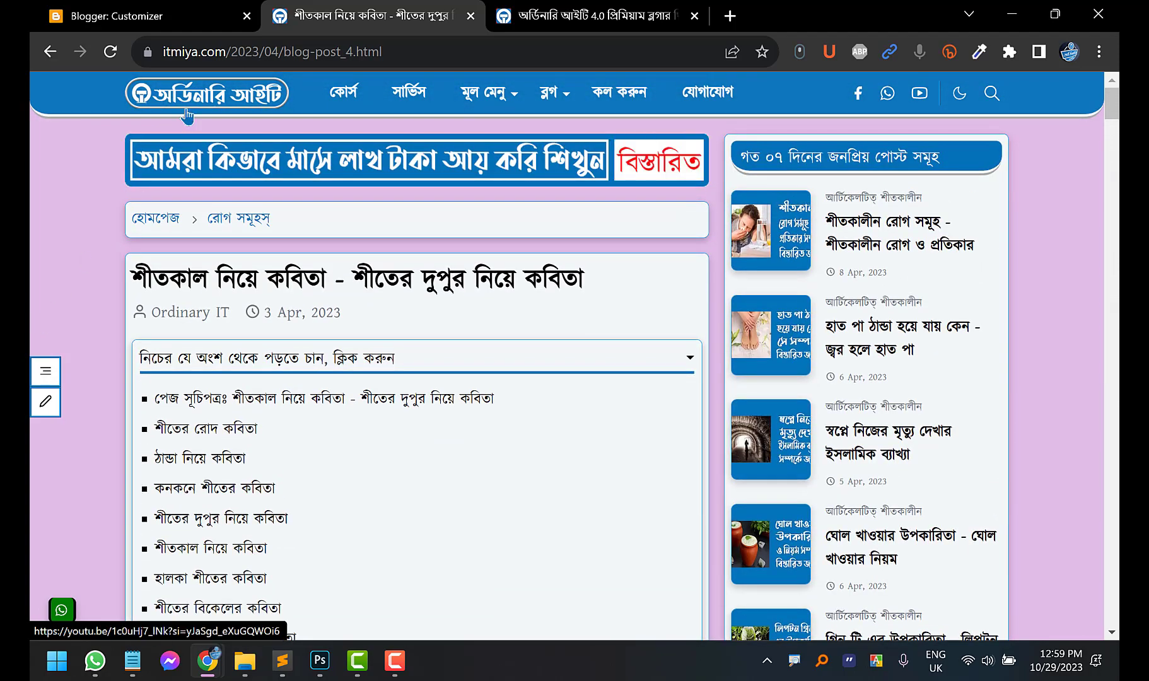
Go back to the homepage and look through the post cards, sidebar and footer for the new border colour
click(151, 95)
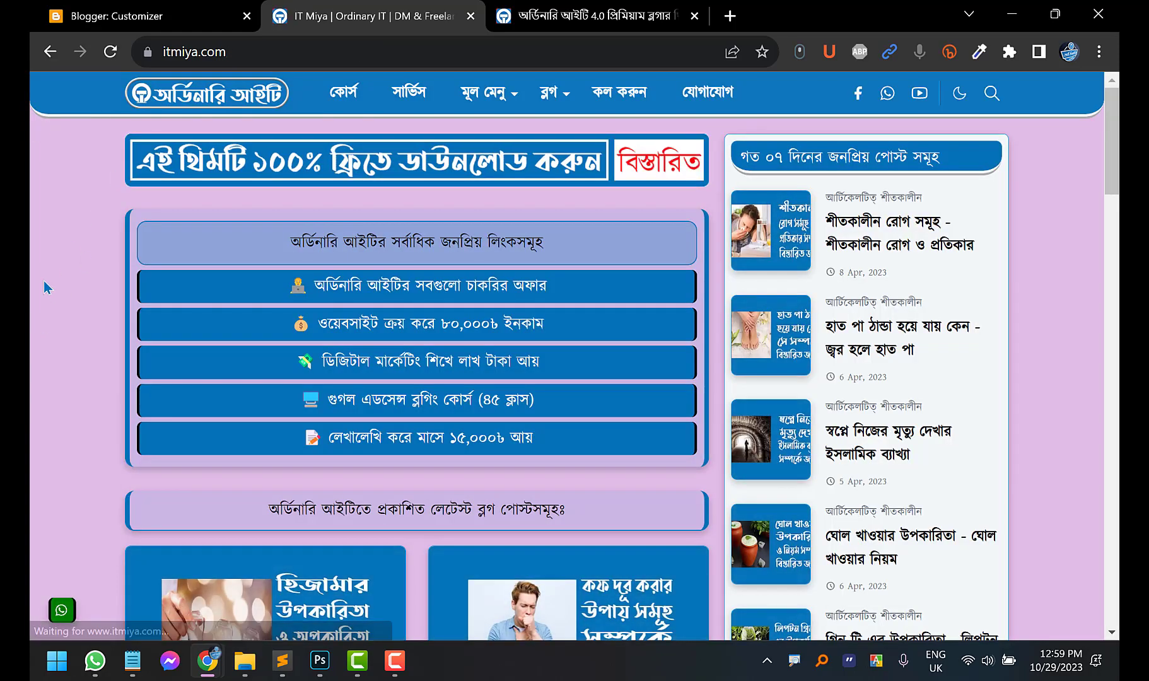
scroll(33, 324, down, 20)
scroll(44, 365, down, 15)
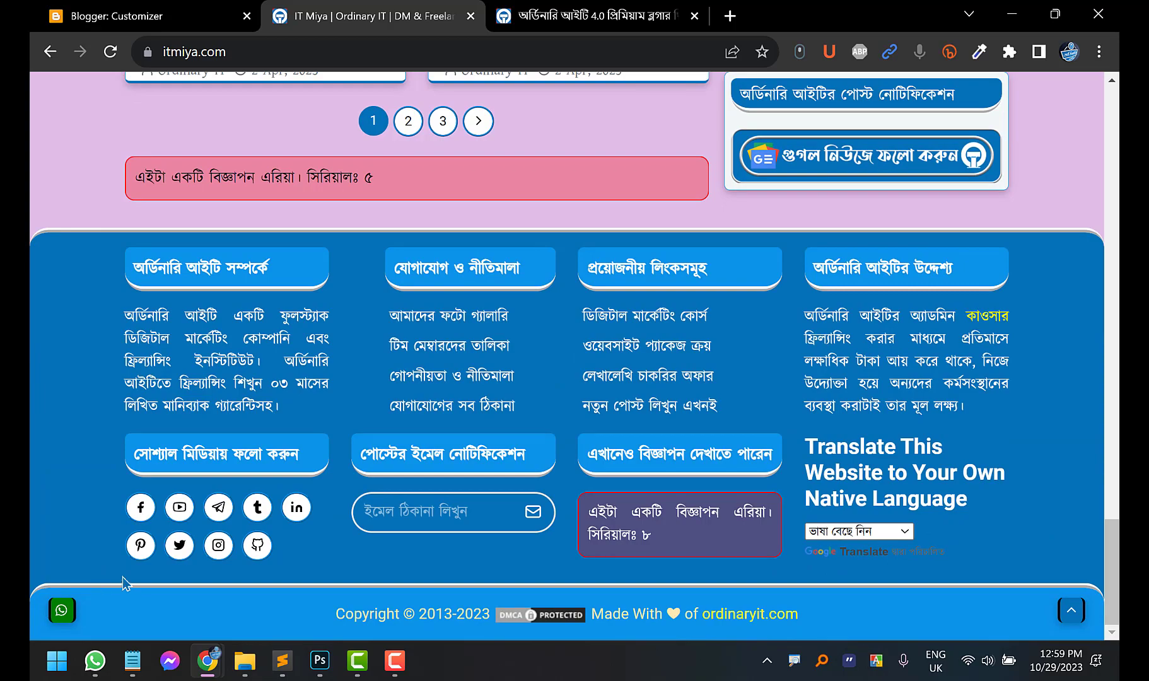
scroll(123, 262, up, 15)
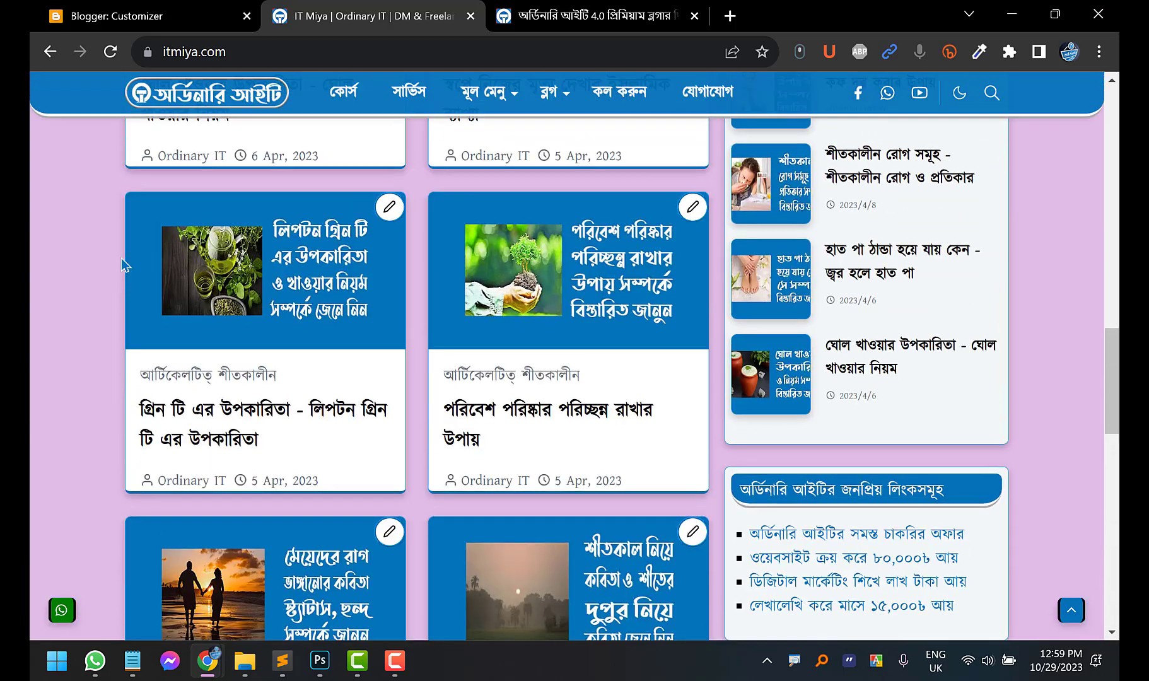
scroll(123, 262, up, 3)
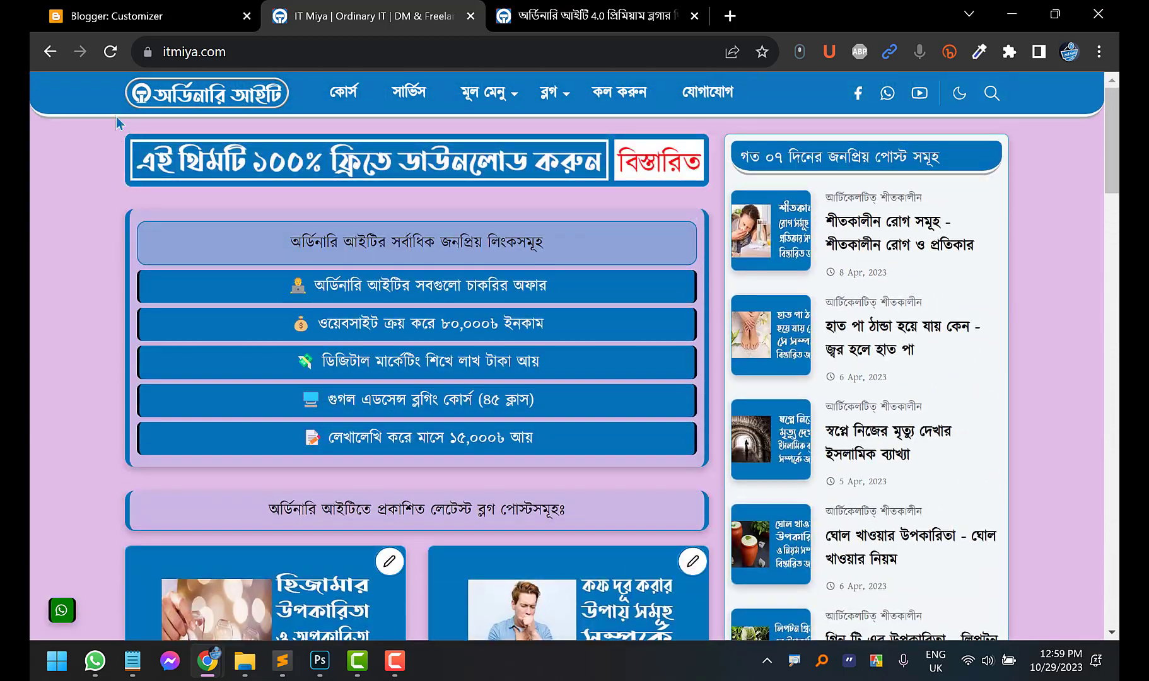
Set the theme's Border Colour to light grey in the customiser and review the Blockquote Border Color setting
click(146, 13)
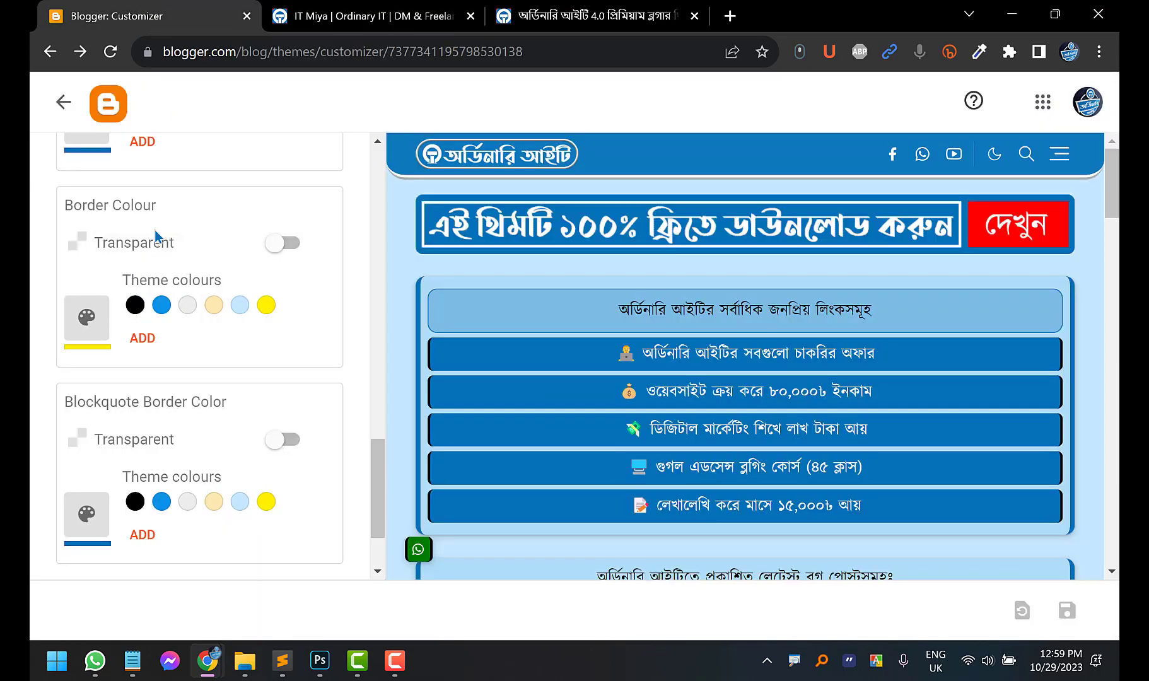
click(188, 306)
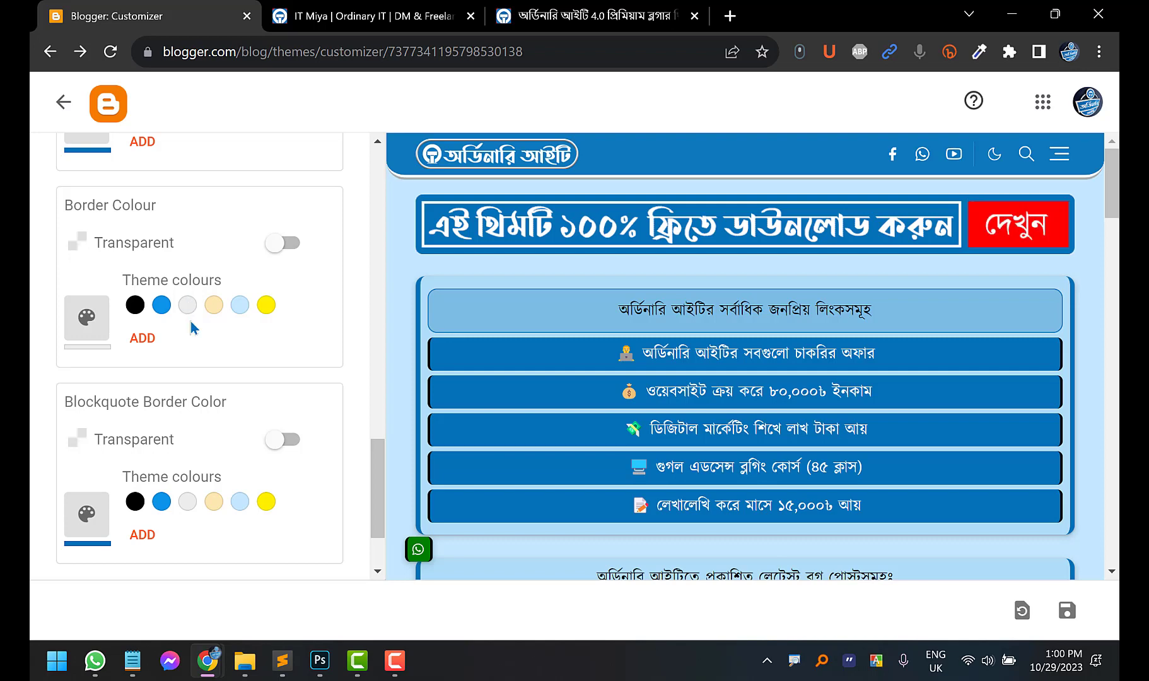
scroll(138, 311, down, 2)
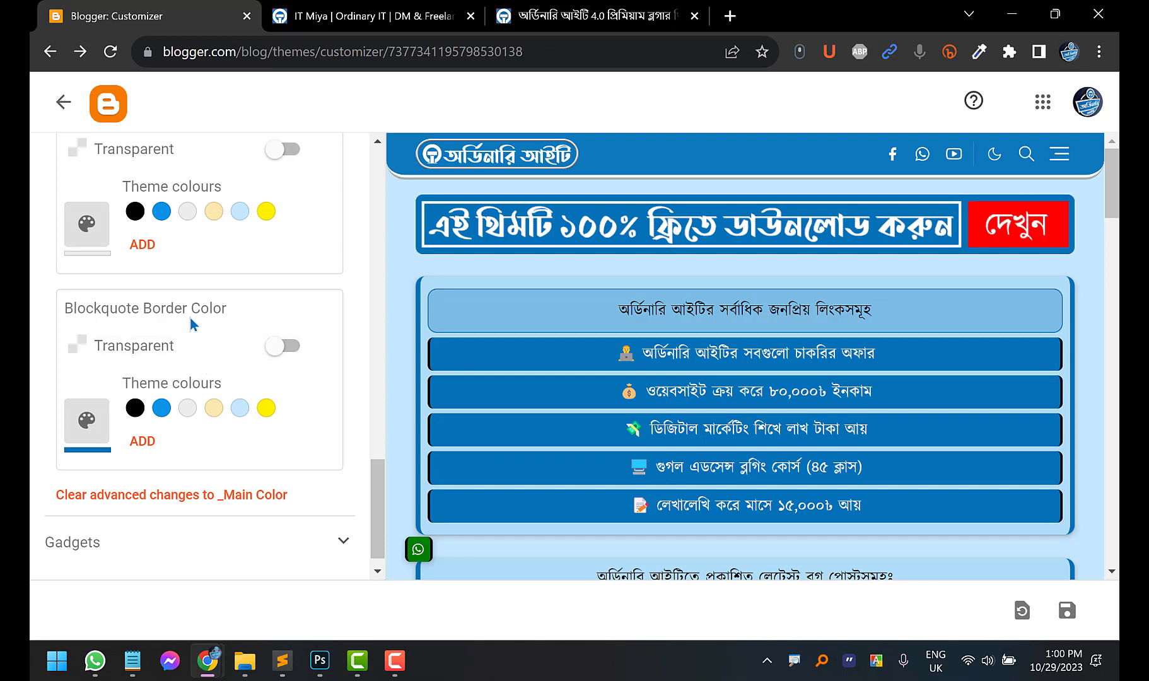
scroll(82, 449, down, 1)
Switch the advanced theme settings from the _Main Color group to _Typography
scroll(94, 445, up, 10)
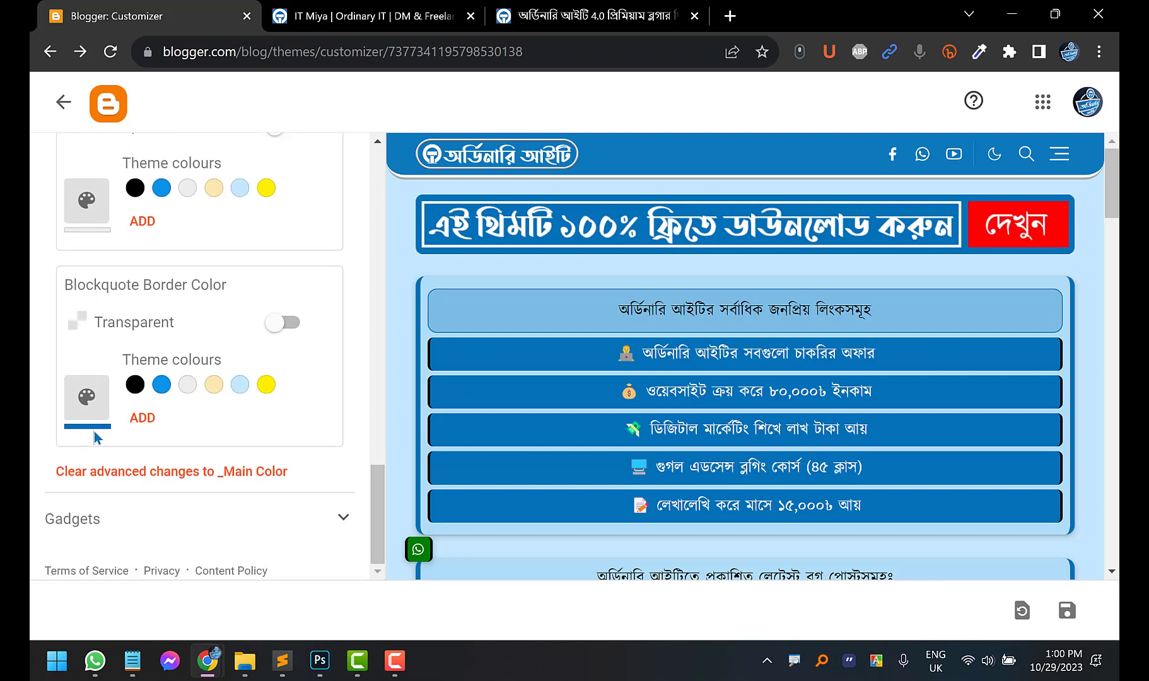
scroll(107, 447, up, 5)
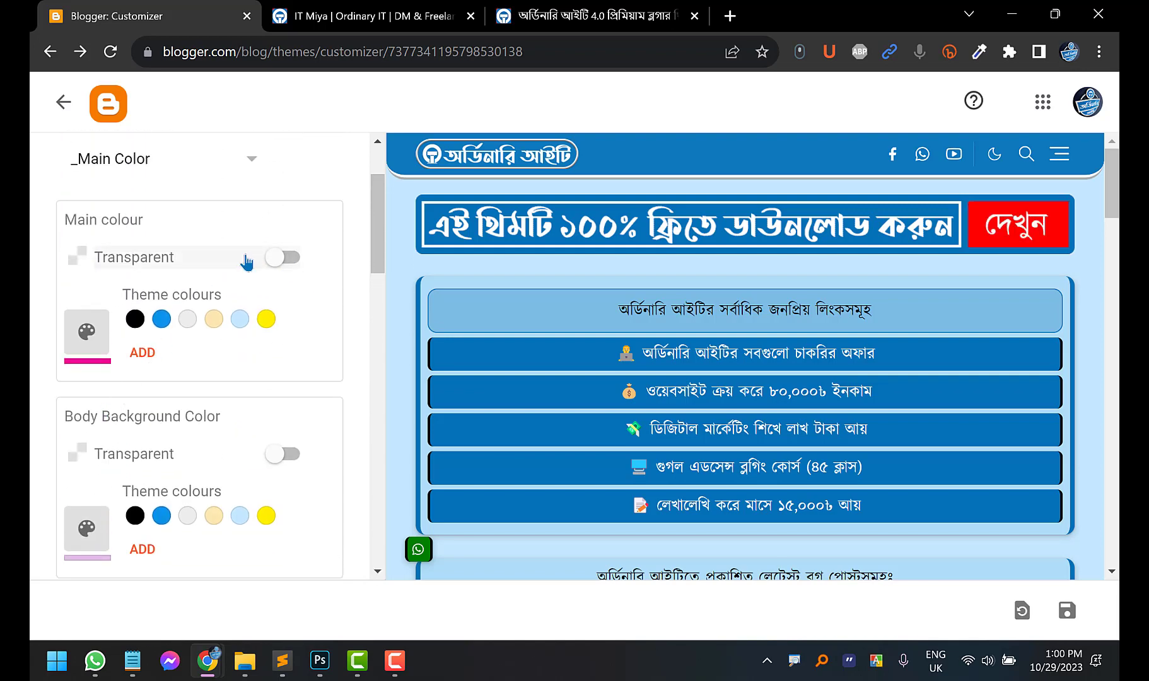
click(171, 175)
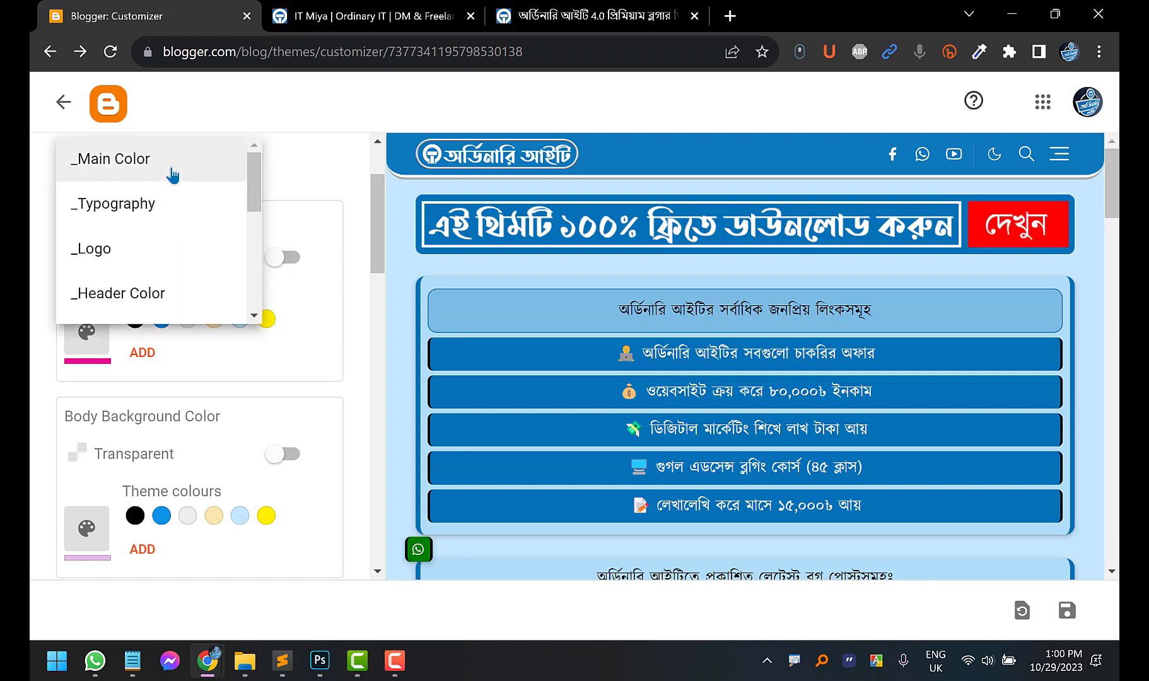
click(188, 212)
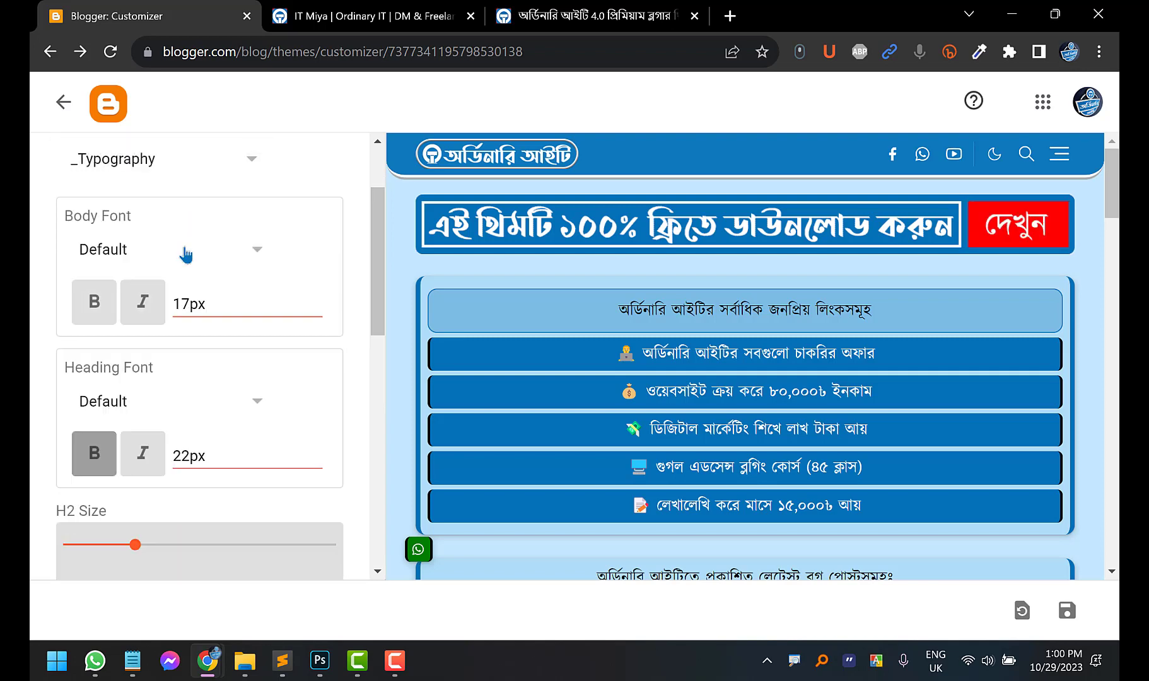
Review the _Typography settings, from the body and heading fonts down to the H2 to H6 sizes
scroll(257, 248, up, 2)
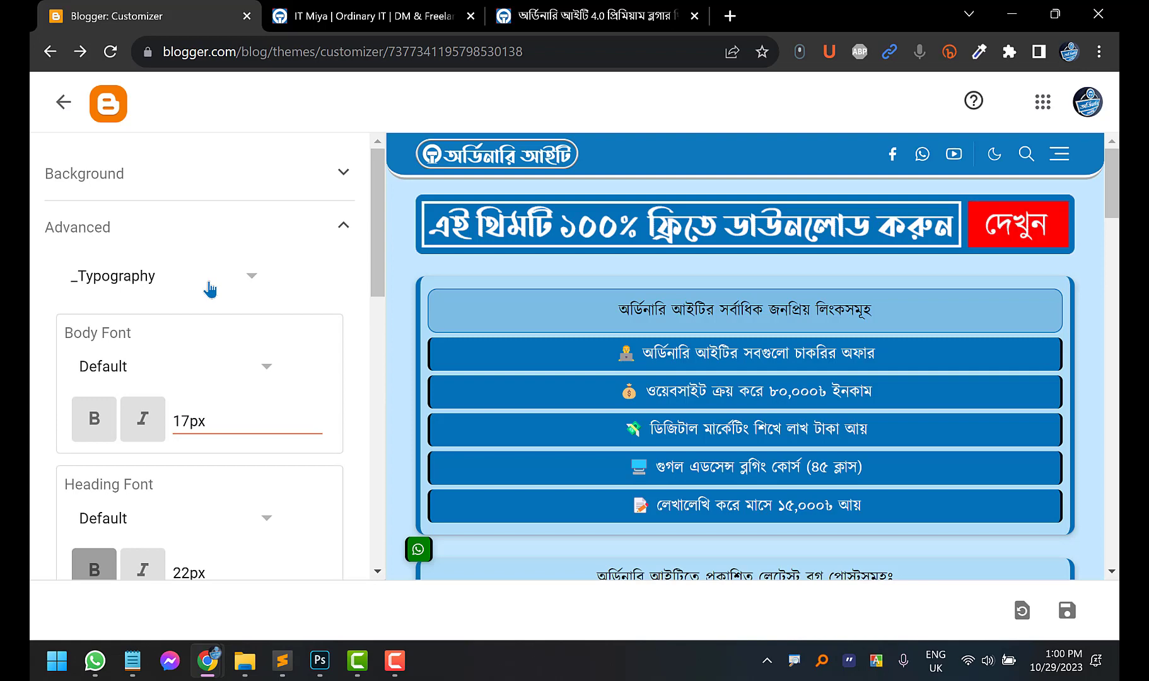
scroll(210, 289, down, 2)
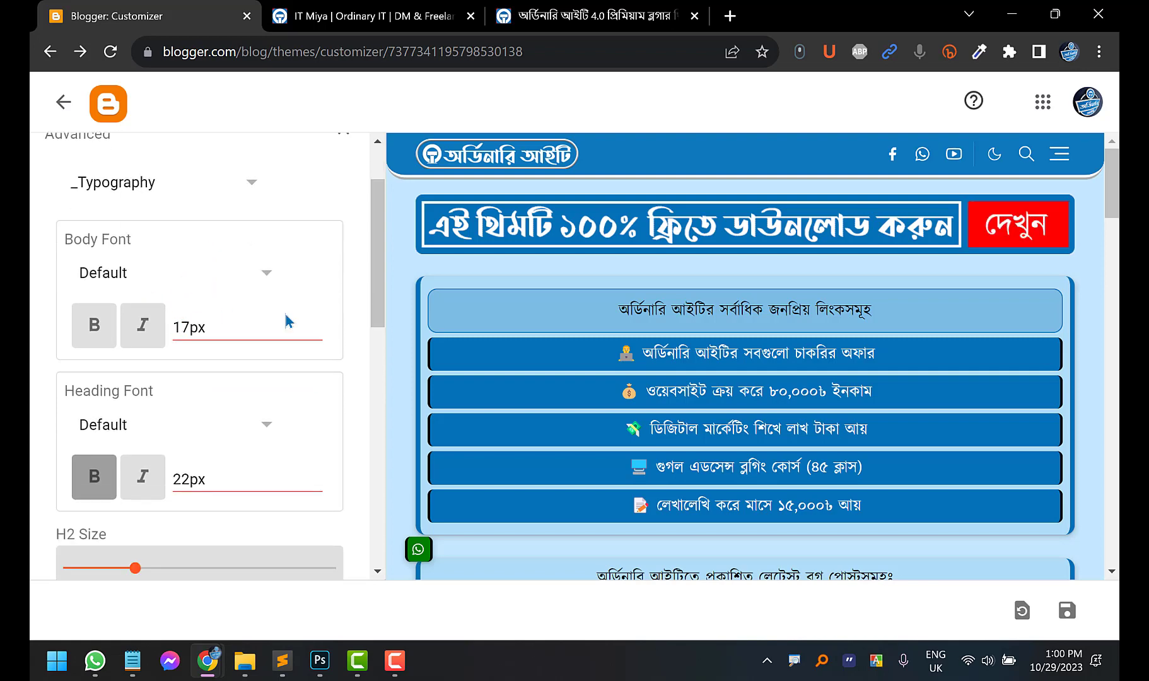
scroll(188, 331, down, 3)
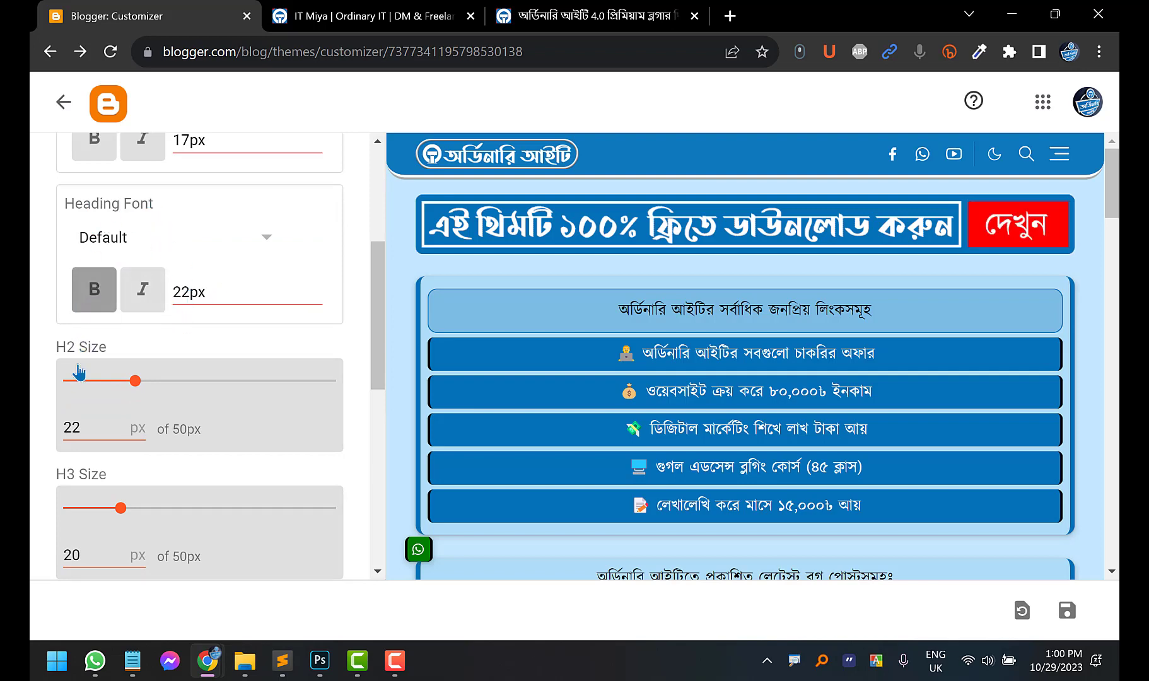
scroll(78, 373, down, 8)
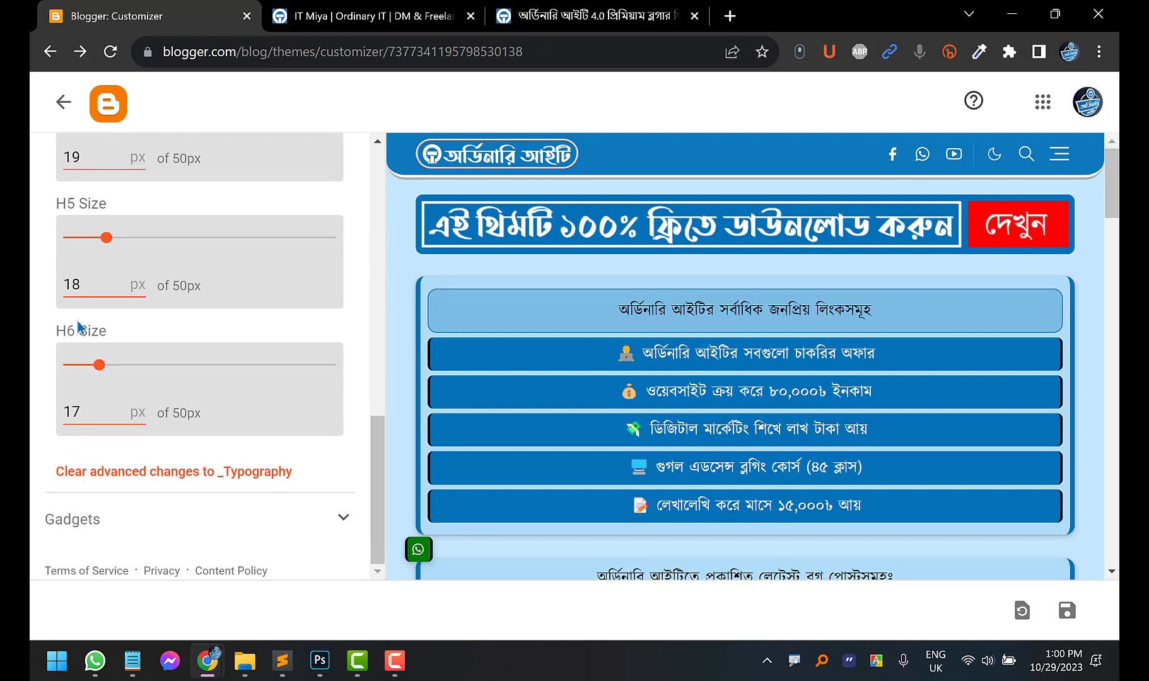
scroll(99, 405, up, 10)
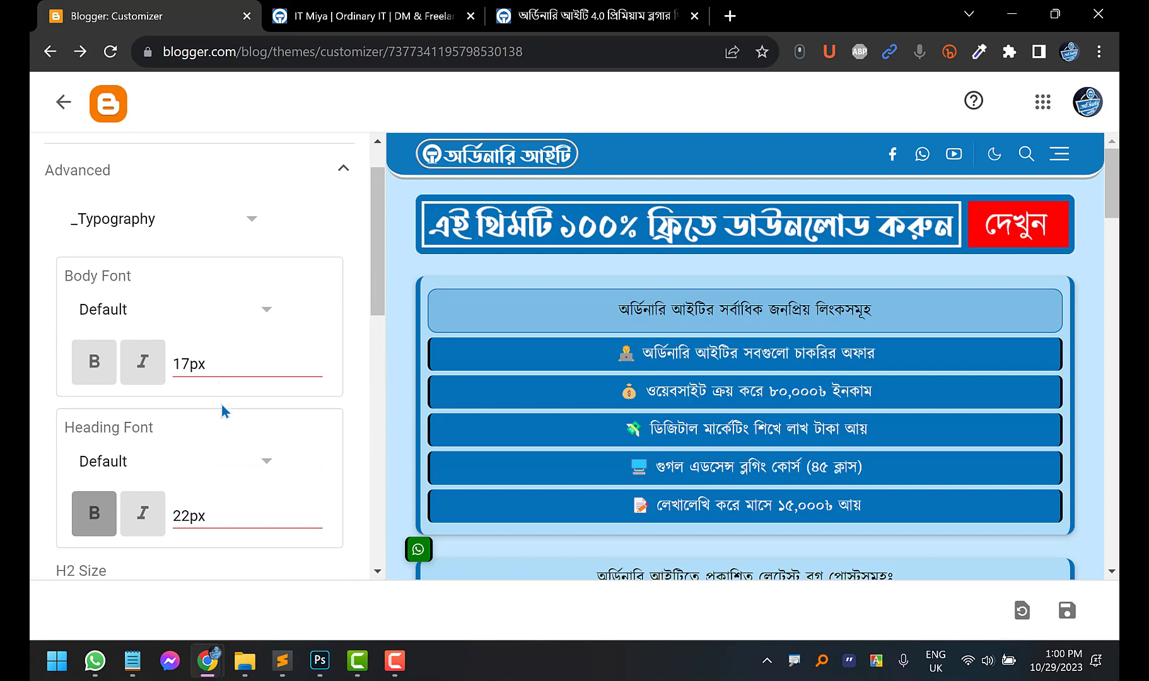
Switch the advanced theme settings to the _Logo group and review the desktop and mobile Logo Max Width values
click(180, 227)
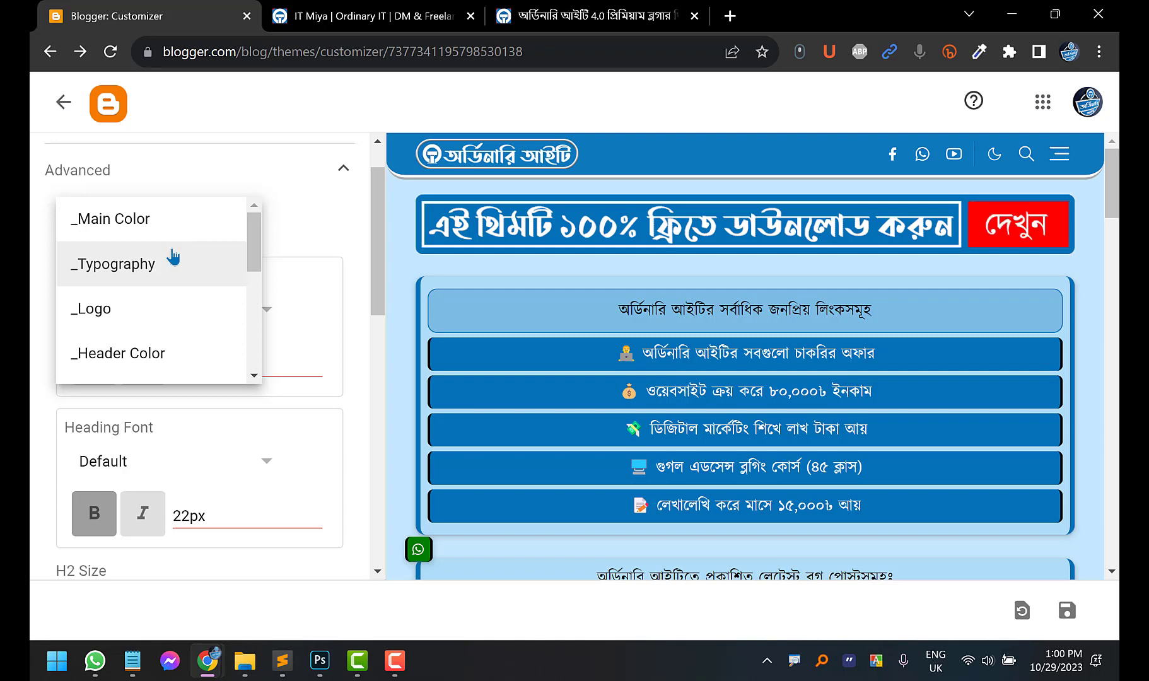
click(133, 319)
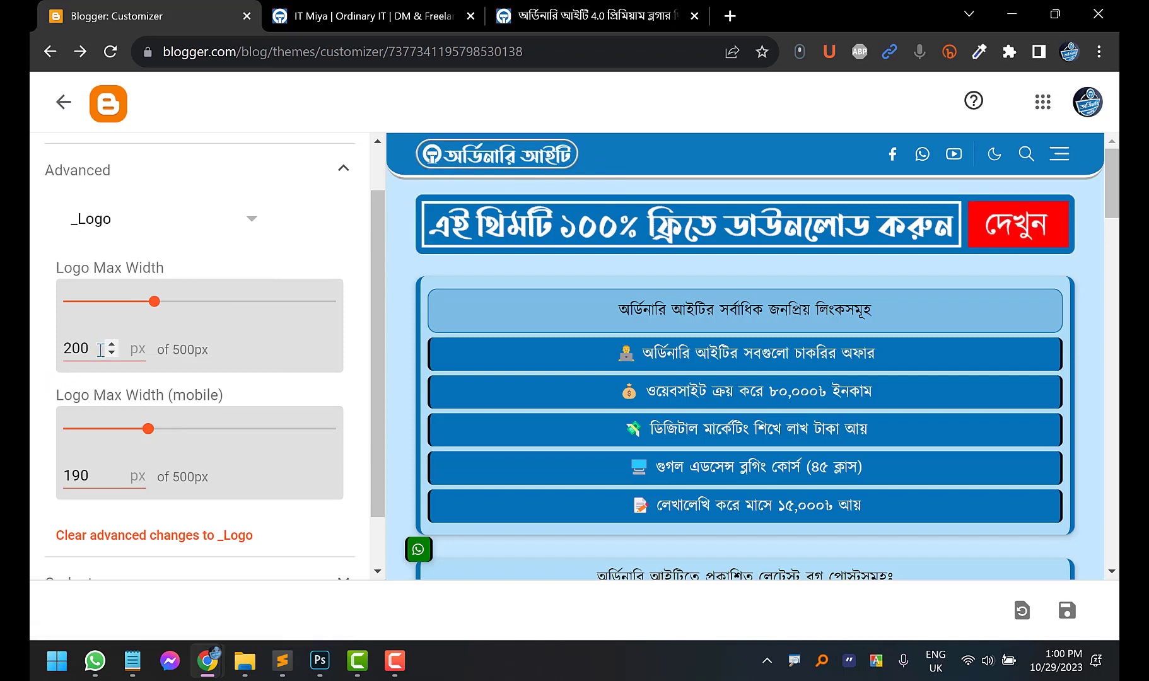
drag(96, 349, 35, 357)
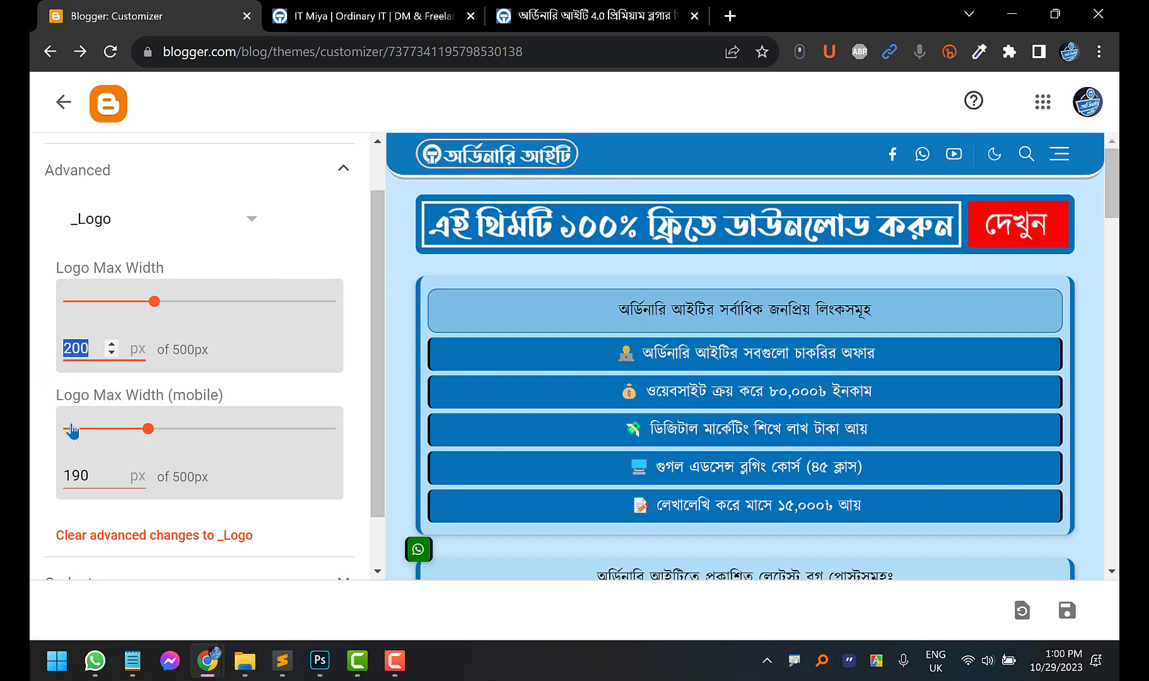
scroll(74, 429, down, 1)
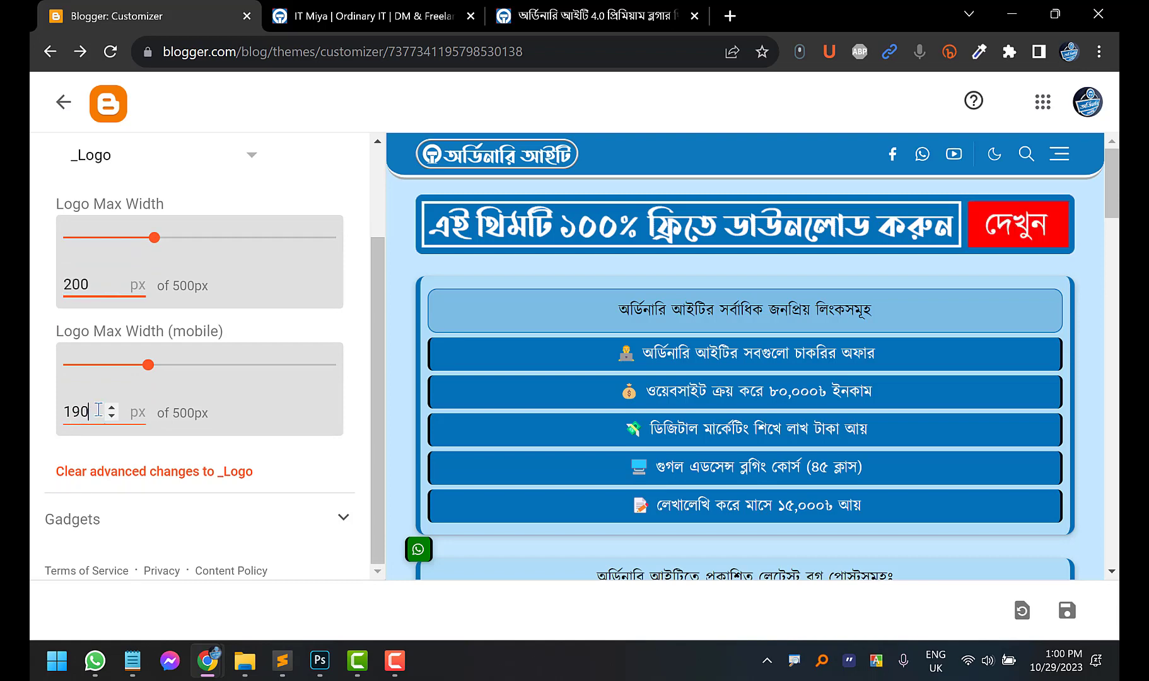
drag(95, 411, 44, 418)
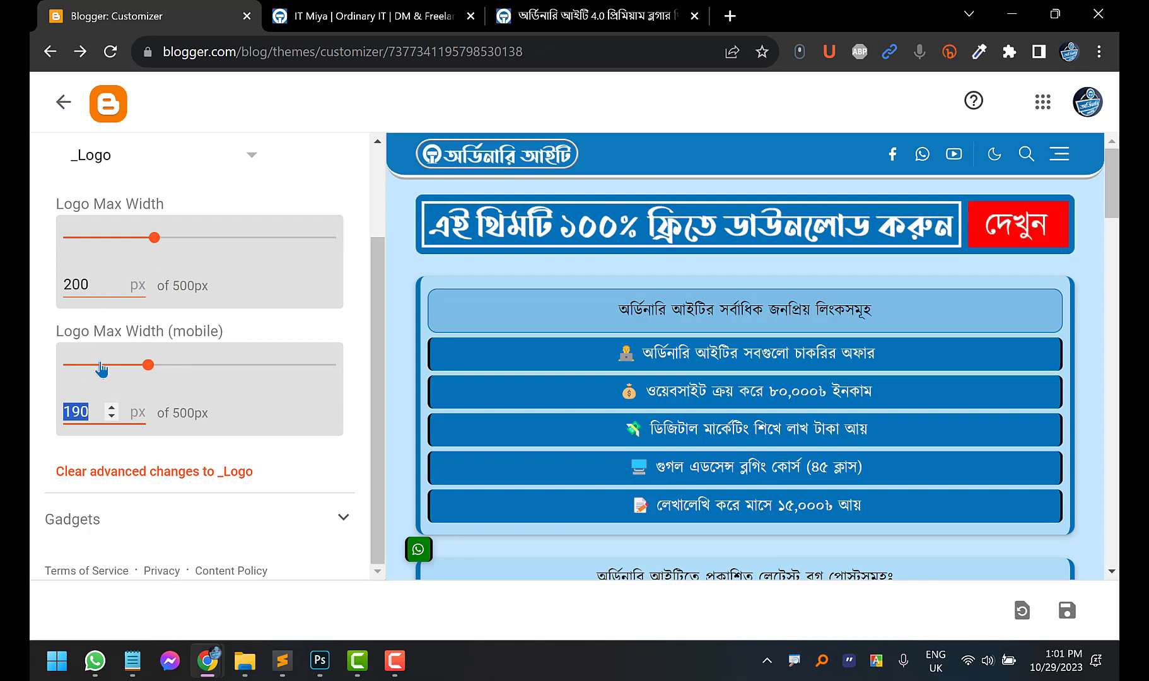
scroll(101, 370, up, 2)
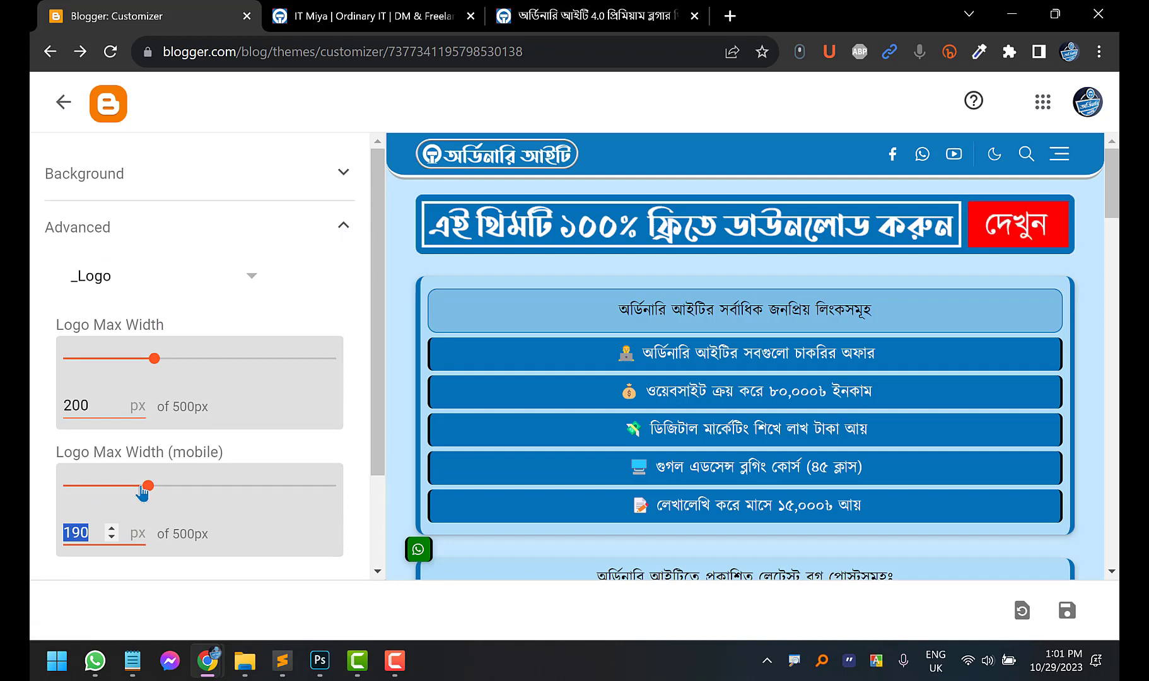
Set the Background colour in the _Header Color group to bright pink and save the theme changes
click(133, 293)
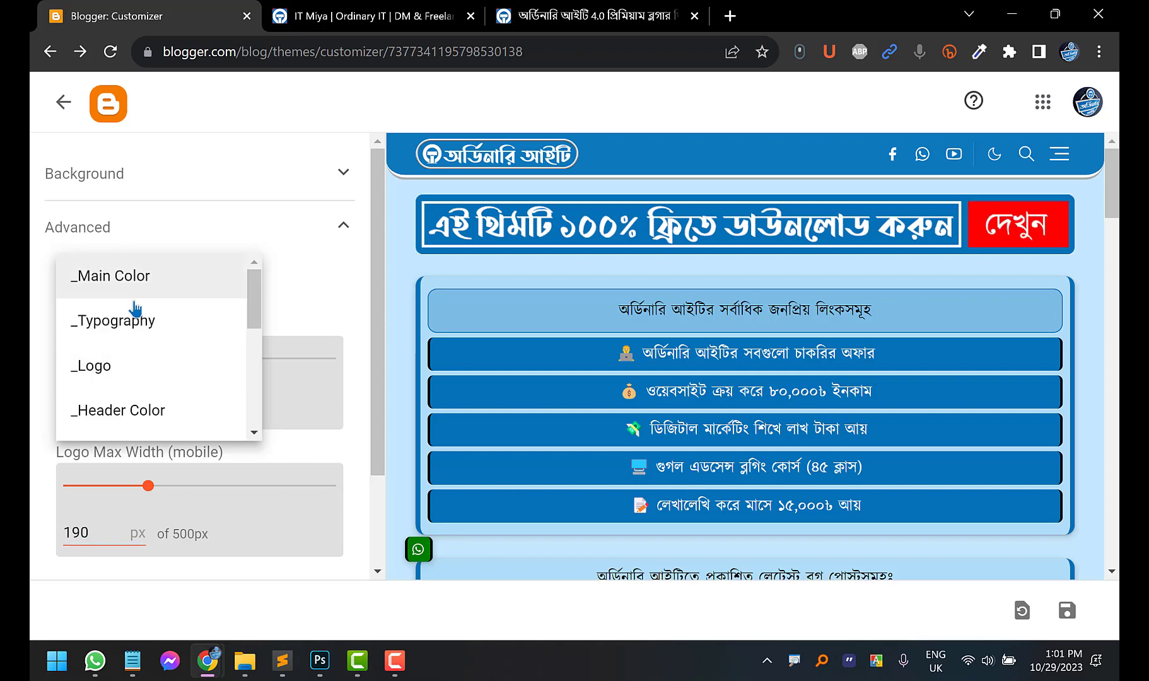
click(146, 426)
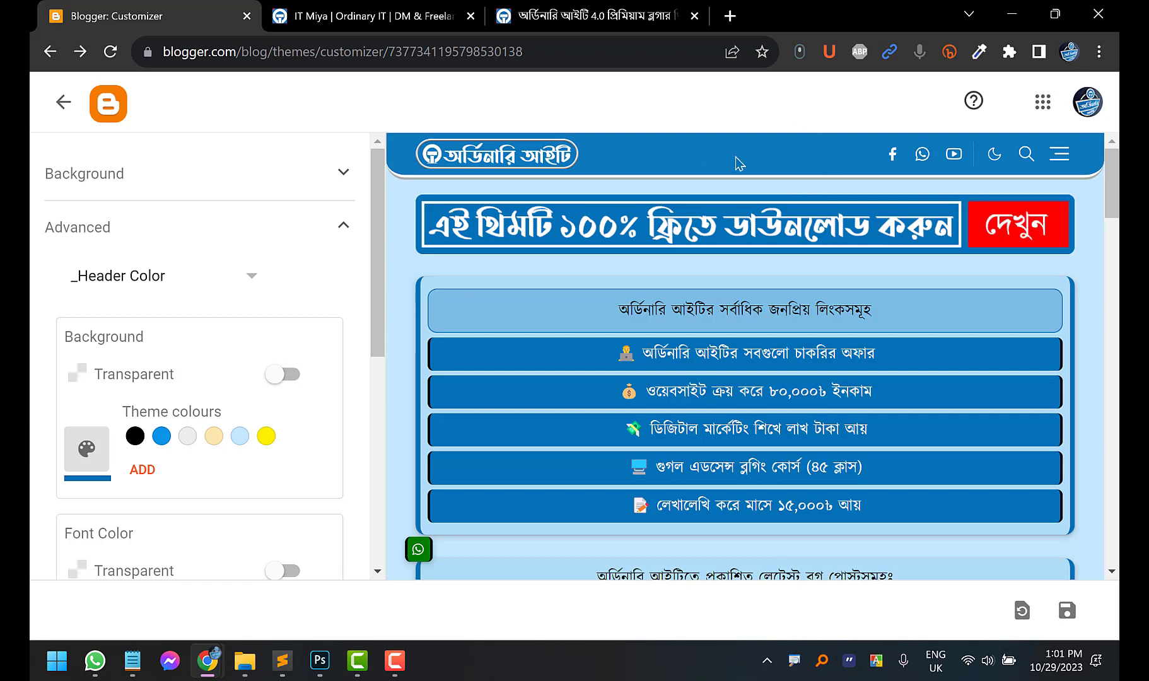
scroll(608, 411, down, 6)
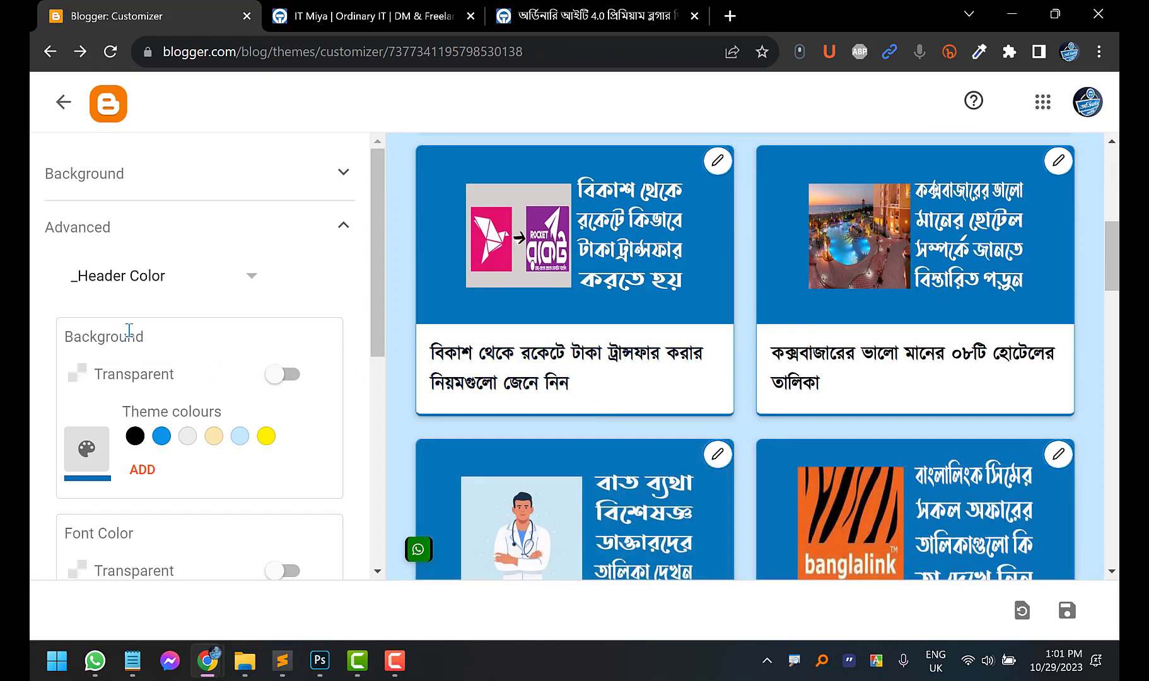
scroll(573, 318, up, 8)
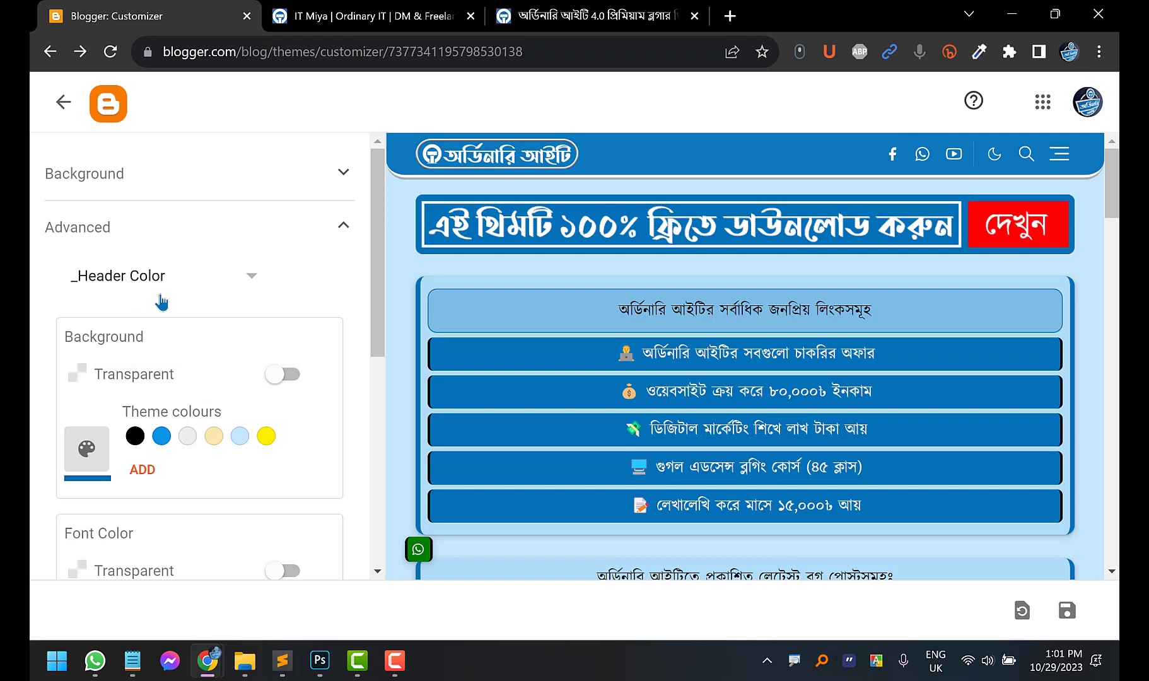
click(139, 471)
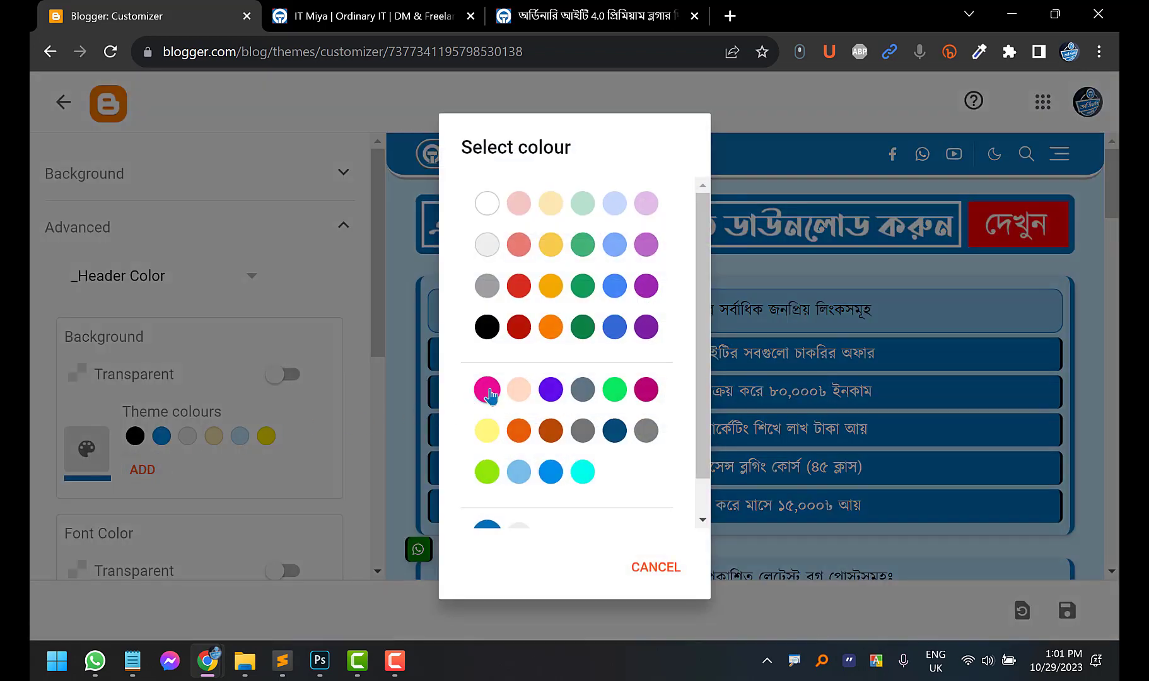
scroll(490, 399, down, 1)
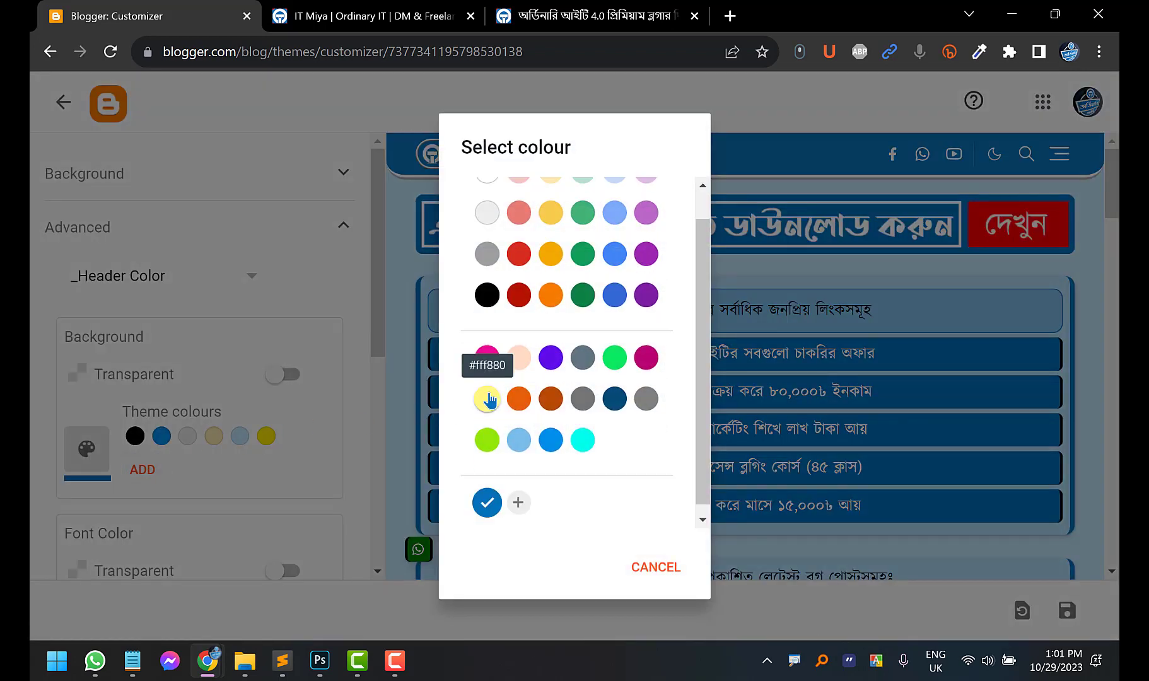
click(488, 358)
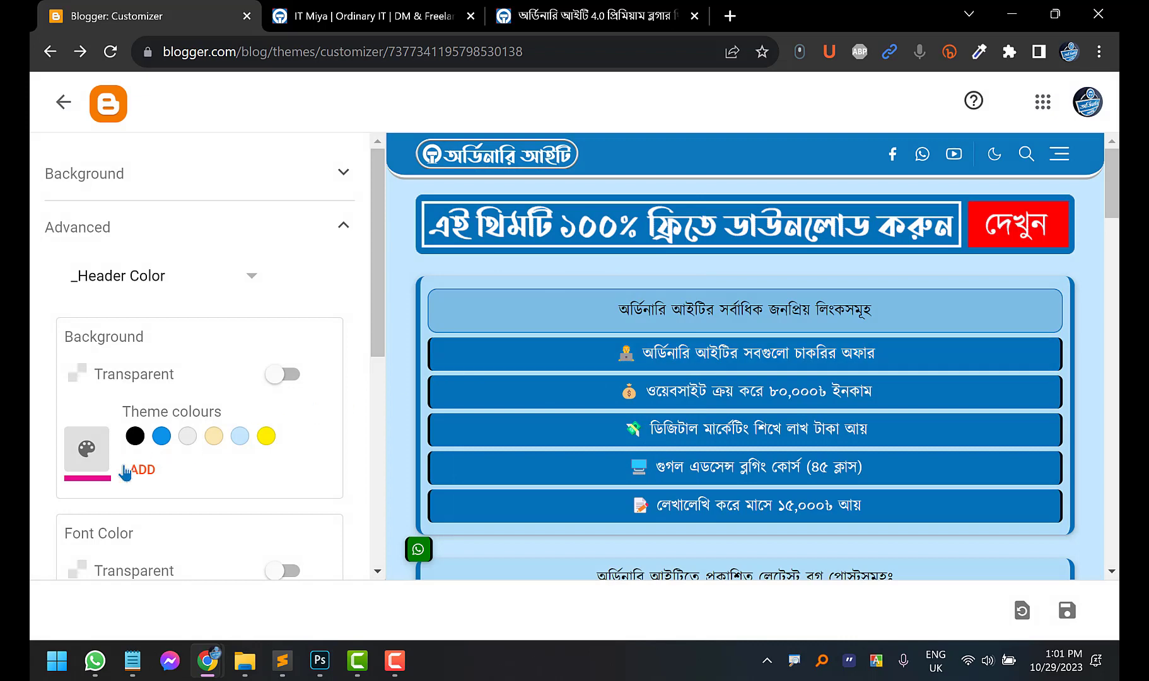
click(1066, 611)
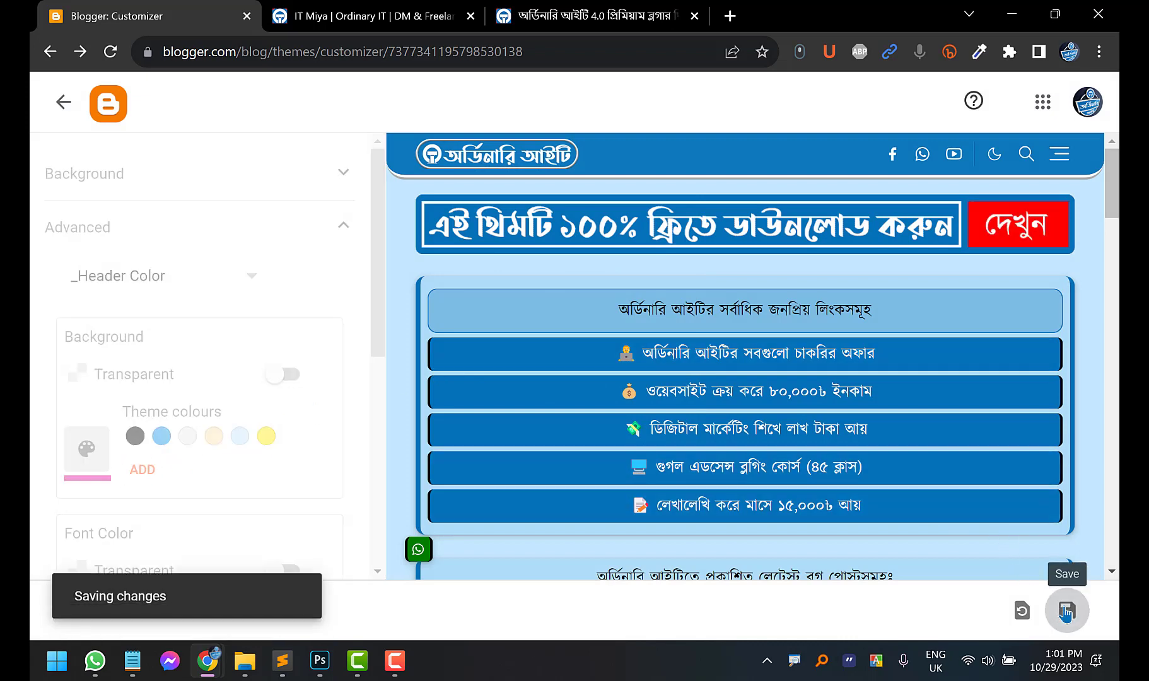
Reload the live IT Miya homepage and examine the new header colour across its header, post cards, sidebar and footer
click(404, 6)
click(110, 51)
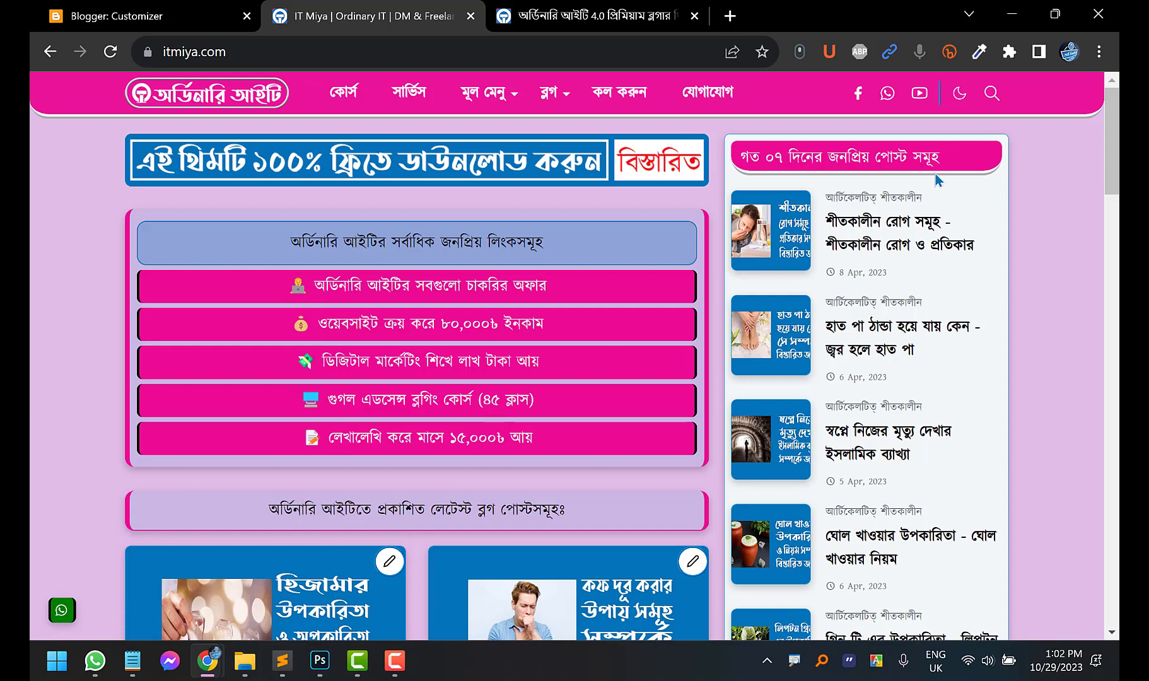
scroll(939, 163, down, 15)
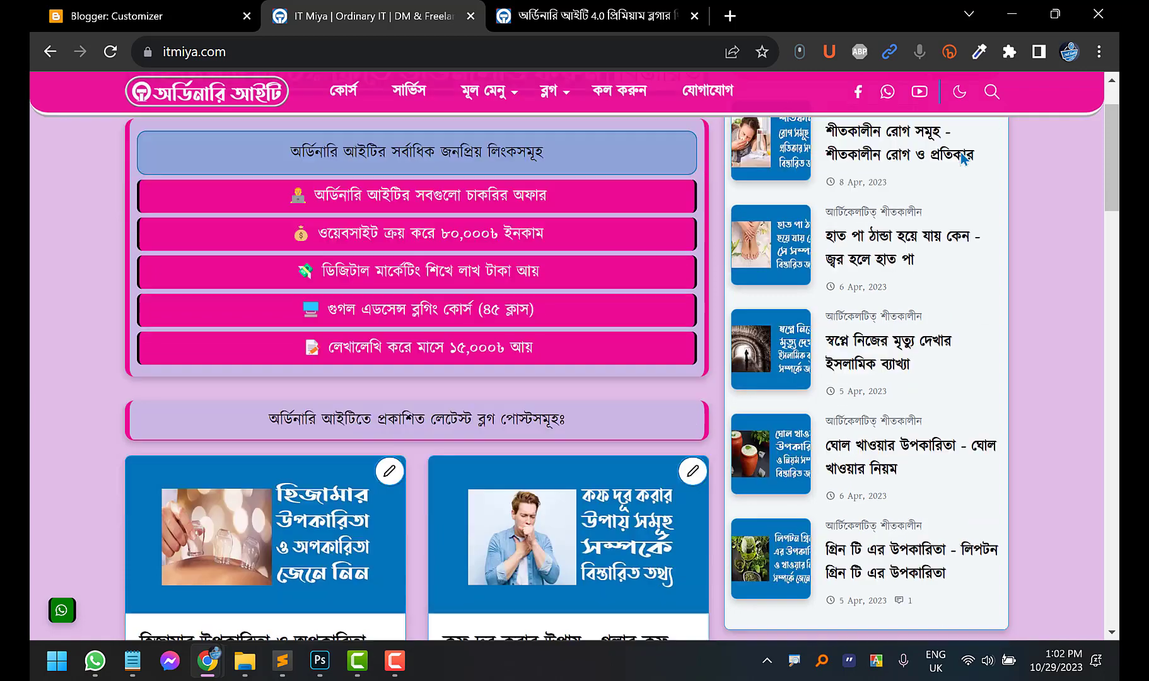
scroll(793, 183, down, 3)
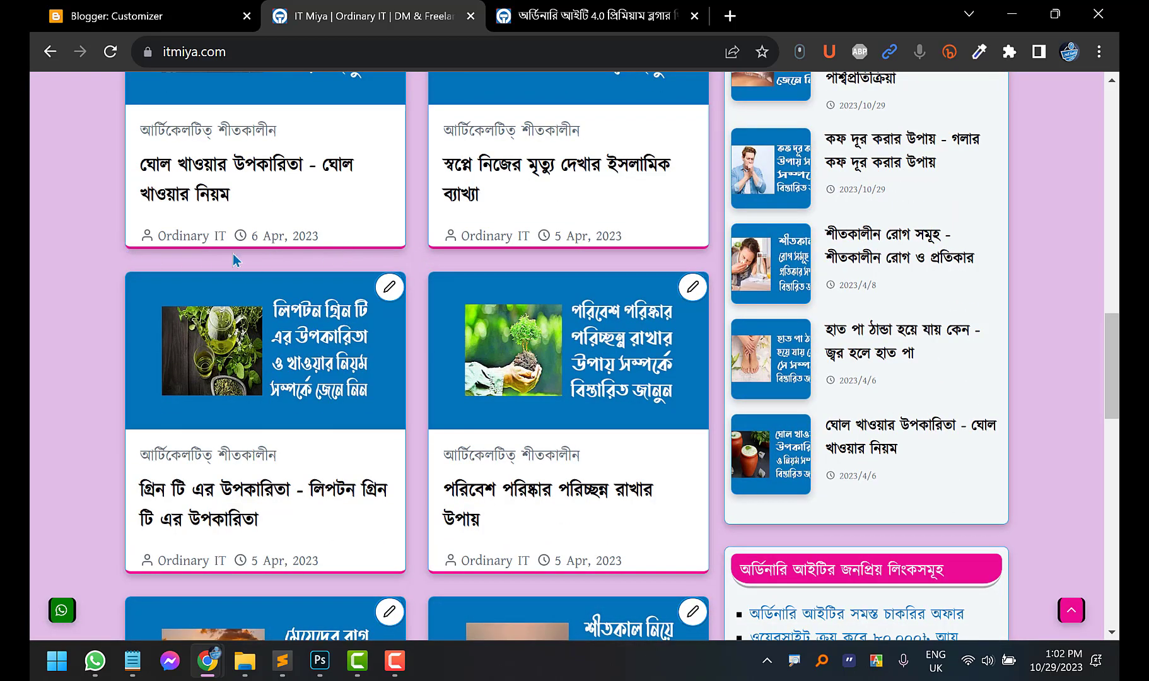
scroll(333, 246, down, 9)
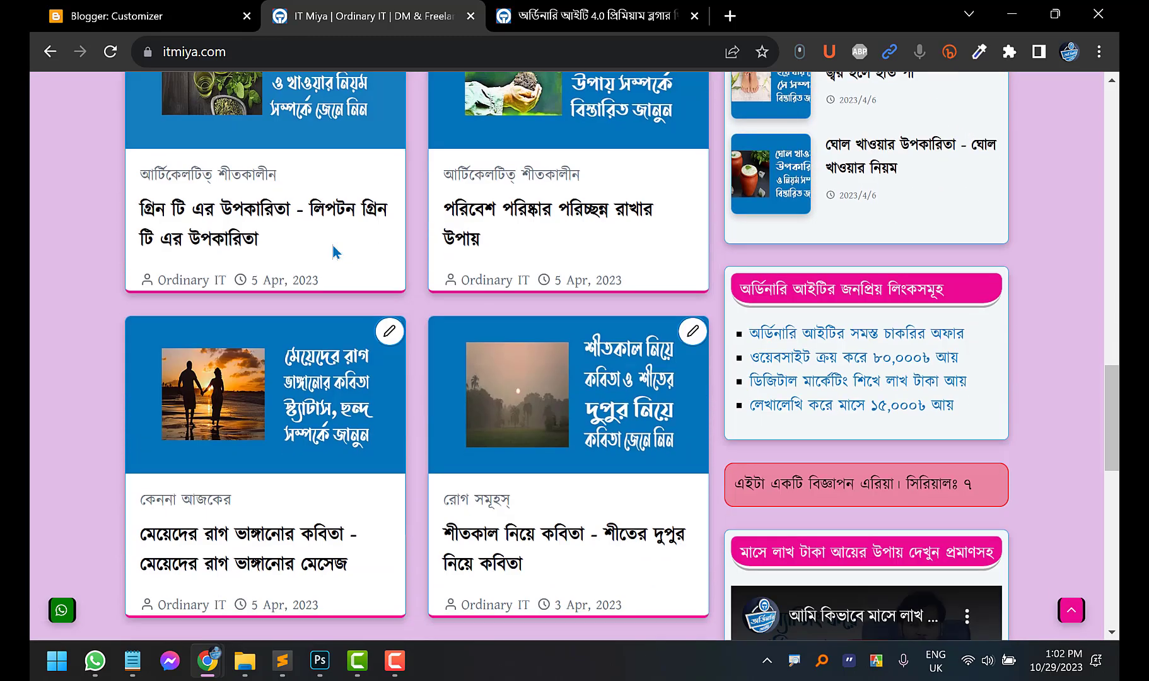
scroll(388, 303, down, 7)
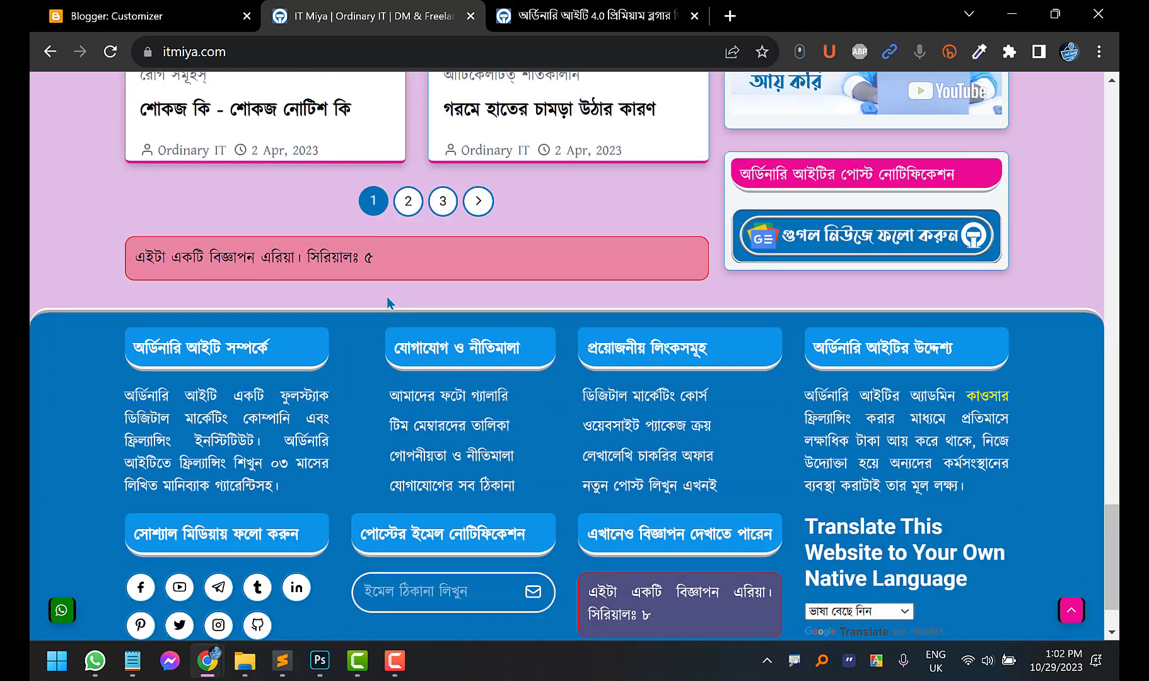
scroll(387, 304, down, 2)
scroll(382, 303, up, 15)
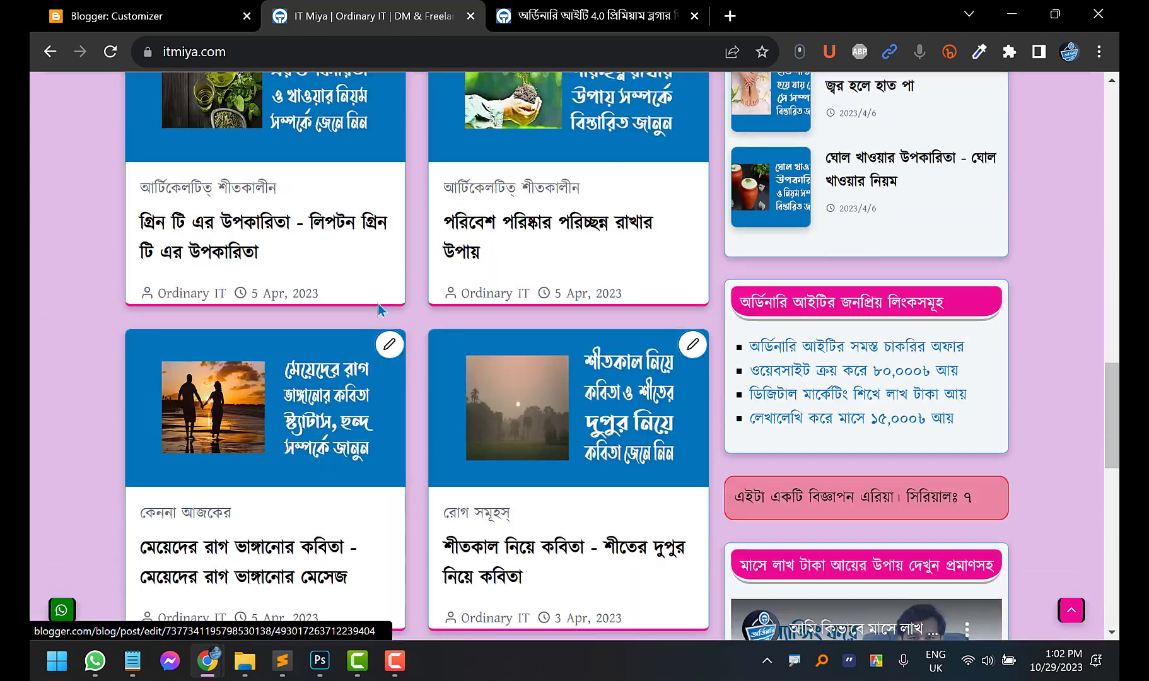
Open the post গ্রিন টি এর উপকারিতা - লিপটন গ্রিন টি এর উপকারিতা and examine its contents box, button and list box borders
click(247, 233)
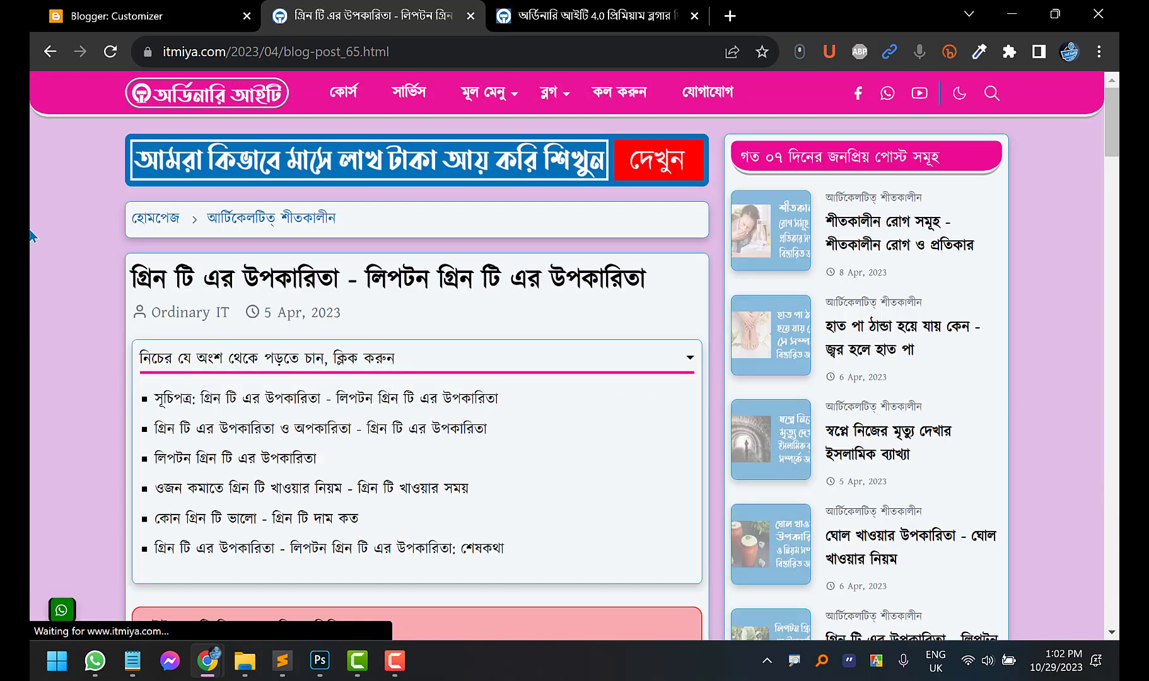
scroll(31, 240, down, 3)
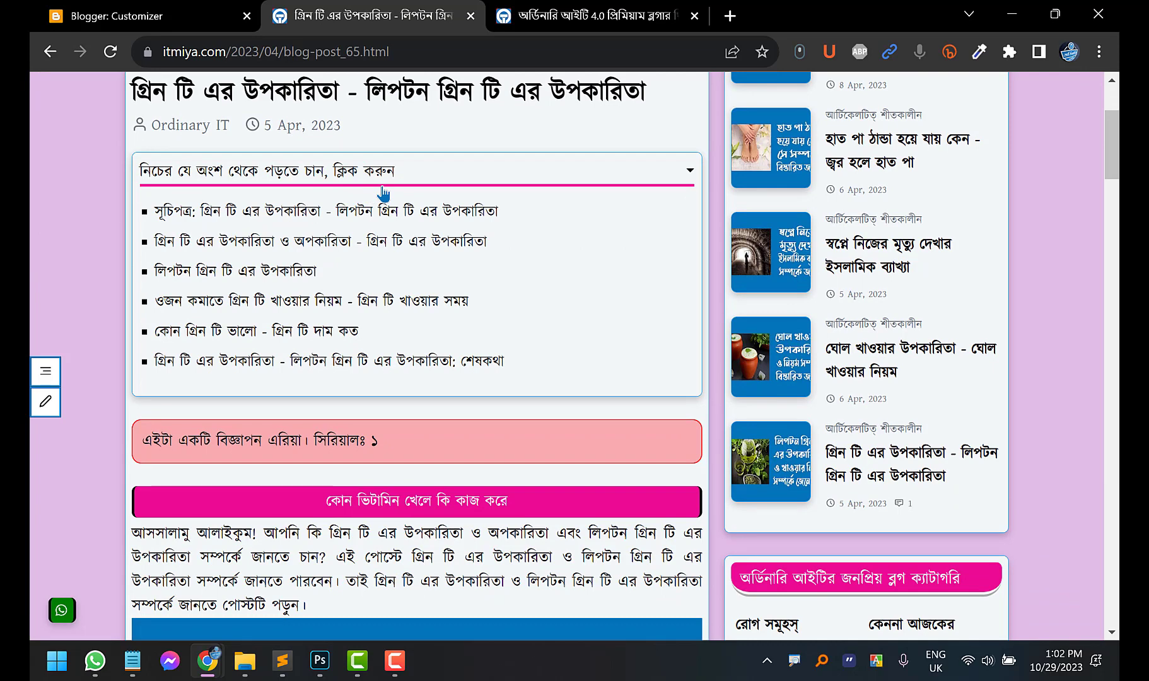
scroll(384, 194, down, 3)
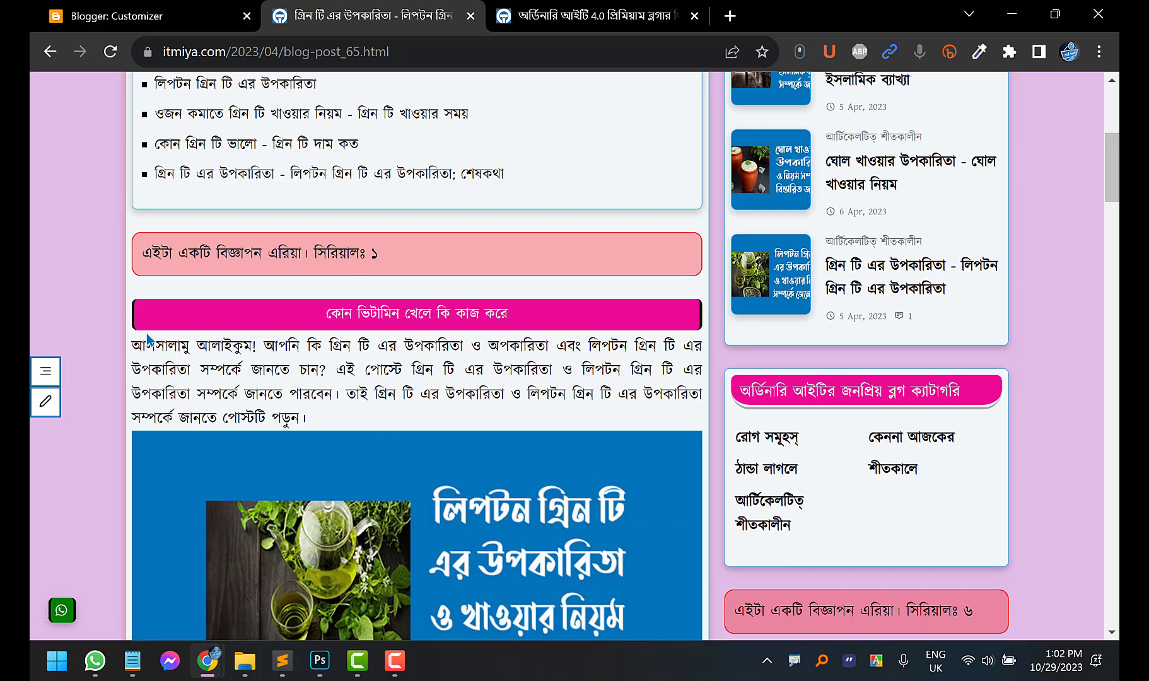
scroll(90, 324, down, 10)
scroll(88, 319, down, 2)
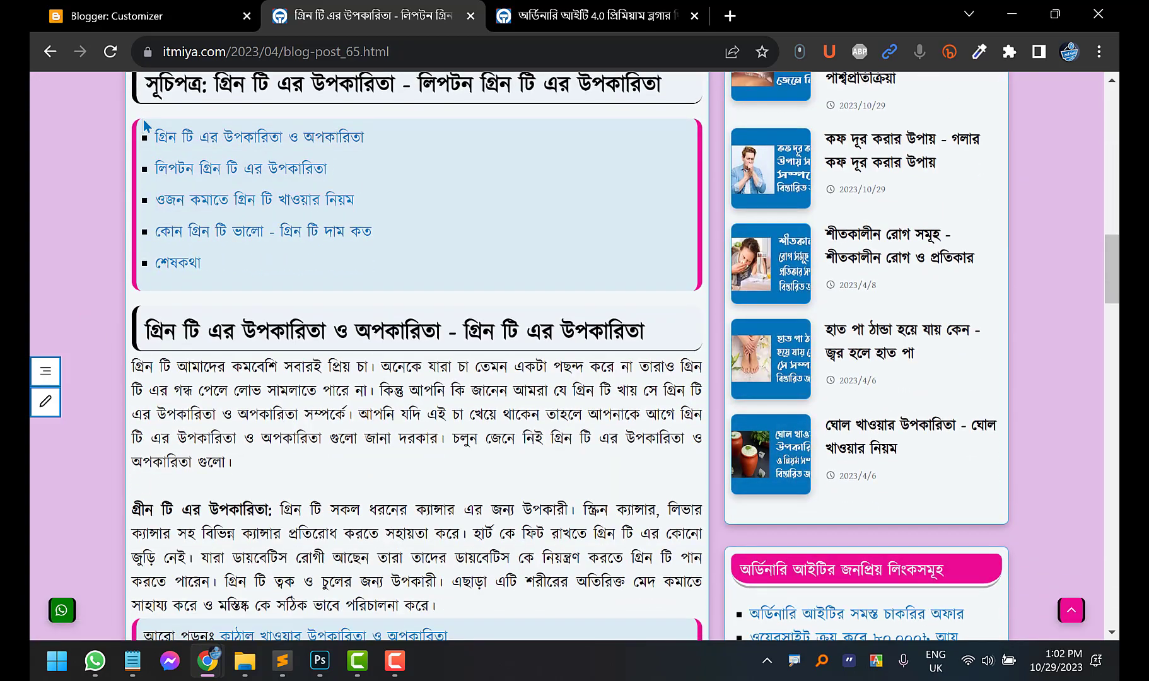
scroll(133, 262, up, 4)
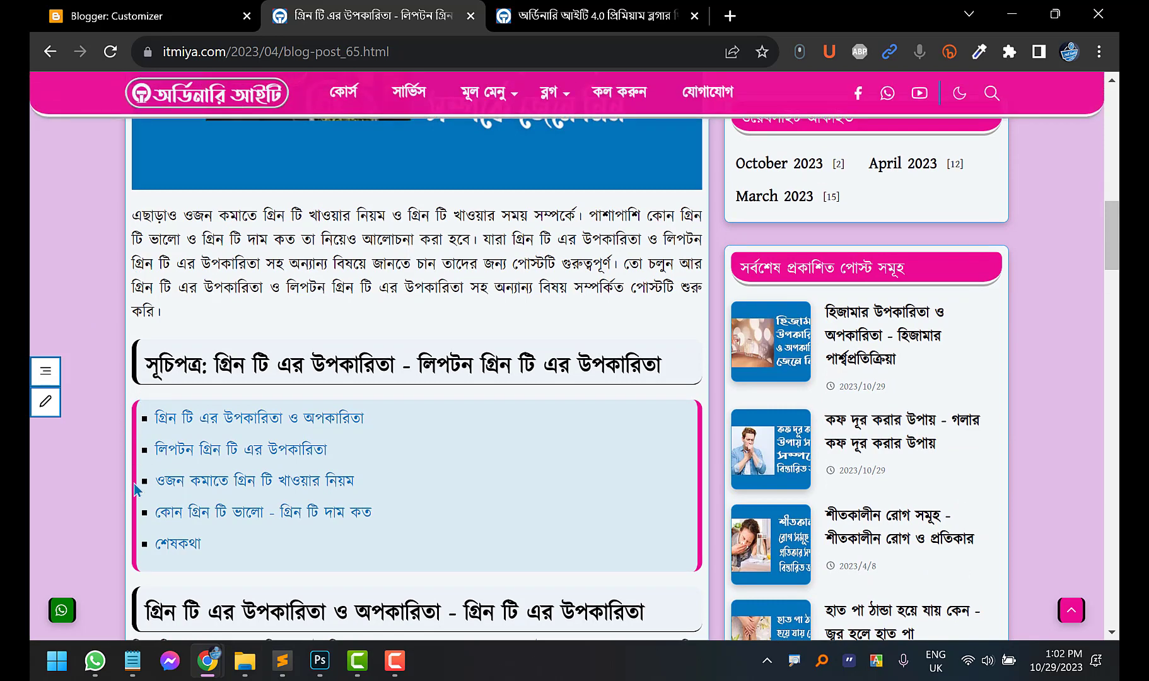
Look through the rest of the green tea post, including its read-more boxes, related posts list, share section and post navigation
scroll(142, 441, down, 10)
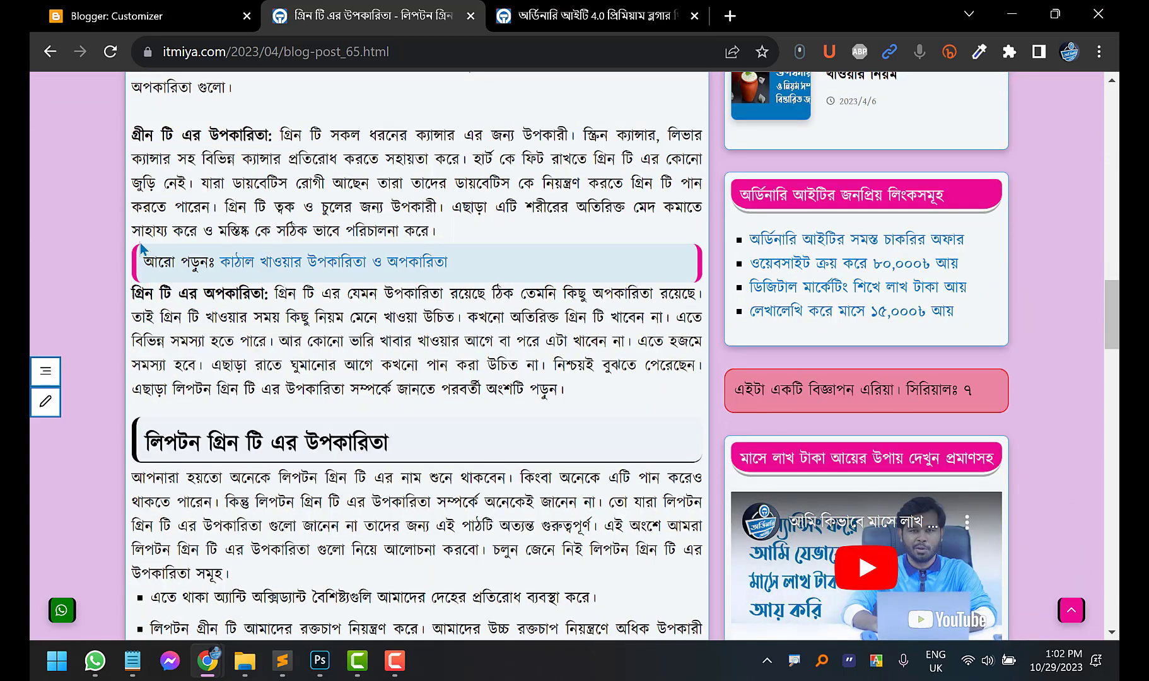
scroll(135, 260, down, 15)
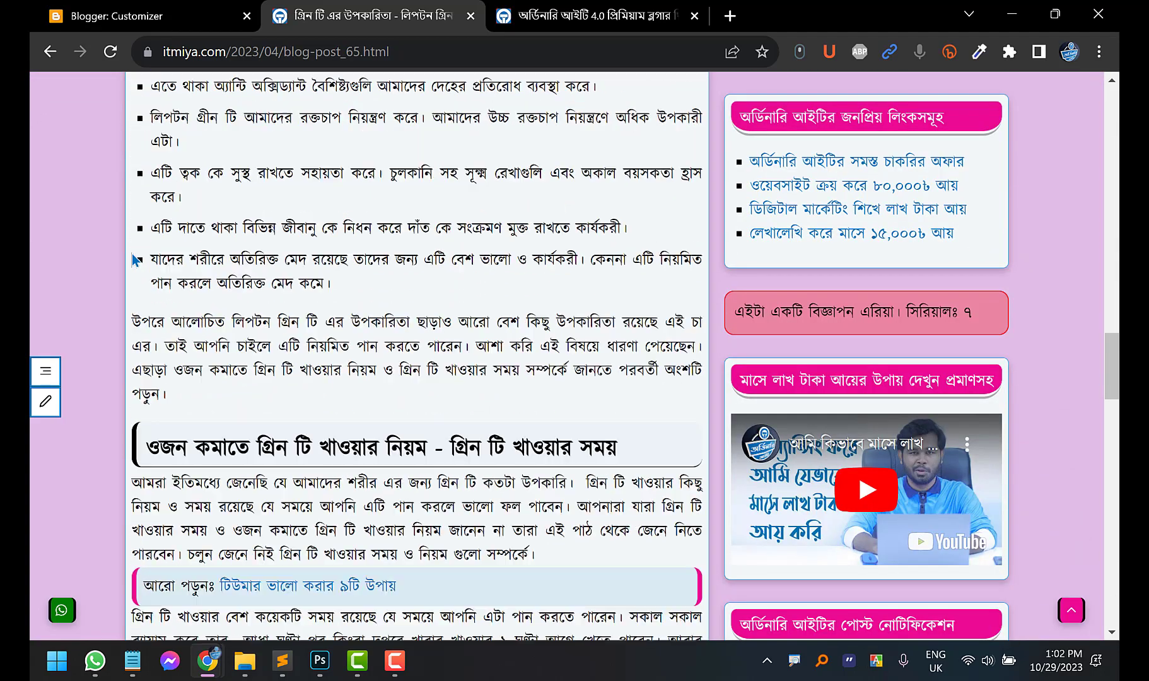
scroll(120, 218, down, 10)
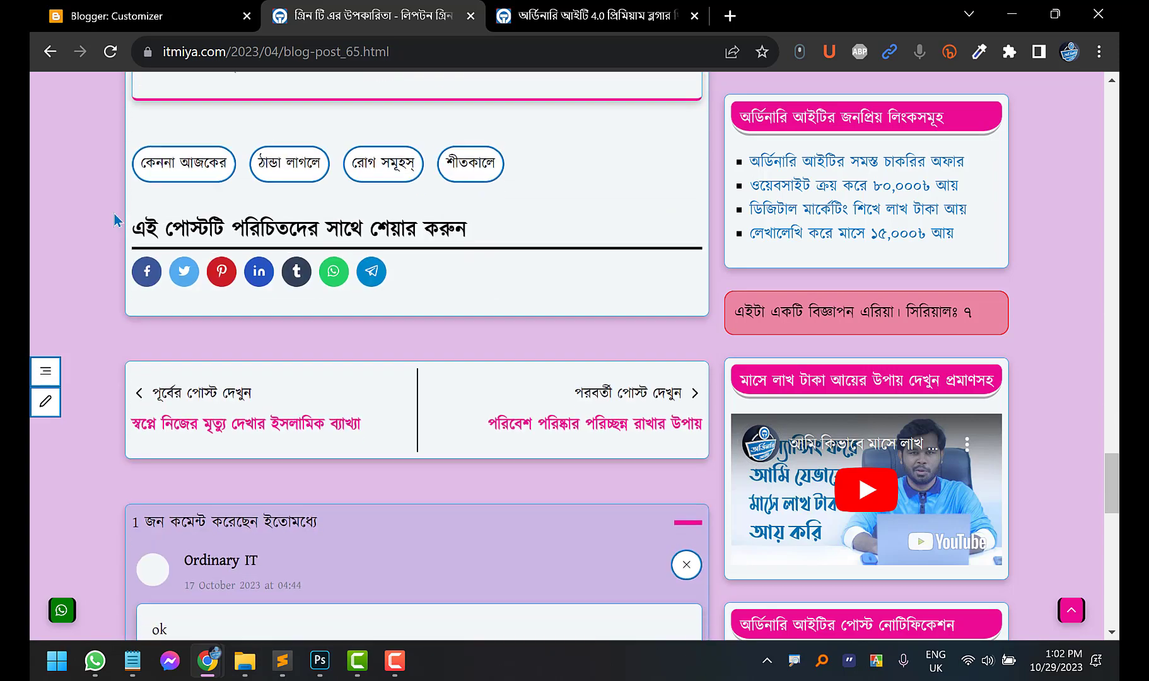
scroll(128, 217, up, 4)
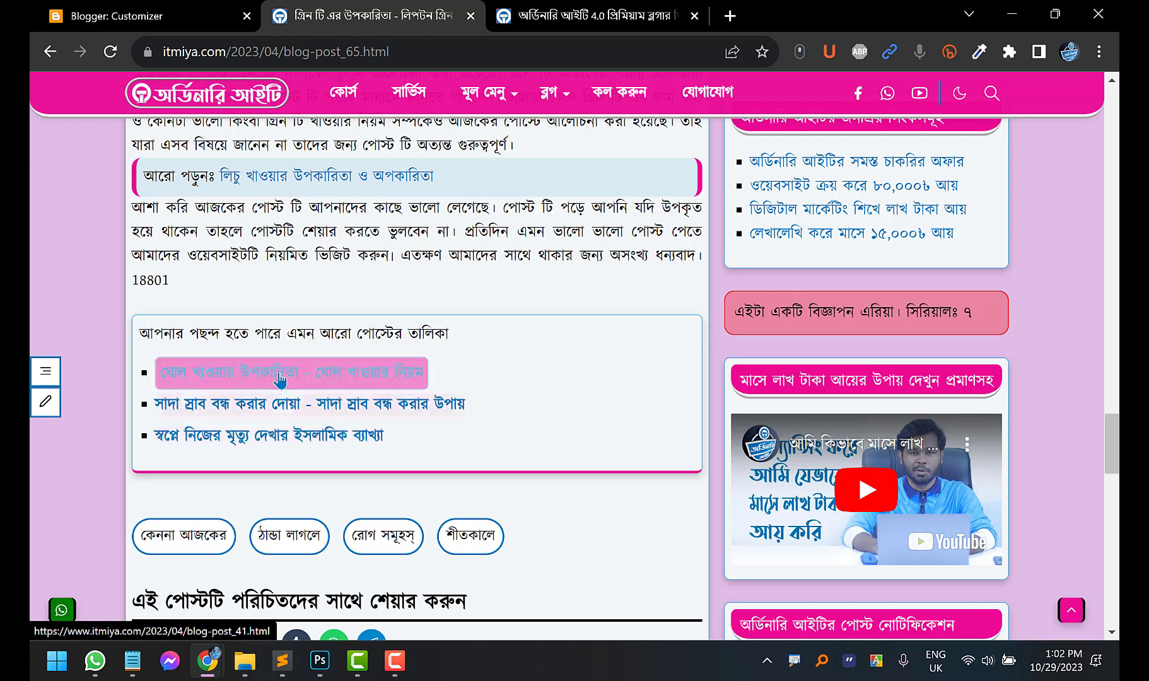
scroll(351, 472, down, 3)
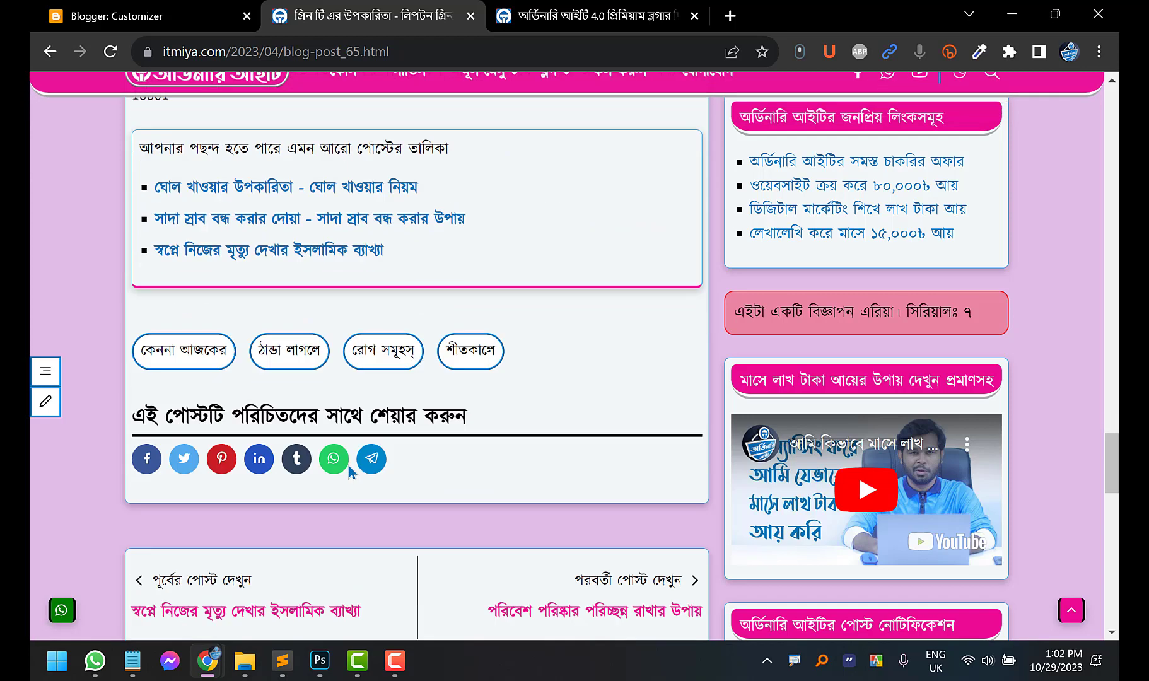
Examine the comments section, suggested posts, sidebar gadgets and footer of the green tea post, then return to its beginning
scroll(351, 471, down, 2)
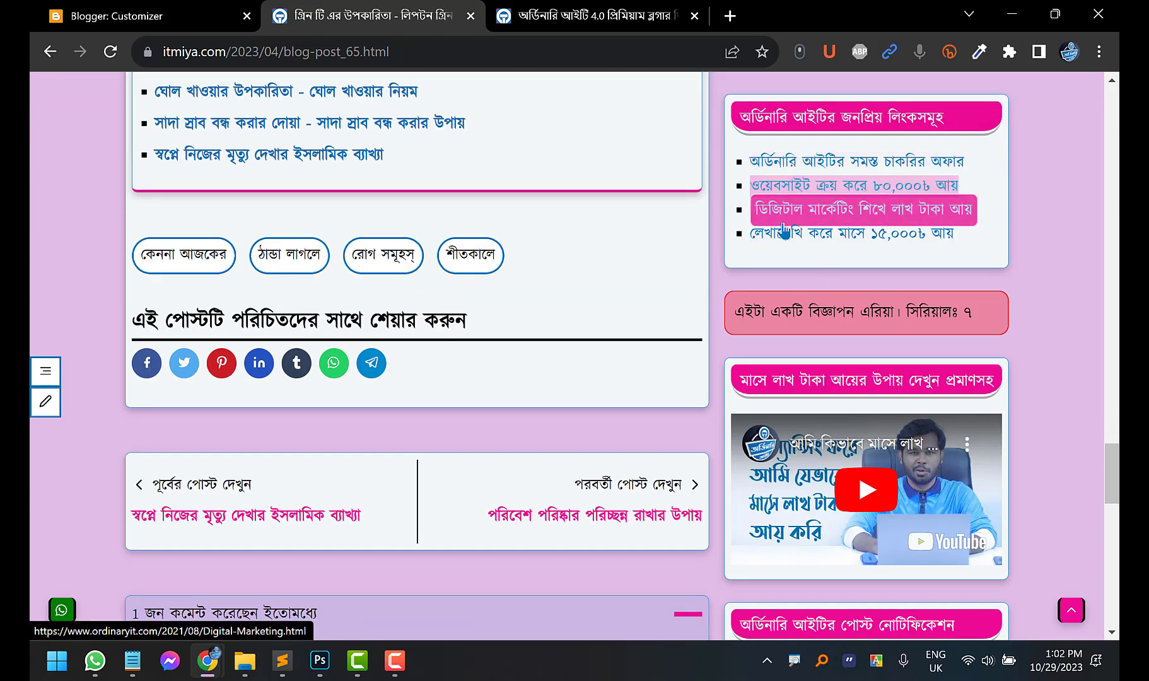
scroll(515, 265, down, 9)
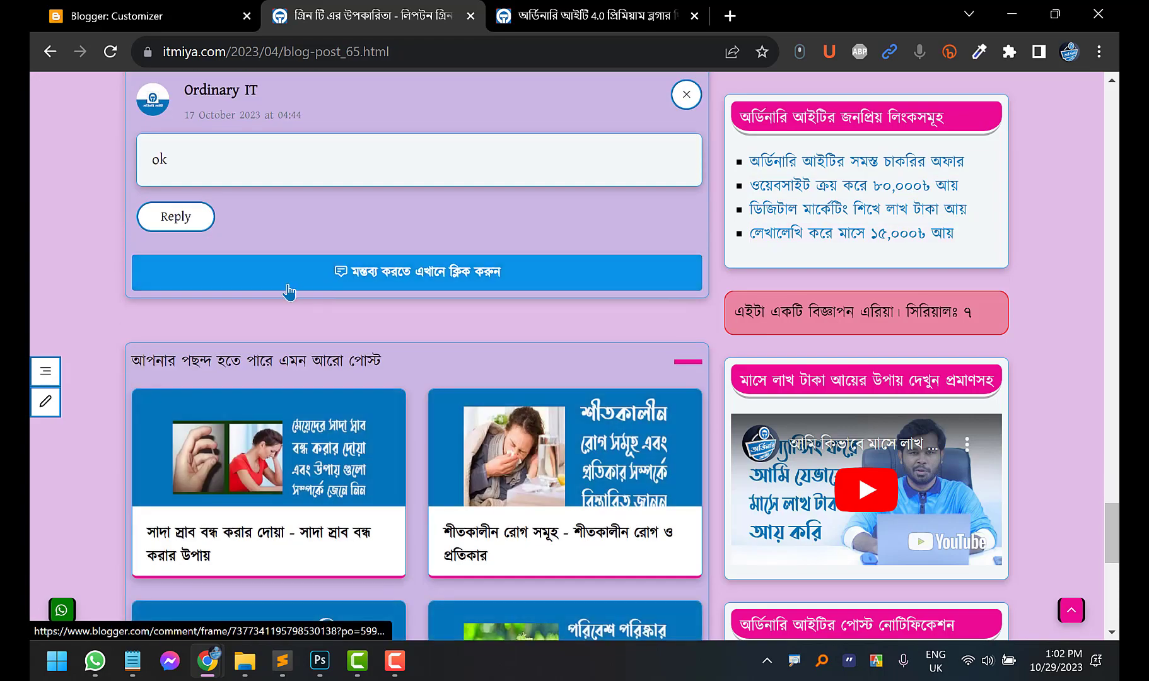
scroll(337, 340, down, 5)
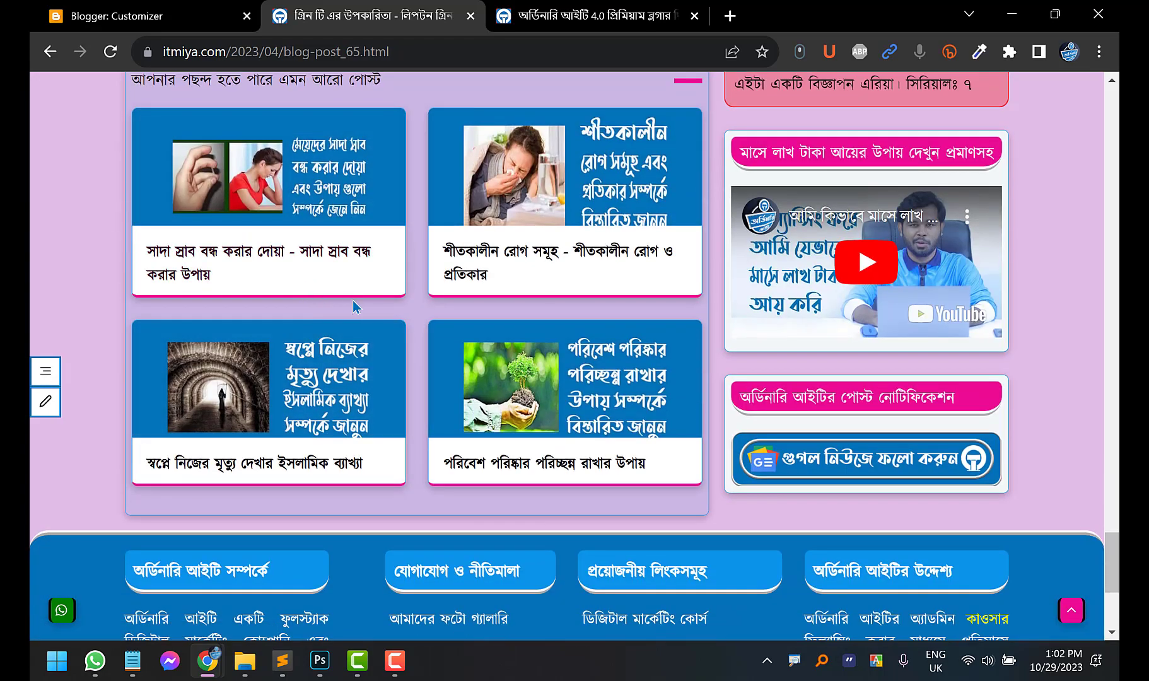
scroll(365, 302, down, 3)
scroll(376, 308, down, 2)
scroll(600, 298, up, 20)
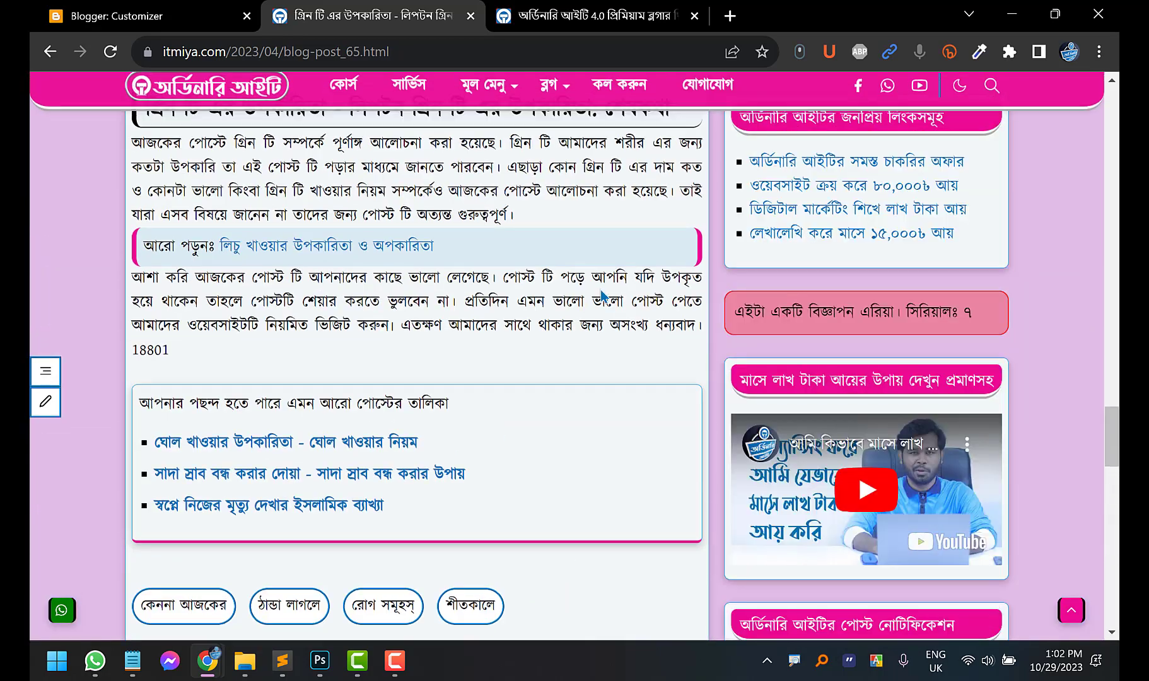
scroll(600, 297, up, 15)
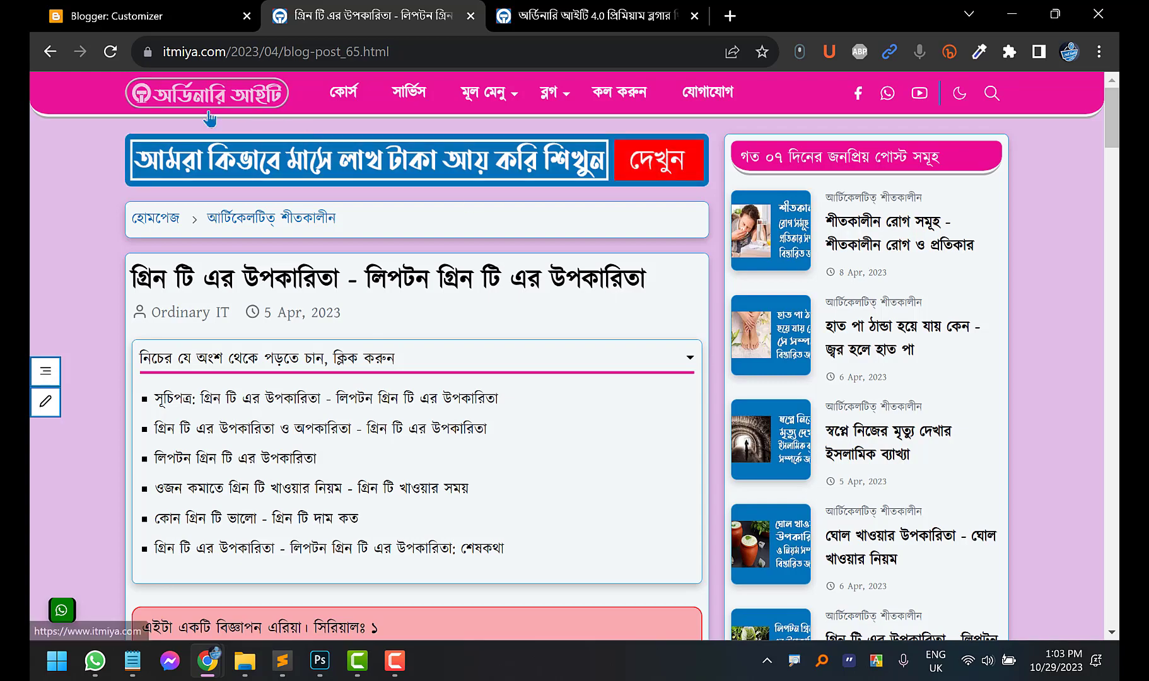
Look over the opening section of the green tea post and go back to the IT Miya homepage
scroll(259, 411, down, 4)
scroll(258, 411, down, 4)
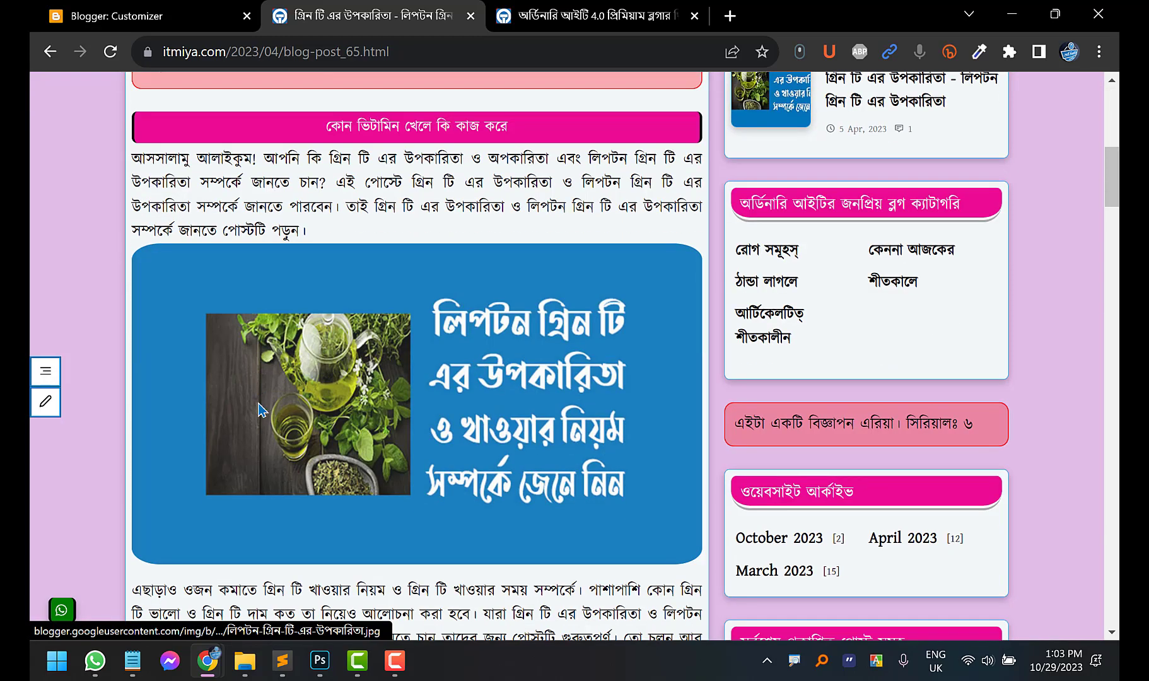
scroll(260, 410, up, 9)
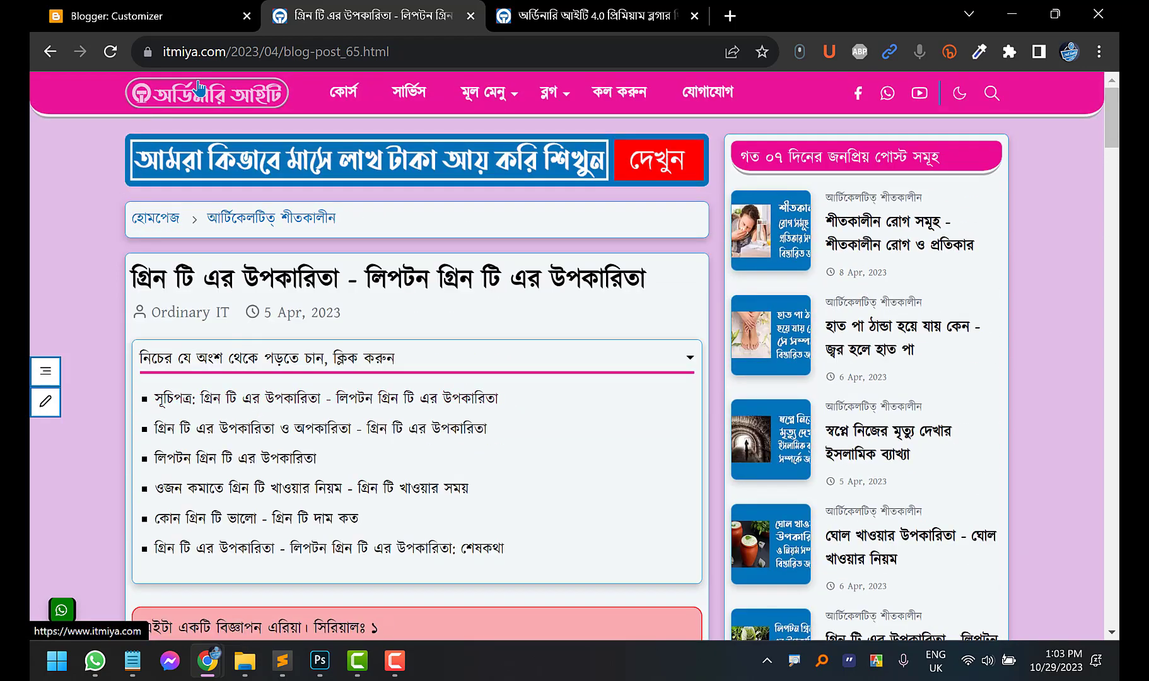
click(198, 89)
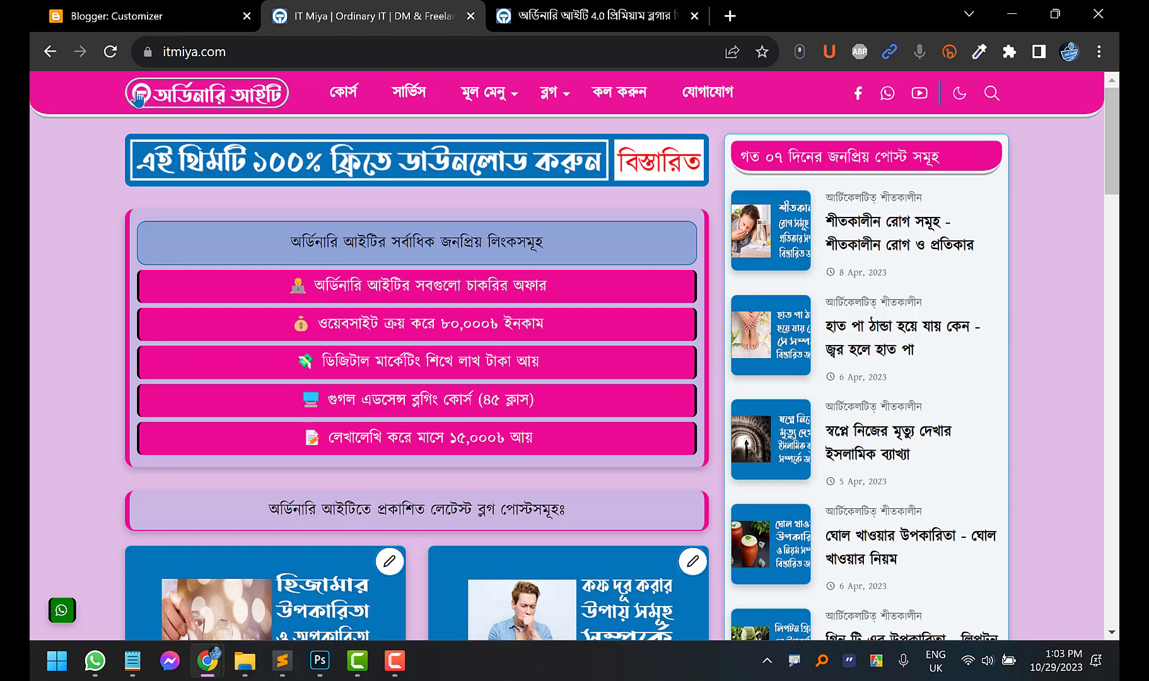
In the Blogger customizer, set the Font Color in the _Header Color group to Green #41B375 and save the theme changes
click(174, 5)
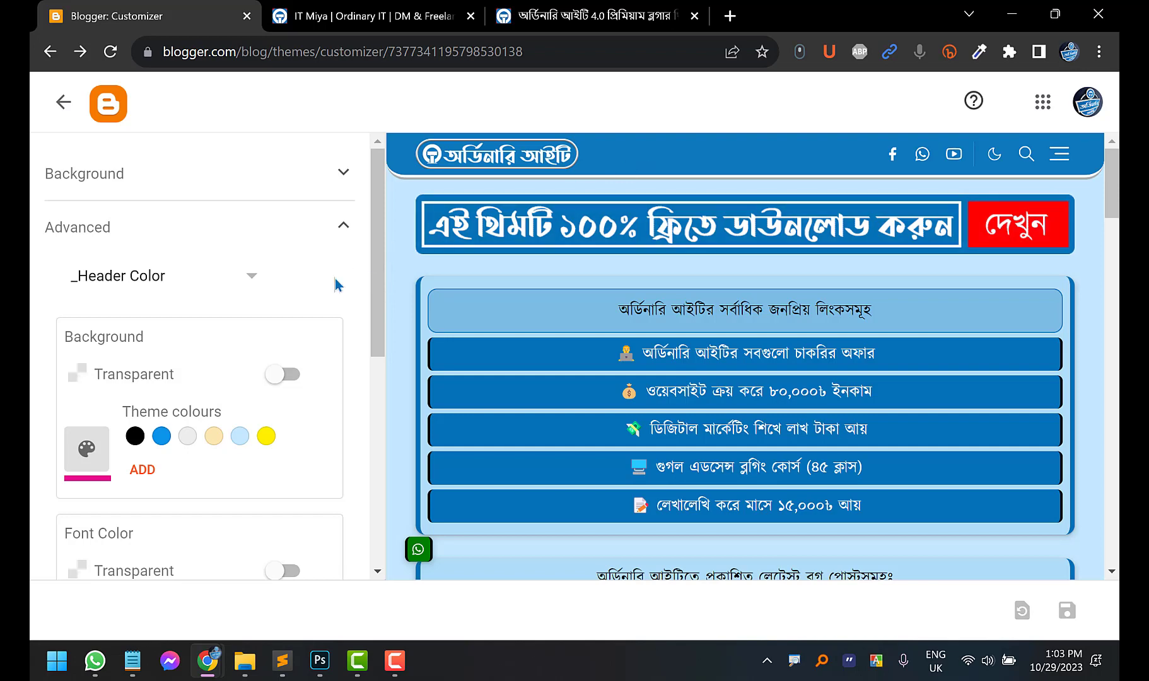
scroll(218, 335, down, 3)
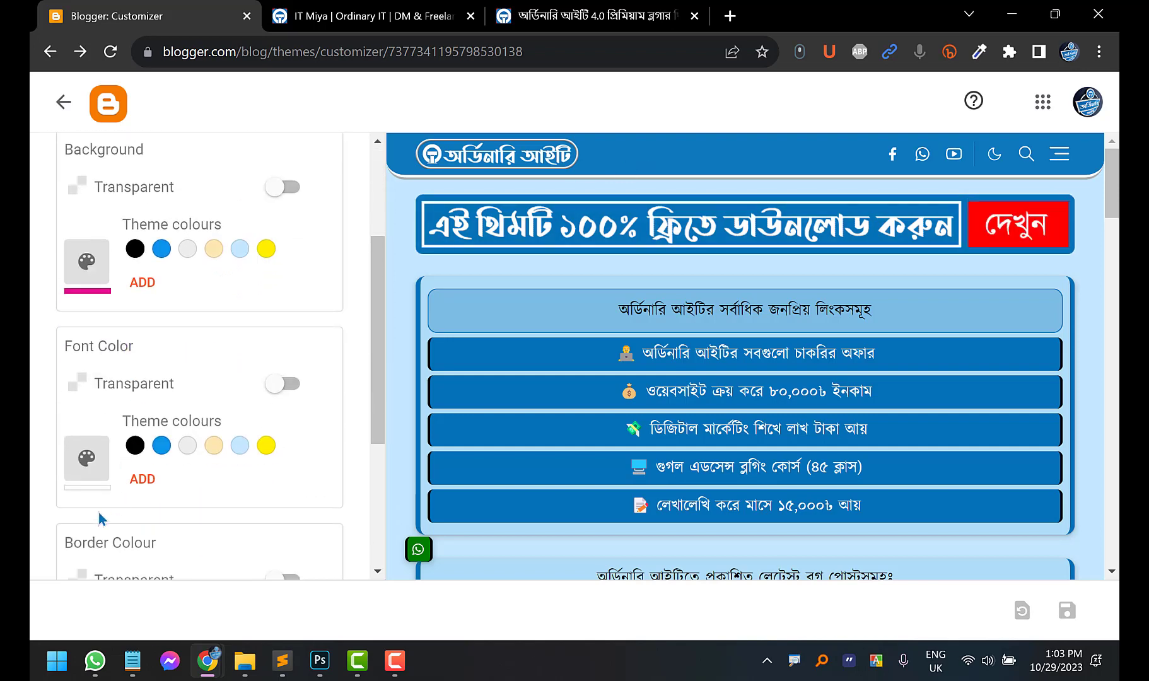
click(366, 9)
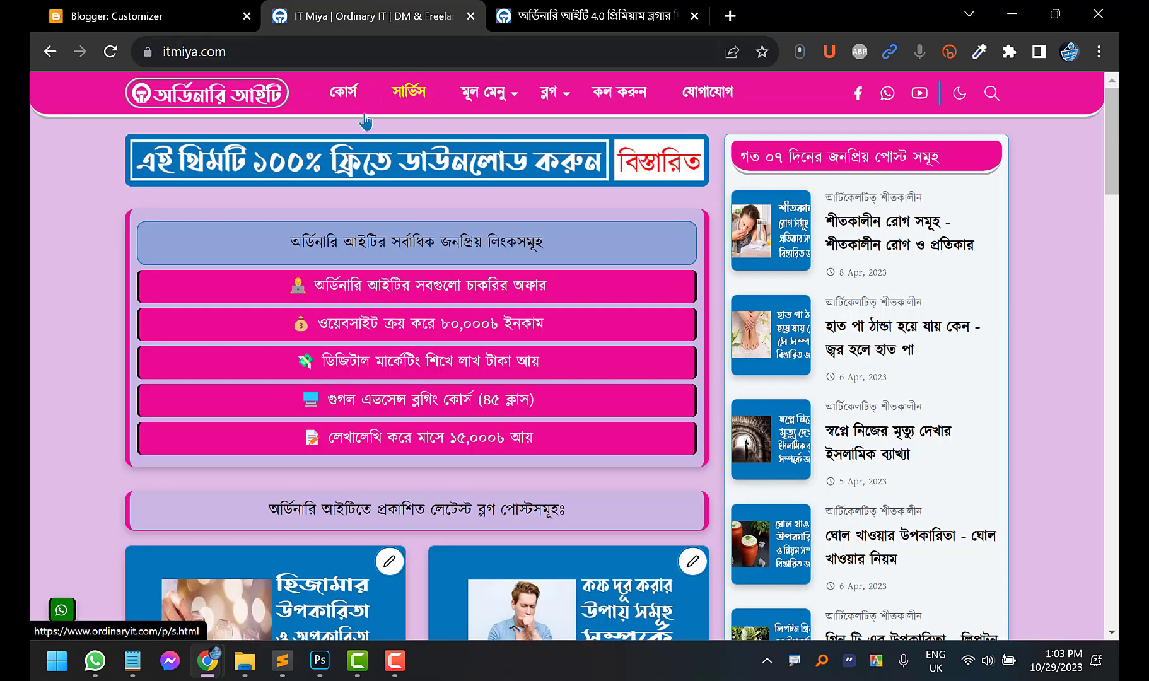
scroll(32, 287, down, 4)
scroll(32, 292, up, 4)
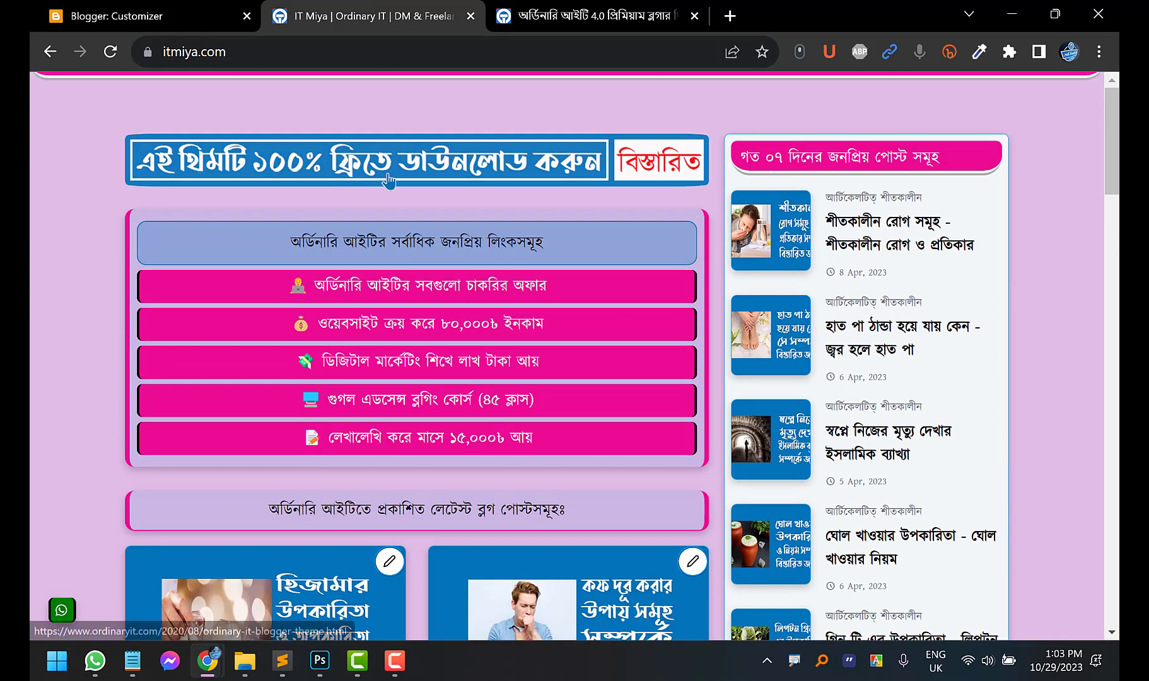
click(145, 16)
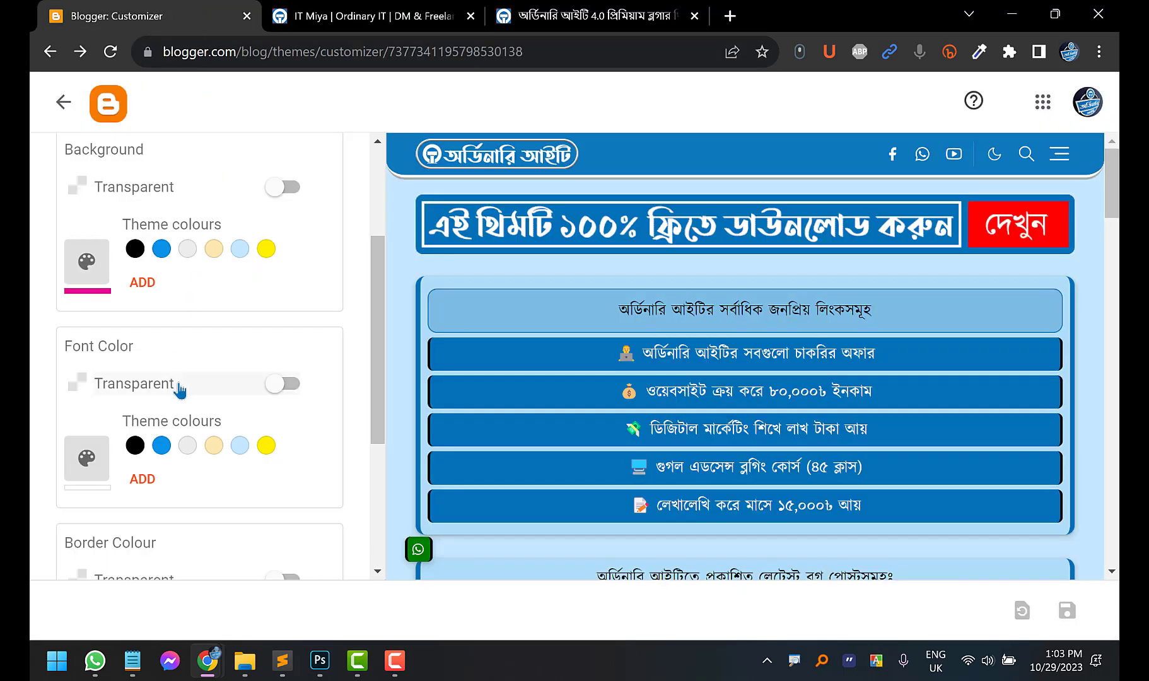
click(140, 480)
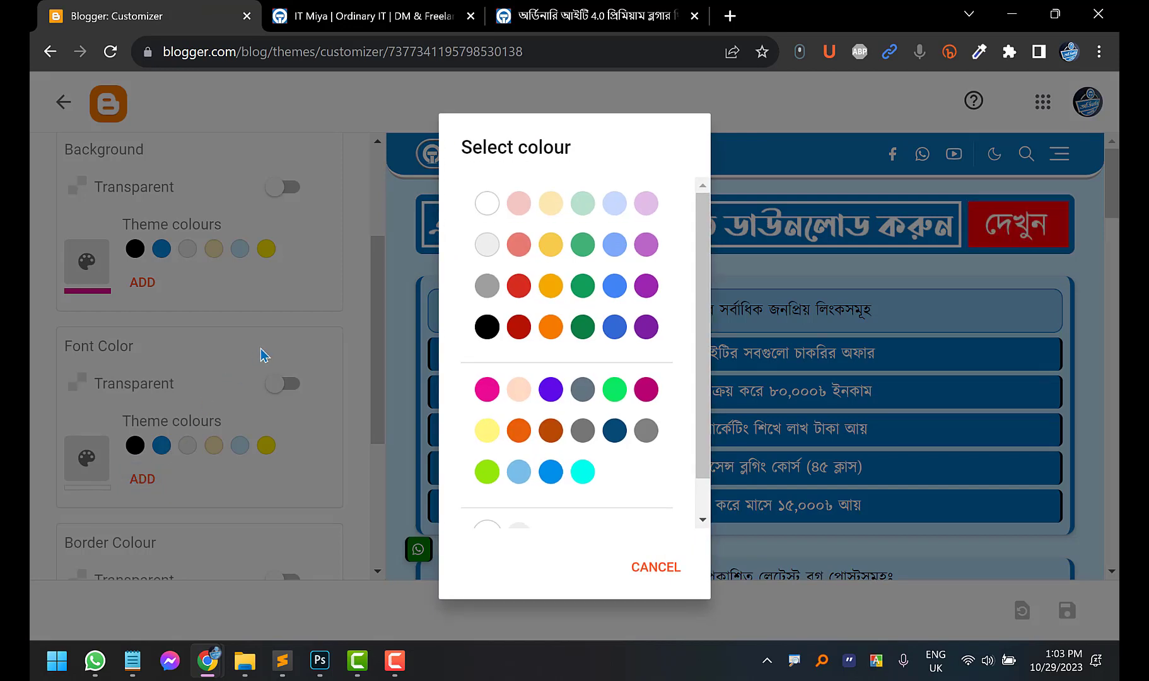
scroll(582, 253, down, 1)
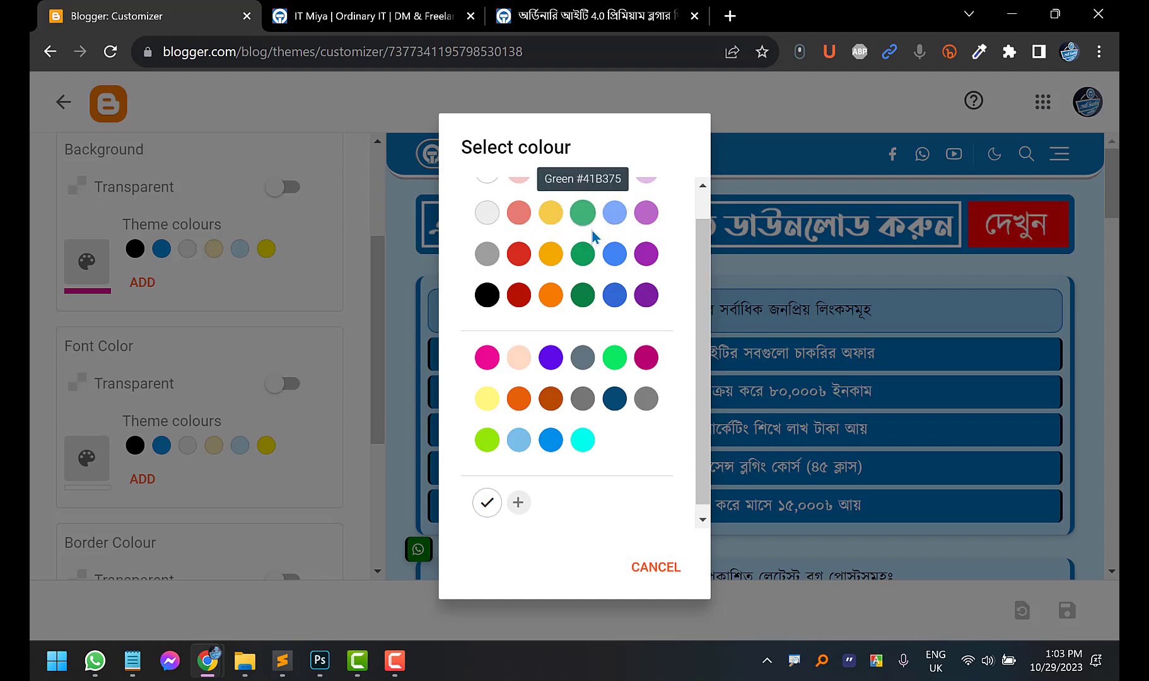
click(582, 215)
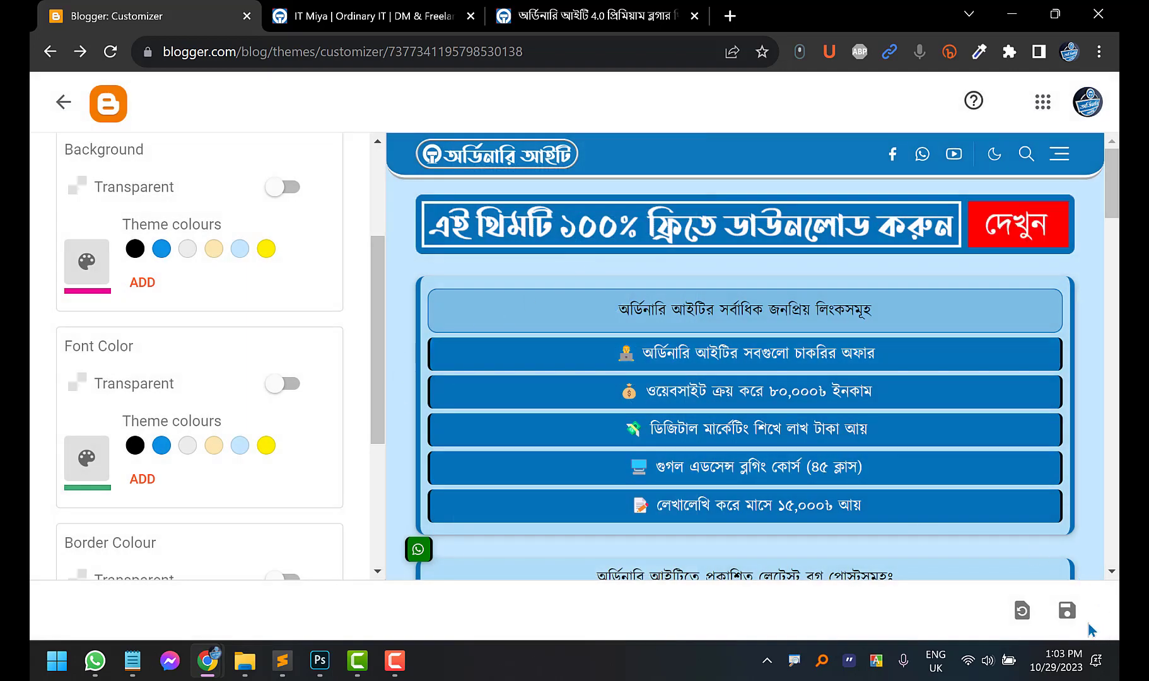
click(1065, 612)
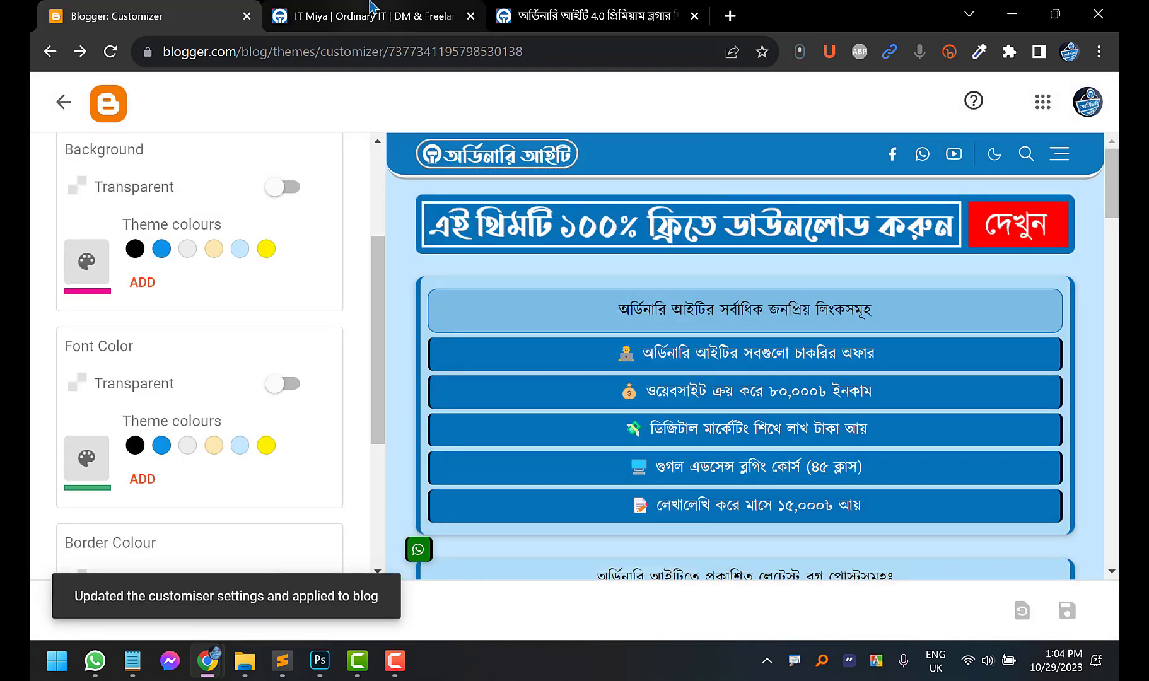
Reload the live IT Miya homepage and examine the green font colour on the header icons, menu arrows and sidebar headings
click(309, 9)
click(112, 58)
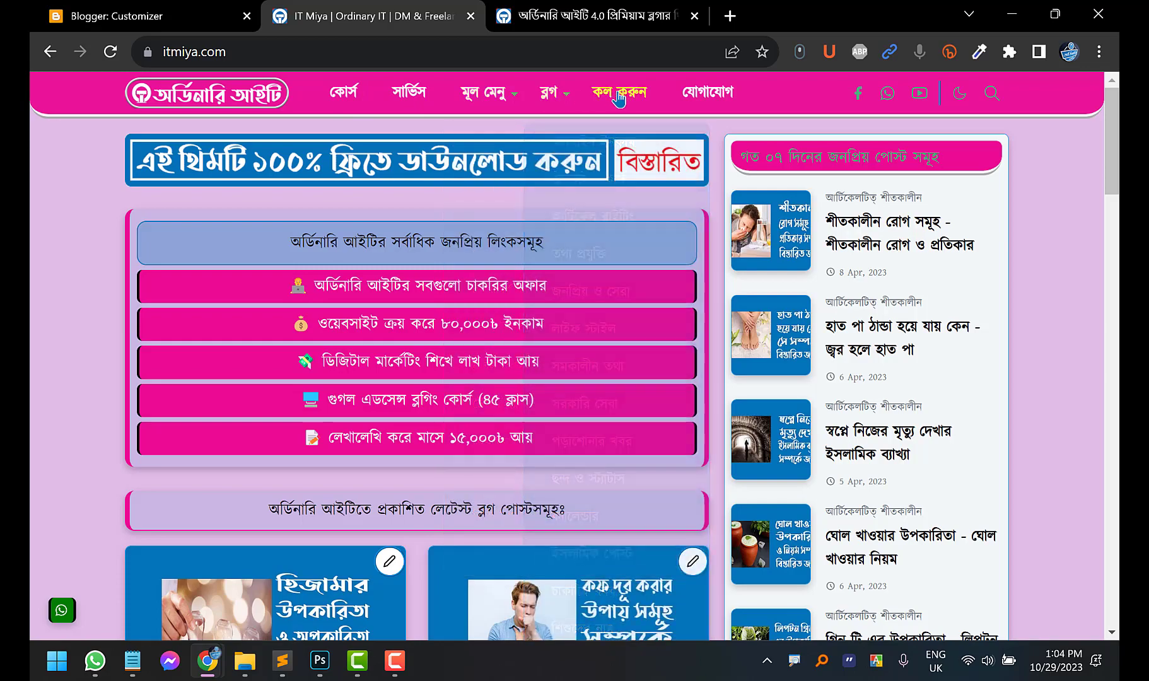
mouse_move(552, 96)
scroll(33, 205, down, 10)
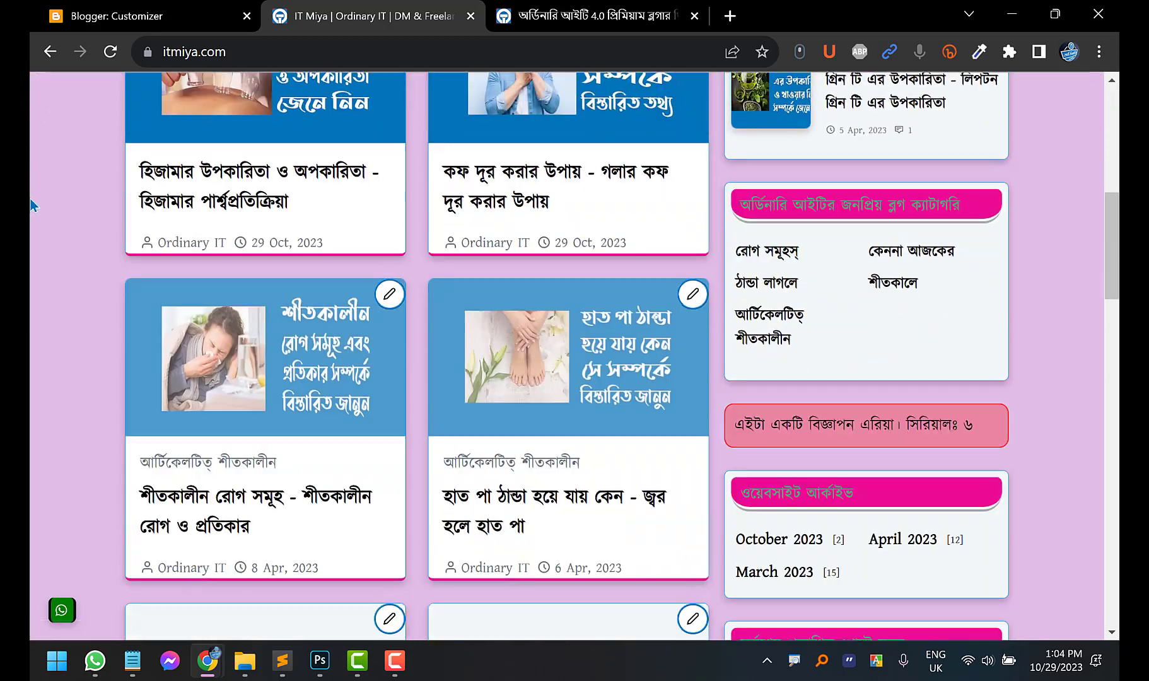
scroll(33, 204, down, 15)
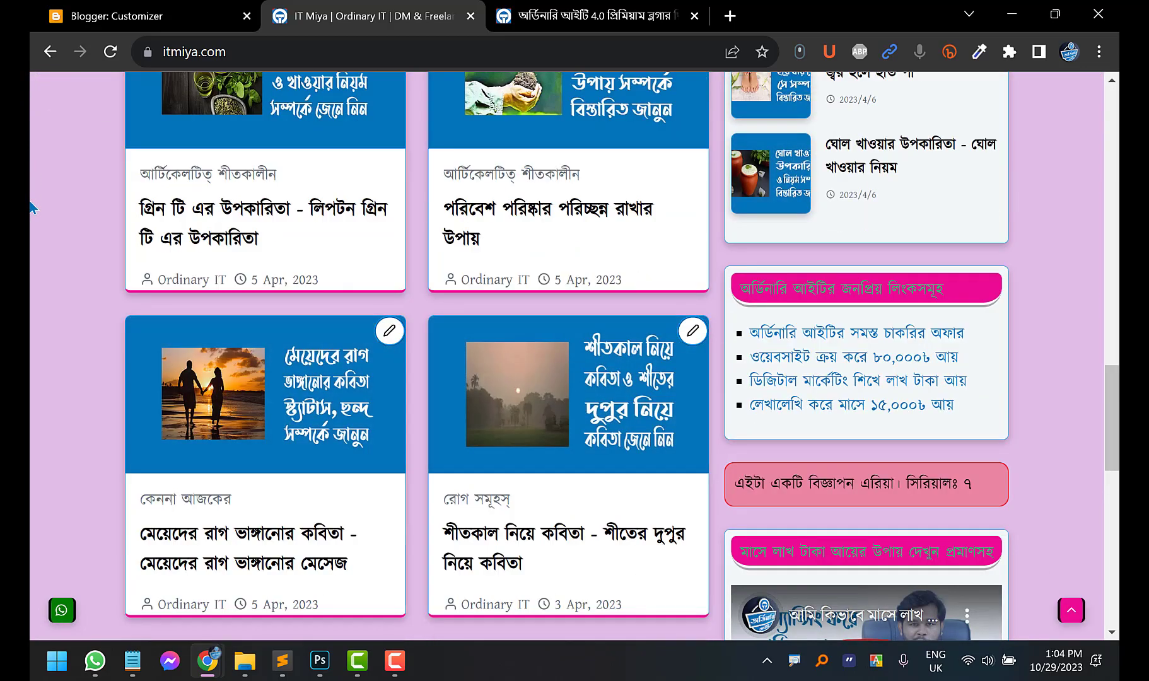
scroll(32, 205, down, 7)
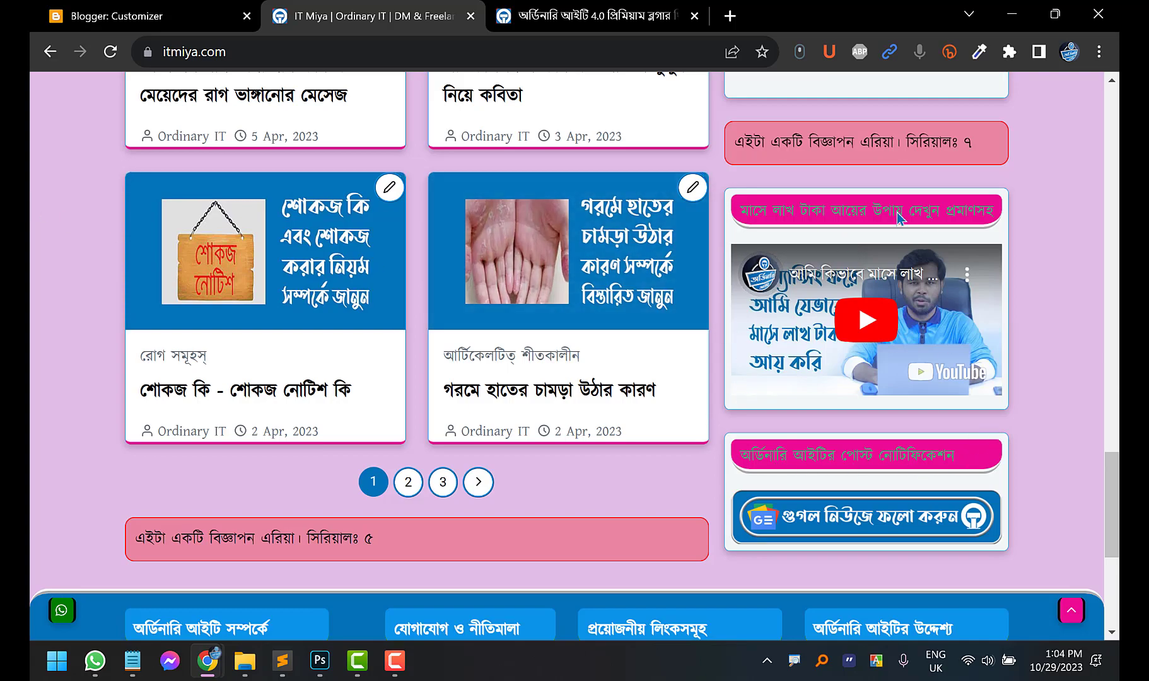
scroll(899, 218, up, 15)
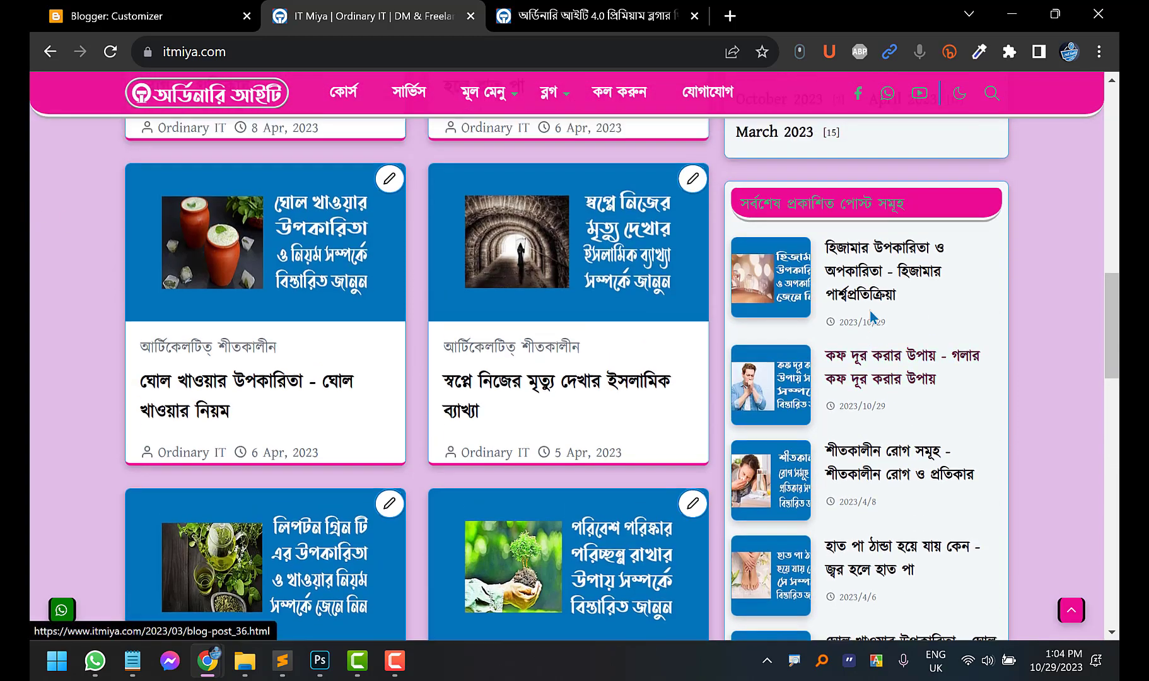
scroll(871, 316, up, 3)
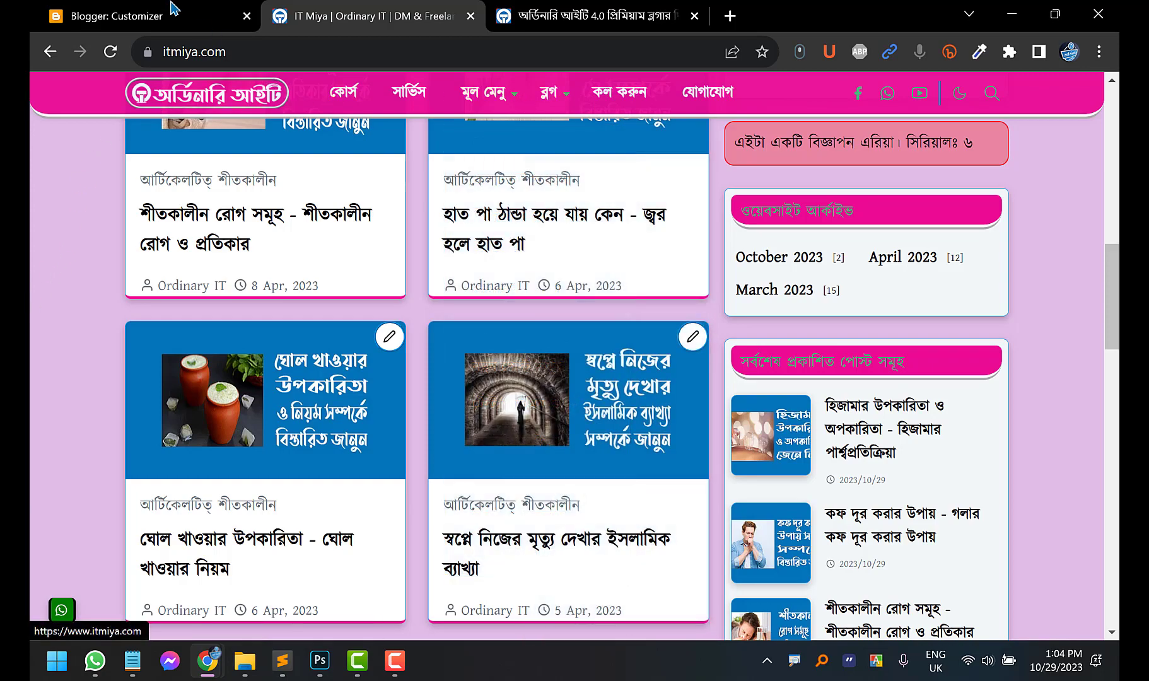
In the Blogger customizer, set the Font Color in the _Header Color group to white and save the theme changes
click(223, 14)
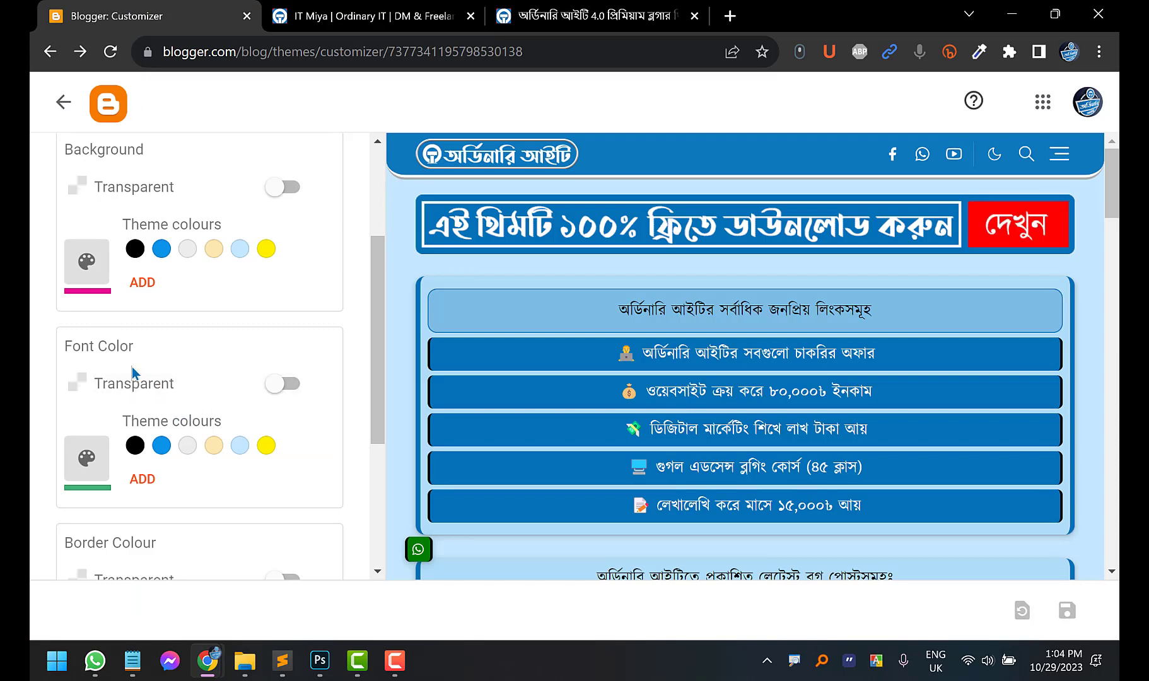
click(142, 478)
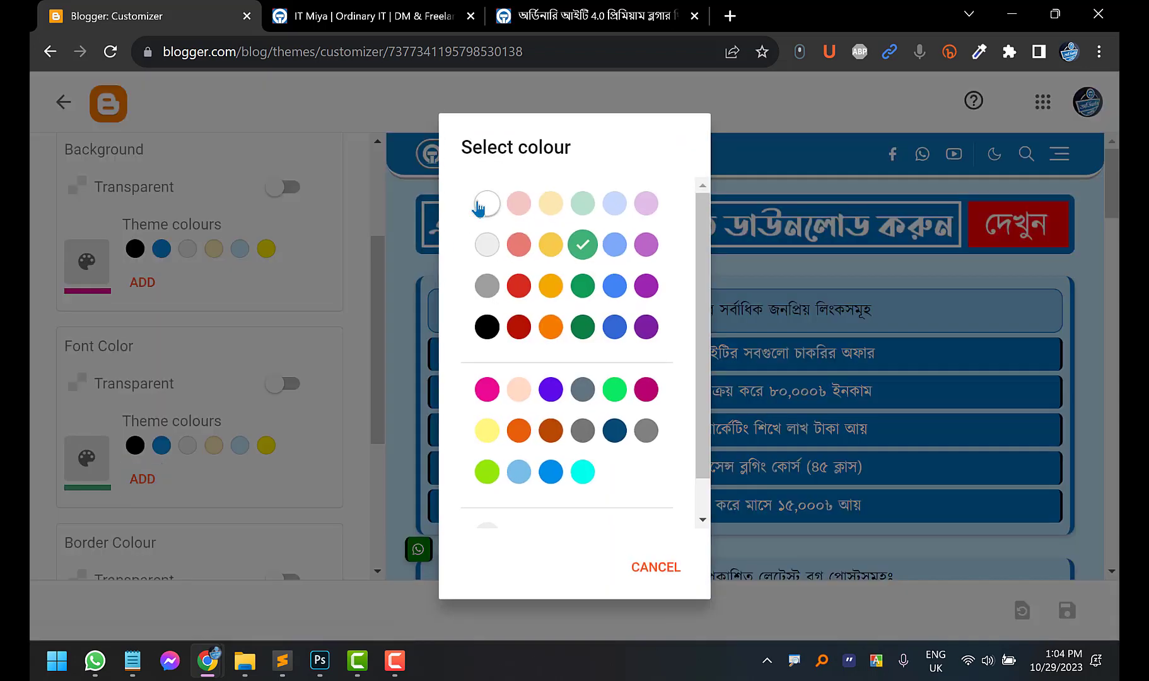
click(487, 203)
click(1066, 611)
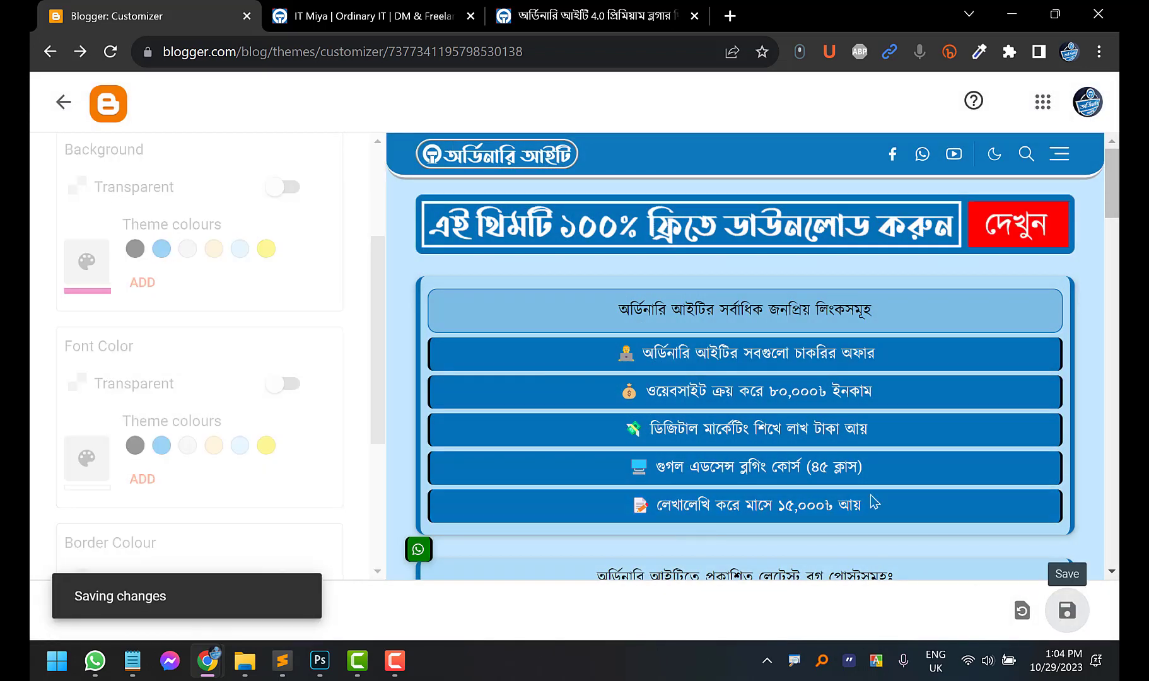
Reload the live IT Miya homepage and check the white font colour on the header icons and sidebar headings
click(376, 8)
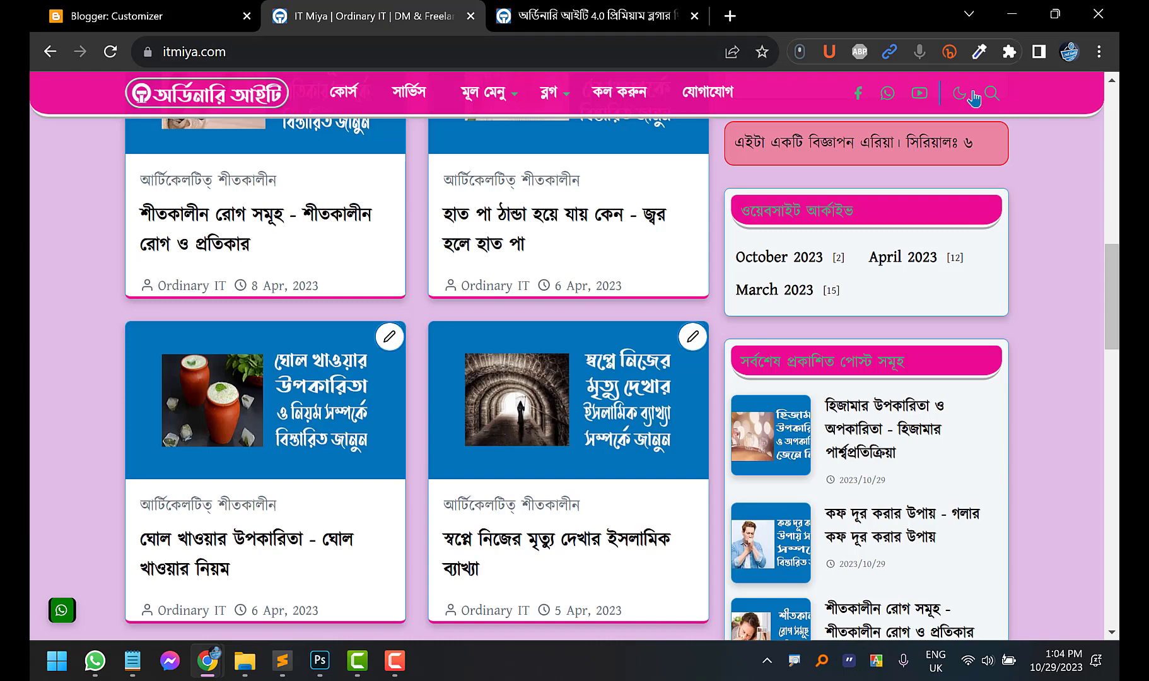
click(112, 55)
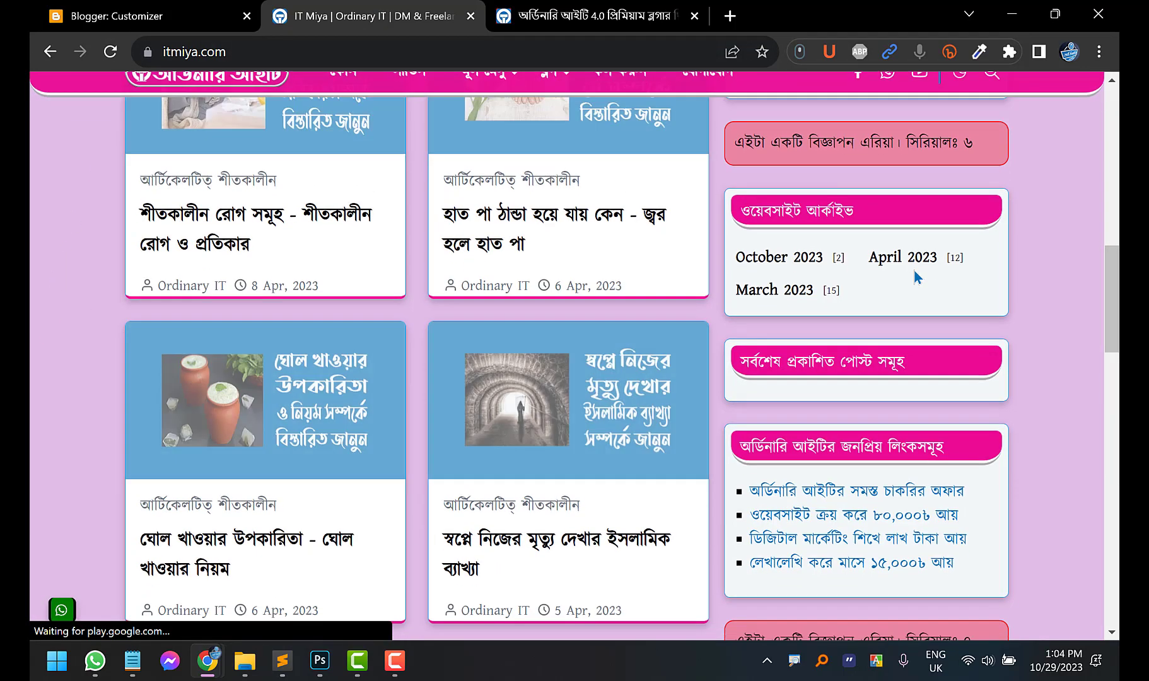
scroll(953, 243, up, 10)
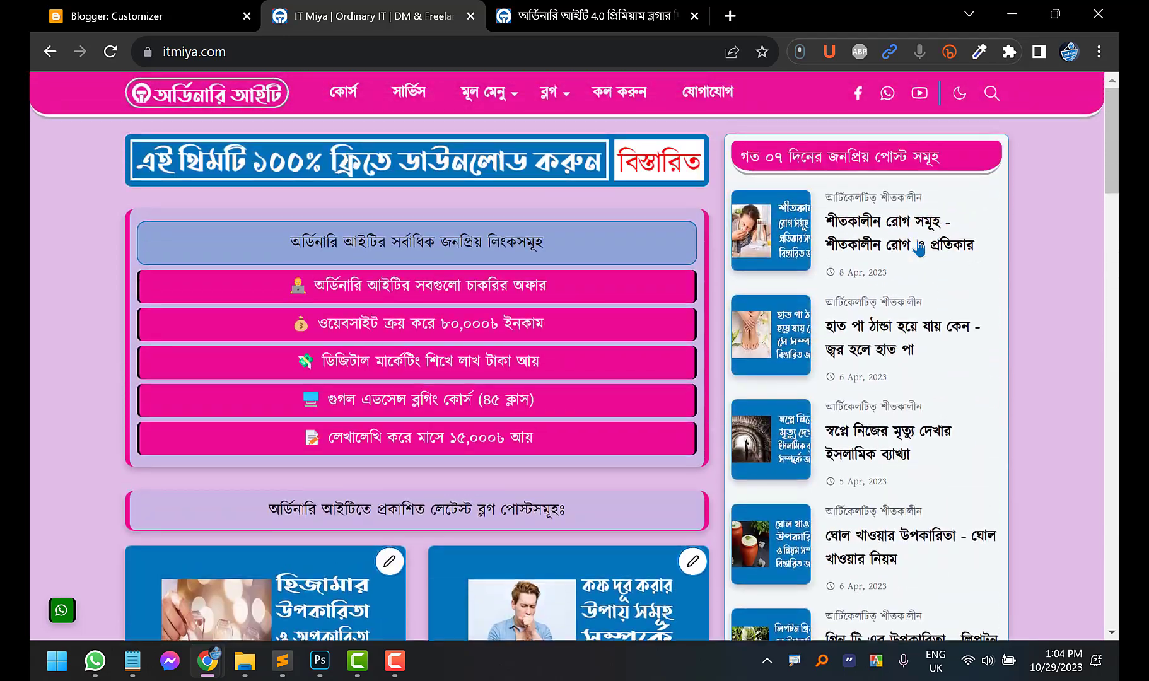
scroll(875, 333, down, 15)
scroll(867, 360, up, 14)
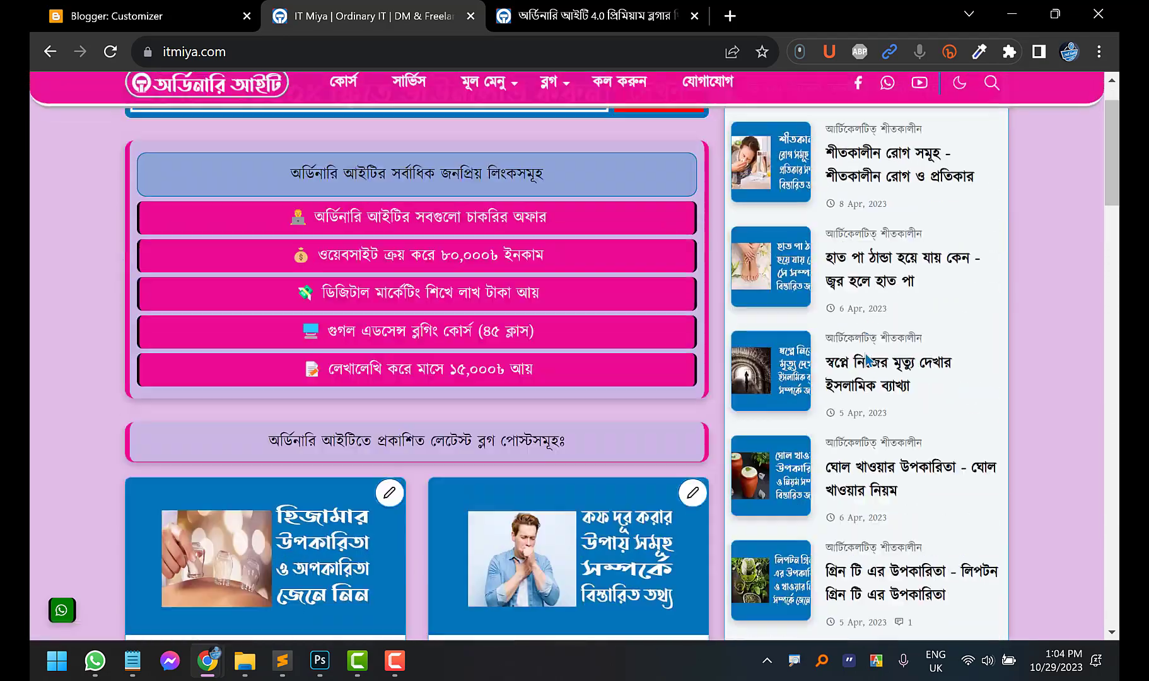
scroll(867, 360, up, 2)
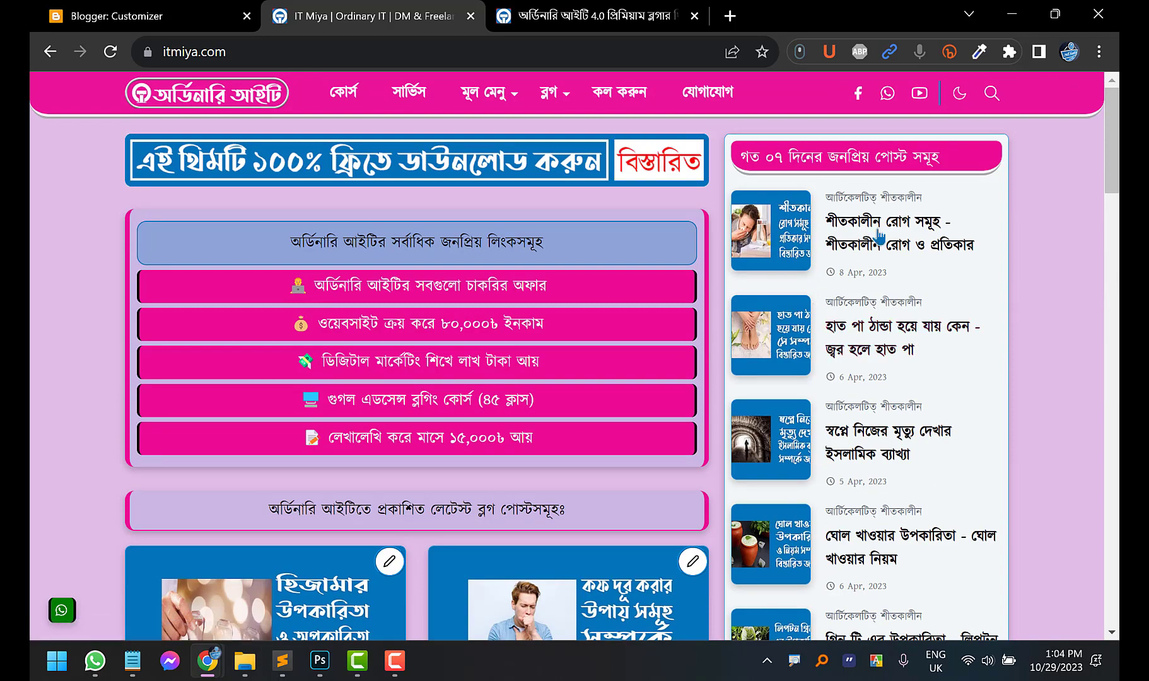
scroll(864, 331, down, 10)
scroll(859, 364, up, 10)
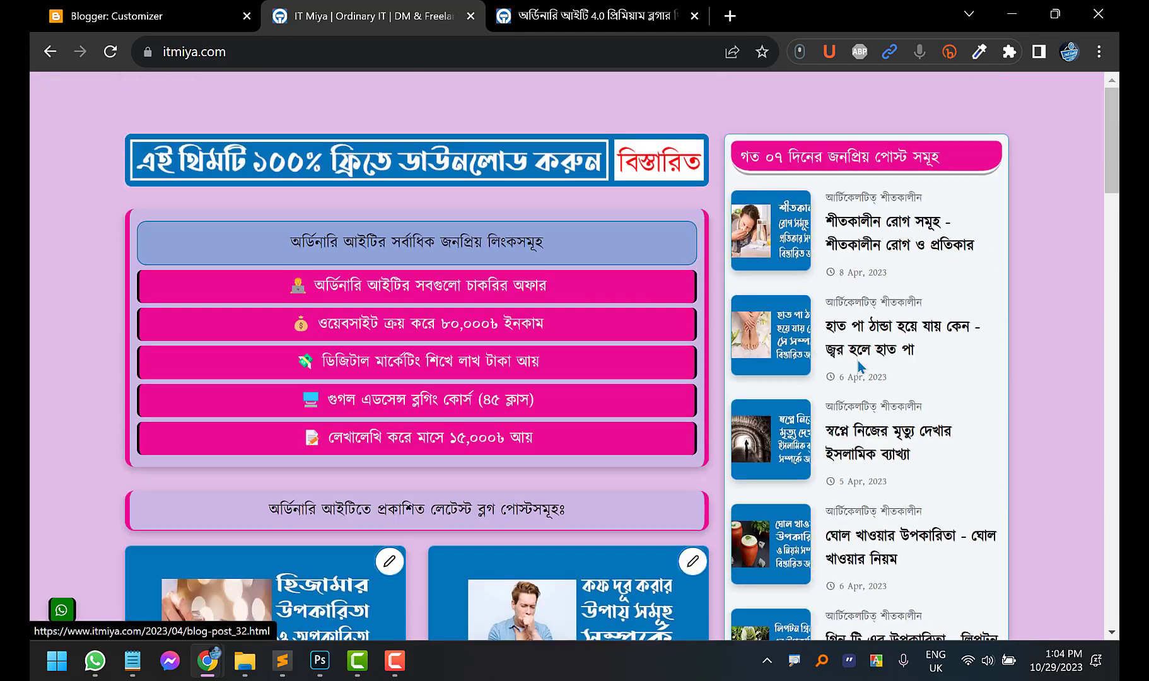
In the Blogger customizer, set the Border Colour in the _Header Color group to #fff880 and save the theme changes
click(124, 7)
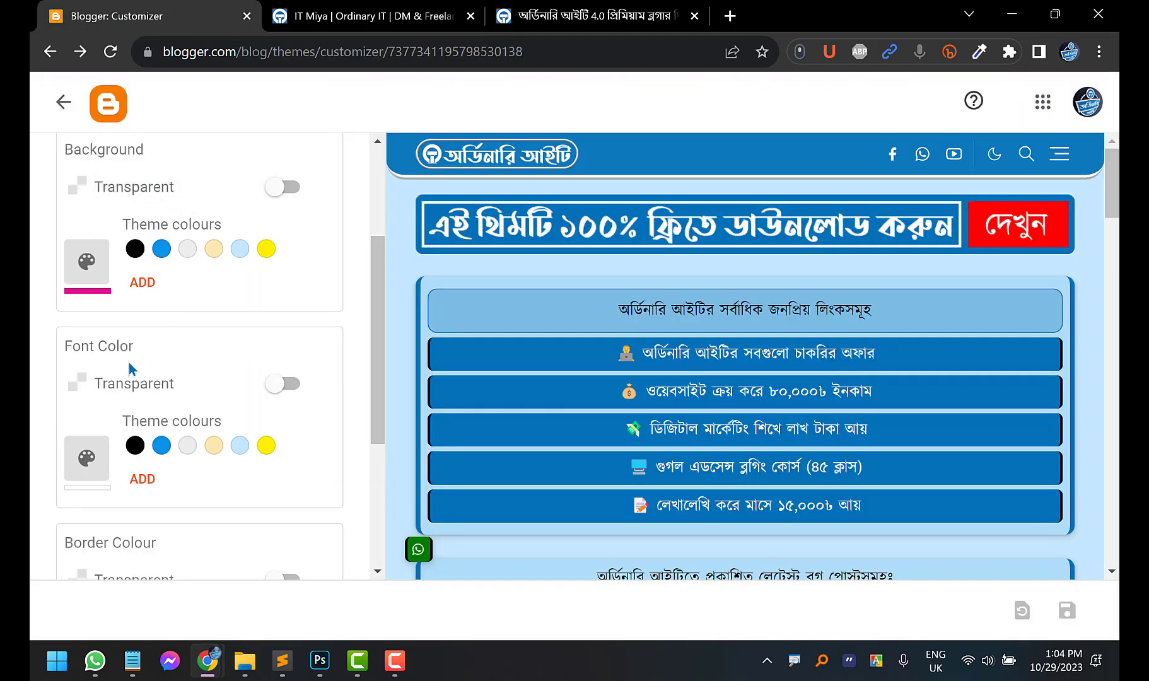
scroll(151, 375, down, 1)
scroll(151, 375, down, 2)
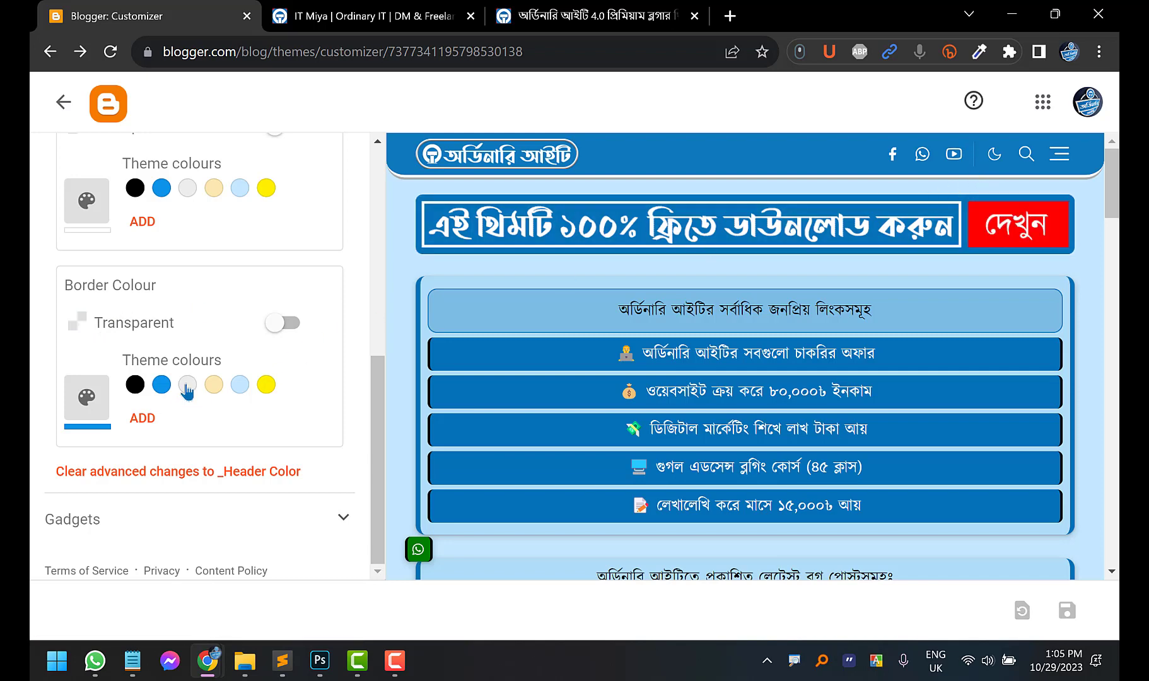
click(140, 418)
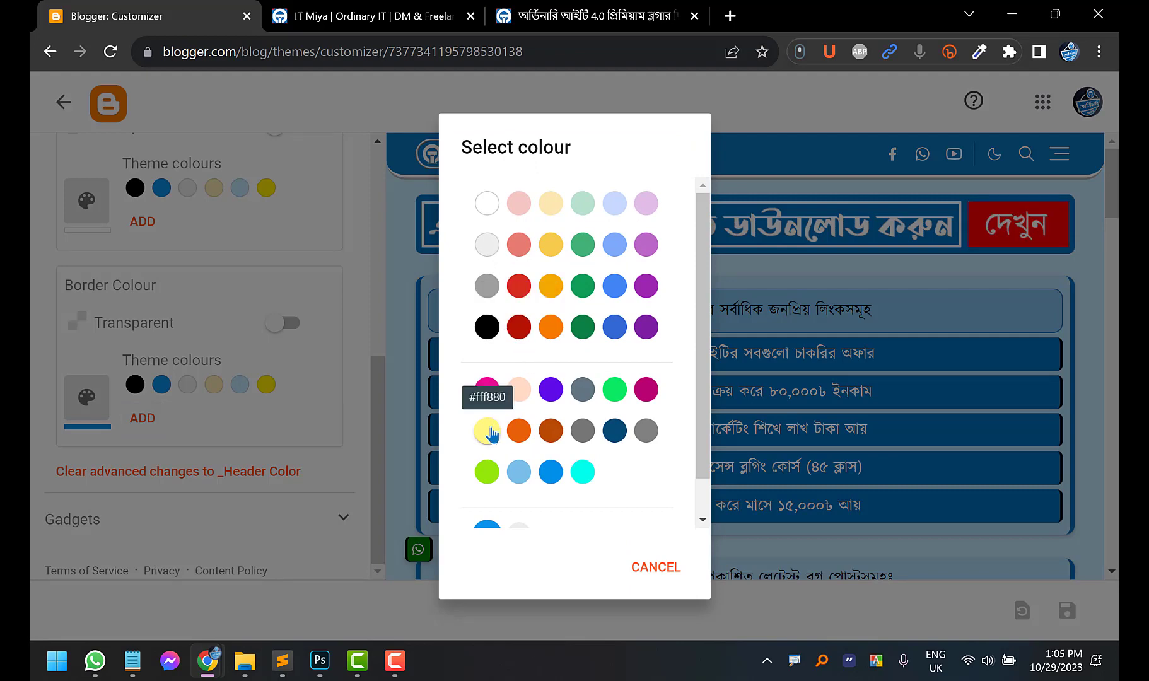
scroll(489, 439, down, 1)
click(487, 399)
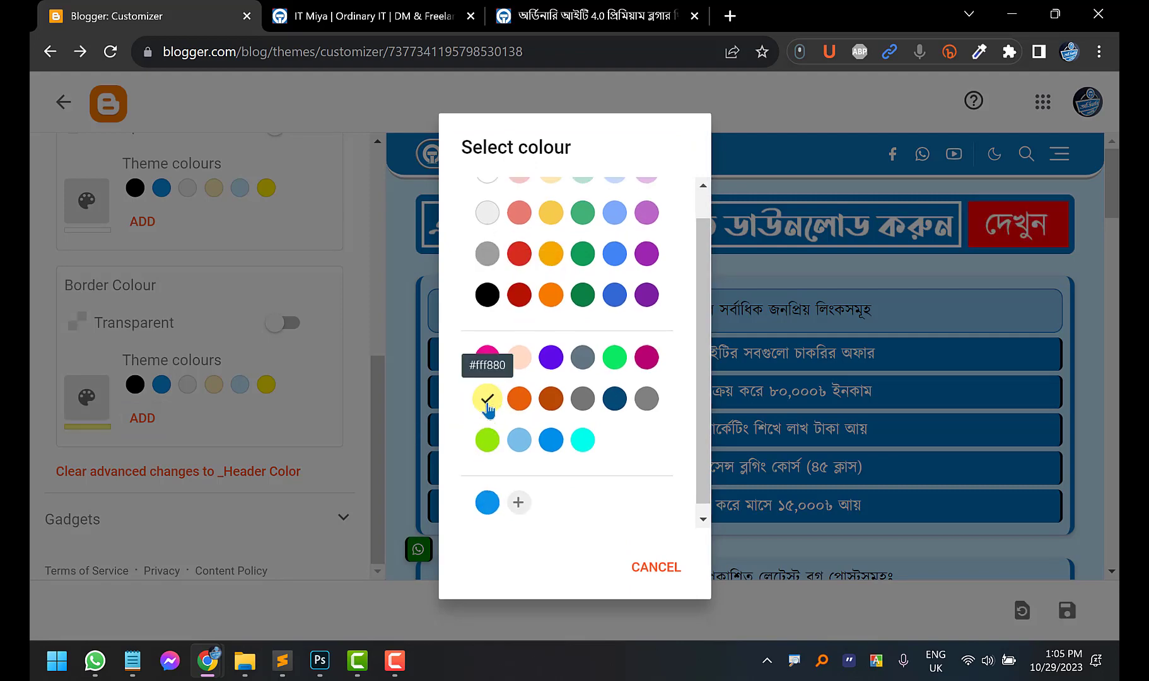
click(1067, 610)
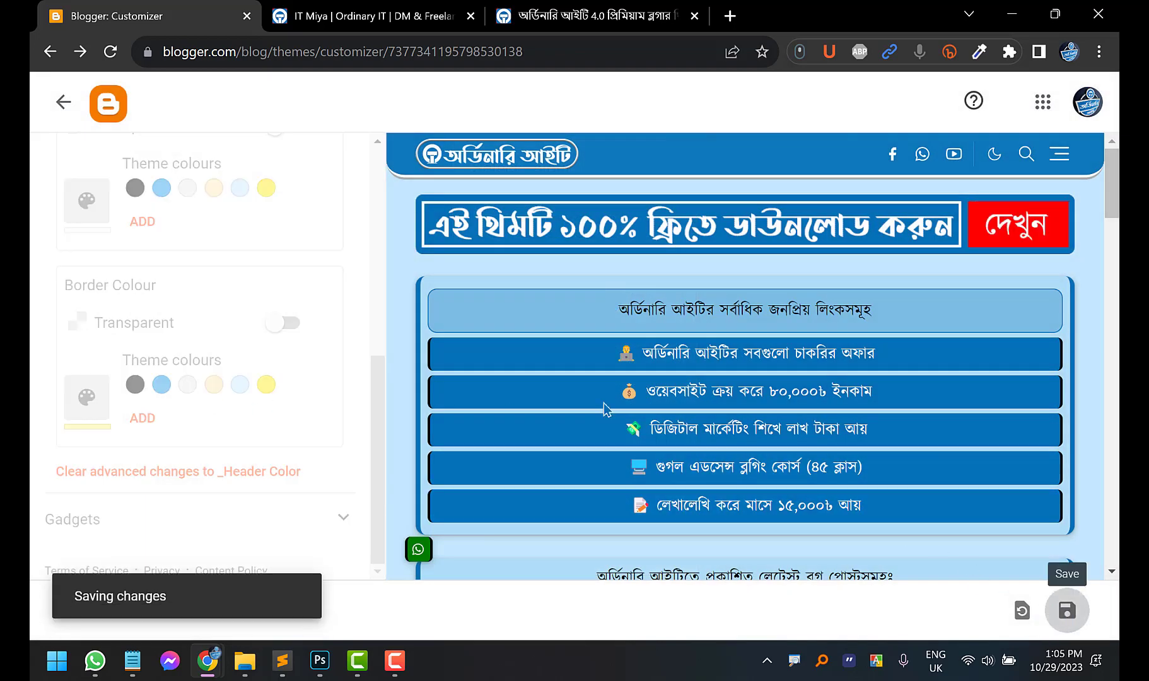
Reload the live IT Miya homepage and check the border colour of the divider between the header icons
key(ctrl+Tab)
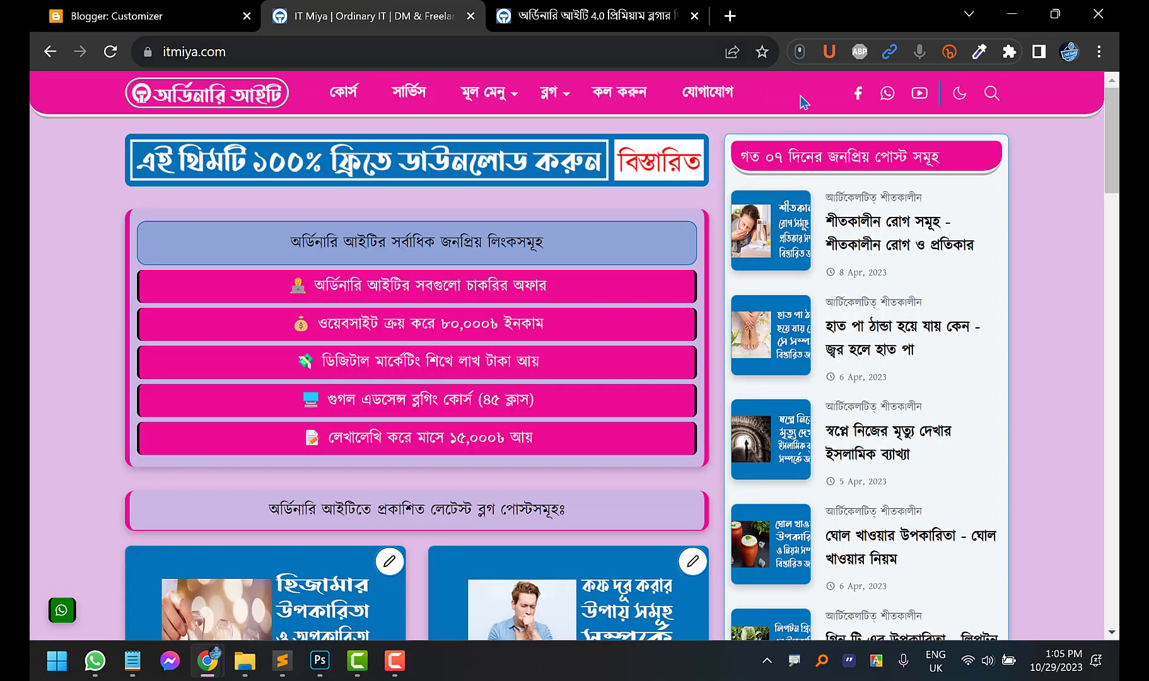
click(110, 52)
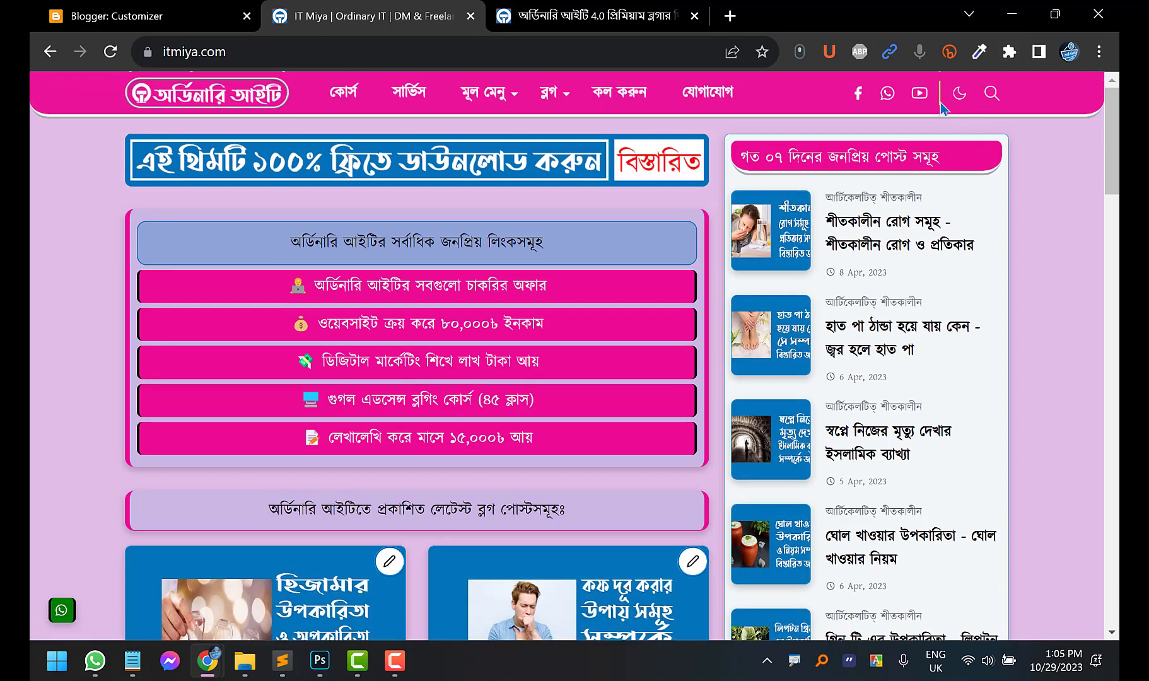
Return to the Blogger customizer and switch the advanced settings from _Header Color to the _Menu group
click(146, 19)
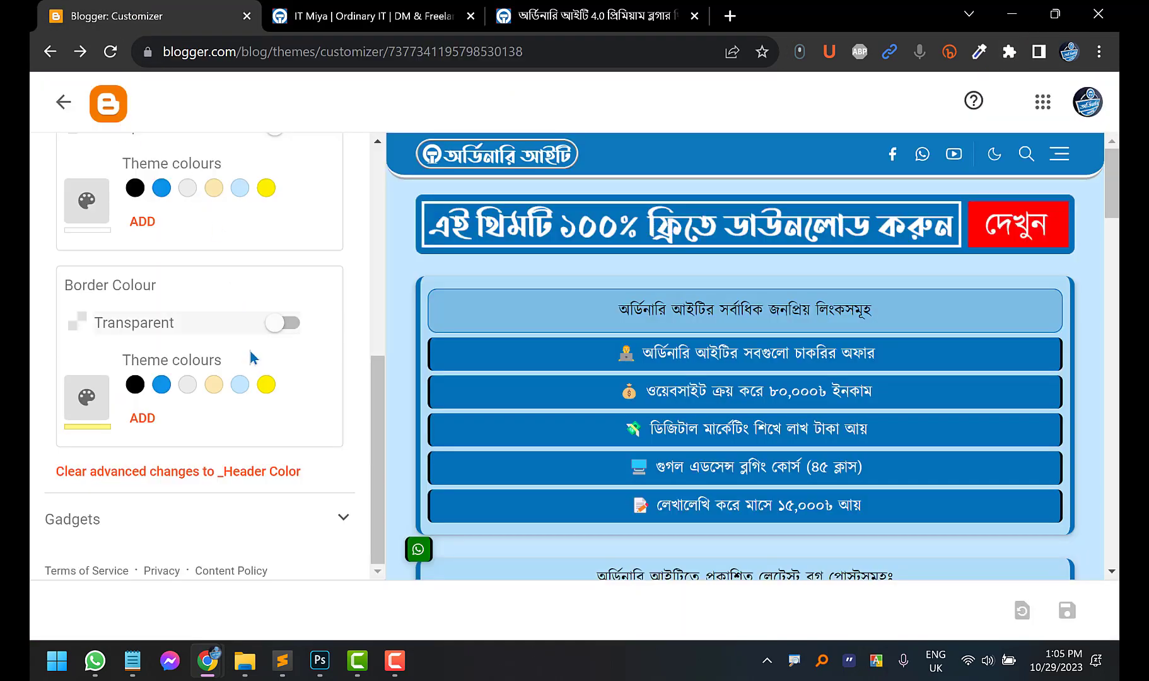
scroll(247, 358, up, 6)
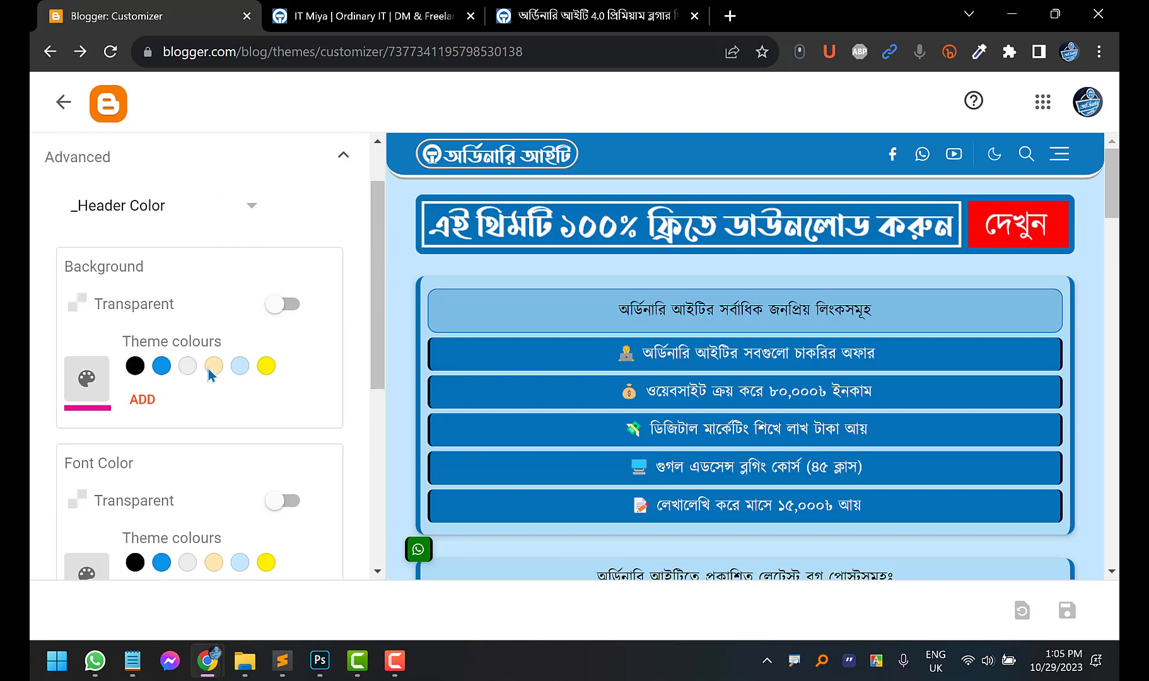
click(183, 207)
scroll(169, 300, down, 2)
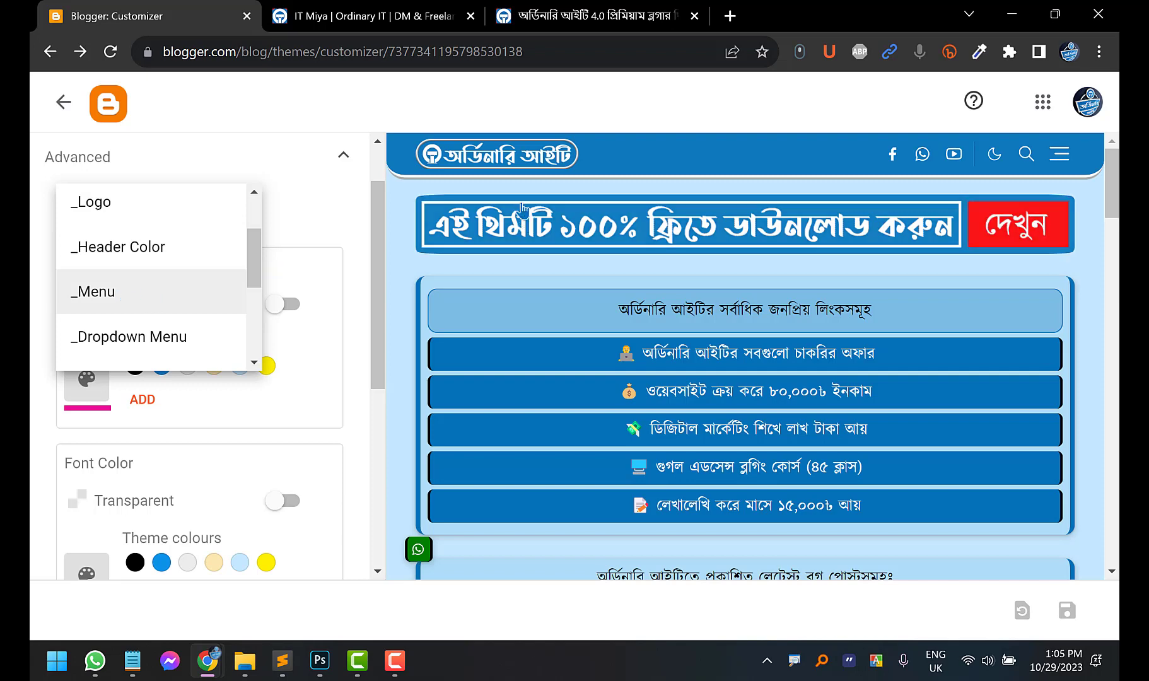
click(157, 290)
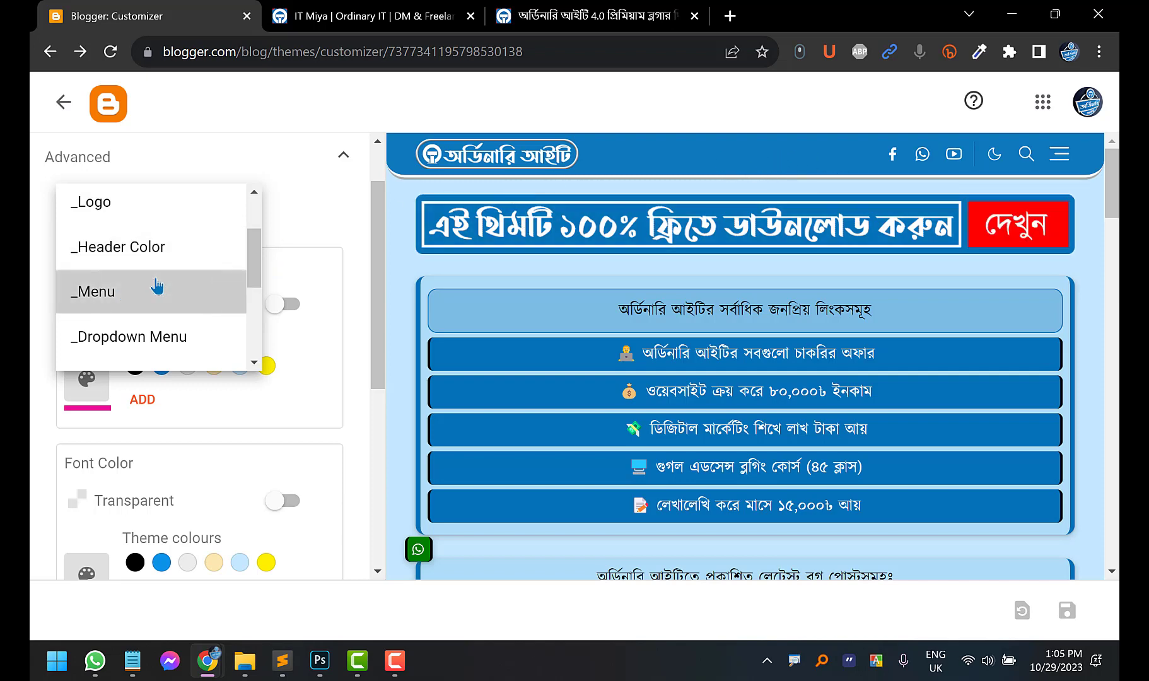
On the live IT Miya homepage, examine the header menu items and the dropdowns of the মূল মেনু and ব্লগ entries
click(366, 16)
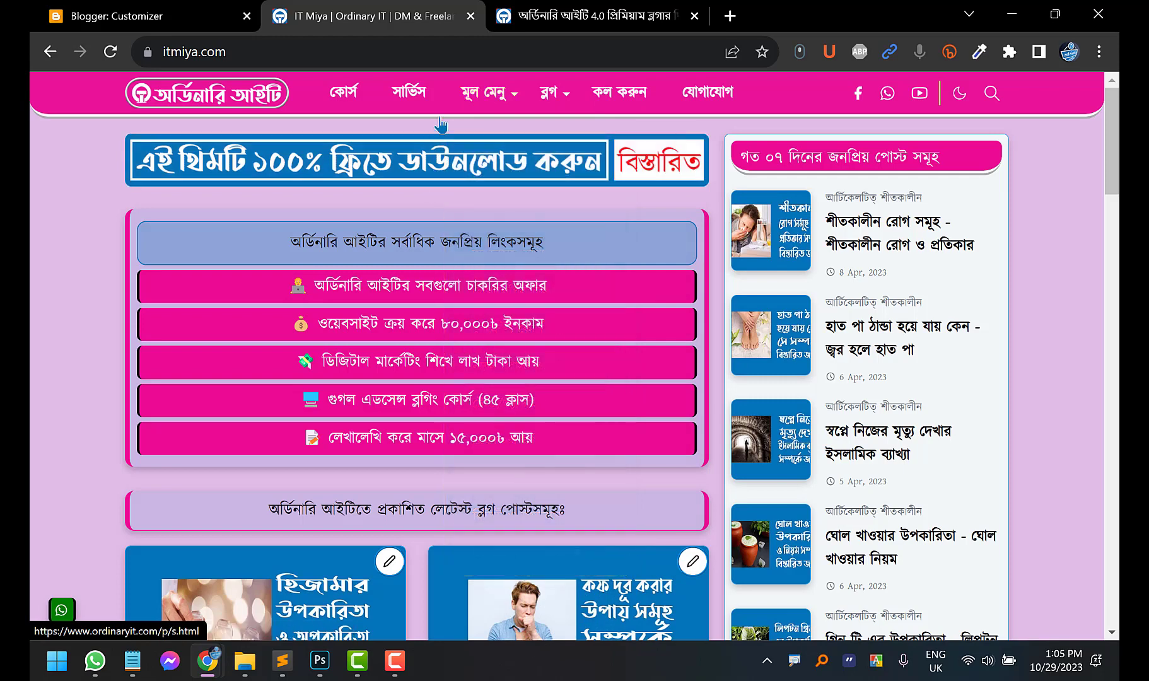
mouse_move(486, 98)
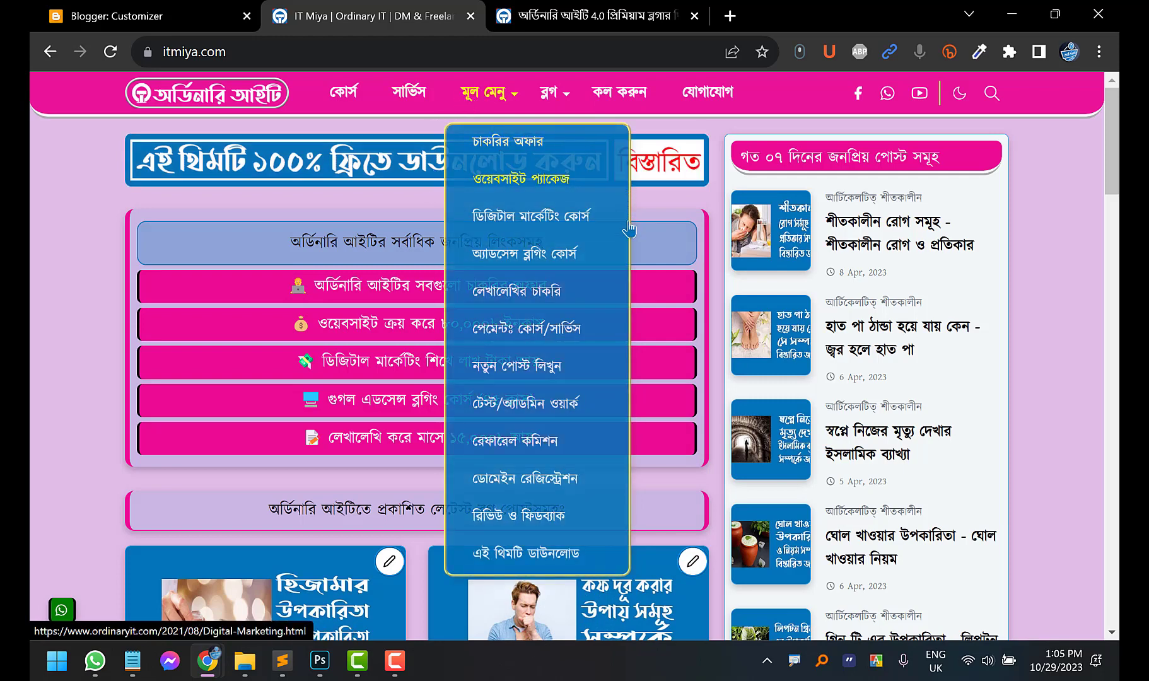
mouse_move(548, 95)
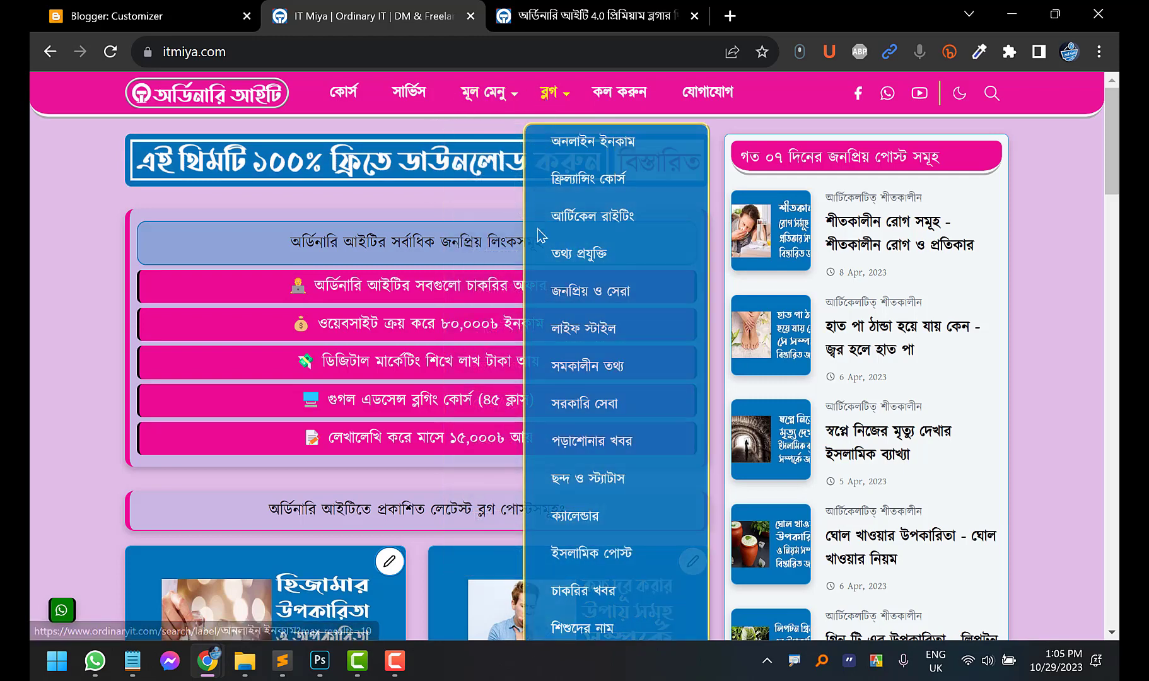
In the Blogger customizer, set the Font Color in the _Menu group to #00ffee and save the theme changes
click(126, 16)
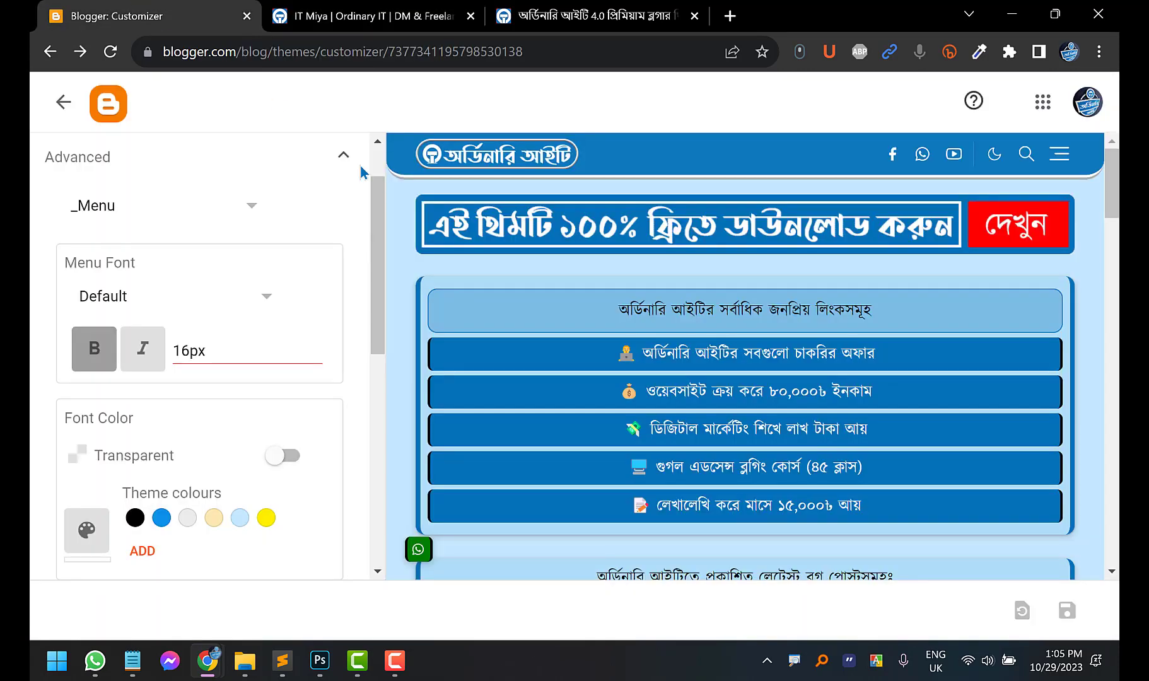
scroll(216, 309, up, 1)
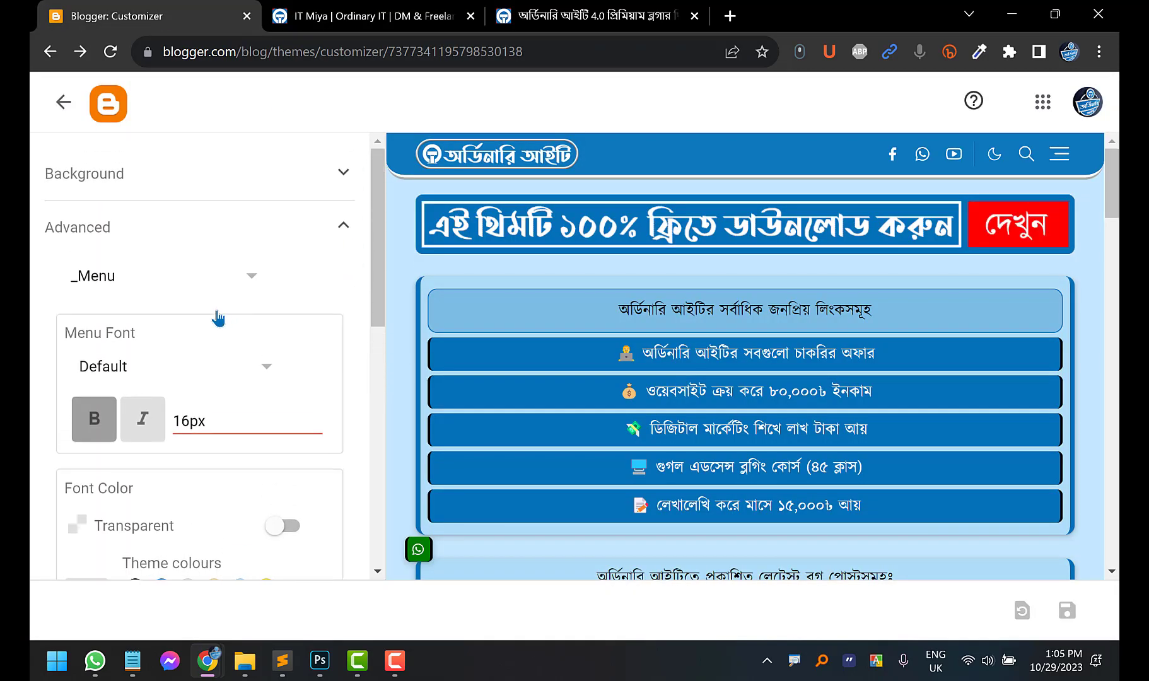
scroll(216, 277, down, 3)
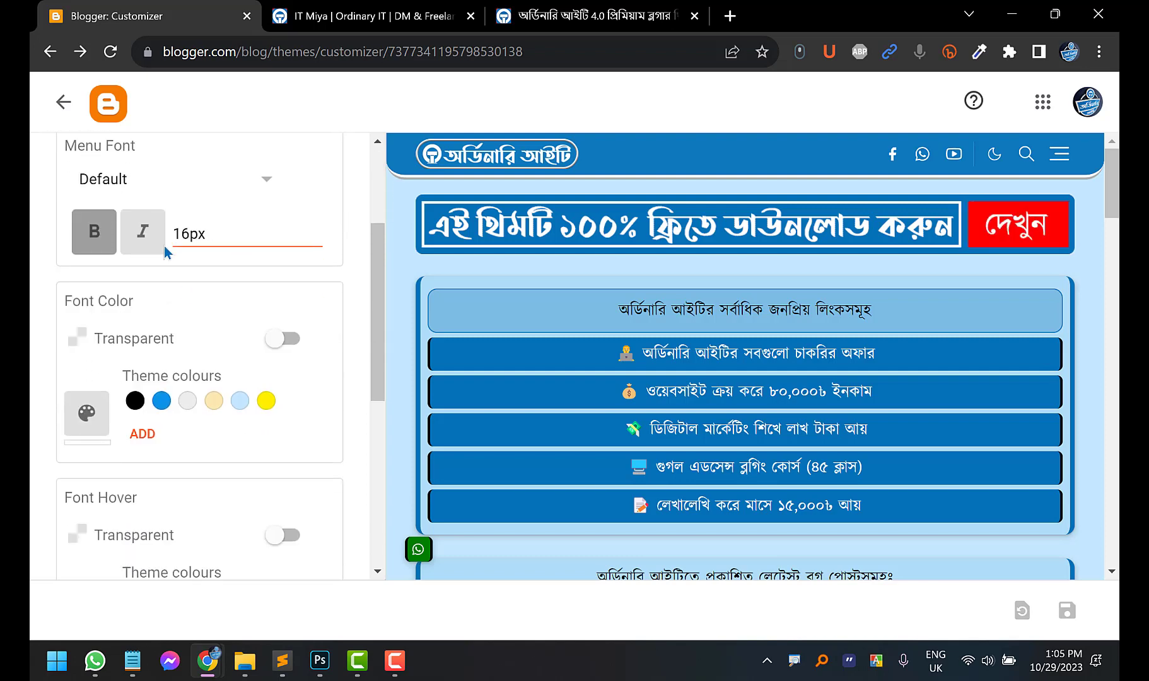
scroll(212, 229, down, 1)
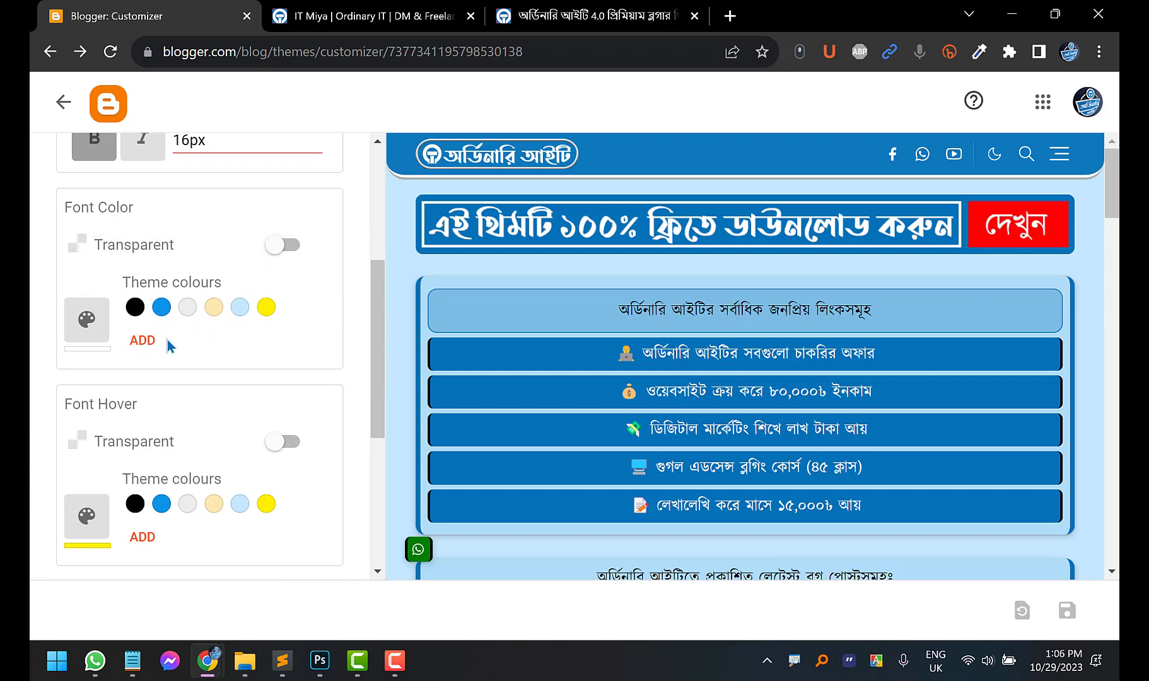
click(143, 342)
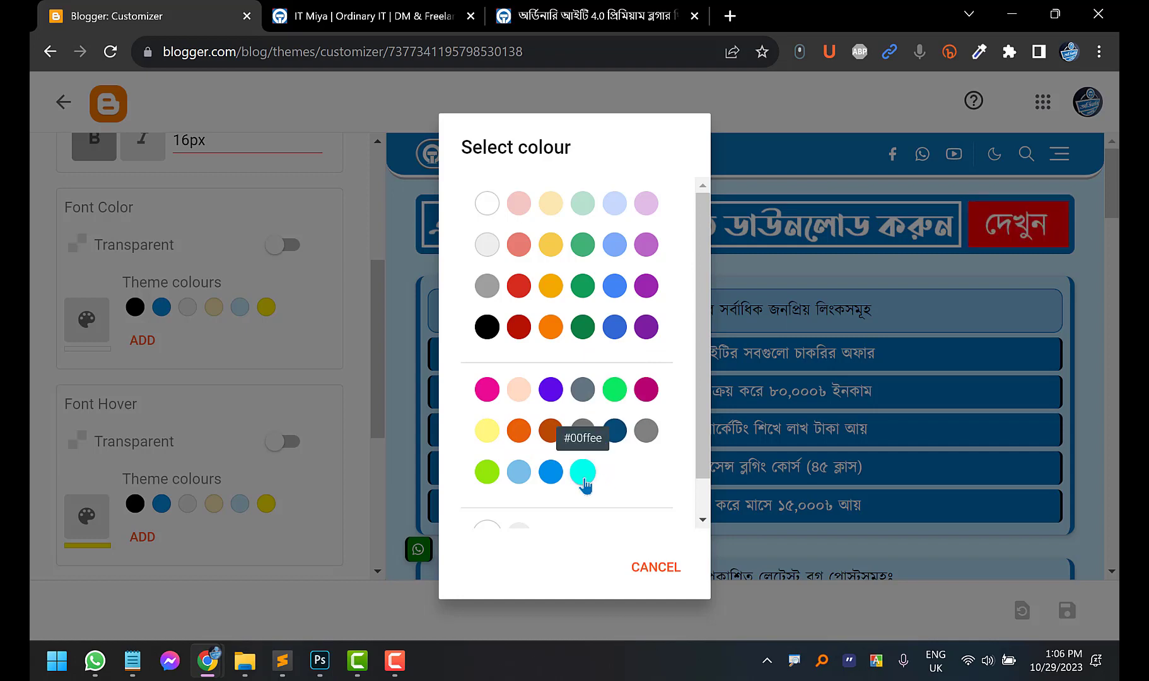
scroll(585, 483, down, 1)
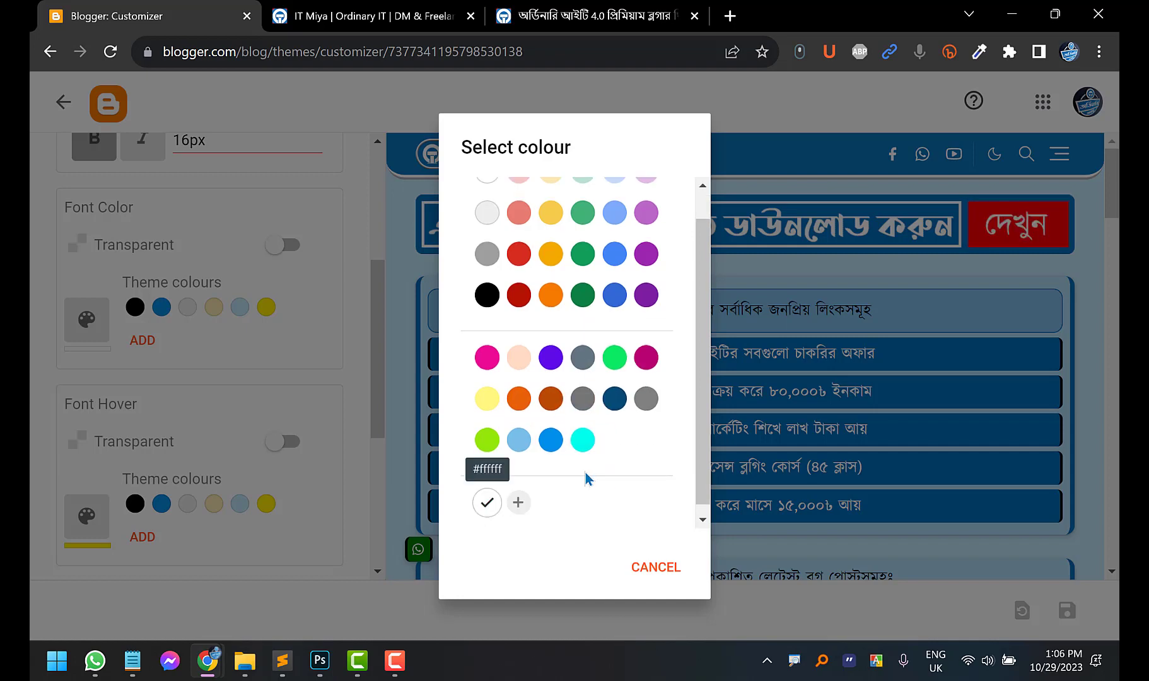
click(582, 441)
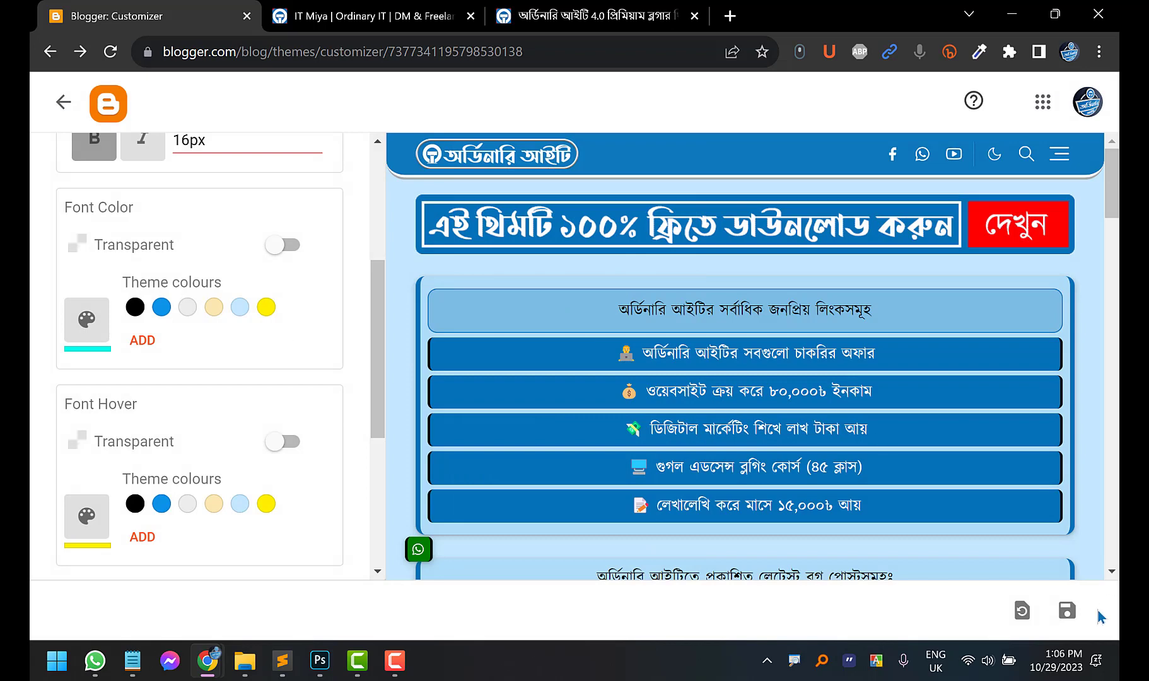
click(1068, 619)
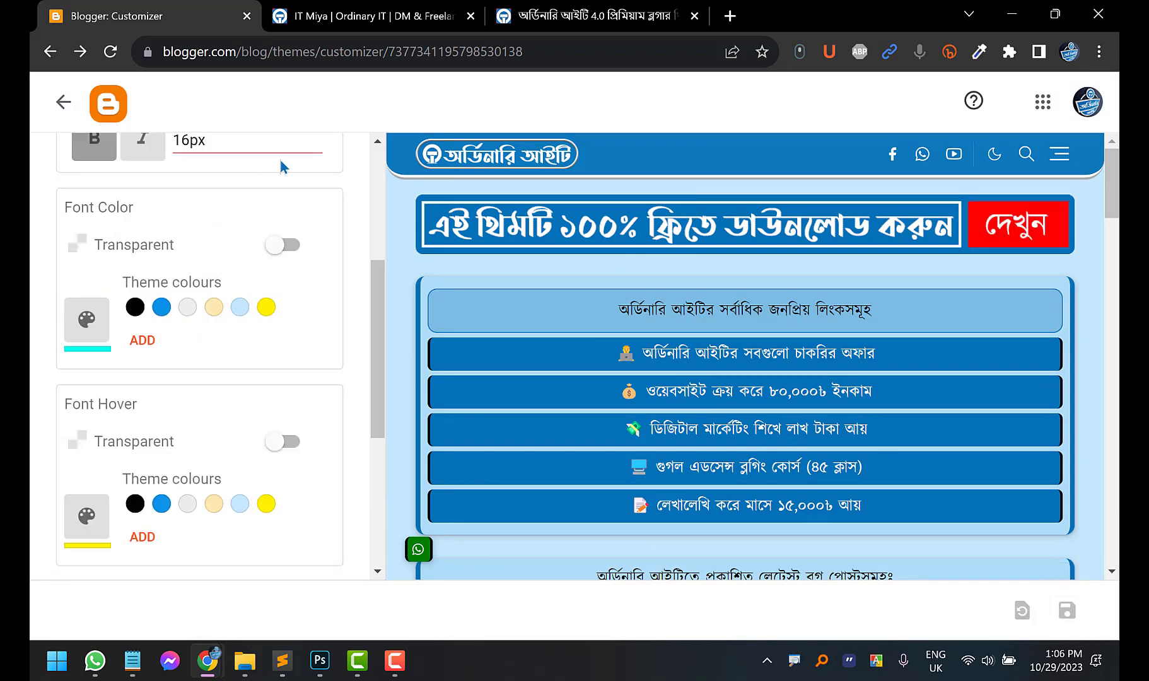
Reload the live IT Miya homepage and check the menu font colour and the hover colour of the কোর্স item
click(409, 10)
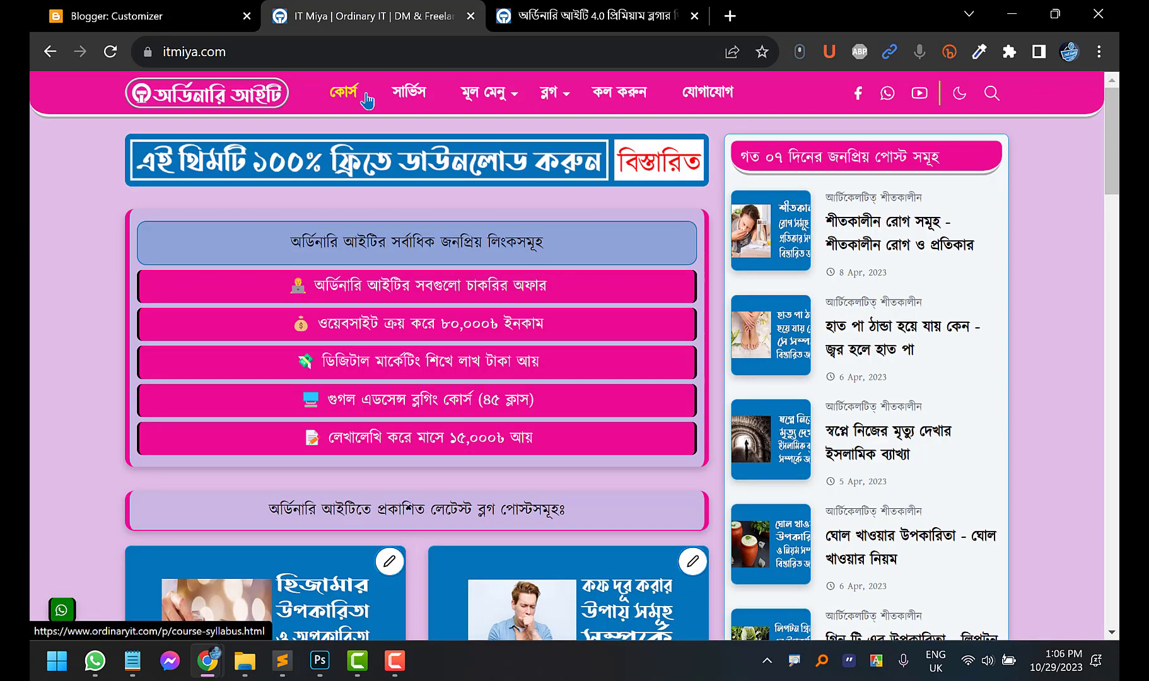
click(117, 51)
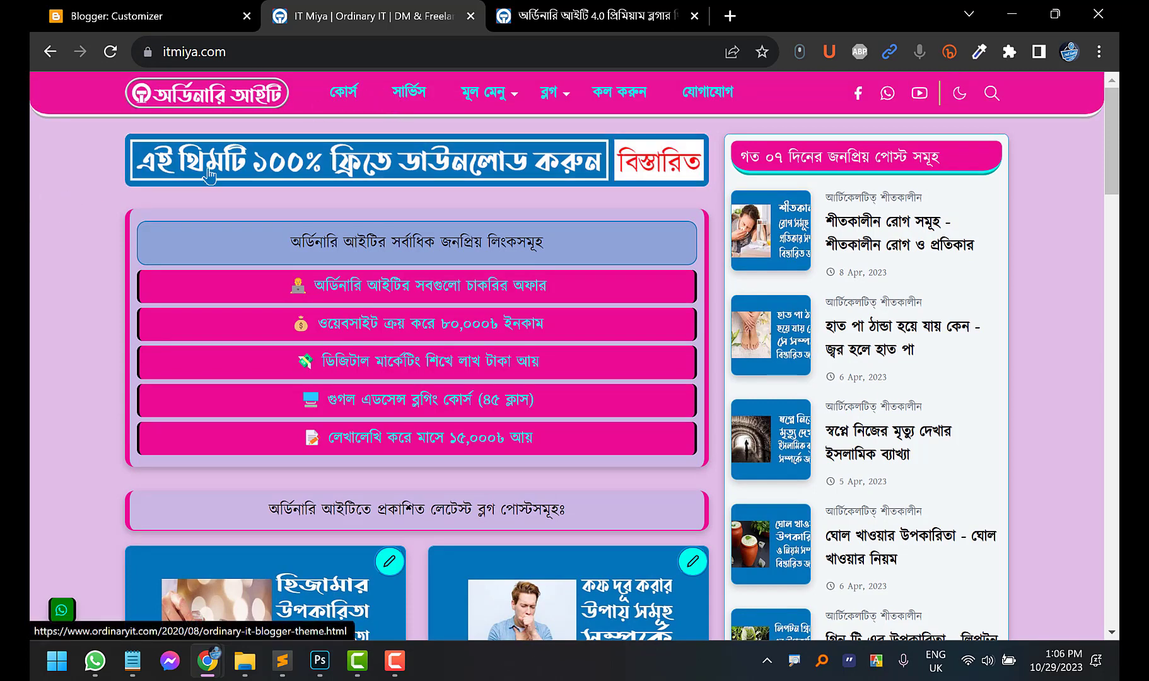
click(149, 14)
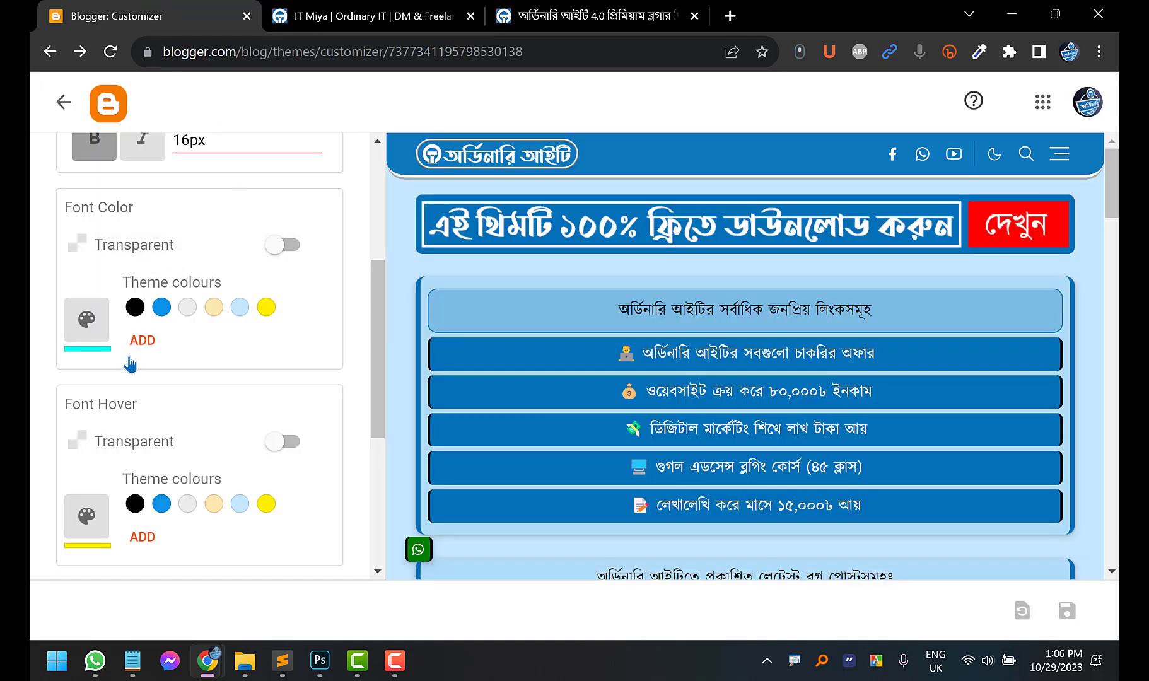
key(ctrl+Tab)
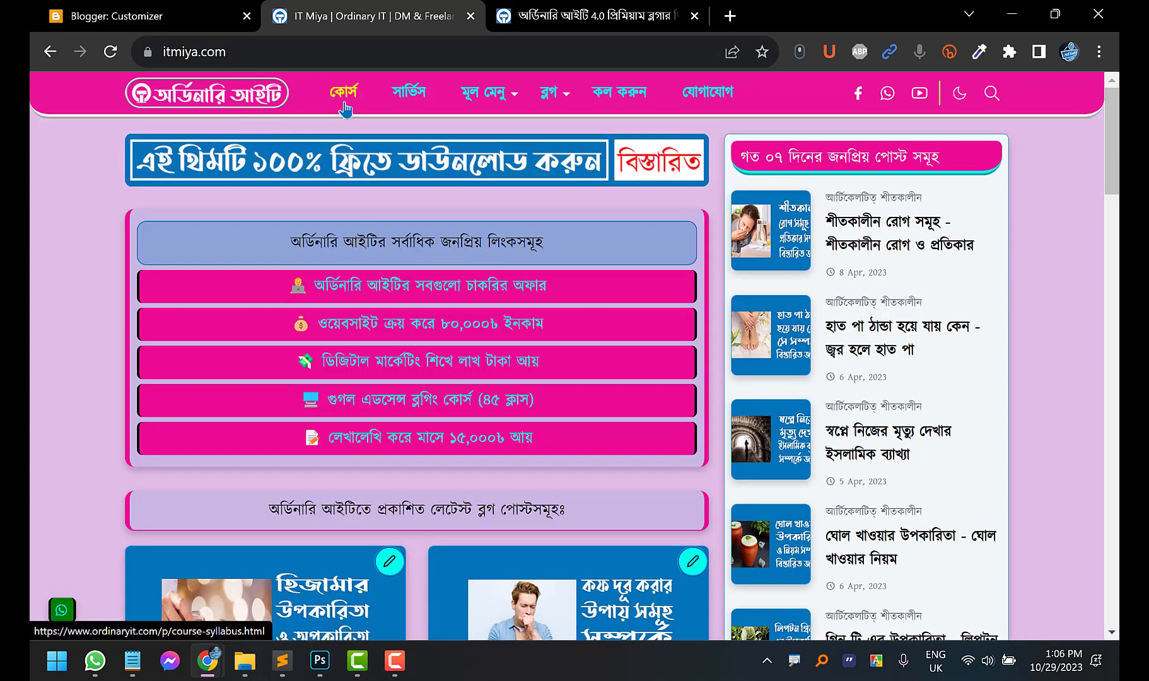
In the Blogger customizer, set the Font Hover colour in the _Menu group to White and save the theme changes
click(137, 19)
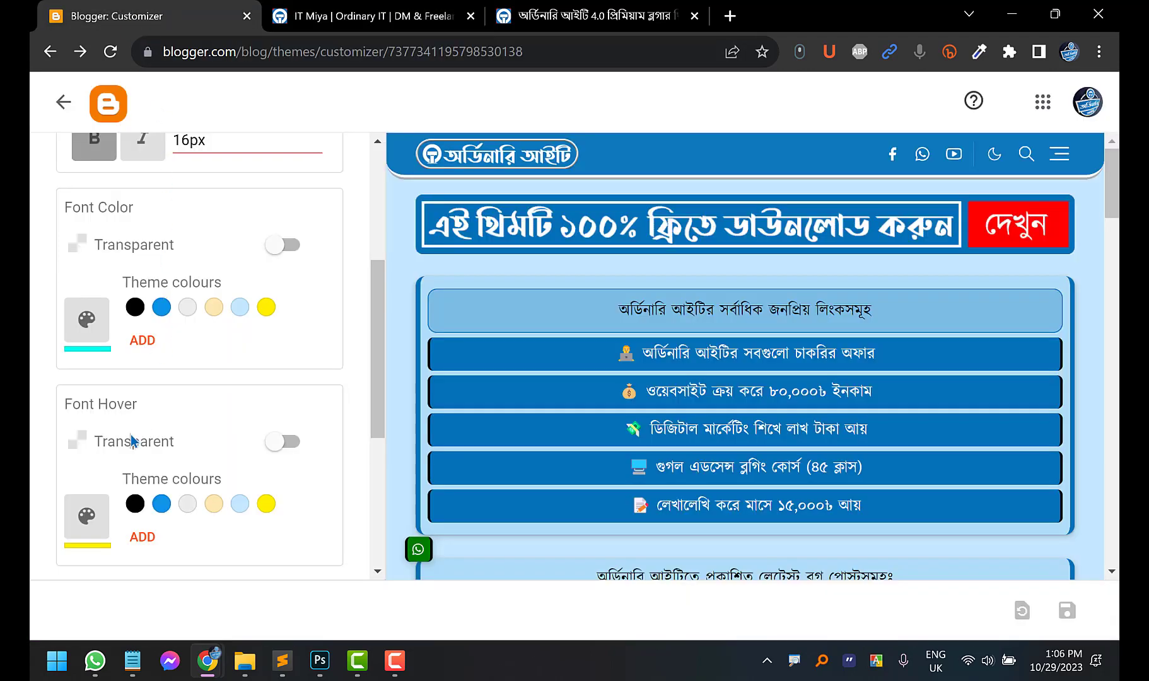
scroll(127, 429, down, 1)
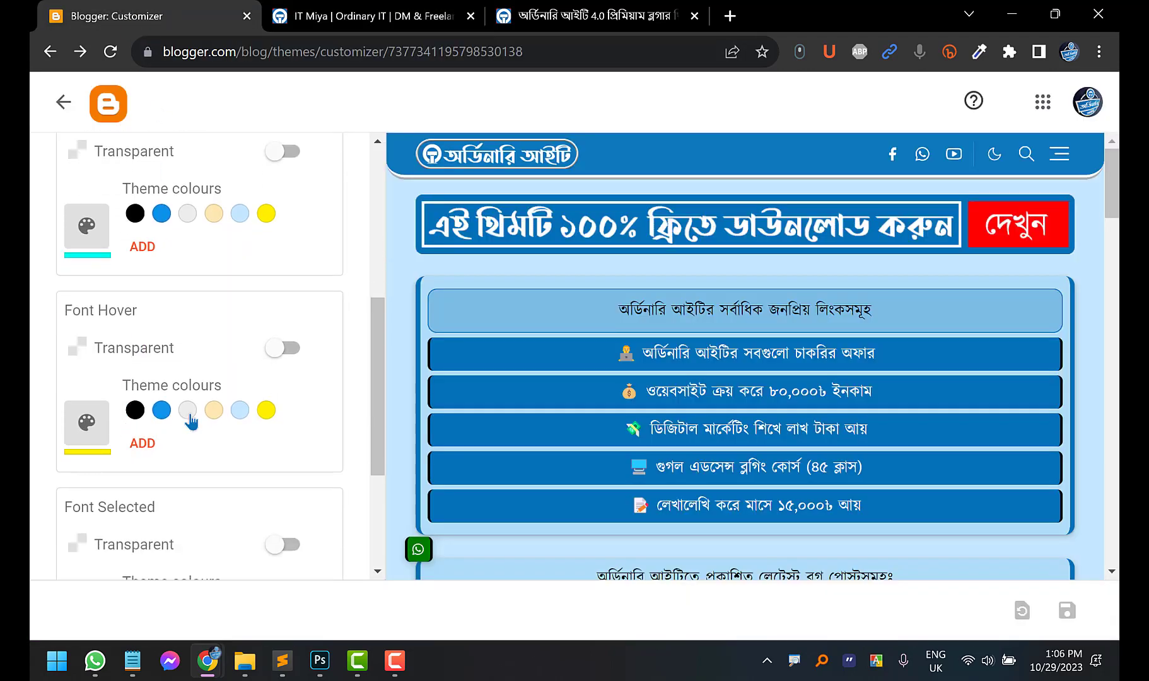
click(143, 442)
scroll(487, 210, down, 1)
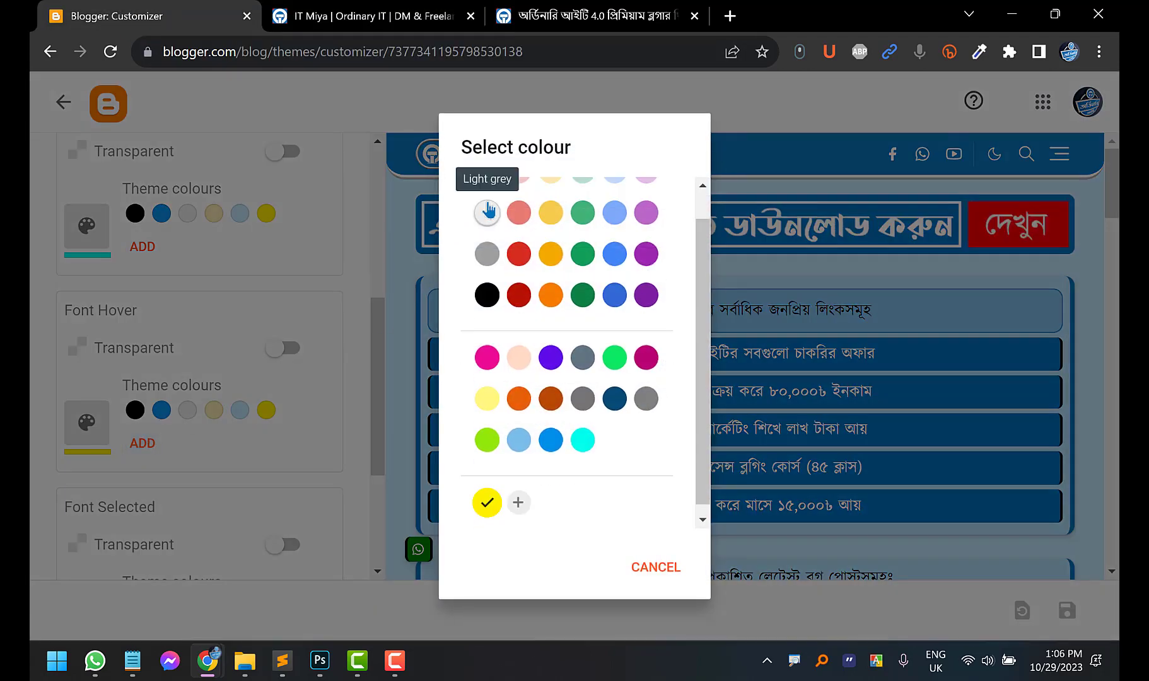
scroll(491, 271, up, 1)
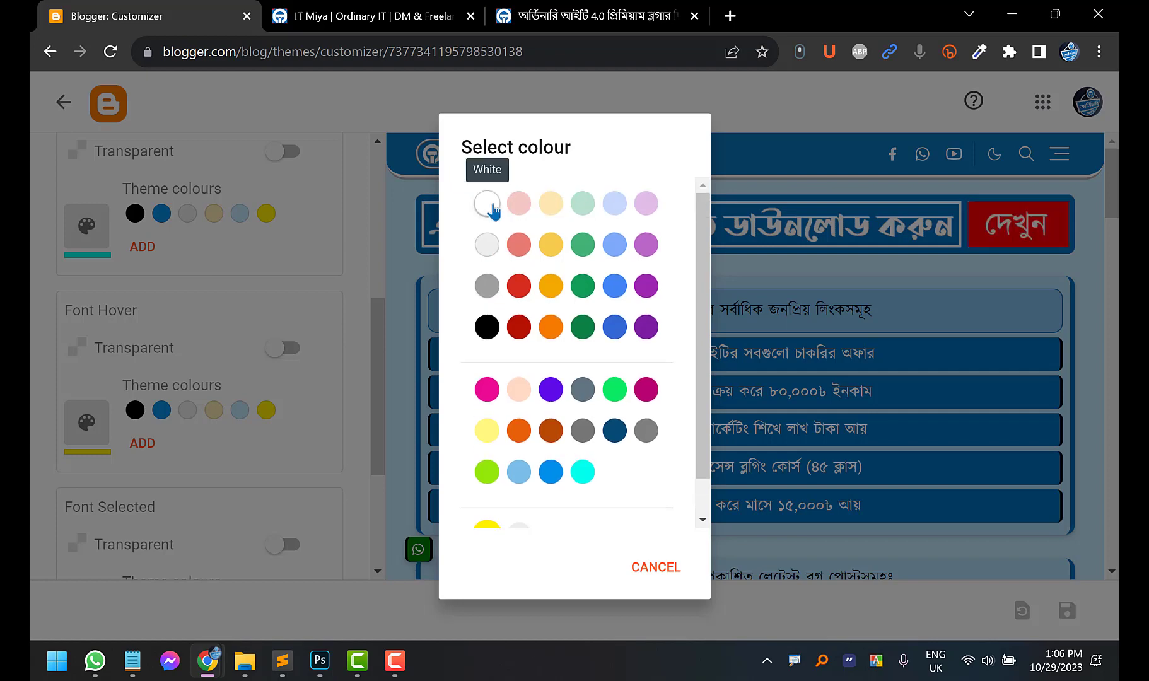
click(487, 202)
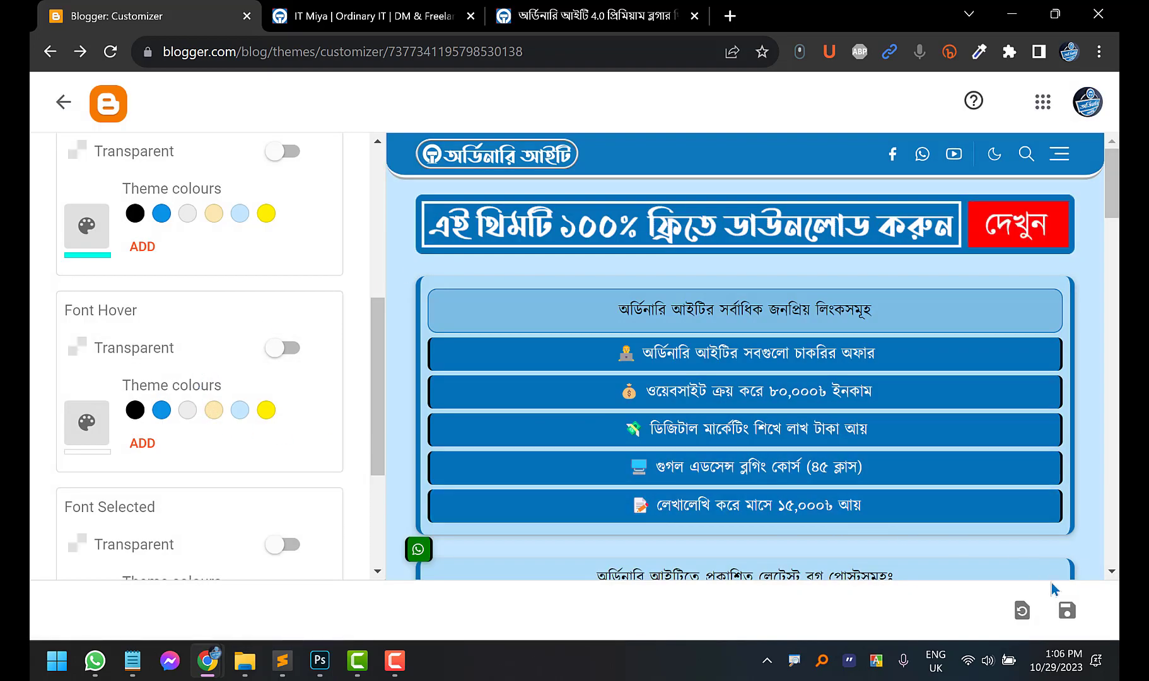
click(1064, 611)
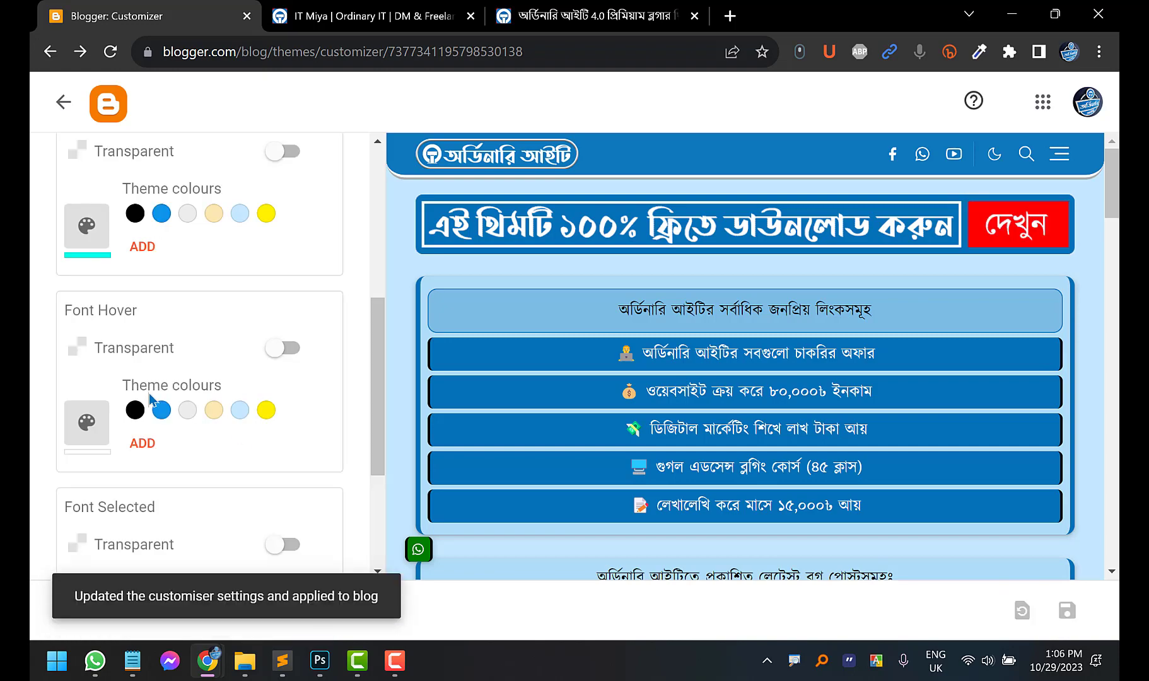
Reload the live IT Miya homepage, check the hover colour on the header menu and its dropdown, and return to the Blogger customizer
click(297, 23)
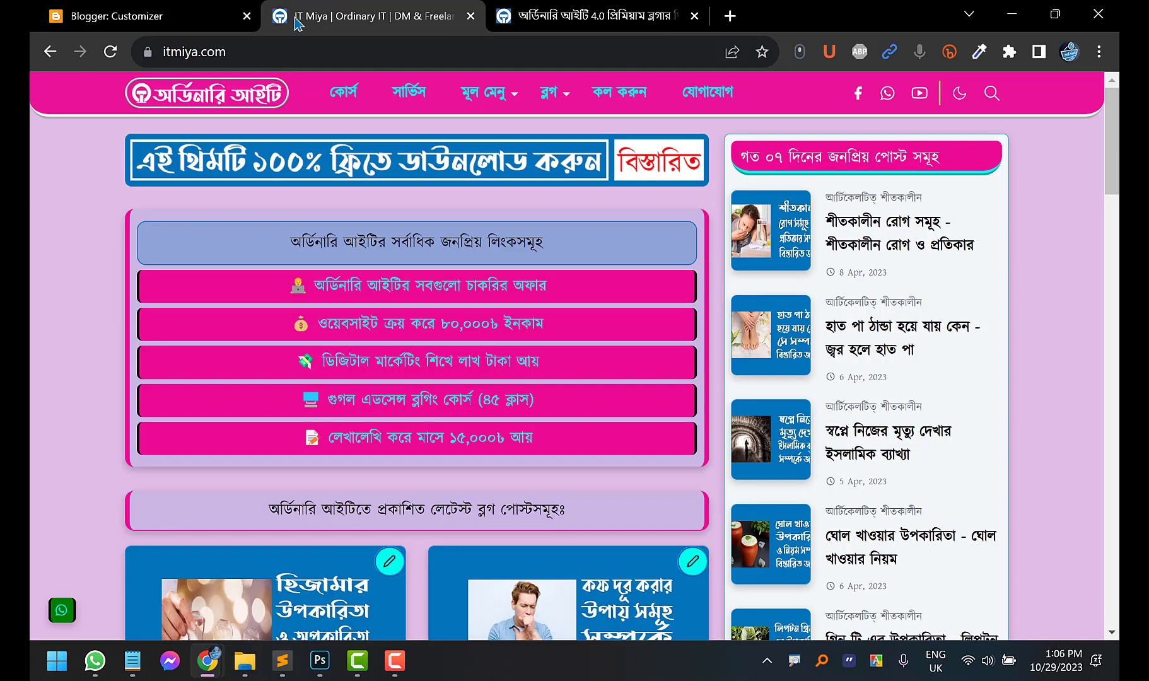
click(110, 52)
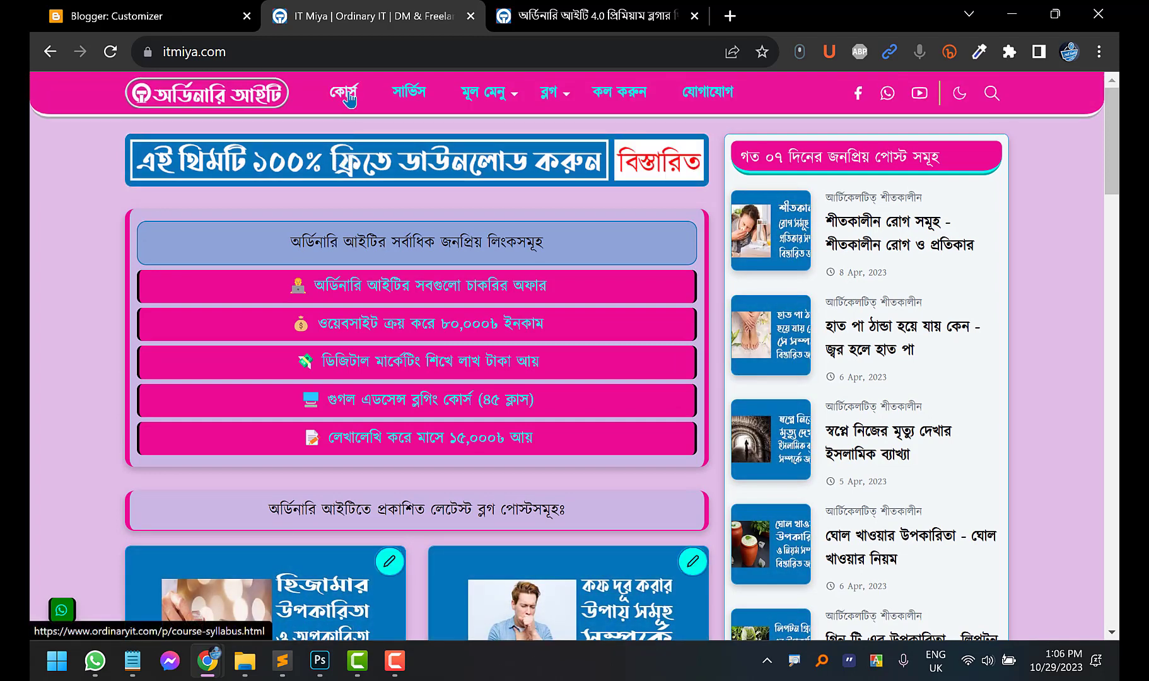
mouse_move(491, 97)
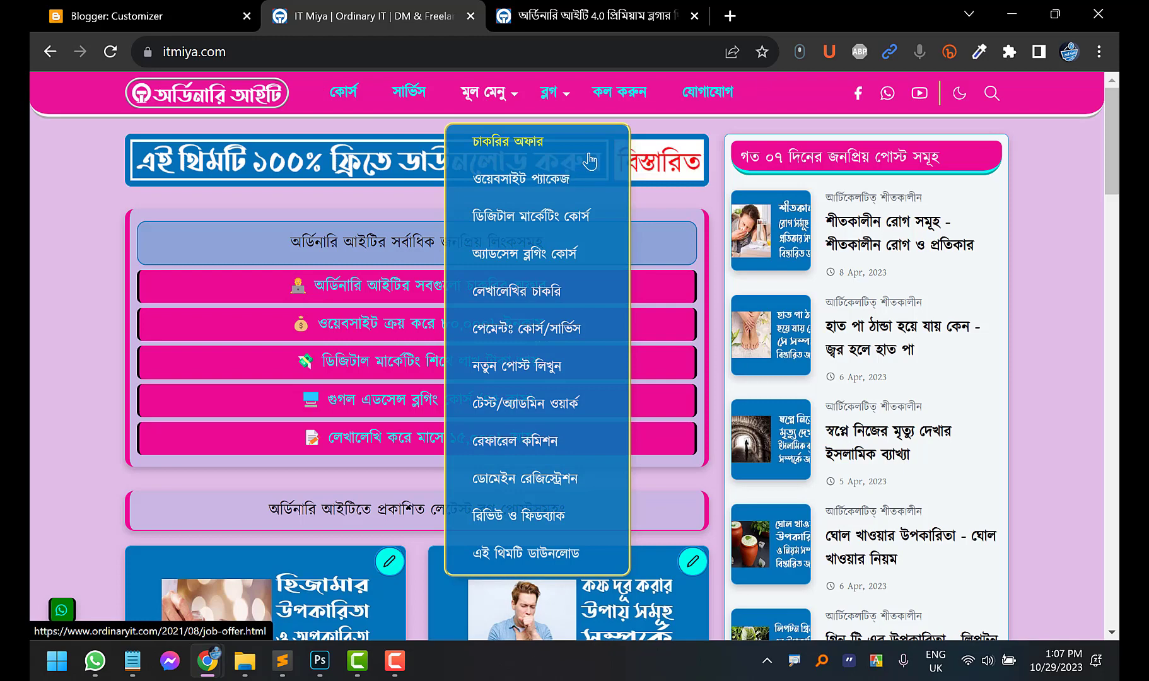
click(158, 16)
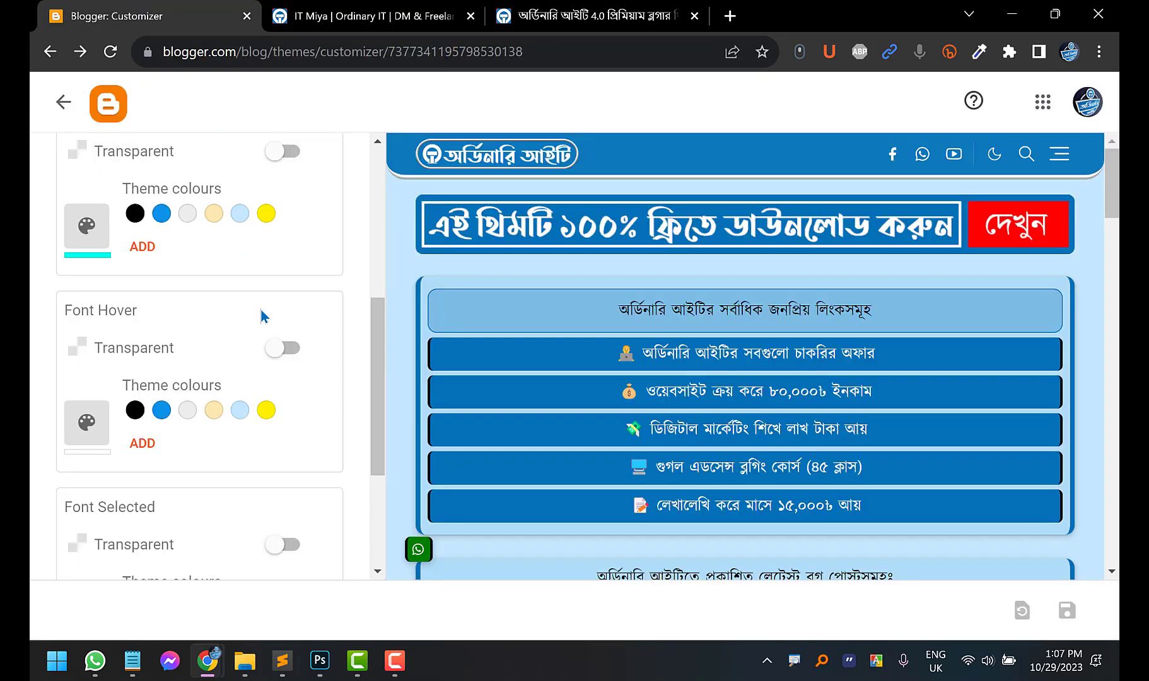
Examine the selected-item font colour on the live ordinaryit.com menu by opening its digital marketing course page from the main menu
scroll(263, 316, down, 2)
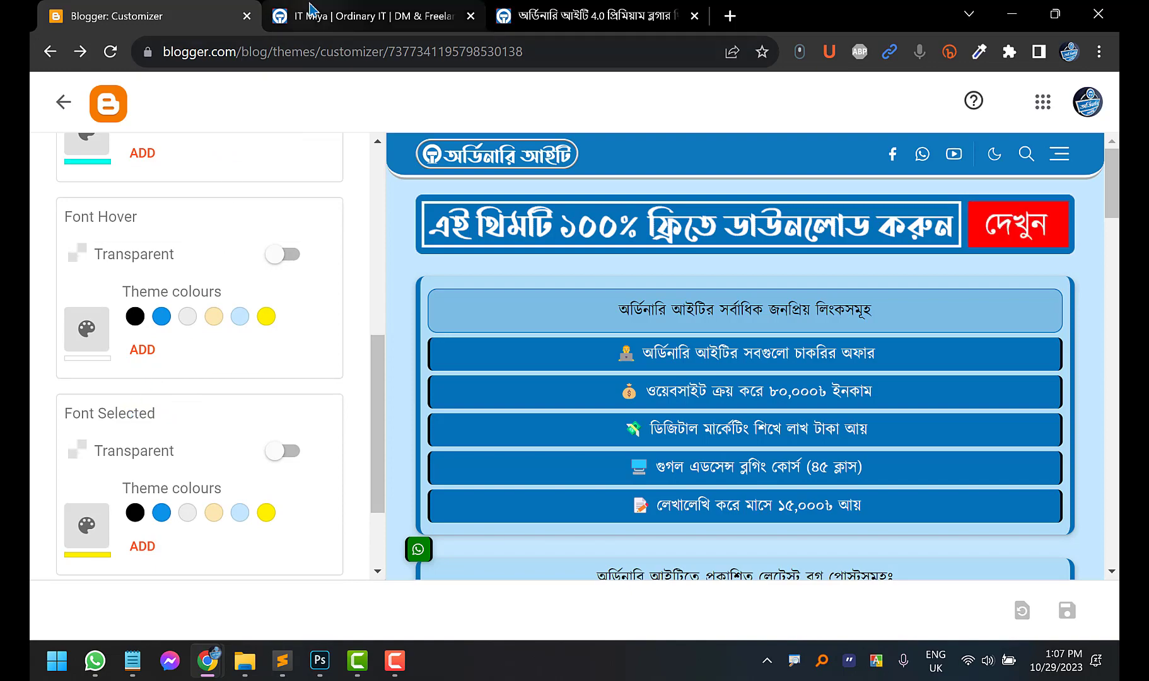
click(309, 9)
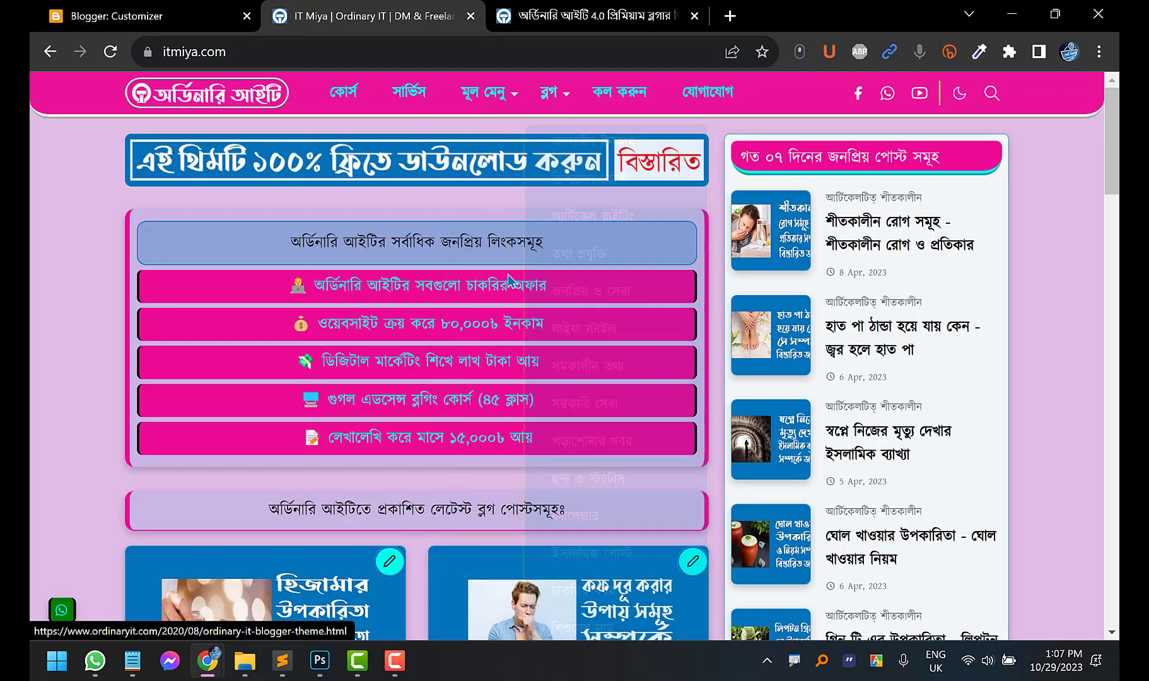
click(563, 9)
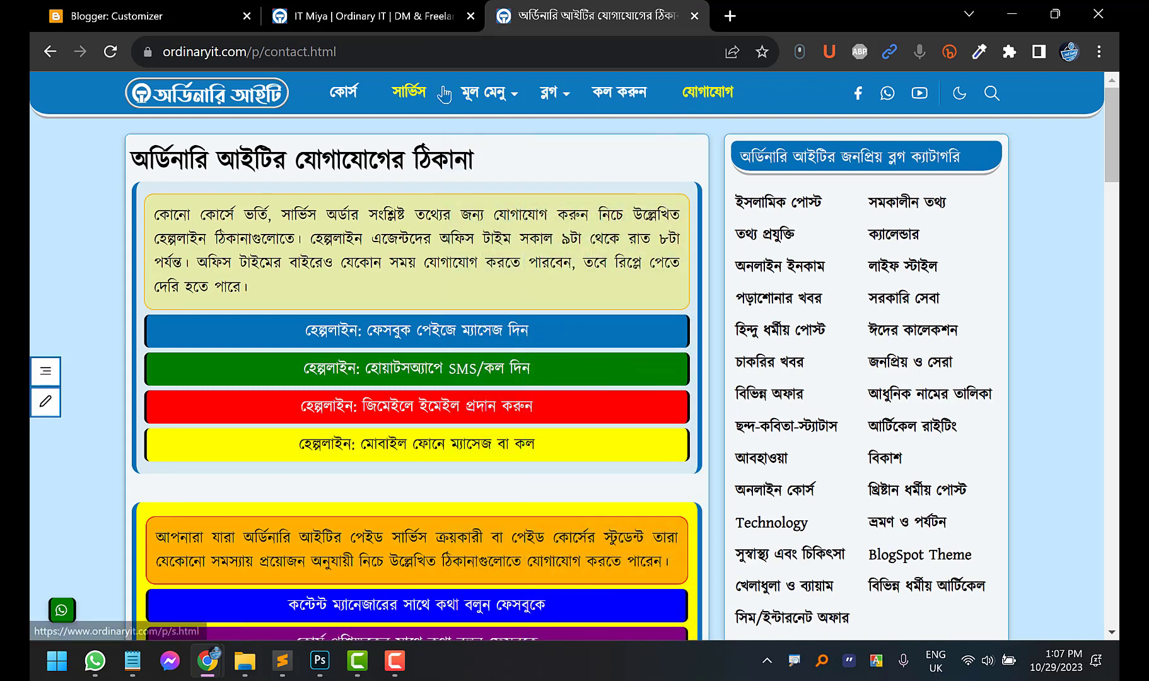
mouse_move(475, 97)
click(521, 223)
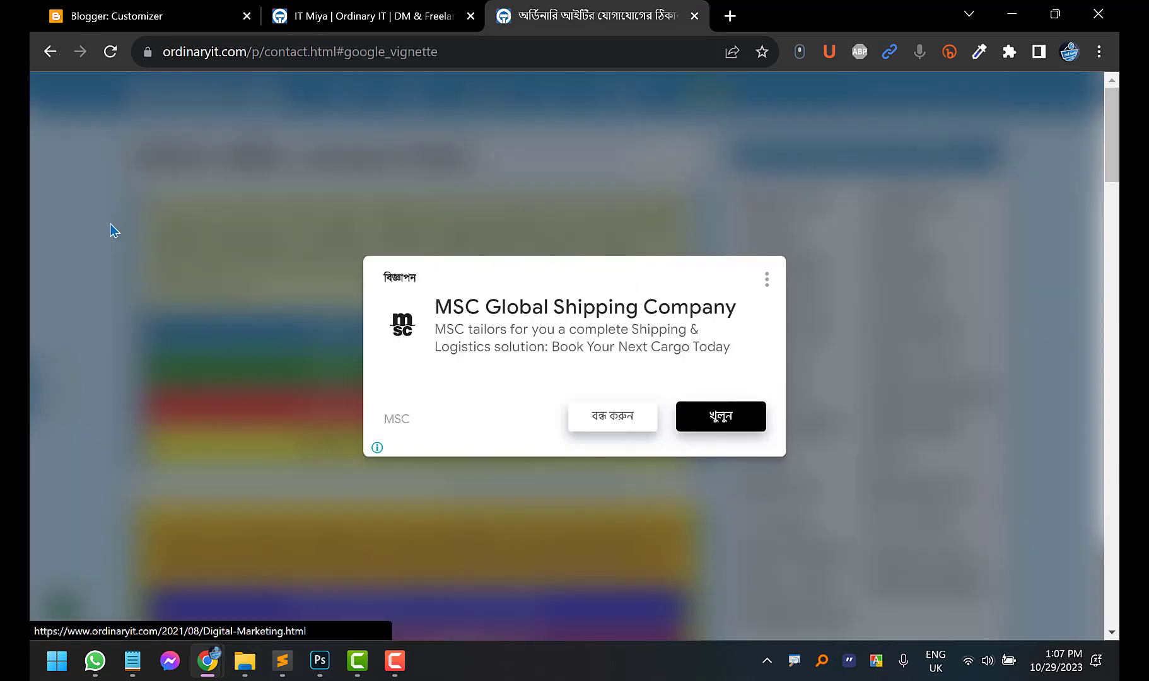
click(586, 417)
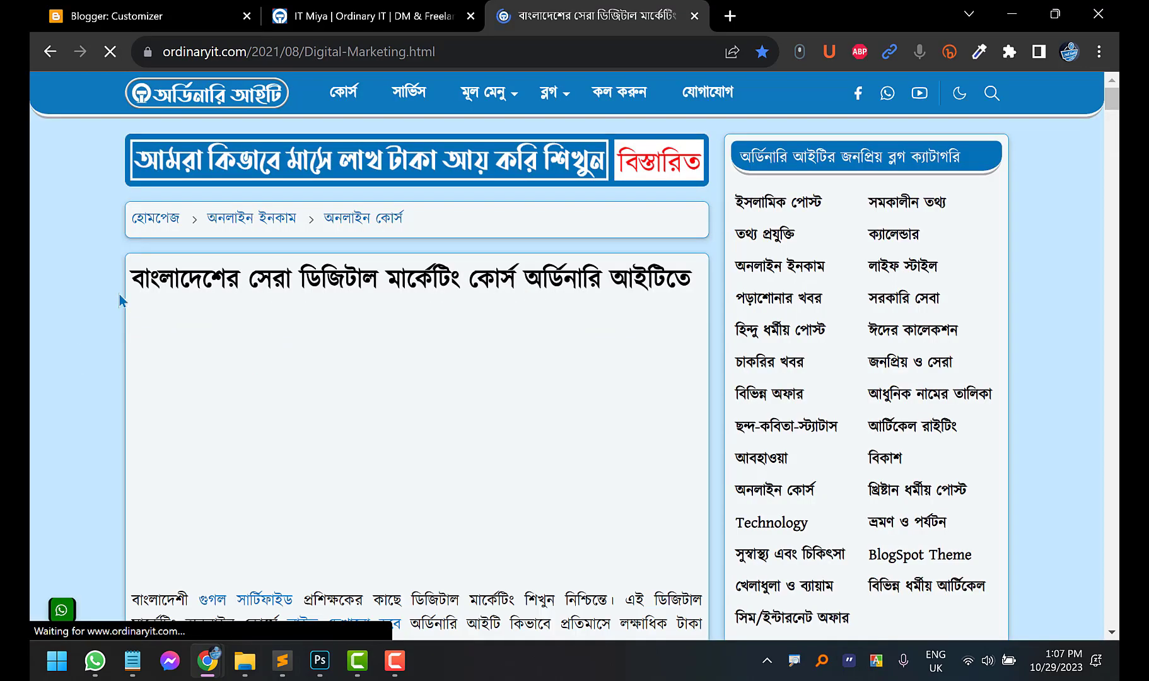
mouse_move(499, 96)
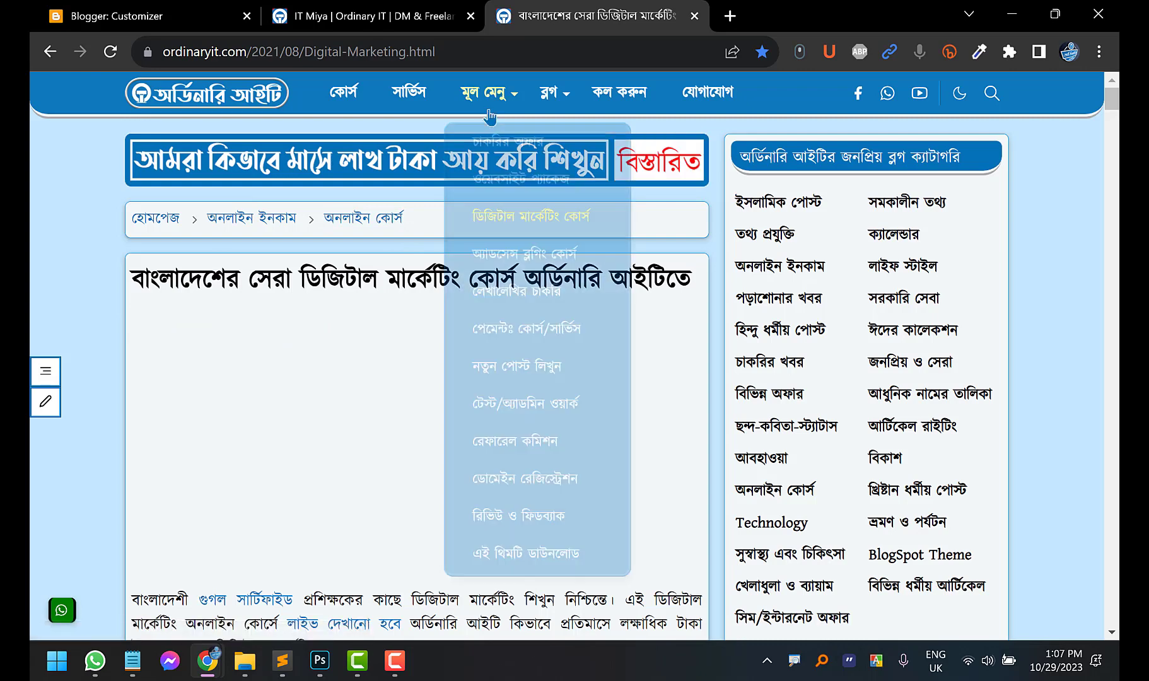
click(372, 16)
click(144, 8)
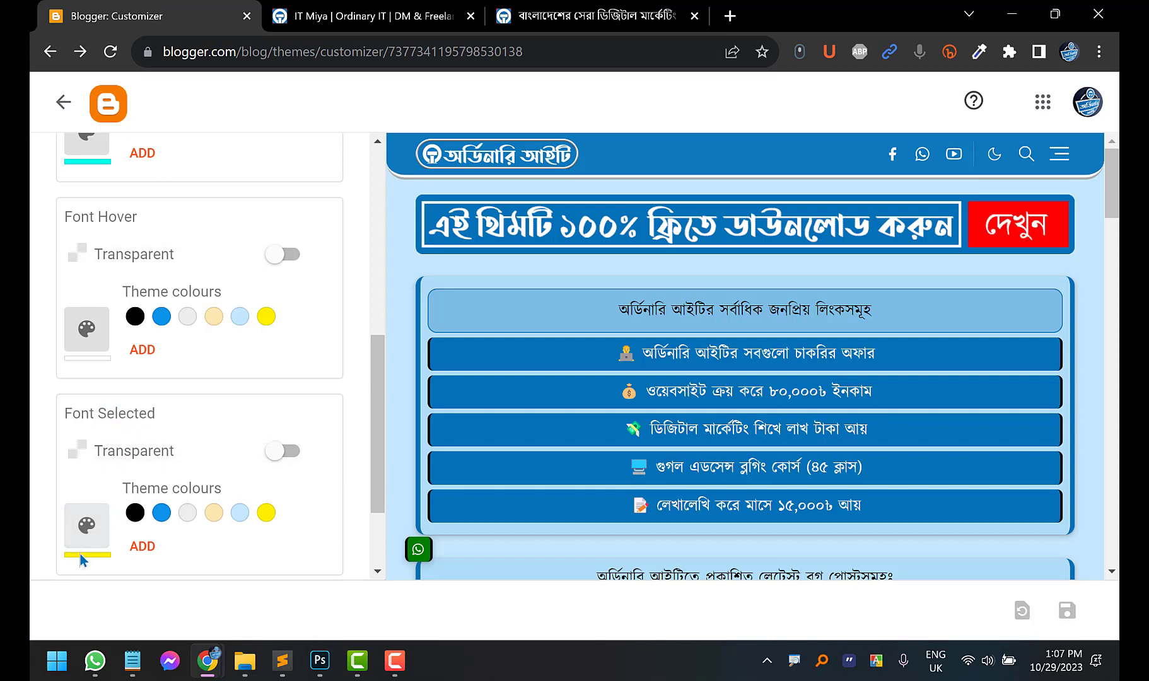
Switch the advanced theme settings from the _Menu group to the _Dropdown Menu group
scroll(111, 551, down, 2)
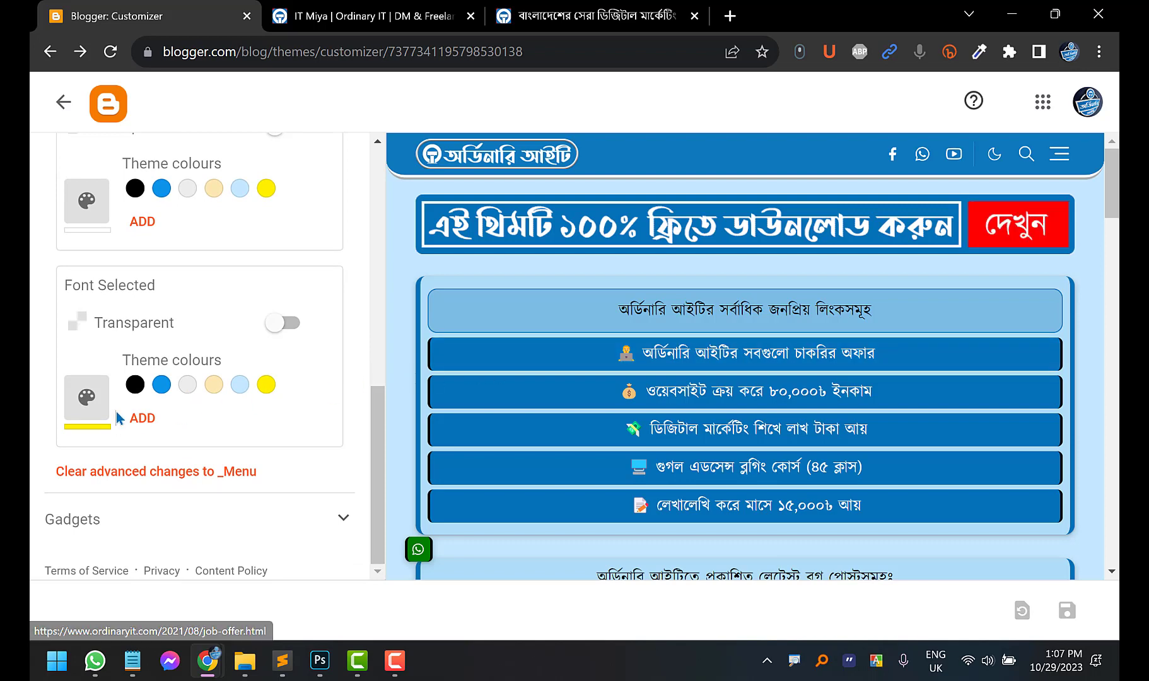
scroll(156, 402, up, 1)
scroll(158, 402, up, 8)
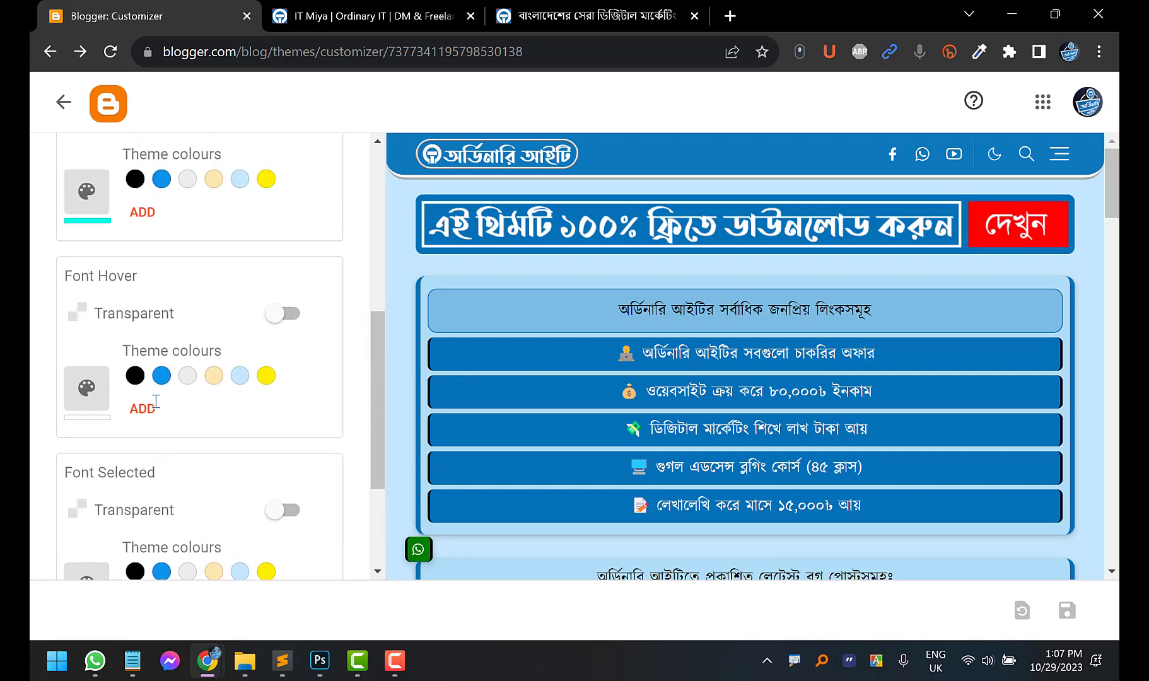
scroll(157, 379, up, 1)
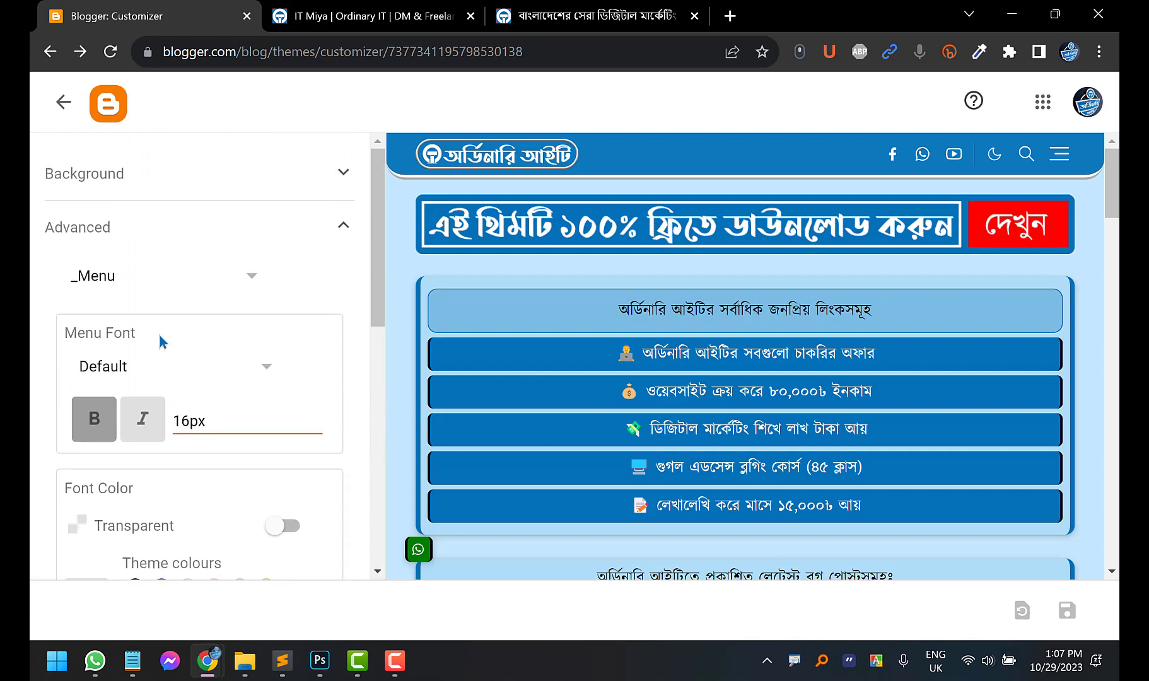
click(157, 279)
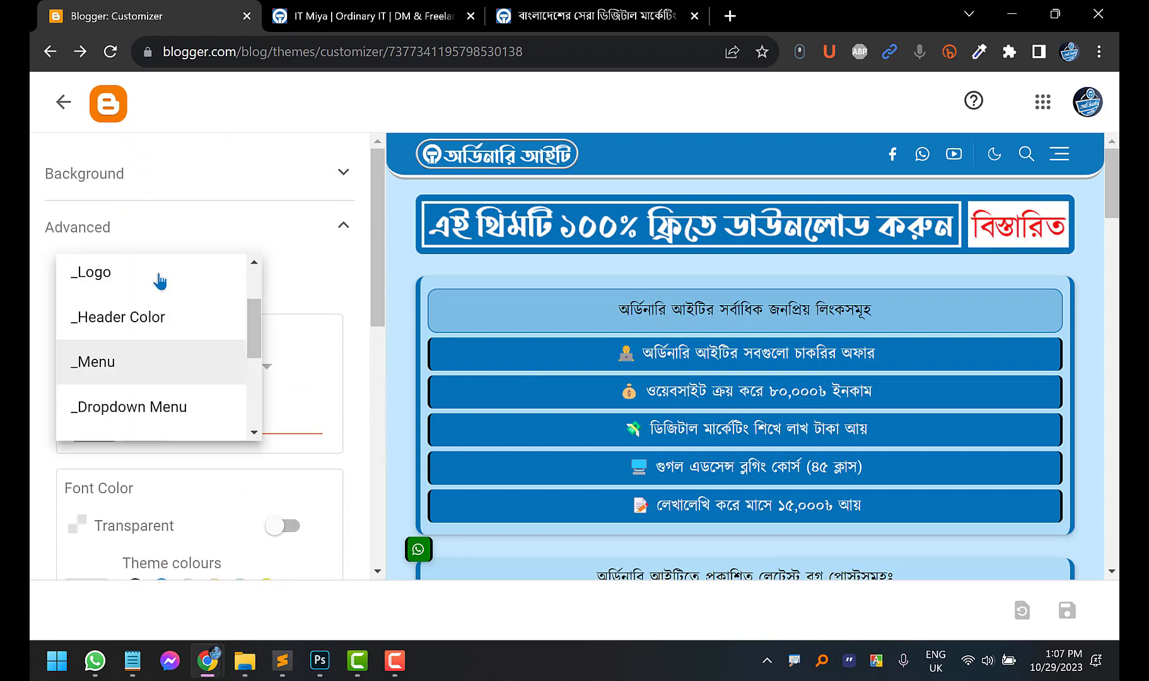
click(165, 413)
Compare the main menu's dropdown on itmiya.com with the font size and colour settings of the _Dropdown Menu group
click(326, 7)
mouse_move(486, 96)
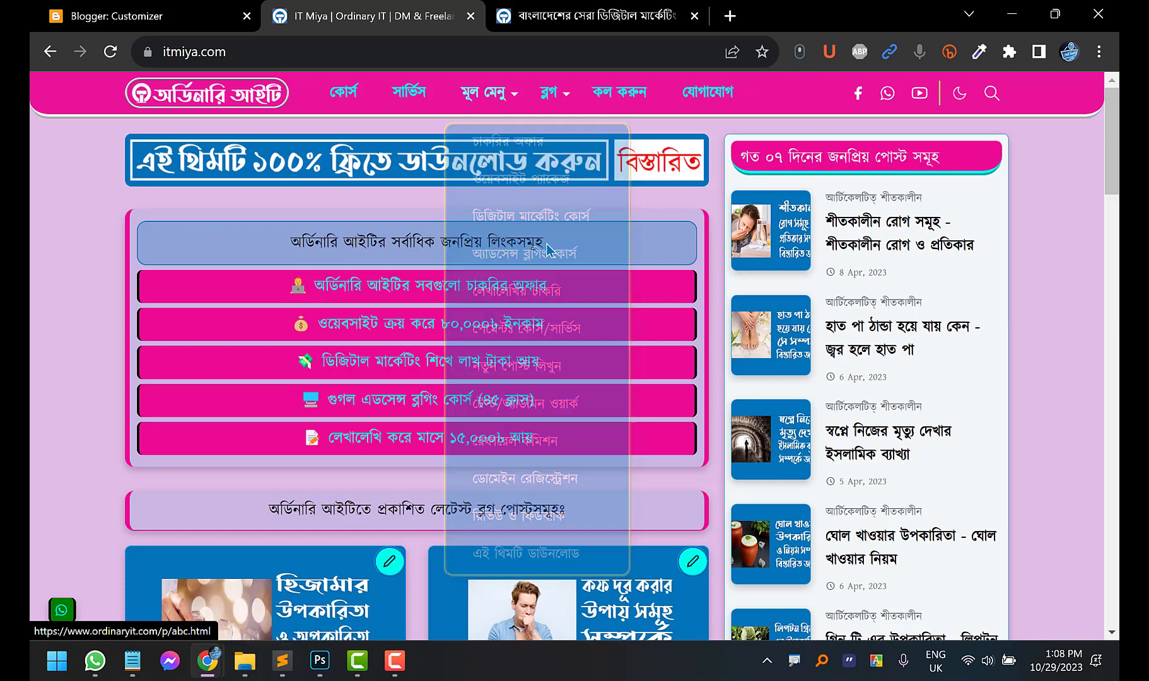
click(88, 13)
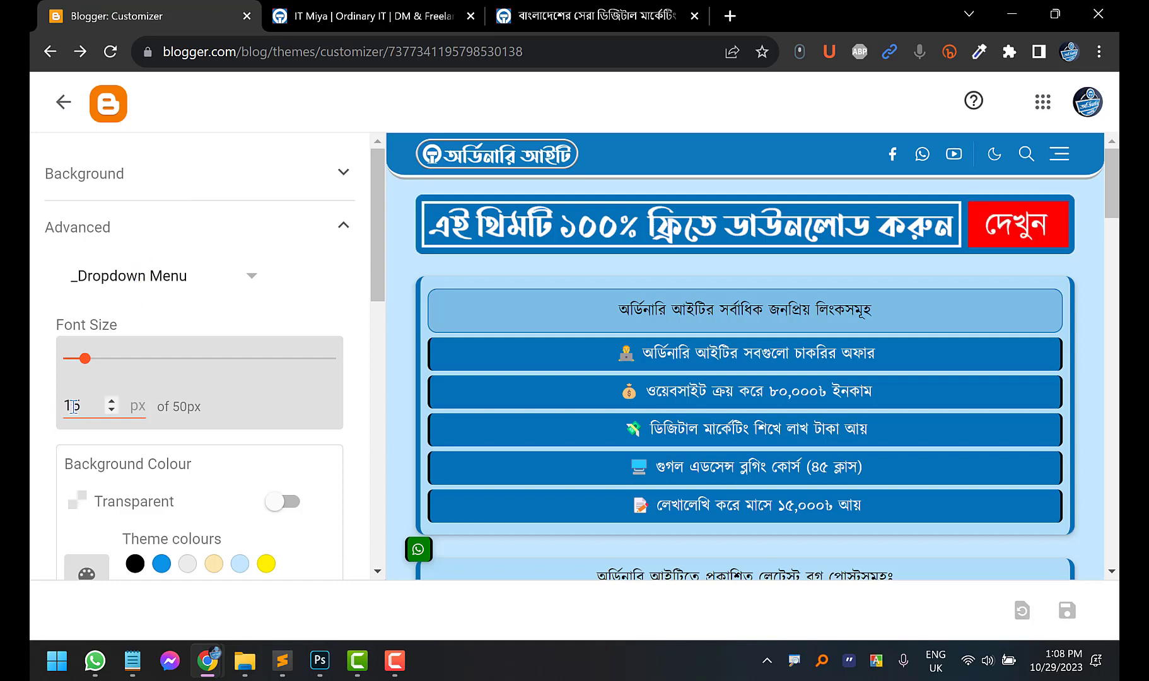
scroll(73, 406, down, 1)
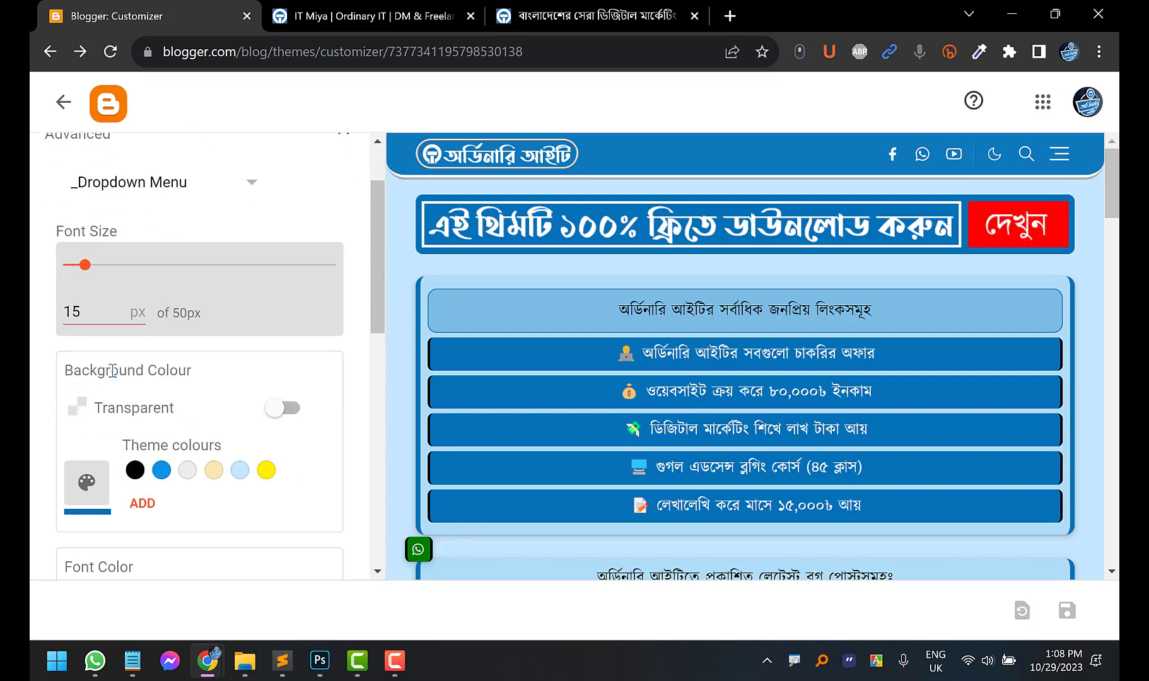
scroll(160, 378, down, 2)
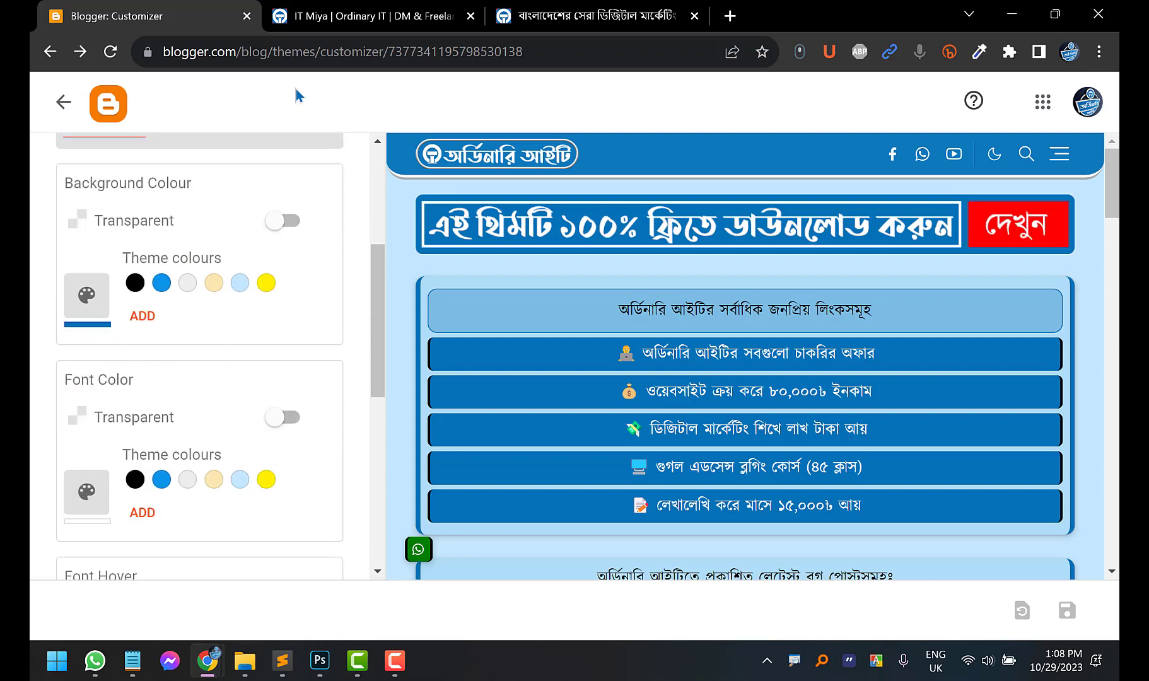
click(339, 9)
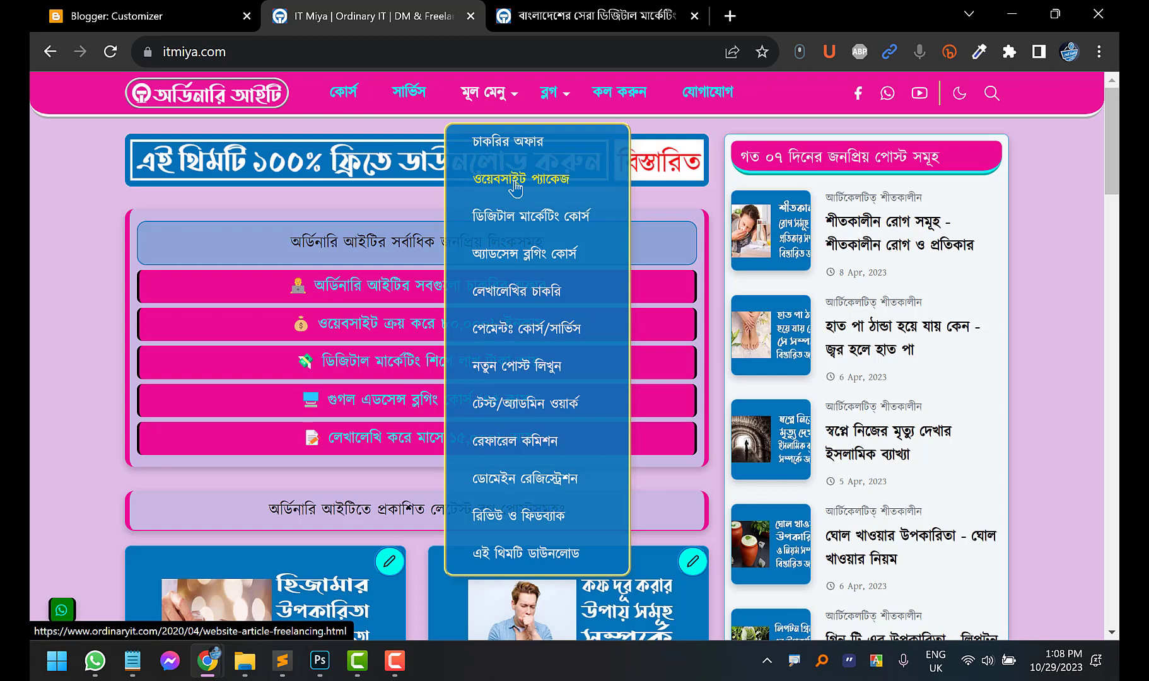
click(116, 15)
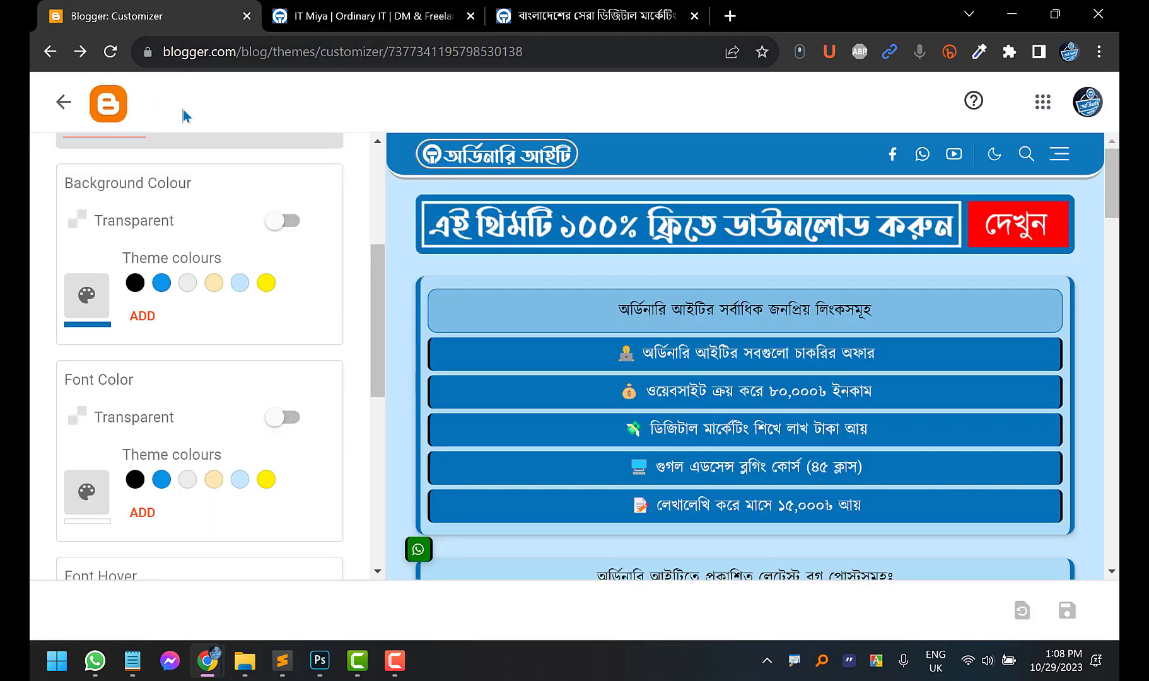
Set the dropdown menu's background colour to the bright pink swatch and save the theme
click(145, 316)
scroll(474, 391, down, 1)
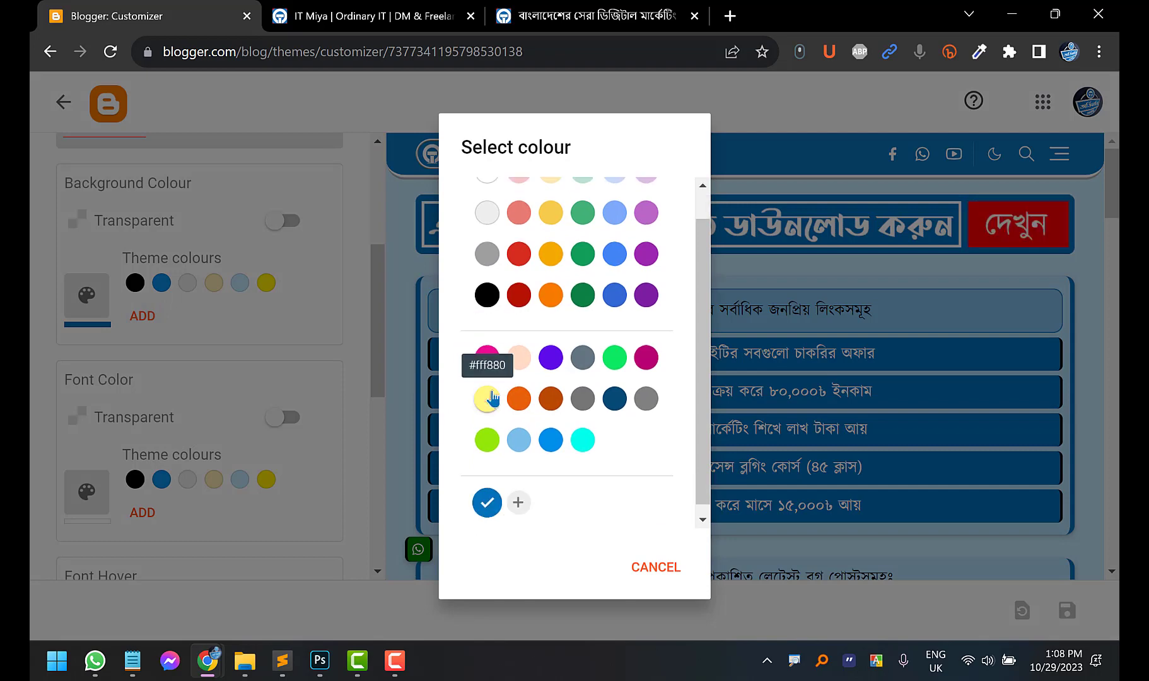
click(489, 367)
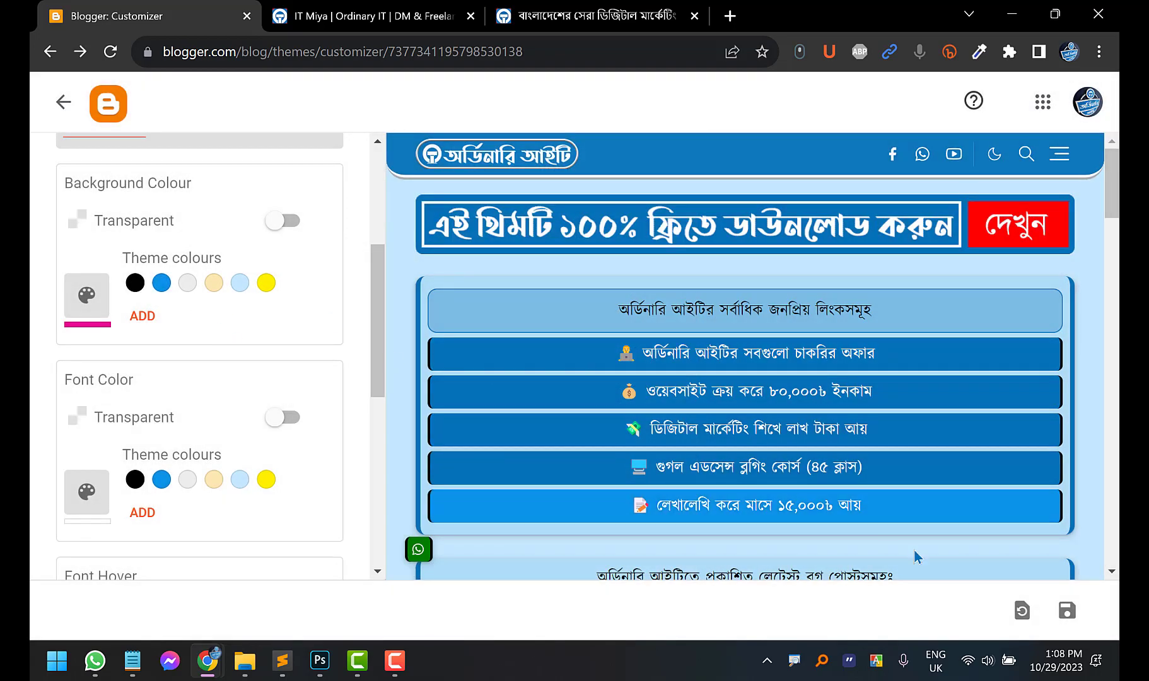
click(1067, 611)
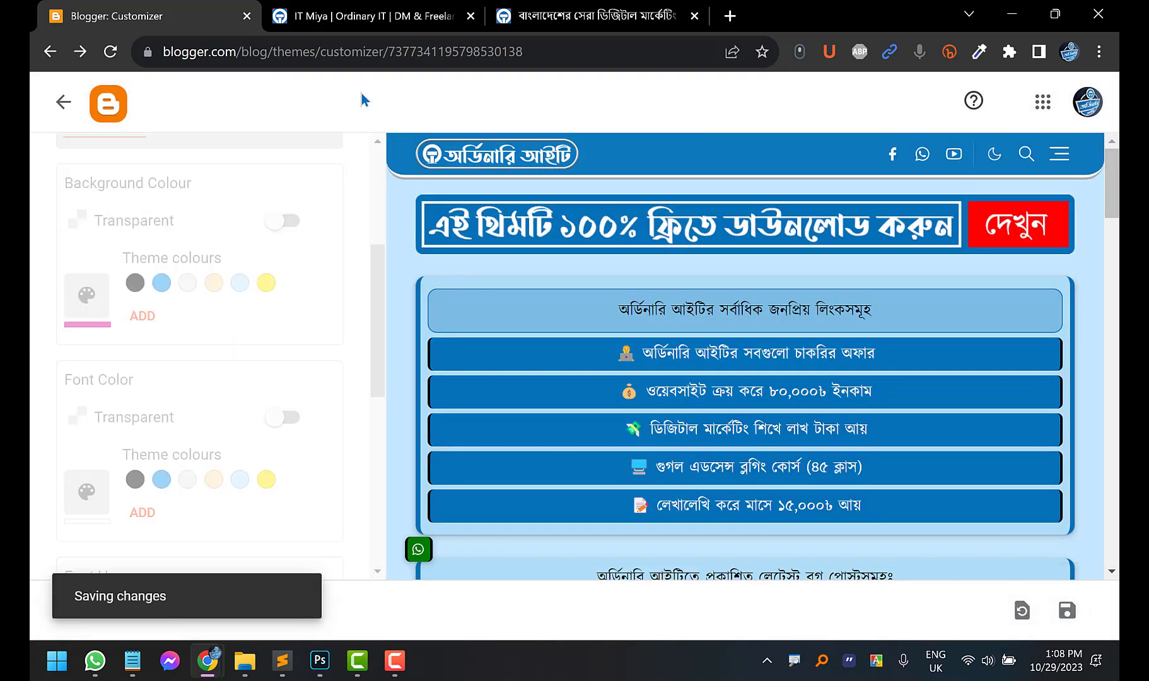
Reload itmiya.com and check the background colour of the main menu and blog dropdowns
click(363, 15)
click(111, 52)
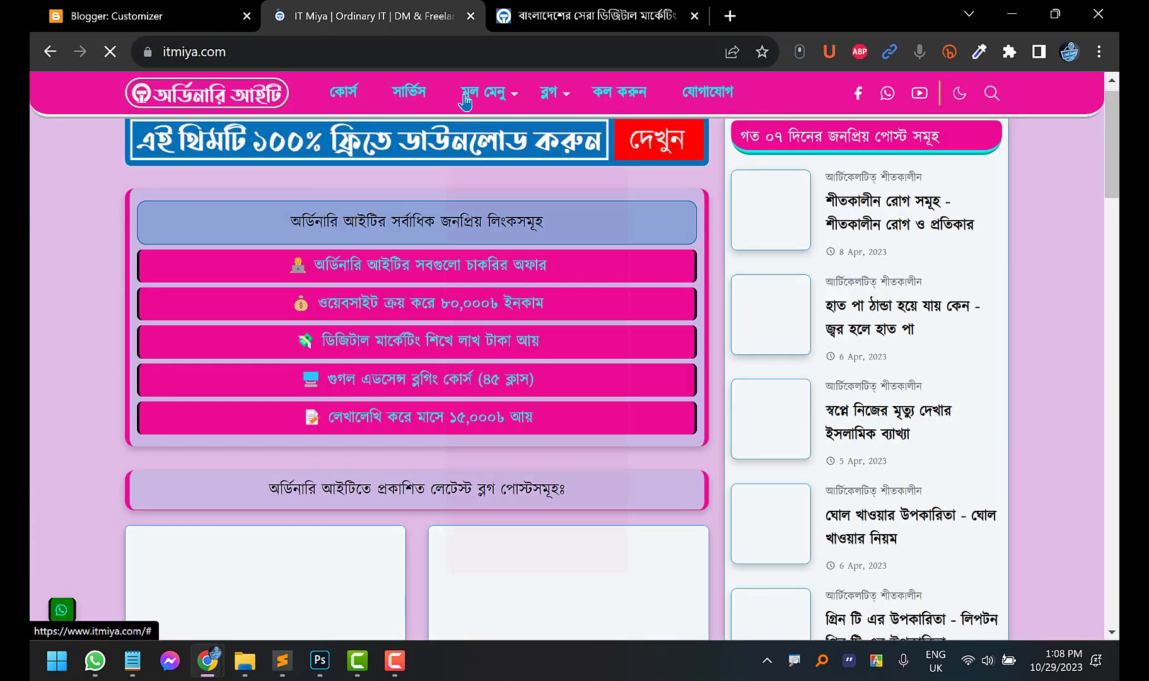
mouse_move(466, 100)
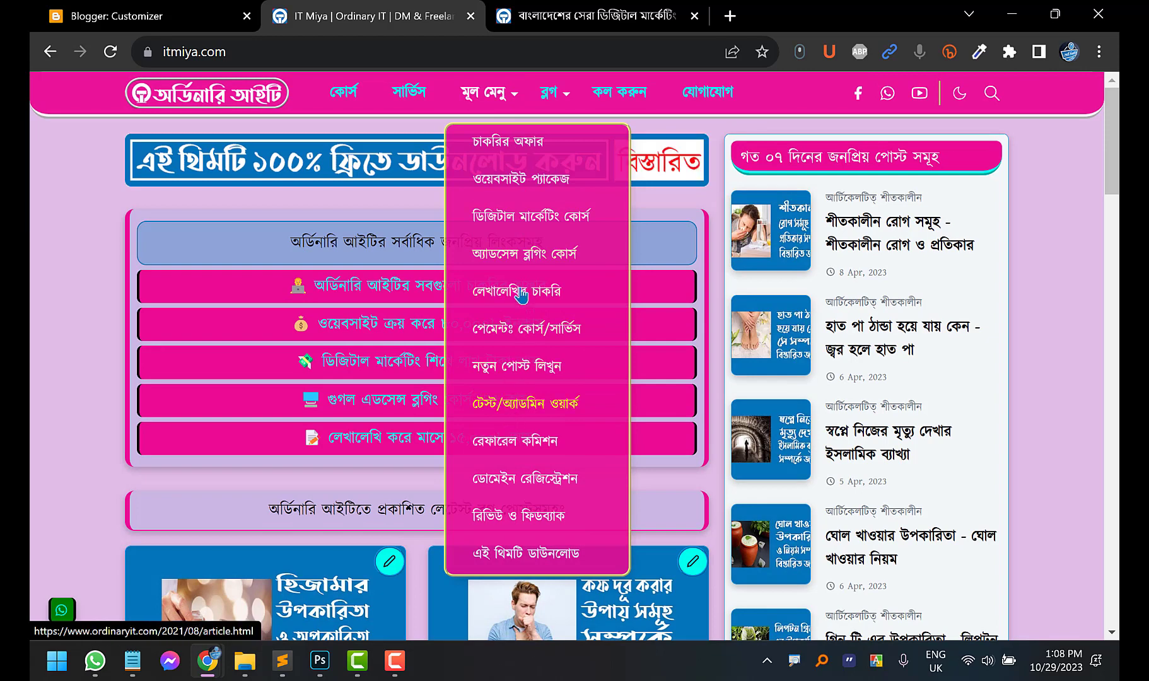
mouse_move(553, 94)
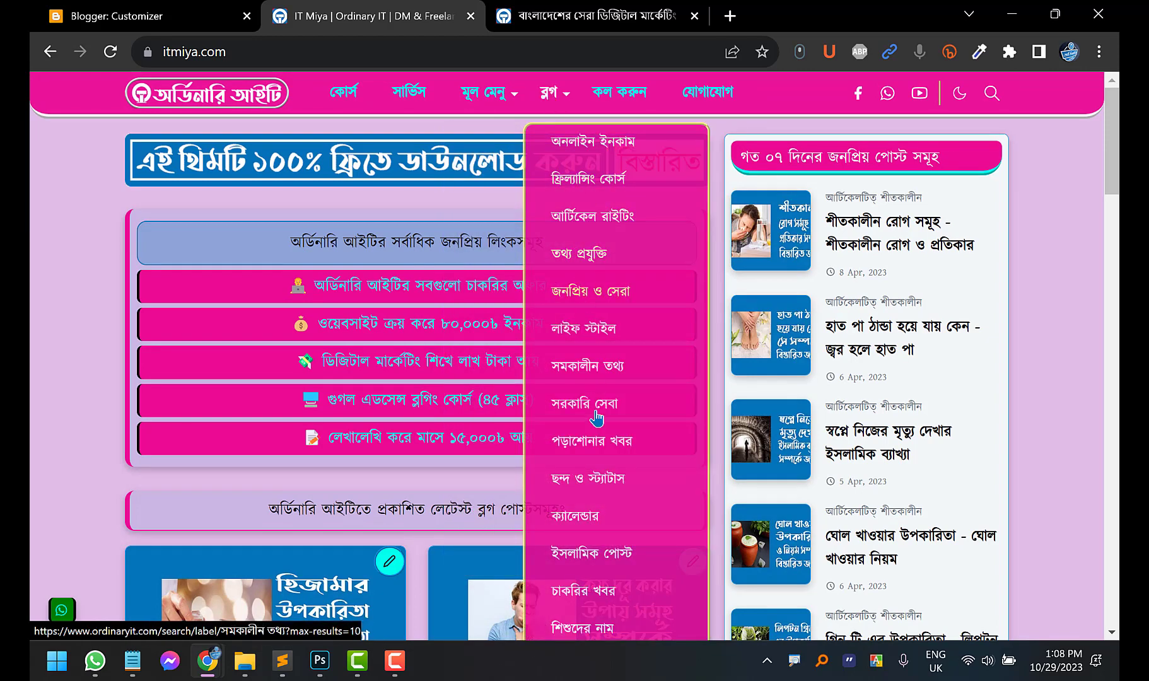
Set the dropdown menu's font colour to the cyan swatch, matching the header menu text on itmiya.com, and save the theme
click(127, 16)
scroll(173, 276, down, 3)
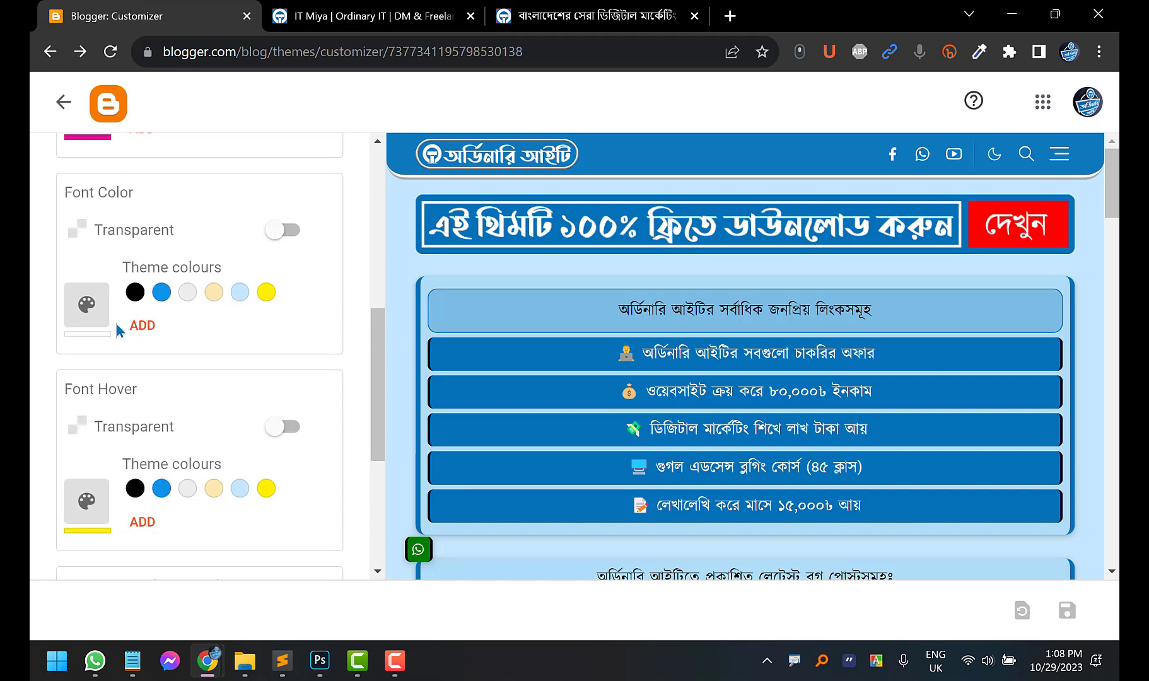
click(366, 16)
mouse_move(503, 101)
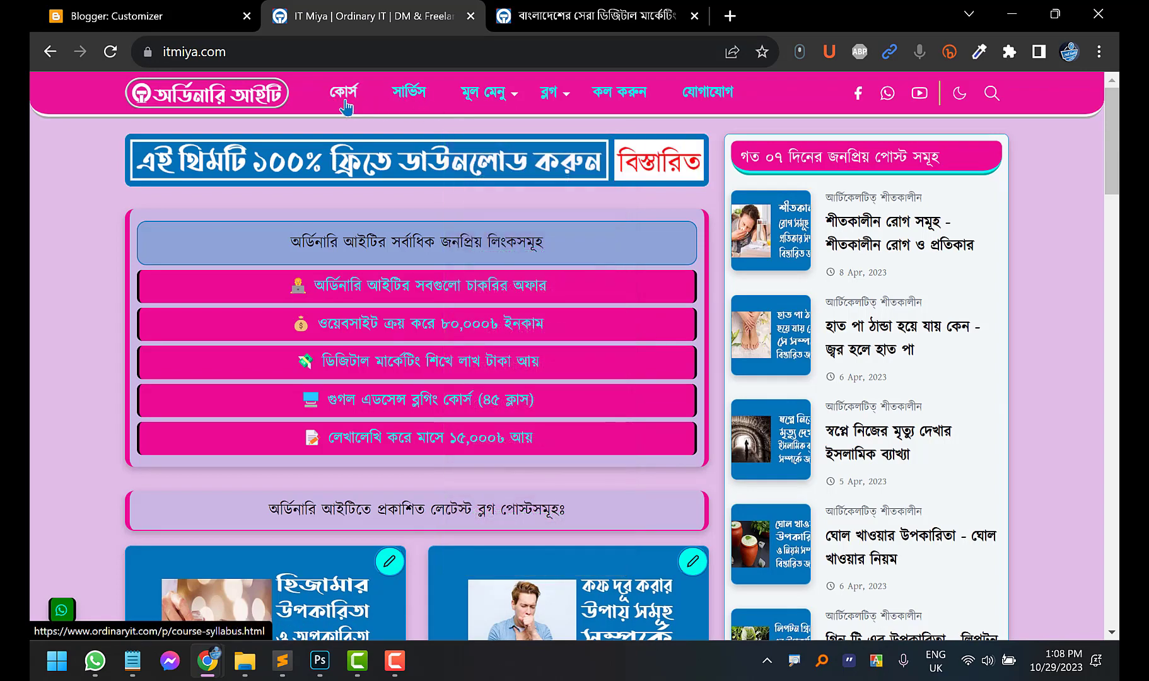
click(189, 15)
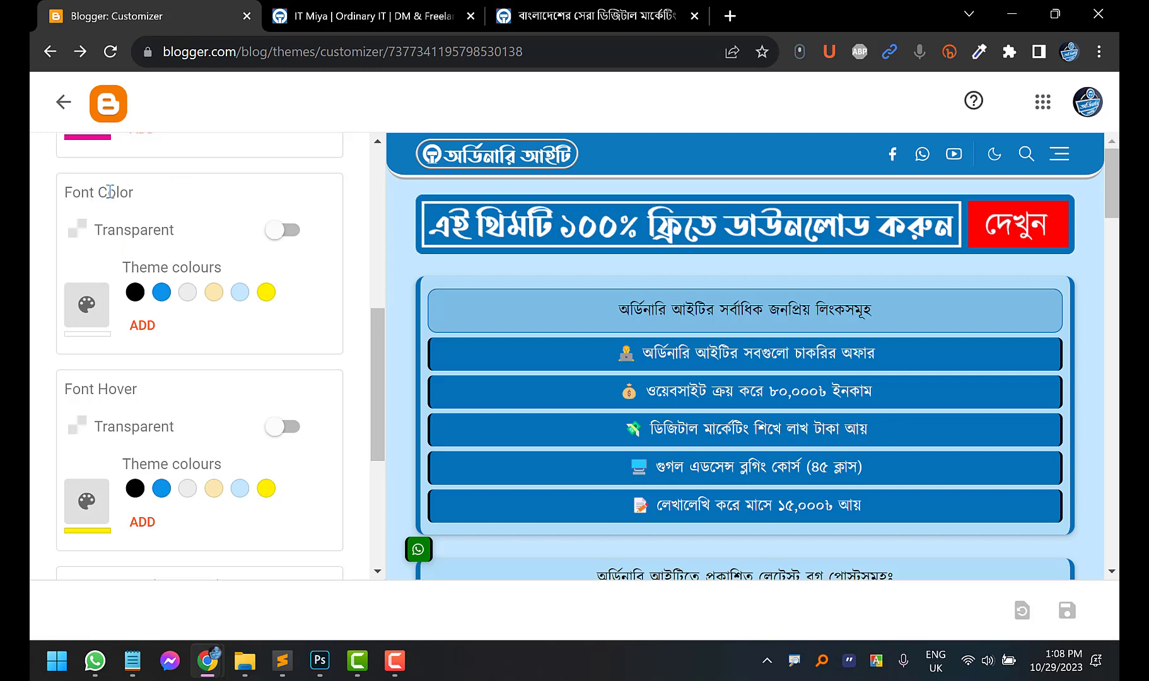
click(144, 326)
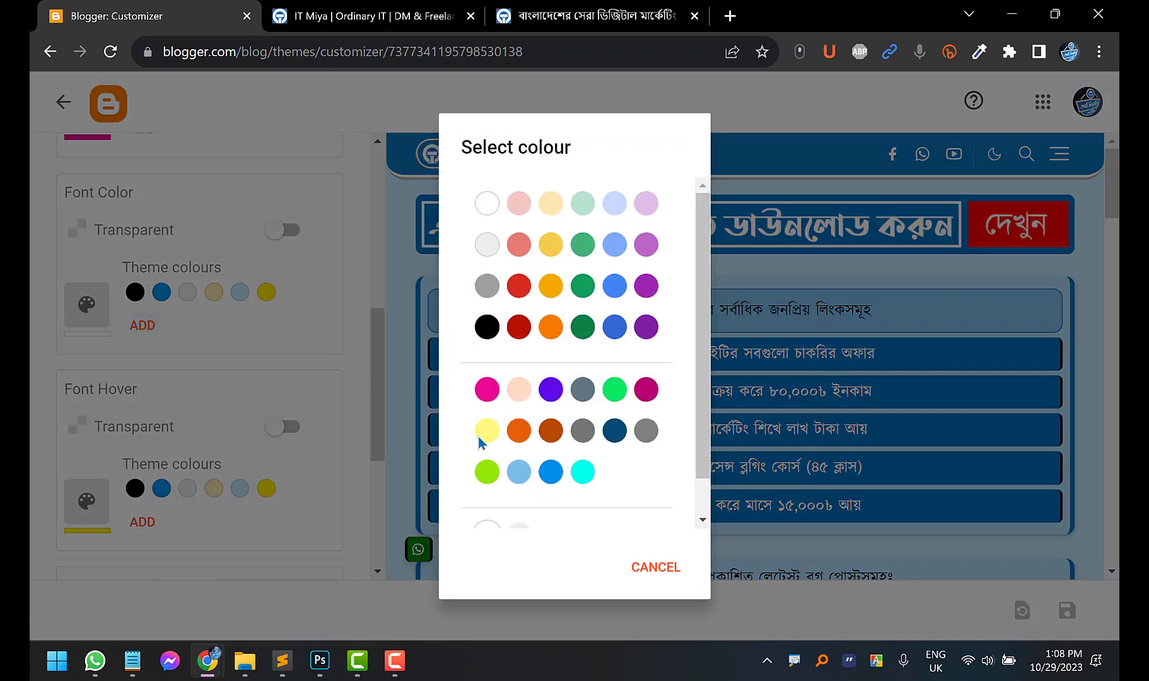
scroll(585, 441, down, 1)
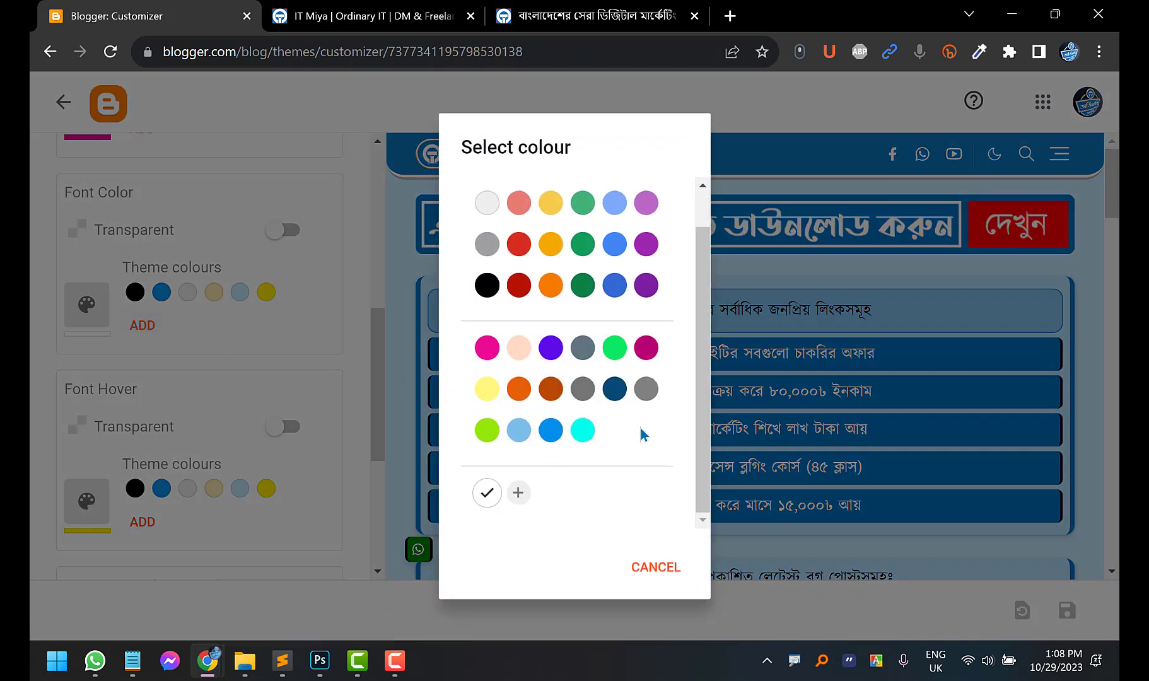
click(584, 432)
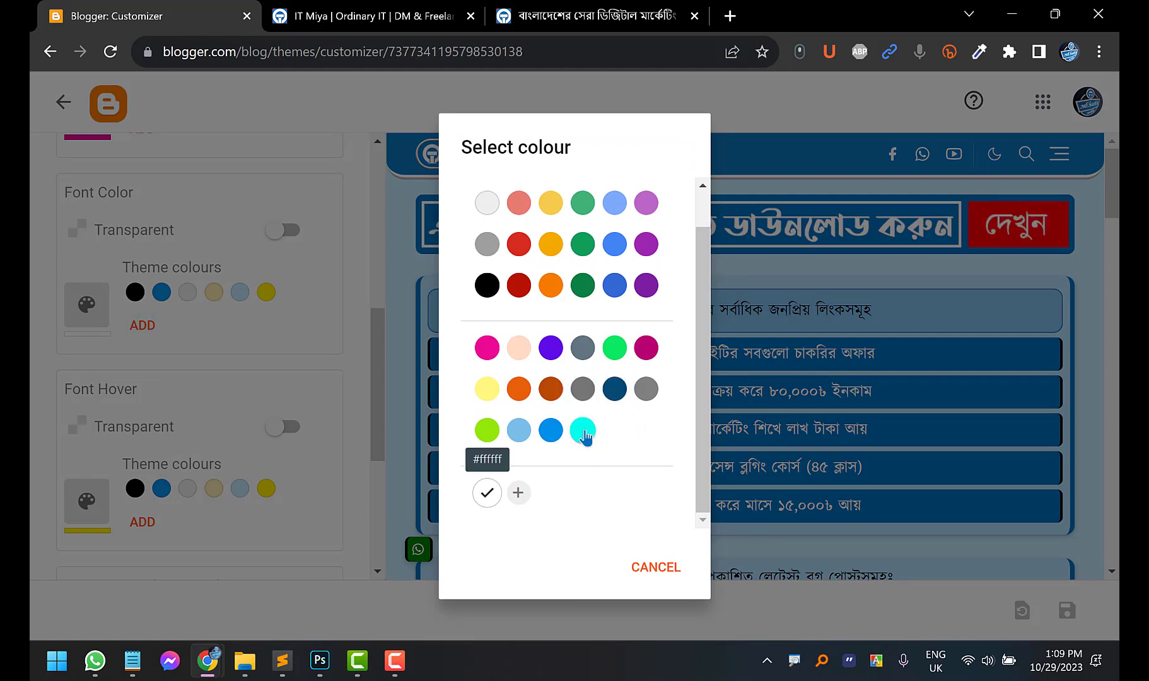
click(1066, 607)
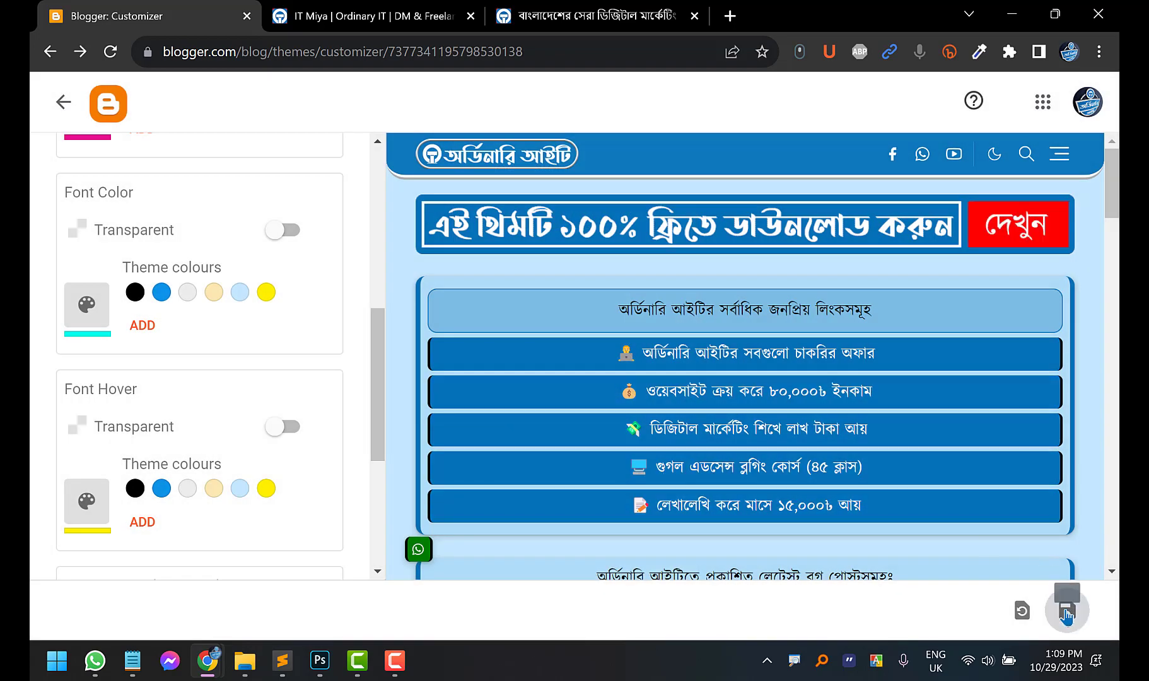
Reload itmiya.com and check the main menu dropdown's font colour and hover colour against the theme settings
click(360, 14)
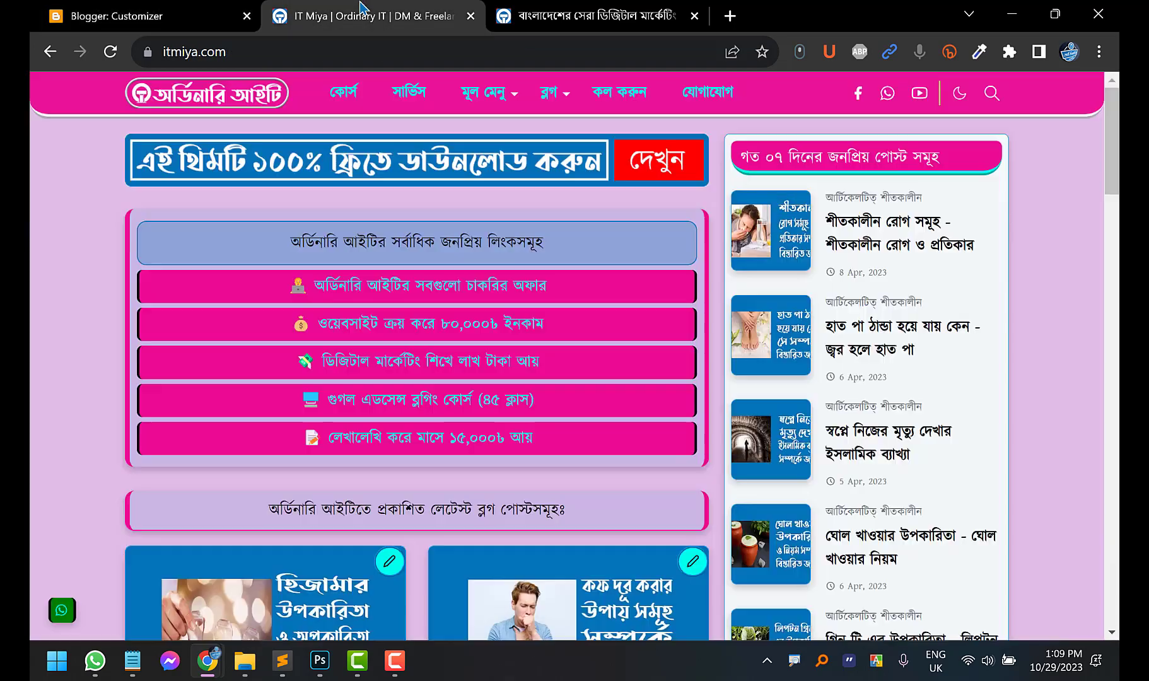
click(110, 52)
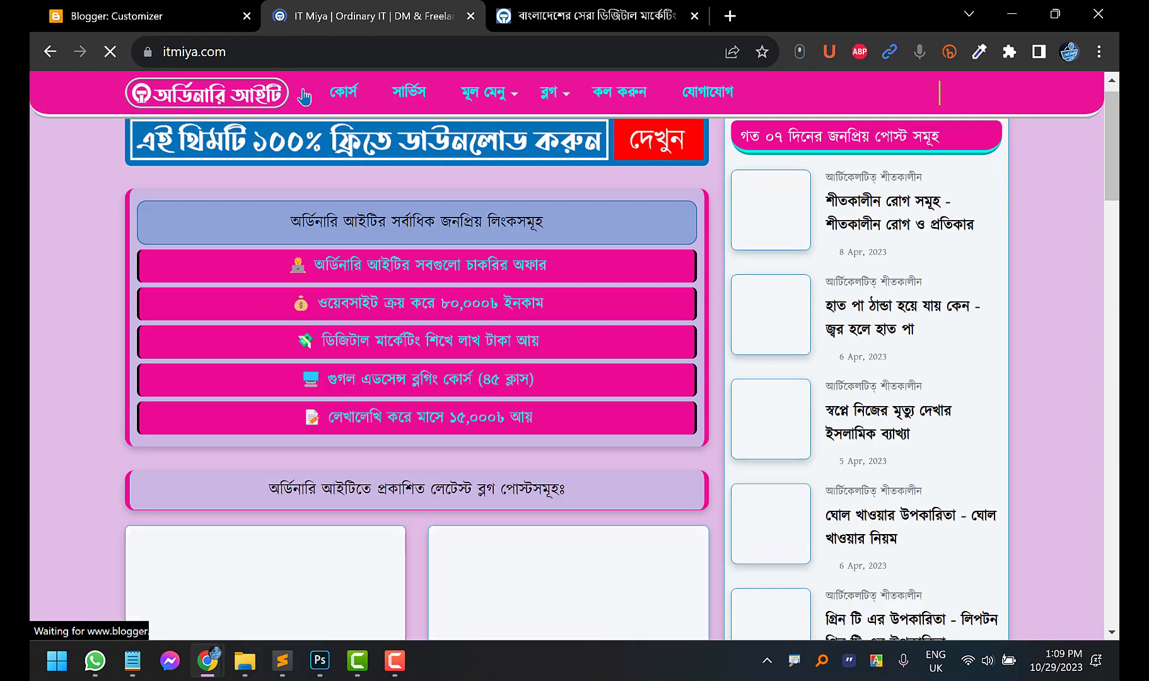
mouse_move(486, 93)
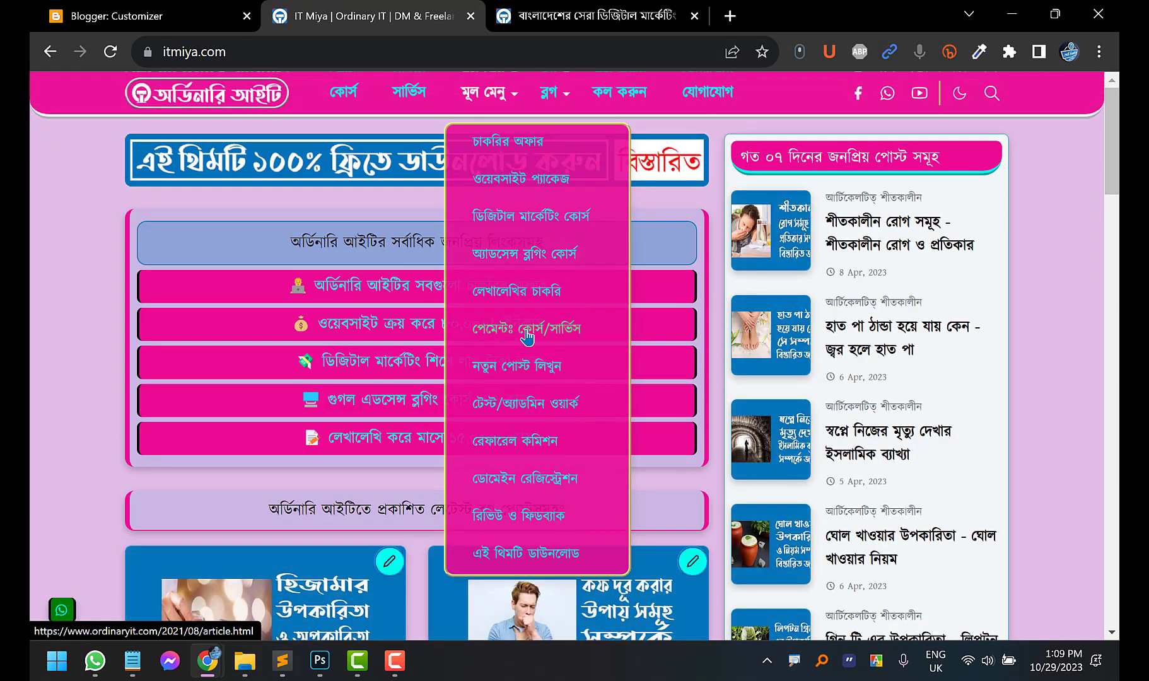
click(142, 16)
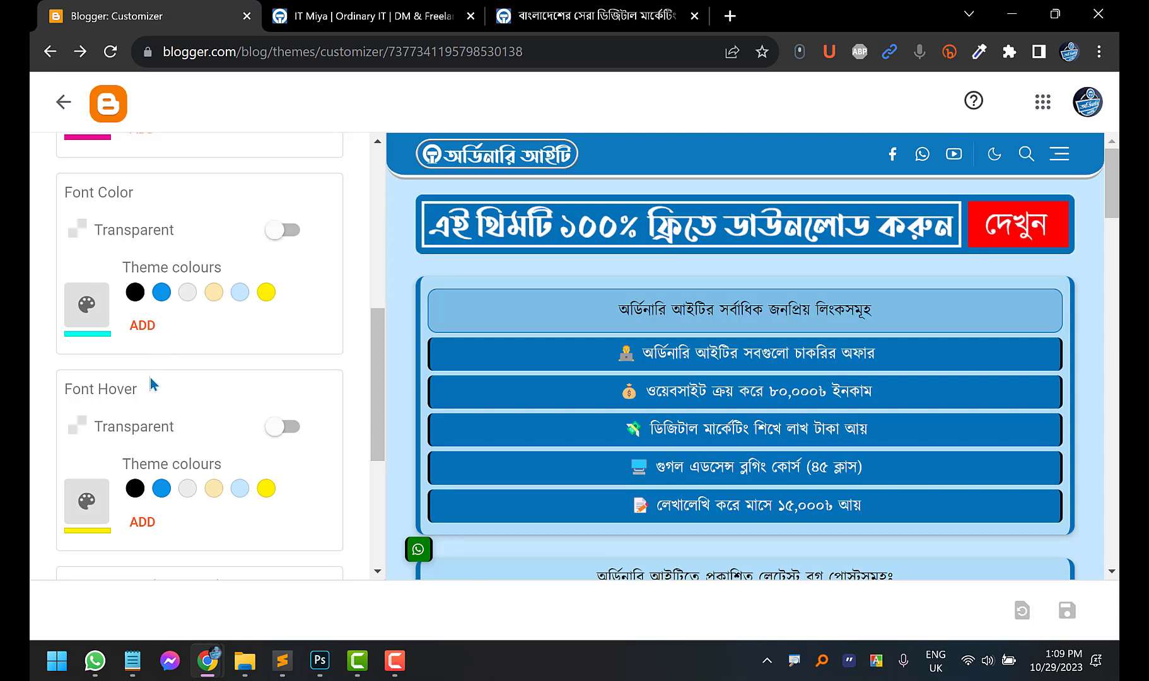
click(367, 19)
mouse_move(501, 283)
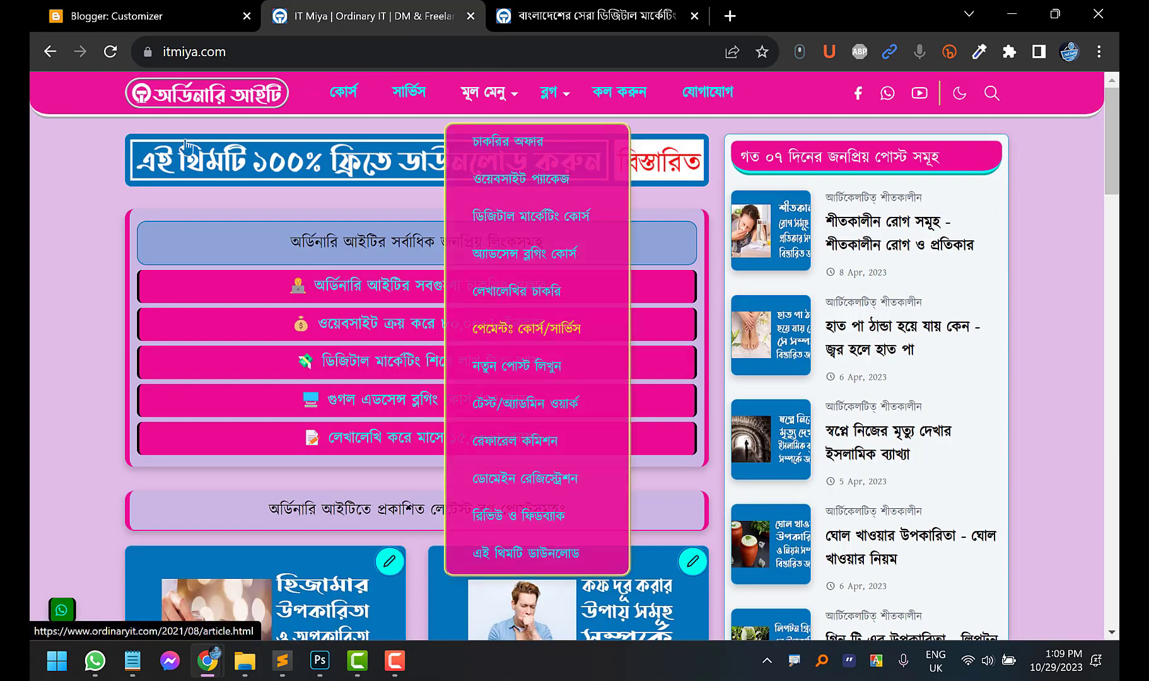
Compare the dropdown menu's font hover and selected colour settings with the open main menu dropdown on itmiya.com
click(142, 16)
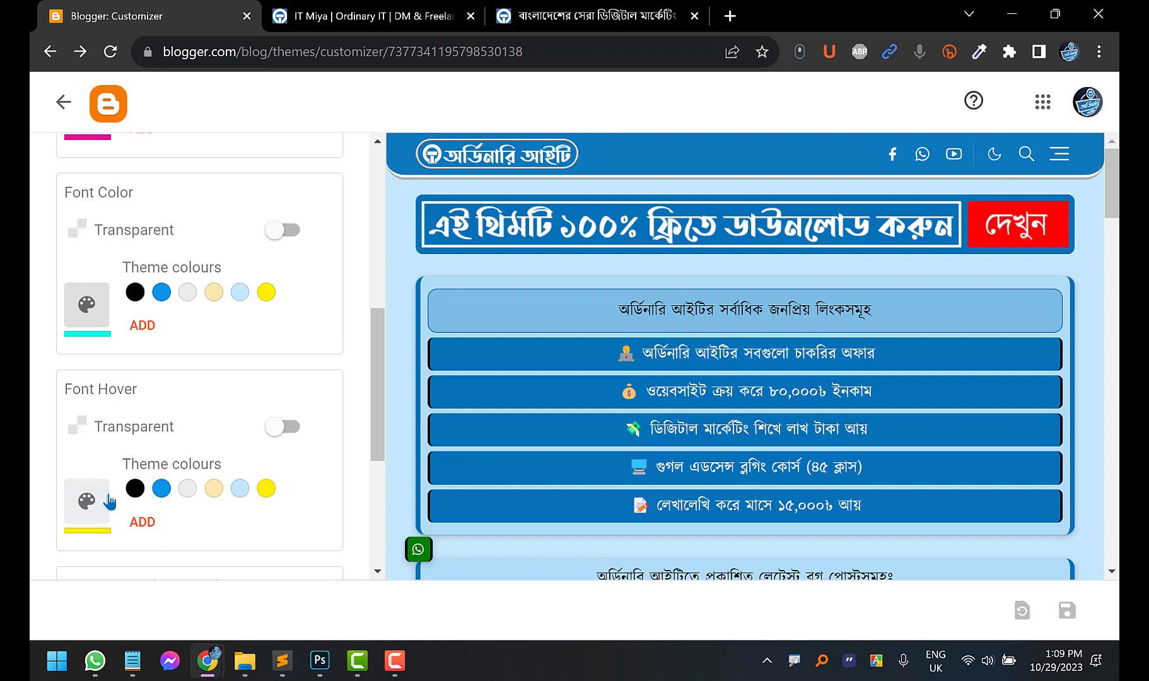
scroll(116, 498, down, 3)
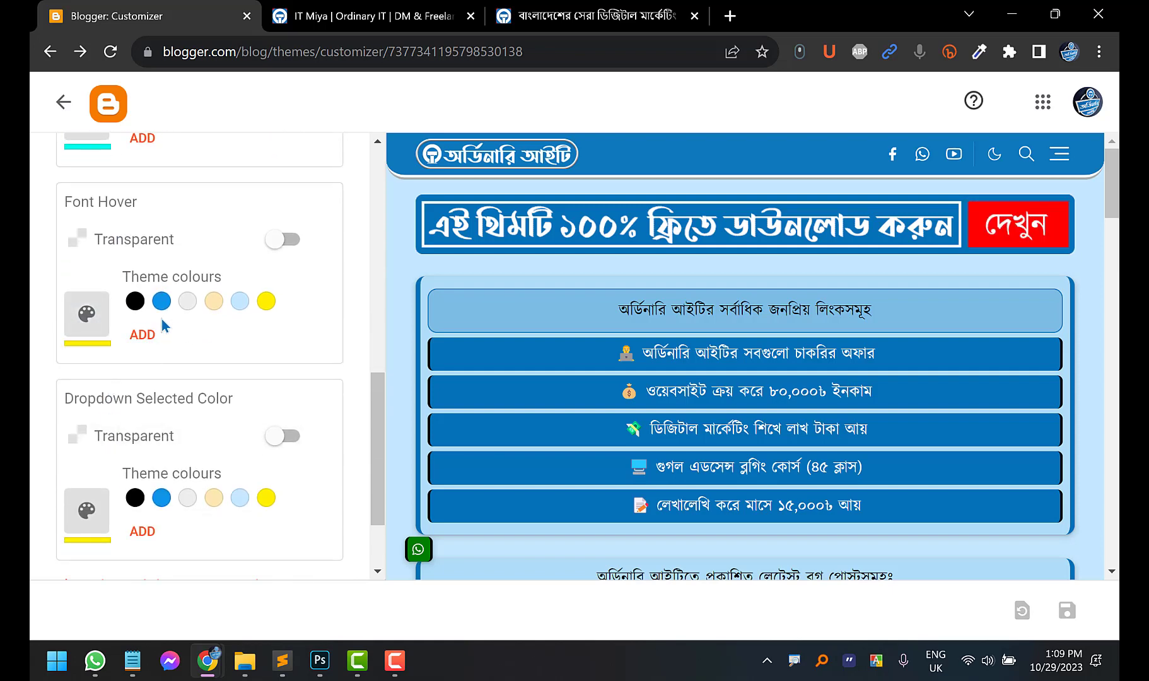
scroll(160, 319, down, 2)
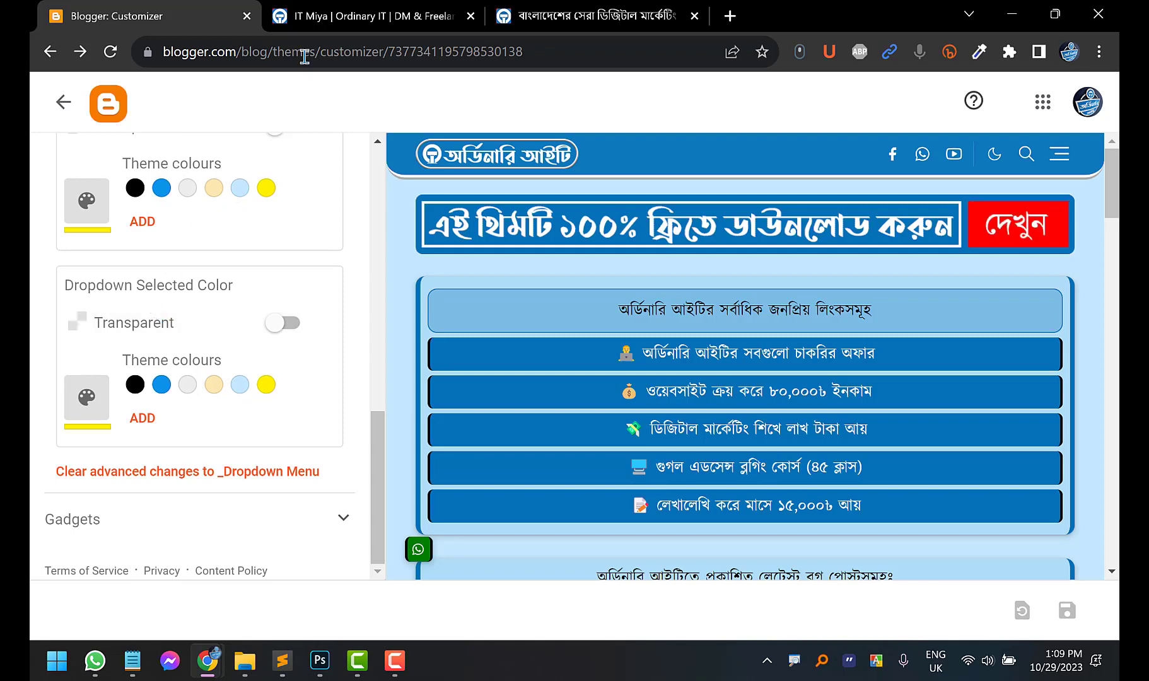
click(325, 14)
mouse_move(484, 88)
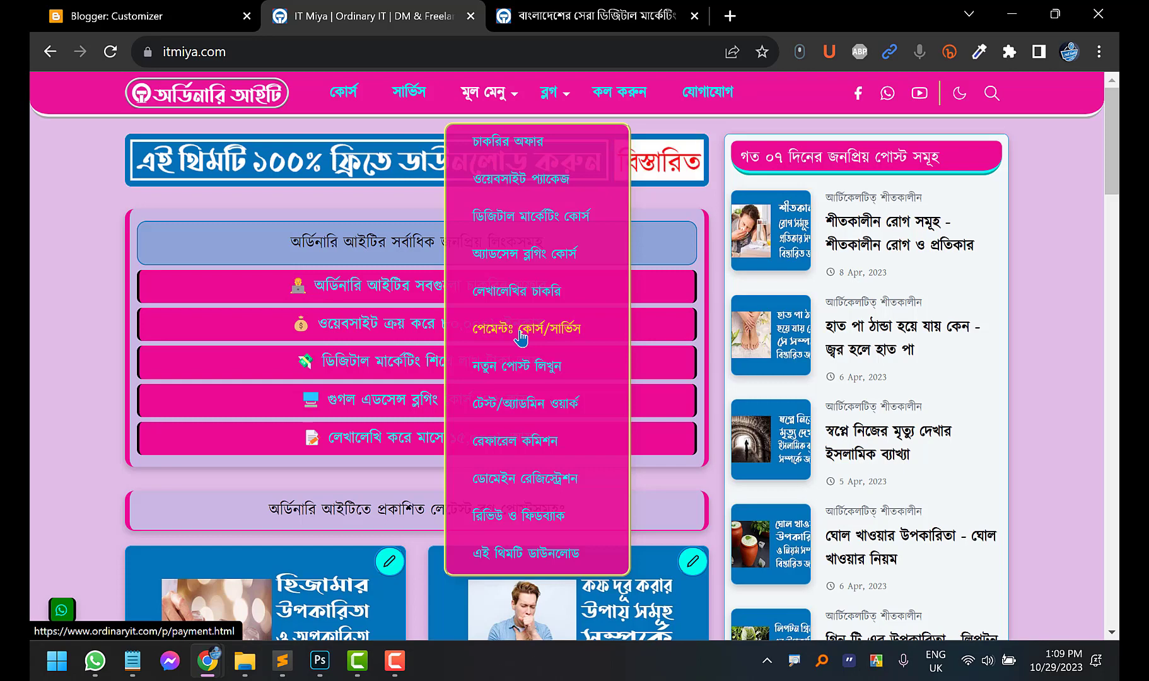
Switch the theme customizer's advanced settings from the dropdown menu to the _Footer Color group
click(158, 16)
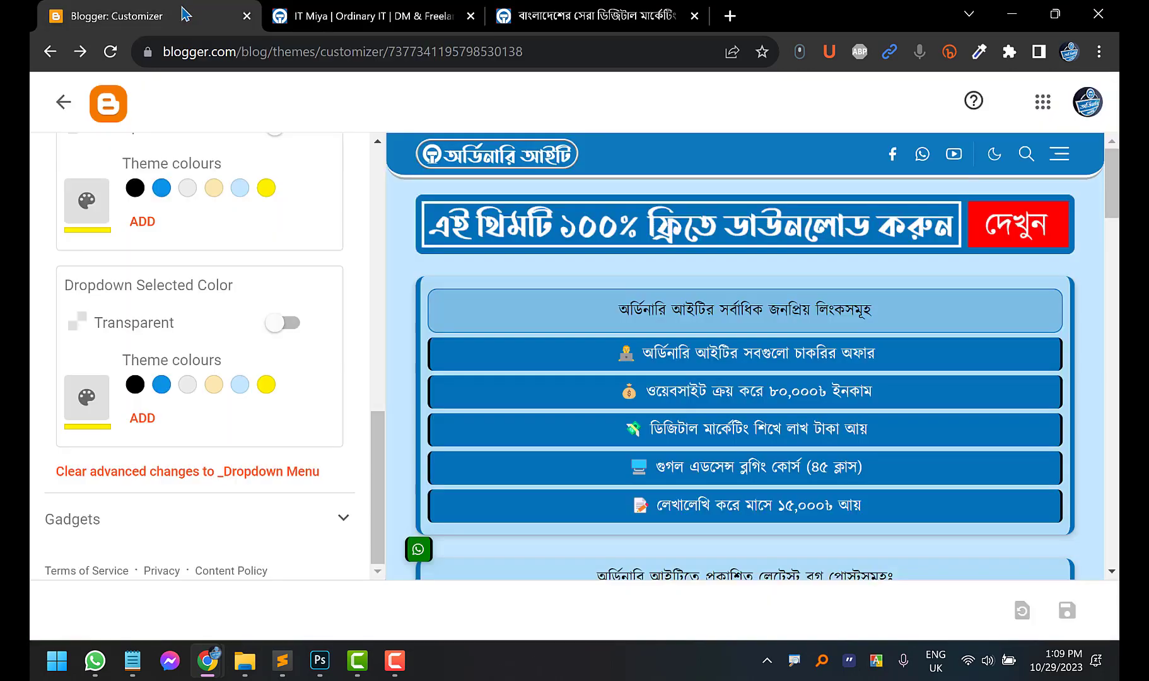
scroll(89, 416, up, 15)
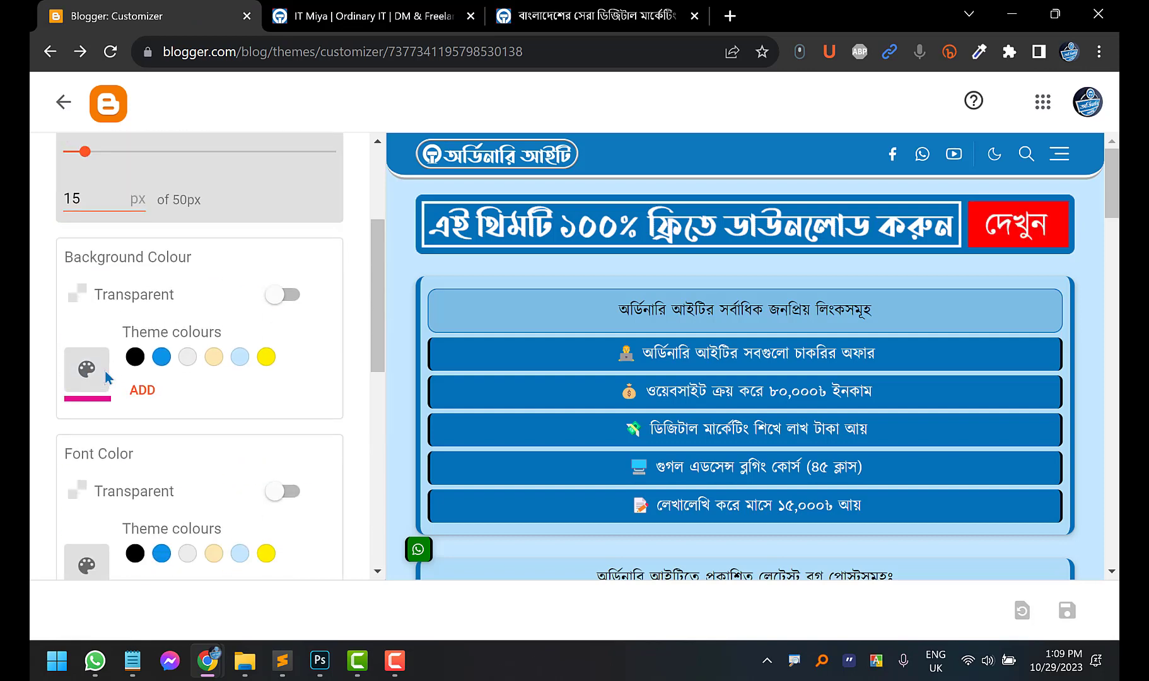
click(116, 289)
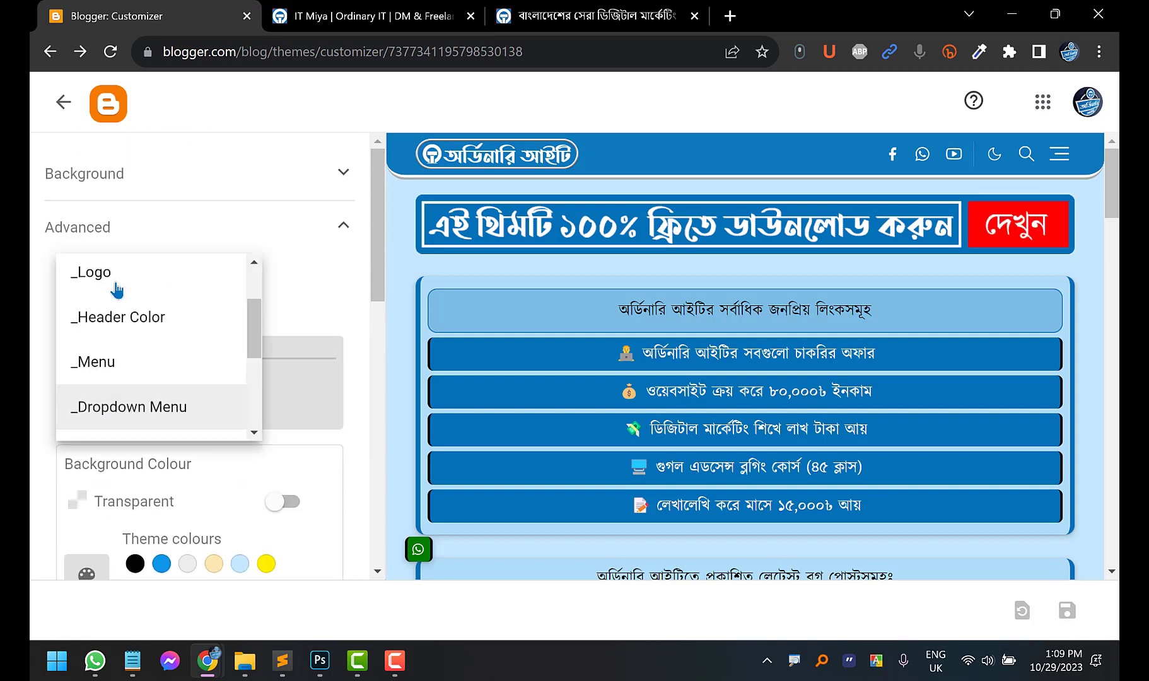
scroll(163, 359, down, 2)
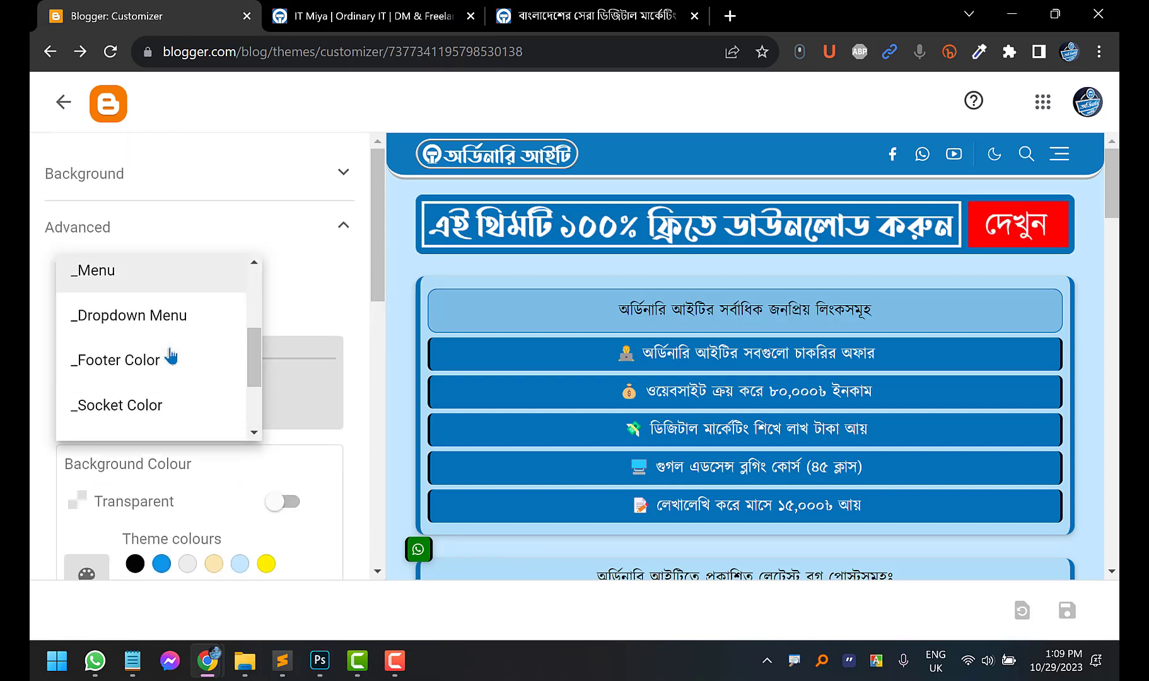
click(108, 374)
Look over the live itmiya.com page down to the footer and examine its current colours
click(296, 18)
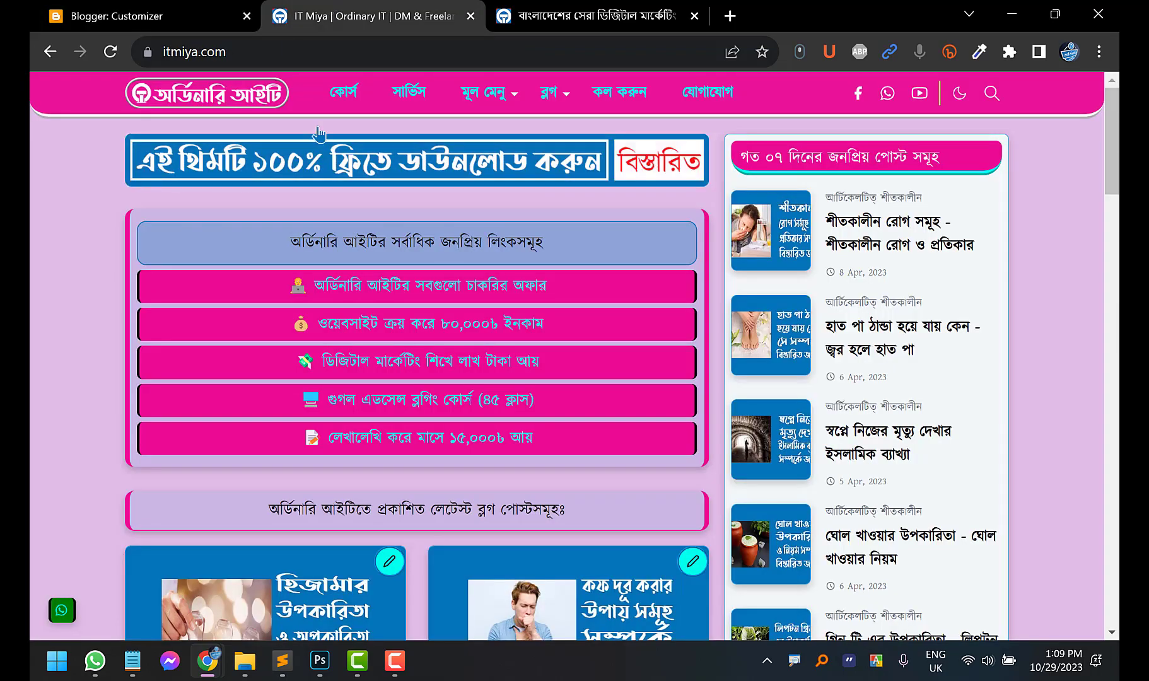
scroll(33, 314, down, 15)
scroll(33, 314, down, 8)
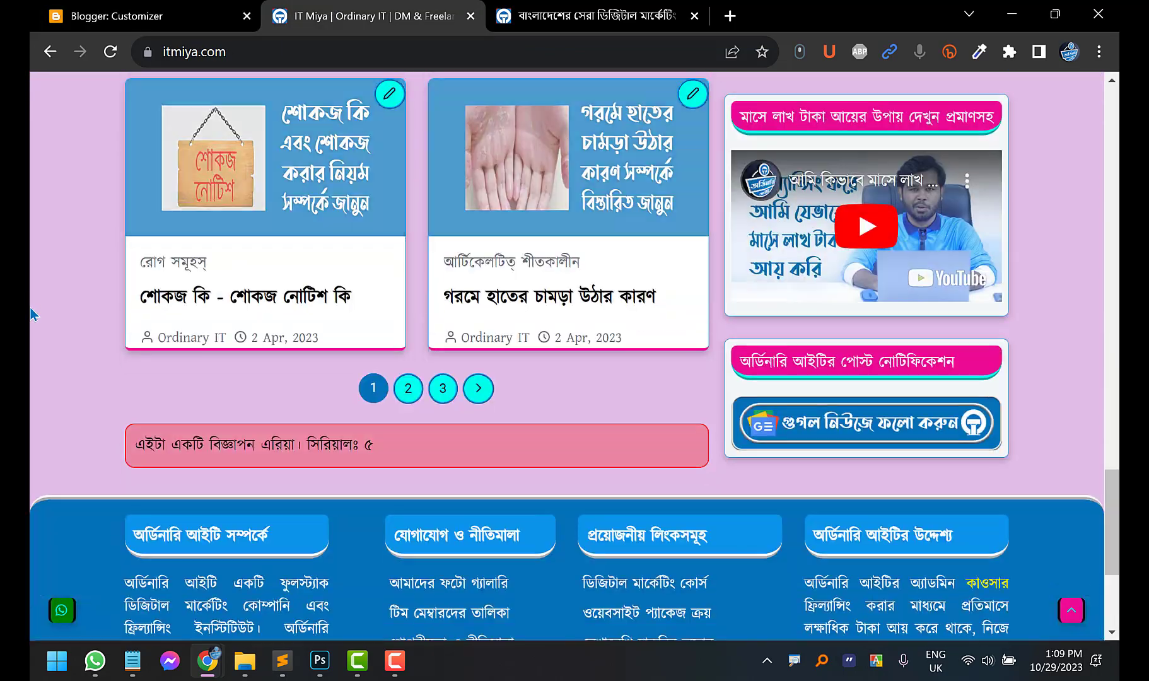
scroll(37, 315, down, 4)
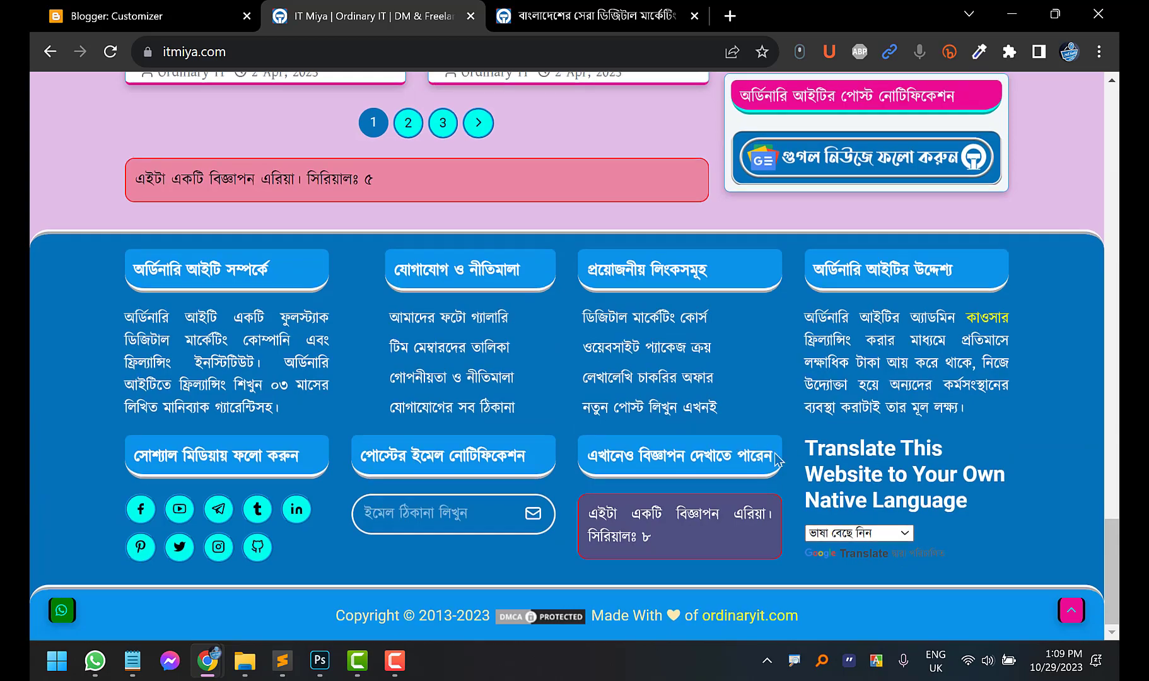
scroll(814, 422, up, 4)
scroll(731, 497, up, 15)
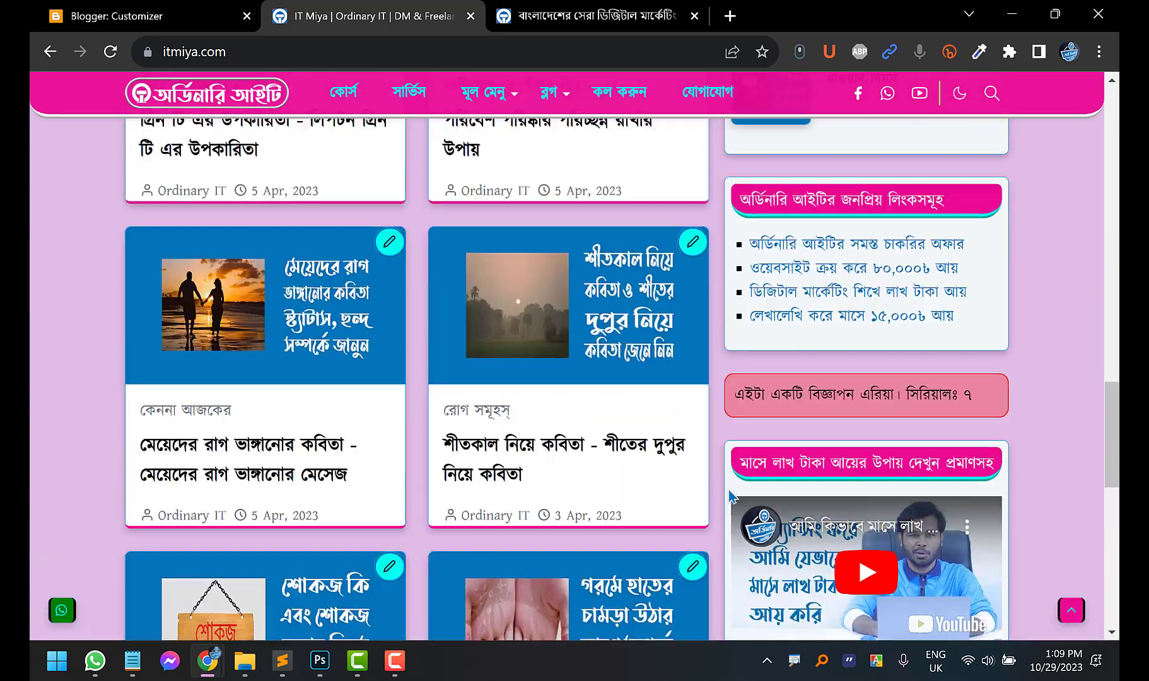
scroll(681, 397, up, 8)
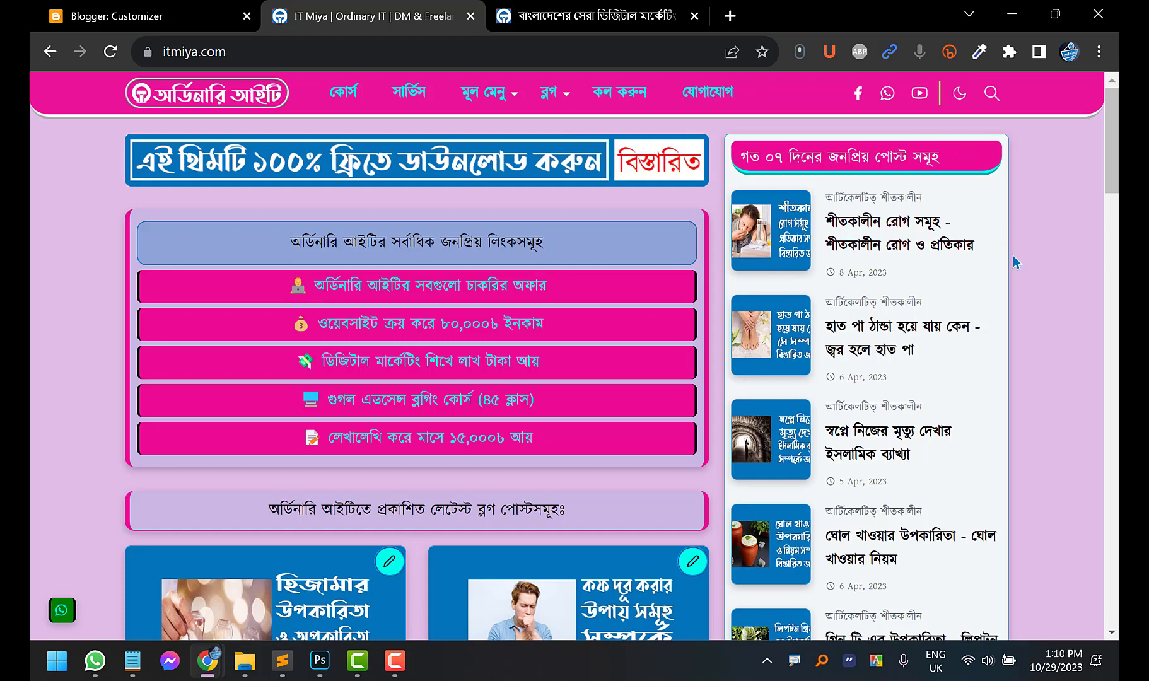
Inspect the popular posts widget title in the sidebar and check which theme variables style its colours
key(ctrl+shift+c)
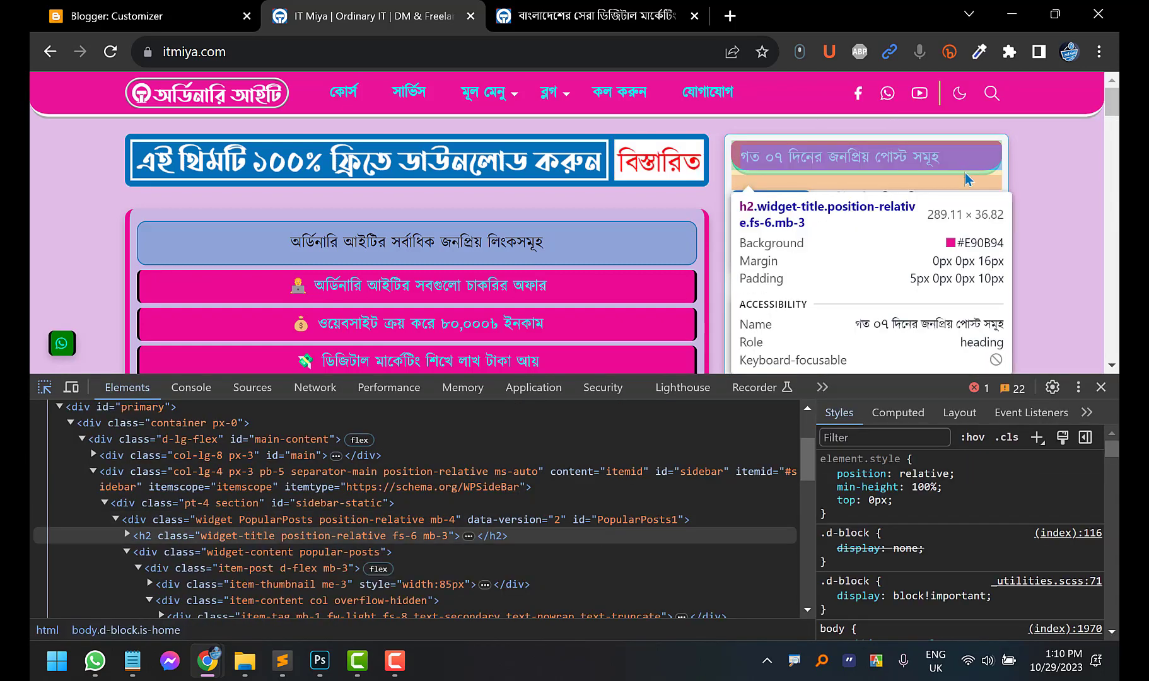
click(965, 173)
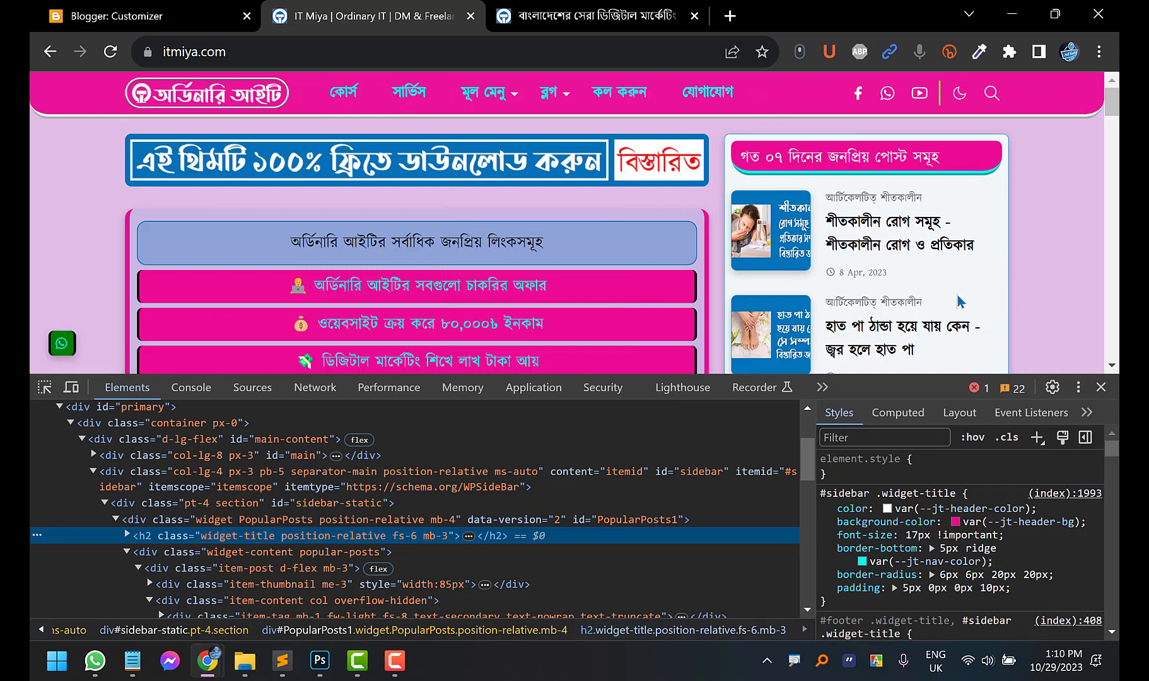
click(1102, 386)
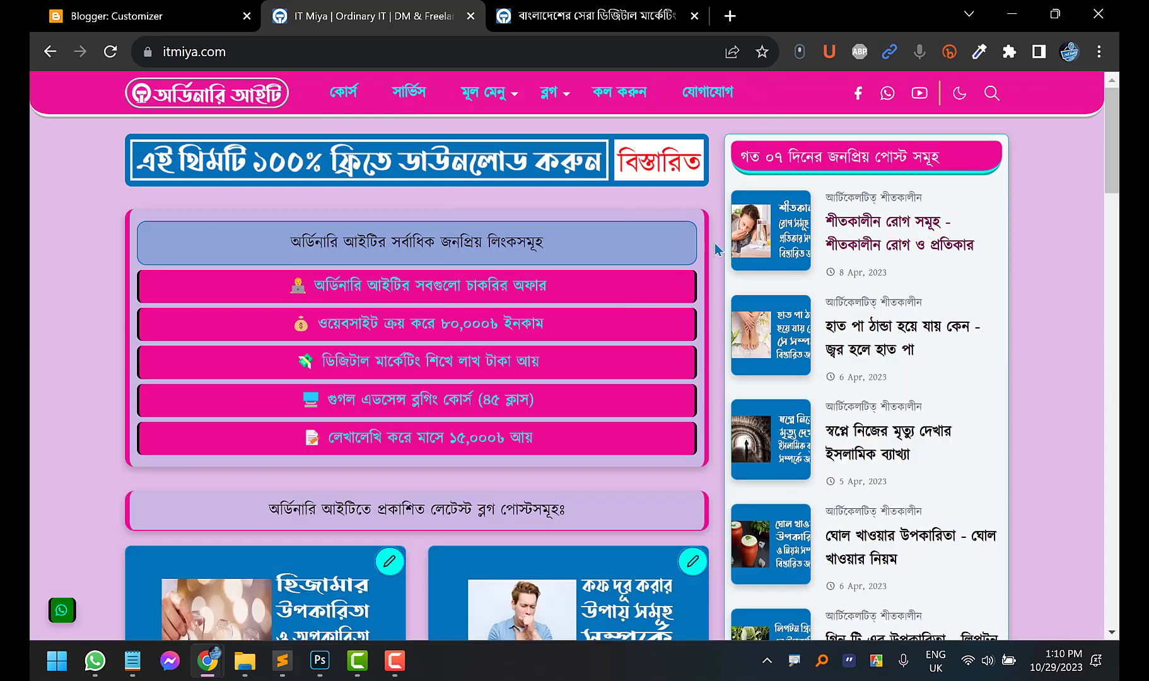
Compare the footer on itmiya.com with the footer background colour setting in the theme customizer
scroll(33, 340, down, 2)
scroll(33, 341, down, 15)
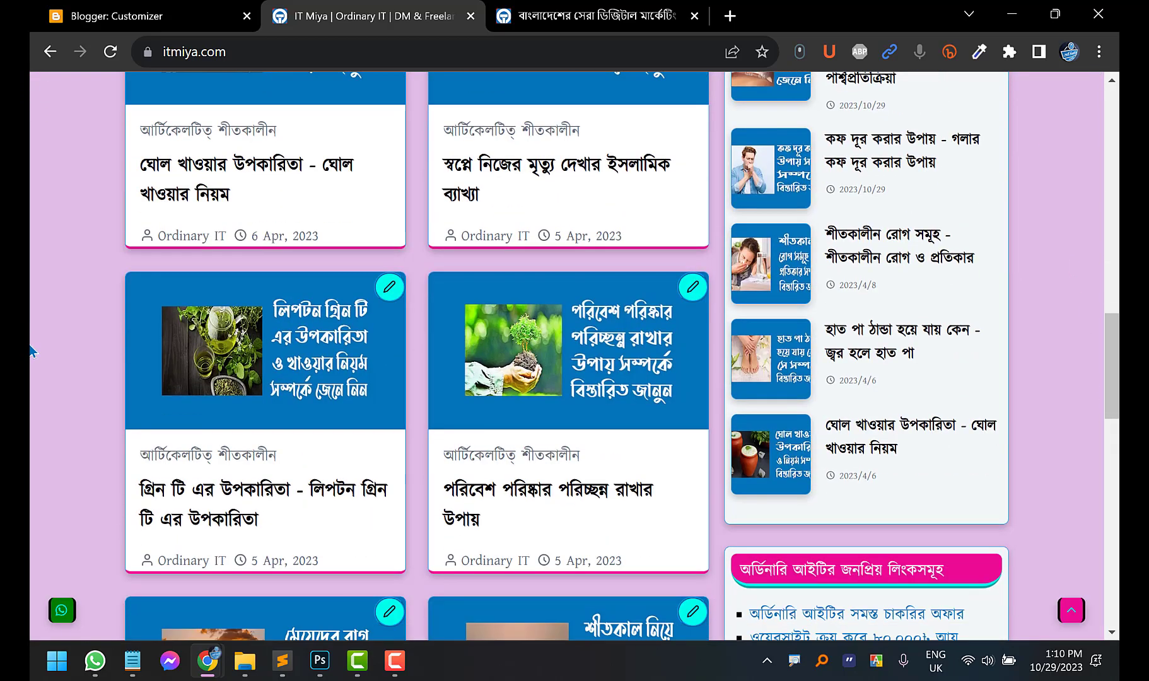
scroll(33, 340, down, 15)
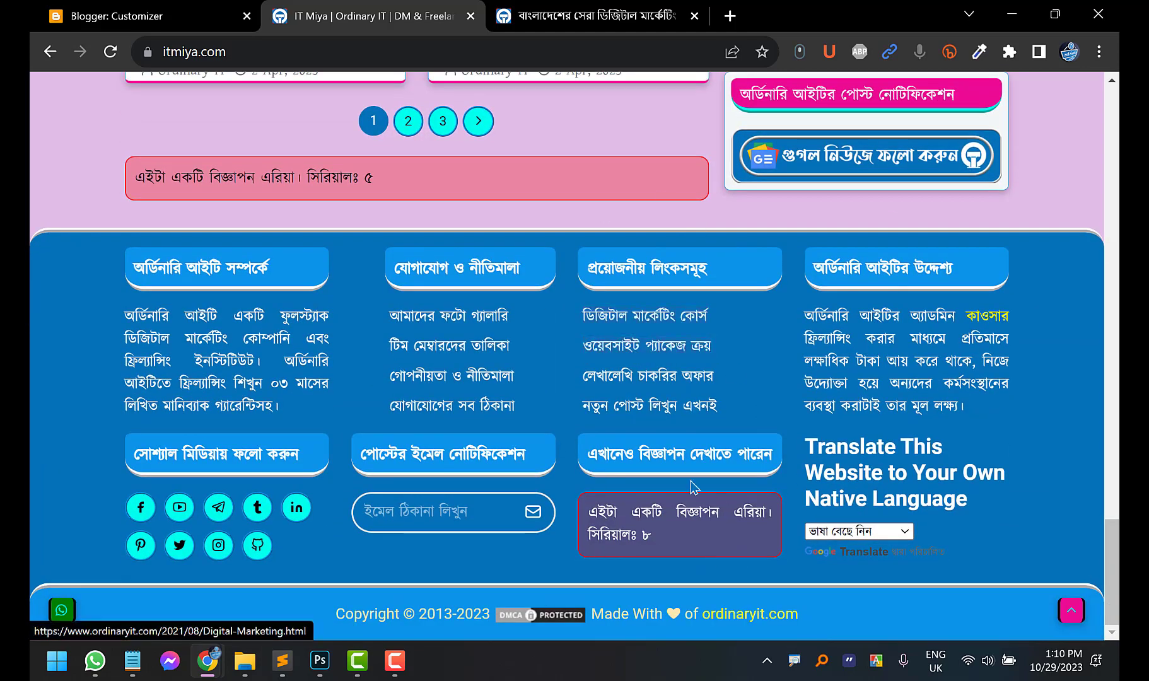
click(53, 8)
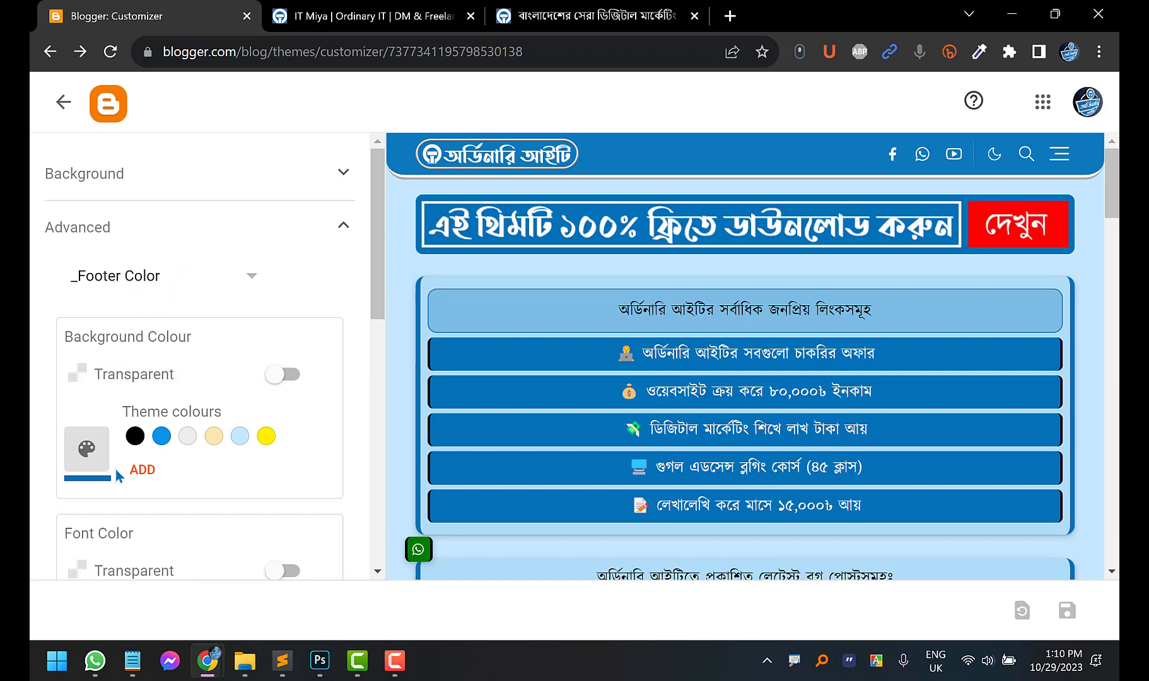
click(317, 5)
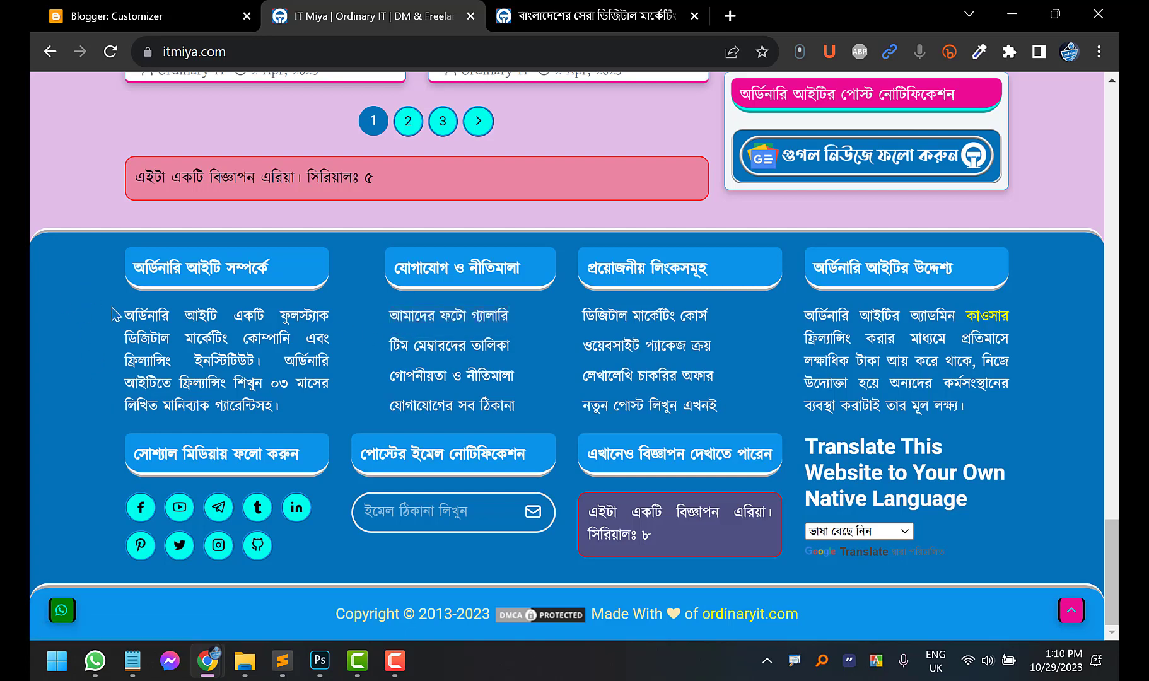
Set the footer's background colour to the bright pink #e90b94 swatch and save the theme
click(126, 16)
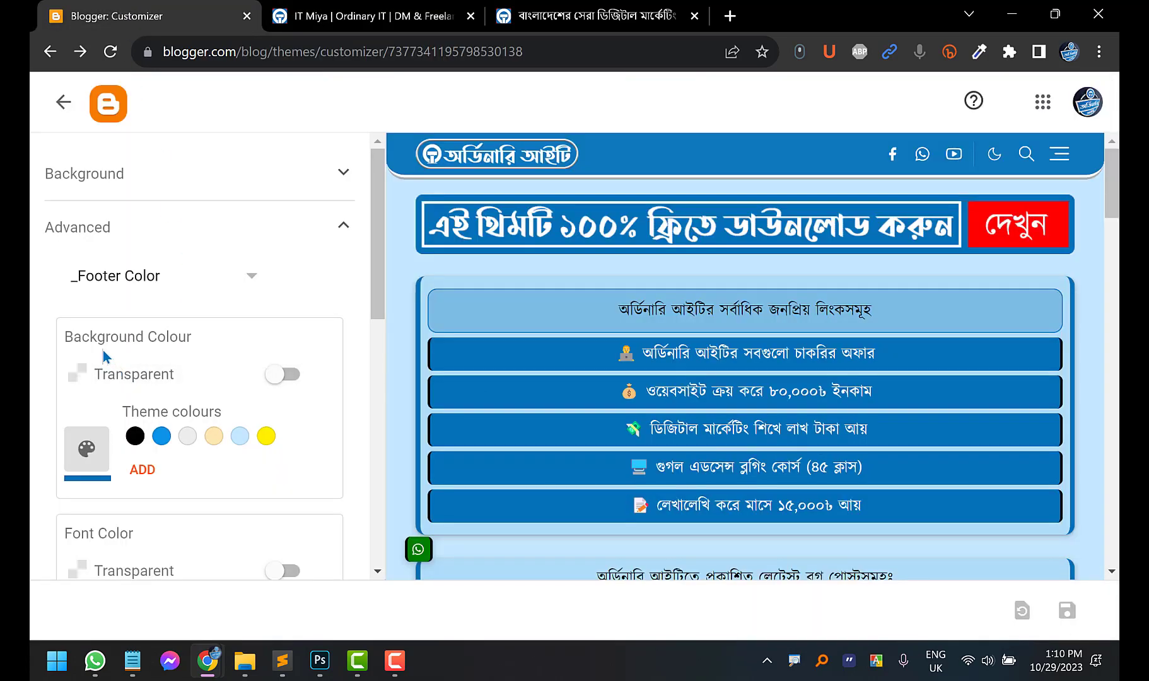
click(142, 471)
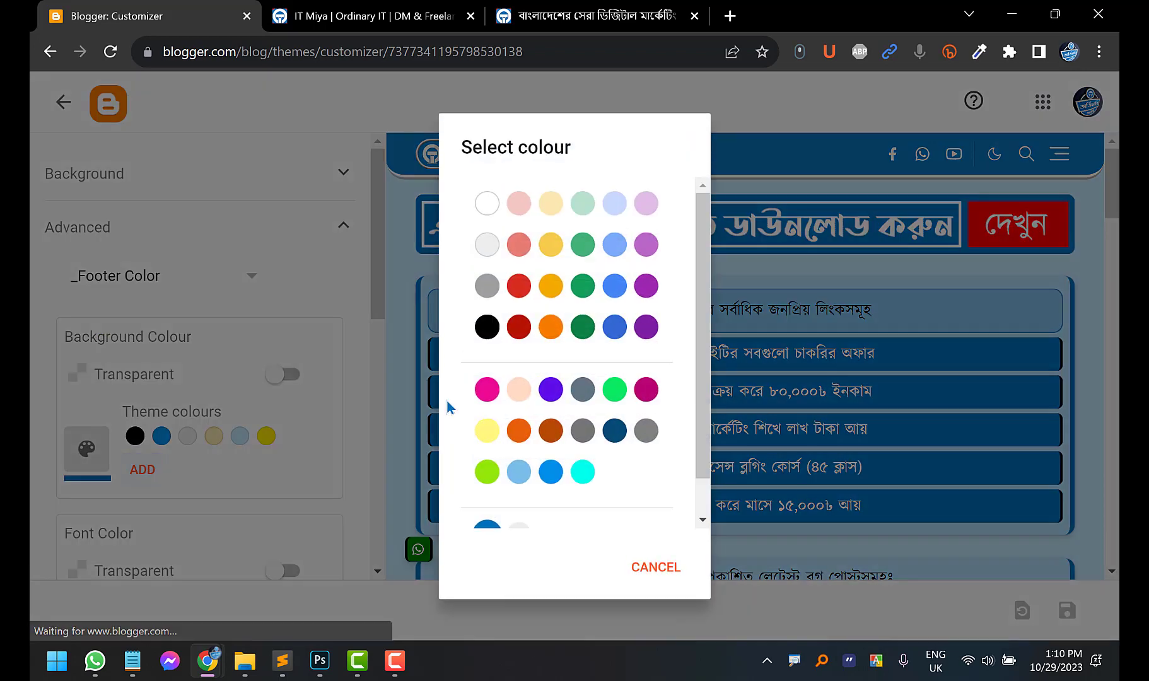
scroll(478, 402, down, 1)
click(483, 365)
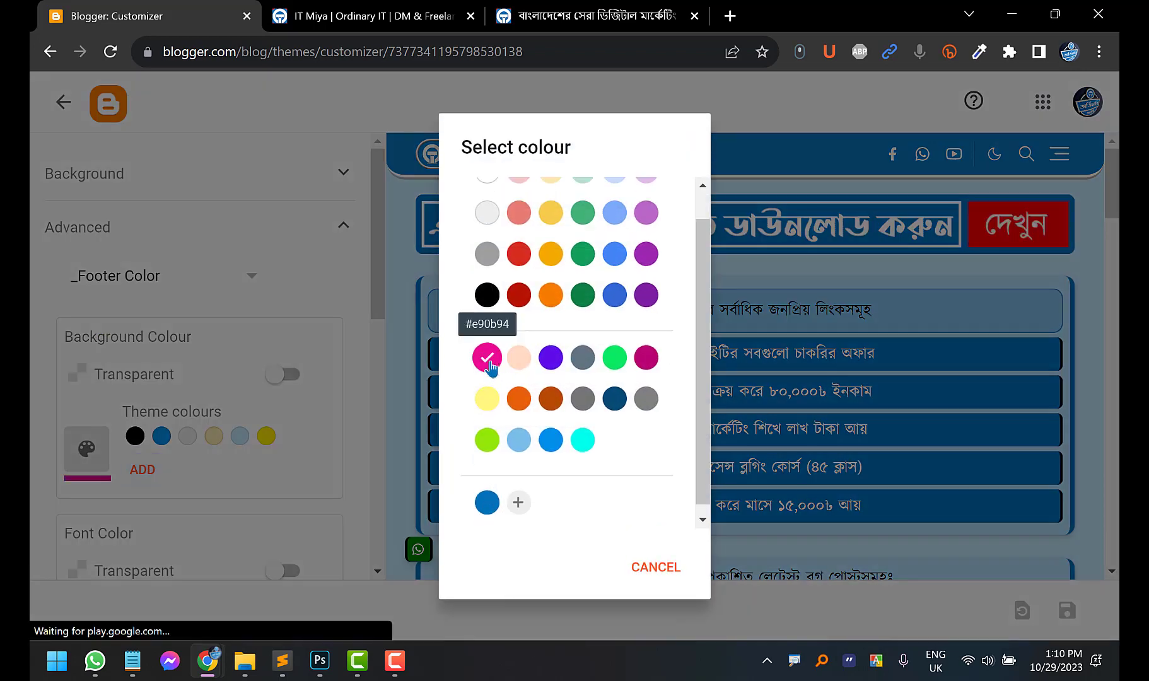
click(1067, 610)
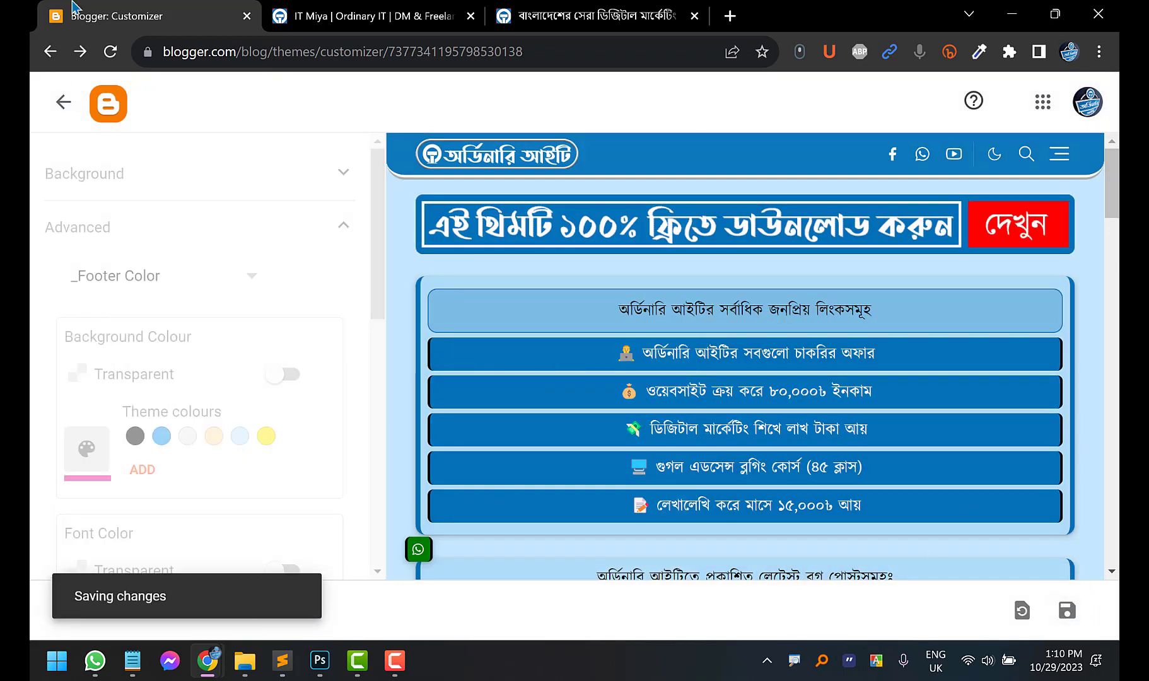
Reload itmiya.com and check the footer's background colour
click(331, 12)
key(F5)
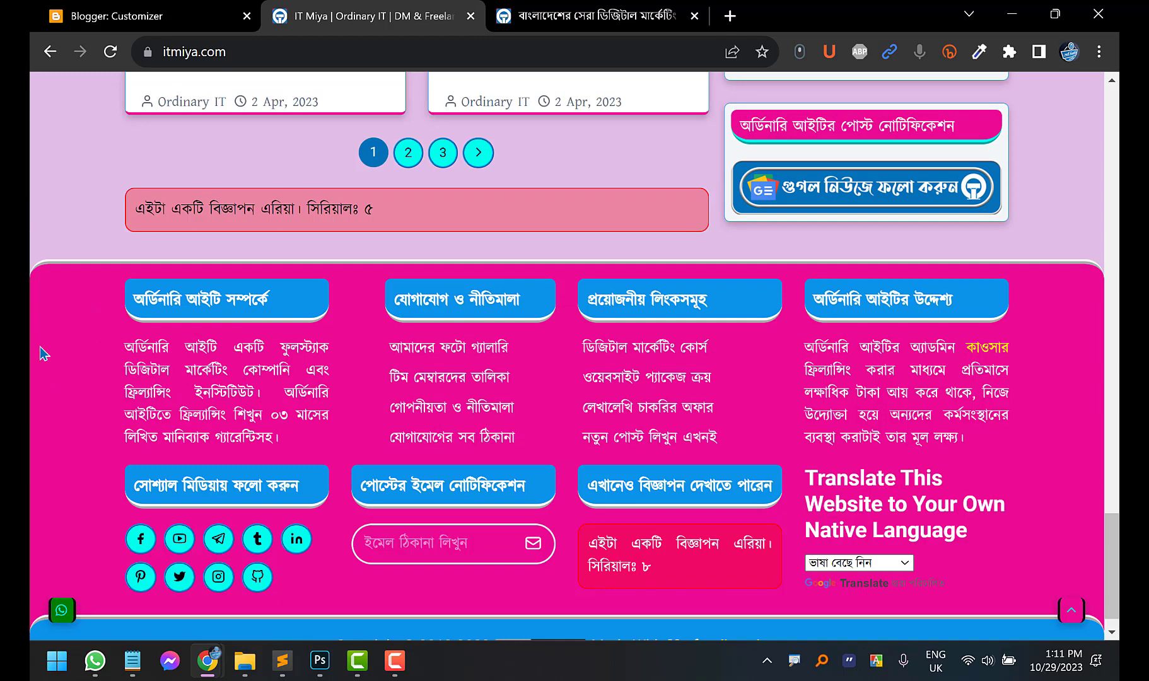
scroll(43, 353, down, 1)
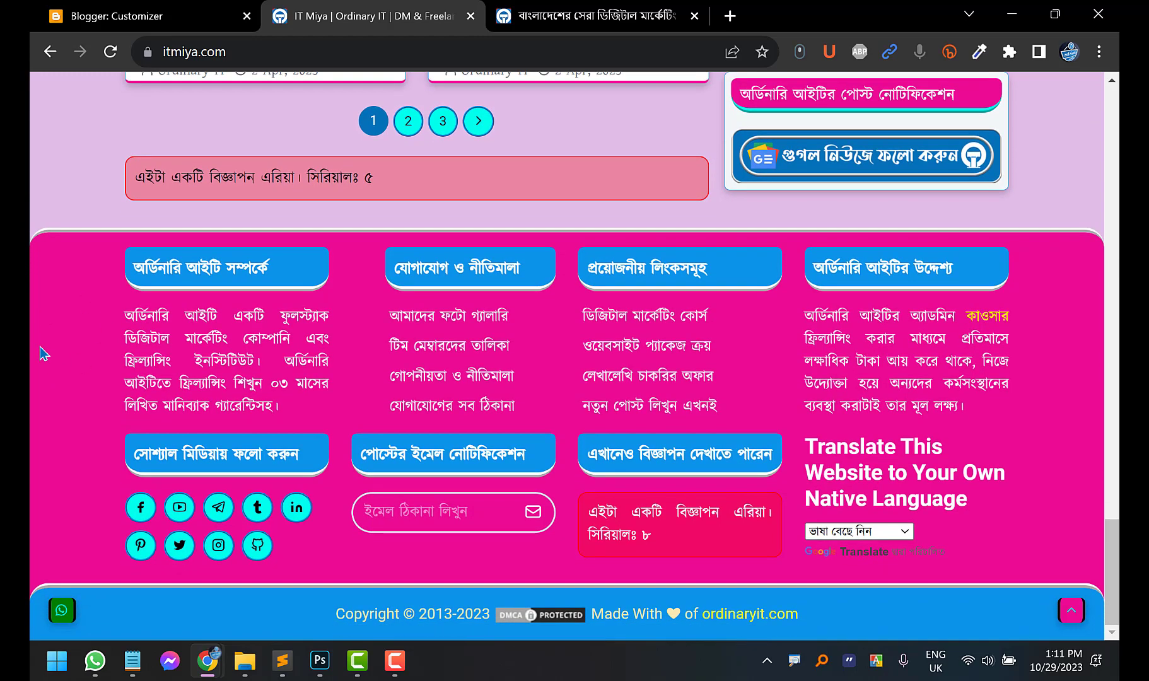
Compare the footer's font colour and link colour settings with the footer text and links on itmiya.com
click(125, 8)
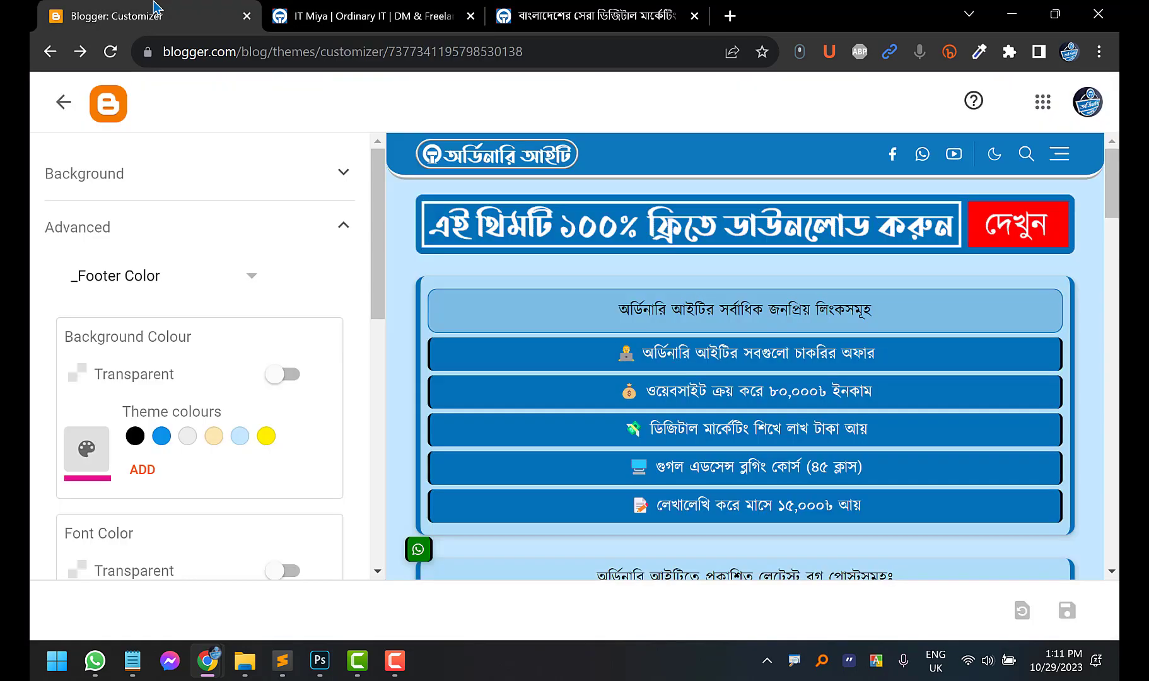
scroll(189, 347, down, 2)
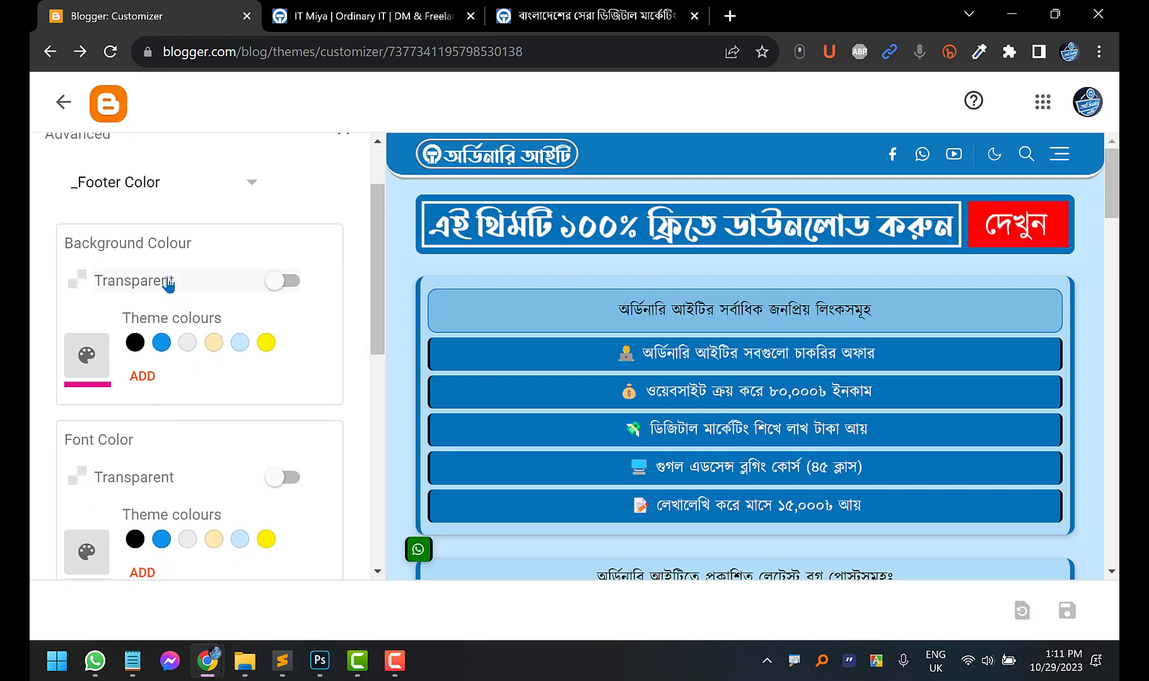
scroll(147, 245, down, 3)
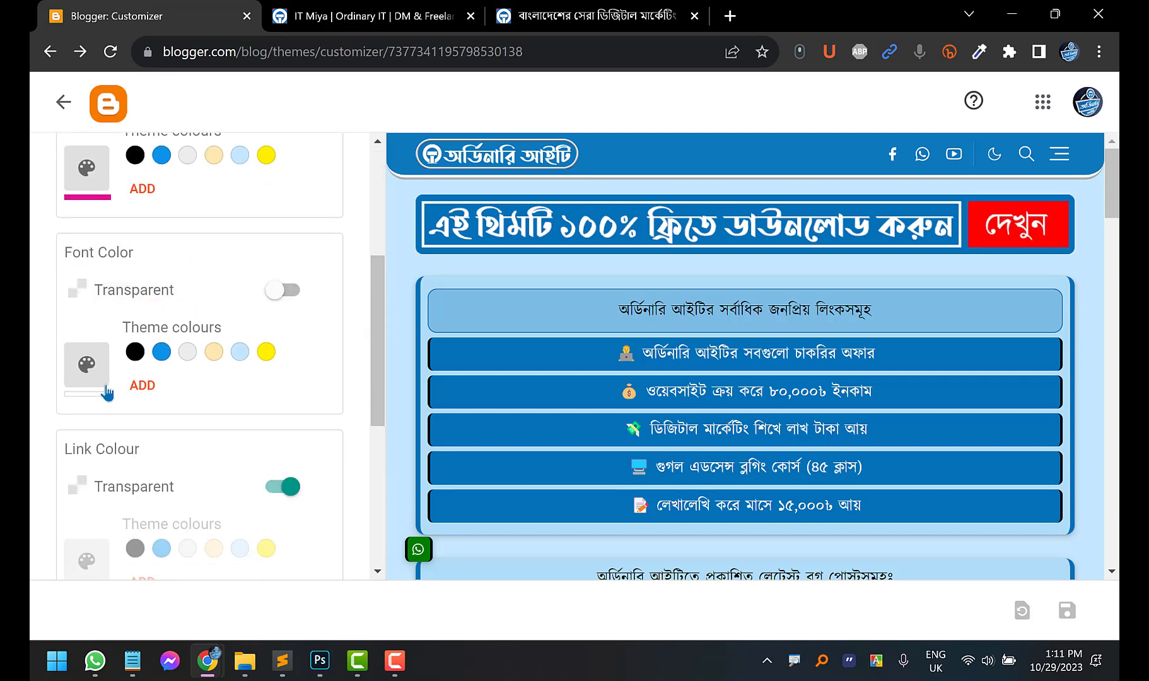
click(328, 16)
click(99, 11)
scroll(101, 403, down, 3)
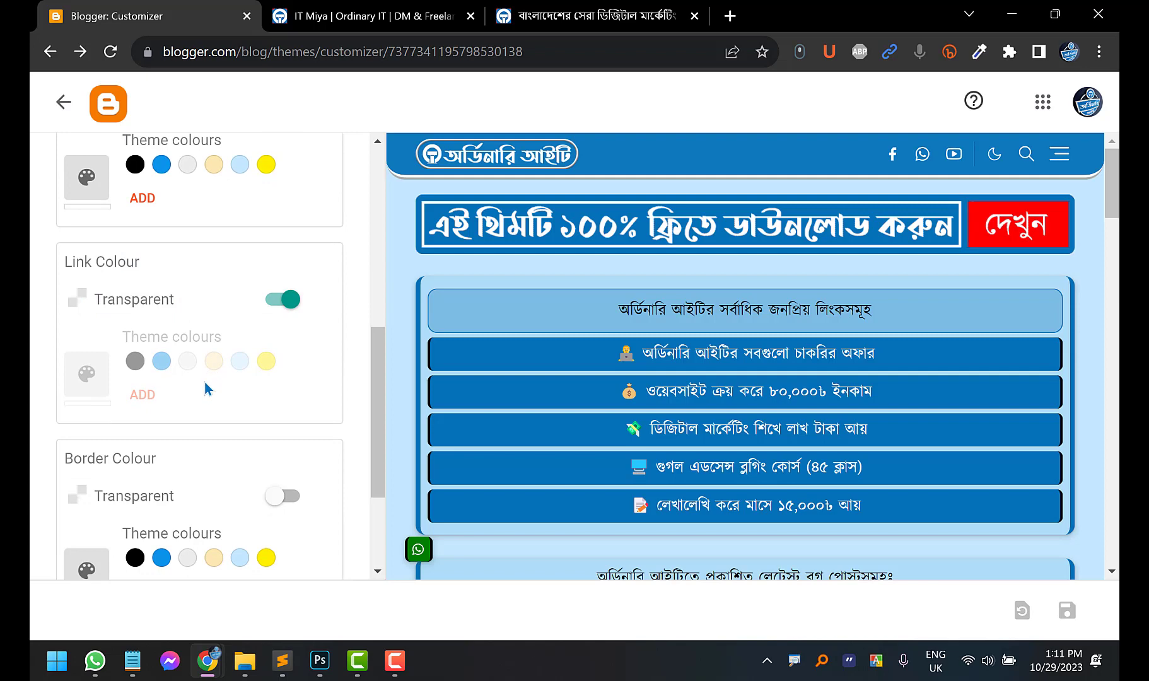
click(305, 8)
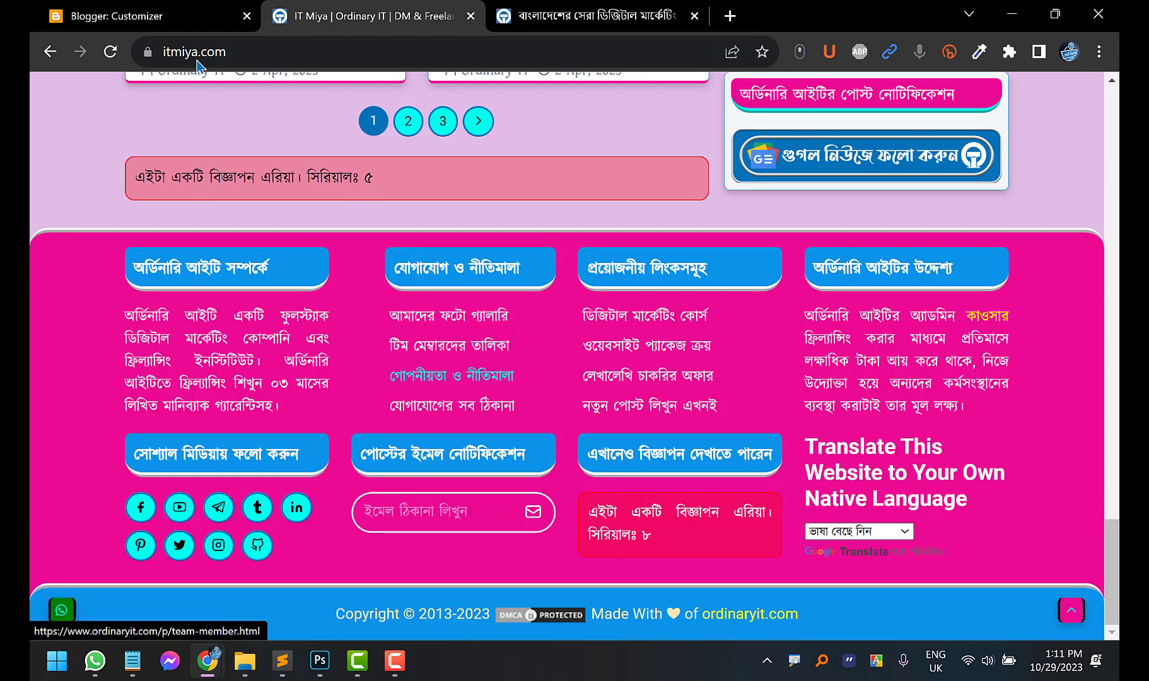
Set the footer's border colour to the yellow theme colour and save the theme
click(140, 9)
scroll(212, 302, down, 1)
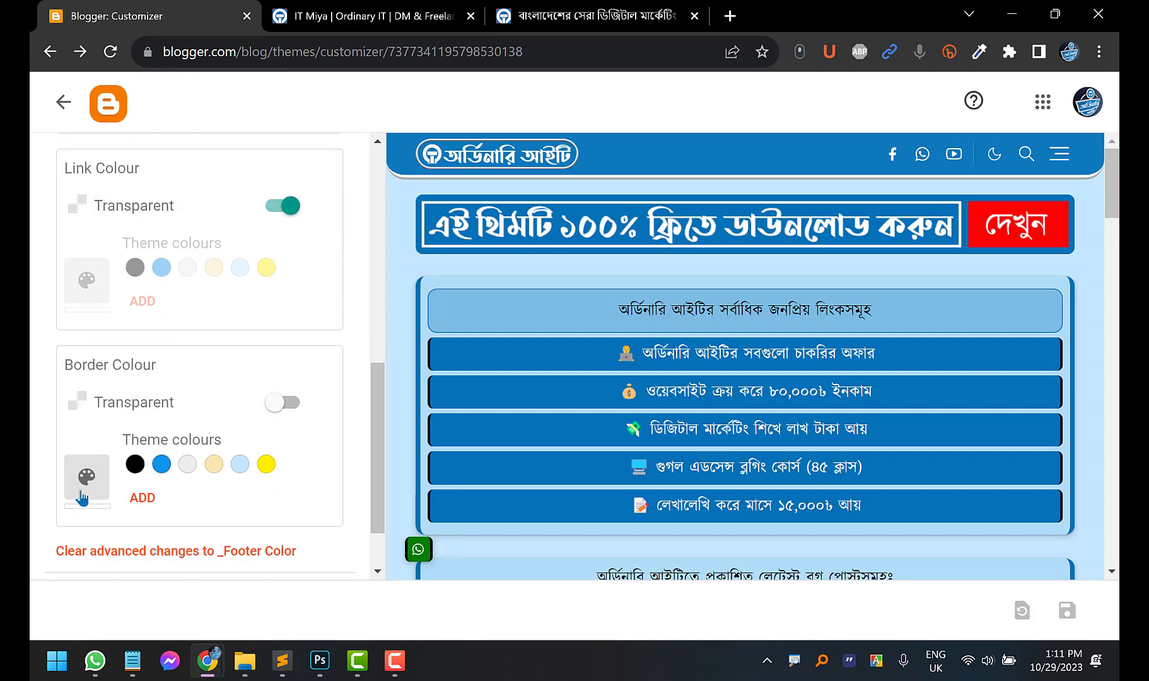
click(267, 465)
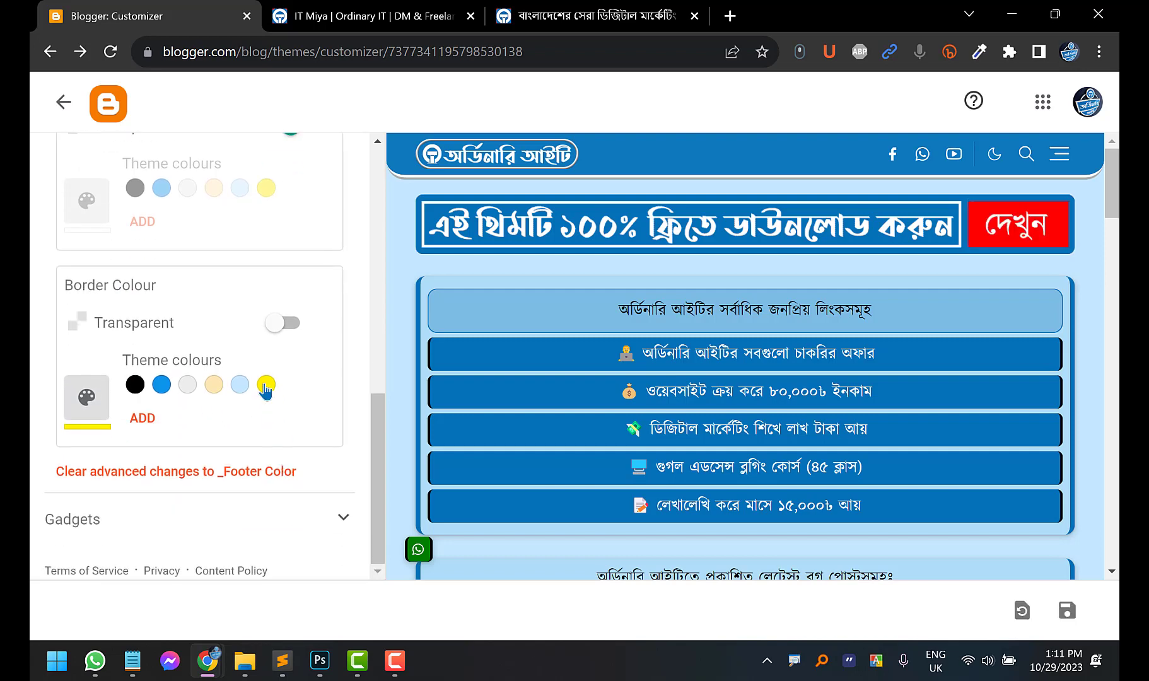
scroll(272, 441, down, 2)
click(1069, 612)
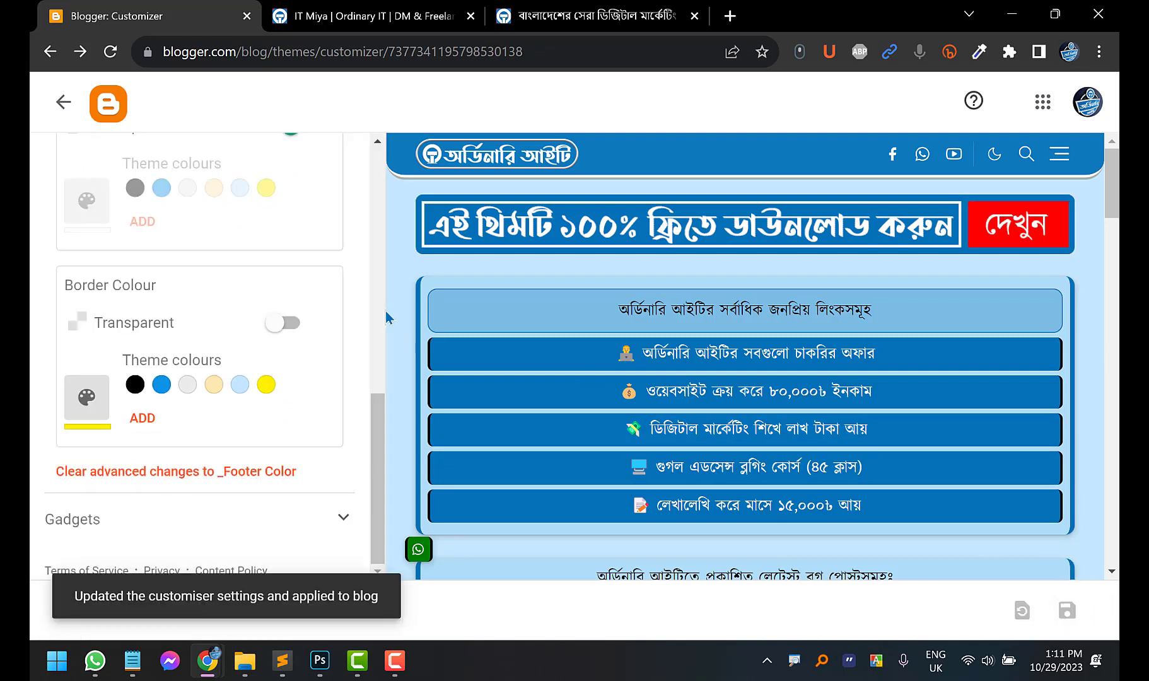
Reload itmiya.com and check the footer's border colour
click(337, 7)
key(F5)
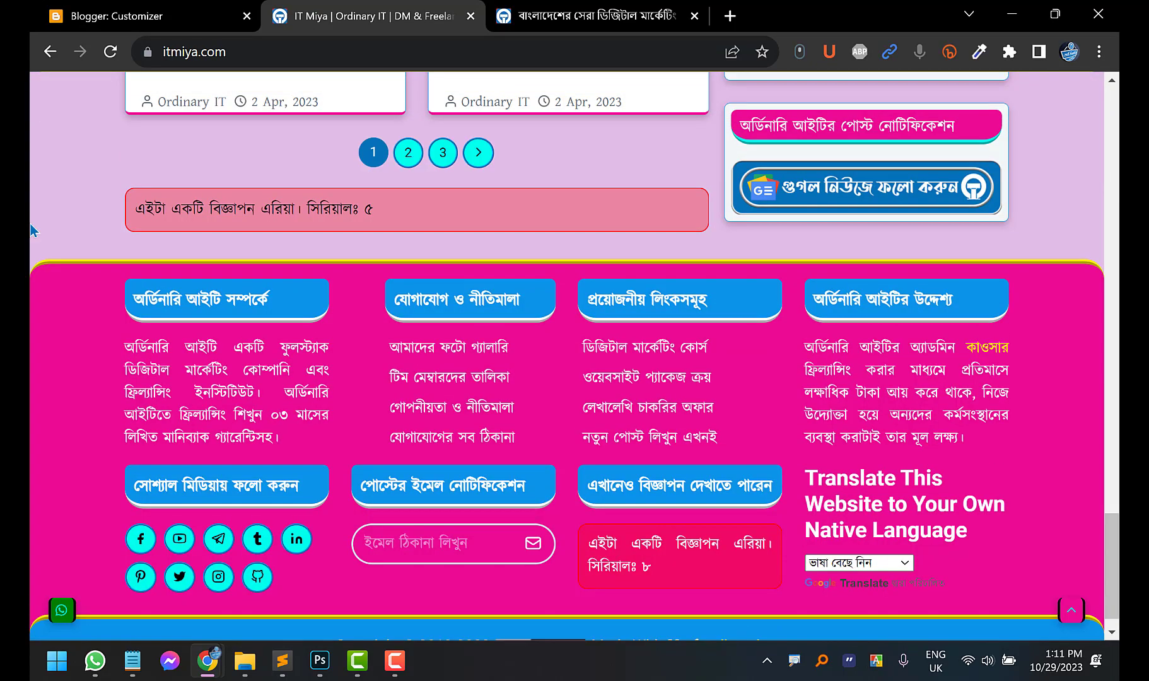
Examine the border along the footer, the copyright bar and the header menu on the itmiya.com home page
scroll(137, 533, down, 1)
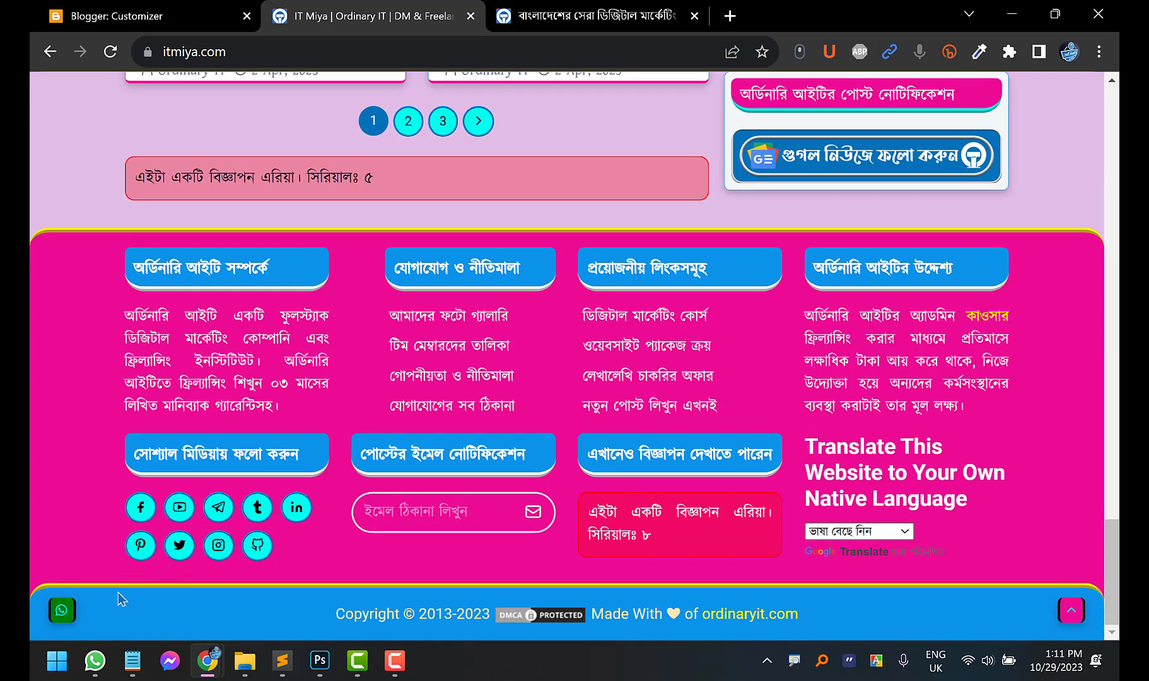
scroll(64, 231, up, 10)
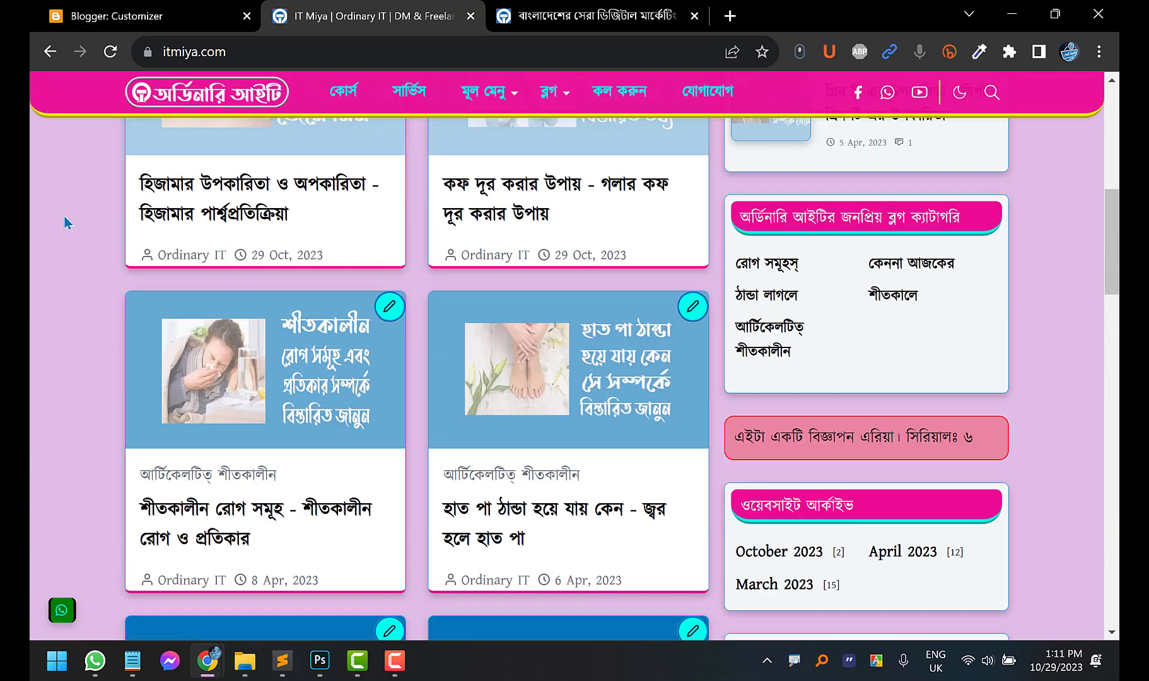
scroll(33, 278, down, 15)
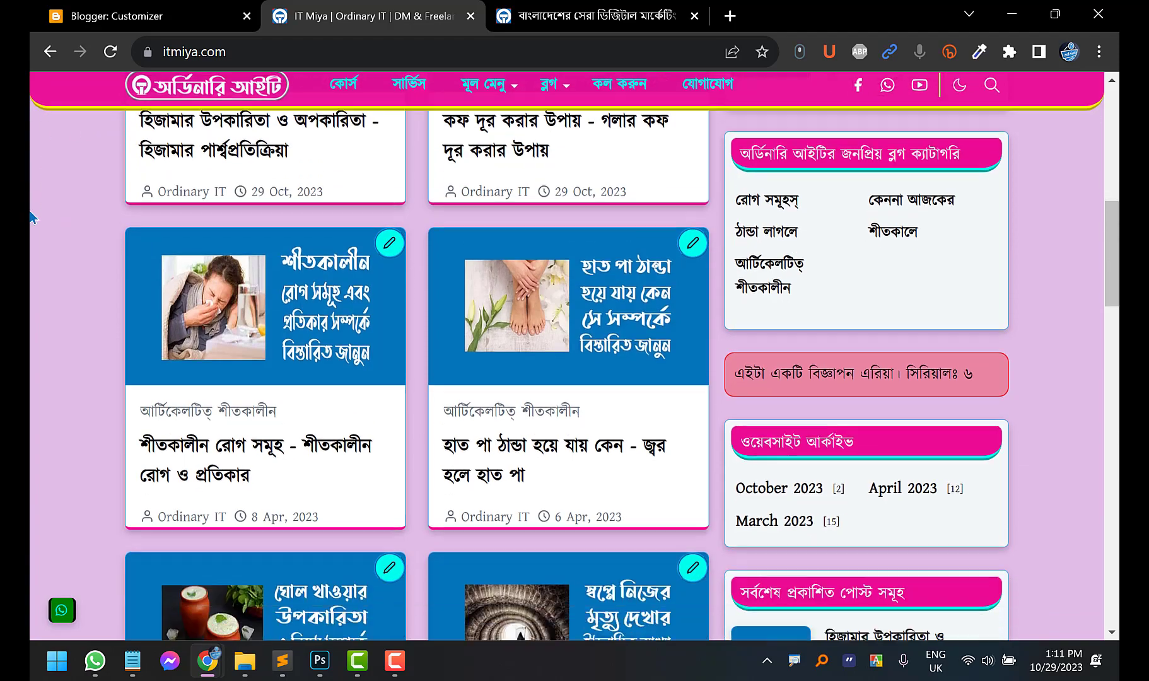
scroll(32, 278, down, 2)
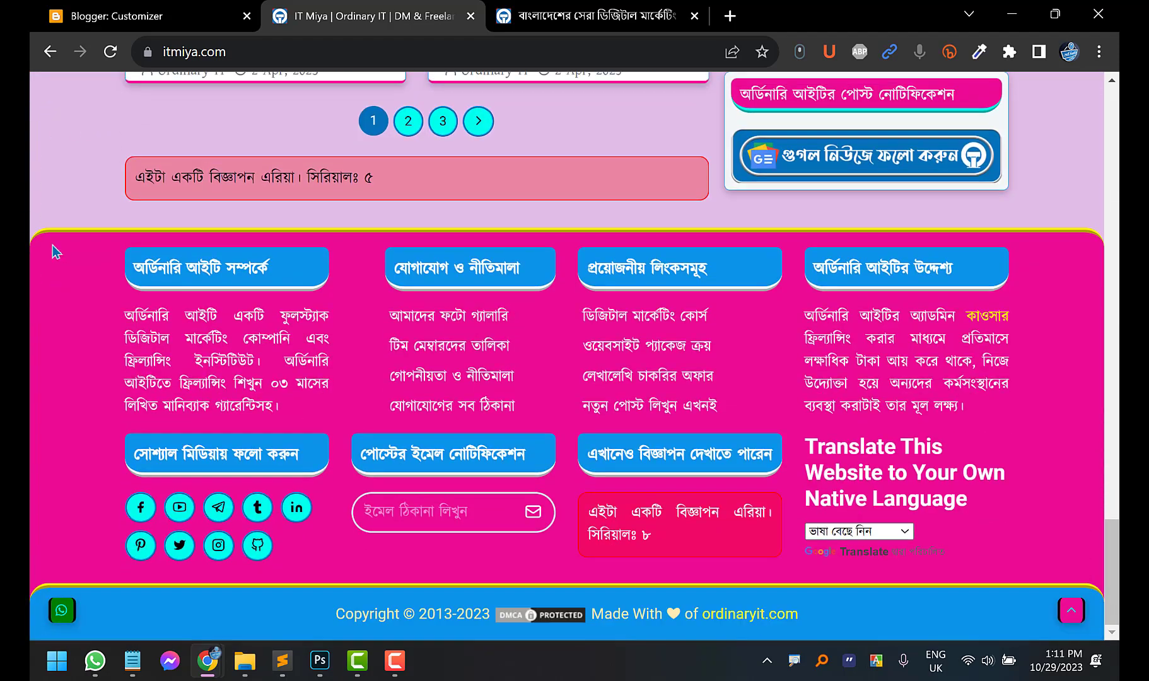
click(126, 16)
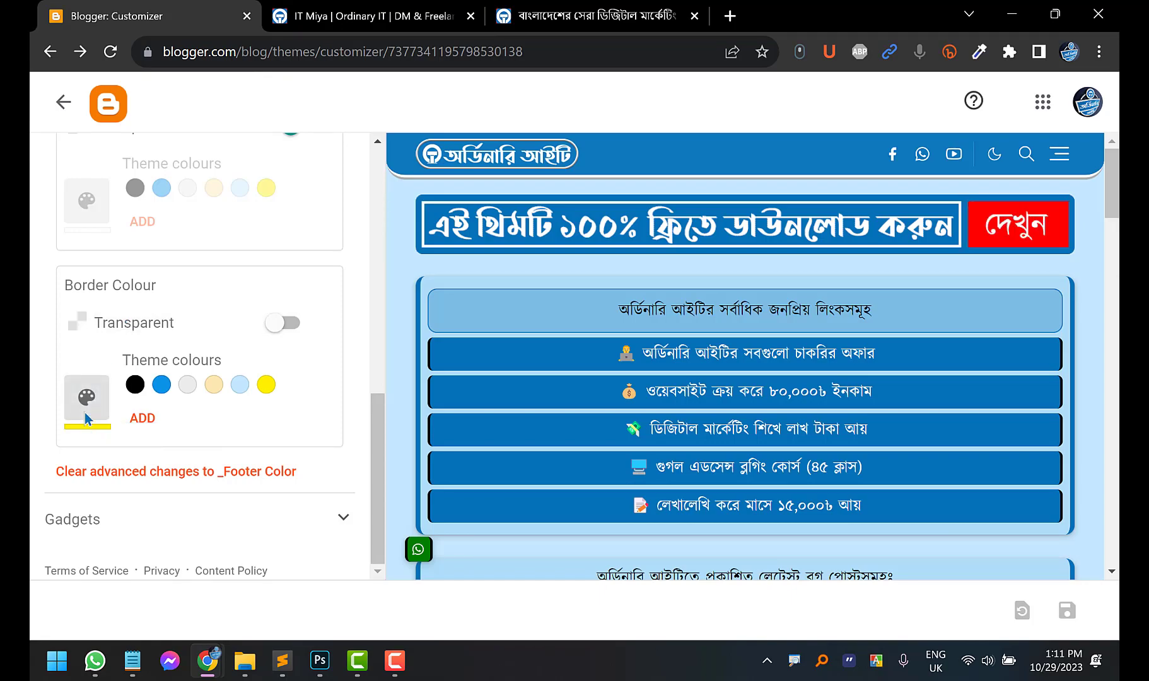
key(ctrl+Tab)
scroll(32, 344, up, 8)
scroll(32, 343, up, 10)
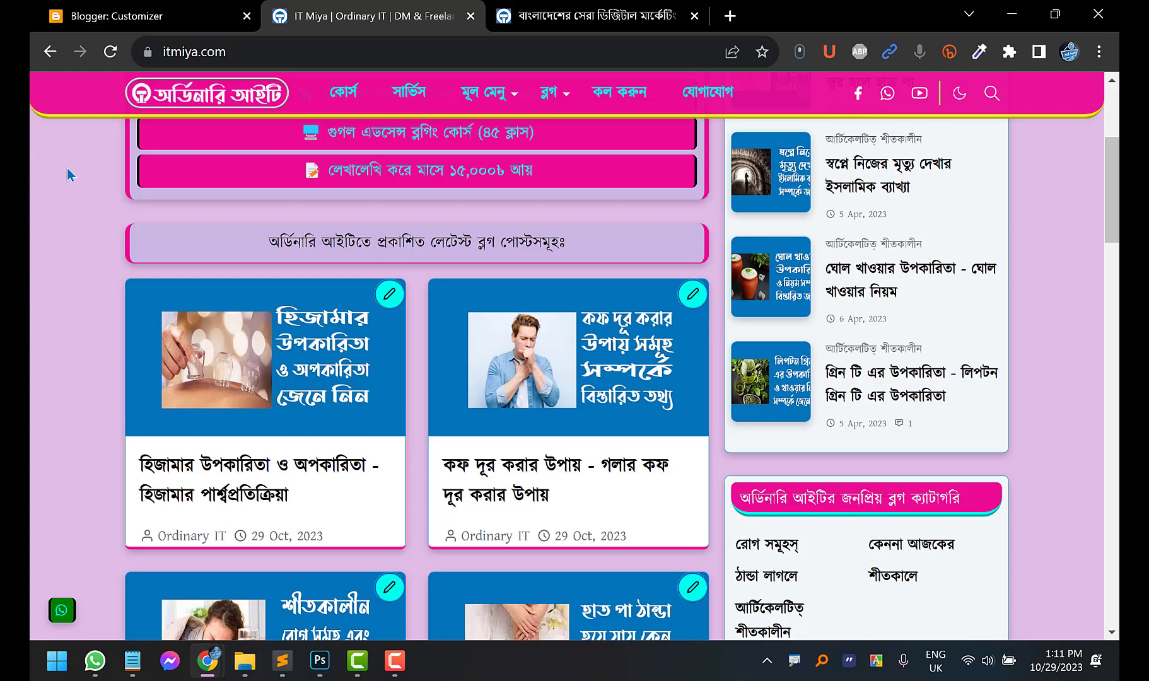
scroll(71, 175, down, 20)
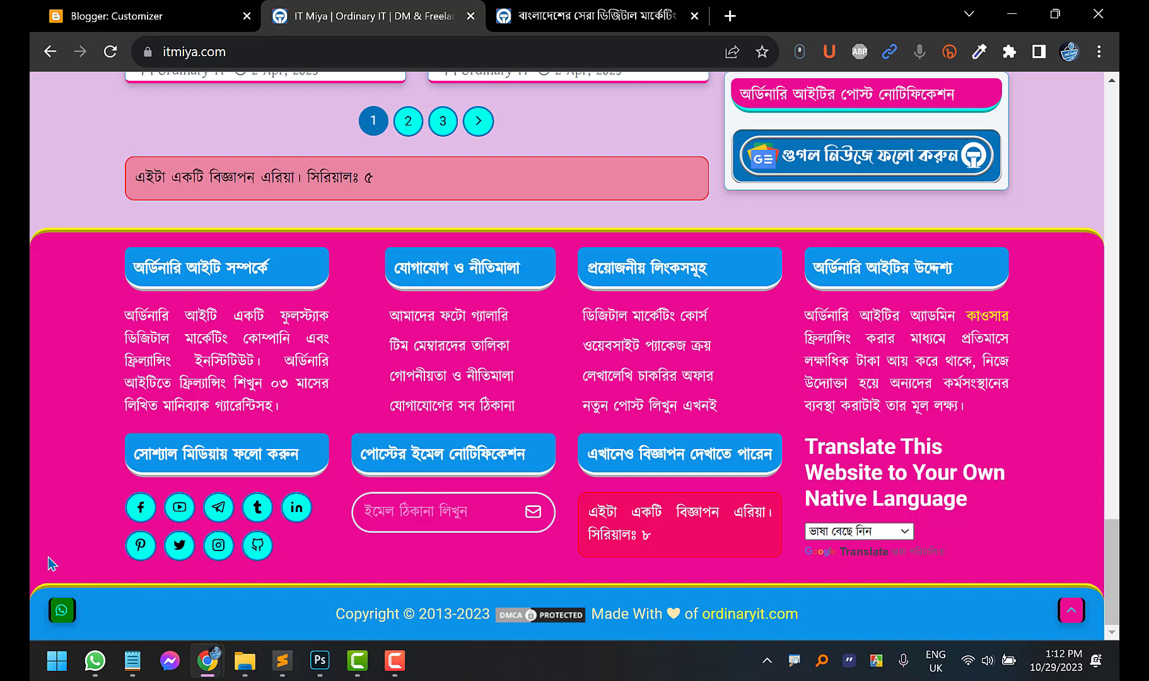
Switch to the Blogger customizer and review the footer's background, font, link and border colour settings
click(98, 15)
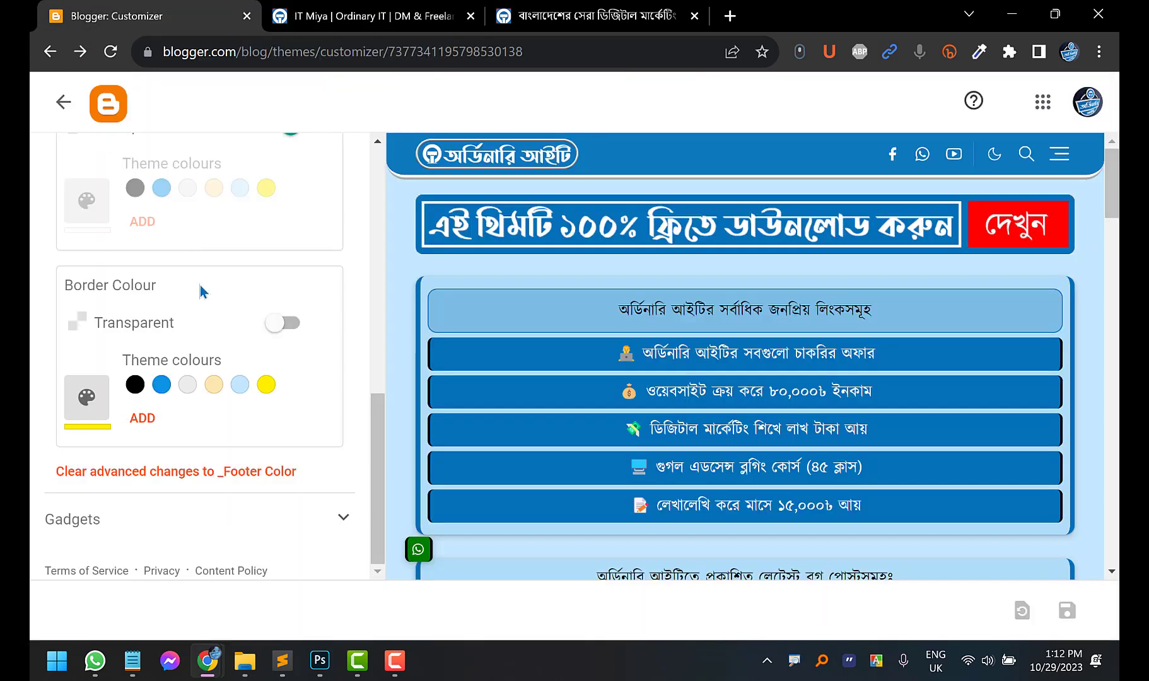
scroll(208, 332, up, 5)
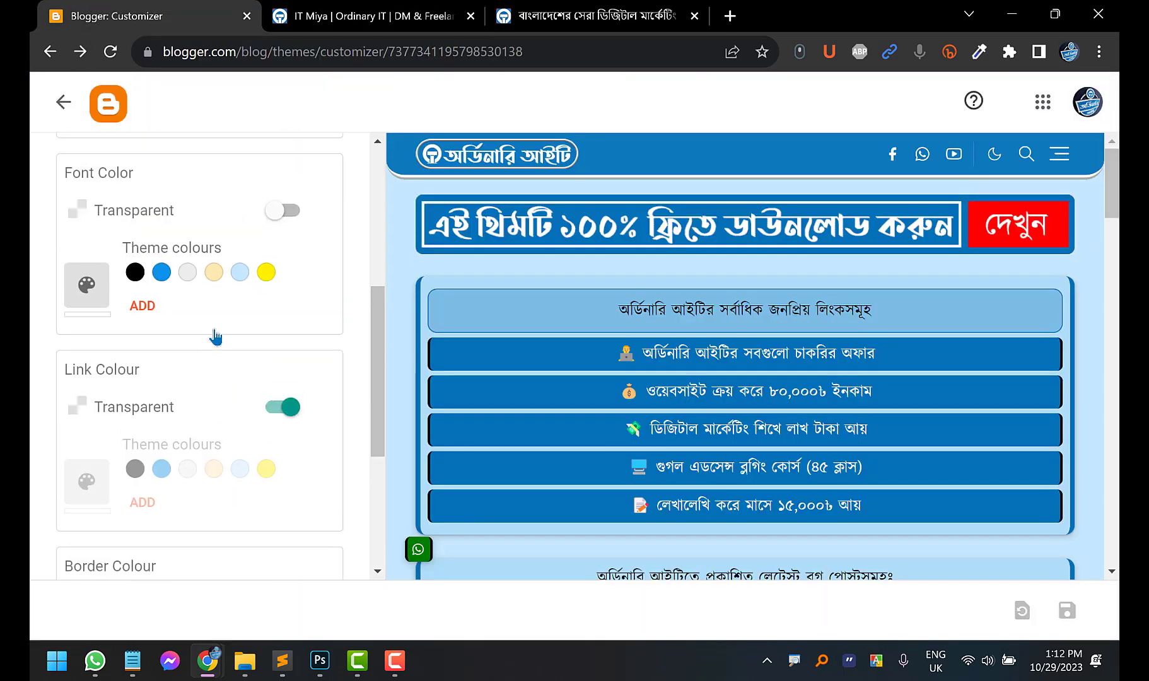
scroll(208, 315, up, 3)
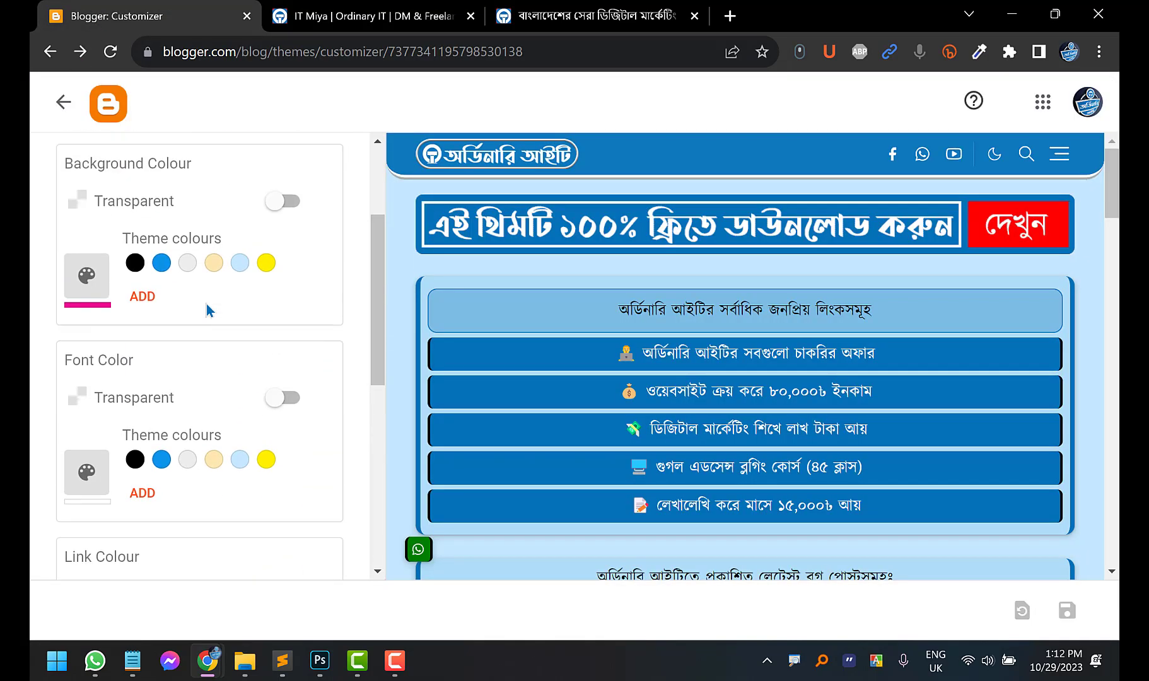
scroll(116, 361, down, 2)
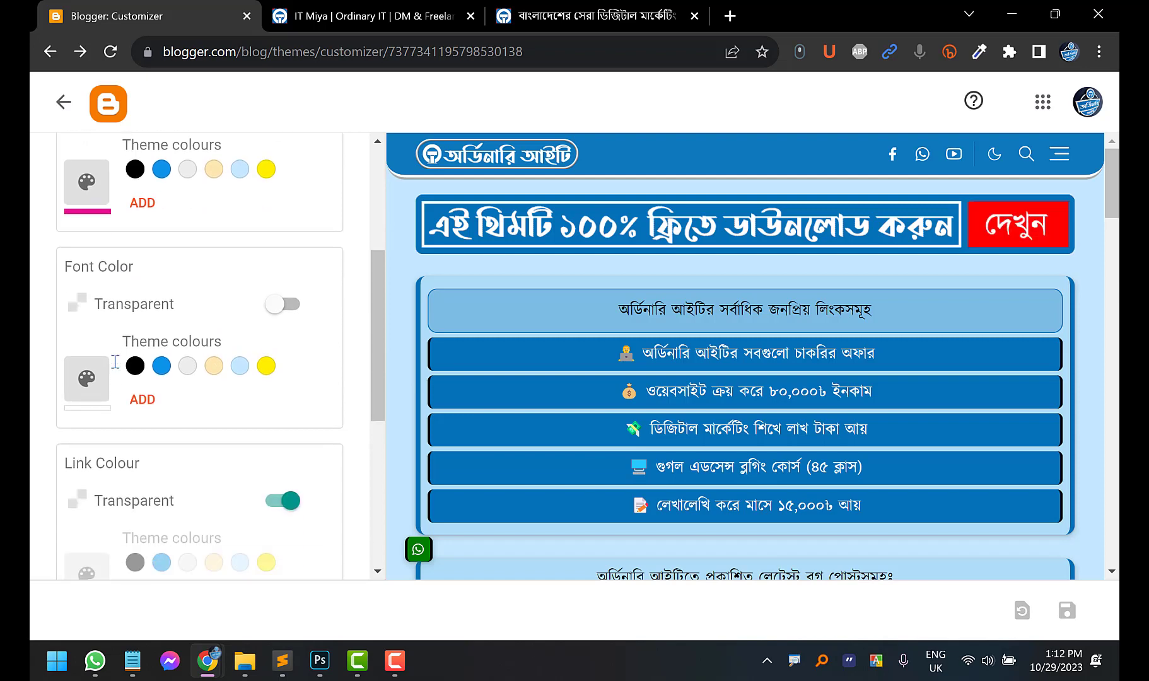
scroll(148, 277, down, 3)
scroll(146, 290, down, 3)
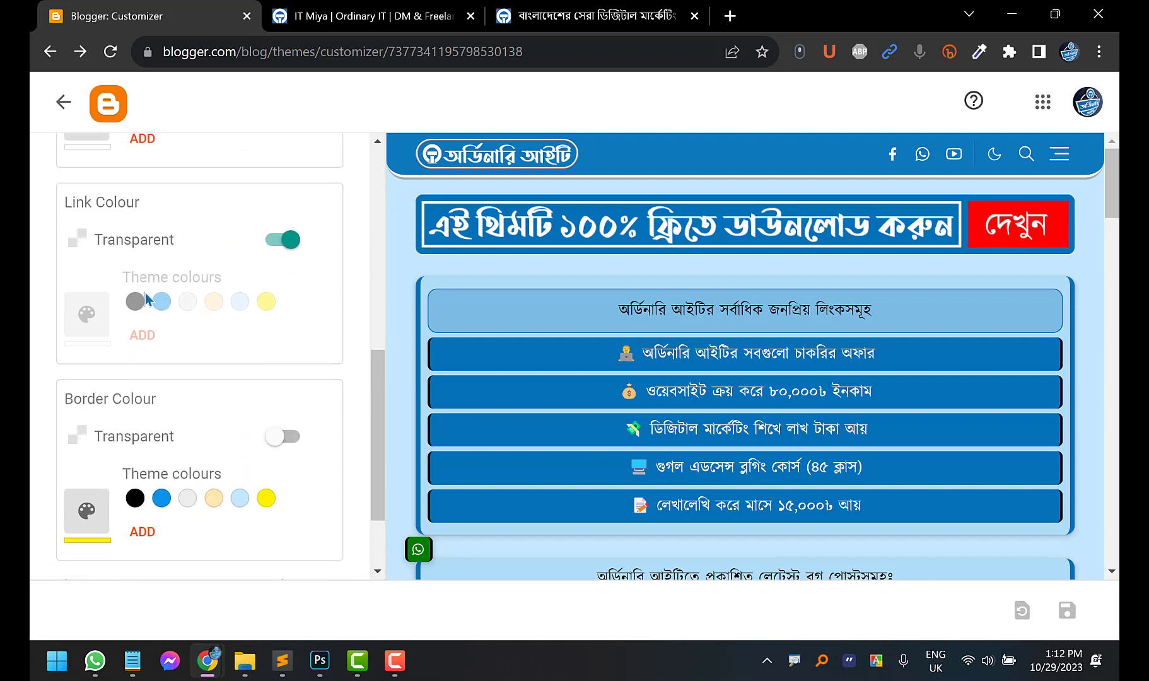
scroll(147, 303, up, 4)
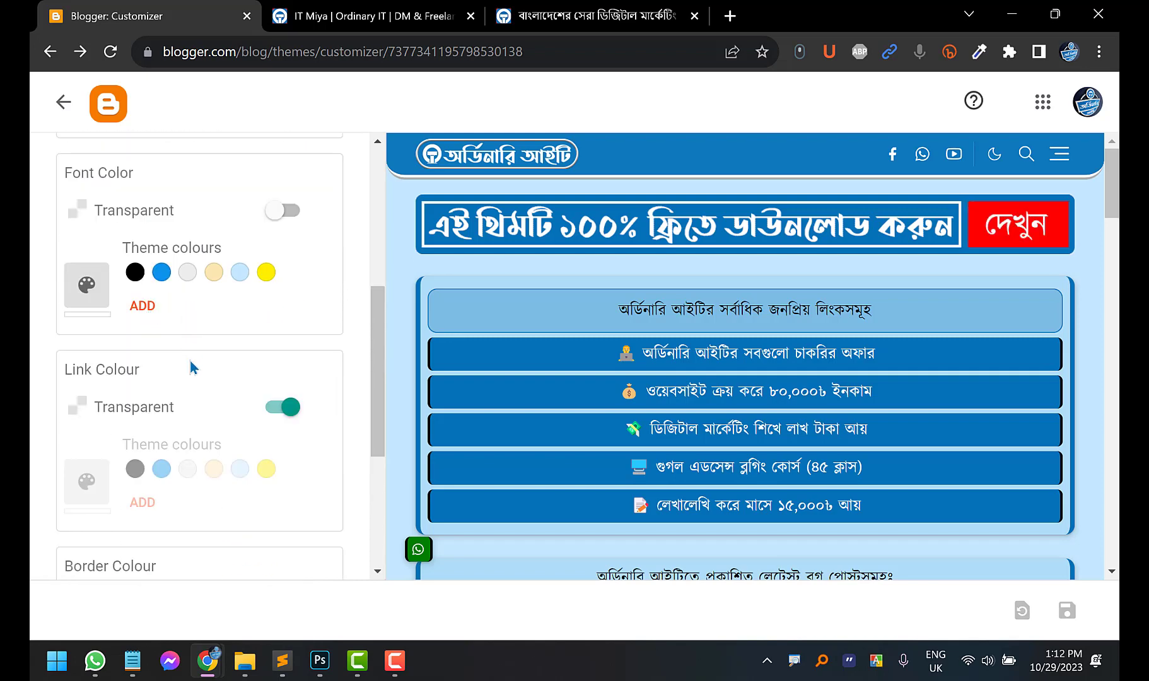
scroll(166, 284, up, 3)
scroll(165, 284, up, 1)
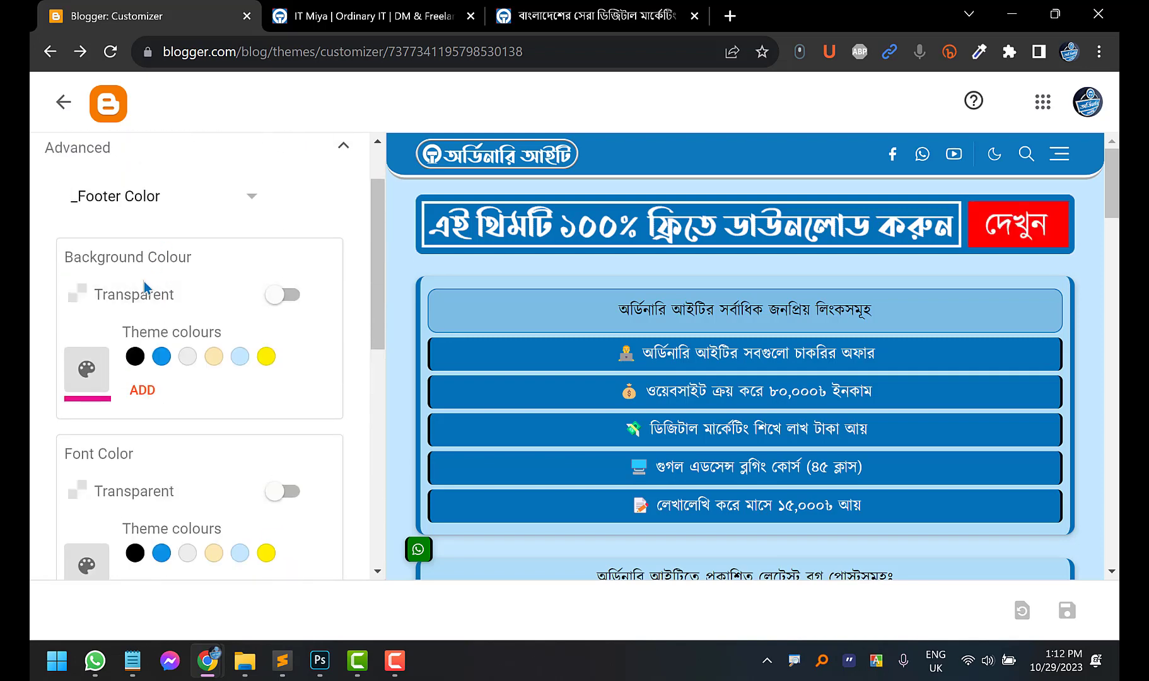
Open the _Socket Color group in the advanced settings and look at the copyright bar on itmiya.com
click(145, 215)
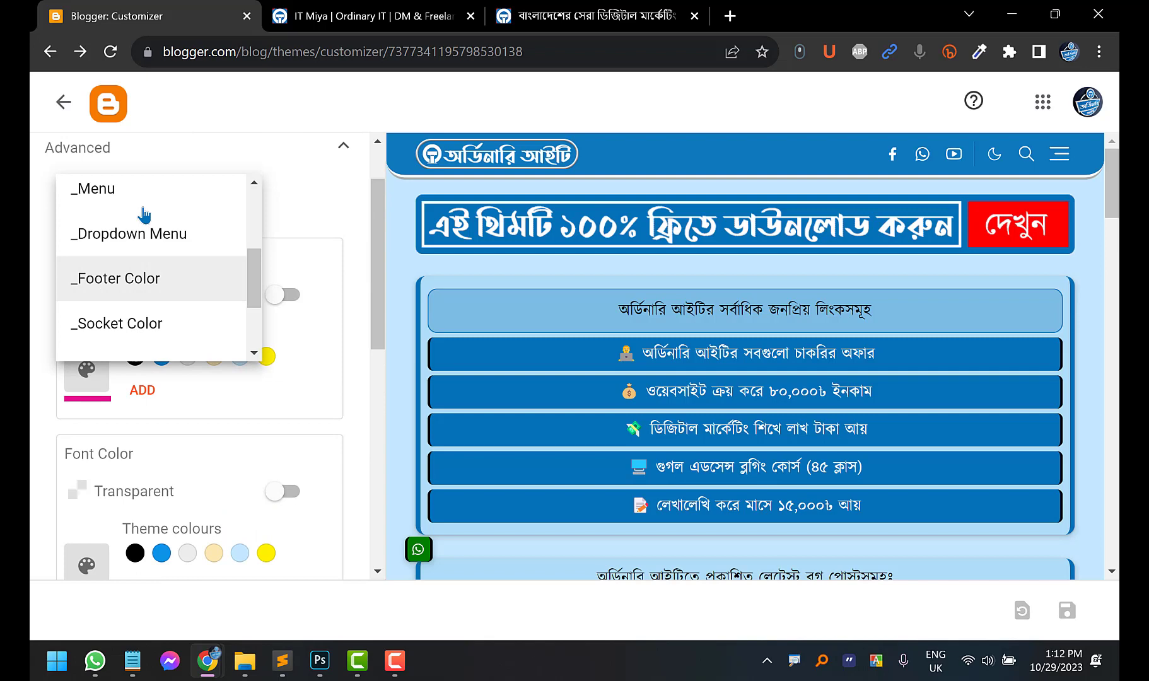
click(149, 324)
click(311, 8)
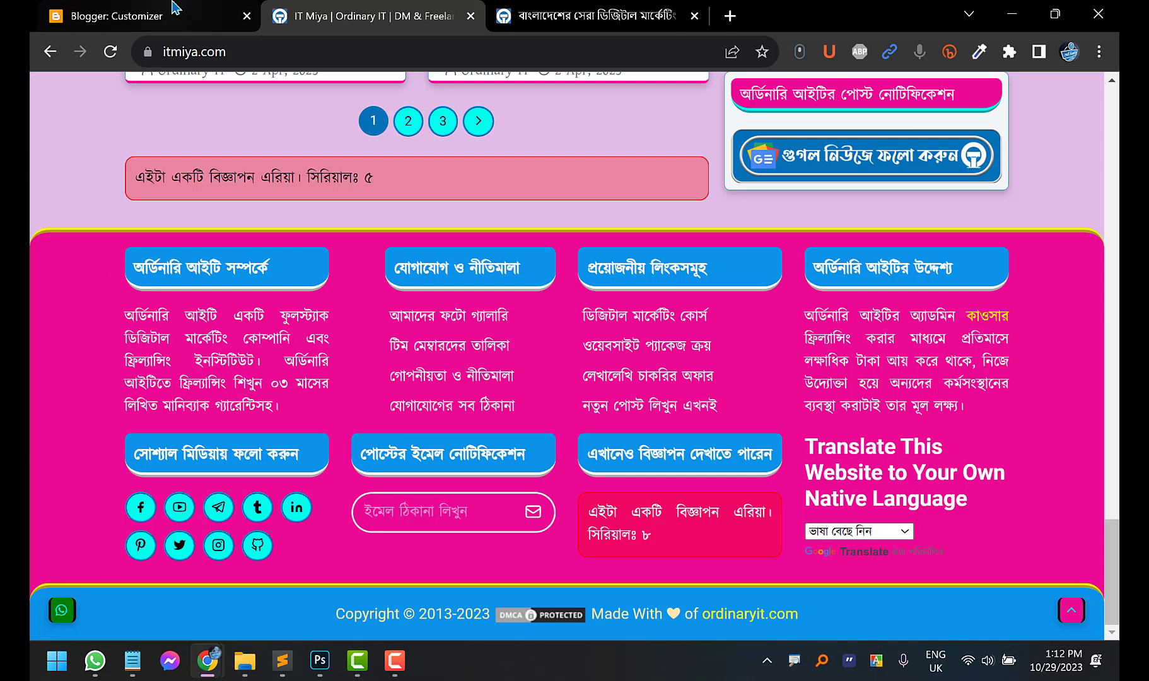
click(145, 16)
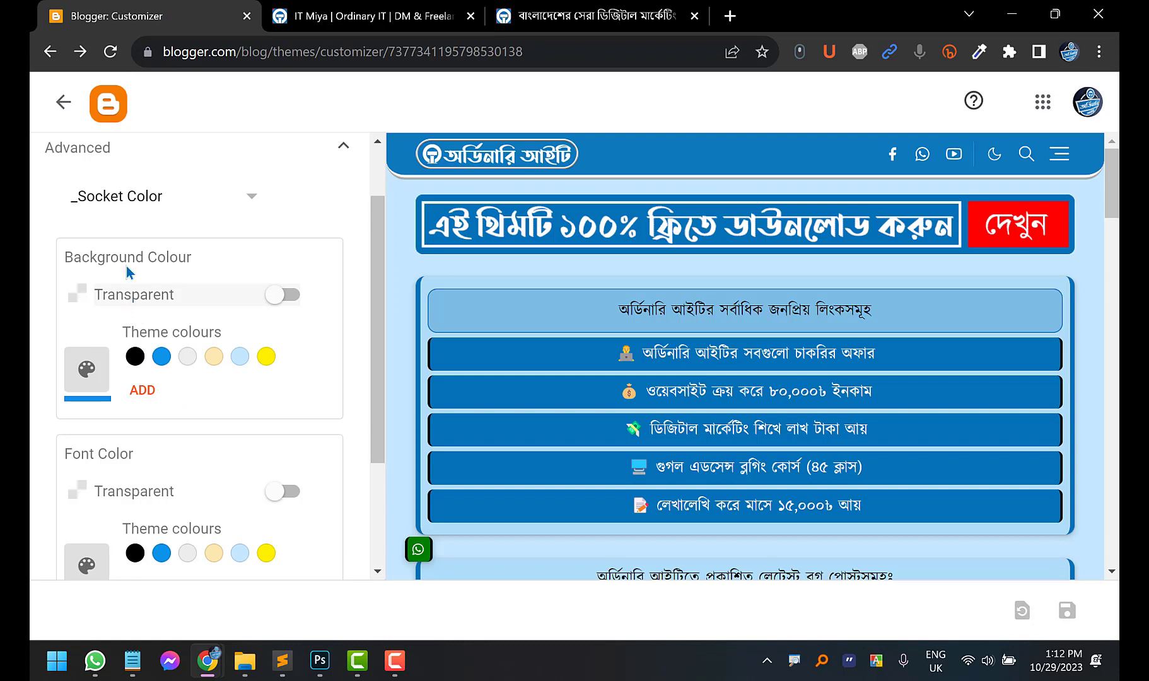
Set the socket's background colour to the dark magenta swatch and save the theme
click(143, 392)
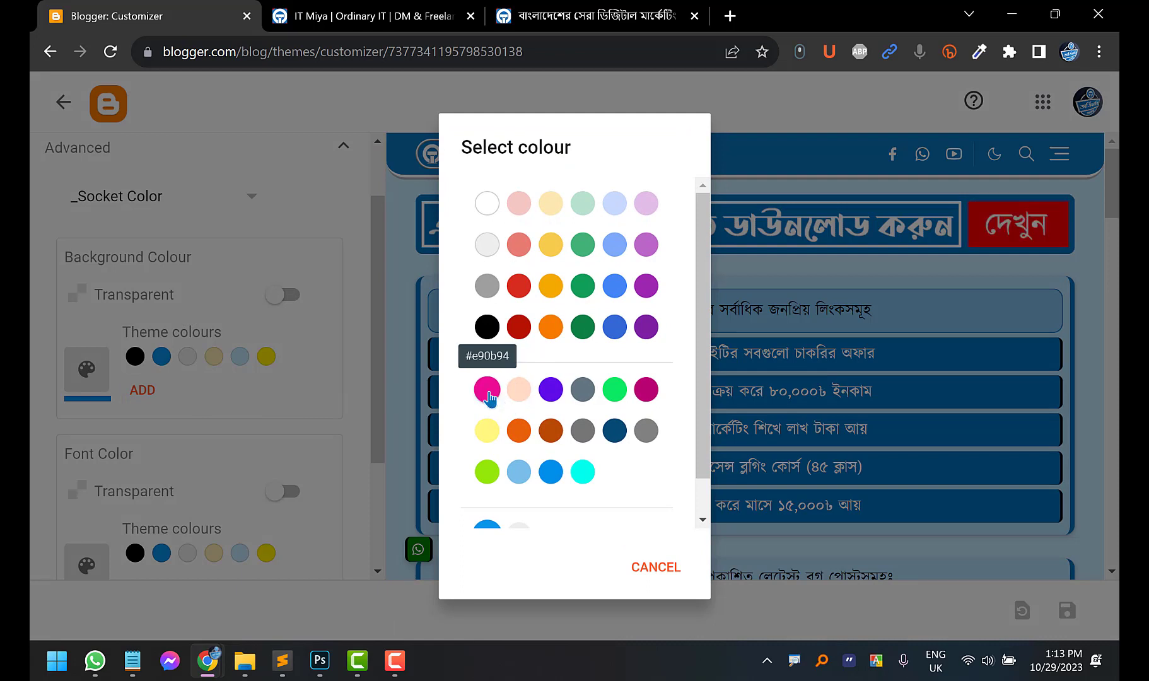
scroll(489, 396, down, 1)
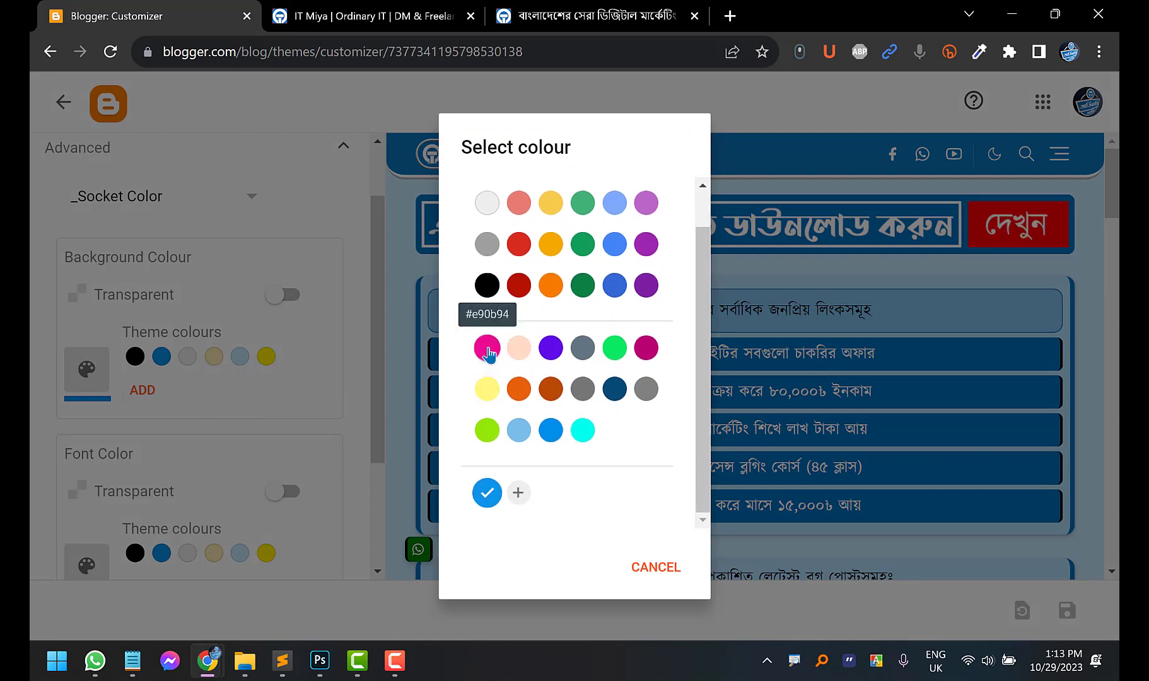
click(646, 348)
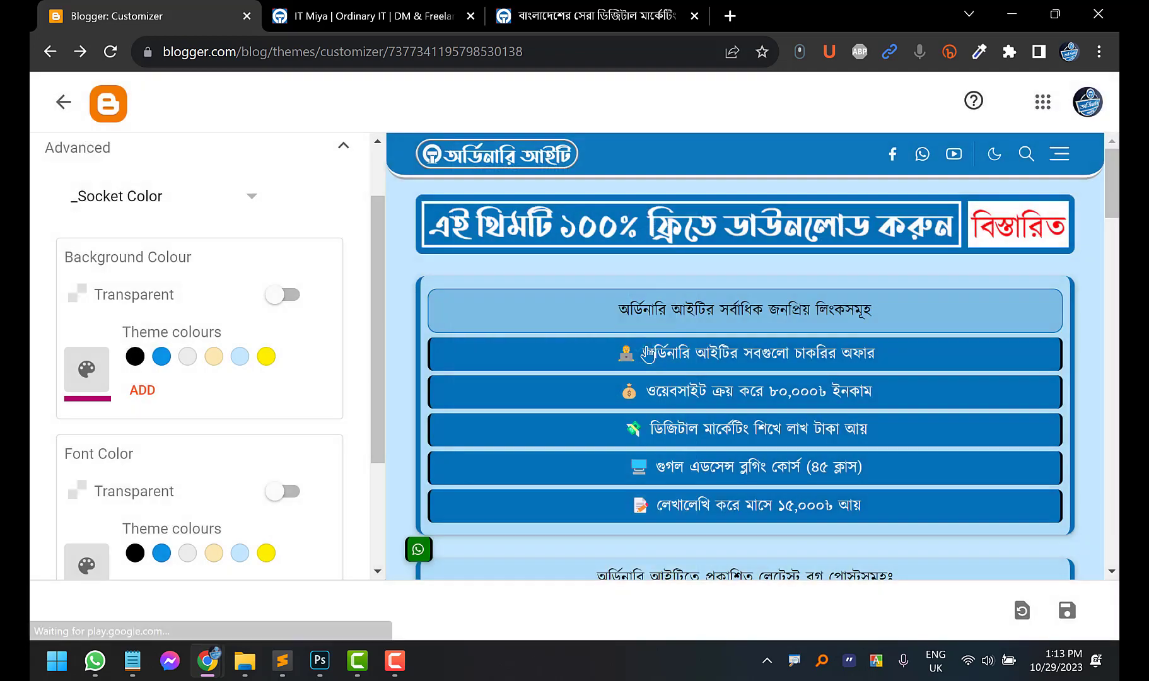
click(1067, 610)
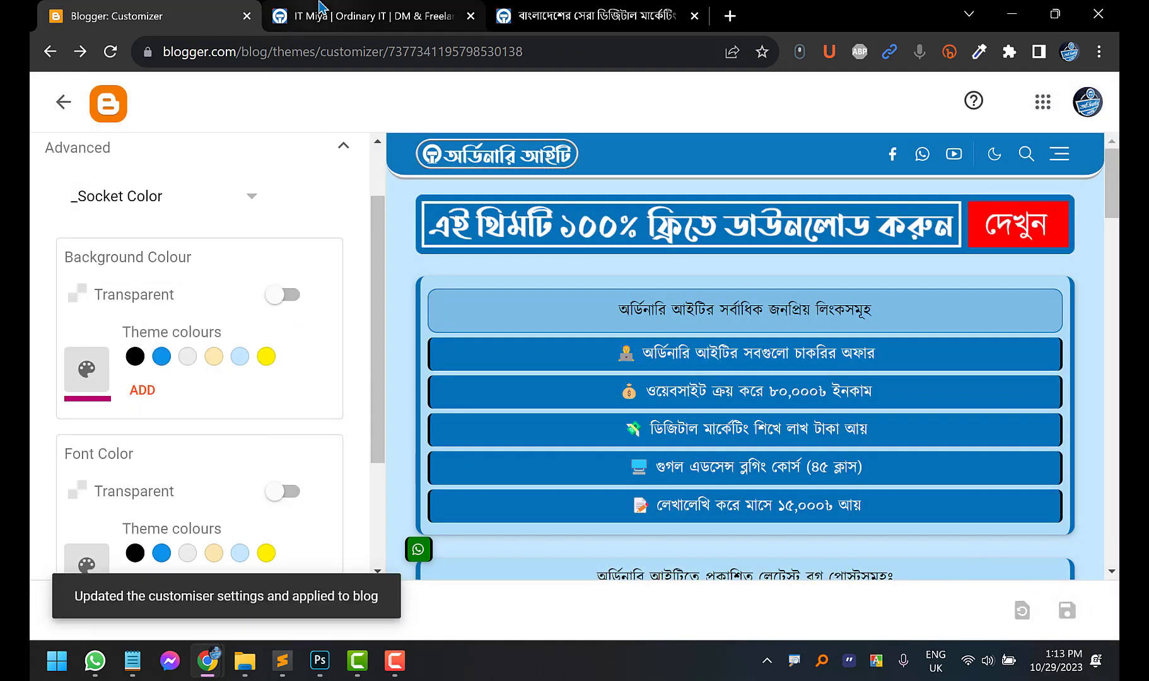
Reload itmiya.com and inspect the socket colour on the footer headings, copyright bar and post card borders at high zoom
key(ctrl+Tab)
click(109, 51)
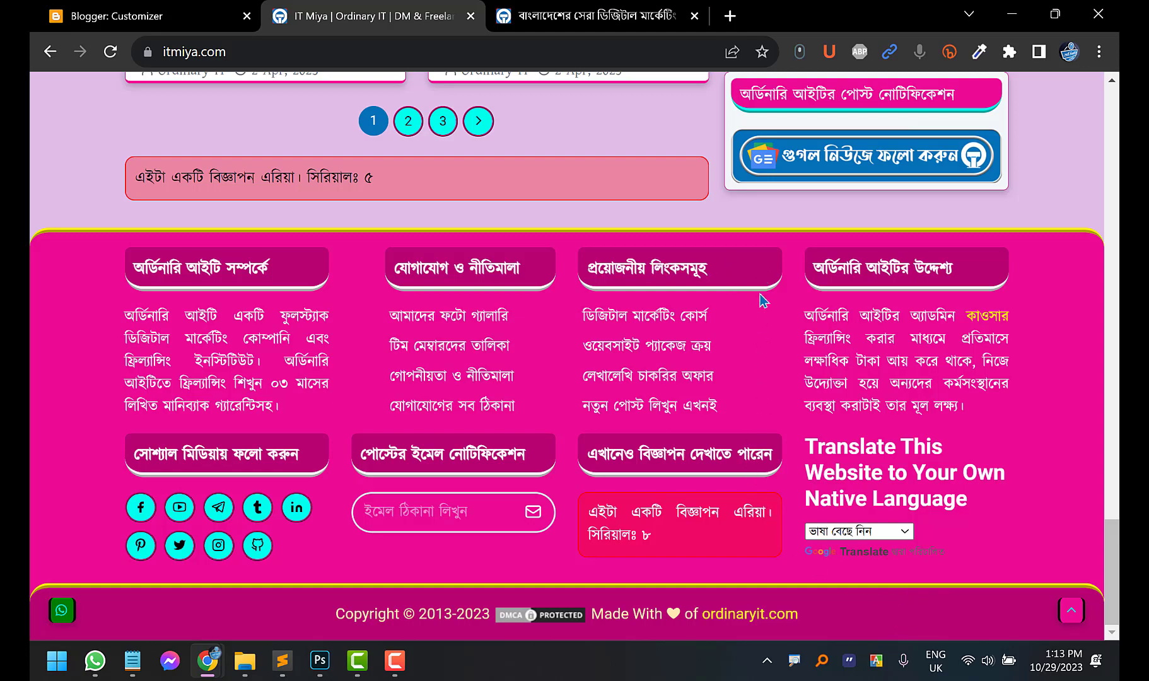
scroll(846, 624, up, 5)
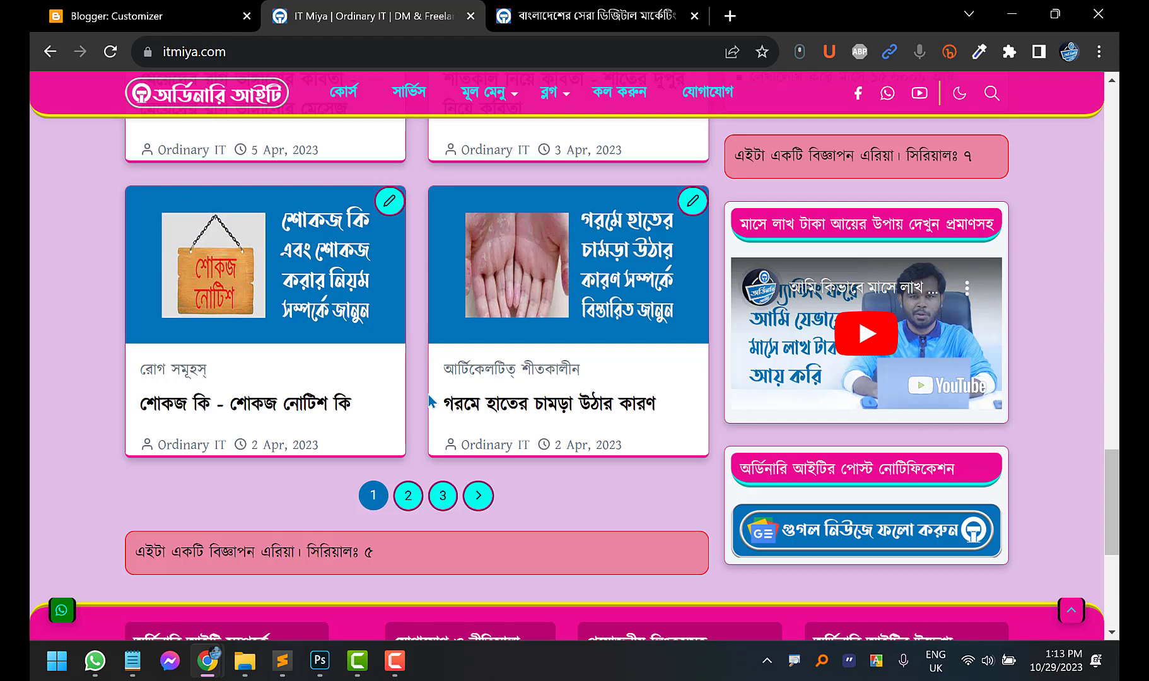
ctrl+scroll(429, 396, up, 9)
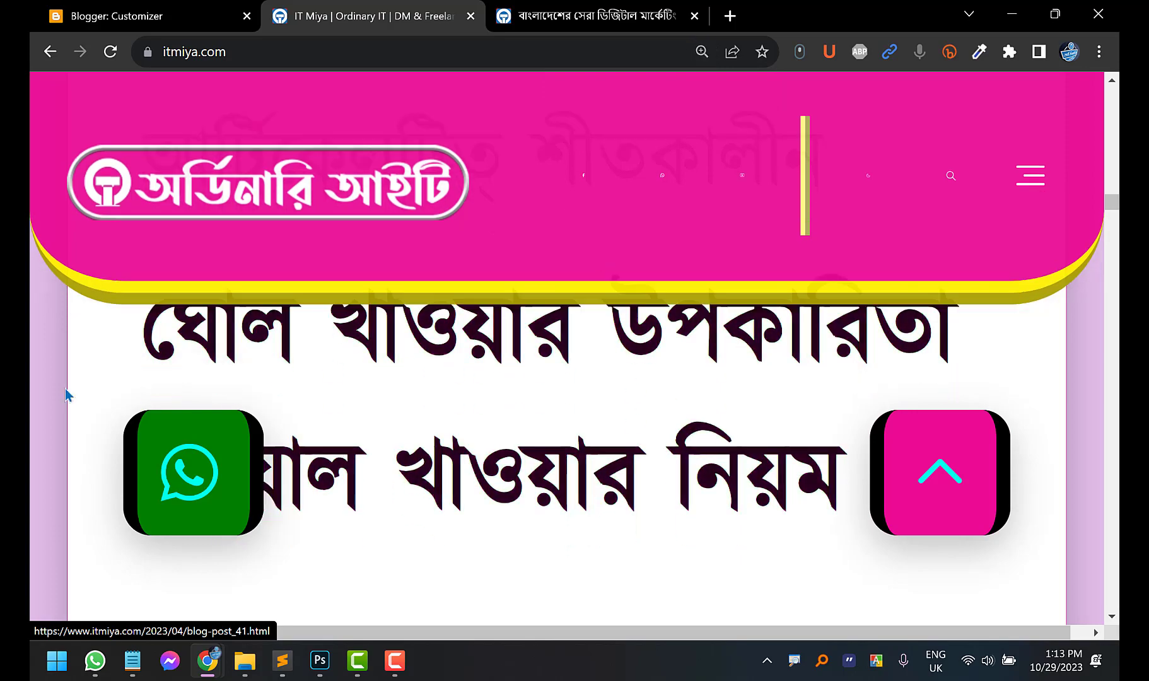
scroll(64, 388, down, 10)
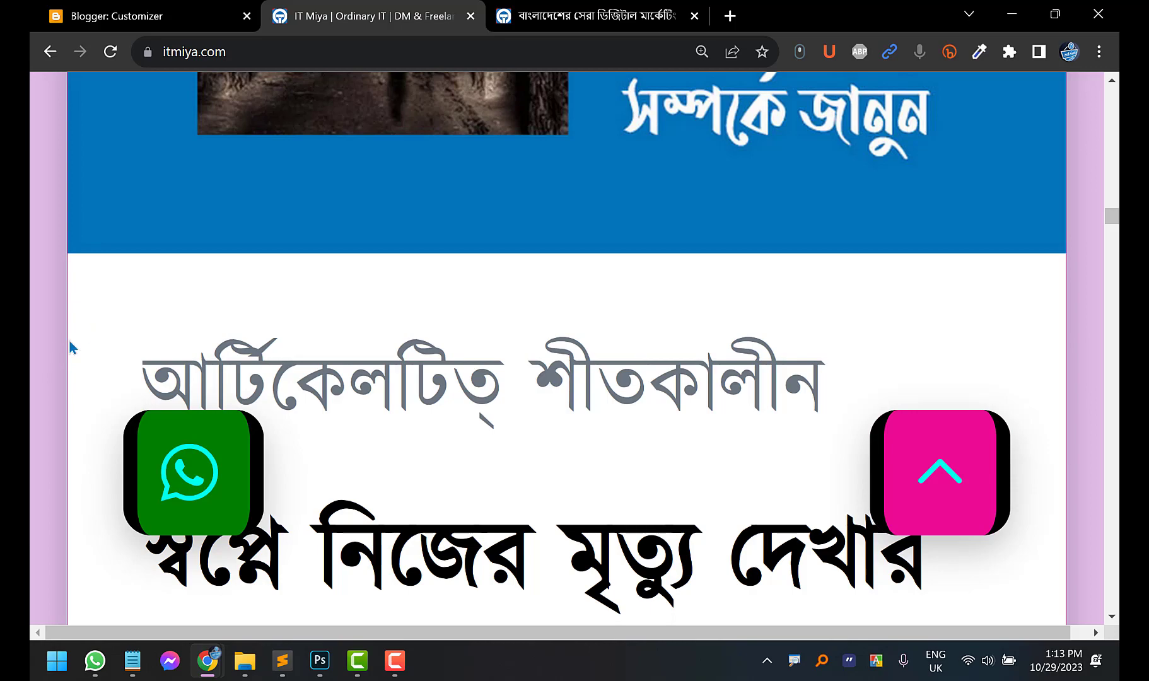
key(ctrl+0)
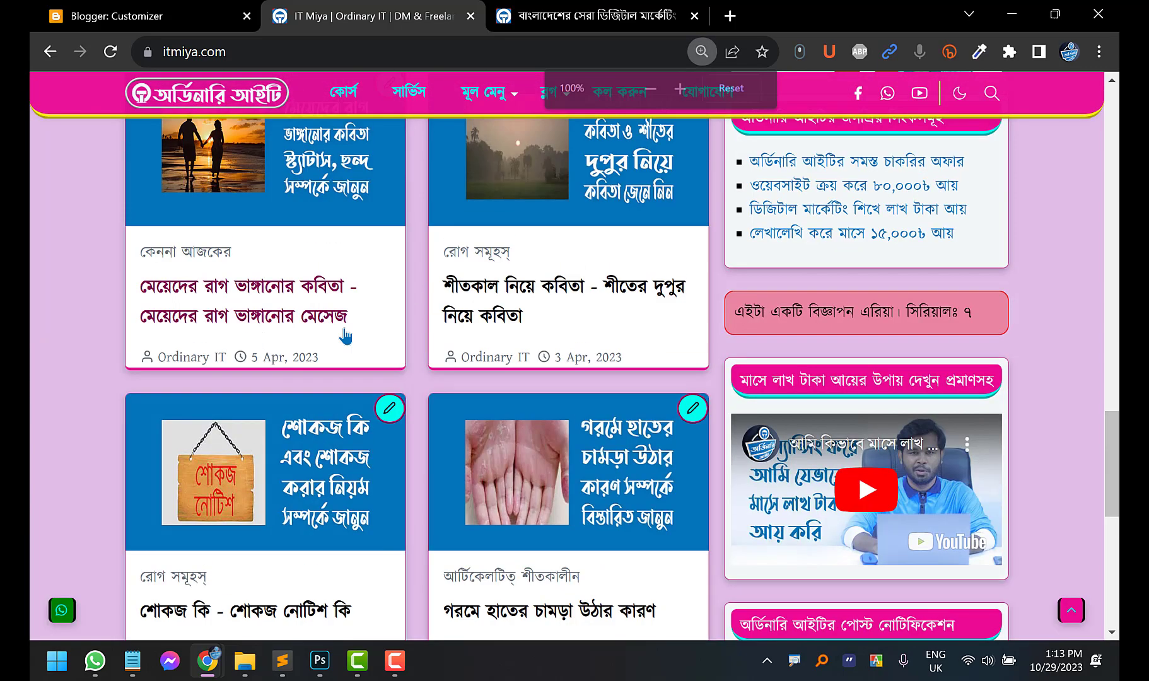
Open the post "শীতকাল নিয়ে কবিতা - শীতের দুপুর নিয়ে কবিতা" and check the border colours around its content
click(521, 289)
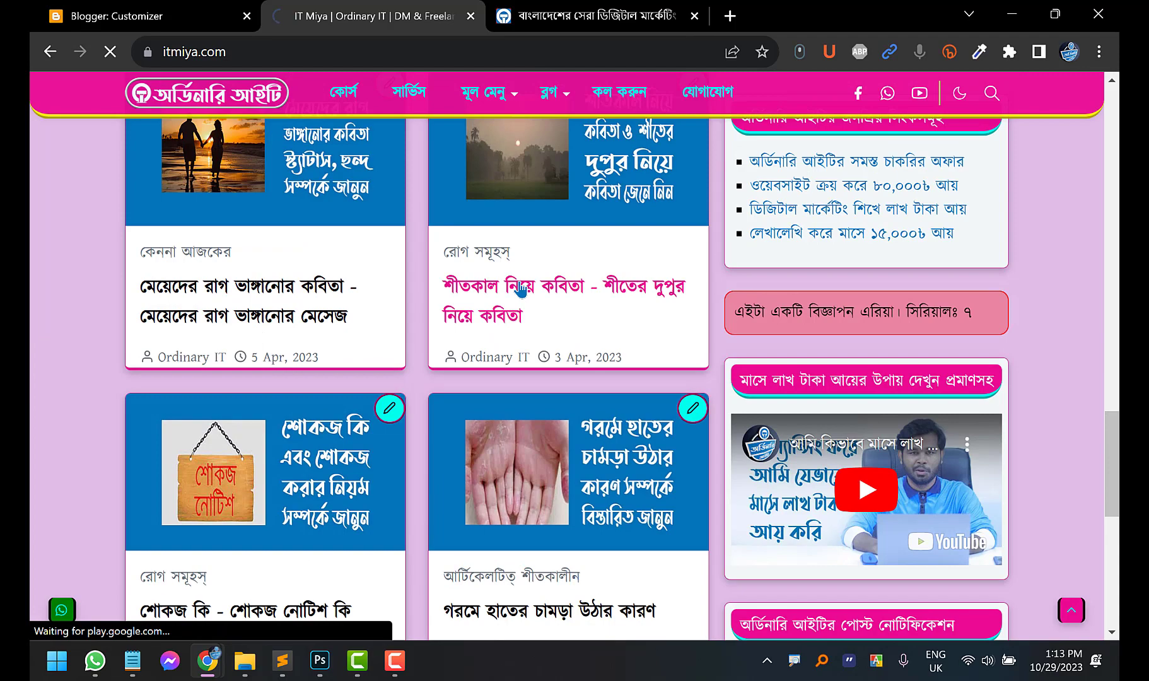
scroll(552, 341, down, 3)
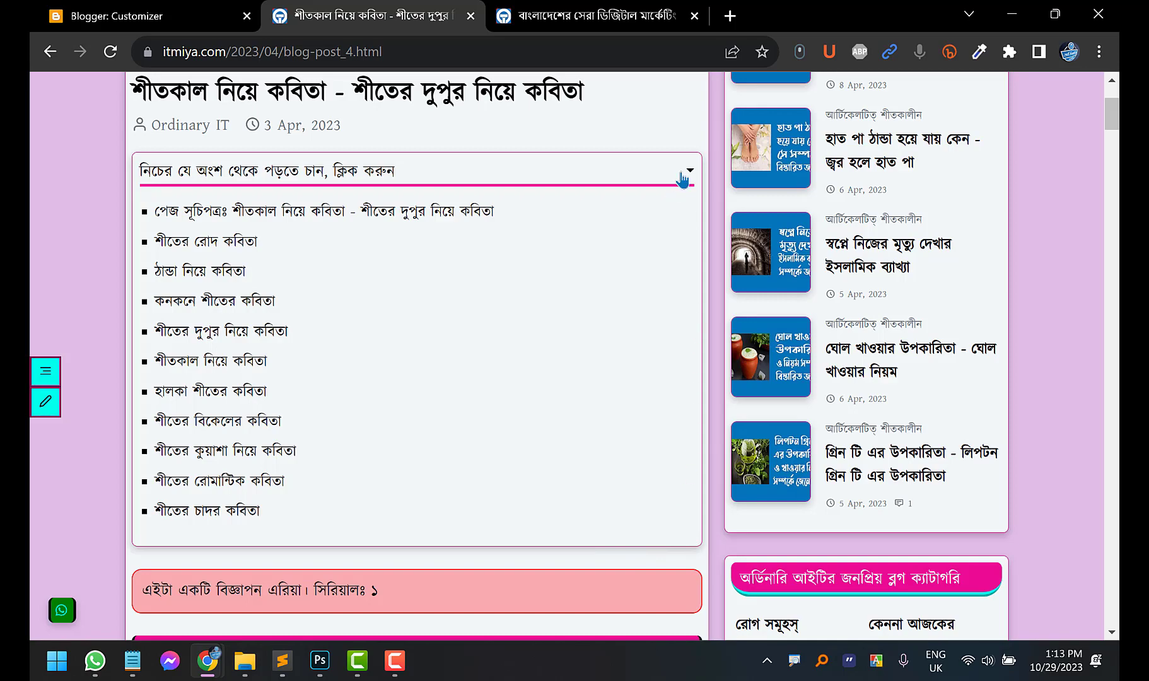
scroll(683, 181, up, 5)
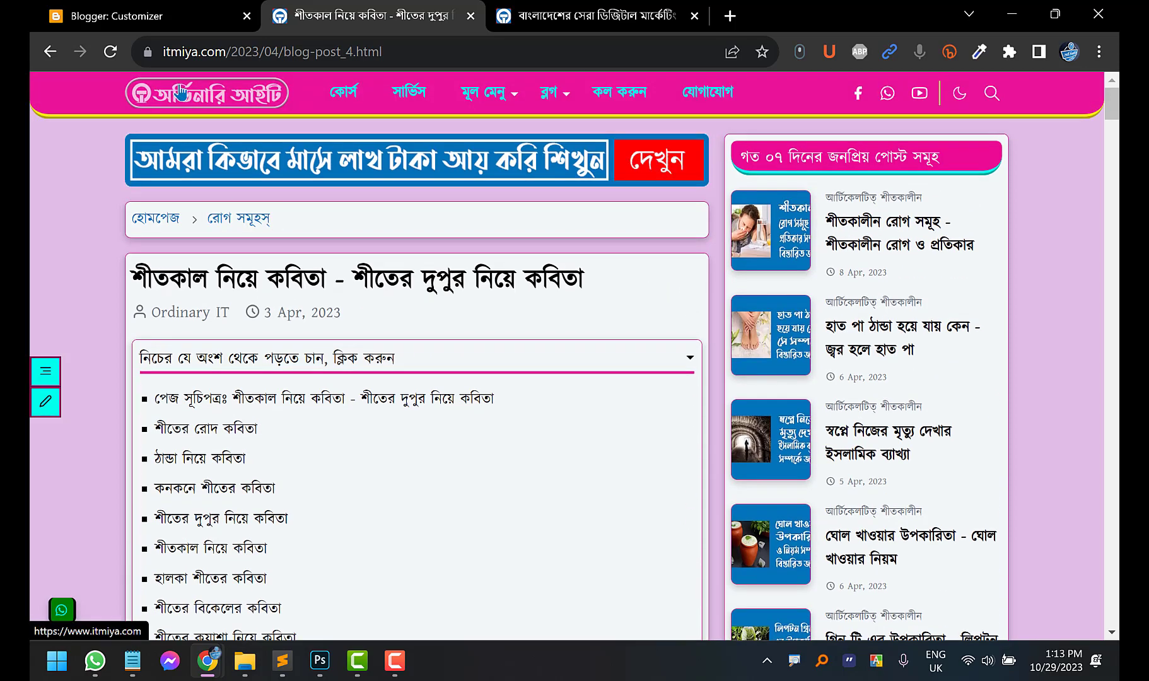
Return to the blog's home page and check the colours from the header down to the footer
click(181, 93)
scroll(37, 379, down, 10)
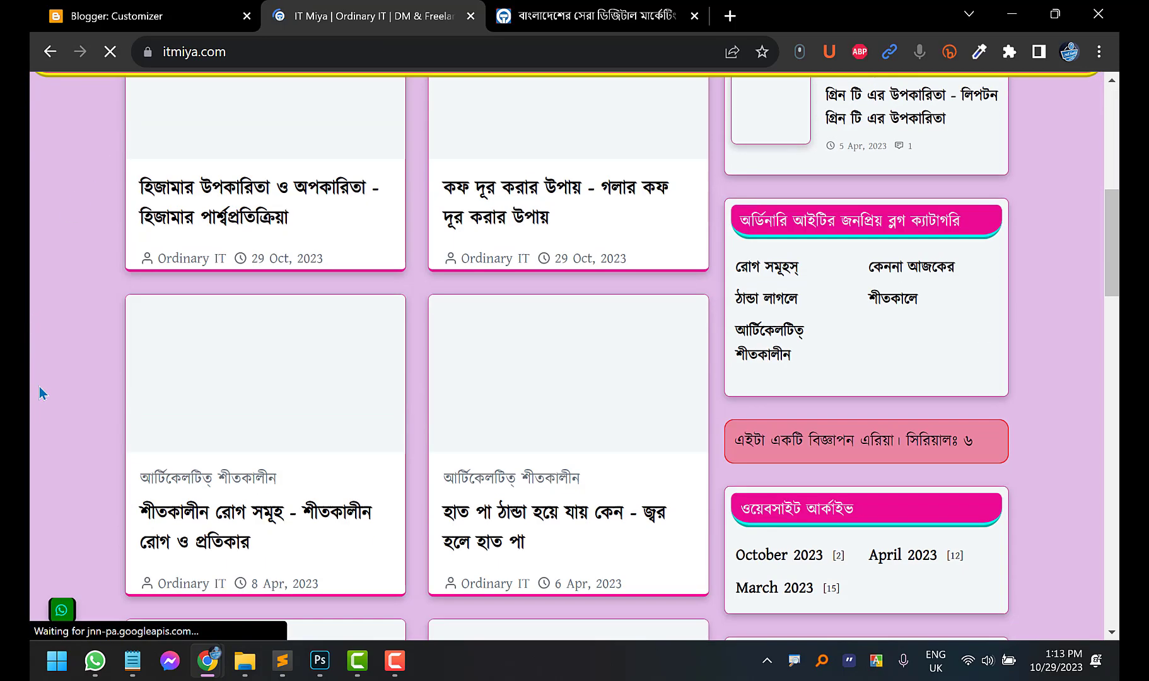
scroll(40, 385, down, 15)
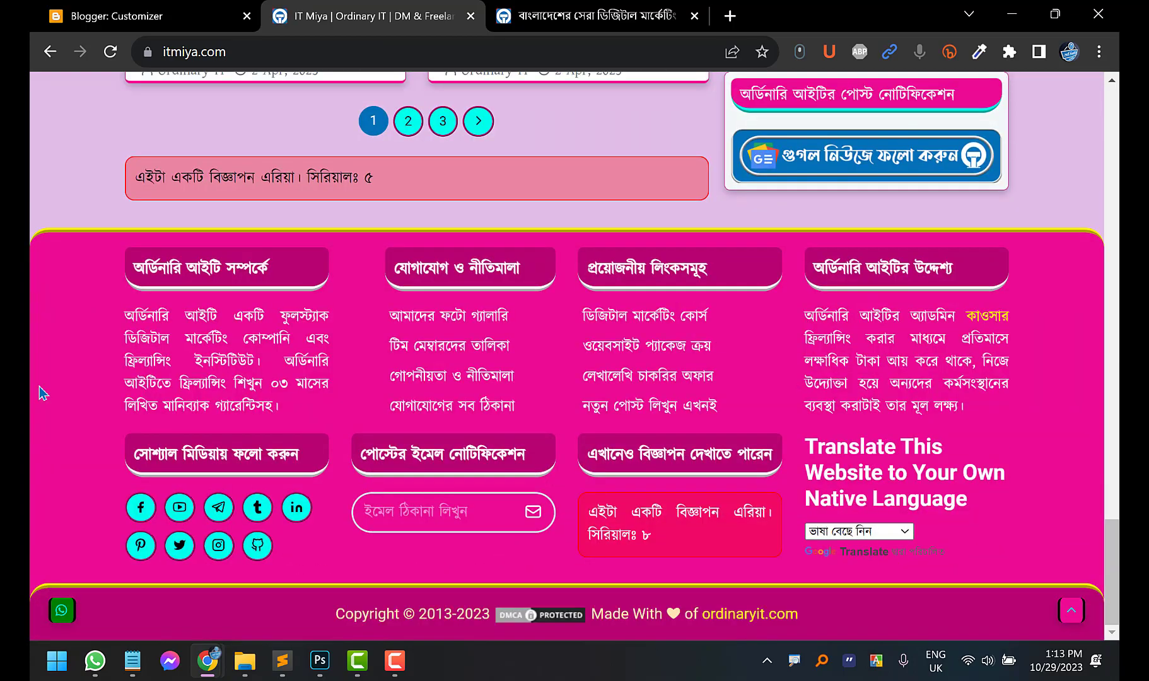
scroll(40, 385, up, 10)
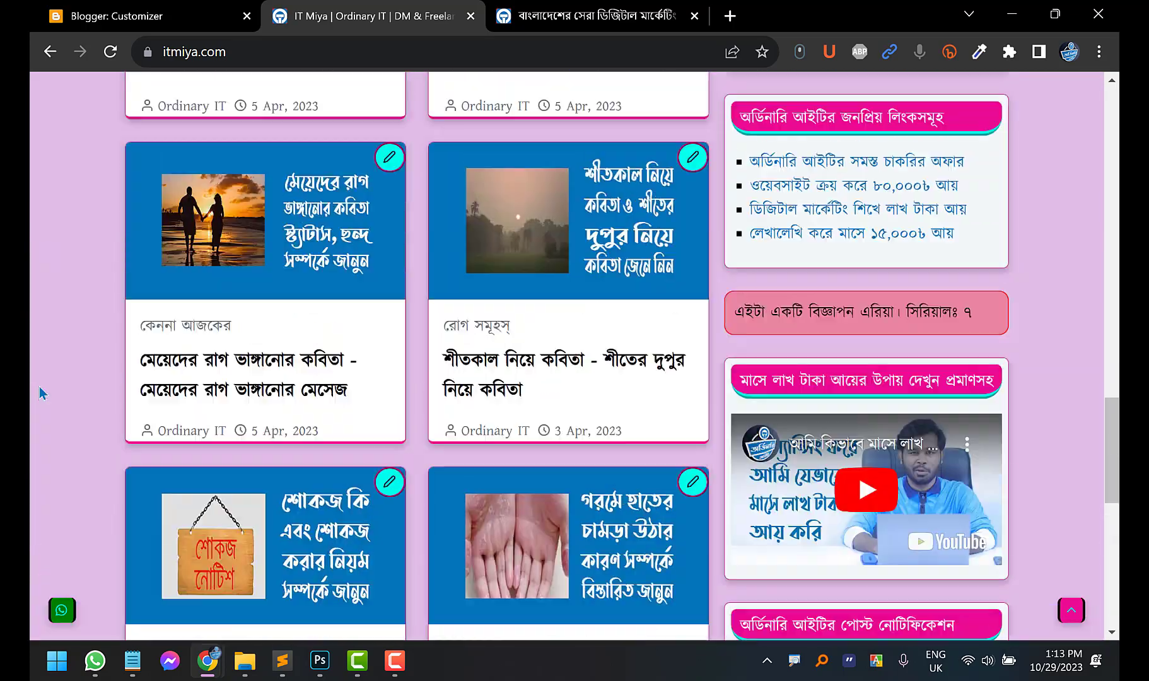
scroll(39, 386, up, 10)
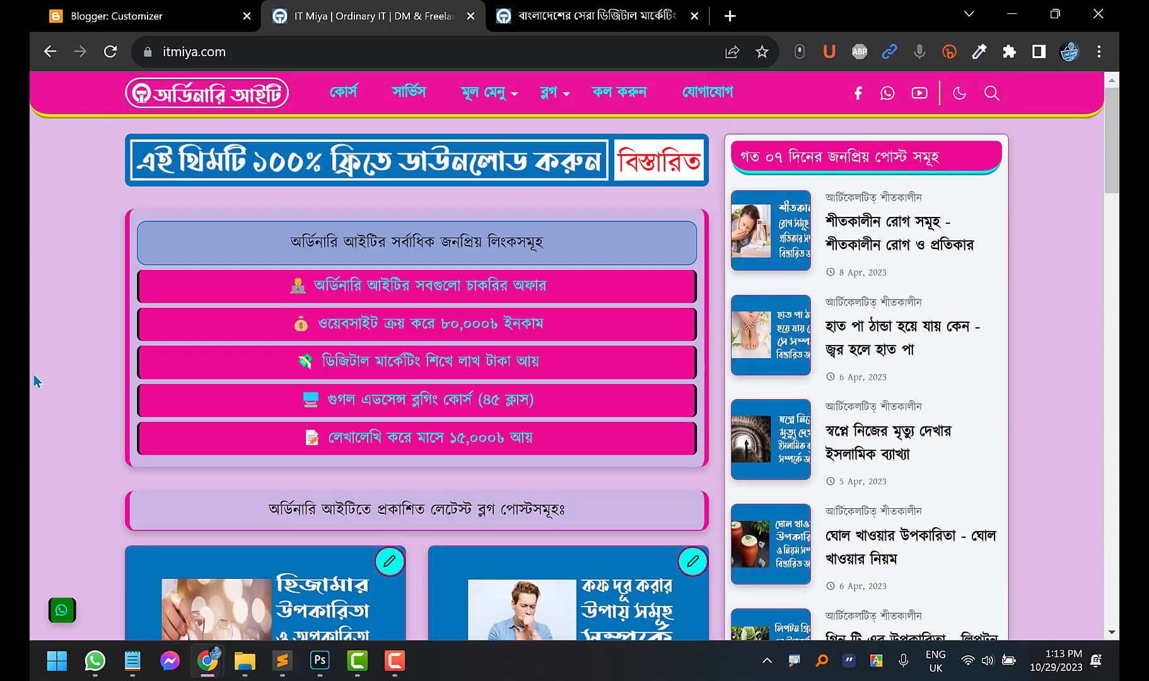
Switch to the Blogger customizer and review the socket's background and font colour settings
click(151, 12)
scroll(159, 362, up, 1)
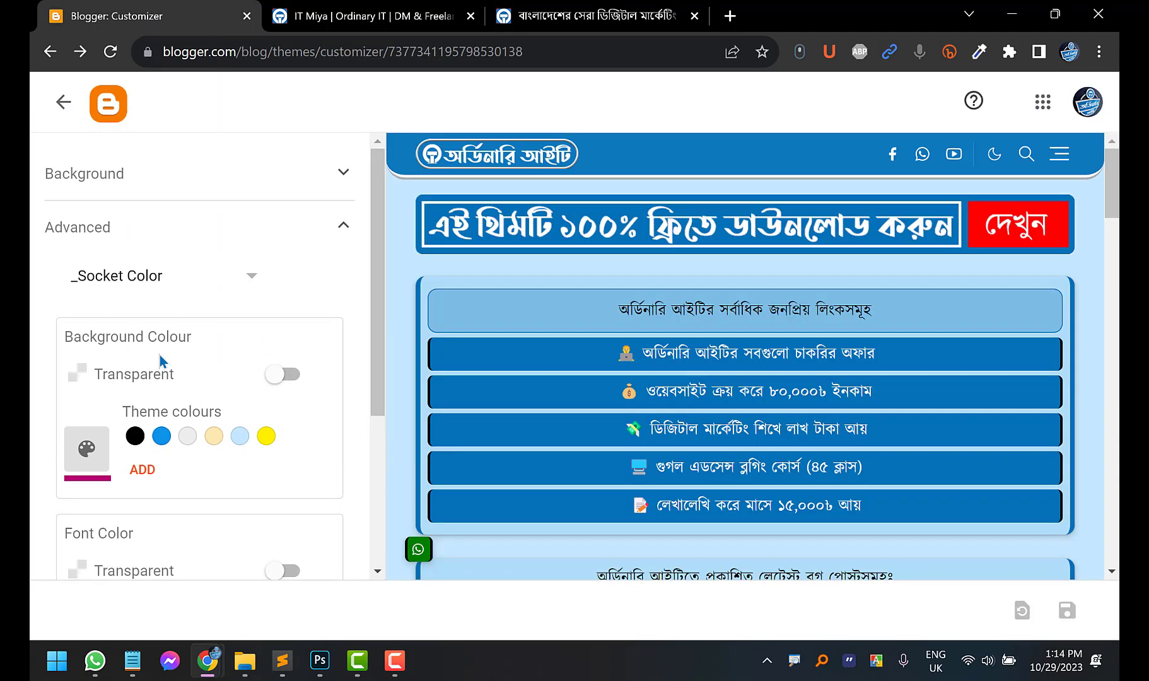
scroll(179, 385, down, 4)
scroll(169, 369, up, 1)
scroll(126, 388, down, 1)
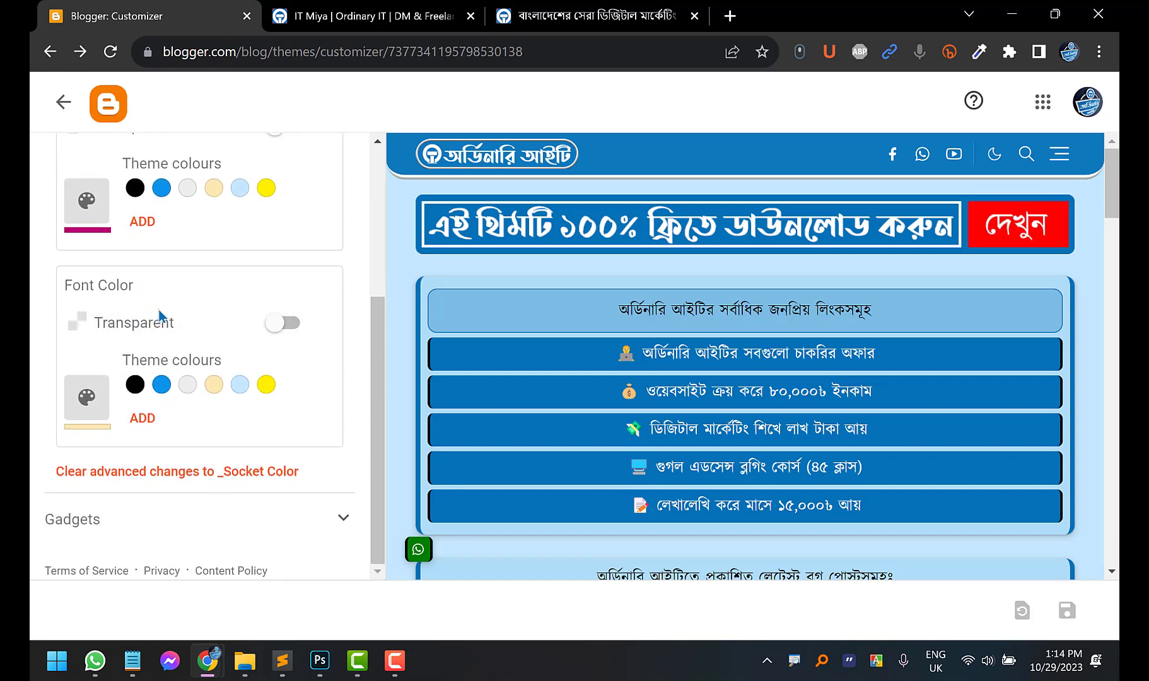
Switch to the itmiya.com home page and check the socket colour in its footer and copyright bar
click(357, 16)
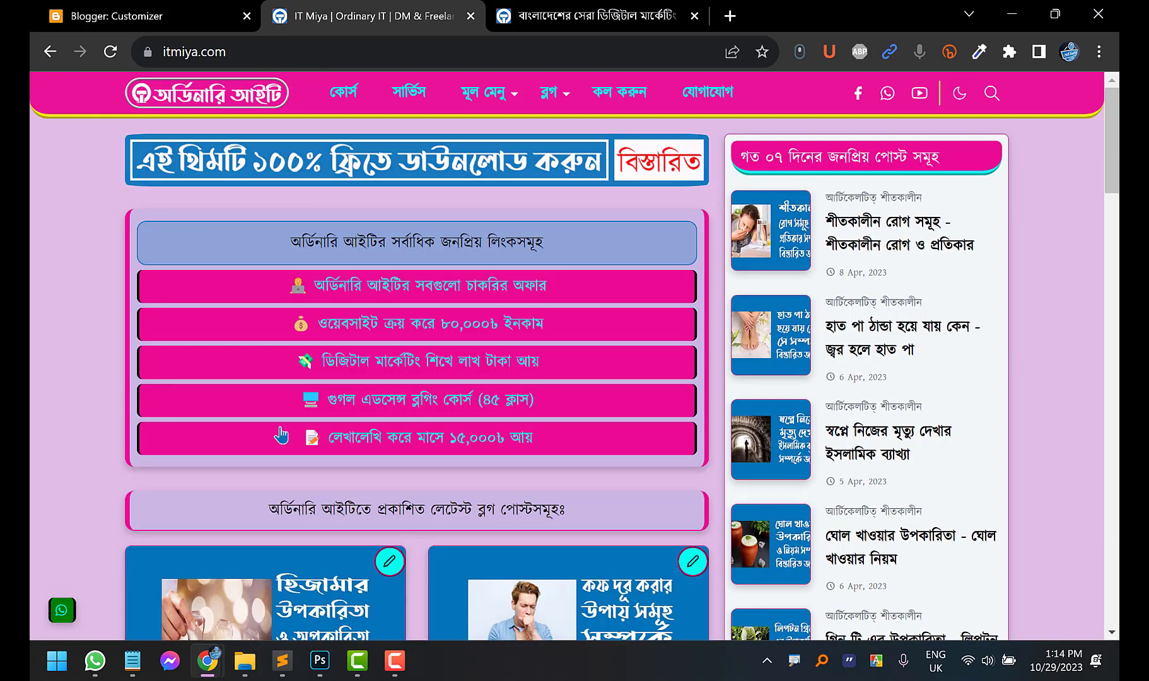
scroll(168, 470, down, 15)
scroll(167, 470, down, 8)
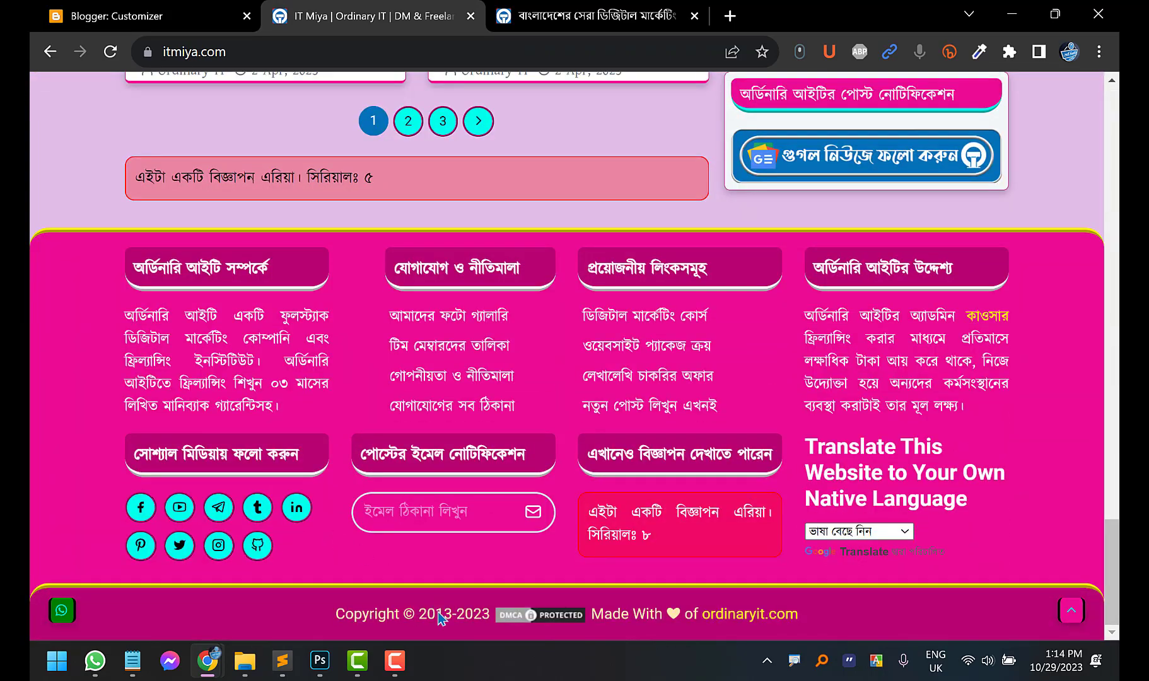
Return to the Blogger customizer and open the _Button group of the advanced settings
click(145, 16)
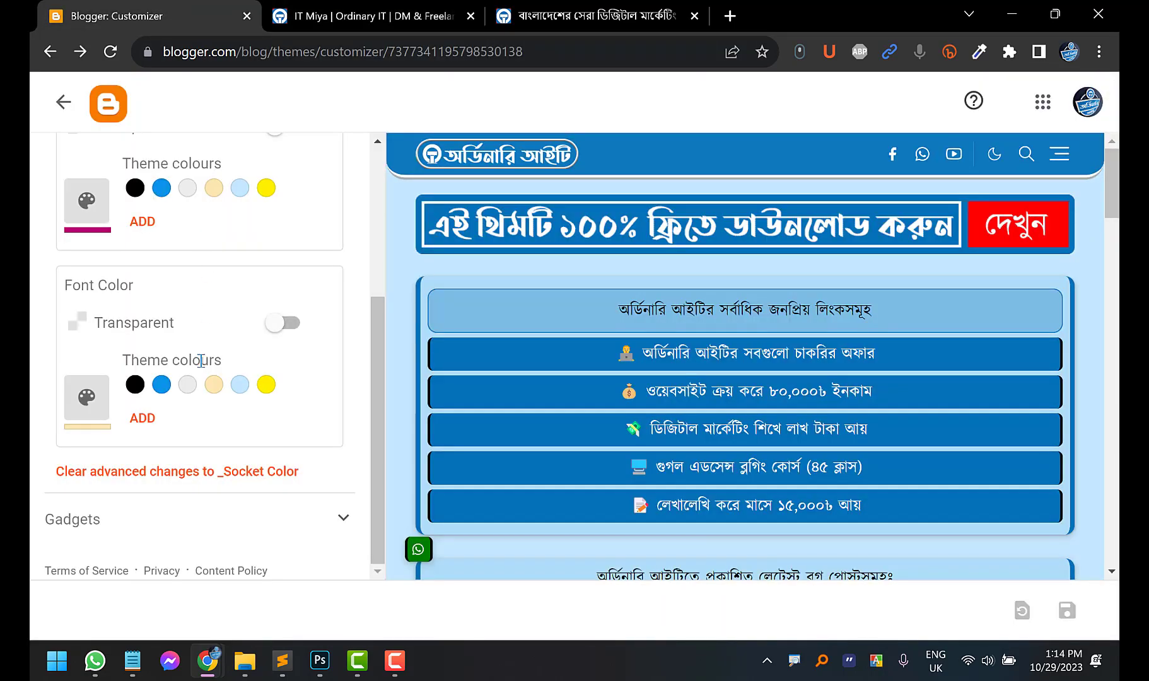
scroll(128, 409, up, 4)
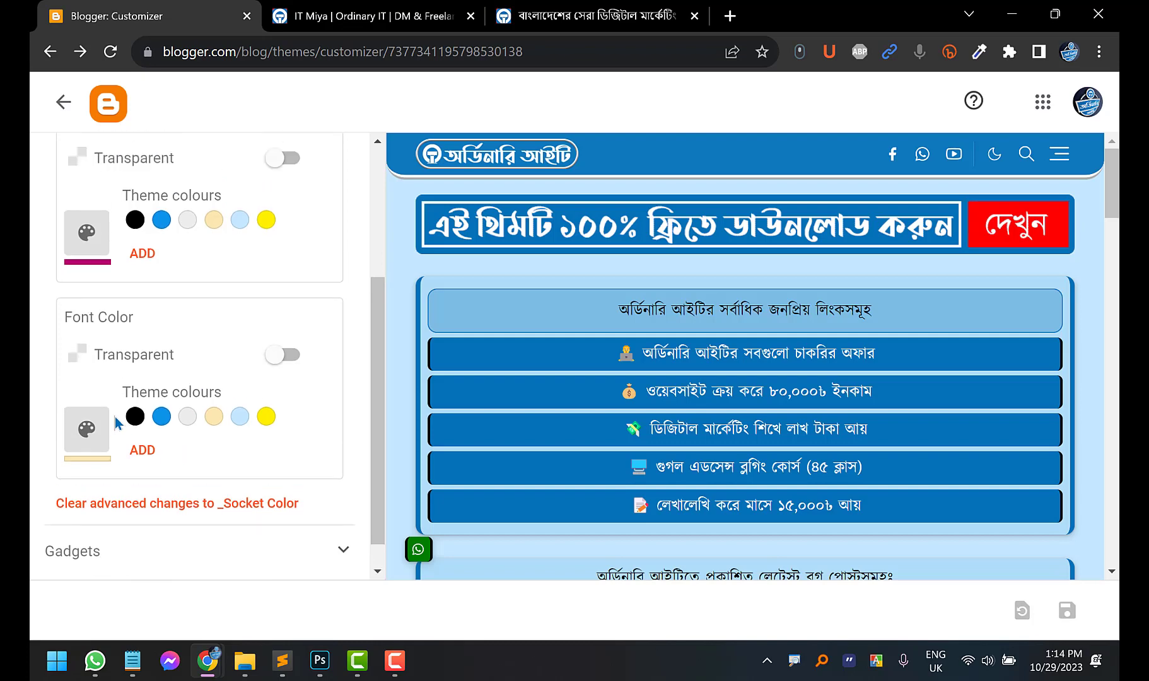
click(159, 273)
scroll(182, 391, down, 2)
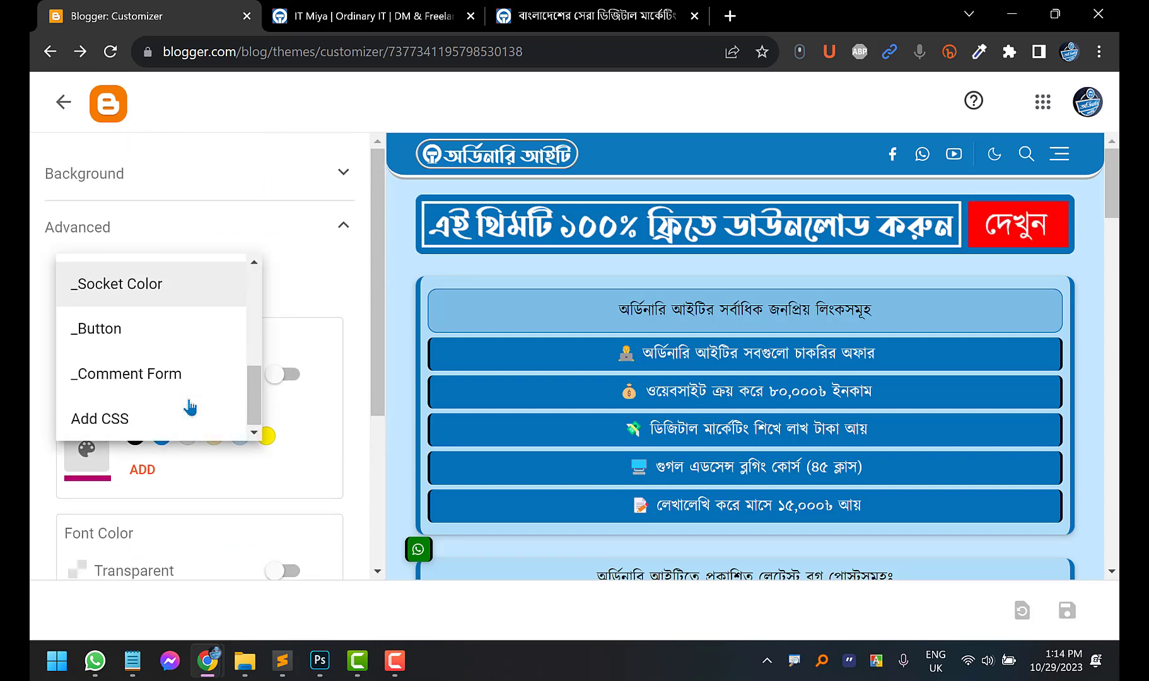
click(162, 327)
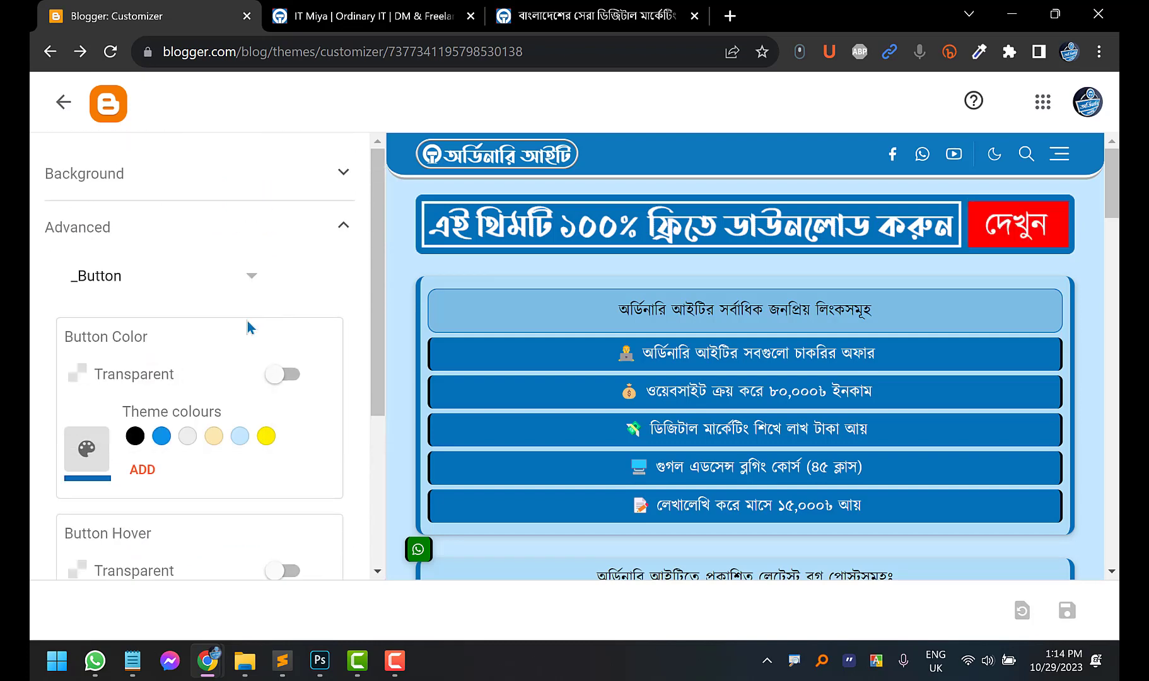
Check the pagination buttons on the live blog against the customizer's Button Color and Button Hover settings
click(362, 16)
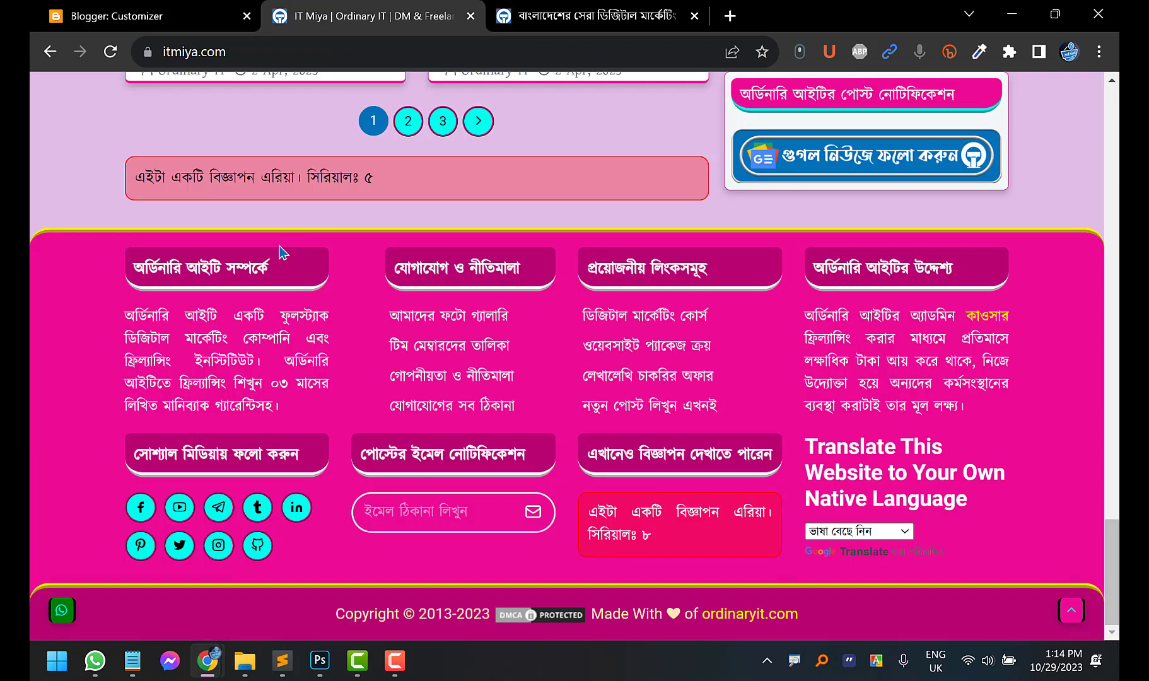
scroll(402, 230, up, 1)
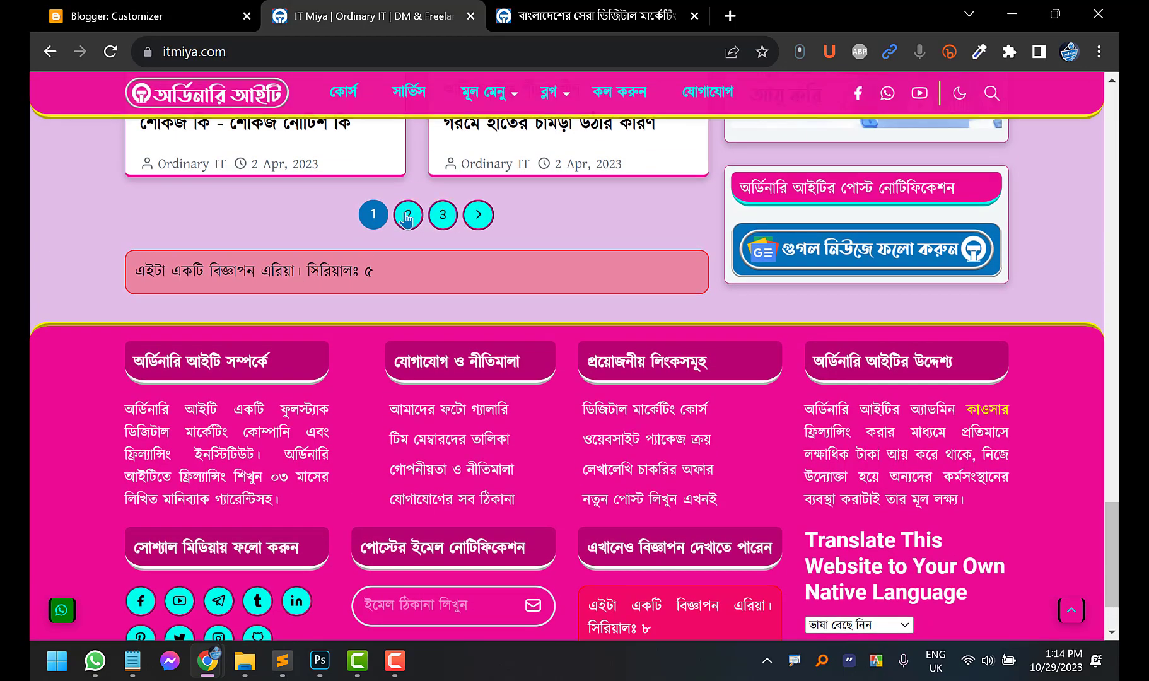
click(138, 7)
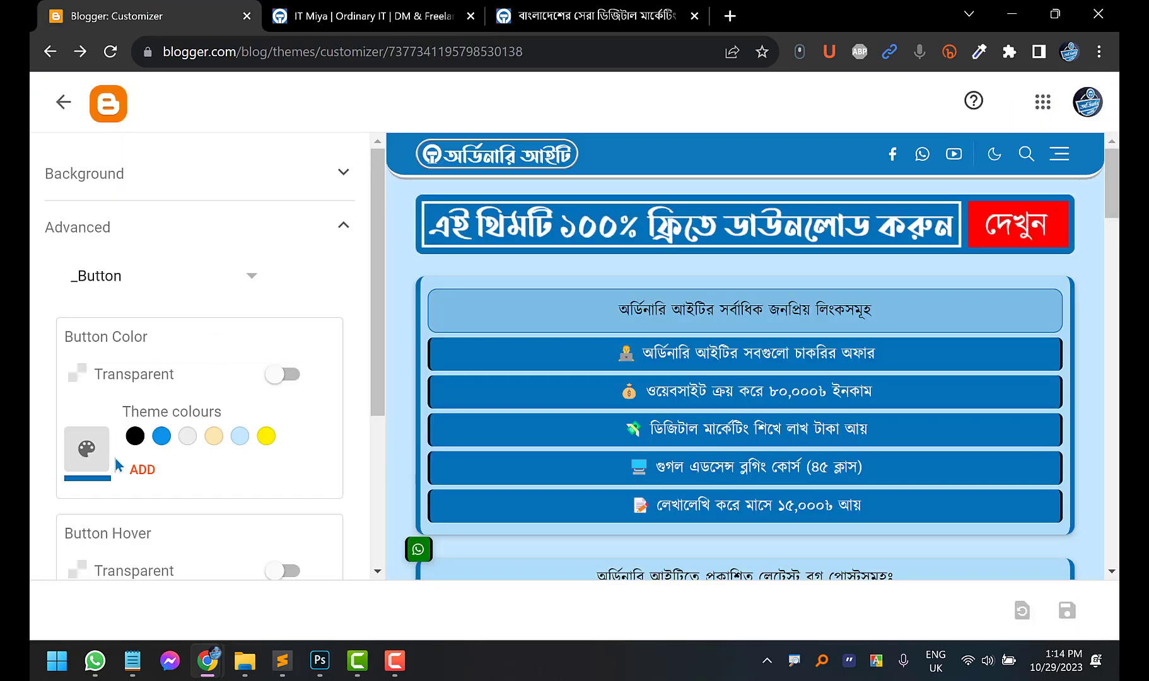
scroll(117, 386, down, 4)
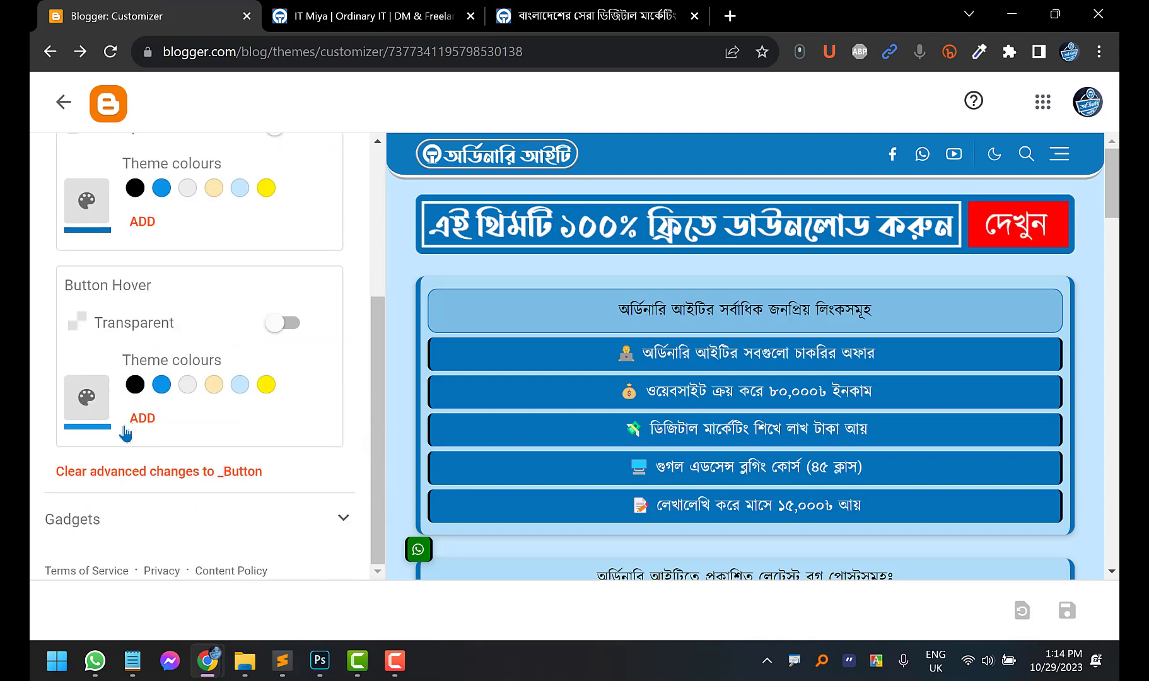
scroll(174, 412, up, 4)
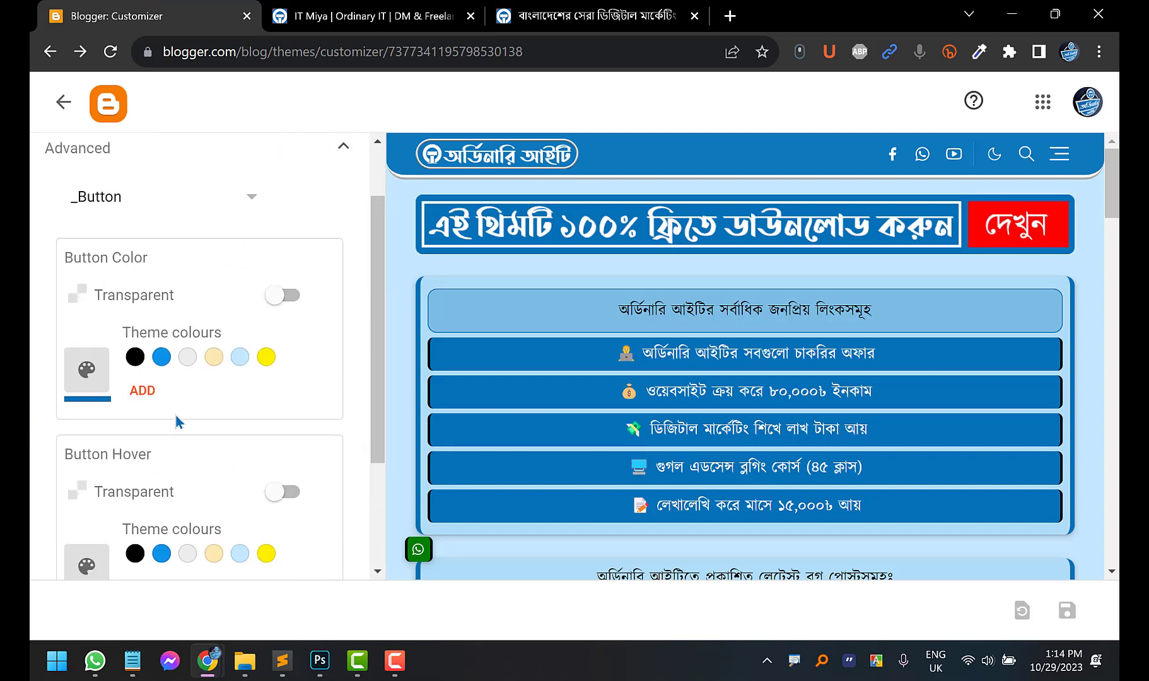
Open the _Comment Form group of the advanced settings and review its font and background options
click(171, 290)
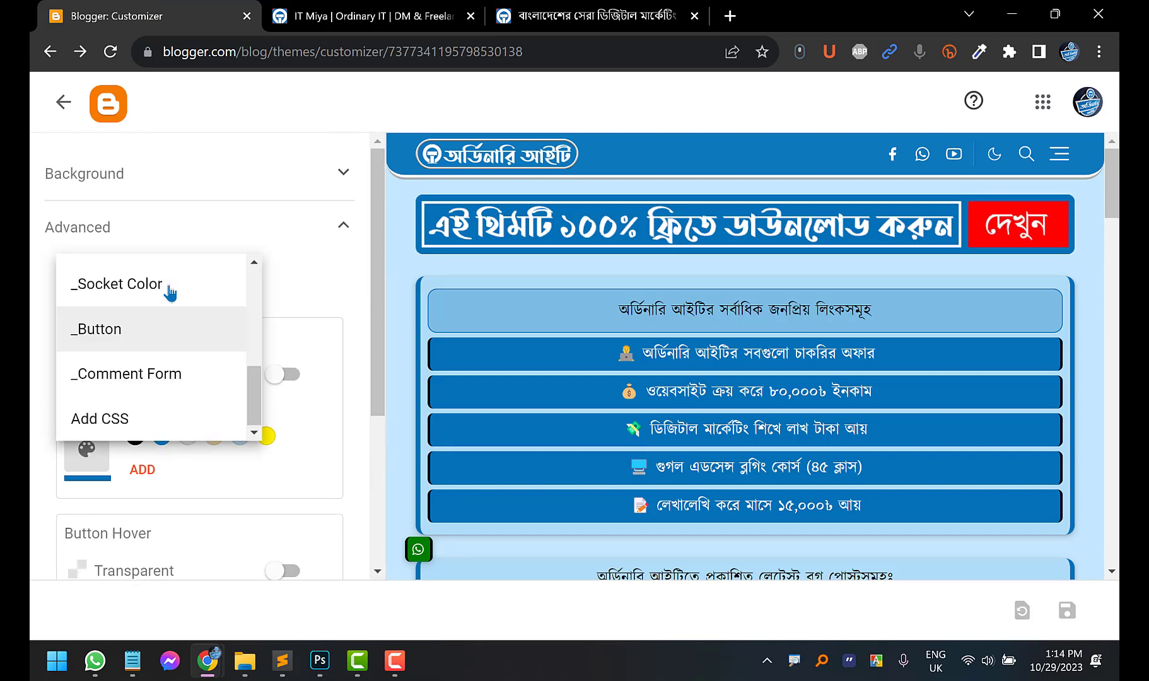
click(181, 381)
scroll(180, 381, down, 4)
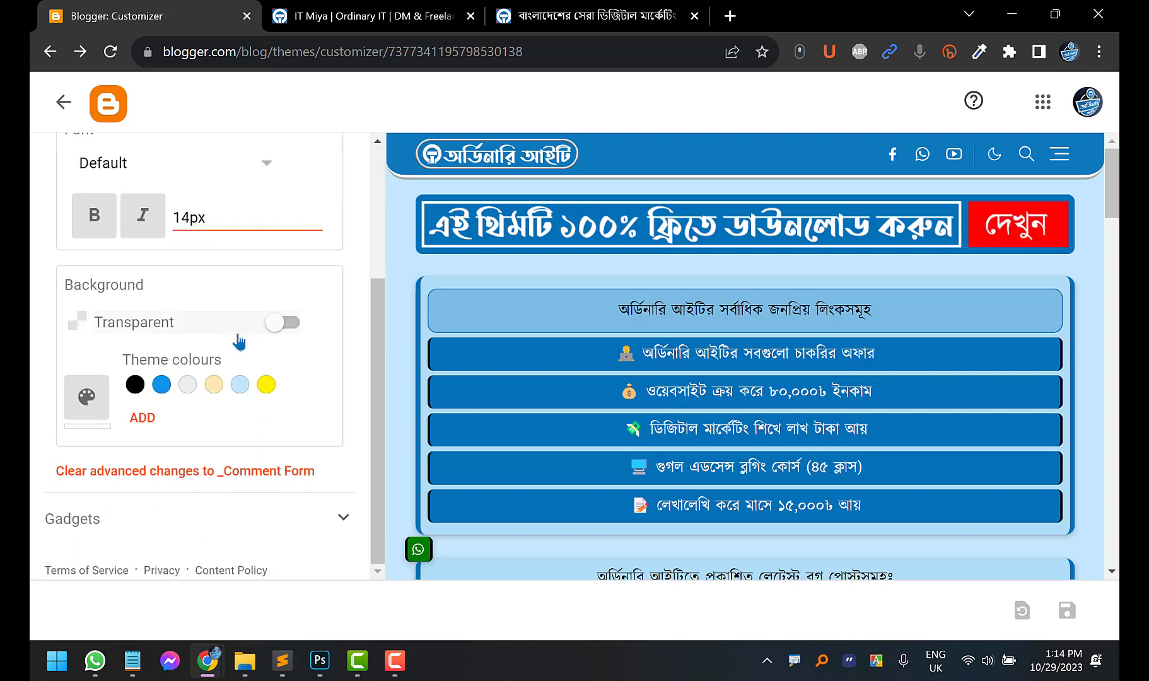
scroll(233, 345, up, 2)
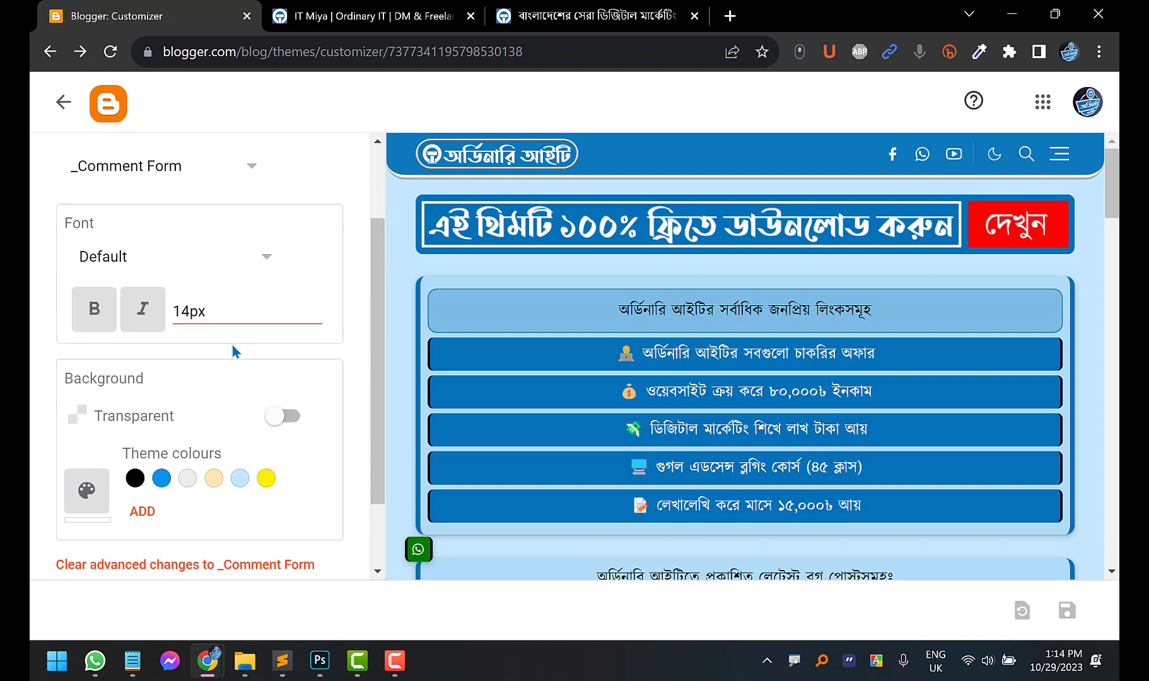
Open the post "গরমে হাতের চামড়া উঠার কারণ" on the live blog and go to its comment section
click(366, 15)
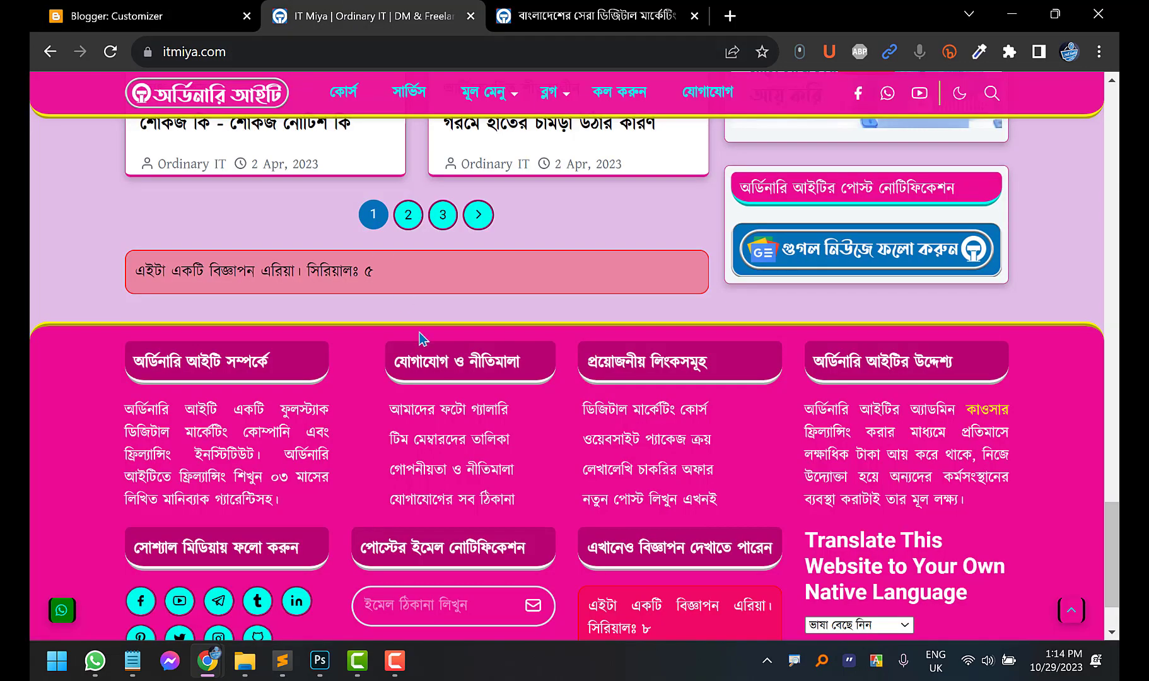
scroll(527, 377, up, 5)
click(527, 406)
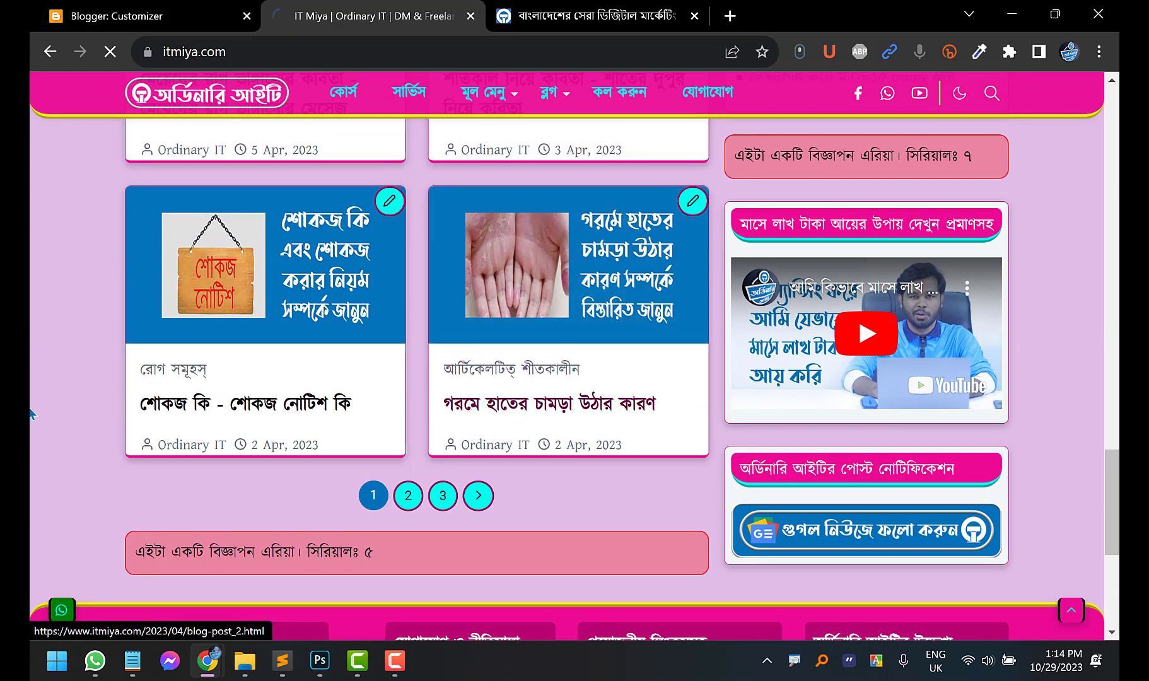
scroll(31, 414, down, 20)
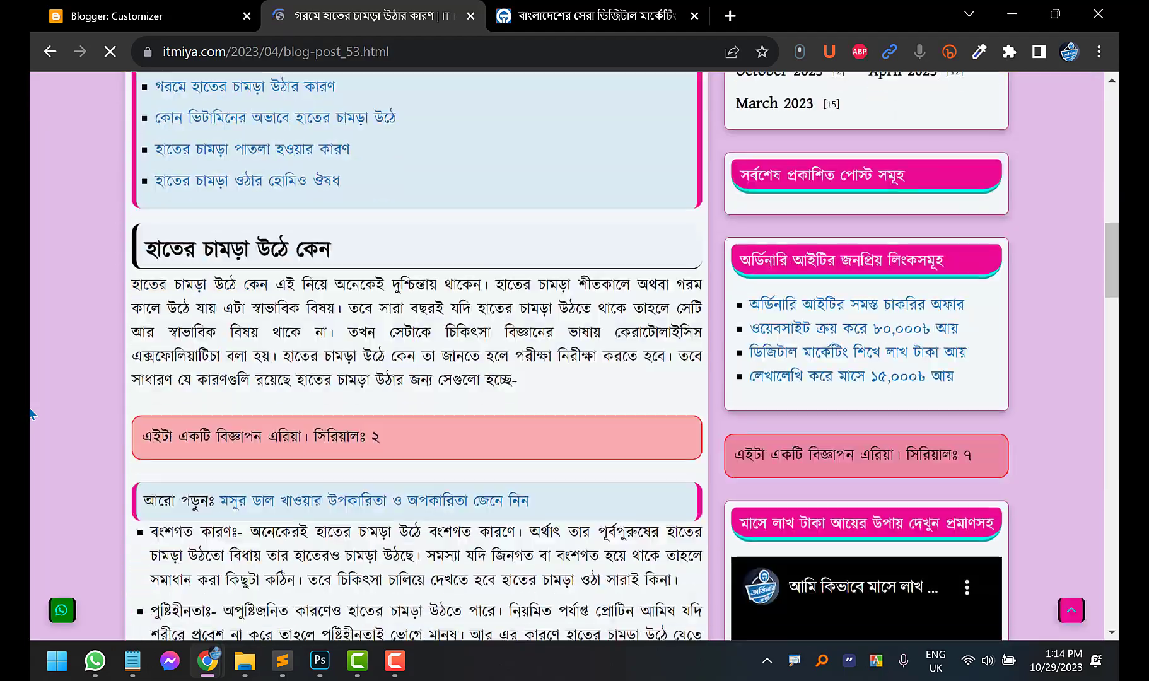
scroll(31, 414, down, 10)
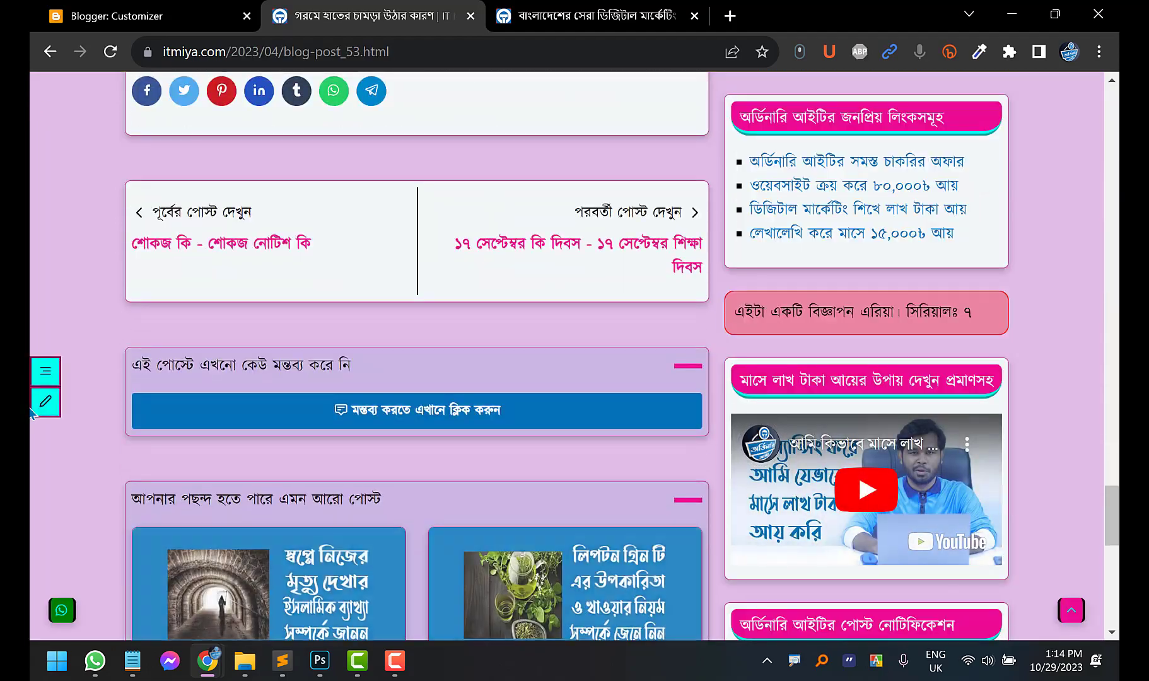
Expand the comment form under the post and examine its background, staying on the post page
click(412, 416)
scroll(410, 410, down, 3)
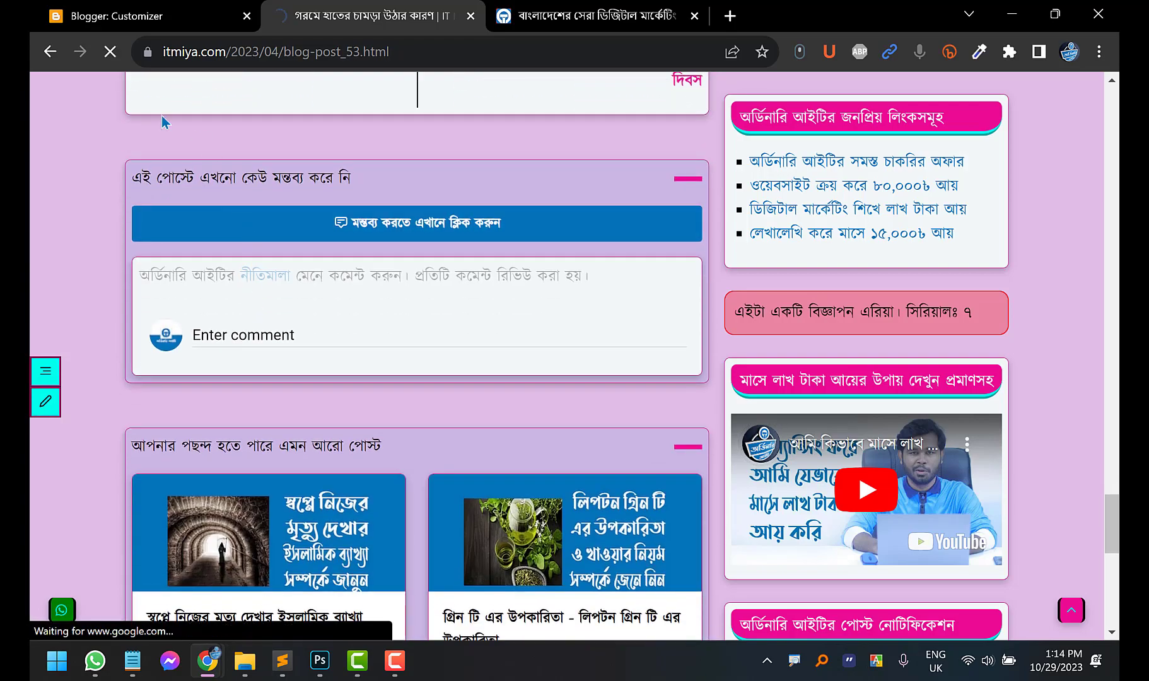
click(50, 52)
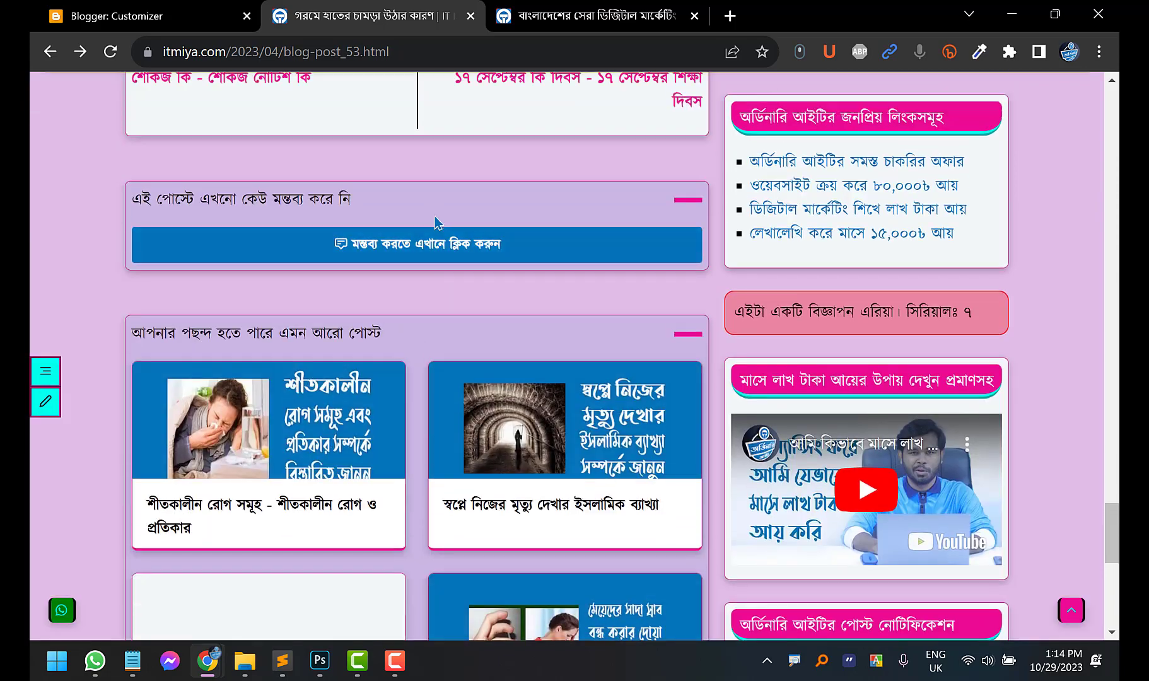
click(435, 235)
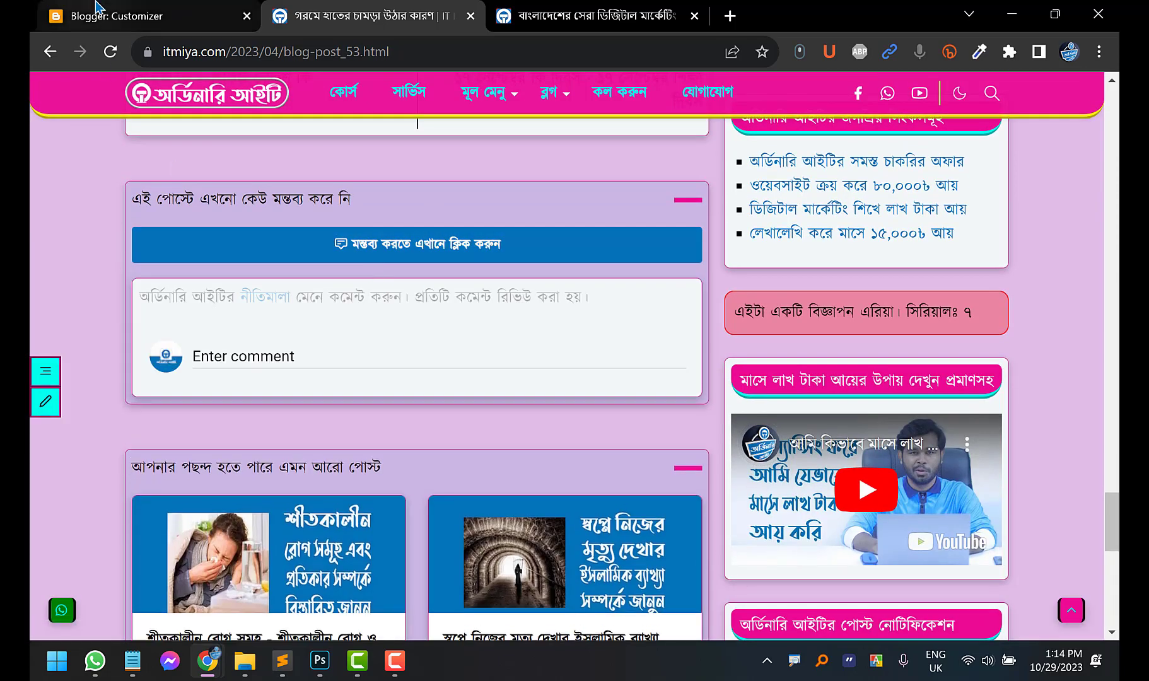
In the Blogger customizer, set the comment form's background to the cream theme colour and save the theme
click(98, 8)
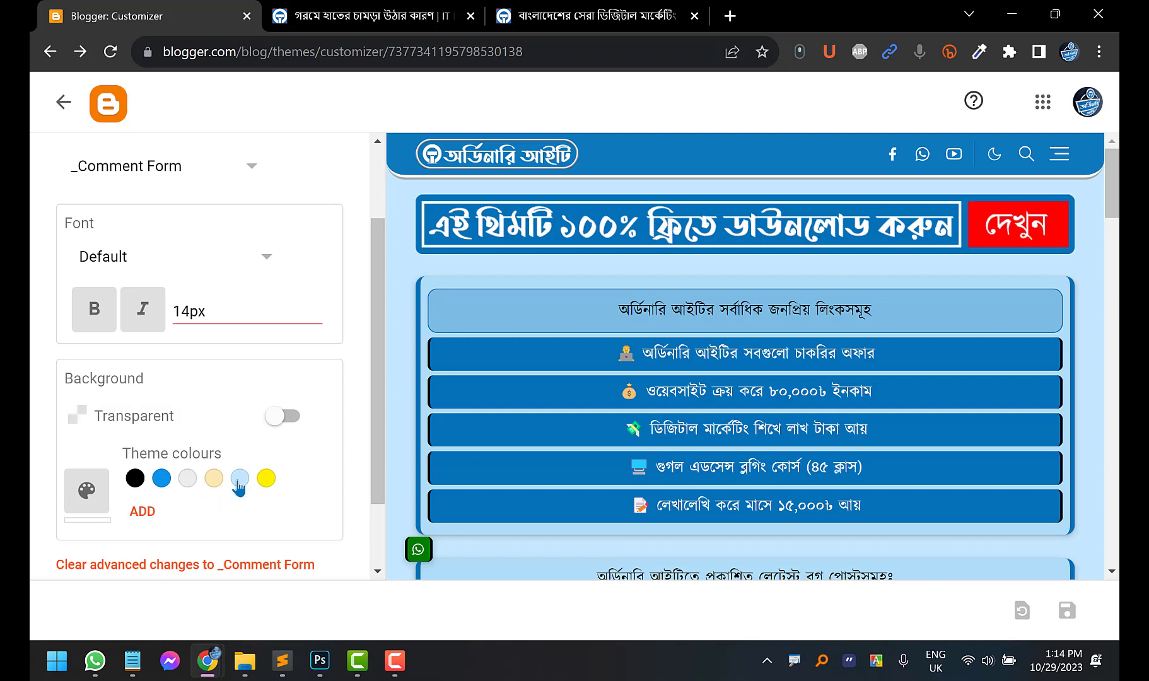
click(213, 478)
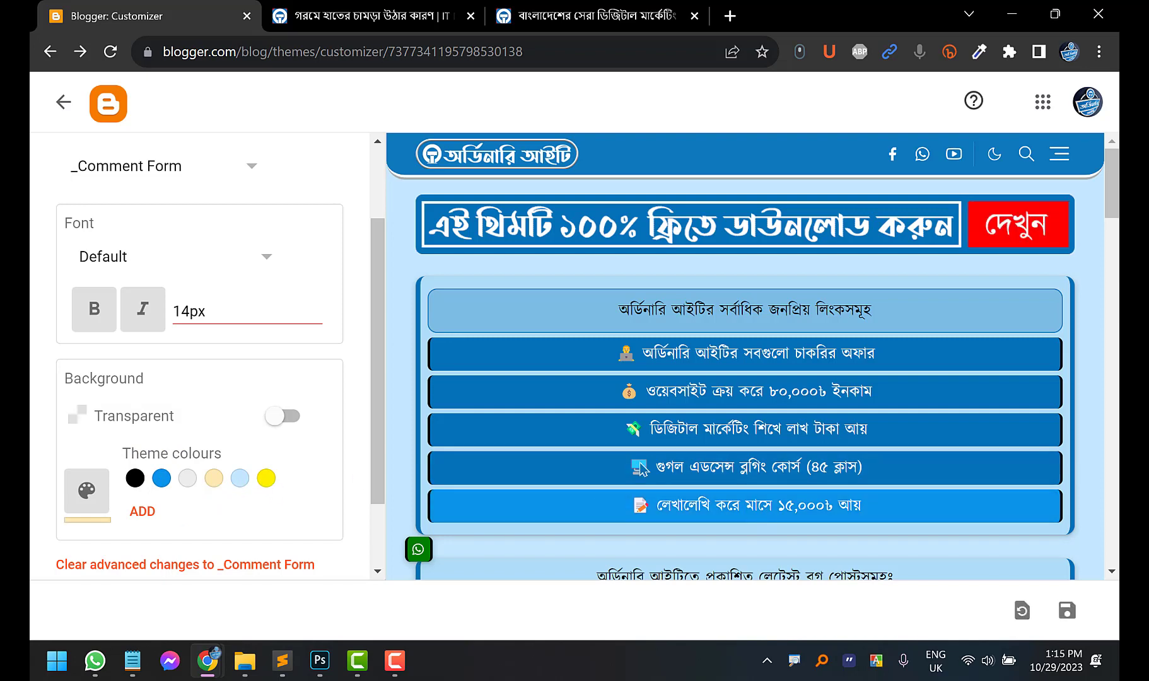
scroll(180, 429, down, 2)
click(1067, 611)
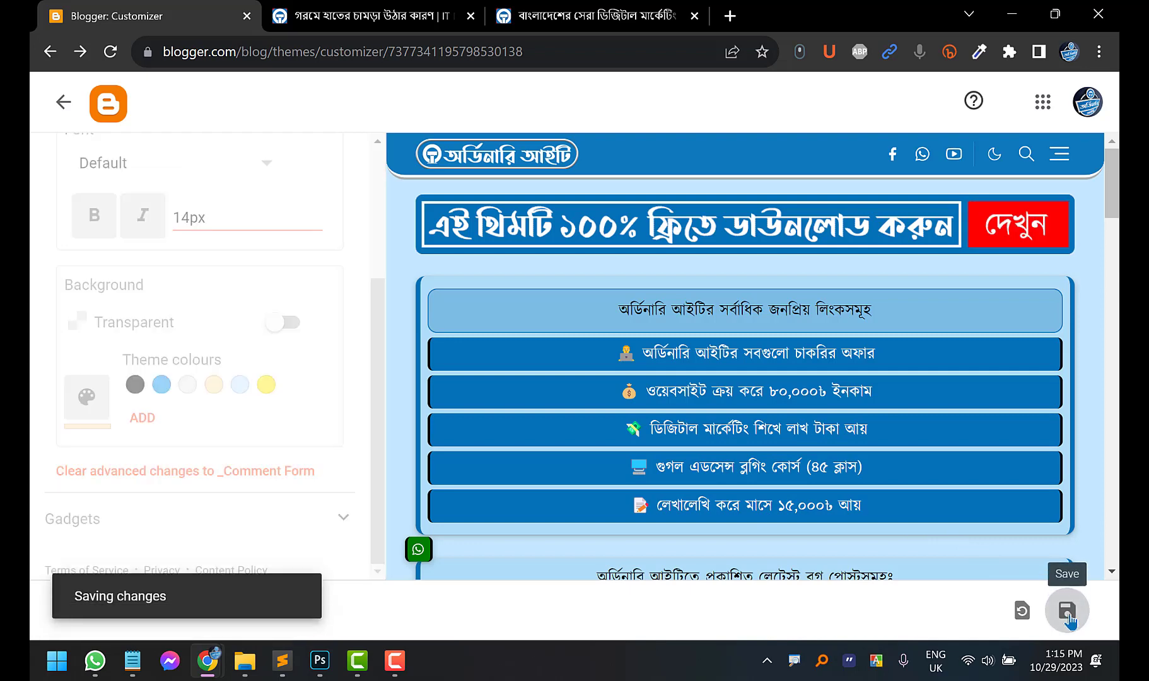
Reload the live post and open its comment entry field to check the form's background colour
click(322, 8)
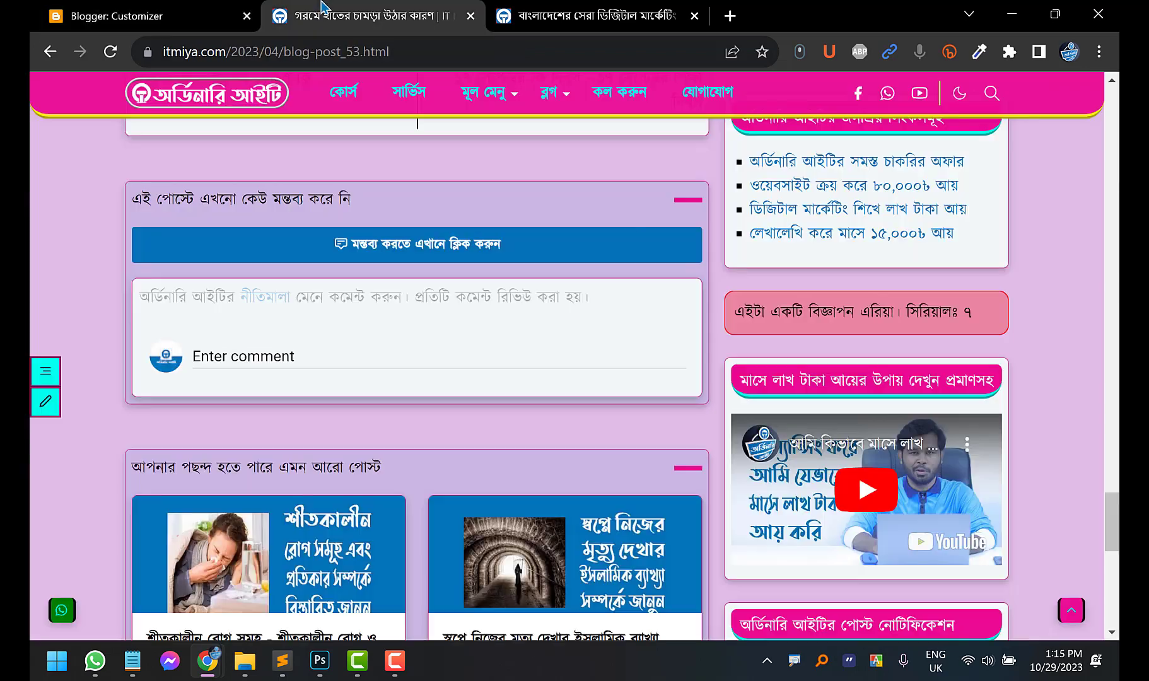
click(110, 52)
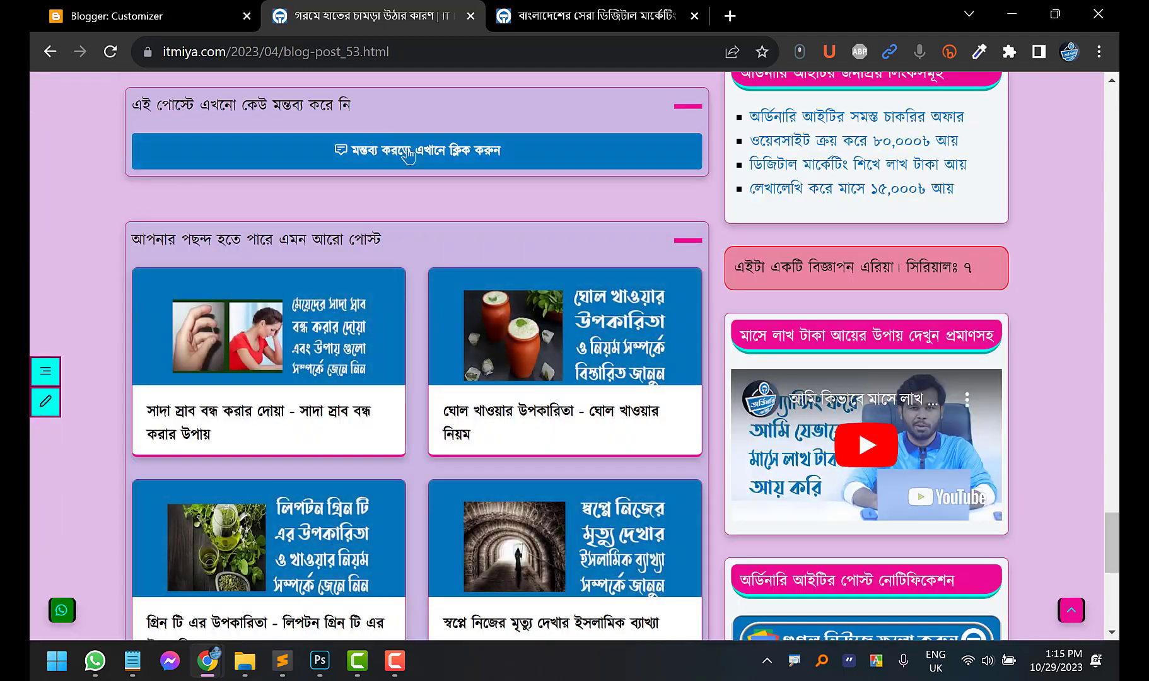
click(419, 153)
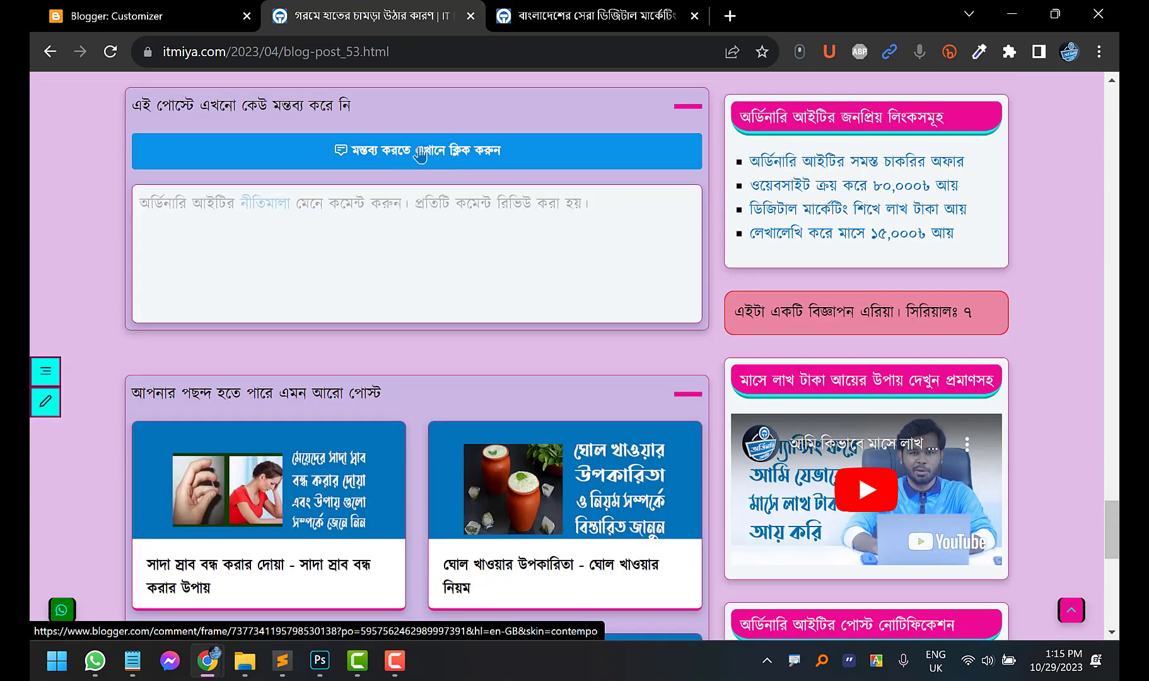
click(284, 263)
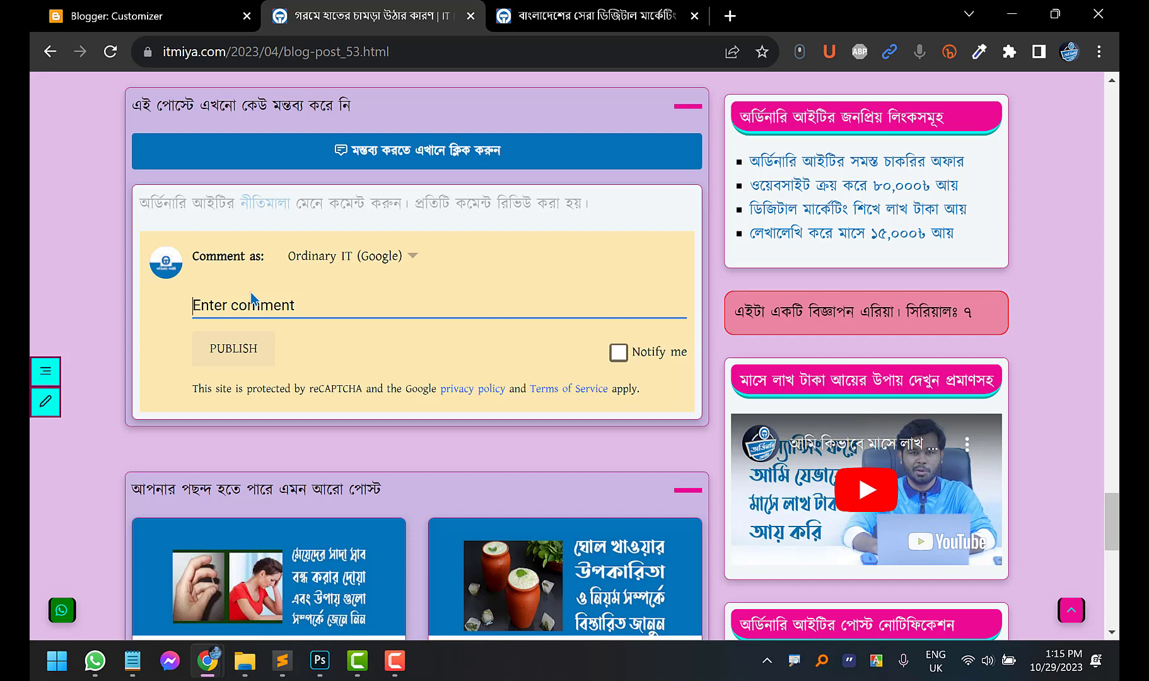
Switch back to the Blogger customizer and open the Add CSS option with its custom CSS field
click(210, 24)
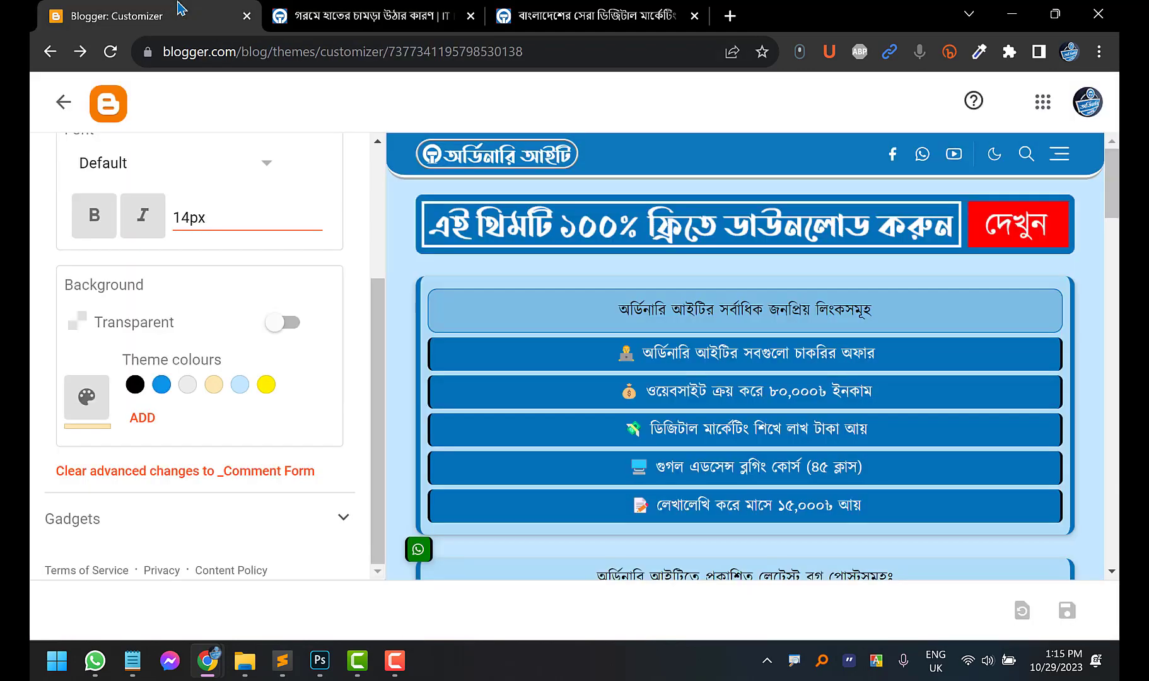
scroll(212, 403, up, 3)
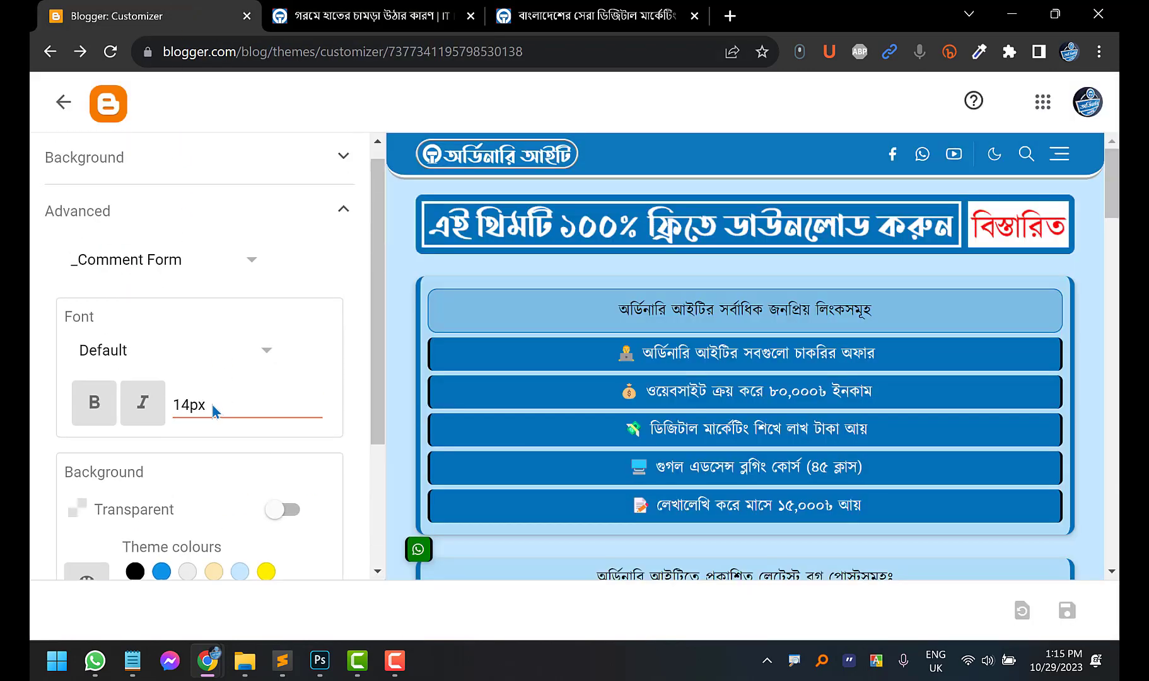
click(180, 294)
scroll(163, 413, down, 2)
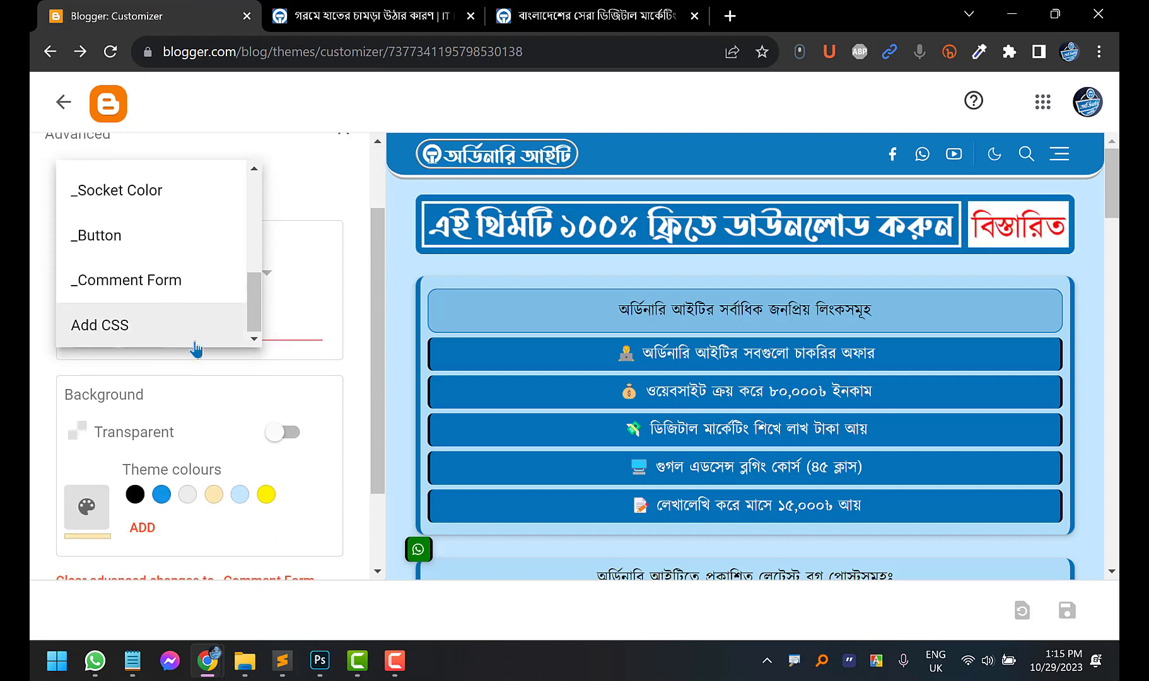
click(141, 325)
click(141, 319)
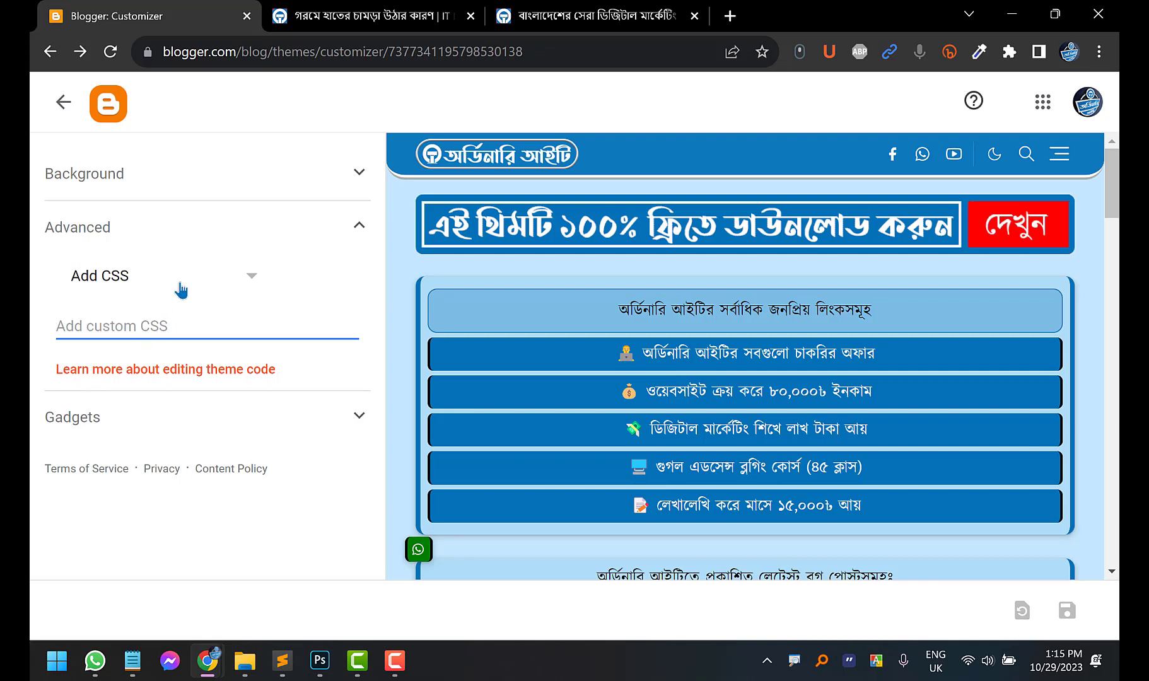
Return to the live post and look over its colours from the article text down to the label and share buttons
click(362, 10)
scroll(157, 344, up, 15)
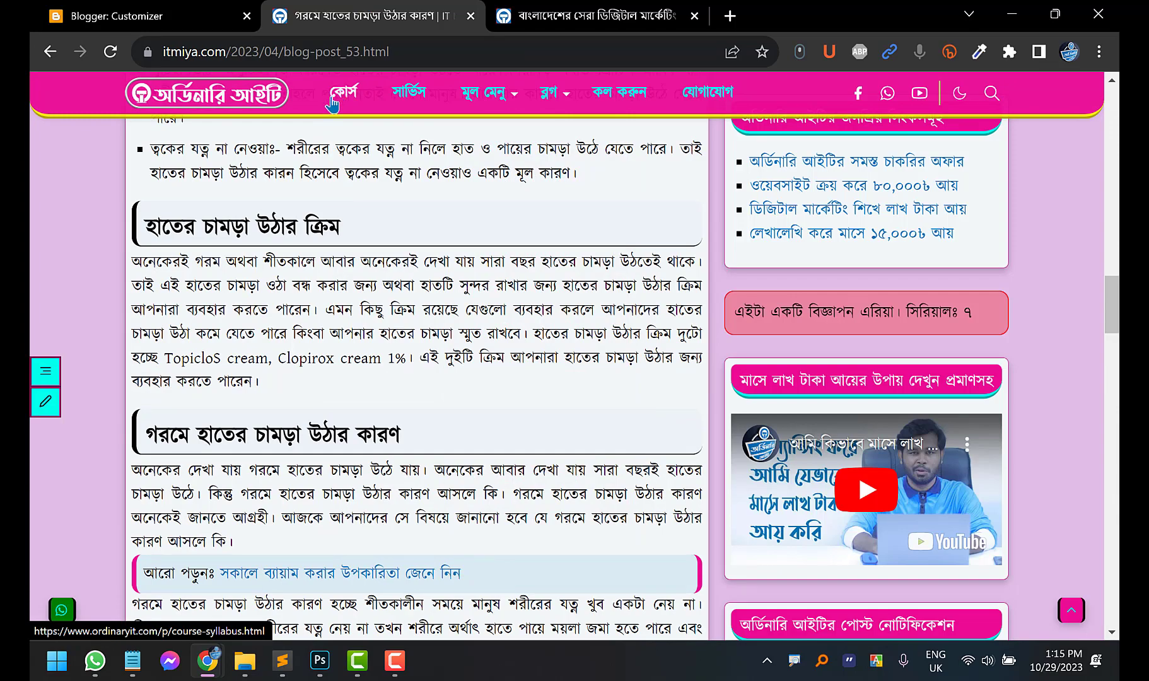
scroll(819, 215, up, 3)
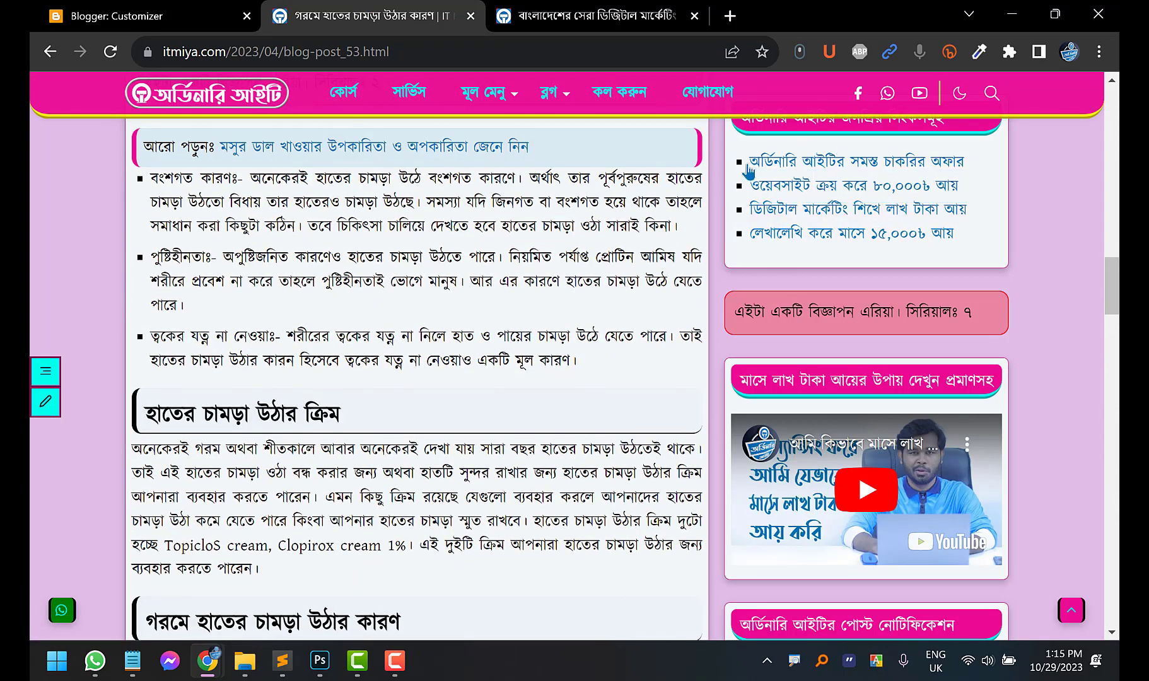
scroll(308, 334, down, 15)
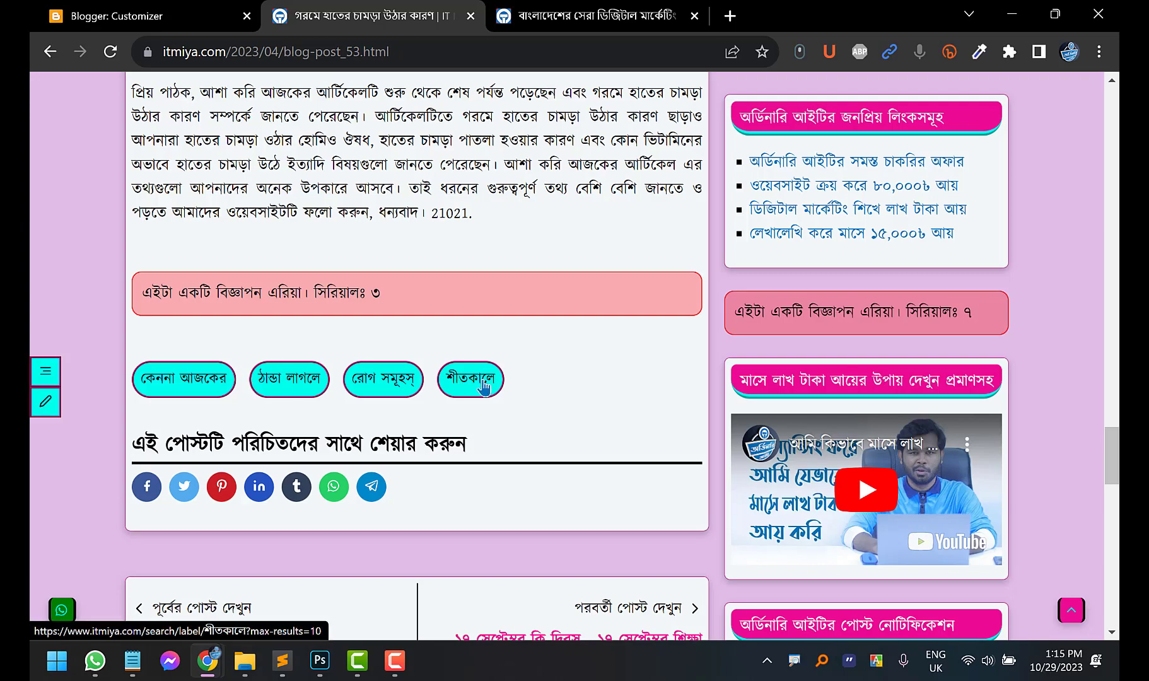
Open the live blog's home page from the post and look over its colours from the header down to the footer
scroll(143, 382, up, 20)
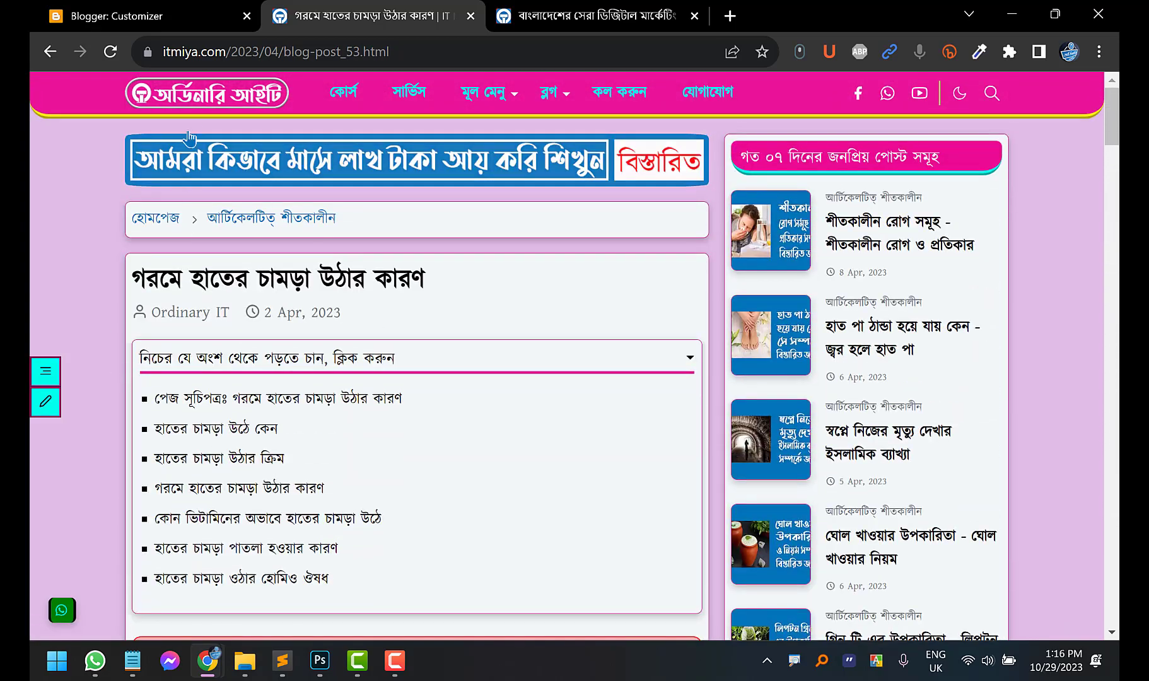
click(155, 216)
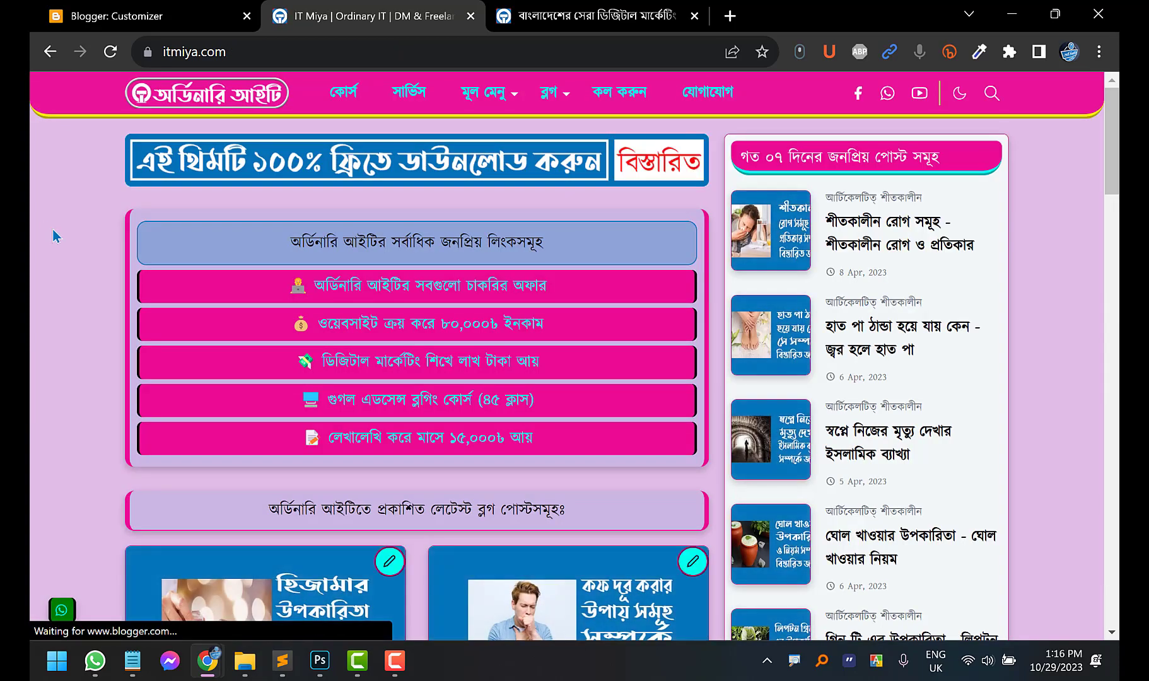
scroll(73, 234, down, 15)
scroll(75, 241, down, 8)
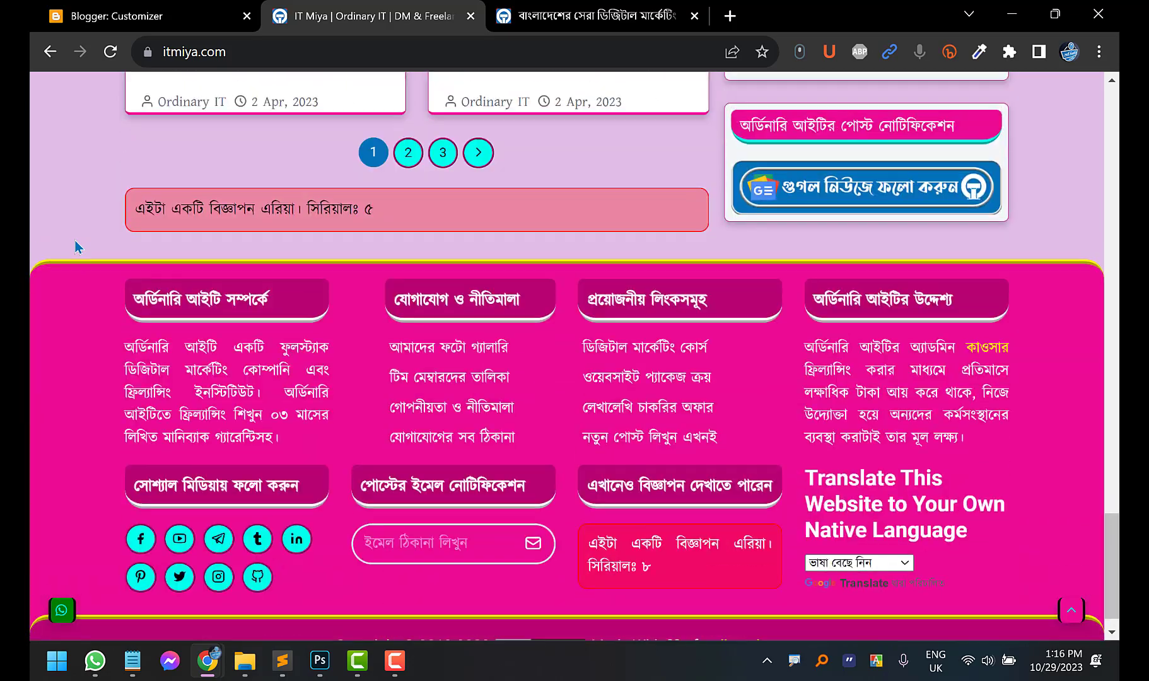
scroll(72, 268, up, 3)
scroll(74, 274, up, 20)
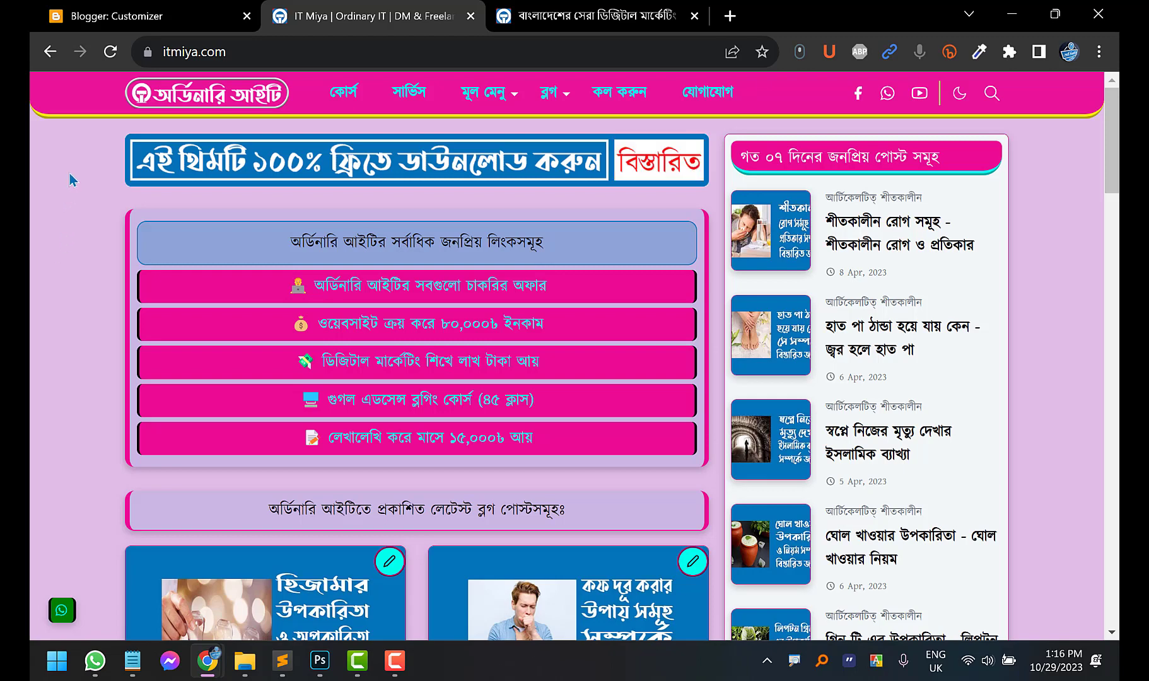
mouse_move(207, 659)
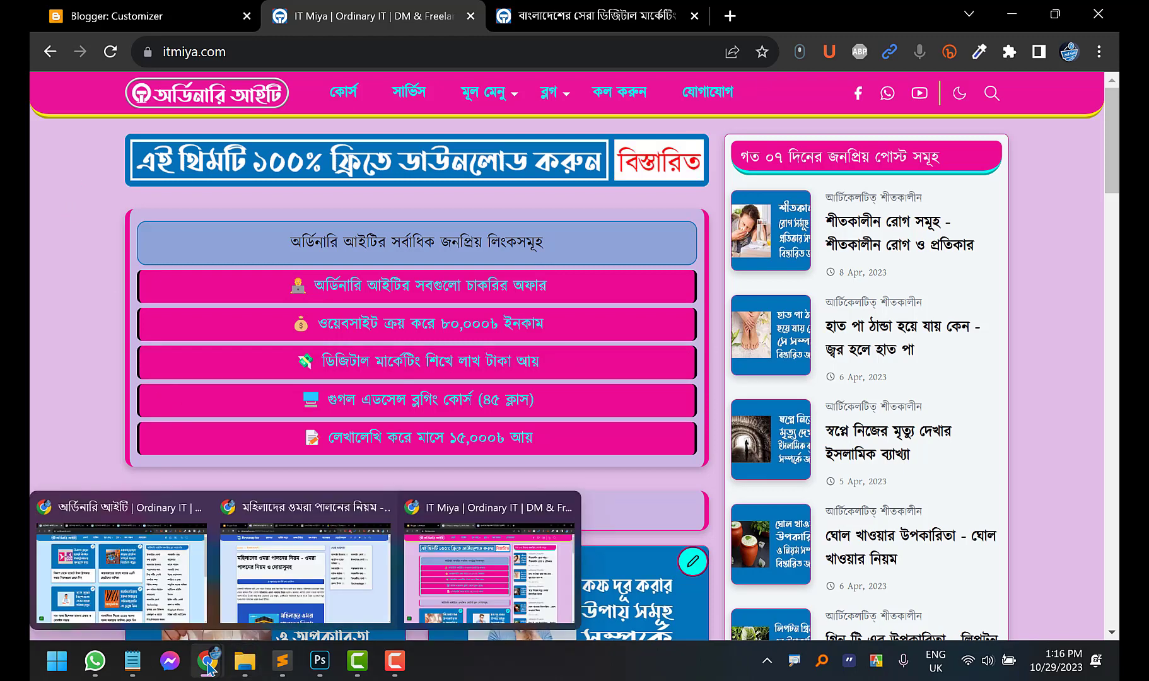
Return to the Blogger customizer, look through its Advanced options, then leave it and open the blog's Layout page
click(116, 15)
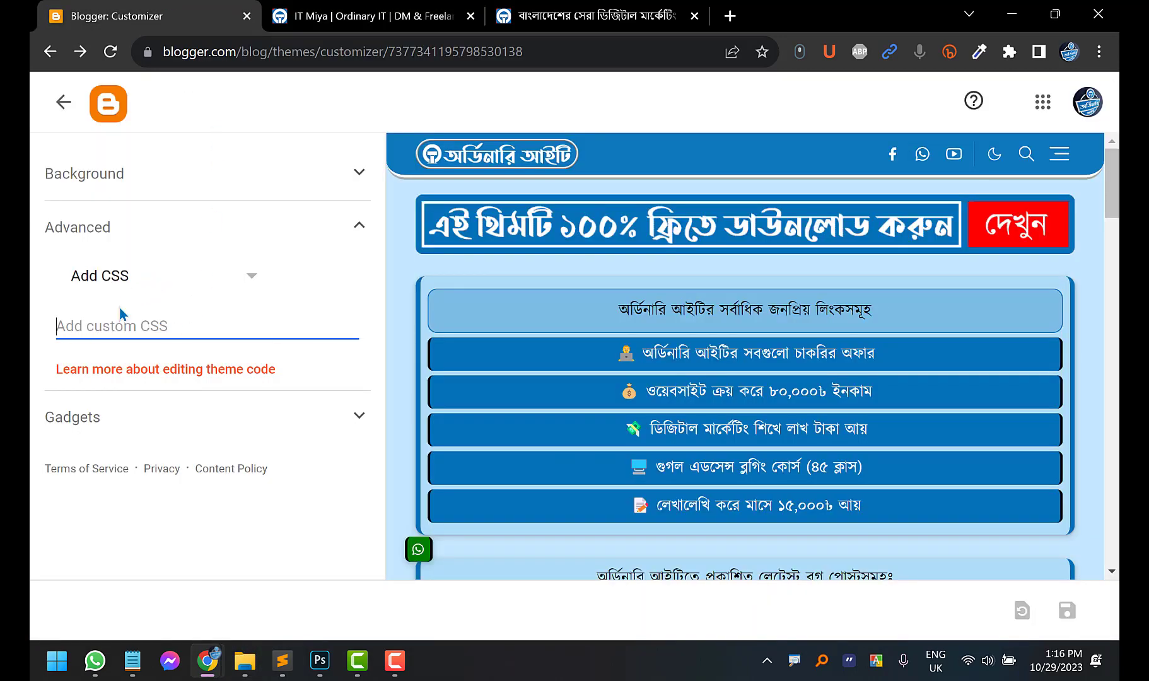
click(226, 276)
scroll(189, 381, up, 3)
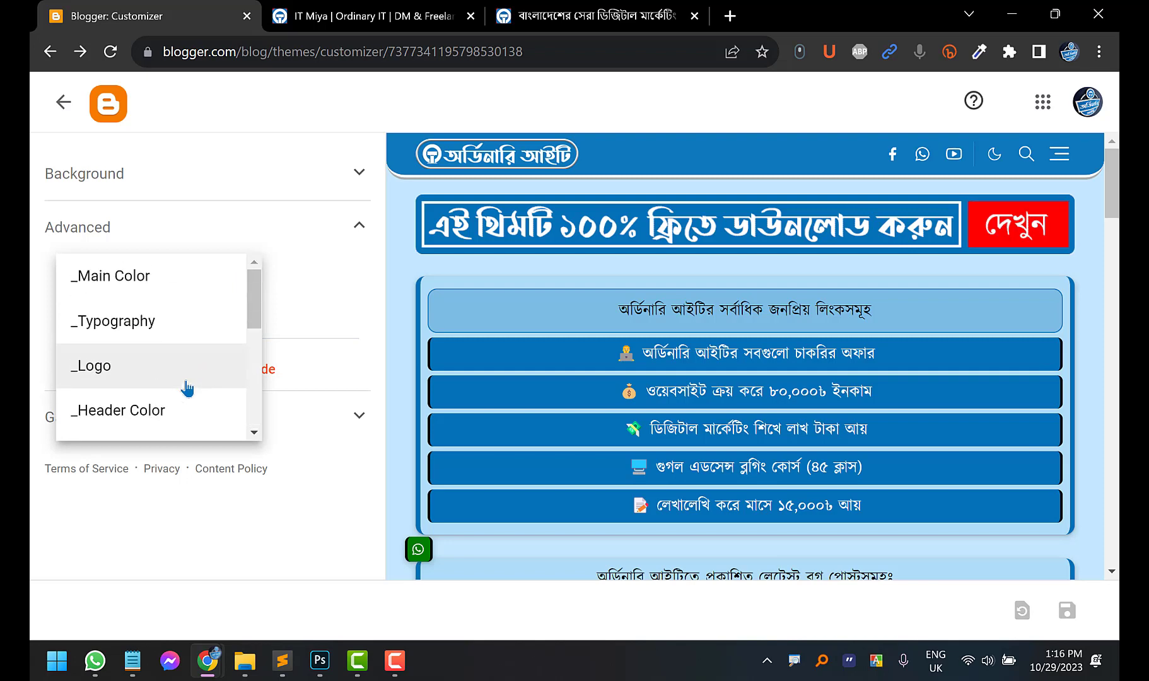
scroll(172, 333, down, 3)
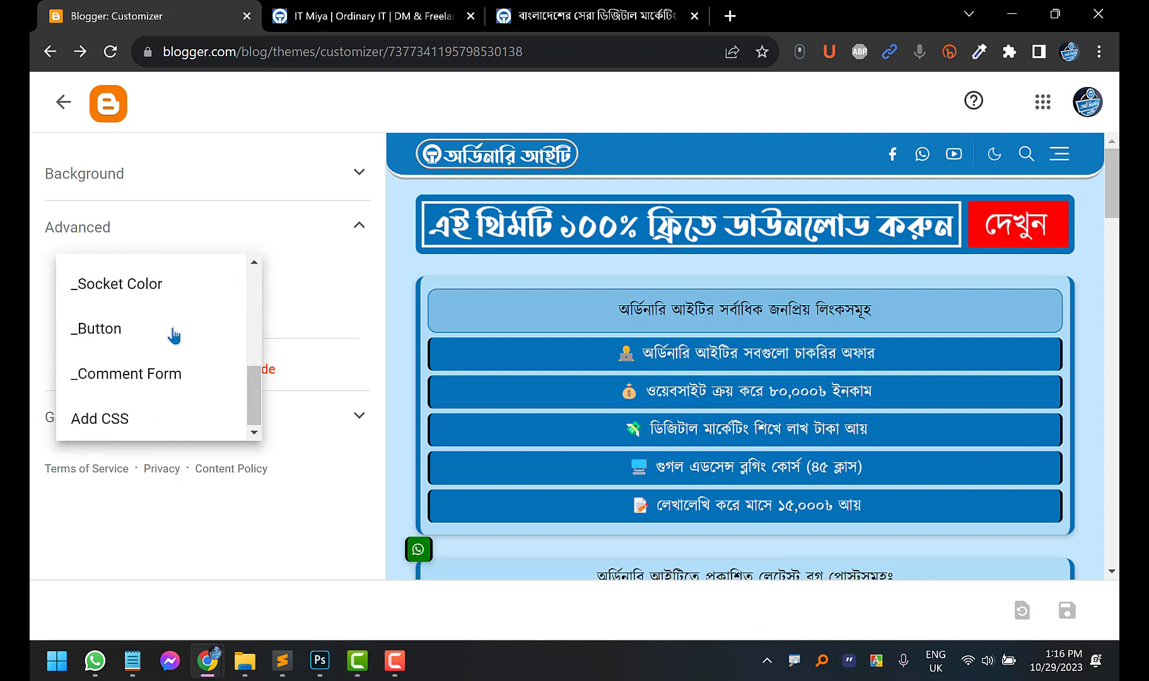
click(312, 523)
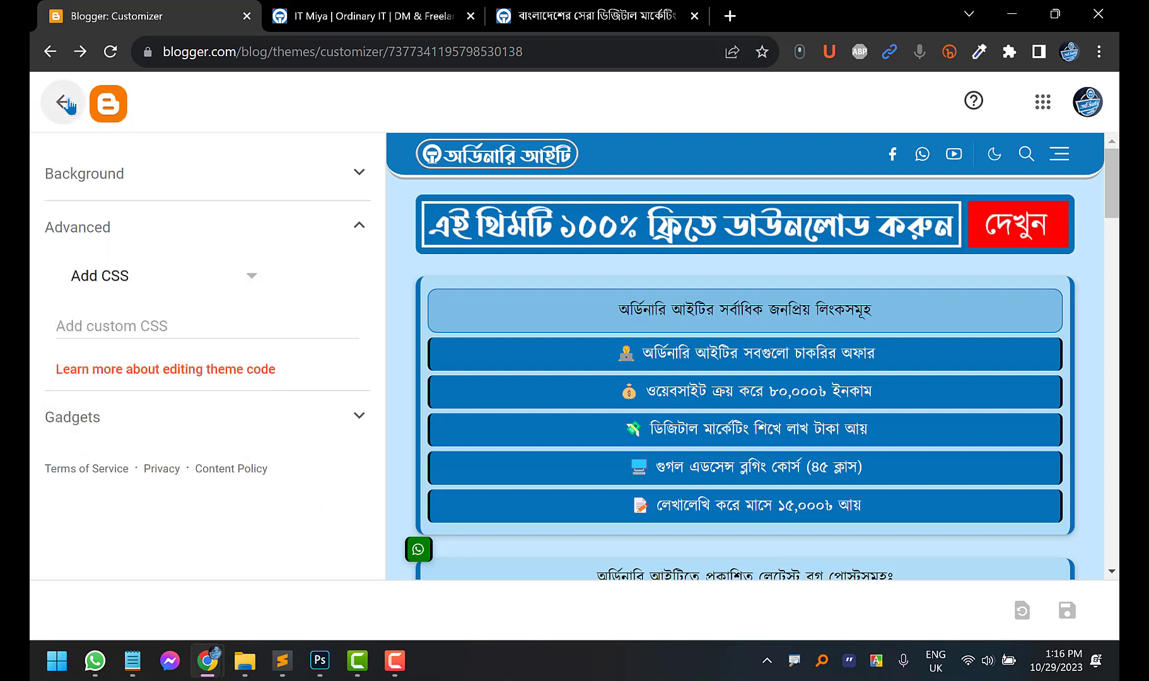
click(68, 102)
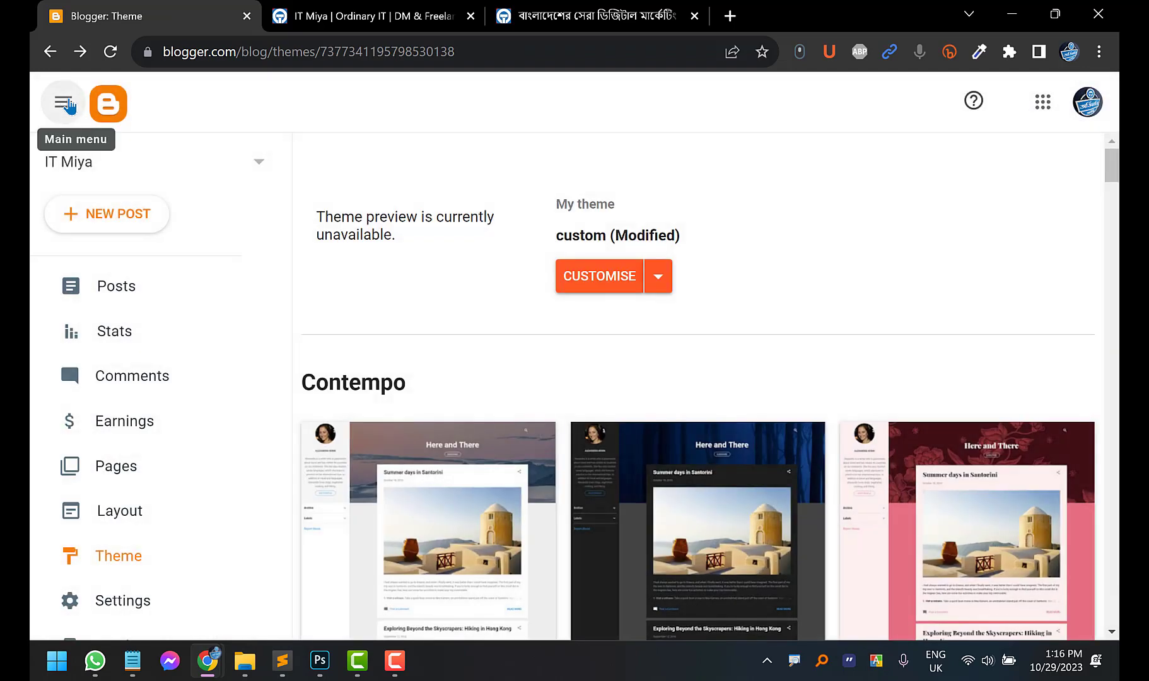
click(131, 509)
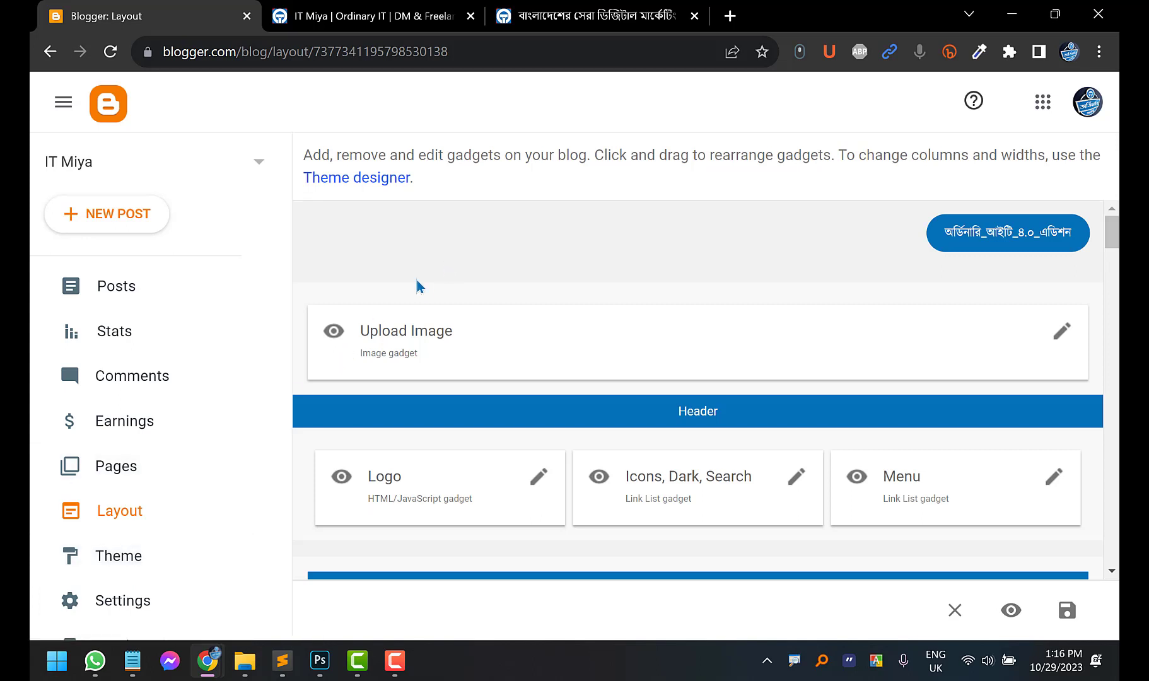
Switch to the other browser window and compare the four ordinaryit.com home page versions for their post cards and link list
mouse_move(211, 670)
mouse_move(305, 607)
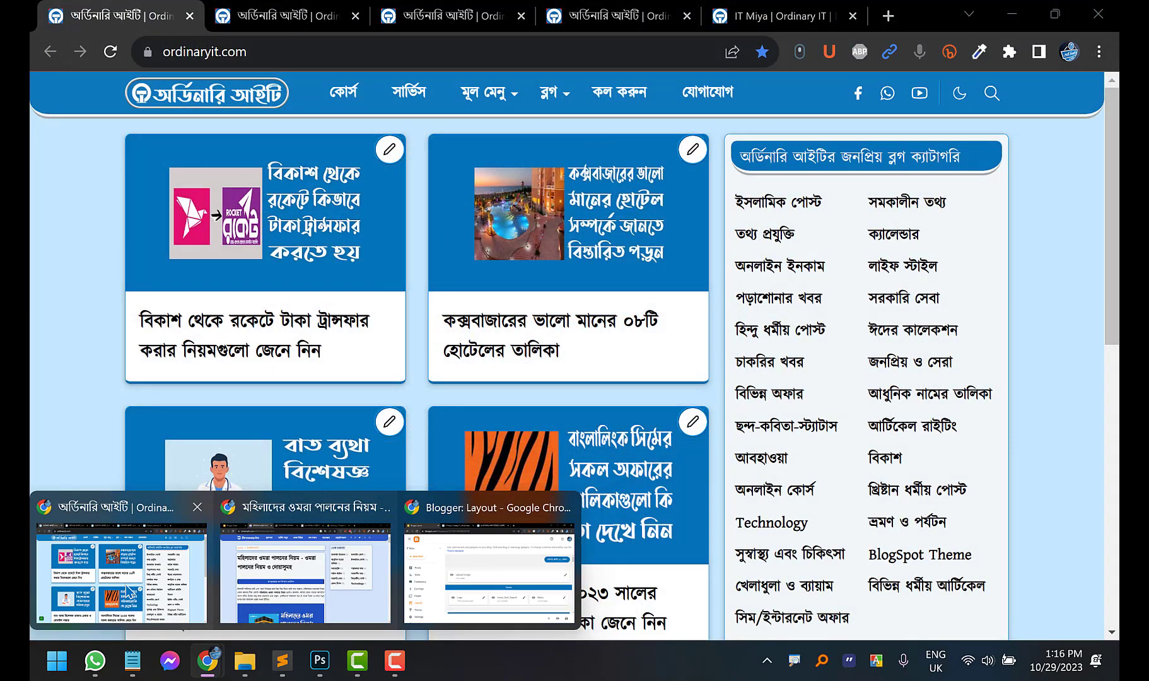
click(128, 592)
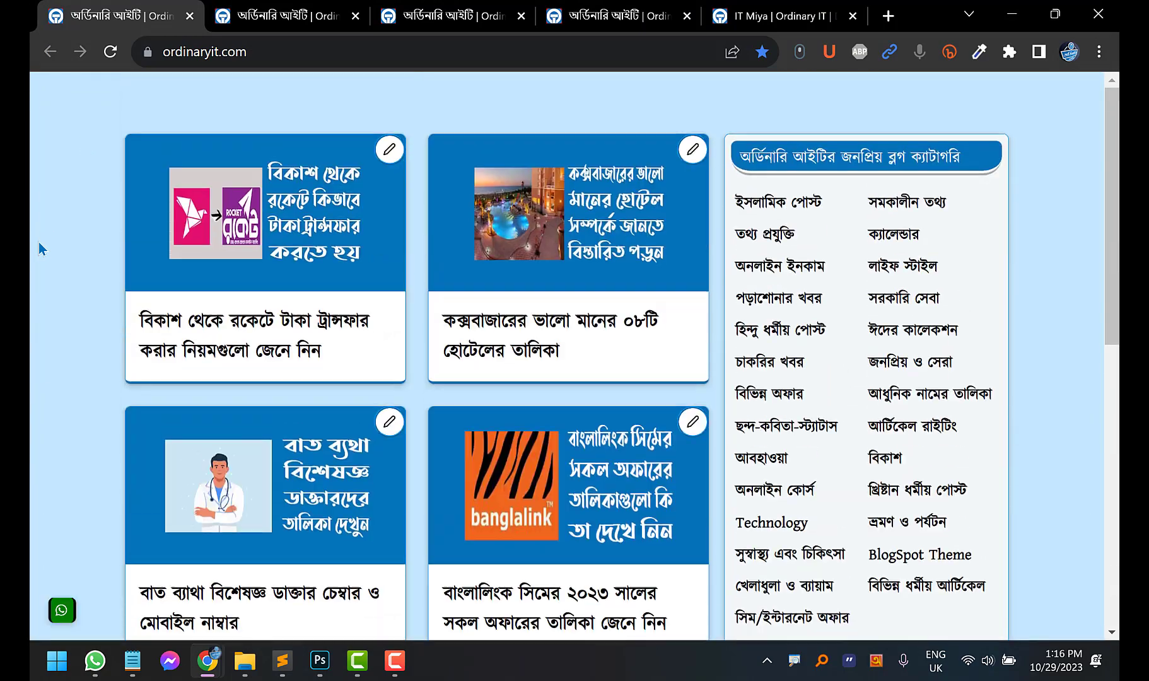
click(276, 6)
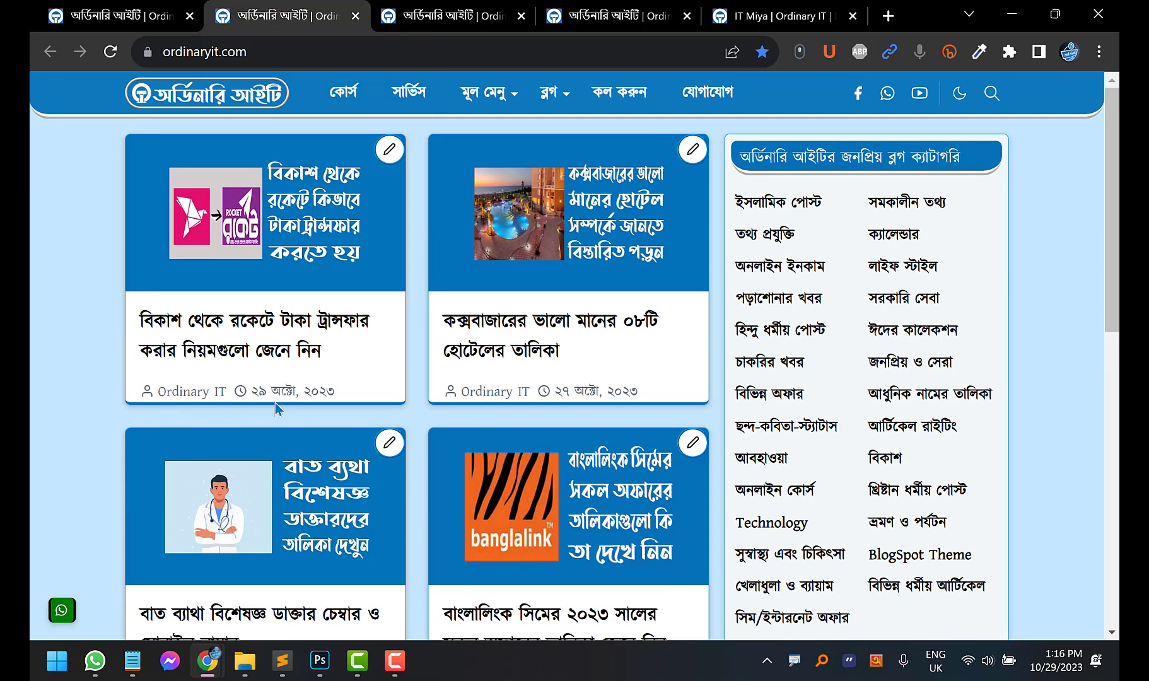
click(451, 15)
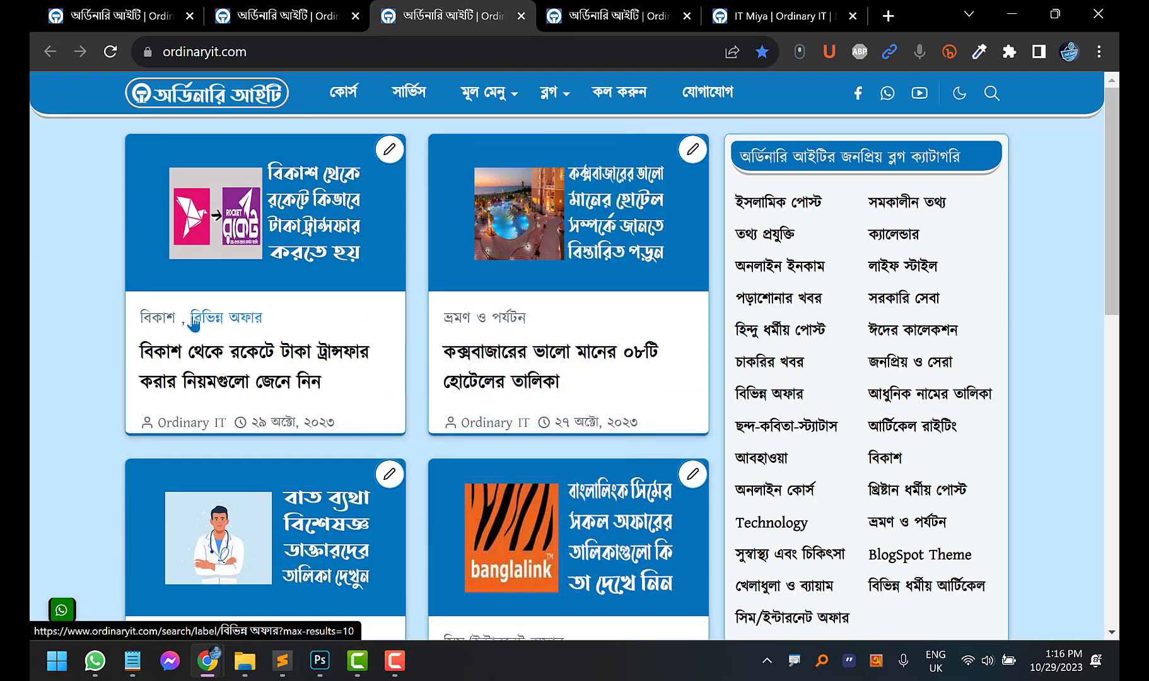
click(615, 16)
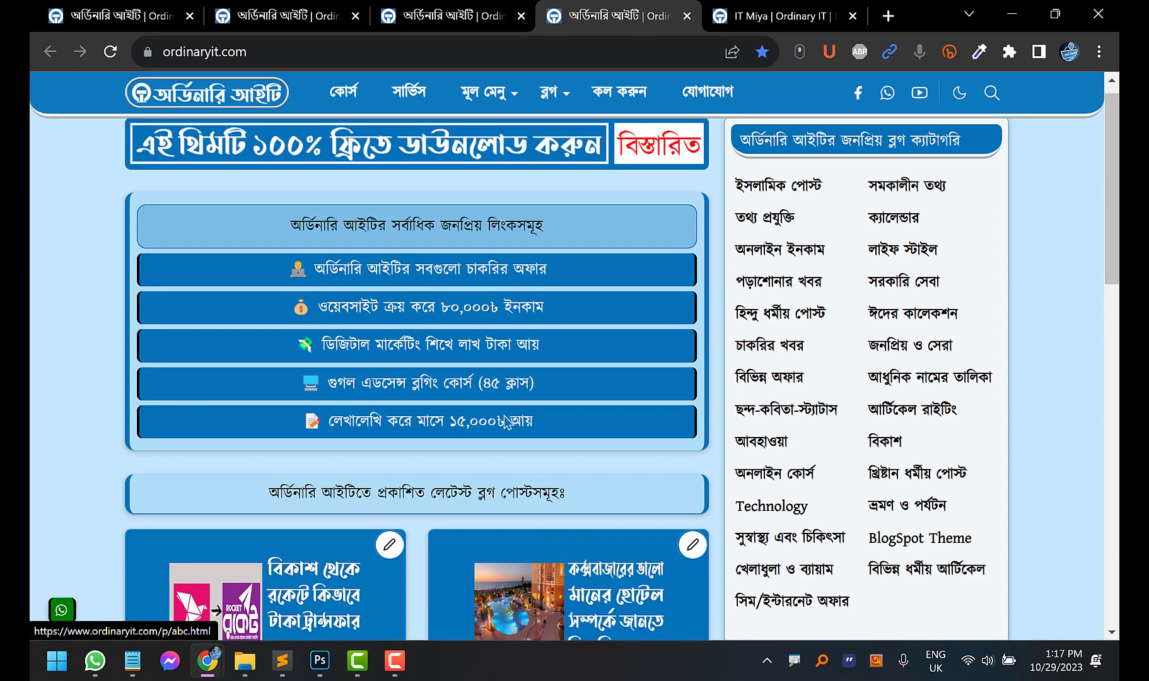
scroll(465, 306, down, 3)
scroll(465, 306, up, 3)
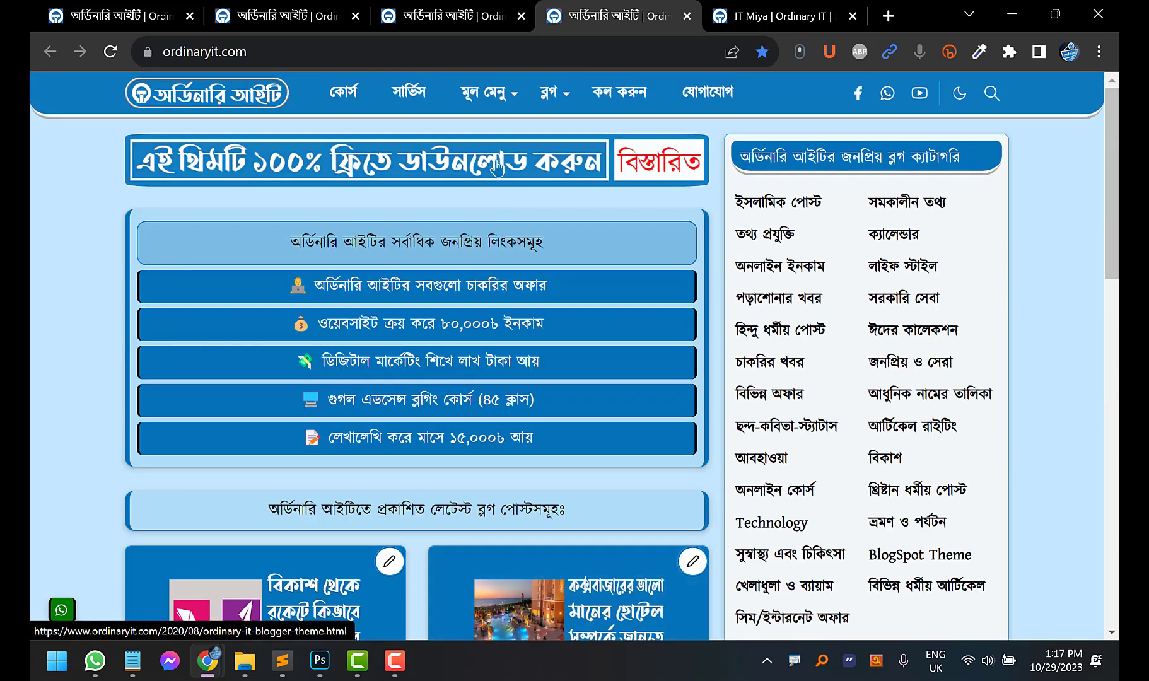
View the blue version of the itmiya.com home page and examine its link list, post cards, labels and sidebar
click(765, 7)
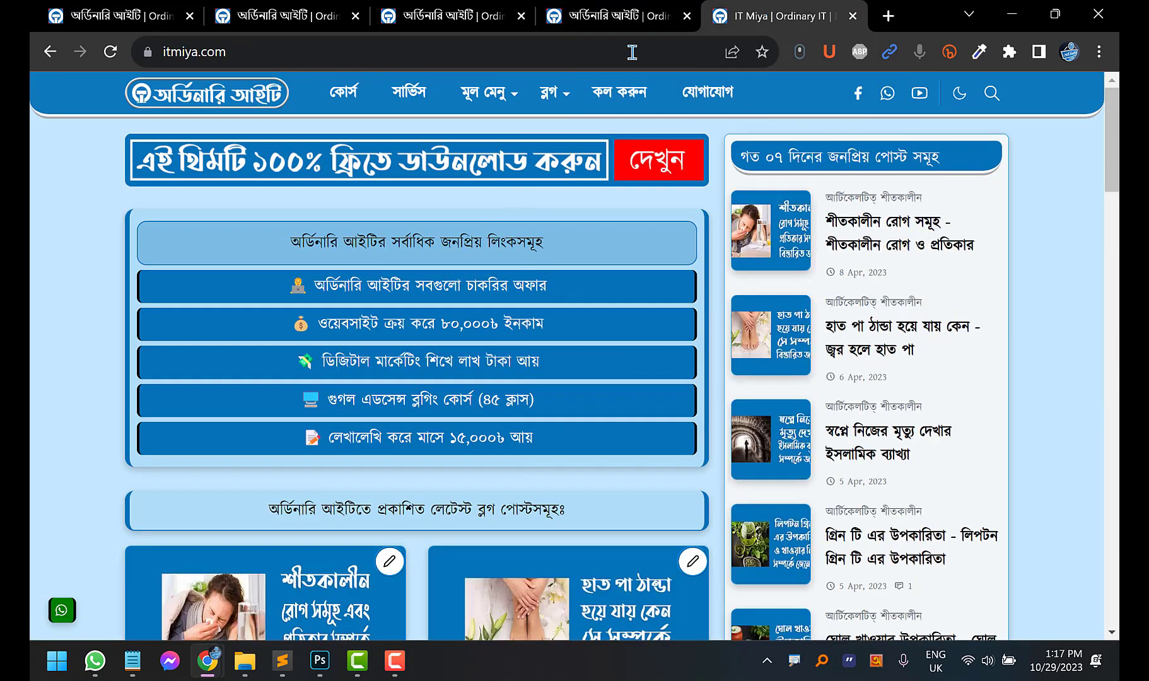
scroll(87, 191, down, 8)
scroll(74, 217, down, 15)
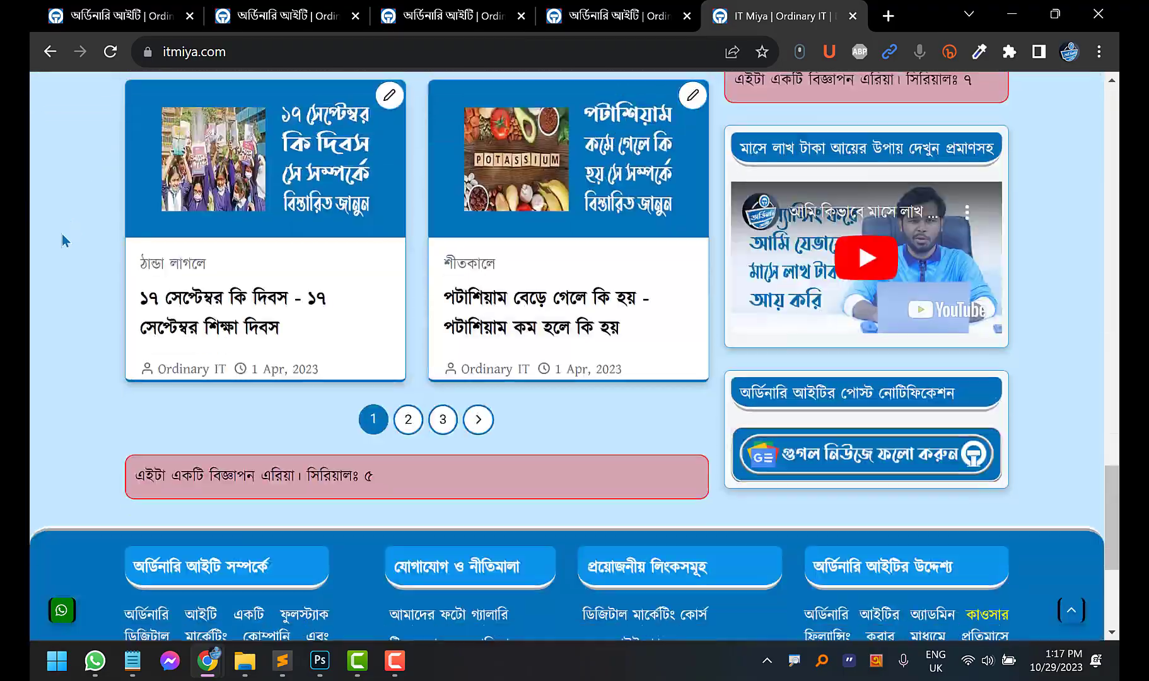
scroll(52, 265, up, 10)
scroll(369, 383, up, 10)
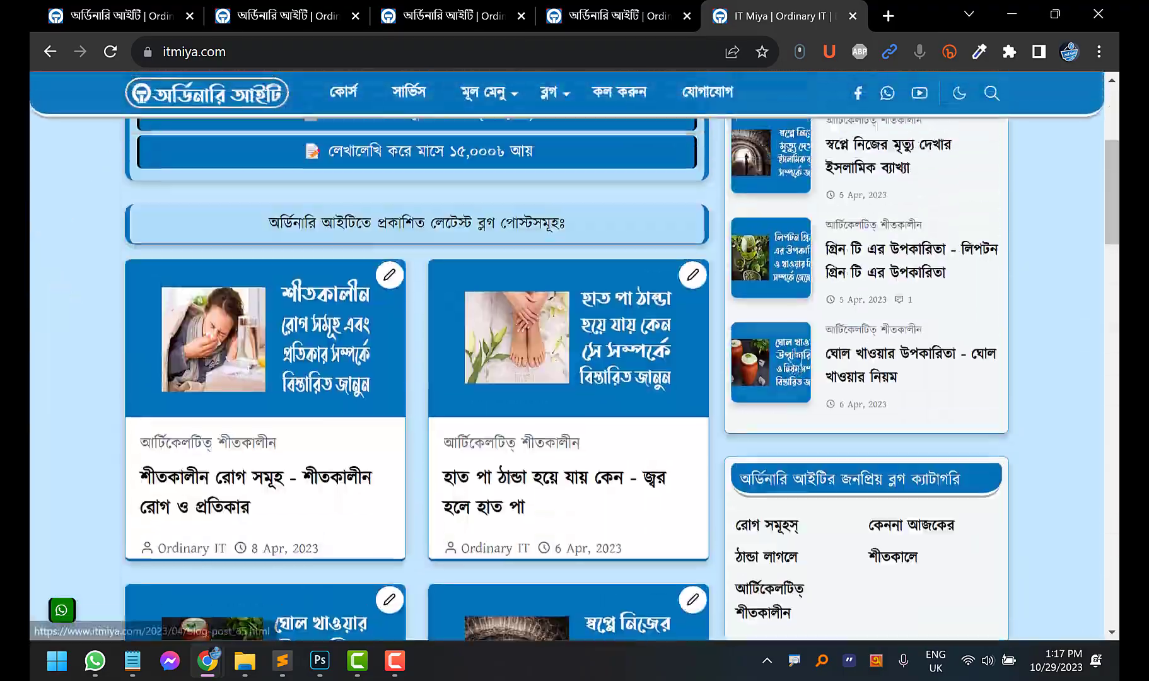
scroll(369, 383, down, 7)
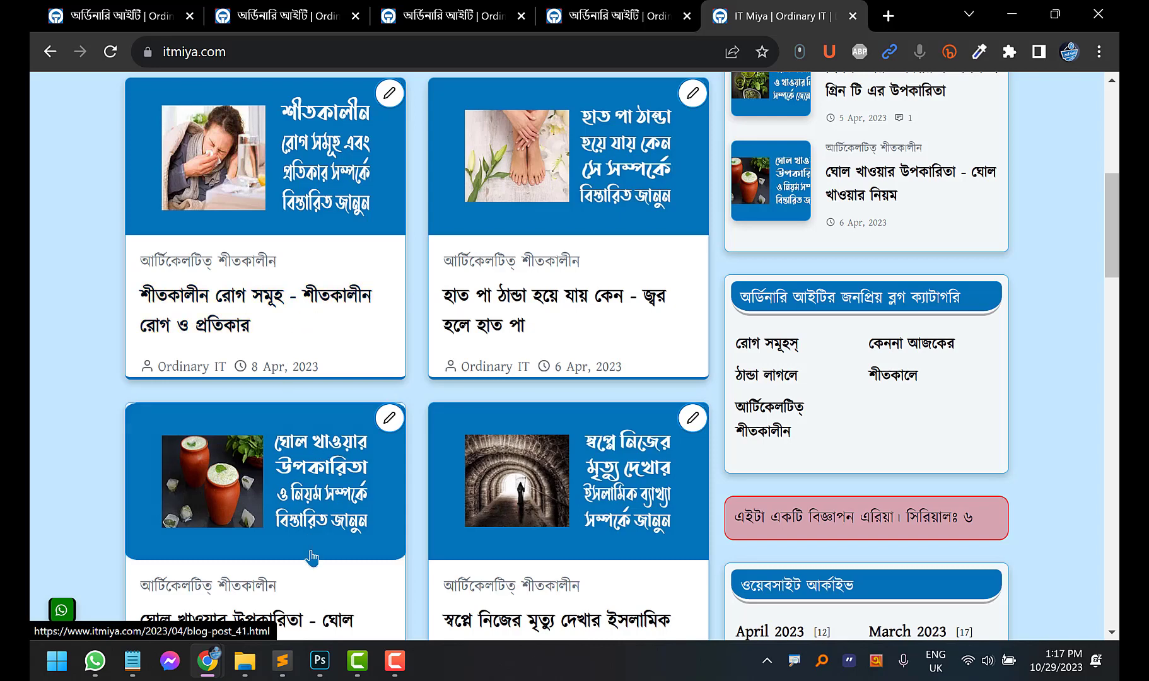
Return to the window with the Blogger layout and view the link list above the posts on the live home page
mouse_move(212, 662)
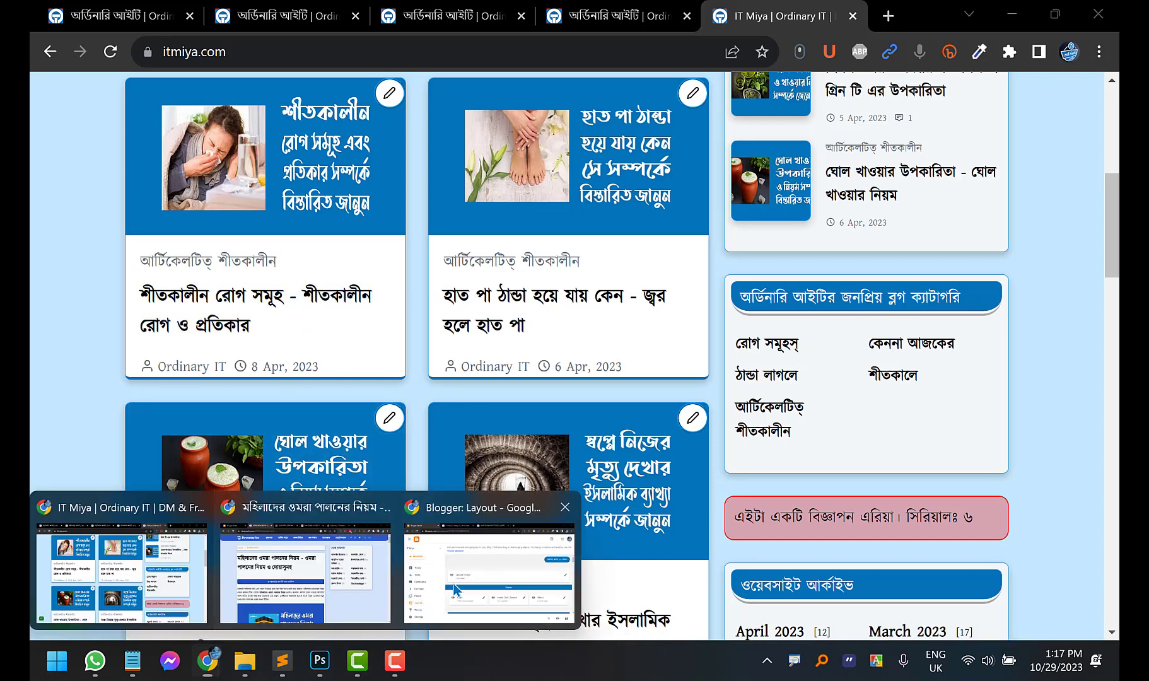
click(454, 583)
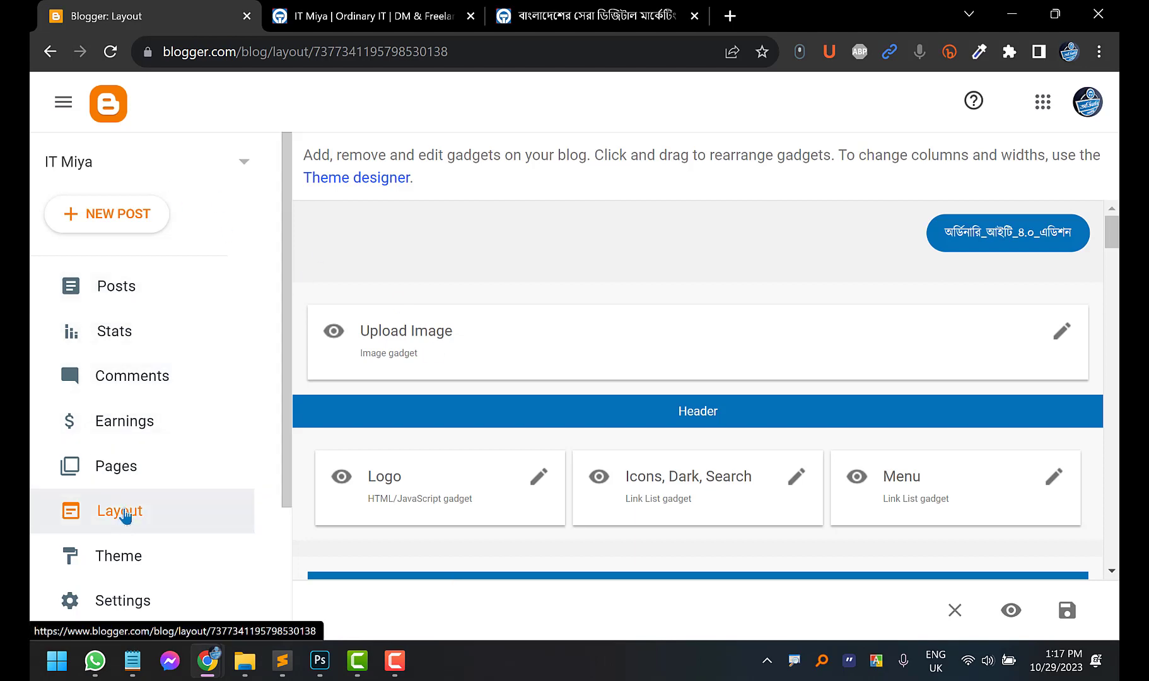
click(366, 15)
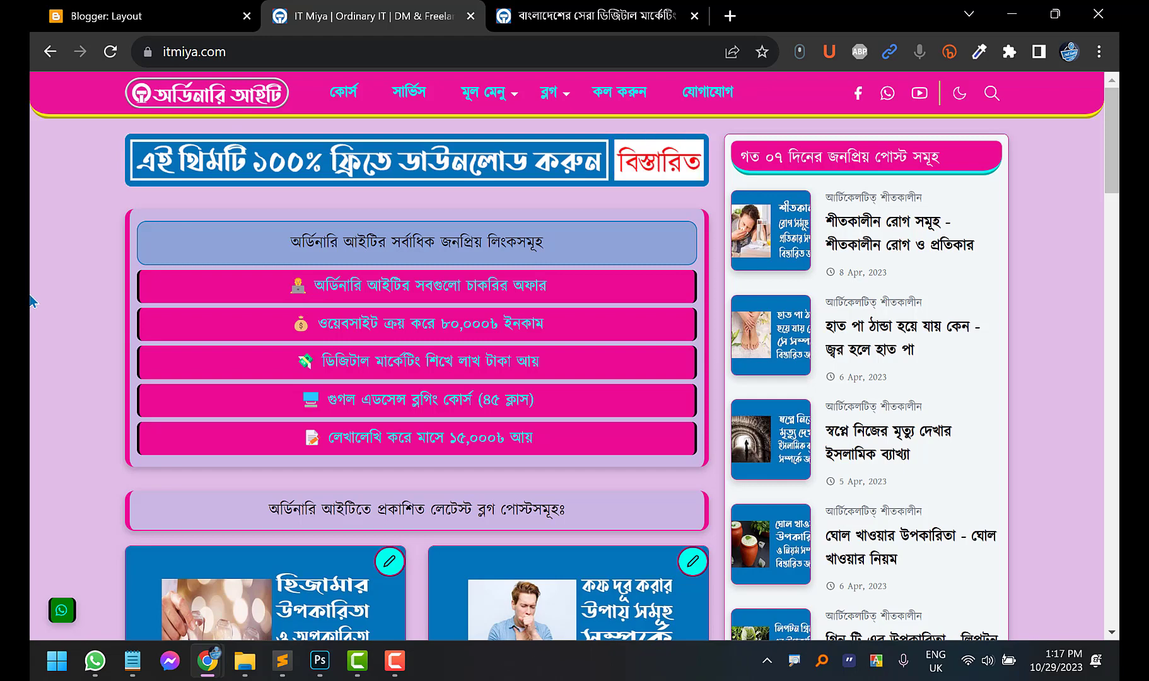
scroll(32, 296, down, 2)
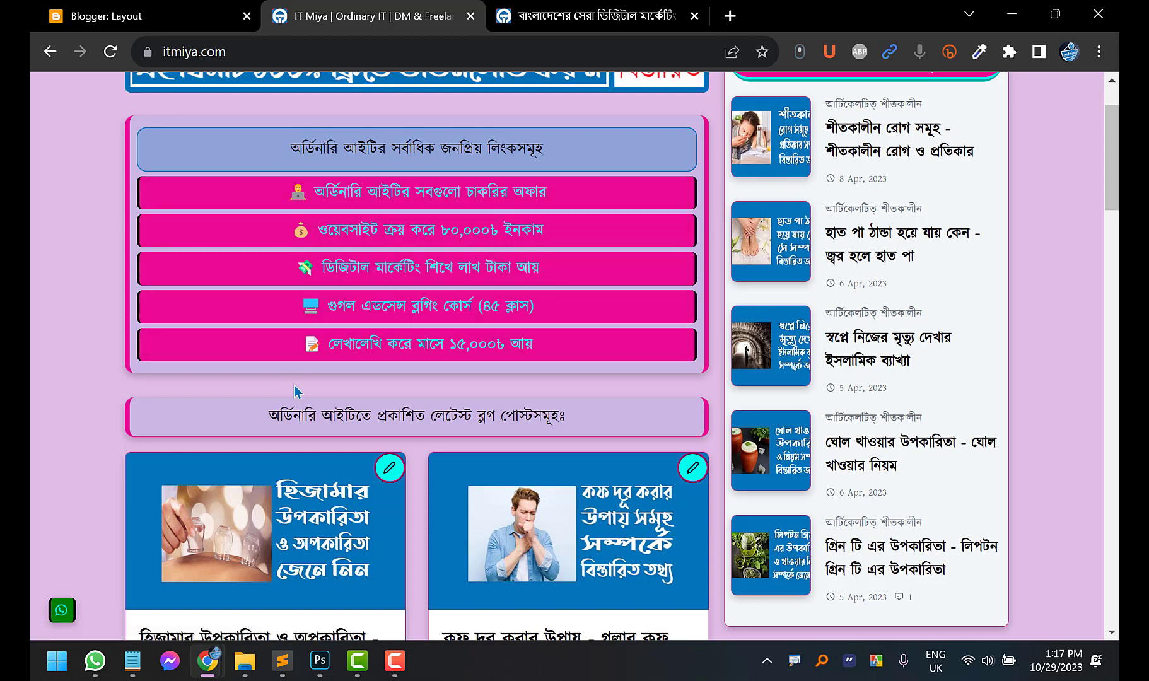
In the layout's Before Blog section, hide the #HomePage Above Post Link List gadget and save it
click(118, 12)
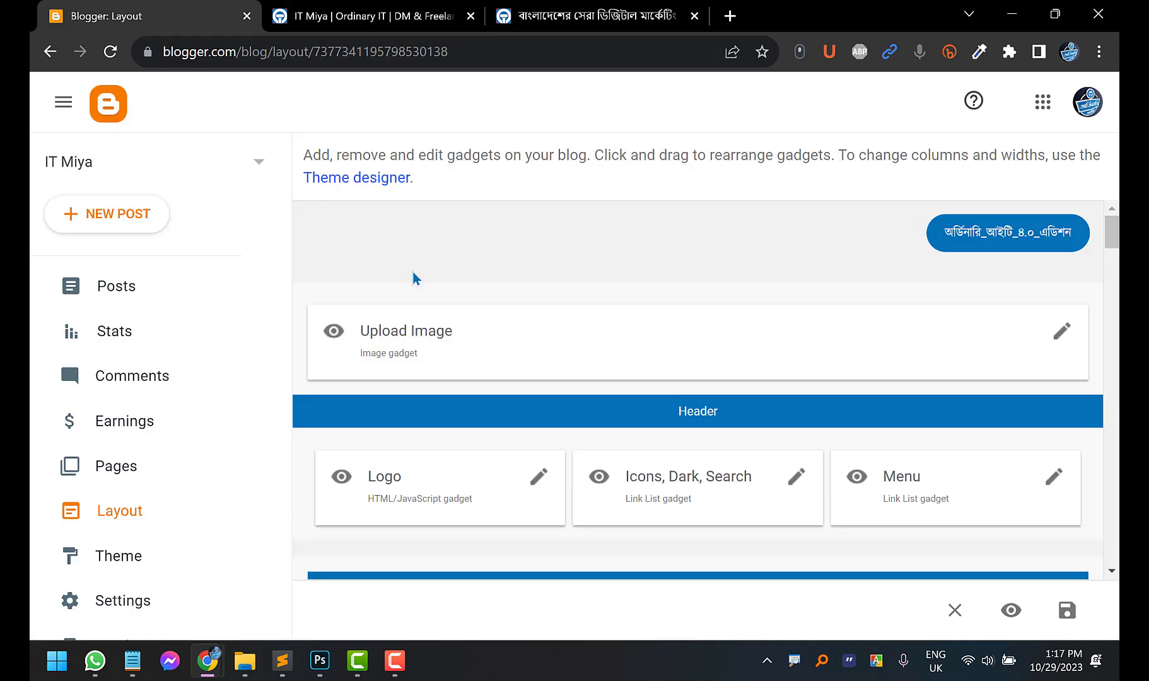
scroll(554, 306, down, 5)
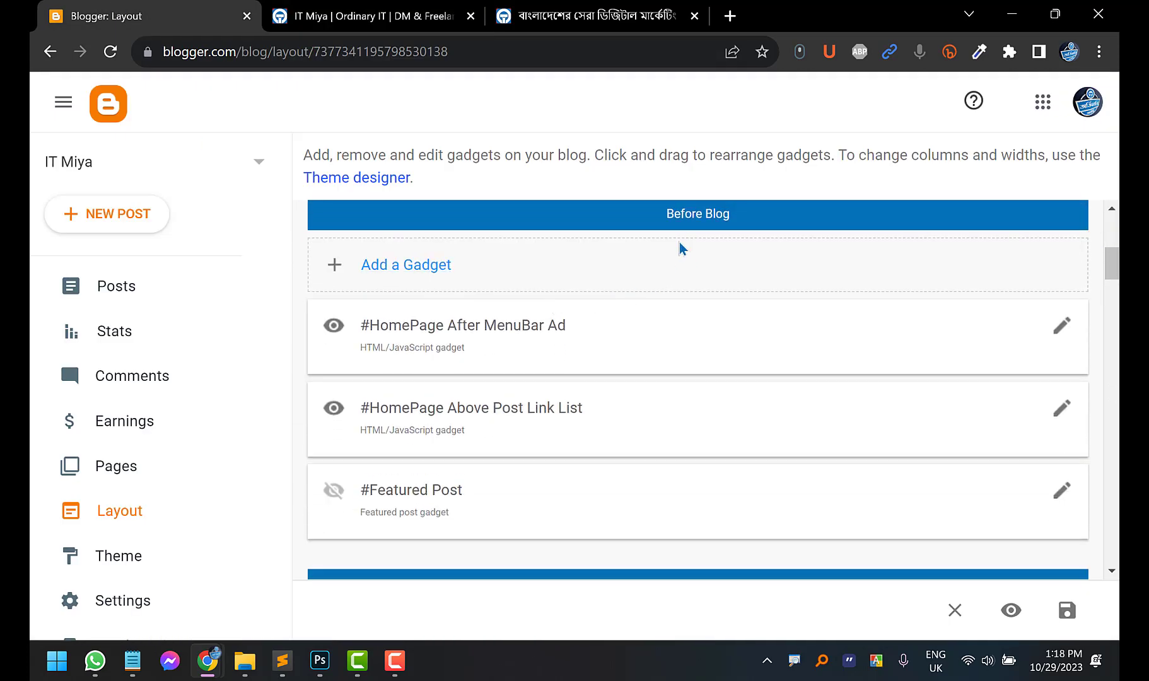
scroll(689, 252, up, 3)
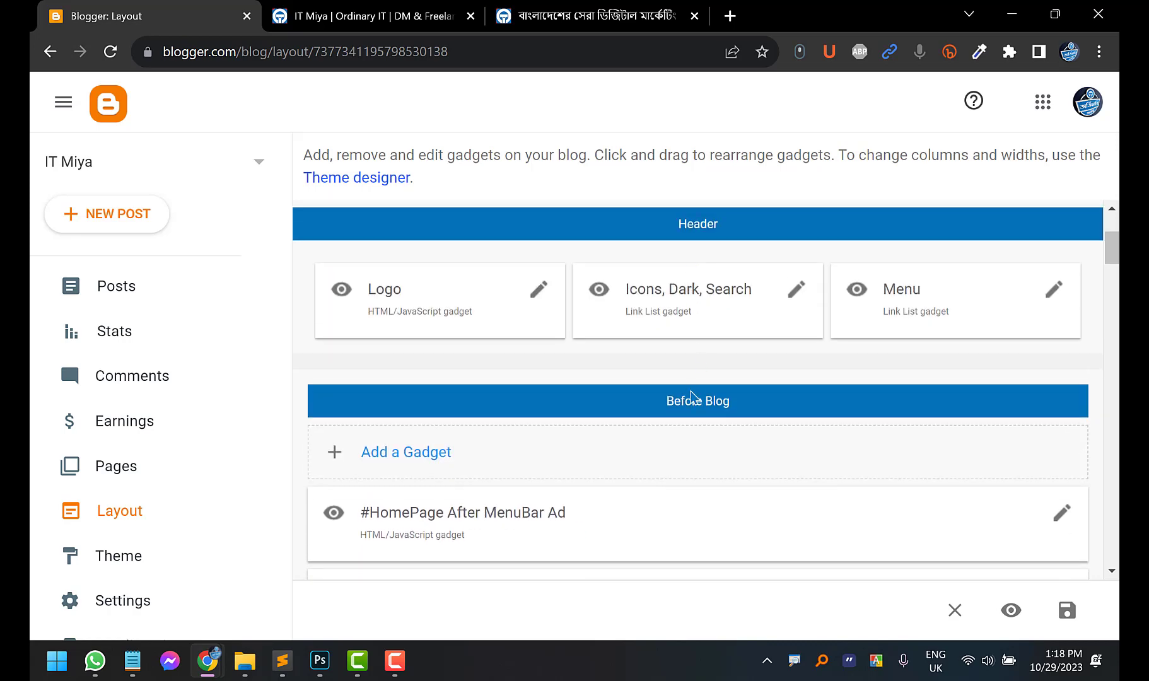
scroll(690, 396, down, 3)
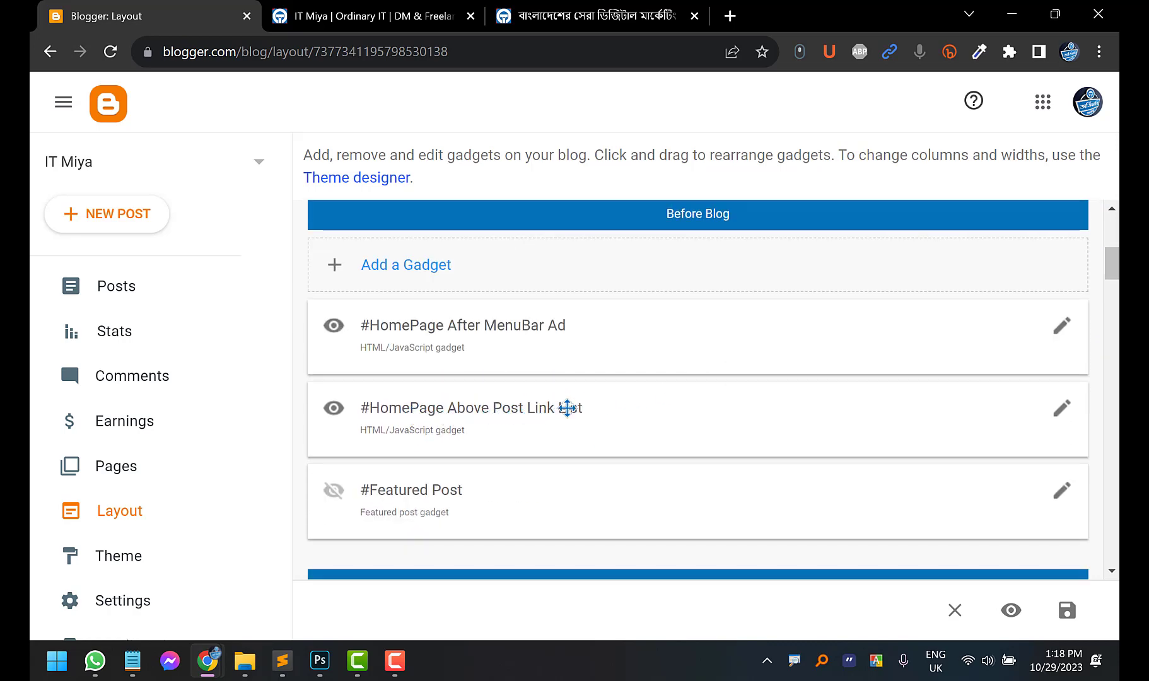
click(366, 16)
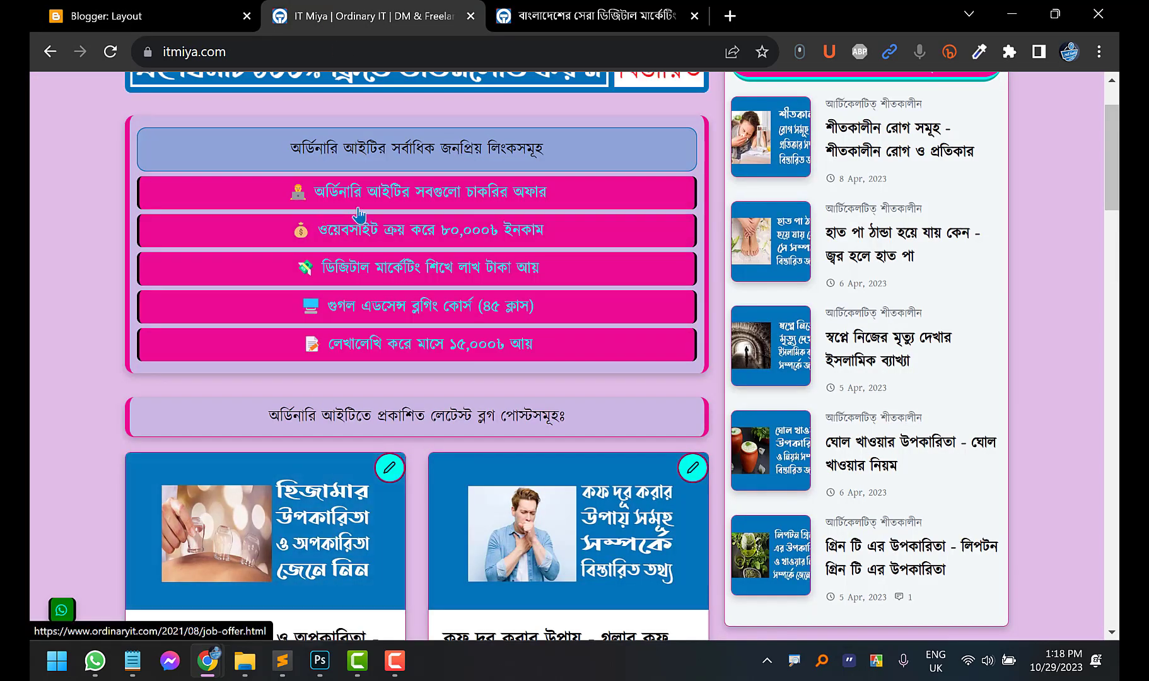
click(126, 15)
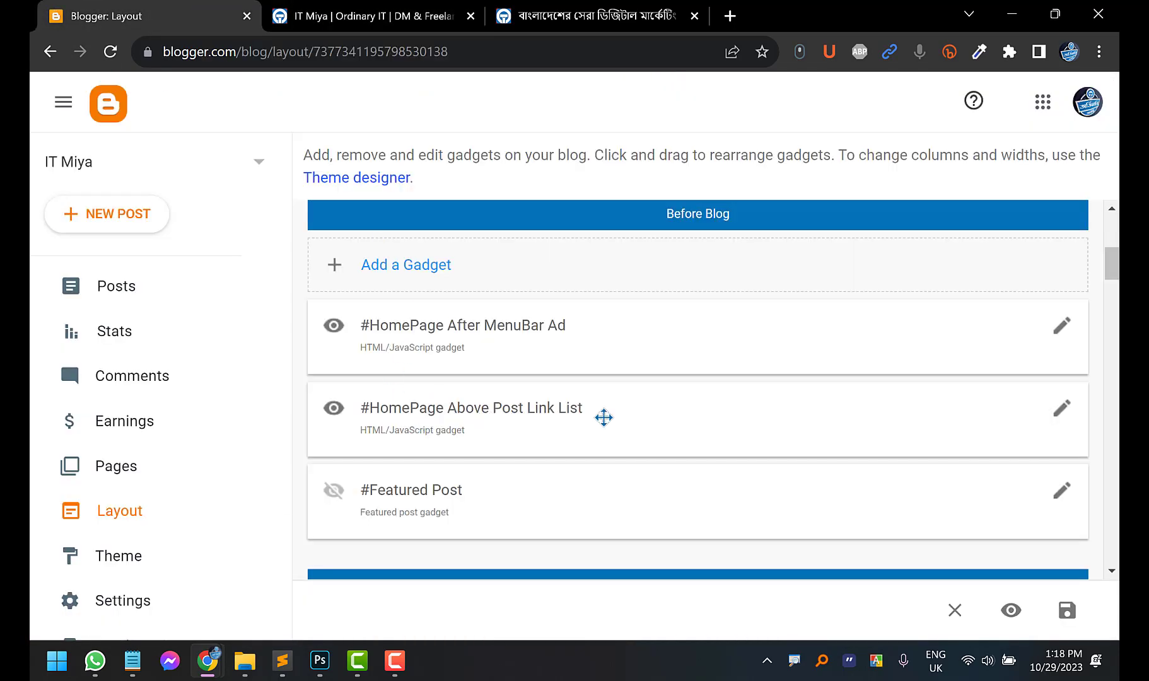
click(1062, 411)
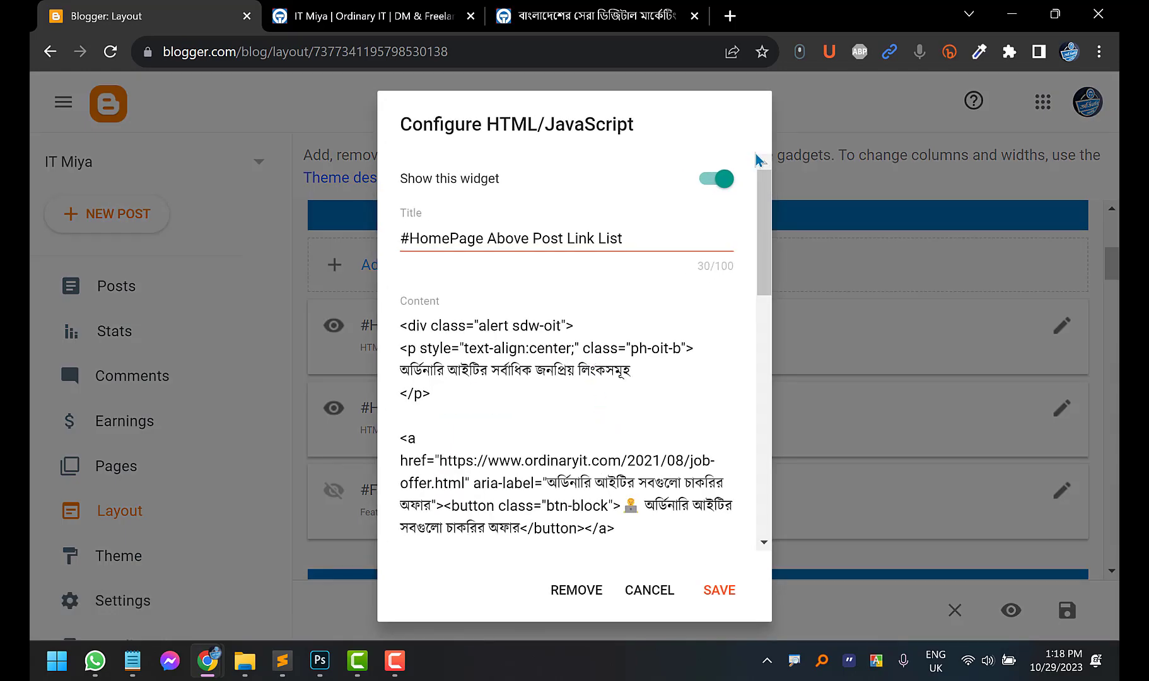
click(719, 588)
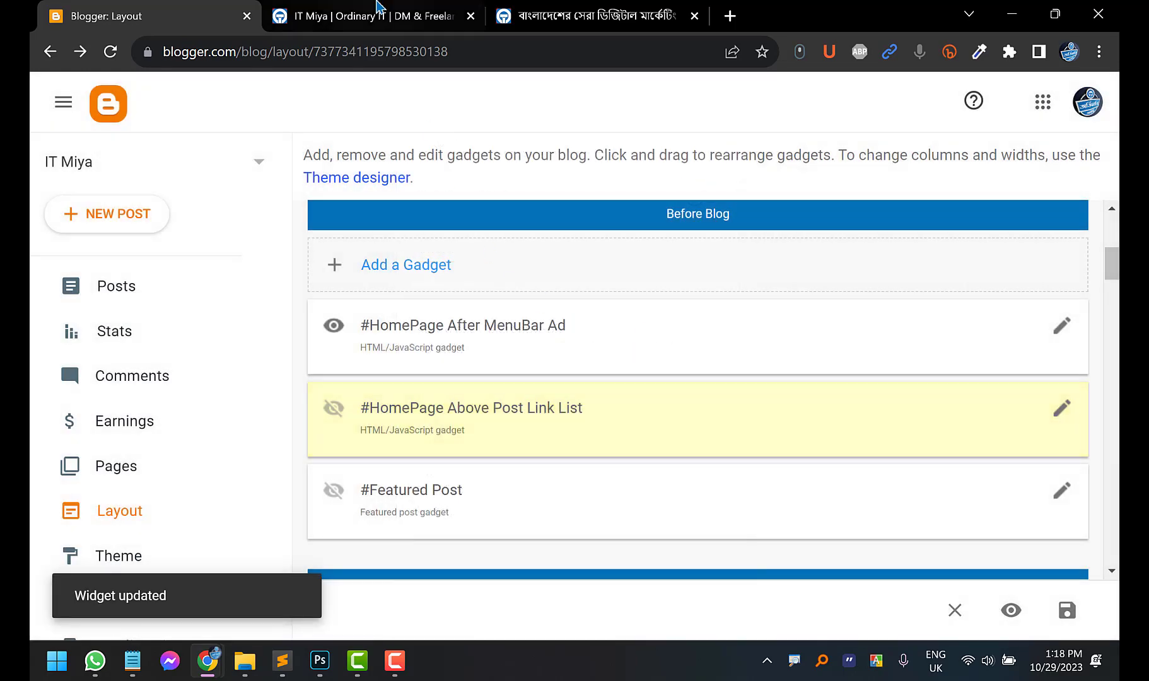
Reload the live home page to check the area above the posts, and return to the blog layout
click(377, 6)
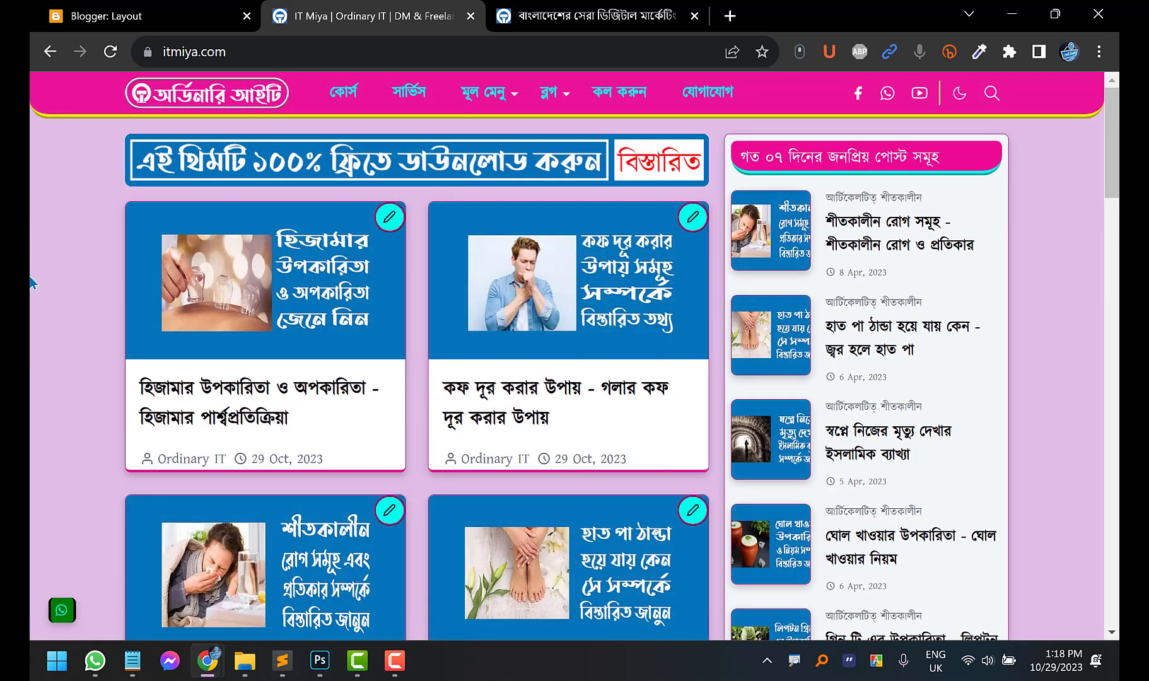
click(127, 3)
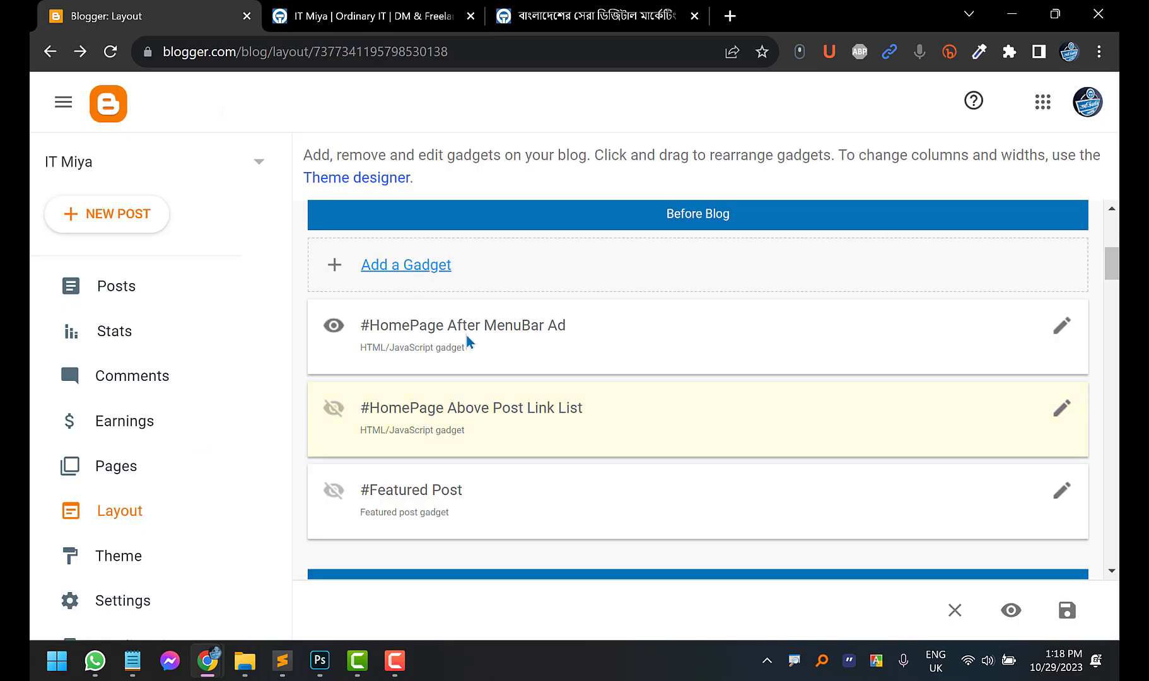
Turn the #HomePage Above Post Link List gadget in the Before Blog section back on and save it
click(1061, 408)
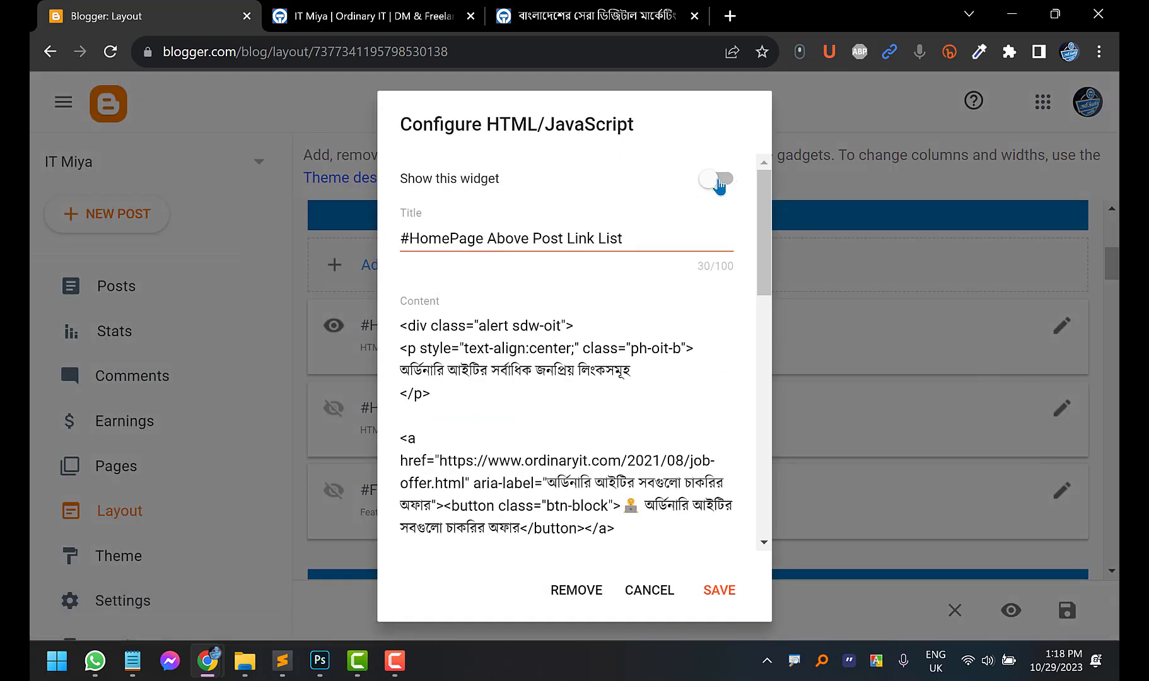
scroll(664, 344, down, 10)
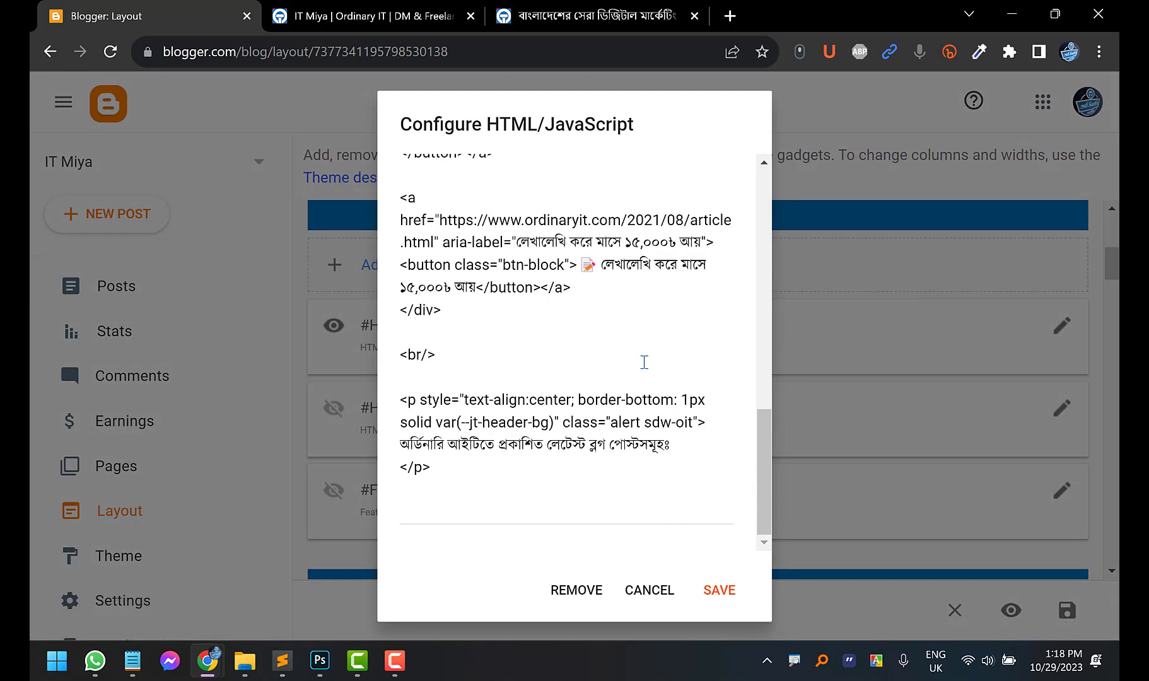
scroll(643, 361, up, 5)
scroll(617, 362, up, 5)
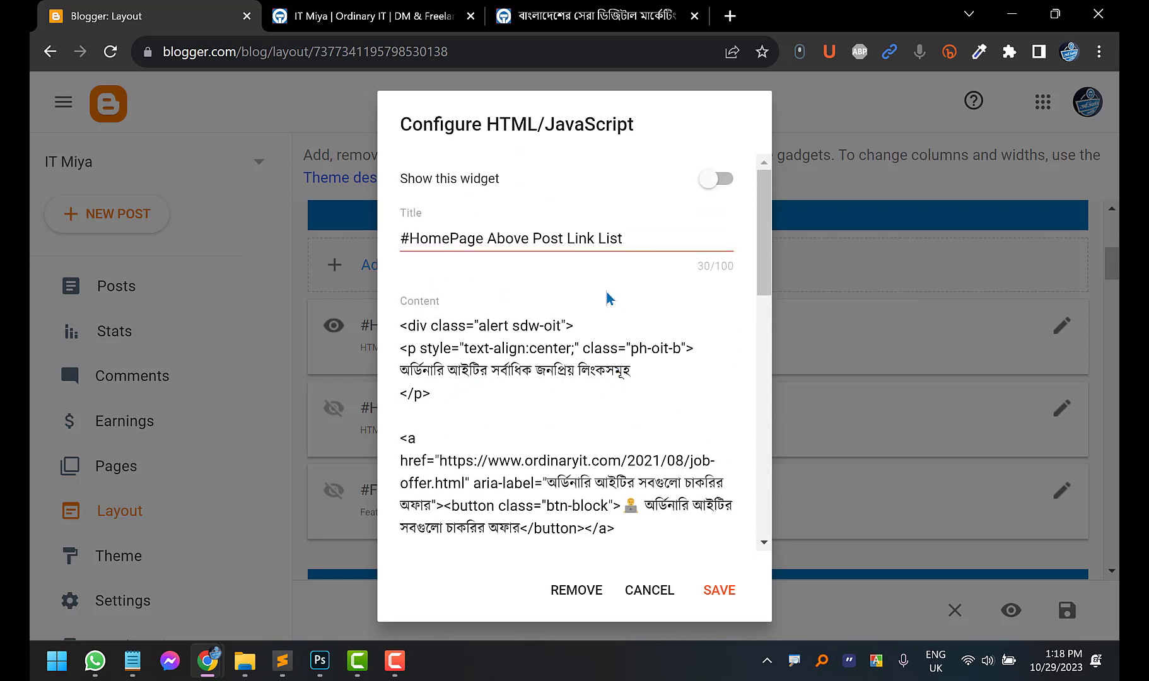
click(719, 179)
click(720, 599)
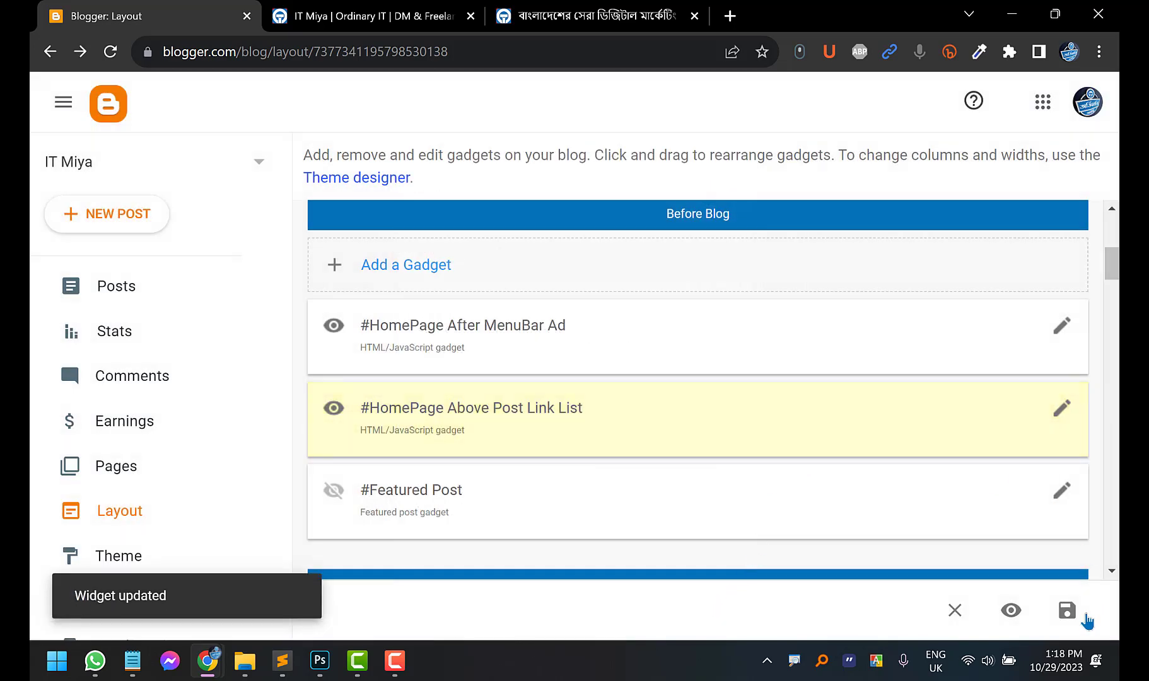
Reload the live home page to check the link list above the posts, and return to the blog layout
click(341, 14)
click(110, 51)
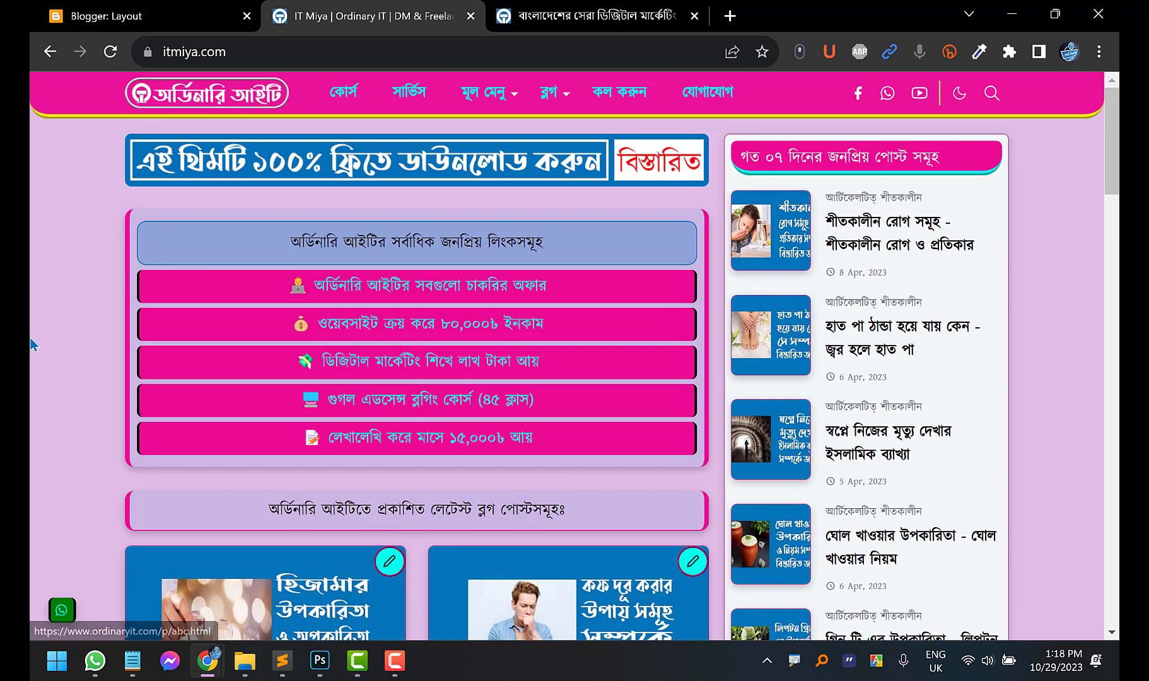
click(98, 17)
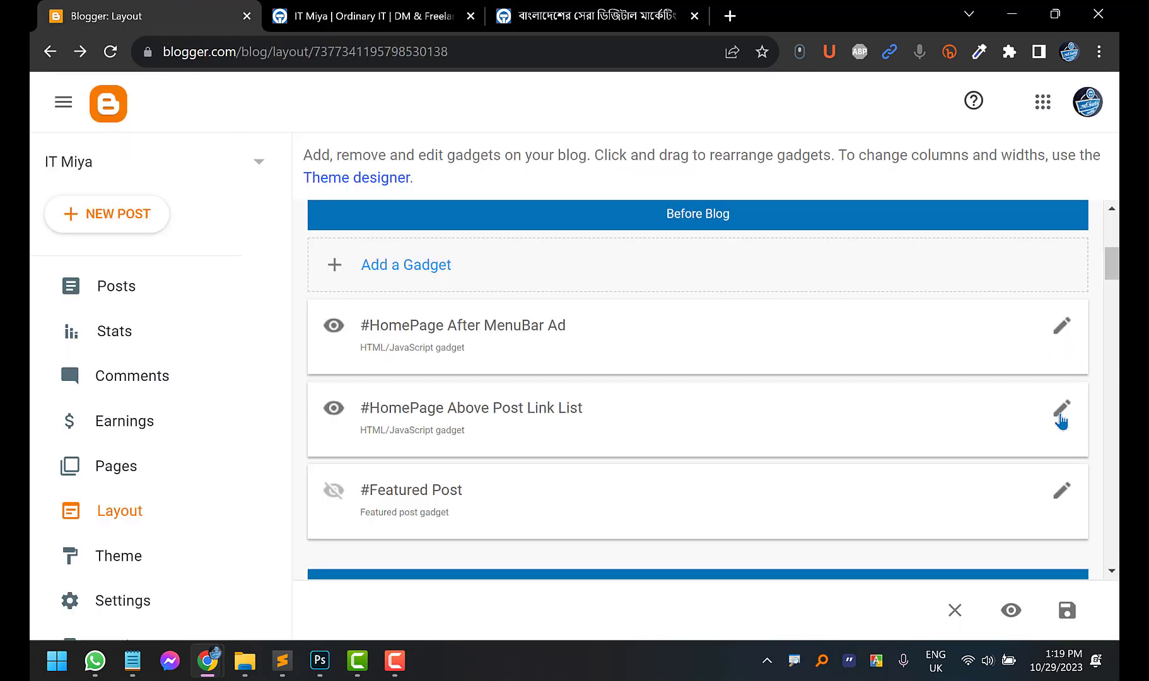
Open the #HomePage Above Post Link List gadget and compare the link URLs and button texts in its code with the live page
click(1062, 420)
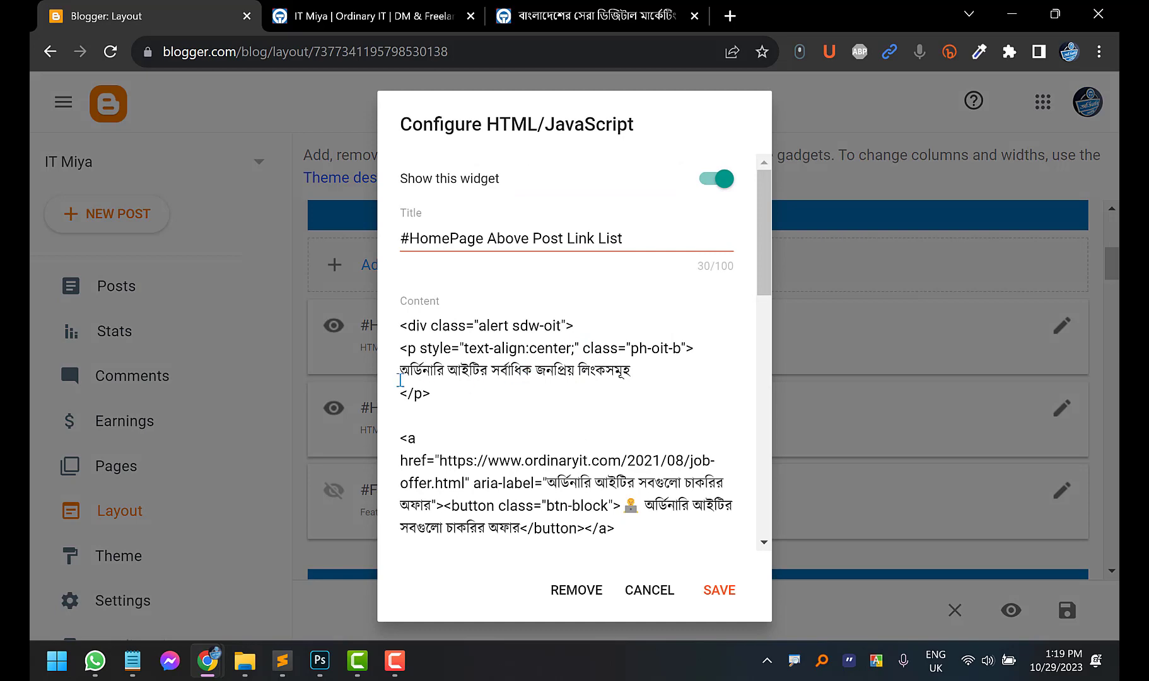
scroll(593, 372, down, 5)
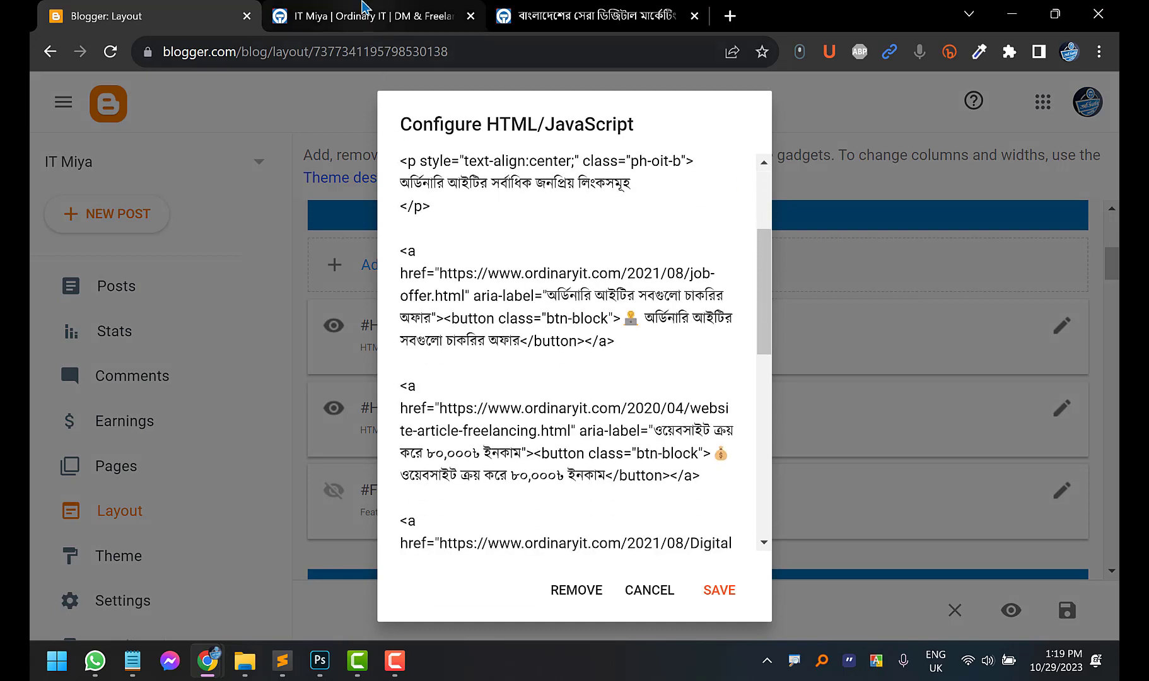
click(366, 16)
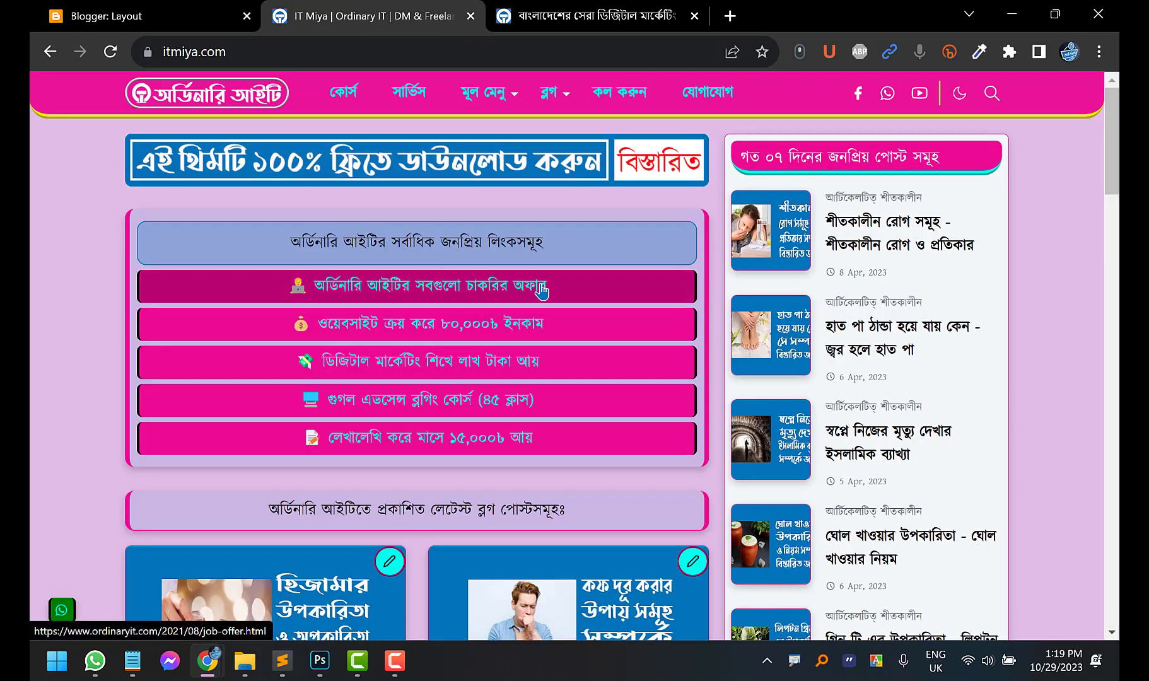
click(151, 14)
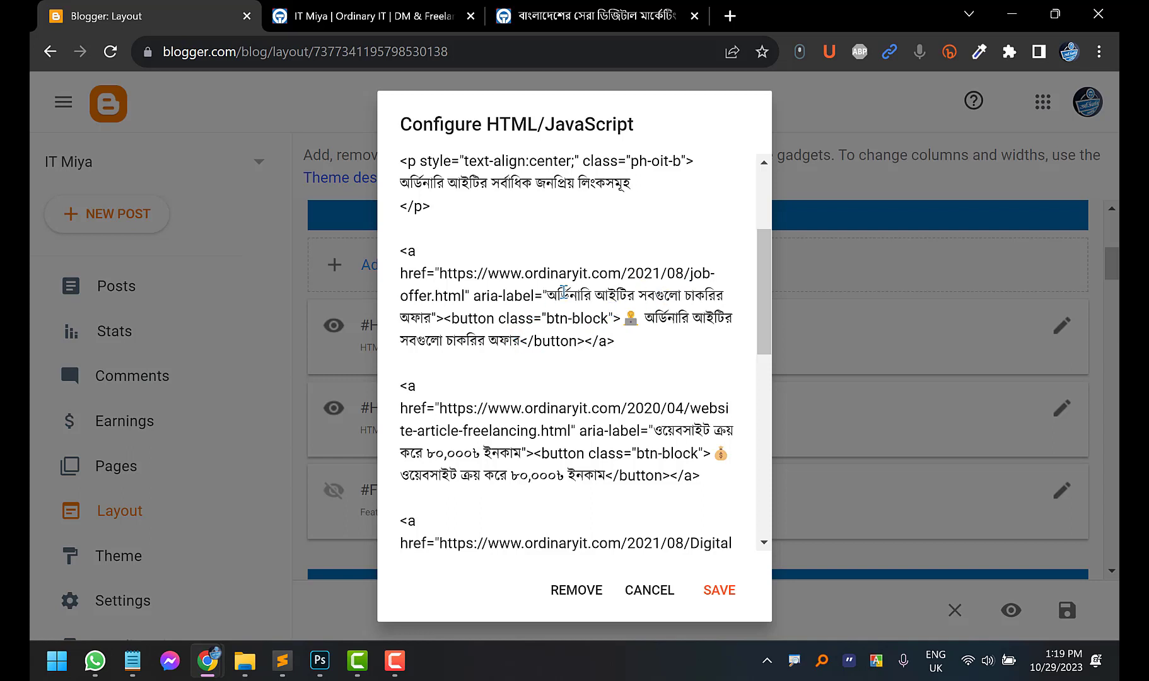
drag(463, 294, 439, 273)
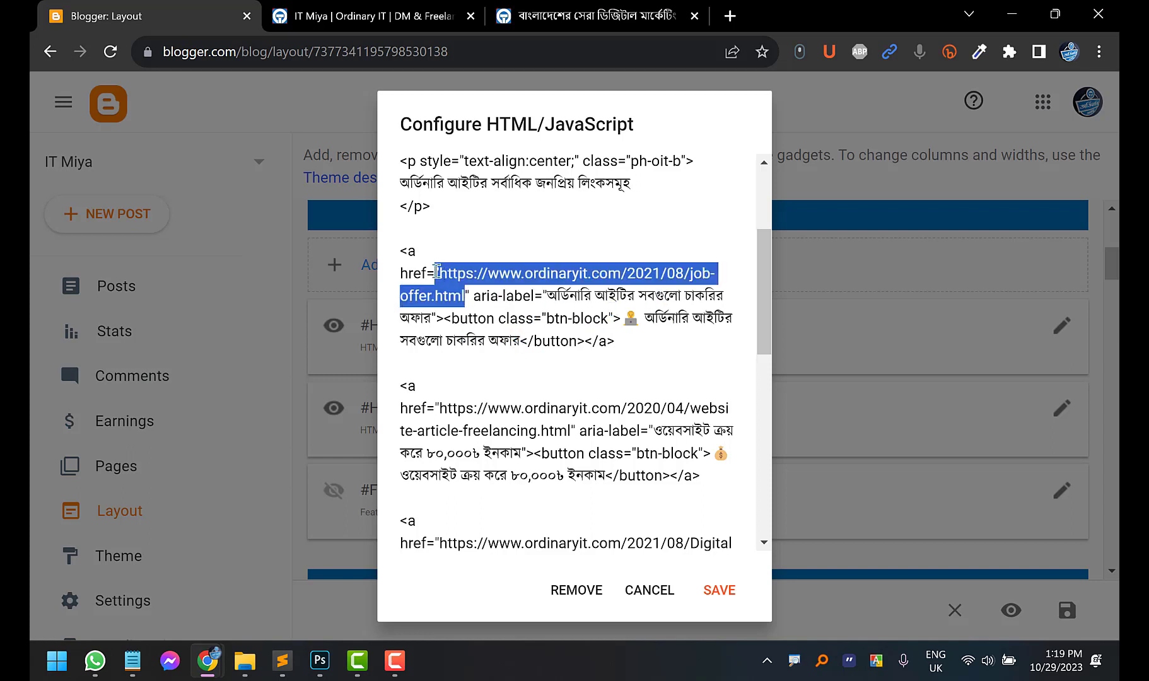
click(462, 272)
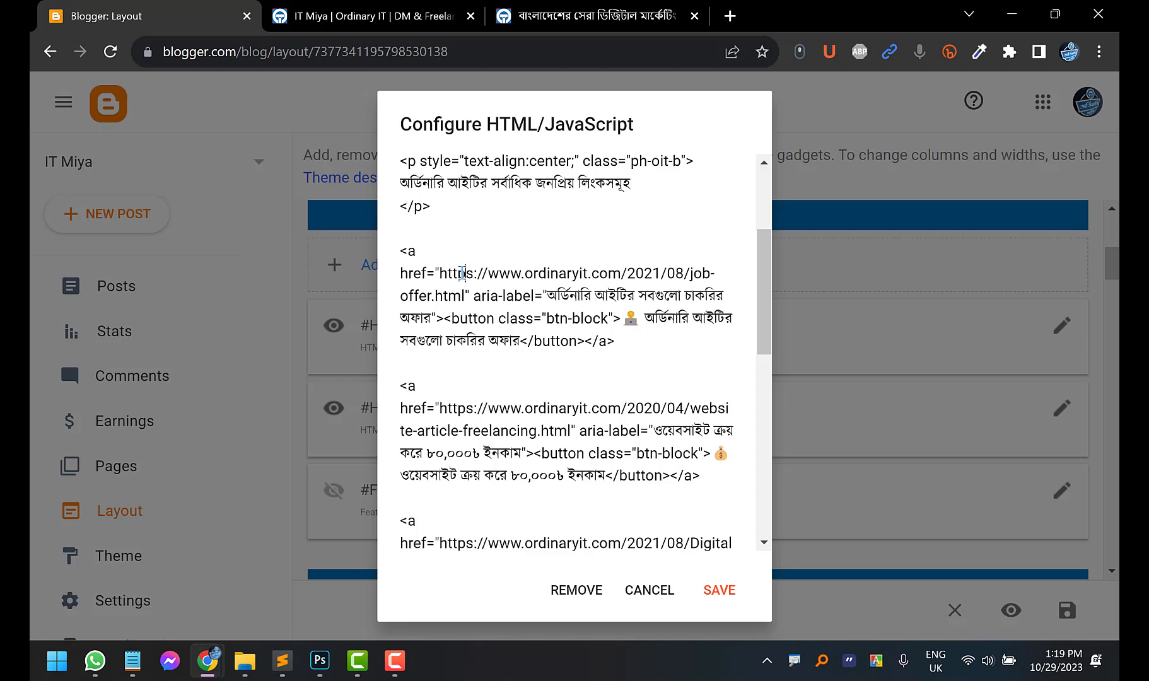
scroll(513, 341, down, 5)
scroll(521, 341, up, 4)
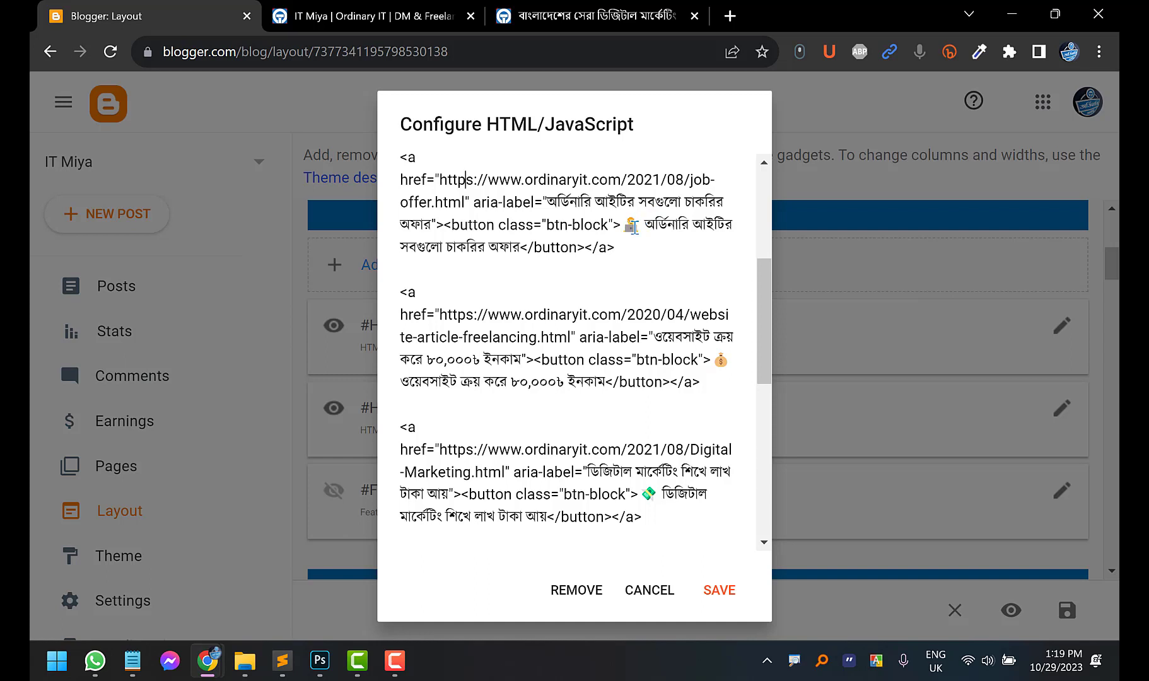
Examine the first link button's emoji in the gadget code and browse the emoji picker's categories for possible icons, then close the picker
drag(634, 227, 623, 227)
click(642, 255)
key(super+period)
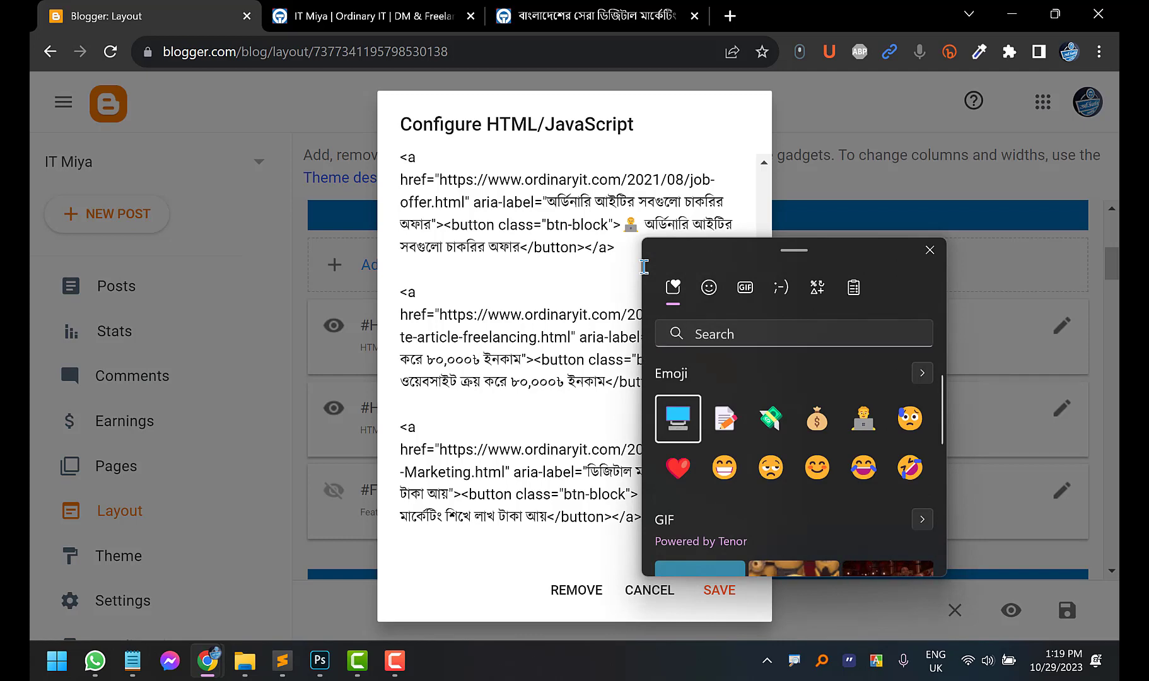
key(super)
key(Escape)
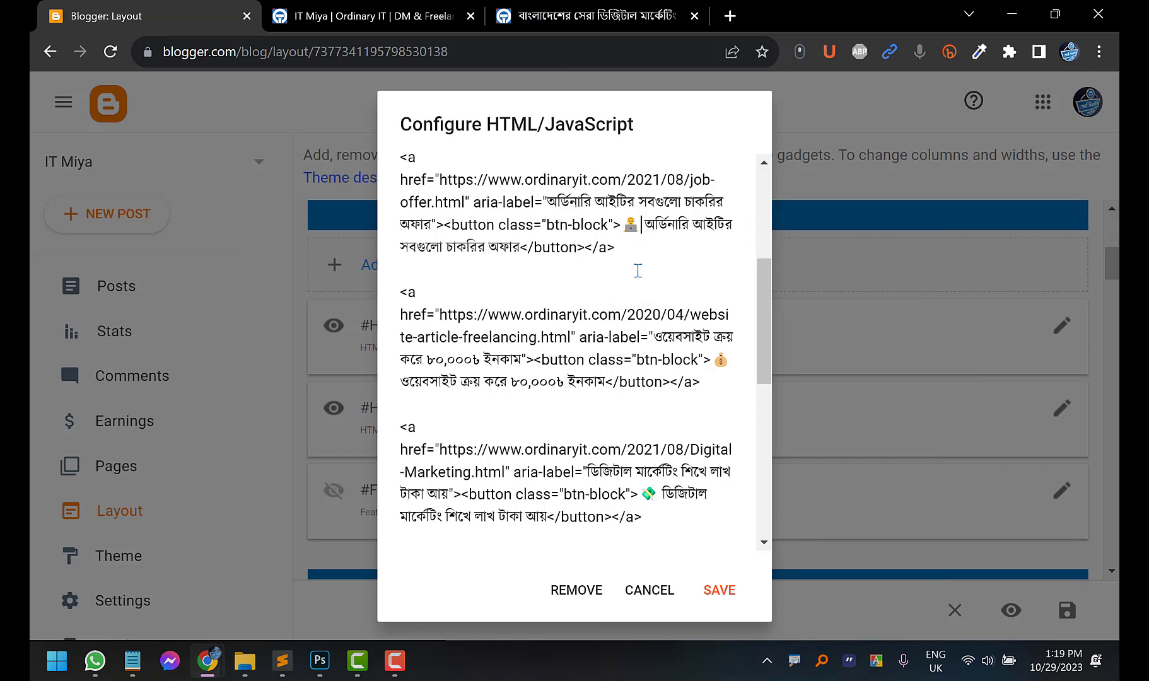
key(super+period)
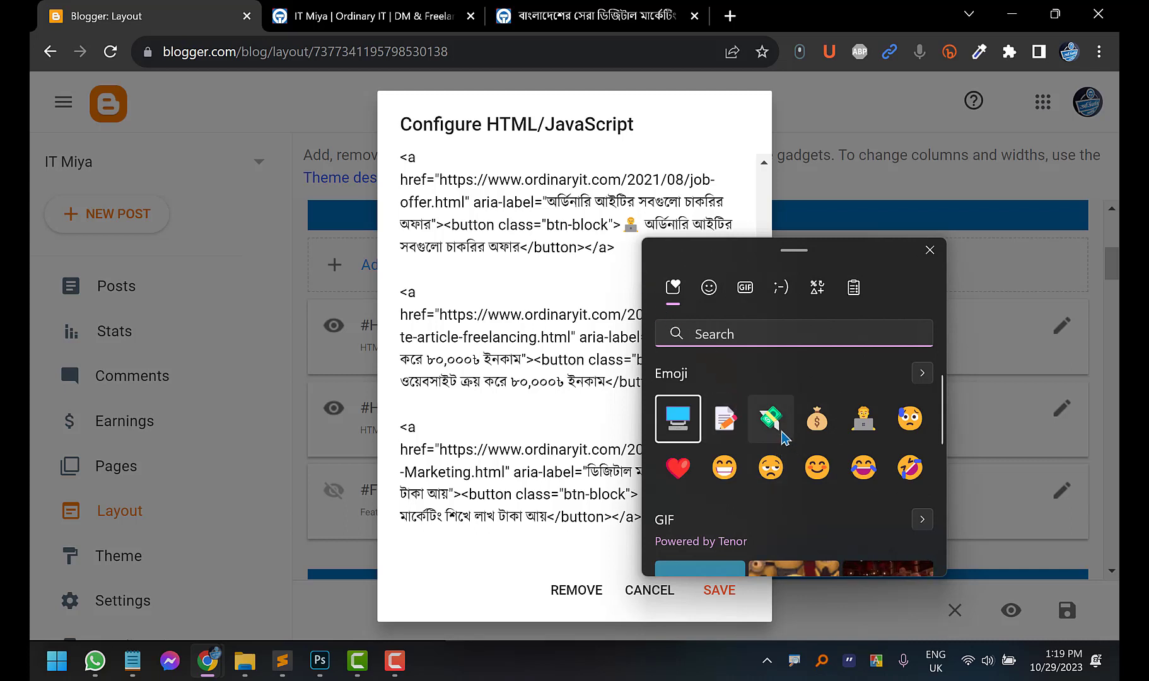
click(713, 289)
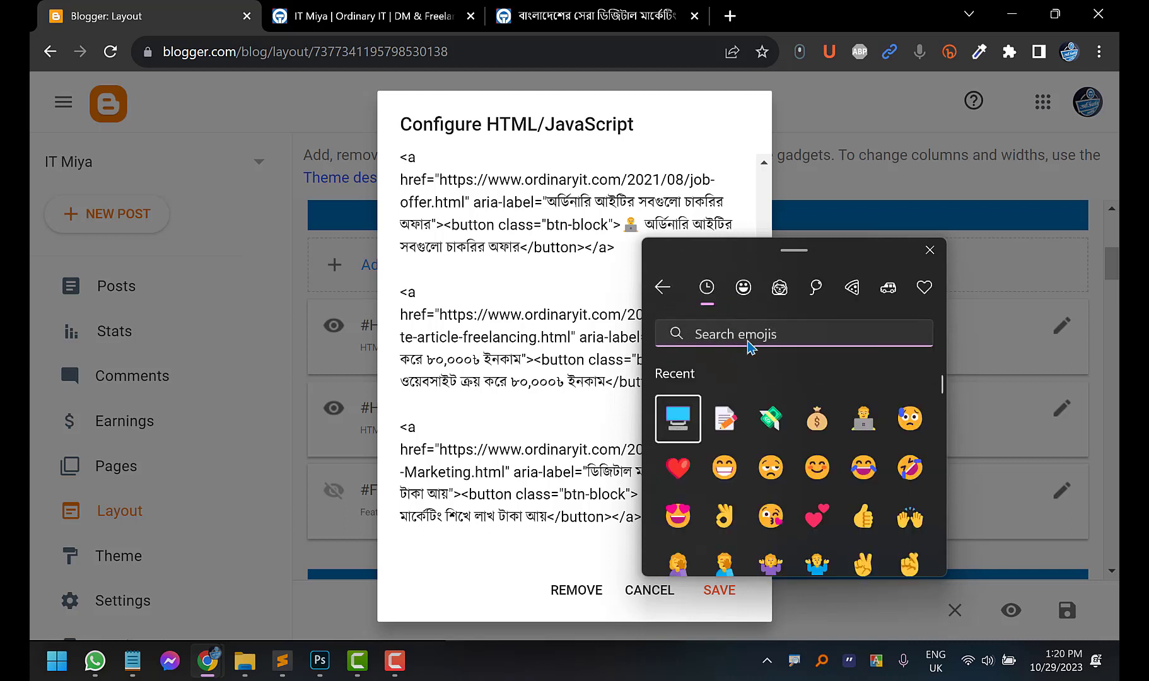
scroll(796, 470, down, 3)
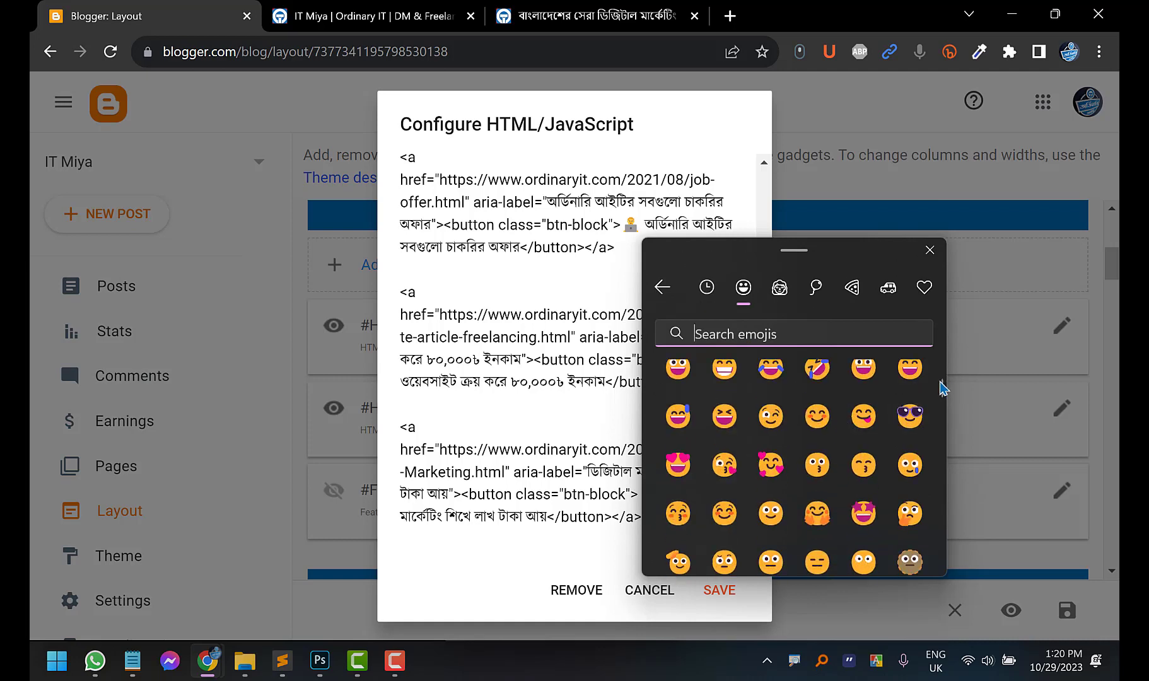
drag(944, 391, 944, 482)
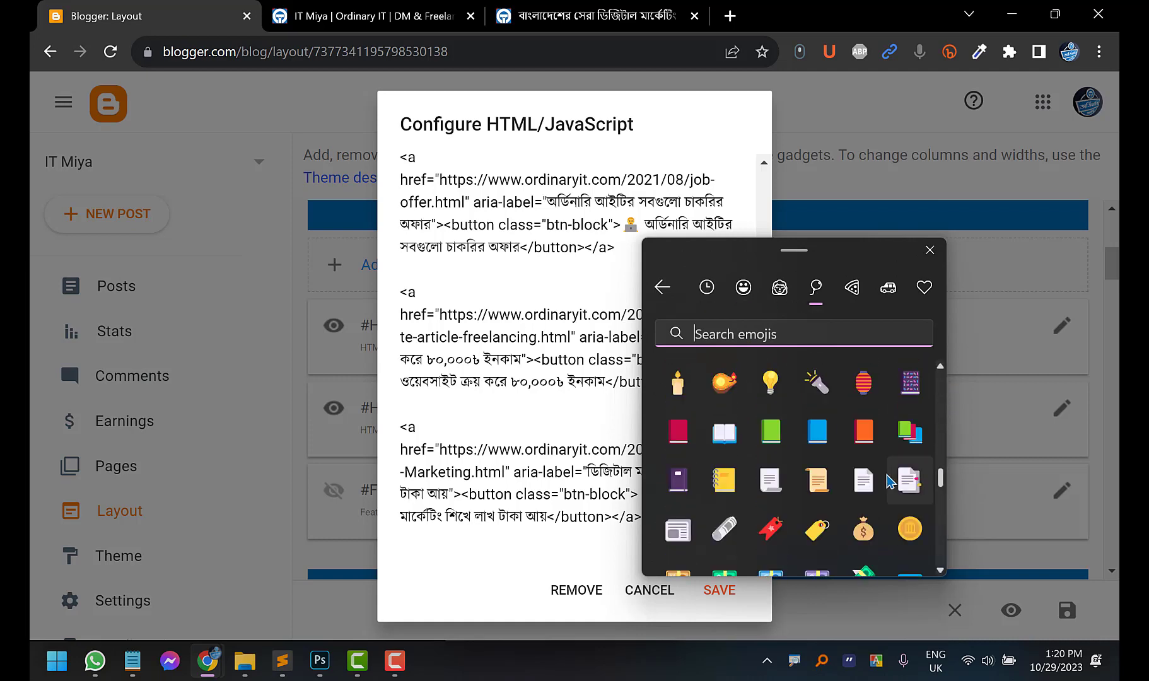
scroll(844, 481, down, 5)
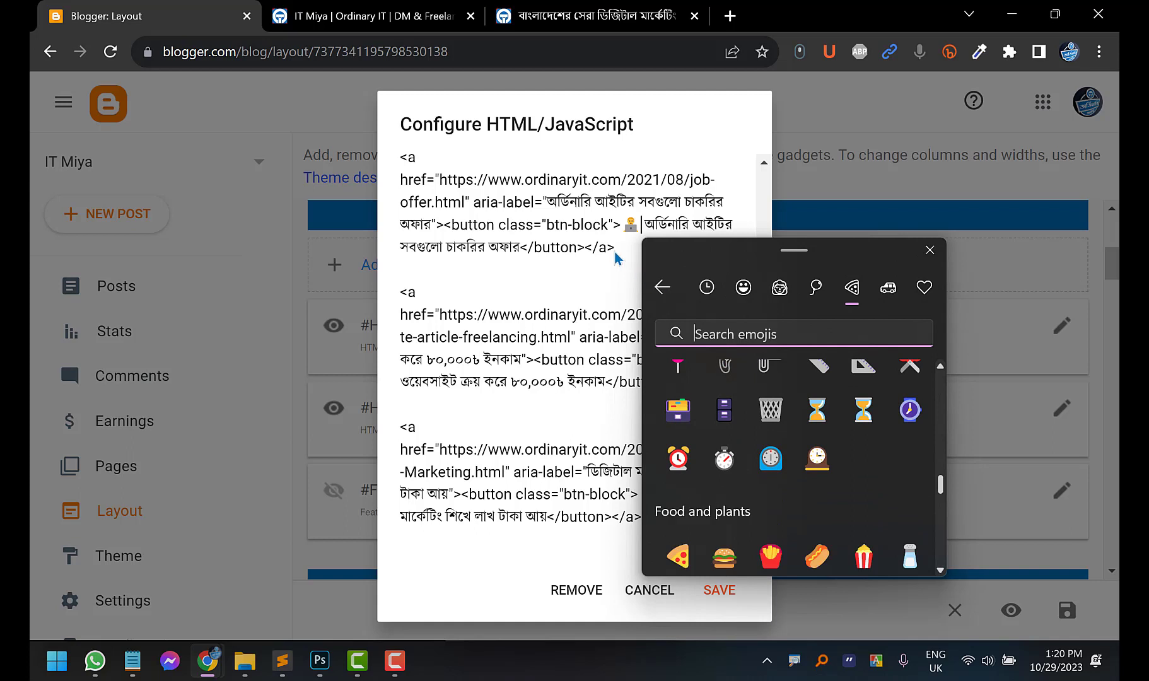
click(623, 238)
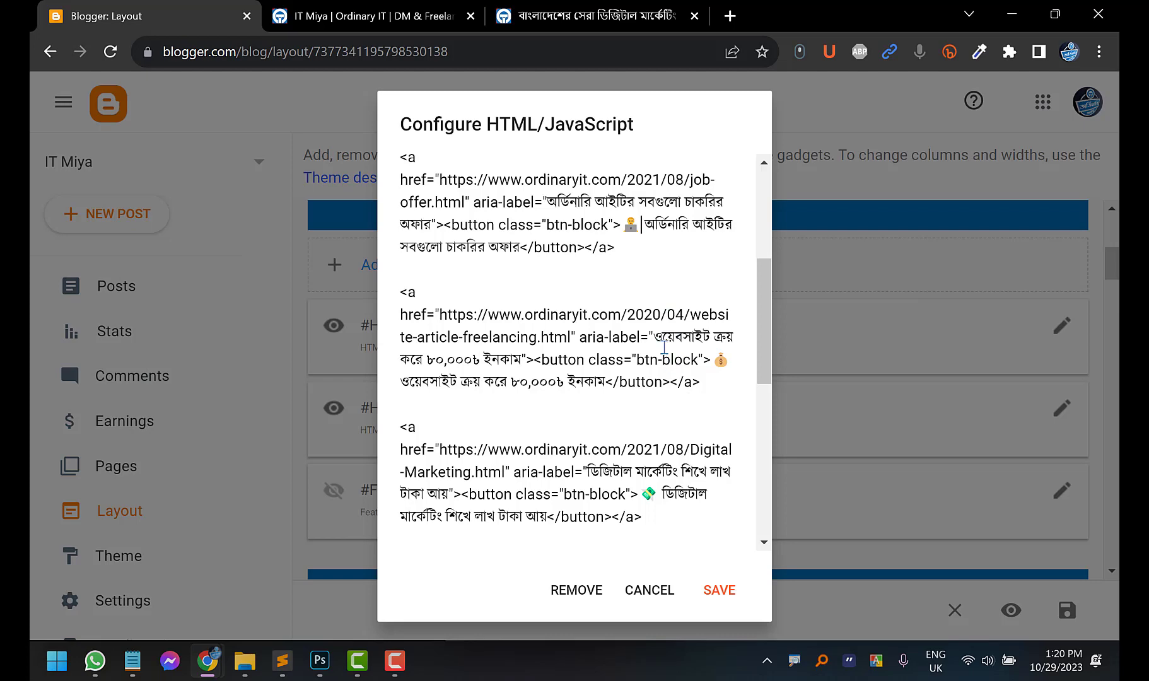
Hide the #HomePage Above Post Link List gadget and save it
scroll(664, 346, up, 5)
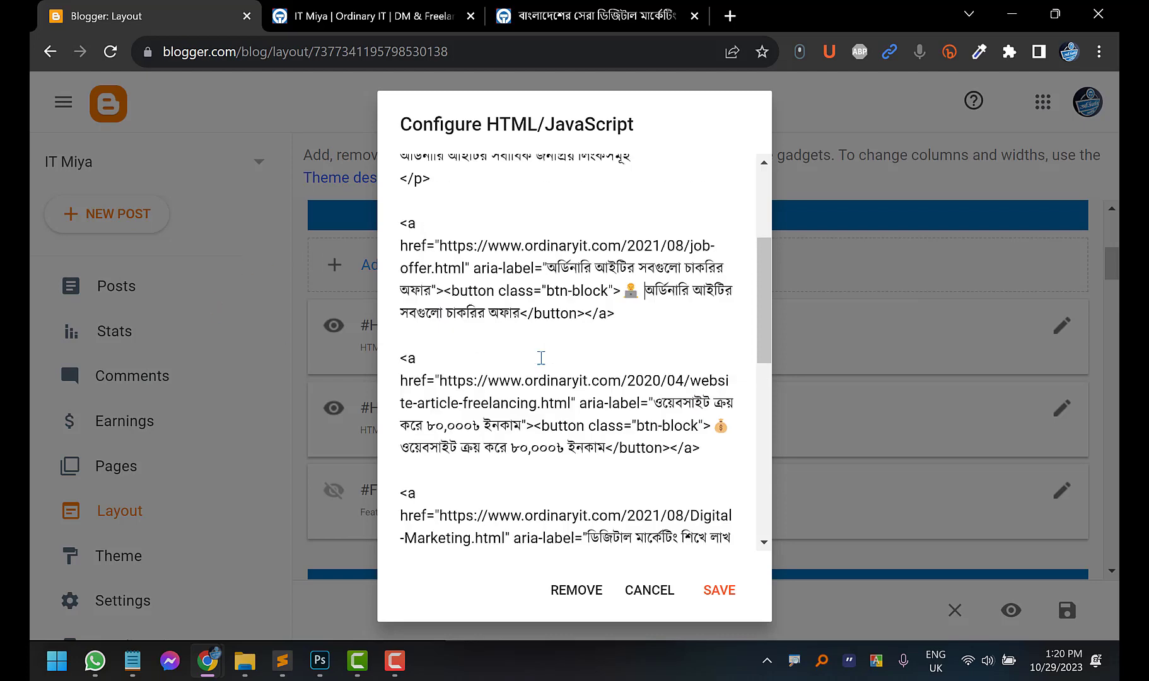
click(711, 186)
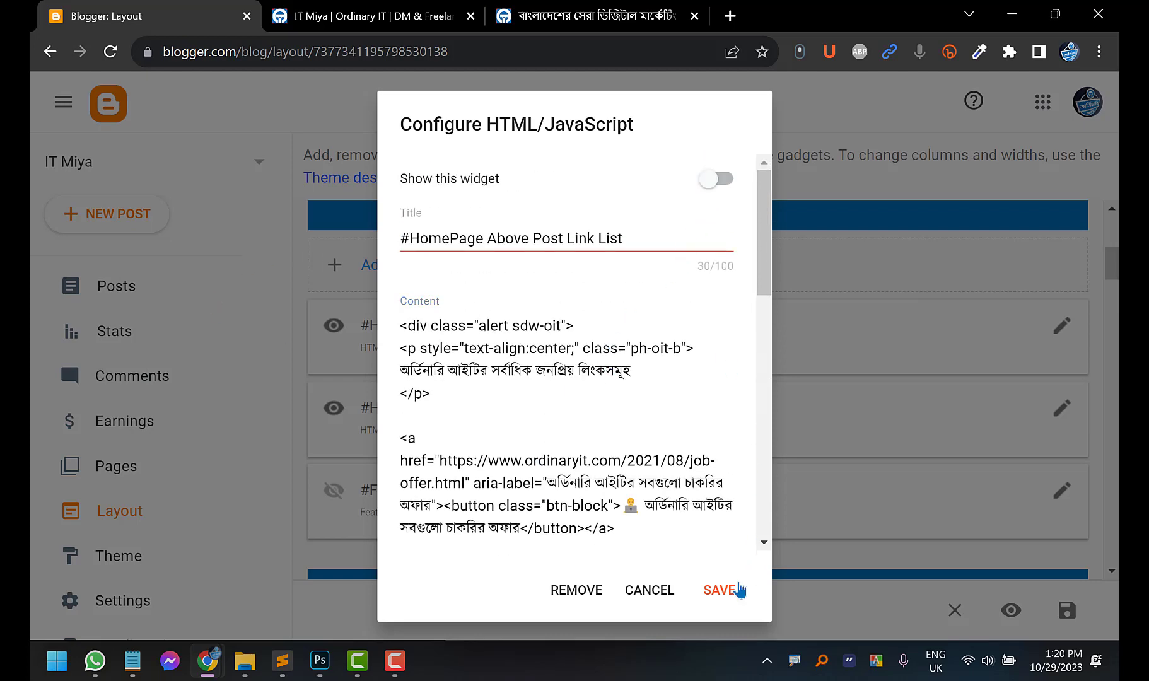
click(721, 589)
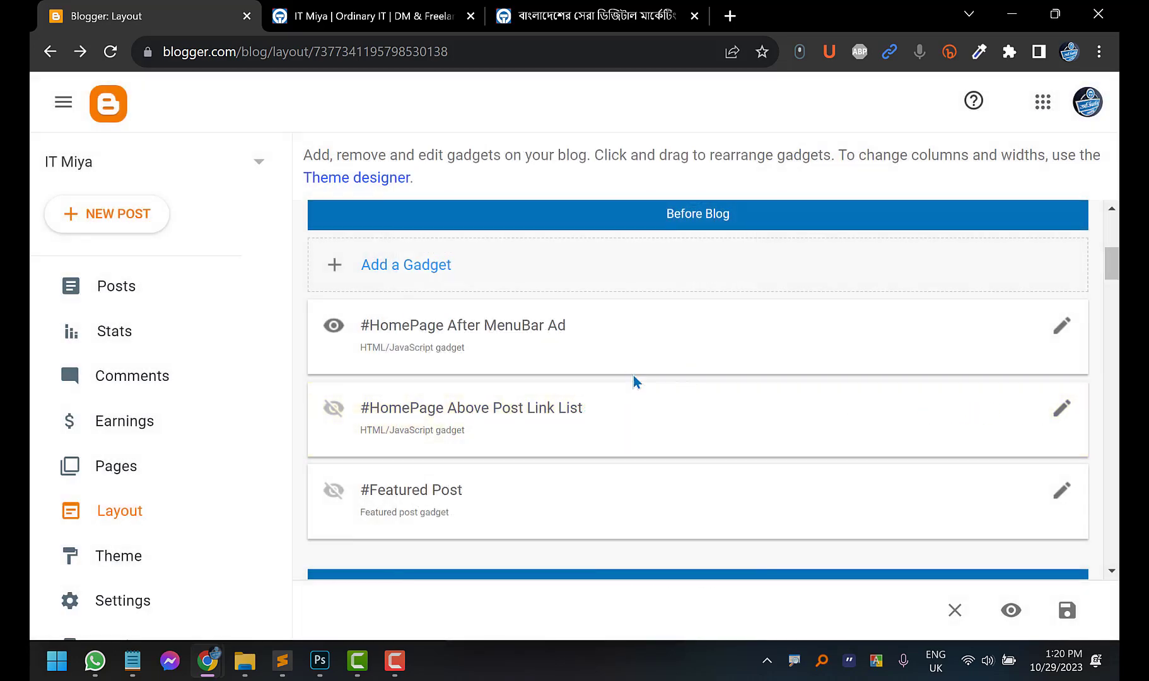
View the ad banner below the menu bar on the live home page, and return to the blog layout
click(377, 14)
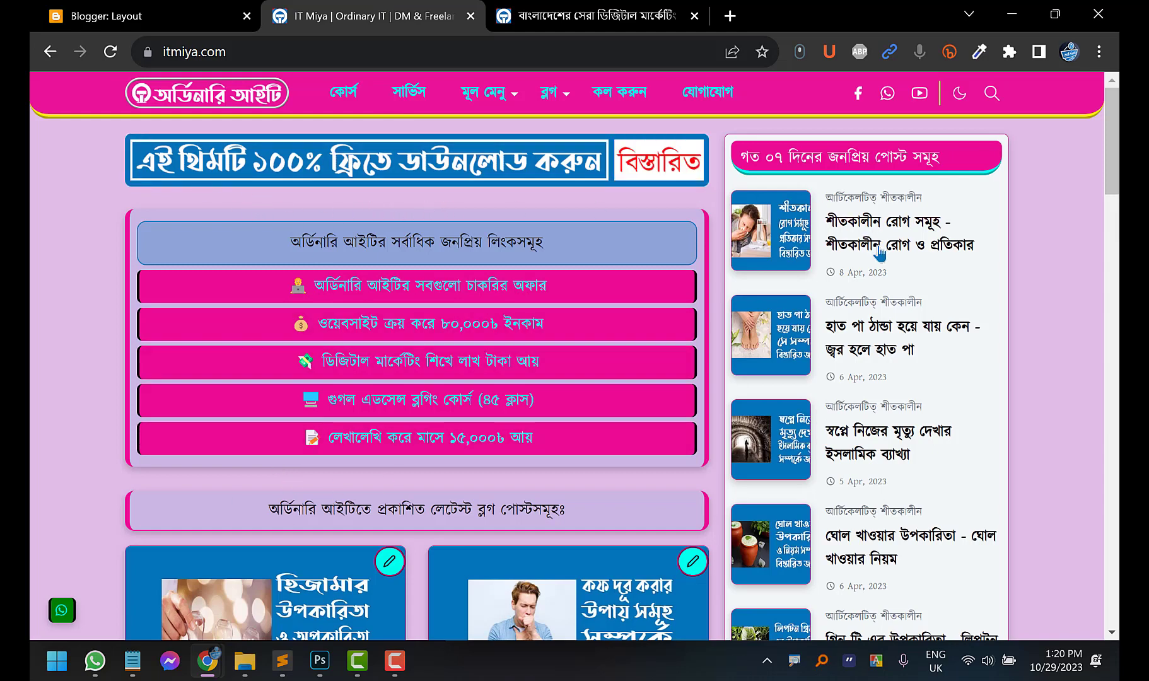
click(199, 7)
click(372, 16)
click(129, 7)
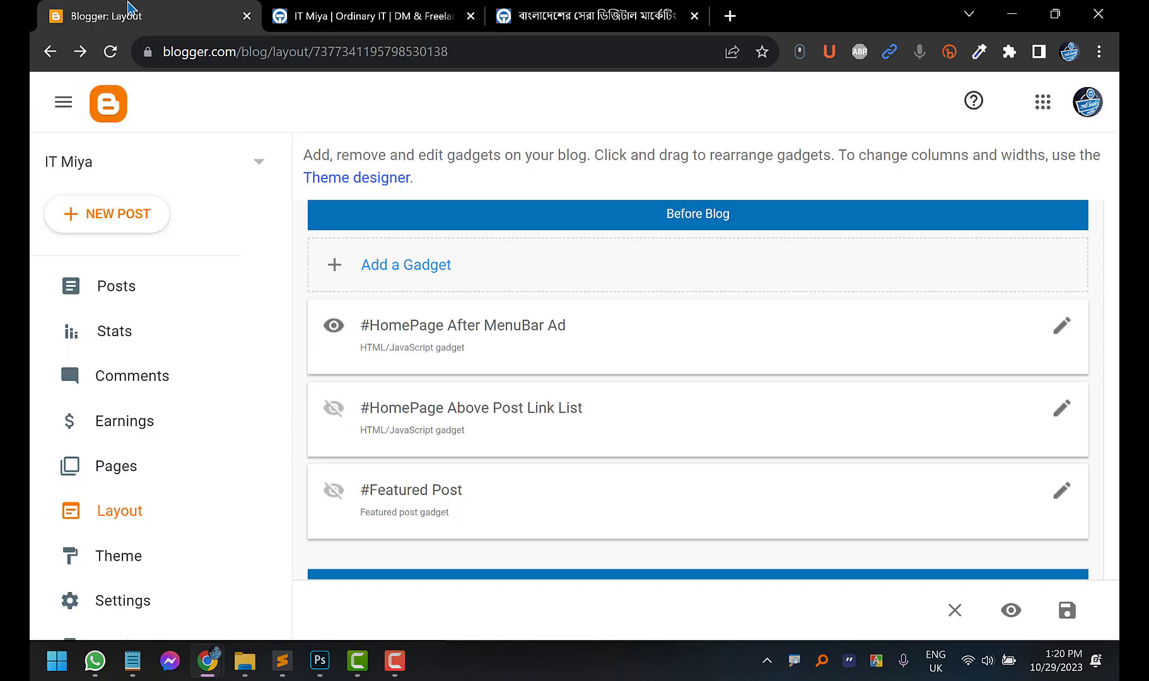
Remove the leading # from the #HomePage After MenuBar Ad gadget's title and save it
click(1062, 326)
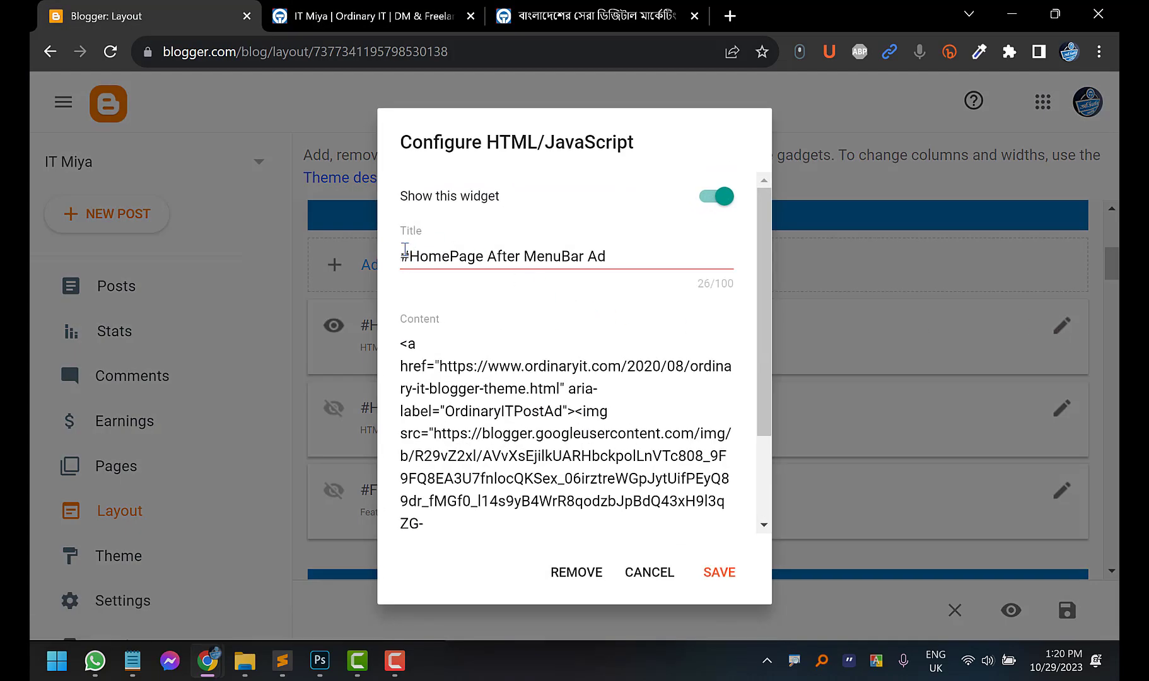
drag(409, 254, 394, 260)
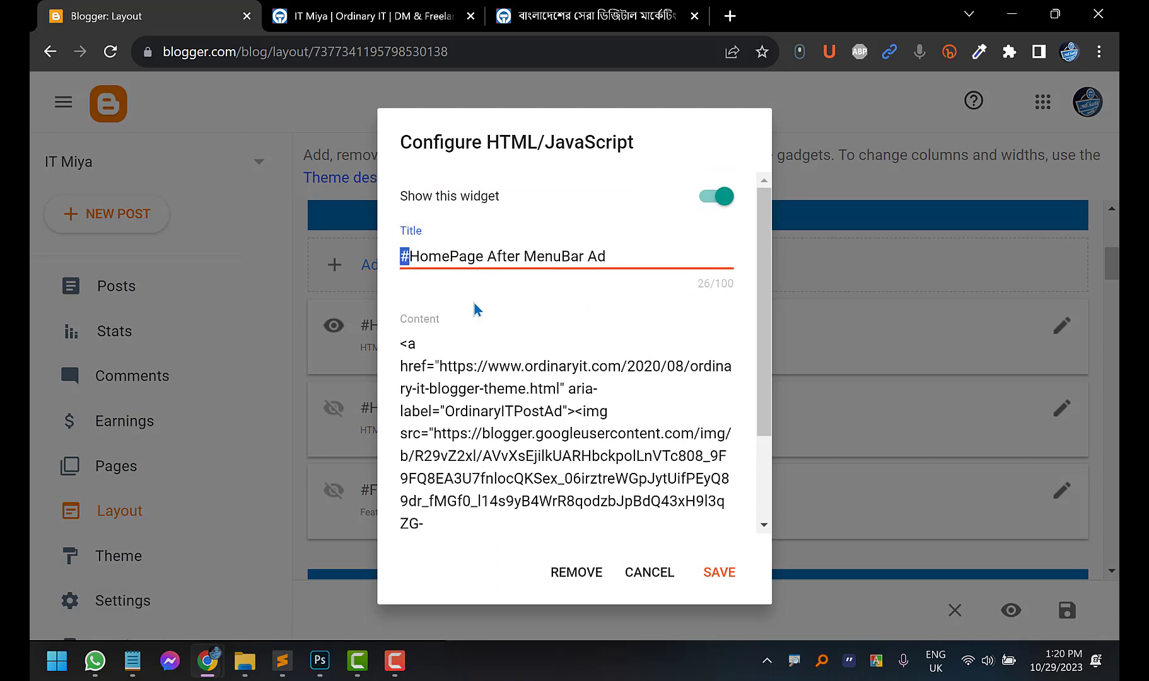
key(BackSpace)
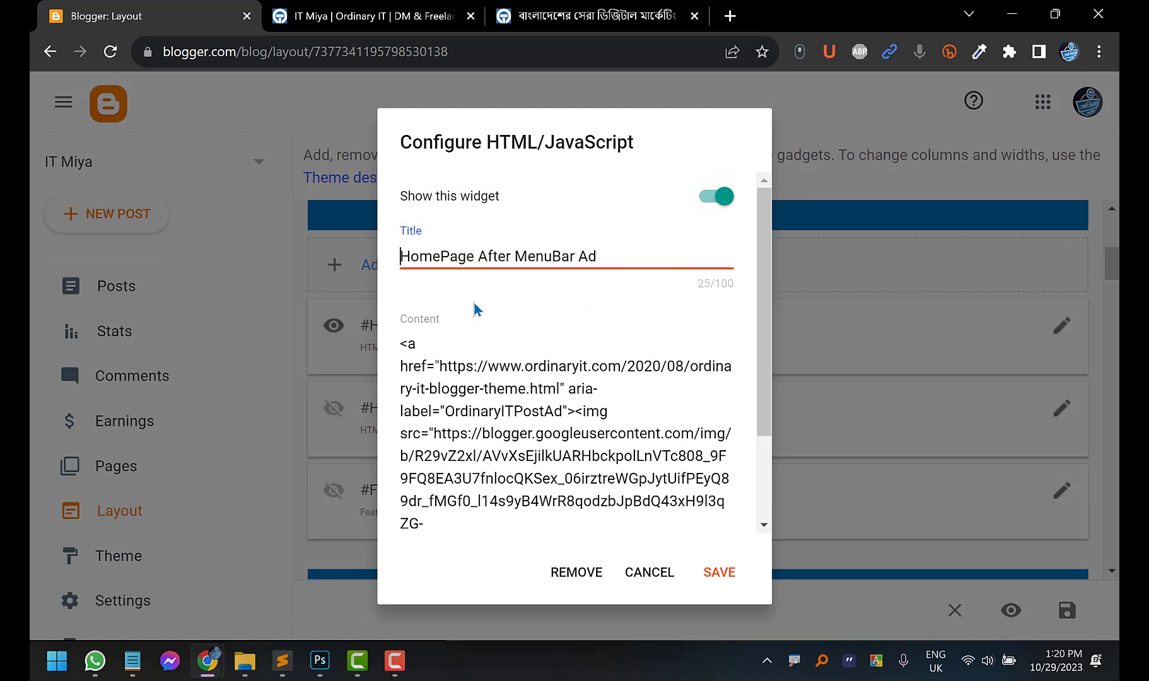
click(720, 577)
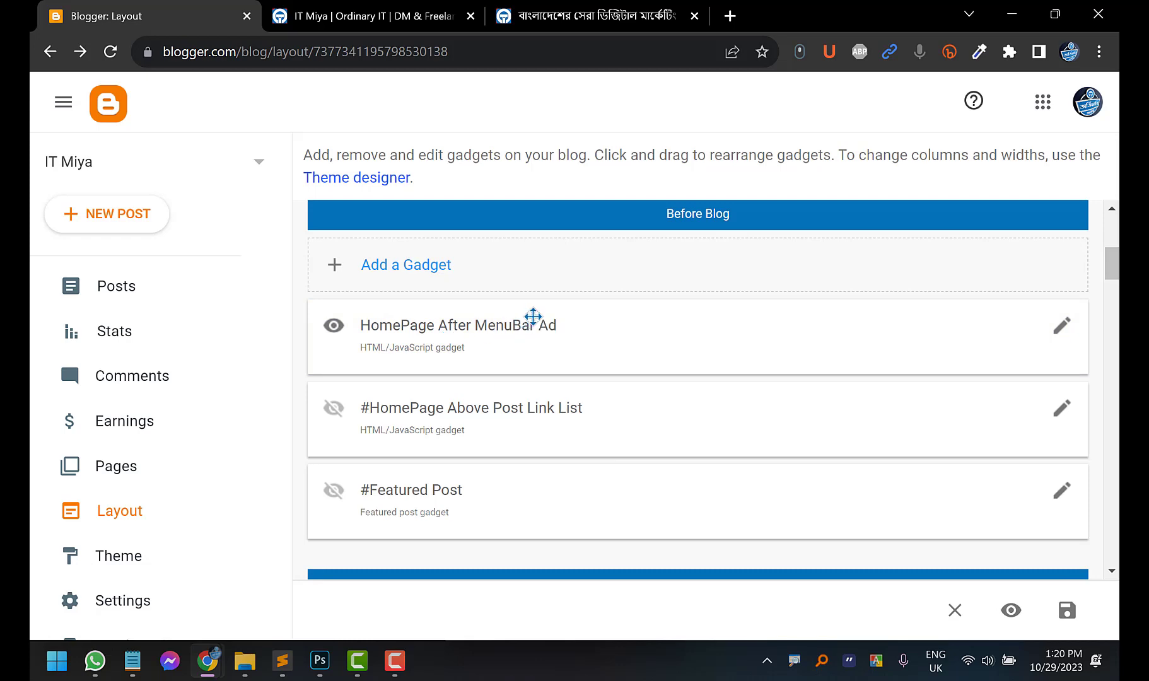
Reload the live home page to check the title area above the ad banner, and return to the blog layout
click(384, 16)
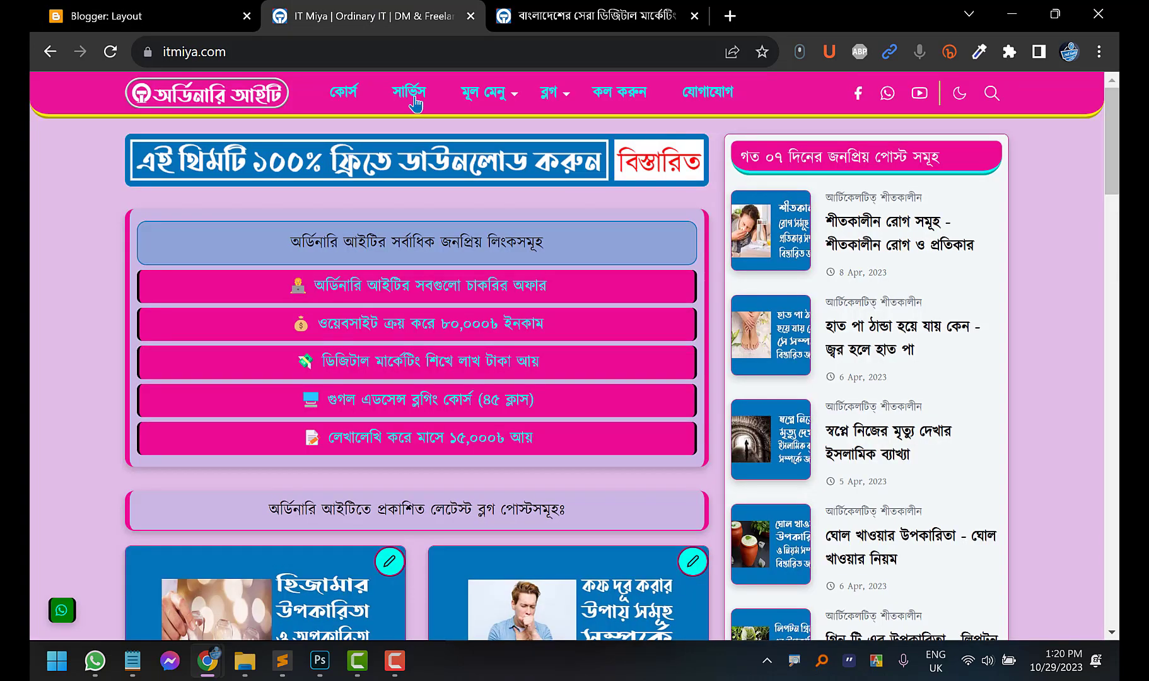
click(336, 171)
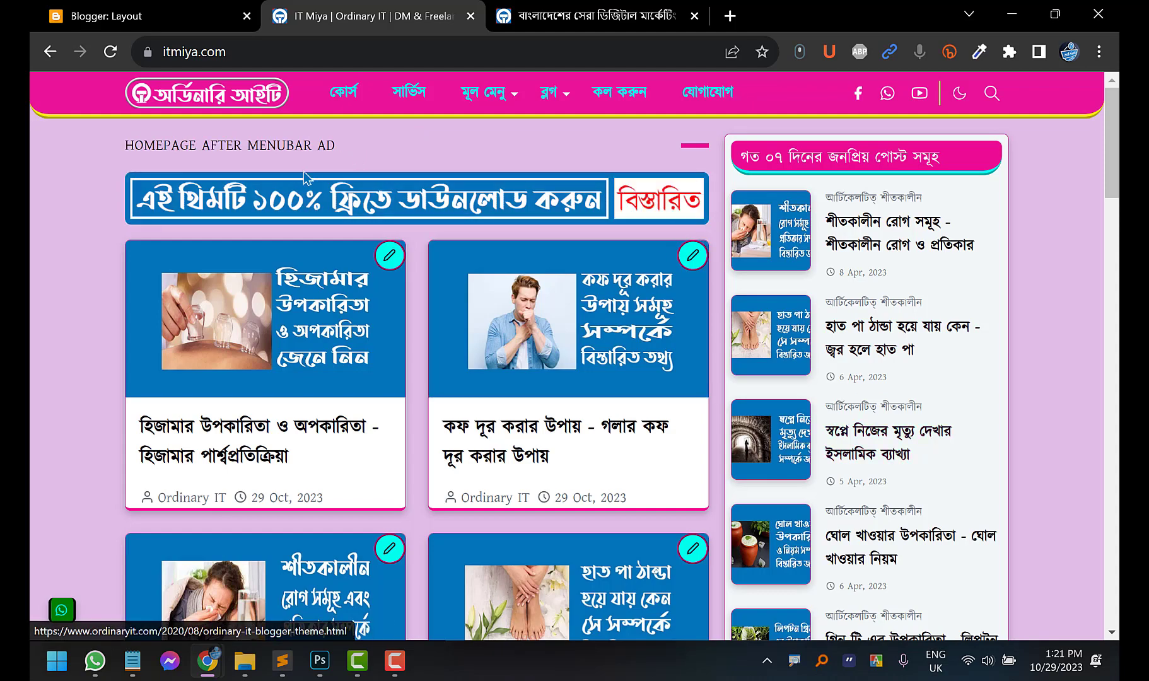
click(220, 16)
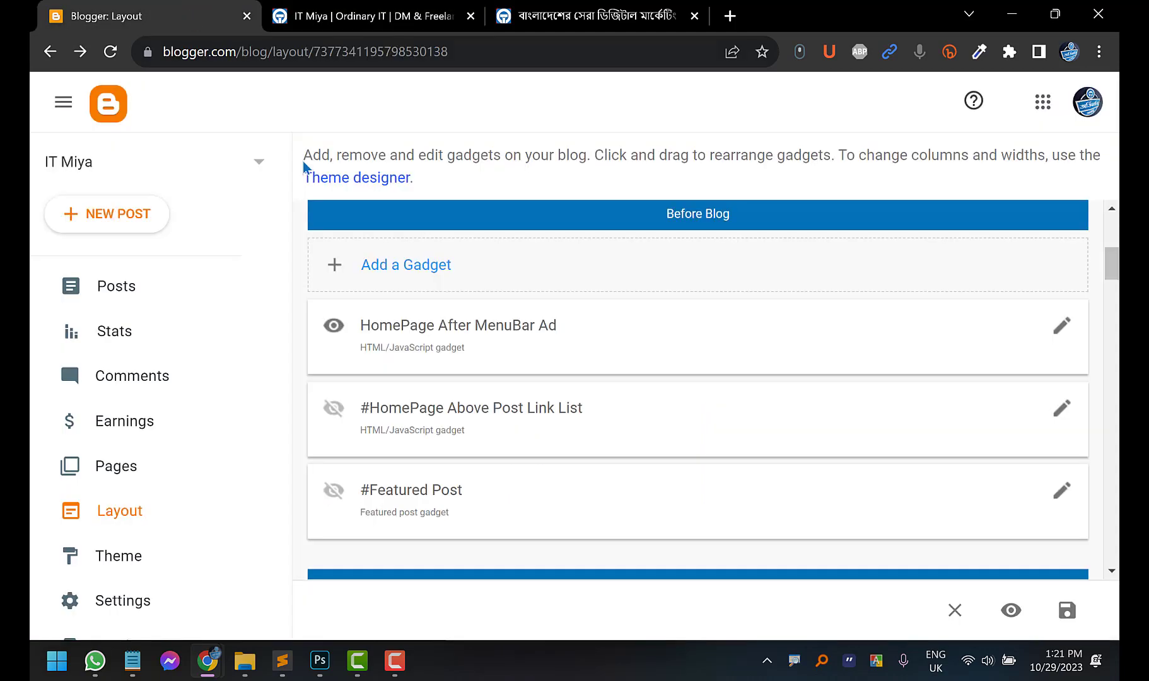
Retitle the HomePage After MenuBar Ad gadget as #HomePage After MenuBar Ad and save it
click(1063, 328)
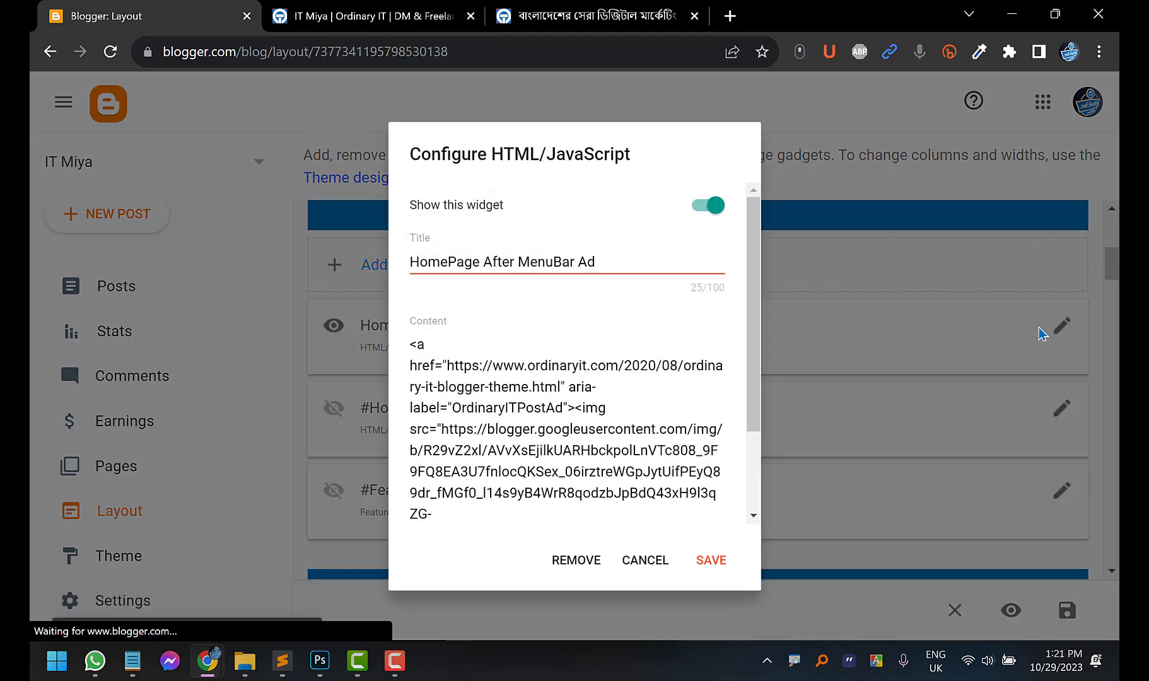
click(401, 256)
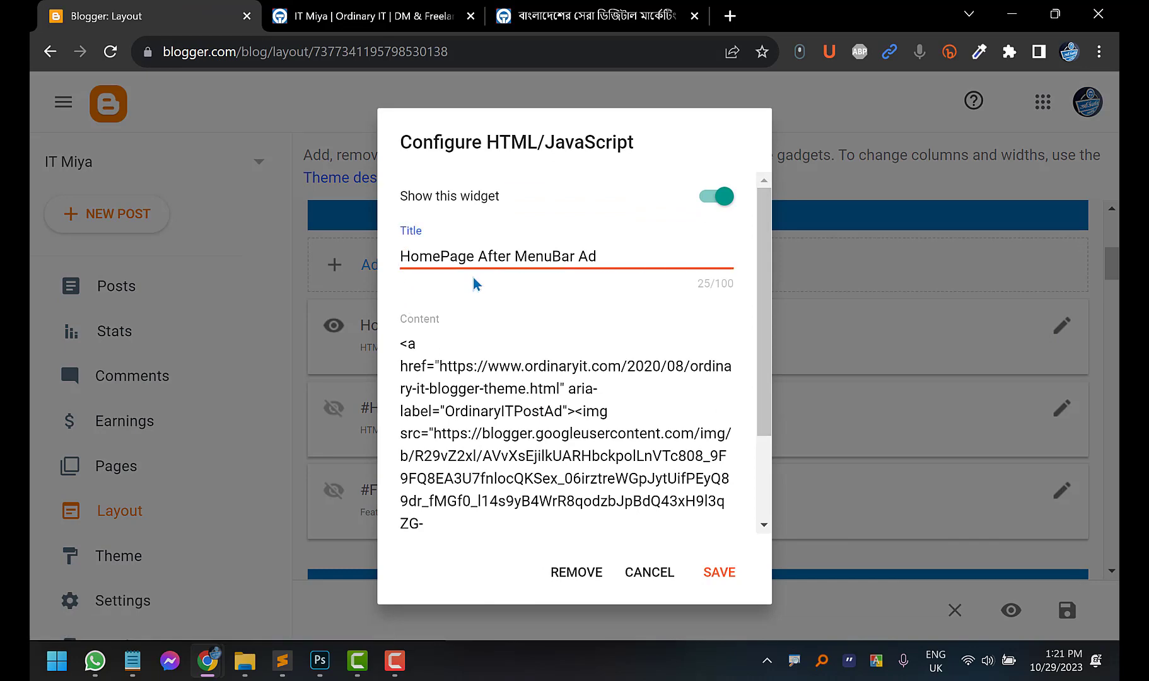
text(#)
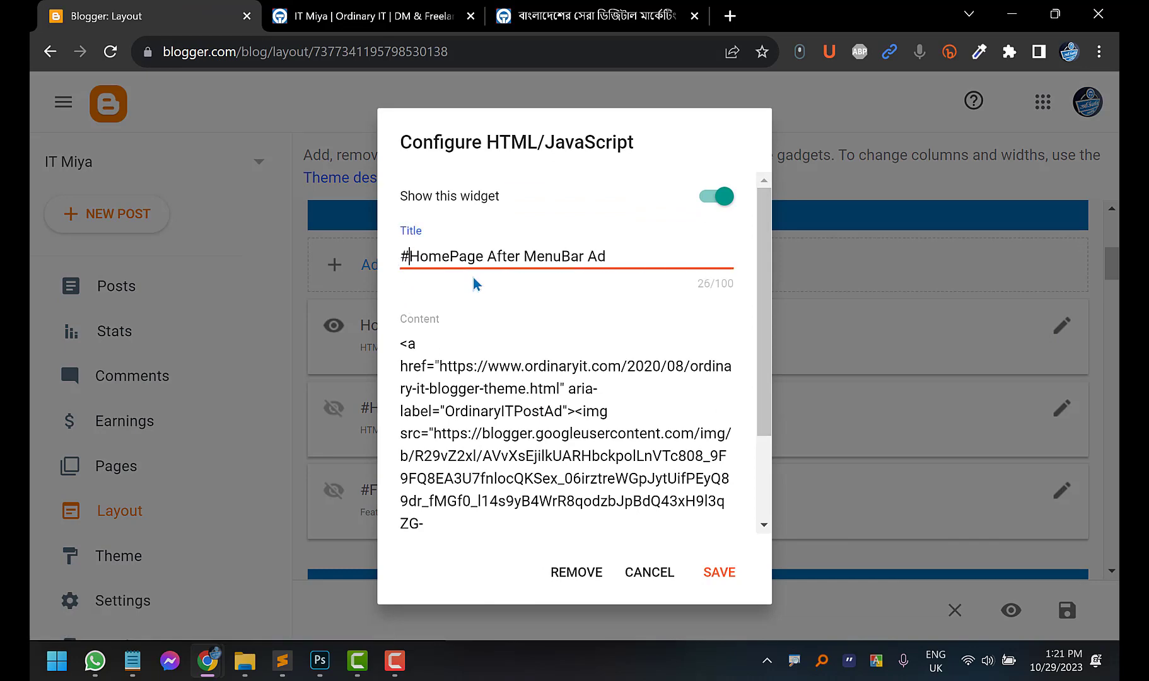
click(727, 574)
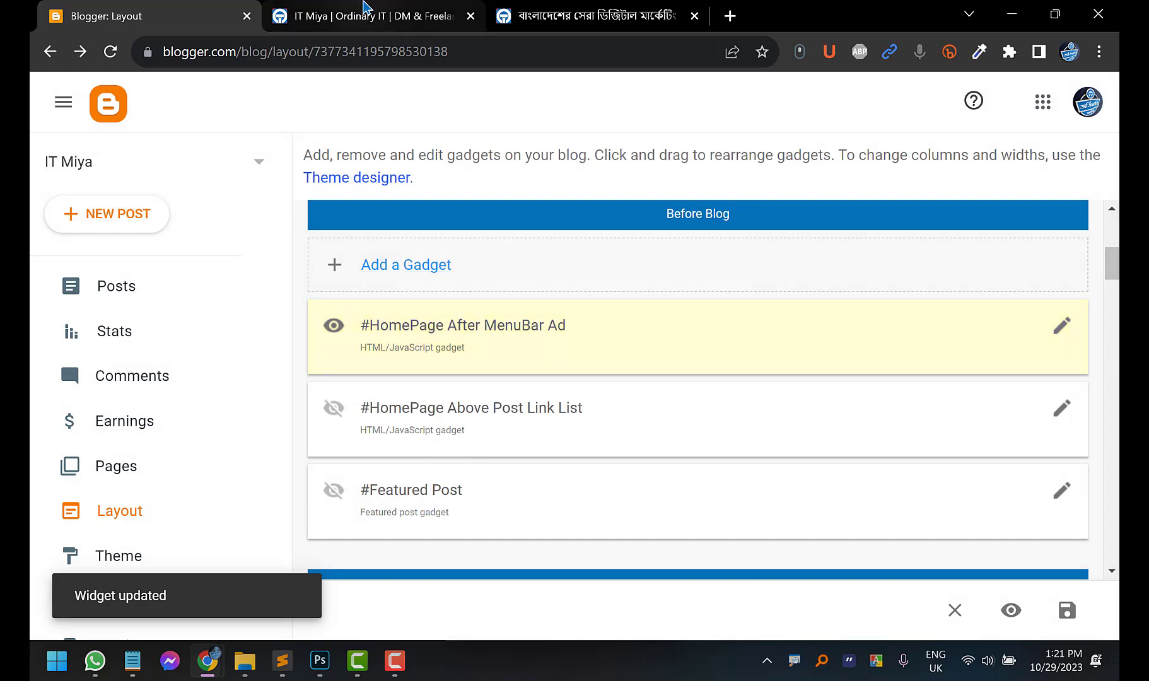
Reload the live home page to check the area above the ad banner, and return to the blog layout
click(364, 9)
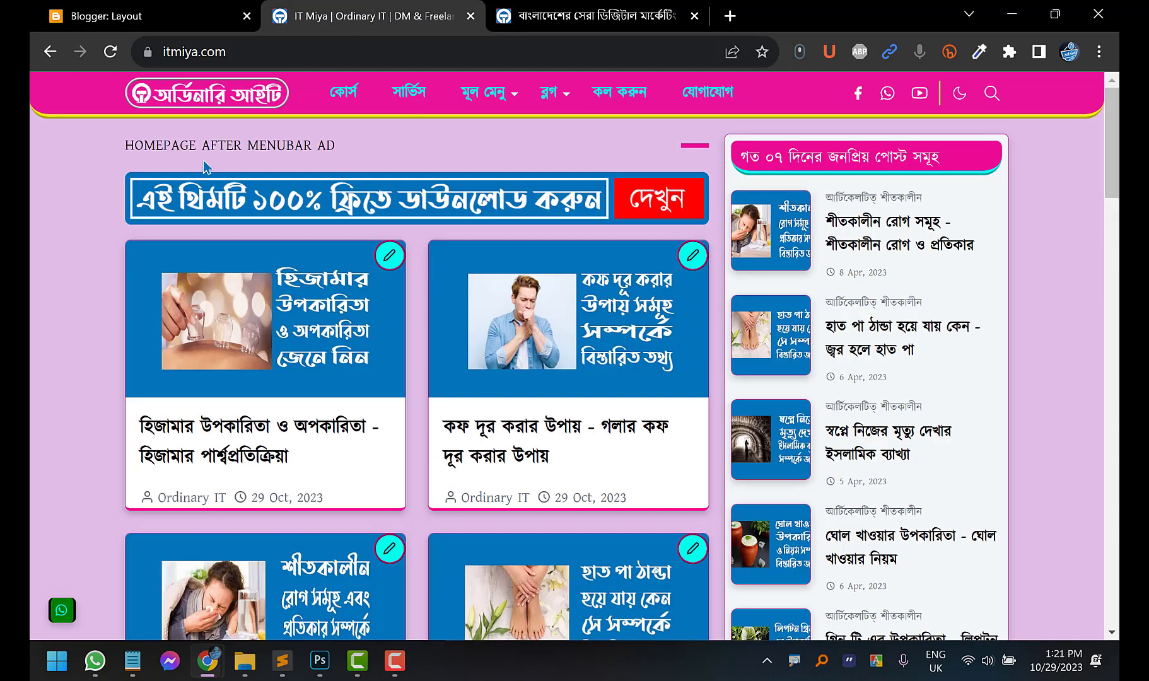
click(111, 52)
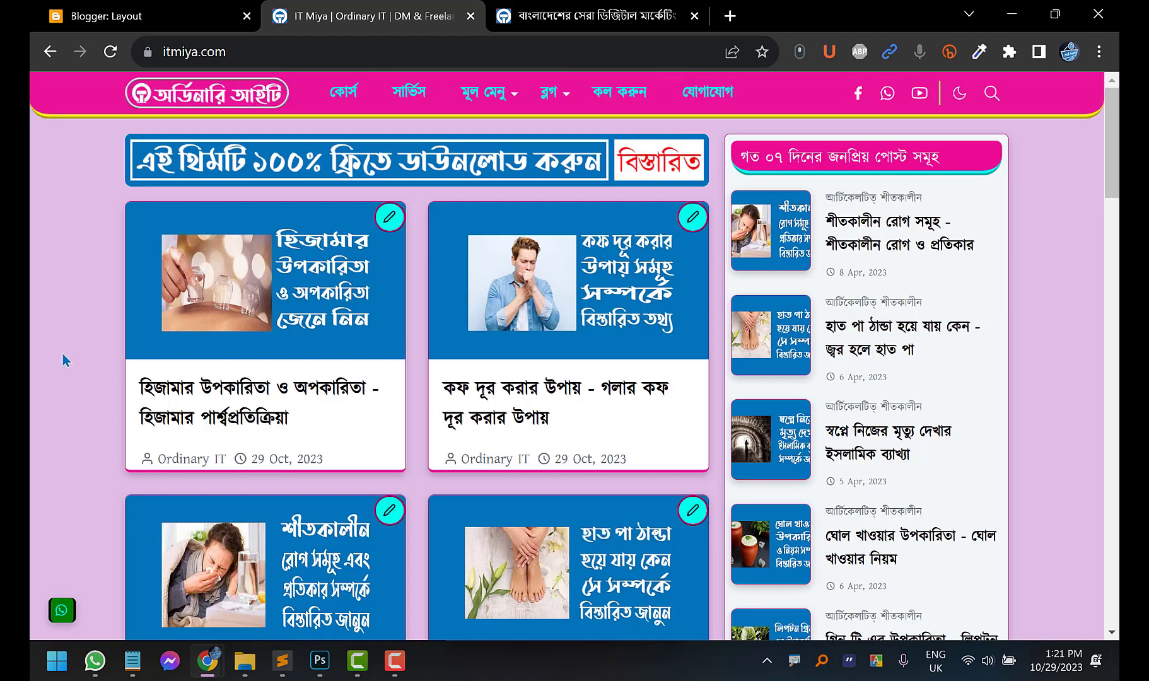
click(163, 9)
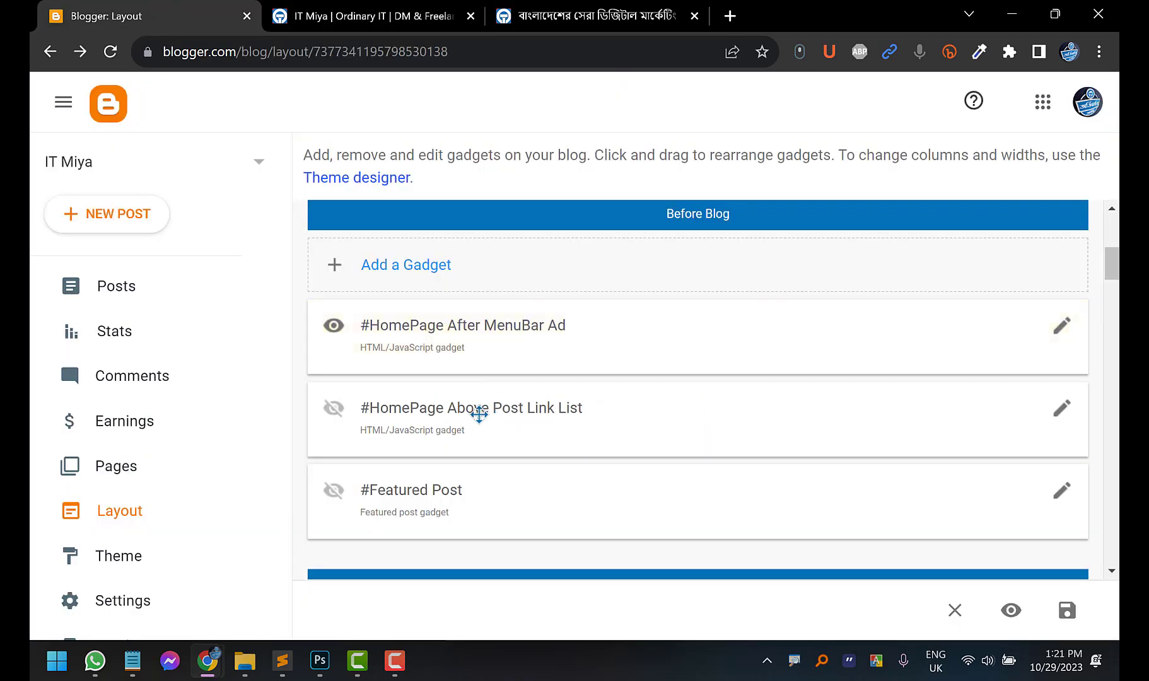
Turn on the display of the #Featured Post gadget in the Before Blog section and save it
scroll(487, 410, down, 1)
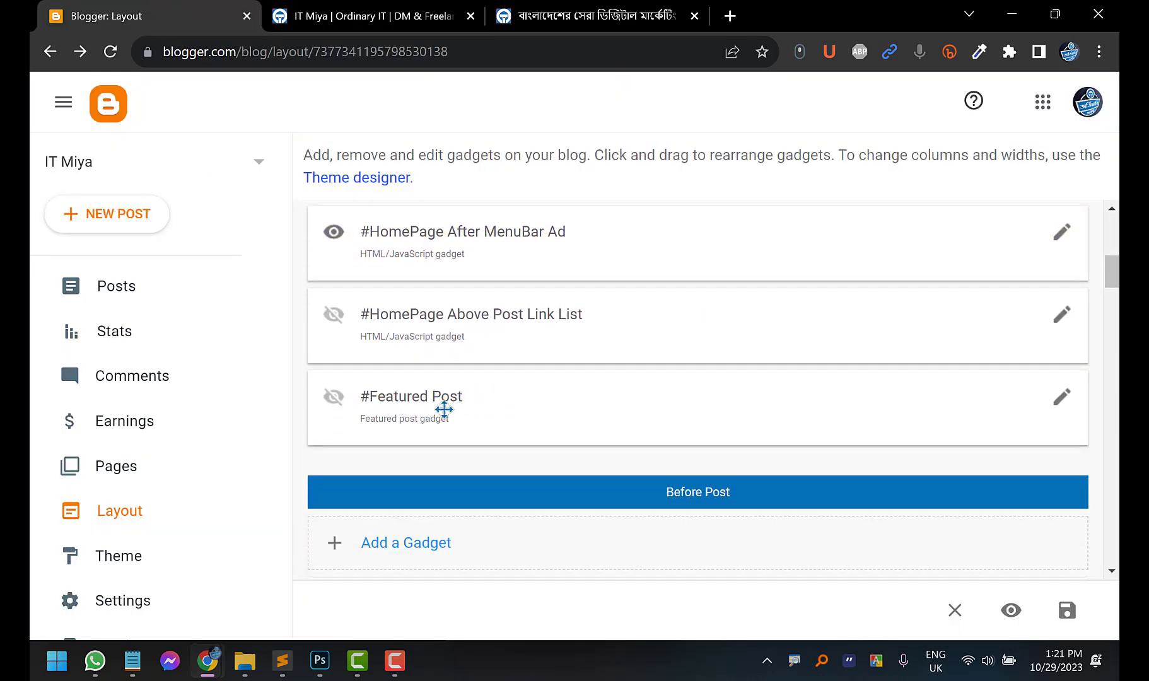
click(1061, 398)
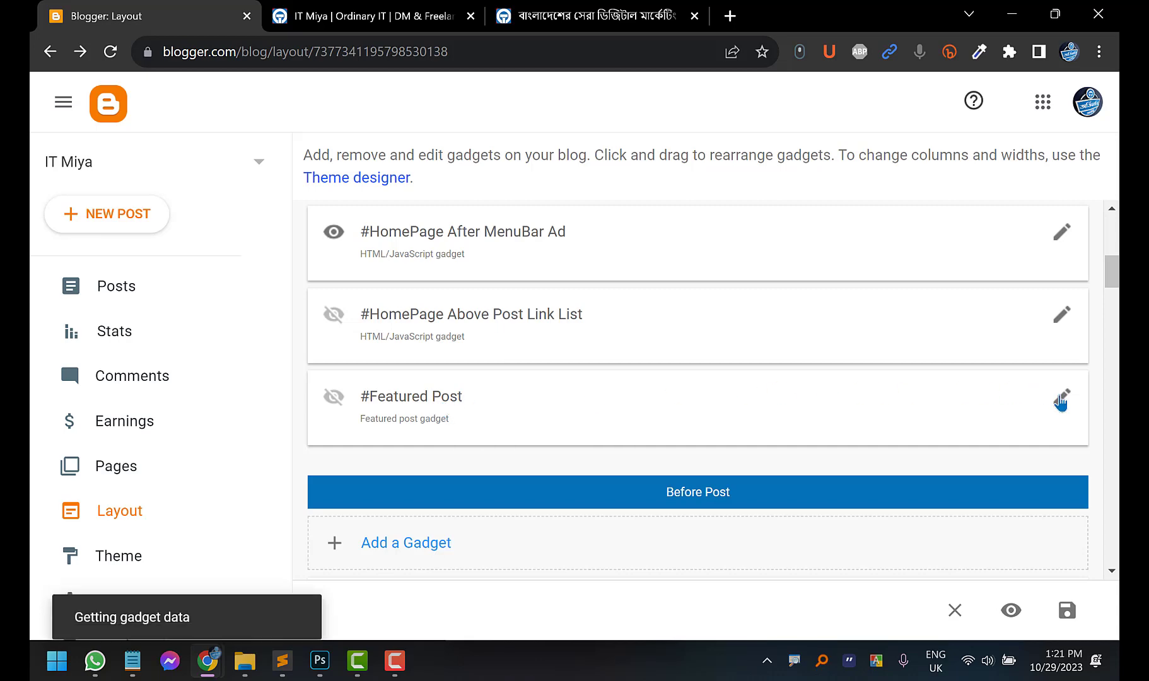
click(701, 201)
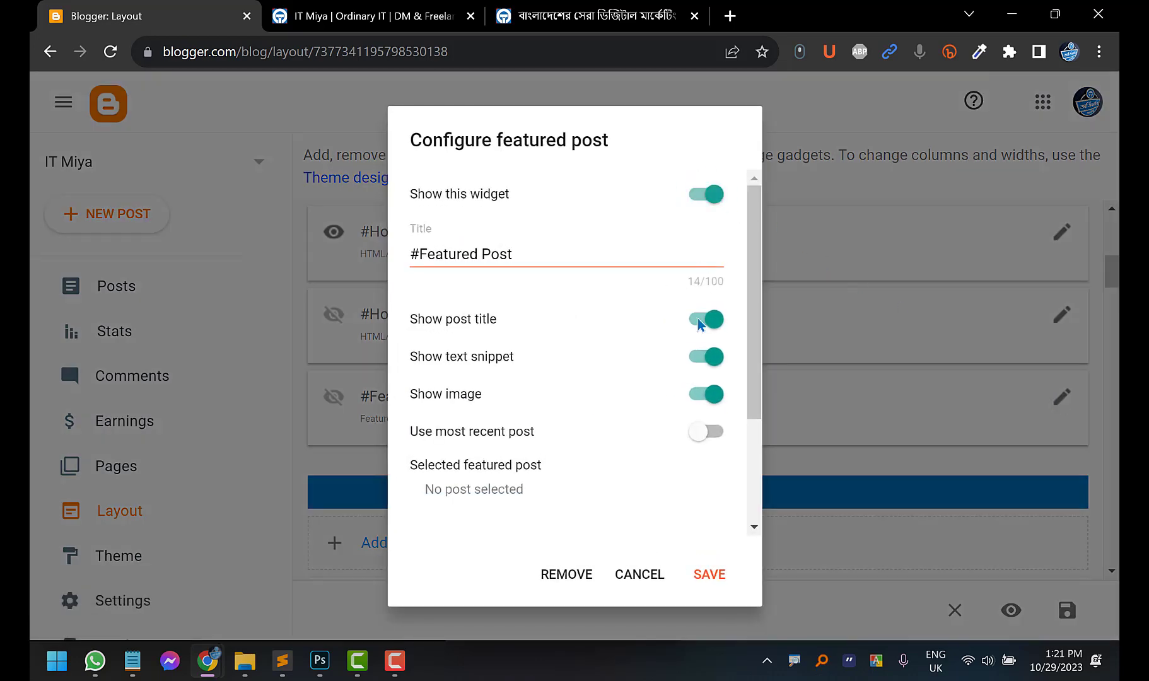
click(724, 577)
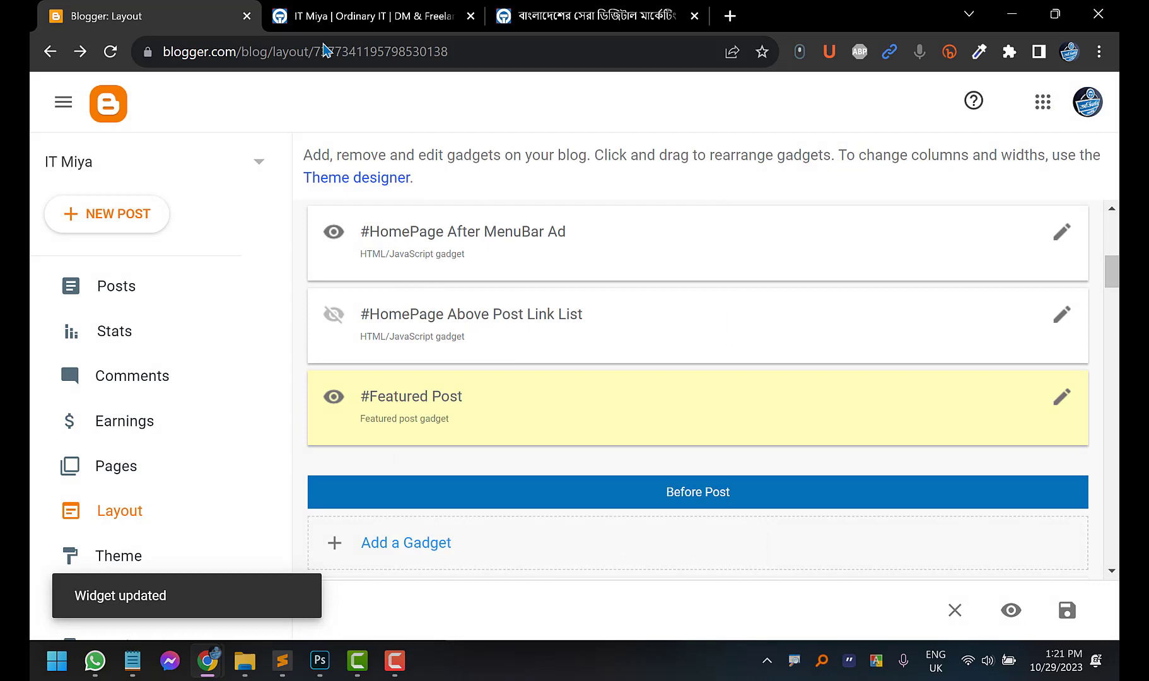
Reload the live home page to view the featured post block below the ad banner, and return to the blog layout
click(366, 16)
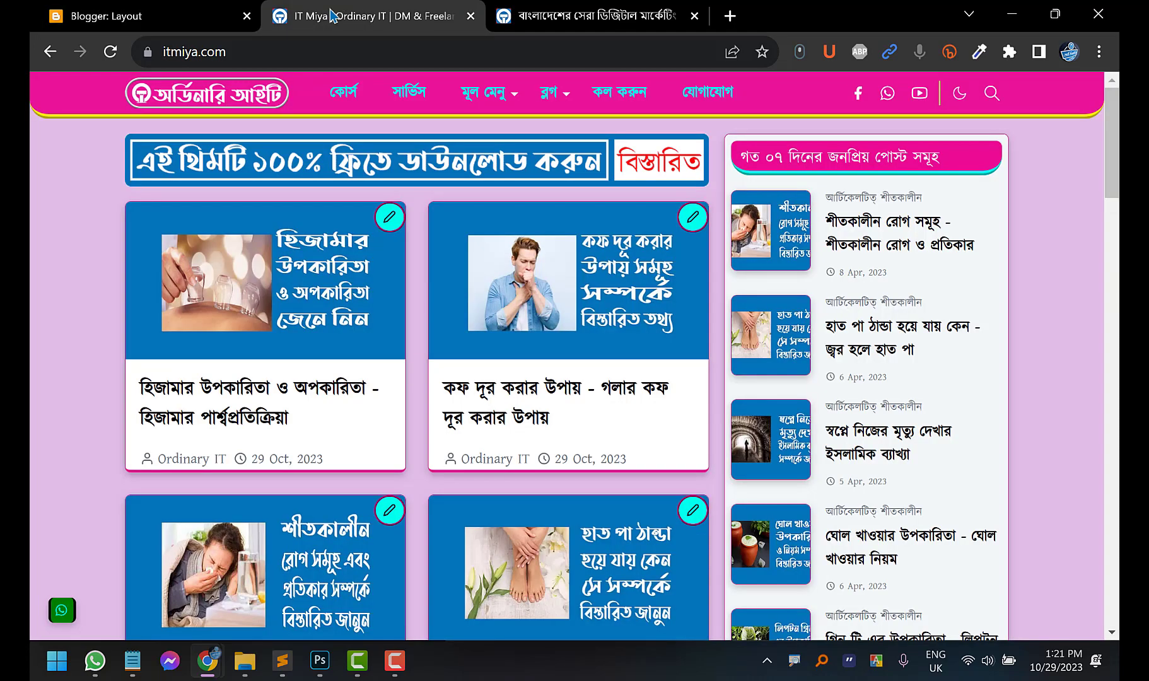
click(110, 52)
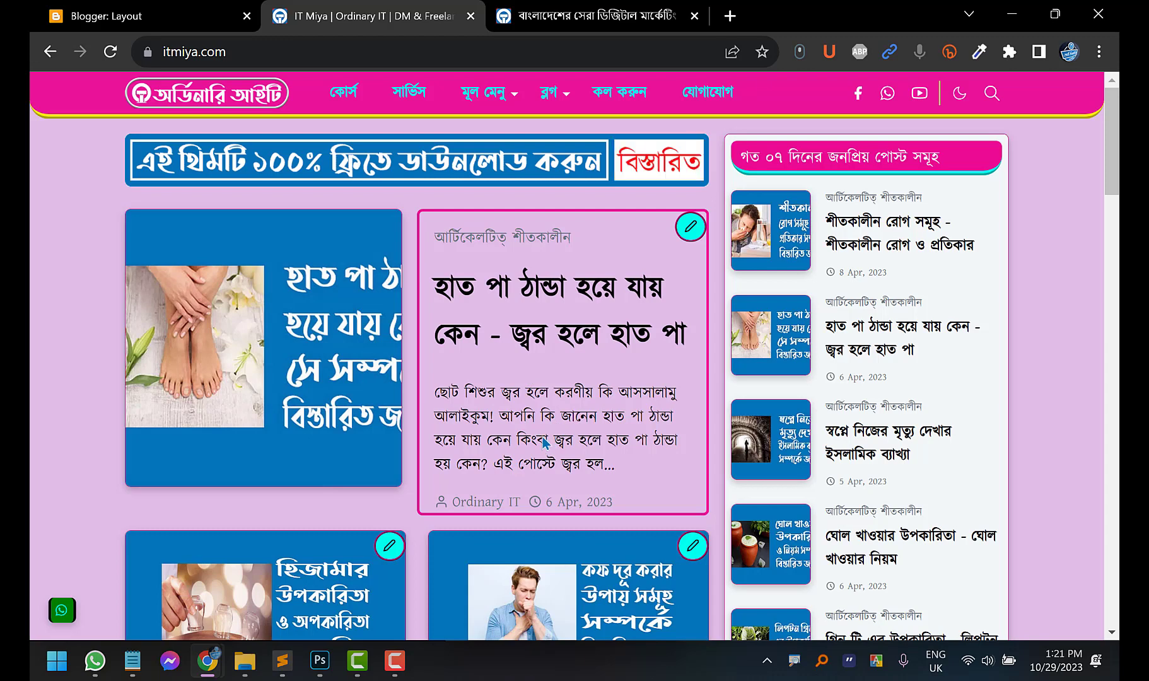
click(132, 8)
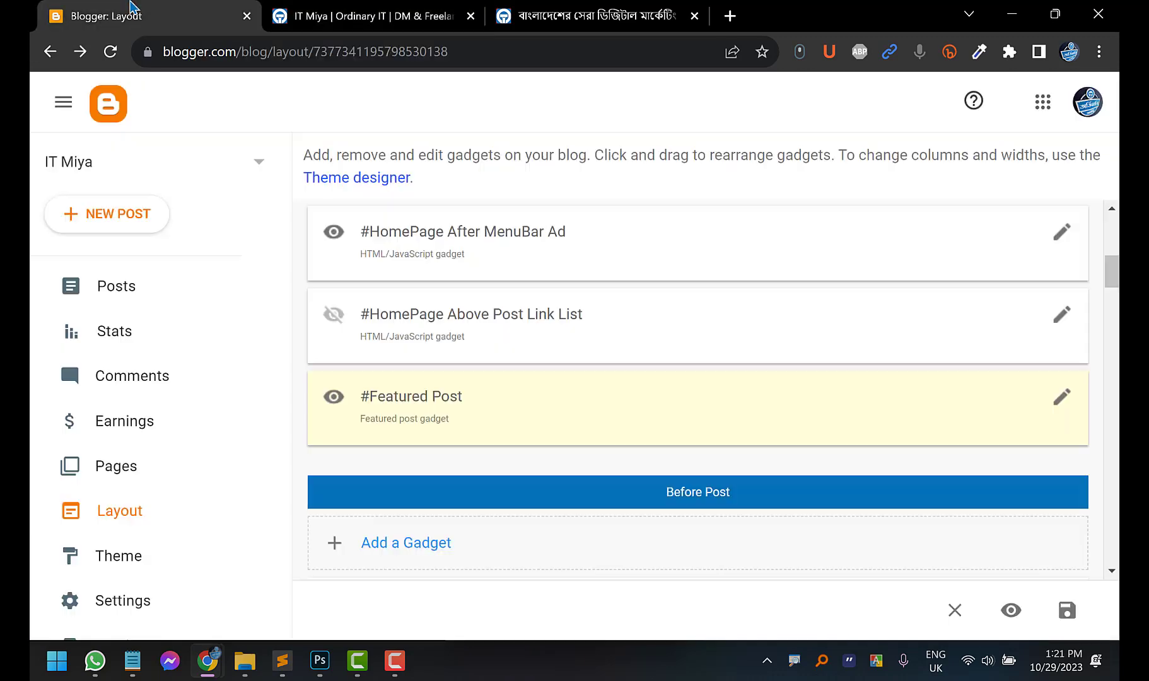
Turn off the text snippet in the #Featured Post gadget and save it
click(1062, 397)
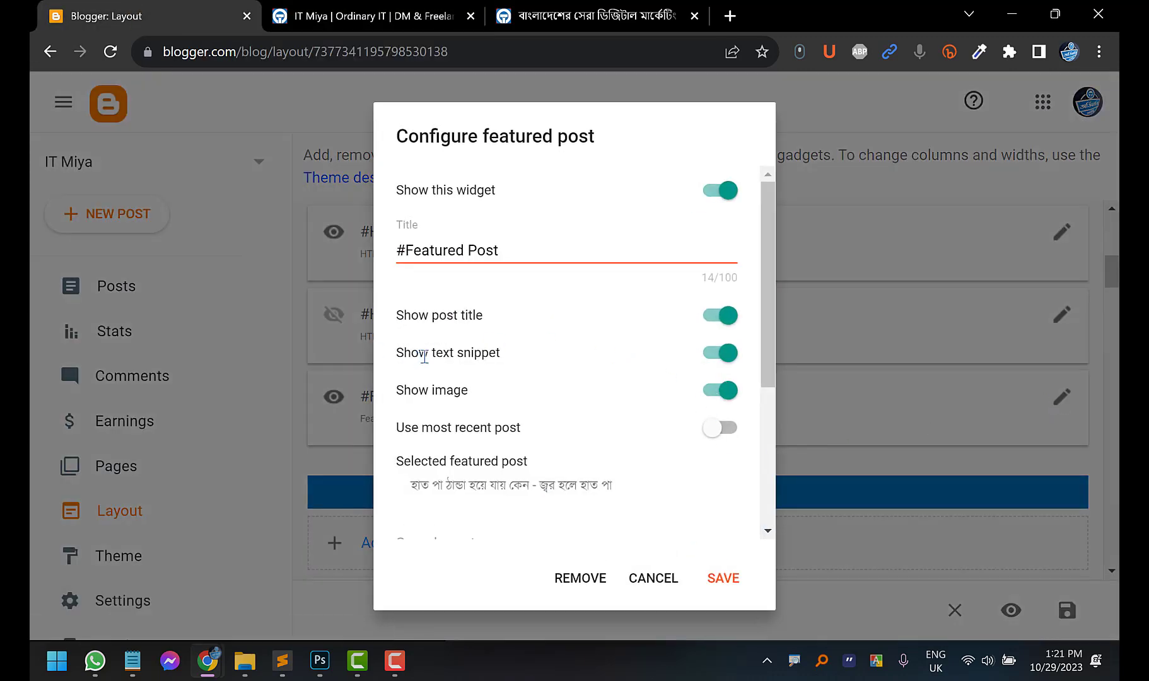
click(725, 355)
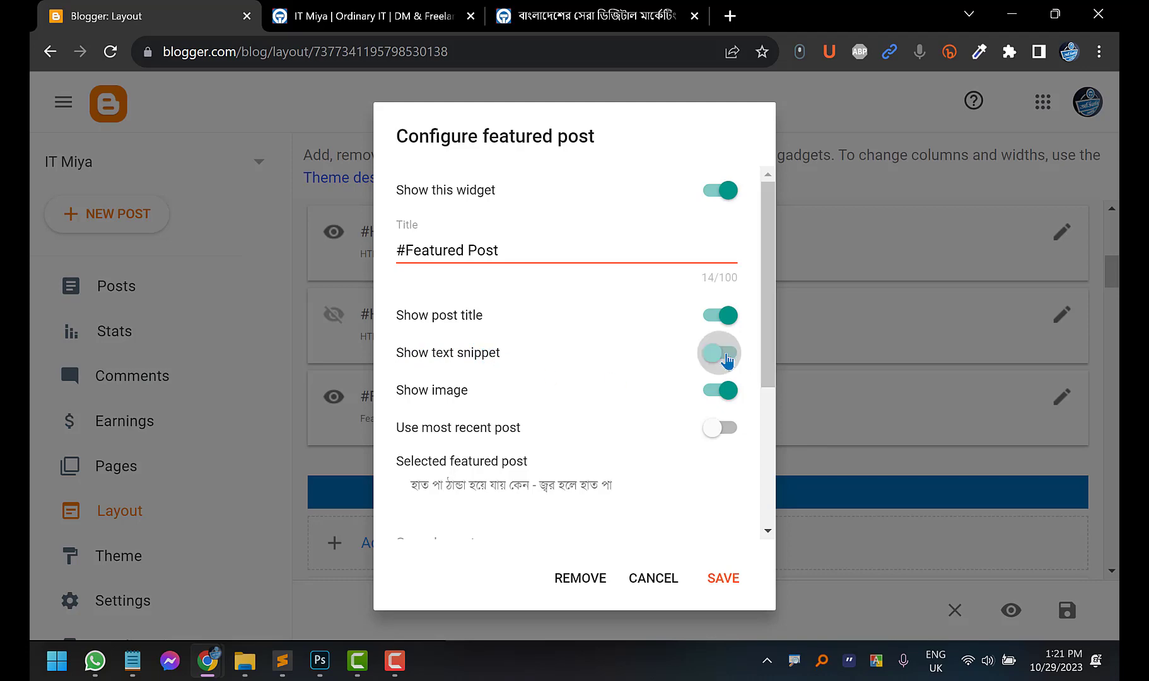
click(726, 579)
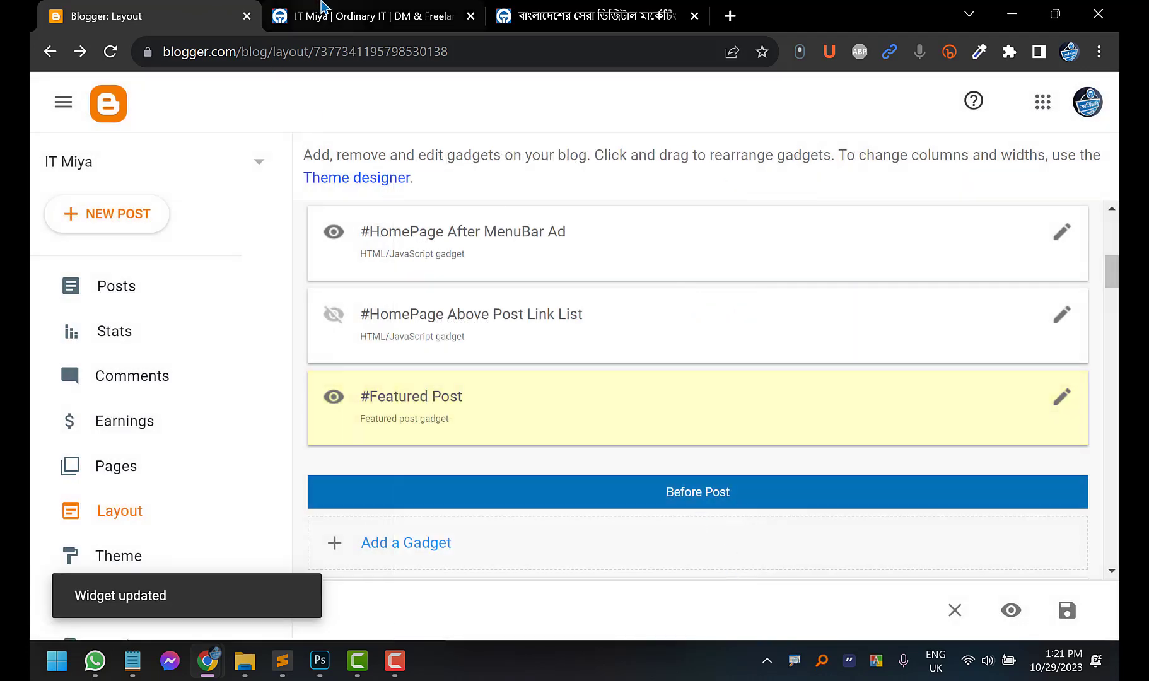
Reload the live home page to check the featured post's text area, and return to the blog layout
click(362, 16)
click(110, 52)
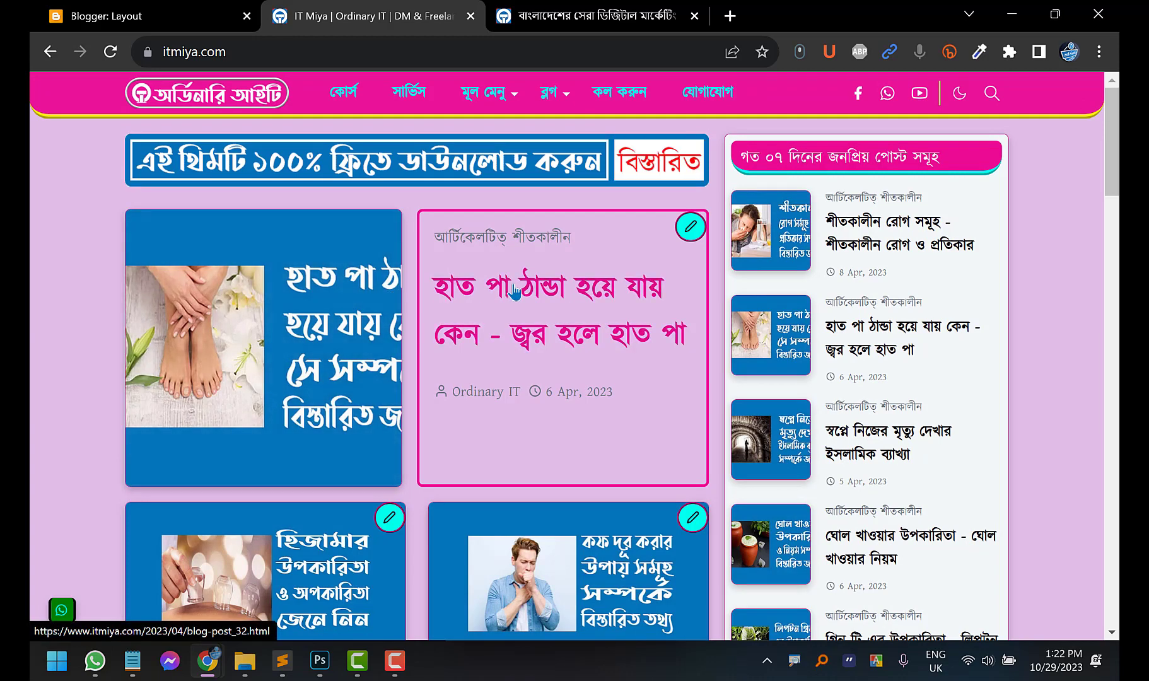
click(155, 13)
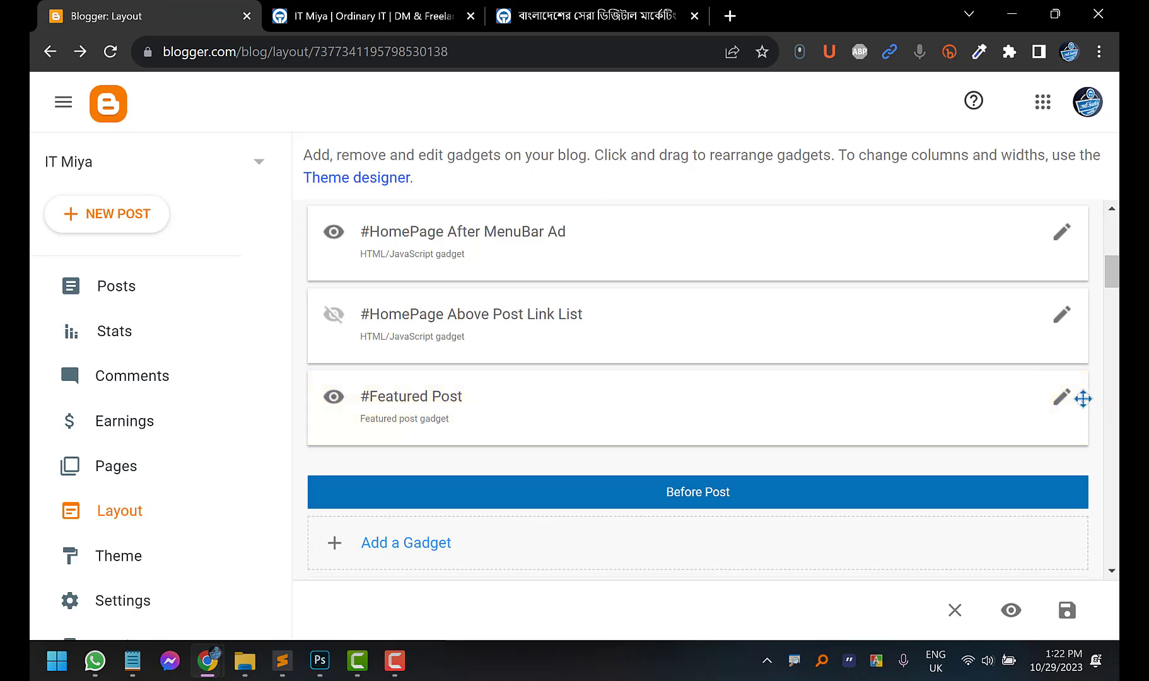
Select the post "কোন রক্তের গ্রুপ সবচেয়ে কম পাওয়া যায়" as the featured post and save the gadget
click(1062, 397)
scroll(630, 428, down, 4)
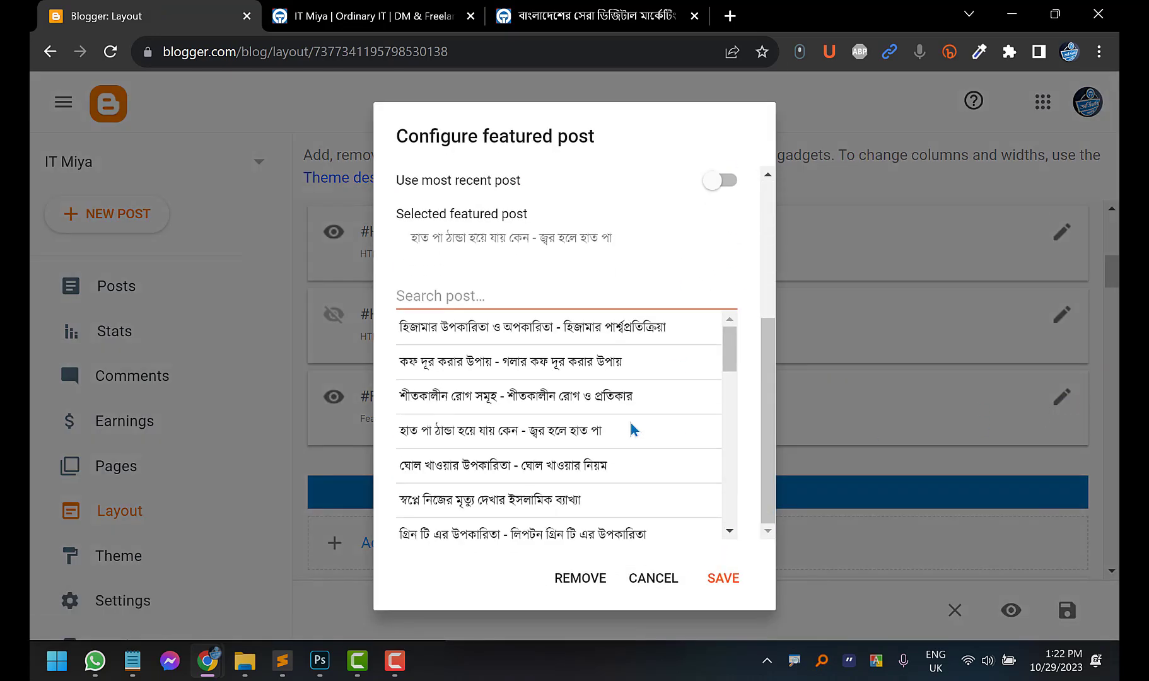
click(457, 294)
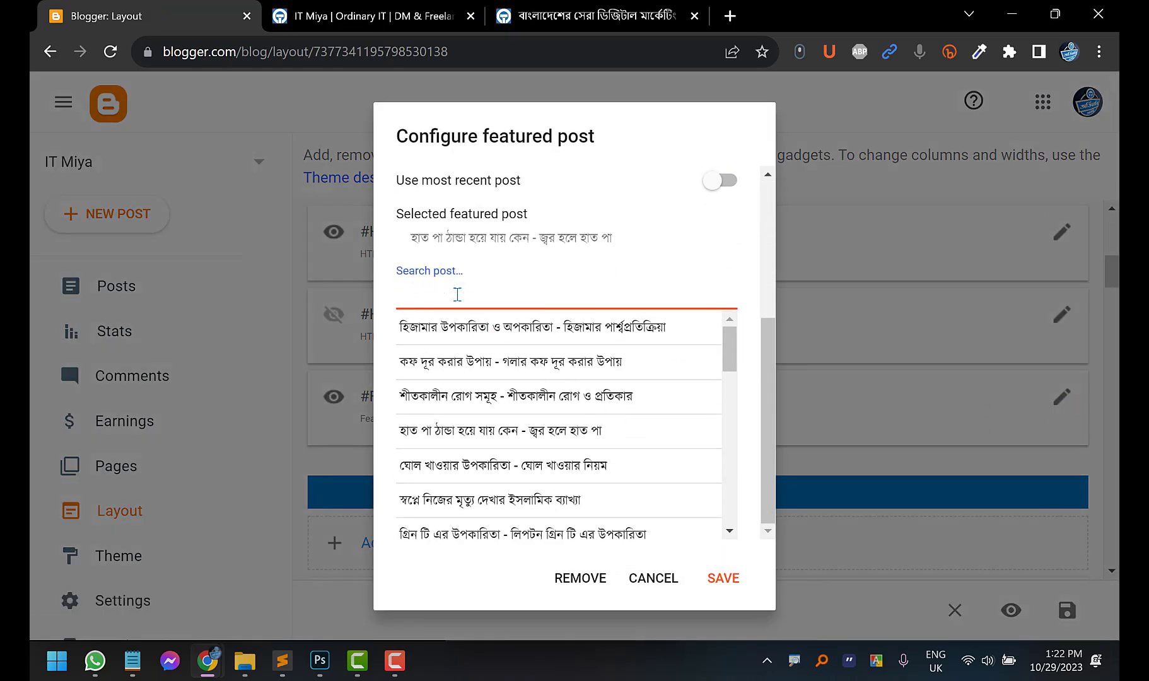
scroll(514, 413, down, 6)
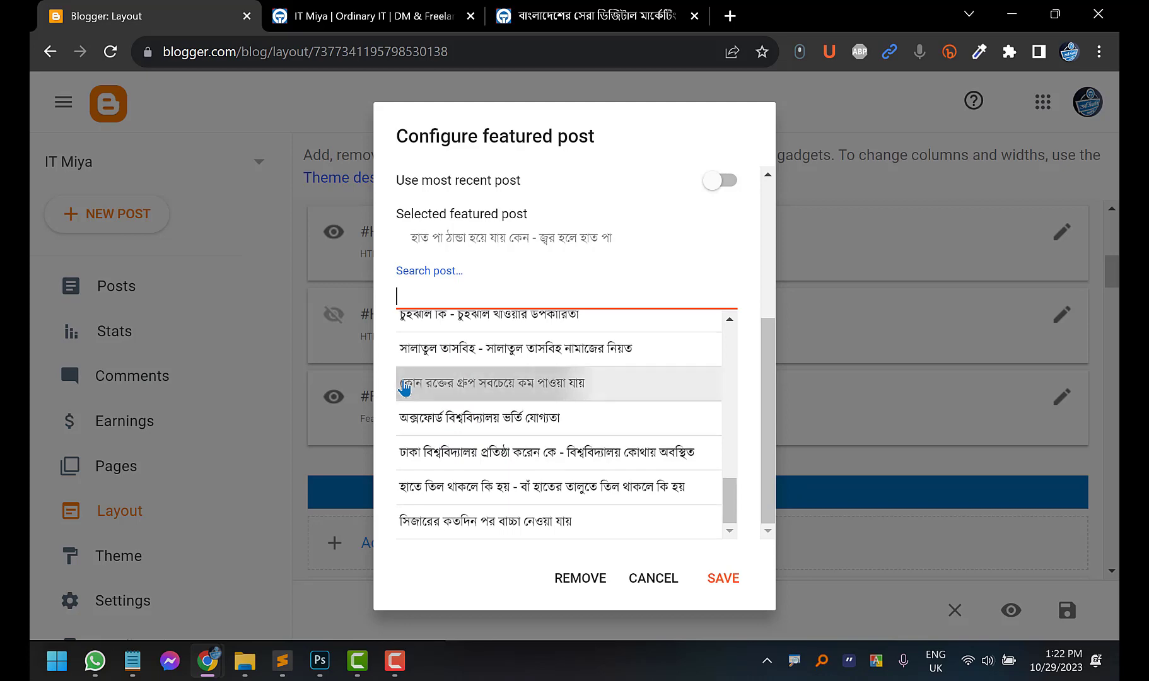
click(441, 383)
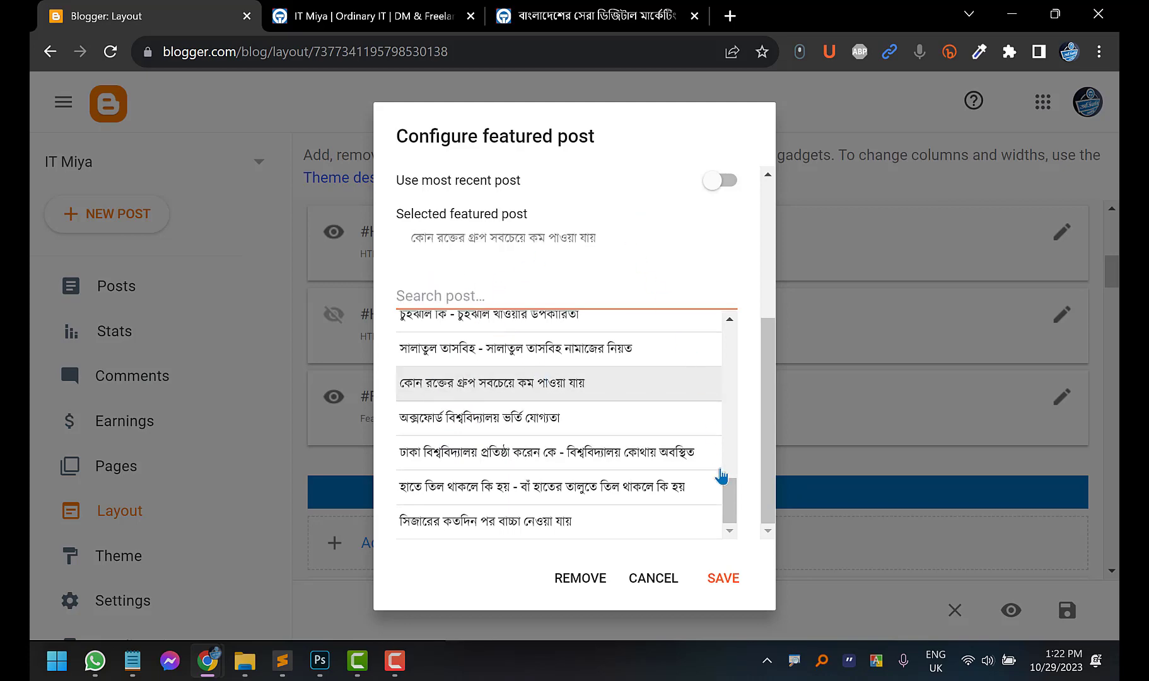
click(724, 578)
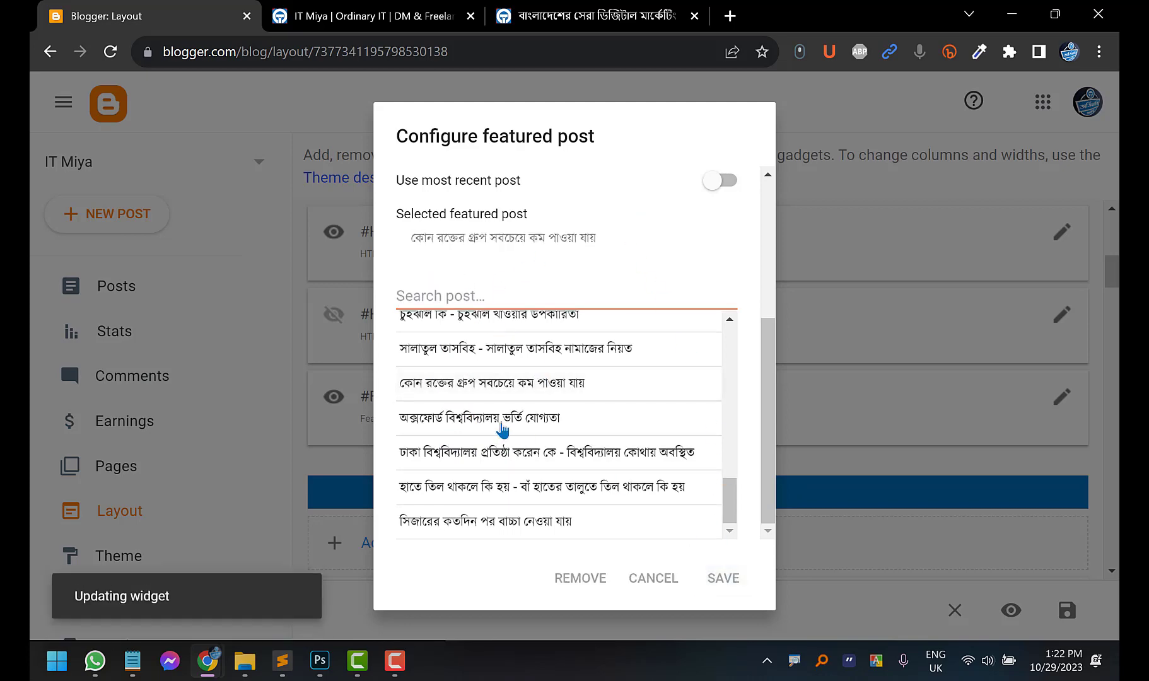
Reload the live home page and examine the newly selected featured post and the post cards below it
click(309, 6)
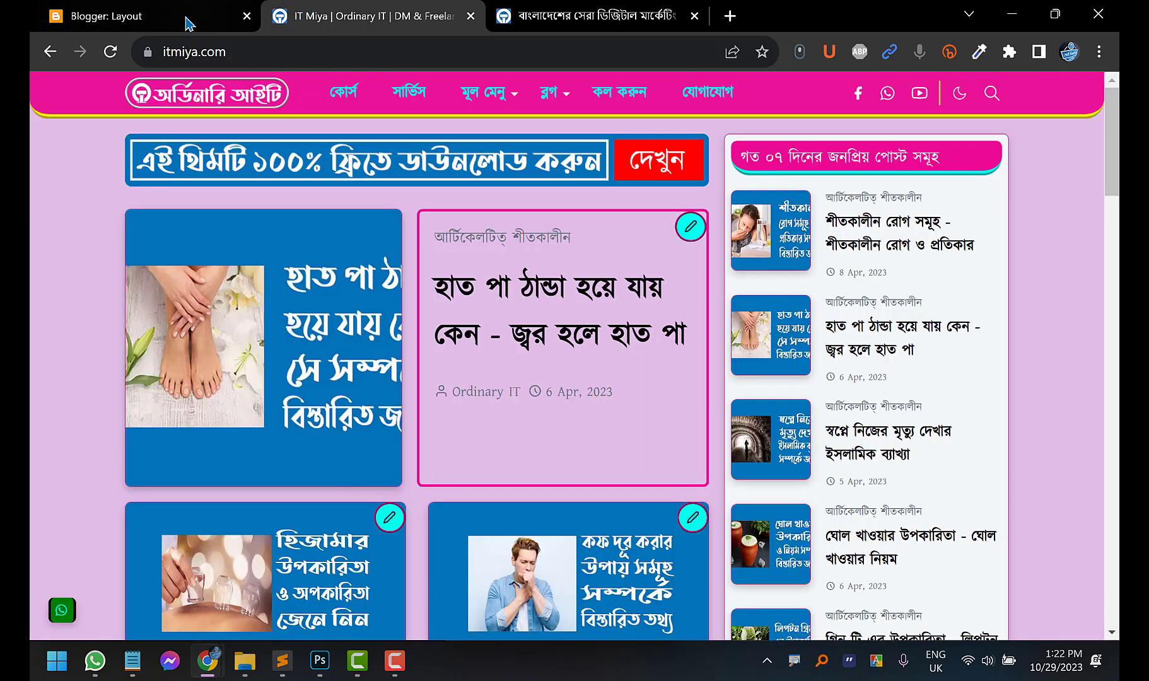
click(110, 52)
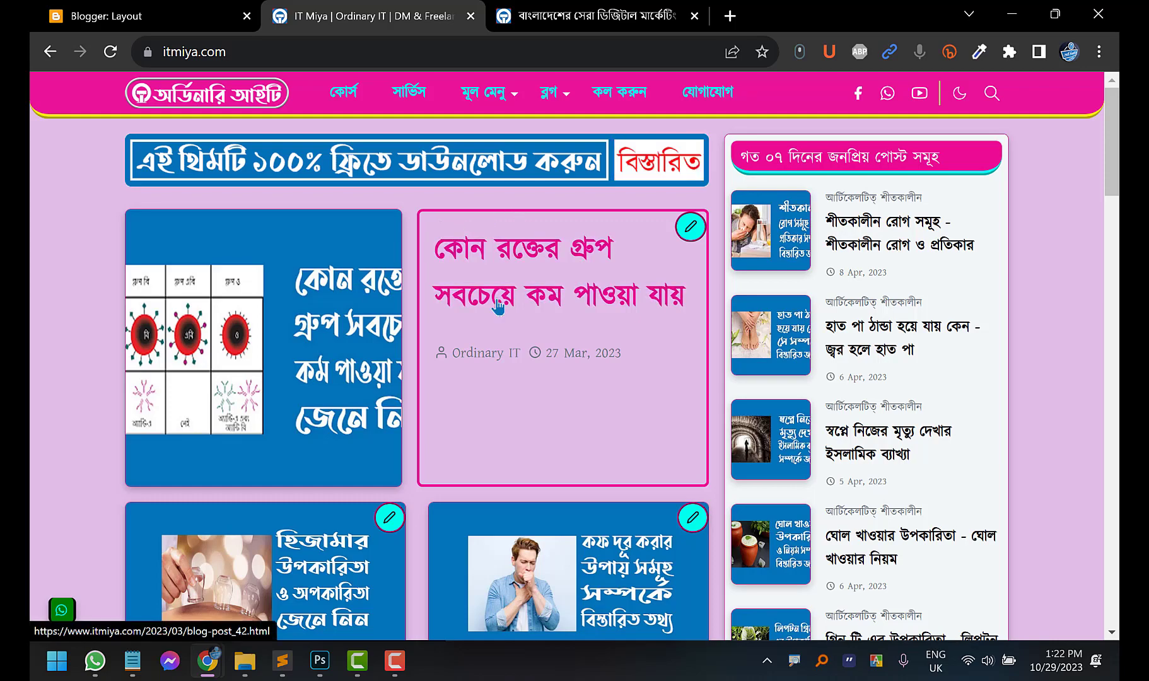
scroll(498, 308, down, 3)
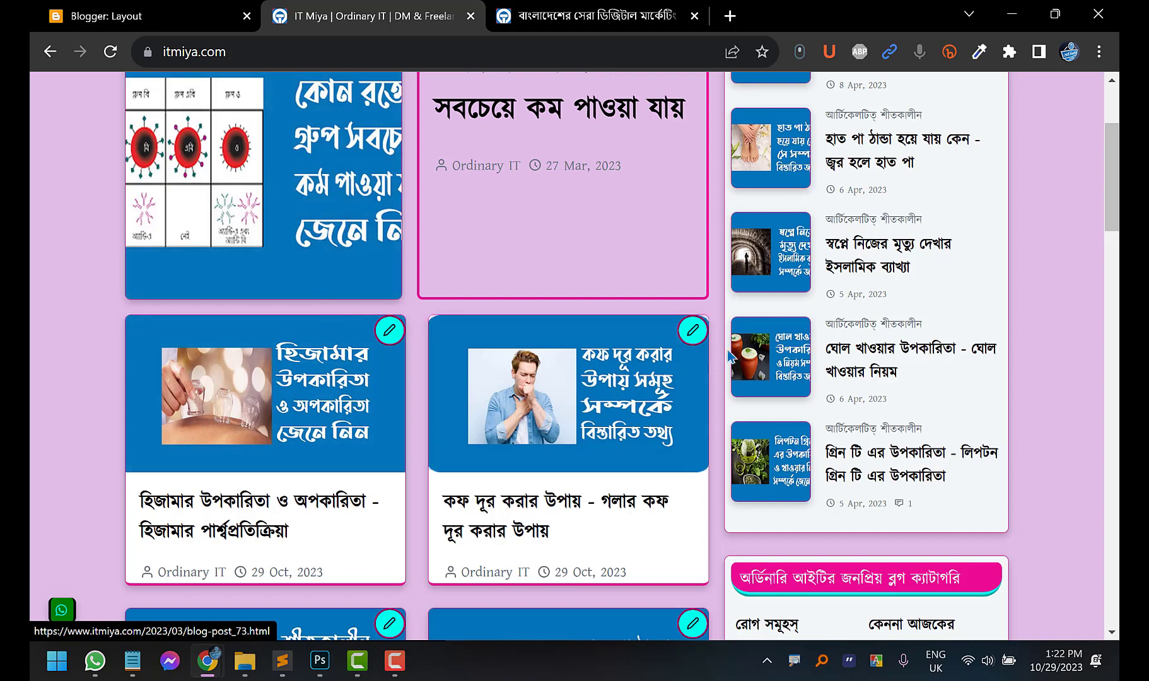
Open the post "হিজামার উপকারিতা ও অপকারিতা" from the home page and look through its contents list, ad areas and edit shortcut
scroll(692, 332, down, 6)
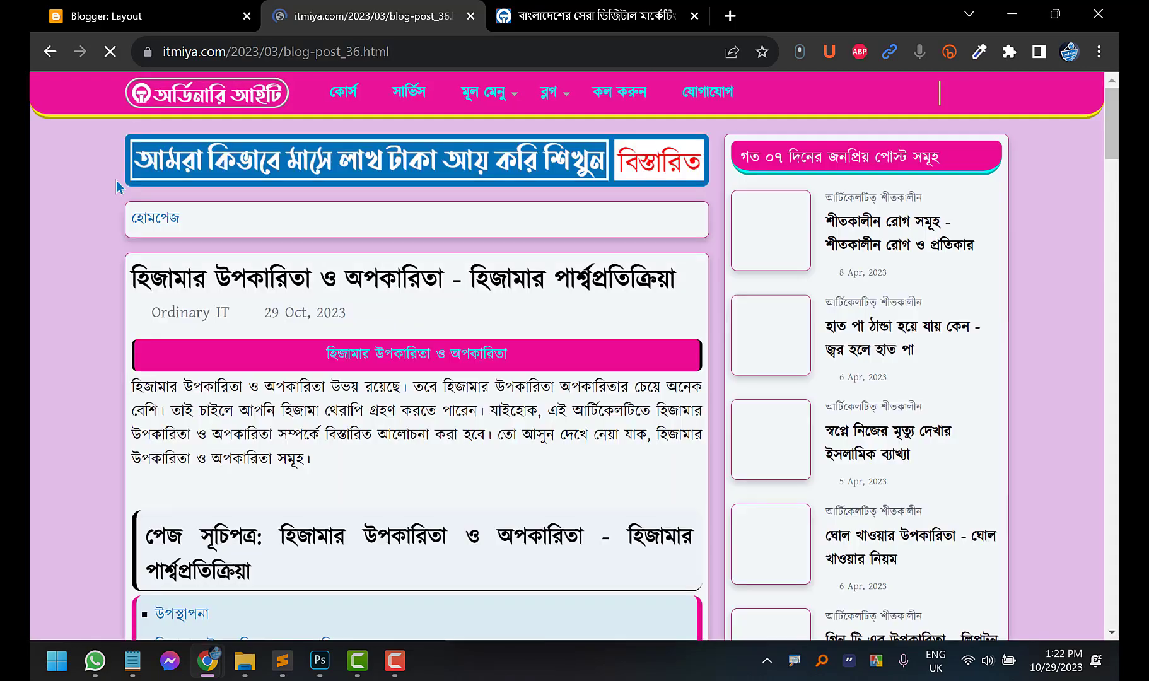
scroll(280, 394, down, 6)
scroll(280, 394, down, 8)
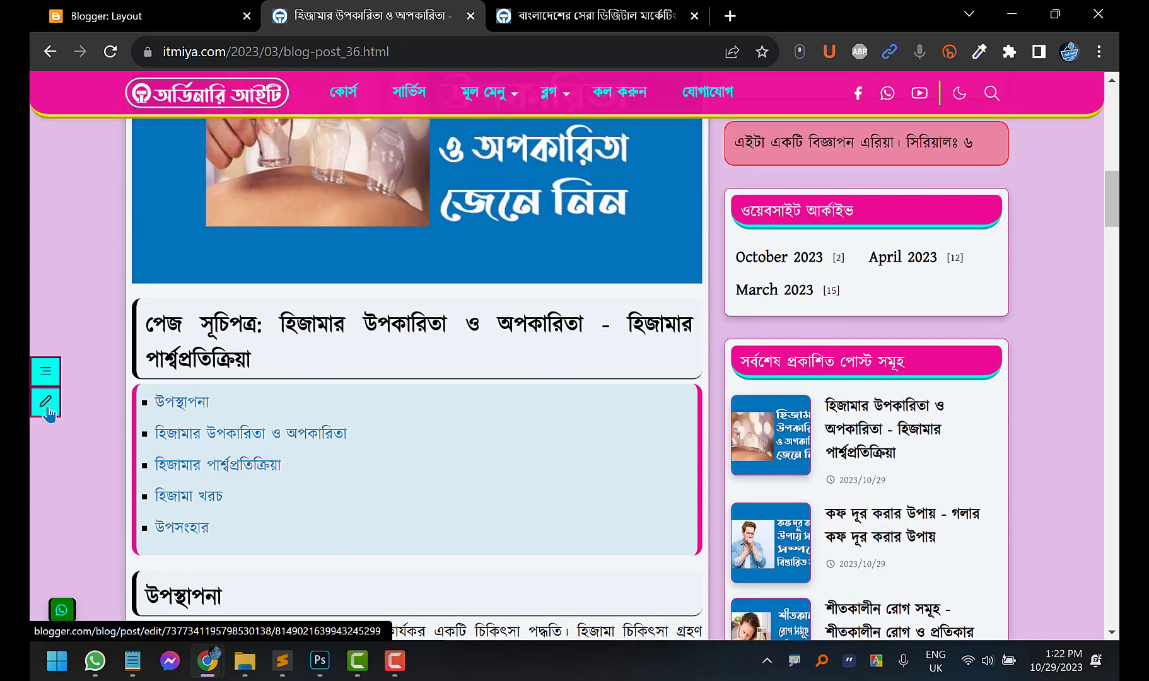
scroll(47, 412, down, 6)
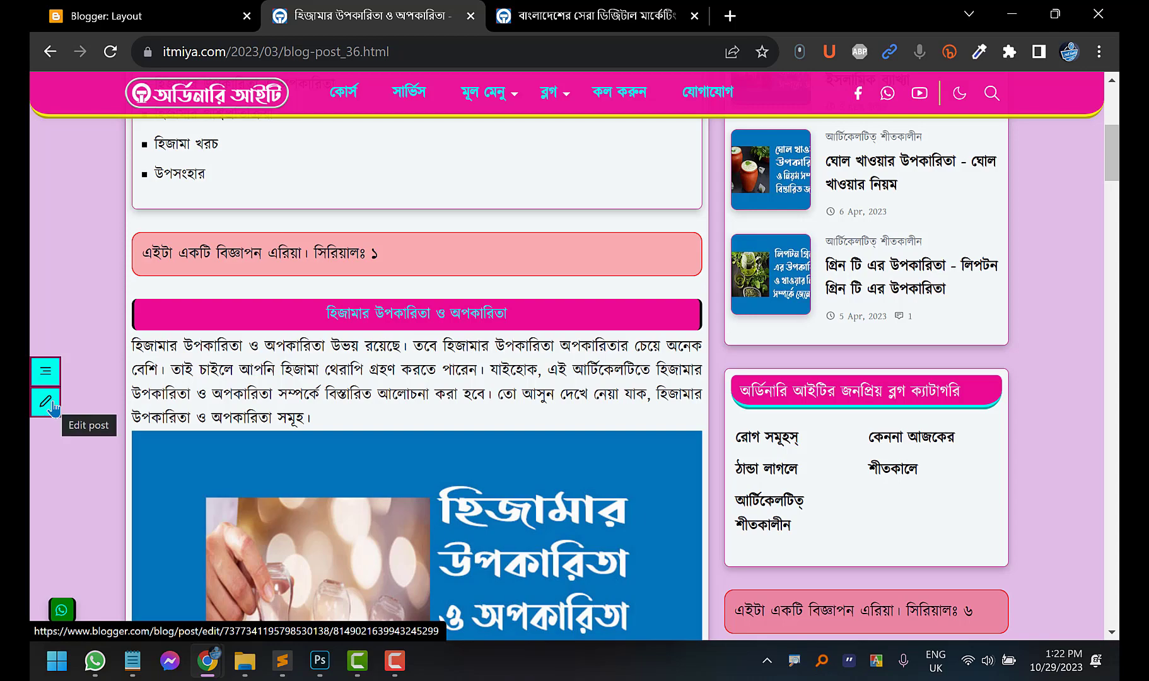
scroll(89, 386, up, 6)
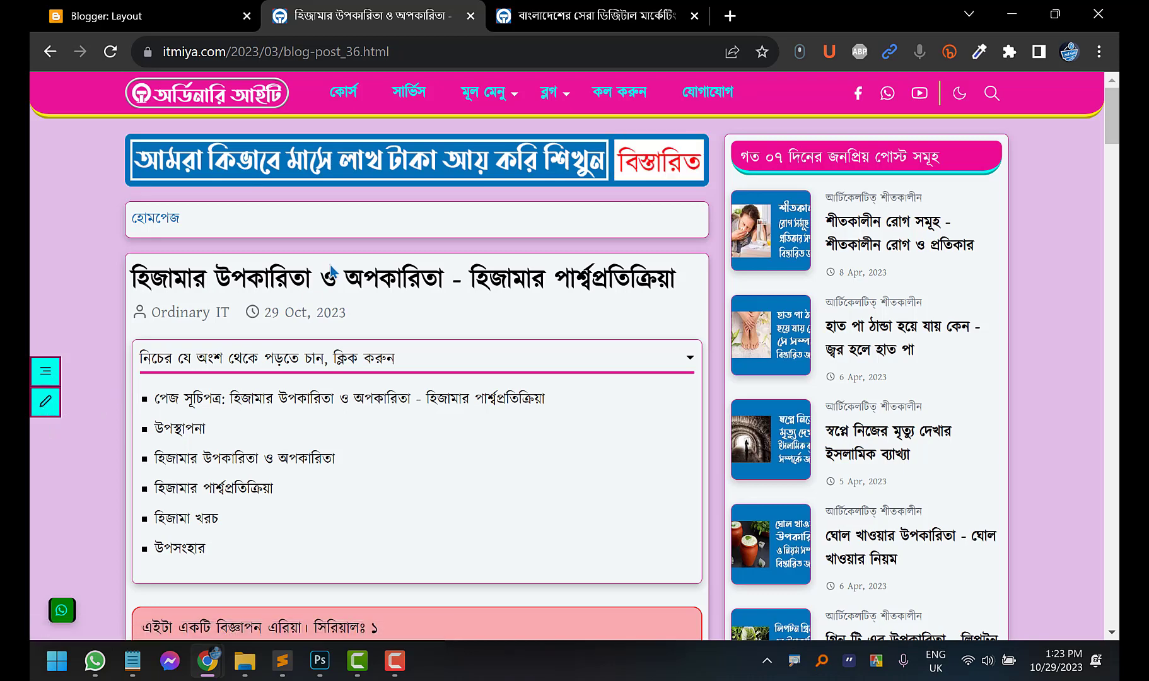
Go back to the live home page and compare its ad banner and featured post with the gadgets in the blog layout
click(49, 52)
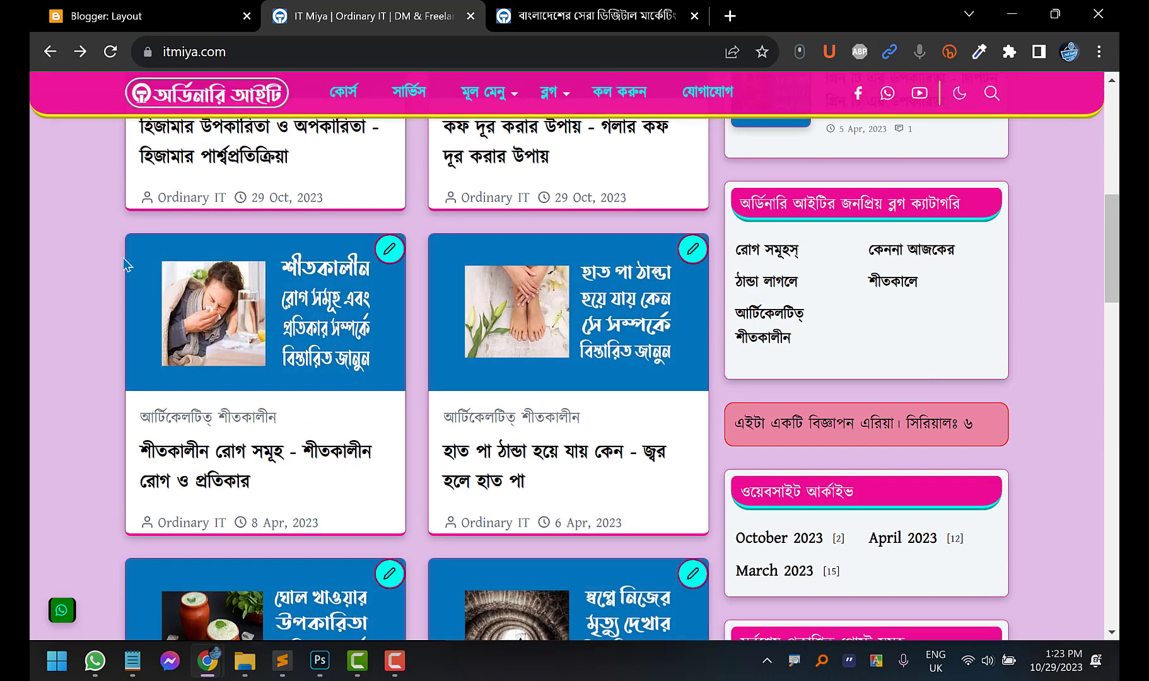
scroll(108, 258, up, 9)
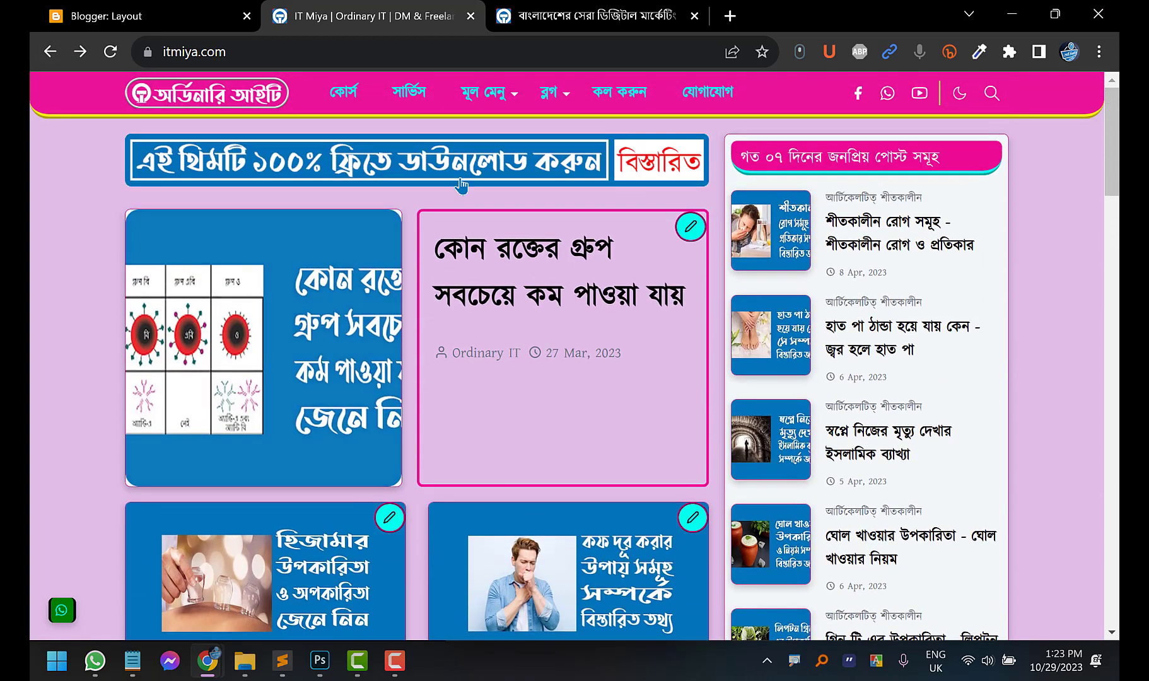
click(94, 8)
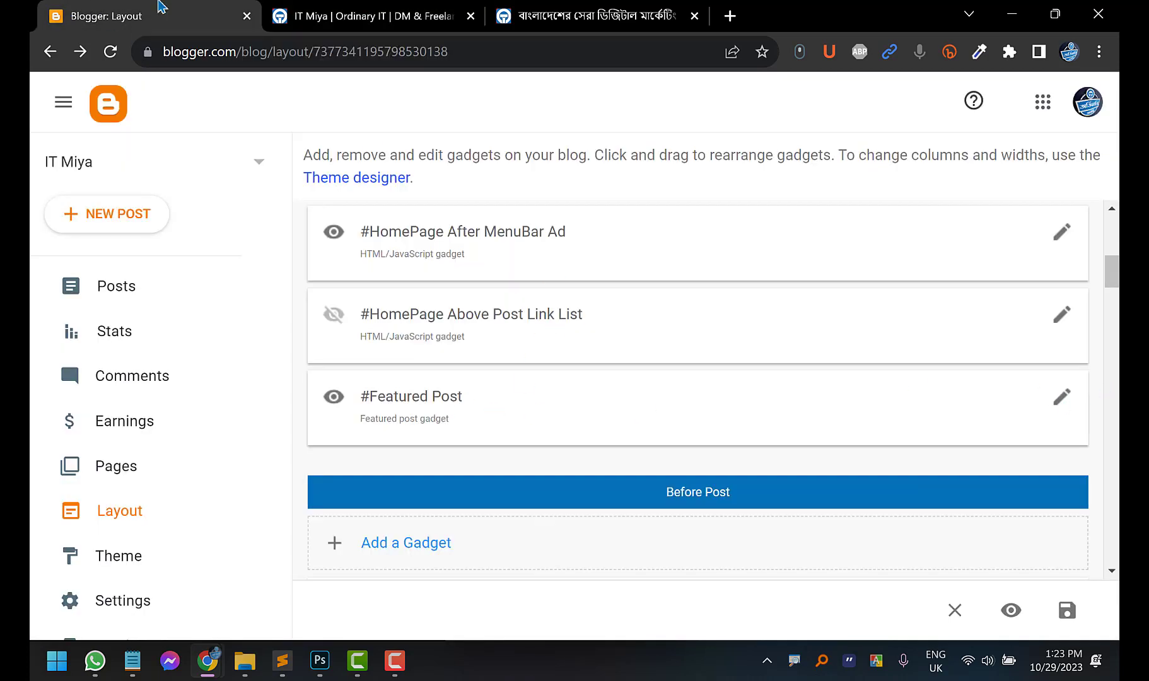
click(348, 14)
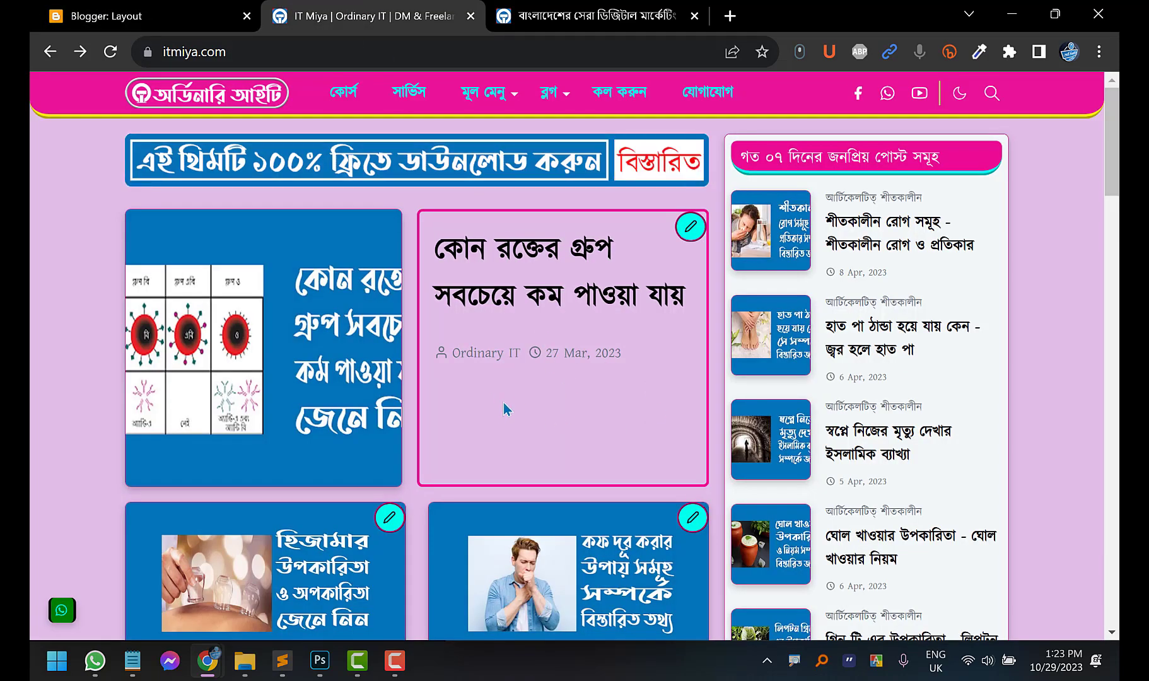
Turn on the text snippet in the #Featured Post gadget of the blog layout and save the gadget
click(189, 9)
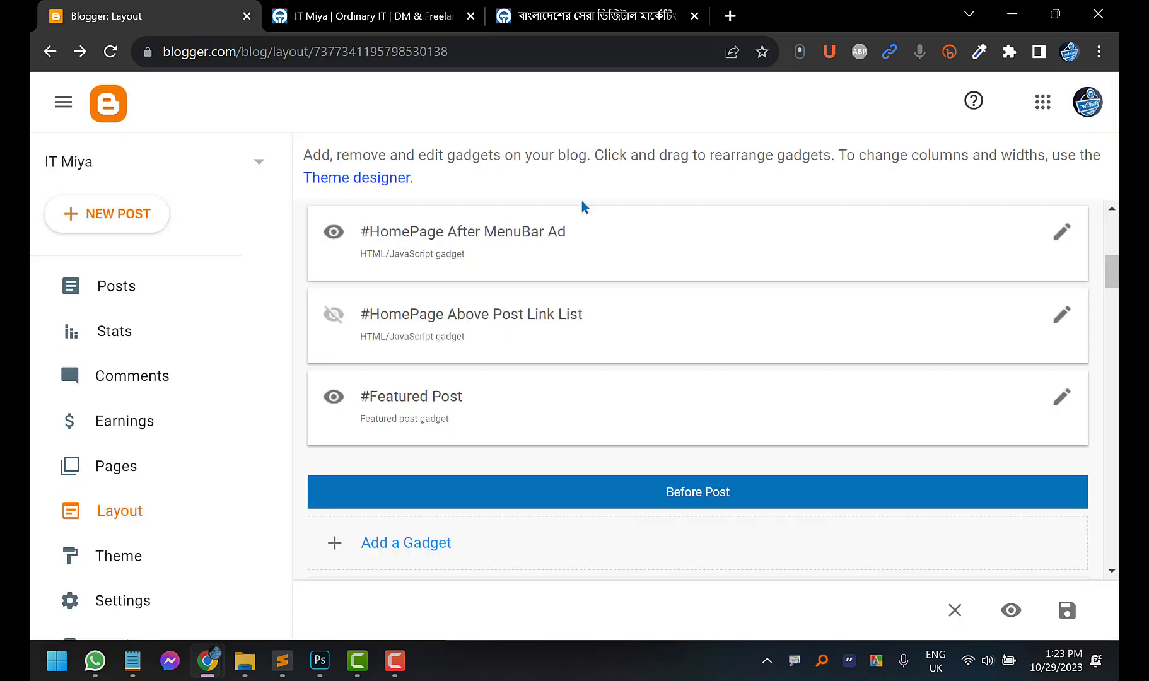
click(1059, 401)
click(1059, 401)
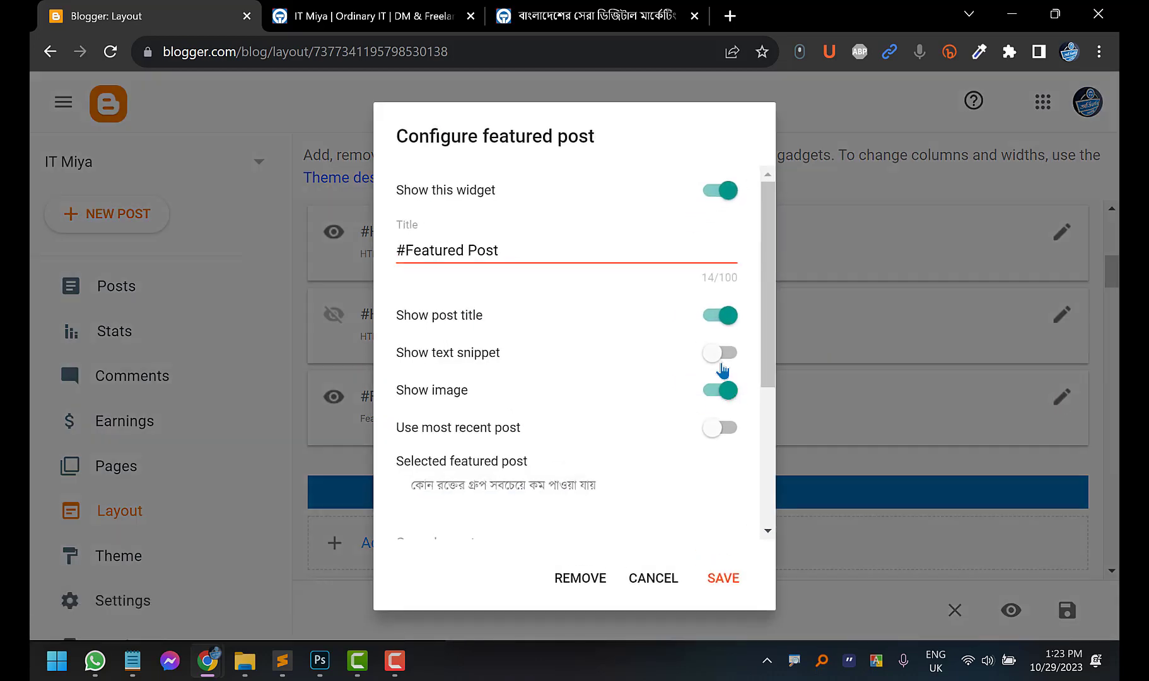
click(720, 353)
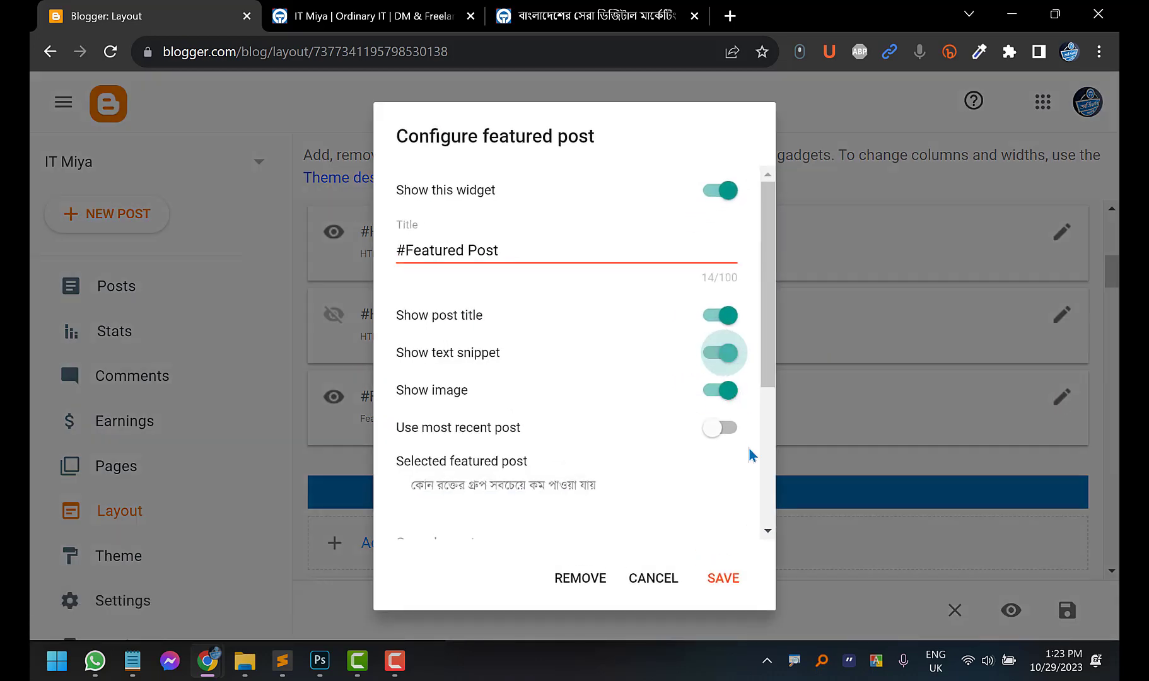
click(723, 578)
Reload the live home page and examine the featured post's snippet and the category labels on the post cards
click(372, 15)
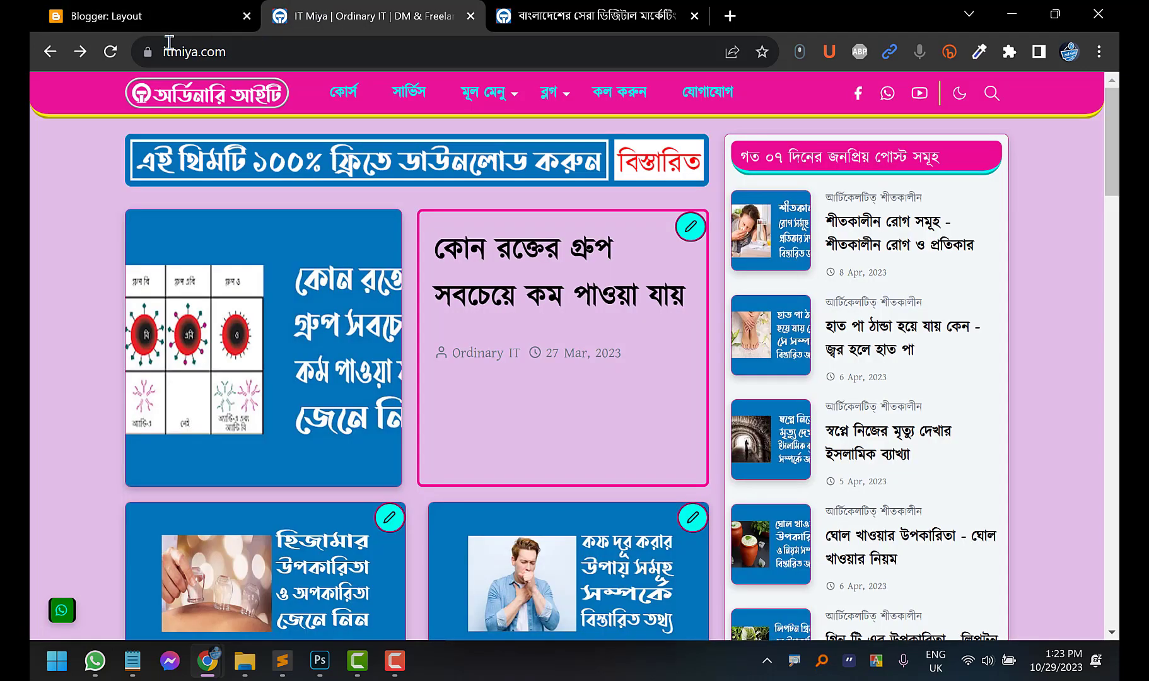
click(113, 55)
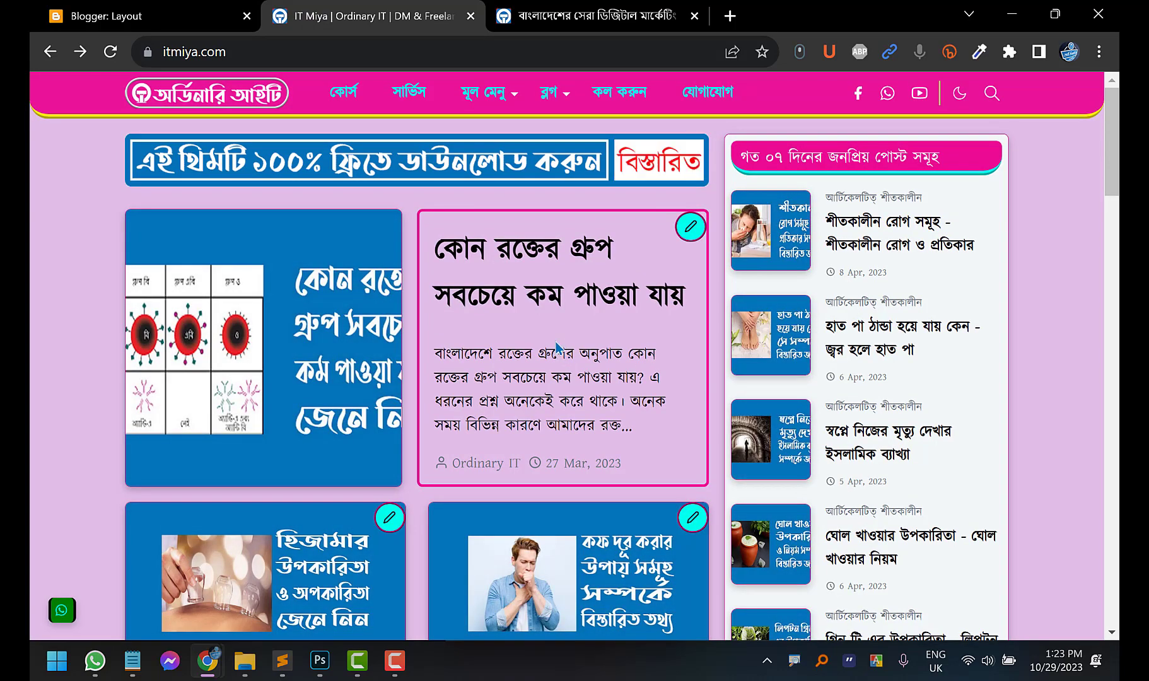
scroll(530, 259, down, 4)
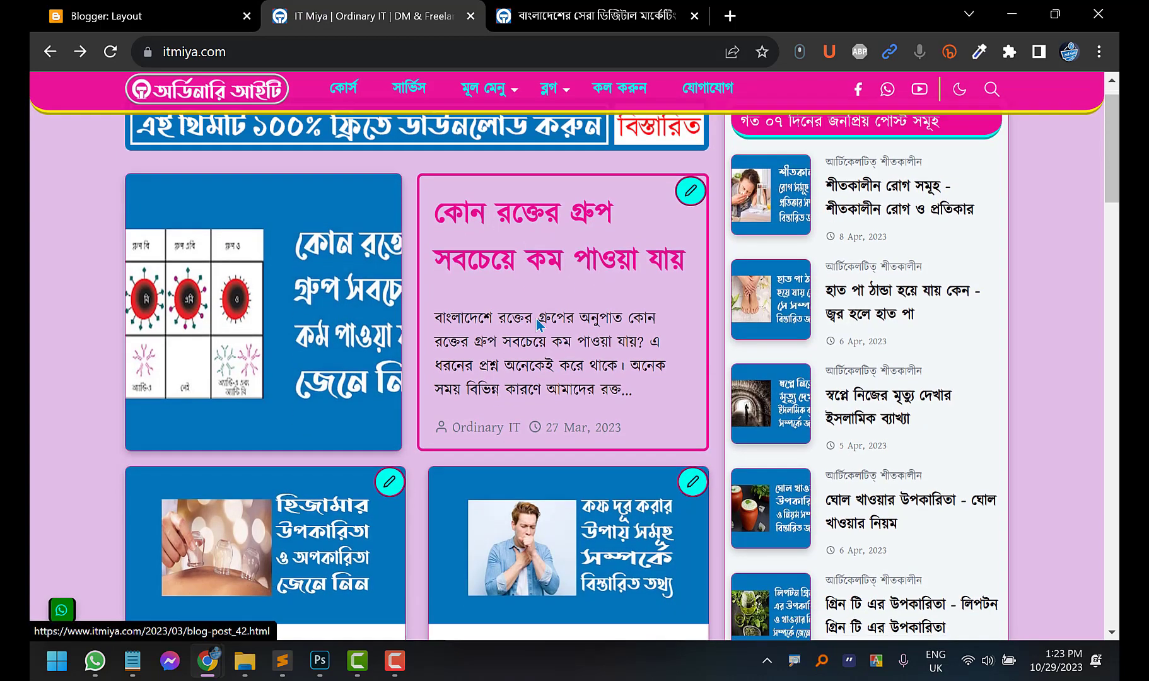
scroll(515, 252, up, 3)
scroll(506, 279, down, 6)
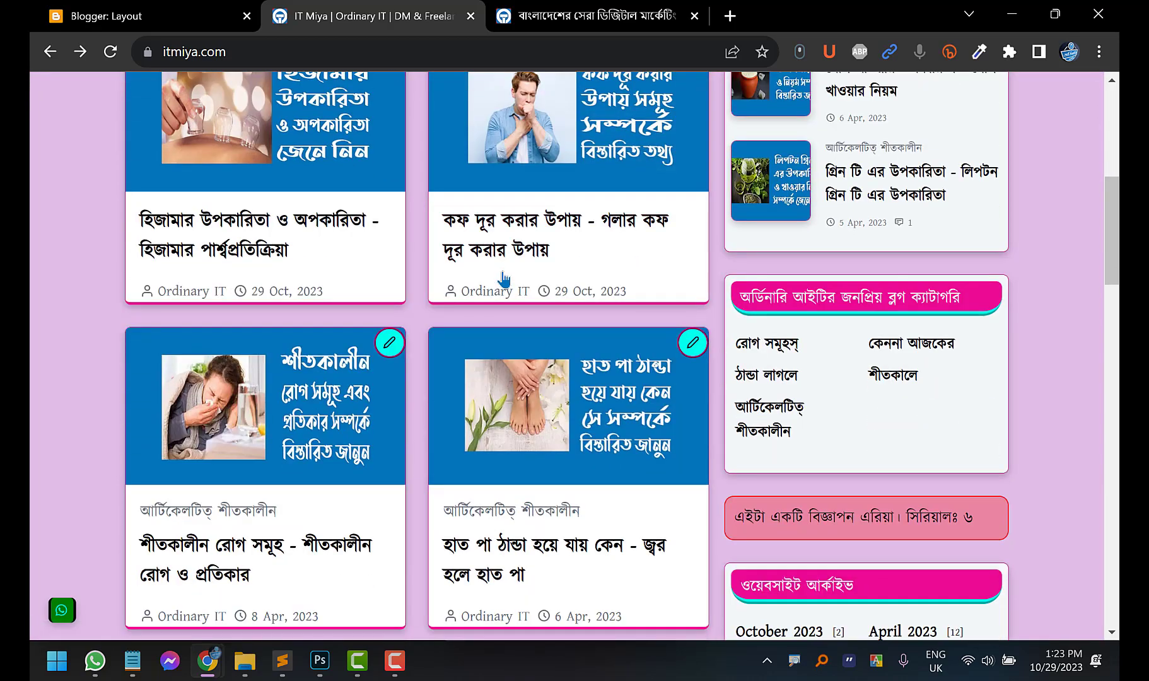
scroll(505, 278, down, 2)
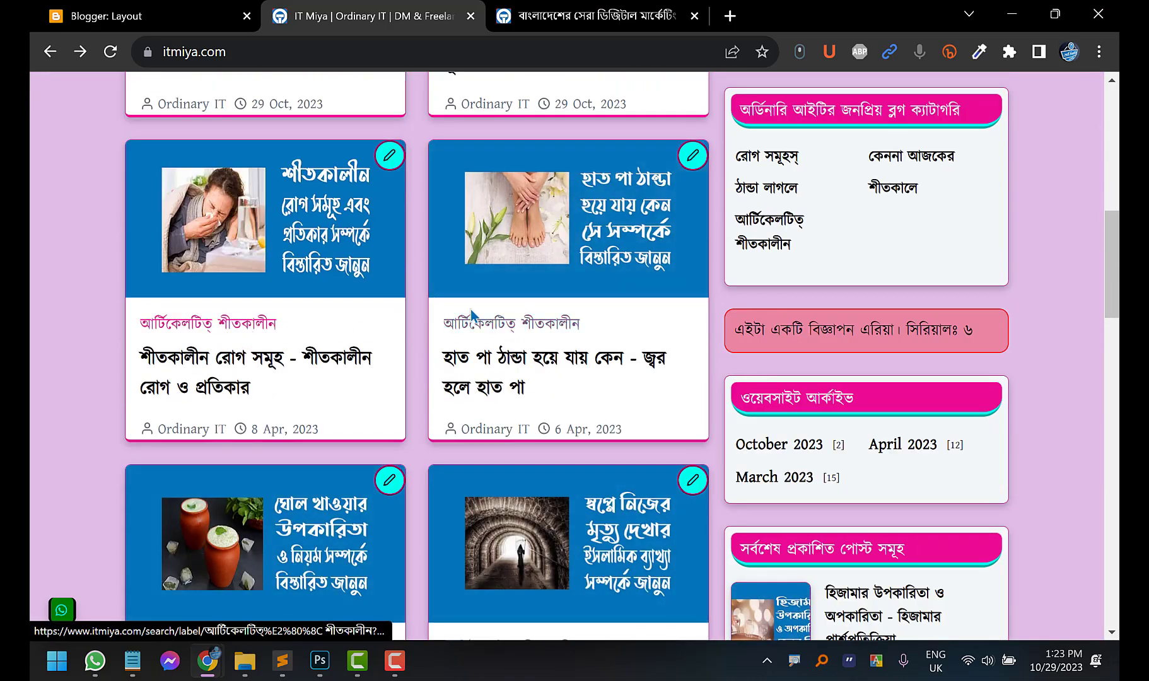
scroll(562, 334, down, 13)
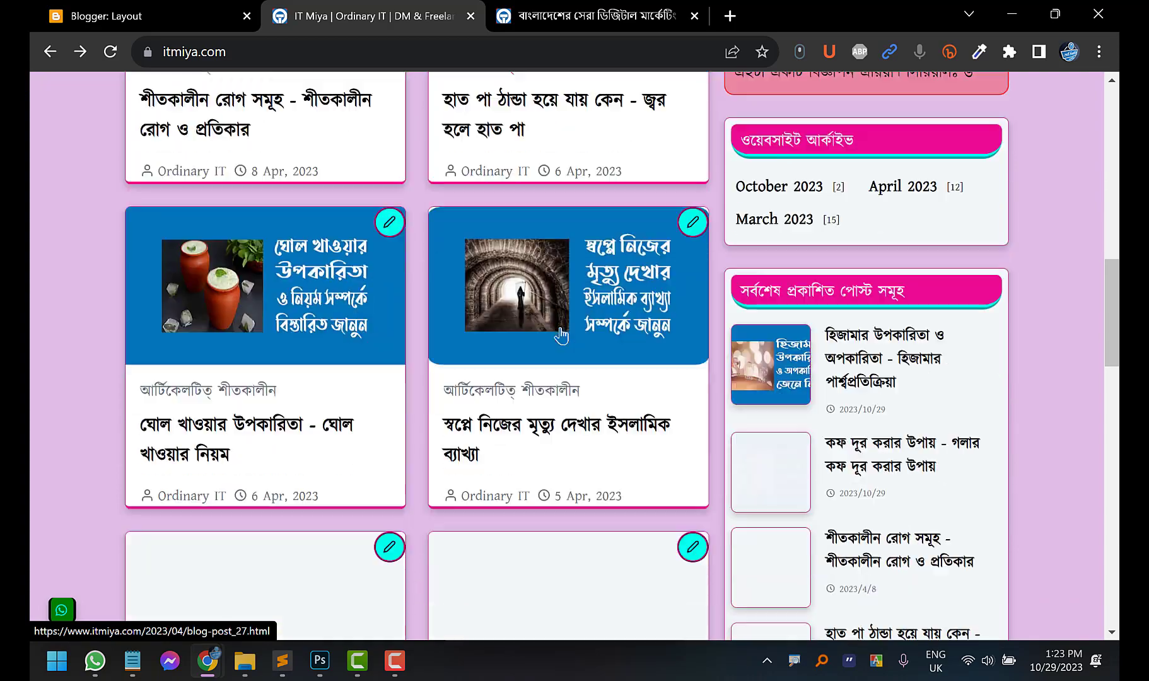
scroll(562, 334, down, 9)
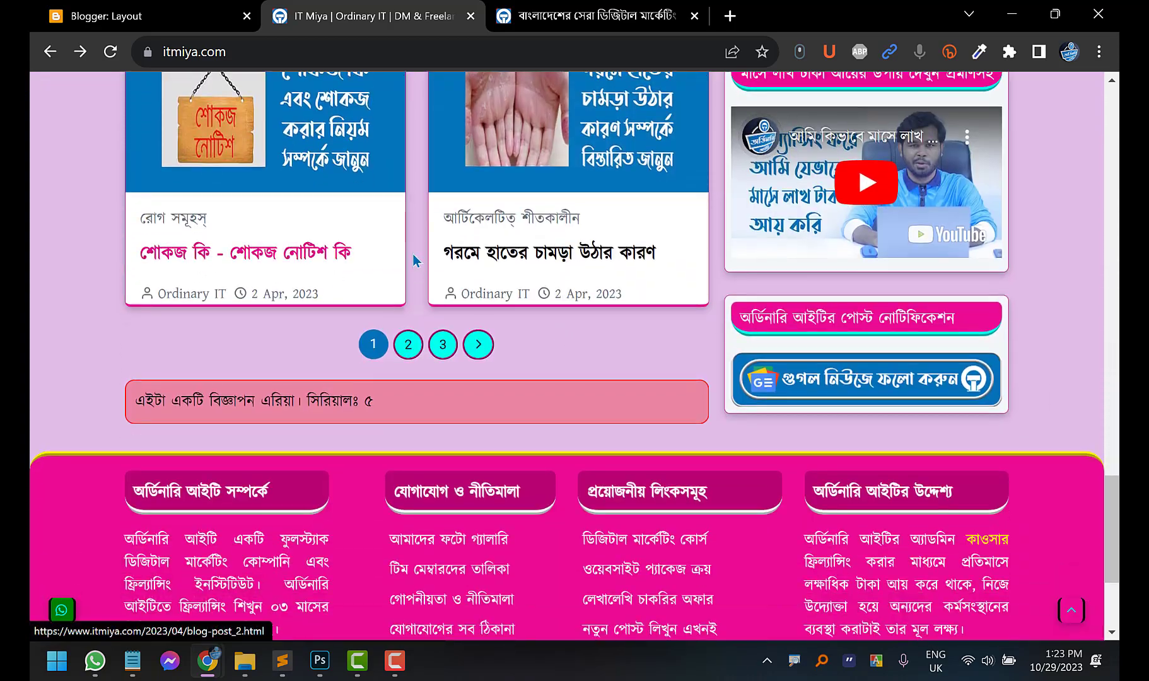
scroll(225, 270, up, 20)
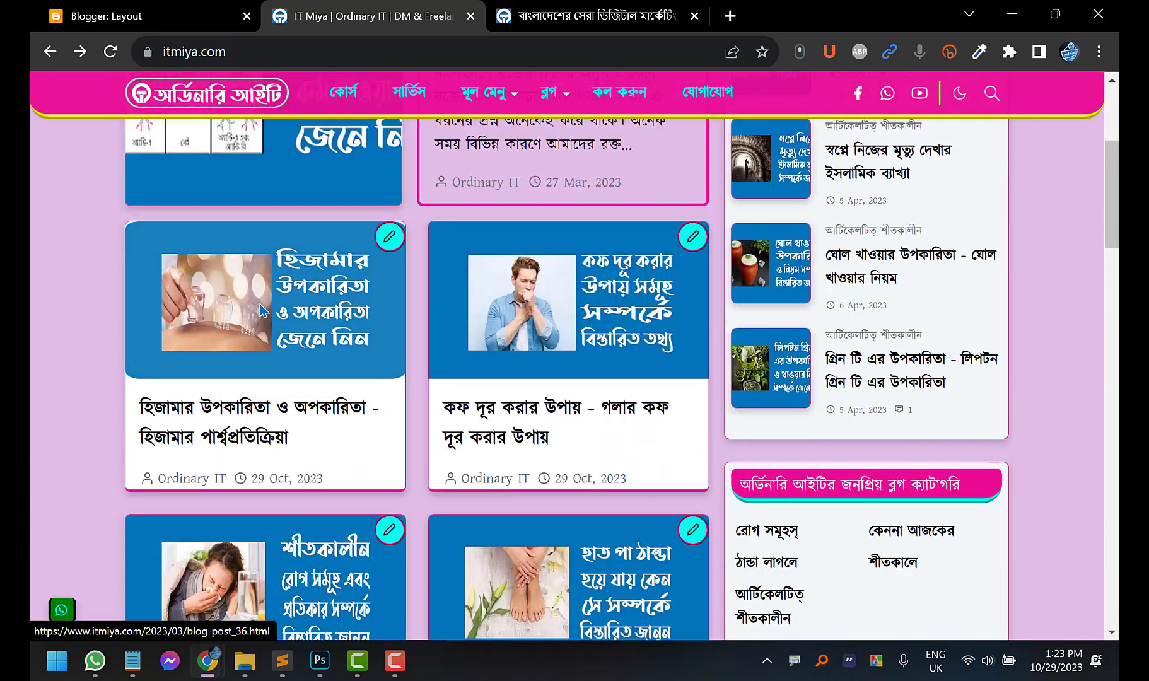
scroll(263, 311, up, 1)
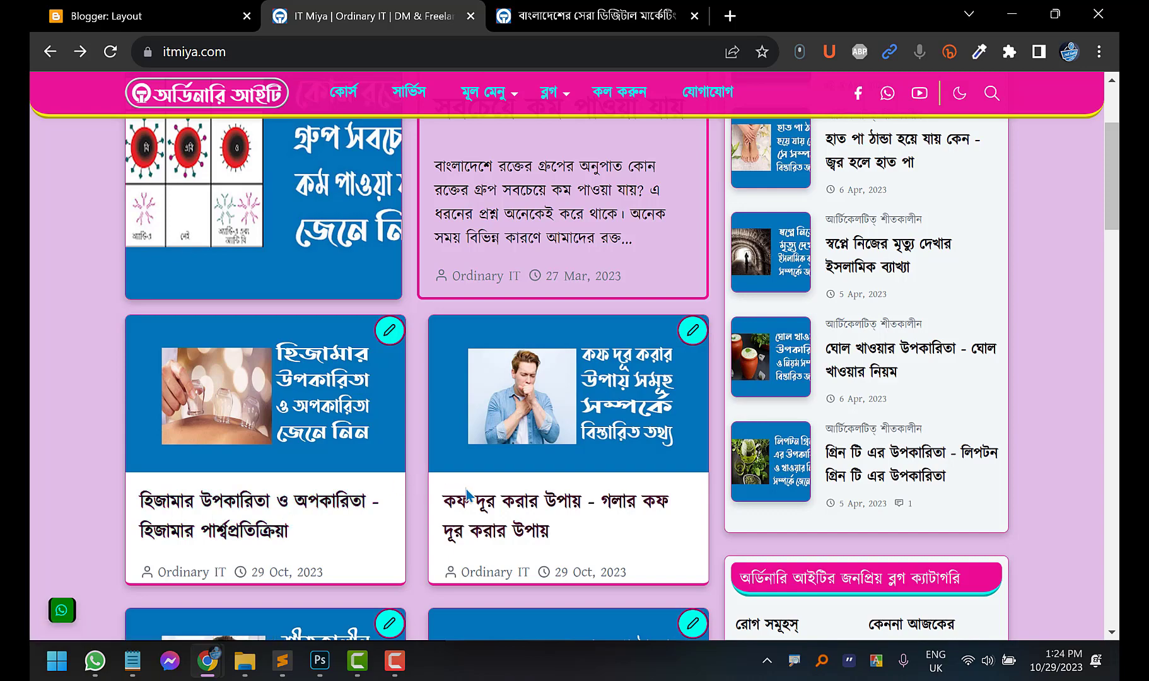
scroll(467, 496, down, 3)
scroll(323, 405, down, 3)
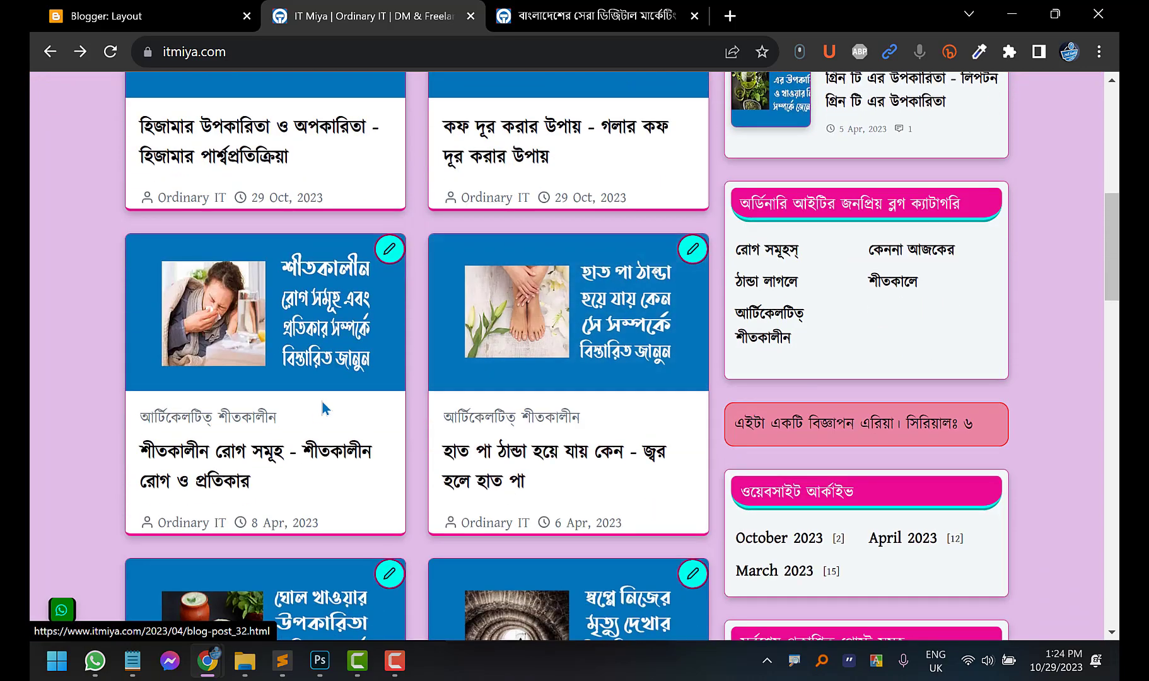
scroll(396, 379, up, 3)
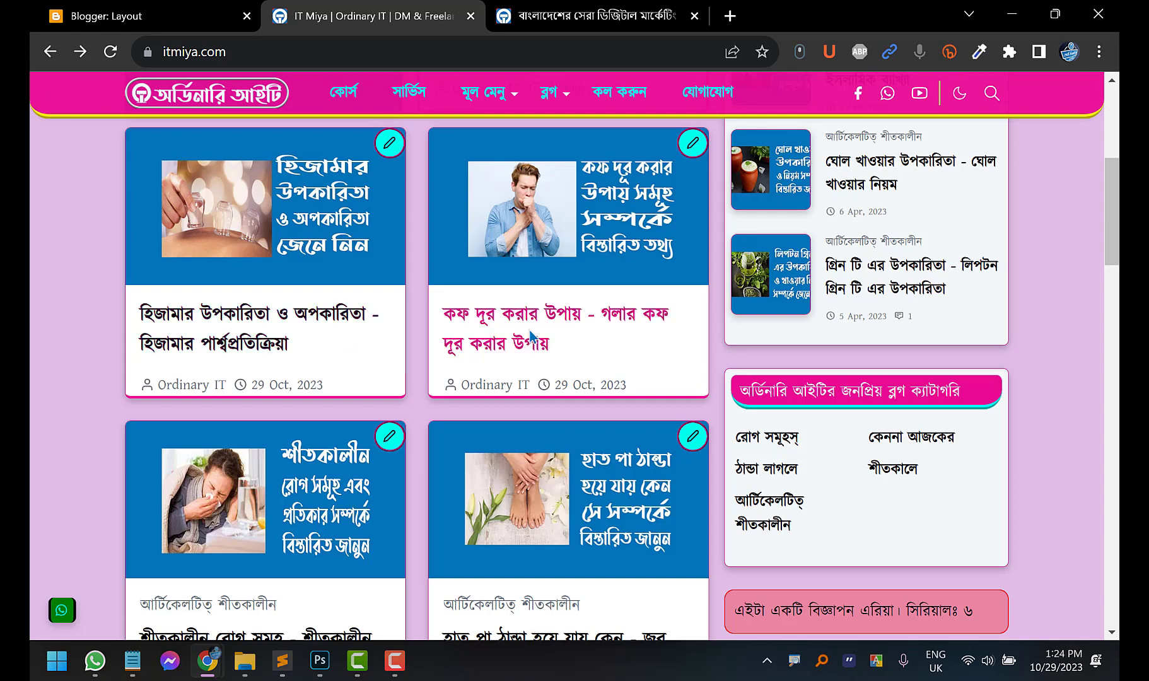
Add the label "কেননা আজকের" to the post "হিজামার উপকারিতা ও অপকারিতা", update it and return to the post list
click(95, 9)
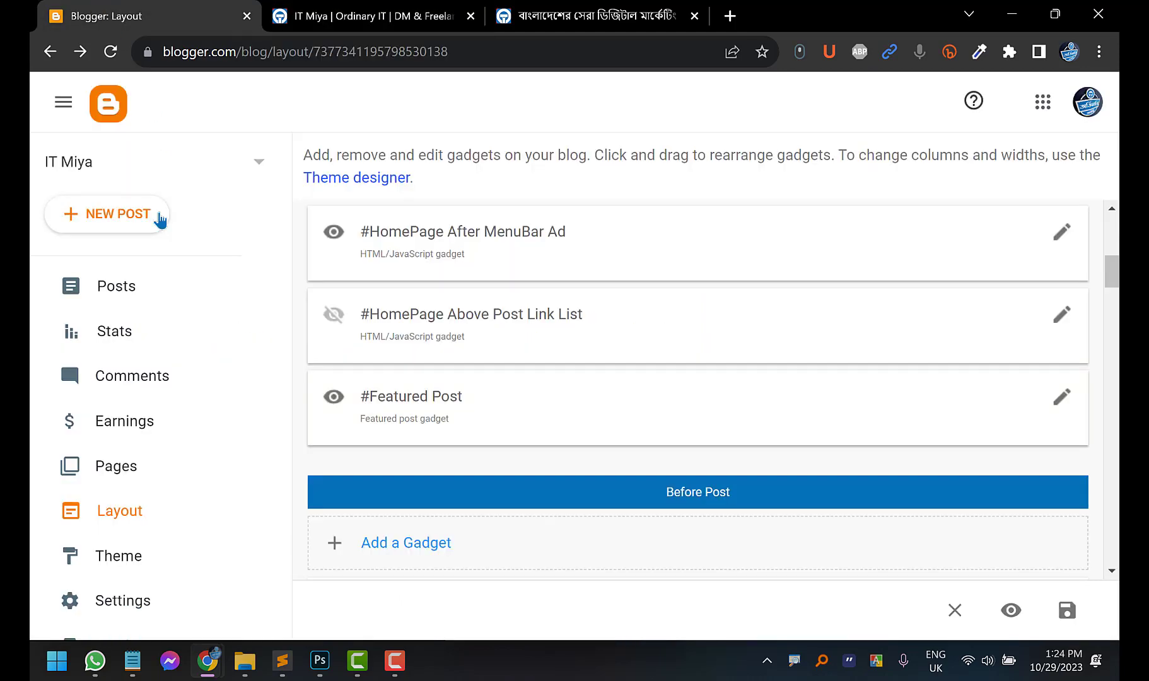
click(138, 295)
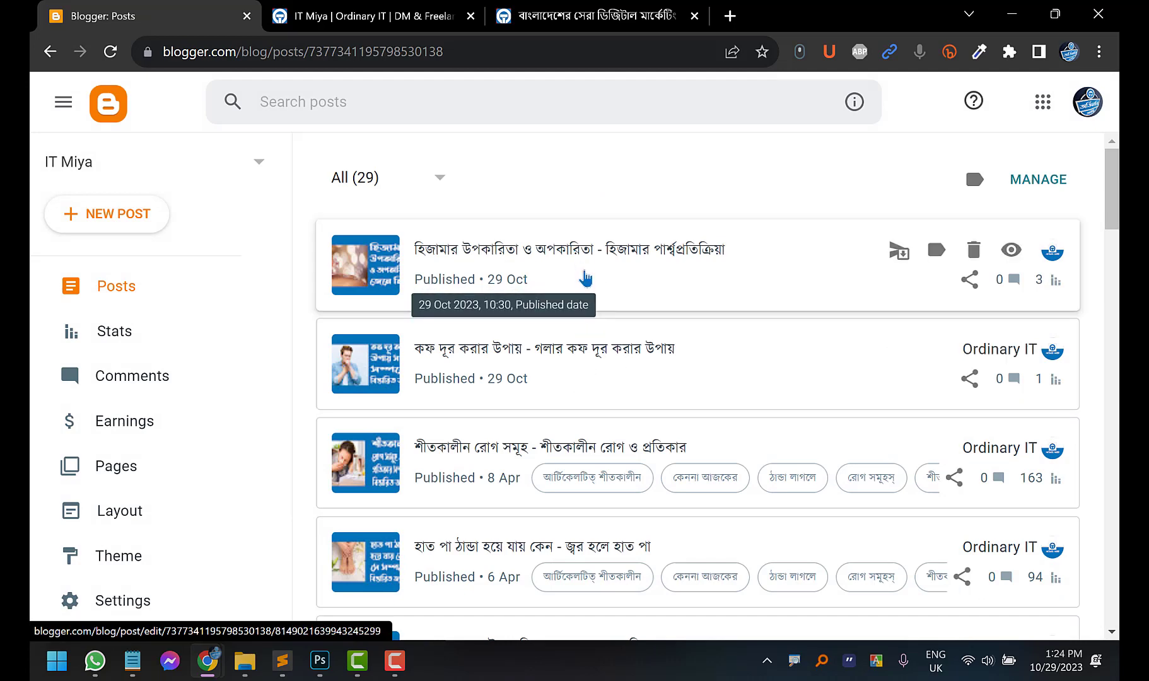
click(621, 265)
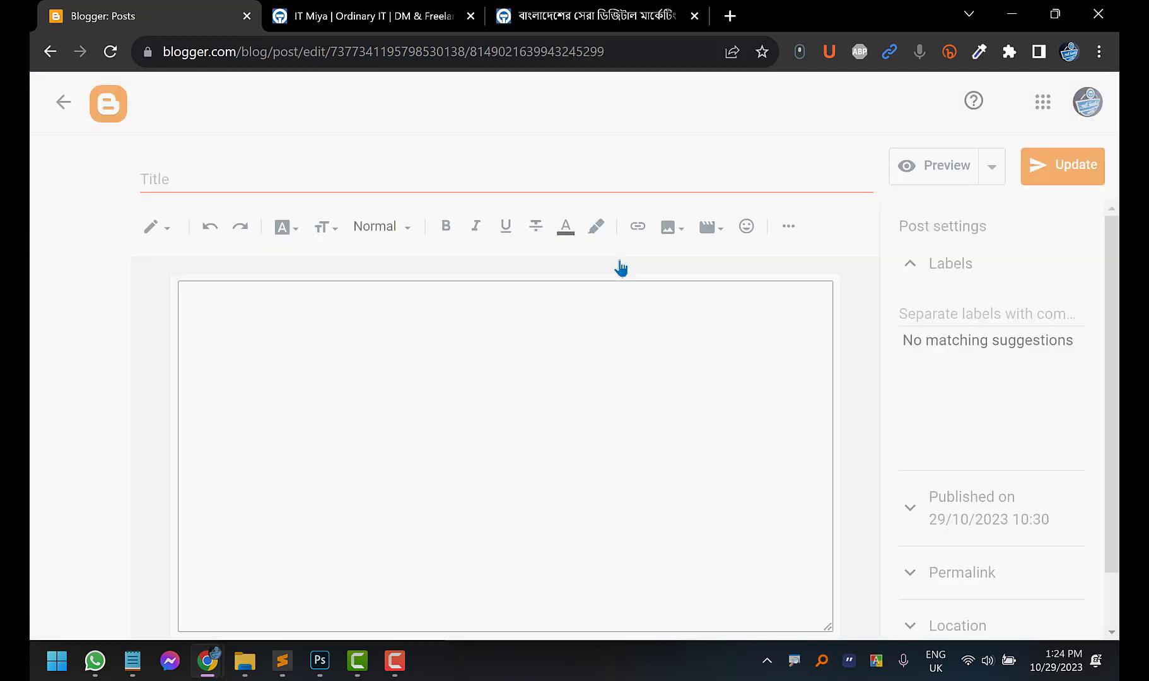
click(972, 313)
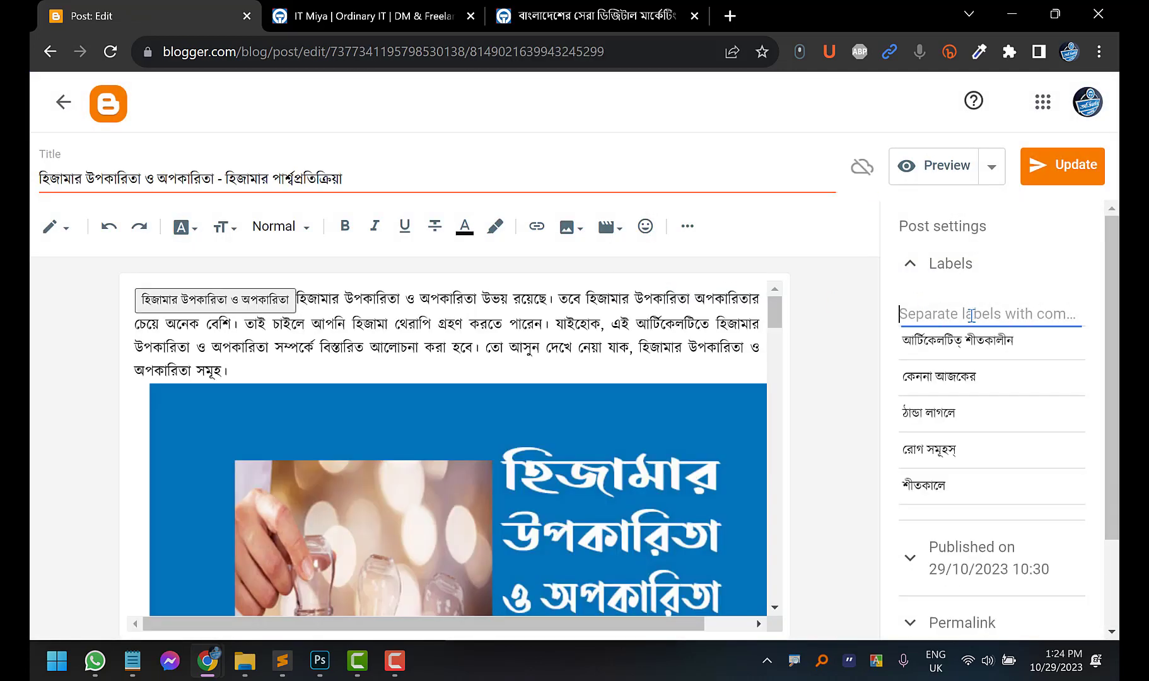
click(966, 378)
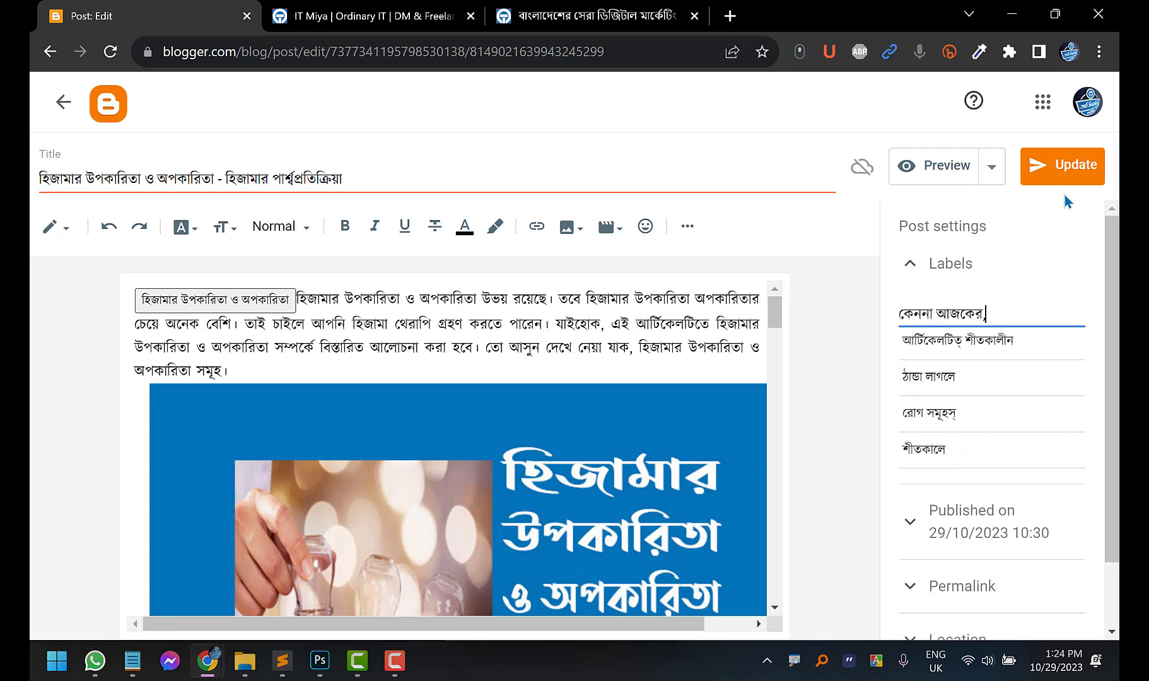
click(63, 101)
Add the new label "চিকিৎসা" to the post "কফ দূর করার উপায়", update it and return to the post list
click(519, 369)
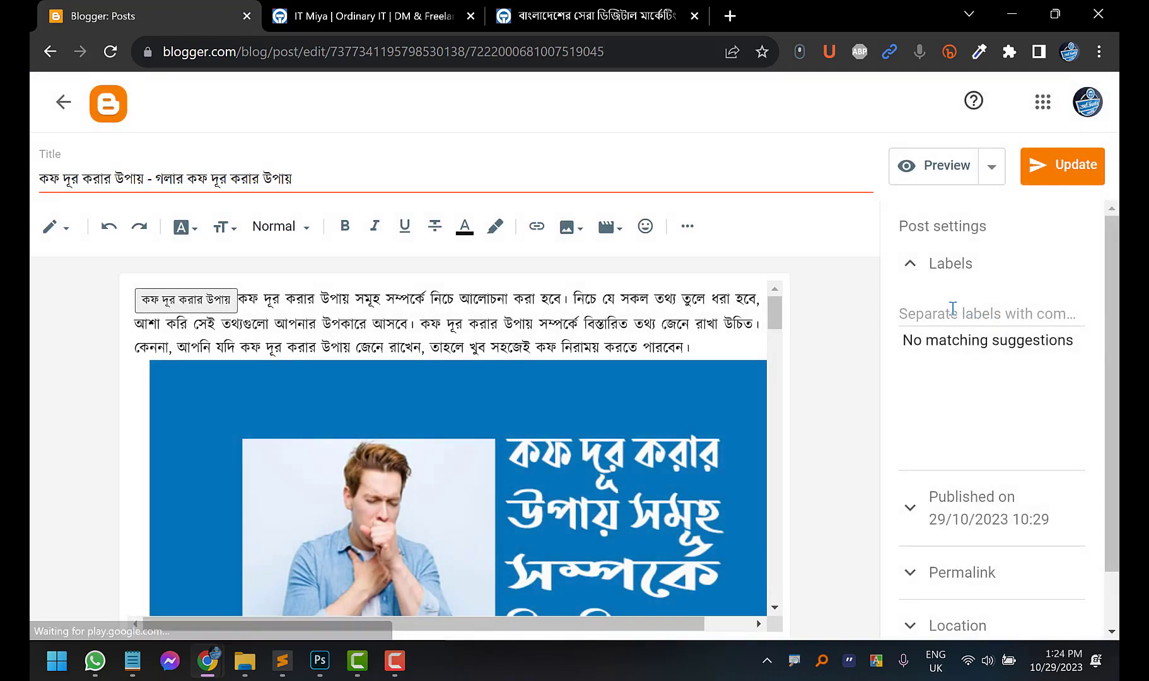
click(937, 315)
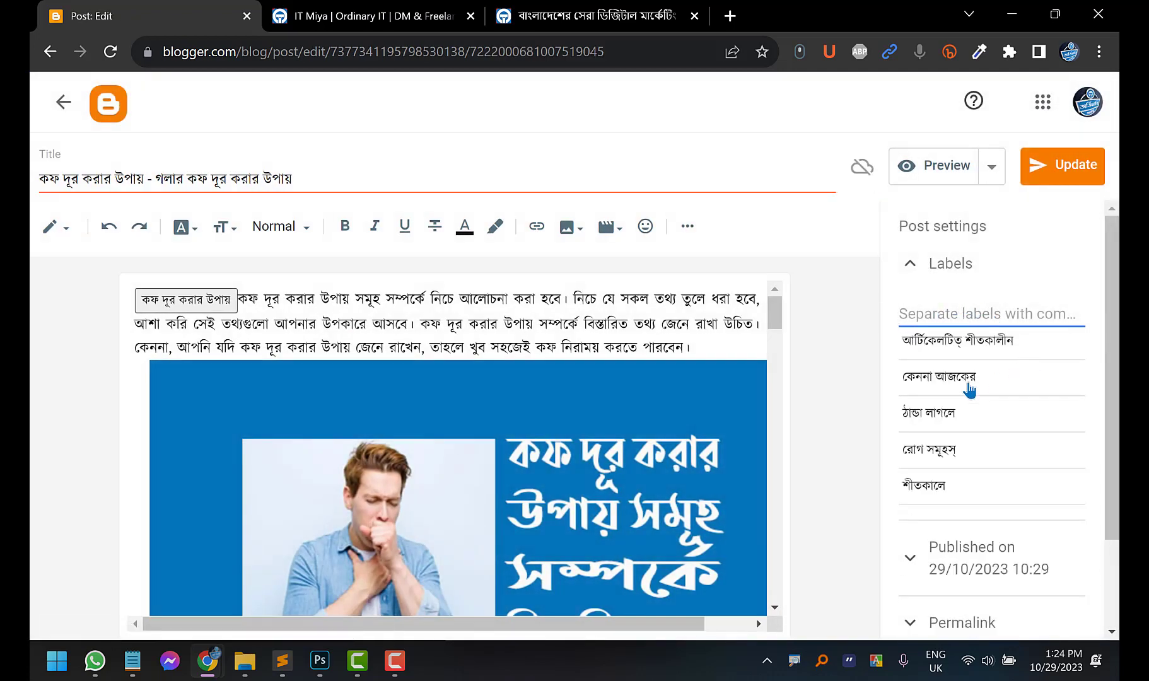
scroll(969, 391, down, 2)
scroll(977, 333, up, 2)
text(চিকিৎসা)
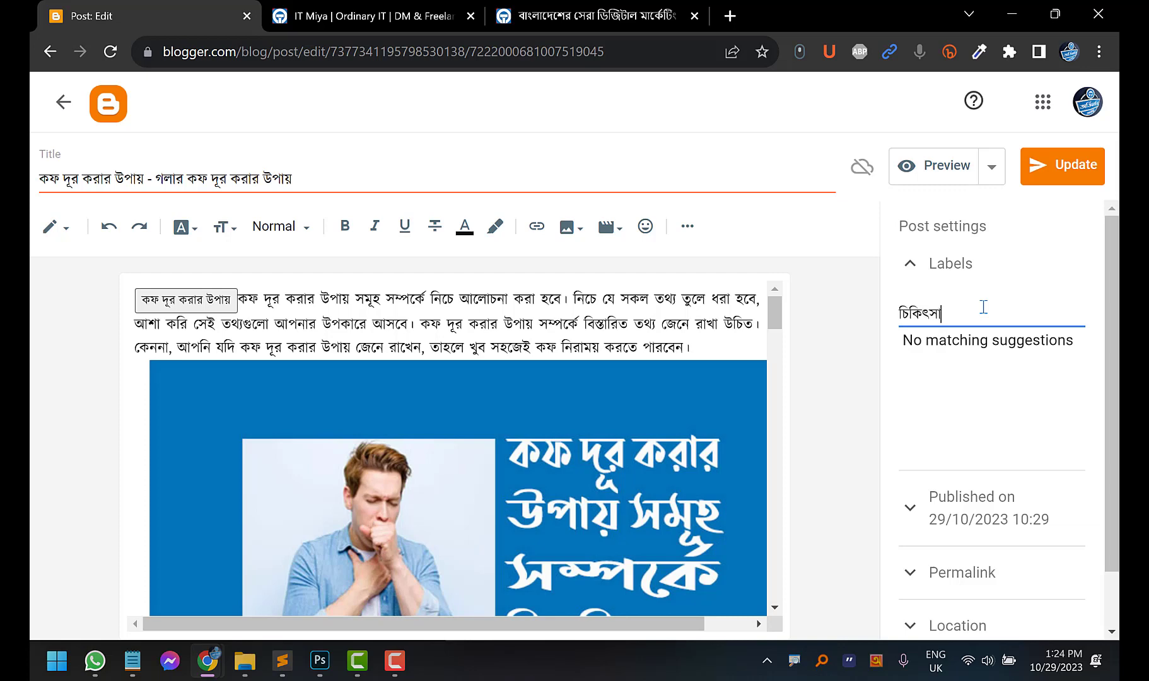
click(1036, 185)
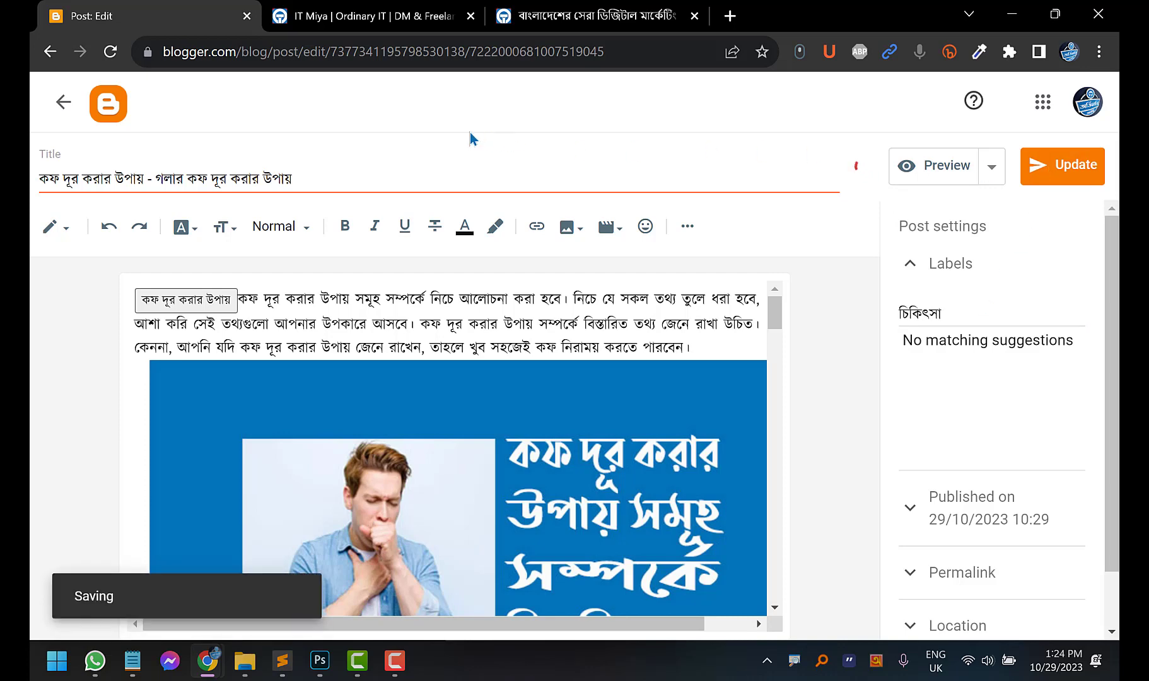
click(61, 102)
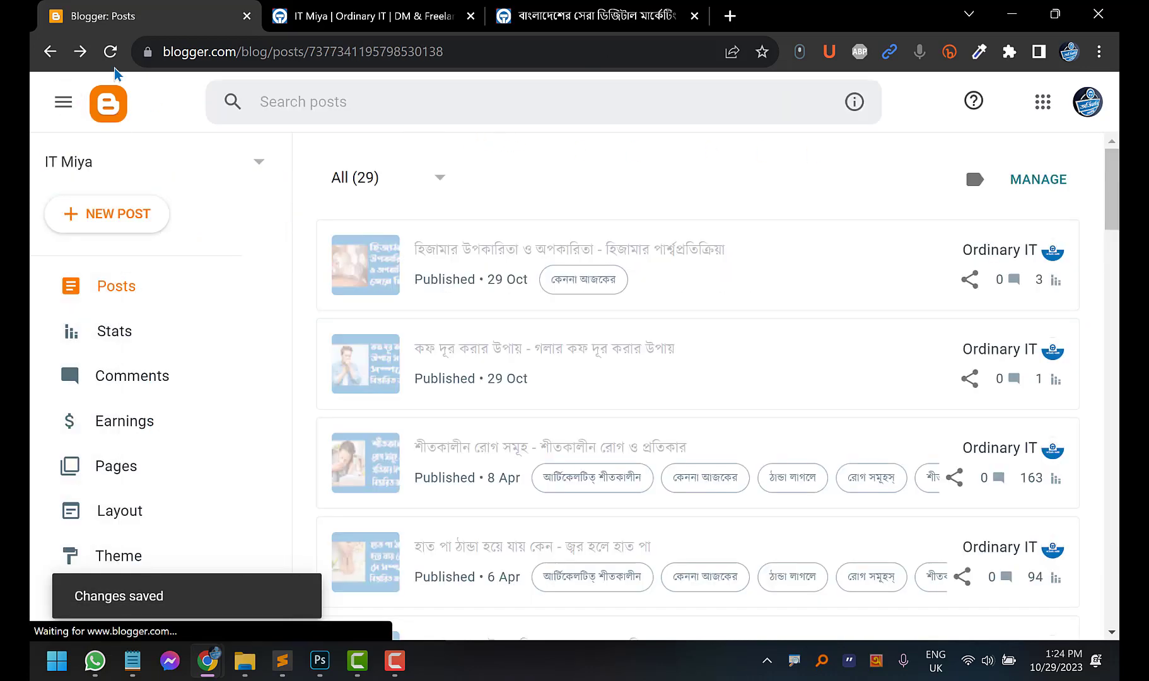
Reload the live home page and check the category labels on the two newest post cards
click(376, 16)
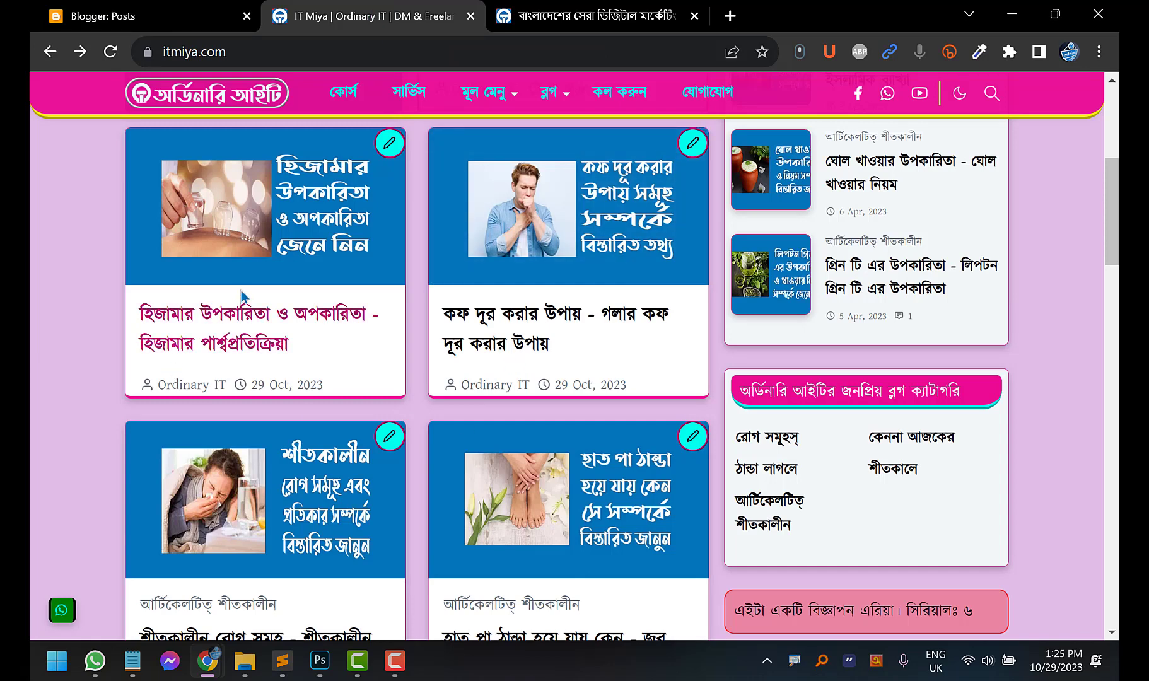
click(111, 52)
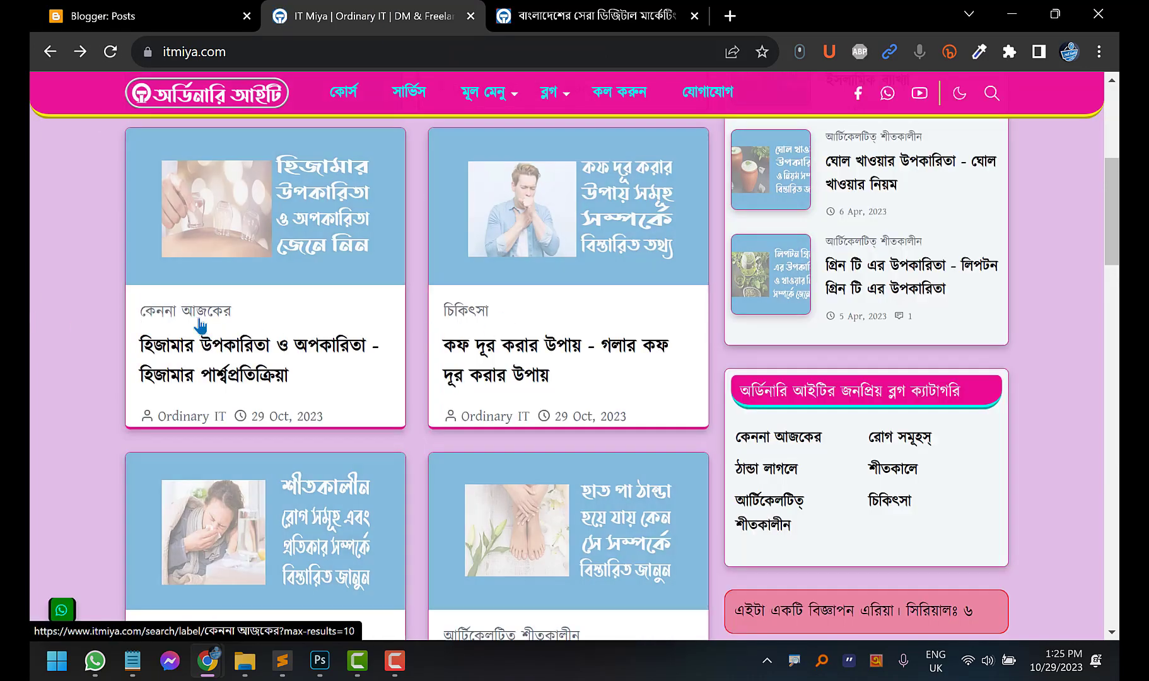
scroll(177, 364, up, 5)
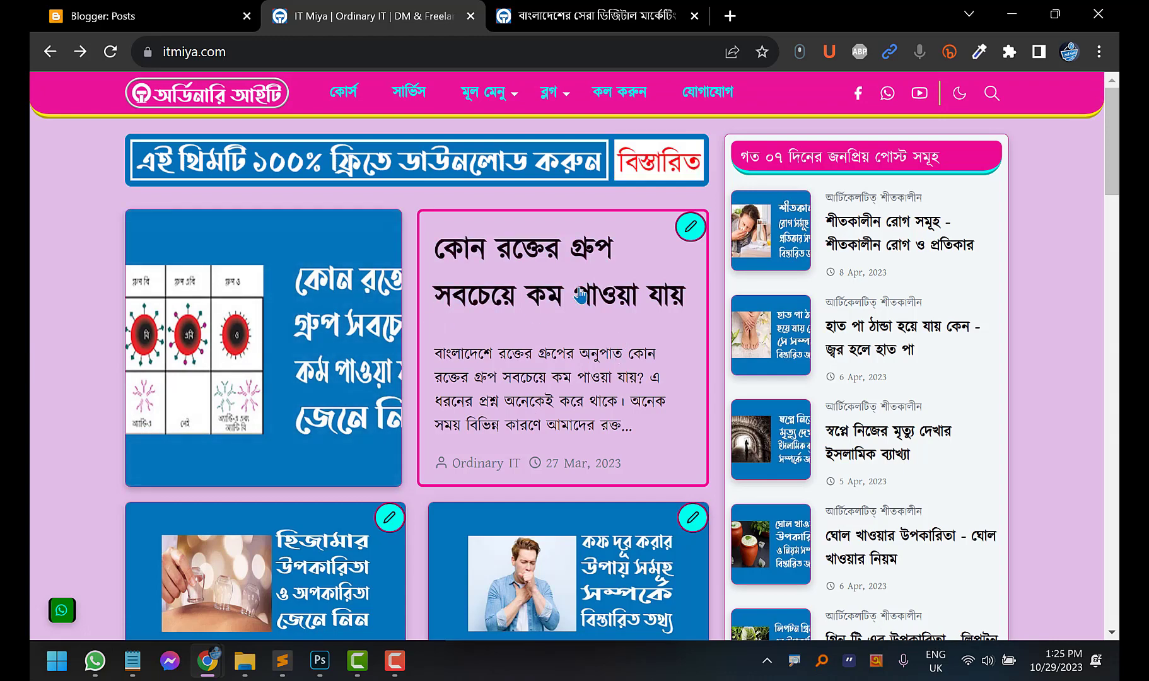
Hide the #Featured Post gadget in the blog layout and save the gadget
click(155, 26)
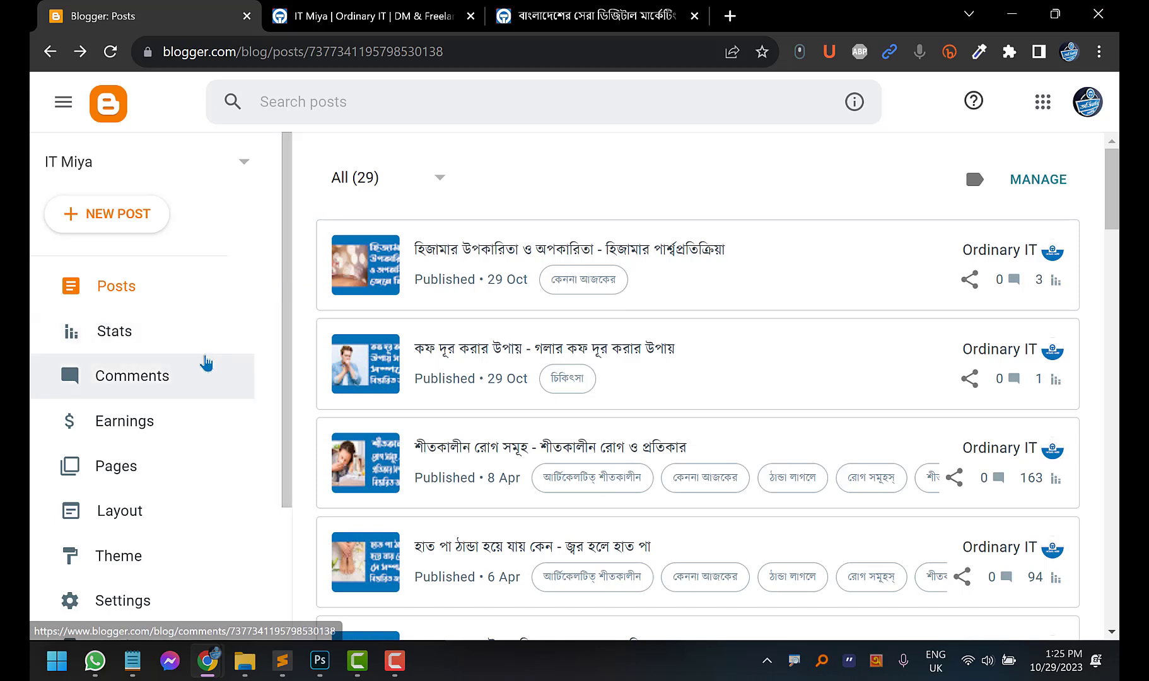
click(132, 516)
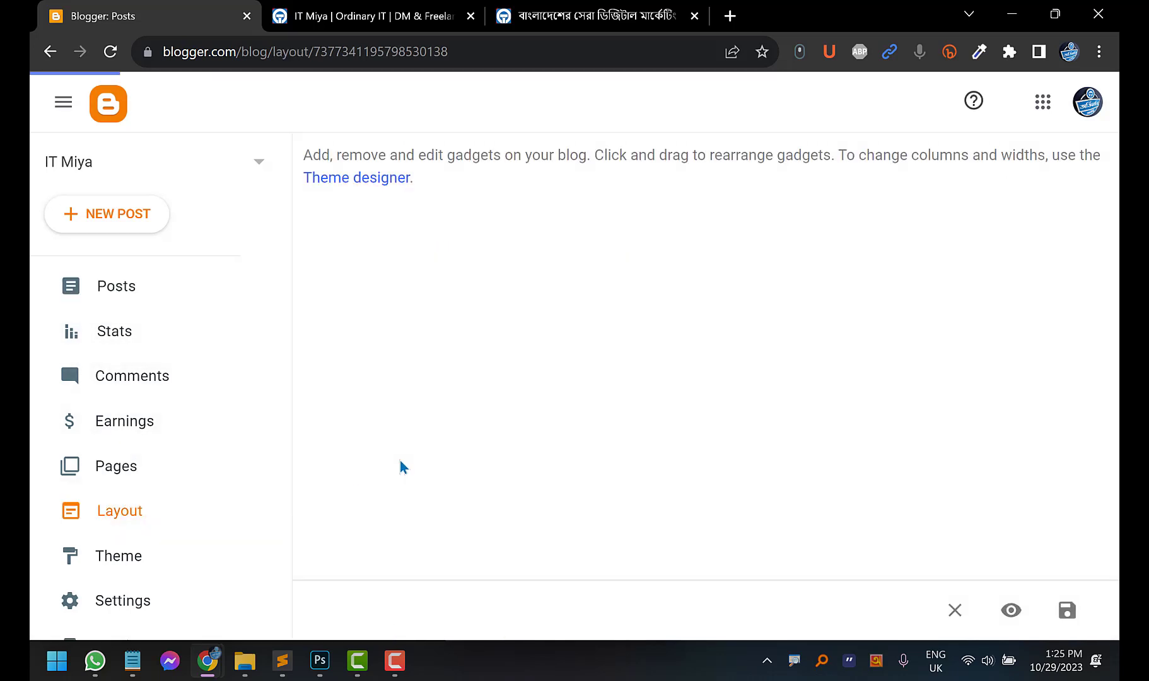
scroll(700, 369, down, 10)
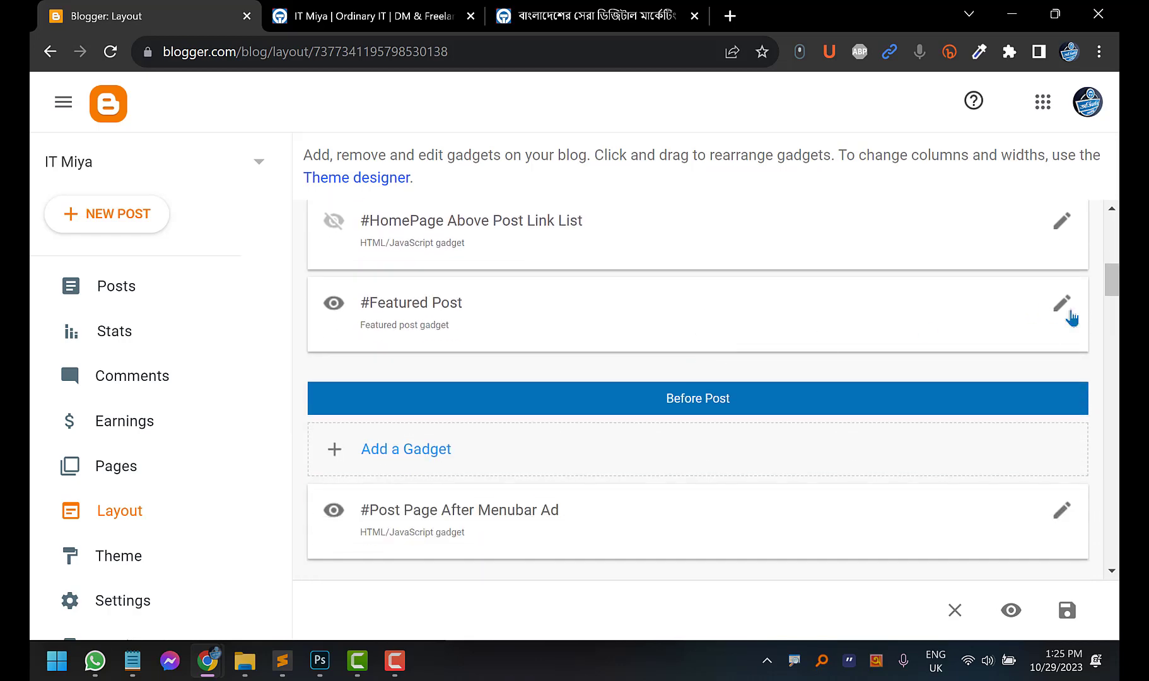
click(1064, 307)
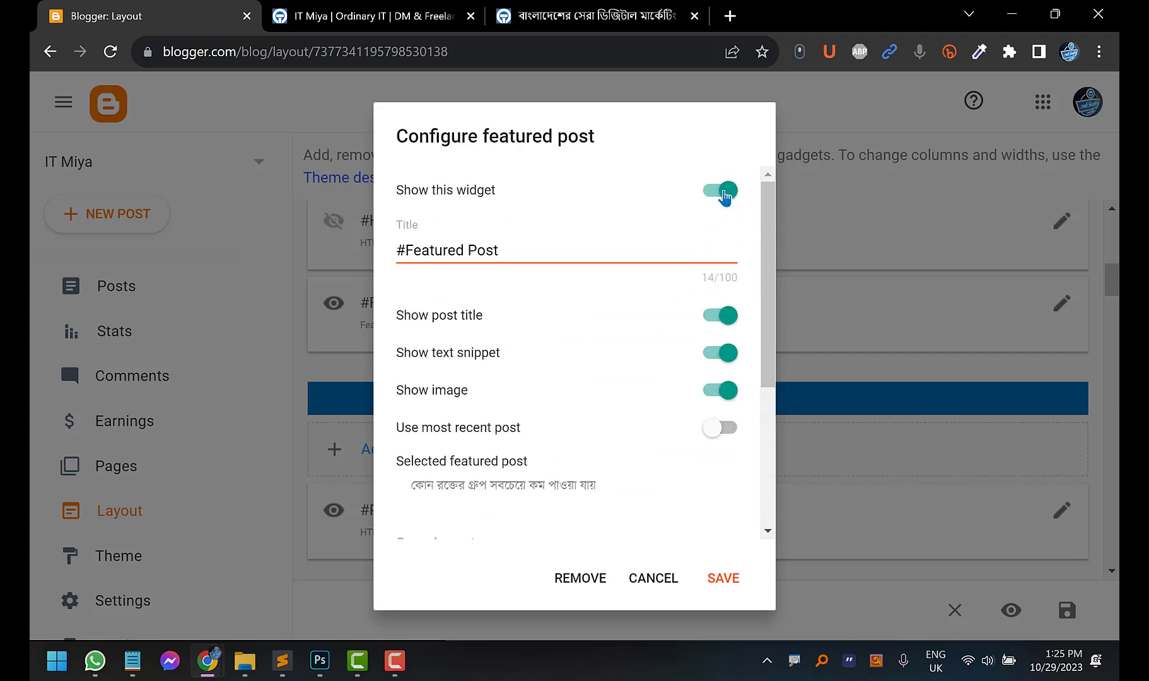
click(724, 192)
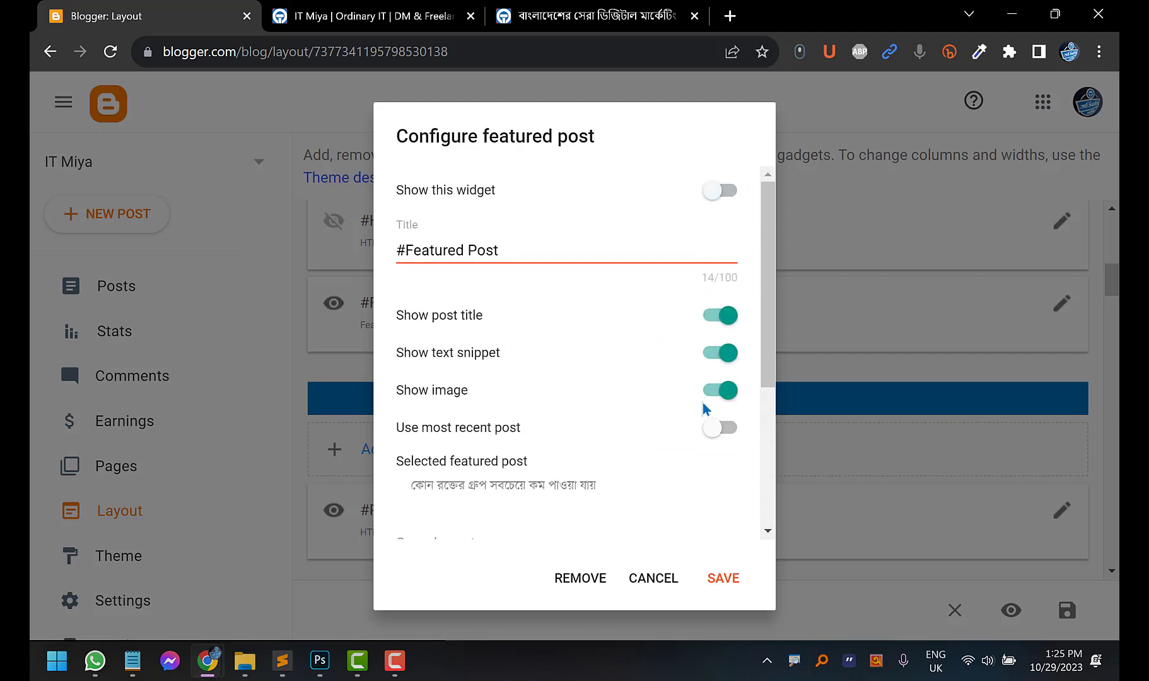
click(722, 579)
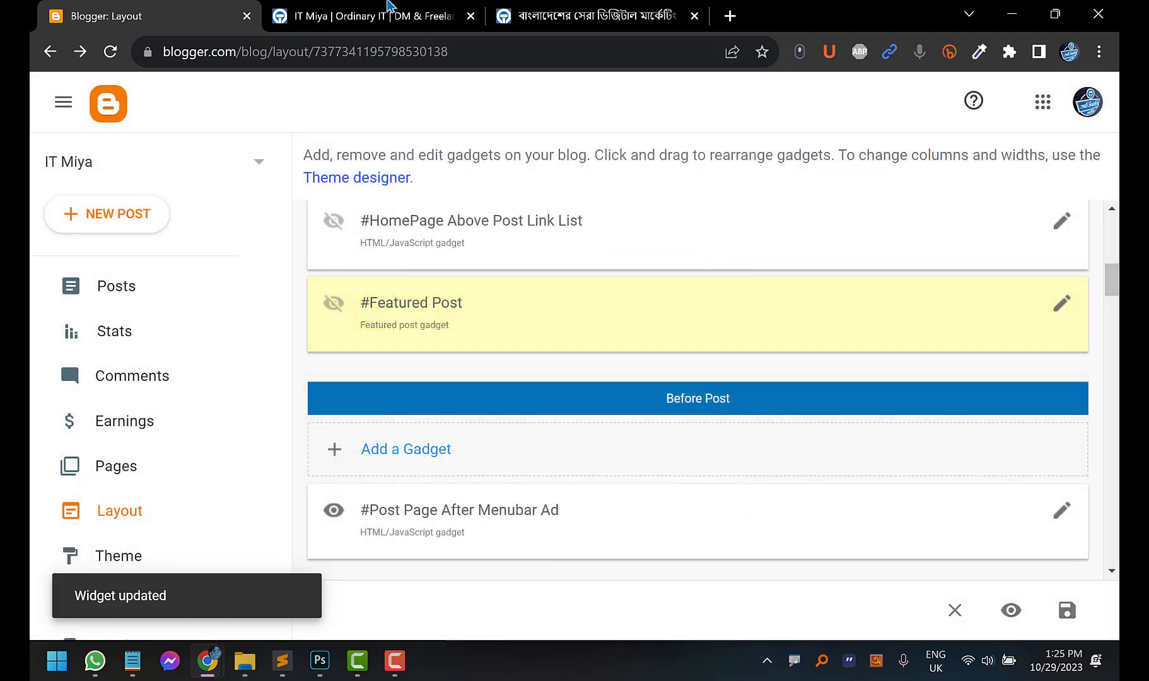
Reload the live home page and inspect the area below the ad banner where the featured post was
click(353, 15)
click(111, 52)
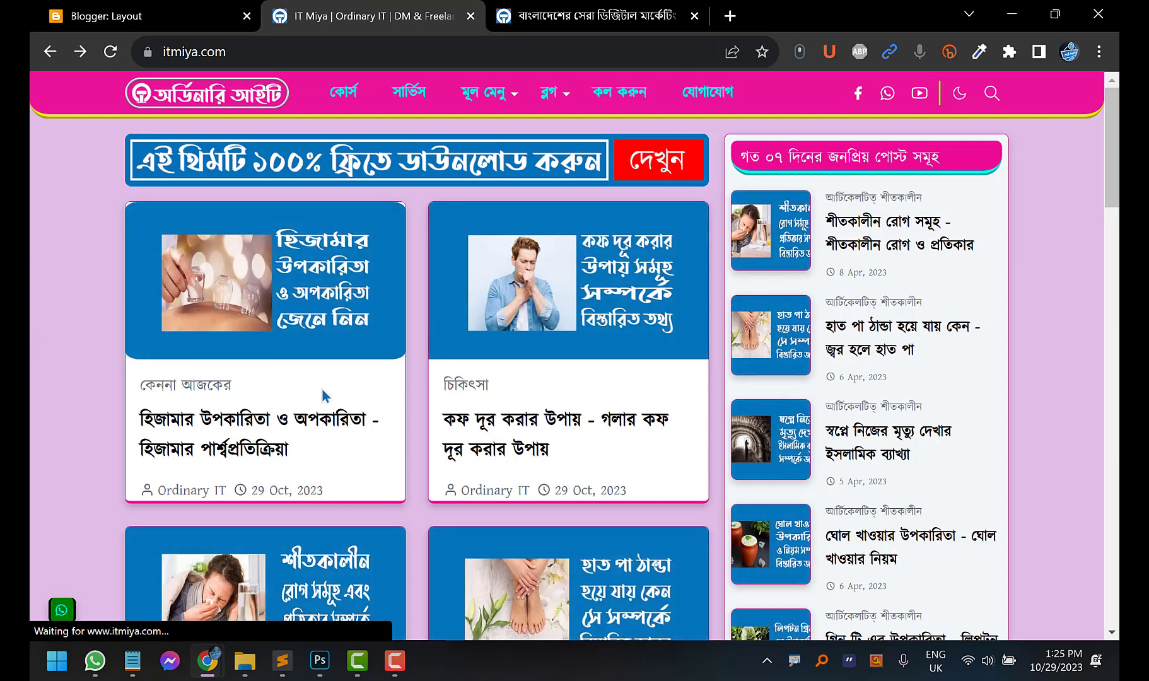
scroll(210, 425, down, 2)
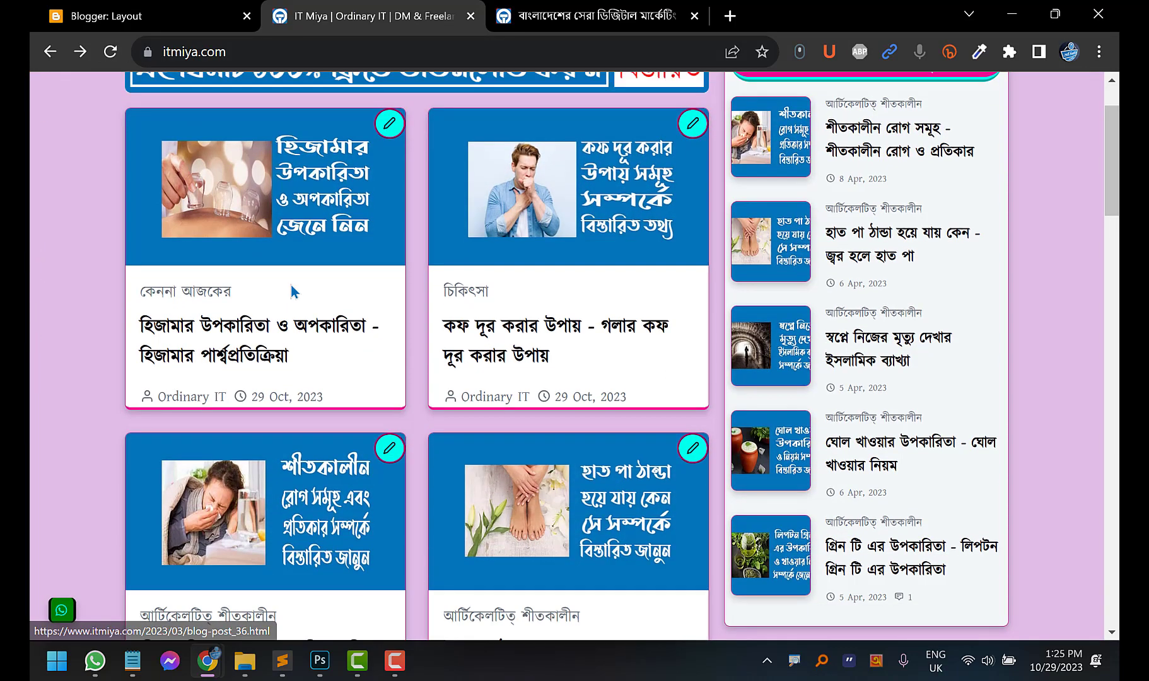
Open the live post "কফ দূর করার উপায়", check the author and date line under its title, and return to the home page
click(141, 11)
click(311, 7)
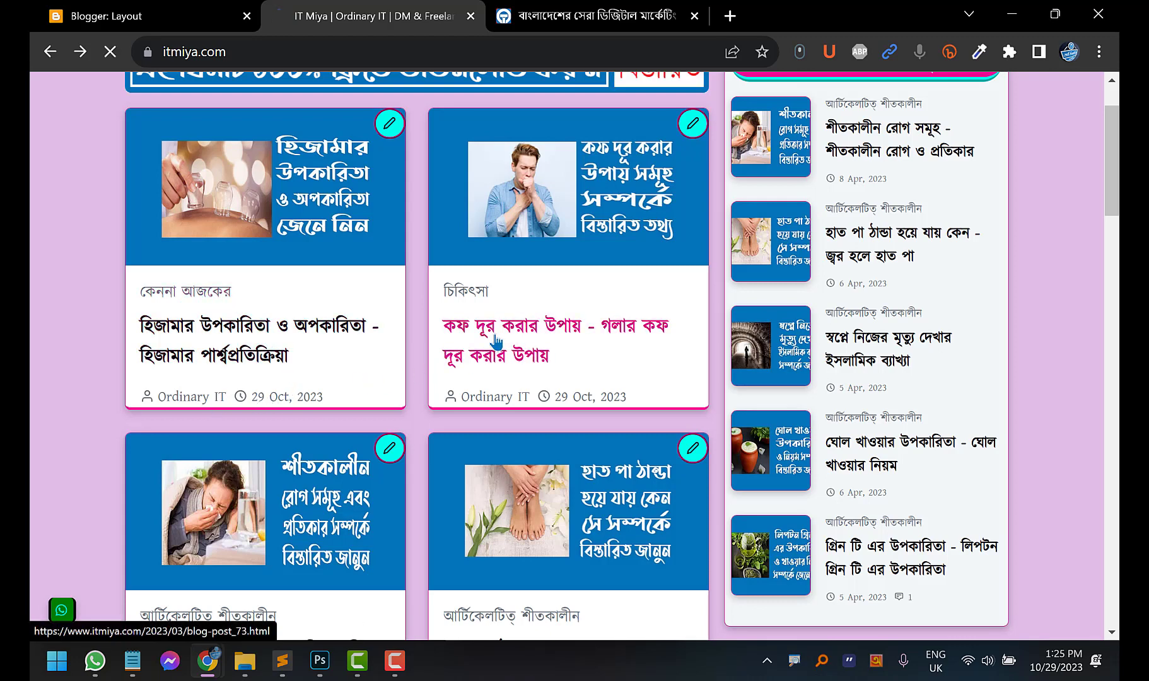
click(495, 355)
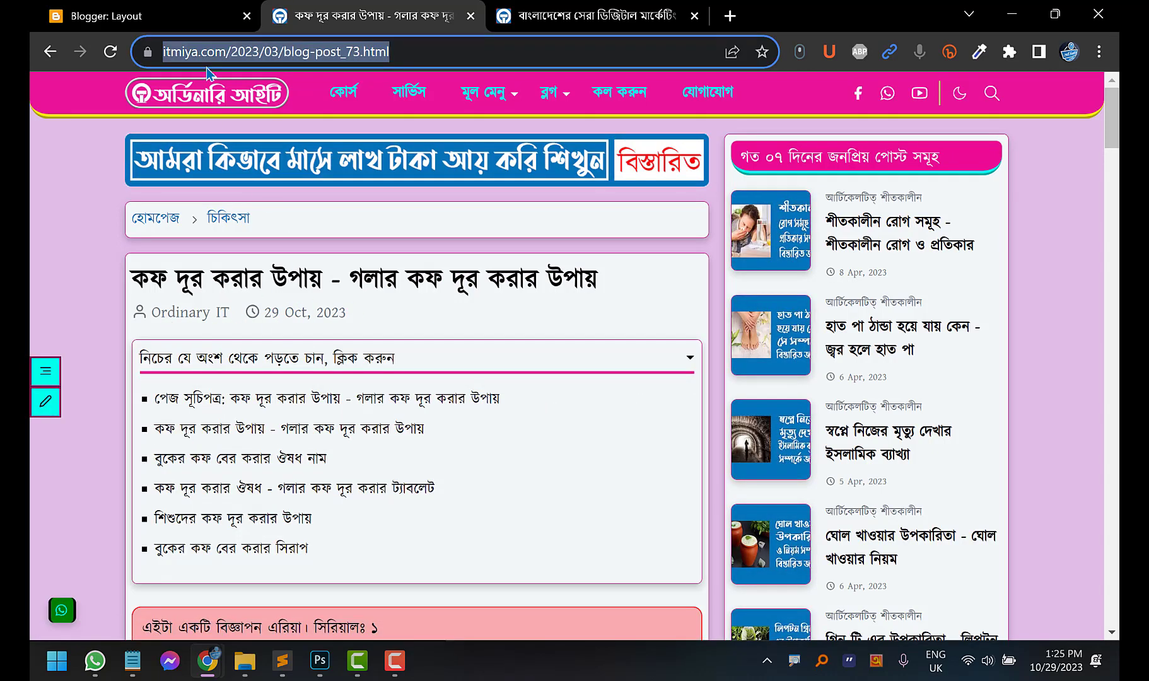
click(201, 96)
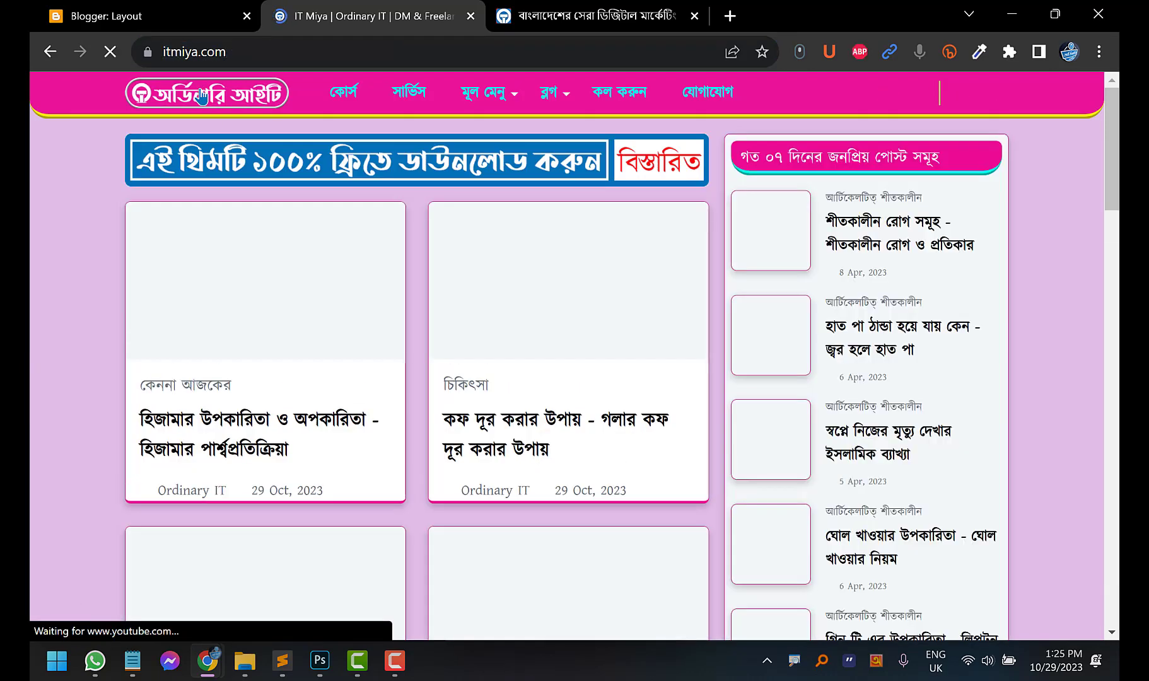
Turn off Show author in the Blog Posts gadget of the blog layout and save the gadget
click(154, 8)
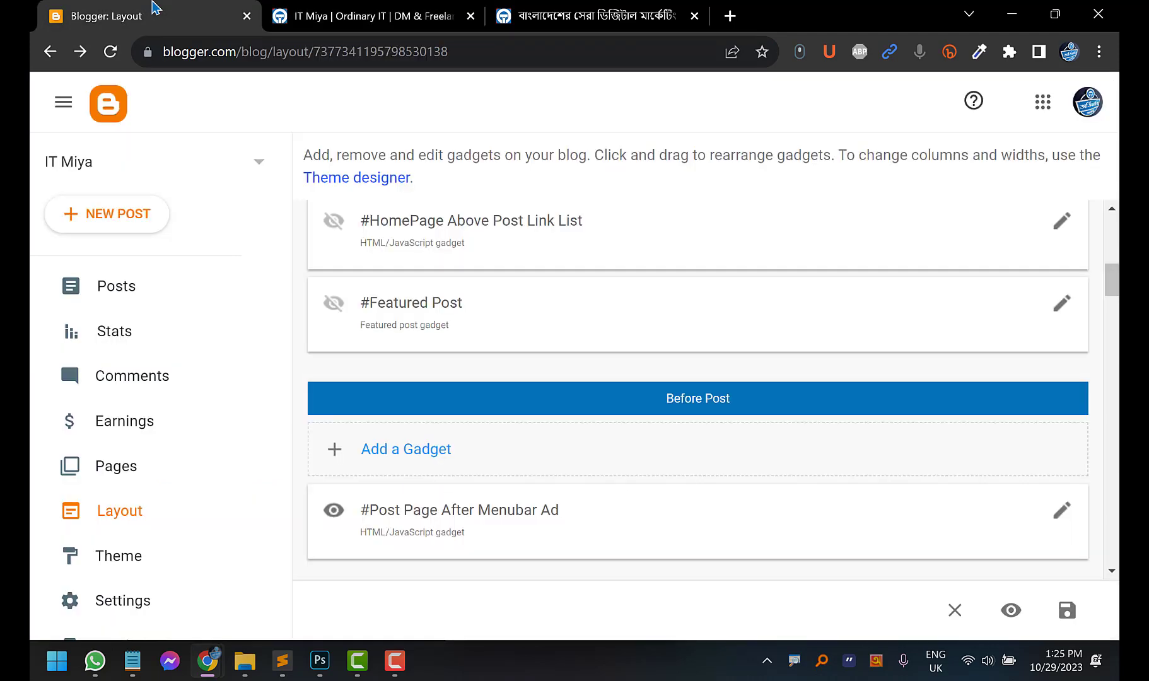
scroll(556, 318, down, 6)
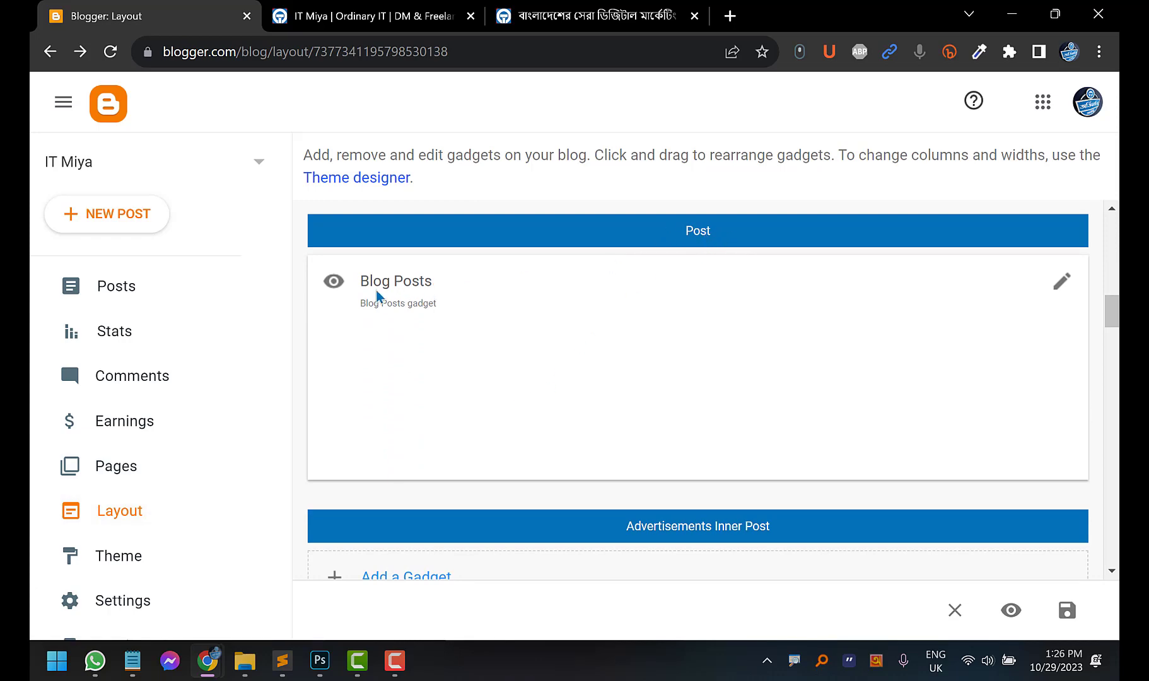
click(1060, 284)
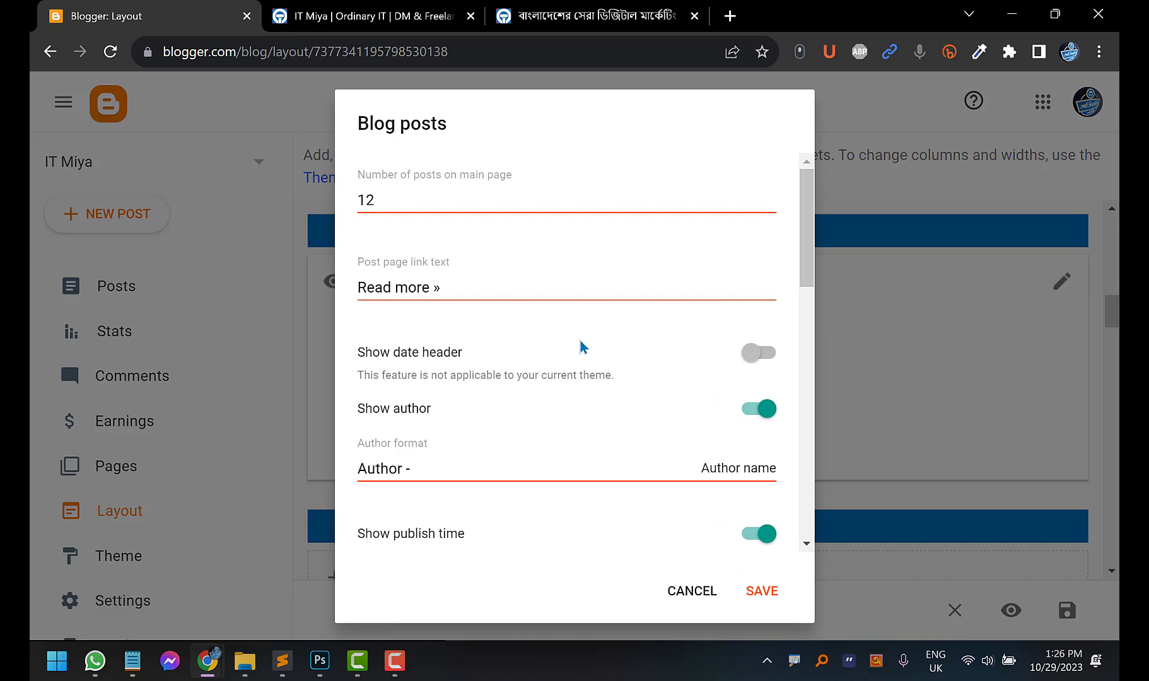
click(758, 411)
click(760, 590)
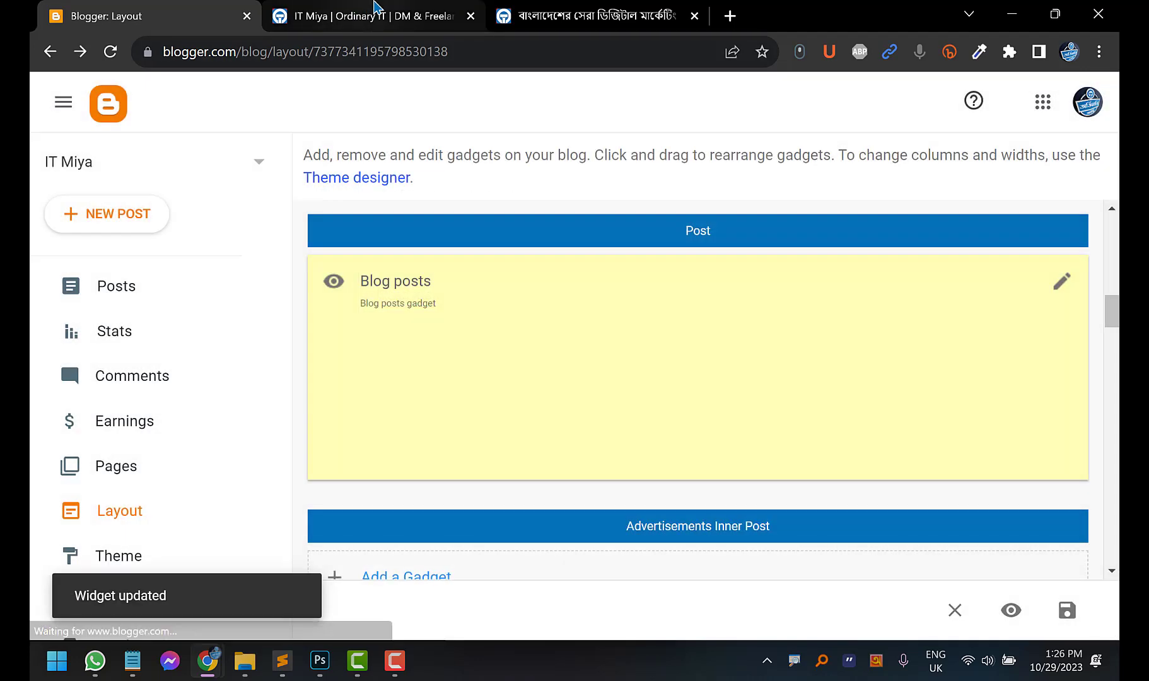
Reload the live home page, check the author line on the cards and in the post "হিজামার উপকারিতা ও অপকারিতা", and return home
click(377, 14)
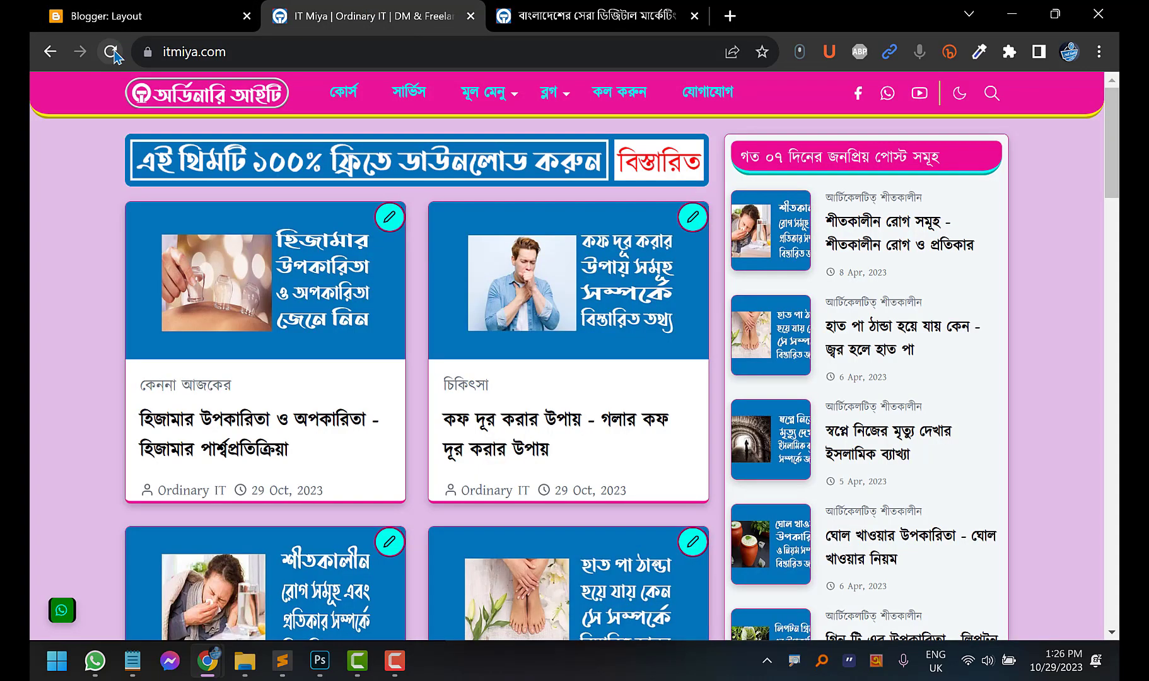
click(110, 51)
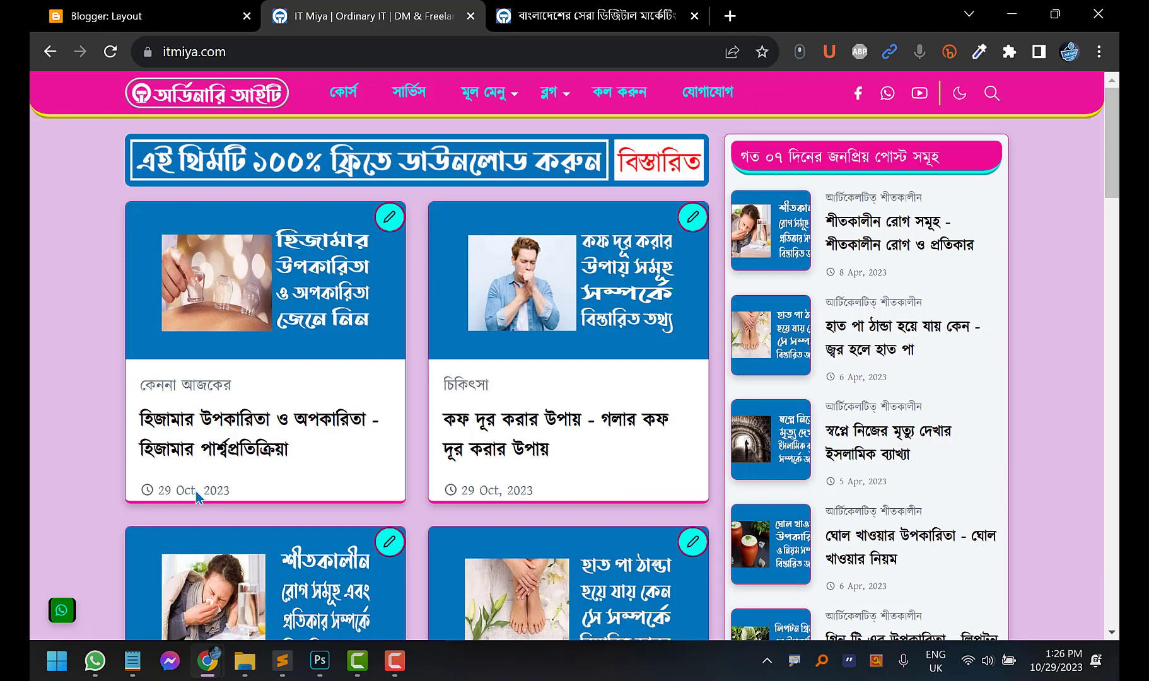
click(268, 315)
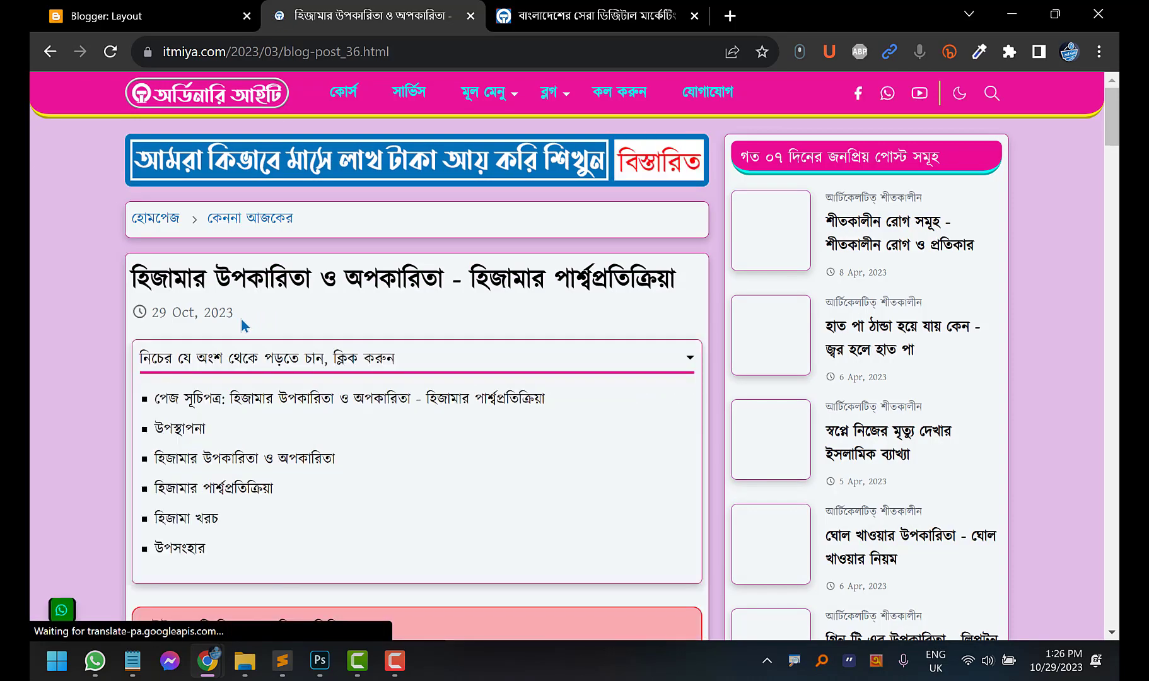
click(188, 98)
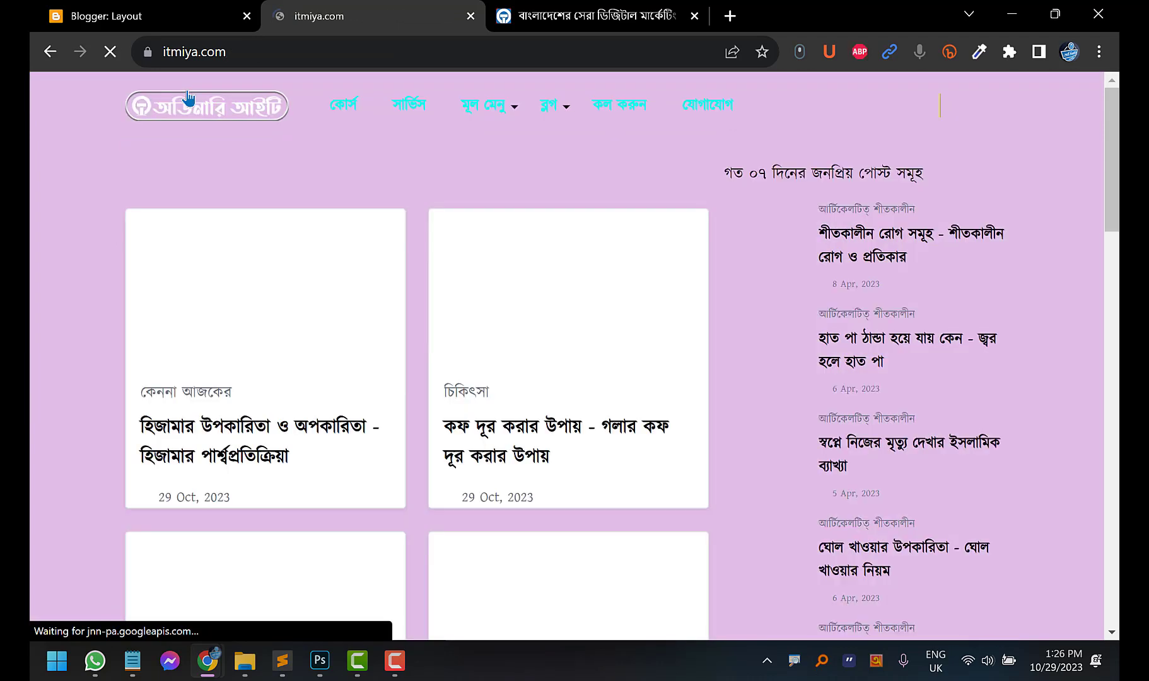
Turn off Show publish time in the layout's Blog Posts gadget and save it
click(145, 16)
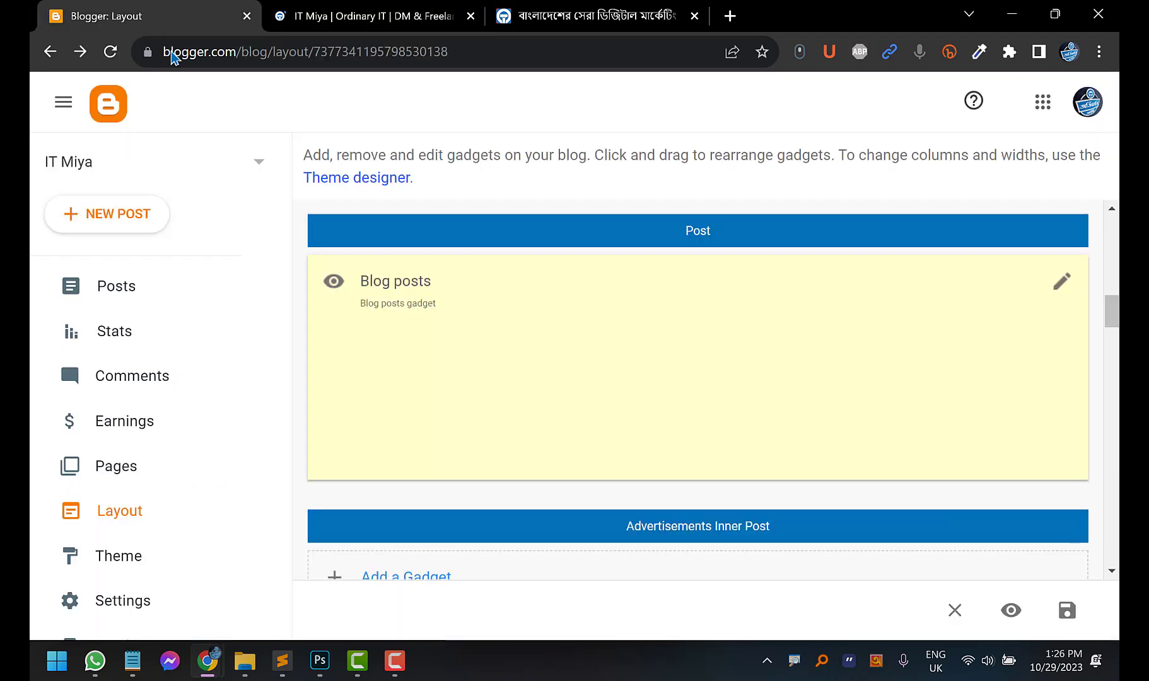
click(1062, 283)
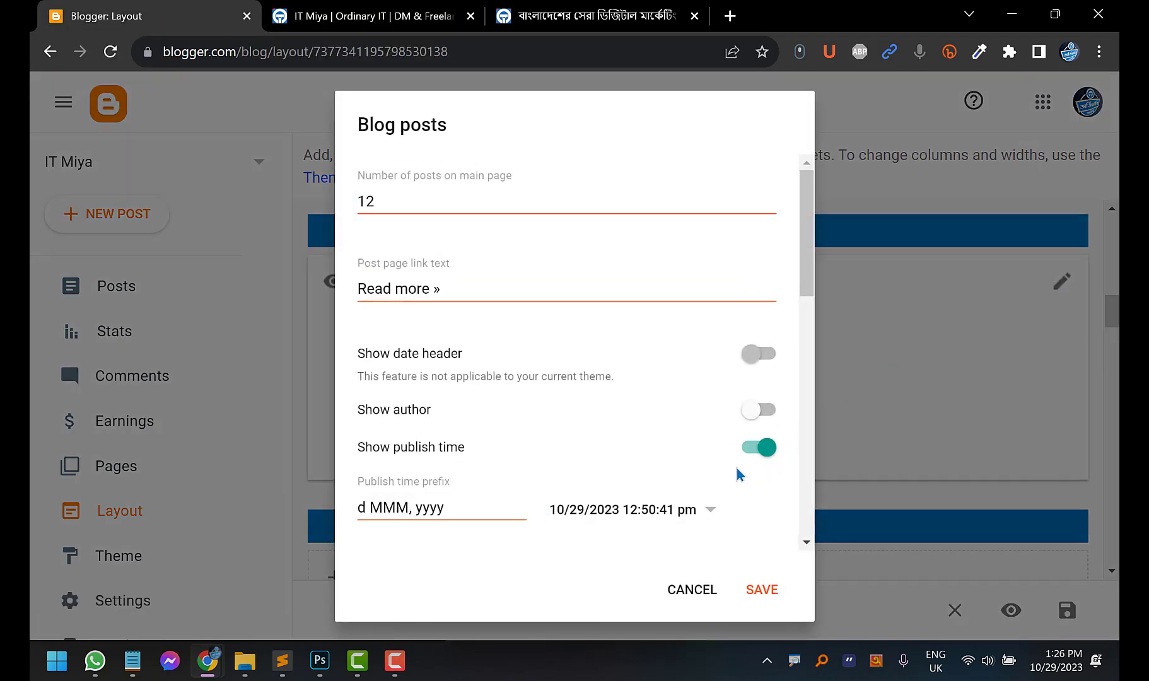
click(700, 449)
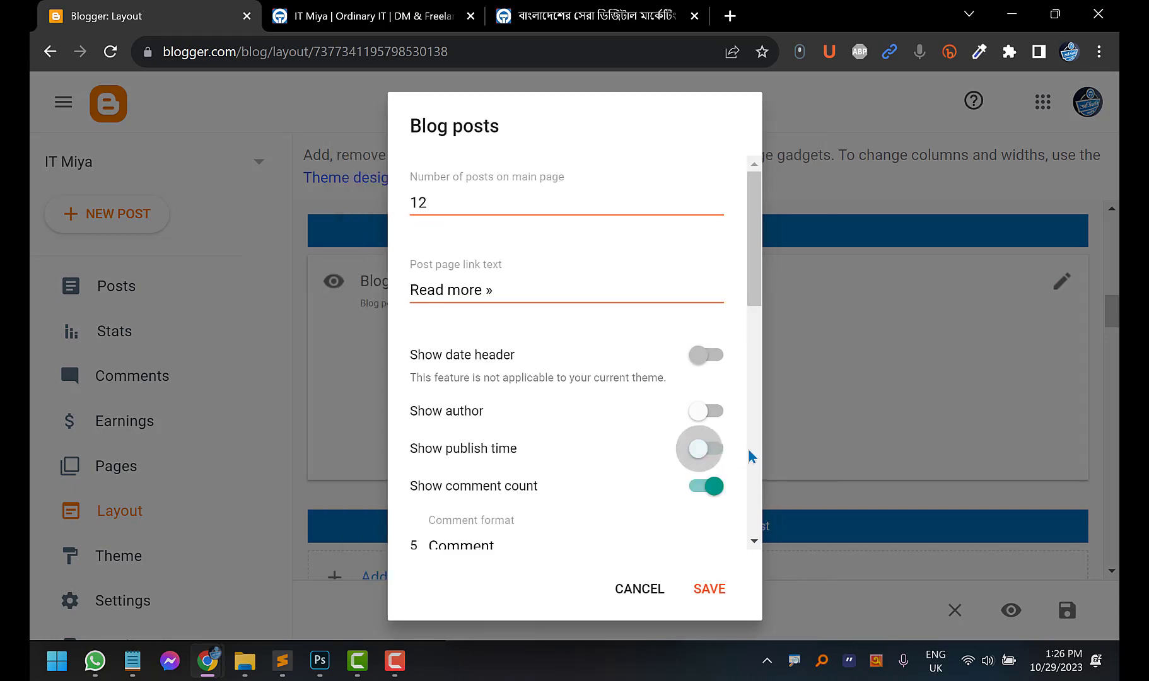
click(710, 589)
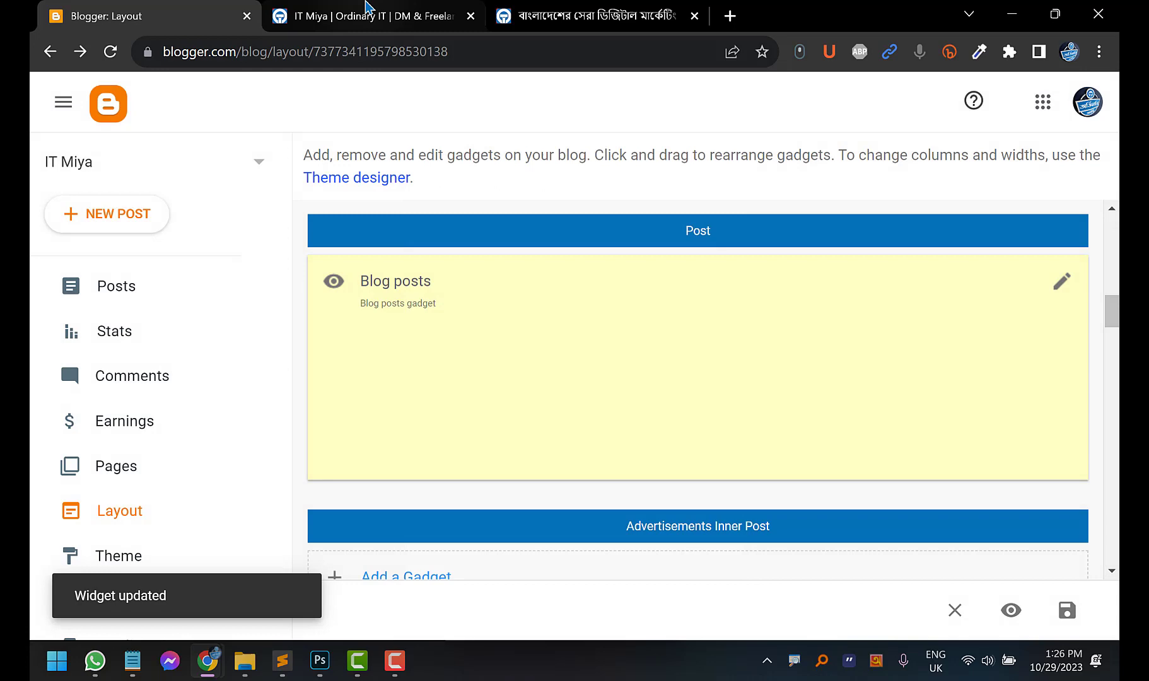
Reload the live home page and check the date line on the cards and inside the post "কফ দূর করার উপায়"
click(368, 8)
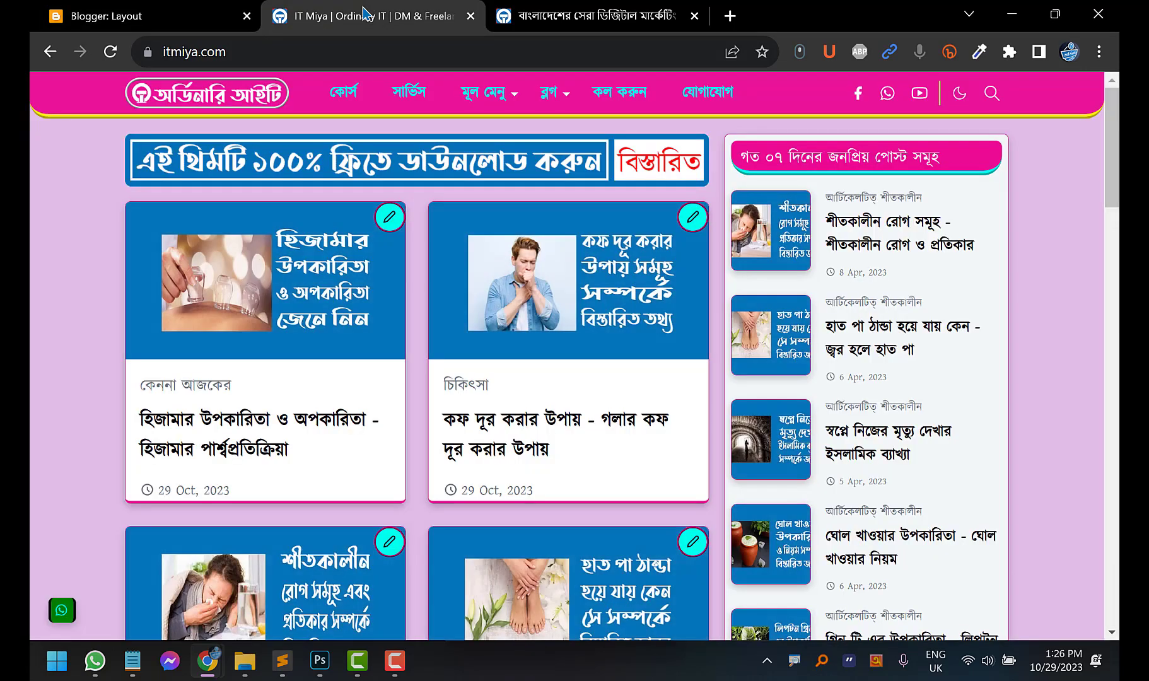
click(111, 51)
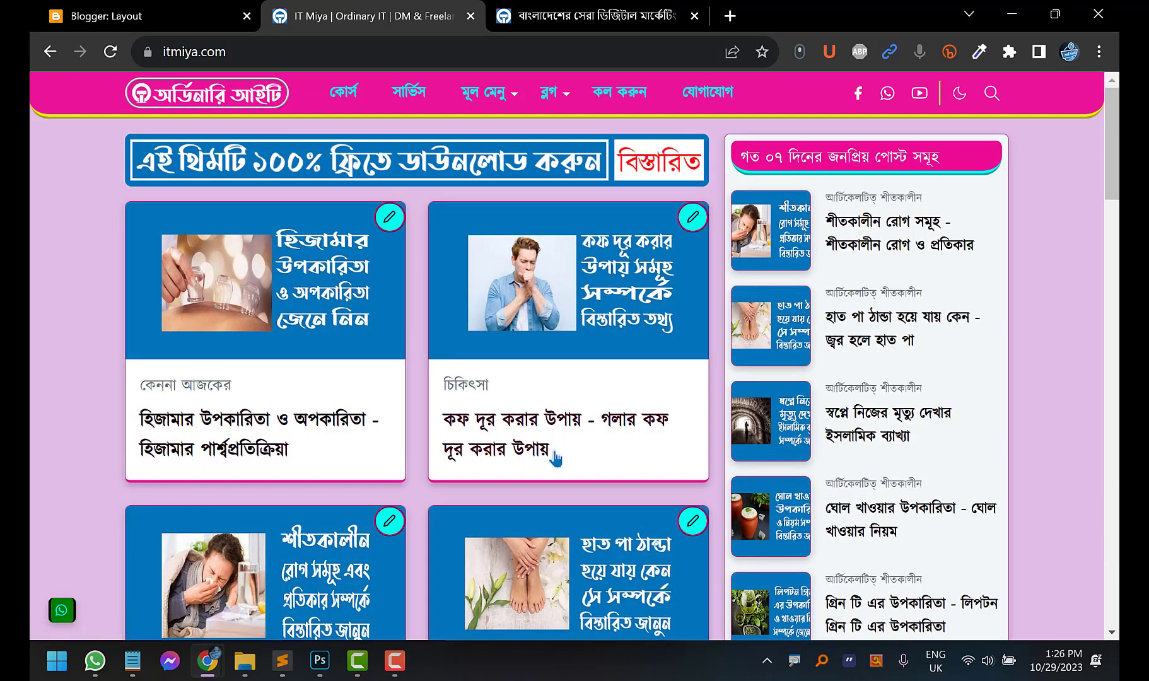
click(506, 425)
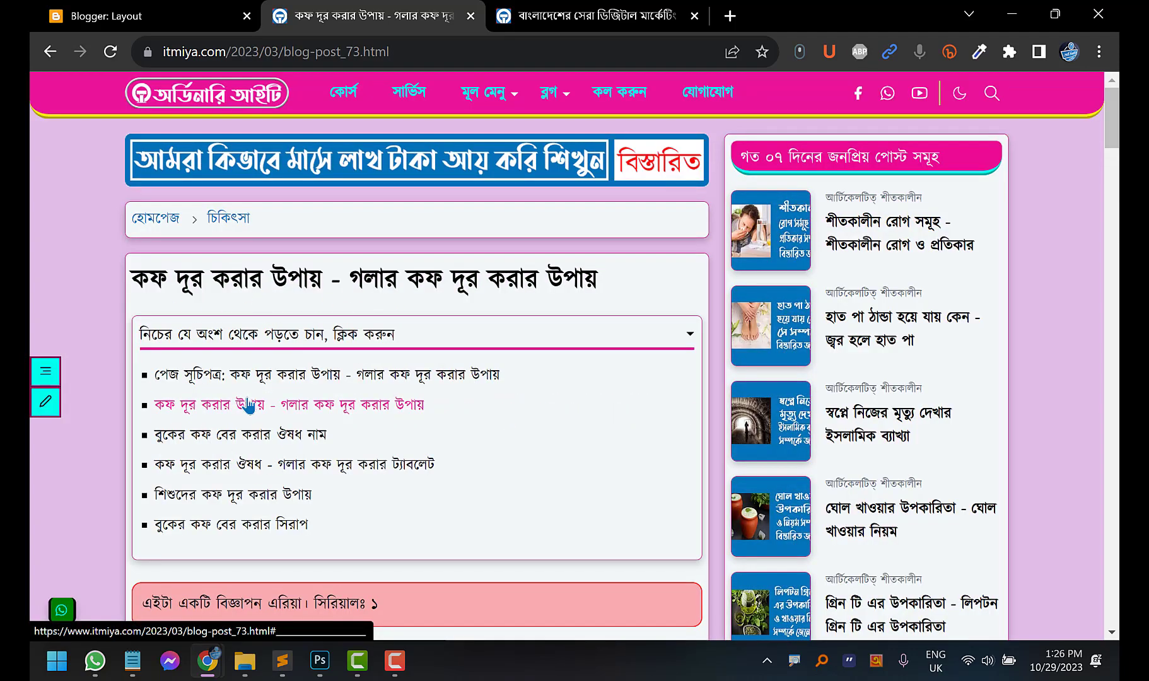
click(208, 93)
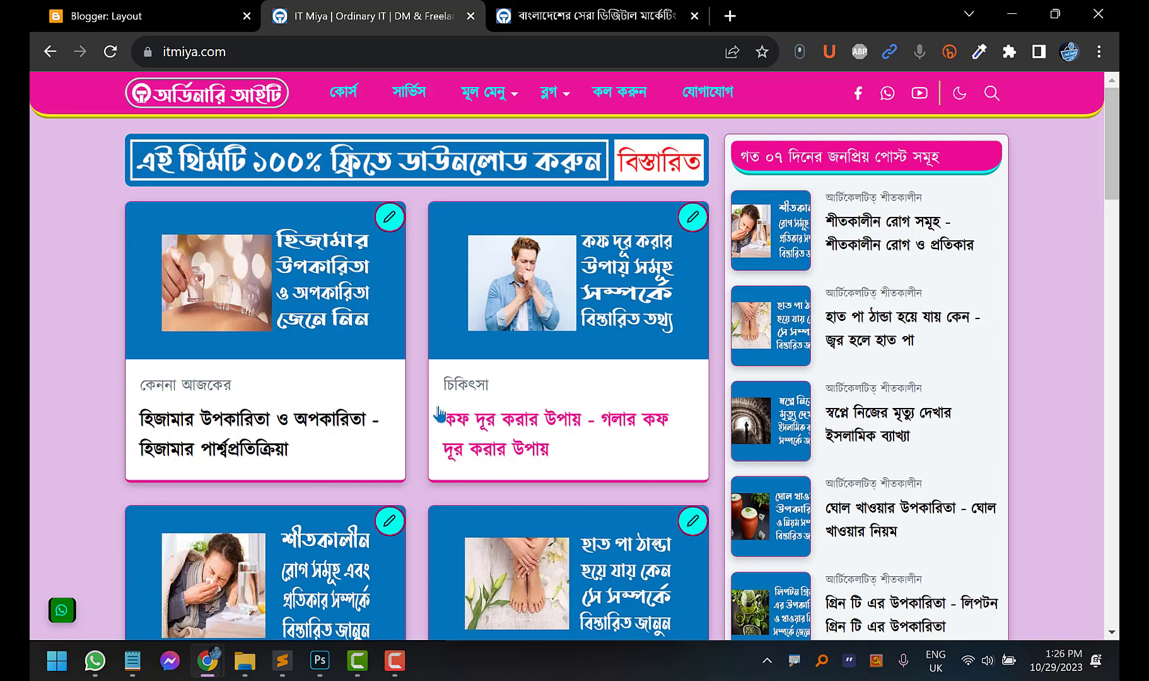
scroll(465, 391, down, 3)
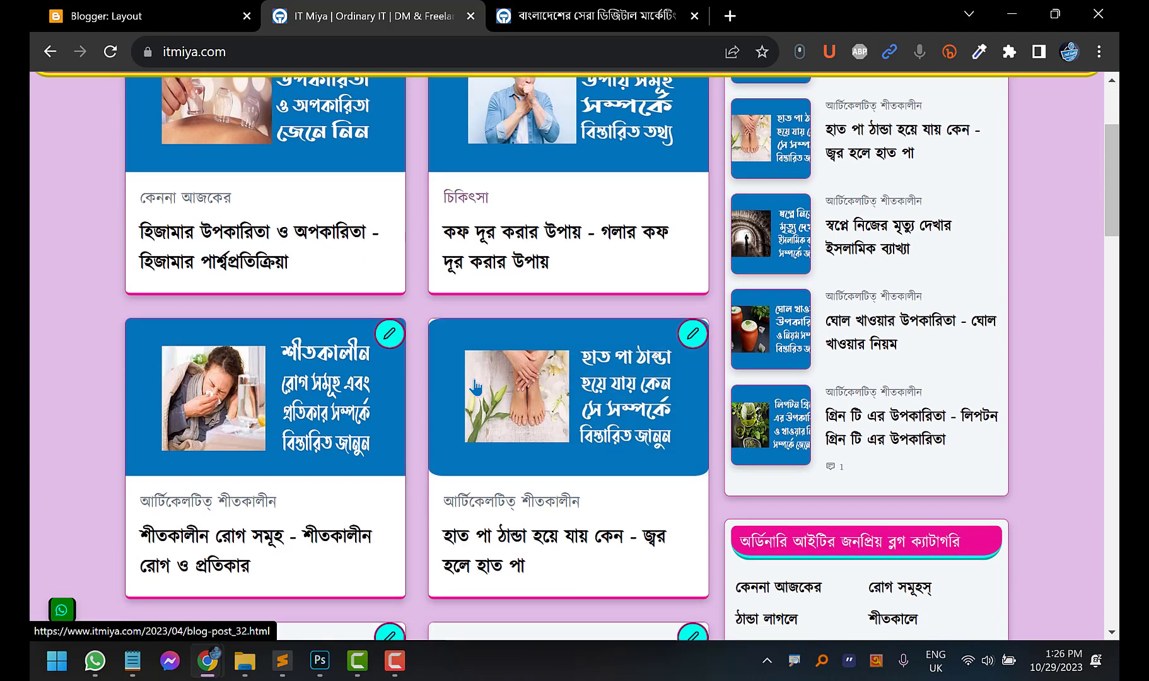
Turn off Show labels in the layout's Blog Posts gadget and save the change
click(107, 15)
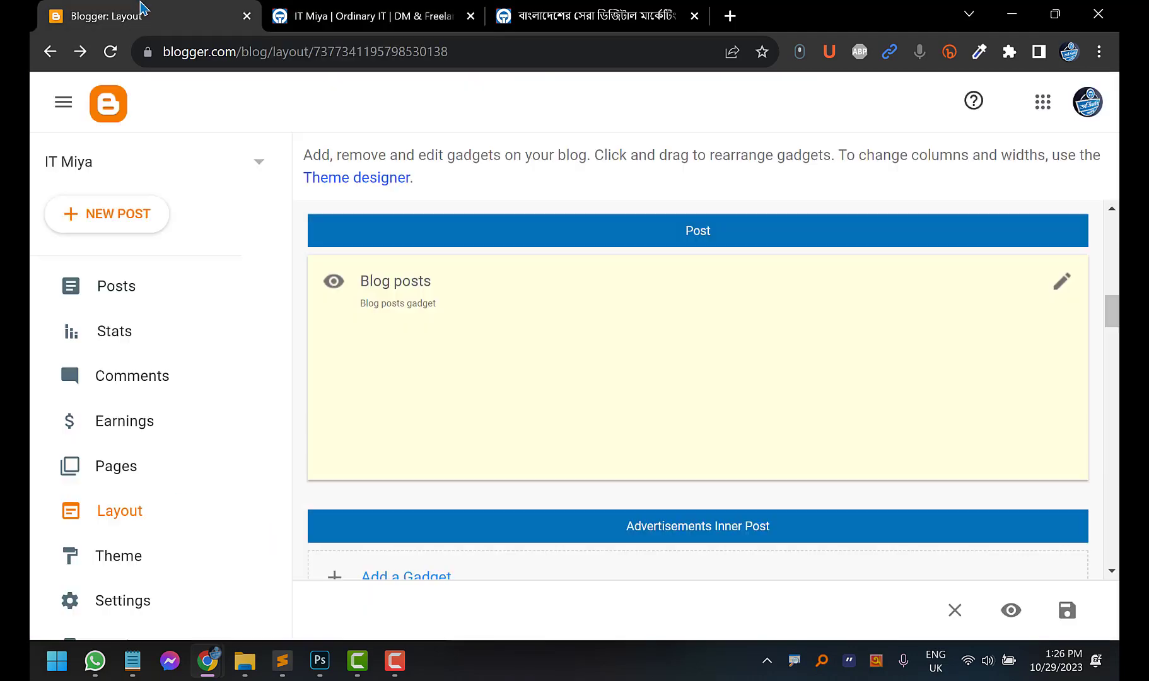
click(1061, 285)
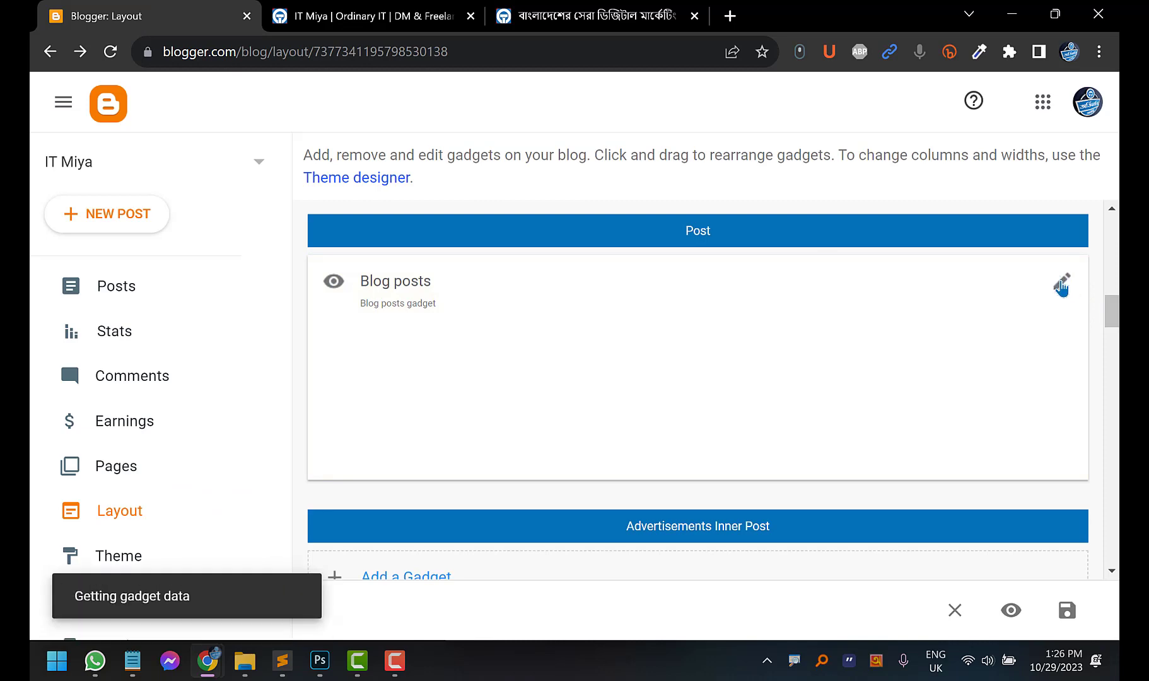
scroll(630, 402, down, 4)
scroll(630, 413, down, 2)
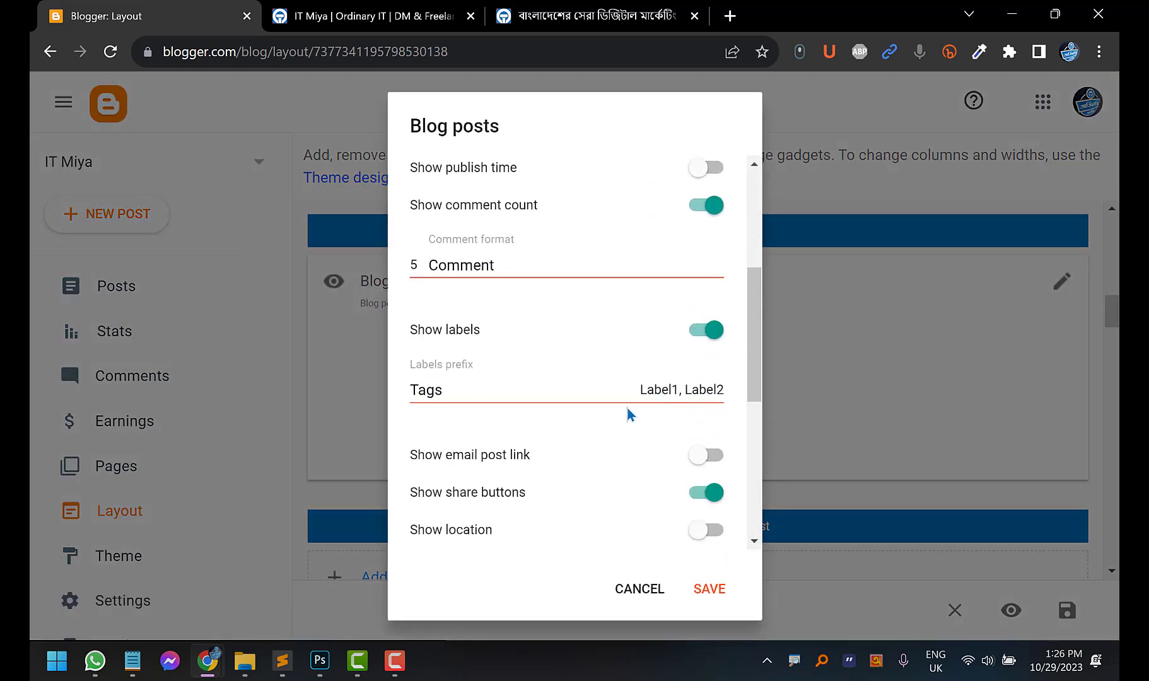
click(697, 335)
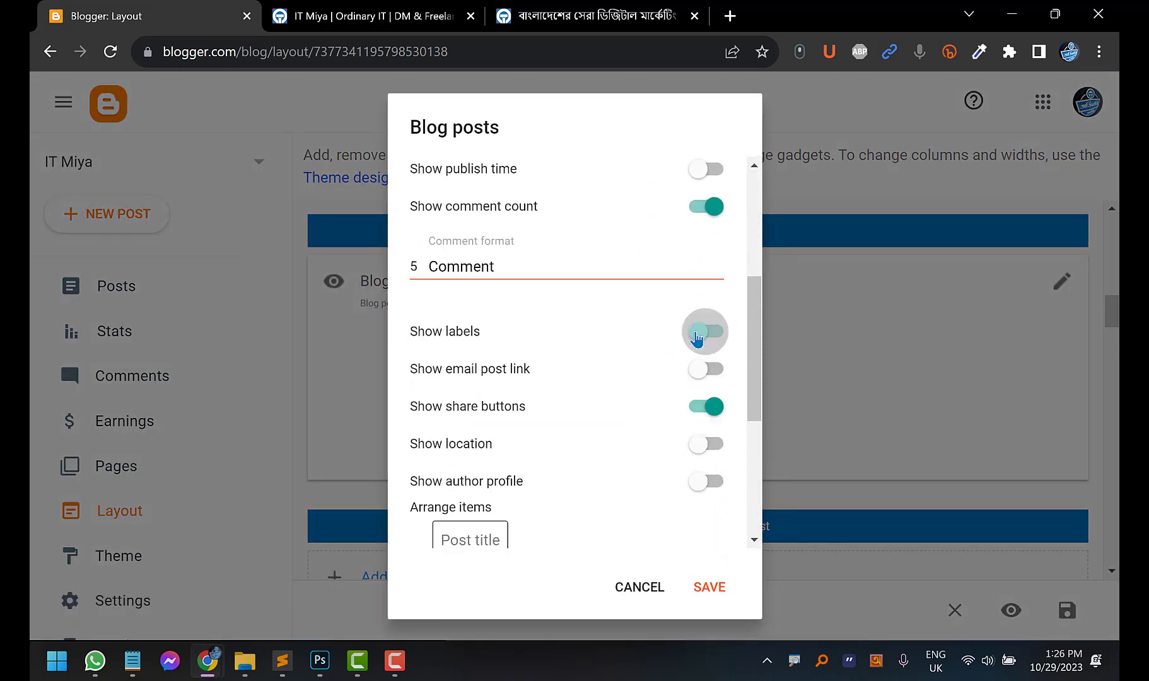
click(721, 593)
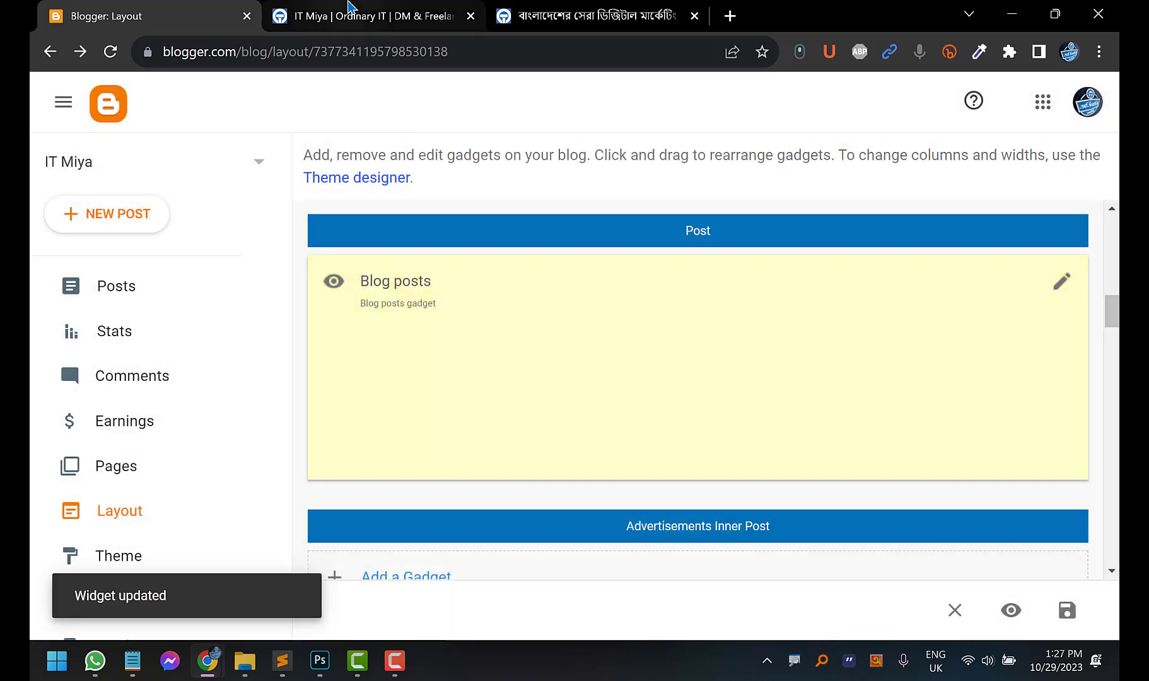
Reload the live home page and check the category label area on all post cards down to the pagination
click(349, 6)
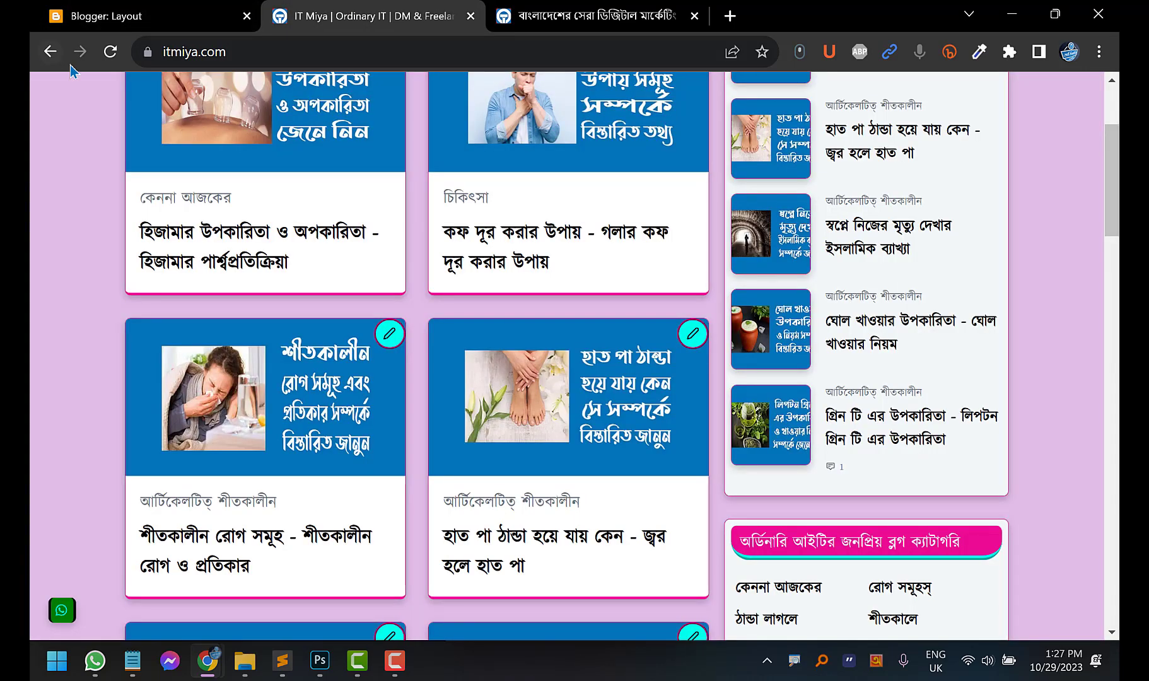
click(110, 53)
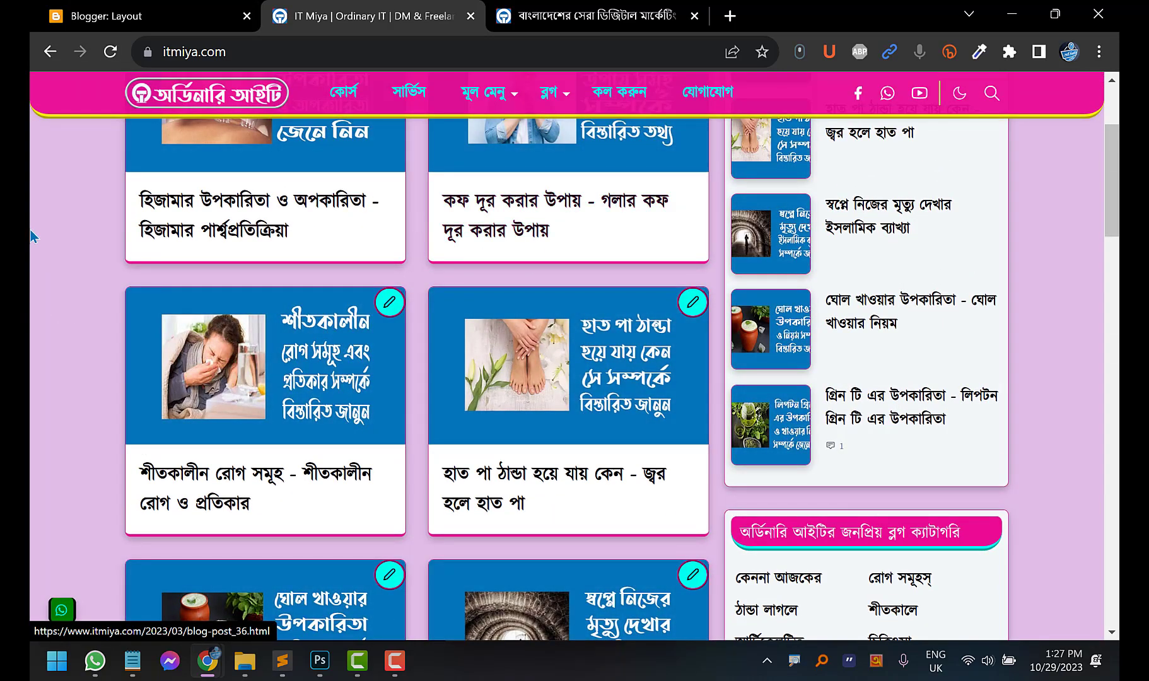
scroll(37, 252, down, 15)
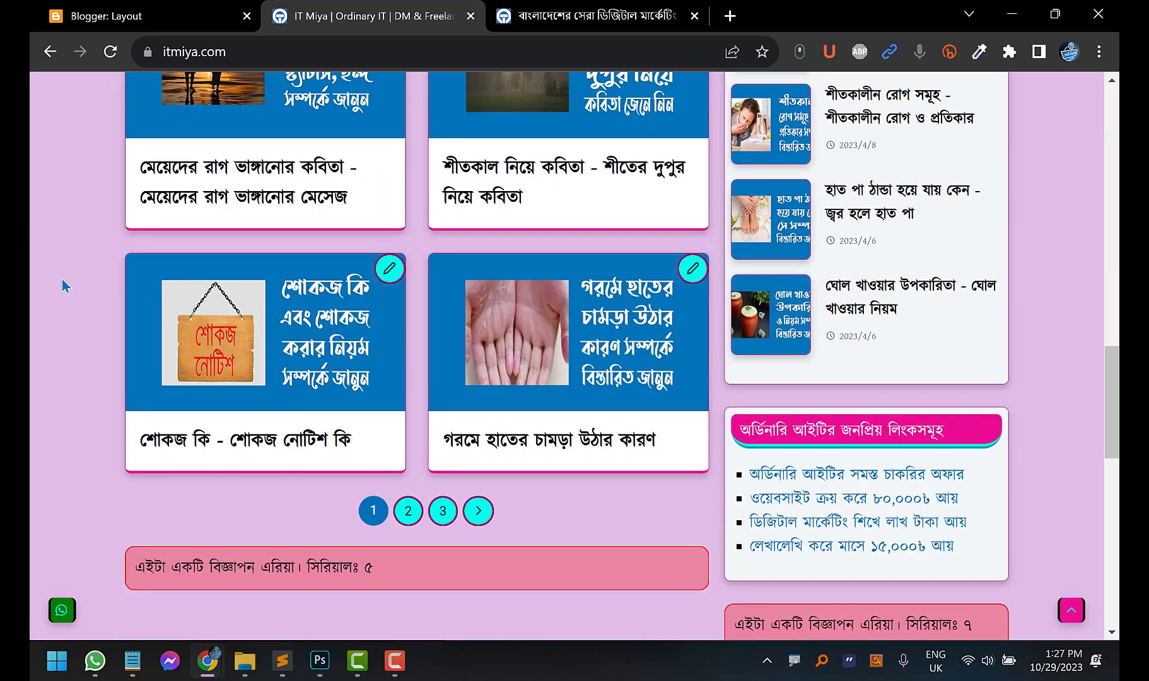
scroll(64, 287, up, 15)
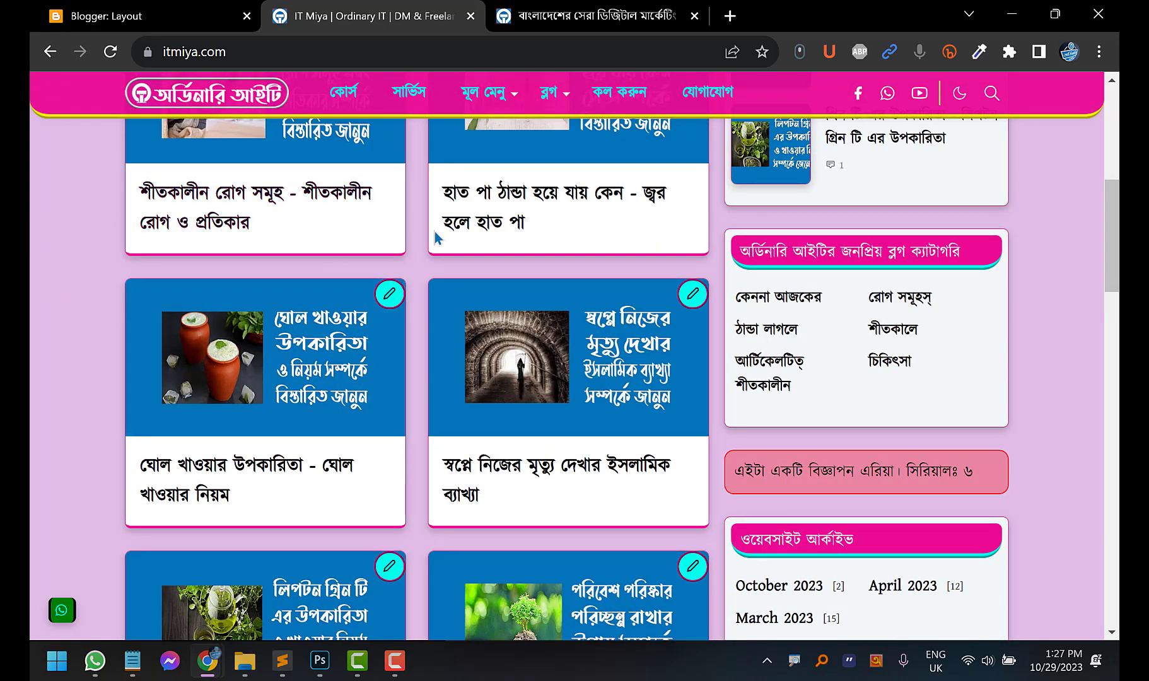
scroll(433, 262, up, 7)
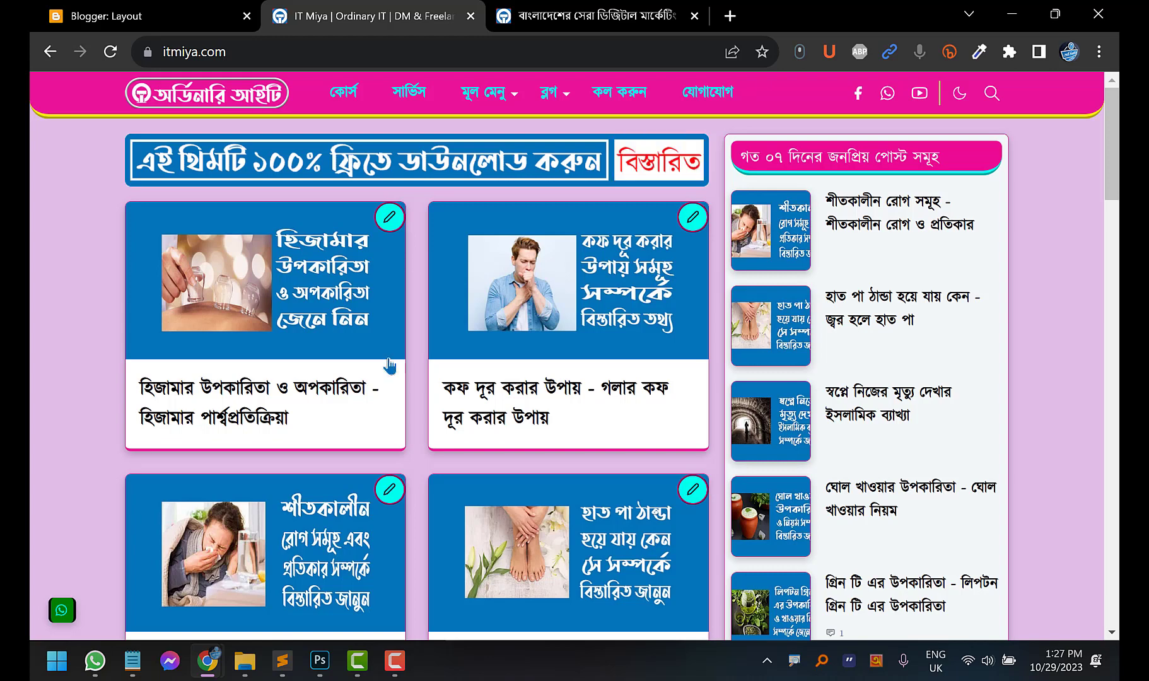
Compare the post cards with the blue version of the home page in the other browser window, then return to the pink one
mouse_move(217, 673)
mouse_move(307, 609)
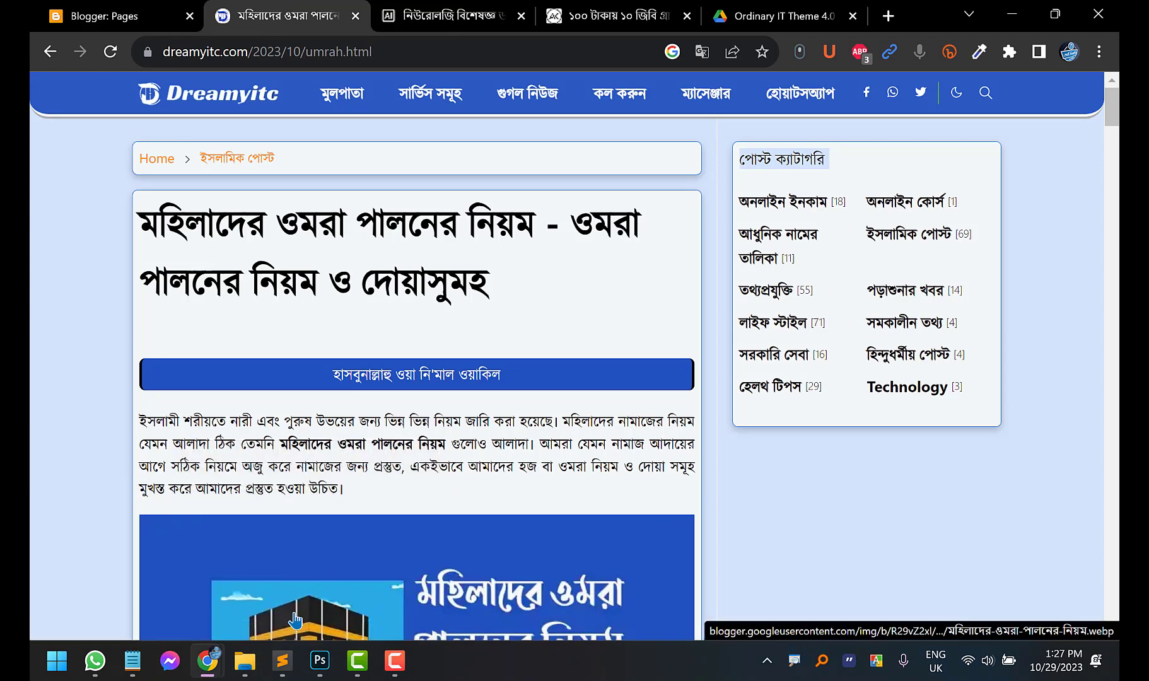
mouse_move(120, 567)
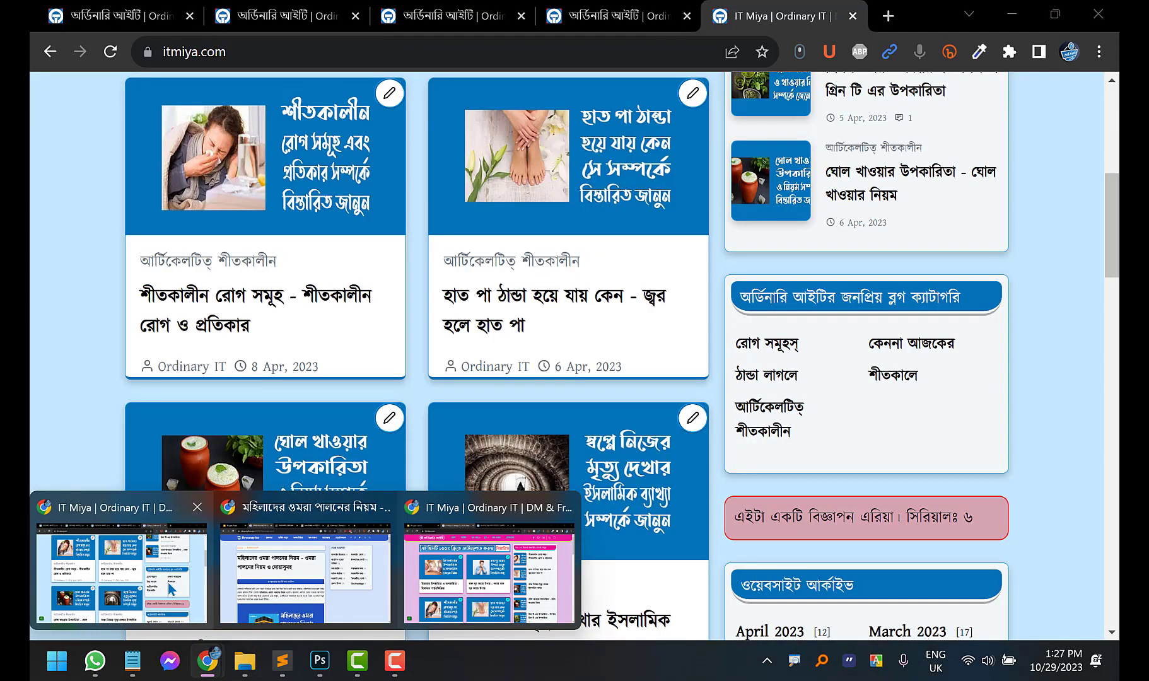
click(120, 568)
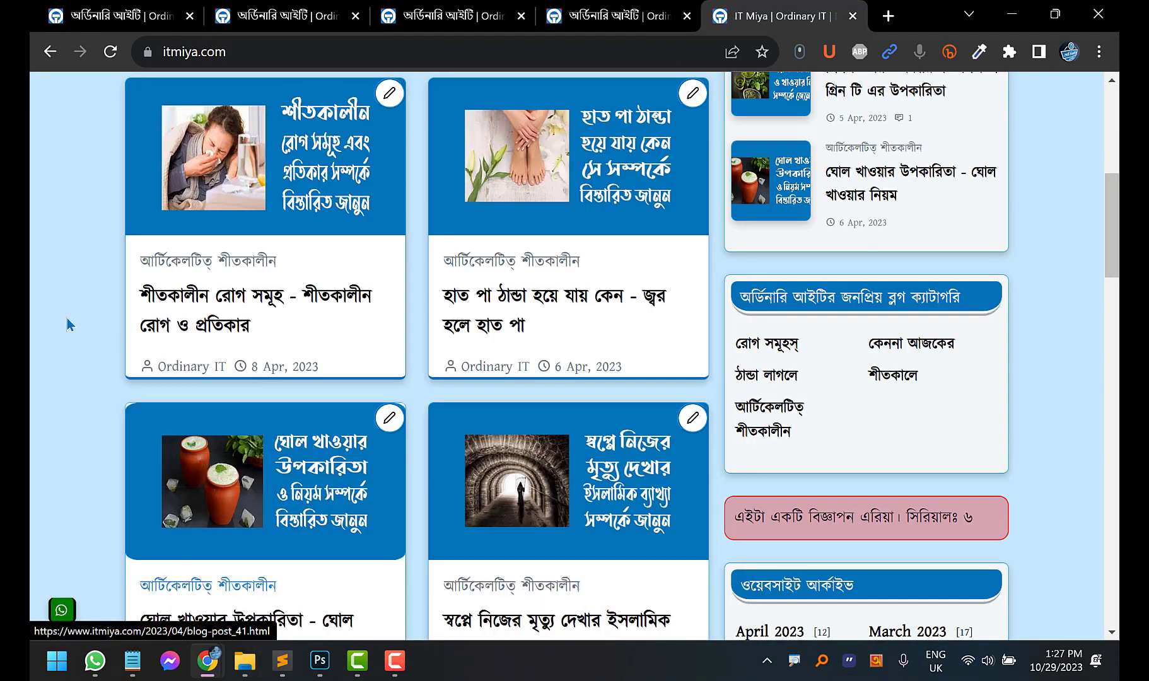
scroll(63, 317, down, 7)
scroll(63, 317, up, 5)
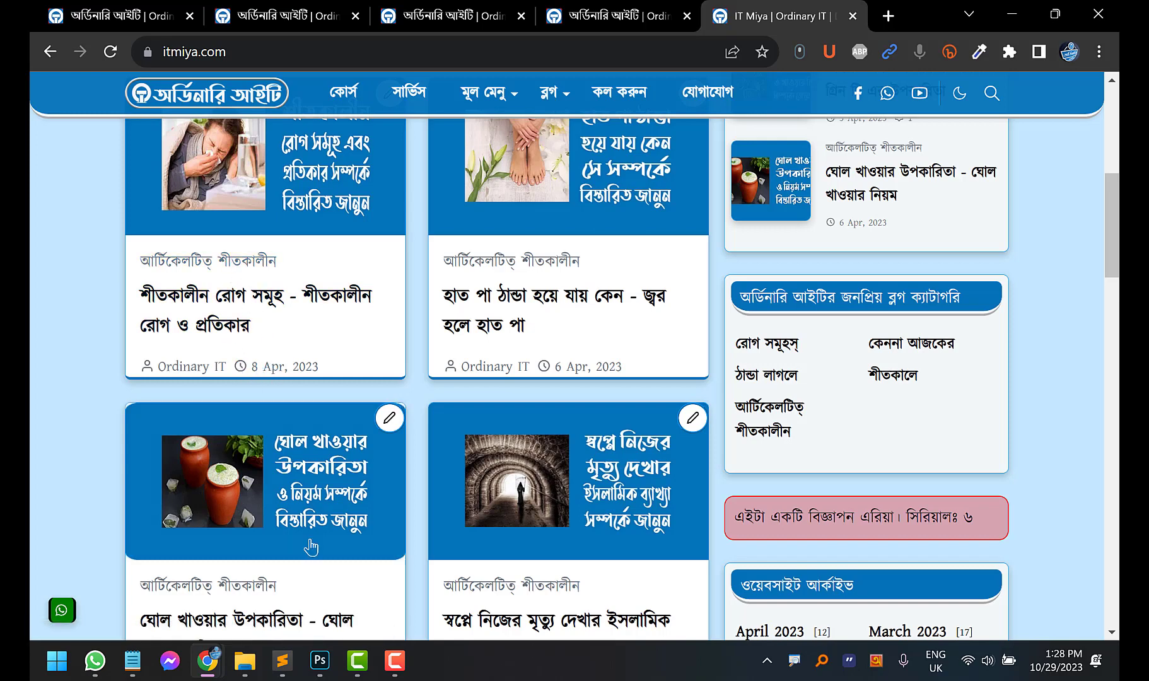
mouse_move(208, 661)
click(489, 567)
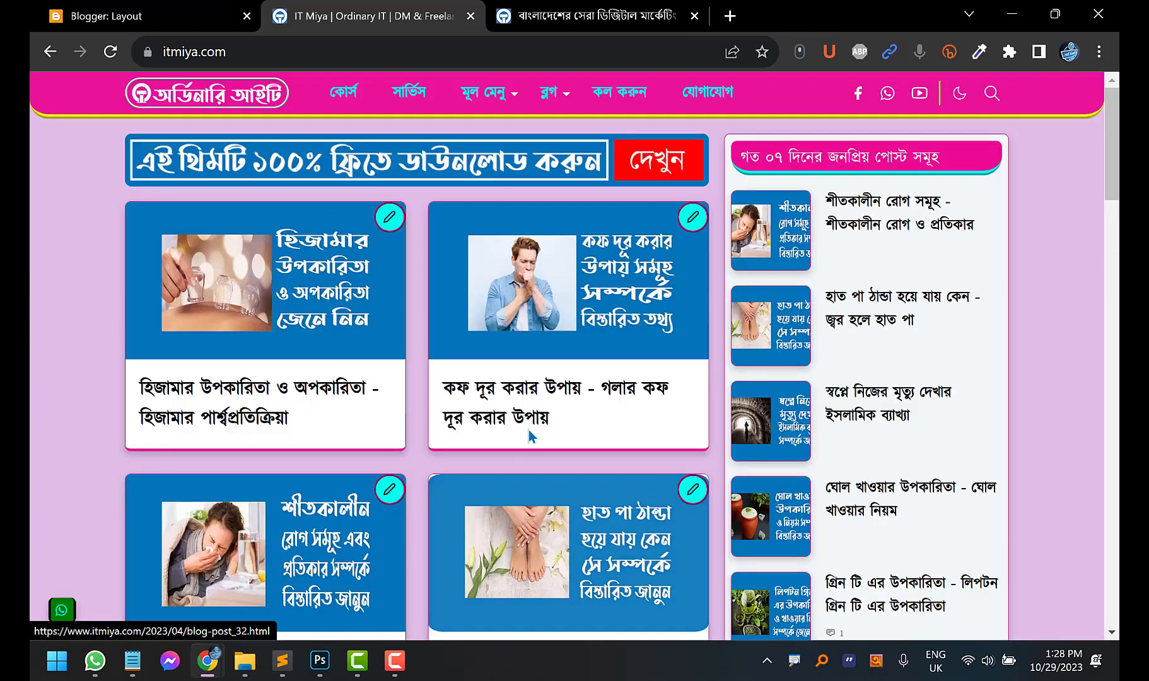
Examine the home page's post cards, pagination, ad areas and sidebar gadgets from top to bottom
scroll(120, 319, down, 18)
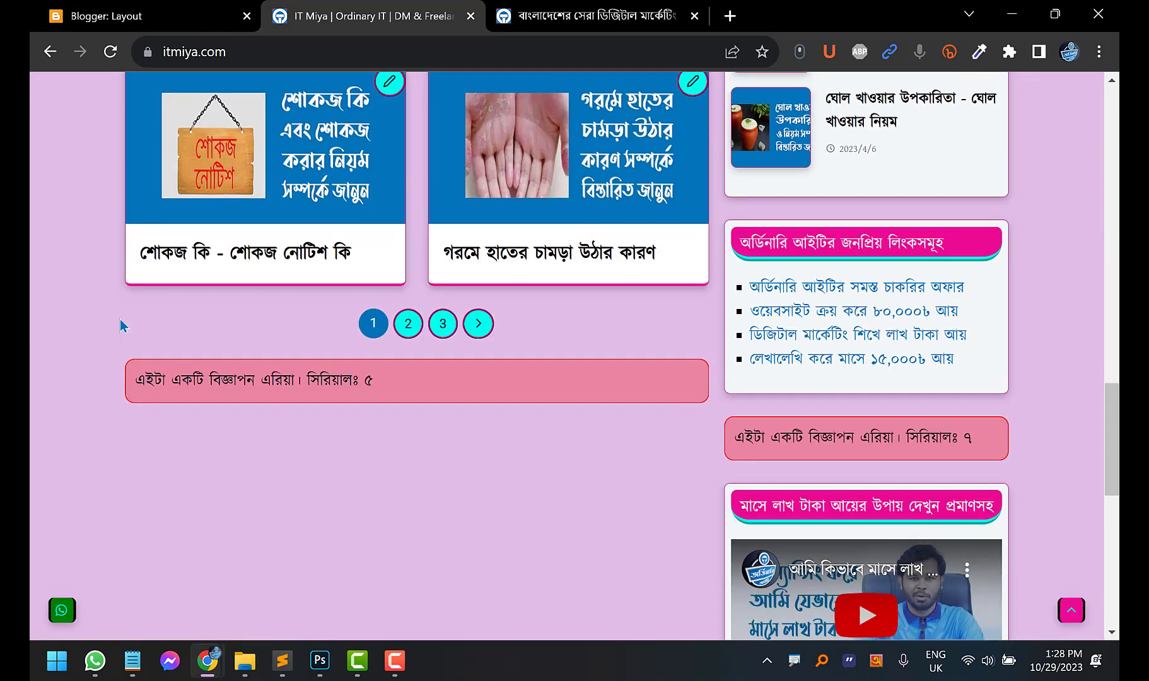
scroll(858, 302, up, 8)
scroll(857, 302, up, 15)
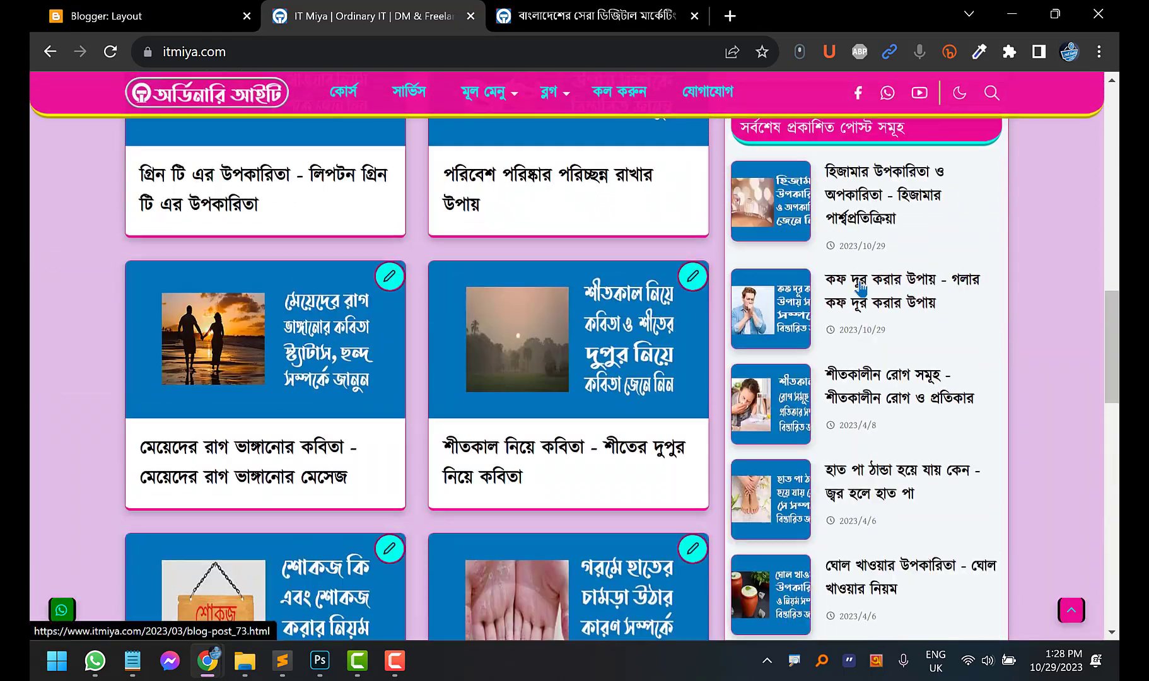
scroll(866, 267, down, 15)
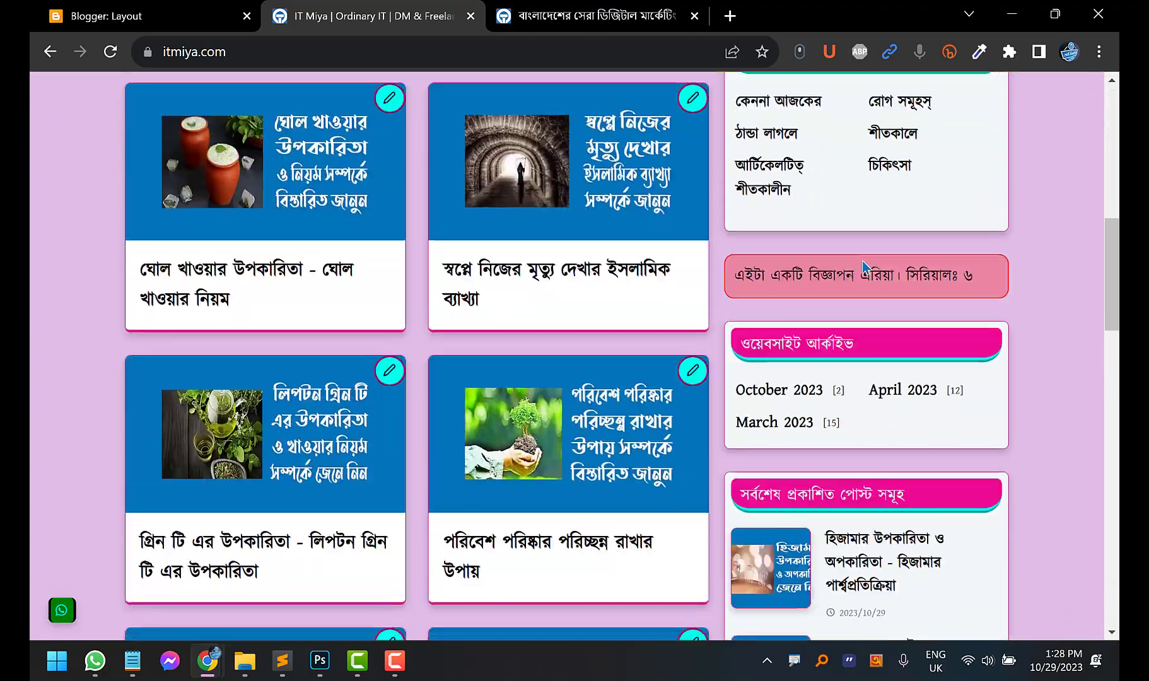
scroll(865, 265, up, 8)
scroll(863, 268, up, 8)
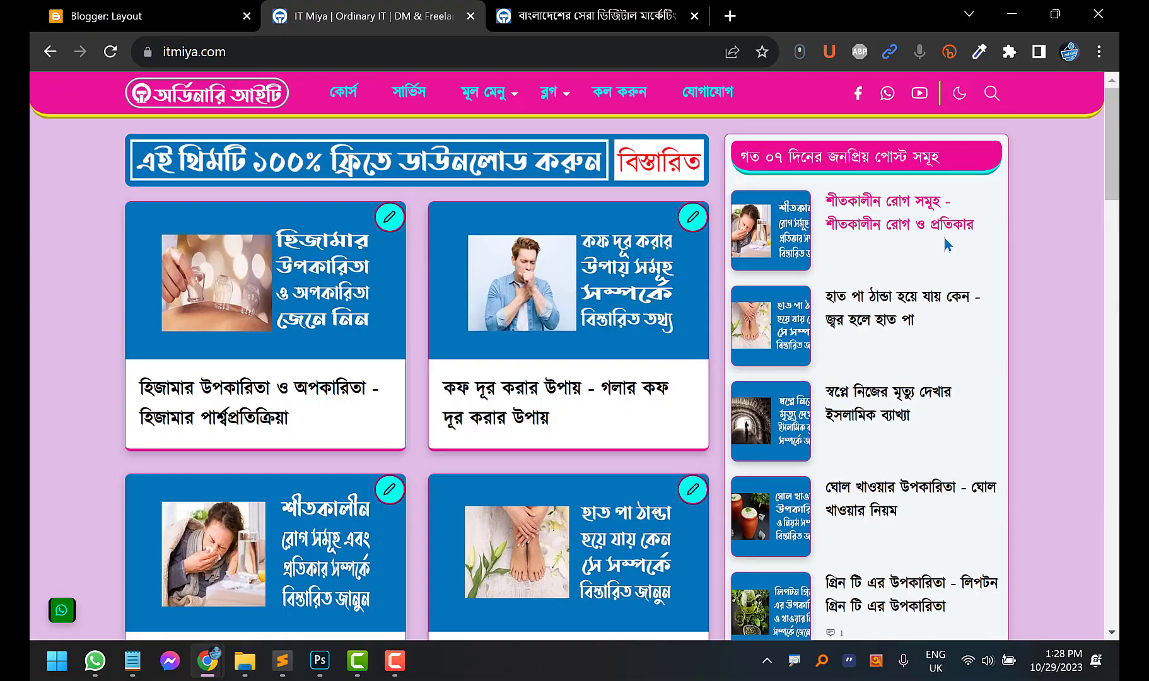
scroll(947, 246, down, 20)
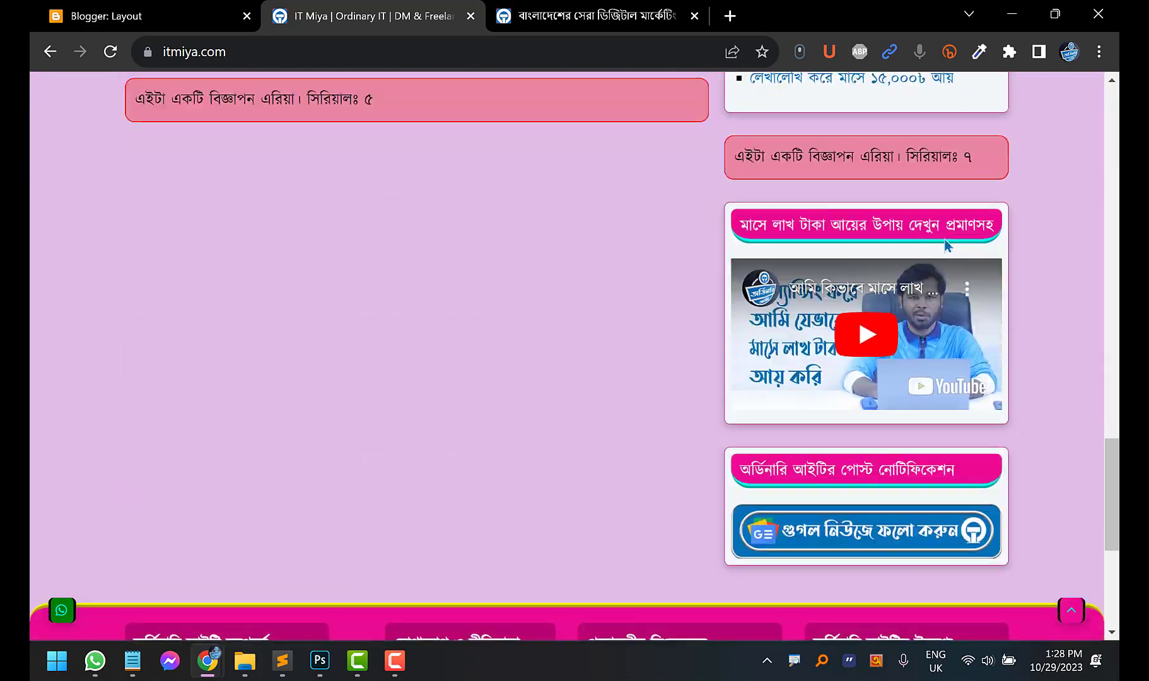
Open the post "হিজামার উপকারিতা ও অপকারিতা" and examine its headings, ad areas and related-post boxes alongside the sidebar
scroll(947, 246, up, 18)
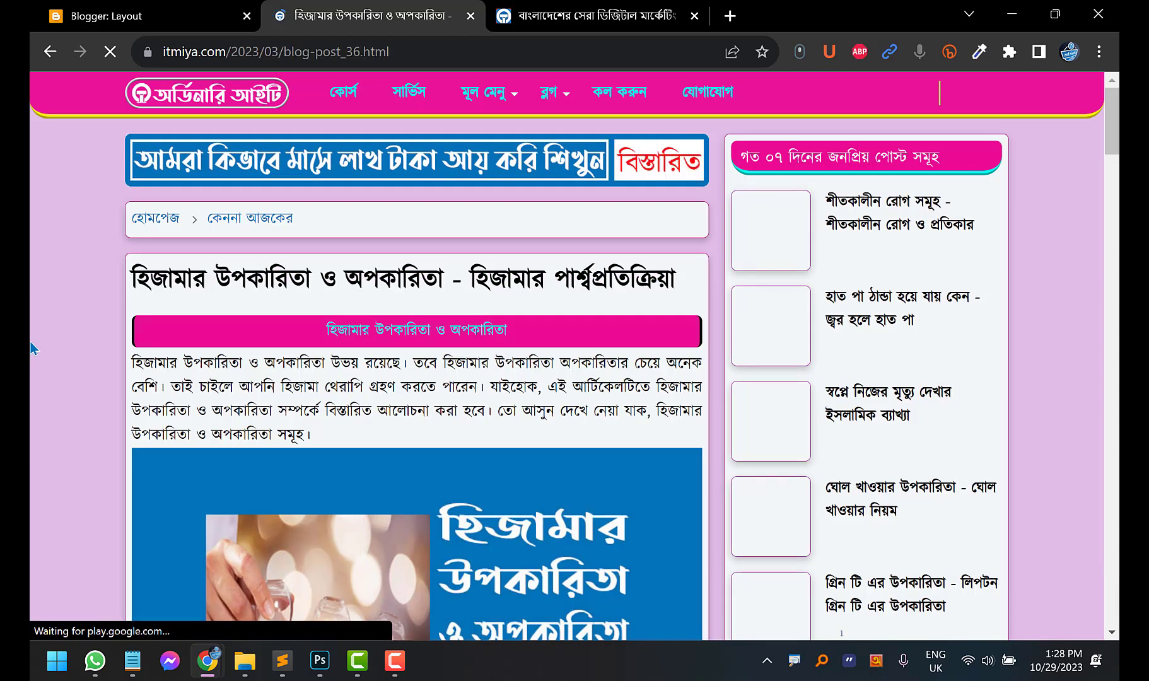
scroll(39, 334, down, 7)
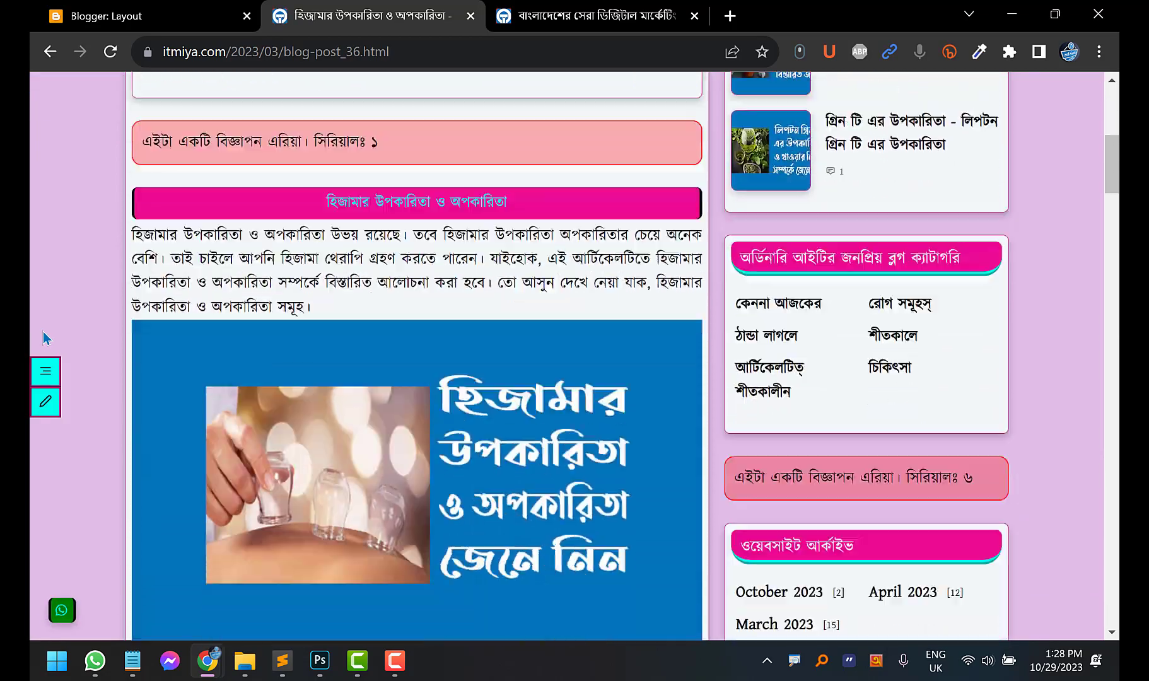
scroll(43, 333, down, 20)
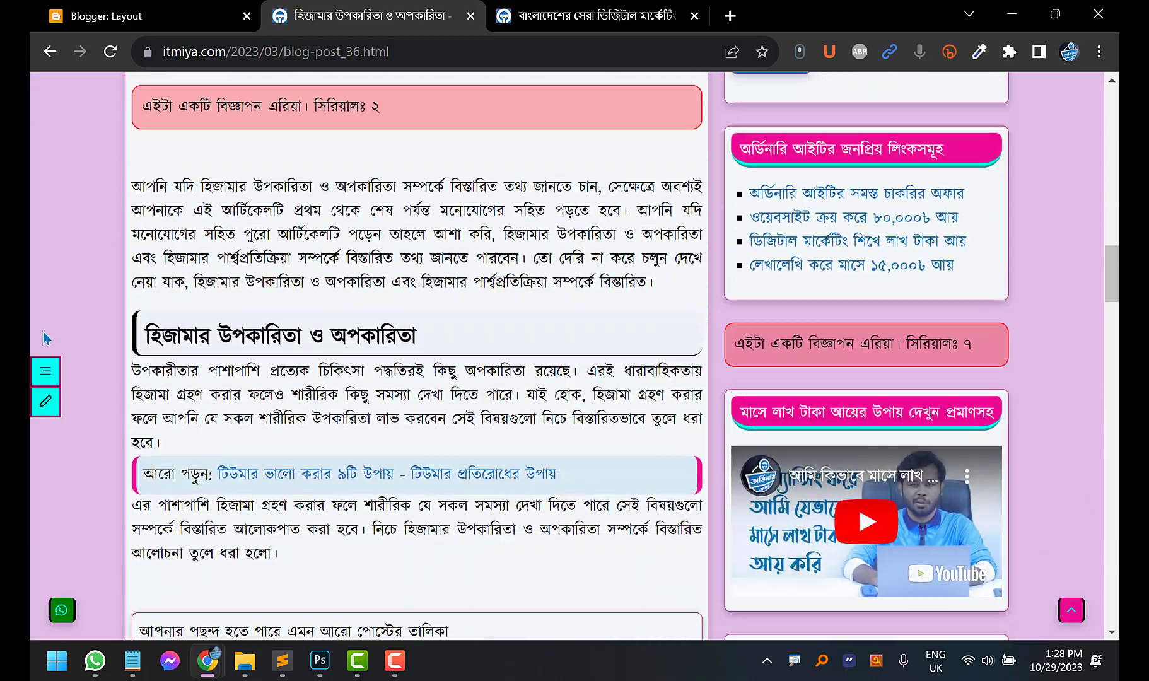
scroll(46, 338, down, 15)
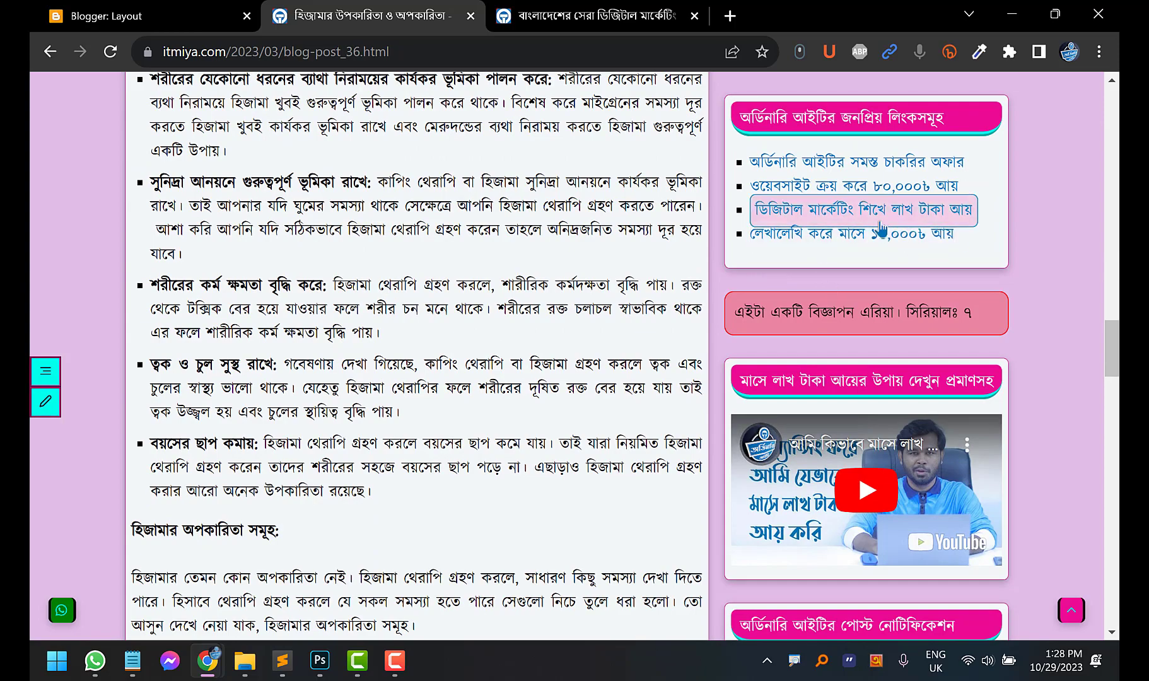
scroll(882, 229, down, 13)
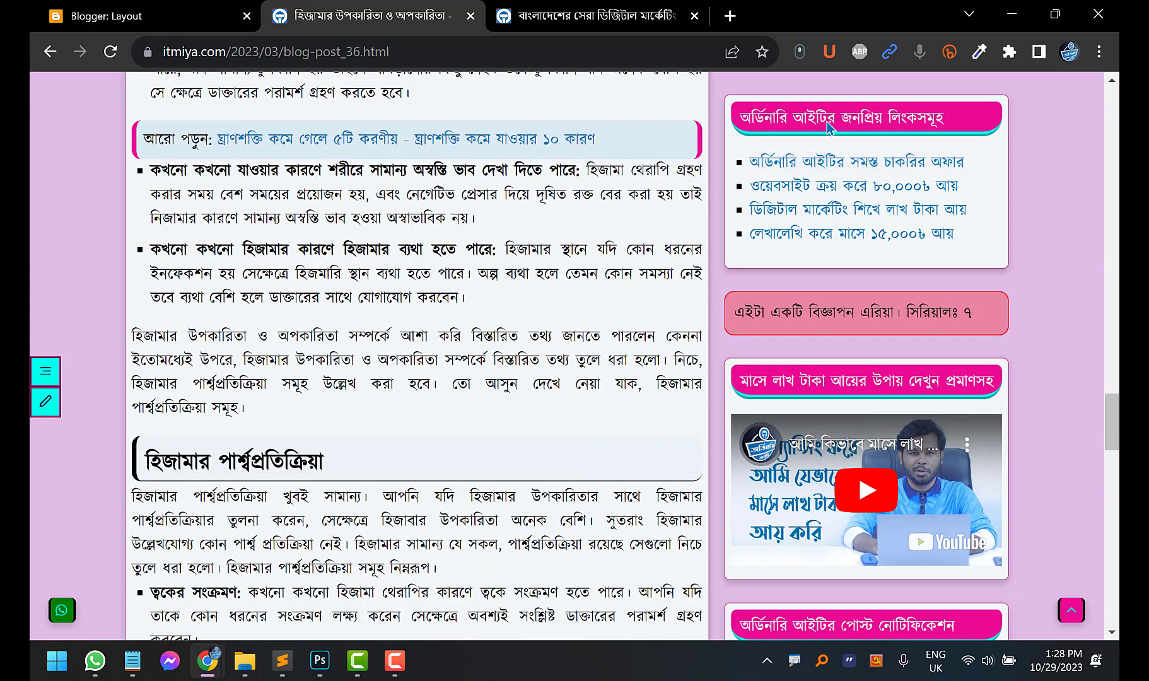
scroll(830, 128, down, 10)
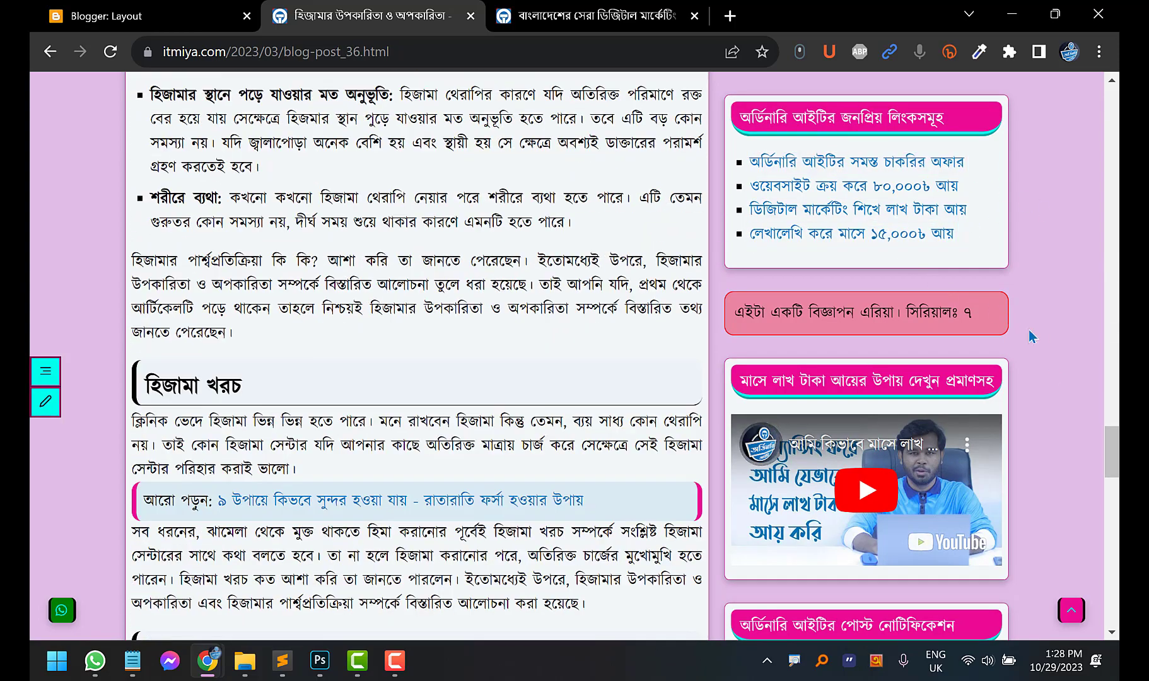
scroll(1064, 291, up, 20)
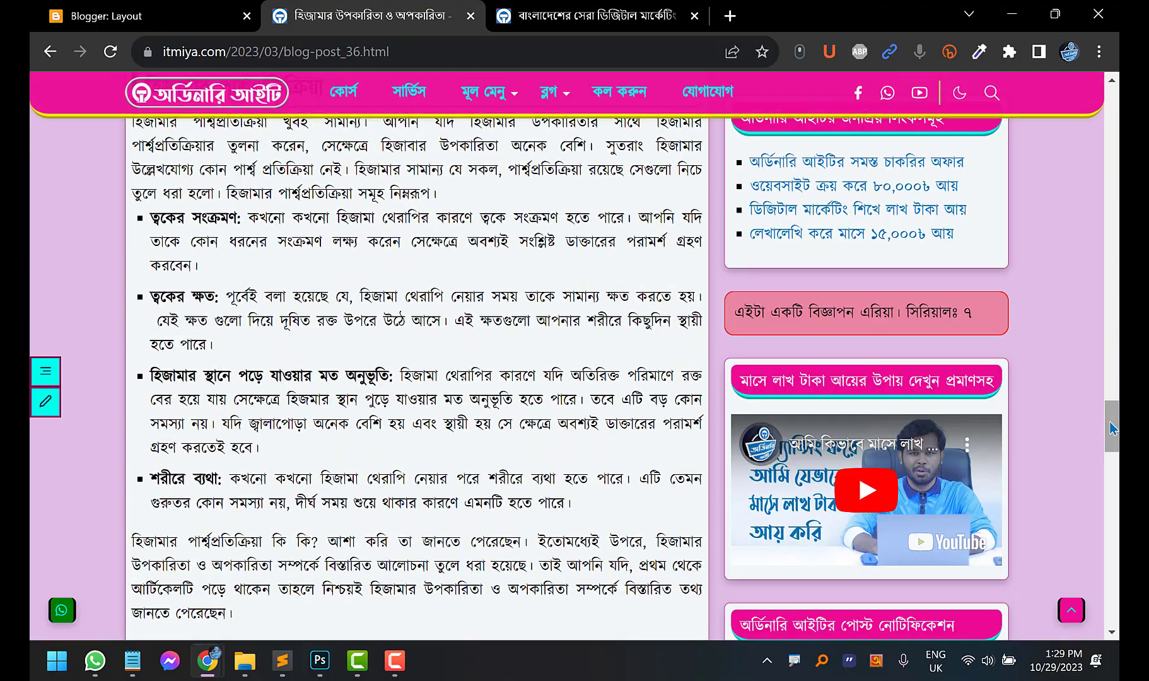
scroll(1009, 238, up, 12)
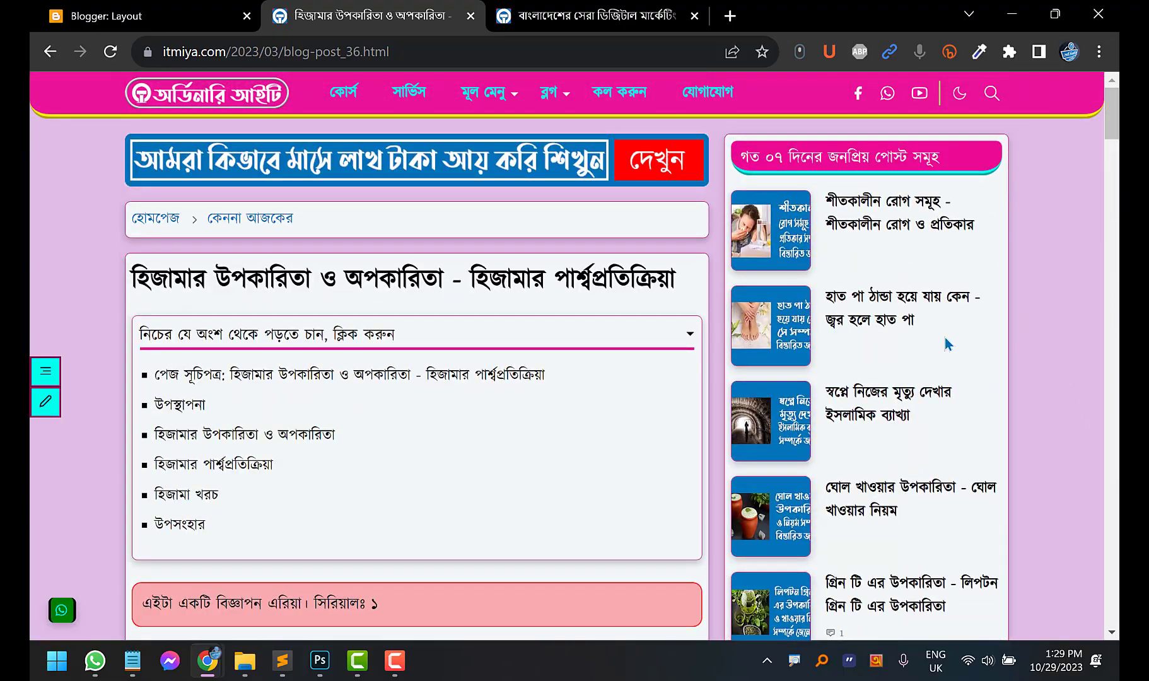
Check the post's sidebar gadgets alongside the article down to its share, next-post, comment and related-post sections
scroll(942, 319, down, 15)
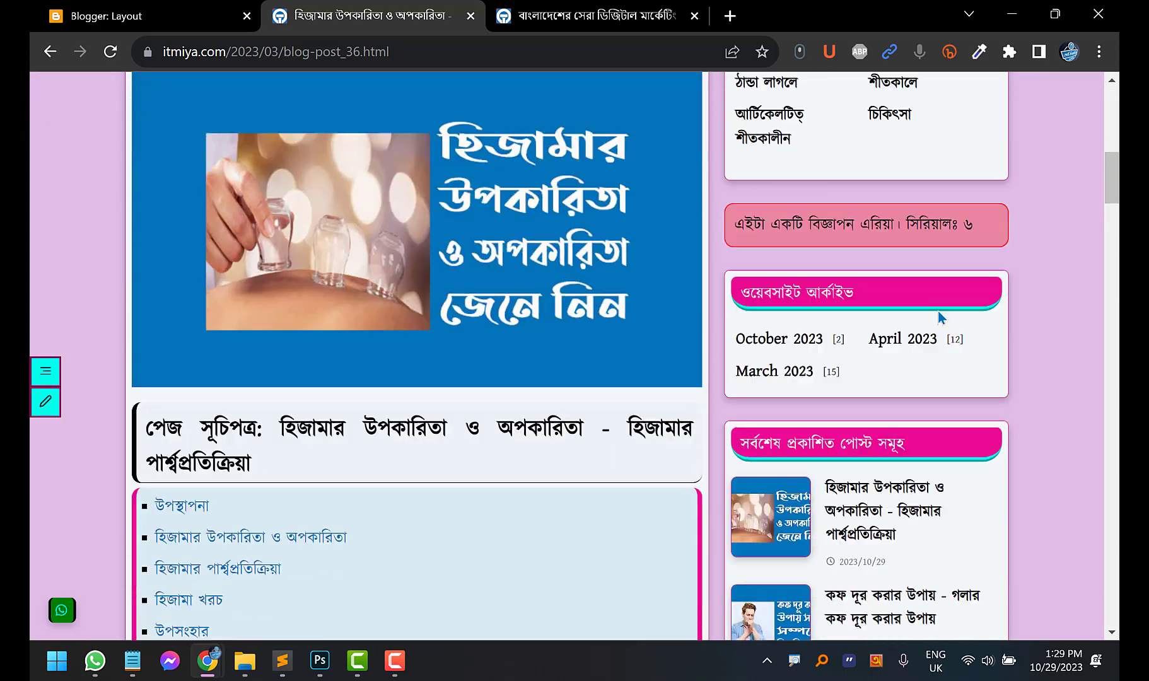
scroll(979, 293, up, 10)
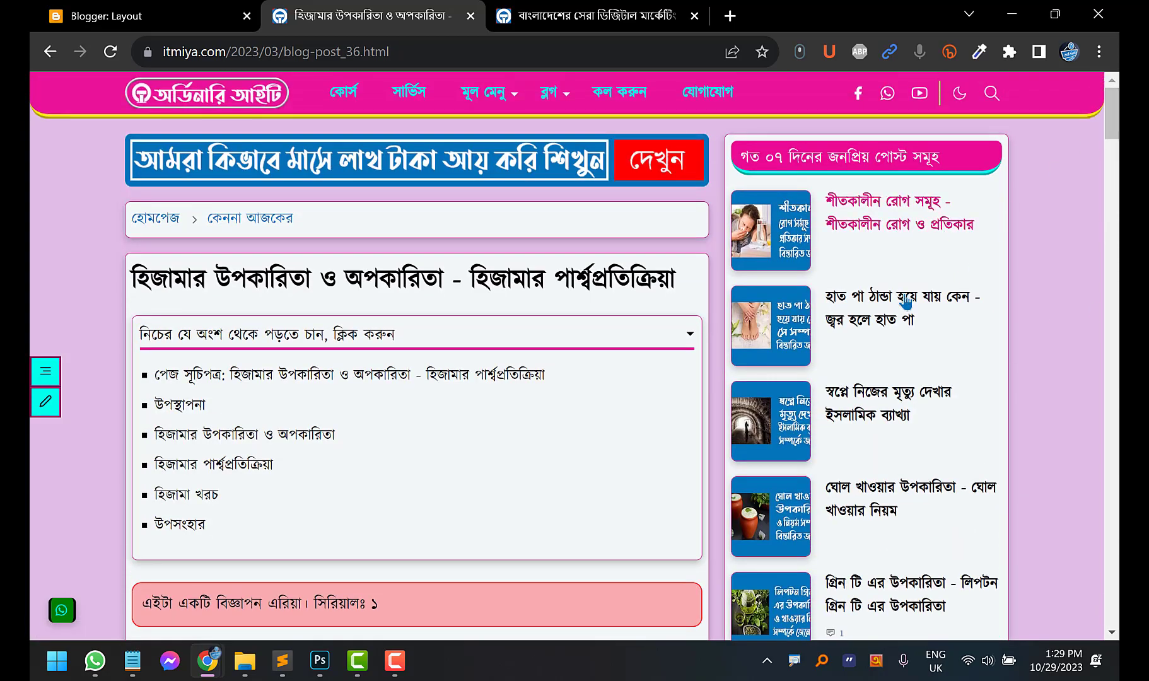
scroll(1023, 266, down, 15)
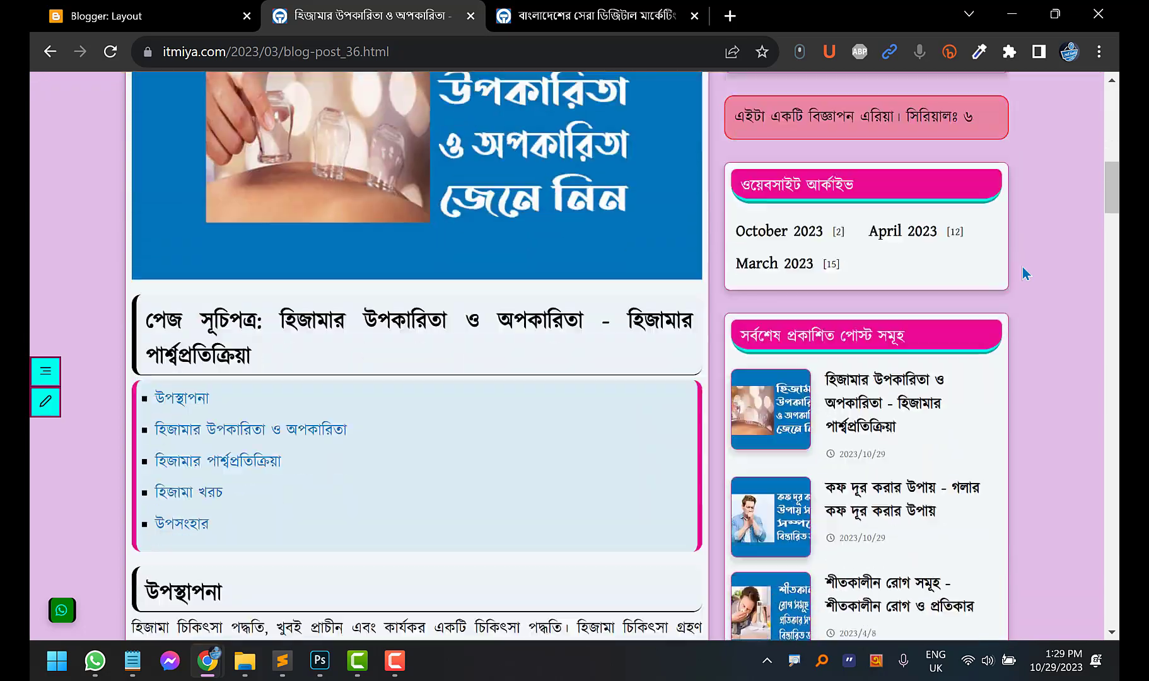
scroll(1025, 274, down, 5)
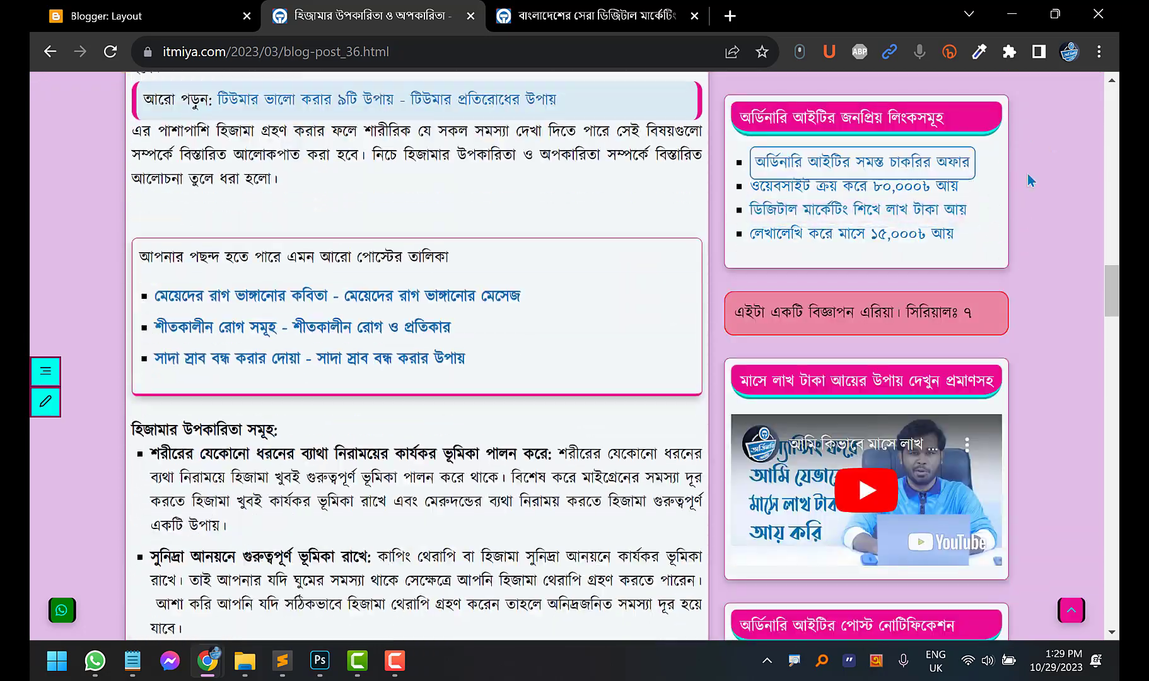
scroll(1068, 221, down, 5)
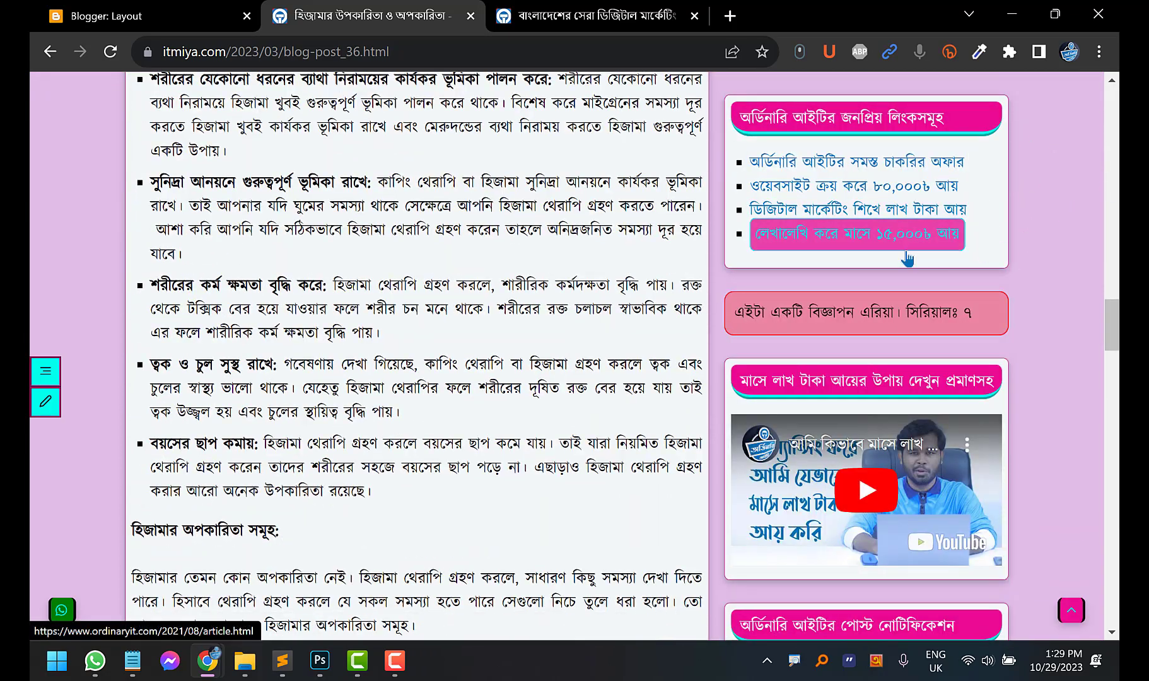
scroll(1003, 340, down, 6)
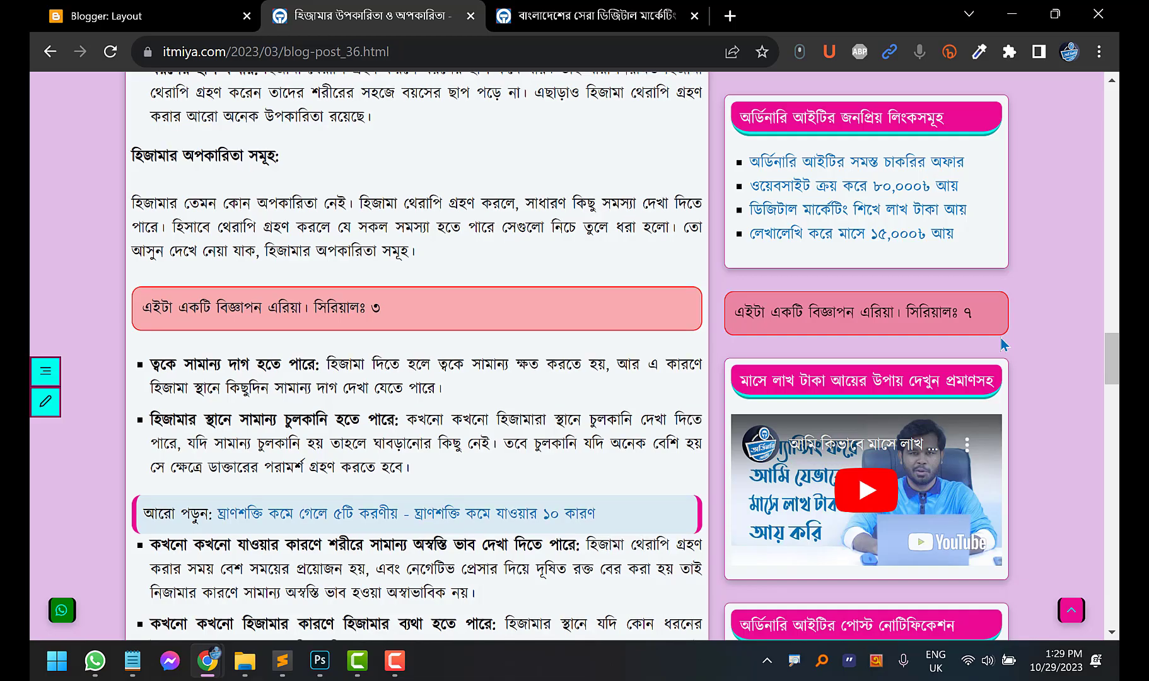
scroll(1000, 339, down, 20)
scroll(1001, 339, down, 19)
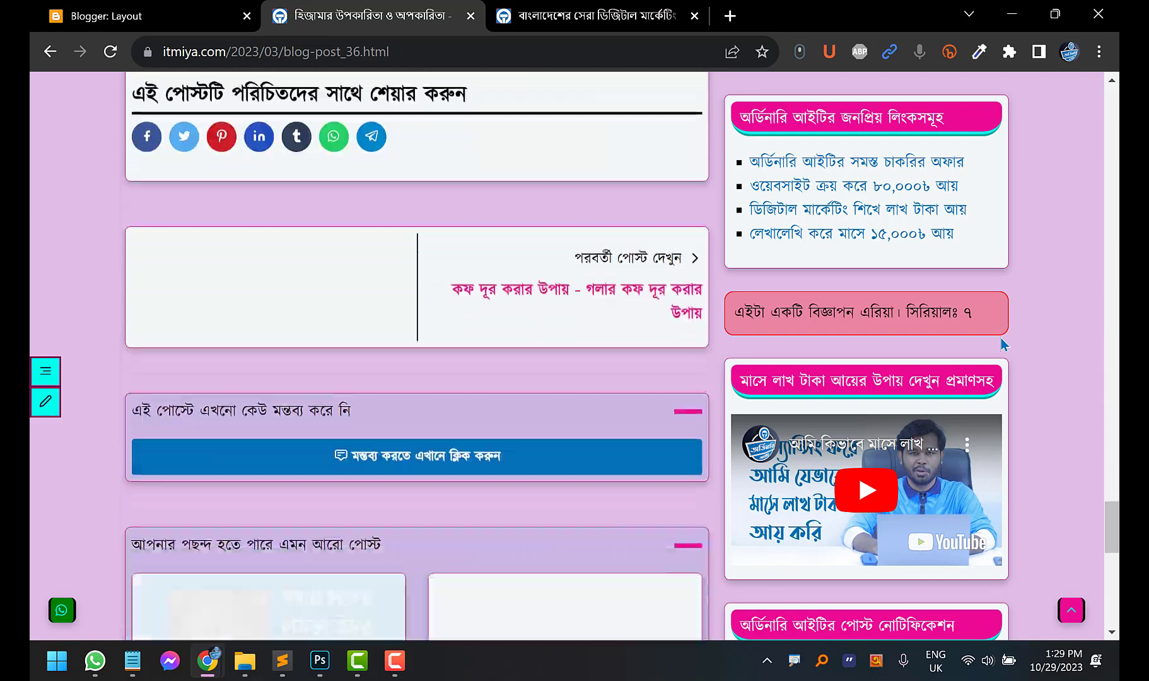
scroll(1000, 344, up, 15)
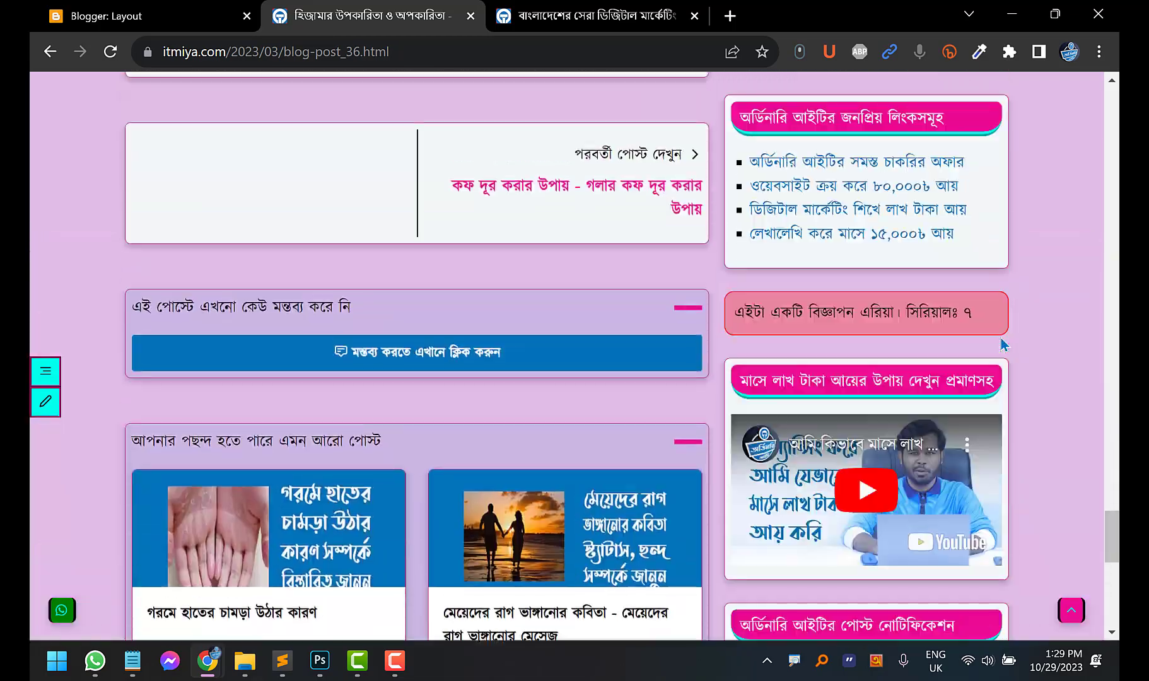
Review the Post, Advertisements Inner Post, After Blog and Sidebar gadget sections in the Blogger layout
click(132, 12)
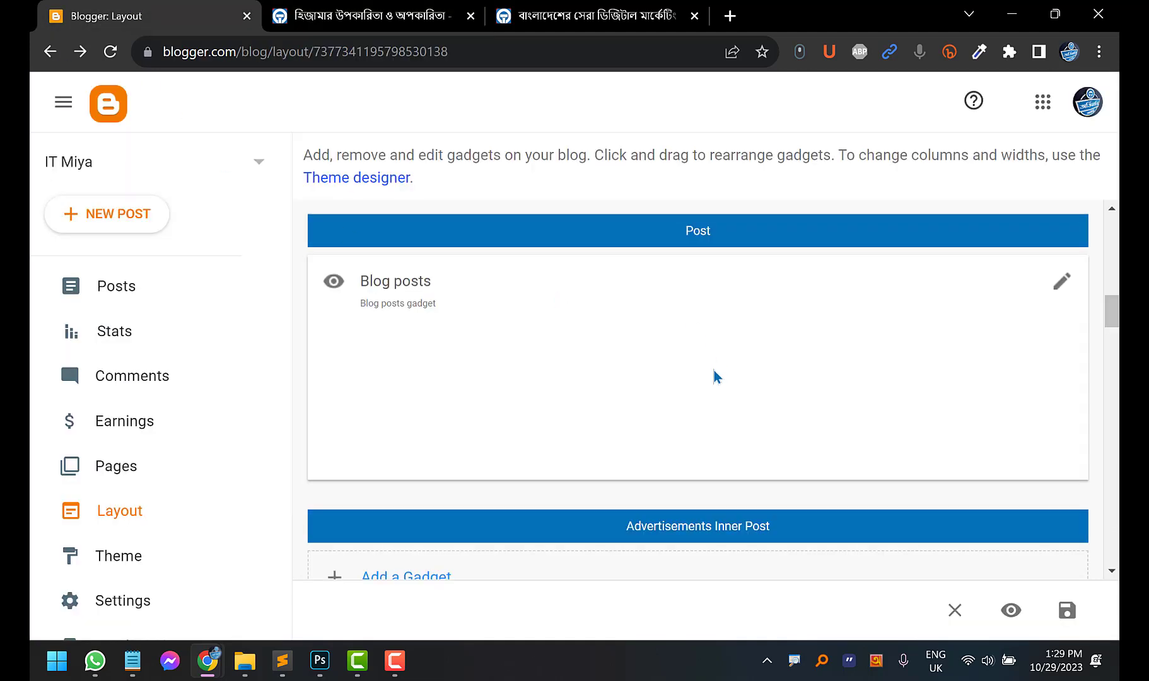
scroll(714, 376, down, 6)
scroll(714, 372, up, 2)
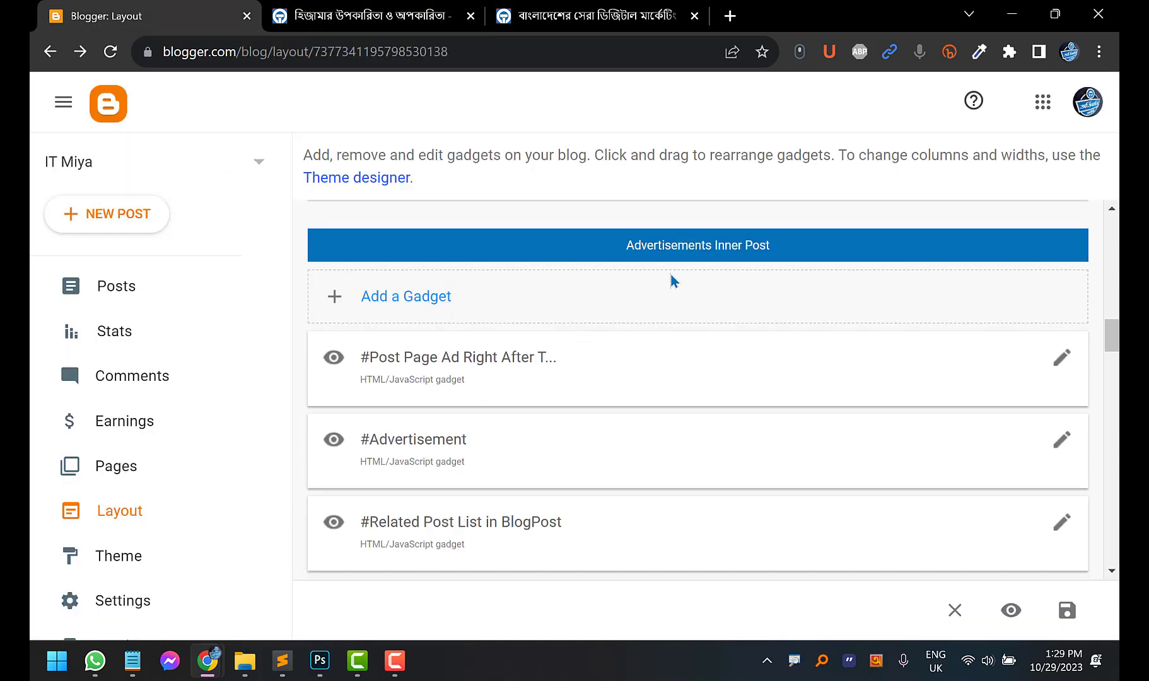
scroll(609, 279, up, 5)
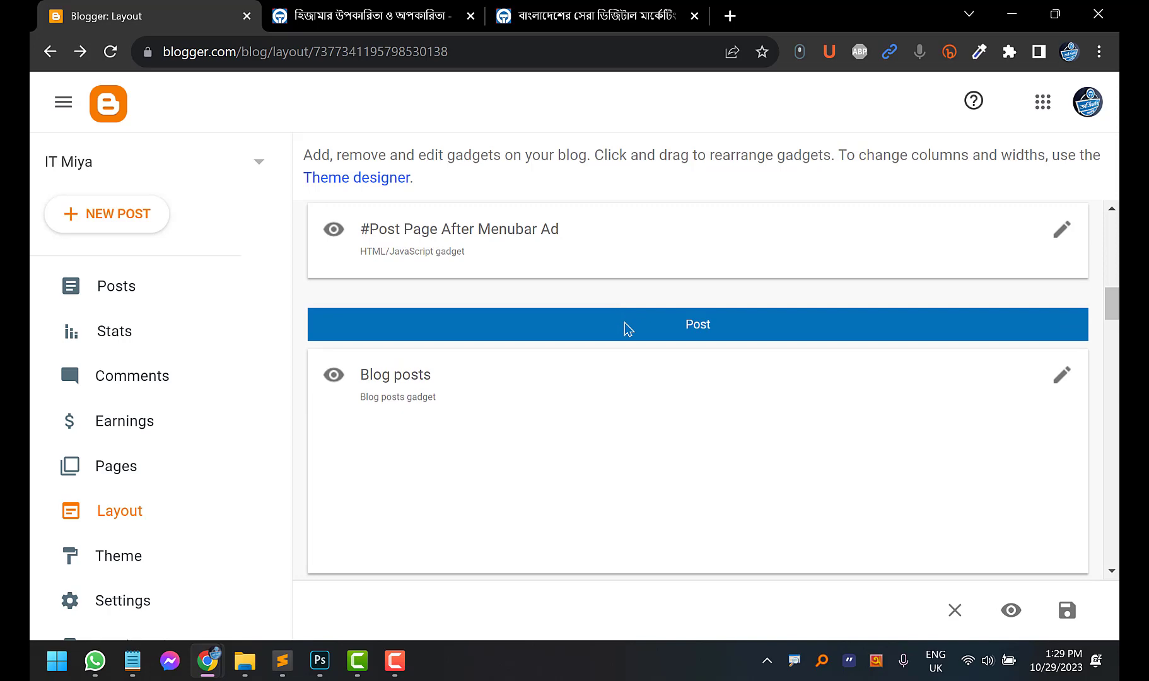
scroll(626, 327, down, 4)
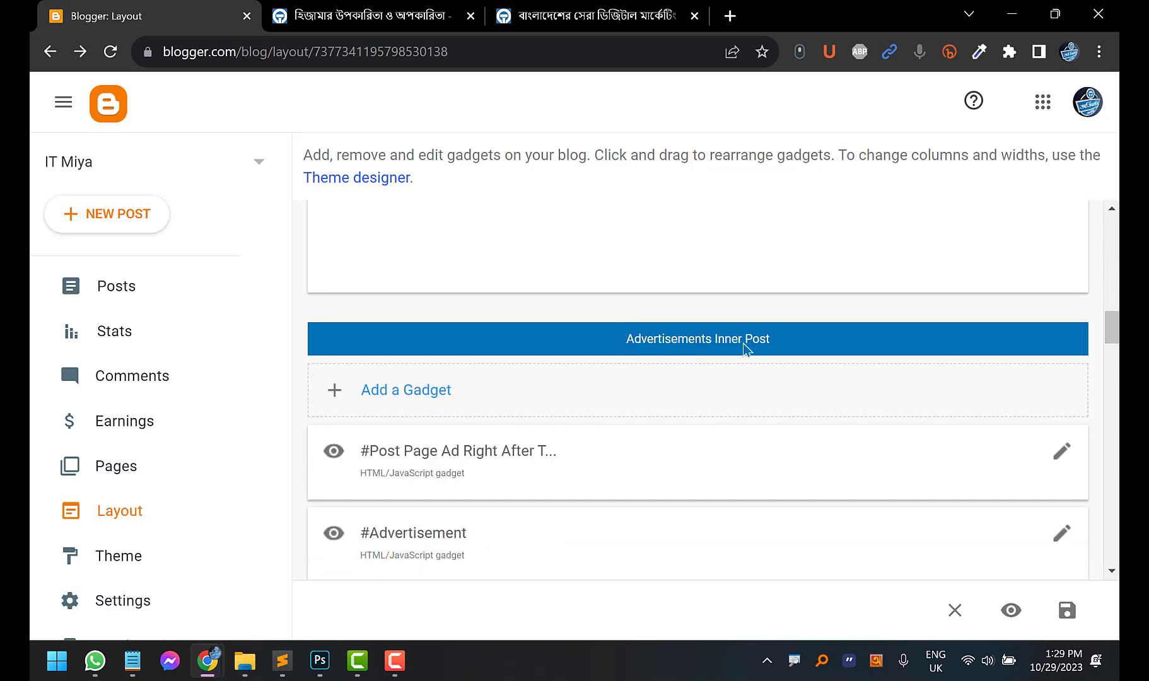
scroll(745, 349, down, 6)
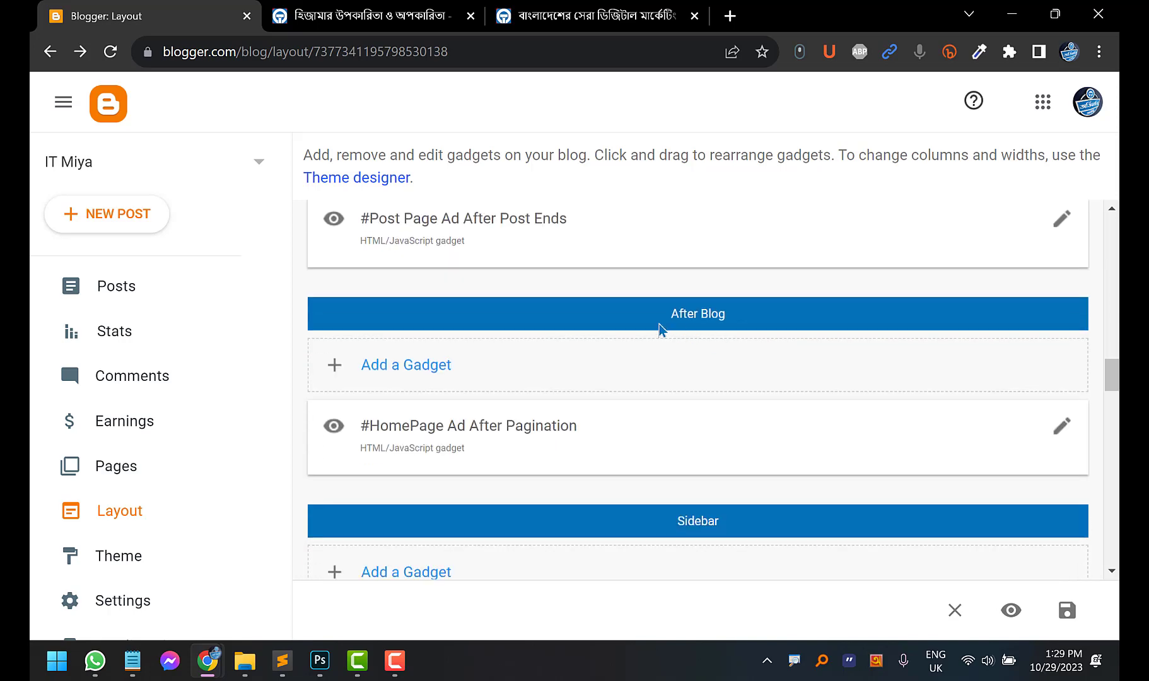
scroll(780, 307, down, 4)
scroll(719, 297, down, 5)
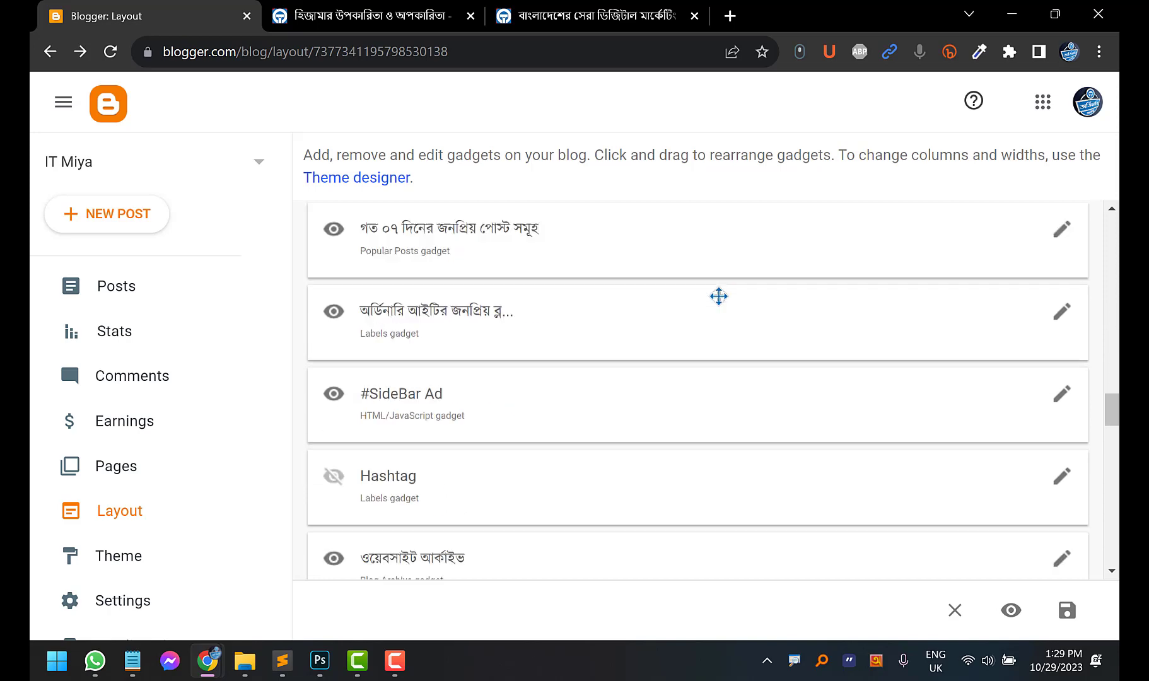
scroll(676, 483, up, 10)
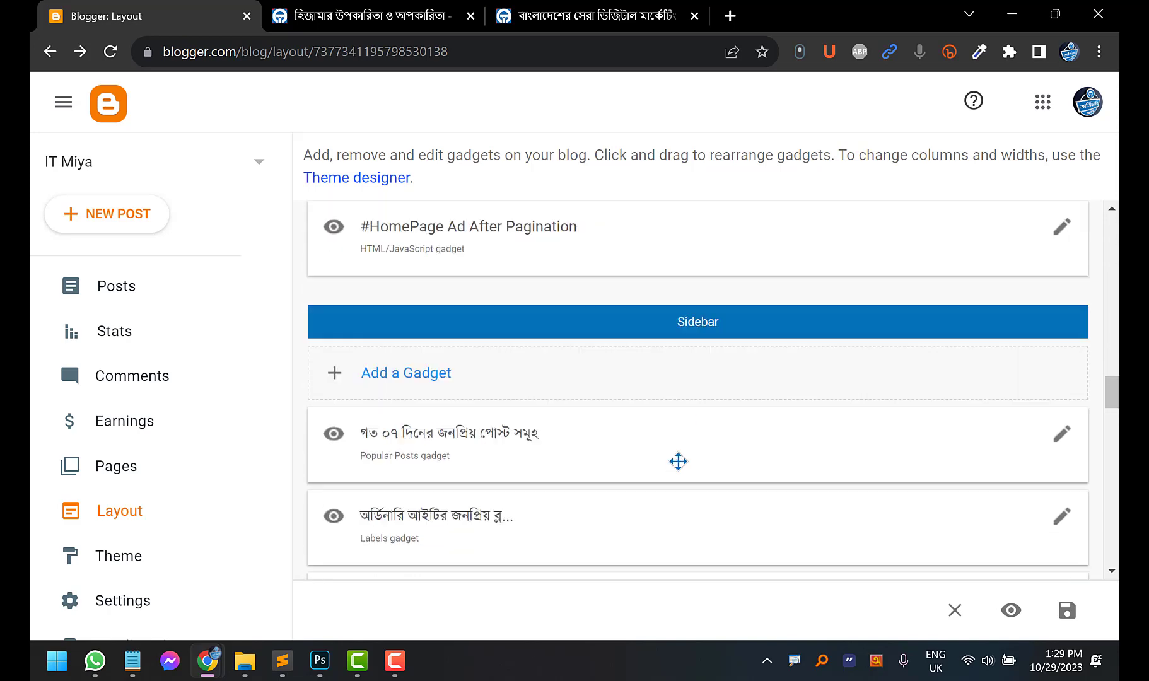
Compare the blue ordinaryit.com Digital Marketing post with the pink itmiya.com post, then close the ordinaryit.com page
click(593, 16)
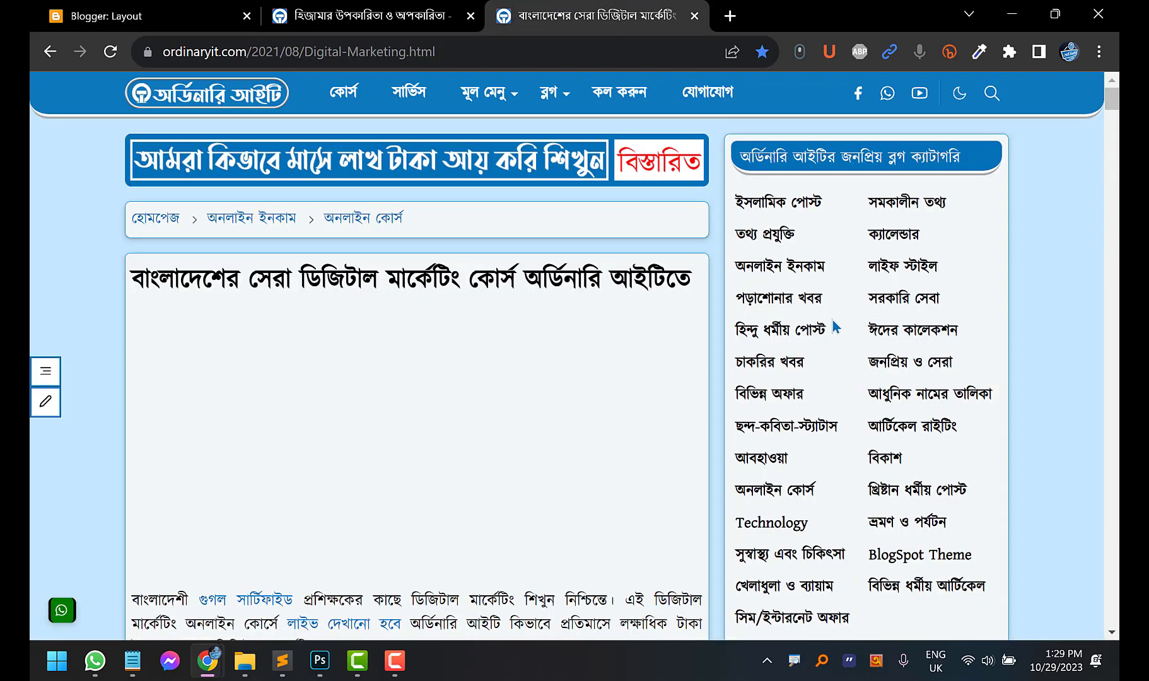
scroll(839, 353, down, 8)
scroll(837, 372, up, 5)
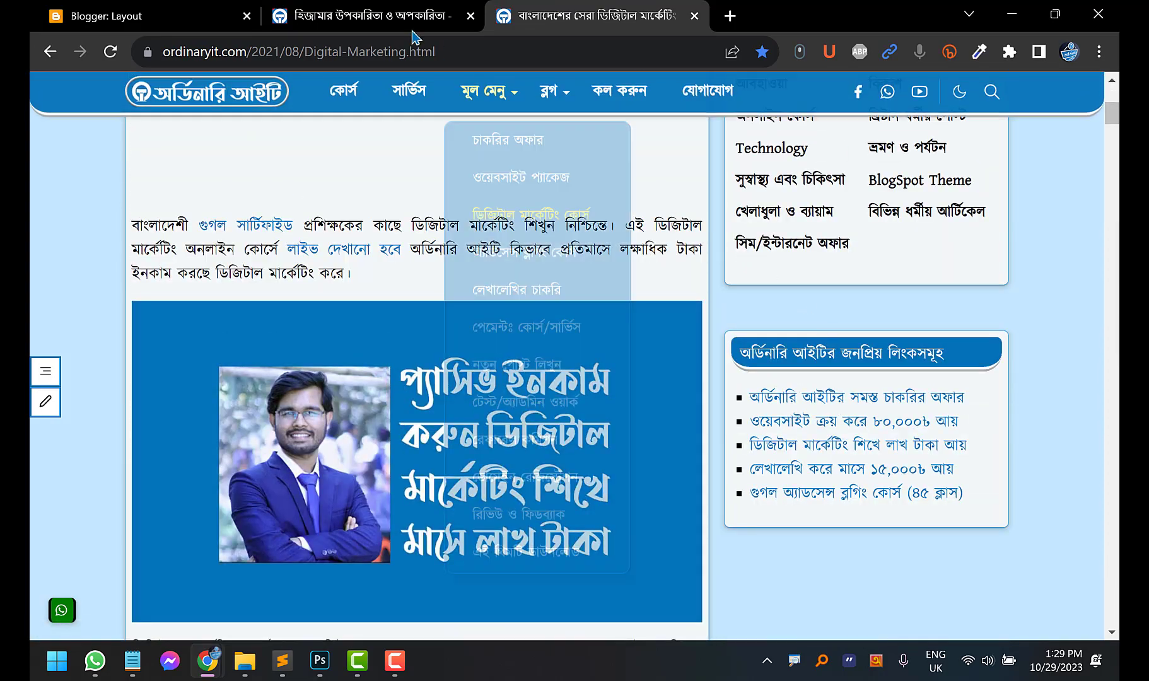
click(386, 18)
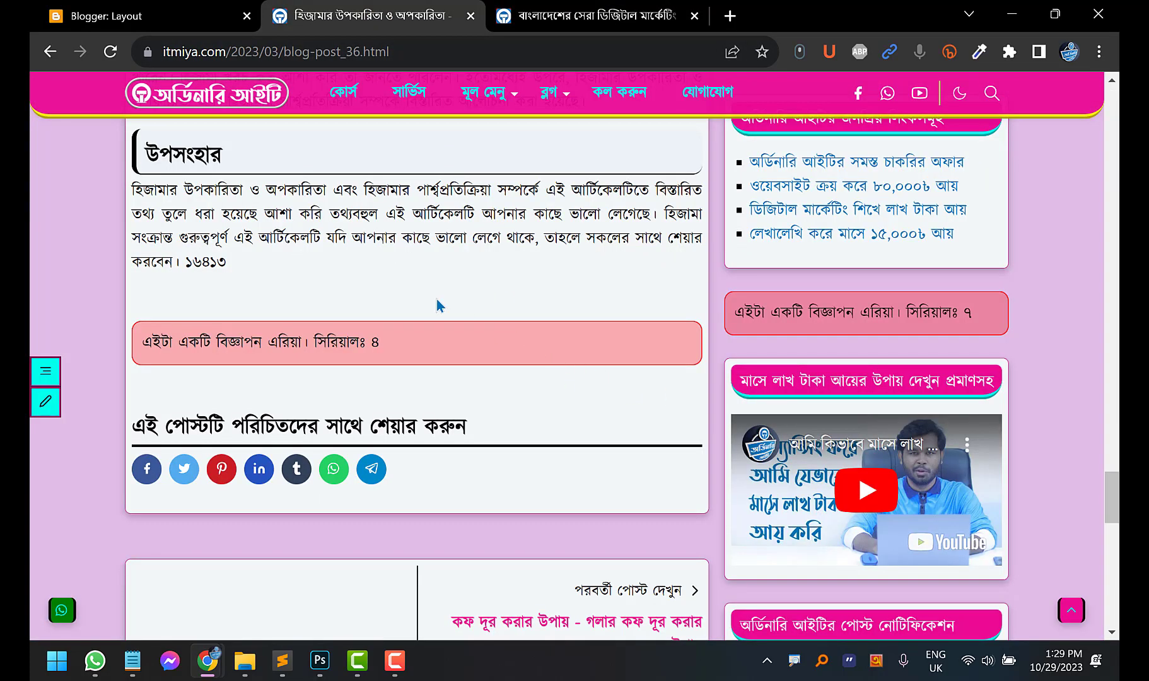
click(144, 14)
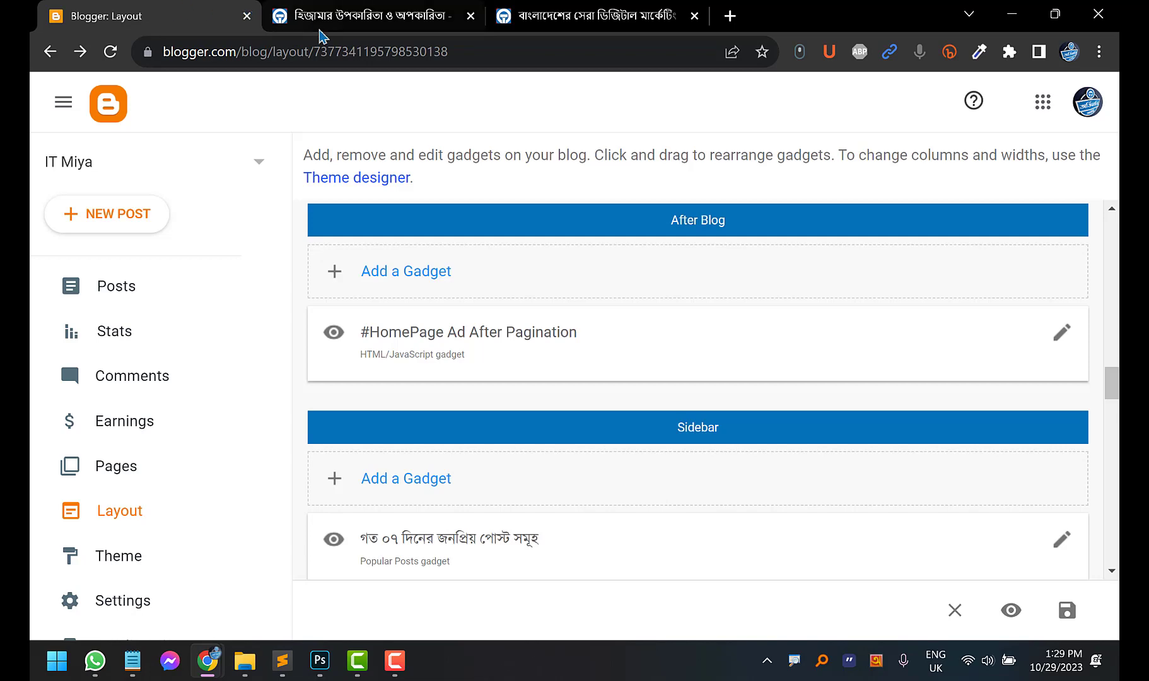
click(535, 9)
click(318, 9)
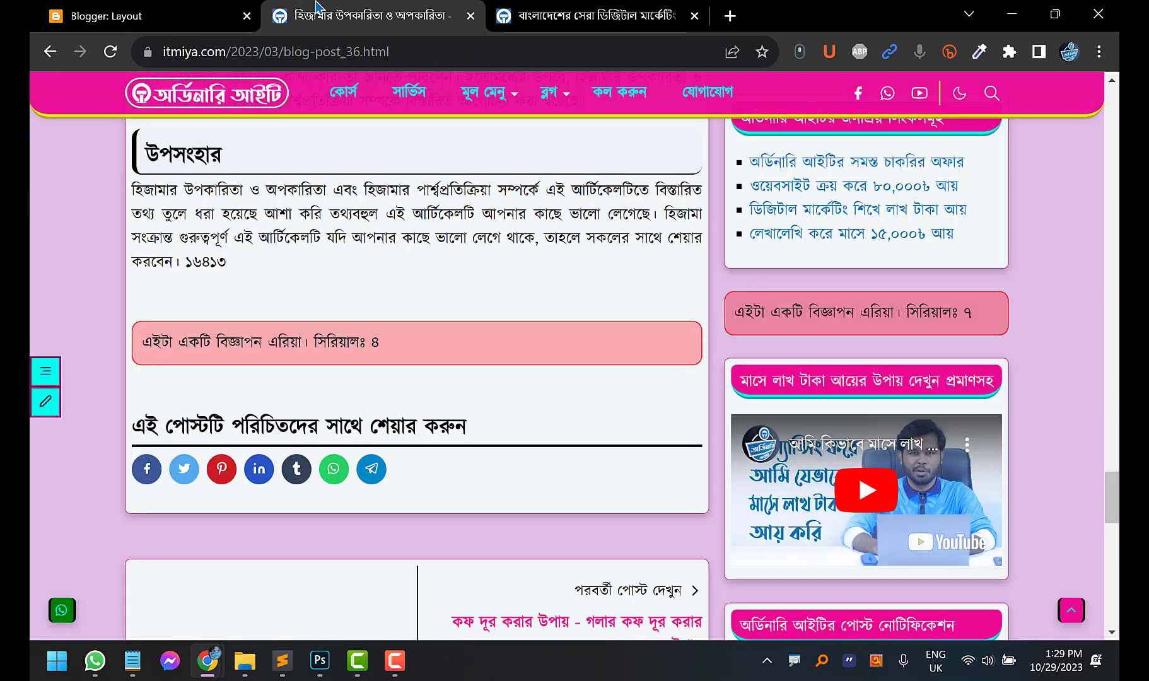
click(623, 8)
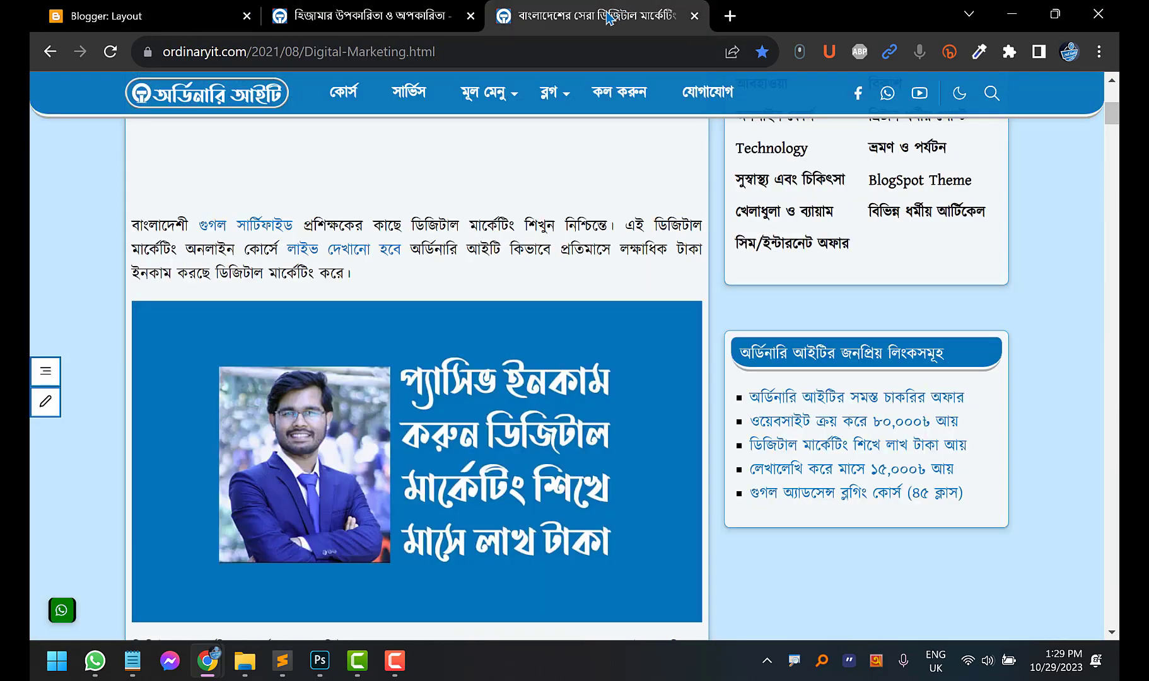
click(694, 17)
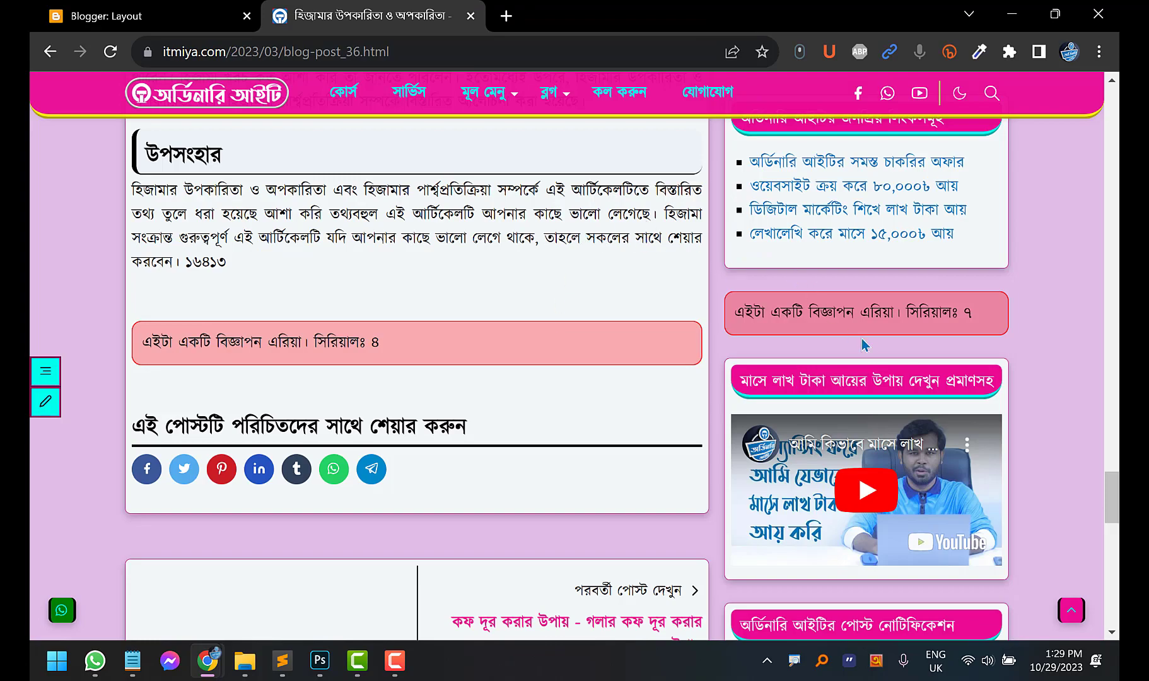
Examine the post page's sidebar from the popular posts and blog categories to the ad areas with serials ৬ and ৭
scroll(864, 345, down, 3)
scroll(812, 163, up, 5)
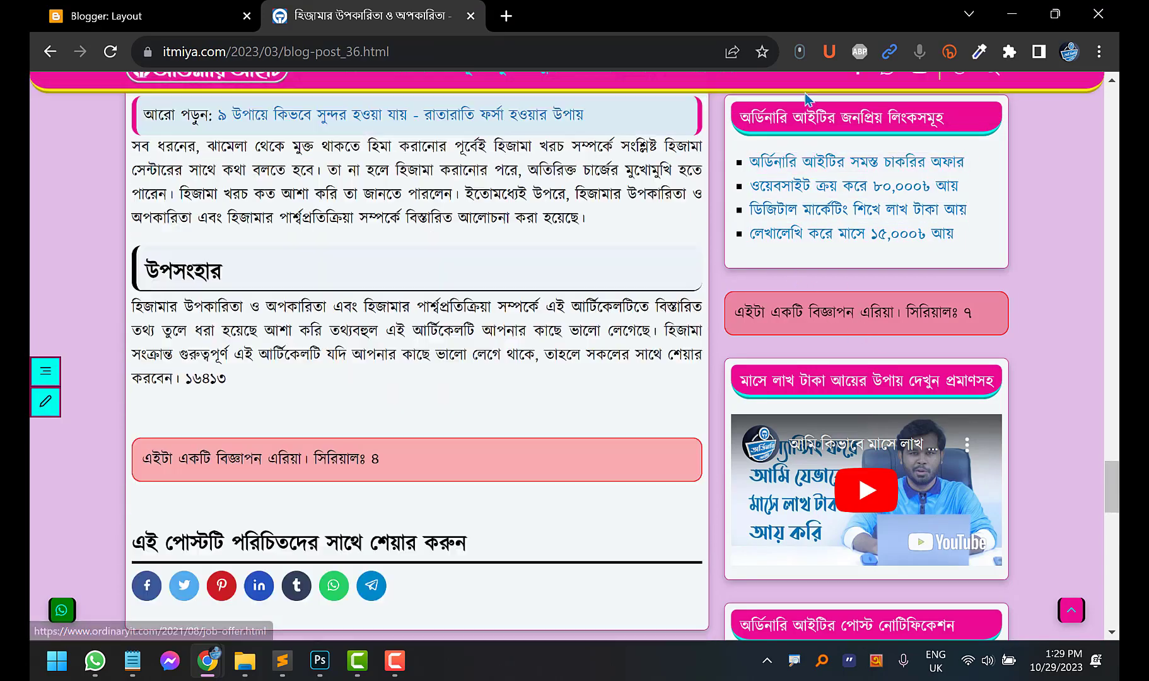
scroll(806, 101, up, 8)
scroll(804, 129, down, 15)
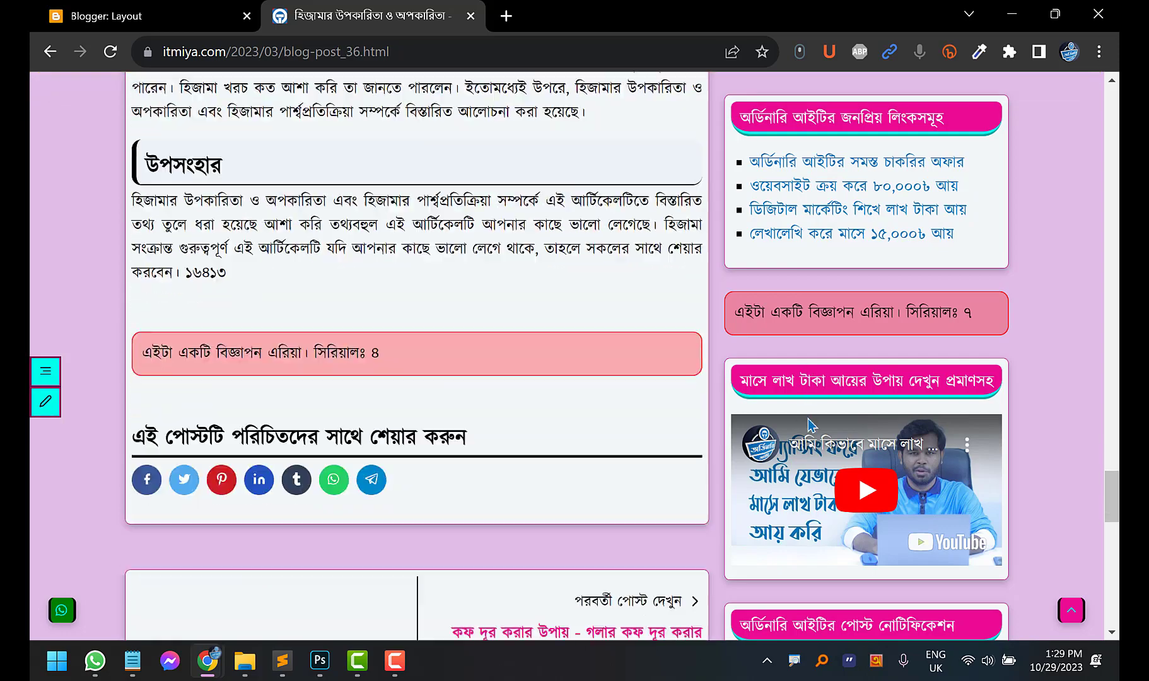
scroll(416, 354, up, 20)
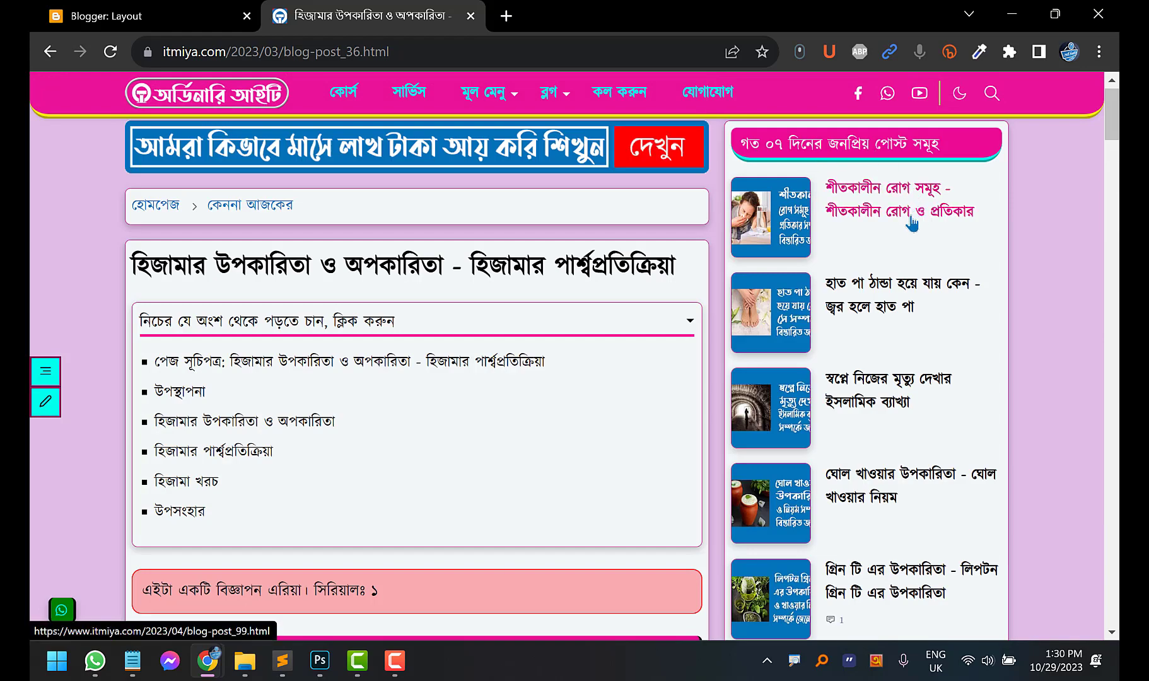
scroll(907, 358, down, 1)
scroll(907, 358, down, 2)
scroll(894, 345, up, 3)
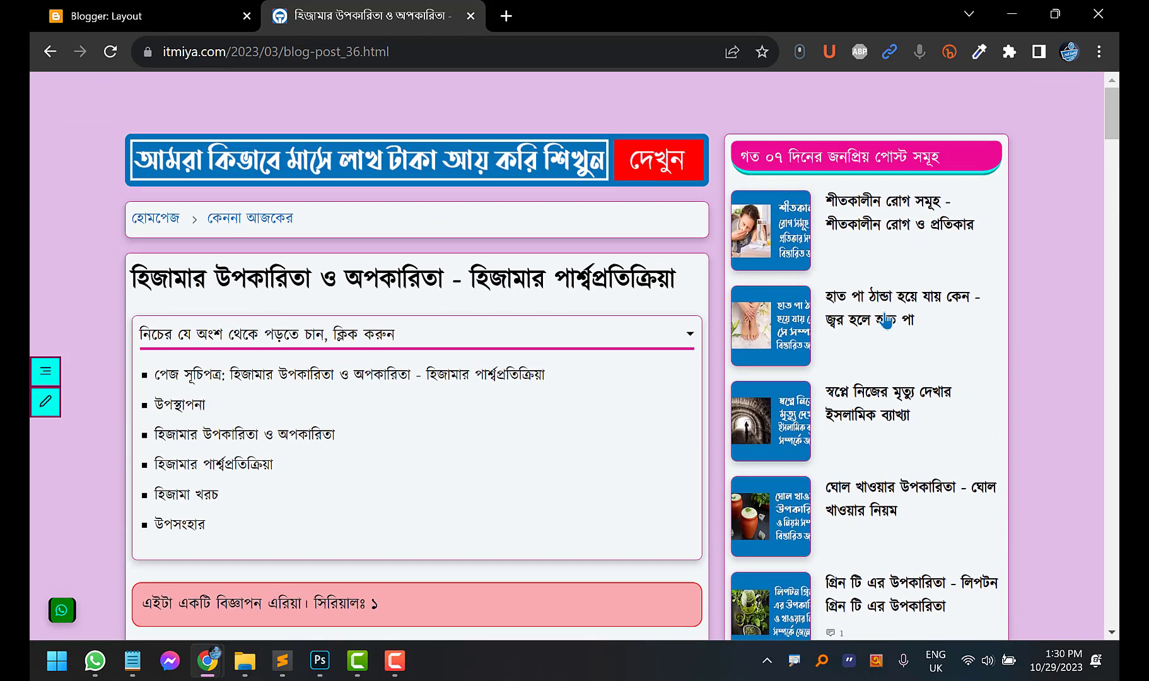
scroll(877, 255, down, 7)
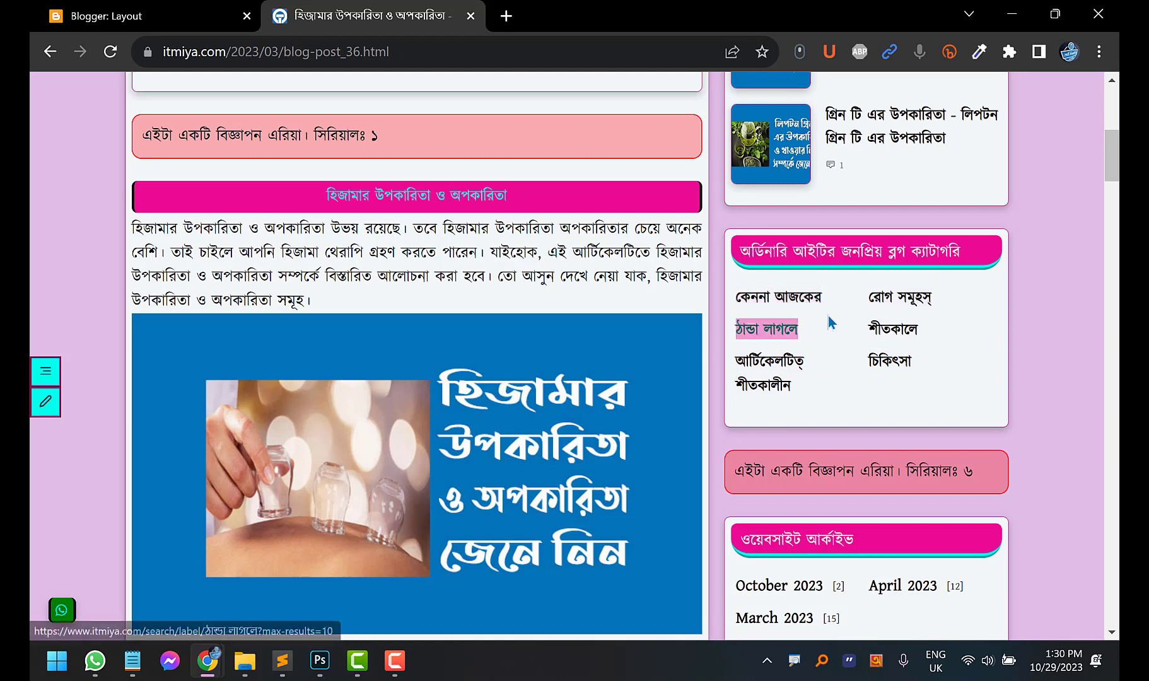
scroll(841, 316, down, 1)
scroll(842, 316, down, 3)
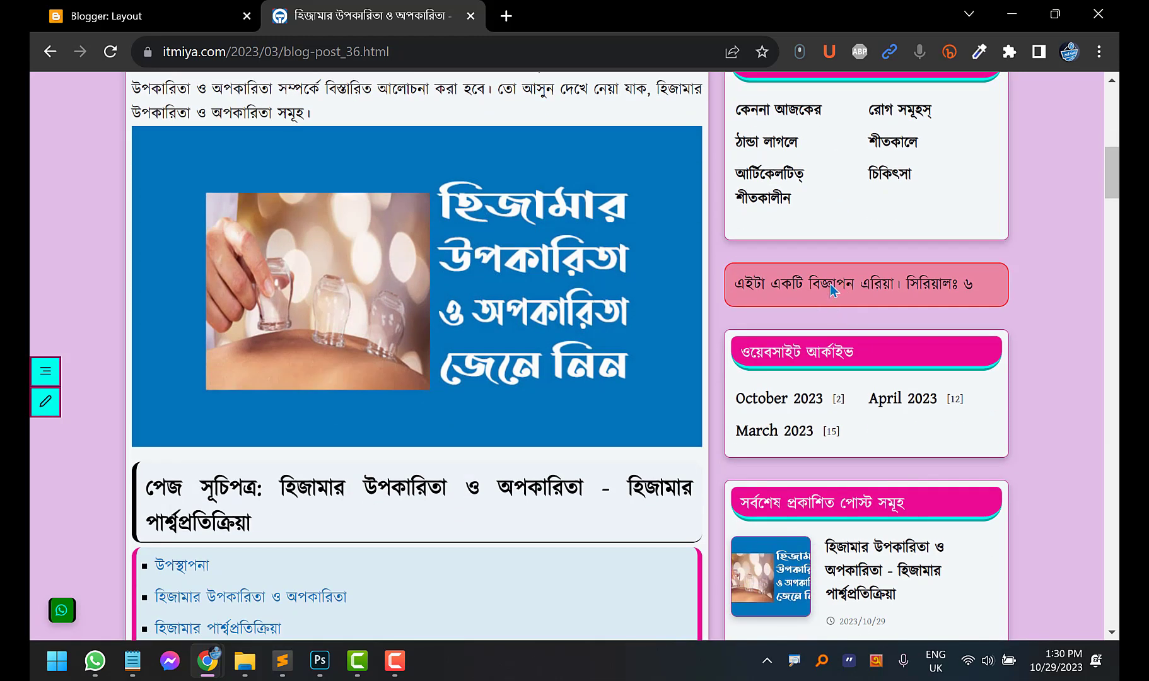
Hide the #SideBar Ad gadget in the Sidebar section of the Blogger layout and save the gadget
click(55, 8)
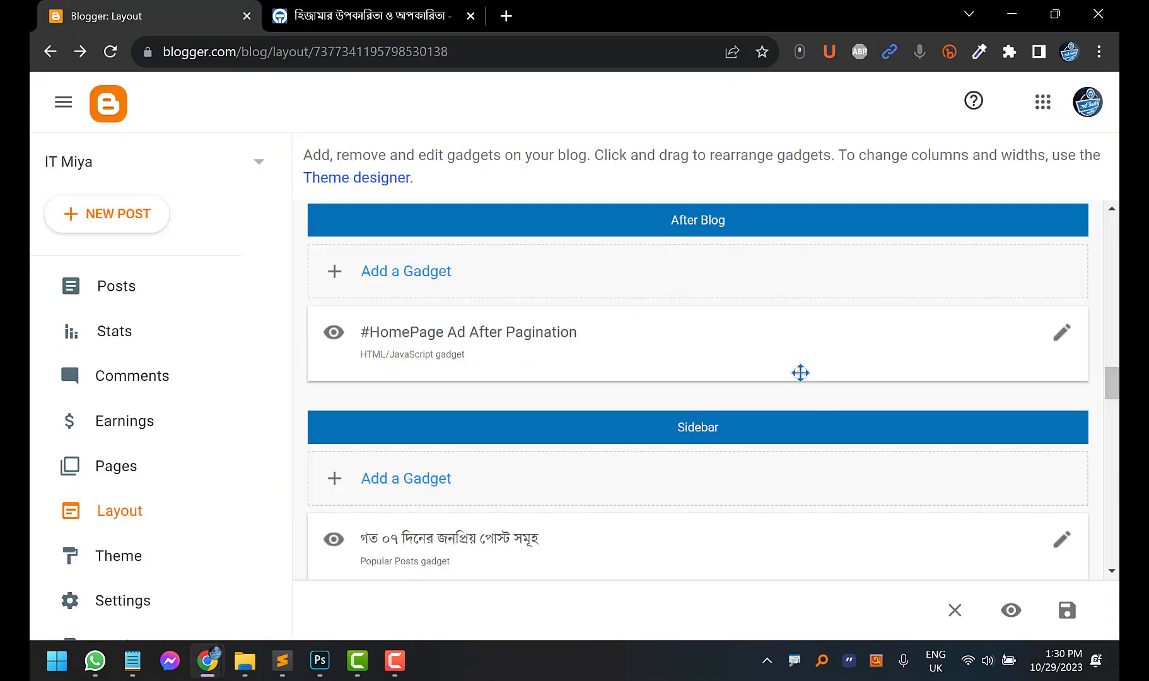
scroll(828, 404, down, 1)
scroll(701, 364, down, 2)
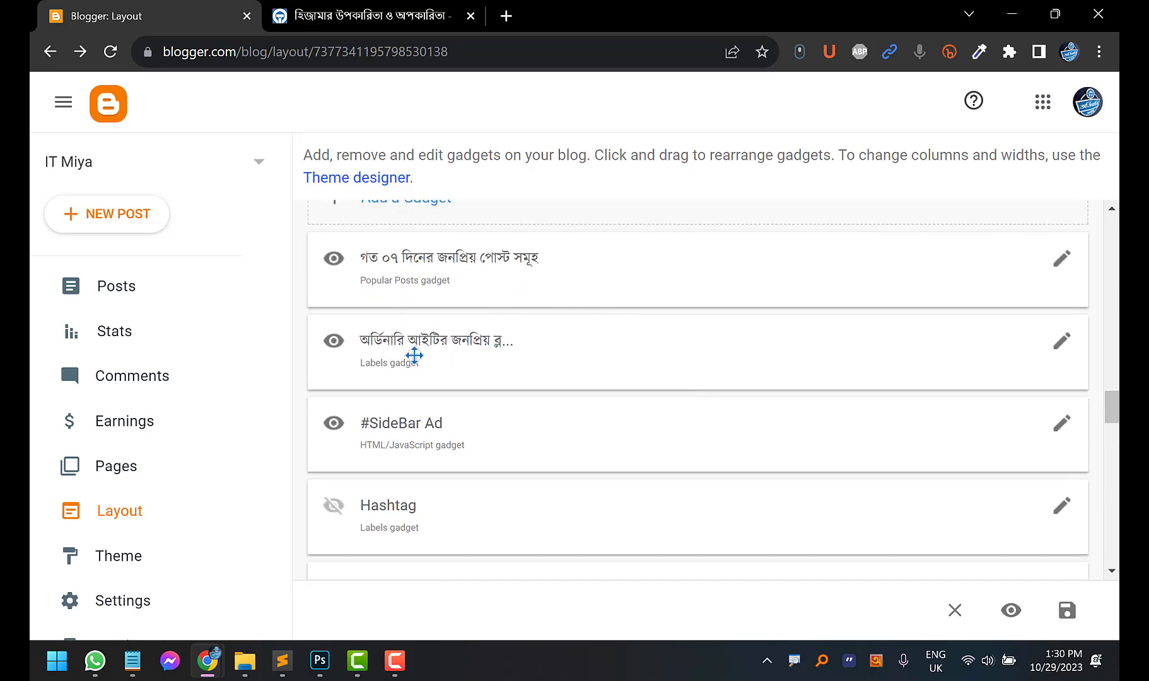
scroll(479, 357, down, 2)
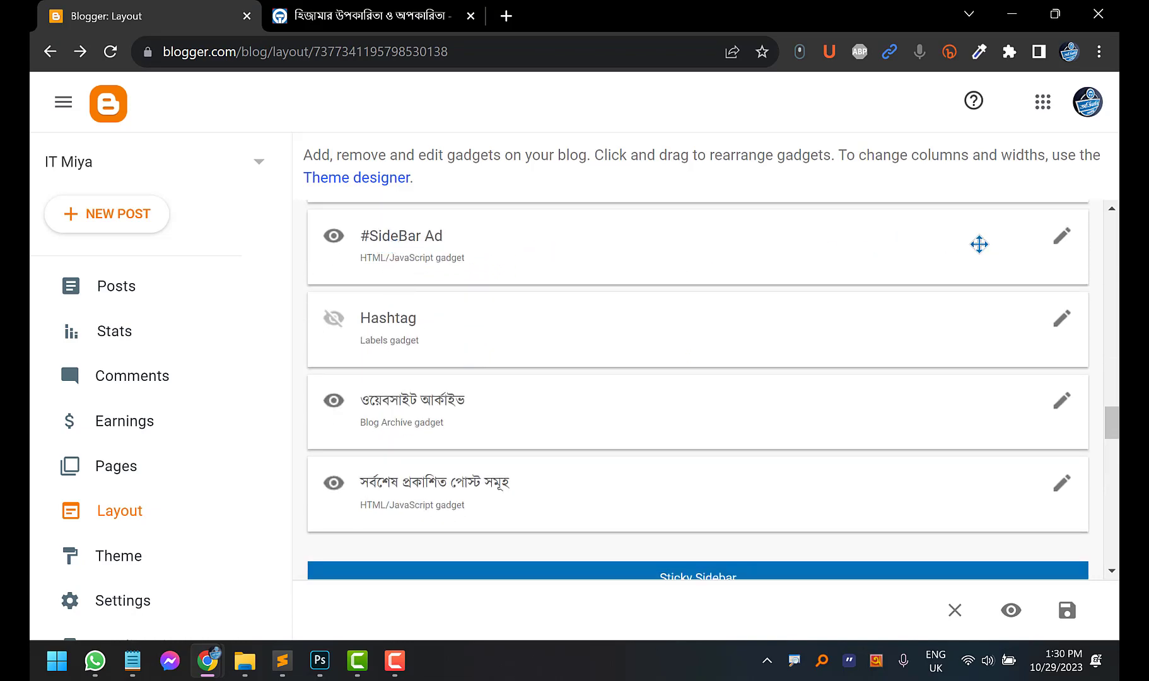
click(1063, 248)
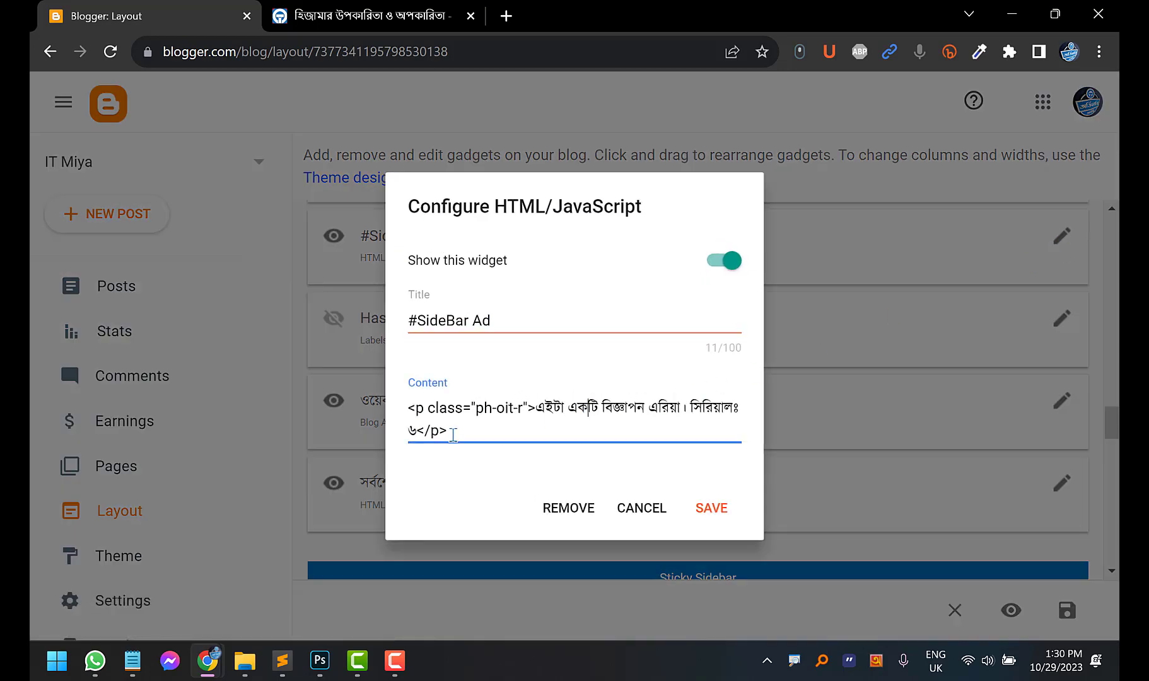
drag(453, 434, 366, 395)
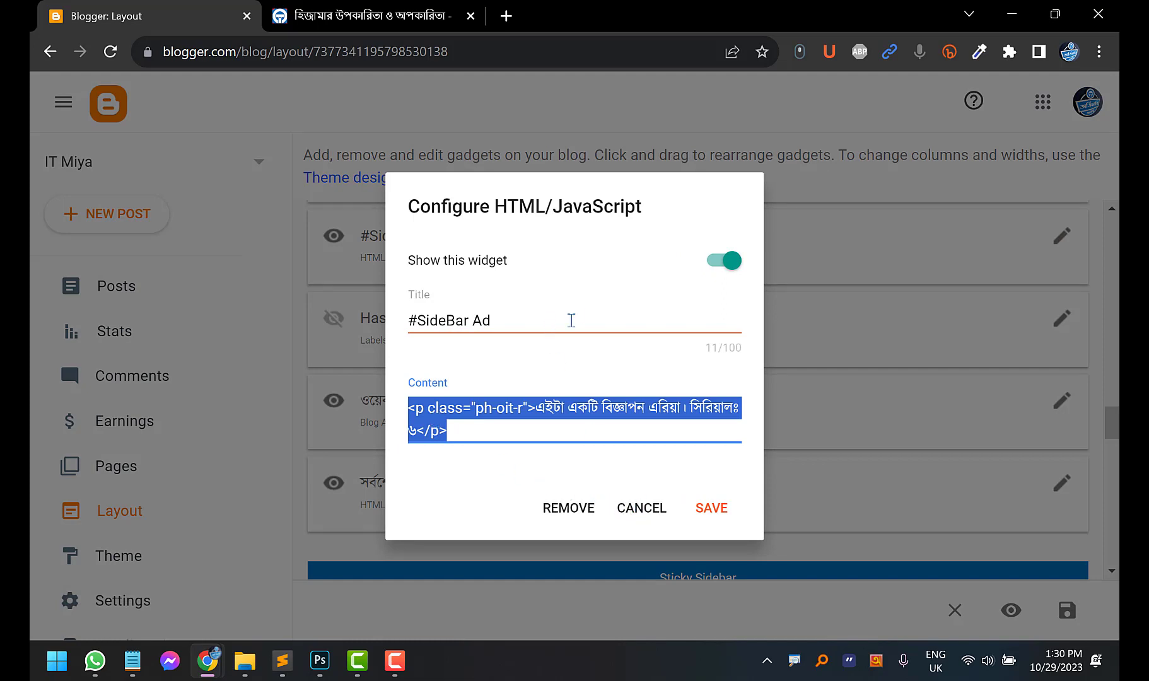
click(728, 259)
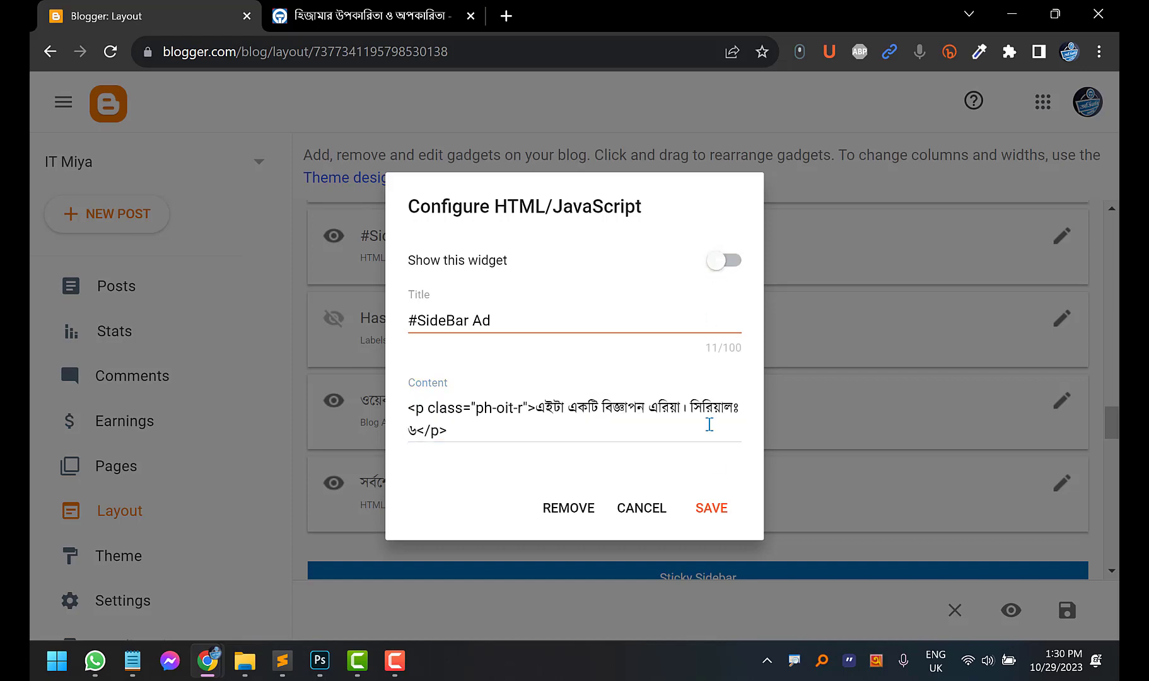
click(710, 513)
Reload the live হিজামার post and check its sidebar for the serial ৬ ad area and the gadgets around it
key(ctrl+Tab)
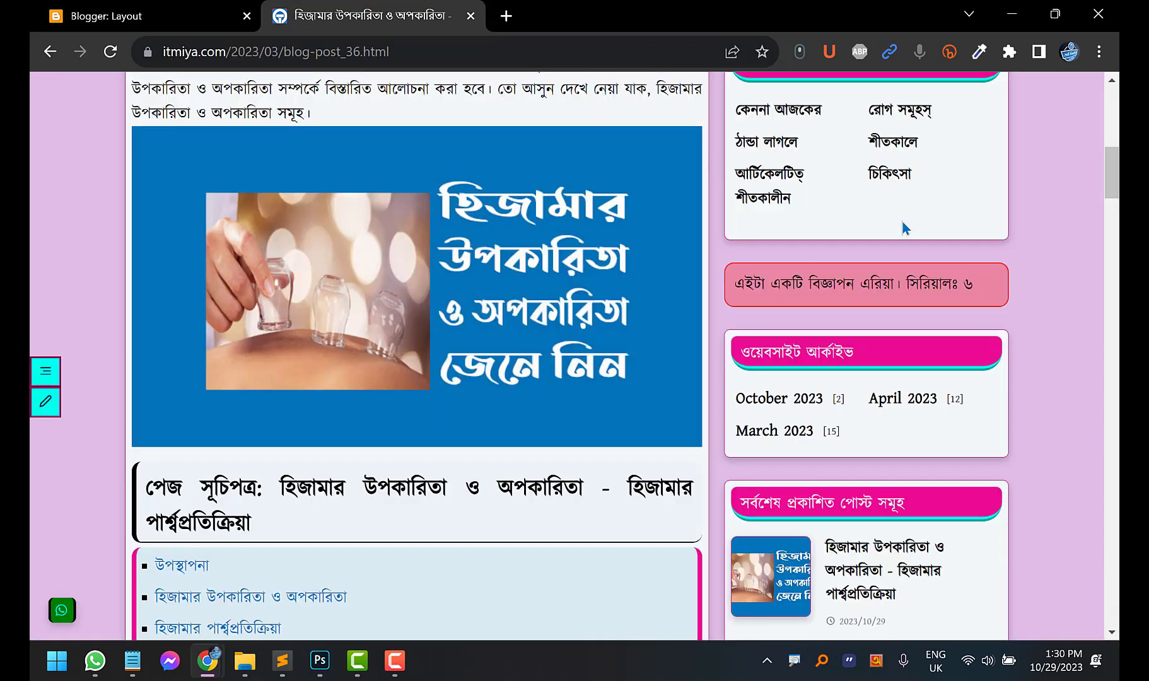
click(111, 52)
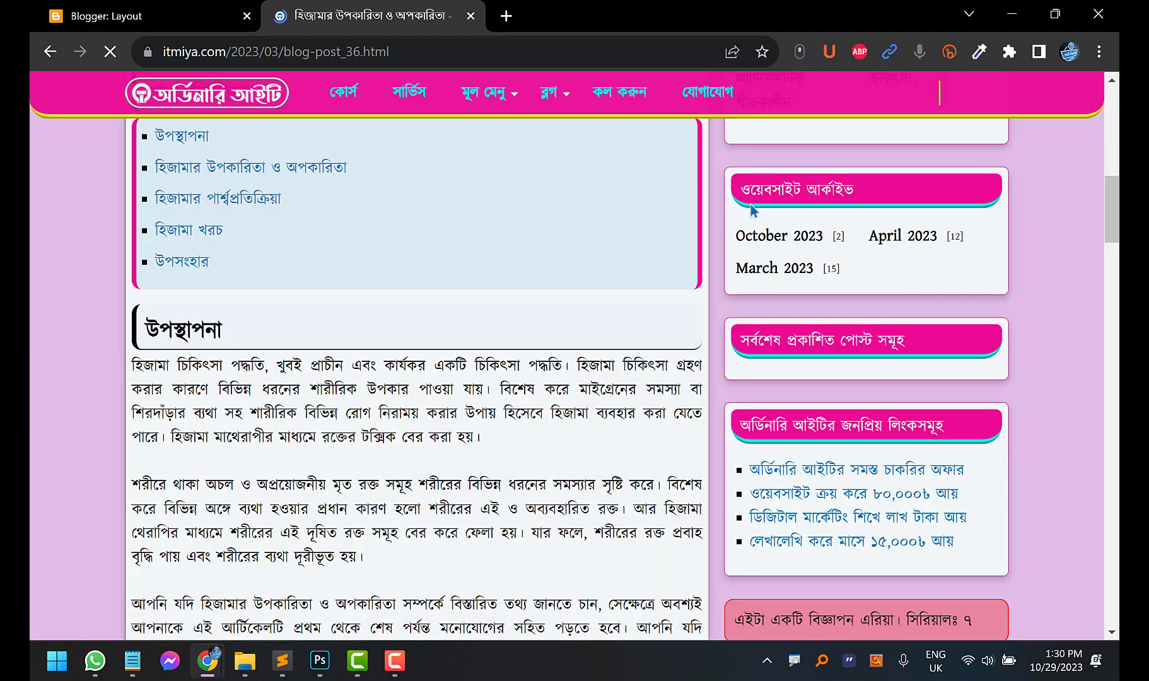
scroll(933, 296, up, 2)
scroll(932, 293, down, 3)
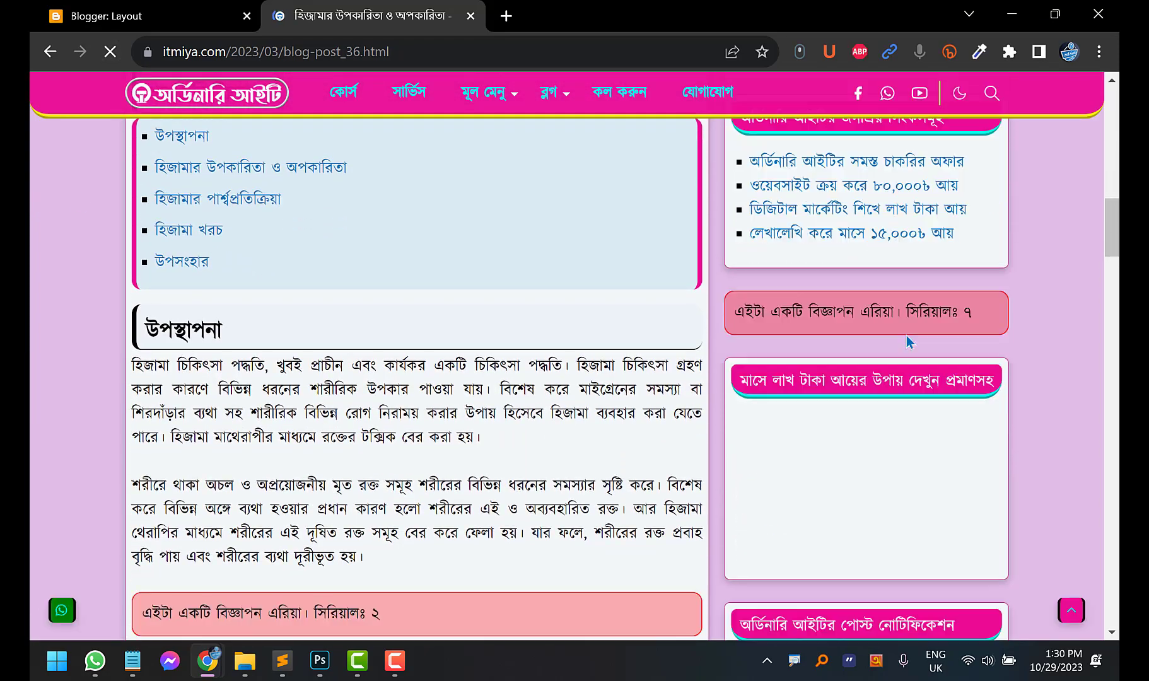
scroll(844, 311, down, 8)
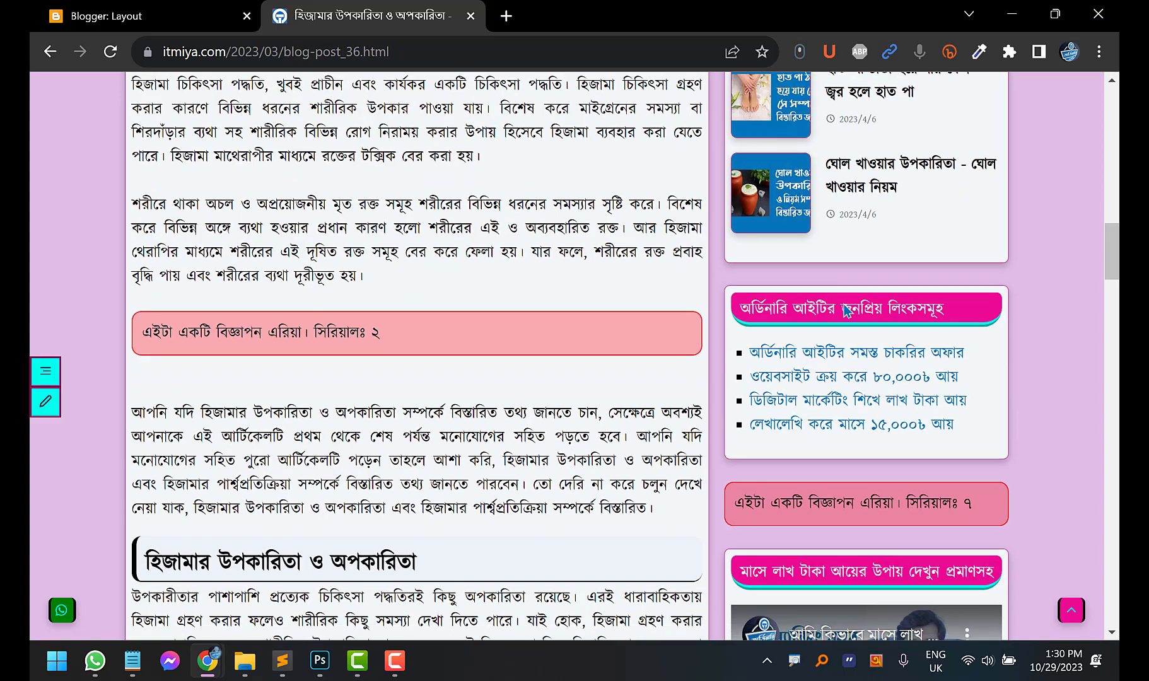
scroll(842, 338, up, 10)
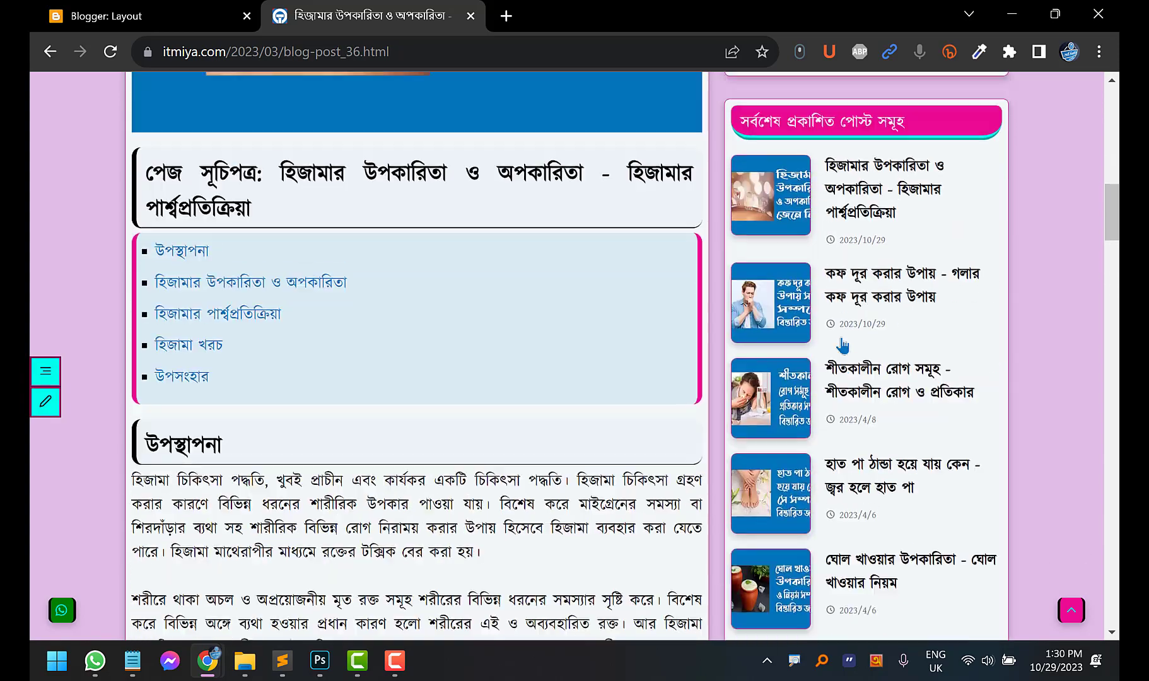
scroll(845, 345, up, 8)
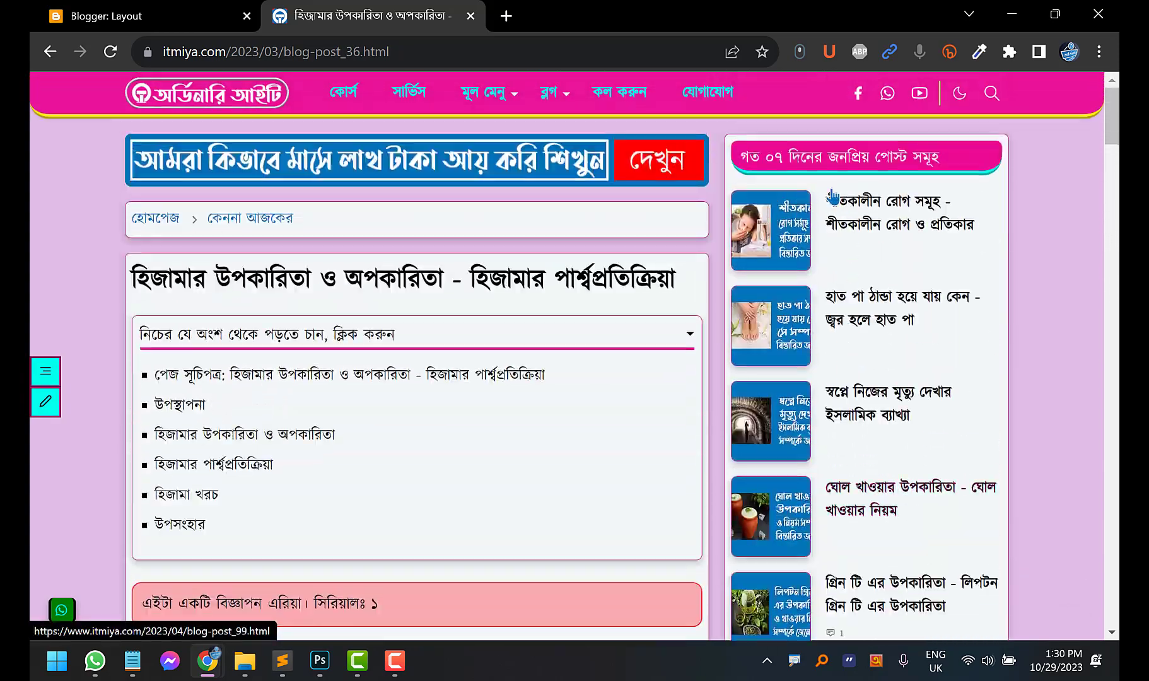
scroll(809, 165, down, 6)
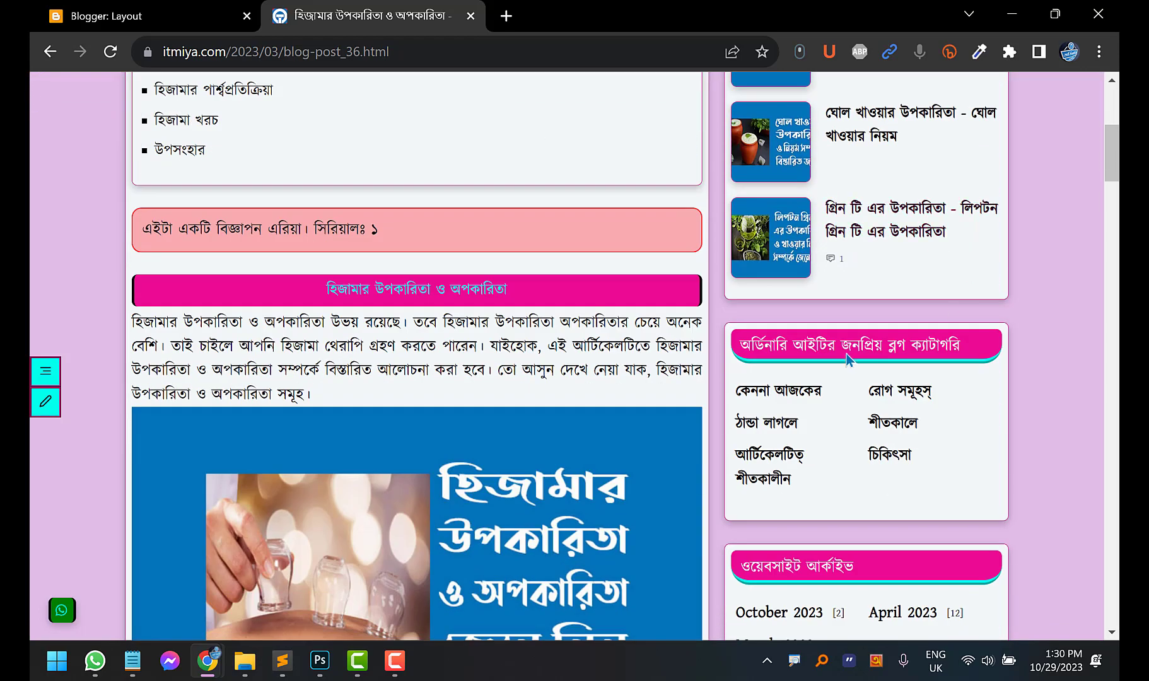
scroll(852, 316, down, 6)
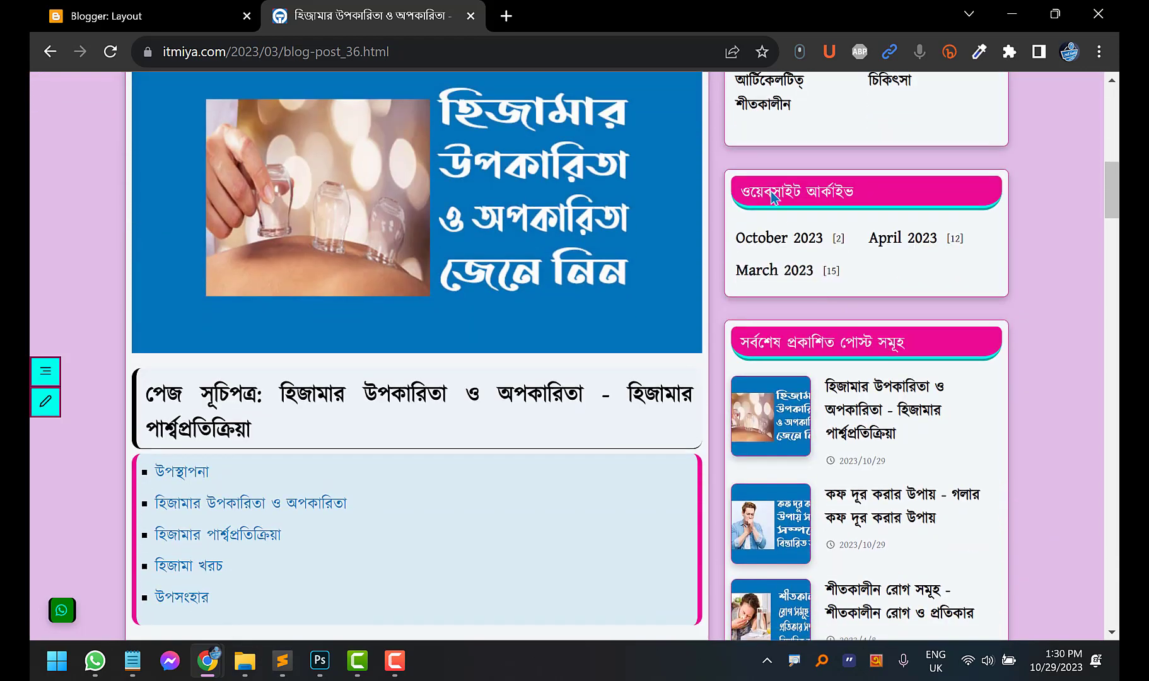
Hide the ওয়েবসাইট আর্কাইভ blog archive gadget in the layout's Sidebar section and save the gadget
click(121, 9)
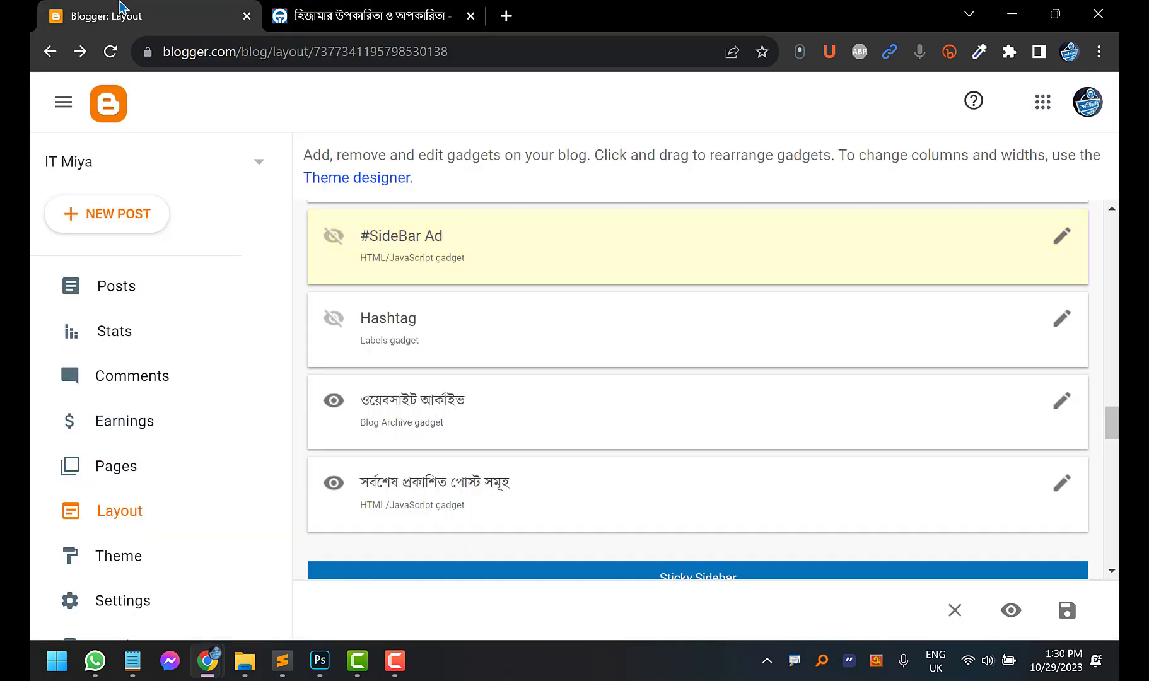
click(1064, 410)
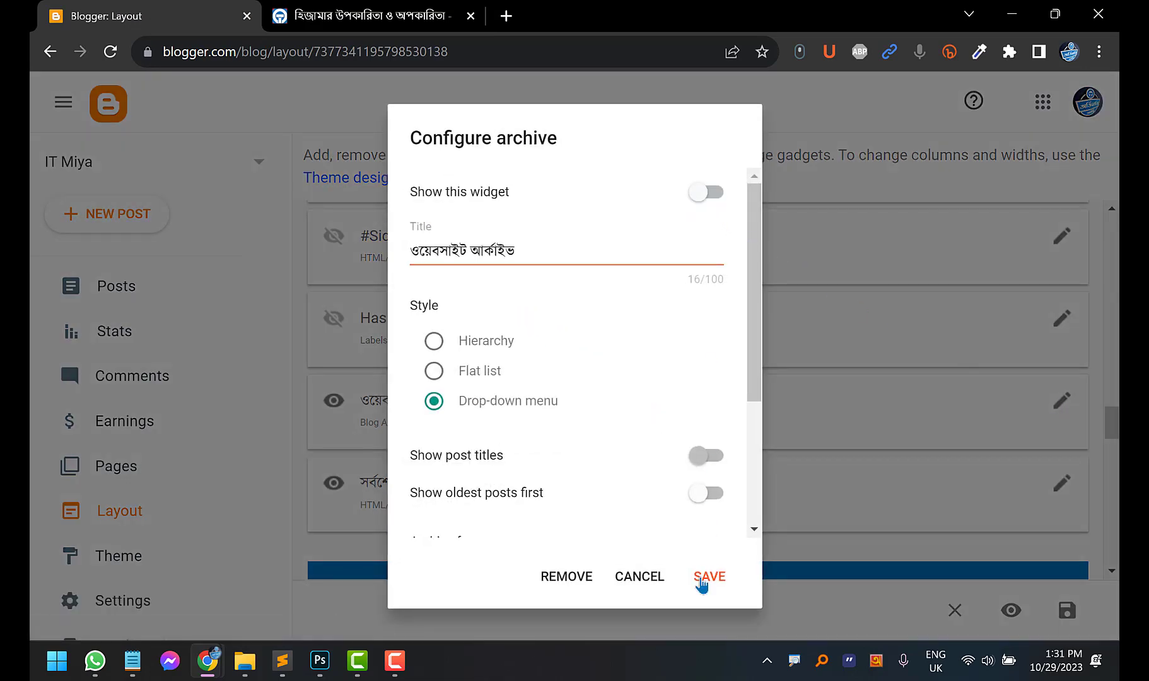
click(701, 578)
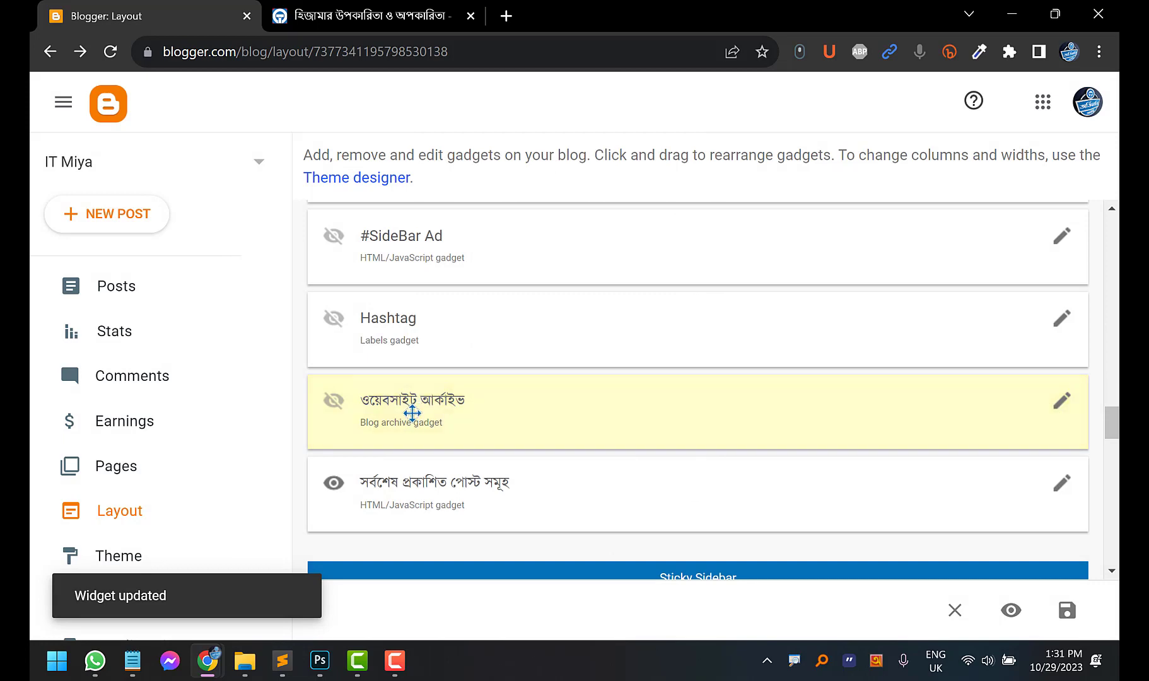
Reload the live post and check its sidebar gadgets alongside the article down to the related posts and footer
click(366, 15)
click(110, 52)
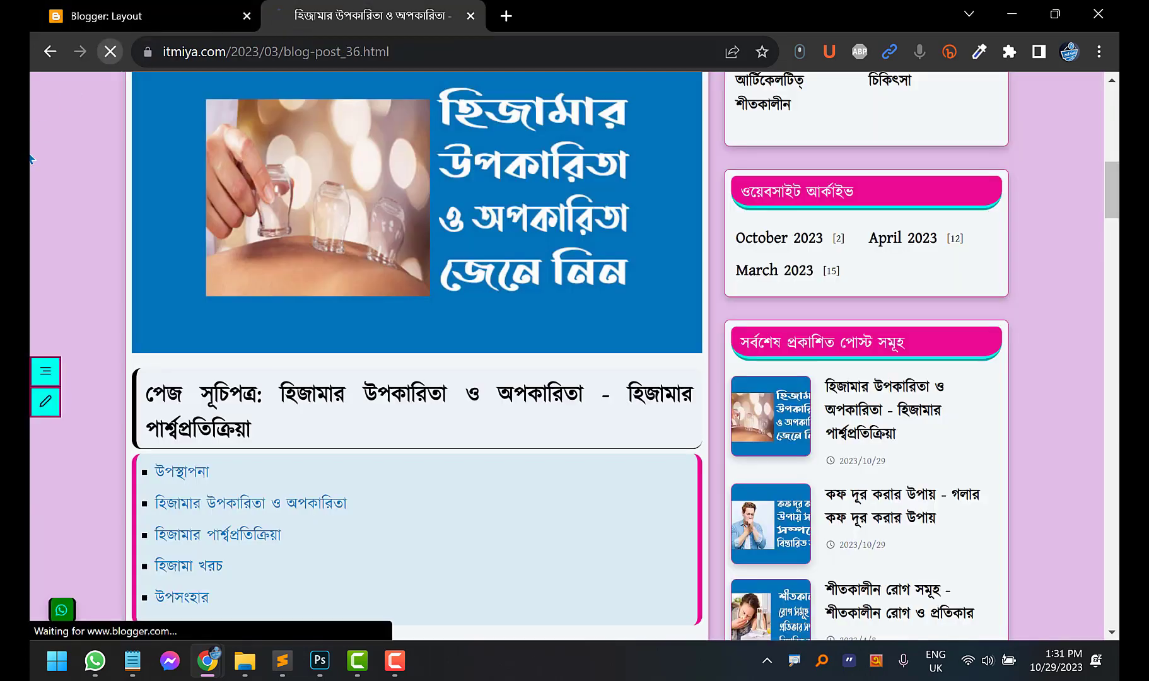
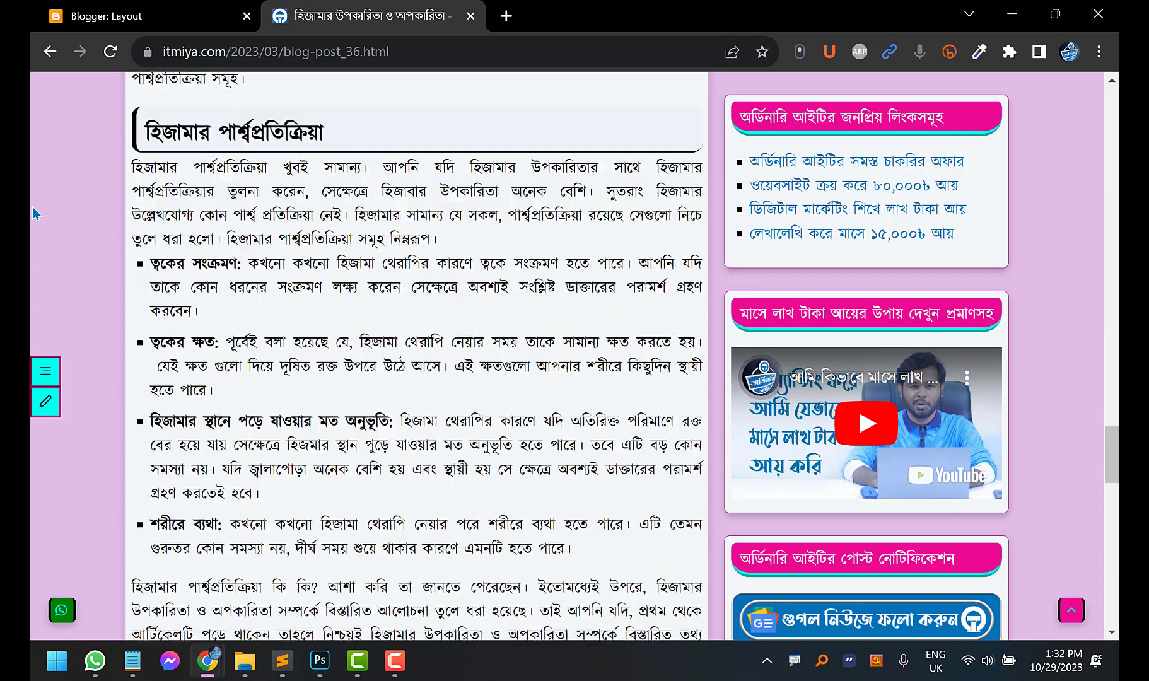
scroll(609, 273, down, 2)
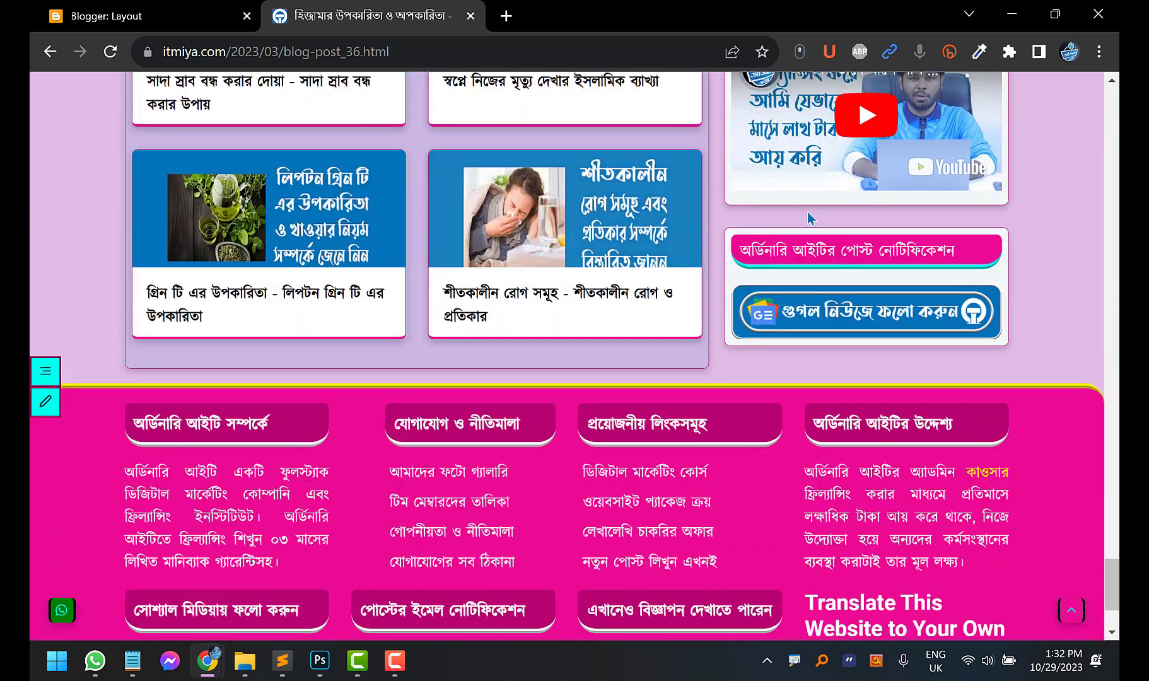
scroll(814, 221, up, 3)
scroll(837, 278, up, 5)
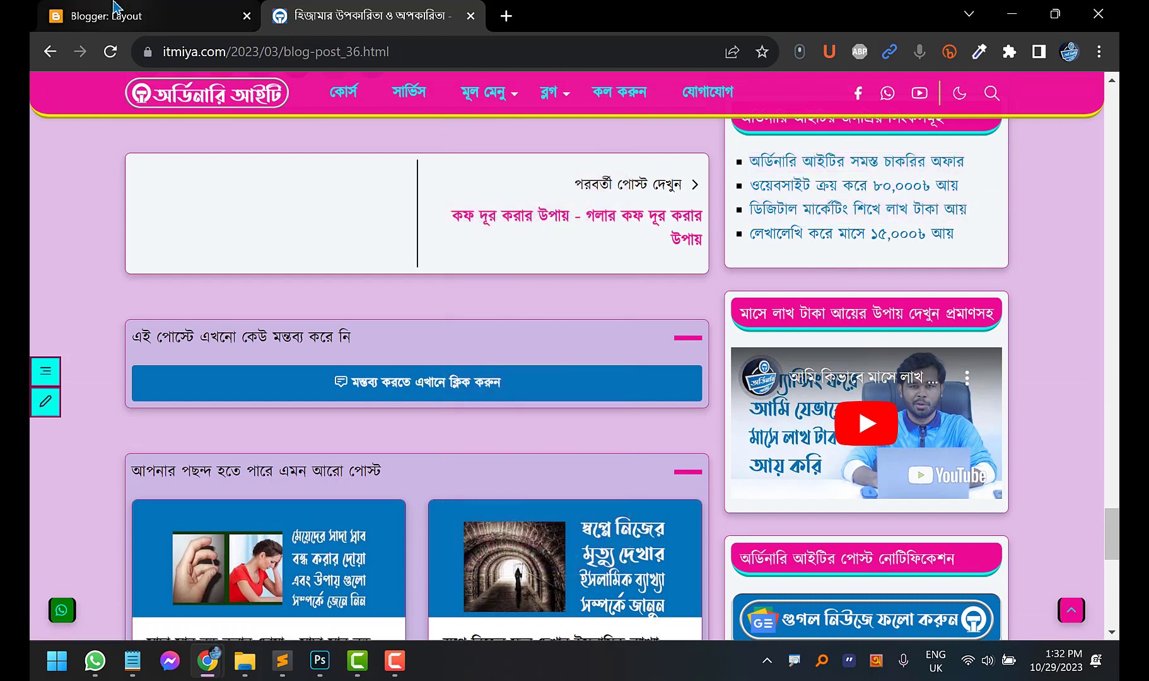
Open the অর্ডিনারি আইটির জনপ্রিয় লিংকসমূহ page list gadget in the layout's Sticky Sidebar section and review its links
key(ctrl+Tab)
scroll(579, 386, down, 1)
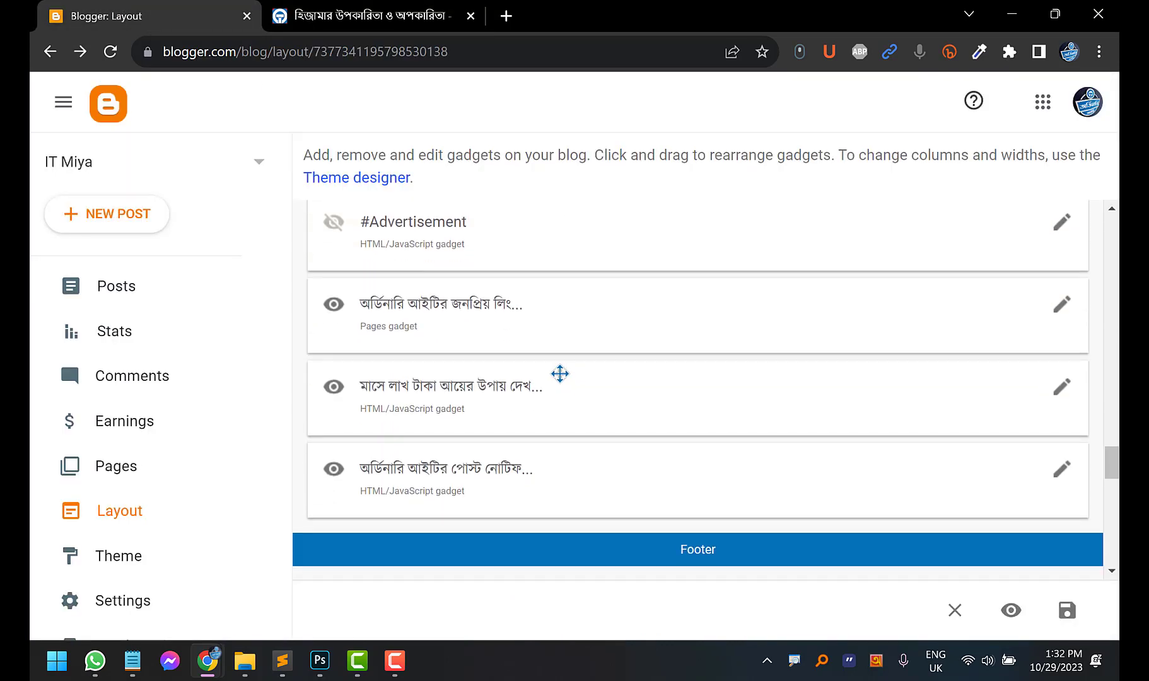
scroll(578, 386, up, 3)
scroll(495, 502, down, 1)
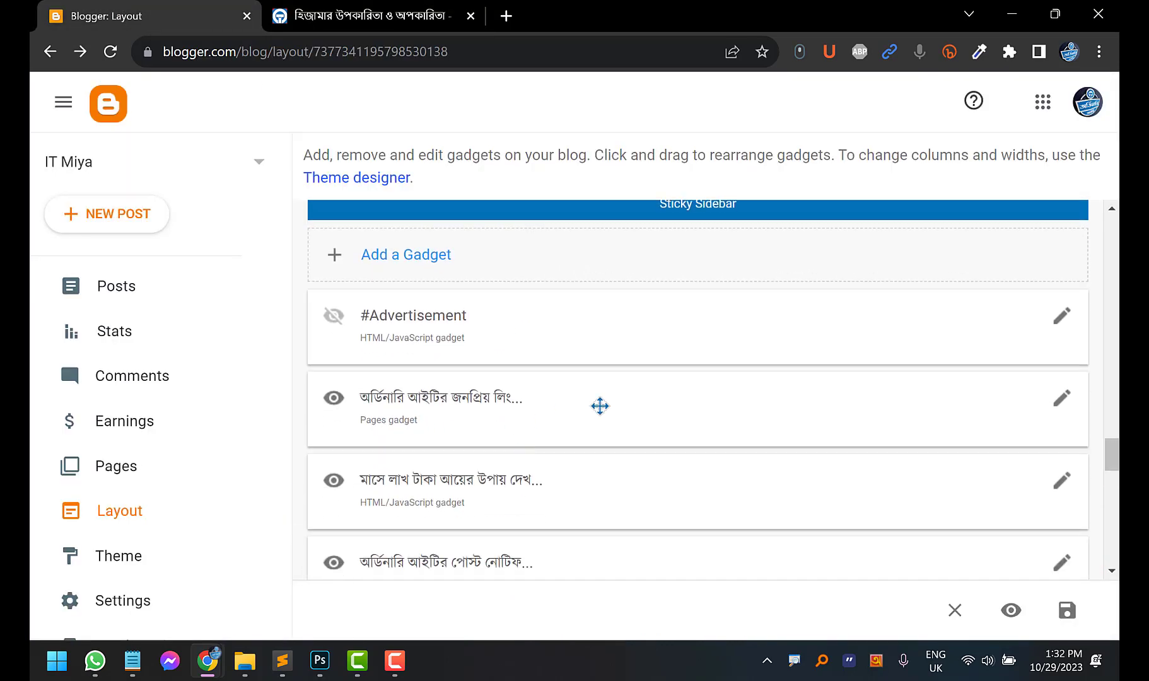
click(1061, 399)
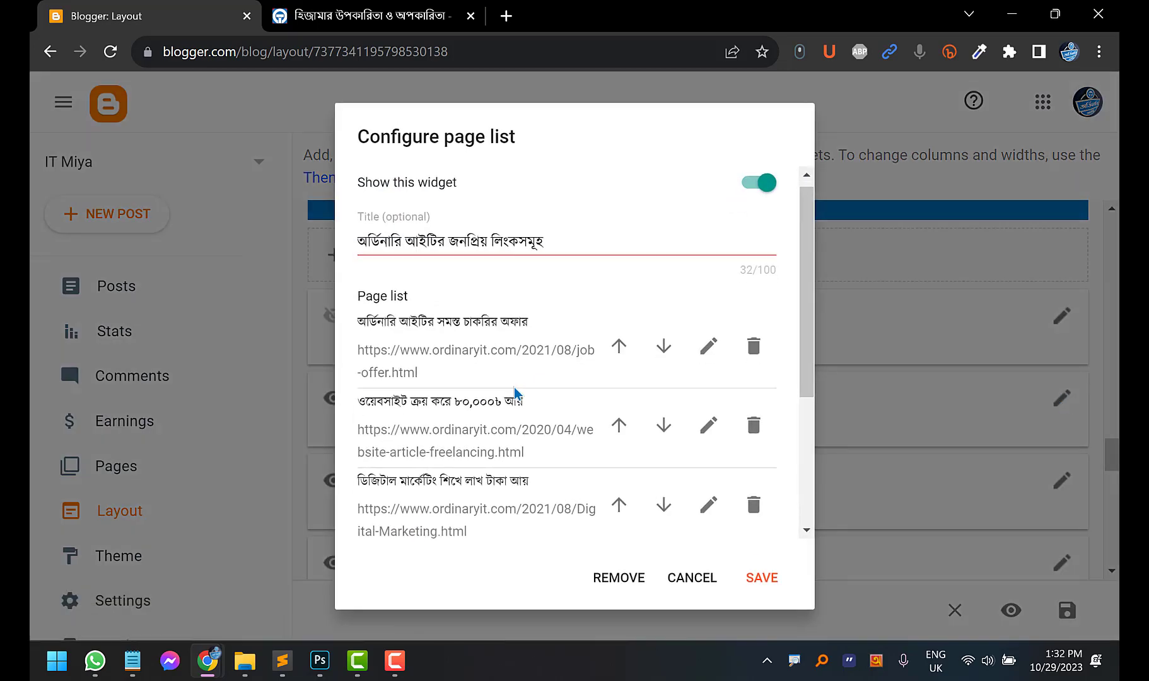
scroll(515, 387, down, 3)
scroll(515, 387, up, 3)
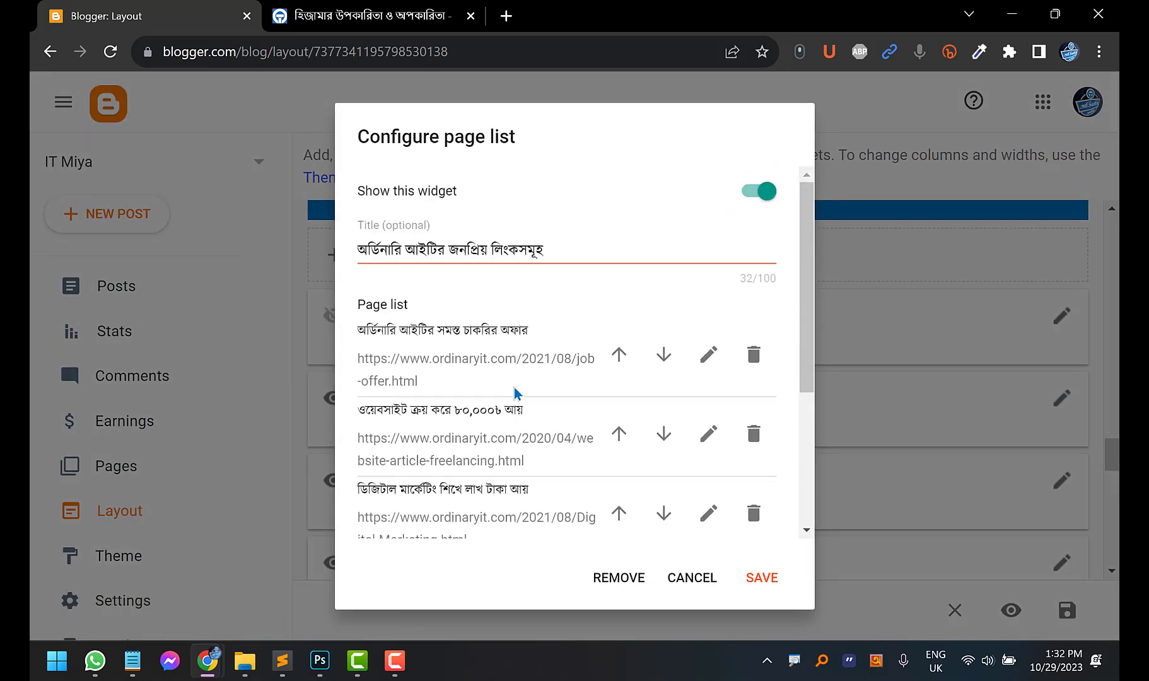
Open the page list's অর্ডিনারি আইটির সমস্ত চাকরির অফার link for editing and inspect its page name and URL
click(709, 355)
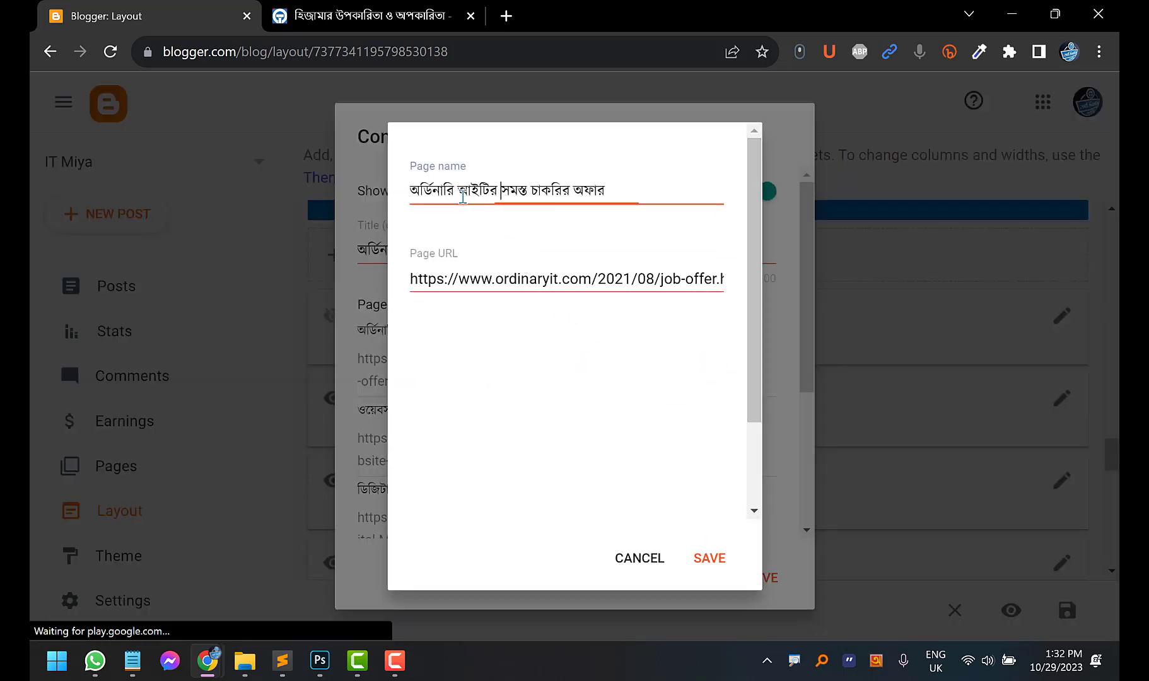
drag(505, 190, 567, 219)
drag(517, 278, 646, 279)
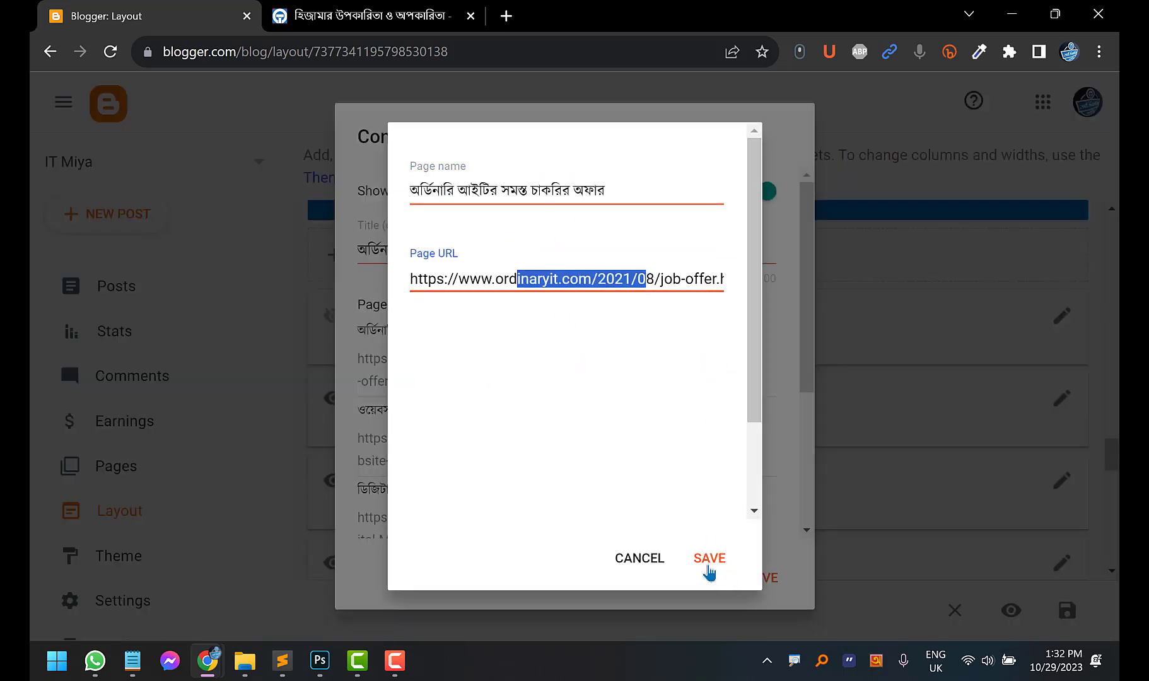
Discard the open page item edit and compare the popular-links page list with the matching sidebar links on the live blog post
click(624, 559)
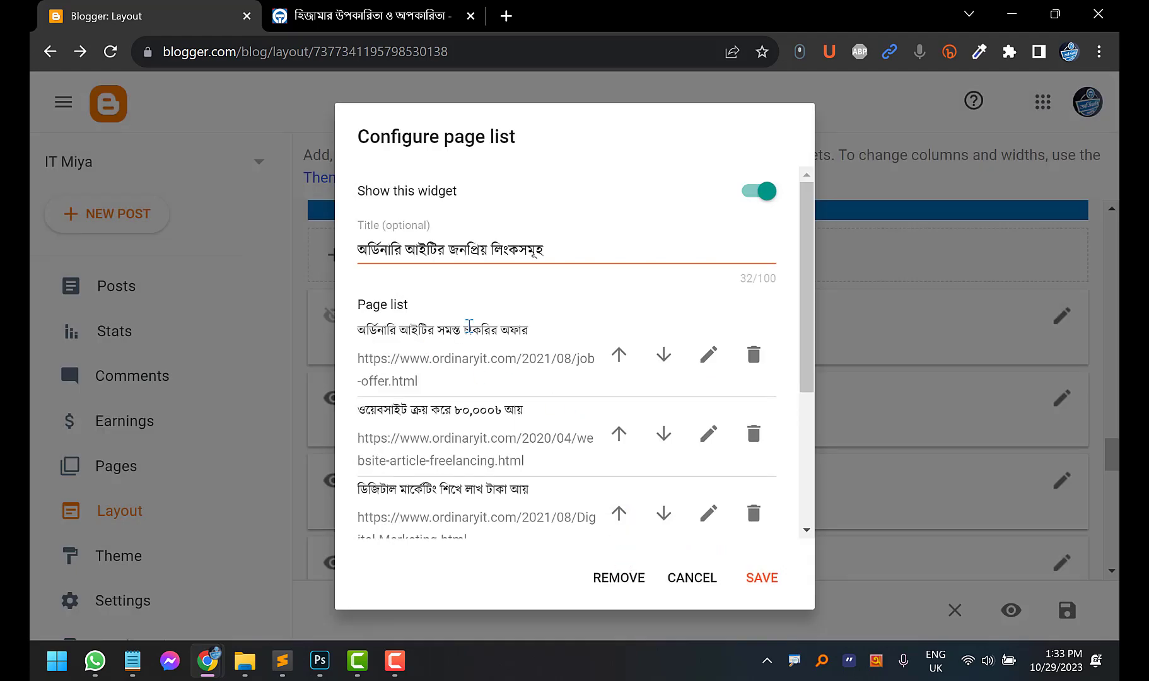
scroll(497, 334, down, 5)
scroll(487, 342, up, 4)
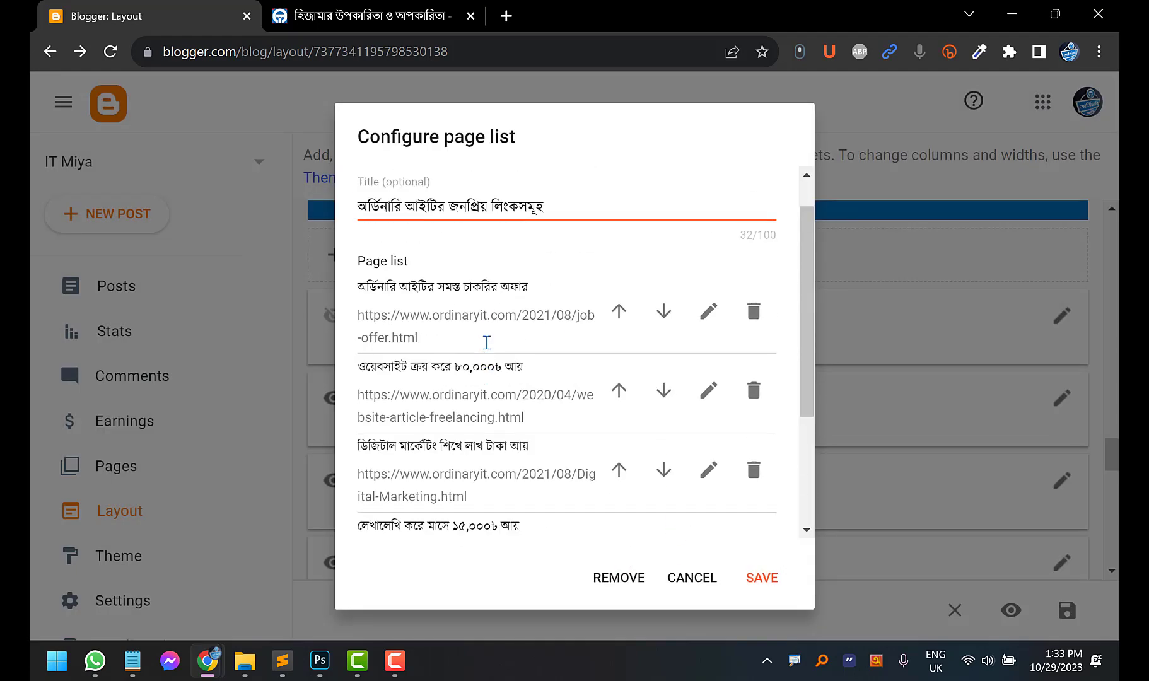
scroll(487, 342, down, 2)
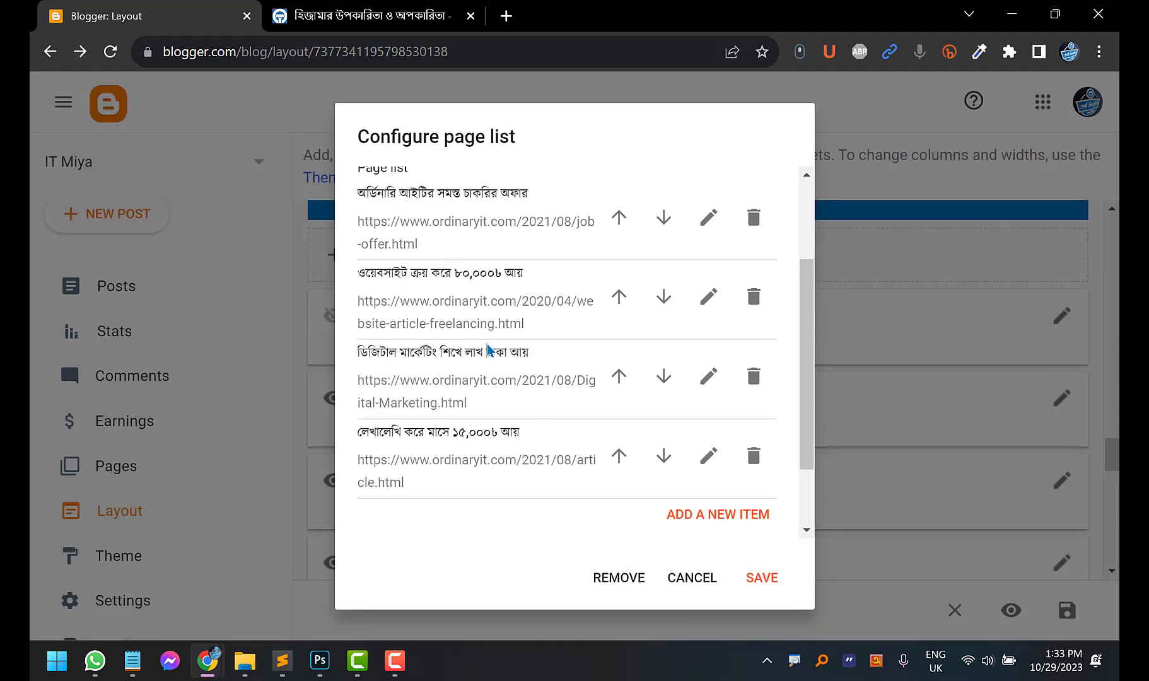
scroll(488, 350, up, 2)
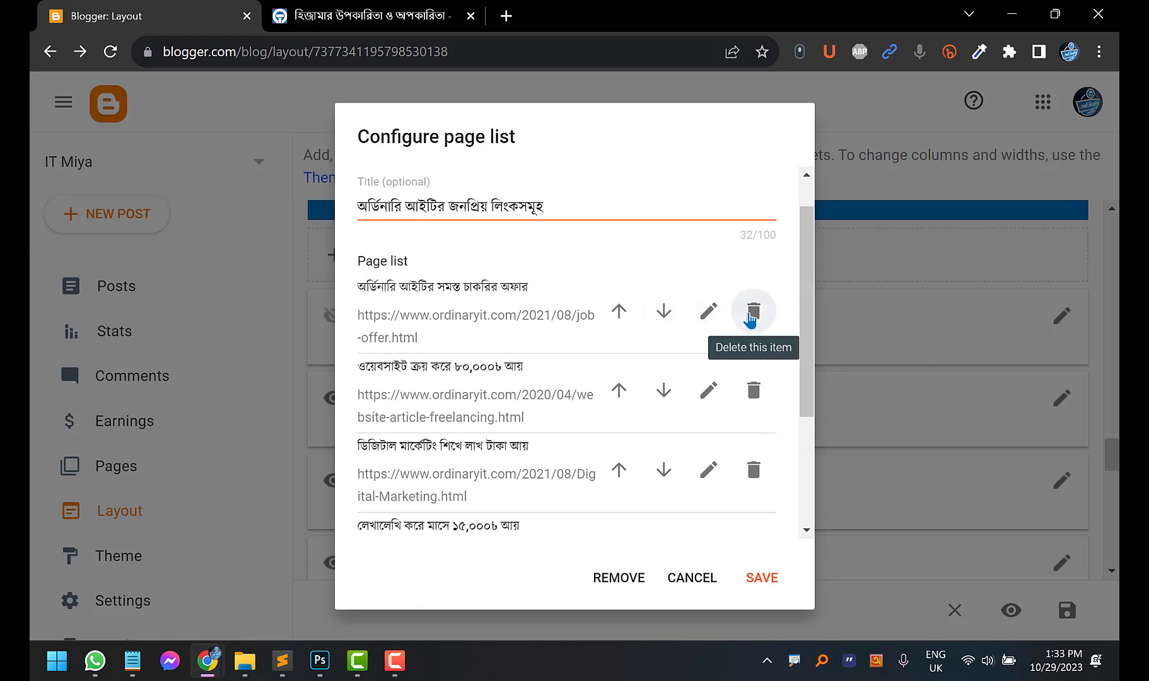
click(358, 12)
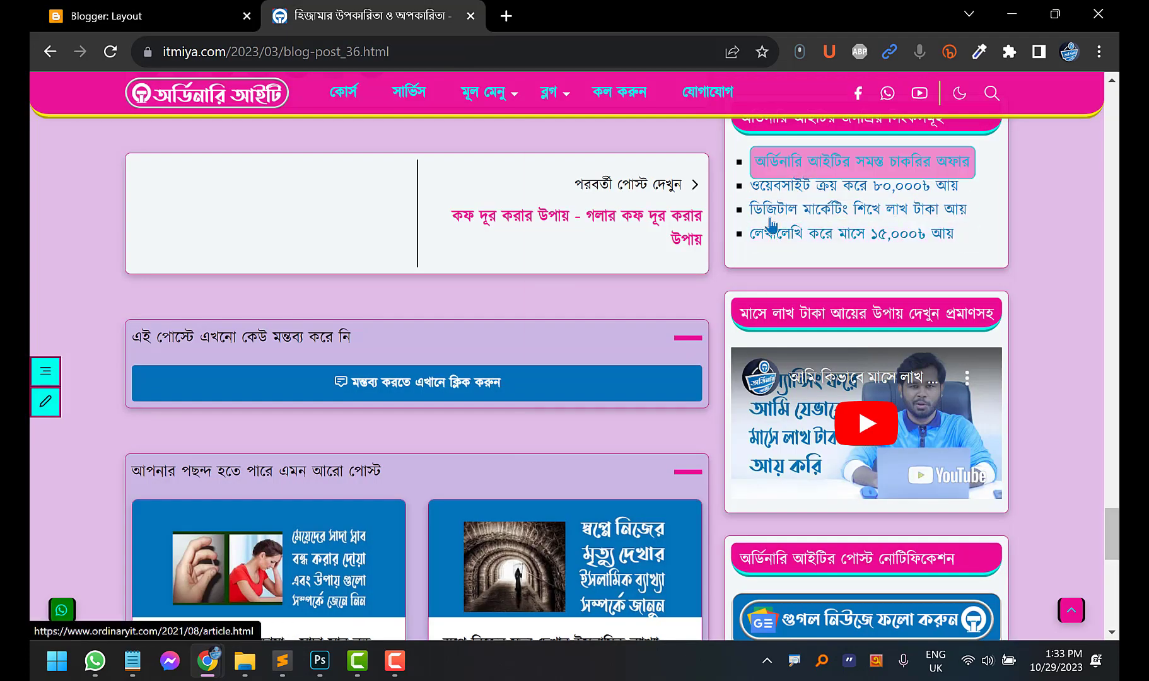
click(126, 16)
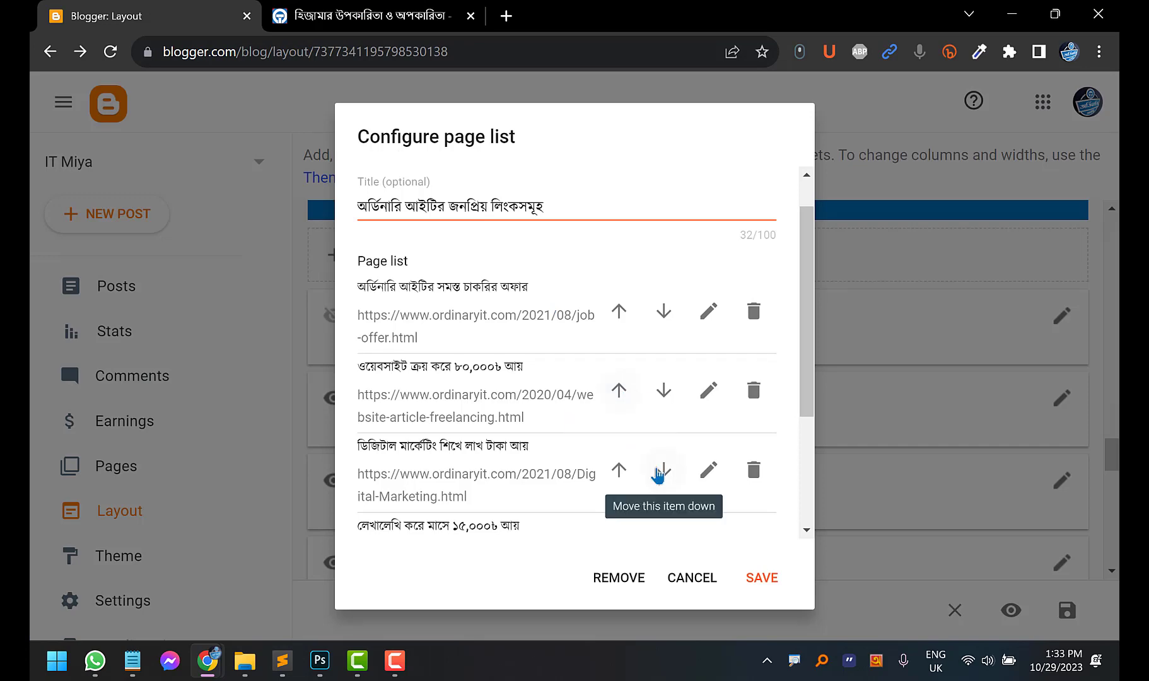
scroll(649, 393, down, 3)
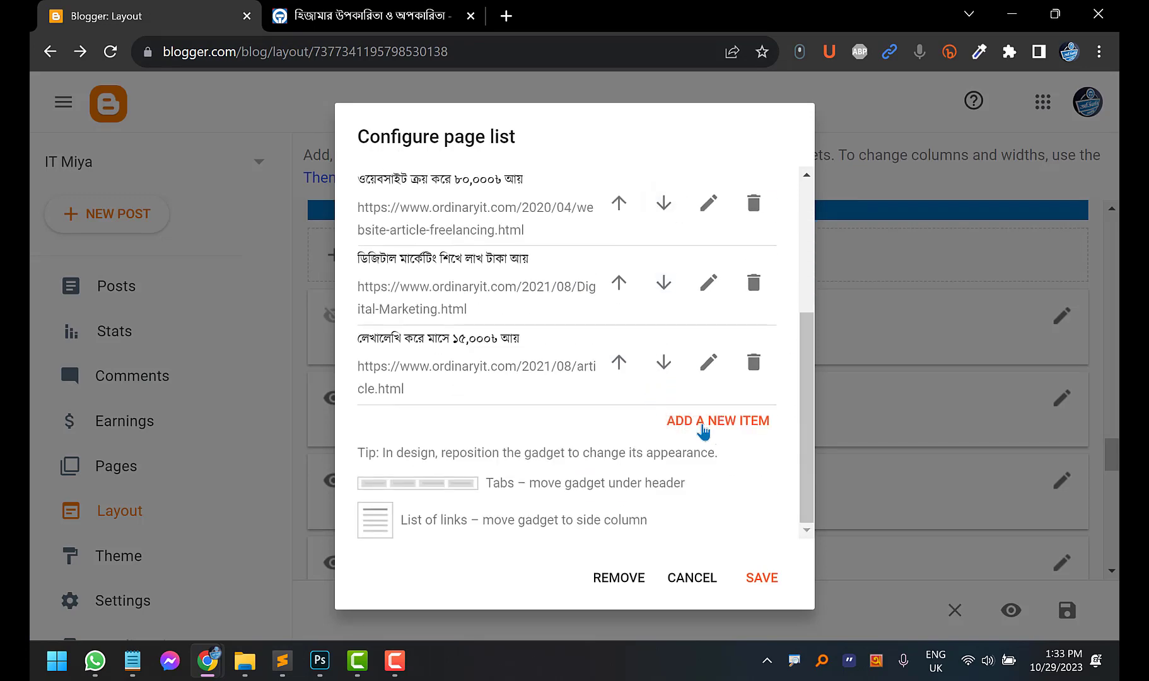
click(703, 423)
click(462, 188)
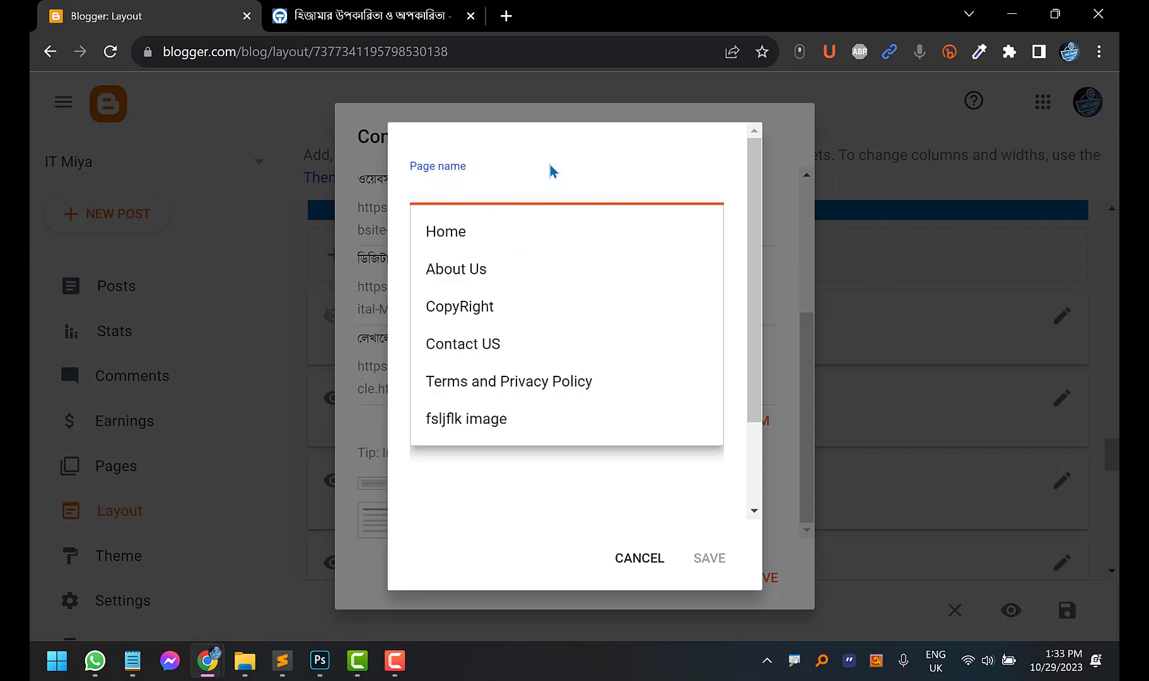
click(505, 531)
click(512, 277)
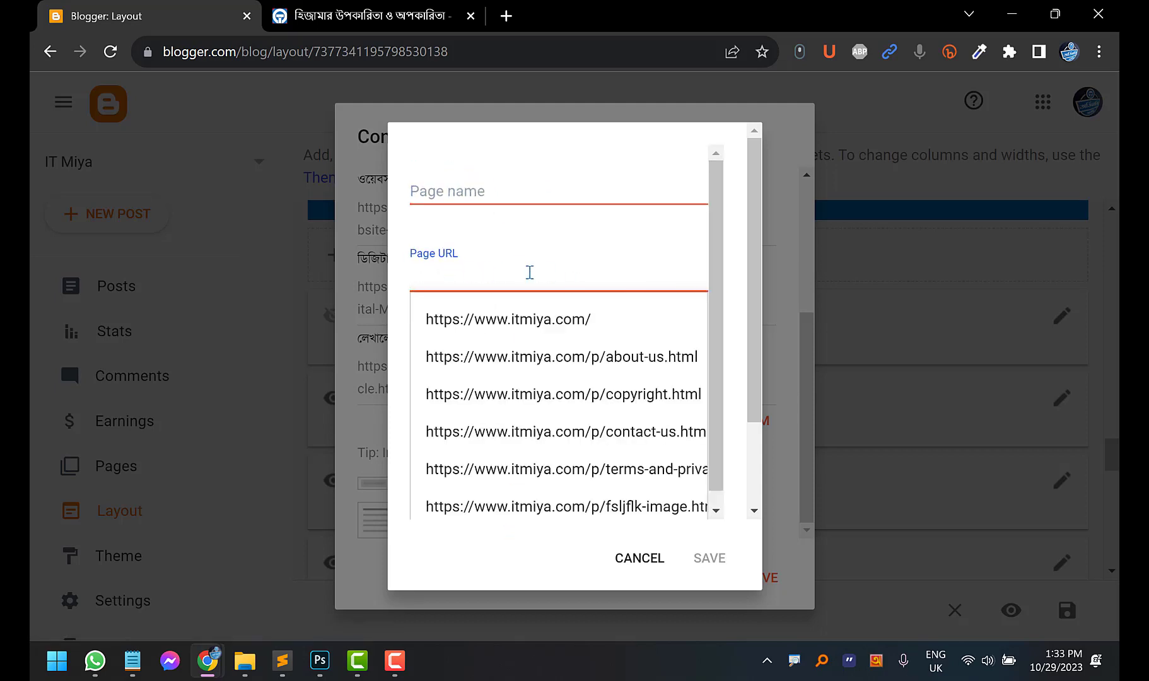
click(503, 187)
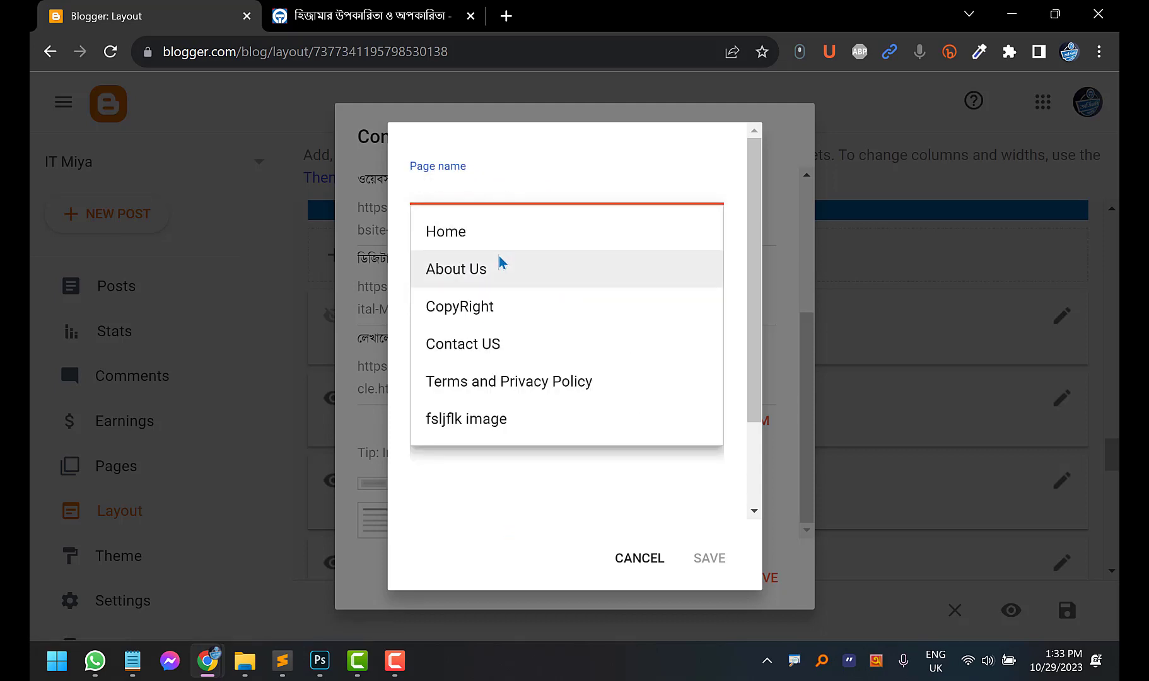
click(482, 246)
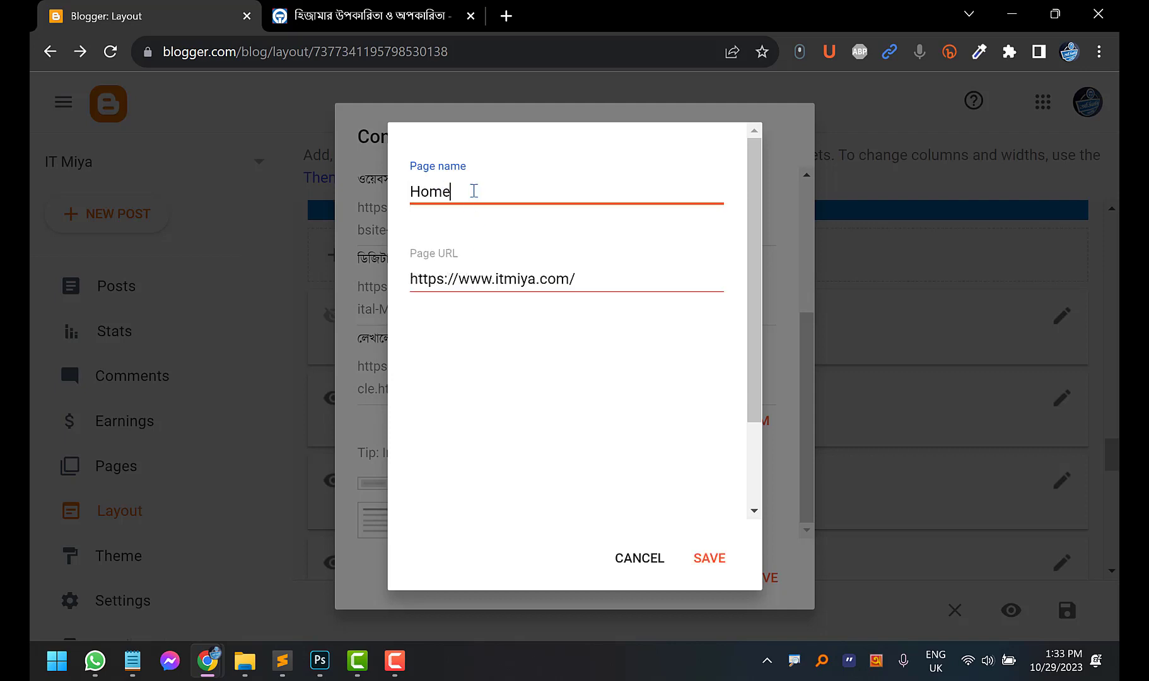
click(536, 282)
drag(594, 283, 241, 284)
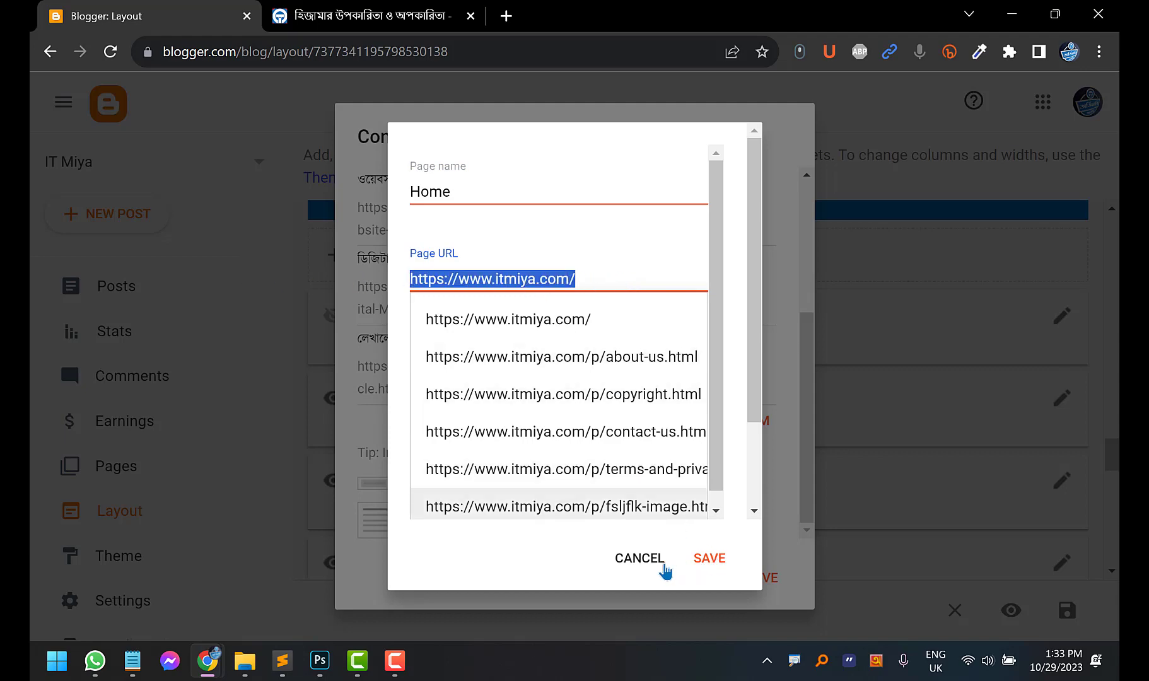
click(643, 565)
click(691, 579)
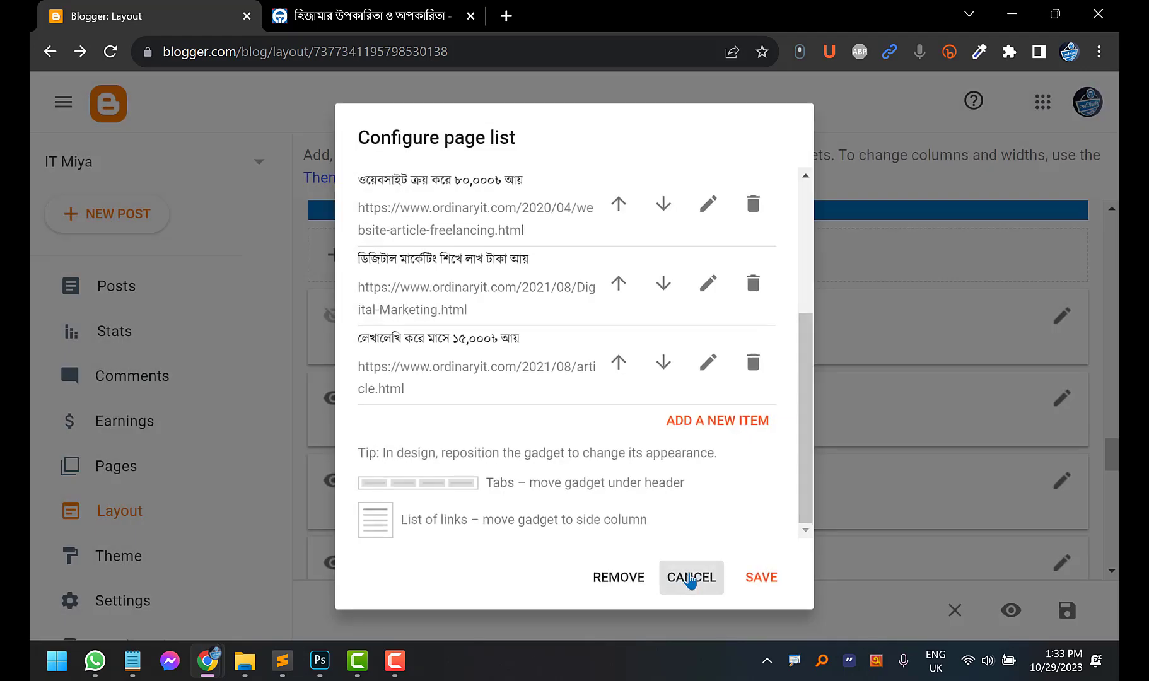
Compare the YouTube video widget in the live post's sidebar with its HTML/JavaScript gadget in the blog layout
click(410, 17)
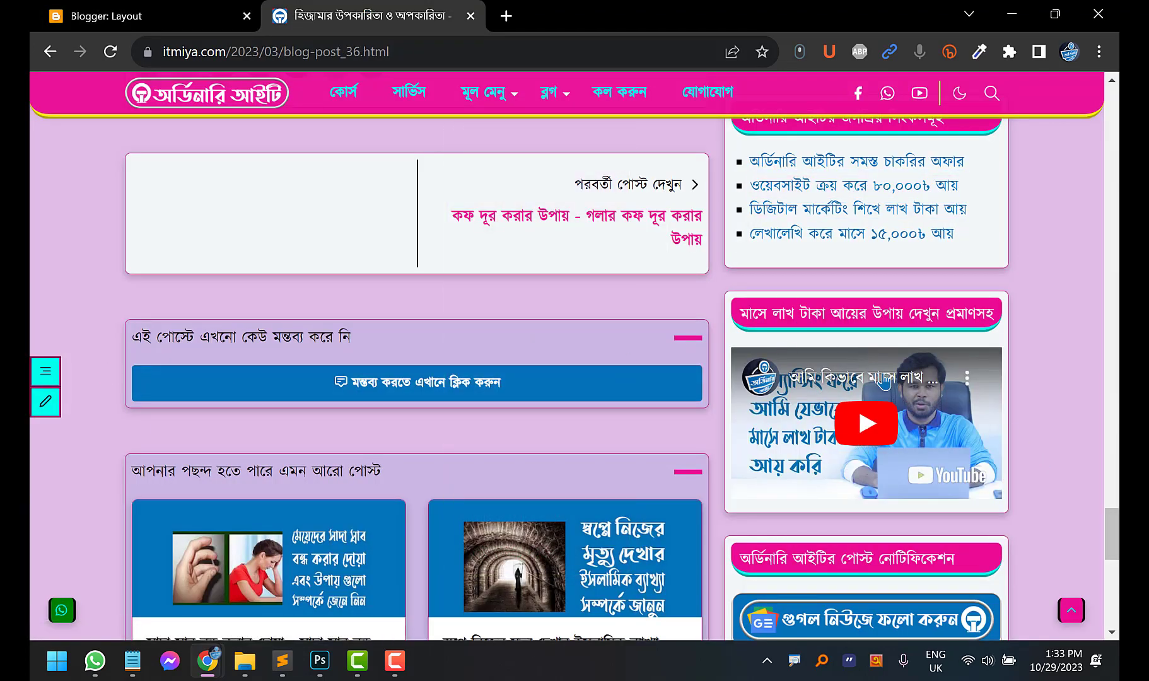
click(104, 12)
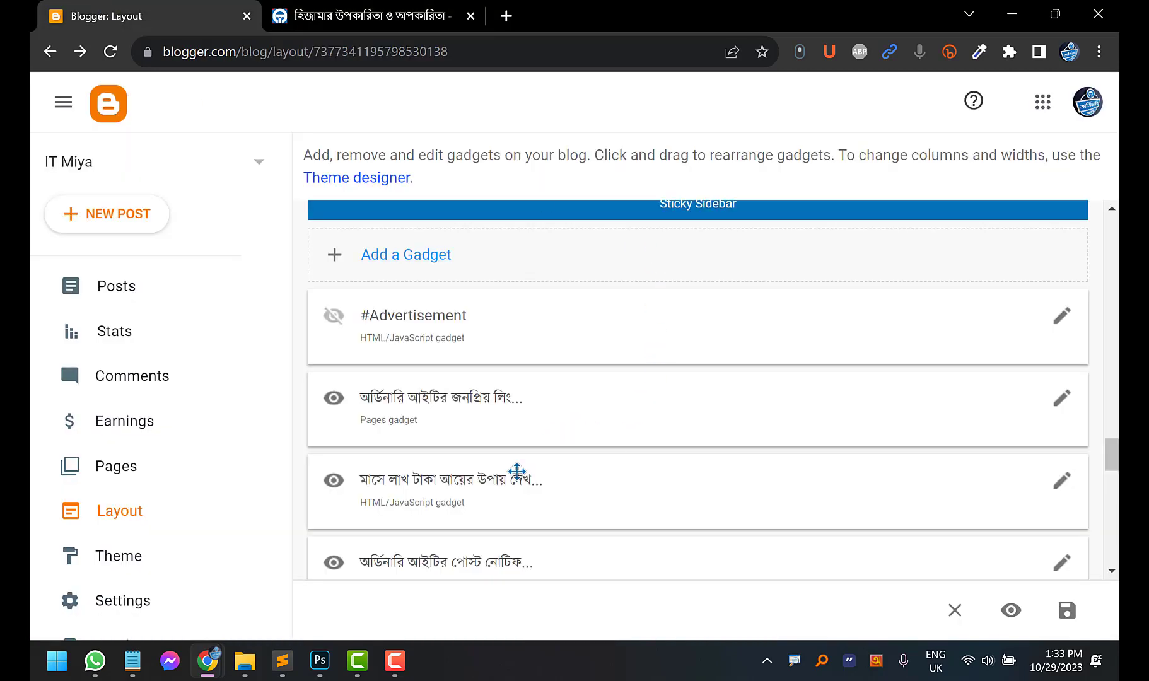
click(369, 16)
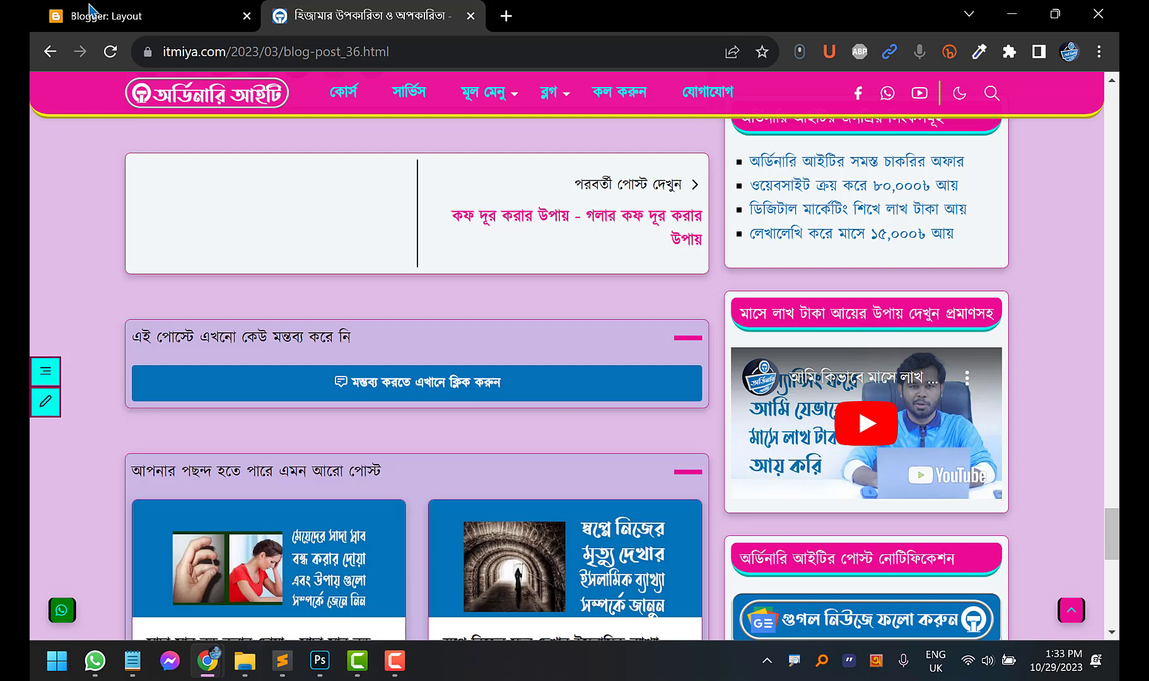
click(90, 10)
click(369, 16)
click(101, 12)
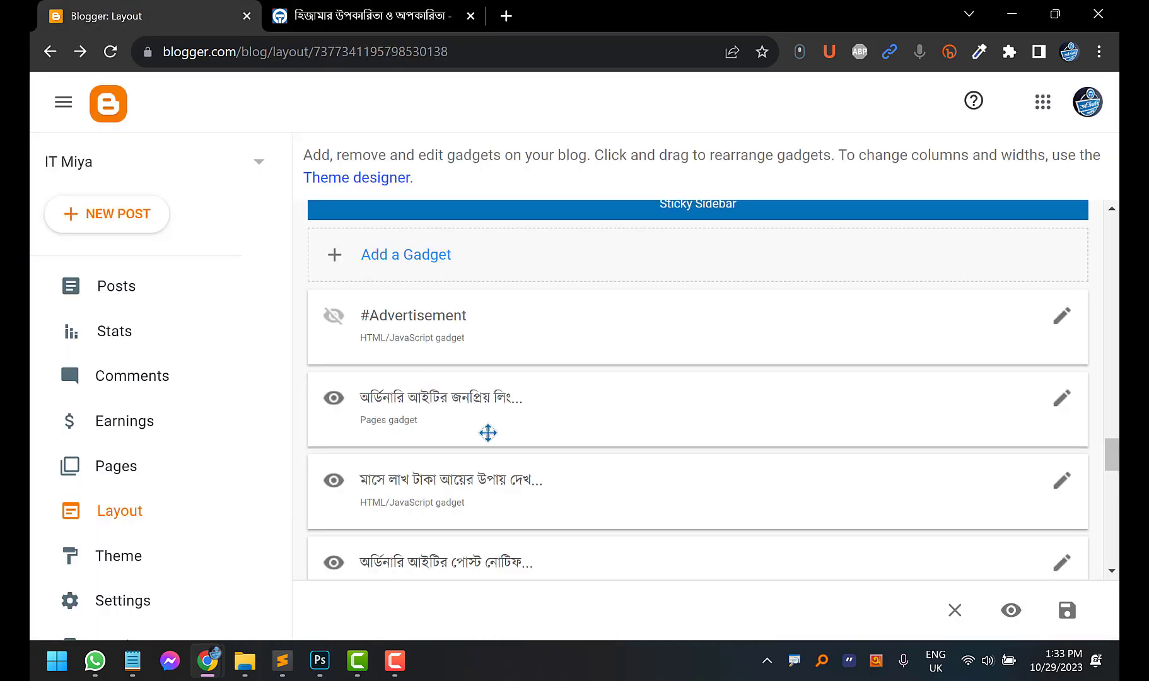
Prefix the title of the video's HTML/JavaScript gadget, মাসে লাখ টাকা আয়ের উপায় দেখুন প্রমাণসহ, with # and save the gadget
click(1064, 487)
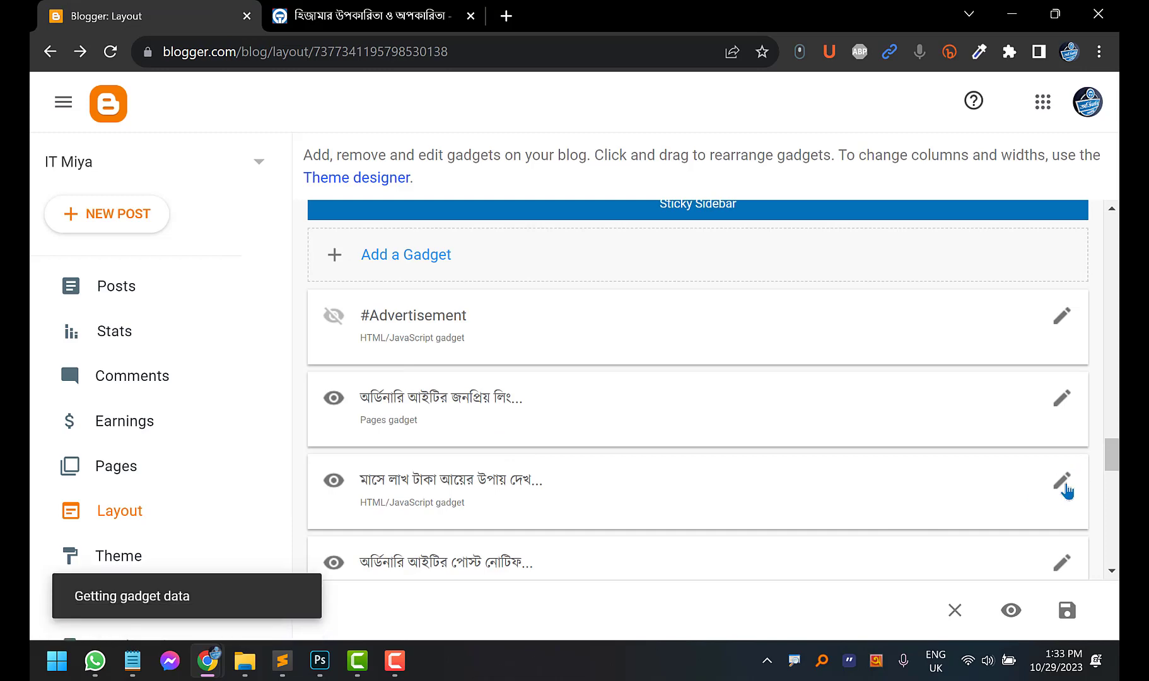
click(401, 263)
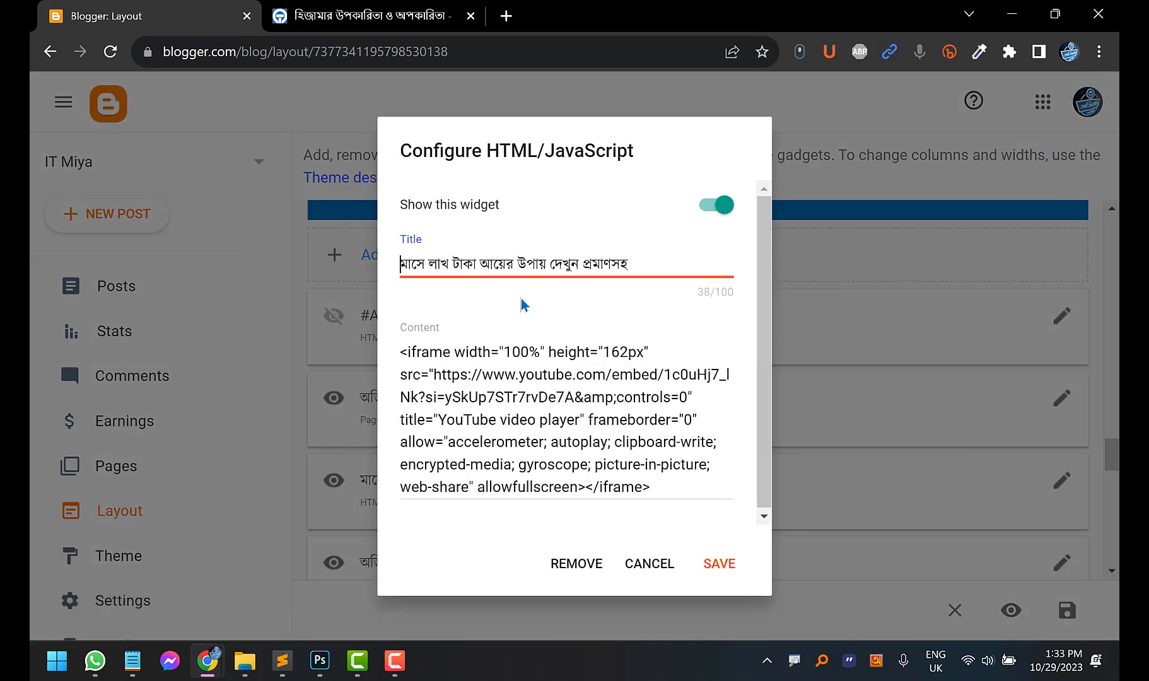
text(#)
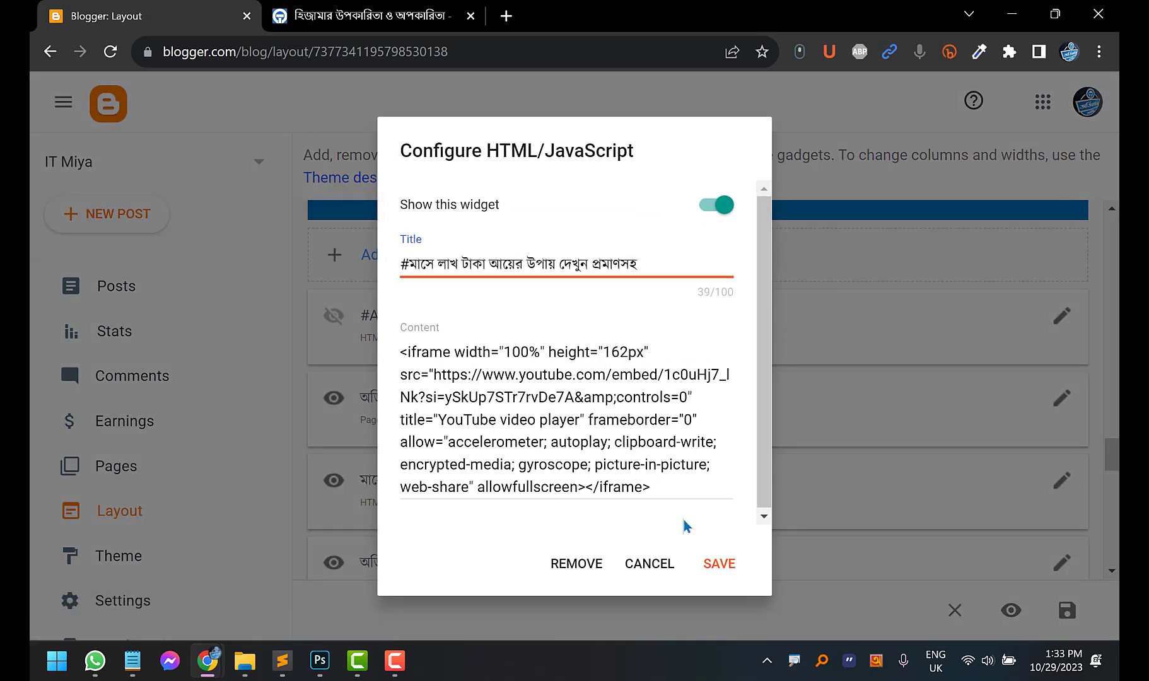
click(719, 563)
Reload the live blog post and check the heading of the sidebar's video widget
key(ctrl+Tab)
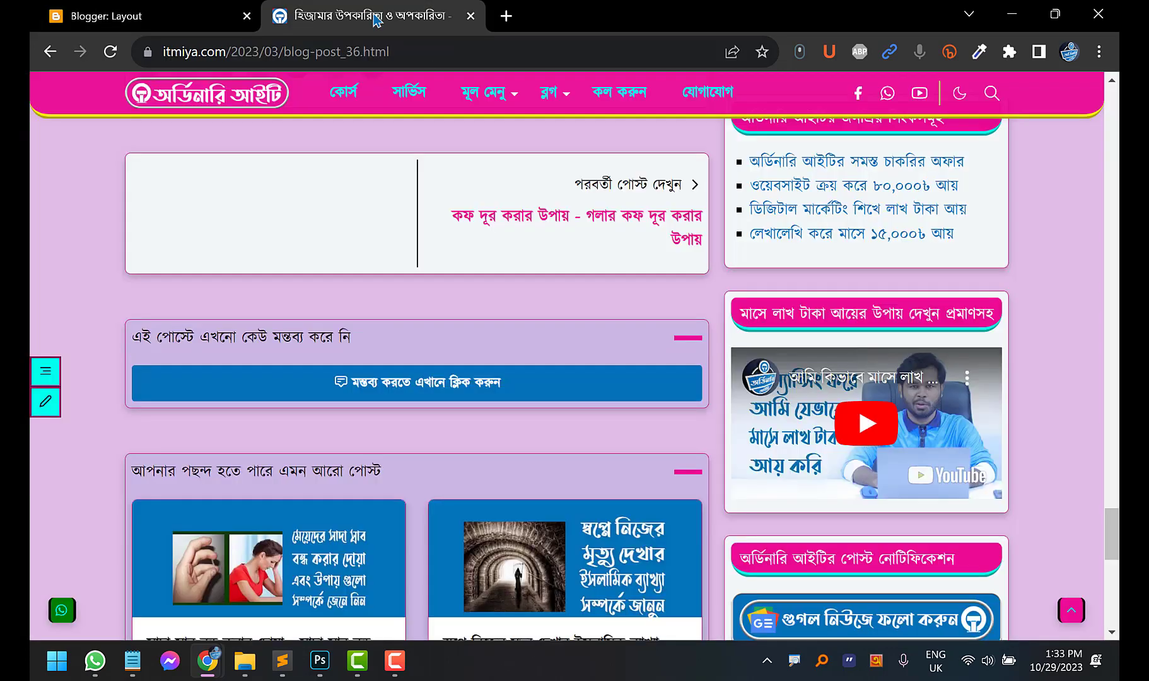
click(111, 52)
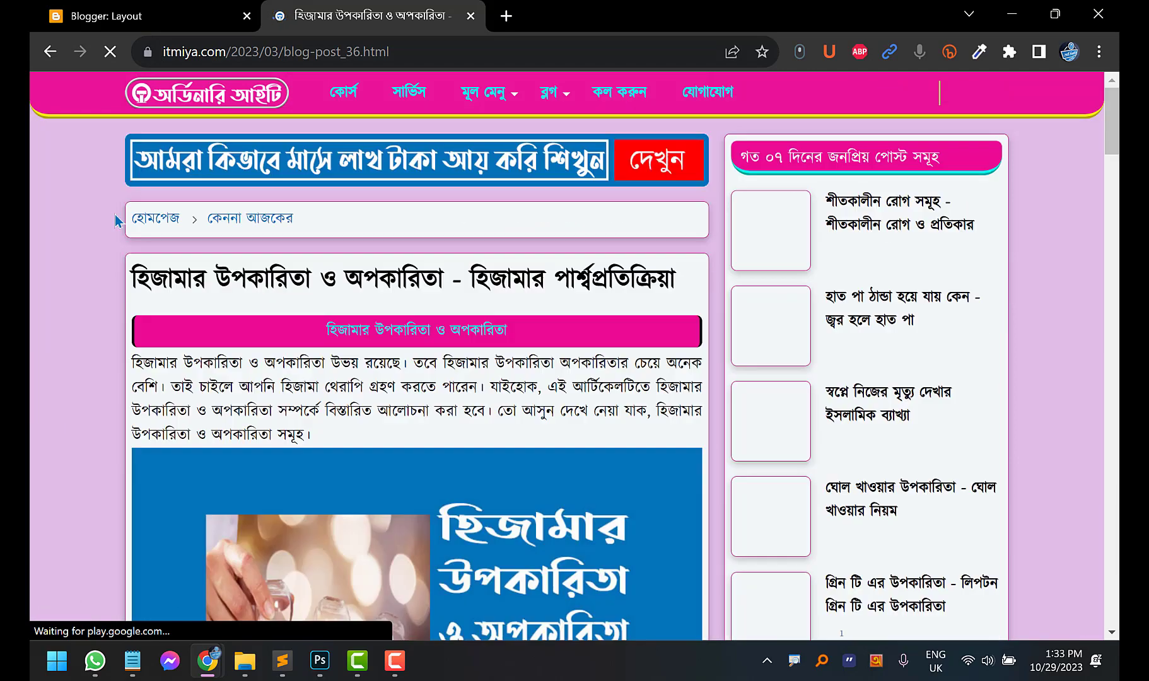
scroll(940, 272, up, 3)
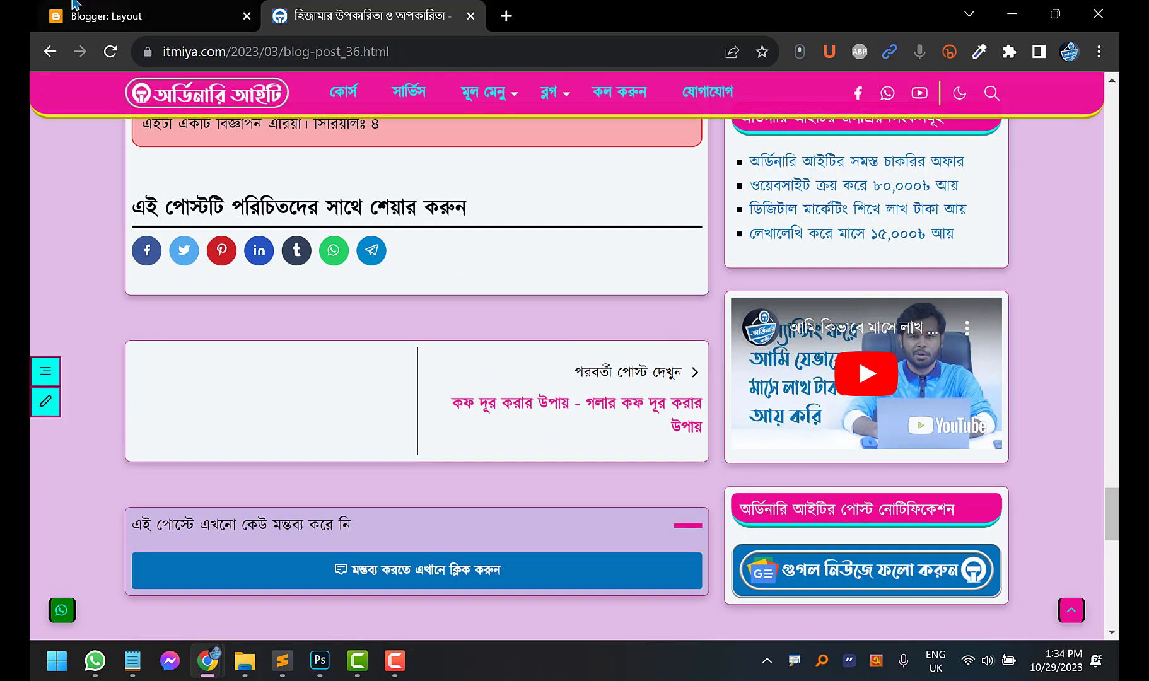
Remove the leading # from the video gadget's title and select the video ID portion of the embed URL in its content
click(104, 15)
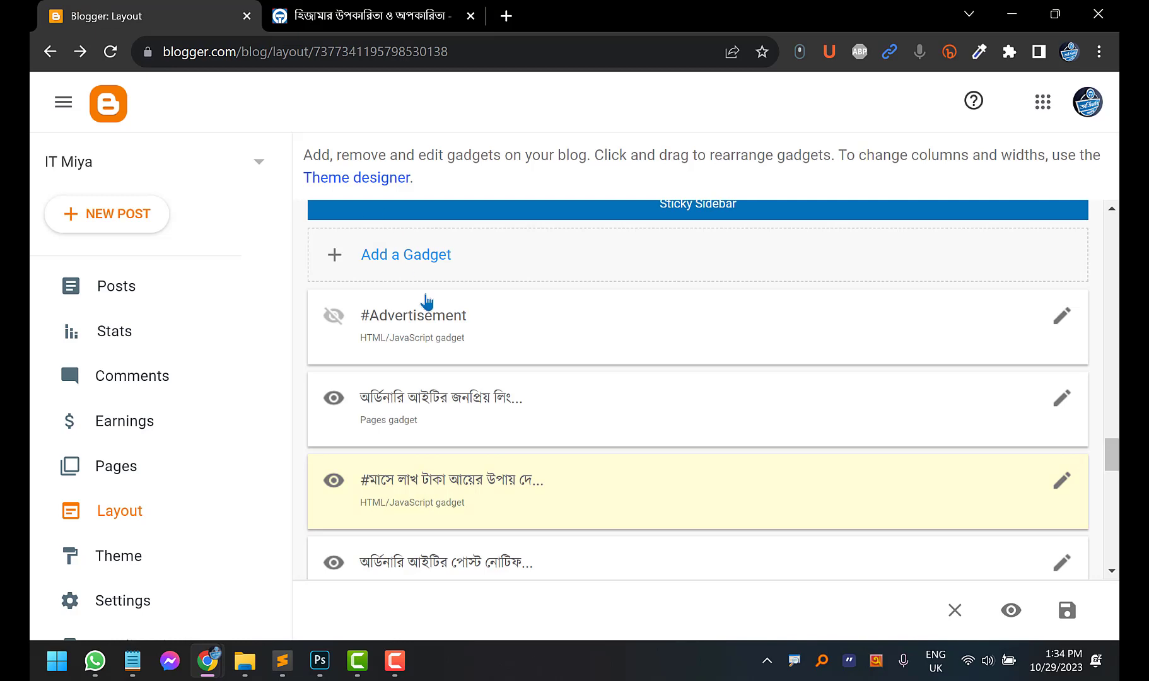
click(1062, 483)
drag(408, 264, 377, 265)
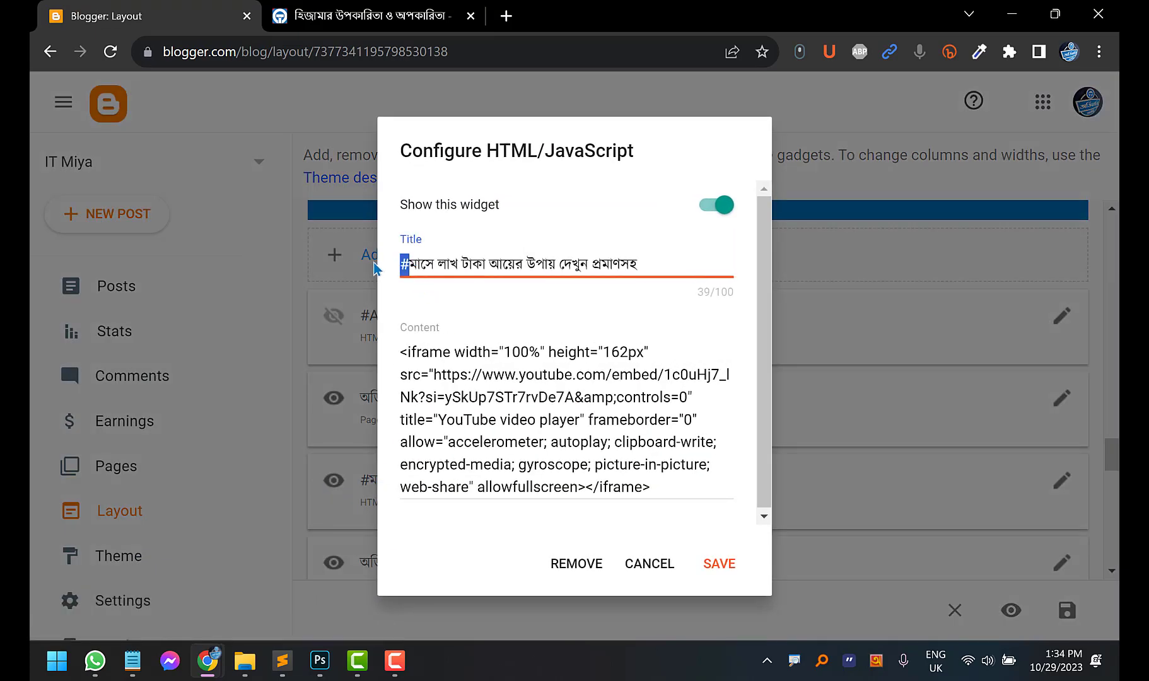
key(BackSpace)
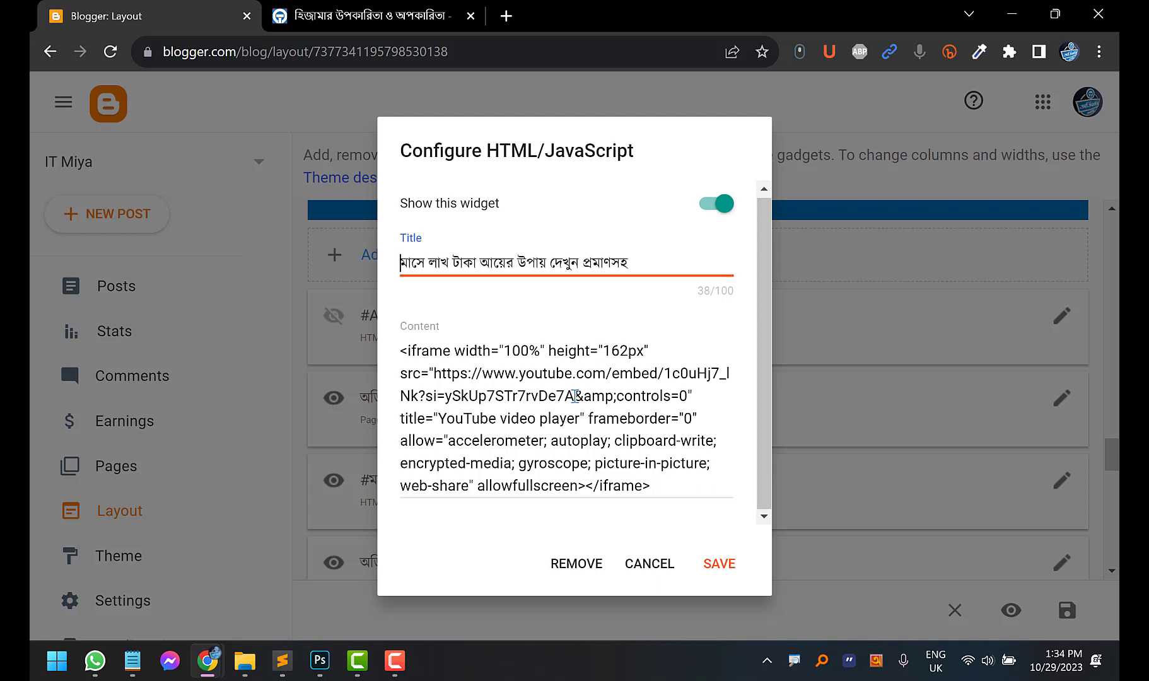
drag(575, 395, 658, 370)
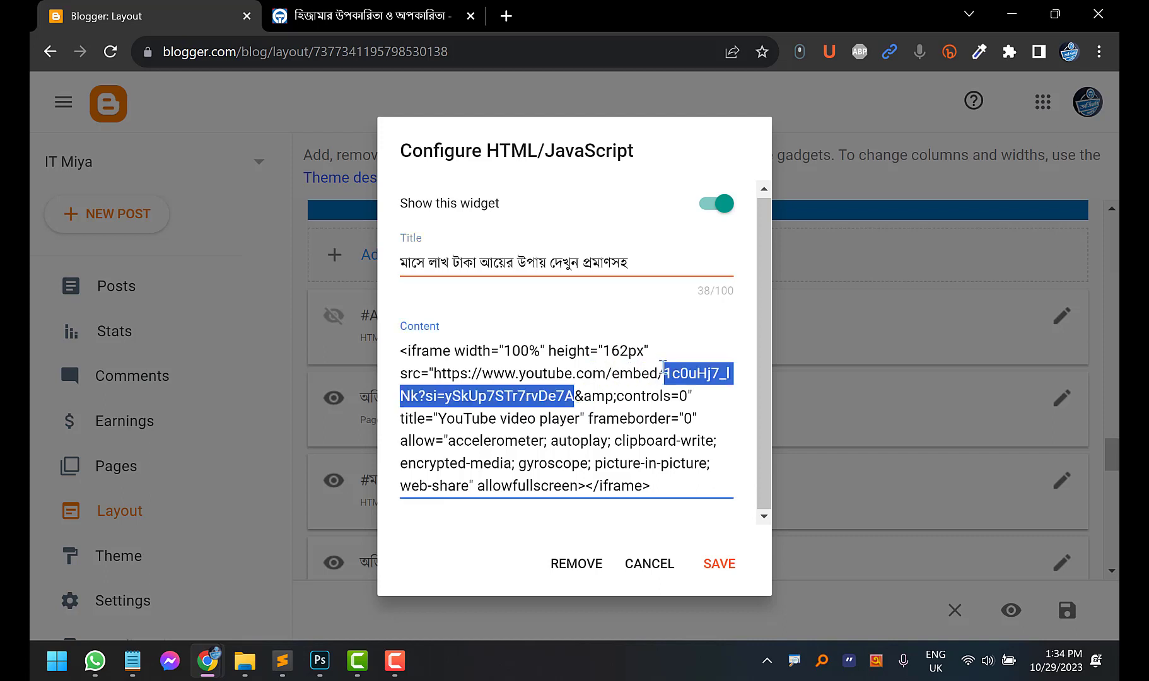
Go to YouTube in a new browser tab, open the SOMOY TV video about Gaza and pause it
click(506, 16)
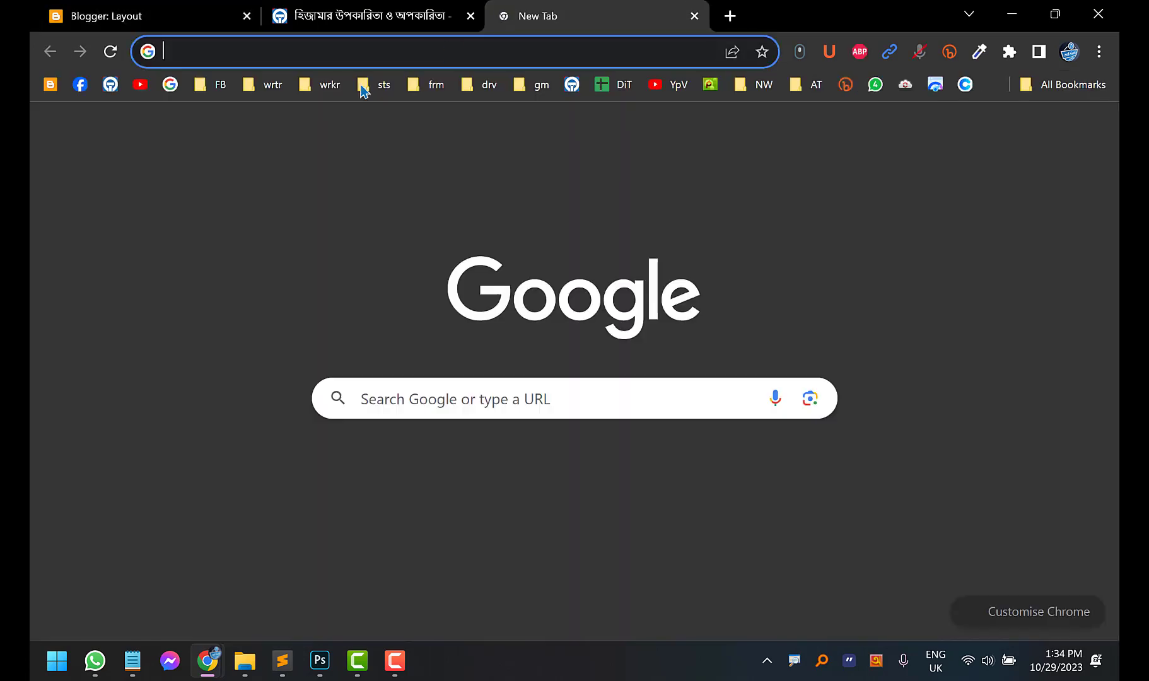
click(140, 84)
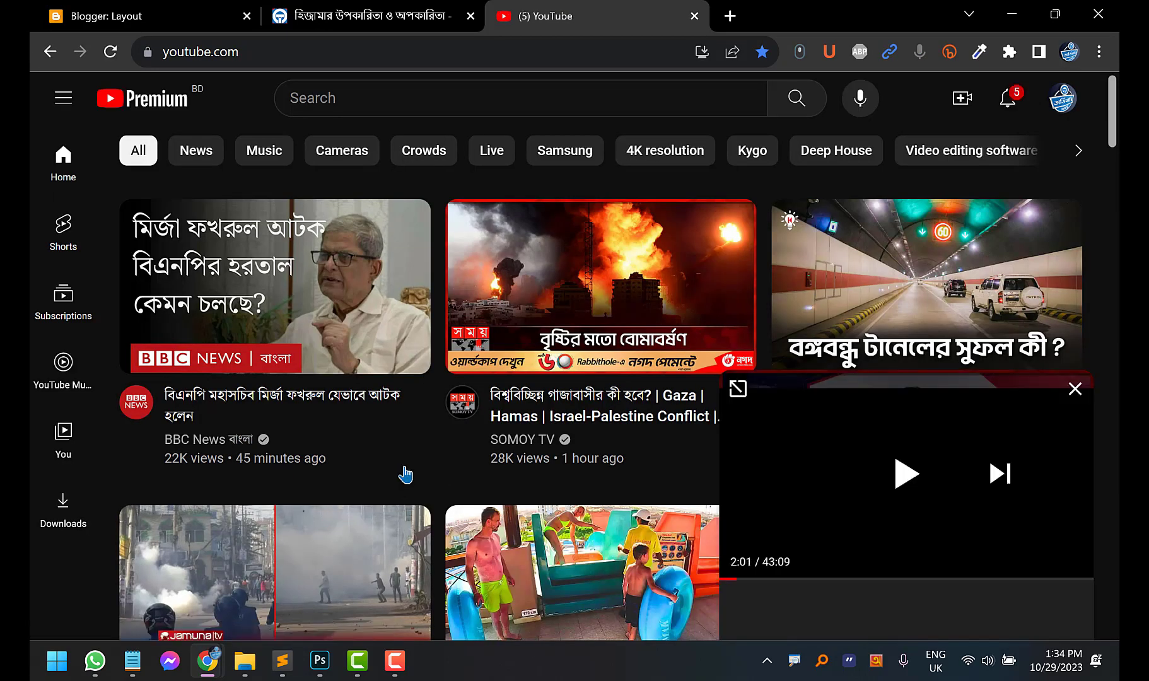
click(615, 304)
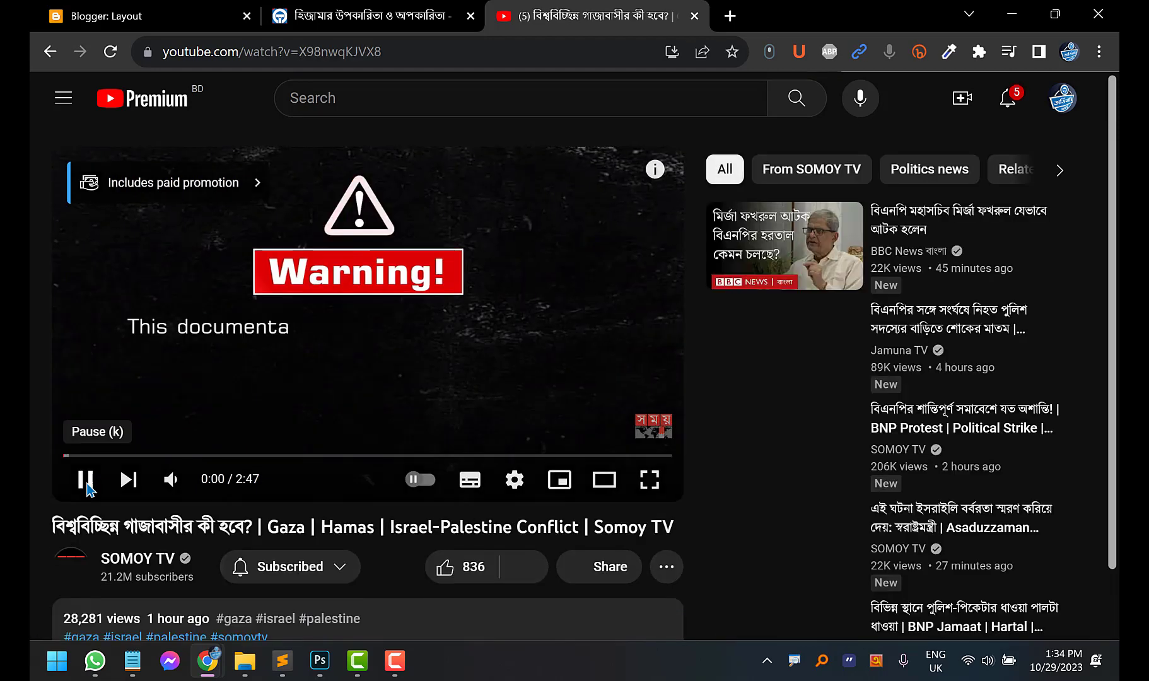
click(87, 484)
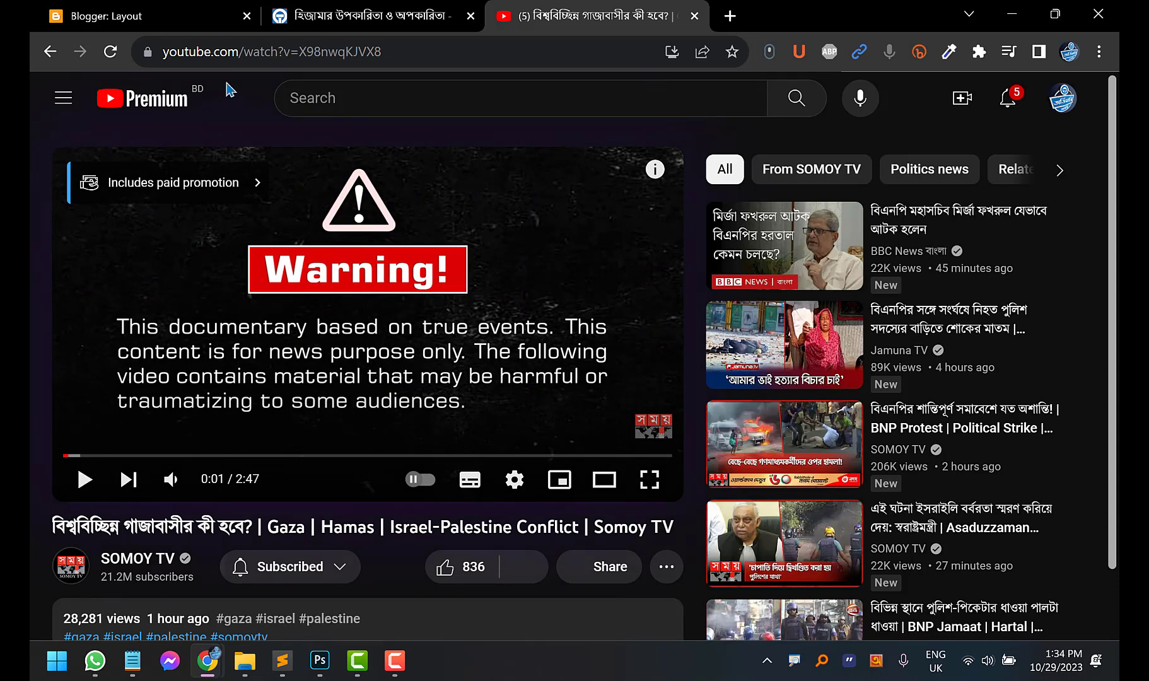
Select the video ID X98nwqKJVX8 in the YouTube address and return to the embed code in the Blogger gadget's content
click(403, 51)
click(405, 52)
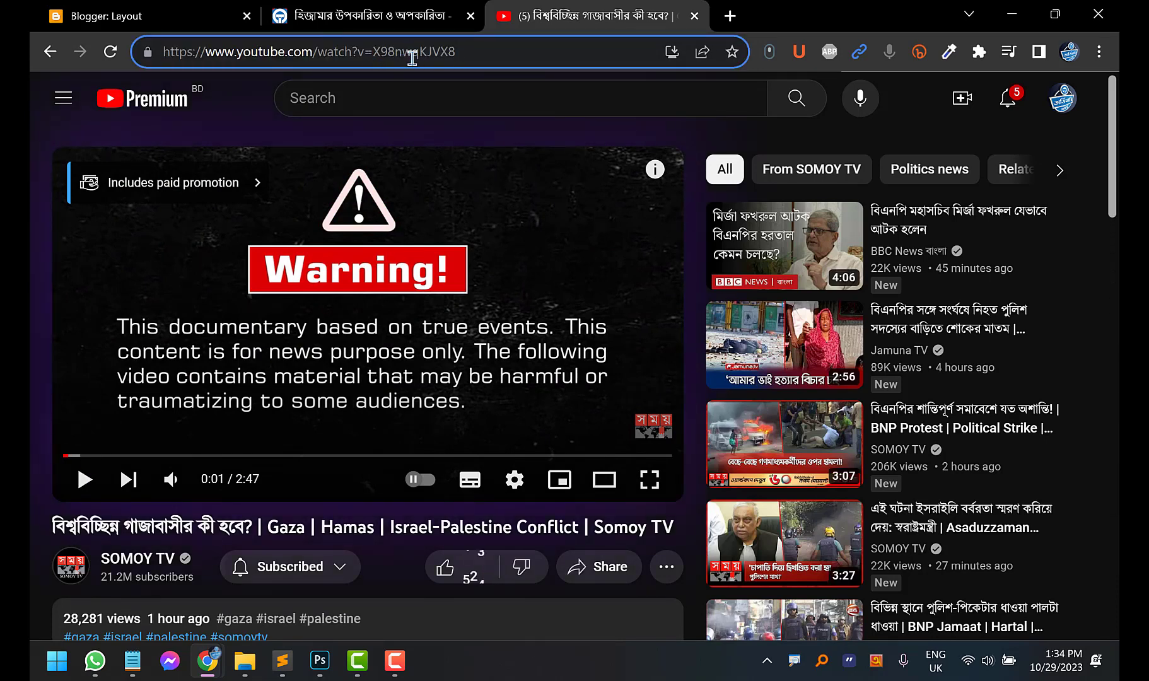
drag(476, 51, 379, 51)
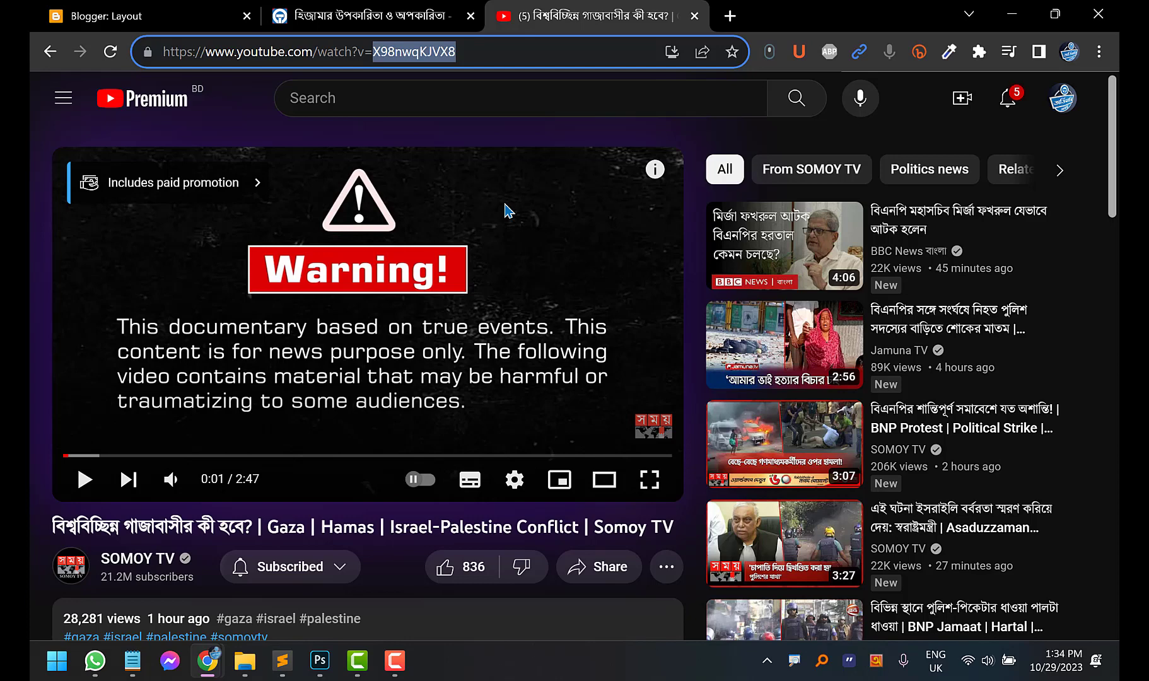
click(176, 18)
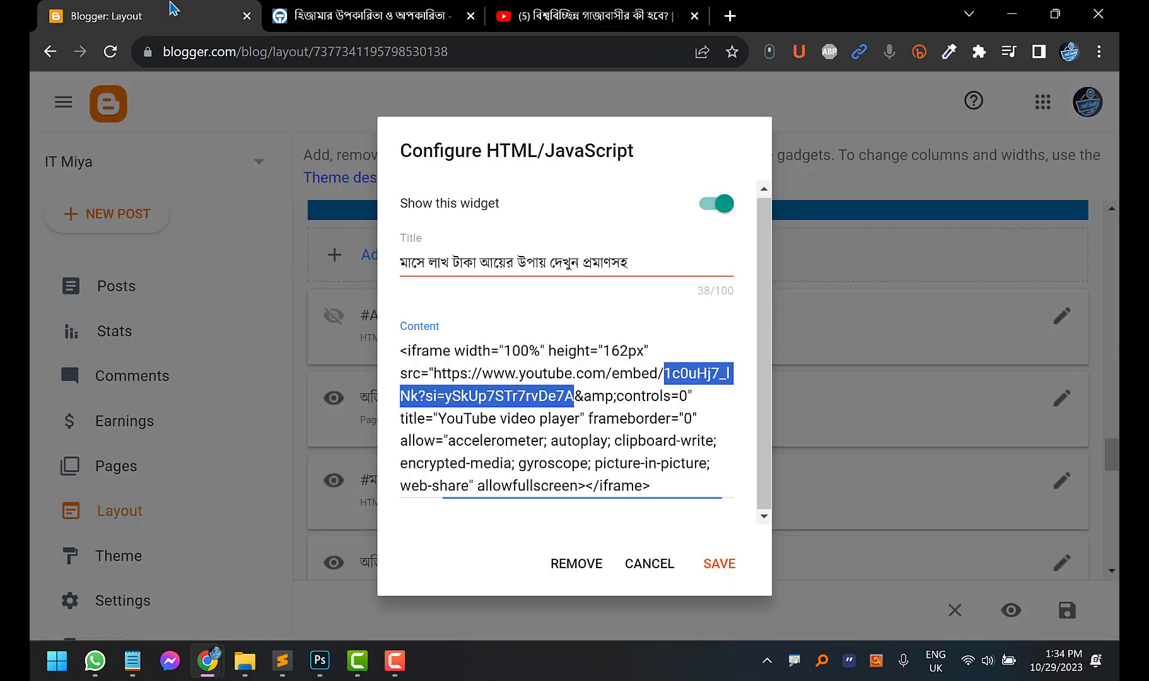
click(617, 399)
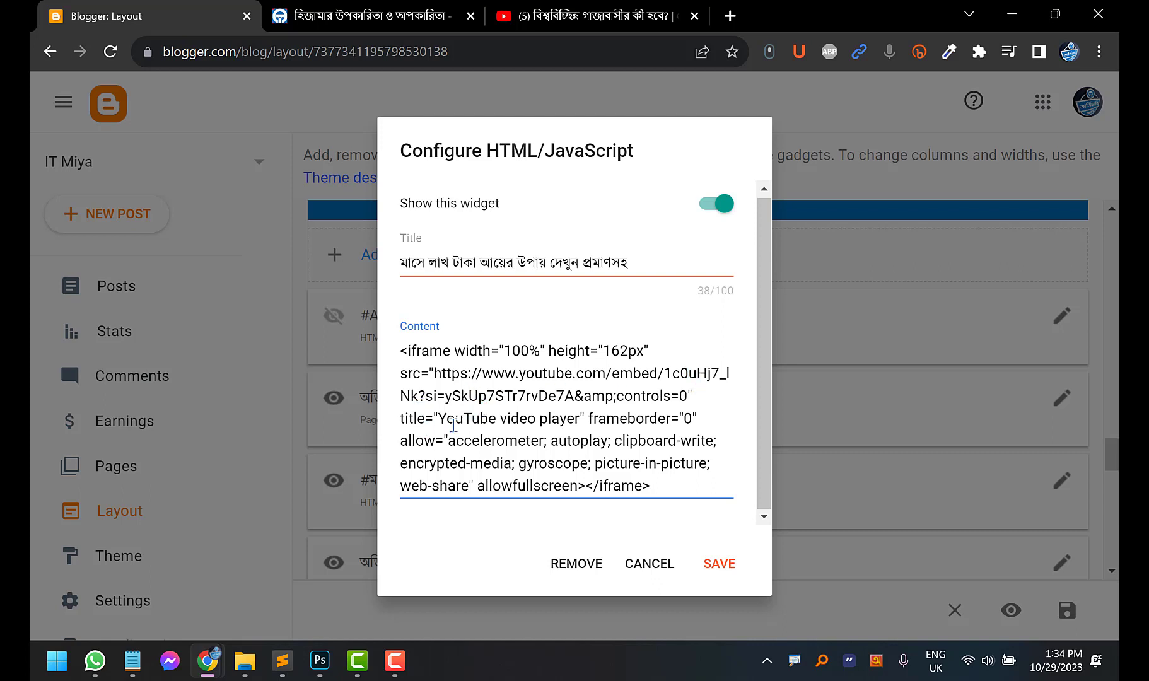
Save the video gadget with X98nwqKJVX8 as the si value in its embed URL and reload the live blog post
drag(446, 397, 567, 399)
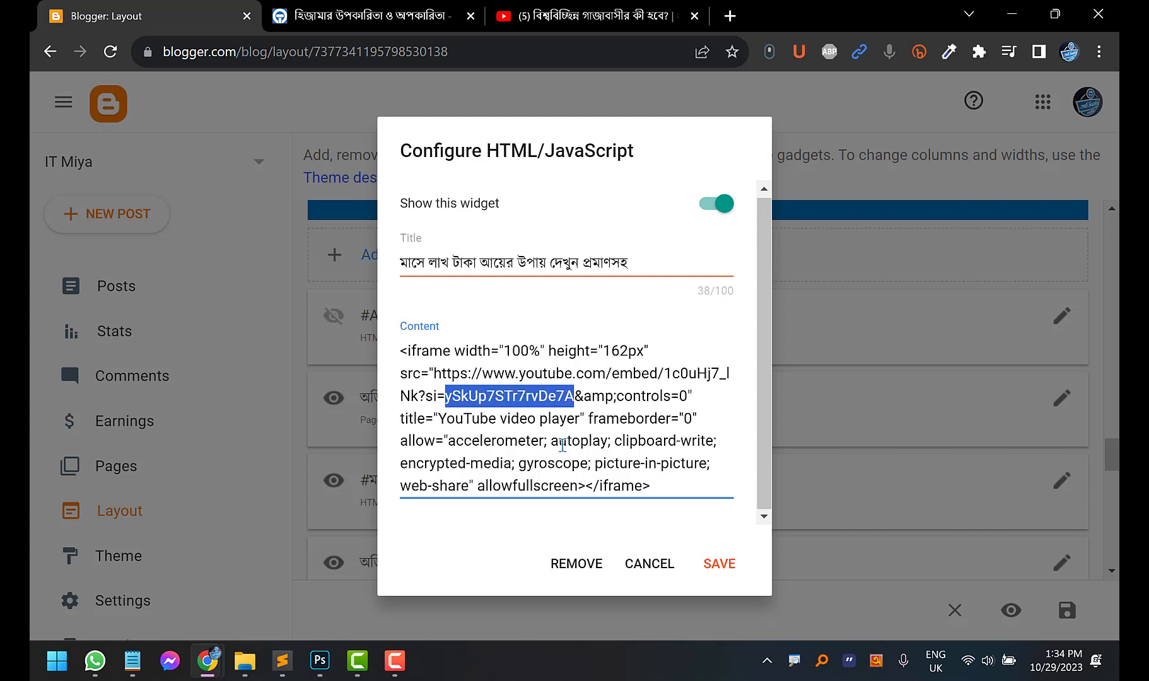
text(X98nwqKJVX8)
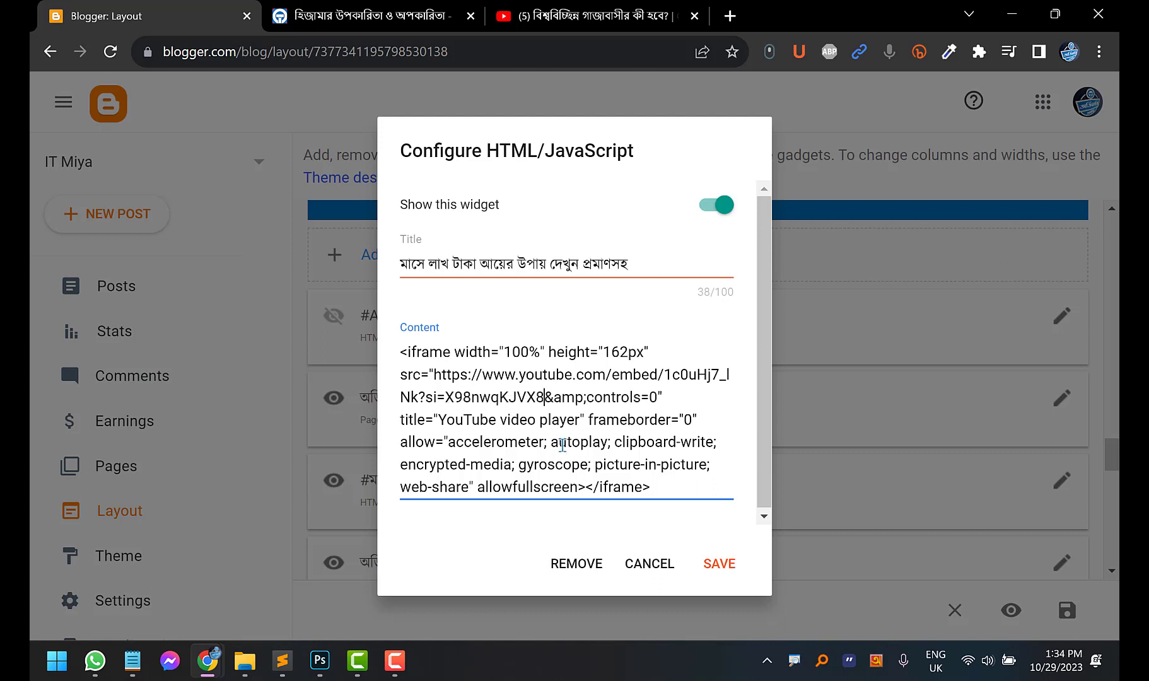
click(706, 565)
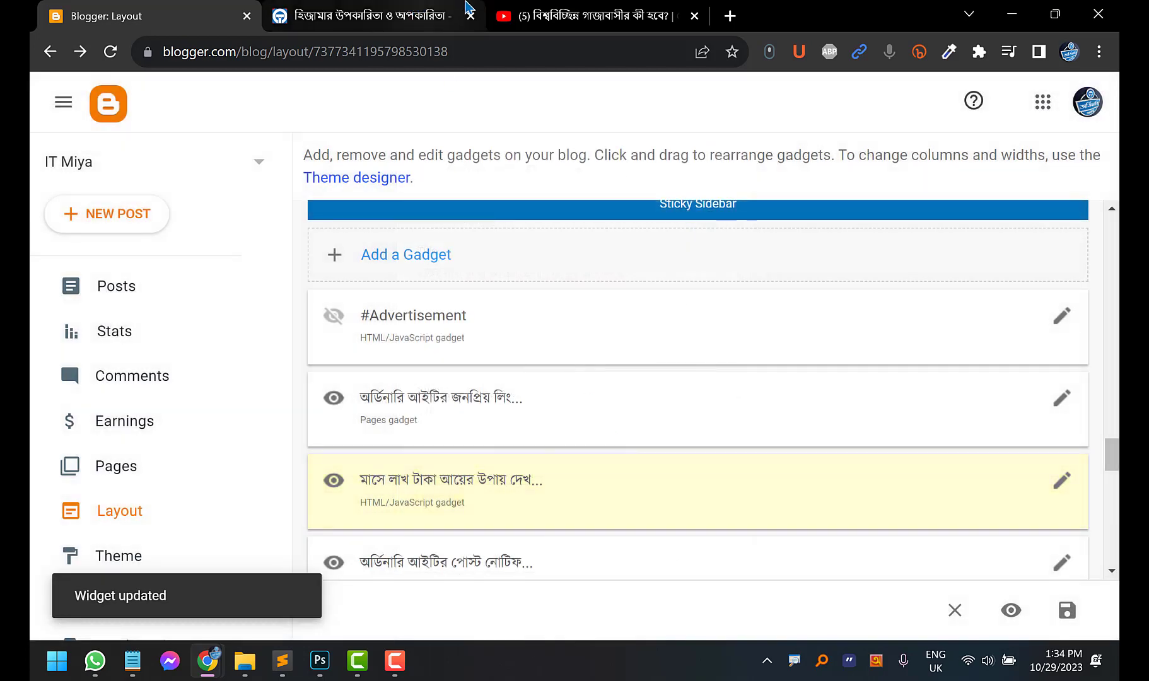
click(391, 7)
click(110, 52)
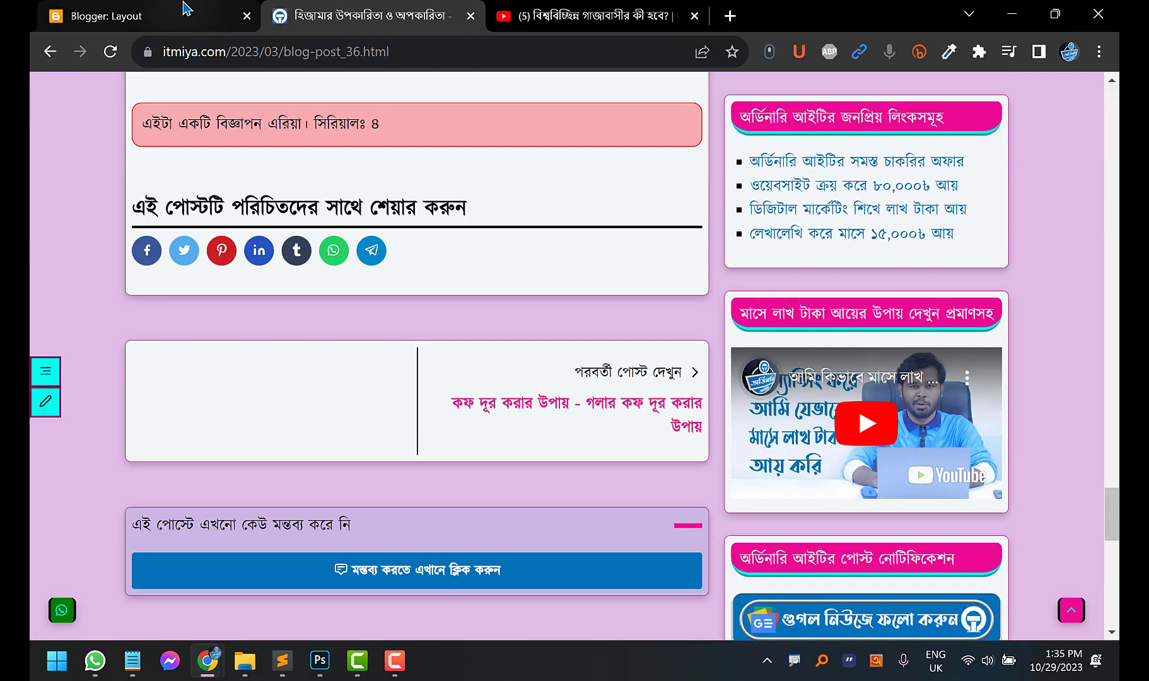
Replace the video ID and si parameter in the video gadget's embed URL with X98nwqKJVX8 alone and save the gadget
click(181, 6)
click(1062, 483)
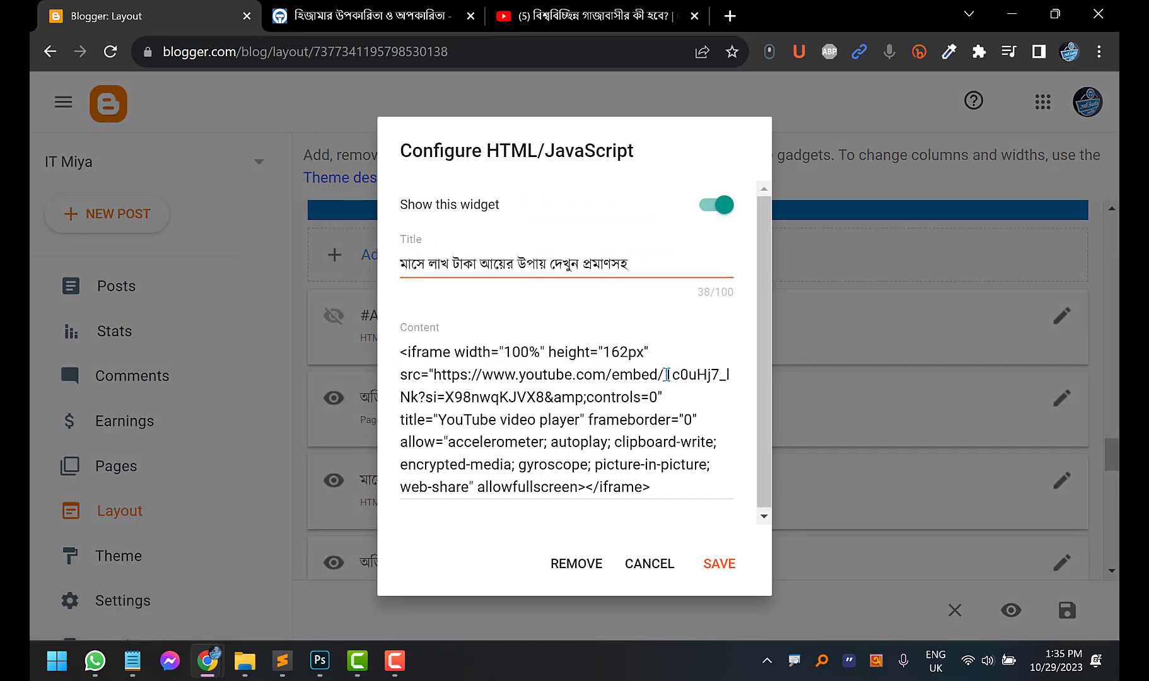
click(666, 374)
drag(666, 375, 544, 396)
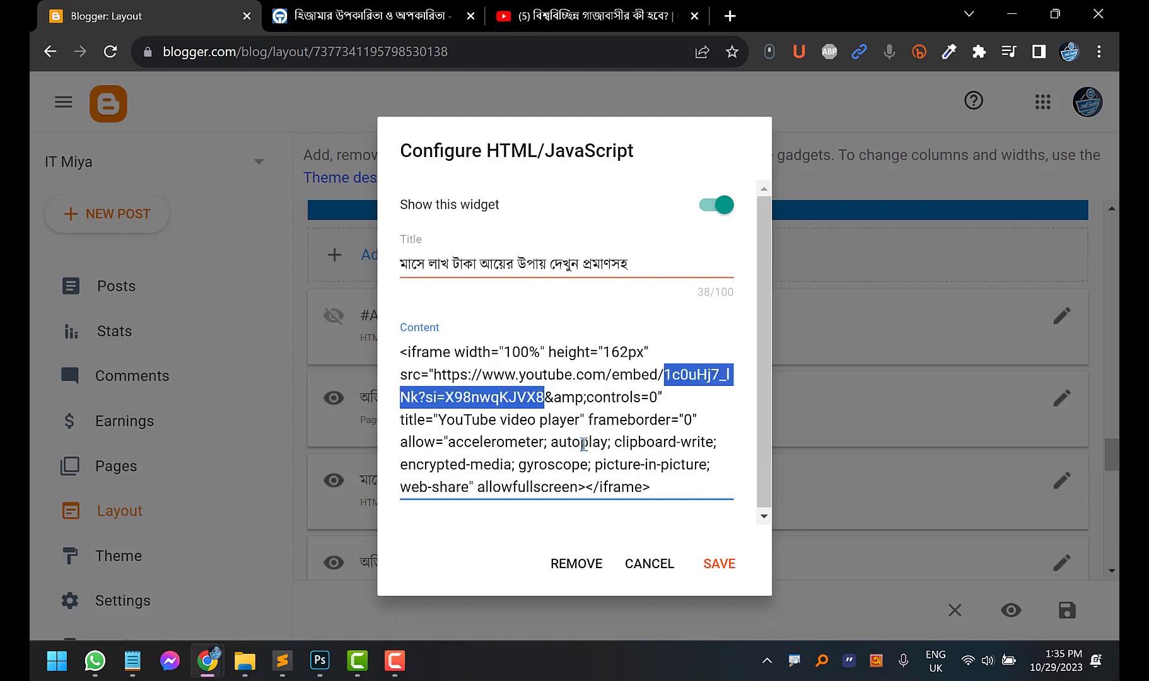
text(X98nwqKJVX8)
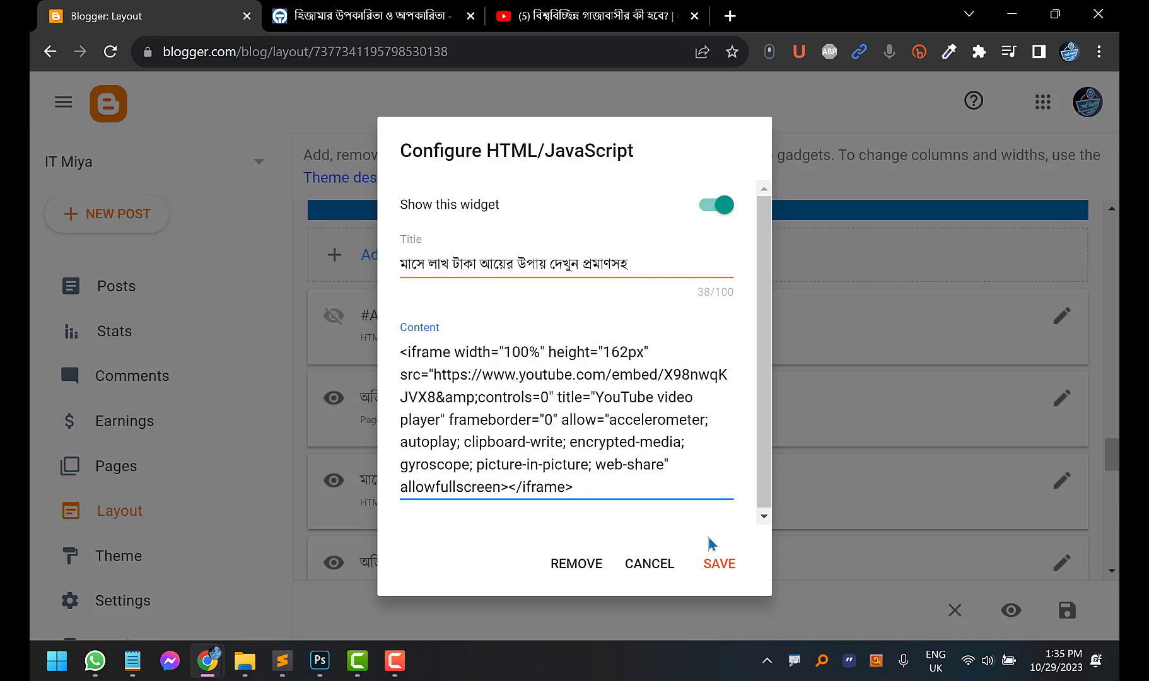
click(718, 566)
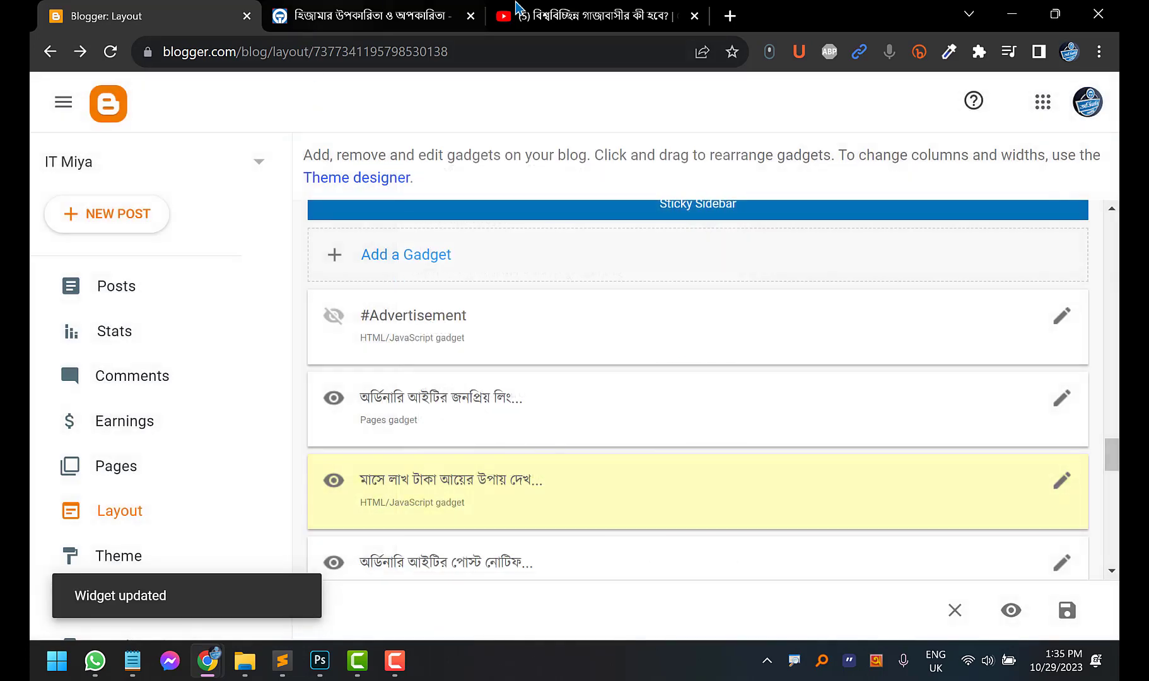
Reload the live blog post and try to play the embedded video in the sidebar widget
click(516, 9)
key(ctrl+shift+Tab)
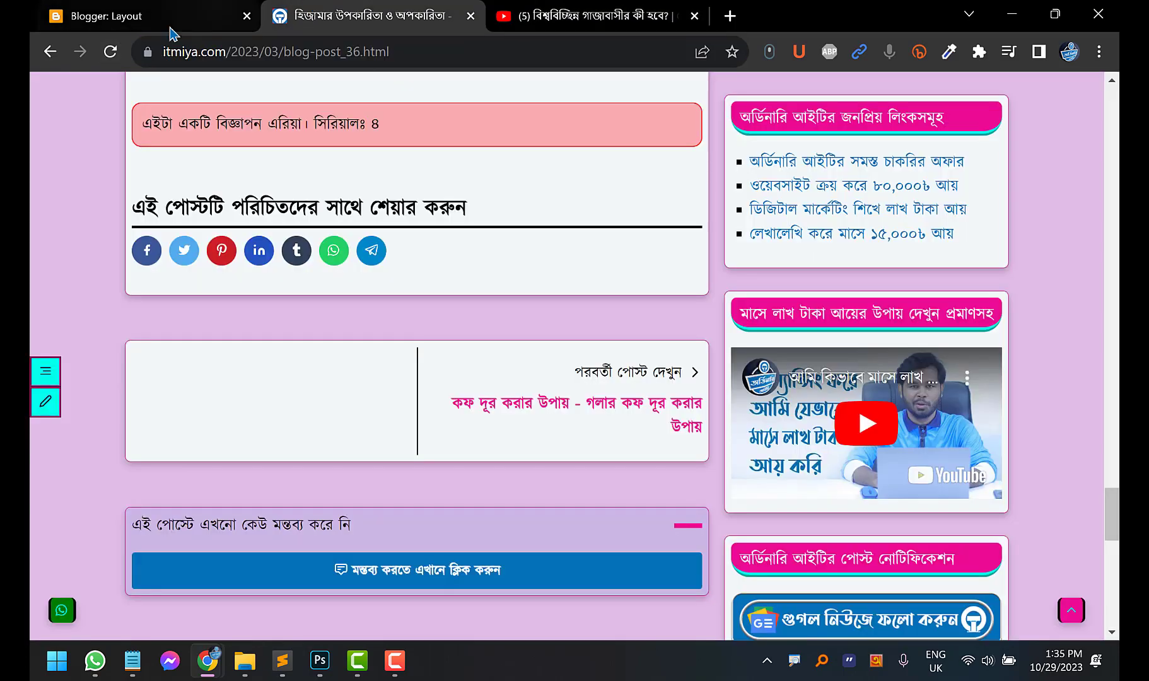
click(110, 52)
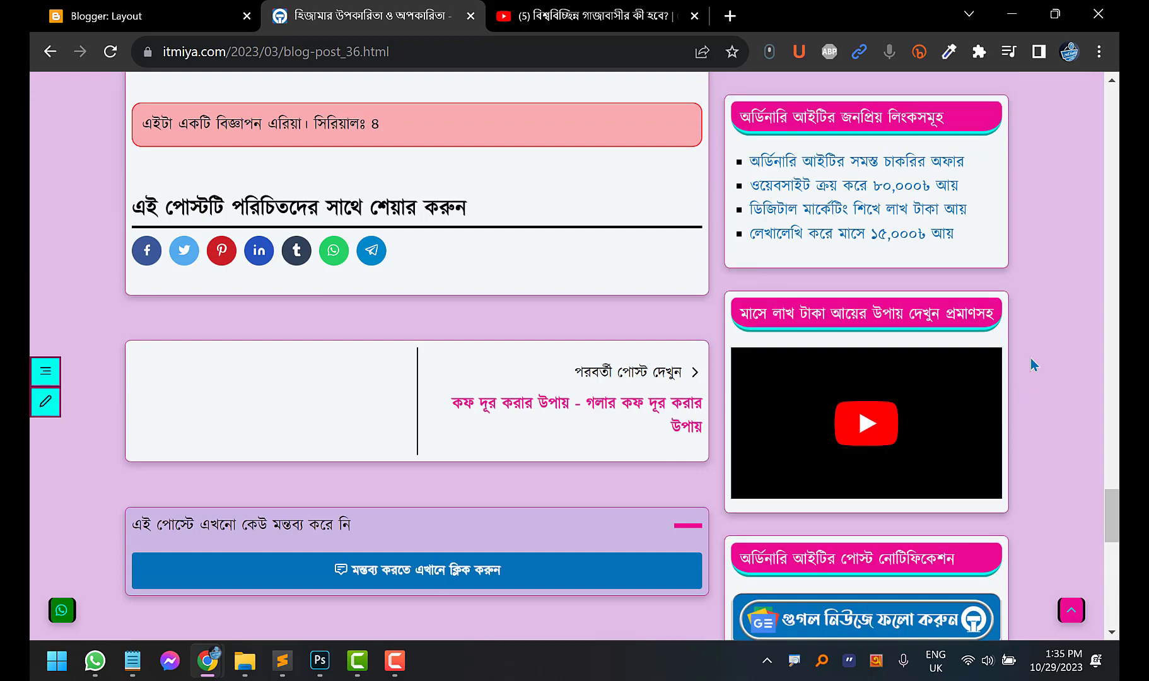
click(877, 424)
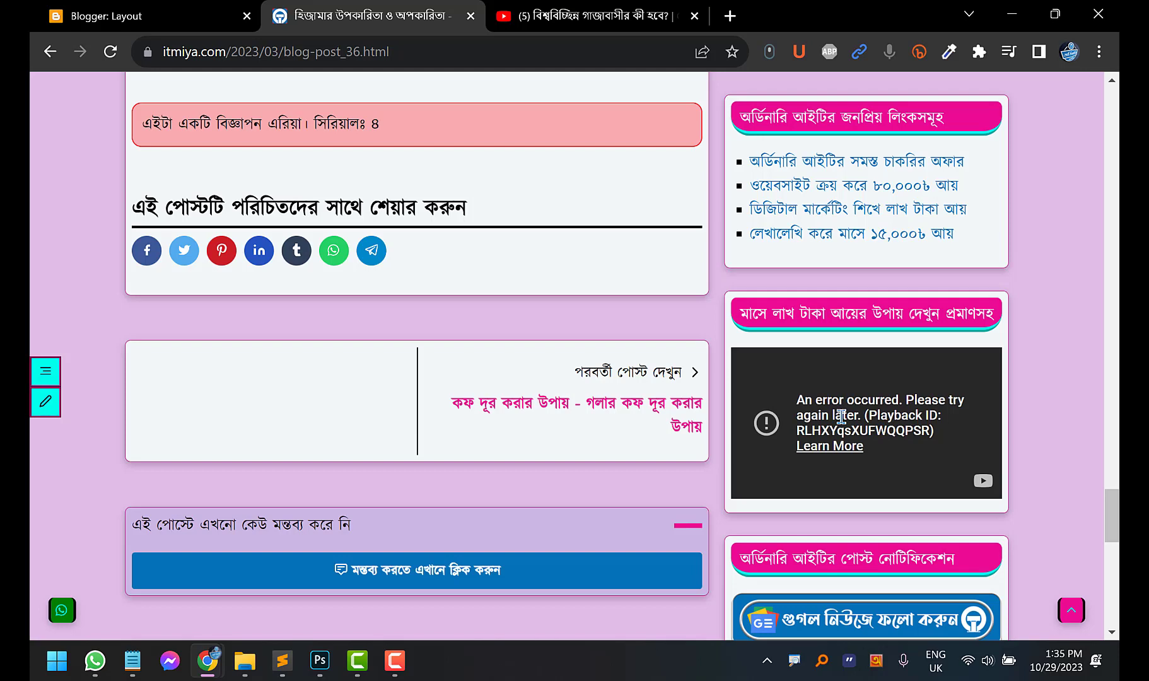
Copy the share link of the SOMOY TV Gaza video on YouTube
click(532, 7)
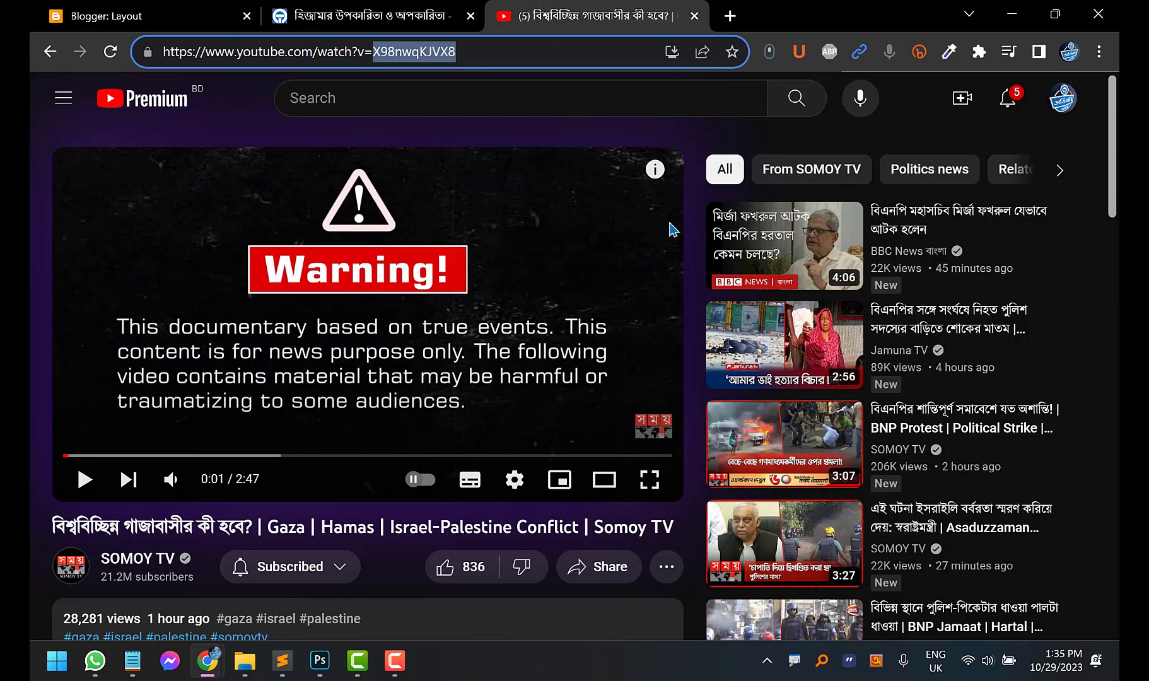
scroll(274, 287, down, 3)
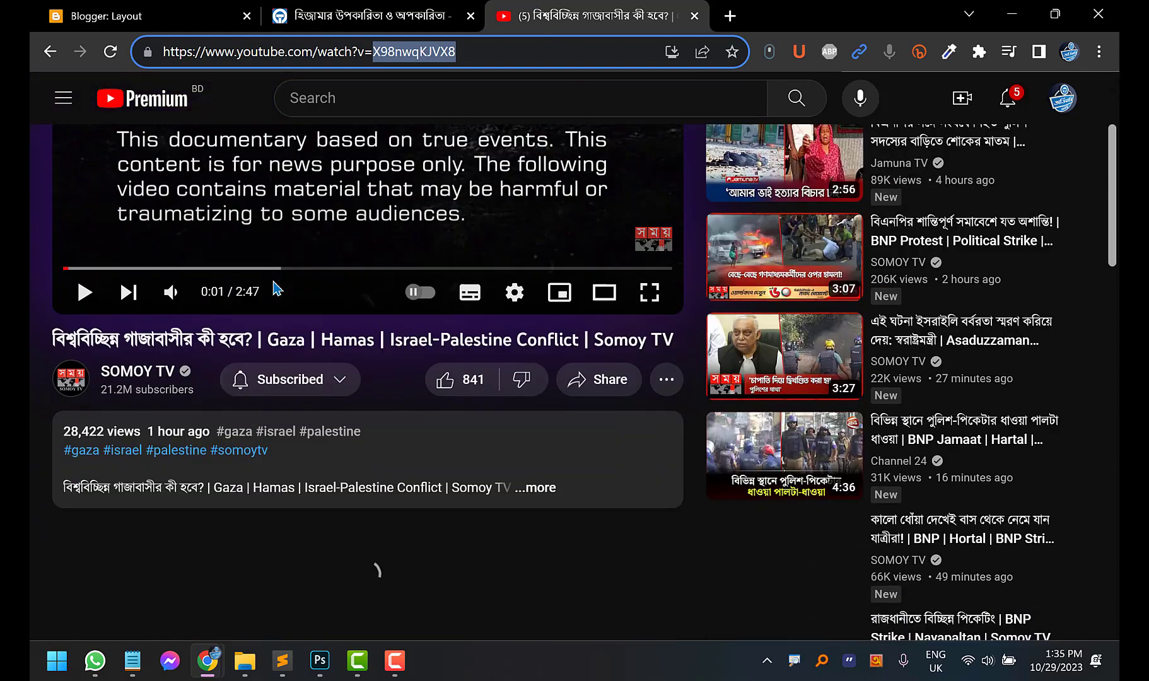
click(596, 380)
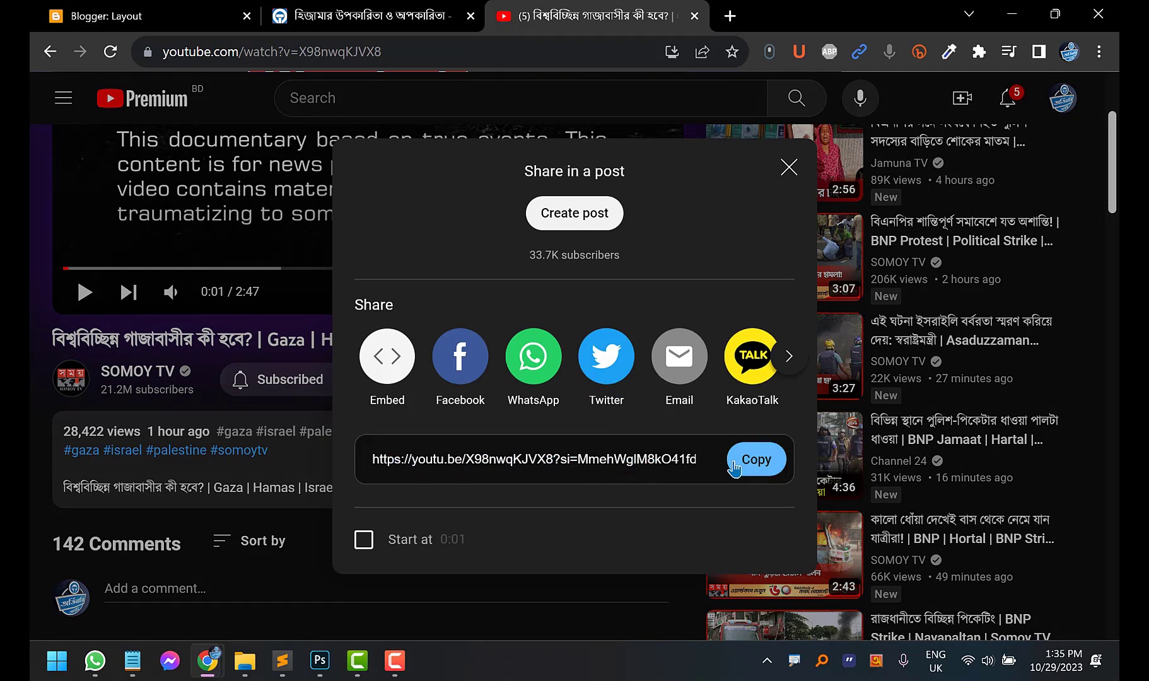
click(781, 469)
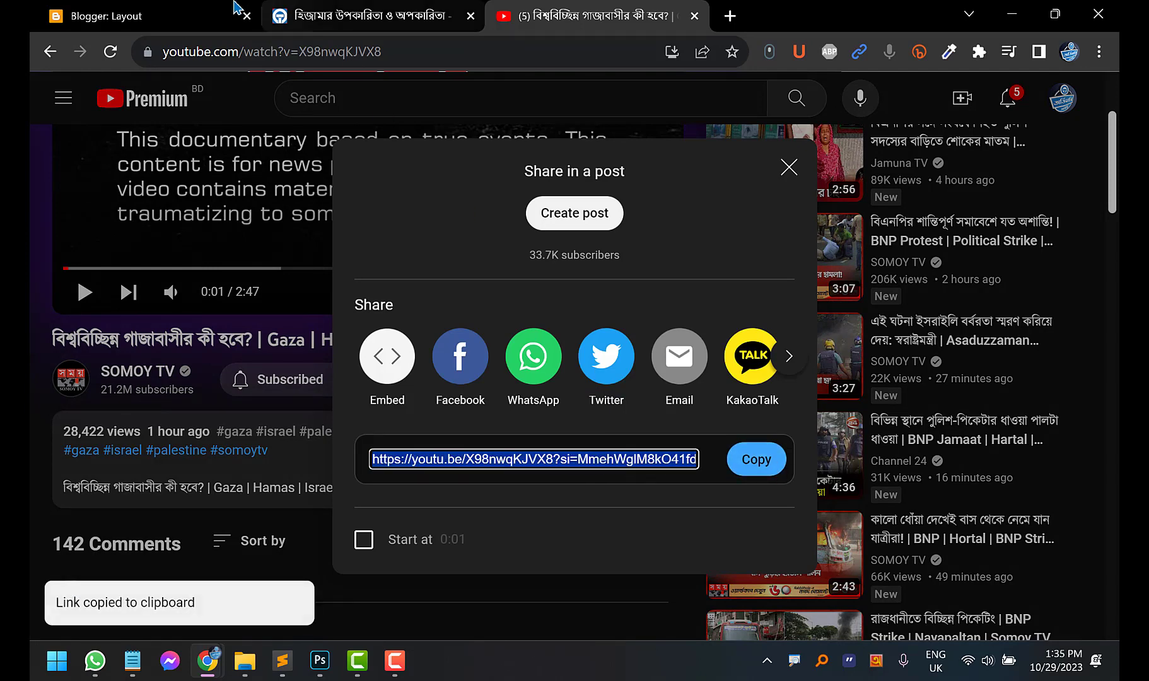
click(166, 9)
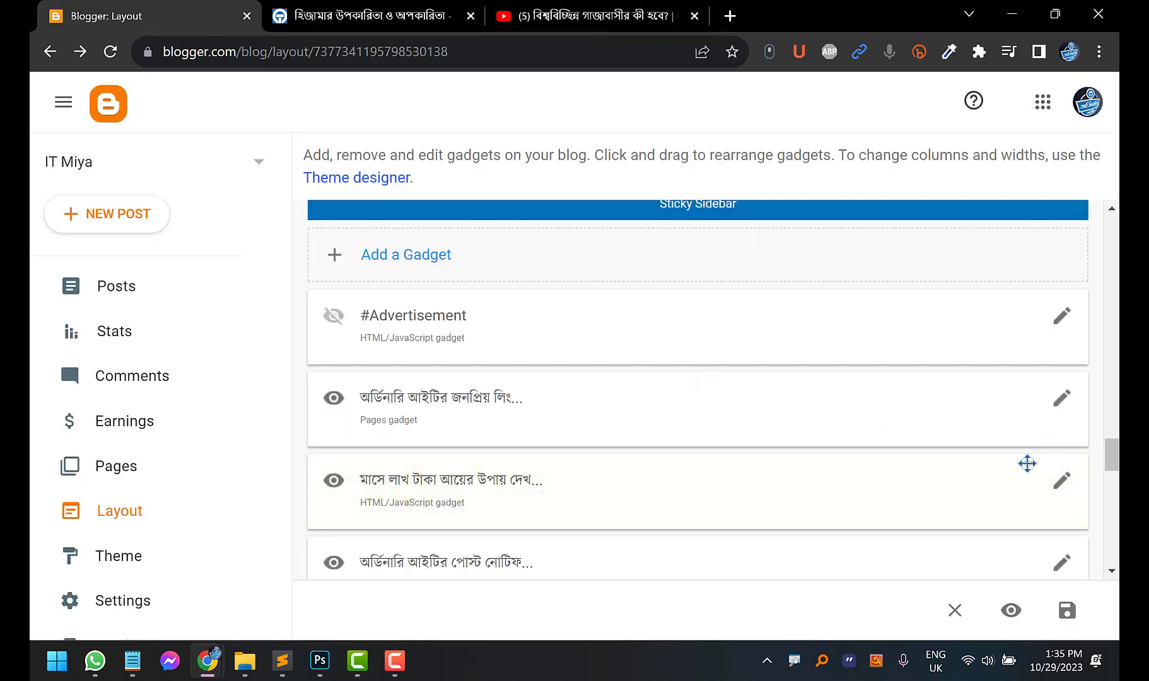
click(1062, 493)
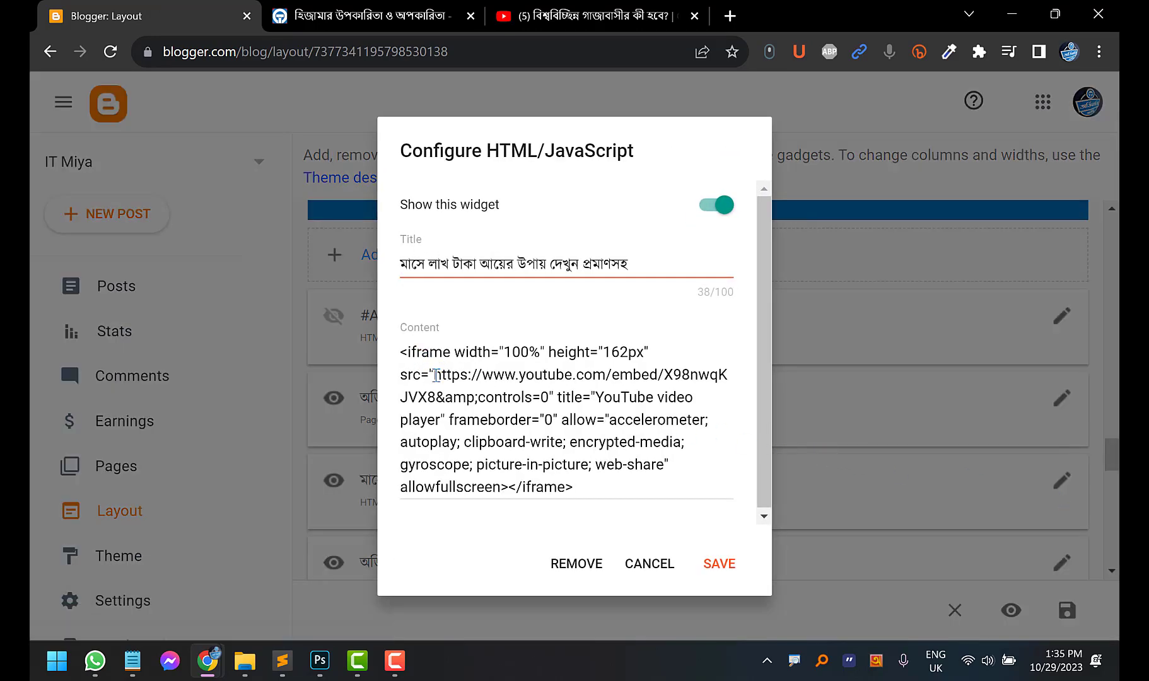
drag(435, 375, 448, 376)
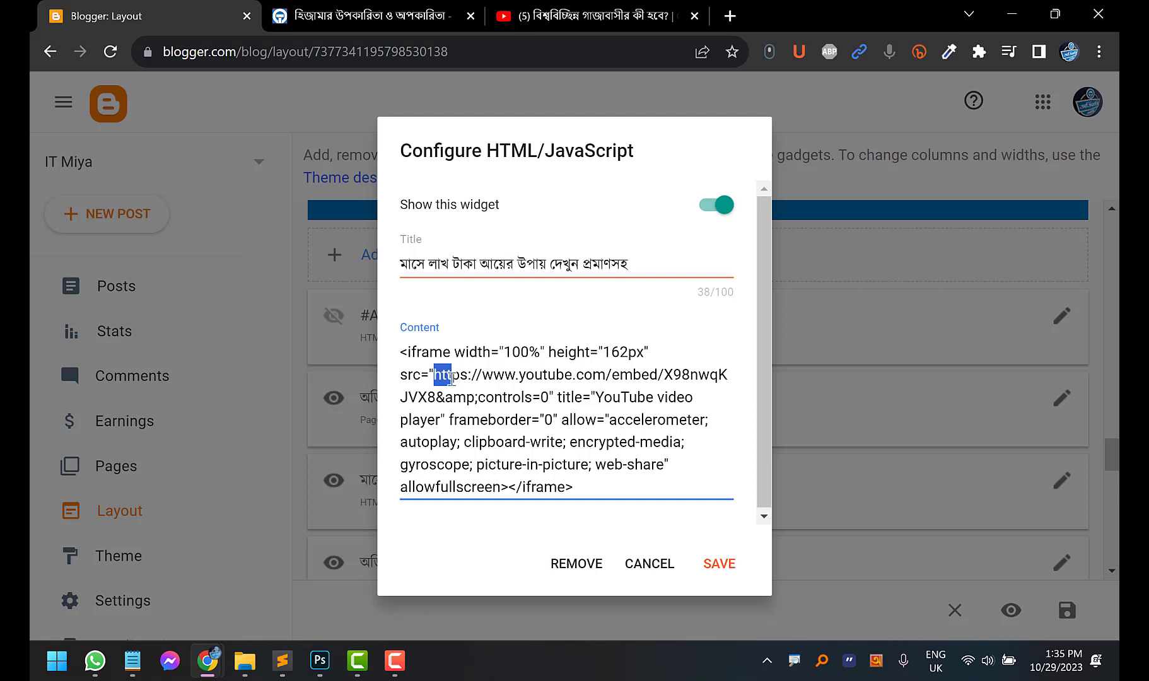
drag(451, 377, 450, 397)
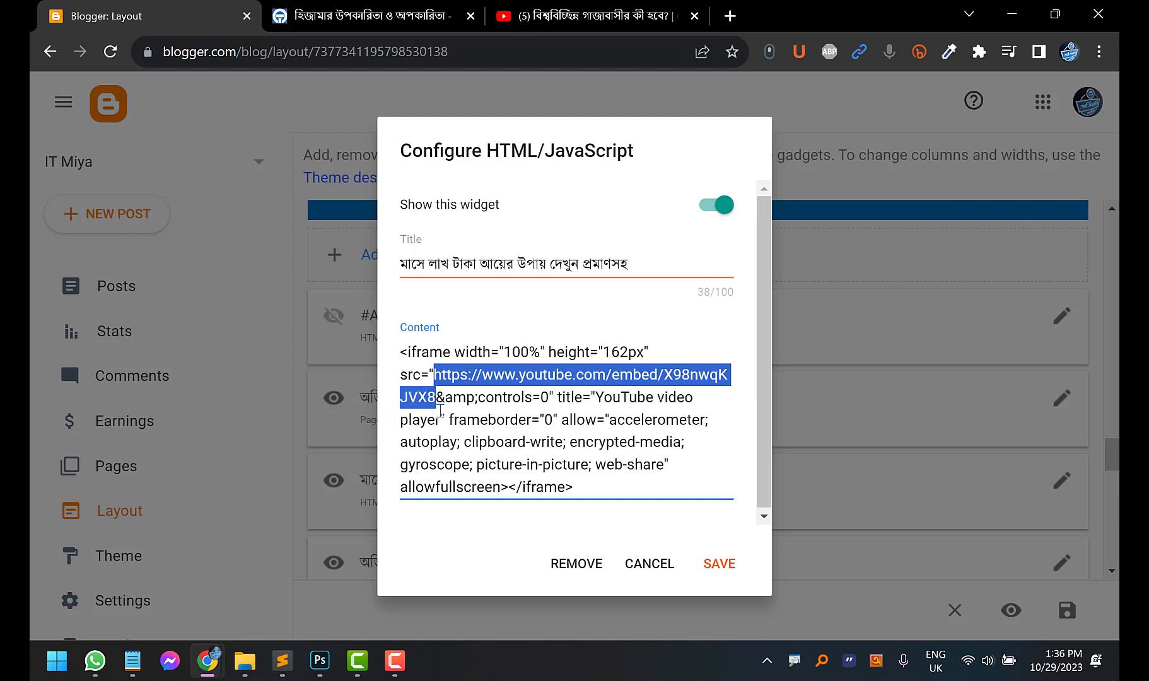
key(ctrl+v)
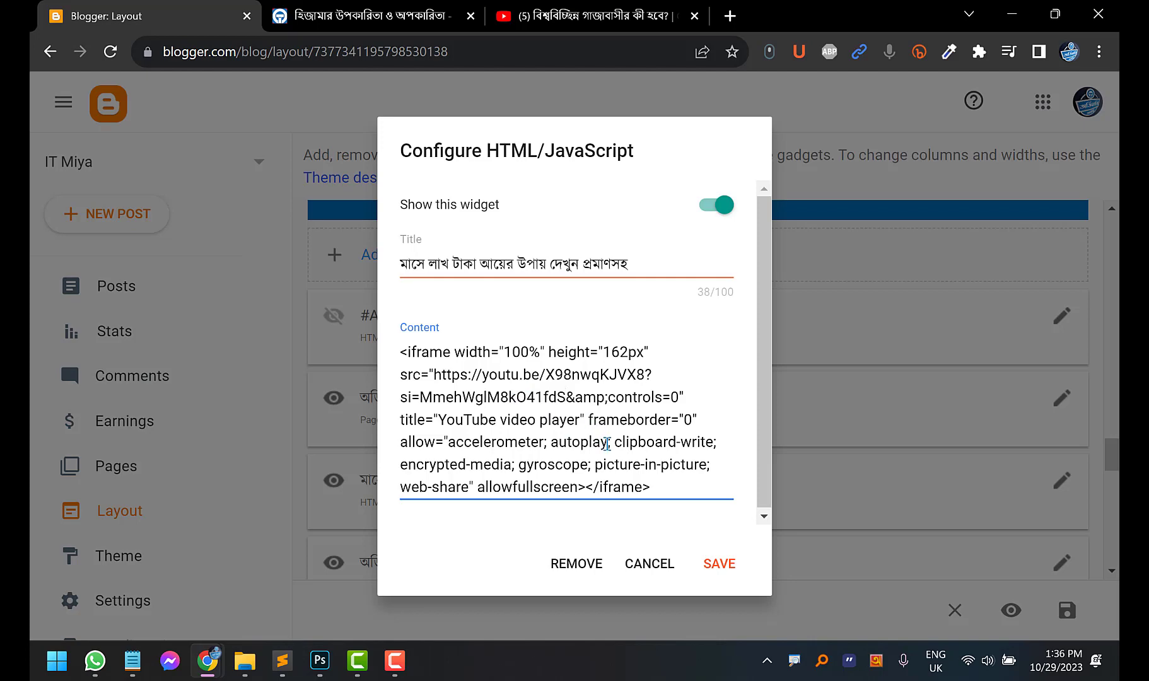
click(716, 562)
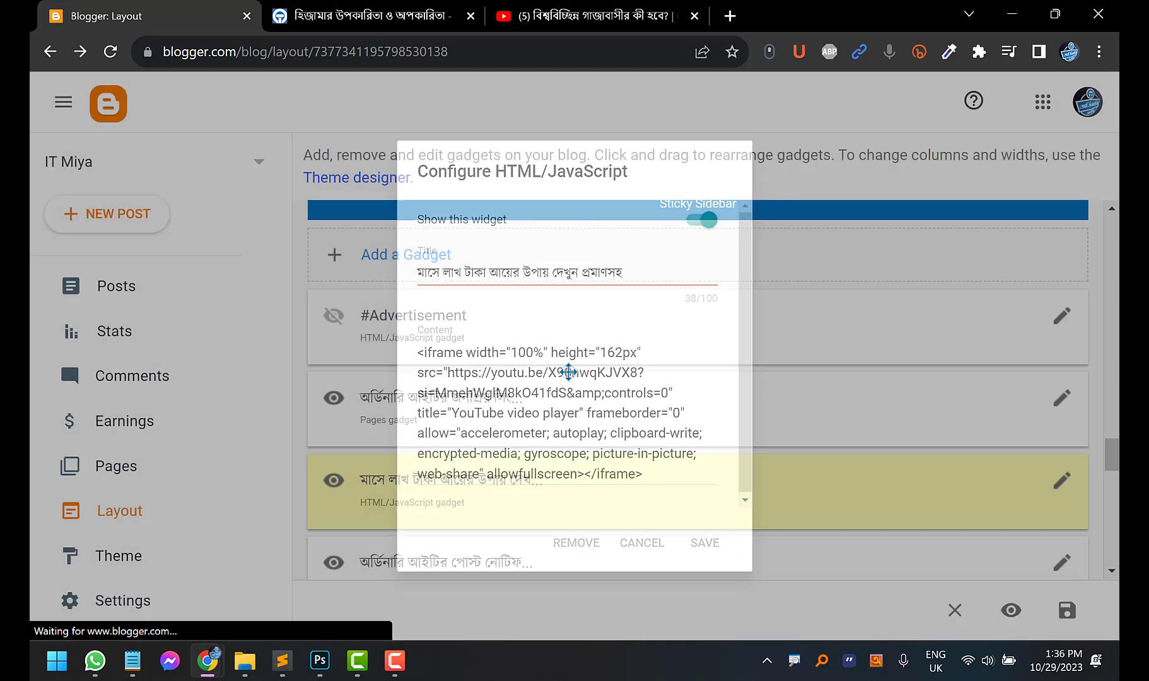
click(358, 6)
click(110, 52)
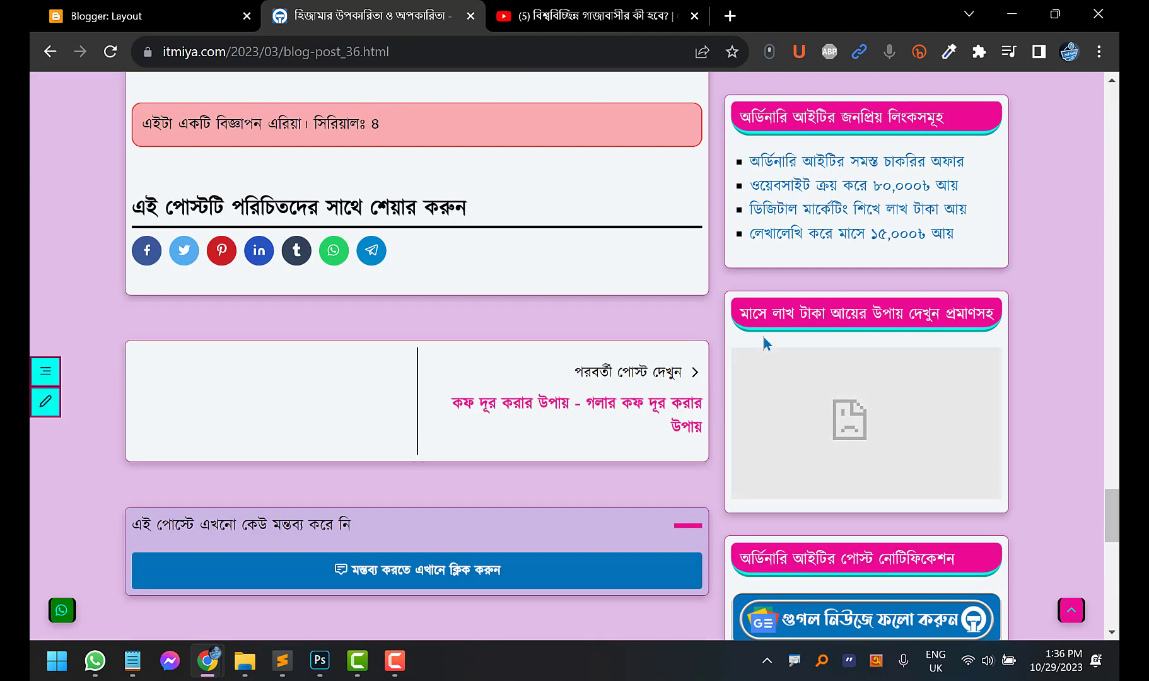
Return to YouTube, close the share dialog, and open the Ordinary IT channel with its featured video paused
click(547, 3)
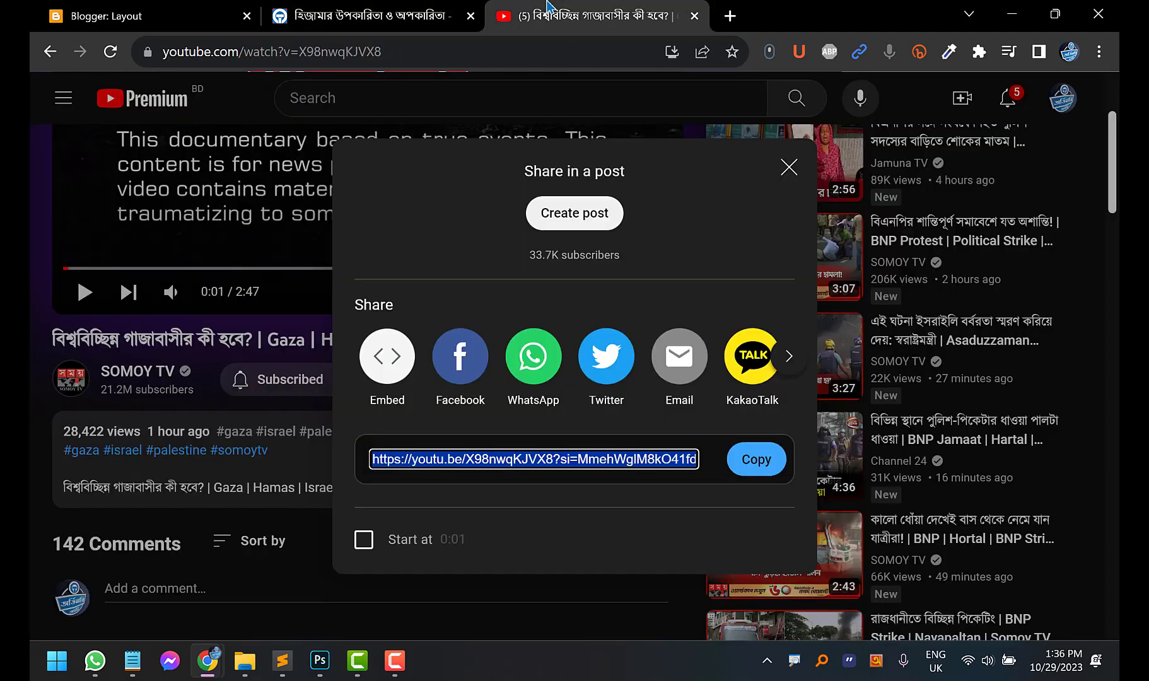
scroll(145, 205, up, 3)
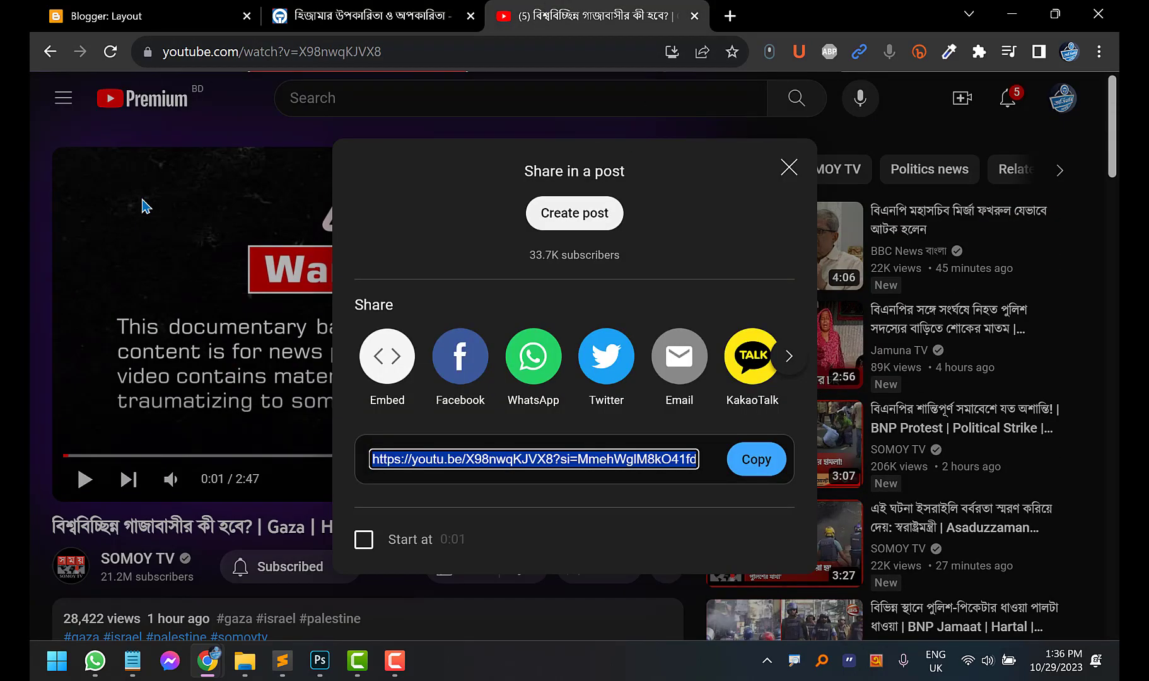
click(788, 168)
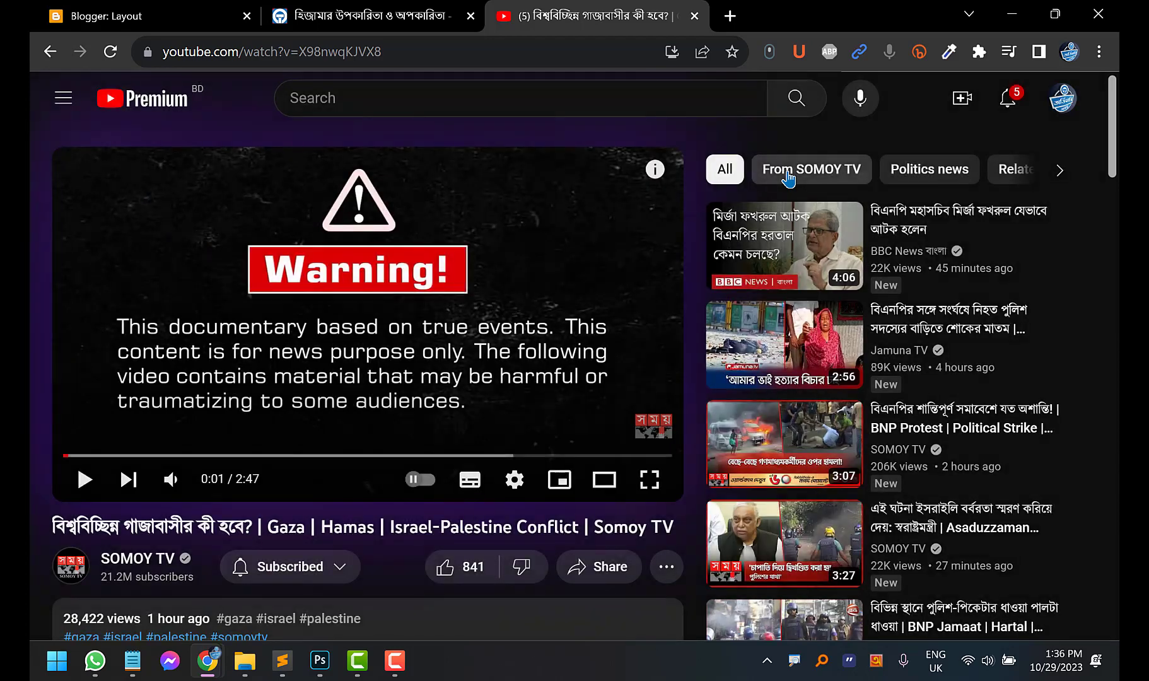
click(1063, 98)
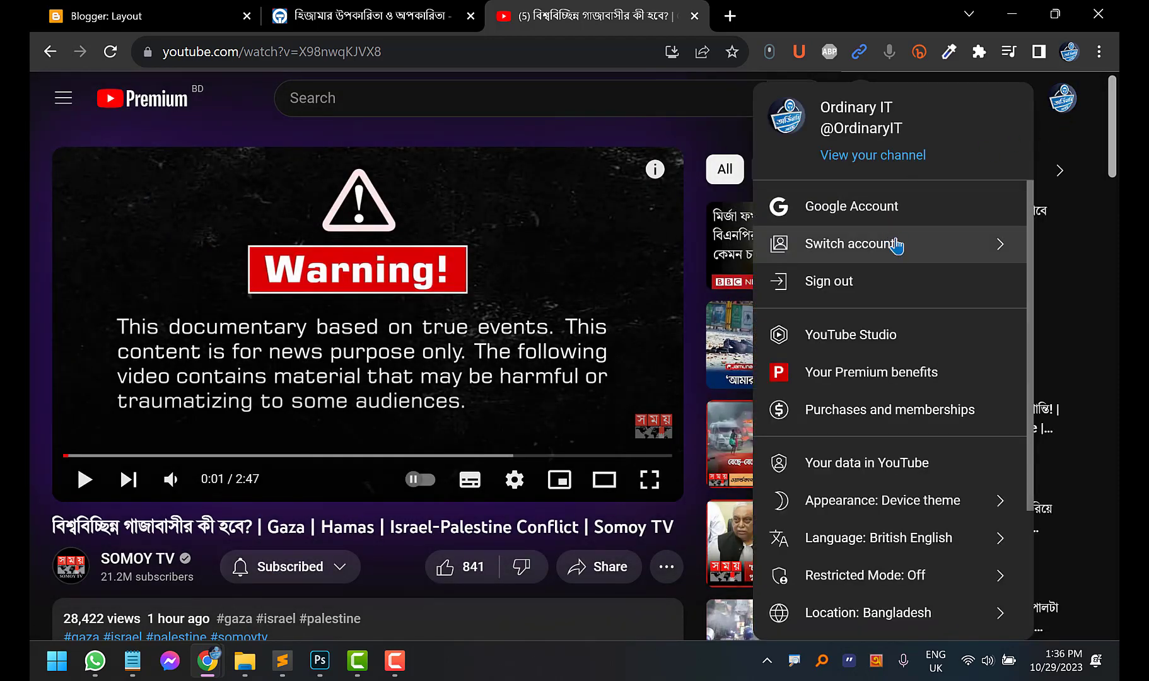
click(889, 156)
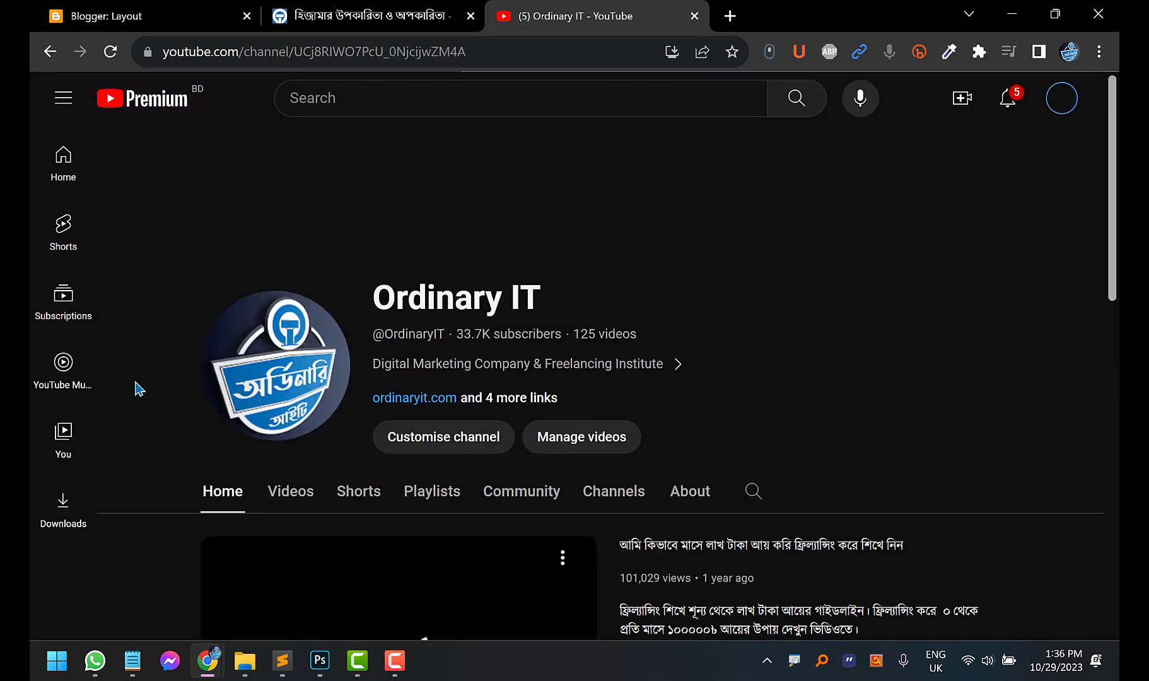
scroll(278, 448, down, 4)
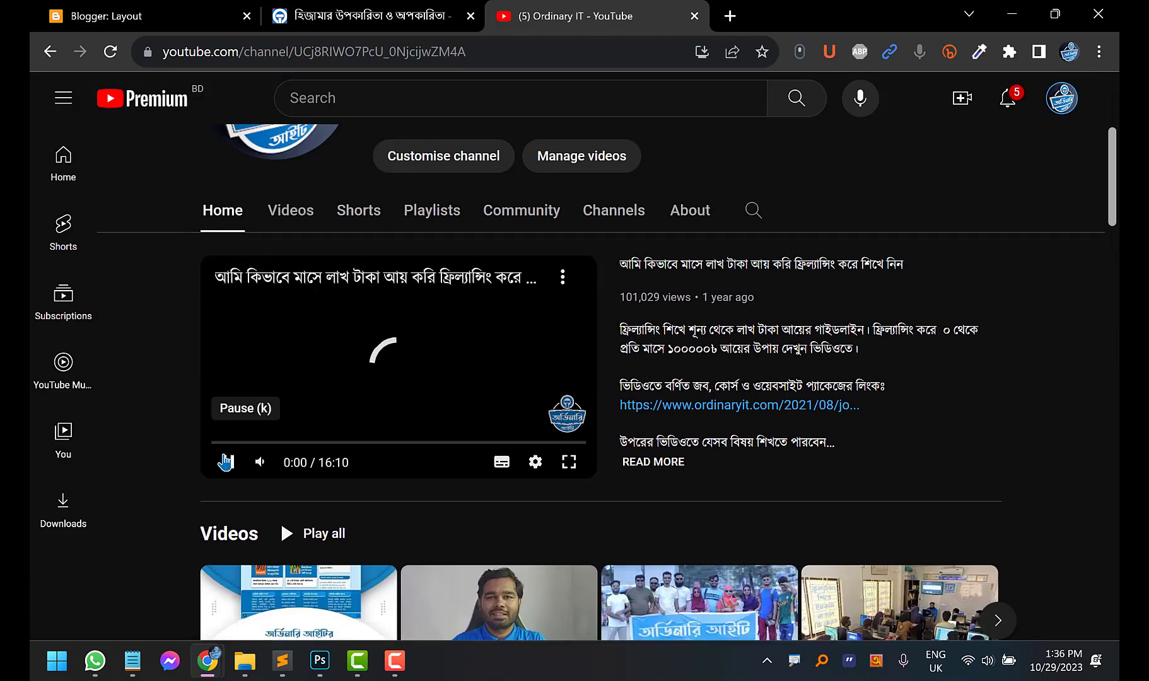
click(225, 462)
Open the channel's video "ইচ্ছে হলেই ভ্রমণে যেতে চান? তাহলে শিখতে হবে ফ্রিল্যান্সিং", pause it and copy its share link
scroll(388, 410, down, 4)
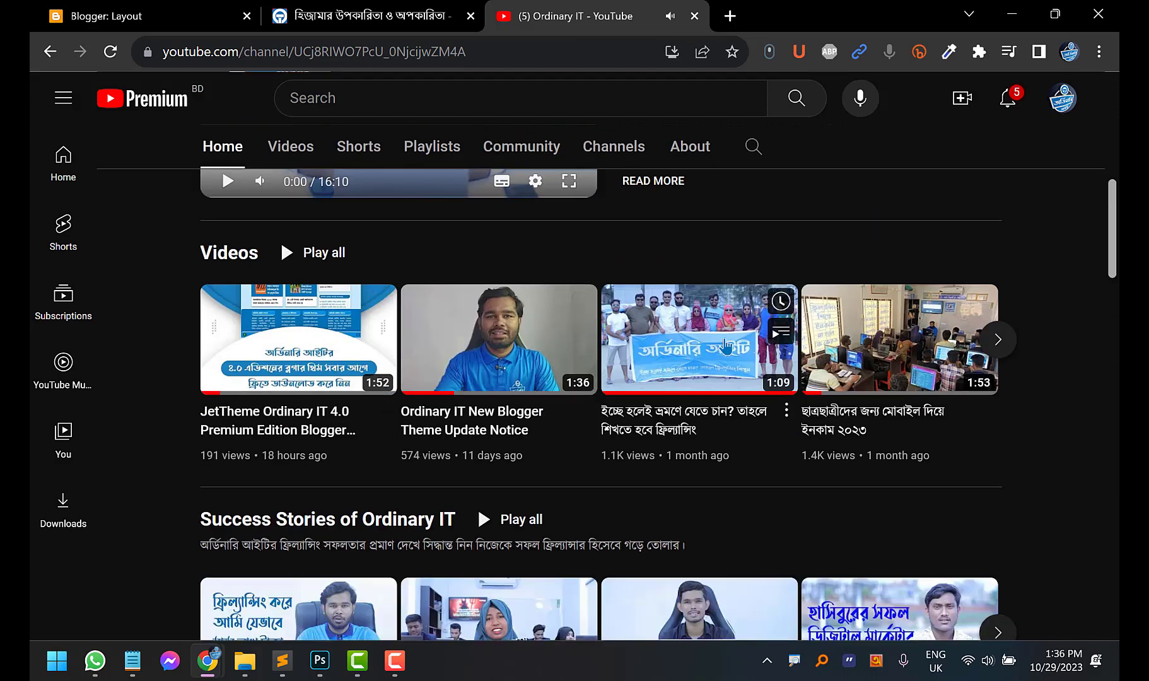
click(726, 345)
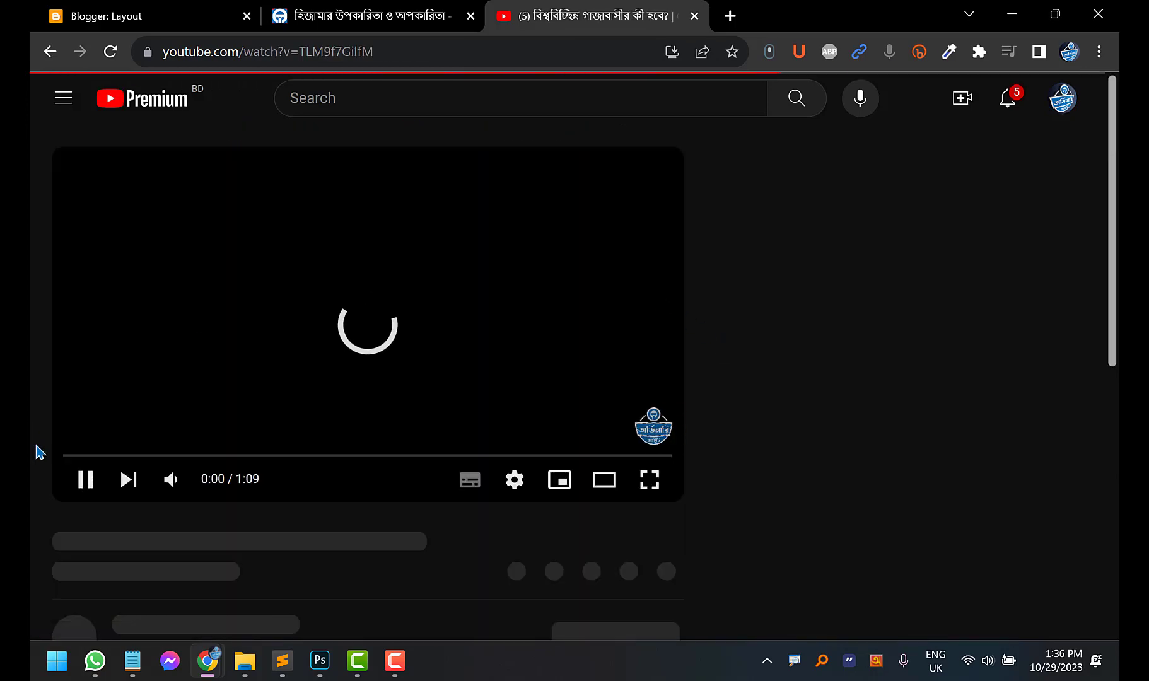
click(78, 485)
scroll(524, 397, down, 3)
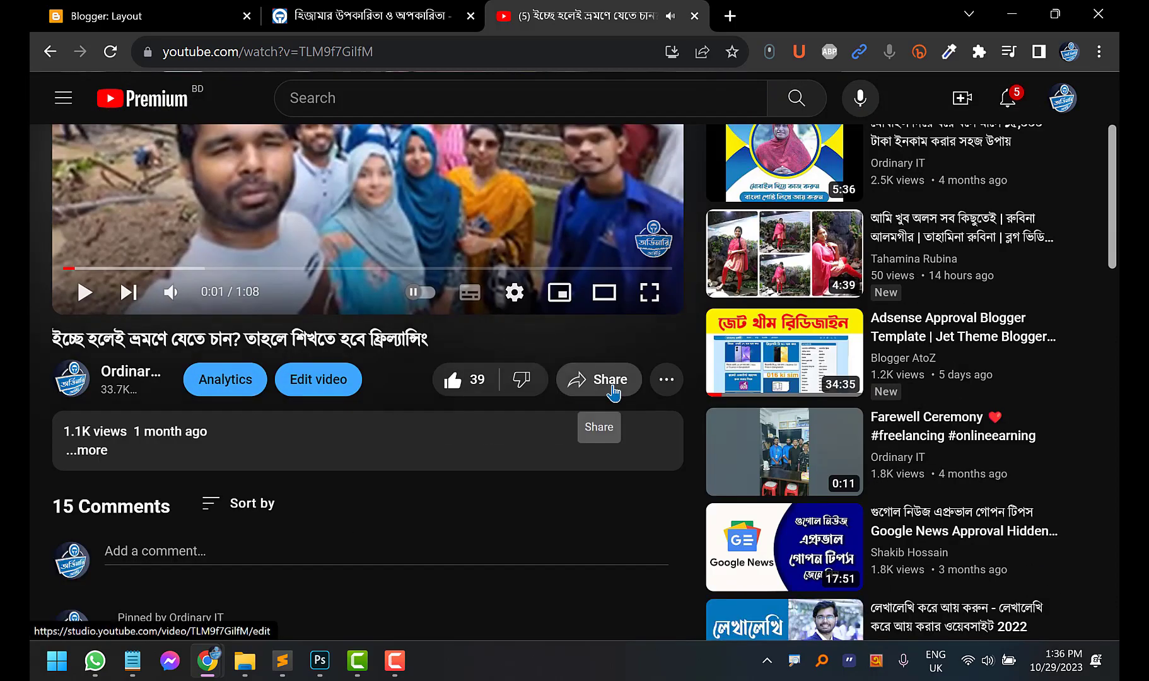
click(611, 380)
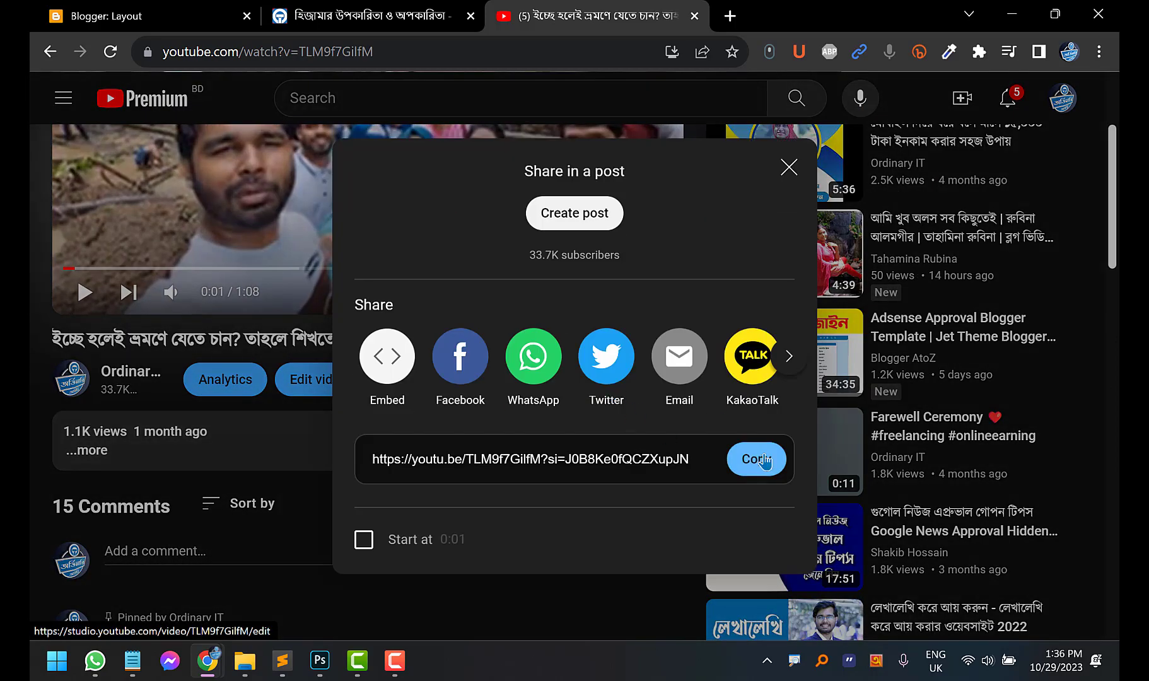
click(765, 463)
click(107, 15)
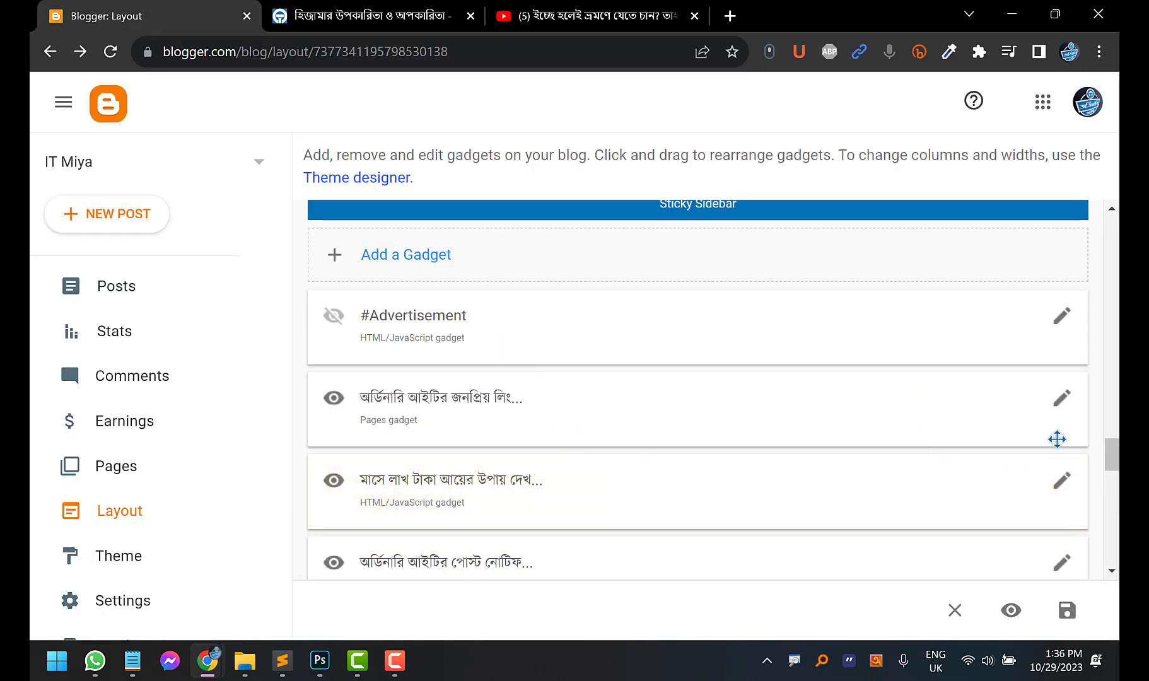
click(1063, 483)
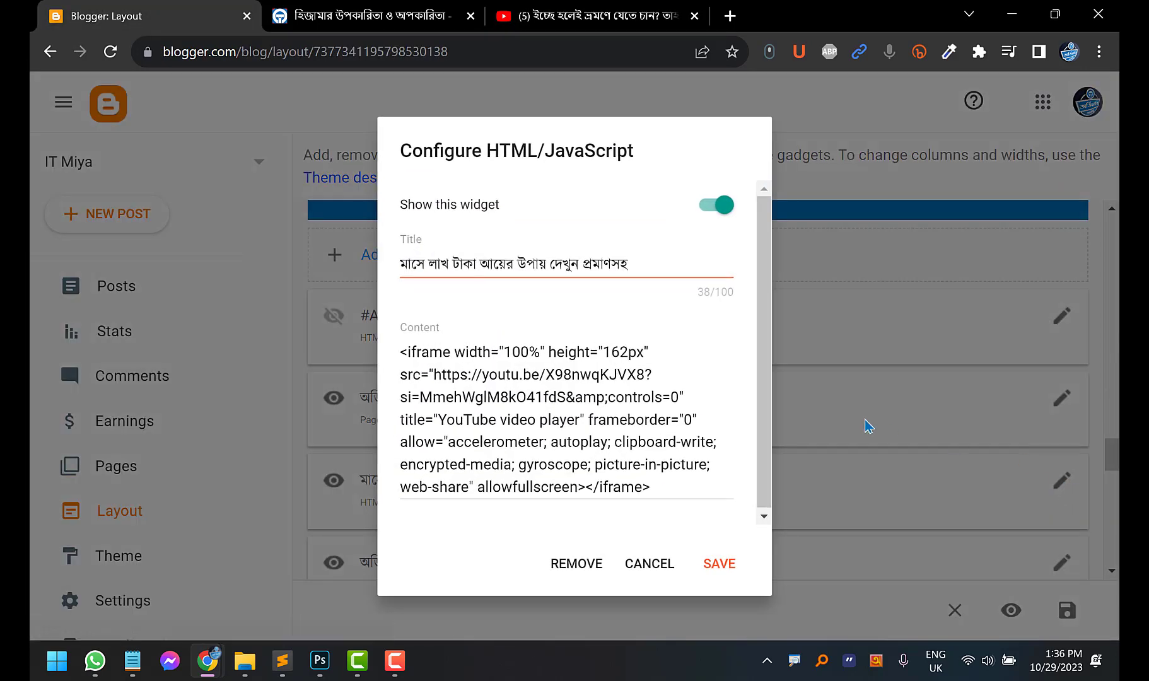
drag(432, 376, 562, 397)
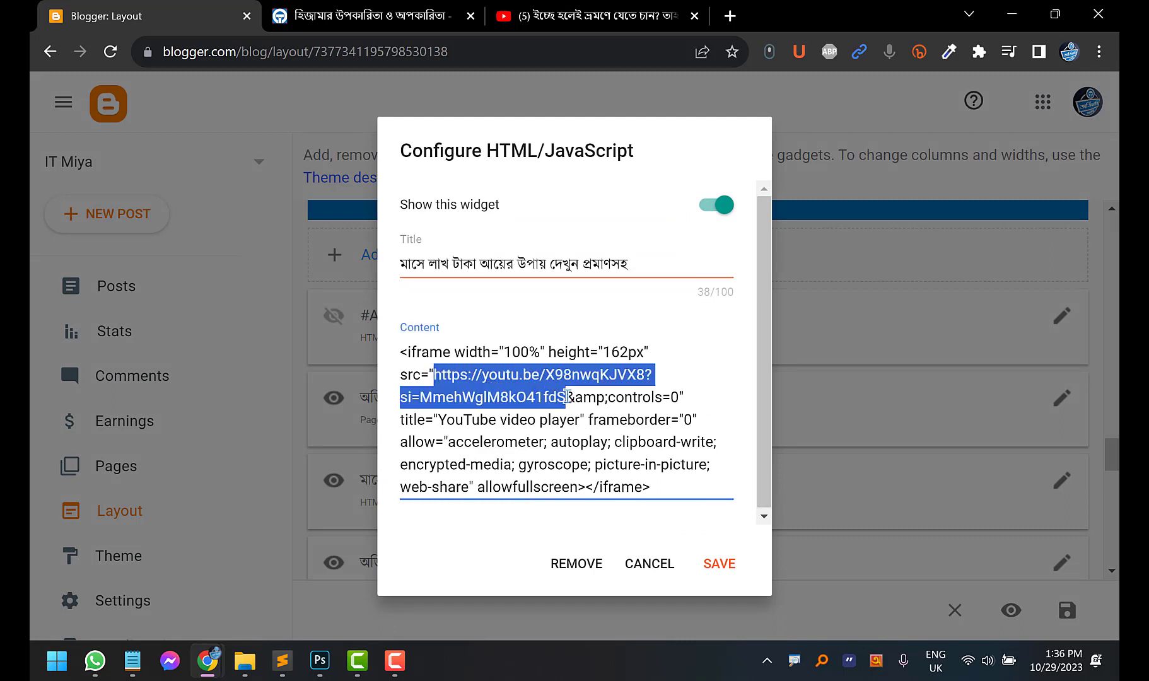
key(ctrl+v)
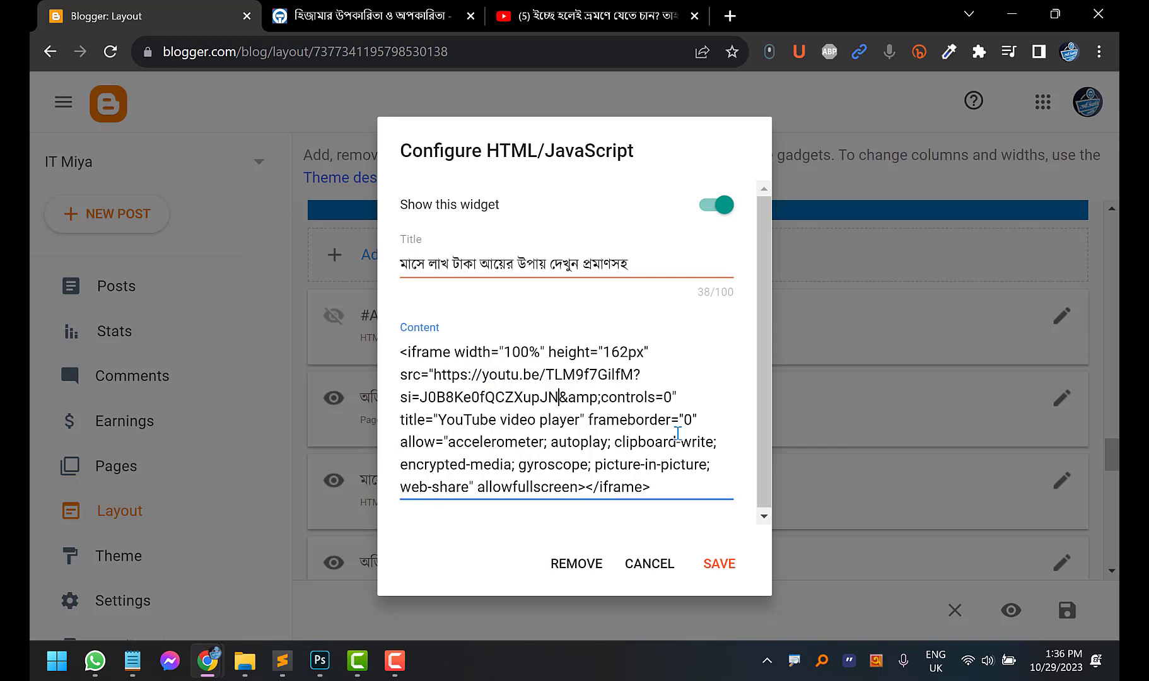
click(720, 562)
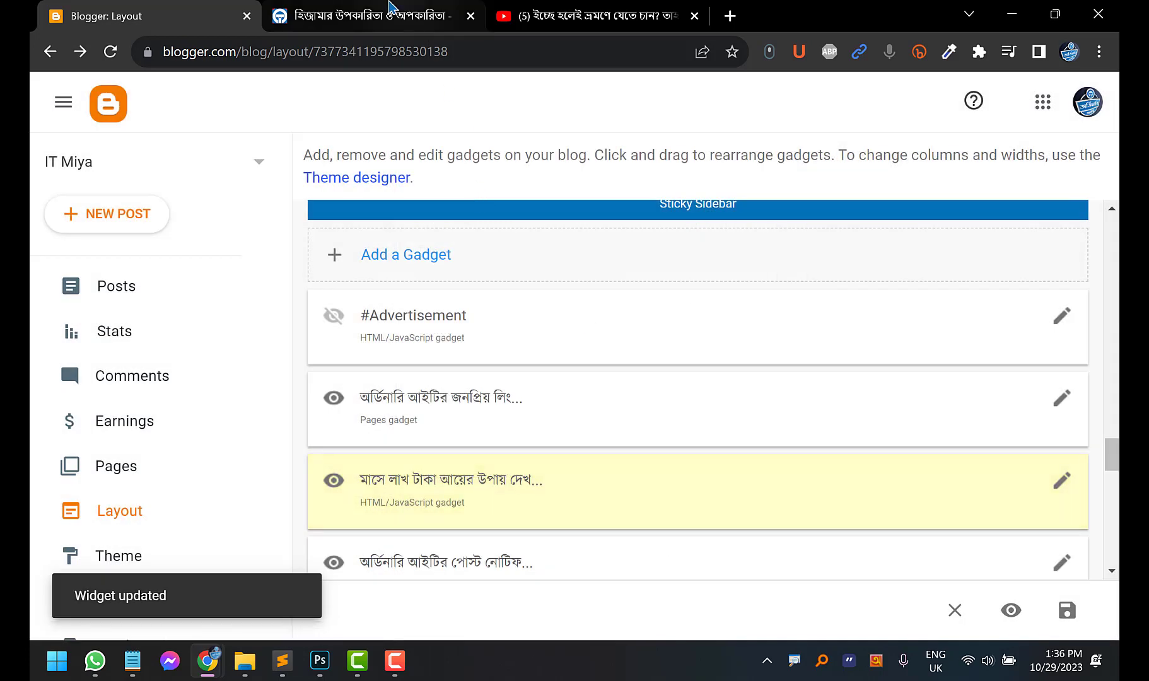
Reload the live post on itmiya.com and check the video gadget in the sidebar
click(389, 9)
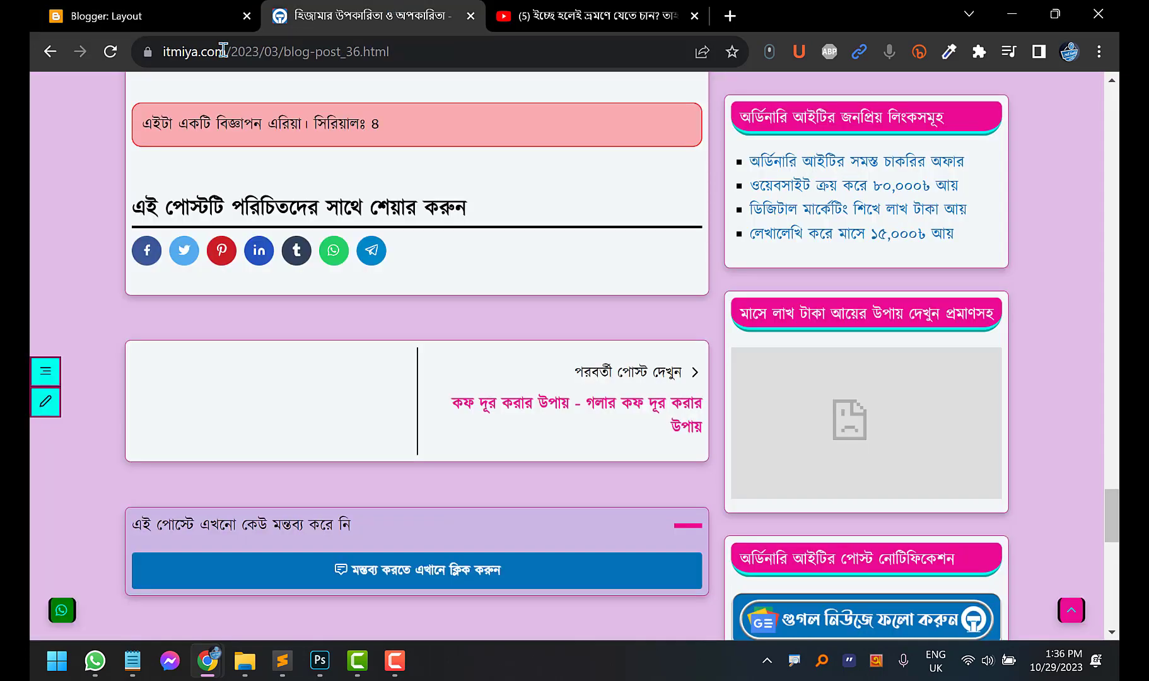
click(110, 52)
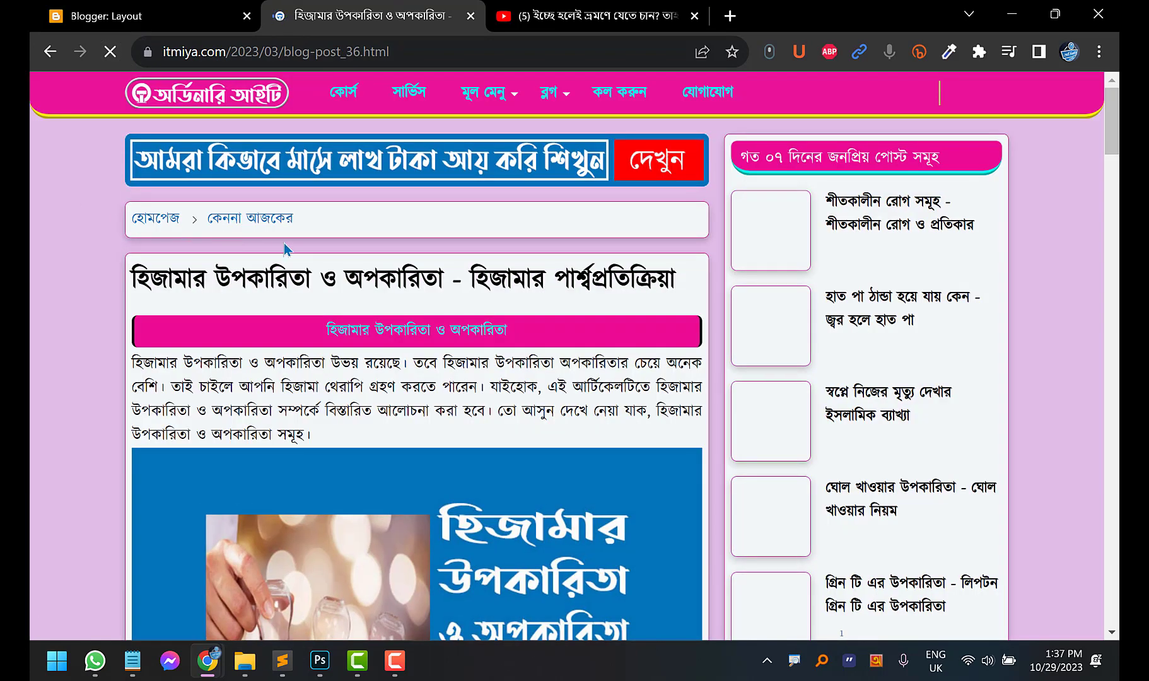
scroll(215, 265, down, 1)
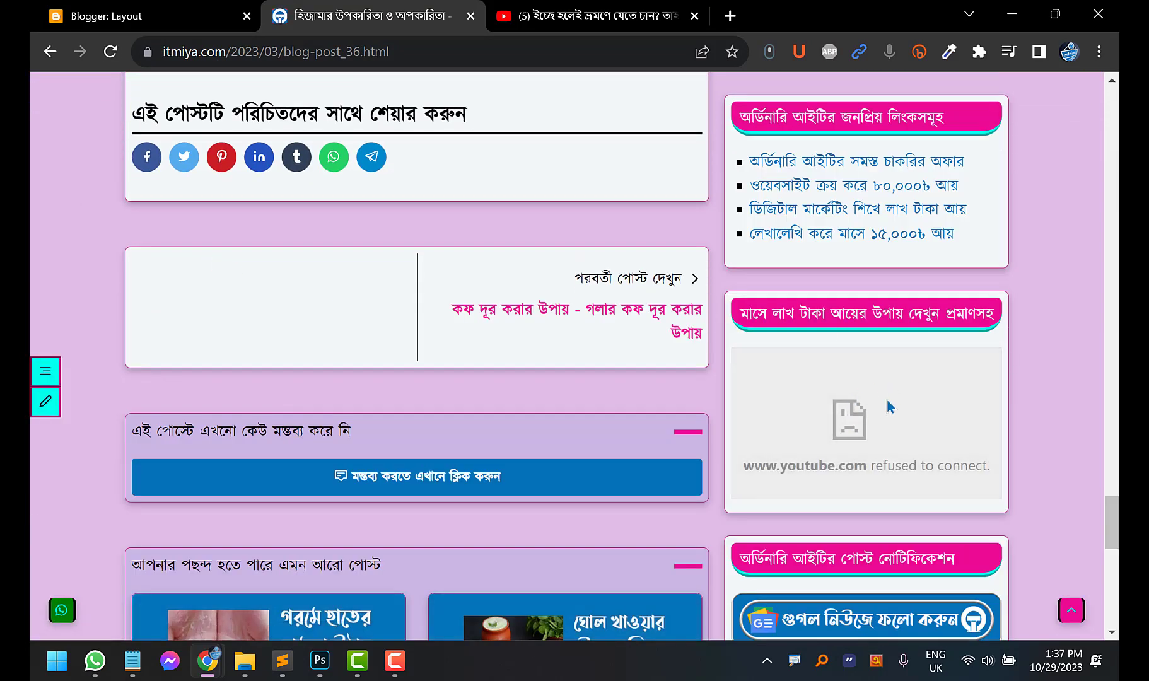
Return to the YouTube video, open its embed code from the share options and review the embed options
click(563, 6)
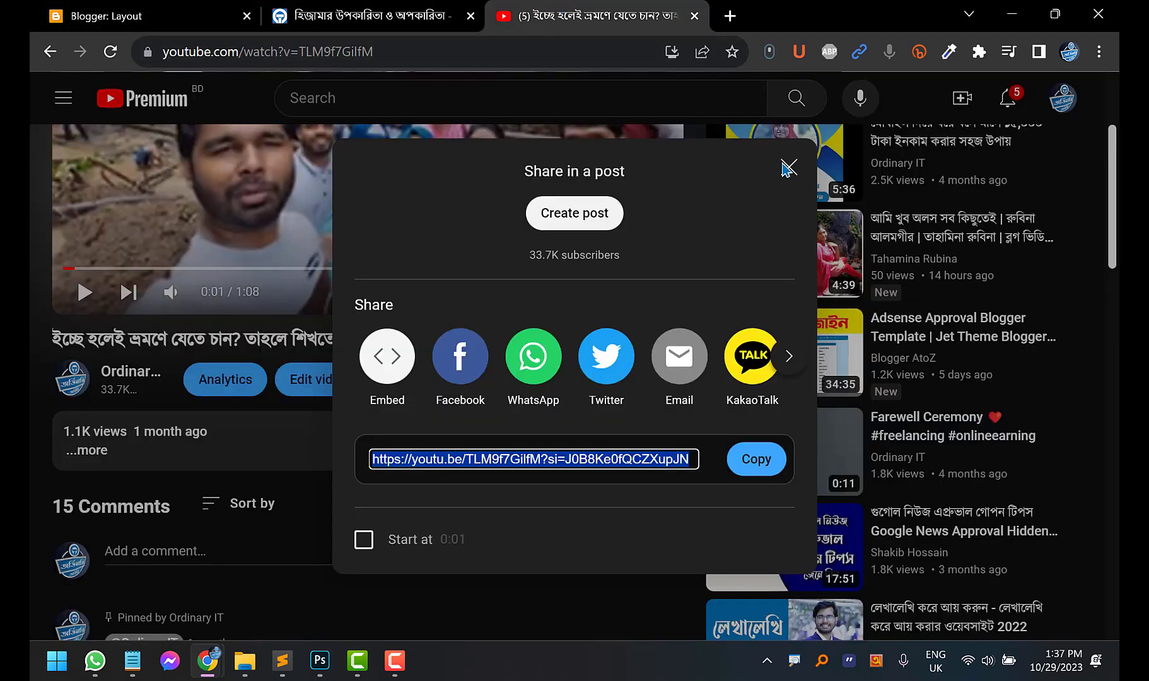
click(391, 365)
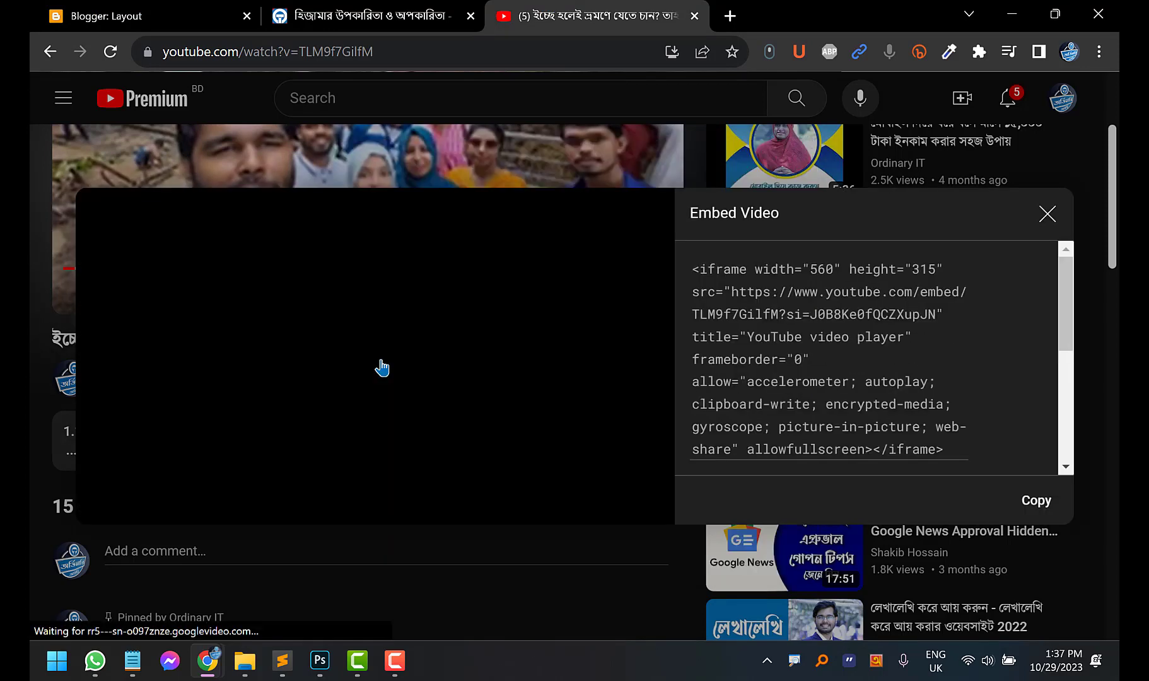
click(1046, 216)
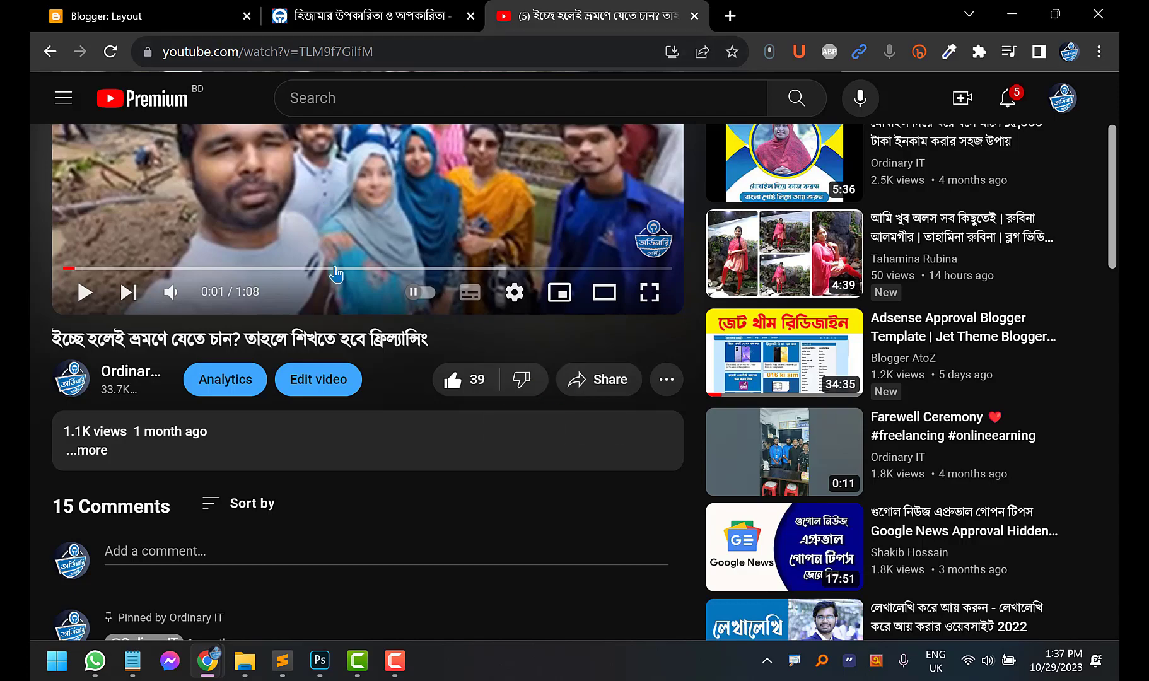
scroll(336, 275, up, 2)
scroll(567, 290, down, 3)
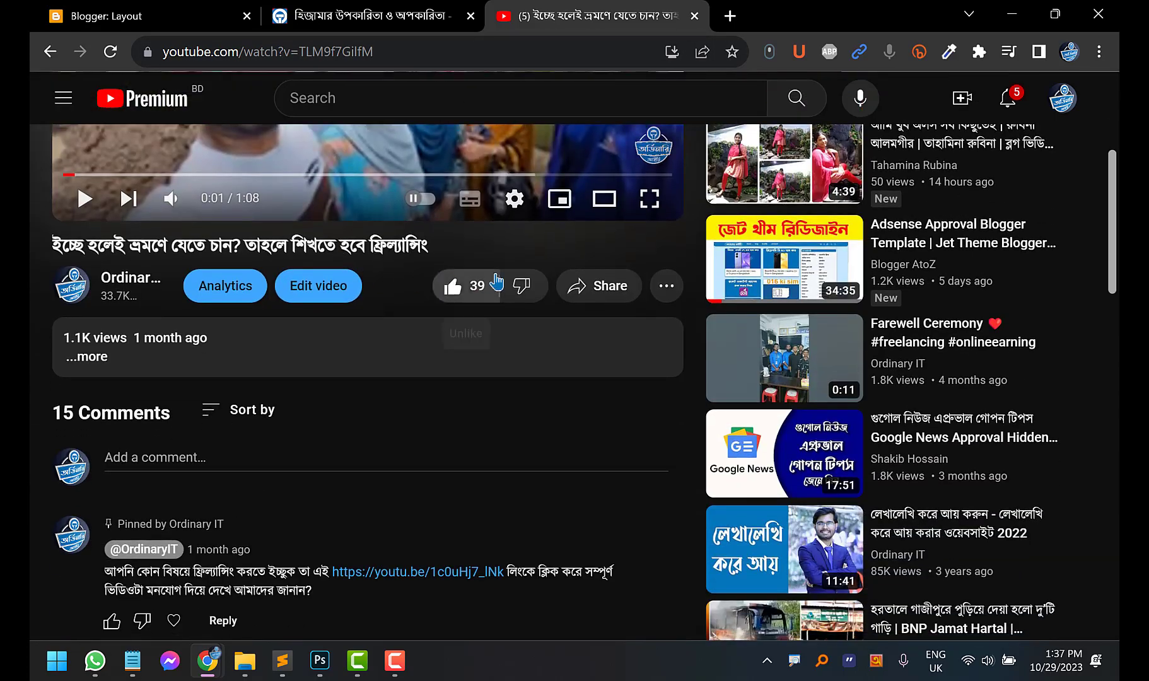
click(612, 291)
click(387, 369)
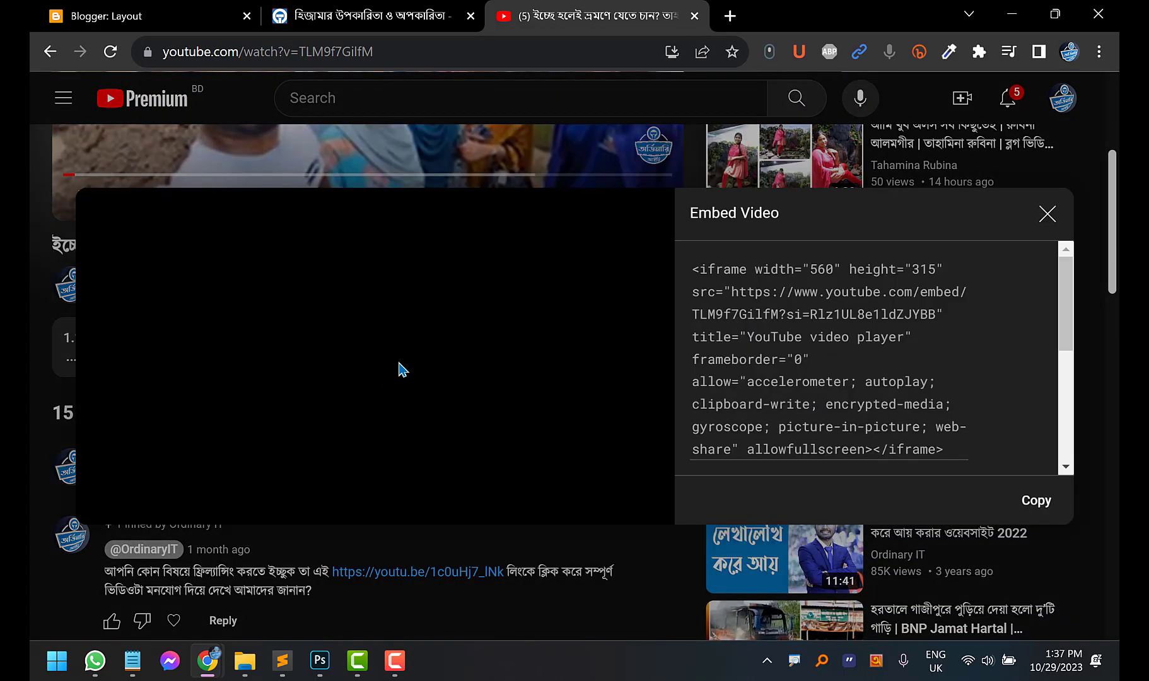
scroll(906, 341, down, 3)
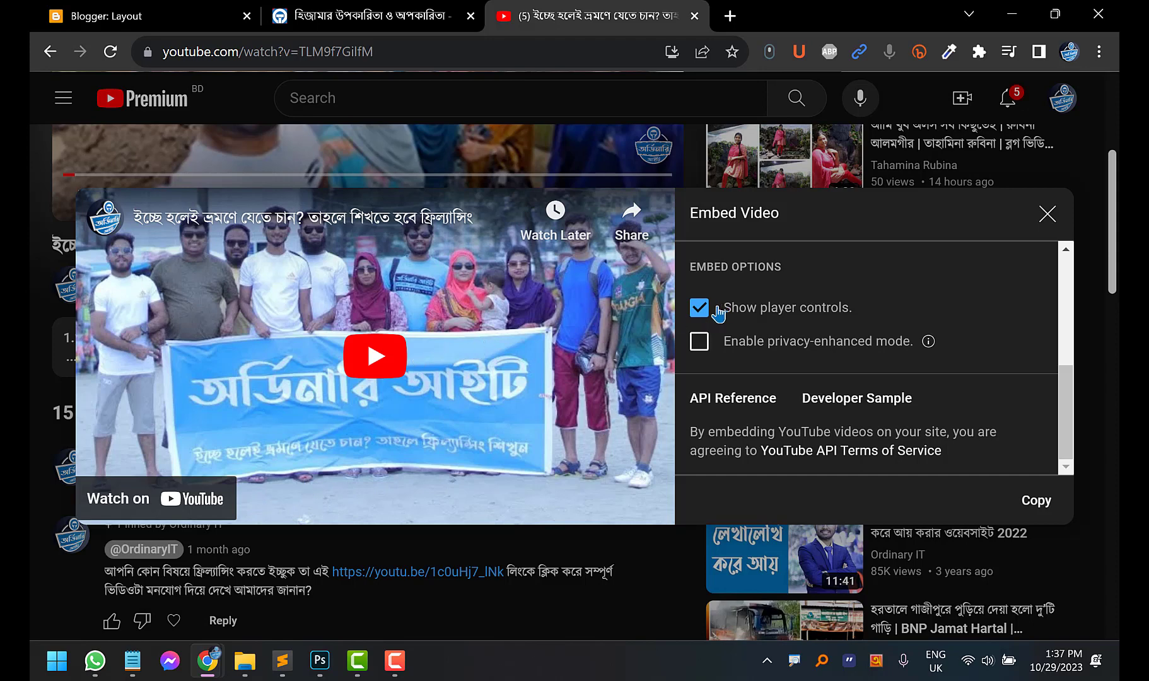
scroll(751, 391, up, 3)
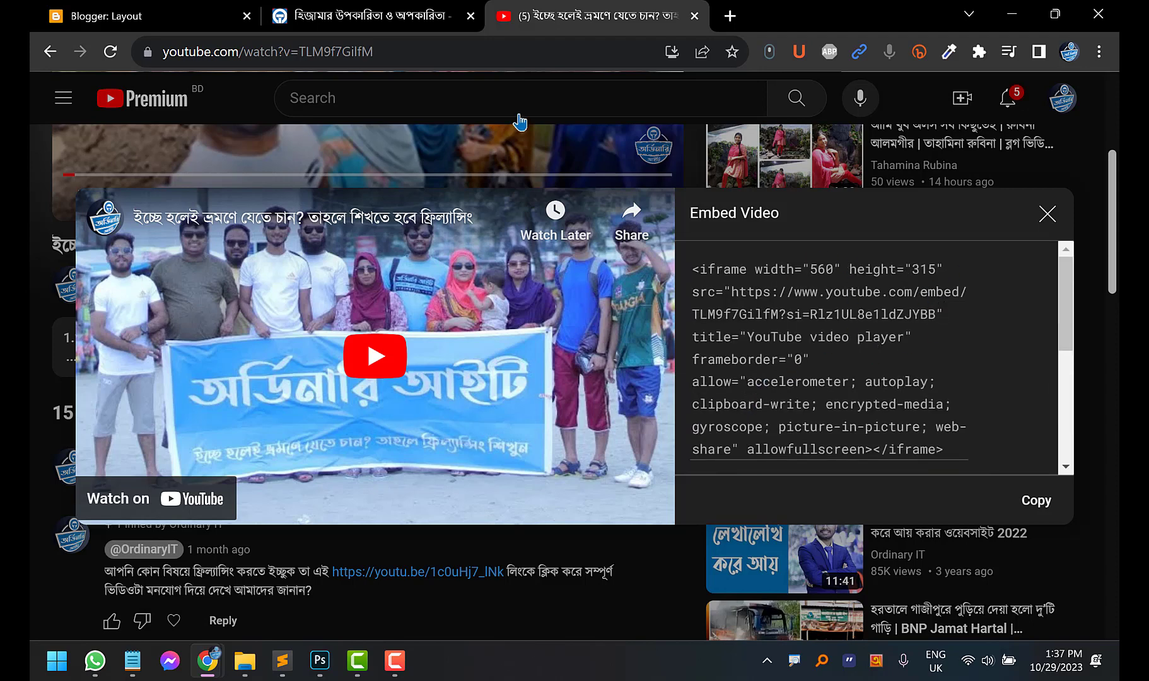
Open the Blogger video gadget for editing, then copy the full iframe embed code from YouTube's Embed Video dialog
click(111, 16)
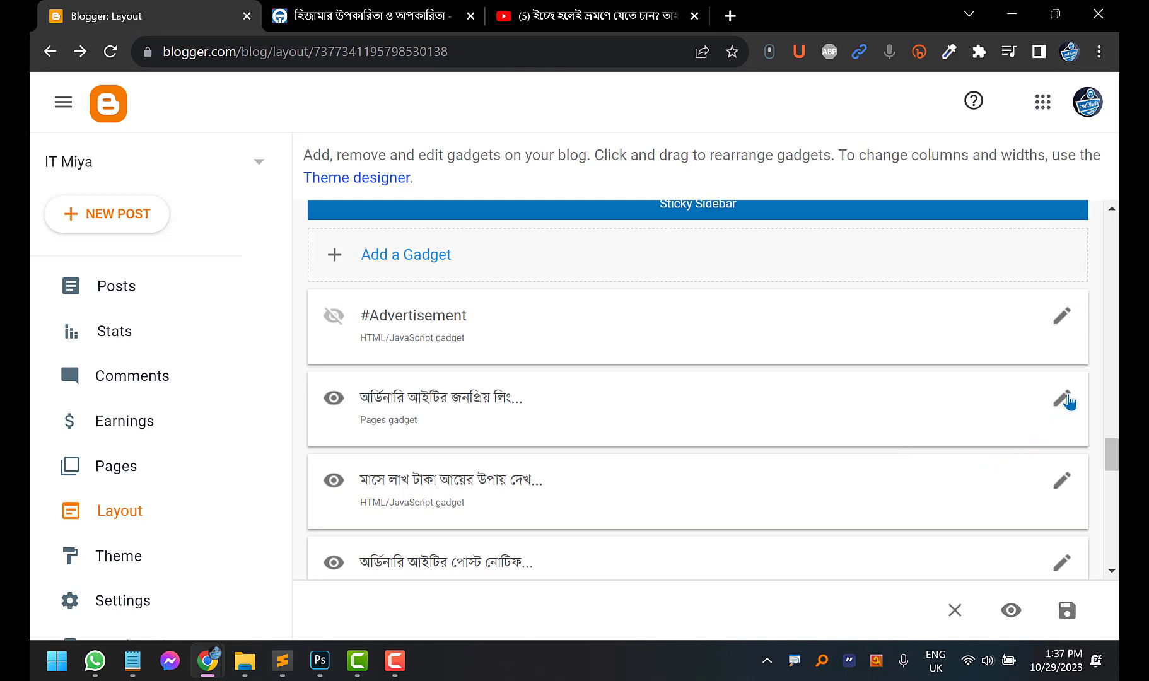
click(1062, 481)
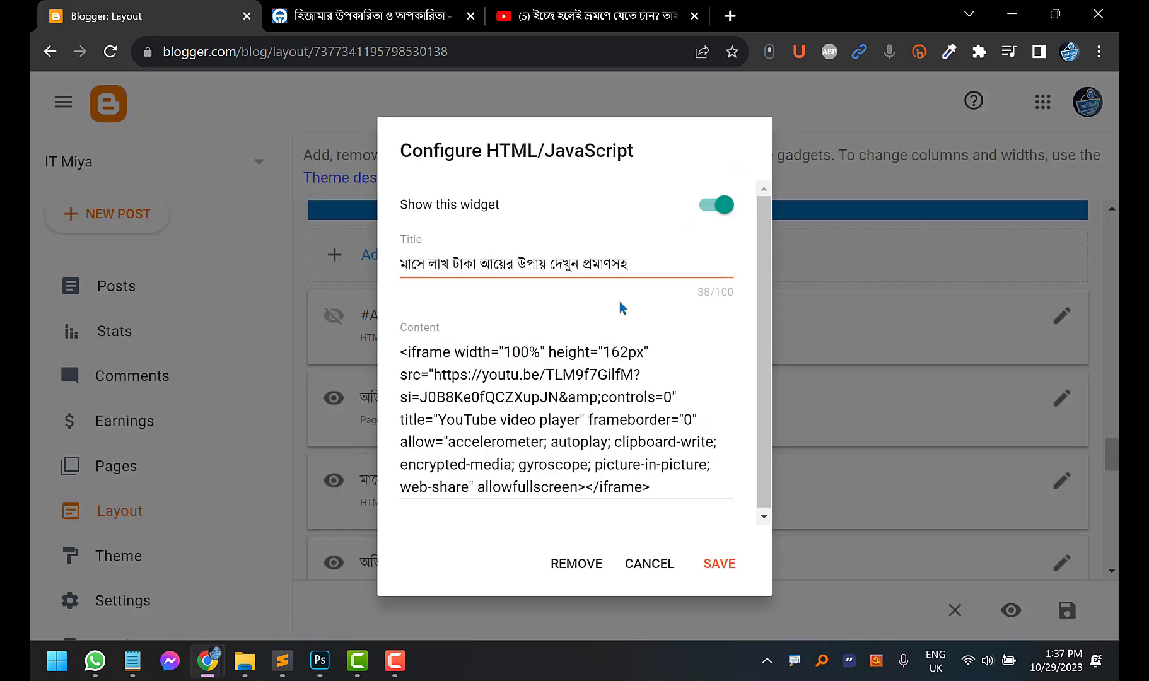
click(601, 7)
click(841, 290)
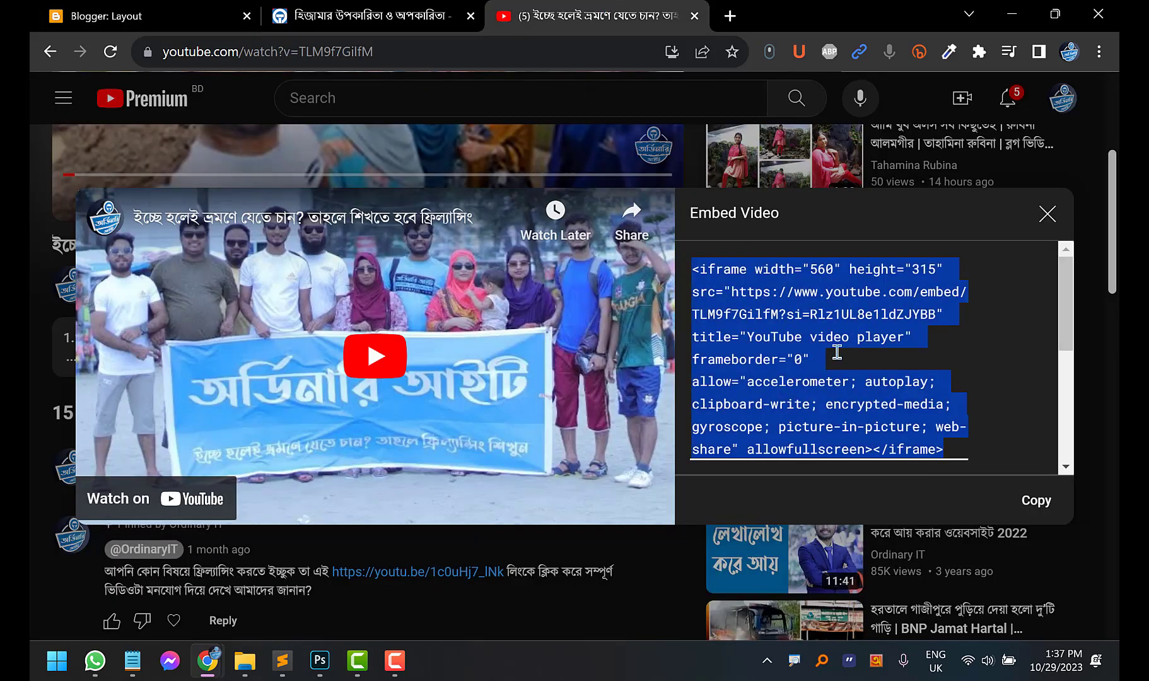
right_click(760, 396)
click(346, 111)
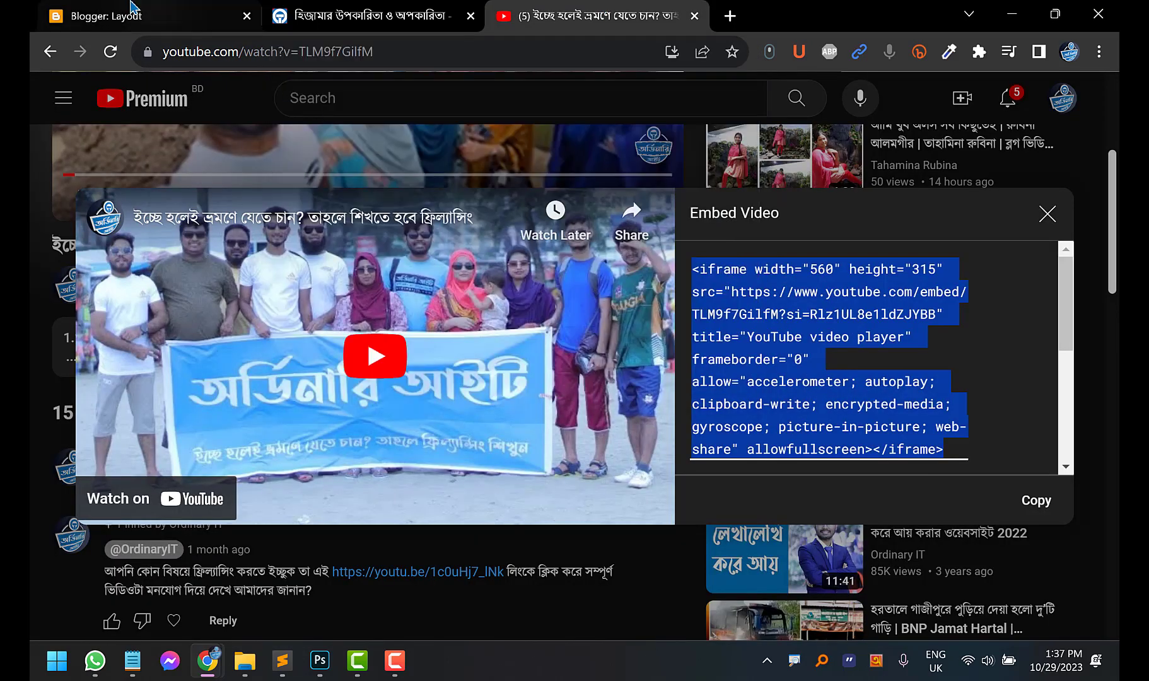
Replace the video gadget's entire content with the copied YouTube iframe embed code and save the gadget
click(111, 16)
click(574, 407)
key(ctrl+a)
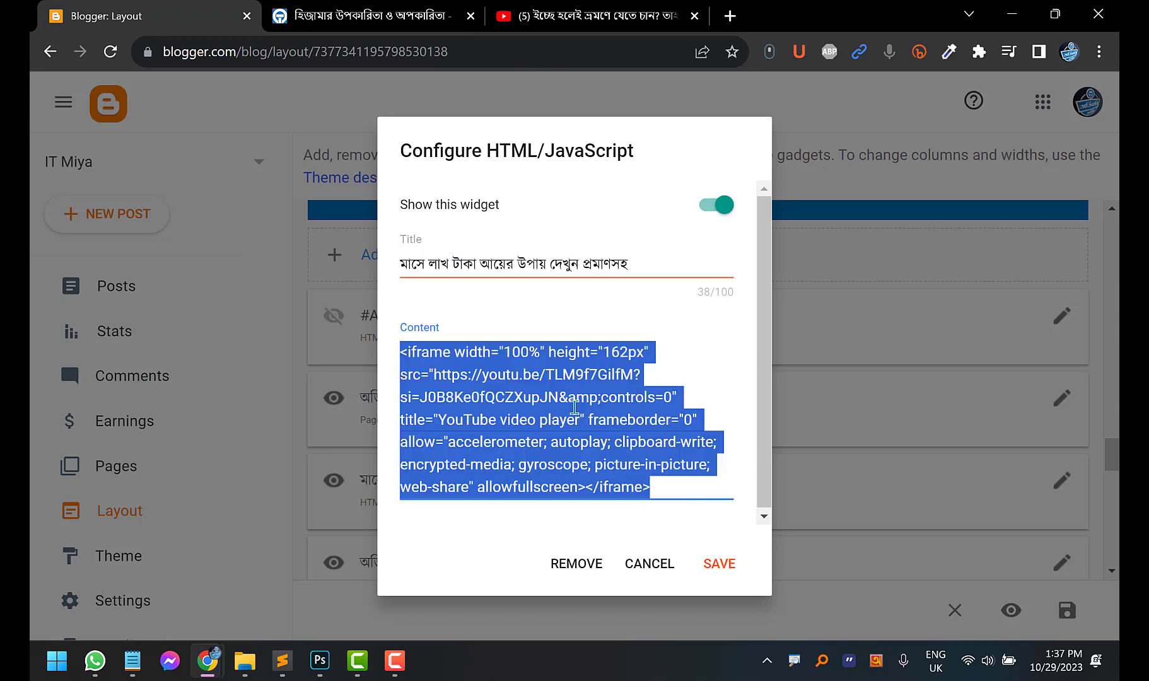
key(ctrl+v)
click(720, 563)
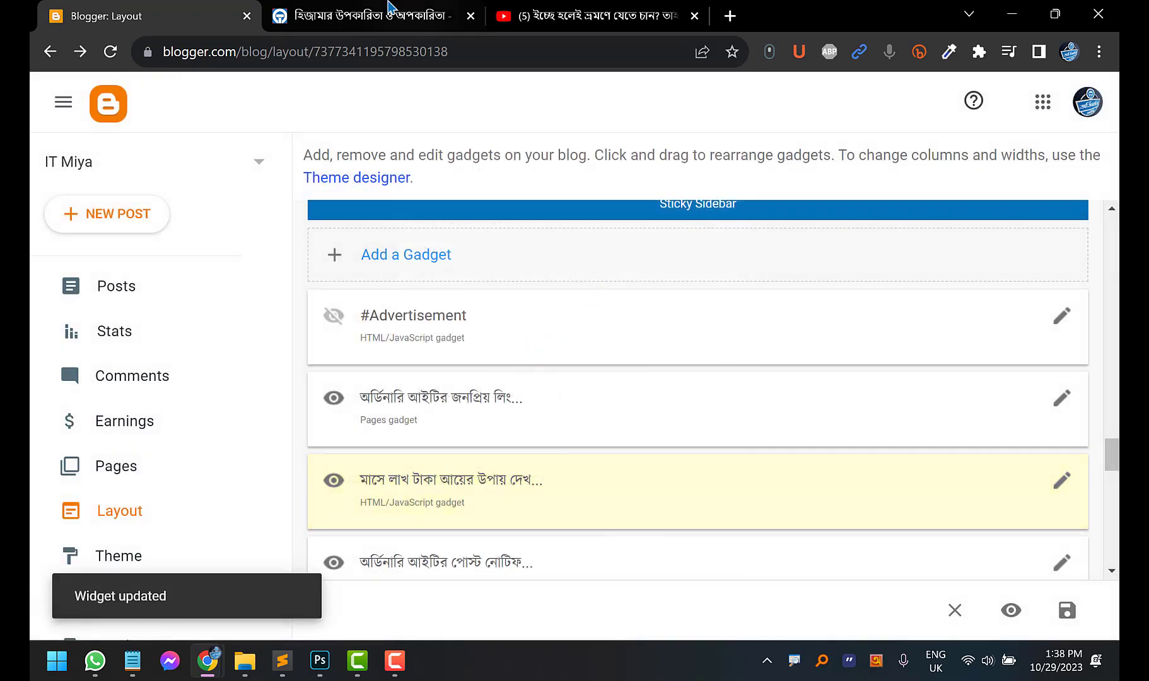
Reload the live post and inspect the embedded video and the post notification gadget in the sidebar
click(368, 19)
click(110, 53)
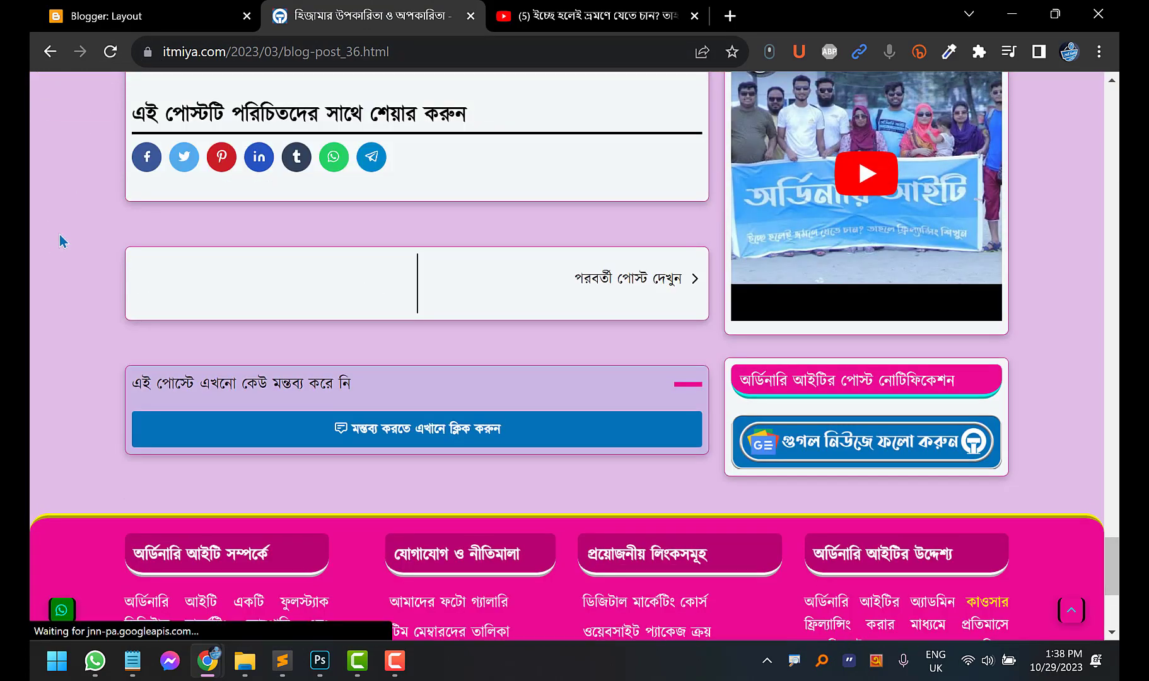
scroll(1029, 445, up, 3)
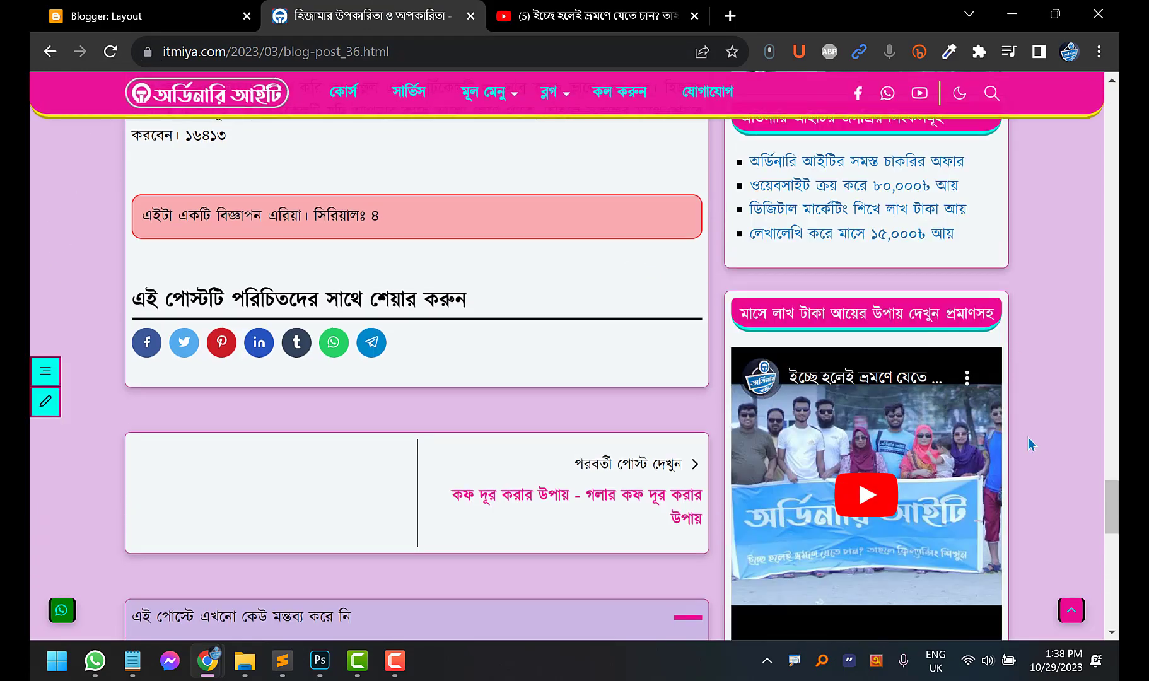
scroll(1029, 444, down, 4)
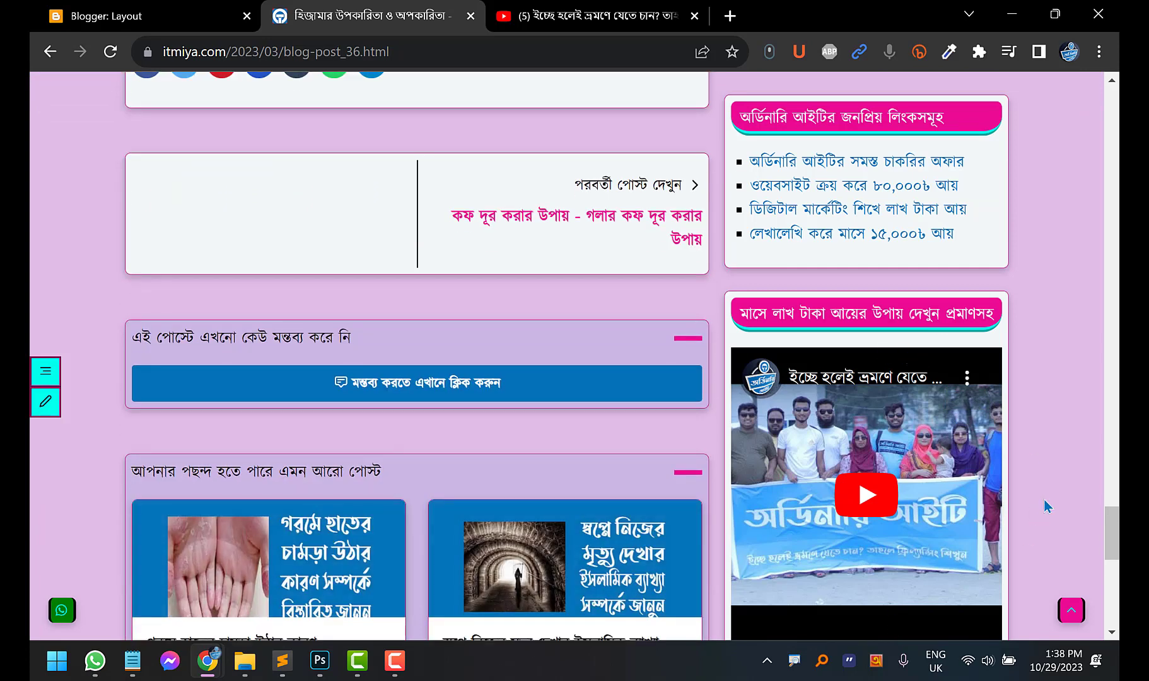
scroll(1047, 506, down, 1)
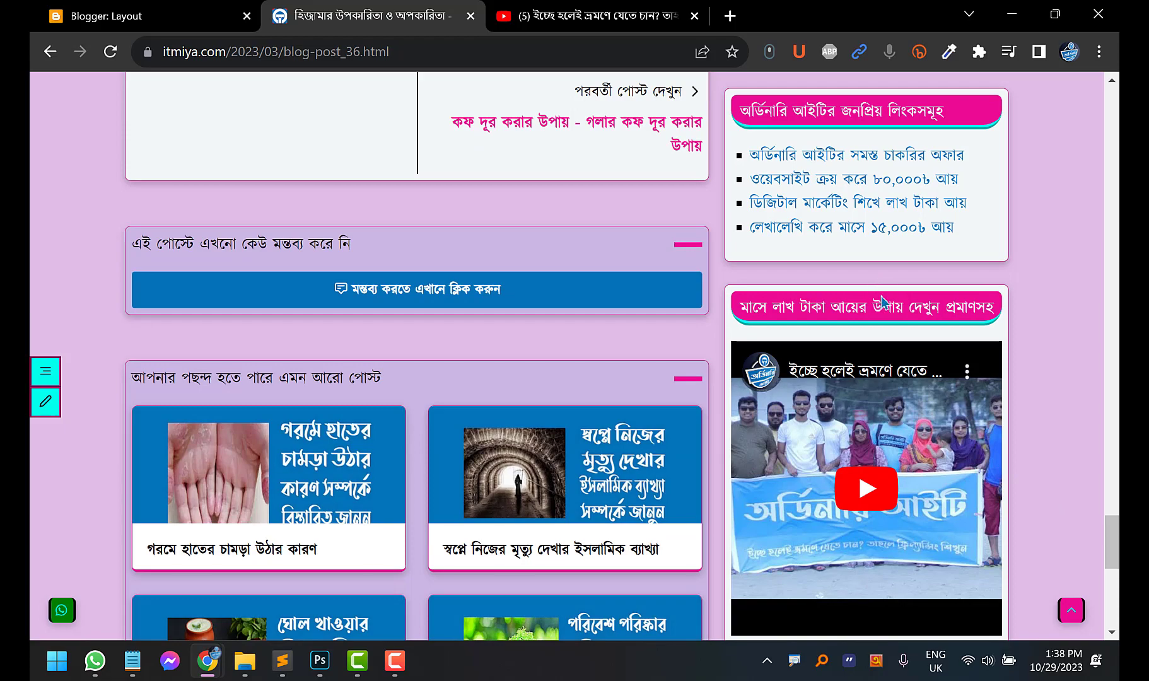
scroll(999, 364, down, 4)
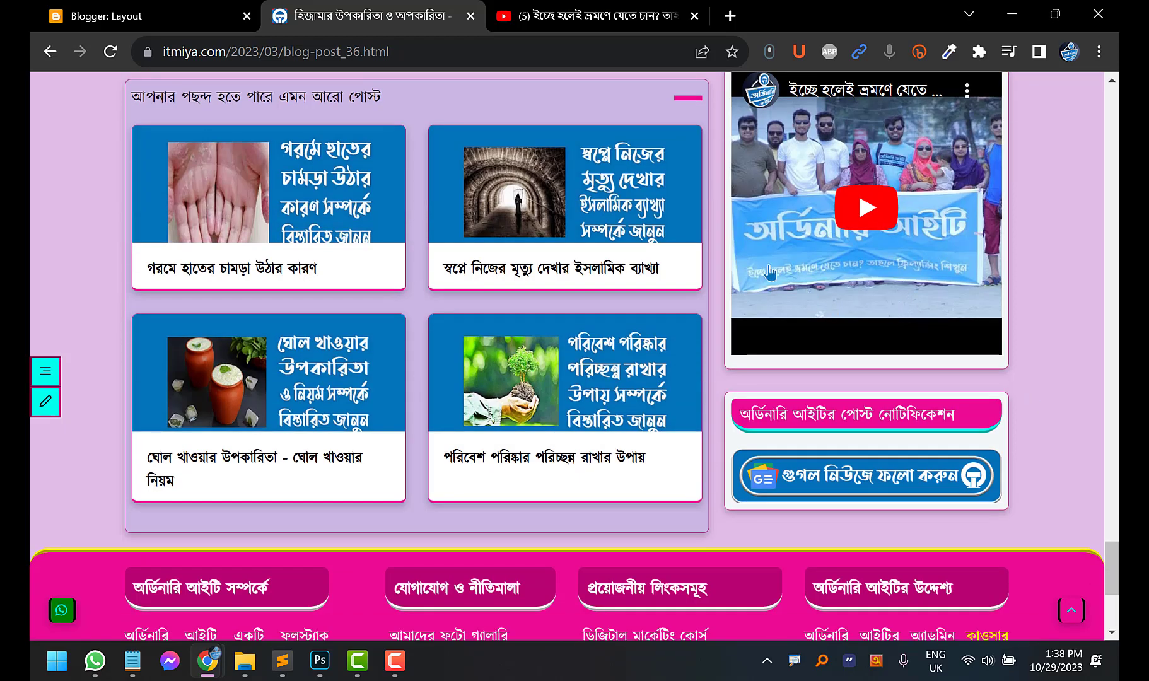
Open the "অর্ডিনারি আইটির পোস্ট নোটিফিকেশন" gadget's HTML configuration in Blogger and compare it with its Google News button on the live post
click(129, 9)
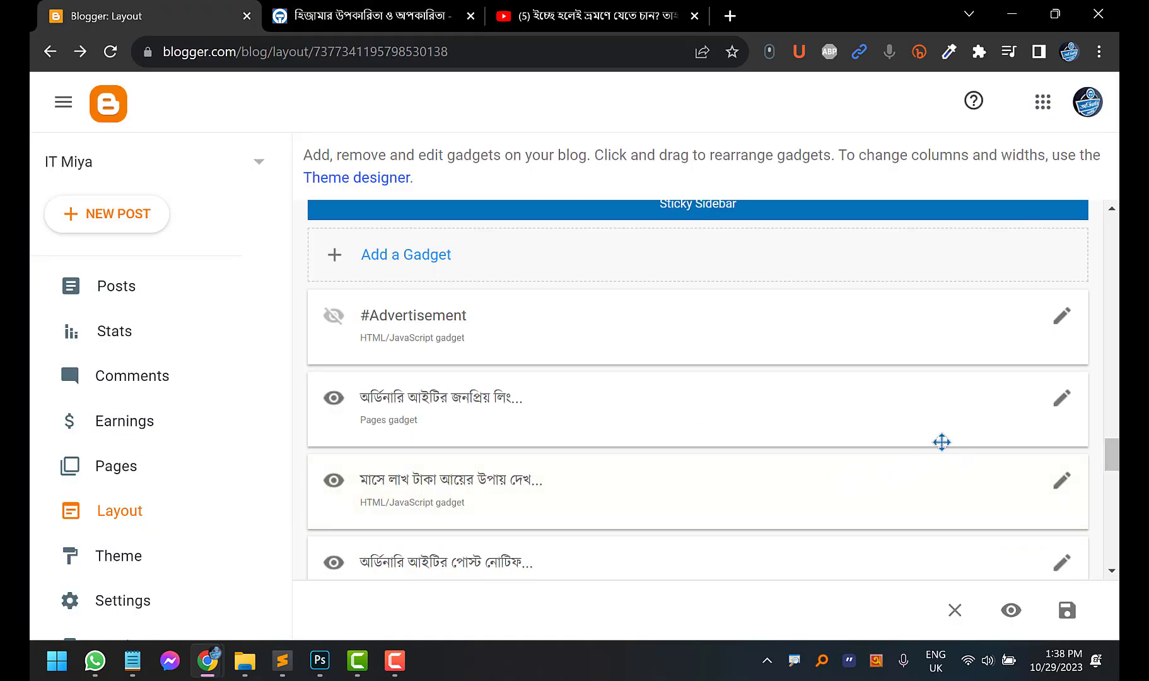
scroll(657, 344, down, 2)
click(369, 11)
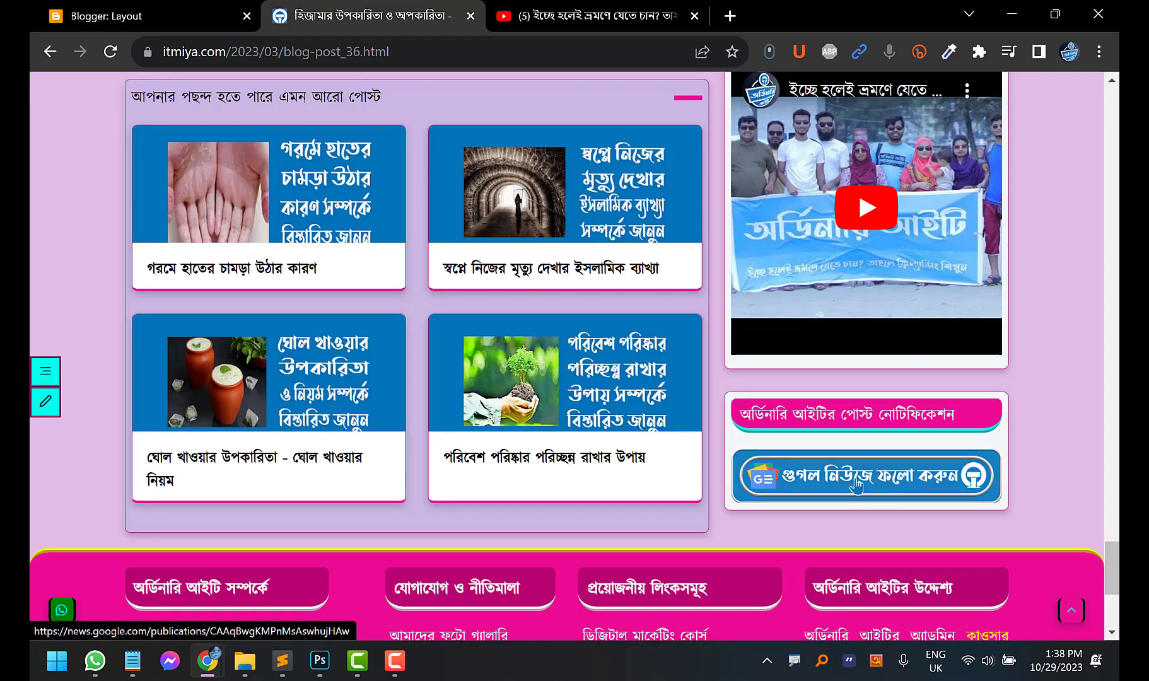
click(197, 8)
scroll(502, 309, down, 3)
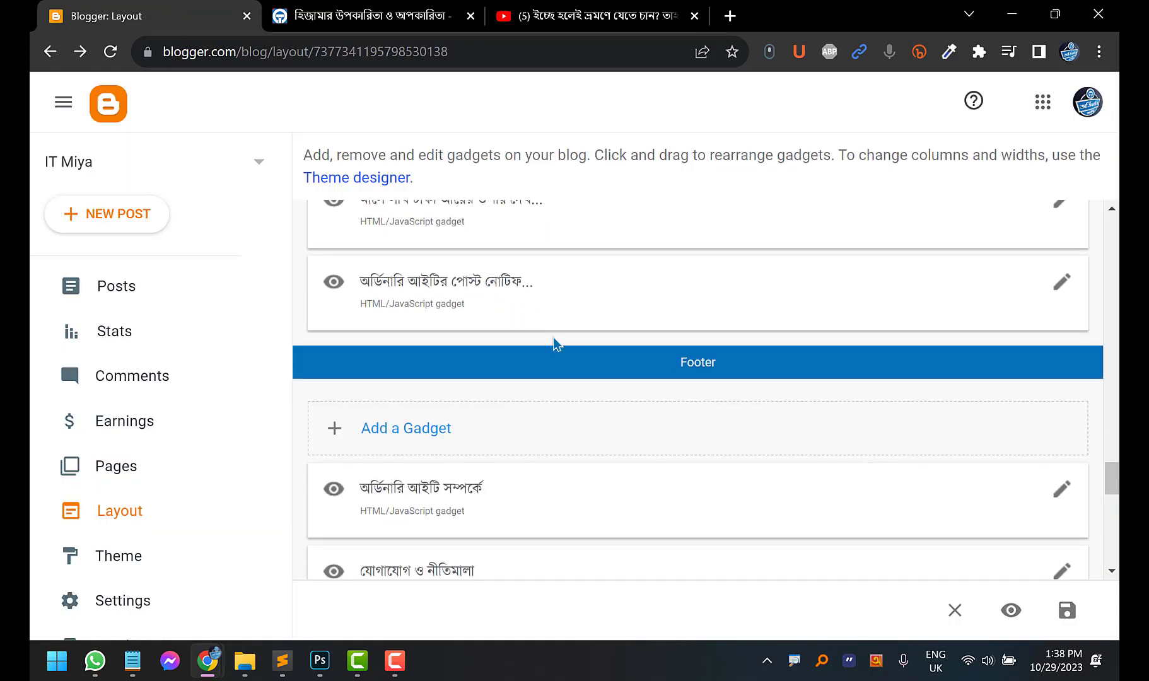
click(1064, 289)
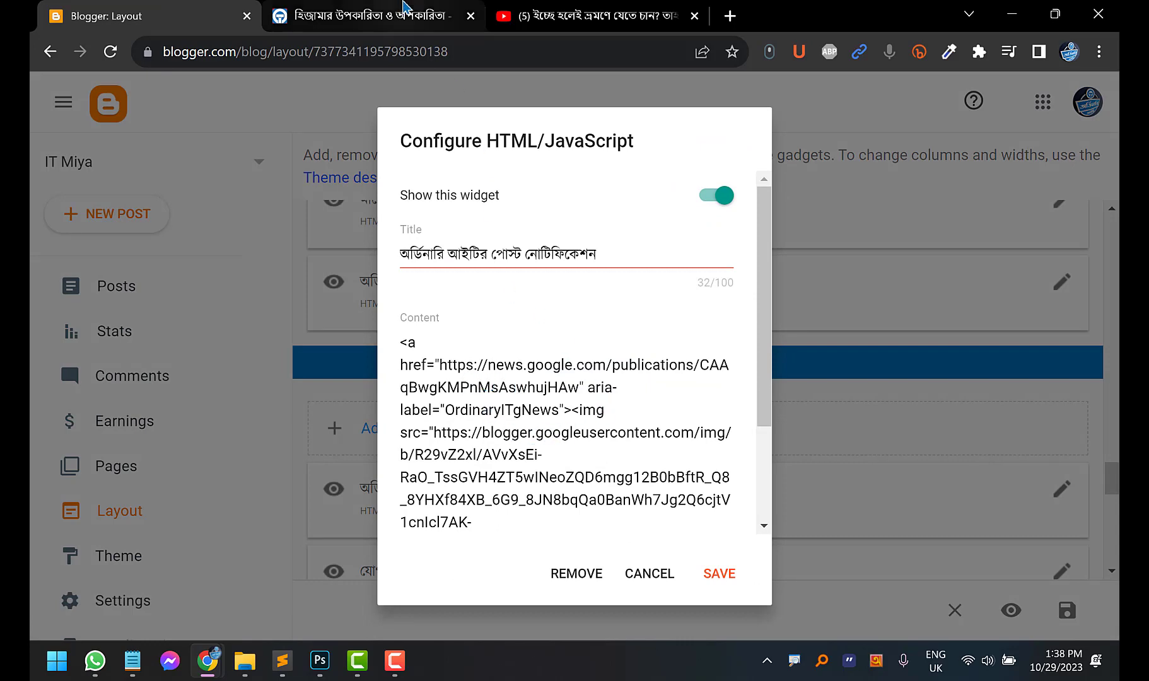
click(372, 15)
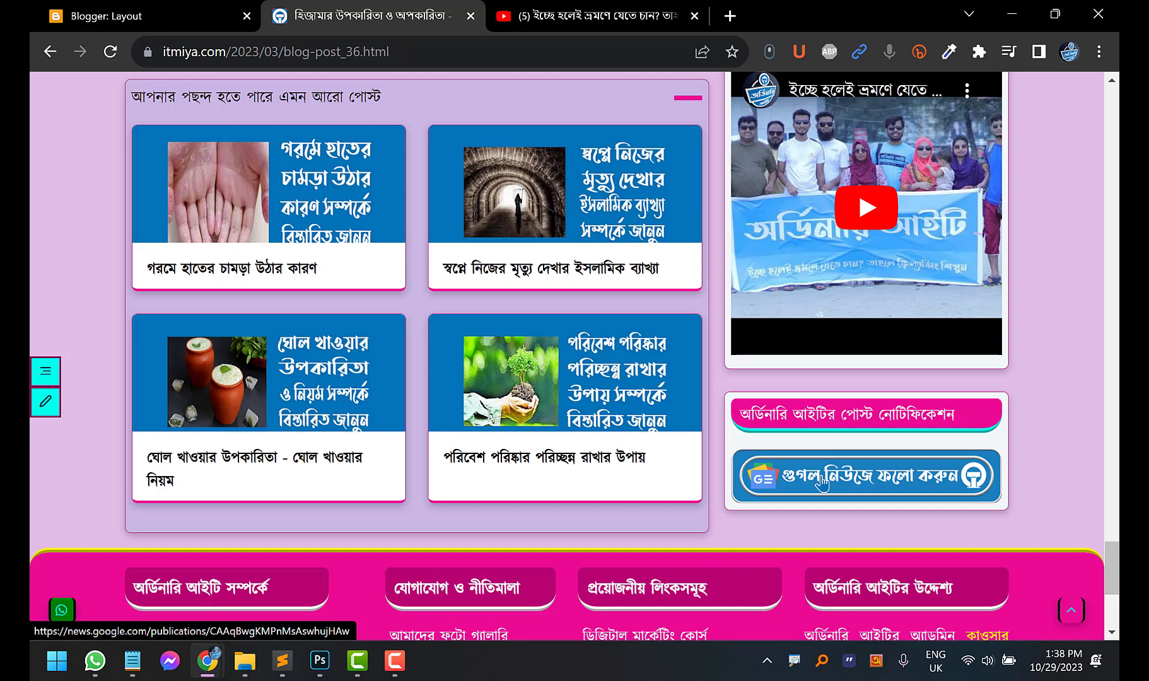
Switch to Photoshop and open "google news ordinary IT.psd" from the desktop theme folder's Image Editable File subfolder
click(319, 660)
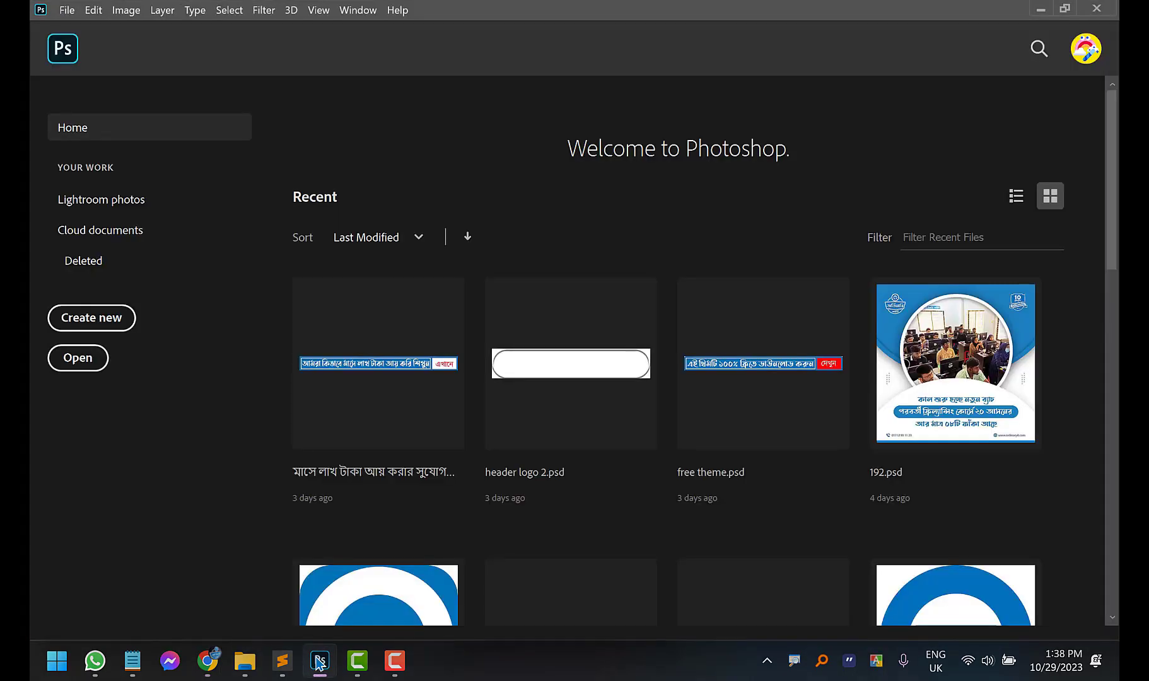
click(68, 10)
click(101, 42)
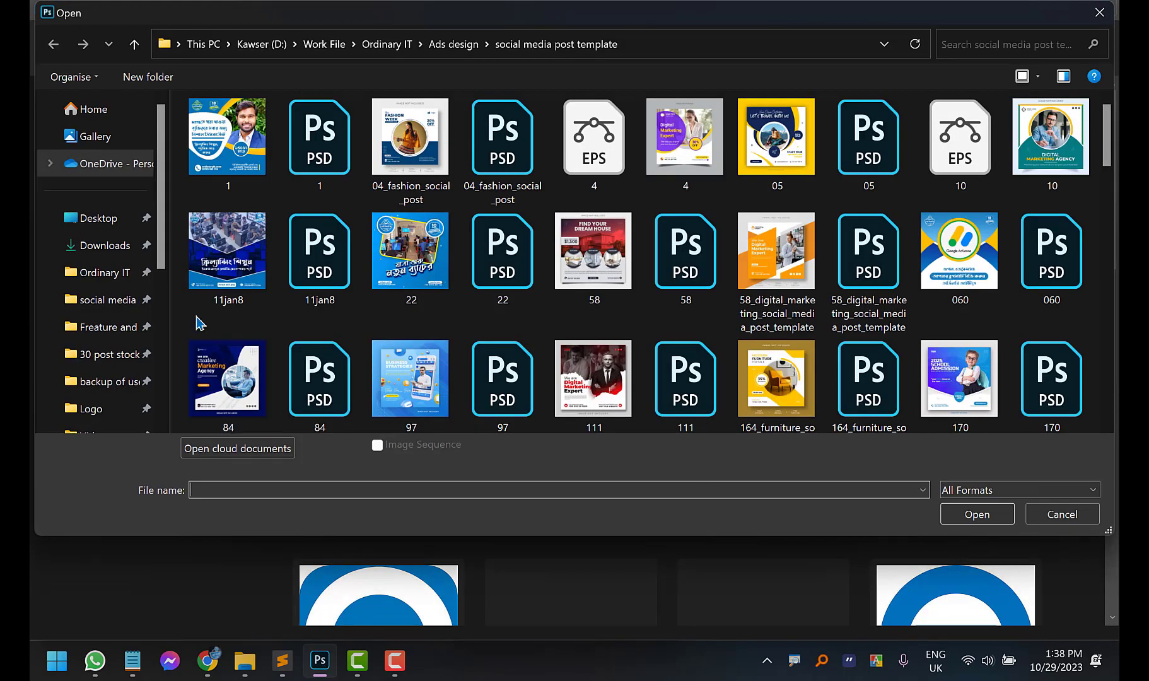
click(104, 221)
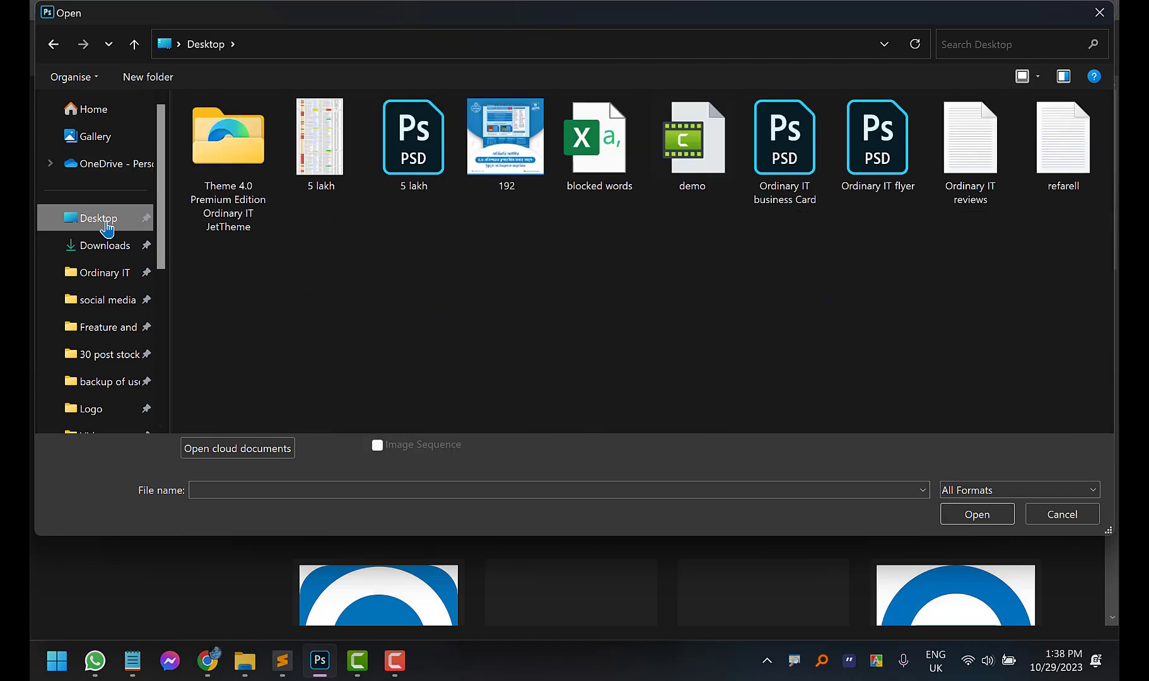
double_click(215, 147)
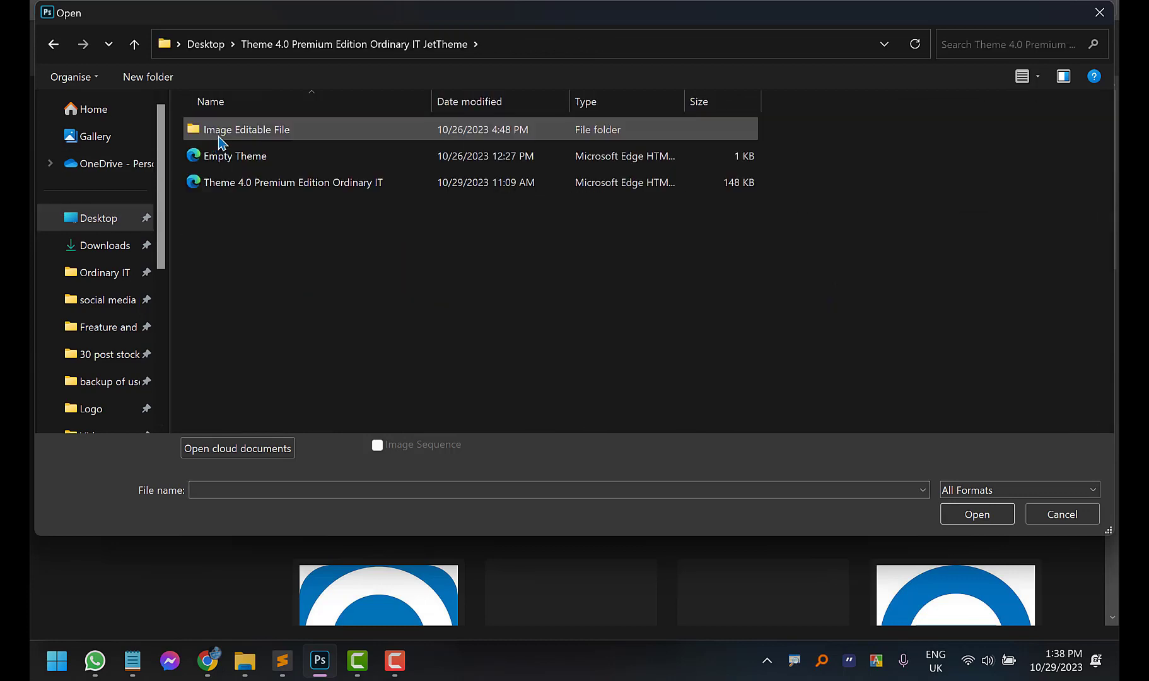
double_click(219, 138)
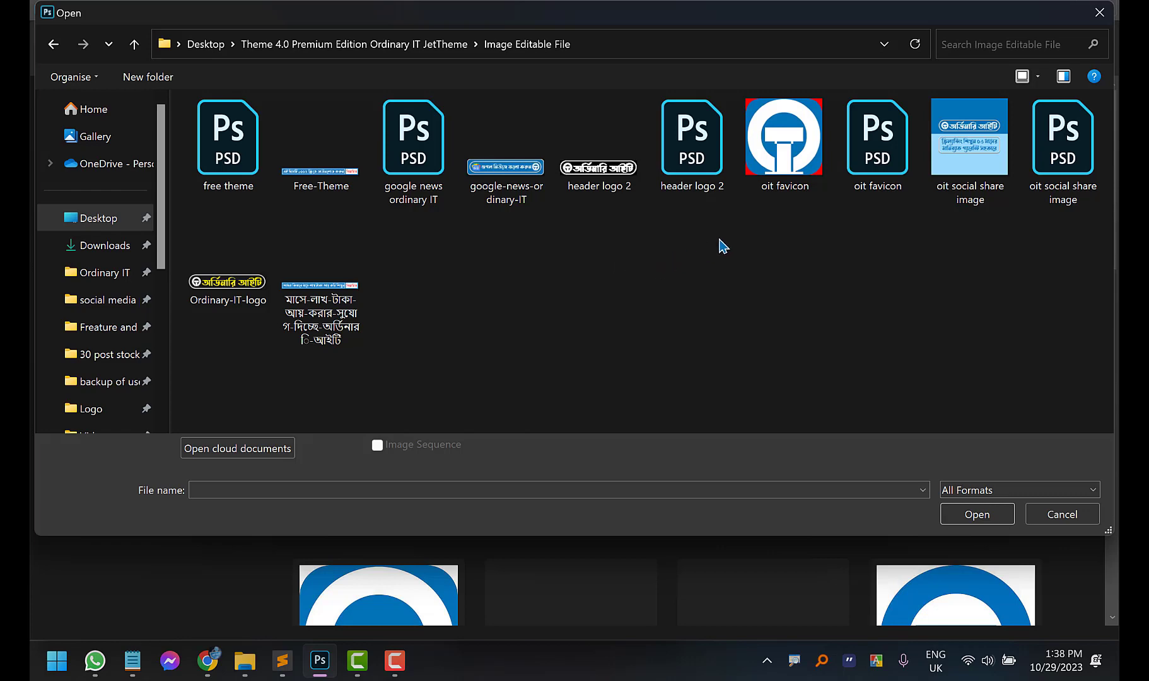
double_click(413, 161)
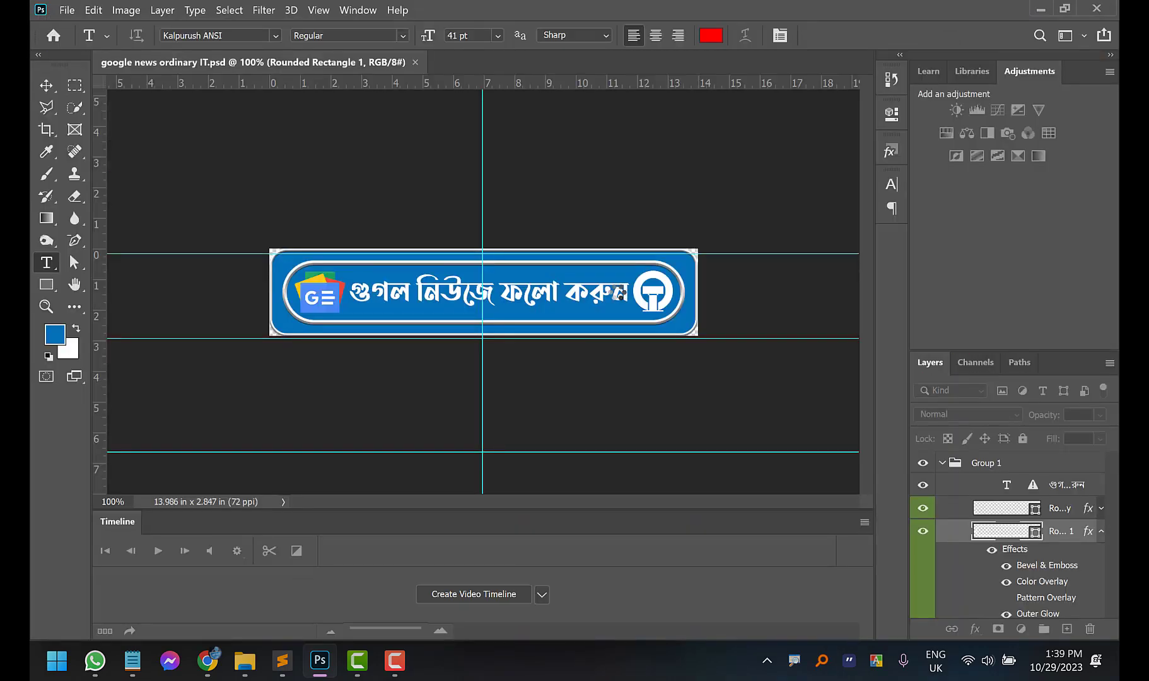
Select the outline of the button's blue background layer, fill it with red ff0101, and clear the selection
click(46, 85)
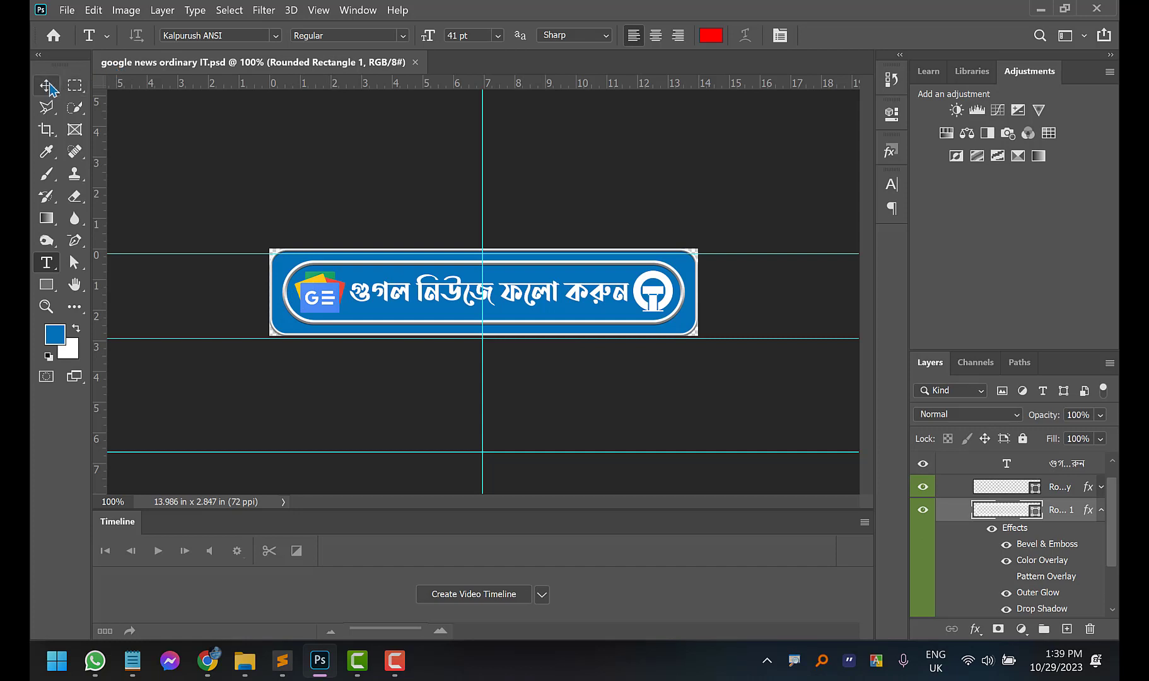
click(365, 334)
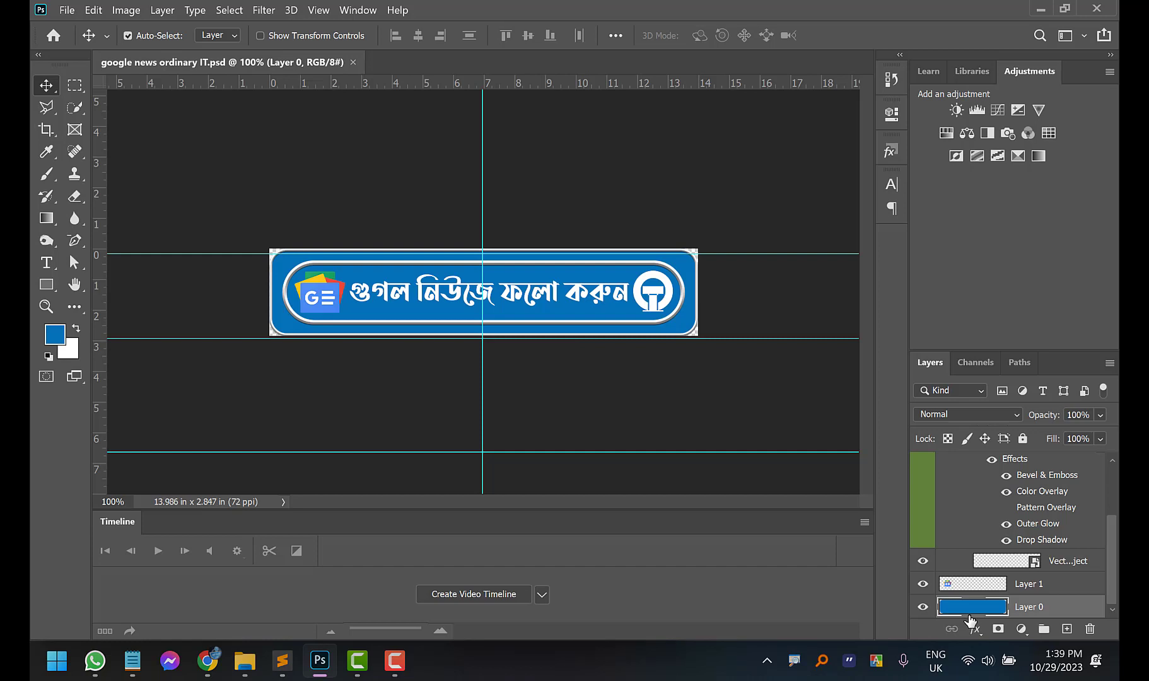
drag(962, 610, 977, 613)
ctrl+click(977, 613)
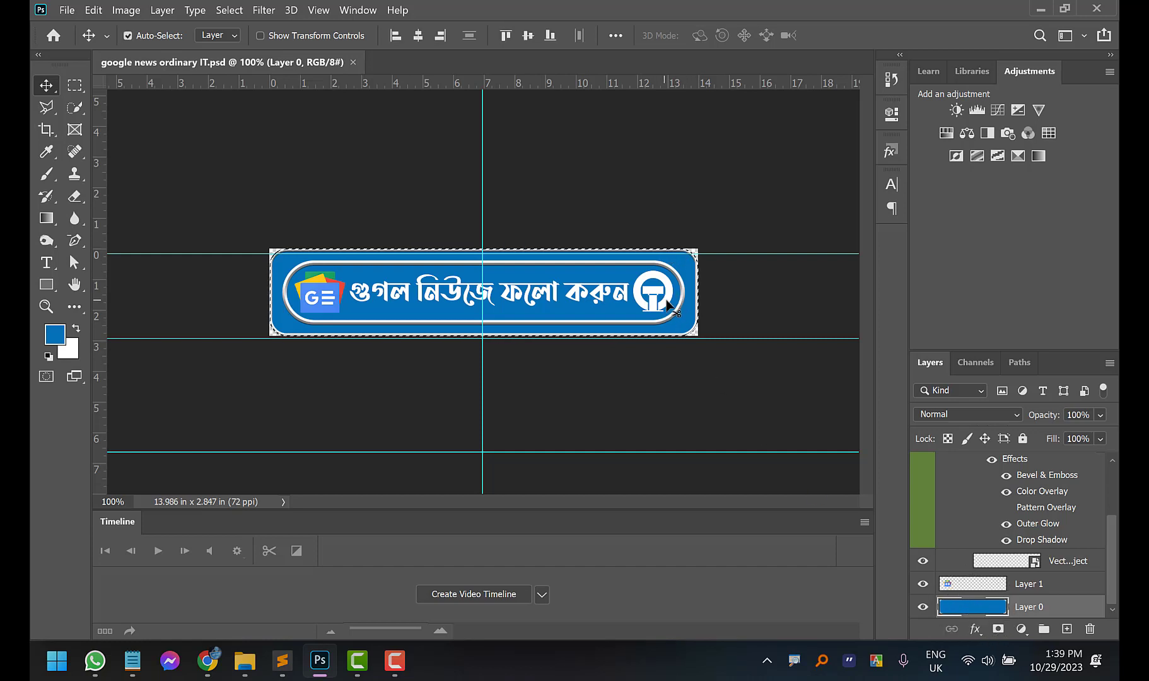
click(57, 336)
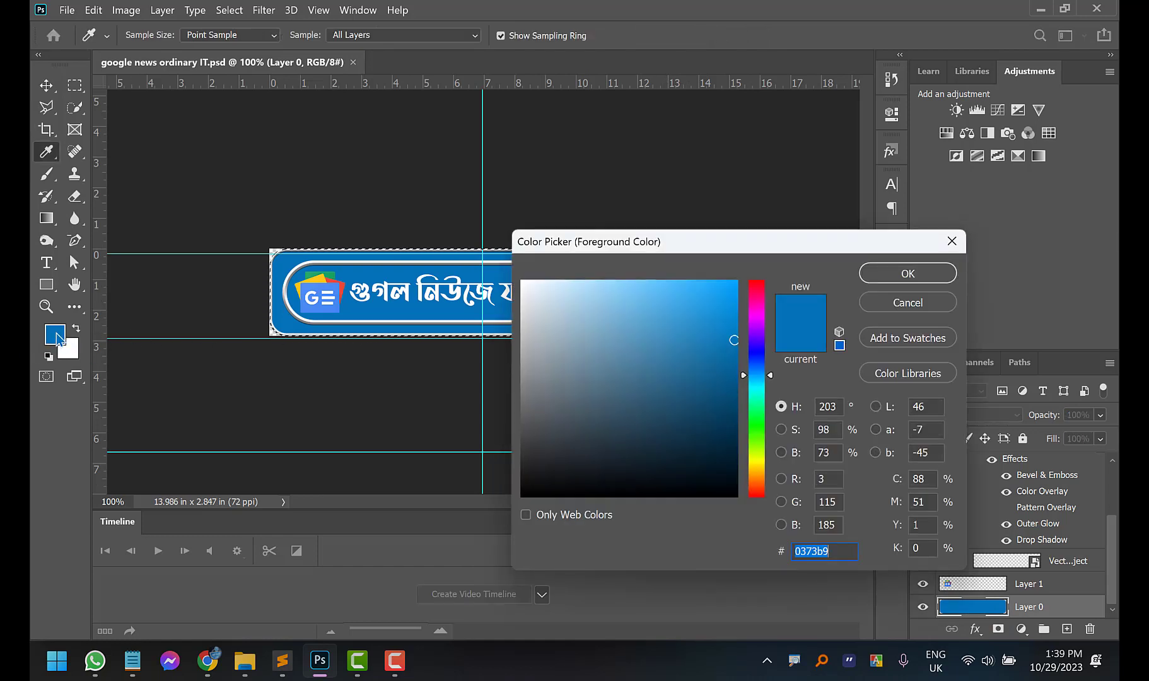
click(760, 289)
drag(764, 279, 746, 290)
drag(734, 340, 736, 281)
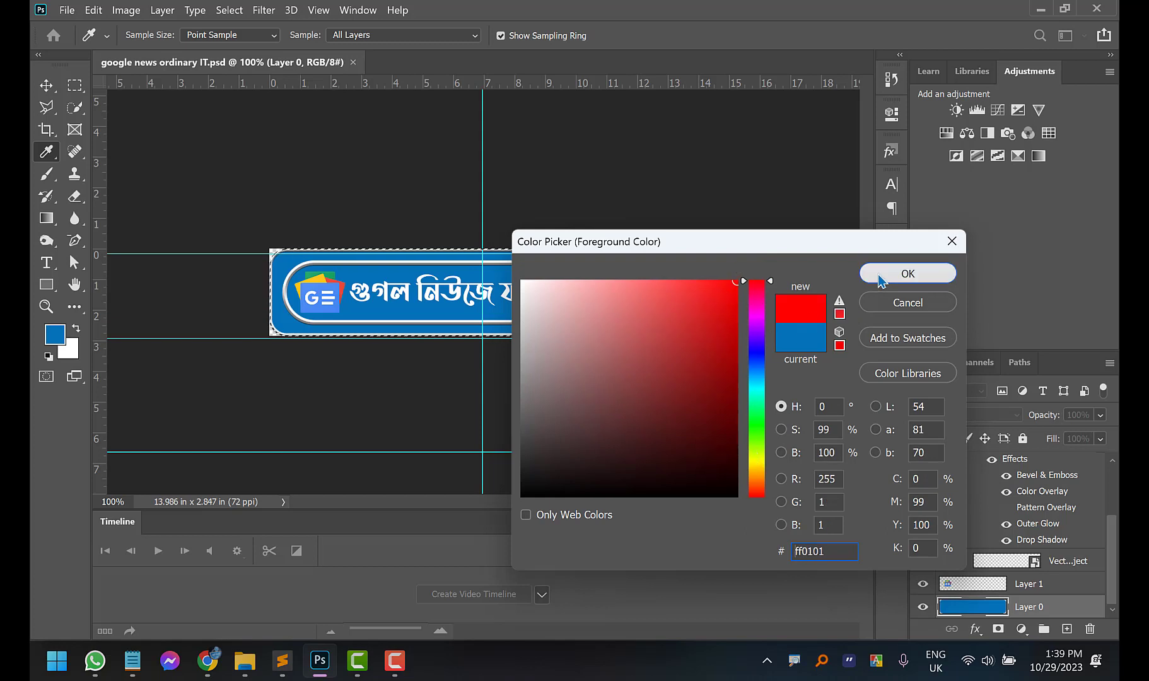
click(906, 273)
key(v)
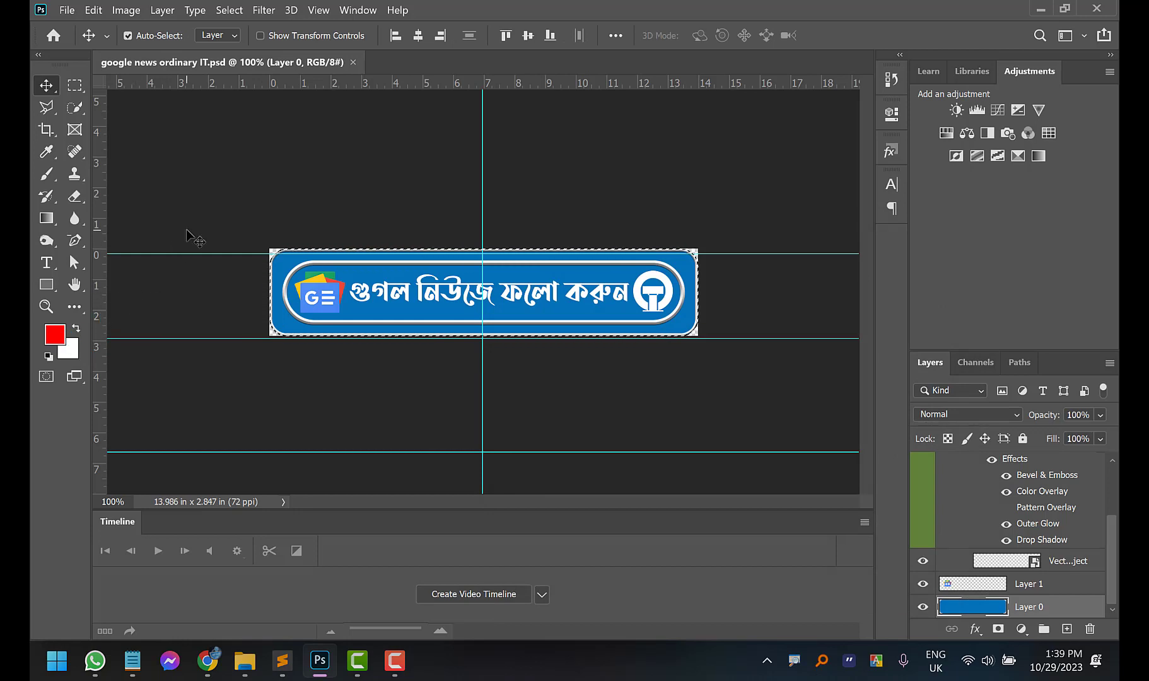
key(alt+BackSpace)
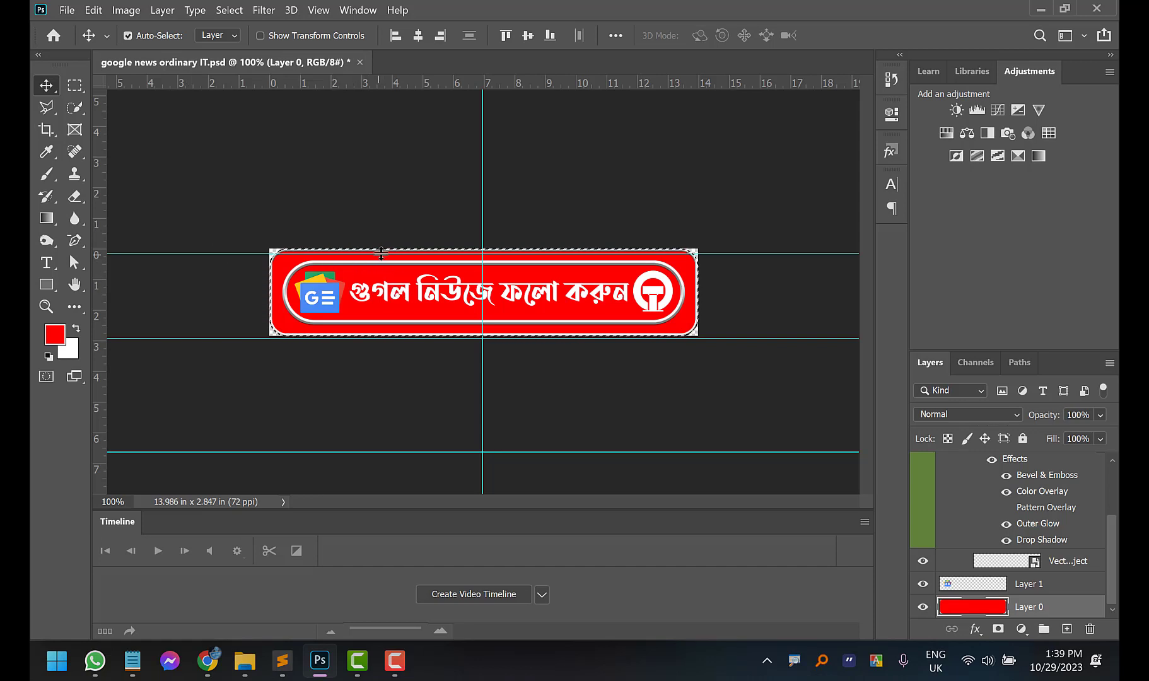
click(127, 35)
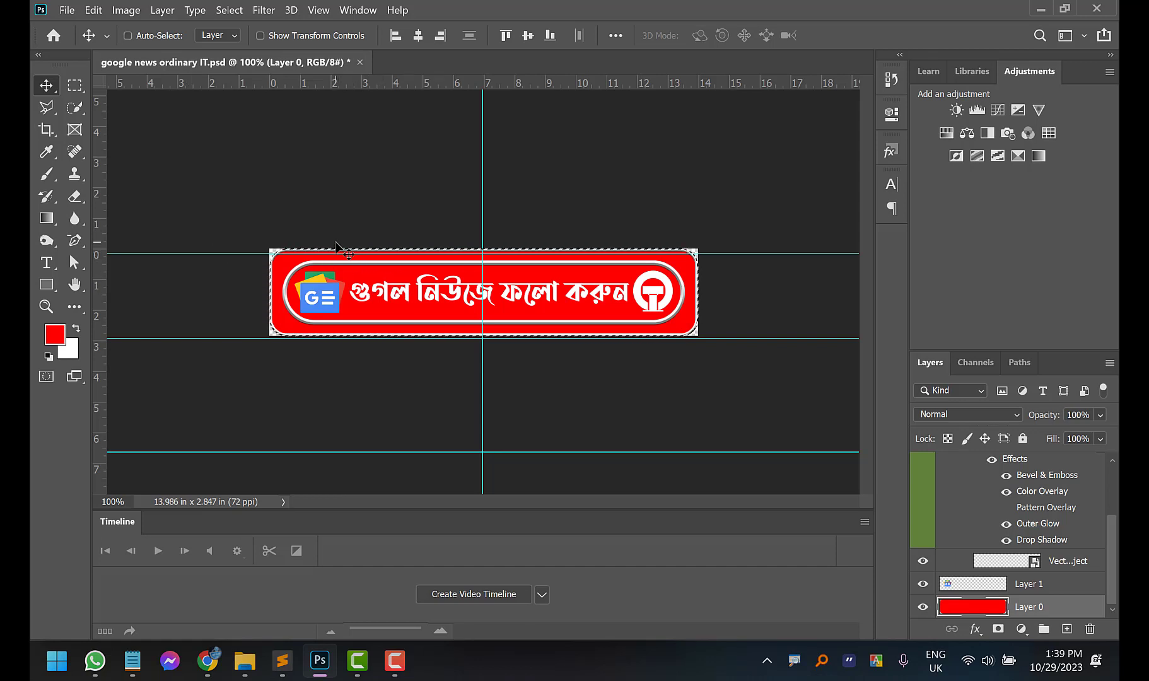
key(ctrl+d)
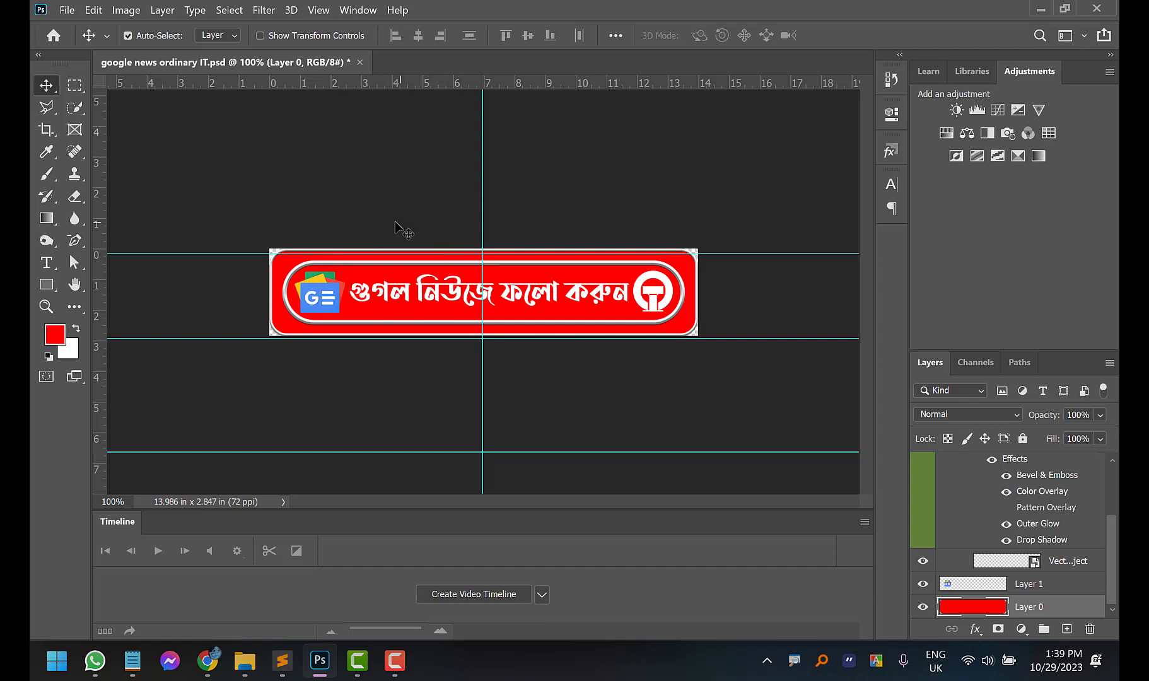
Hide the white logo's vector smart object layer at the end of the button text
click(667, 288)
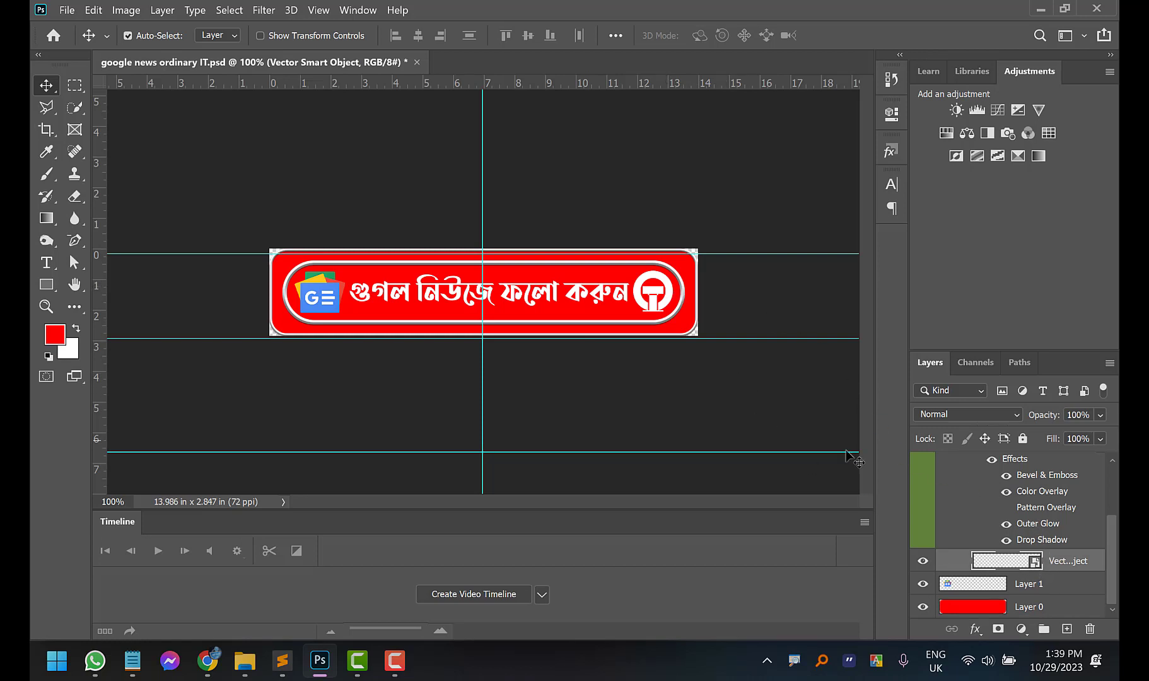
click(922, 561)
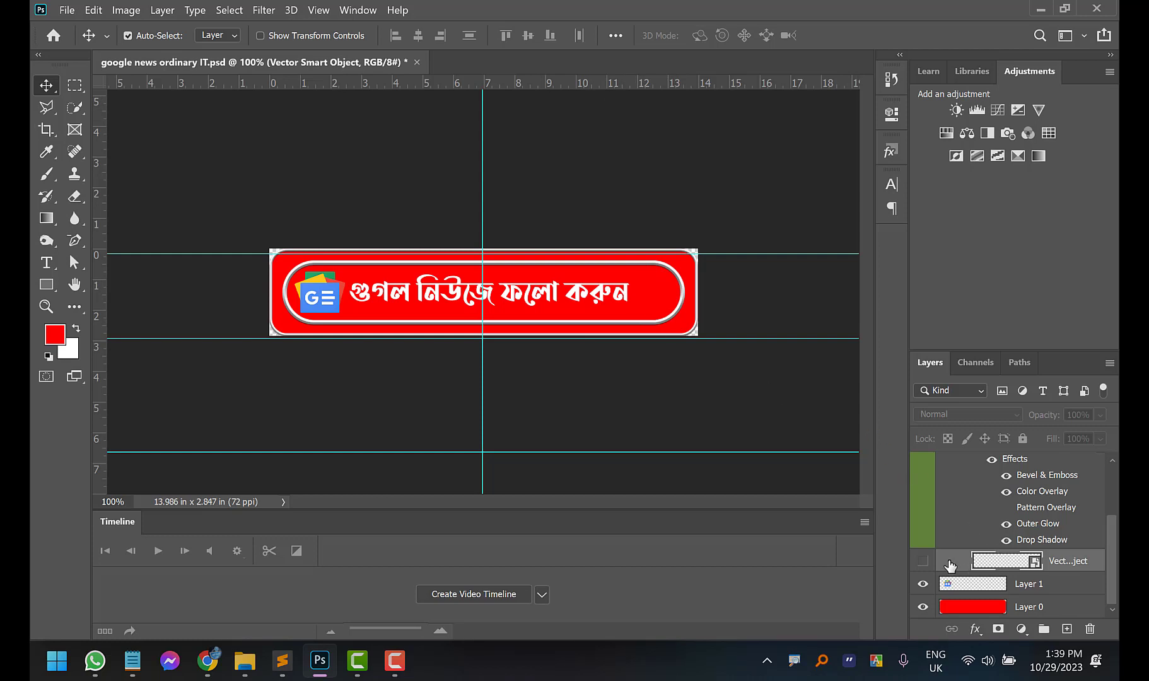
click(923, 562)
click(924, 562)
Open "oit favicon.png", unlock its background layer and move the image into the Google News button document
key(ctrl+o)
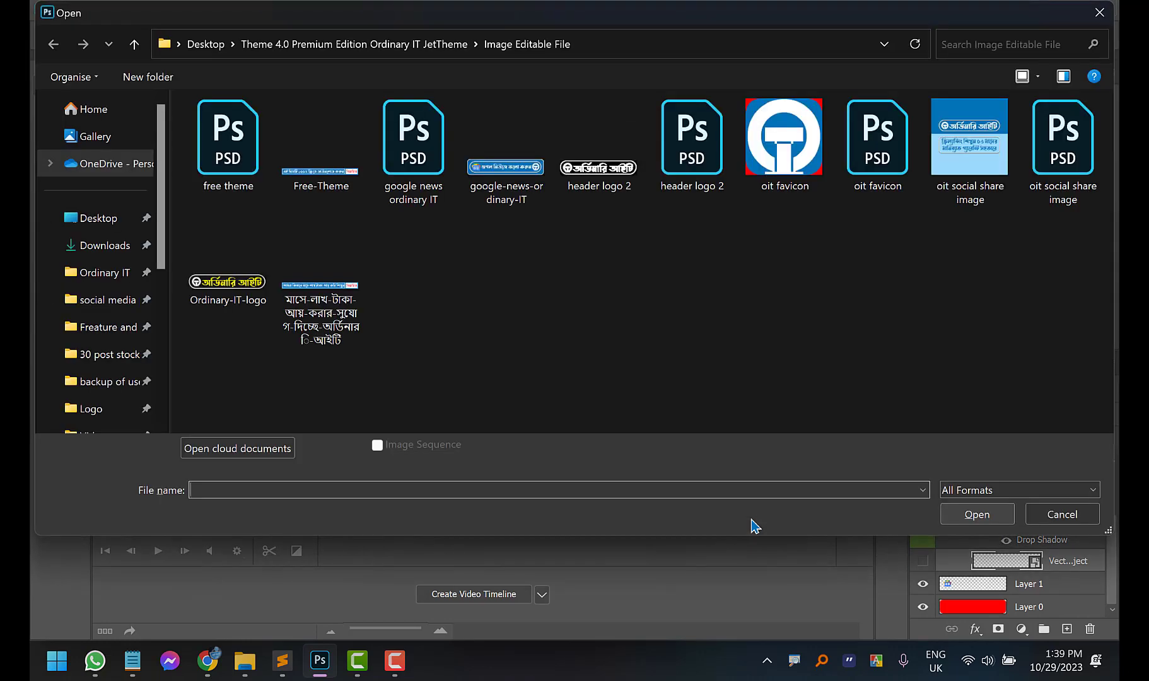
double_click(780, 139)
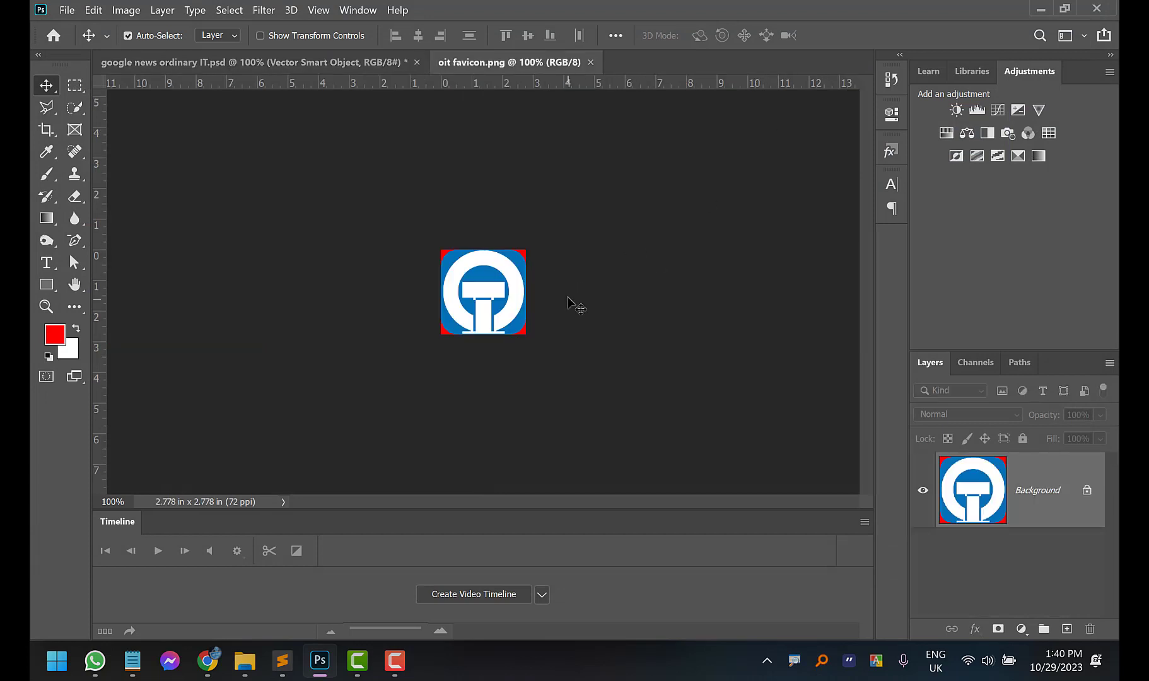
click(1087, 490)
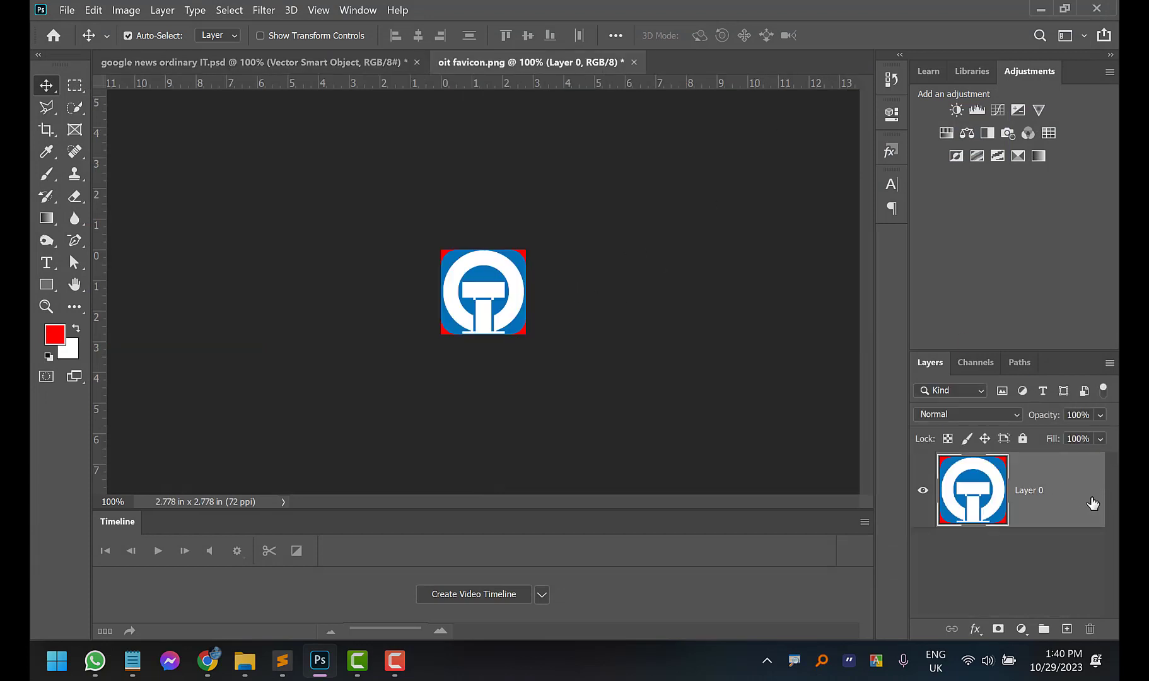
drag(512, 302, 638, 293)
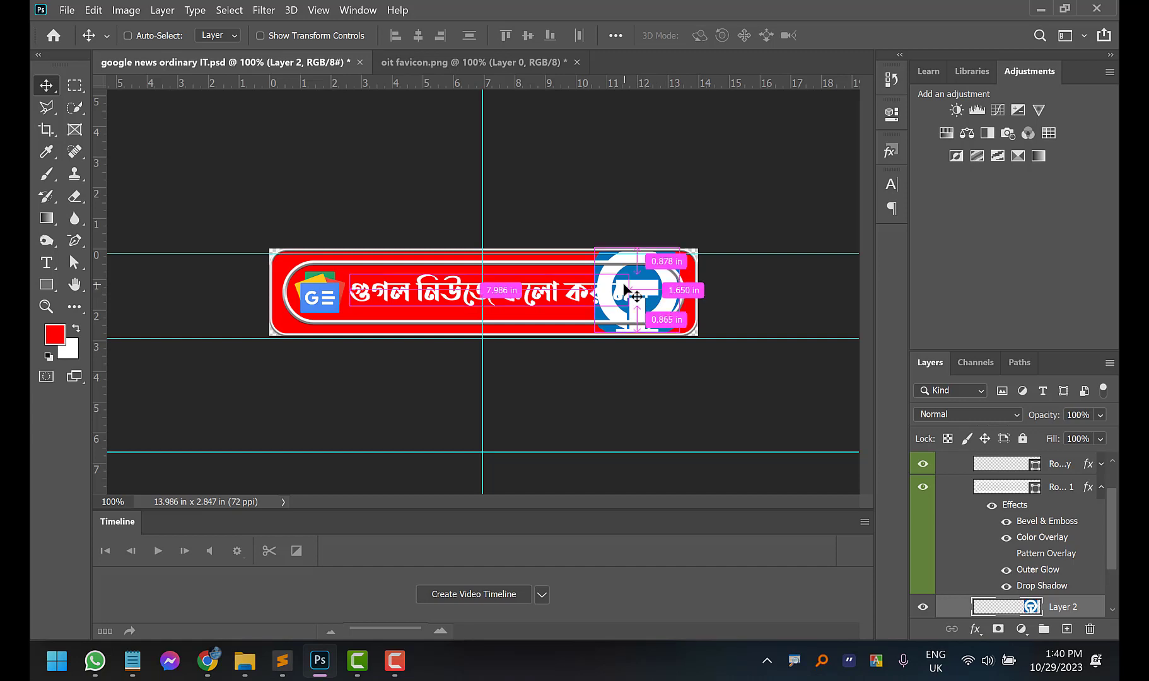
Scale the favicon to 45.38% and place it after the button text inside the rounded outline
key(ctrl+t)
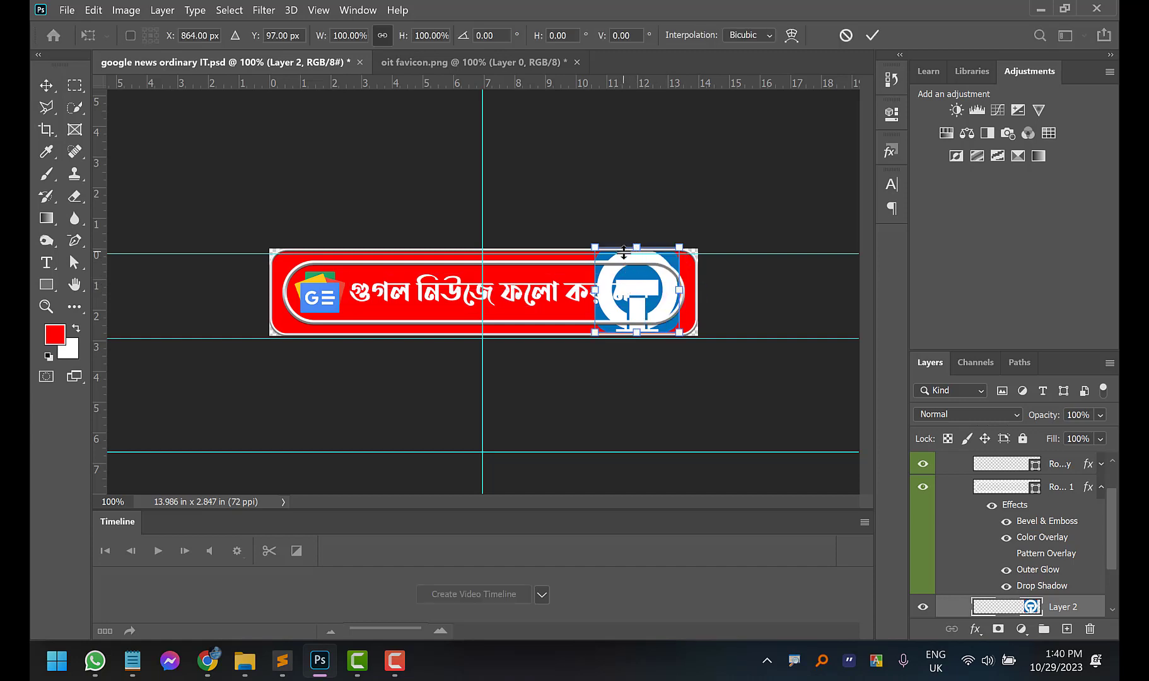
drag(636, 245, 637, 275)
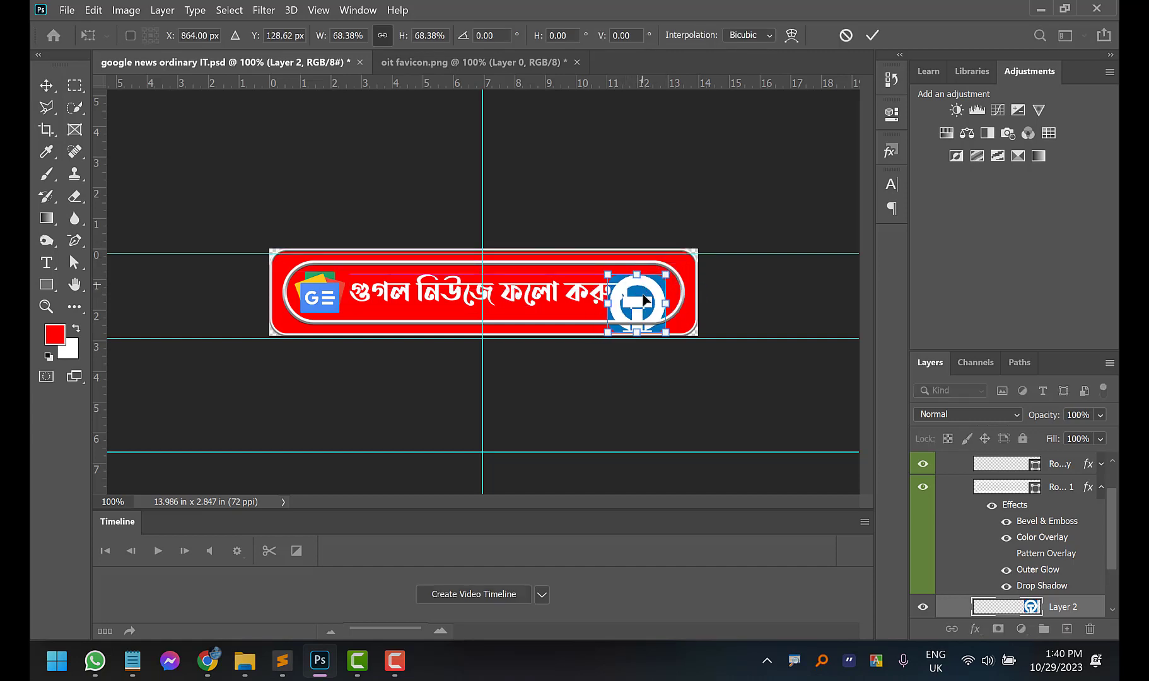
drag(638, 332, 662, 301)
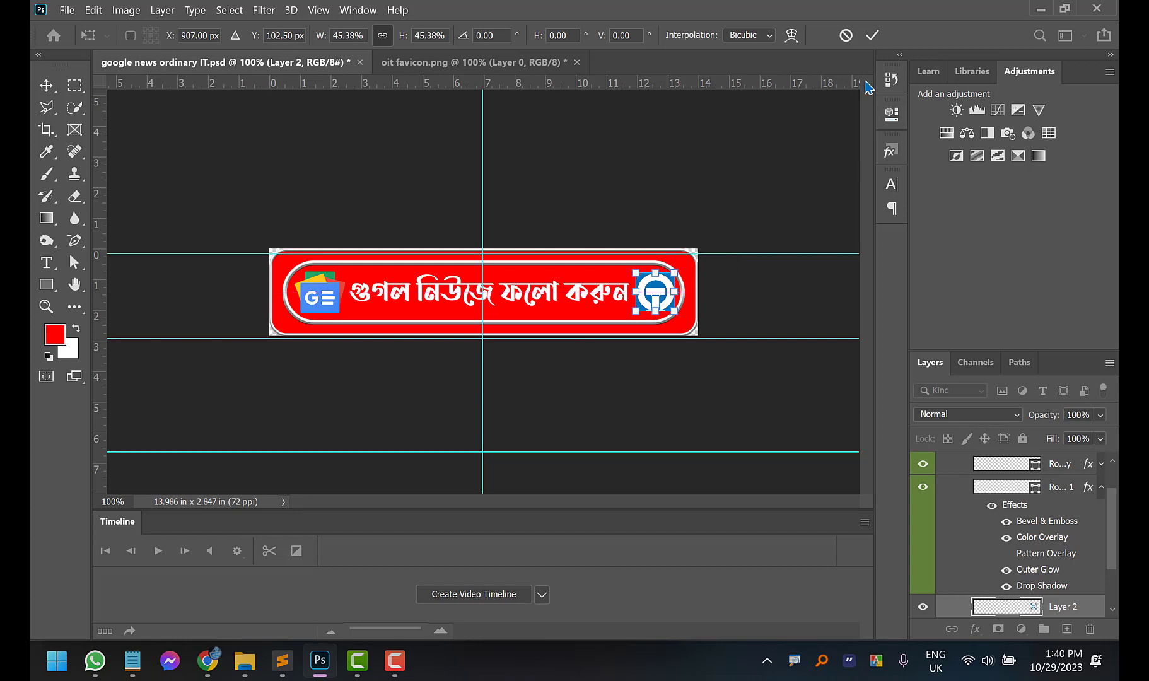
click(872, 34)
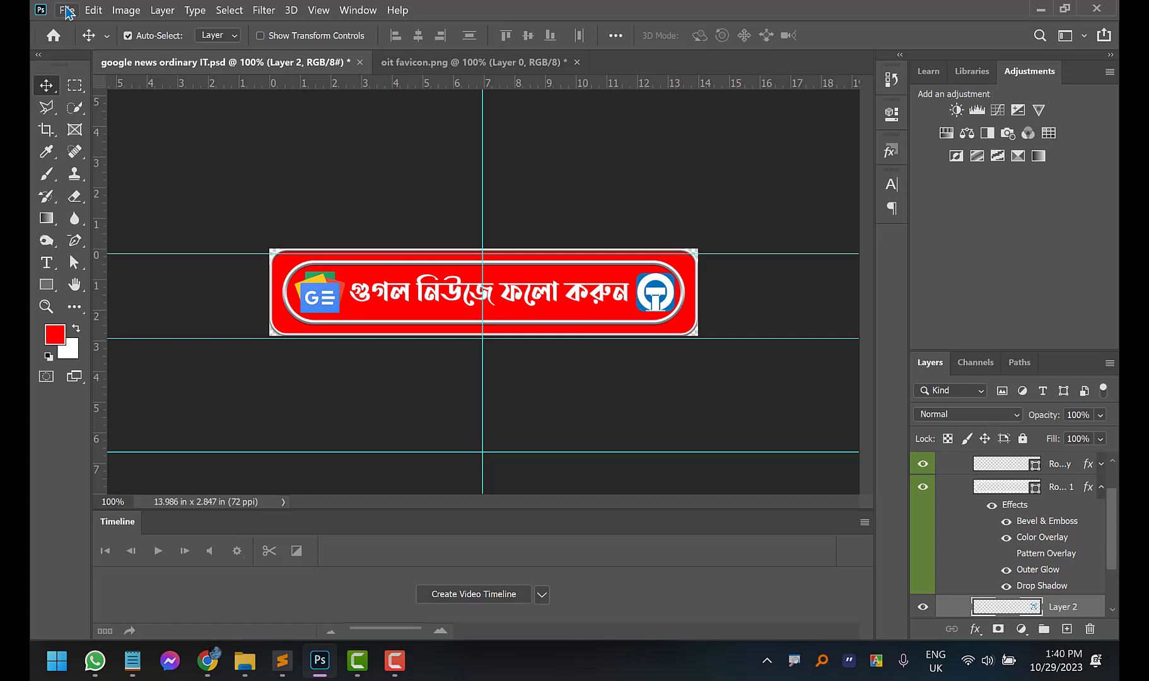
Start a Save for Web (Legacy) export of the button and set its format to PNG-8
click(68, 11)
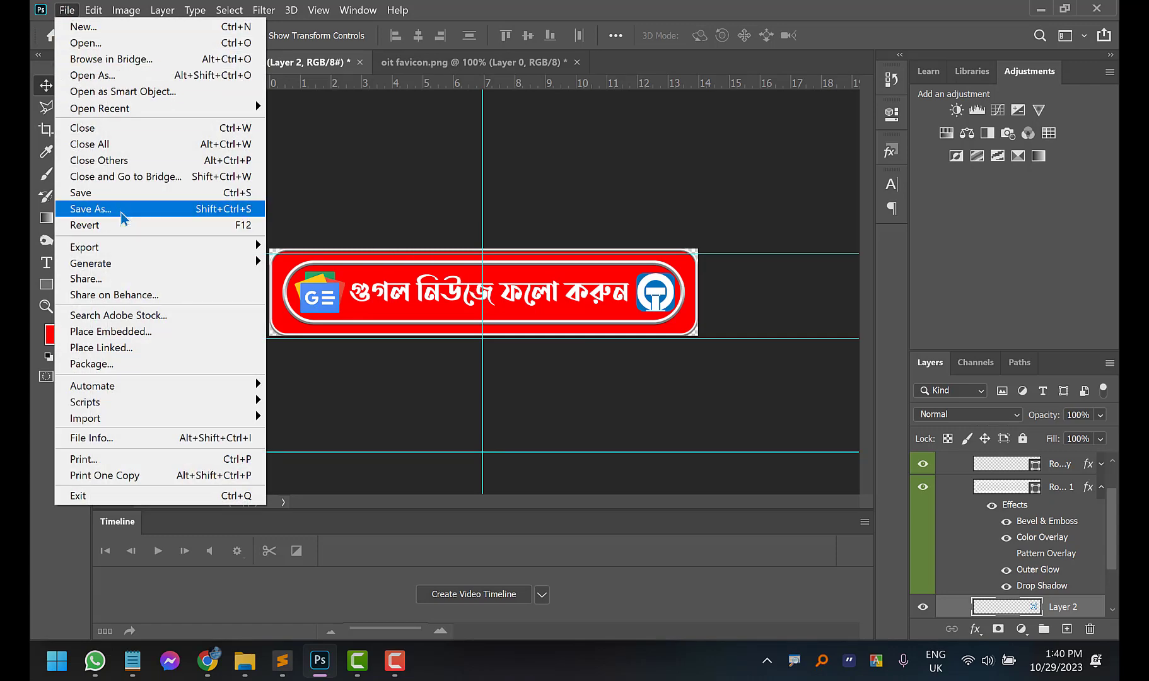
mouse_move(120, 247)
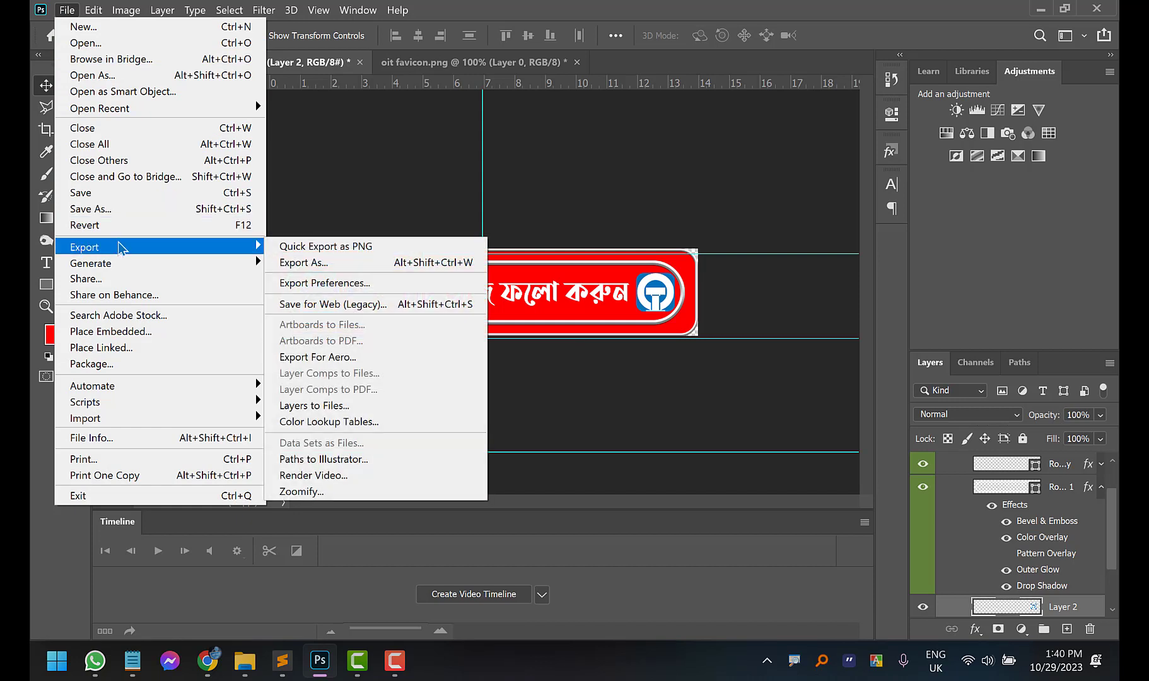
click(346, 308)
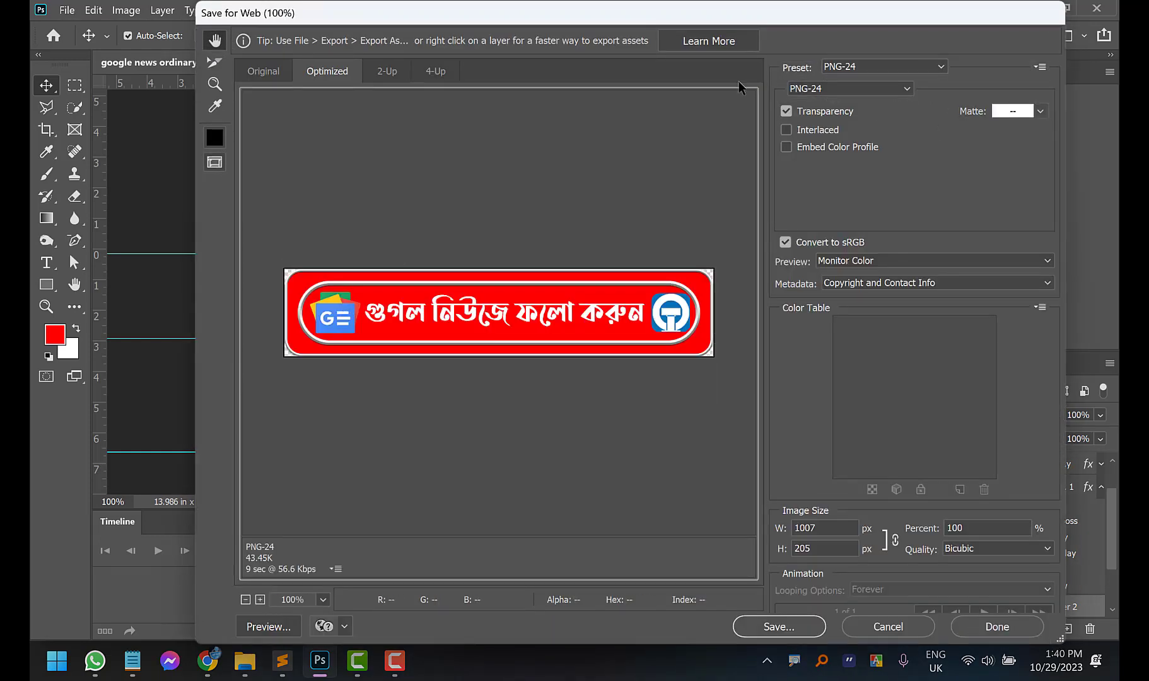
click(831, 89)
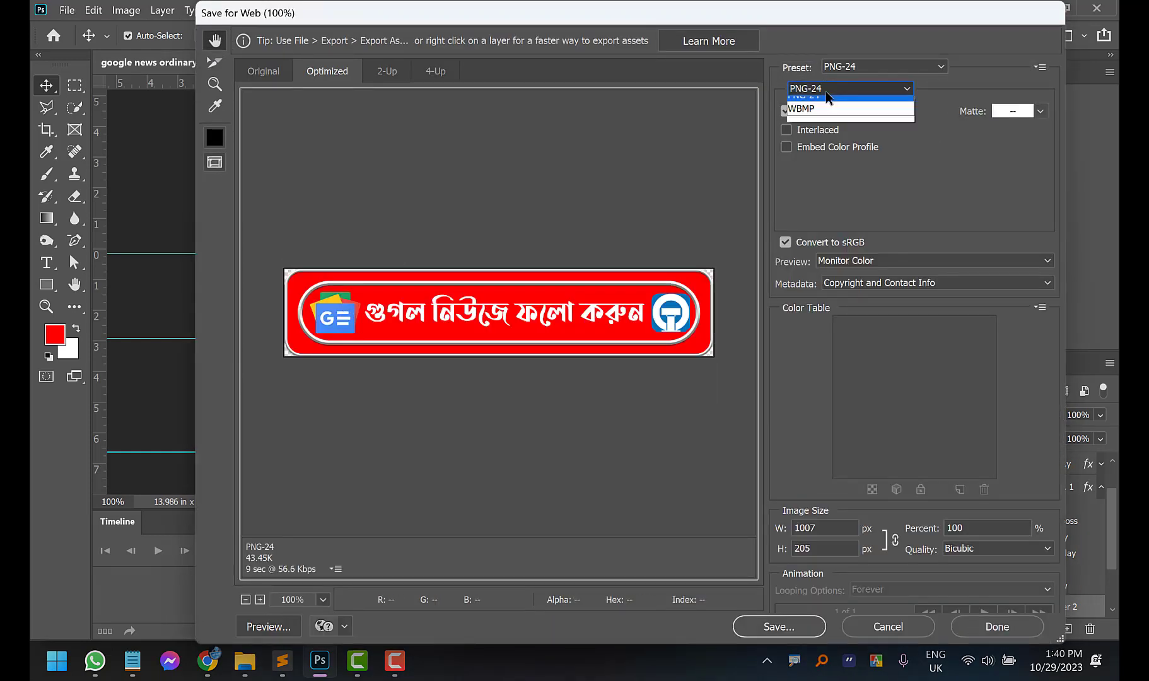
click(814, 153)
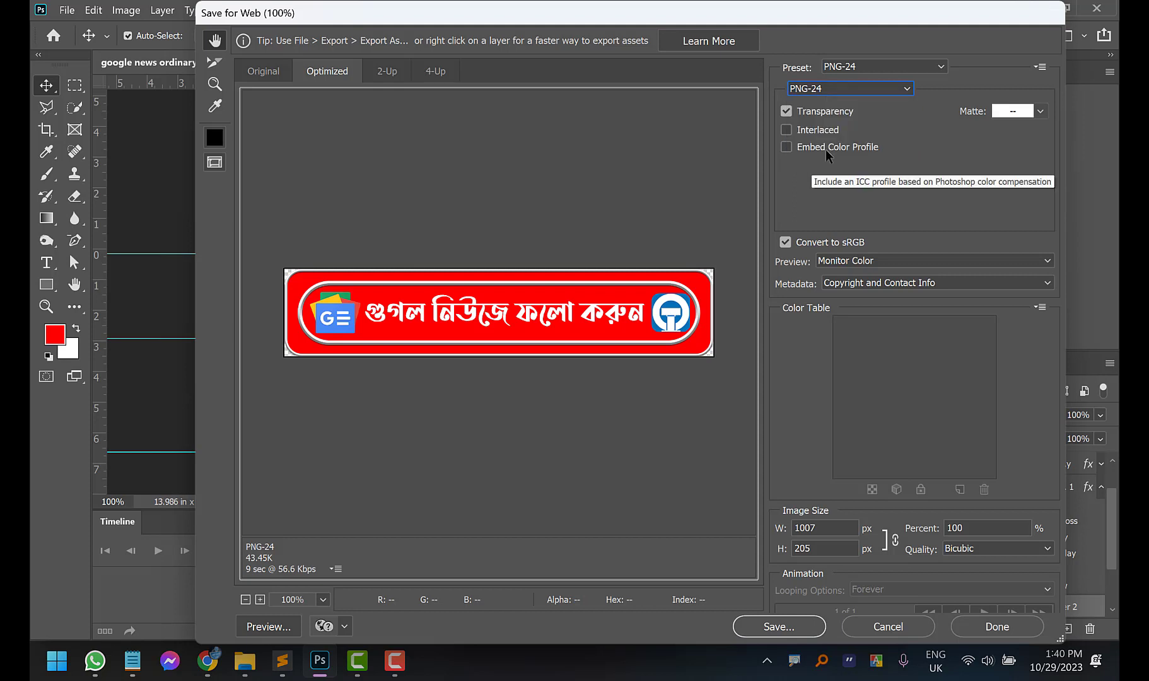
click(836, 92)
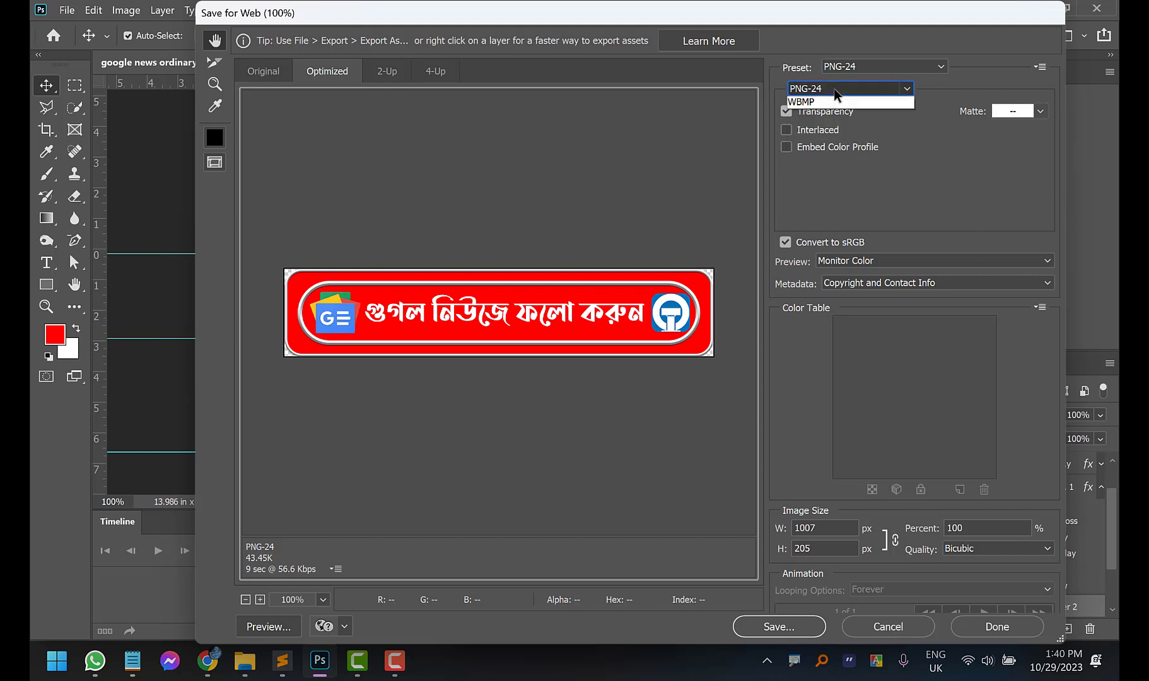
click(824, 131)
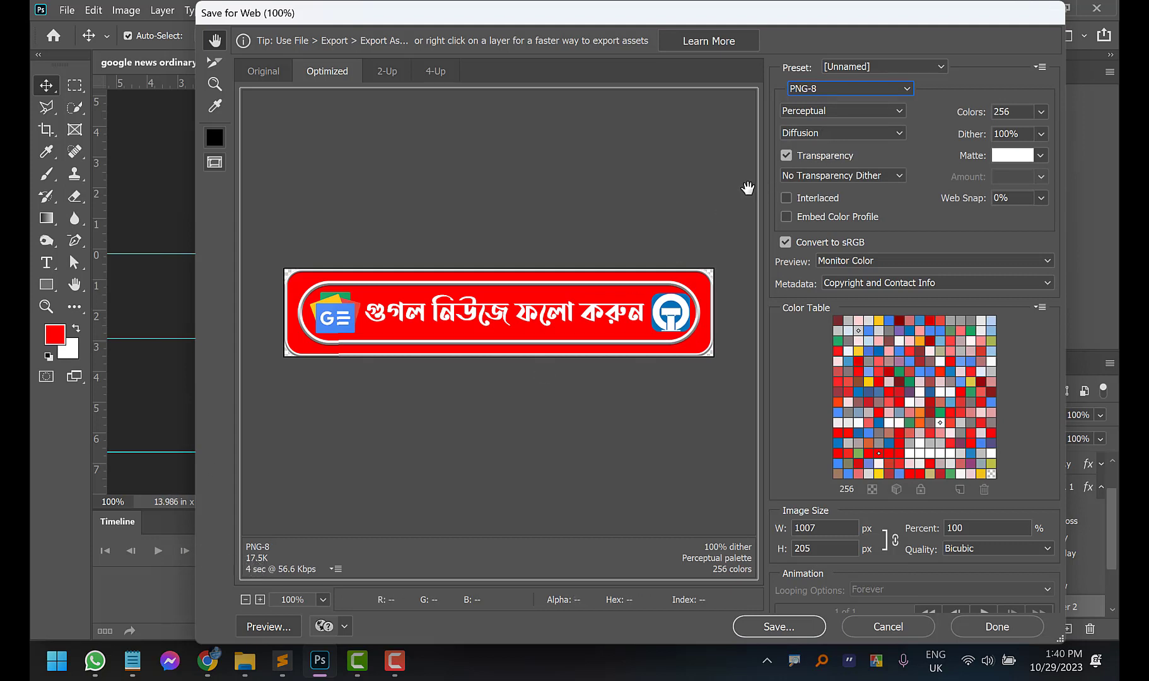
Compare the PNG-24 export setting with PNG-8, ending with PNG-8 selected
click(826, 89)
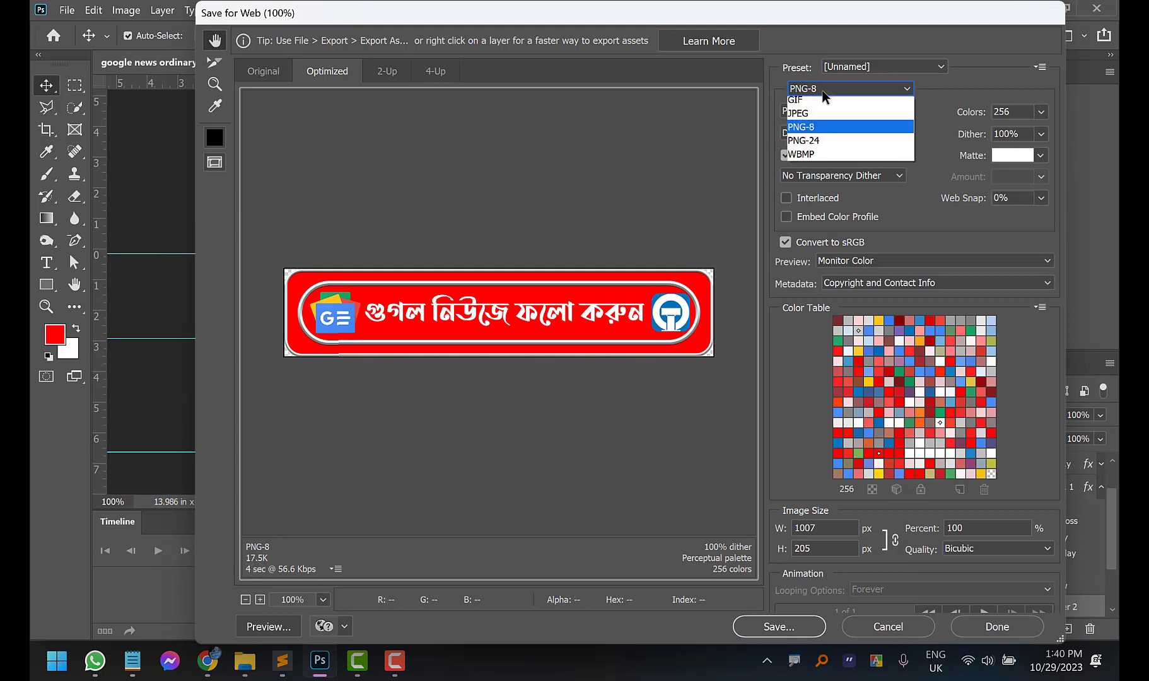
click(818, 146)
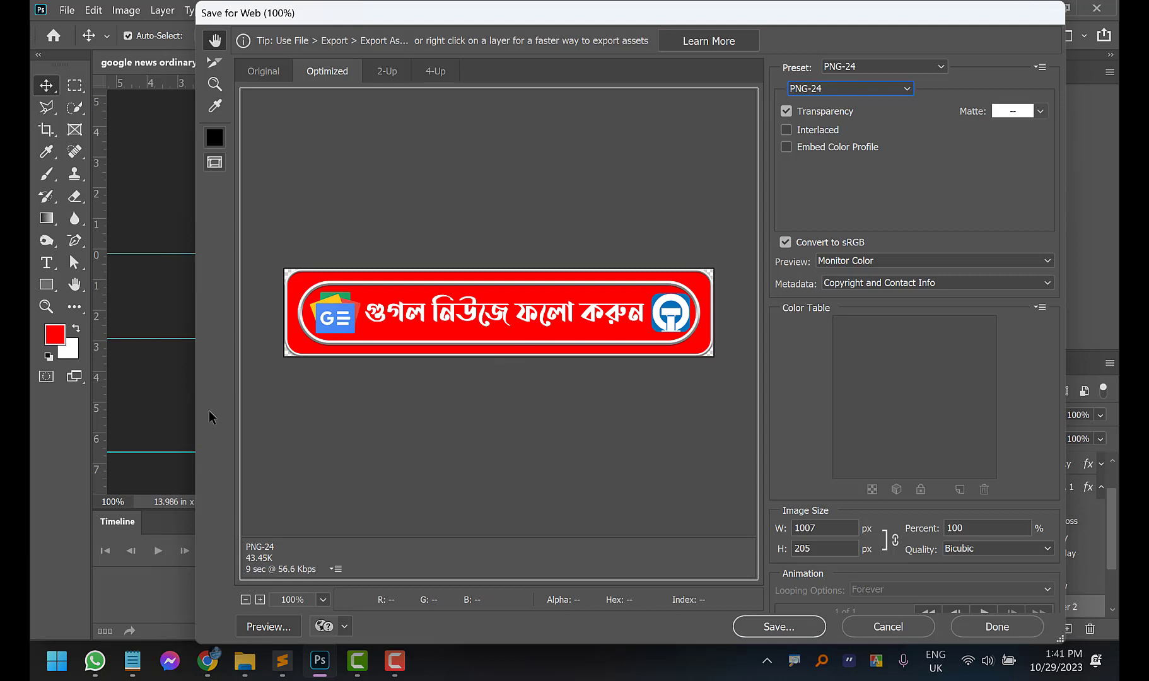
click(908, 88)
click(833, 132)
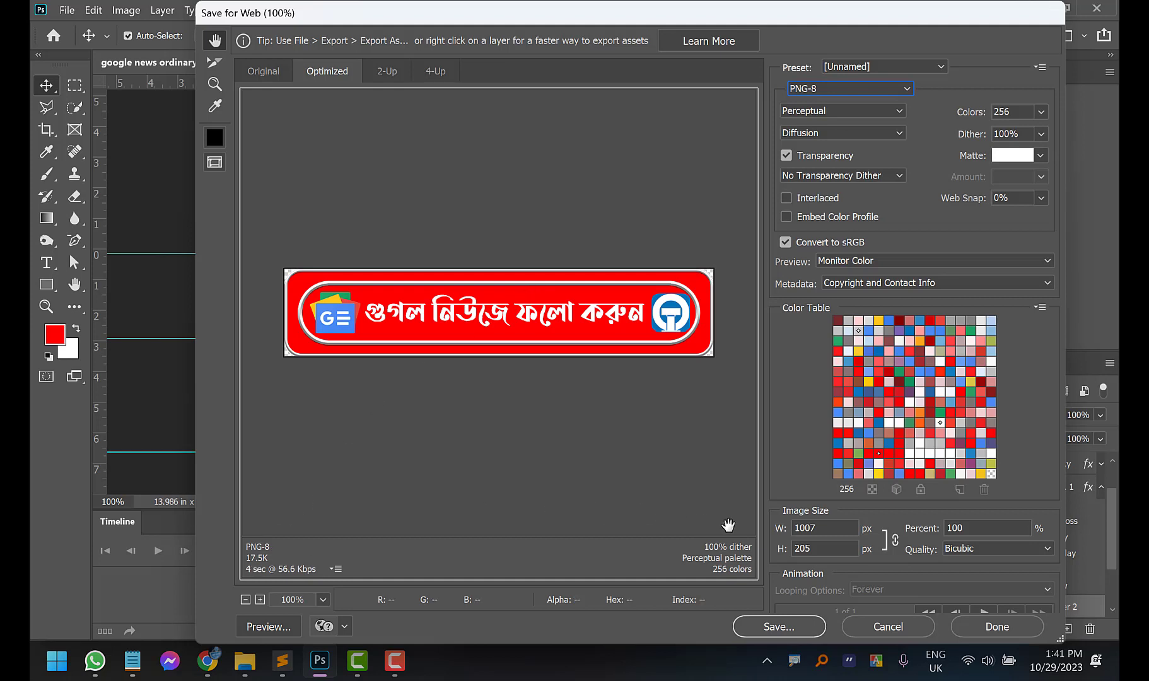
Set the export width to 500 px and save the PNG-8 image to the Desktop as google-news-ordinary-IT
click(798, 530)
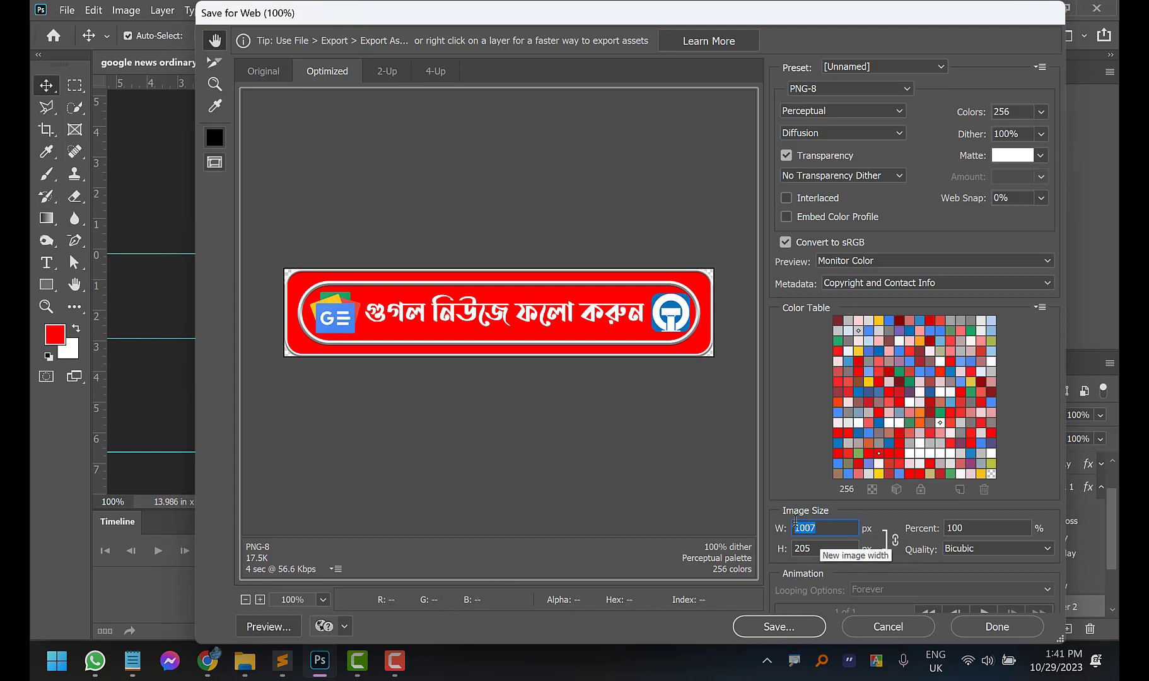
text(500)
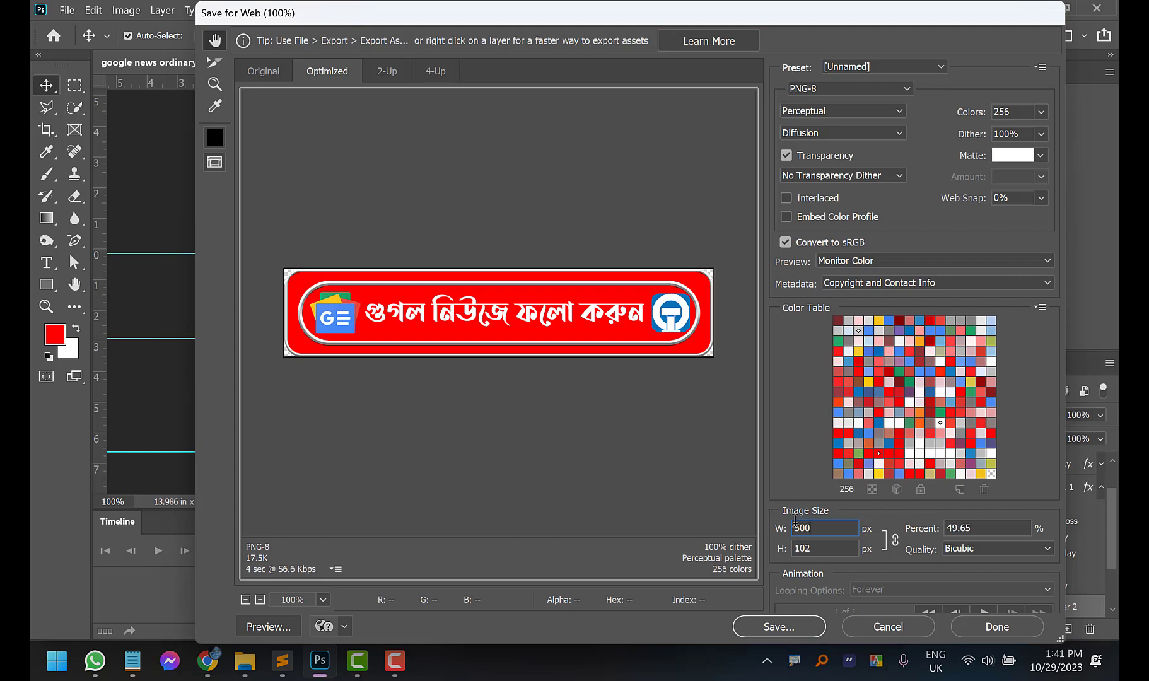
click(707, 420)
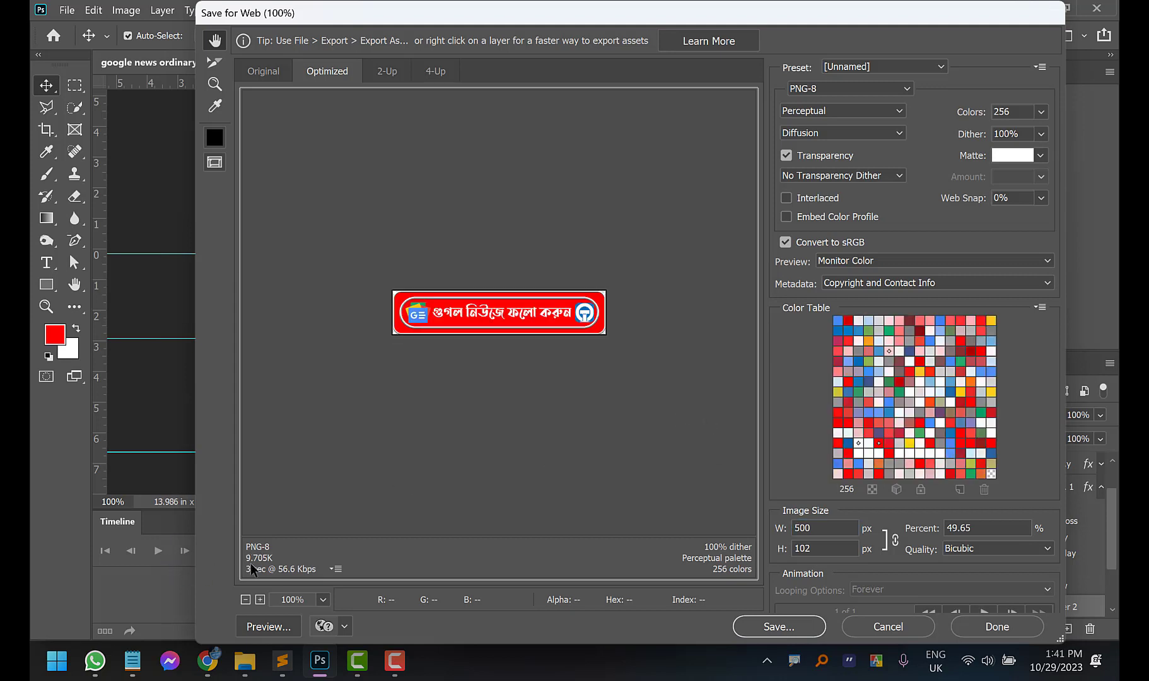
click(779, 626)
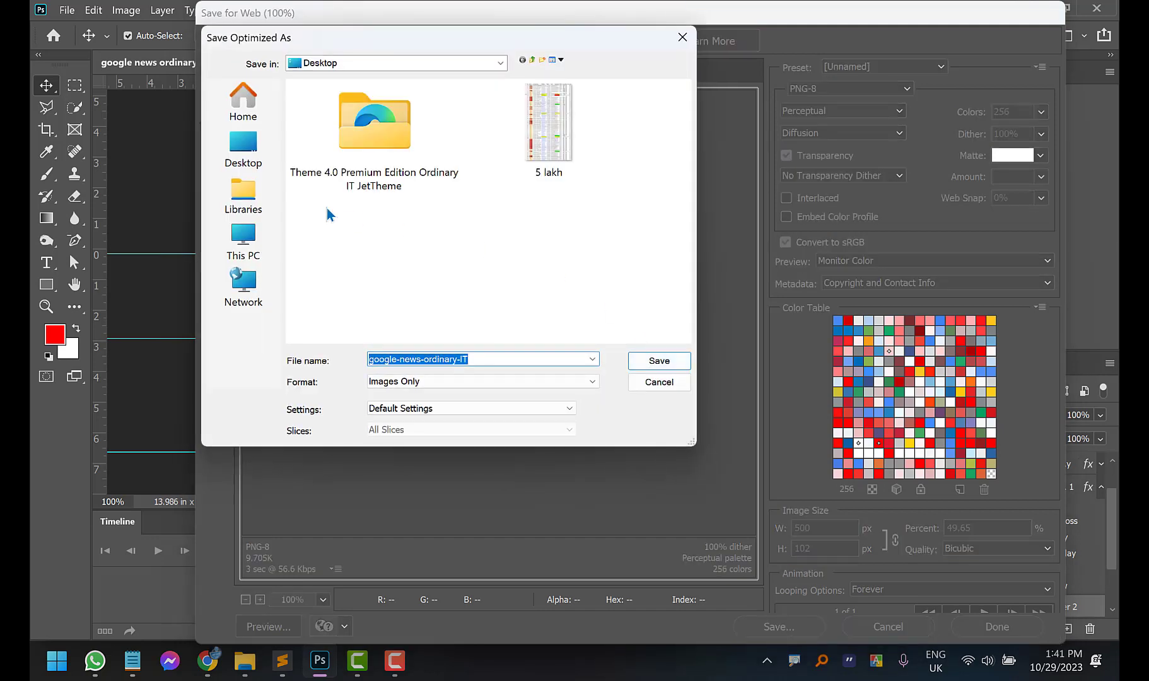
click(250, 151)
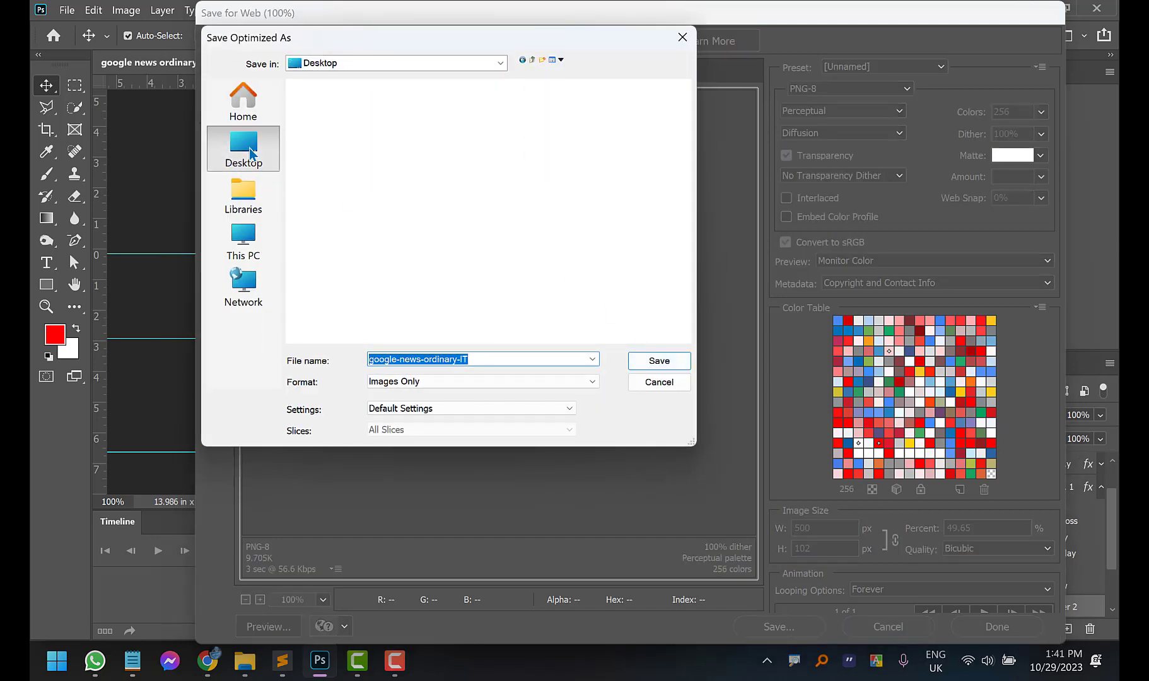
click(656, 361)
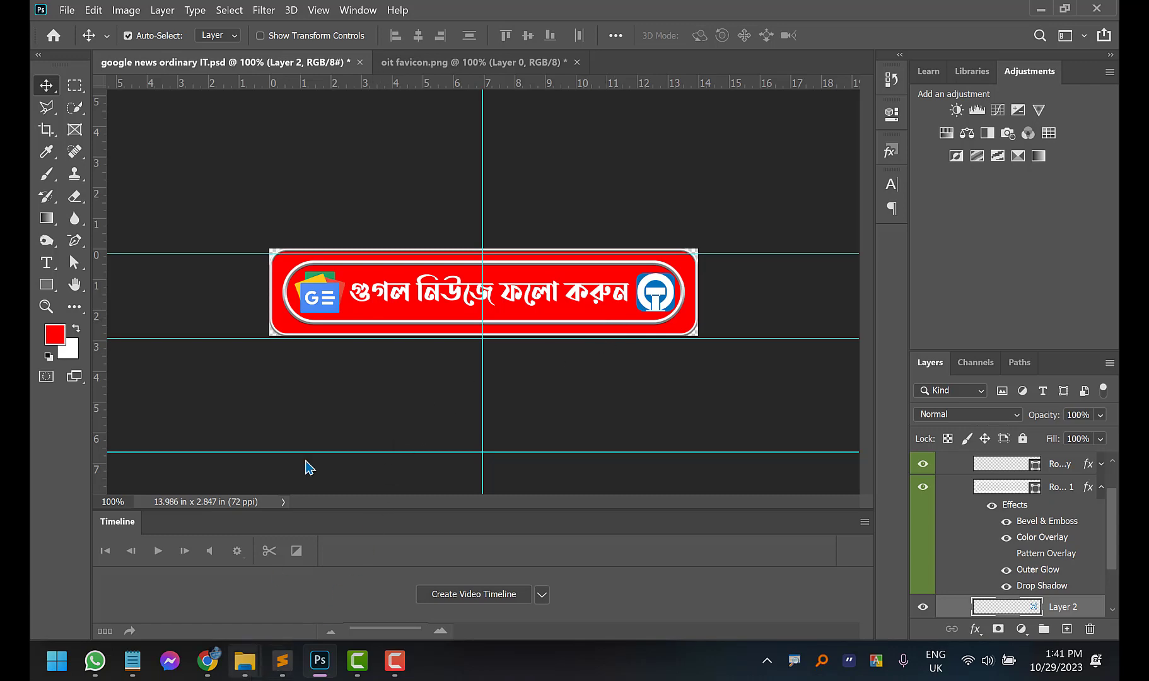
Switch to Chrome, compare the blog's current Google News button with its gadget code in Blogger Layout, and close the gadget without saving
mouse_move(209, 659)
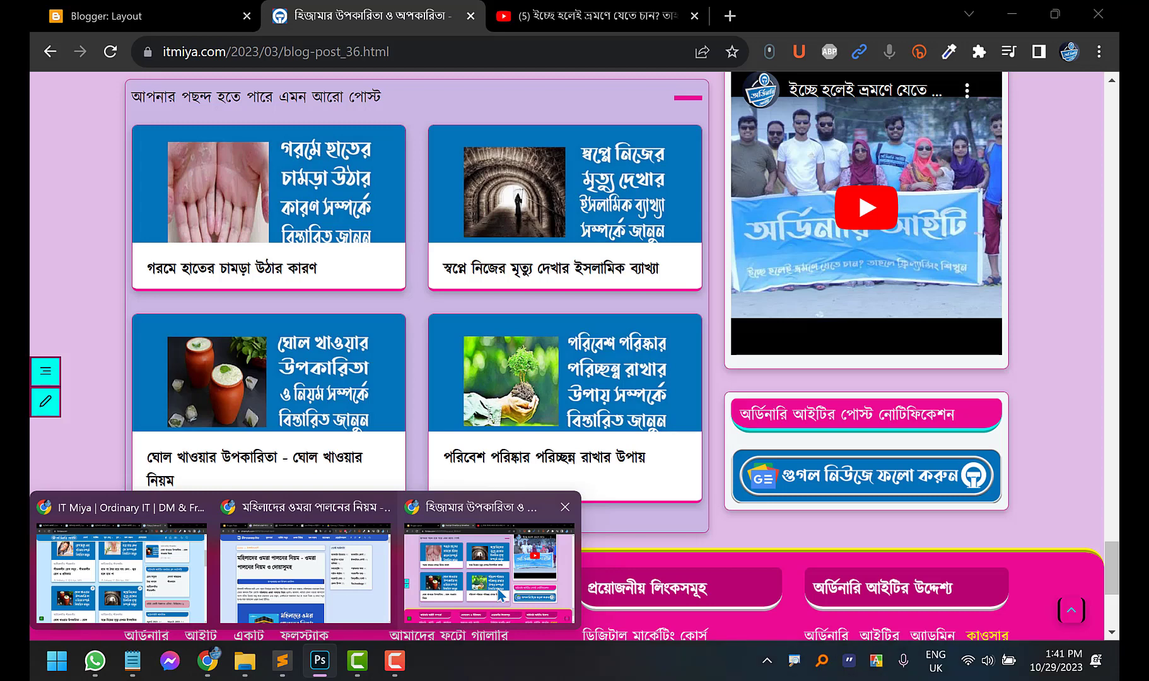
click(489, 595)
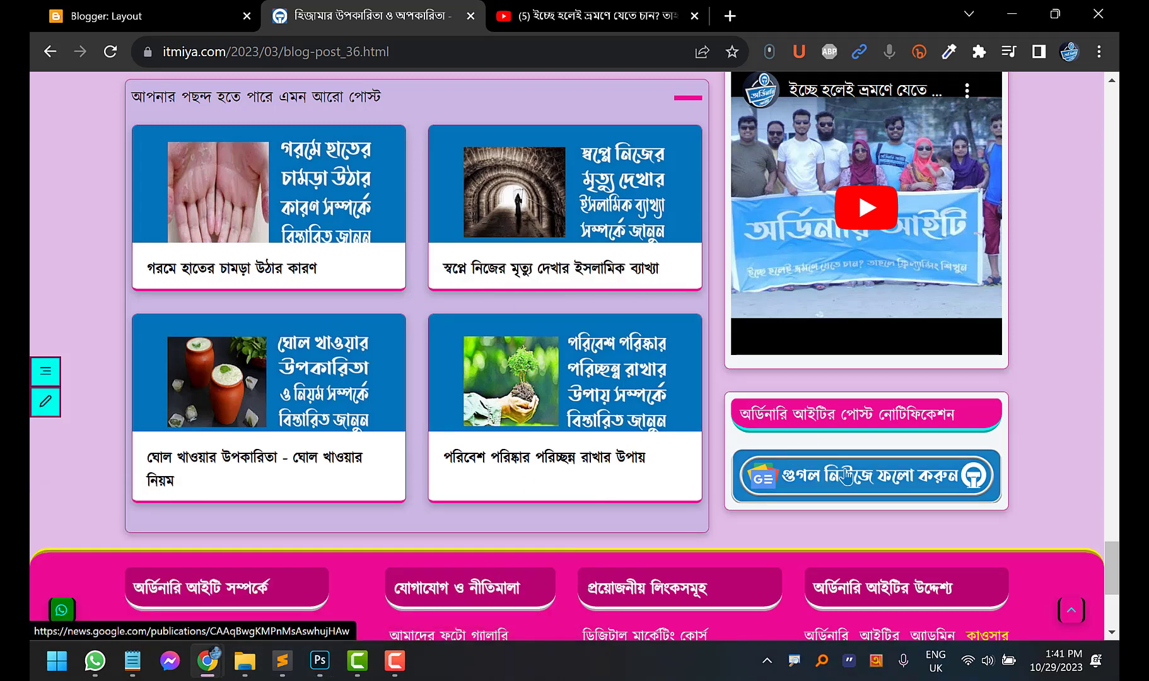
click(192, 9)
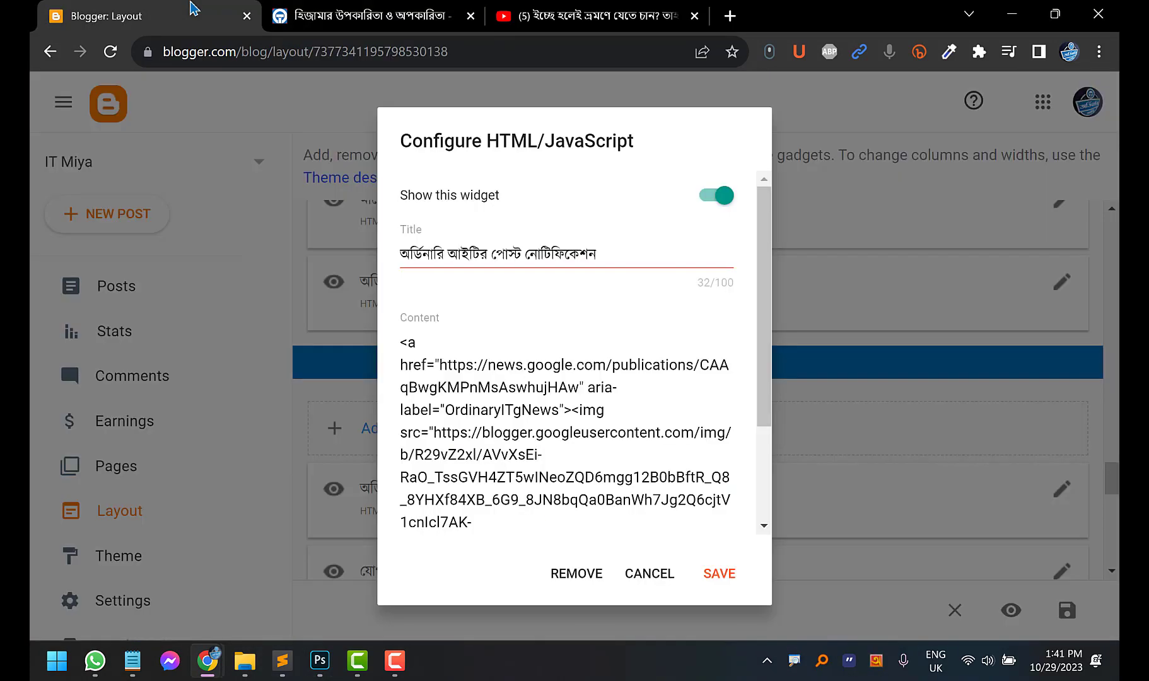
scroll(567, 360, down, 2)
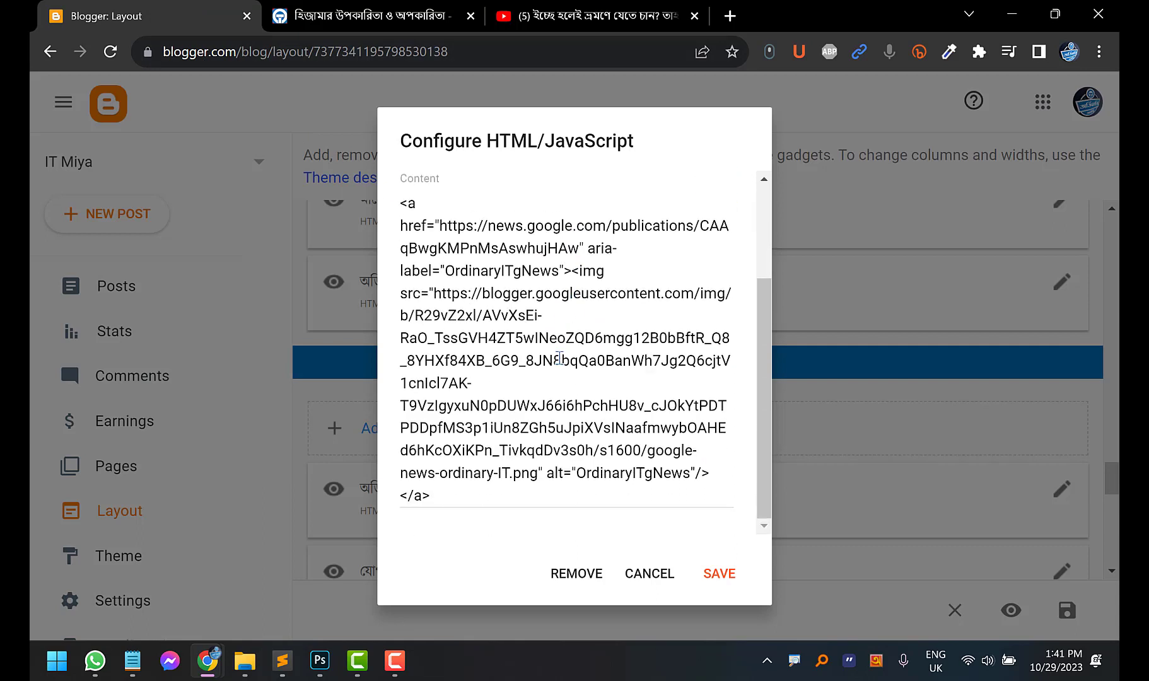
scroll(559, 358, up, 2)
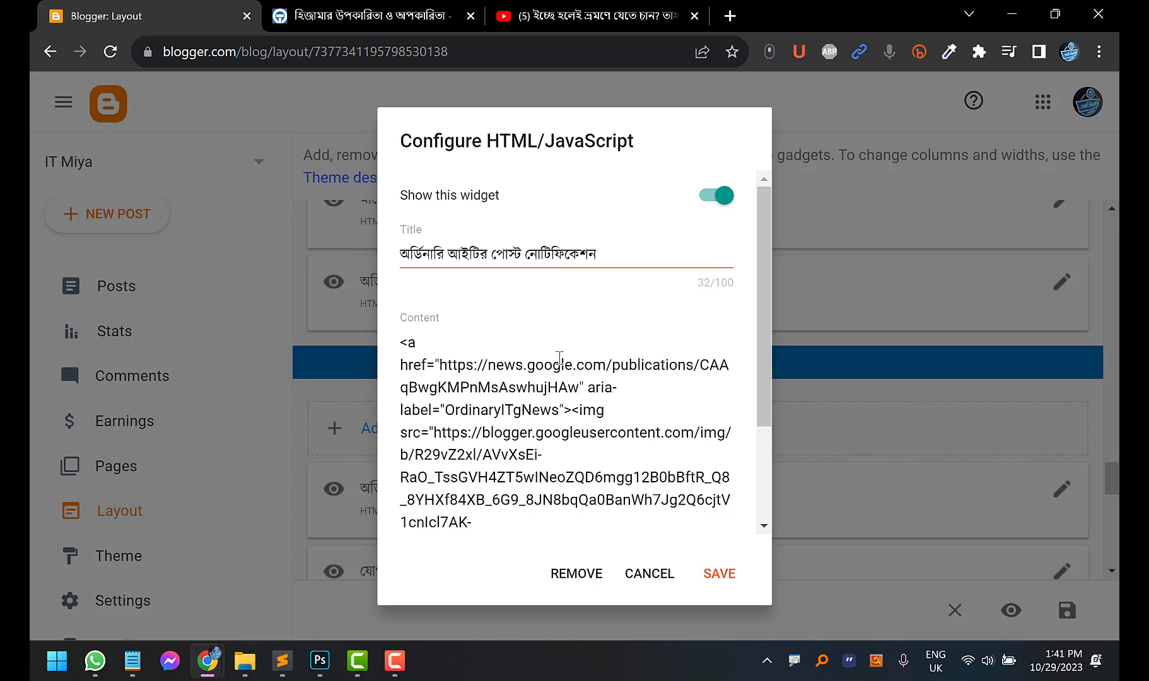
click(650, 574)
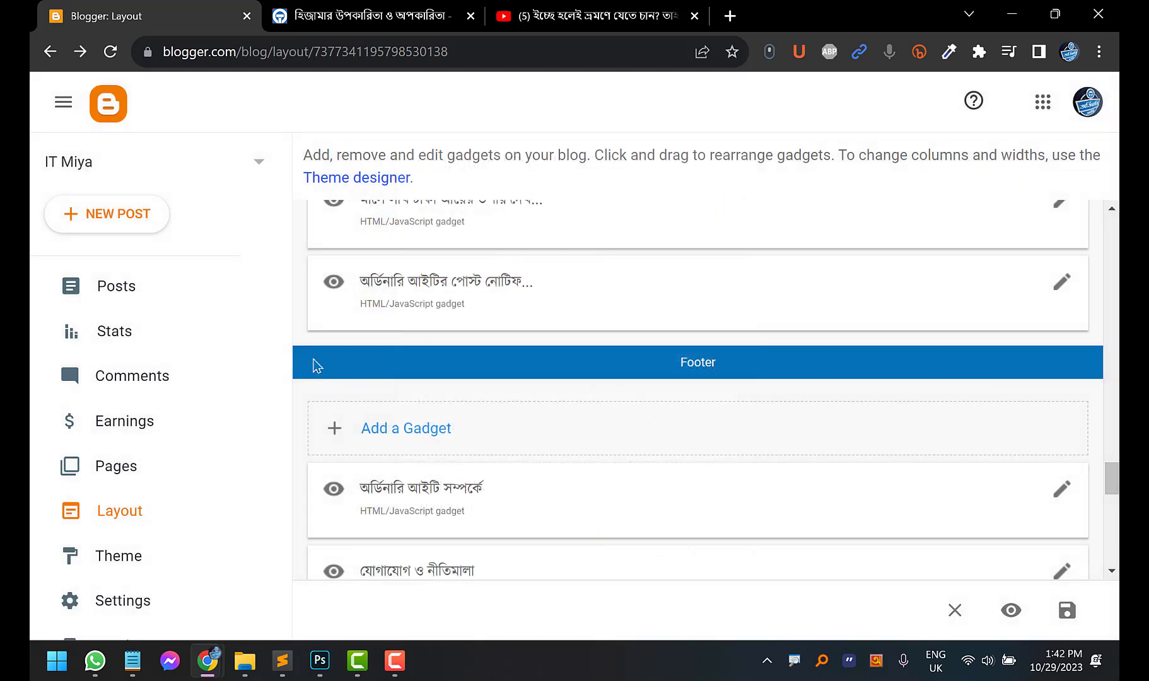
right_click(125, 470)
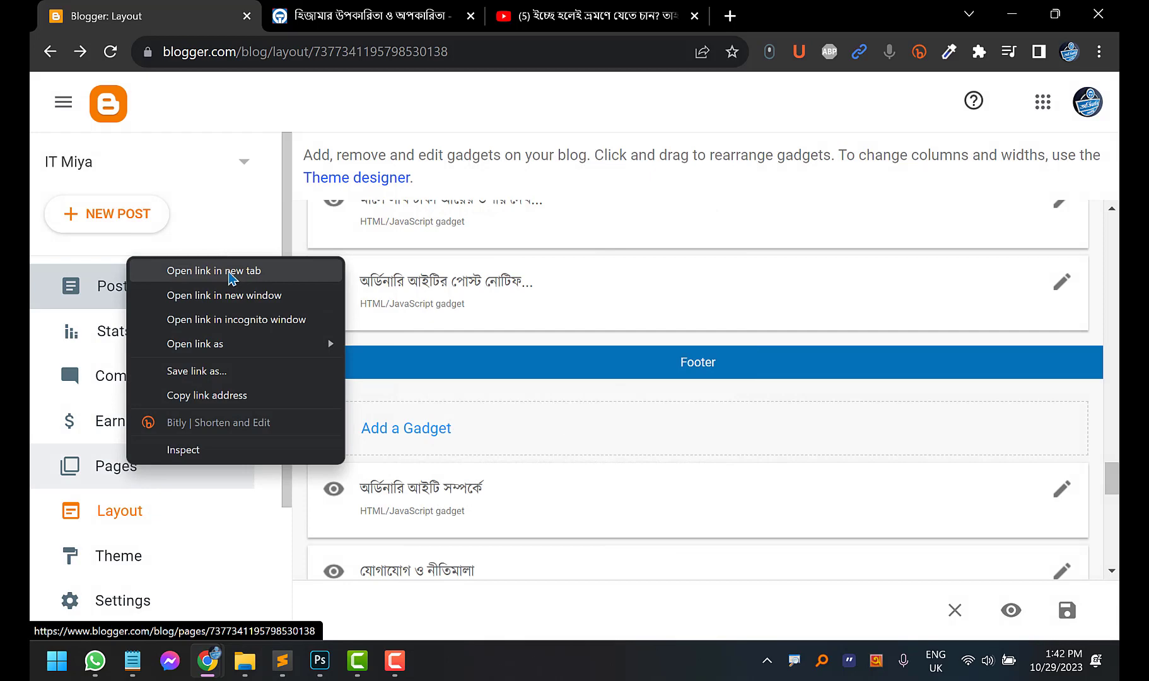
click(638, 126)
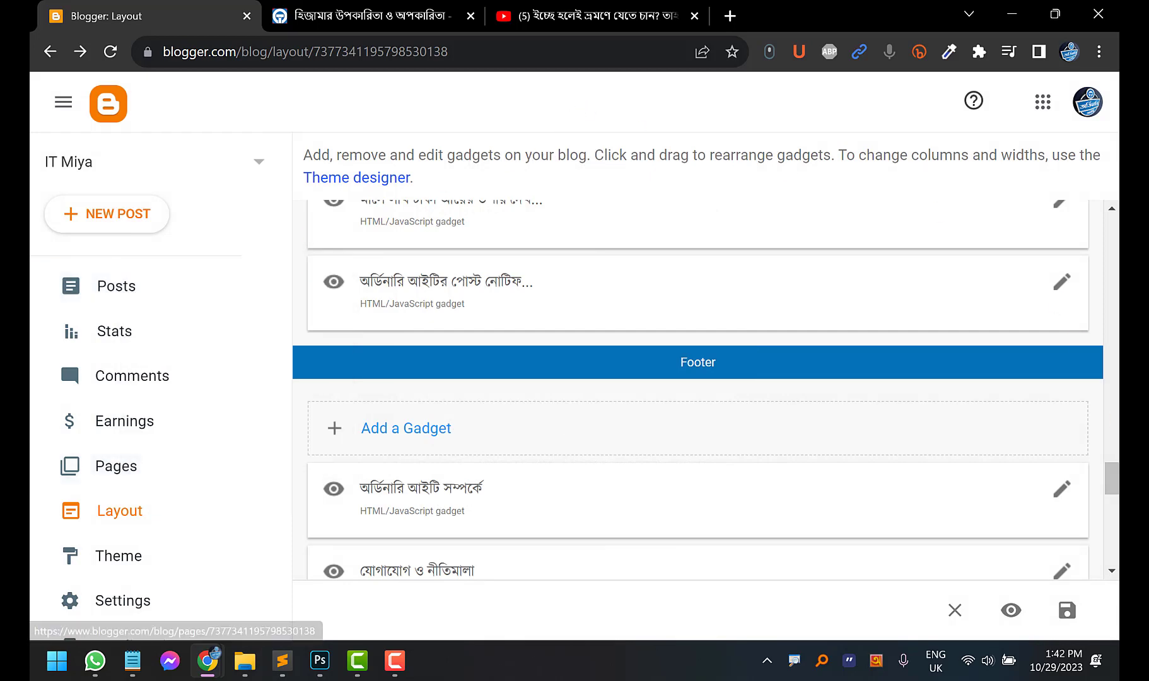
In the Upload Image gadget above the header, upload google-news-ordinary-IT from the Desktop as the image and save the gadget
drag(1111, 478, 1111, 231)
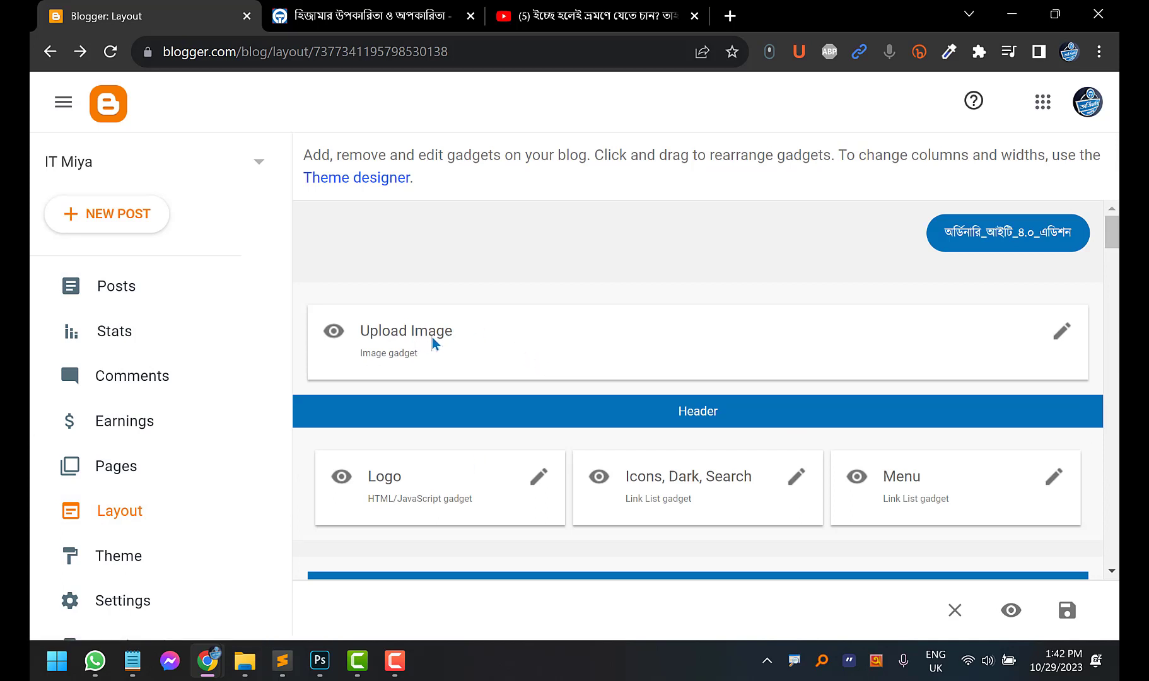
click(1062, 334)
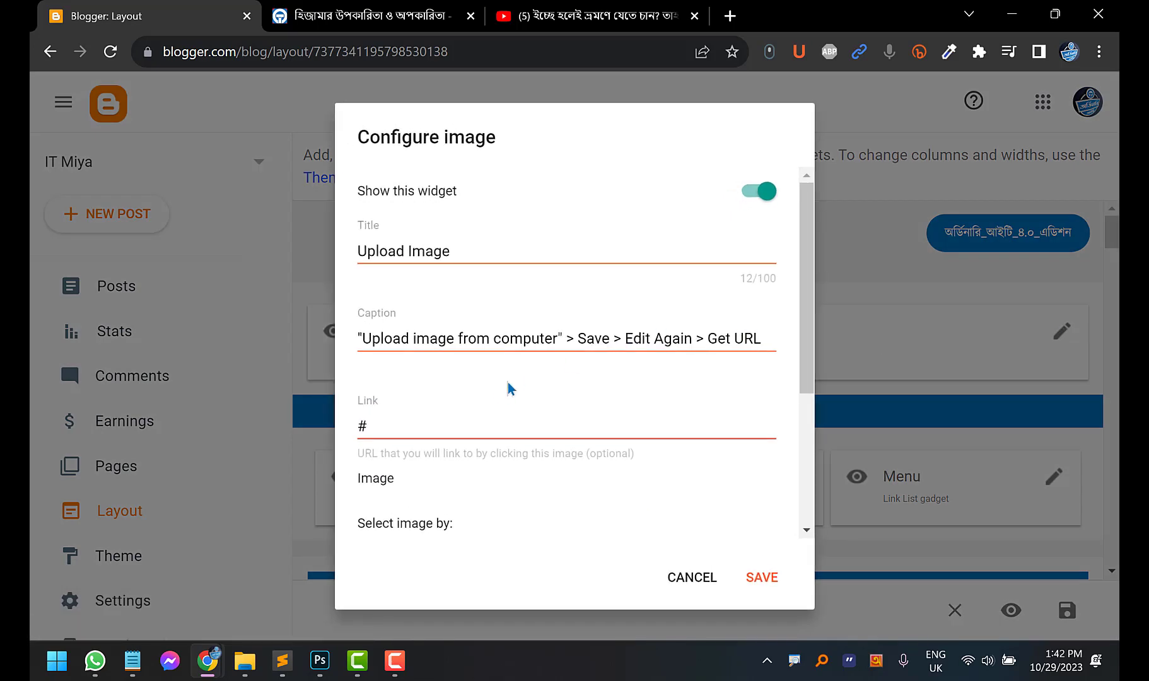
scroll(426, 467, down, 1)
scroll(424, 467, down, 2)
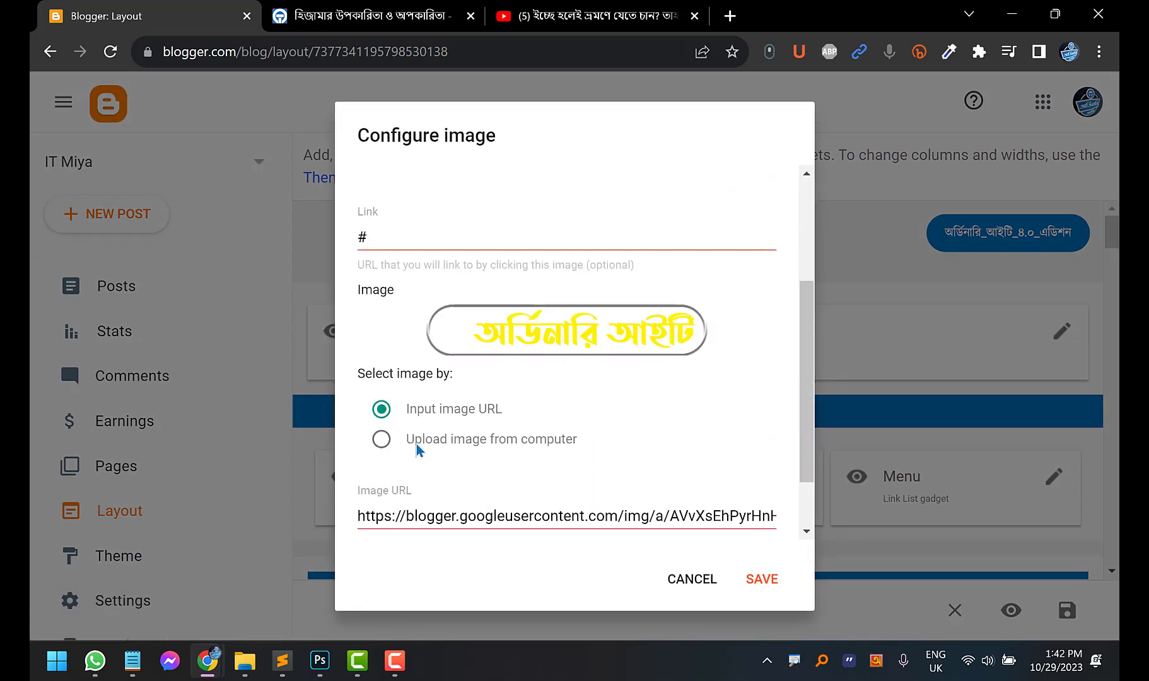
click(380, 439)
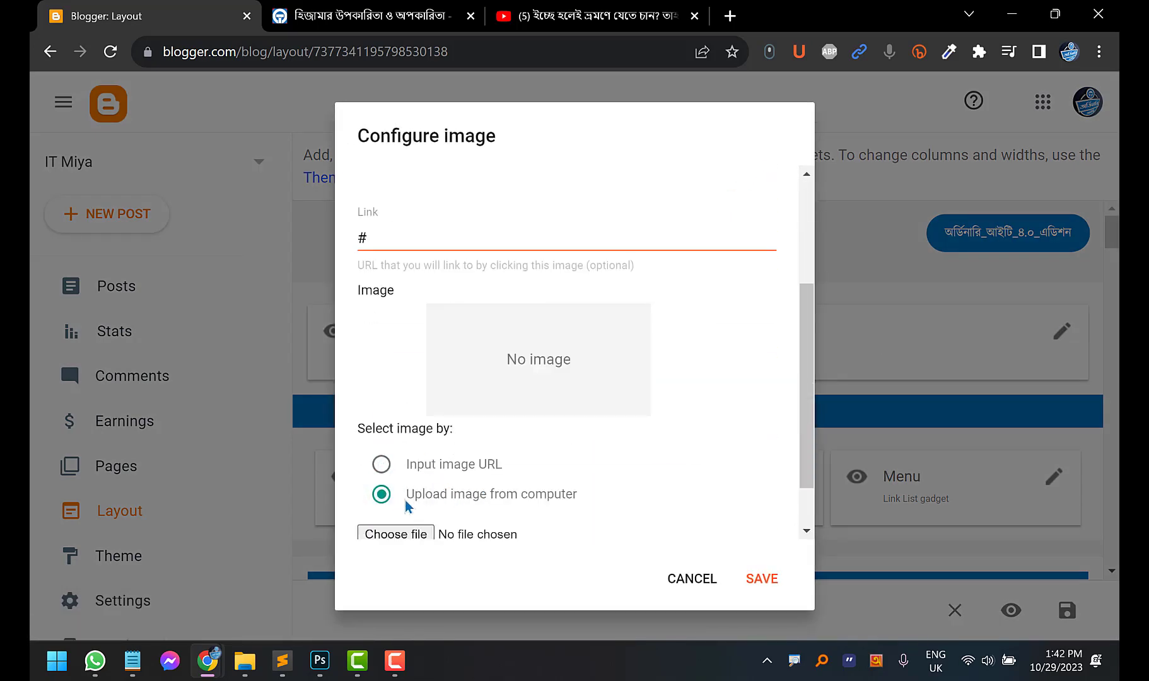
scroll(492, 451, down, 1)
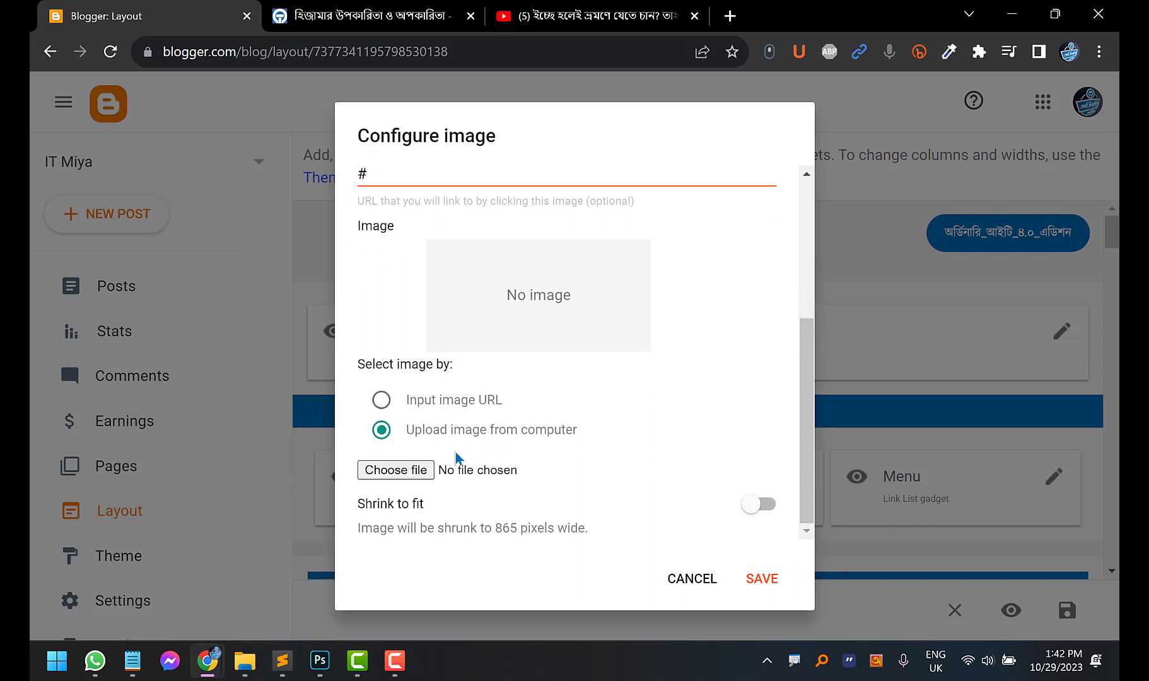
click(398, 469)
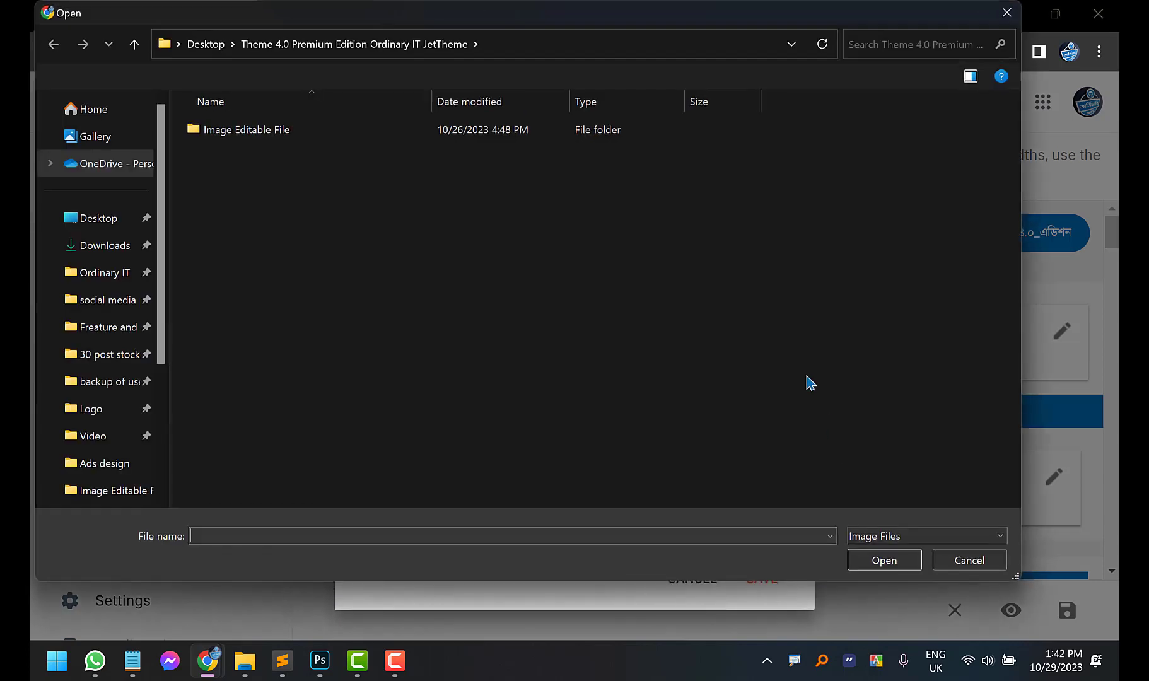
click(111, 226)
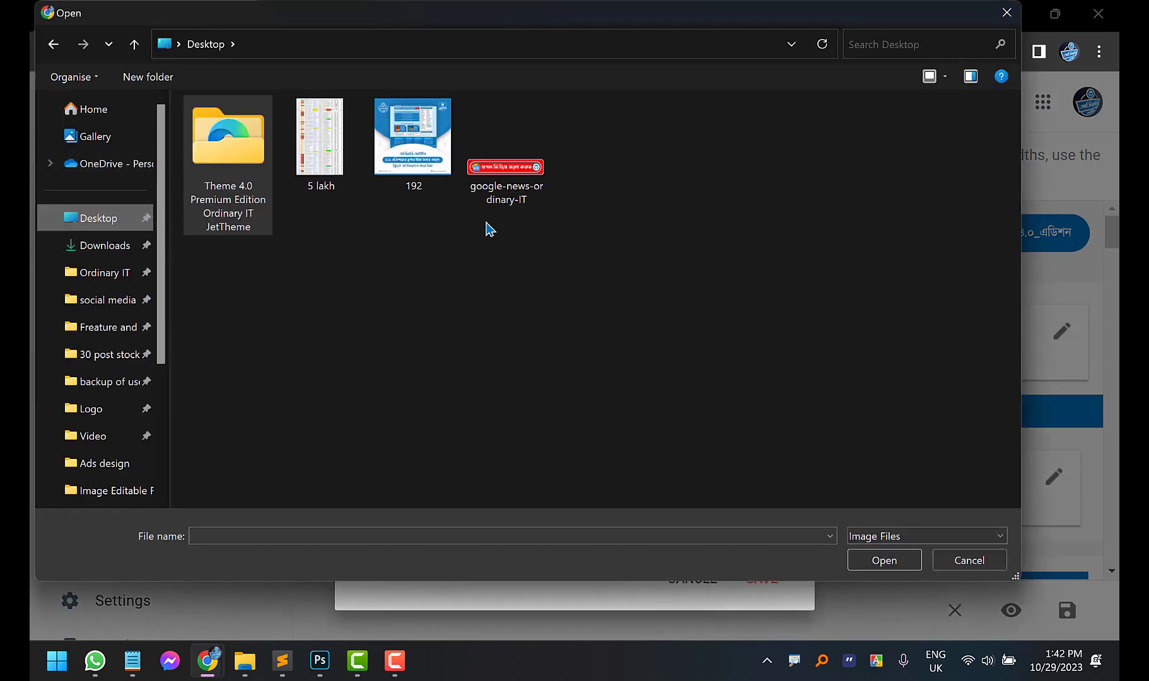
double_click(507, 154)
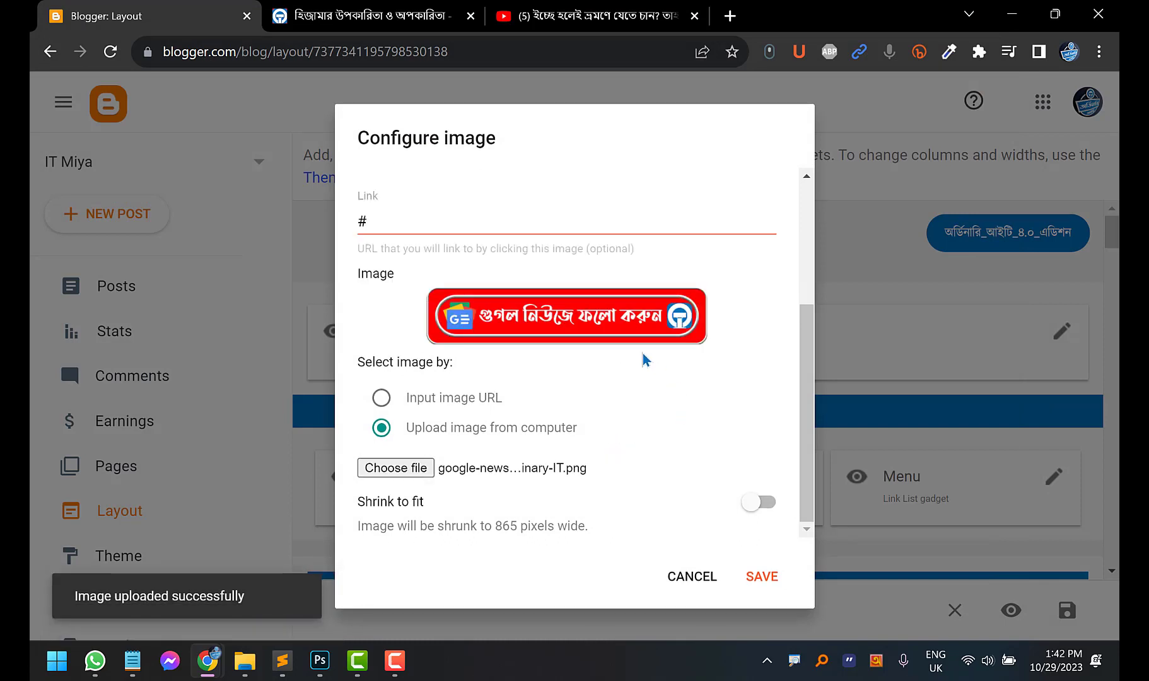
right_click(581, 319)
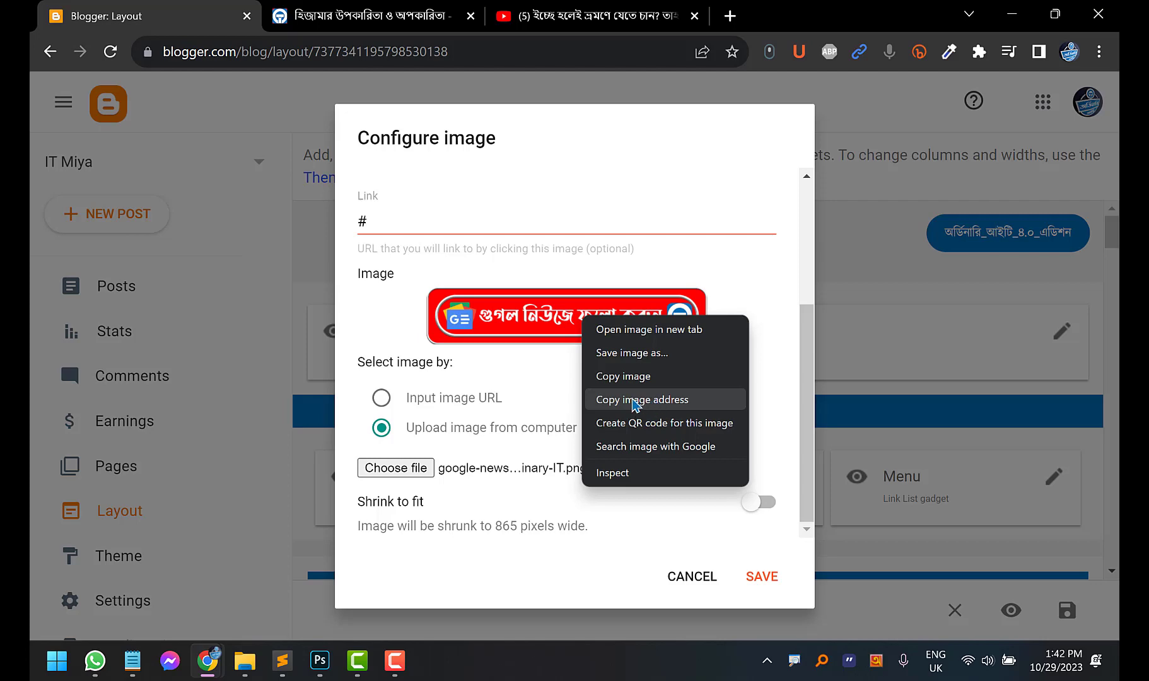
click(763, 577)
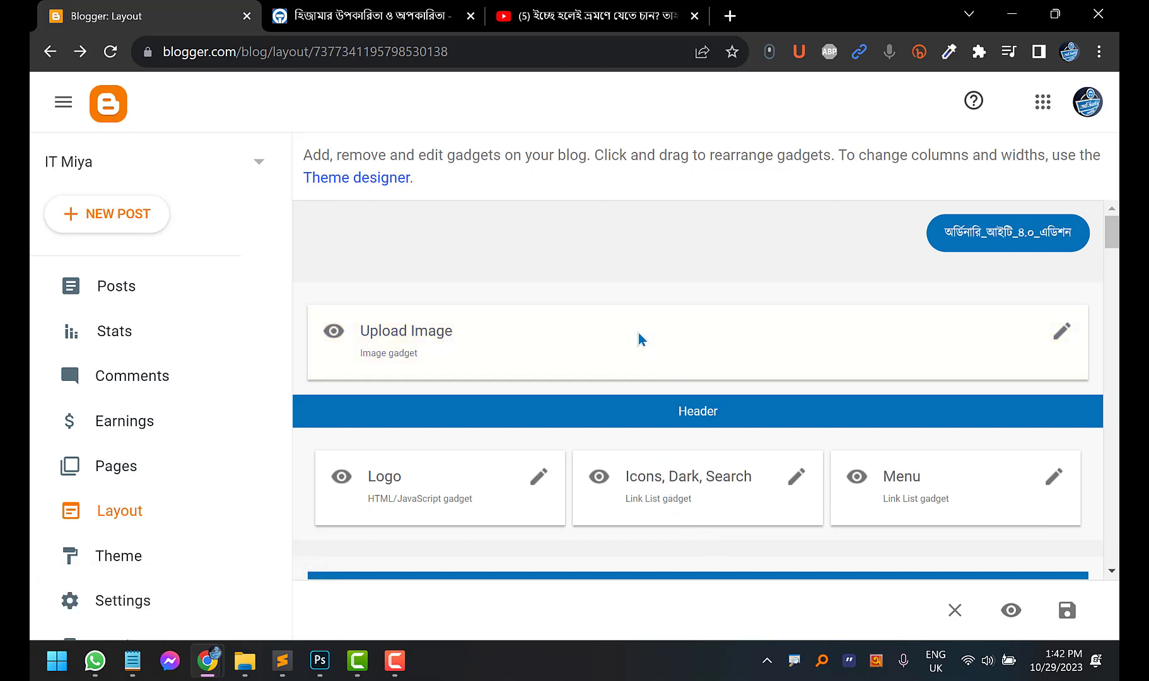
Reopen the Upload Image gadget, copy its full image URL, and close it without changes
click(1062, 334)
scroll(568, 386, down, 3)
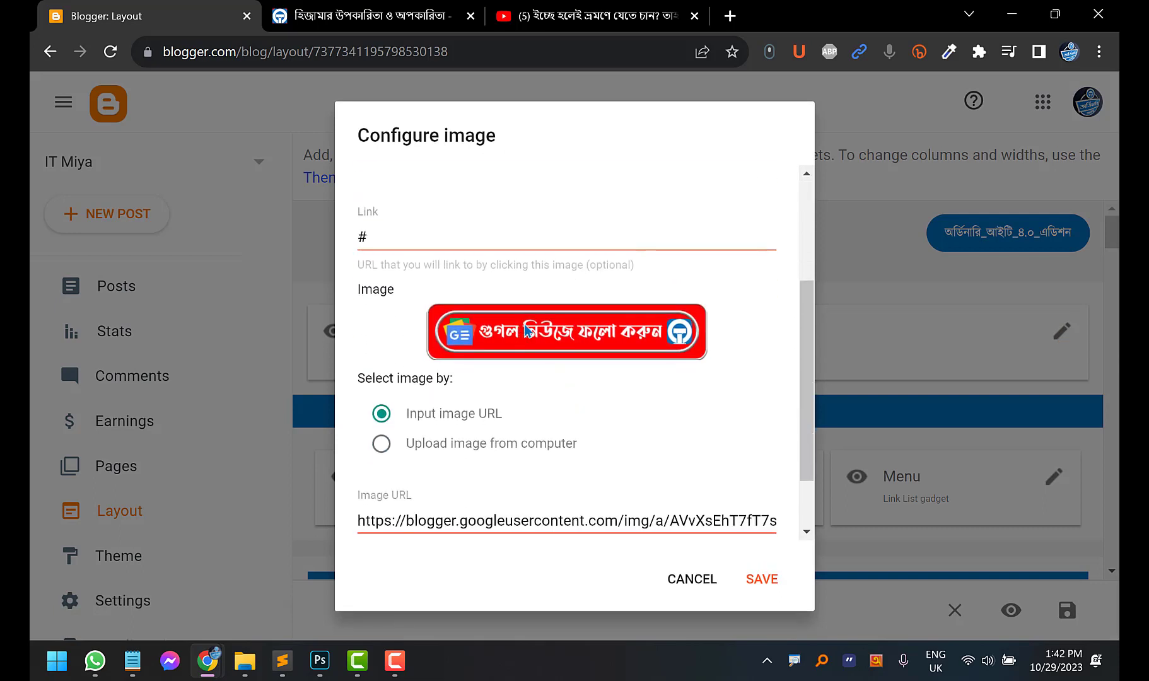
click(565, 519)
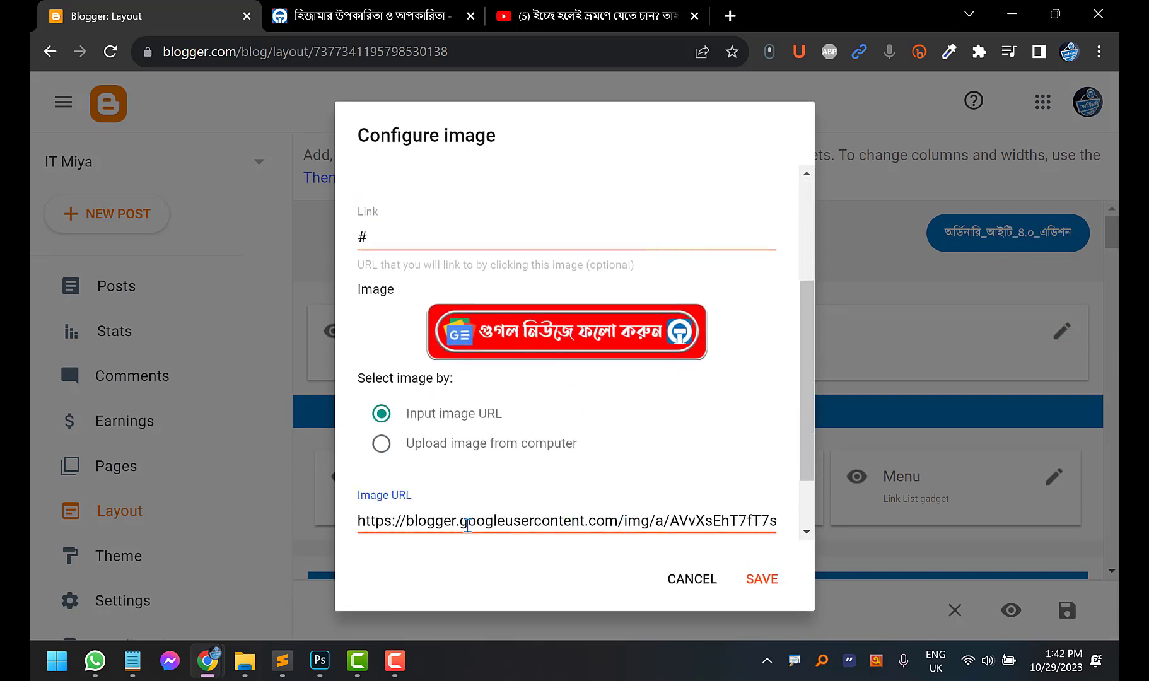
click(415, 523)
key(ctrl+a)
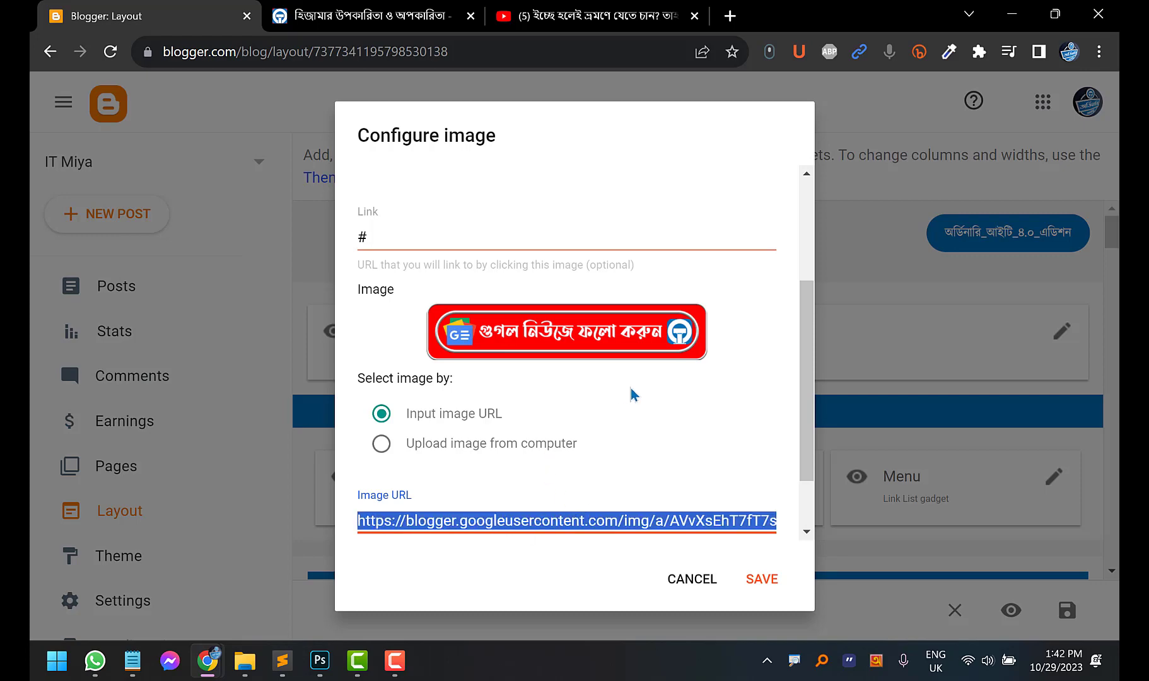
click(689, 583)
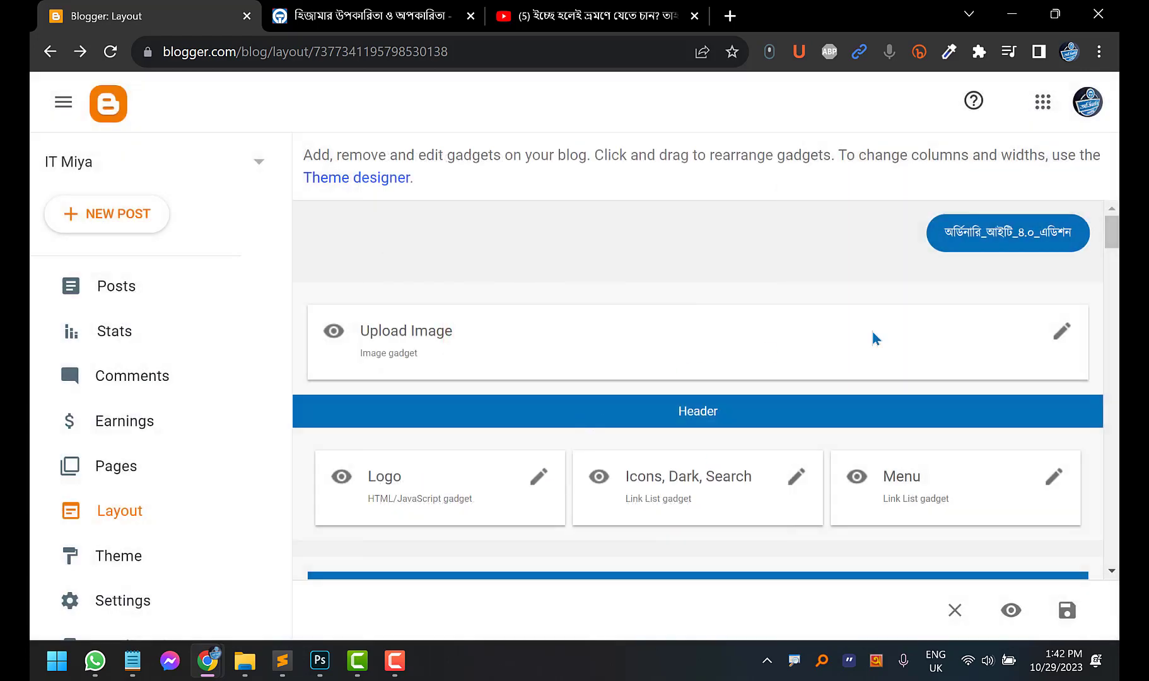
In the post notification HTML/JavaScript gadget just above the Footer section, replace the img src address with the copied URL of the uploaded image
drag(1112, 232, 1112, 530)
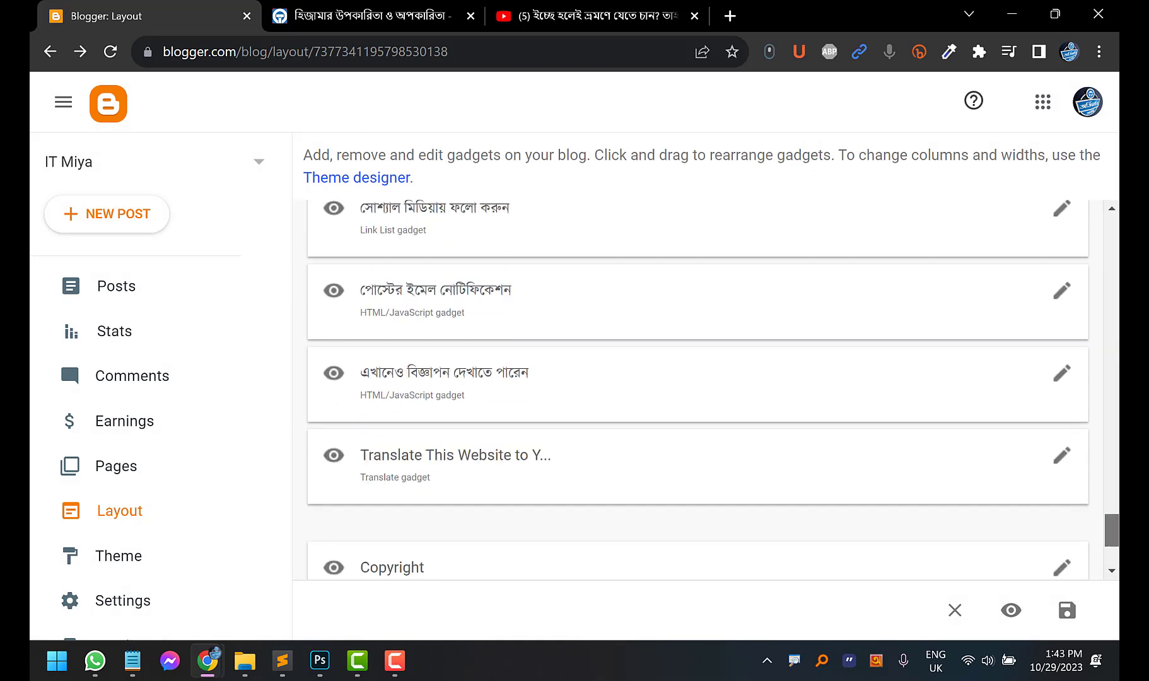
scroll(641, 405, up, 5)
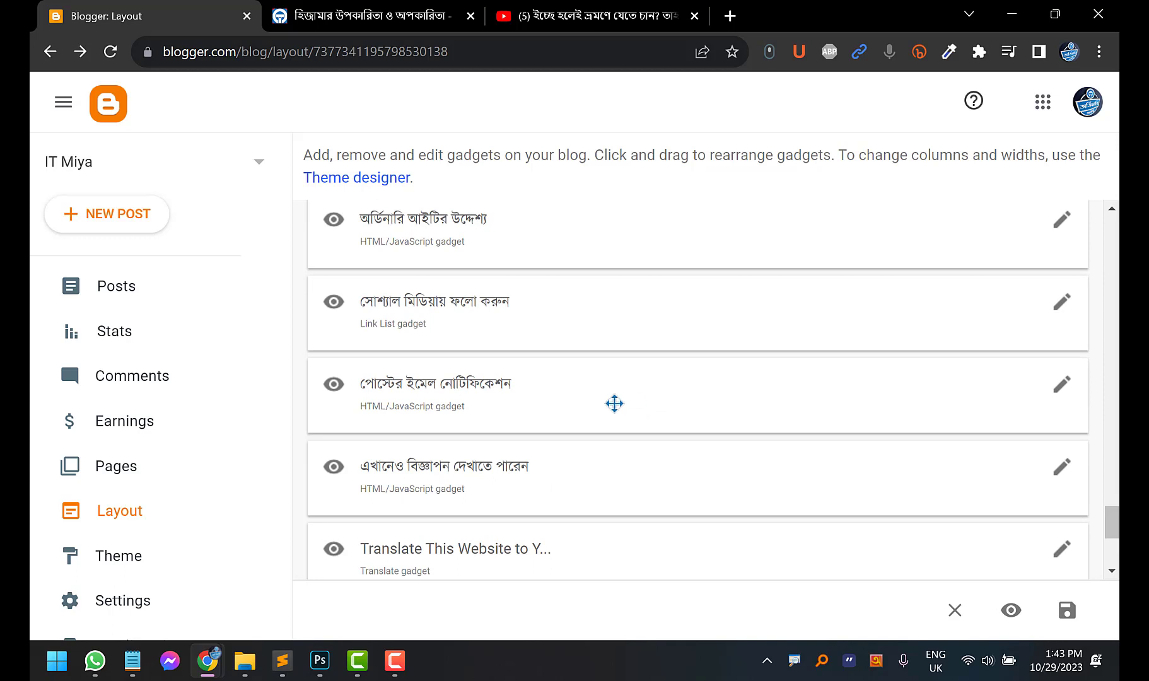
scroll(614, 404, up, 6)
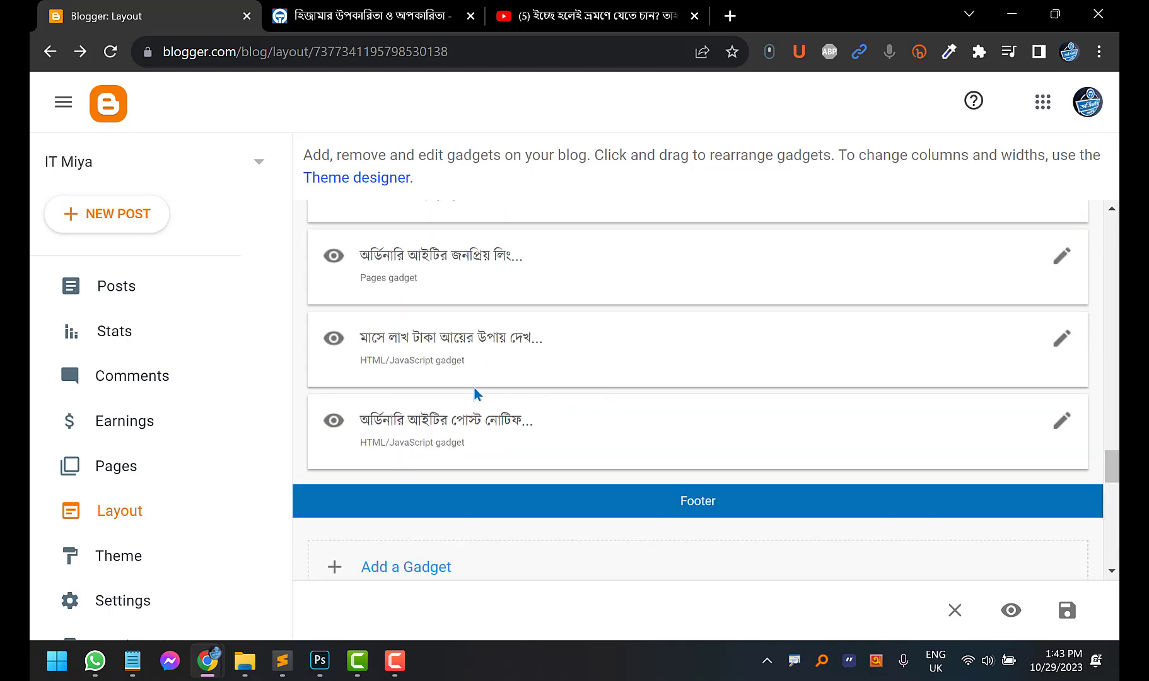
click(1061, 422)
scroll(555, 425, down, 2)
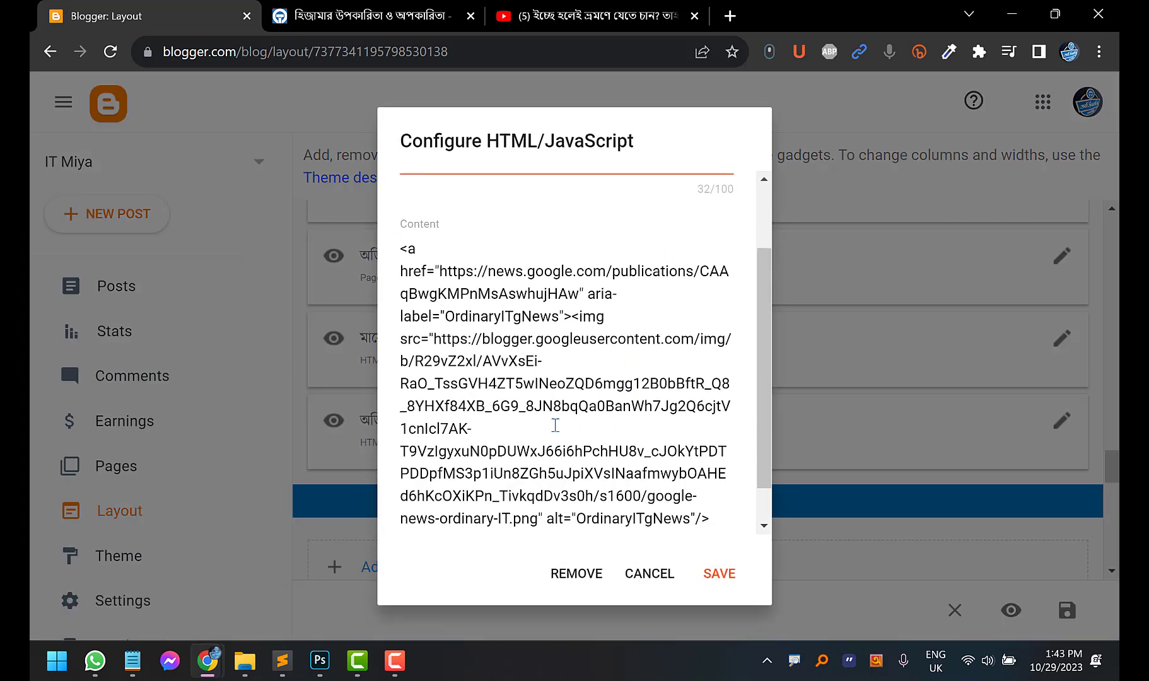
scroll(498, 410, down, 1)
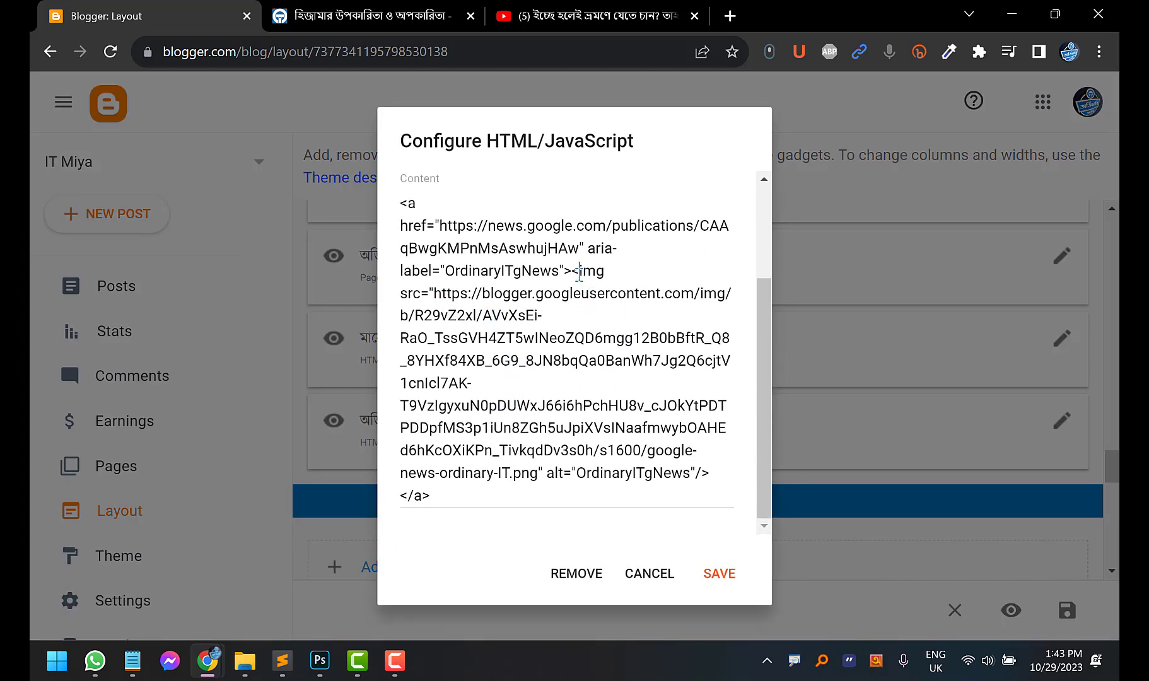
drag(579, 272, 605, 273)
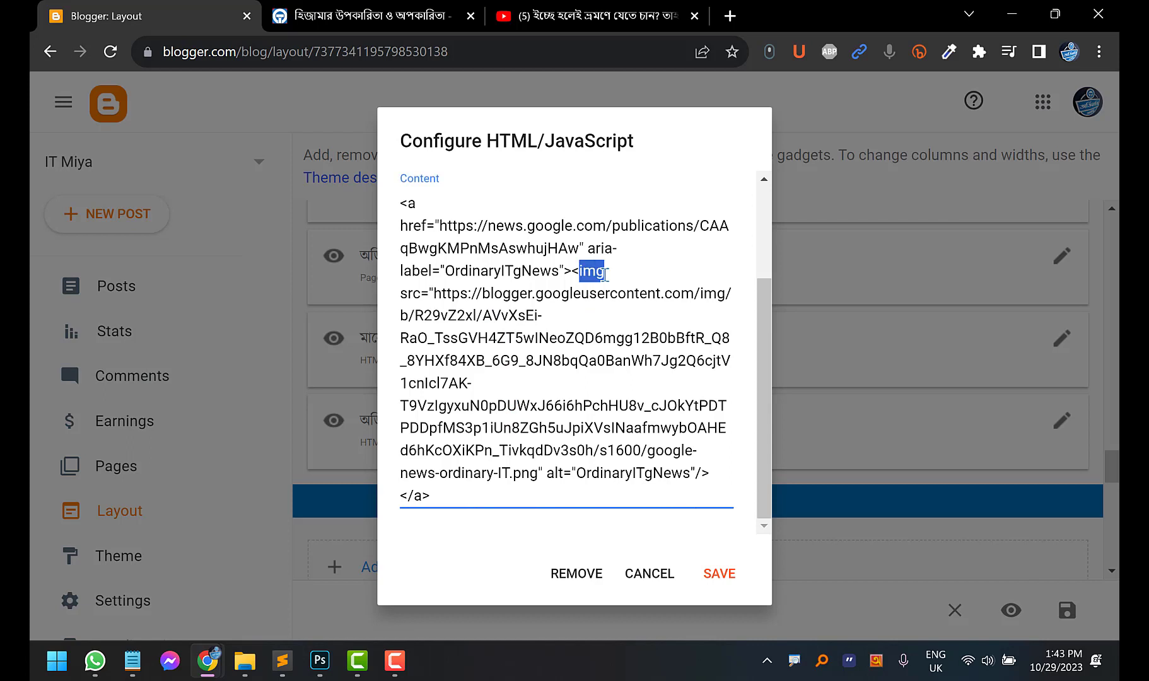
click(435, 291)
shift+click(536, 473)
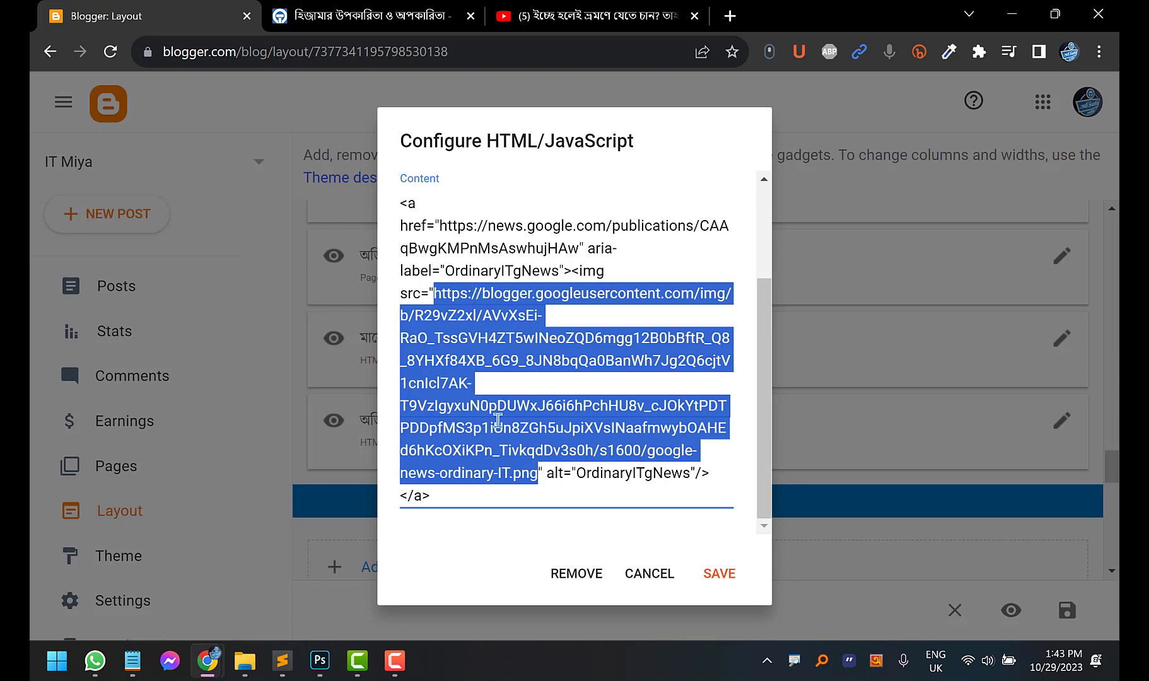
text(https://blogger.googleusercontent.com/img/a/AVvXsEhT7fT7sc9c_9FewGVm83Lt-bR8ebfhIep1OsUor4bXHnIxMKqJ-EQO2FYC7-IOxl4D0o8LeUUccZSqPZ7DIhVafBfPImLBXQR-RV55wABaR3kMUS0ucZCnwQNTwPI56-0c4zyxLuHNyqewqnwF46DO0uz66TqZn9THXoLZlwQA9XzbjNnp-m97vxsiYrFe=s500)
scroll(506, 420, down, 1)
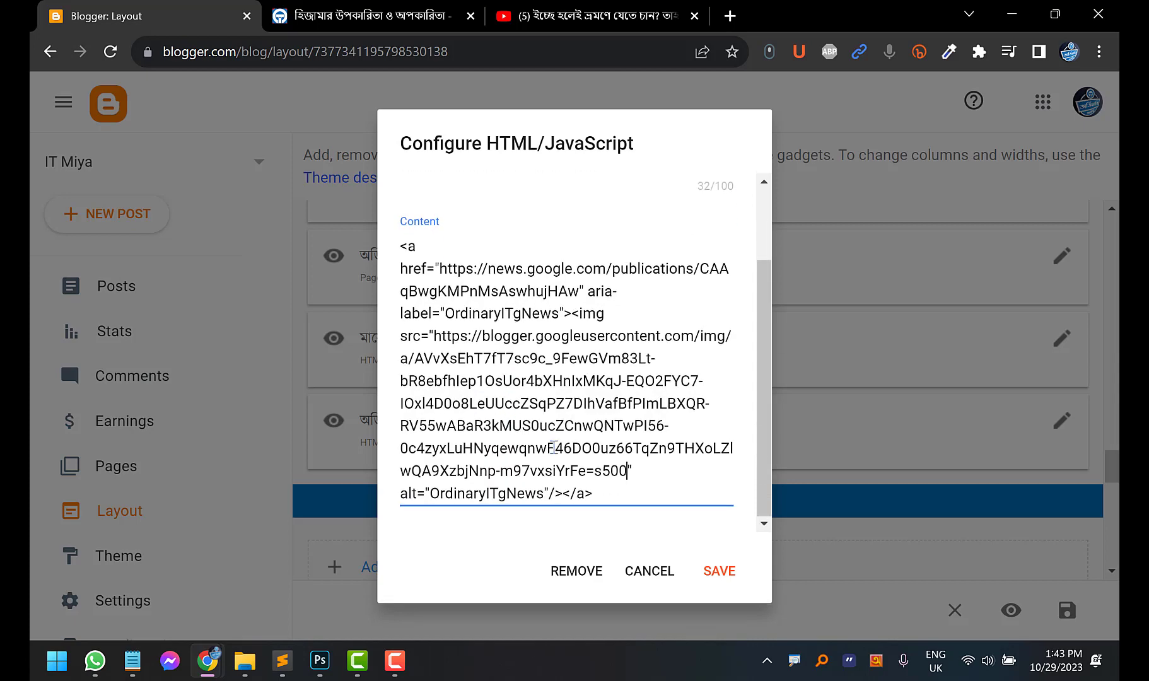
Remove the =s500 size suffix from the end of the image URL and save the gadget
drag(596, 470, 623, 470)
click(627, 472)
scroll(623, 362, up, 1)
key(BackSpace)
key(BackSpace)
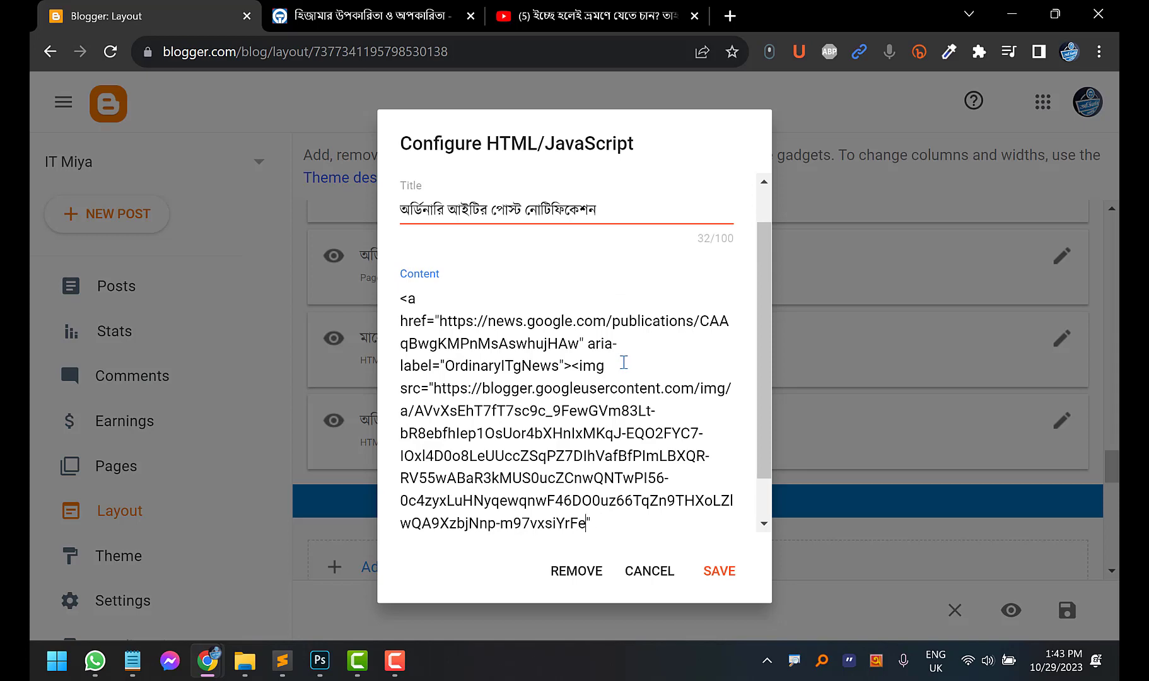
click(710, 571)
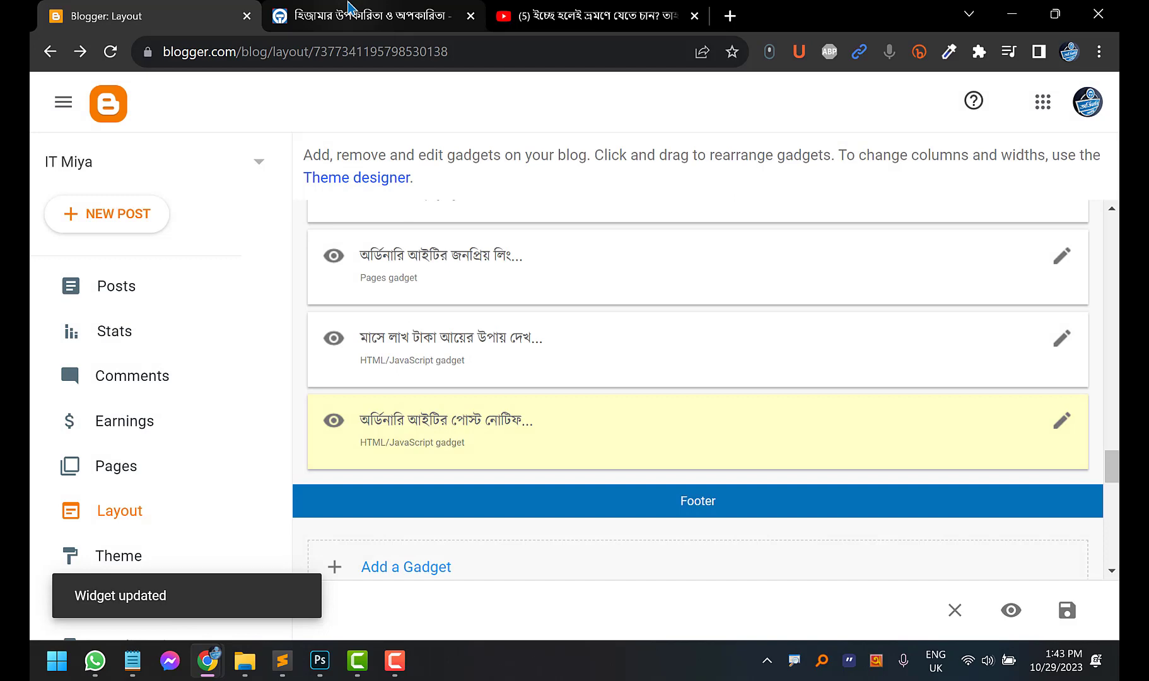
Reload the blog post page and check the Google News button in the sidebar
click(366, 16)
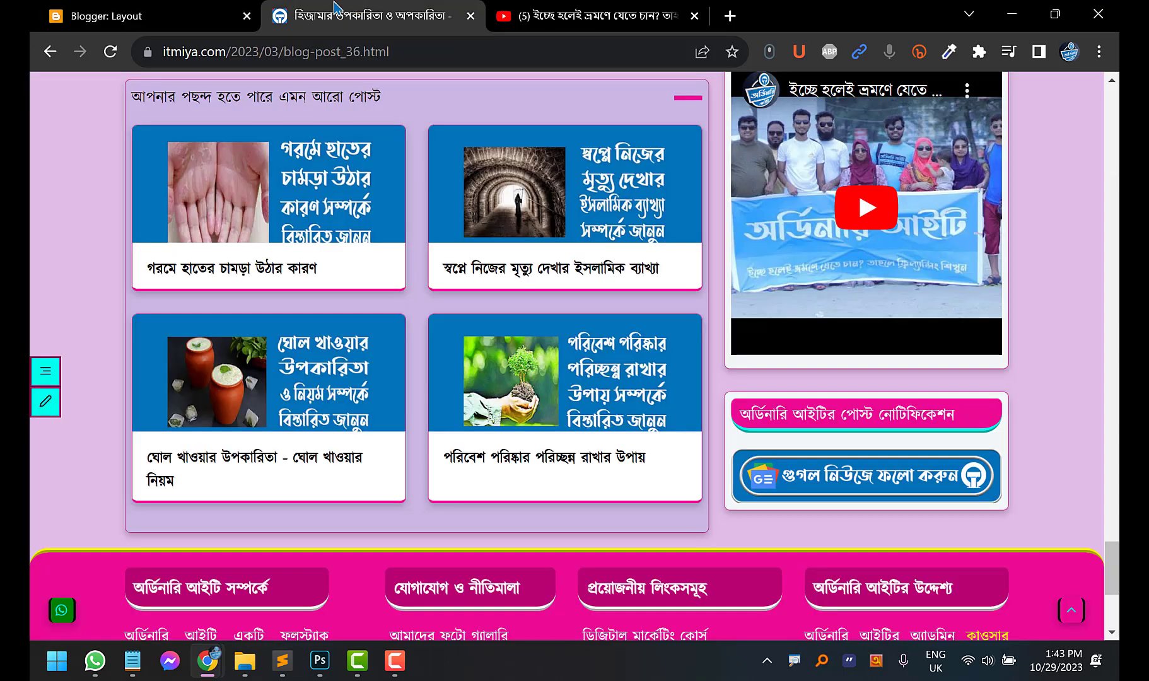
click(110, 52)
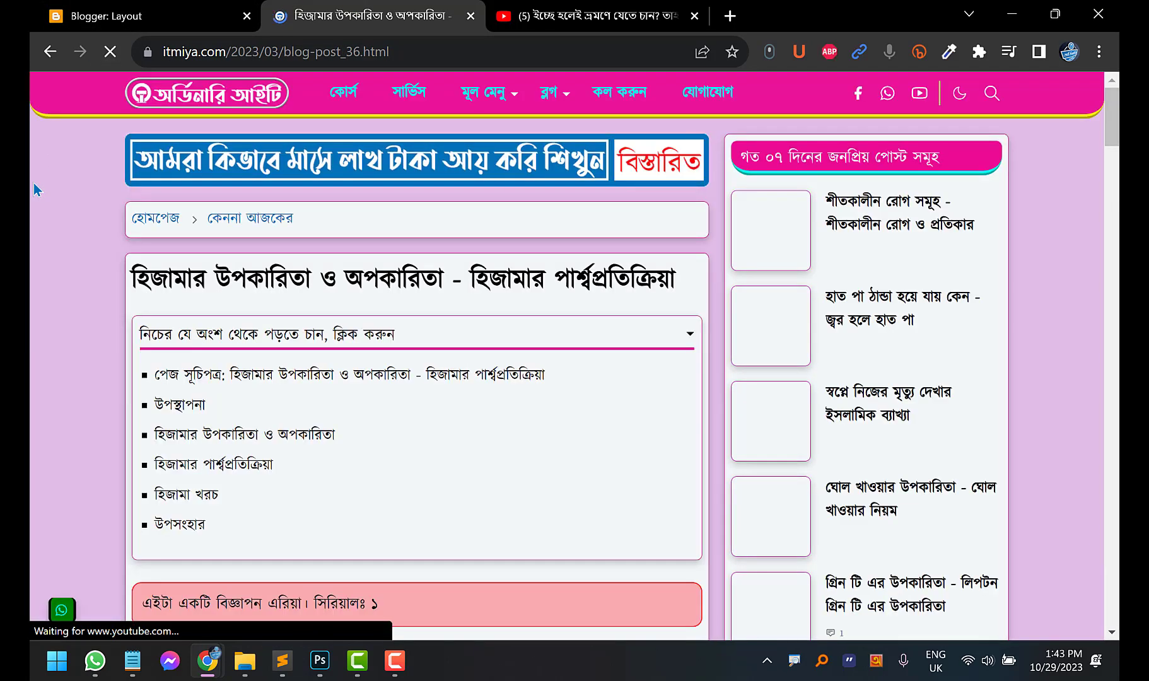
scroll(925, 289, down, 6)
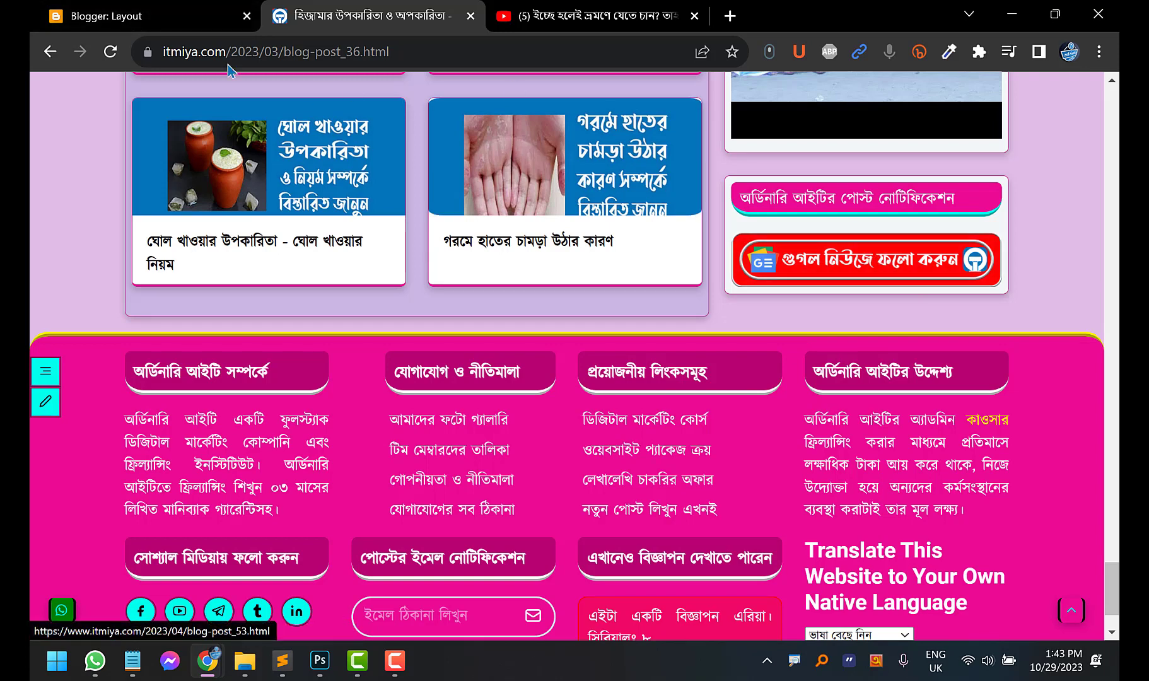
Reopen the post notification gadget in Blogger Layout, highlight the Google News publication link in its href, and close it without saving
click(69, 14)
click(1061, 421)
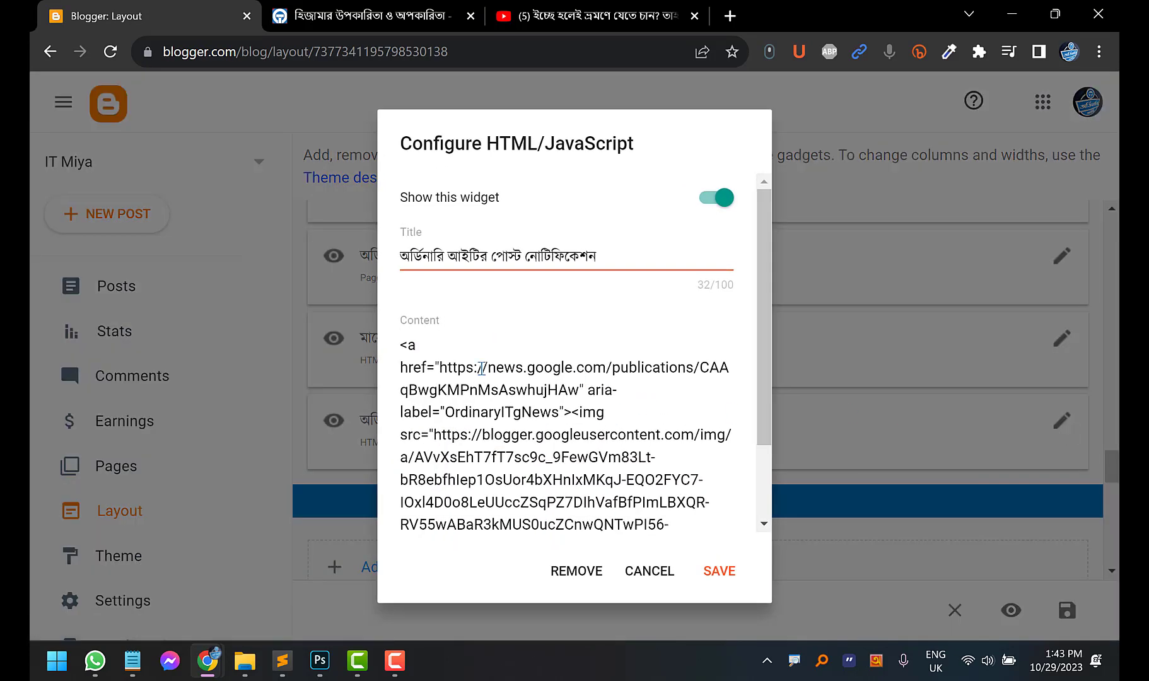
drag(439, 367, 581, 388)
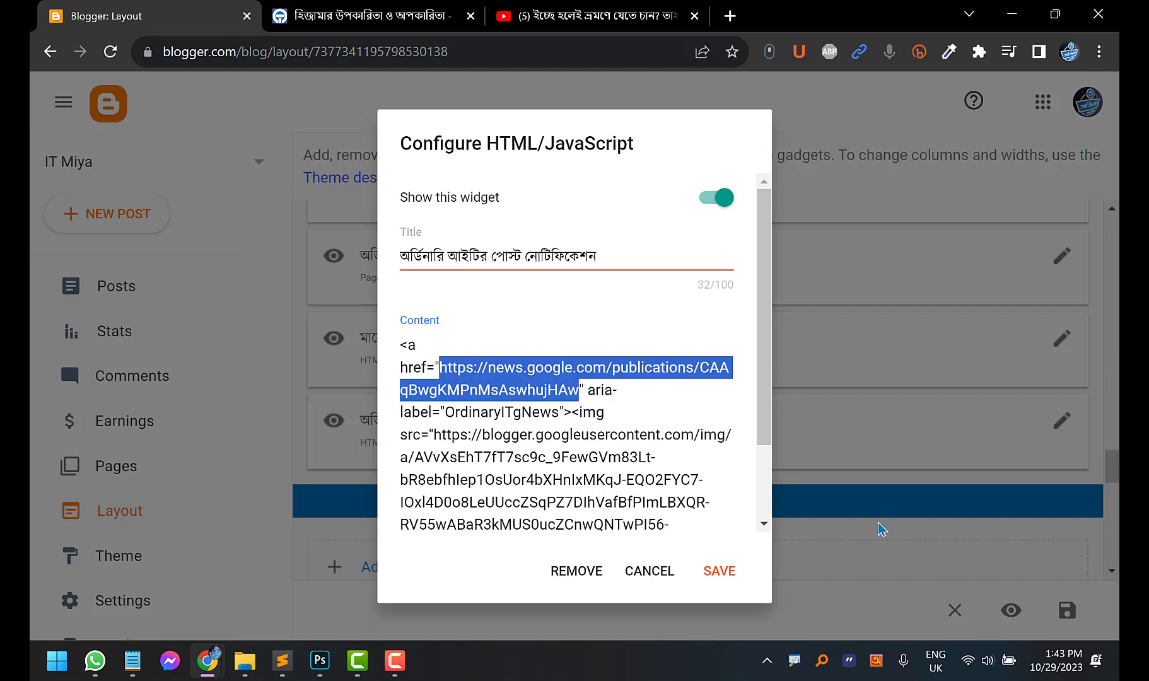
click(653, 573)
Review the Google News button and the other sidebar and footer sections on the blog post, and return to the header gadgets in Blogger Layout
click(320, 9)
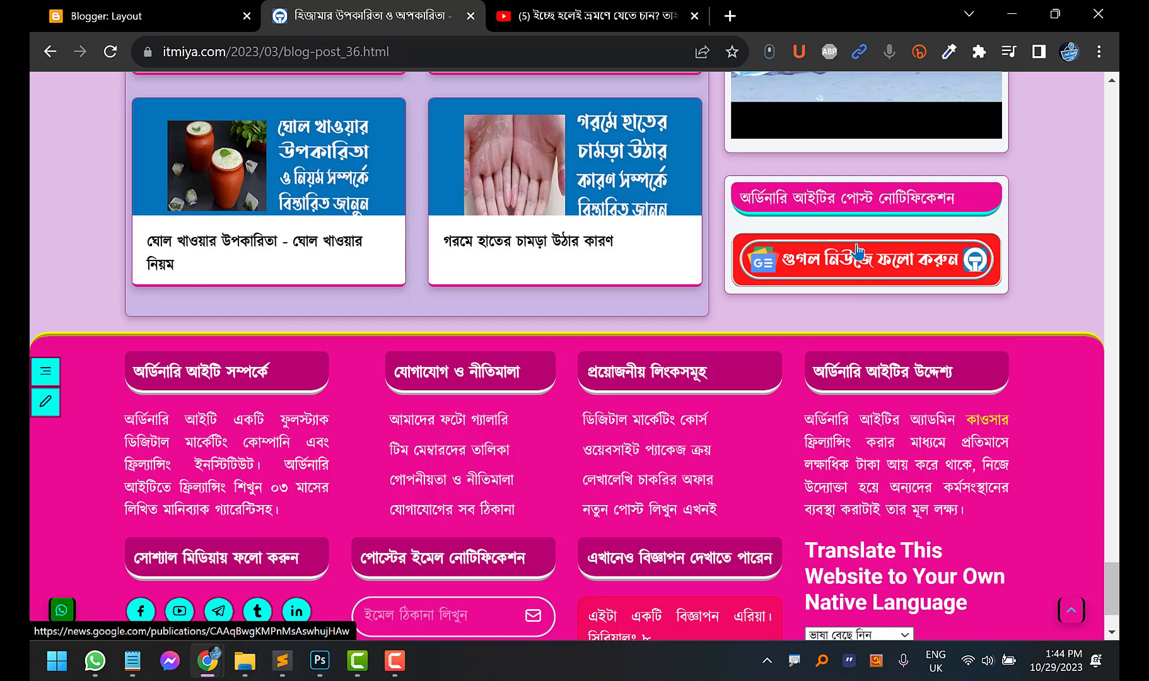
scroll(817, 268, down, 2)
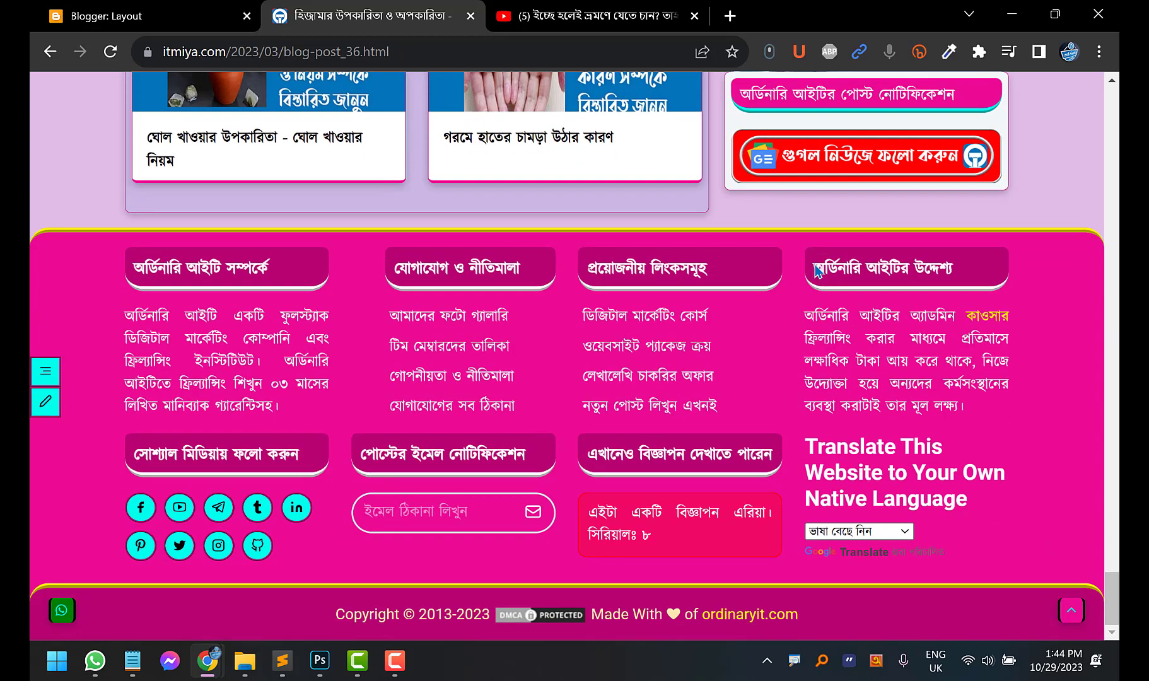
scroll(815, 265, up, 7)
scroll(776, 287, down, 8)
scroll(465, 331, up, 10)
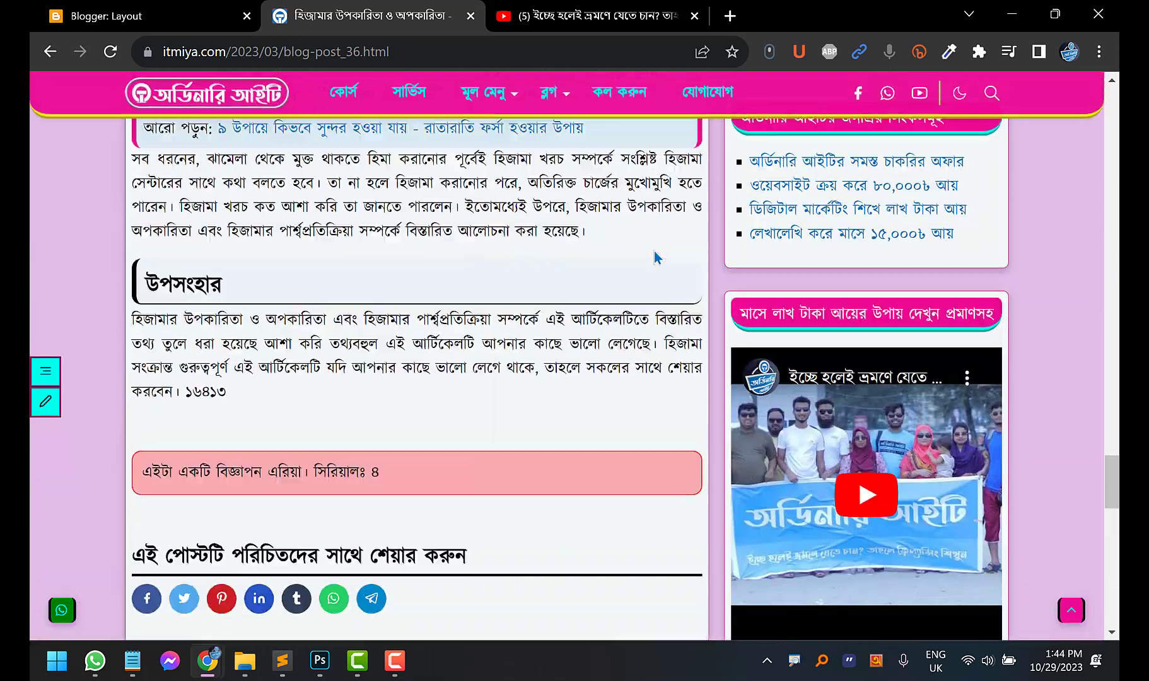
scroll(655, 255, up, 15)
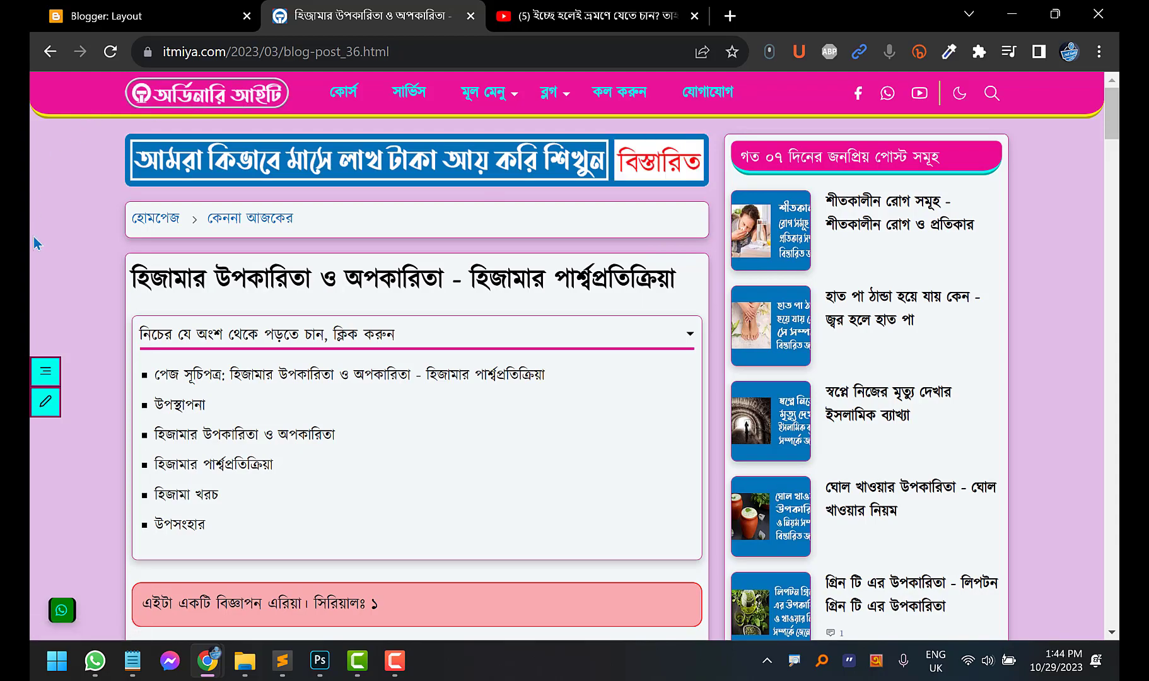
scroll(347, 372, down, 20)
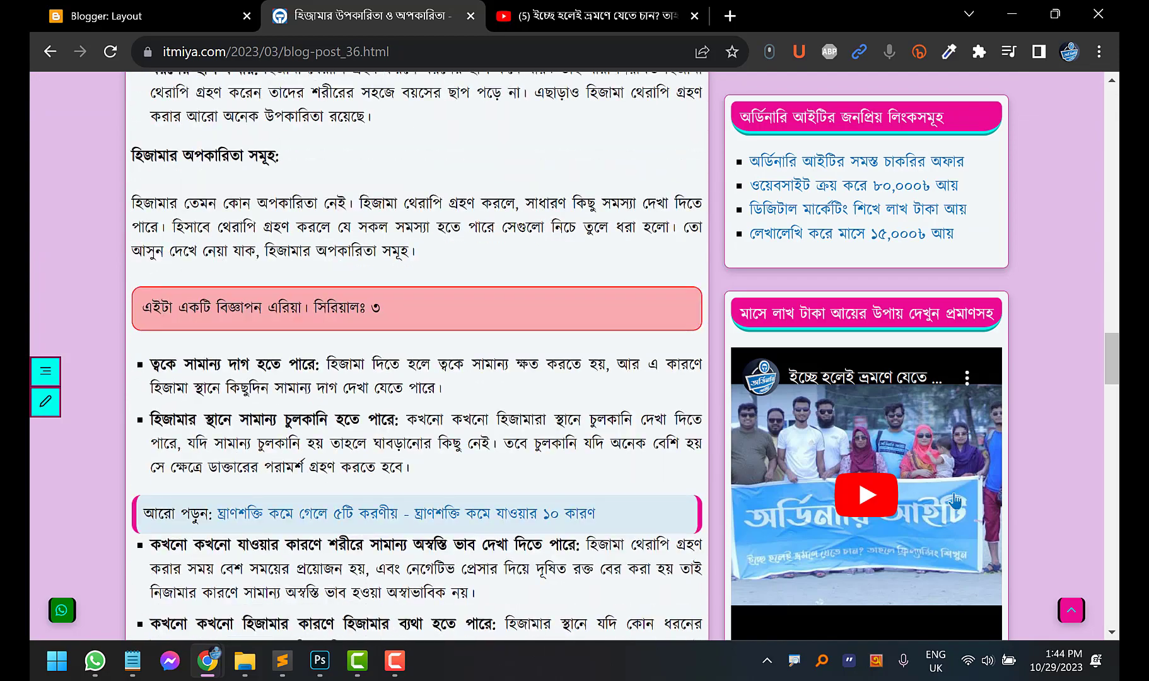
scroll(347, 372, up, 15)
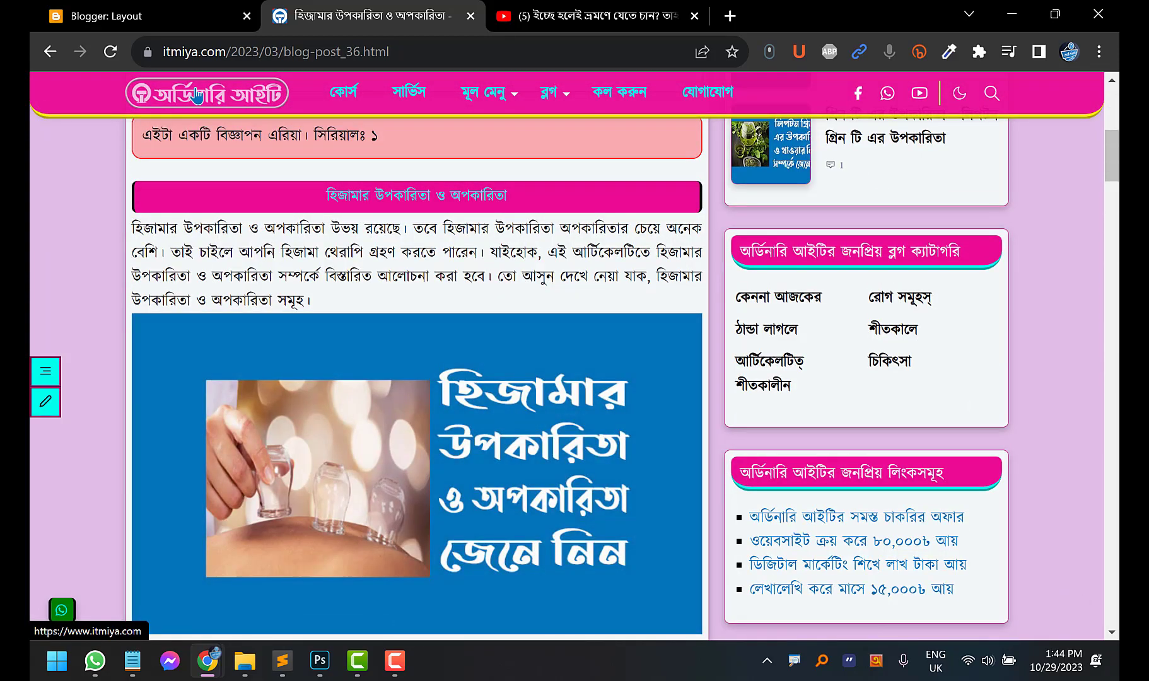
click(145, 15)
drag(1112, 470, 1111, 238)
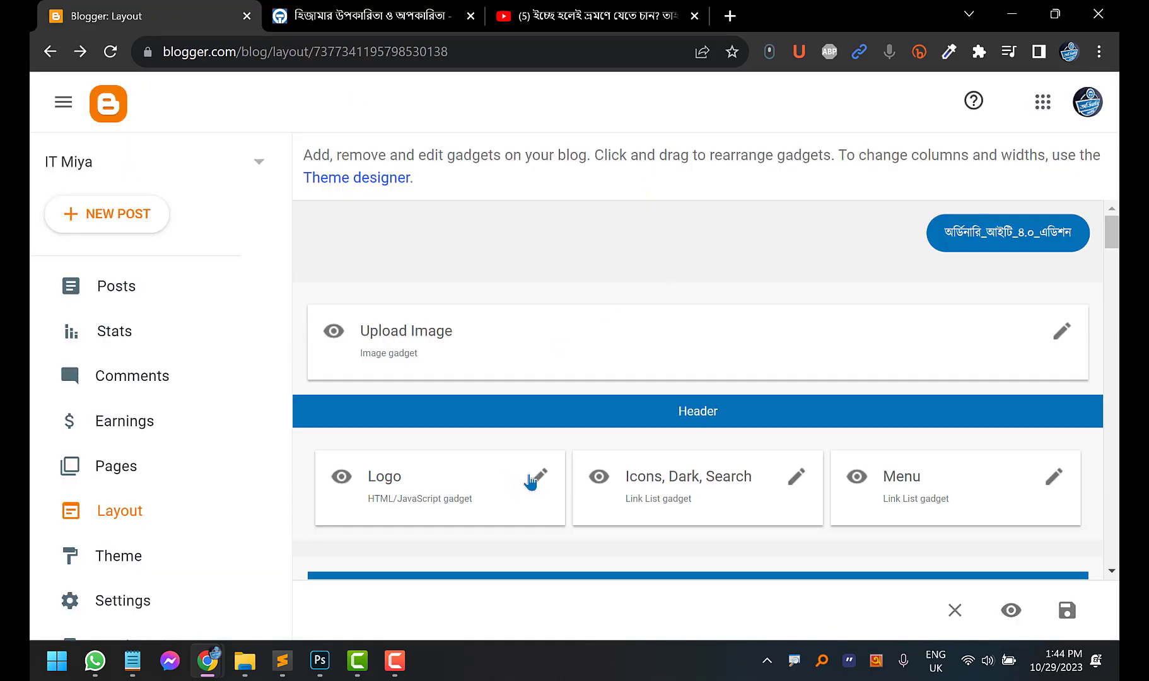
Switch to Photoshop and close google news ordinary IT.psd and oit favicon.png without saving the changes
click(320, 669)
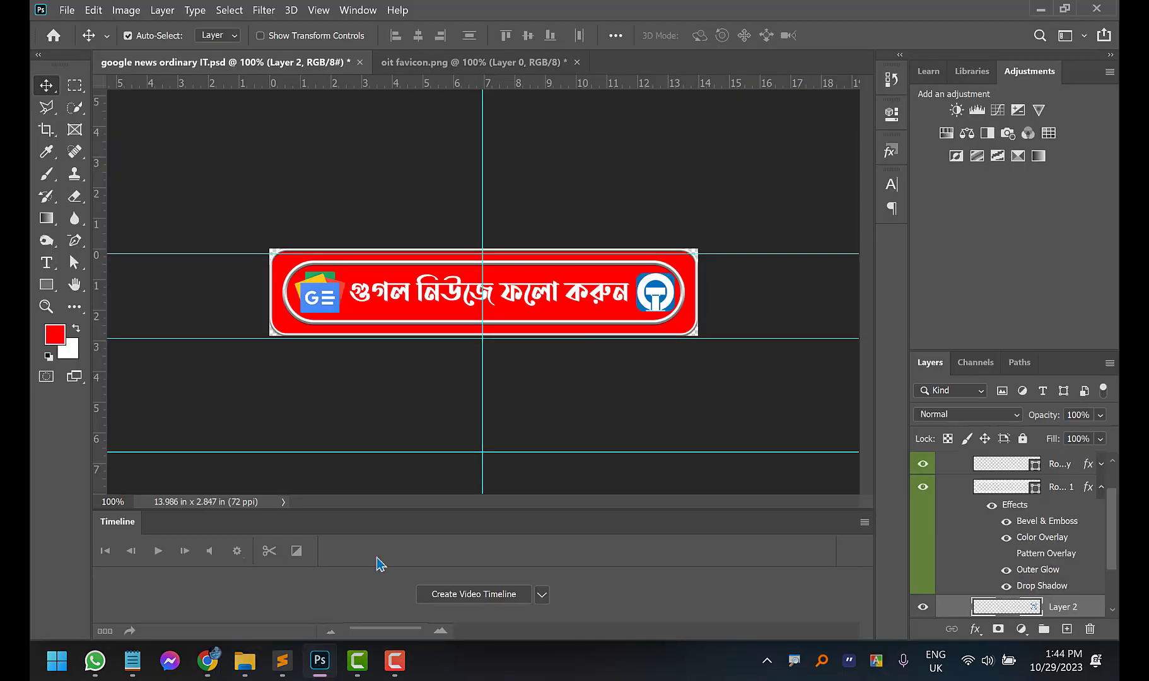
click(360, 63)
click(650, 272)
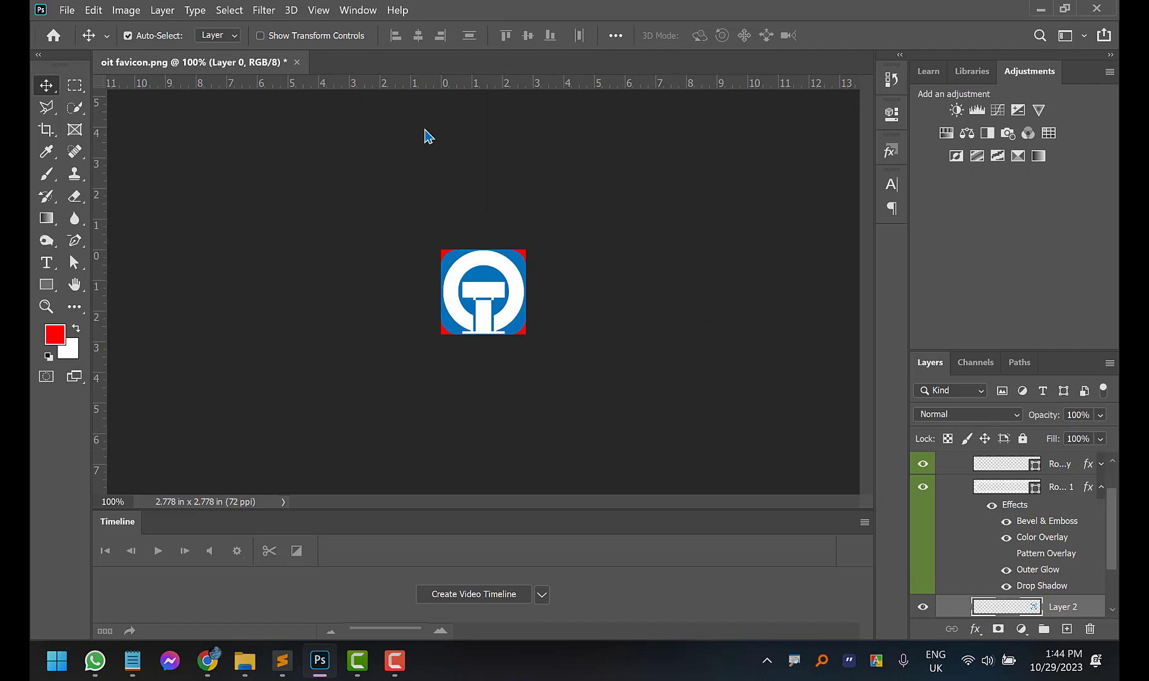
click(297, 63)
click(650, 271)
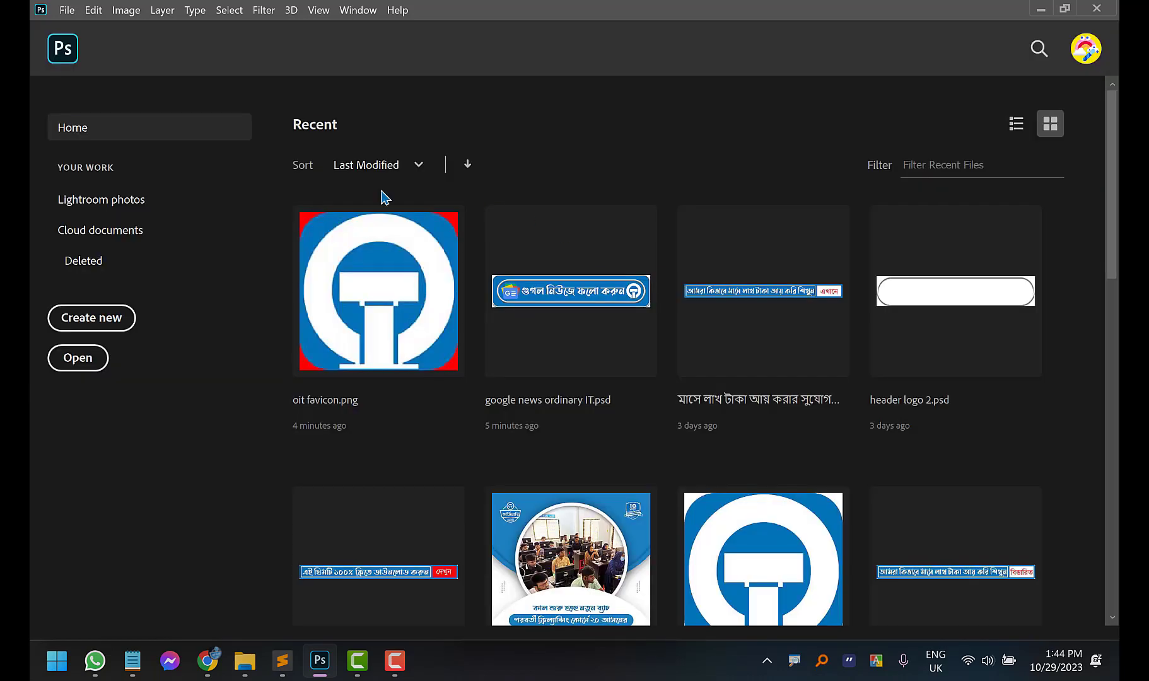
Open header logo 2.psd from the Image Editable File folder and make the blue Layer 0 background visible
click(67, 10)
click(101, 46)
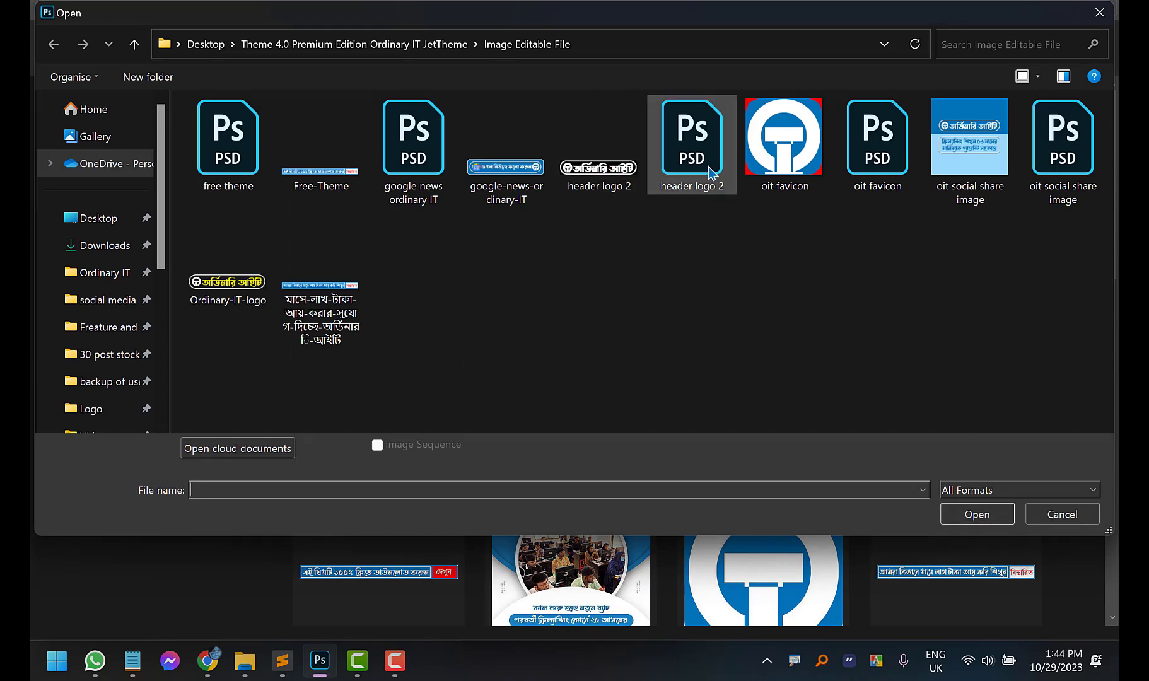
double_click(693, 149)
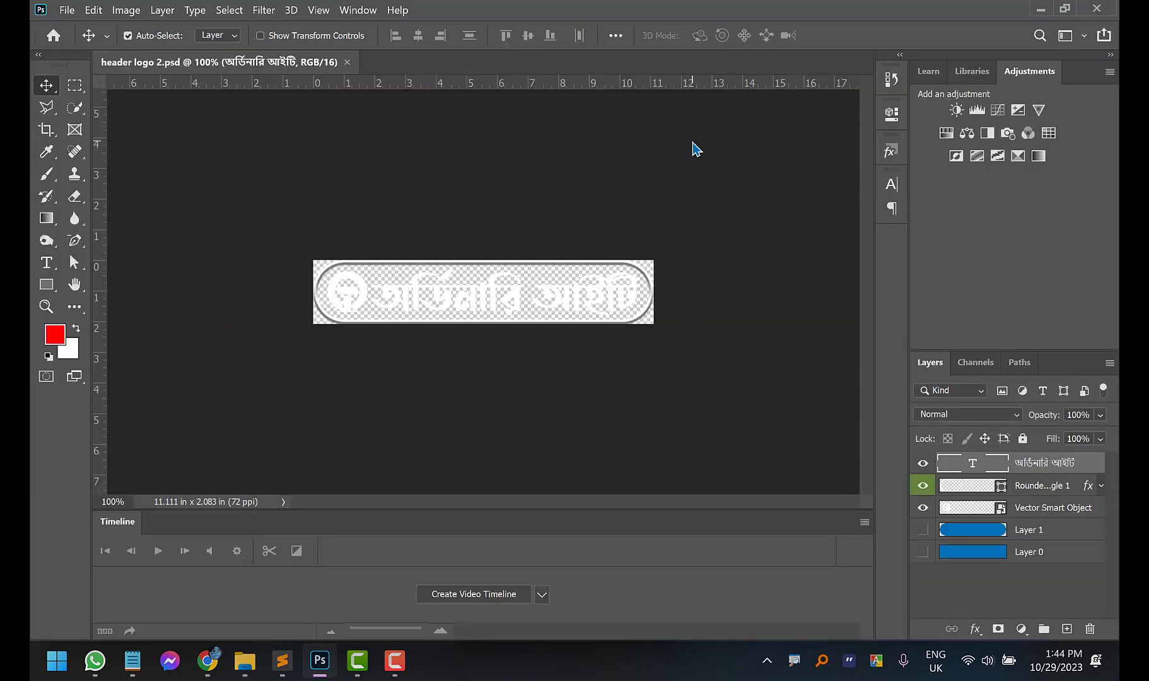
click(922, 552)
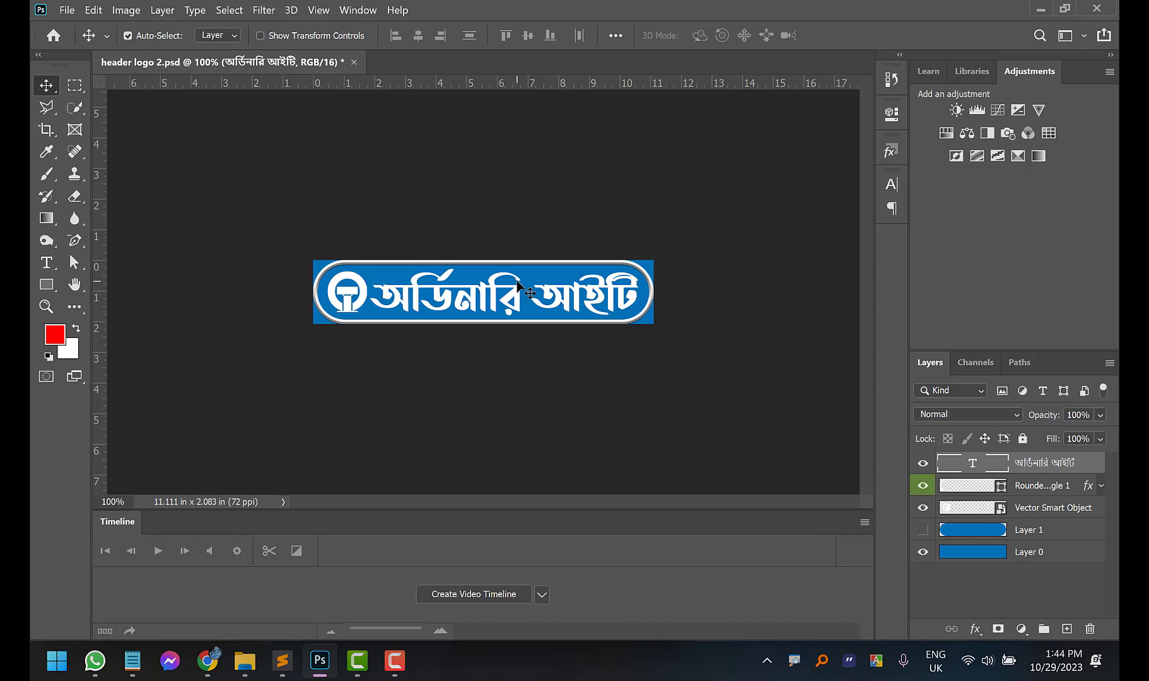
click(923, 552)
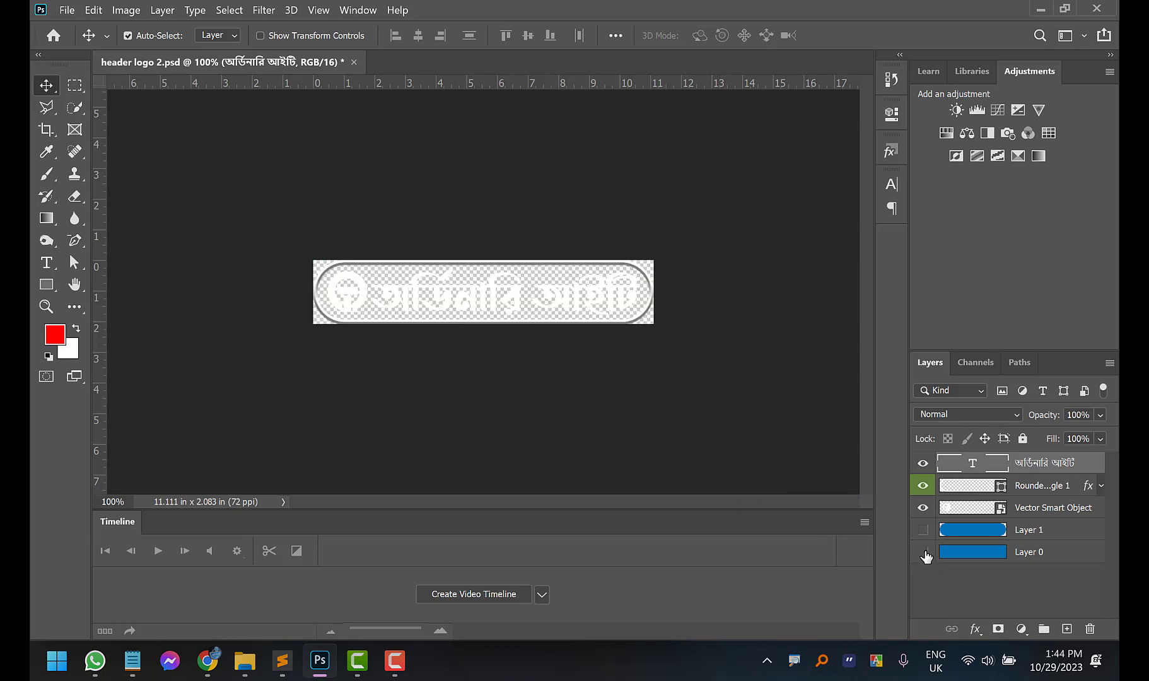
click(923, 553)
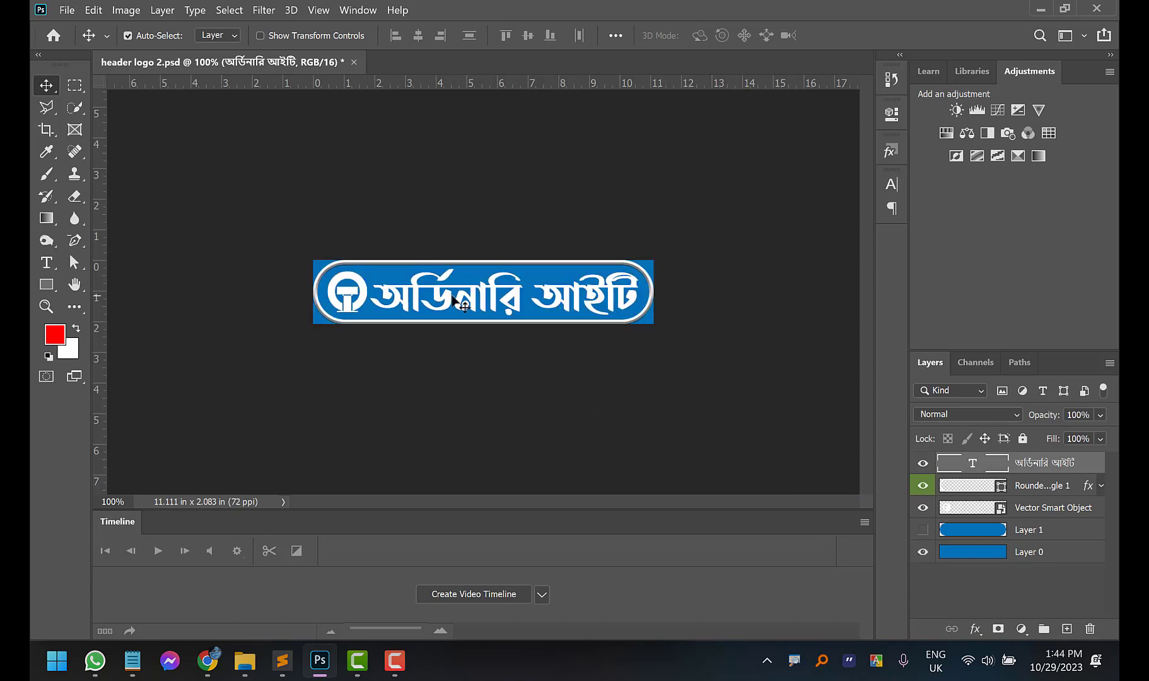
Select the logo's text with the Horizontal Type tool to inspect it, and exit text editing without changing it
click(46, 262)
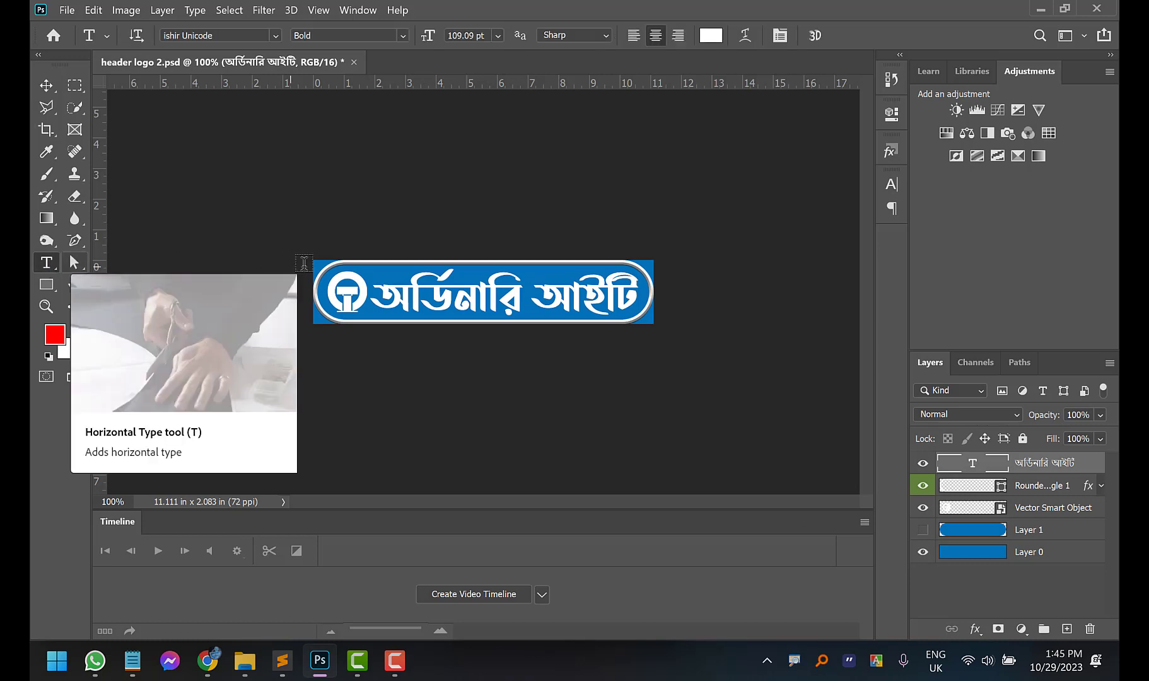
click(397, 286)
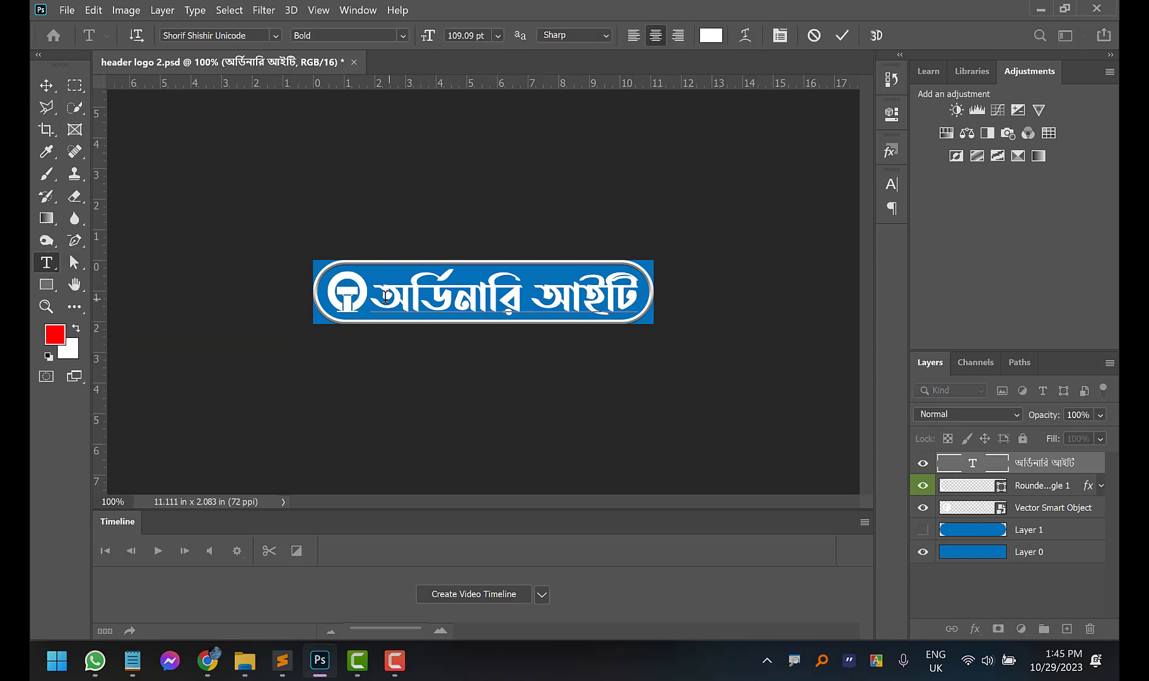
drag(371, 297, 638, 299)
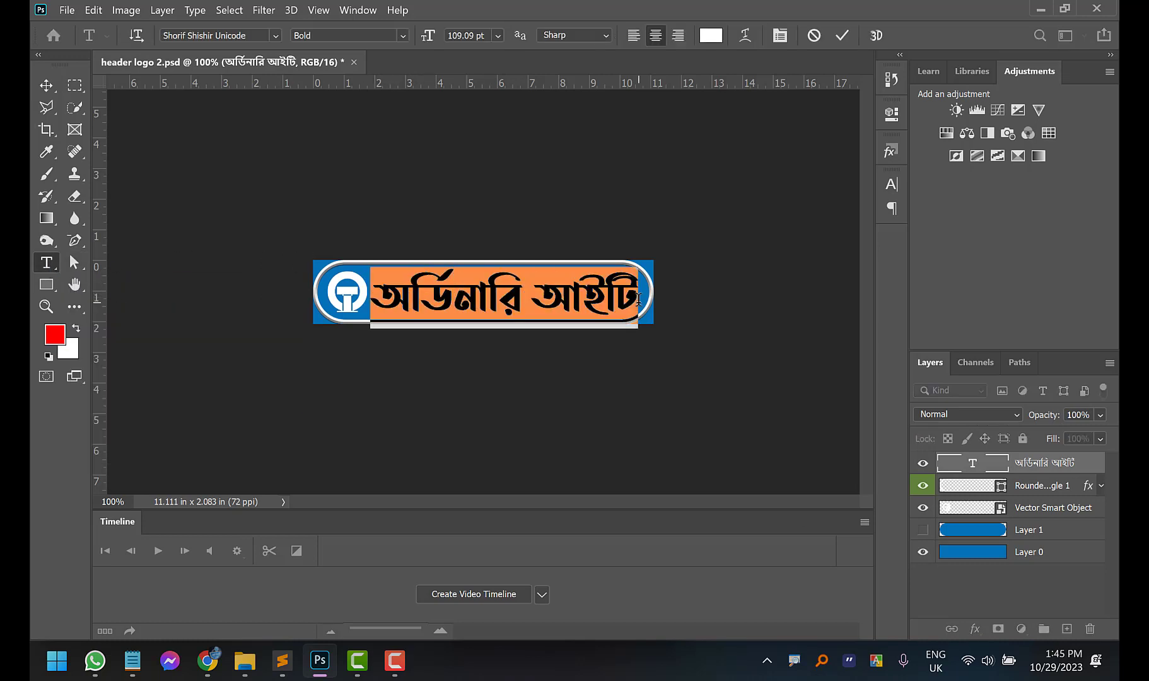
click(580, 295)
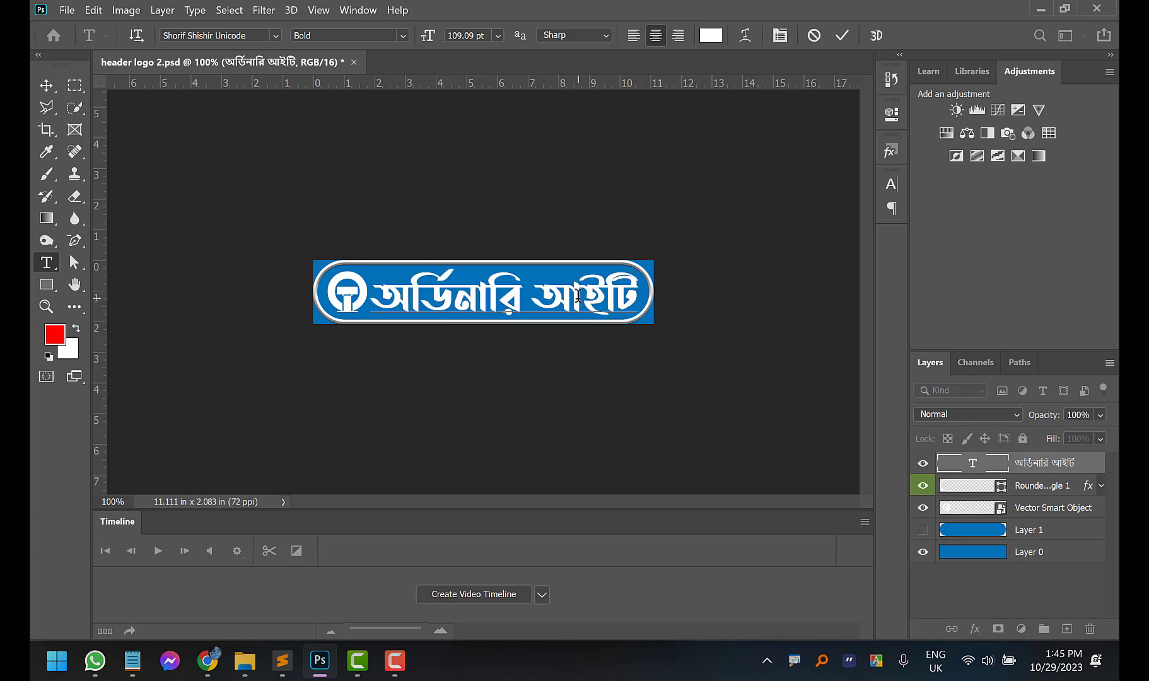
click(842, 36)
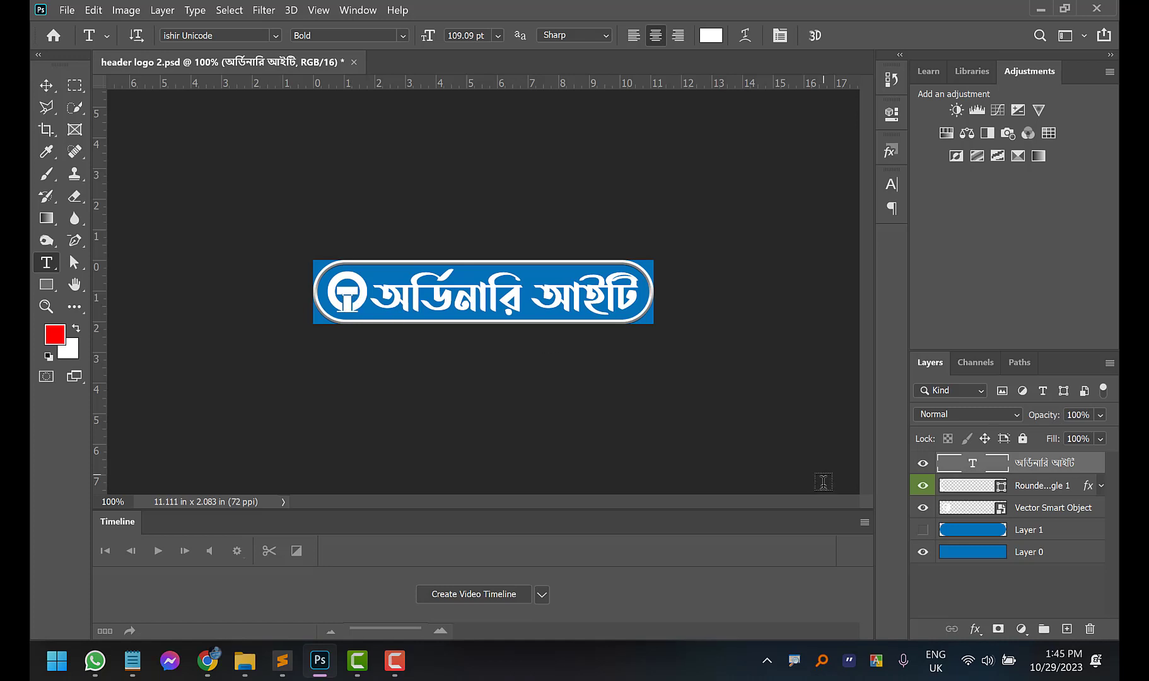
Hide the blue Layer 0 background in header logo 2.psd and return to the Blogger Layout page in Chrome
click(922, 552)
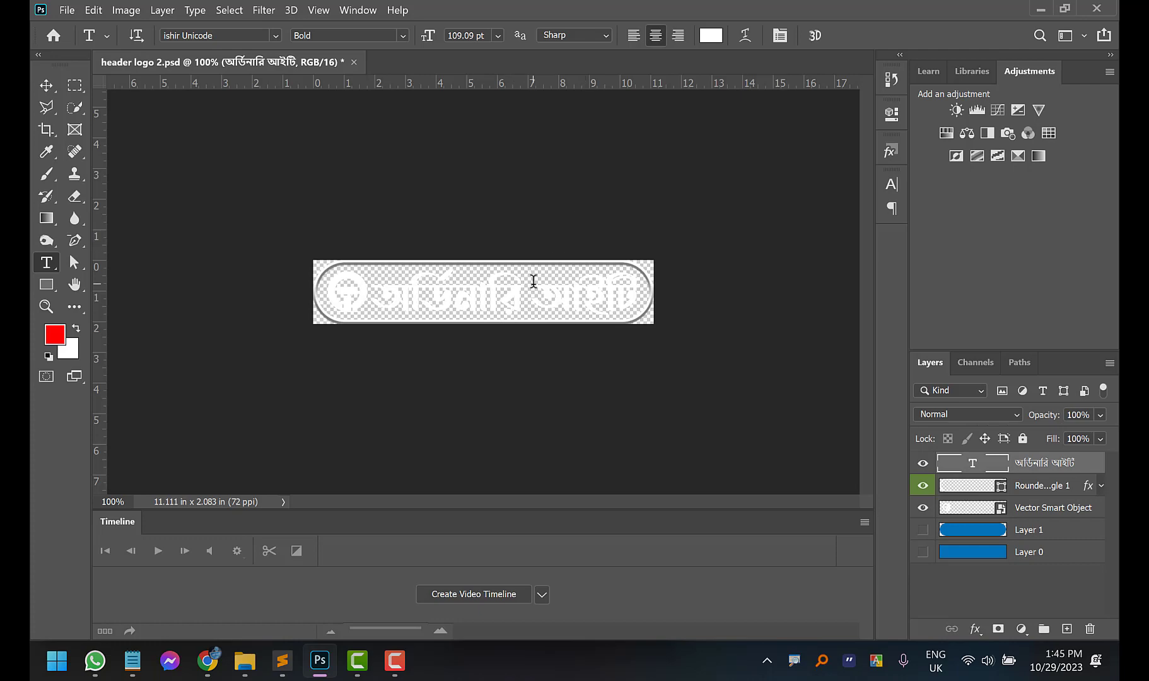
click(1040, 9)
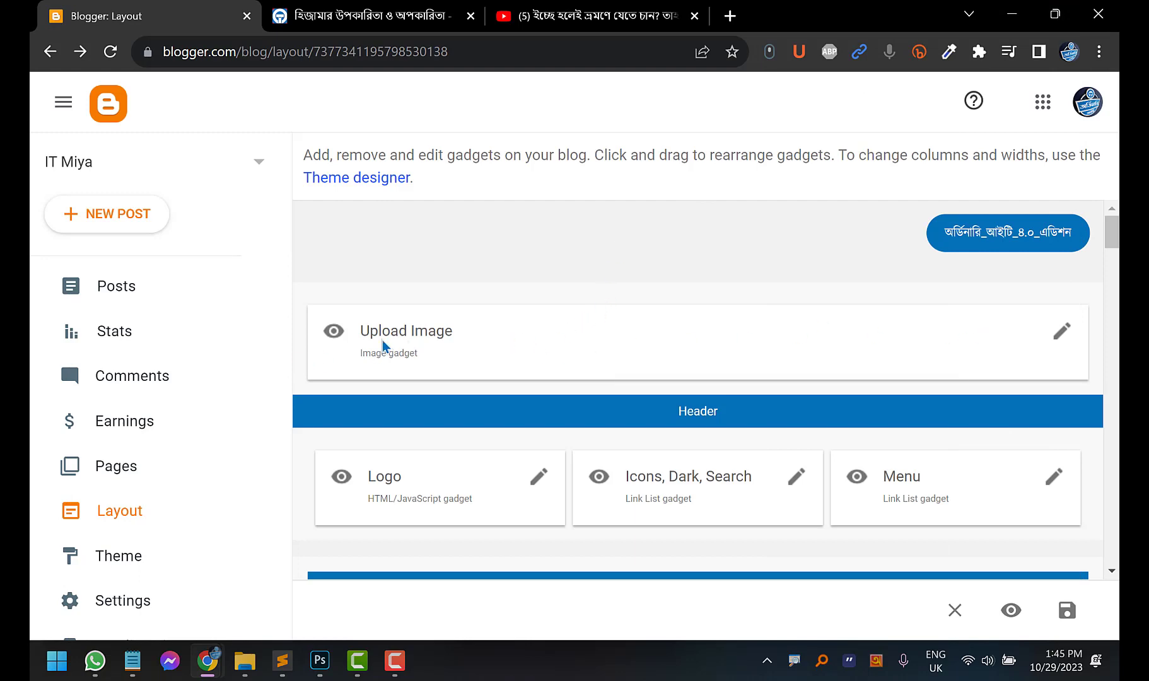
Copy the image address of the Google News button from the Upload Image gadget and close the gadget without saving
click(1073, 330)
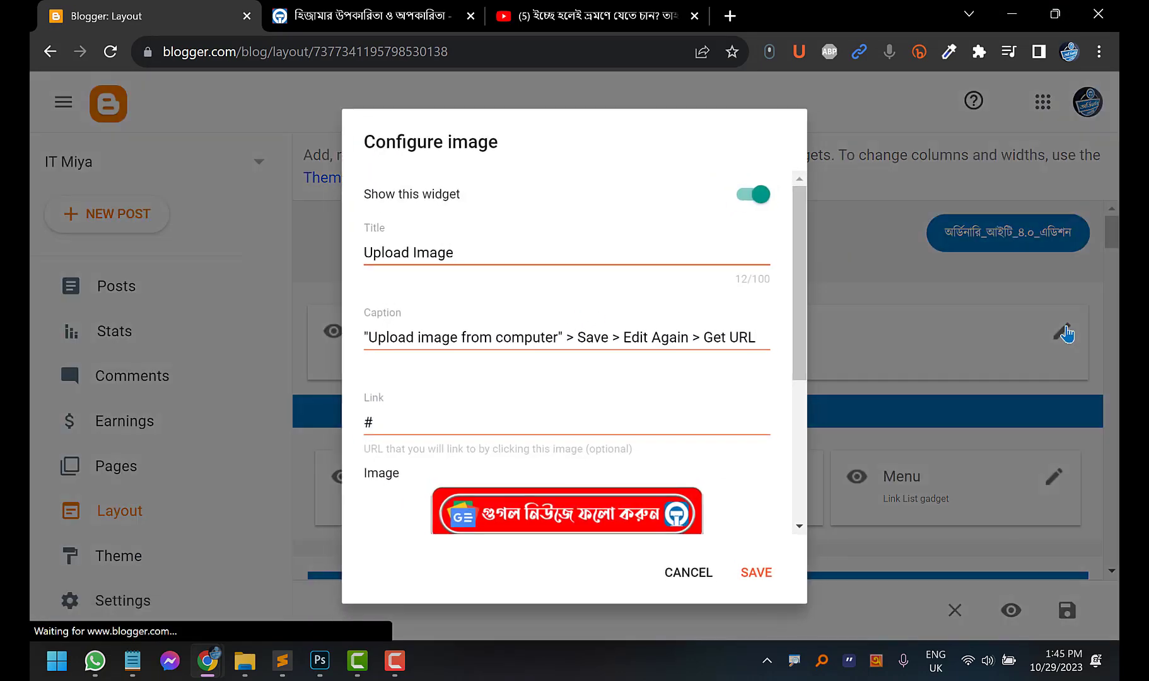
scroll(506, 344, down, 2)
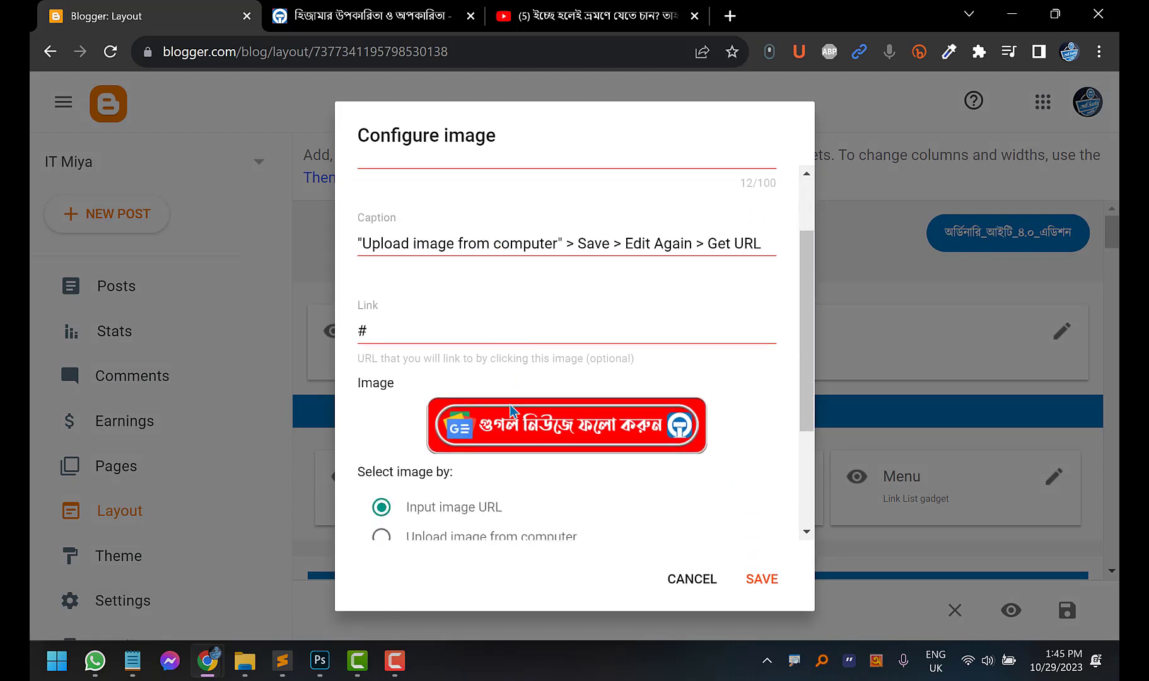
right_click(504, 427)
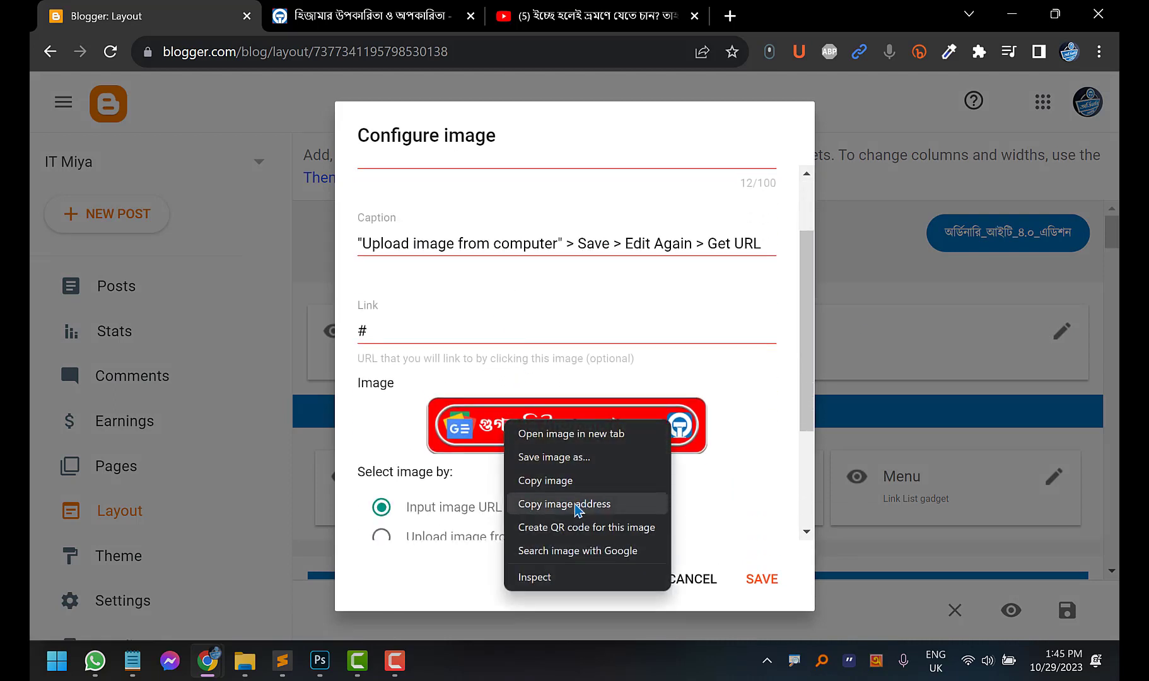
click(656, 508)
click(696, 575)
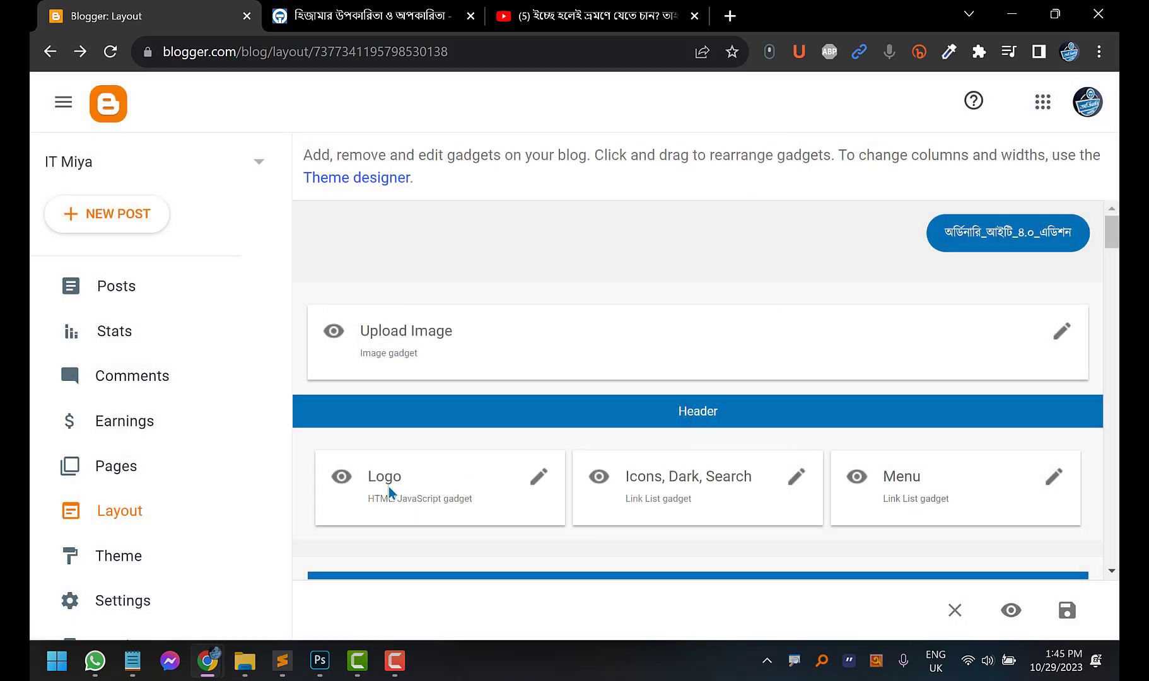
Select the image URL in the Logo gadget, close it without saving, and check the header logo on the blog post
click(538, 476)
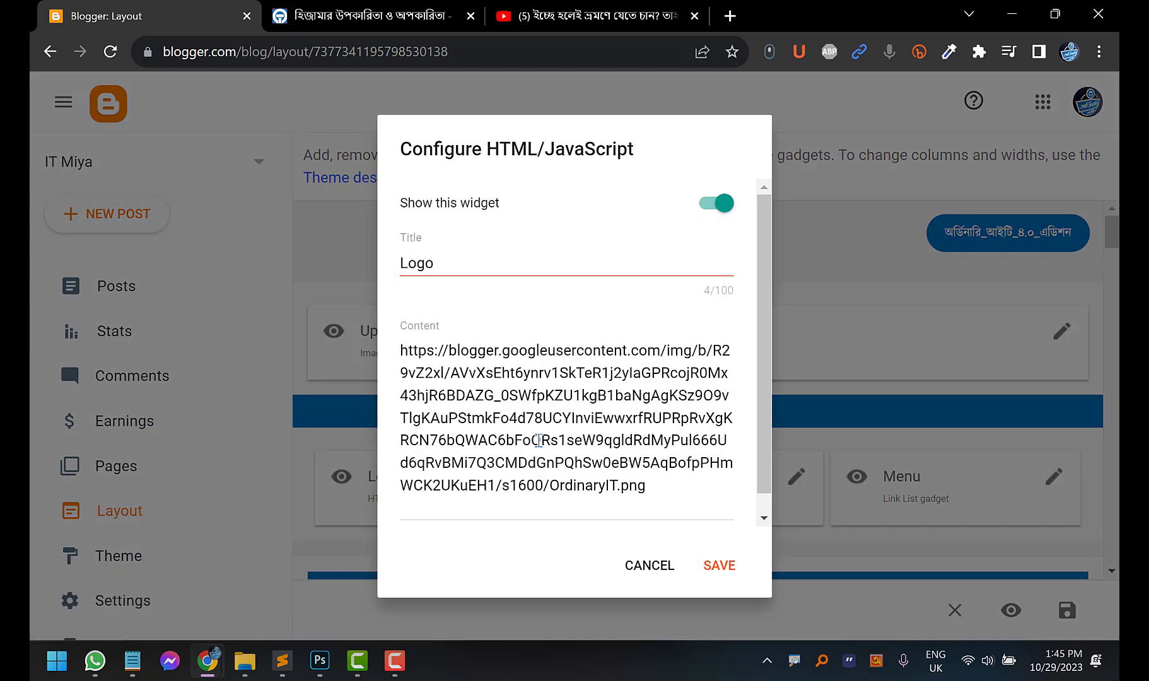
drag(541, 439, 533, 440)
click(519, 396)
key(ctrl+a)
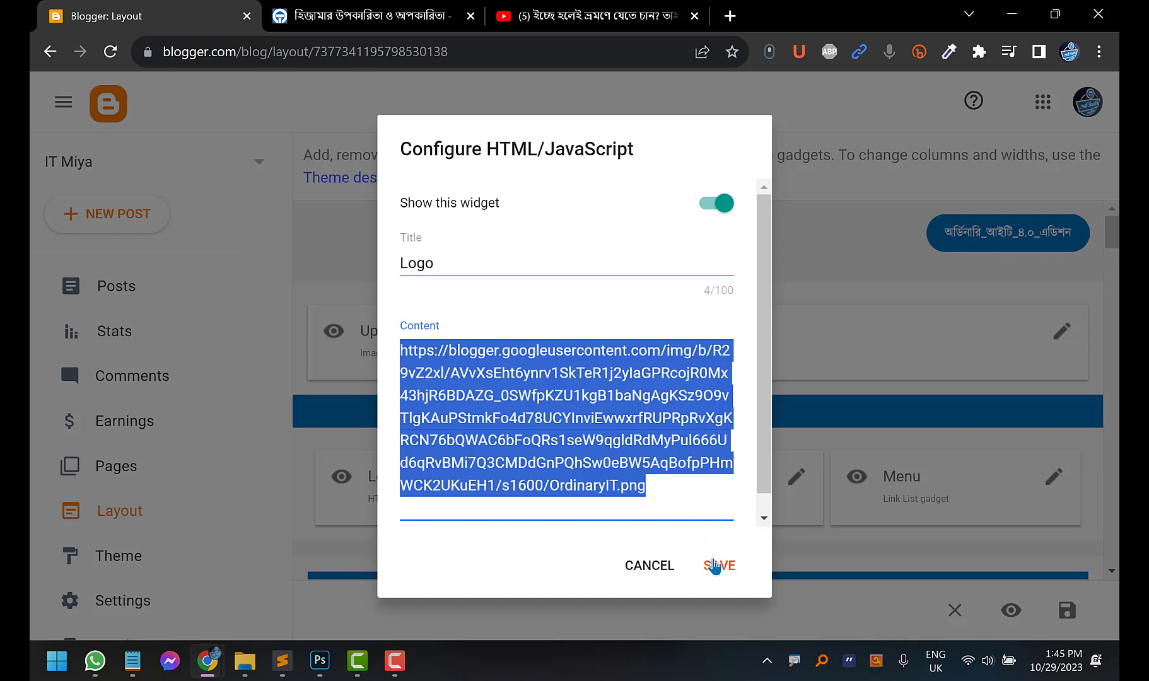
click(659, 567)
click(359, 20)
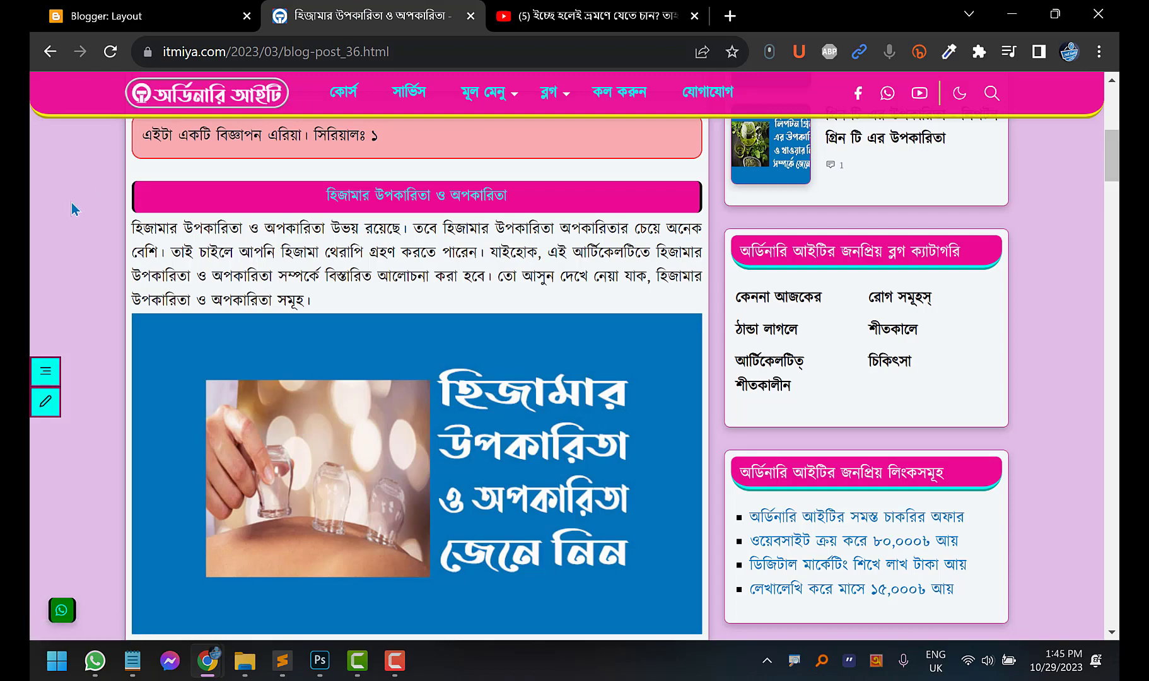
scroll(74, 208, up, 7)
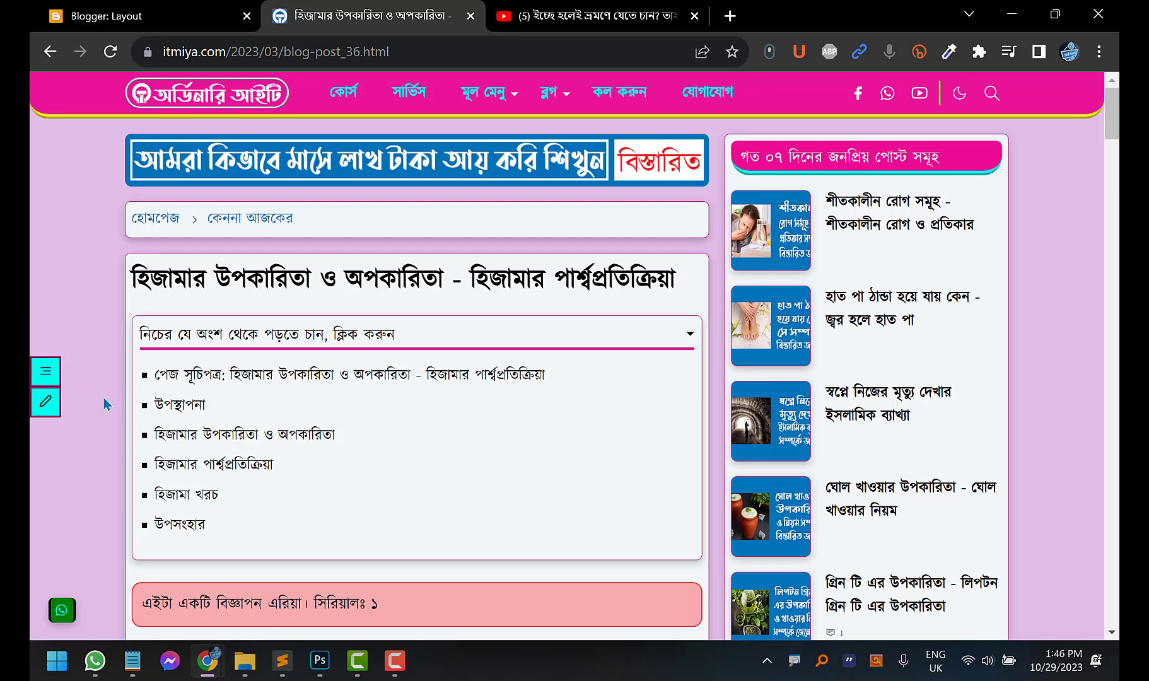
Open ordinaryit.com in a new tab of the Dreamyitc browser window and place it before the Google Drive tab
mouse_move(209, 672)
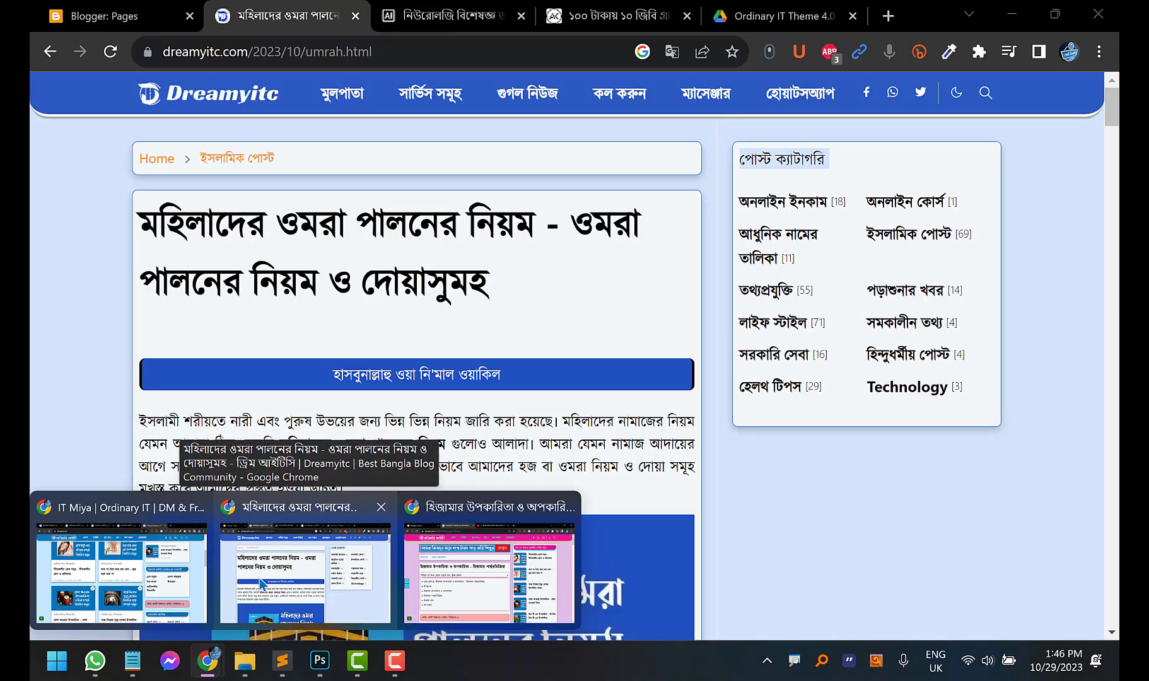
click(260, 580)
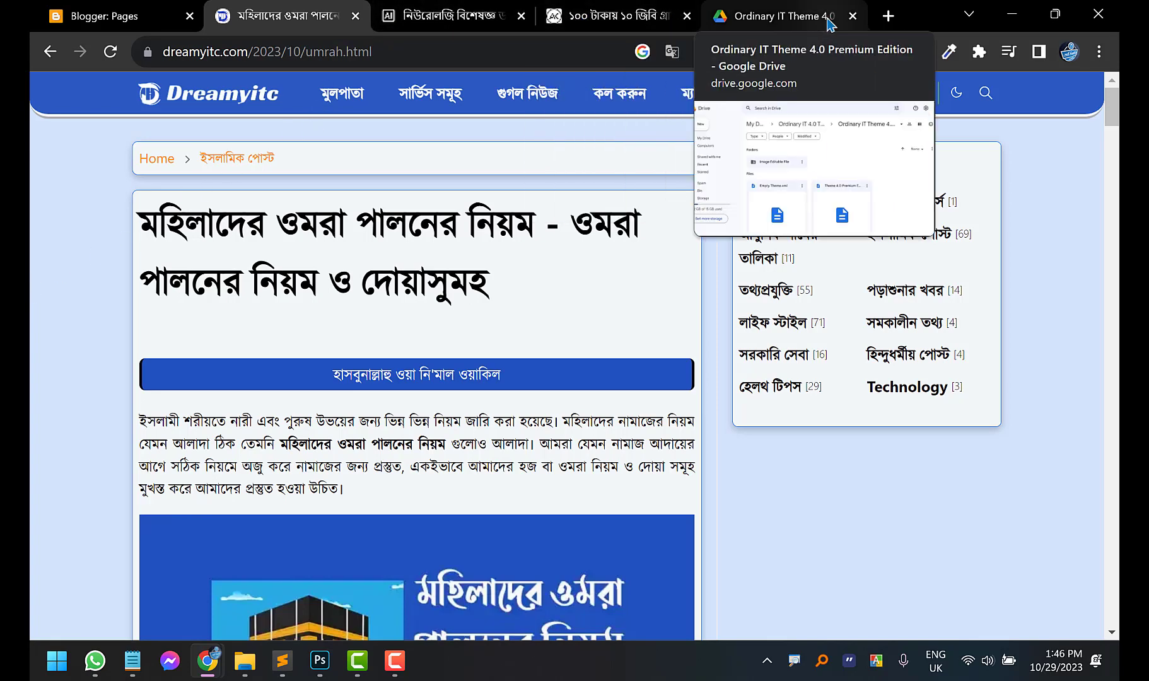
click(887, 15)
click(110, 84)
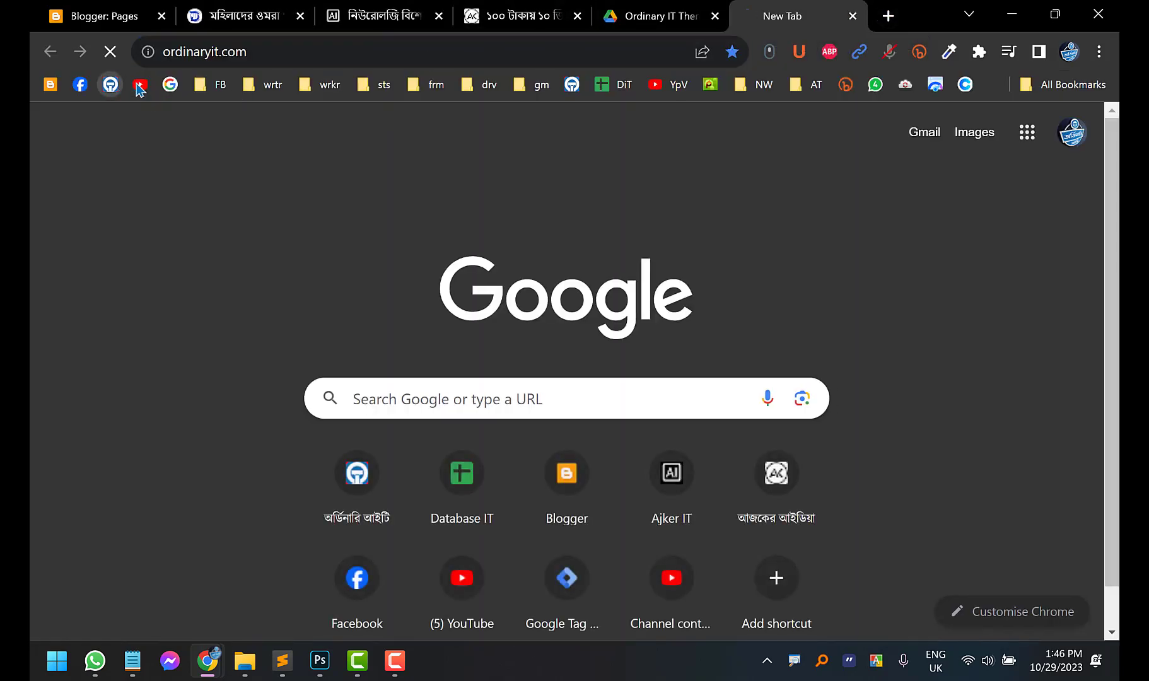
drag(813, 7, 681, 7)
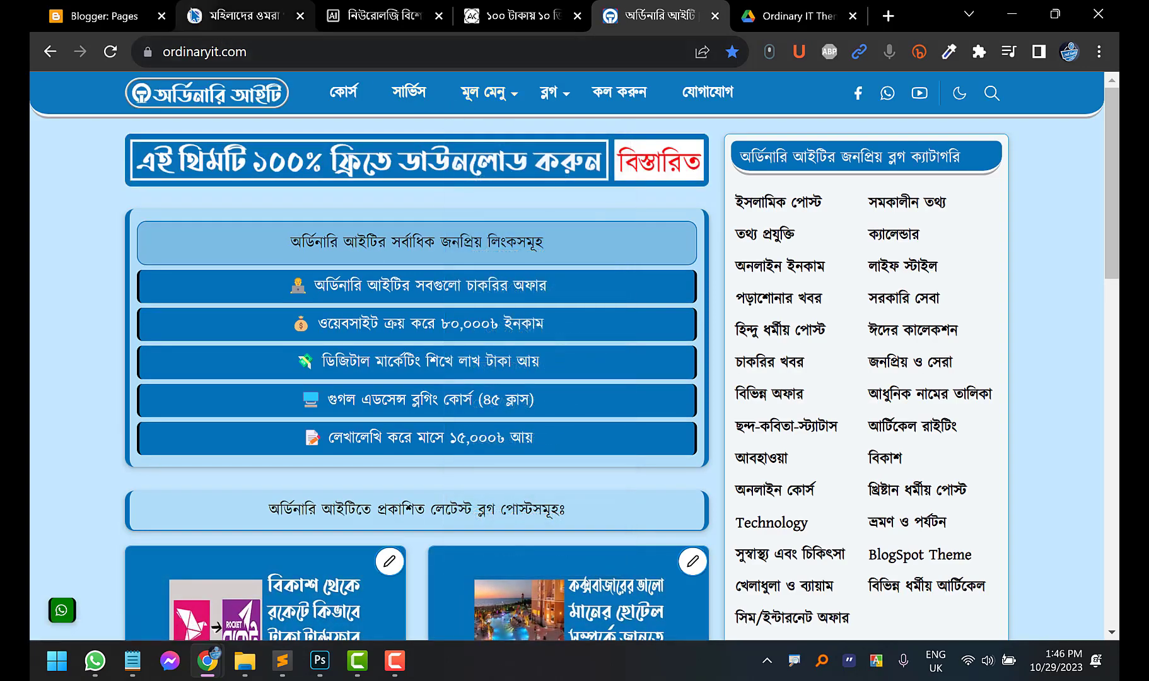
Examine the Dreamyitc post from its header and sidebar down to the footer sections, and return to its beginning
click(240, 16)
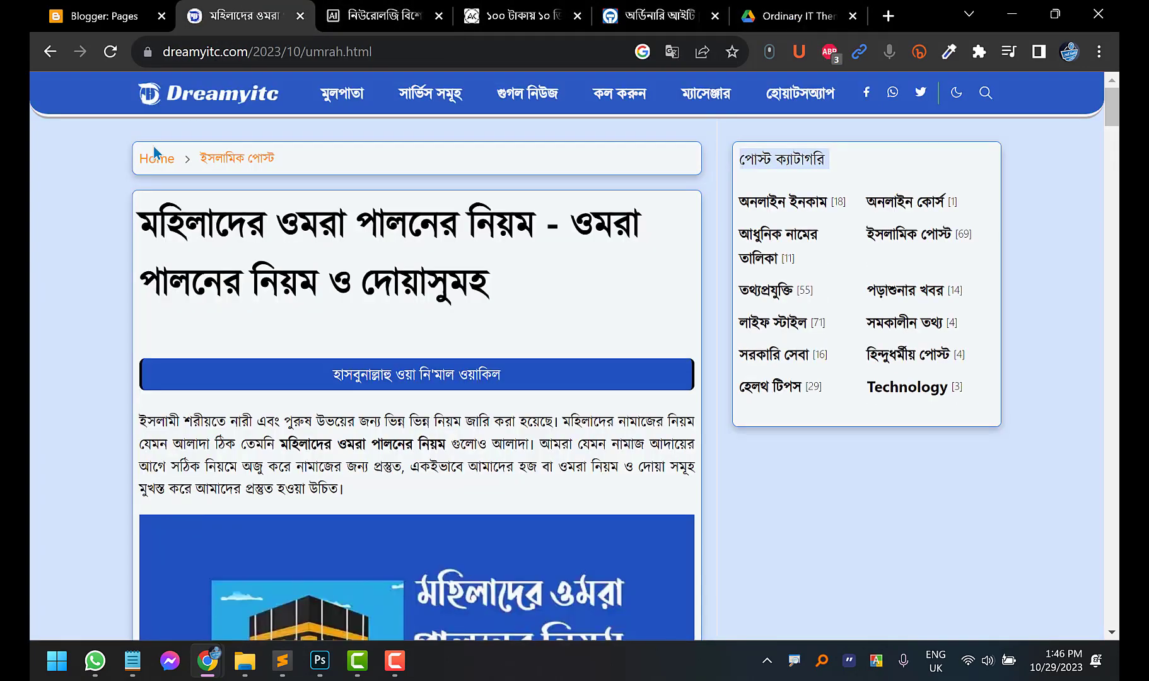
scroll(89, 239, down, 15)
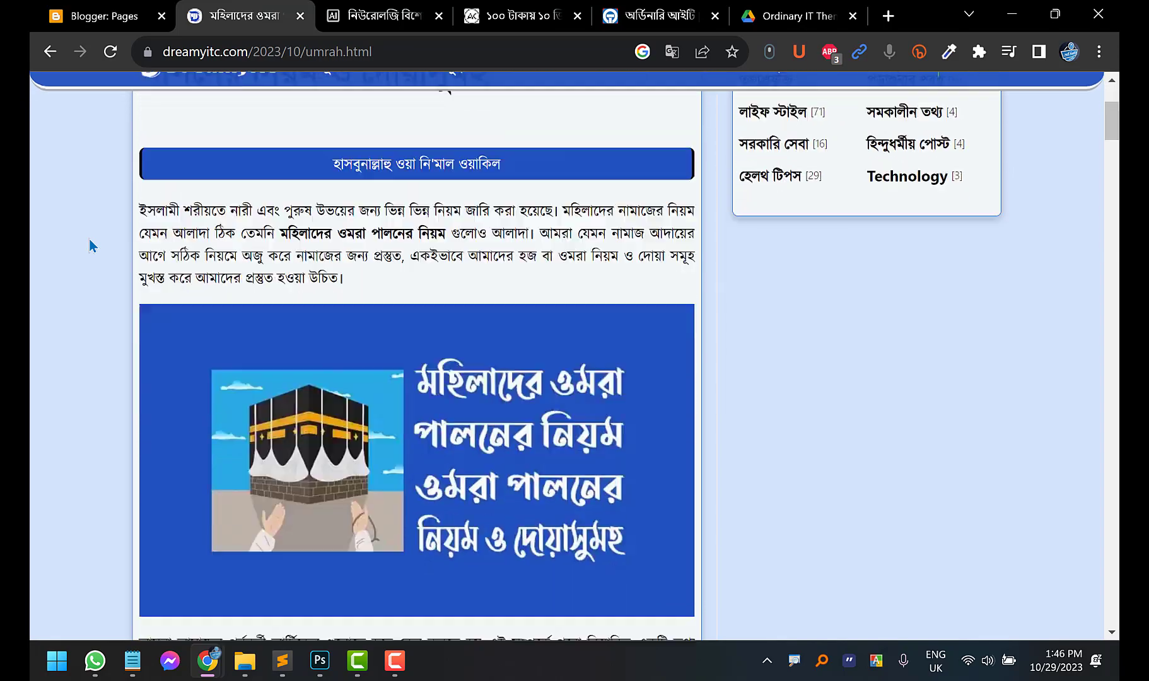
scroll(88, 243, down, 7)
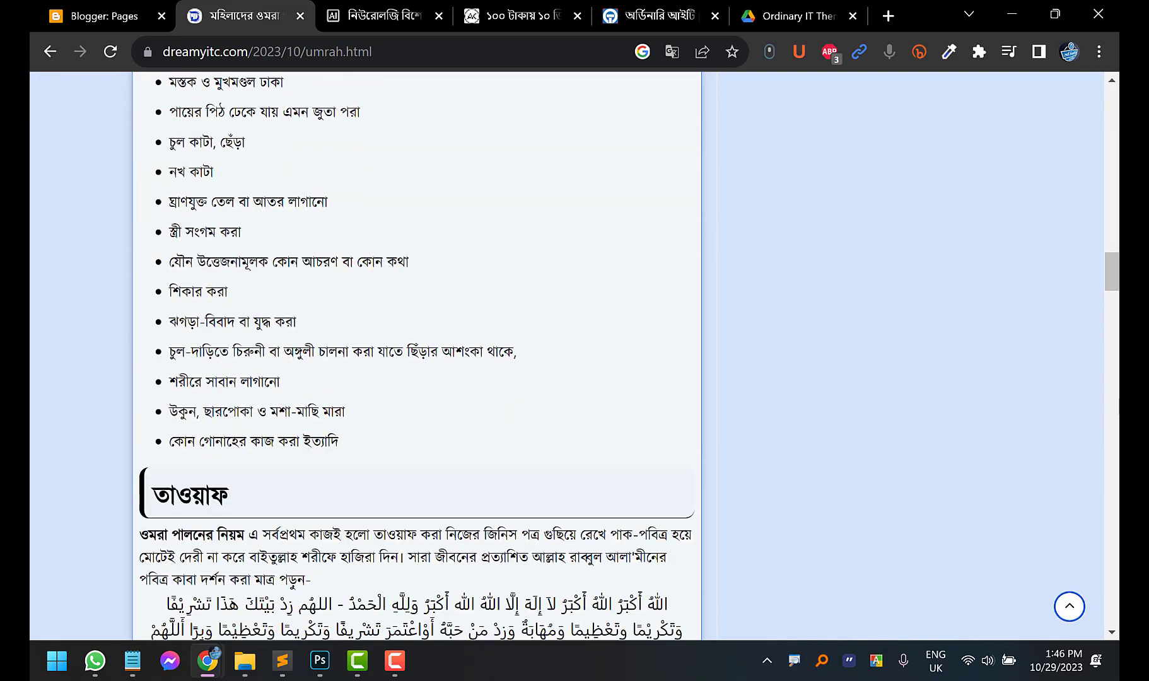
drag(1111, 272, 1111, 621)
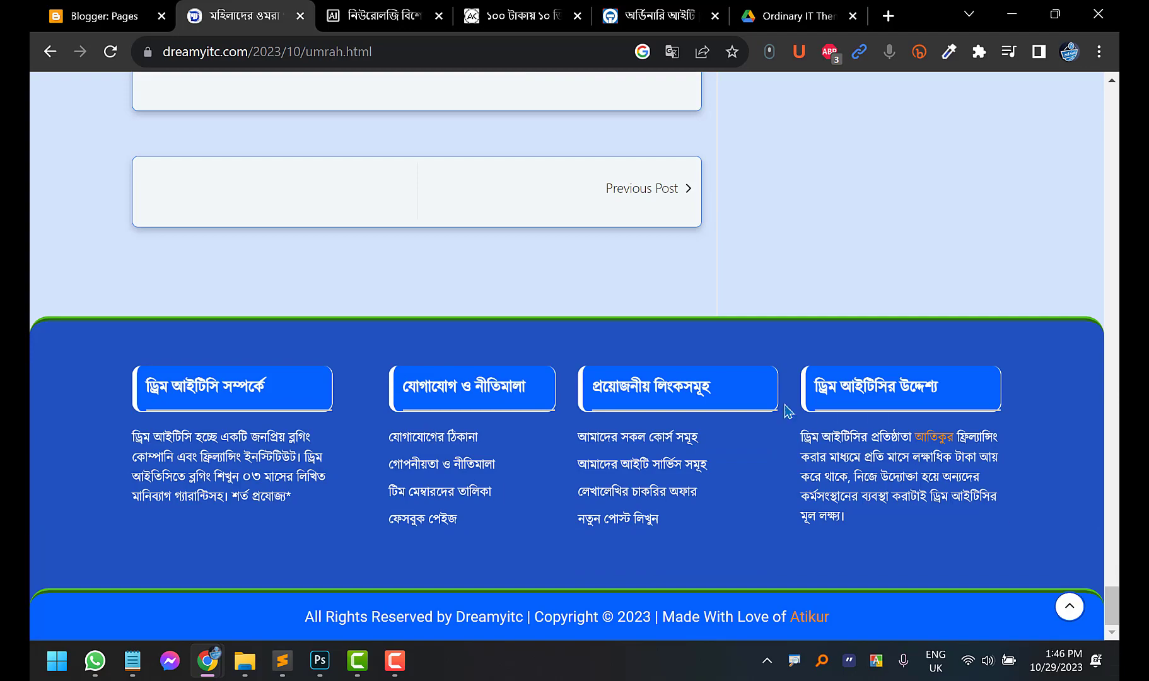
scroll(608, 457, down, 5)
scroll(723, 249, up, 4)
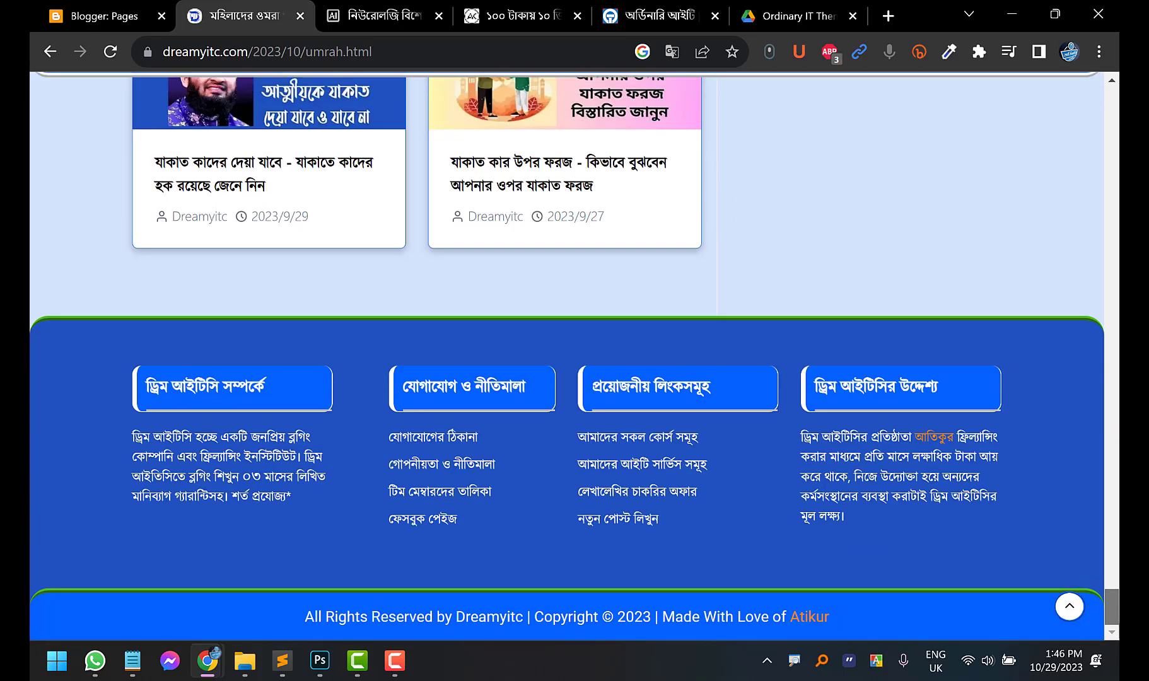
drag(1111, 573, 1111, 621)
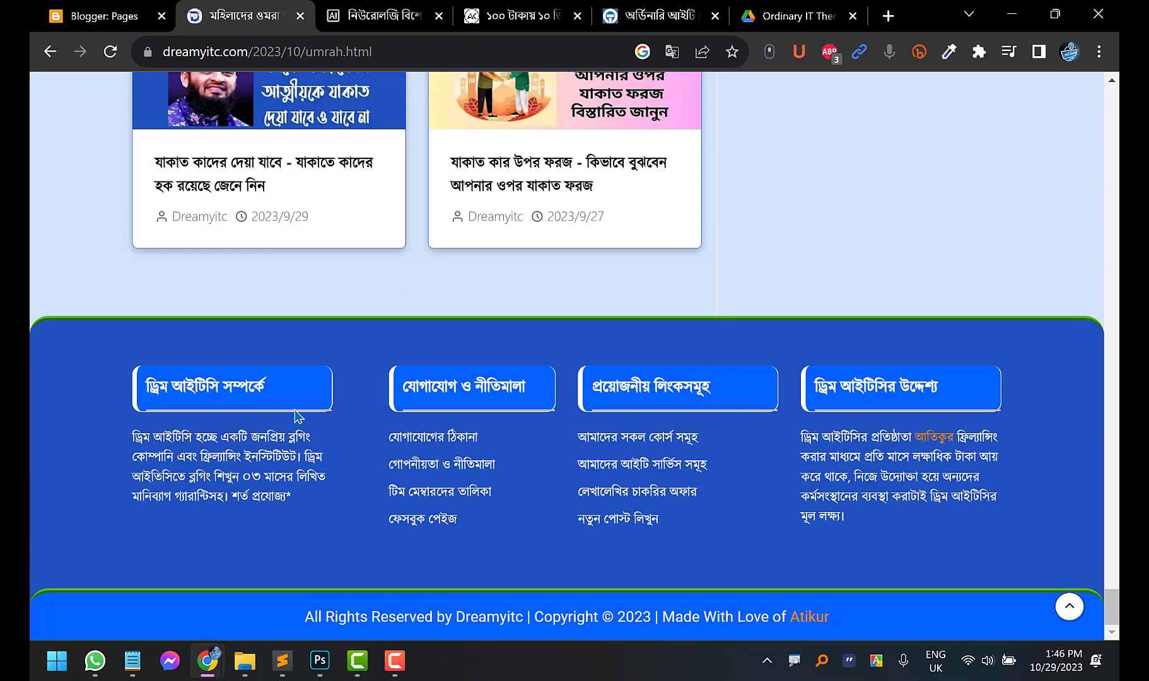
drag(1112, 590, 1112, 106)
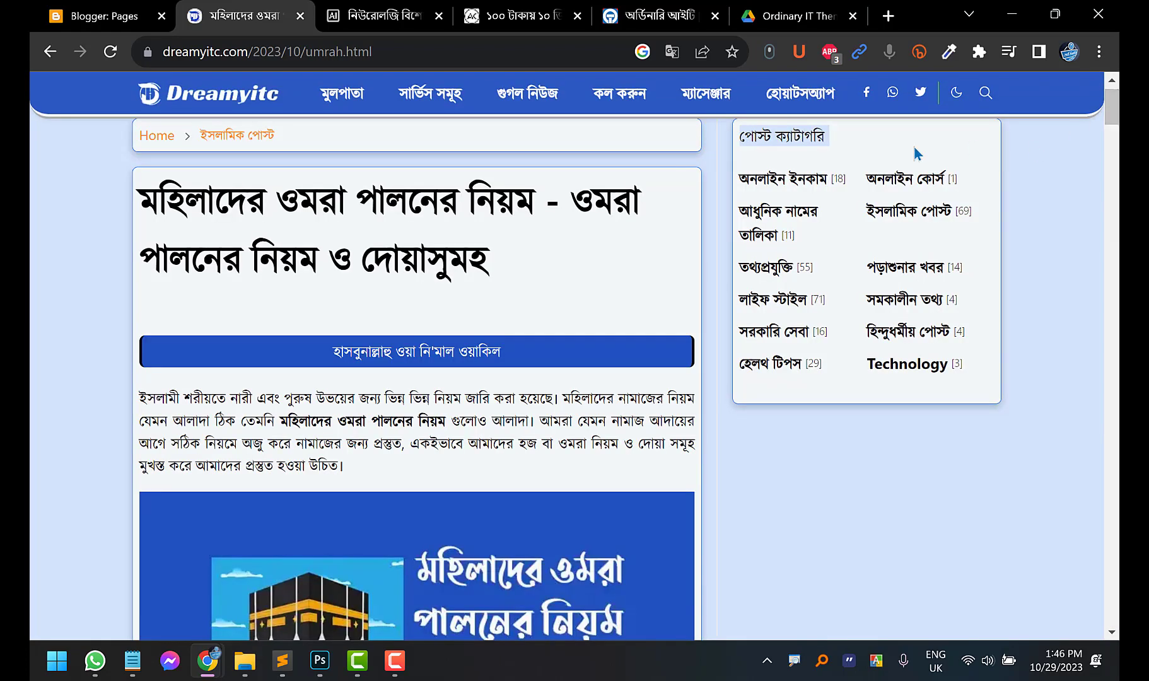
scroll(225, 334, up, 1)
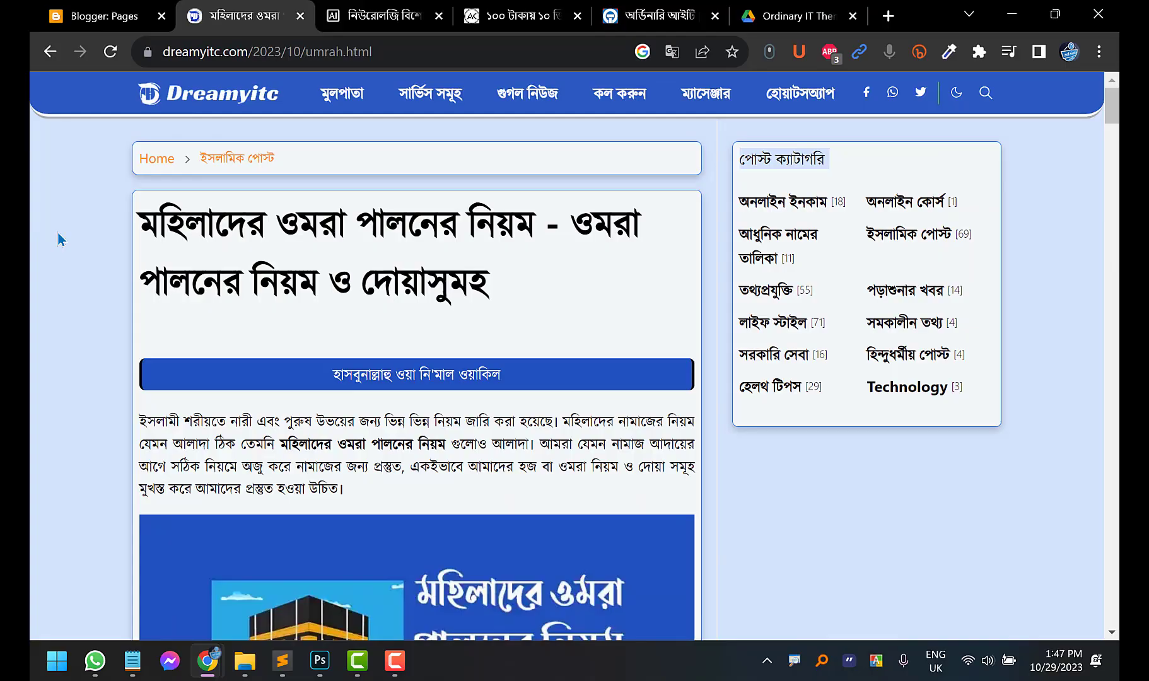
Show the bookmarks bar and load the bookmarked ordinaryit.com in the YouTube tab of the Blogger Layout window
key(ctrl+shift+b)
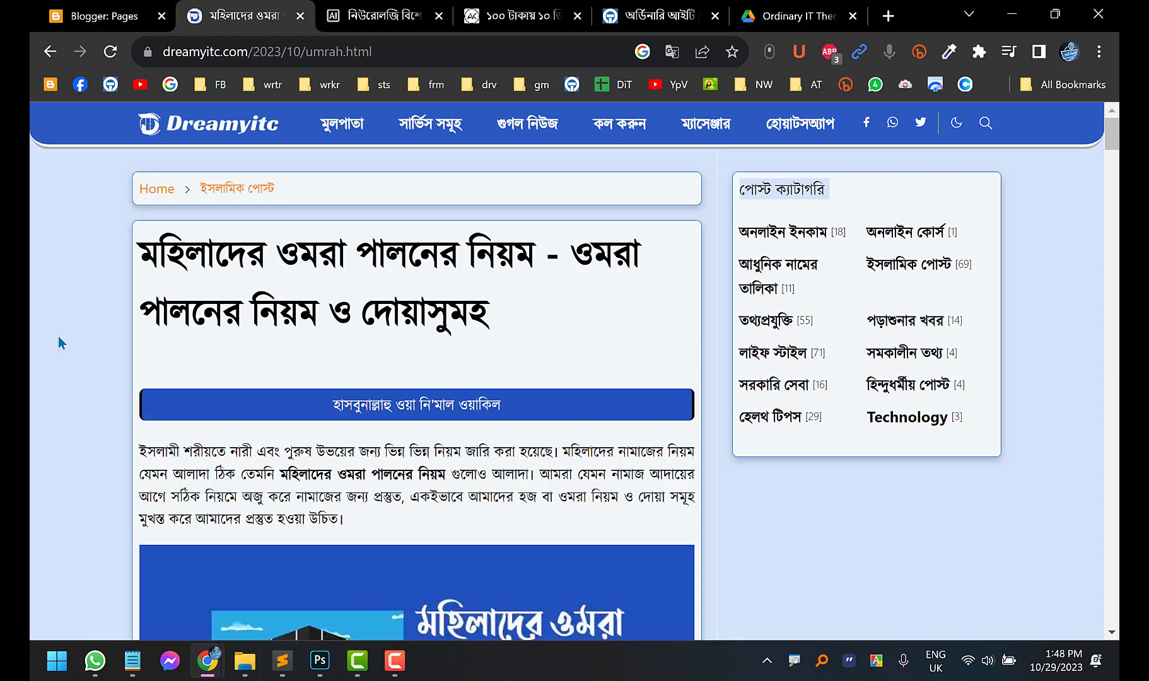
mouse_move(206, 661)
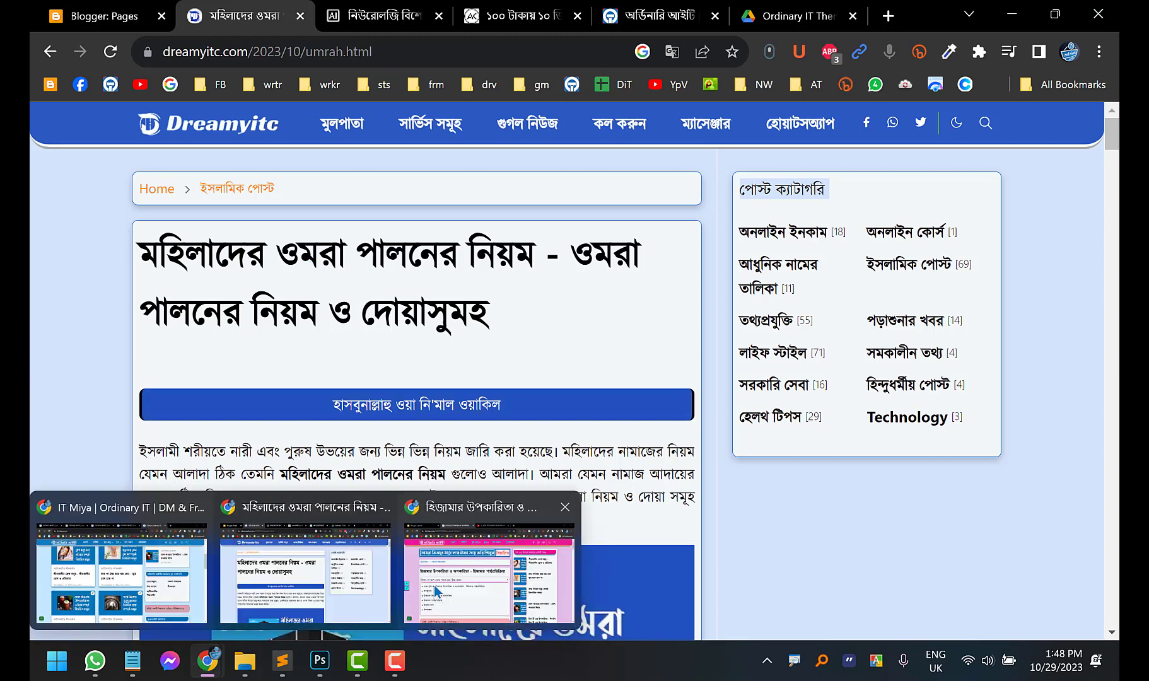
click(487, 571)
click(555, 18)
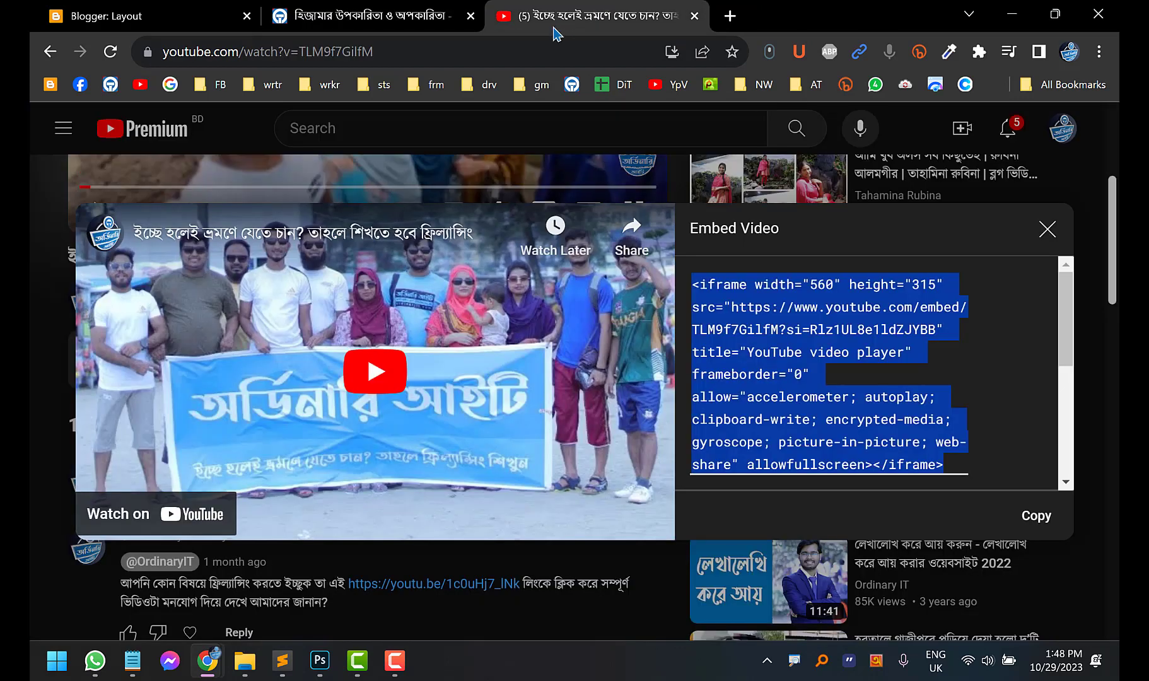
click(111, 84)
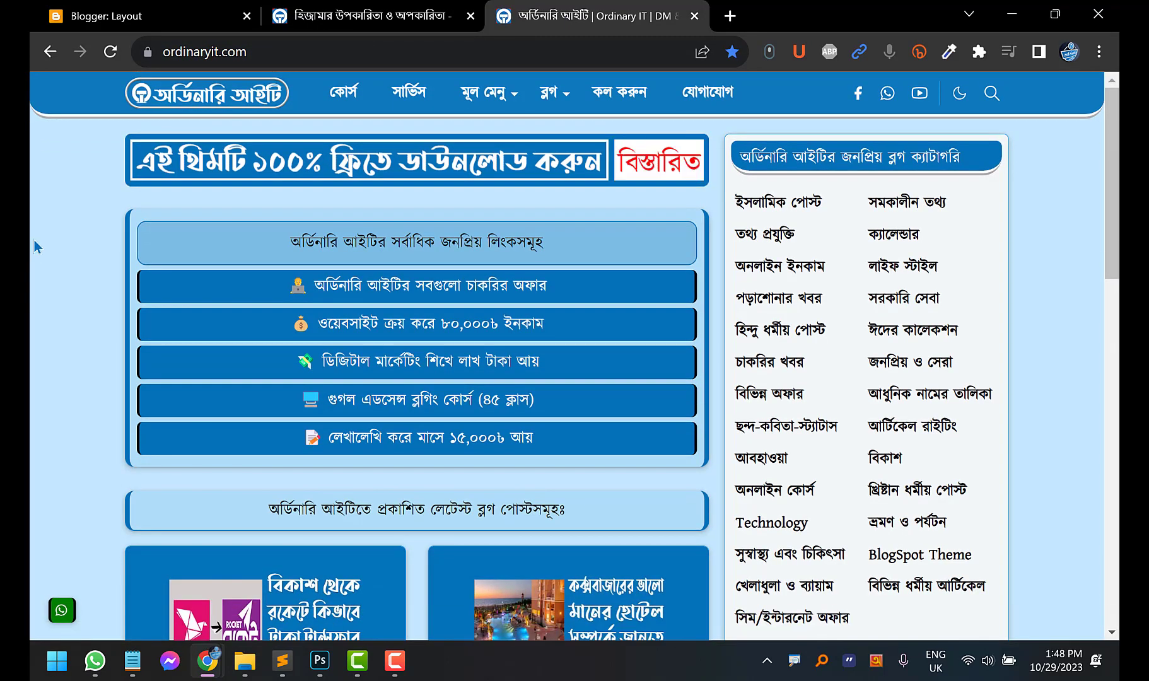
Open the site's theme download page, follow it to the 4.0 premium theme documentation, and dismiss the ad
mouse_move(487, 95)
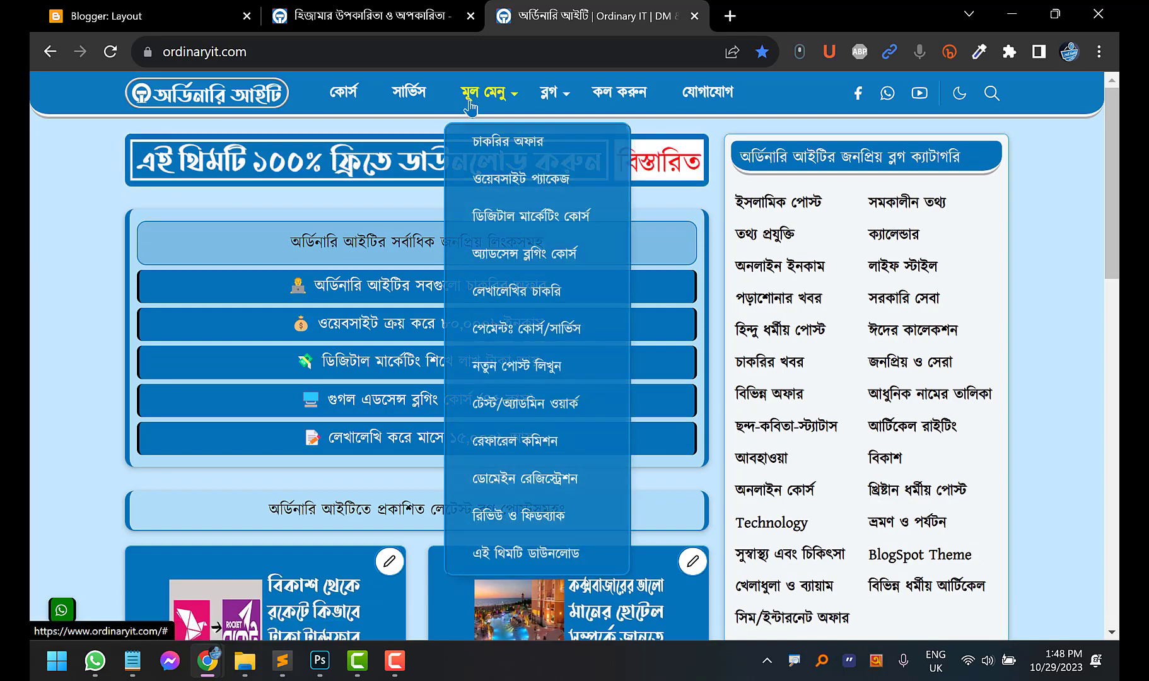
click(526, 553)
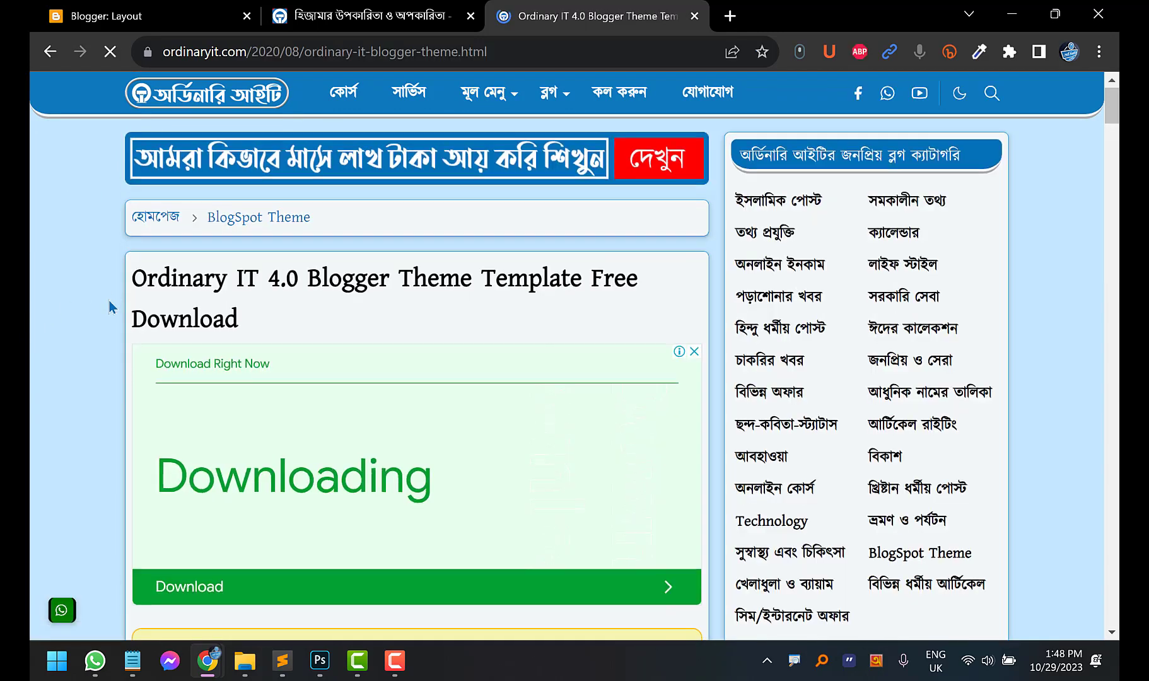
scroll(99, 329, down, 6)
click(160, 364)
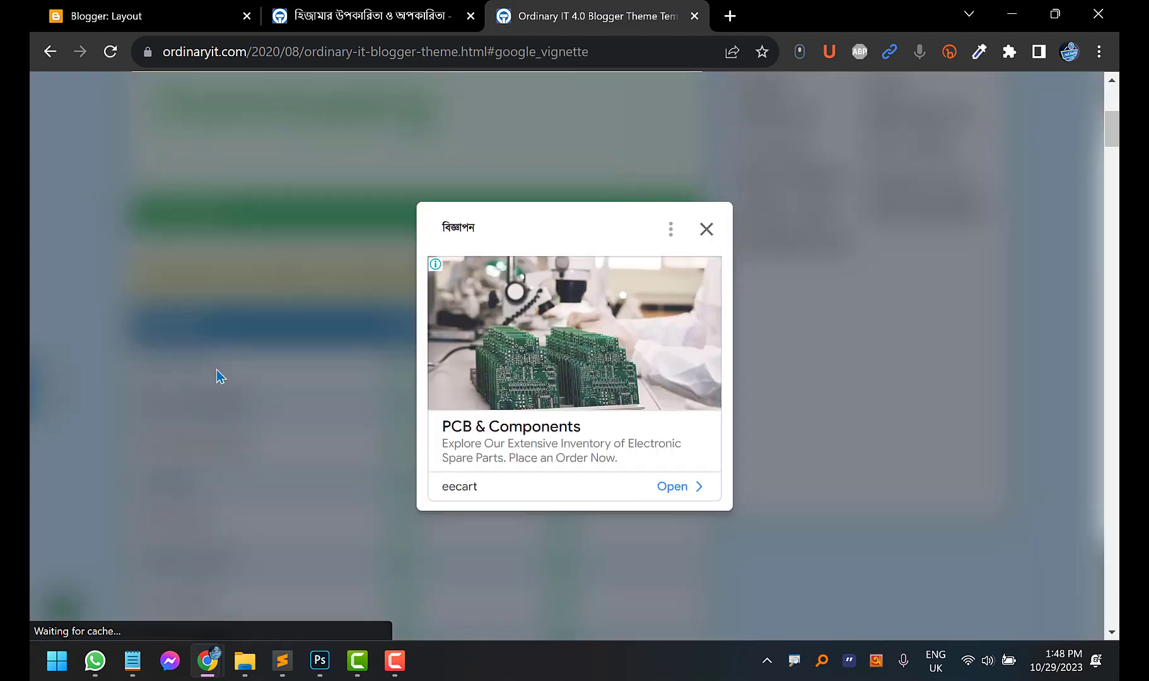
click(706, 230)
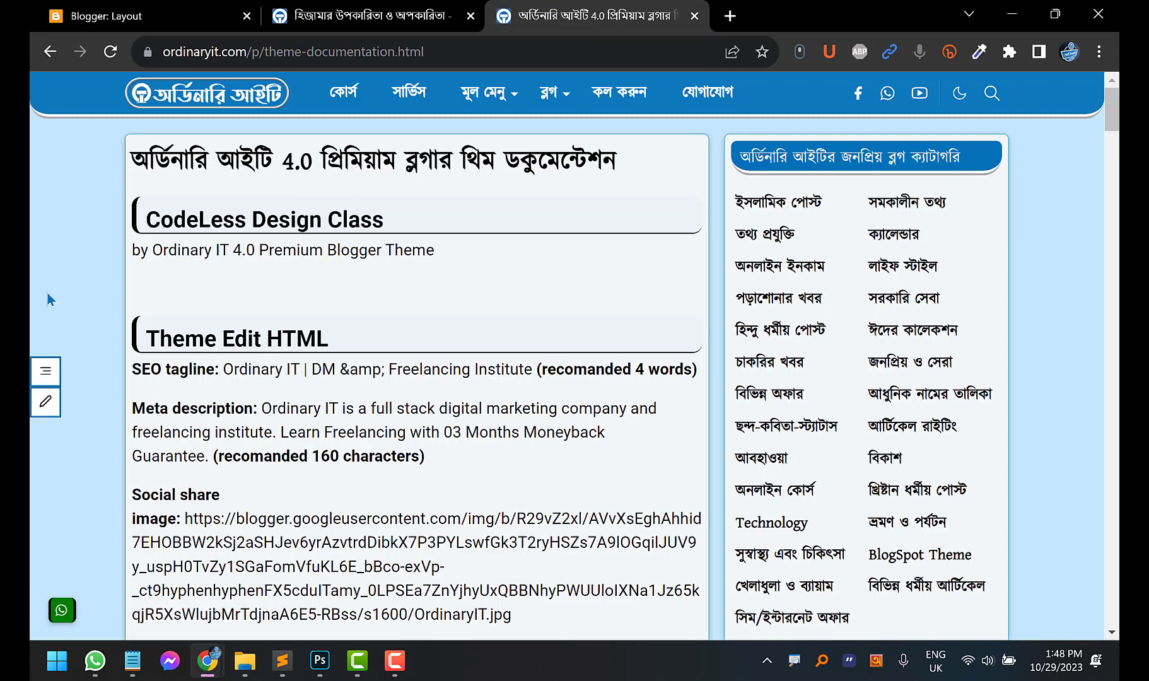
Examine the theme documentation, including the Theme Edit HTML, Alert Message, Paragraph highlighter and Button sections
scroll(50, 299, down, 3)
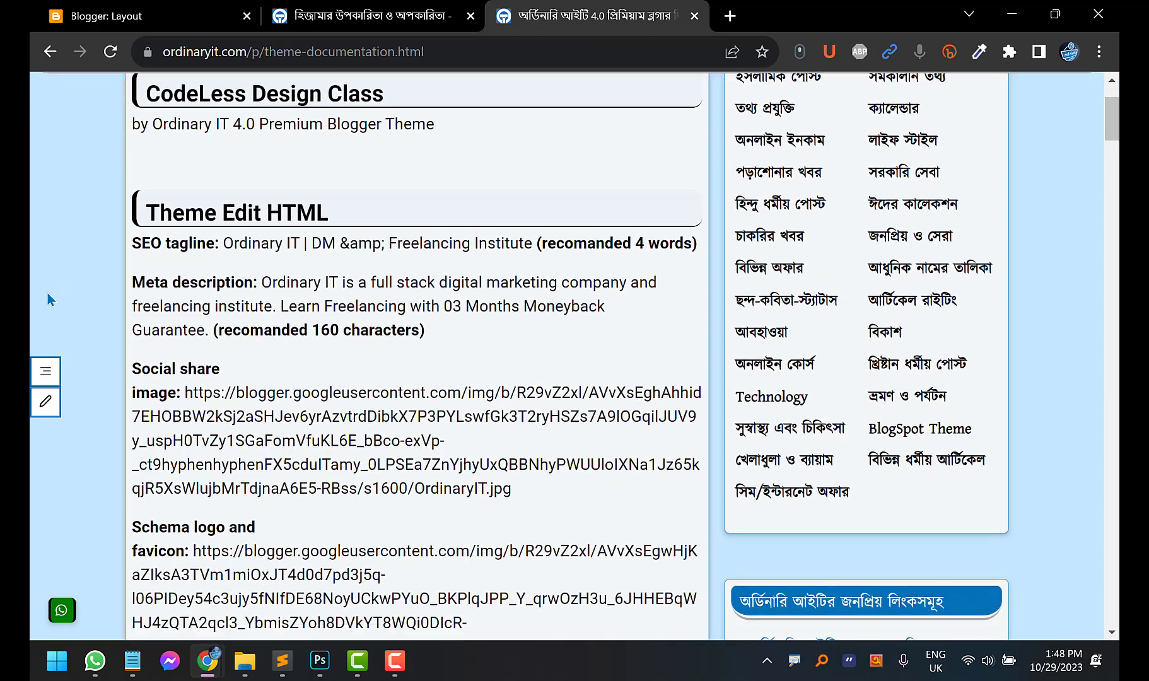
scroll(180, 379, down, 3)
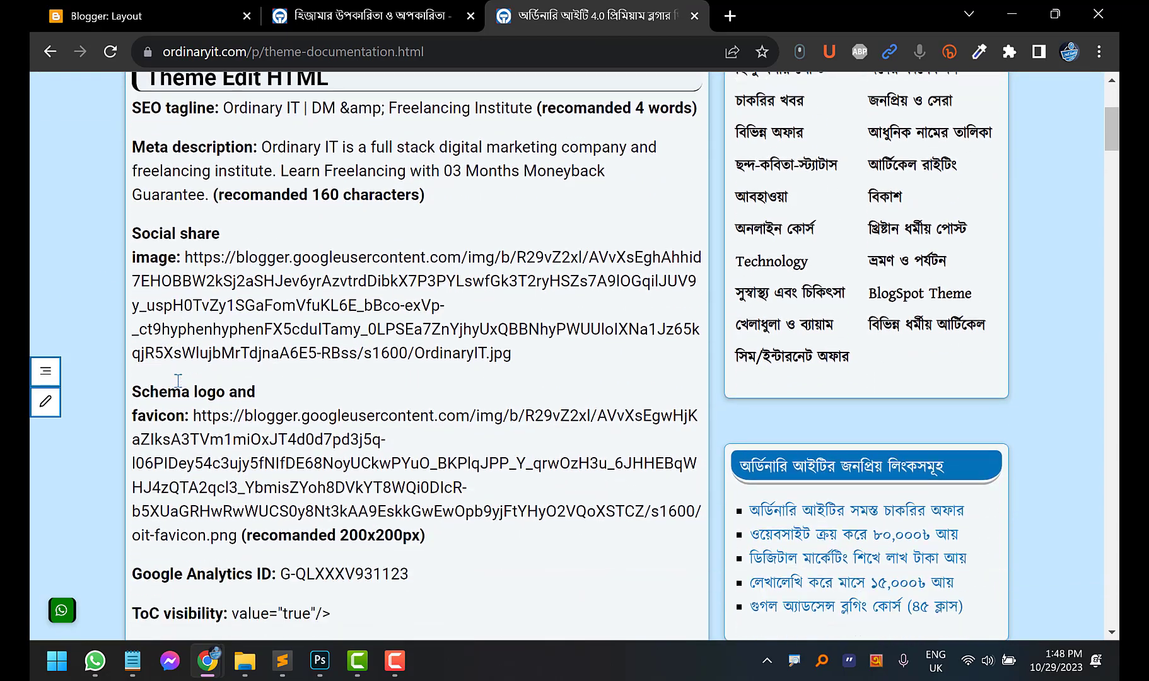
scroll(178, 380, up, 6)
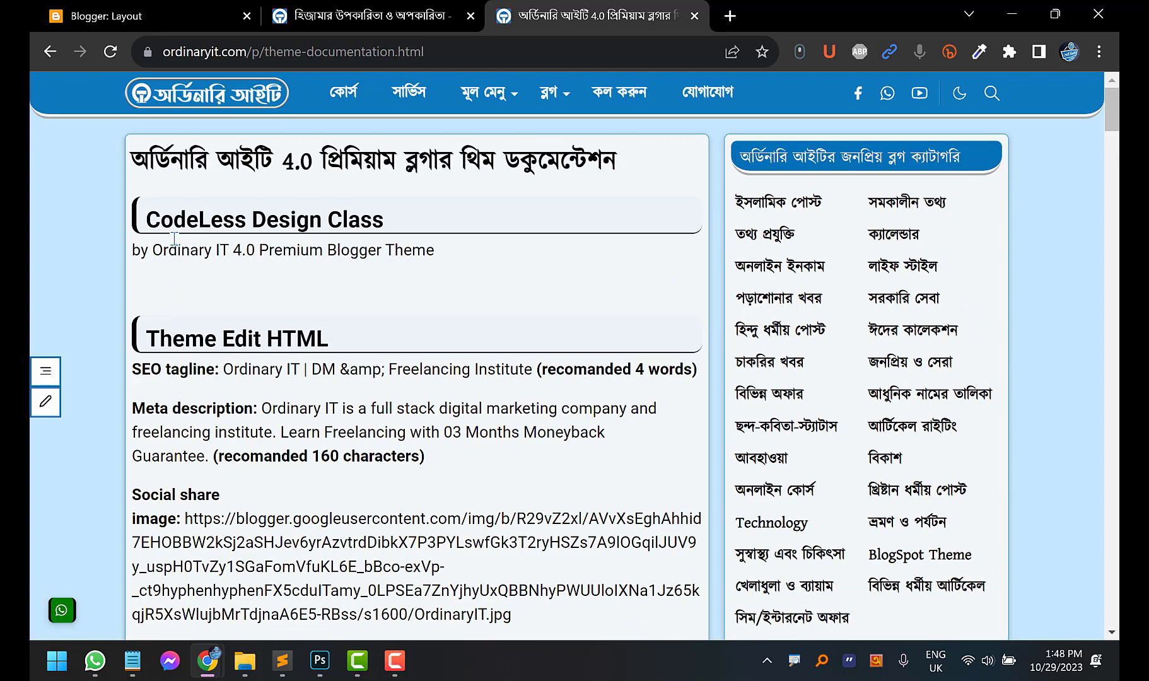
scroll(179, 306, down, 15)
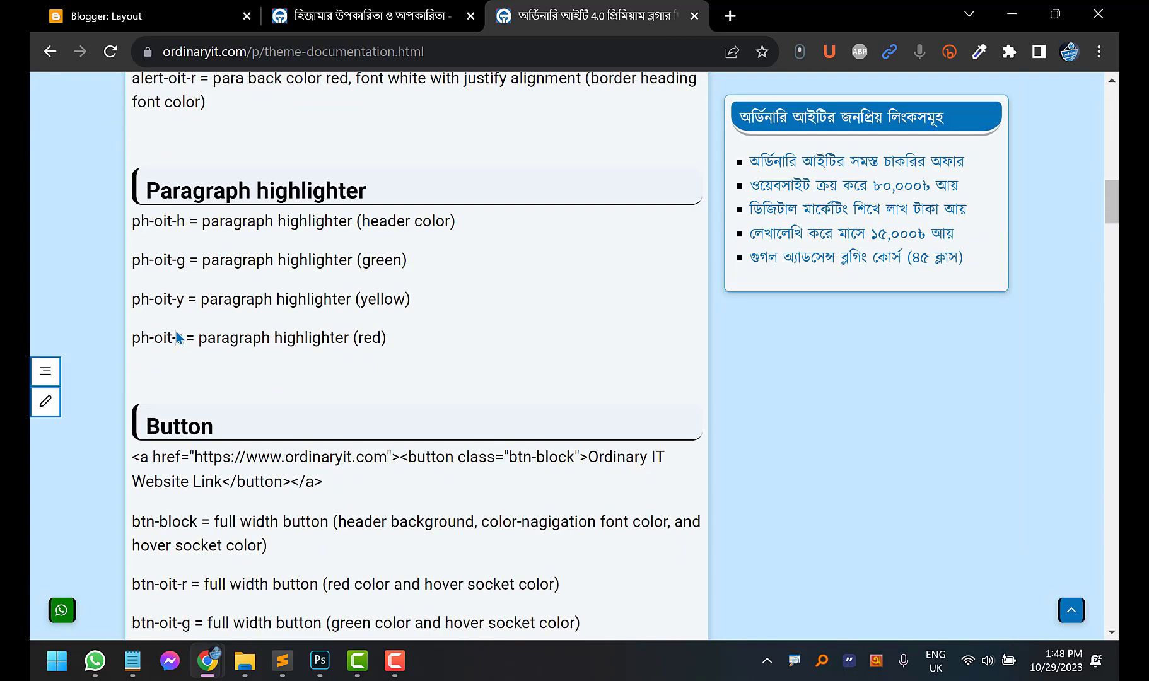
scroll(176, 330, up, 12)
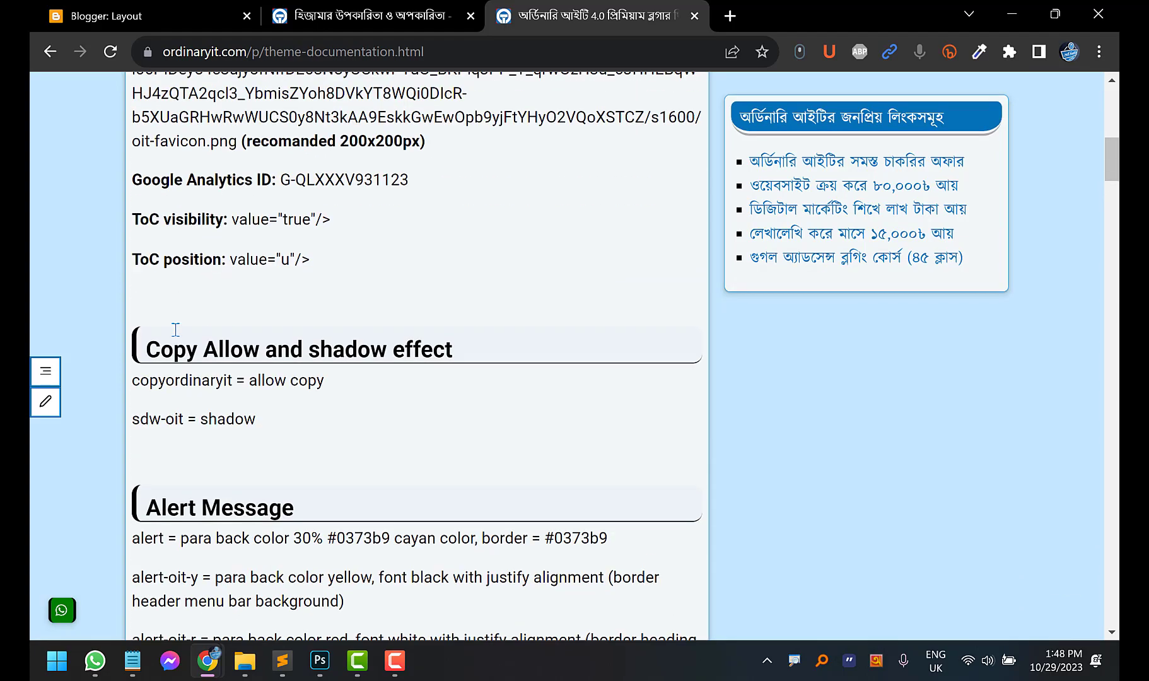
Examine the documentation's Theme Edit HTML section, highlighting the SEO tagline label and the Schema logo and favicon label
scroll(207, 336, up, 1)
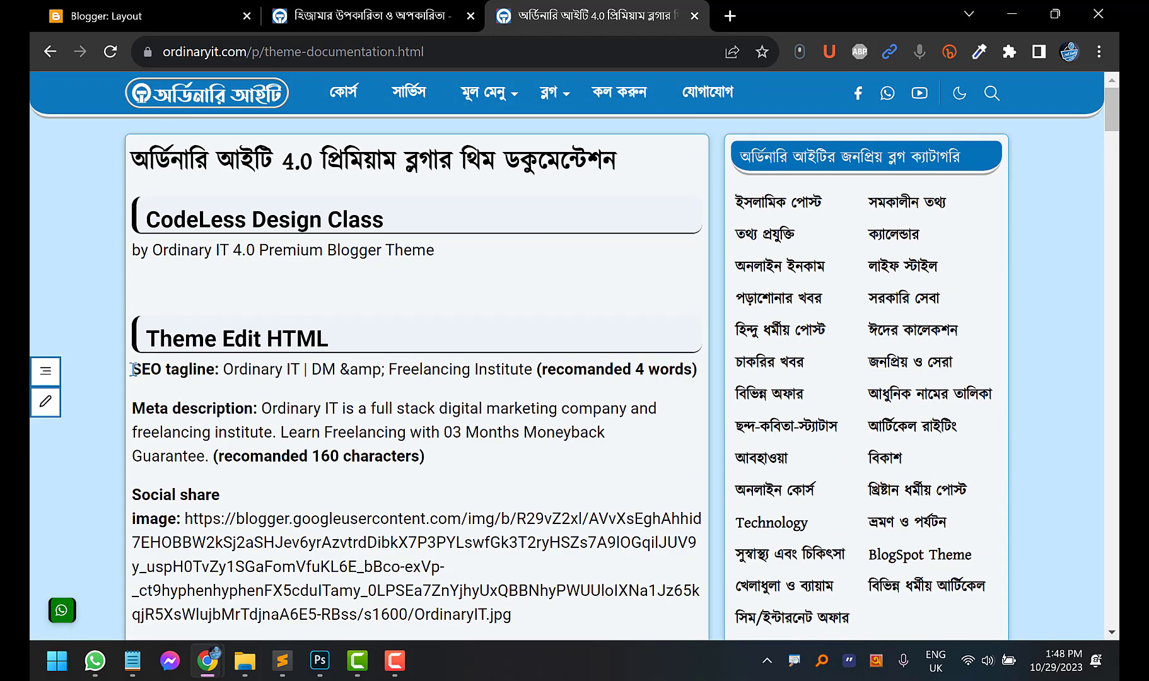
drag(134, 369, 207, 370)
scroll(197, 377, down, 6)
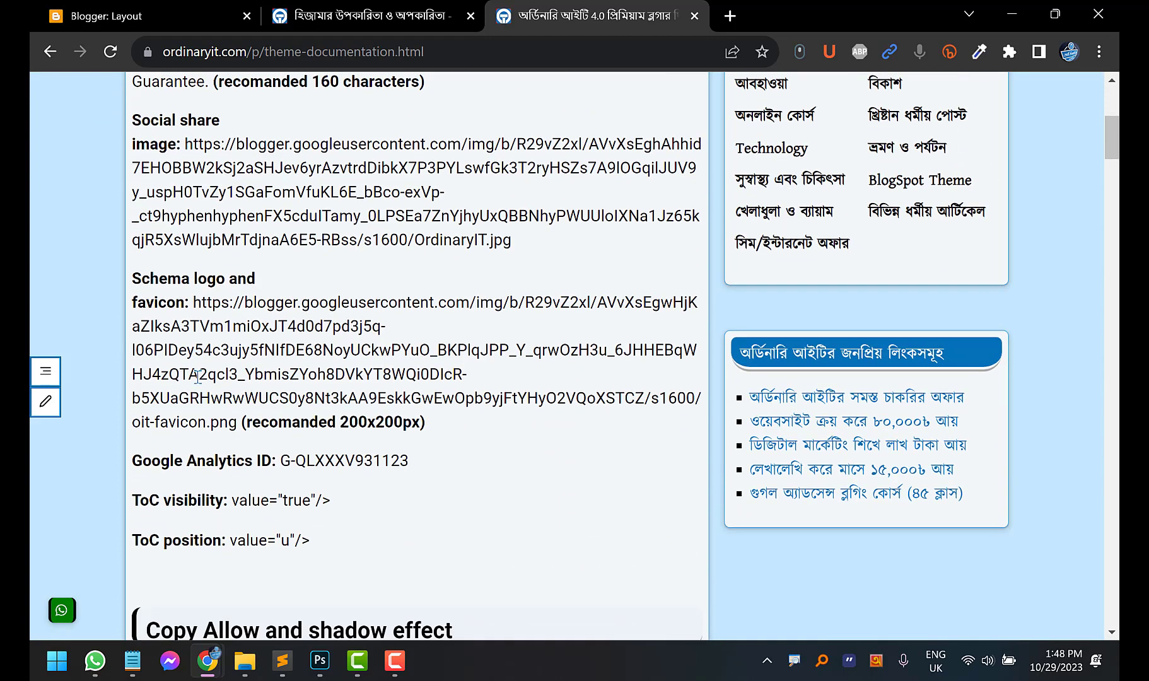
drag(183, 302, 132, 278)
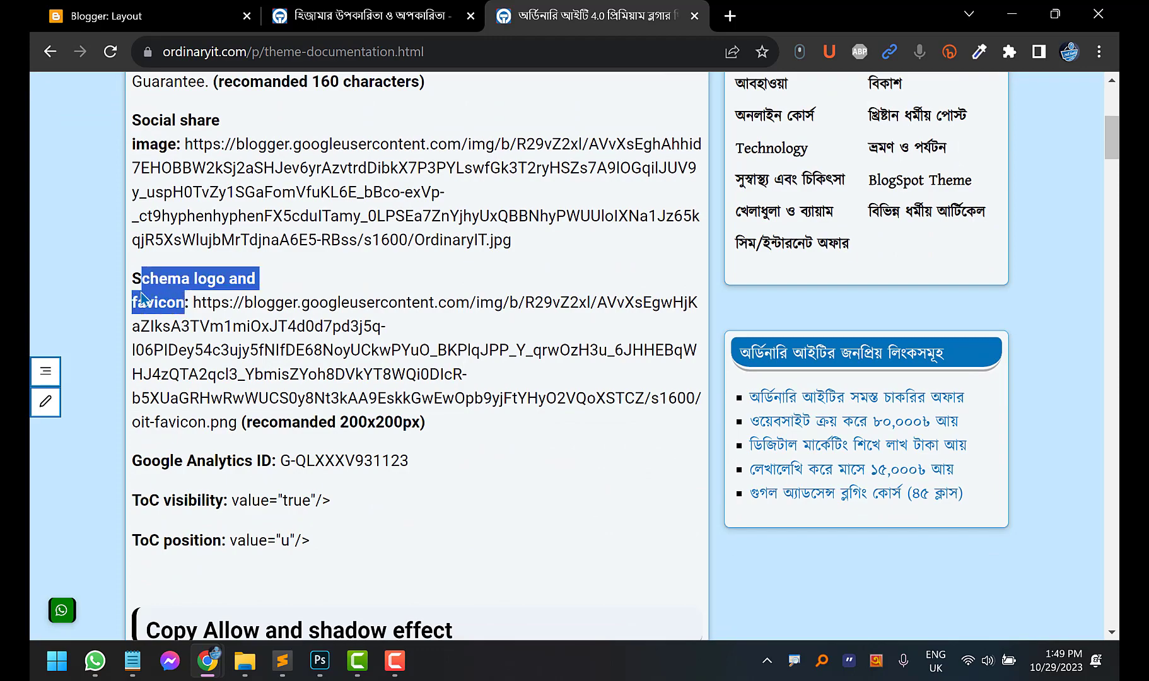
scroll(177, 290, up, 4)
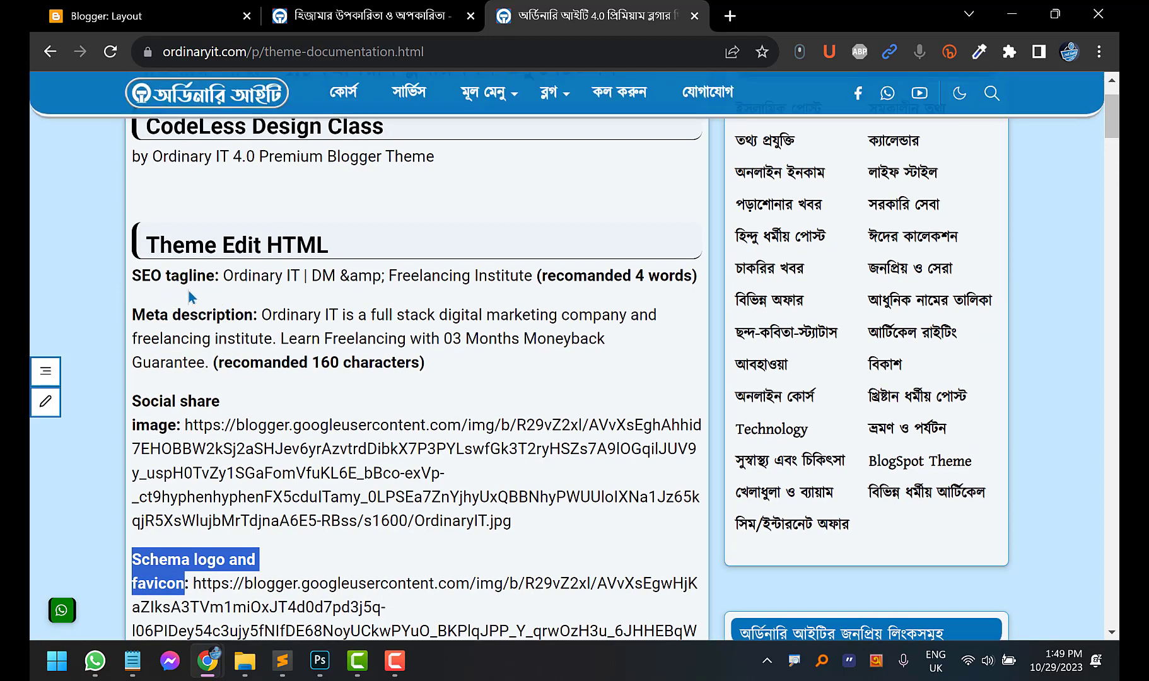
Search Google for "ordinary it" in a new tab and locate the ordinaryit.com homepage result to inspect its title
click(730, 16)
text(অর্ডি)
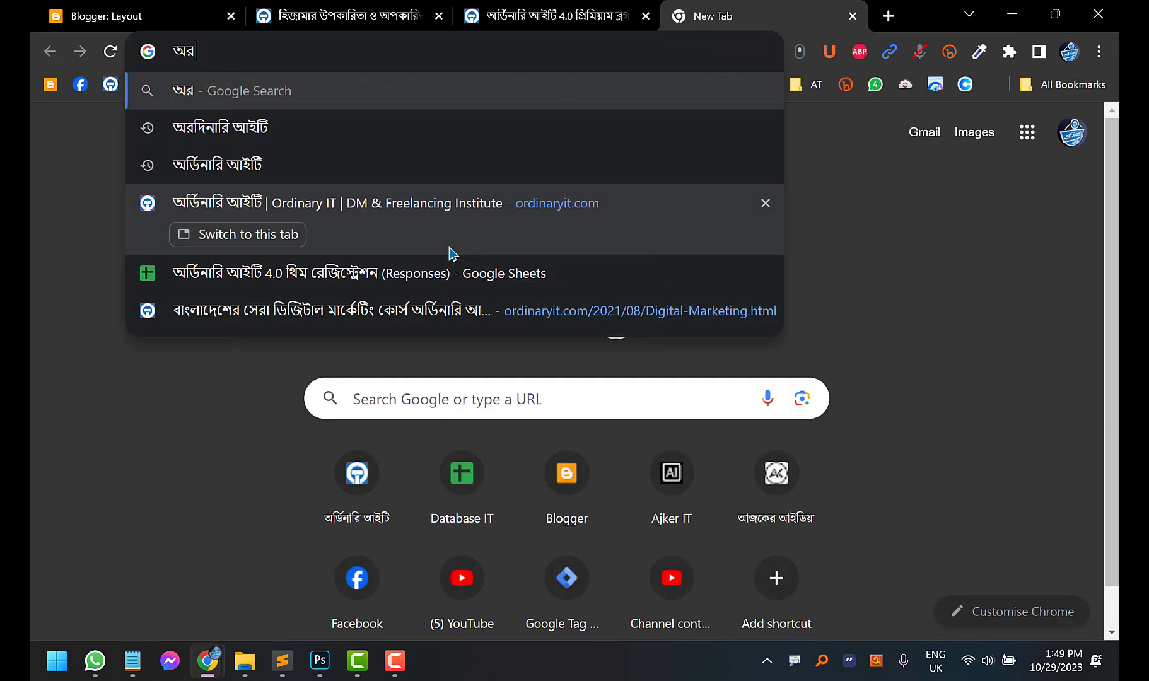
key(BackSpace)
key(BackSpace)
key(BackSpace)
key(BackSpace)
key(BackSpace)
text(ord)
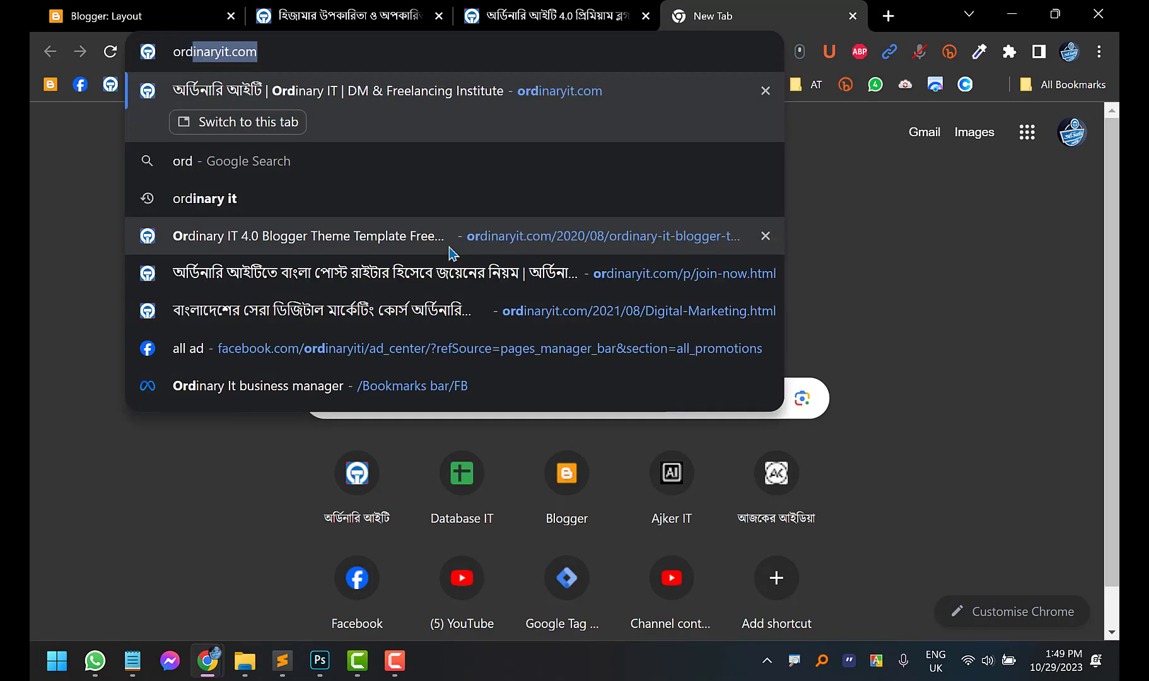
text(inary it)
key(Return)
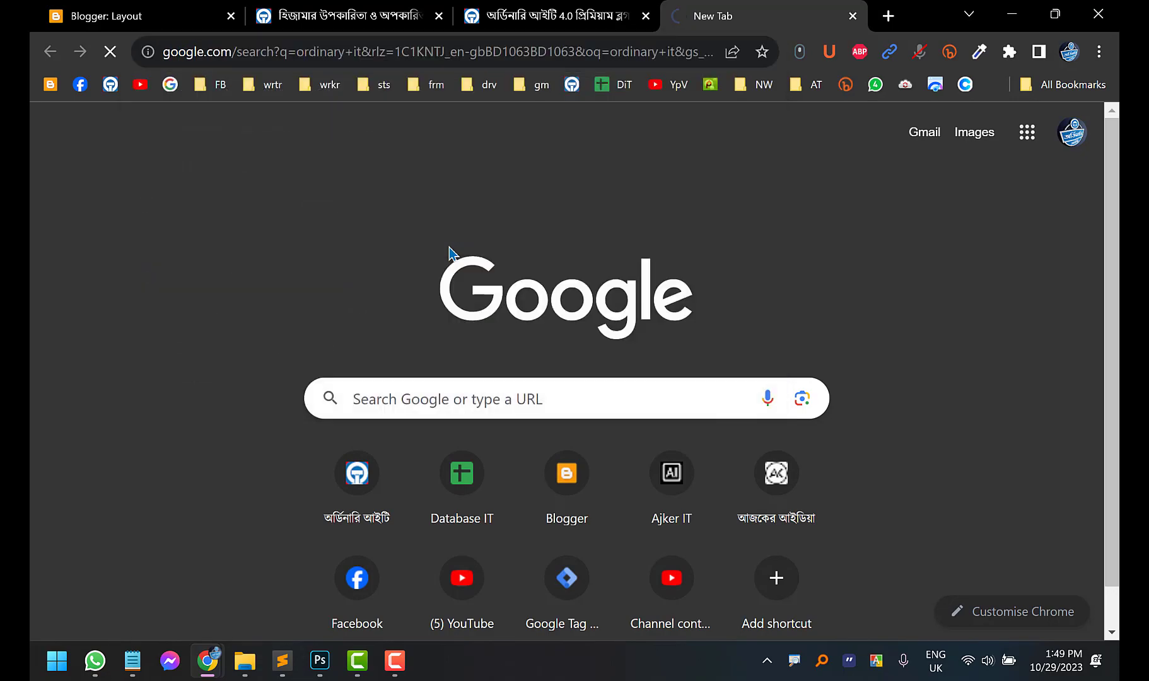
scroll(32, 353, down, 7)
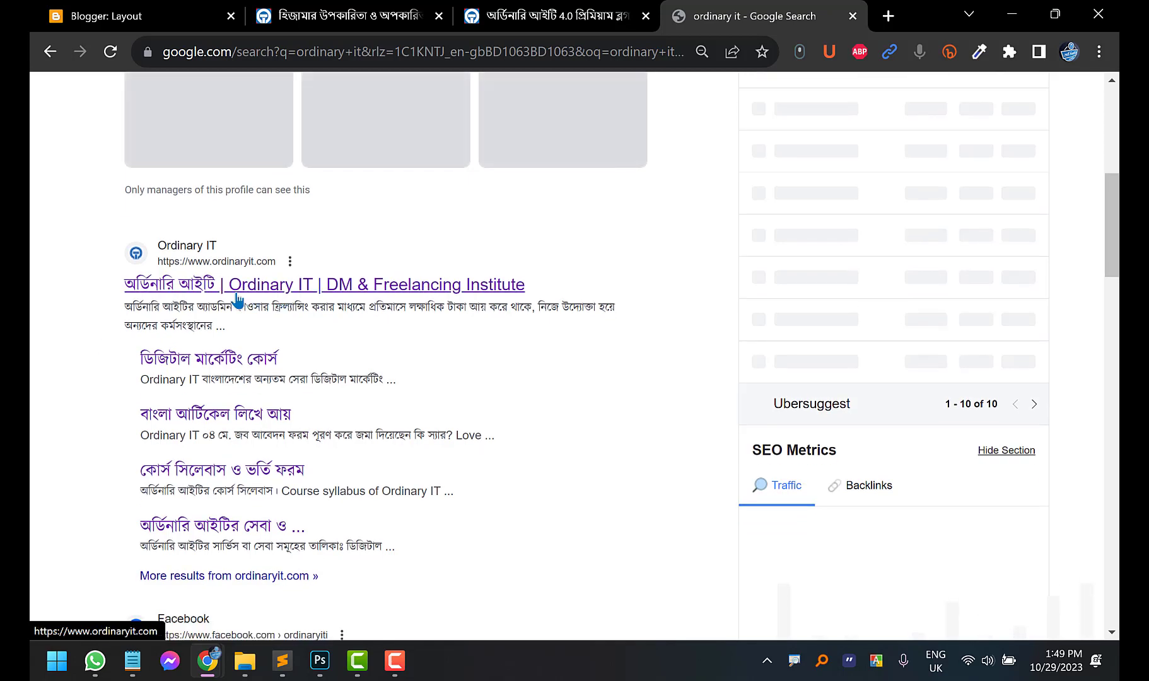
click(179, 290)
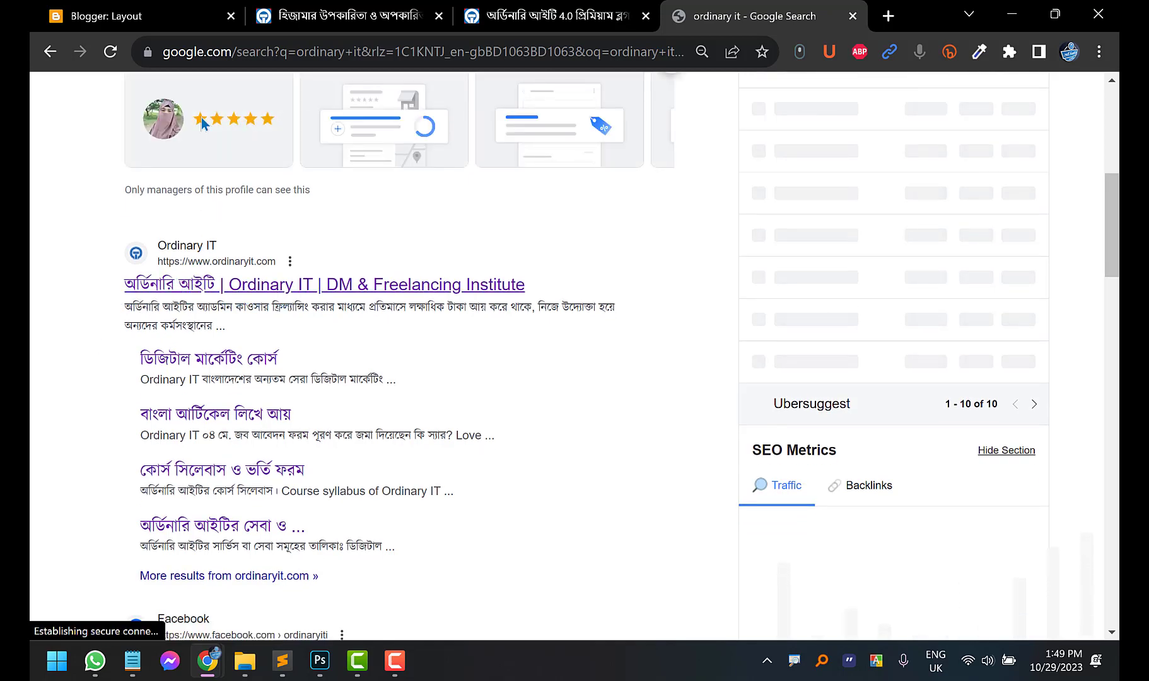
Check the IT Miya blog's title in its Blogger settings against the Ordinary IT search result, and return to the theme documentation
click(148, 16)
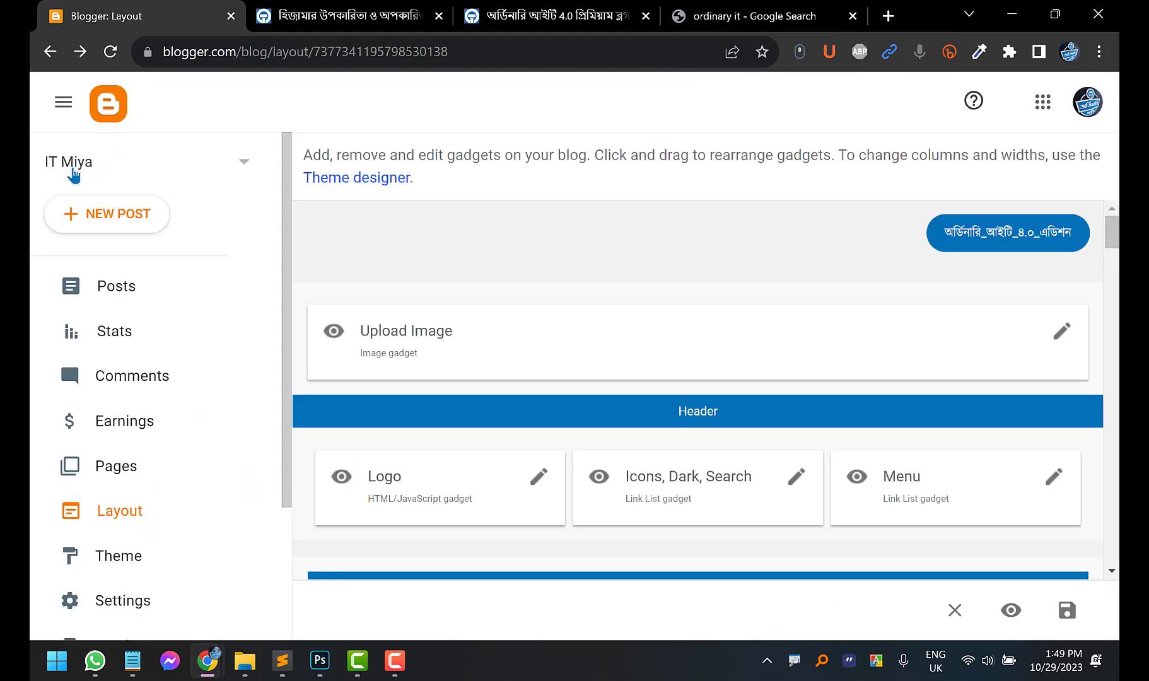
click(126, 610)
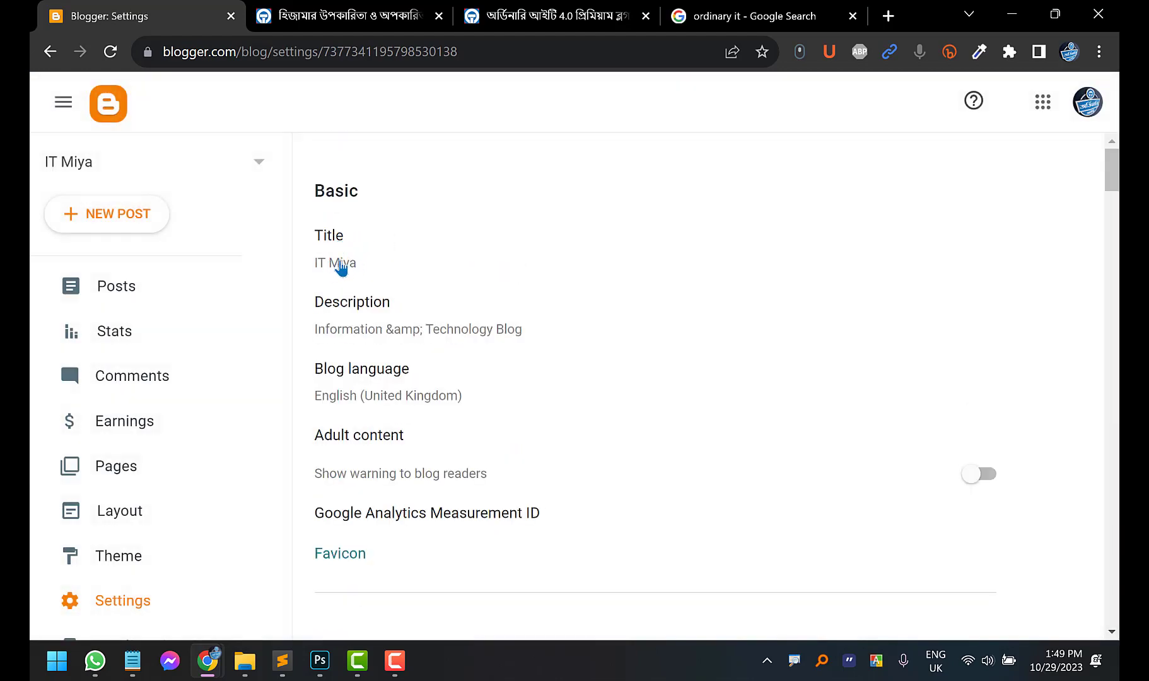
click(712, 8)
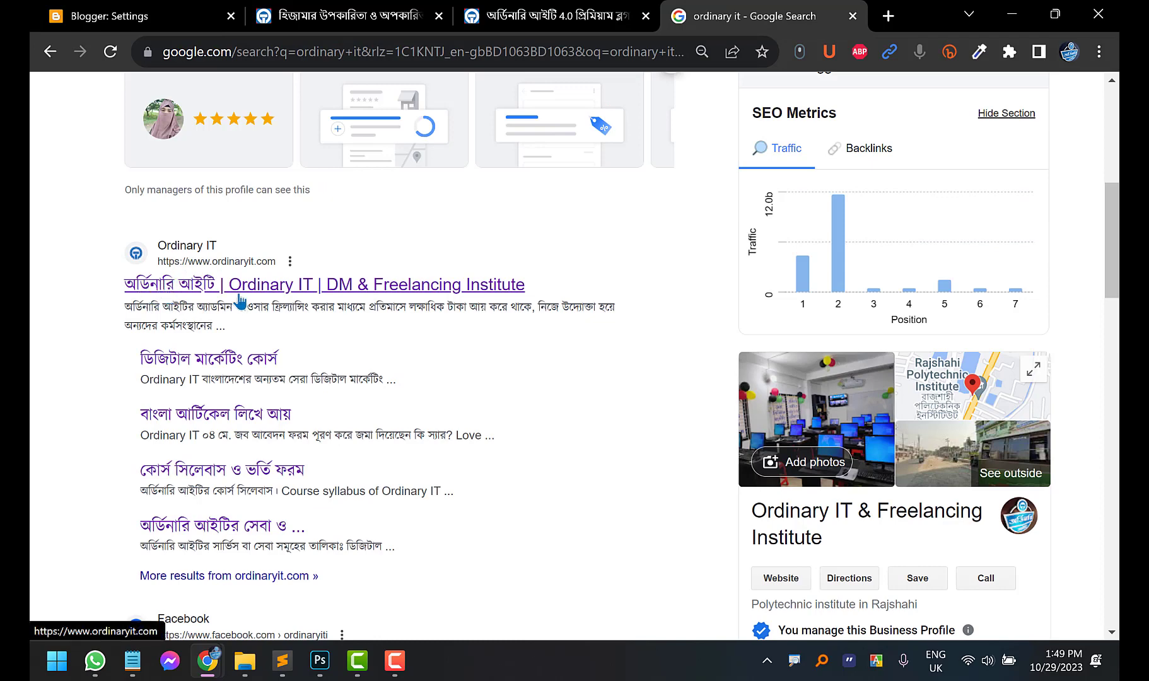
click(575, 7)
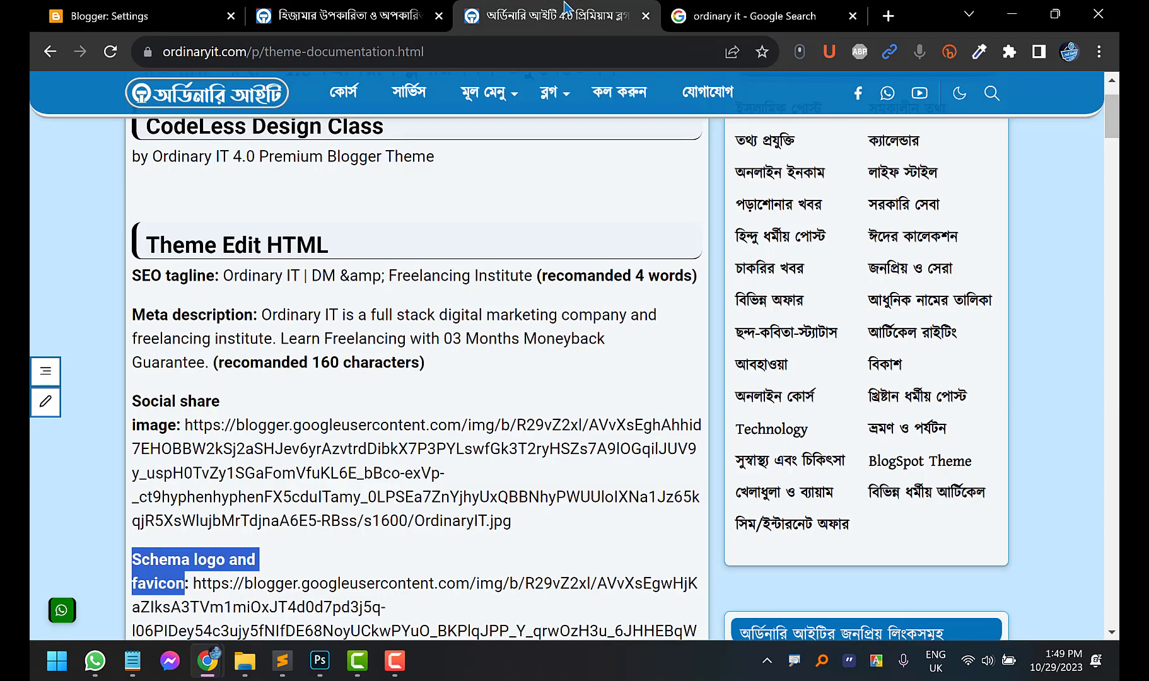
Open the blog's Theme page in Blogger and check the page title of the itmiya.com homepage
click(103, 8)
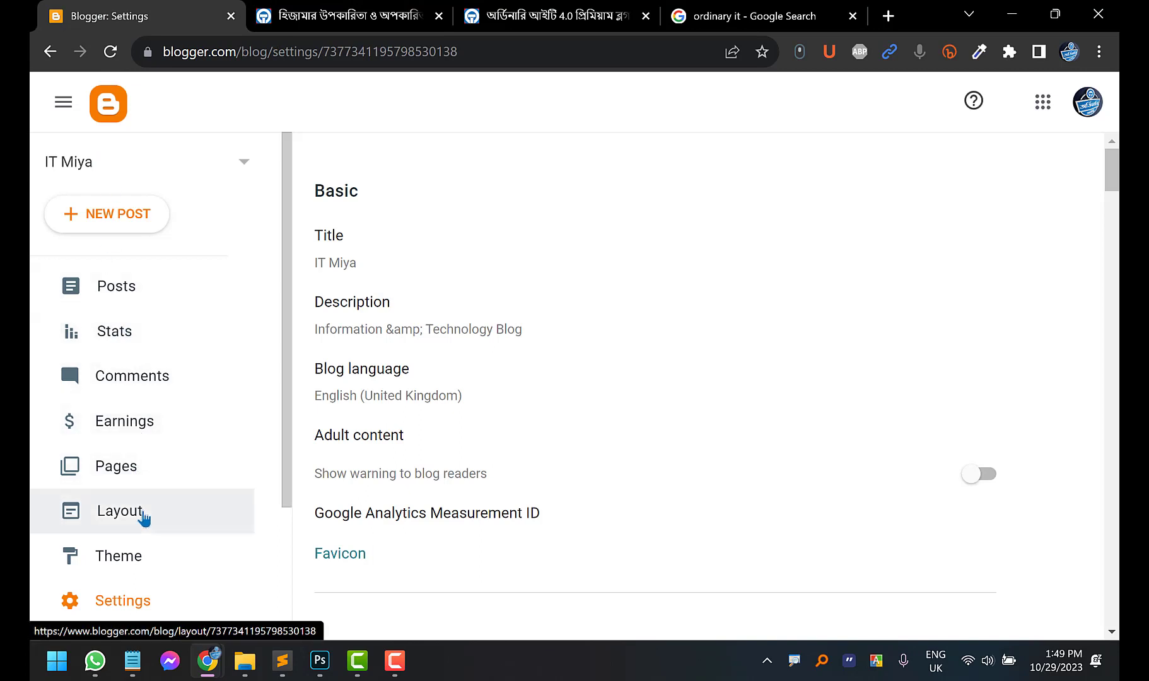
click(150, 558)
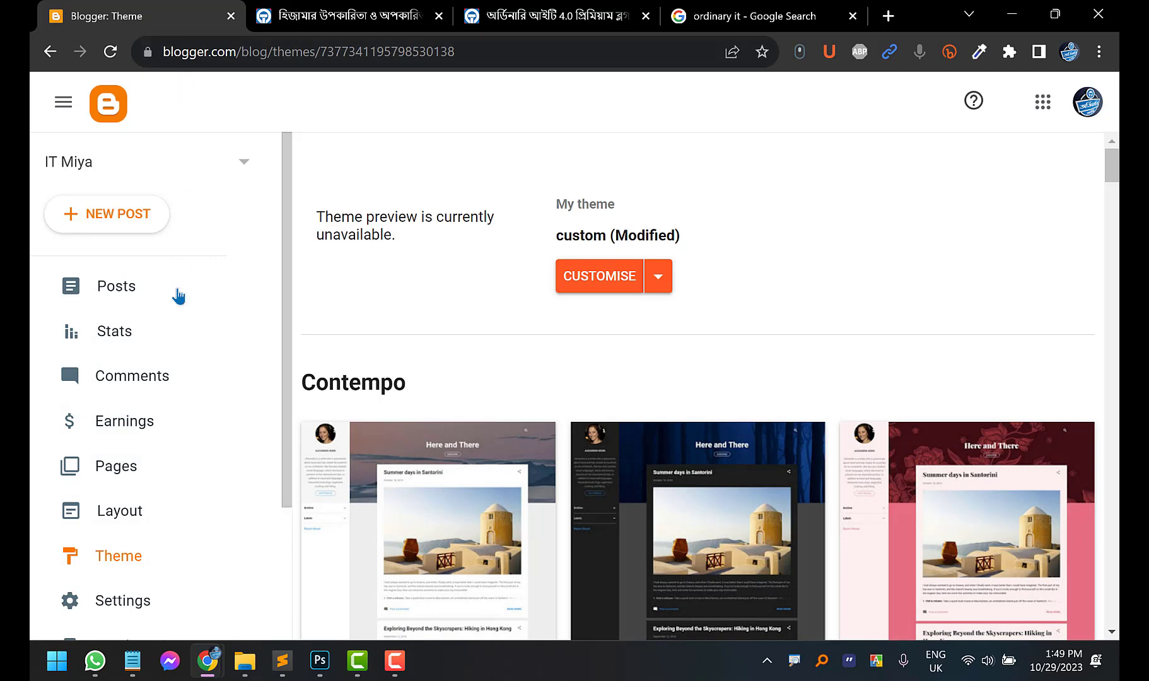
click(102, 119)
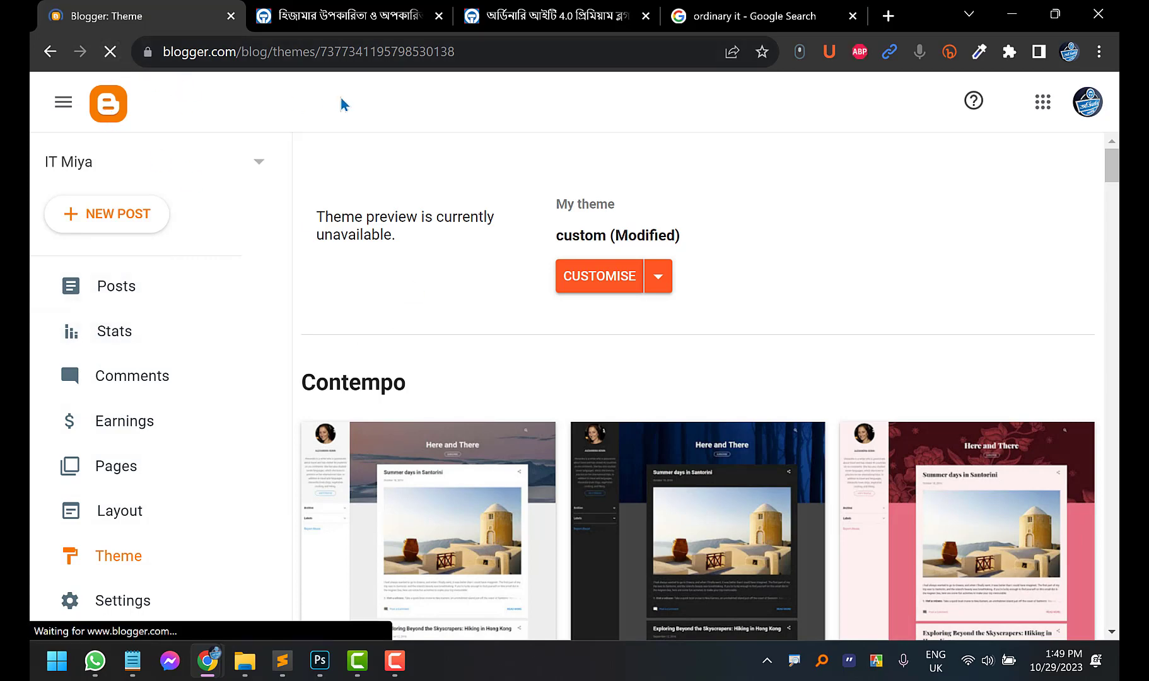
click(350, 15)
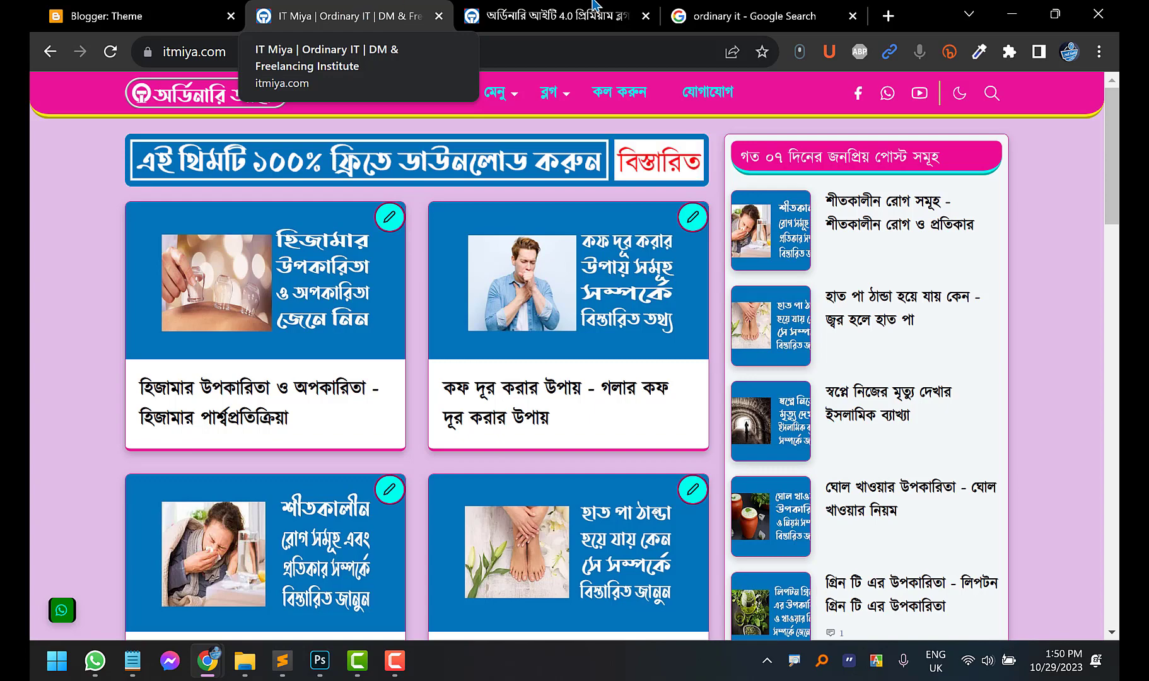
Copy the SEO tagline "Ordinary IT | DM &amp; Freelancing Institute" from the theme documentation
click(744, 14)
click(555, 16)
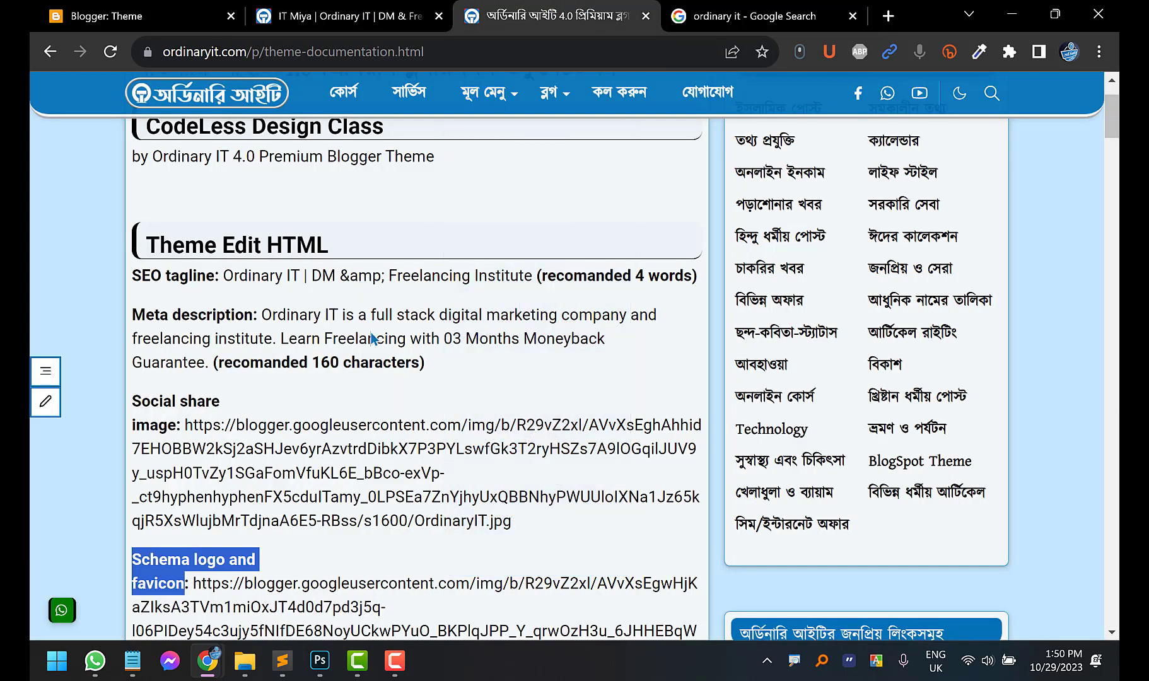
drag(224, 275, 529, 278)
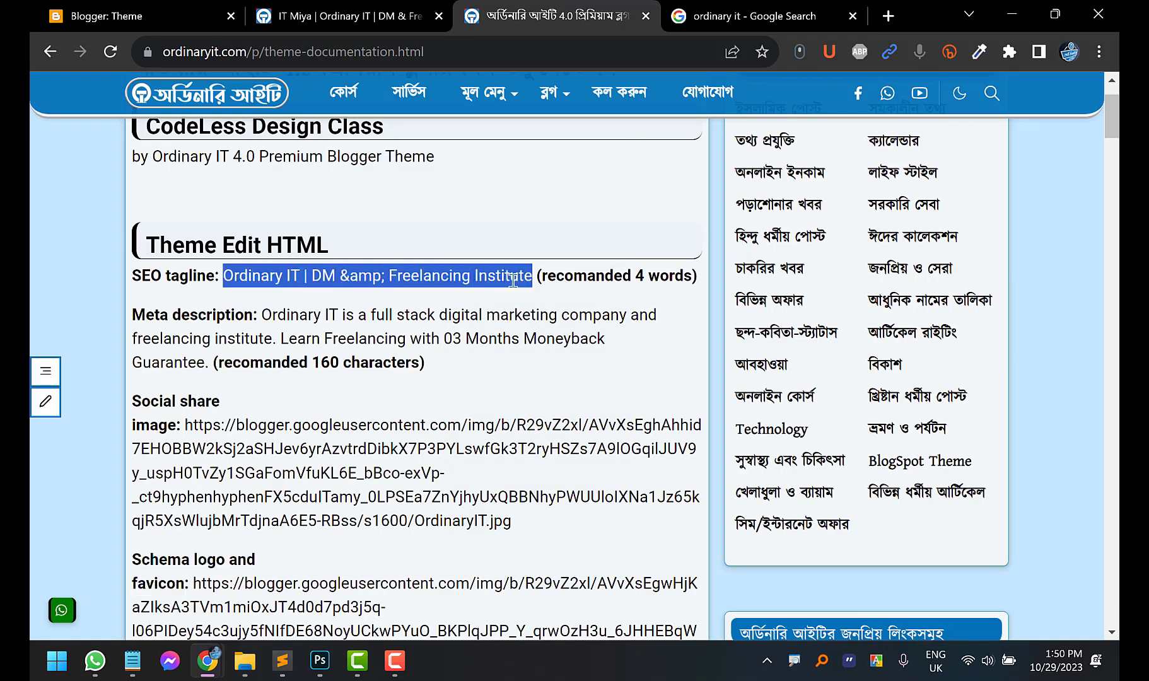
right_click(512, 278)
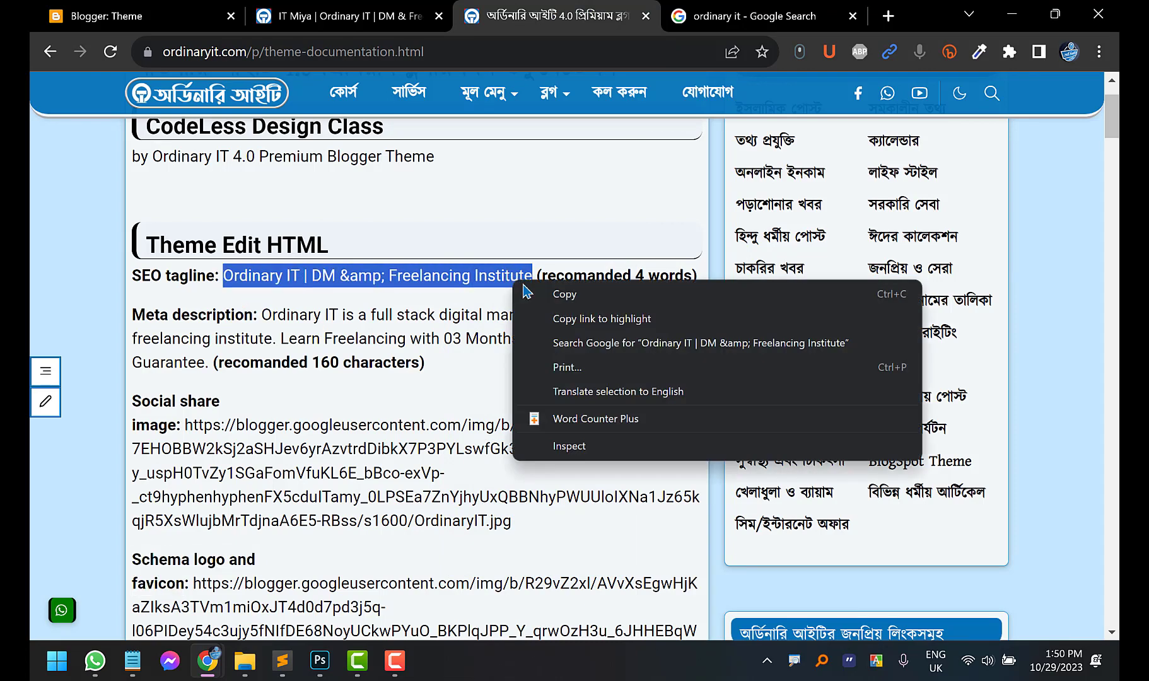
click(560, 296)
Open the IT Miya blog's theme code for HTML editing from Blogger's Theme page
click(137, 9)
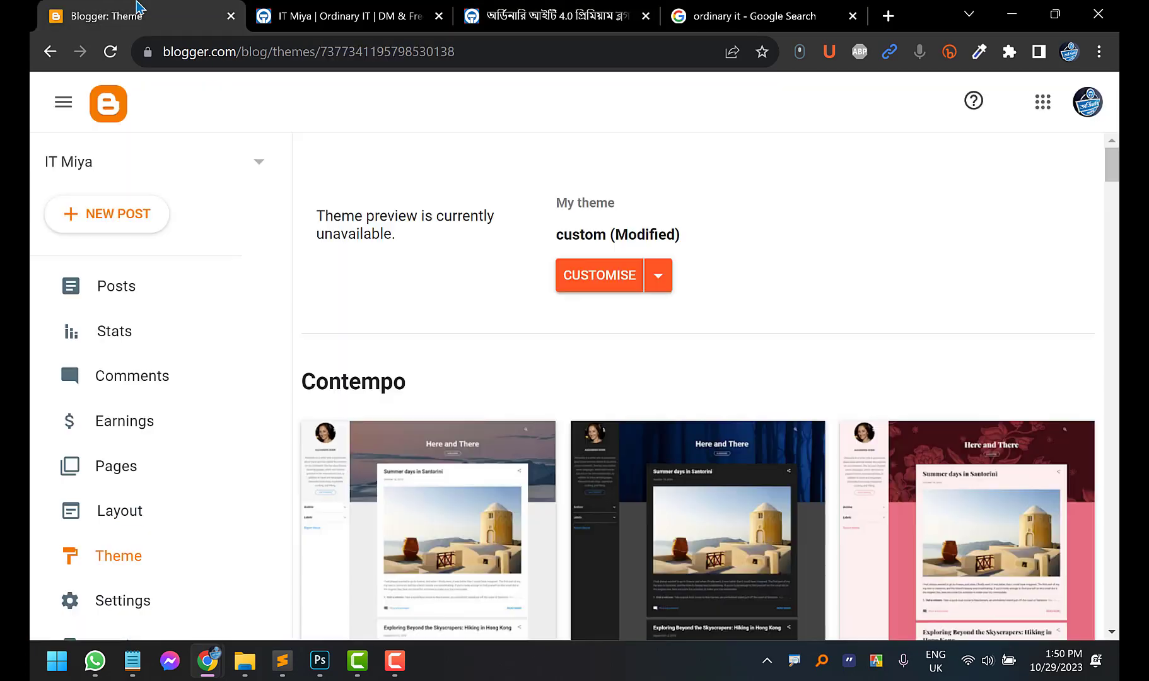
click(658, 278)
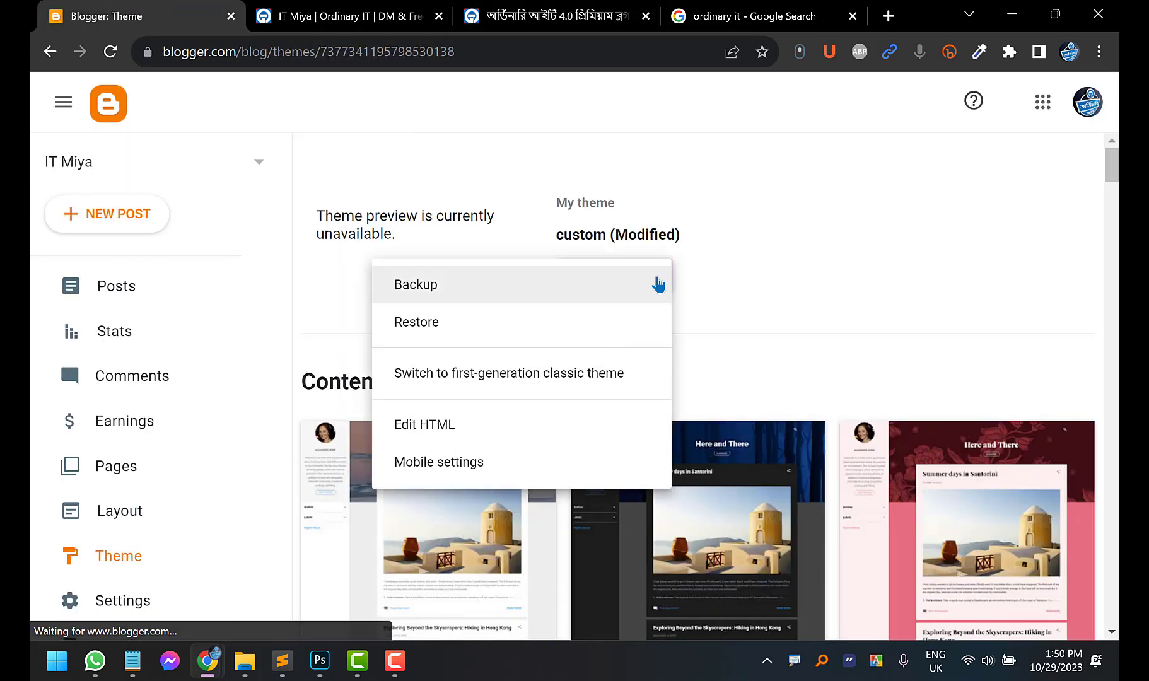
click(733, 275)
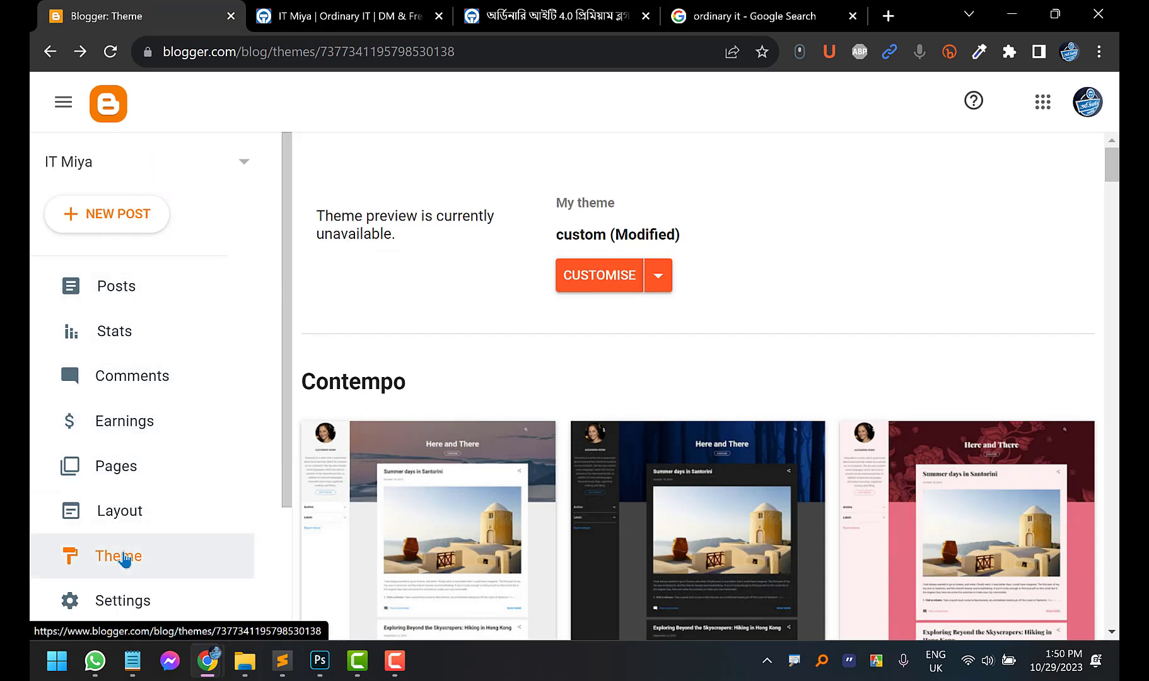
click(660, 276)
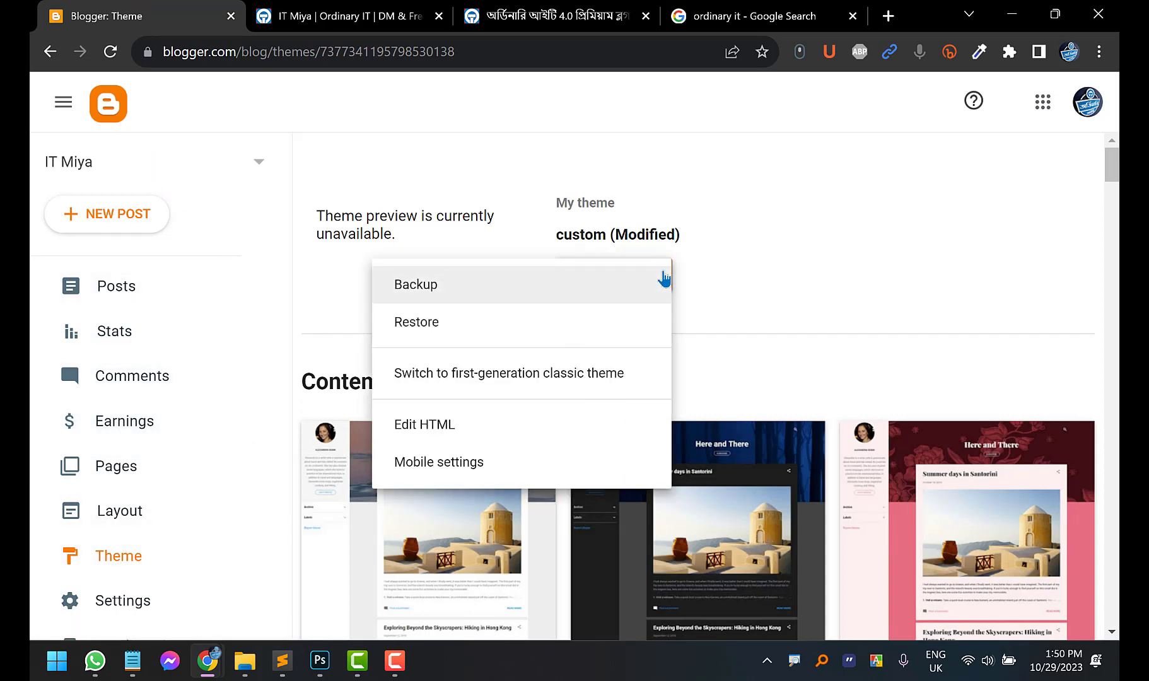
click(460, 440)
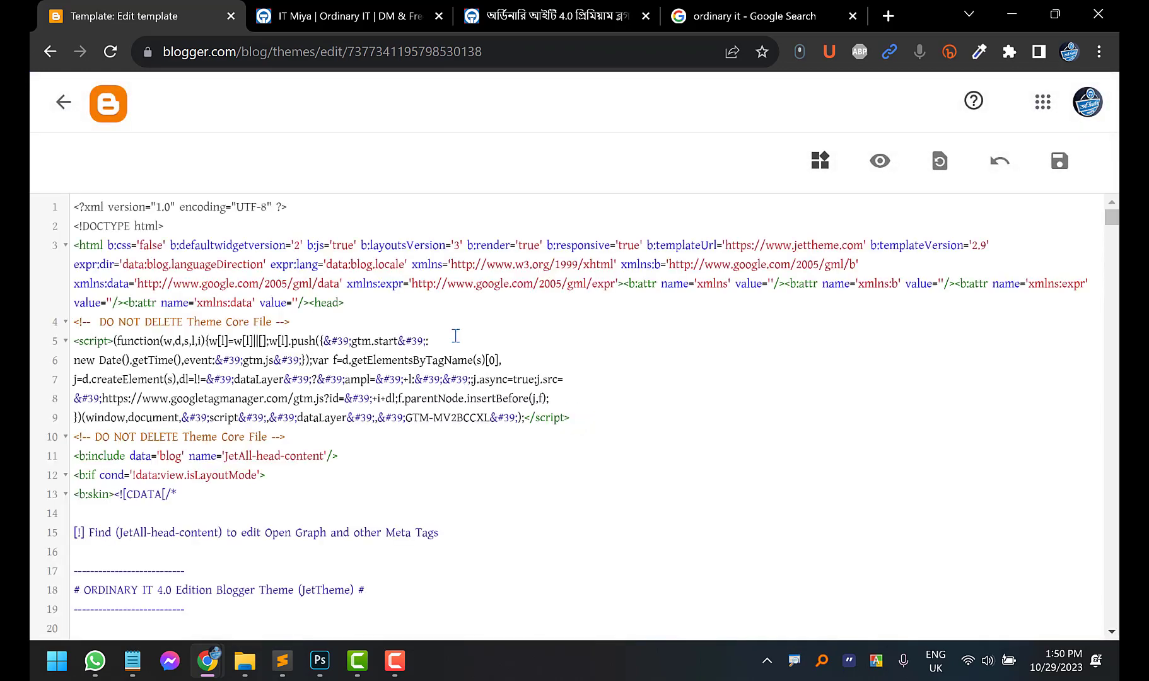
Compare the tagline on the itmiya.com homepage, the documentation and the Google result, highlighting "&amp;" in the documented SEO tagline
click(362, 8)
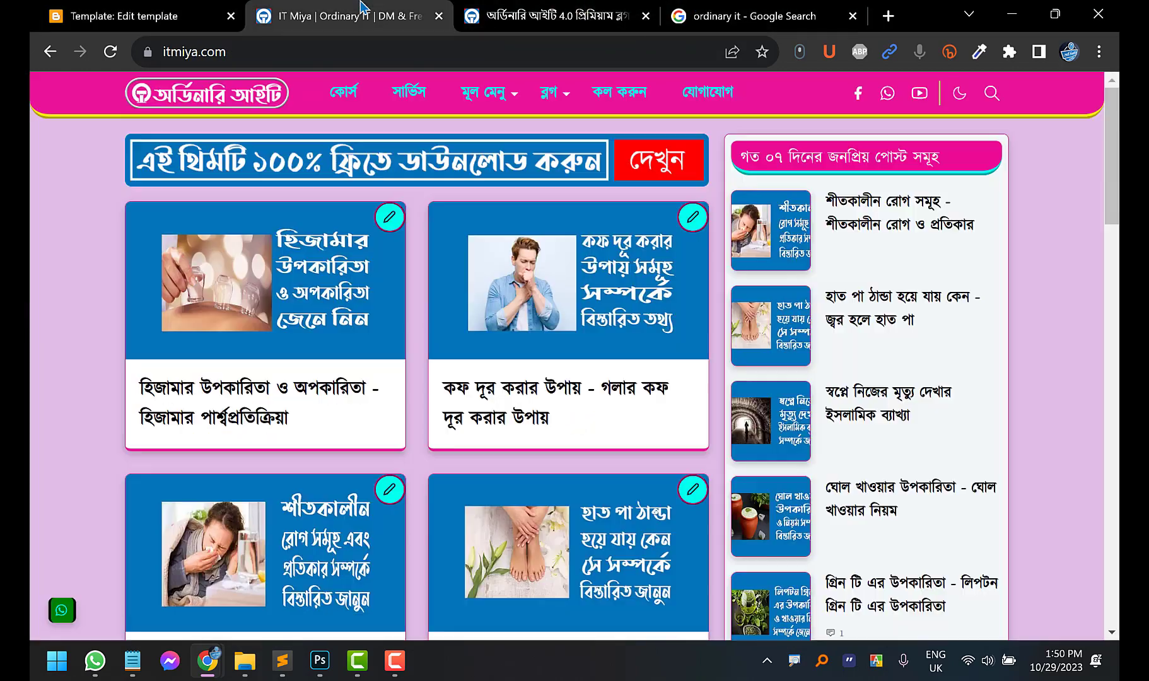
click(497, 9)
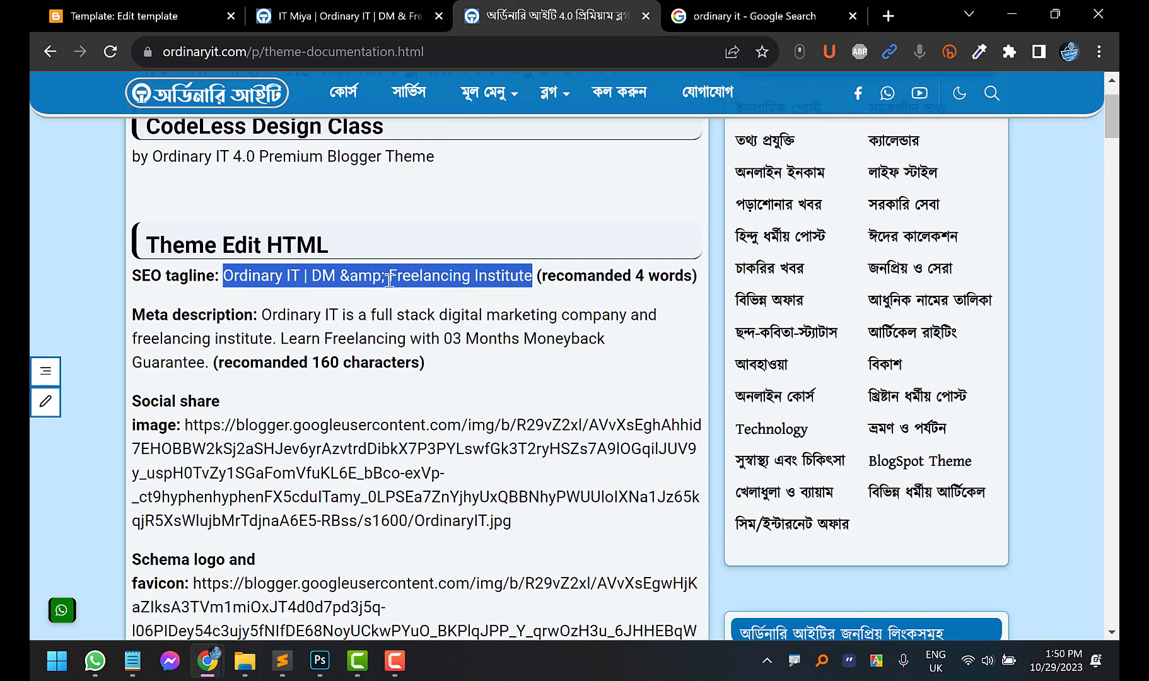
click(367, 277)
drag(340, 276, 385, 275)
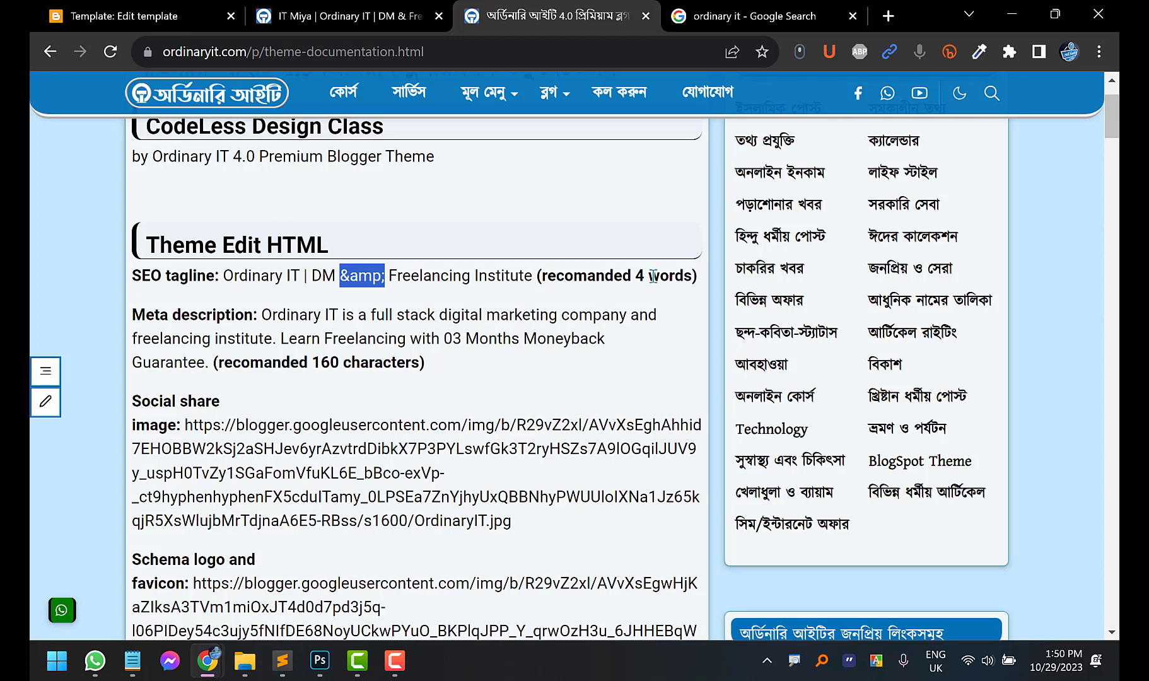
click(725, 13)
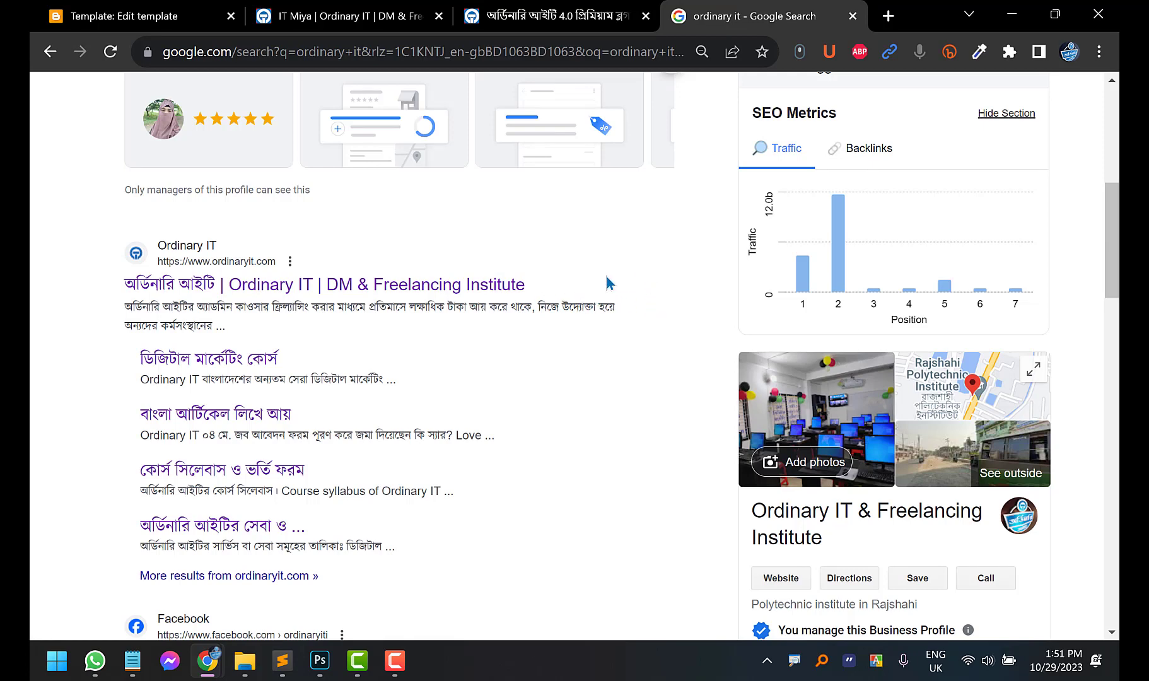
click(569, 5)
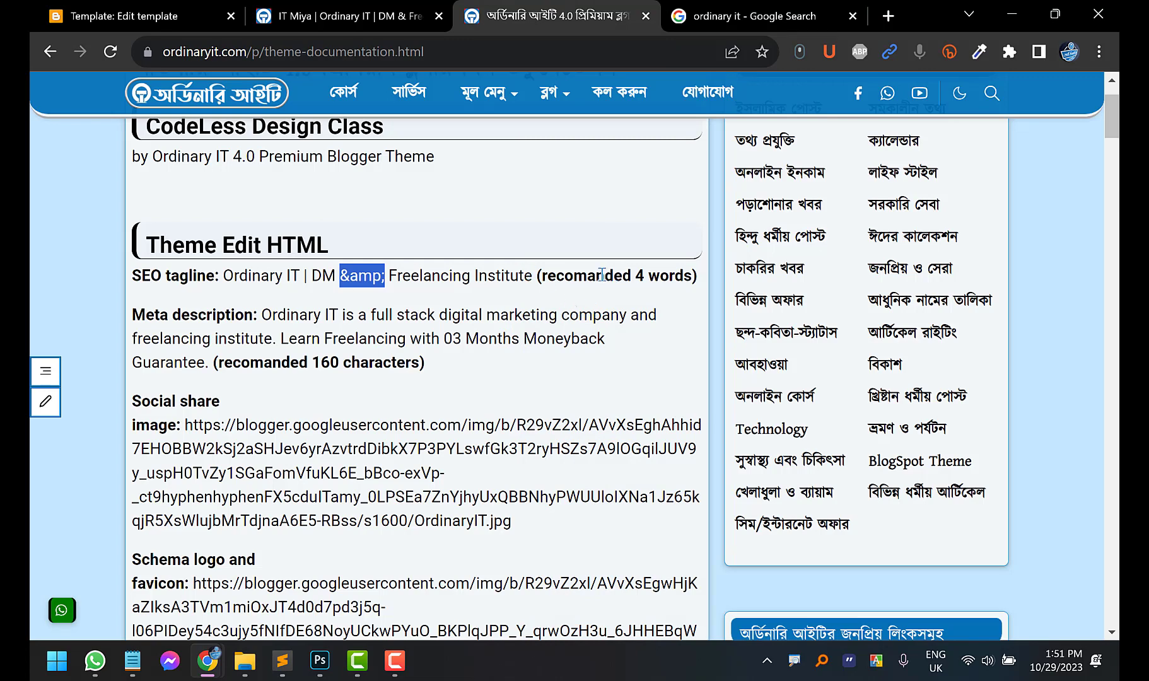
Select the blog's entire theme code, switch to Theme 4.0 Premium Edition Ordinary IT.xml in Sublime Text, maximise it and clear its selection
click(152, 14)
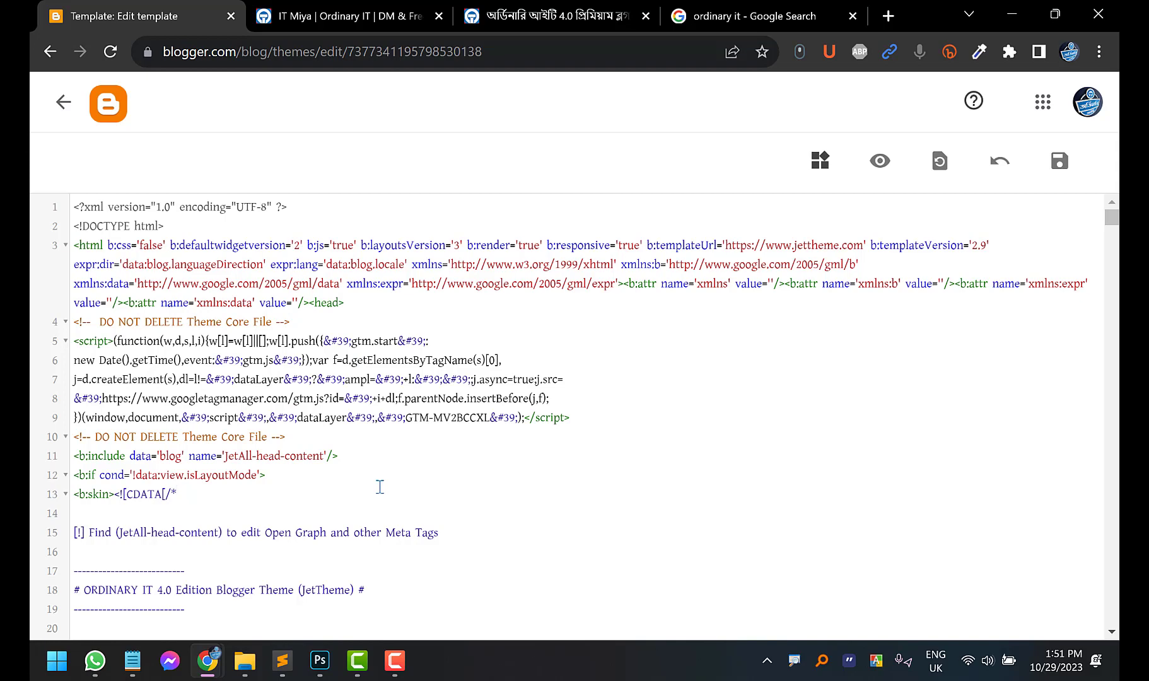
key(ctrl+a)
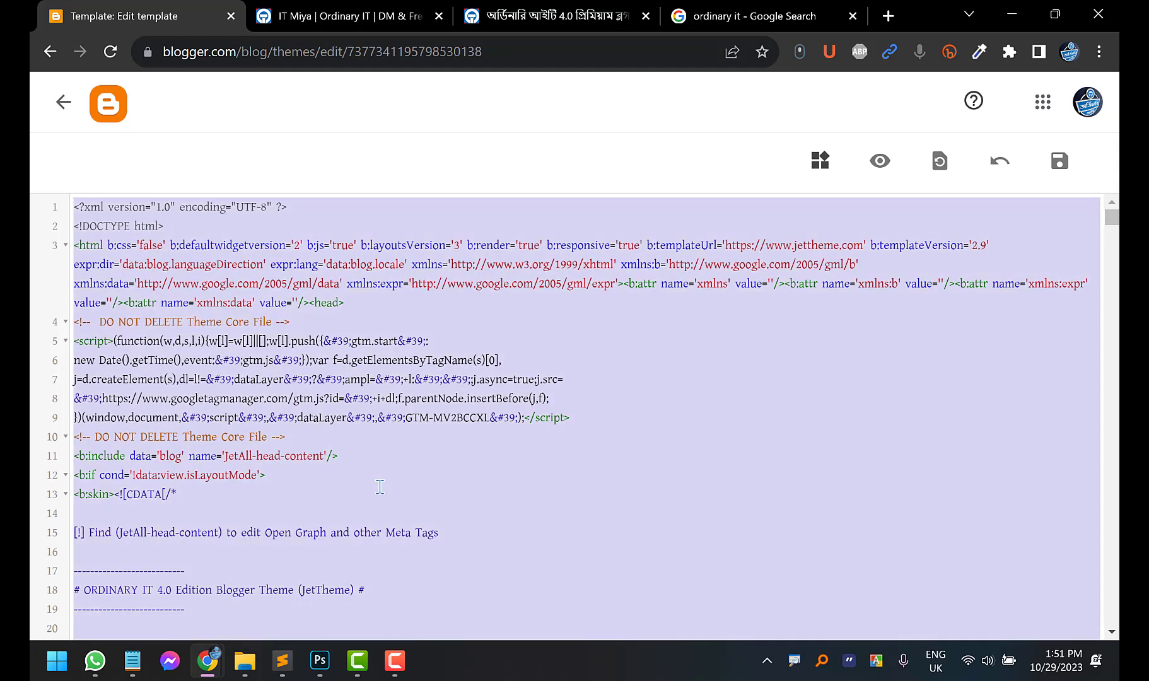
click(281, 660)
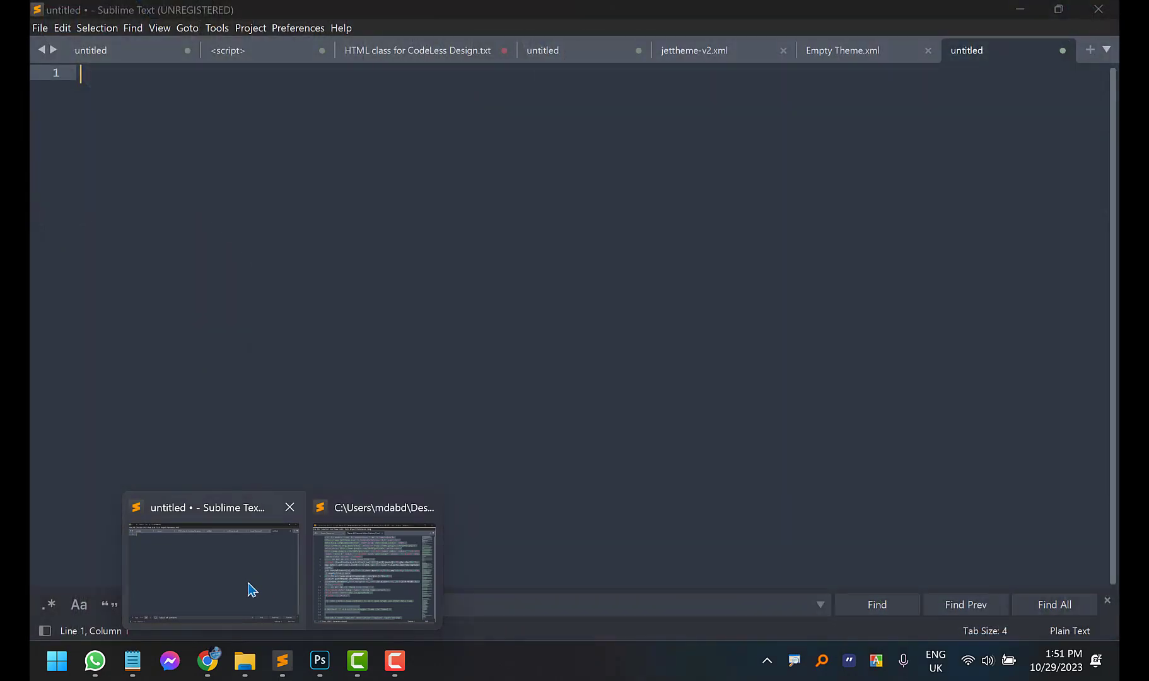
click(340, 589)
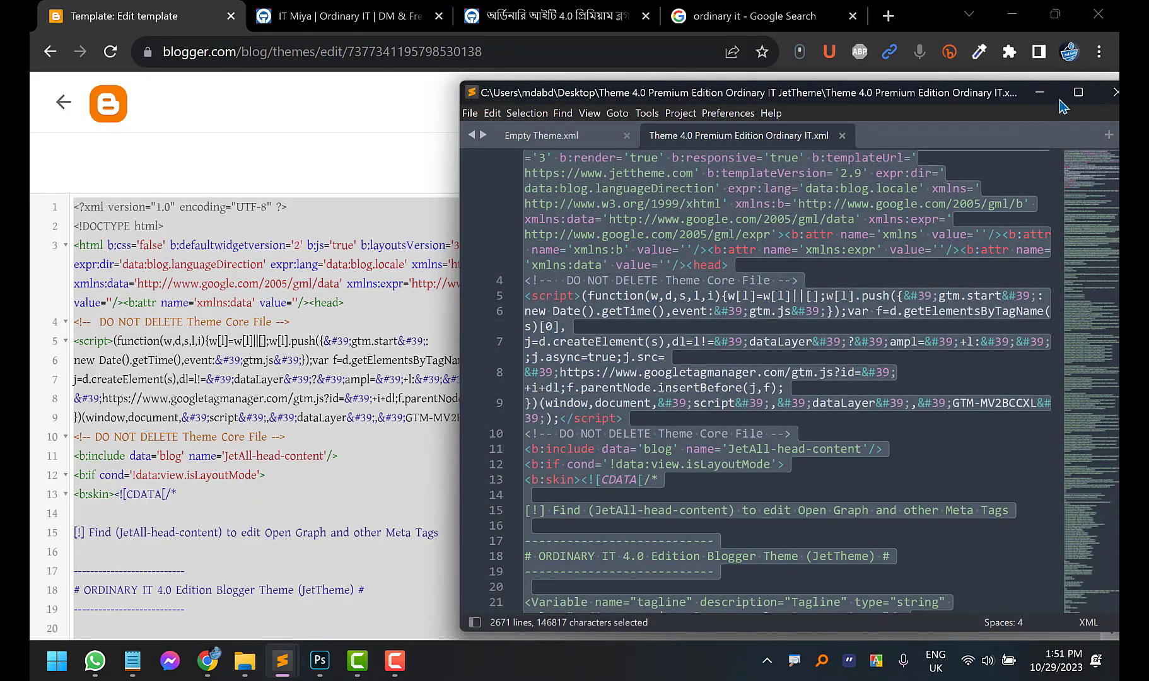
click(1080, 95)
click(593, 323)
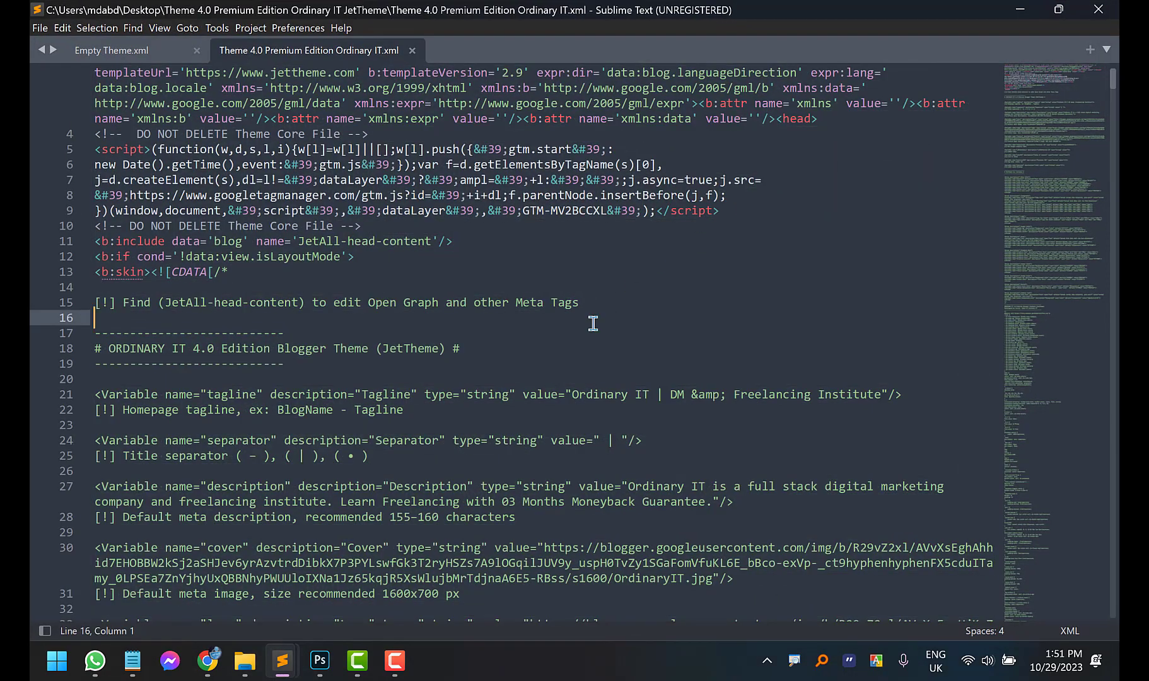
Close Theme 4.0 Premium Edition Ordinary IT.xml and paste the blog's copied theme code into a new file
click(412, 50)
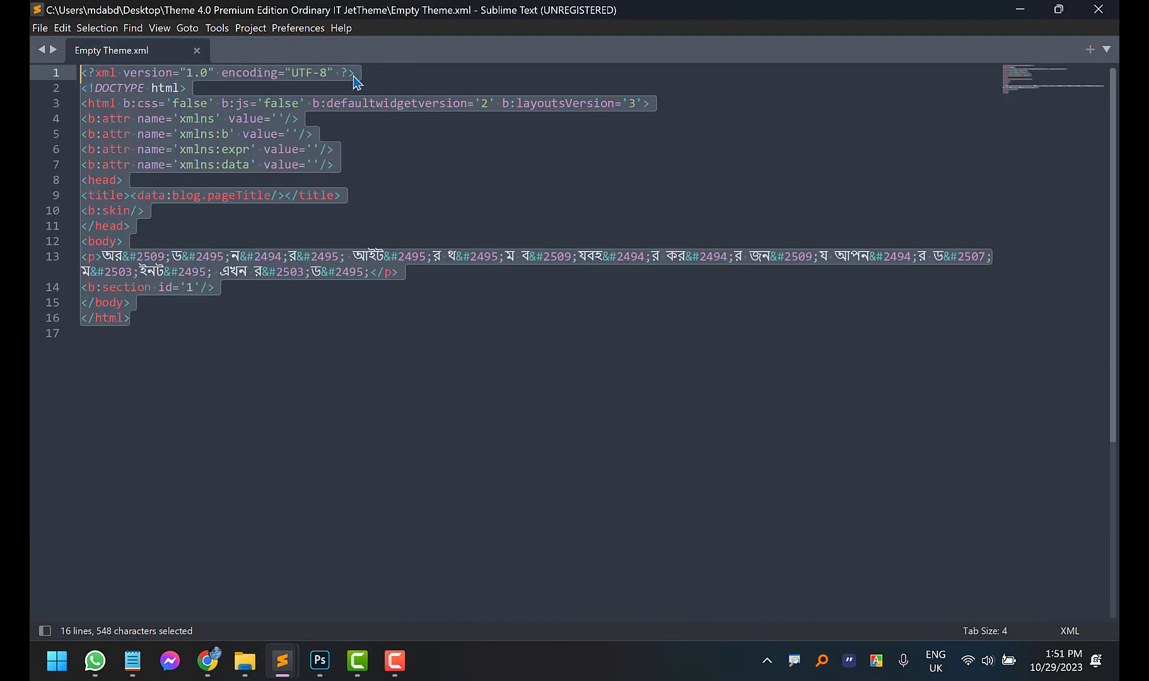
click(254, 438)
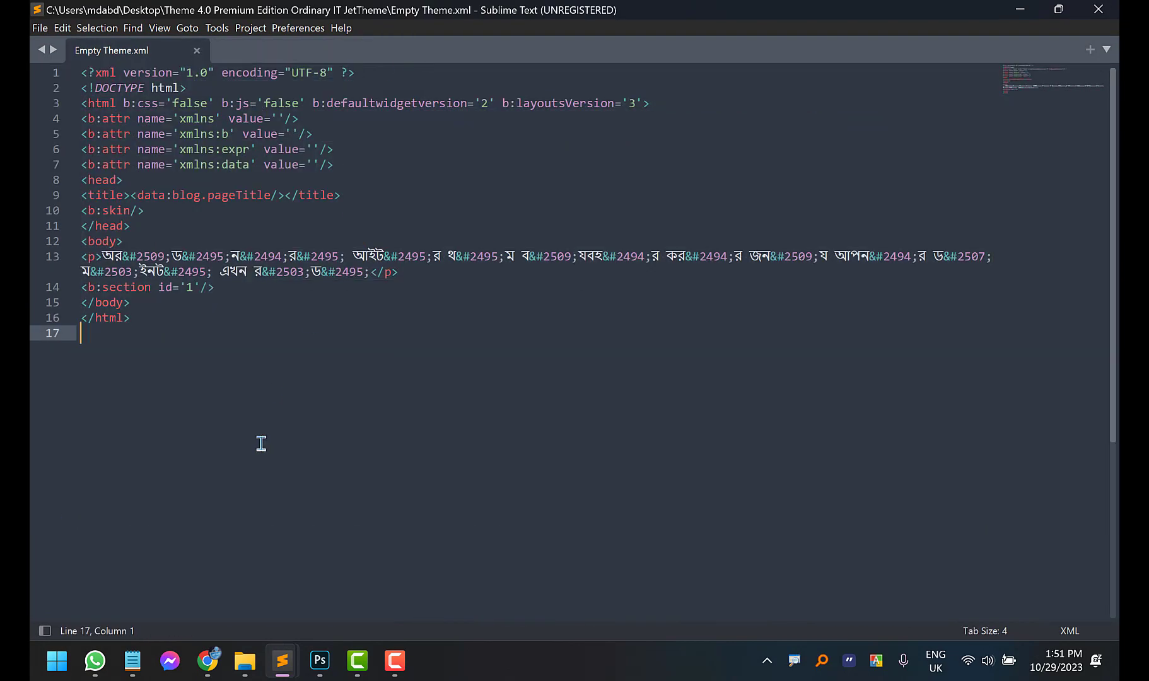
key(ctrl+n)
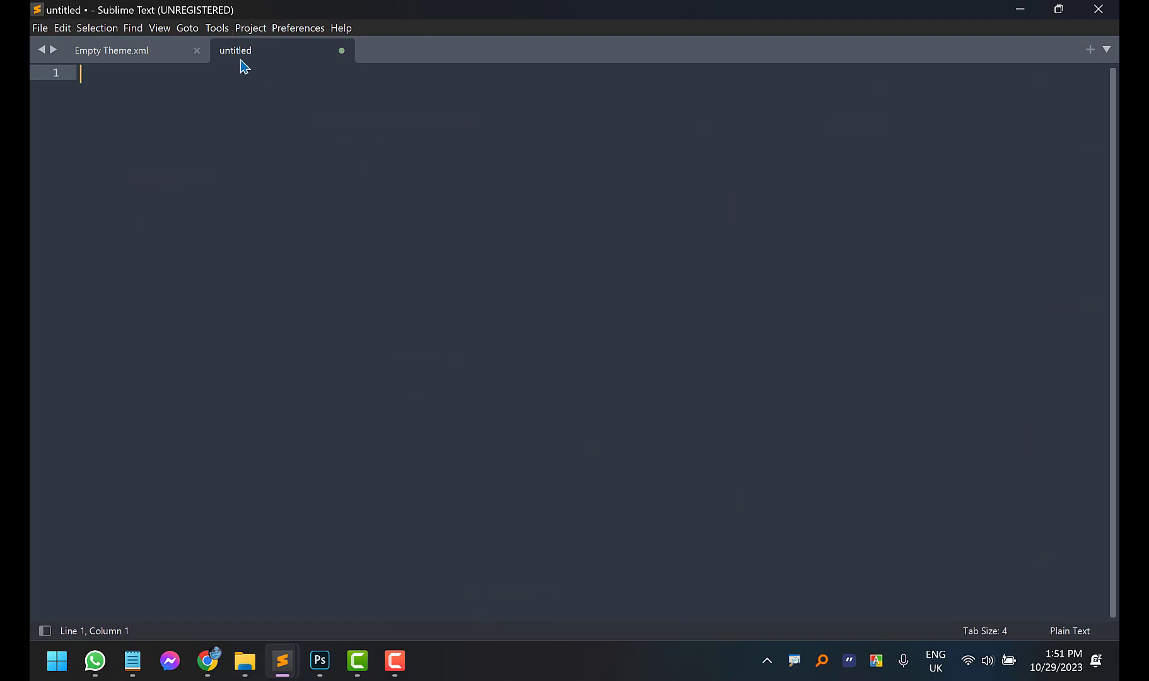
key(ctrl+v)
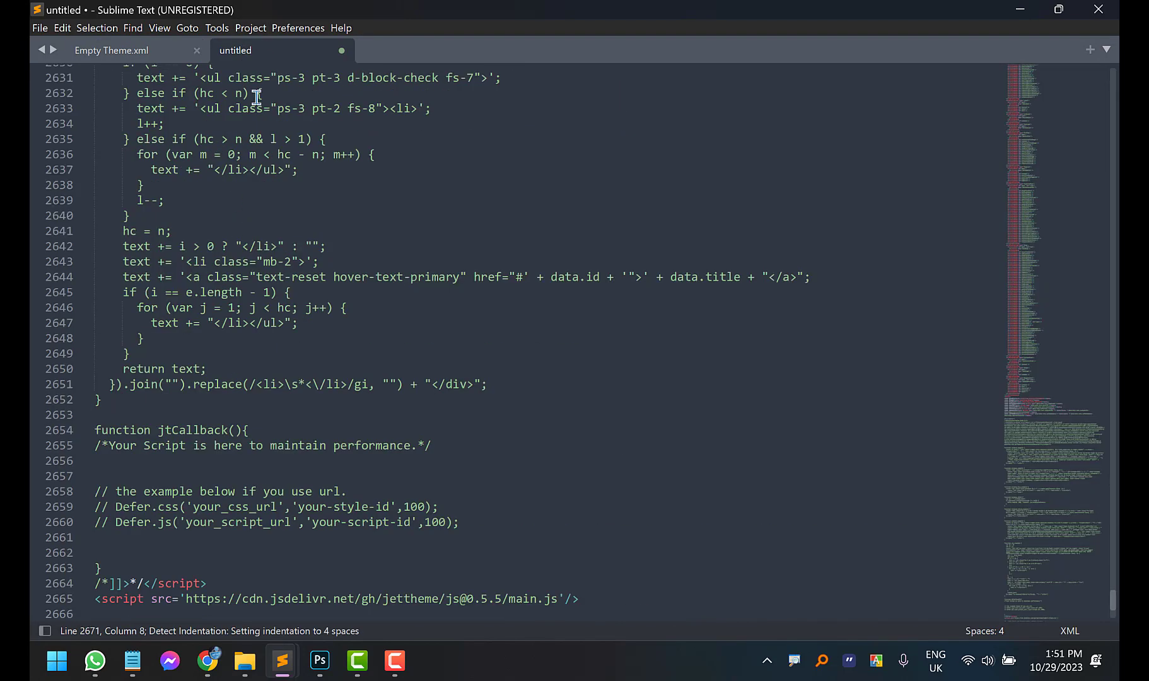
Switch back to Blogger's theme code editor in Chrome and start a search within the code
click(1018, 11)
click(562, 334)
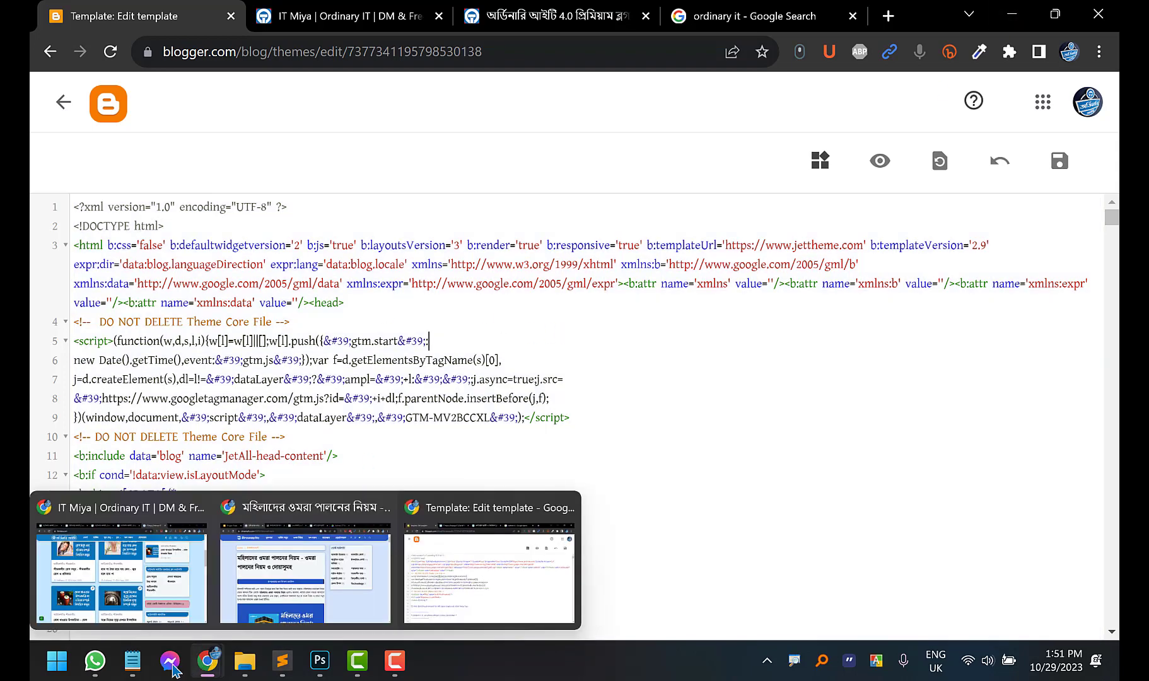
mouse_move(287, 666)
click(384, 600)
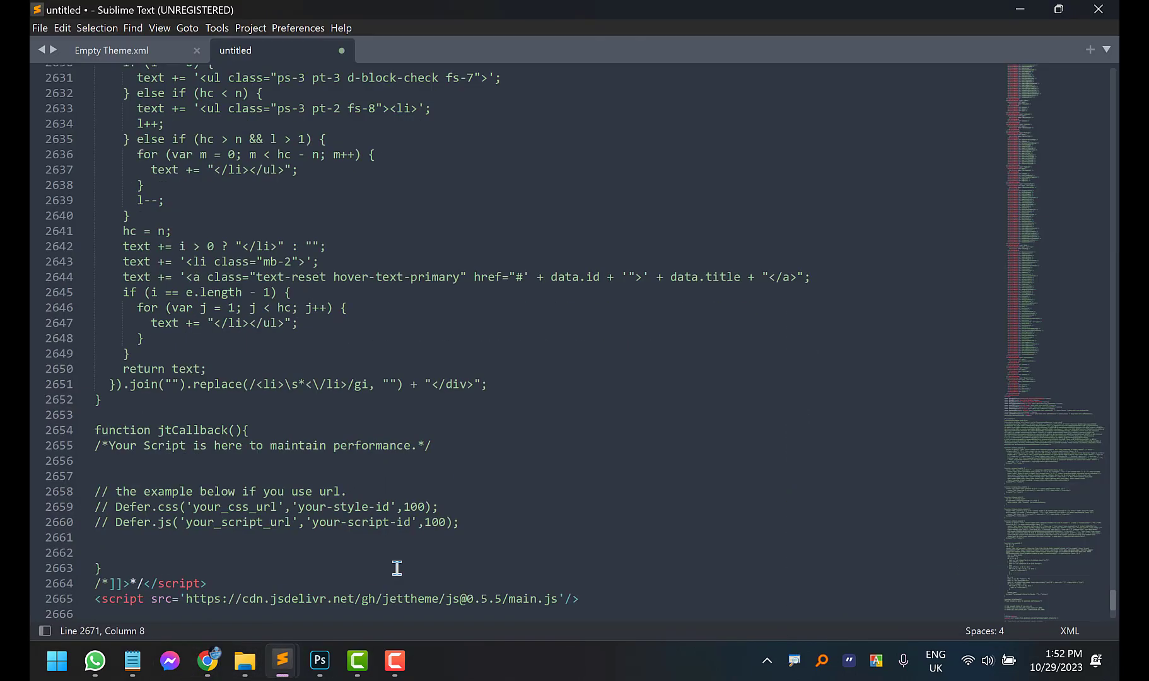
click(1020, 10)
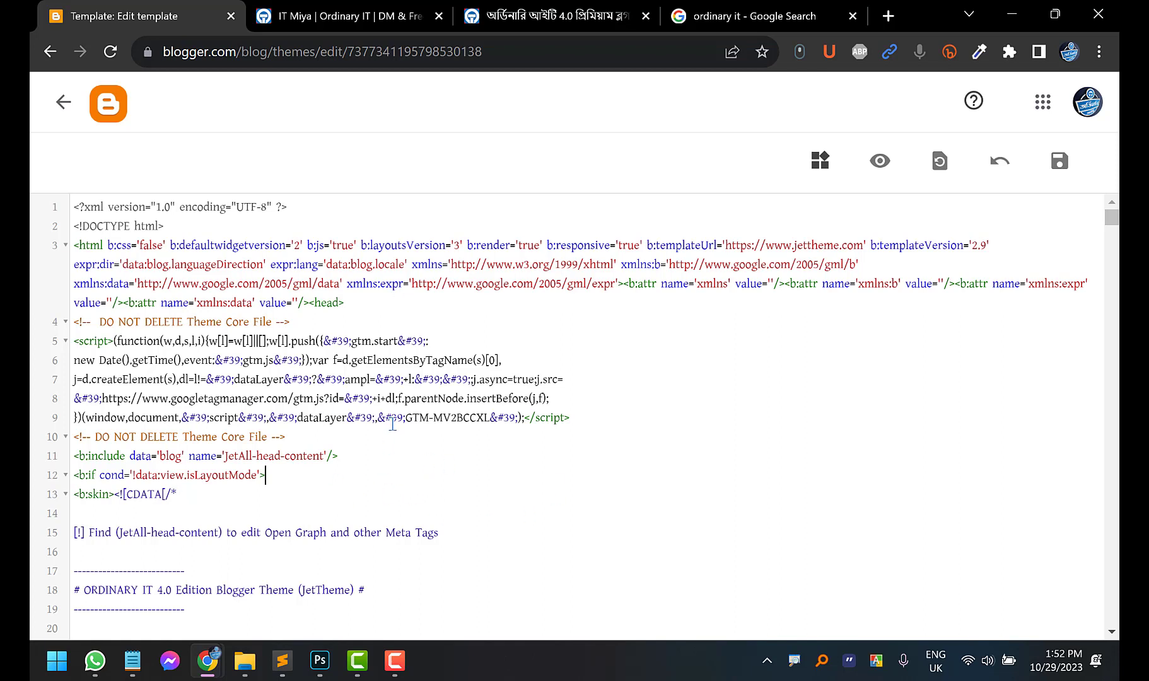
click(394, 453)
key(ctrl+f)
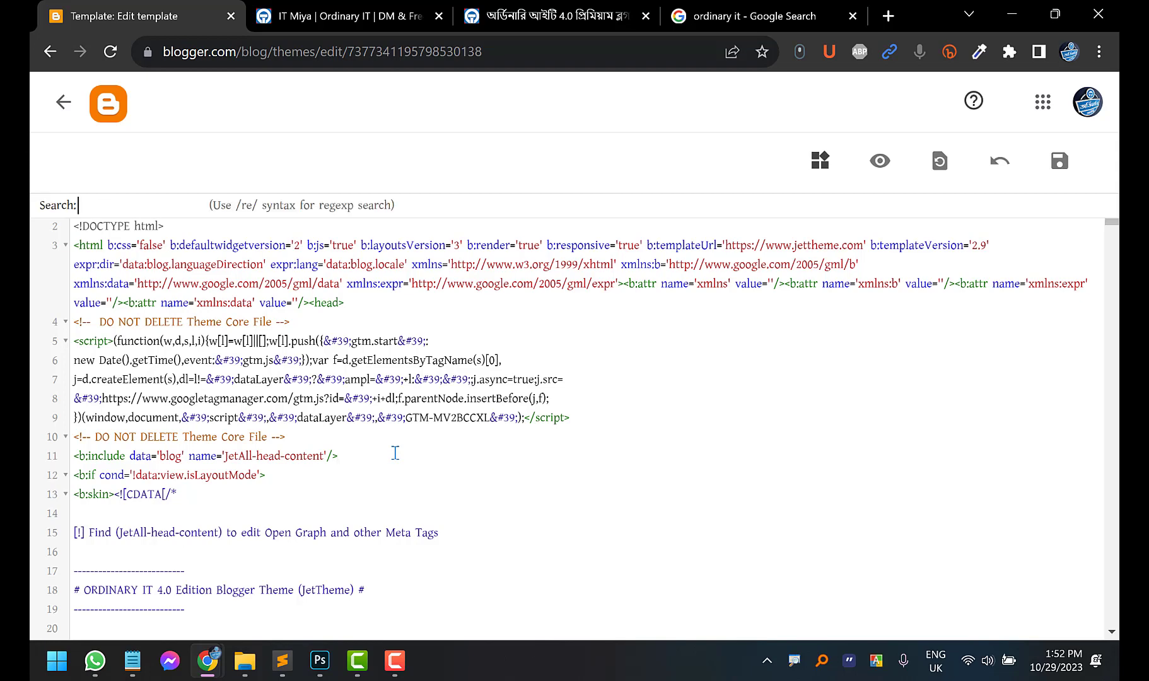
right_click(113, 204)
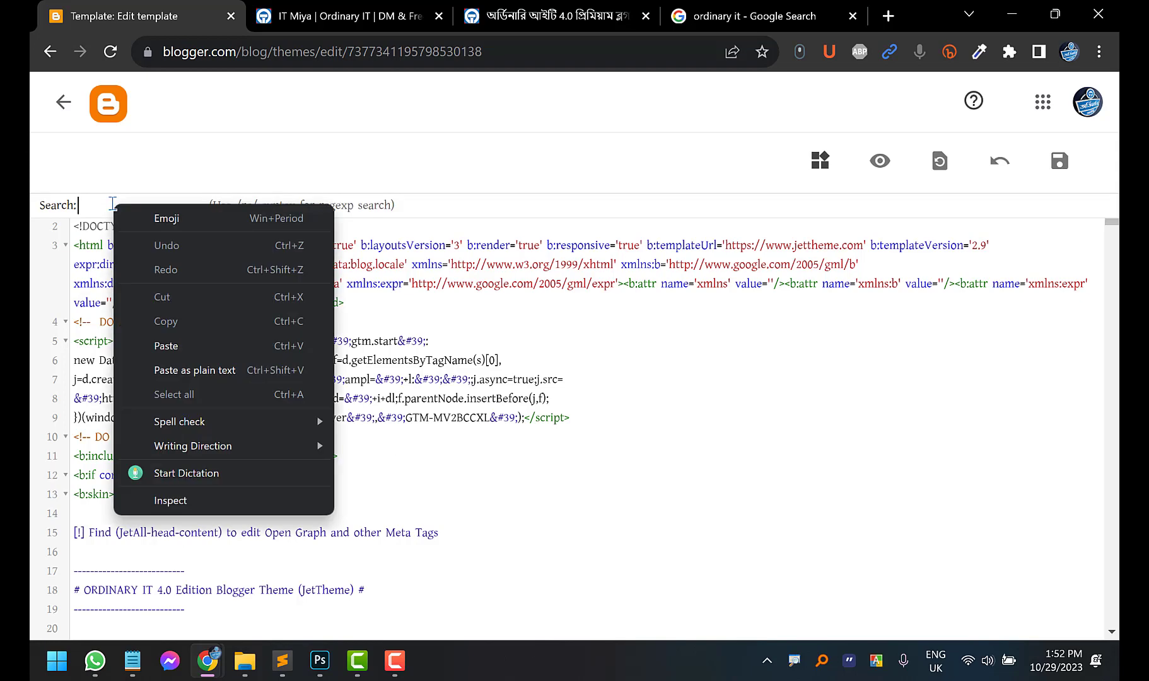
click(84, 204)
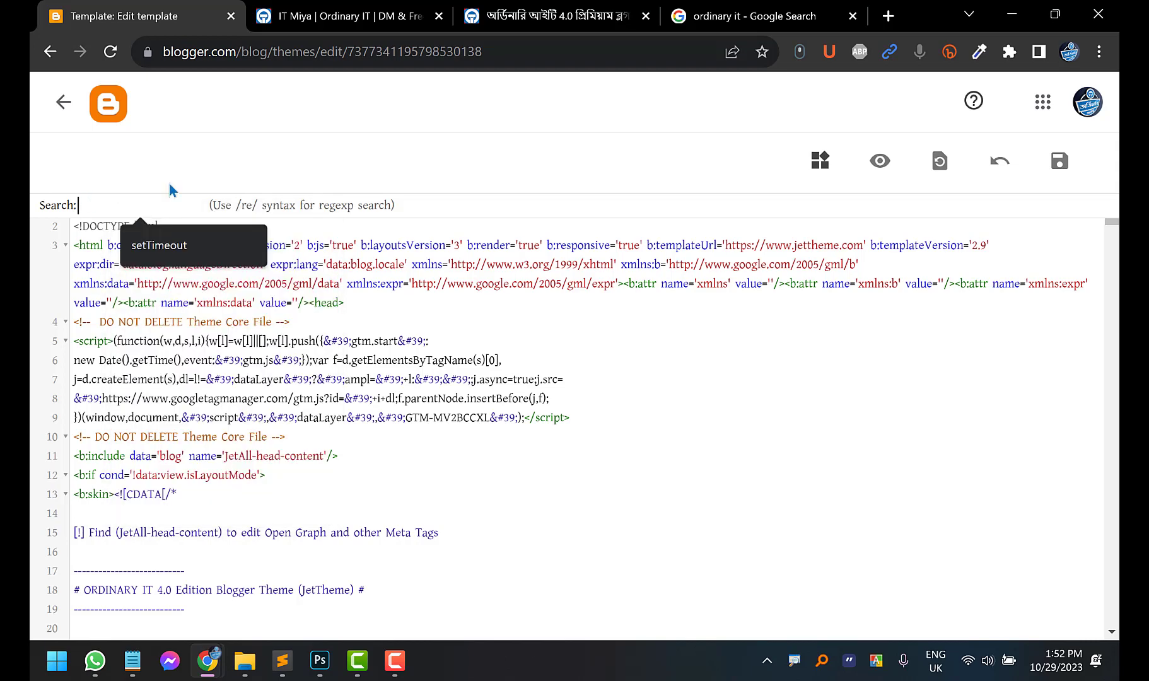
Copy the SEO tagline "Ordinary IT | DM &amp; Freelancing Institute" from the theme documentation page
click(344, 15)
click(514, 7)
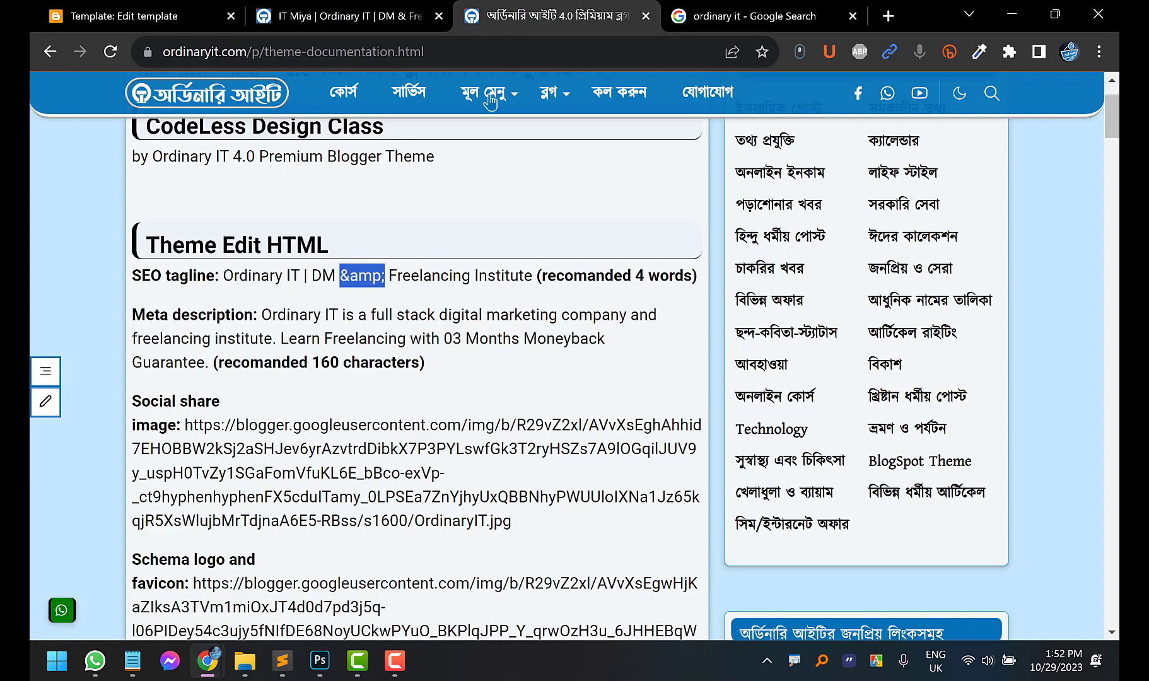
click(527, 275)
drag(533, 276, 223, 276)
right_click(234, 273)
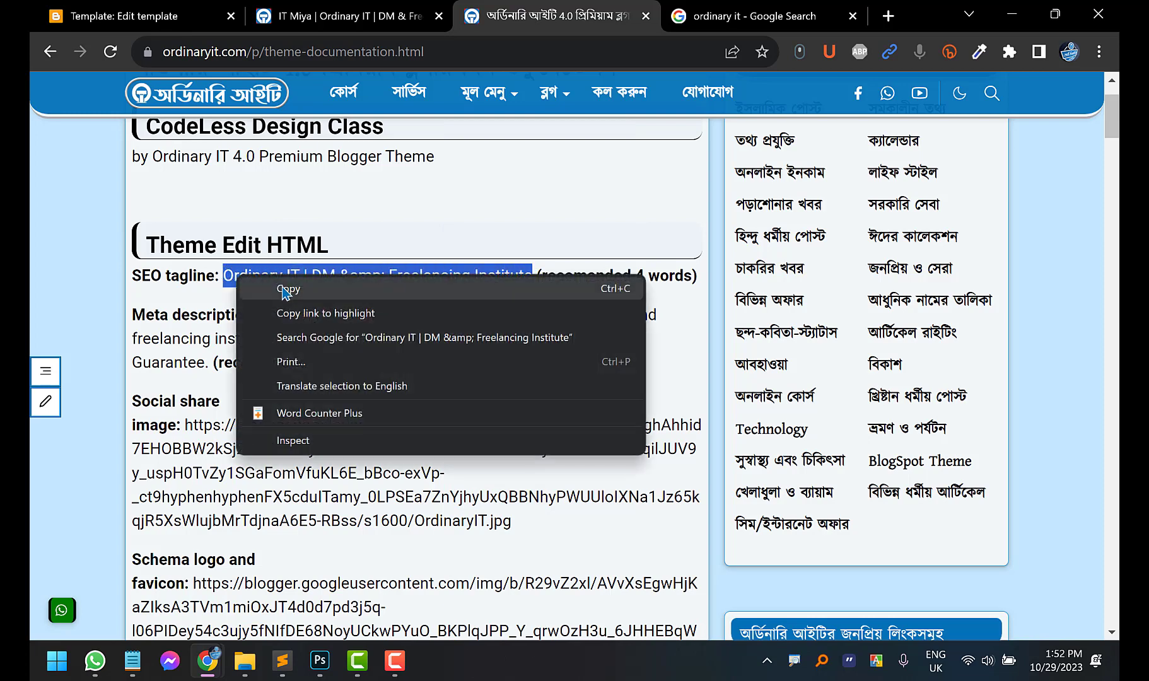
click(255, 285)
Search the Blogger theme code for the copied SEO tagline
click(120, 16)
click(142, 200)
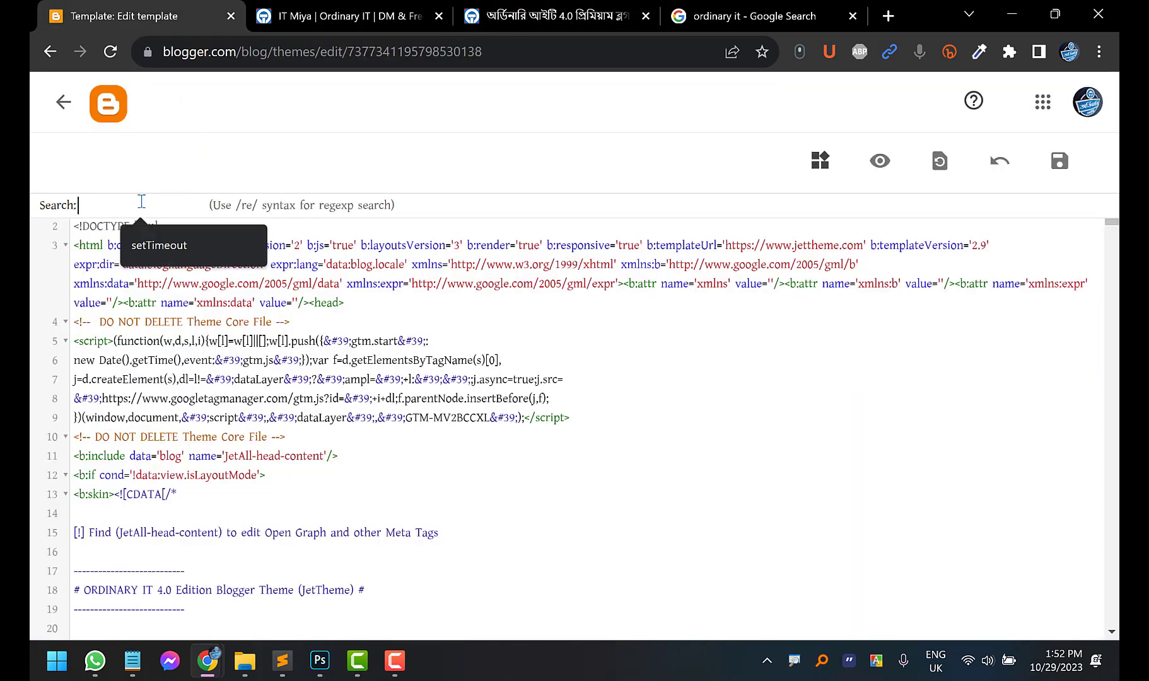
key(ctrl+v)
key(Return)
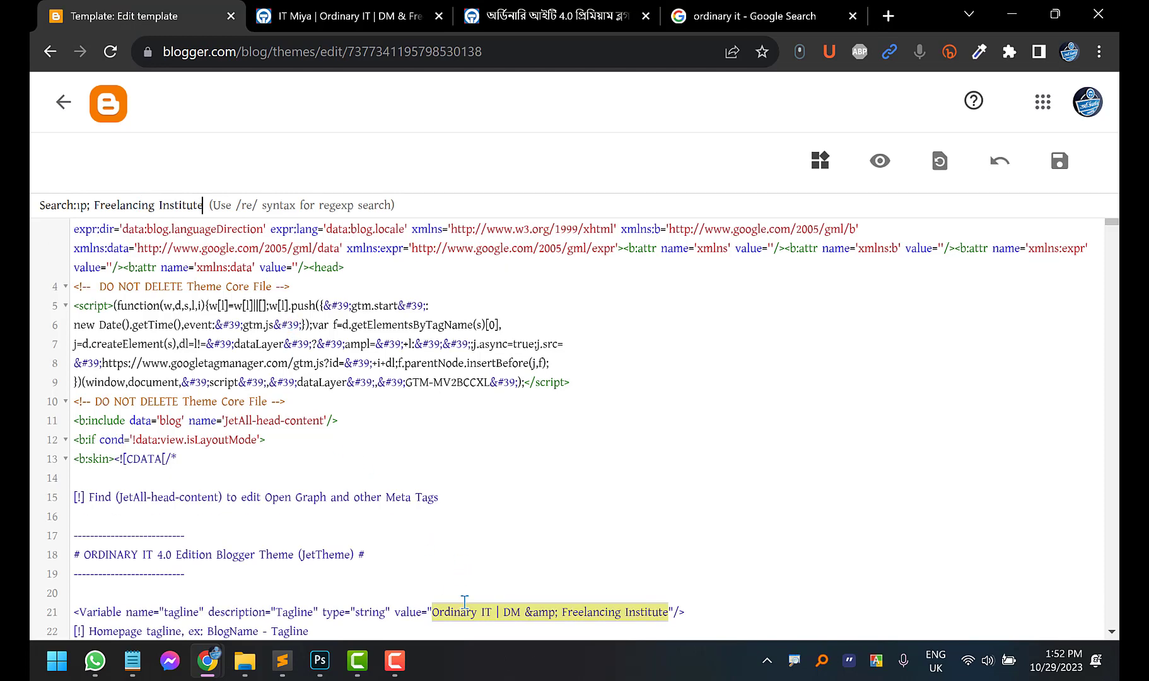
Set the tagline variable's value in the theme code to "Welcome To Our blog" and save the theme
click(509, 614)
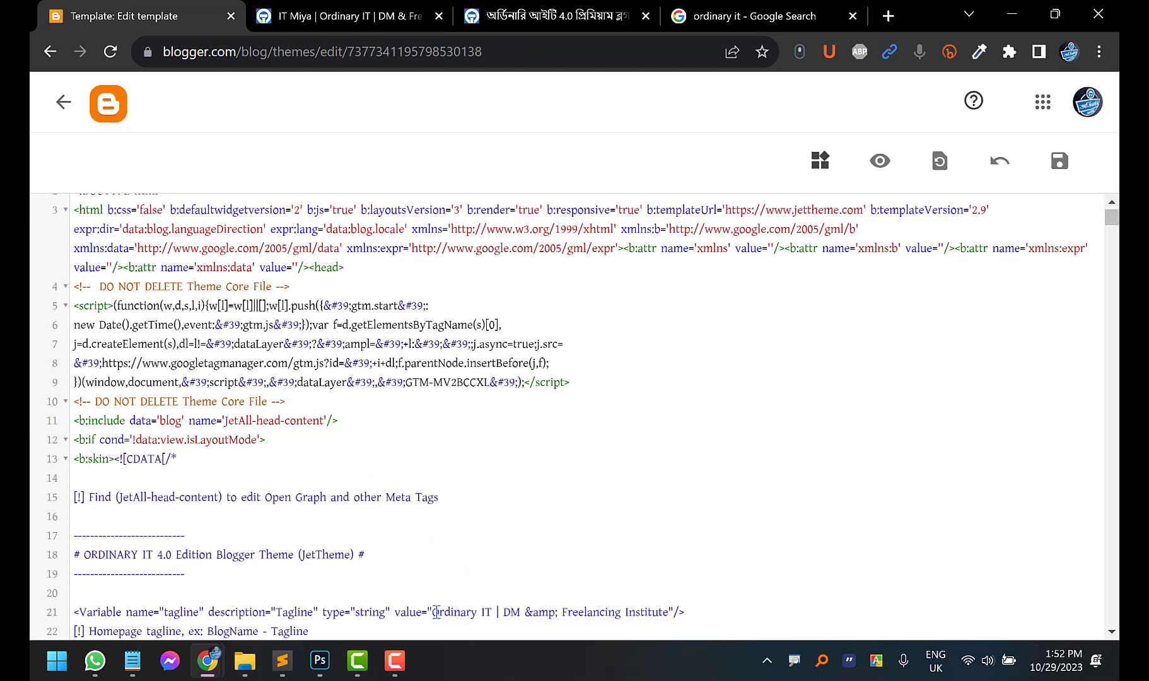
drag(432, 612, 667, 613)
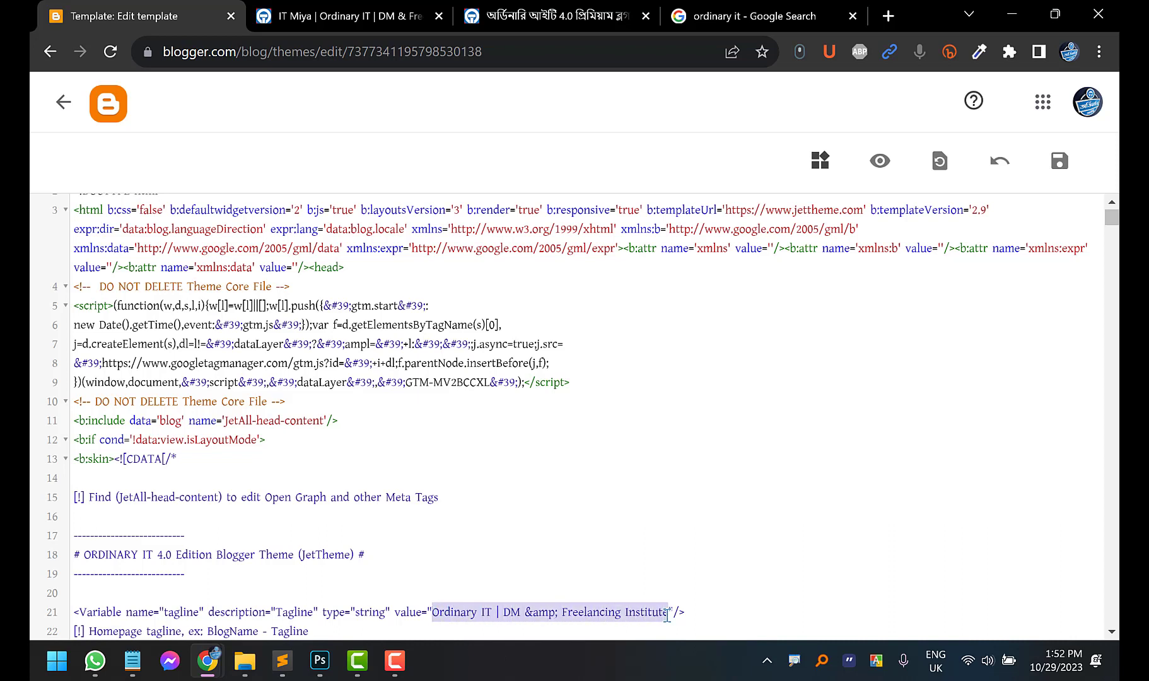
text(W)
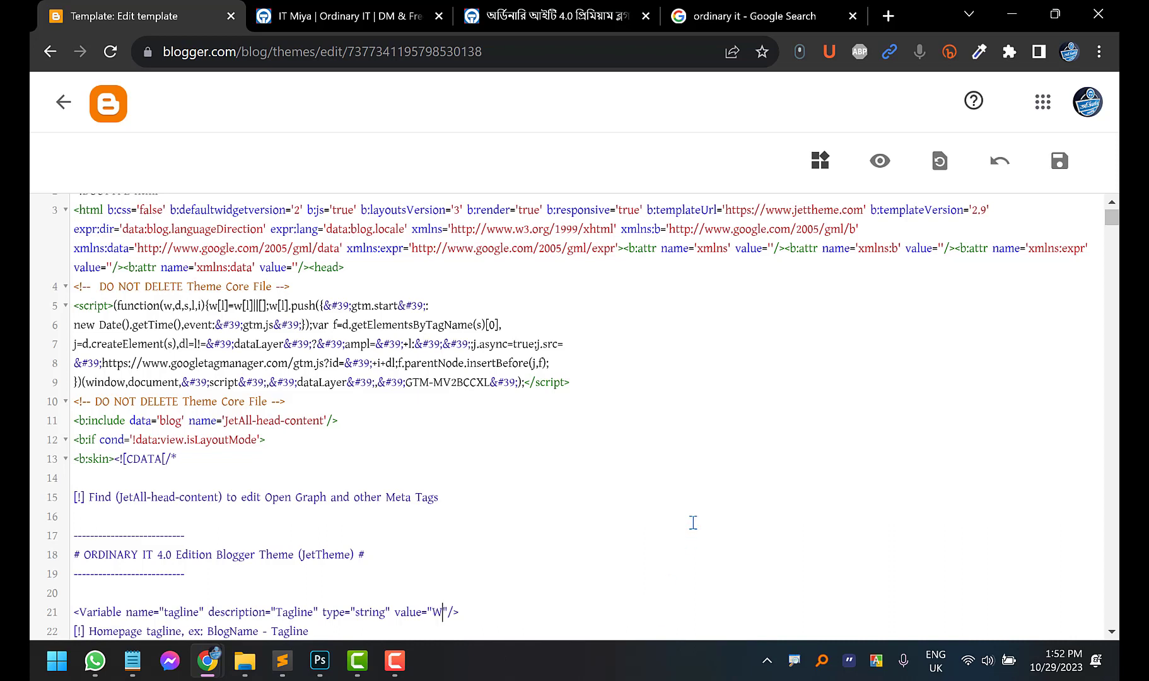
text(elco)
text(me To Our blog)
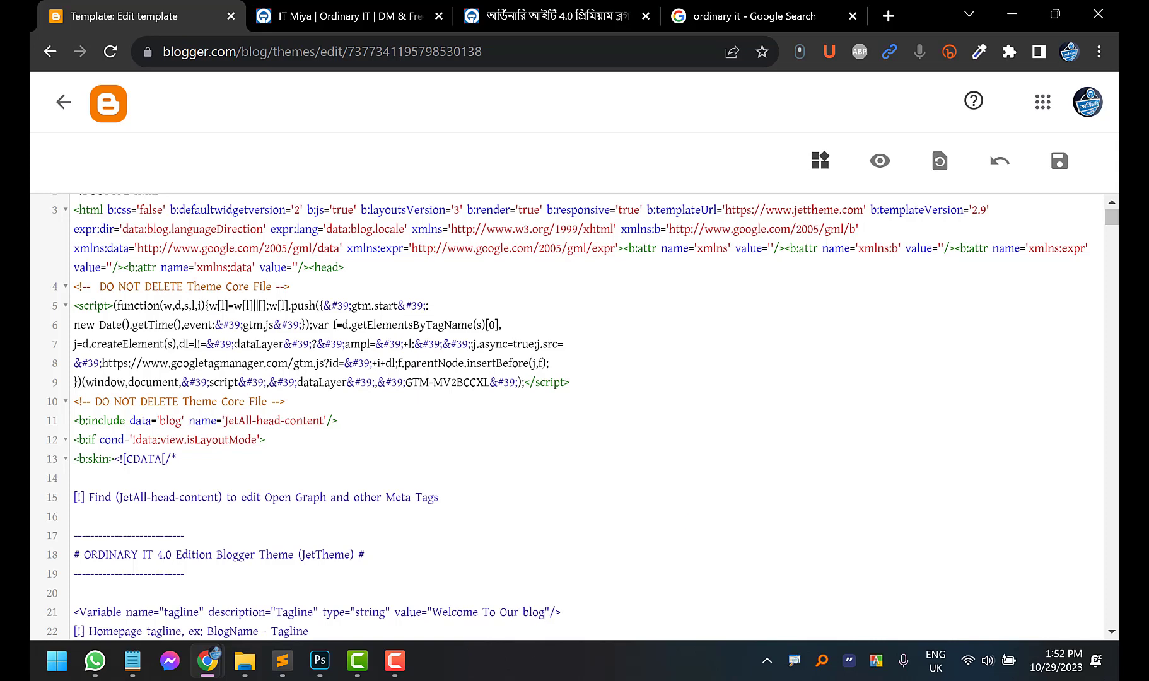
click(1060, 161)
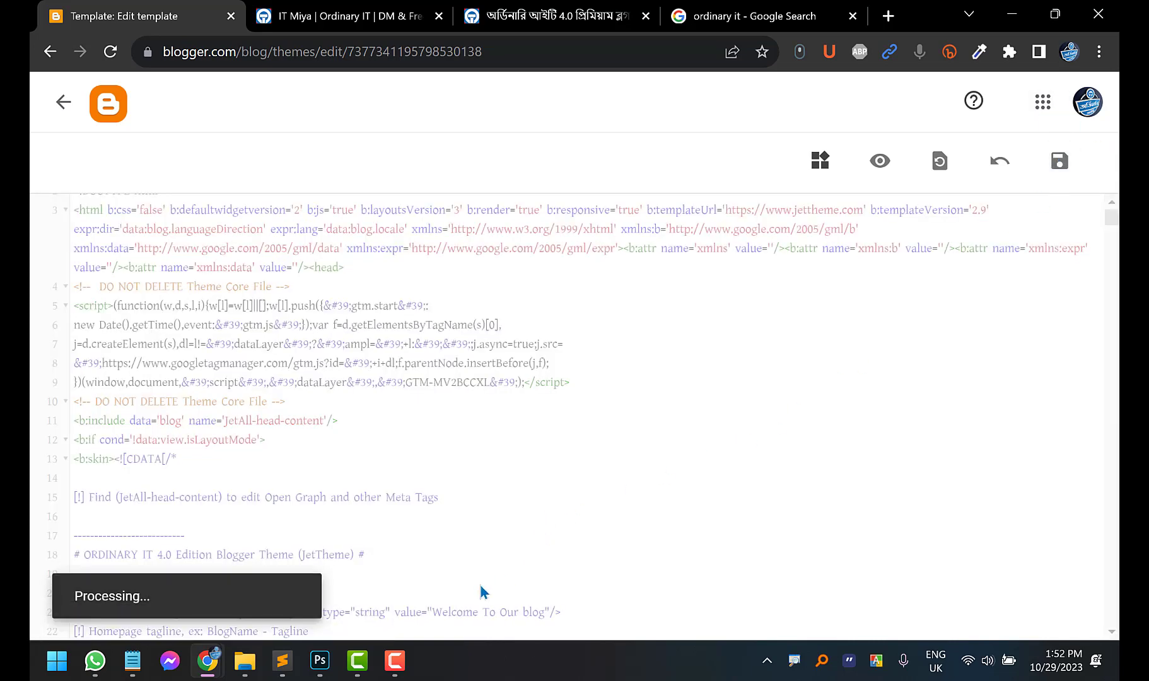
Reload the itmiya.com homepage and compare its page title with the theme documentation and the Ordinary IT Google result
click(326, 11)
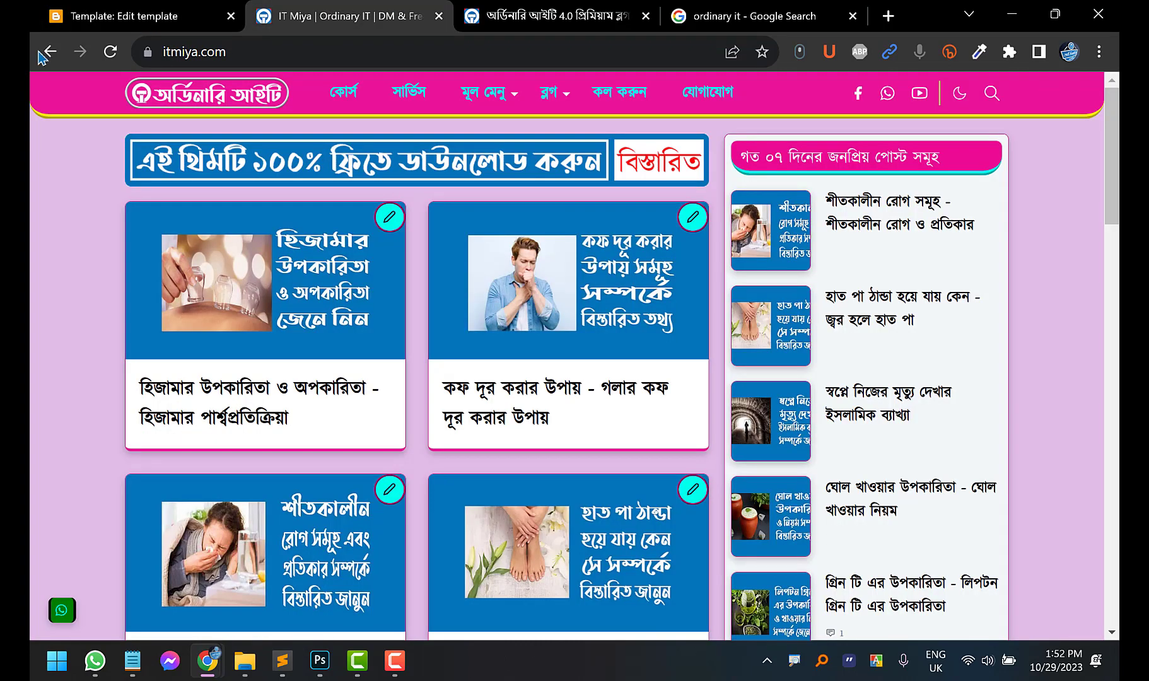
click(110, 52)
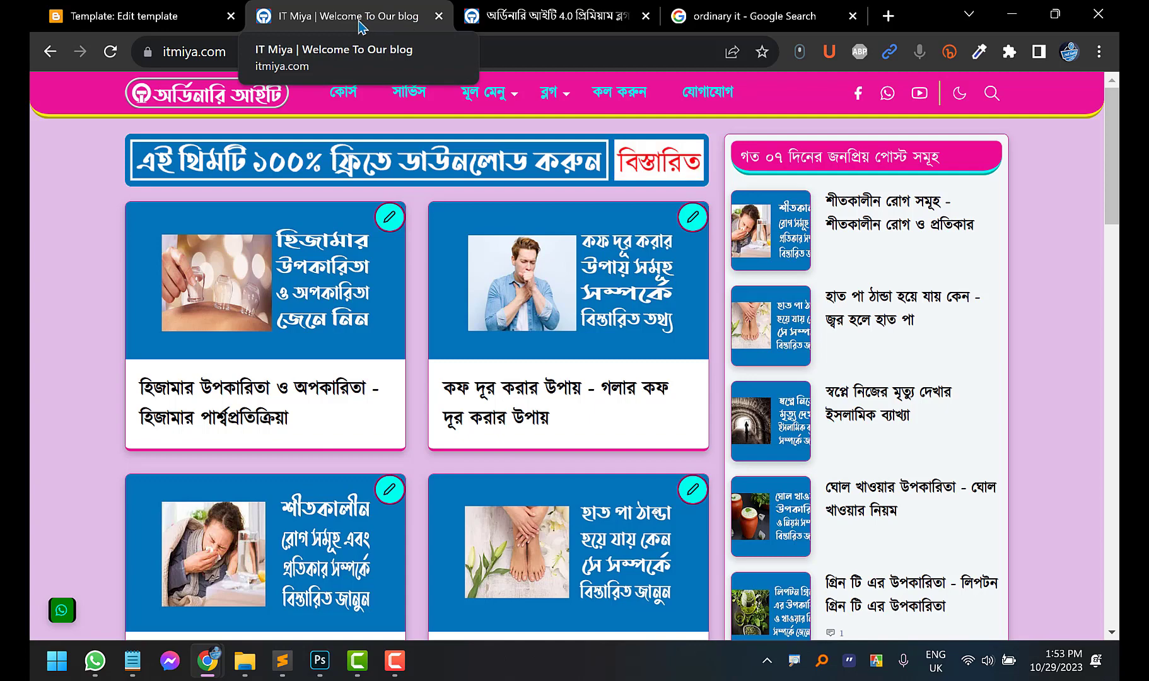
click(782, 8)
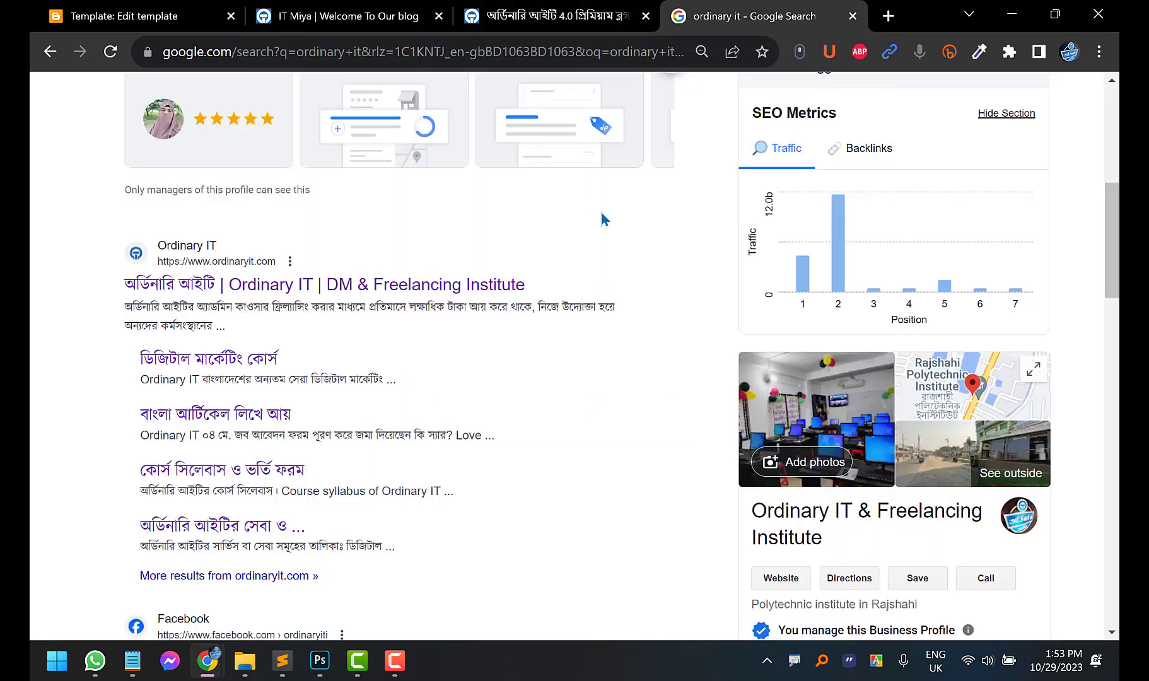
click(353, 16)
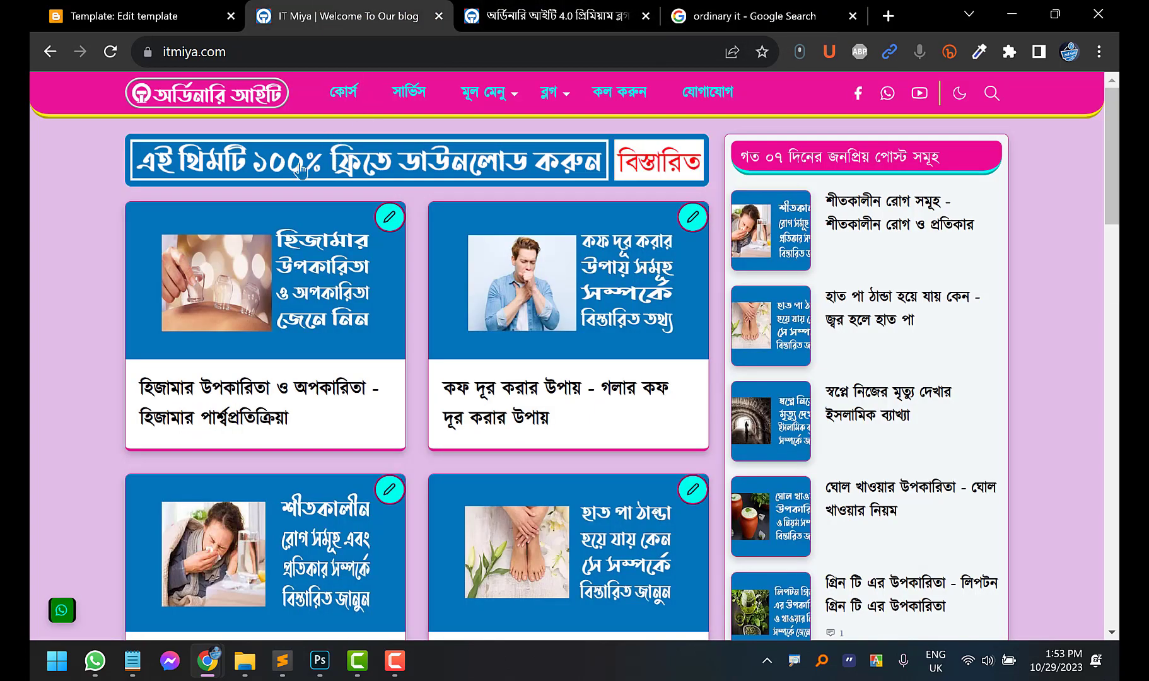
click(554, 14)
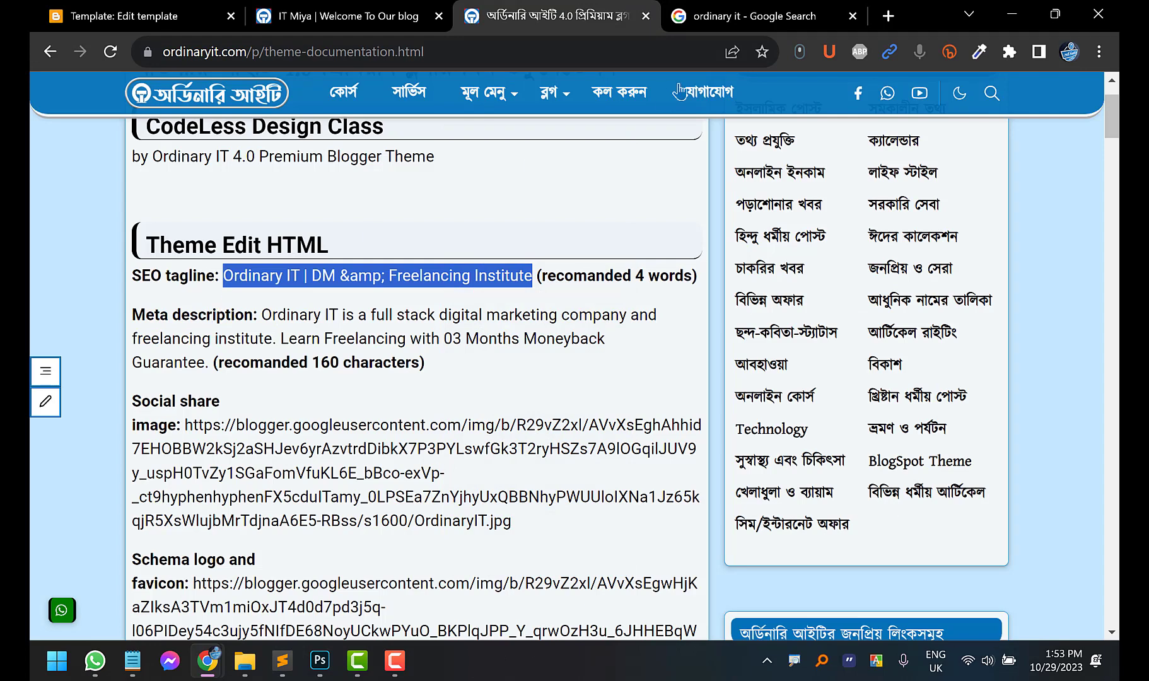
click(684, 10)
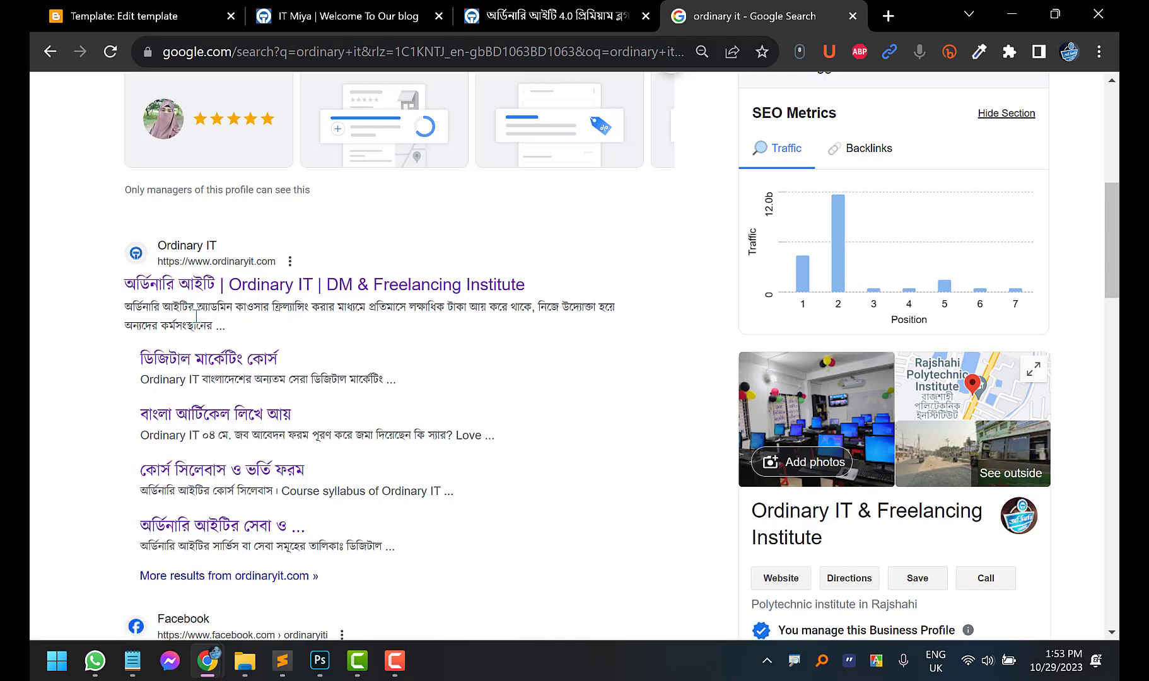
Close the Google search results and look through the whole theme documentation page, ending at its beginning
click(852, 16)
click(319, 342)
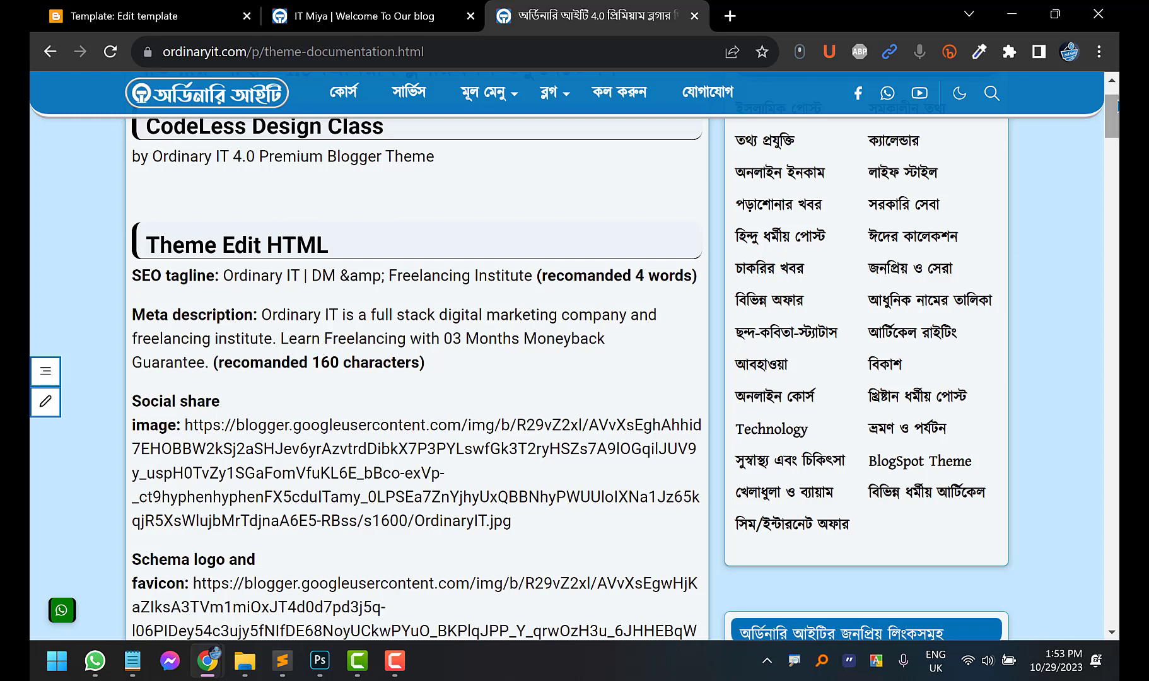
drag(1116, 122, 1118, 630)
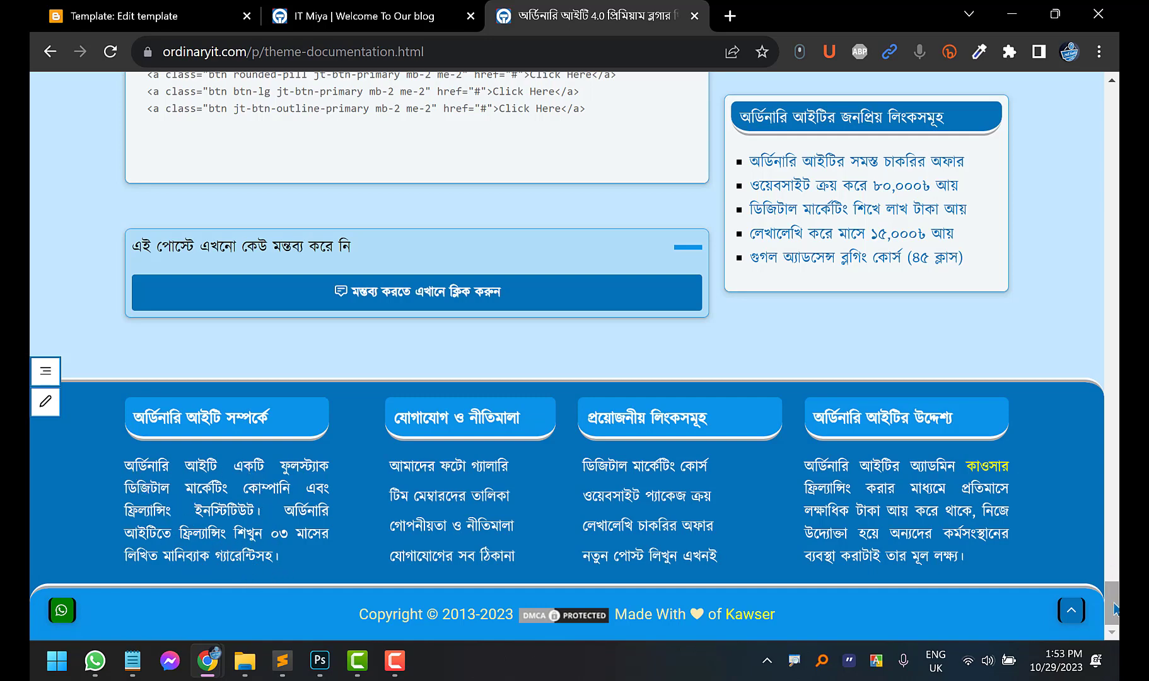
drag(1114, 609, 1112, 117)
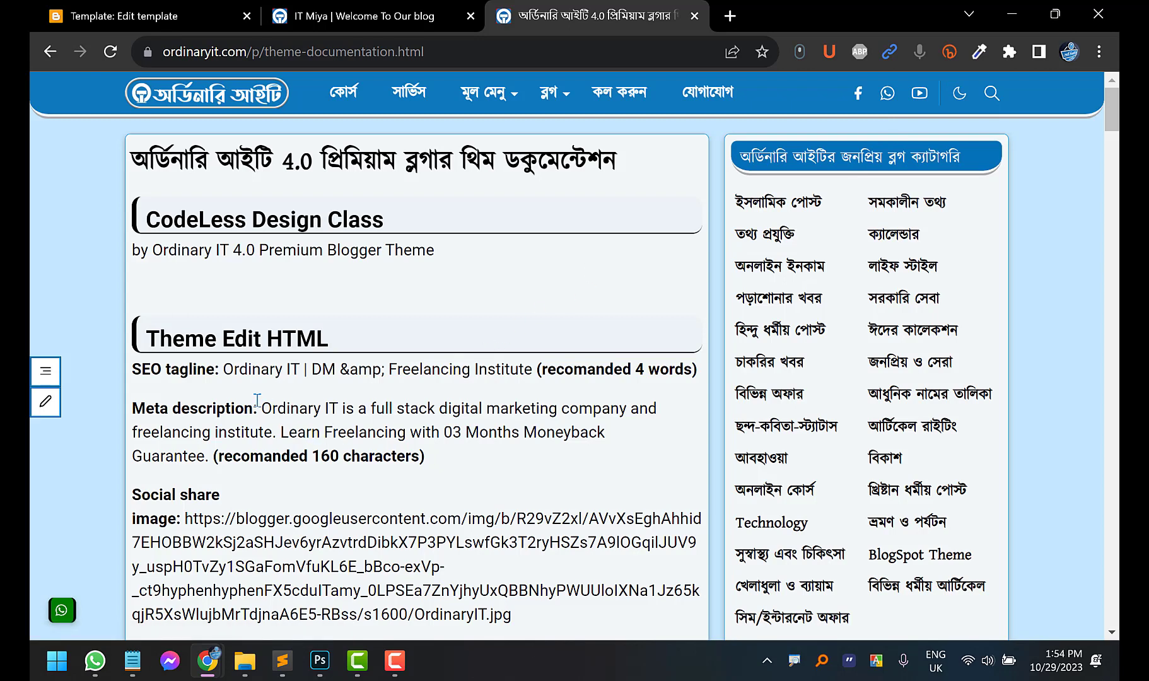
Copy the meta description "Ordinary IT is a full stack digital marketing company…" from the theme documentation
drag(264, 408, 208, 456)
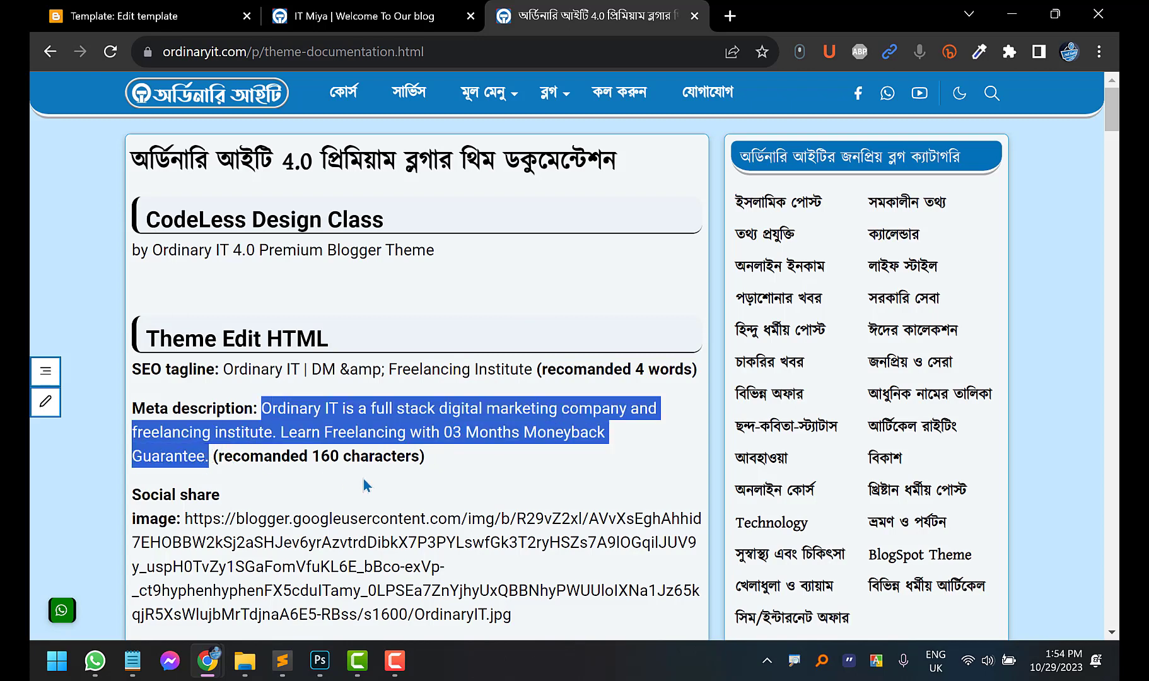
right_click(411, 414)
click(451, 421)
Find the copied meta description in the Blogger theme code and select the description variable's value
click(151, 16)
click(372, 437)
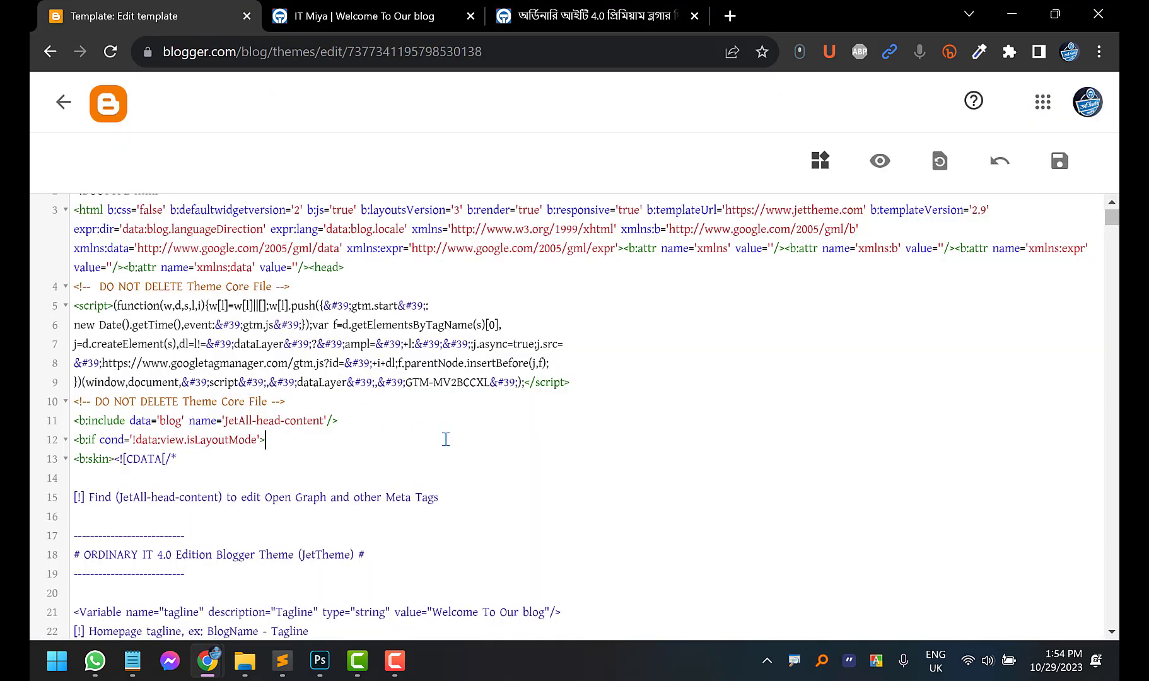
key(ctrl+f)
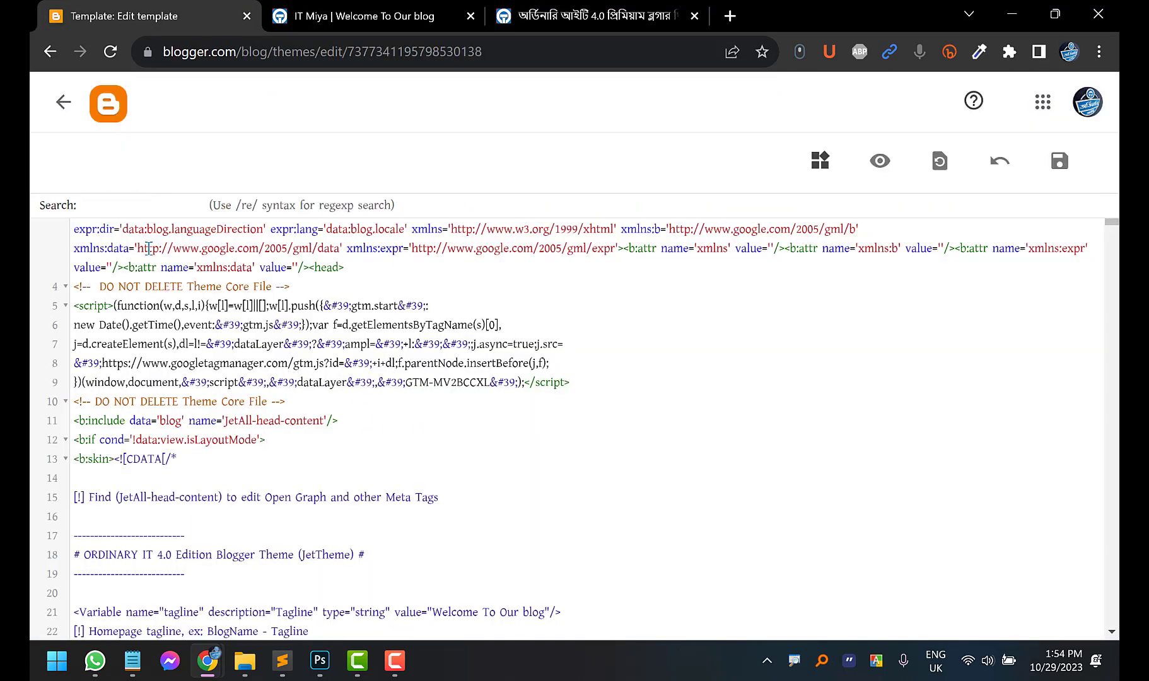
key(ctrl+v)
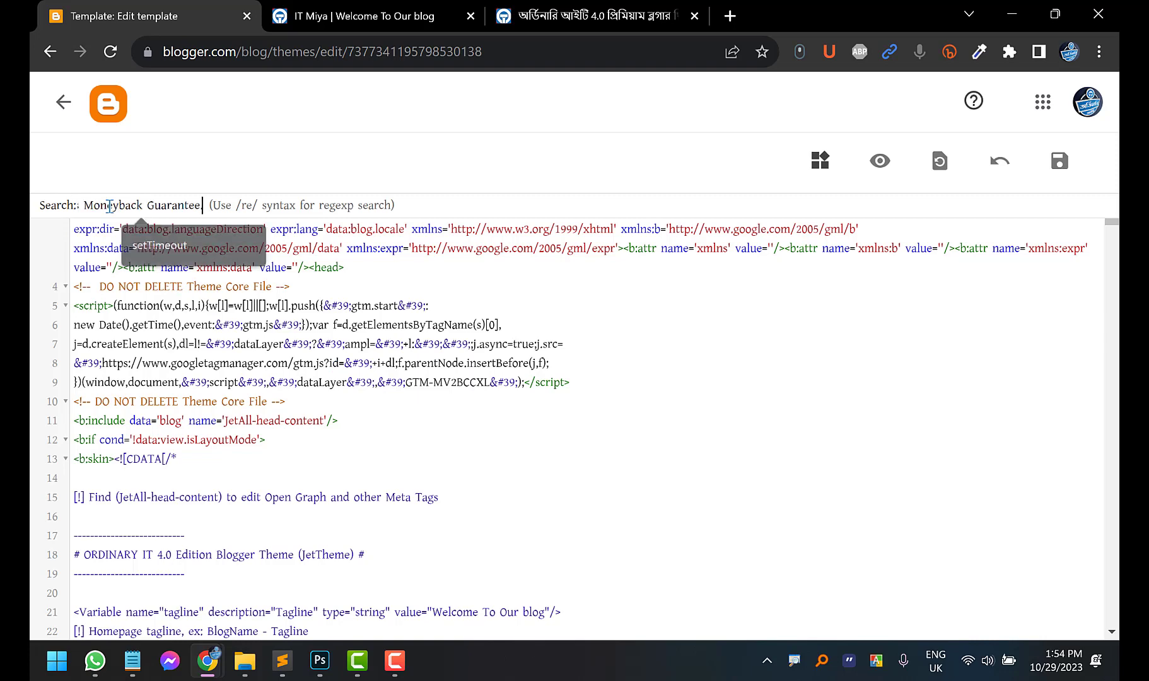
key(Return)
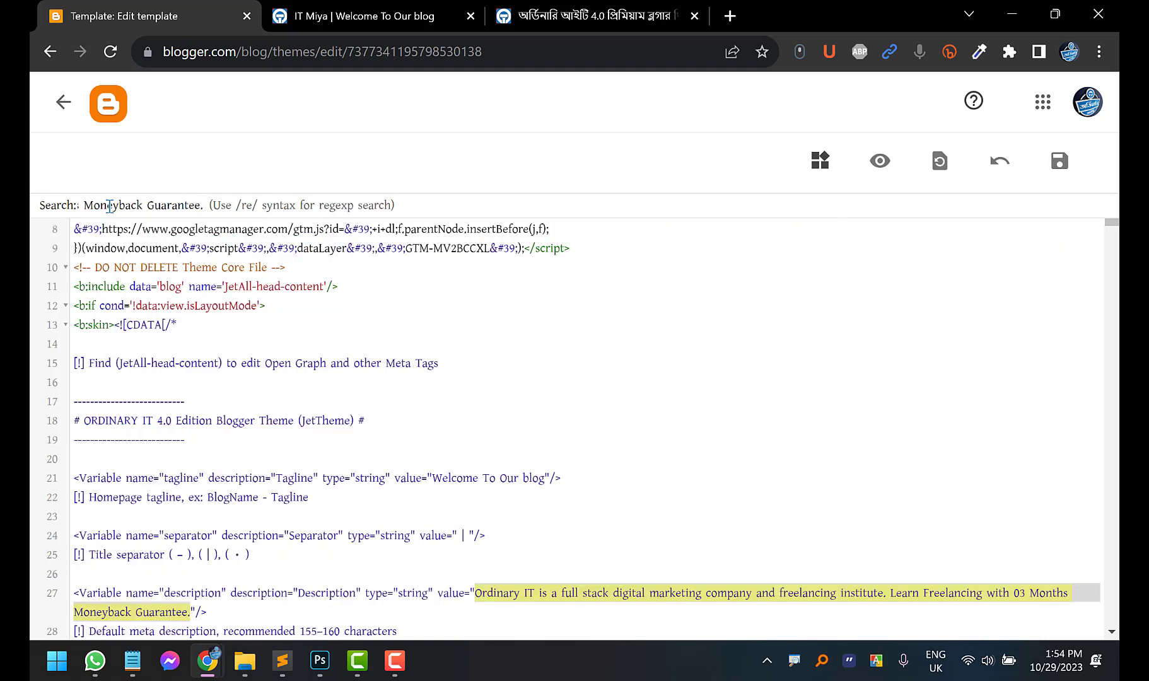
click(476, 592)
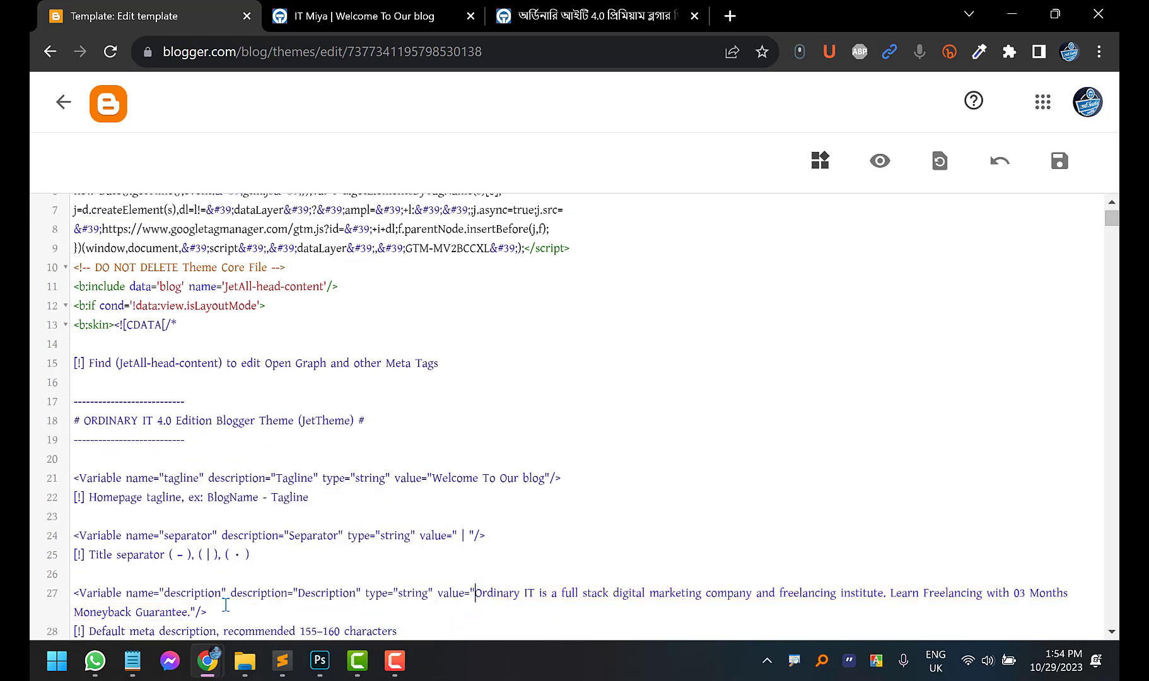
shift+click(189, 611)
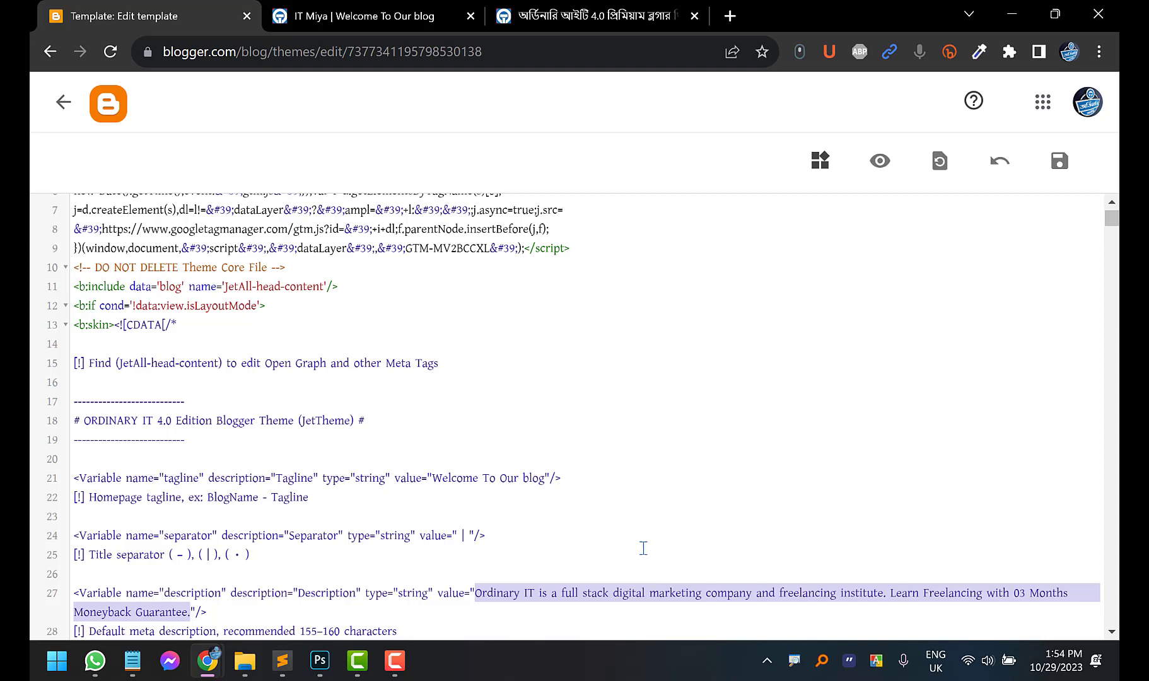
Find the social share image entry in the theme documentation and highlight its label
click(464, 15)
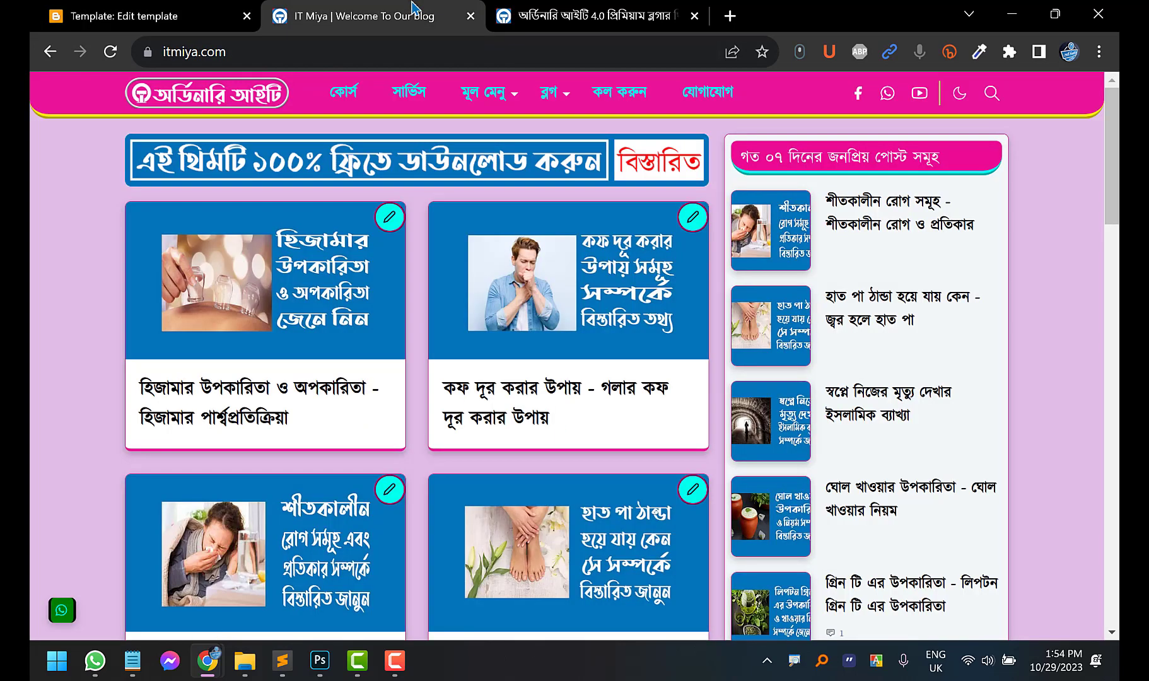
click(533, 7)
scroll(295, 426, down, 1)
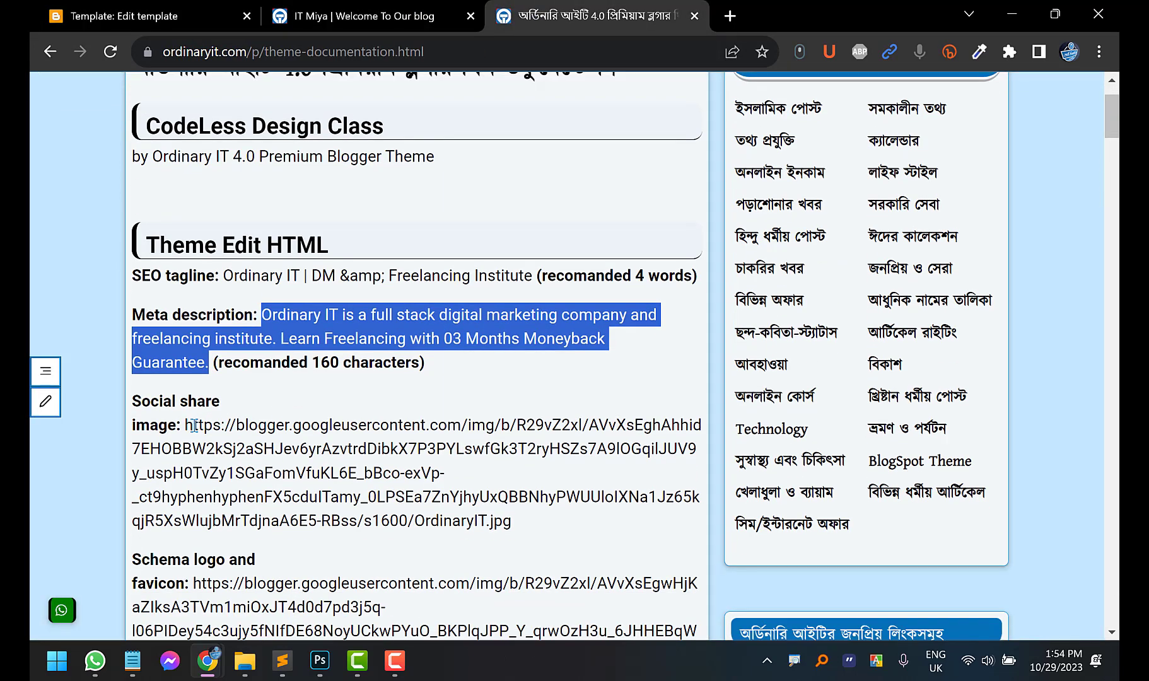
drag(181, 424, 130, 402)
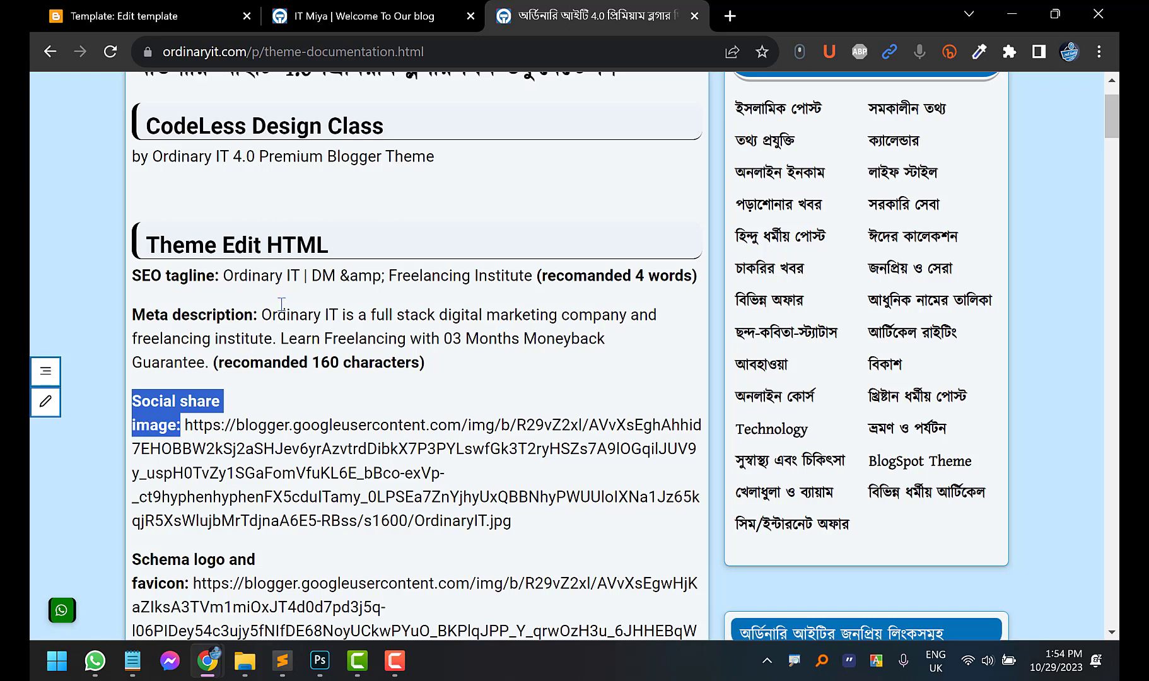
Copy the itmiya.com homepage address and send it in a Messenger chat to check its link preview
click(340, 16)
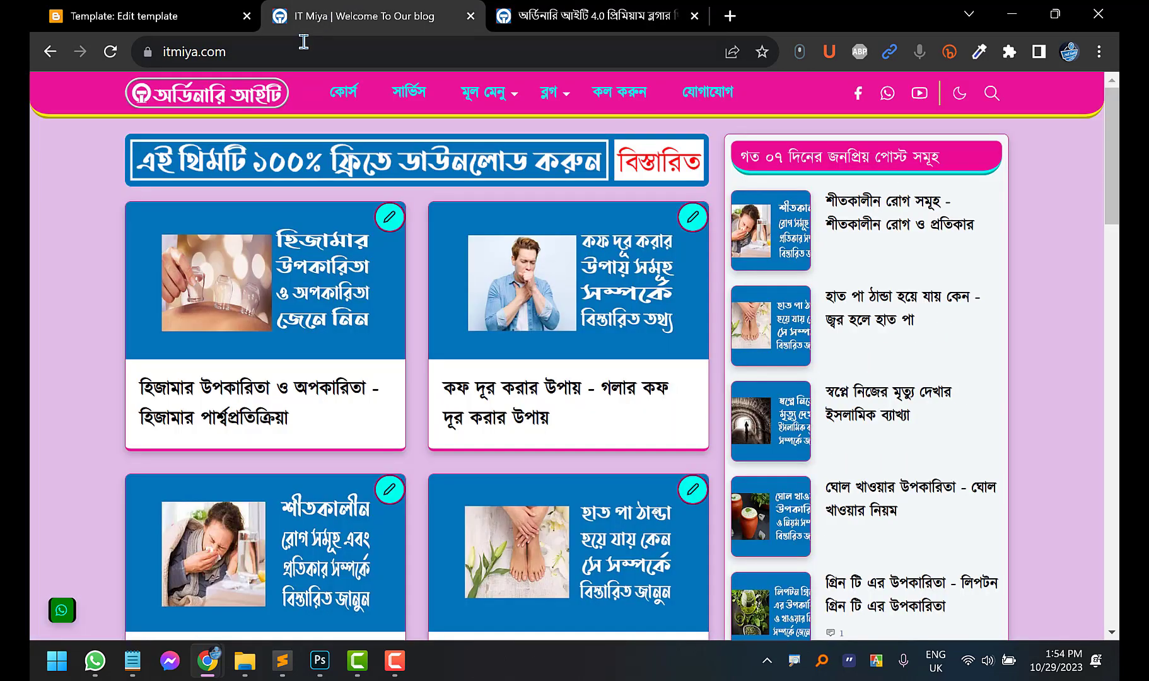
click(278, 55)
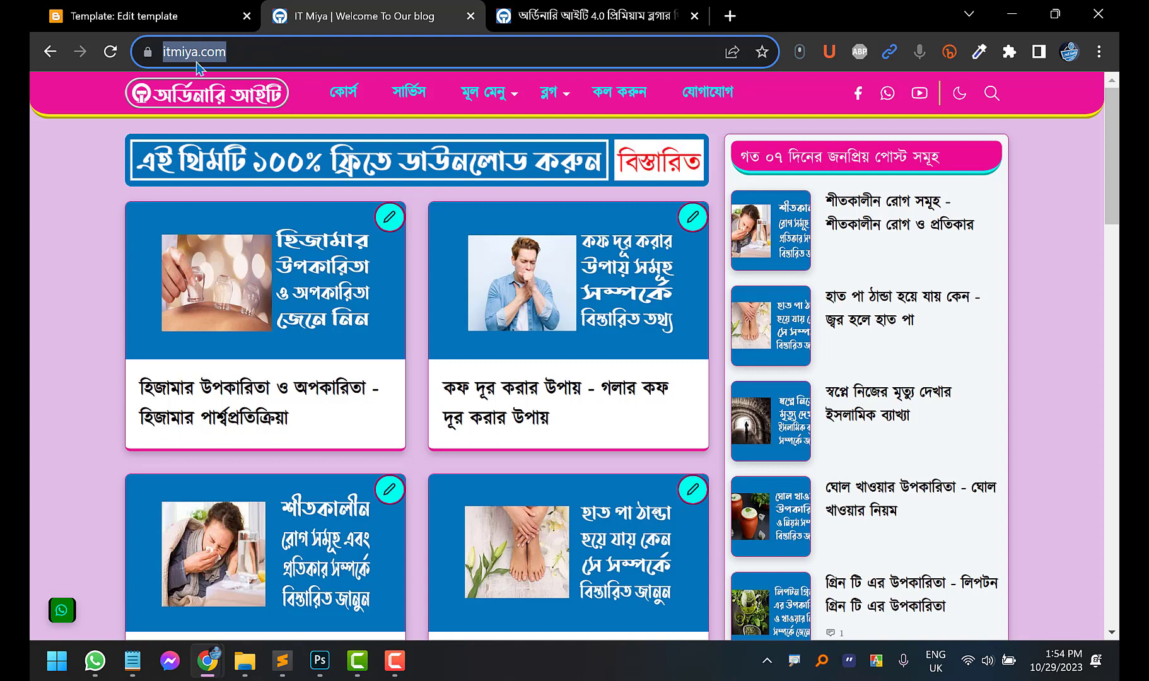
click(170, 660)
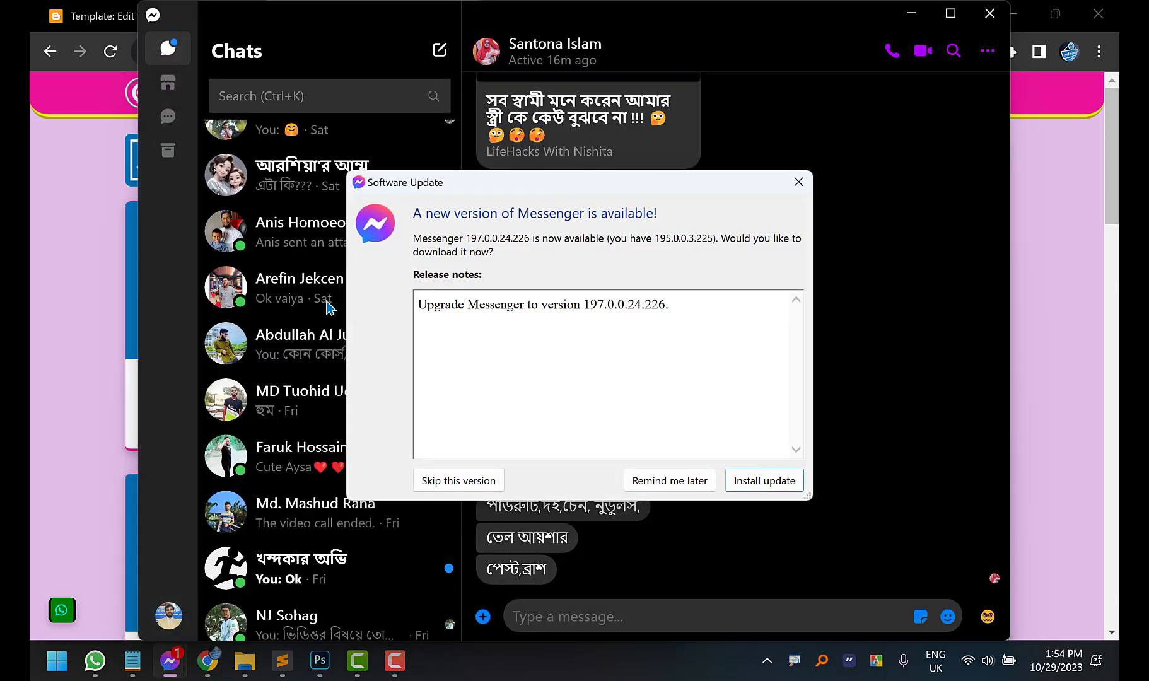
click(798, 181)
scroll(340, 348, up, 5)
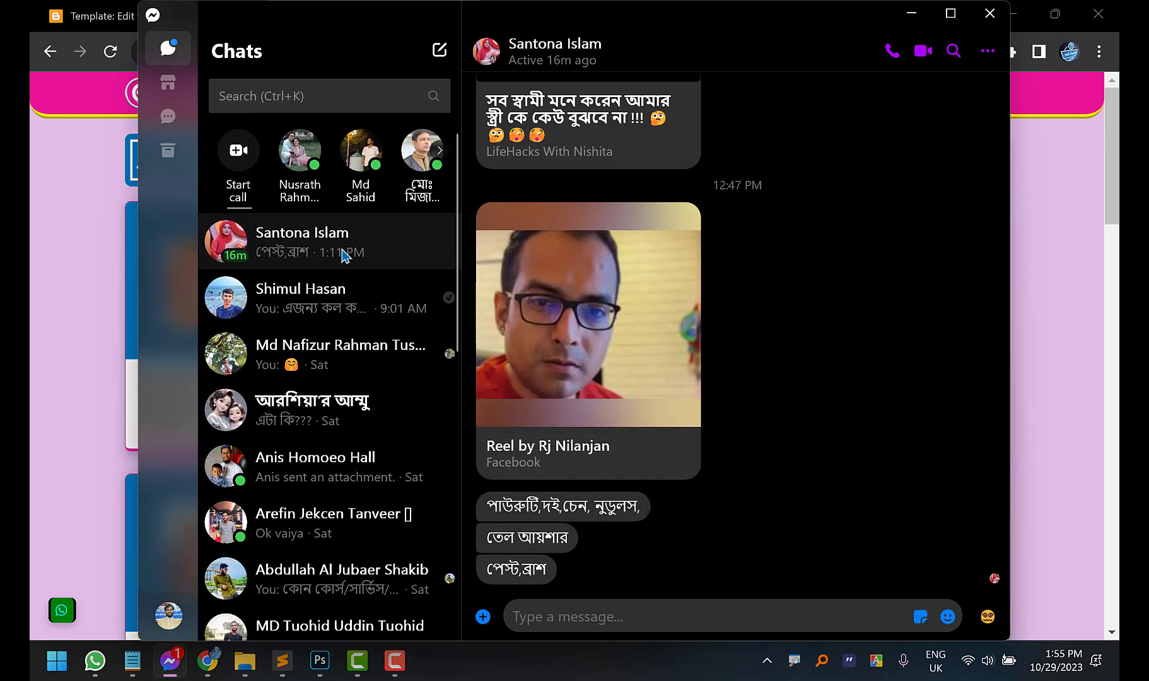
click(586, 613)
key(ctrl+v)
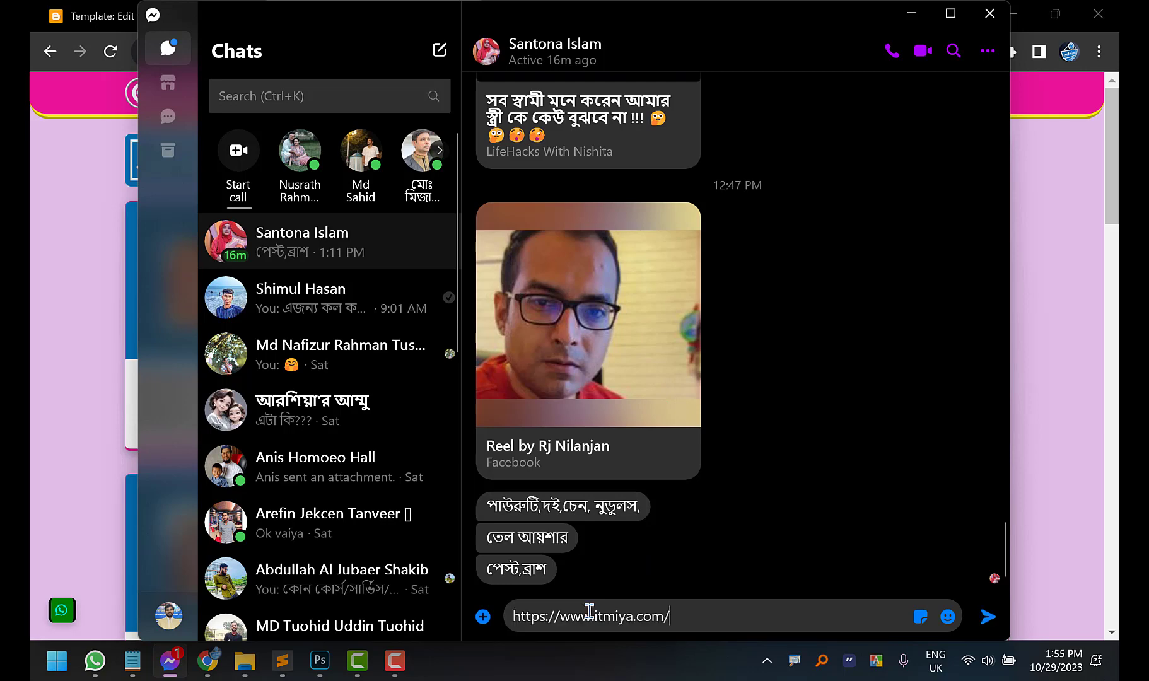
click(981, 616)
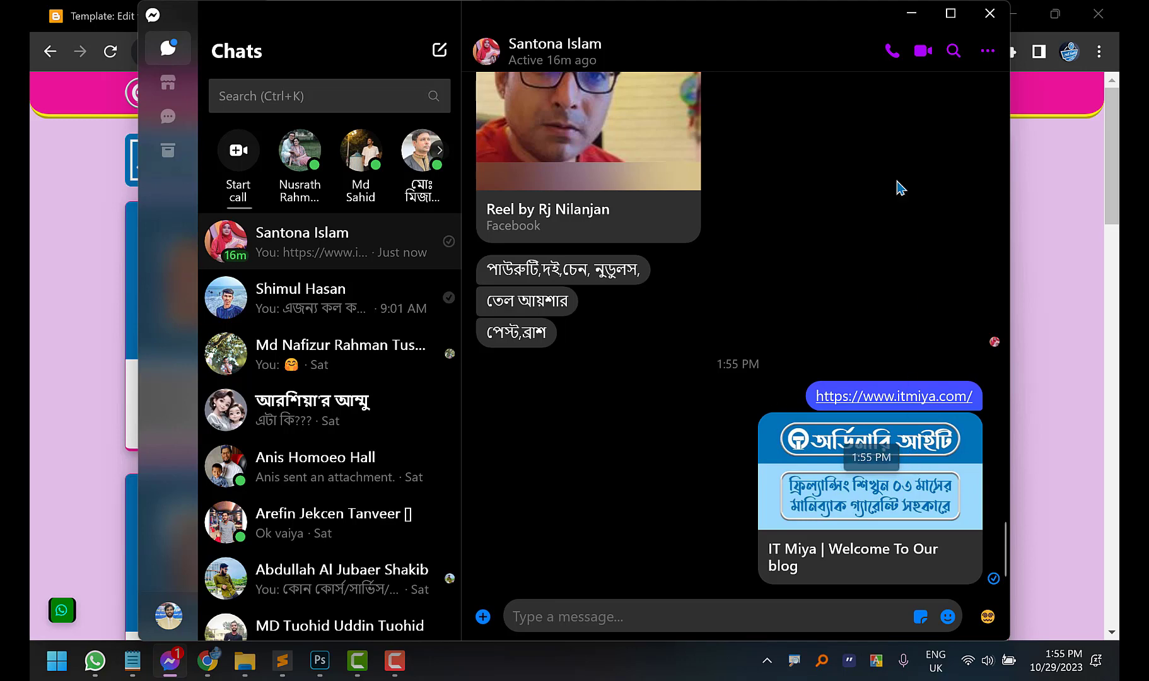
click(912, 19)
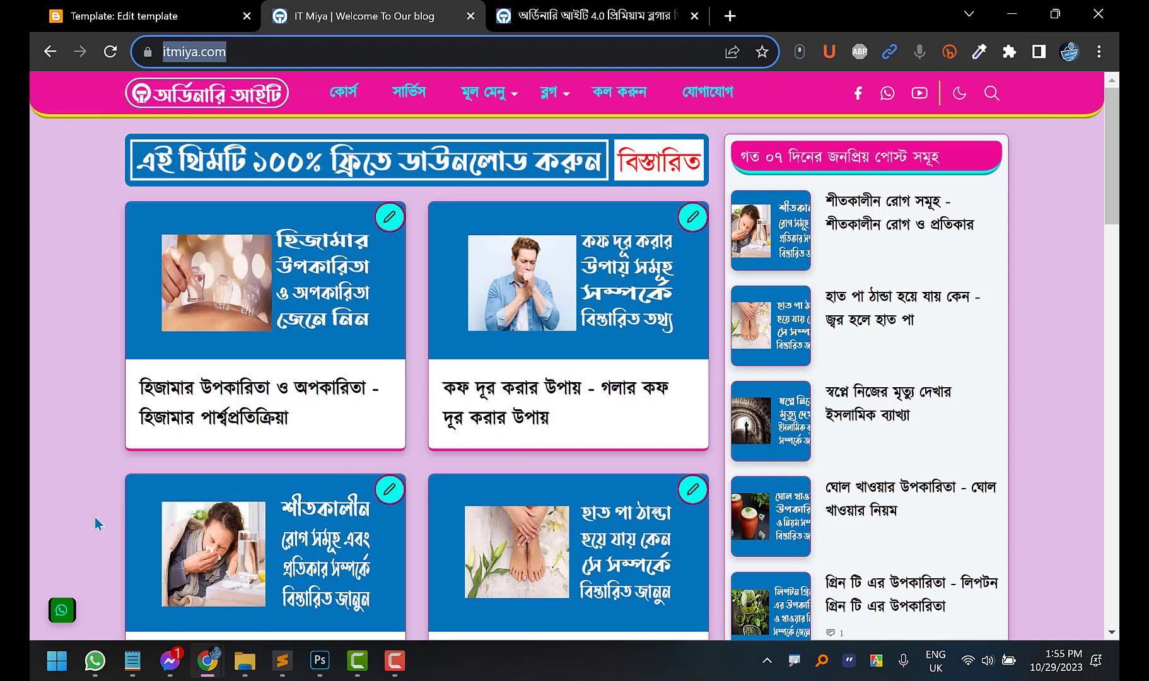
Switch to Photoshop, close header logo 2.psd and open oit social share image.psd from the Image Editable File folder
click(319, 660)
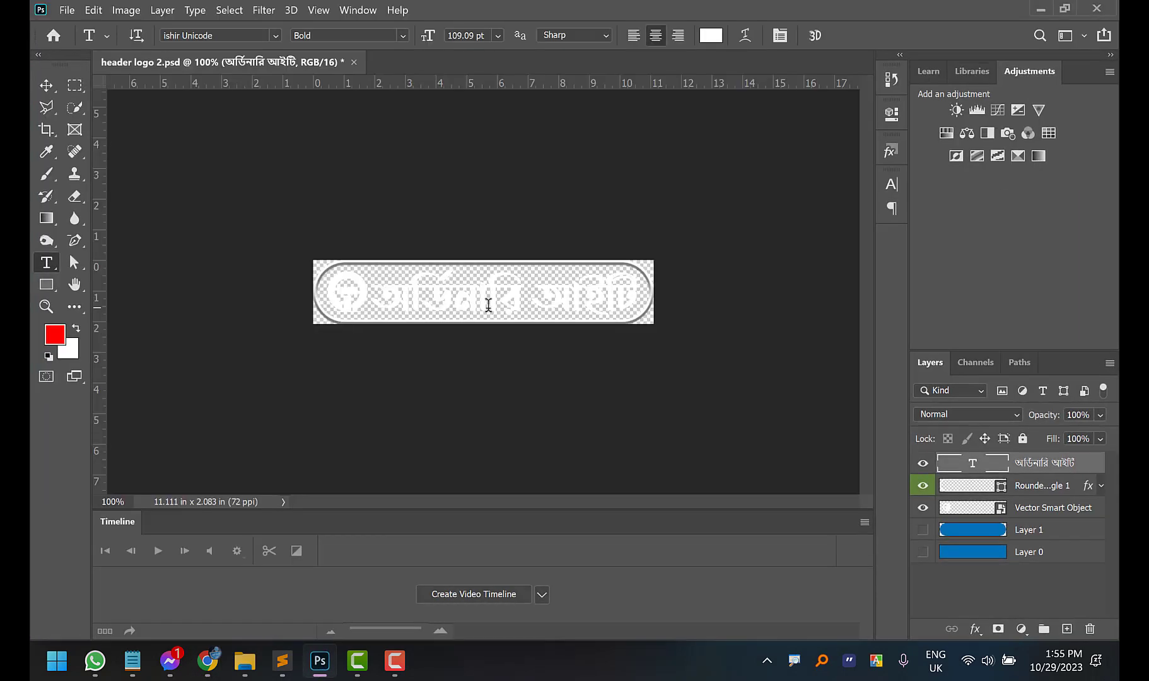
click(354, 62)
click(653, 274)
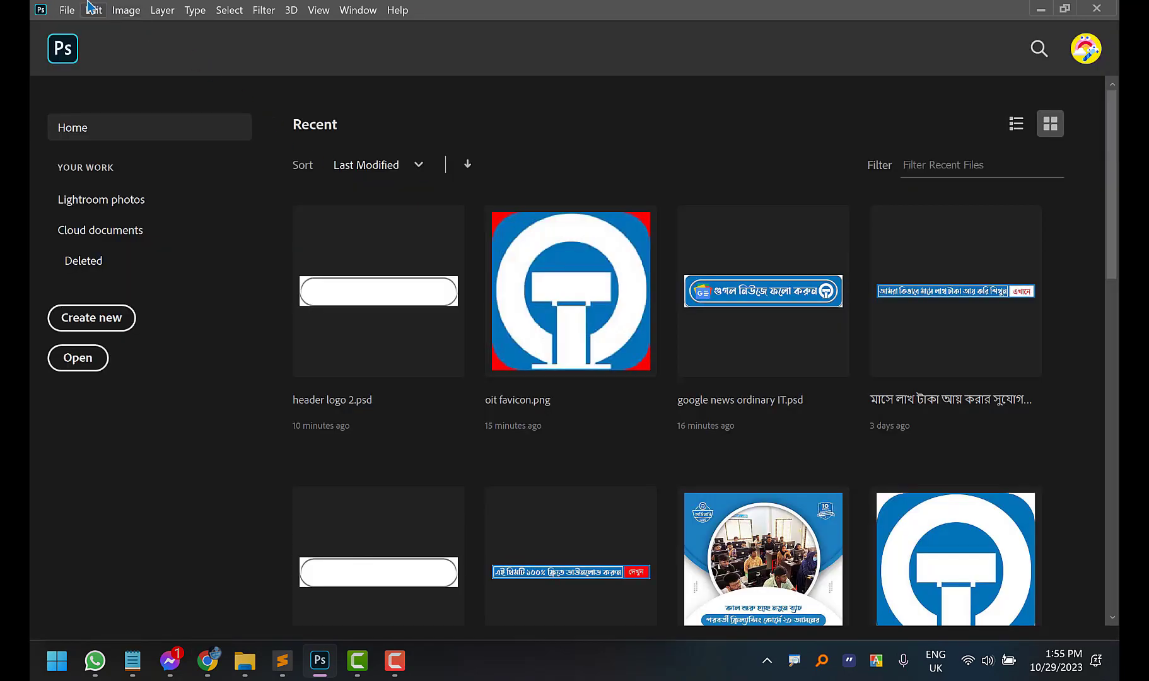
click(67, 10)
click(75, 39)
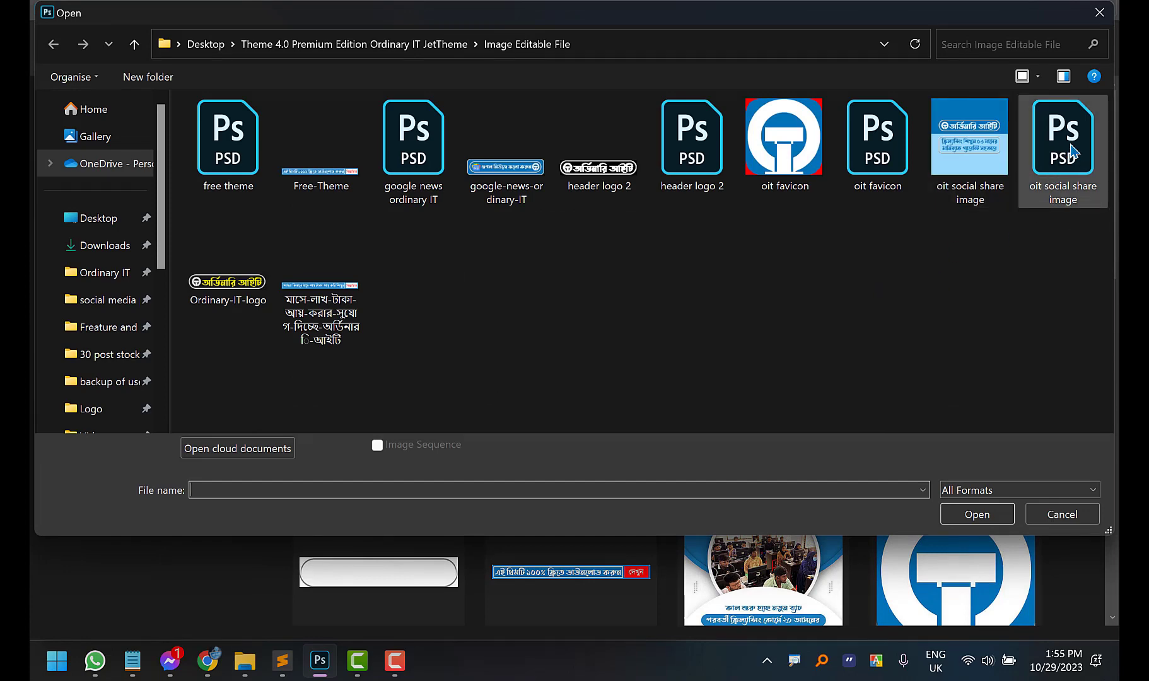
double_click(1066, 177)
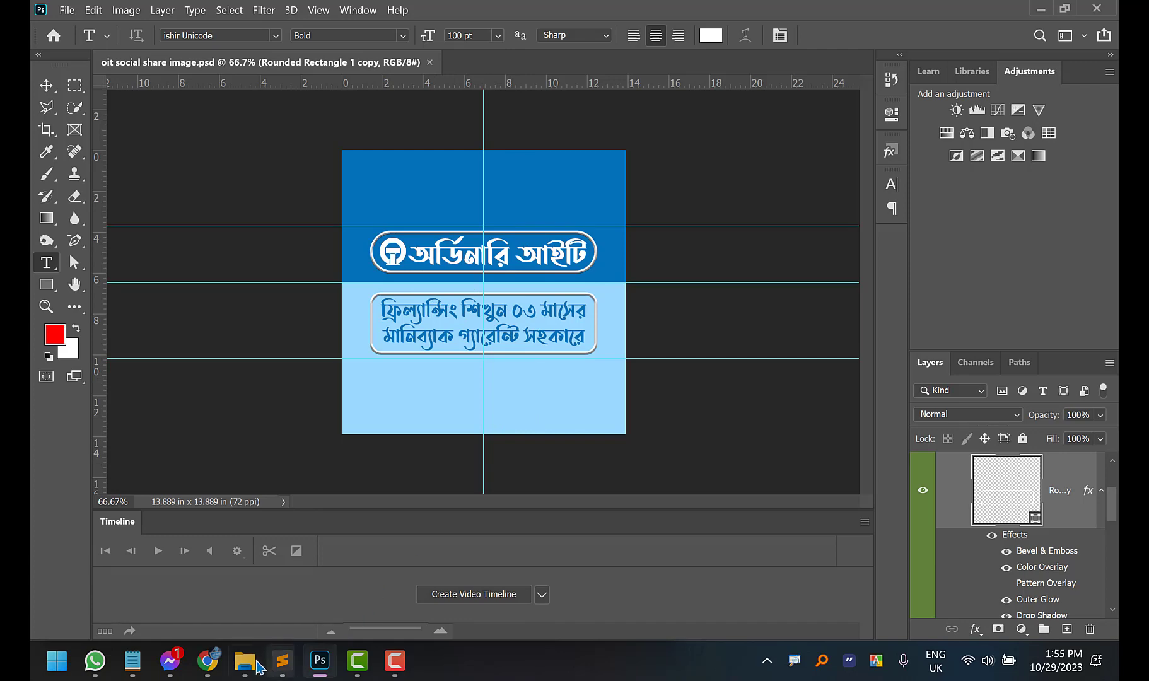
Compare the social share design with the Messenger link preview and check the font of its title text
click(169, 660)
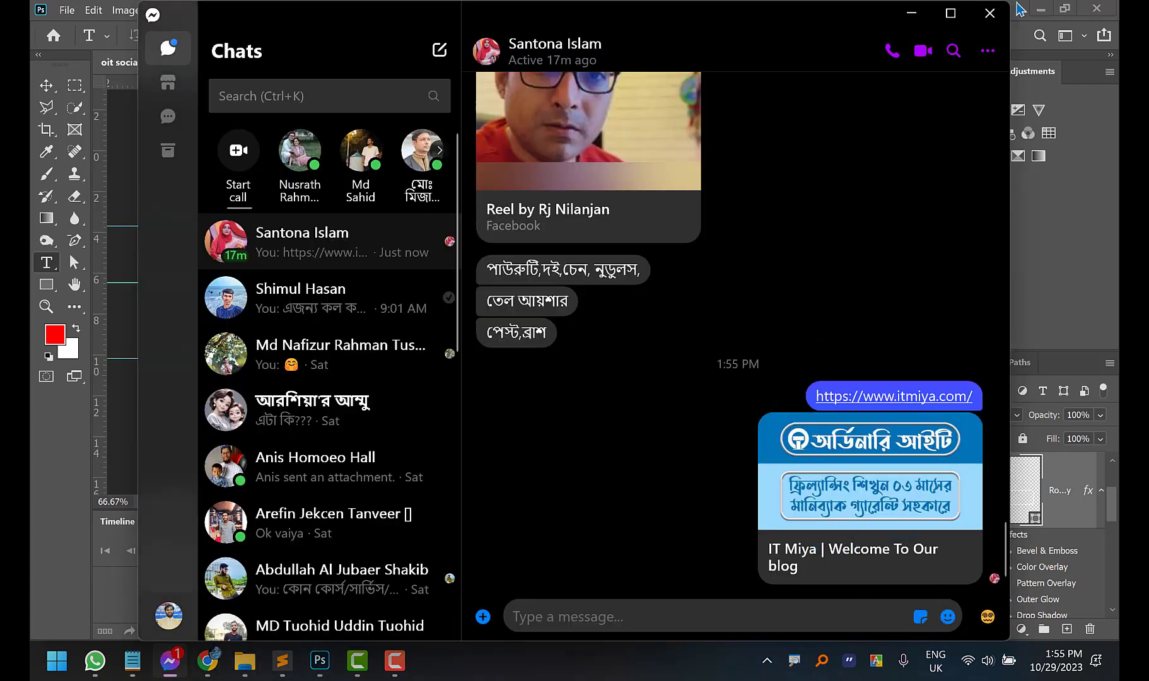
click(911, 13)
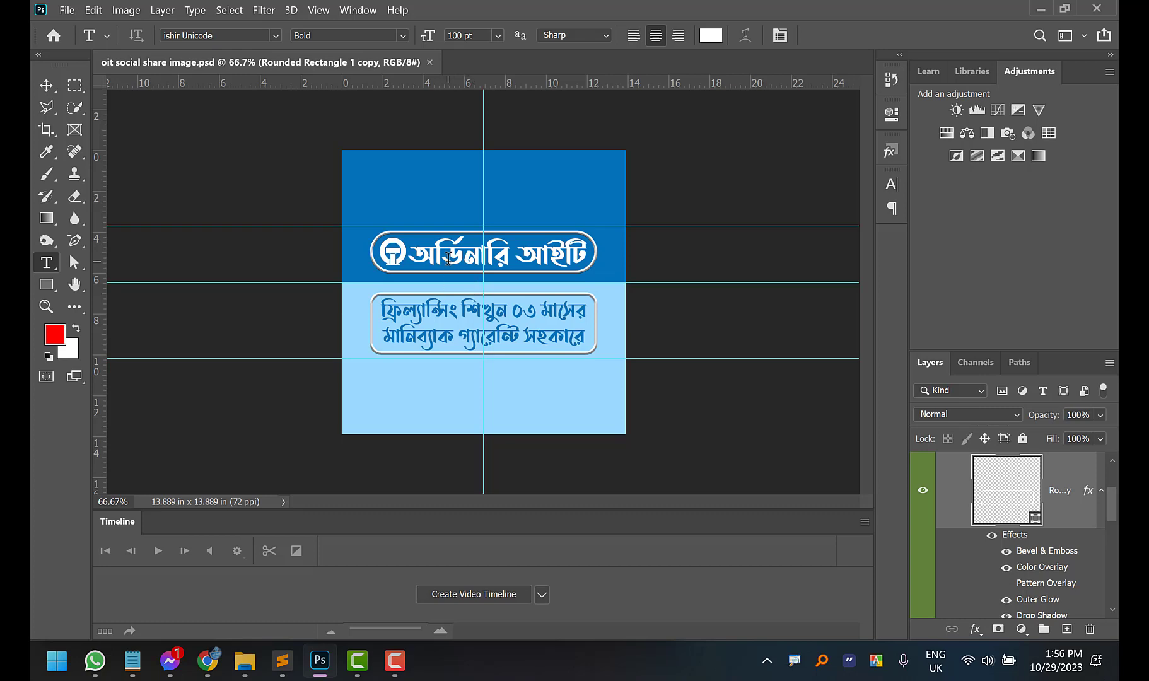
click(469, 252)
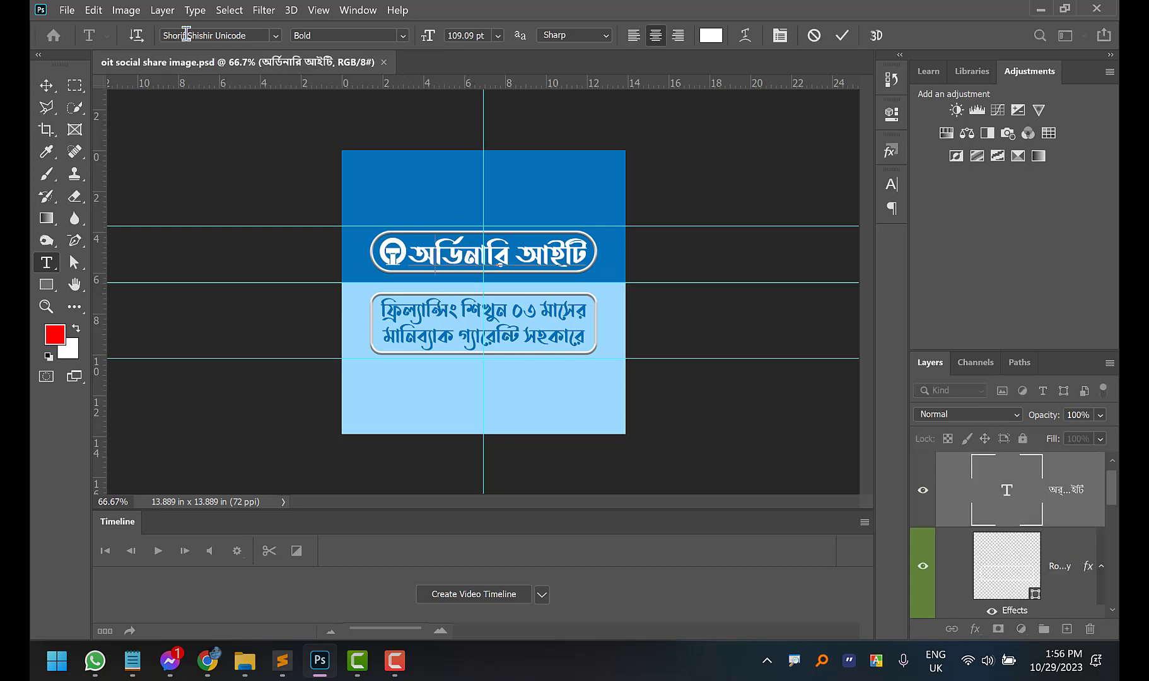
click(254, 35)
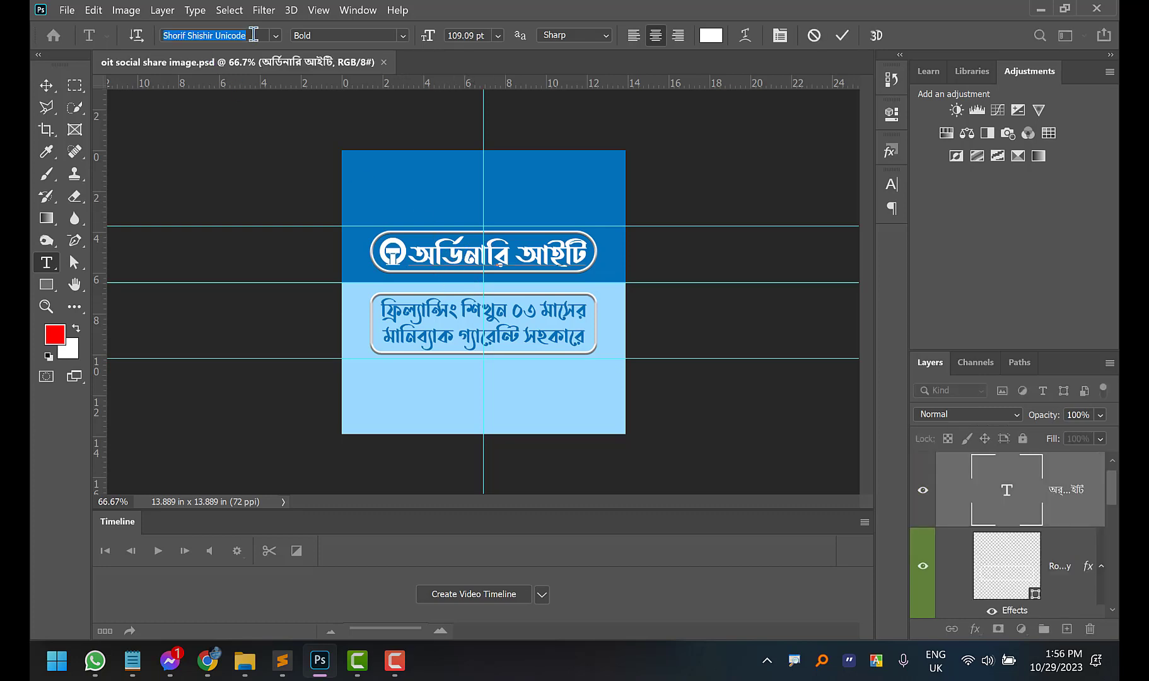
click(253, 34)
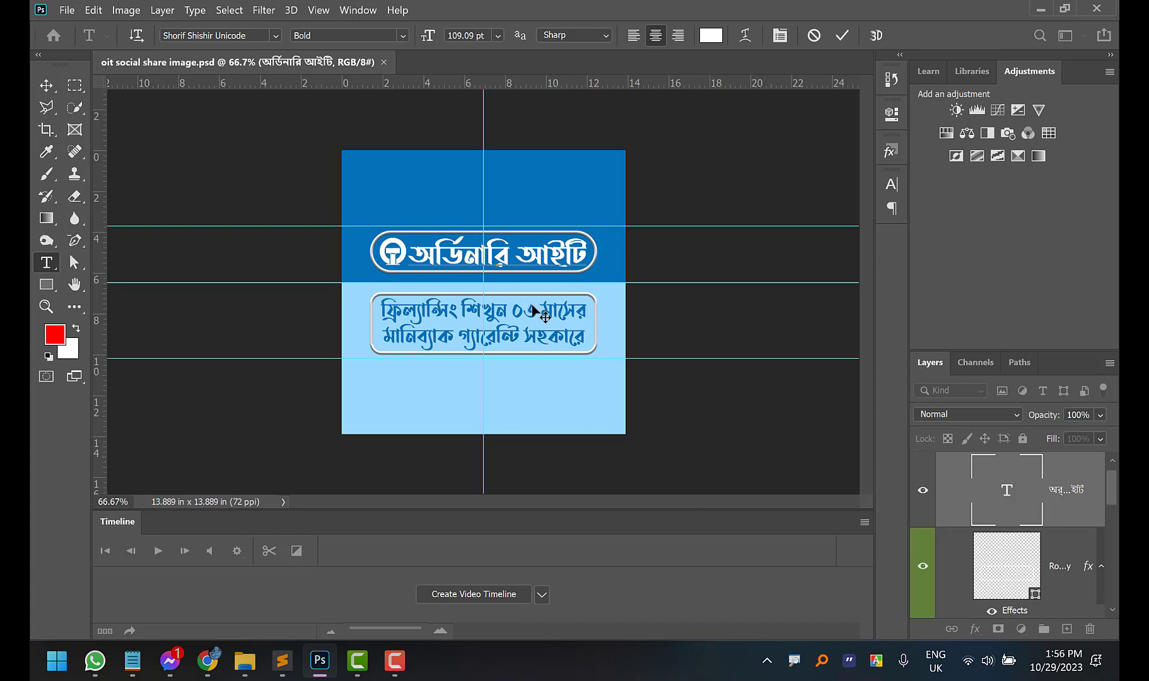
click(842, 35)
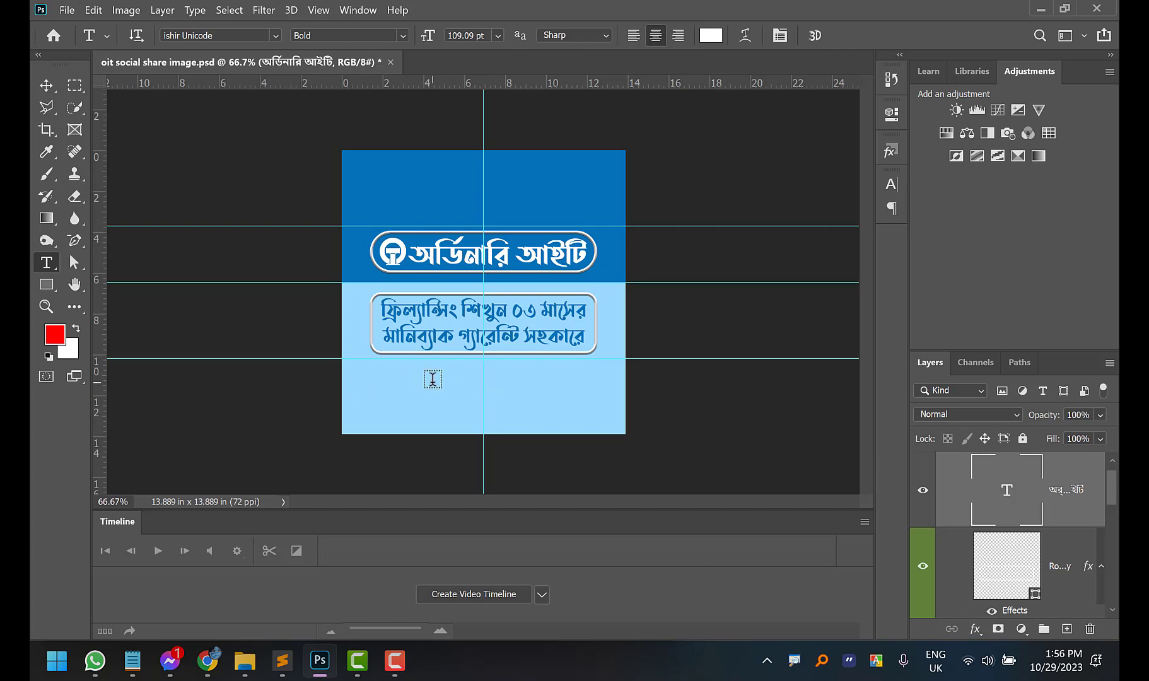
Start a Save for Web export of the social share image with the JPEG format
click(67, 11)
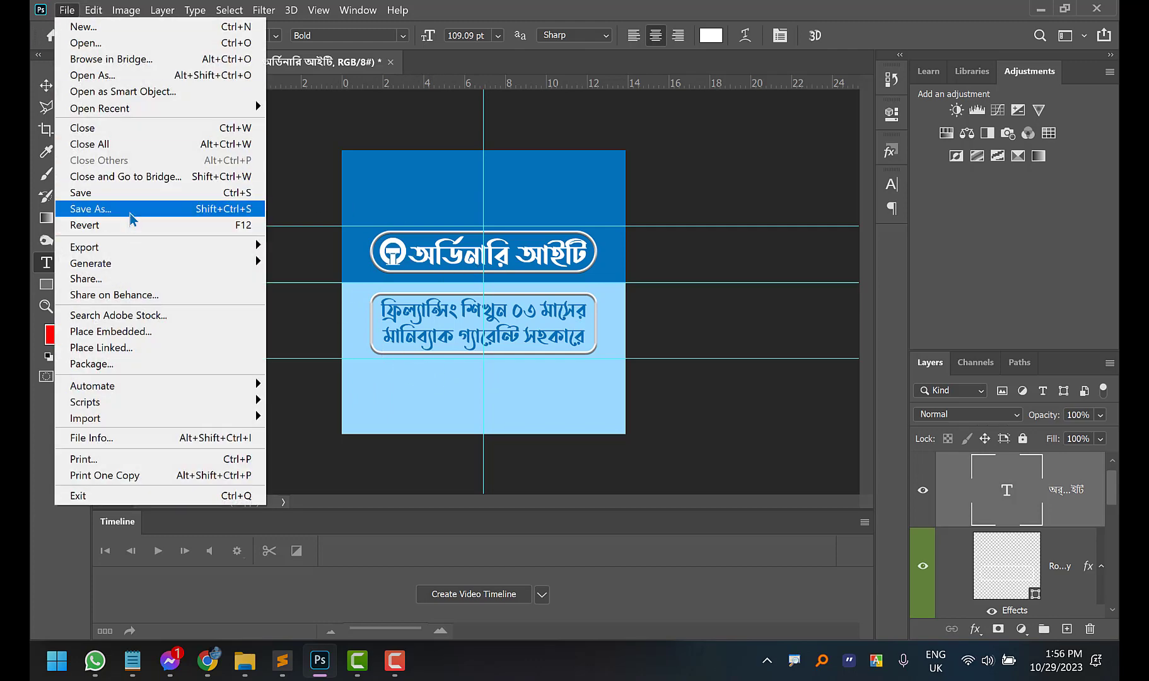
mouse_move(132, 247)
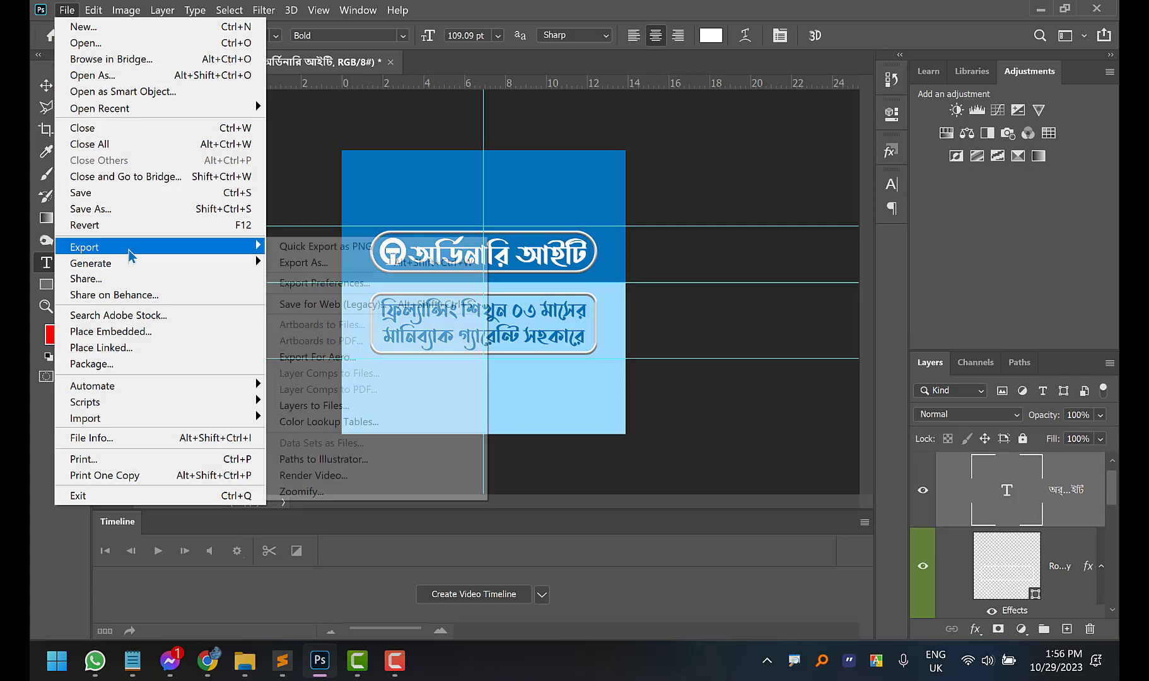
click(323, 305)
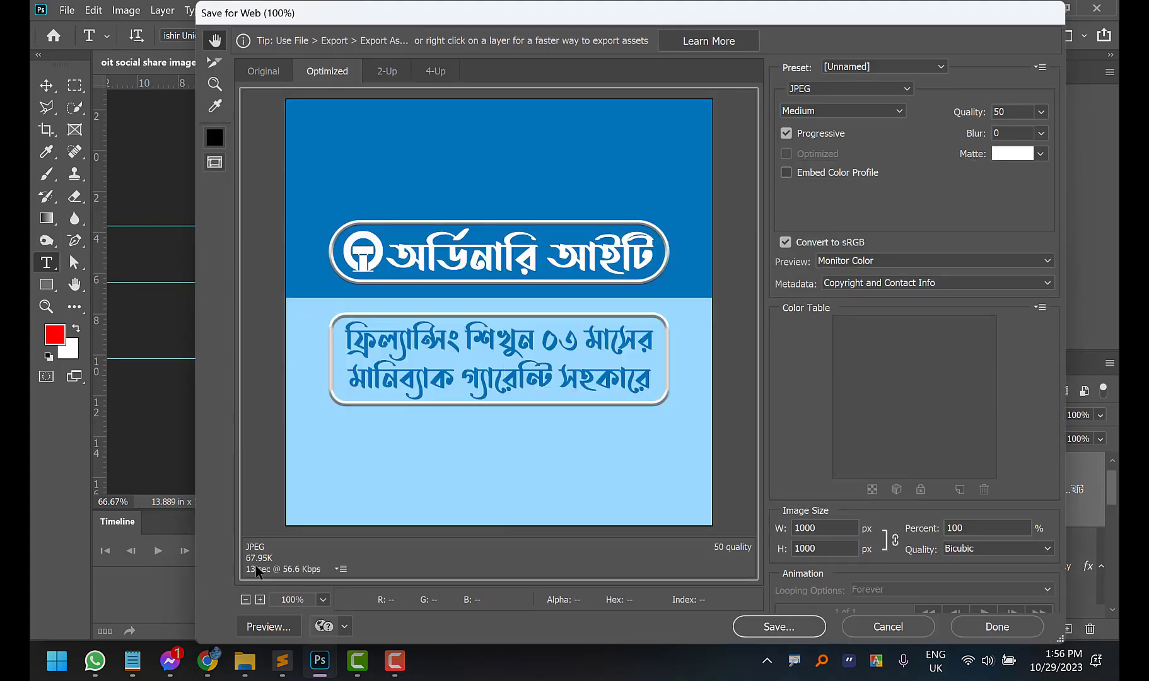
click(842, 93)
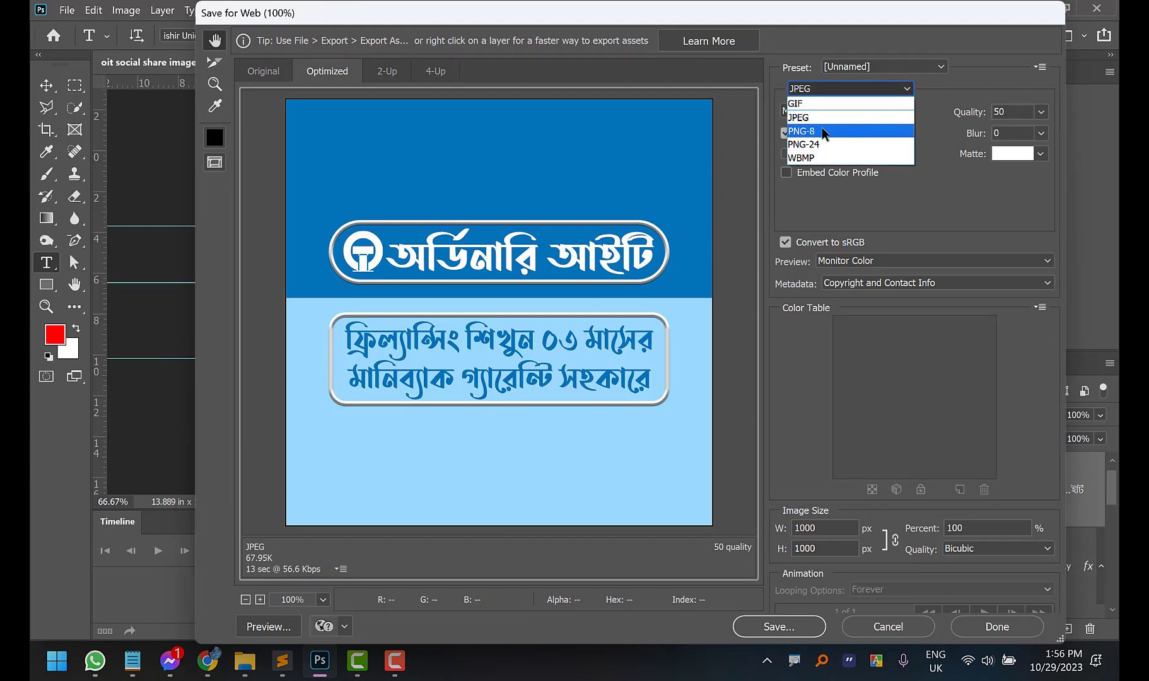
click(823, 117)
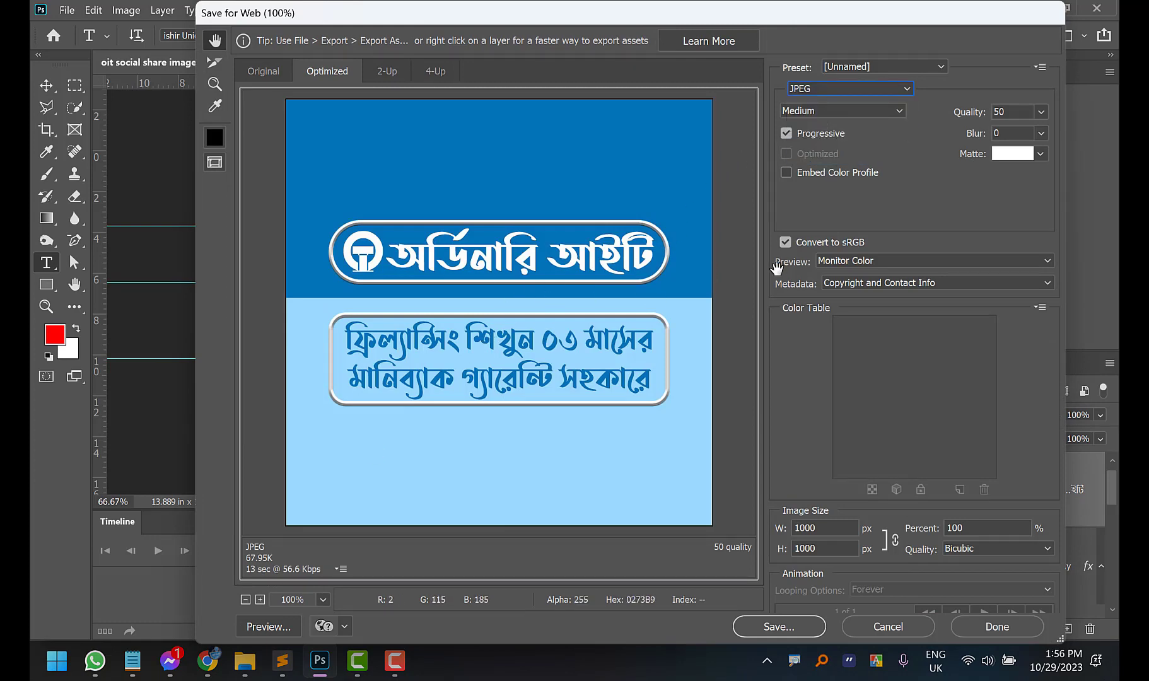
Try JPEG quality 0 and 61 for the export and check the image's width setting
drag(986, 121, 855, 120)
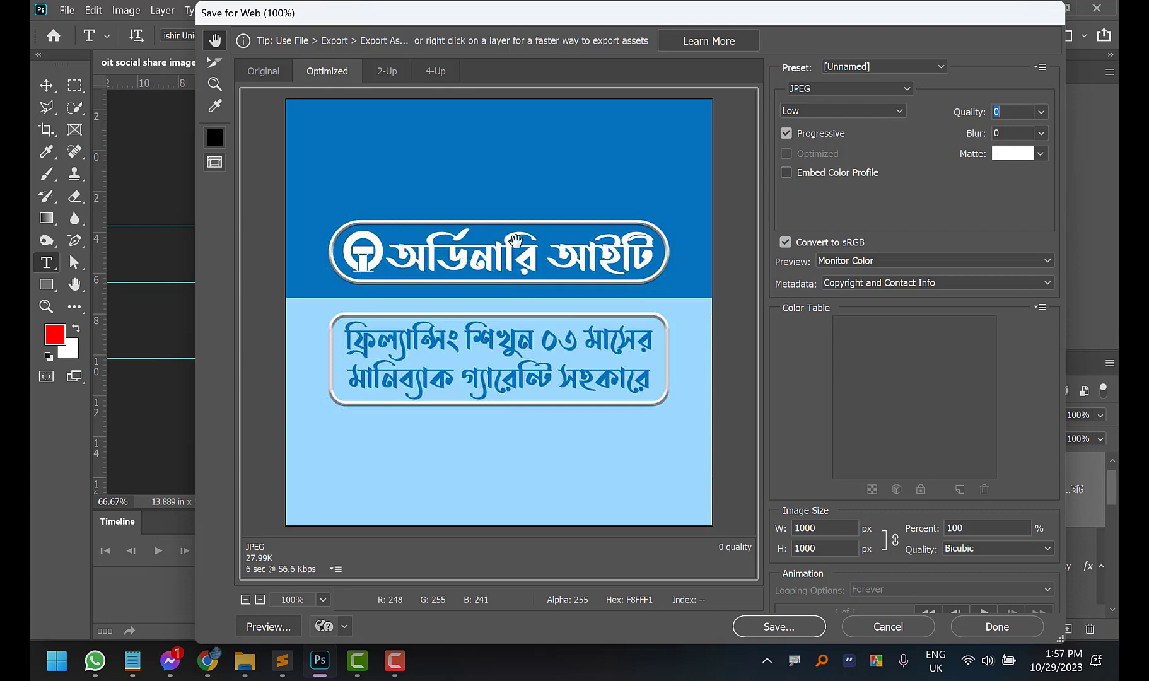
mouse_move(969, 115)
mouse_down()
mouse_move(1000, 112)
mouse_move(984, 116)
mouse_up()
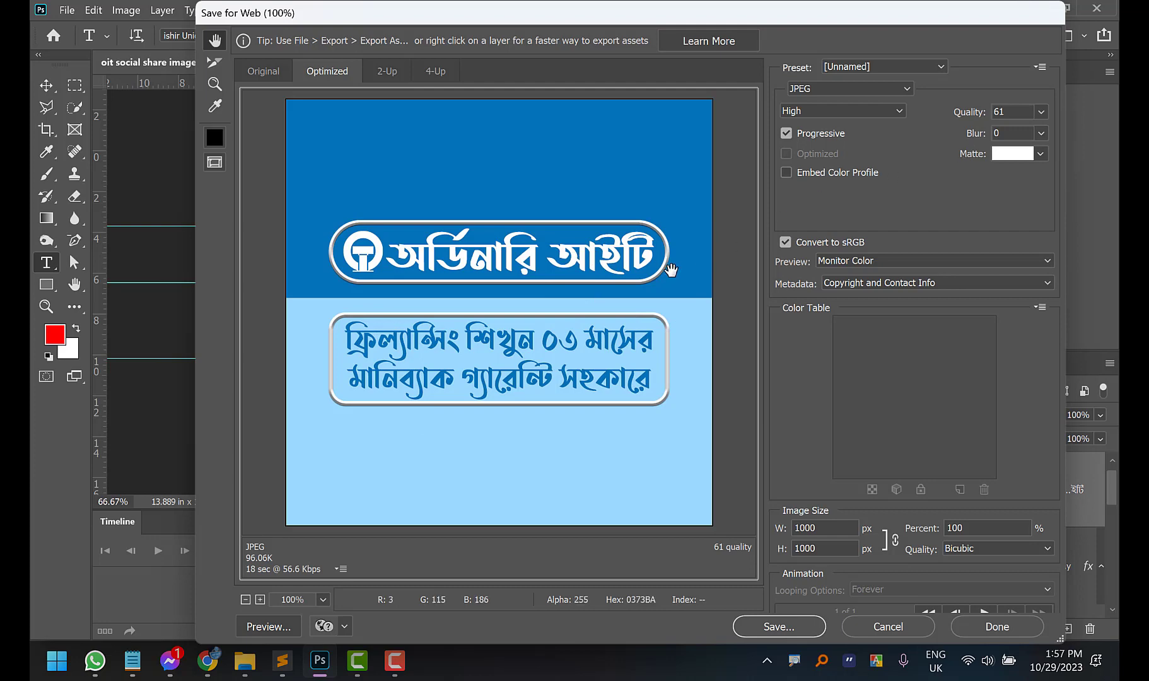
click(823, 534)
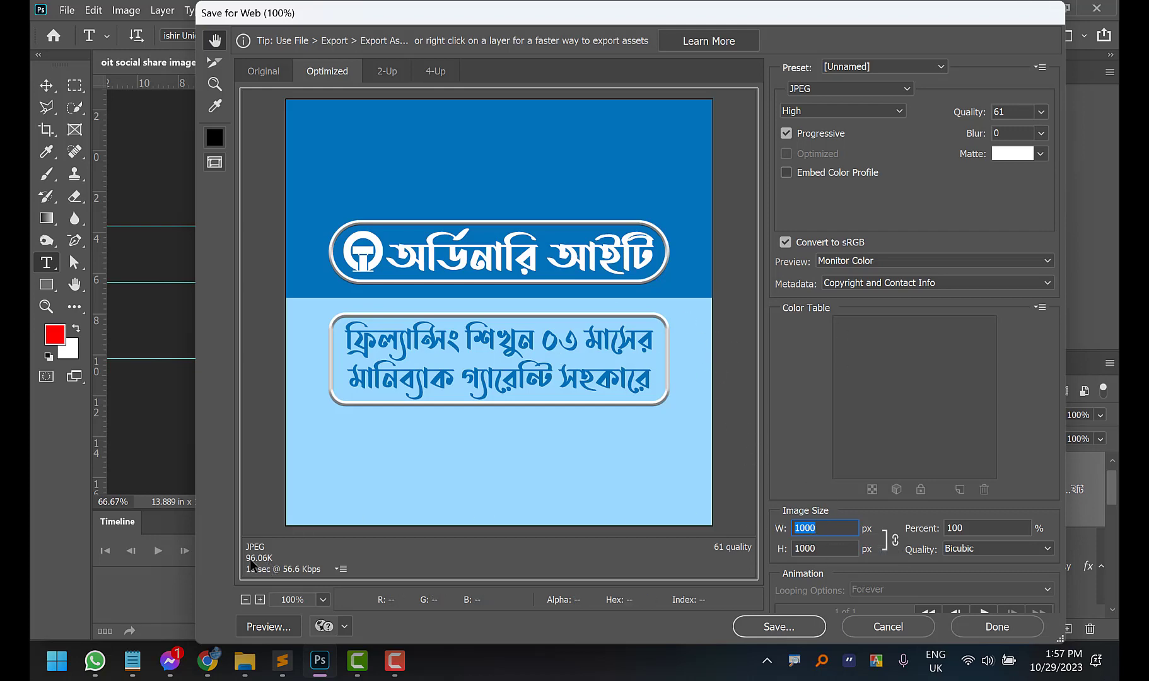
Change the export format to PNG-8 and look at the available colour counts
click(817, 90)
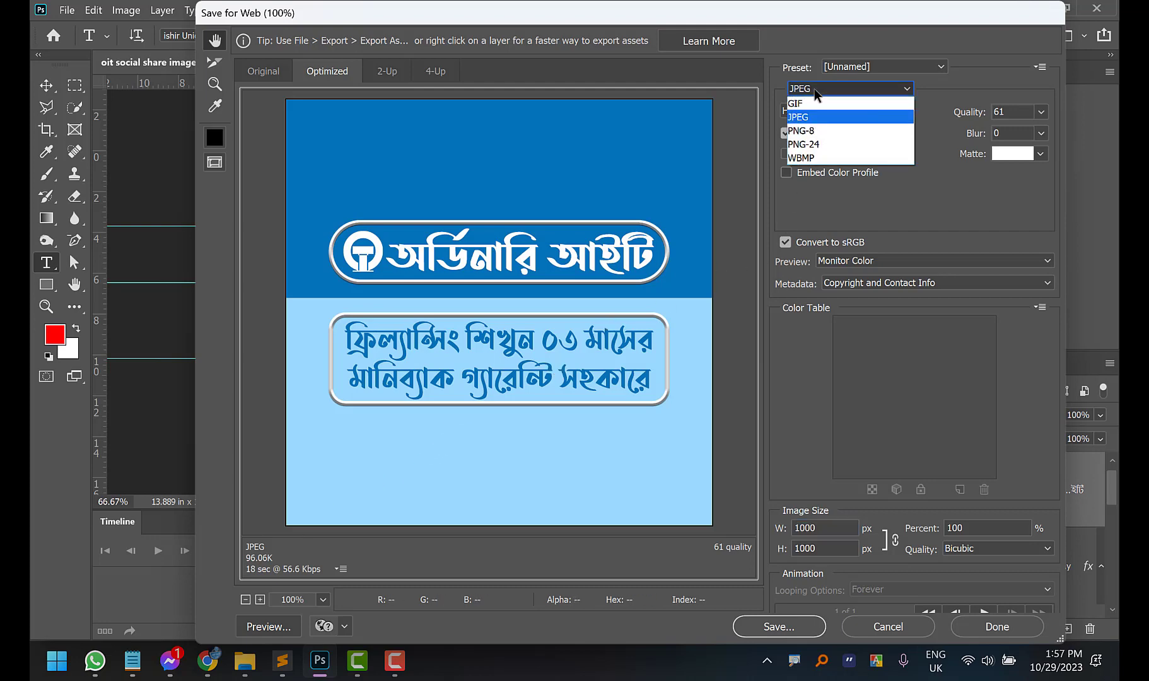
click(814, 132)
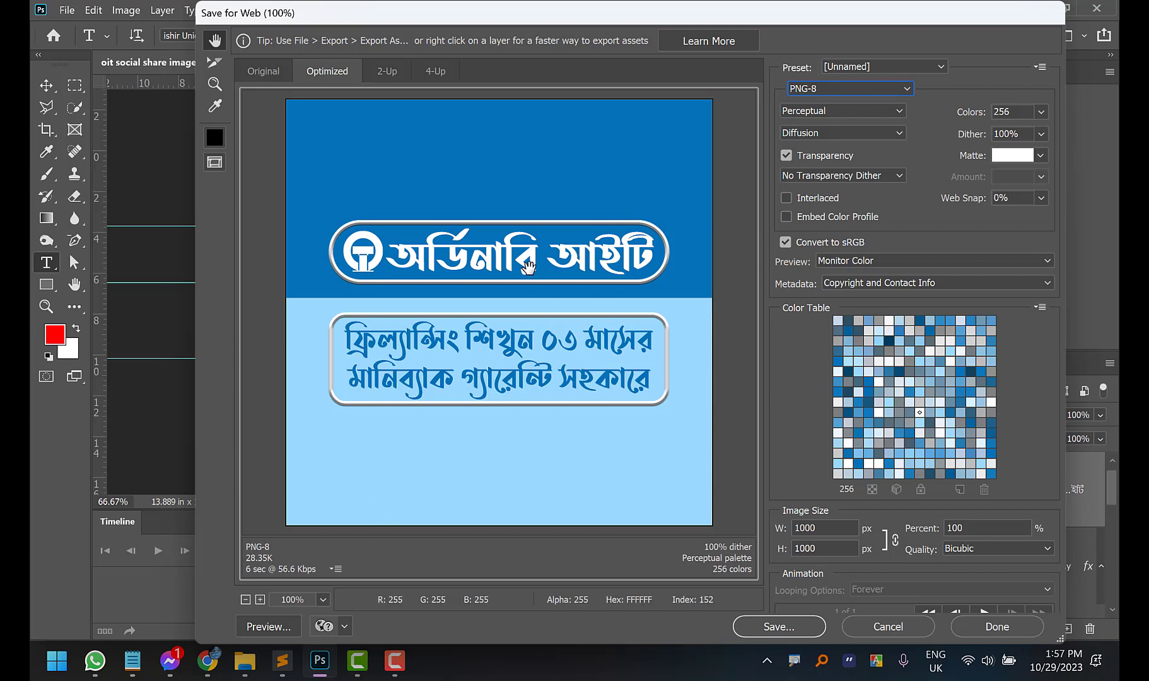
click(1042, 111)
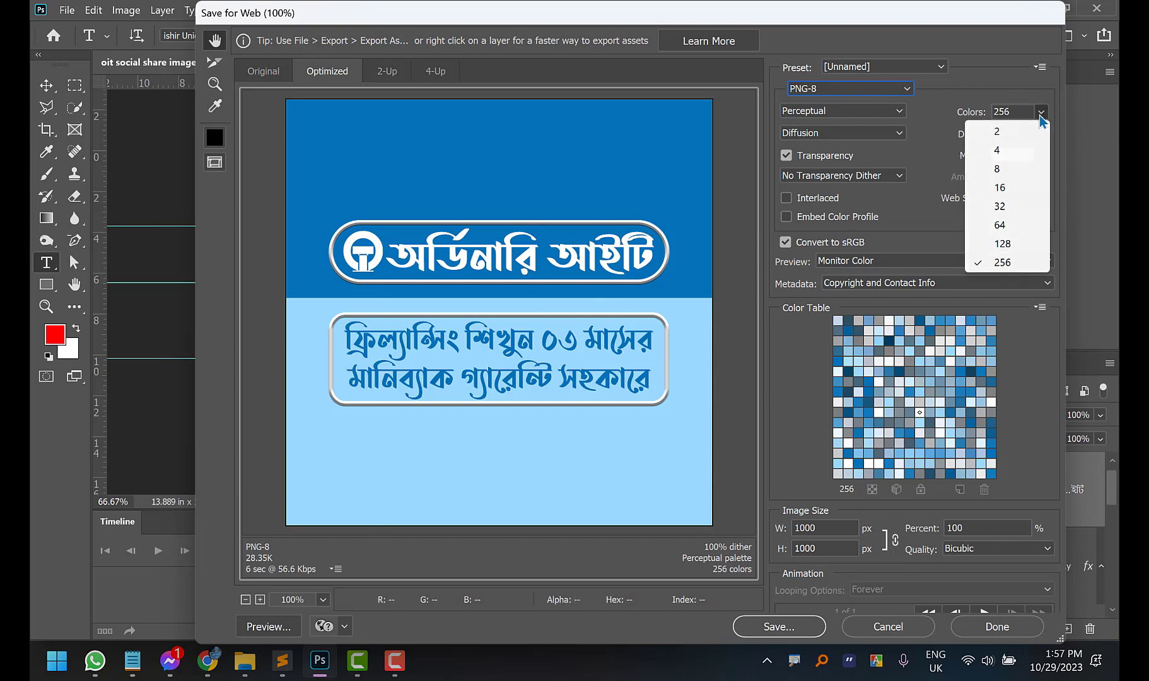
click(939, 130)
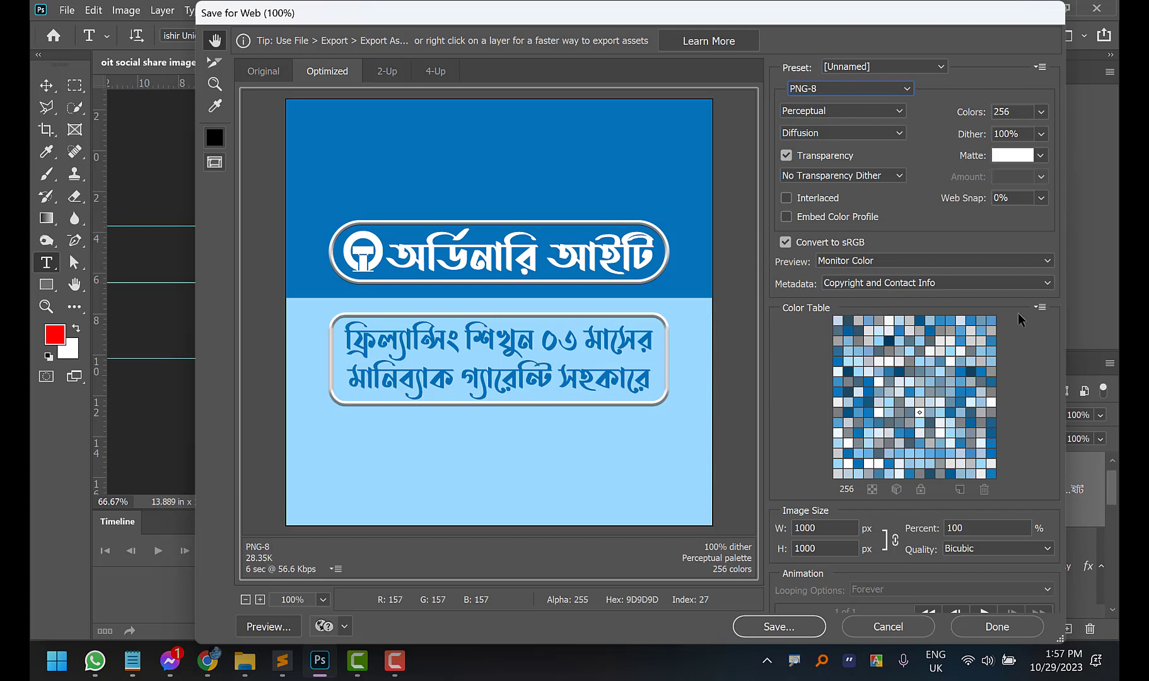
Try 8 colours for the PNG-8 export, and set the colour count back to 256
click(1041, 112)
click(1022, 176)
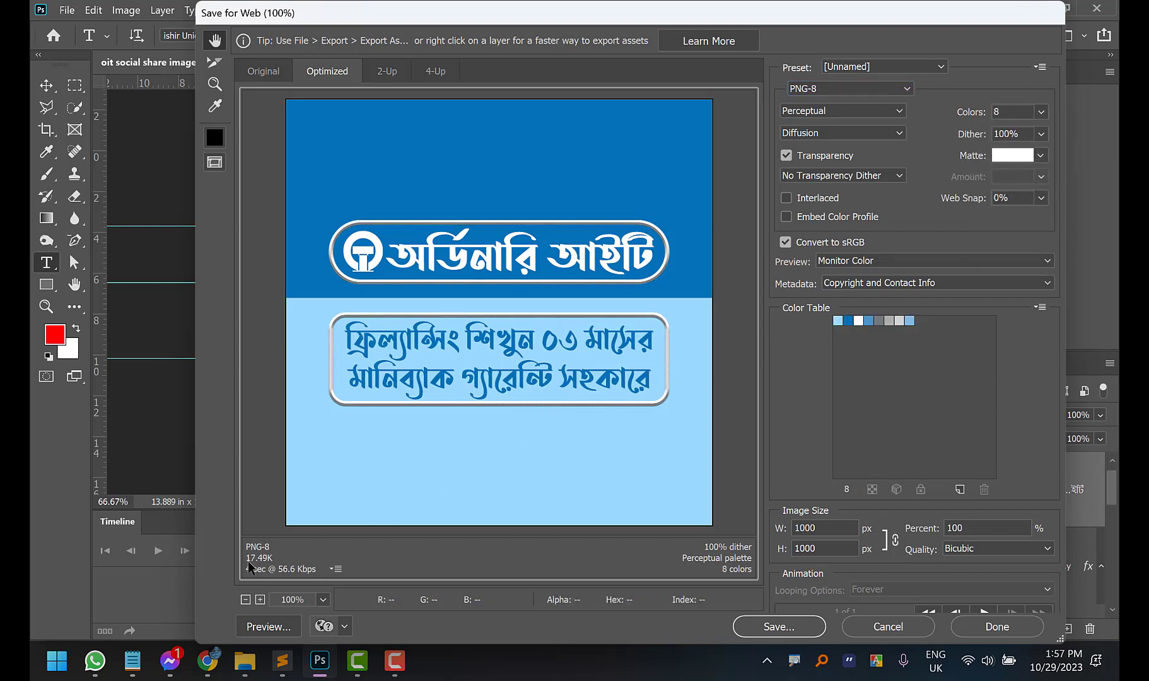
click(1041, 113)
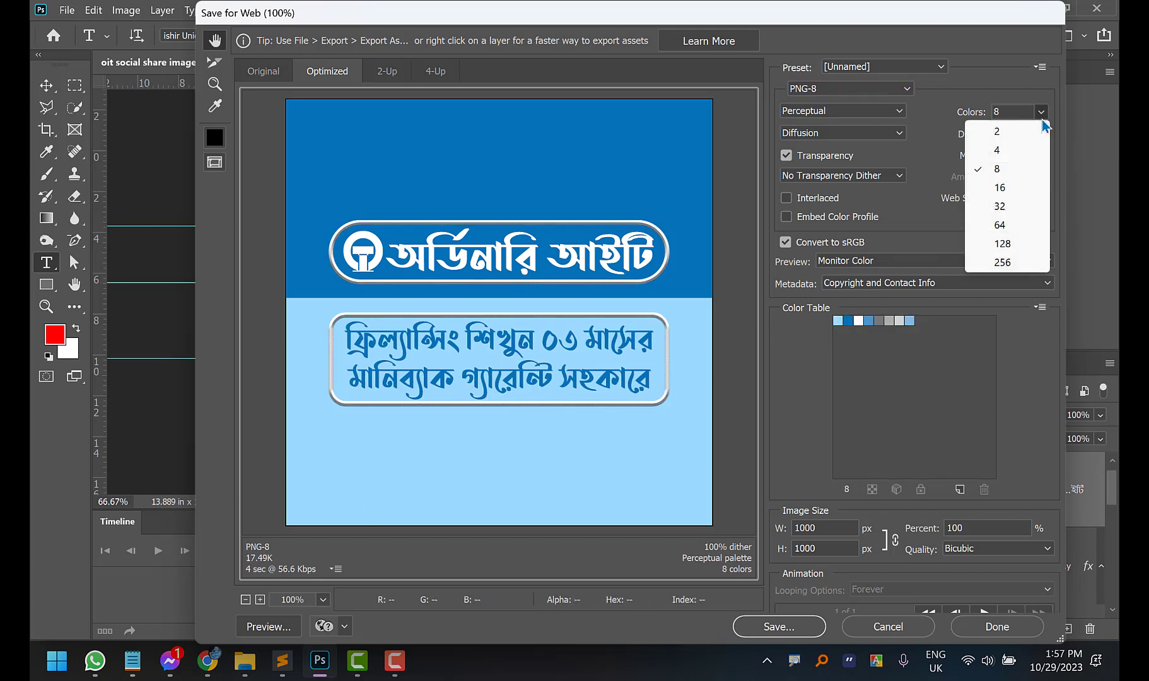
click(1015, 262)
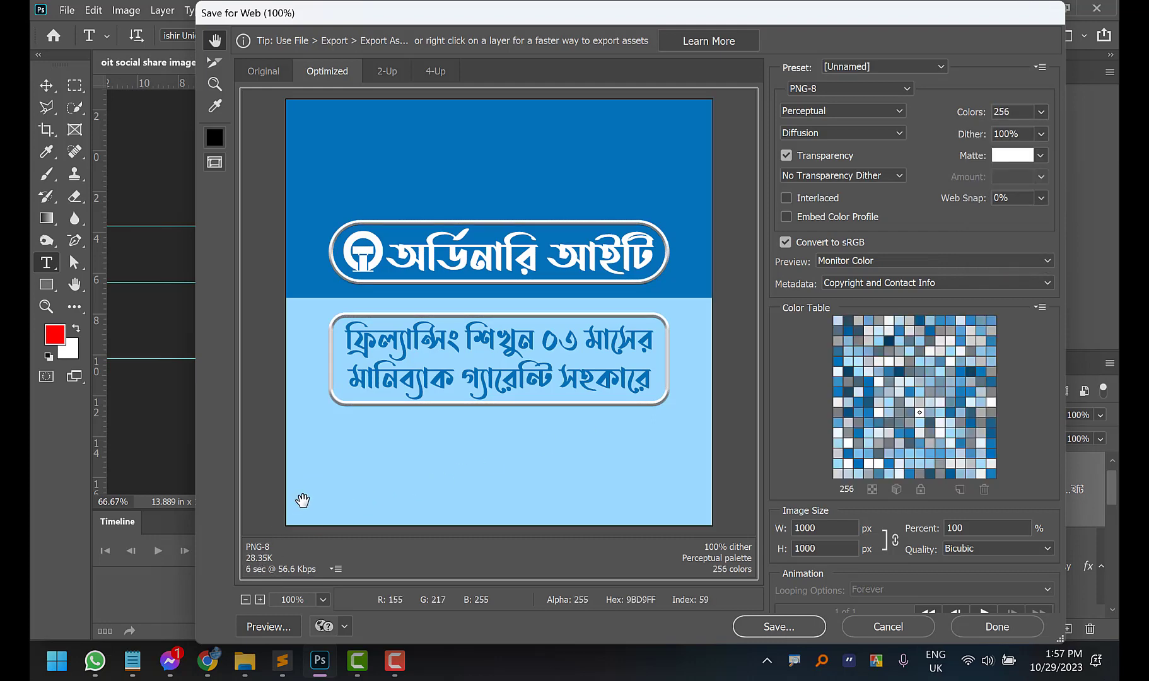
Try 4 and 8 colours for the PNG-8 export, and close the export without saving
click(1043, 113)
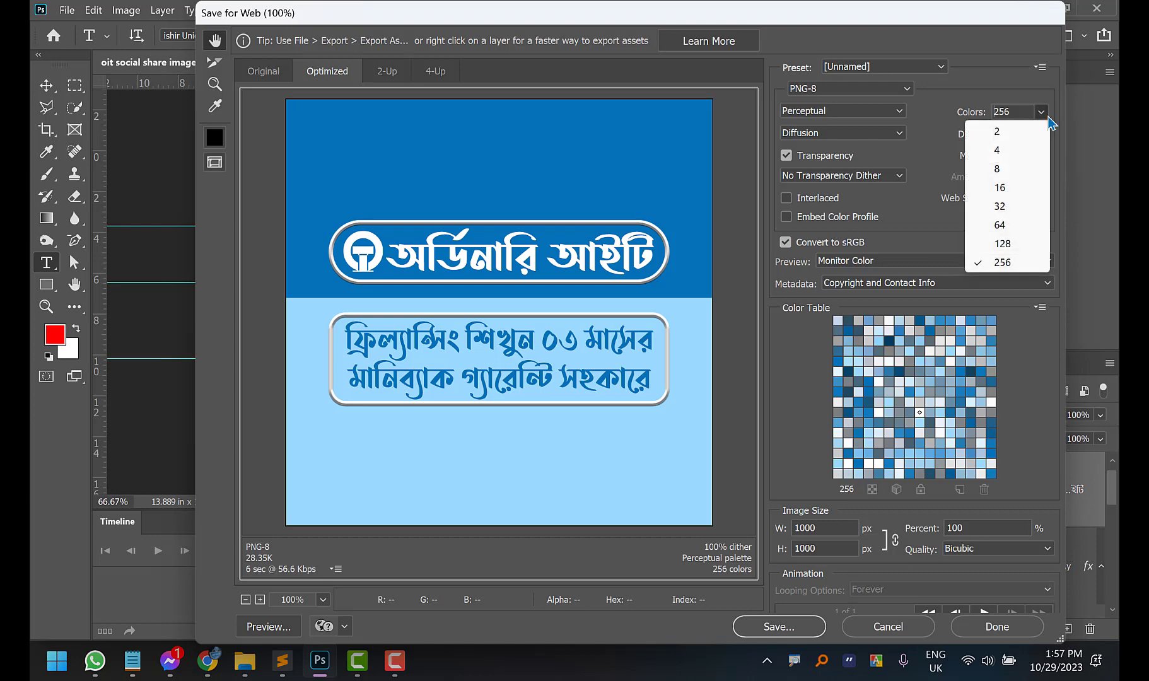
click(1017, 151)
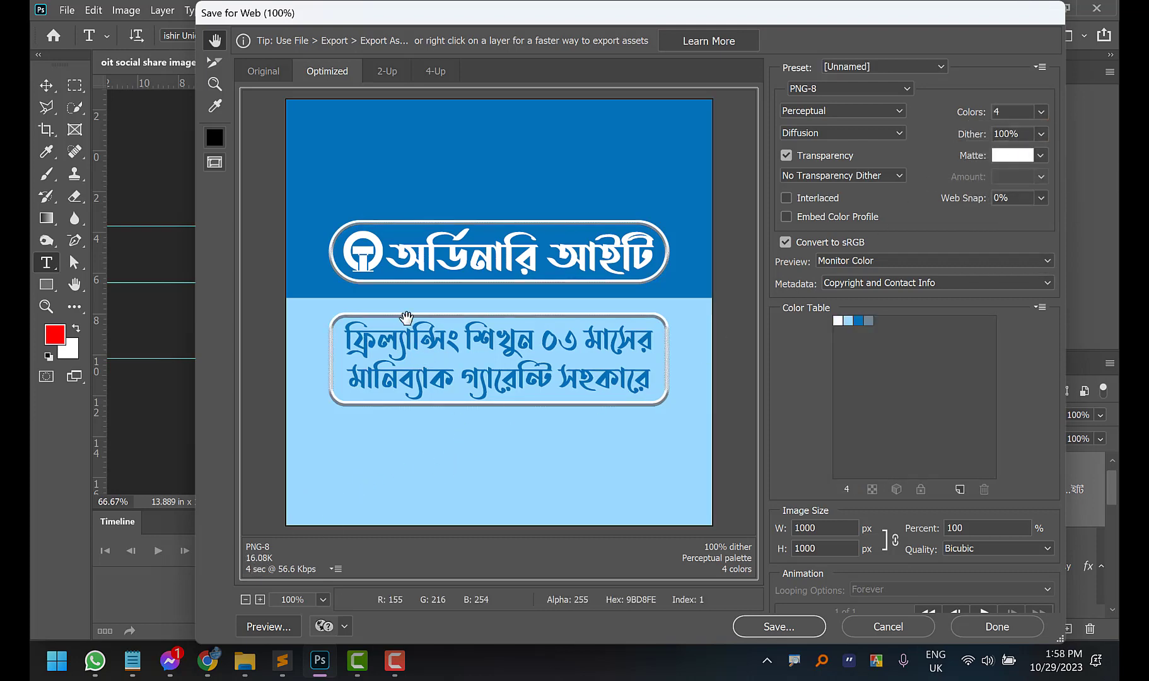
click(1039, 114)
click(1017, 176)
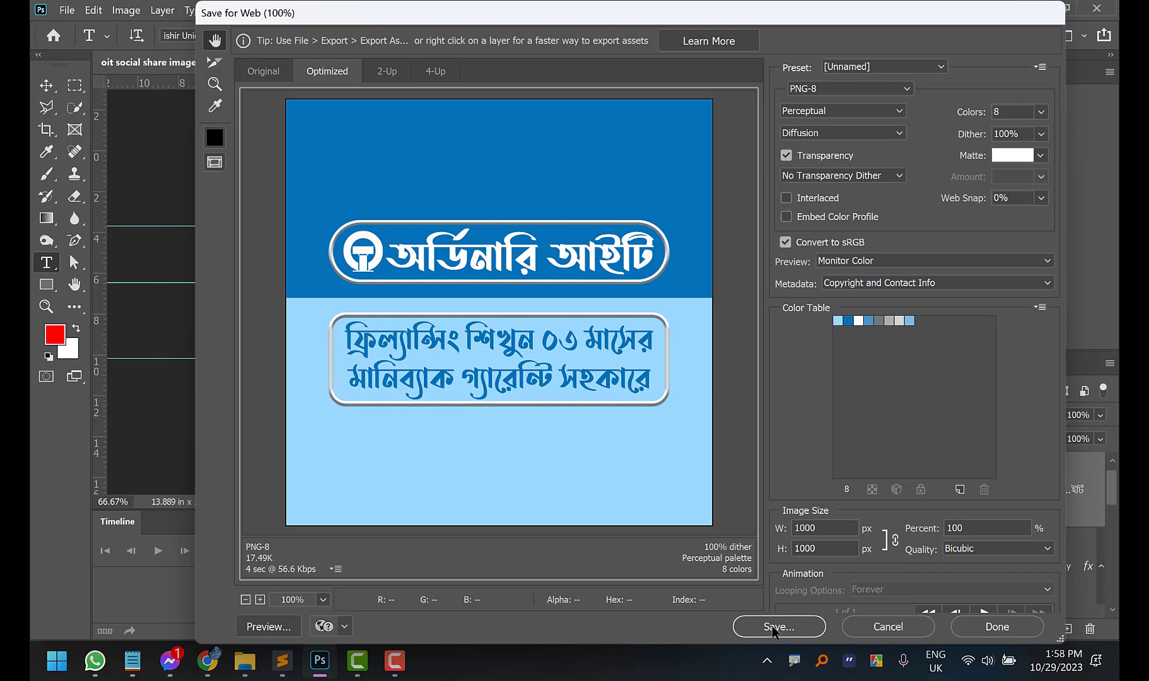
click(912, 625)
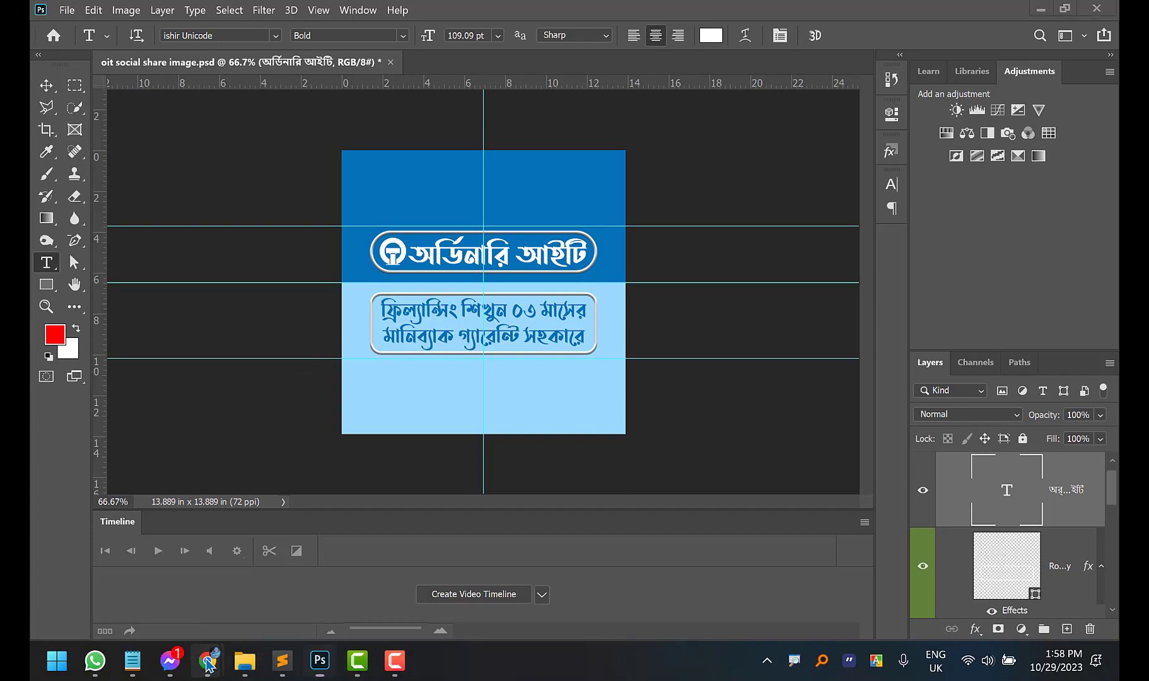
Switch to Chrome and look at the description and cover image variables in the Blogger theme's HTML
mouse_move(210, 663)
click(489, 568)
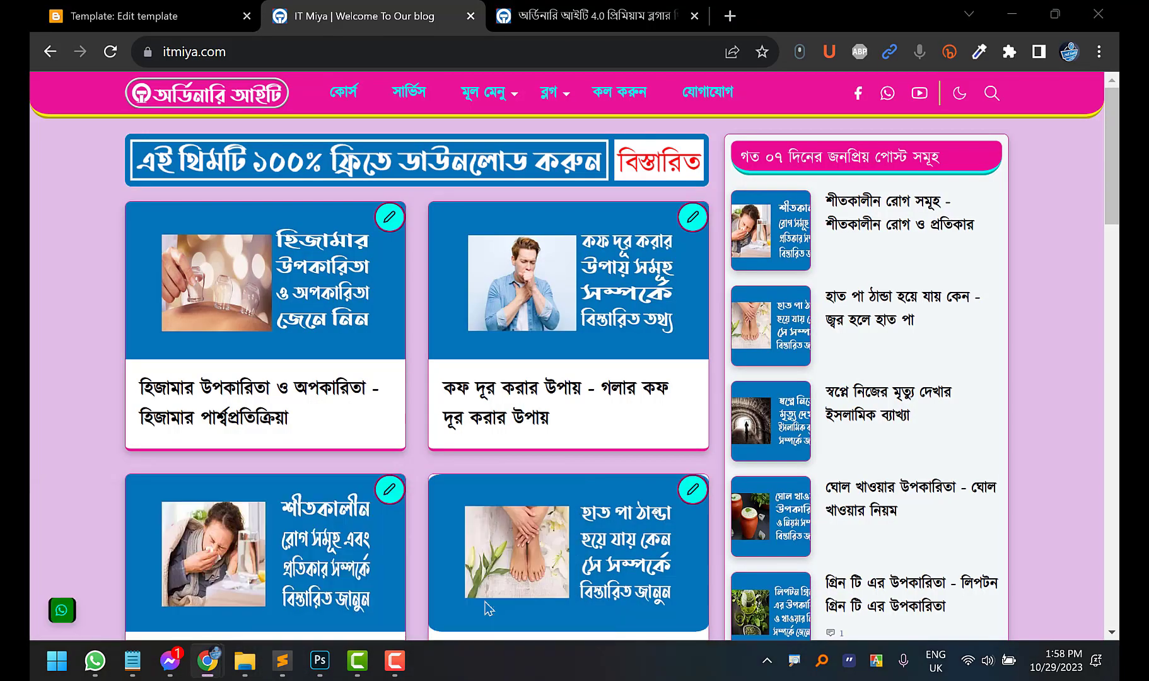
click(189, 13)
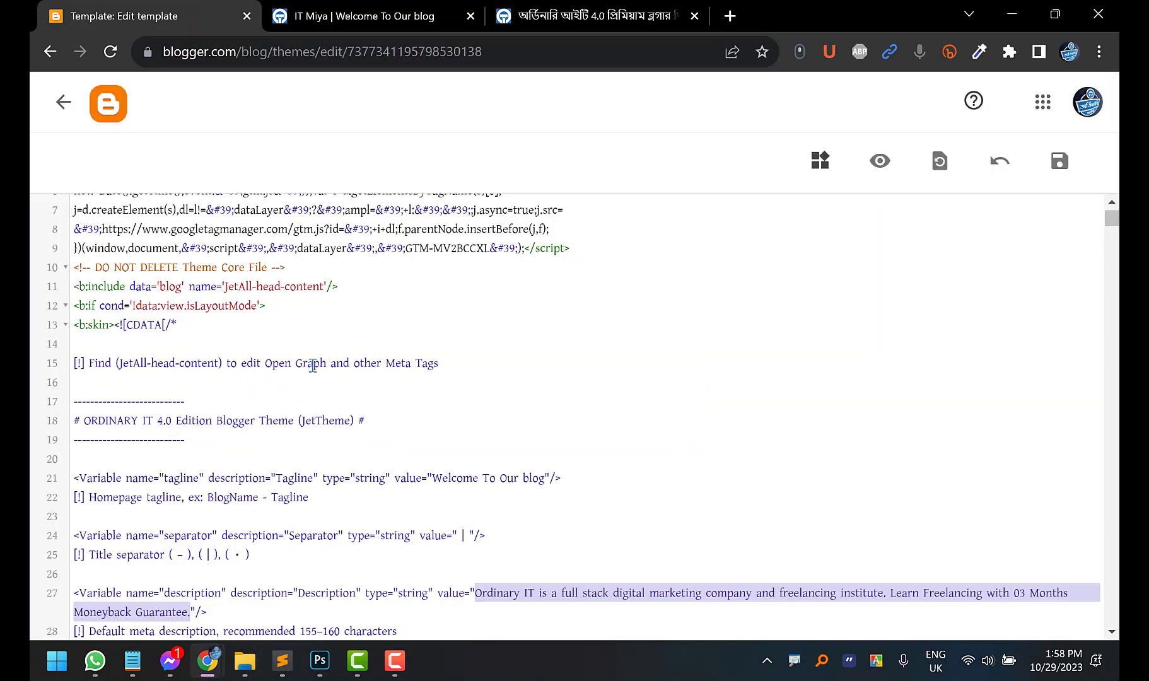
scroll(312, 365, down, 2)
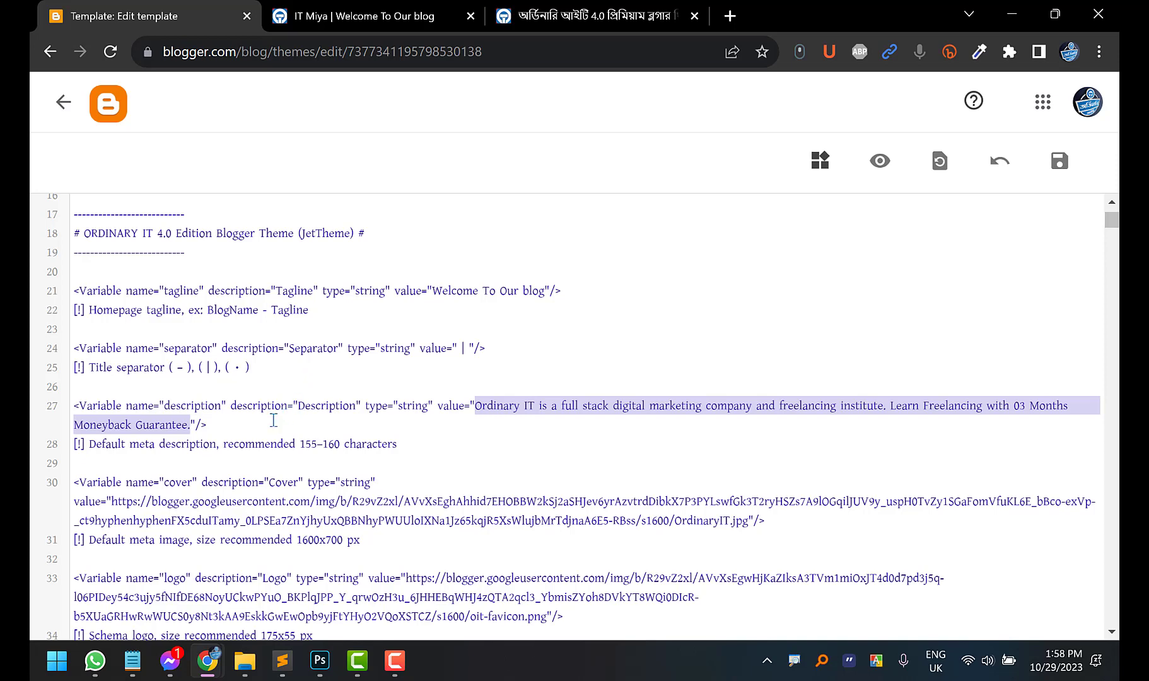
scroll(274, 420, down, 1)
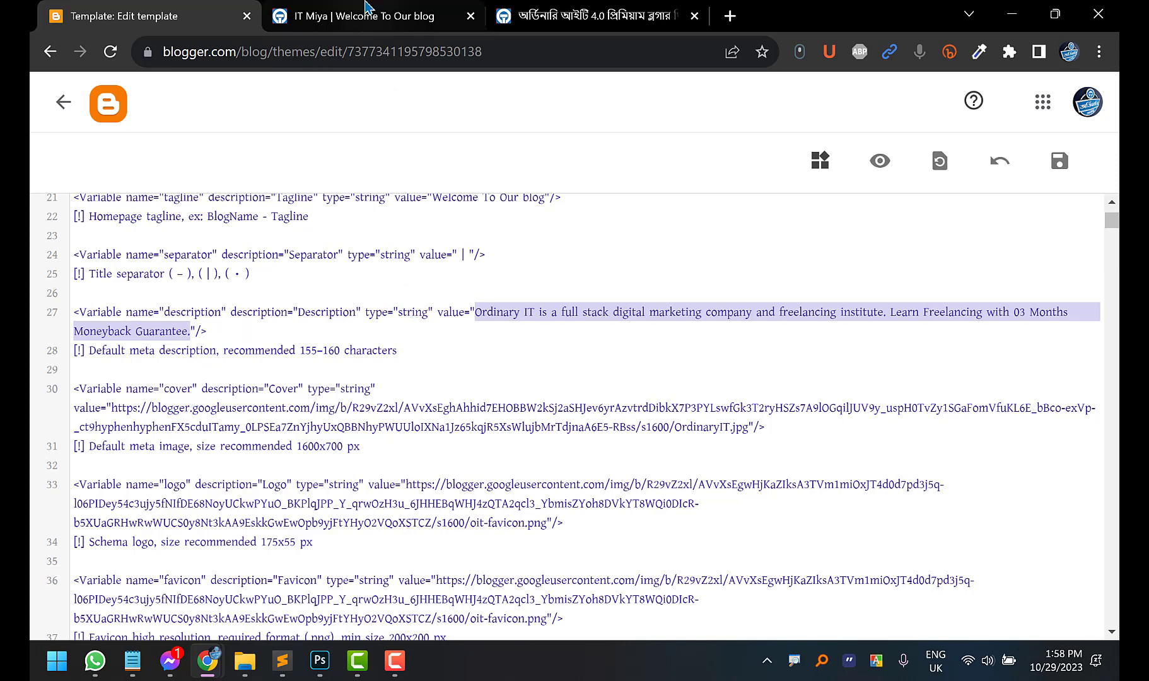
Copy the social share image URL from the Theme Edit HTML section of the theme documentation
click(378, 16)
click(549, 16)
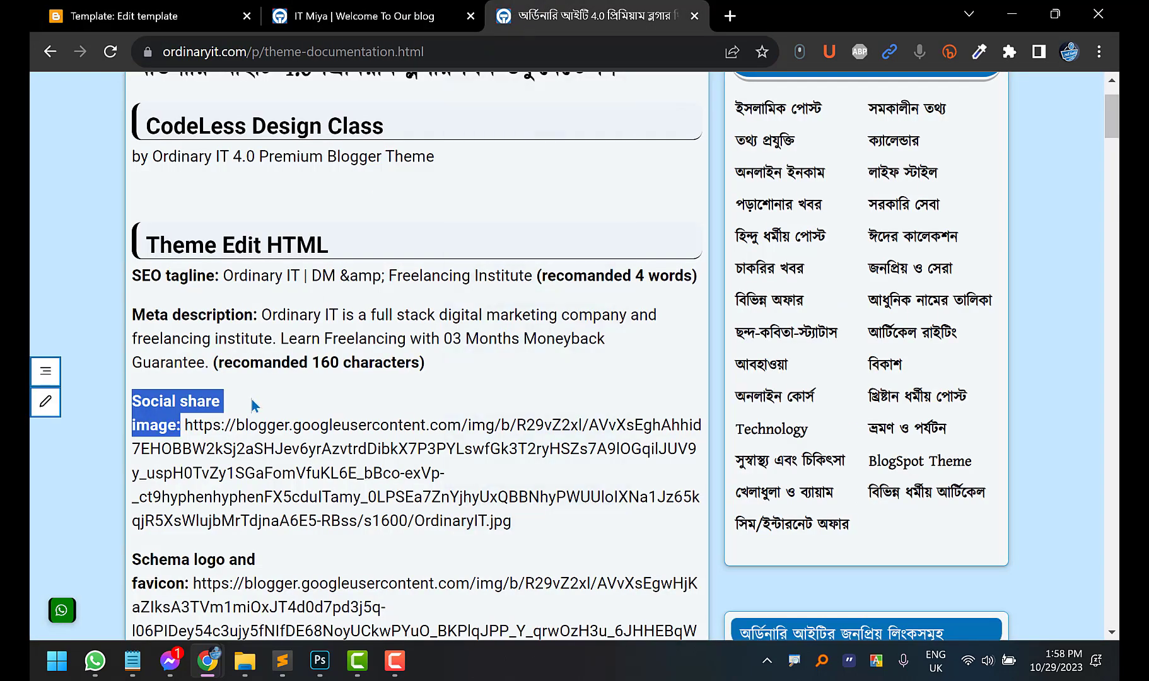
scroll(254, 405, down, 1)
click(407, 361)
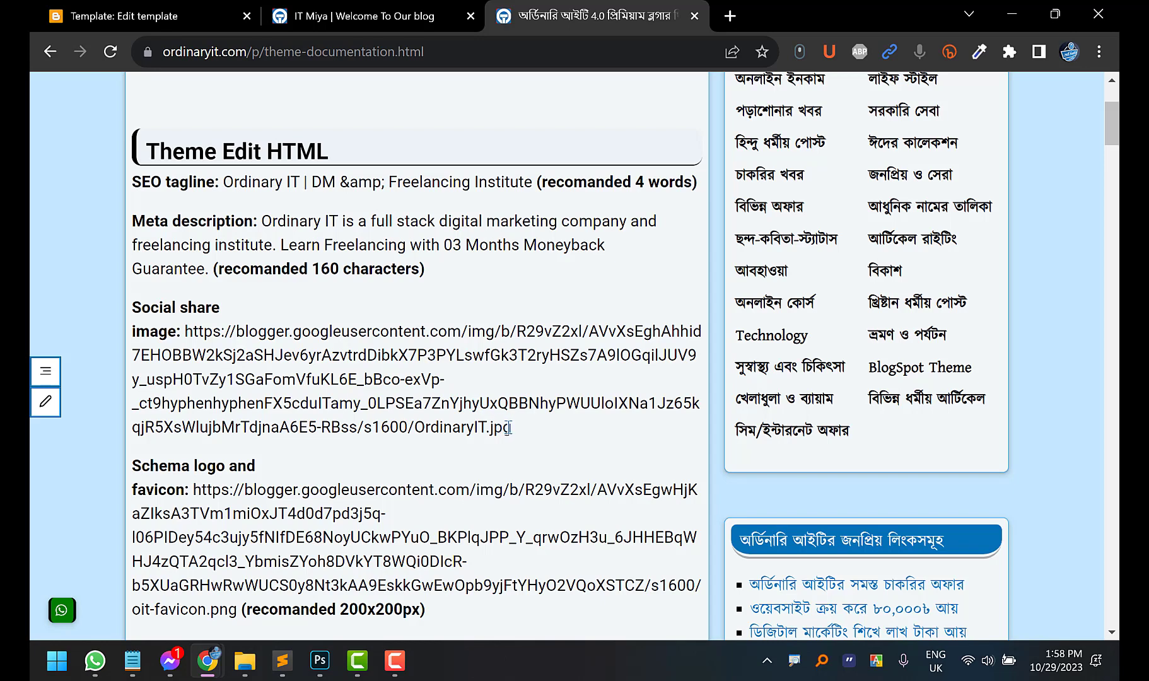
drag(512, 429, 189, 333)
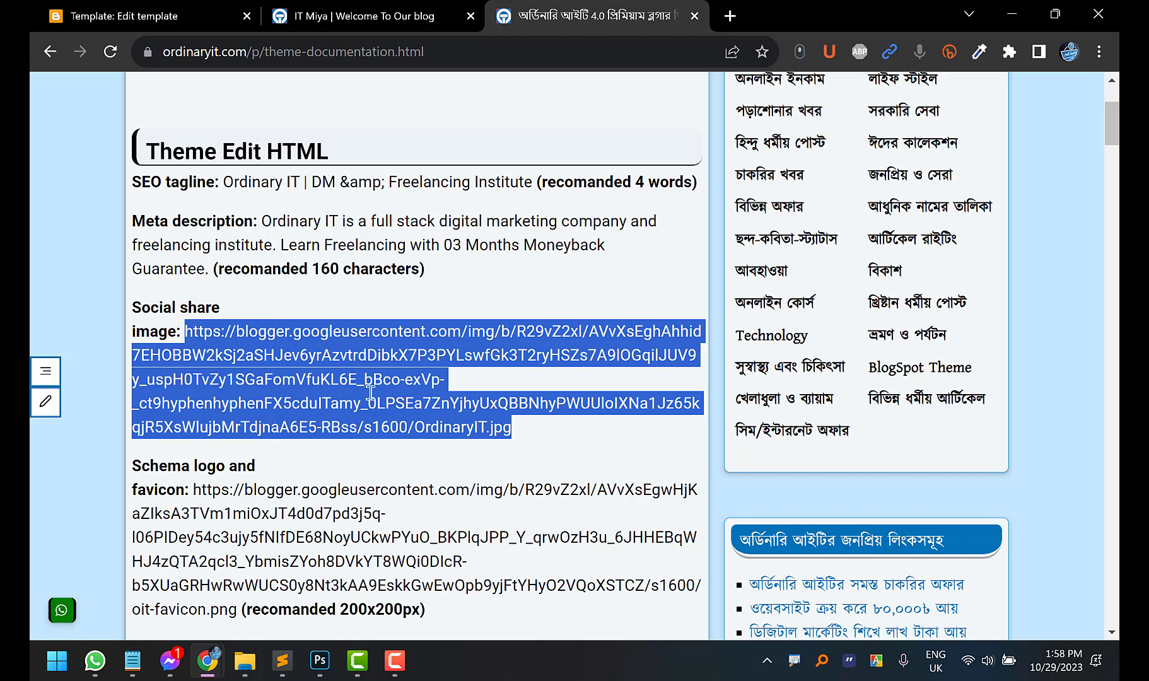
Search the Blogger theme's HTML for the copied social share image URL ending in OrdinaryIT.jpg
click(154, 14)
click(322, 271)
scroll(319, 278, up, 3)
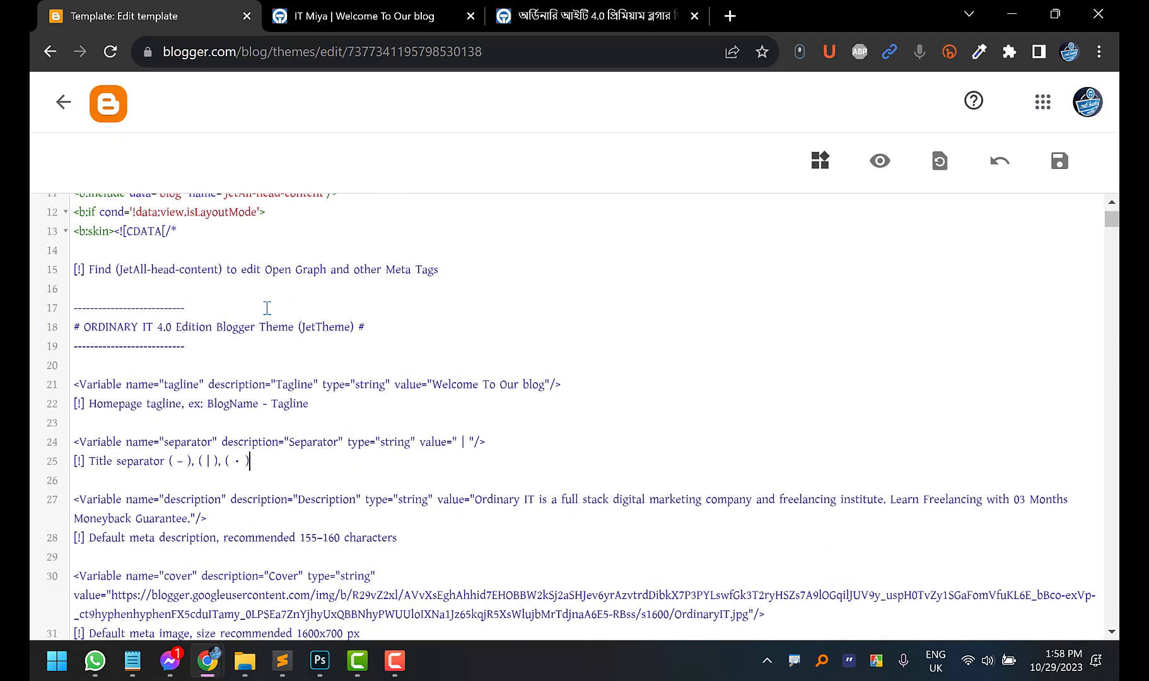
click(227, 238)
key(ctrl+f)
key(ctrl+v)
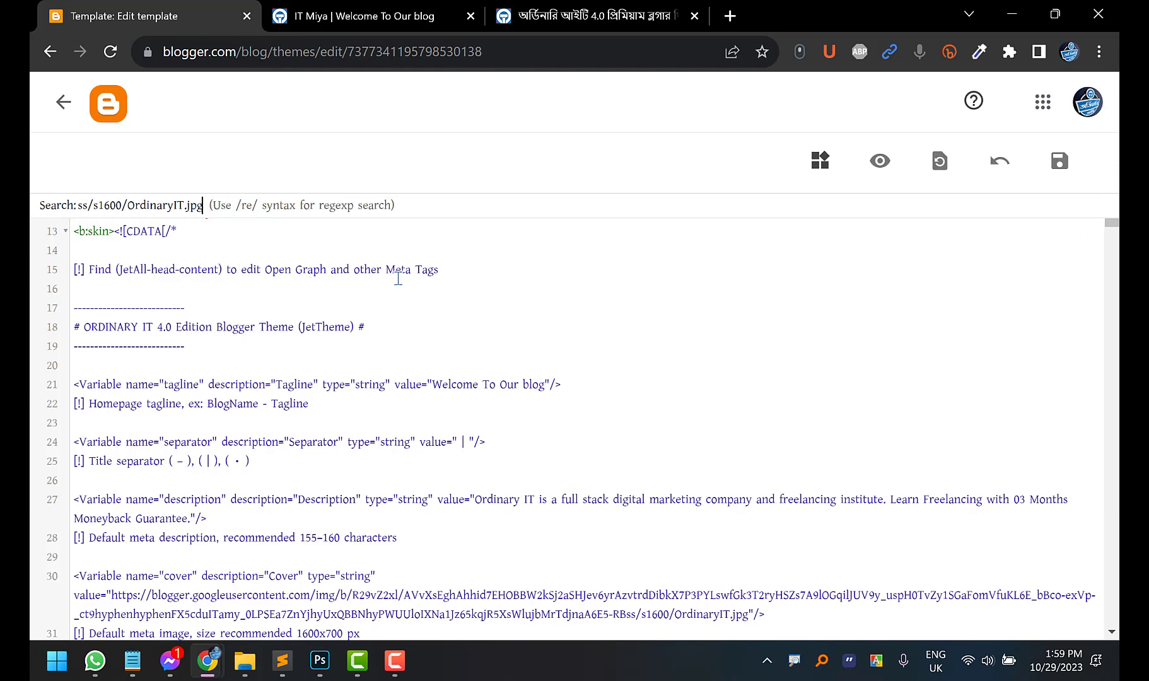
key(Return)
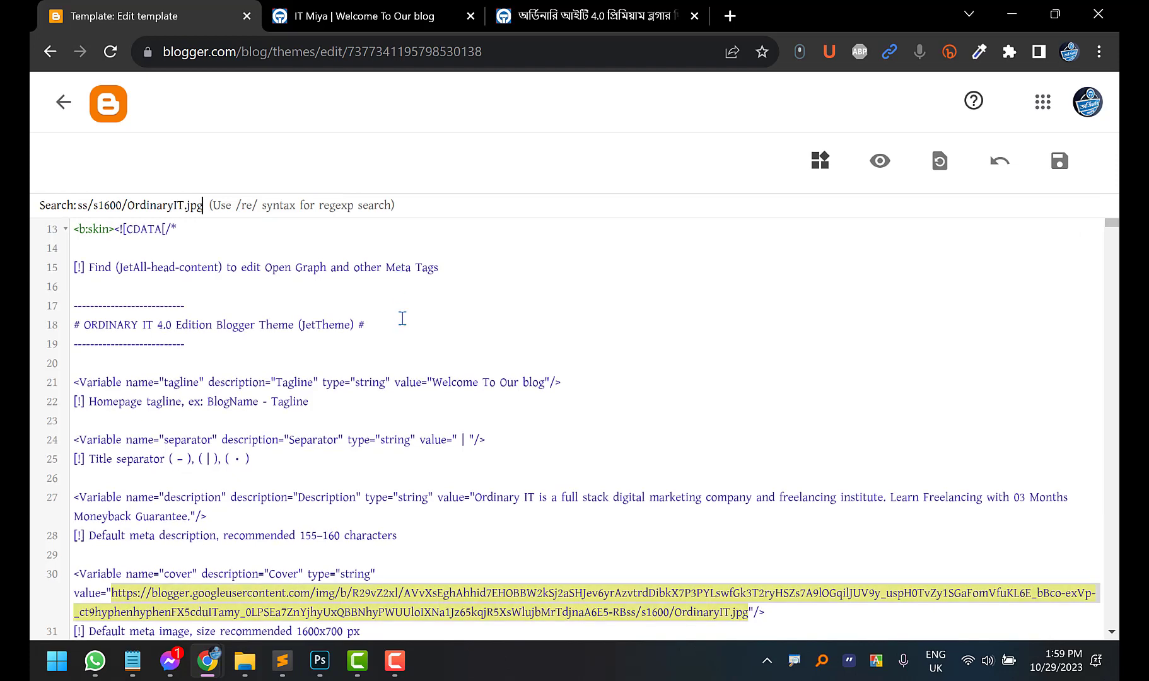
scroll(402, 319, down, 2)
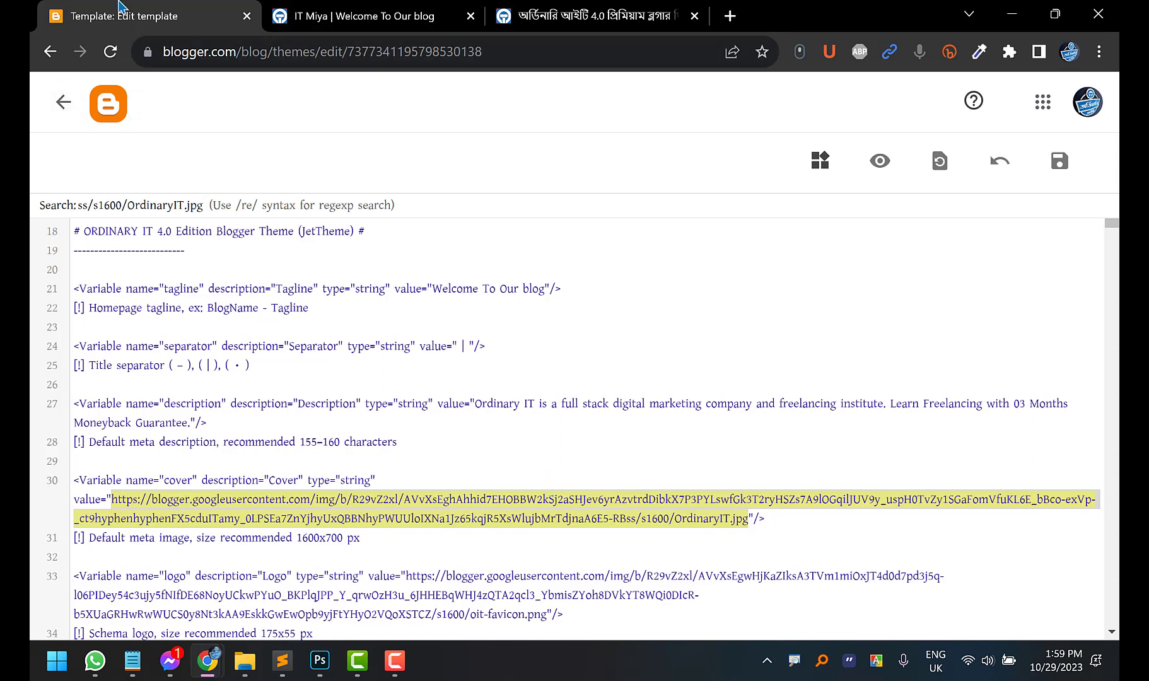
Leave the theme's HTML editor and open the blog's Layout page in a new browser tab
click(62, 98)
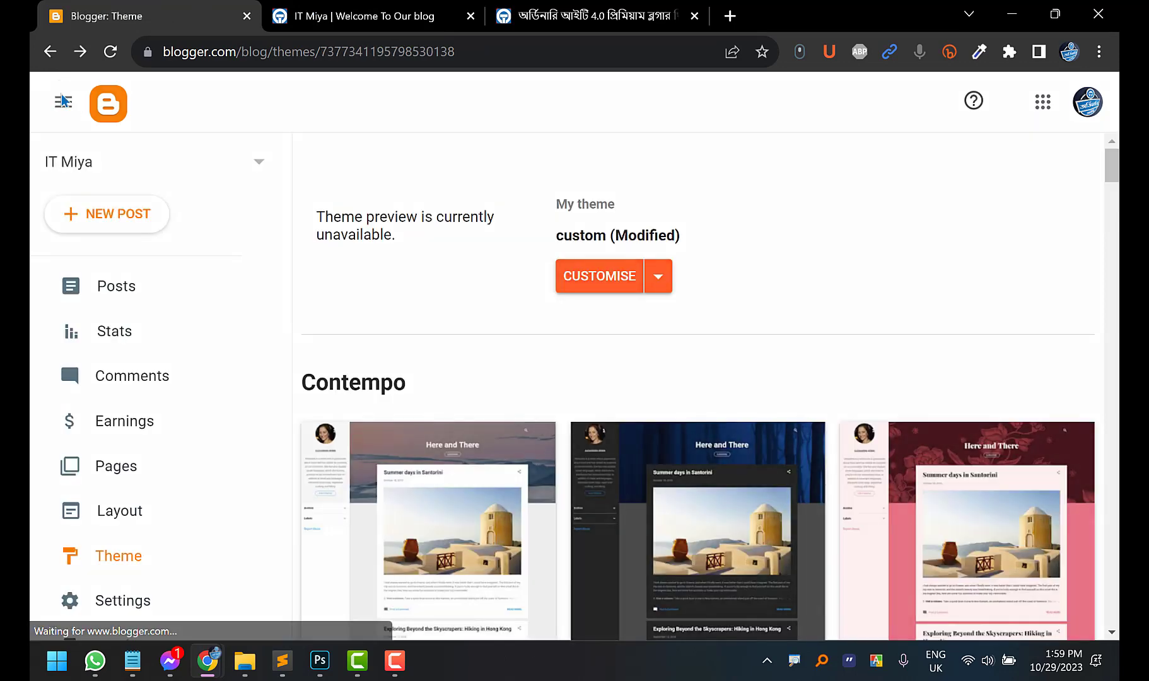
right_click(130, 509)
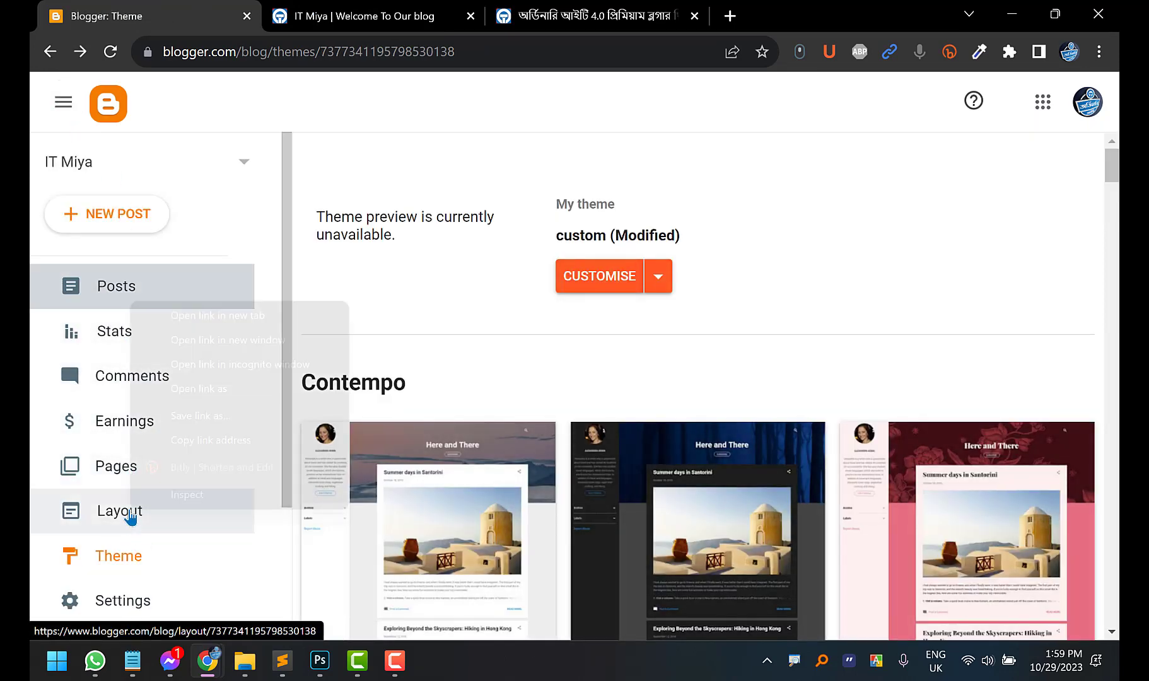
click(229, 321)
click(303, 14)
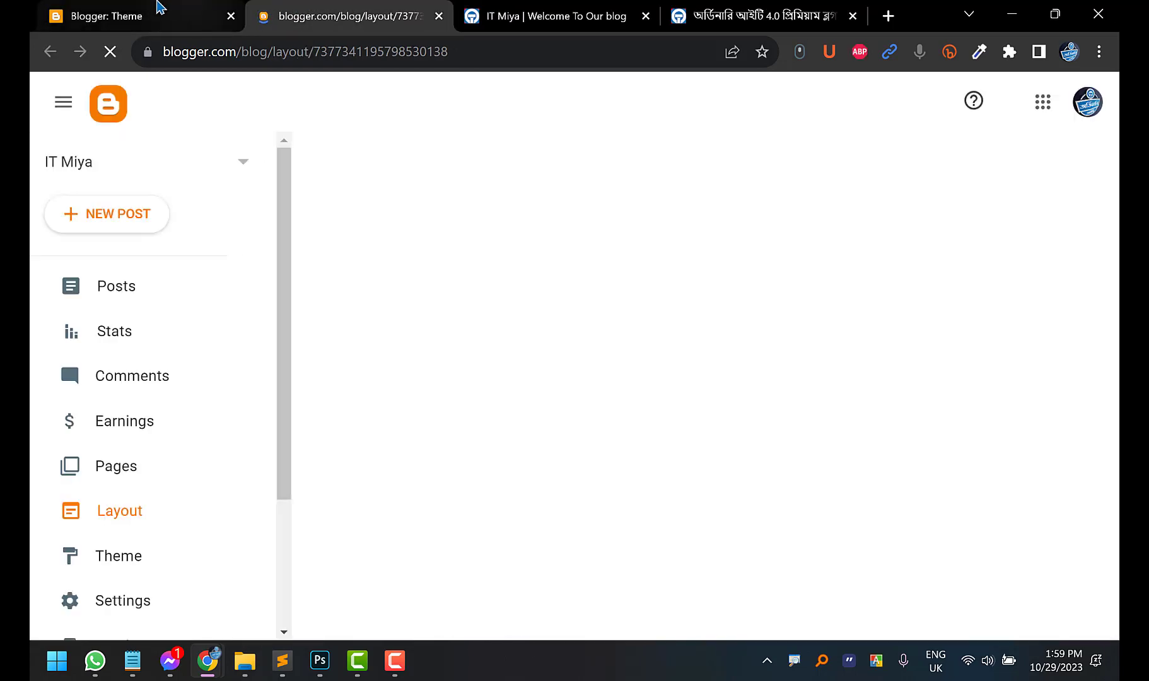
Reopen the theme's HTML editor in the original tab, and open the Upload Image gadget's settings on the Layout page
click(157, 8)
click(659, 275)
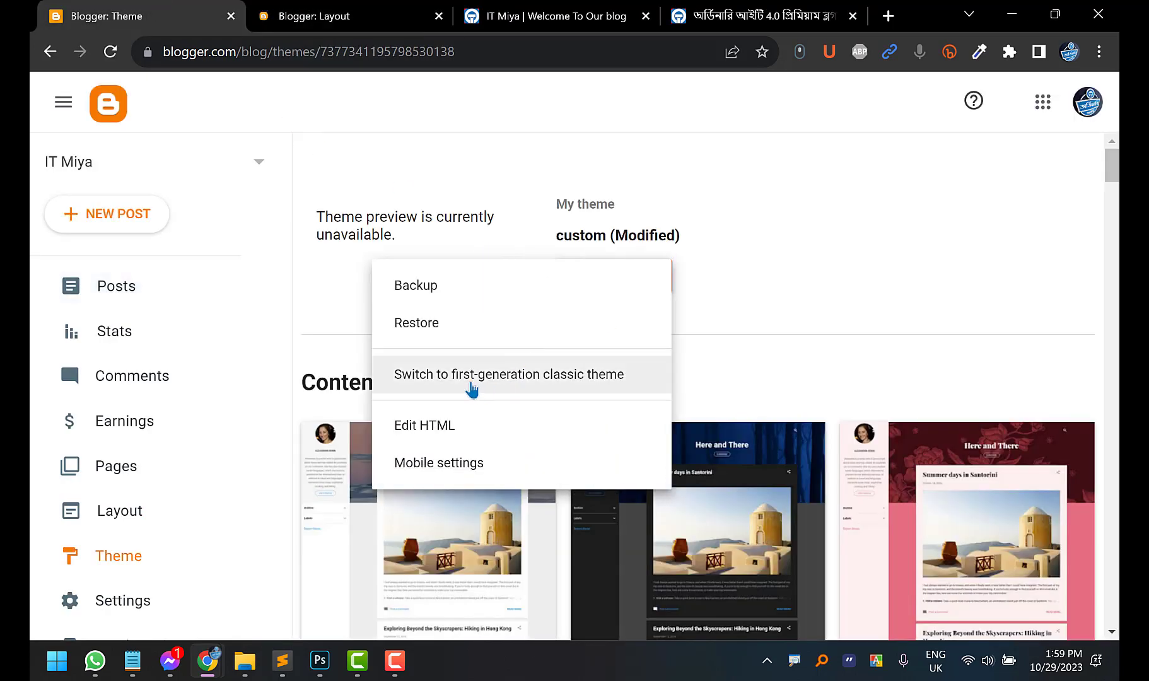
click(422, 427)
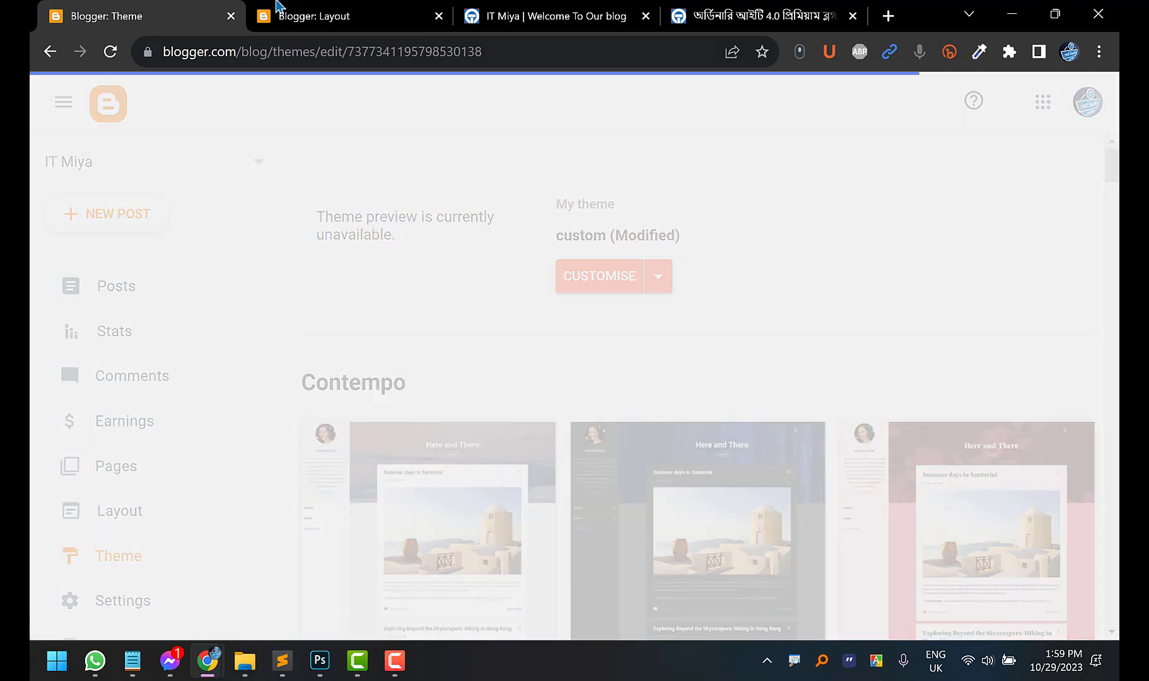
click(277, 9)
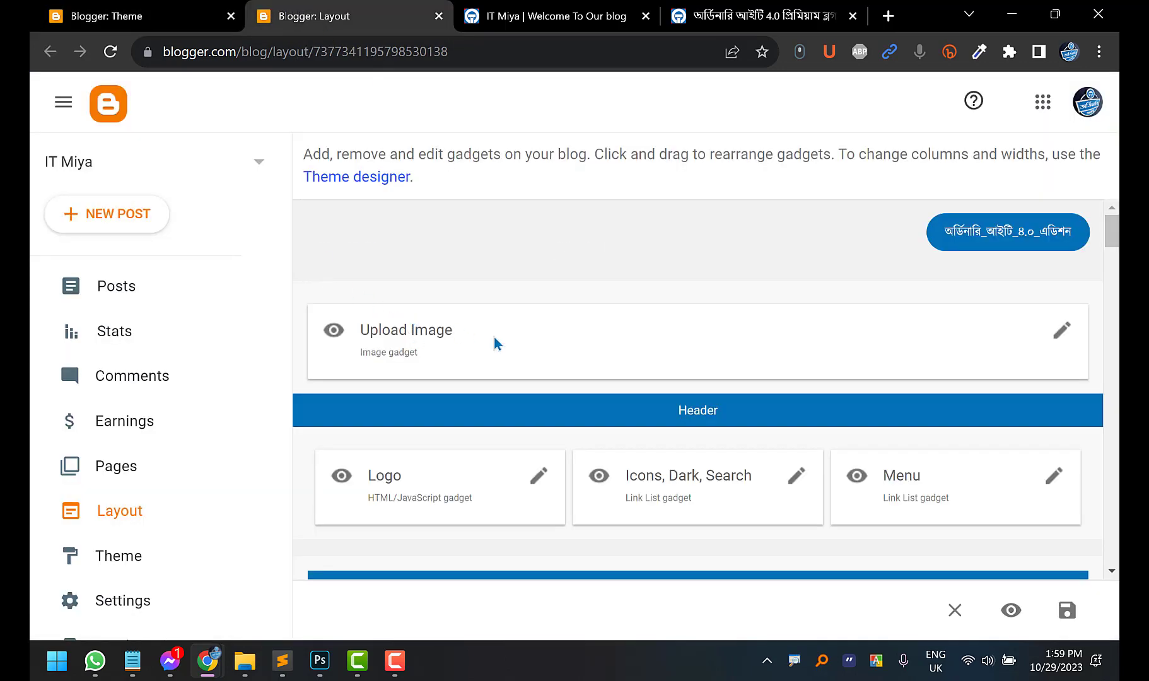
click(1061, 330)
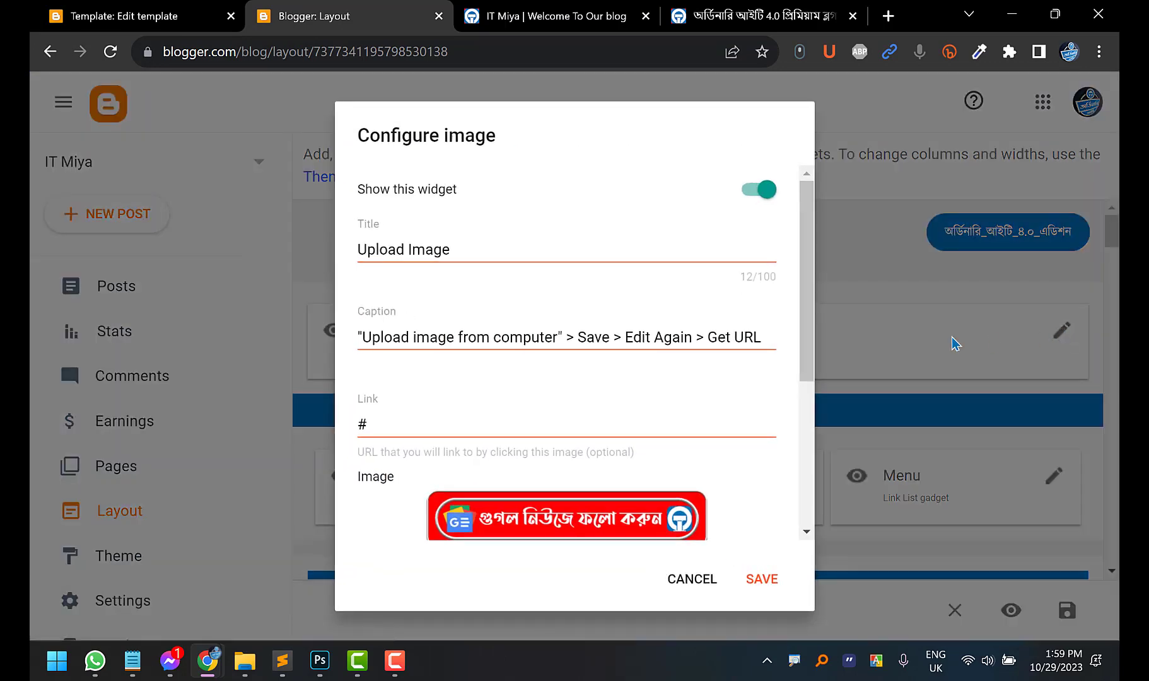
Find the social share image URL ending in OrdinaryIT.jpg again in the reopened theme HTML
click(138, 9)
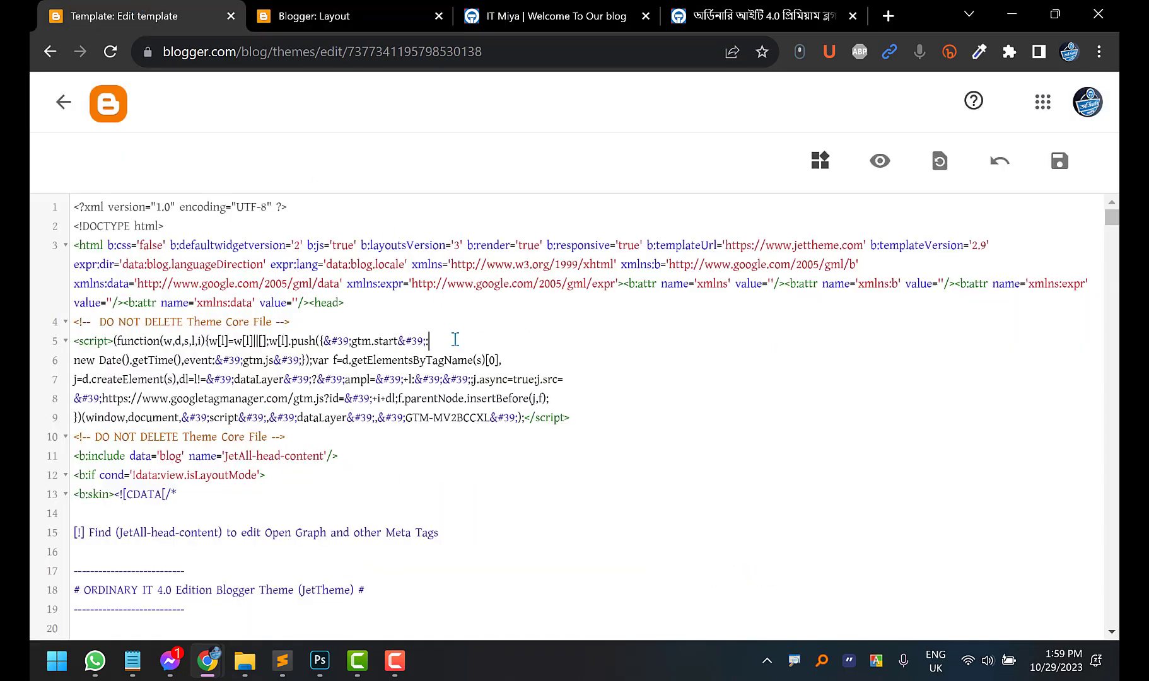
key(ctrl+f)
text(ss/s1600/OrdinaryIT.jpg)
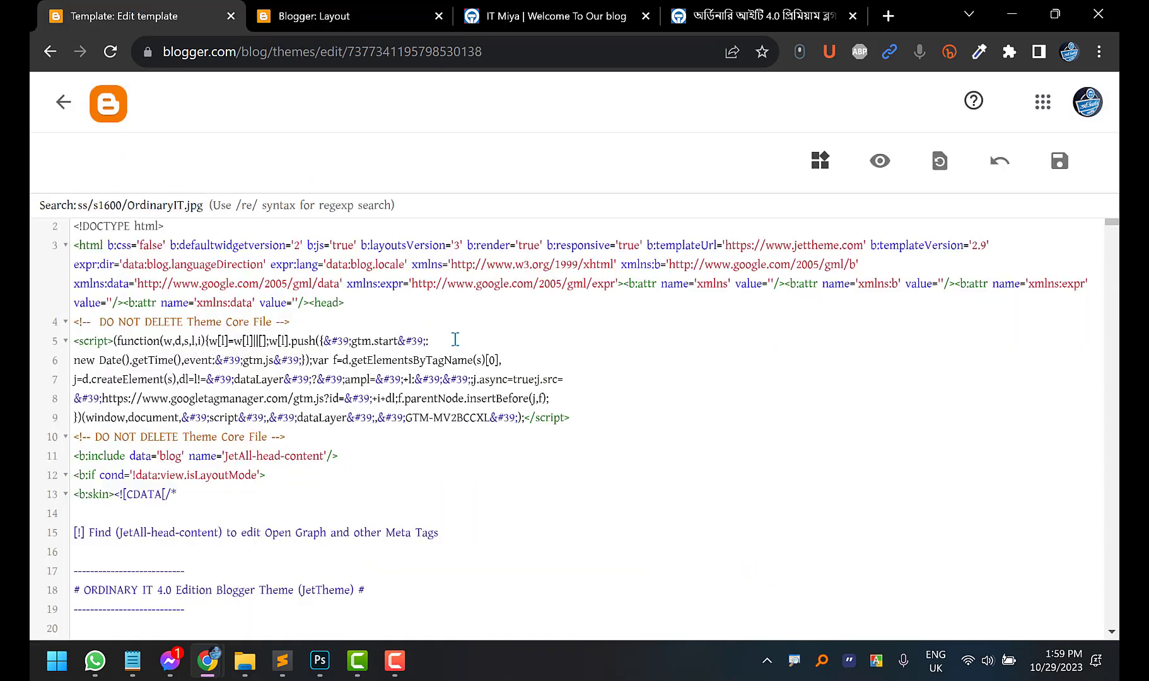
key(Return)
scroll(452, 476, down, 1)
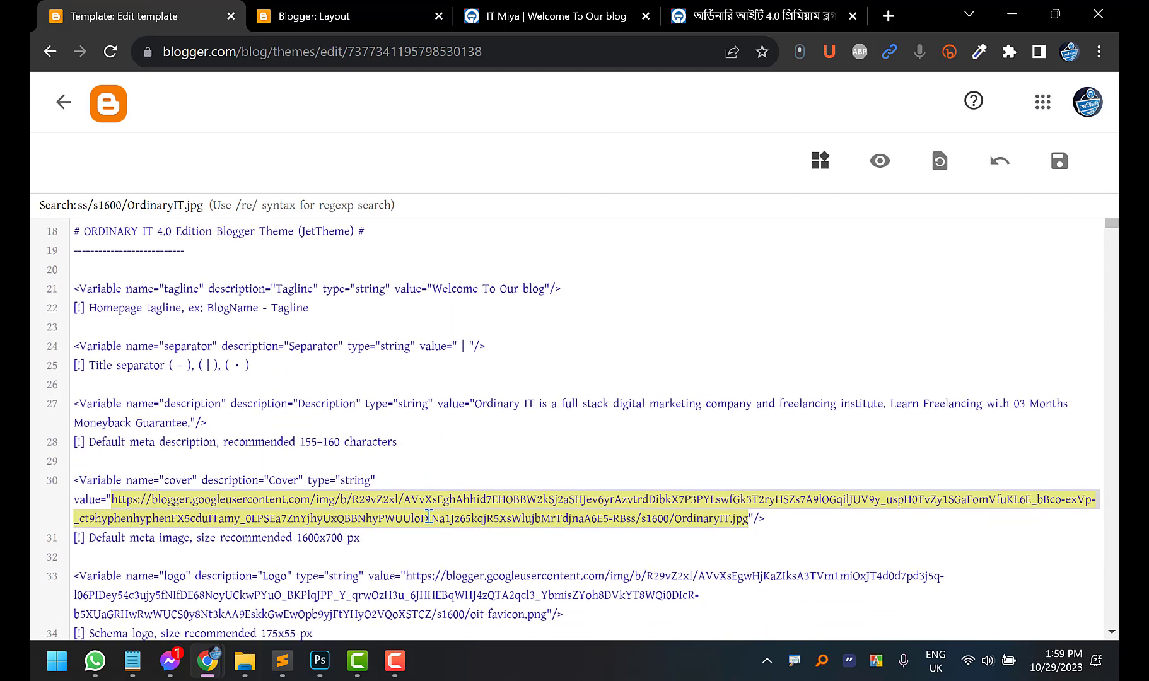
Review the image source options in the Upload Image gadget's settings and close them without saving
click(309, 17)
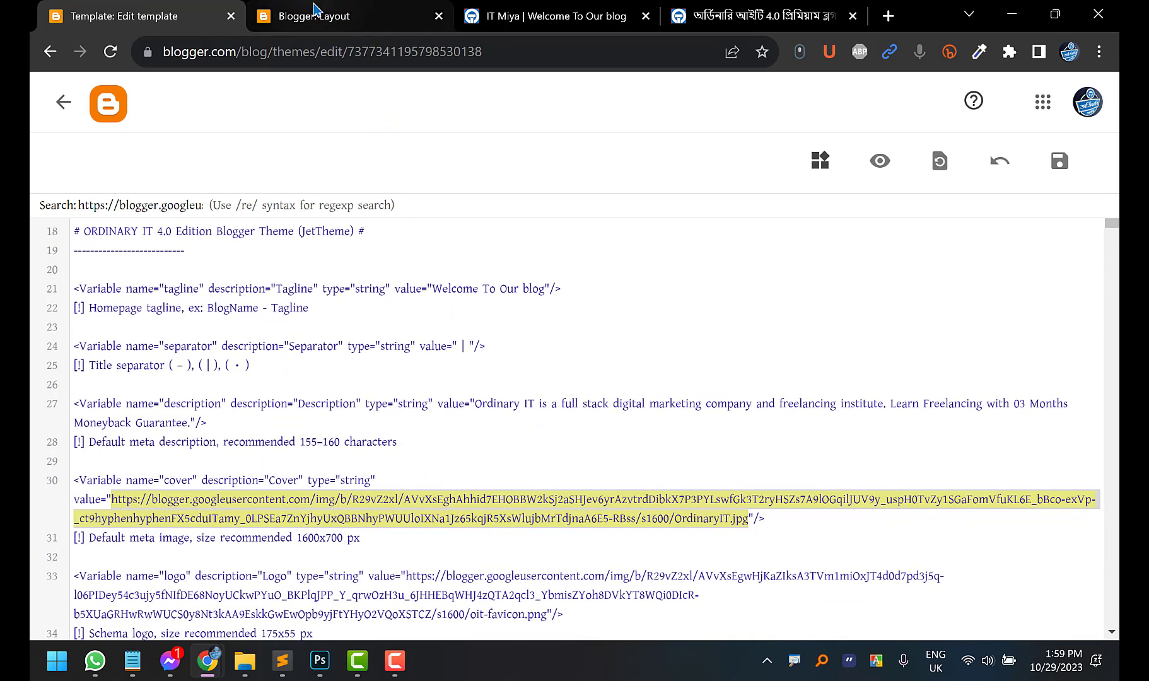
scroll(544, 377, down, 4)
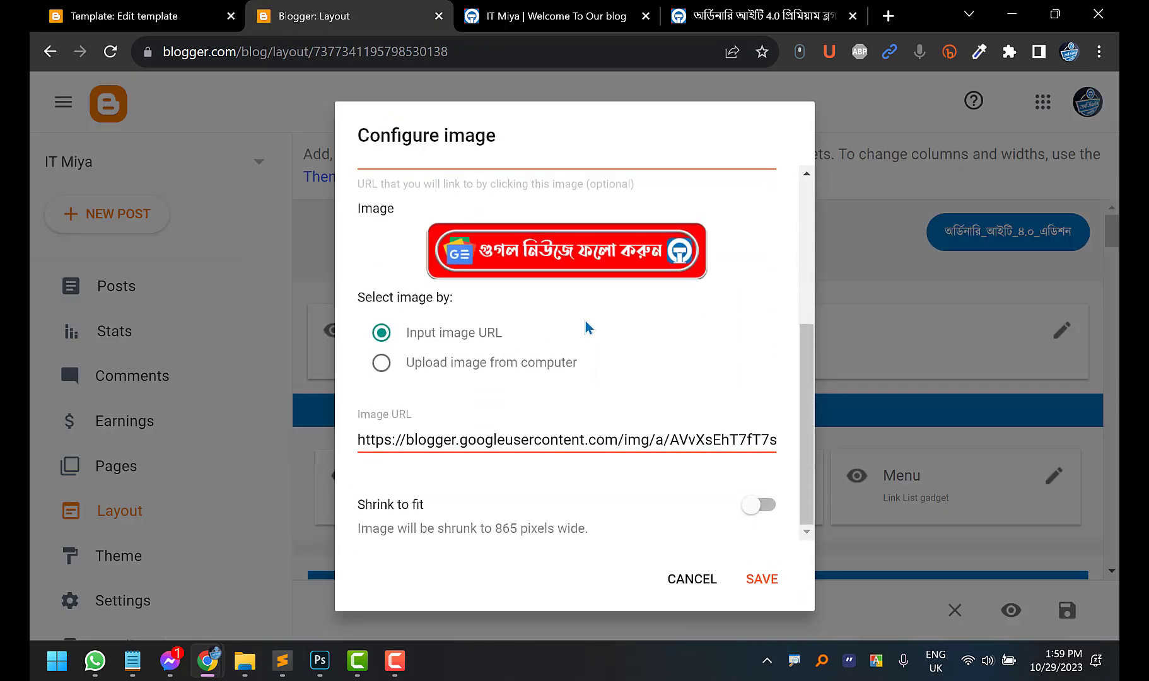
scroll(574, 333, up, 3)
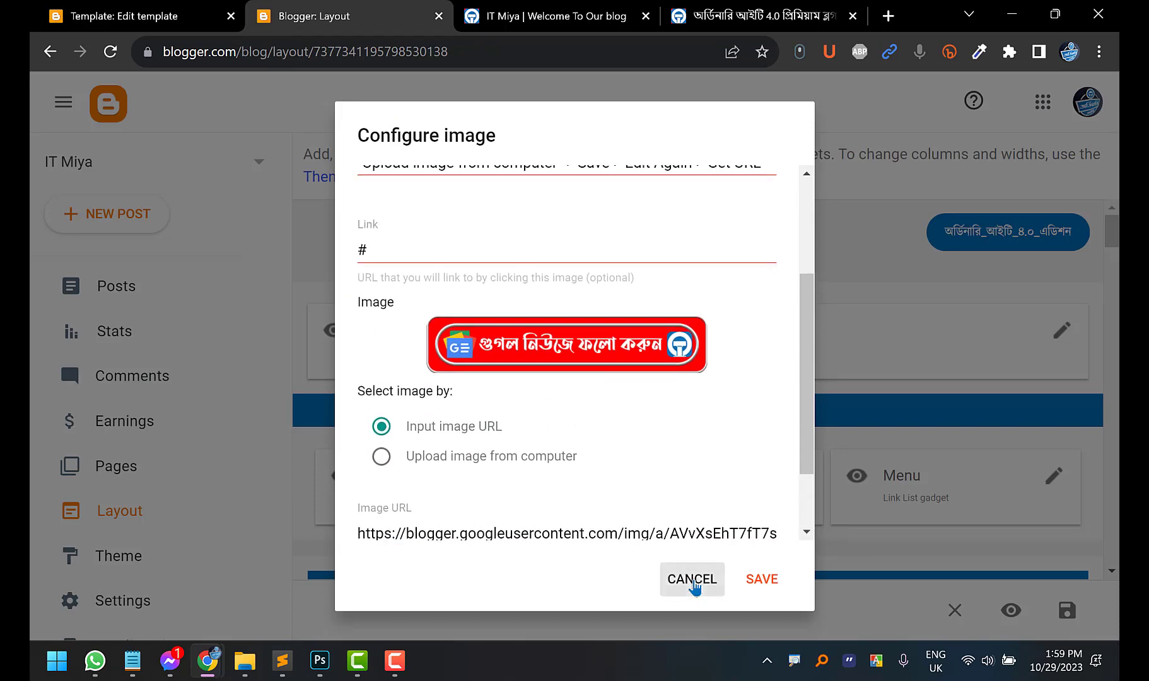
click(691, 579)
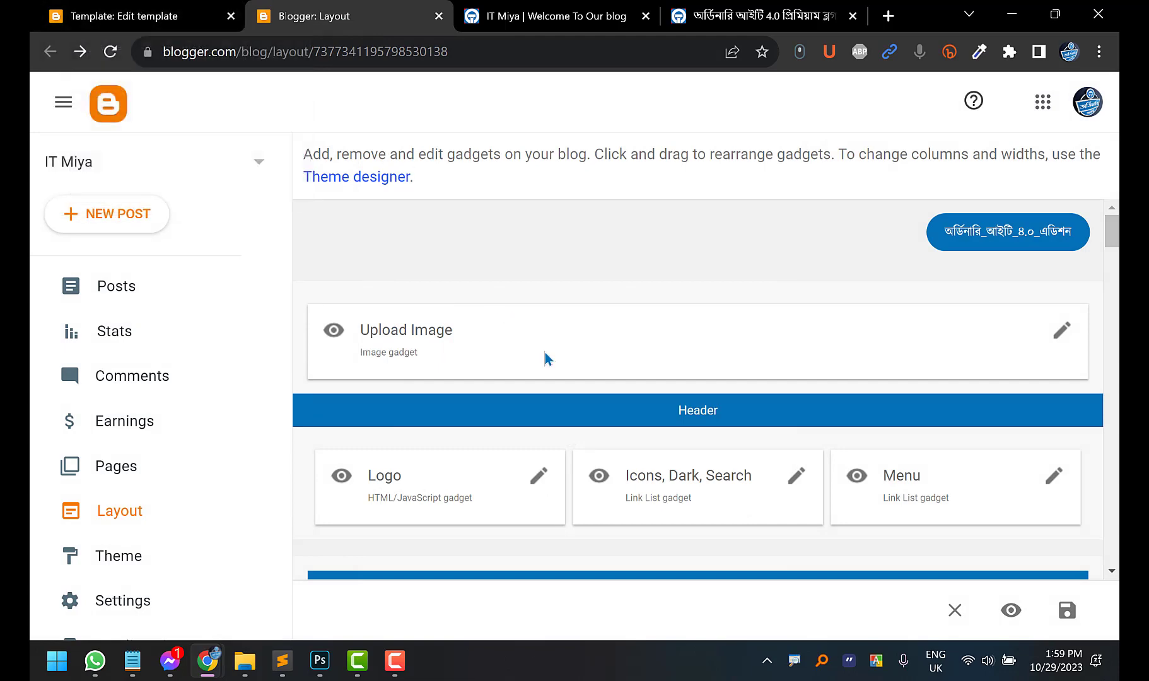
Set the Upload Image gadget to upload from the computer and choose the image 192 from the Desktop
click(1061, 329)
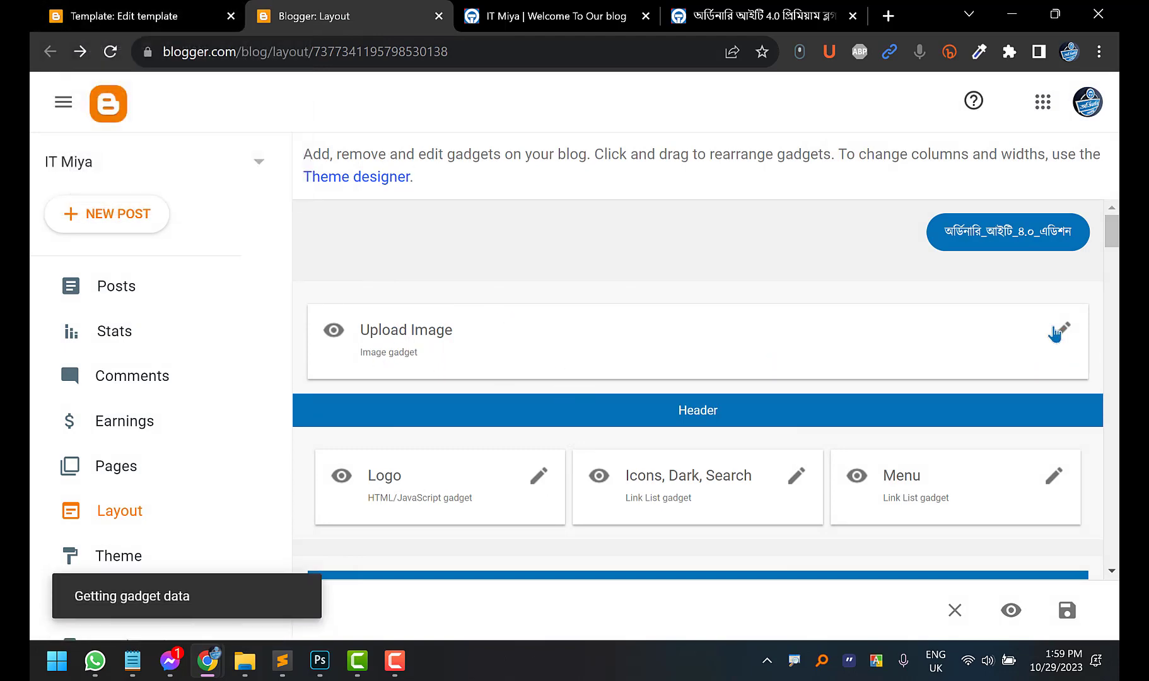
scroll(545, 434, down, 1)
scroll(546, 433, down, 3)
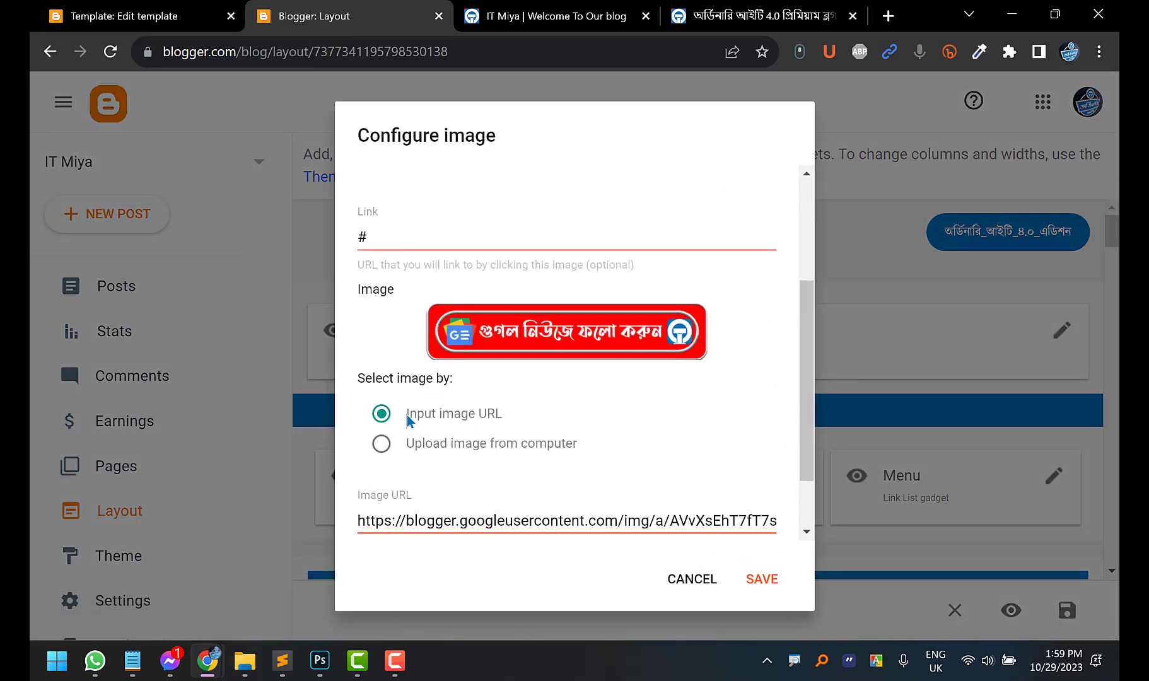
click(381, 441)
scroll(440, 503, down, 1)
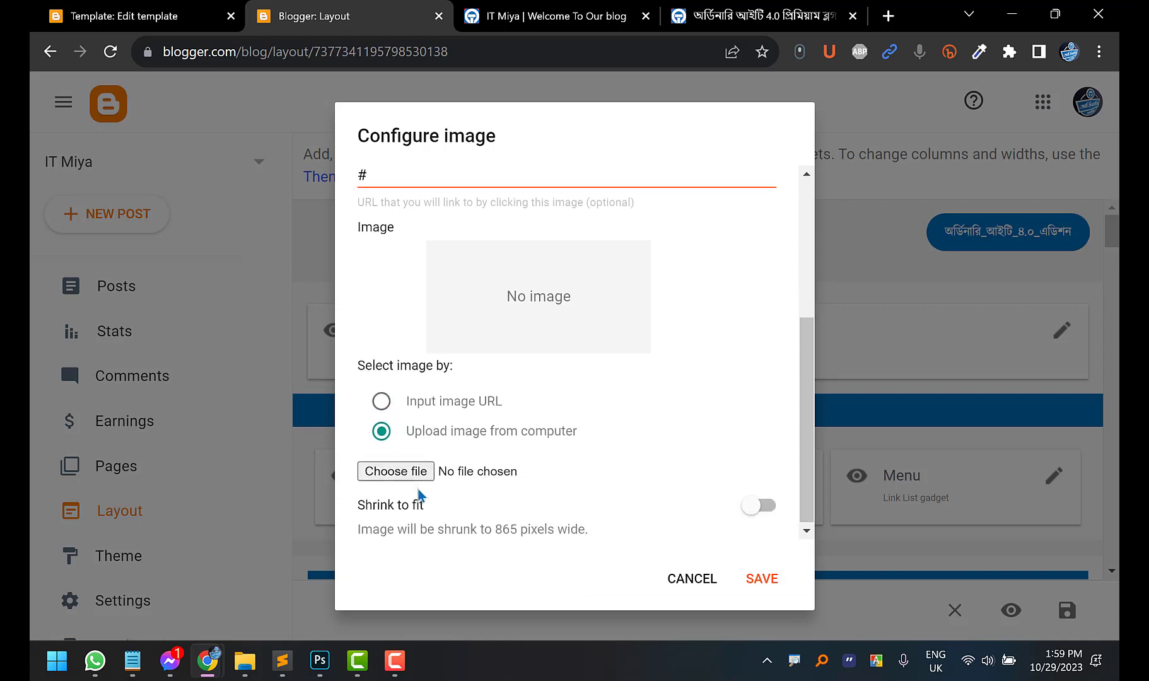
click(411, 469)
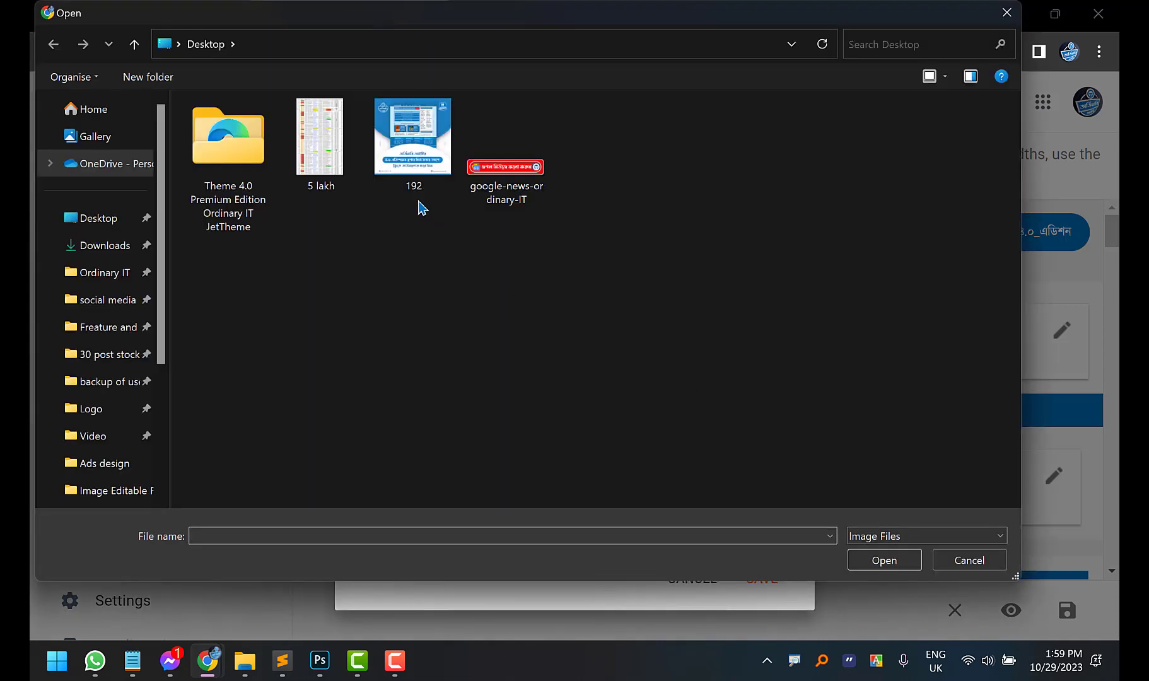
double_click(402, 140)
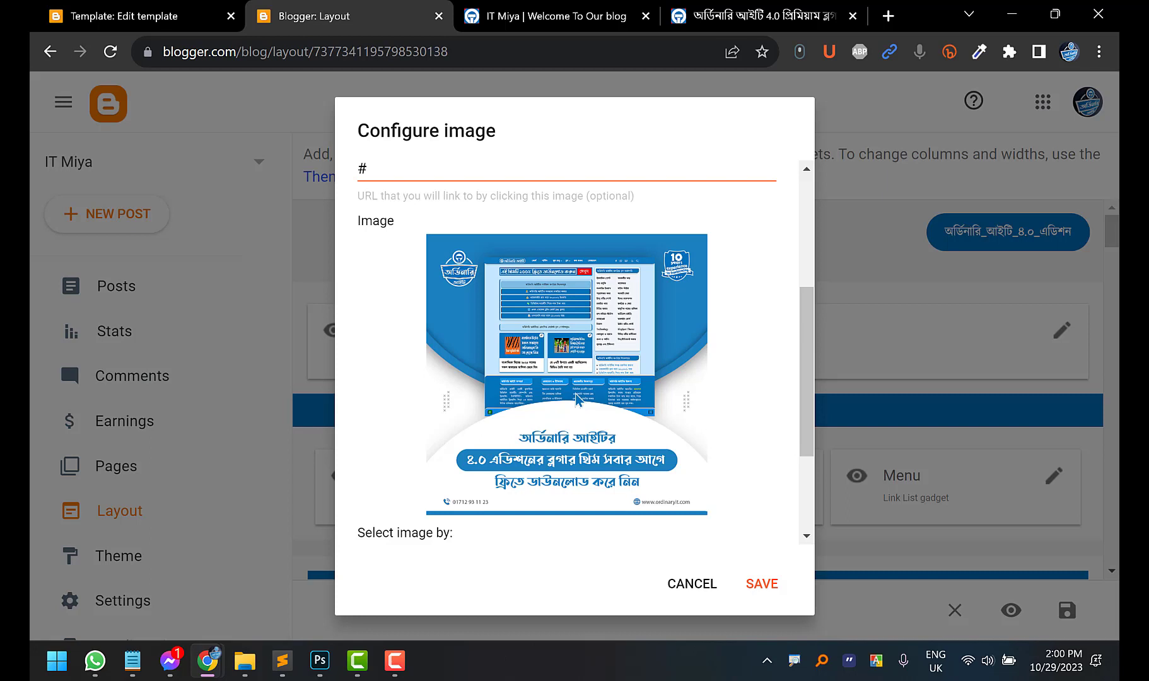
Copy the image address of the uploaded picture in the Configure image dialog
right_click(556, 342)
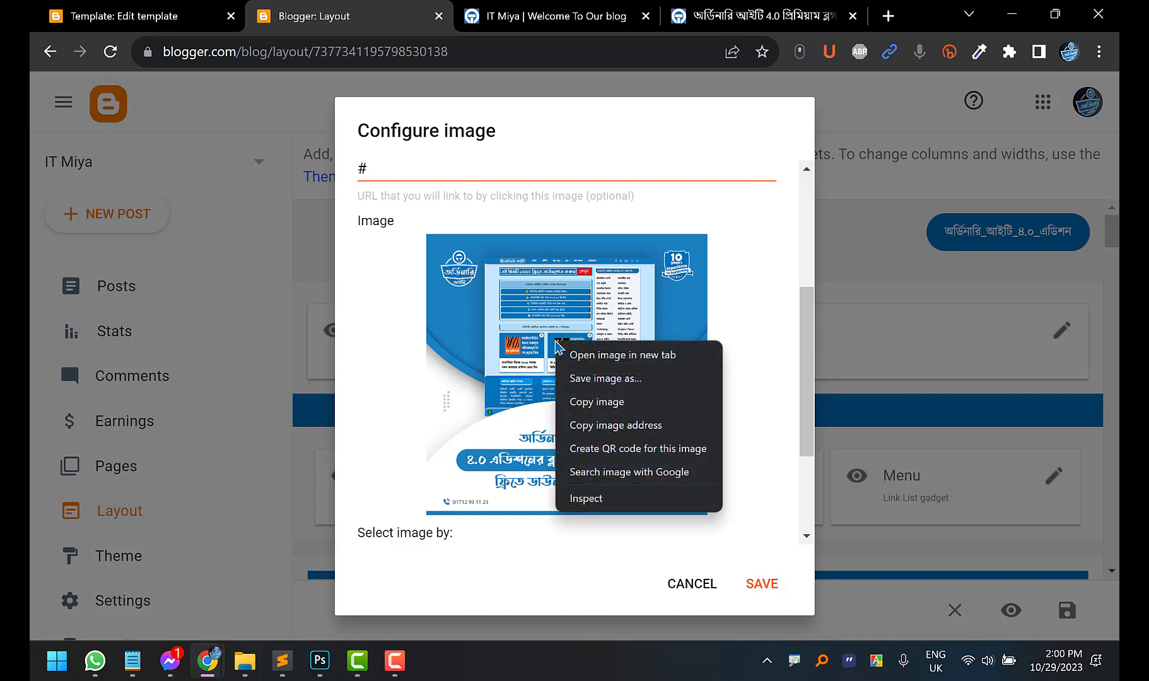
click(605, 427)
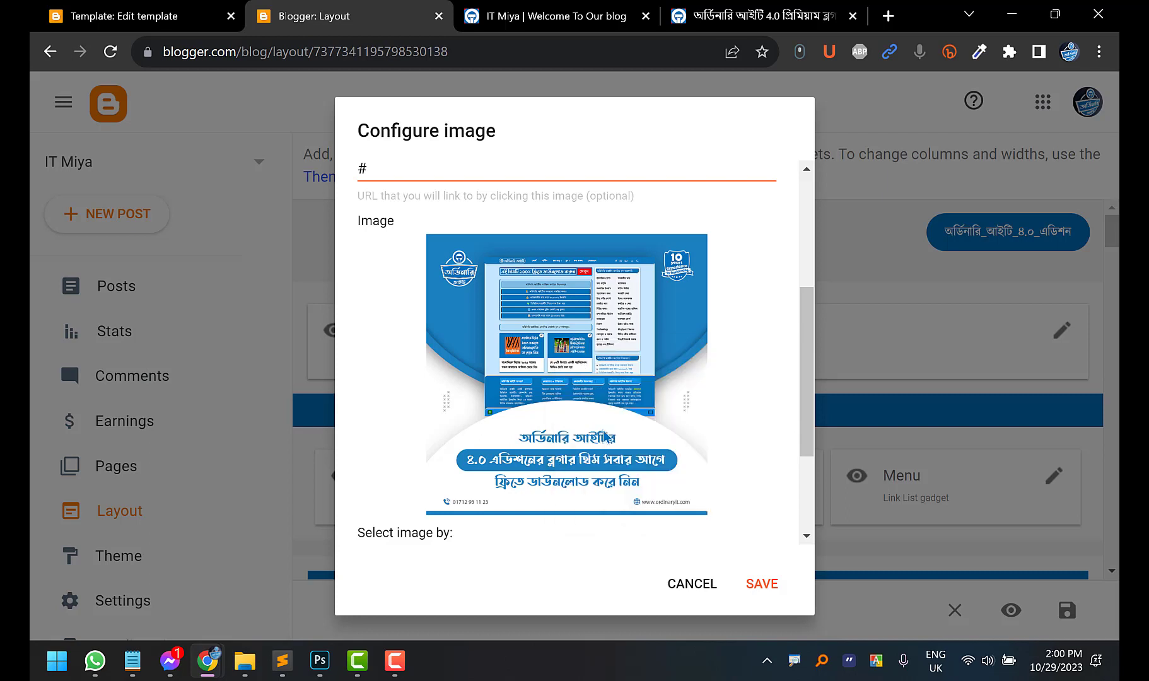
right_click(568, 371)
click(622, 462)
Replace the cover variable's OrdinaryIT.jpg URL in the theme HTML with the copied image address and save the theme
click(154, 15)
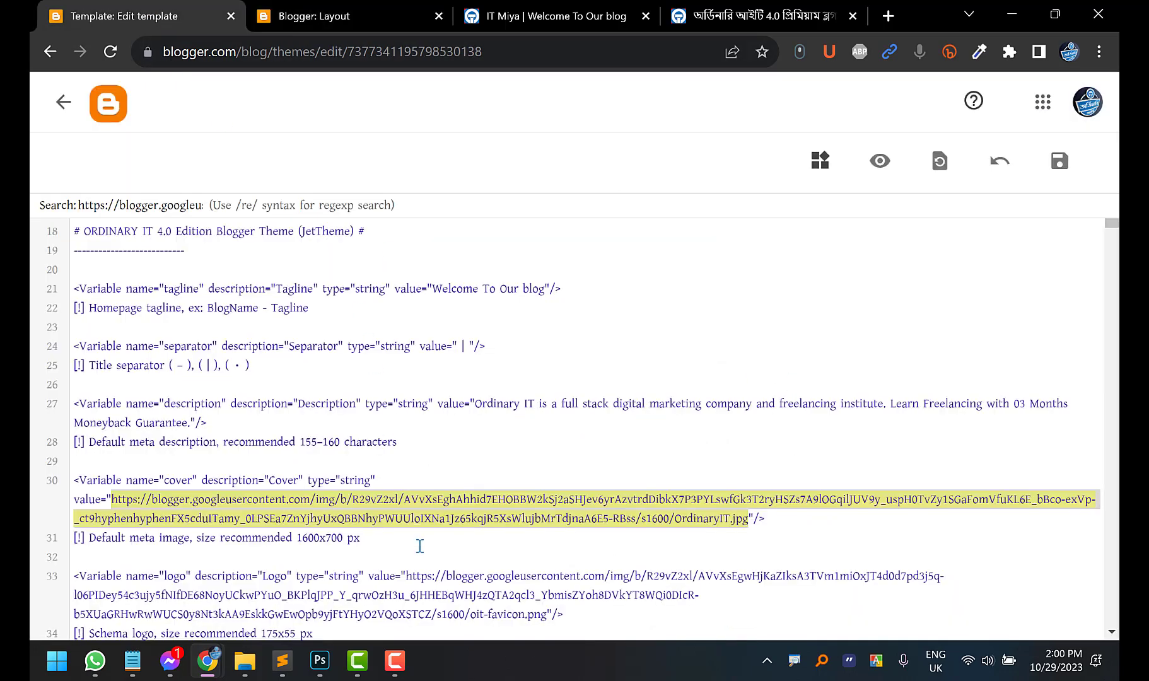
click(565, 507)
drag(749, 518, 120, 498)
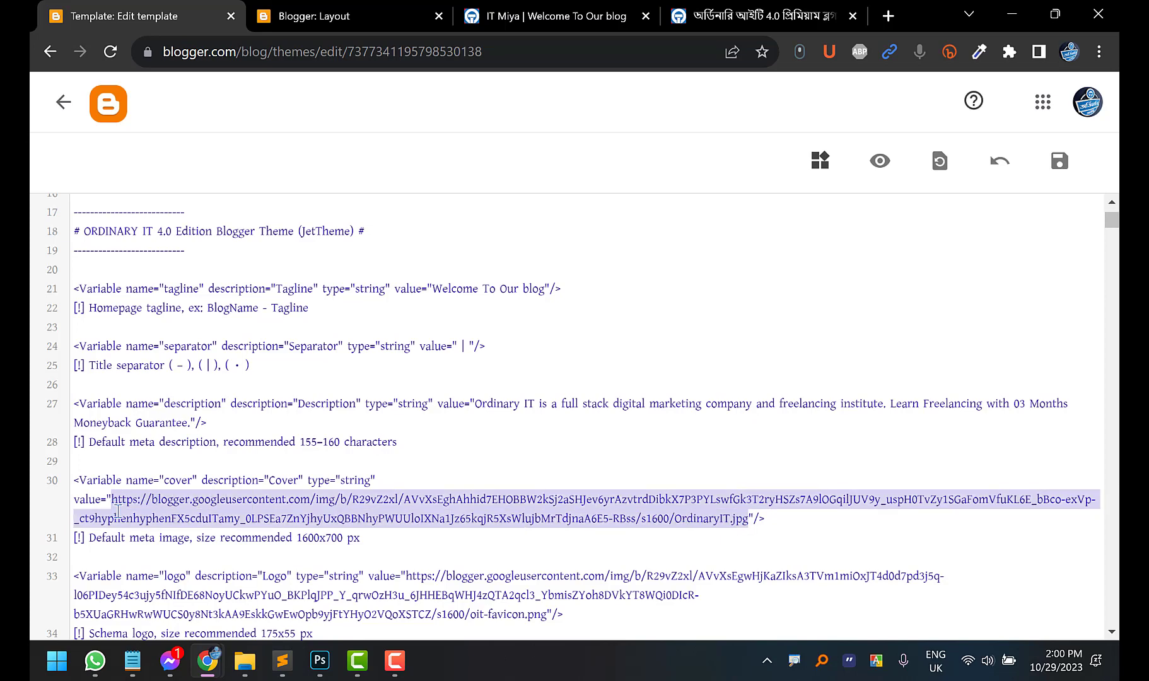
right_click(681, 498)
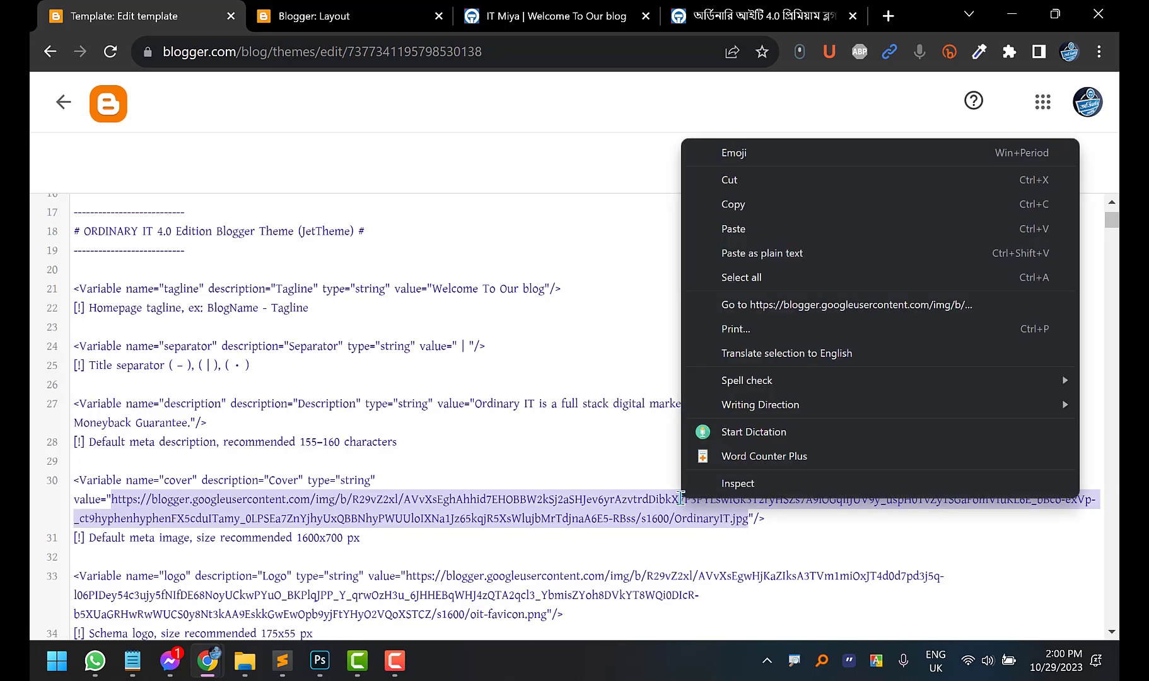
click(733, 229)
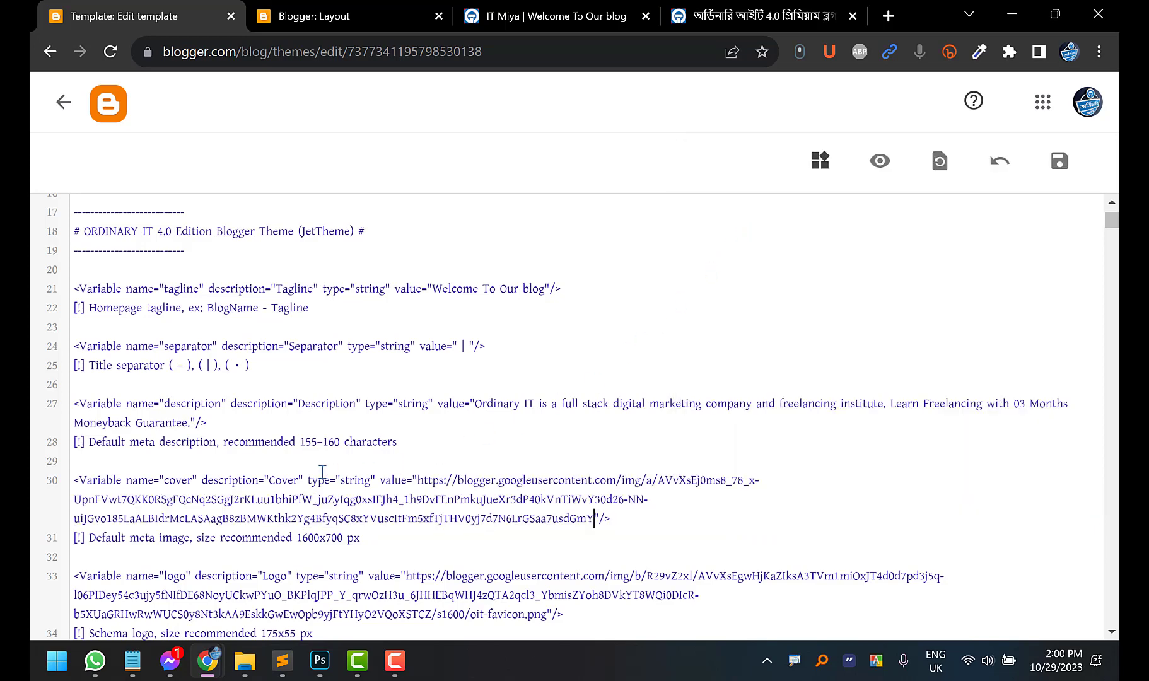
click(1059, 162)
click(562, 7)
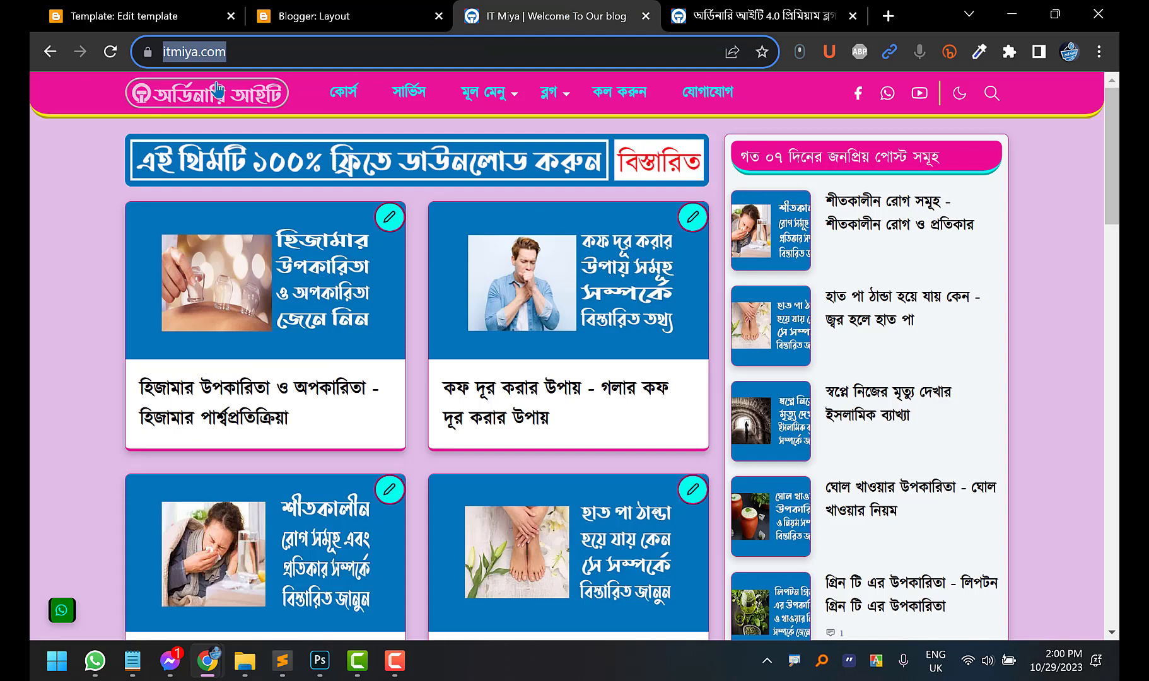
click(290, 51)
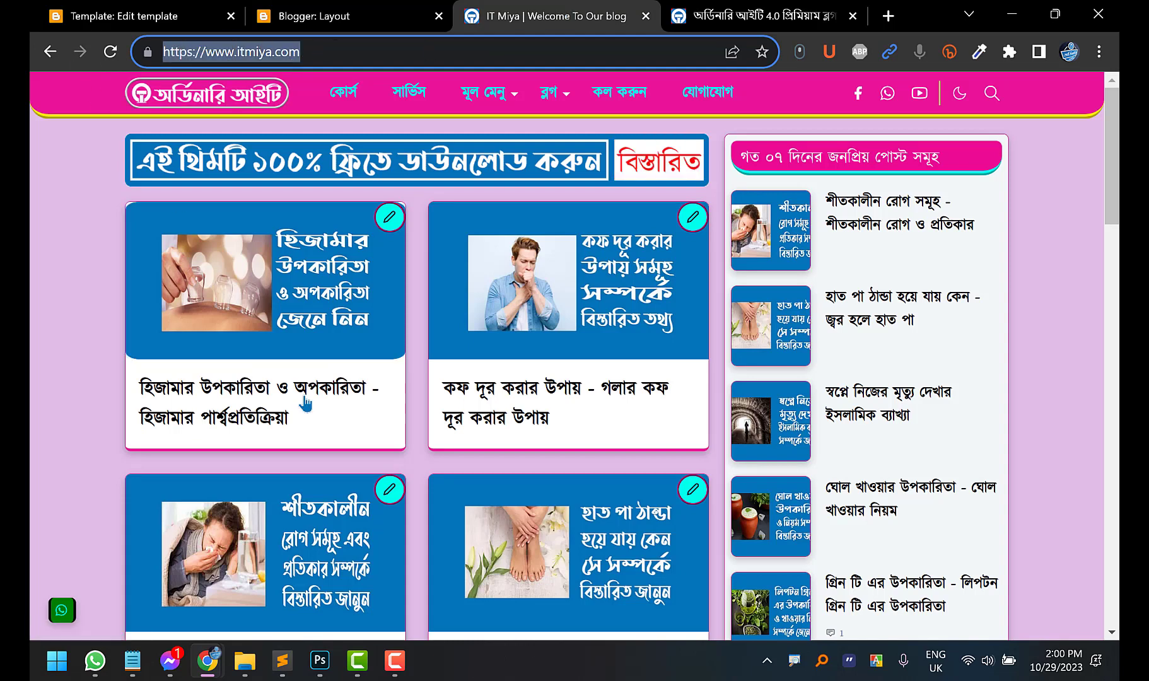
click(169, 660)
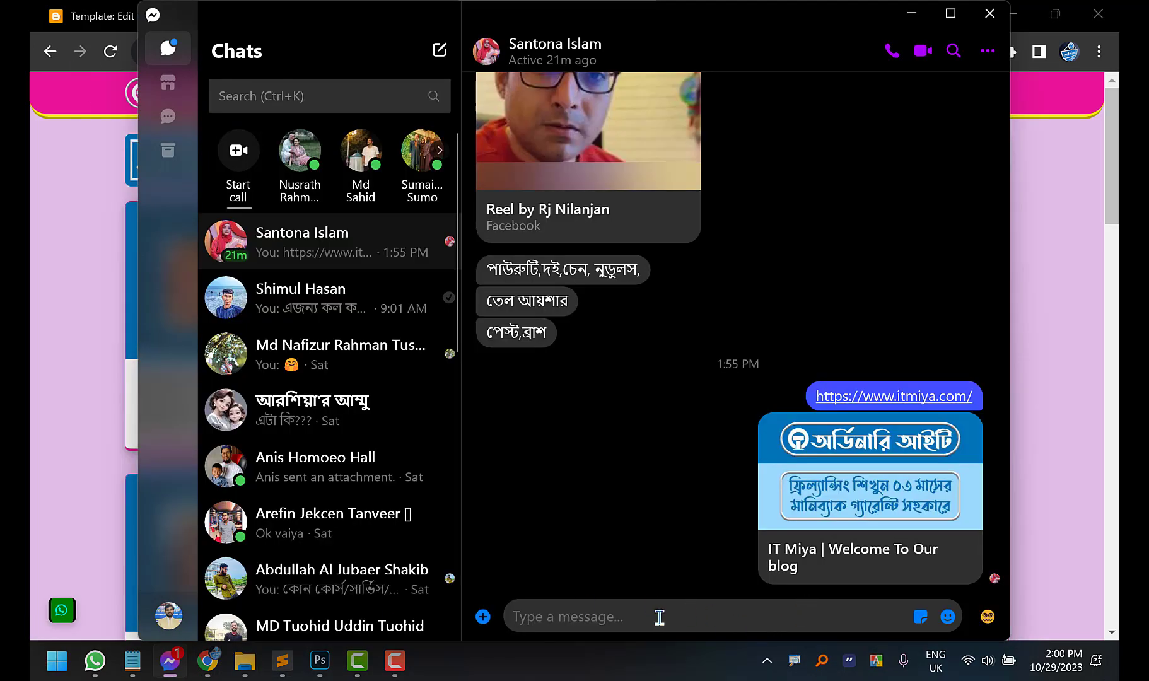
key(ctrl+v)
key(Return)
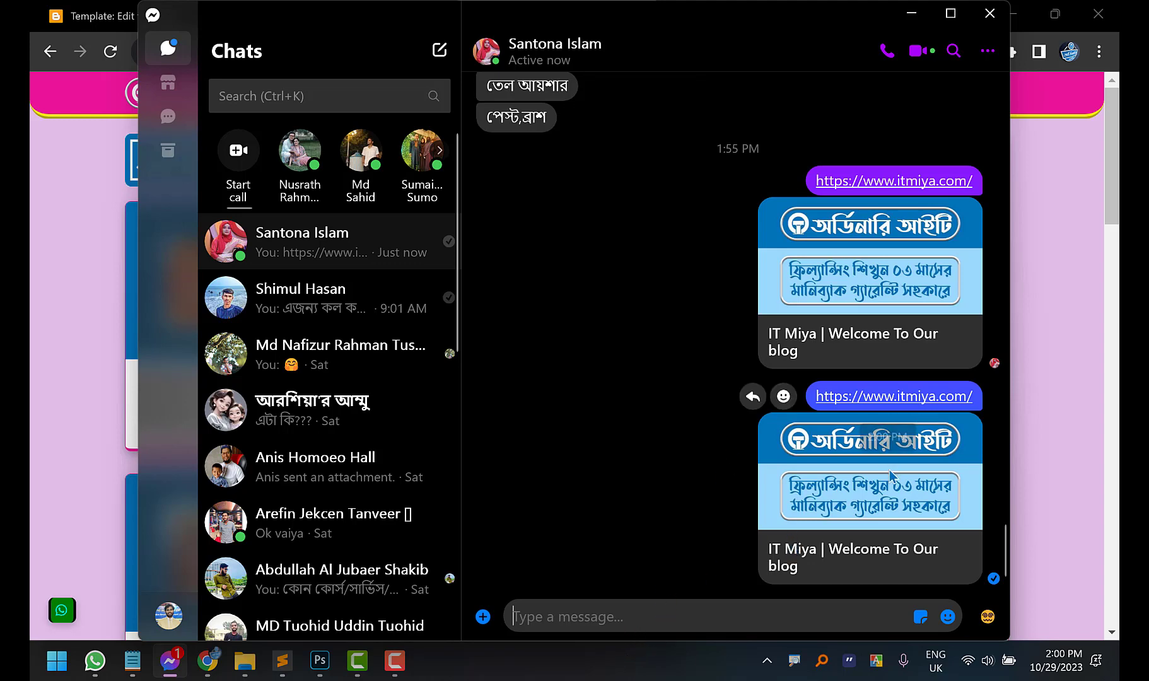
click(911, 15)
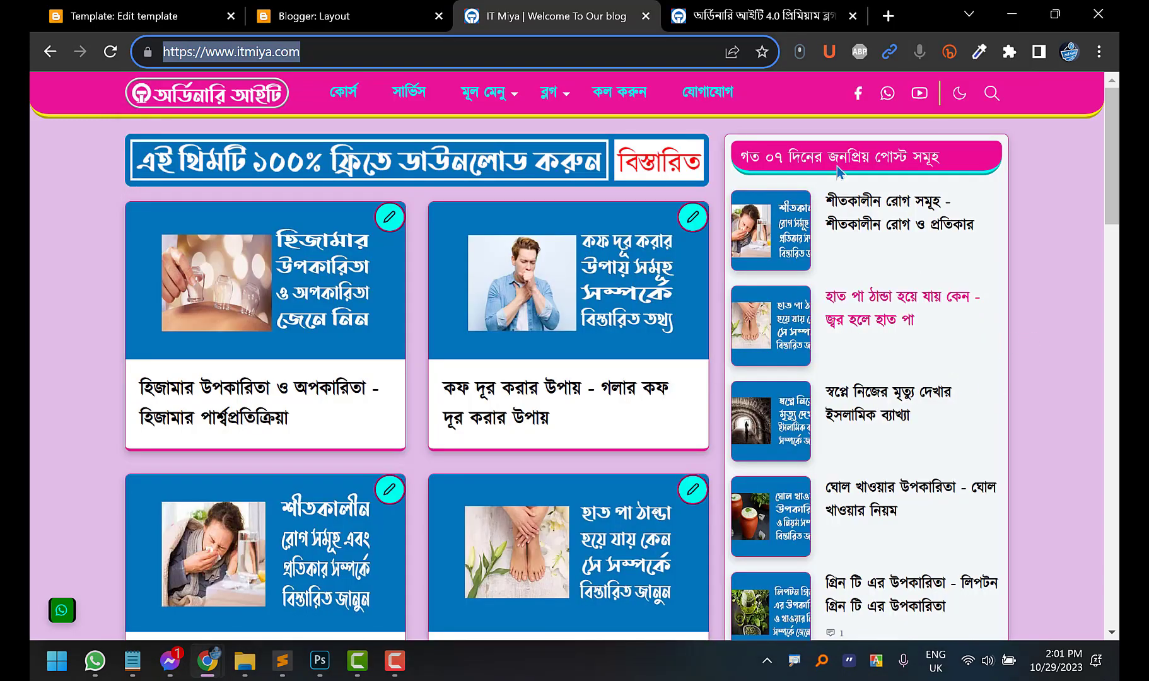
click(742, 7)
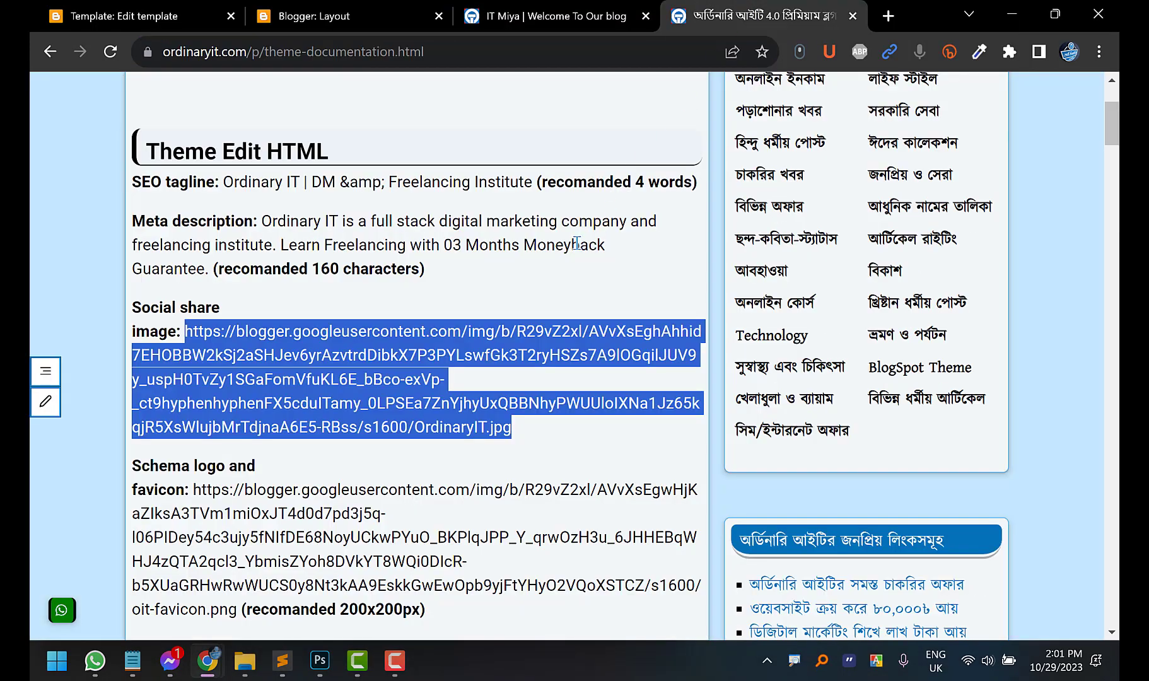
Open the Ordinary IT theme download page in a new tab and follow its Facebook sharing debugger link
scroll(570, 250, up, 3)
mouse_move(489, 95)
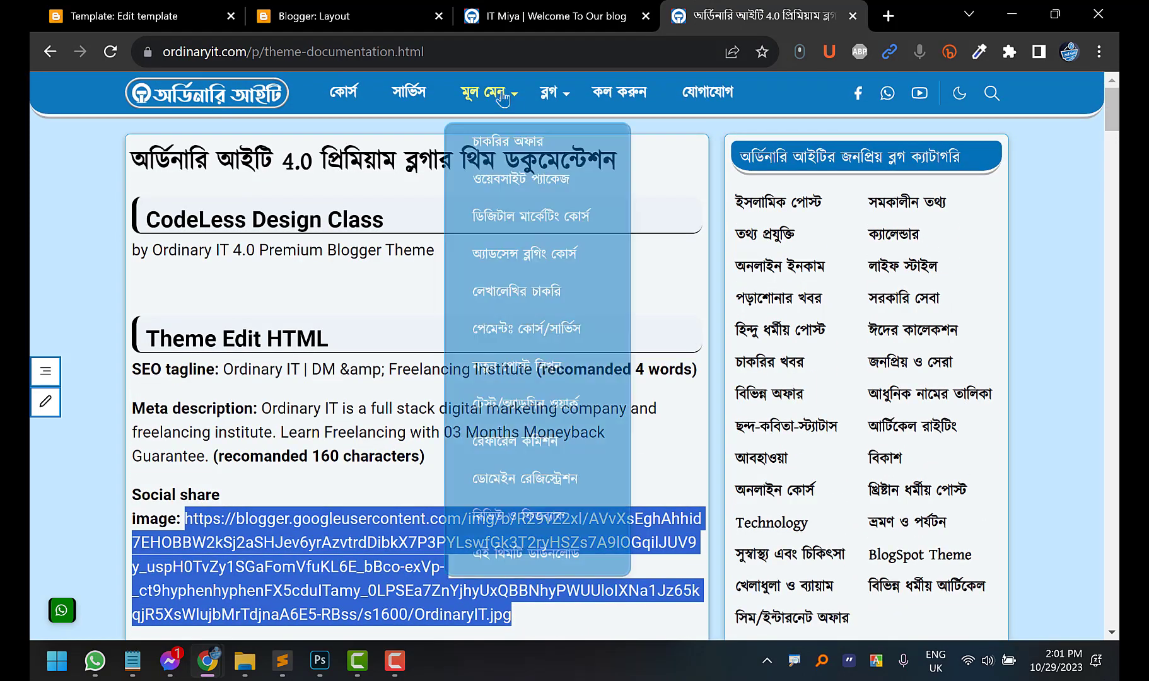
right_click(498, 551)
click(566, 356)
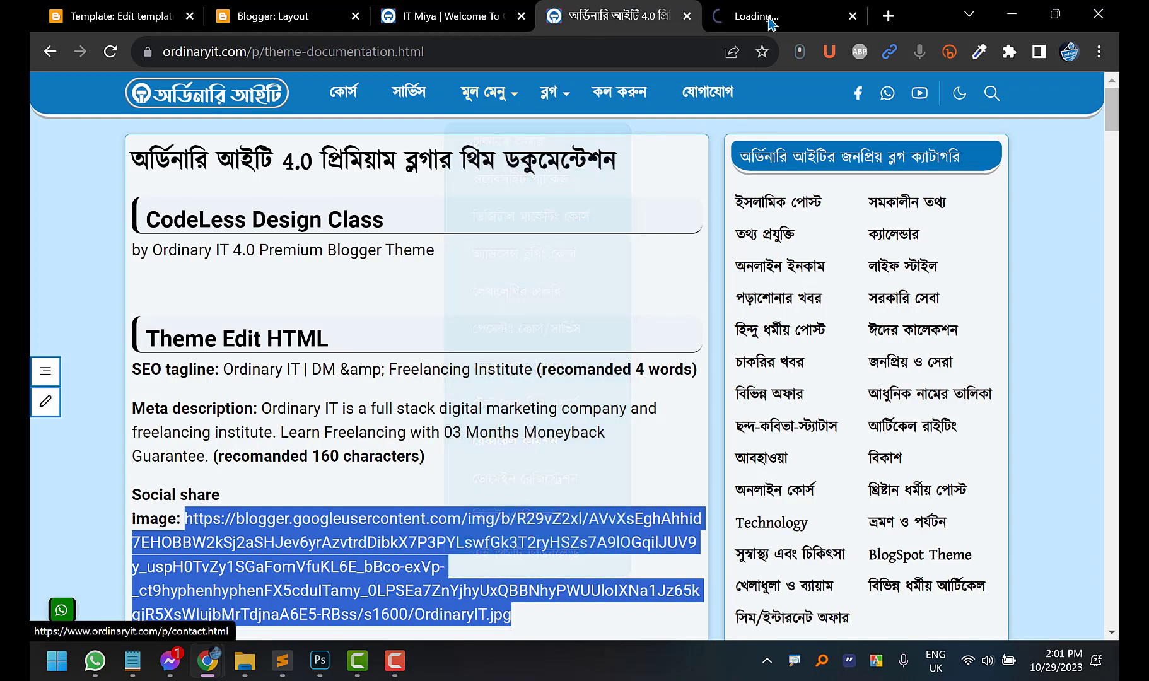
click(782, 7)
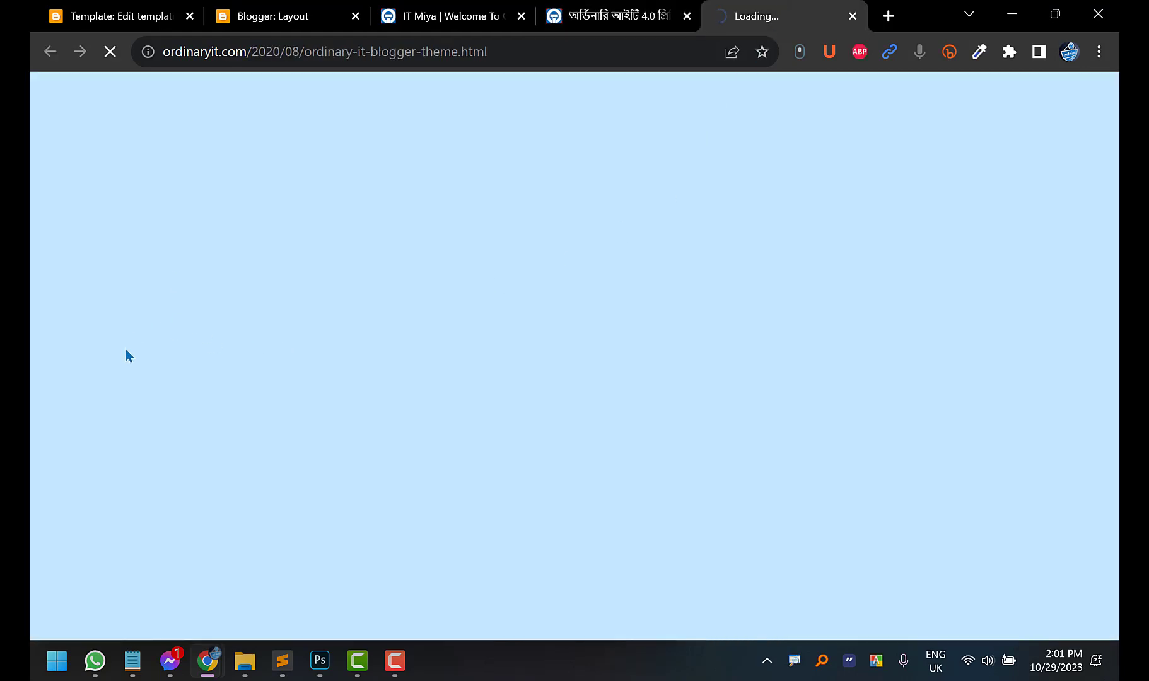
scroll(31, 332, down, 15)
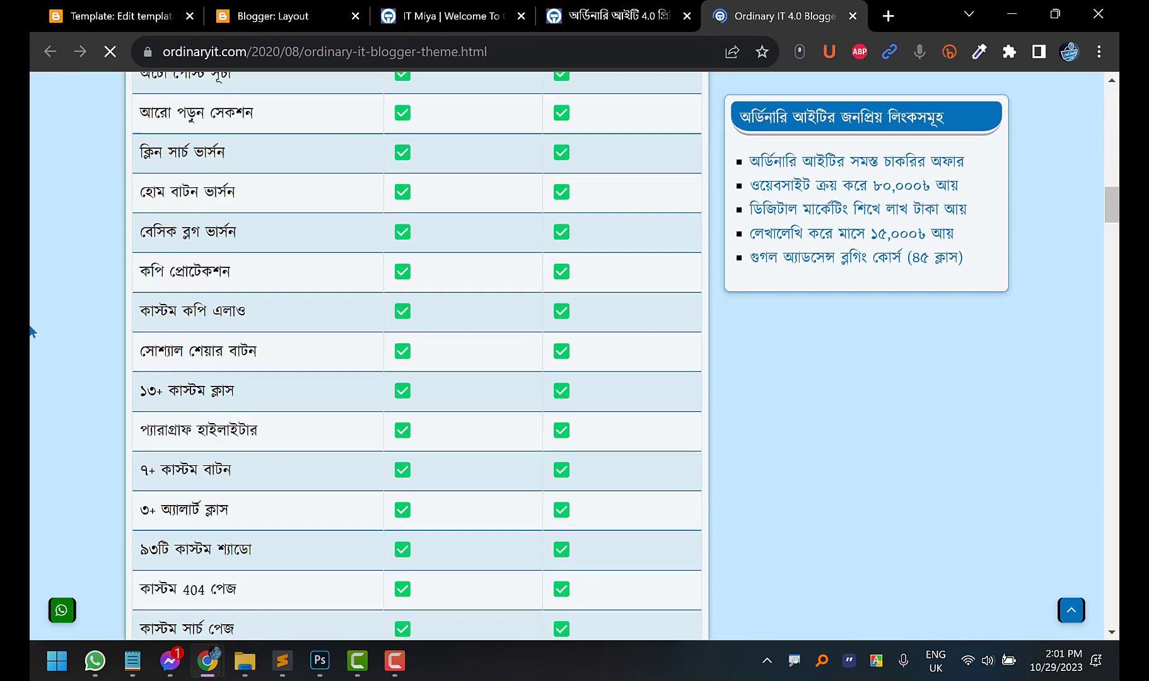
scroll(32, 332, down, 15)
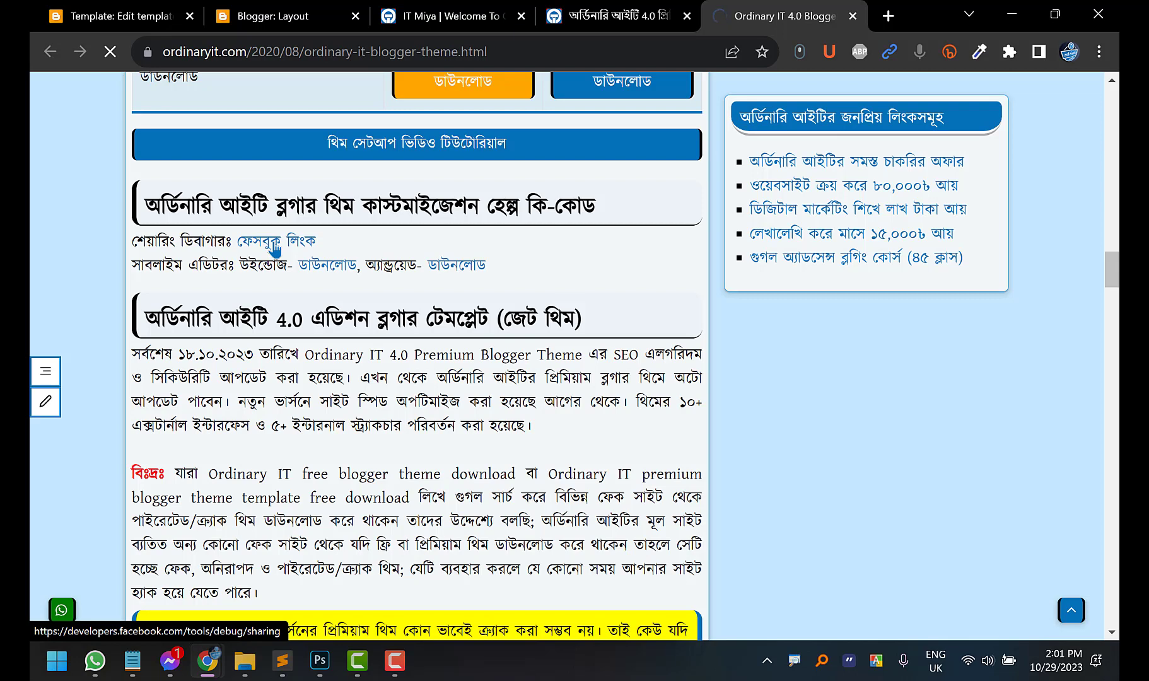
click(274, 248)
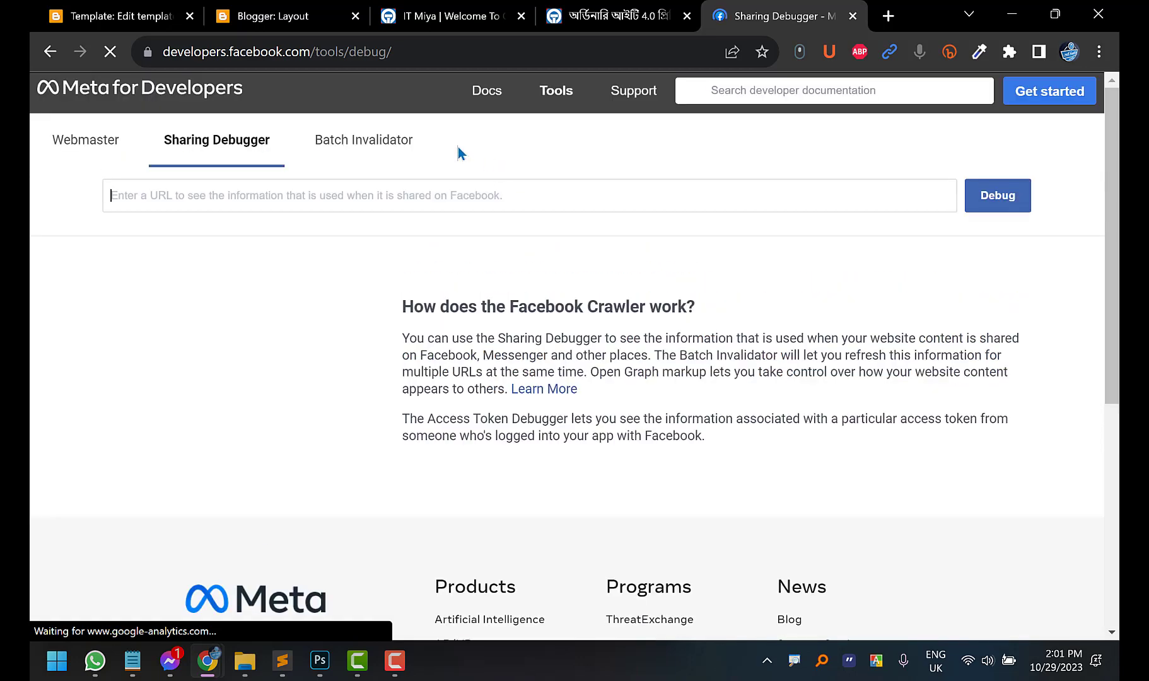
click(258, 200)
key(ctrl+v)
key(BackSpace)
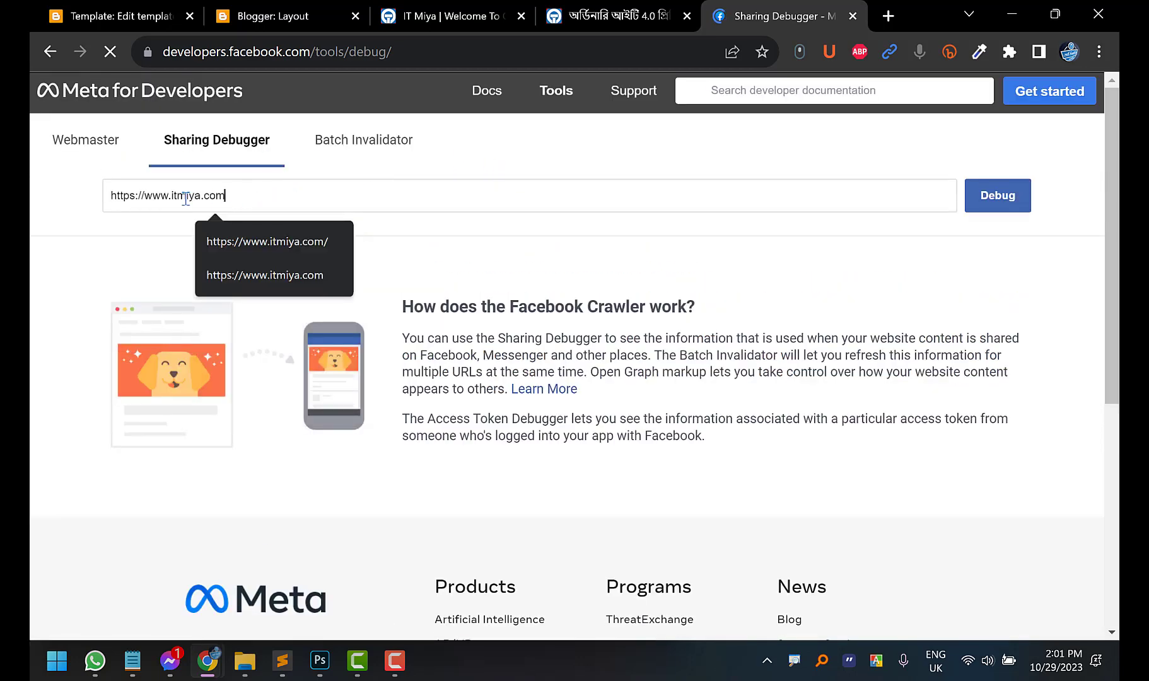
drag(172, 198, 67, 195)
key(BackSpace)
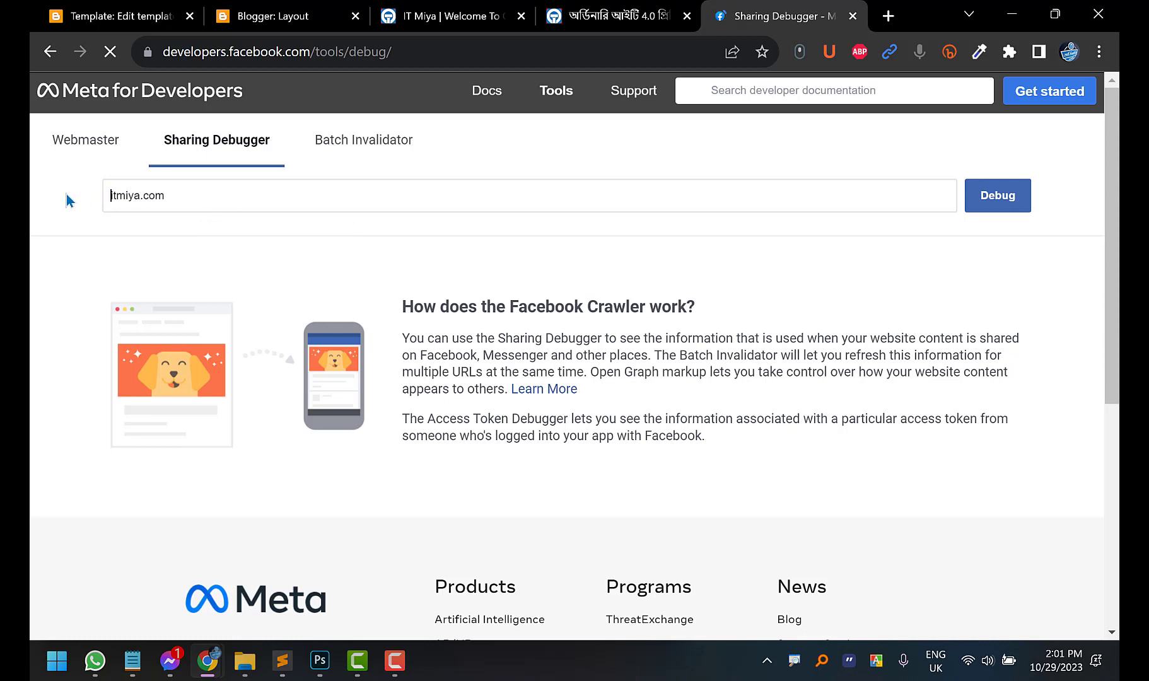
click(997, 206)
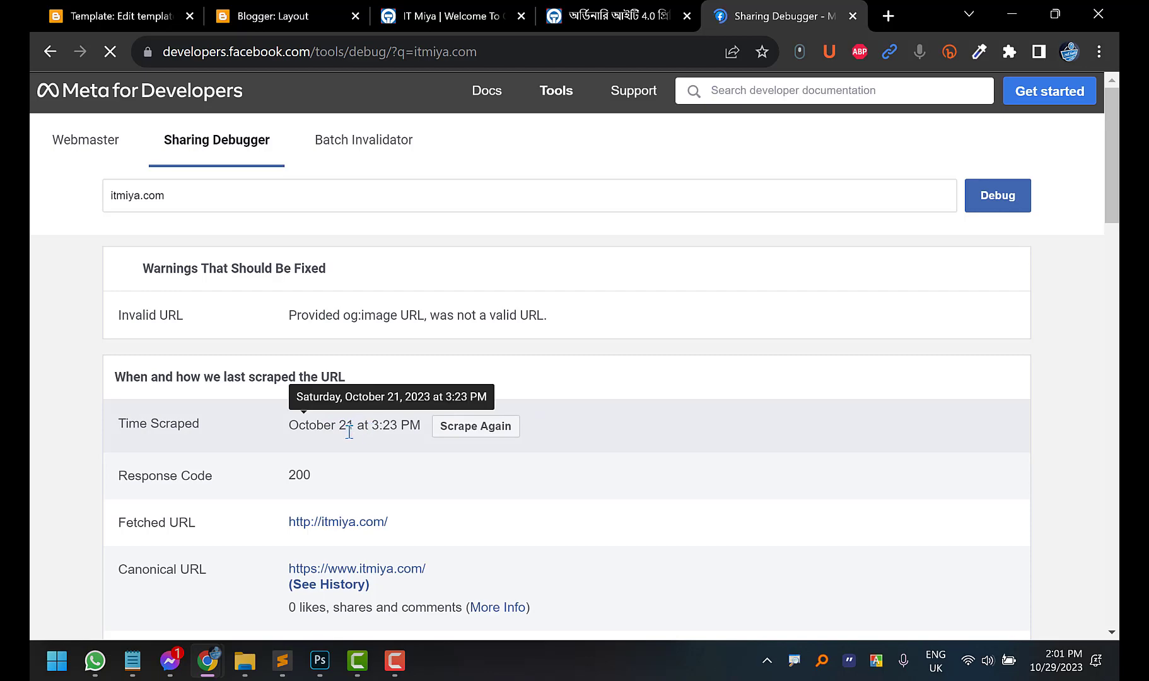
Scrape itmiya.com again and review its link preview and warnings
scroll(362, 432, down, 4)
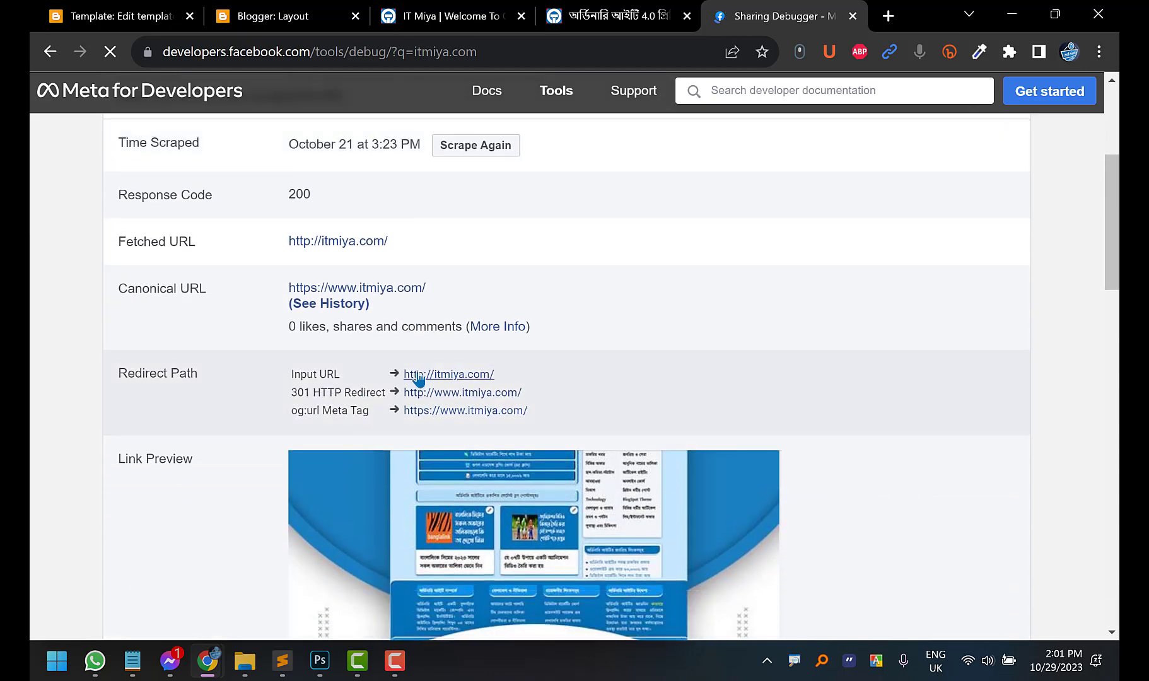
scroll(550, 494, down, 3)
scroll(534, 410, up, 6)
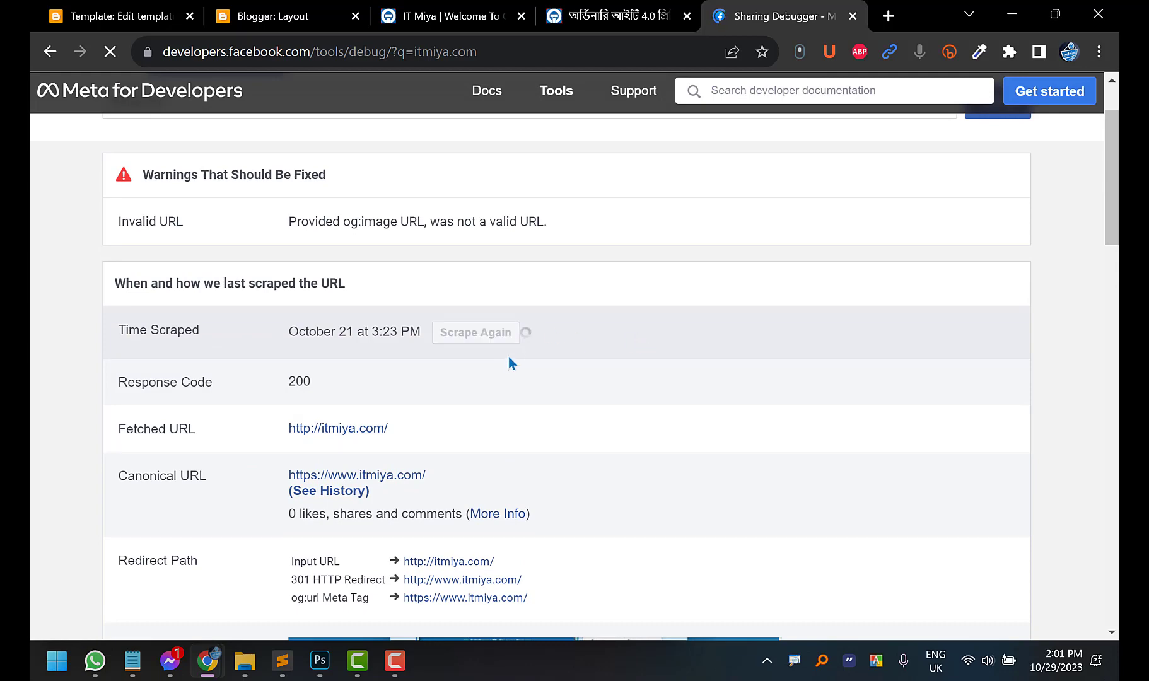
scroll(507, 363, down, 5)
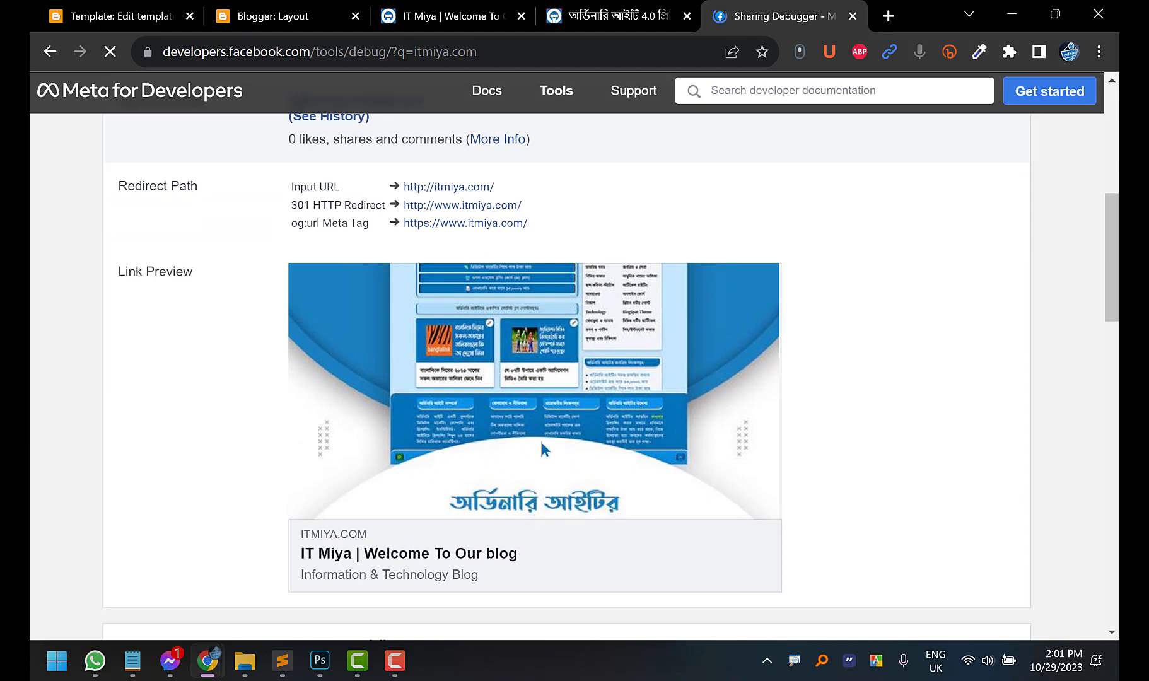
scroll(549, 447, up, 4)
scroll(546, 450, down, 1)
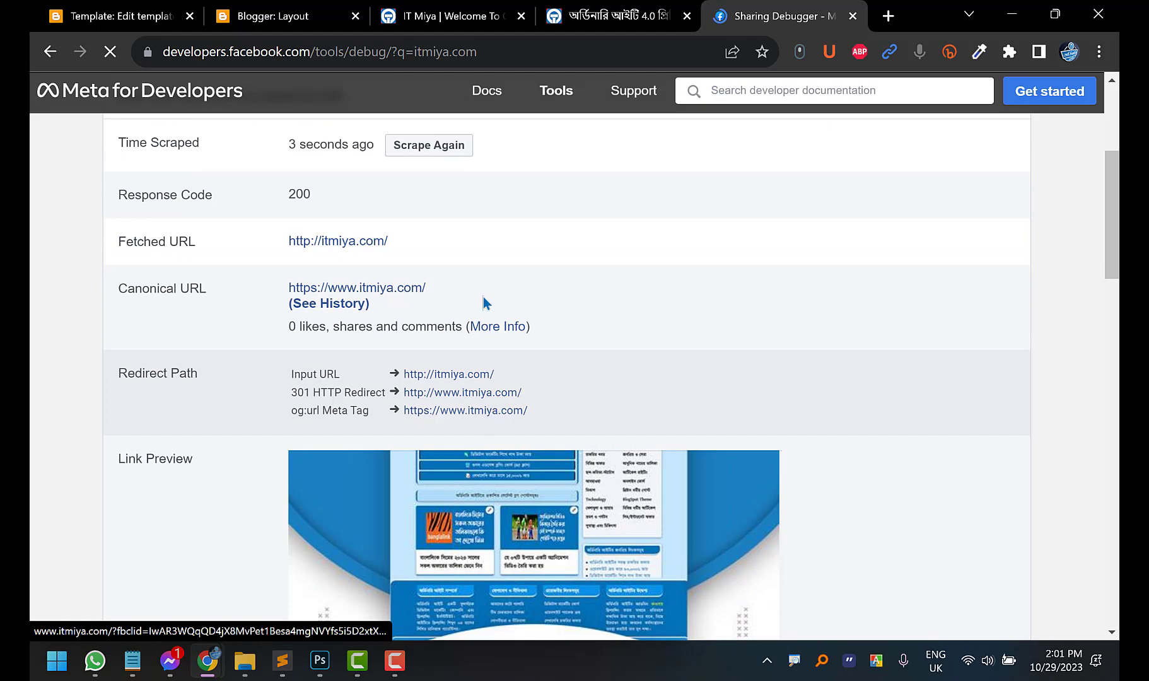
scroll(552, 302, up, 4)
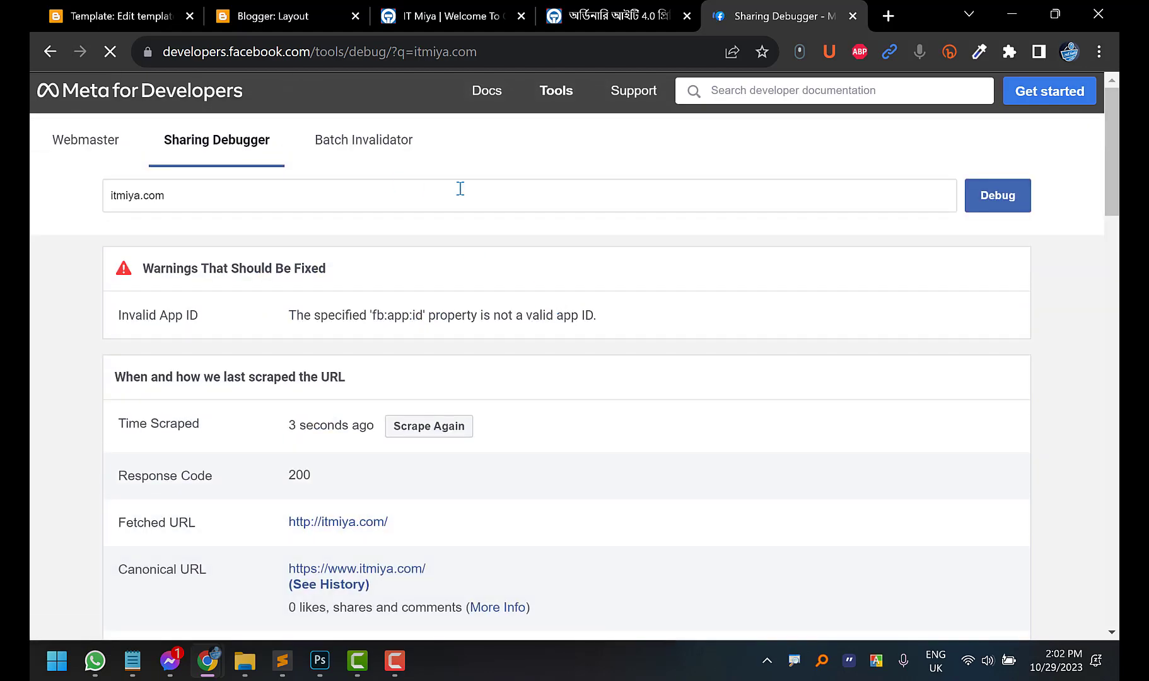
click(170, 660)
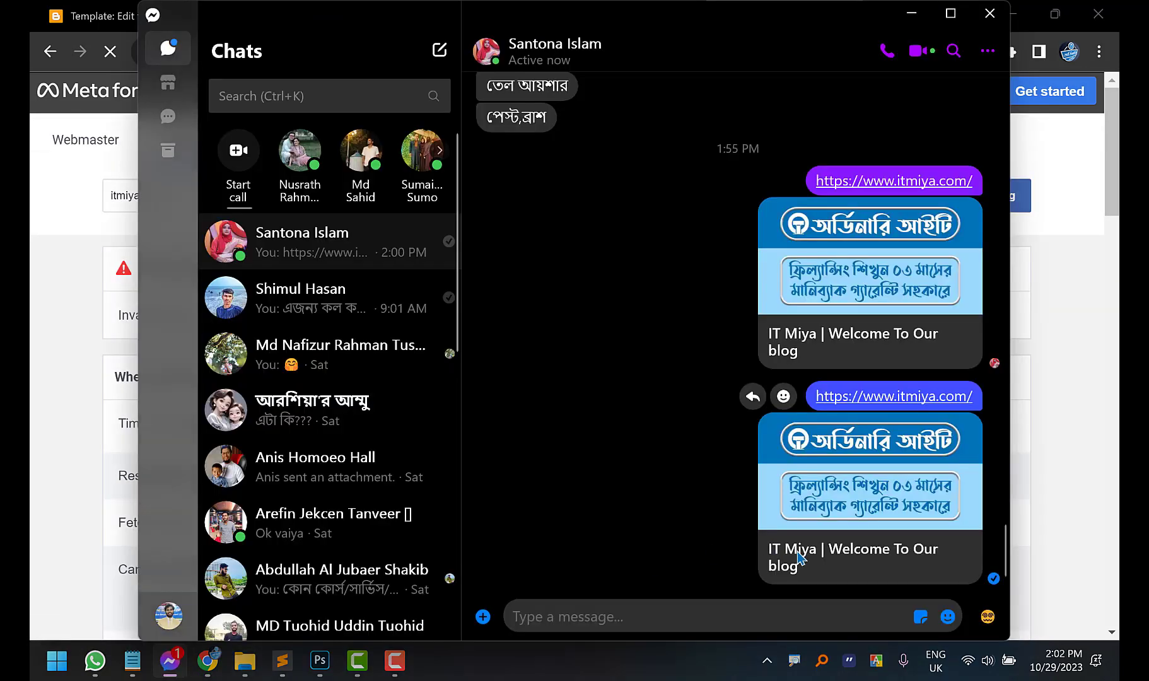
text(https://www.itmiya.com/)
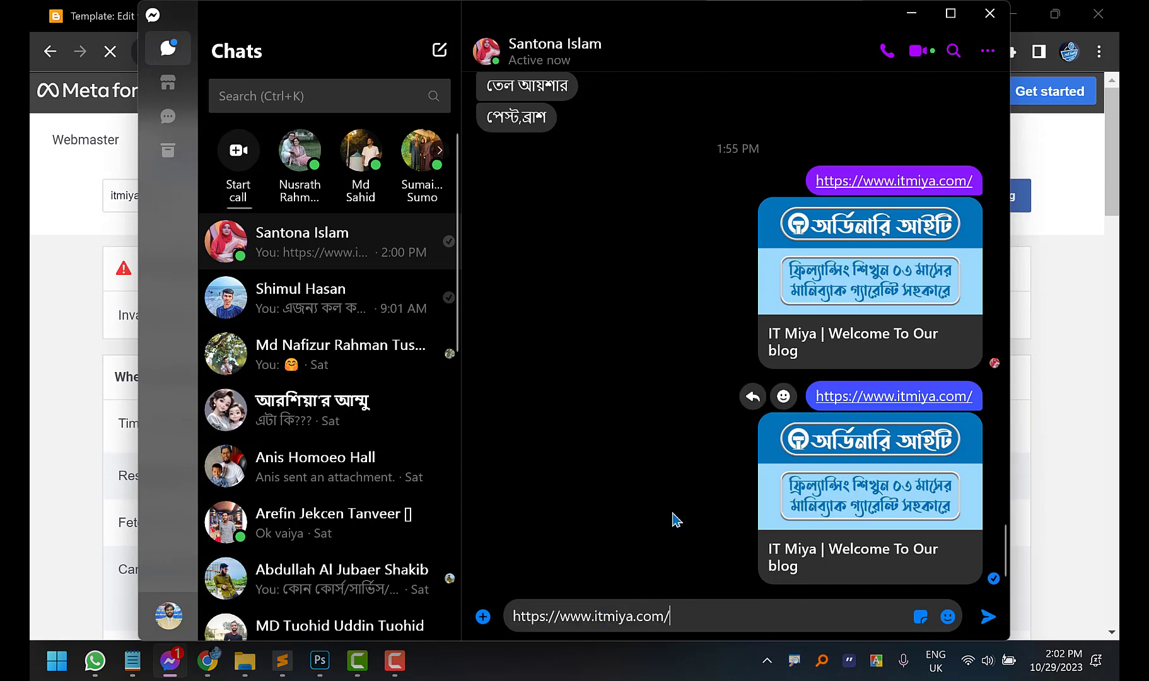
key(Return)
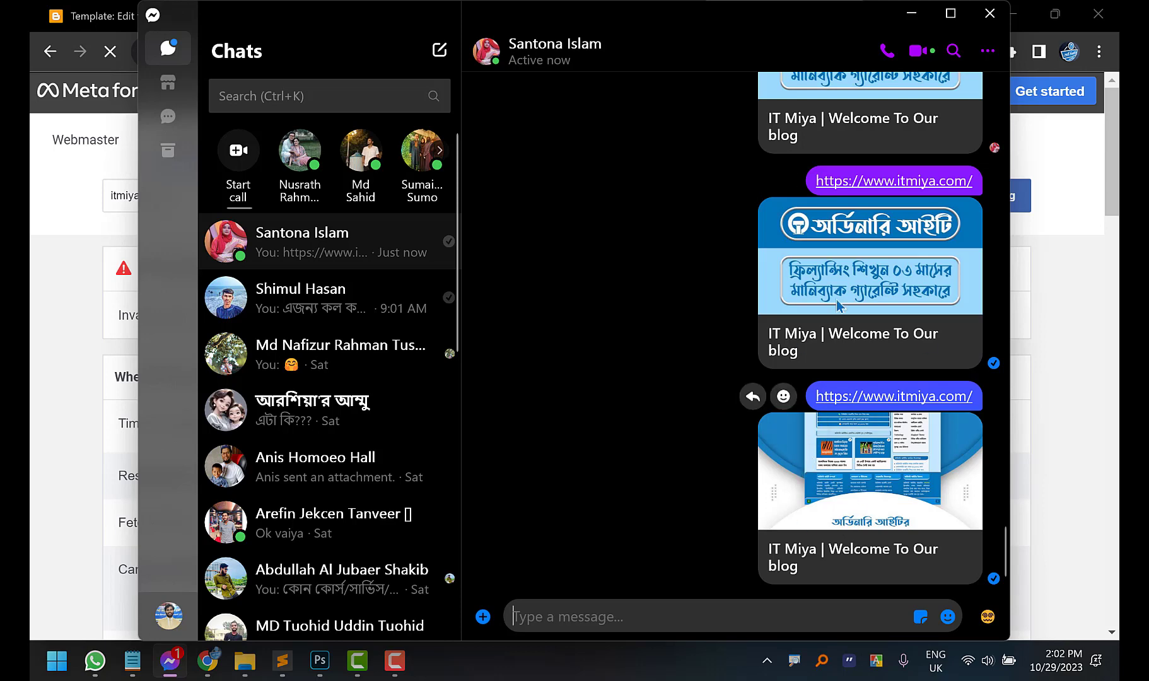
click(912, 13)
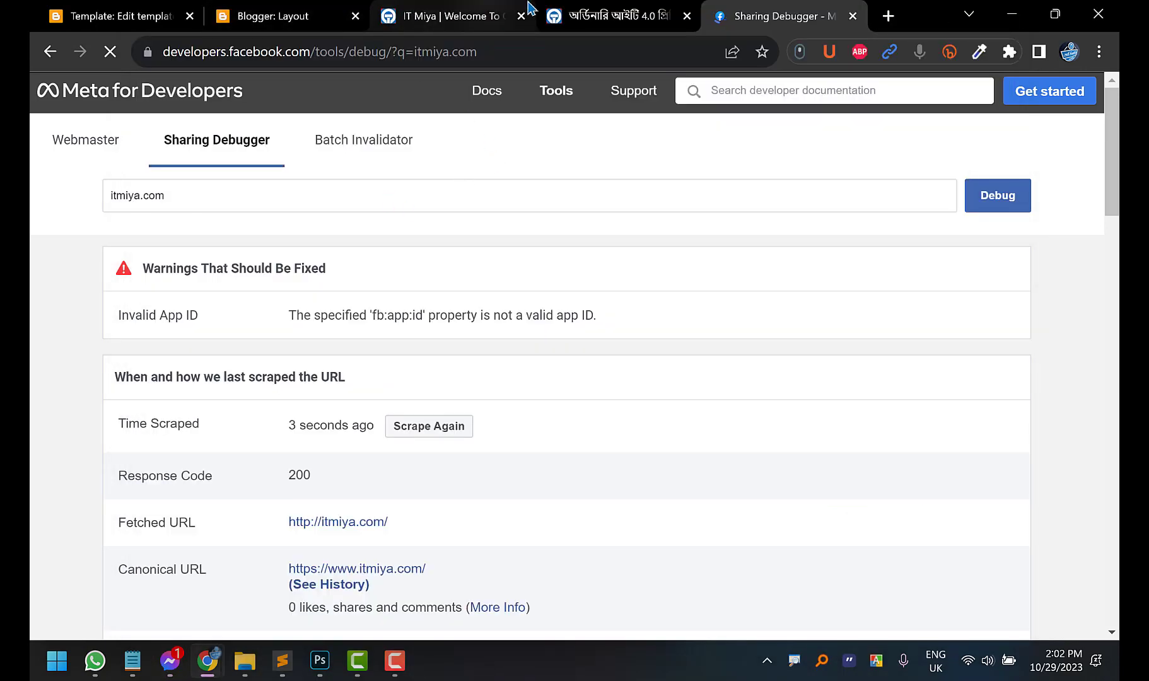
Copy the schema logo and favicon image URL ending in oit-favicon.png from the theme documentation page
click(613, 8)
scroll(340, 322, down, 3)
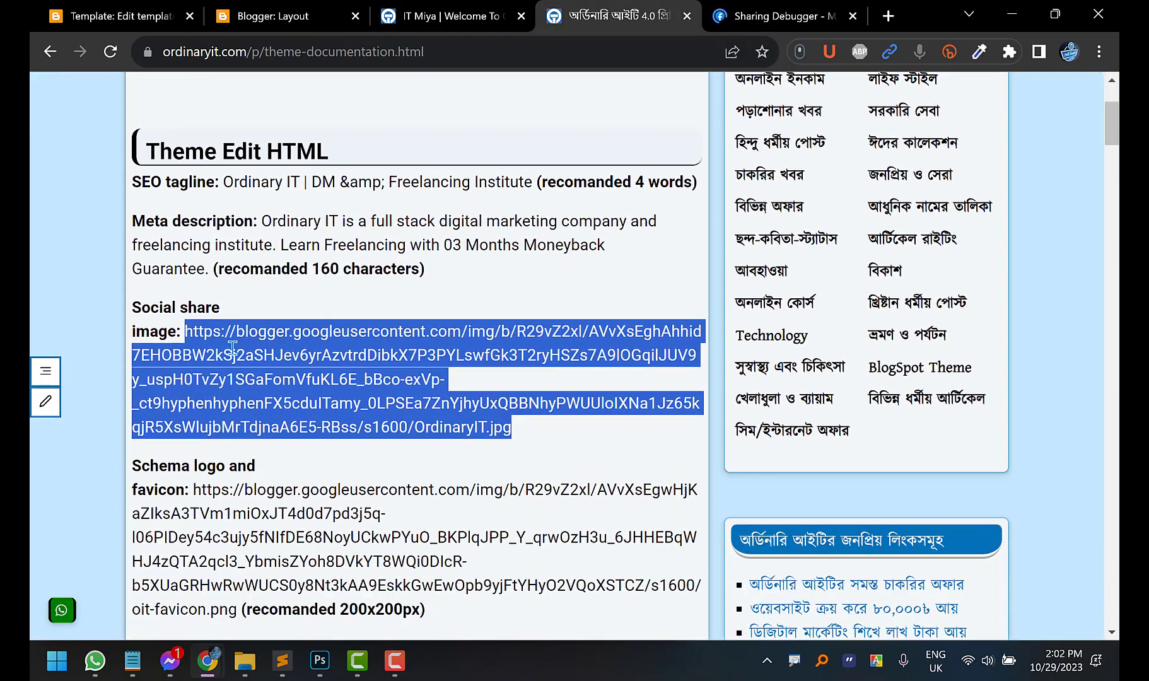
scroll(314, 358, down, 3)
click(165, 285)
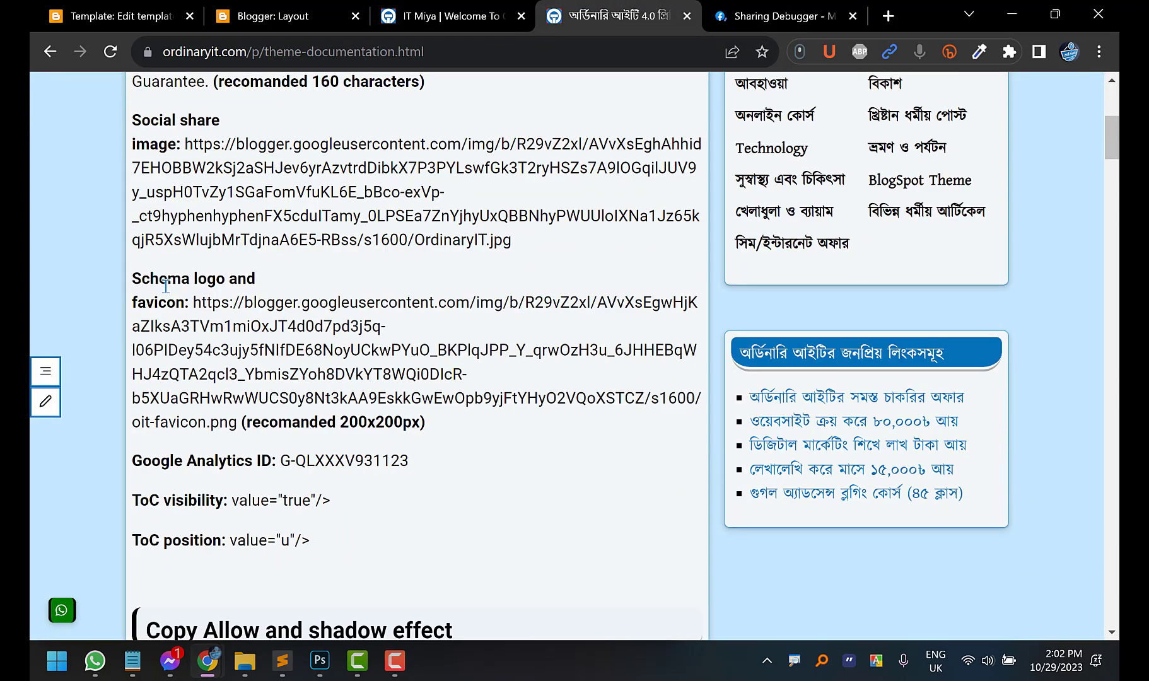
drag(135, 279, 184, 299)
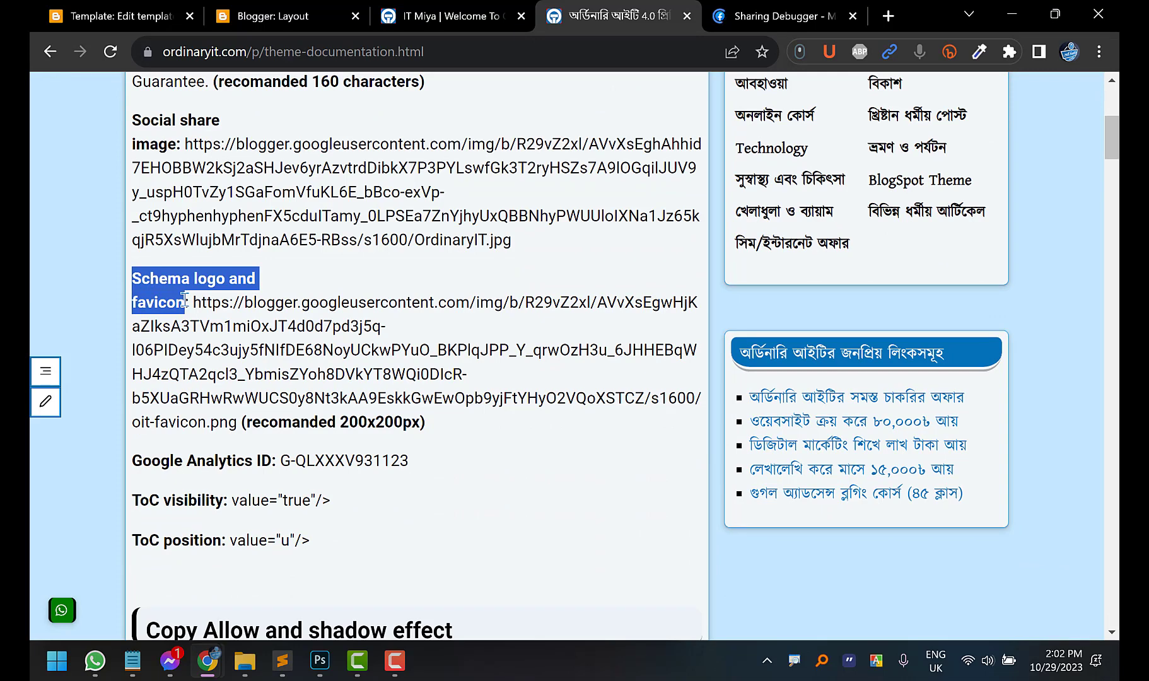
click(268, 335)
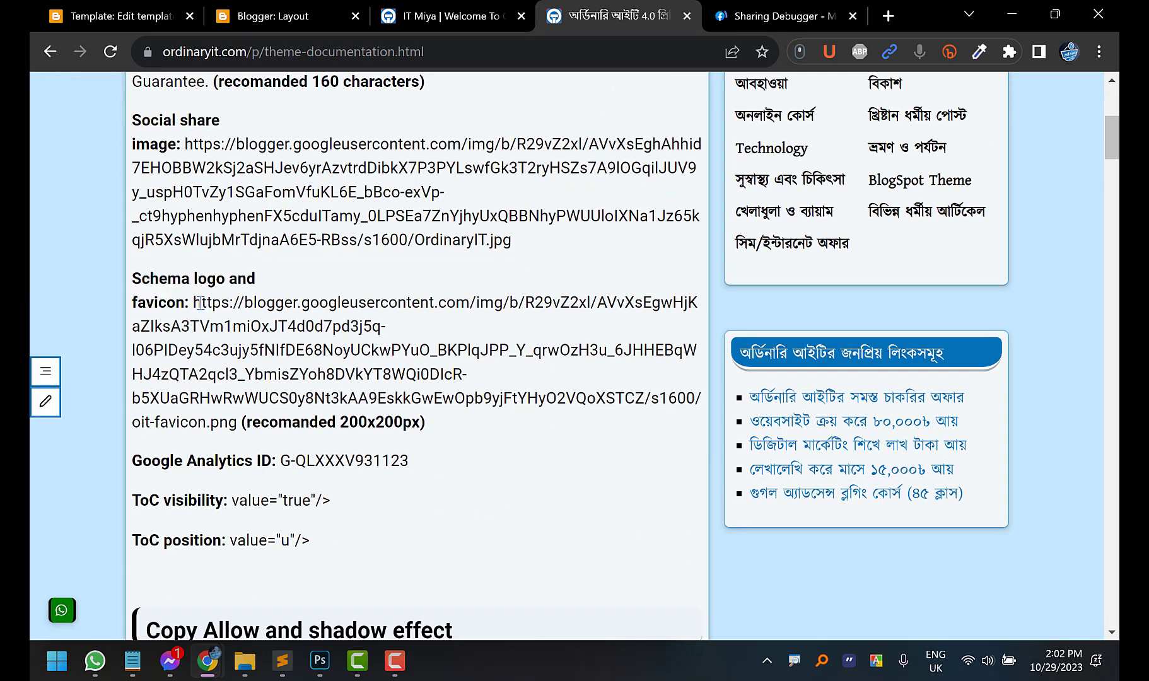
drag(195, 303, 241, 418)
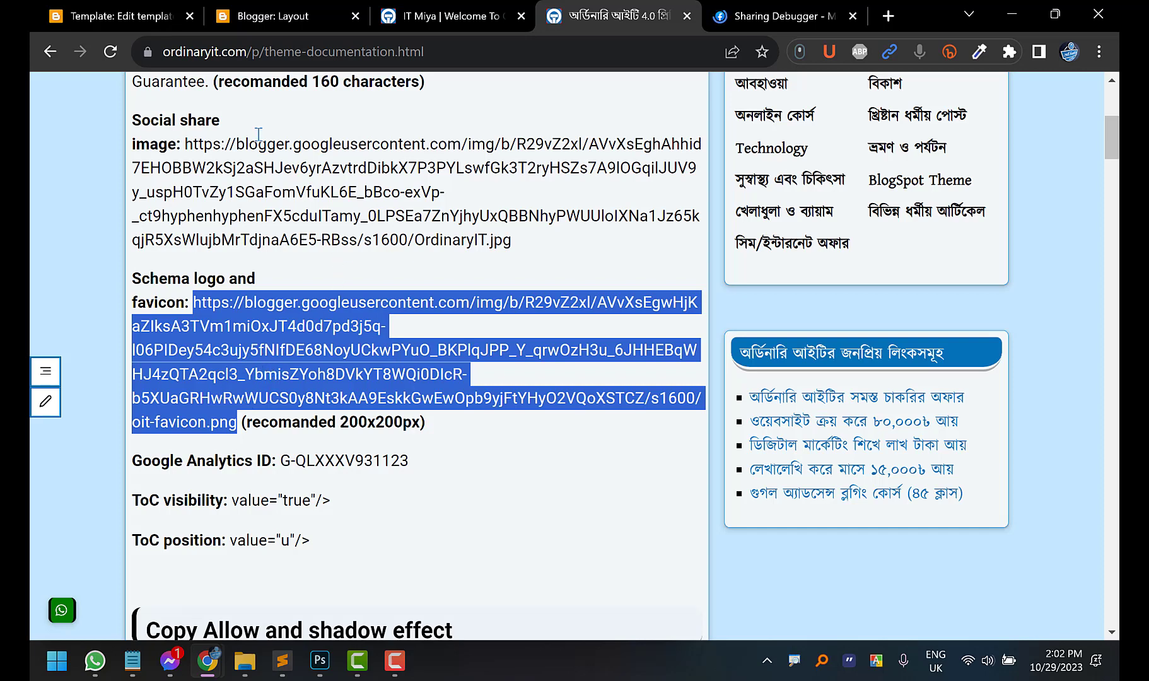
Search the Blogger template code for the copied oit-favicon.png URL and go through its logo and favicon matches
click(146, 14)
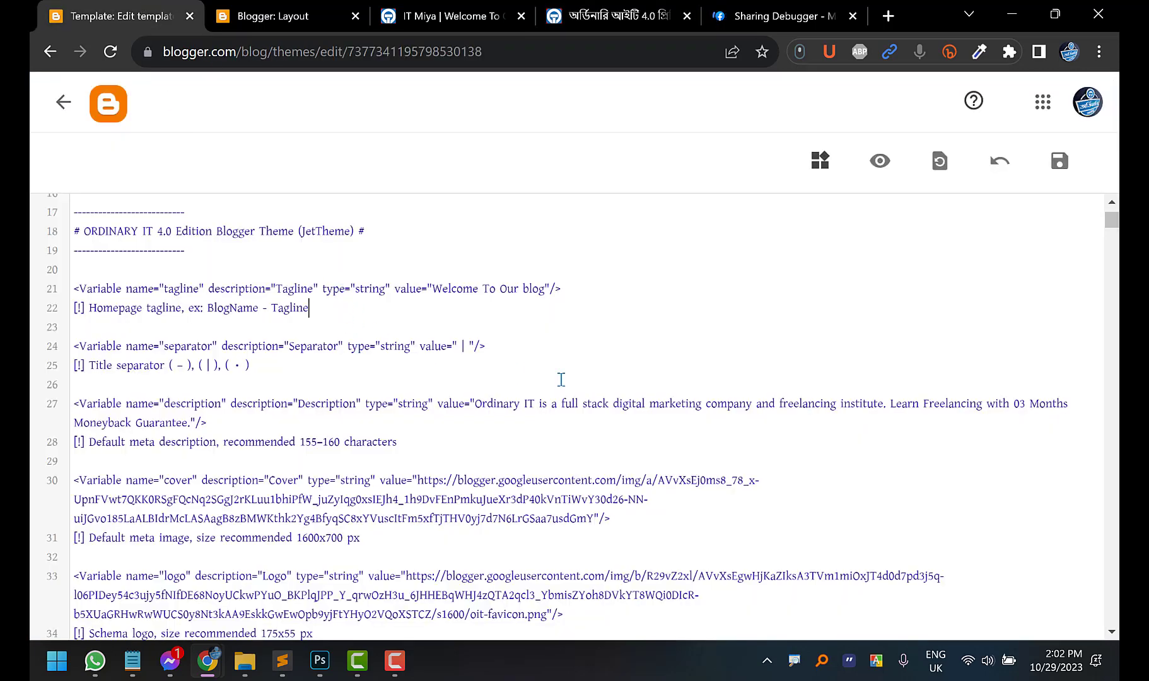
key(ctrl+f)
text(Z/s1600/oit-favicon.png)
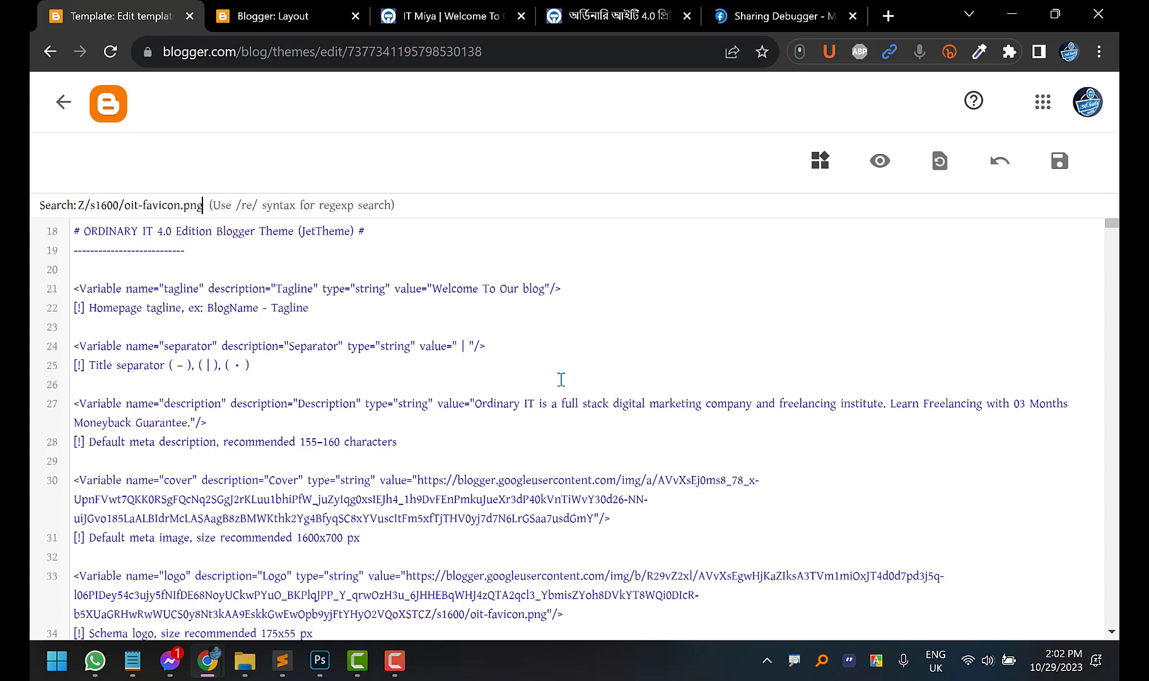
key(Return)
key(Return)
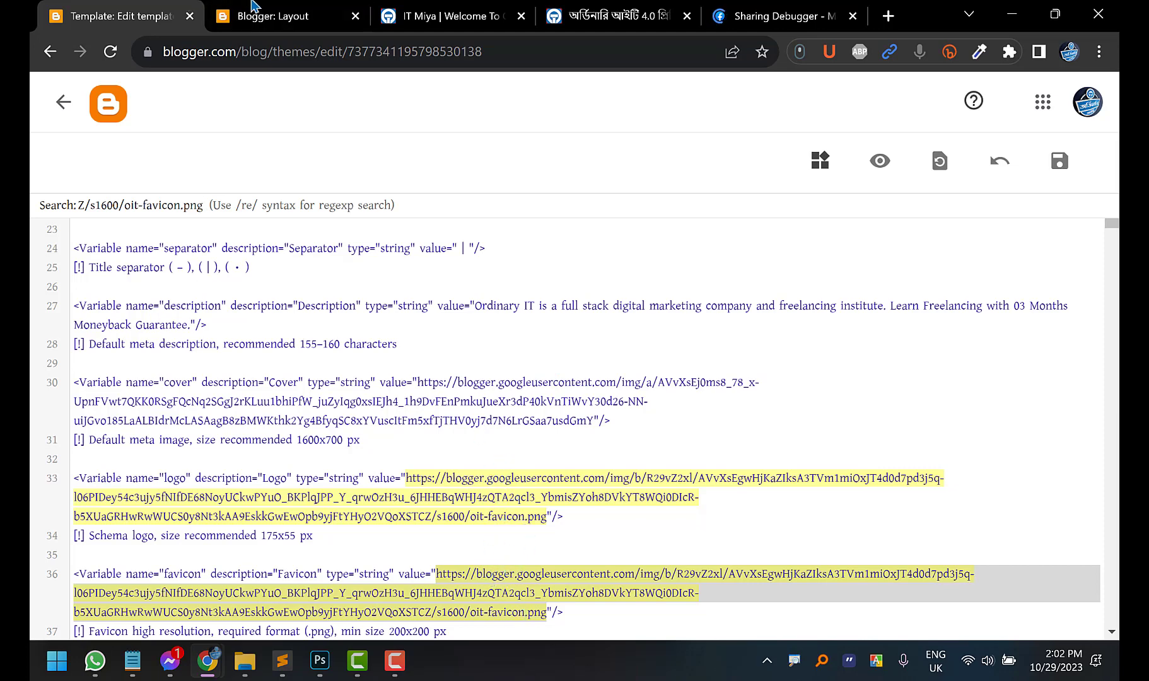
Discard the unsaved 192.jpg upload from the image configuration in the Blogger layout
click(270, 8)
scroll(508, 302, down, 3)
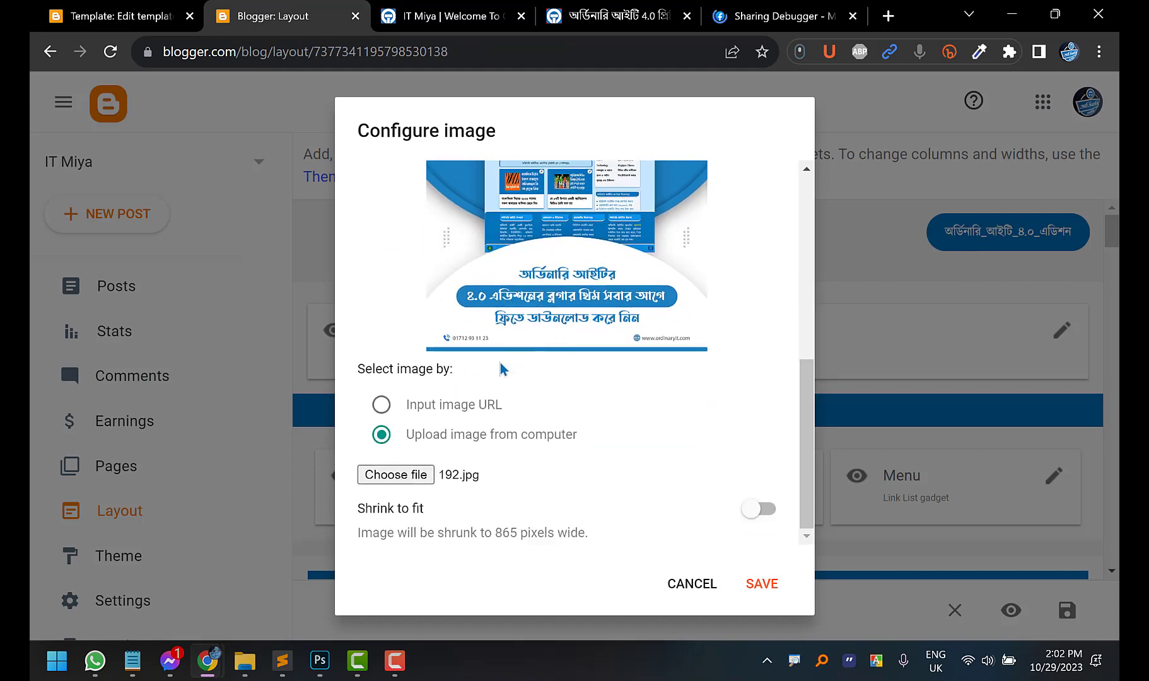
scroll(503, 369, up, 5)
scroll(482, 383, down, 3)
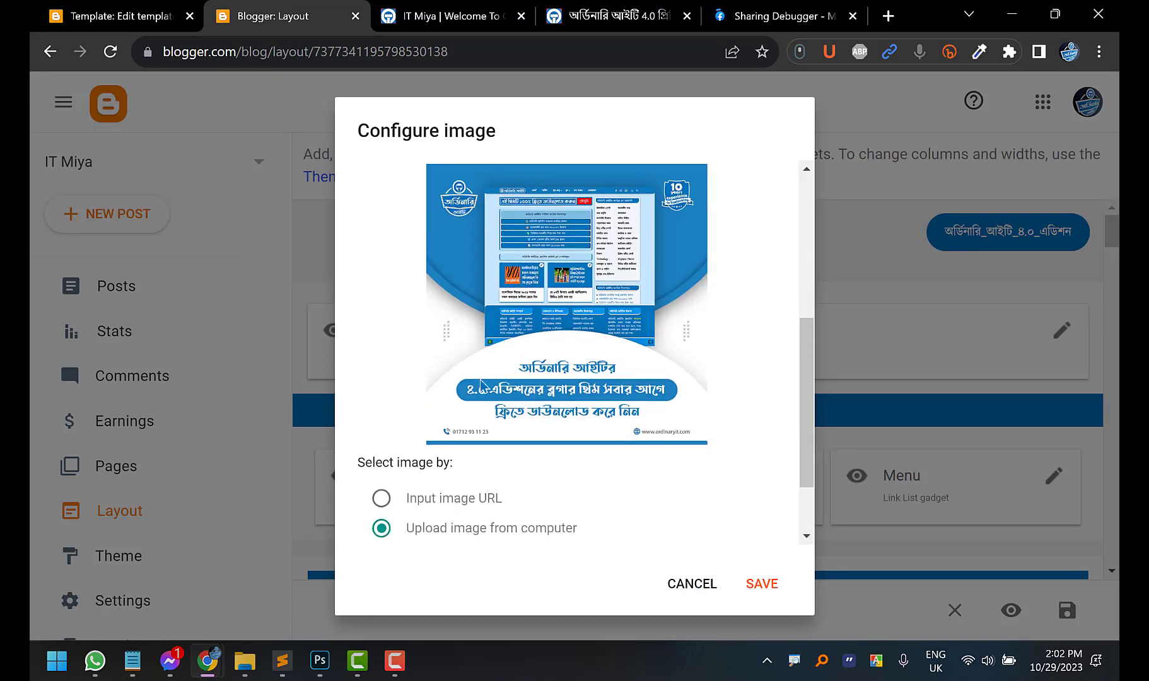
click(381, 498)
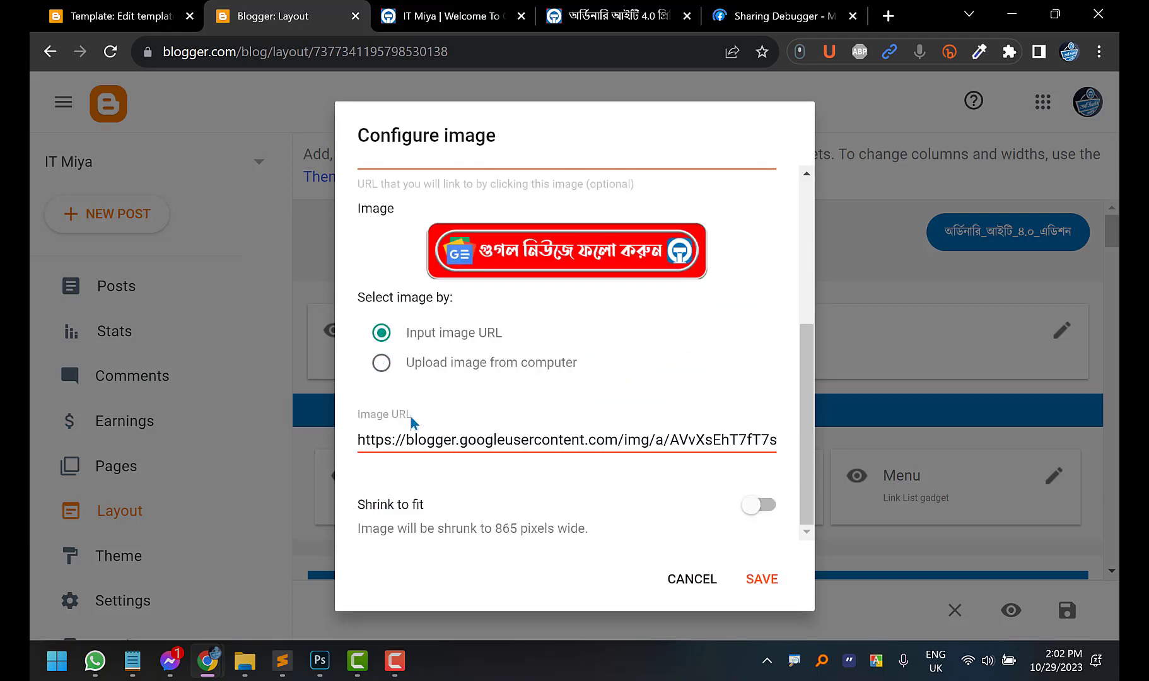
click(384, 371)
scroll(462, 465, down, 3)
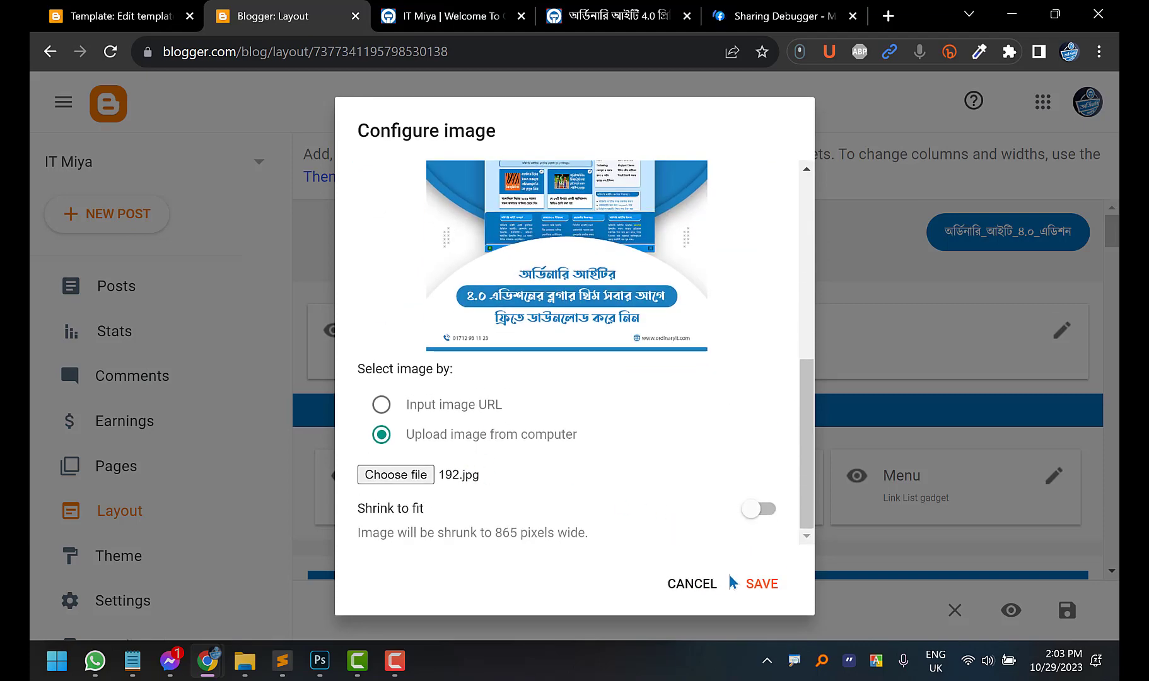
click(697, 585)
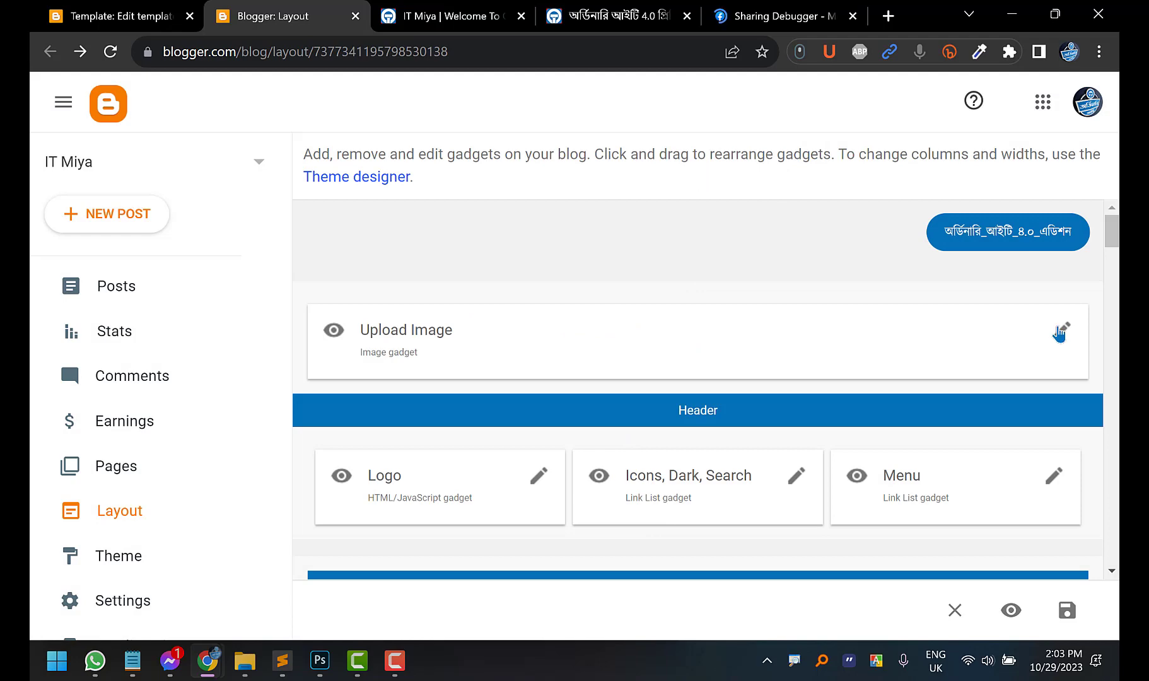
Upload "oit favicon" from the theme's Image Editable File folder into the layout's Upload Image gadget
click(1060, 332)
scroll(564, 377, down, 3)
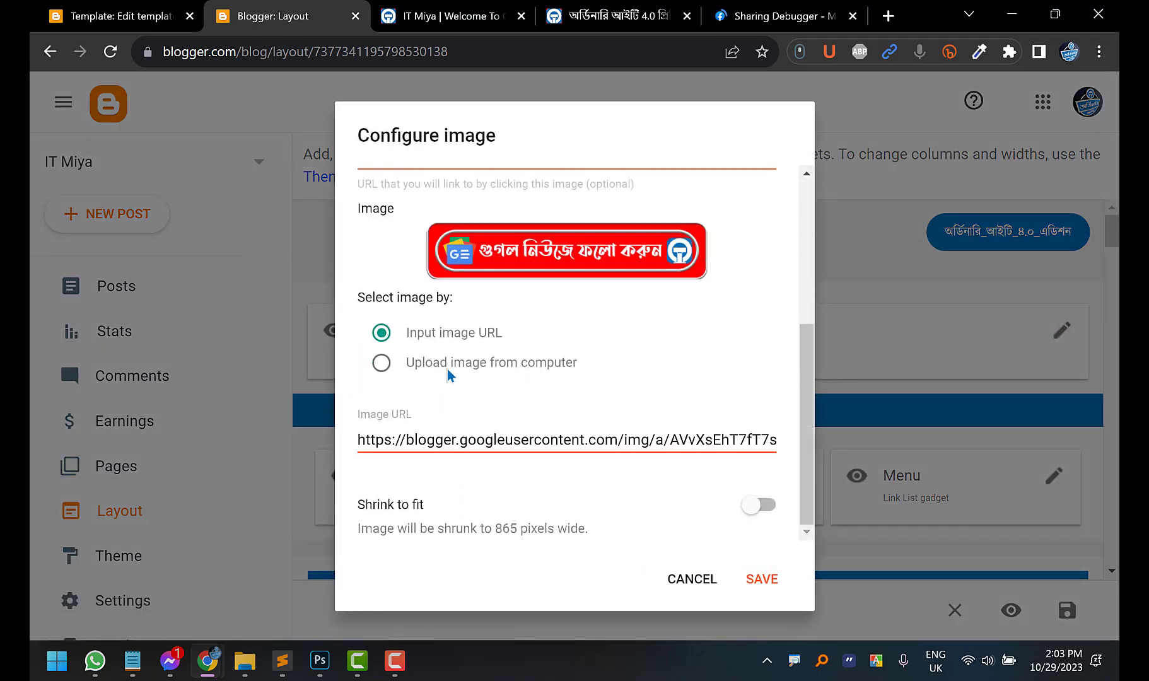
click(383, 365)
click(388, 473)
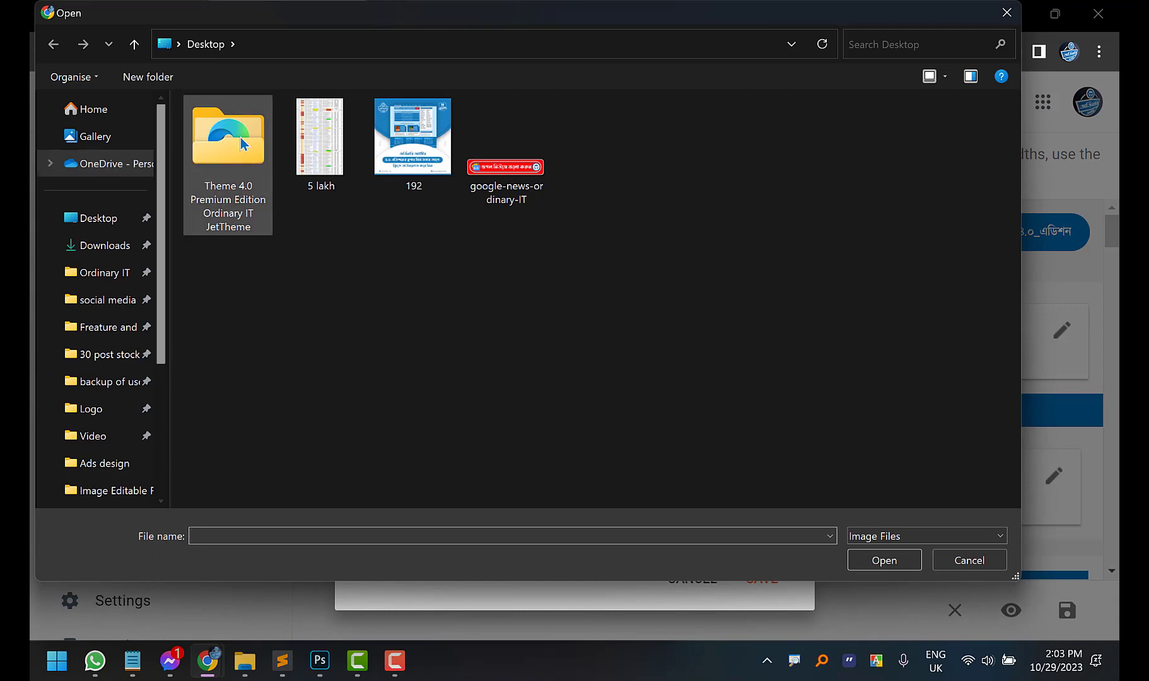
double_click(243, 143)
double_click(242, 135)
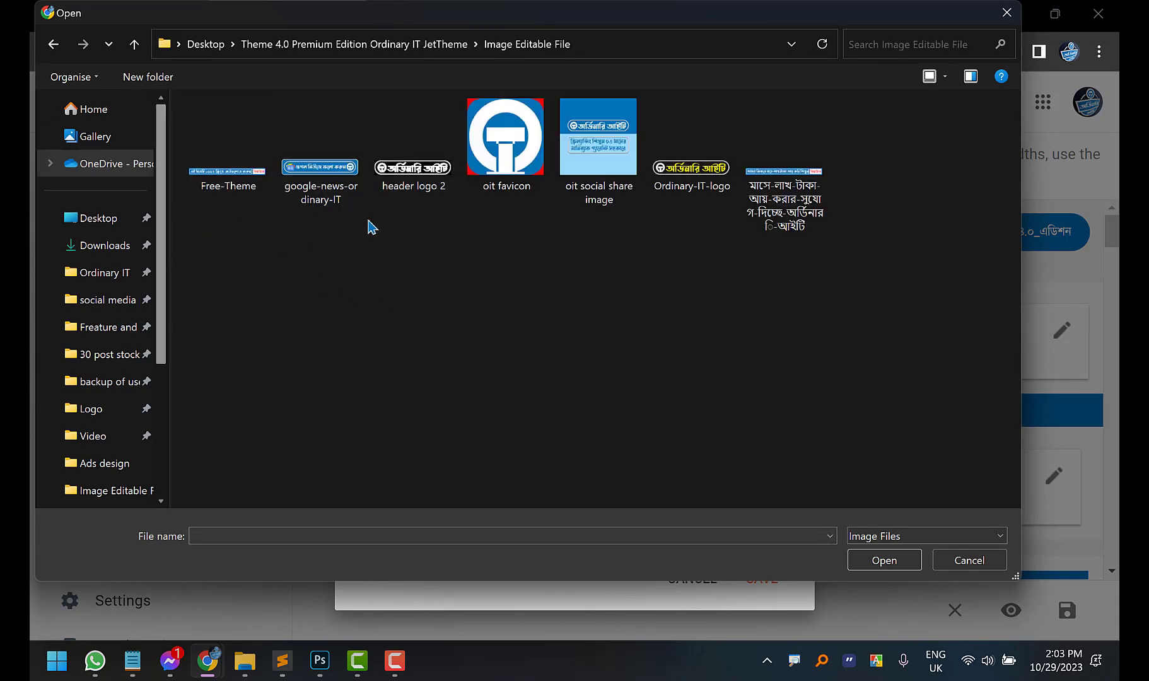
double_click(503, 143)
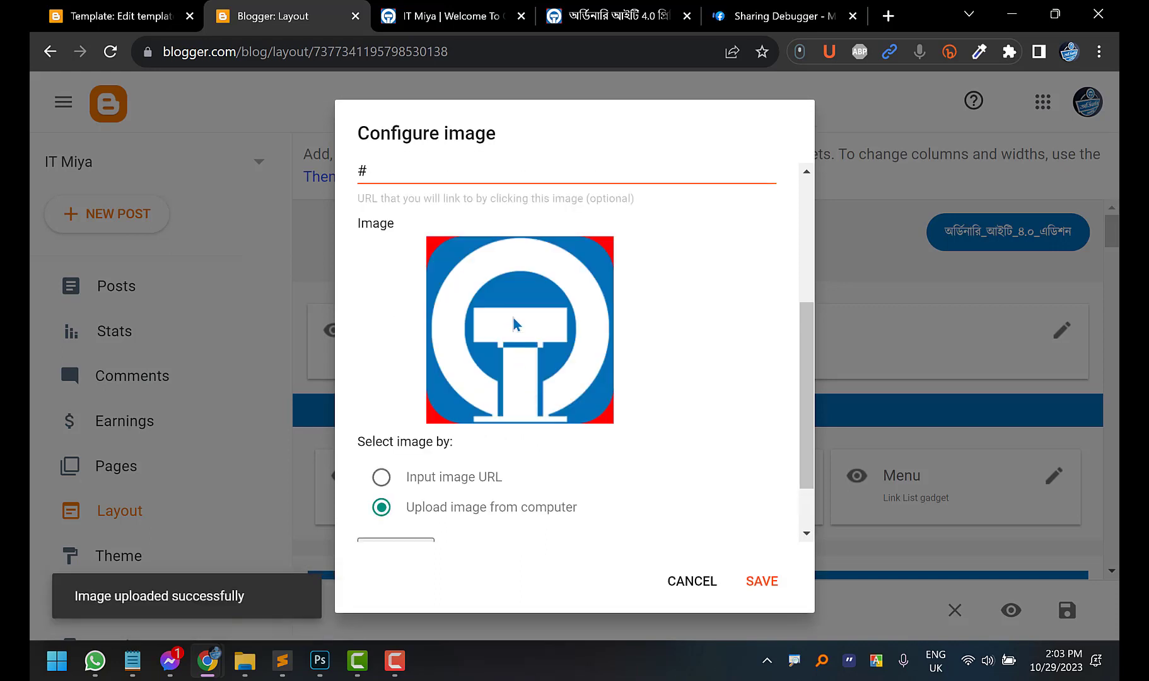
Copy the address of the uploaded favicon image and return to the Blogger template code
right_click(515, 324)
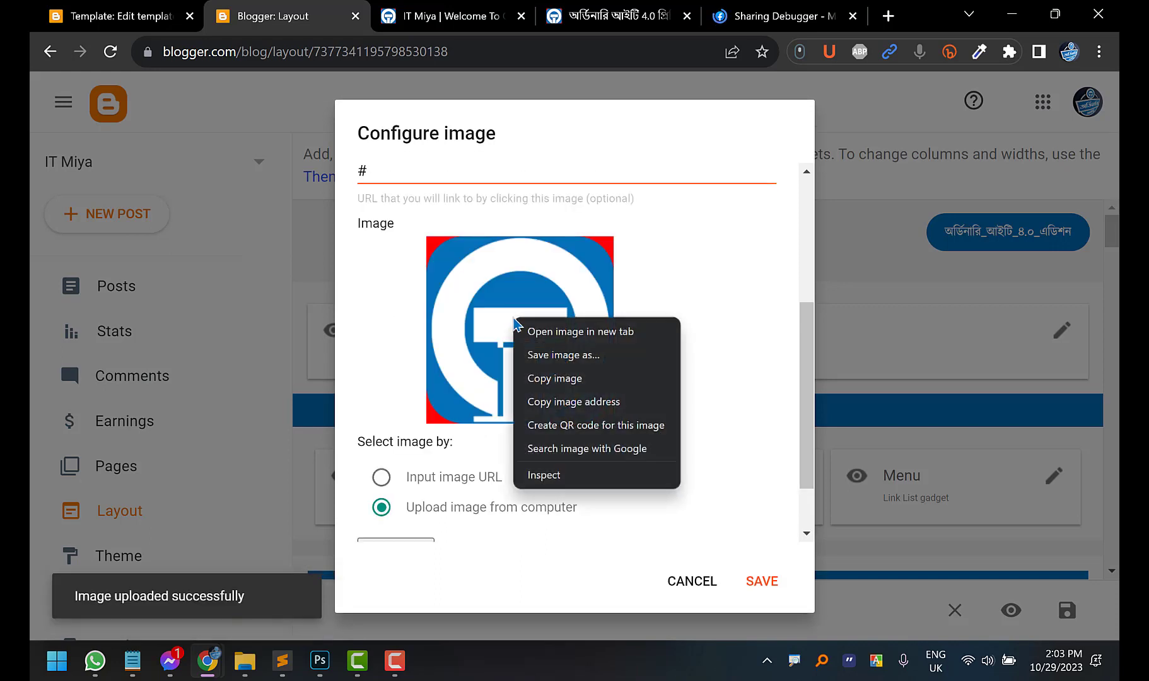
click(576, 412)
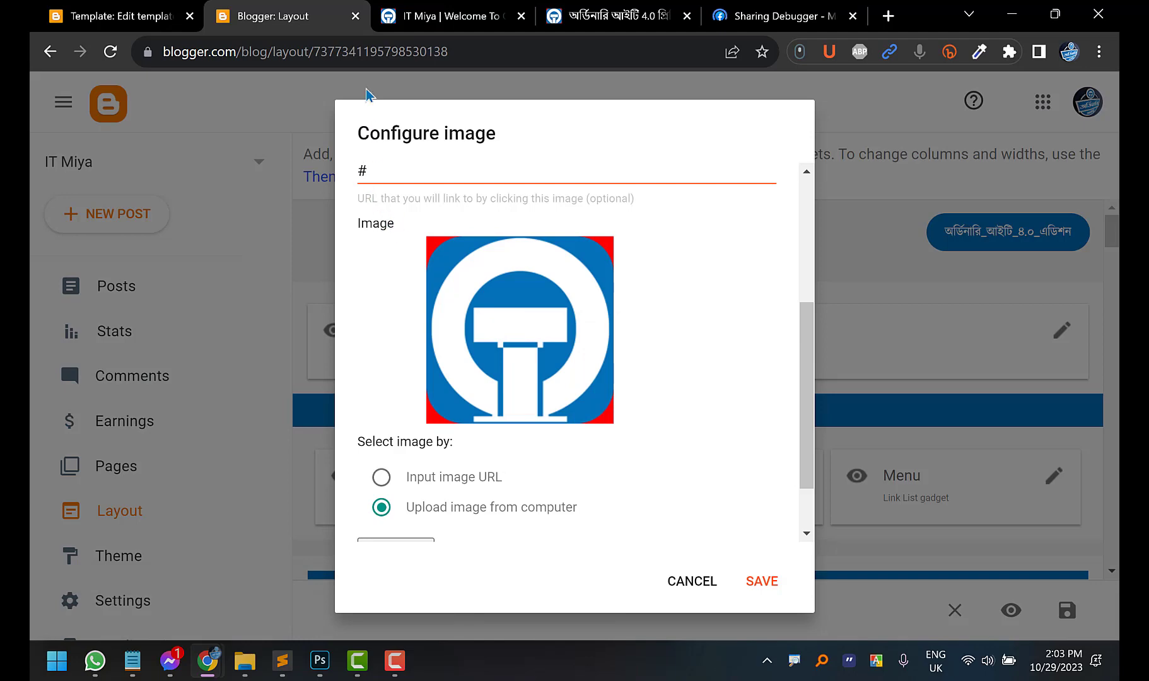
click(119, 16)
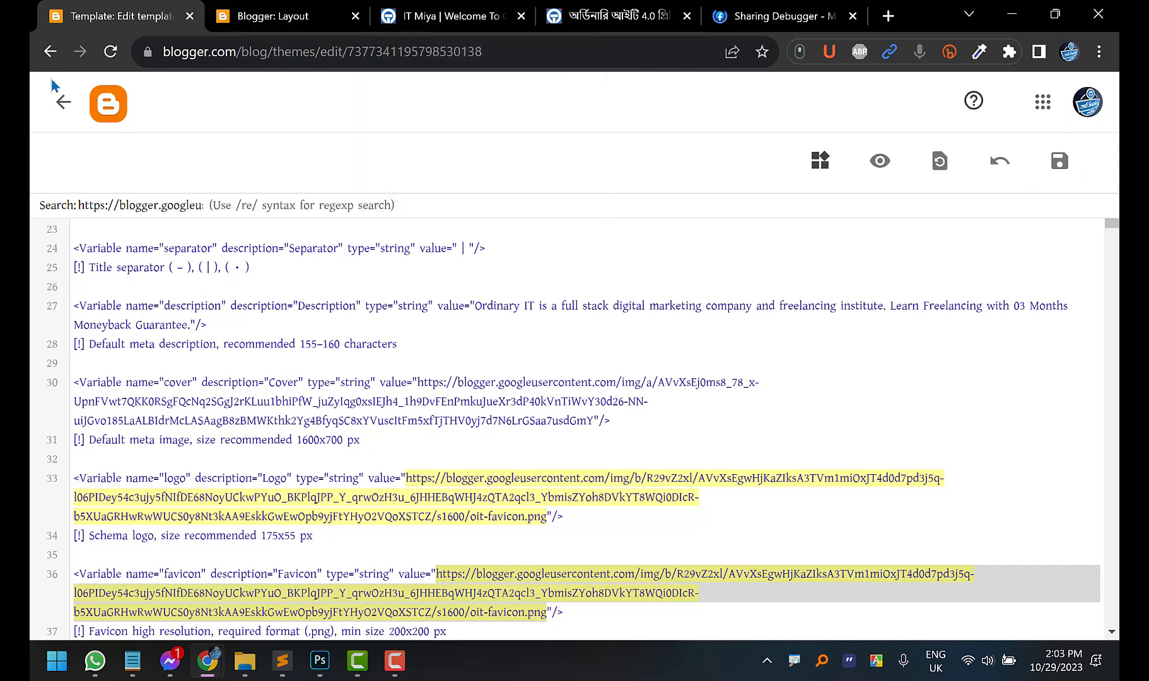
Leave the template code and open the Configure Favicon page from the blog's basic settings
click(63, 101)
scroll(199, 349, down, 2)
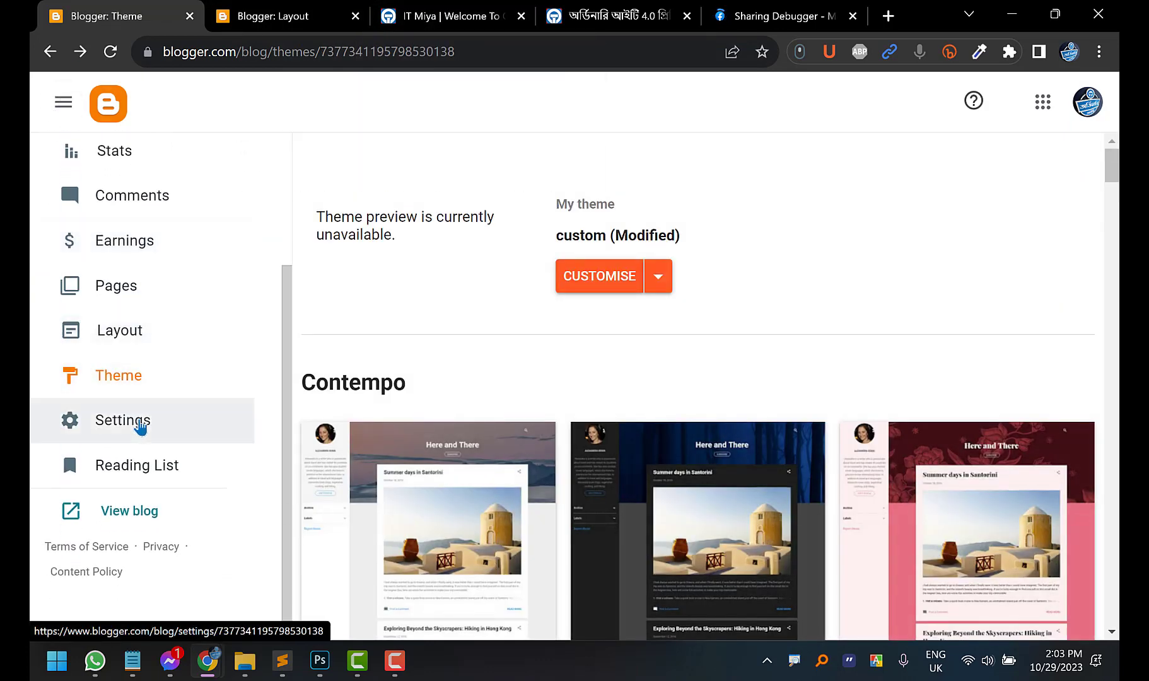
click(141, 427)
scroll(414, 387, down, 1)
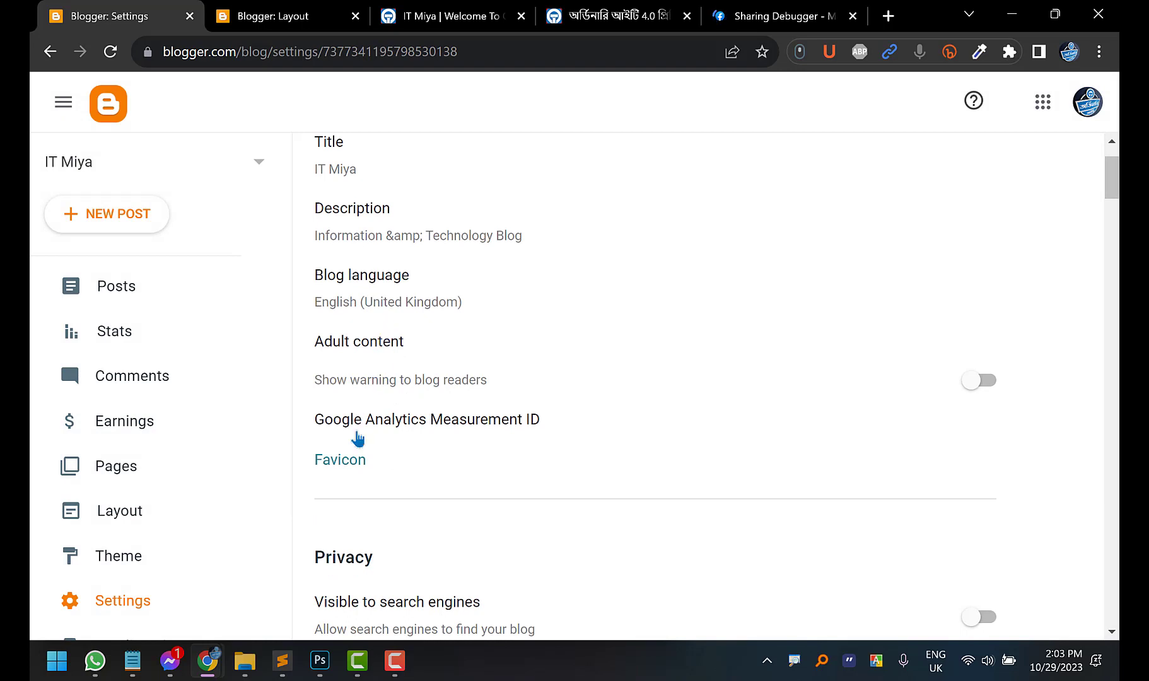
click(353, 466)
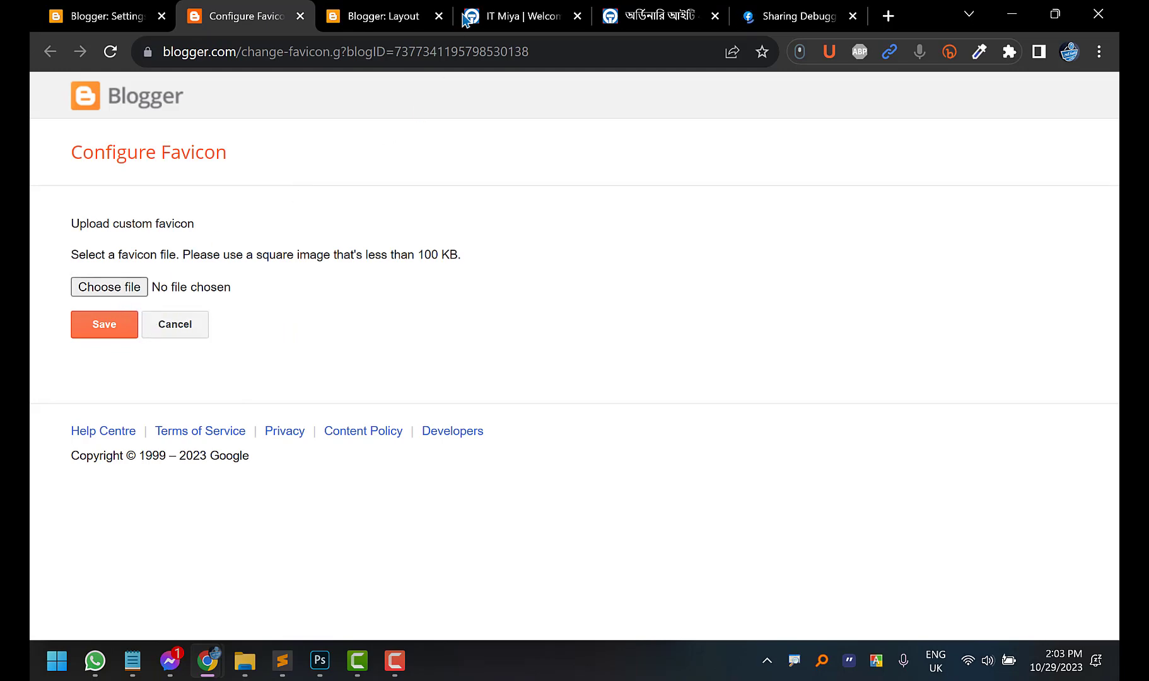
Open ordinaryit.com/favicon.ico in a new browser tab to view that site's favicon
click(541, 22)
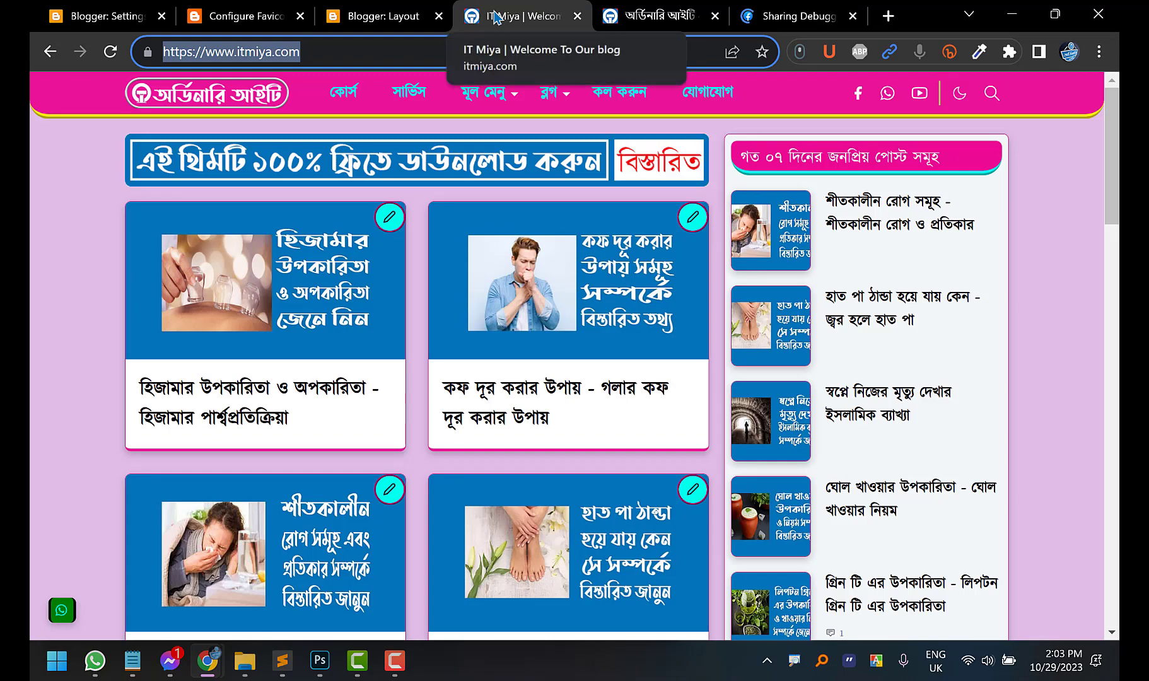
click(391, 56)
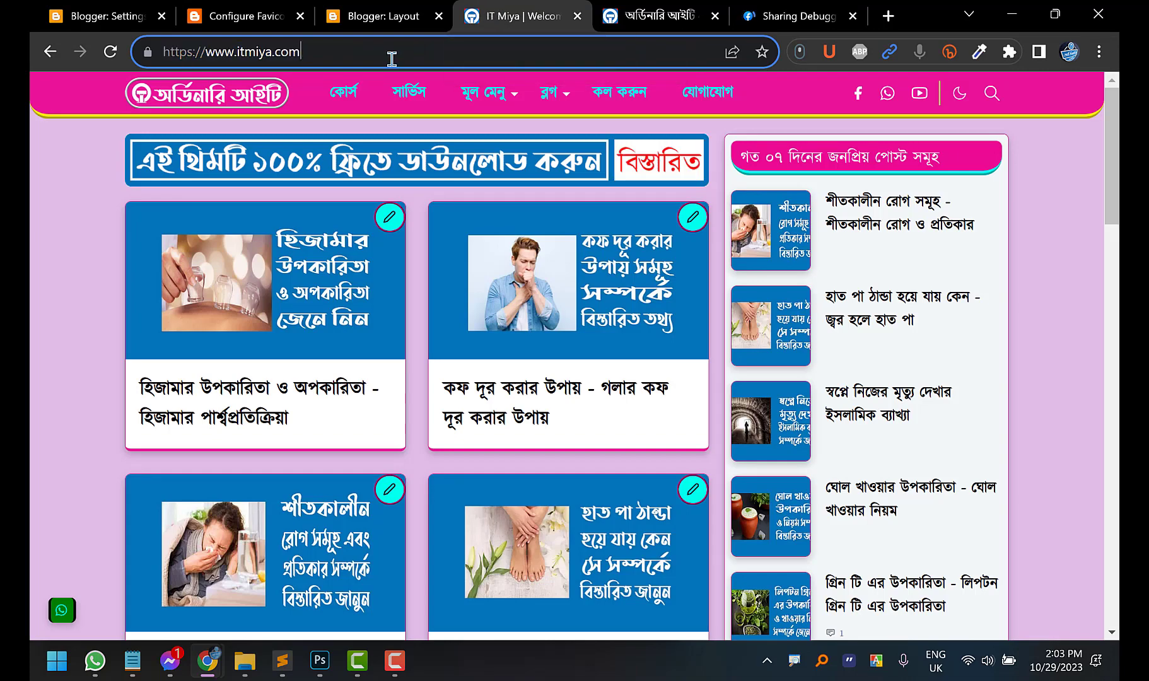
click(656, 7)
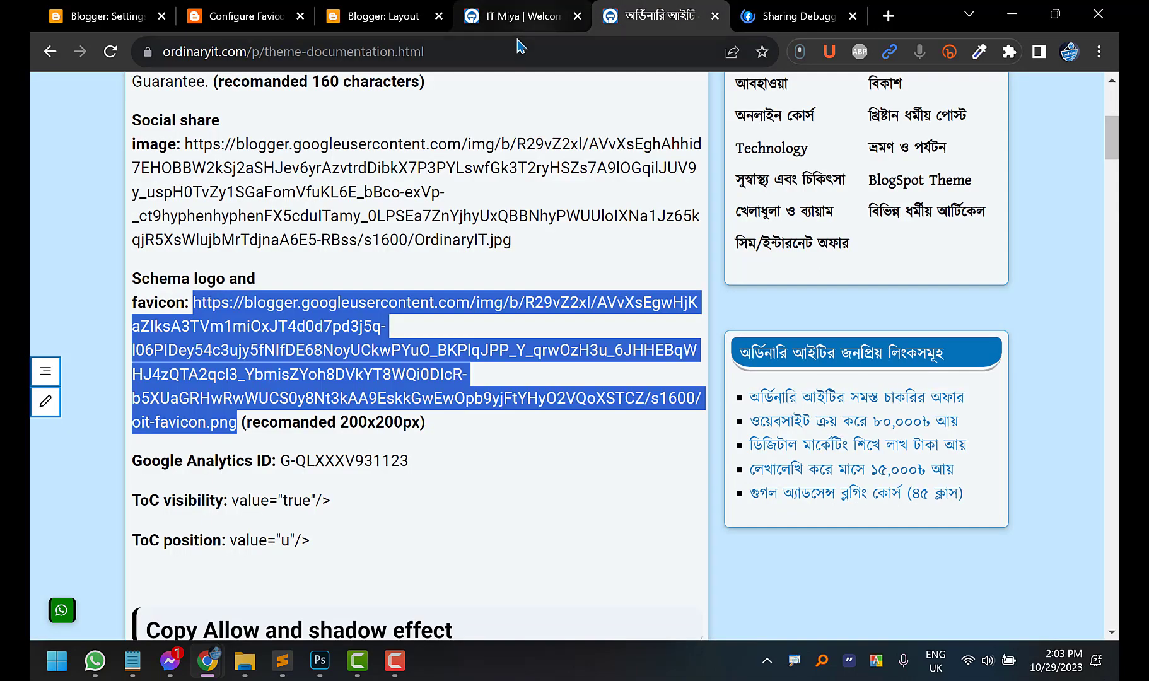
click(887, 15)
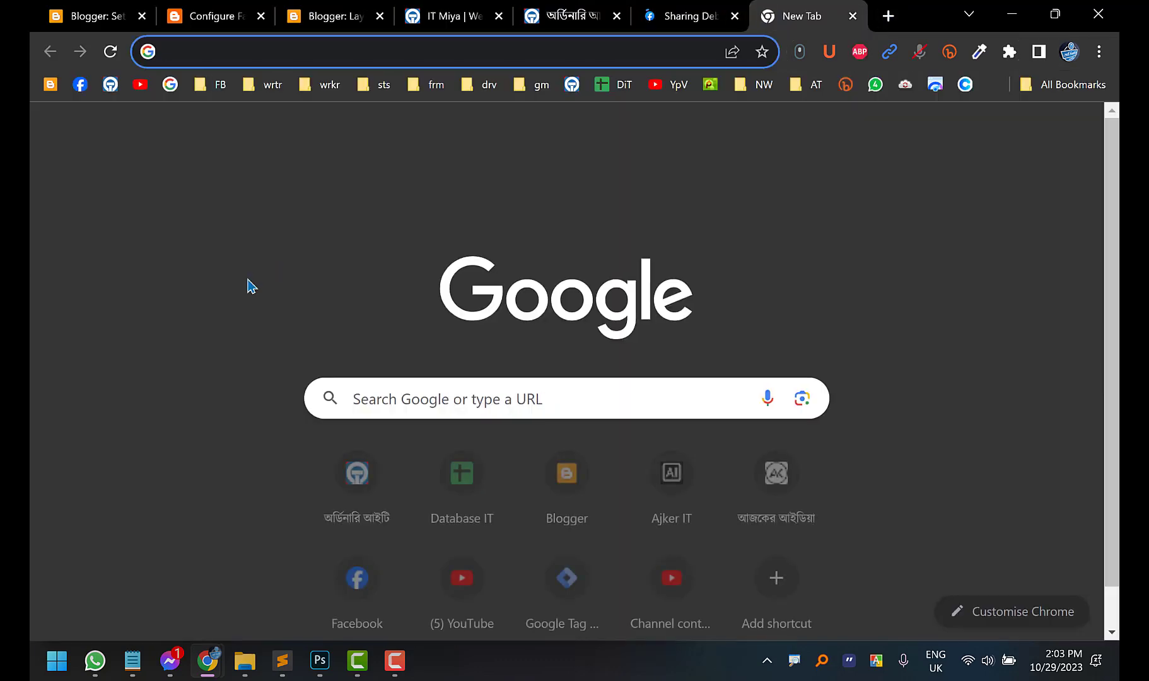
text(ordinaryit.com/)
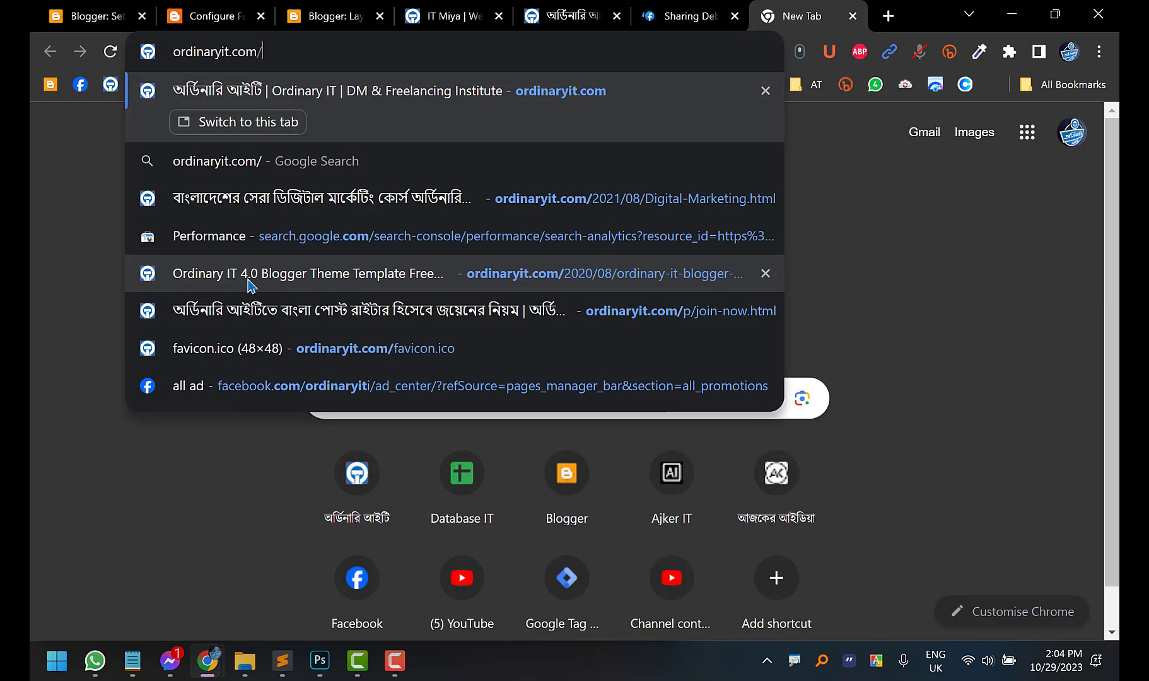
text(fa)
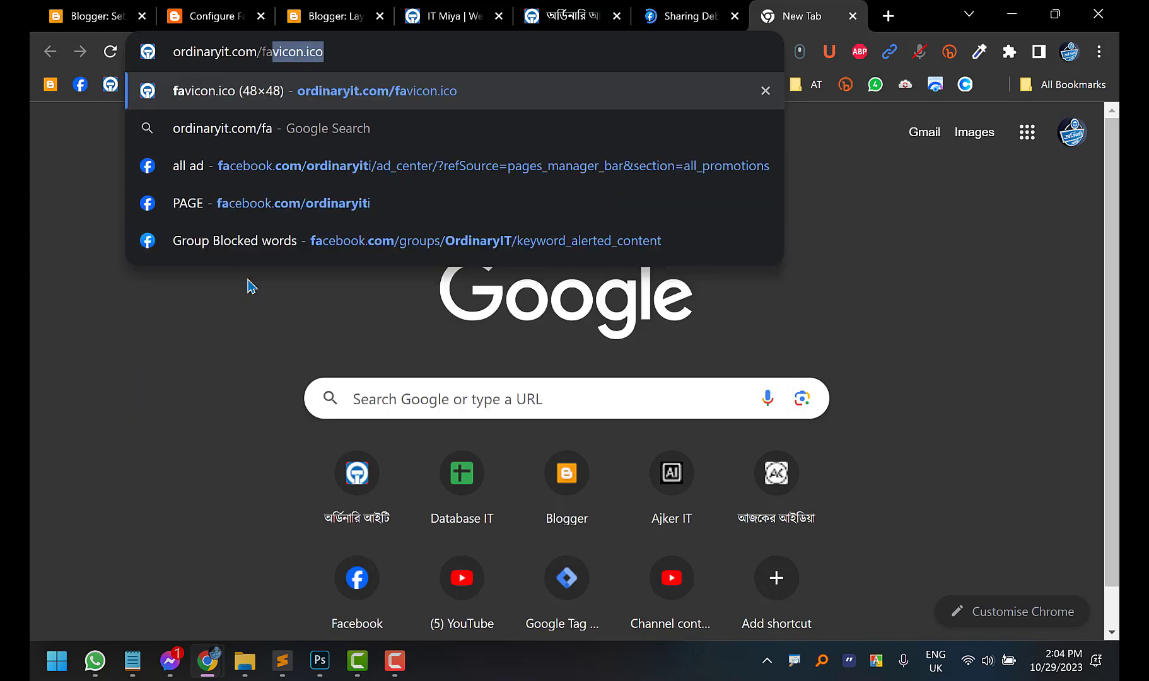
key(Right)
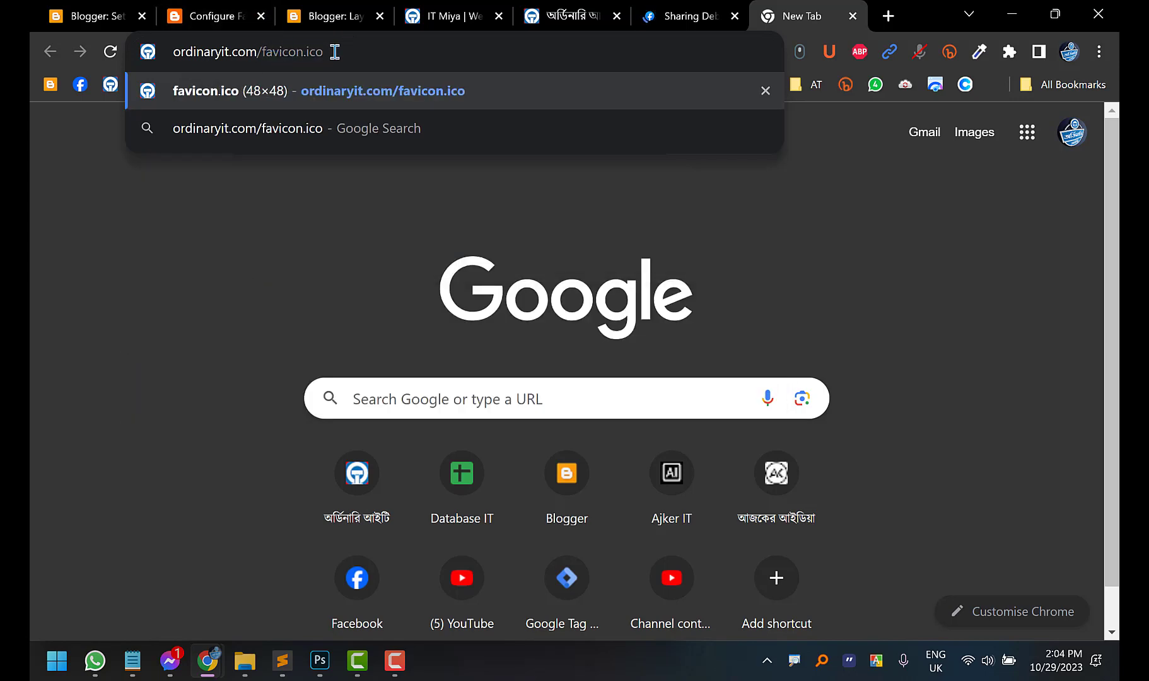
click(345, 80)
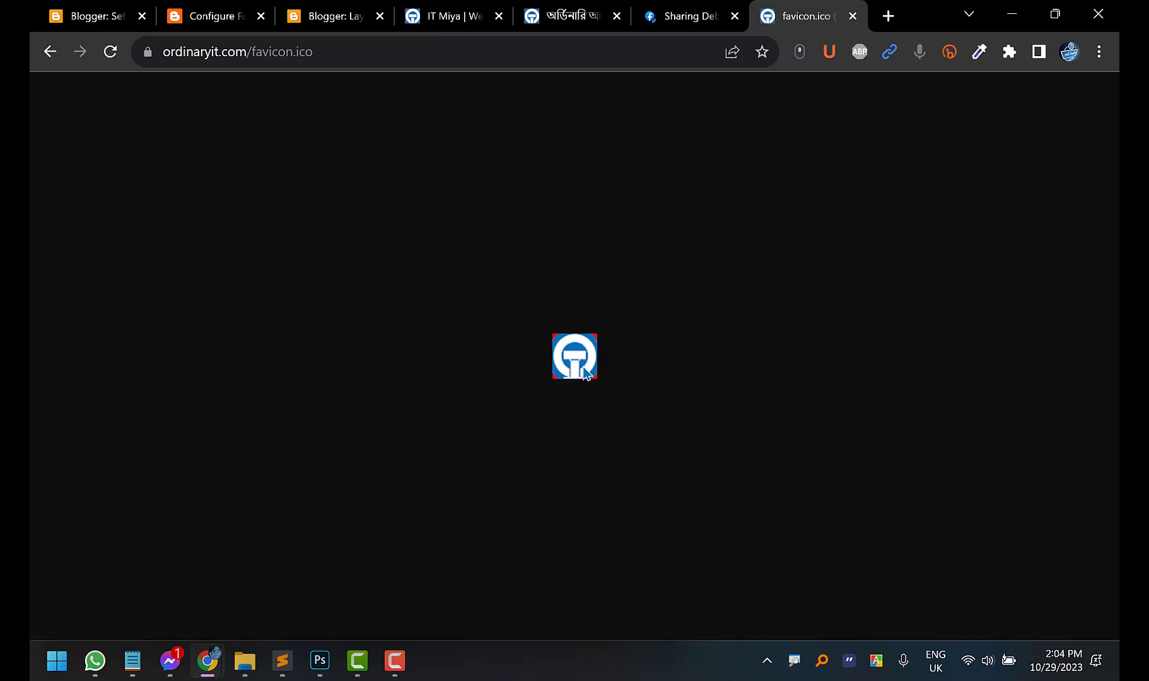
Copy the favicon.ico path, close that page and load the same path on dreamyitc.com to view its favicon
drag(314, 51, 253, 51)
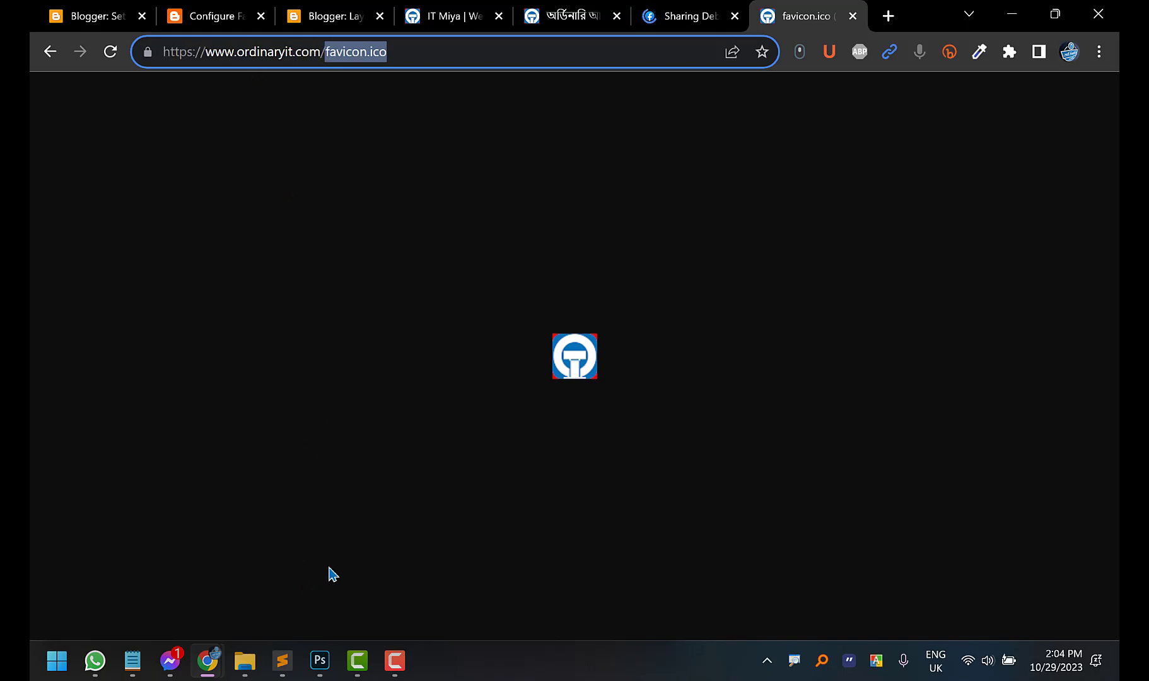
click(852, 16)
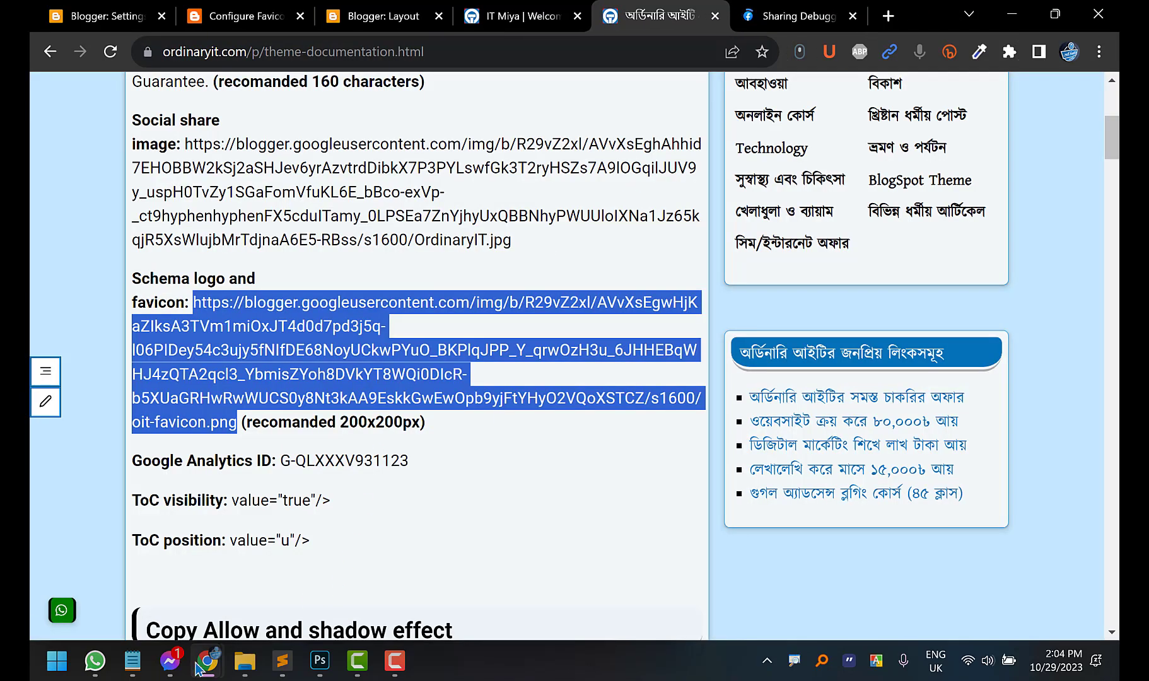
mouse_move(207, 661)
mouse_move(170, 593)
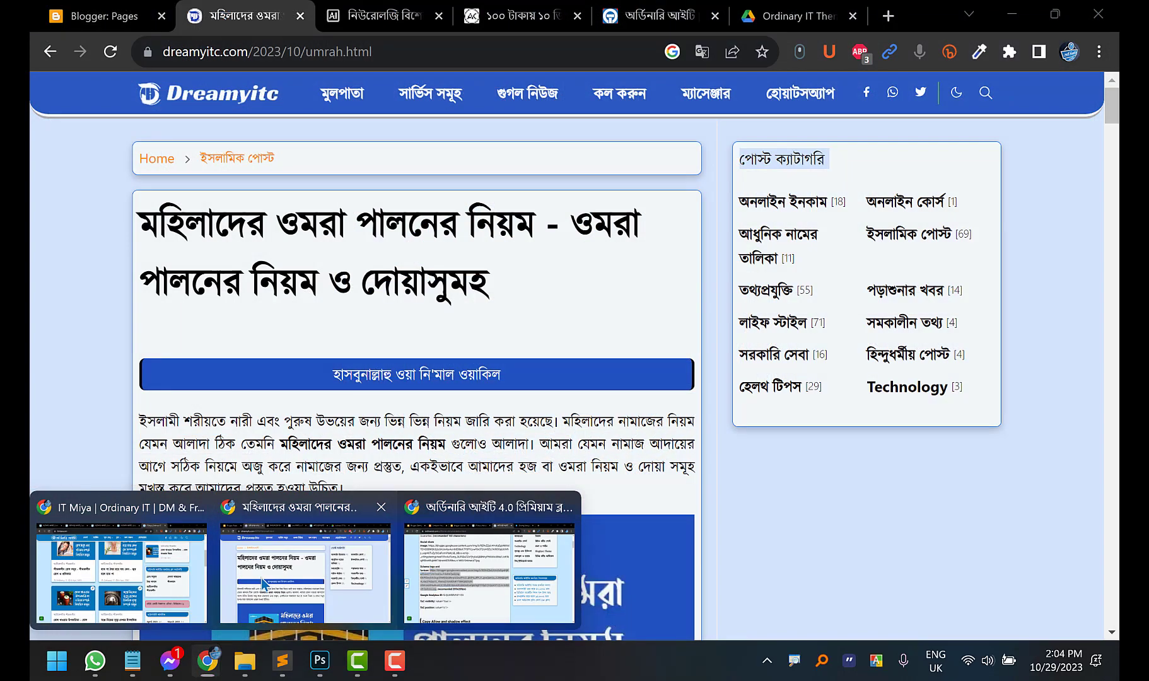
click(261, 579)
drag(253, 52, 397, 50)
key(ctrl+v)
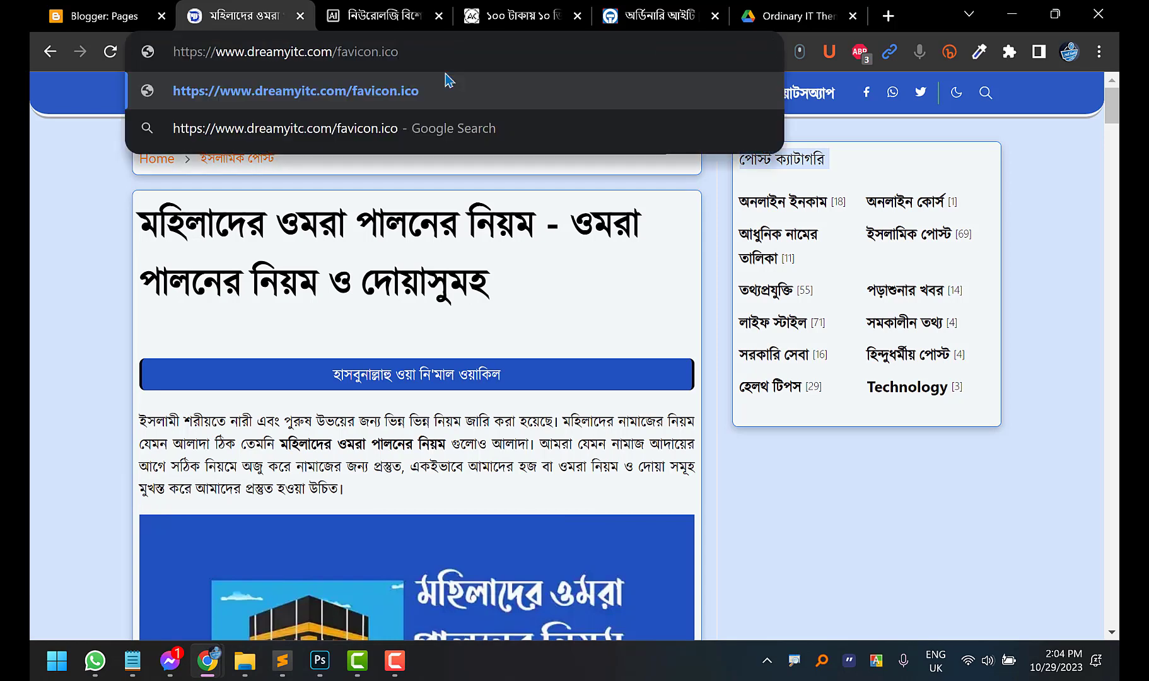
key(Return)
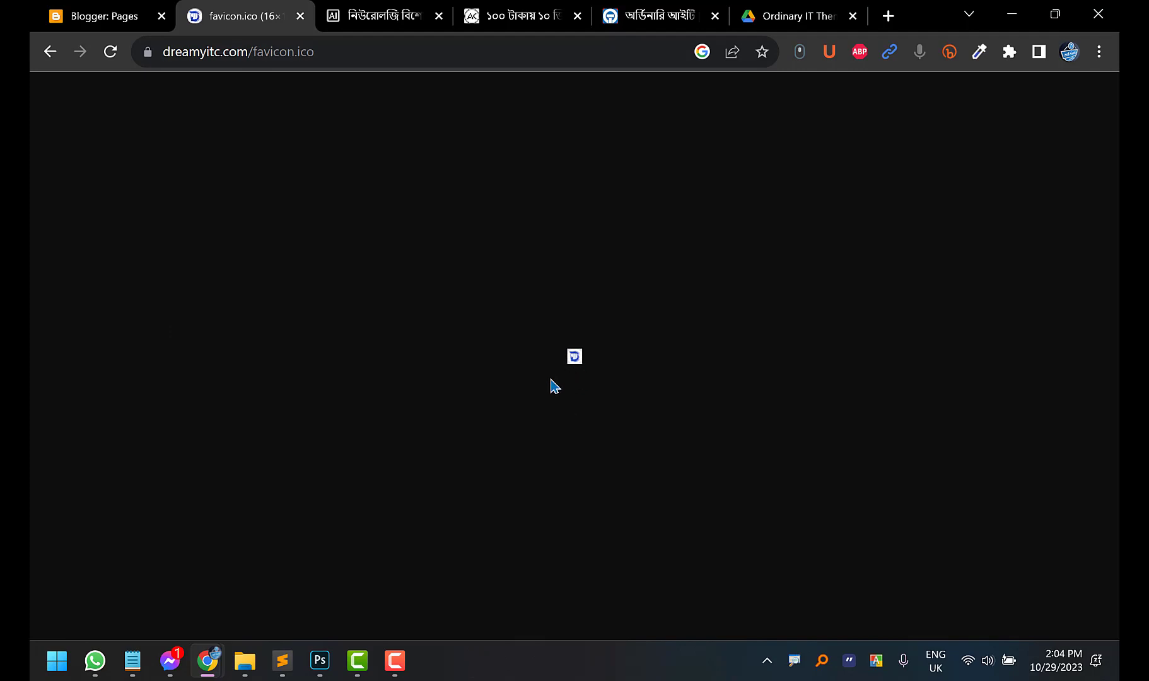
Switch to Photoshop and close the "oit social share image.psd" document without saving its changes
click(320, 660)
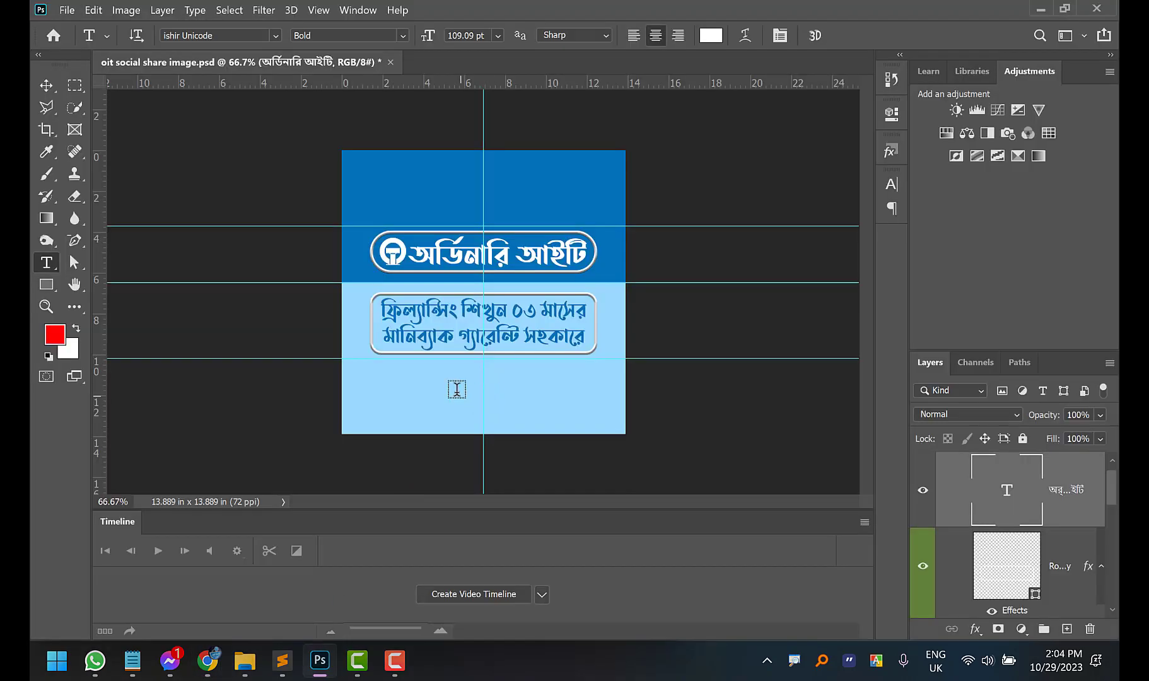
click(391, 62)
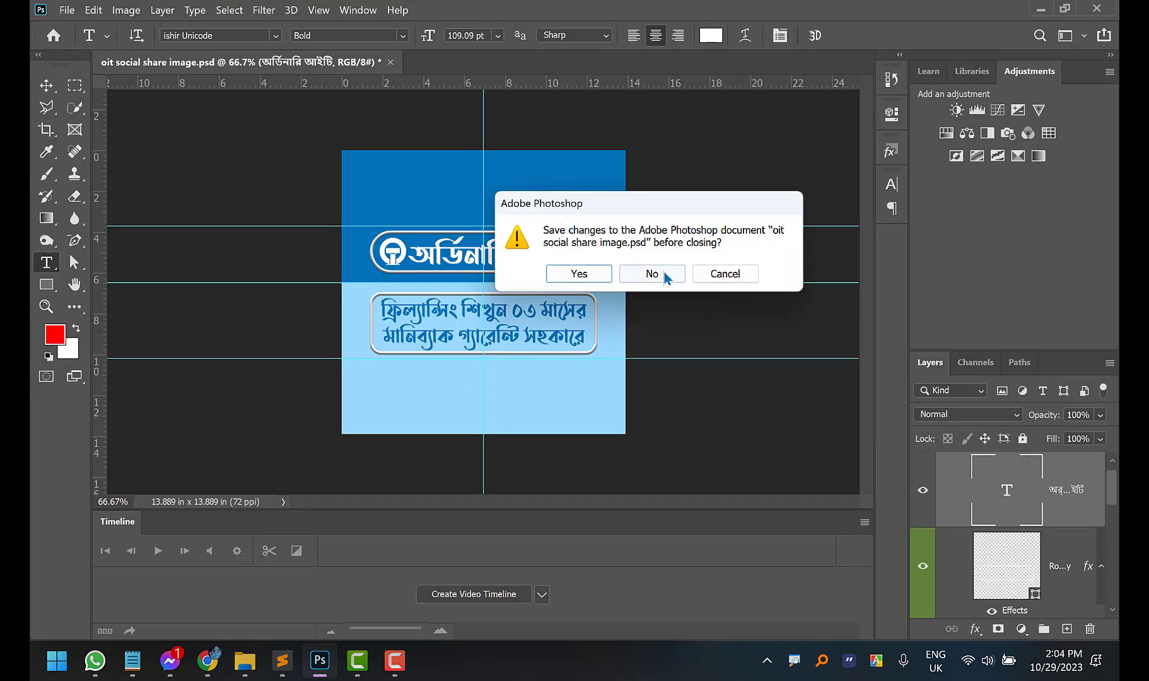
click(651, 273)
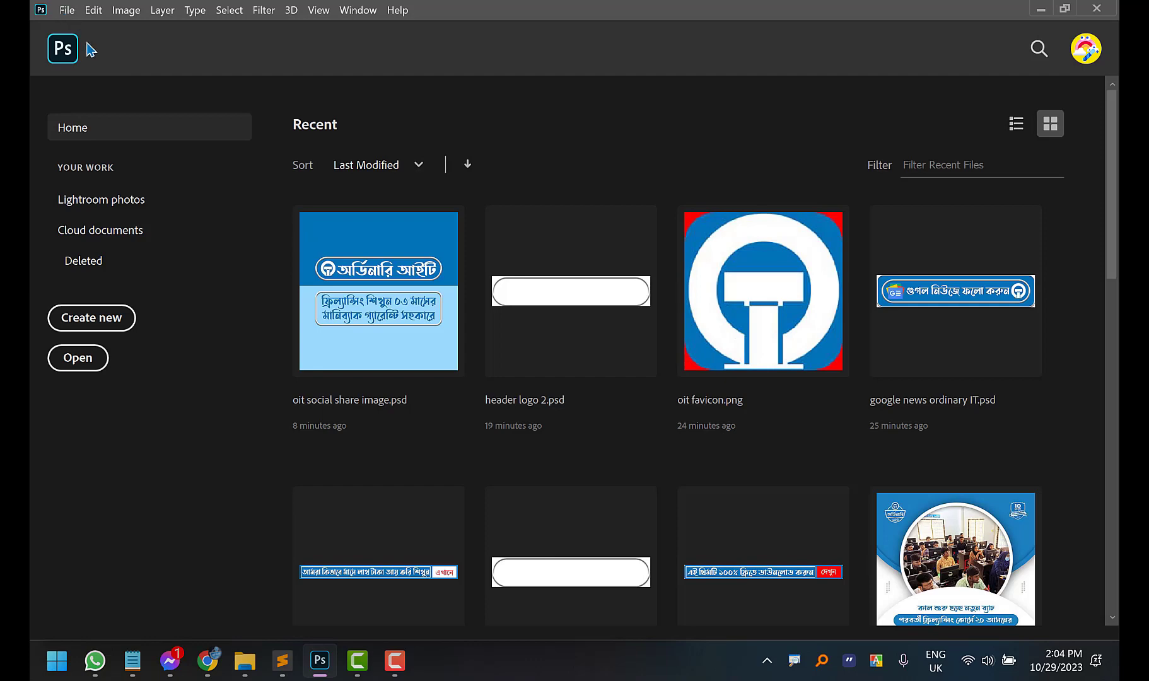
Open the "oit favicon" PSD from the theme's Image Editable File folder
click(66, 11)
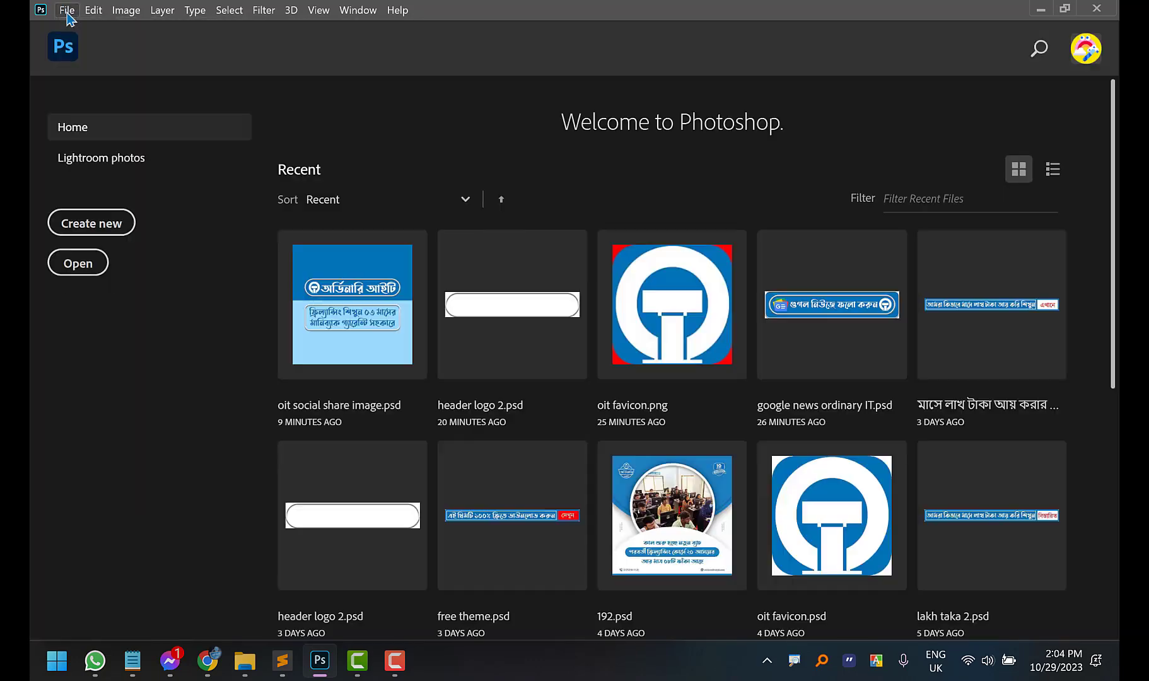
click(67, 10)
click(71, 42)
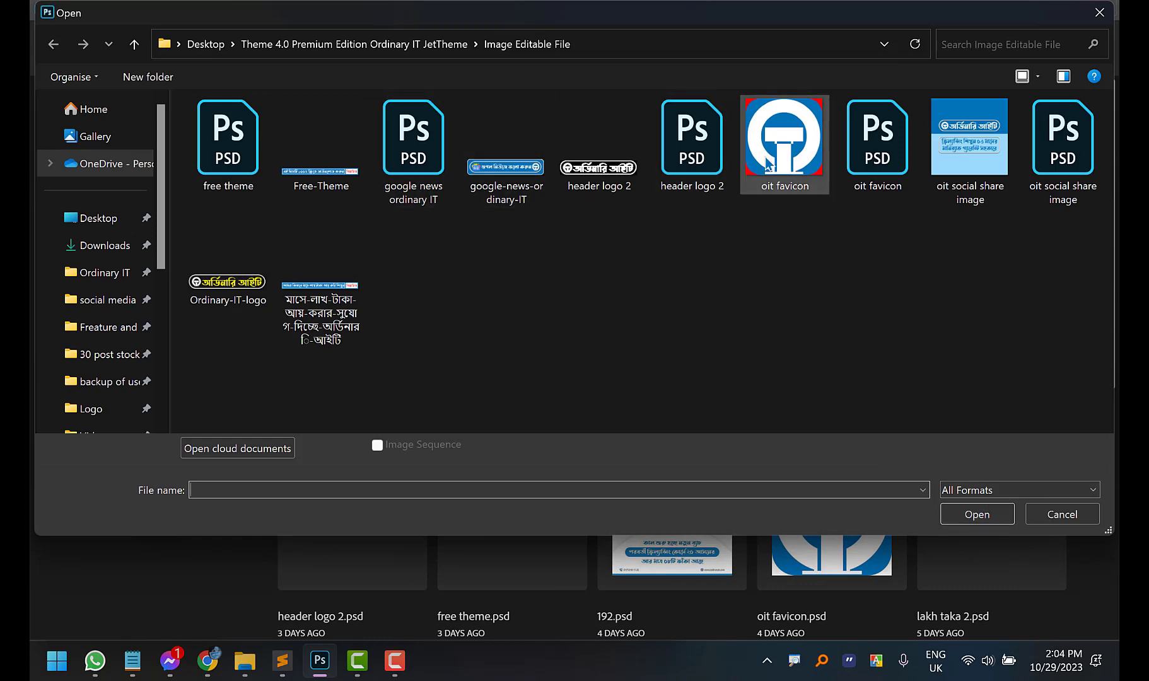
double_click(864, 159)
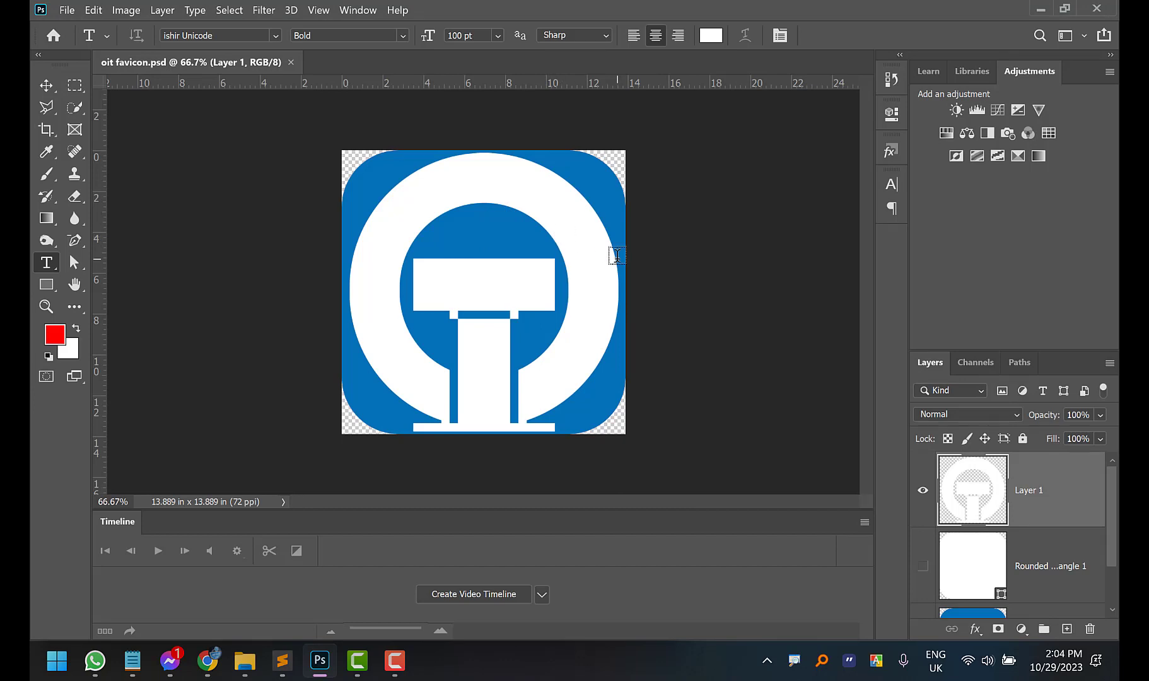
Start a Save for Web export of the favicon and set its image size to 200 x 200 px
click(68, 10)
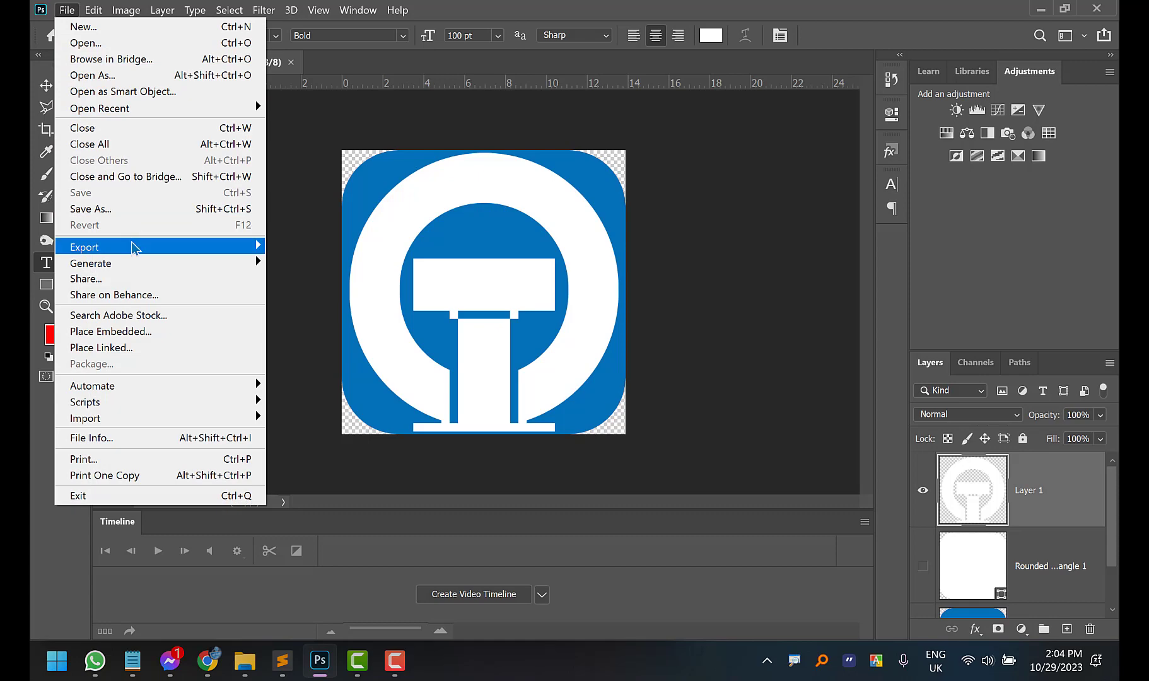
mouse_move(134, 248)
click(350, 303)
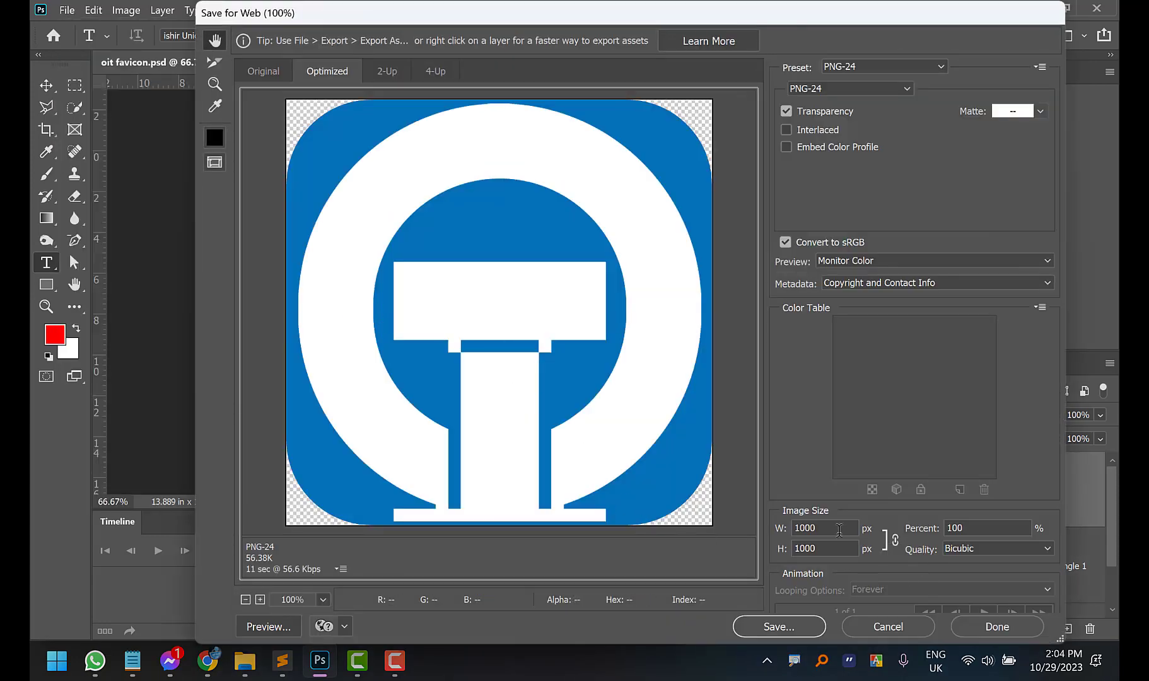
click(839, 529)
text(20)
click(639, 418)
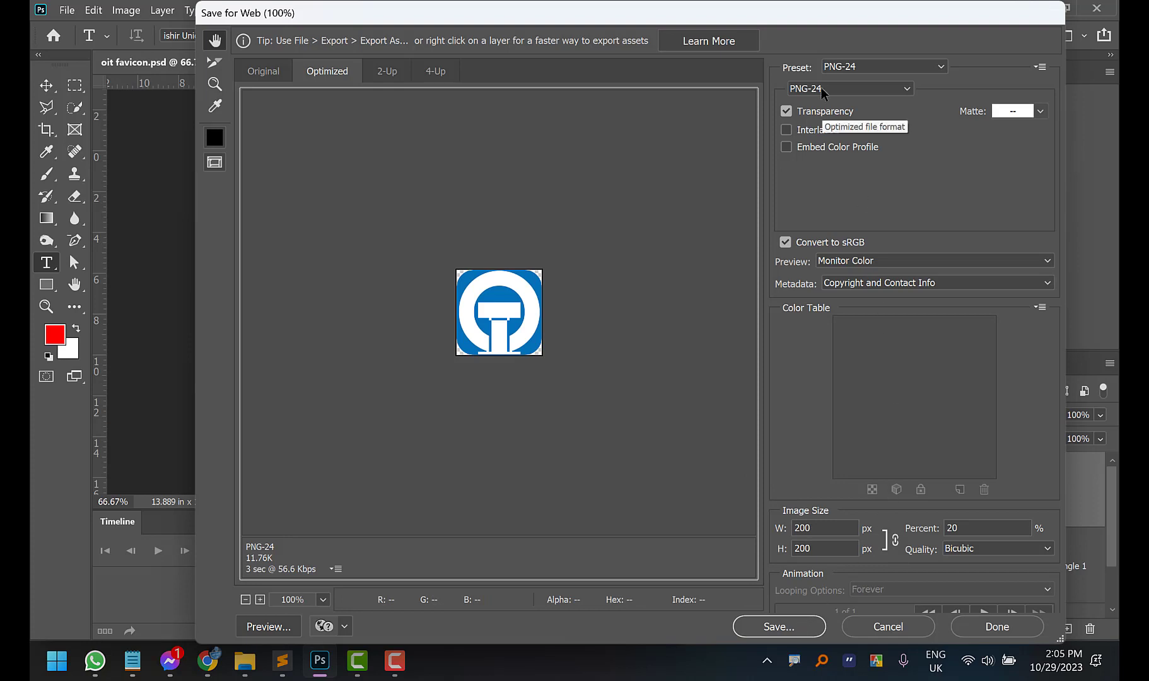
Try the PNG-8 format for the favicon export, then cancel Save for Web
click(845, 90)
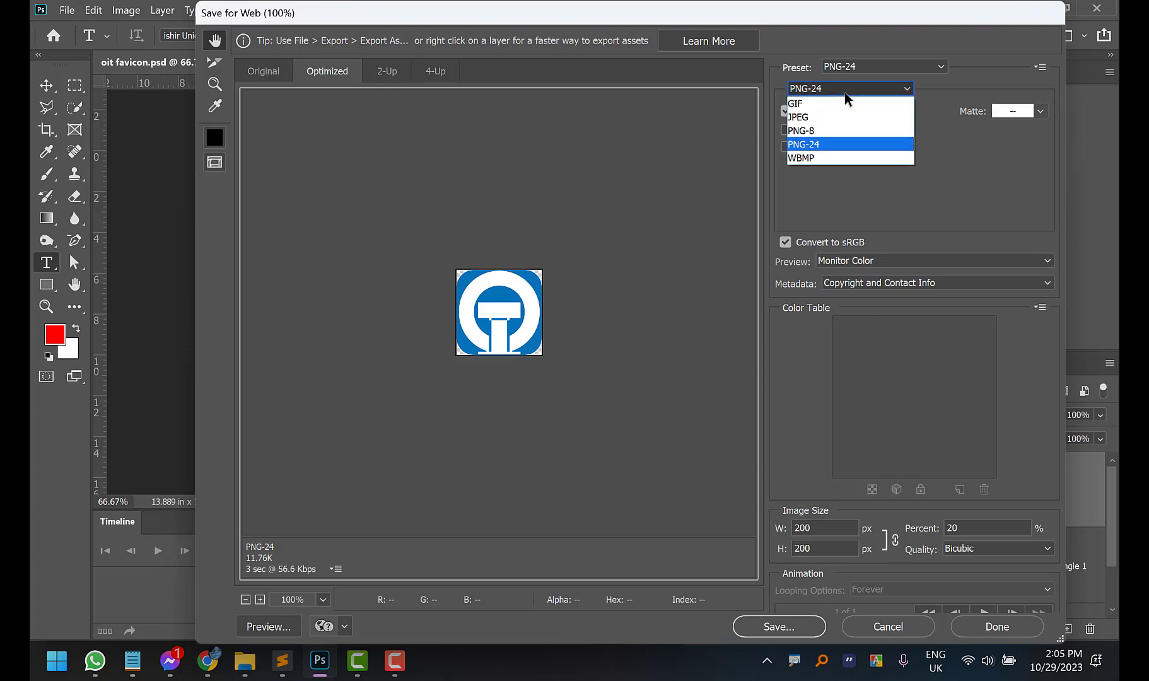
click(822, 133)
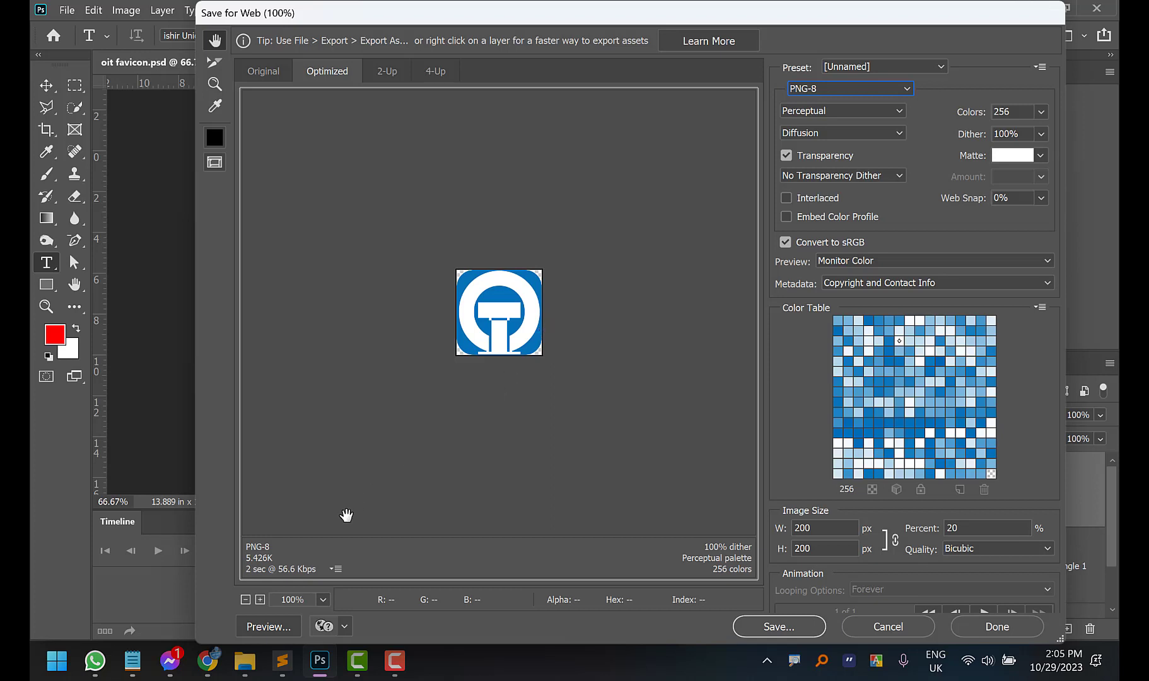
click(854, 628)
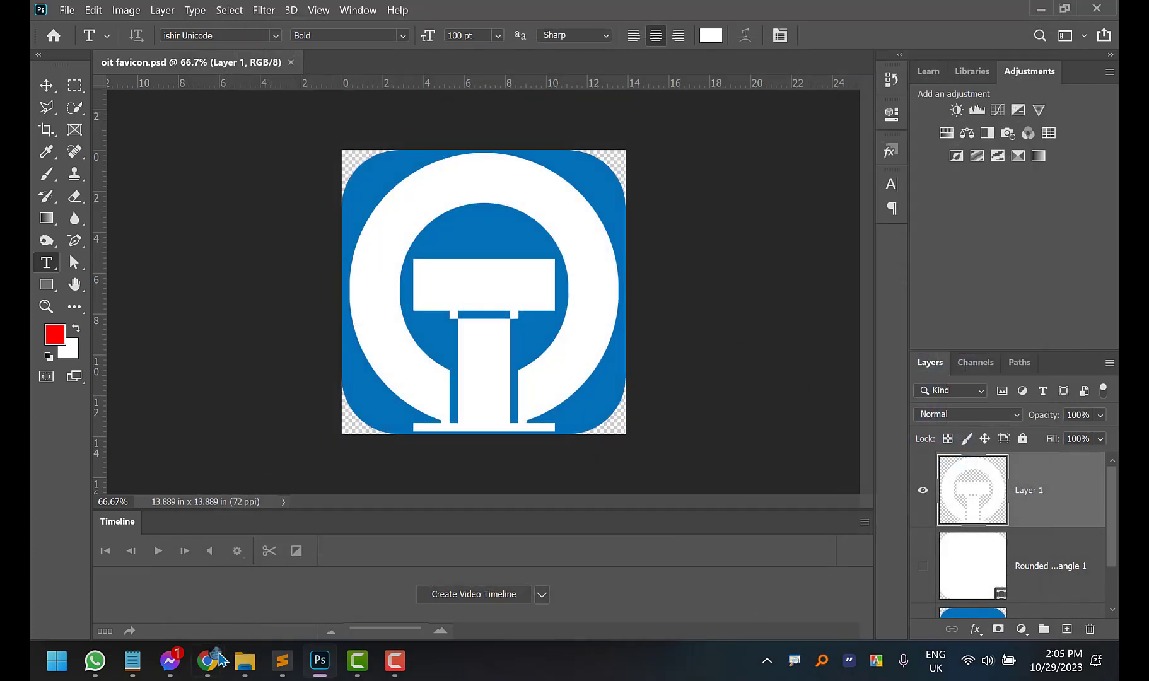
Return to the theme documentation page in Chrome and select the sample Google Analytics ID value below the favicon URL
mouse_move(219, 658)
mouse_move(288, 558)
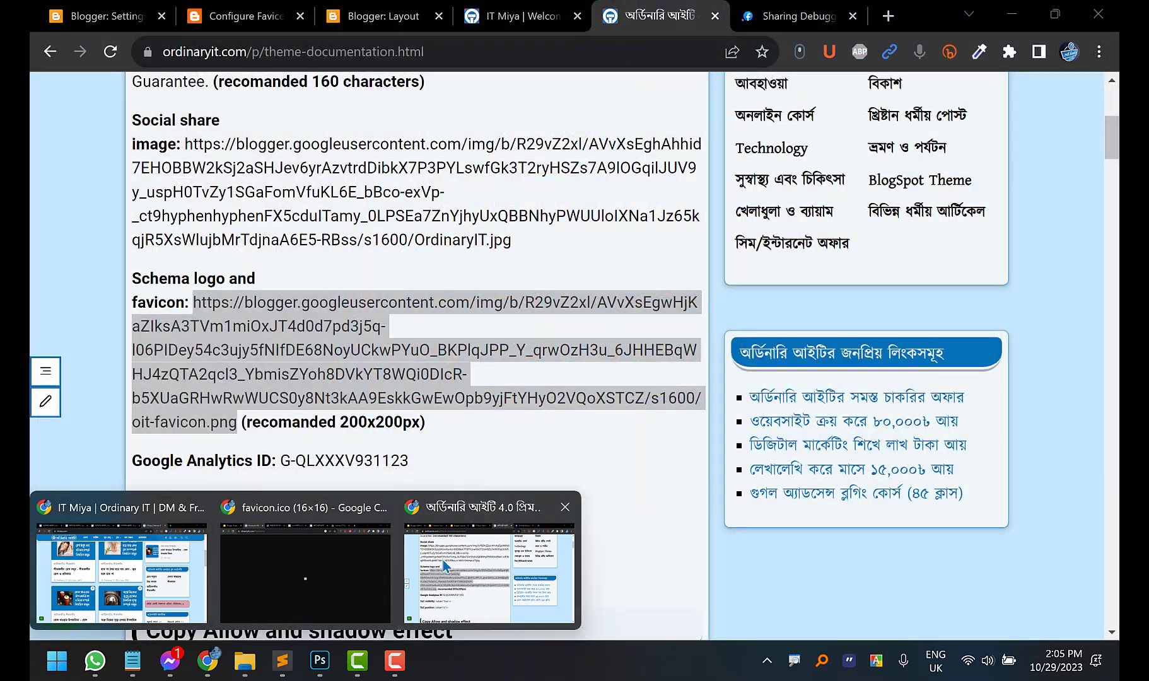
click(442, 559)
scroll(417, 325, down, 3)
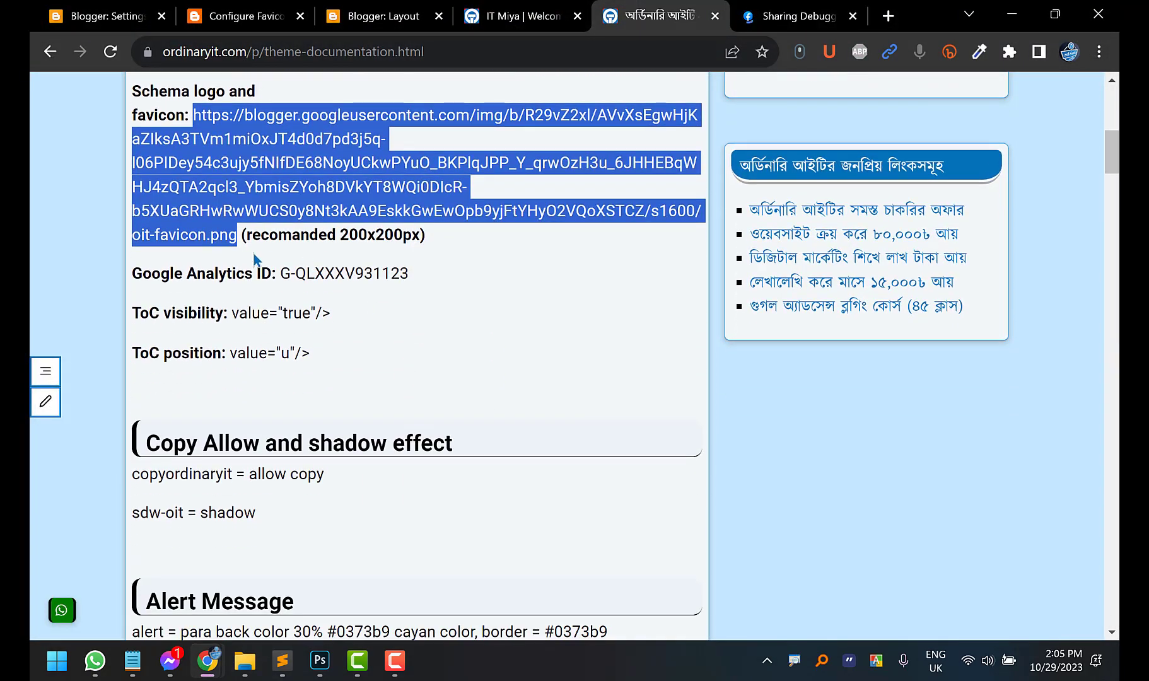
drag(273, 278, 134, 280)
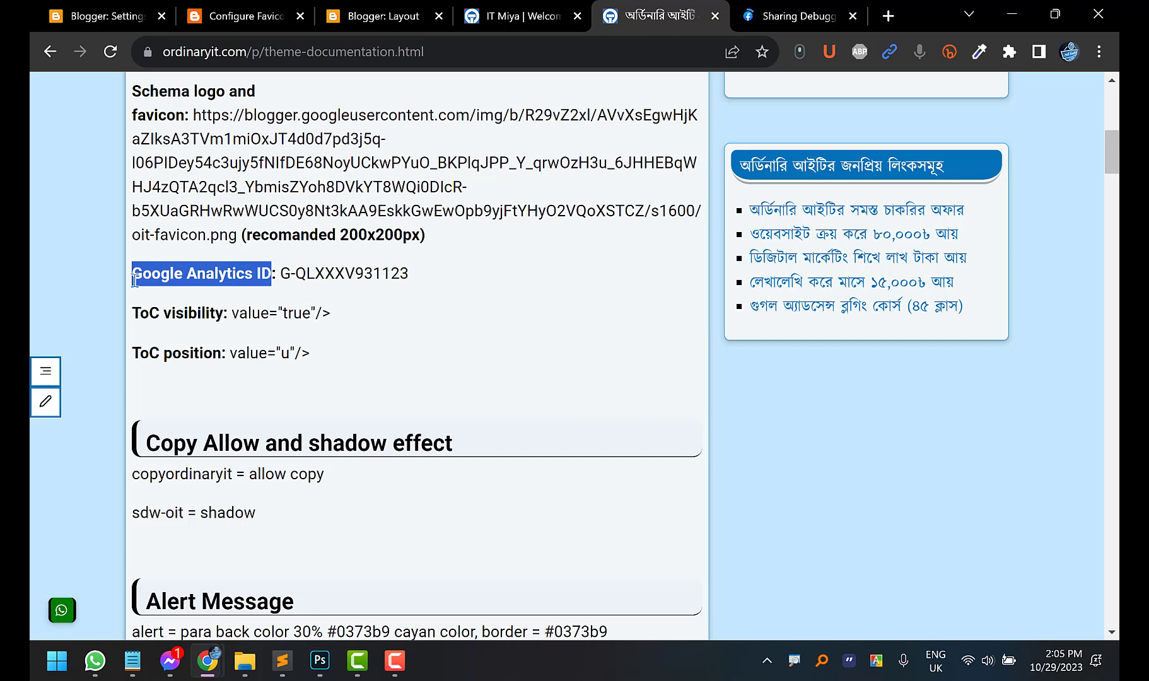
drag(409, 275, 285, 273)
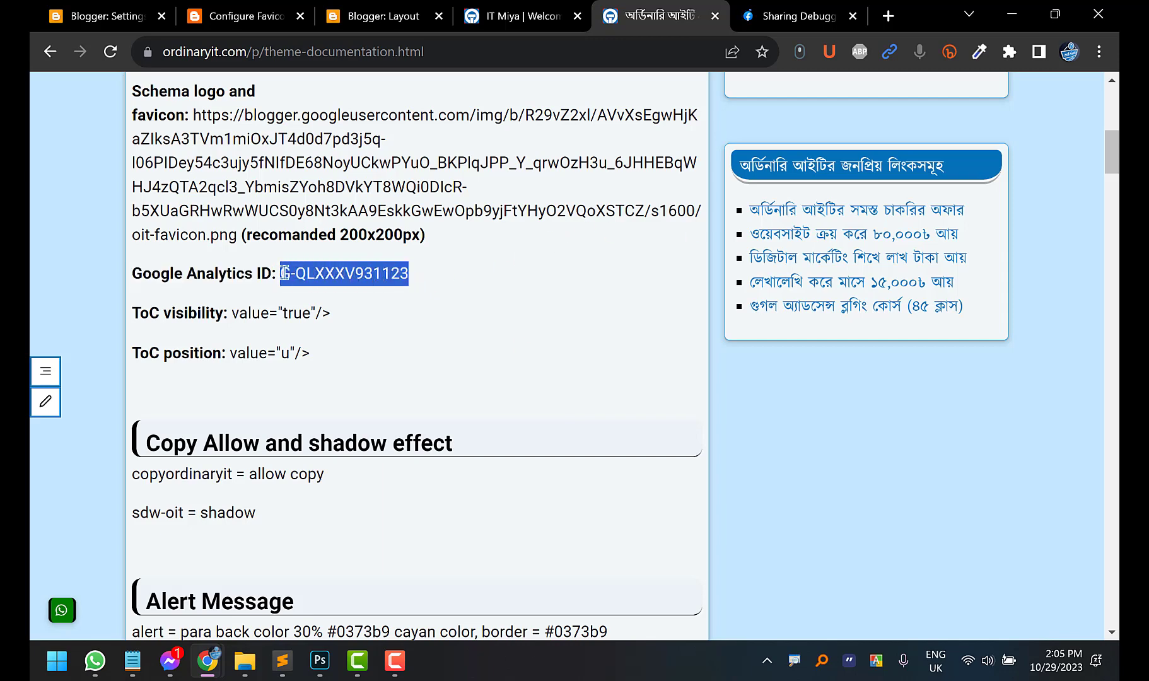
Copy the selected sample Google Analytics ID and open the IT Miya theme's HTML code for editing
right_click(348, 275)
click(392, 283)
click(125, 28)
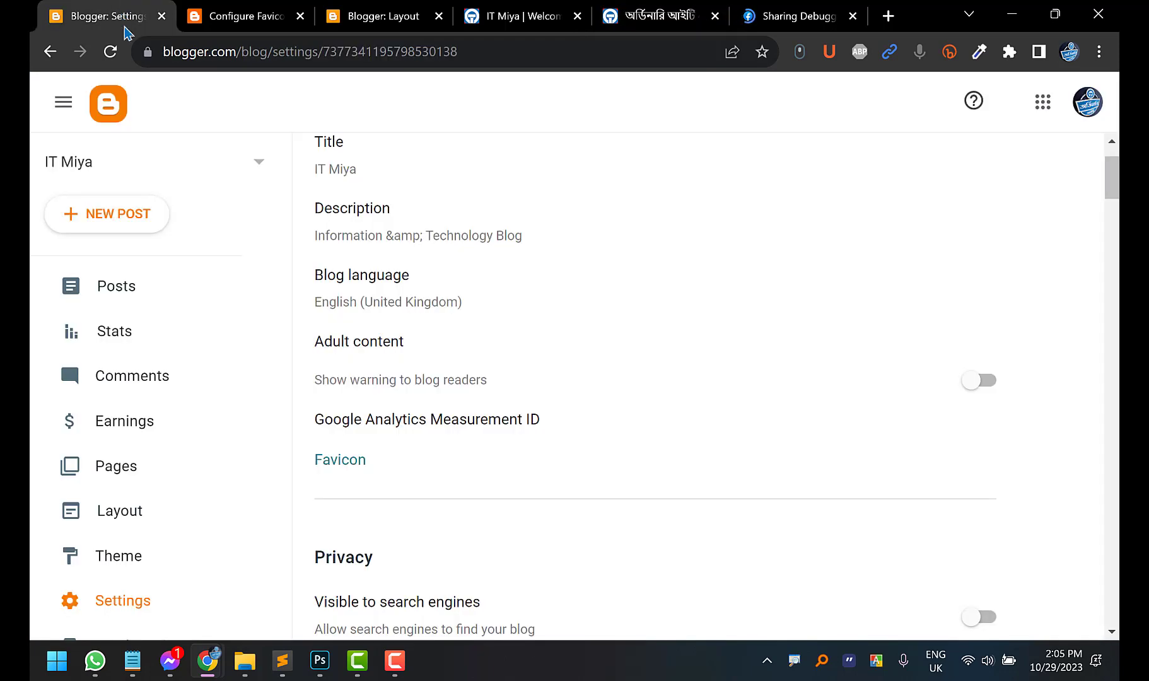
click(96, 561)
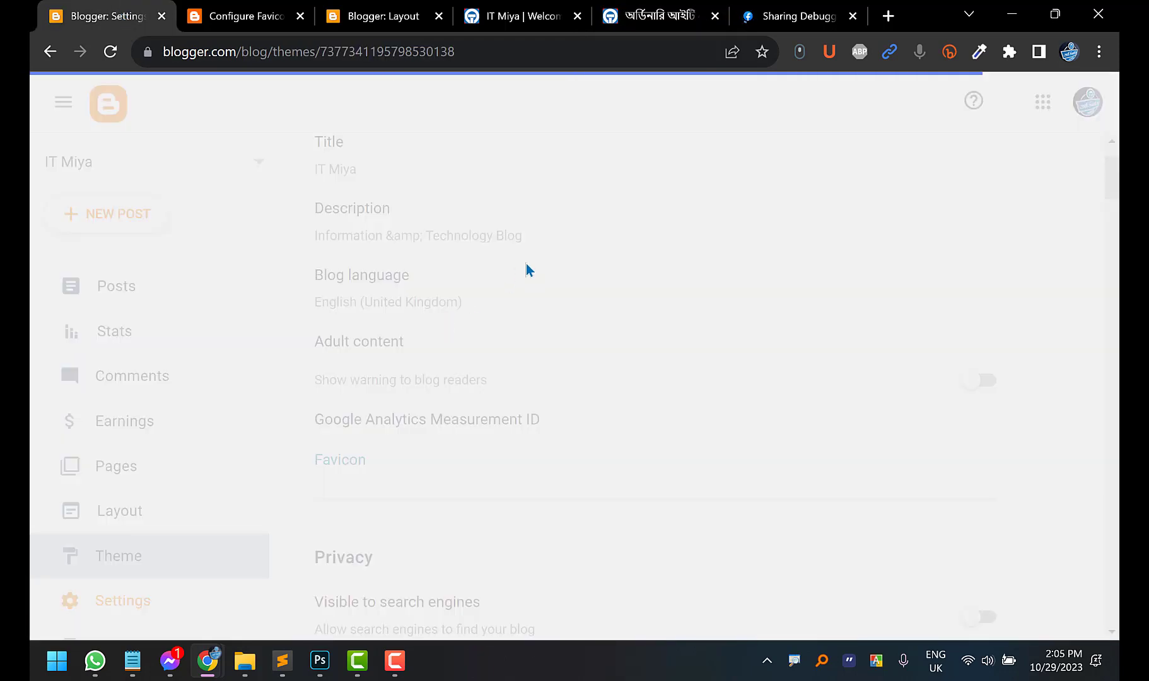
click(663, 274)
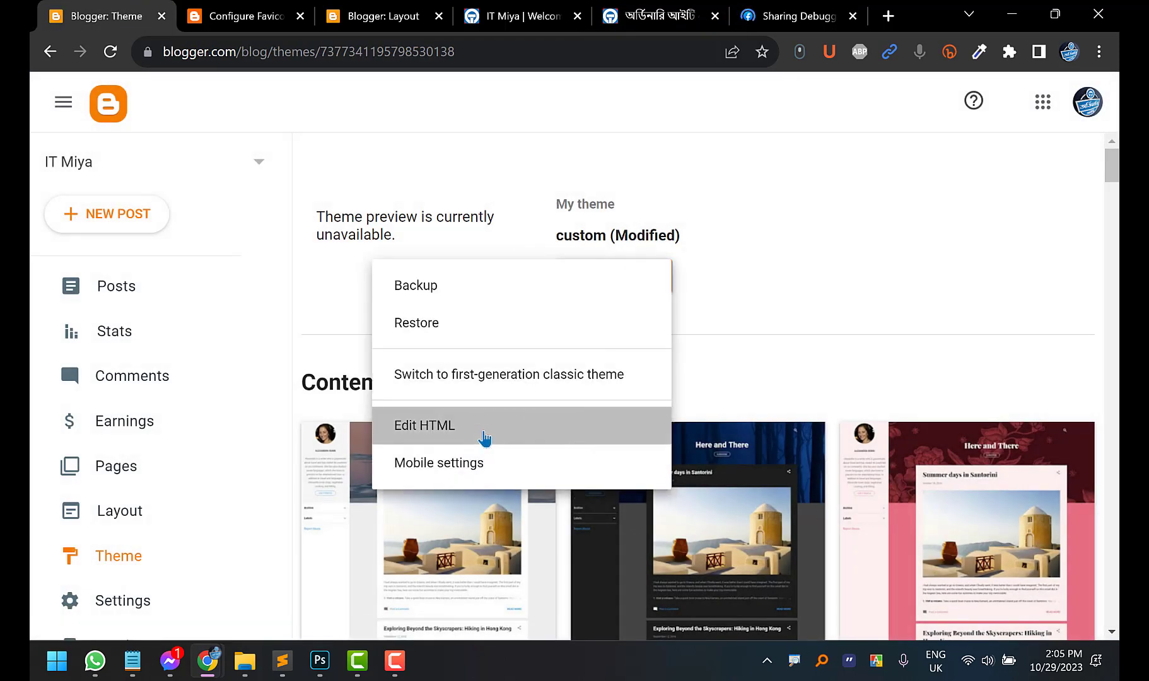
click(484, 437)
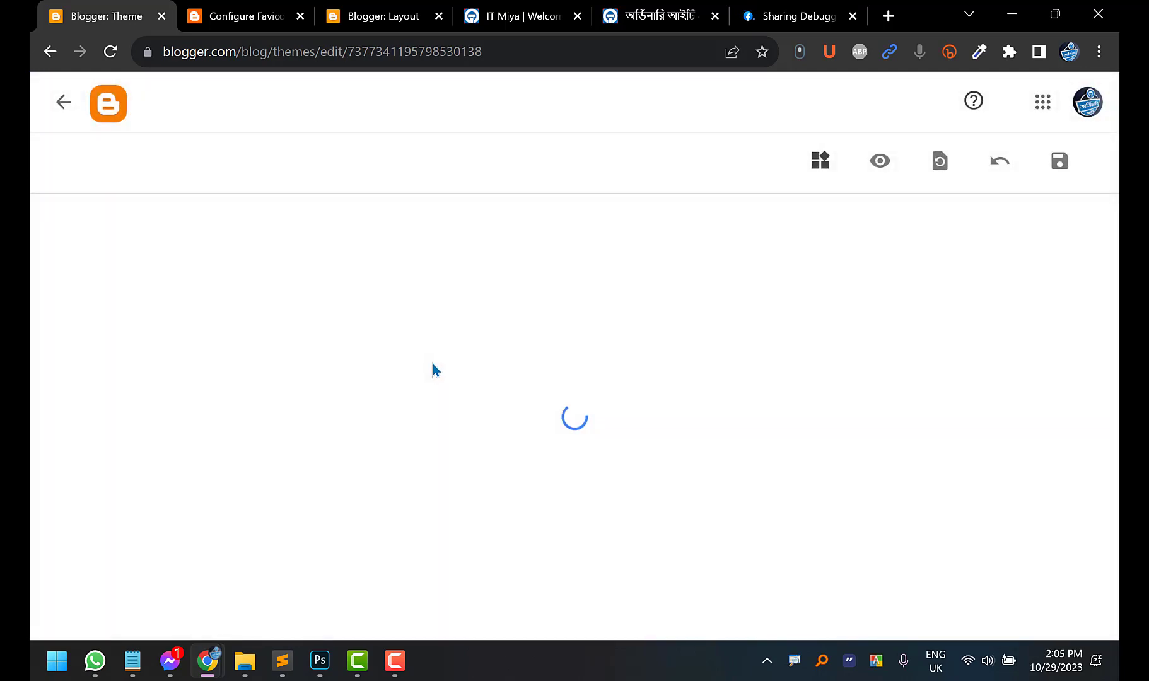
Search the theme code for the copied sample Analytics ID and select the value of the analyticId variable
key(ctrl+f)
key(ctrl+v)
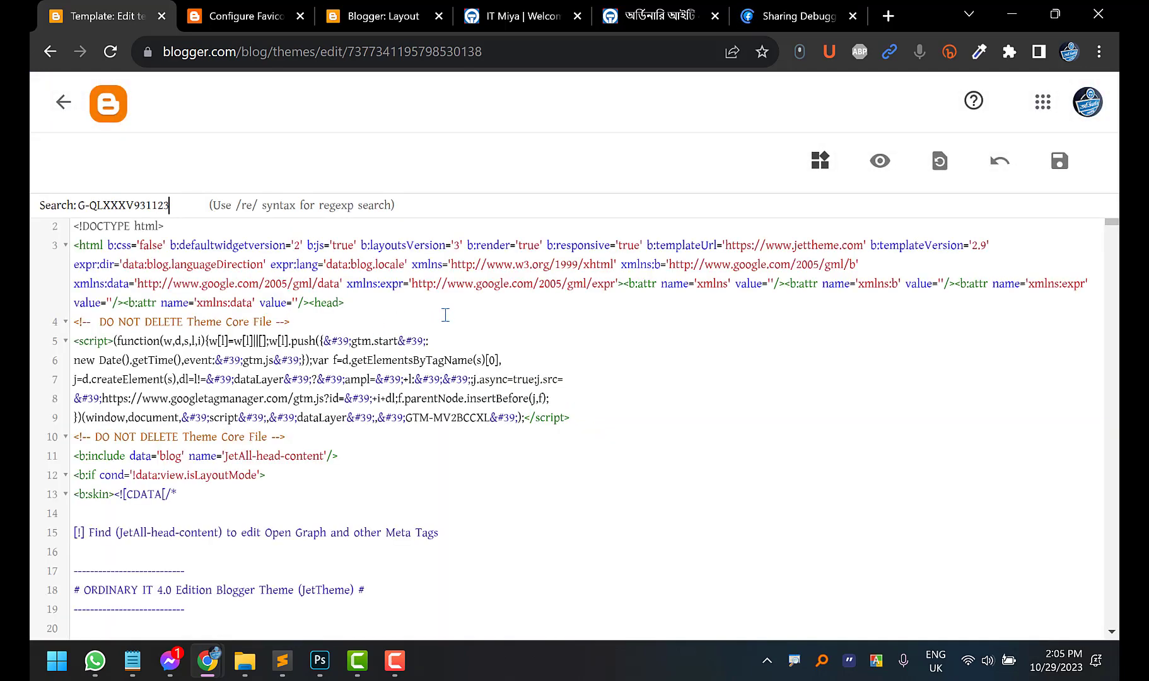
key(Return)
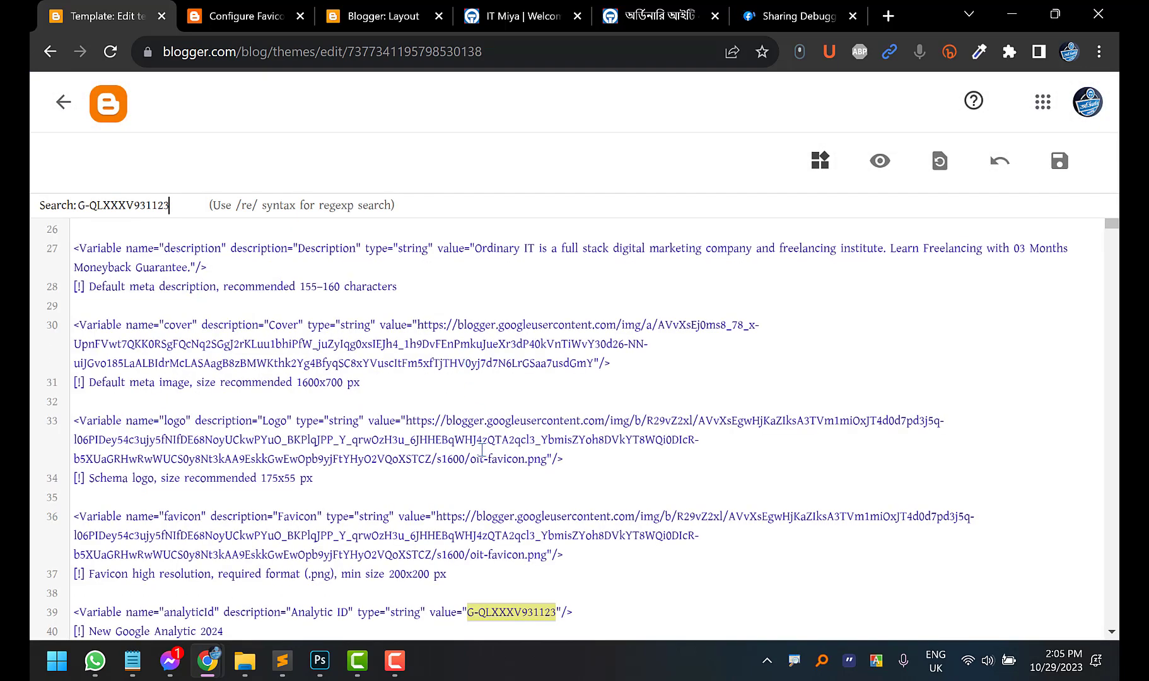
scroll(481, 449, down, 4)
click(500, 329)
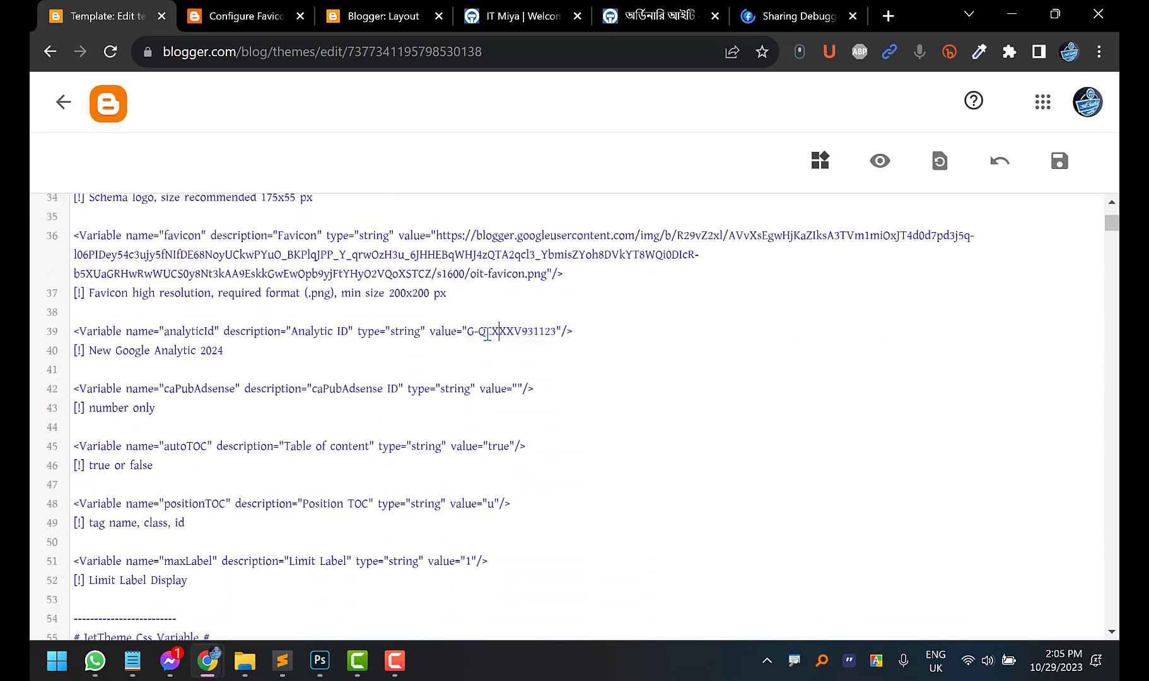
drag(468, 332, 555, 333)
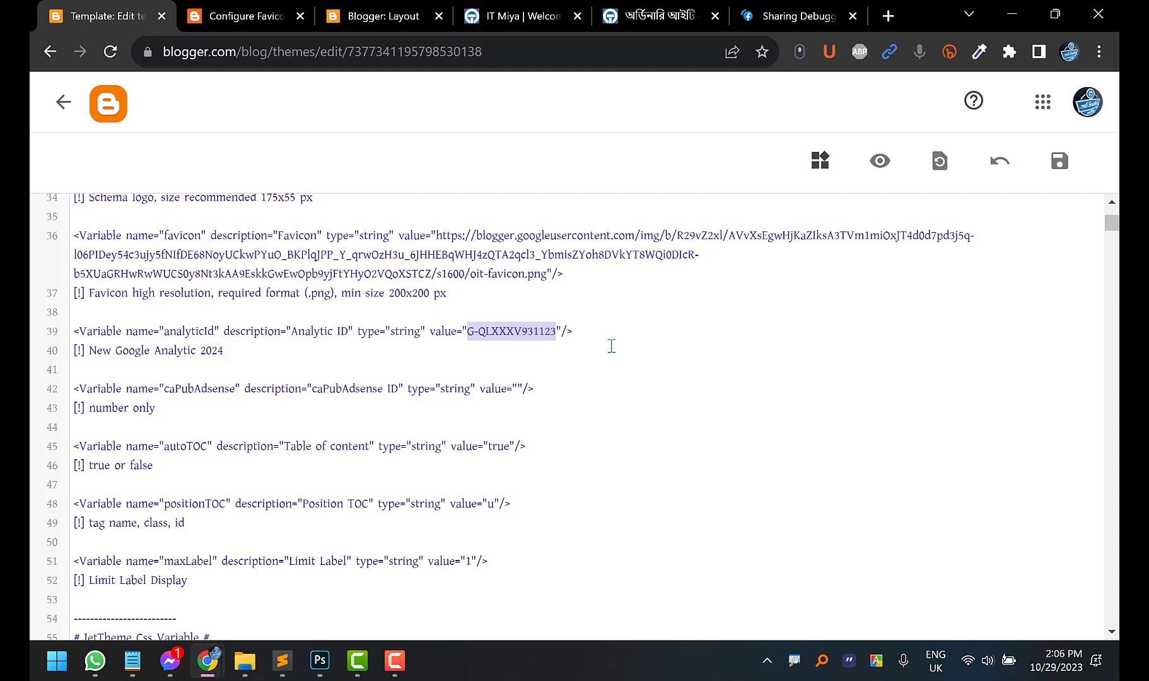
Leave the theme code, open the Google Analytics Measurement ID entry in the blog's settings, and cancel it
click(63, 107)
scroll(152, 366, down, 3)
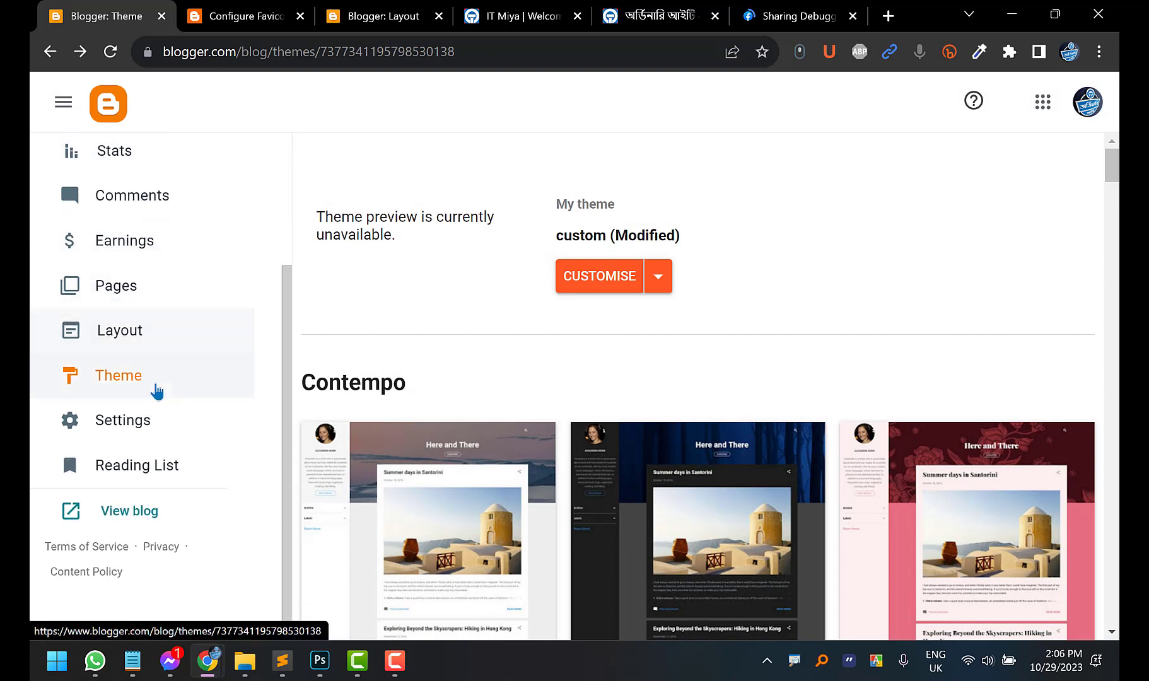
click(140, 428)
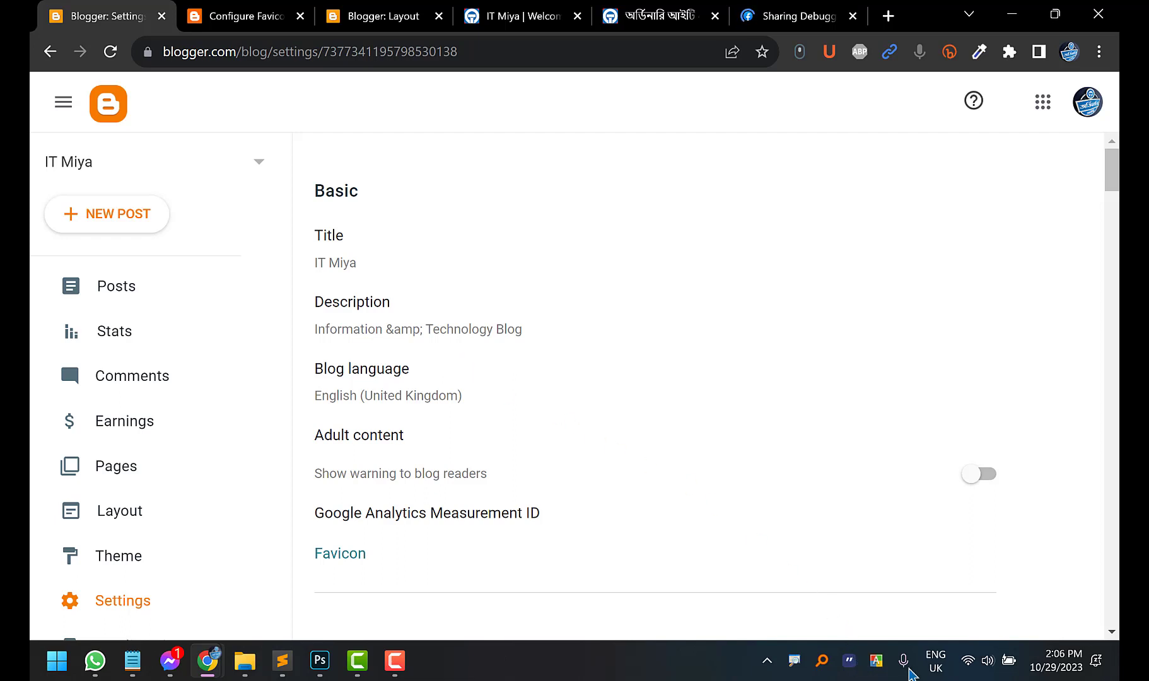
key(F10)
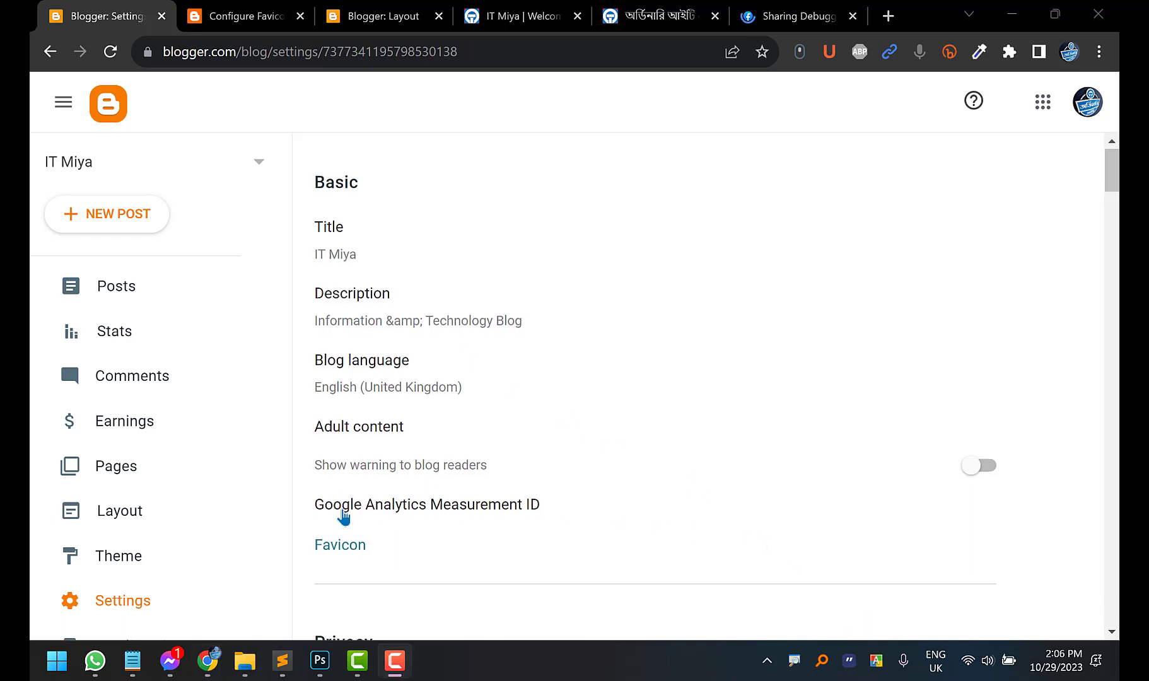
click(496, 509)
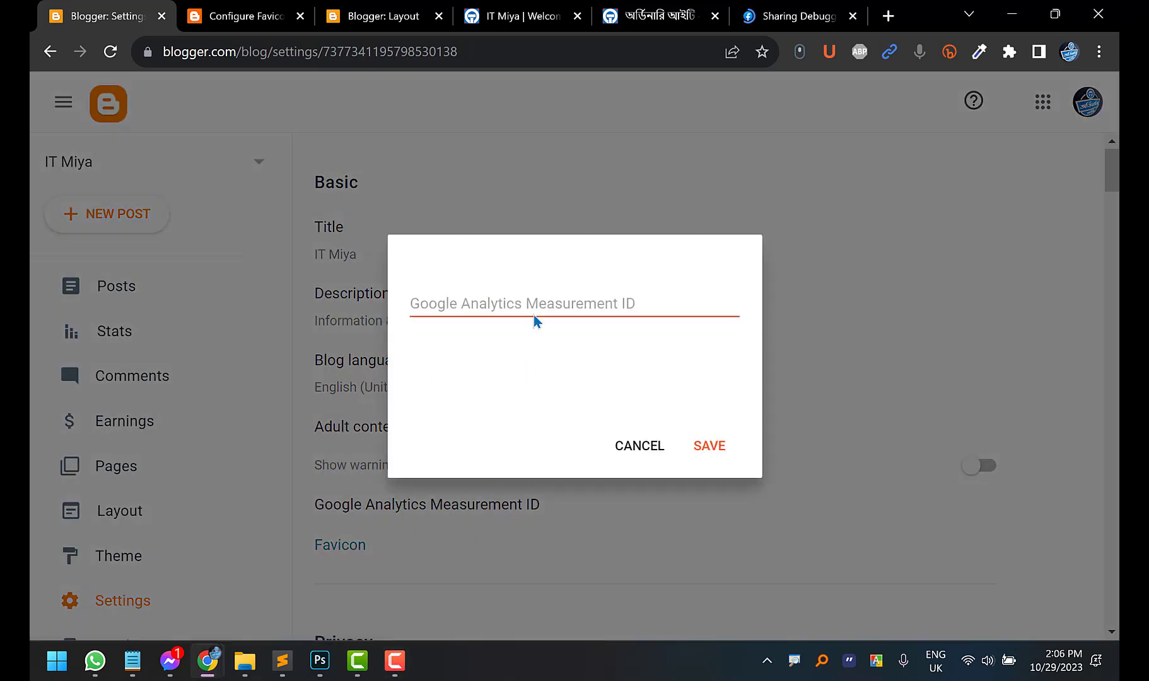
click(518, 302)
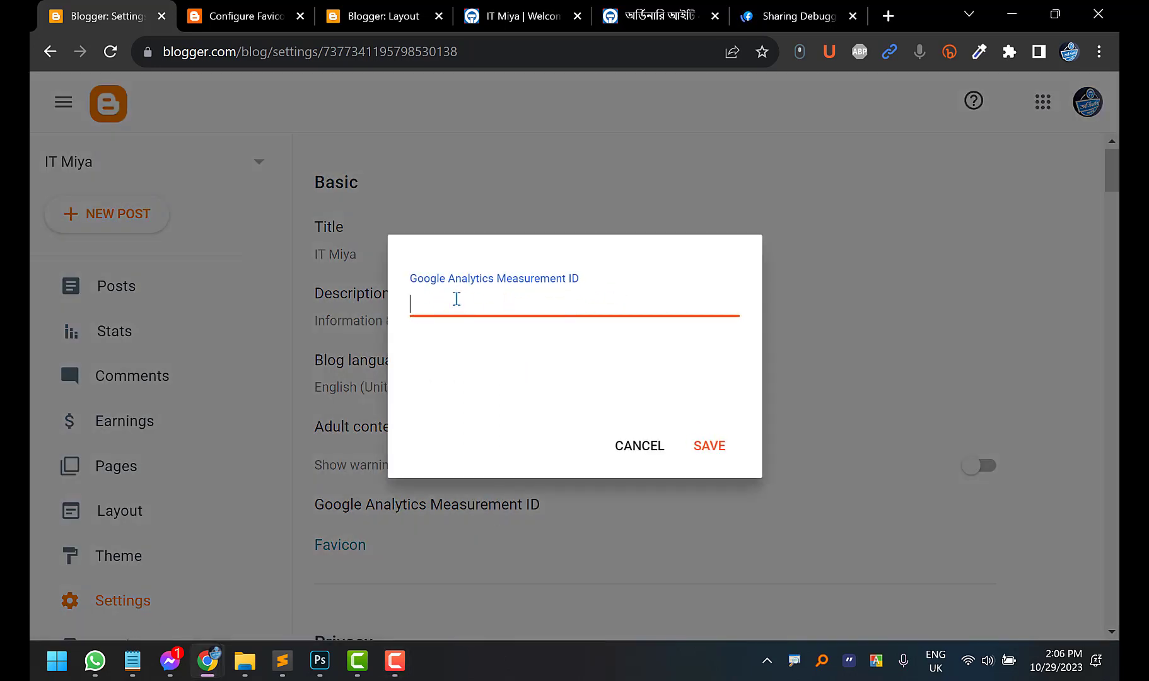
click(616, 451)
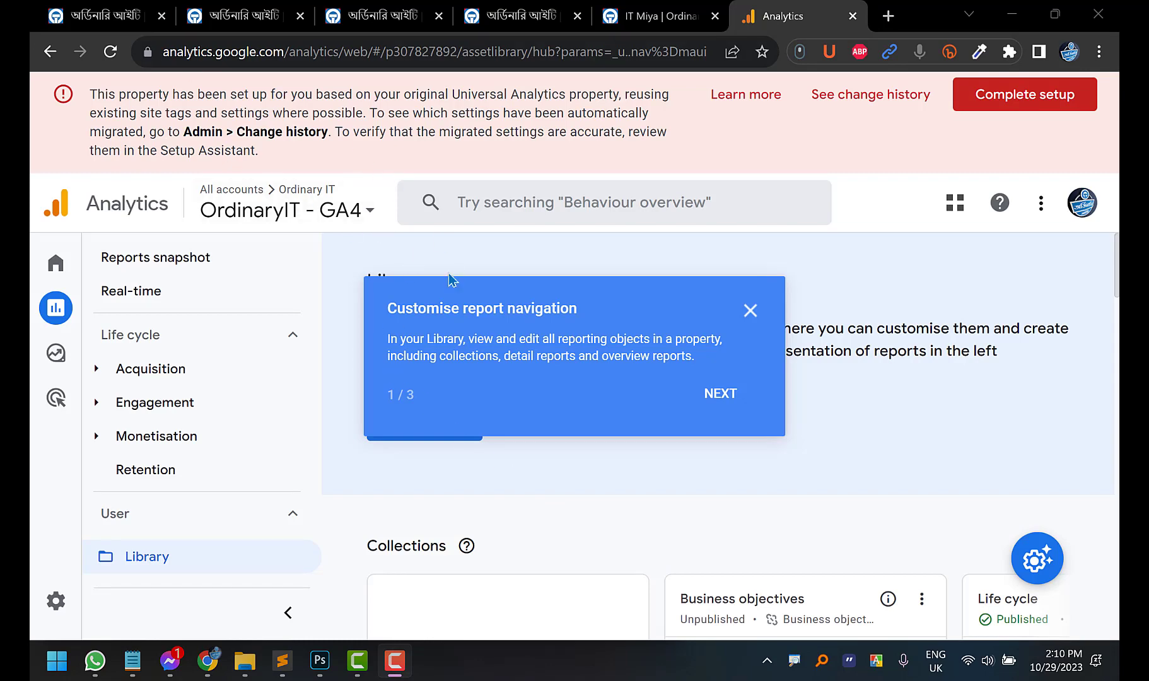
Switch to Google Analytics, open the Admin page of the OrdinaryIT - GA4 property, and dismiss the report navigation tour
mouse_move(55, 600)
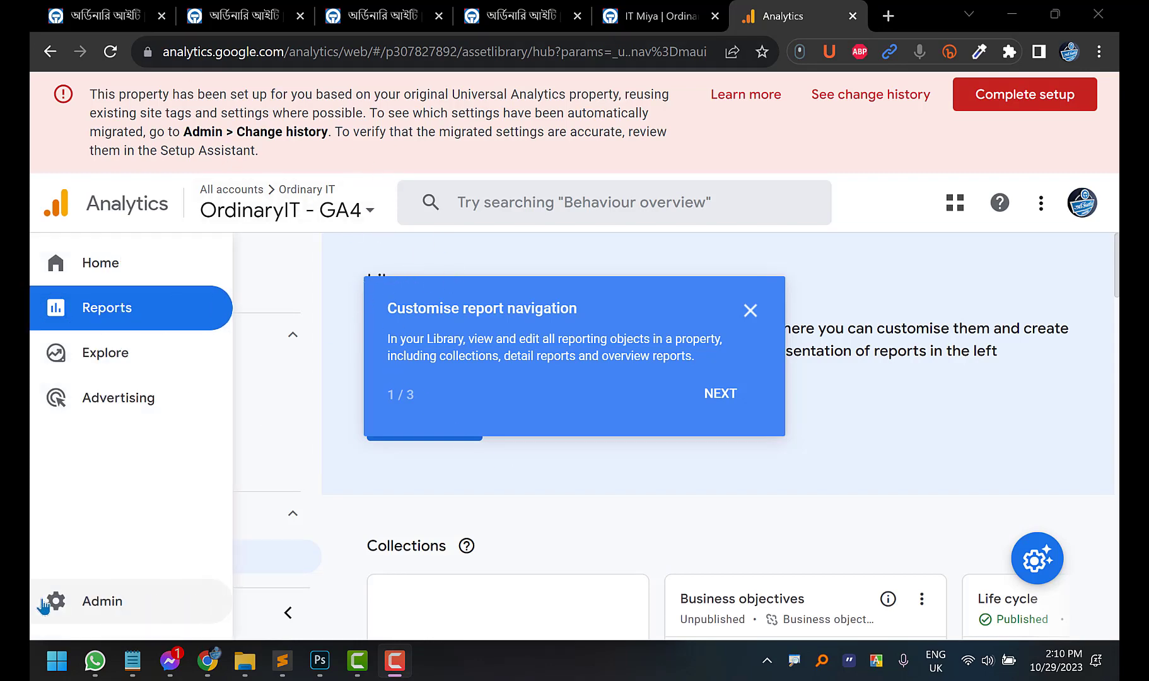
click(99, 604)
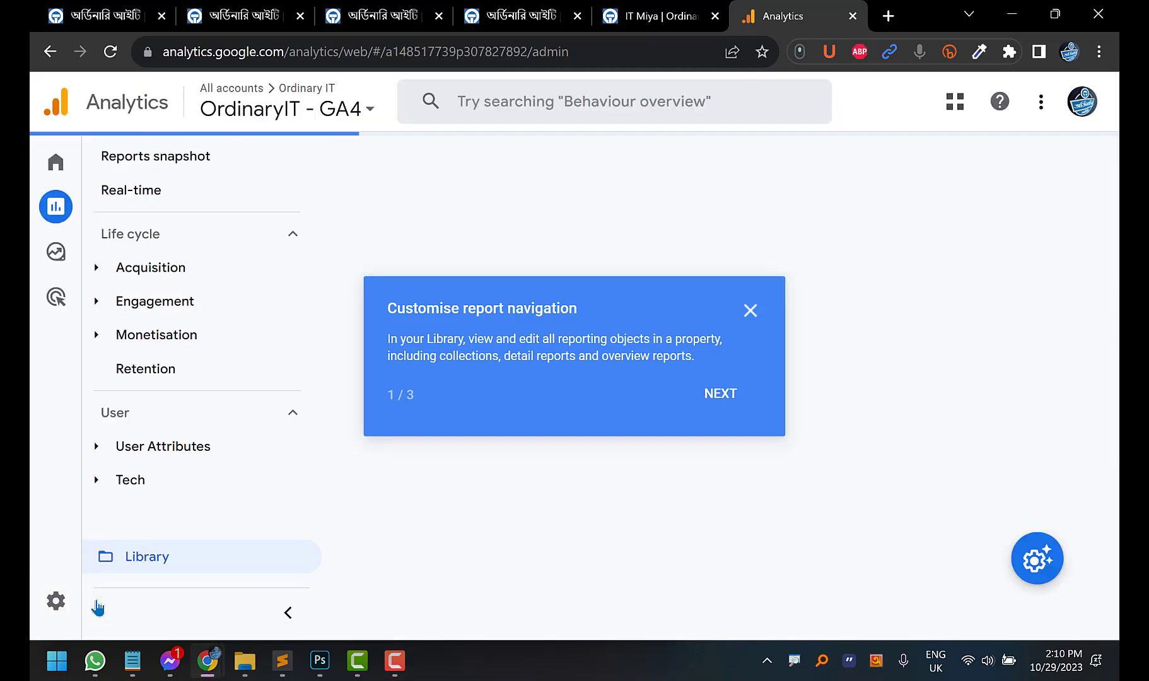
click(749, 311)
scroll(649, 378, down, 2)
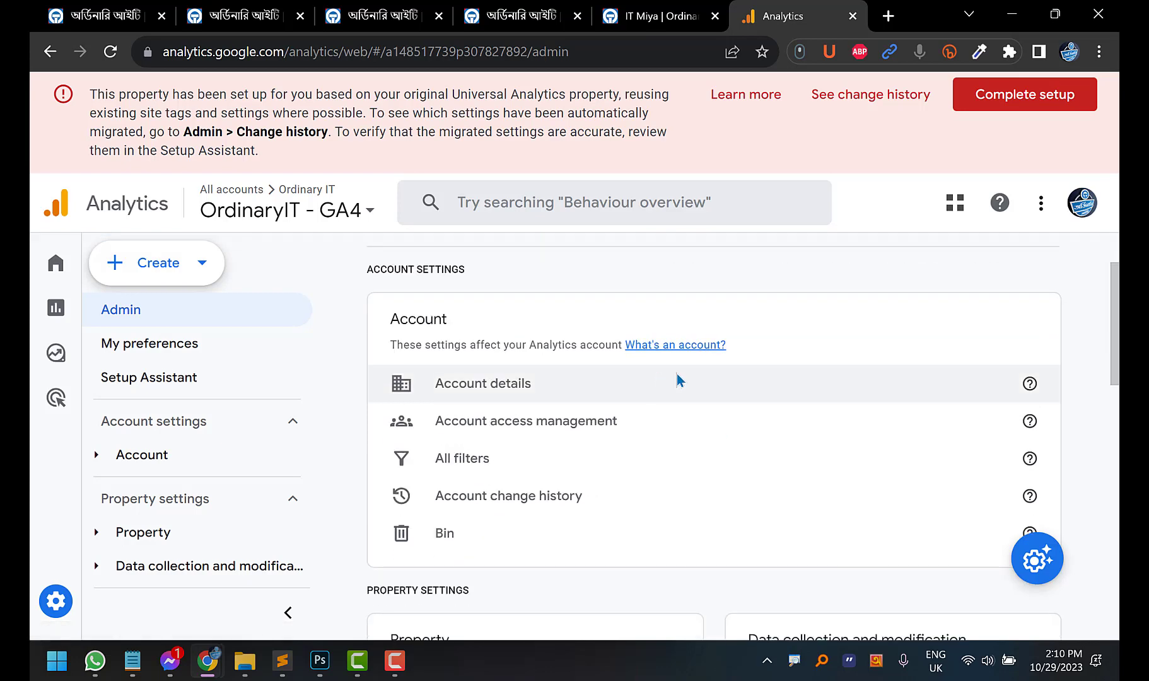
scroll(676, 374, down, 3)
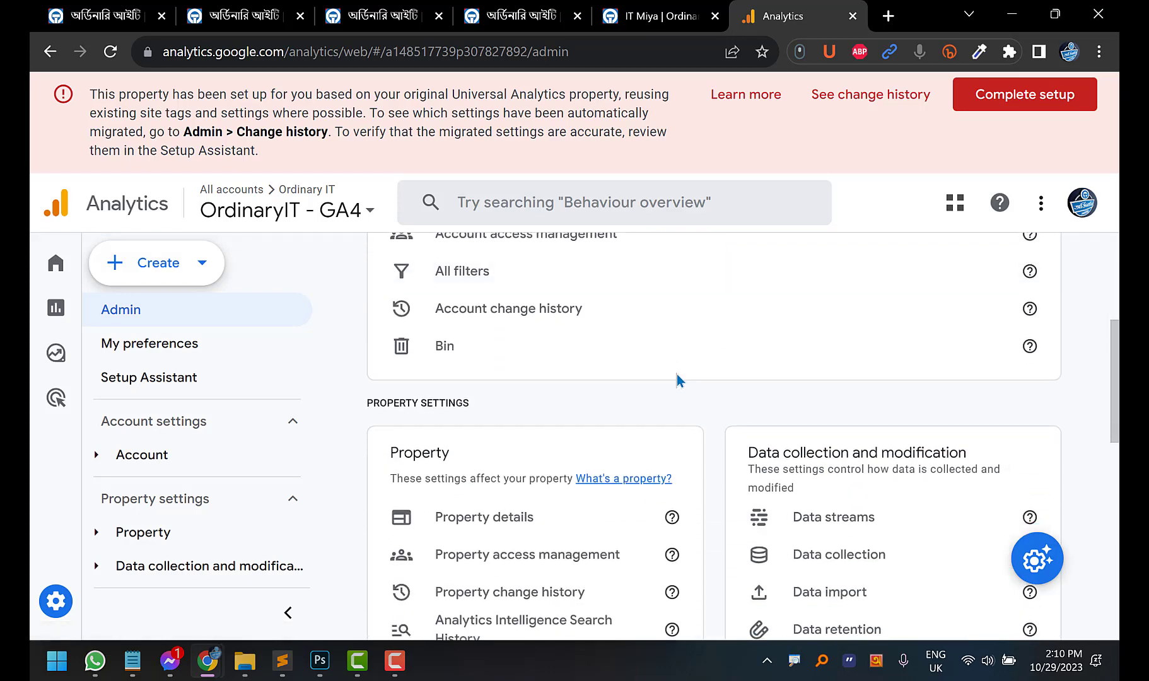
scroll(677, 375, down, 2)
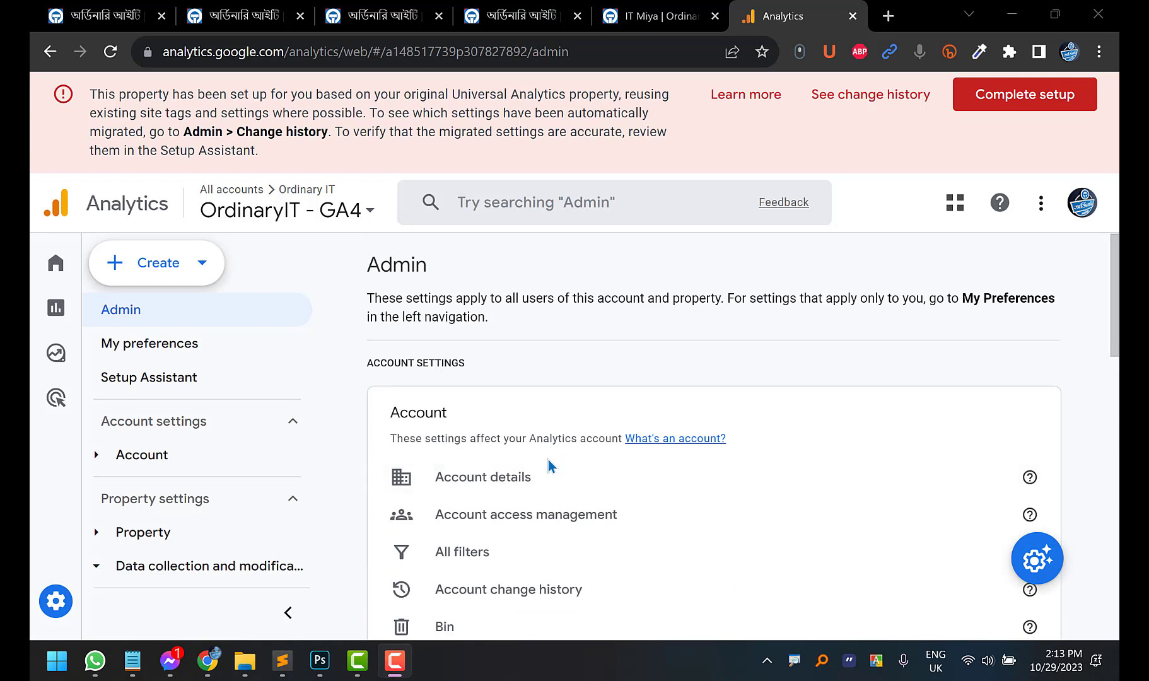
scroll(548, 465, down, 7)
scroll(544, 458, down, 6)
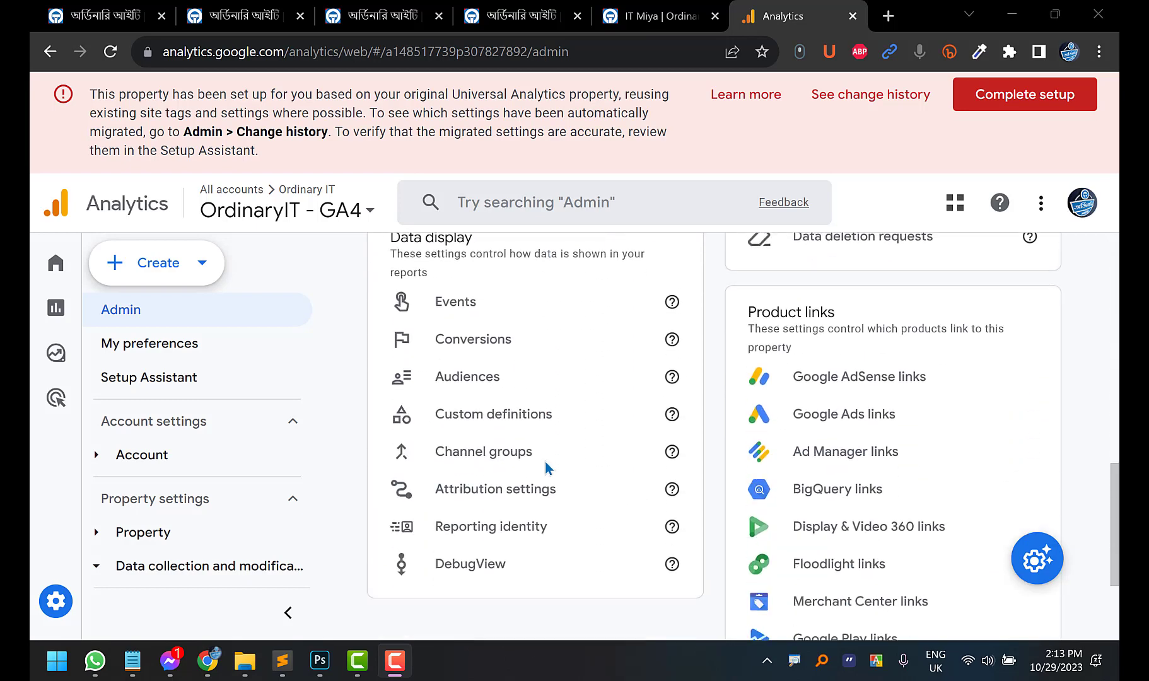
scroll(482, 480, up, 7)
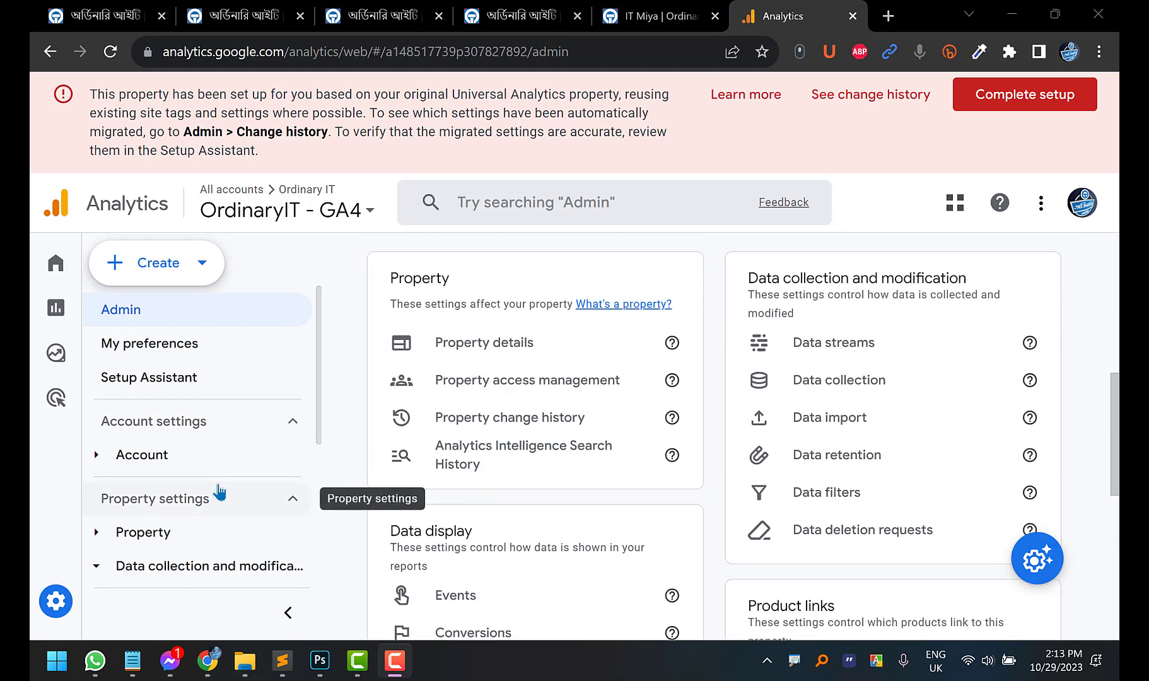
Find Data Streams by searching for "data s" and copy the measurement ID from the OrdinaryIT - GA4 web stream's details
click(481, 193)
text(data s)
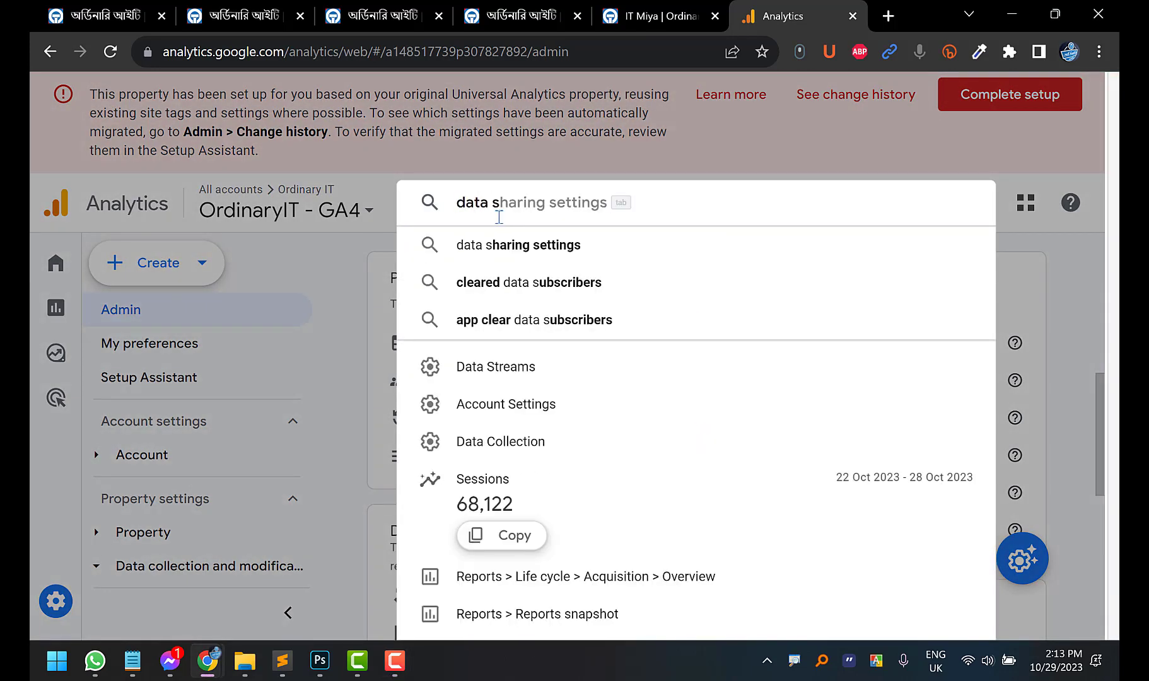
click(511, 375)
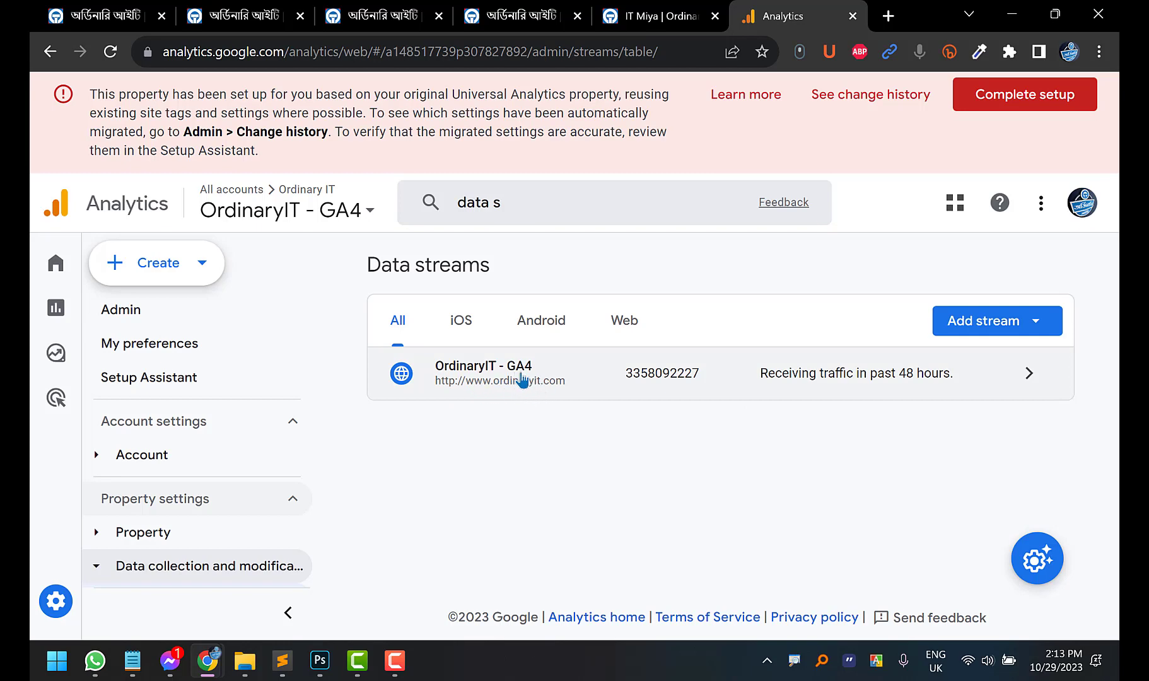
click(1019, 382)
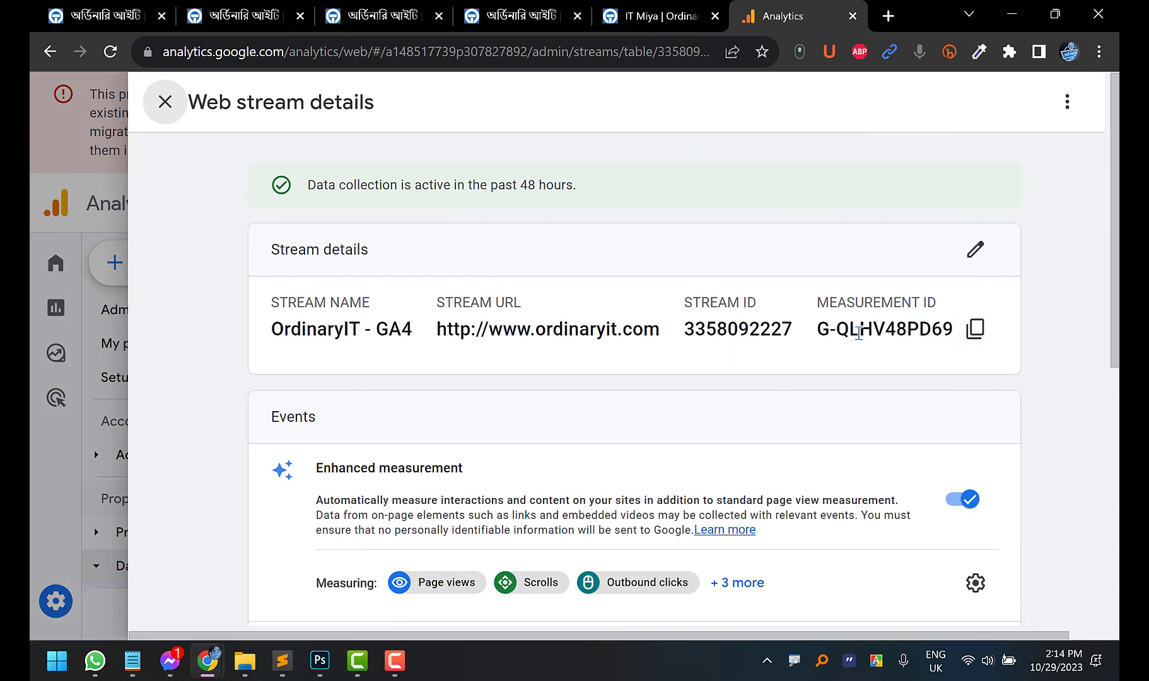
click(975, 336)
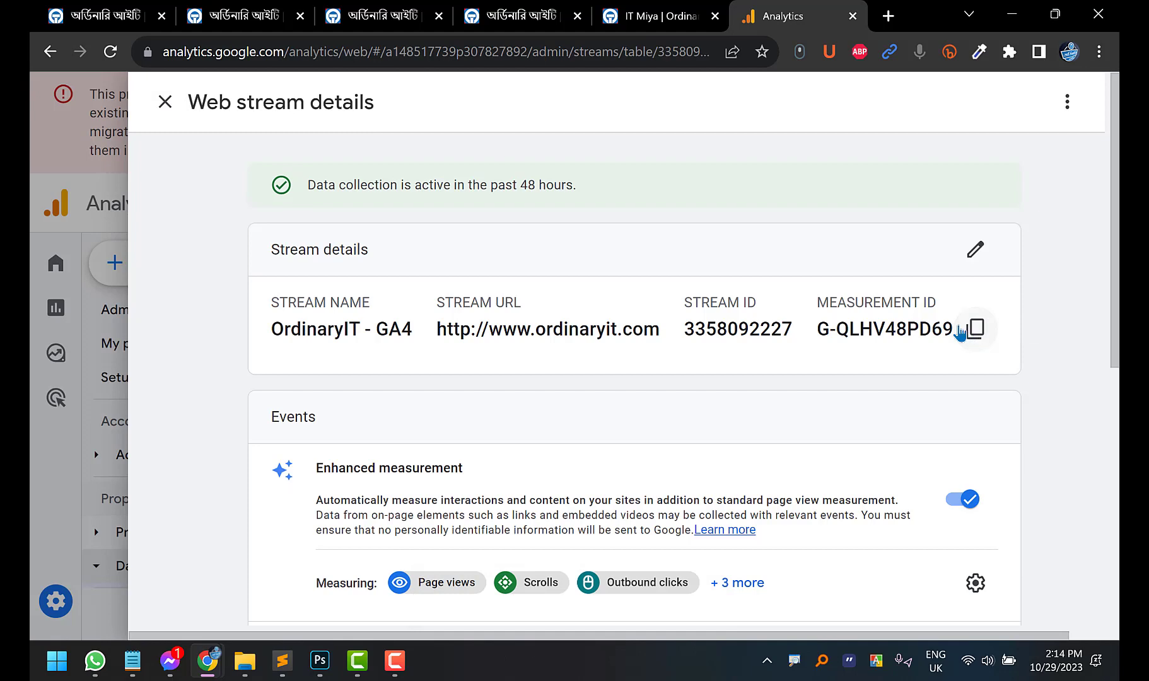
View the web stream's Google tag settings and manual installation instructions, then return to the stream details
scroll(651, 325, down, 5)
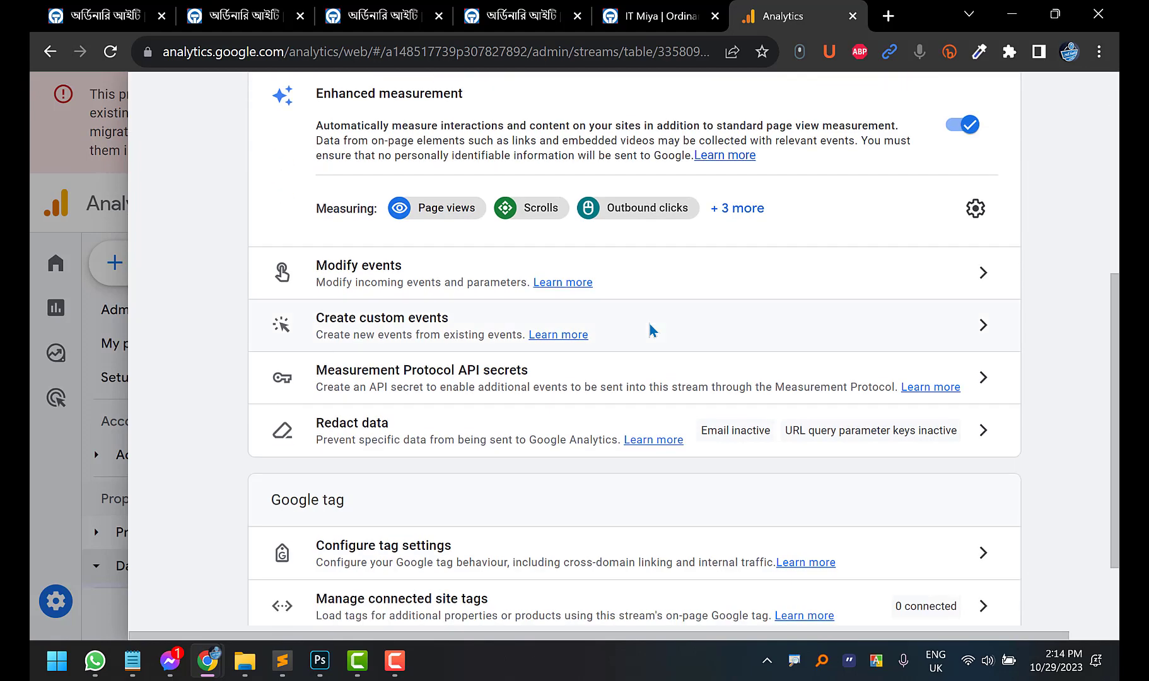
scroll(650, 323, down, 2)
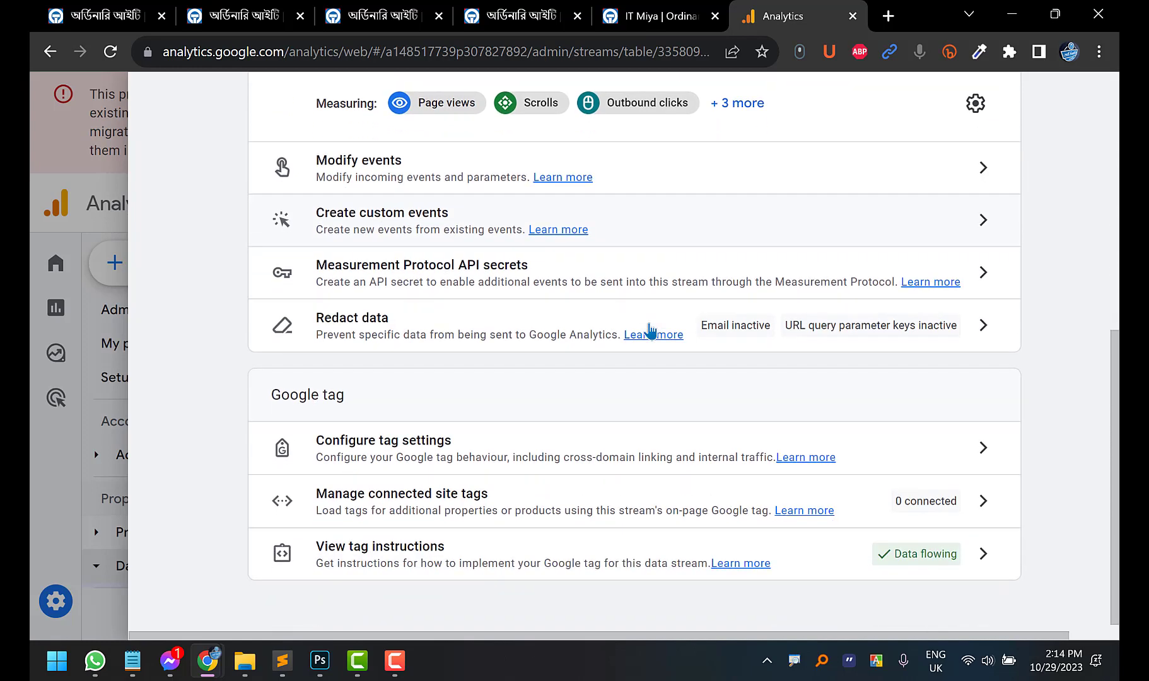
click(439, 458)
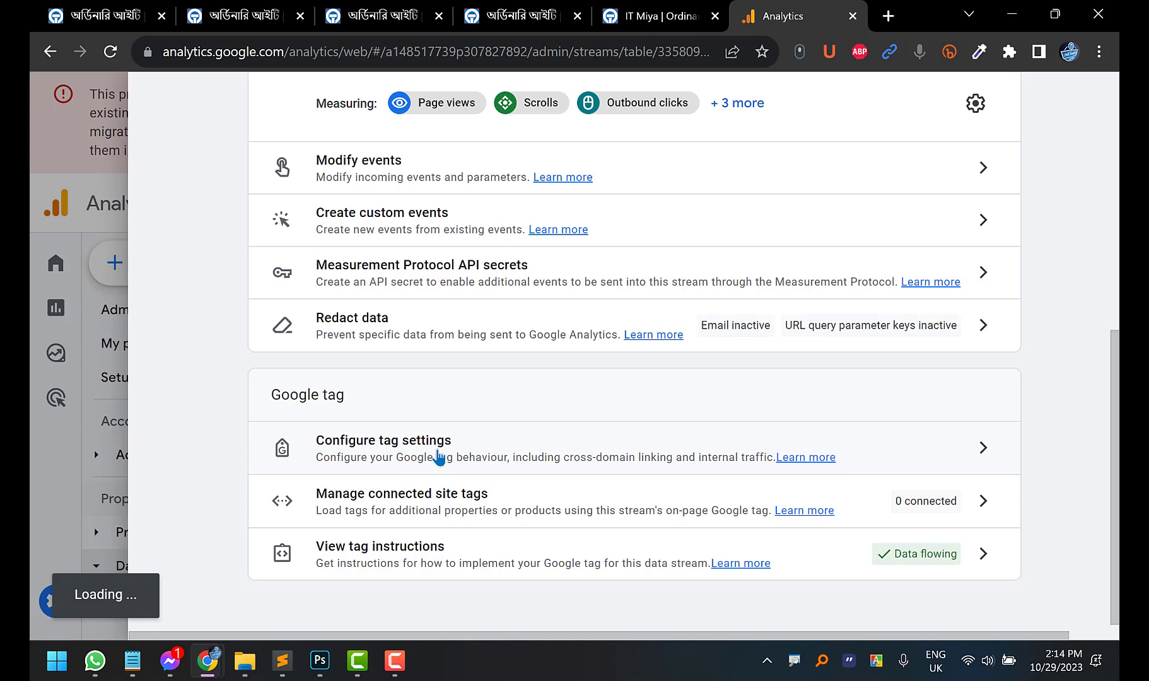
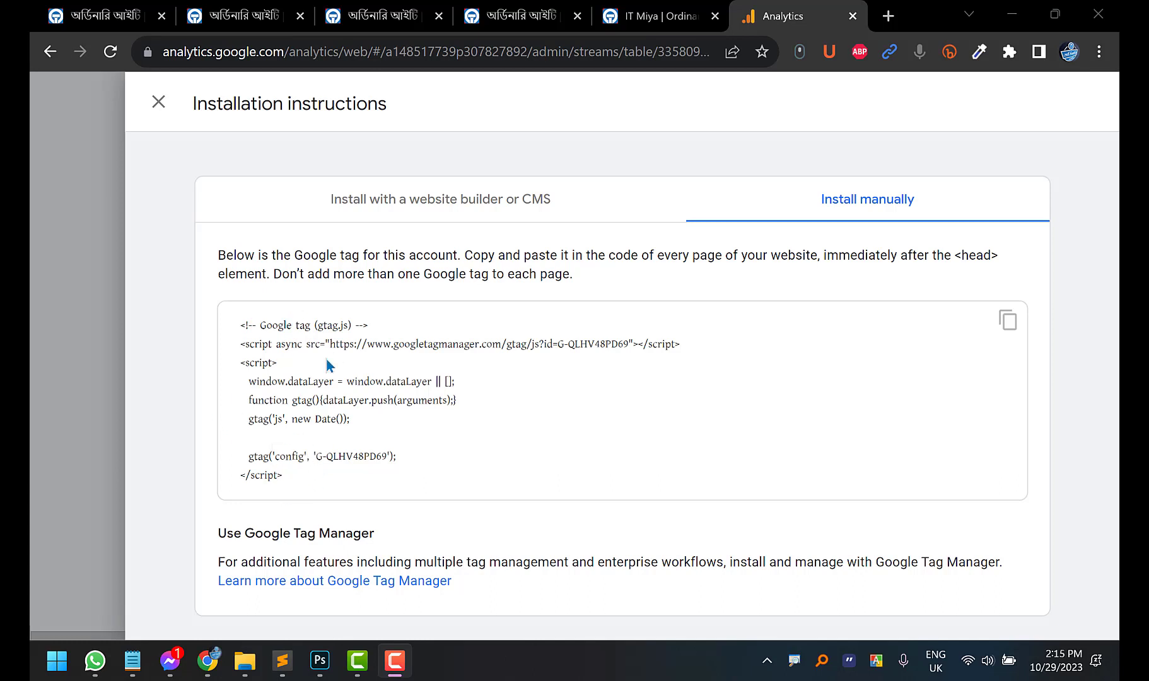
click(158, 102)
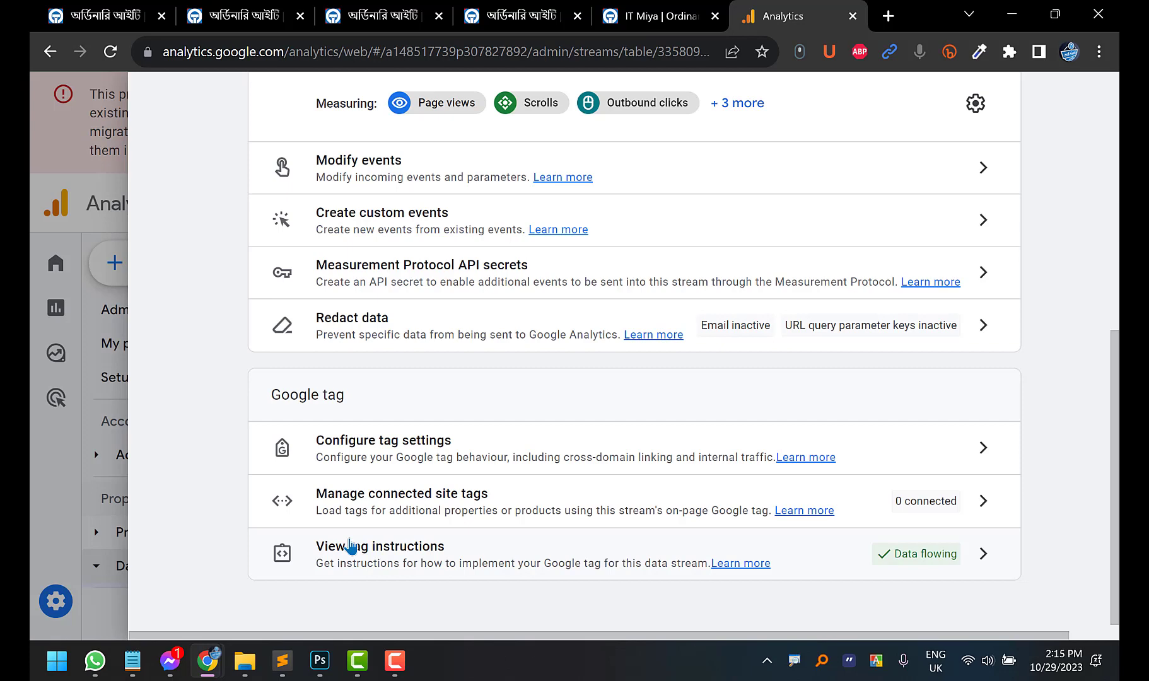
scroll(350, 546, up, 8)
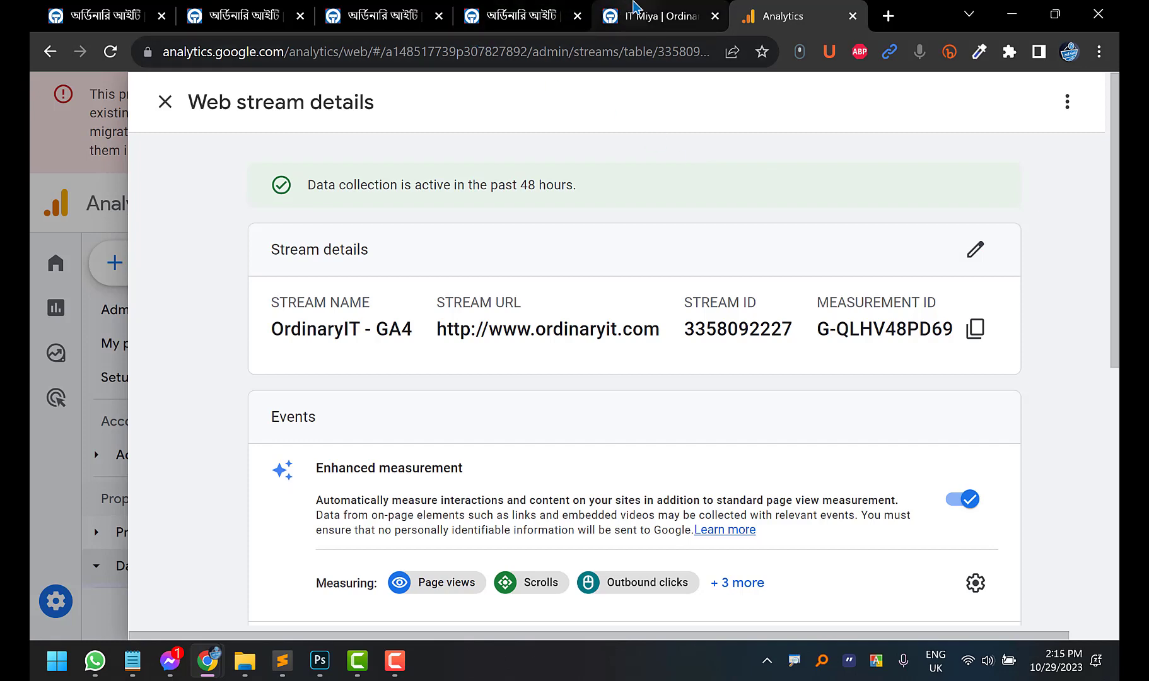
Return to the Chrome window showing the IT Miya blog's settings in Blogger
click(474, 32)
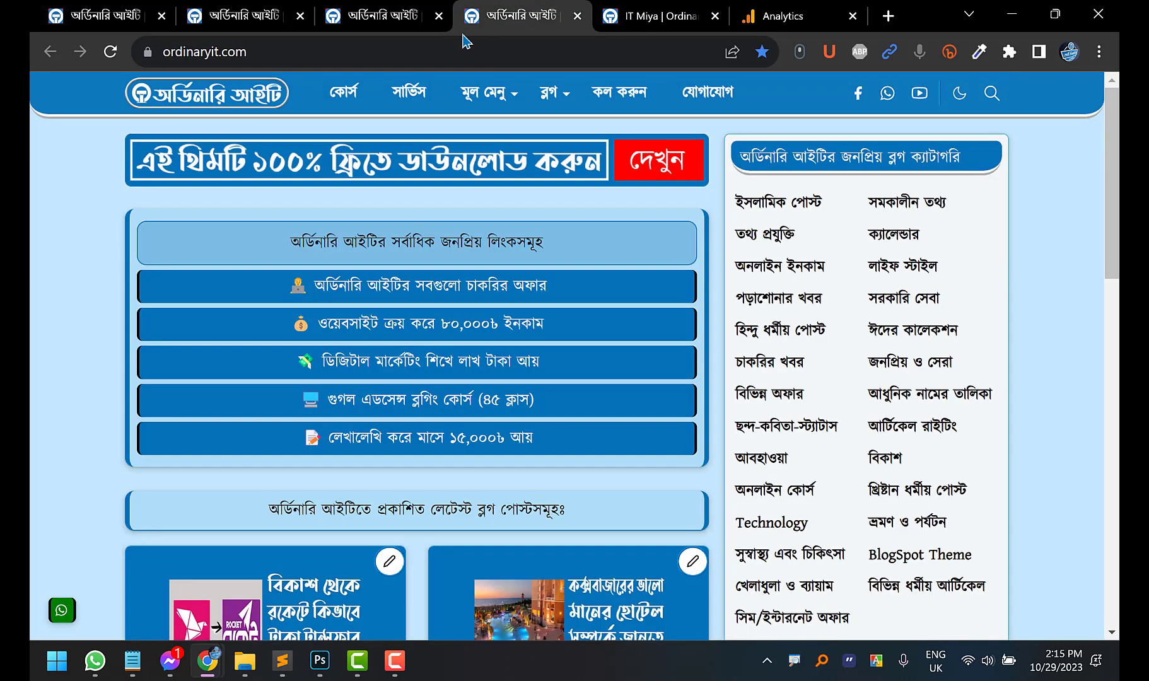
click(369, 14)
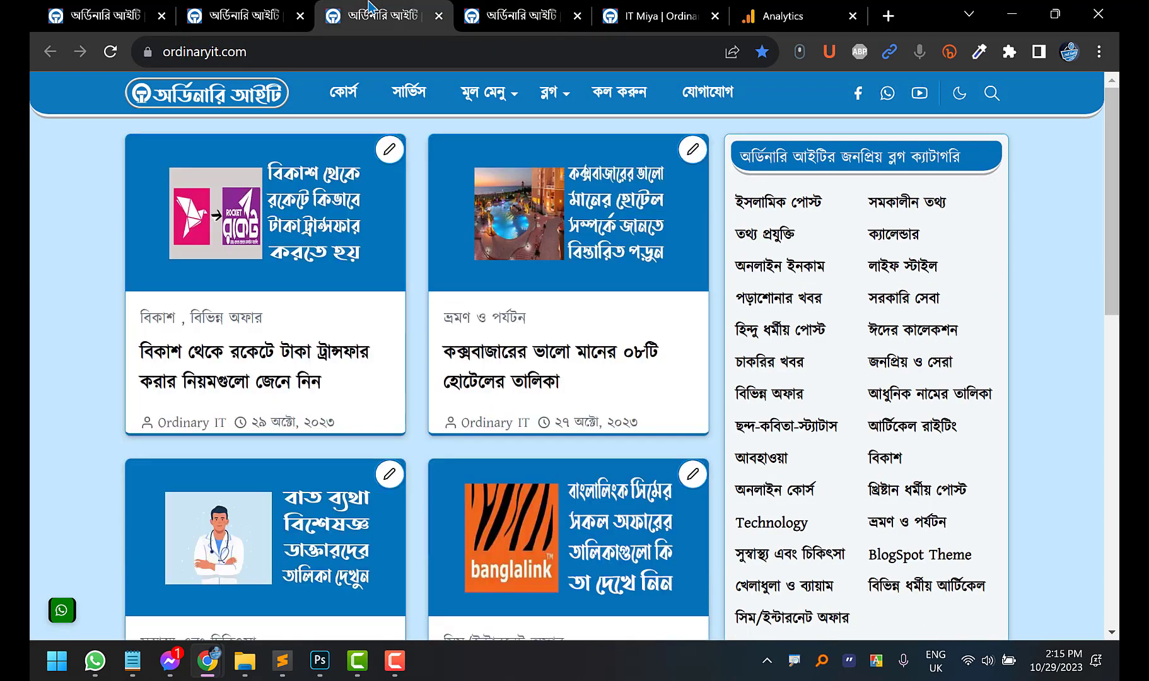
mouse_move(207, 662)
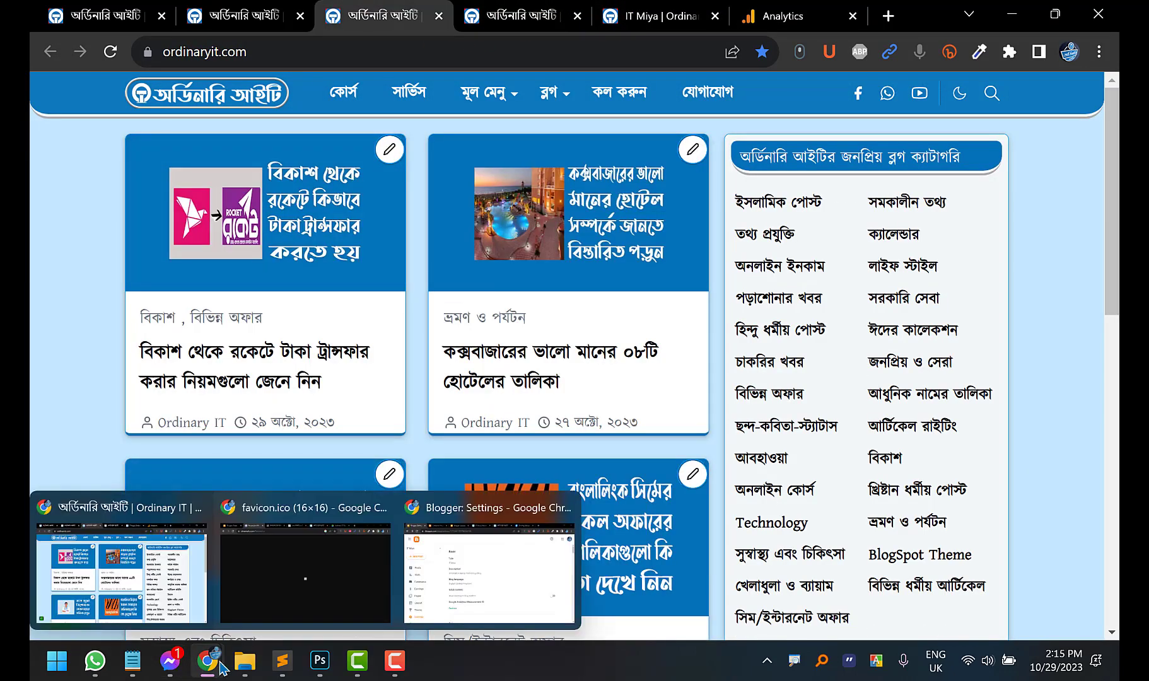
click(459, 580)
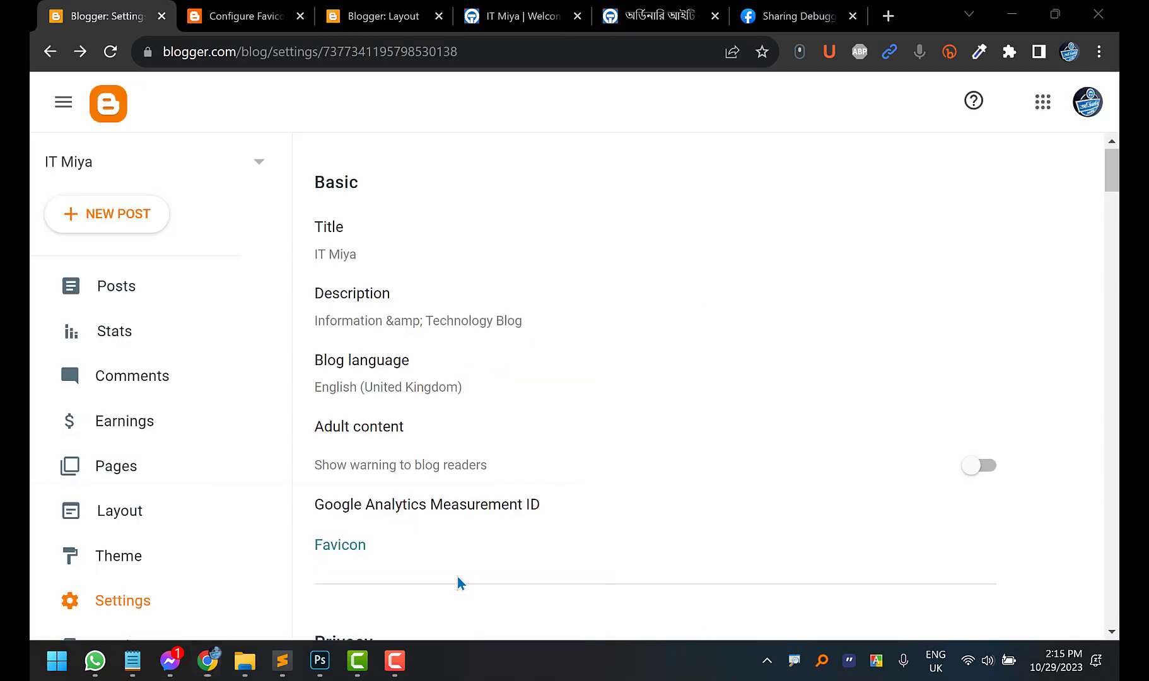
Return to the Ordinary IT theme documentation page and highlight its Google Analytics ID line
click(659, 14)
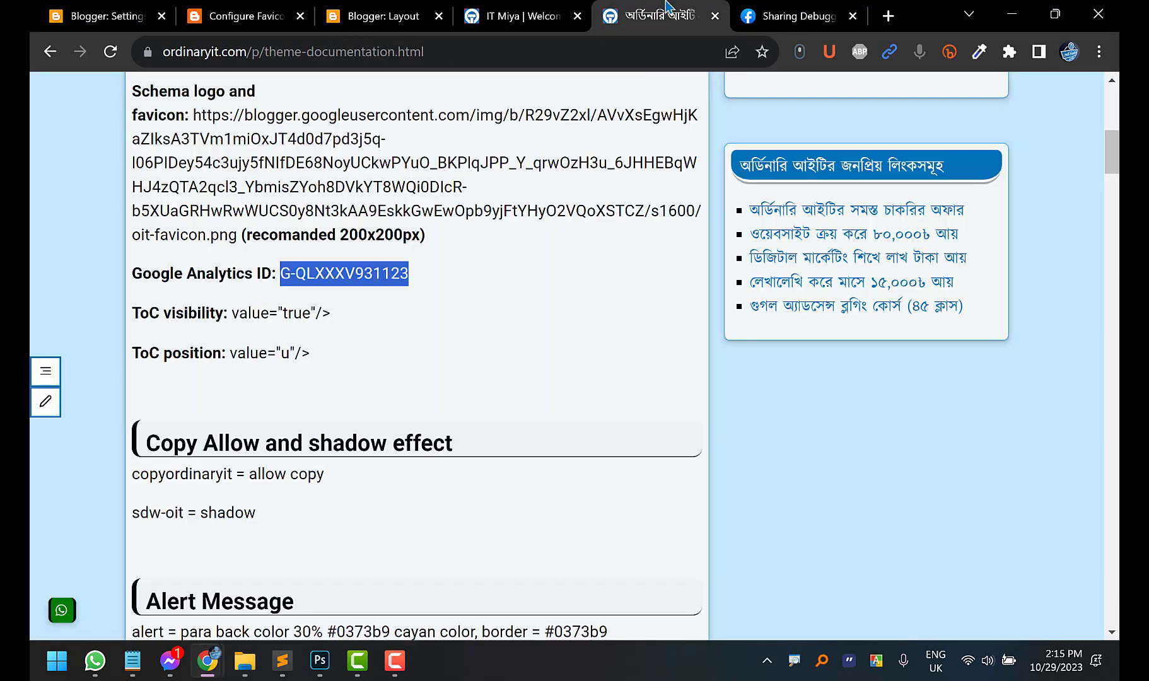
click(362, 293)
drag(151, 272, 441, 268)
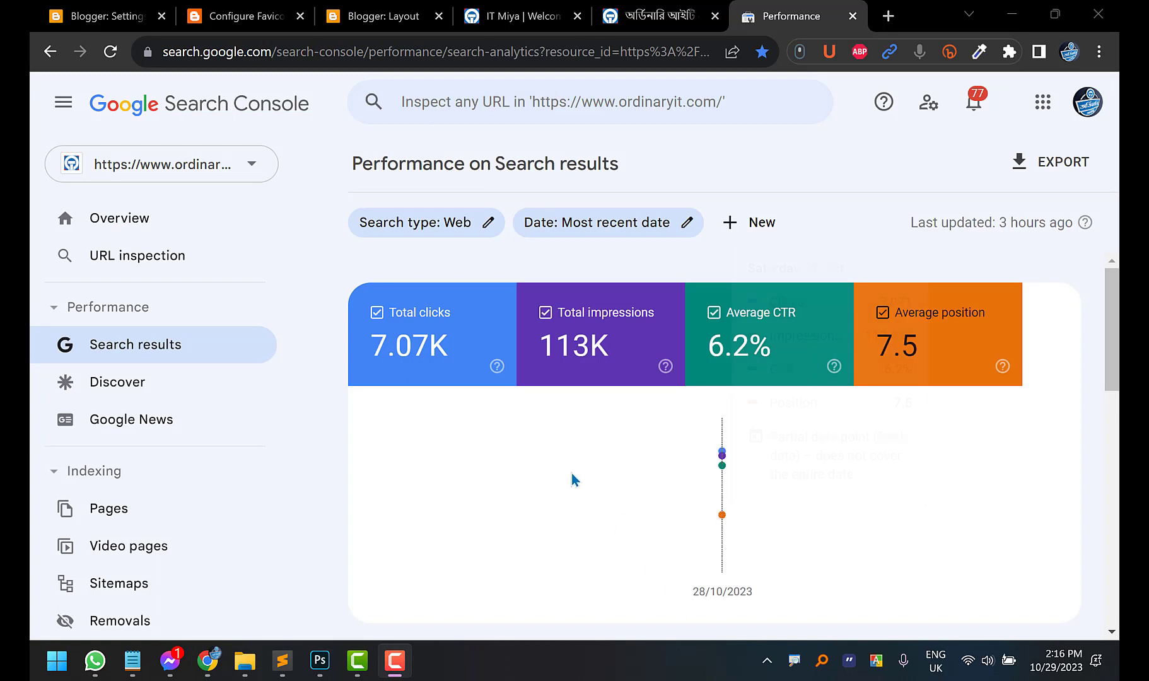
Open the settings of the ordinaryit.com property in Google Search Console and look over the general, crawling and about sections
mouse_move(571, 473)
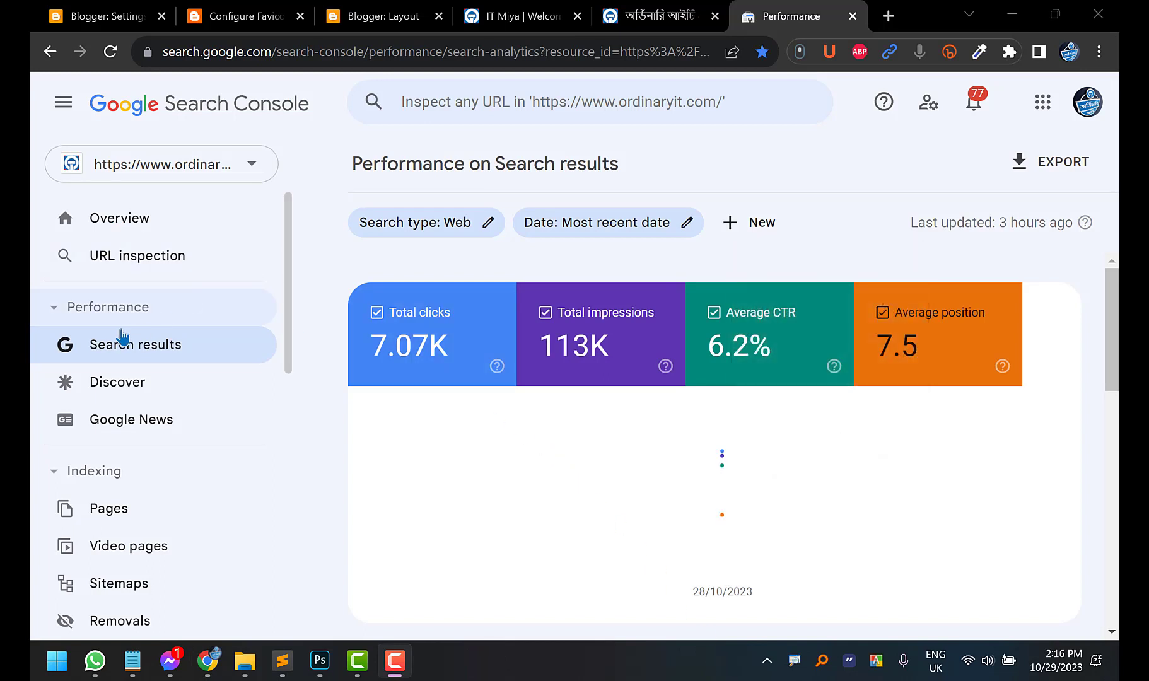
scroll(76, 366, down, 10)
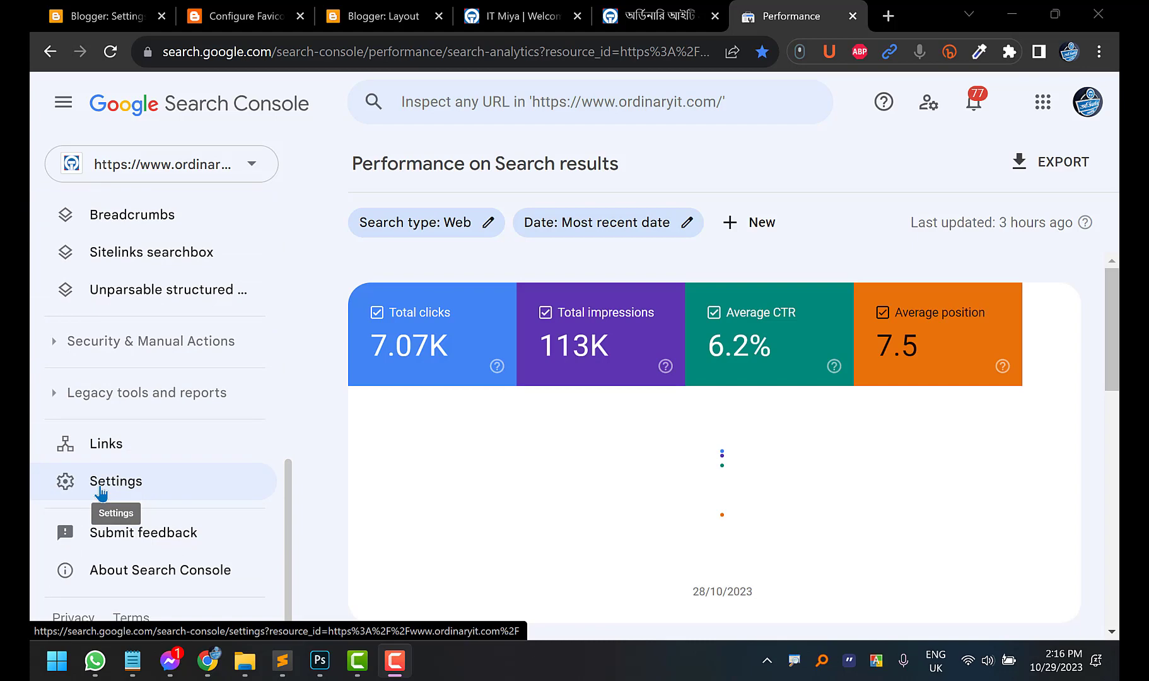
click(101, 492)
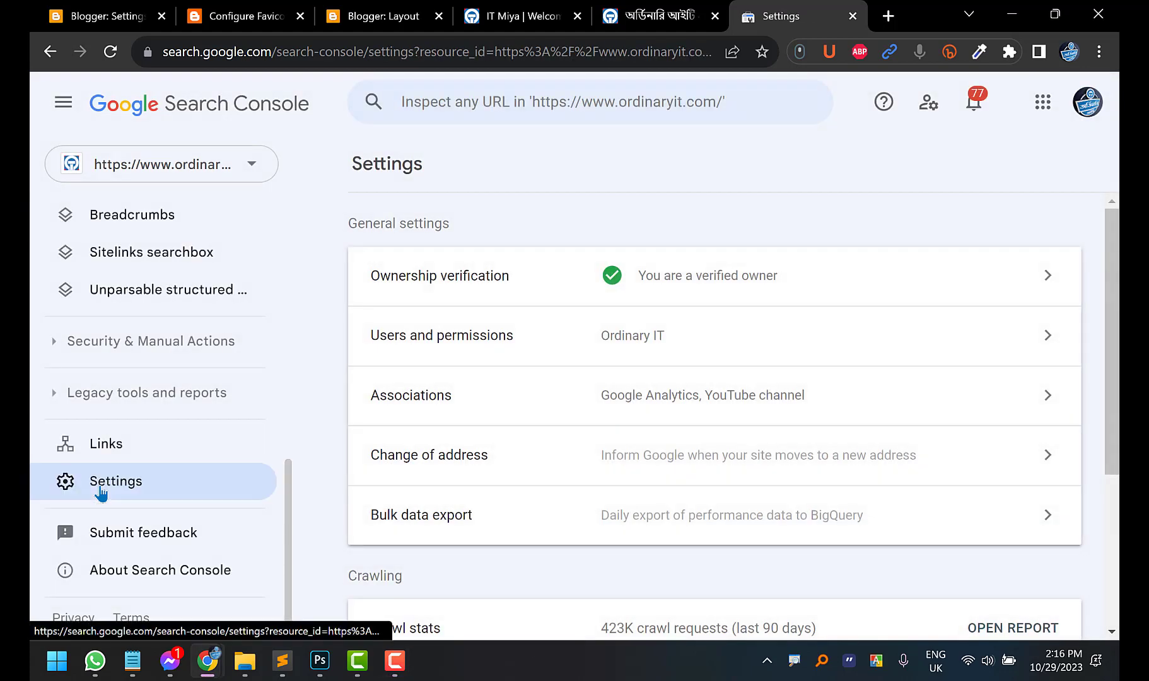
scroll(824, 403, down, 4)
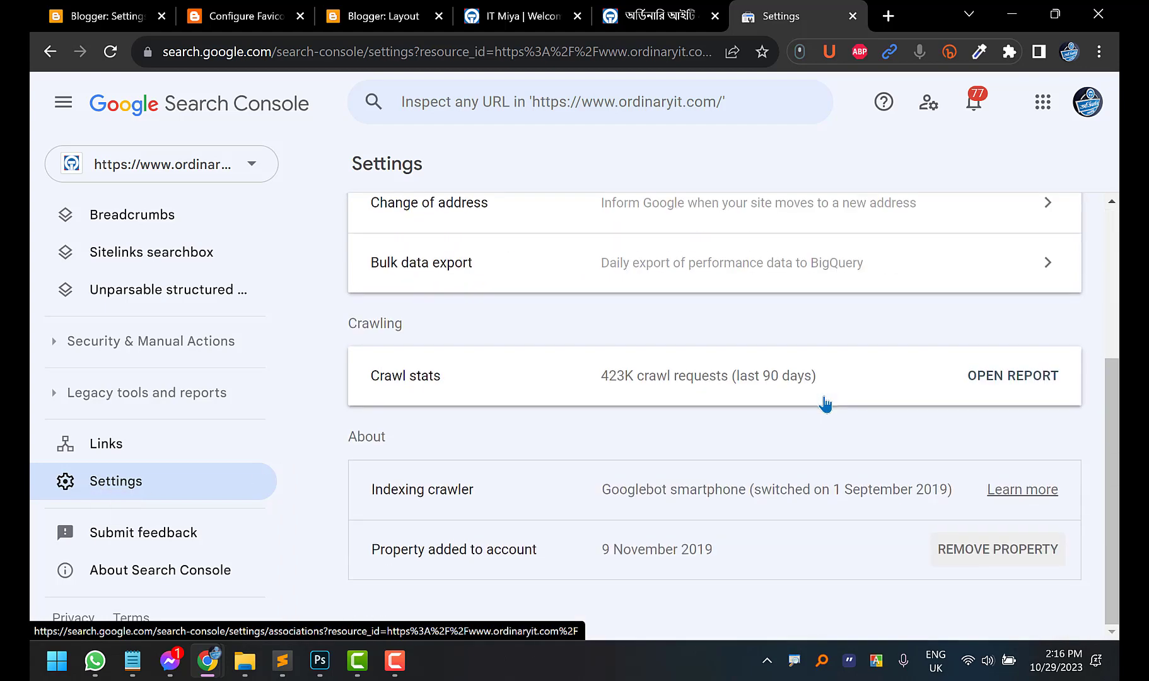
scroll(825, 403, up, 4)
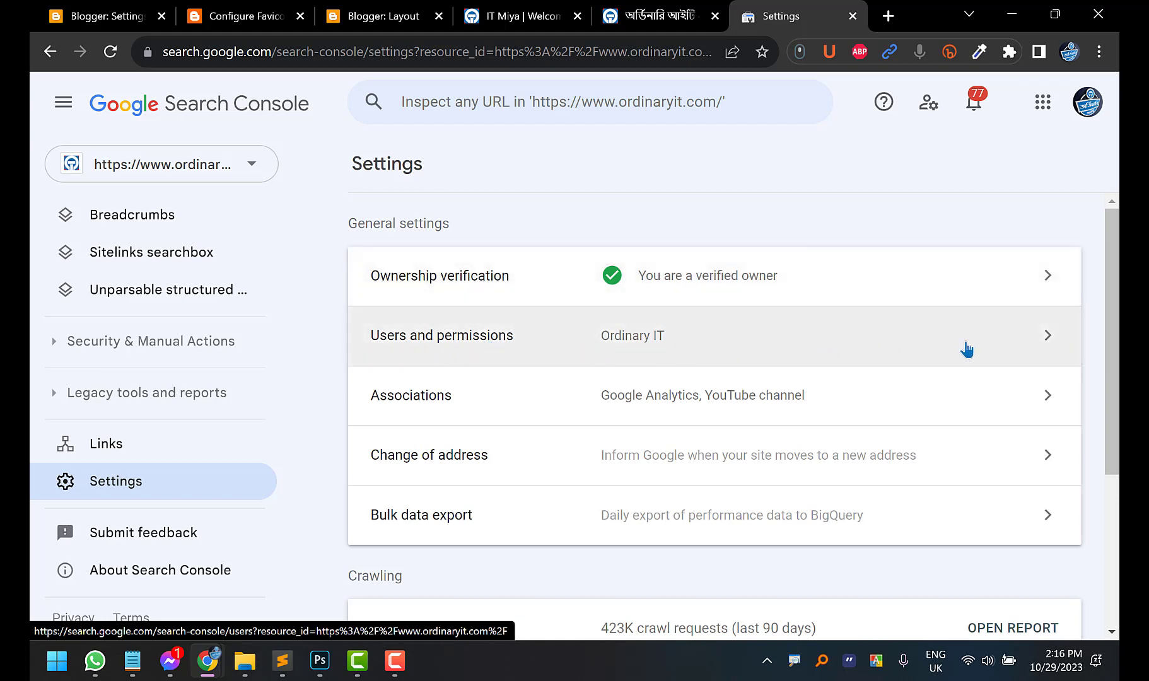
Copy the HTML tag from the owner's ownership verification details under Users and permissions, then close the details
click(1048, 335)
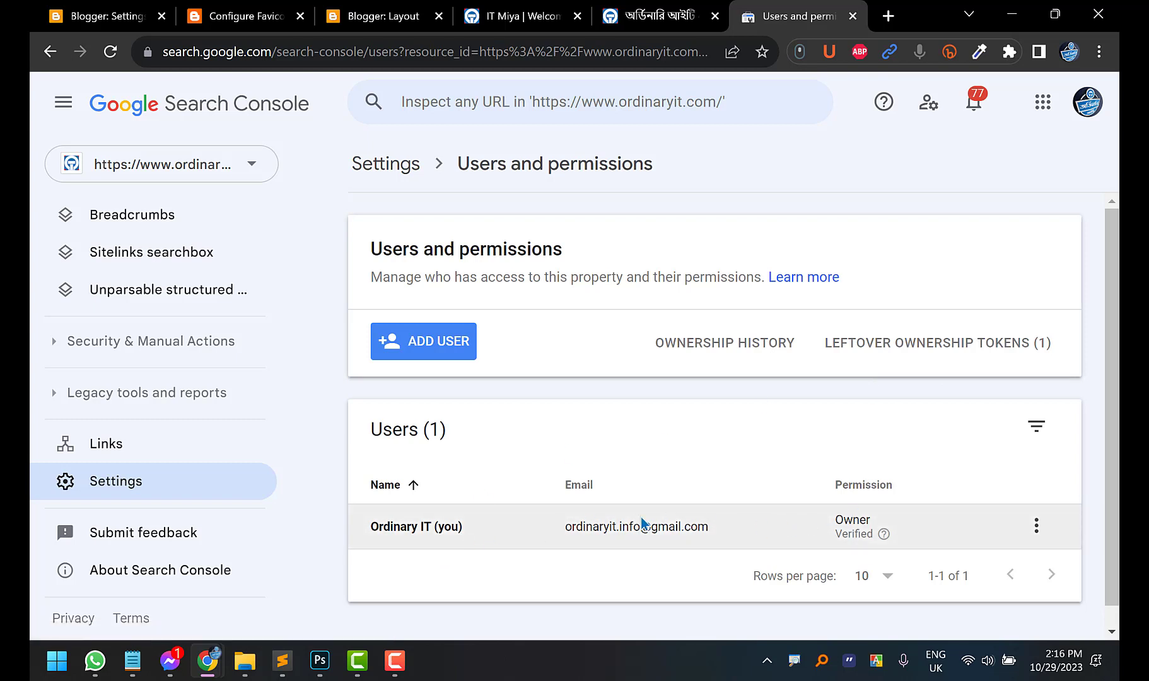
click(1040, 527)
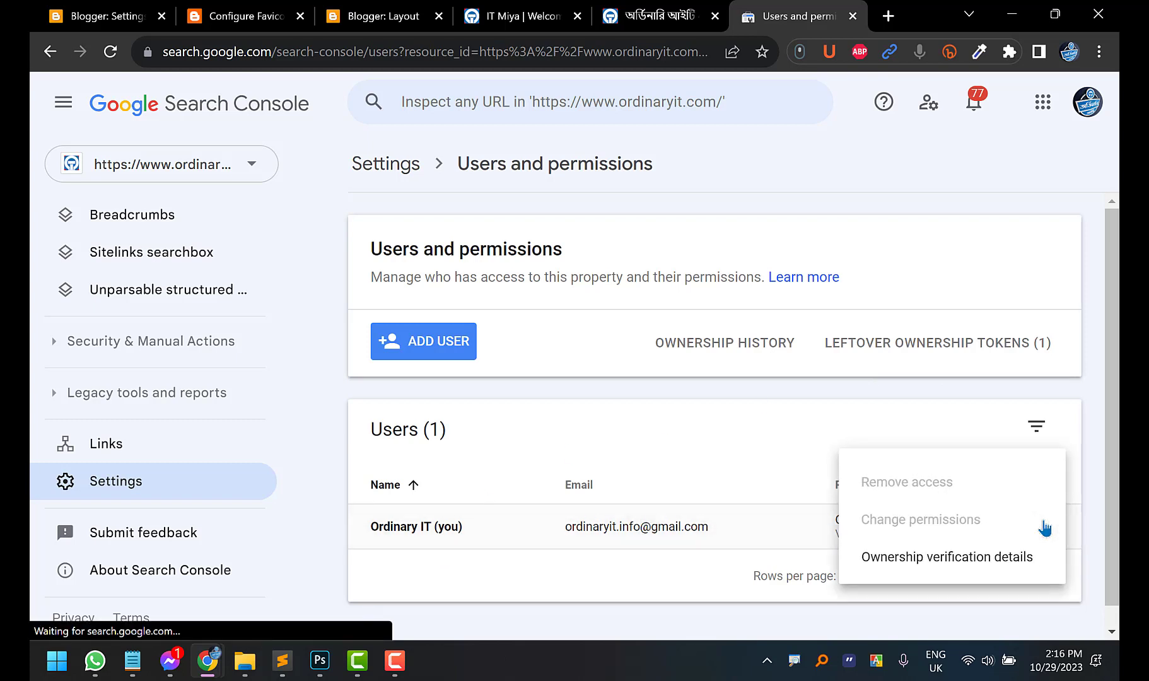
click(952, 559)
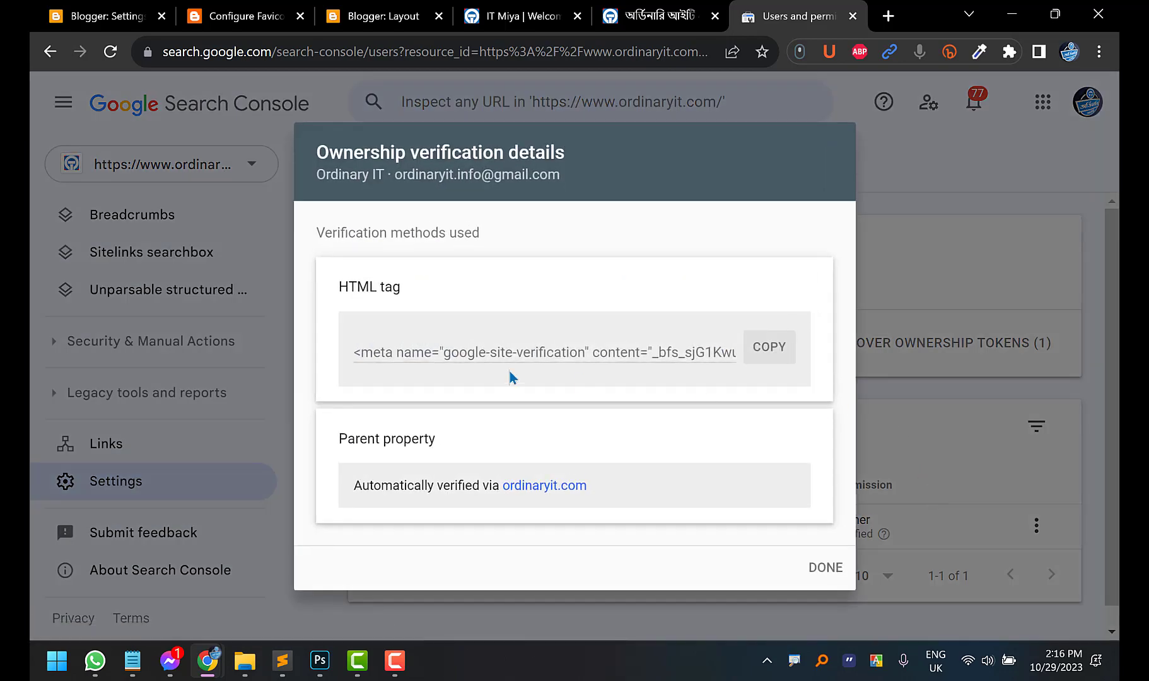
click(433, 357)
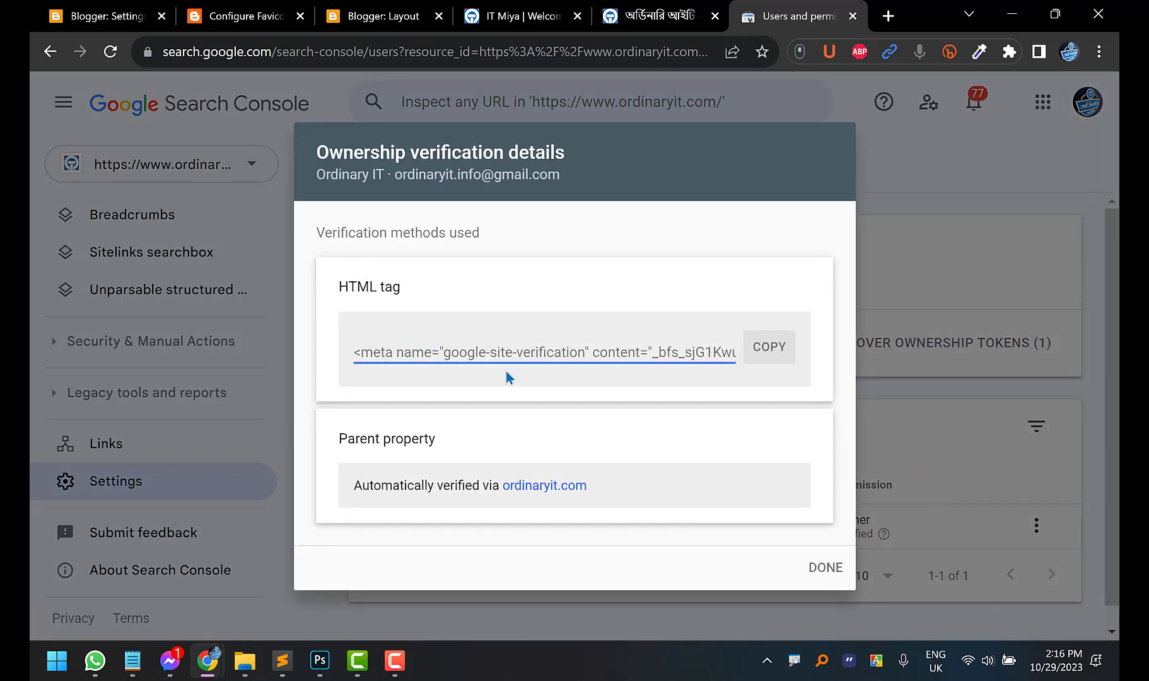
click(771, 351)
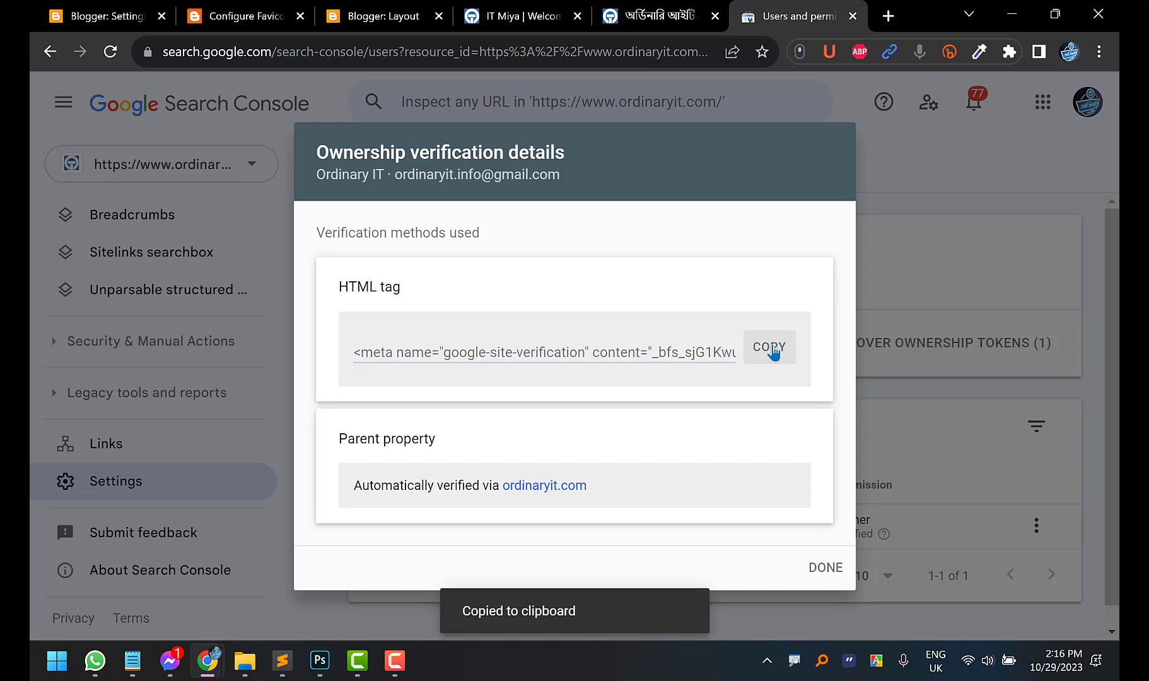
click(824, 568)
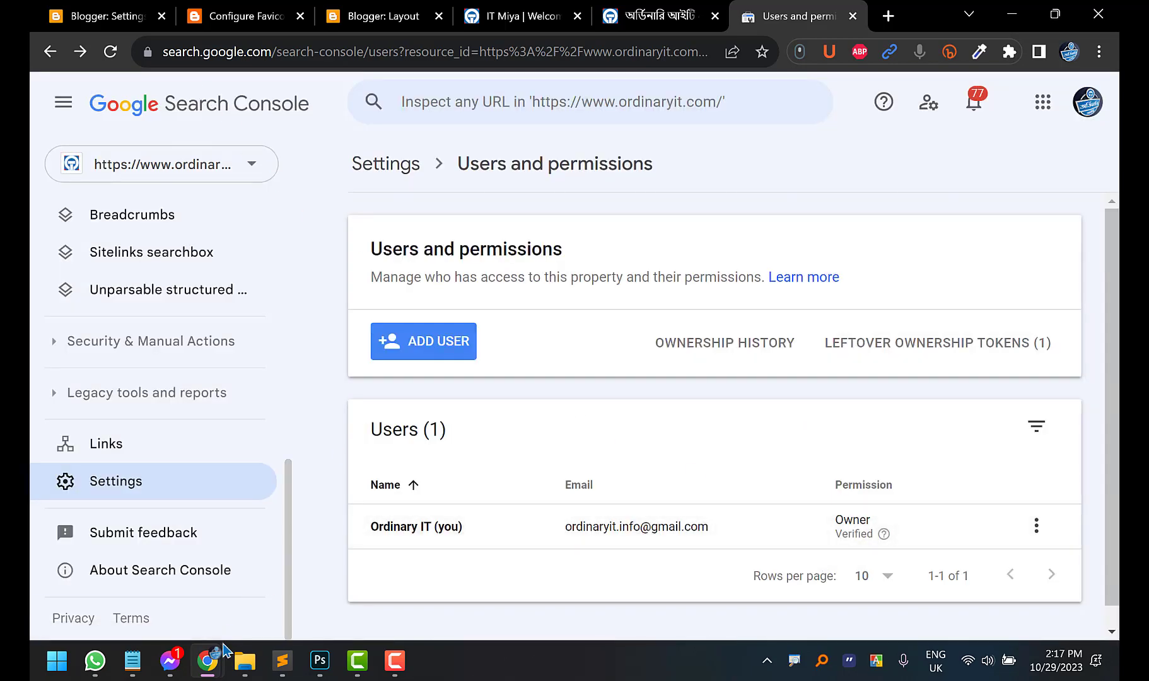
Return to the IT Miya blog in Blogger and open its theme's HTML code for editing
mouse_move(208, 660)
click(101, 16)
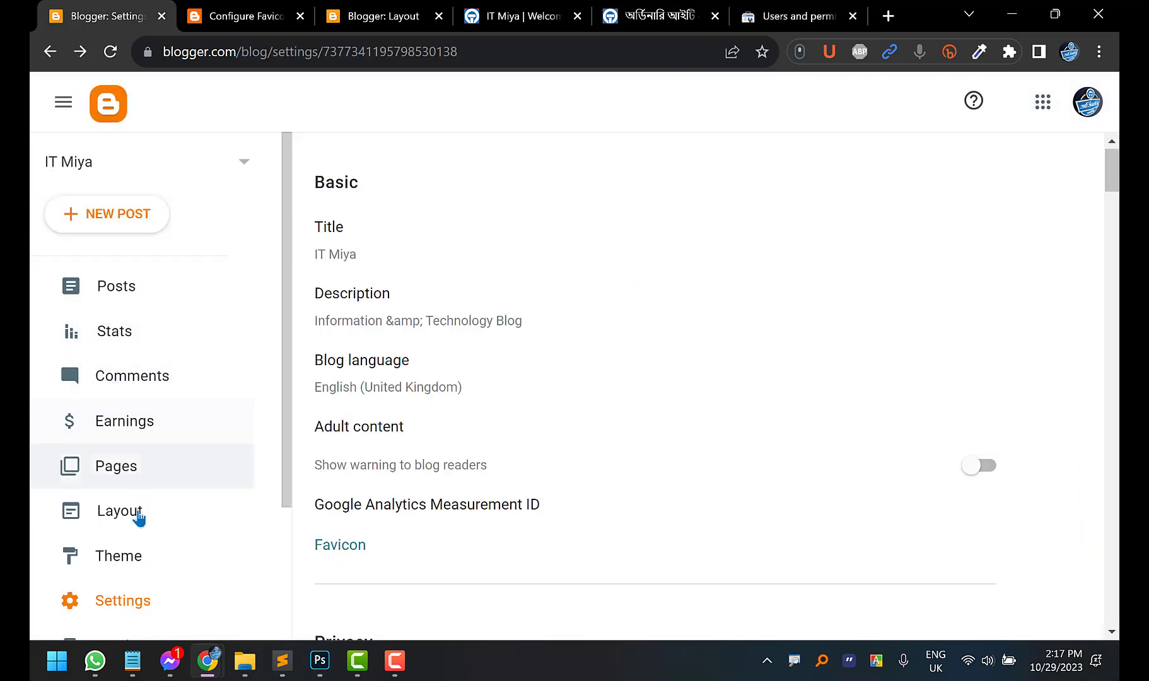
click(130, 557)
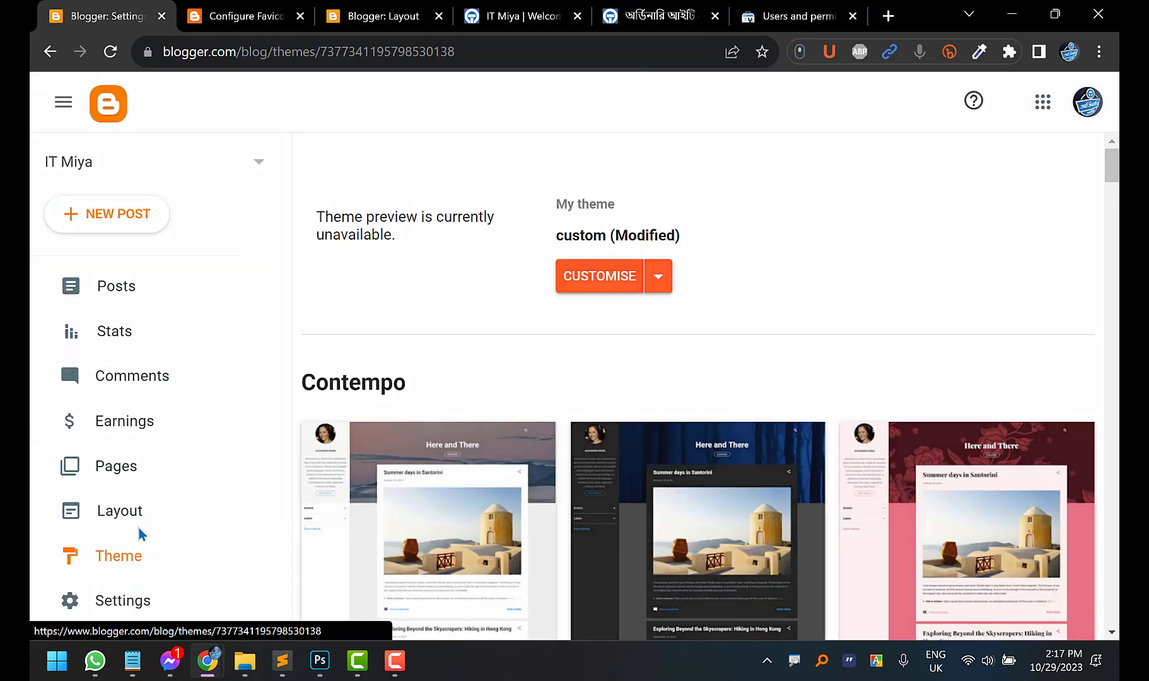
click(659, 275)
click(435, 434)
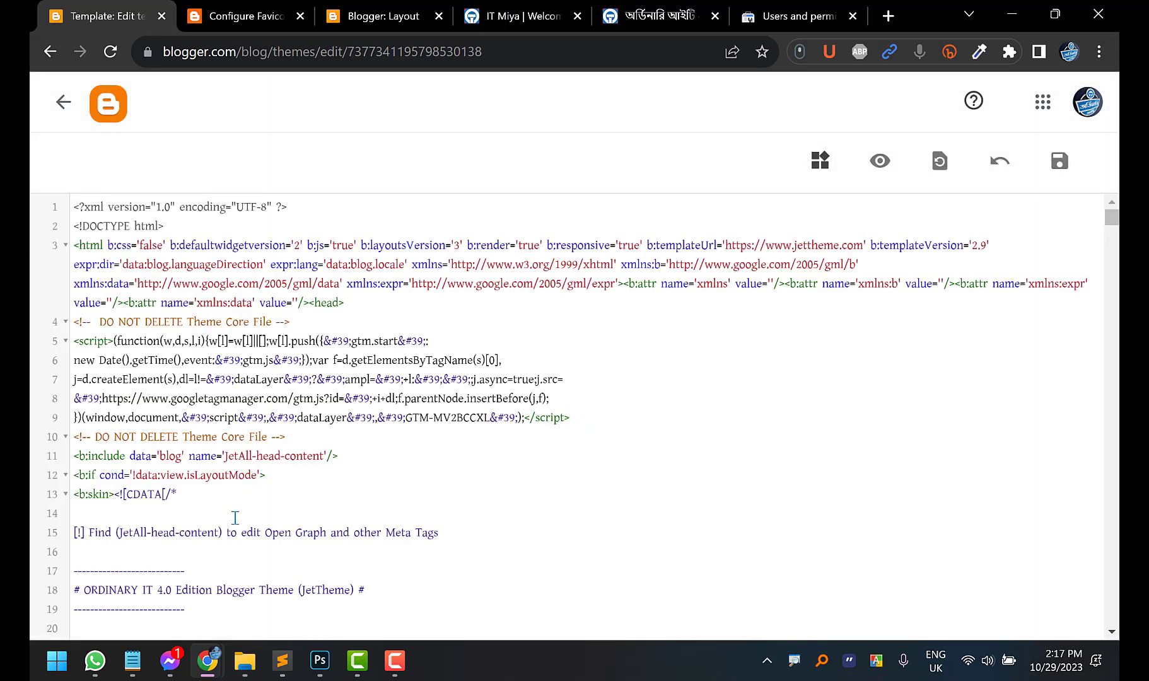
Find </head in the theme code, paste the copied Google site-verification meta tag on its own line above the closing head tag, and save the theme
click(235, 516)
key(ctrl+f)
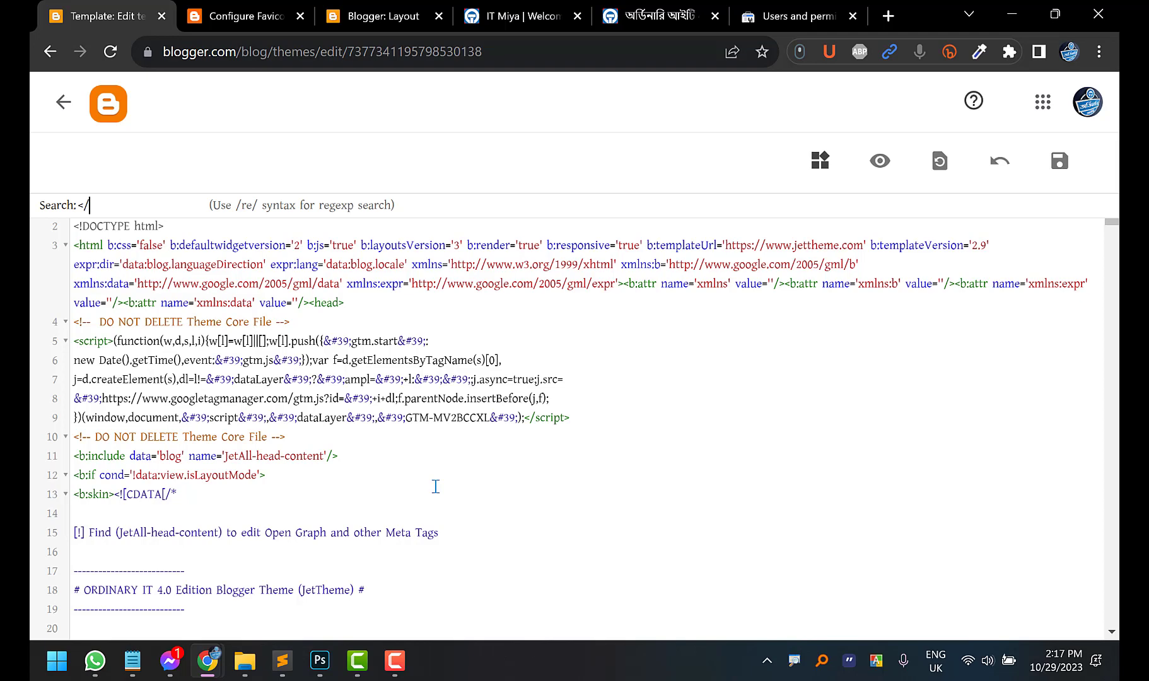
key(Return)
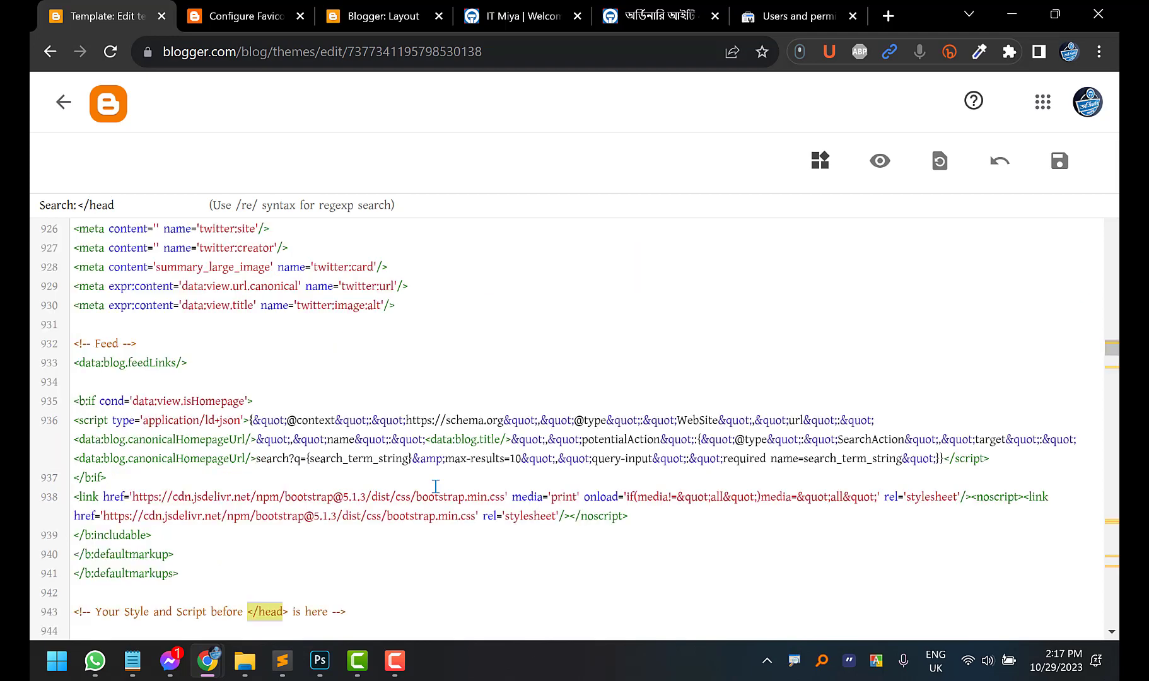
scroll(435, 487, down, 3)
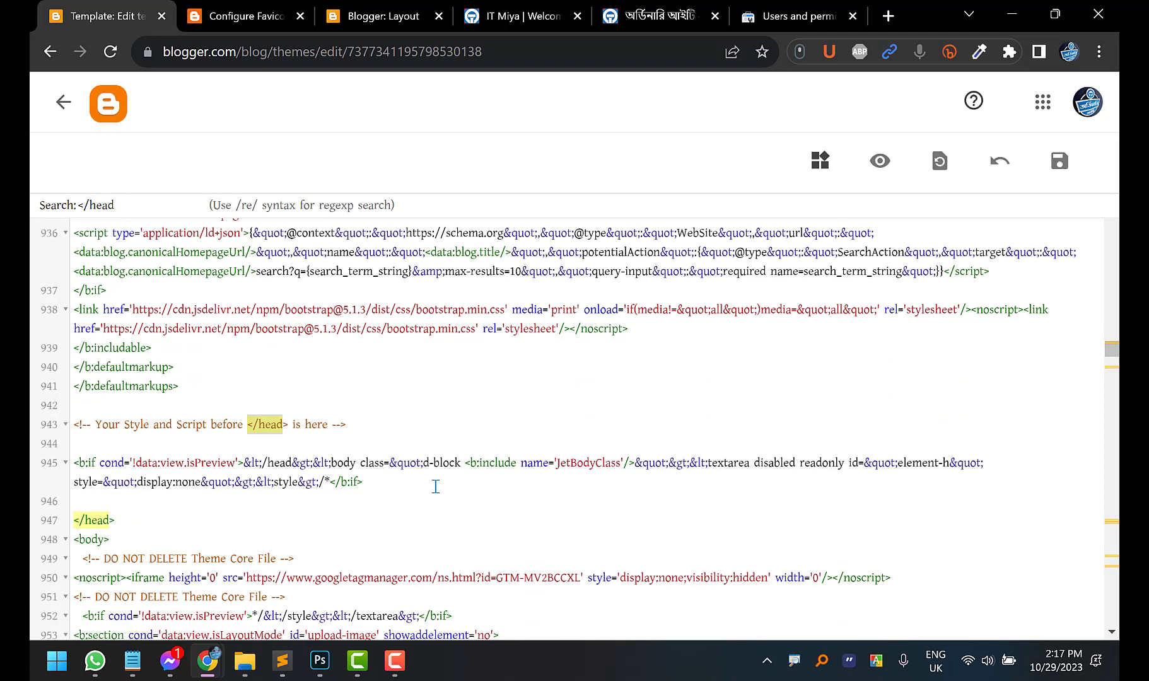
click(96, 503)
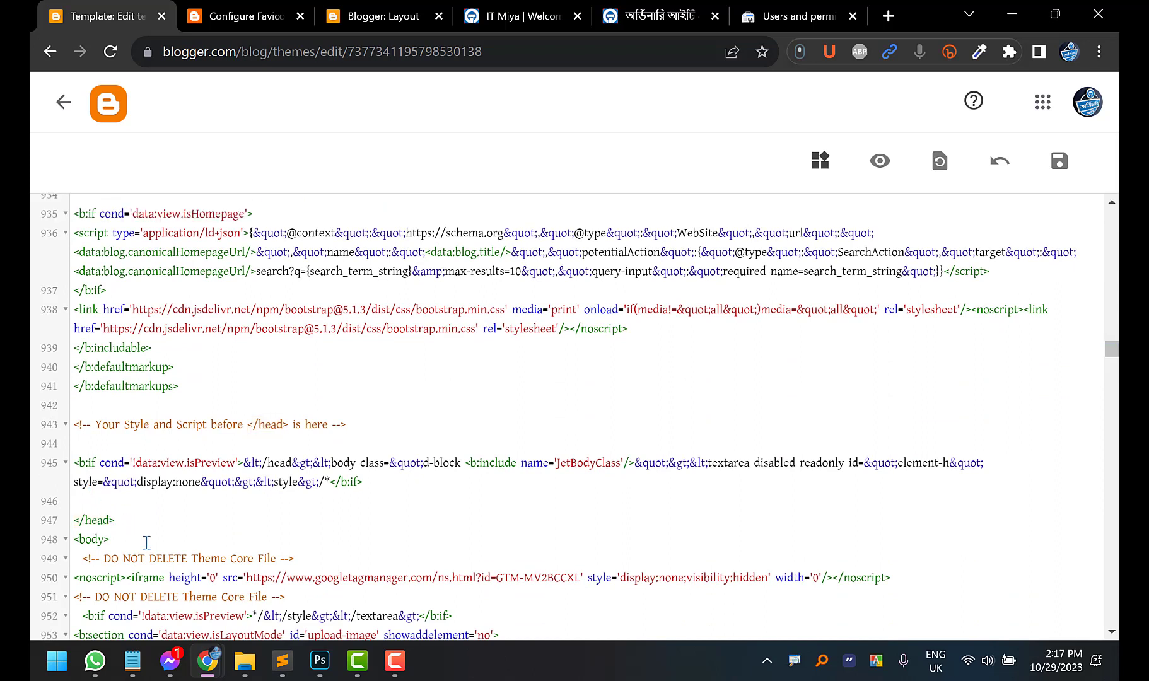
key(Return)
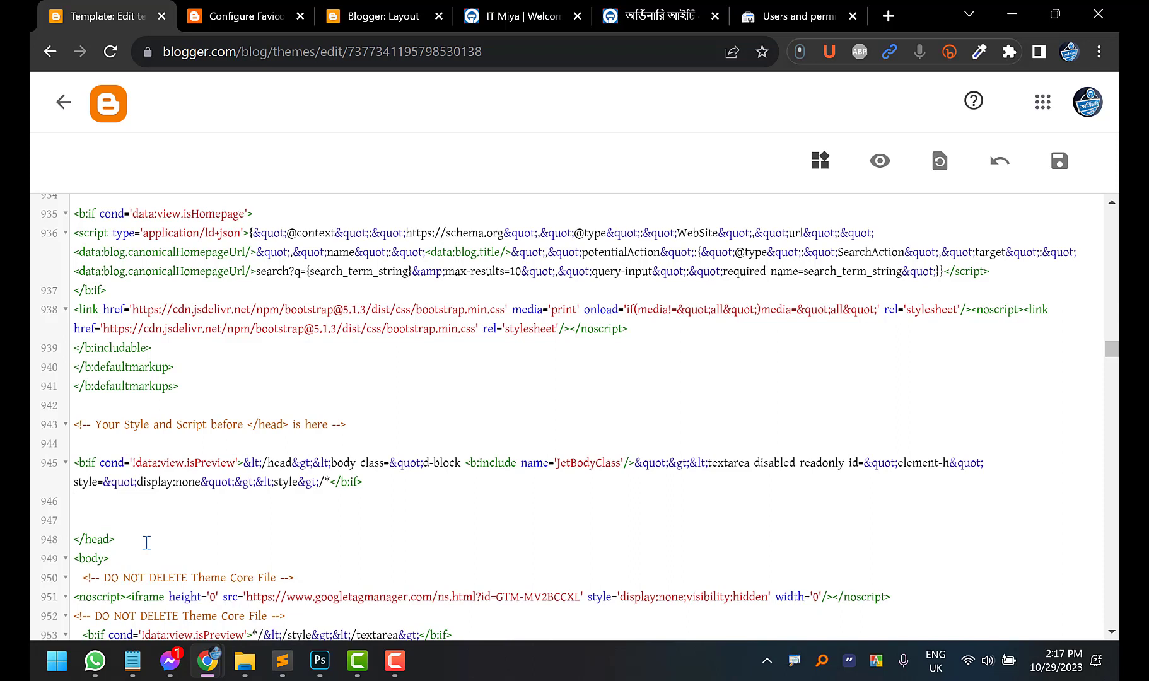
key(Return)
key(Tab)
key(ctrl+v)
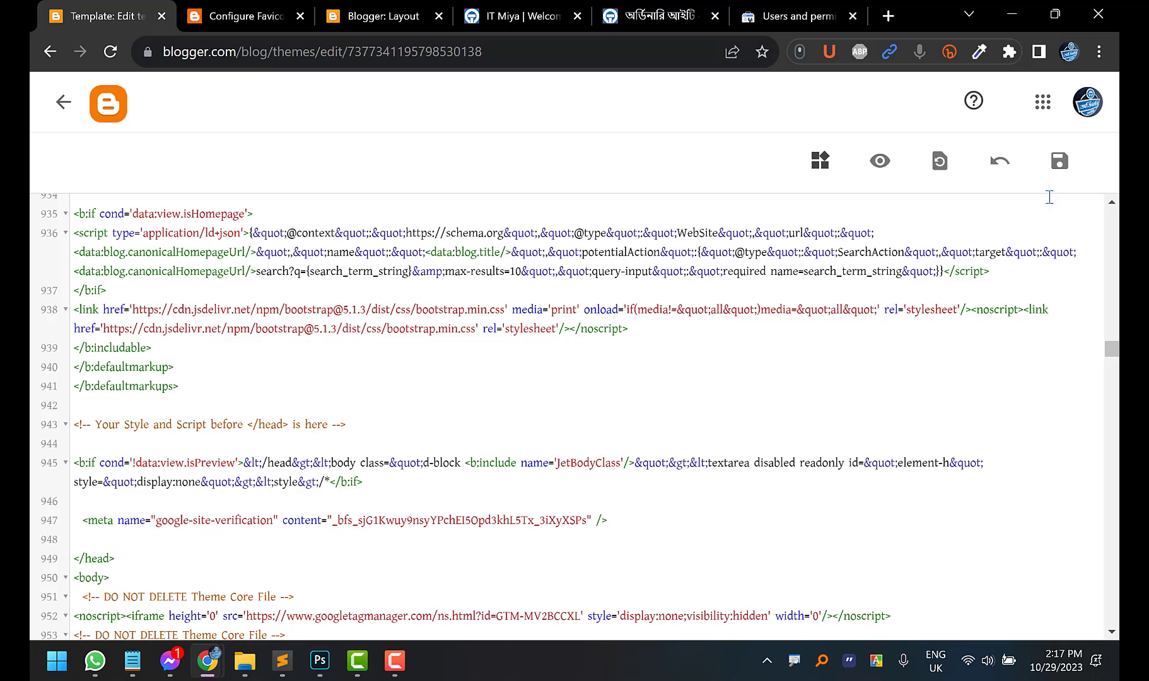
click(1054, 177)
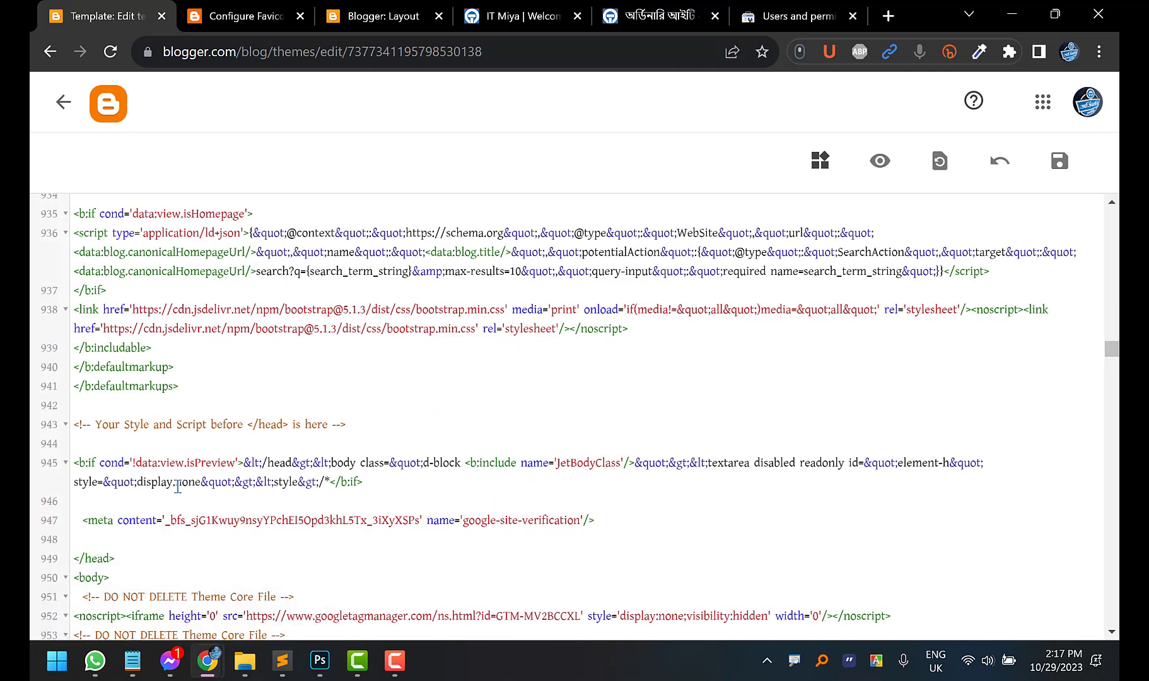
Delete the Google site-verification meta tag from above the closing head tag in the theme code
key(Up)
drag(599, 521, 78, 515)
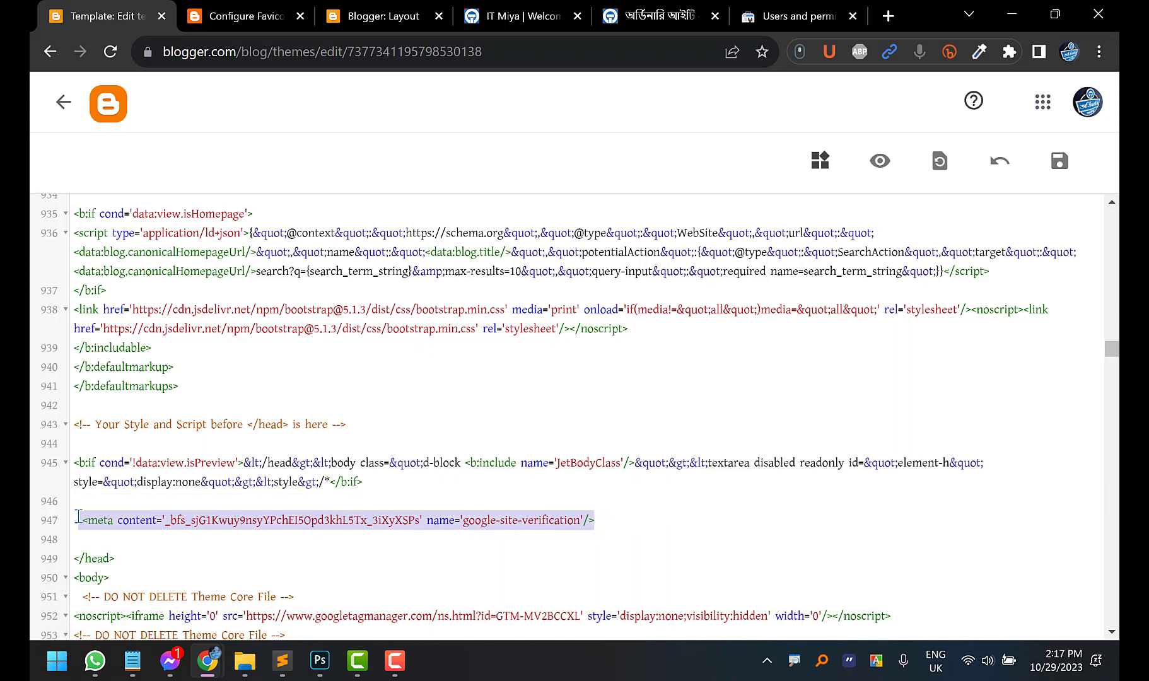
key(BackSpace)
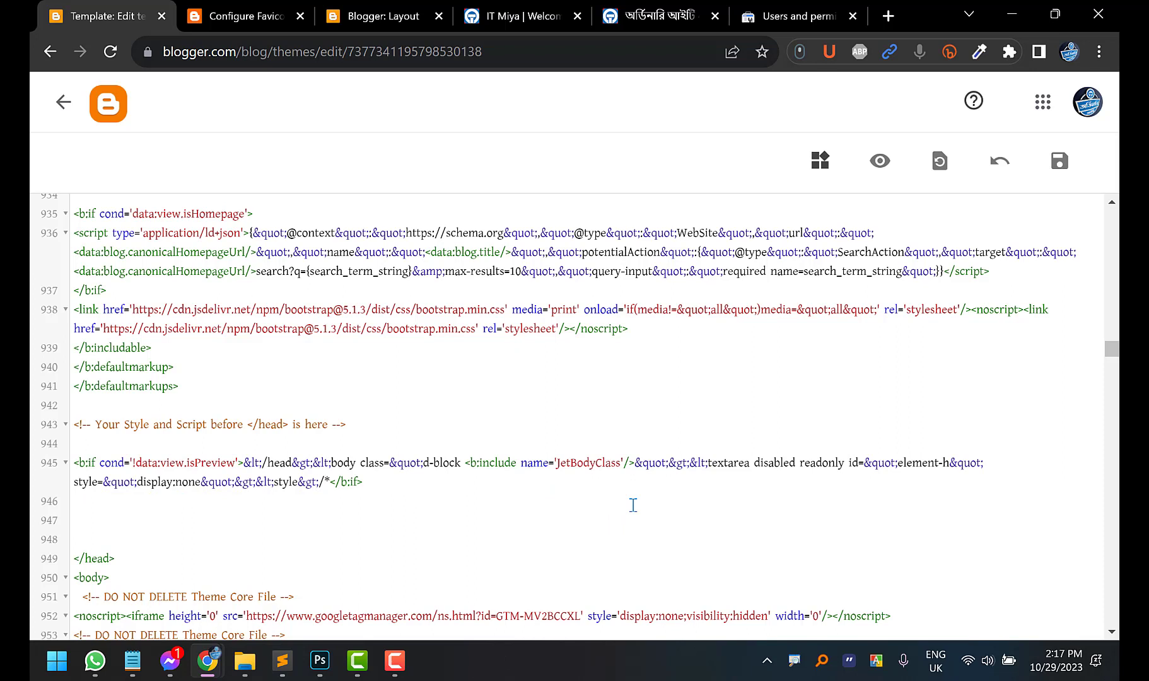
key(BackSpace)
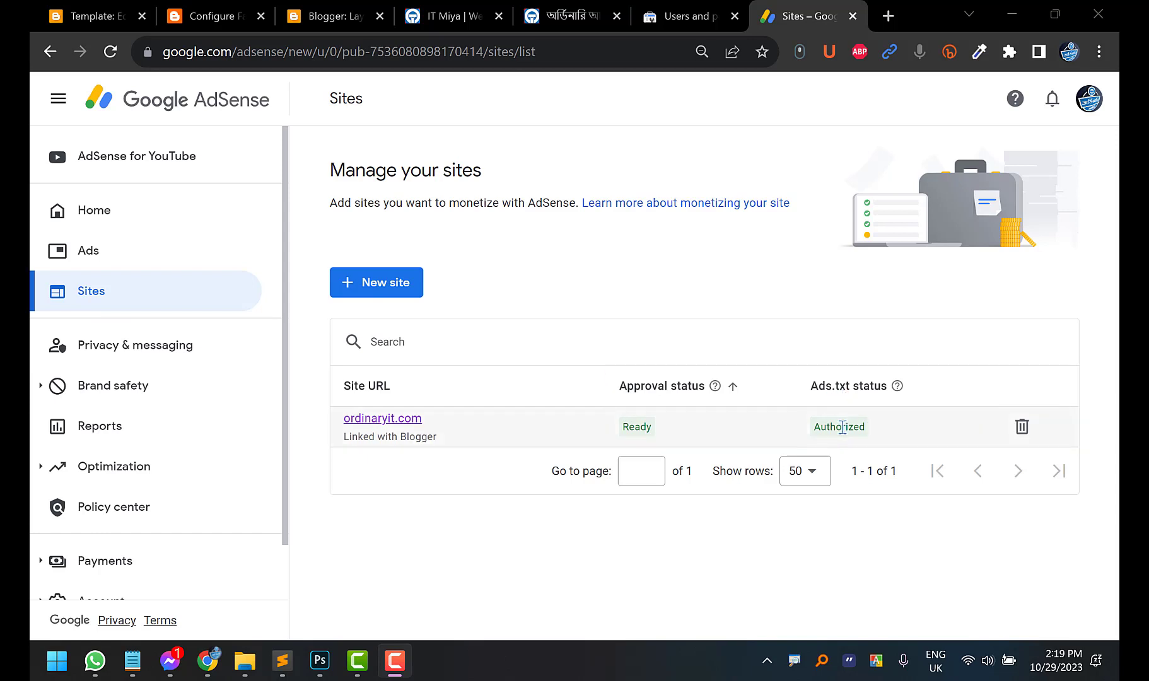
Open ordinaryit.com's details in Google AdSense and examine its ads.txt and platform partner sections
click(372, 421)
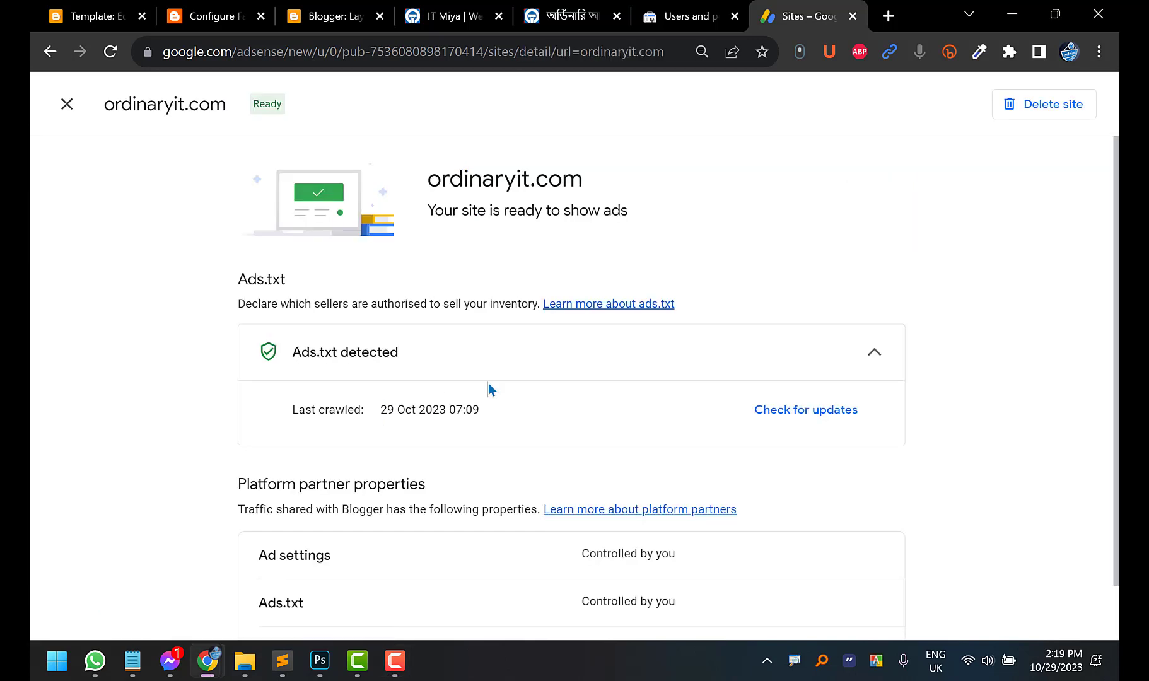
scroll(489, 383, down, 1)
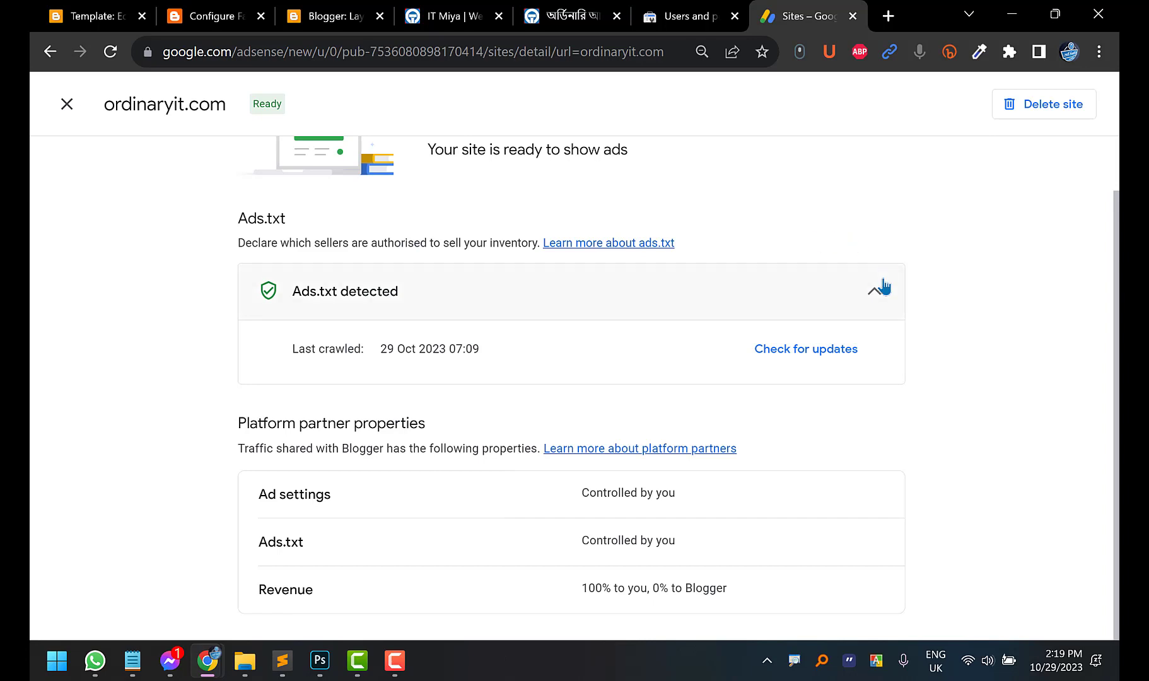
Close the Configure Favicon page and cancel the Configure image dialog in the IT Miya blog layout
click(174, 19)
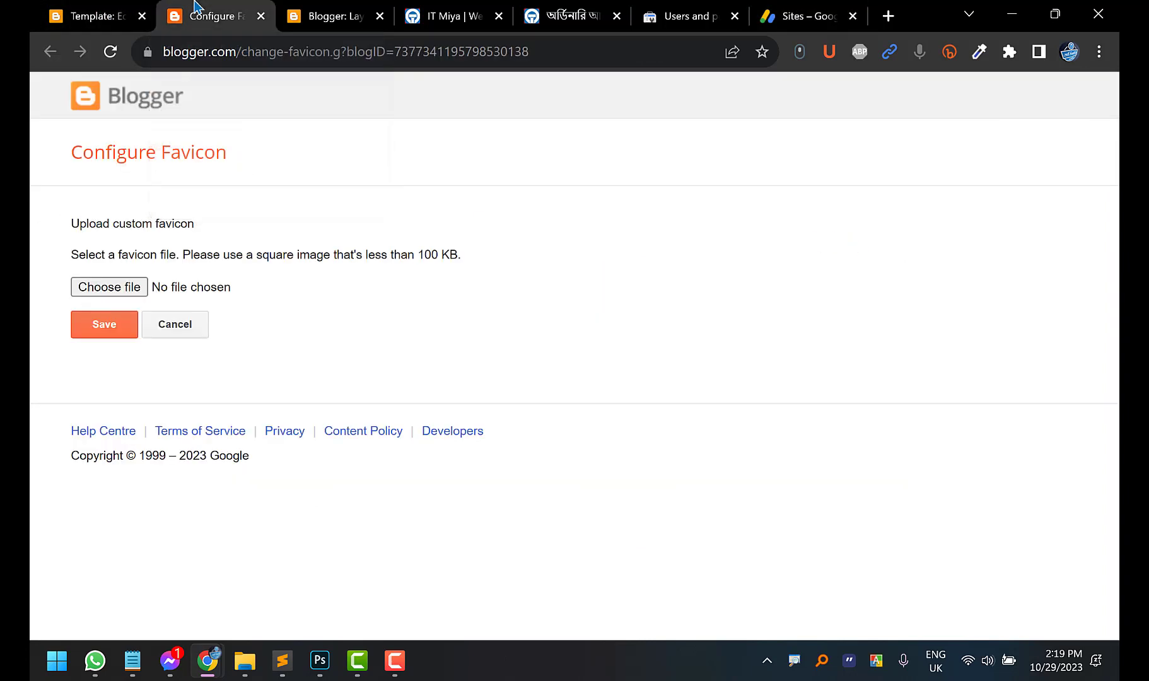
click(260, 16)
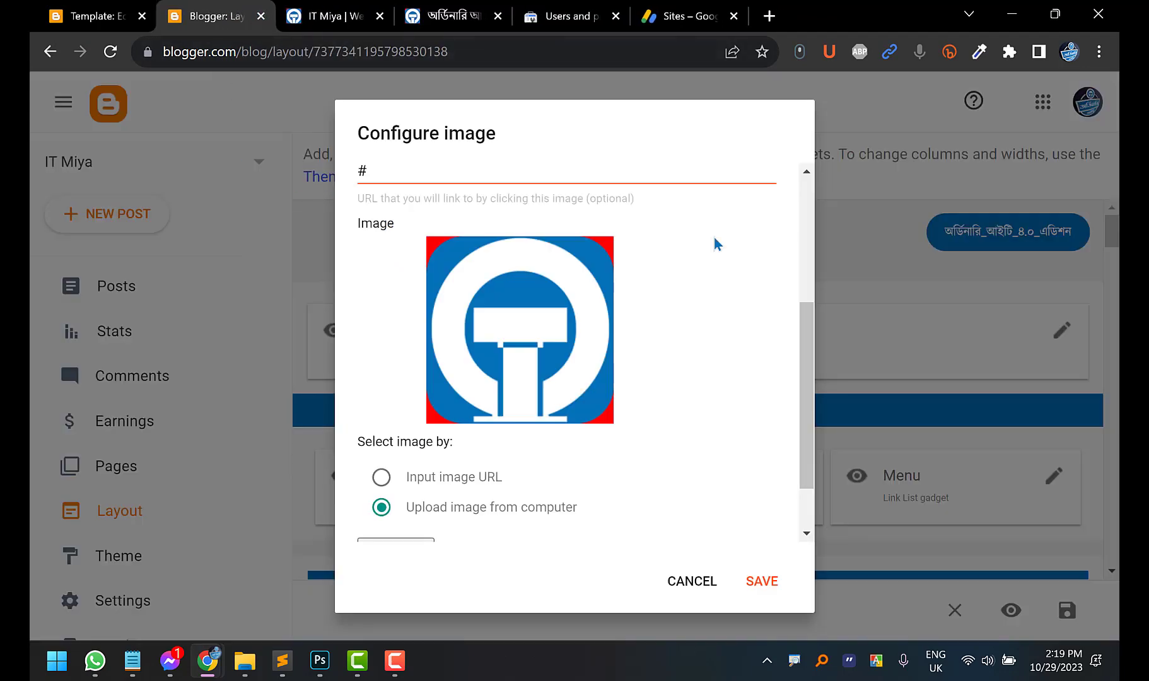
click(687, 580)
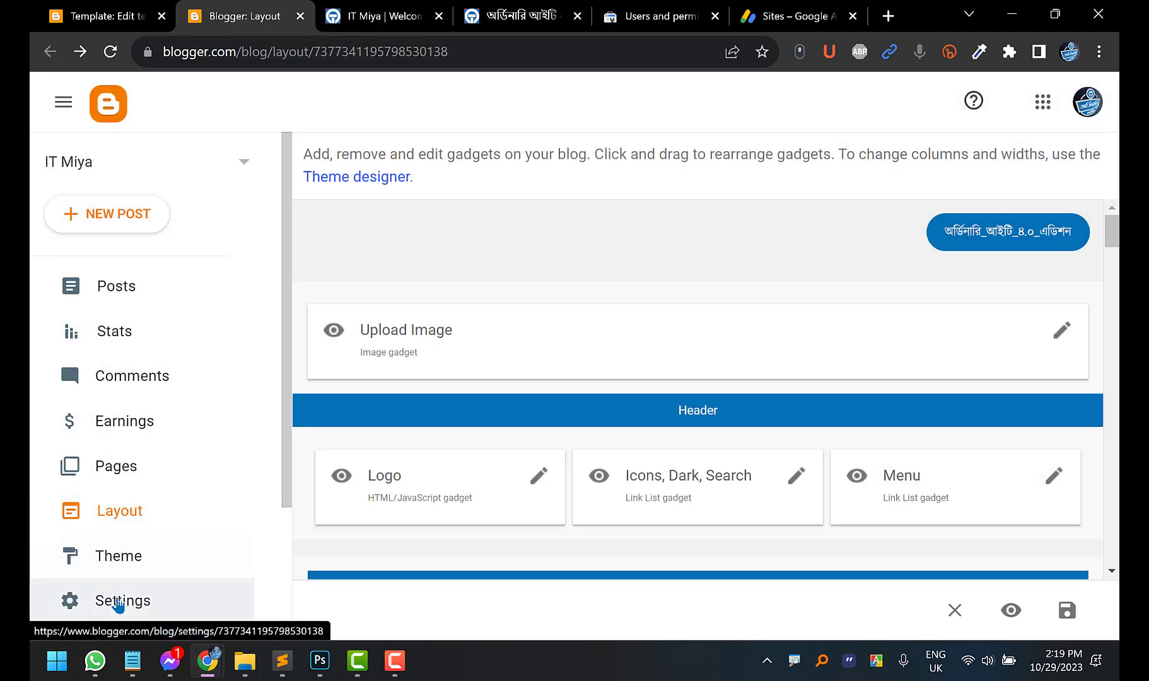
Enable custom ads.txt under Monetisation in the blog settings, open its Custom ads.txt entry box, and cancel it without entering content
click(119, 604)
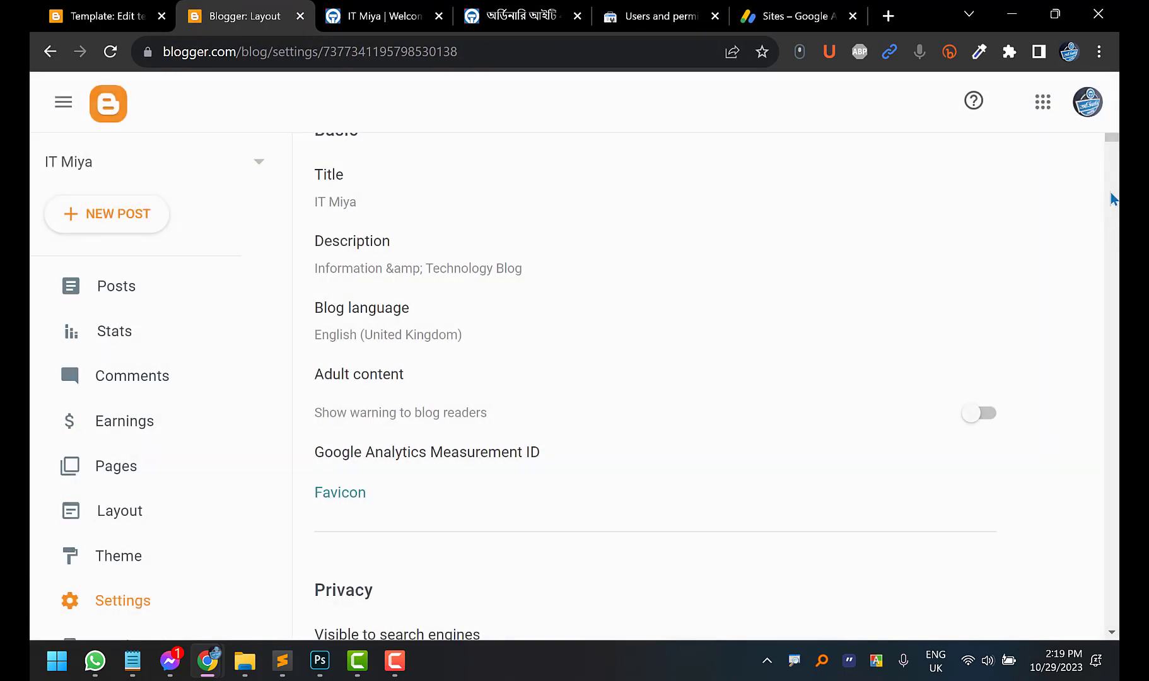
drag(1111, 199, 1111, 543)
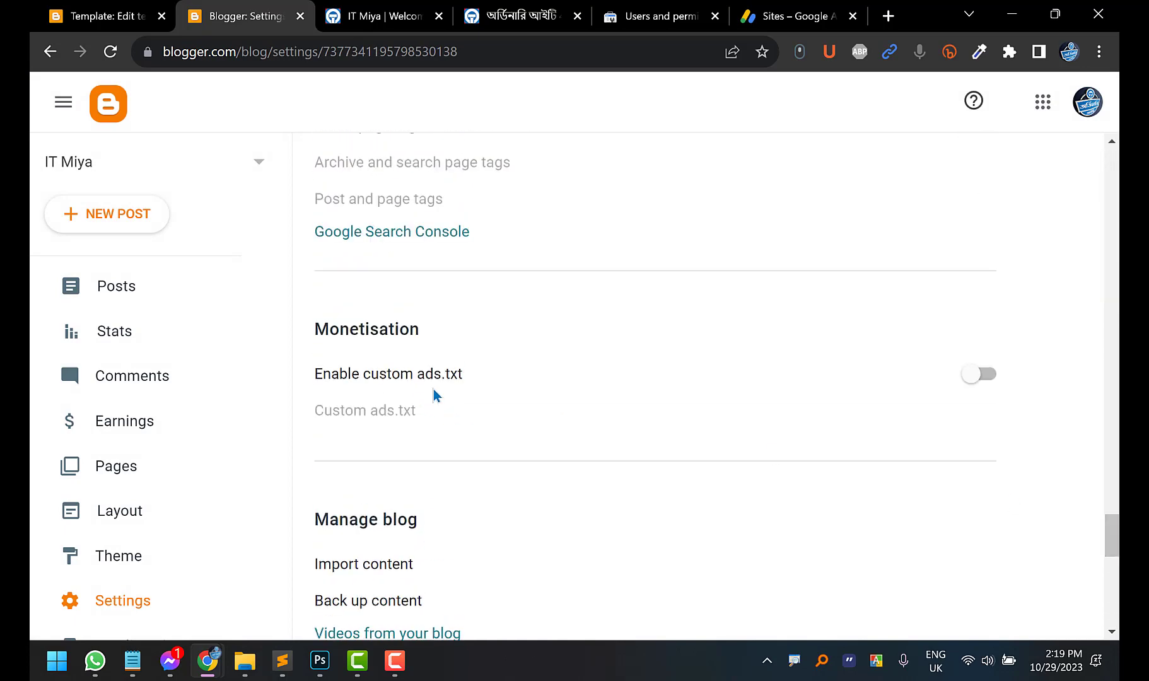
click(978, 374)
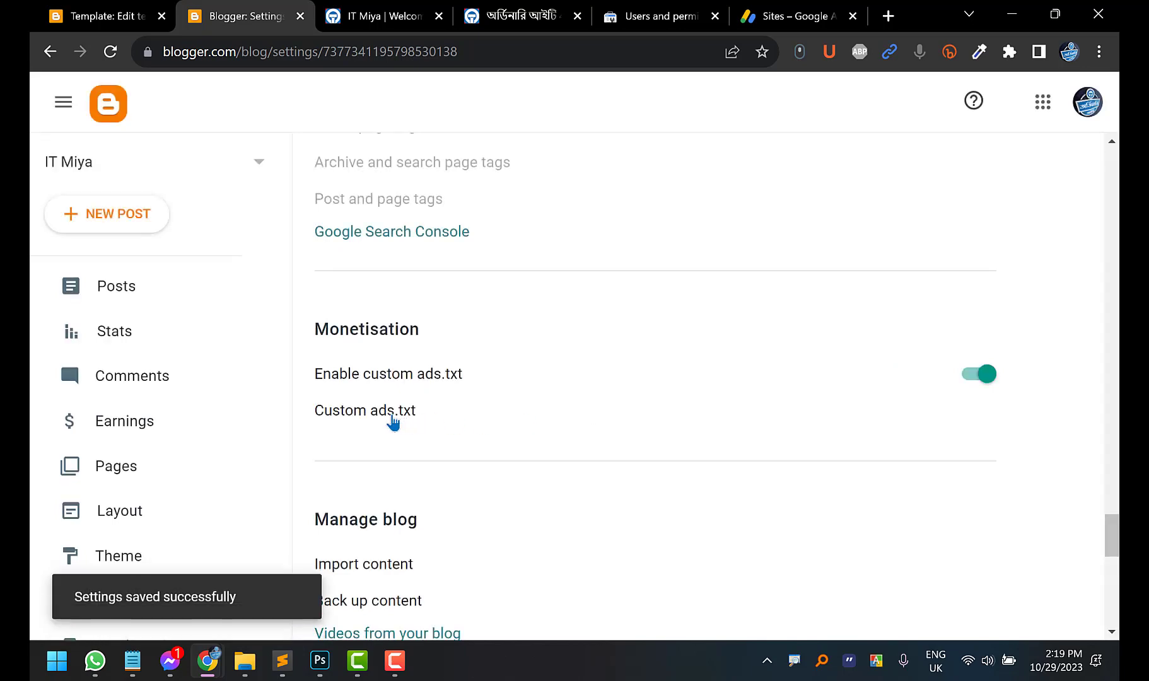
click(393, 421)
click(558, 334)
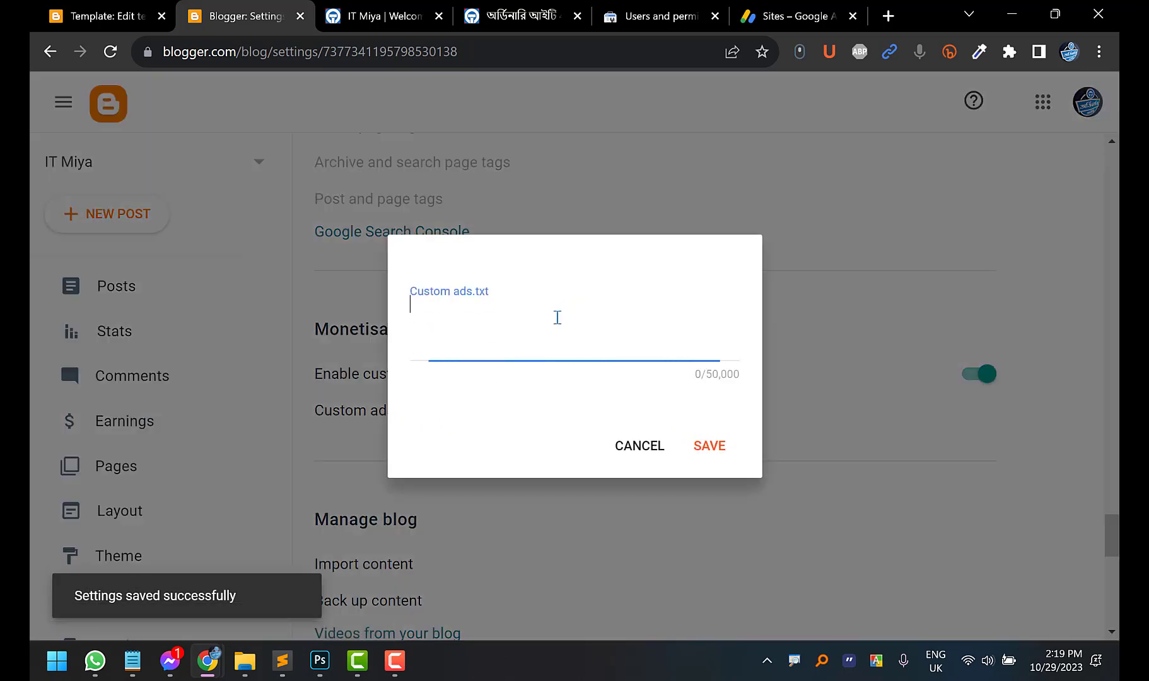
click(640, 446)
scroll(630, 350, up, 4)
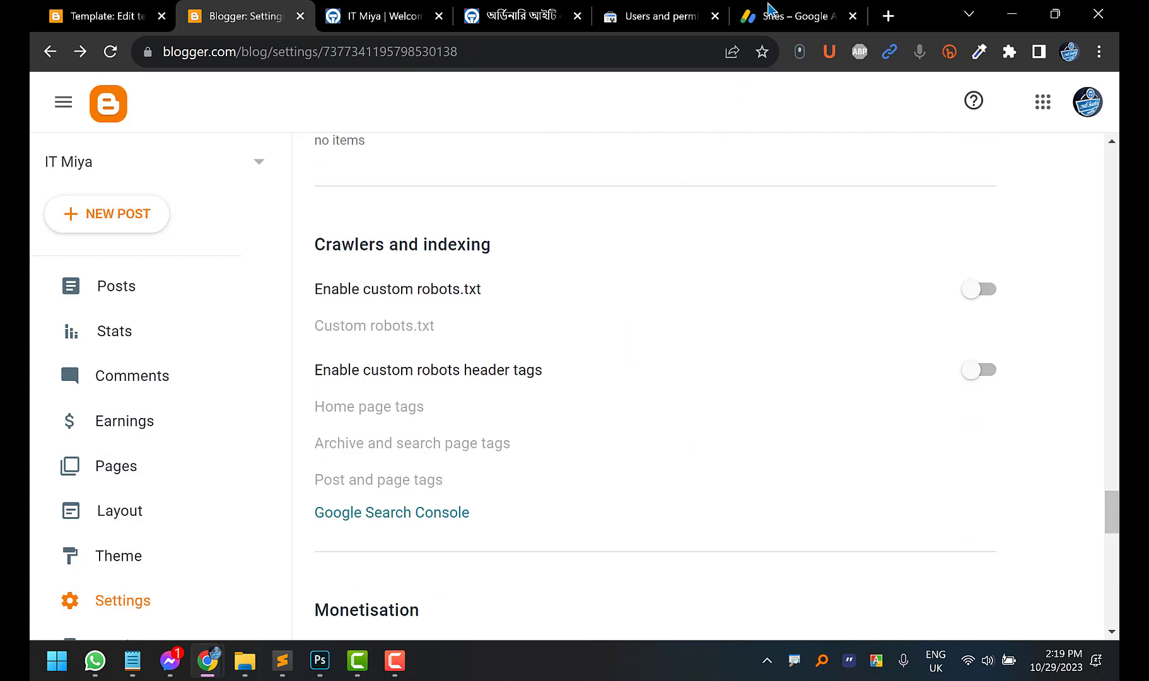
Switch to Google AdSense, close ordinaryit.com's details, and view the Ads global settings and by-site pages
click(750, 19)
click(66, 104)
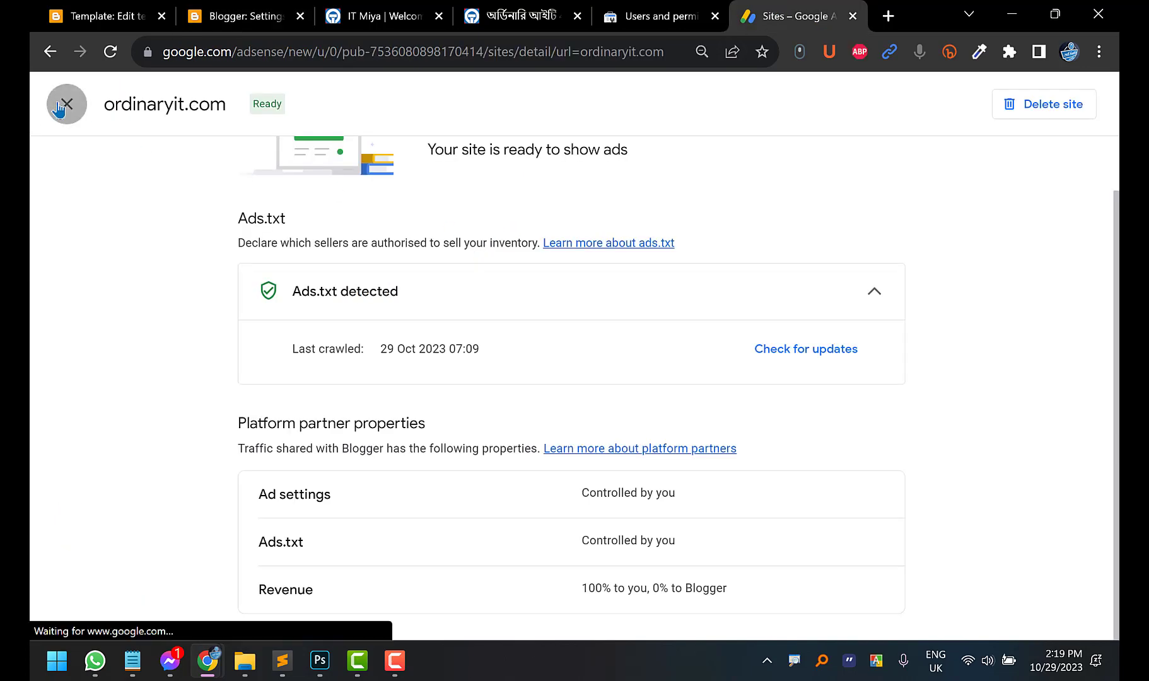
click(111, 255)
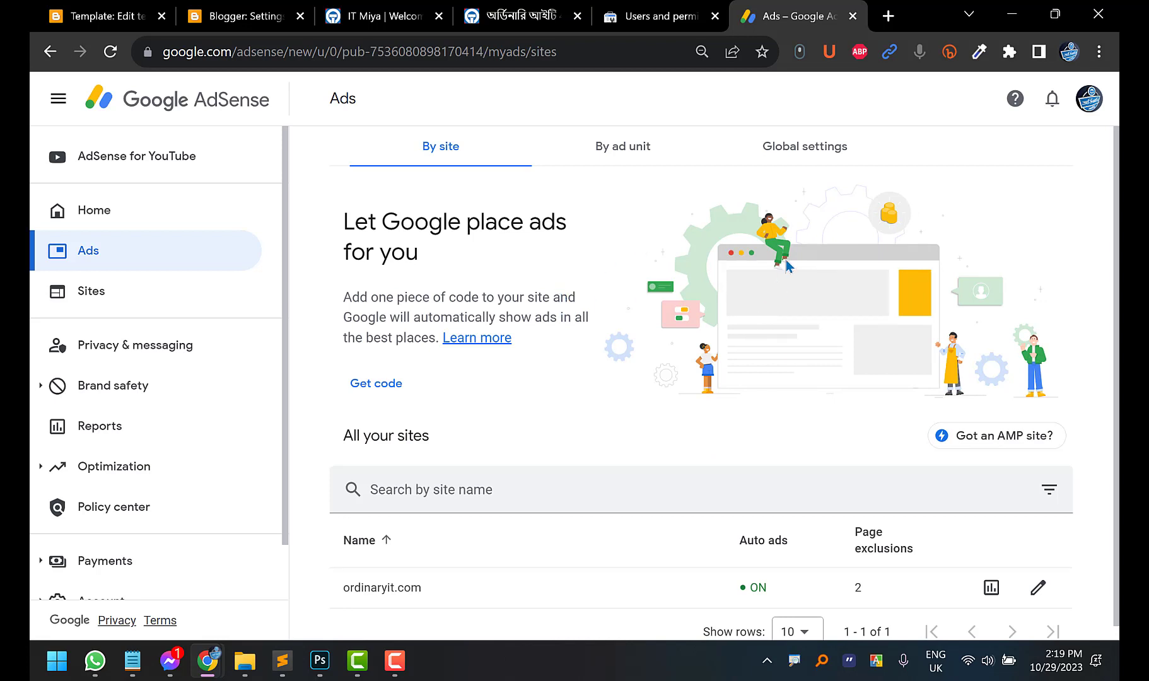
click(809, 151)
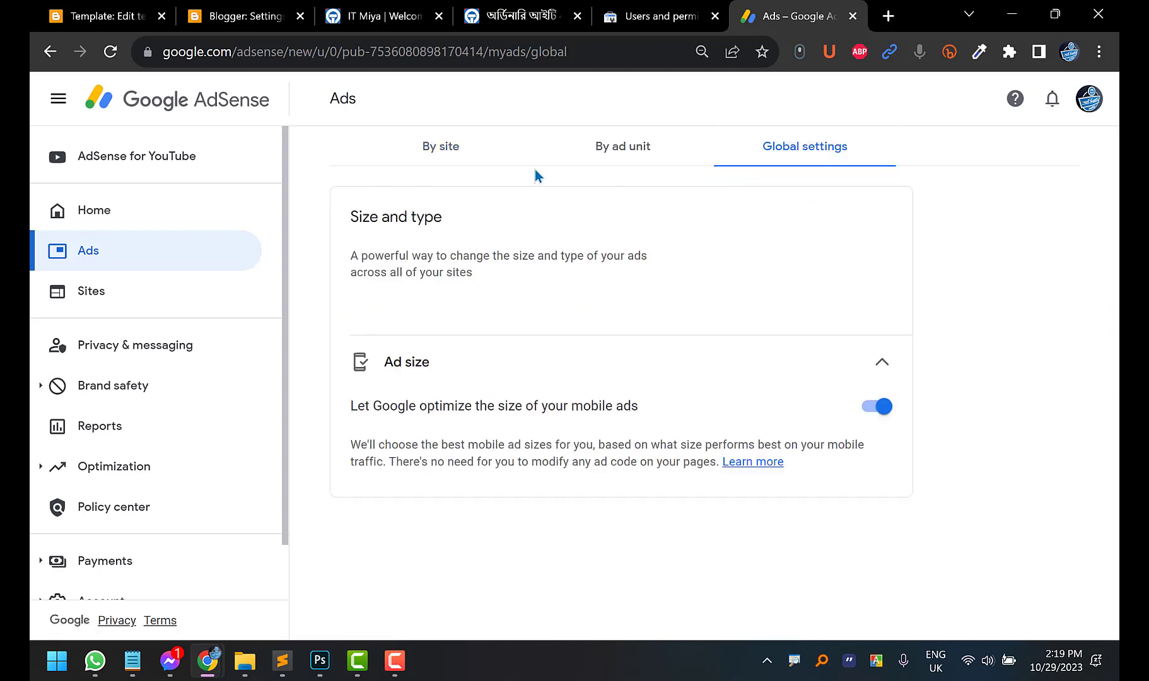
click(459, 156)
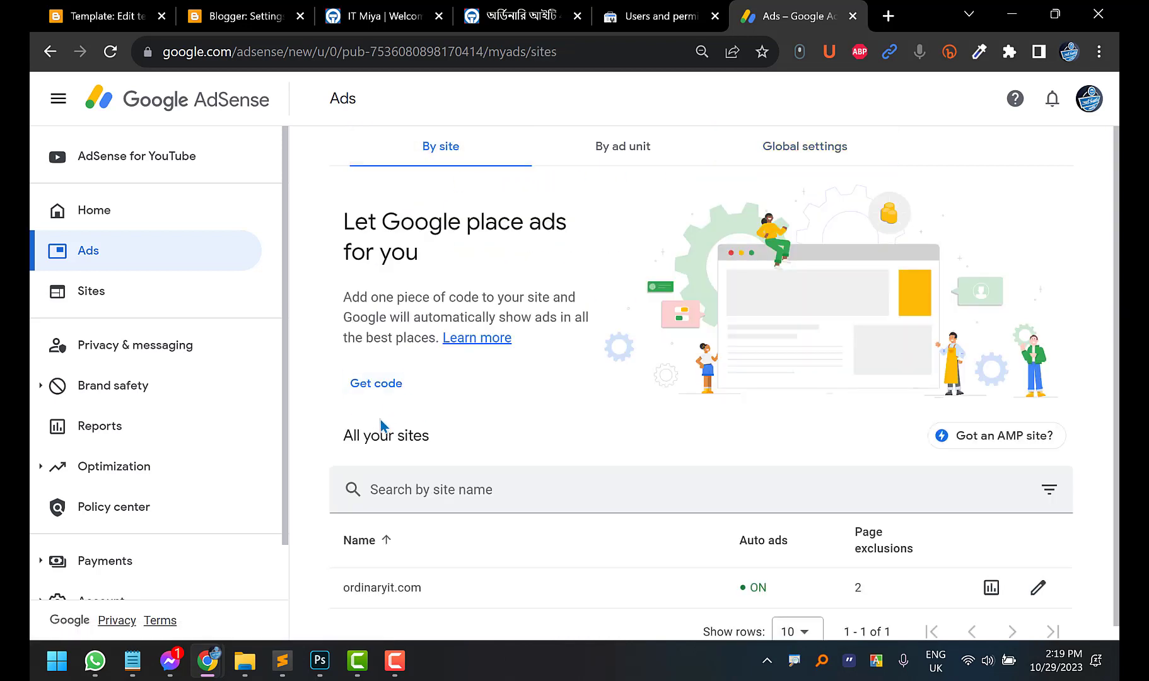
Copy the AdSense site code and paste it above the closing head tag in the Blogger theme code
click(381, 384)
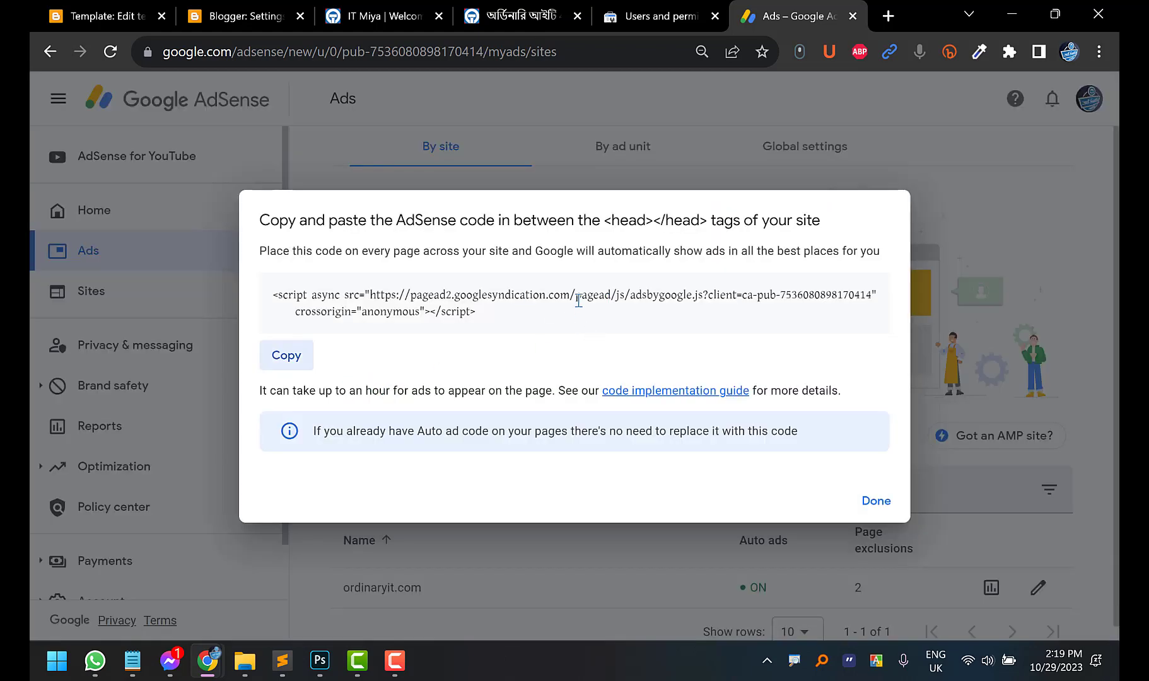
click(285, 356)
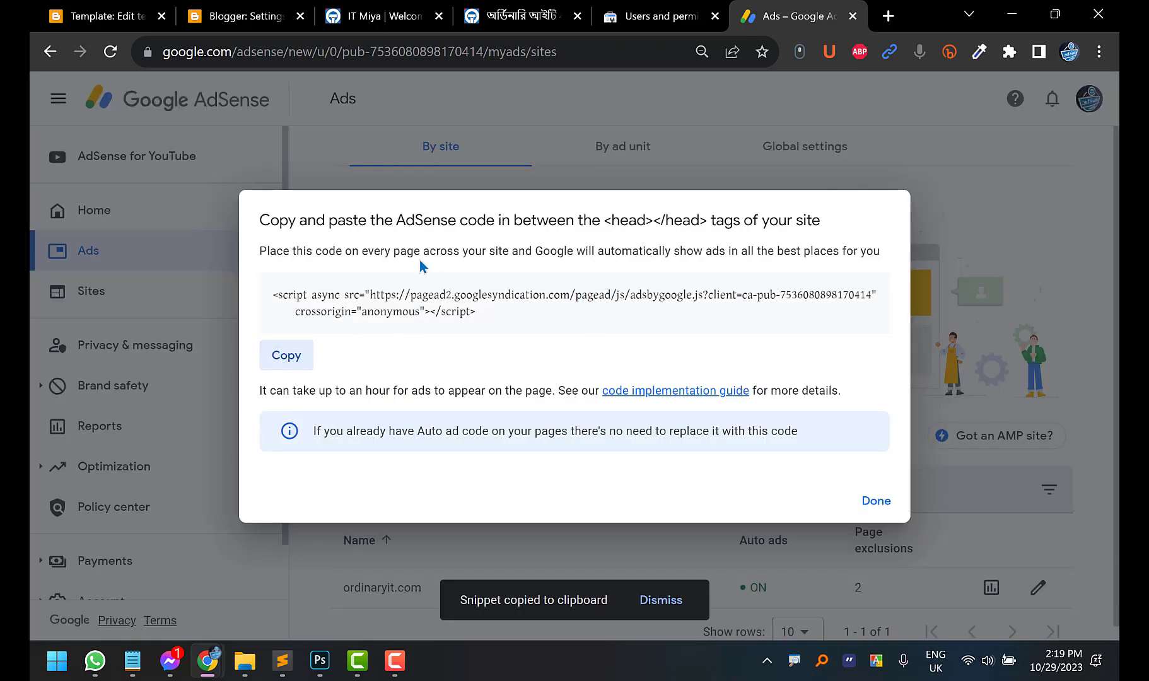
click(82, 12)
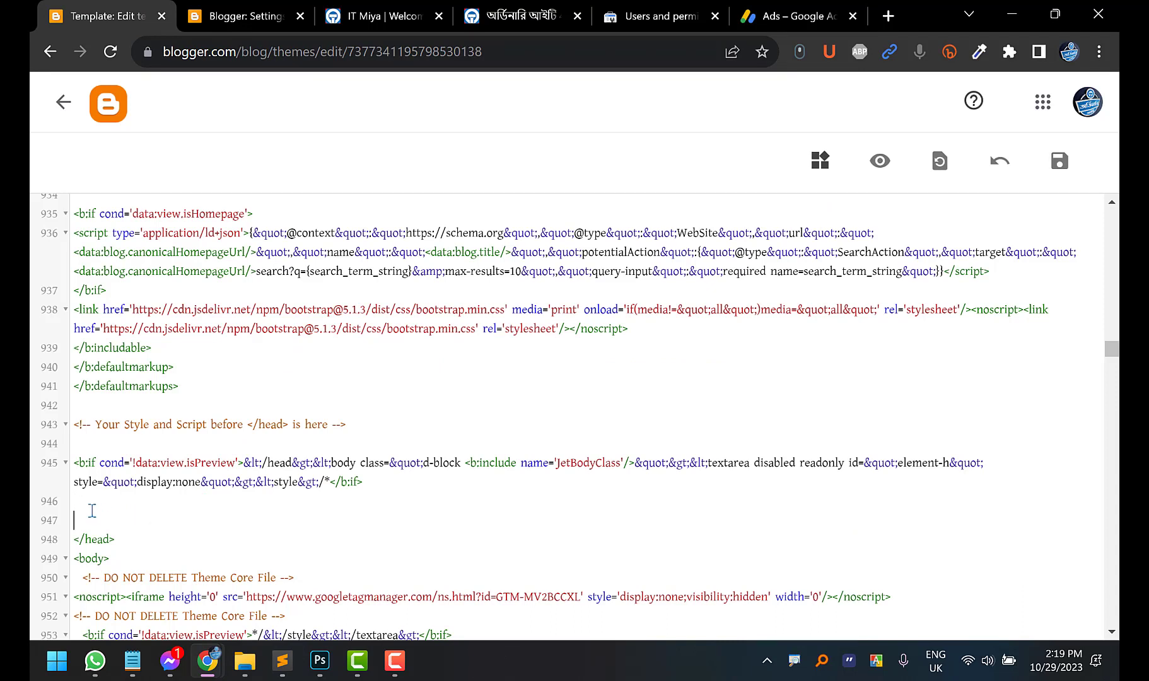
key(ctrl+v)
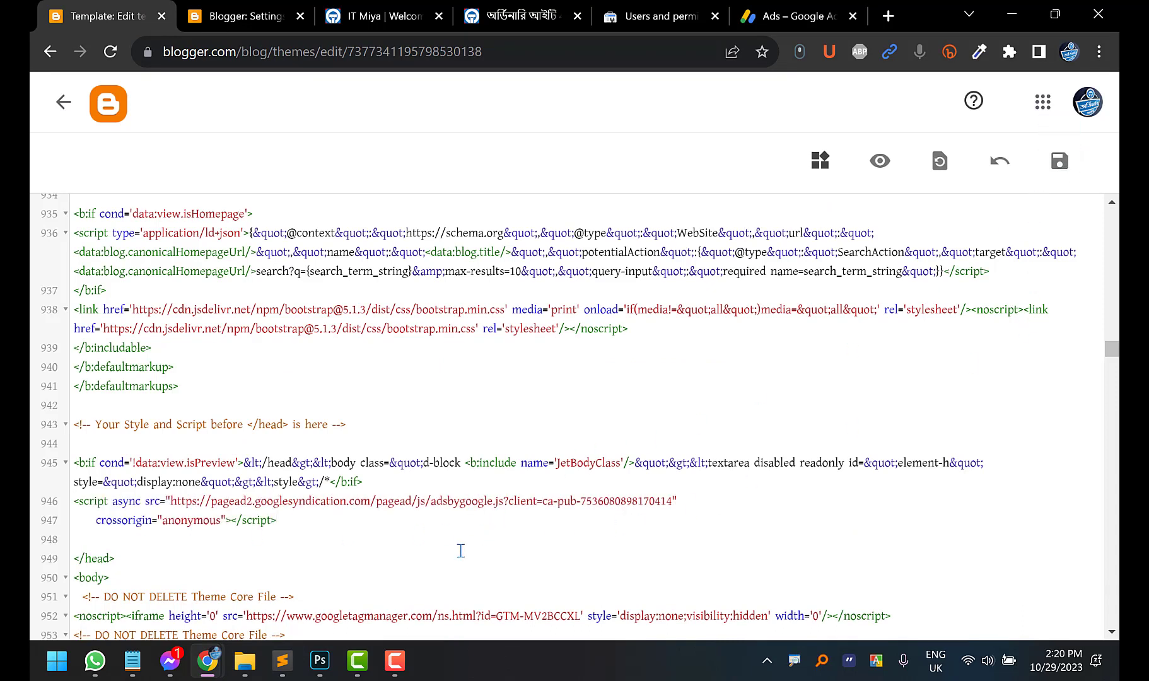
Delete the AdSense script from above the closing head tag in the theme code and save the theme
drag(278, 521, 70, 501)
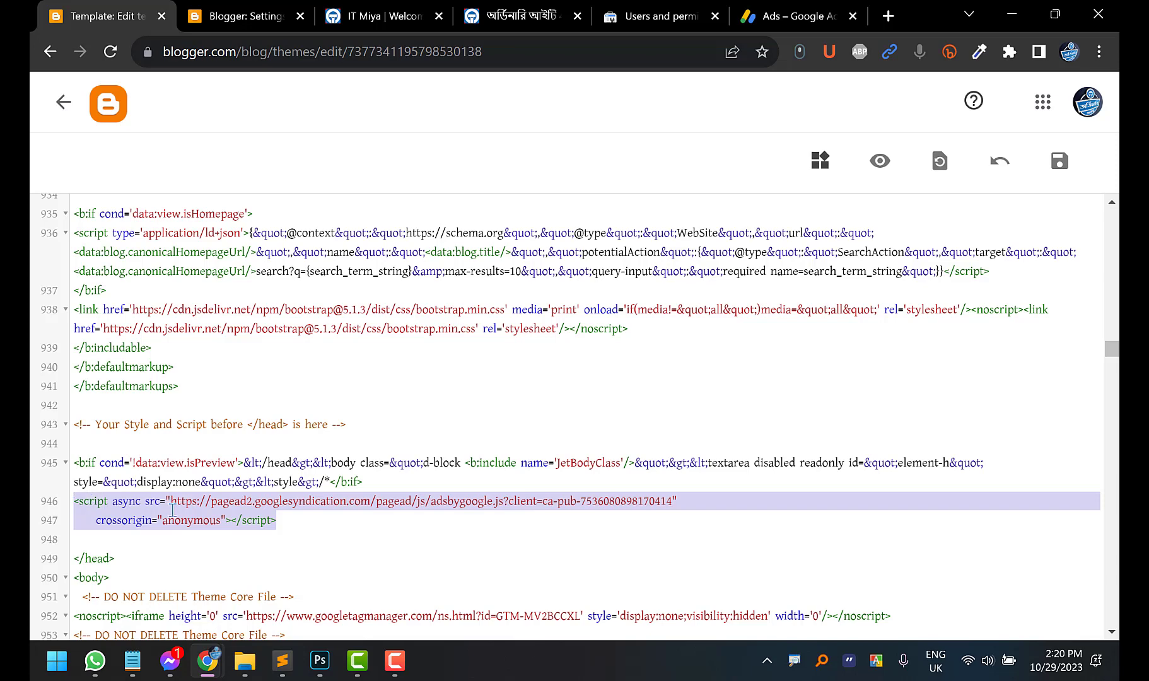
key(BackSpace)
key(BackSpace)
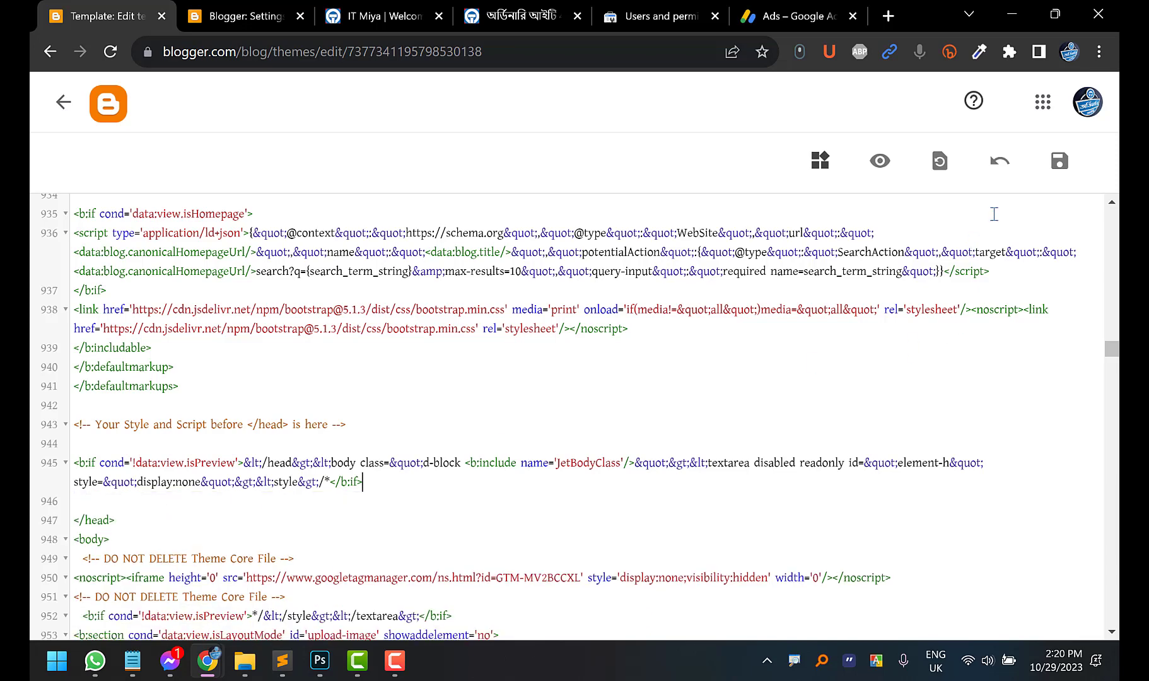
click(89, 501)
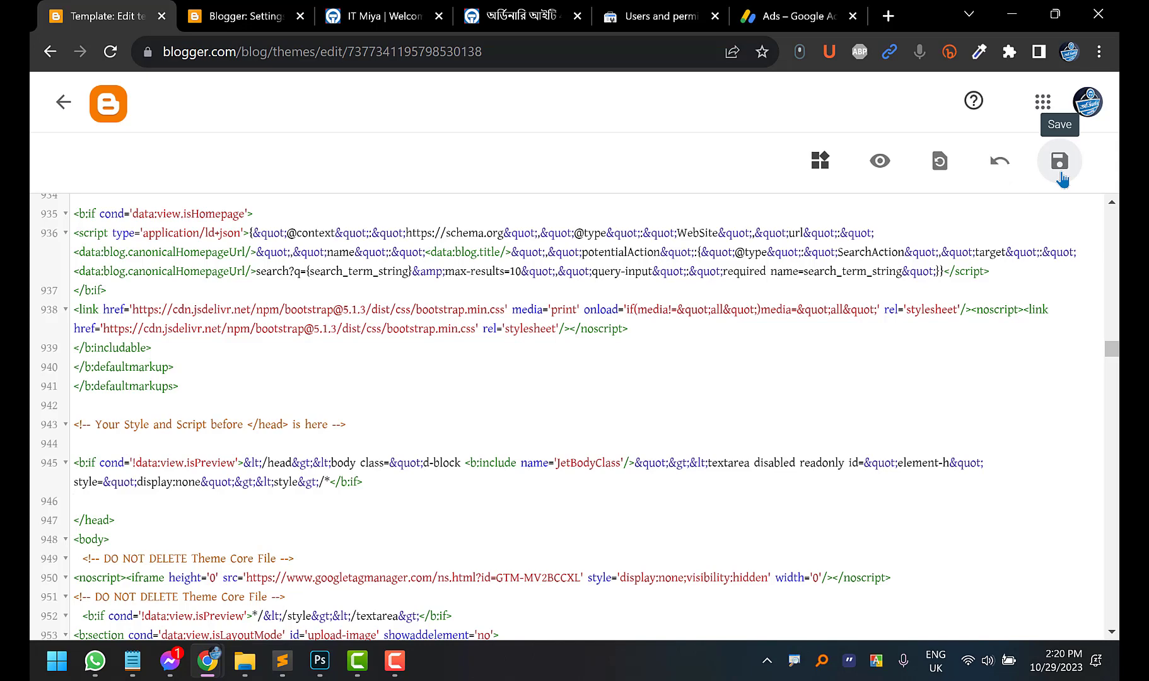
click(1060, 162)
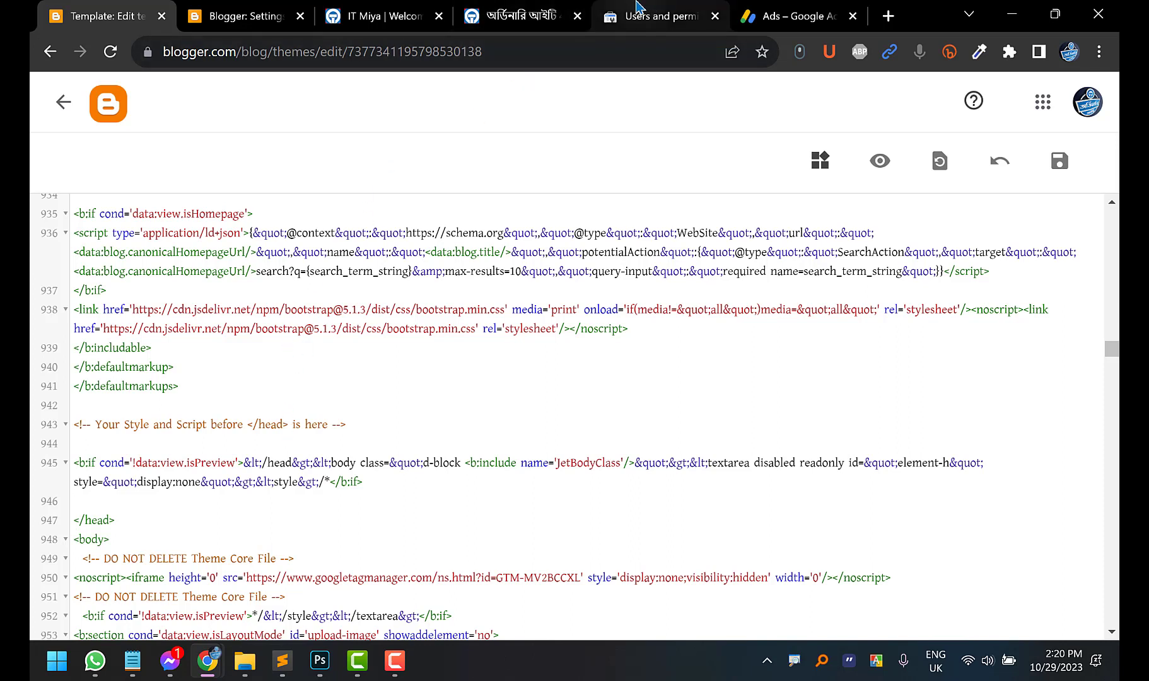
Close the Users and permissions and AdSense pages and view the start of the Ordinary IT 4.0 theme documentation
click(715, 17)
click(715, 17)
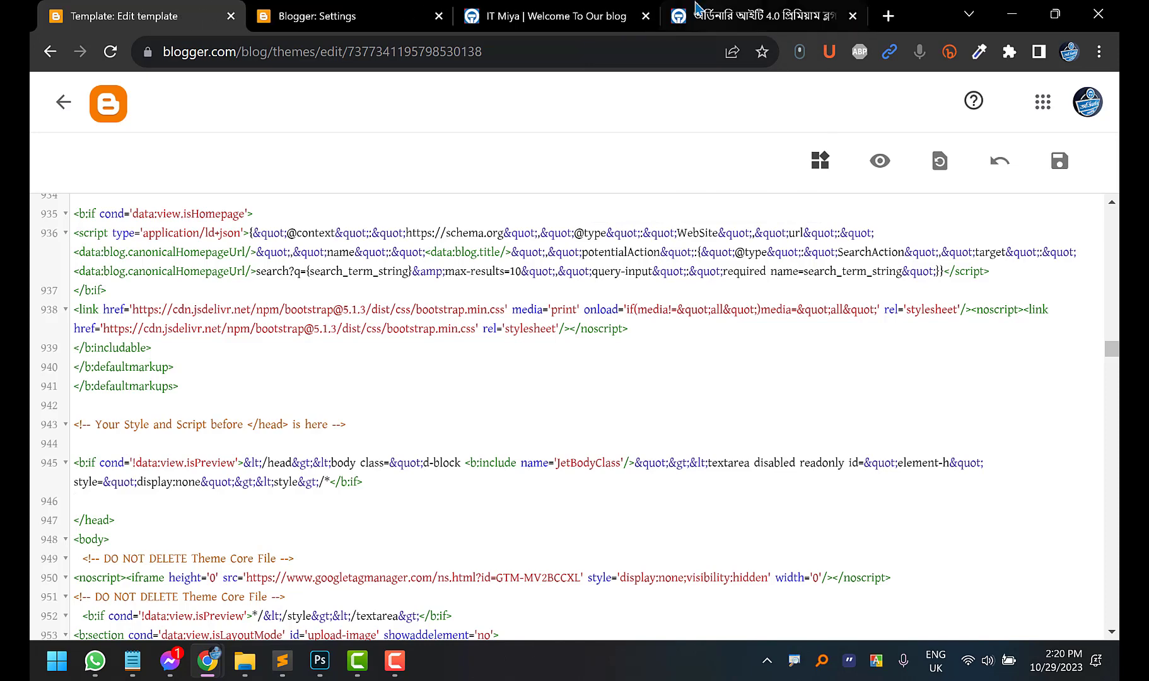
click(729, 6)
click(391, 308)
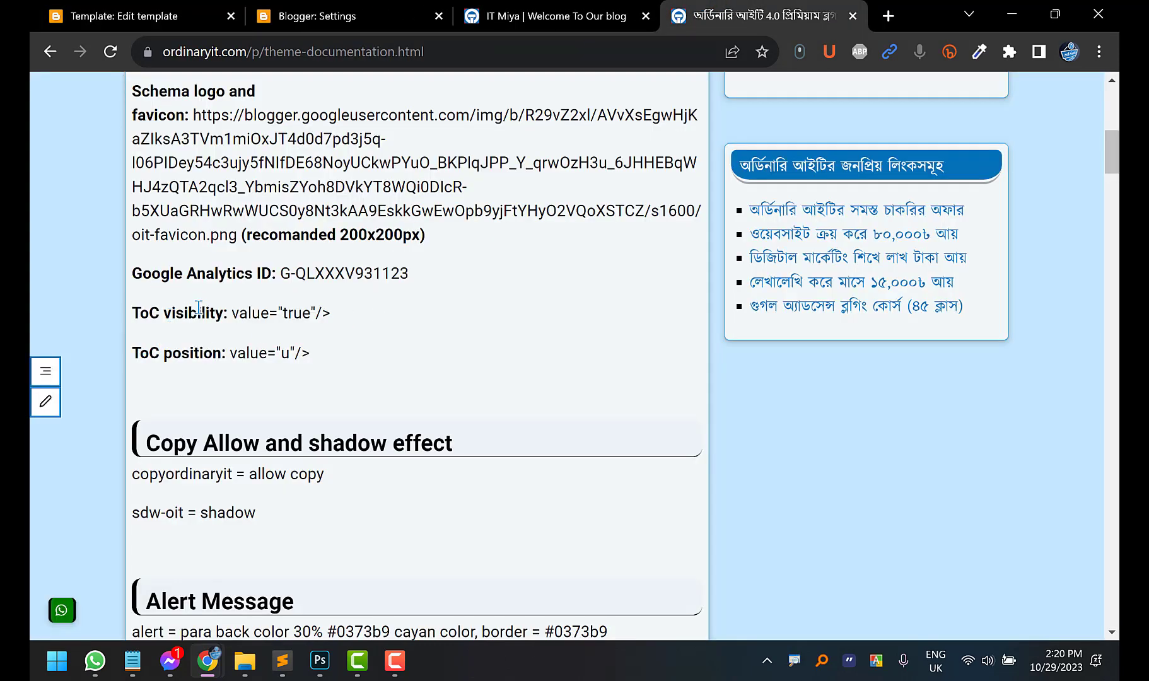
scroll(230, 327, up, 10)
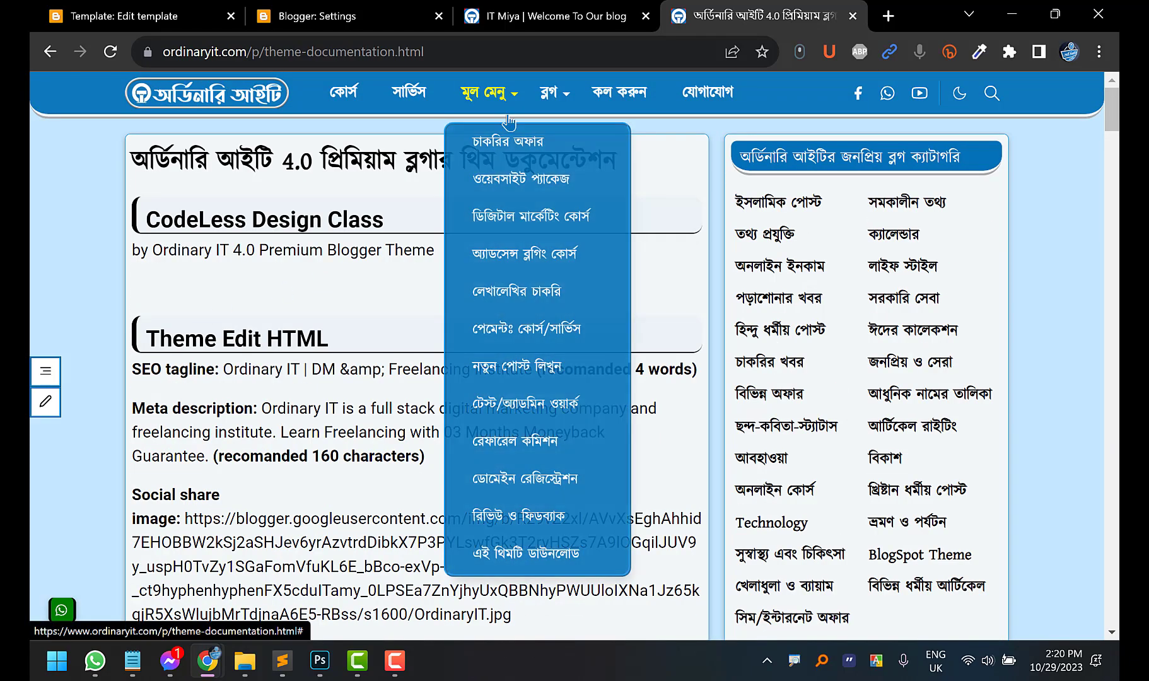
Open the ordinaryit.com home page separately from the documentation, close the old IT Miya page, and look over the home page
middle_click(184, 103)
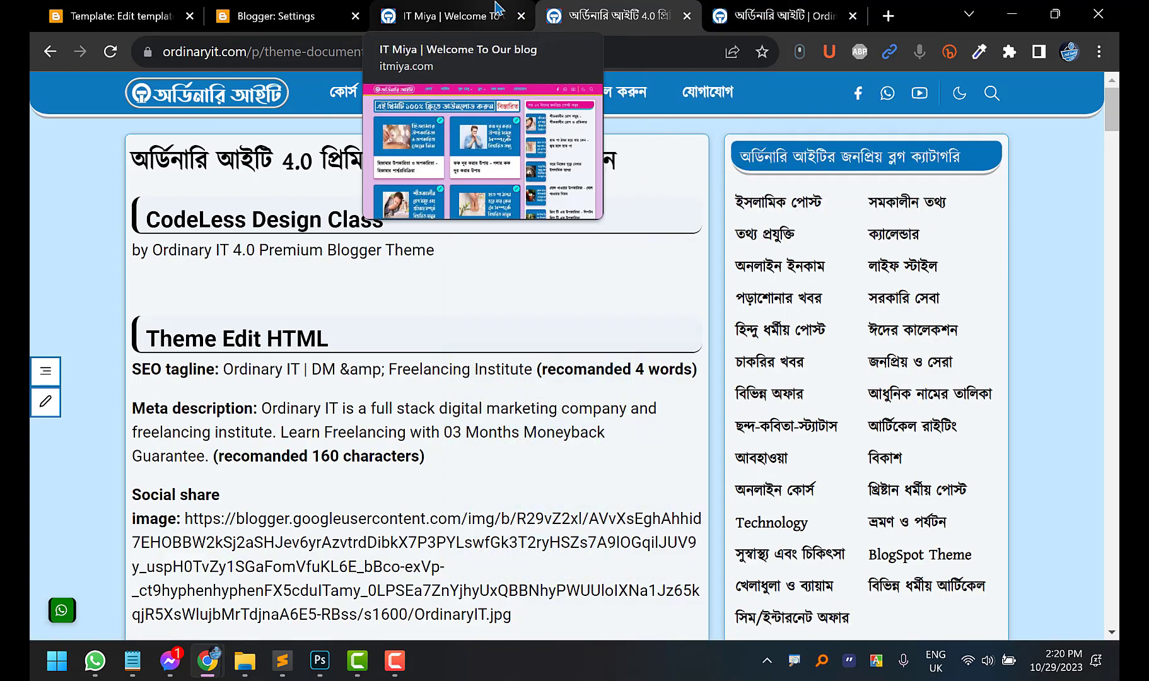
click(479, 16)
click(521, 16)
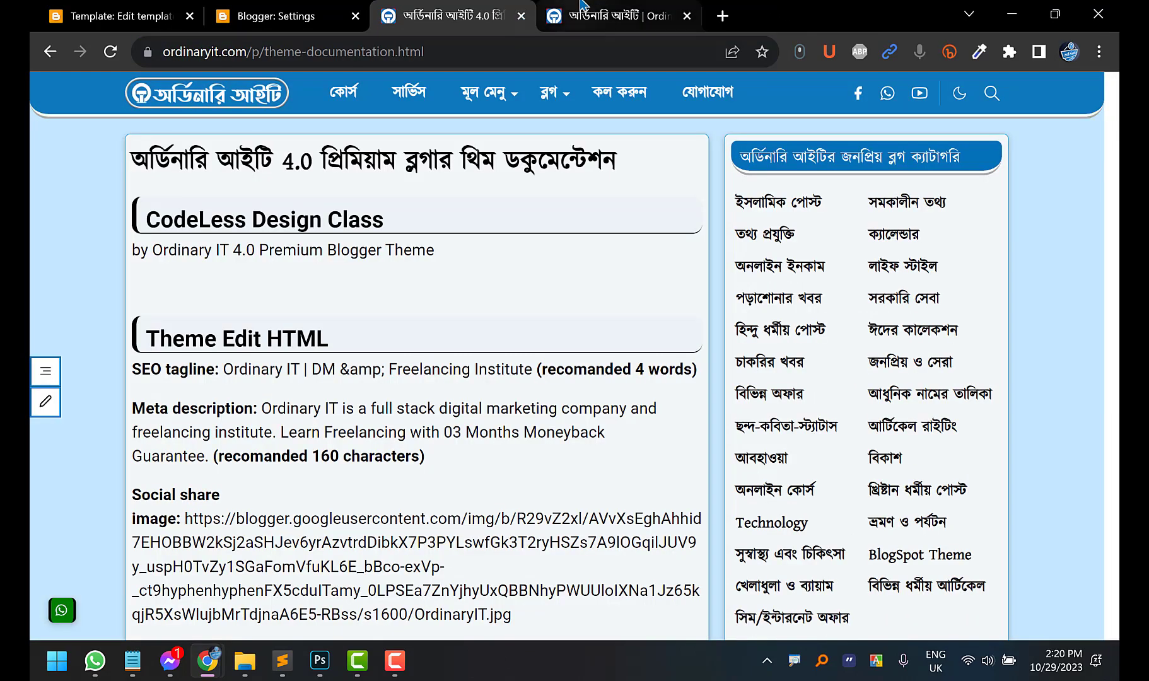
click(586, 14)
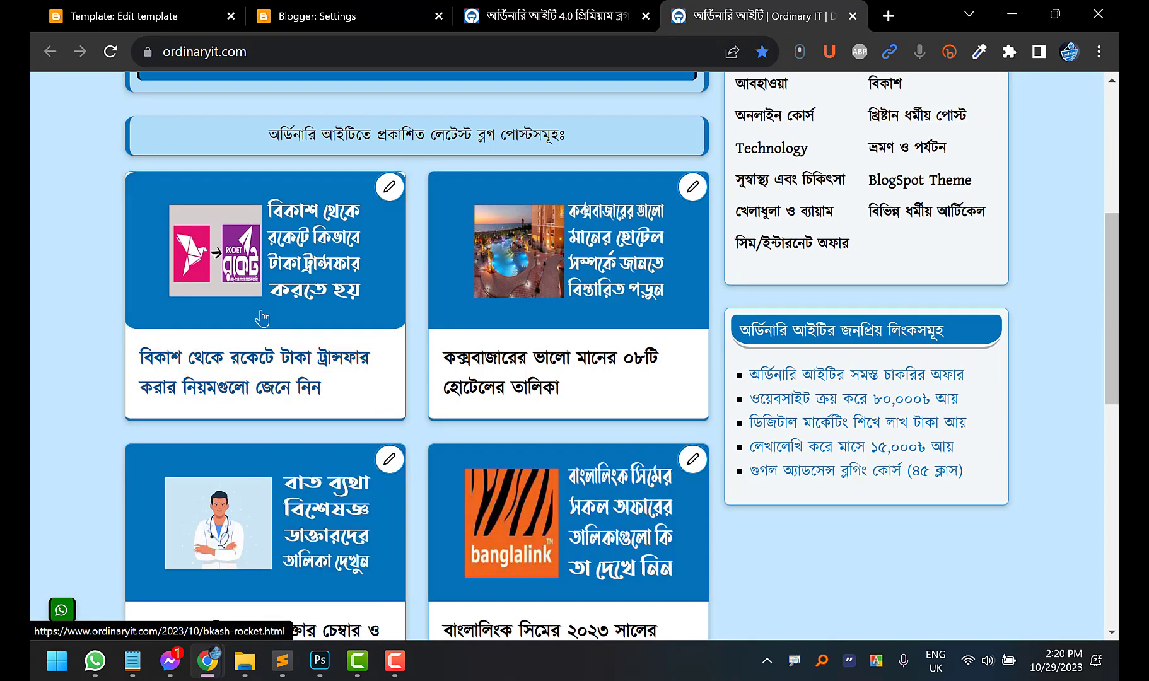
scroll(252, 284, up, 6)
Load itmiya.com in place of the ordinaryit.com home page
click(406, 55)
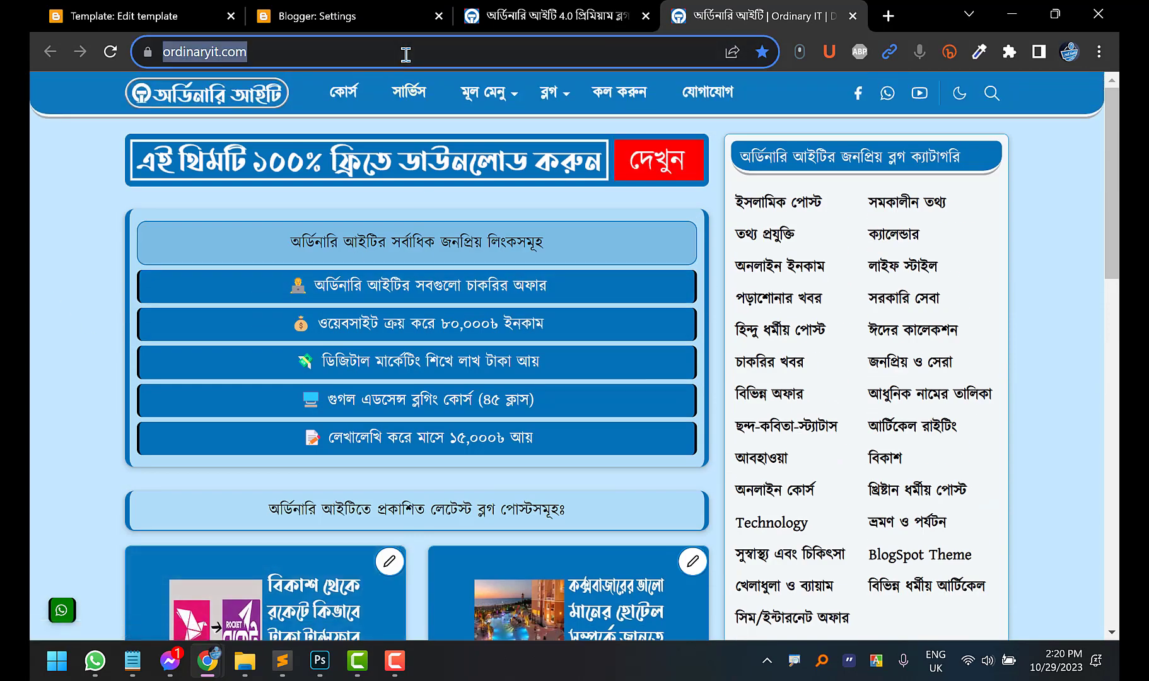
text(it)
key(Return)
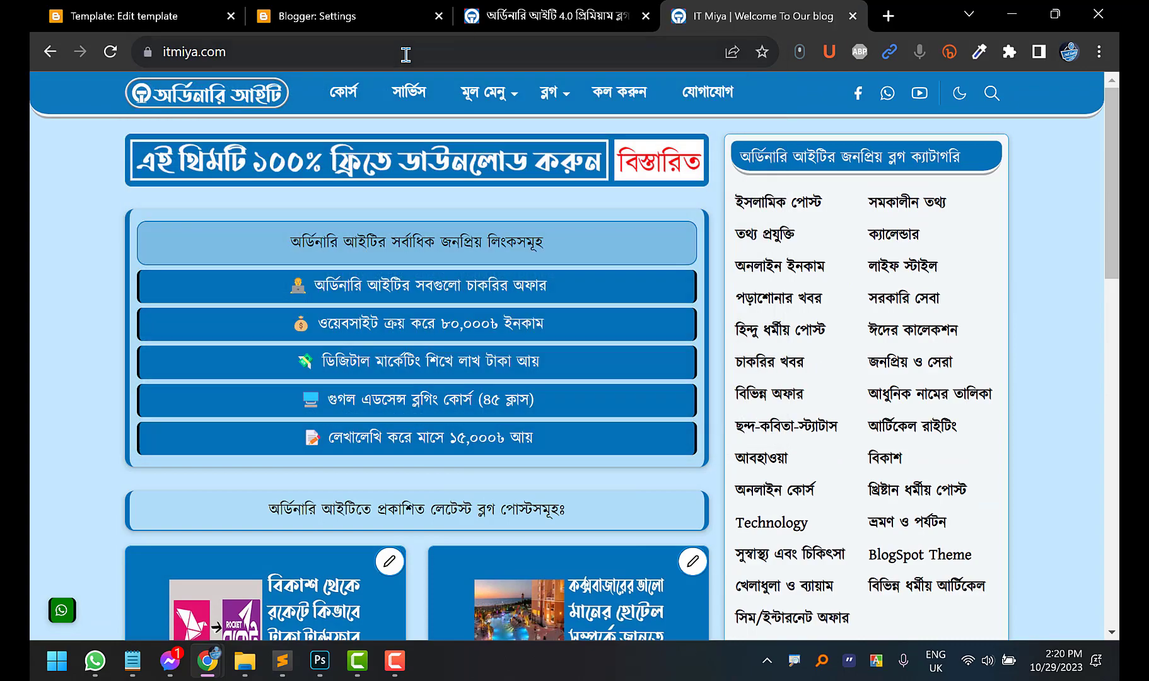
click(544, 14)
click(747, 8)
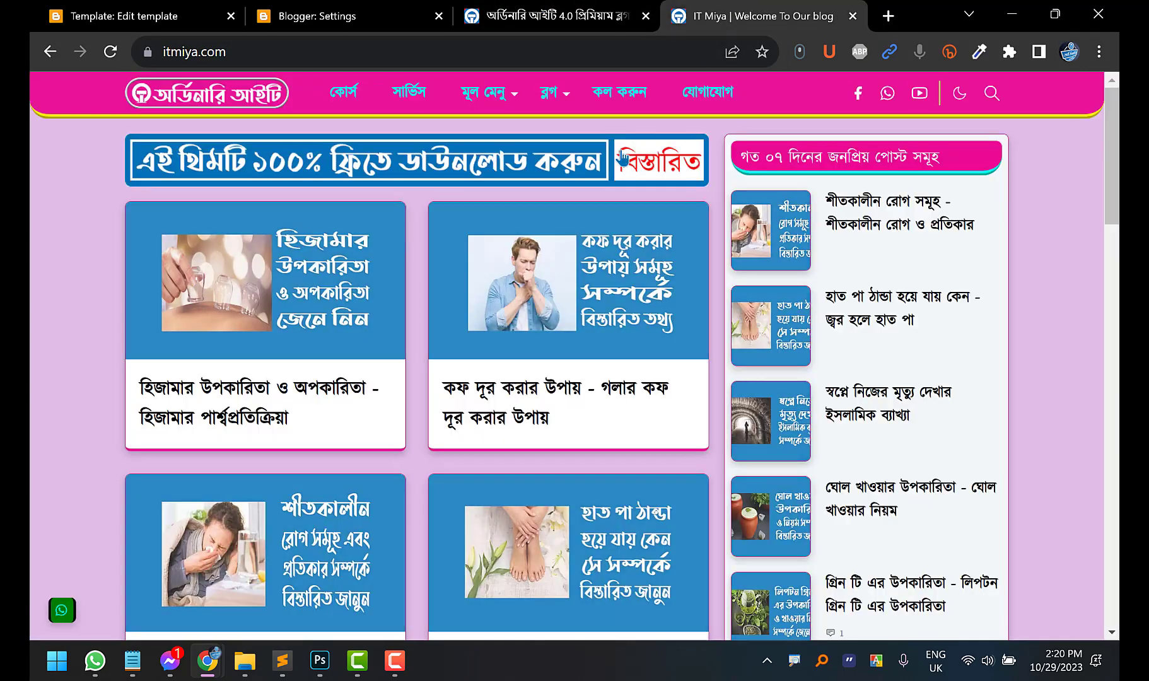
Open the blog post "হিজামার উপকারিতা ও অপকারিতা" and compare its automatic table of contents with the manual page index in the article
click(232, 400)
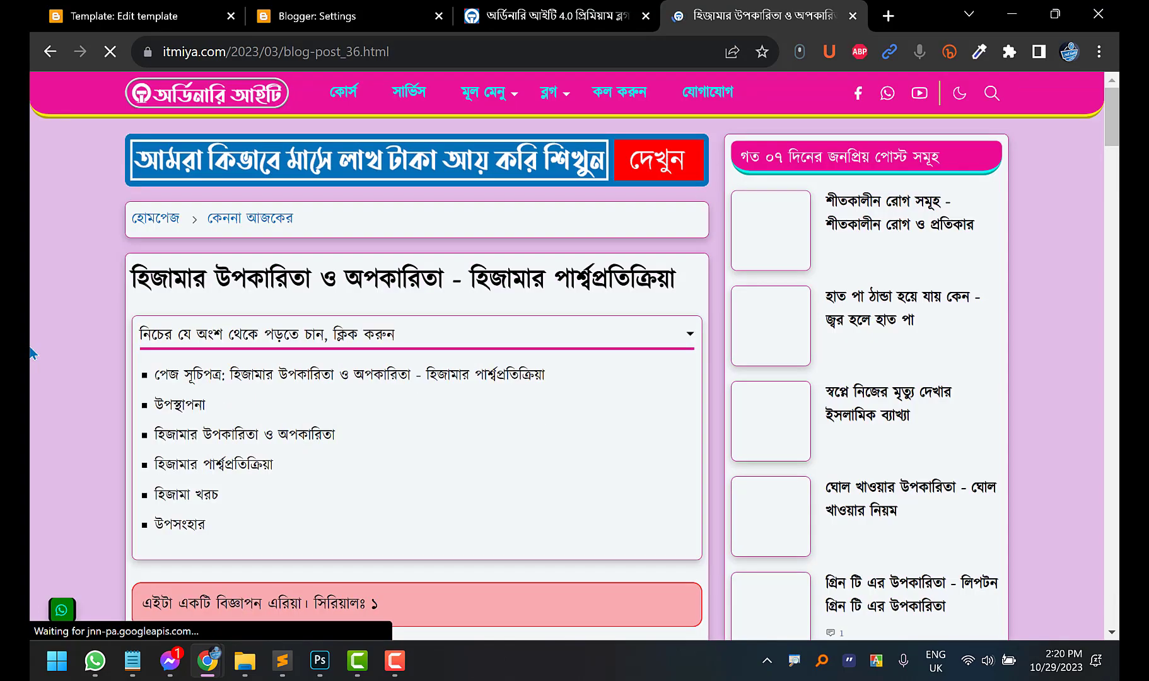
scroll(31, 346, down, 5)
scroll(53, 324, down, 10)
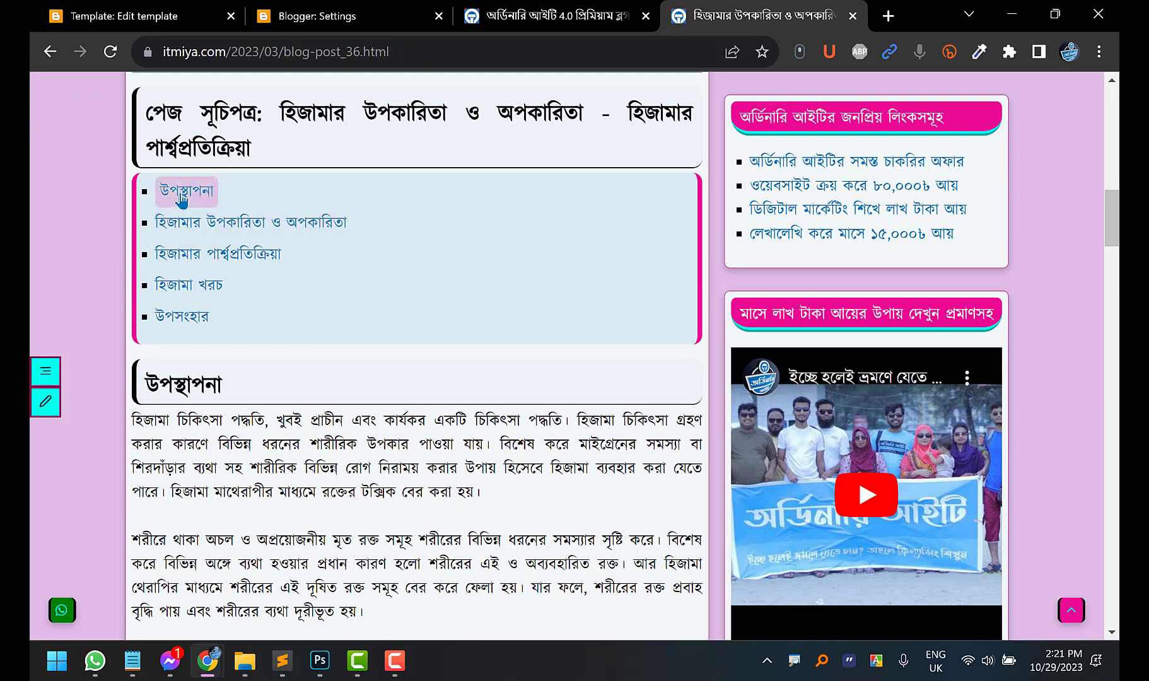
click(165, 220)
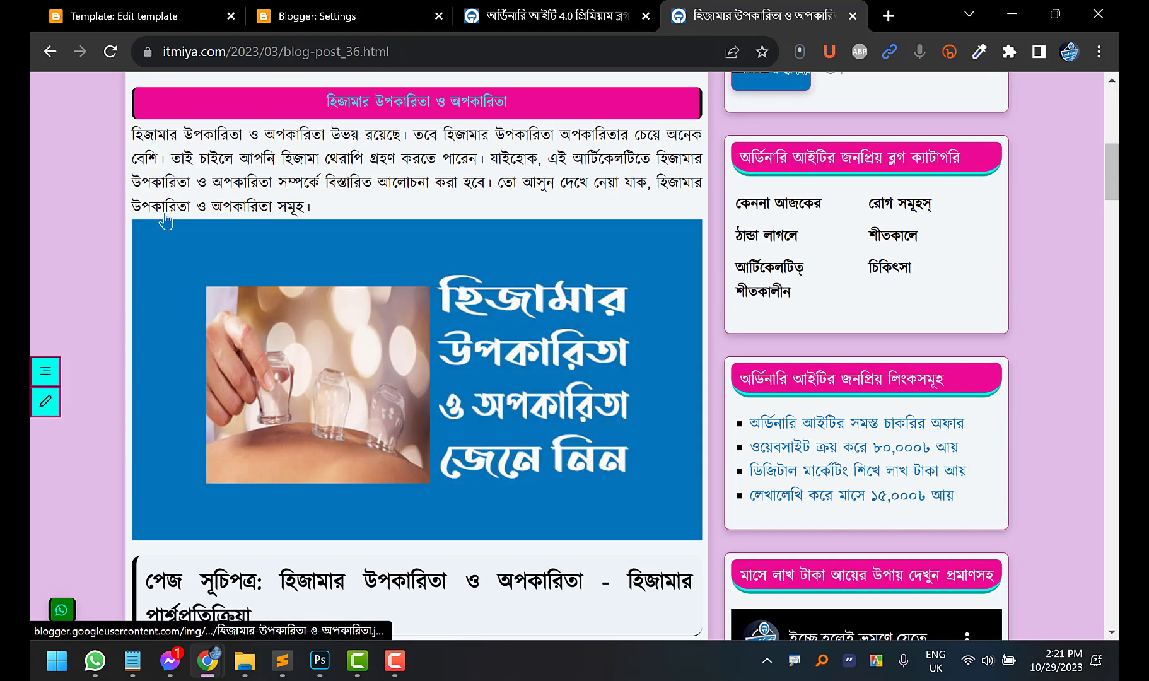
scroll(316, 221, up, 7)
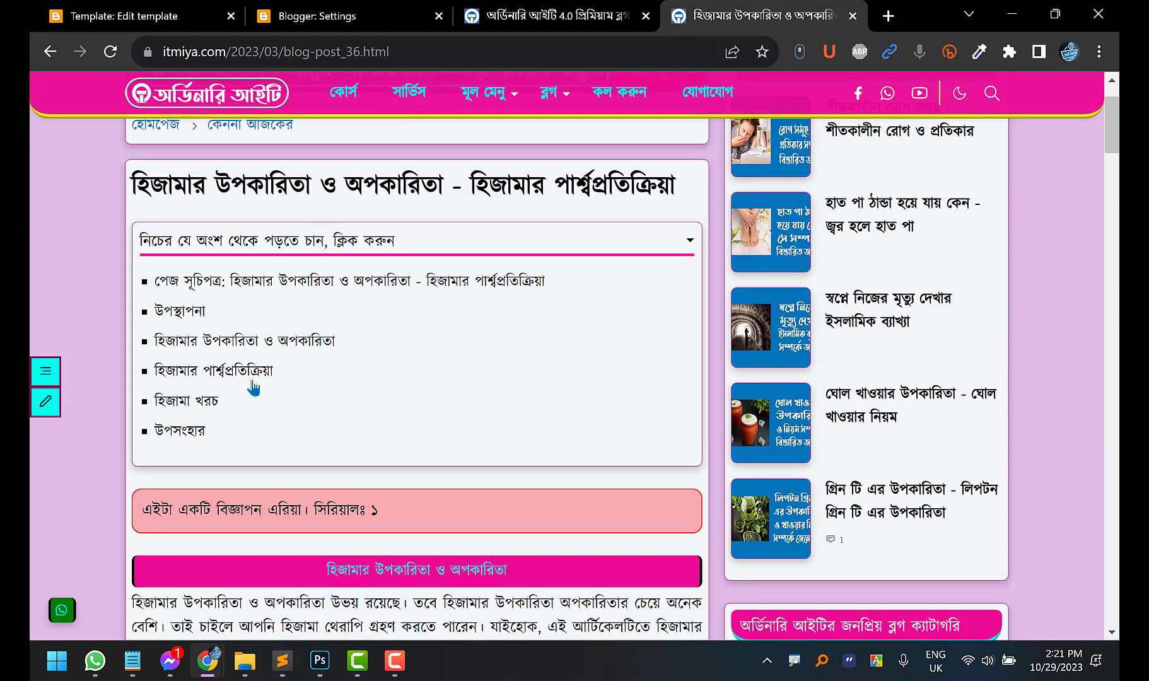
scroll(108, 278, down, 10)
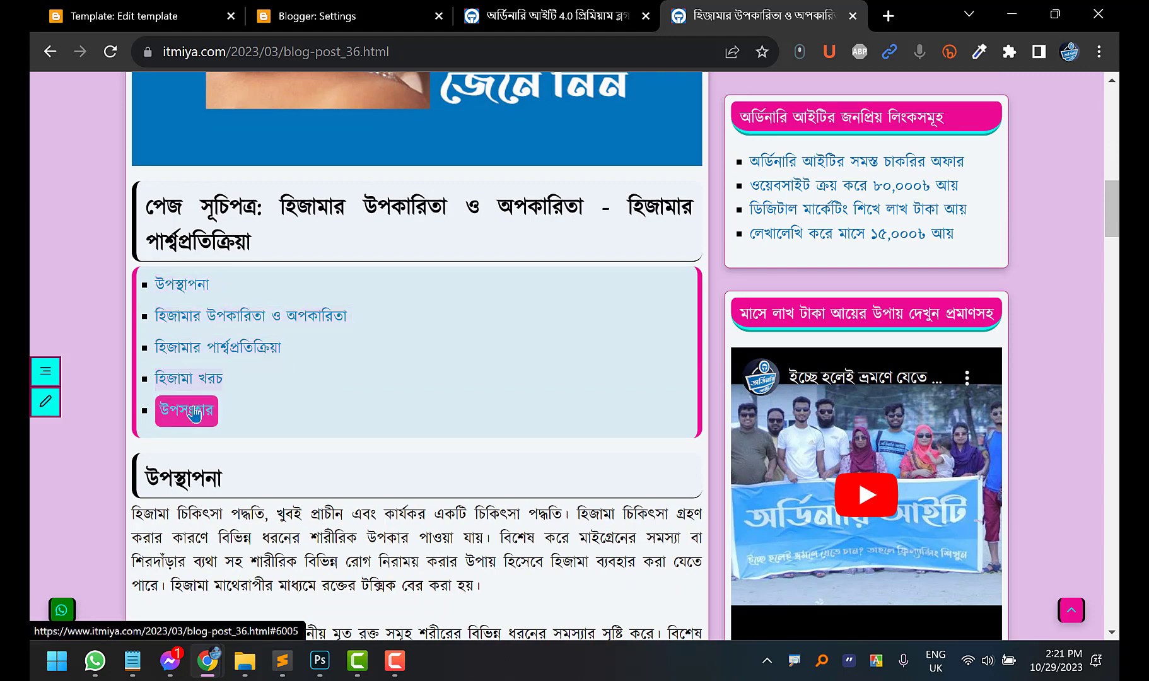
scroll(193, 413, up, 15)
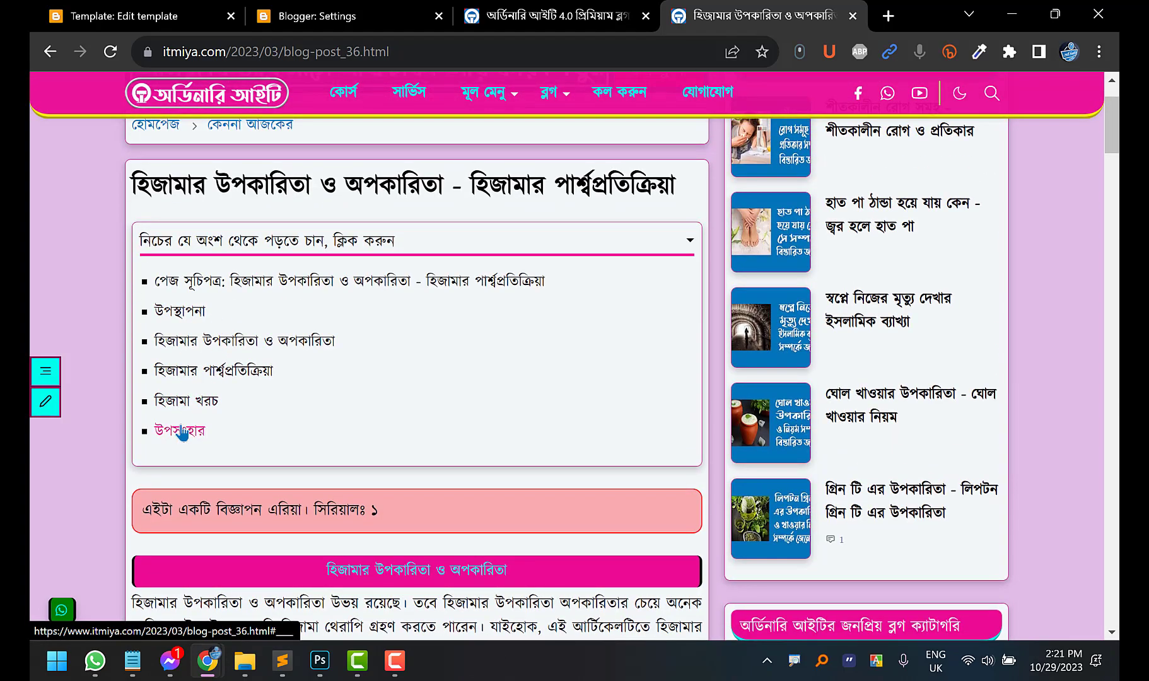
scroll(182, 434, down, 12)
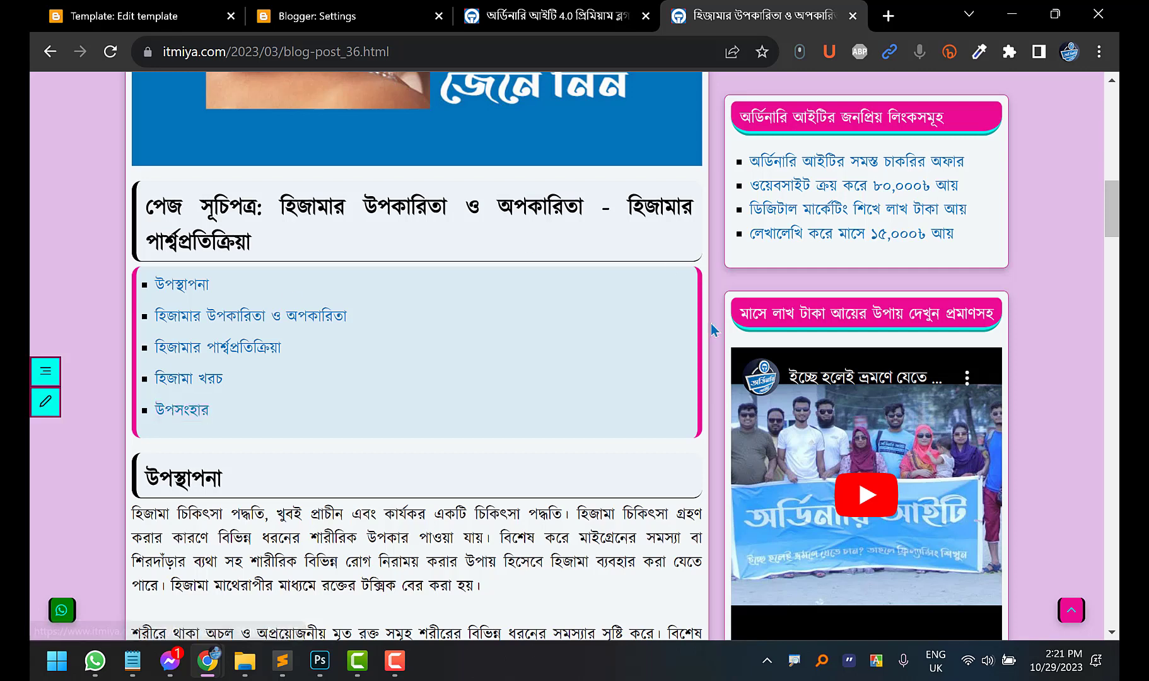
Open the viewed post in the Blogger post editor and place the editor's browser tab before the live post's tab
click(46, 403)
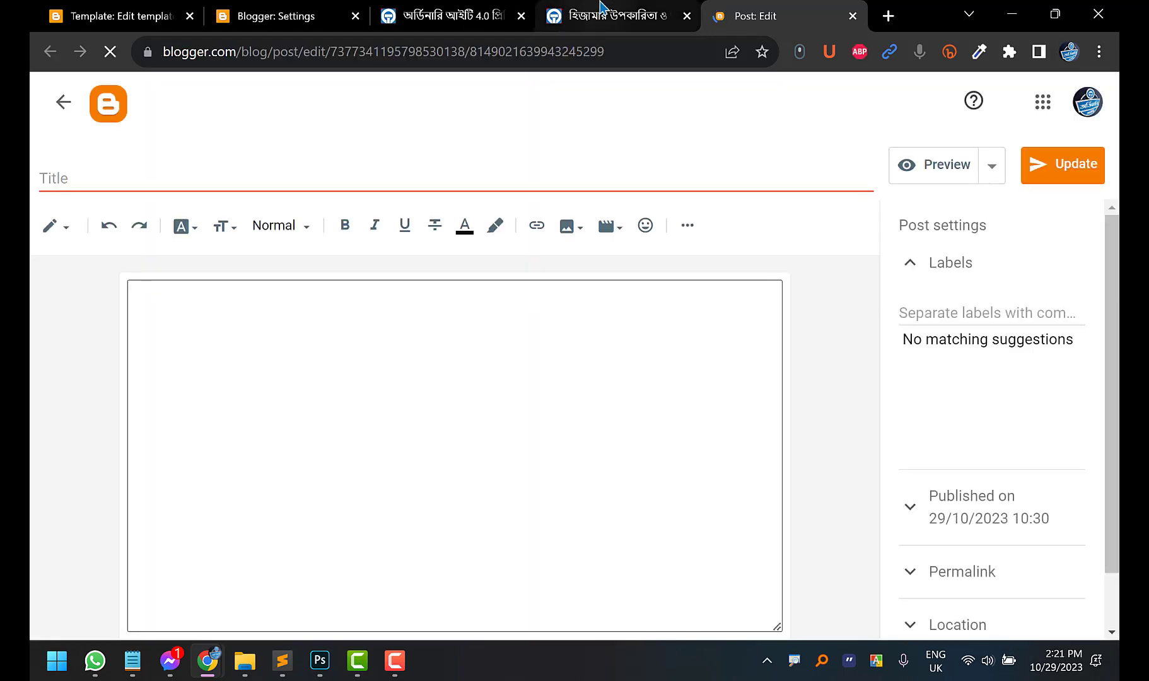
drag(602, 16, 775, 16)
click(615, 10)
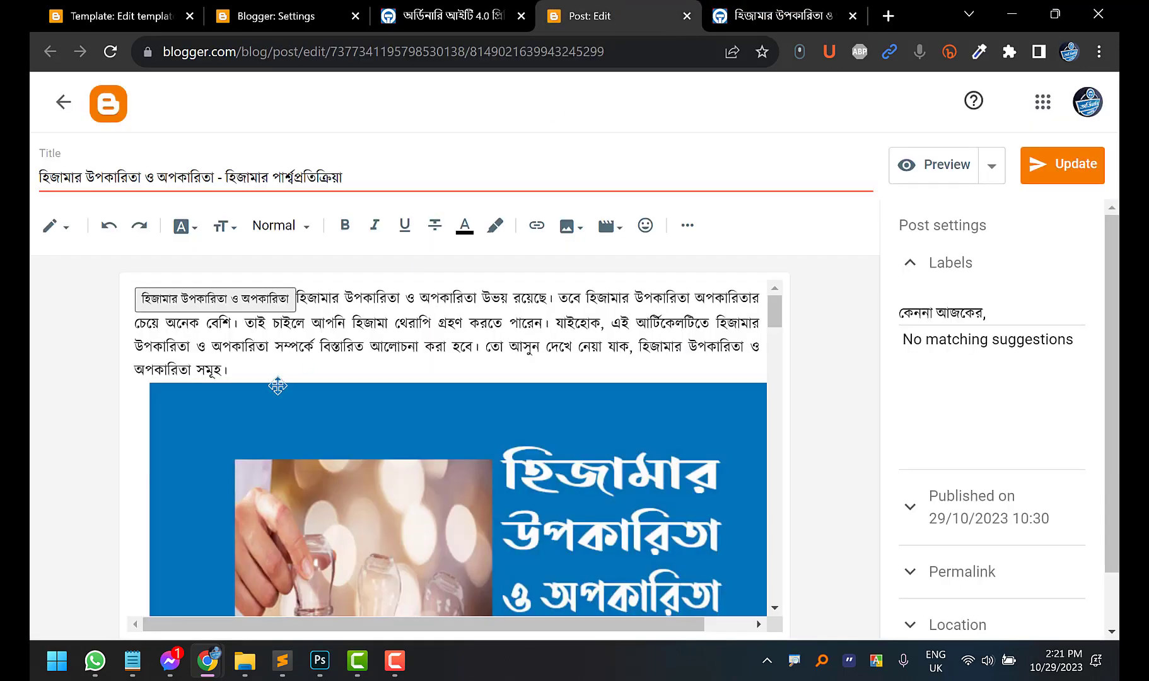
Compare the manual page index in the post editor with the live post's page index and automatic table of contents, following a contents link
scroll(278, 385, down, 10)
scroll(277, 385, up, 3)
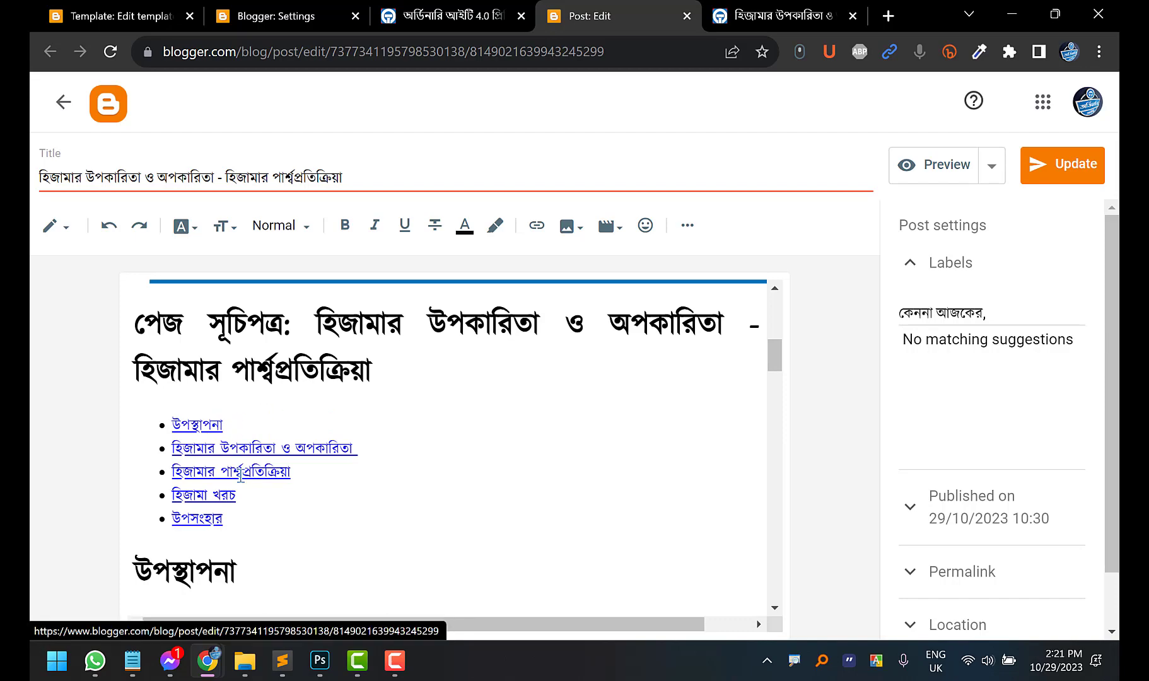
click(782, 16)
click(194, 380)
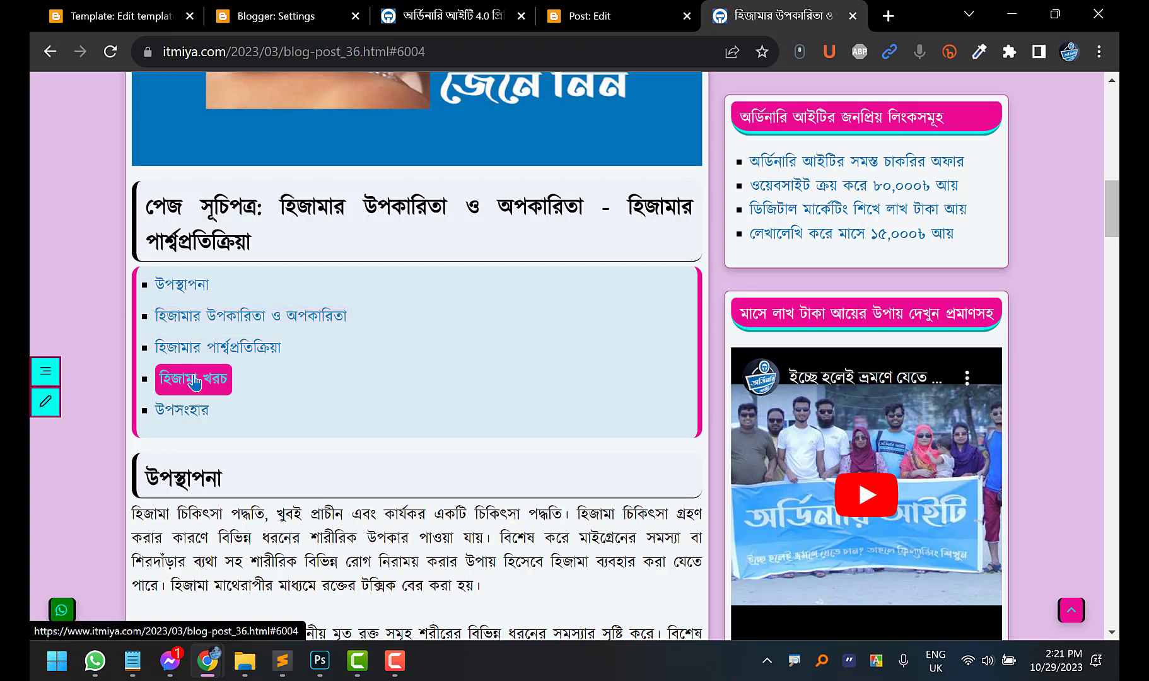
scroll(194, 382, up, 3)
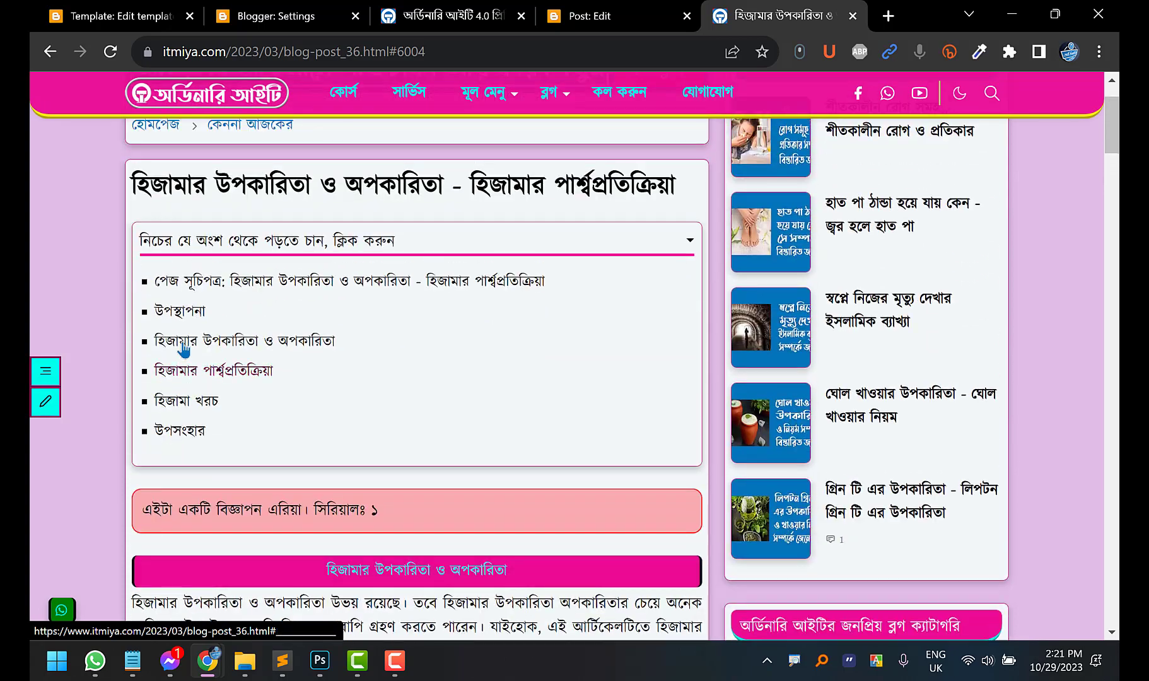
click(201, 351)
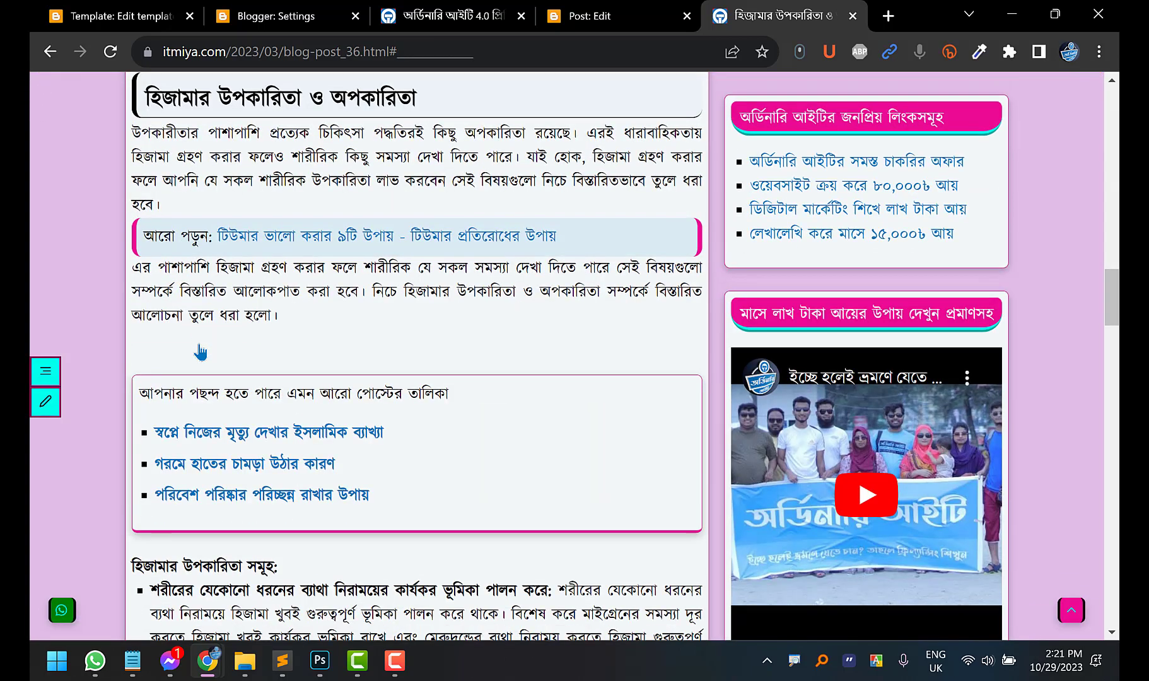
scroll(200, 351, up, 15)
key(ctrl+shift+Tab)
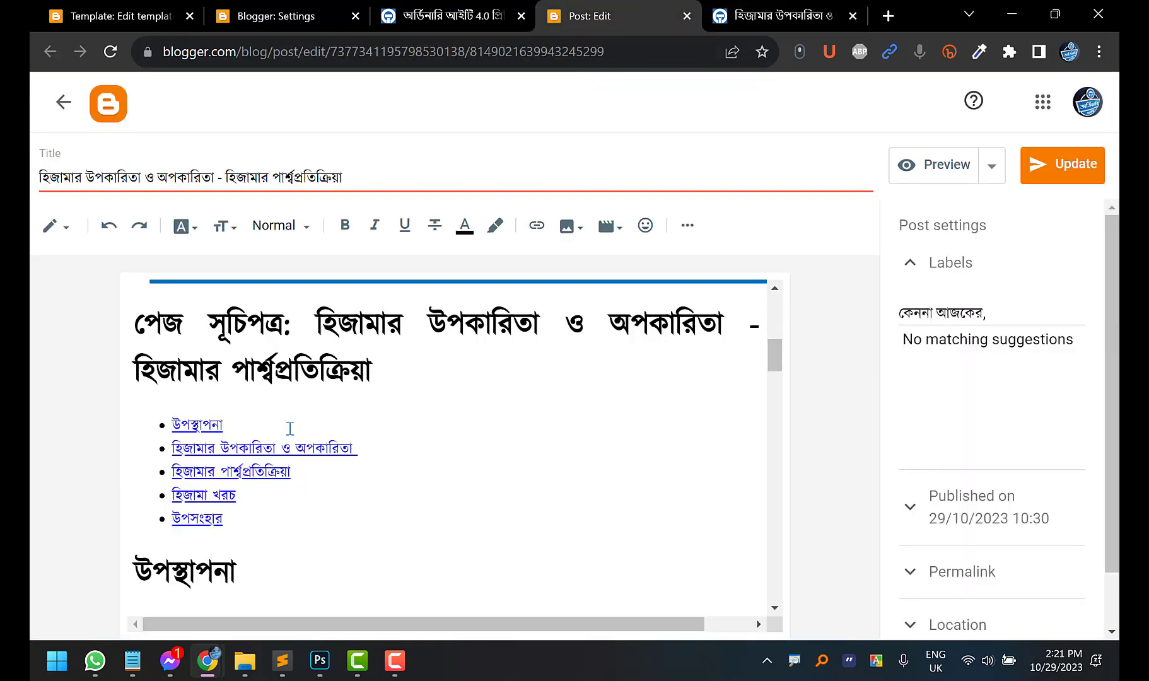
Delete the manual page index heading "পেজ সূচিপত্র" and its linked list above "উপস্থাপনা", and update the post
click(268, 541)
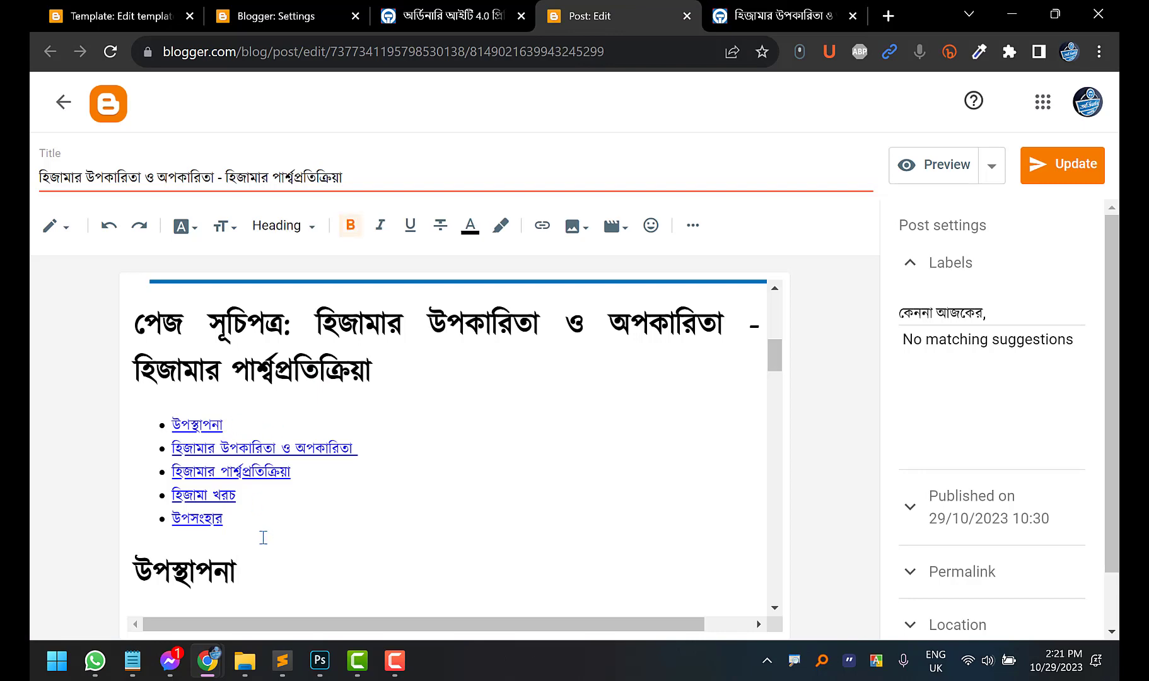
scroll(261, 530, down, 3)
scroll(260, 524, up, 3)
drag(185, 505, 109, 413)
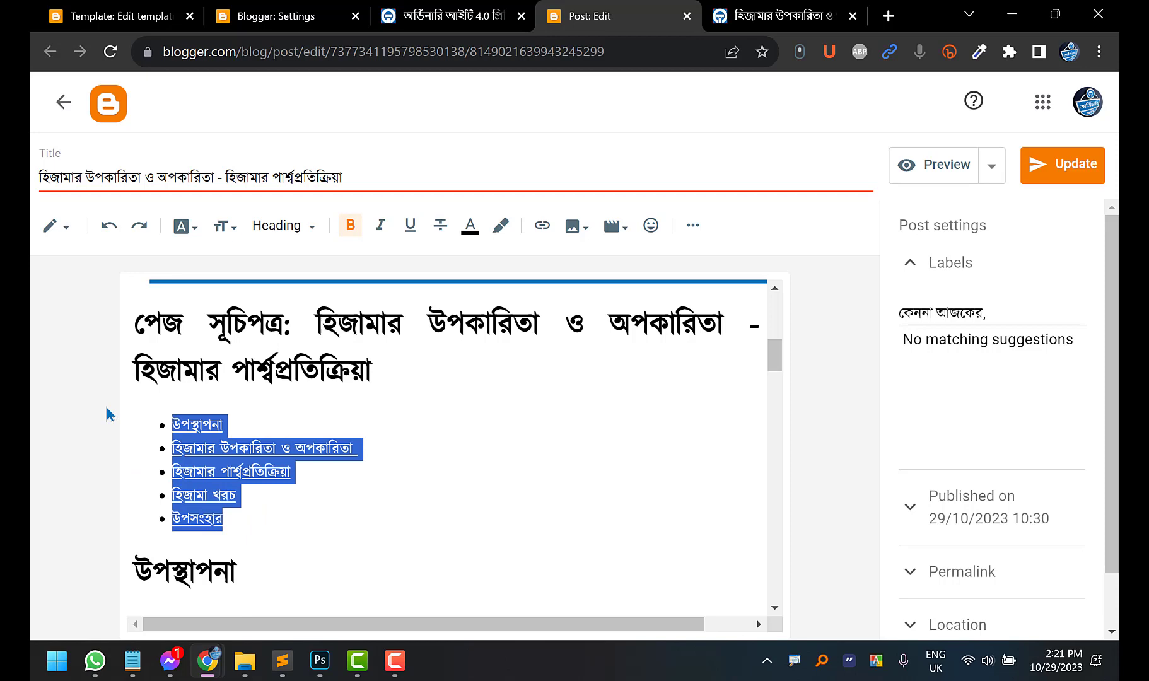
key(BackSpace)
scroll(168, 489, up, 2)
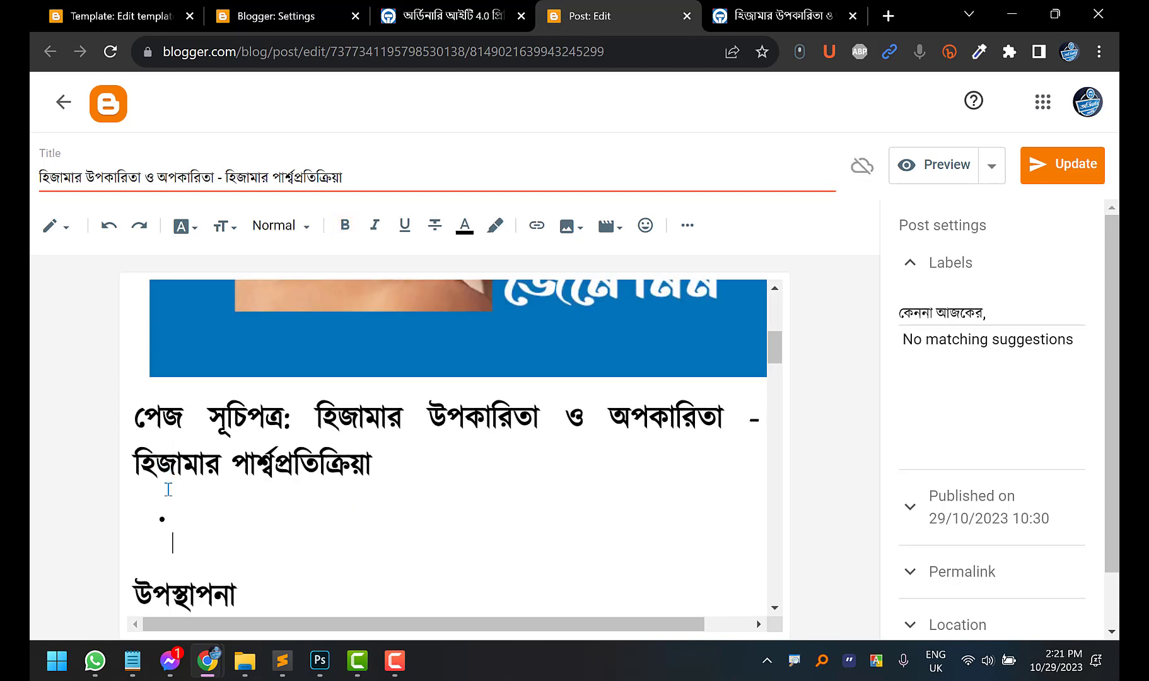
click(141, 590)
shift+click(135, 409)
key(BackSpace)
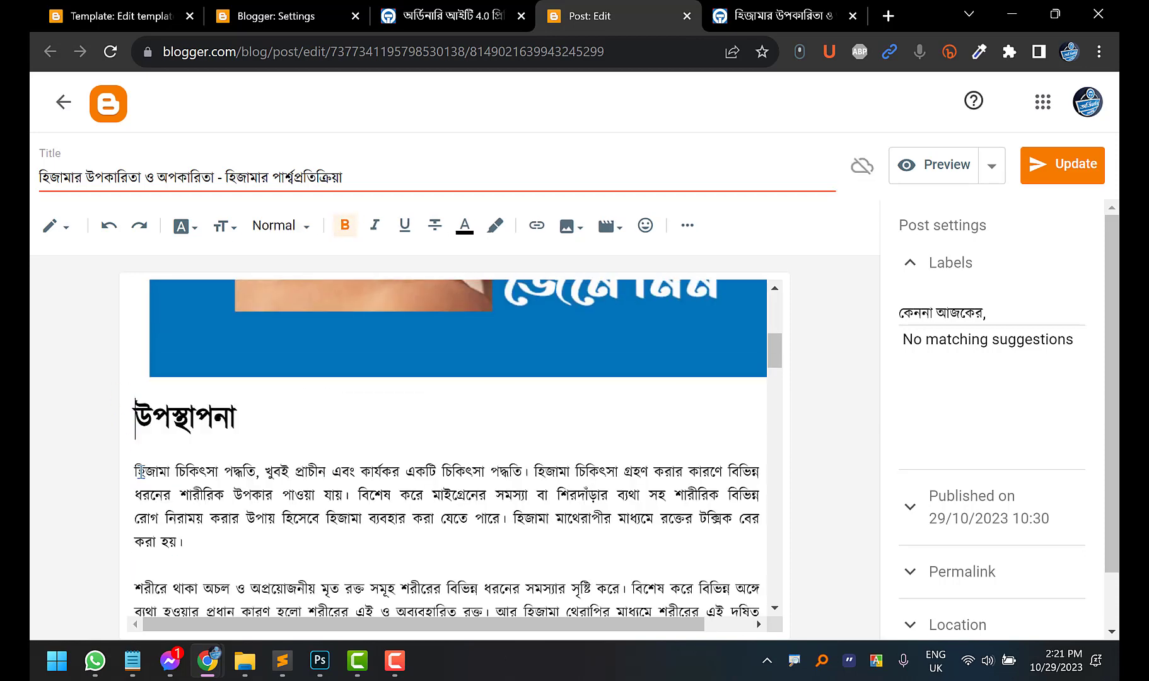
click(1059, 167)
Reload the live post and examine its automatic table of contents and the article where the manual page index was removed
click(775, 16)
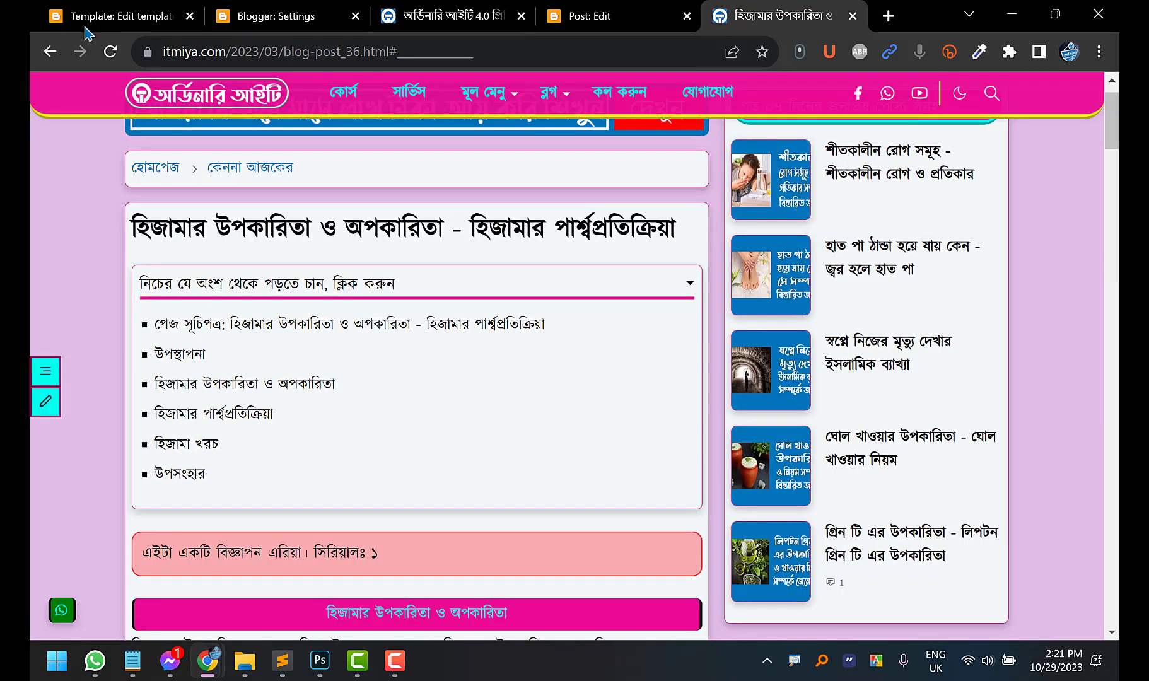
click(111, 51)
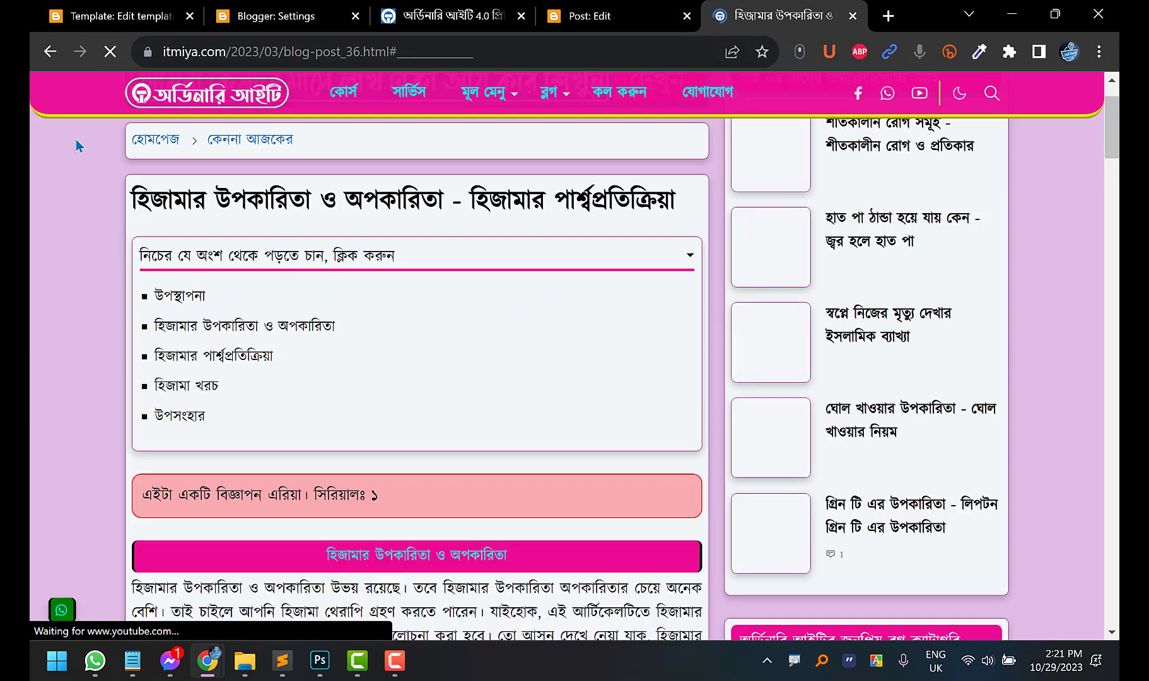
scroll(37, 250, down, 12)
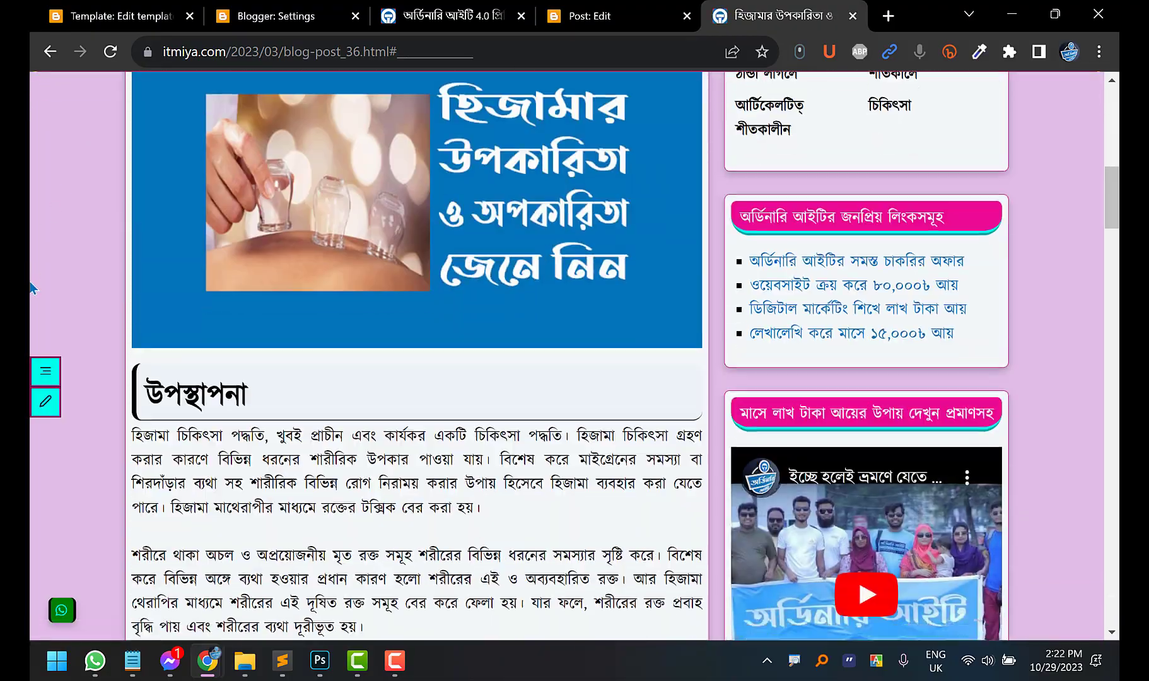
scroll(33, 288, down, 15)
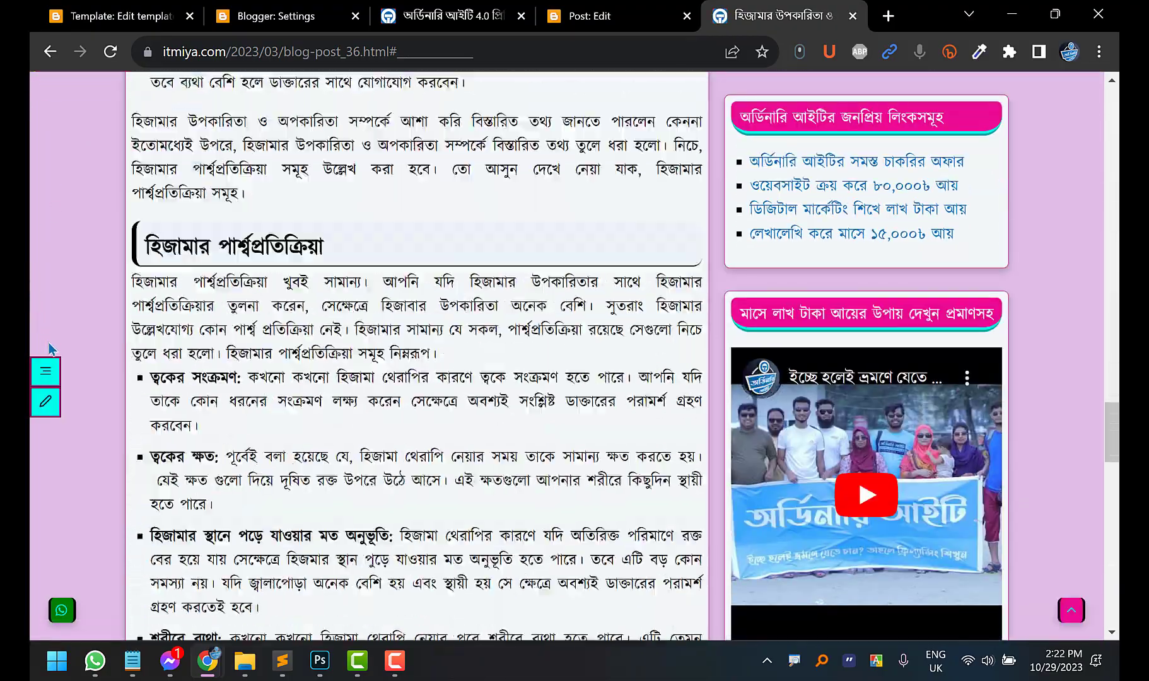
scroll(51, 350, down, 10)
scroll(50, 353, up, 20)
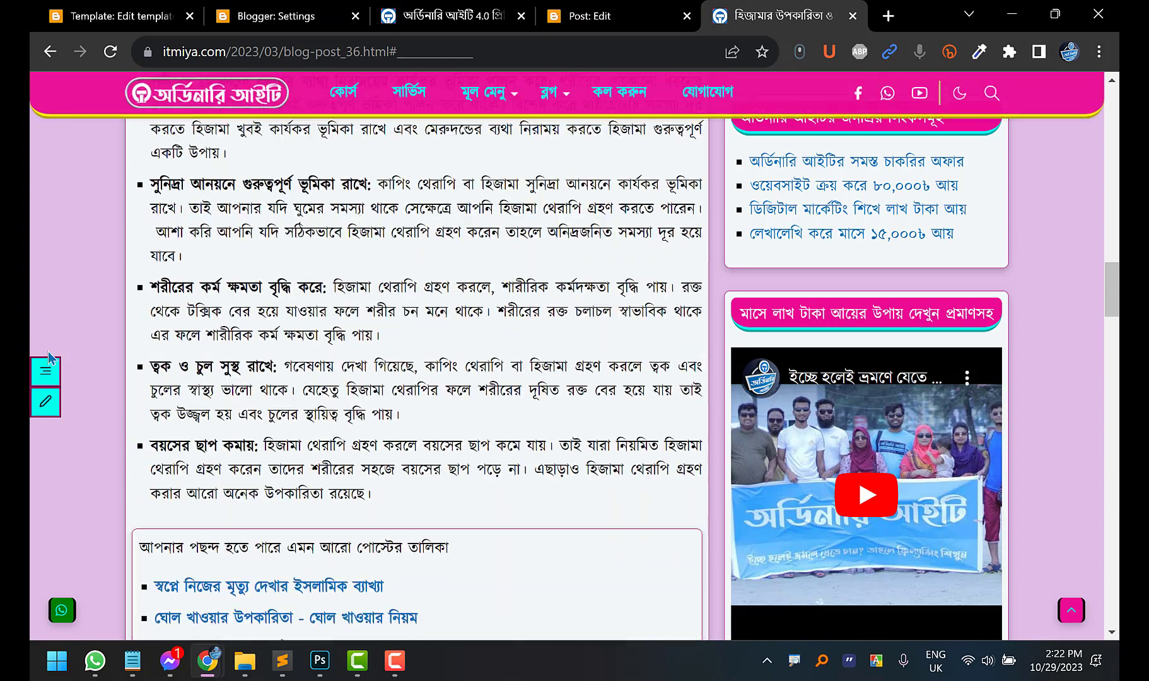
scroll(50, 356, up, 10)
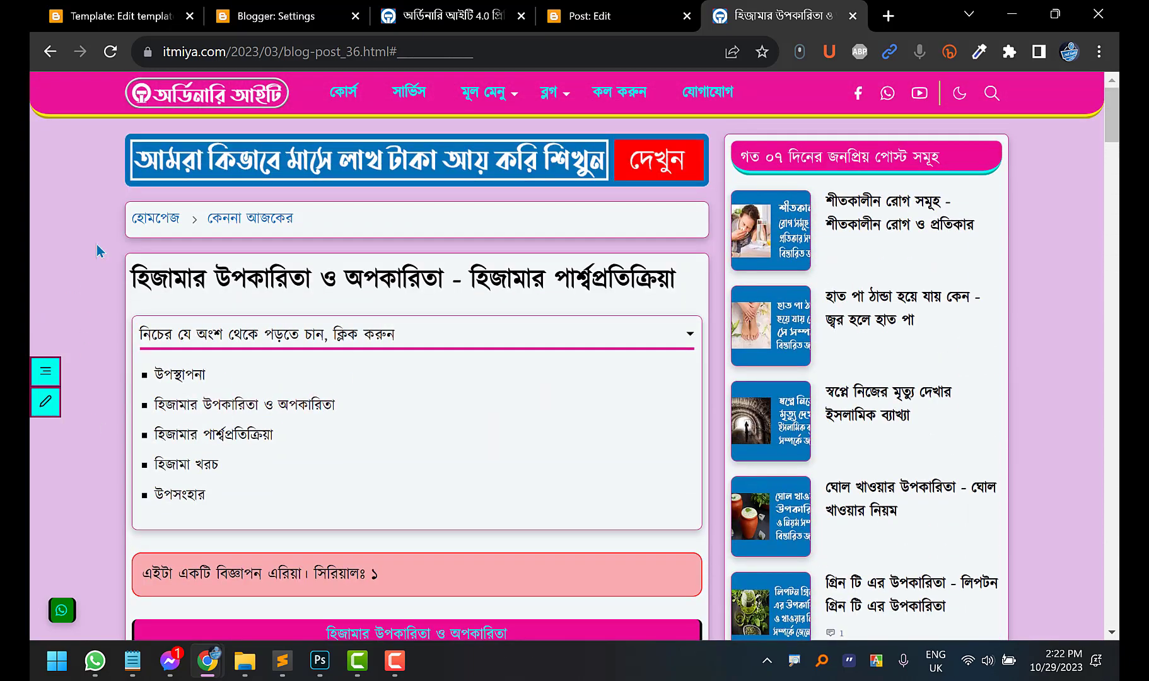
scroll(207, 285, down, 1)
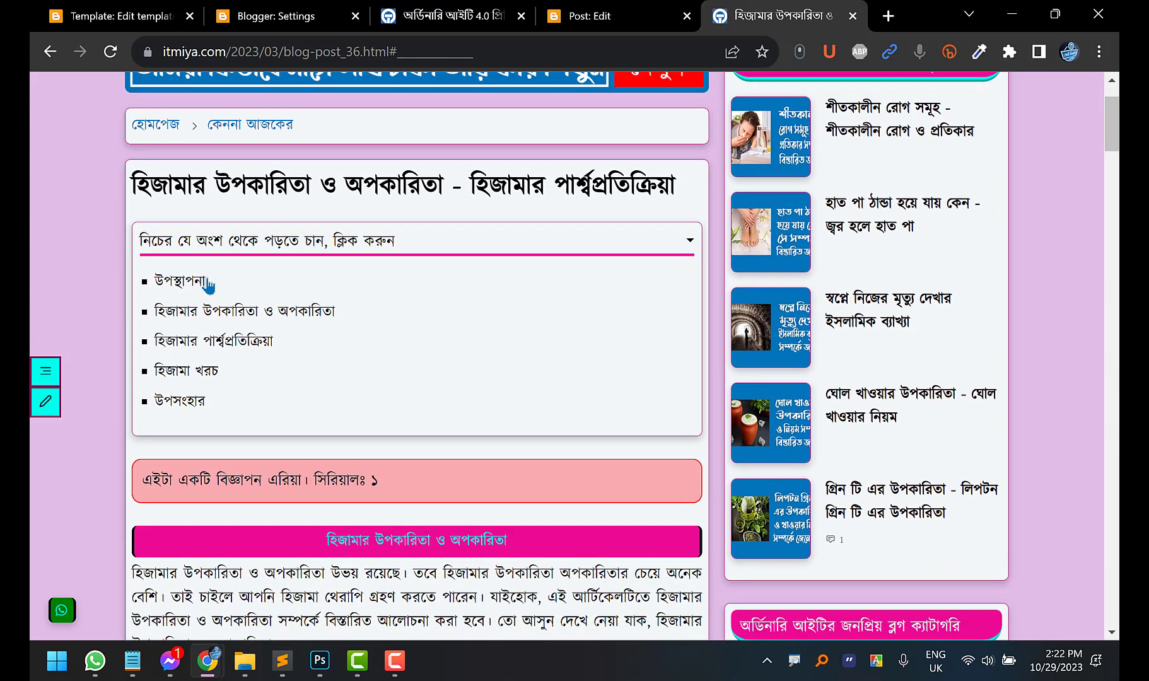
Open the popular post "হাত পা ঠান্ডা হয়ে যায় কেন" separately and compare its automatic table of contents with its manual index
middle_click(855, 211)
click(778, 6)
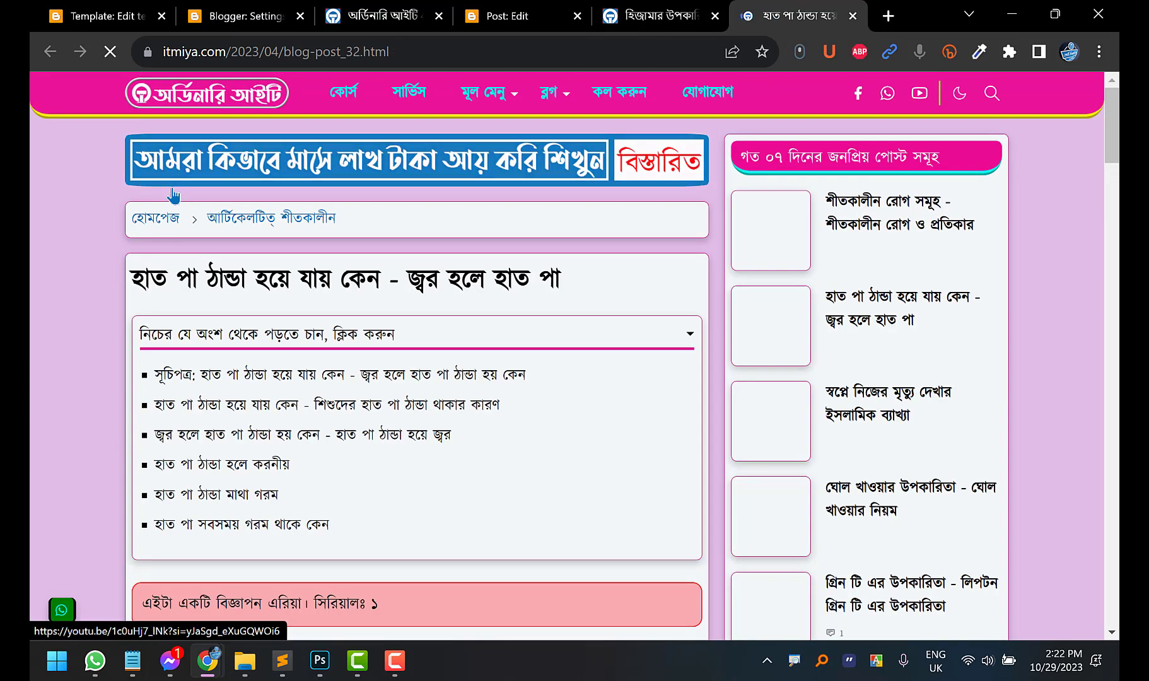
scroll(193, 252, down, 2)
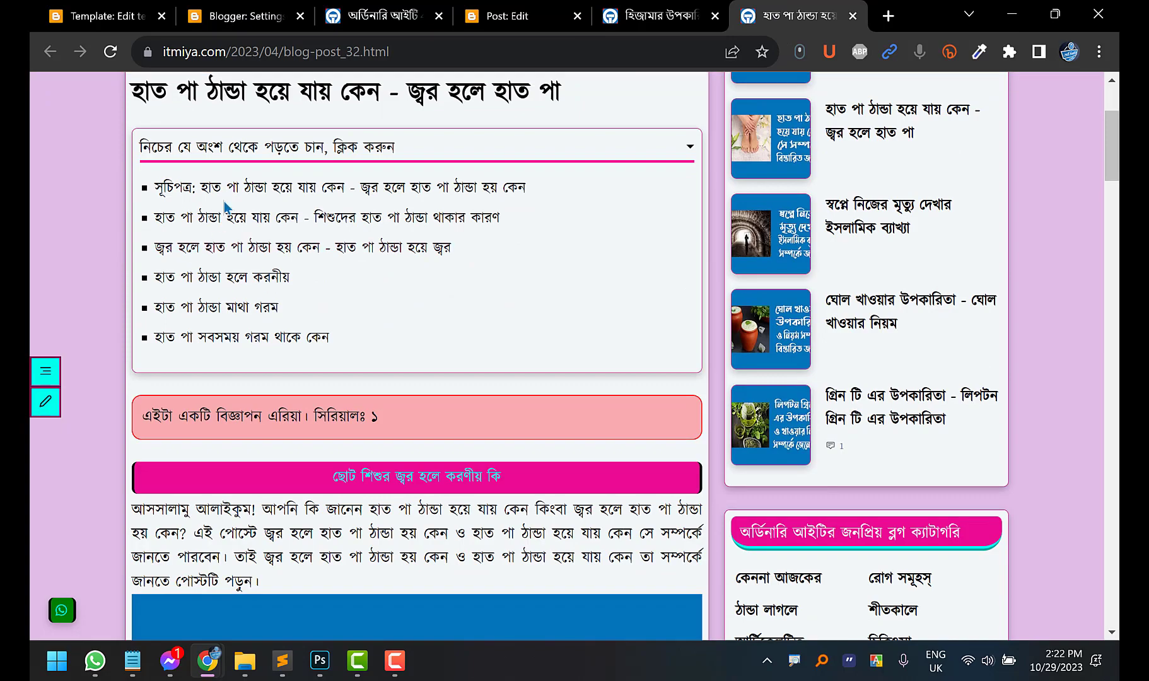
scroll(226, 239, down, 10)
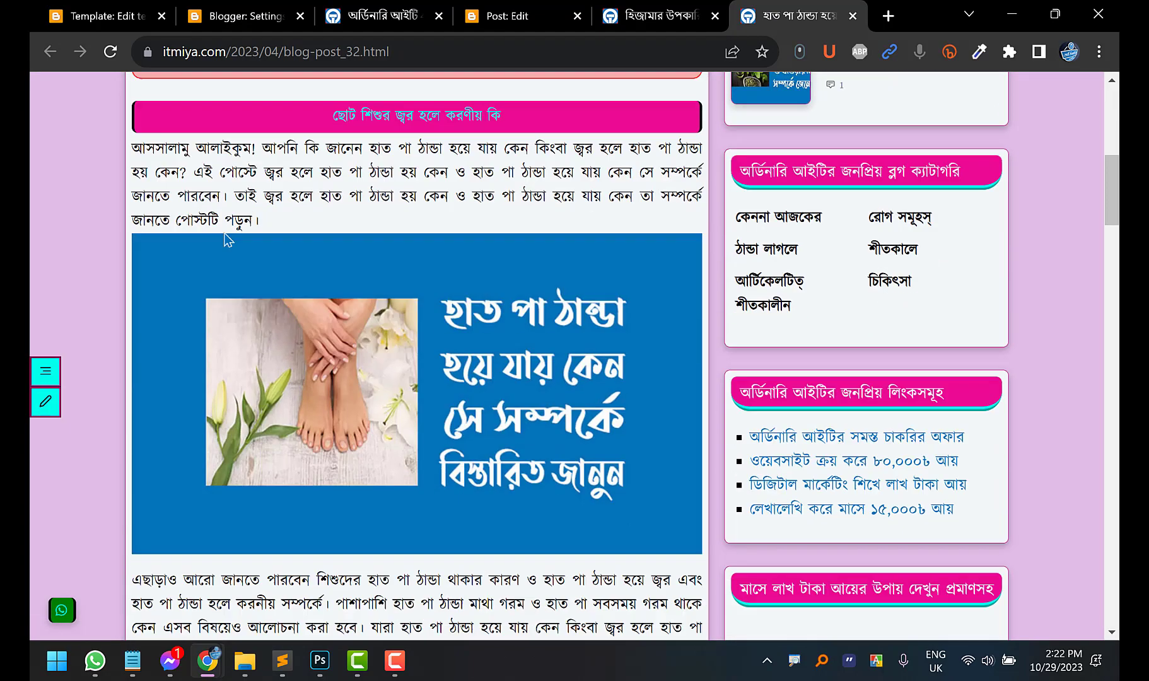
scroll(226, 239, down, 3)
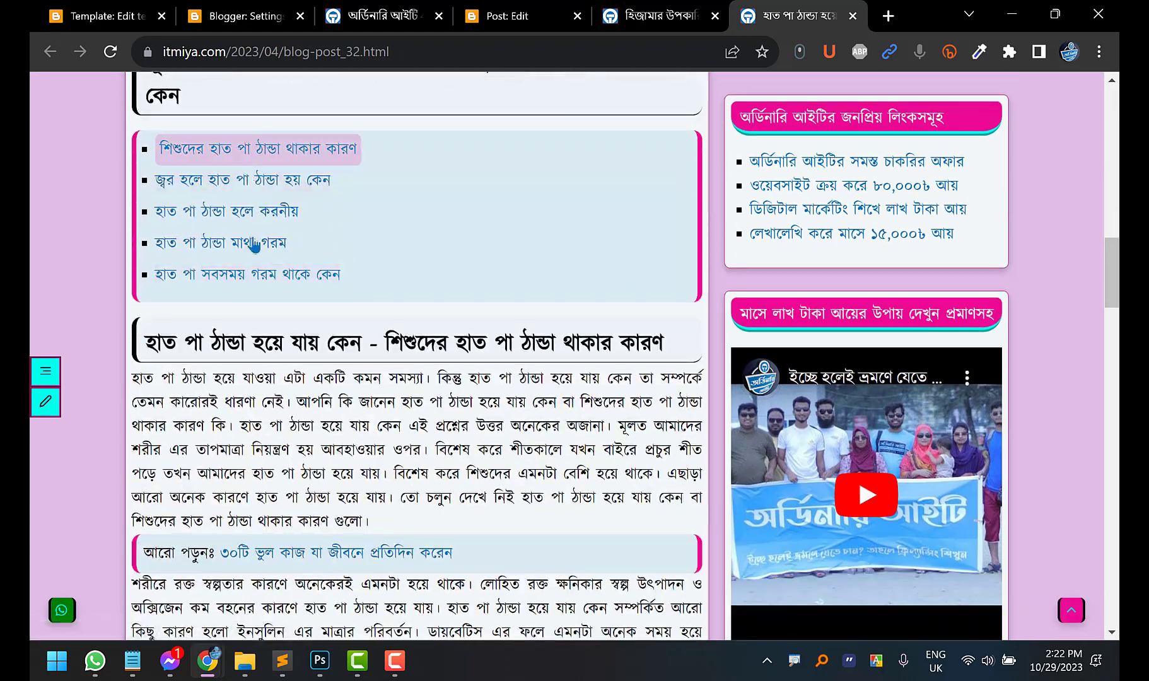
scroll(233, 230, up, 15)
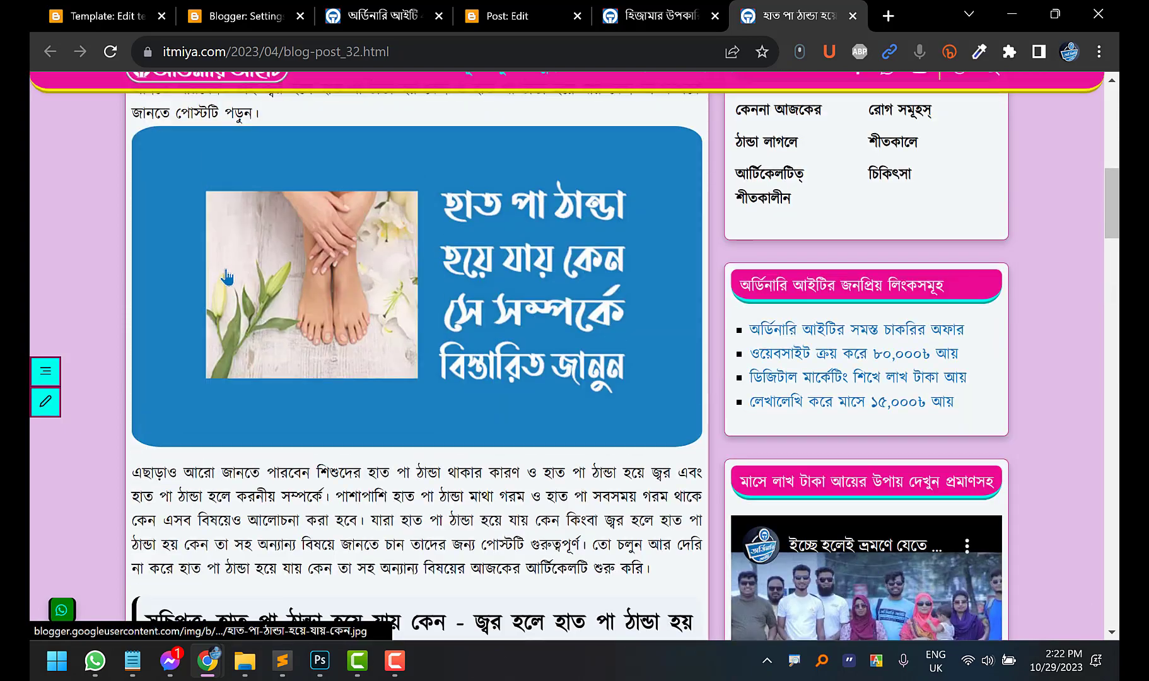
scroll(184, 227, down, 10)
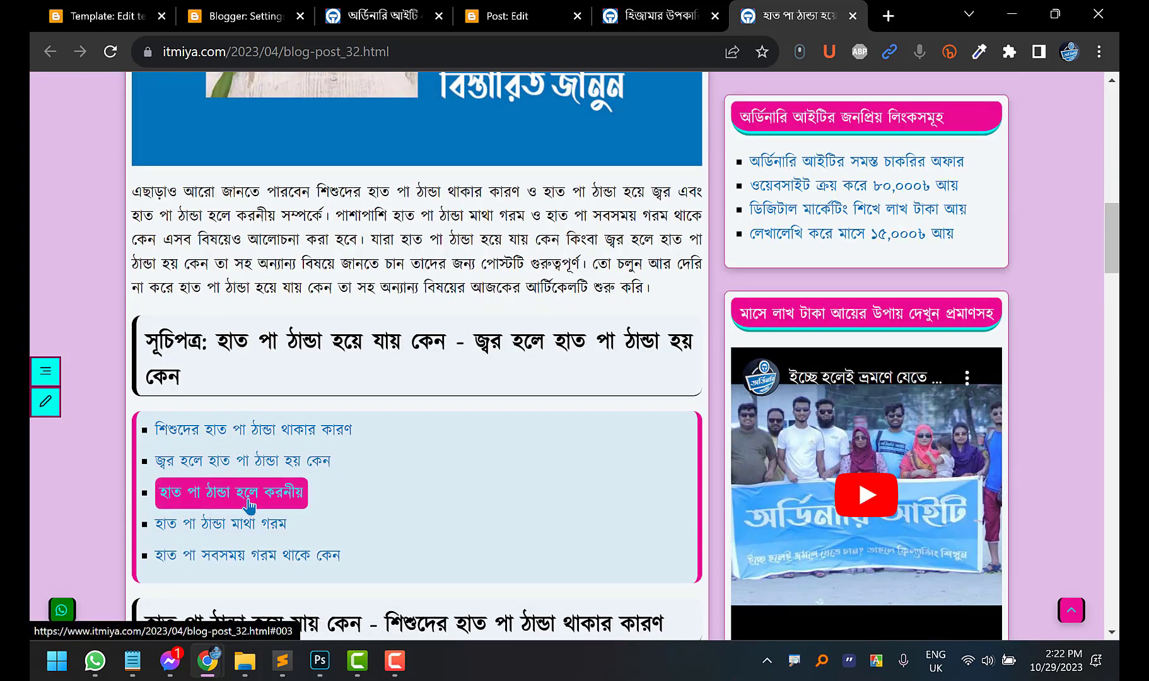
scroll(249, 504, up, 10)
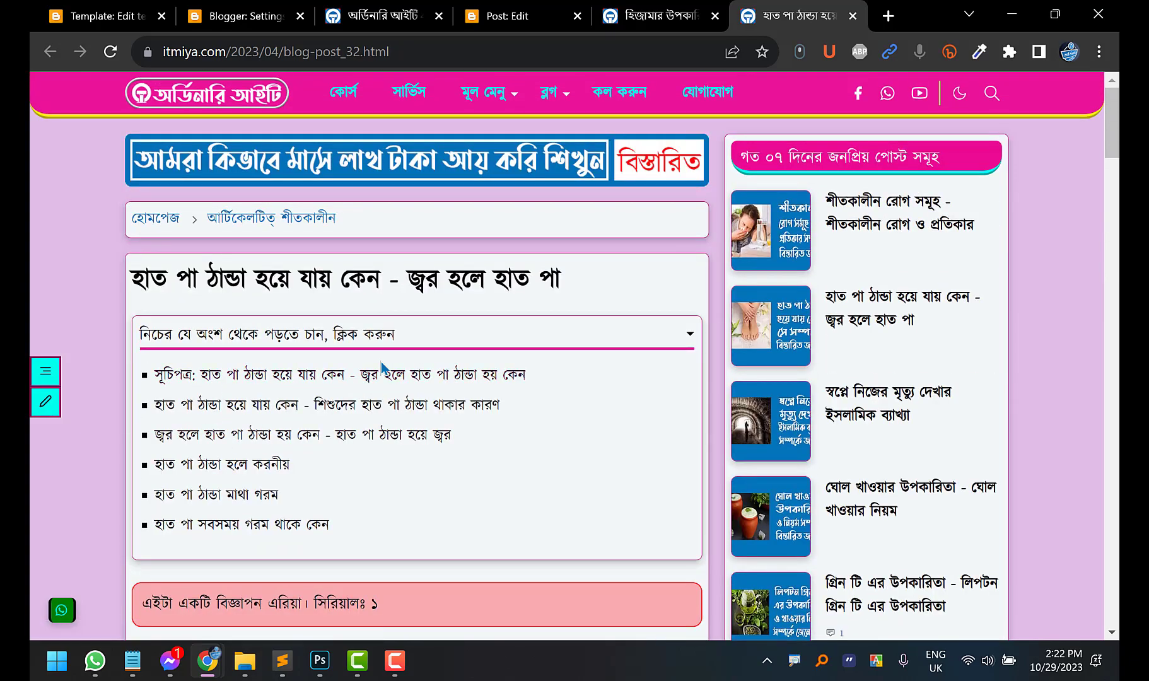
Look up the ToC visibility code in the theme documentation and search the theme HTML for value="true"/>
click(673, 7)
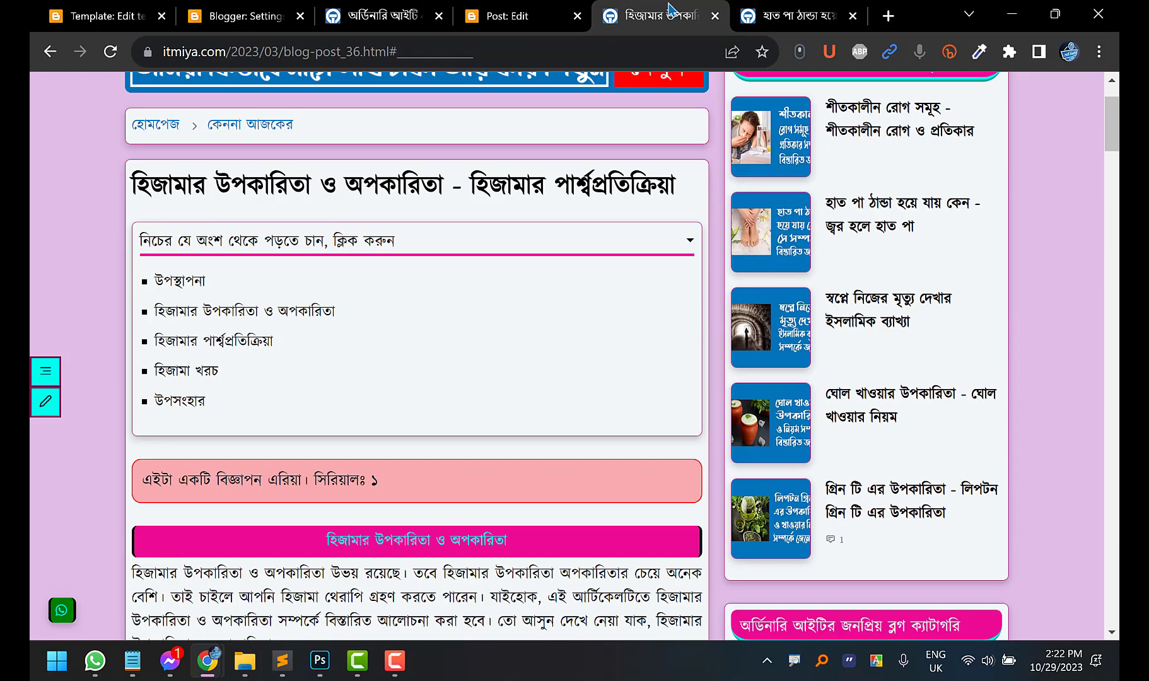
click(378, 16)
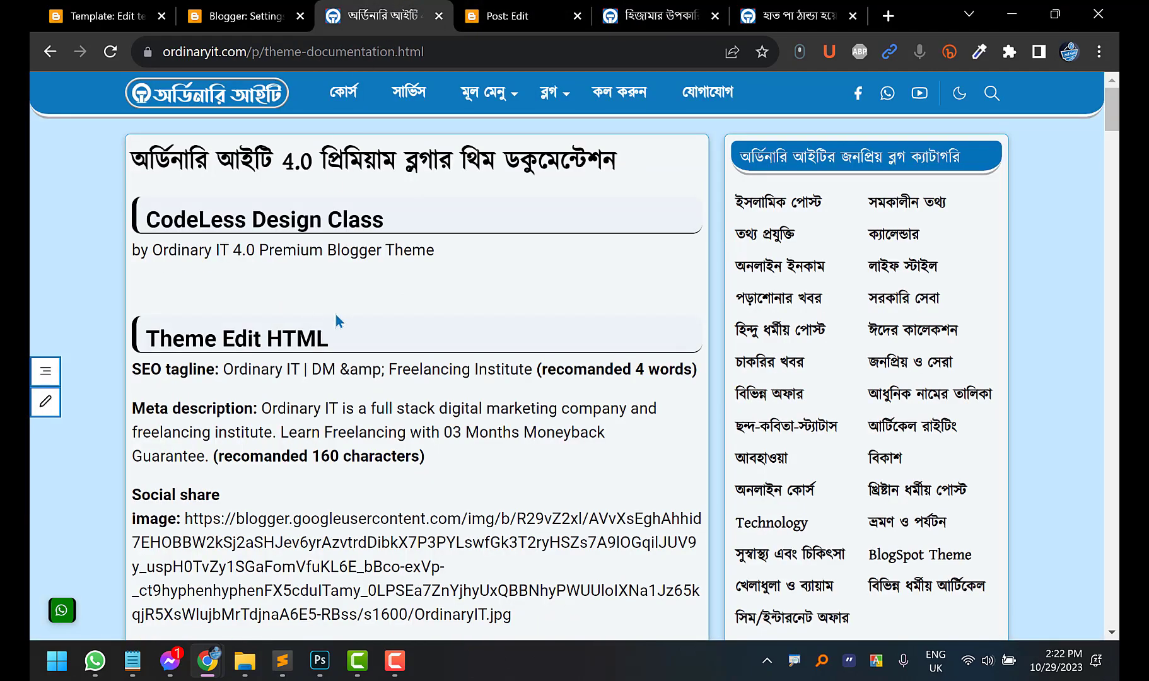
scroll(328, 341, down, 9)
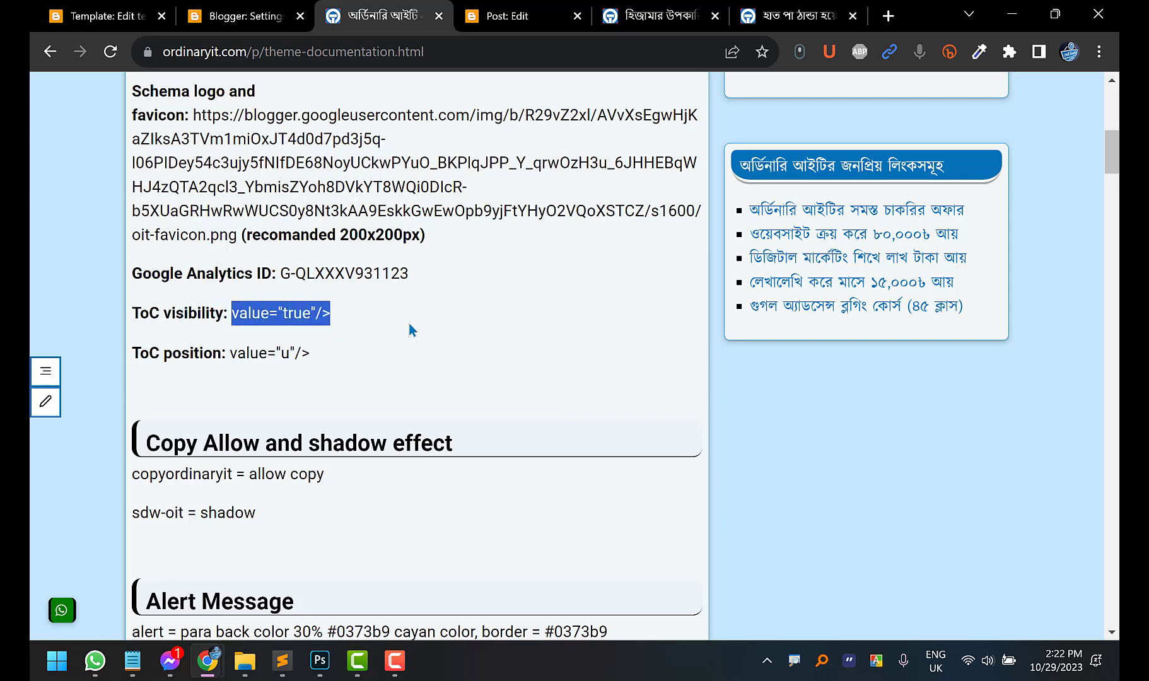
key(ctrl+1)
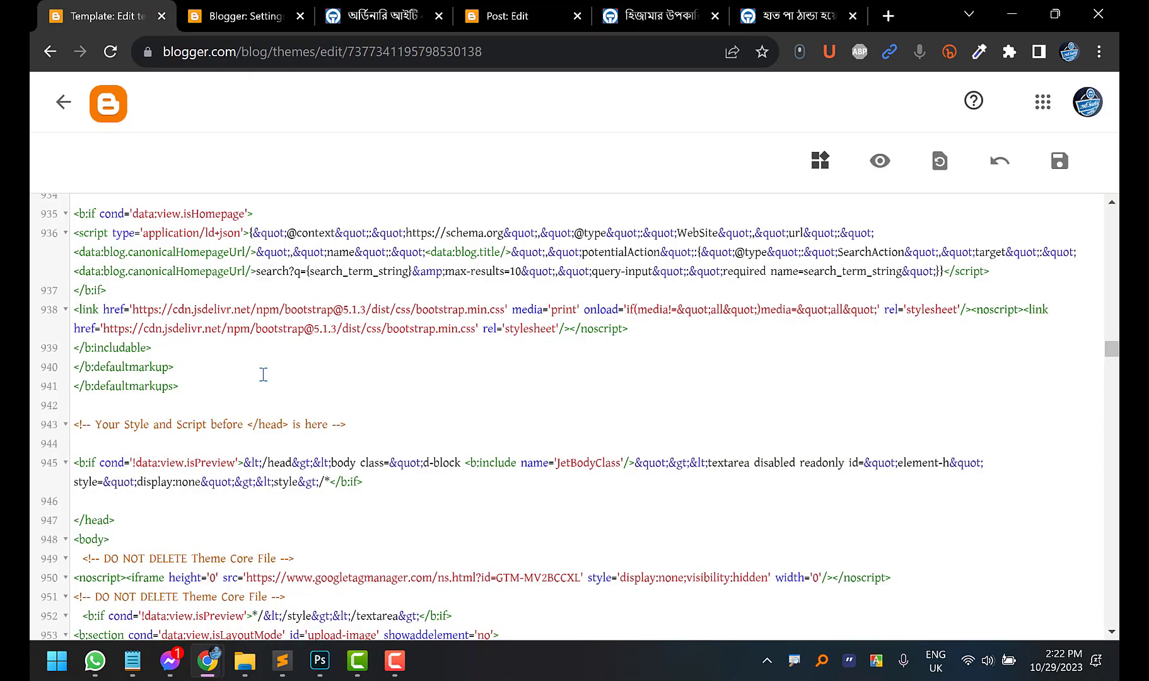
key(ctrl+f)
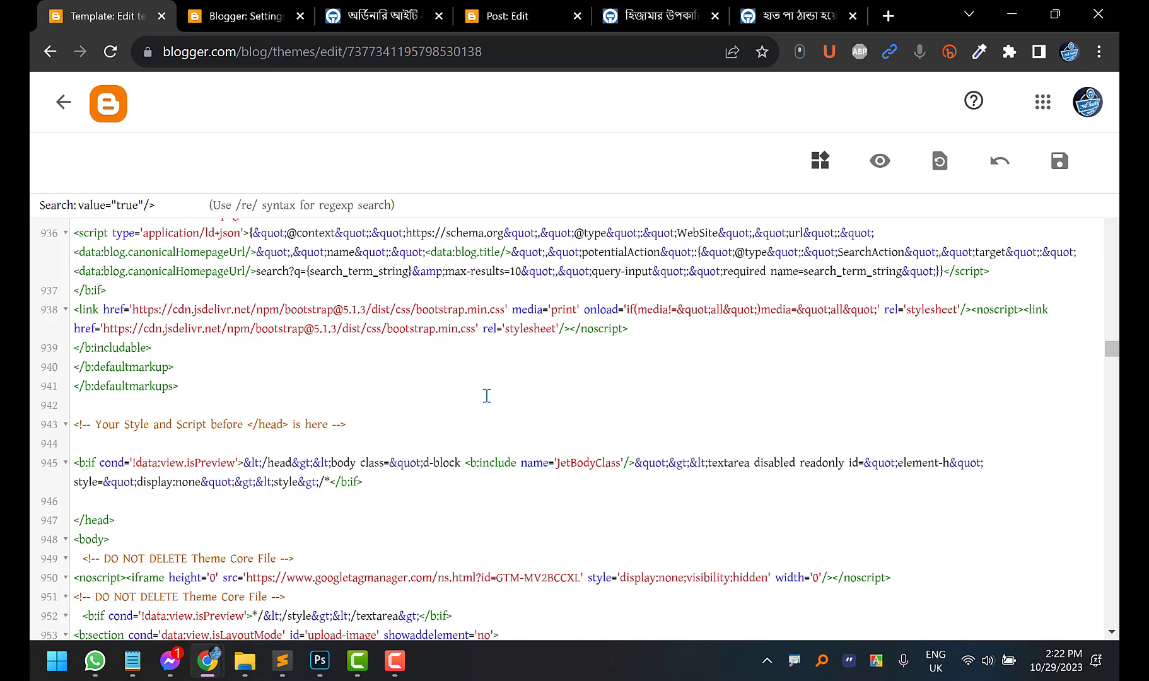
key(Return)
scroll(498, 401, up, 4)
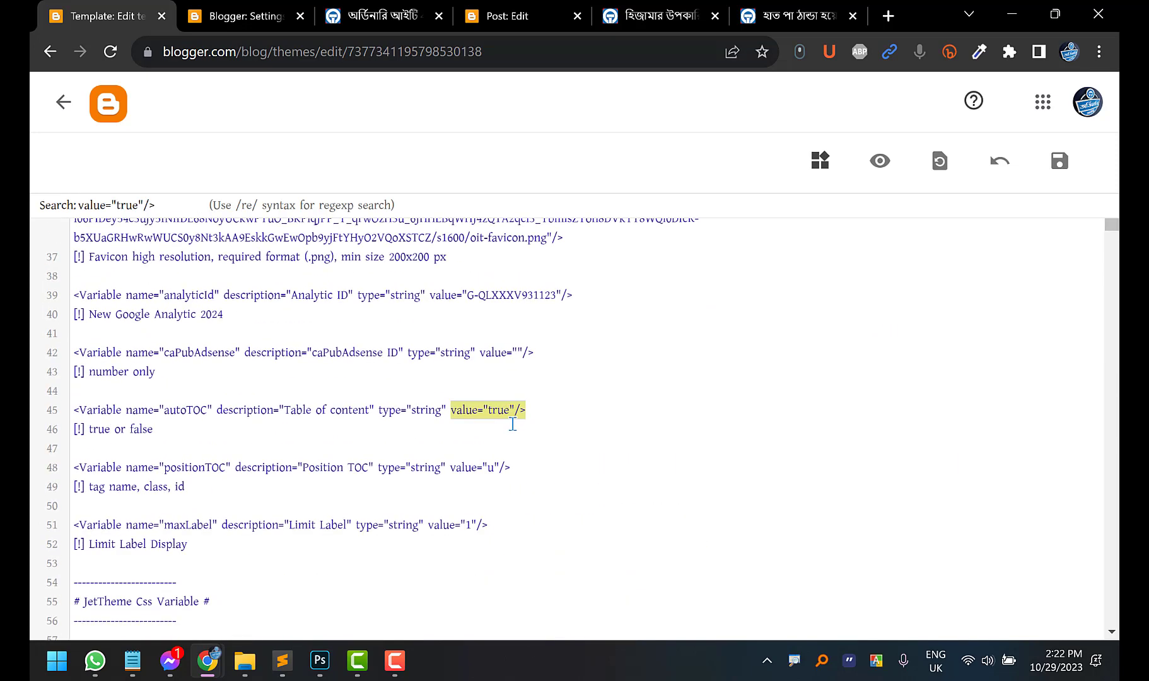
Set the autoTOC variable's value to "false" in the theme HTML and save the theme
scroll(486, 429, down, 3)
scroll(487, 416, down, 1)
scroll(495, 345, up, 2)
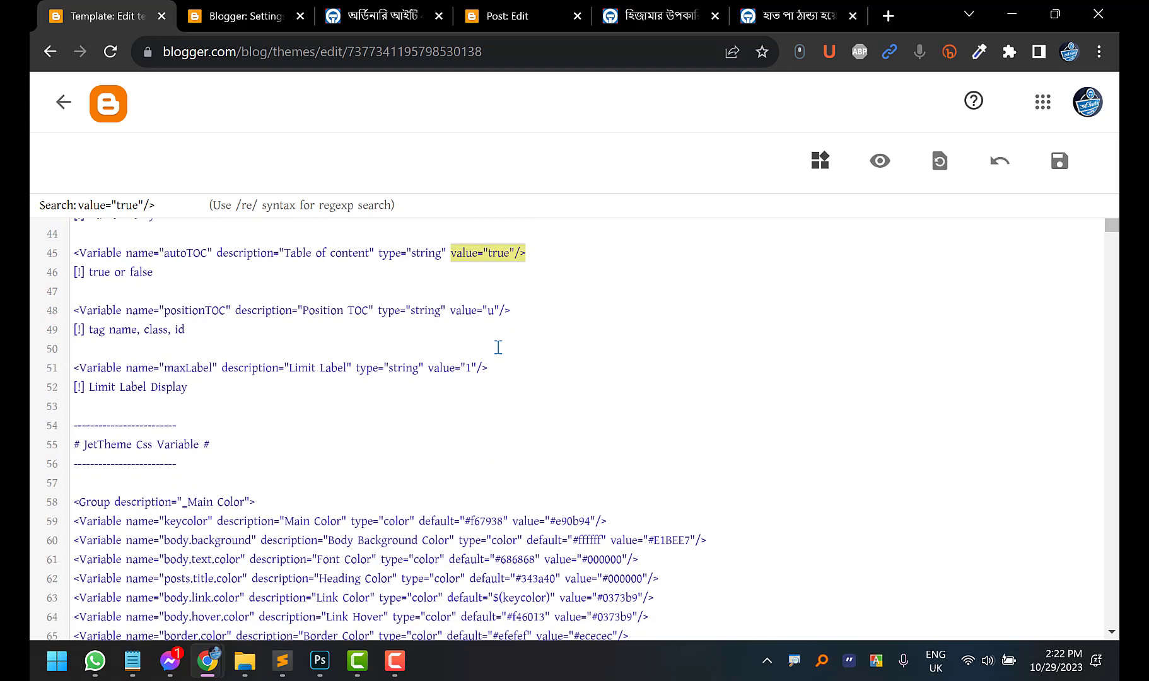
click(496, 318)
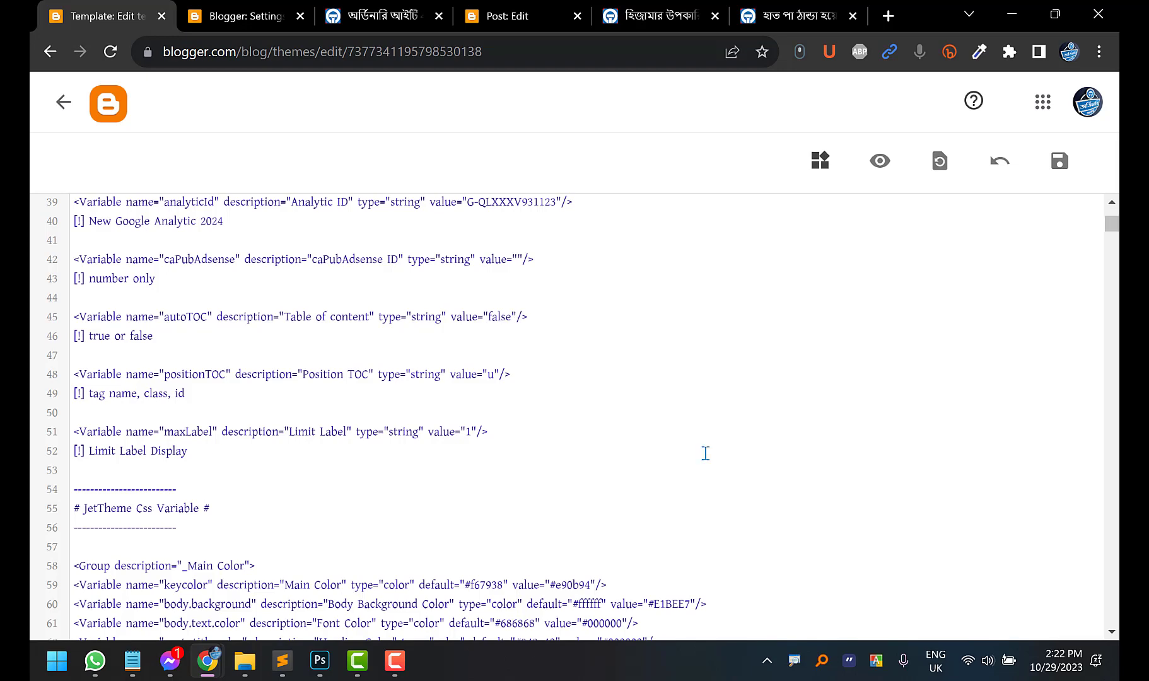
click(1060, 162)
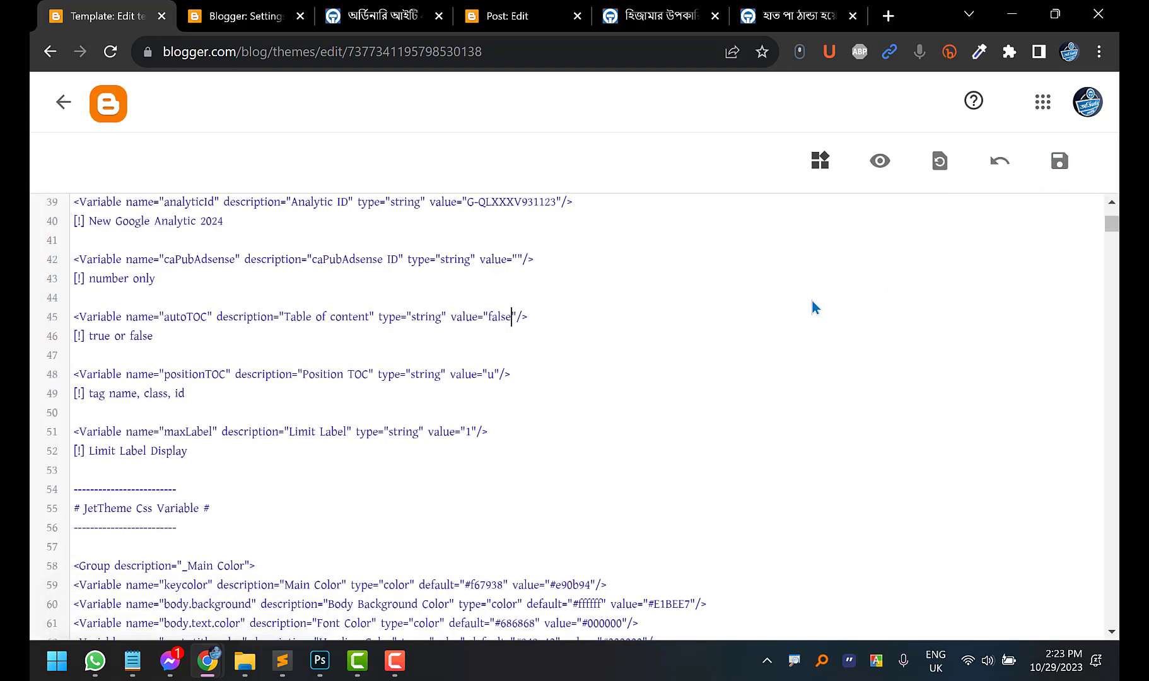
Reload the live post "হাত পা ঠান্ডা হয়ে যায় কেন" and check its automatic table of contents and manual index
click(783, 18)
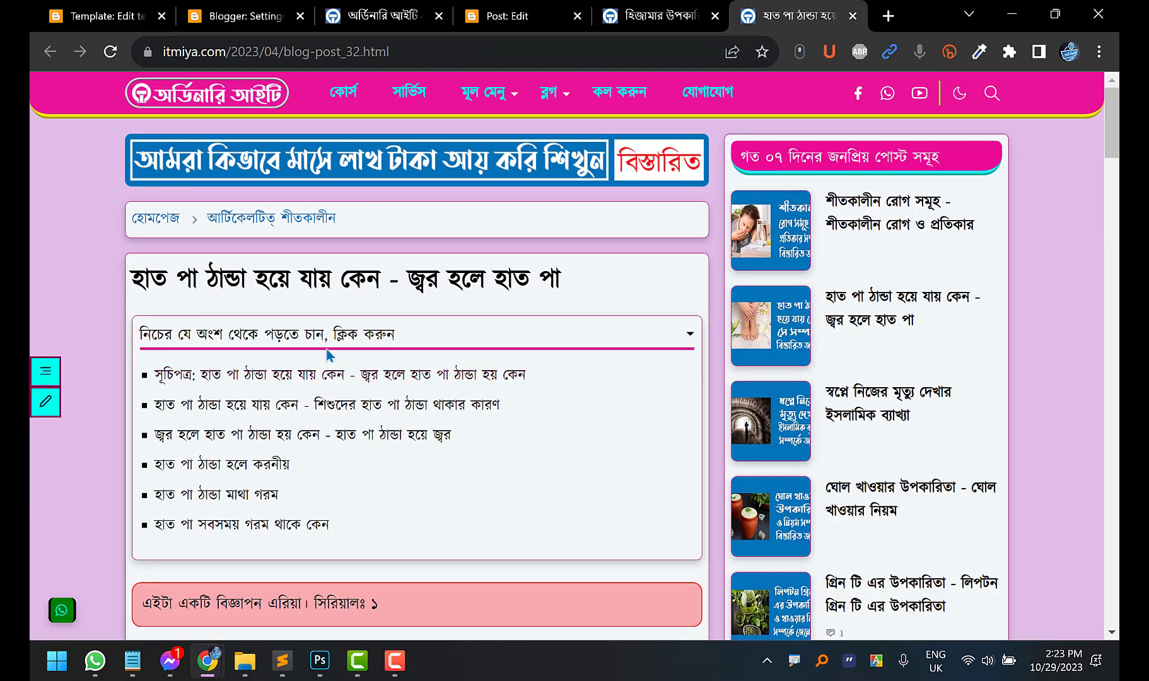
click(111, 52)
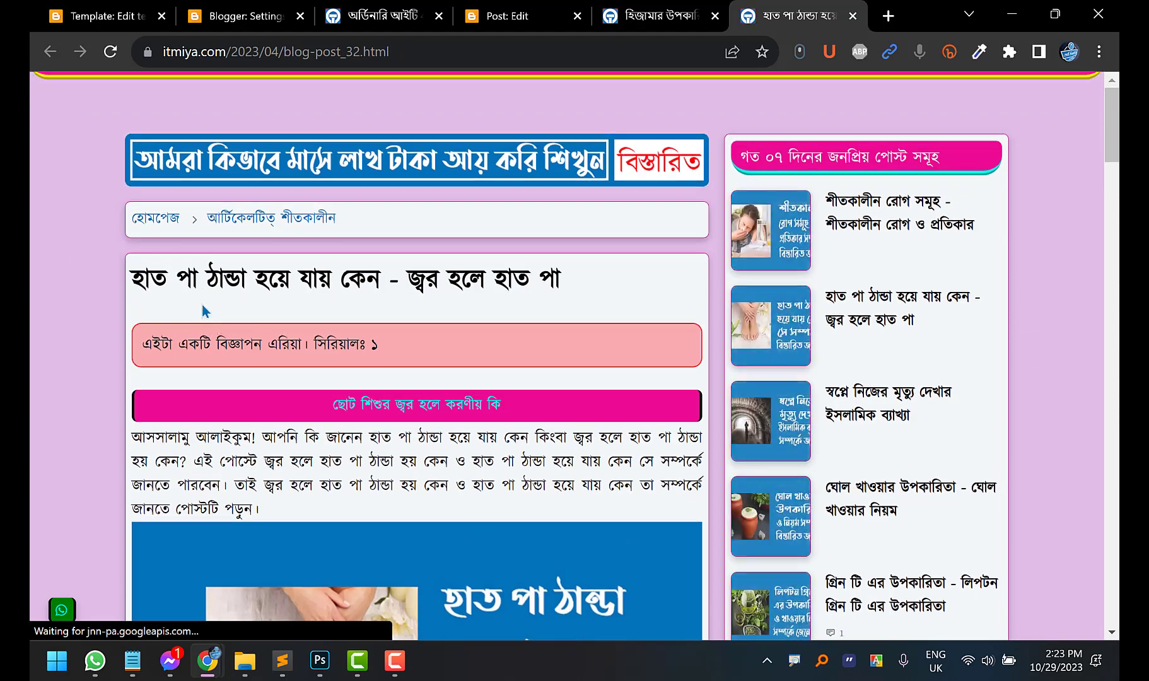
scroll(84, 351, down, 10)
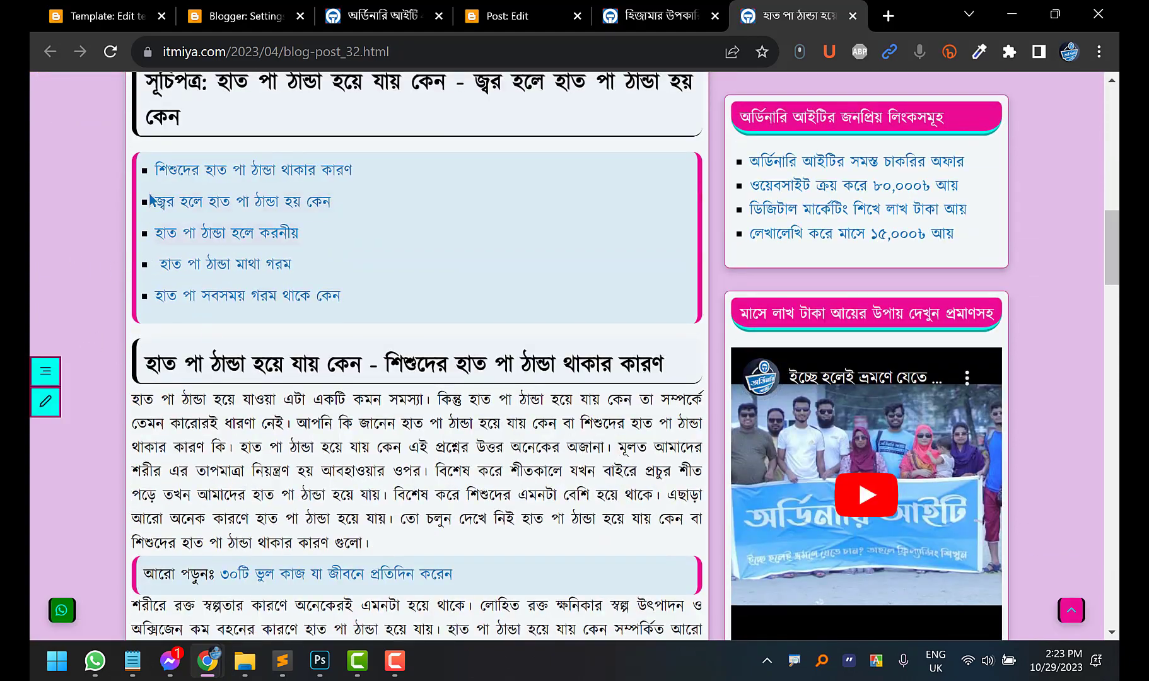
Reload the live post "হিজামার উপকারিতা ও অপকারিতা" and compare its automatic table of contents before and after the reload
click(639, 7)
scroll(126, 404, down, 13)
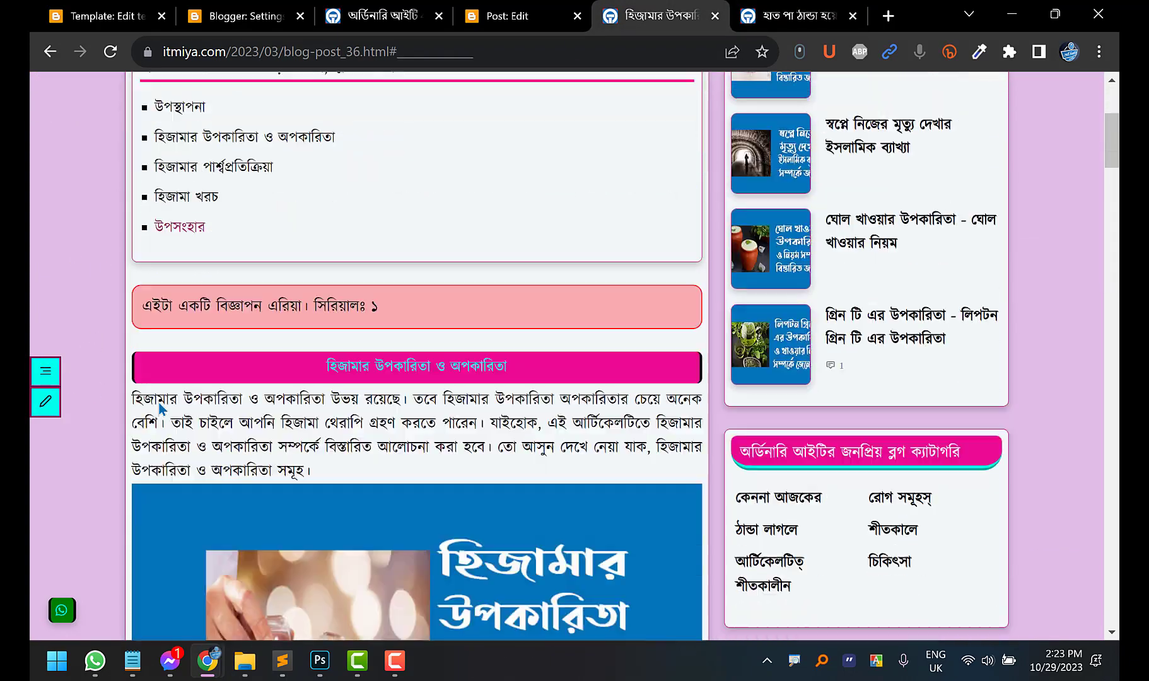
scroll(201, 425, up, 9)
scroll(196, 404, up, 6)
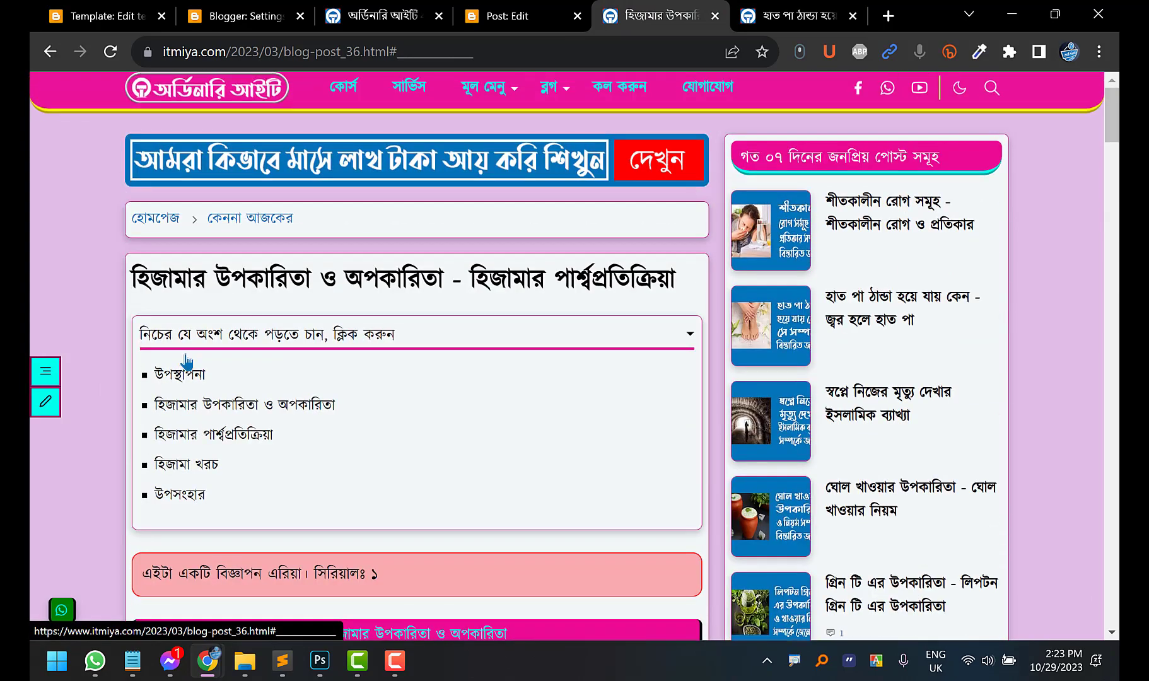
click(111, 52)
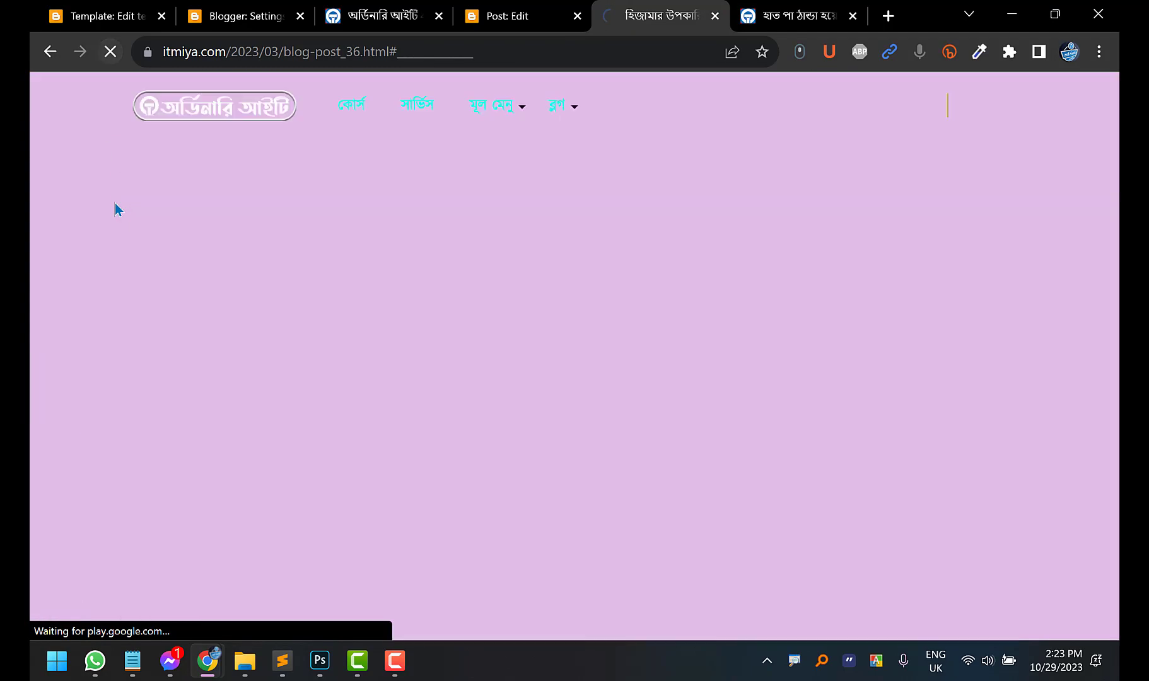
scroll(110, 303, down, 20)
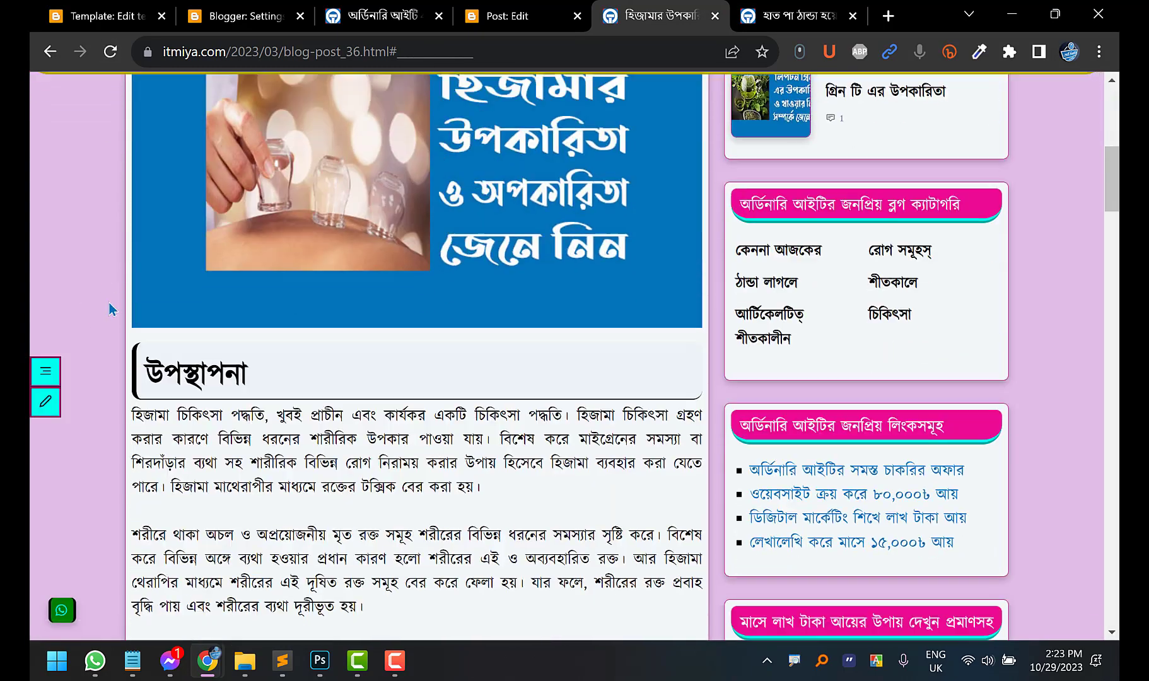
scroll(109, 303, up, 7)
scroll(118, 329, up, 8)
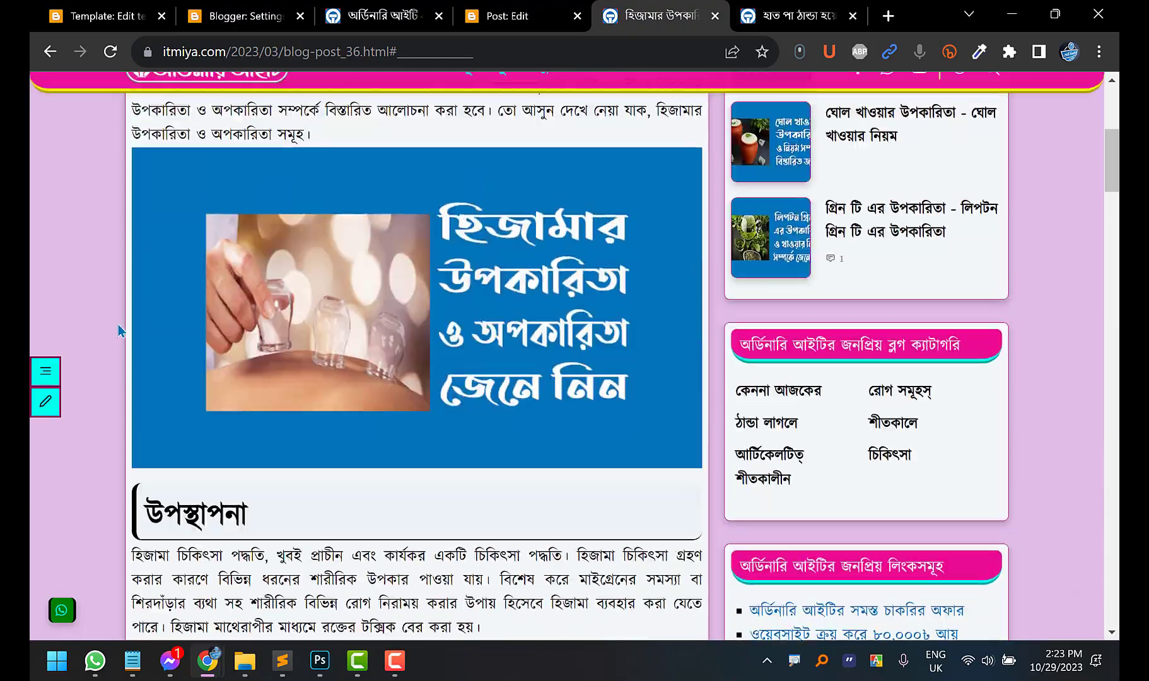
Examine the live post "হাত পা ঠান্ডা হয়ে যায় কেন" from its manual index up to the area below its title
key(ctrl+Tab)
scroll(259, 256, down, 2)
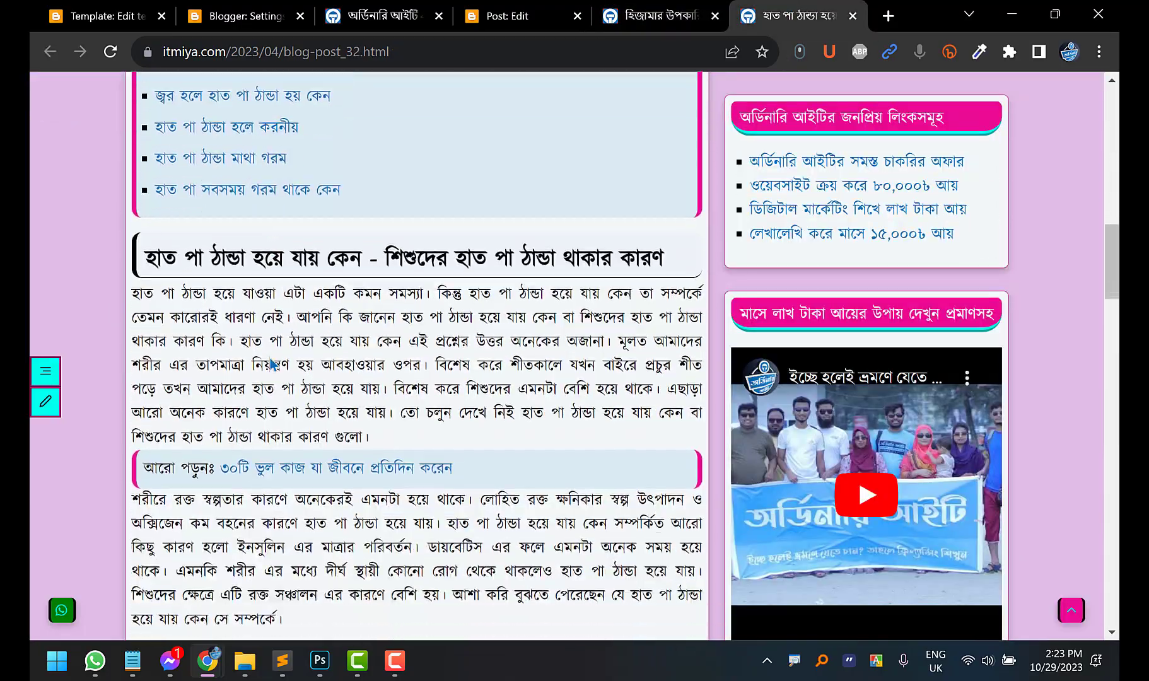
scroll(245, 290, up, 3)
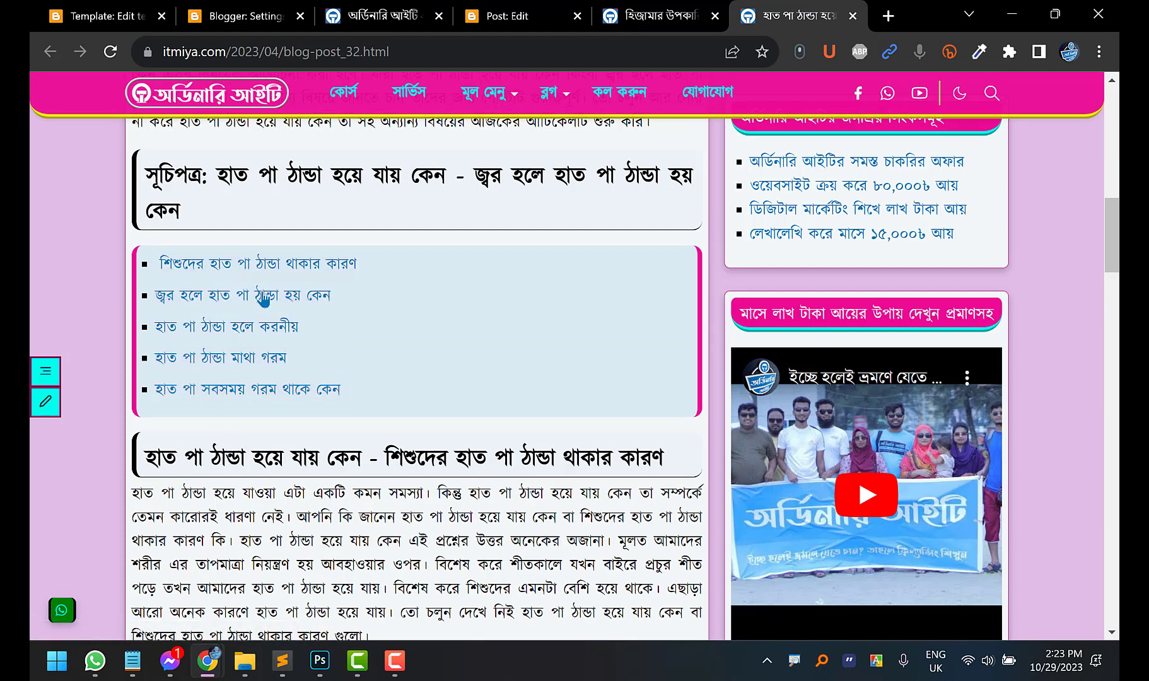
scroll(282, 369, up, 7)
scroll(272, 410, down, 7)
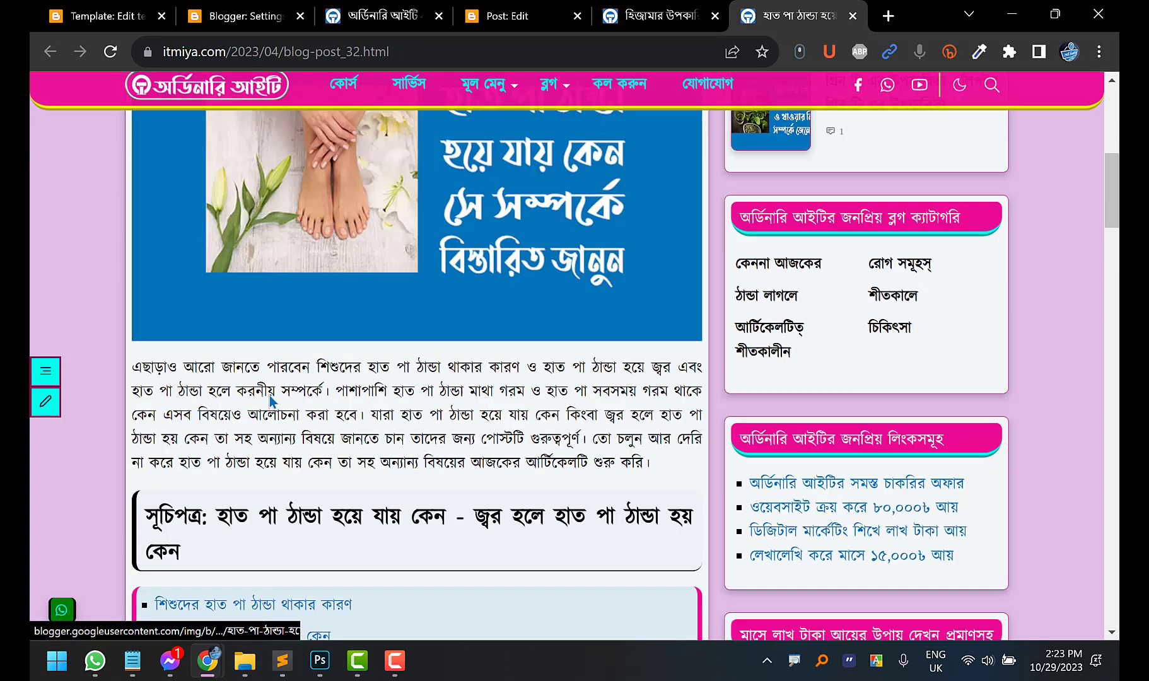
scroll(253, 458, up, 9)
scroll(251, 459, up, 5)
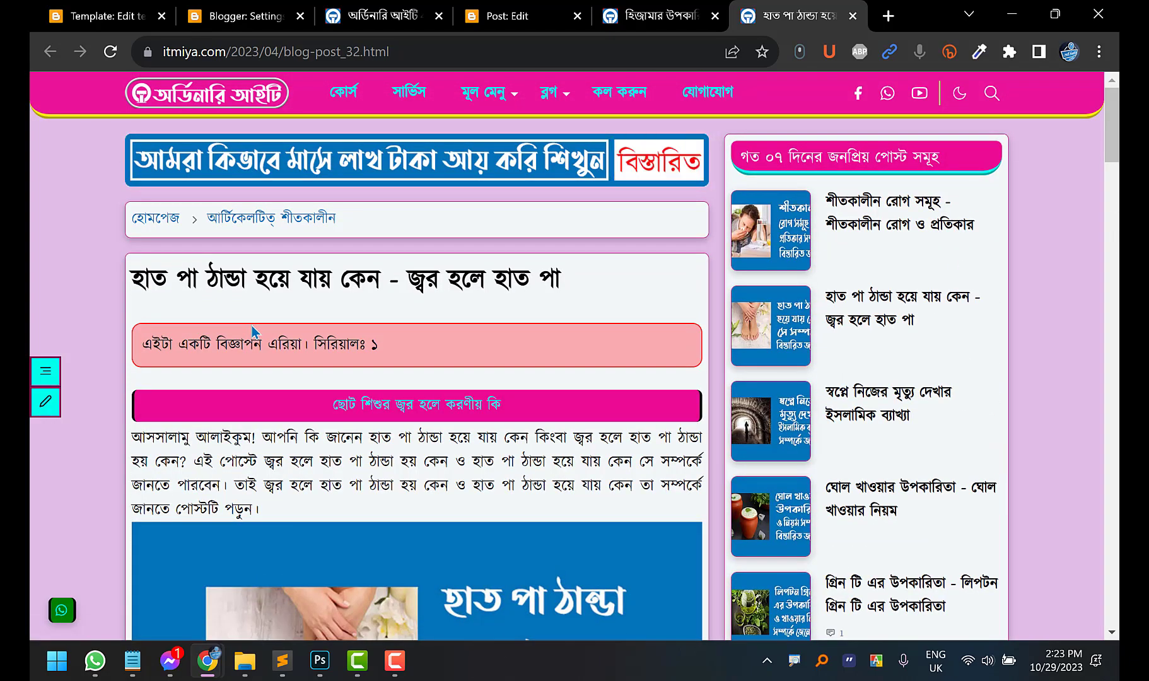
Set the autoTOC variable's value to "true", save the theme, and check the reloaded post "হাত পা ঠান্ডা হয়ে যায় কেন"
click(110, 9)
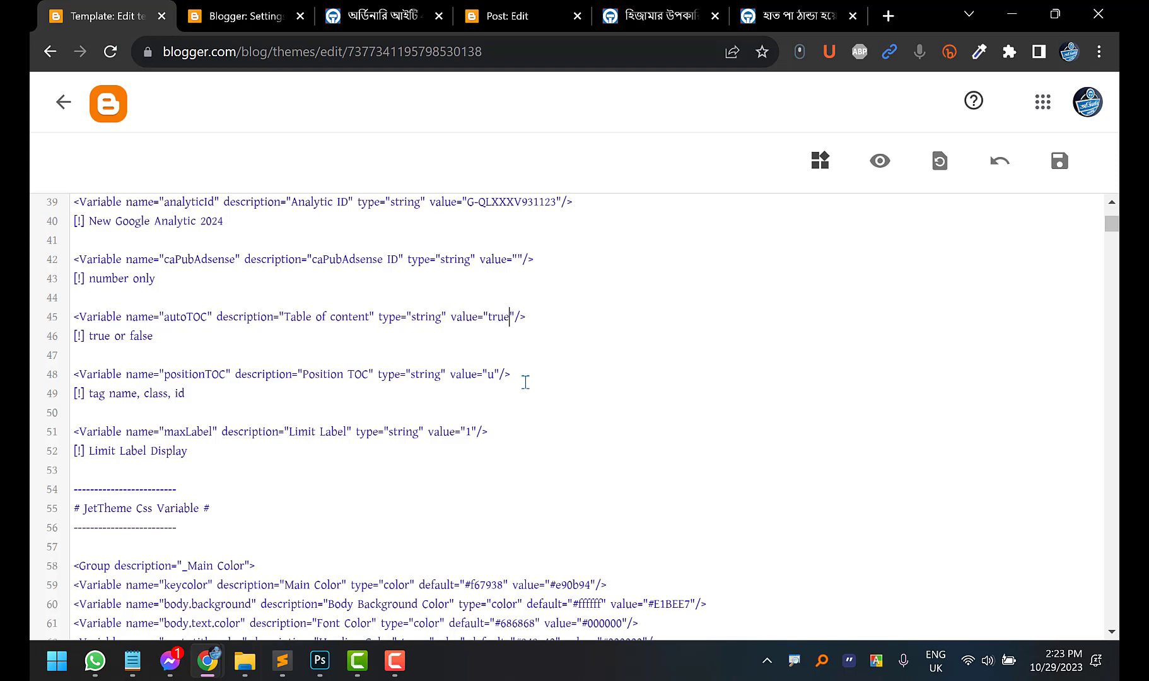
click(1058, 176)
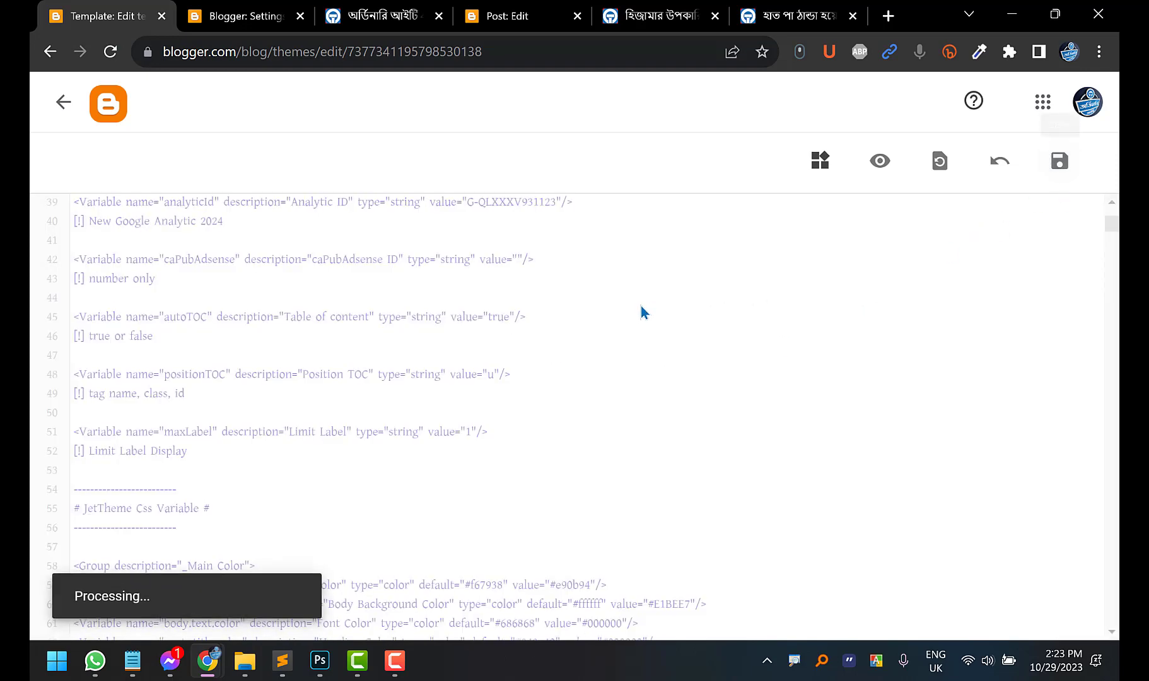
click(772, 9)
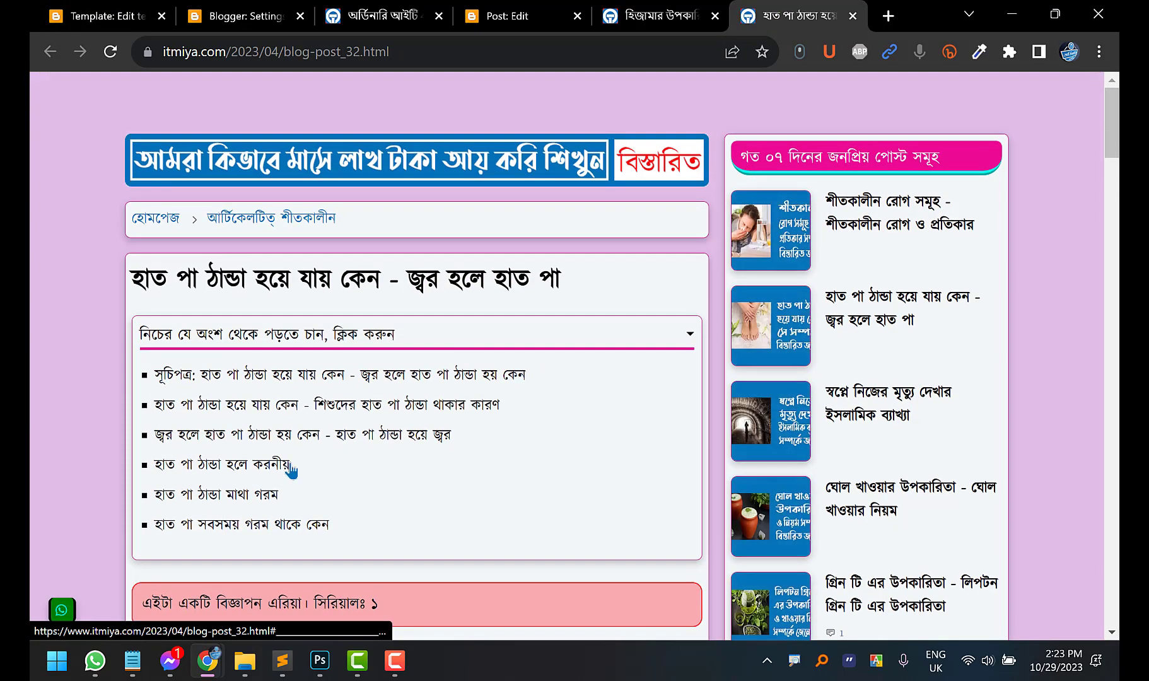
scroll(290, 469, down, 3)
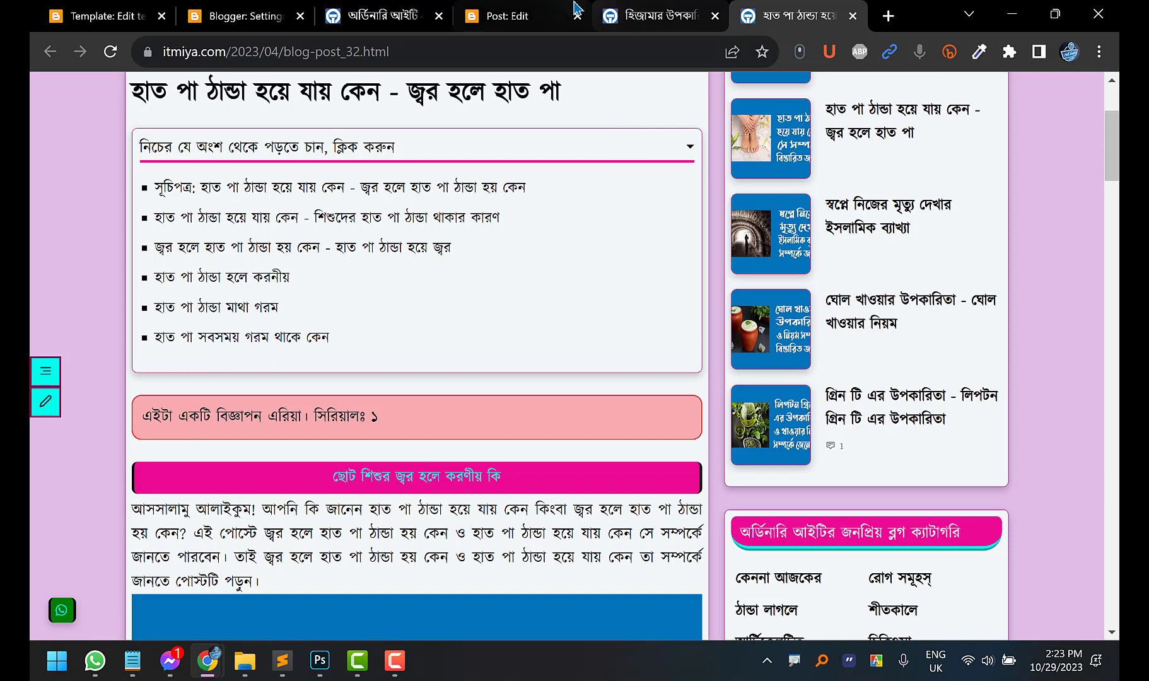
Look up the ToC position code in the theme documentation and search the theme HTML for value="u"/>
click(533, 11)
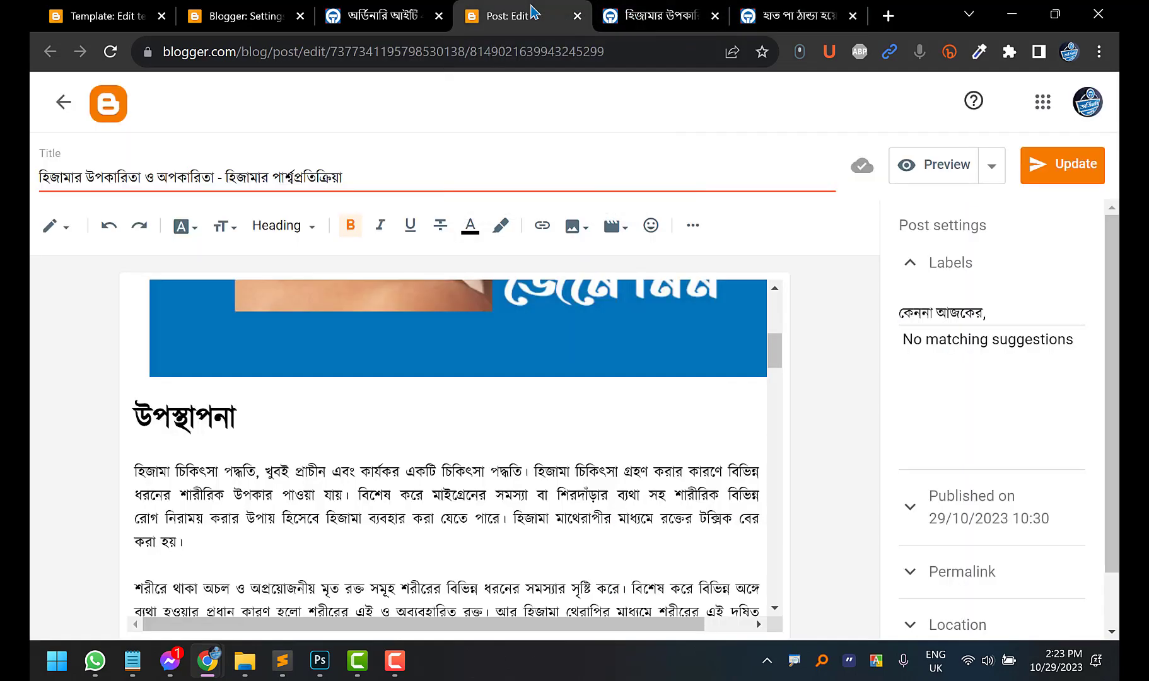
click(352, 9)
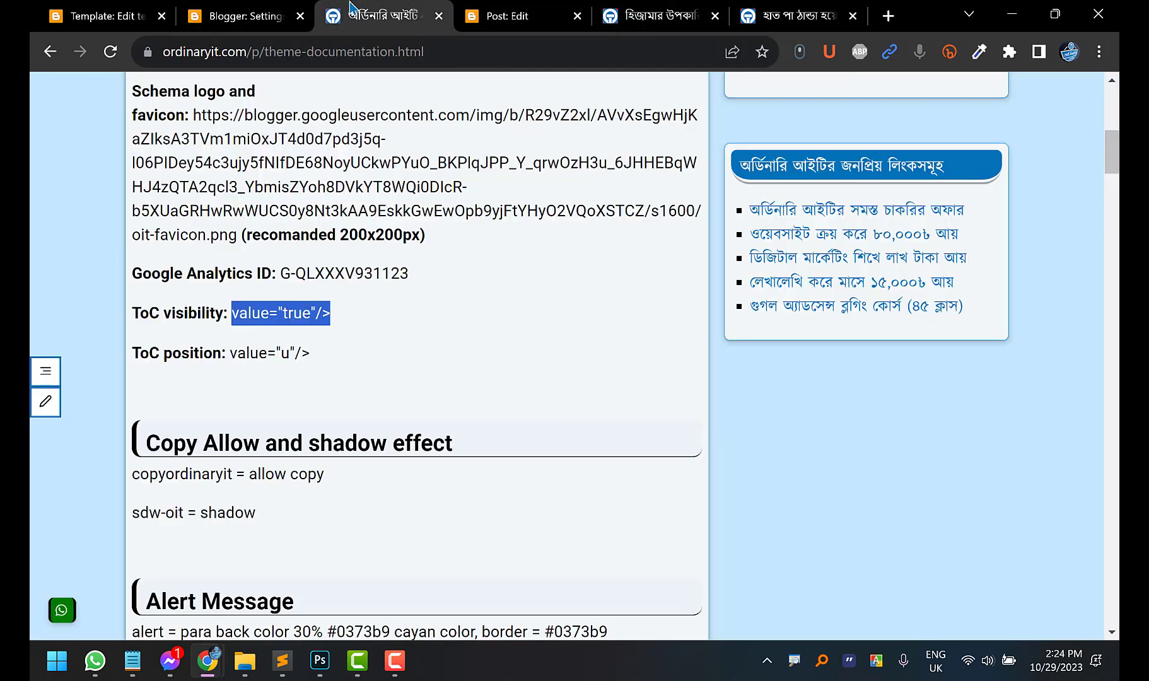
click(231, 351)
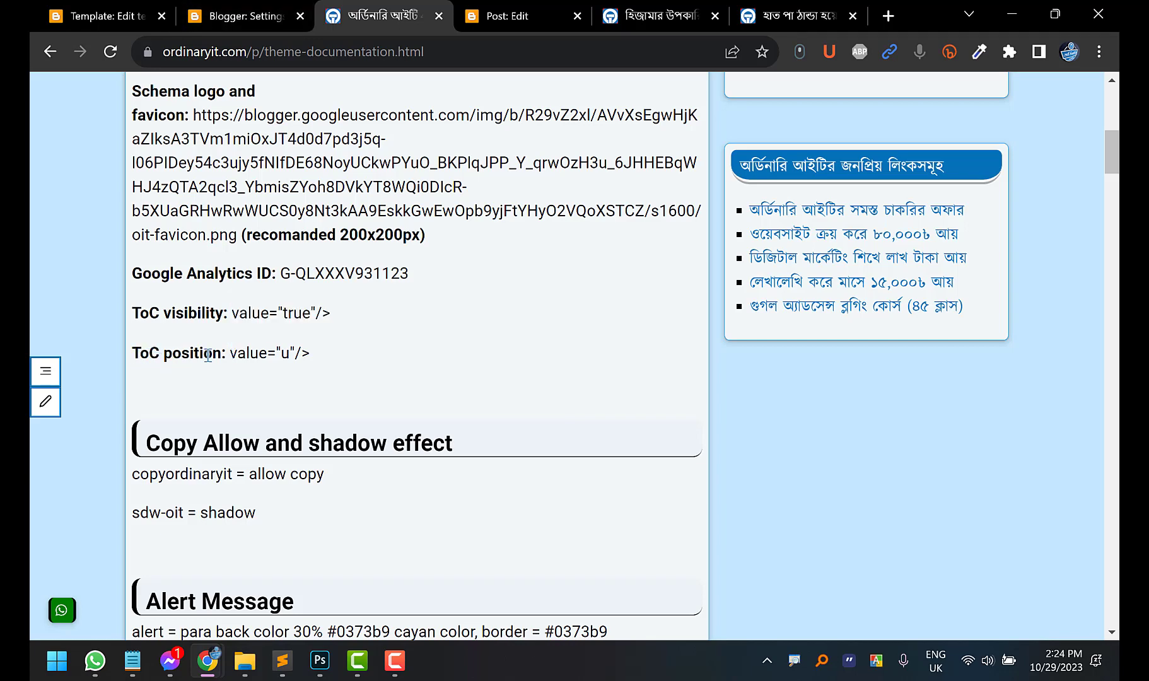
drag(231, 356, 307, 354)
key(ctrl+c)
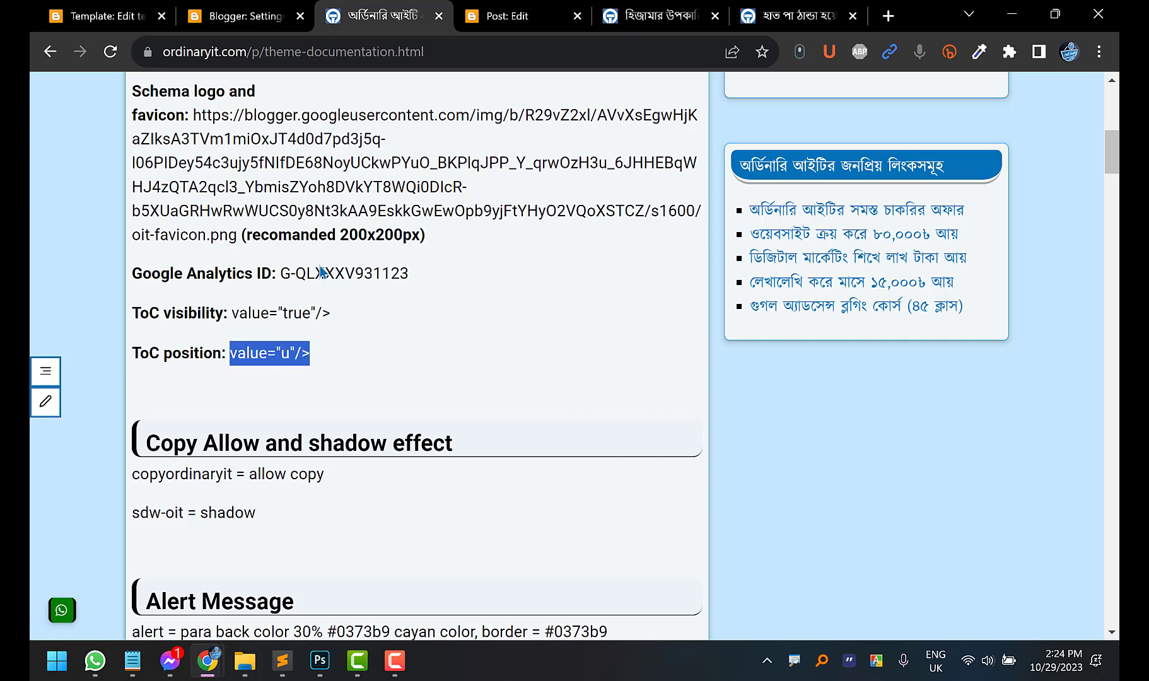
key(ctrl+shift+Tab)
key(ctrl+shift+Tab)
key(ctrl+f)
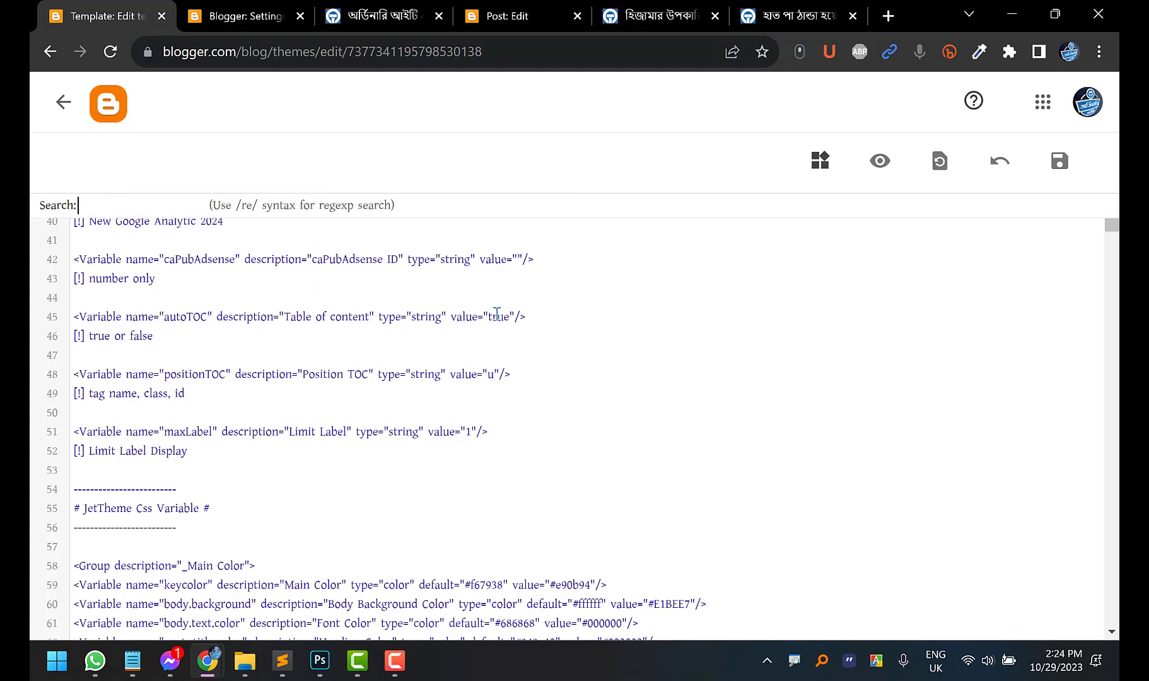
key(ctrl+v)
key(Return)
scroll(502, 313, down, 2)
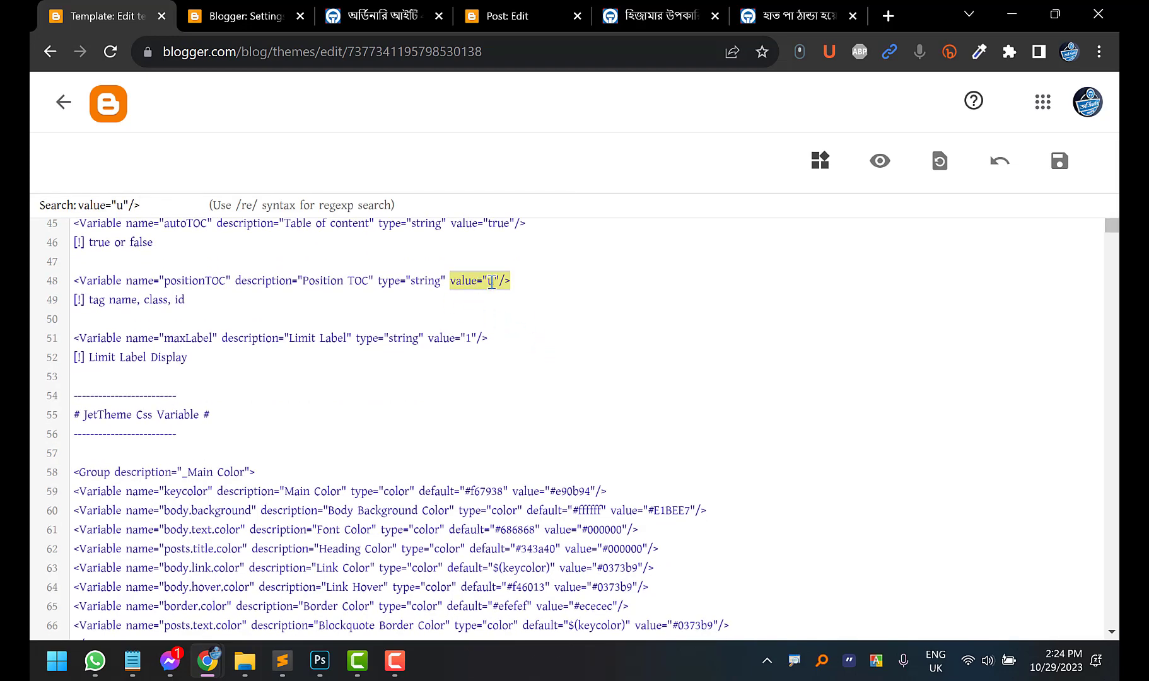
Try replacing the positionTOC variable's value with "i" in the theme HTML and undo the change
click(492, 280)
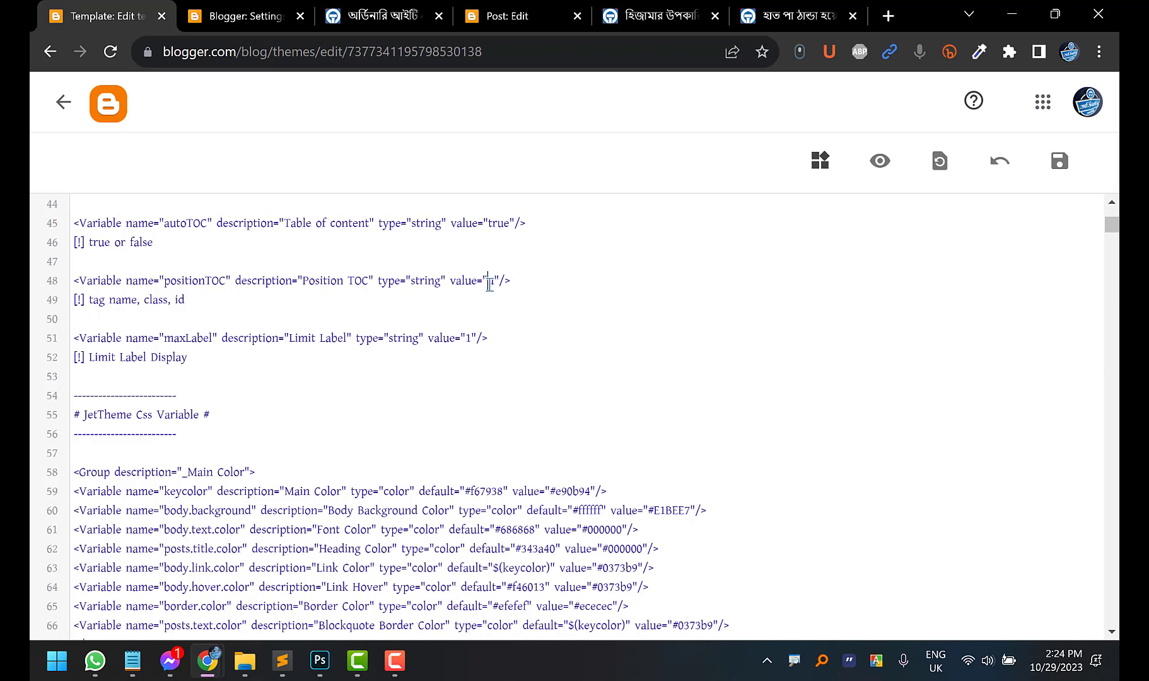
double_click(490, 281)
click(493, 282)
key(BackSpace)
text(1)
key(Left)
key(Delete)
text(i)
key(ctrl+z)
click(497, 285)
double_click(490, 285)
double_click(491, 280)
click(500, 280)
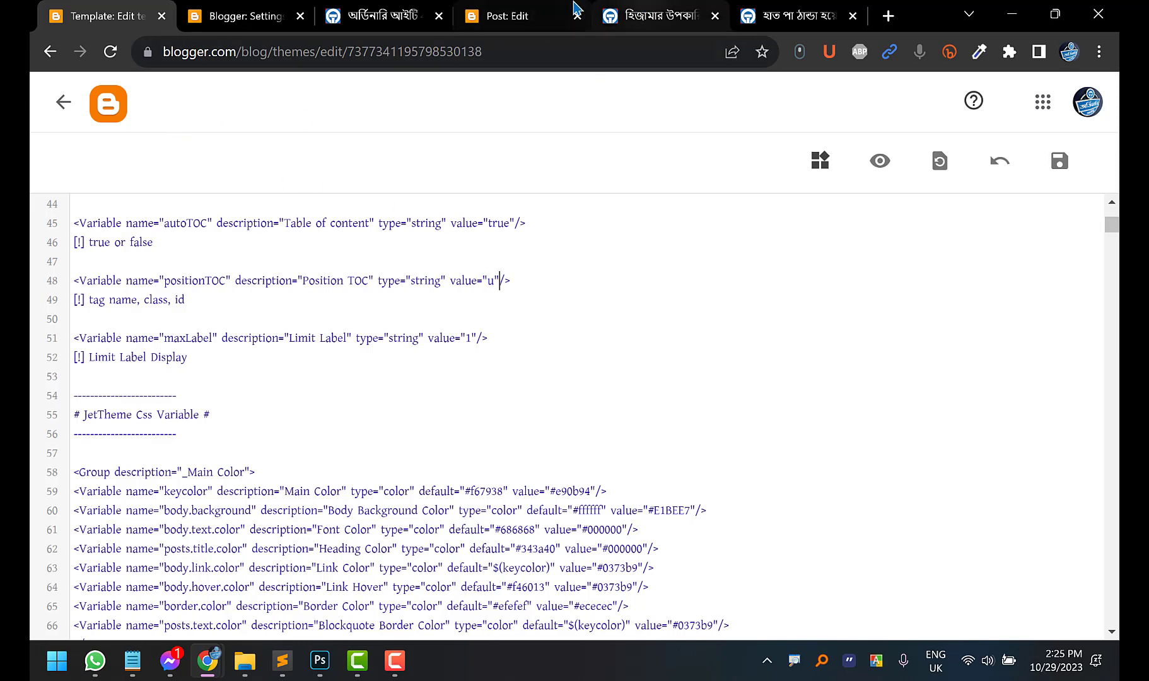
Reload the live post "হিজামার উপকারিতা ও অপকারিতা" and check its automatic table of contents against the headings and content below
click(506, 14)
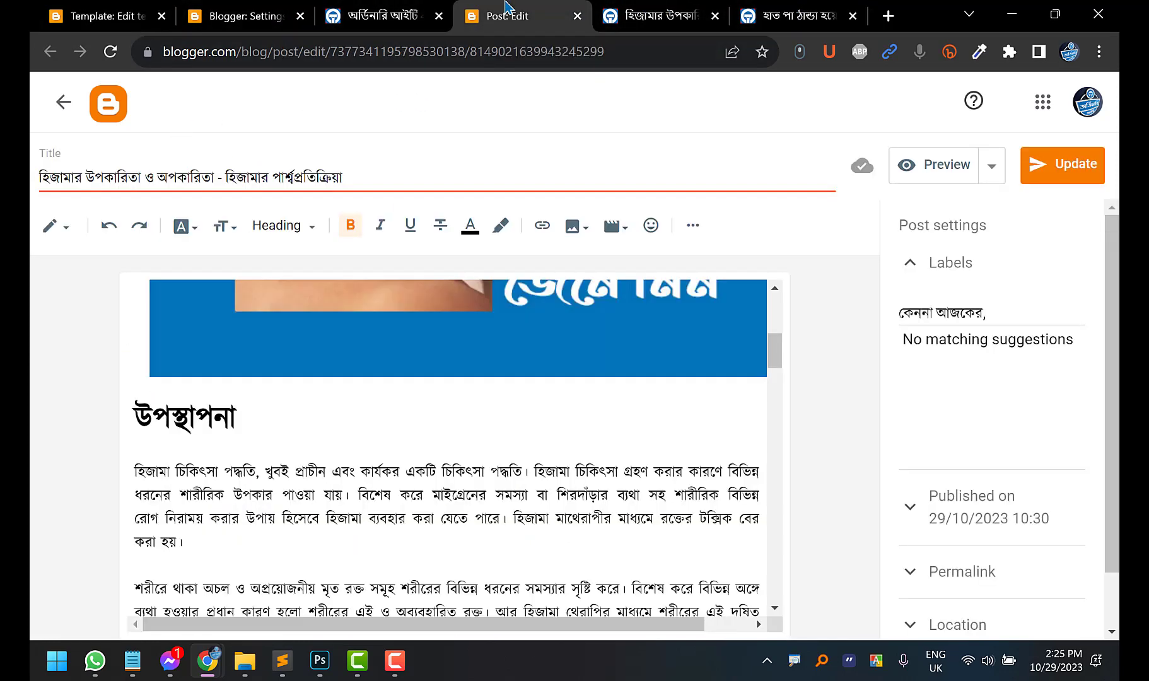
click(649, 10)
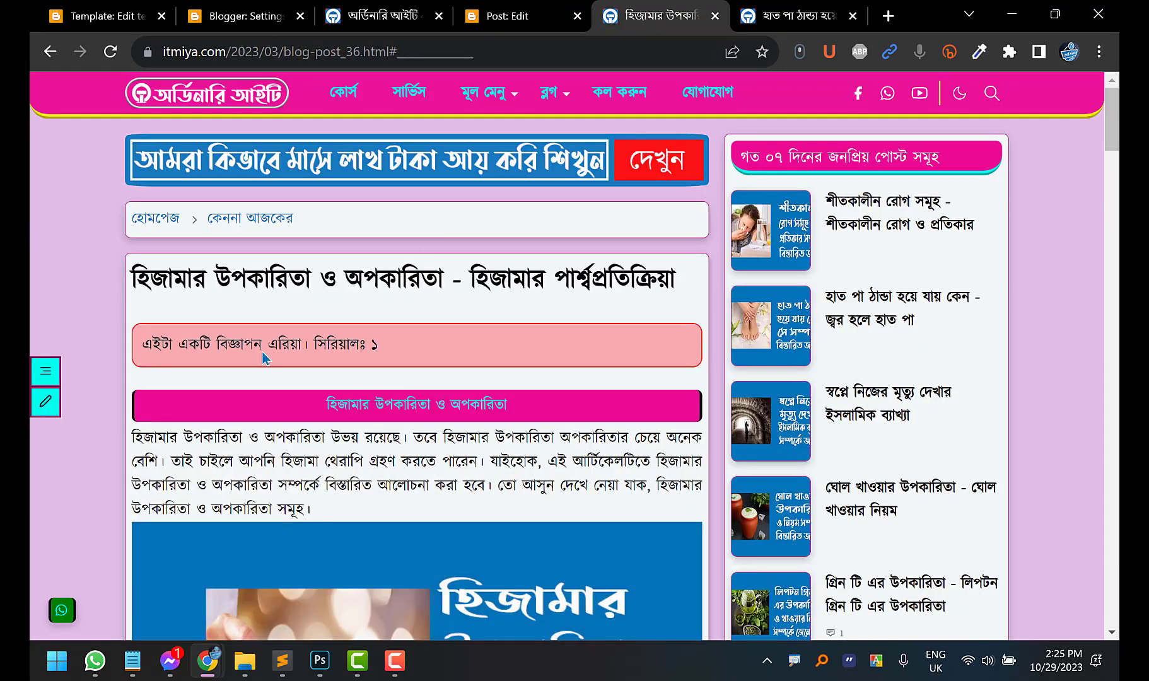
key(F5)
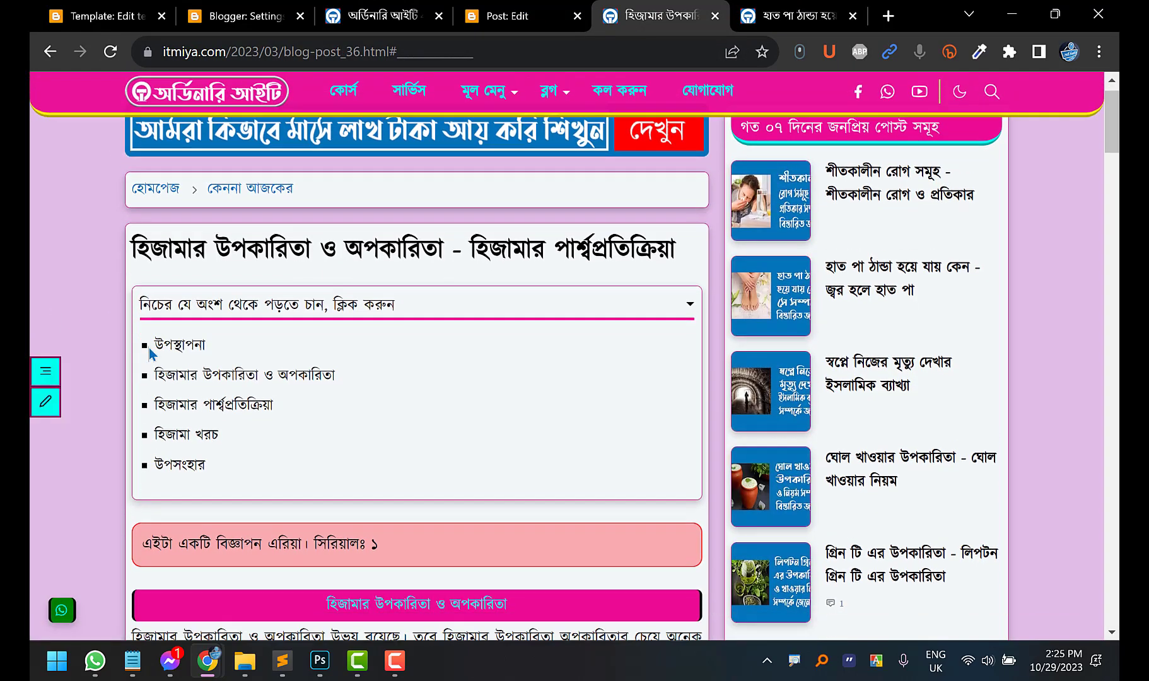
scroll(152, 354, down, 6)
scroll(152, 354, up, 4)
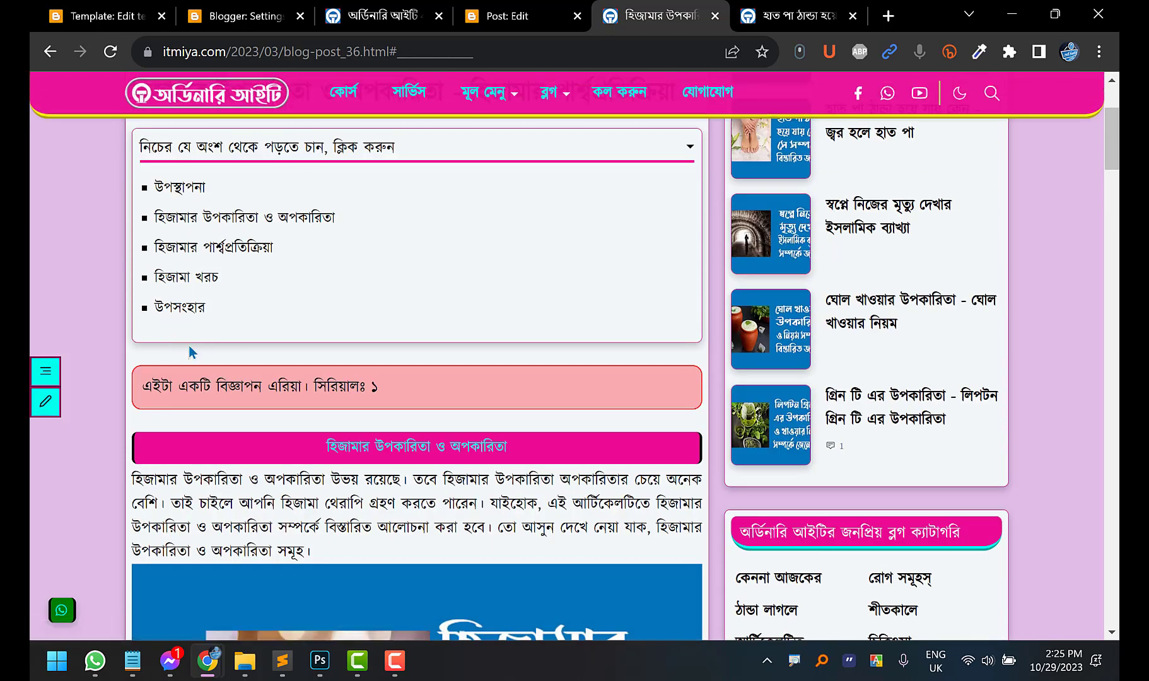
scroll(200, 256, down, 8)
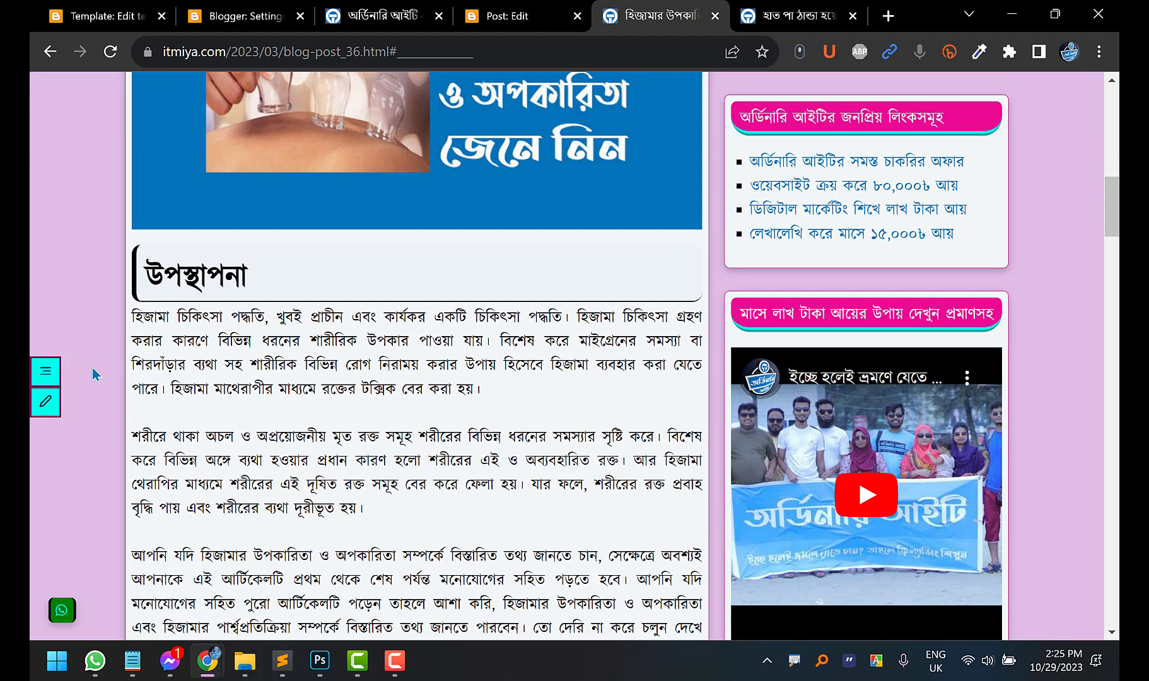
scroll(95, 375, up, 5)
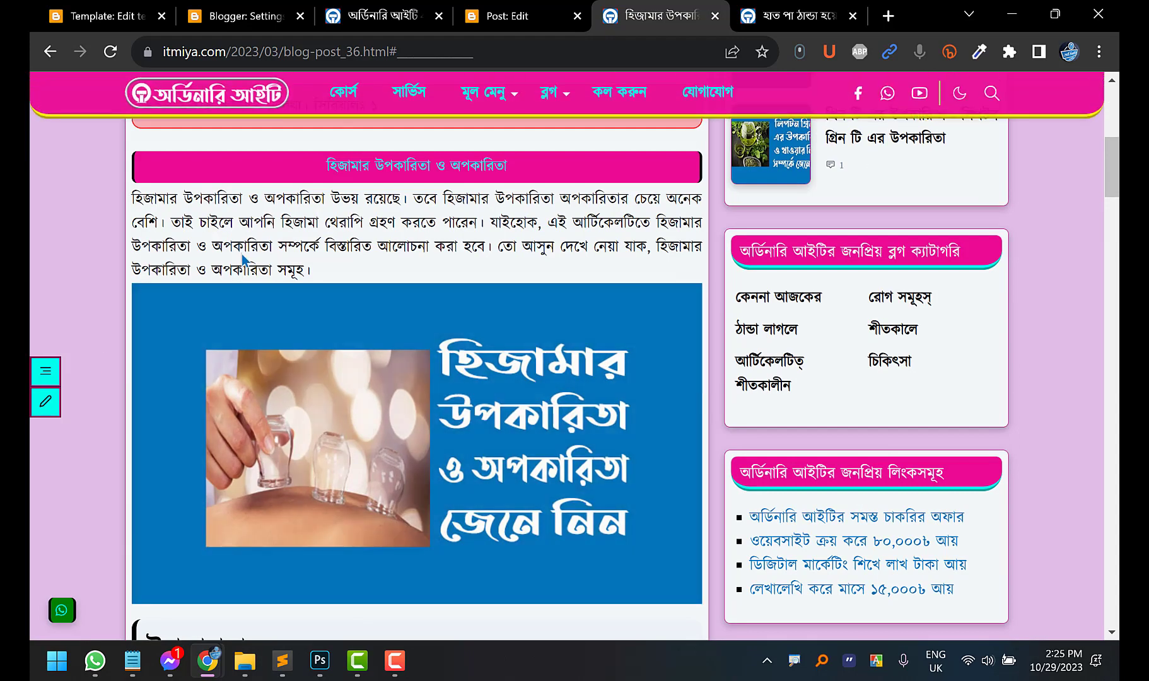
scroll(234, 391, down, 4)
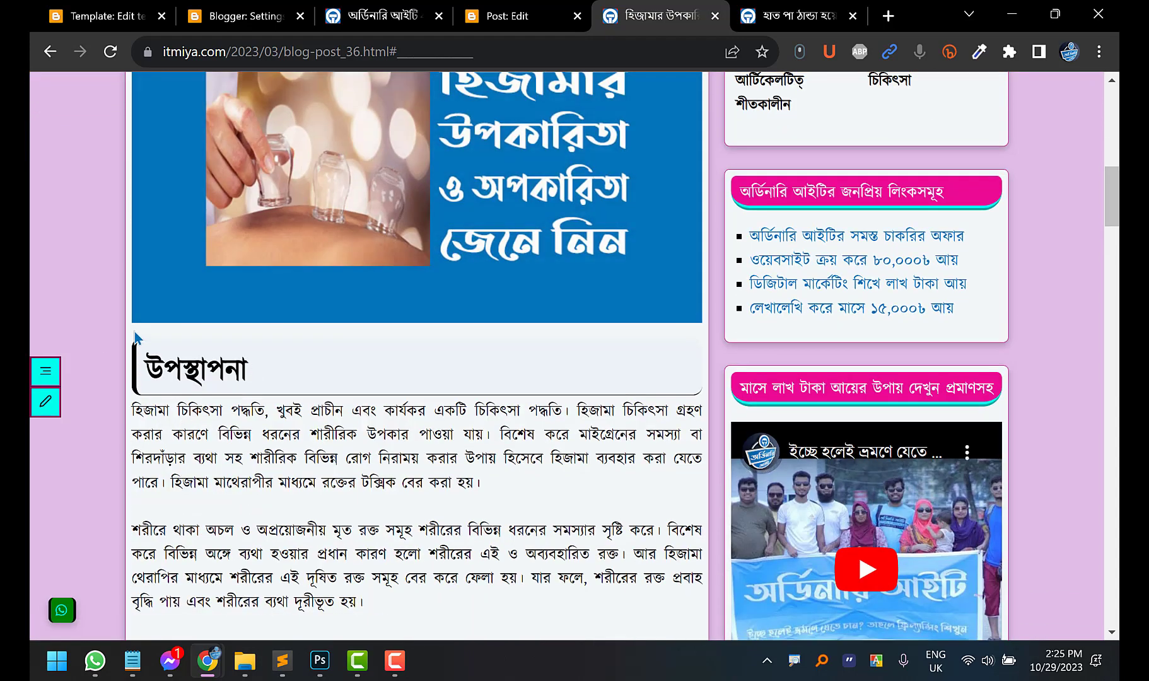
scroll(140, 339, up, 8)
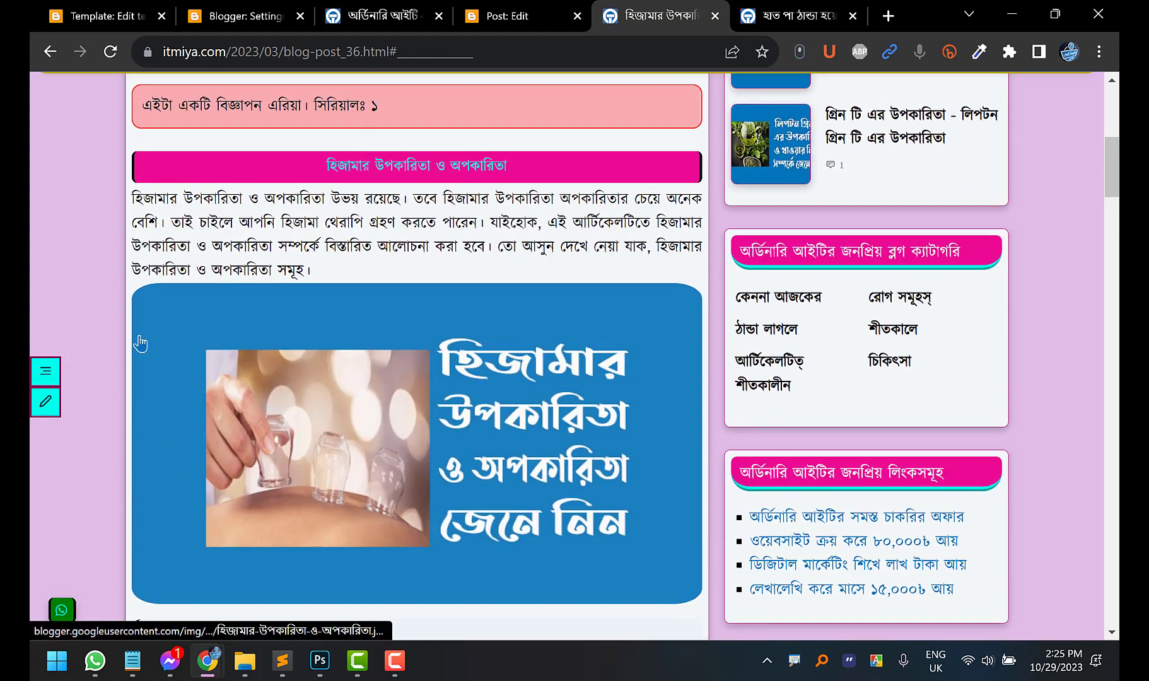
scroll(158, 218, up, 3)
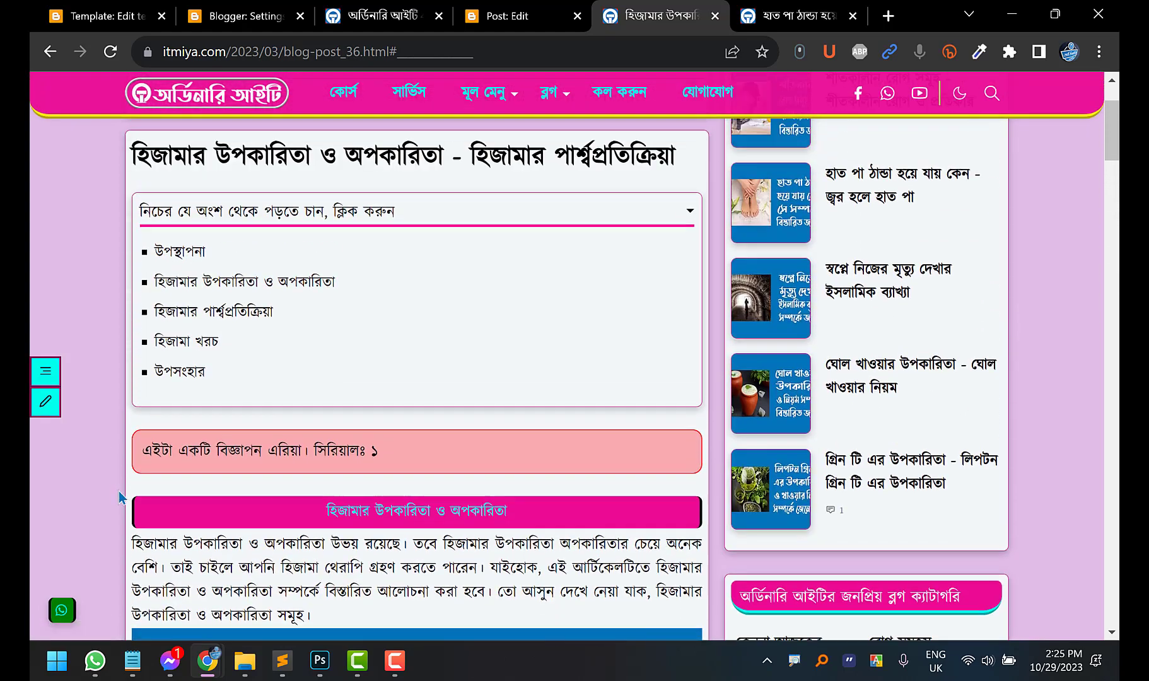
Review the ToC visibility and ToC position codes in the theme documentation alongside the "উপস্থাপনা" section in the post editor
click(526, 14)
scroll(252, 386, down, 2)
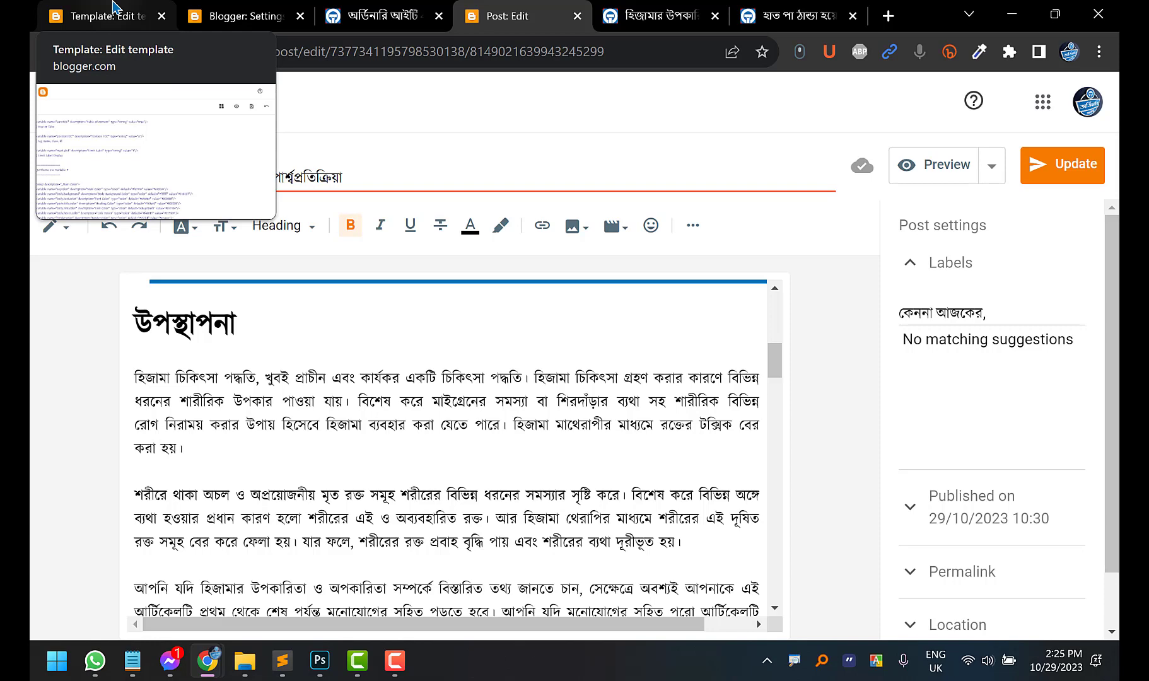
click(378, 15)
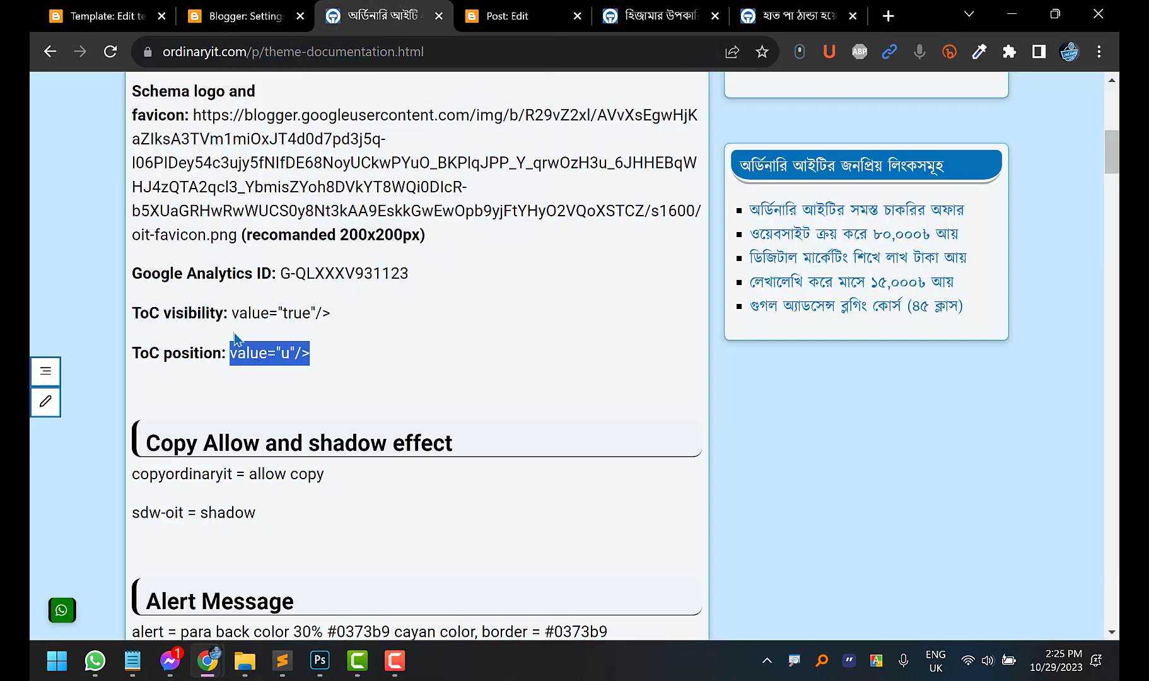
drag(318, 352, 124, 301)
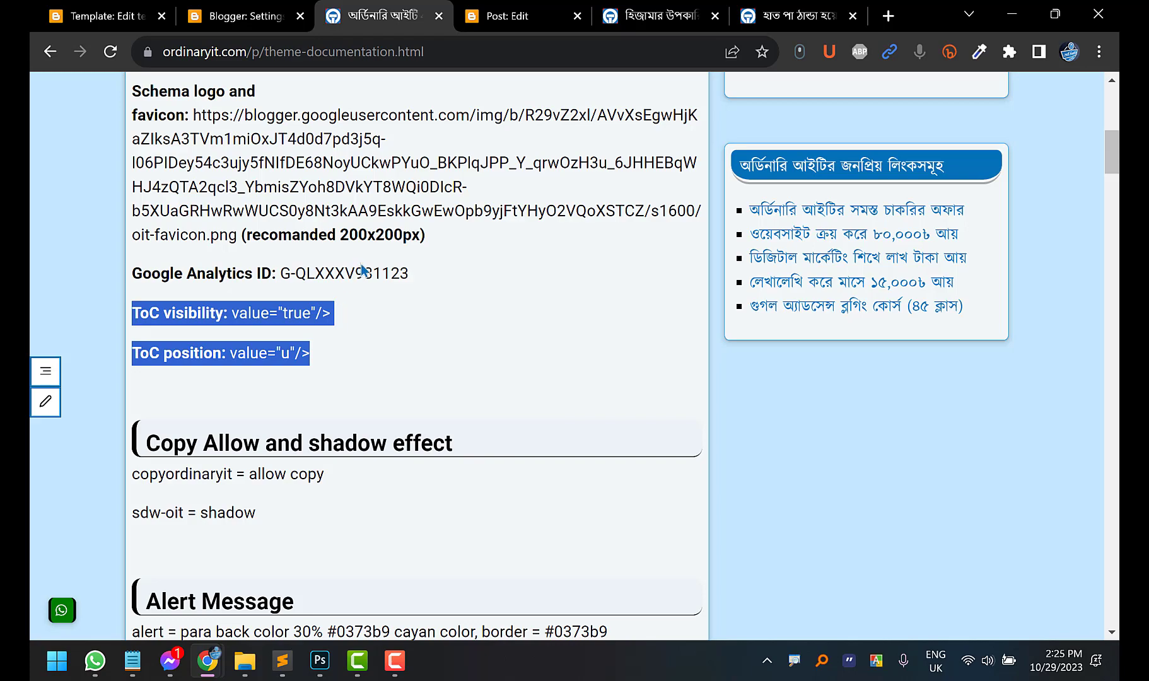
click(495, 13)
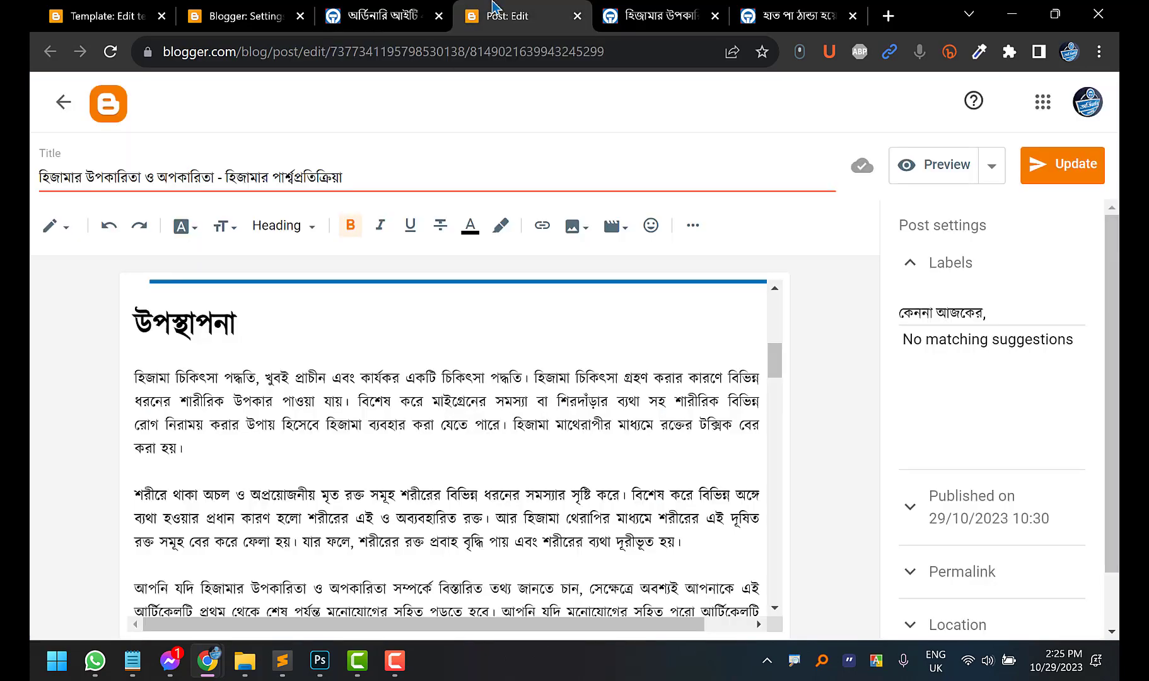
scroll(244, 330, down, 5)
scroll(244, 330, down, 5)
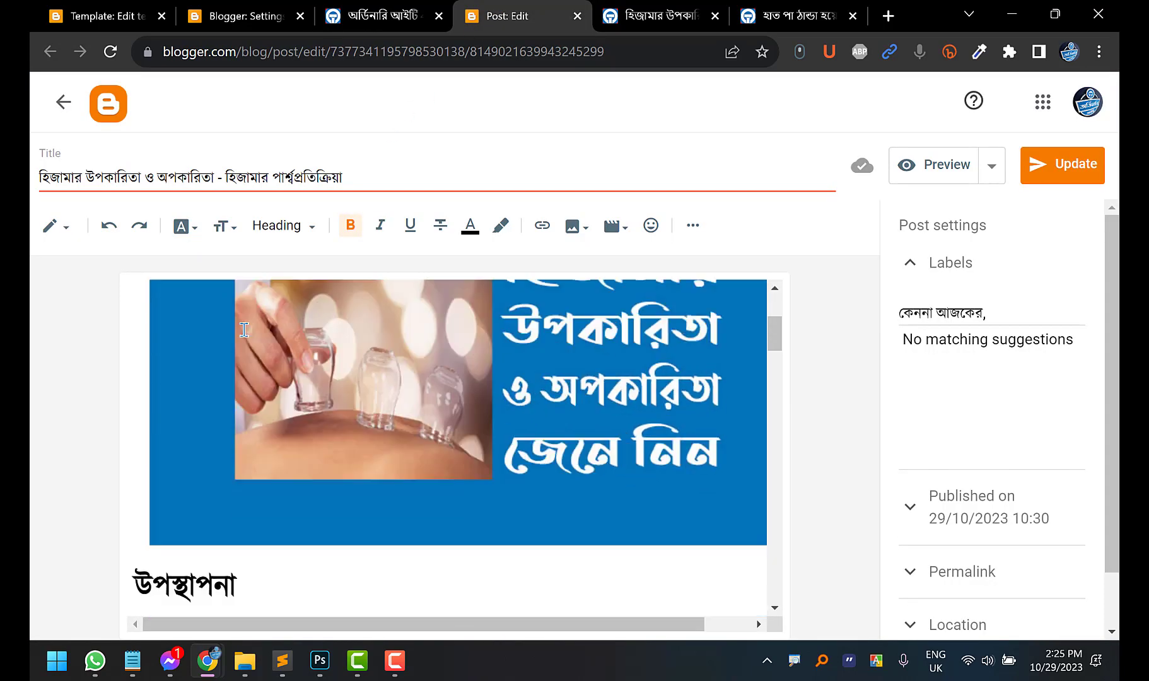
Add an empty line above the "উপস্থাপনা" heading and try pasting the copied opening of the paragraph below into it, undoing the paste
click(136, 413)
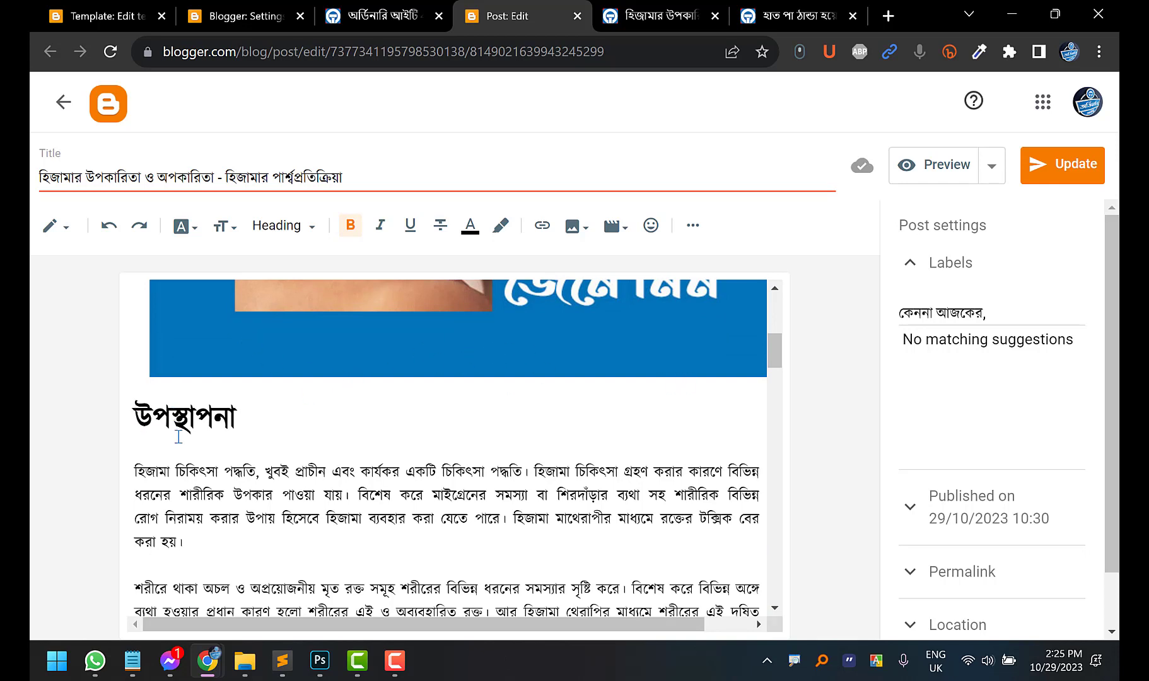
key(Return)
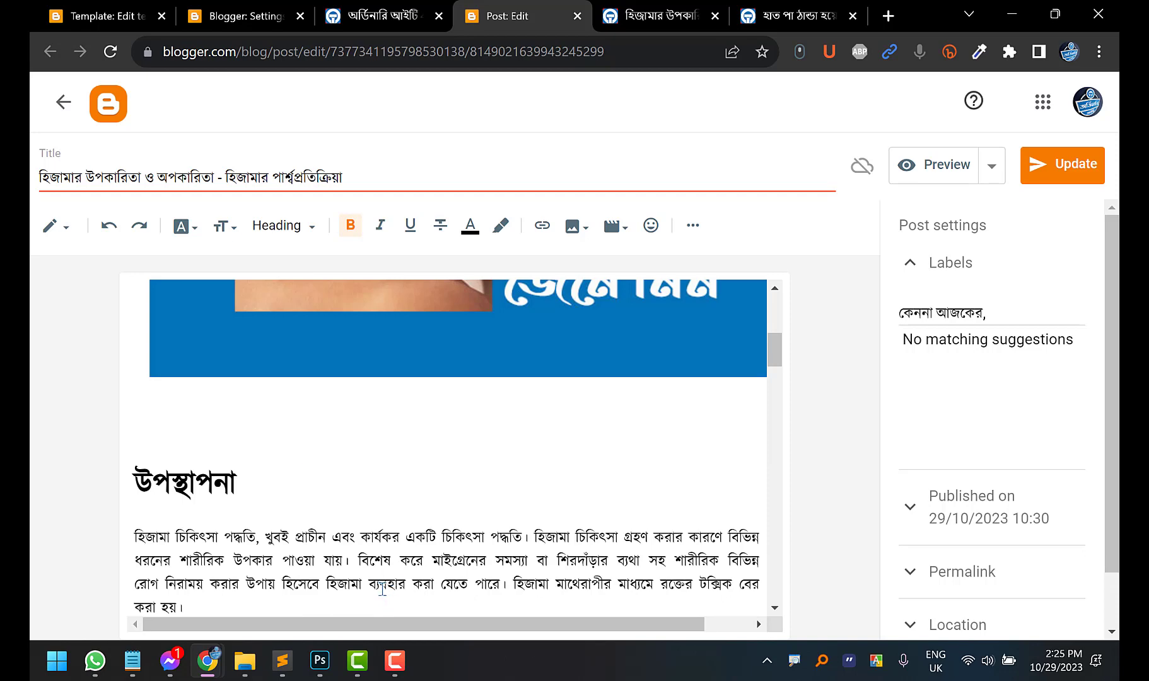
drag(379, 584, 106, 537)
key(ctrl+c)
click(142, 409)
key(ctrl+v)
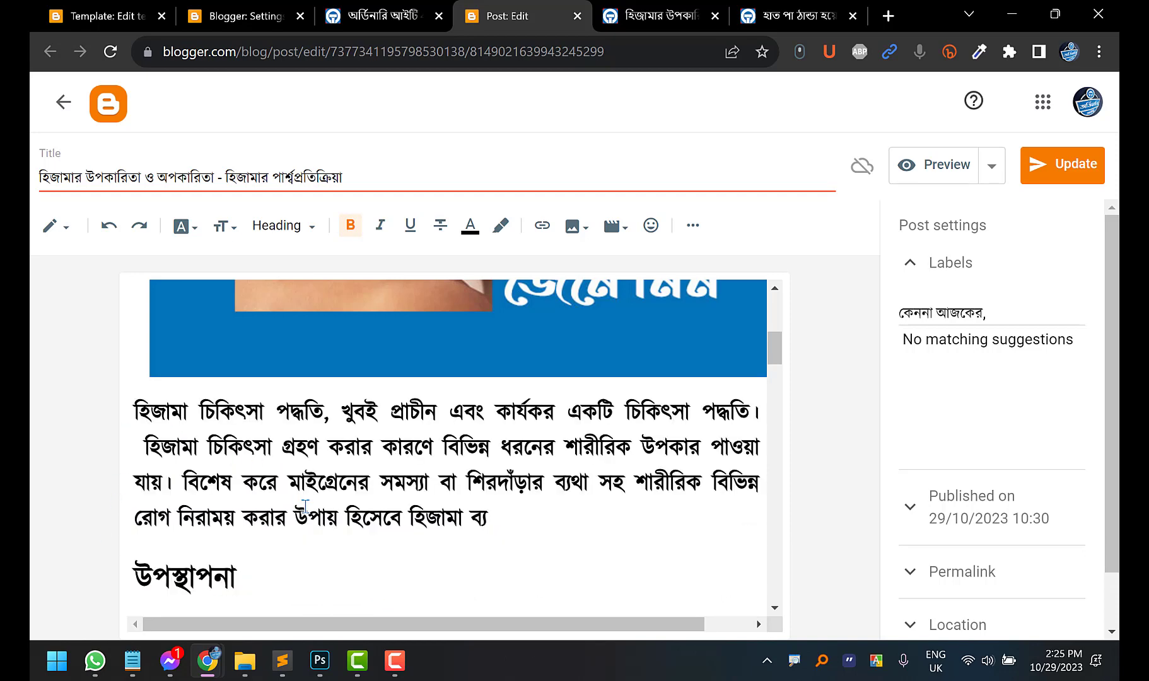
key(ctrl+z)
Set the empty line above the "উপস্থাপনা" heading to Paragraph style and paste the copied introduction text into it
click(277, 228)
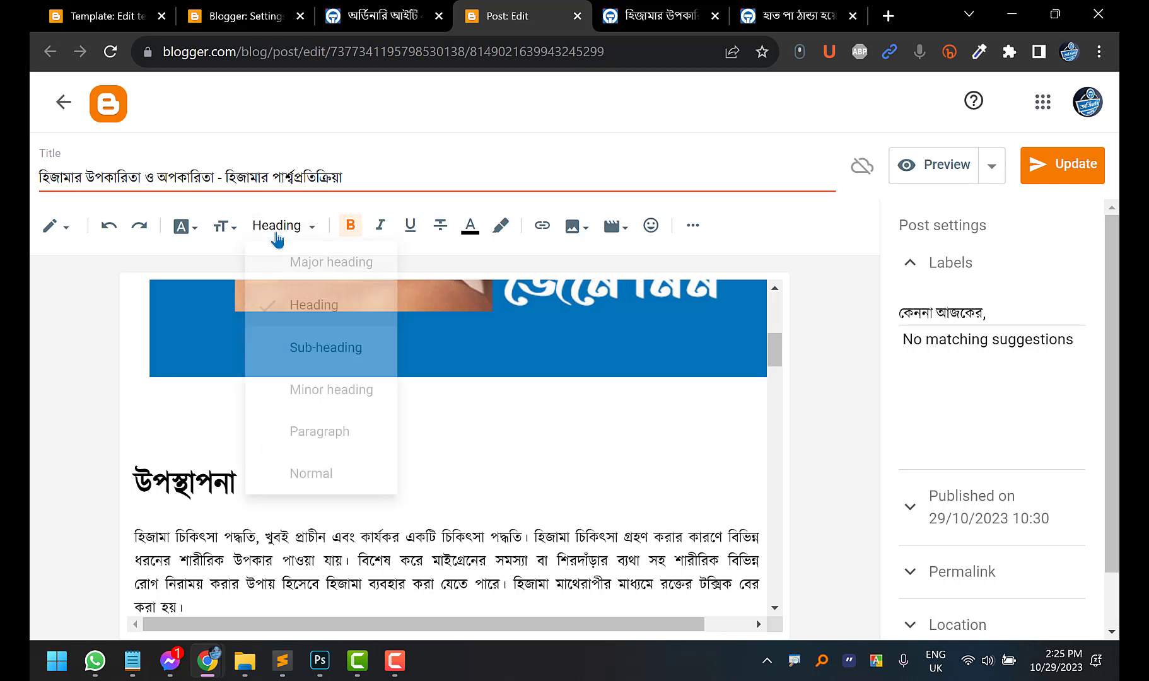
click(320, 431)
key(ctrl+v)
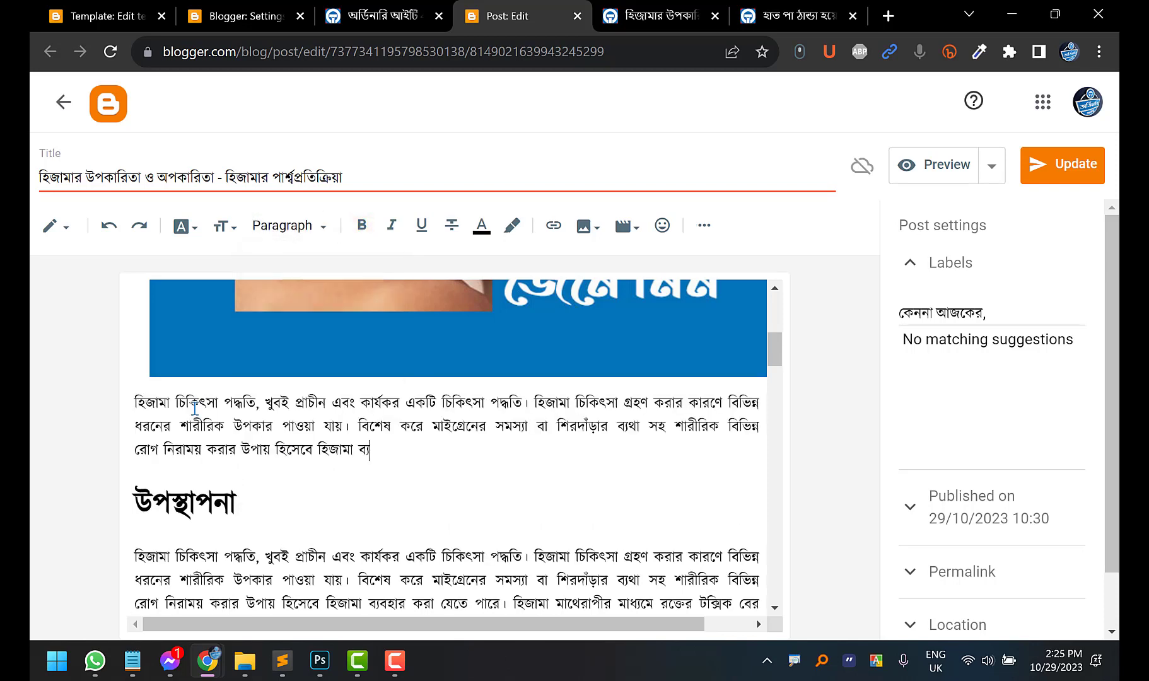
click(284, 425)
scroll(277, 470, up, 2)
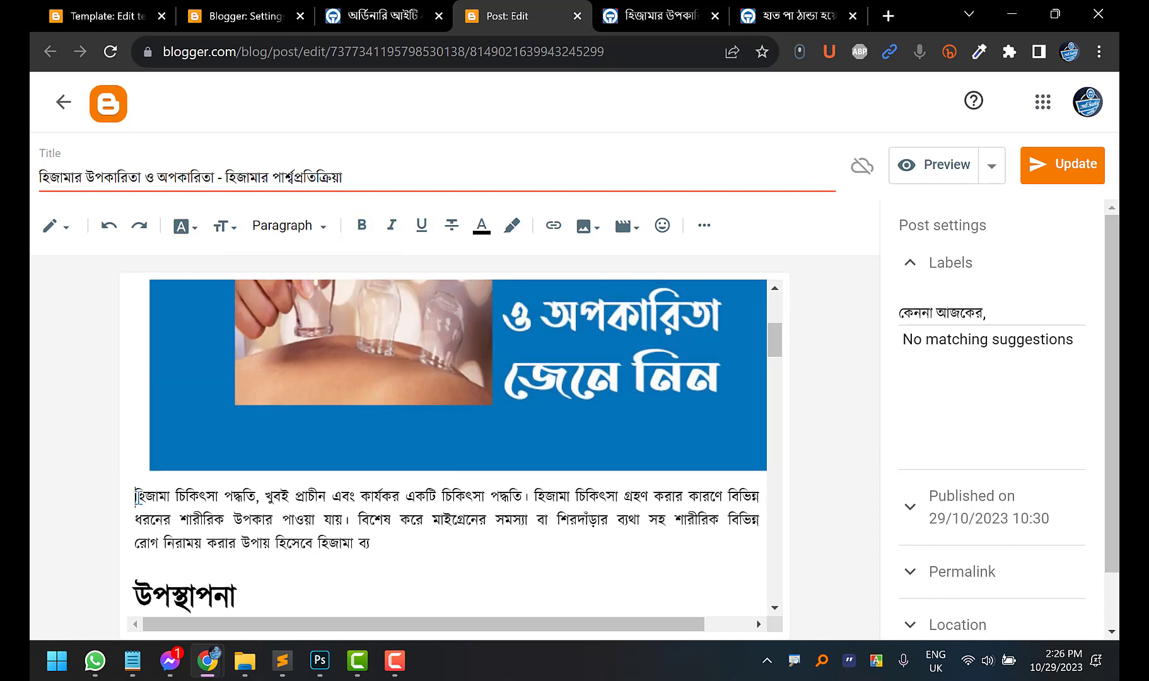
click(135, 497)
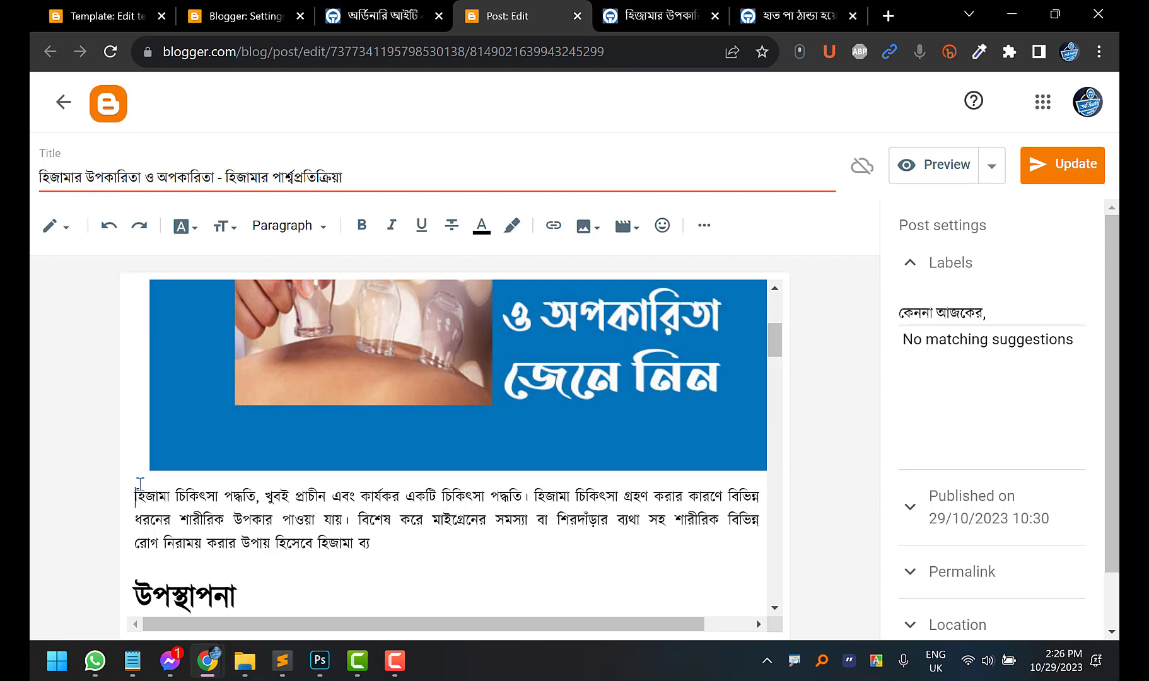
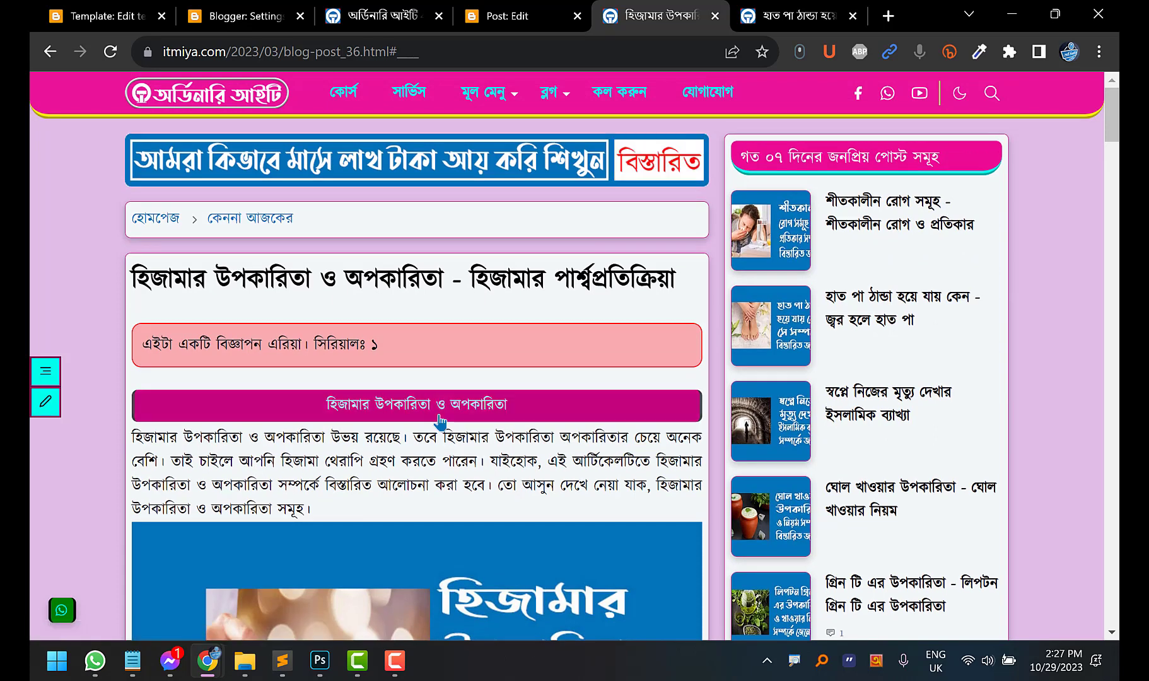
Open the live post "স্বপ্নে নিজের মৃত্যু দেখার ইসলামিক ব্যাখ্যা" and check where its table of contents is placed
click(862, 404)
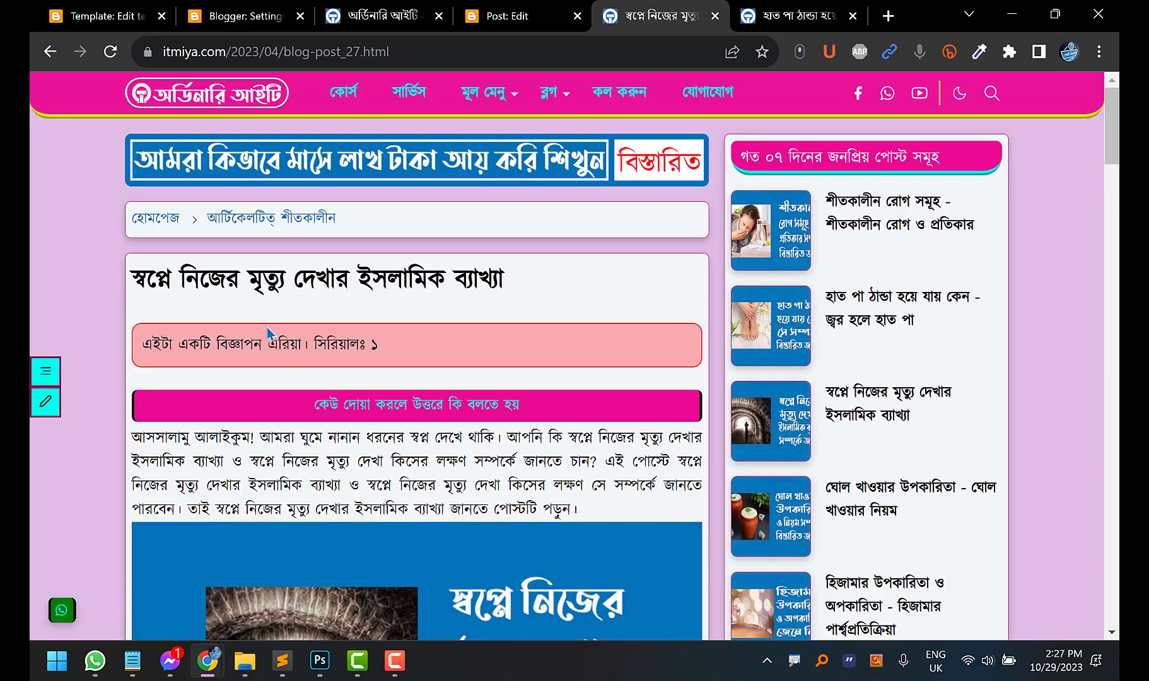
scroll(114, 364, down, 7)
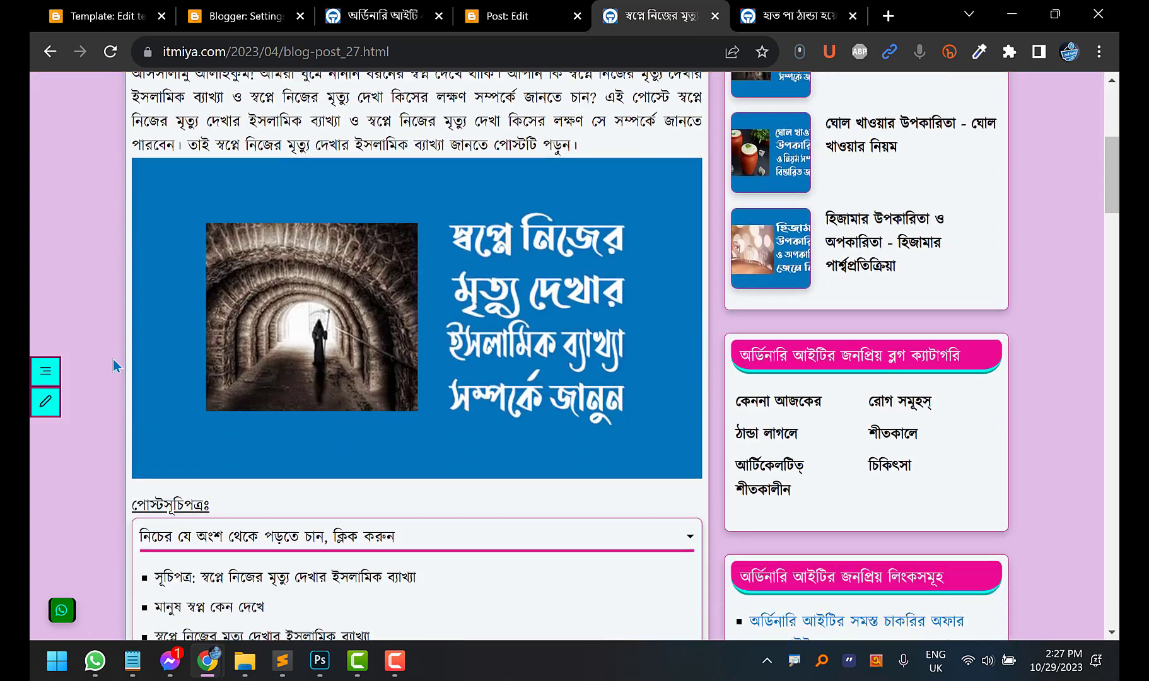
scroll(178, 396, down, 3)
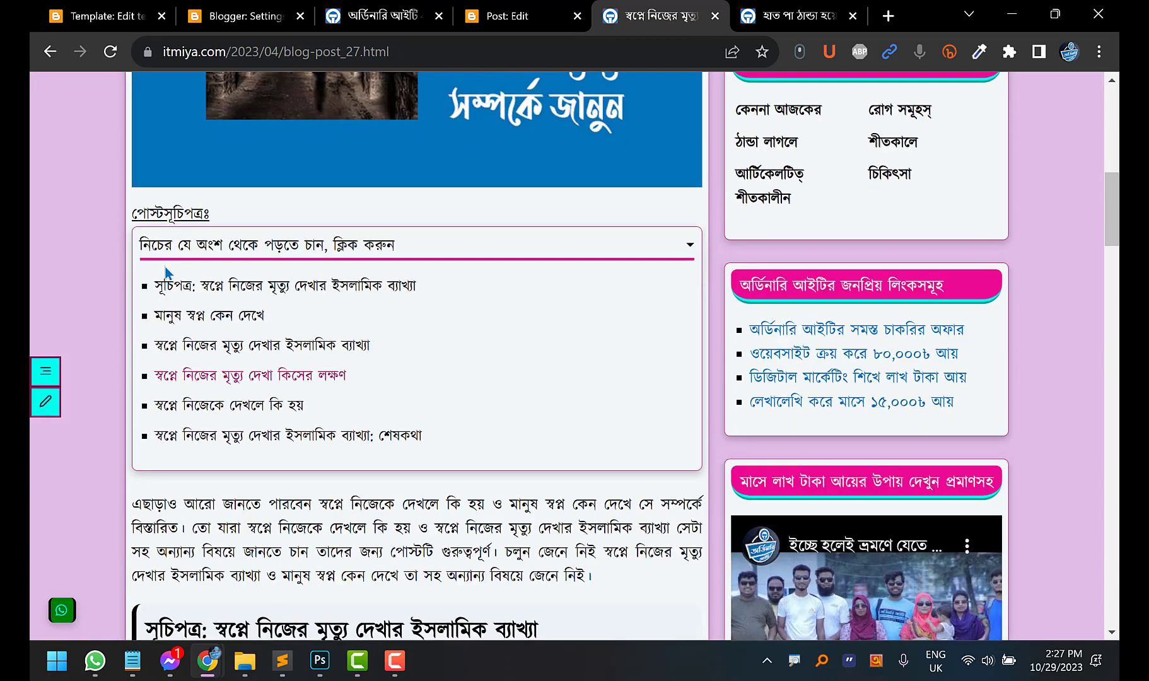
scroll(244, 273, up, 11)
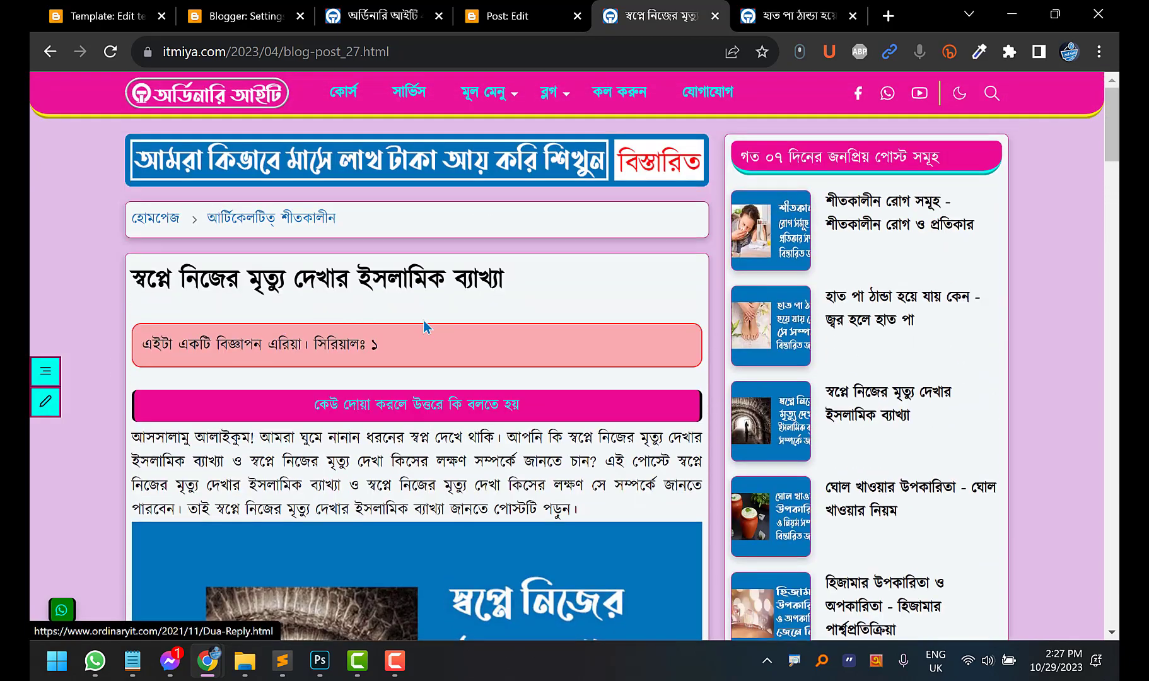
scroll(895, 315, down, 6)
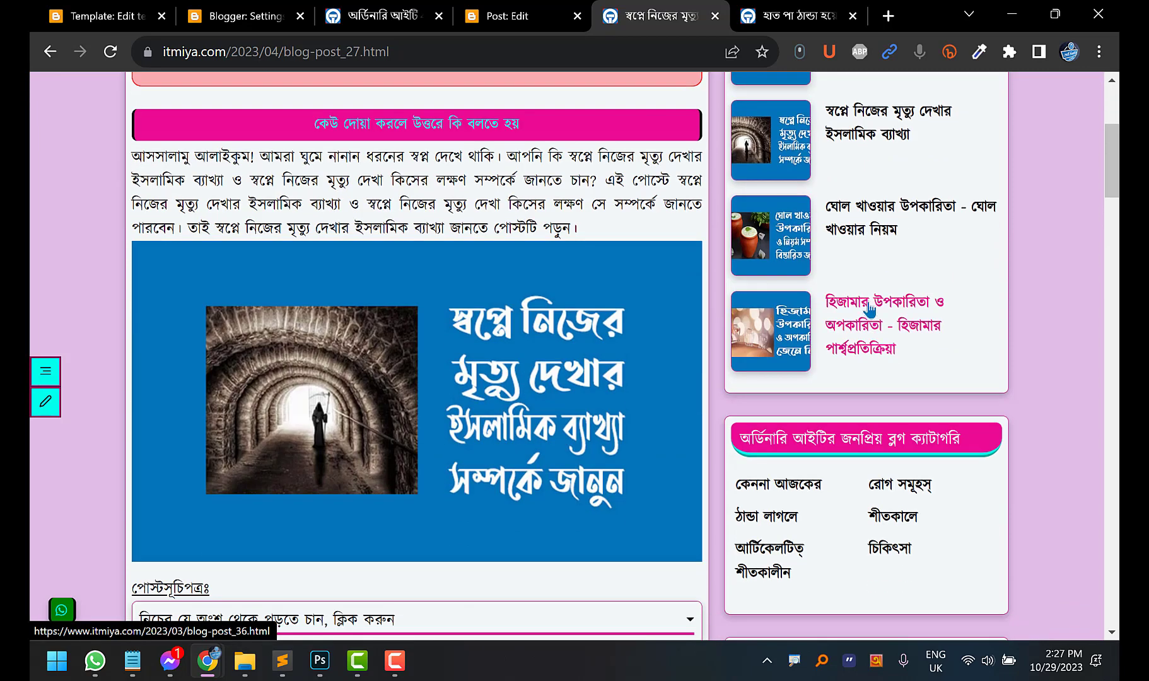
scroll(871, 308, up, 6)
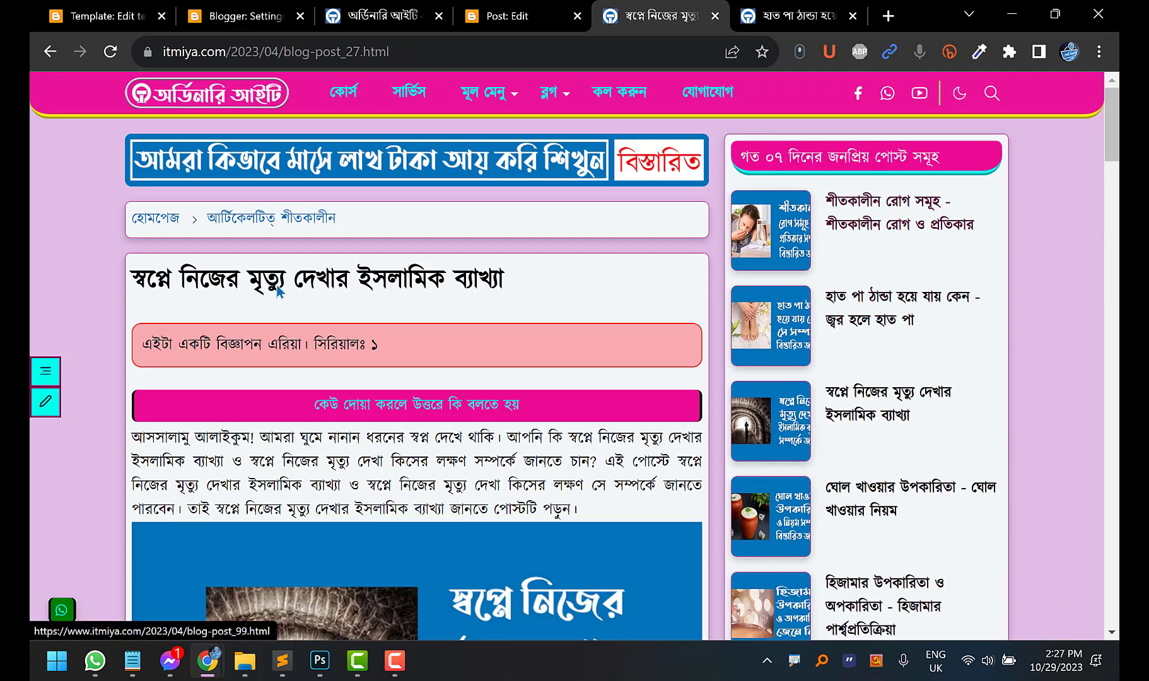
Open the live post "শীতকালীন রোগ সমূহ - শীতকালীন রোগ ও প্রতিকার" and check its table of contents position relative to the title and image
click(887, 236)
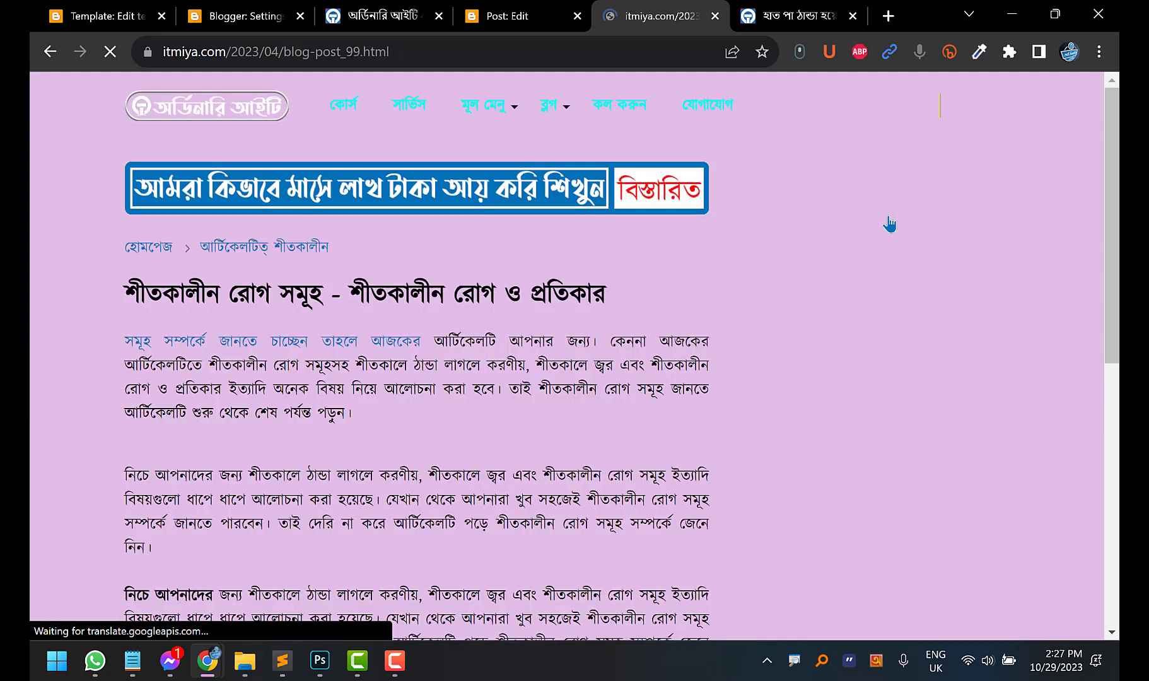
scroll(34, 379, down, 15)
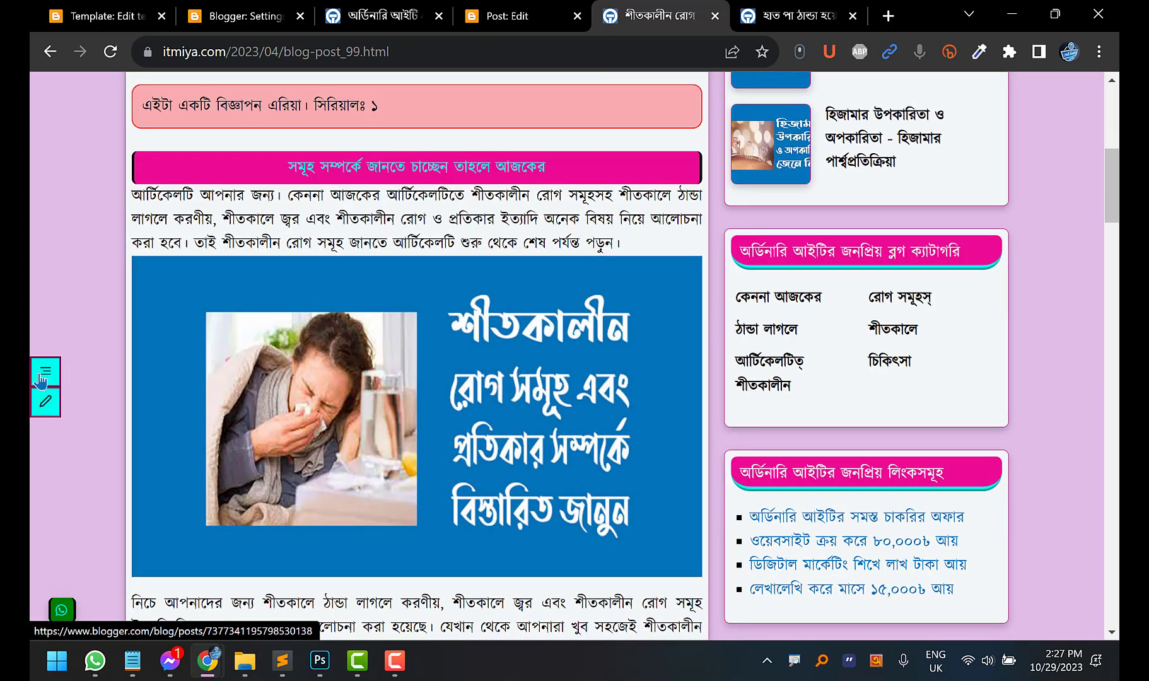
scroll(142, 392, up, 15)
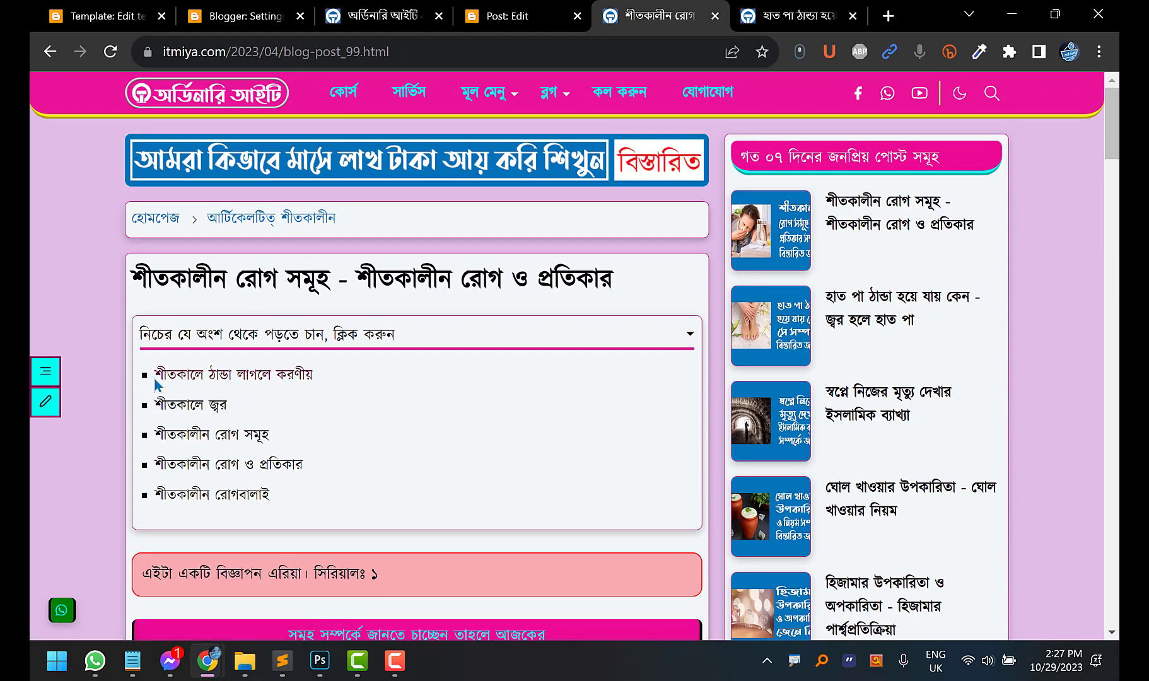
scroll(161, 396, down, 3)
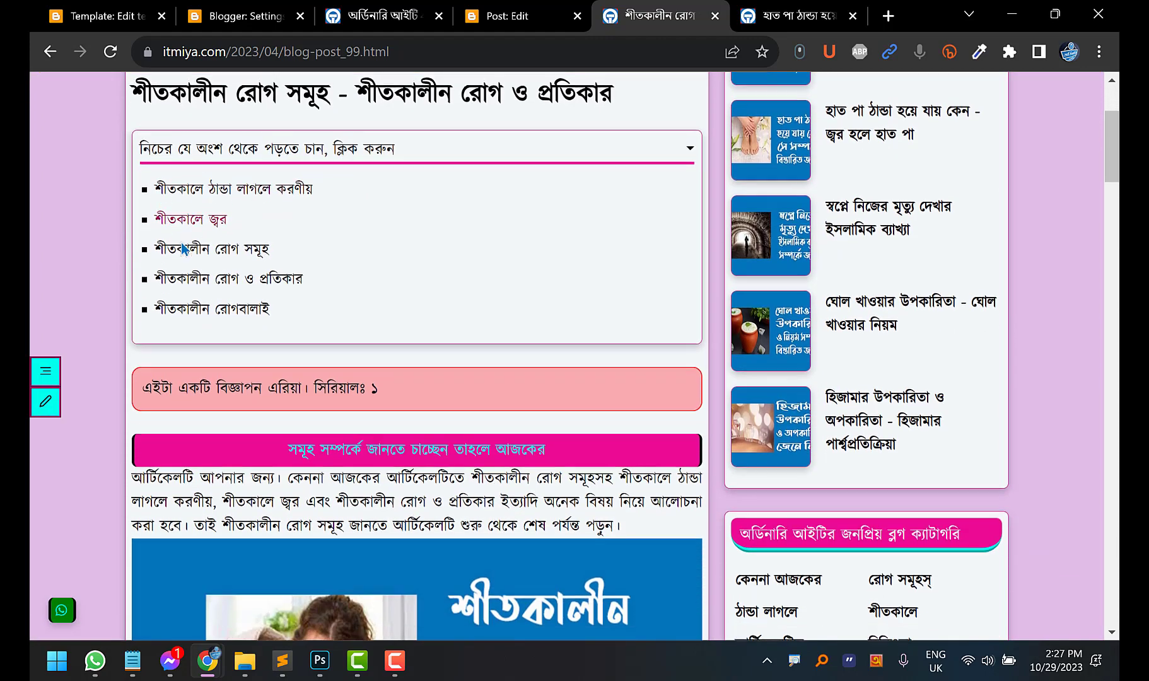
scroll(204, 215, up, 3)
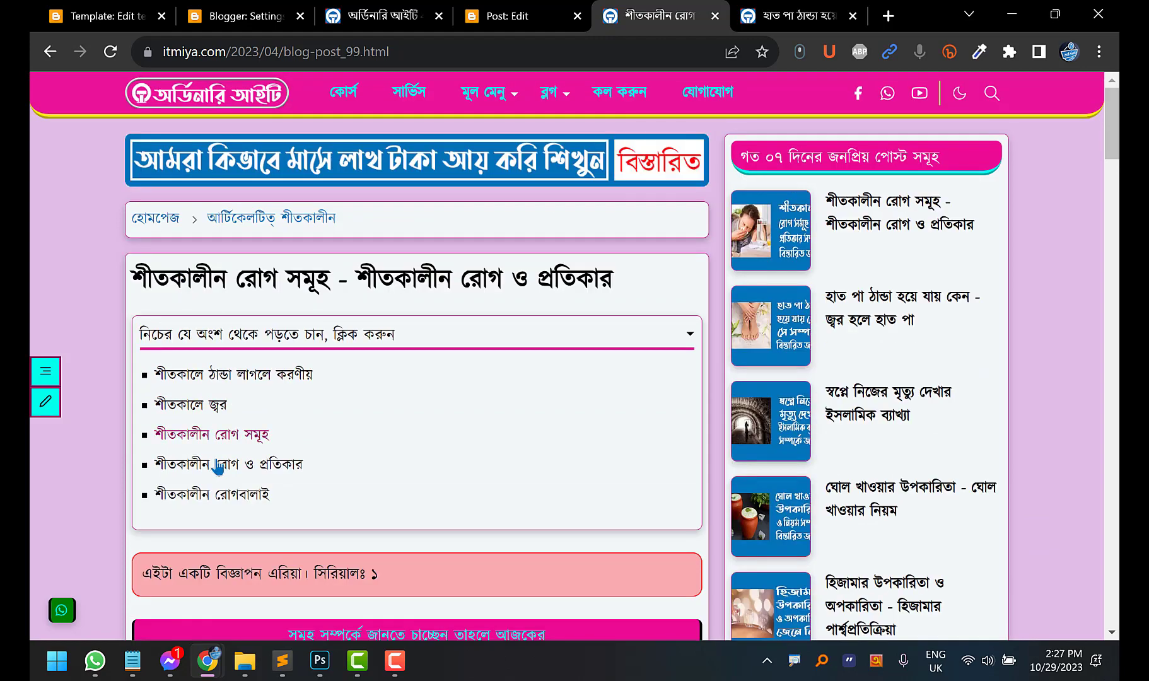
scroll(208, 504, down, 6)
Open the "শীতকালীন রোগ সমূহ" post for editing at the paragraph directly below its featured image
click(45, 401)
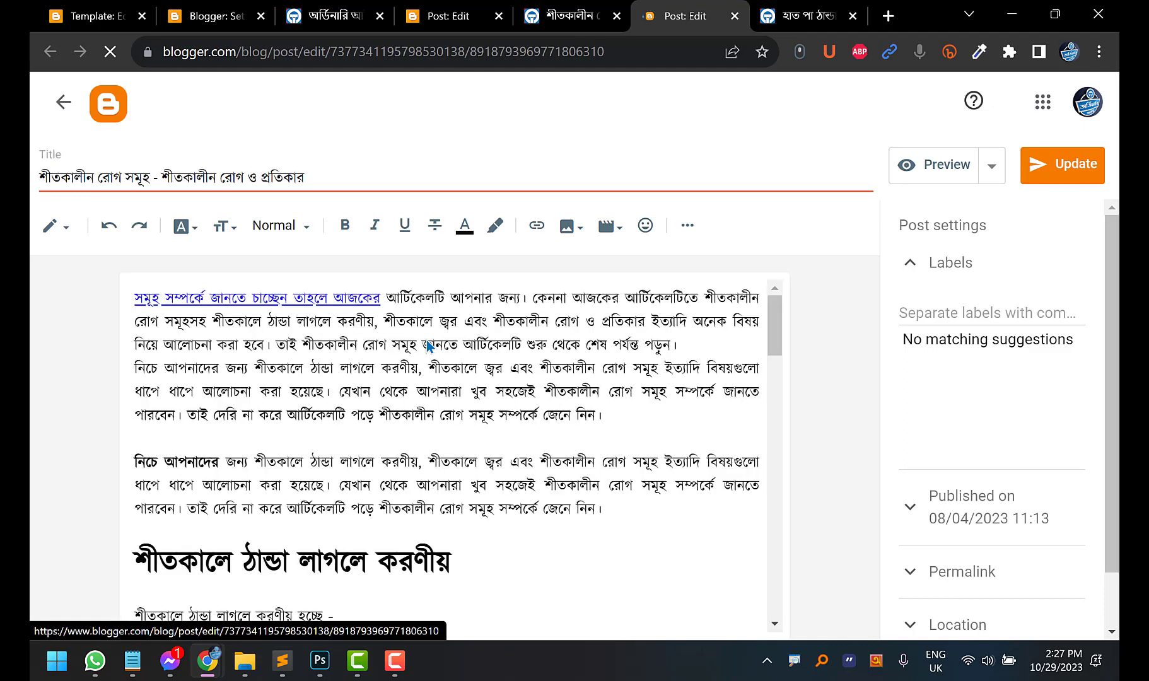
scroll(233, 374, down, 2)
scroll(234, 373, down, 3)
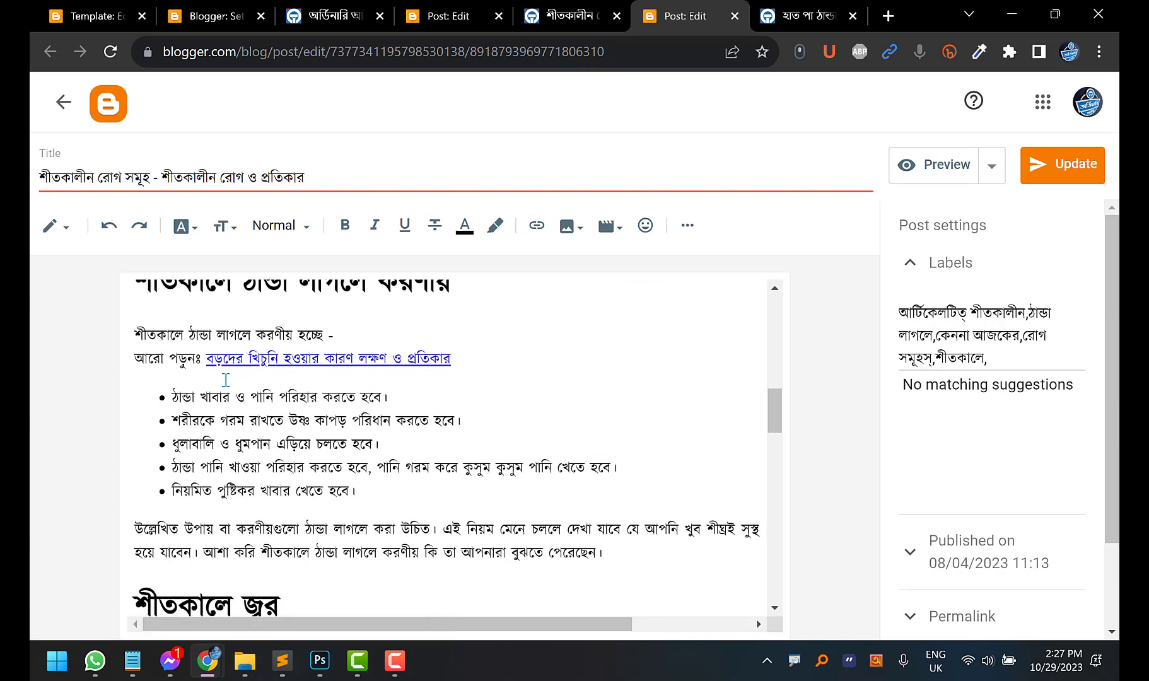
scroll(229, 377, up, 10)
scroll(226, 380, down, 5)
scroll(174, 354, up, 2)
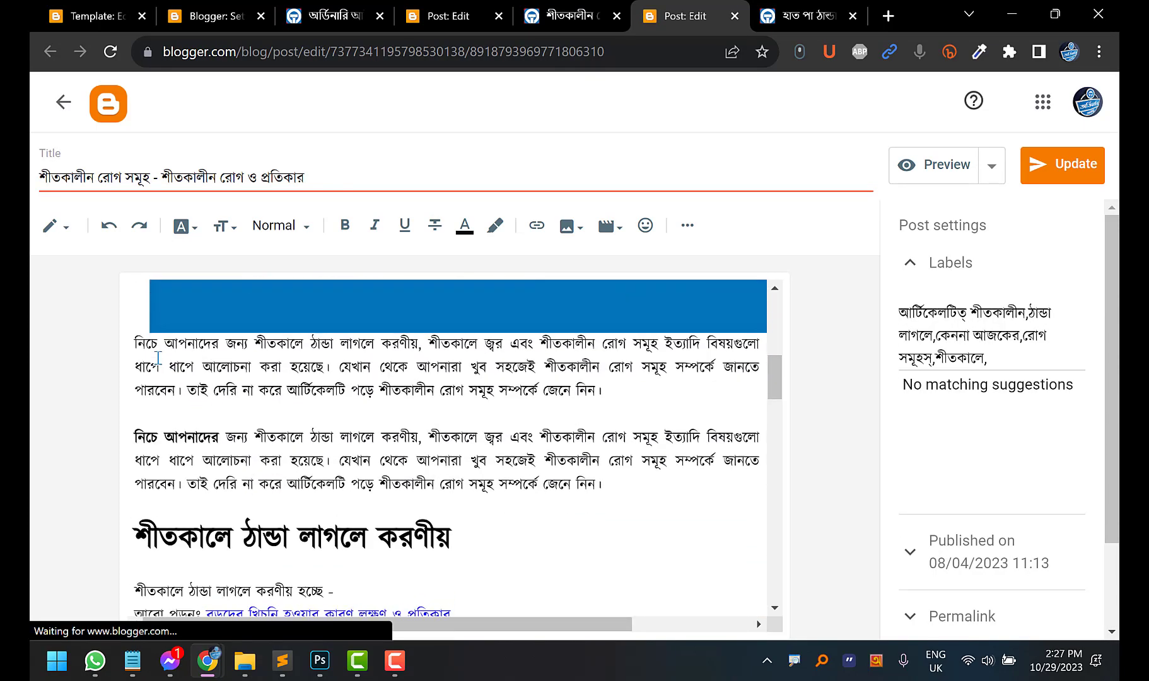
Copy the underlined "পোস্টসূচীপত্রঃ" from the hijama post, insert it before the first paragraph below the image, and update the post
click(445, 16)
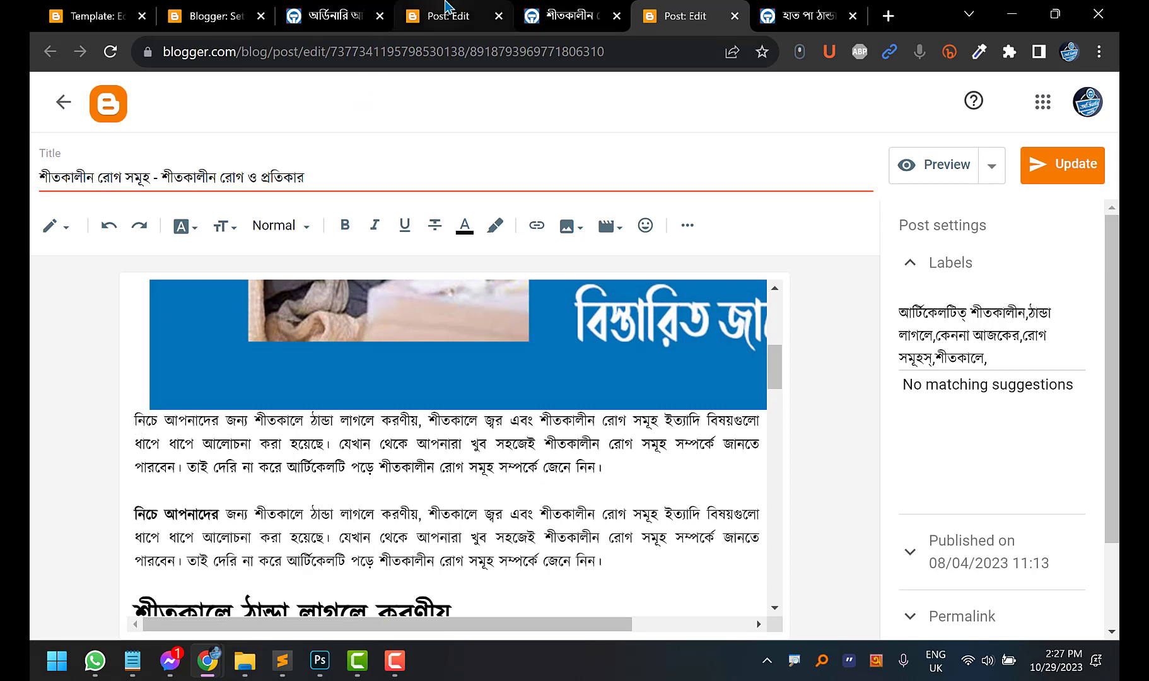
drag(208, 498, 106, 502)
key(ctrl+c)
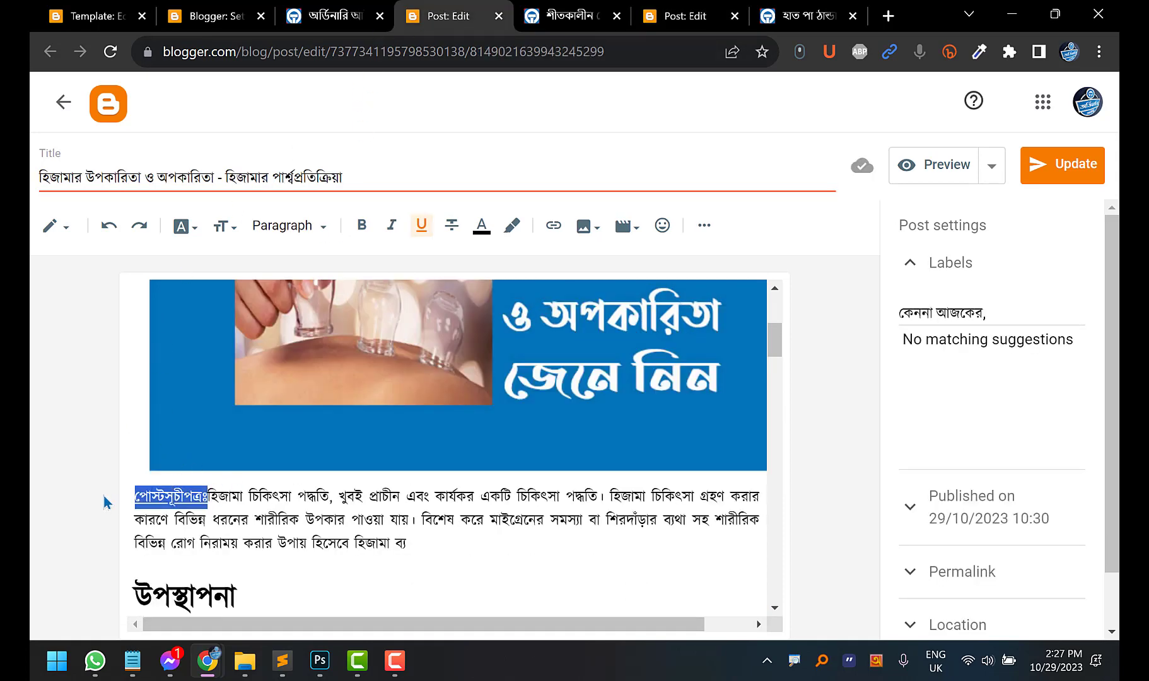
click(669, 12)
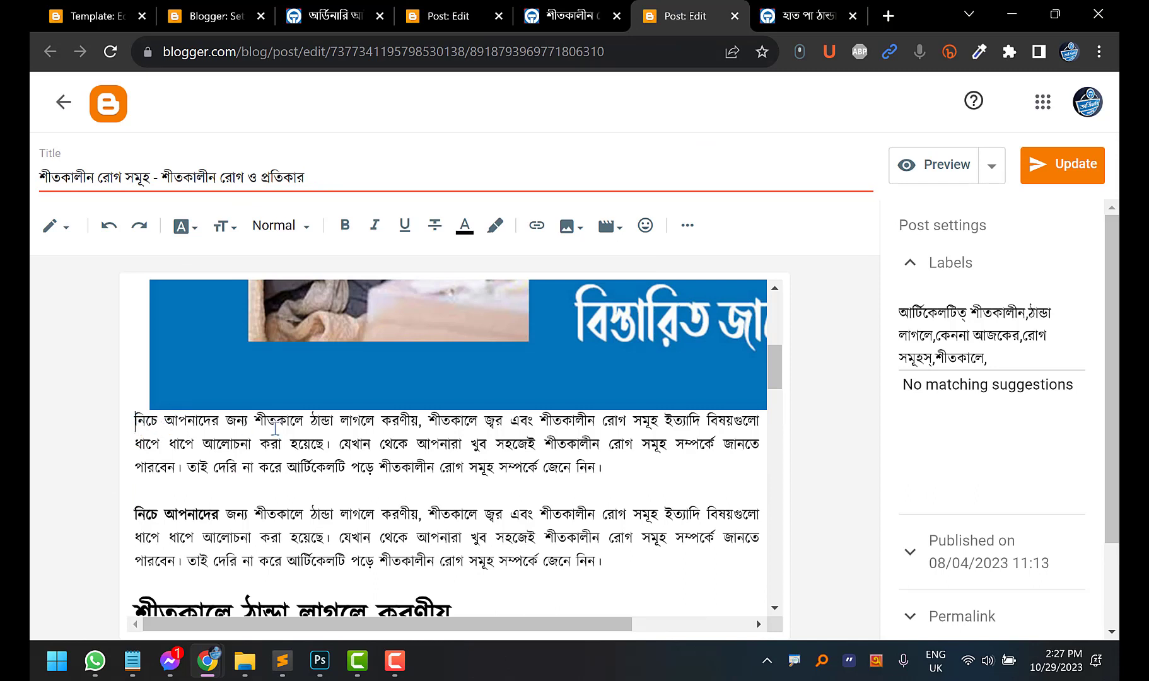
key(ctrl+v)
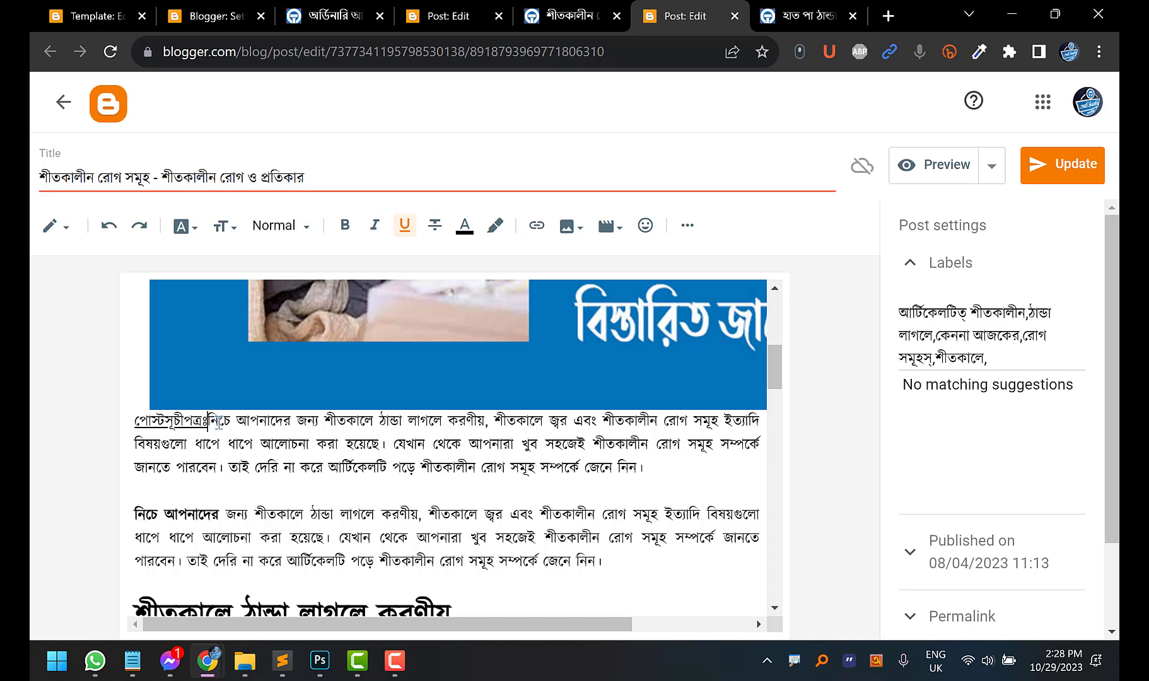
click(1054, 179)
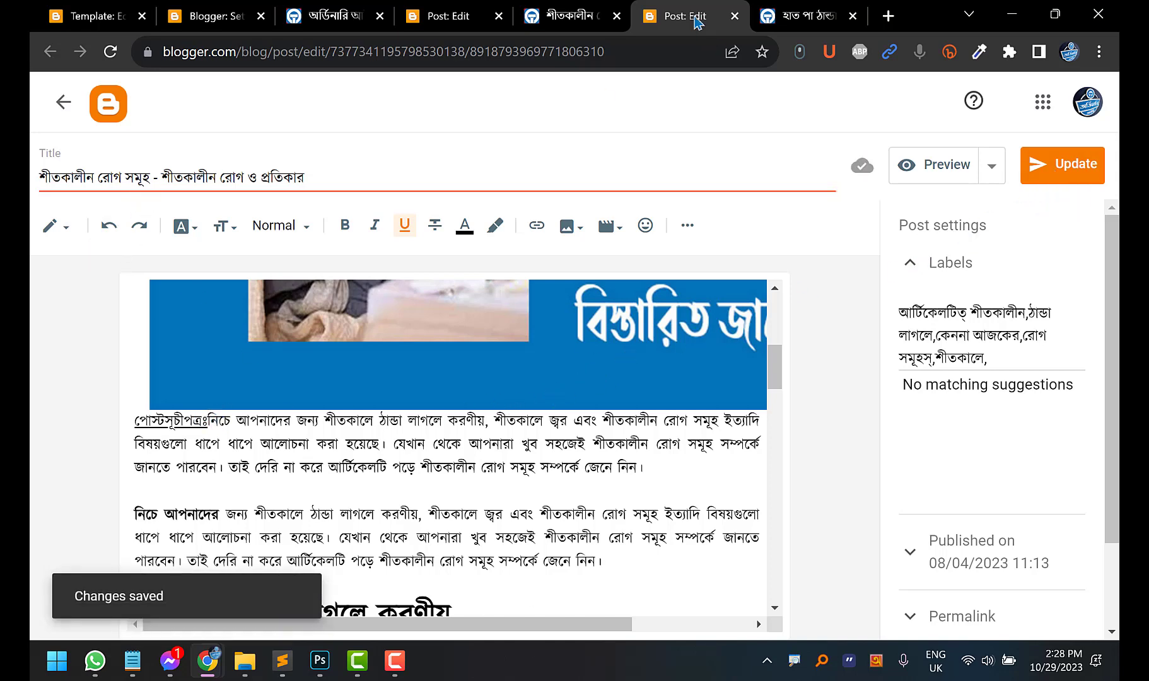
Check the table of contents position below the featured image on the live "শীতকালীন রোগ সমূহ" post
click(571, 15)
scroll(236, 284, up, 6)
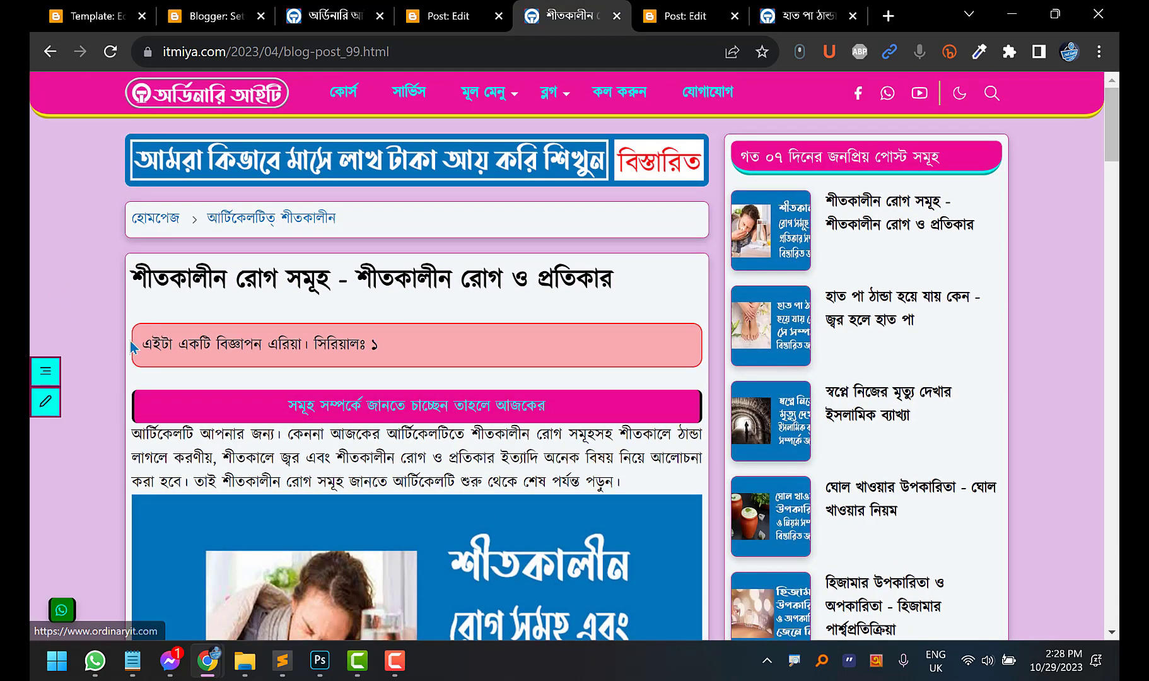
scroll(270, 405, down, 7)
scroll(184, 348, down, 2)
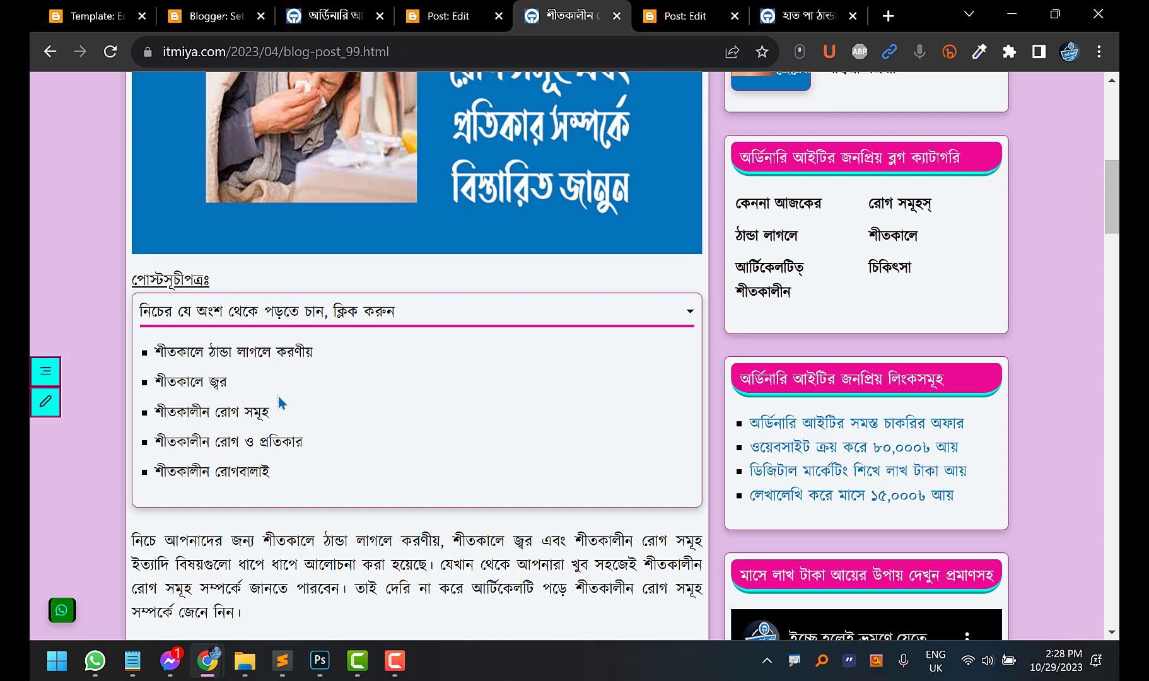
scroll(330, 410, up, 9)
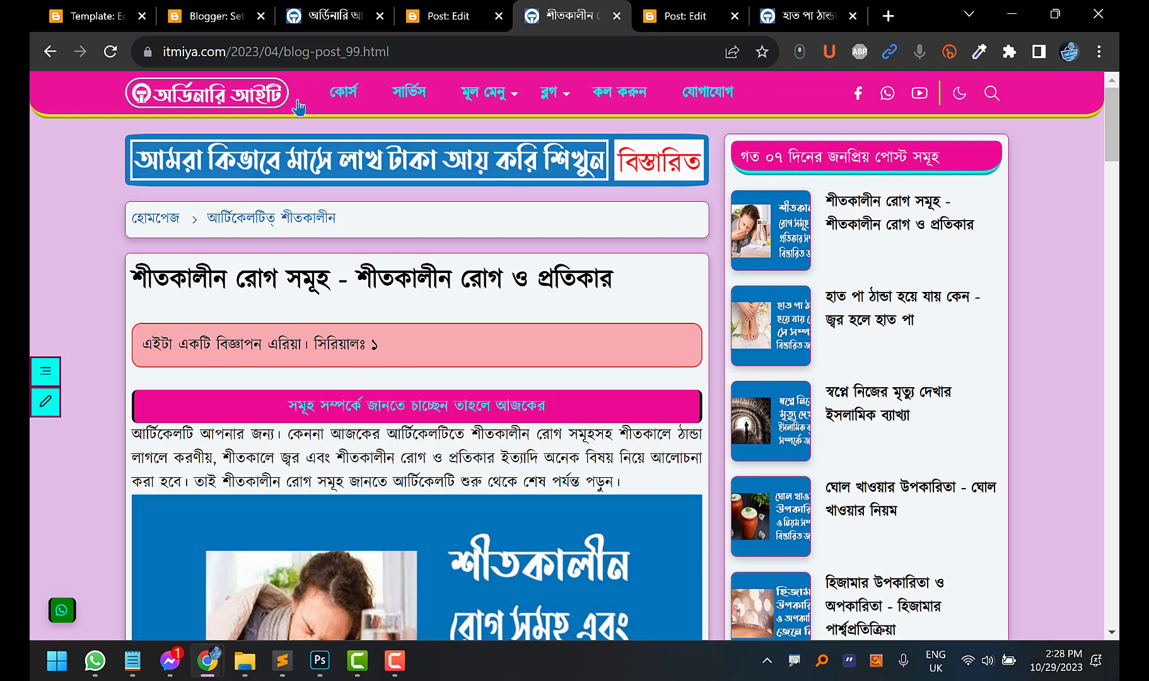
Open the blog's Layout page and examine the gadgets in the Advertisements Inner Post section
mouse_move(225, 17)
click(95, 16)
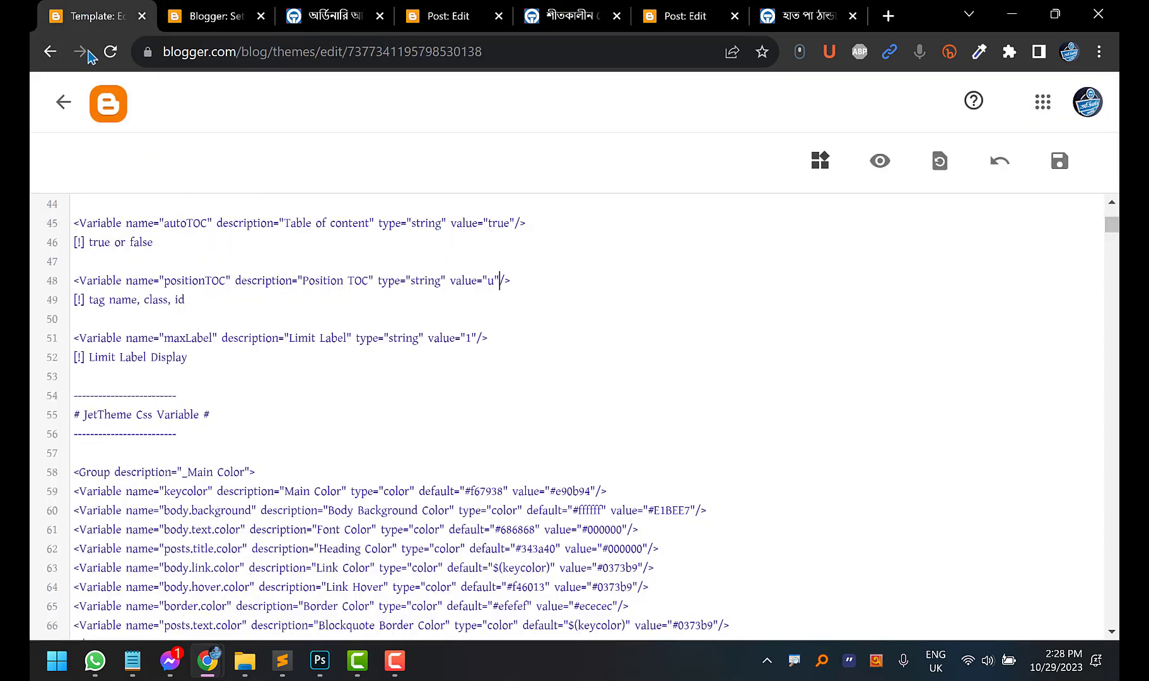
click(61, 104)
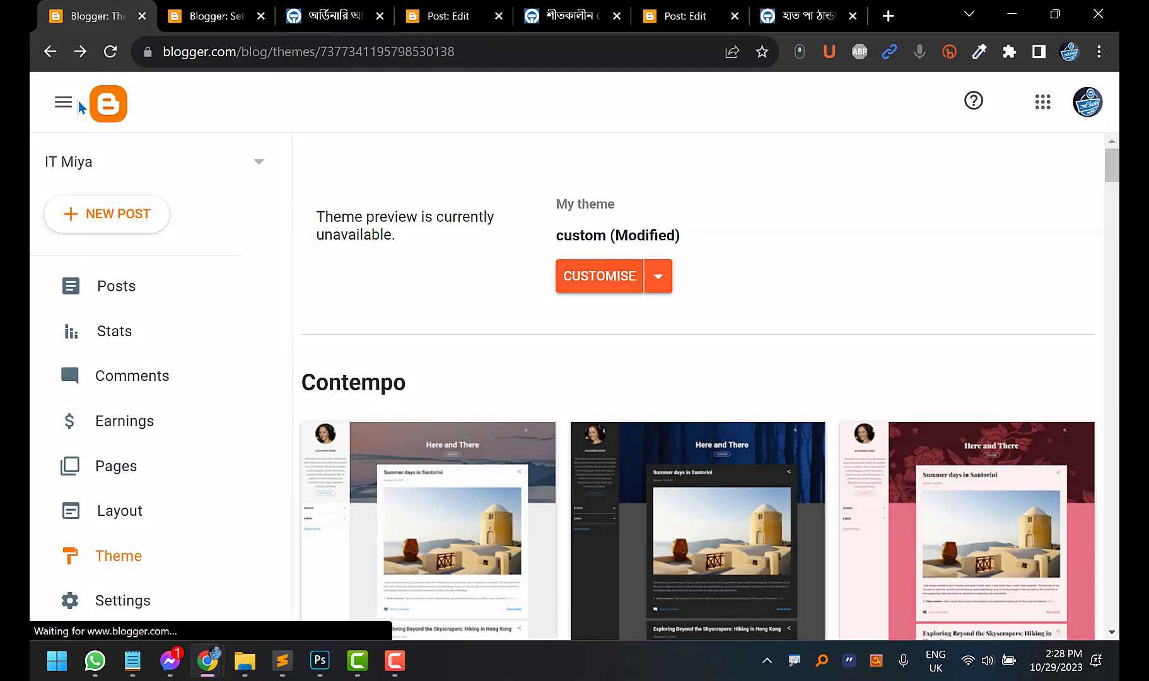
click(133, 517)
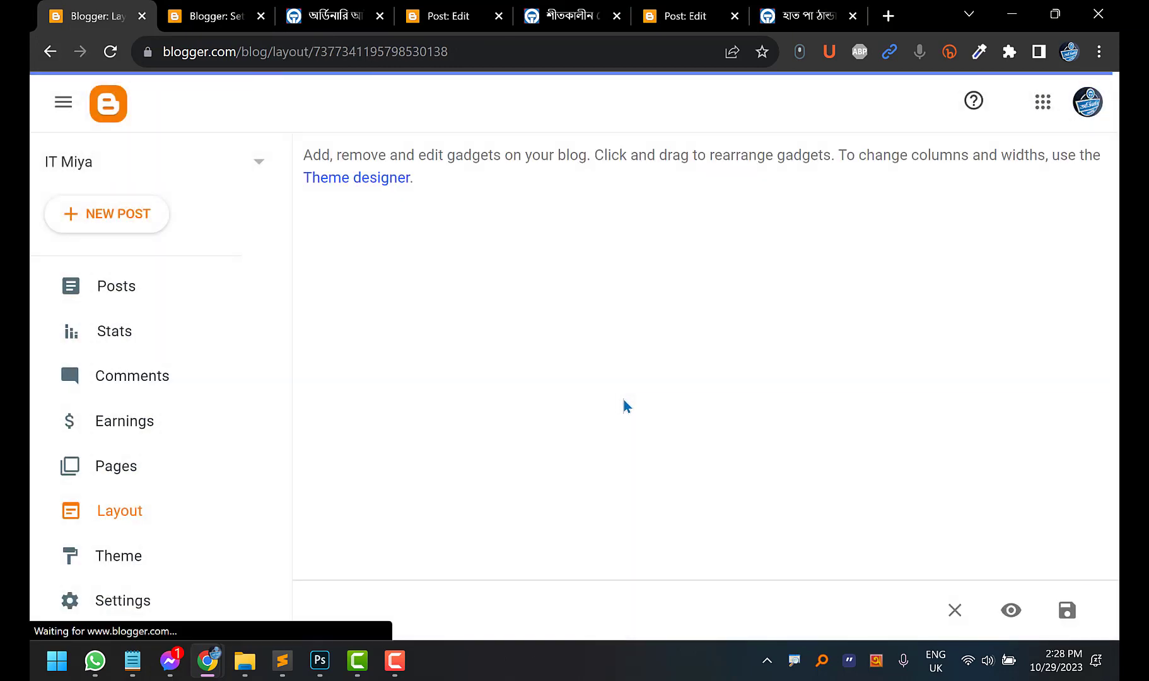
scroll(624, 403, down, 10)
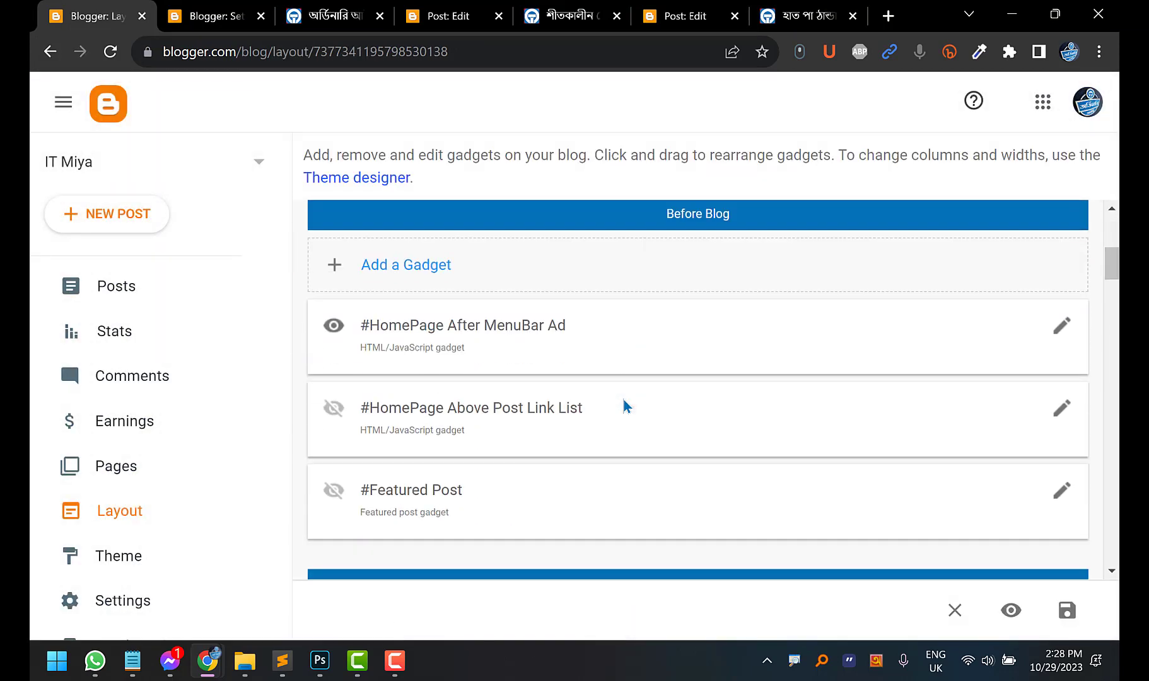
scroll(623, 398, down, 1)
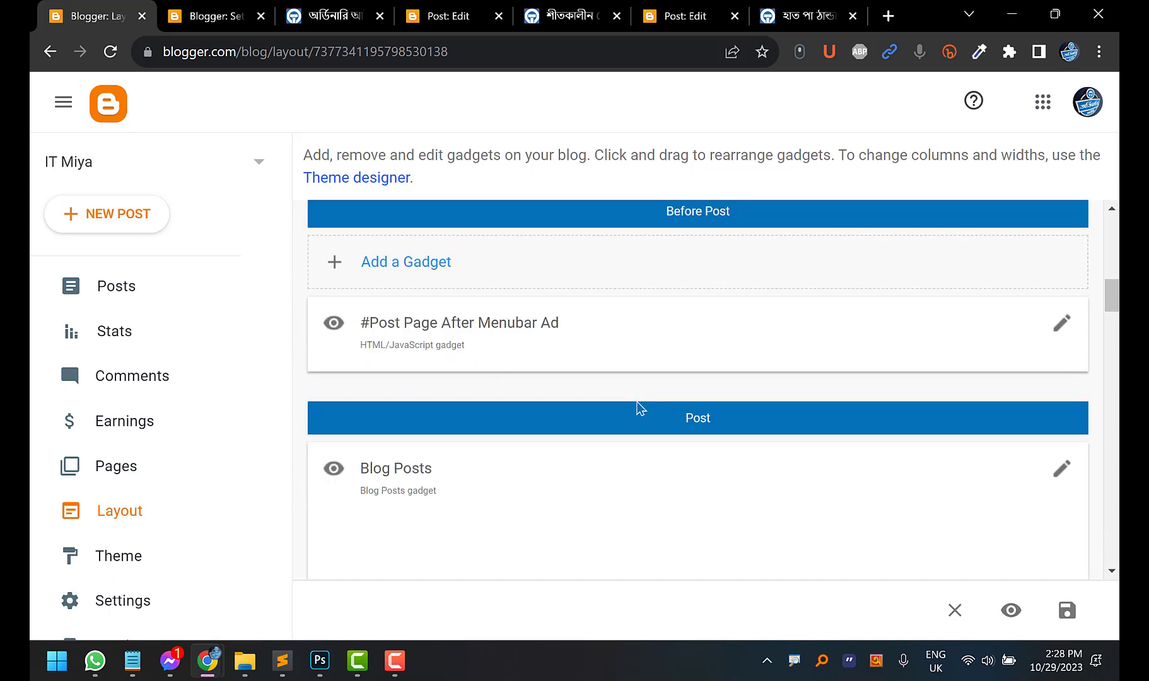
scroll(639, 407, down, 1)
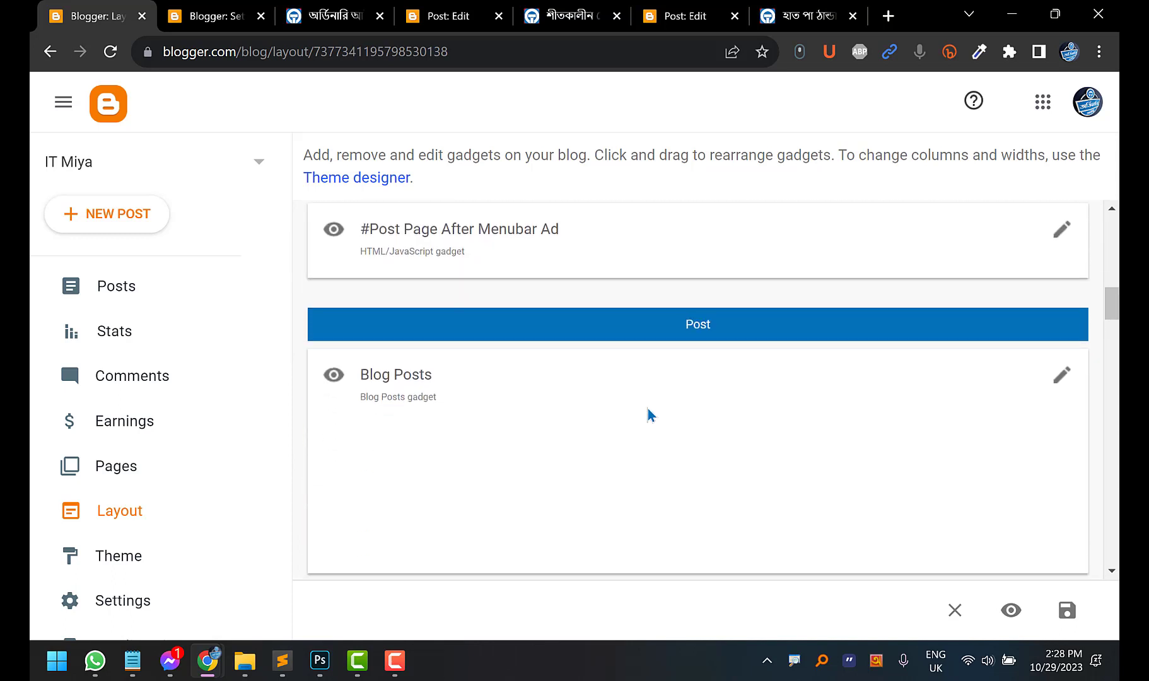
scroll(650, 415, down, 5)
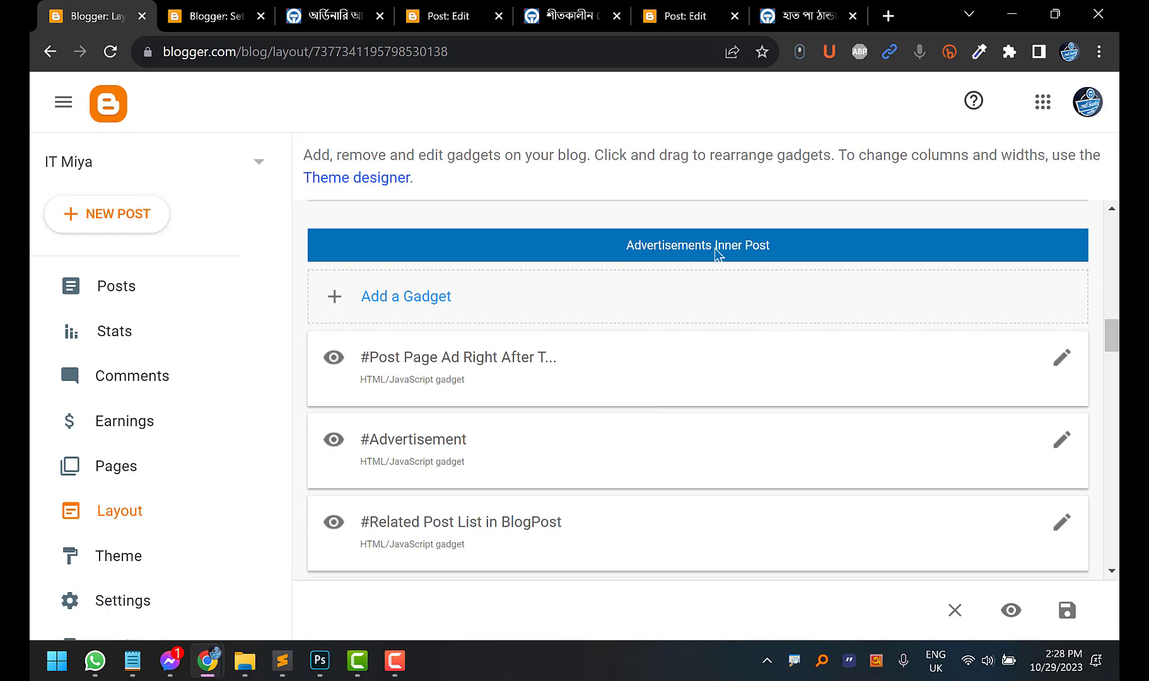
scroll(717, 254, down, 1)
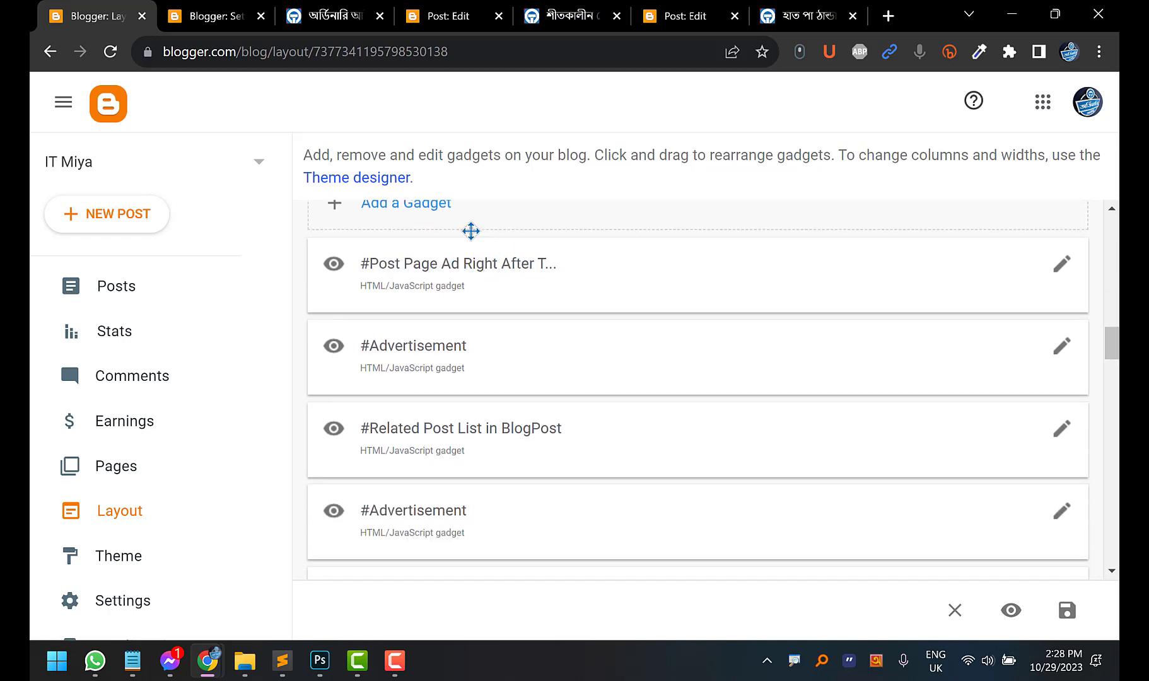
Compare the ad area below the live post's title with the content of the "#Post Page Ad Right After Title" gadget, leaving the gadget unedited
click(530, 14)
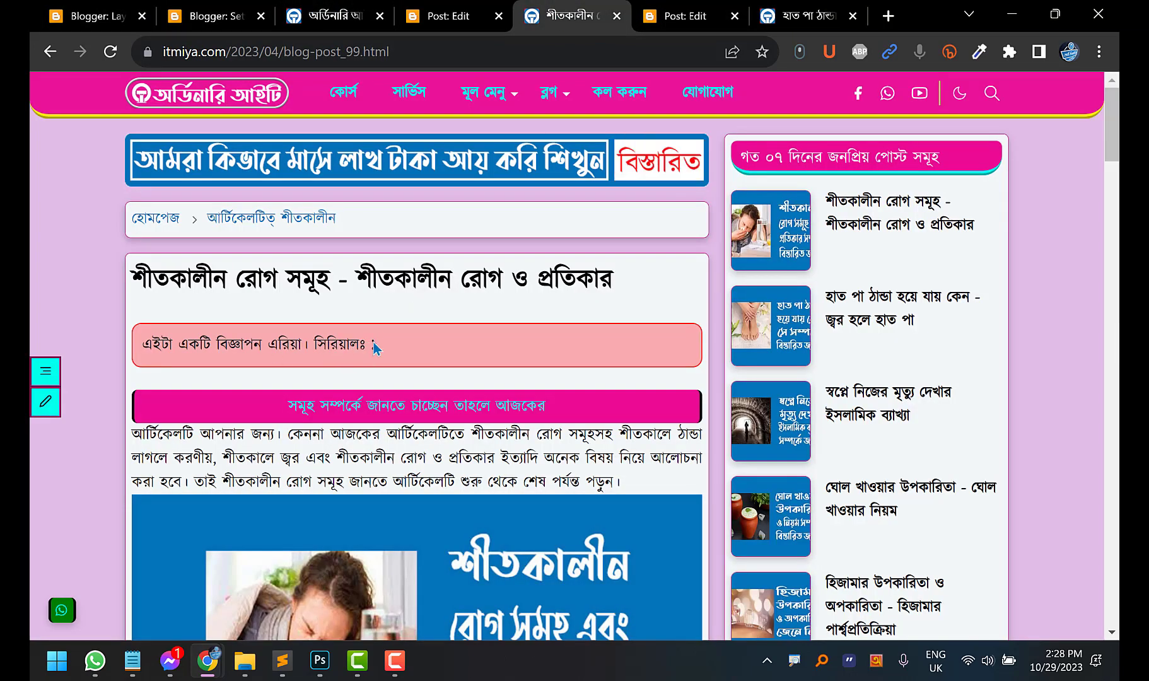
click(89, 7)
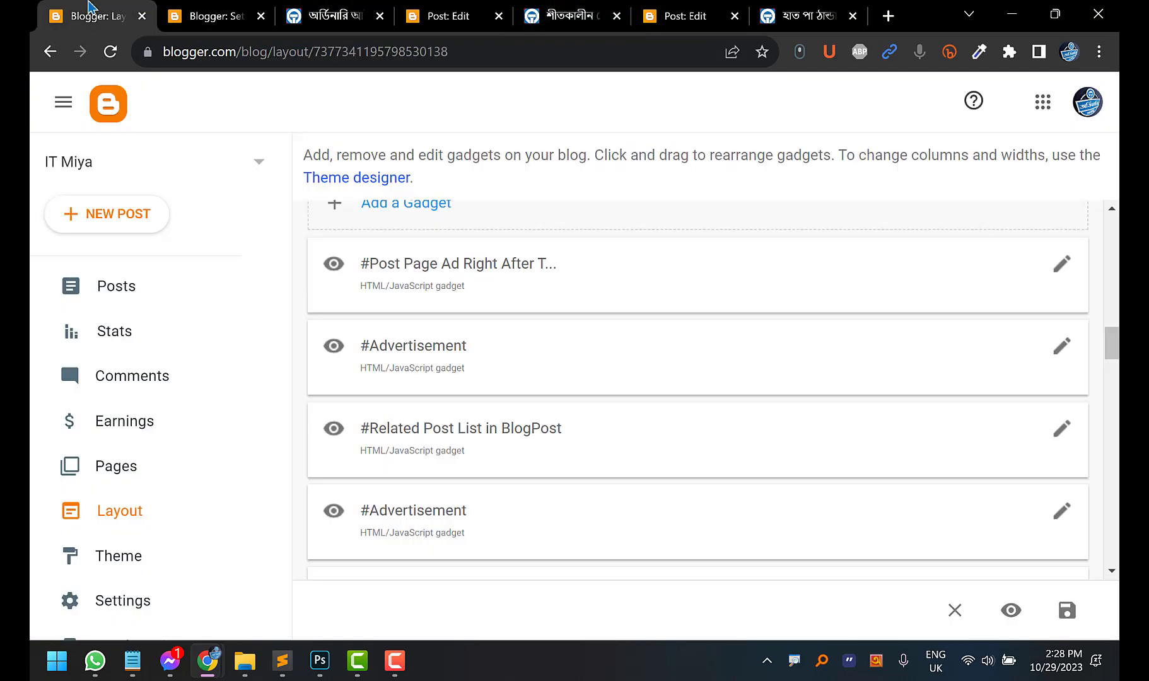
click(1055, 276)
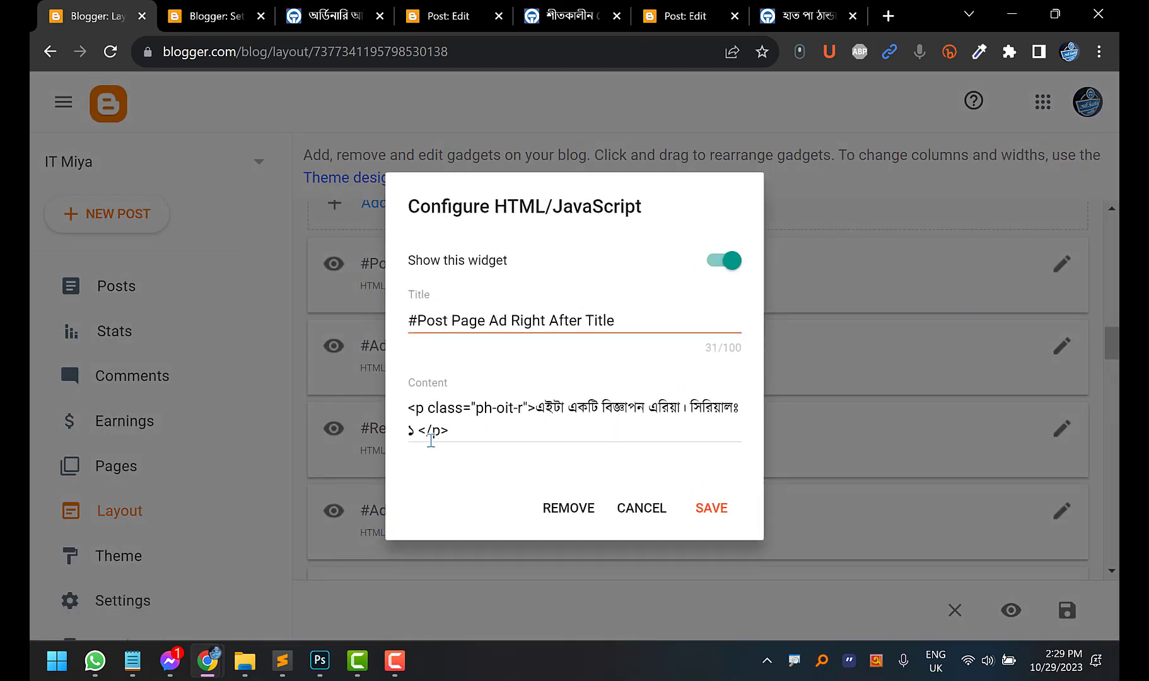
click(637, 510)
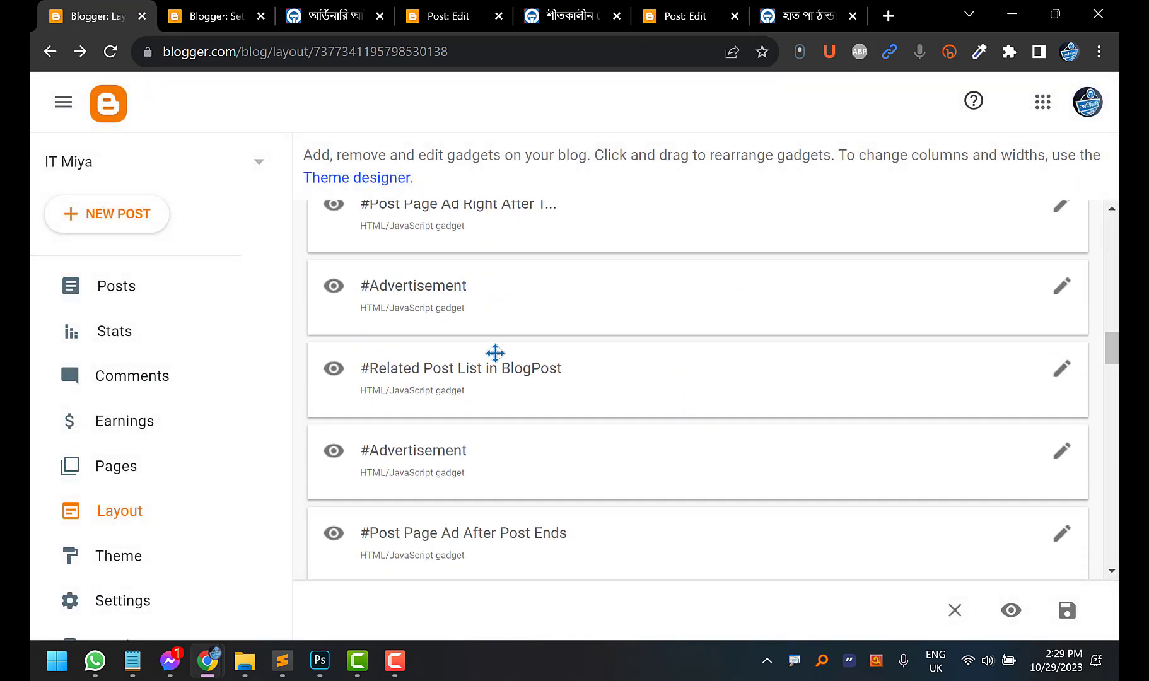
Review the remaining Advertisements Inner Post gadgets and locate the related post list within the live "শীতকালীন রোগ সমূহ" article
scroll(495, 353, down, 3)
scroll(492, 372, up, 2)
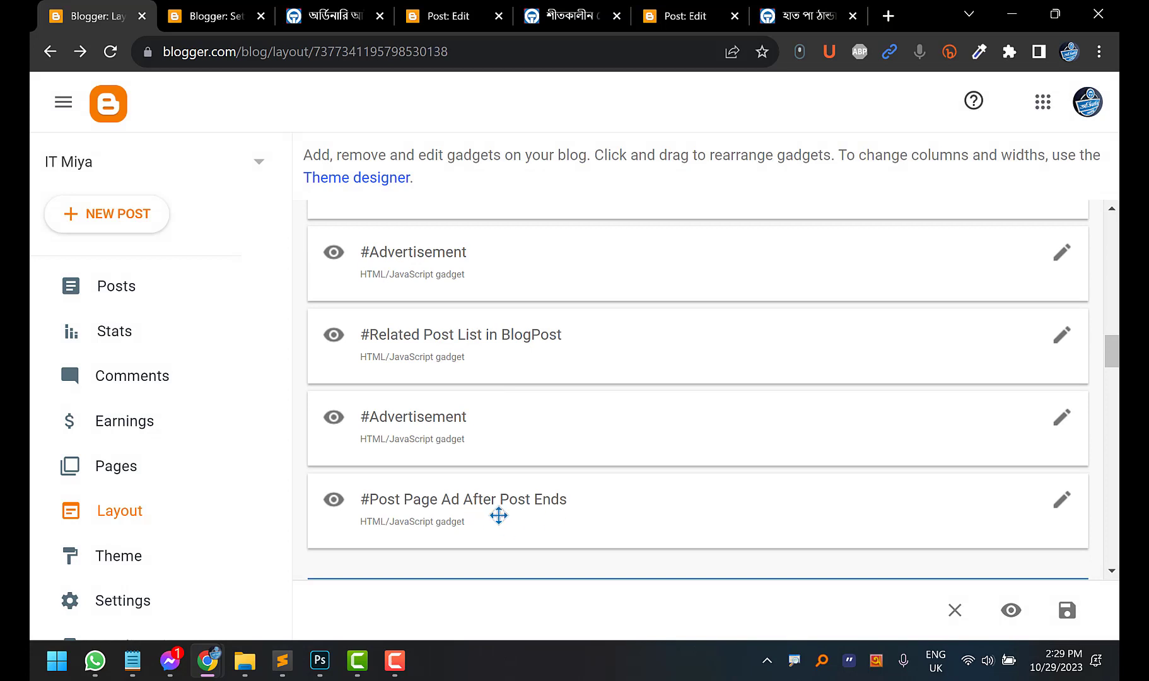
scroll(526, 521, up, 3)
scroll(555, 454, down, 1)
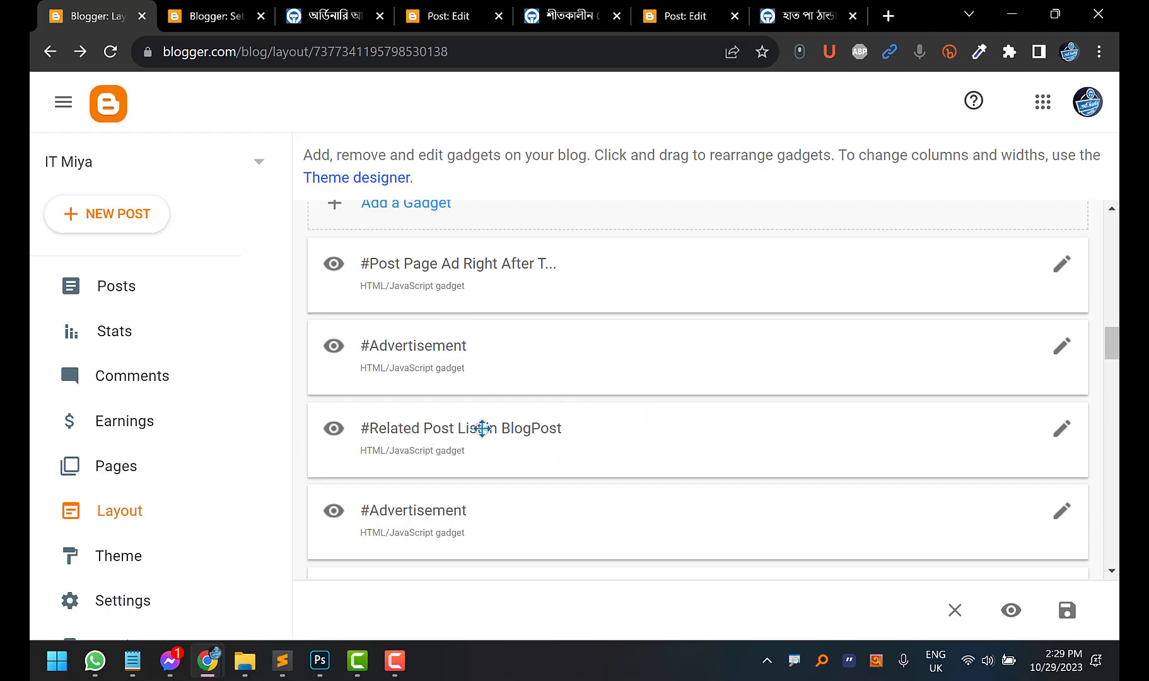
click(567, 16)
scroll(242, 318, down, 10)
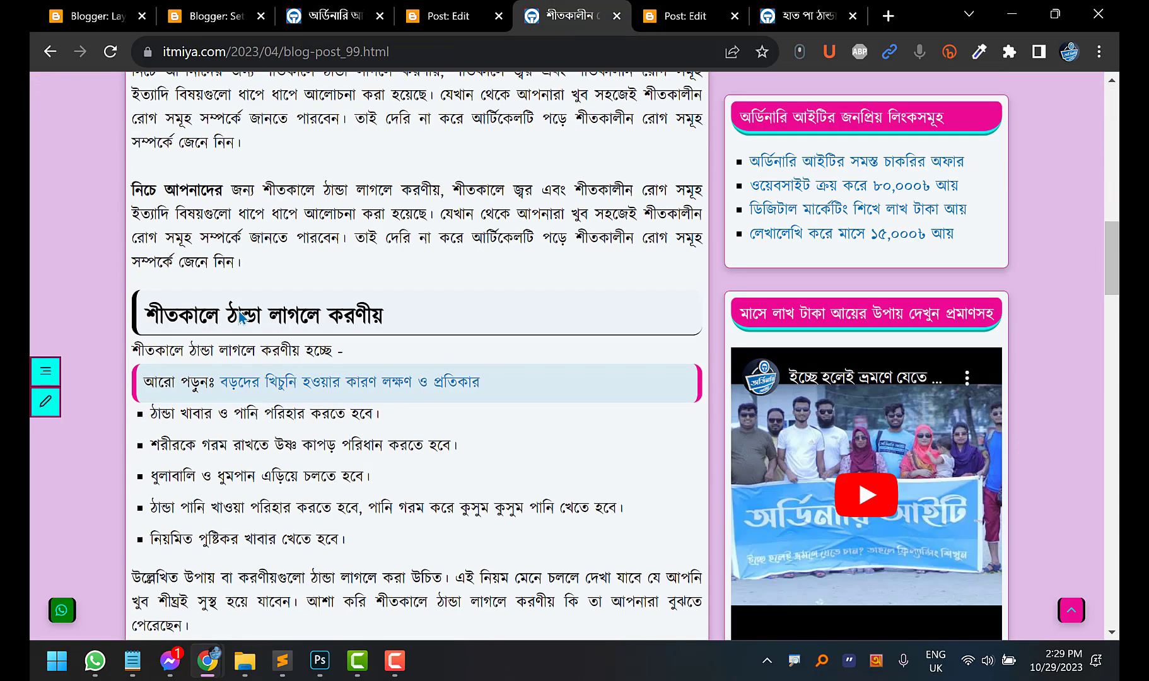
scroll(241, 317, down, 20)
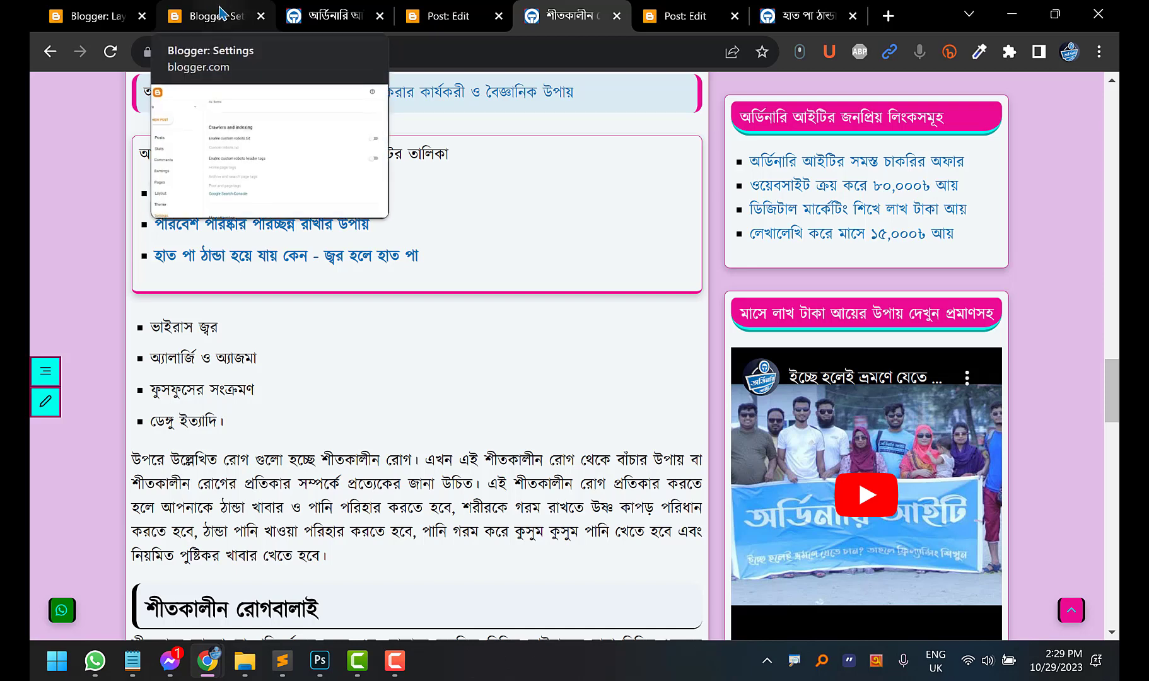
Find the After Blog section in the layout and check its matching ad area below the pagination on the live home page
click(98, 9)
scroll(764, 406, down, 5)
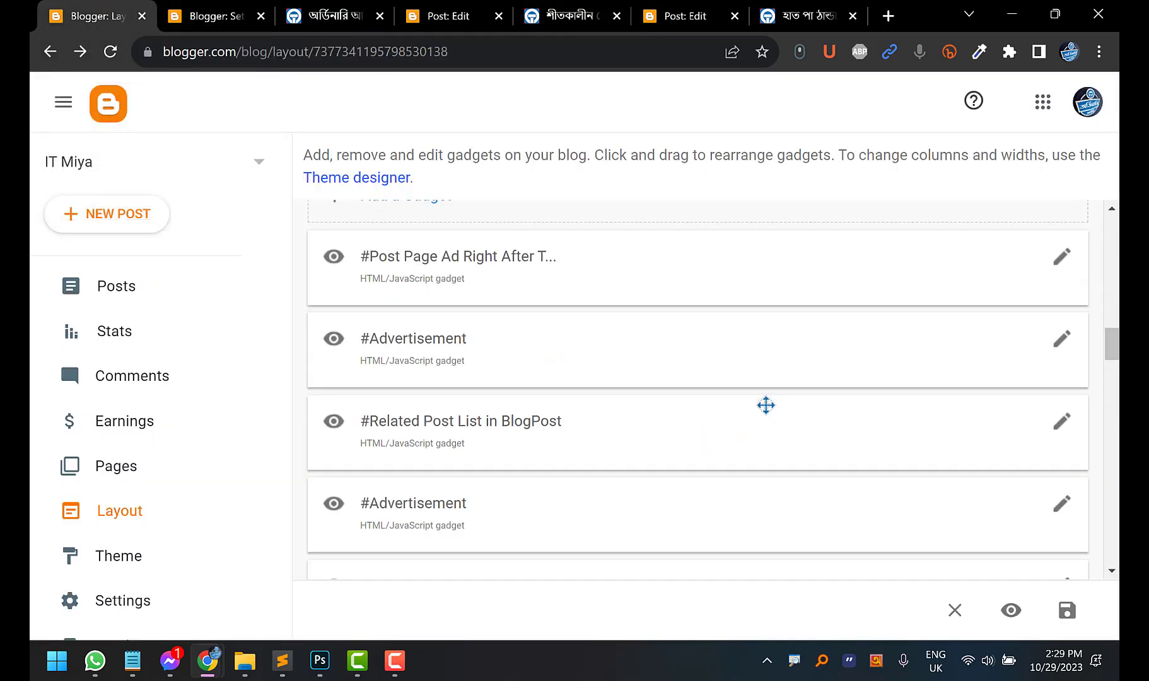
scroll(707, 357, down, 1)
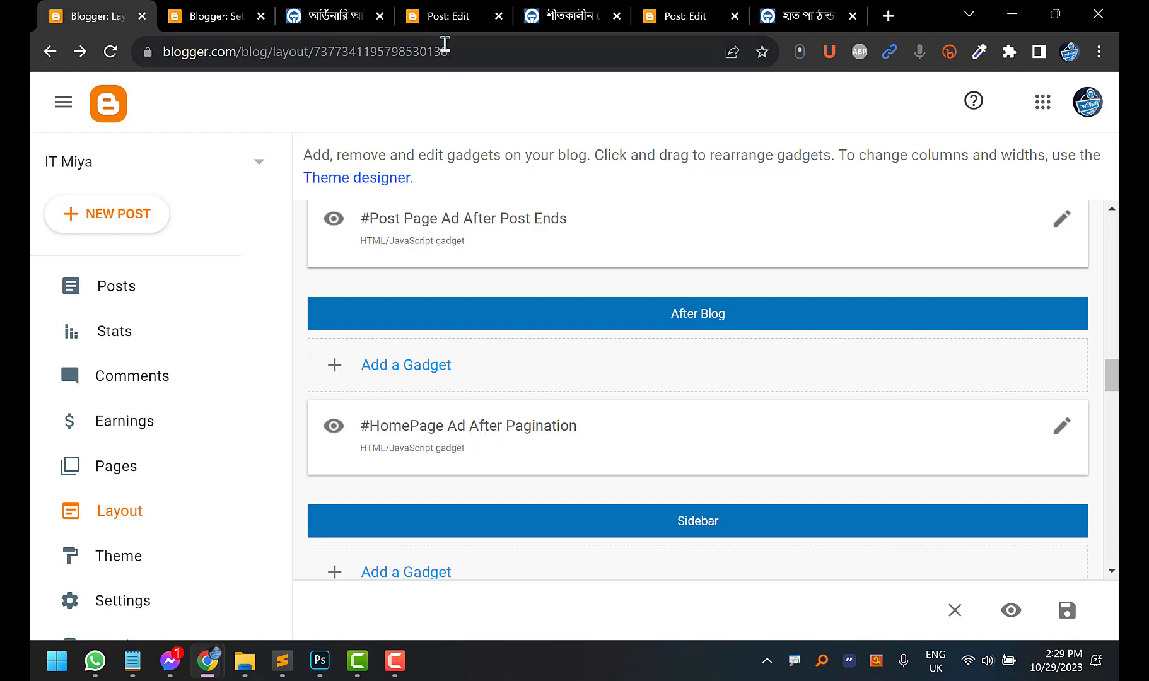
click(567, 15)
scroll(197, 133, up, 8)
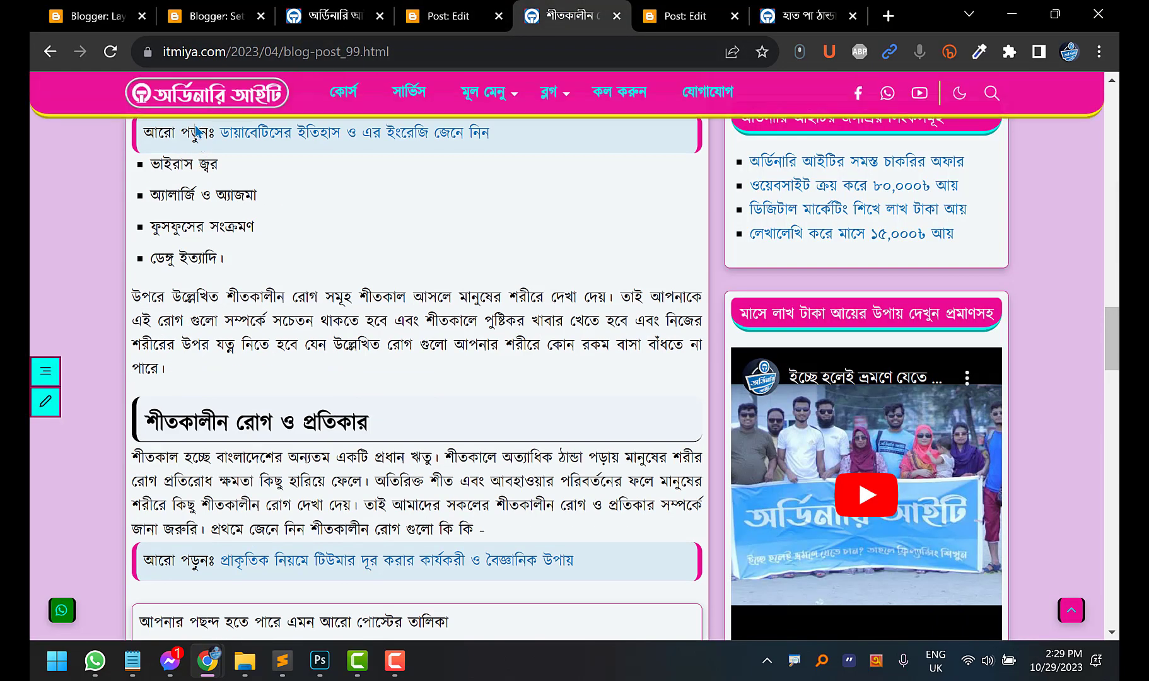
click(202, 93)
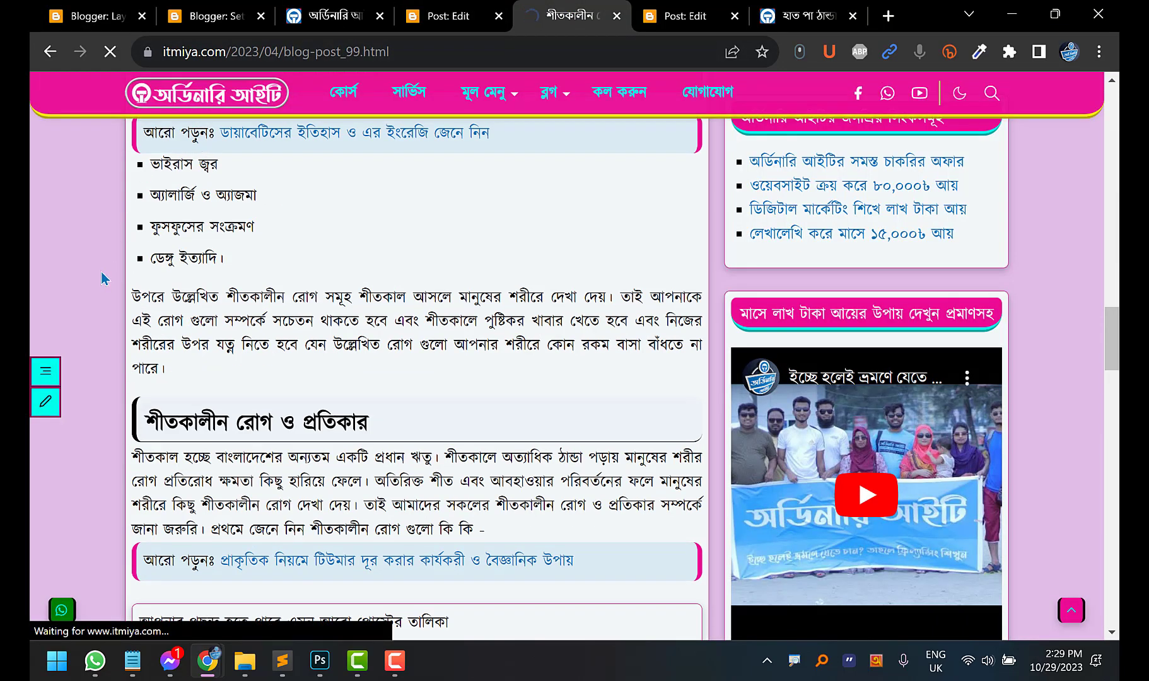
scroll(104, 277, down, 15)
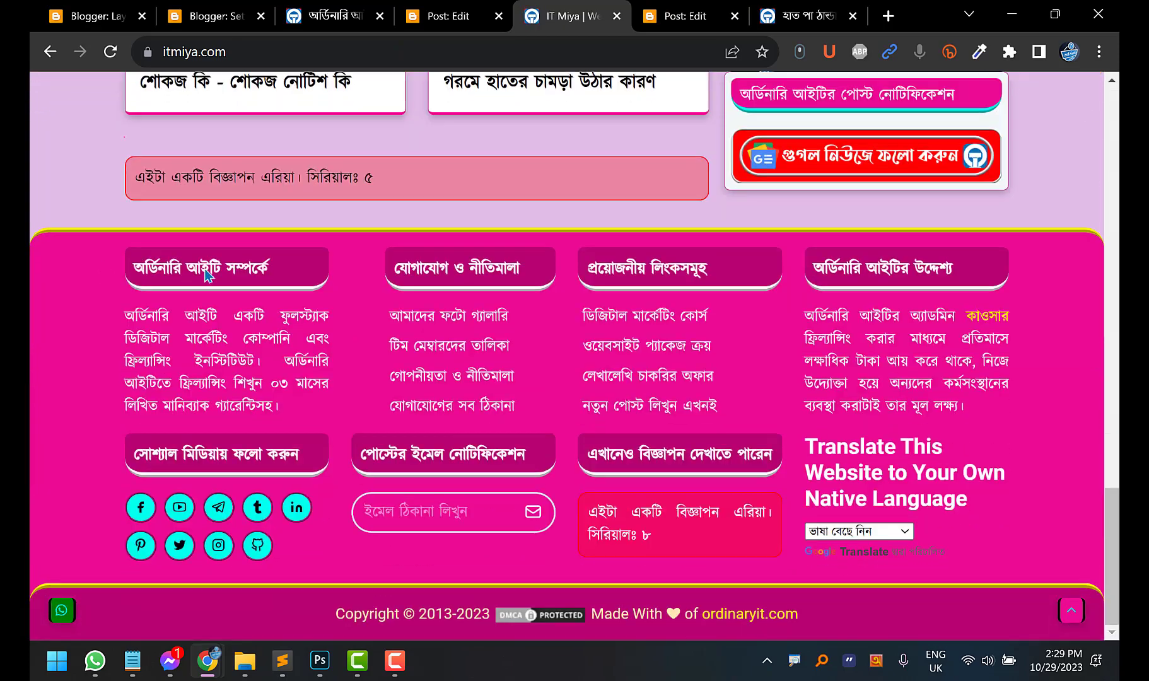
scroll(205, 275, up, 2)
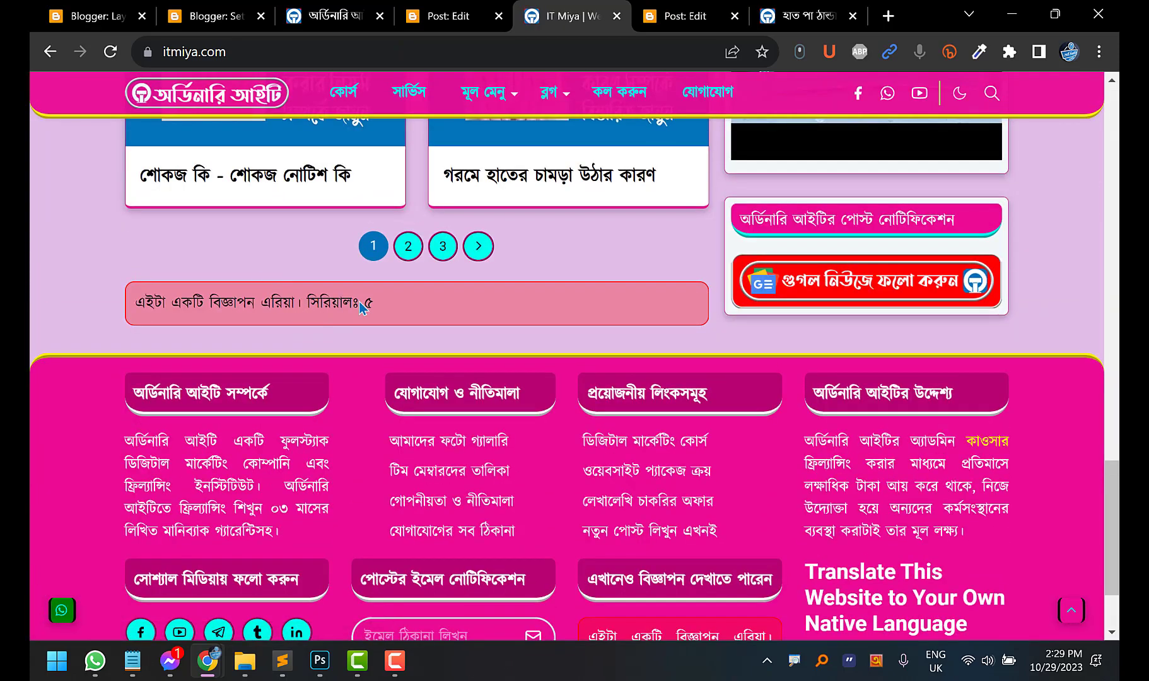
View the content of the "#HomePage Ad After Pagination" gadget and close it without editing
click(101, 16)
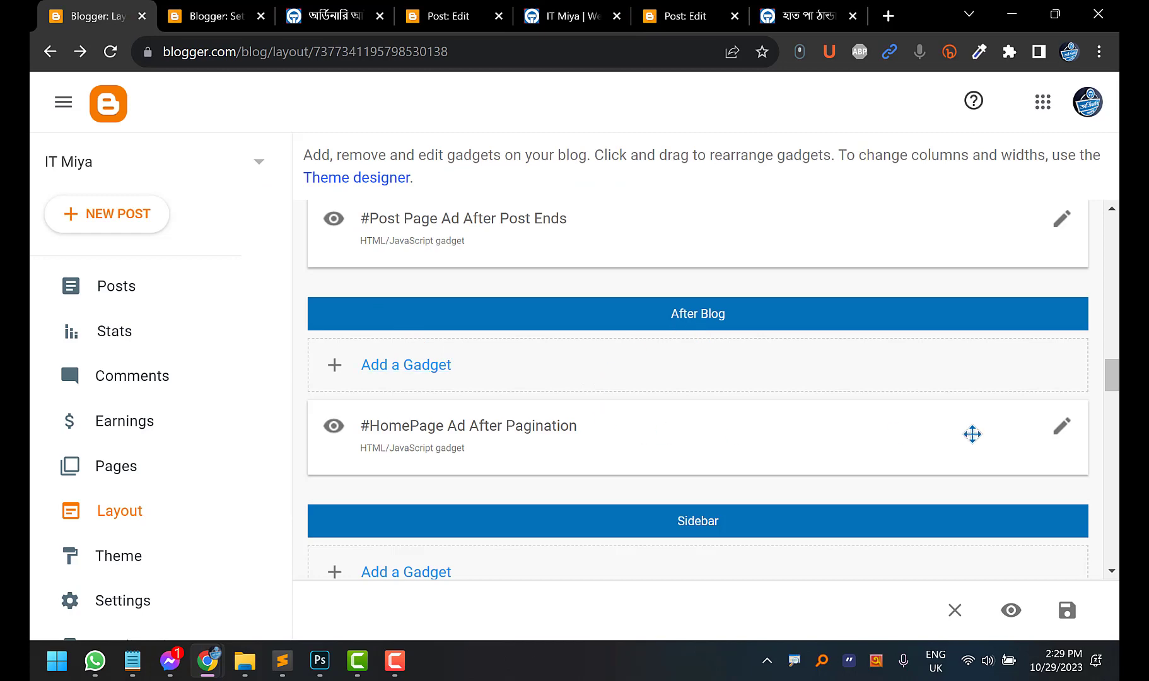
click(1067, 434)
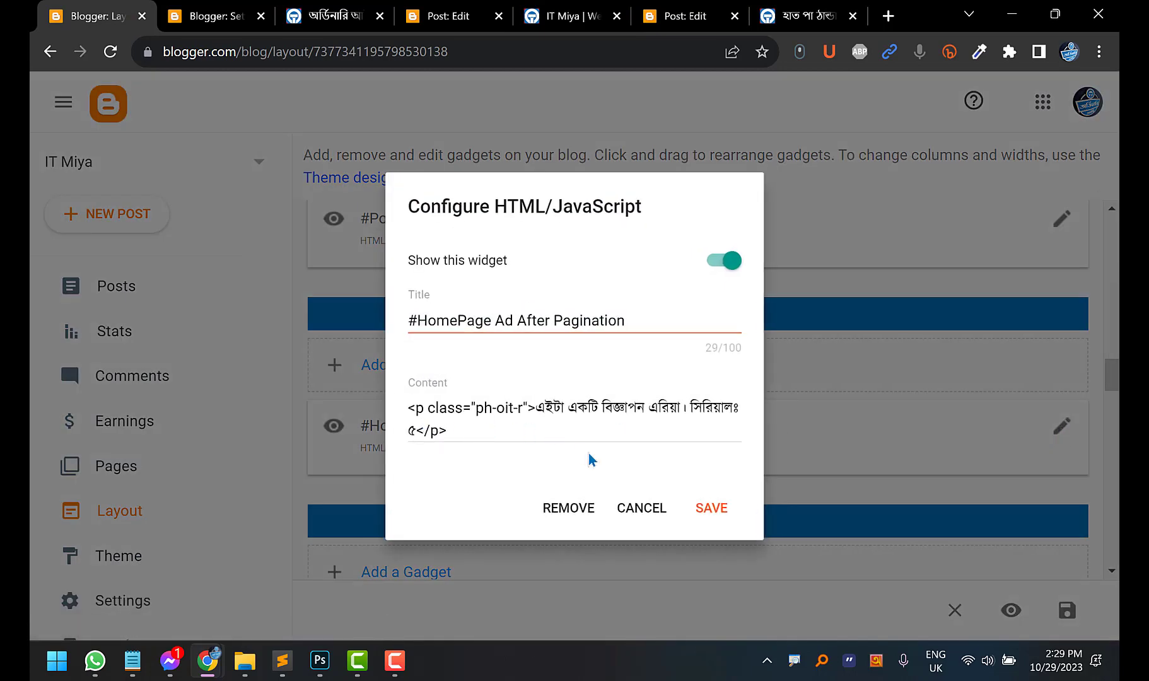
click(621, 509)
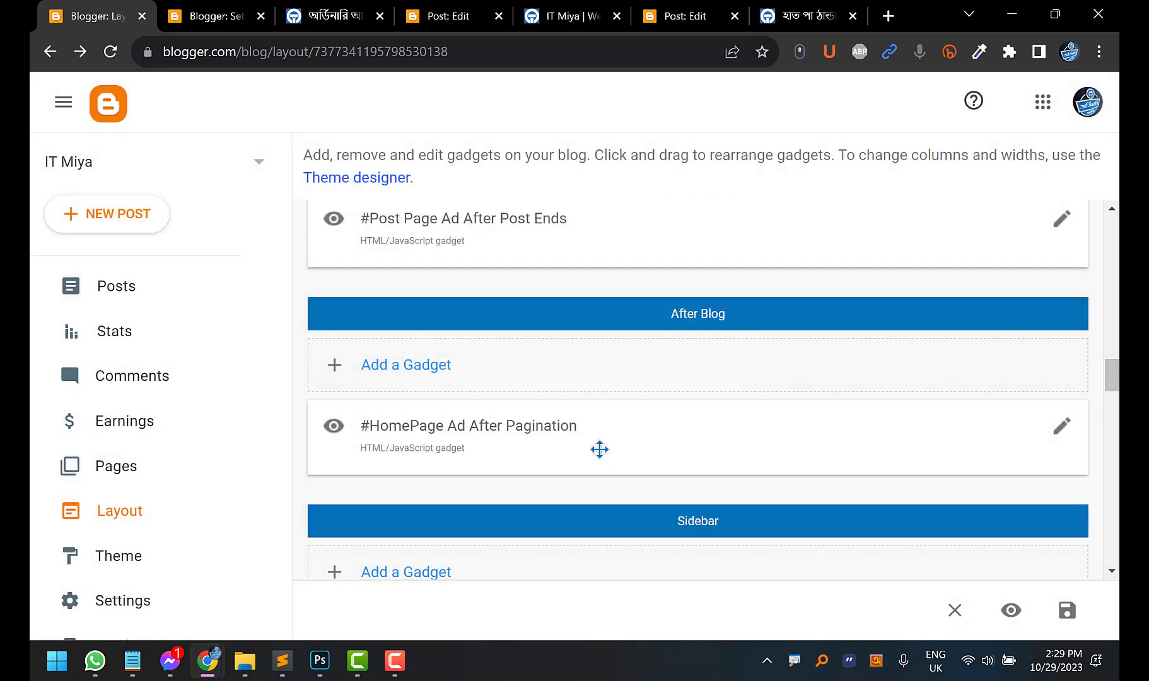
Review the HTML of the footer's Copyright gadget without editing it, and return to the After Blog section of the layout
scroll(597, 445, down, 3)
scroll(597, 445, down, 15)
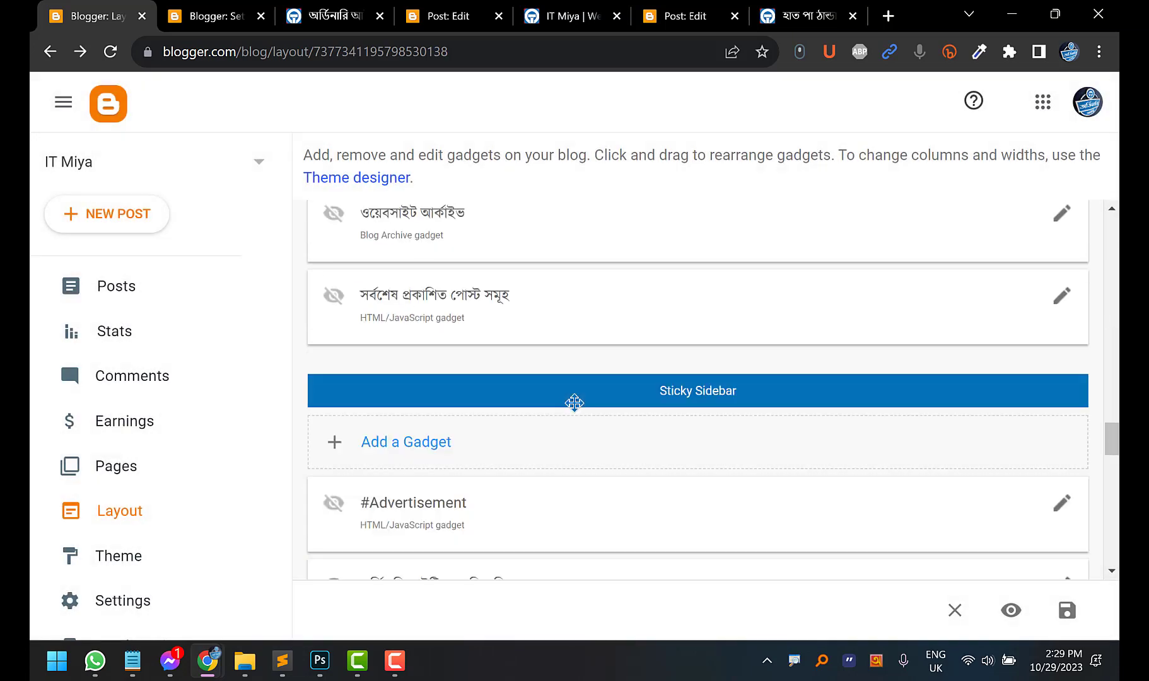
scroll(574, 403, down, 5)
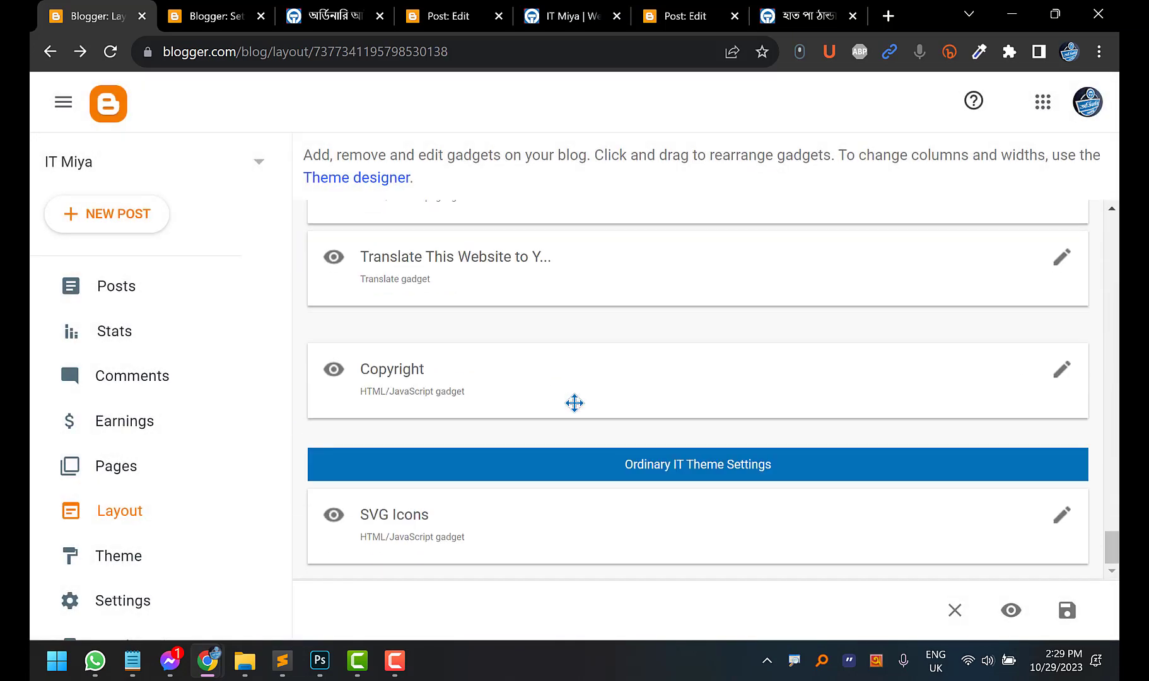
click(1062, 377)
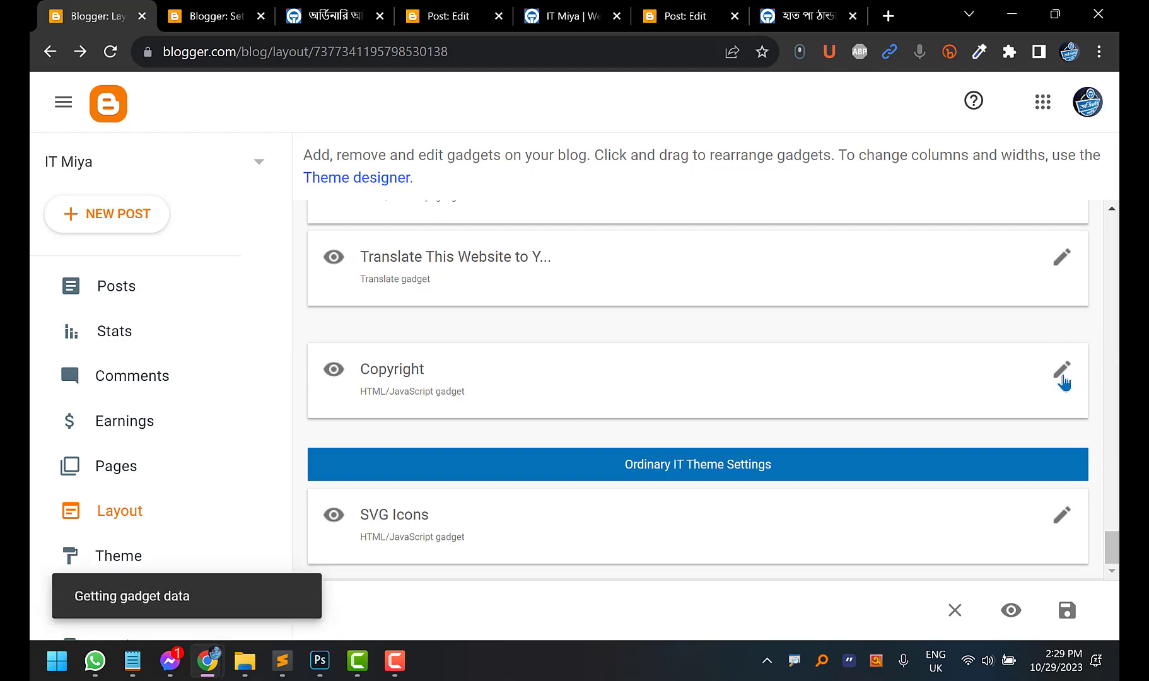
scroll(573, 432, down, 3)
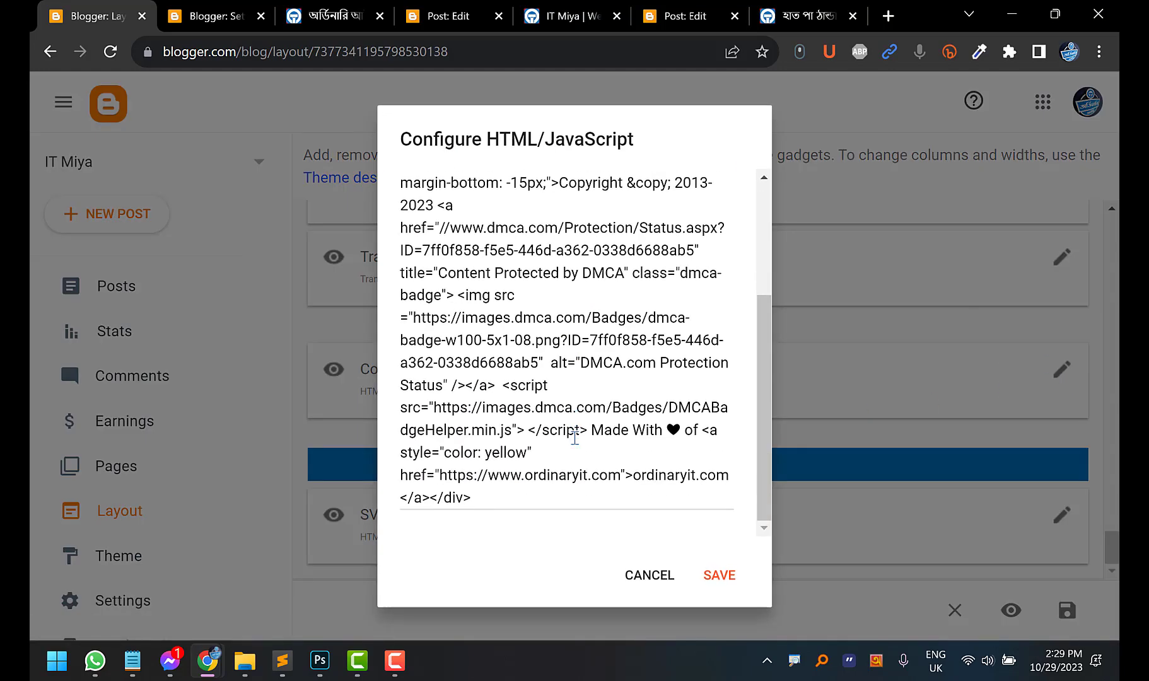
scroll(574, 442, up, 5)
scroll(574, 486, down, 5)
click(661, 578)
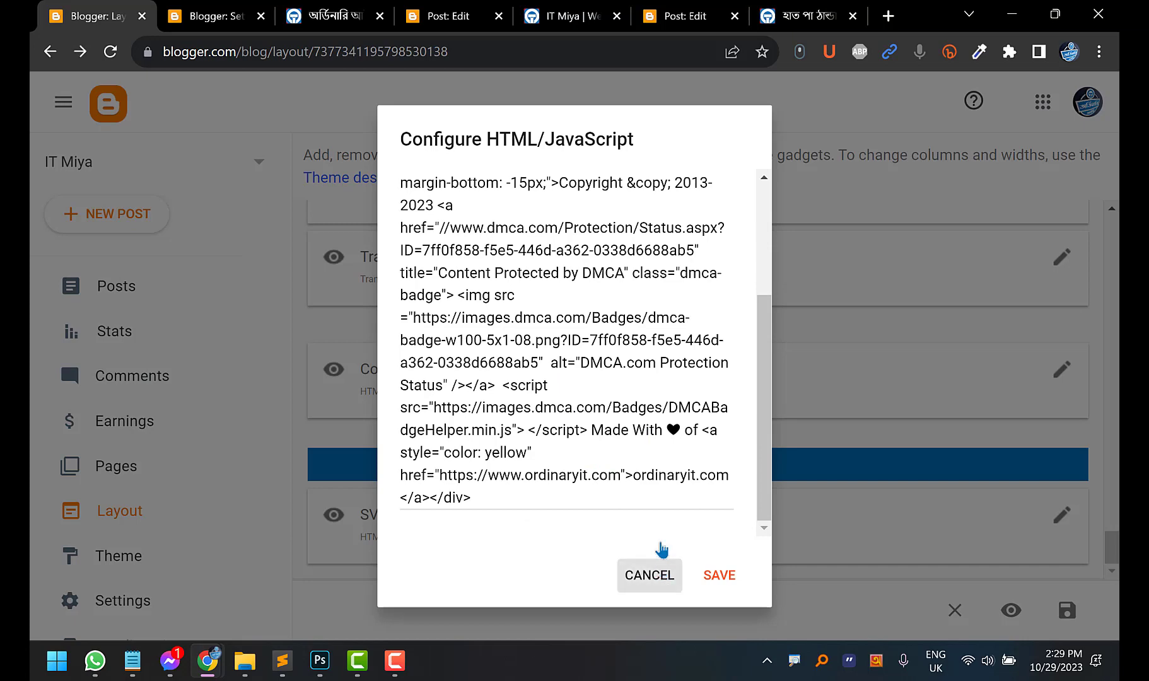
scroll(763, 443, up, 15)
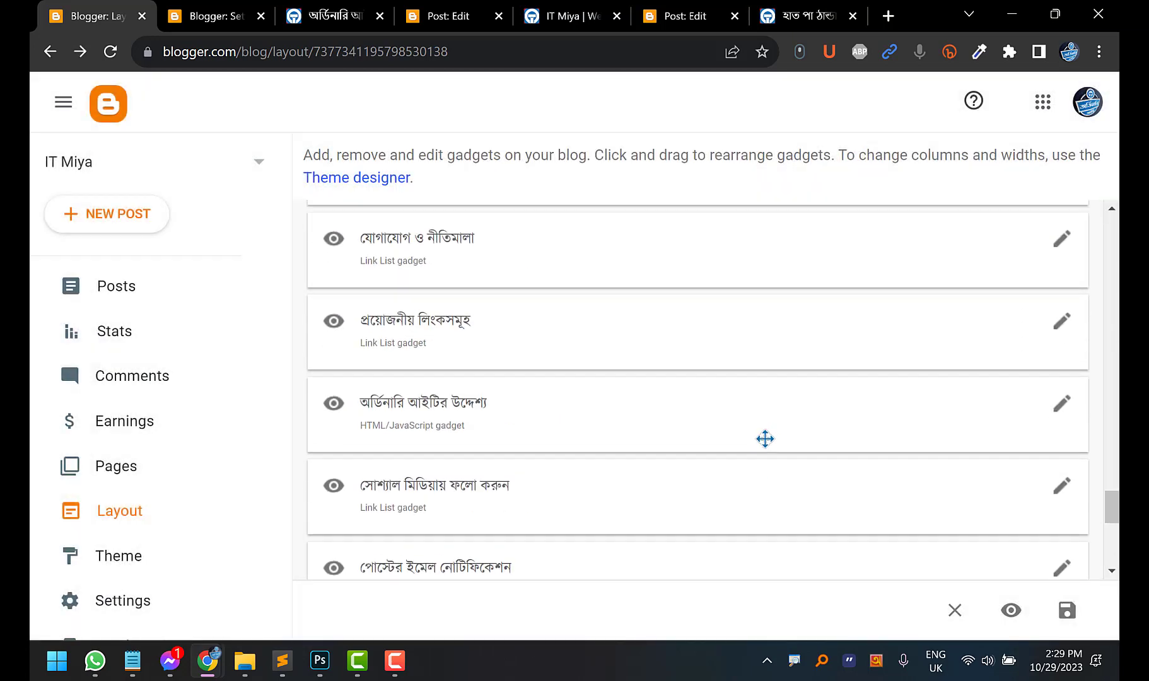
scroll(760, 445, up, 4)
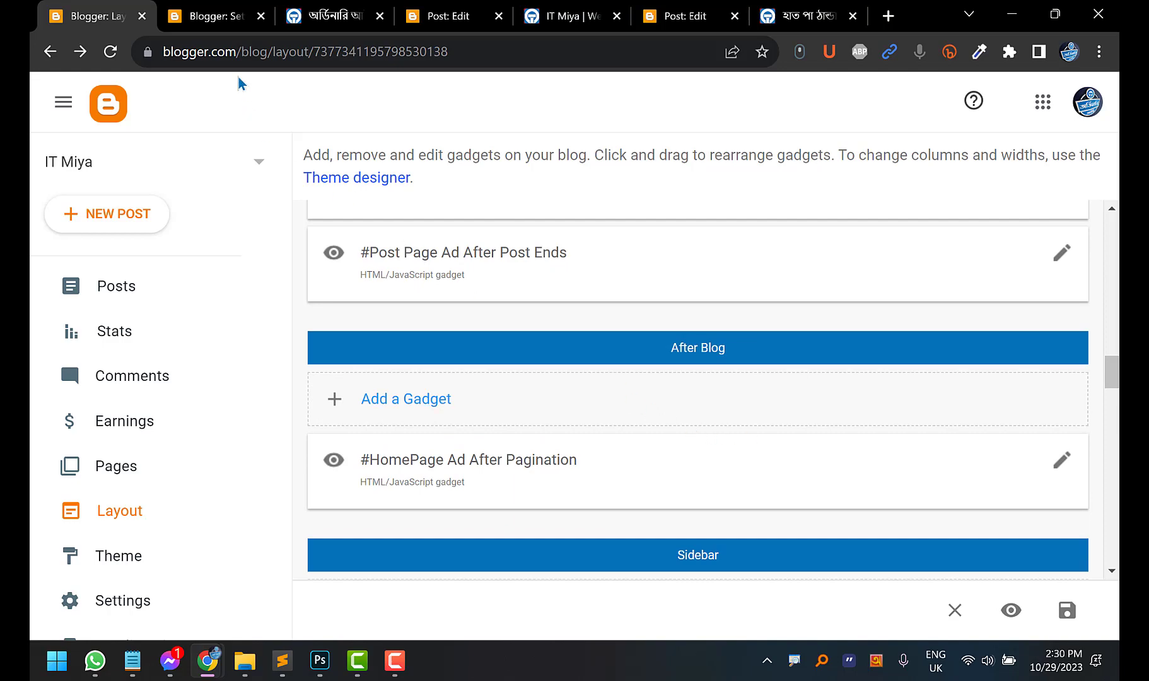
View the beginning of the Ordinary IT 4.0 theme documentation, and return to the start of the live IT Miya home page
click(331, 15)
scroll(499, 397, up, 7)
scroll(499, 397, up, 2)
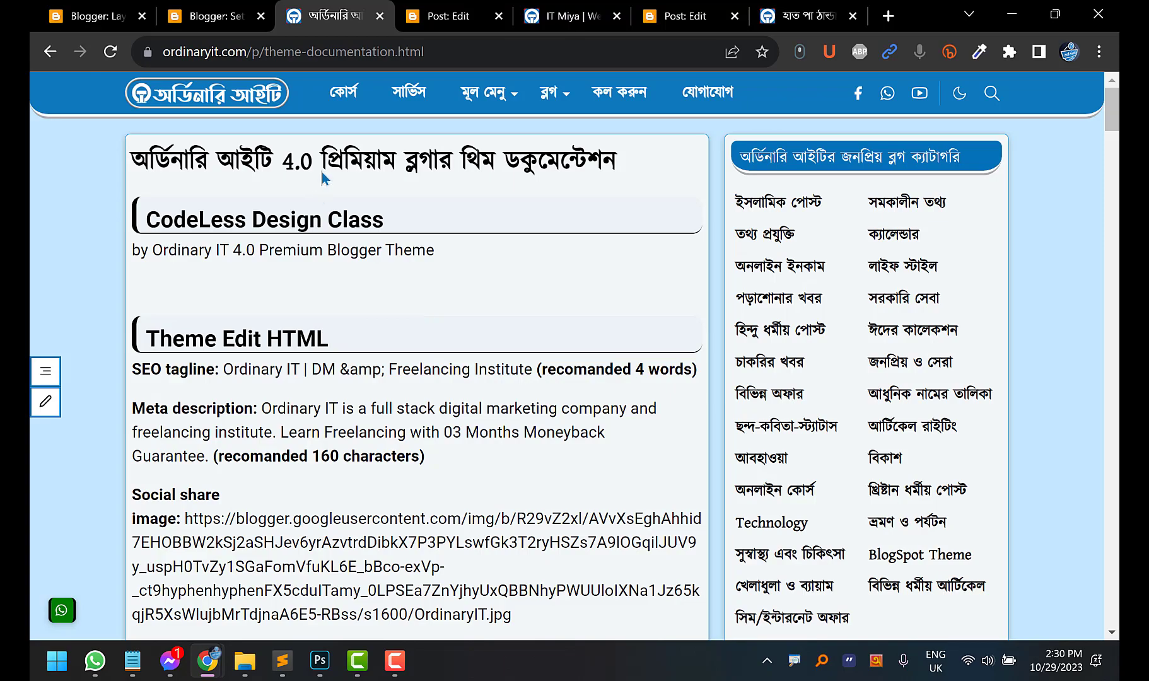
click(684, 15)
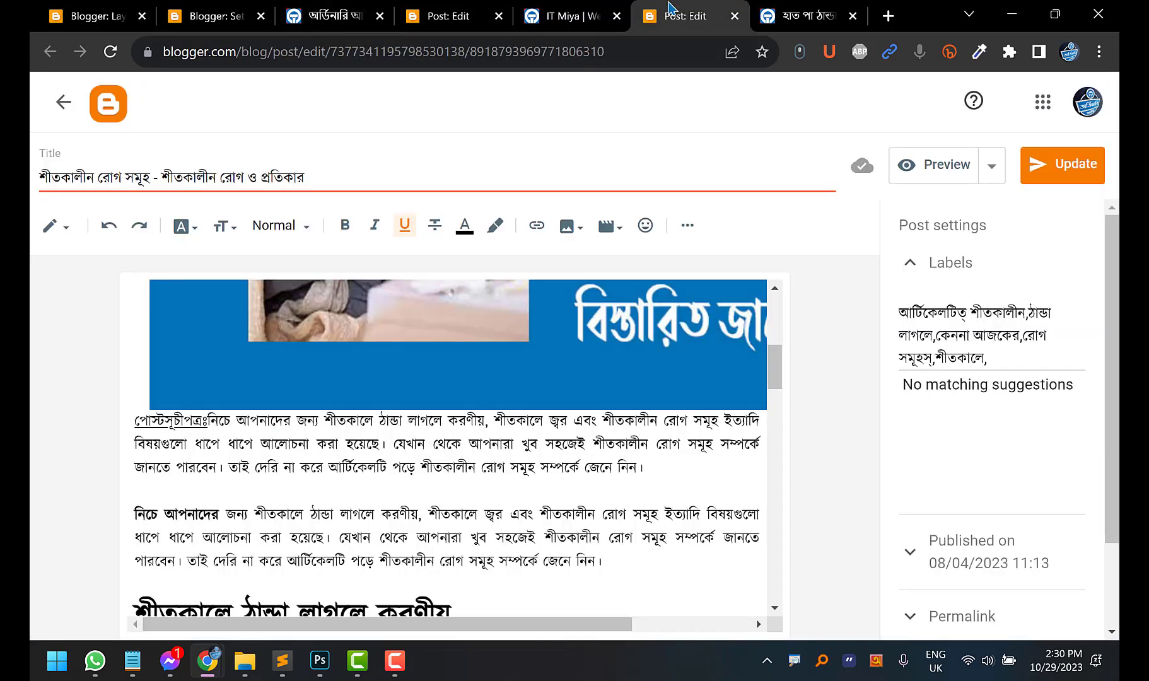
click(572, 9)
scroll(467, 206, up, 15)
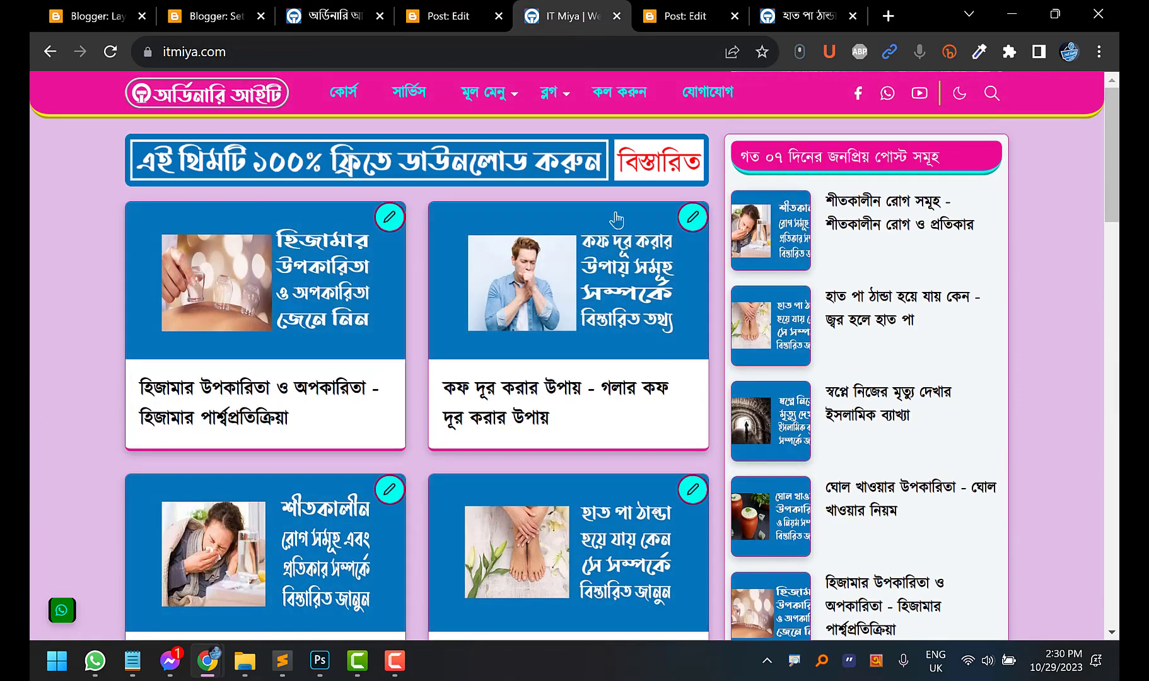
Match the "#HomePage After MenuBar Ad" gadget in the Before Blog section of the layout with the banner on the live home page
click(801, 15)
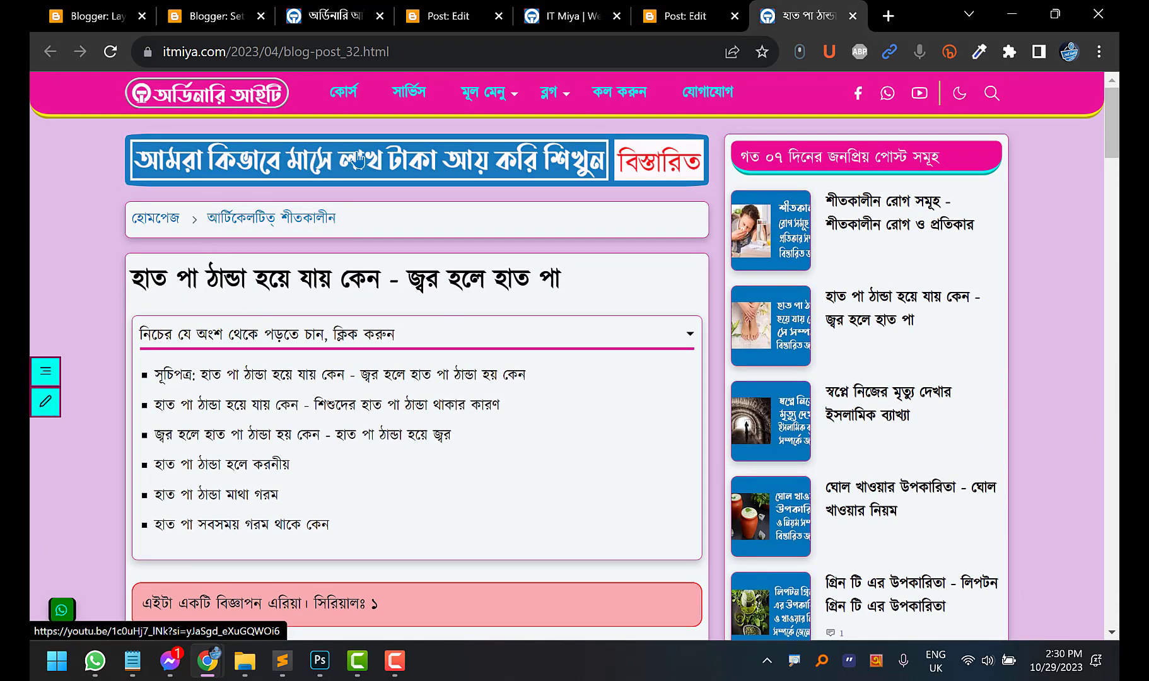
click(88, 15)
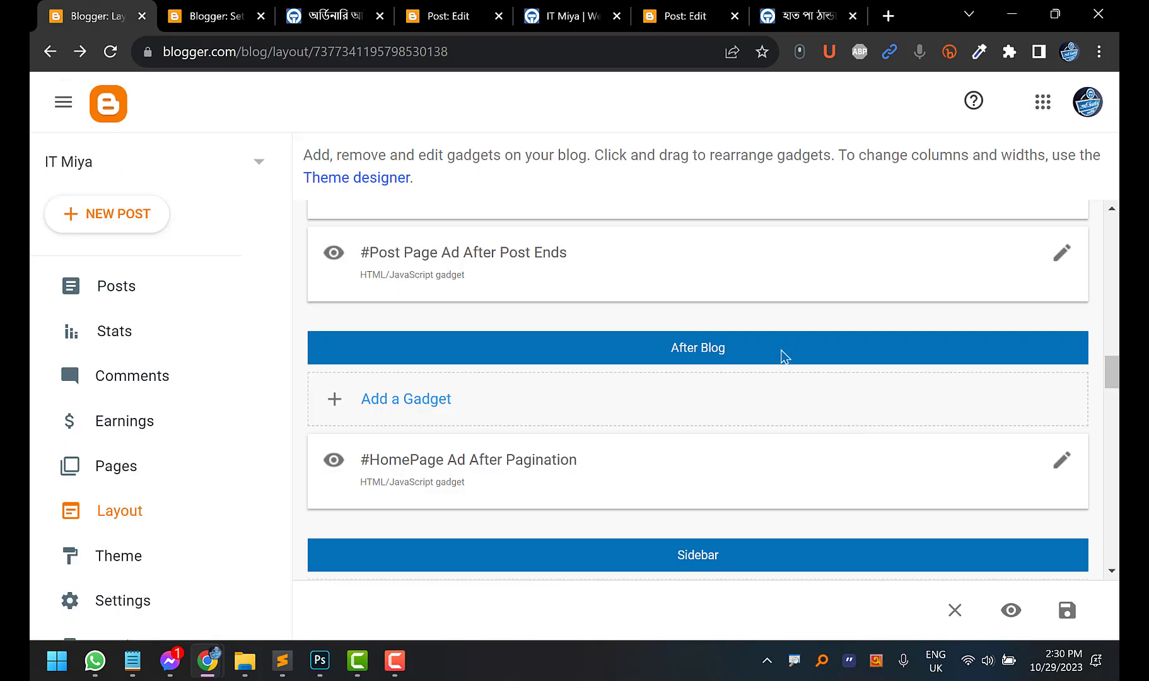
scroll(760, 376, up, 10)
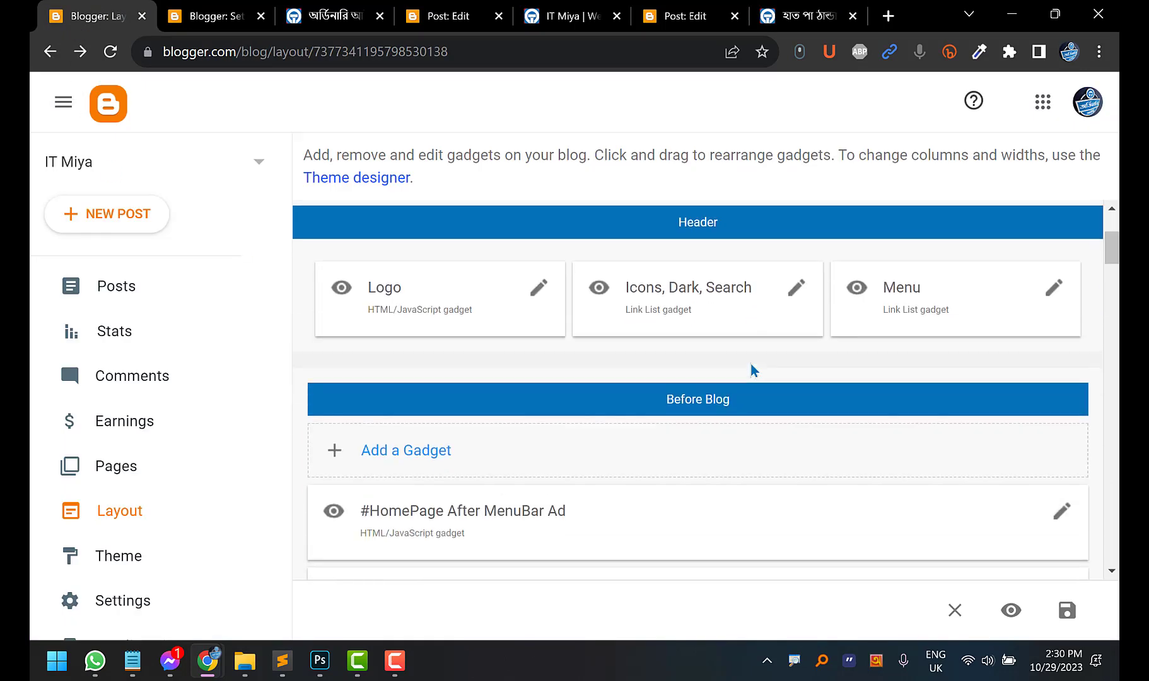
scroll(753, 371, down, 1)
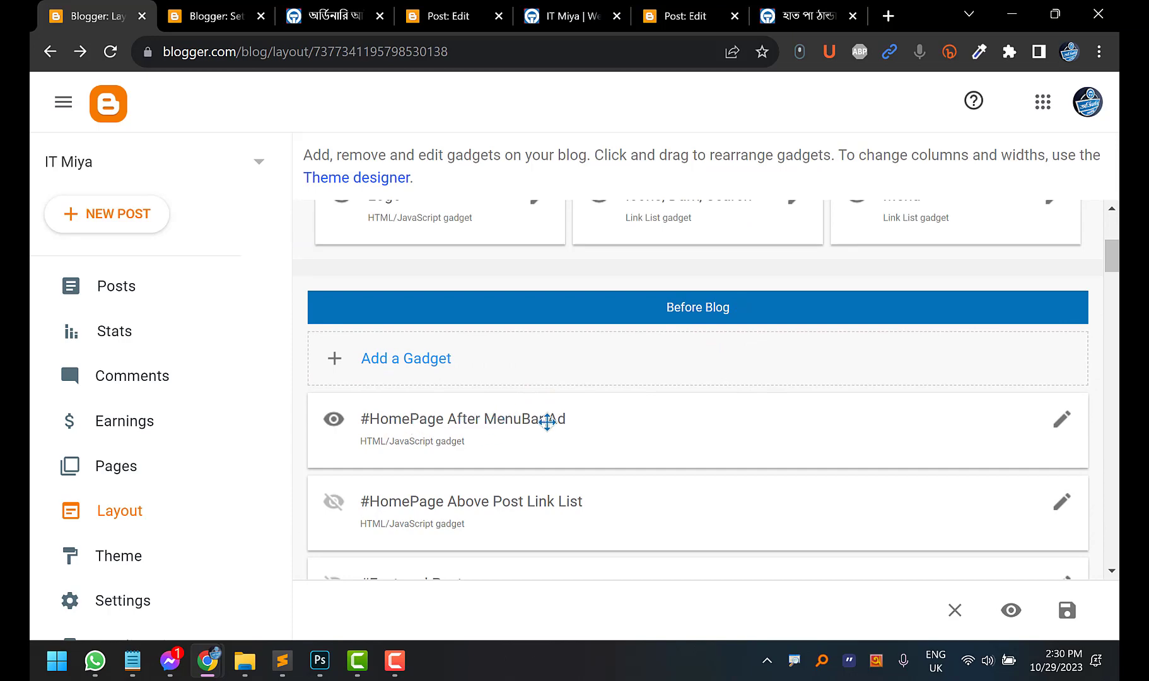
click(571, 16)
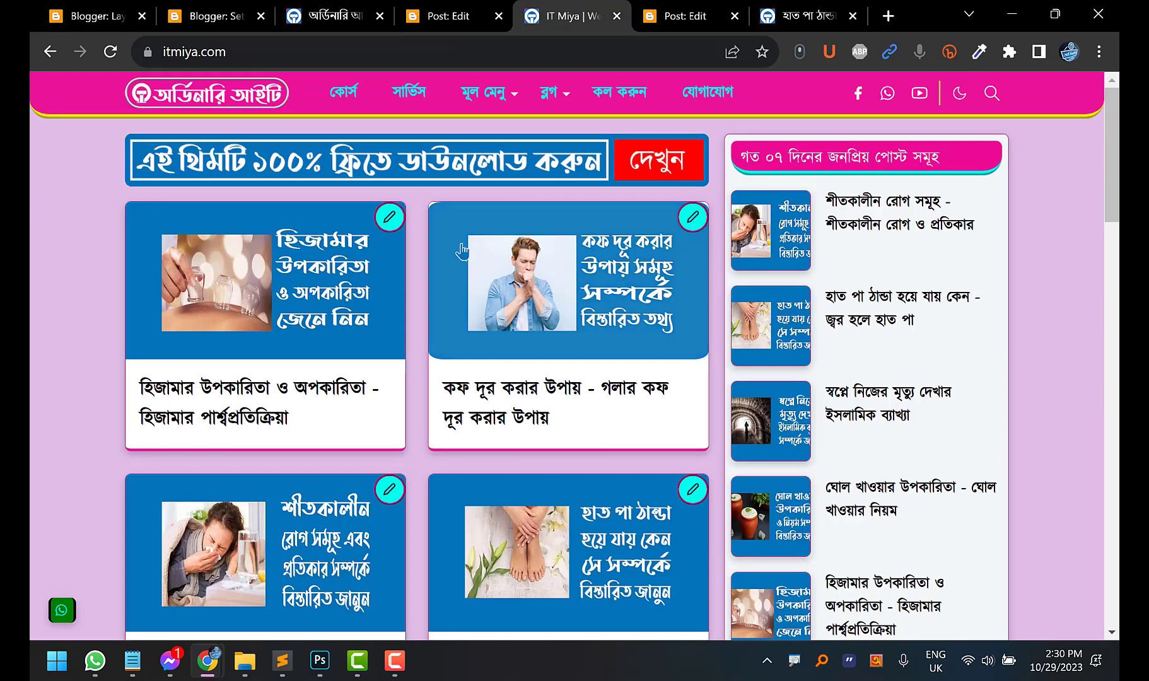
click(95, 16)
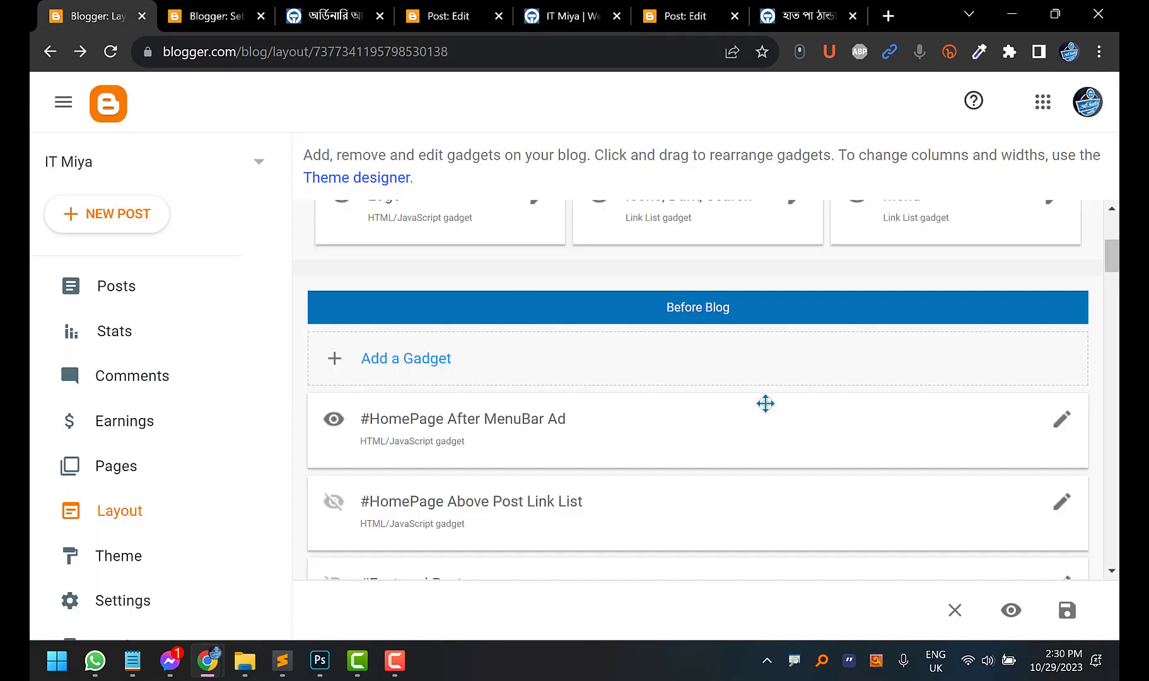
Match the "#Post Page After Menubar Ad" gadget in the Before Post section with the banner on the live post page
scroll(765, 404, down, 6)
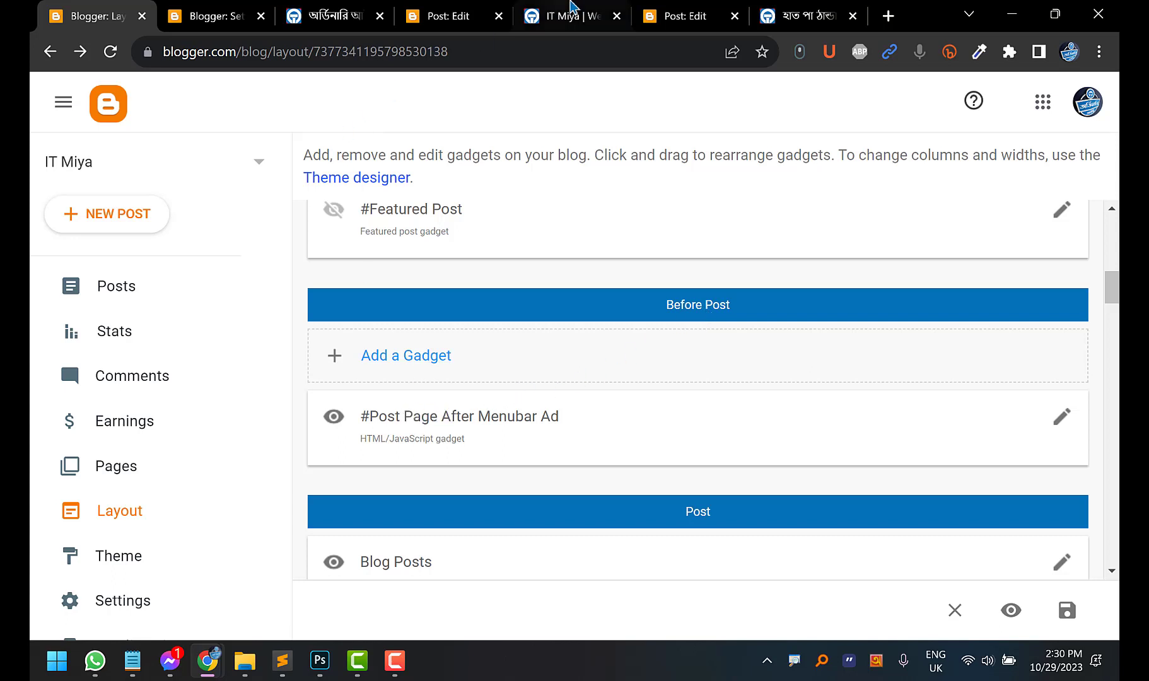
click(582, 16)
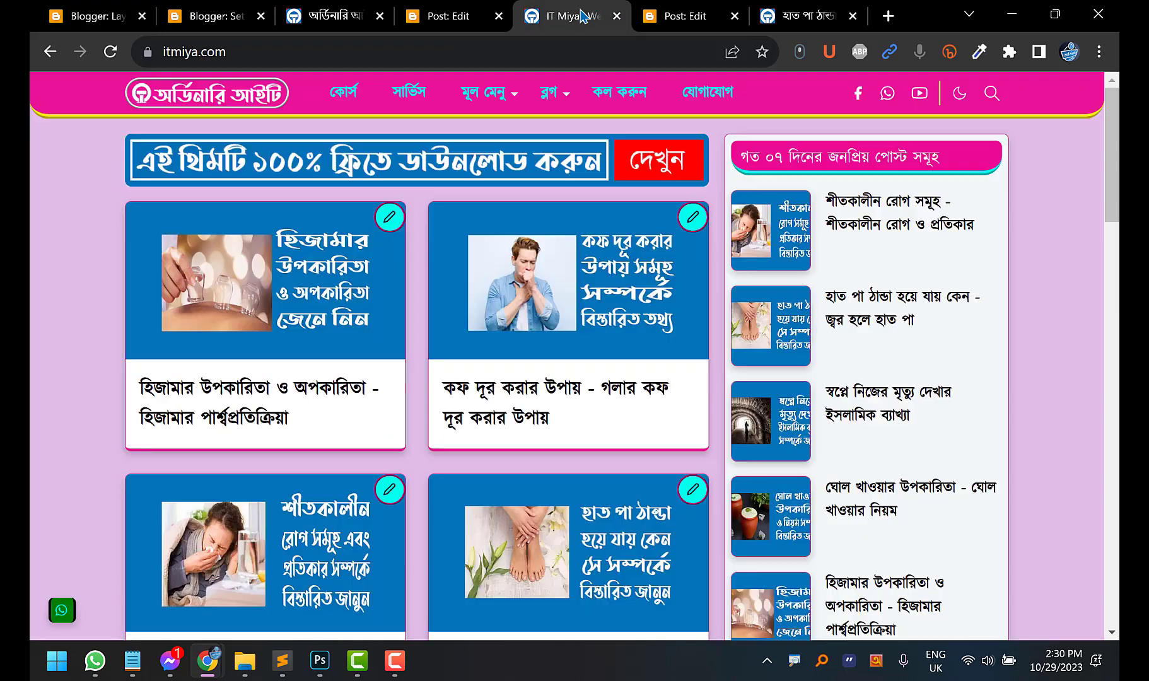
click(804, 16)
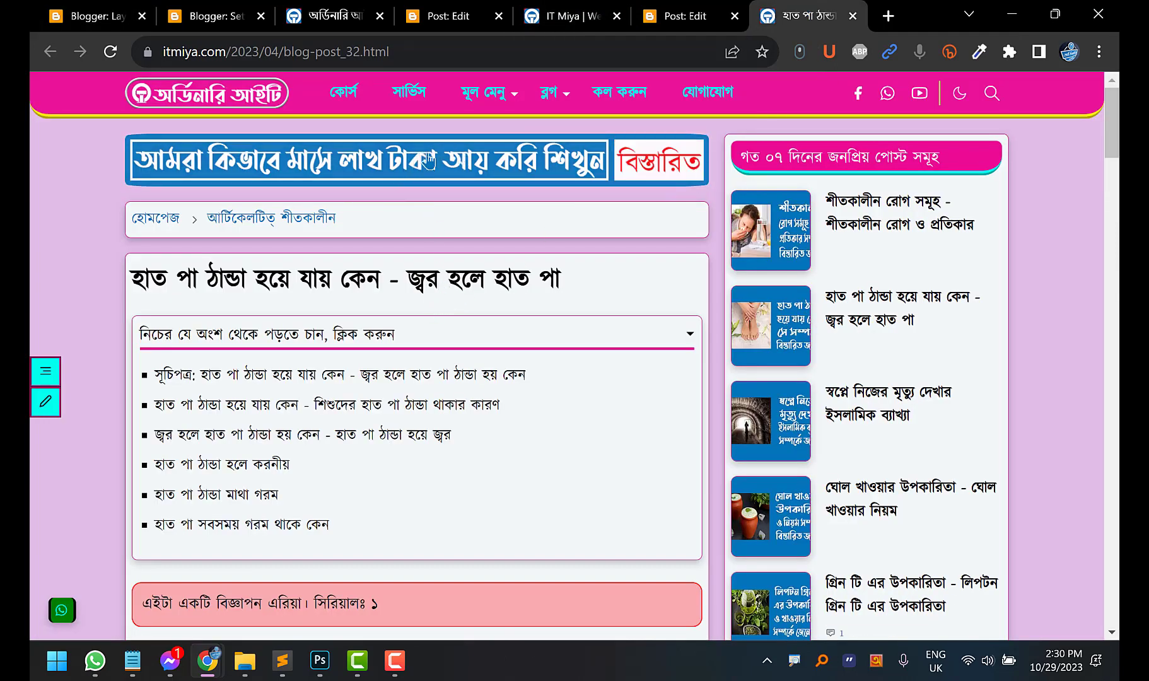
click(203, 101)
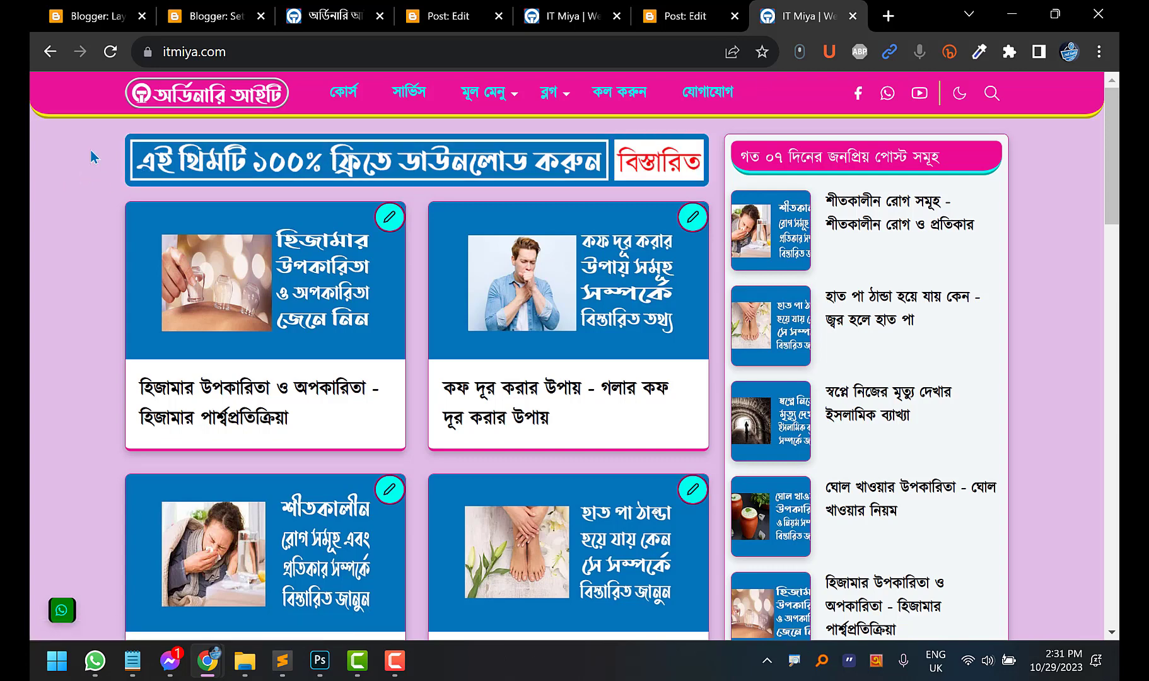
click(98, 9)
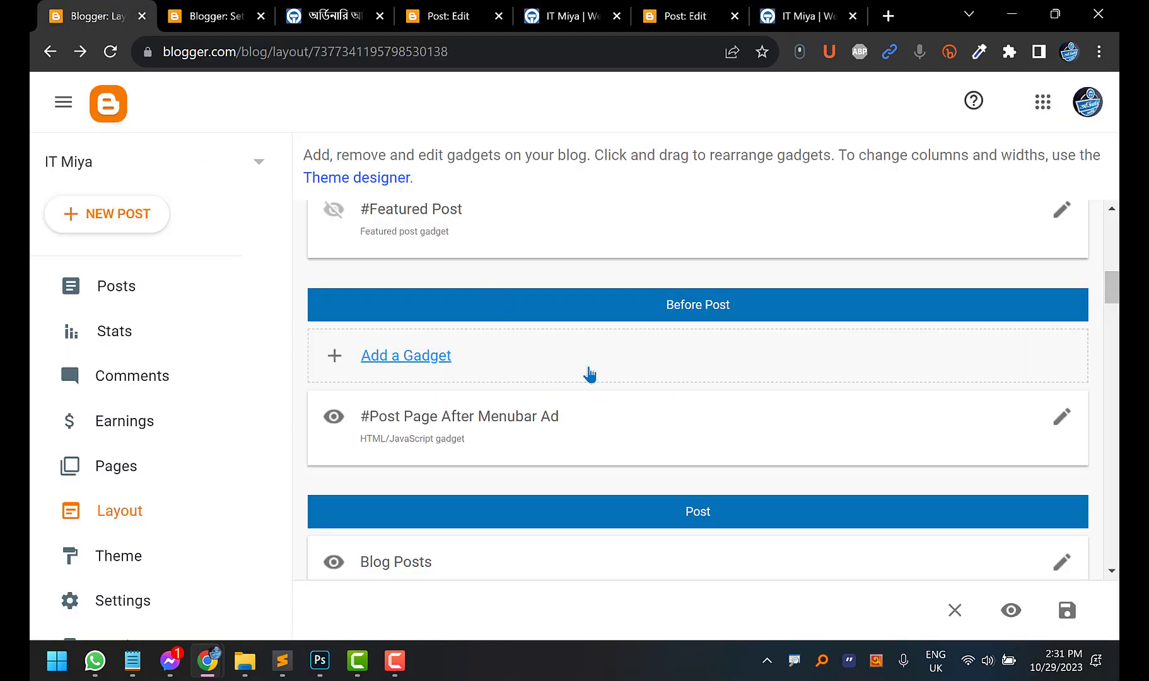
scroll(589, 374, down, 3)
scroll(581, 366, up, 7)
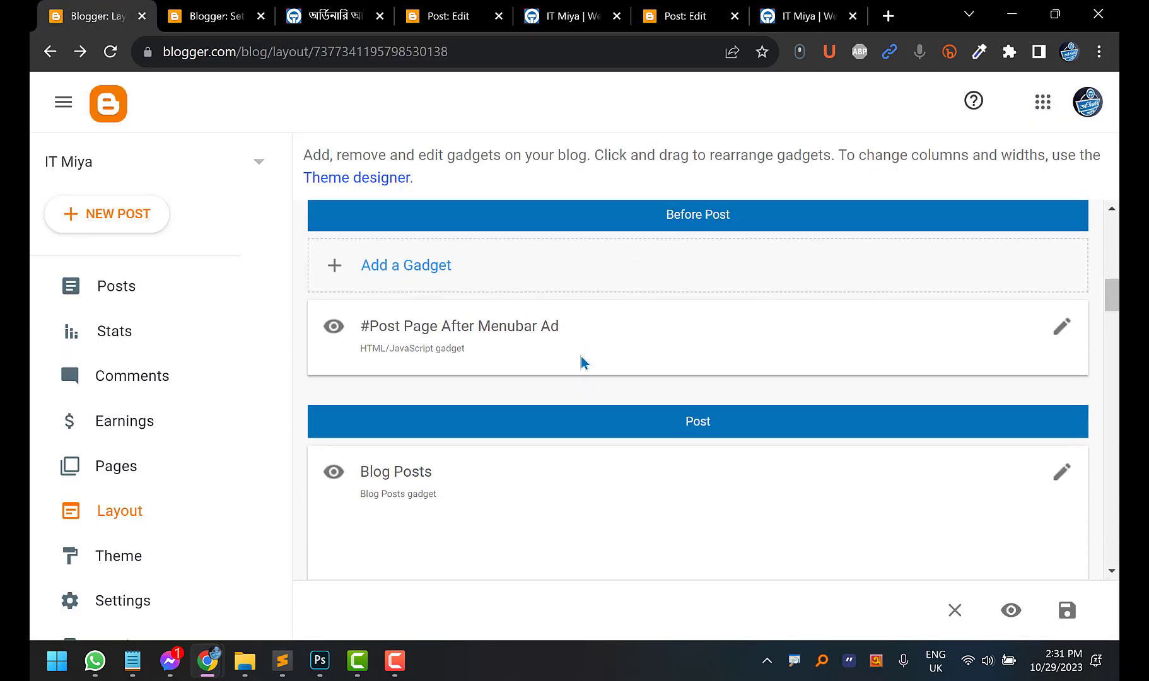
Review the social links in the header's "Icons, Dark, Search" gadget against the documentation site's header icons, and close it without editing
scroll(580, 374, up, 5)
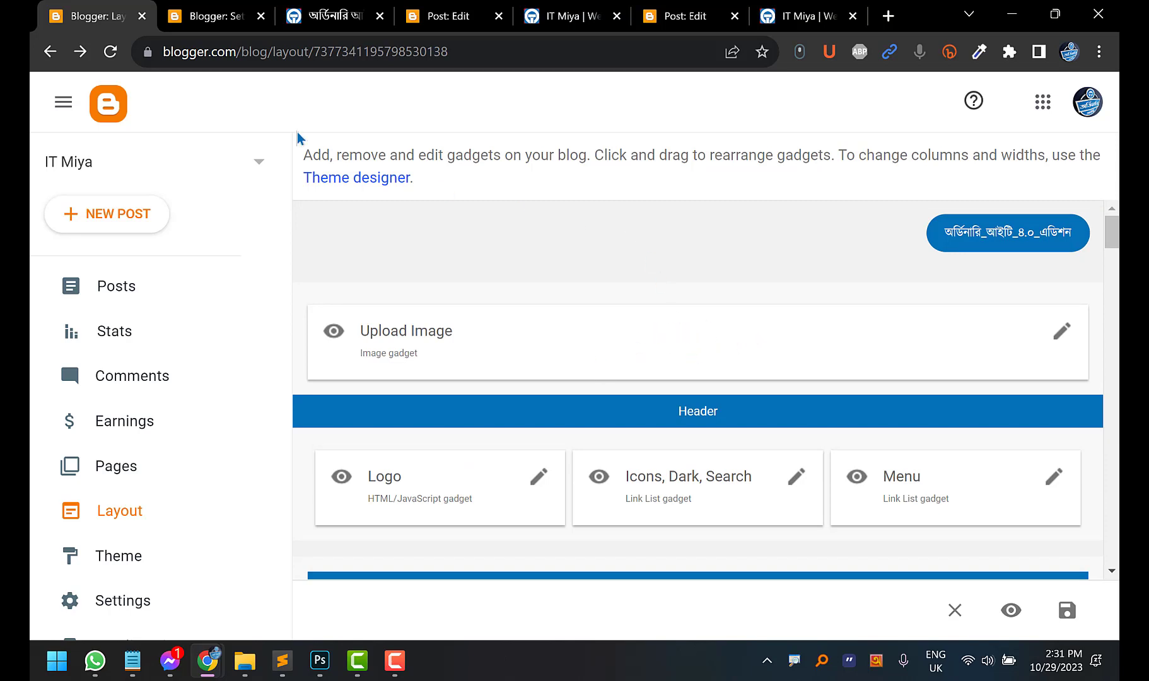
click(378, 26)
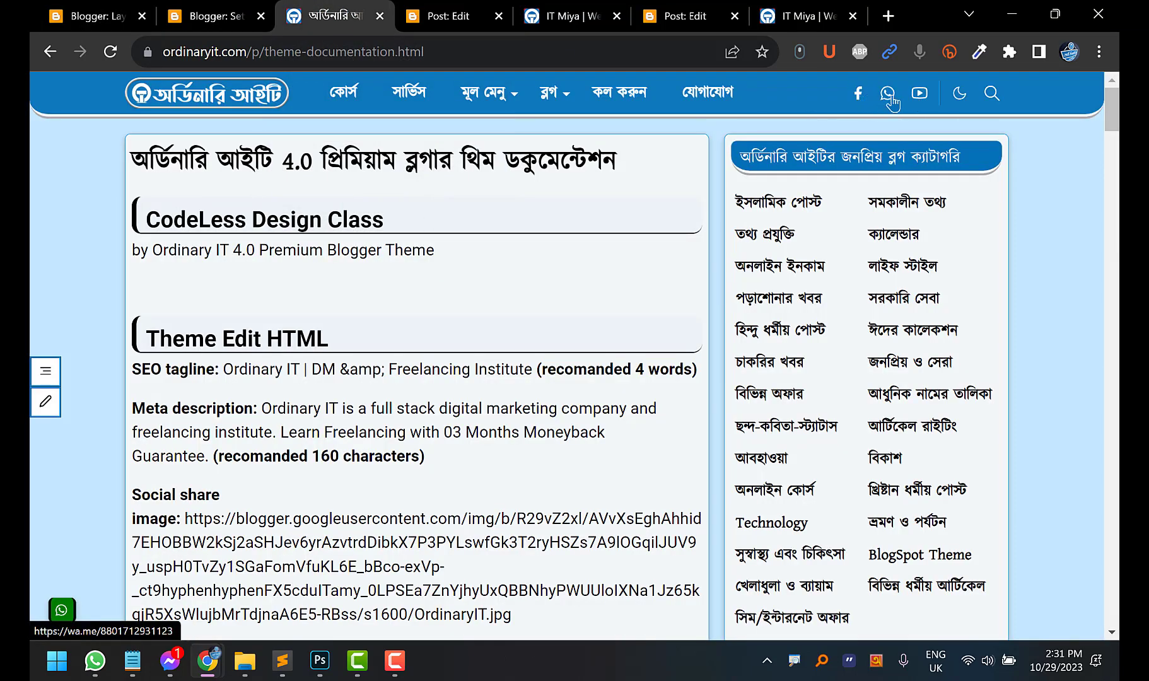
click(72, 7)
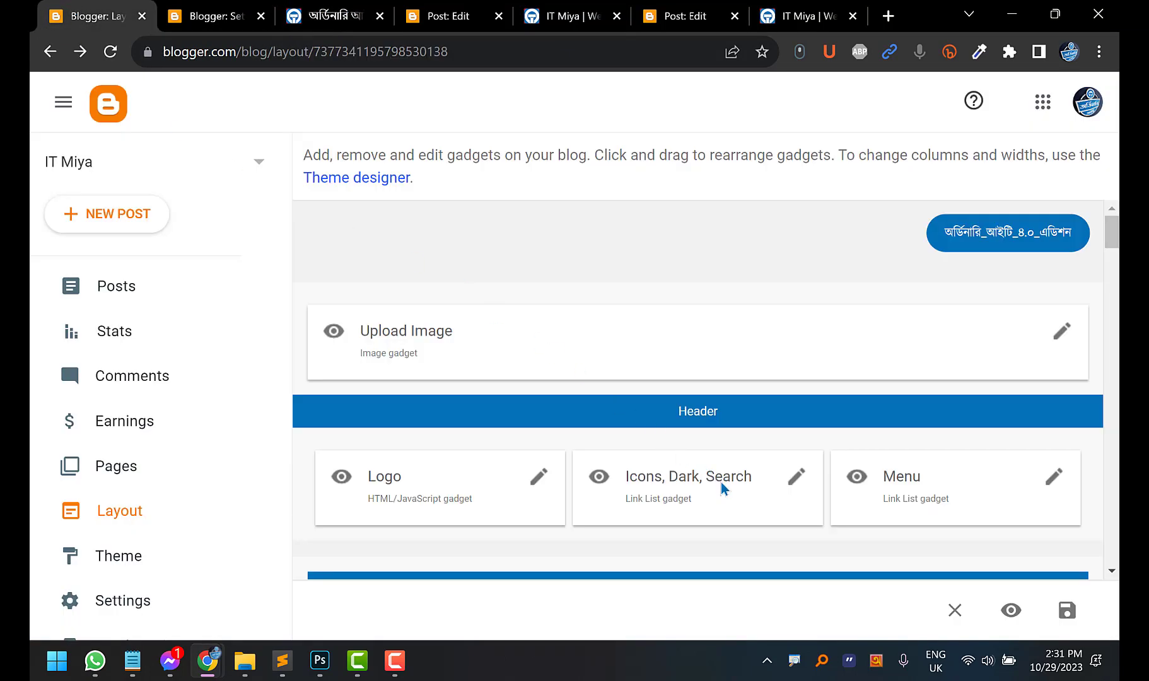
click(798, 479)
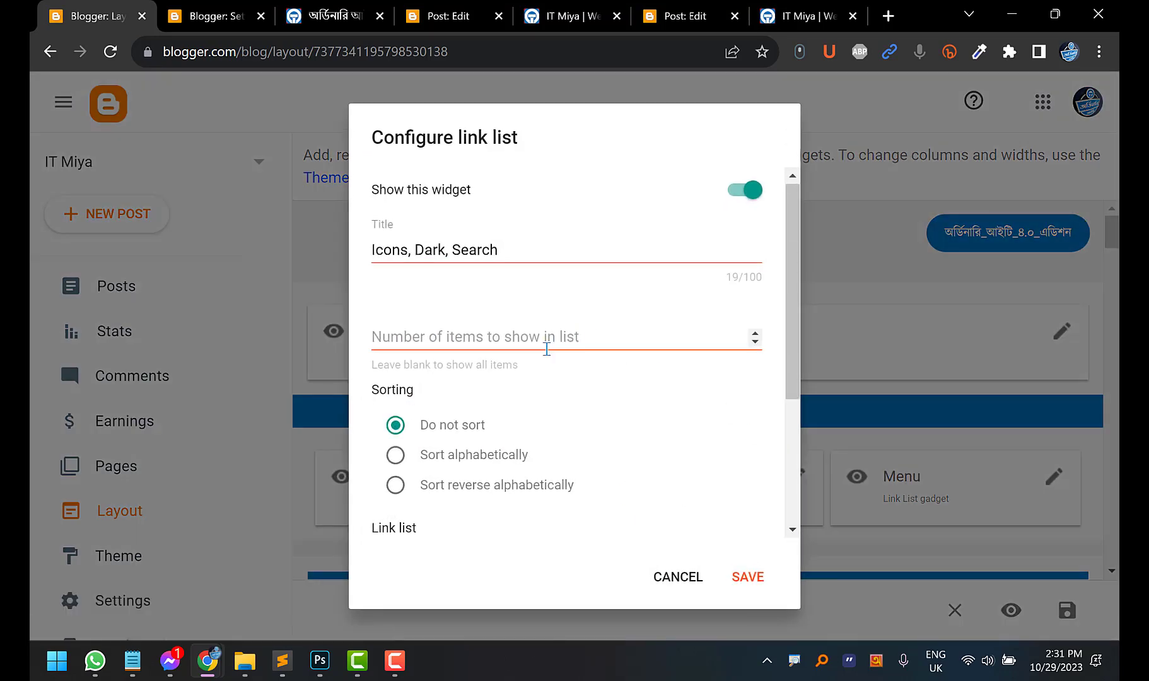
scroll(546, 349, down, 3)
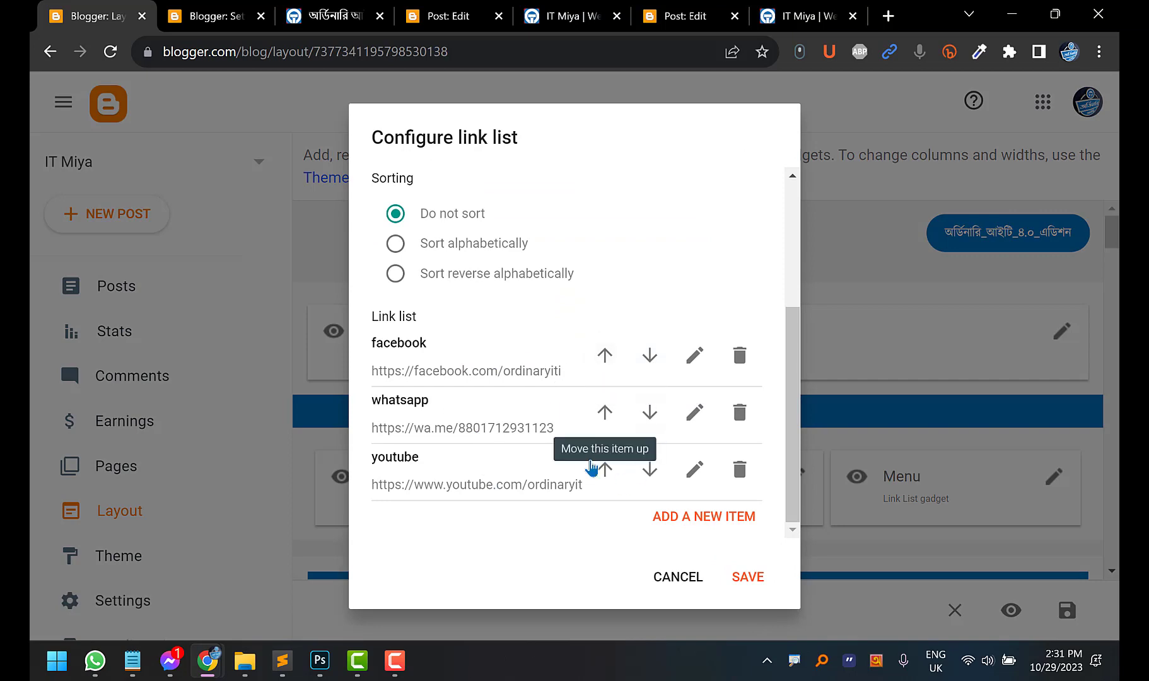
click(660, 589)
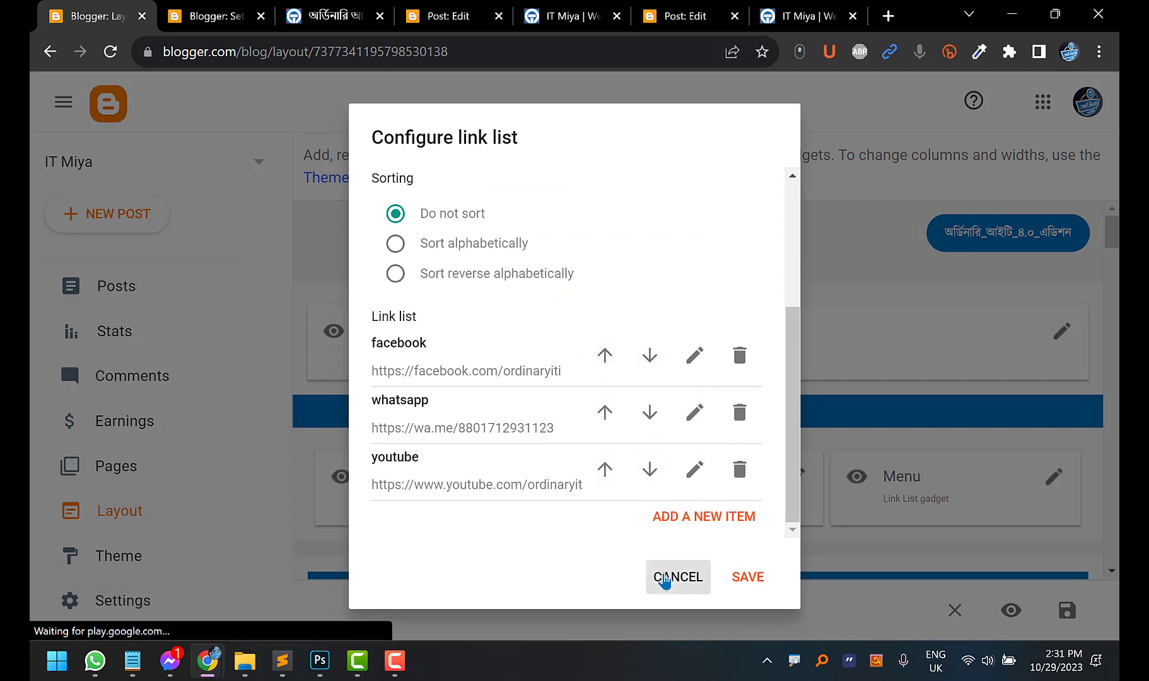
Open the header's Menu gadget and browse its link list, checking it against the documentation site's main menu dropdown
scroll(697, 364, down, 5)
scroll(851, 330, up, 2)
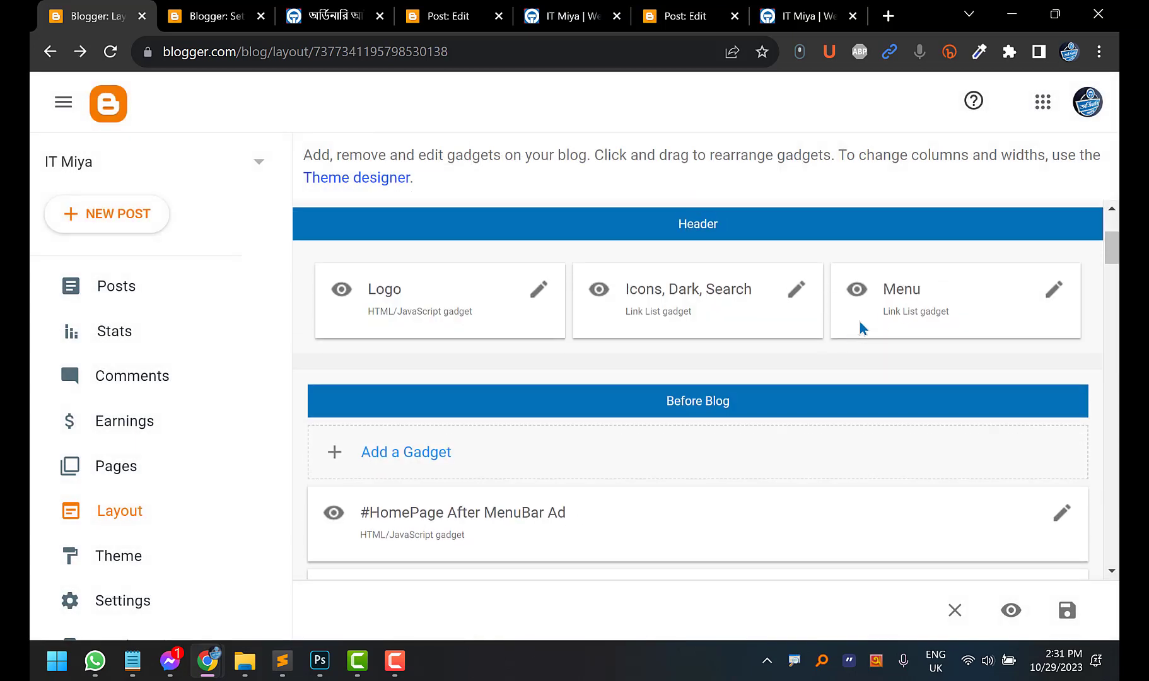
click(356, 7)
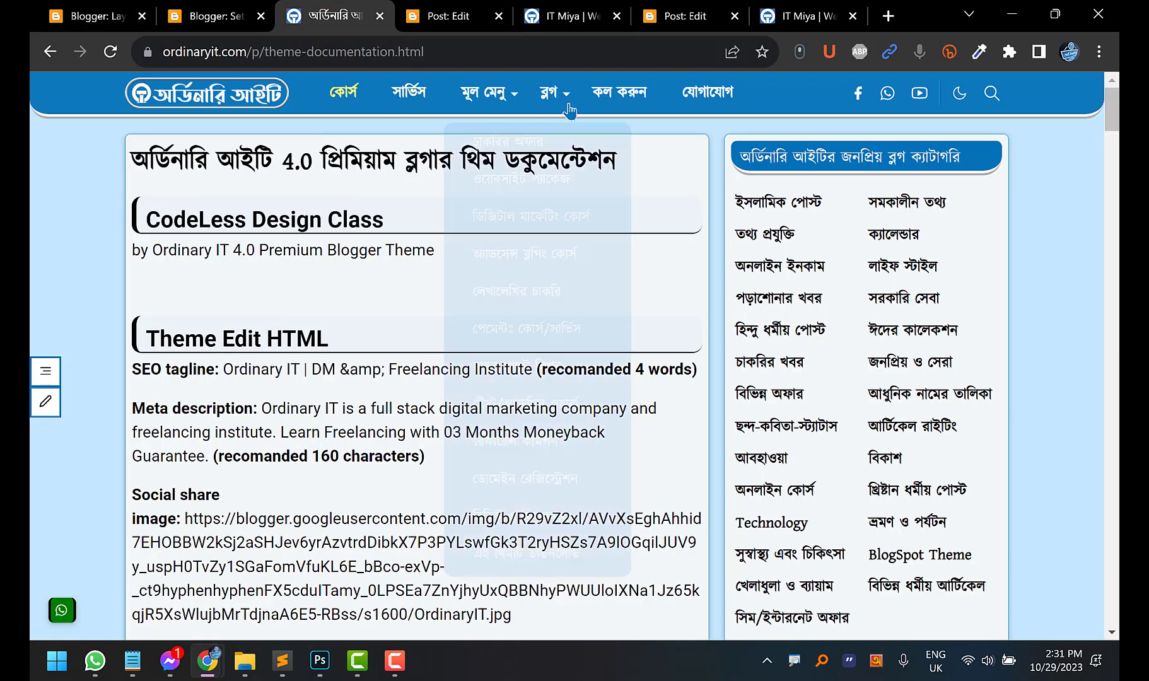
click(99, 18)
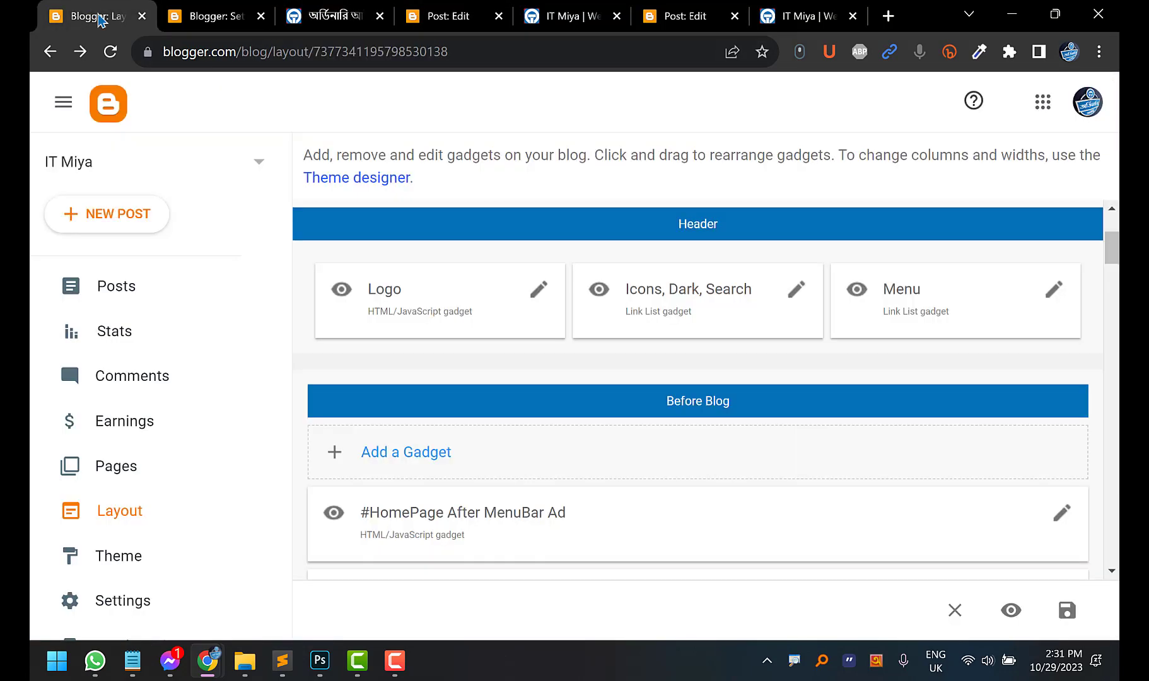
click(1052, 291)
scroll(644, 345, down, 4)
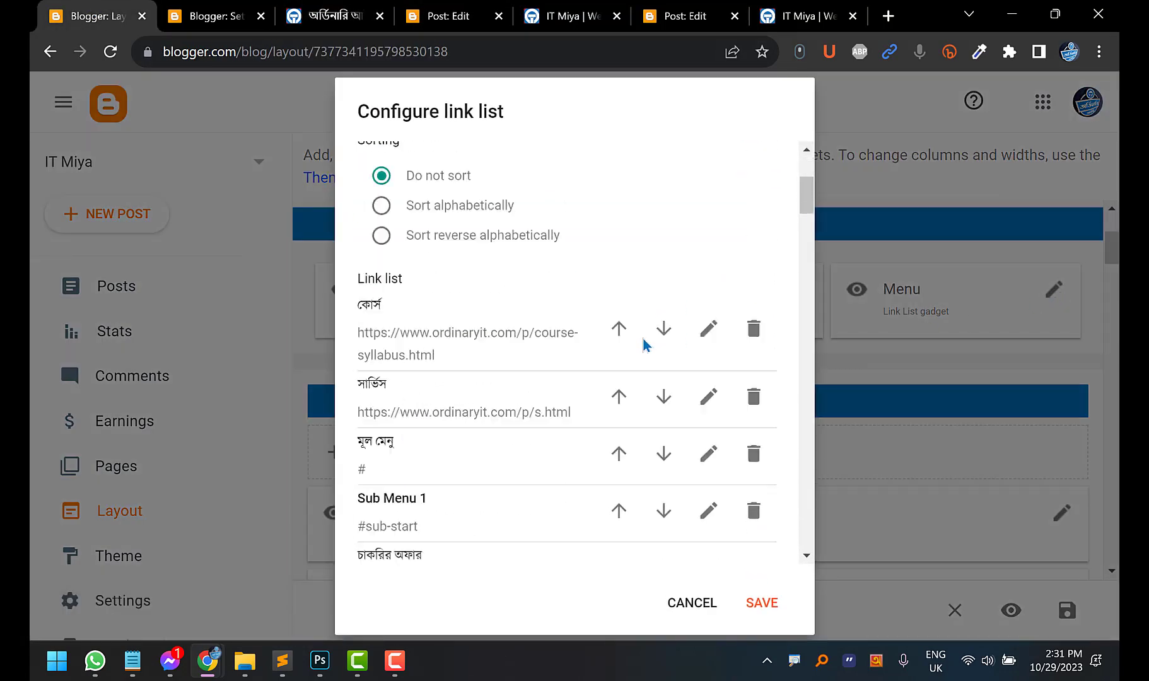
scroll(644, 345, down, 10)
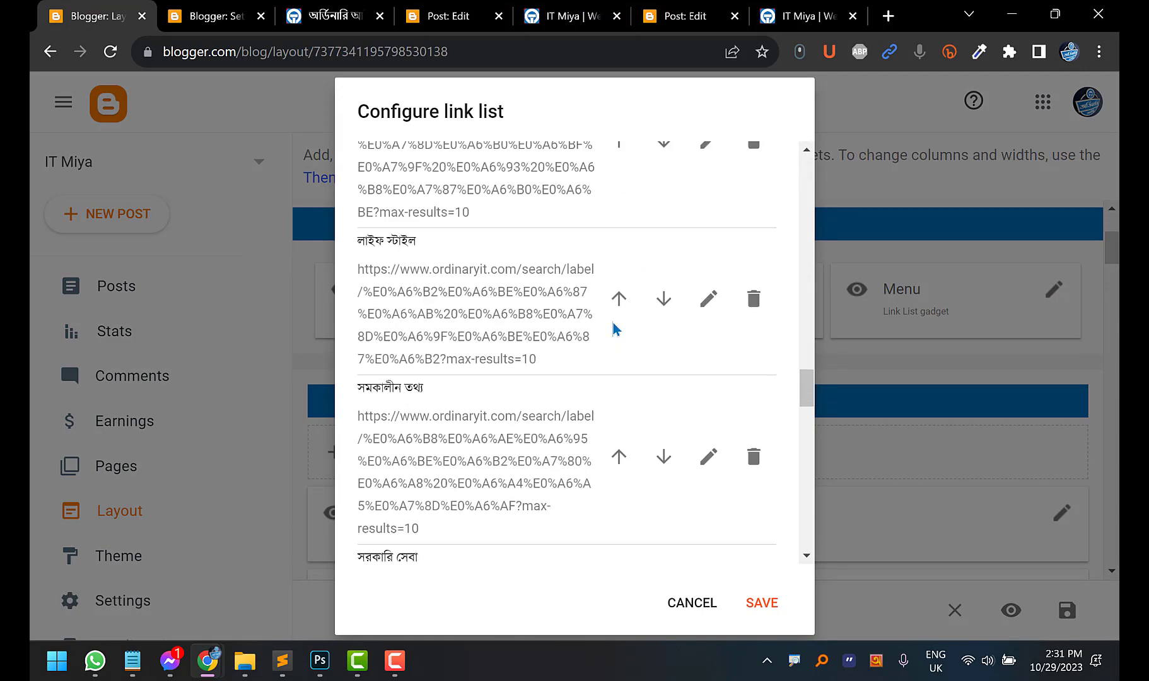
scroll(614, 329, down, 4)
click(341, 8)
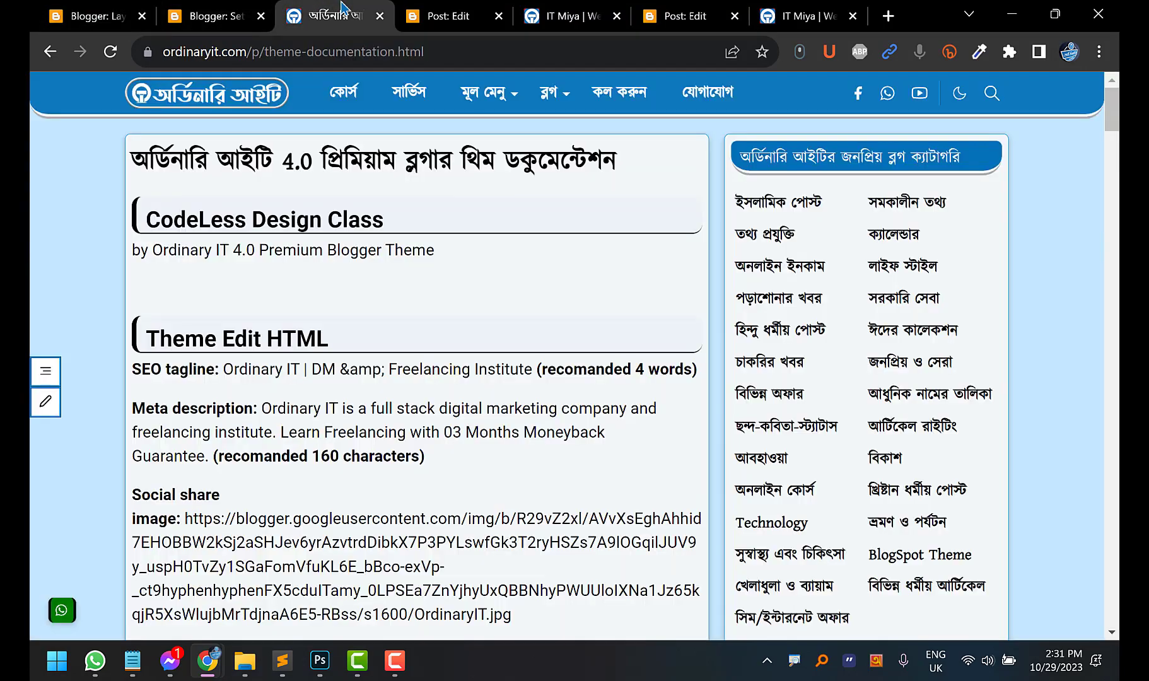
mouse_move(482, 96)
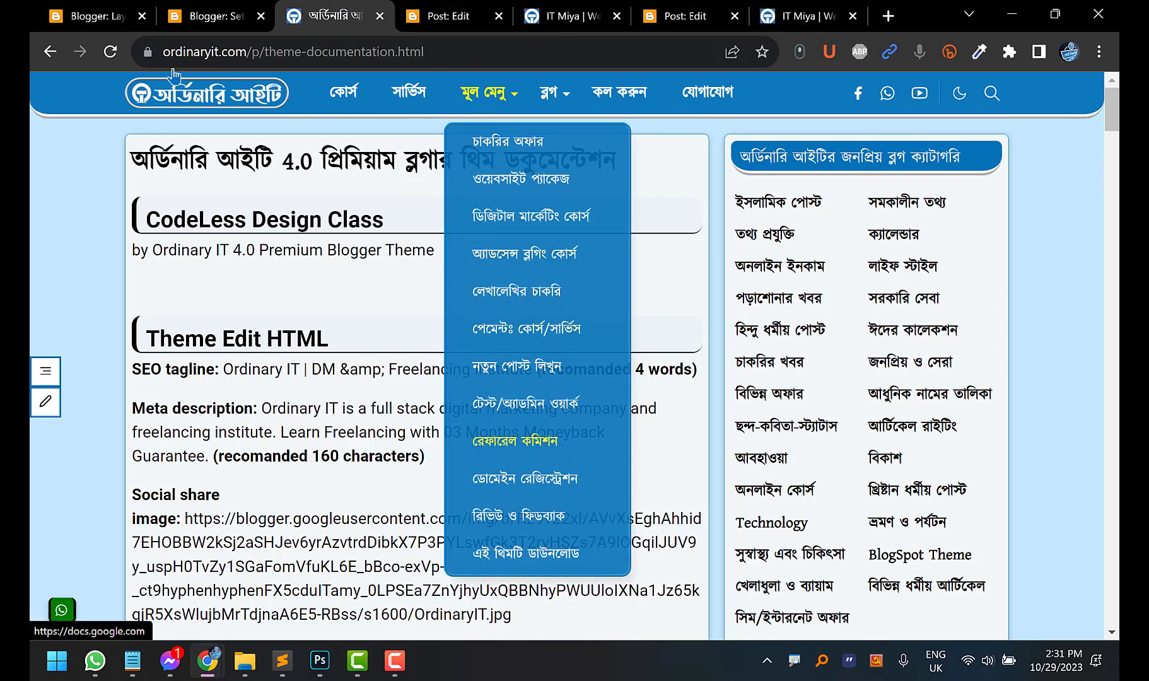
click(94, 15)
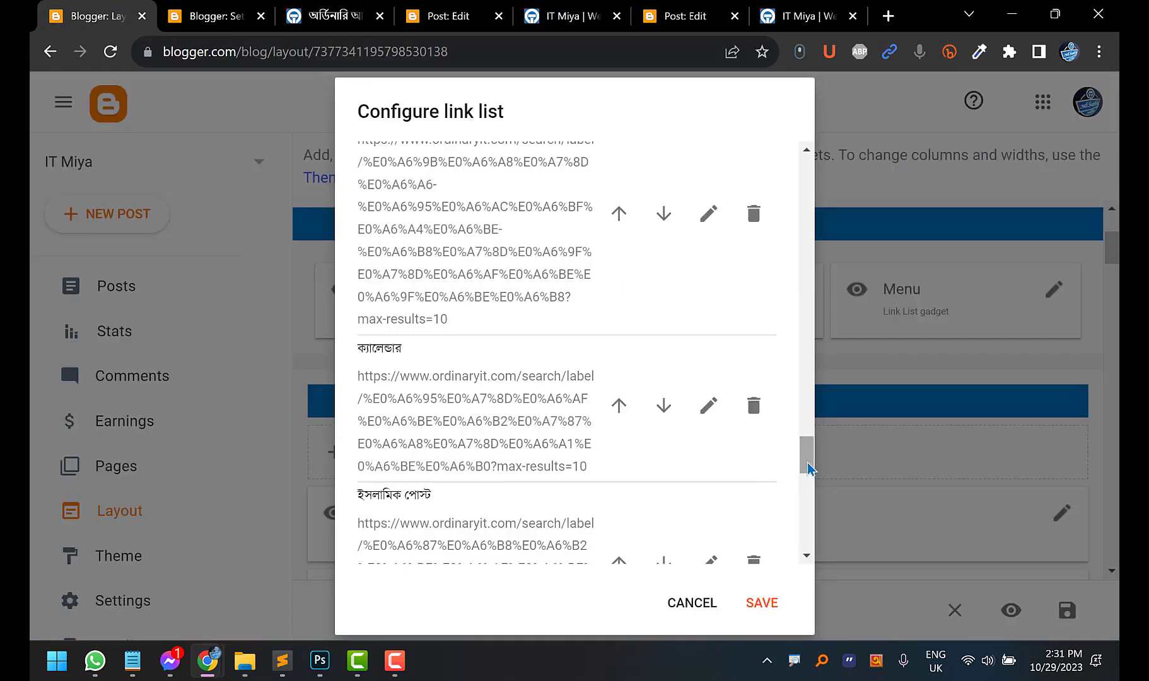
Review the Menu gadget's links from কোর্স through the মূল মেনু submenu's #sub-start and #sub-end markers, comparing them with the documentation site's dropdown
drag(809, 456, 819, 189)
scroll(730, 212, up, 3)
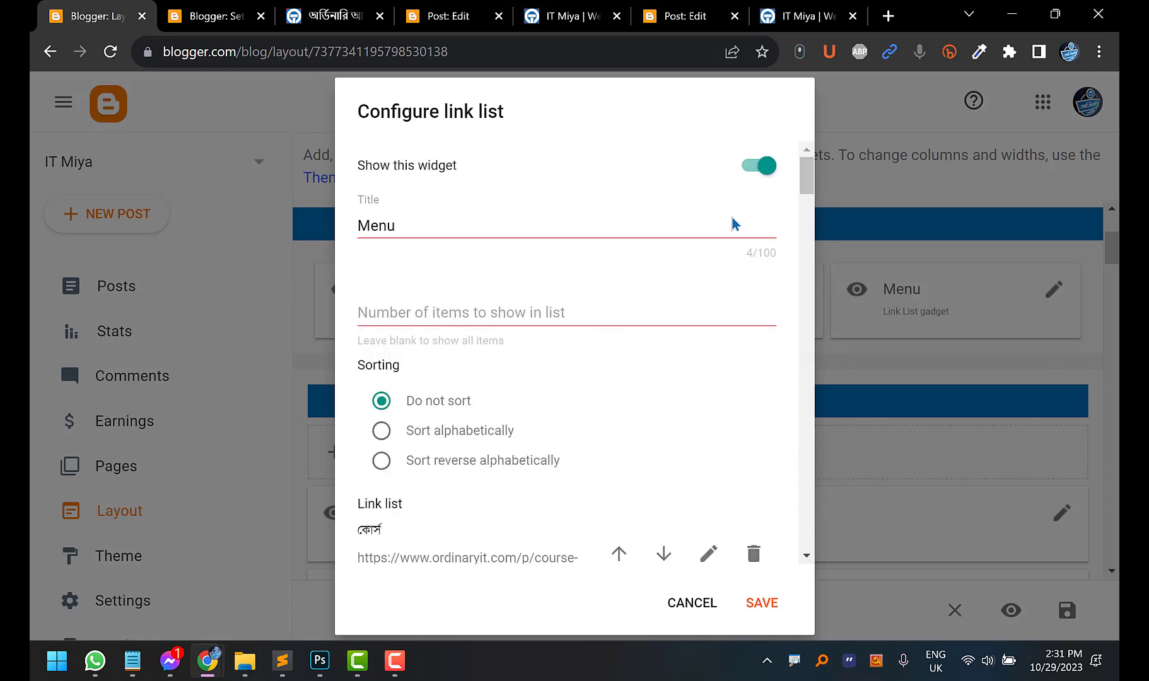
scroll(568, 341, down, 5)
scroll(569, 342, up, 1)
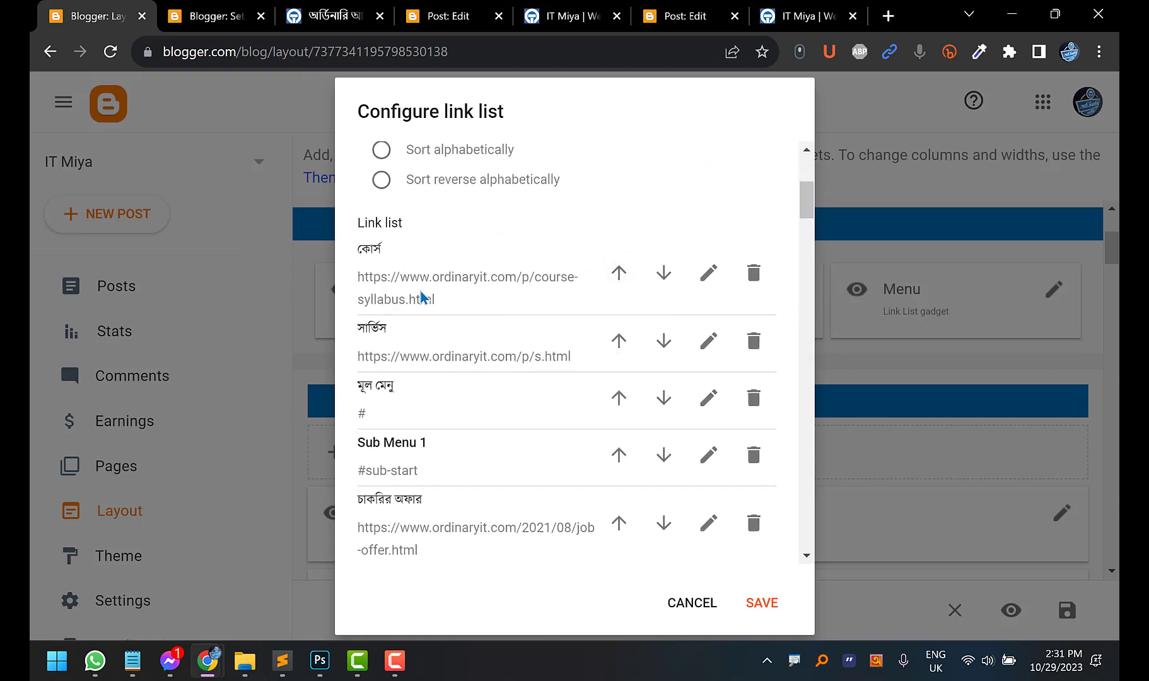
scroll(421, 299, down, 1)
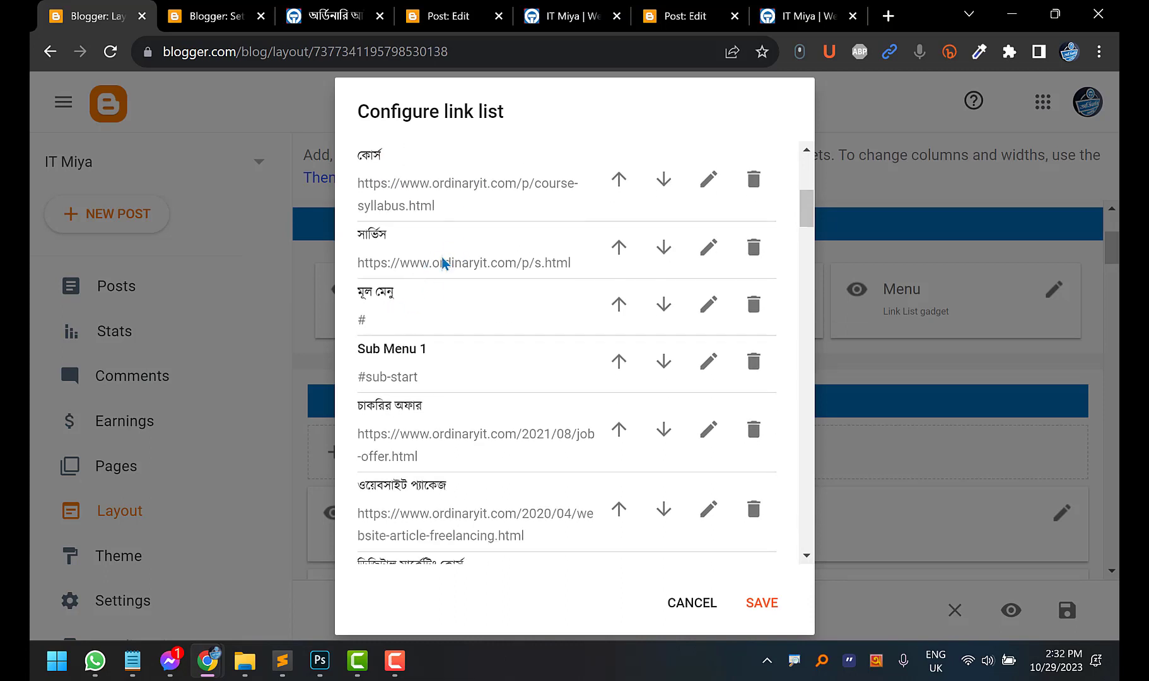
scroll(378, 297, down, 1)
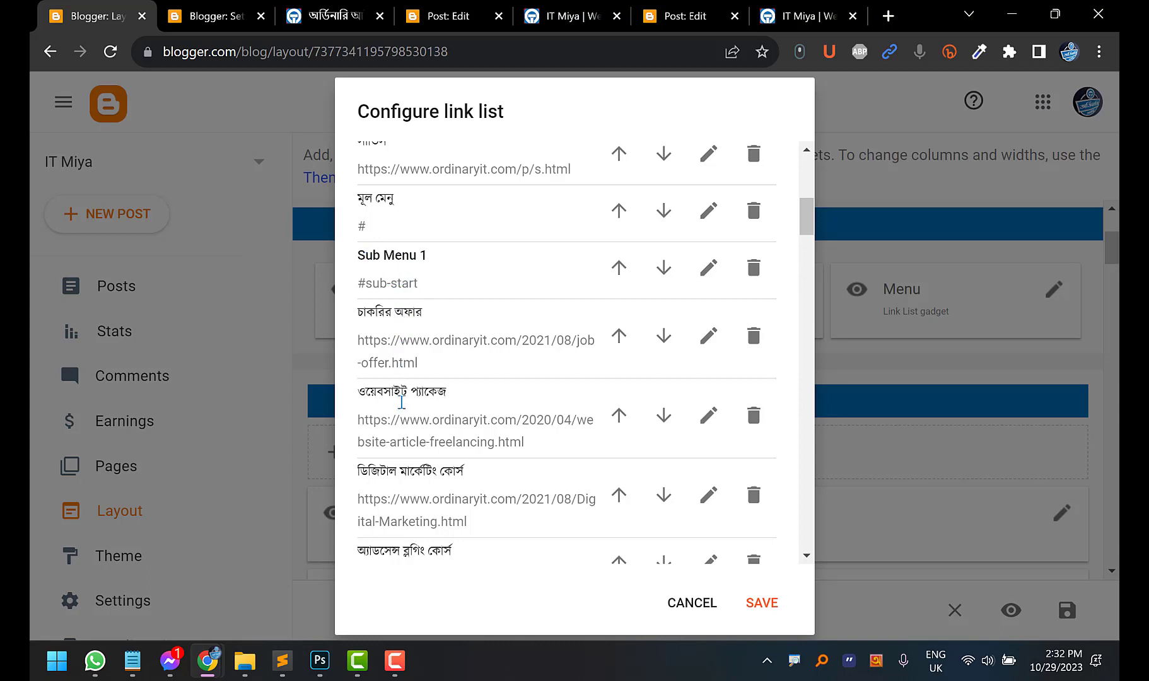
scroll(402, 404, down, 5)
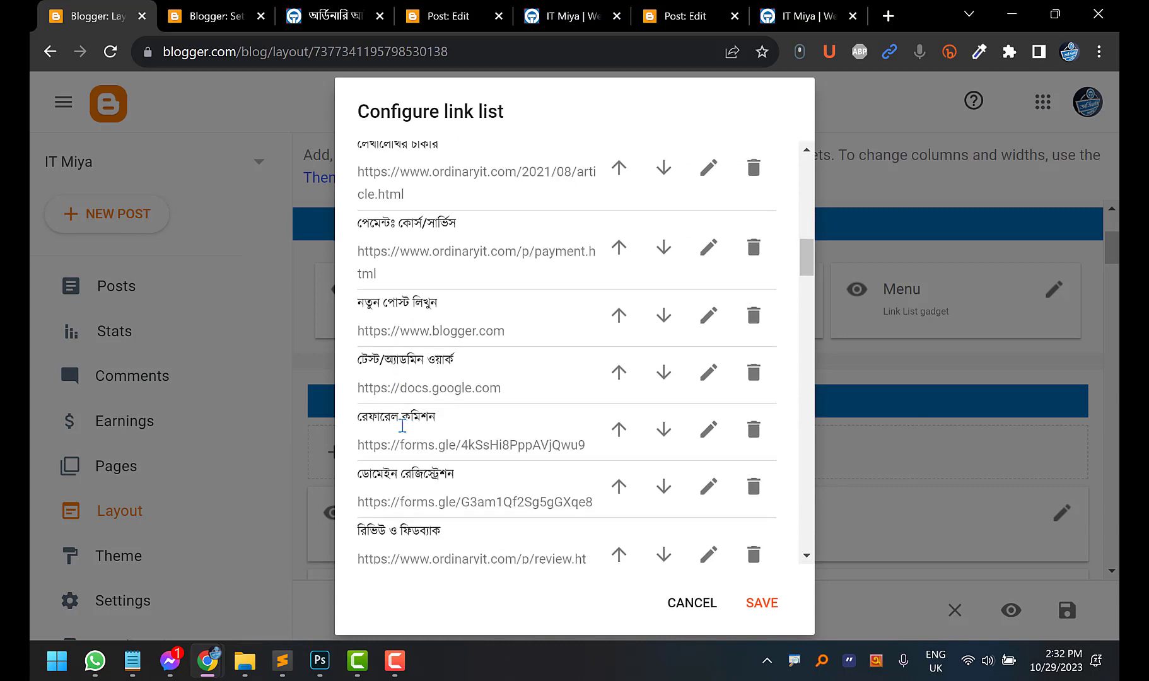
scroll(403, 425, down, 5)
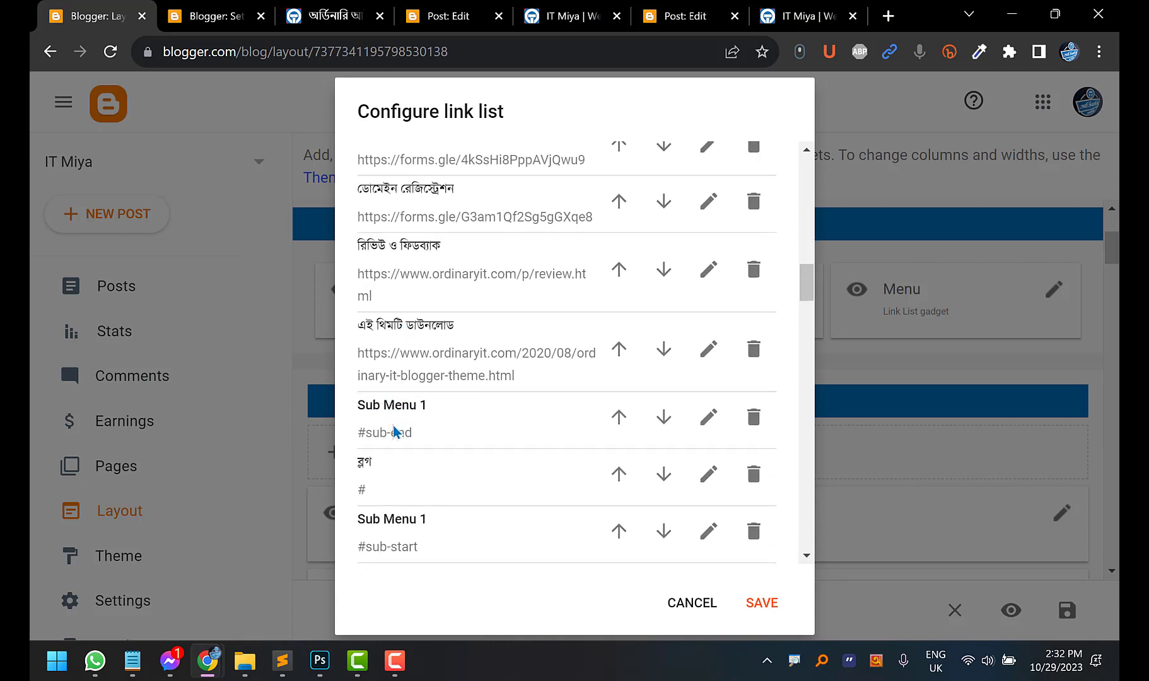
click(290, 10)
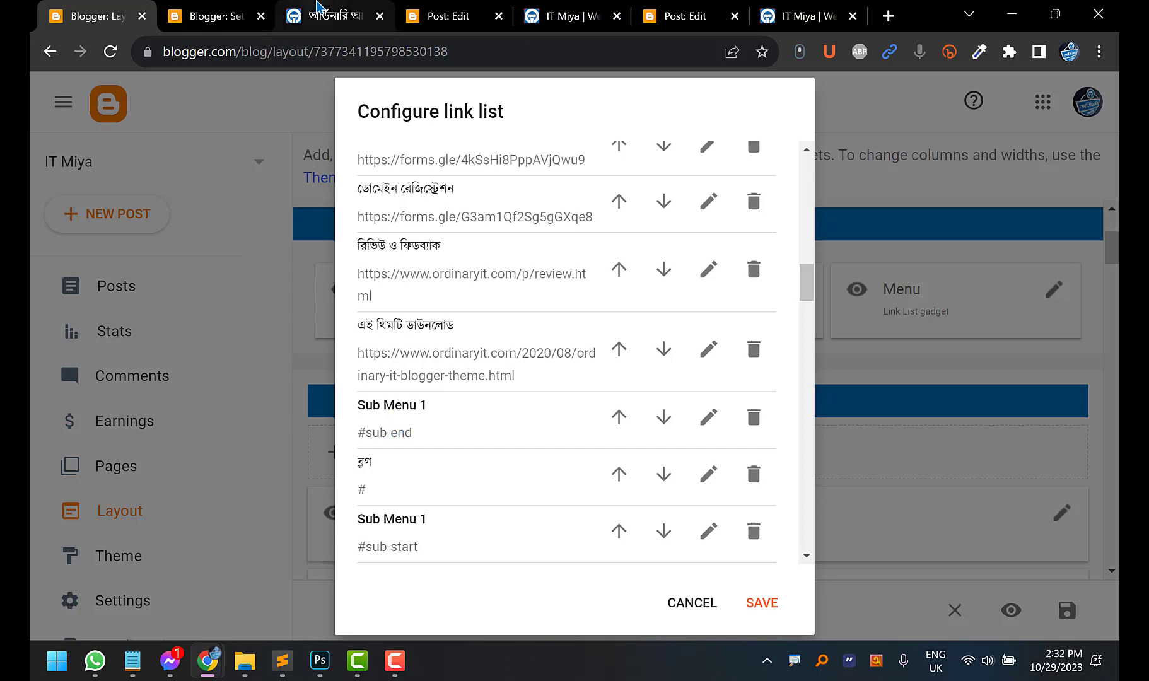
mouse_move(486, 93)
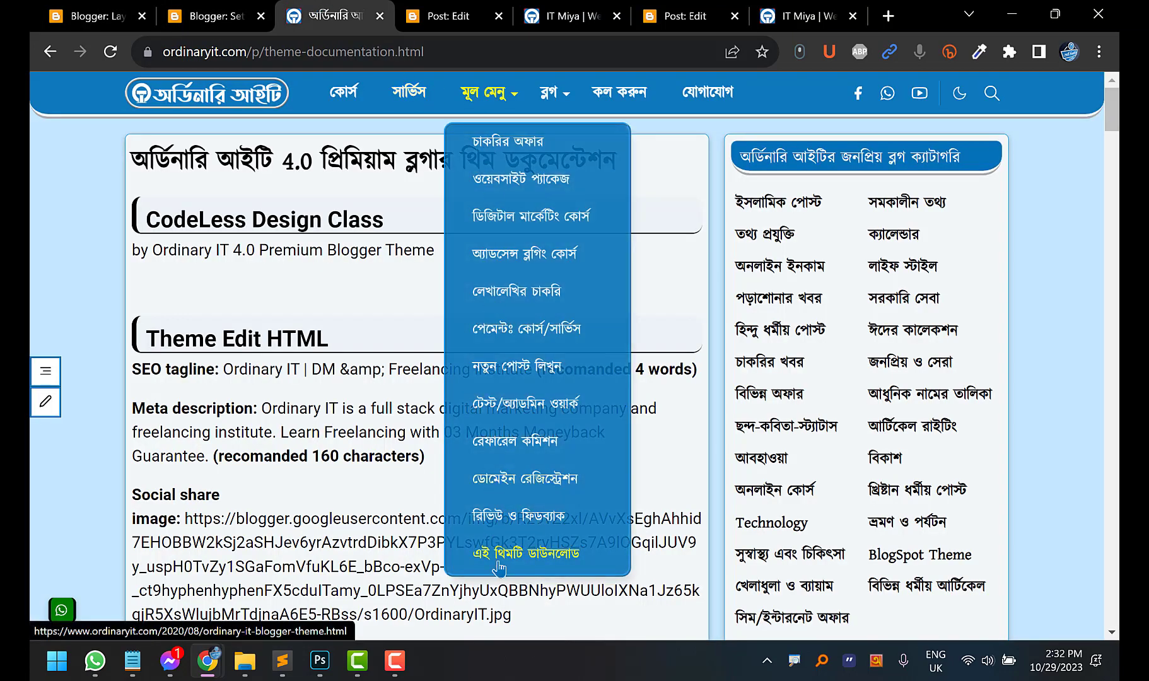
Check the ব্লগ item and its #sub-start marker in the Menu gadget against the documentation site's ব্লগ dropdown
mouse_move(549, 93)
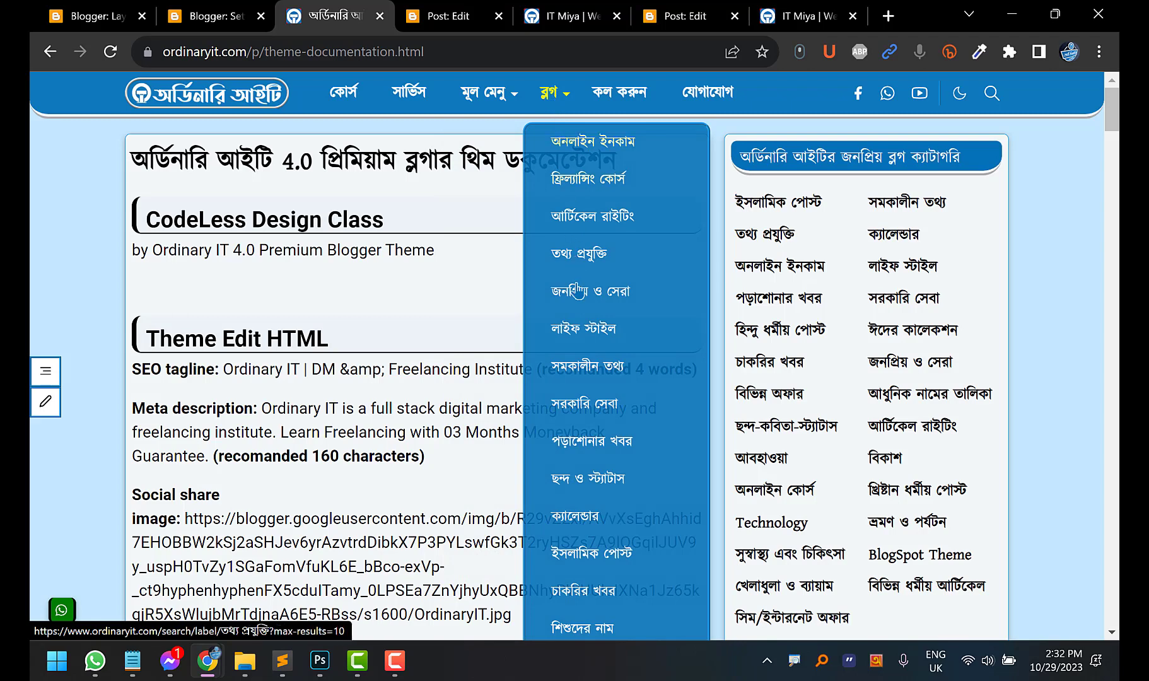
click(196, 6)
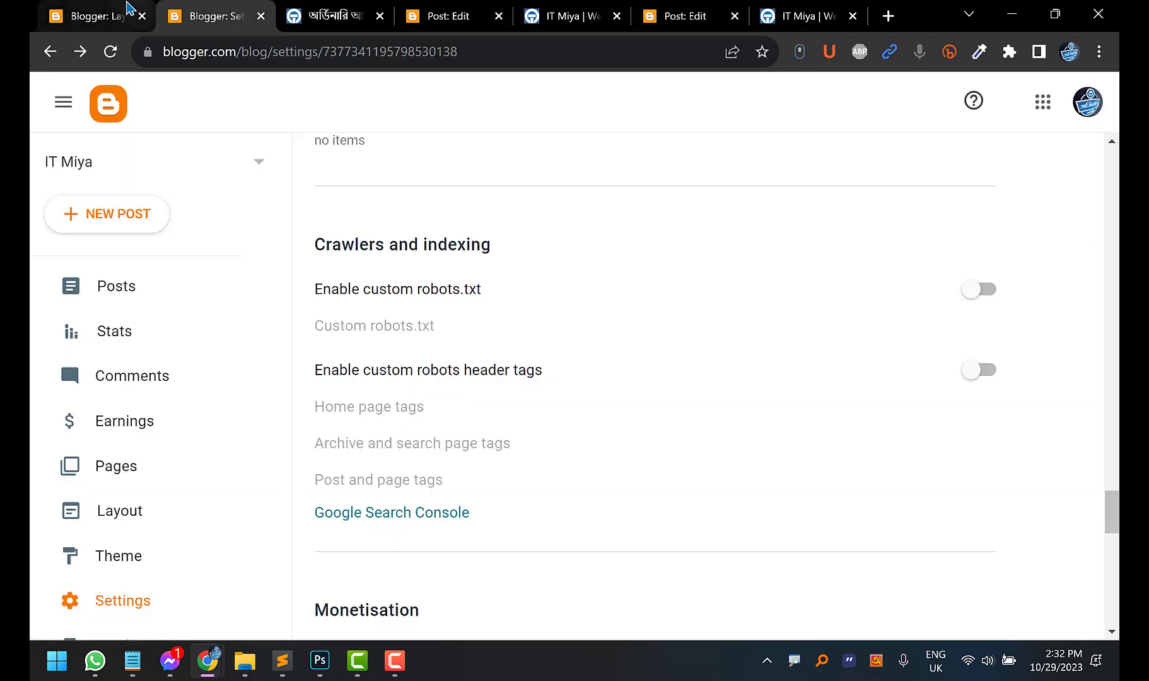
click(101, 14)
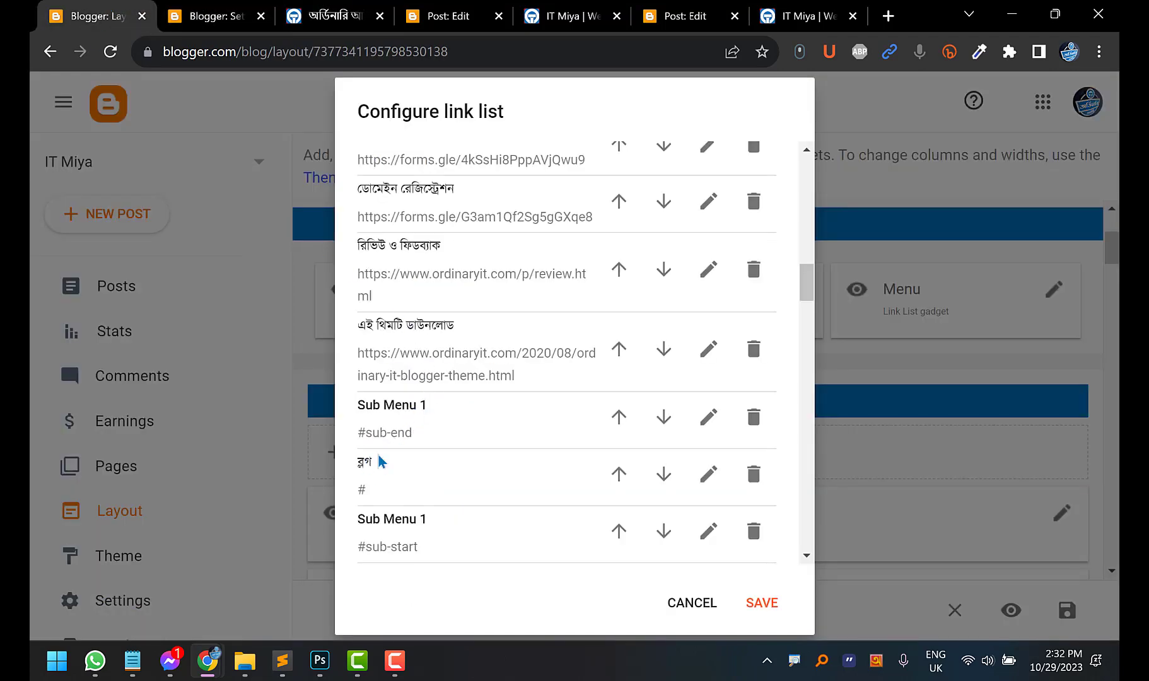
scroll(378, 435, down, 2)
click(328, 15)
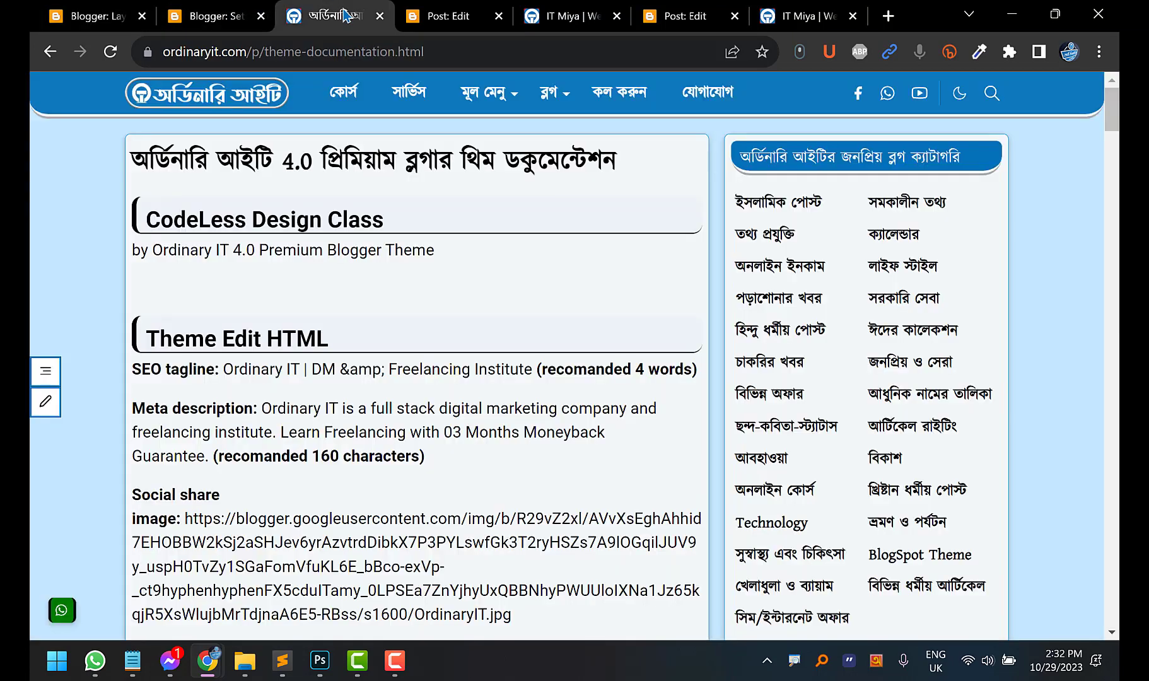
mouse_move(547, 100)
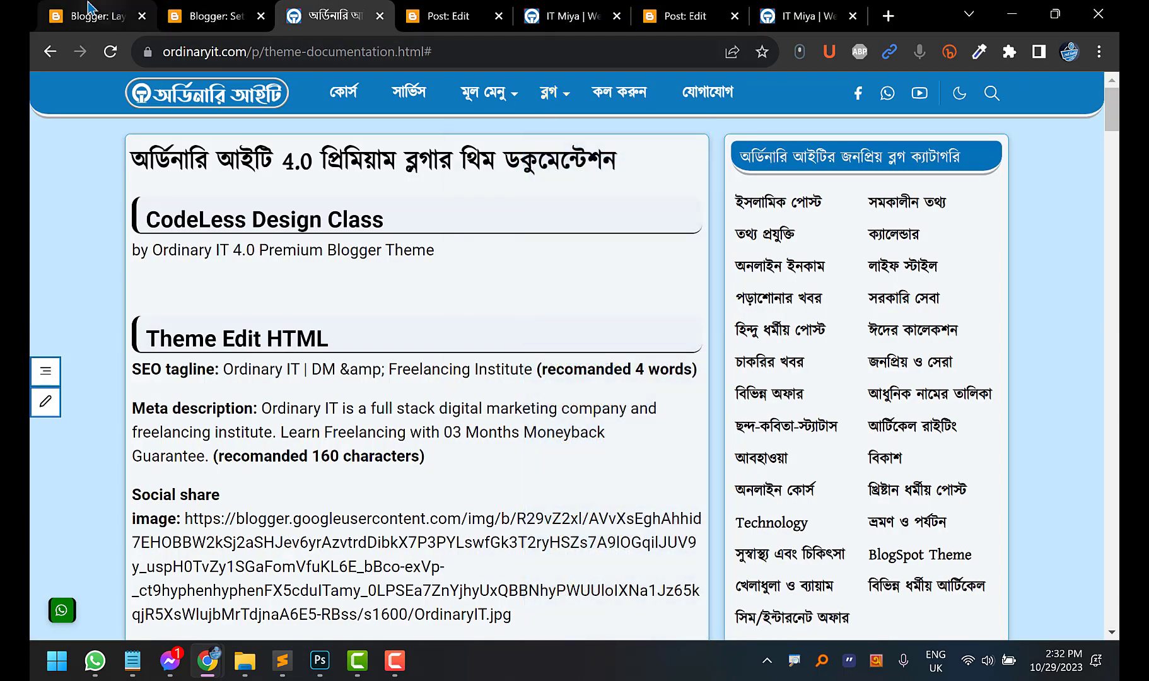
click(101, 15)
scroll(377, 379, down, 4)
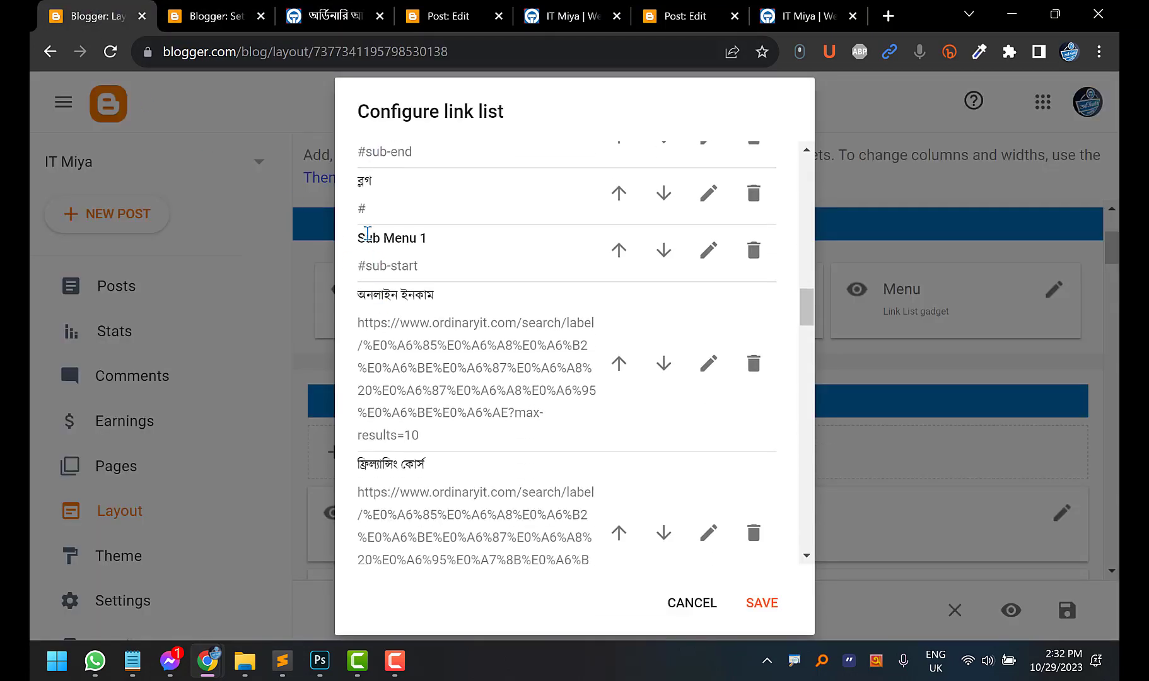
Review the ব্লগ submenu links down to the closing #sub-end marker and the last menu items, comparing them with the documentation site's header menu
scroll(415, 407, down, 10)
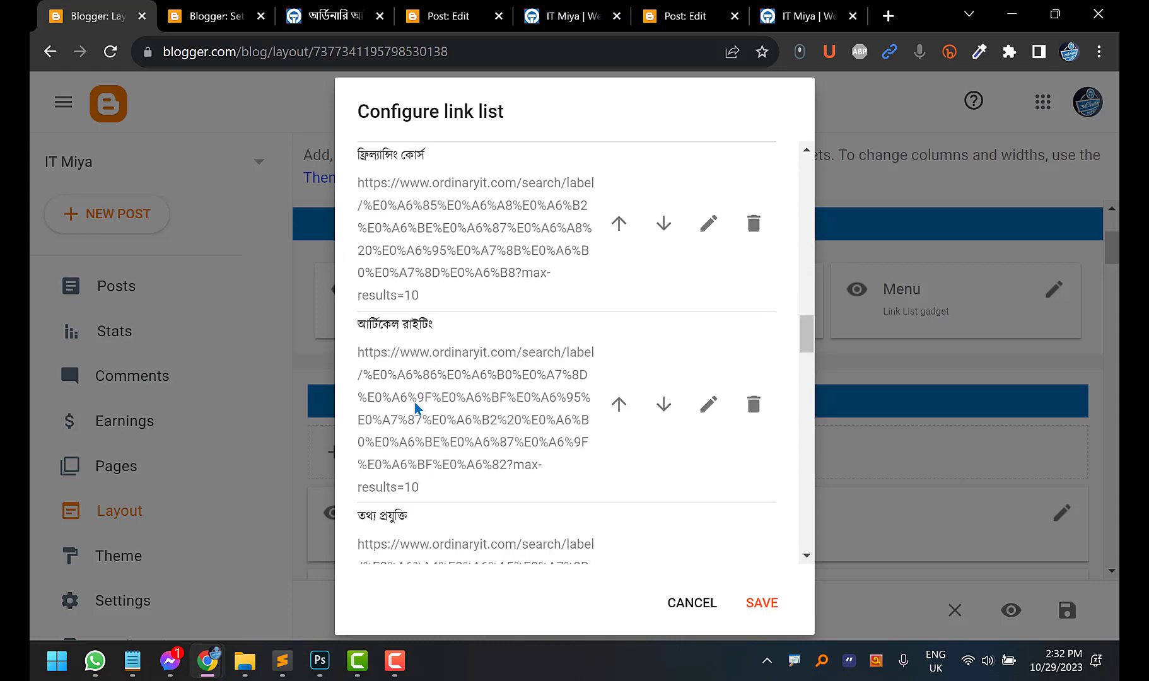
scroll(414, 407, down, 20)
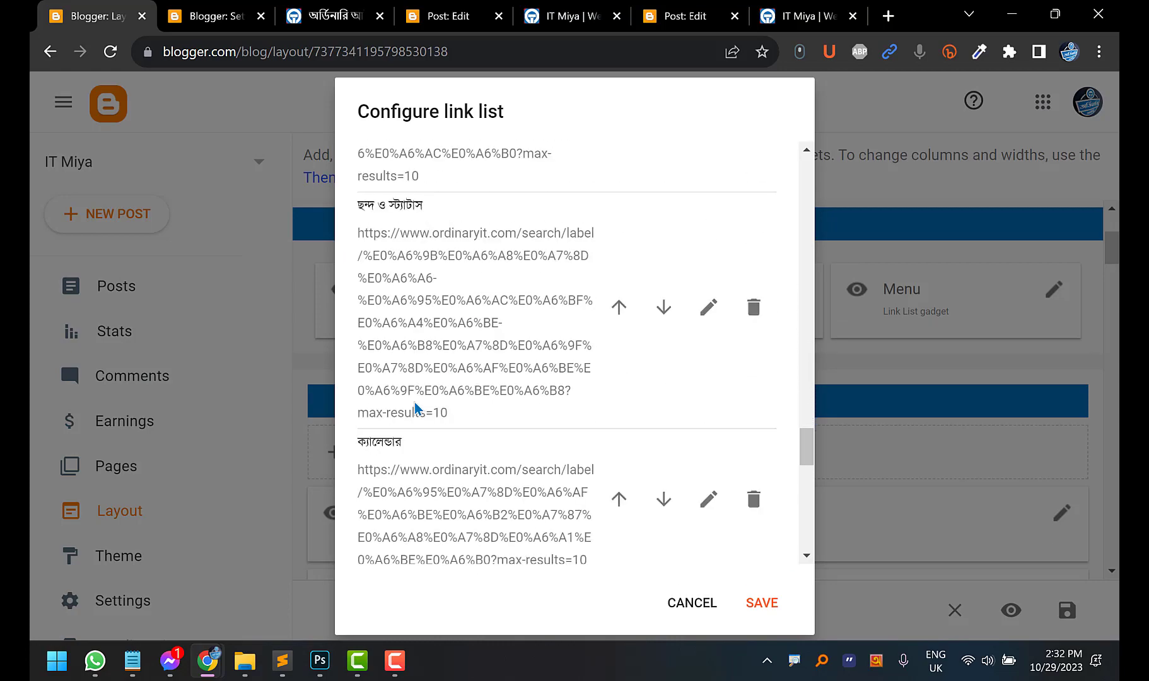
scroll(414, 407, down, 5)
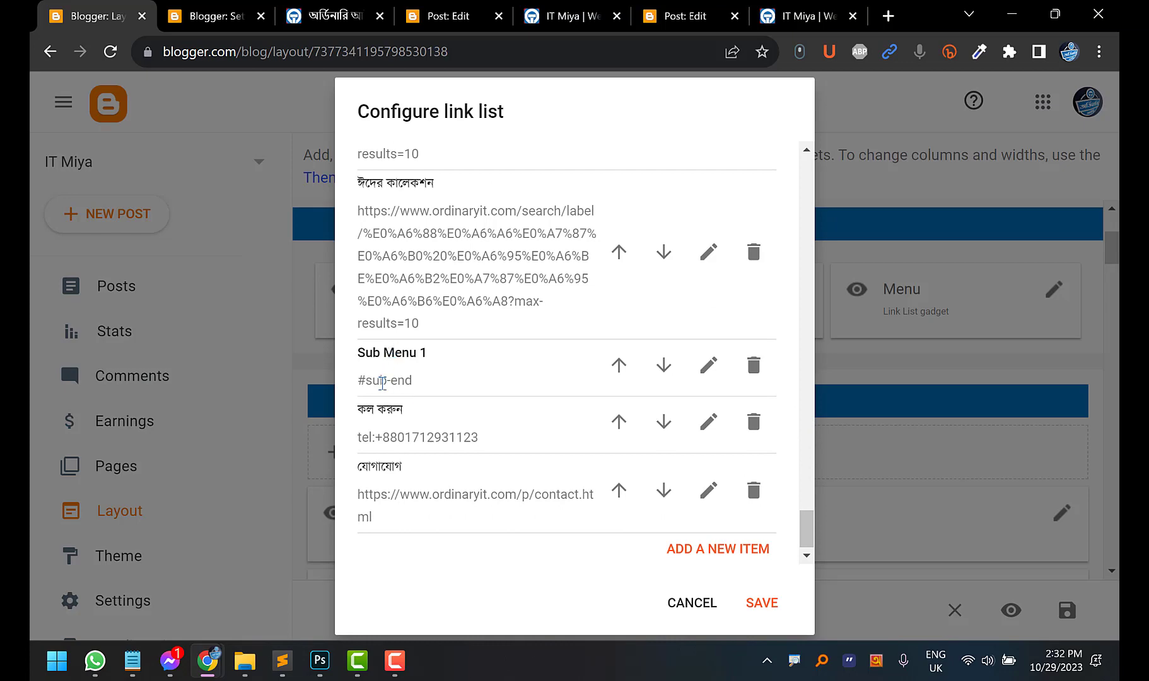
scroll(402, 392, down, 1)
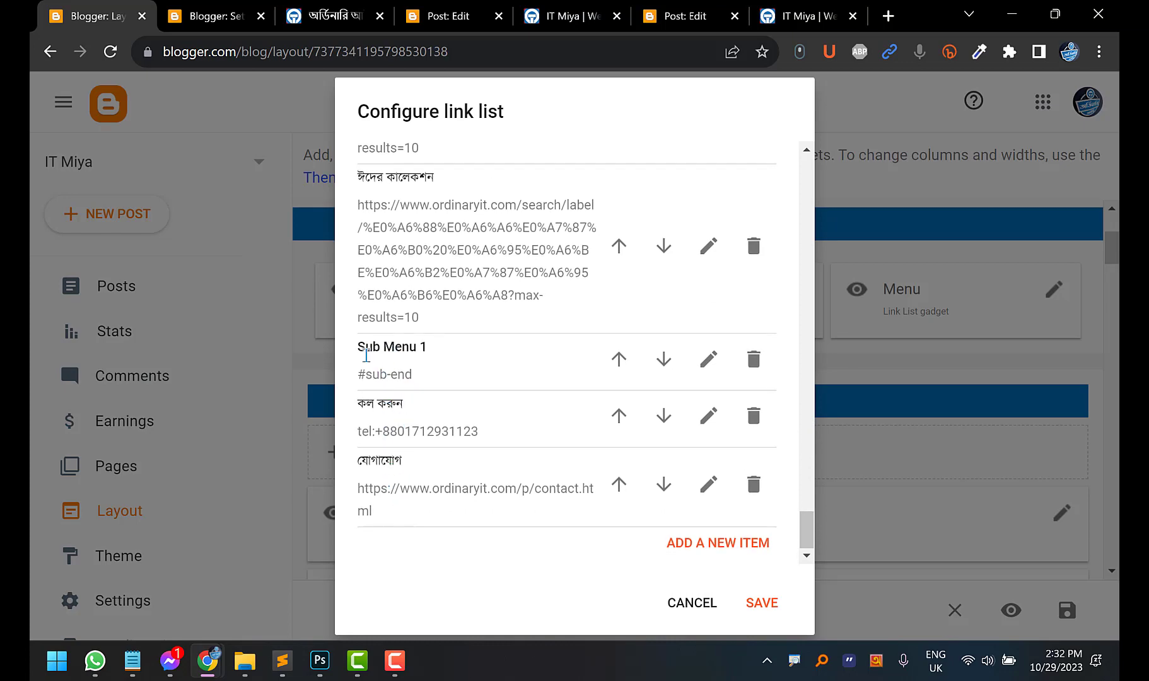
click(334, 15)
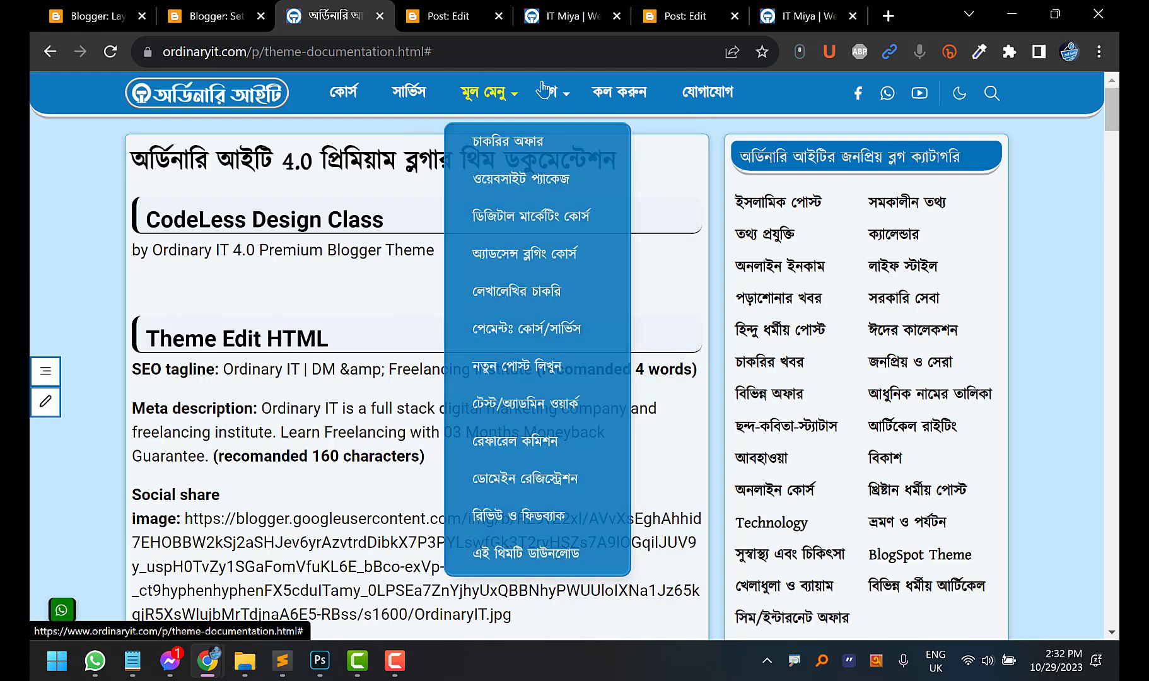
mouse_move(548, 93)
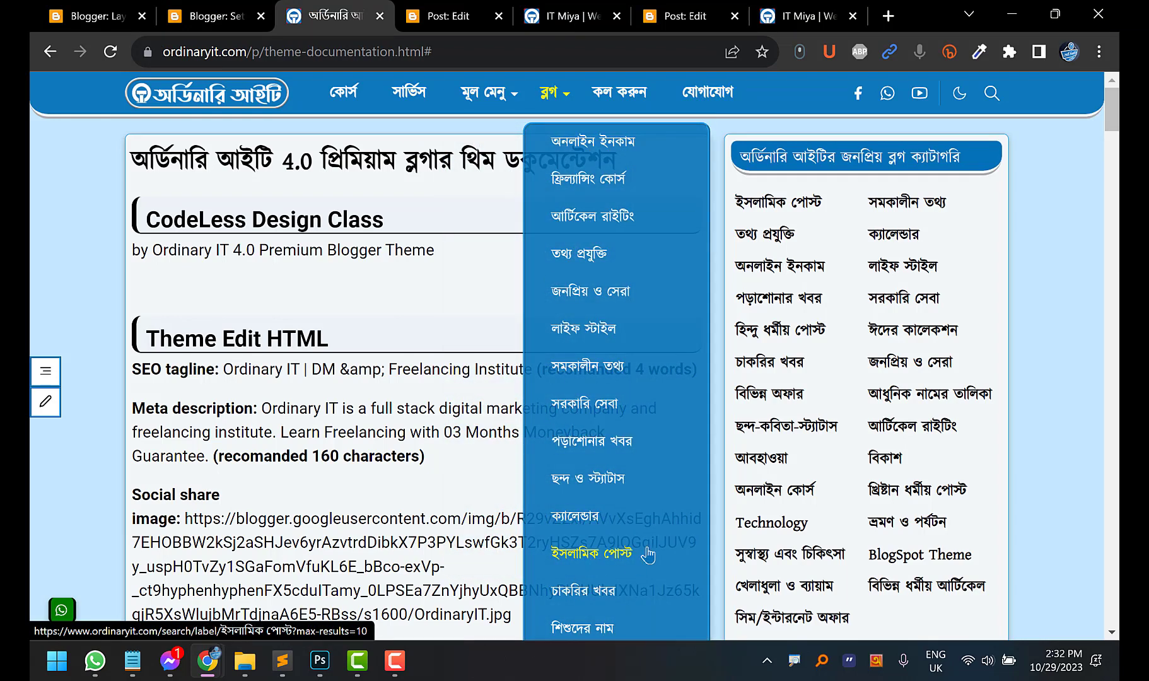
click(92, 14)
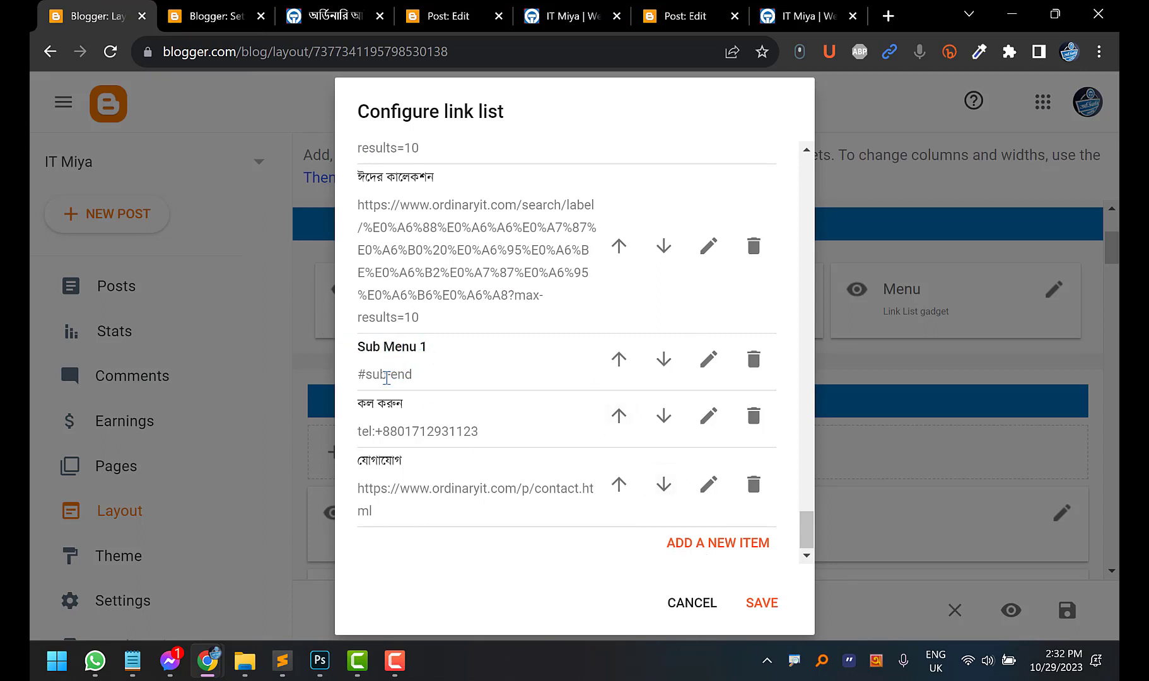
Go back through the link list to the ব্লগ item's #sub-start marker and compare that submenu's beginning with the documentation site's header
scroll(439, 373, up, 10)
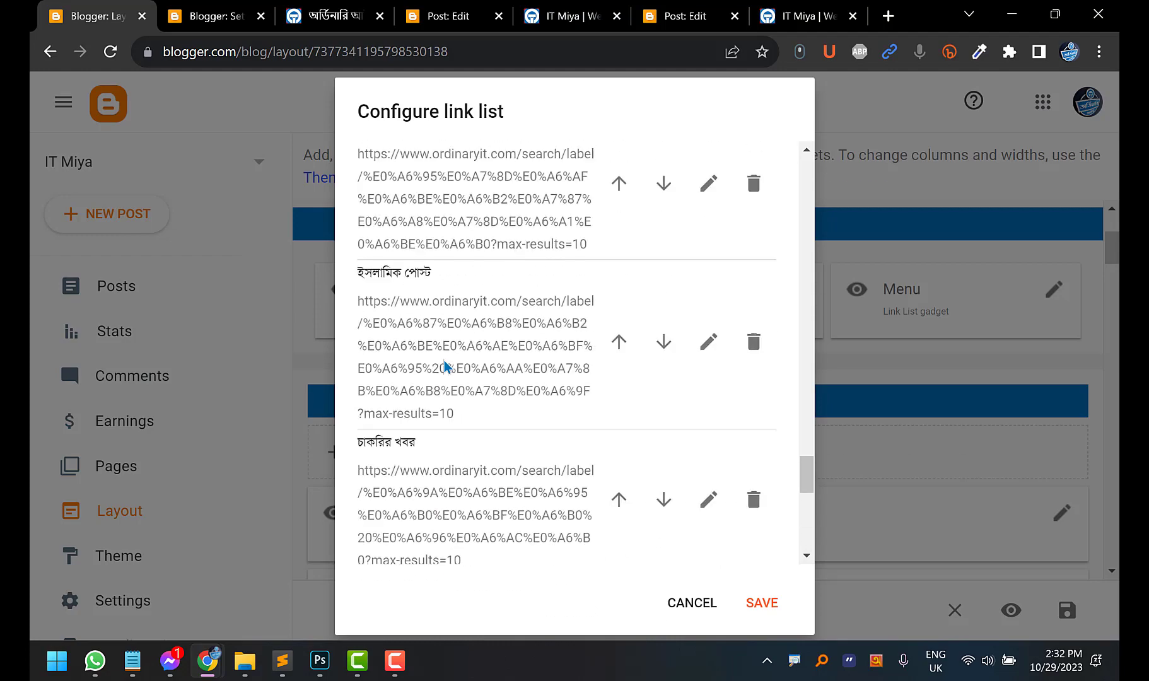
scroll(444, 365, up, 10)
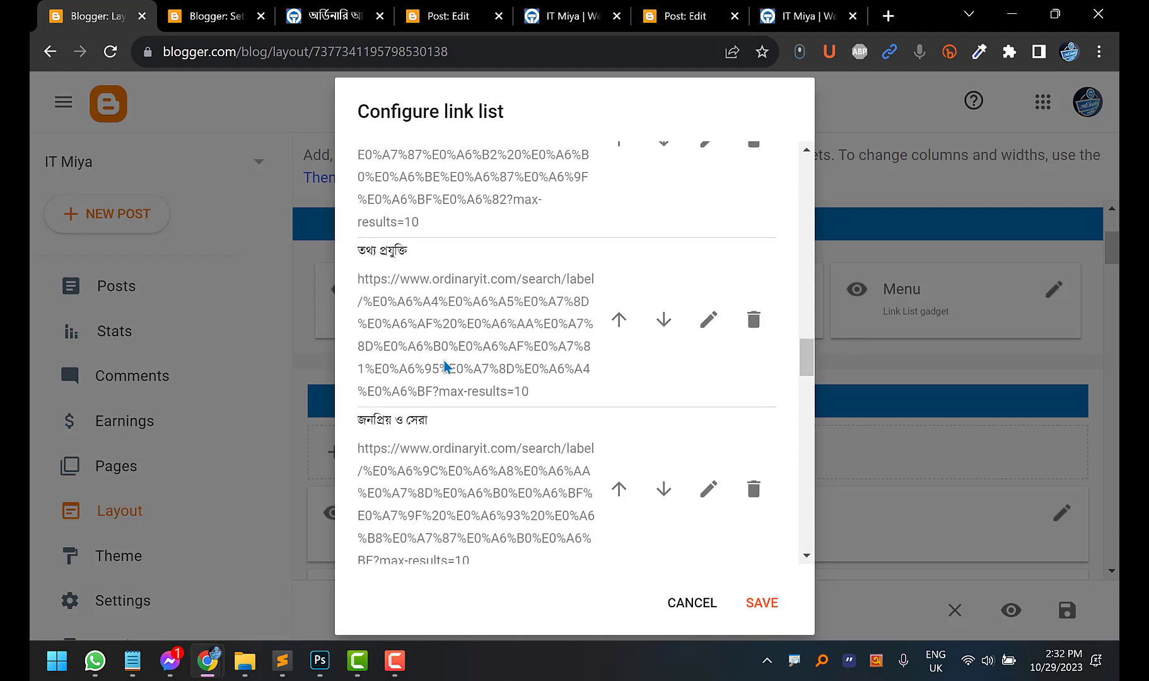
scroll(445, 366, up, 5)
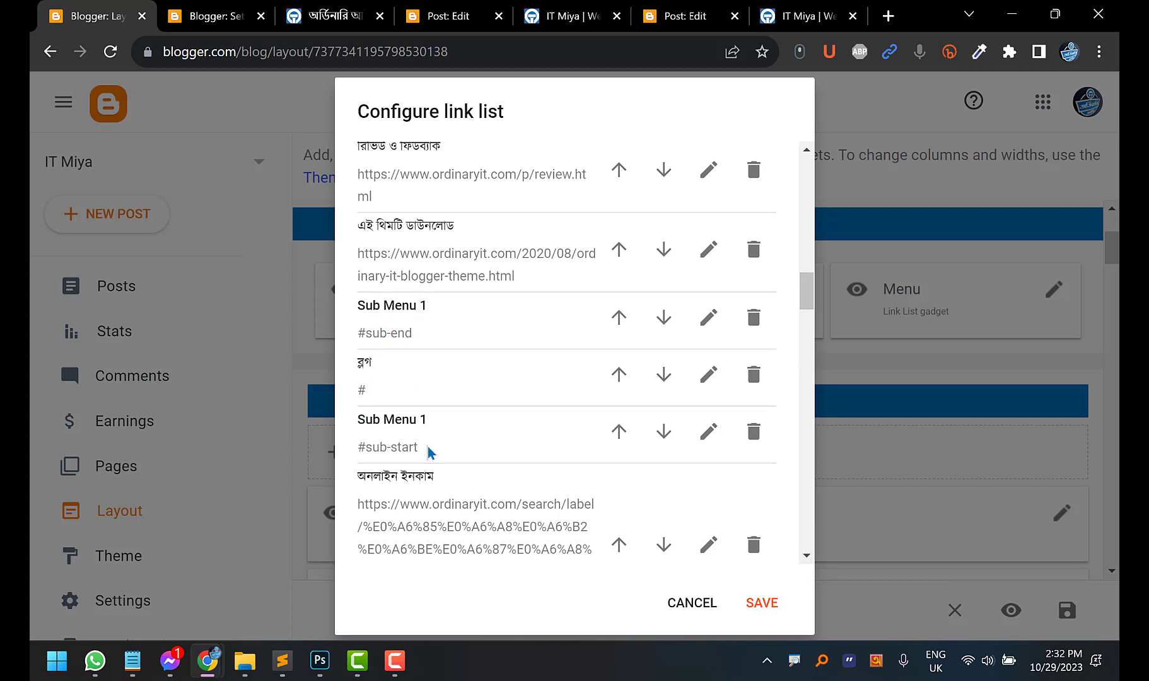
scroll(424, 448, down, 2)
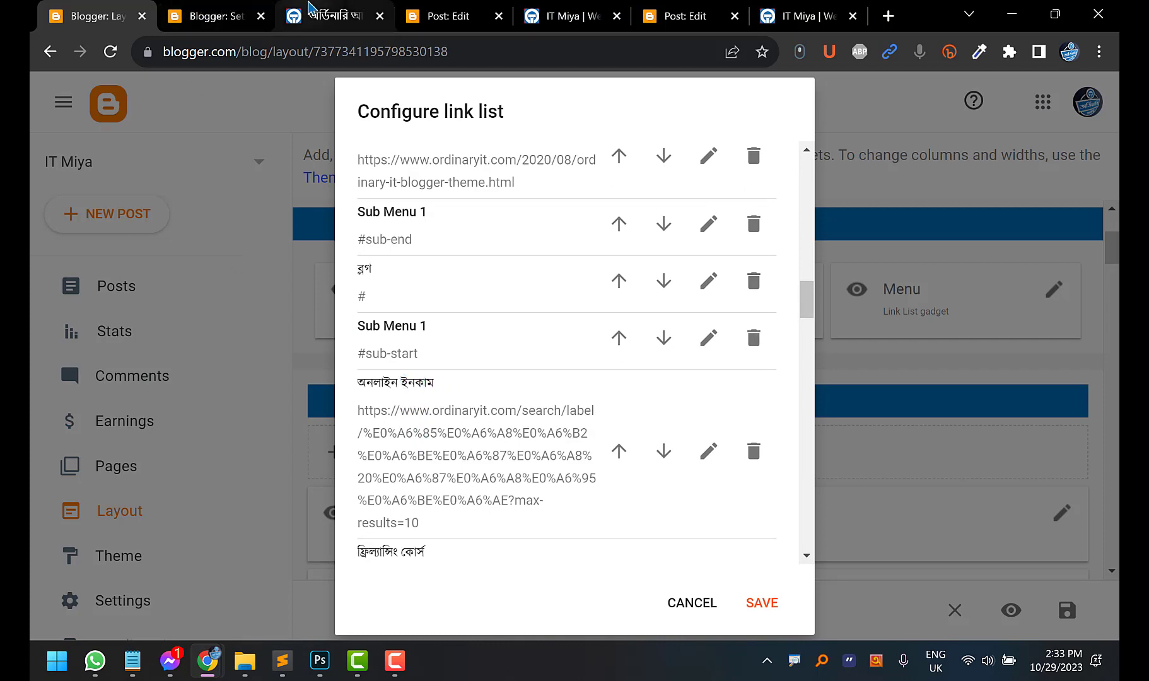
click(328, 16)
mouse_move(550, 93)
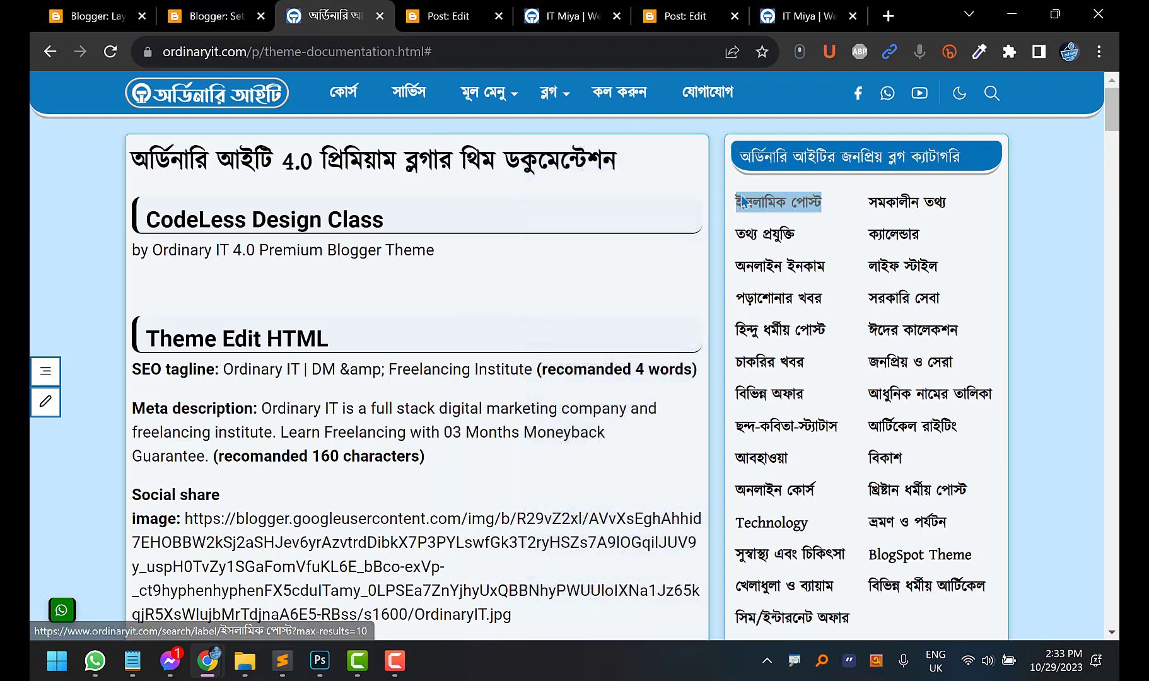
click(218, 7)
click(68, 9)
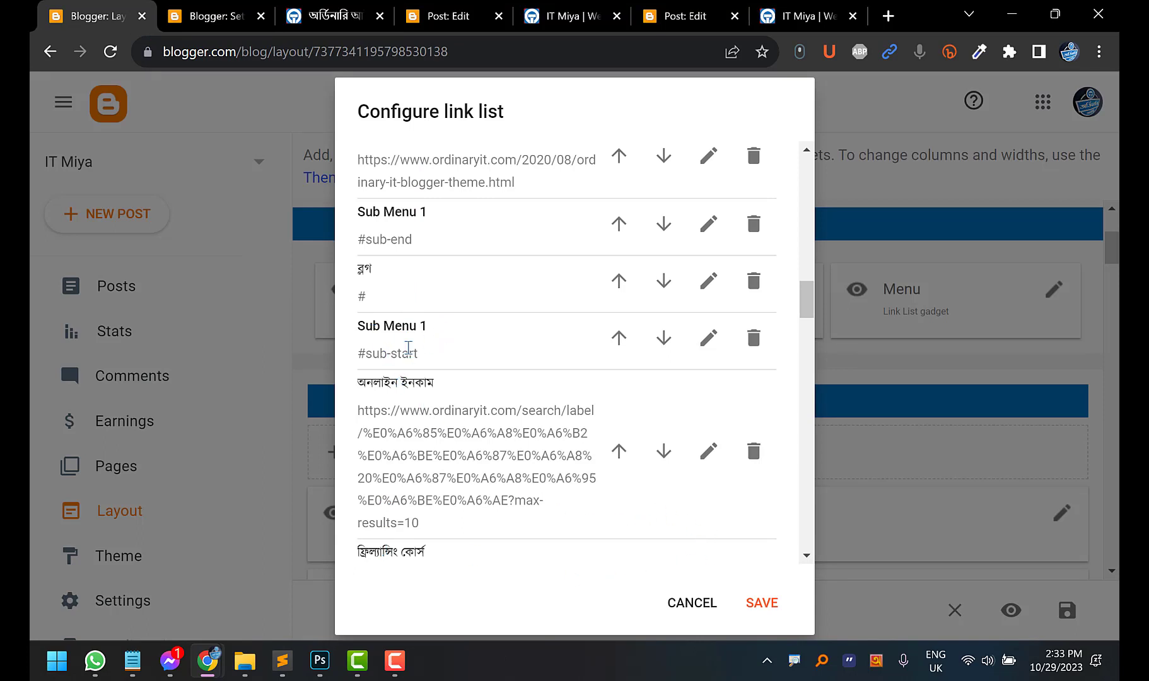
Trace the label links between the ব্লগ submenu's #sub-start and #sub-end markers, and match them with the entries in the live ব্লগ dropdown
scroll(429, 417, down, 3)
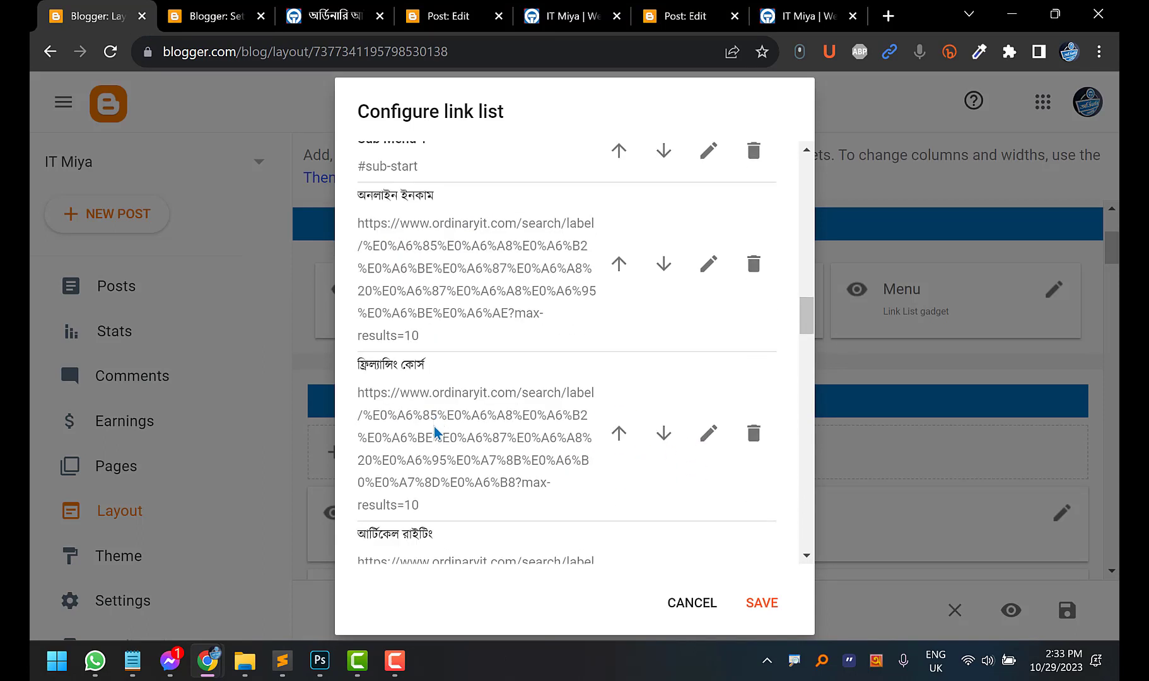
scroll(435, 435, down, 3)
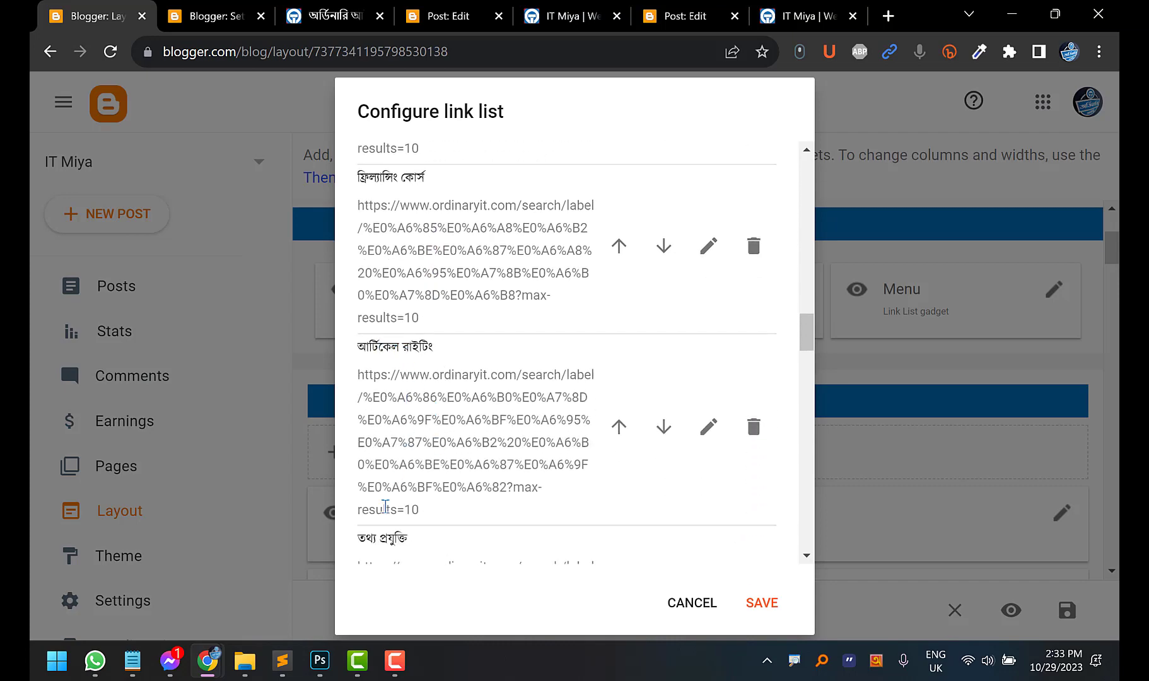
scroll(384, 507, up, 4)
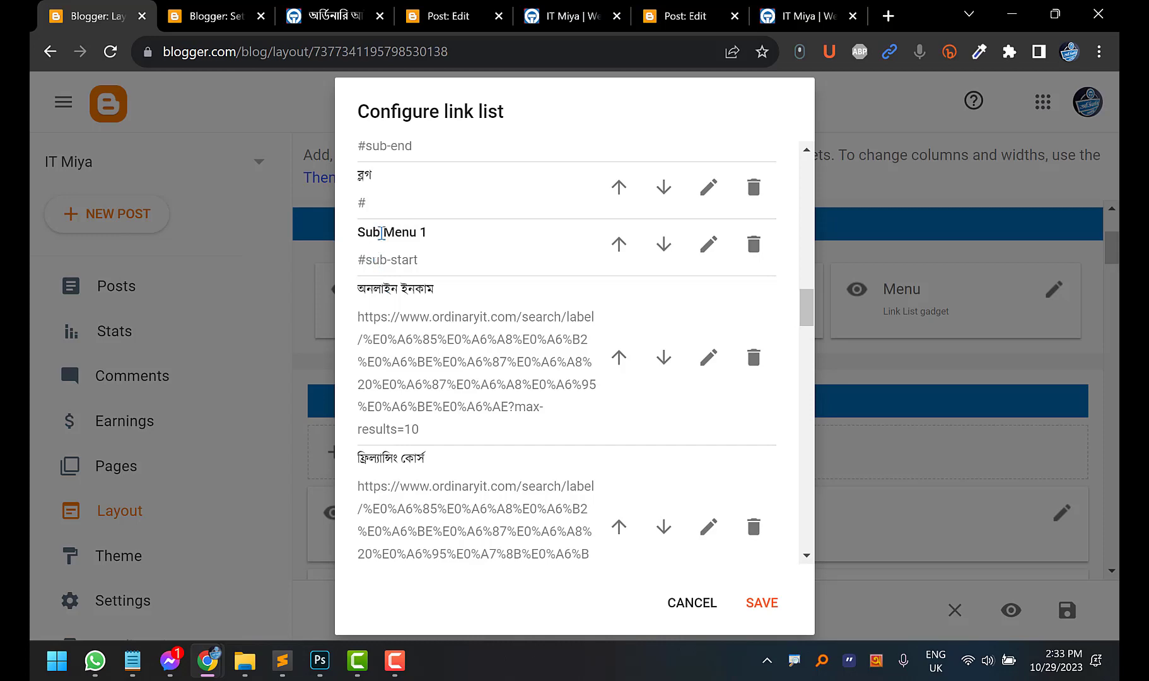
scroll(428, 464, down, 6)
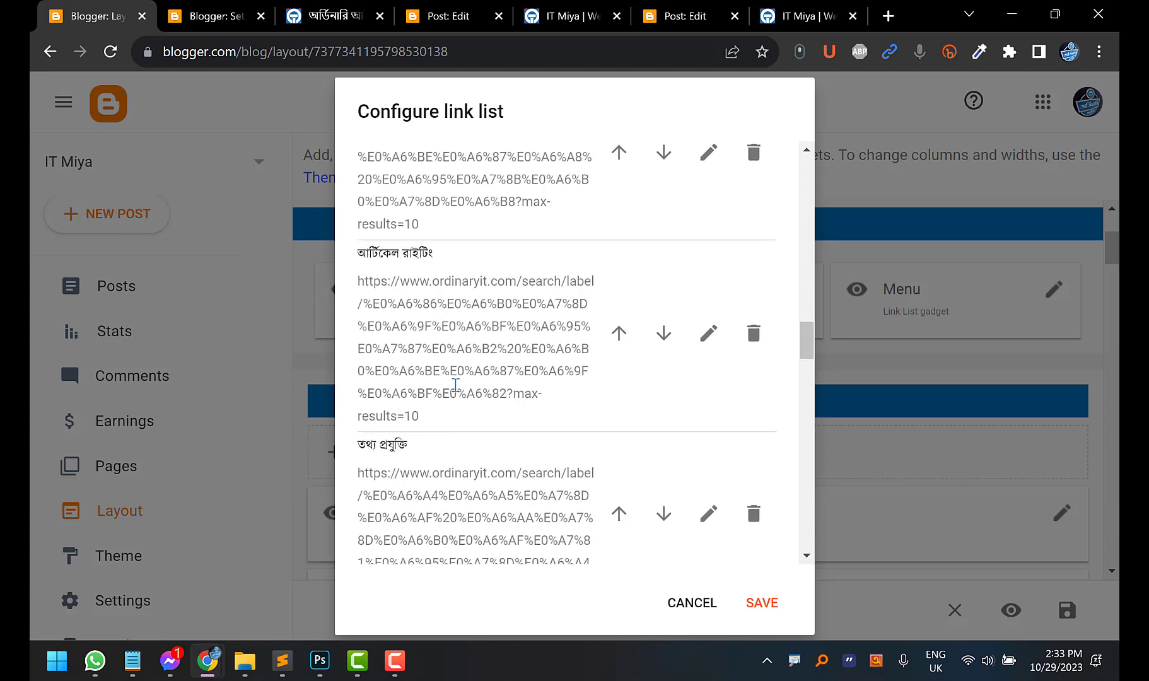
scroll(456, 385, down, 10)
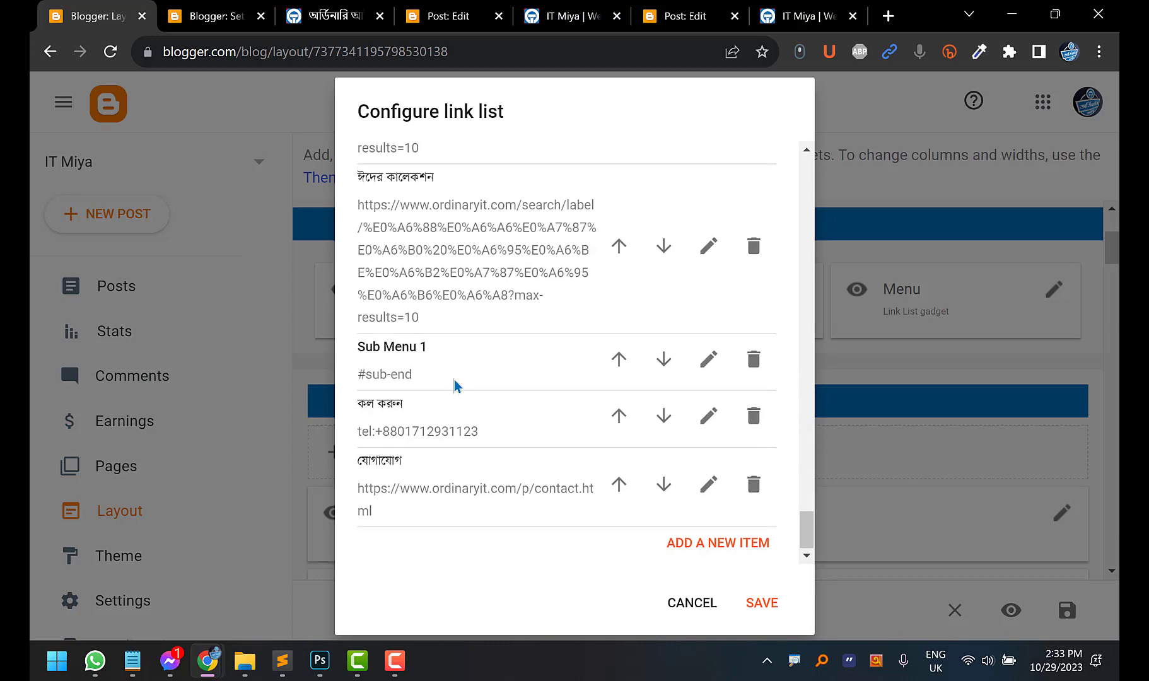
scroll(456, 385, up, 2)
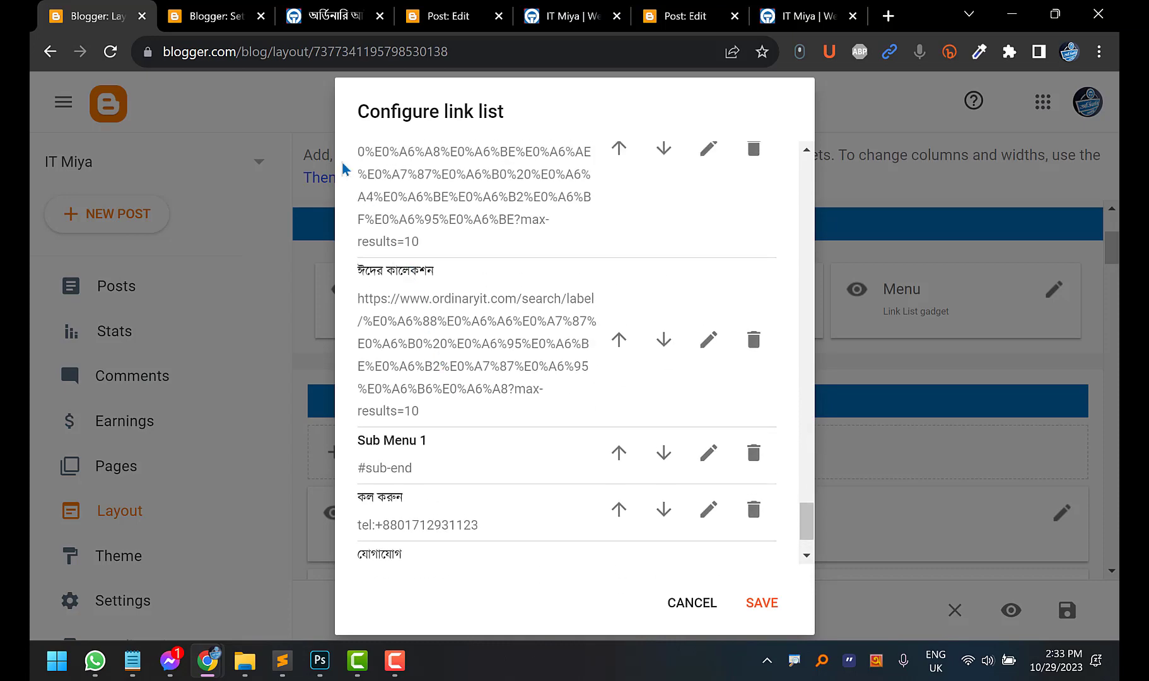
click(215, 16)
click(334, 14)
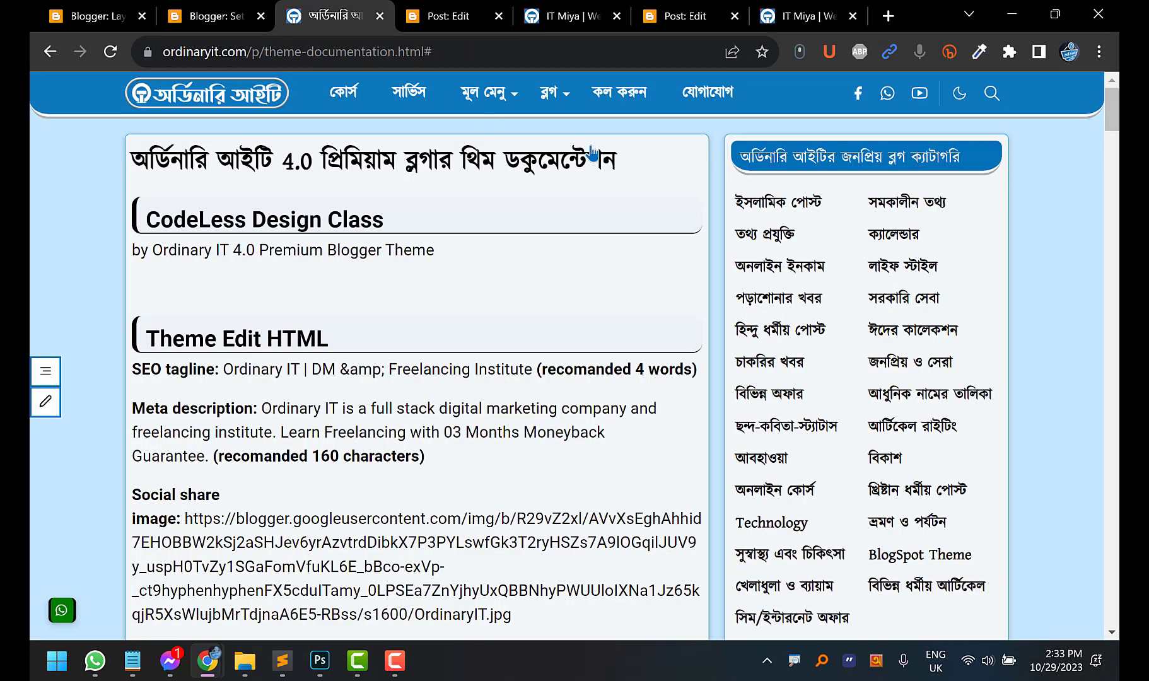
mouse_move(550, 93)
scroll(601, 555, down, 1)
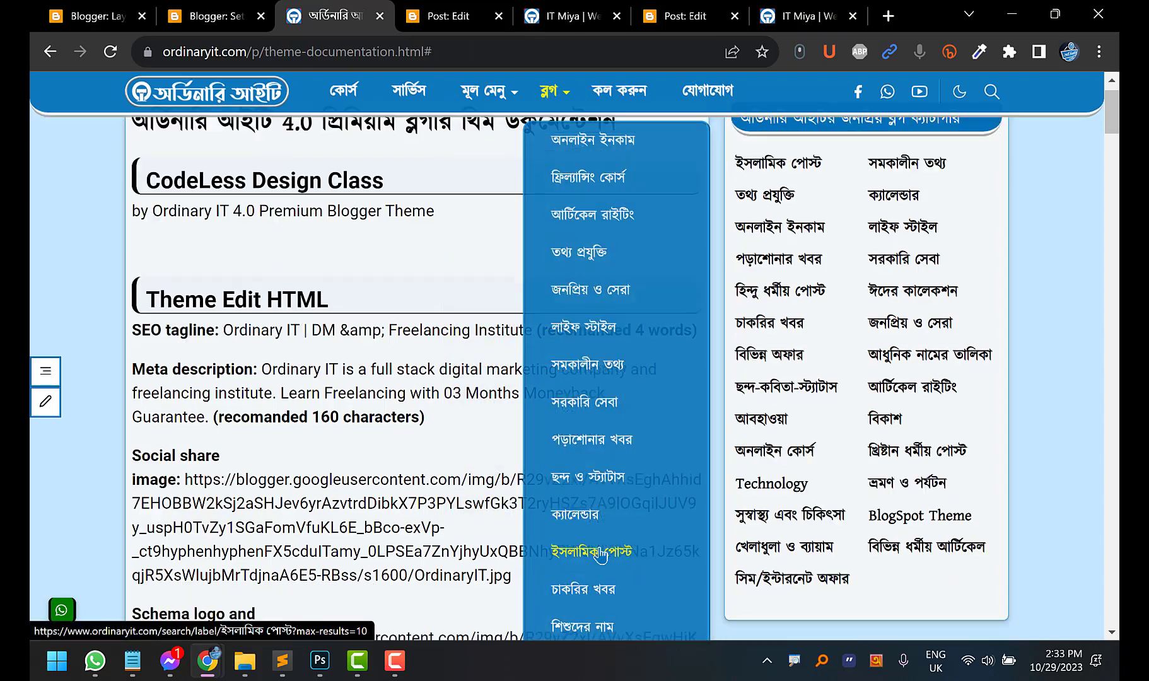
Return to the Menu gadget's link list and move the ঈদের কালেকশন link out of the ব্লগ submenu, below the #sub-end marker
scroll(600, 555, down, 6)
scroll(601, 554, up, 7)
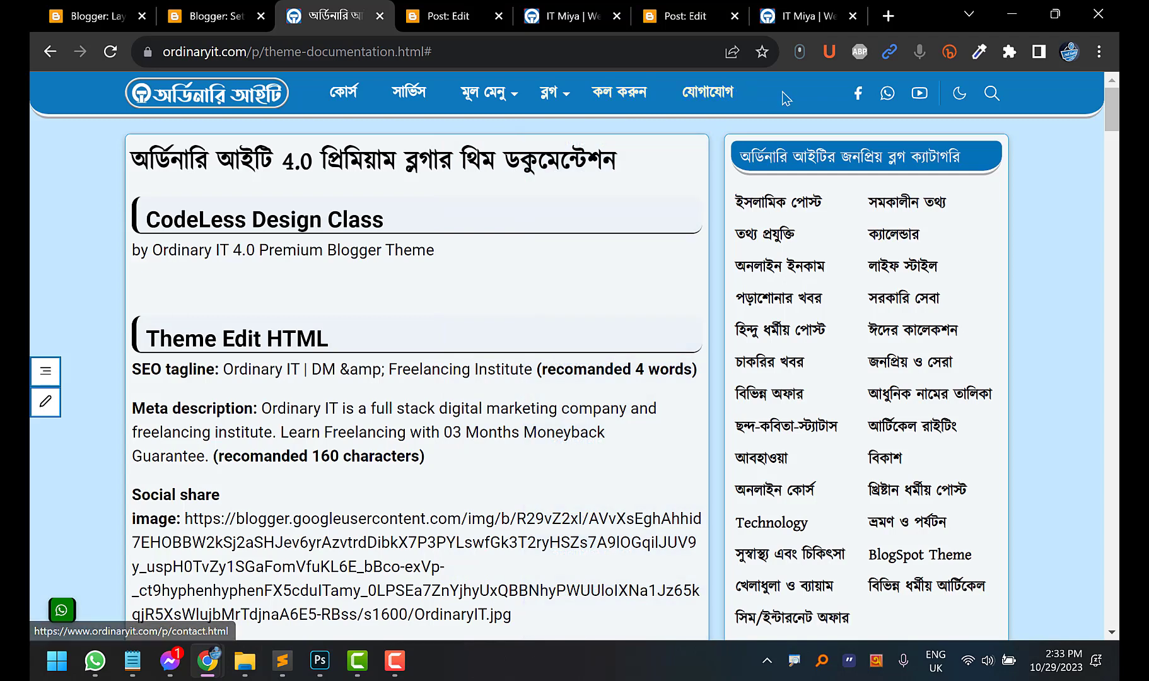
click(211, 16)
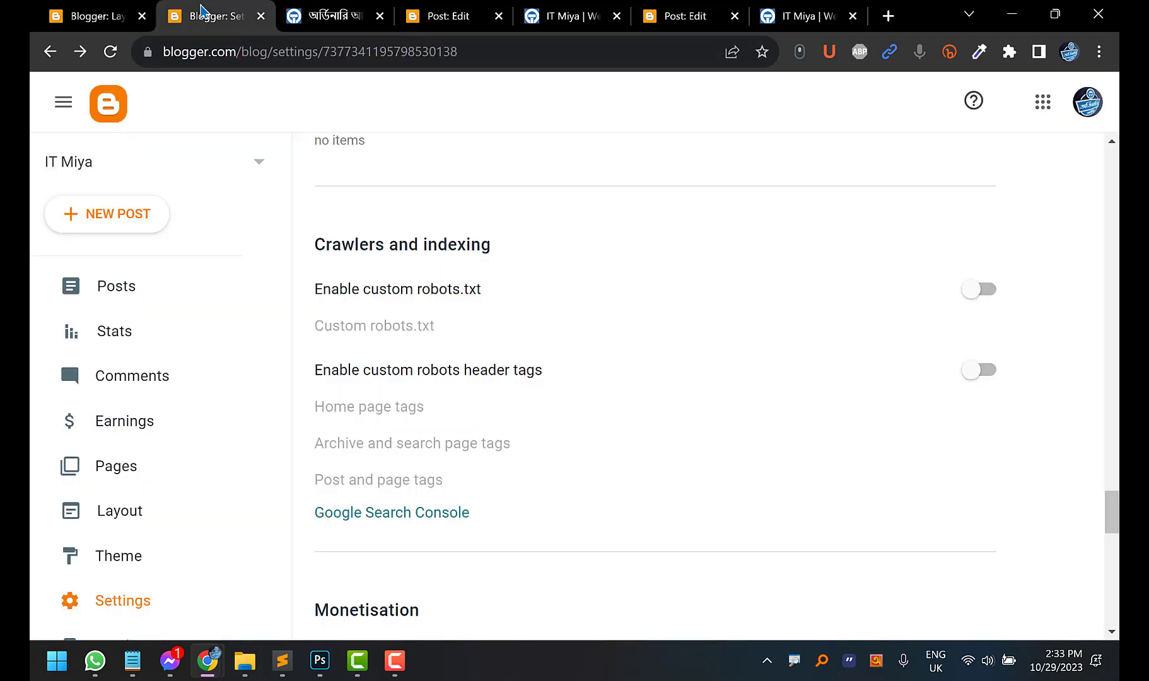
click(63, 5)
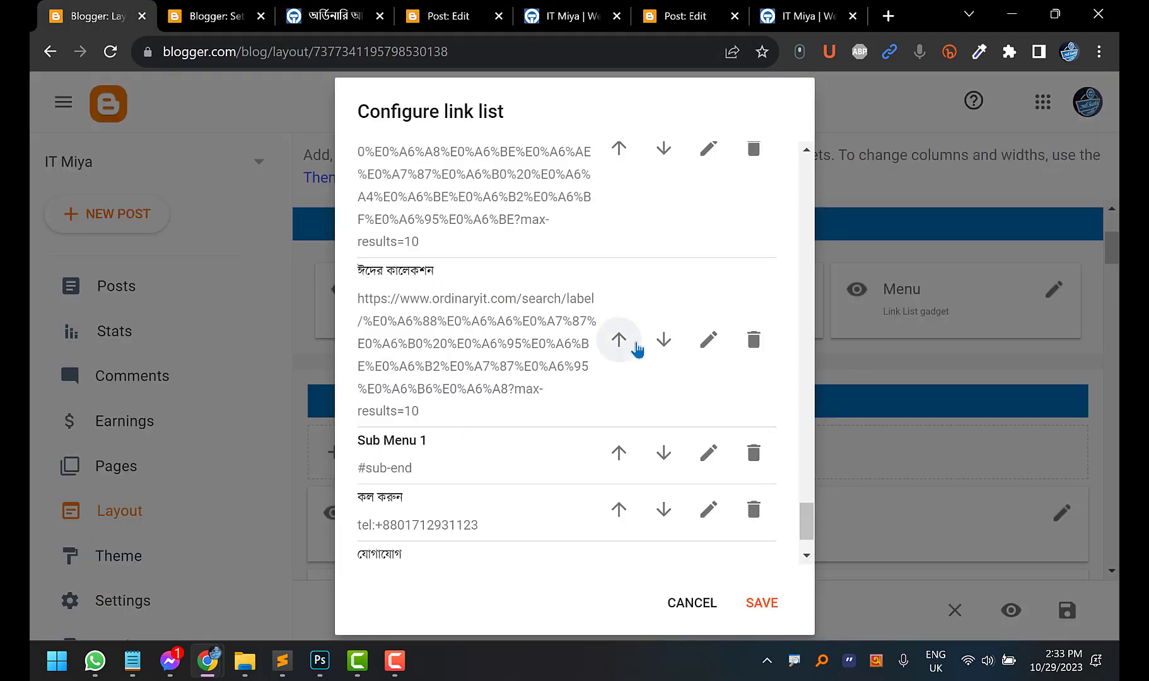
click(663, 340)
scroll(666, 379, down, 5)
scroll(725, 366, down, 3)
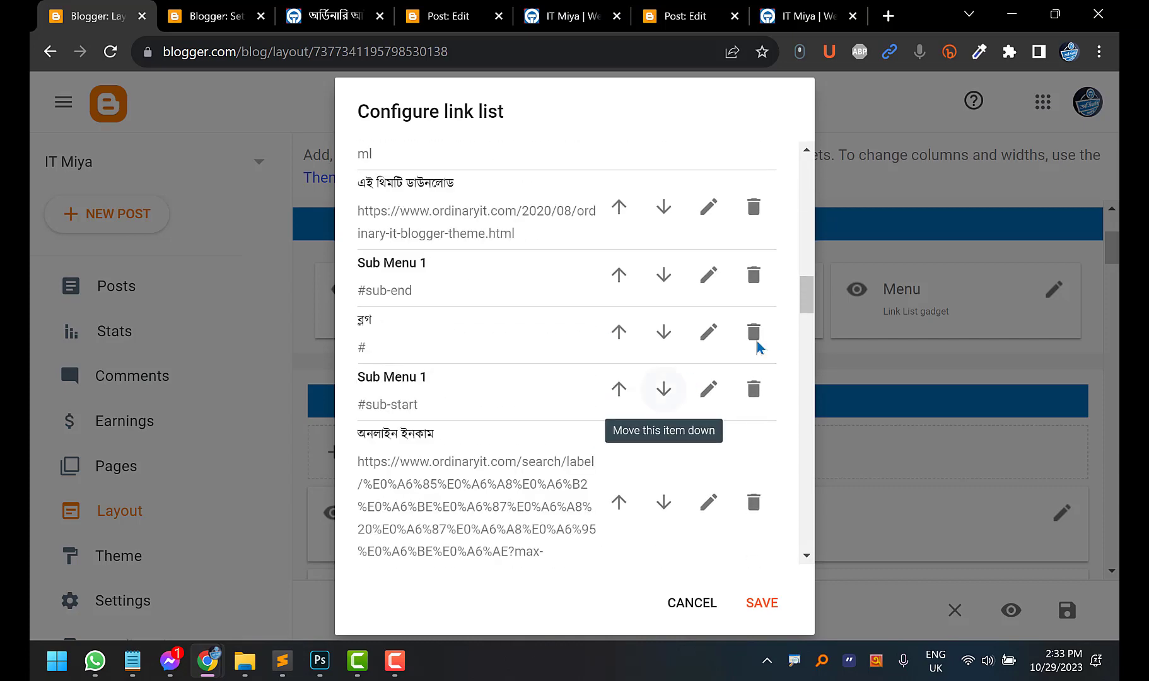
Move the ঈদের কালেকশন link below কল করুন and যোগাযোগ to the end of the menu, and save the gadget
drag(798, 309, 848, 572)
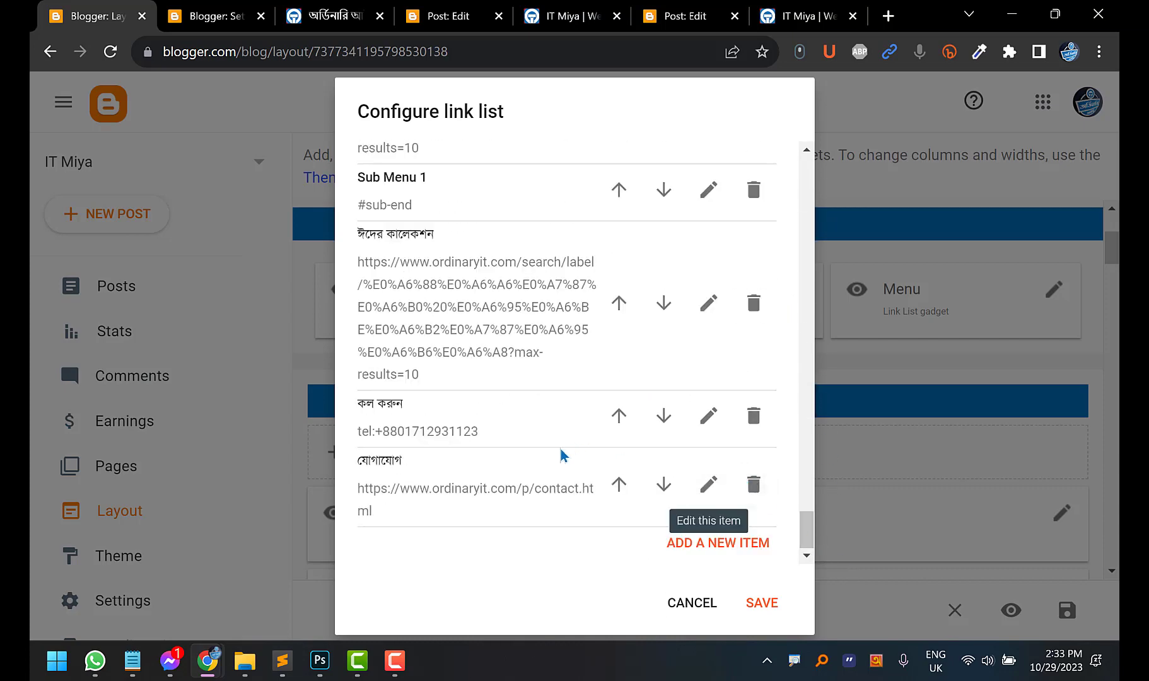
click(668, 305)
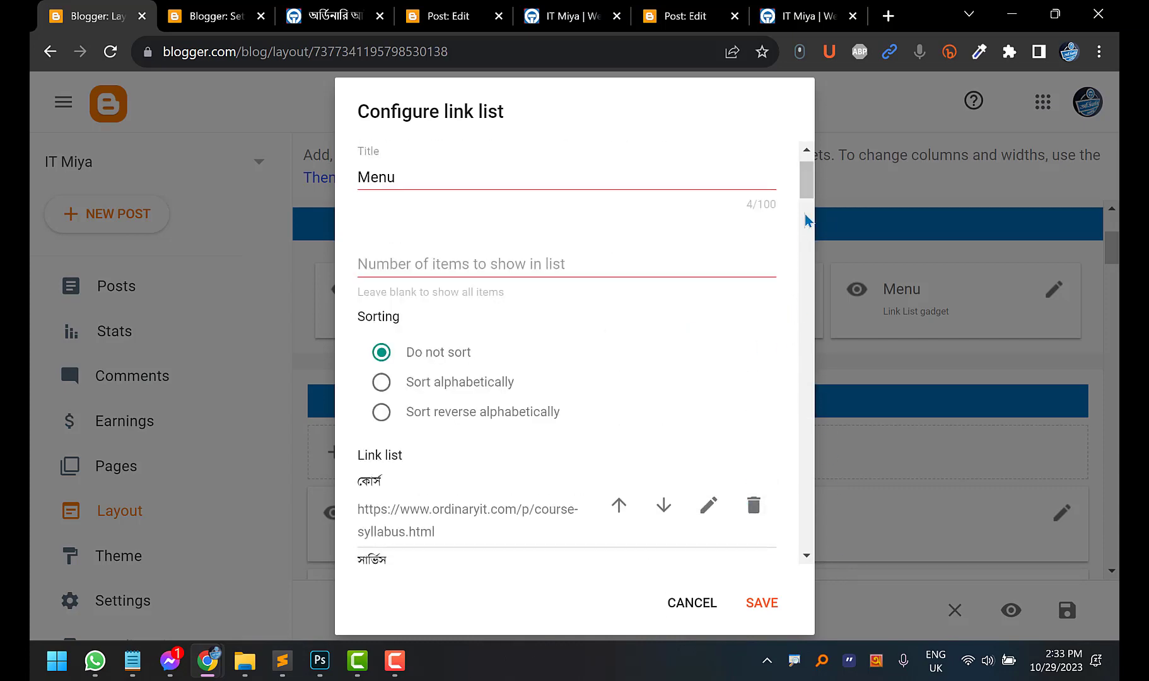
drag(806, 180, 808, 536)
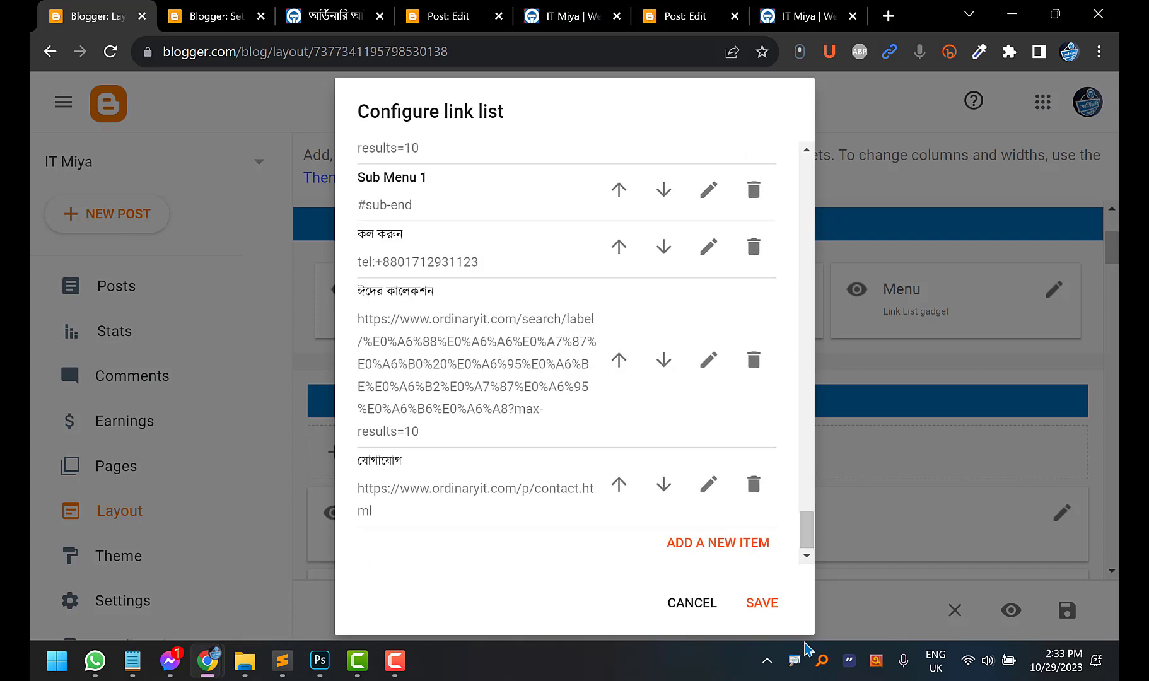
click(662, 361)
scroll(811, 441, down, 10)
scroll(812, 444, down, 10)
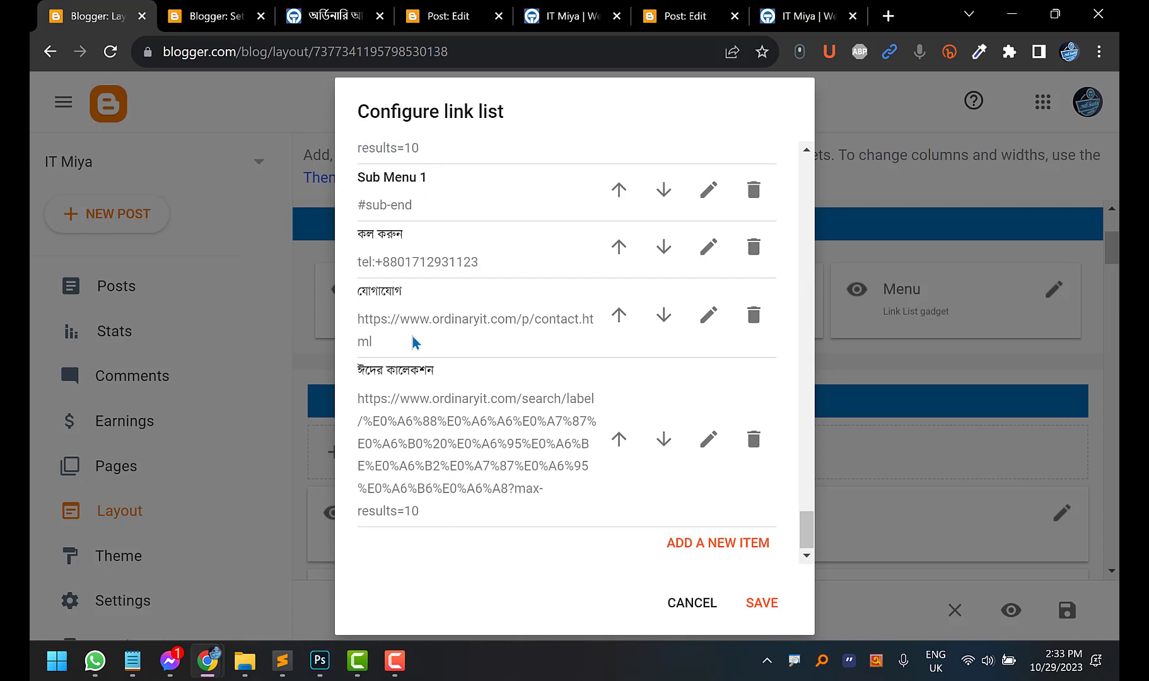
click(754, 604)
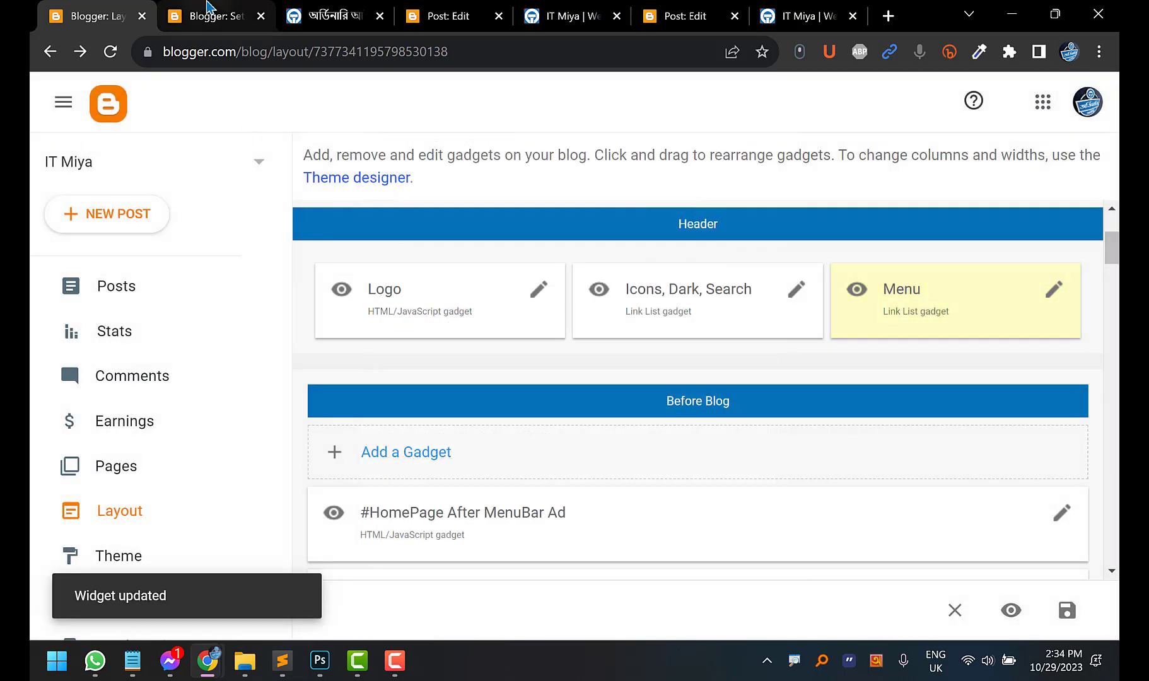
Reload the IT Miya homepage and check its header menu for the relocated ঈদের কালেকশন item
click(226, 12)
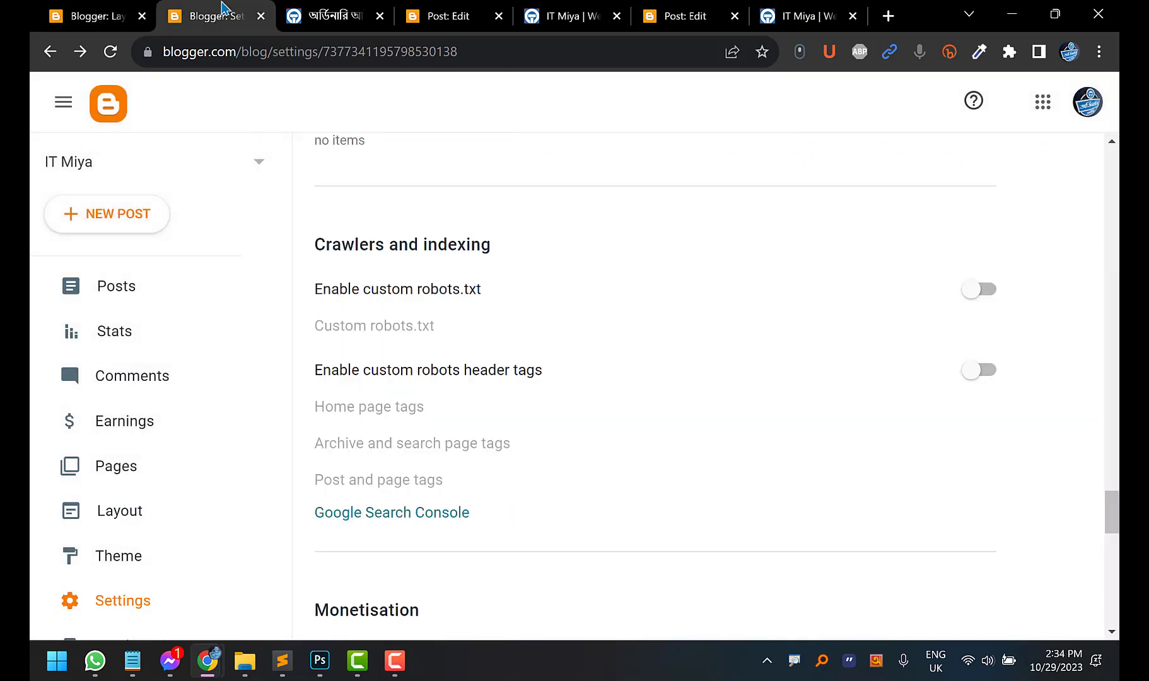
click(323, 8)
mouse_move(549, 92)
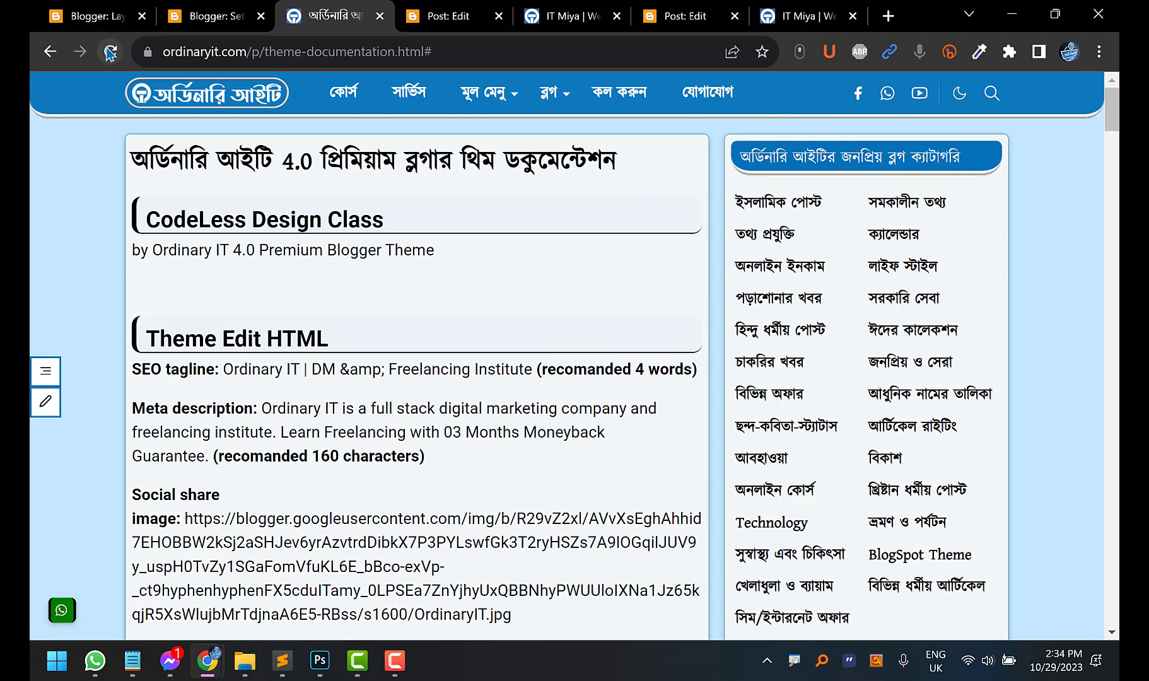
click(442, 16)
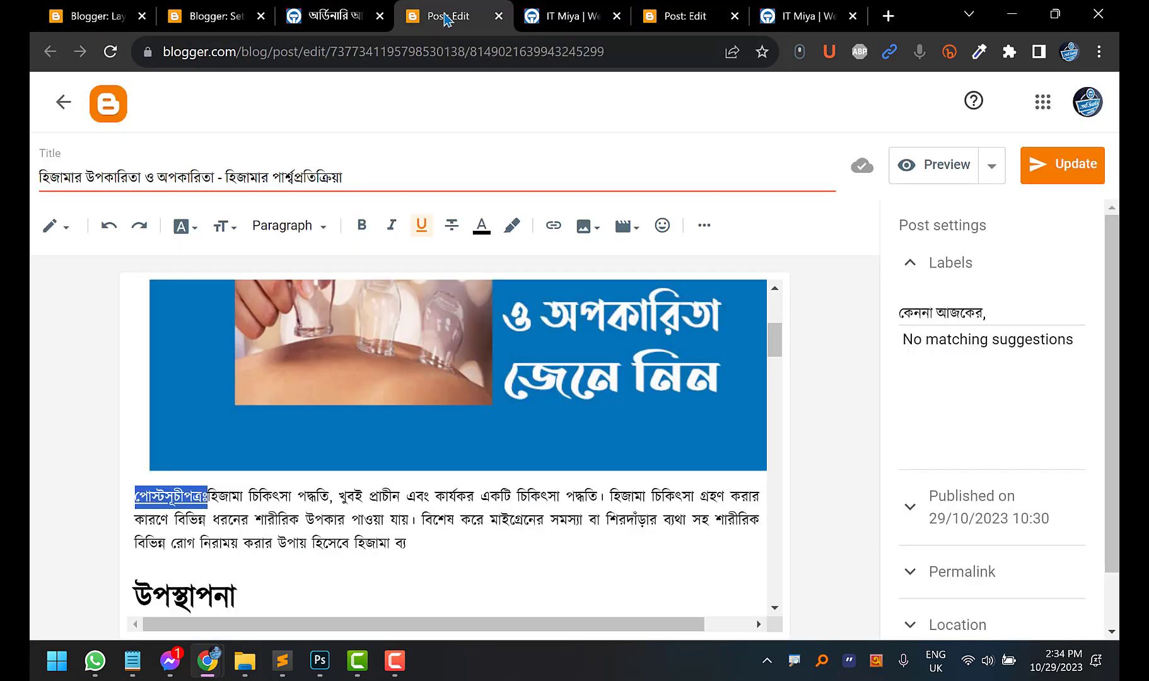
click(196, 8)
click(535, 9)
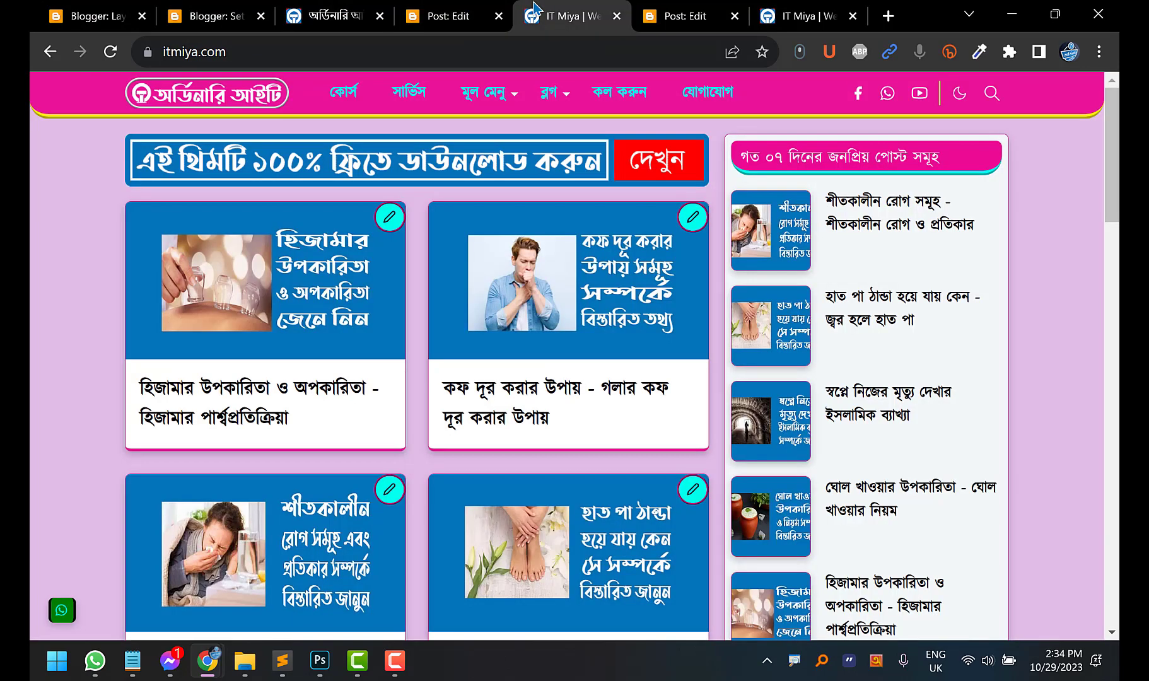
click(111, 52)
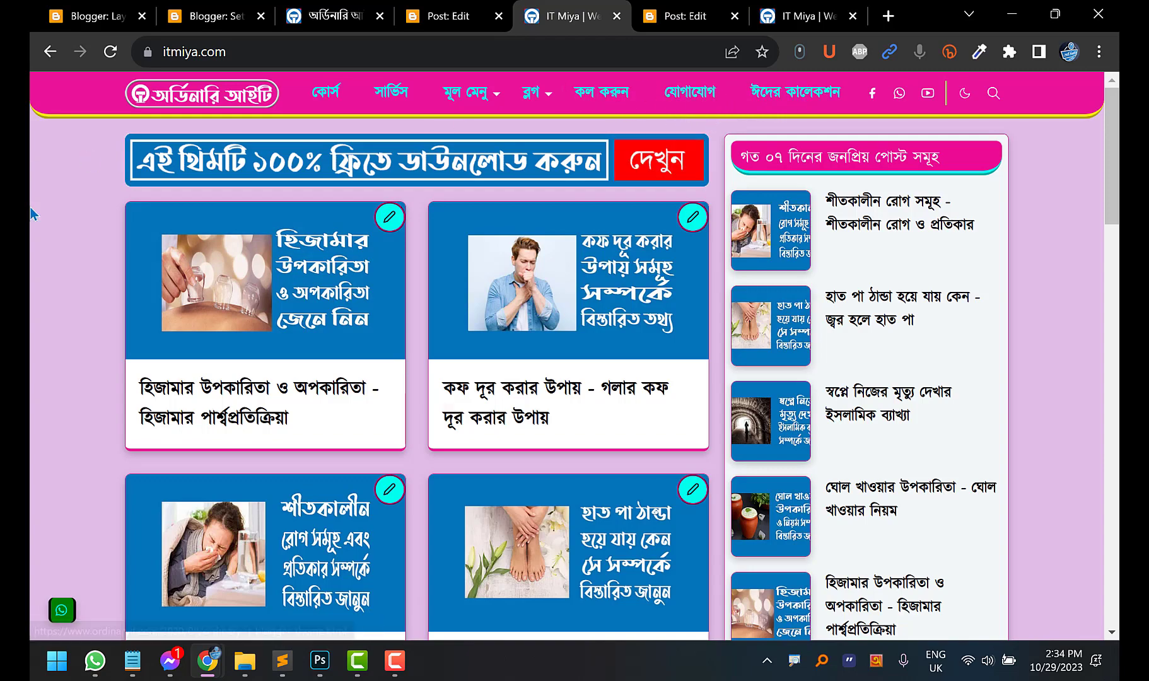
scroll(35, 317, down, 5)
scroll(35, 317, up, 2)
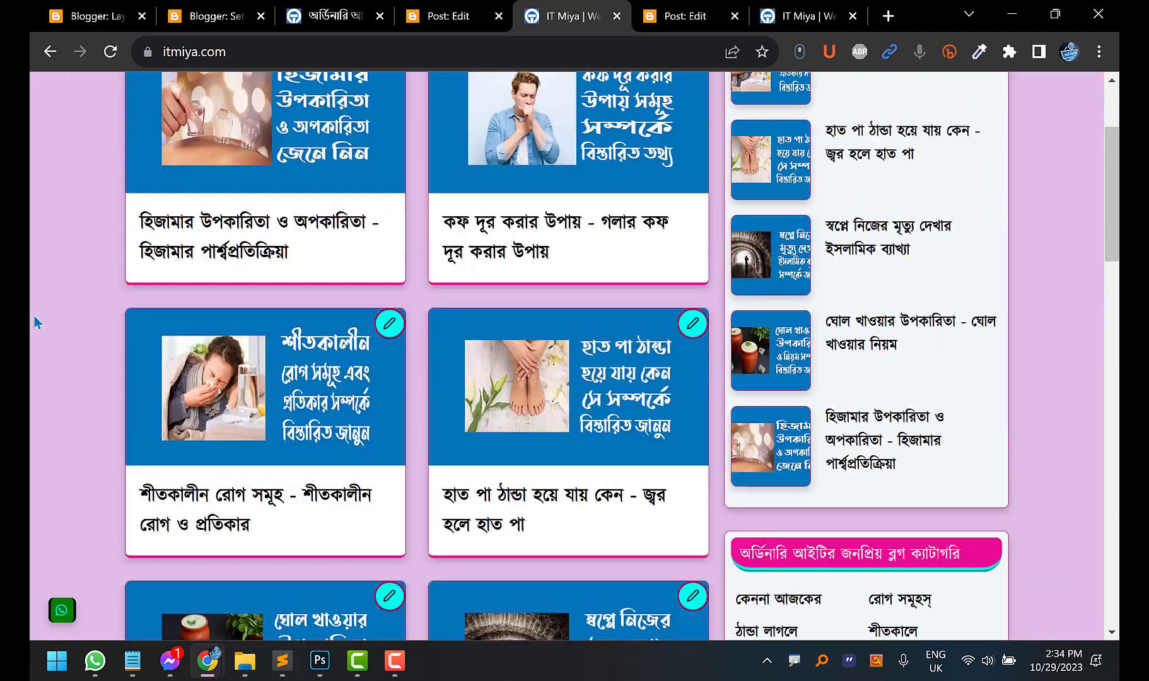
scroll(34, 316, up, 3)
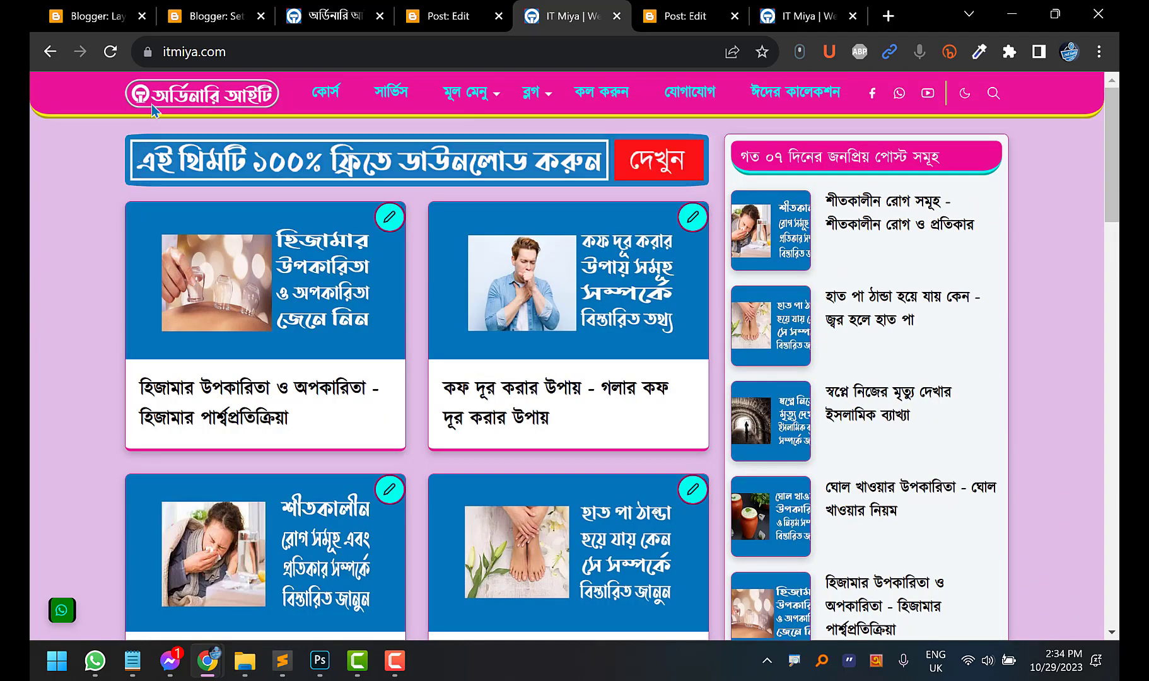
click(218, 8)
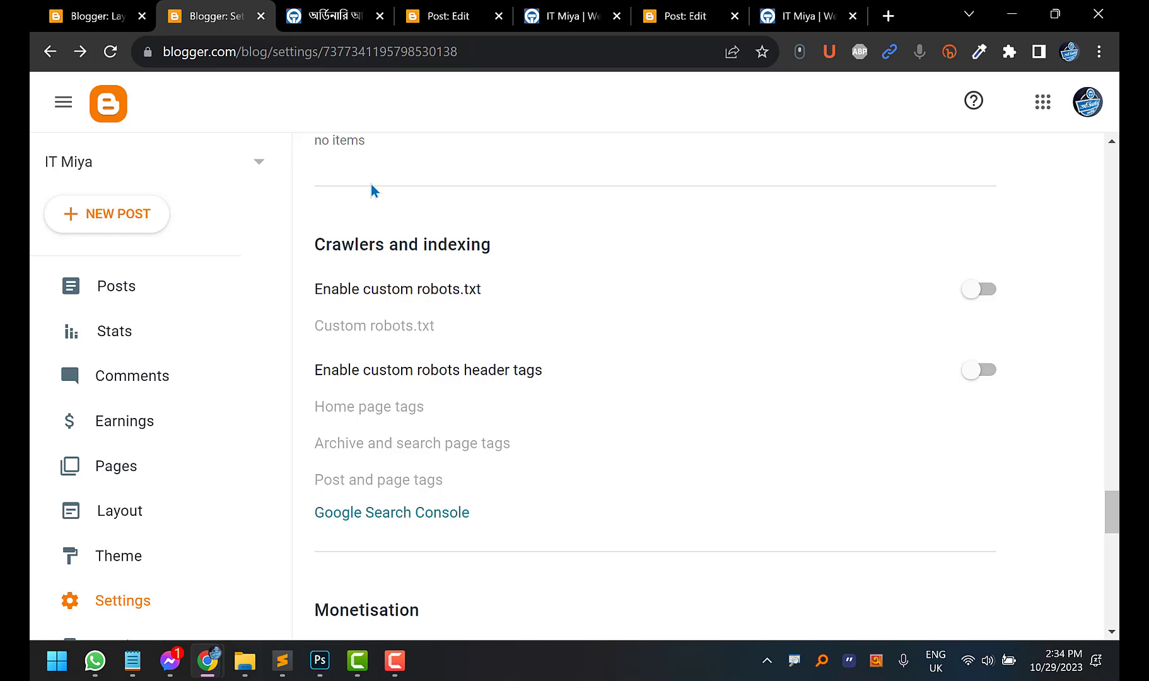
click(596, 16)
mouse_move(598, 246)
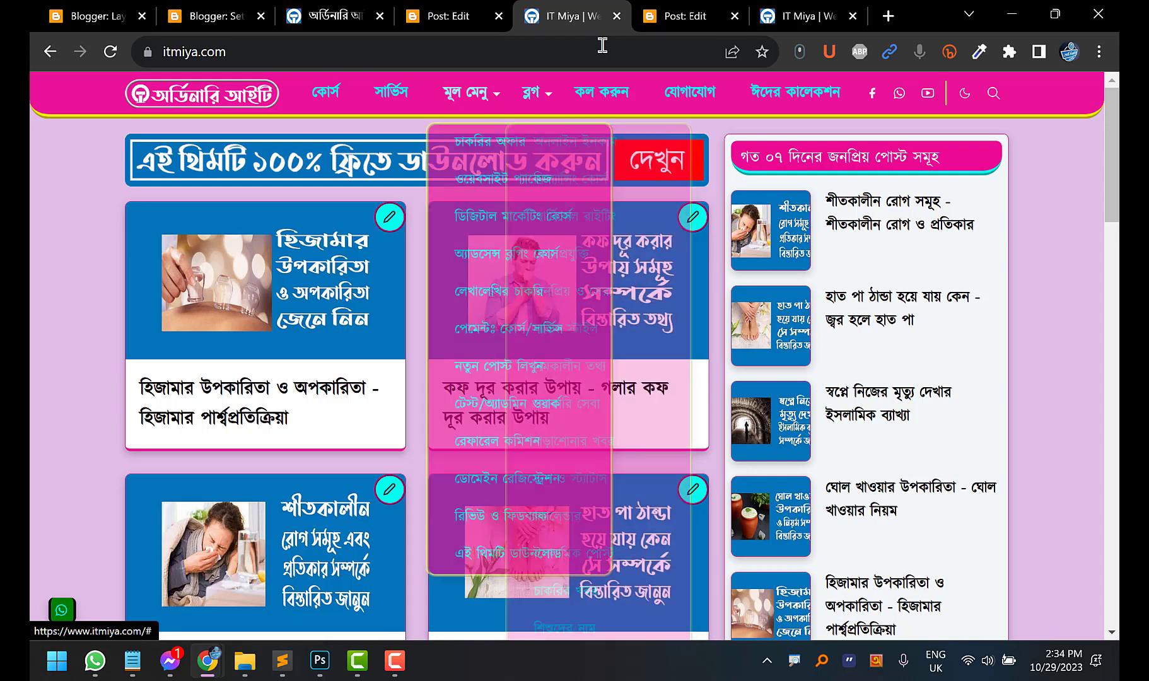
Close the duplicate IT Miya site tab and both open post editor tabs
click(721, 16)
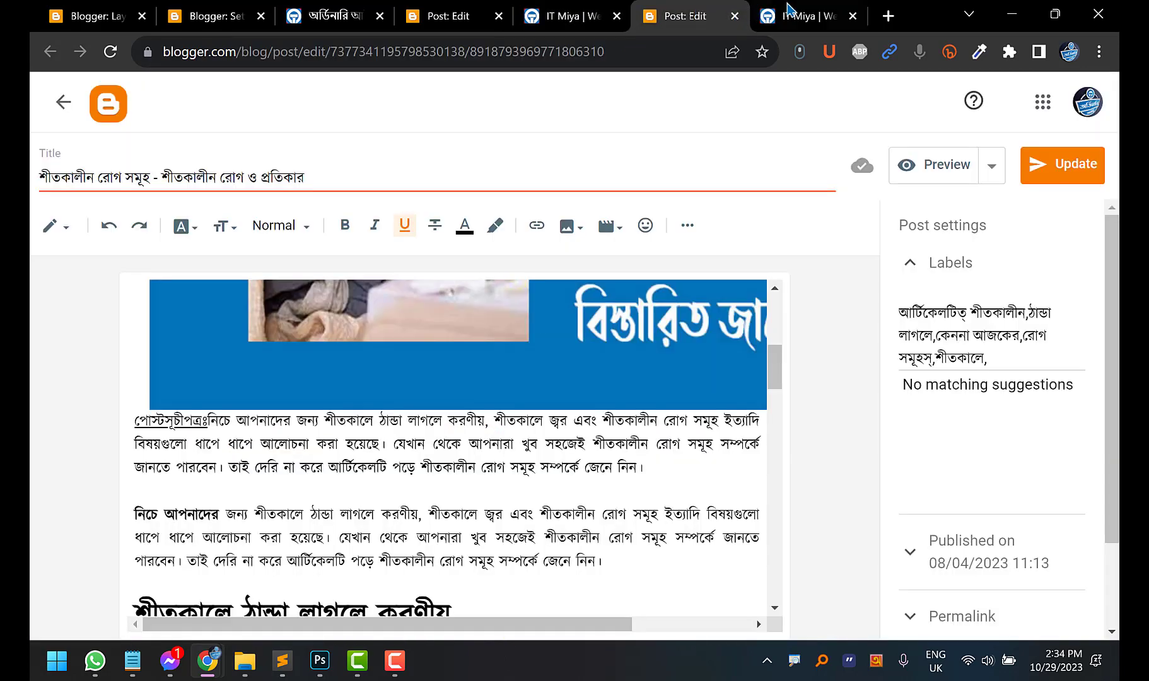
click(845, 19)
click(852, 19)
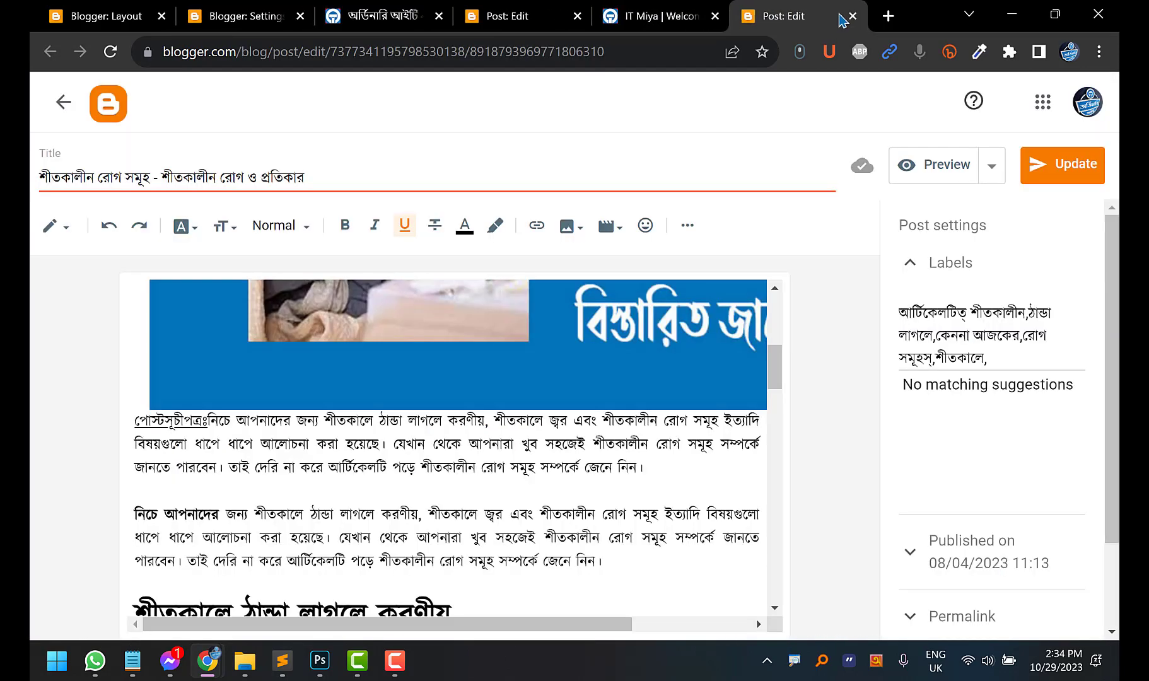
click(852, 19)
click(669, 19)
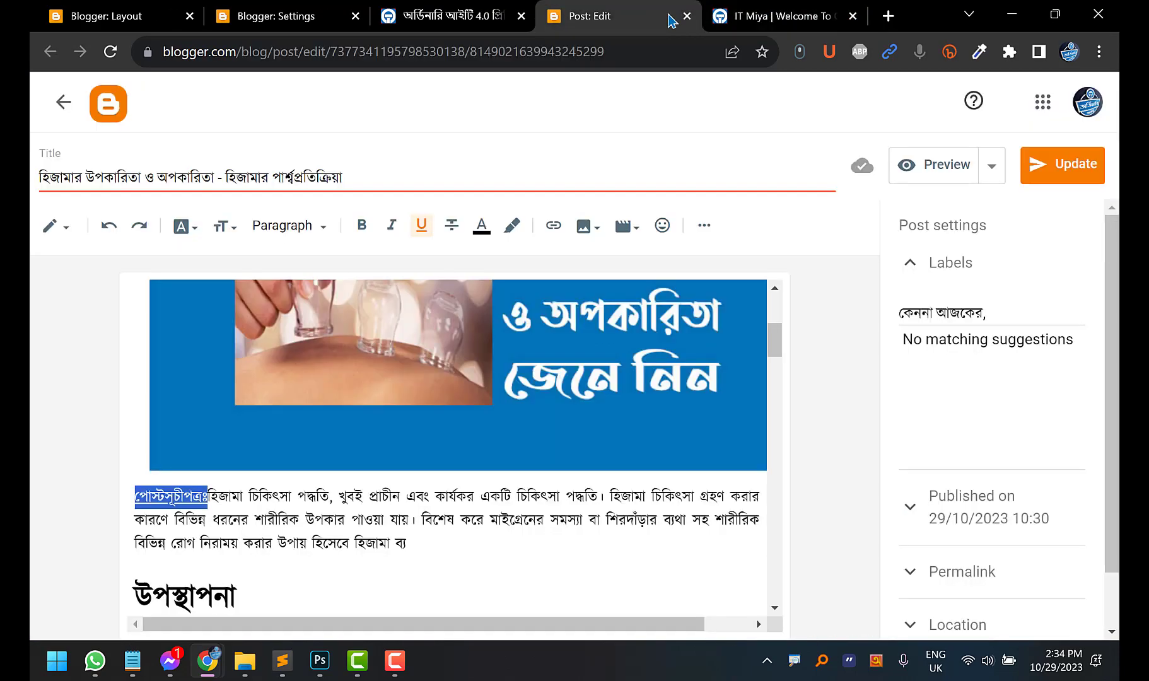
click(687, 17)
Open the post "কফ দূর করার উপায় - গলার কফ দূর করার উপায়" from the blog homepage and look through it
click(483, 9)
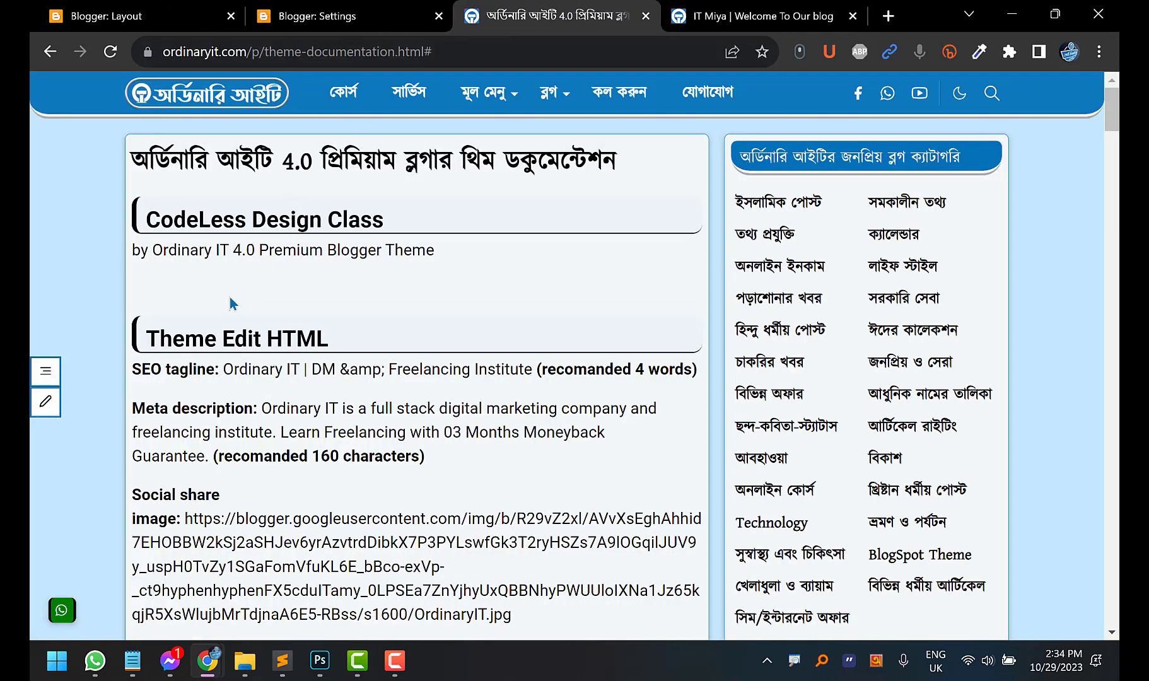
click(334, 15)
click(710, 15)
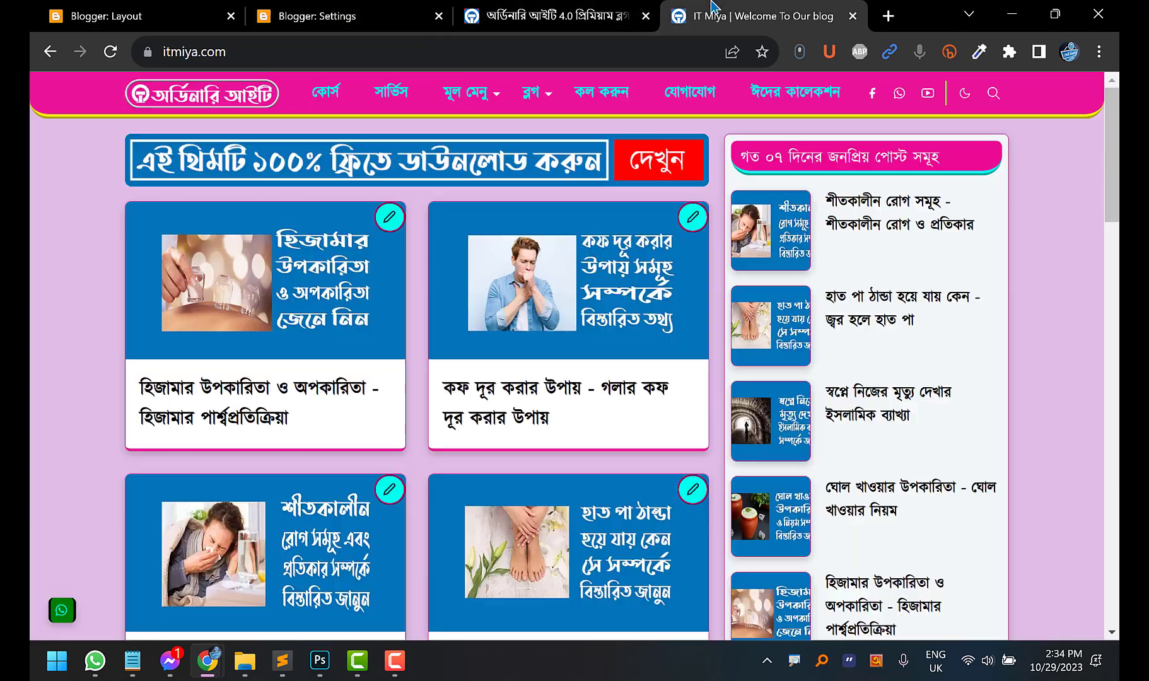
click(466, 397)
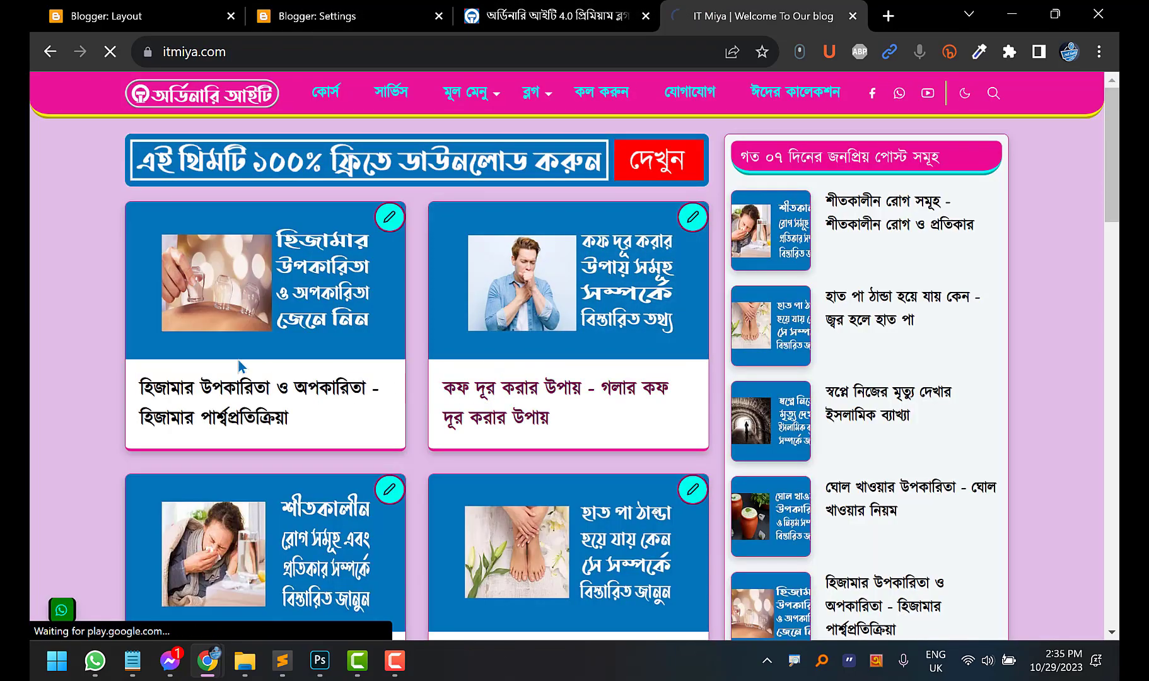
scroll(71, 333, down, 15)
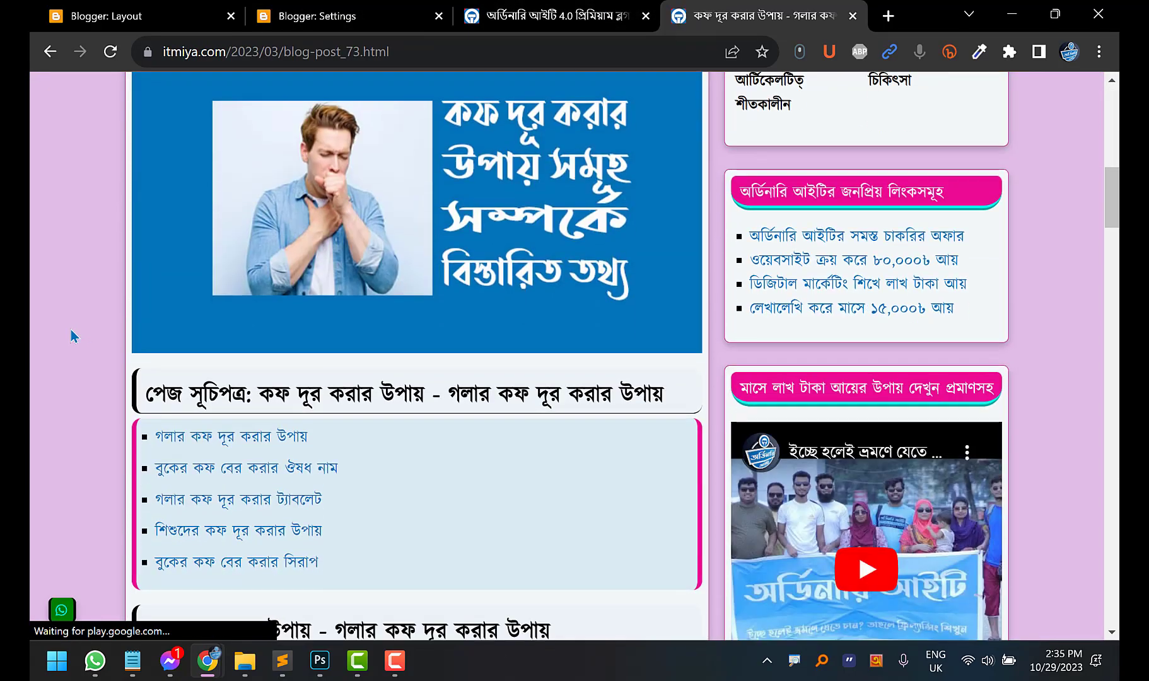
scroll(71, 334, up, 15)
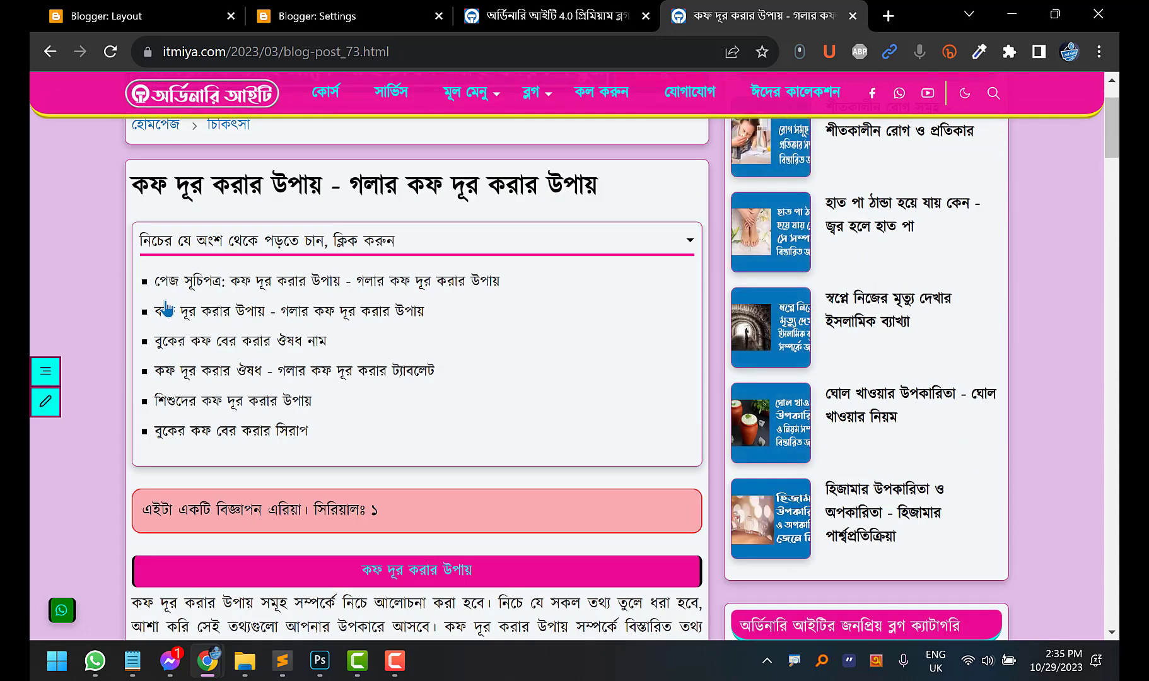
Open the cough post in the Blogger editor, place its tab before the live page, and view the live post's intro button
click(45, 401)
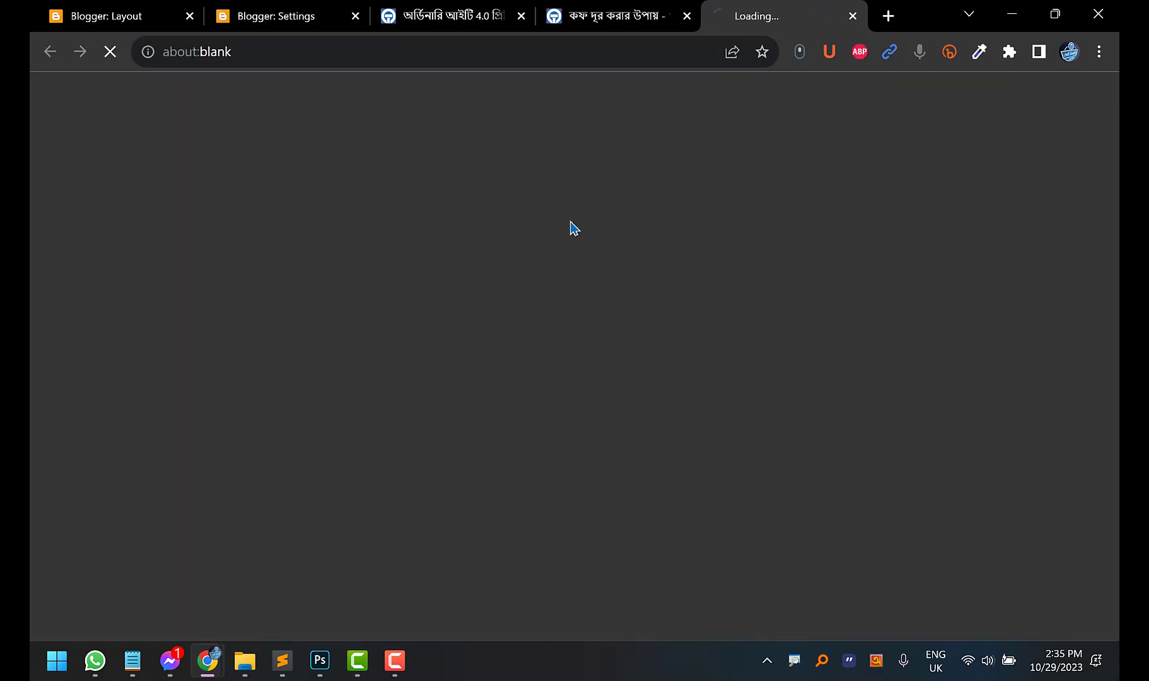
drag(776, 8, 631, 9)
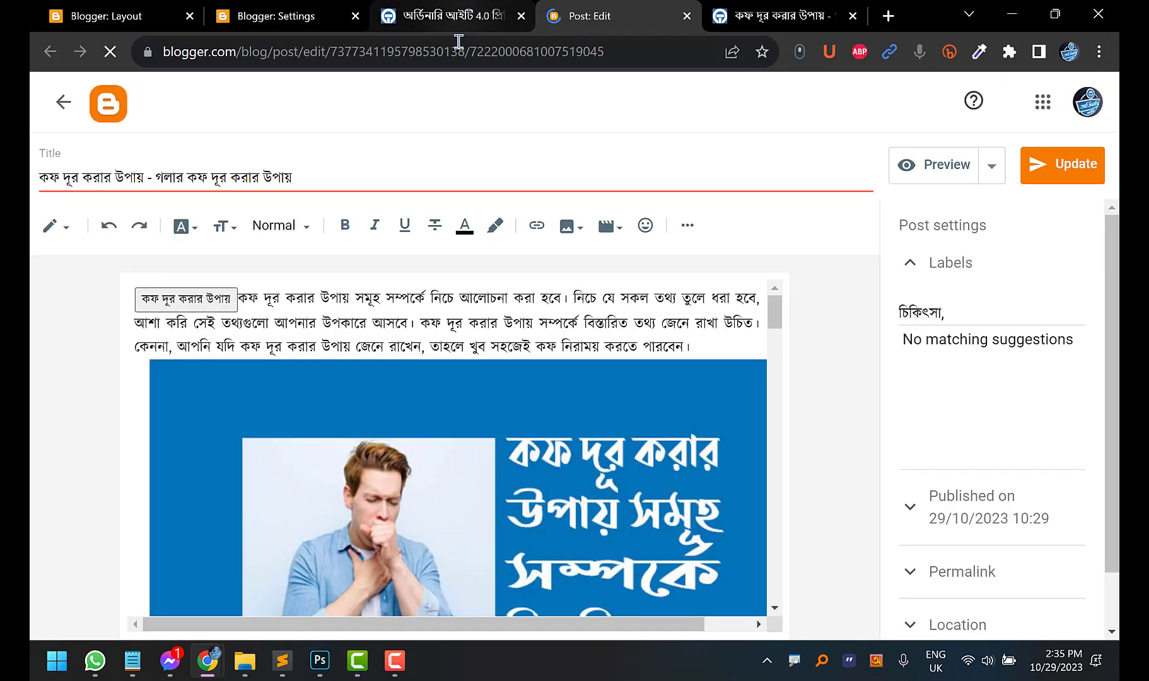
click(741, 18)
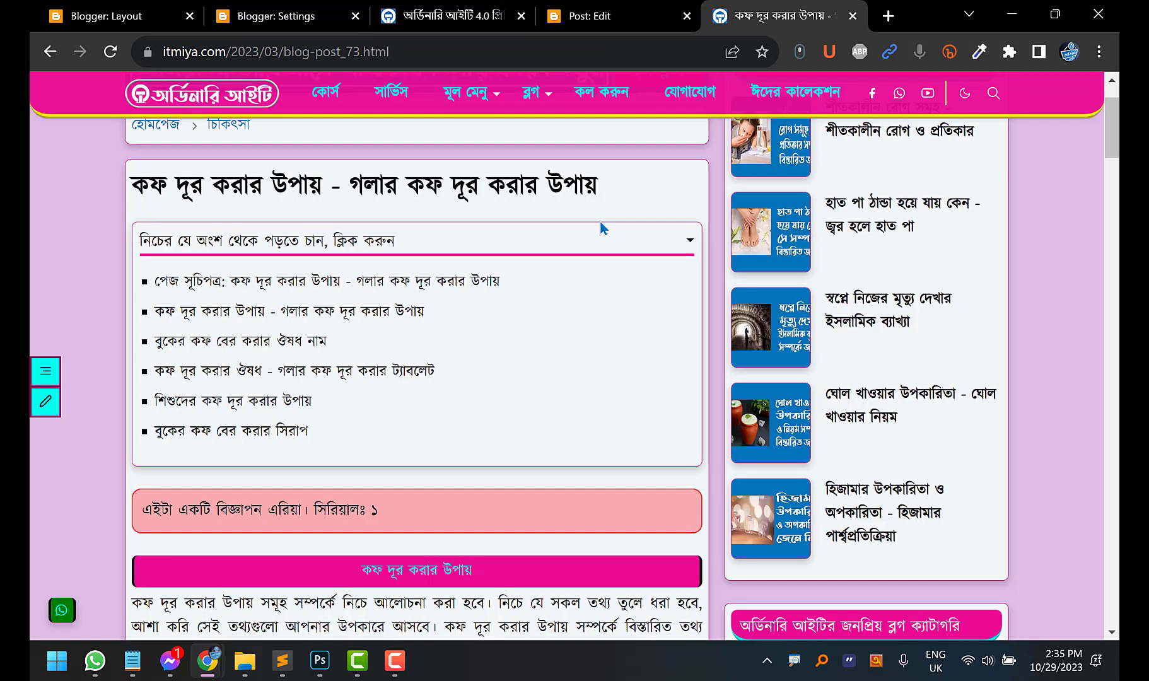
scroll(426, 413, down, 1)
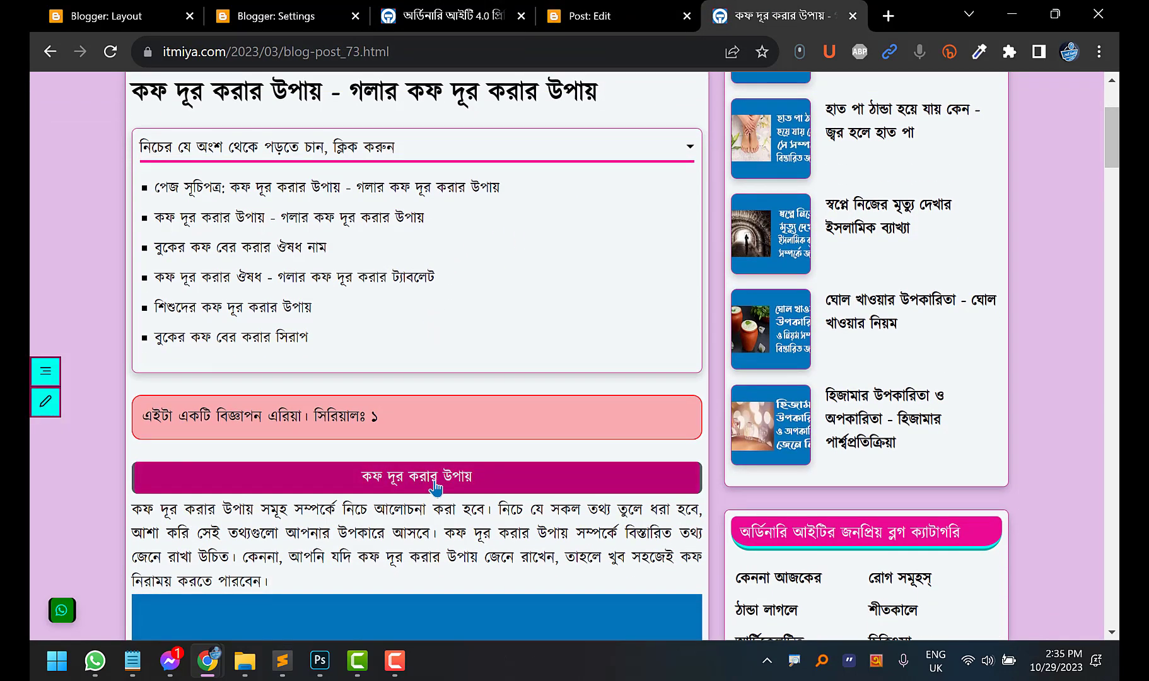
Show the cough post's HTML source and compare the intro button's code with the button on the live page
click(623, 19)
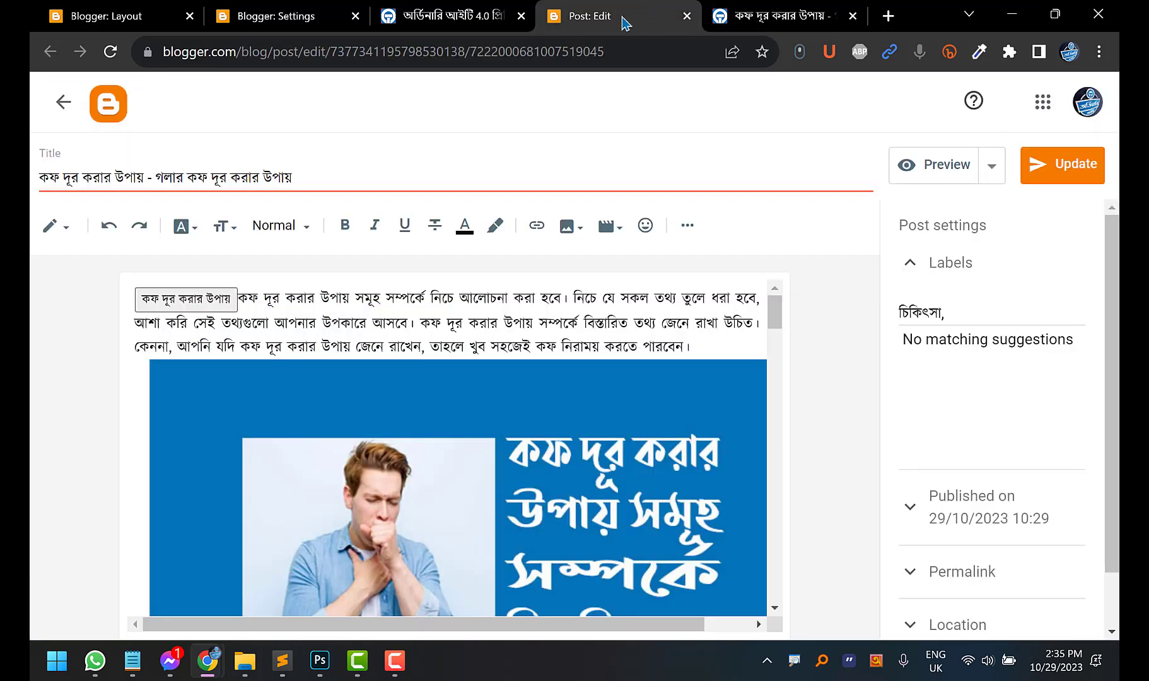
click(56, 225)
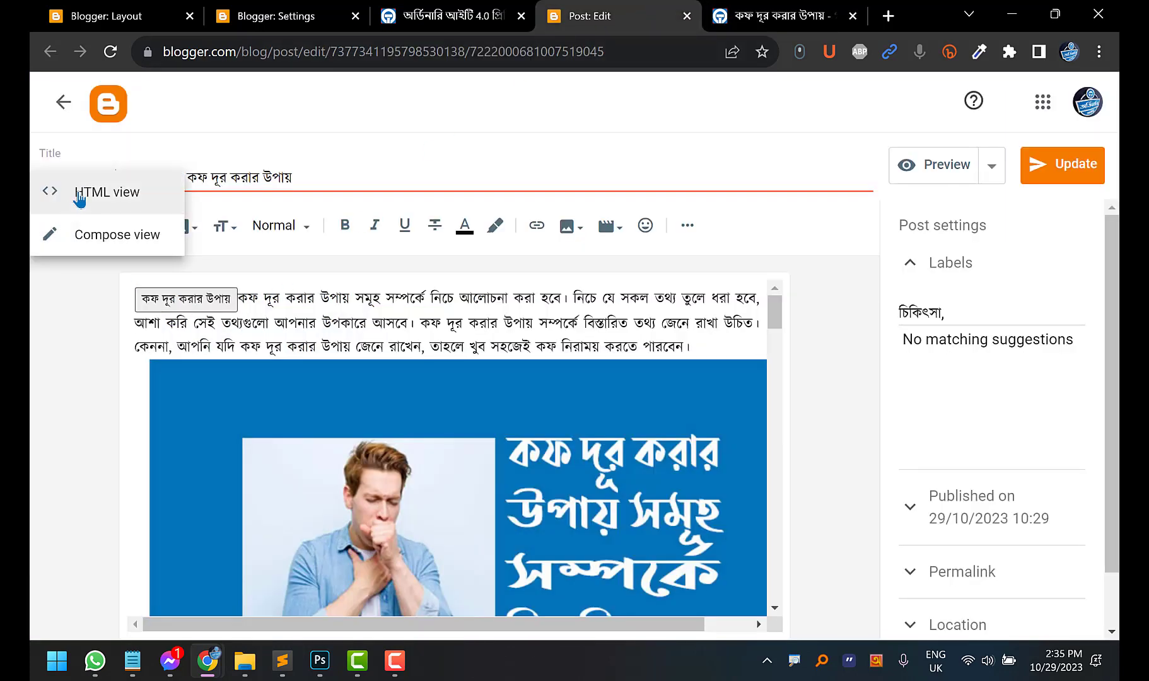
click(95, 191)
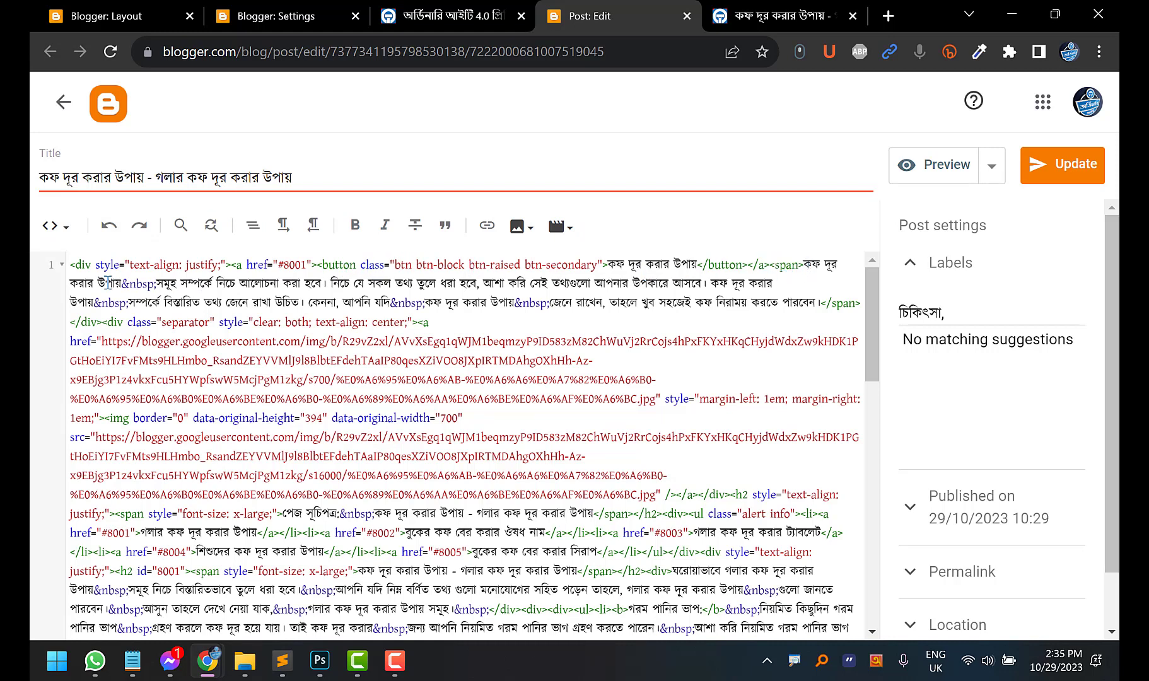
click(718, 13)
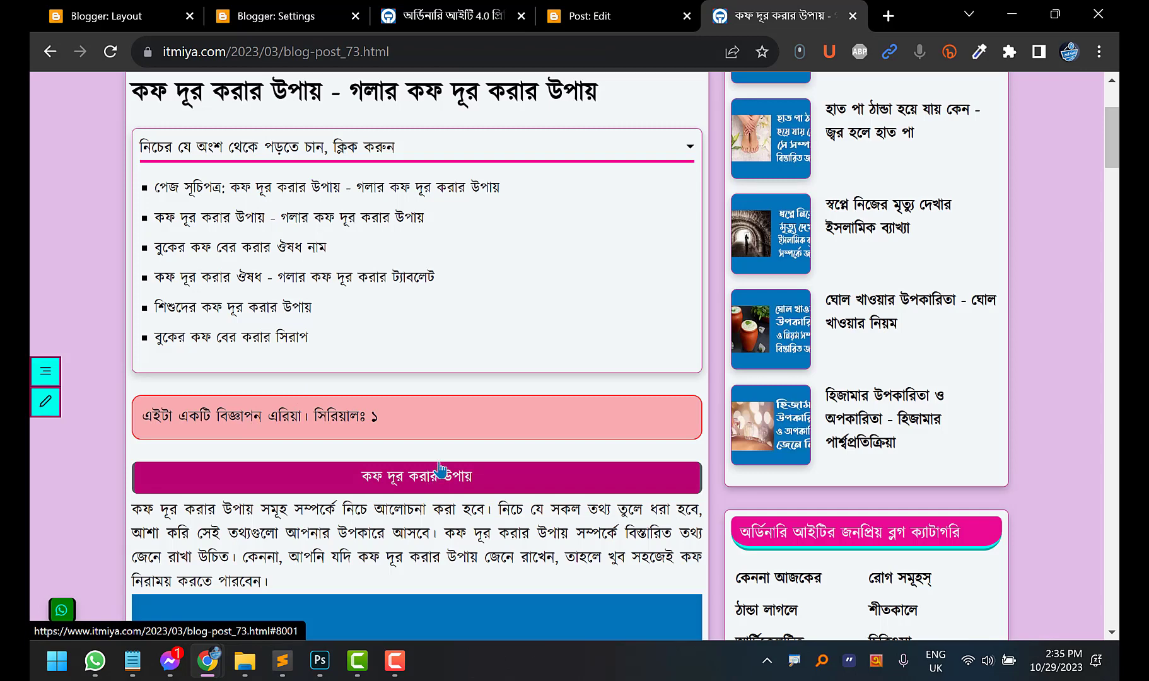
scroll(442, 474, down, 3)
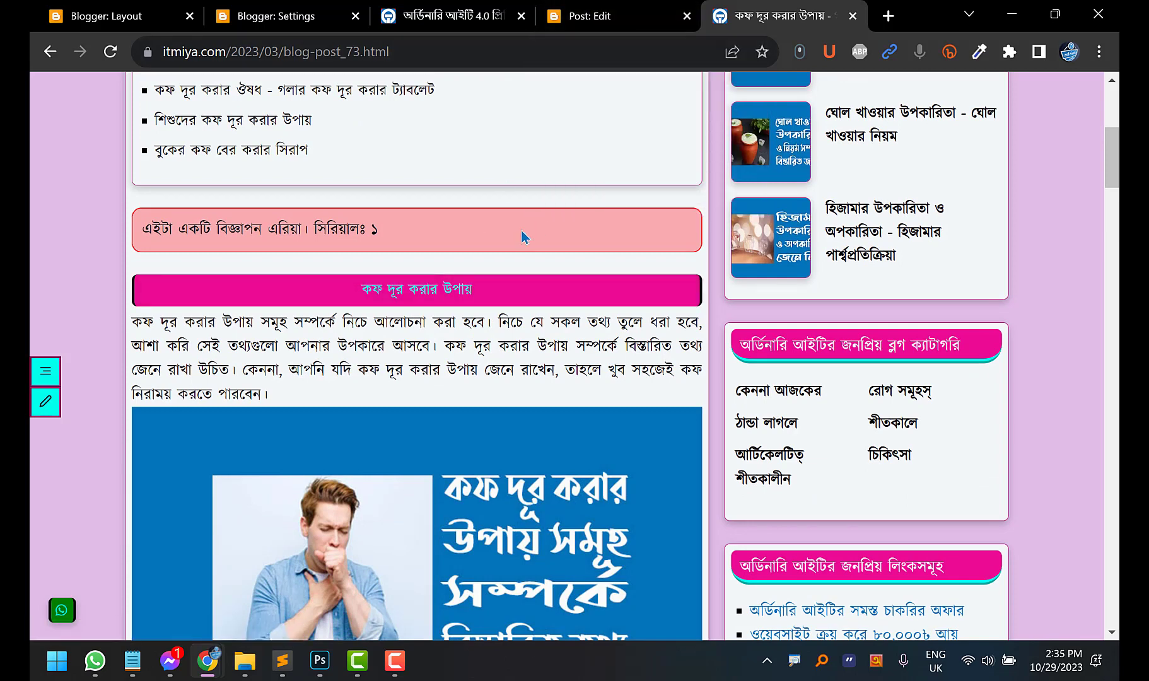
Return the cough post to compose view, delete the intro's "কফ দূর করার উপায়" button with the adjacent word "কফ", and update the post
click(600, 5)
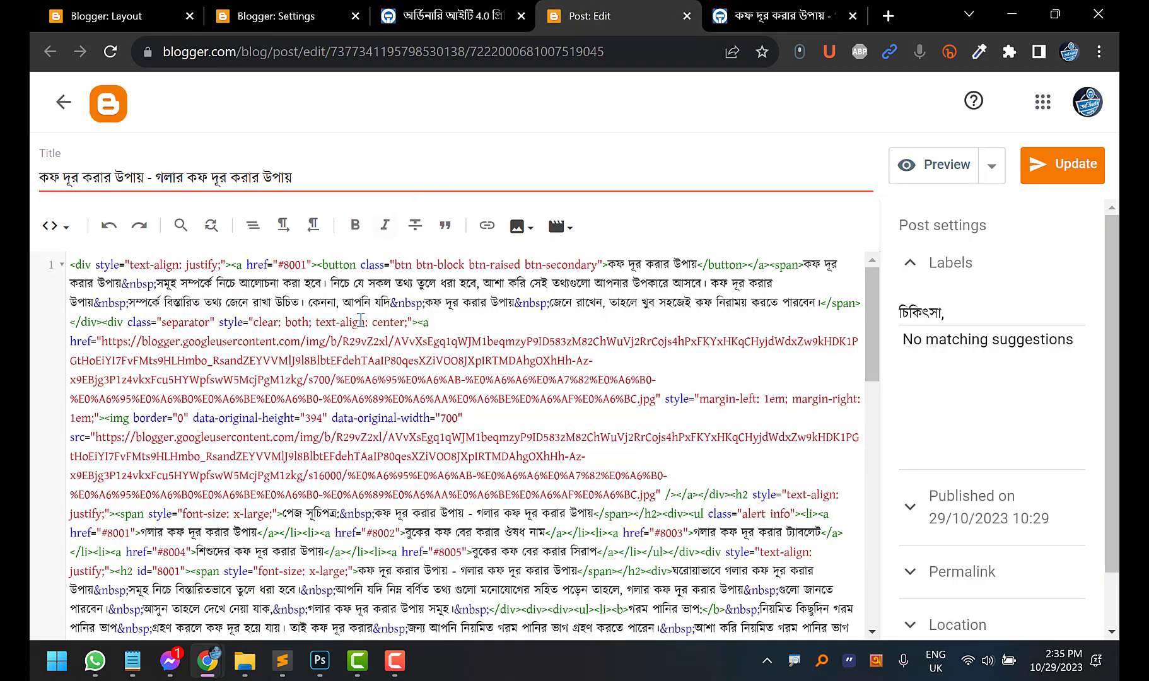
click(52, 225)
click(92, 275)
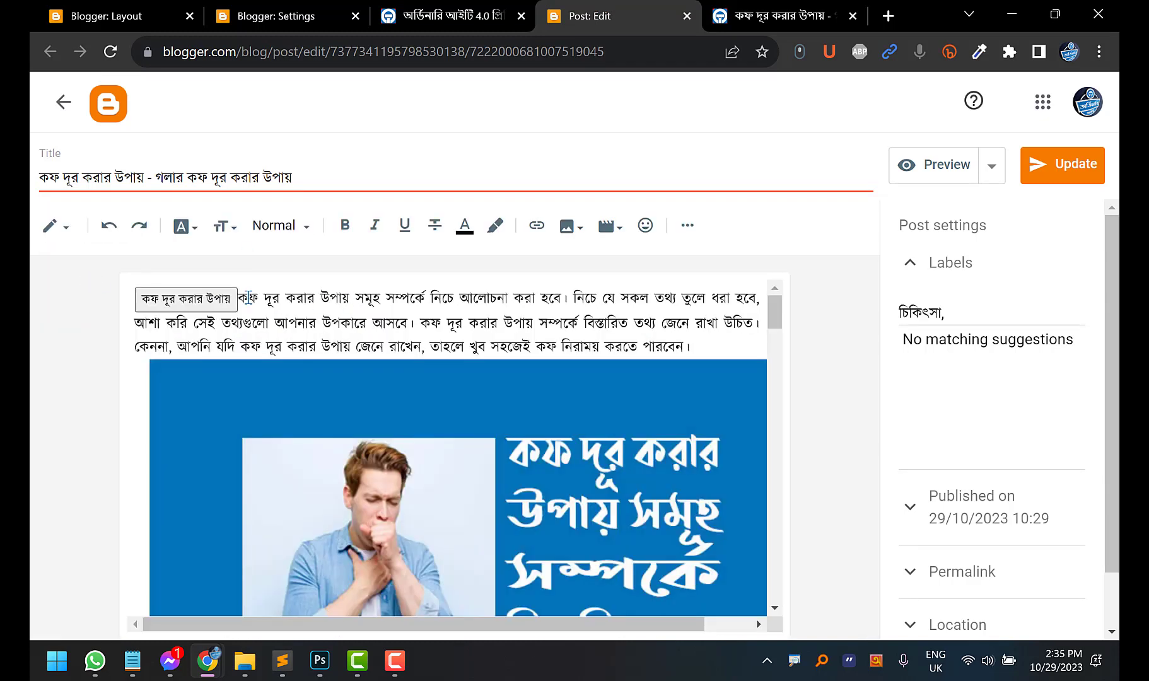
drag(240, 298, 133, 298)
drag(264, 301, 53, 301)
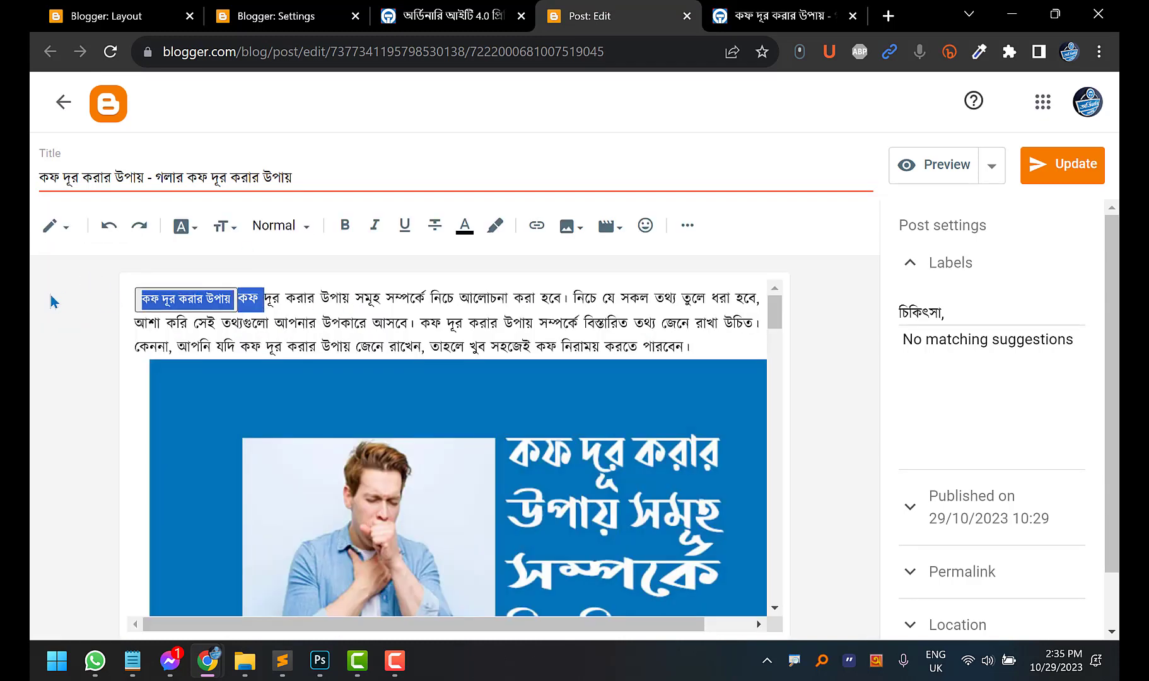
key(BackSpace)
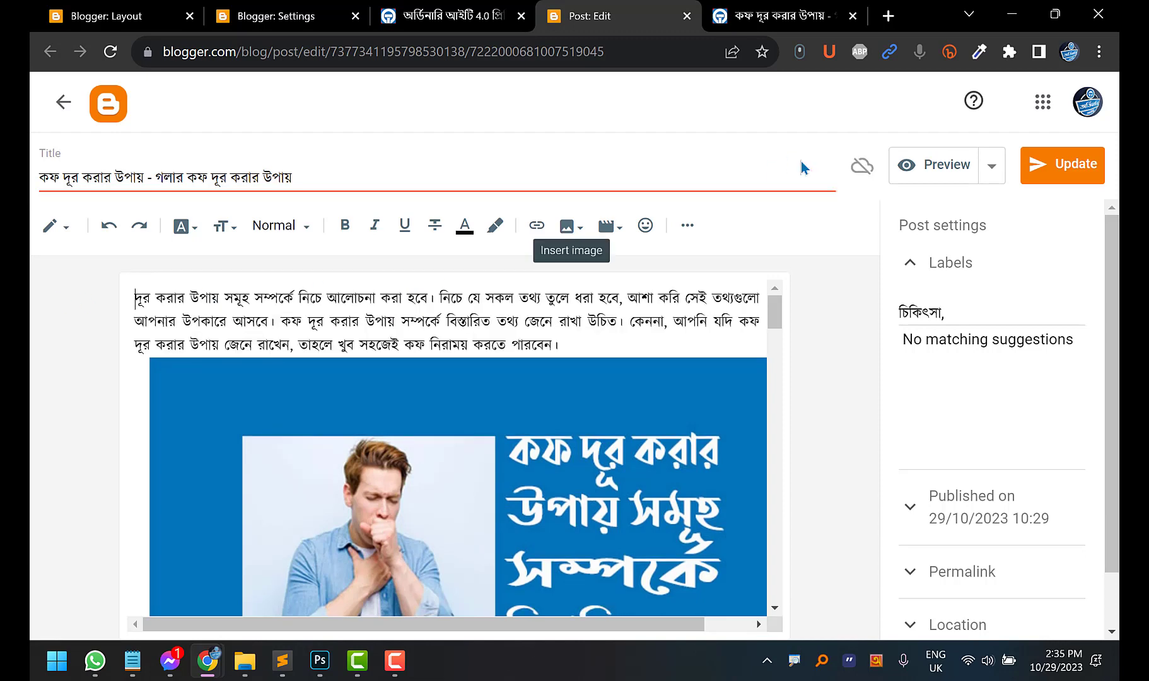
Reload the live cough post and check its introduction and table of contents
click(782, 16)
click(110, 52)
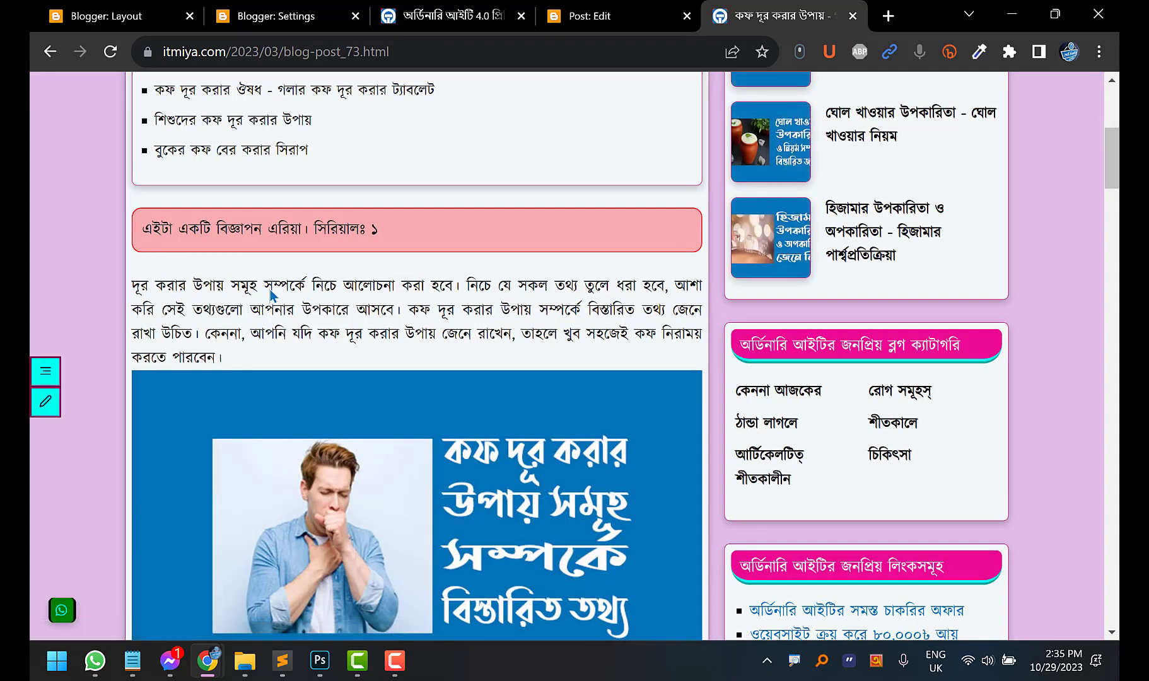
scroll(265, 297, up, 6)
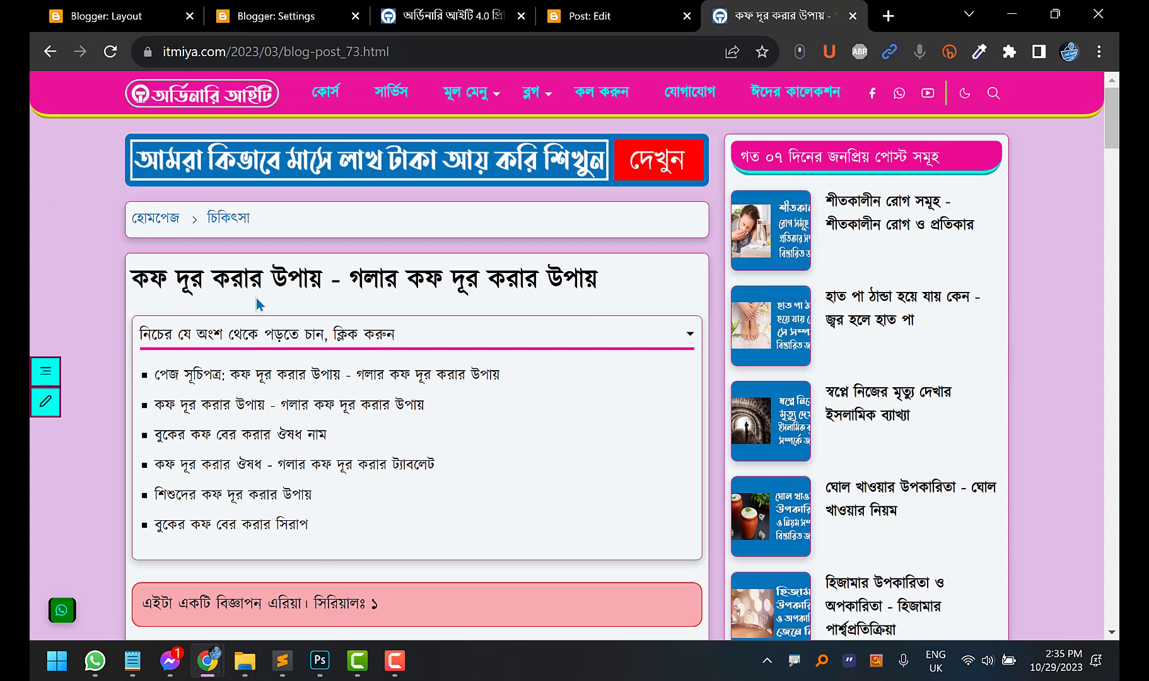
scroll(256, 298, down, 2)
Open the popular post "শীতকালীন রোগ সমূহ - শীতকালীন রোগ ও প্রতিকার" in the editor and close the cough post's editor tab
click(876, 126)
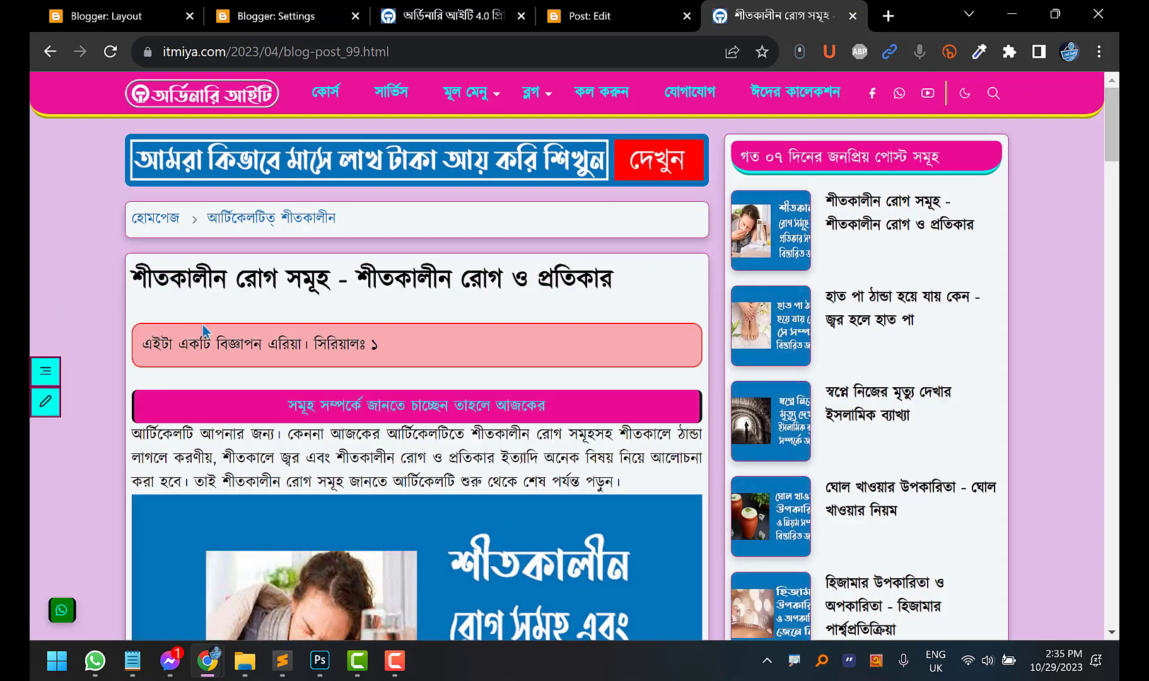
scroll(250, 372, down, 2)
scroll(250, 372, down, 1)
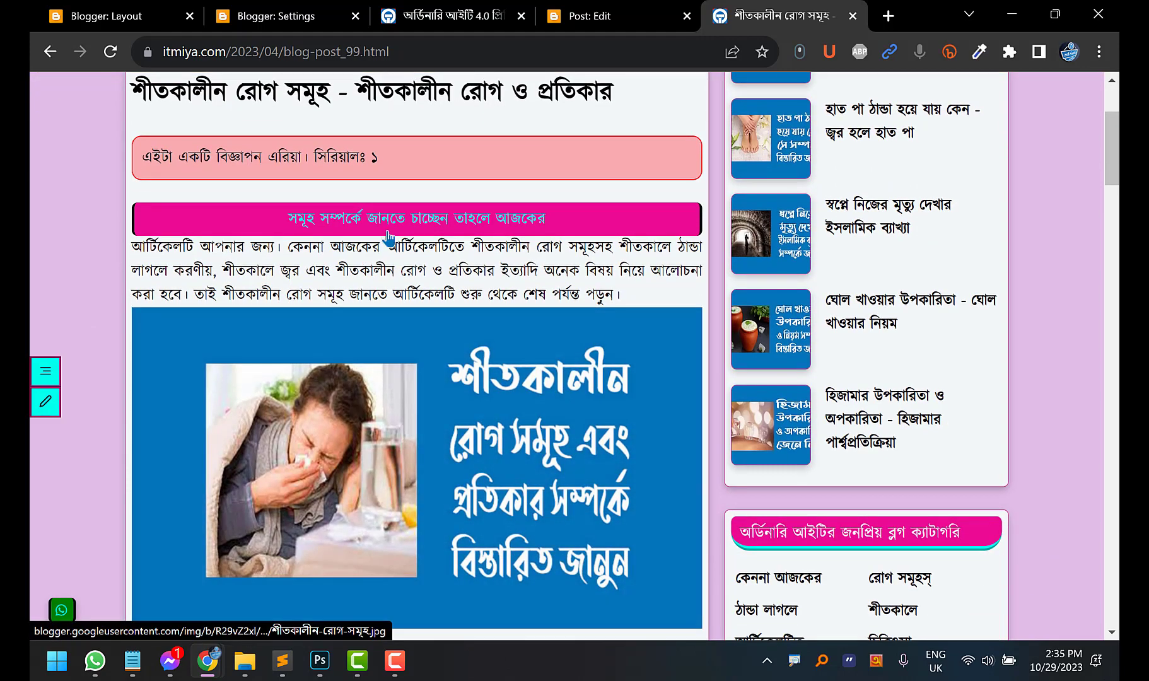
click(45, 402)
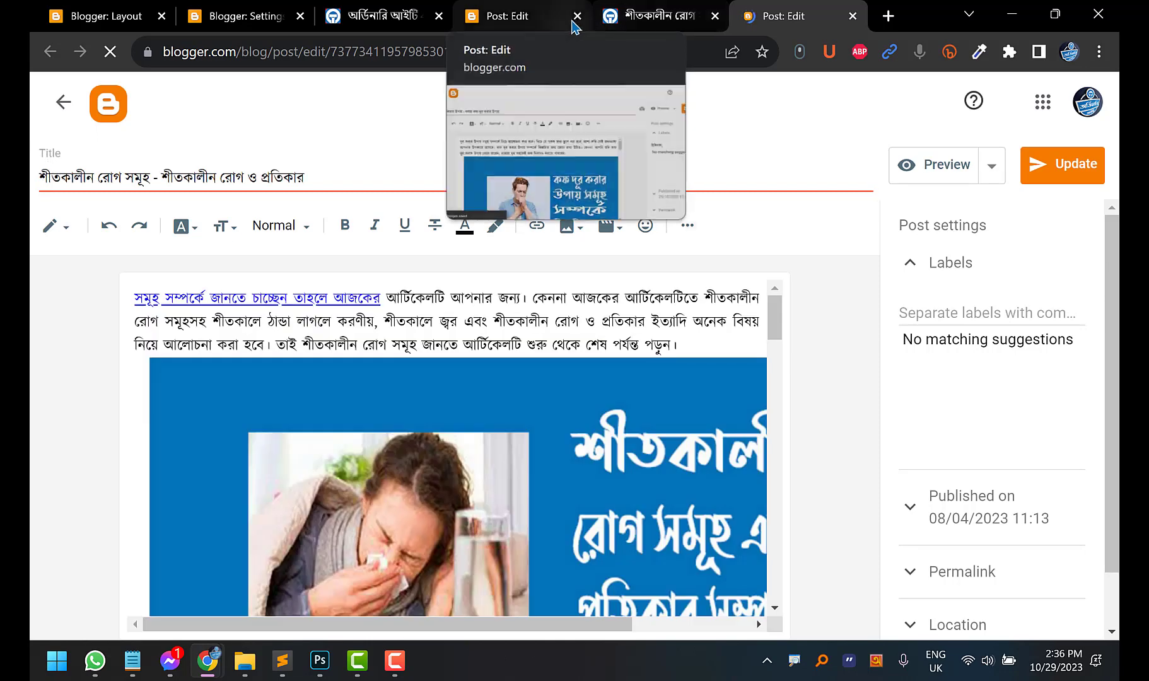
click(578, 16)
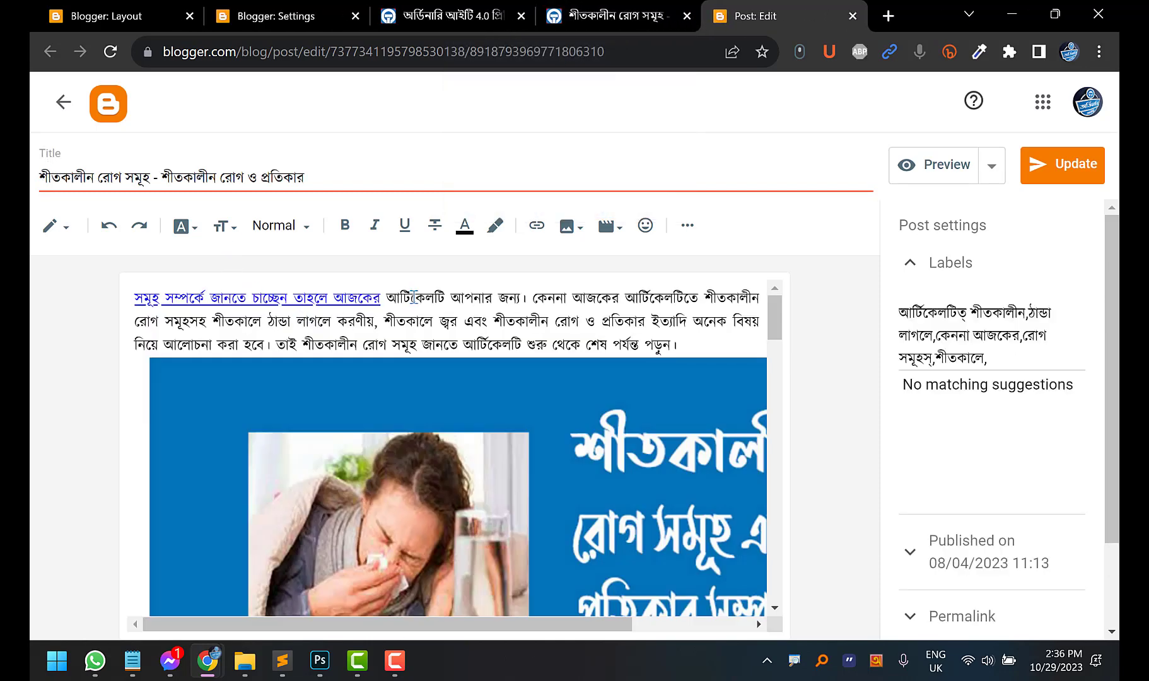
Delete the opening link "সমূহ সম্পর্কে জানতে চাচ্ছেন তাহলে আজকের" and the adjacent "আর্টি" from the winter diseases post, and update it
drag(398, 294, 92, 297)
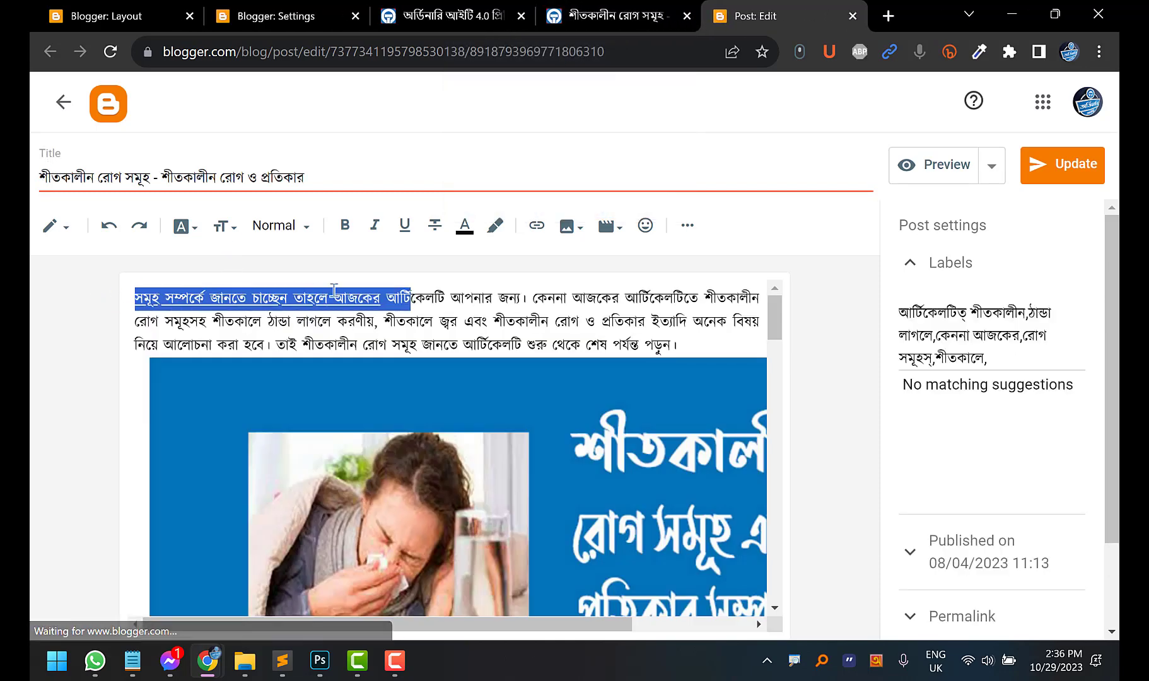
key(BackSpace)
click(1062, 166)
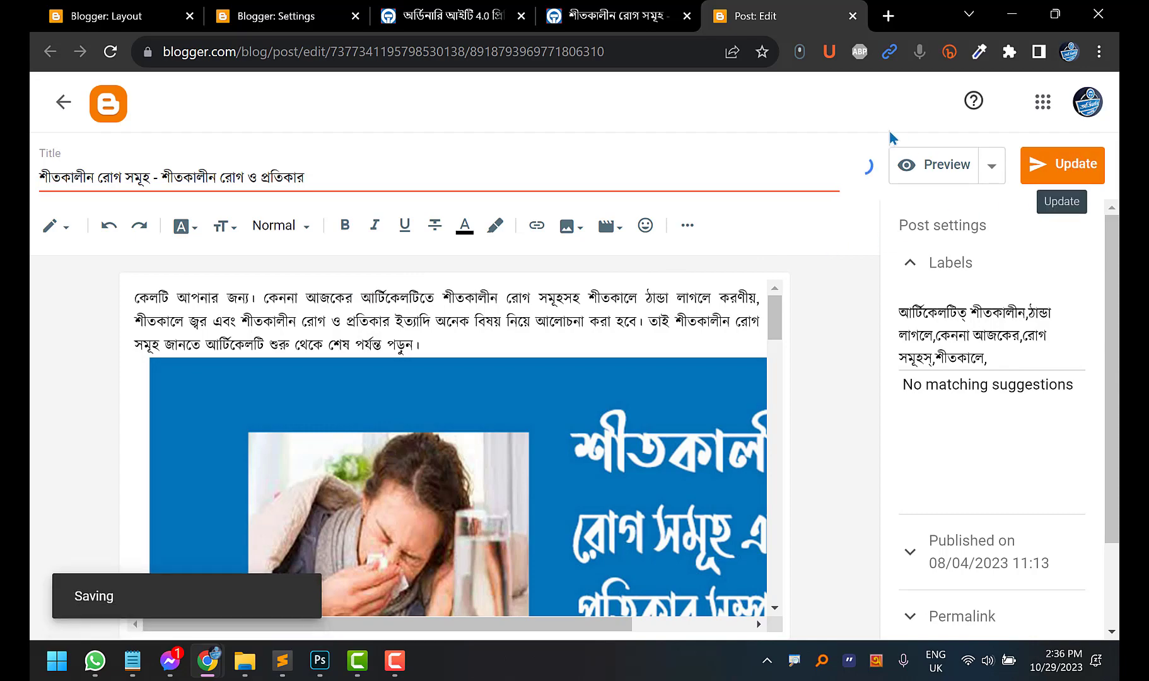
Reload the live winter diseases post, place its tab after the editor, and check the start of the article
click(638, 6)
key(F5)
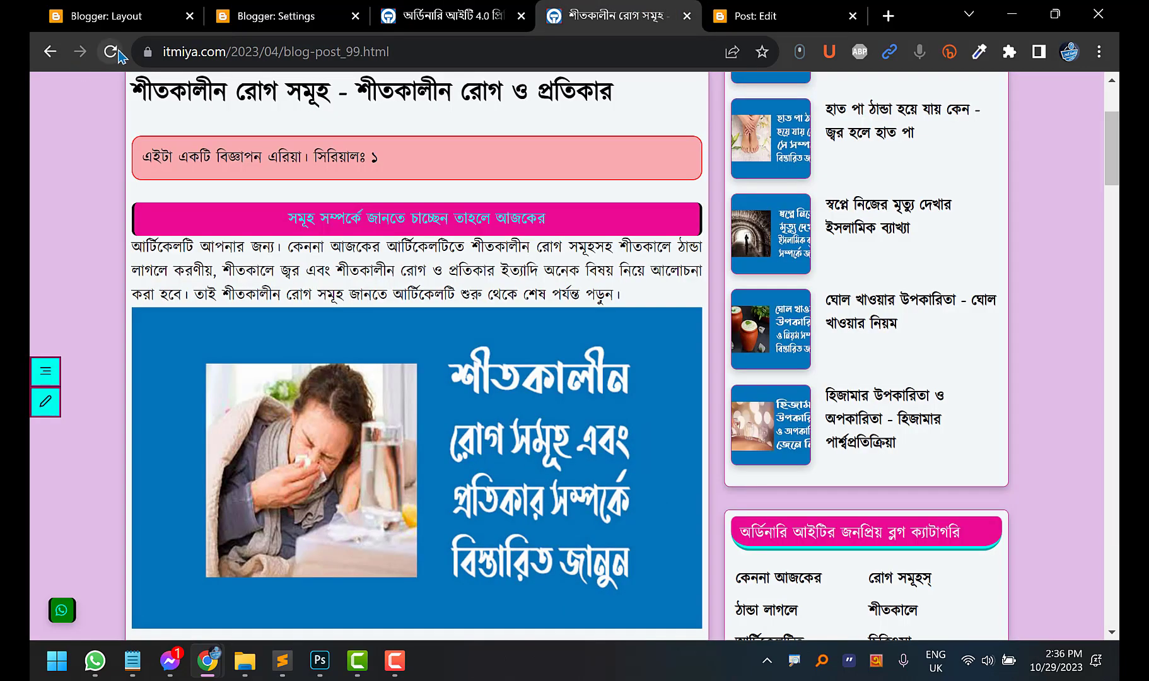
drag(638, 7, 757, 9)
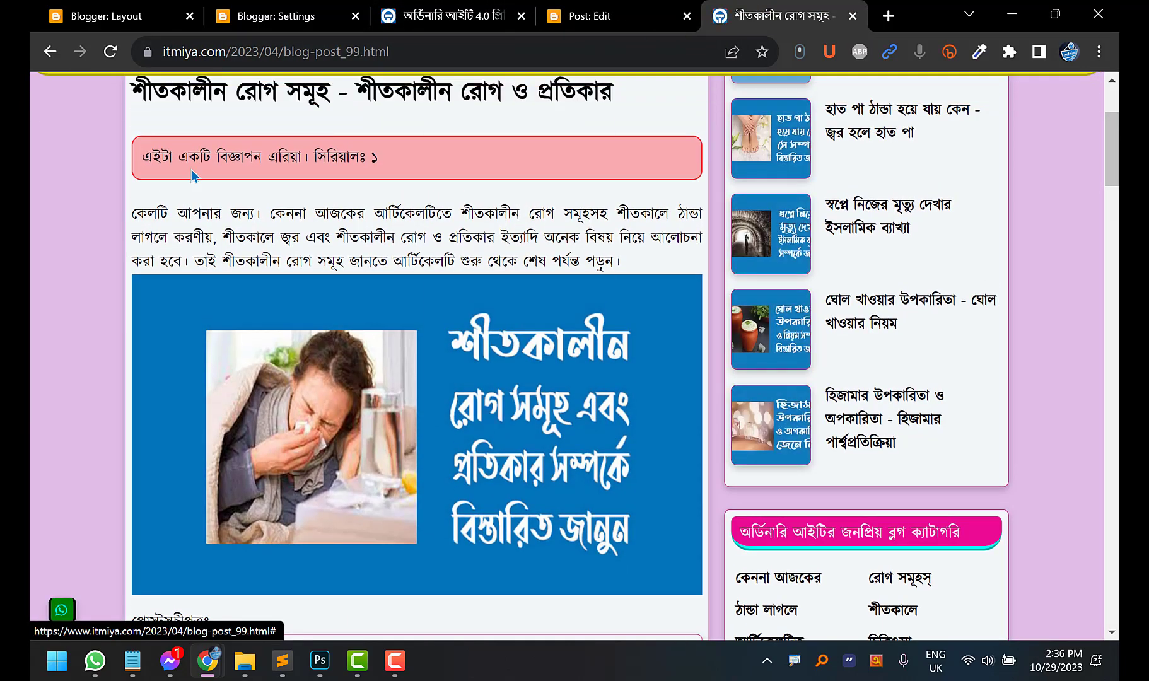
scroll(285, 231, up, 3)
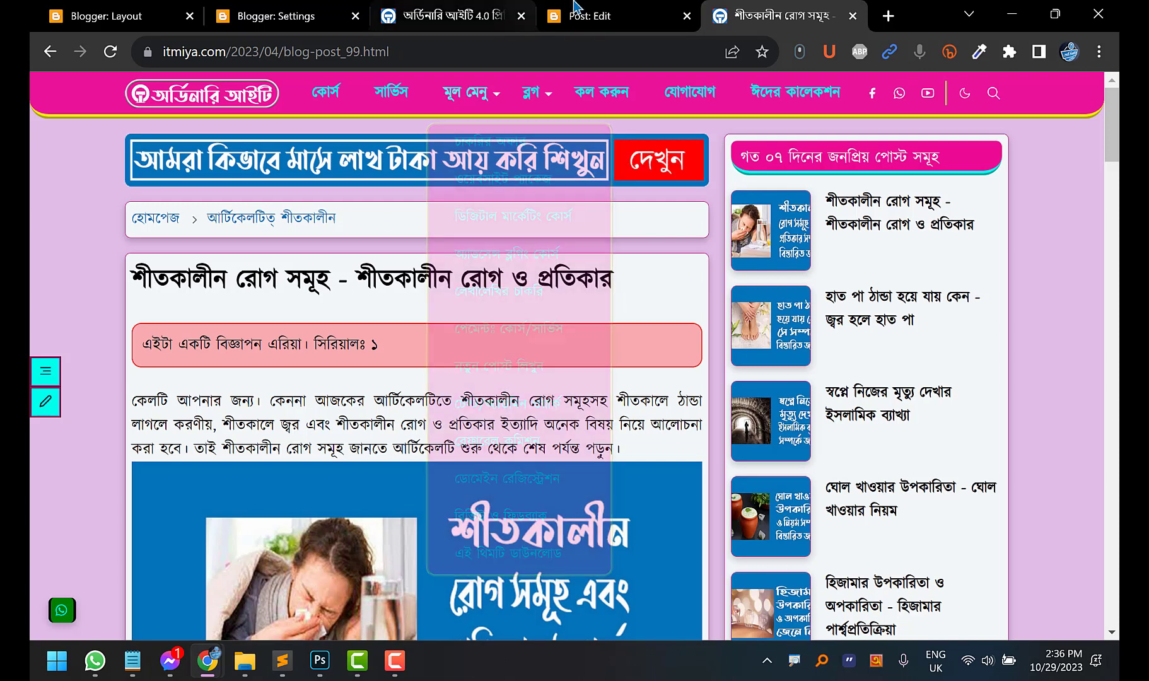
In the winter diseases post's editor, delete the danda after "জন্য" and the space between "আজকের" and "আর্টিকেলটিতে"
click(575, 19)
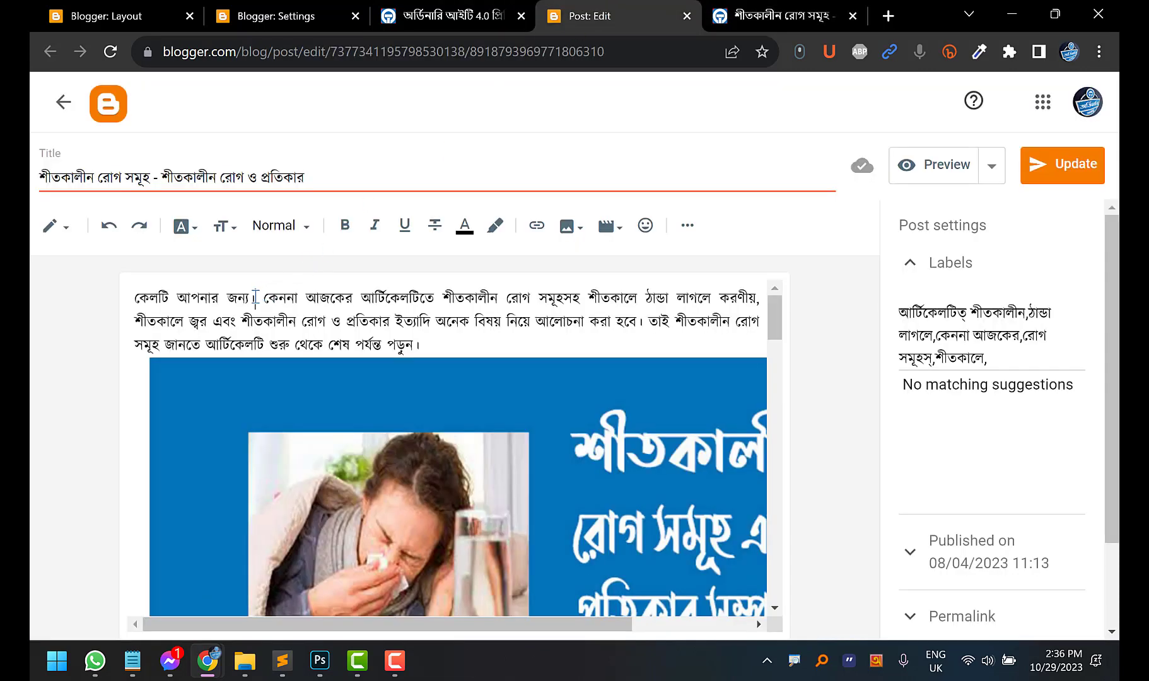
key(BackSpace)
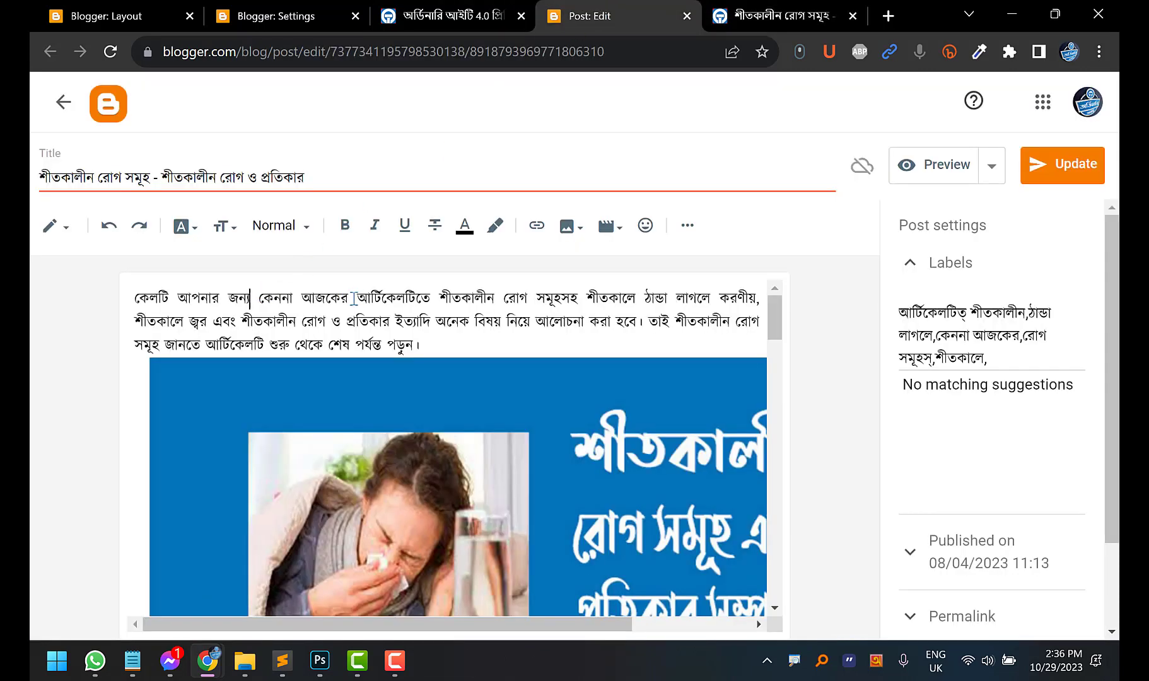
drag(349, 297, 120, 317)
click(397, 295)
drag(344, 298, 126, 316)
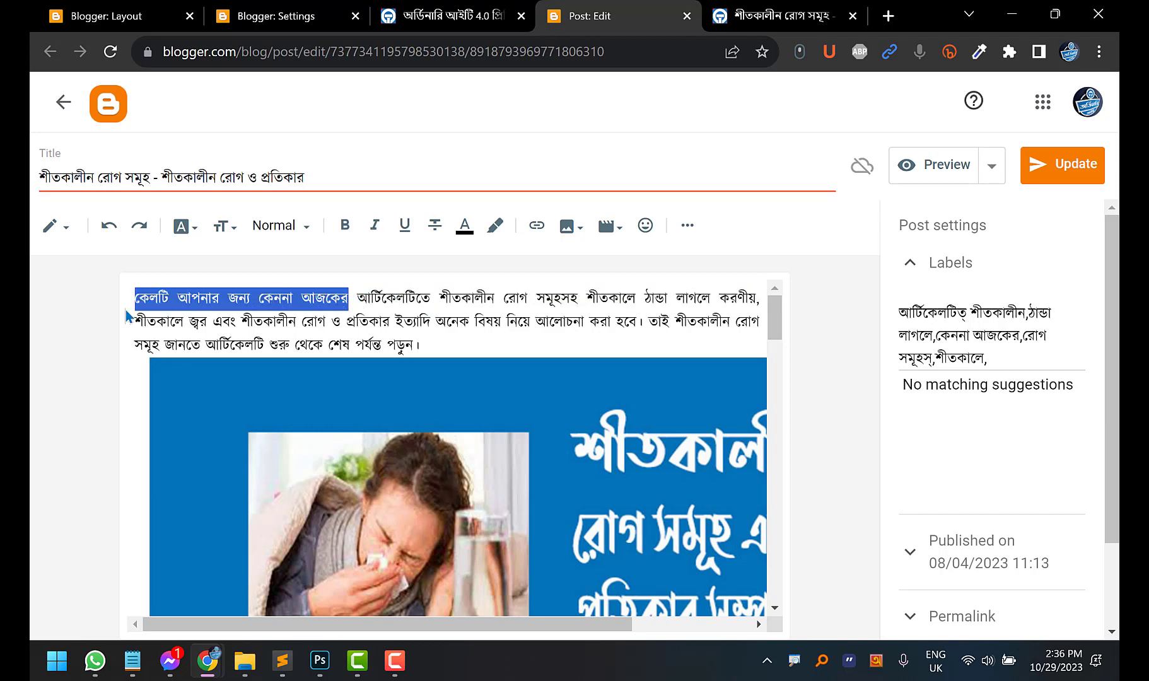
click(359, 304)
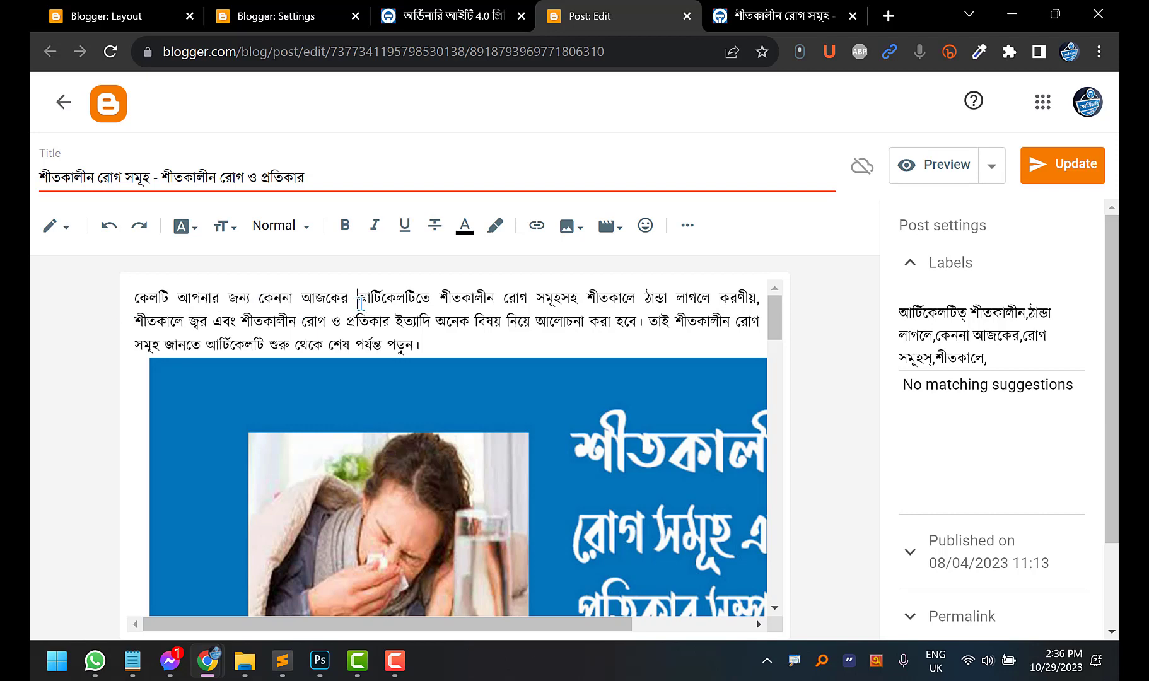
key(BackSpace)
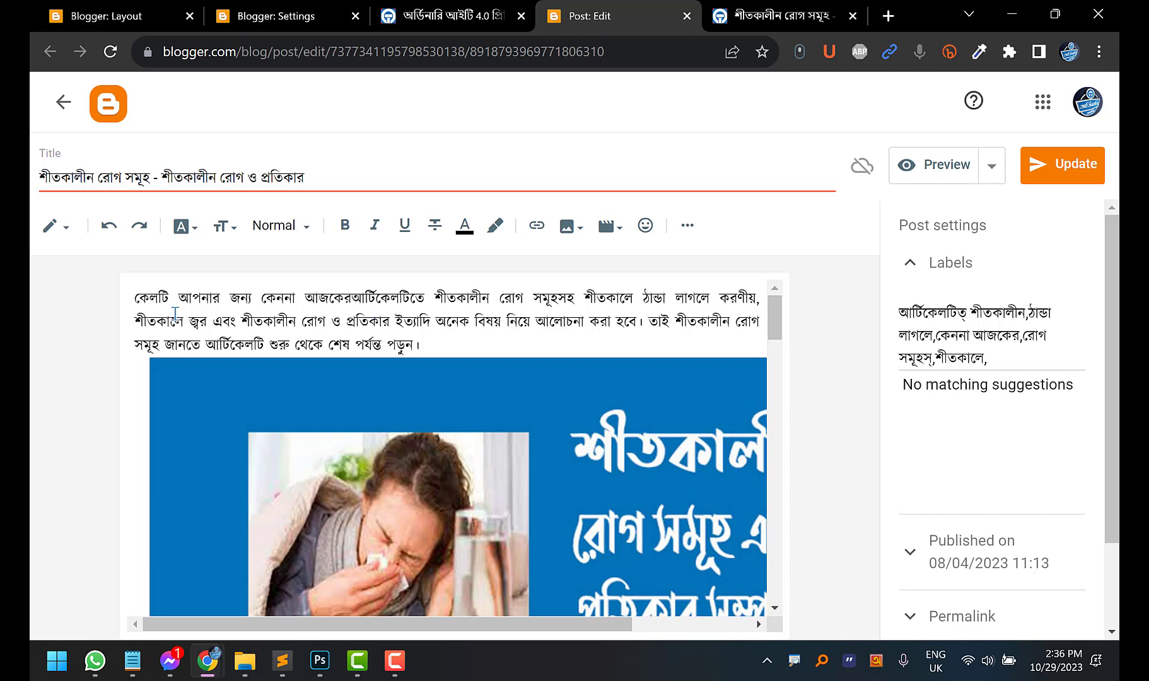
shift+click(137, 297)
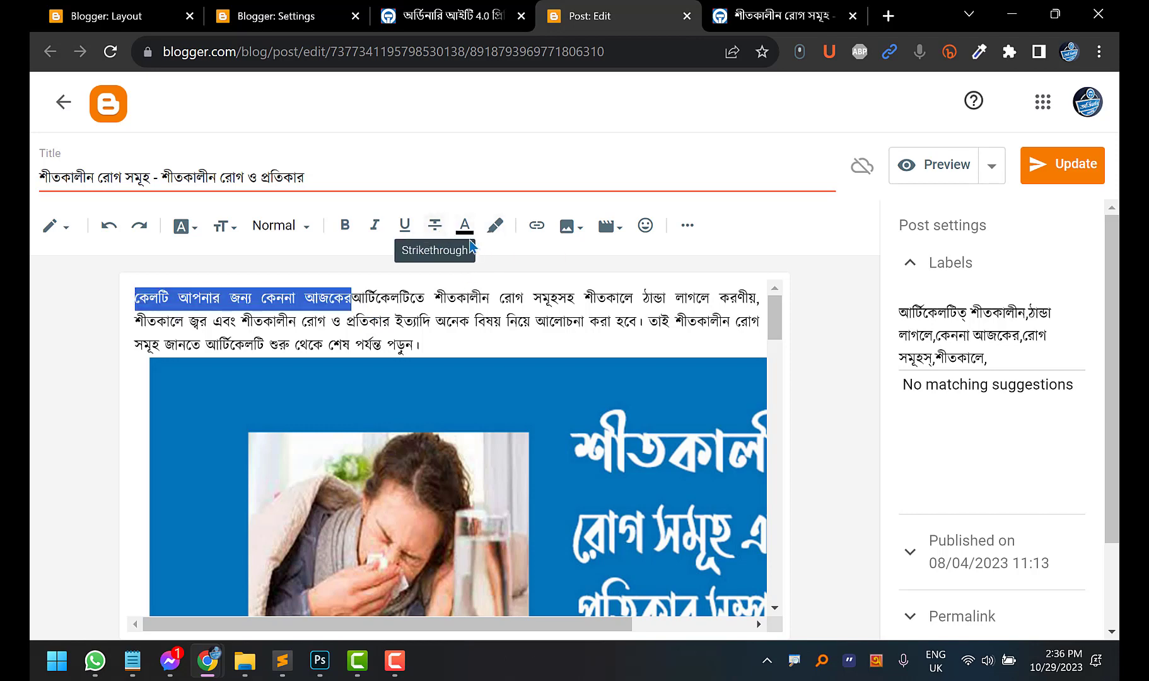
click(537, 227)
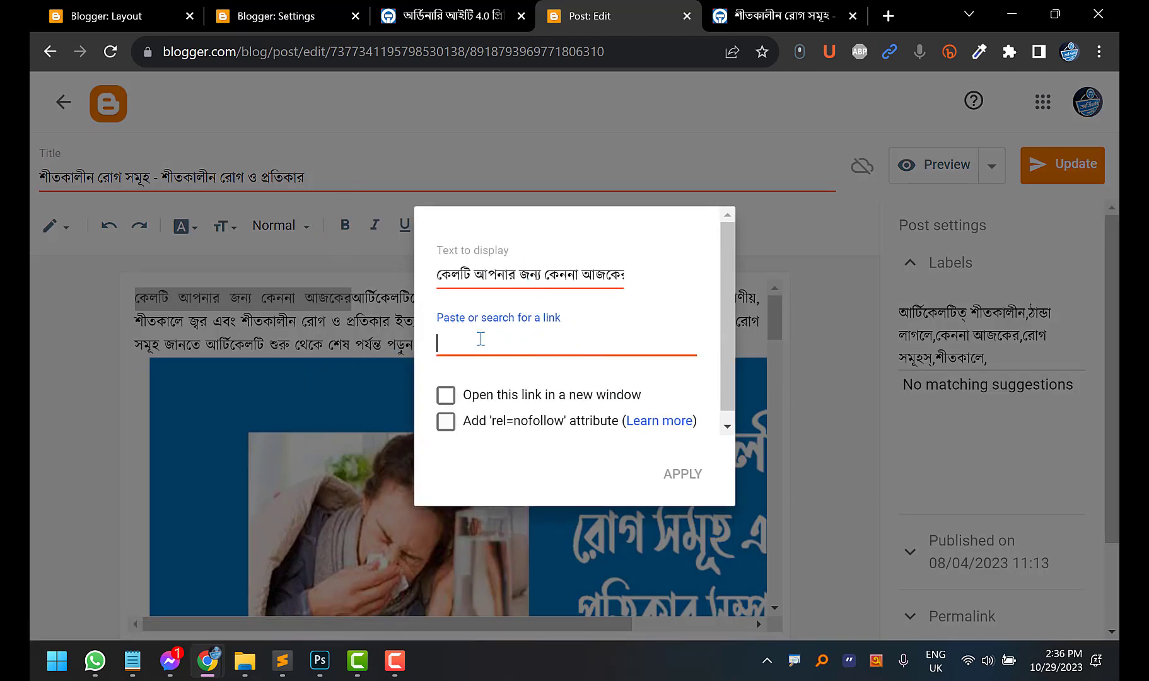
key(ctrl+shift+b)
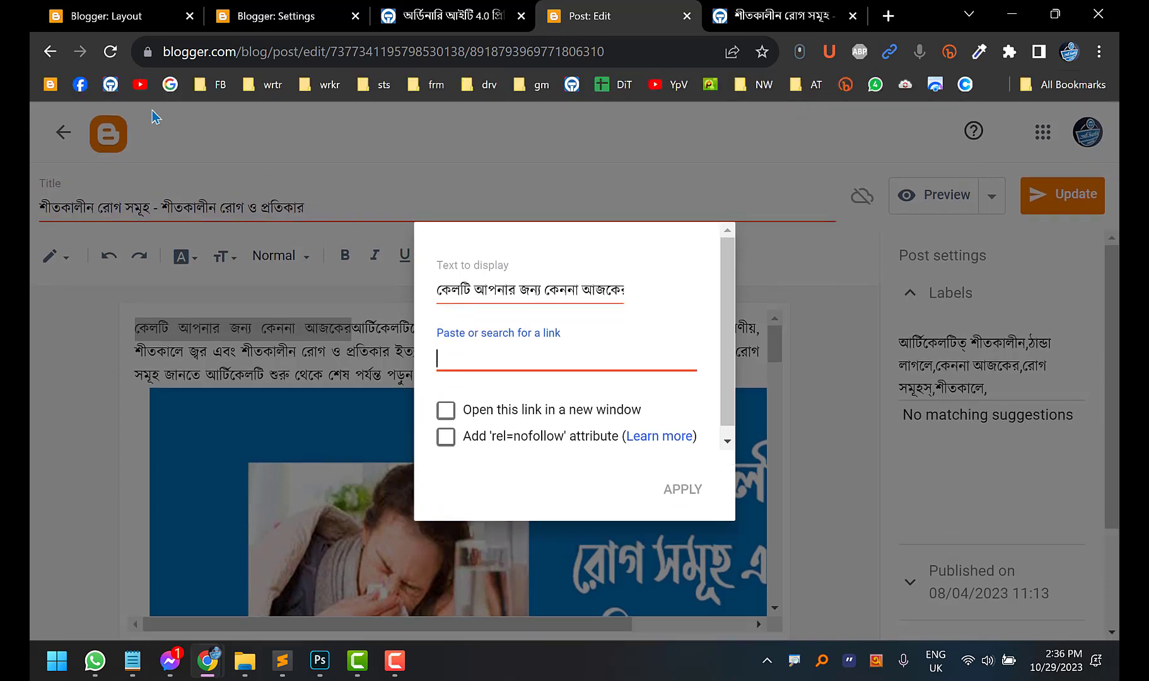
drag(118, 92, 510, 363)
drag(111, 87, 482, 364)
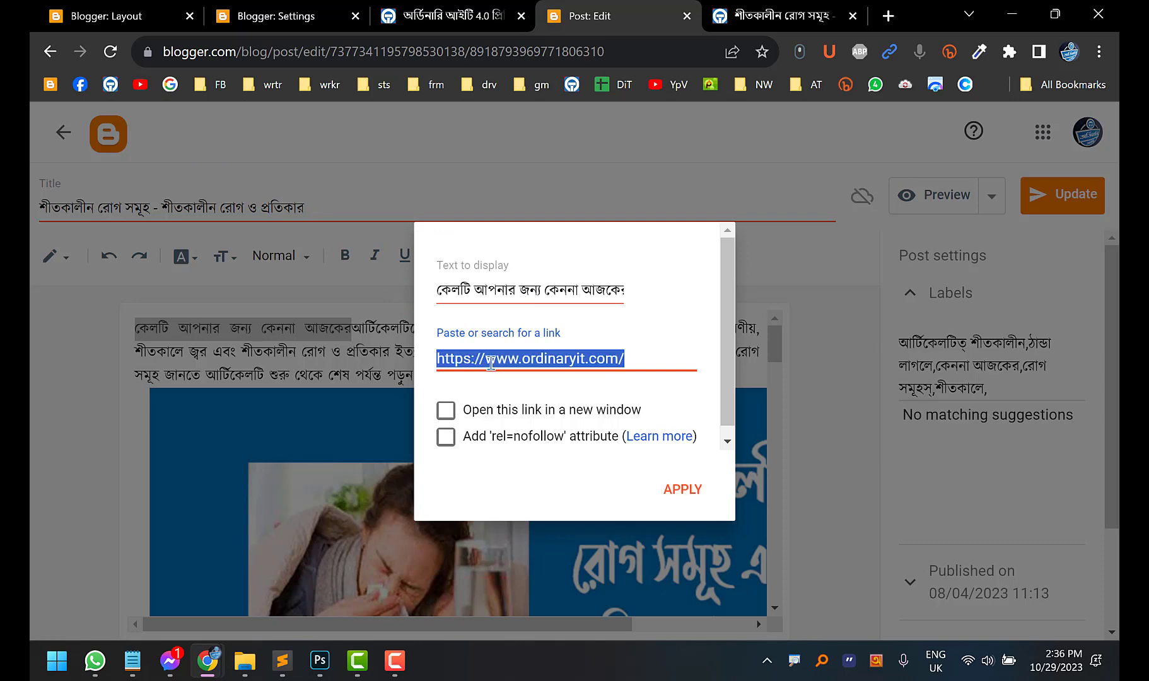
key(ctrl+shift+b)
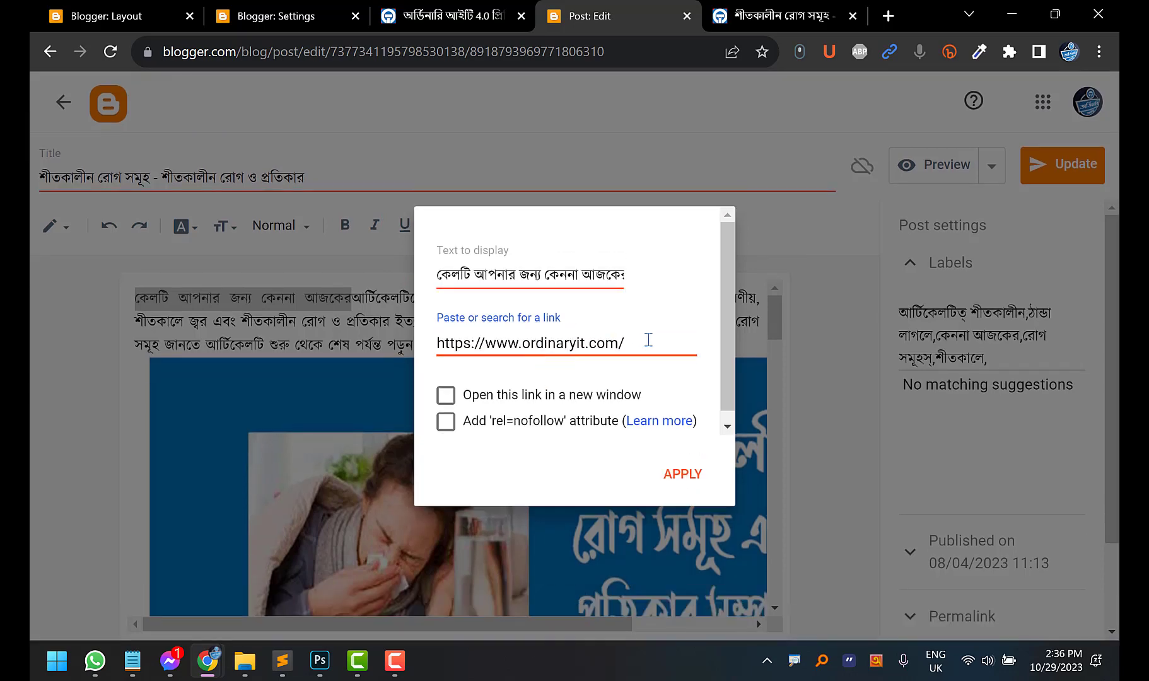
click(681, 473)
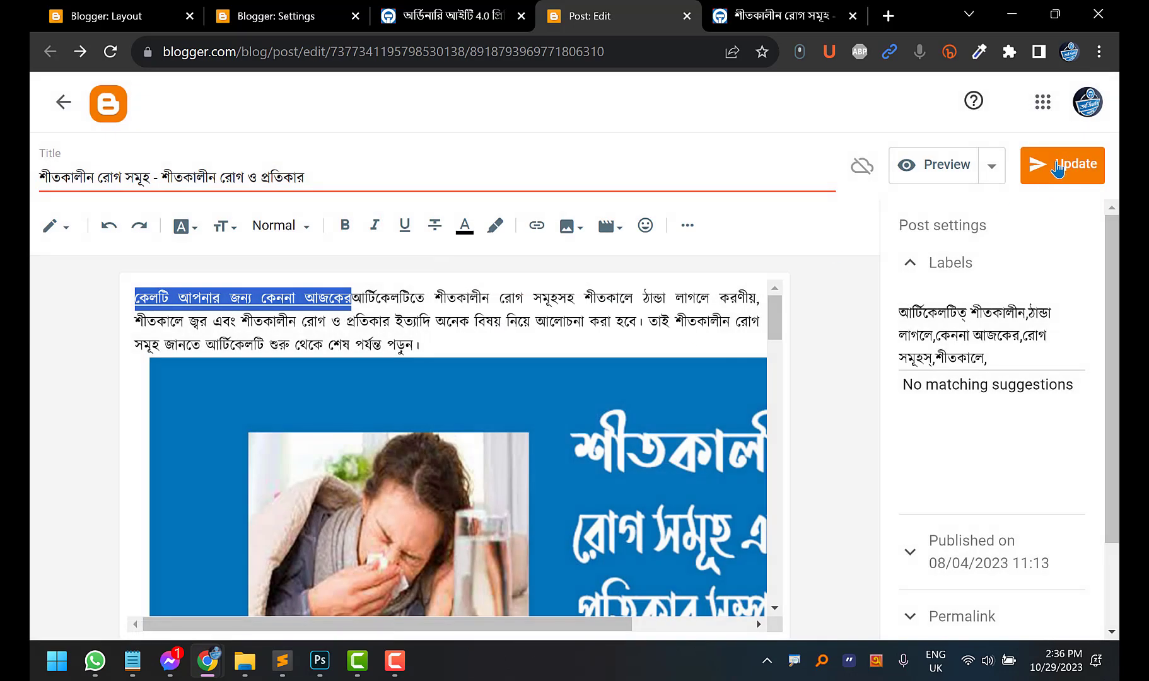
Reload the live winter diseases post and check the link at the start of its introduction
click(785, 7)
click(110, 51)
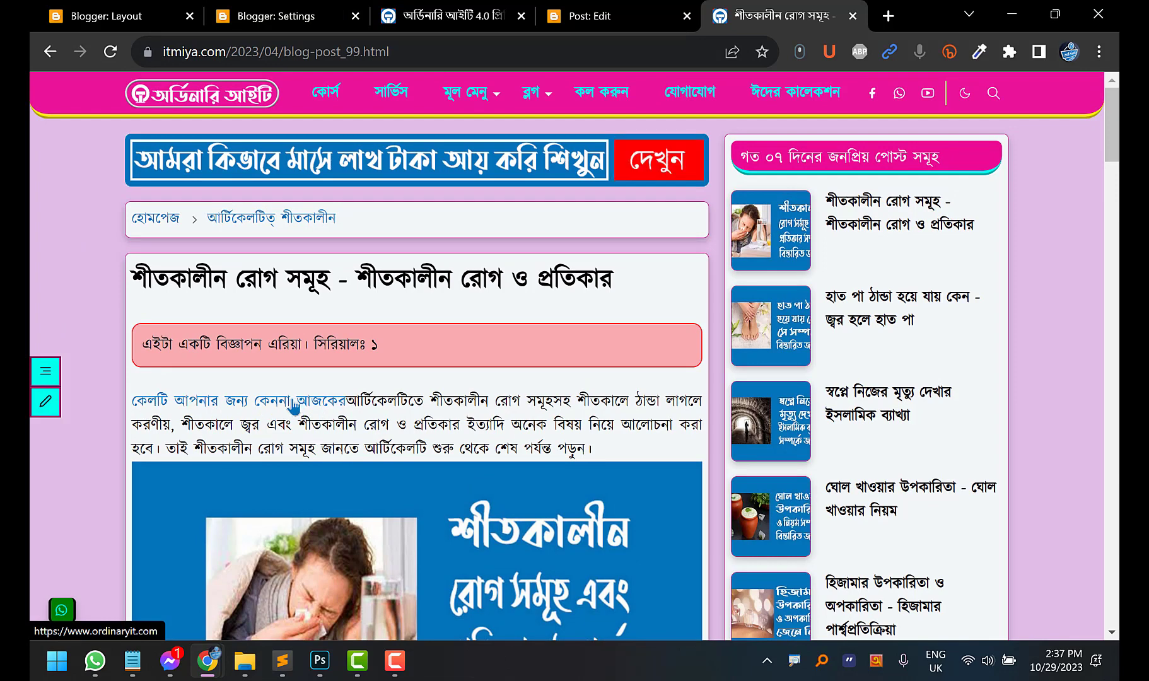
mouse_move(563, 93)
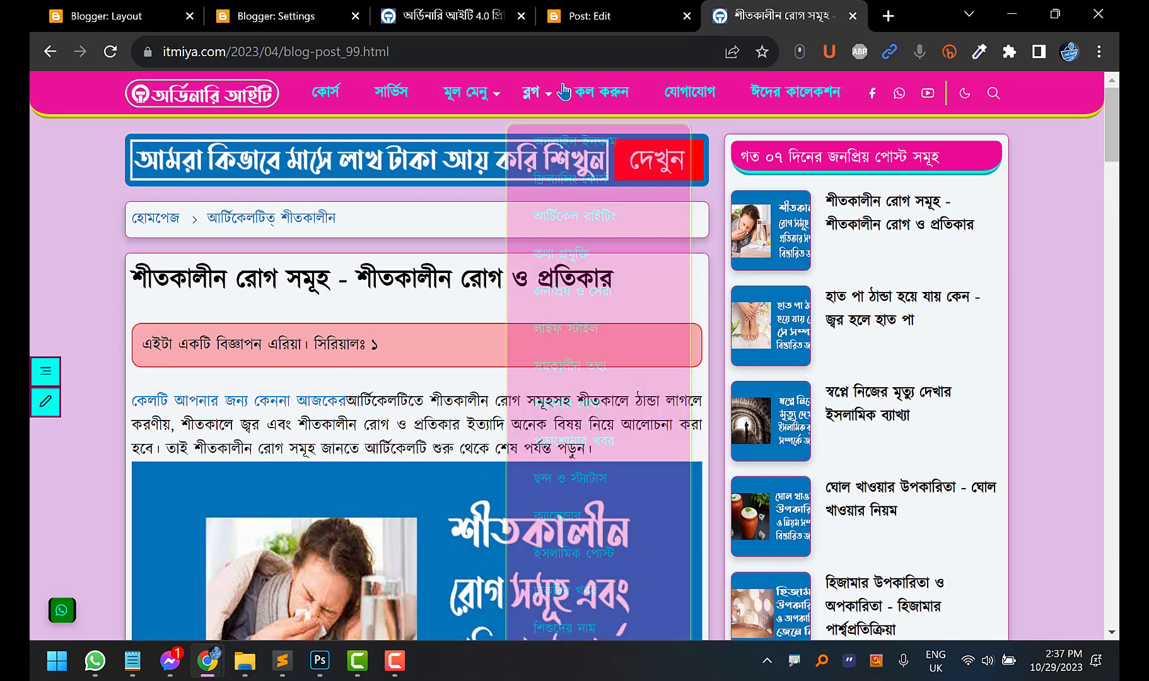
Show the winter diseases post as HTML and add a space after "<a" in the opening ordinaryit.com link
click(627, 9)
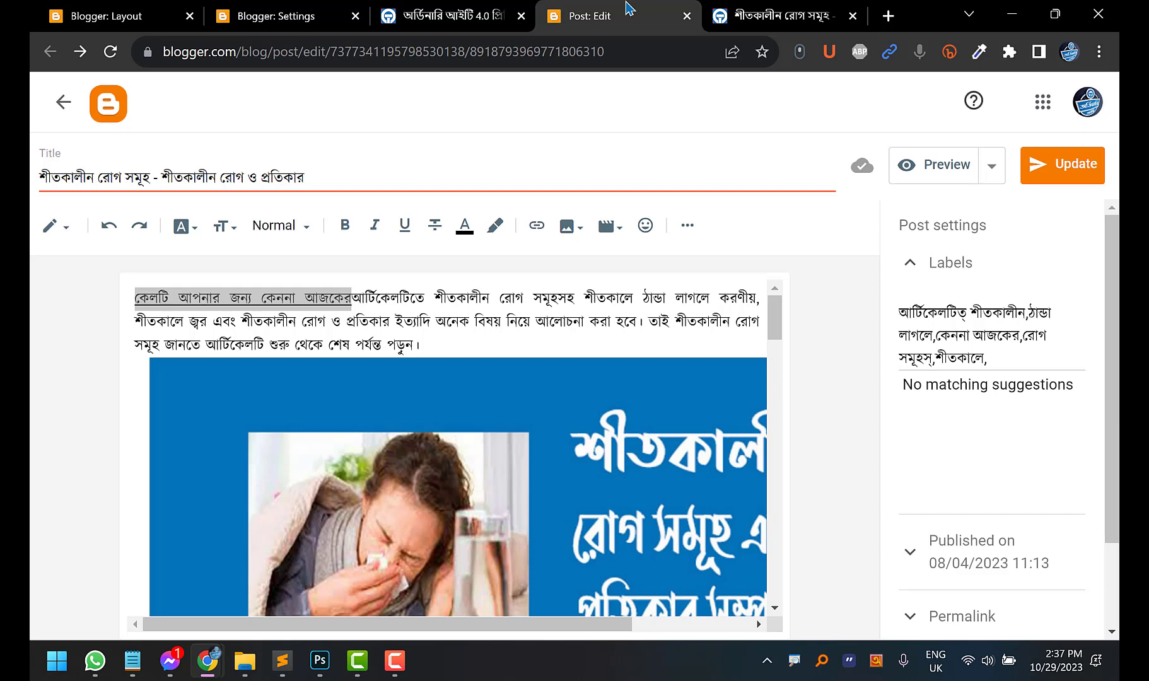
click(249, 325)
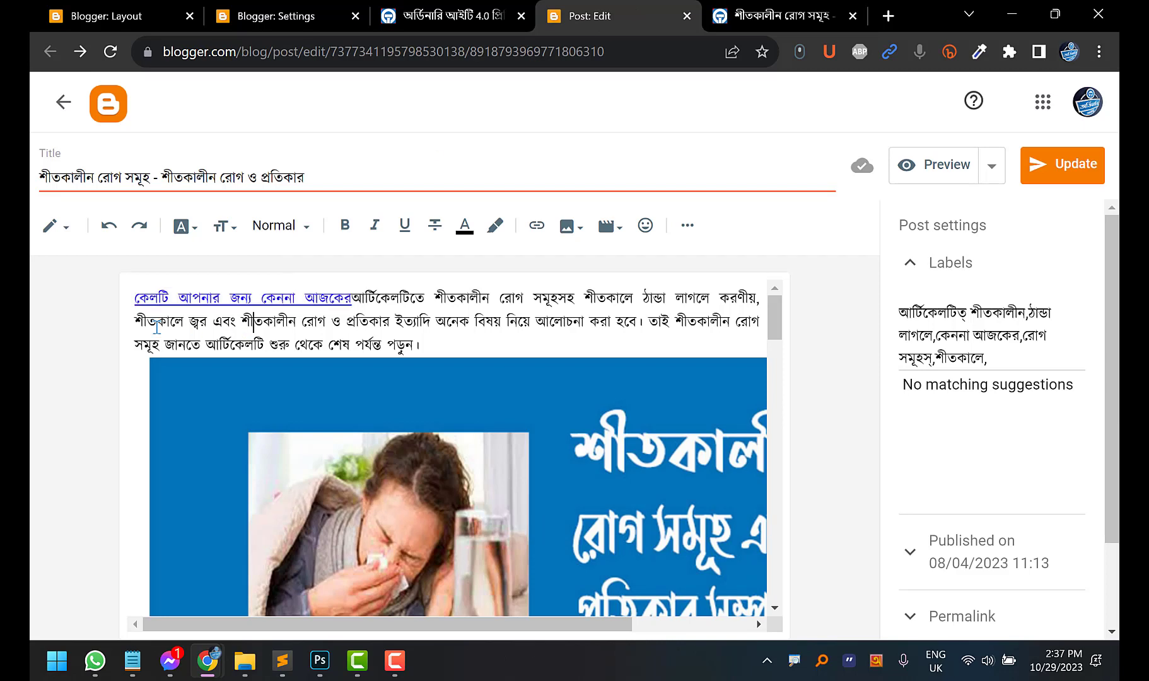
click(53, 226)
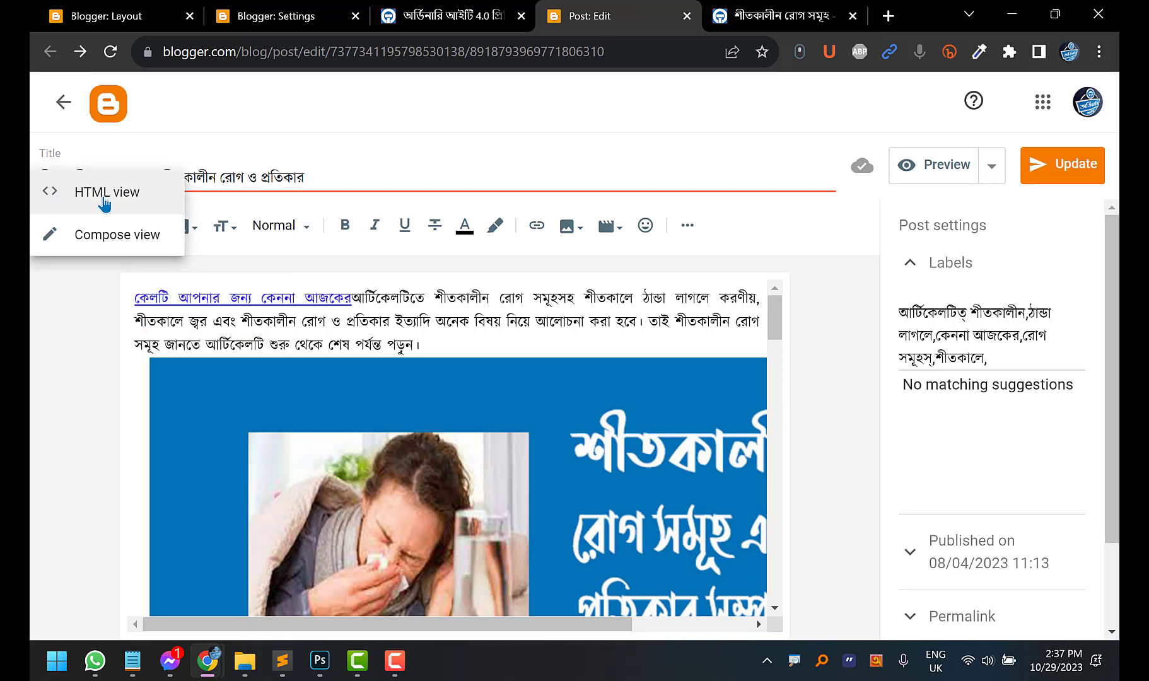
click(104, 201)
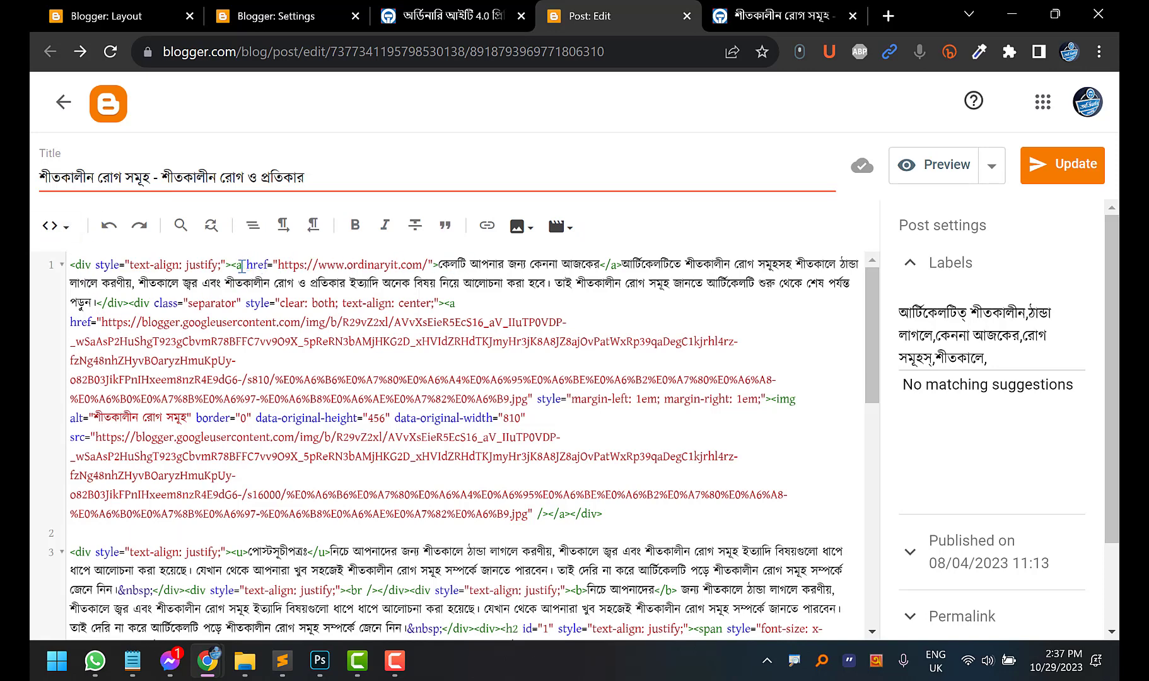
click(243, 266)
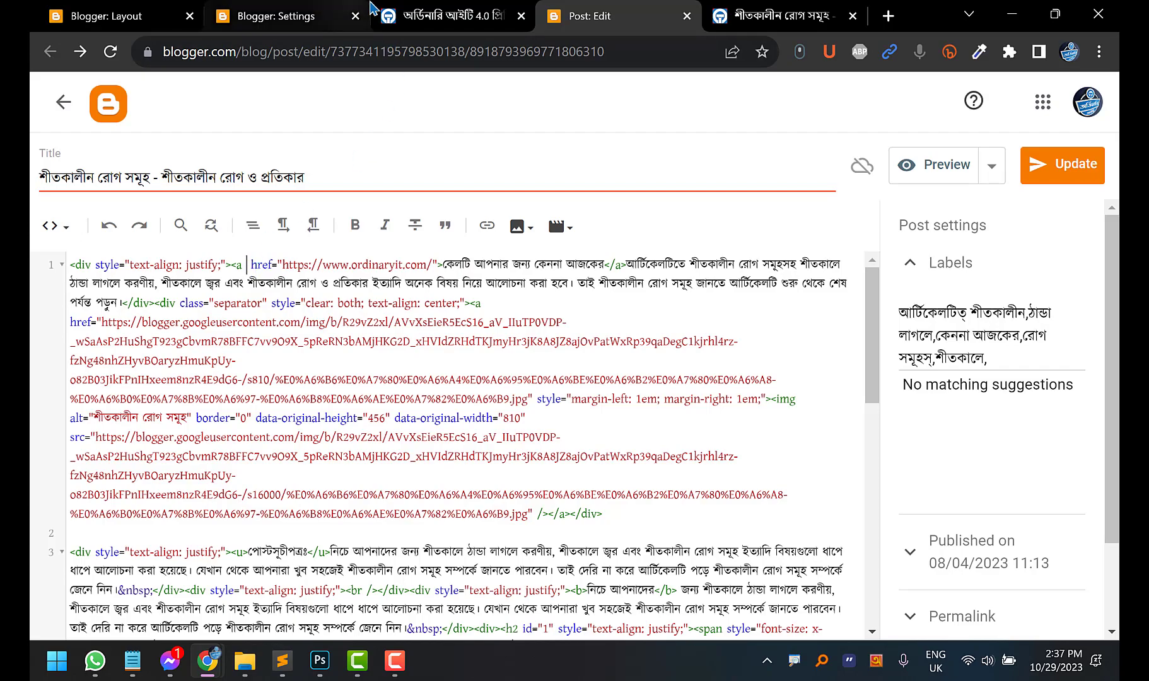
Examine the Button section of the theme documentation, including the sample link code and the available button classes
click(441, 16)
scroll(214, 368, down, 1)
scroll(214, 369, down, 12)
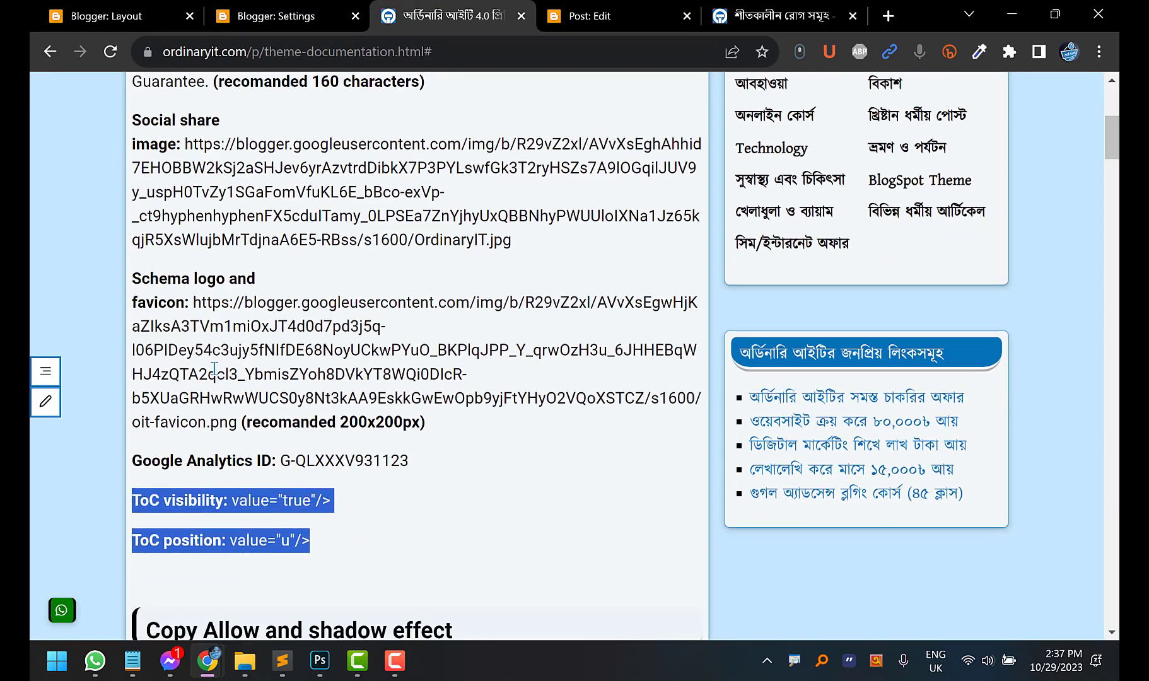
scroll(208, 337, down, 9)
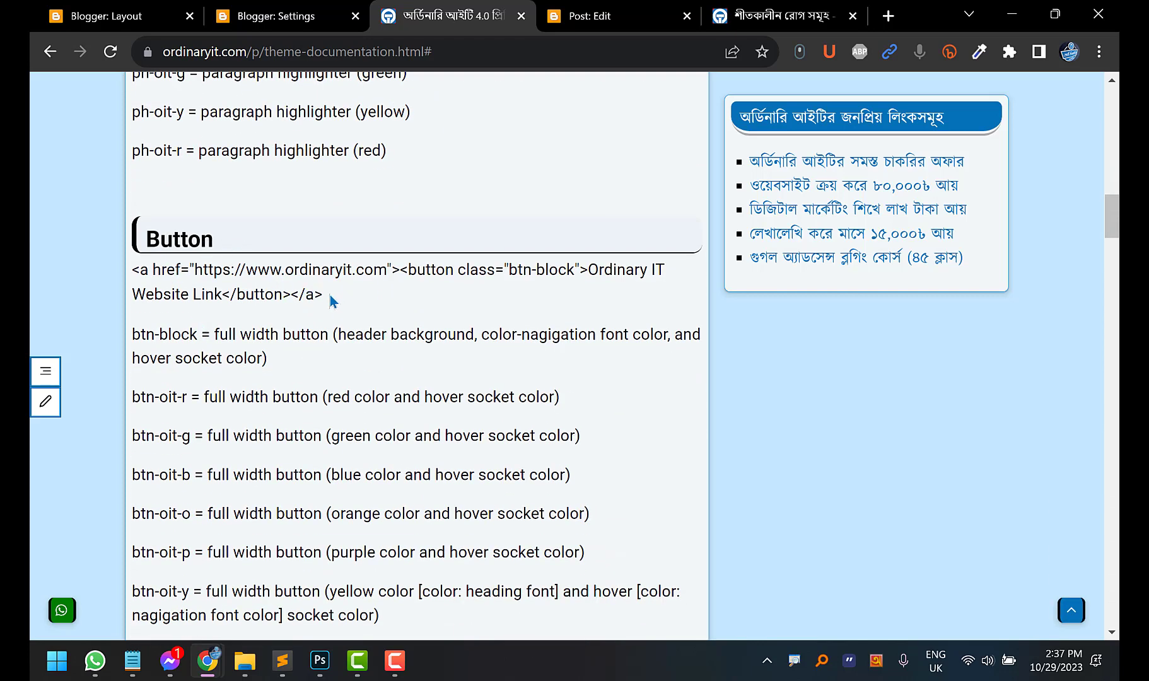
drag(329, 298, 132, 271)
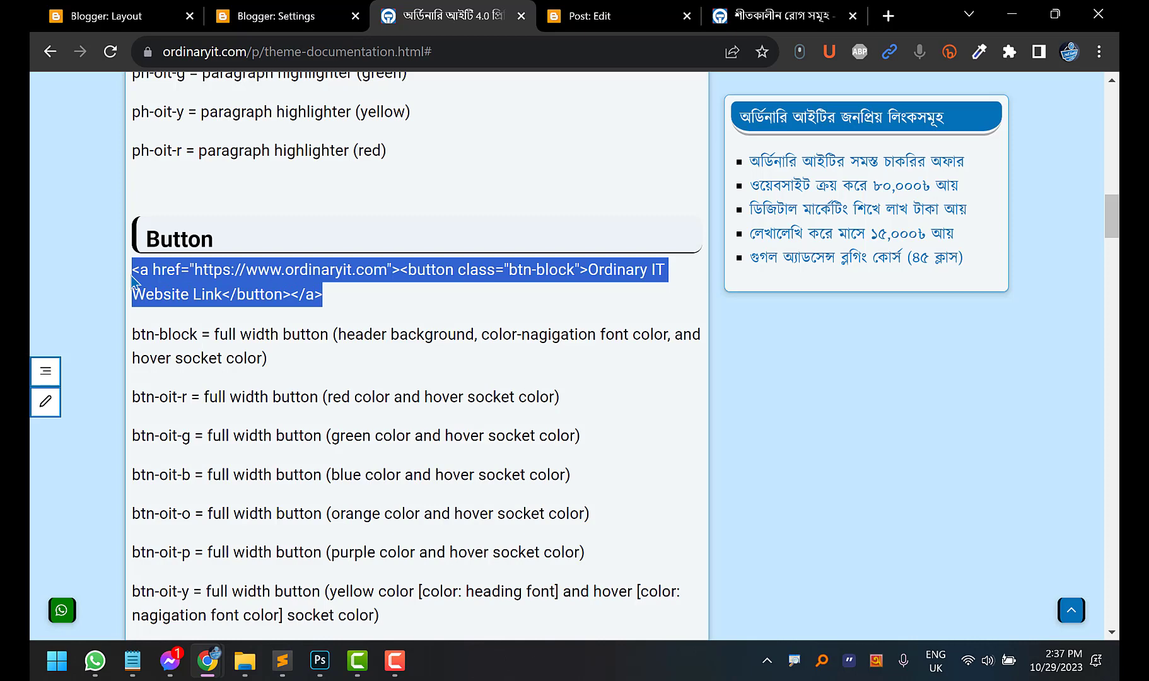
click(243, 270)
drag(511, 270, 576, 270)
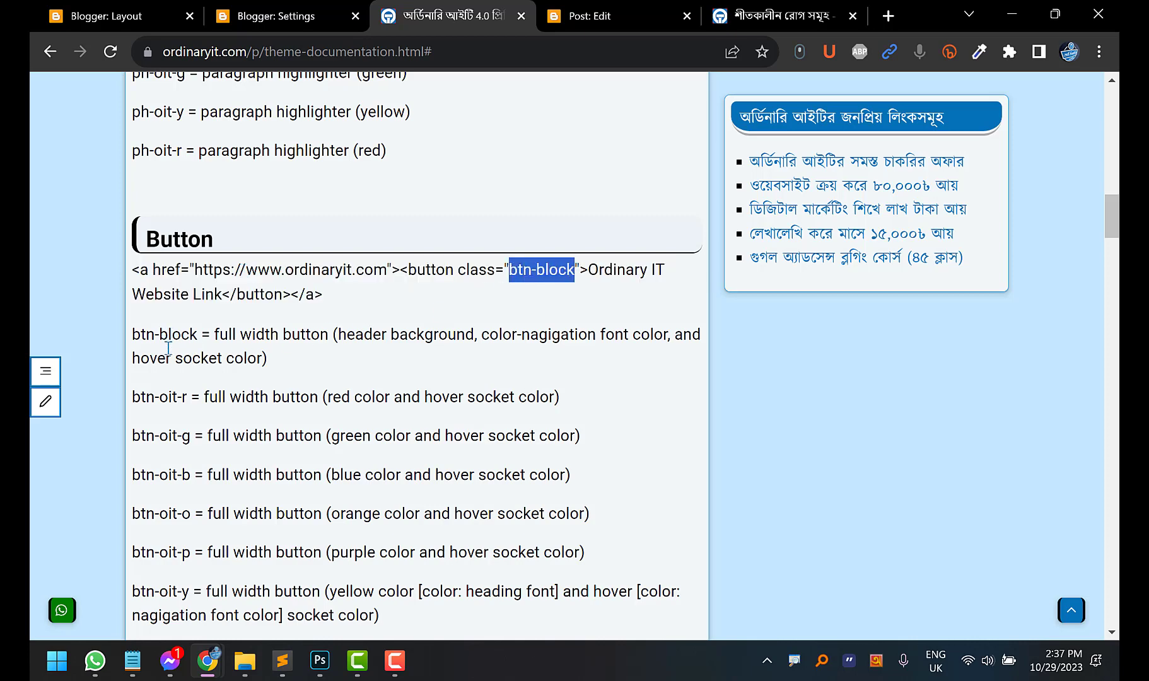
scroll(168, 350, down, 3)
scroll(169, 365, up, 2)
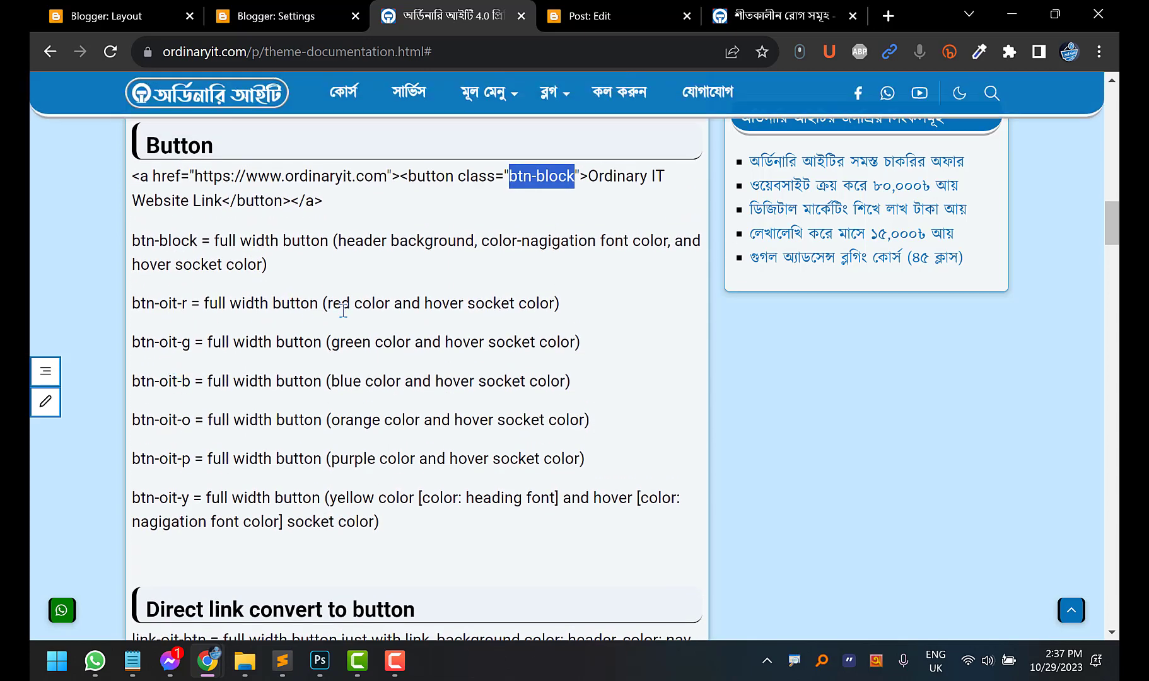
scroll(485, 376, down, 2)
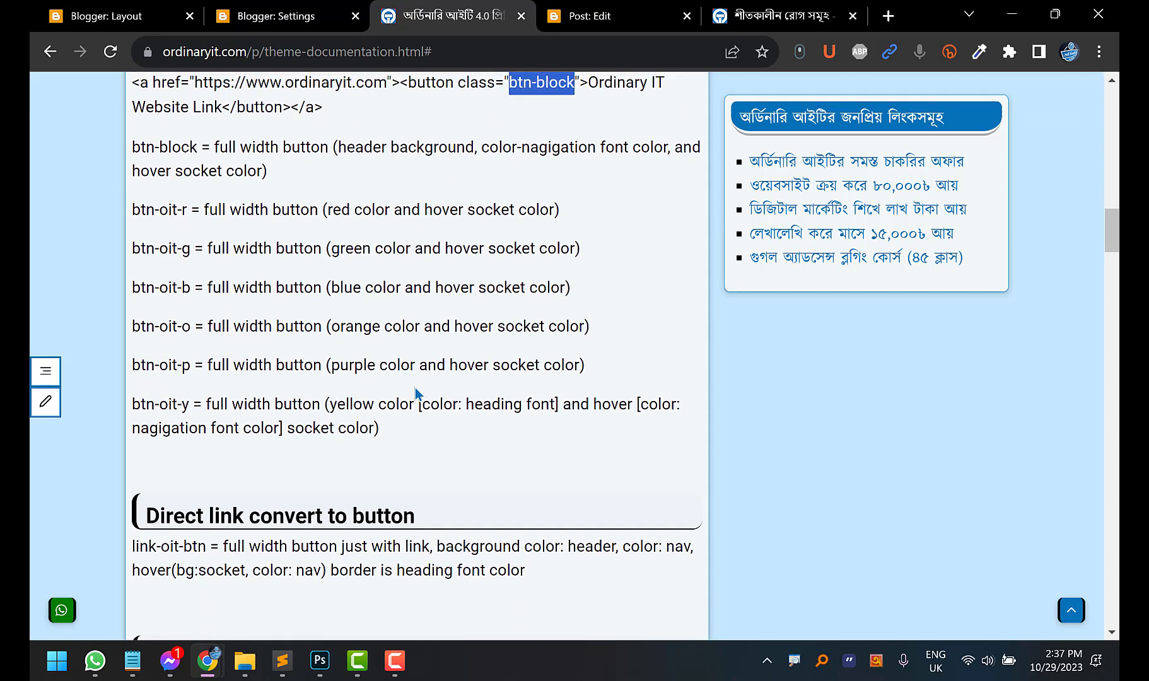
Copy the class name "link-oit-btn" from the documentation's "Direct link convert to button" section
scroll(217, 444, down, 2)
scroll(380, 356, down, 3)
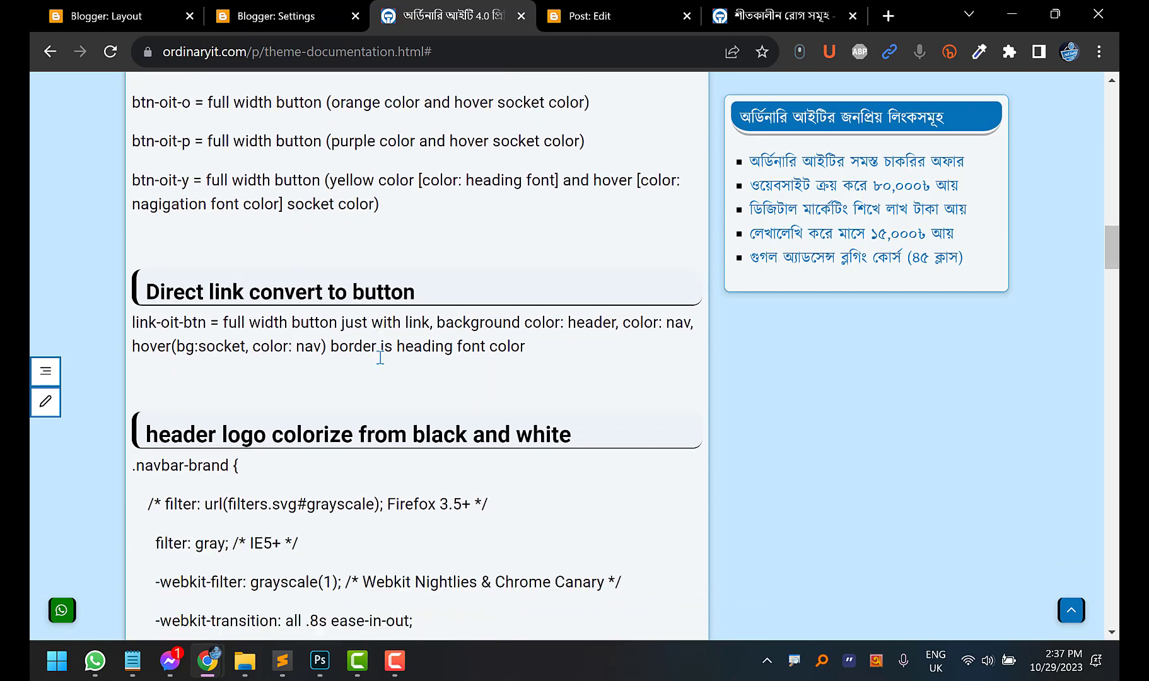
drag(525, 289, 120, 274)
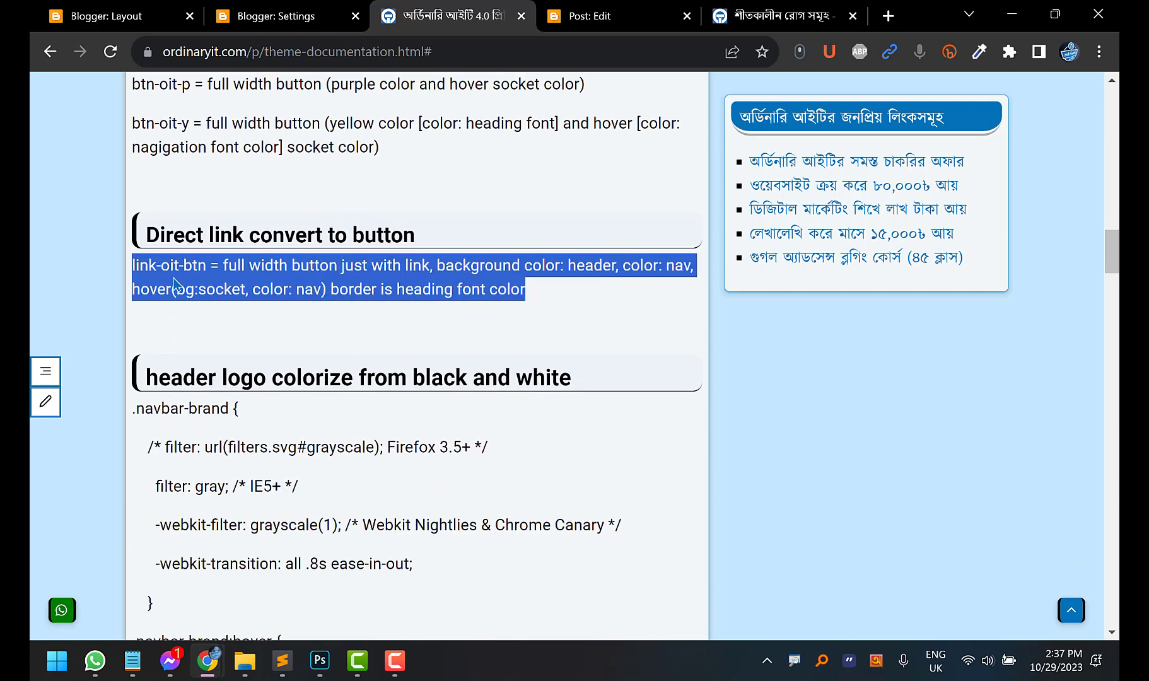
click(170, 284)
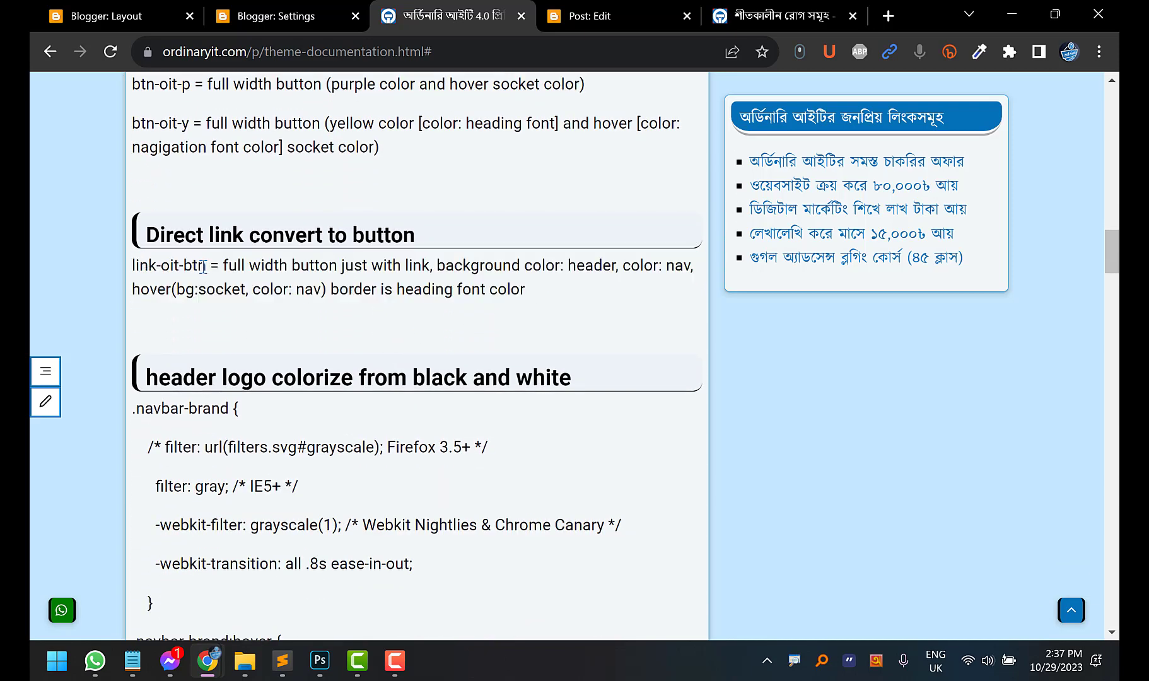
drag(206, 265, 131, 265)
key(ctrl+c)
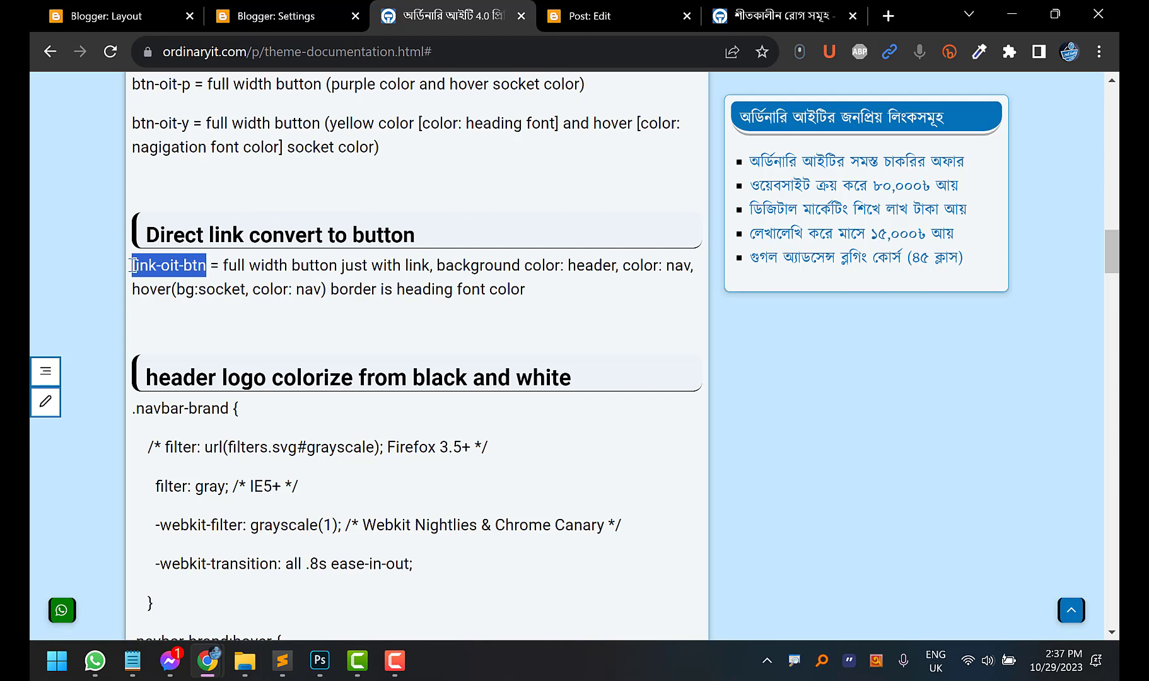
right_click(197, 271)
click(234, 287)
Add class="link-oit-btn" to the opening ordinaryit.com link in the winter diseases post's HTML and update the post
click(583, 7)
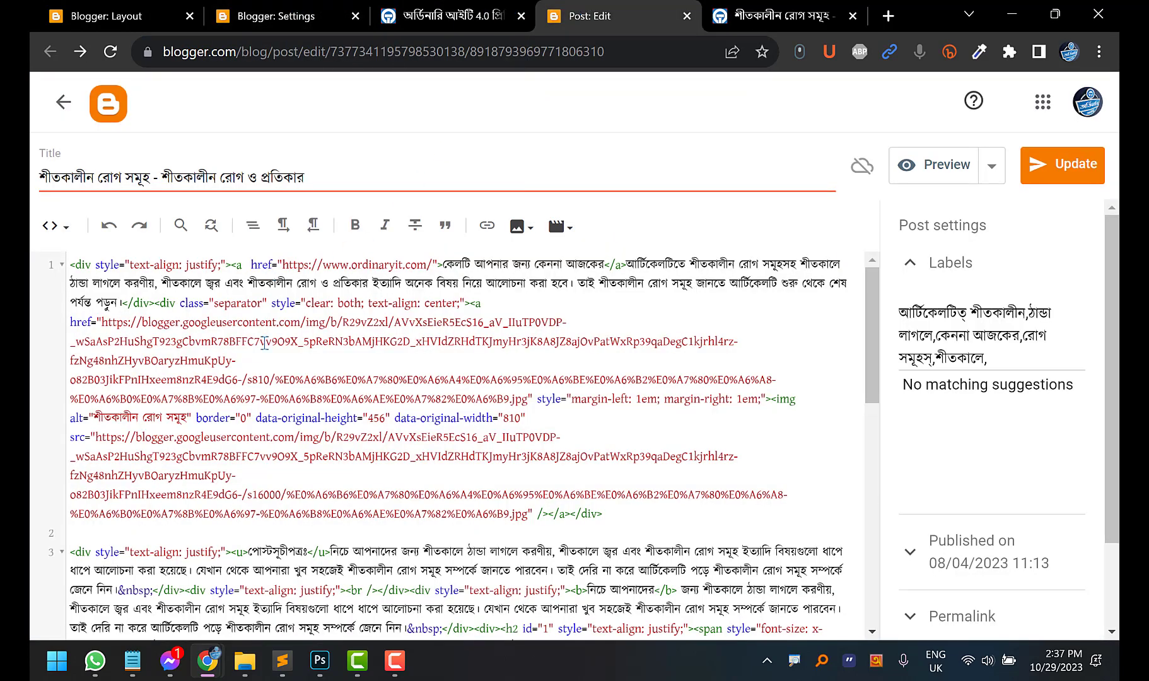
text(class=)
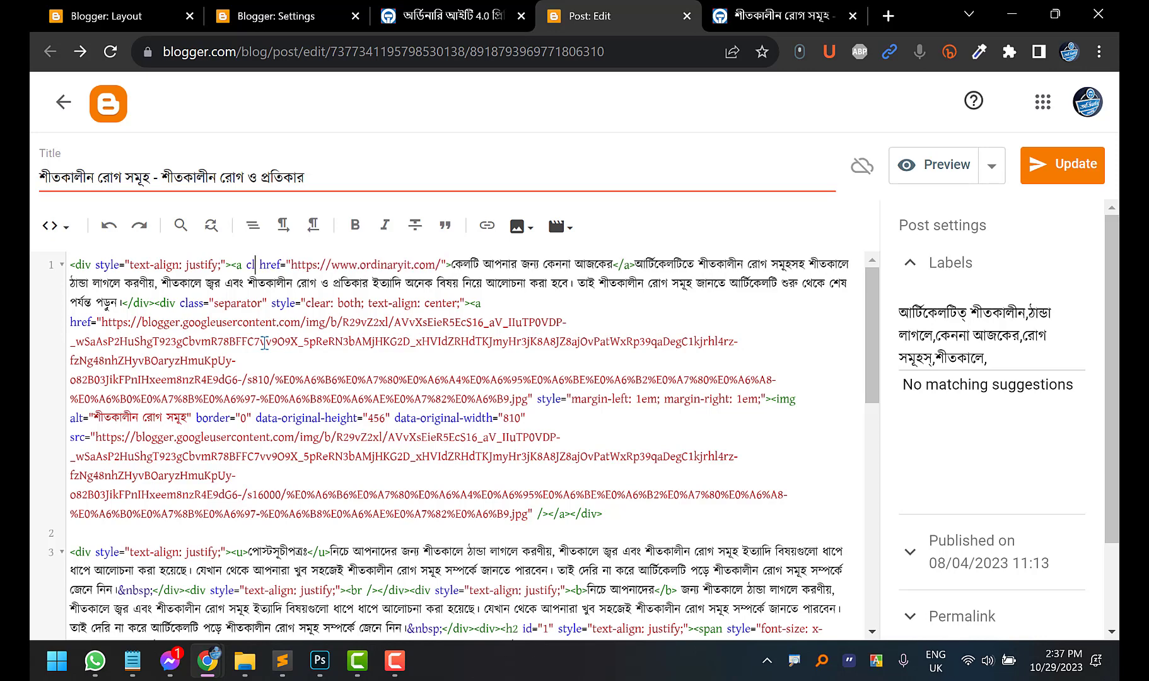
text("")
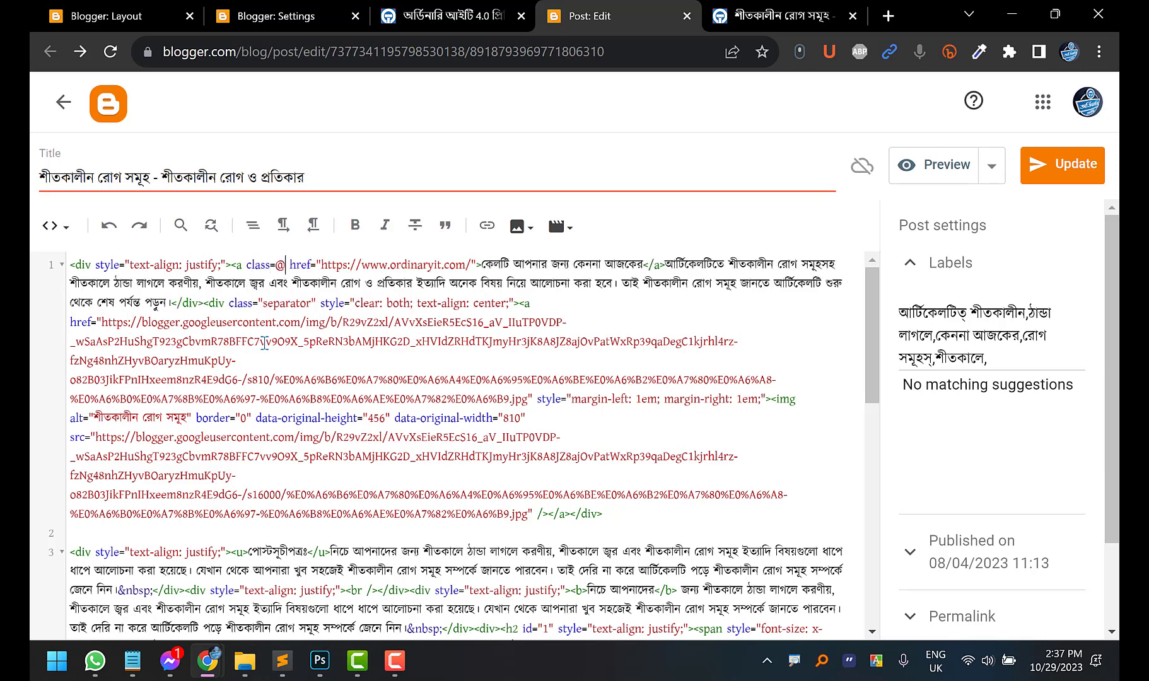
key(BackSpace)
key(BackSpace)
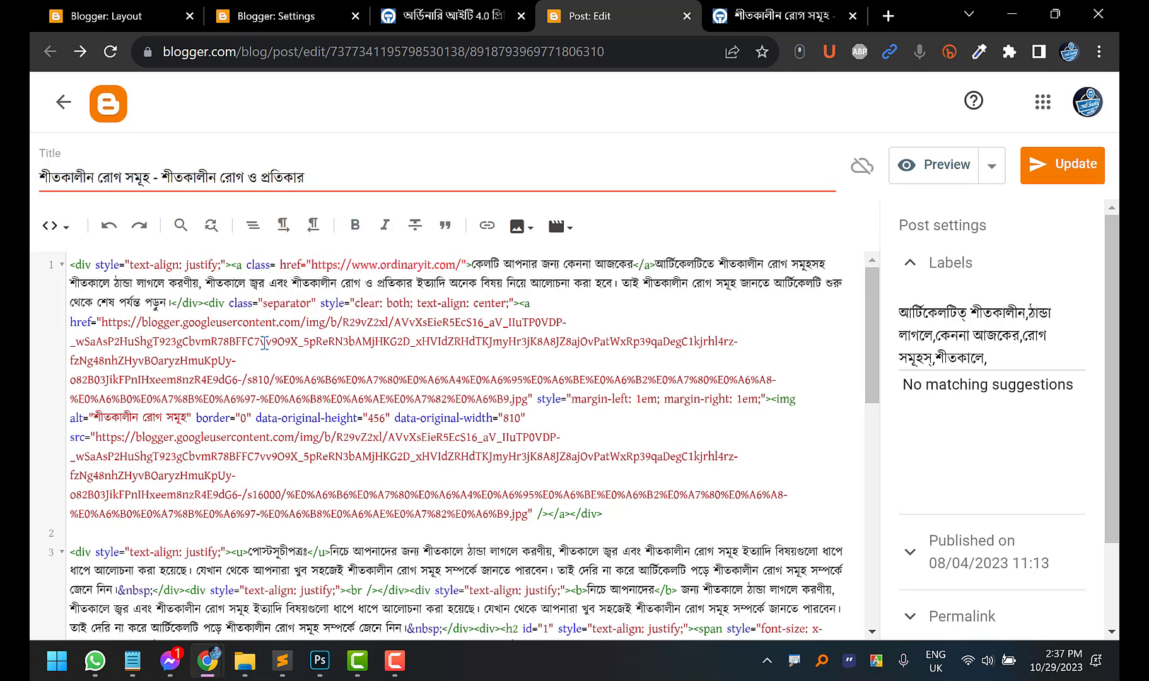
text("")
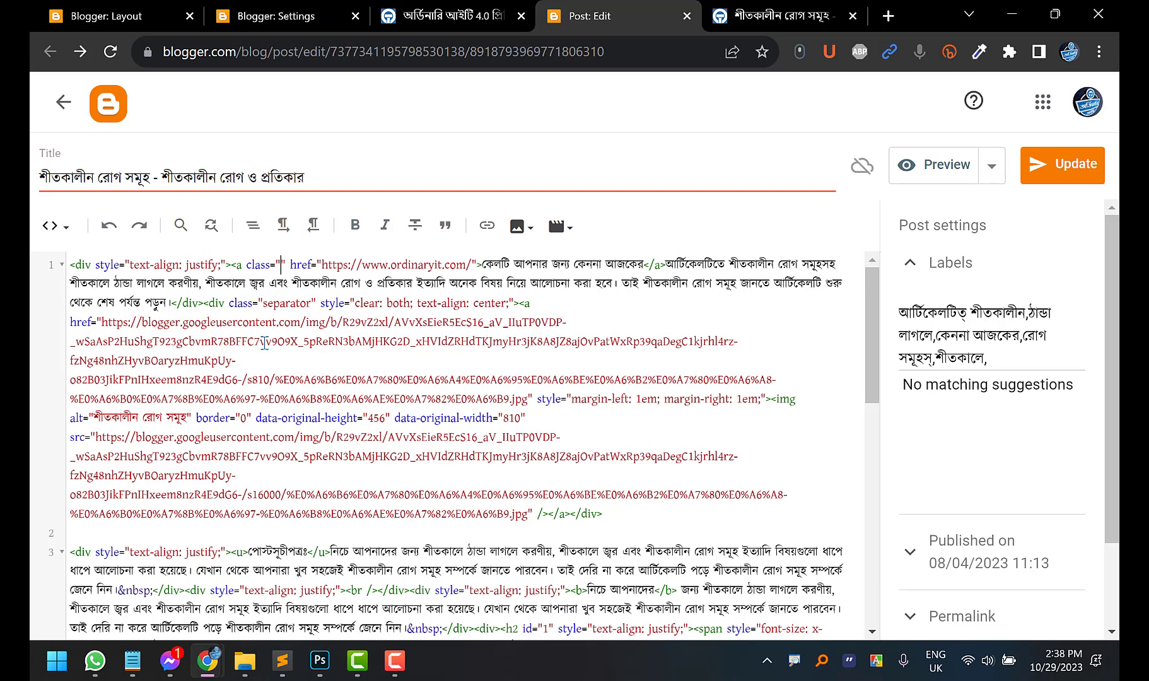
key(ctrl+v)
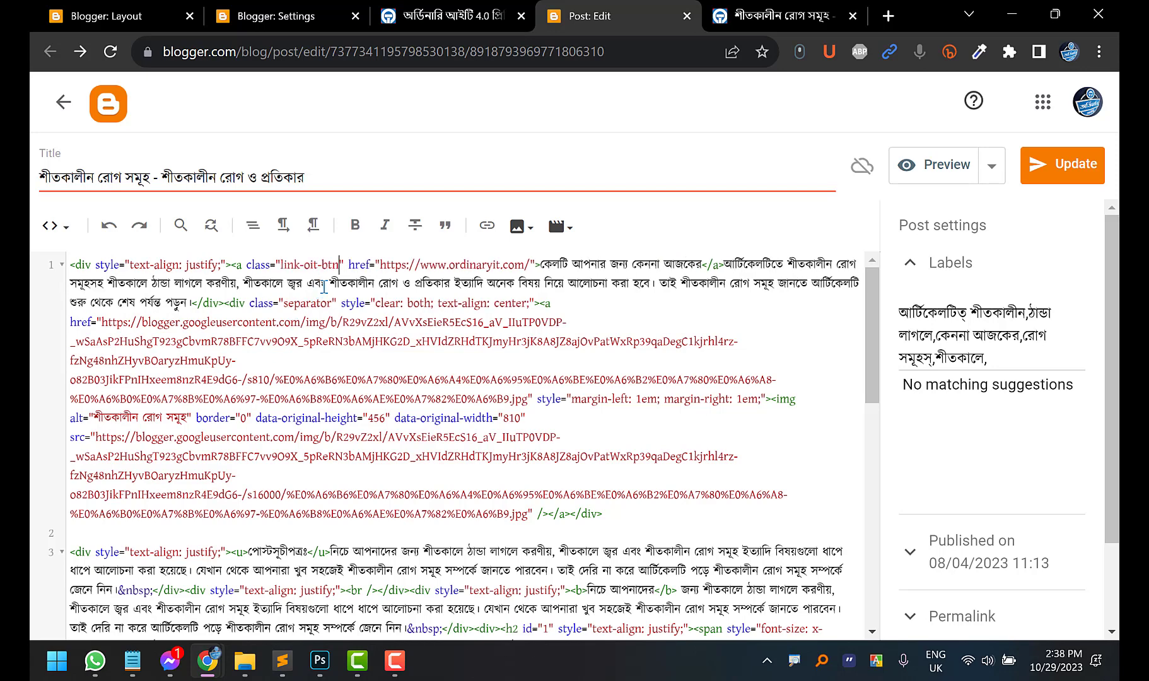
click(1062, 164)
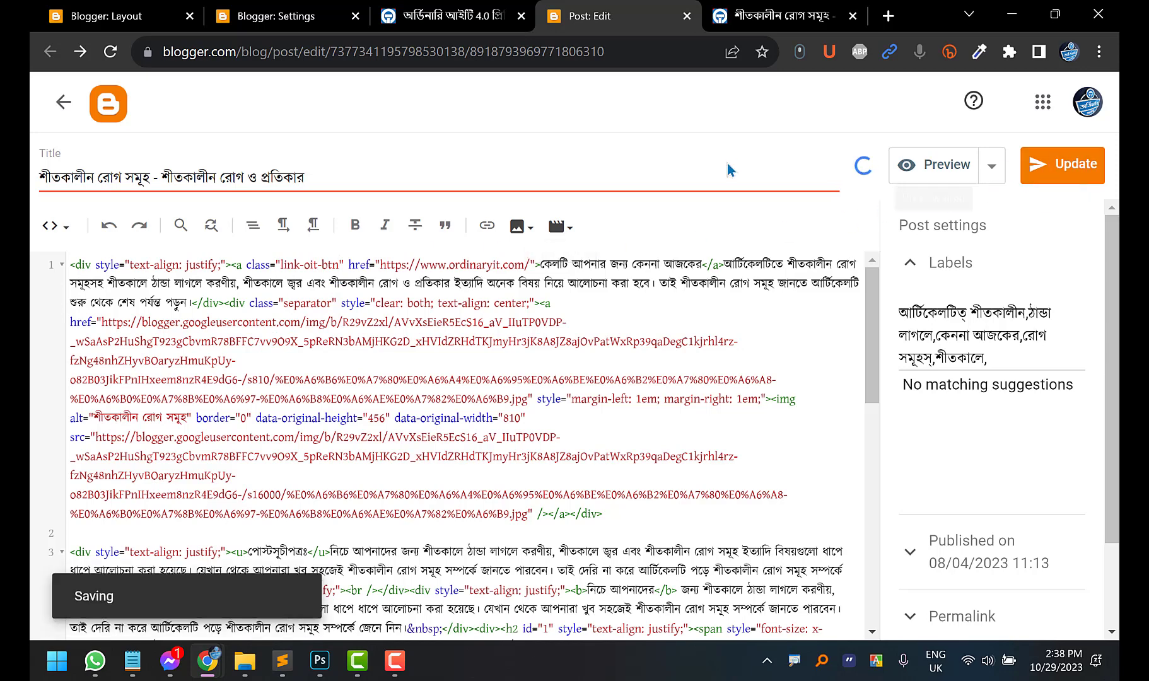
Reload the published winter diseases post and compare the opening link button's background with the documentation's header color rule
click(733, 8)
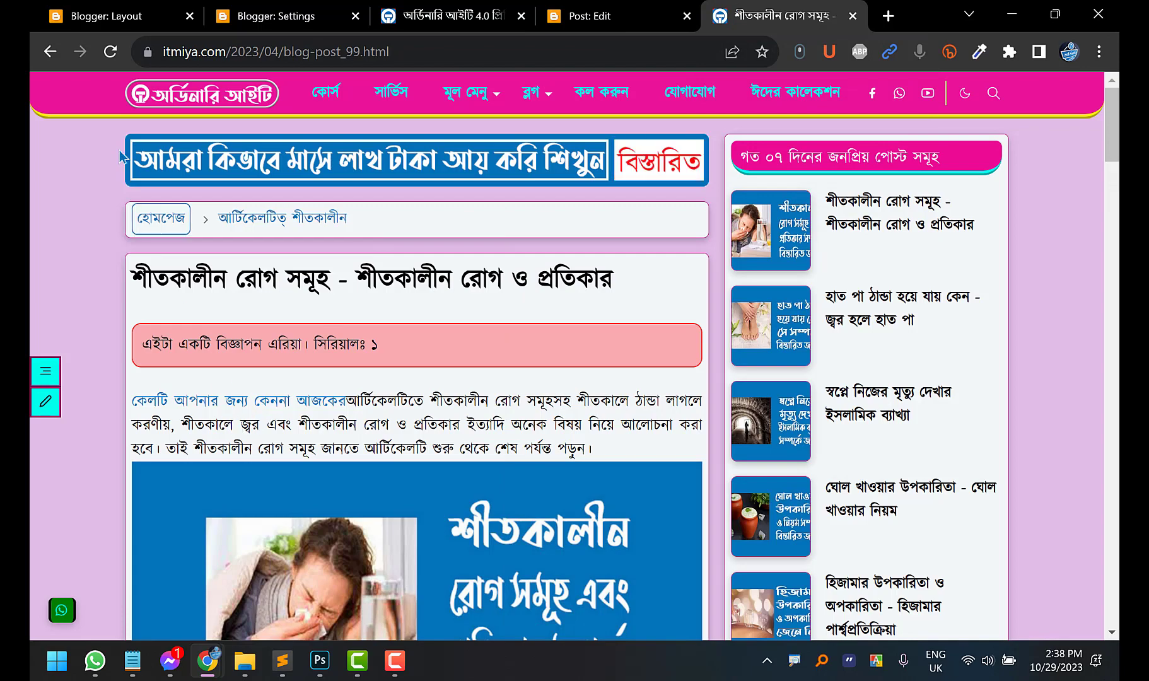
click(111, 53)
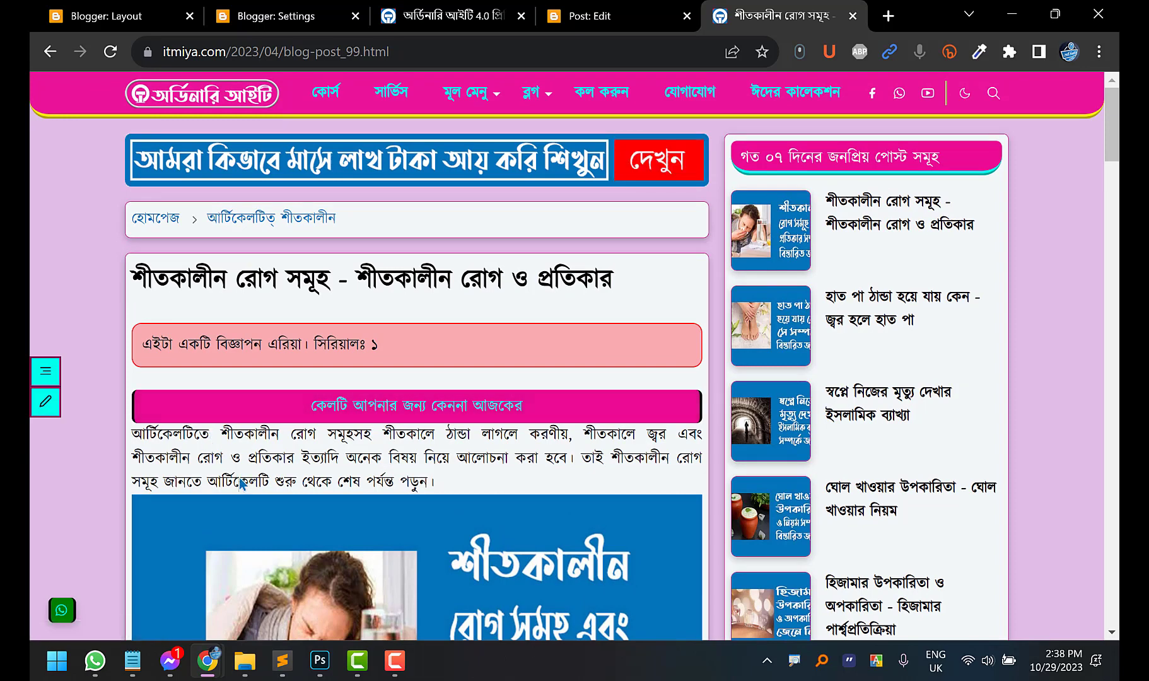
click(429, 16)
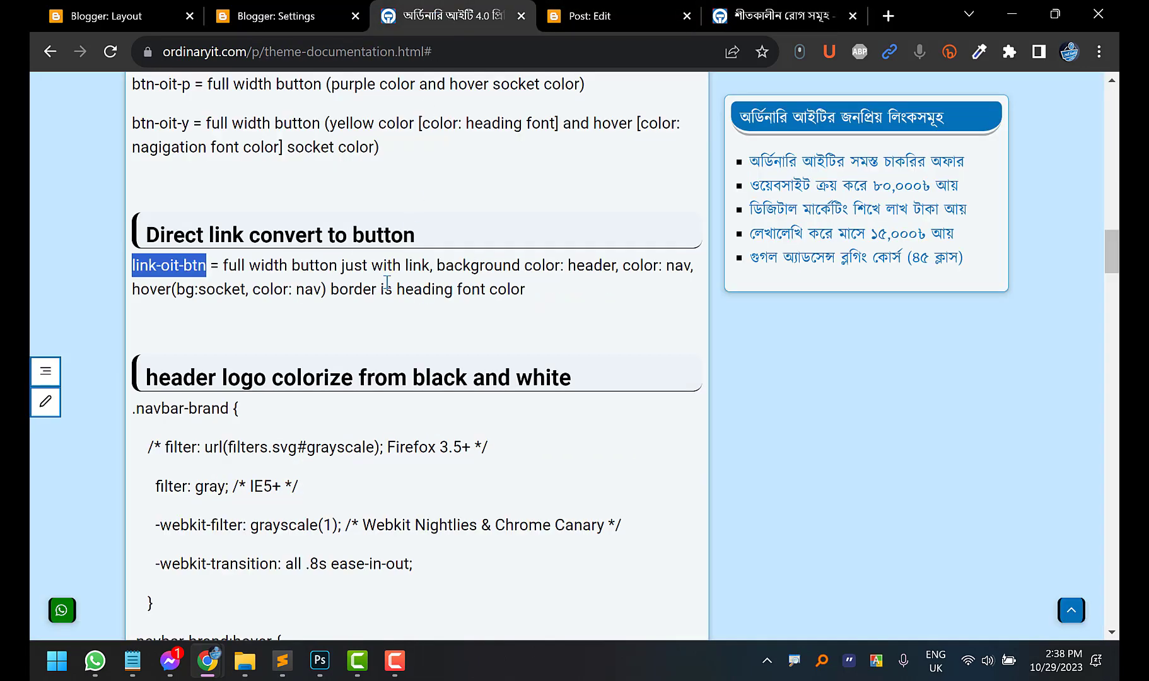
click(234, 294)
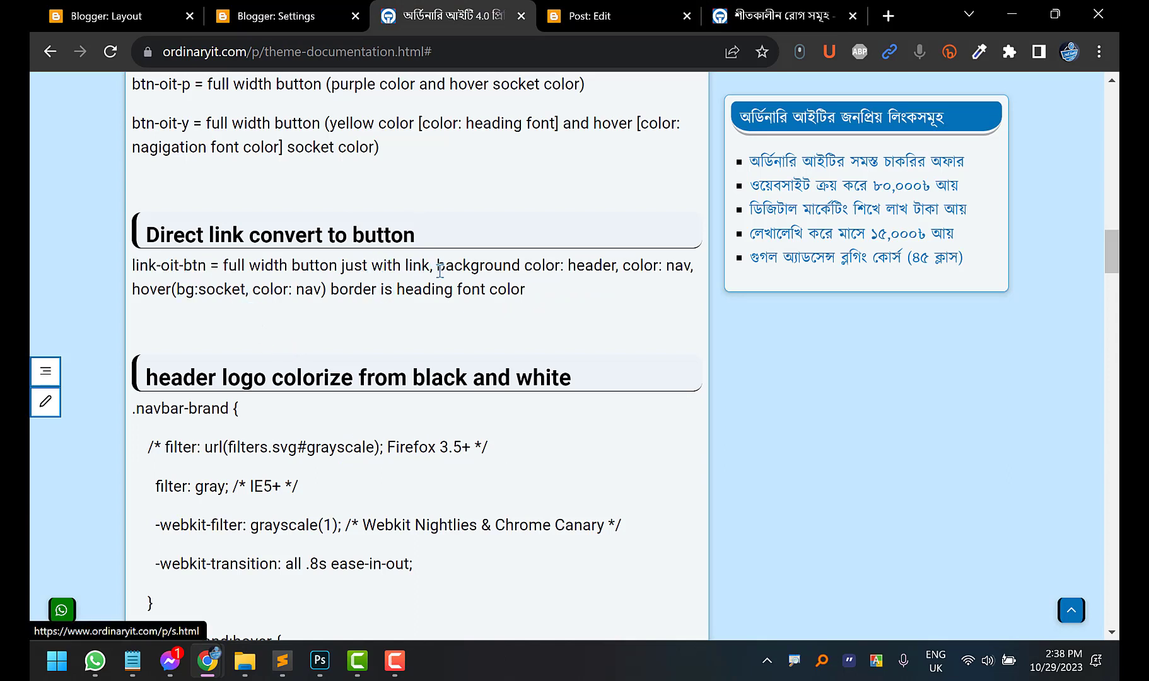
drag(581, 268, 596, 268)
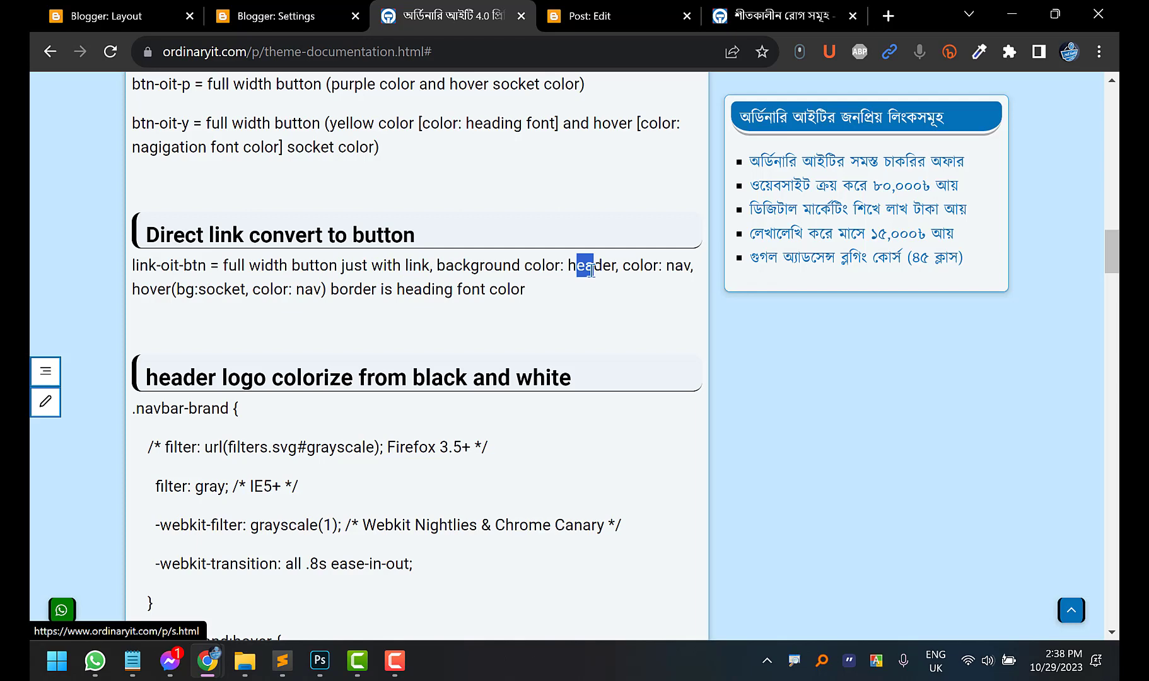
click(739, 19)
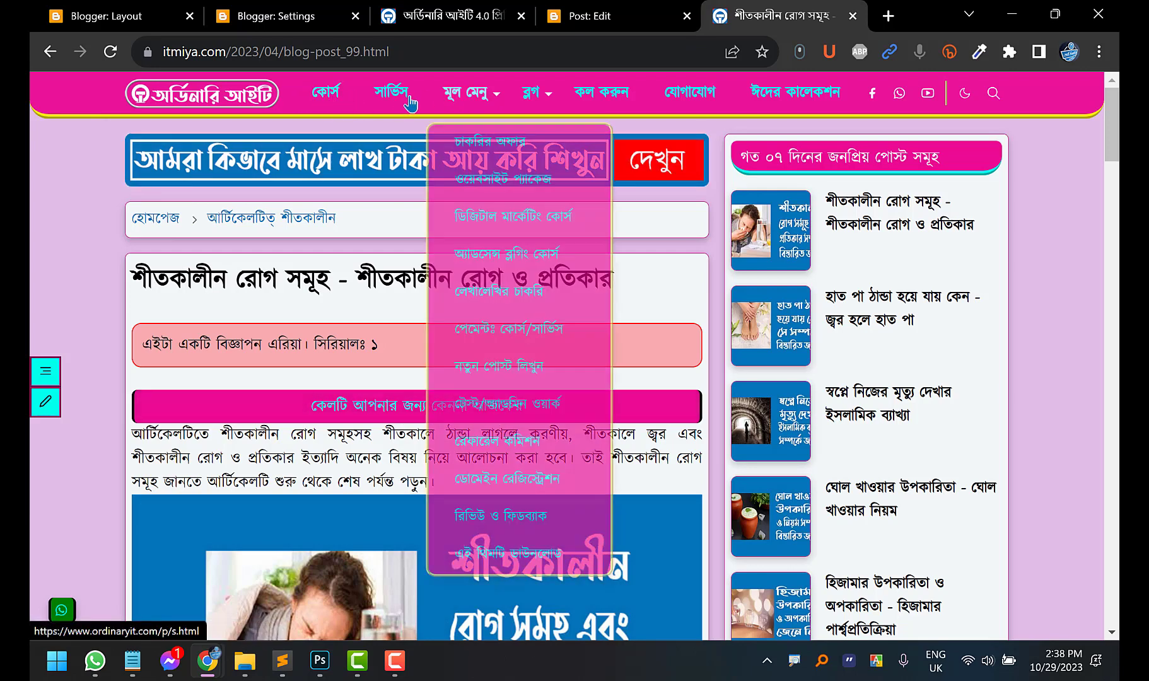
Check the documentation's text and hover color rules for link-oit-btn against the published post's navigation, footer and link button
click(470, 7)
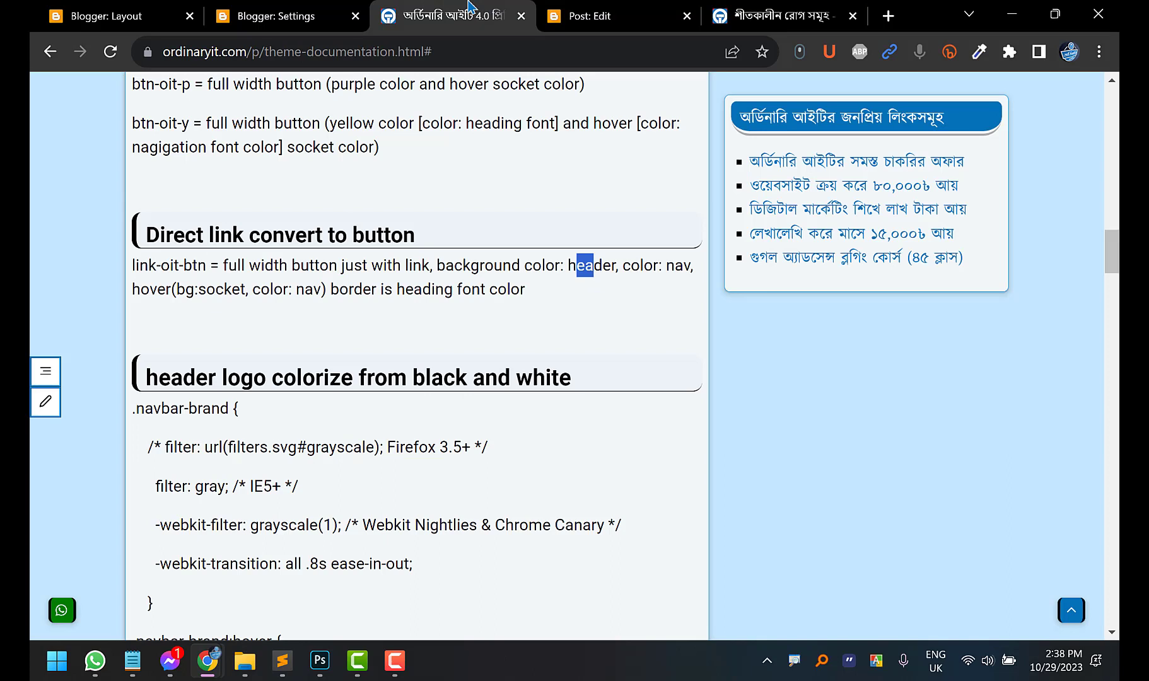
click(631, 268)
drag(502, 265, 683, 265)
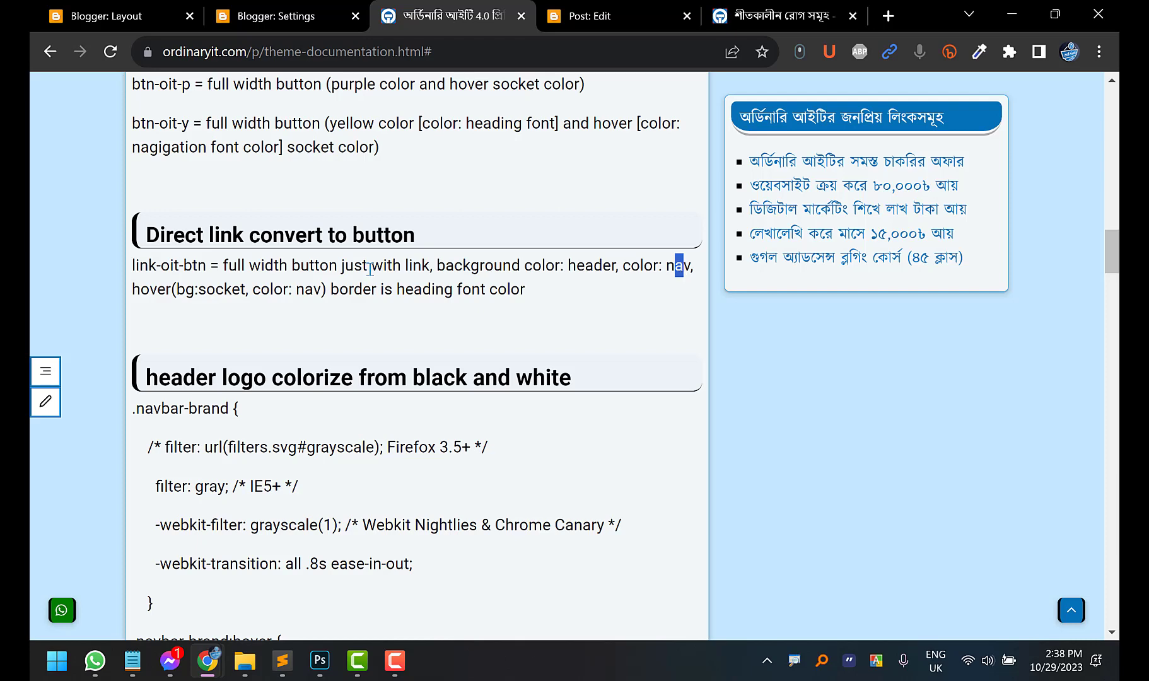
drag(148, 290, 154, 291)
click(758, 9)
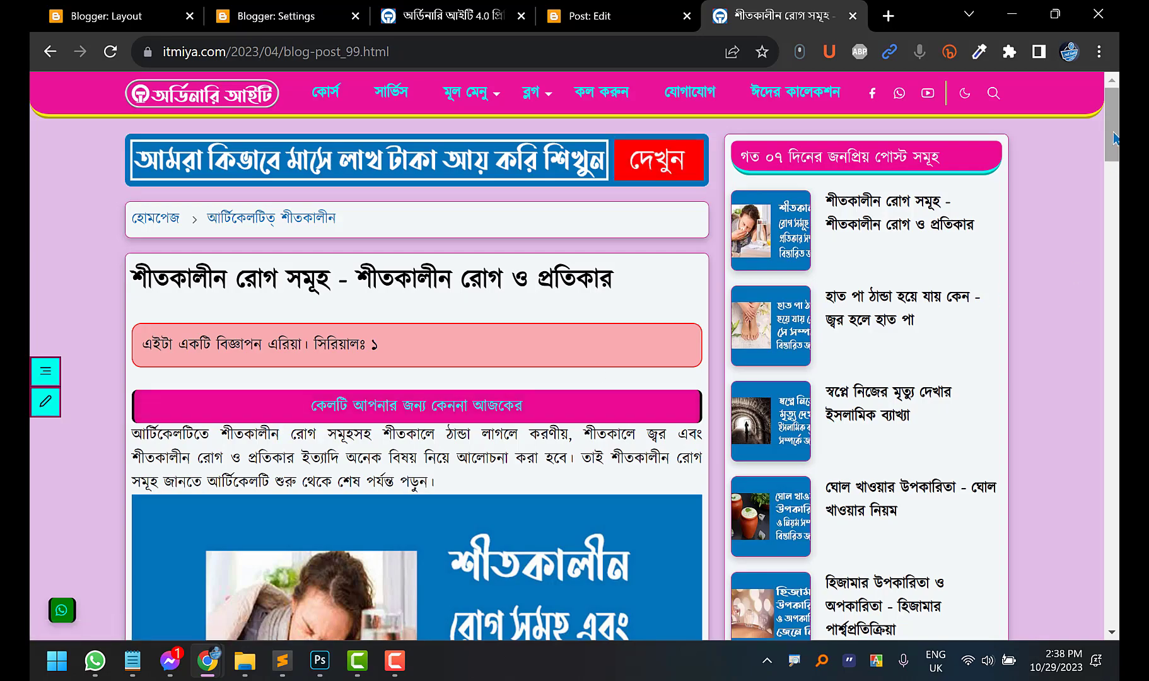
scroll(271, 427, down, 15)
scroll(821, 580, down, 10)
scroll(820, 581, up, 5)
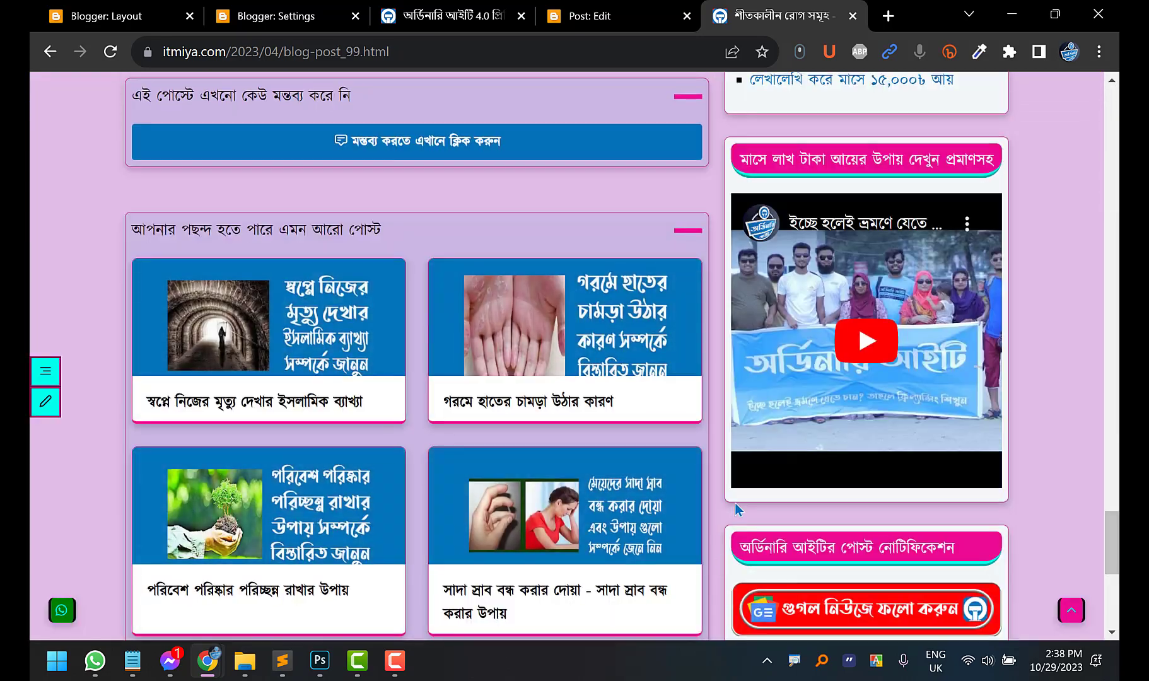
scroll(820, 580, down, 5)
drag(1111, 592, 1115, 11)
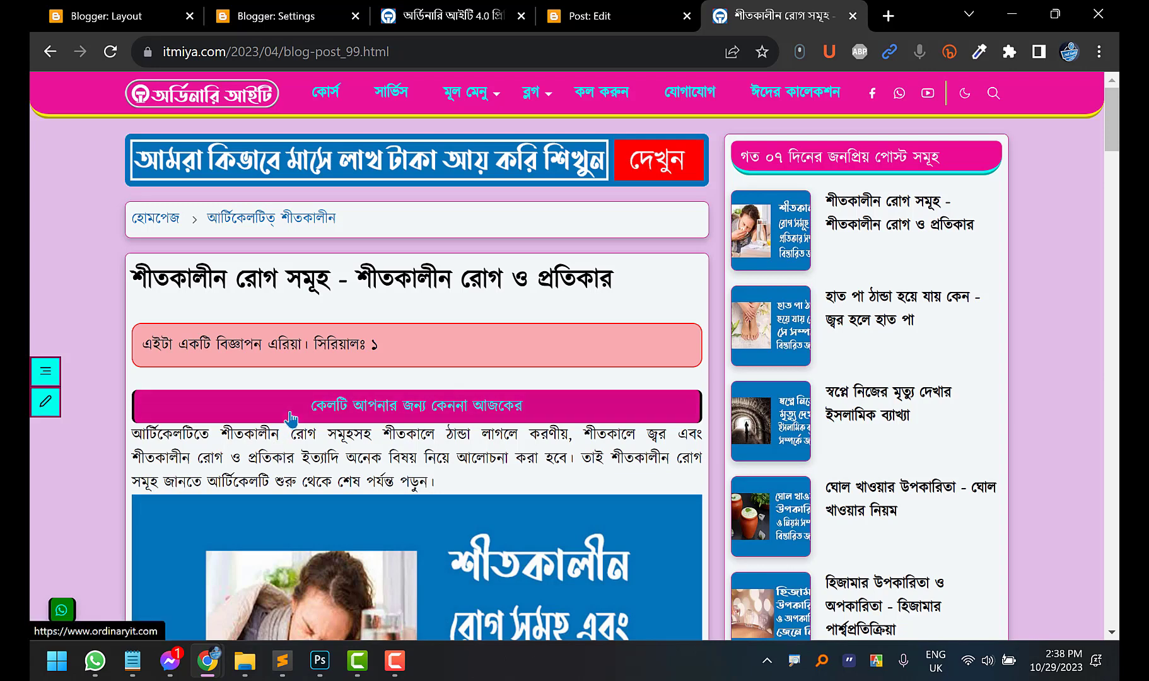
Examine the hover and border color rules in the documentation's "Direct link convert to button" section
click(480, 14)
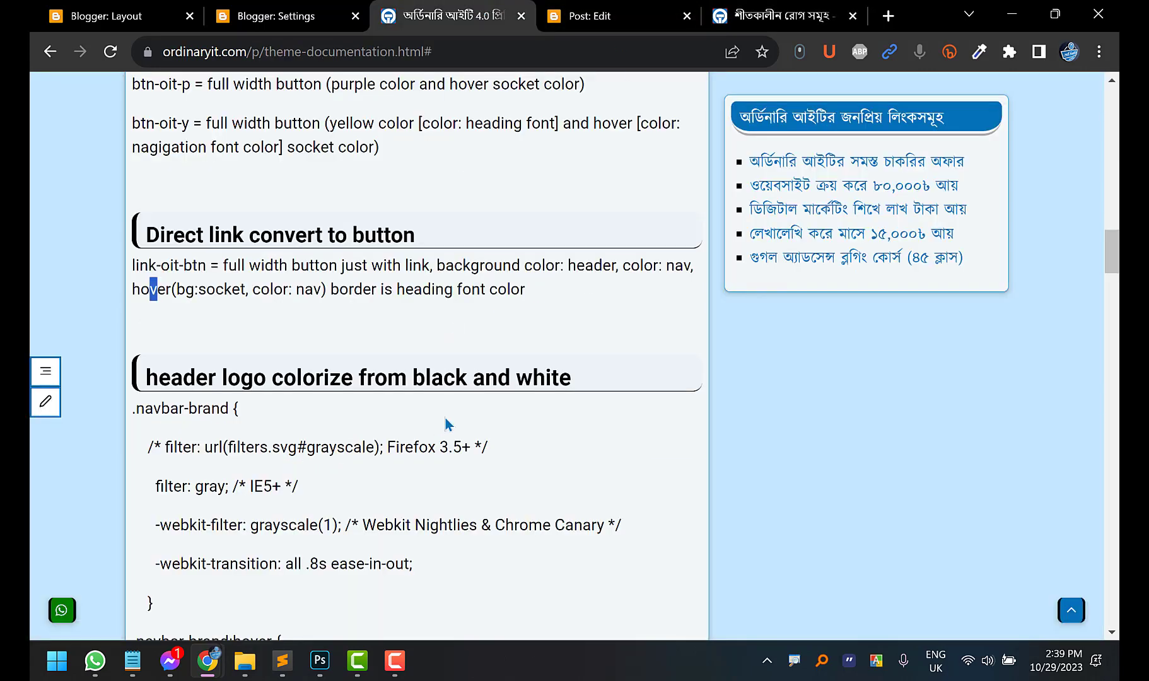
click(226, 301)
drag(189, 292, 507, 287)
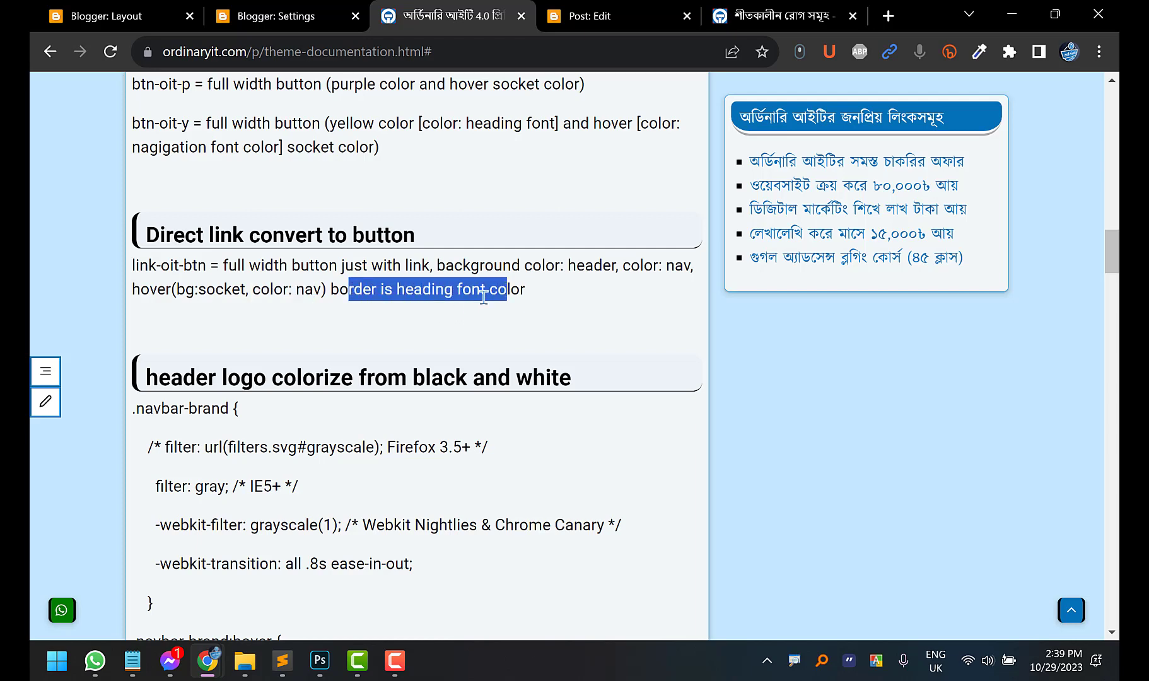
click(481, 289)
drag(354, 289, 432, 288)
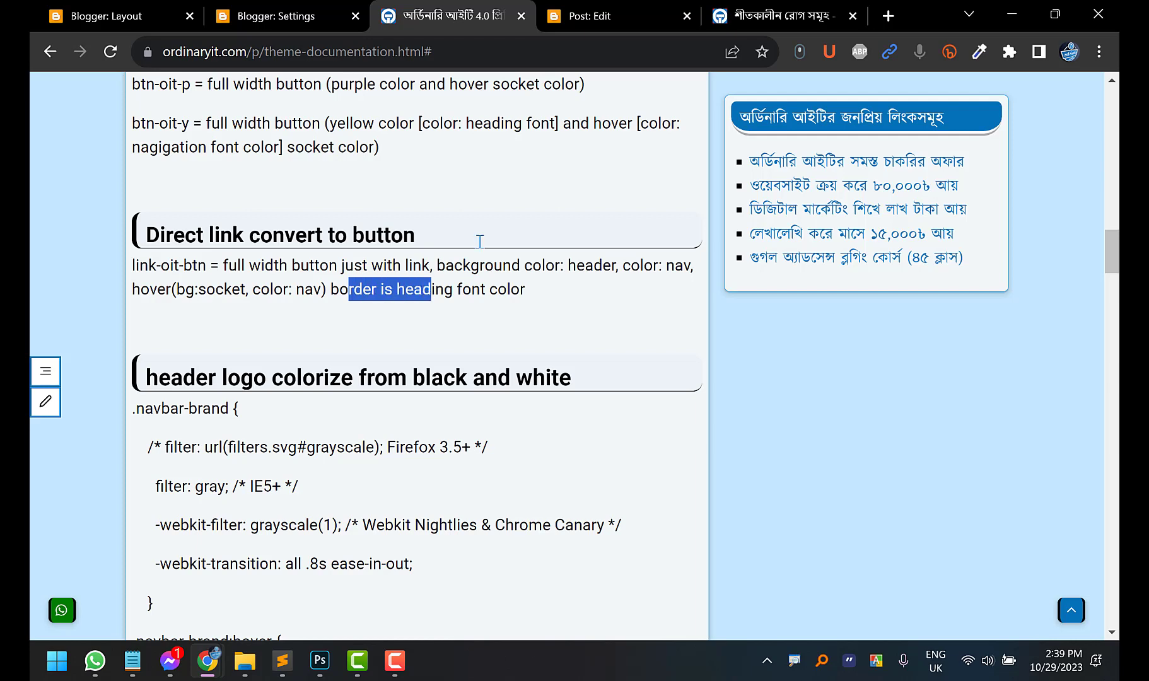
click(615, 7)
click(779, 15)
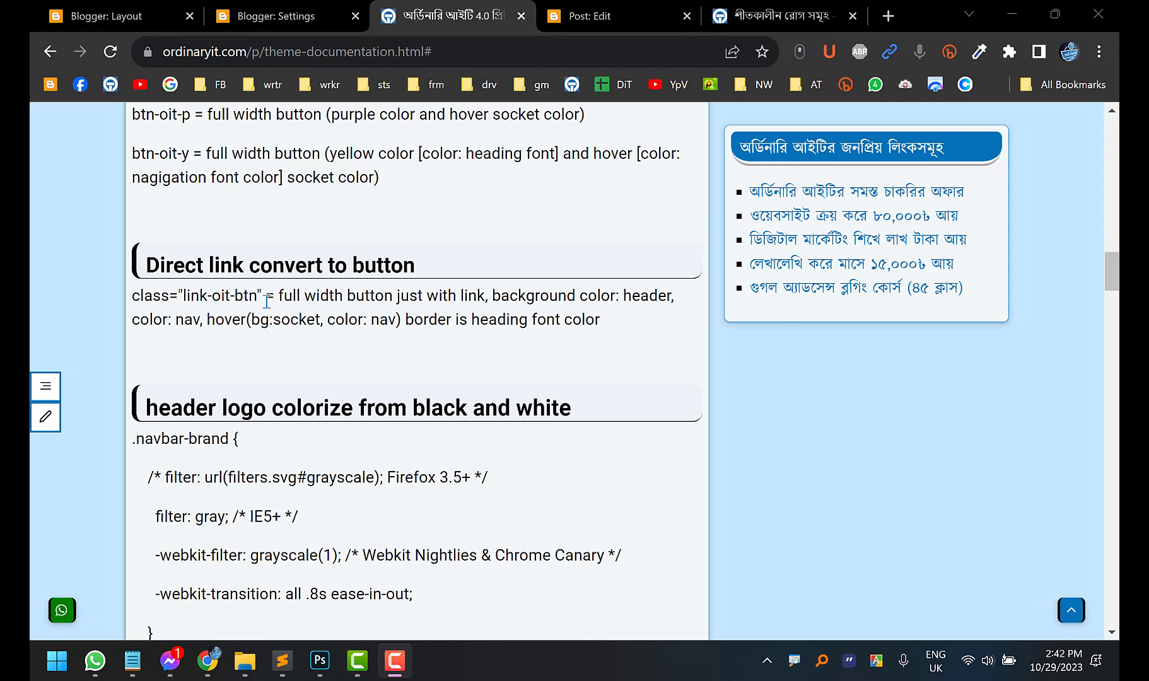
Select the class="link-oit-btn" attribute in the documentation's "Direct link convert to button" section
drag(262, 294, 132, 302)
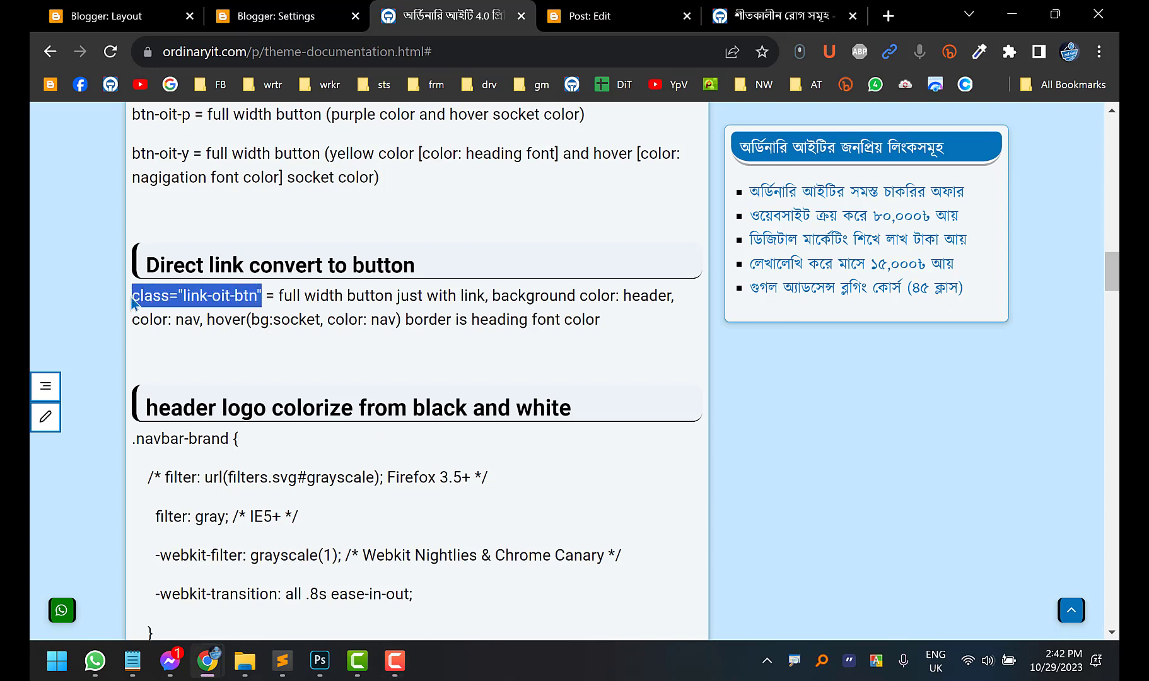
click(244, 309)
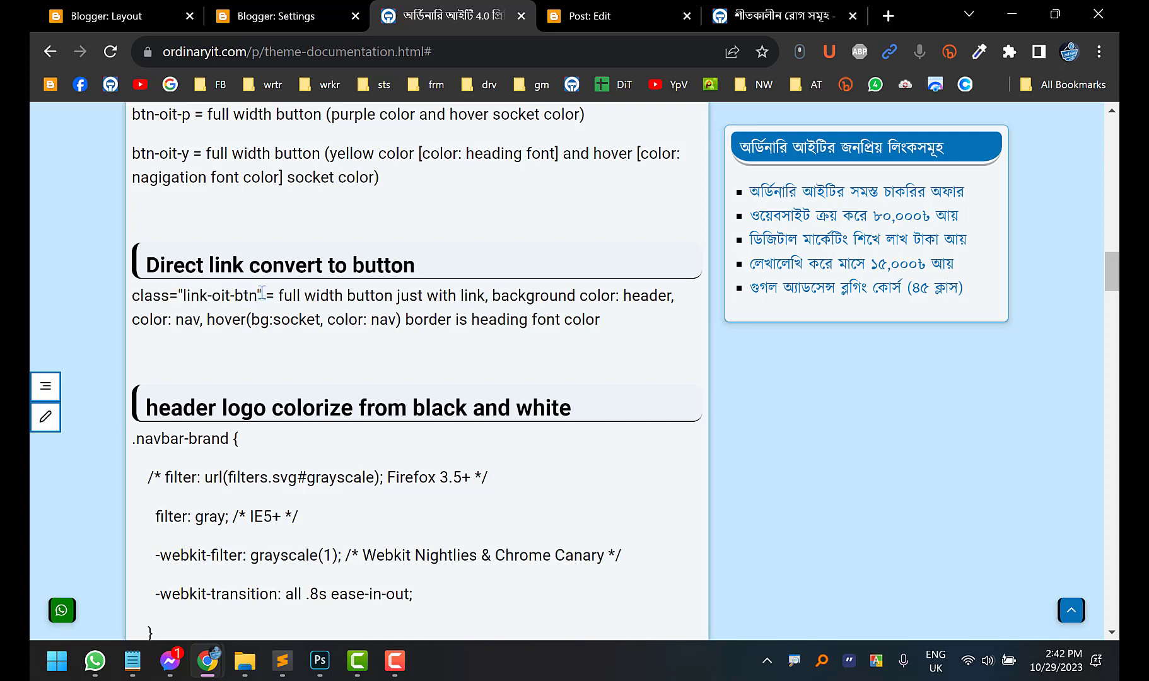
drag(261, 293, 128, 300)
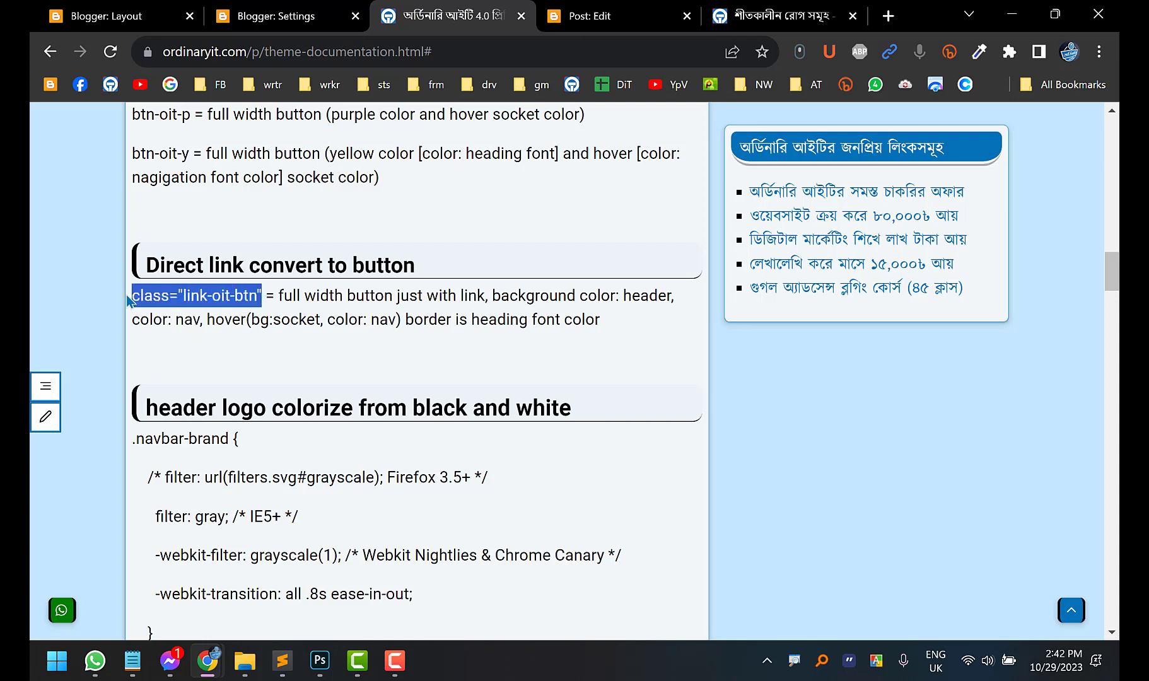
click(608, 16)
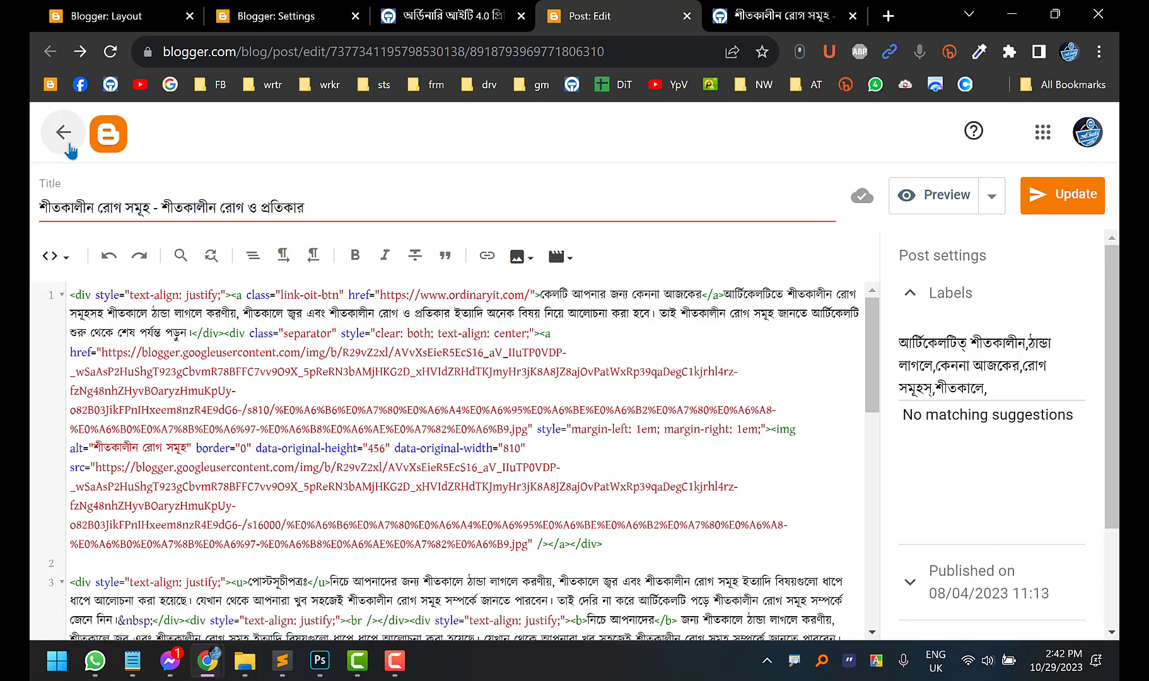
click(54, 256)
click(126, 320)
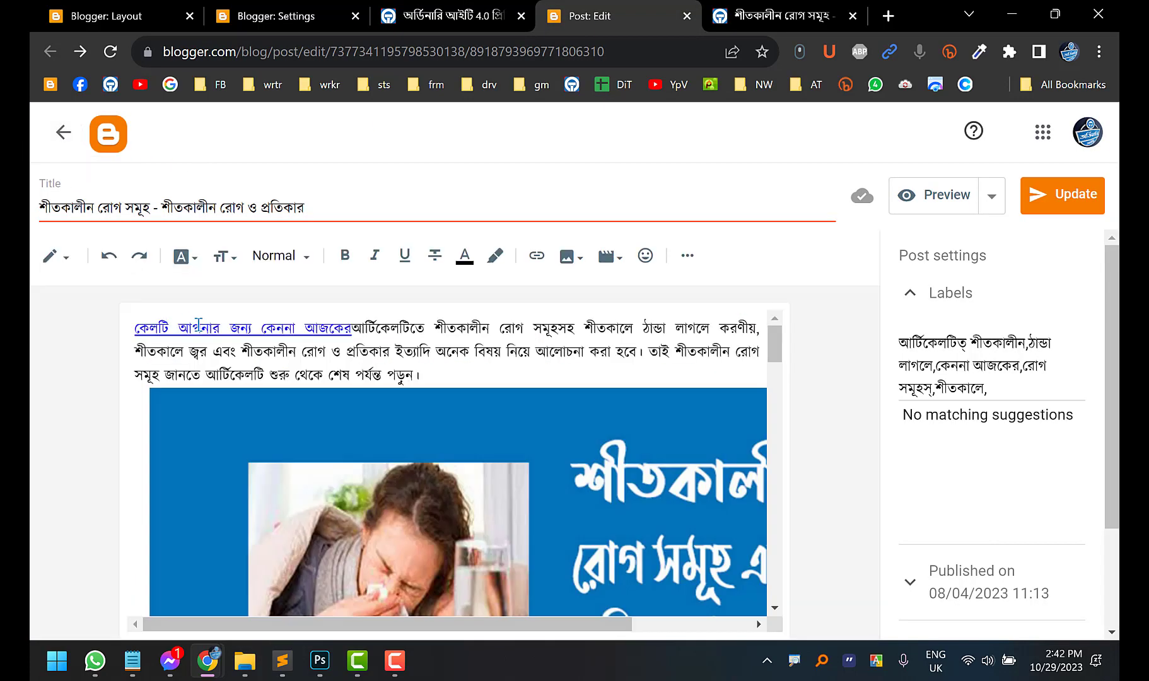
scroll(298, 351, down, 5)
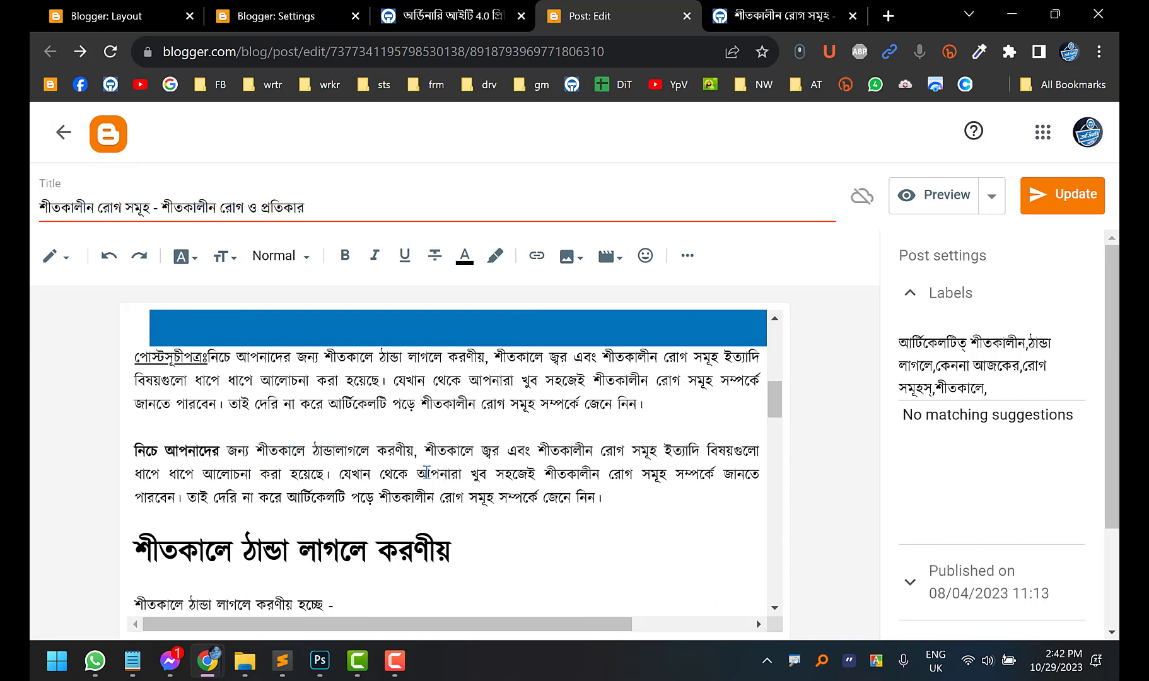
drag(334, 450, 170, 452)
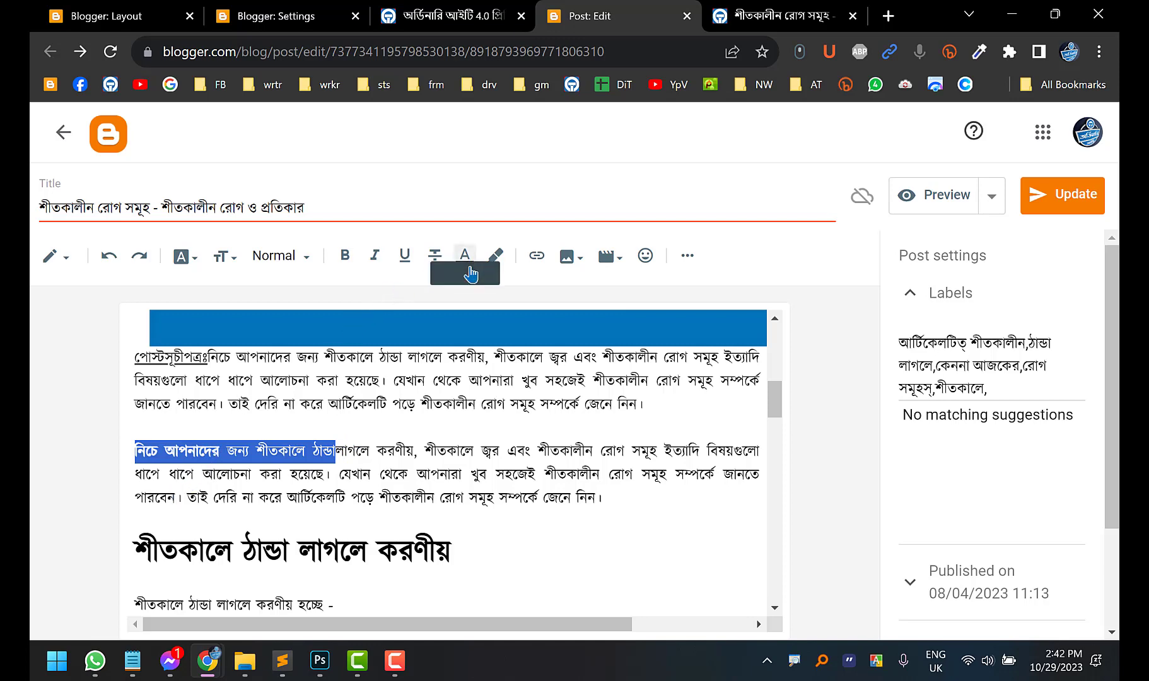
click(536, 256)
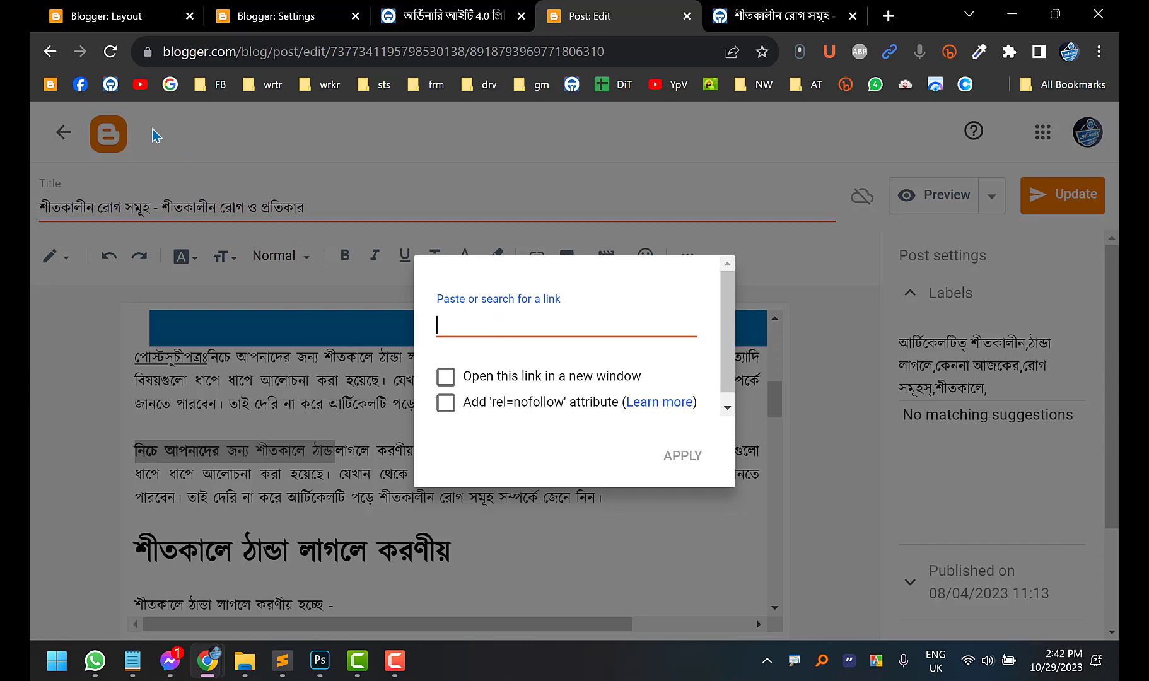
drag(111, 85, 470, 322)
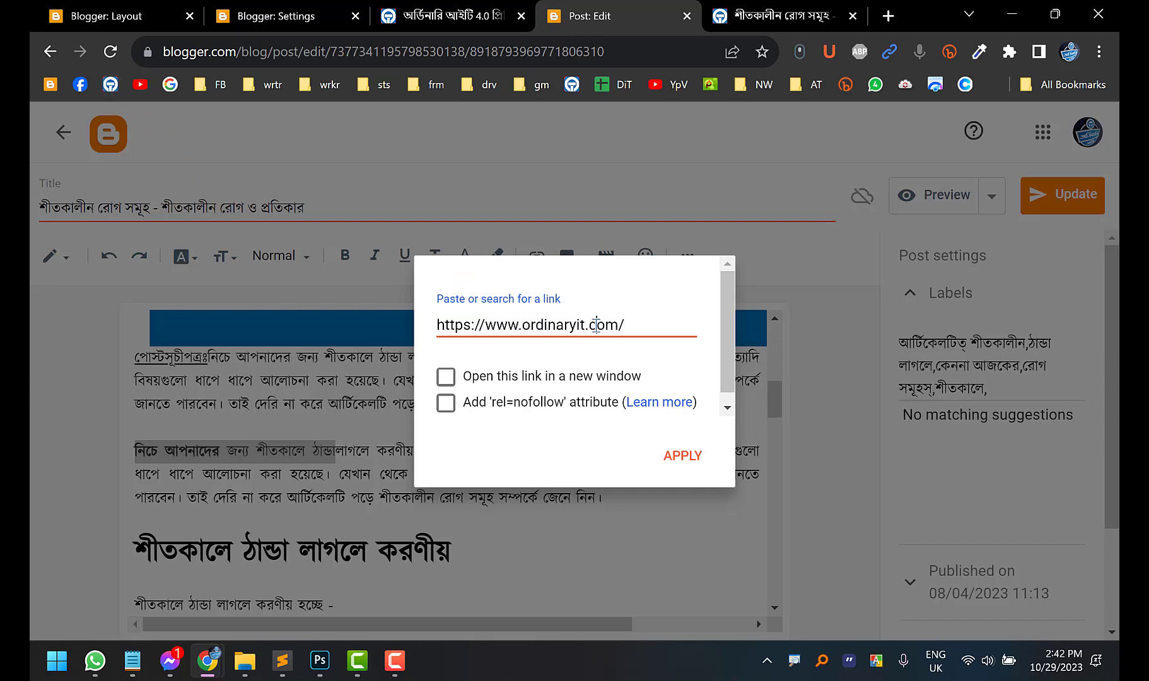
click(654, 463)
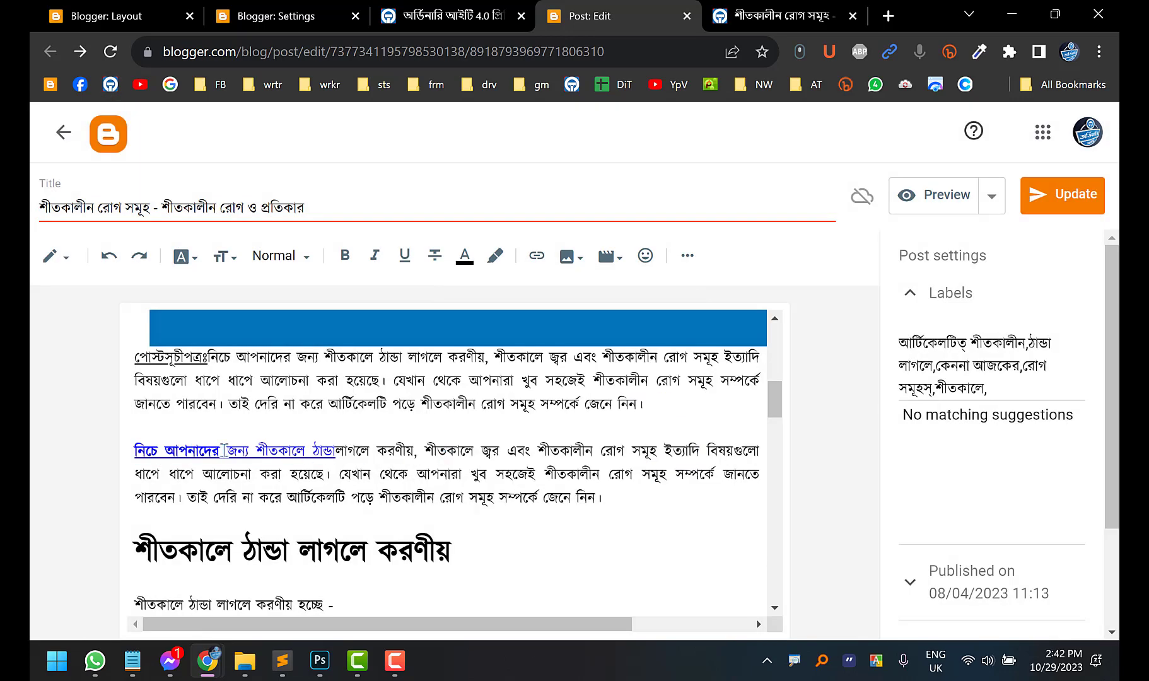
Copy "নিচে আপনাদের জন্য" from the new link and search for it in the post's HTML
click(447, 451)
drag(249, 451, 107, 456)
key(ctrl+c)
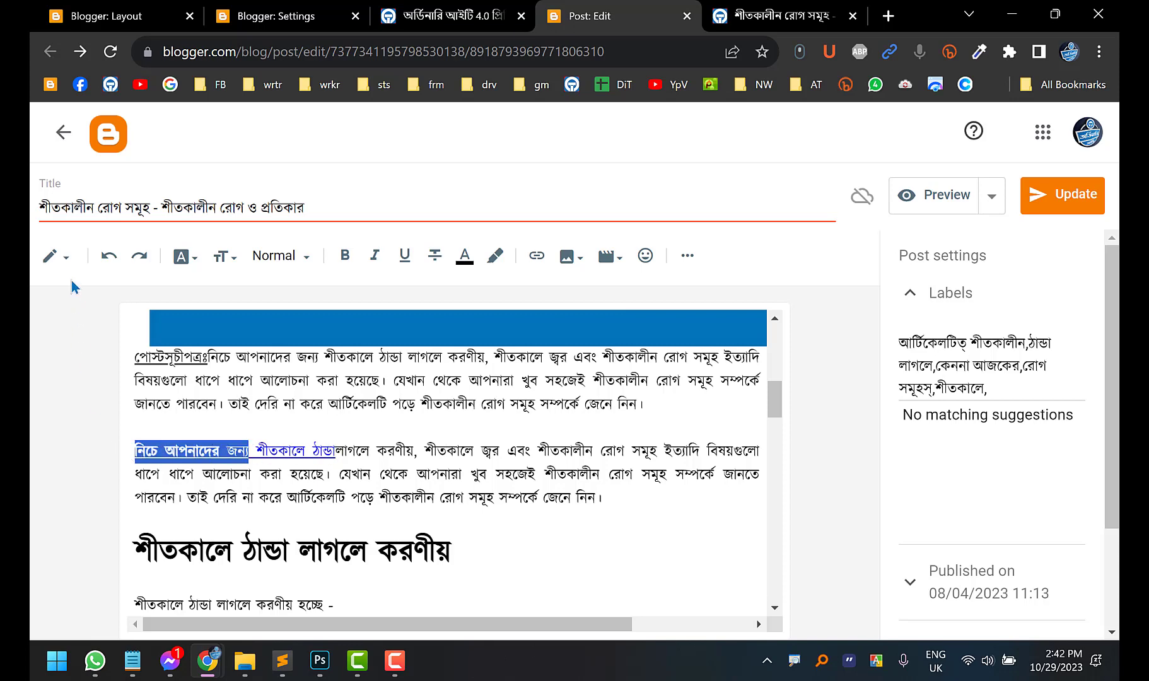
click(57, 256)
click(118, 224)
click(282, 395)
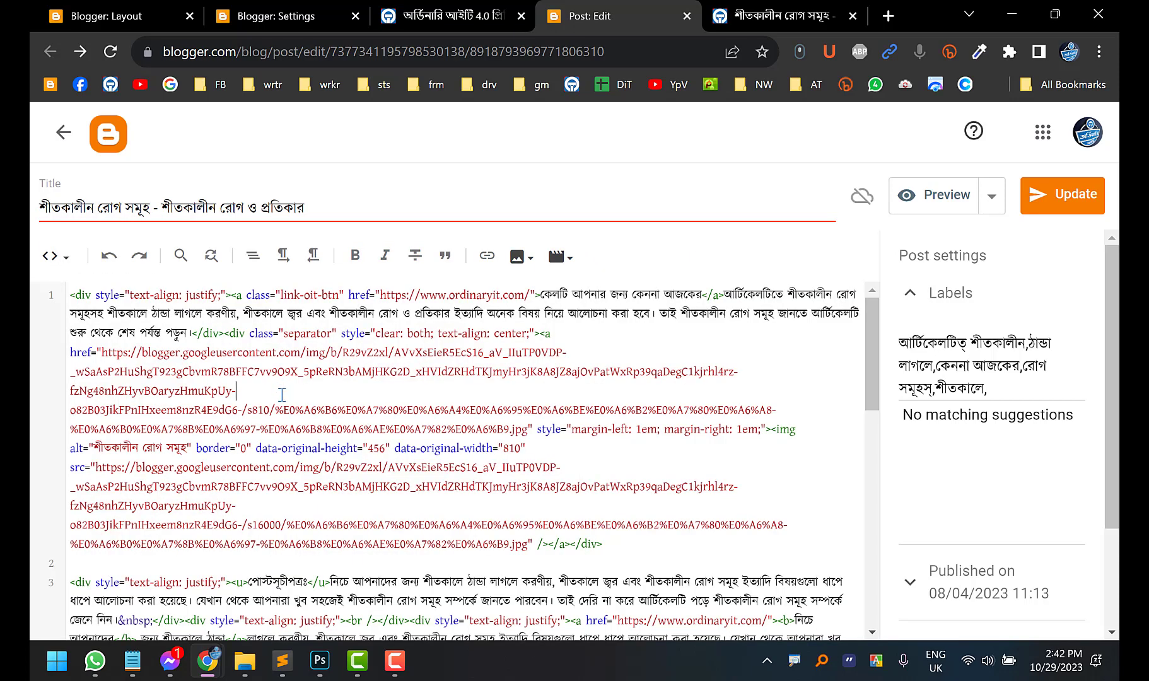
key(ctrl+f)
key(ctrl+v)
key(Return)
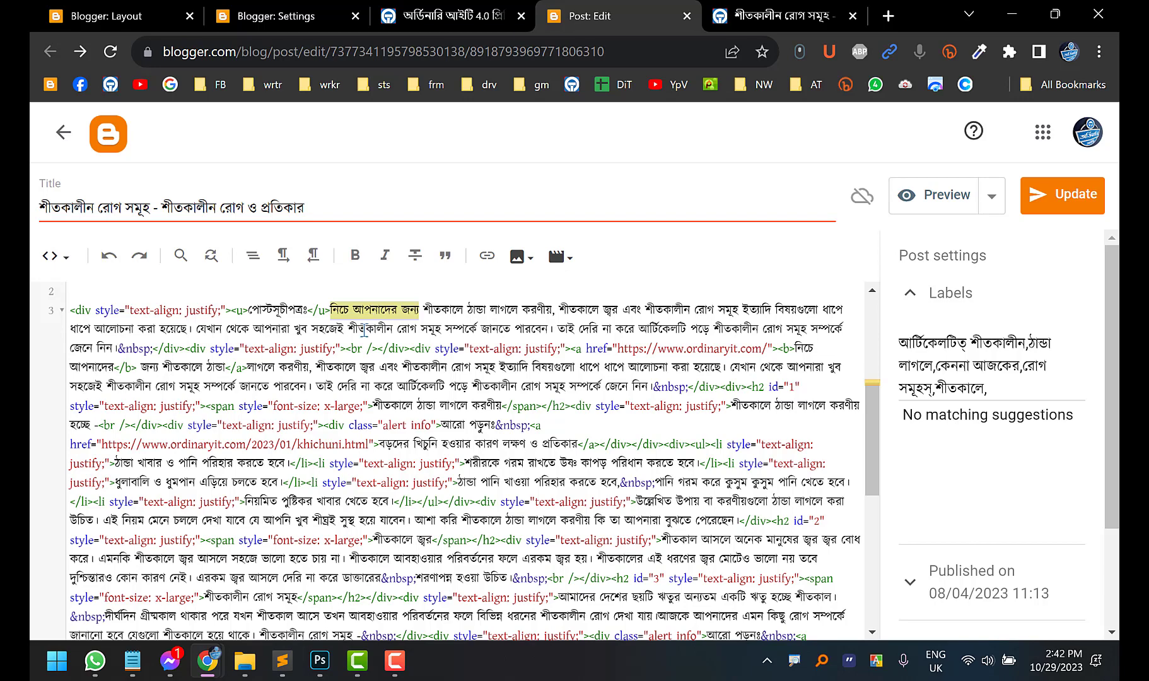
Repeat the HTML search for "নিচে আপনাদের জন্য" and undo the accidental replacement of the matched text with a line break
scroll(363, 333, up, 2)
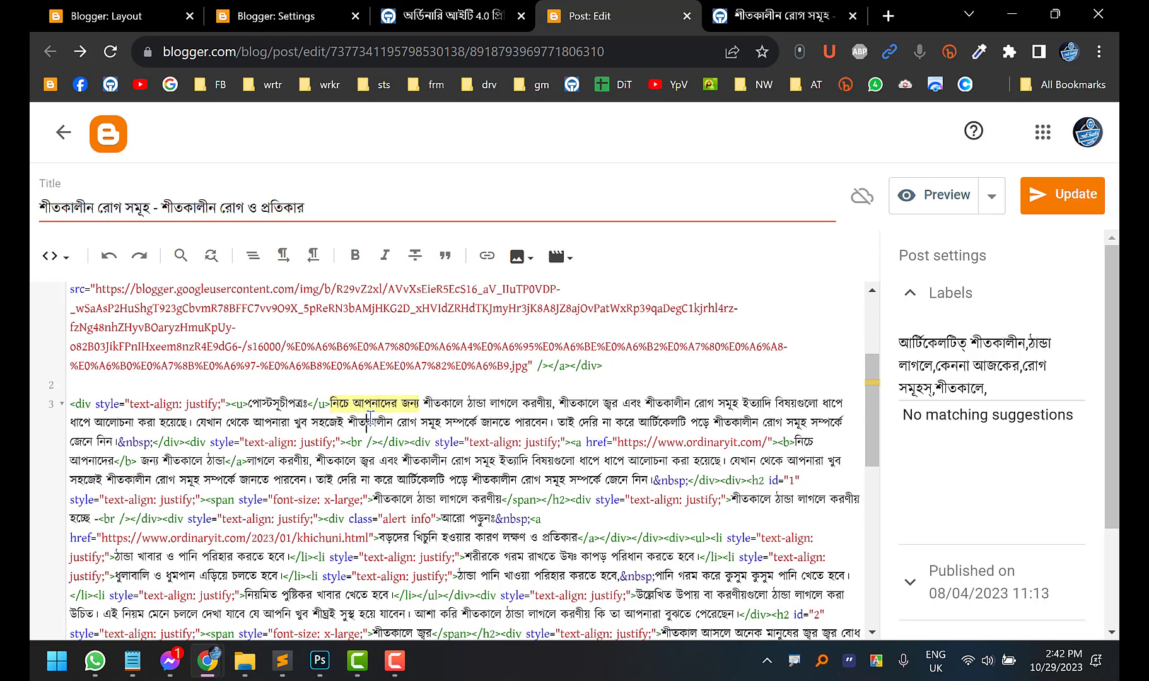
key(ctrl+f)
key(ctrl+c)
key(End)
key(Return)
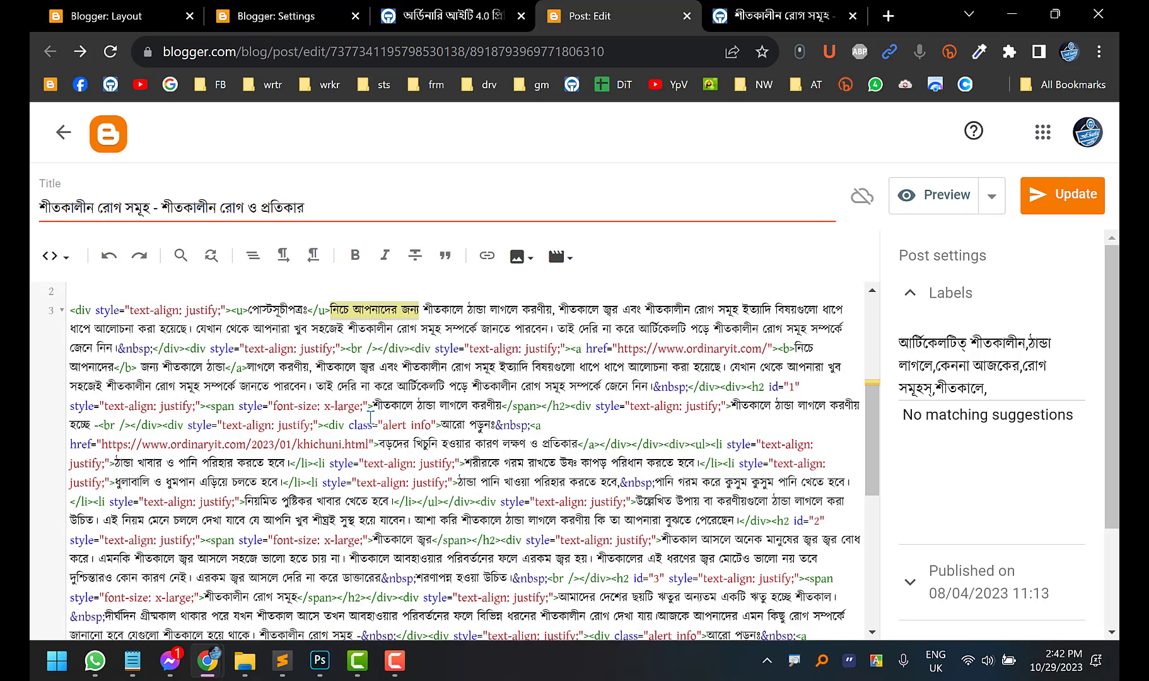
key(ctrl+f)
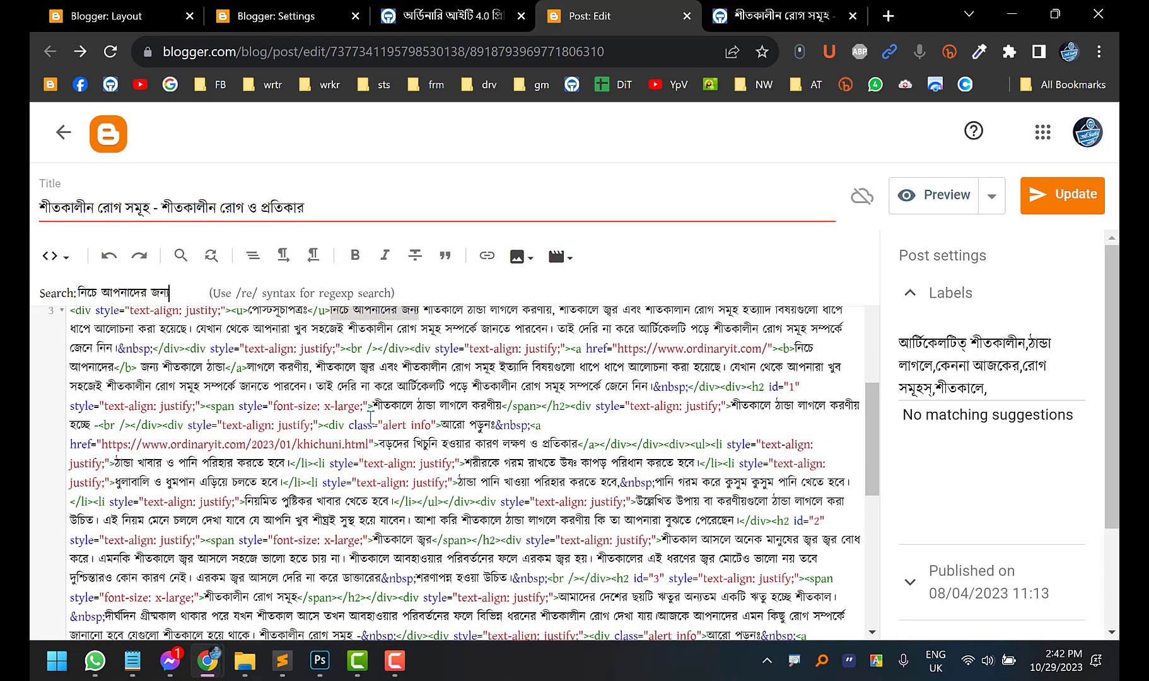
key(Escape)
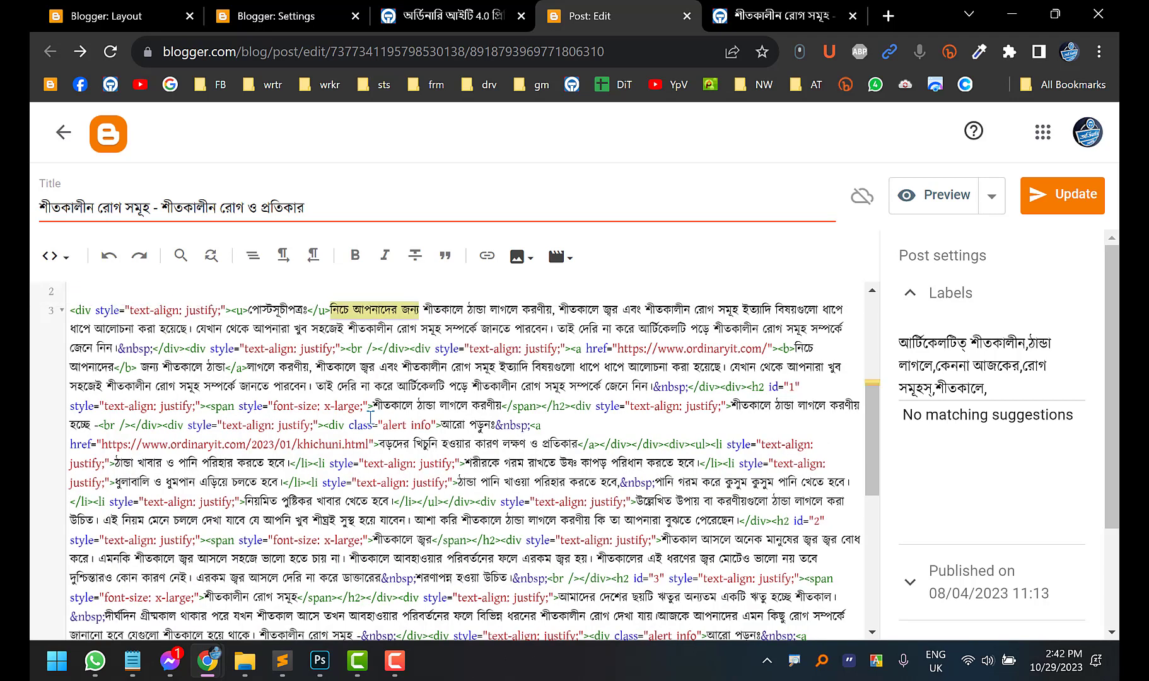
key(ctrl+f)
key(Escape)
key(Return)
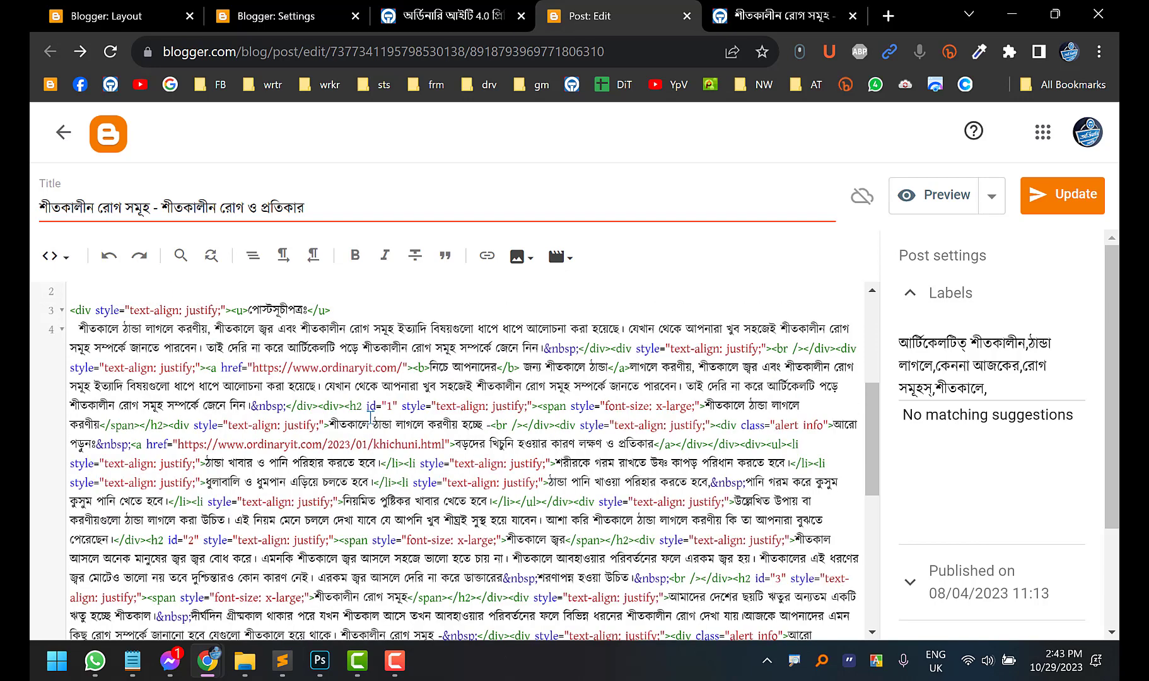
key(ctrl+z)
In compose view, delete the duplicate text "নিচে আপনাদের জন্য শীতকালে ঠান্ডা লাগলে কর" right after "পোস্টসূচীপত্রঃ"
click(51, 257)
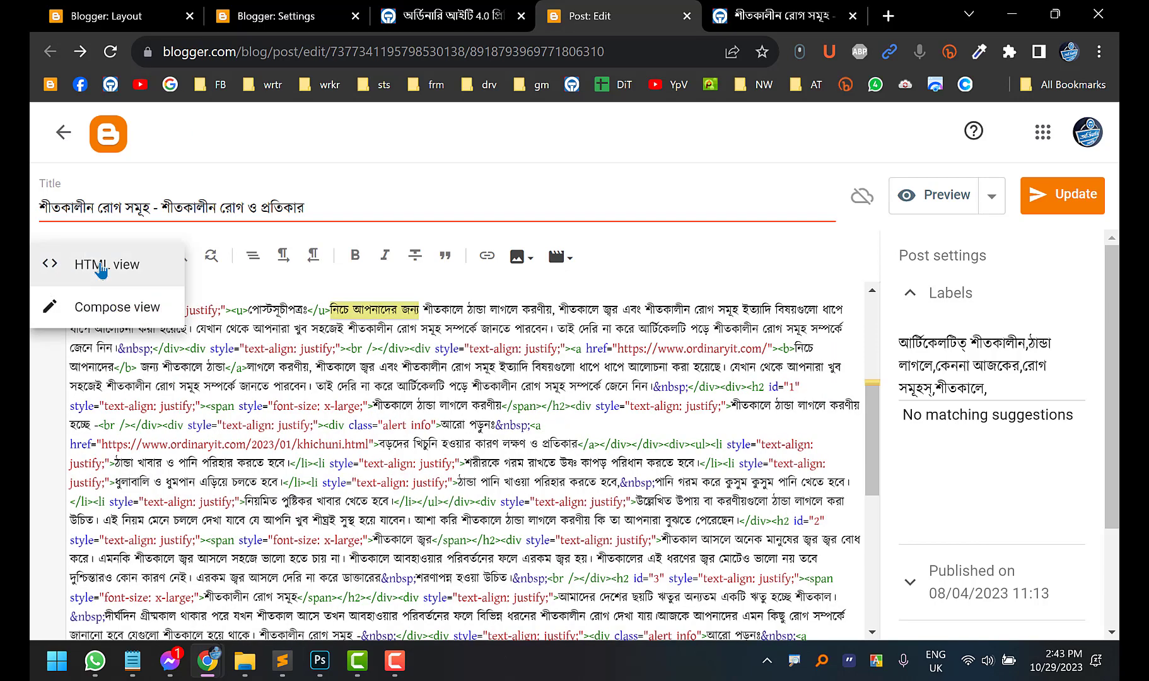
click(130, 301)
scroll(242, 414, down, 5)
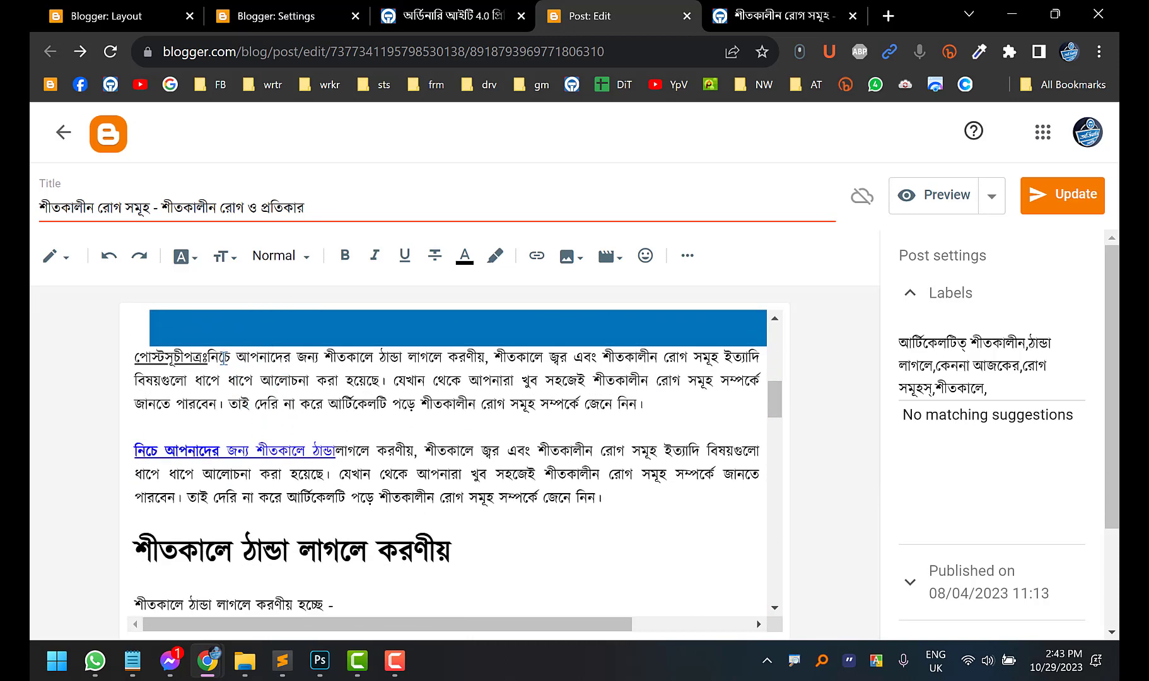
drag(207, 357, 468, 357)
key(BackSpace)
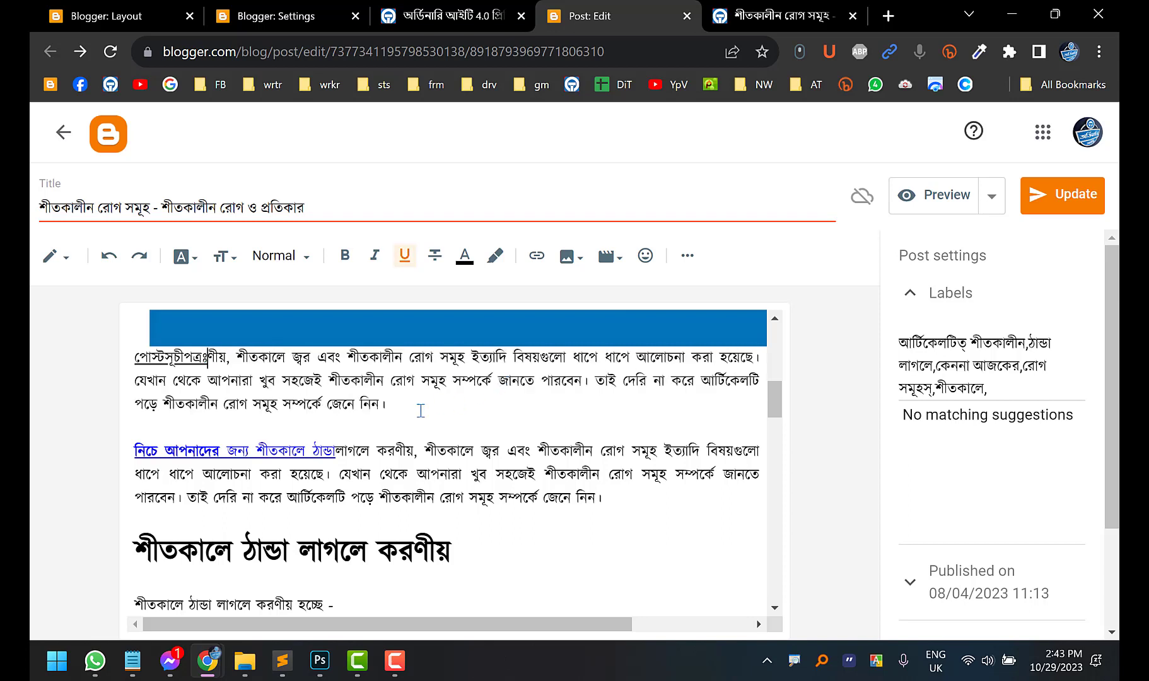
Search the post's HTML for "নিচে আপনাদের জন্য" again
click(60, 256)
click(91, 226)
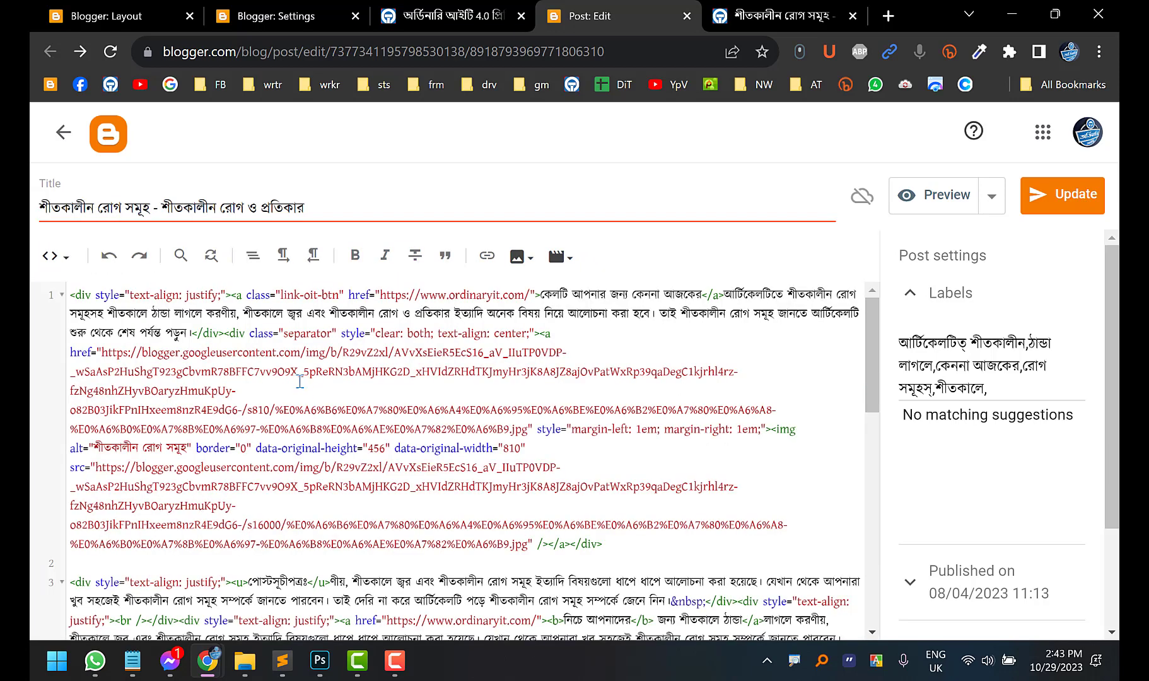
key(ctrl+f)
key(ctrl+v)
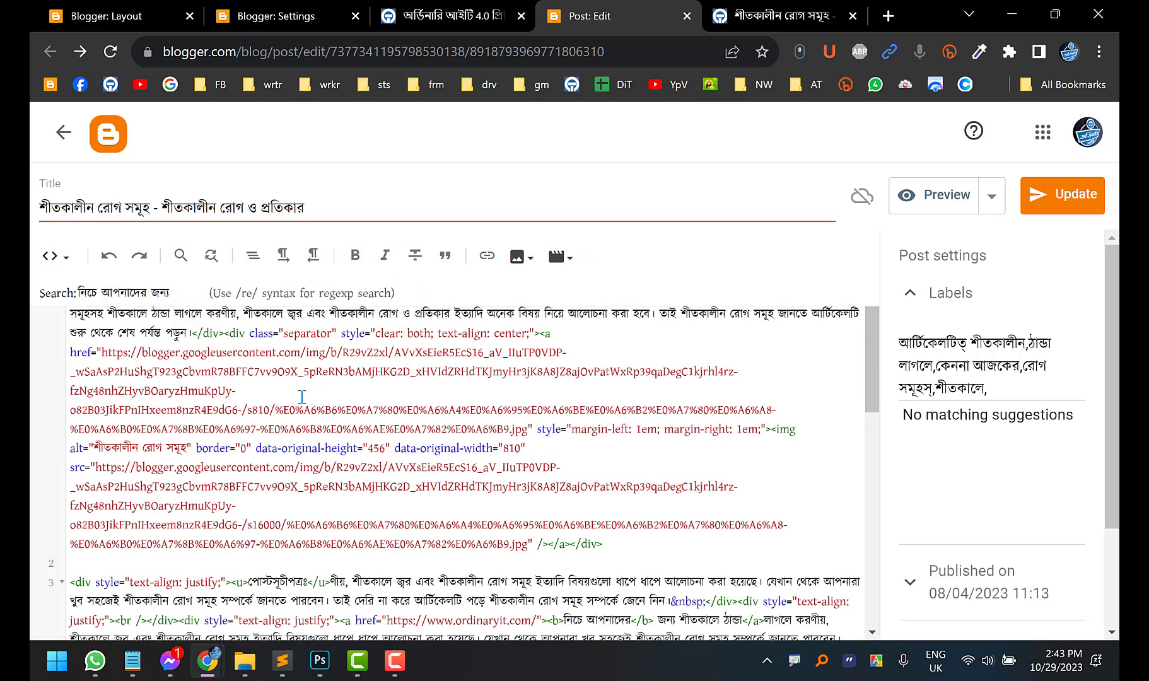
key(Return)
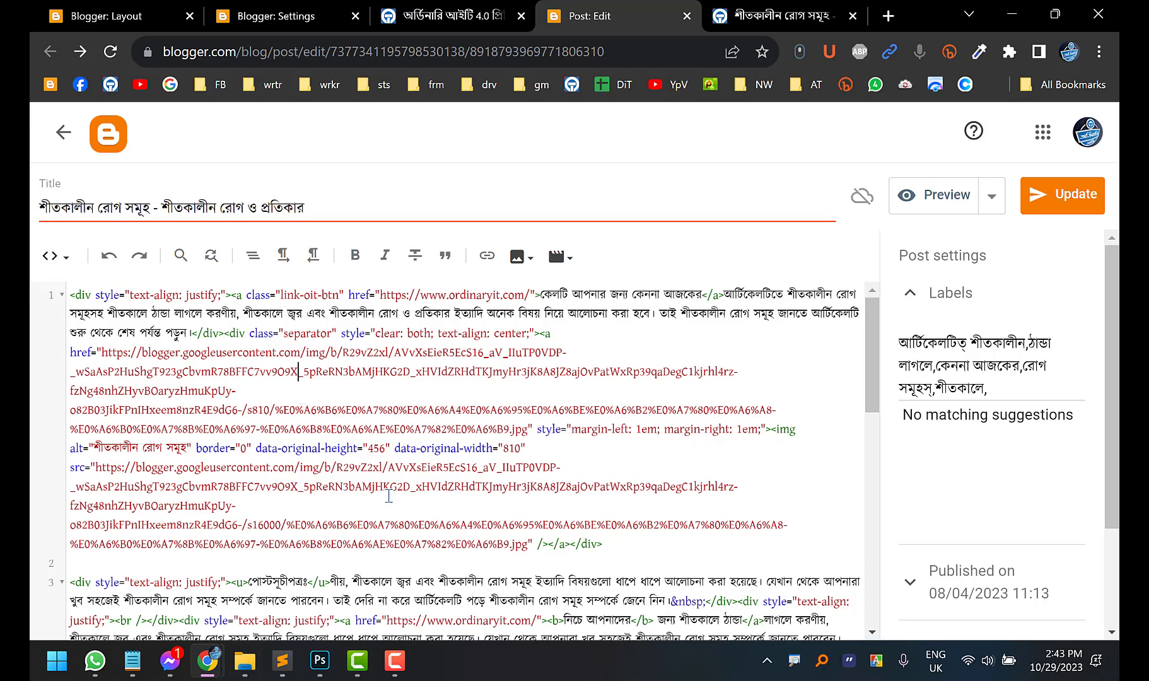
Copy the non-bold part "জন্য শীতকালে ঠান্ডা" of the second link in compose view and search the post's HTML for it
click(53, 256)
click(69, 306)
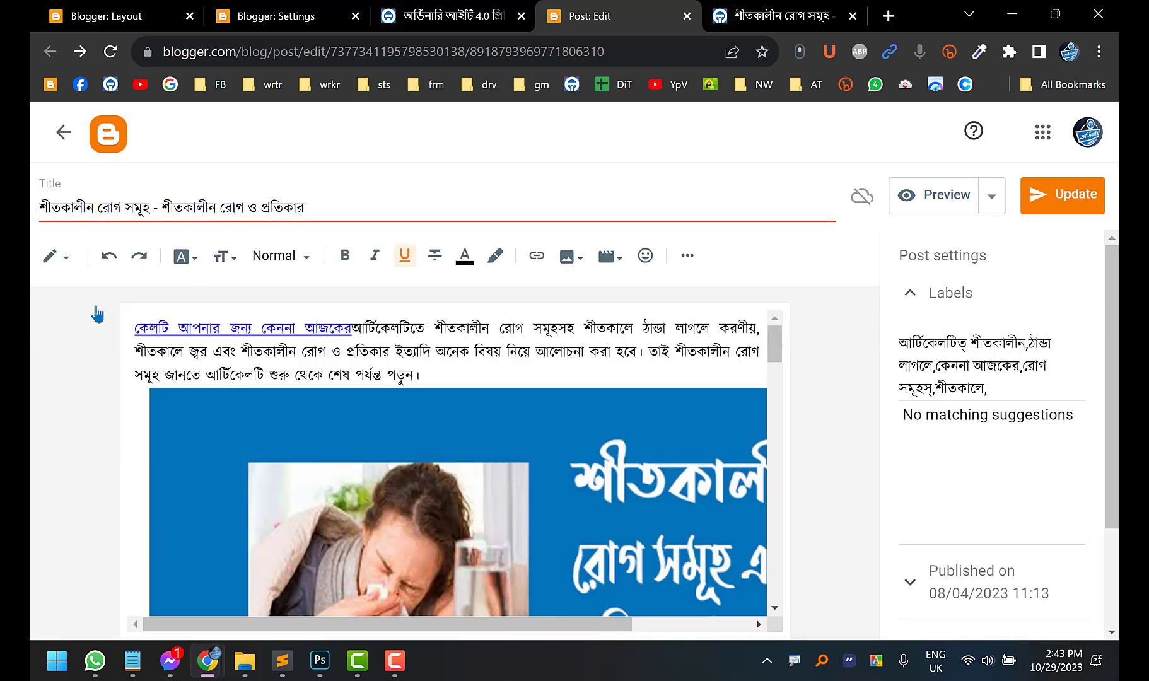
scroll(270, 380, down, 6)
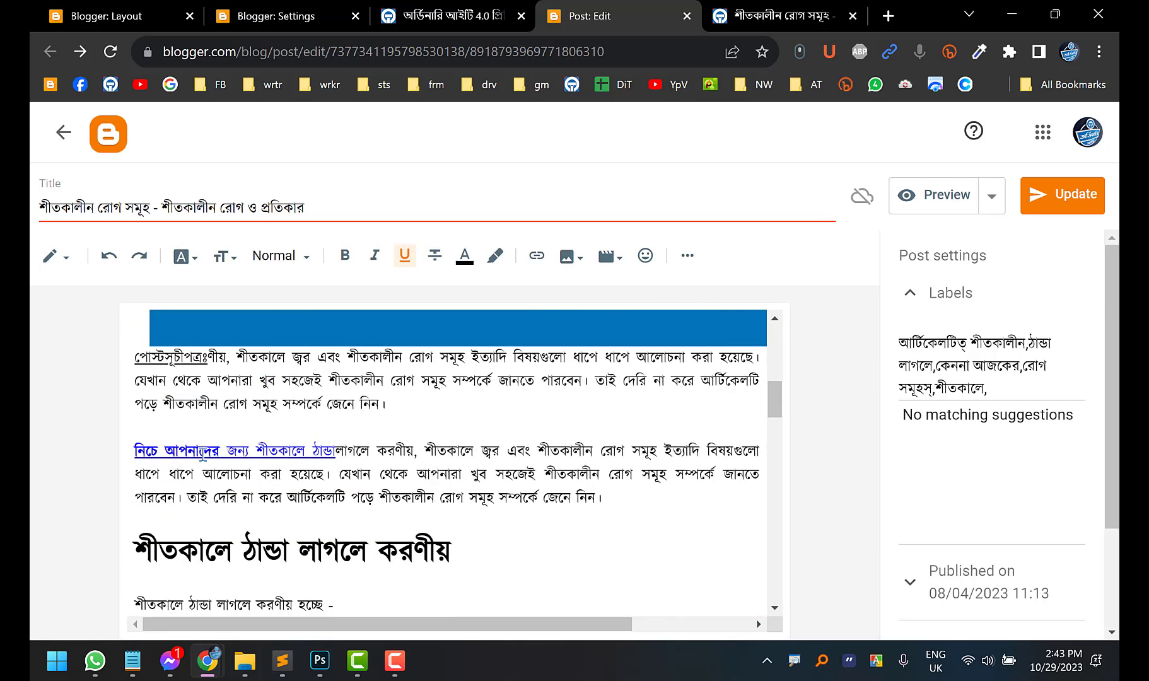
click(201, 453)
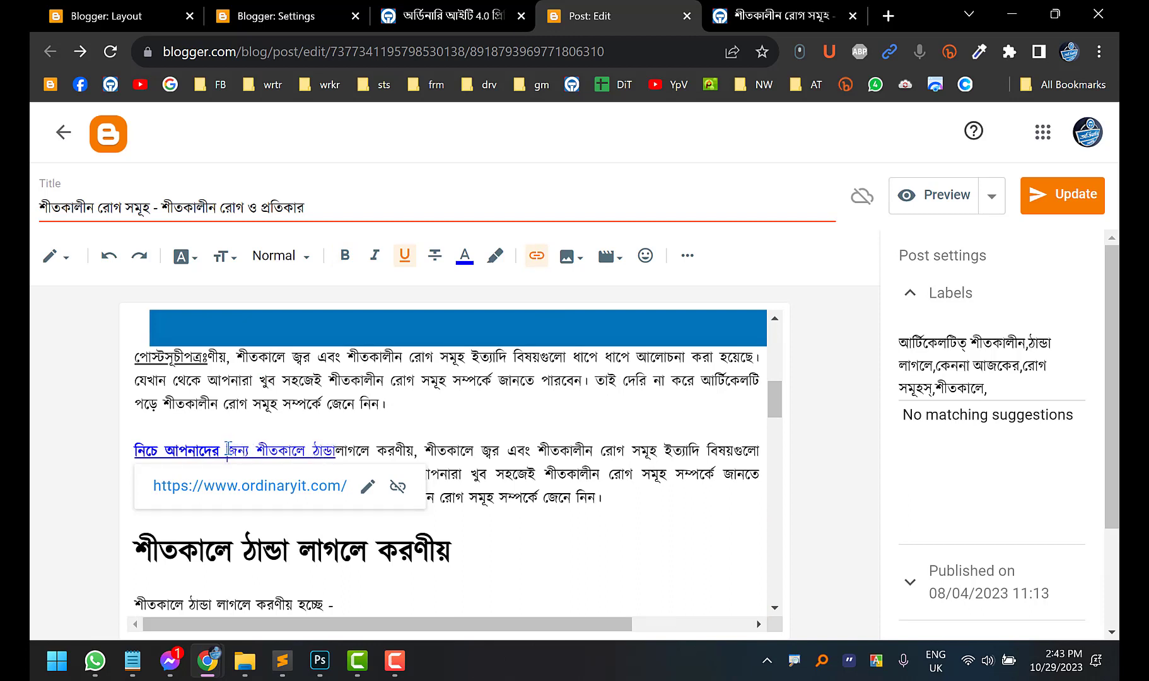
drag(228, 450, 334, 445)
key(ctrl+c)
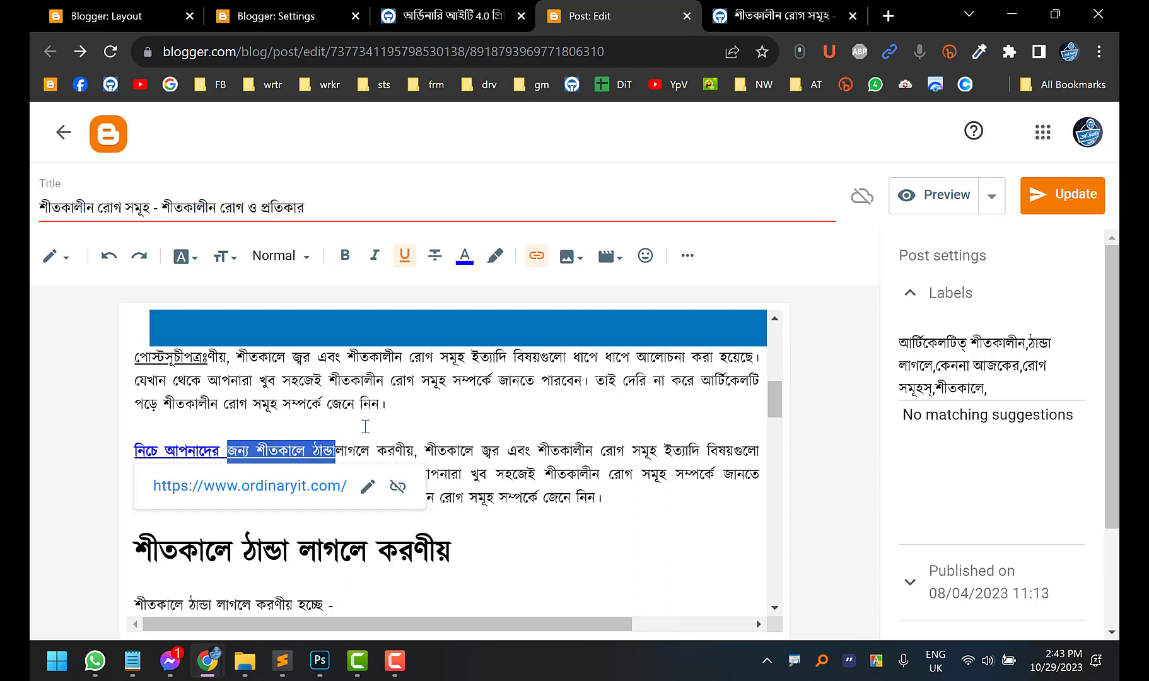
click(55, 256)
click(95, 224)
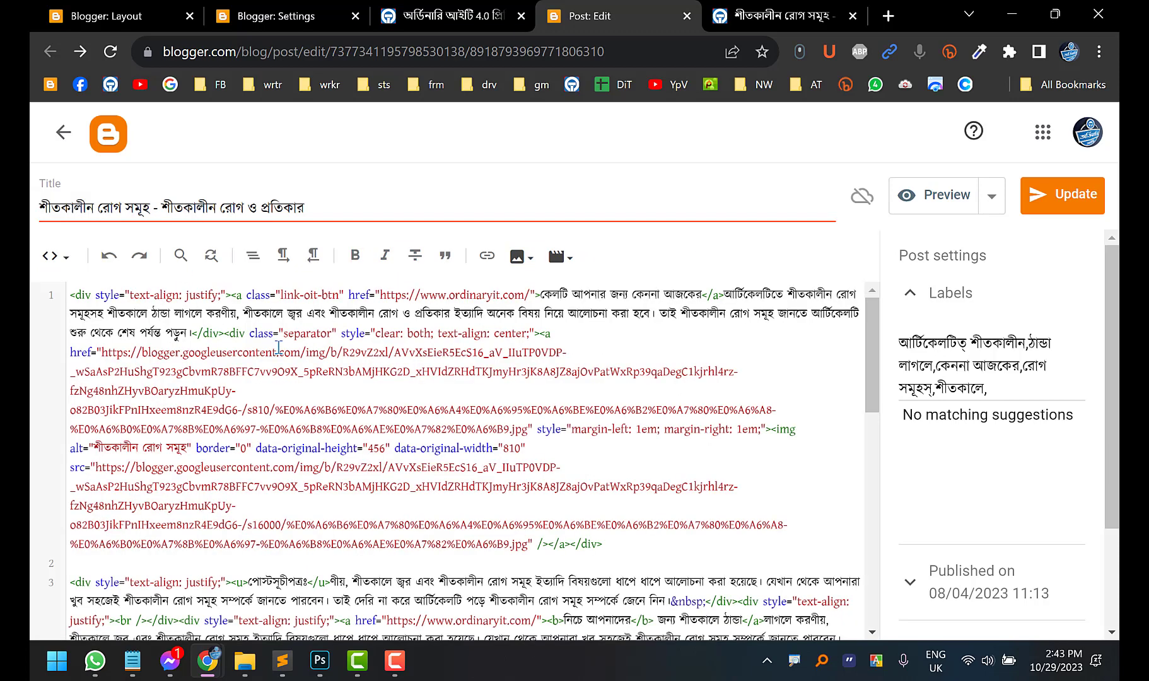
key(ctrl+f)
key(ctrl+v)
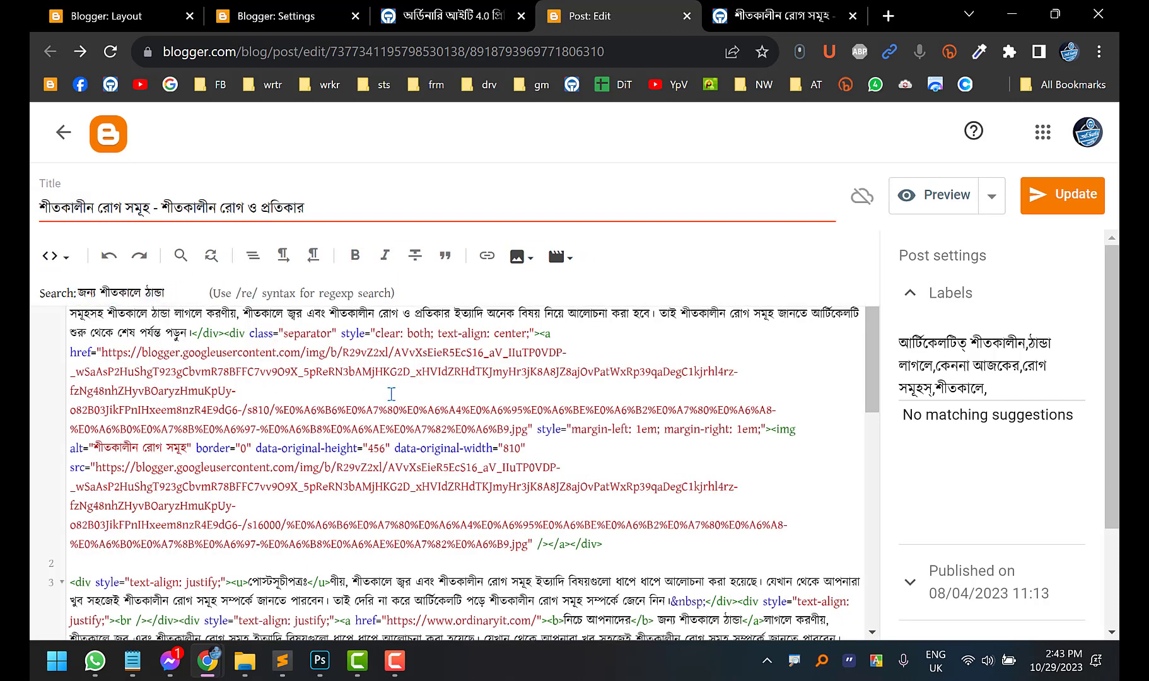
key(Return)
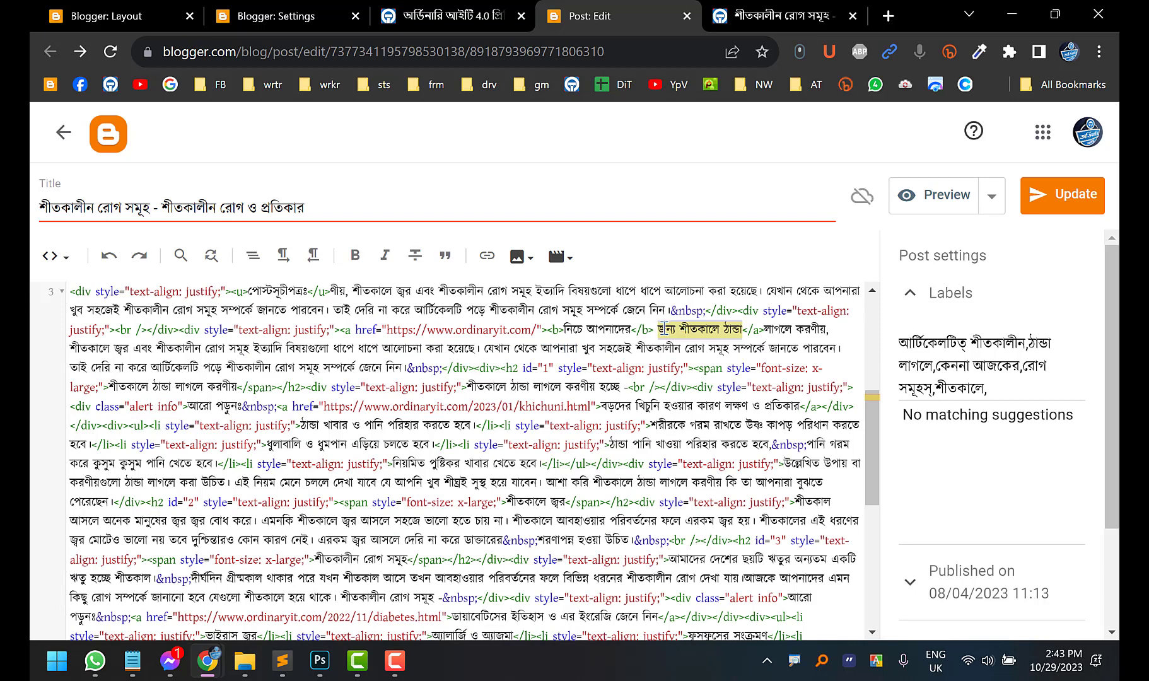
Insert the earlier copied class="link-oit-btn" before the href in the second link's anchor tag and update the post
click(351, 332)
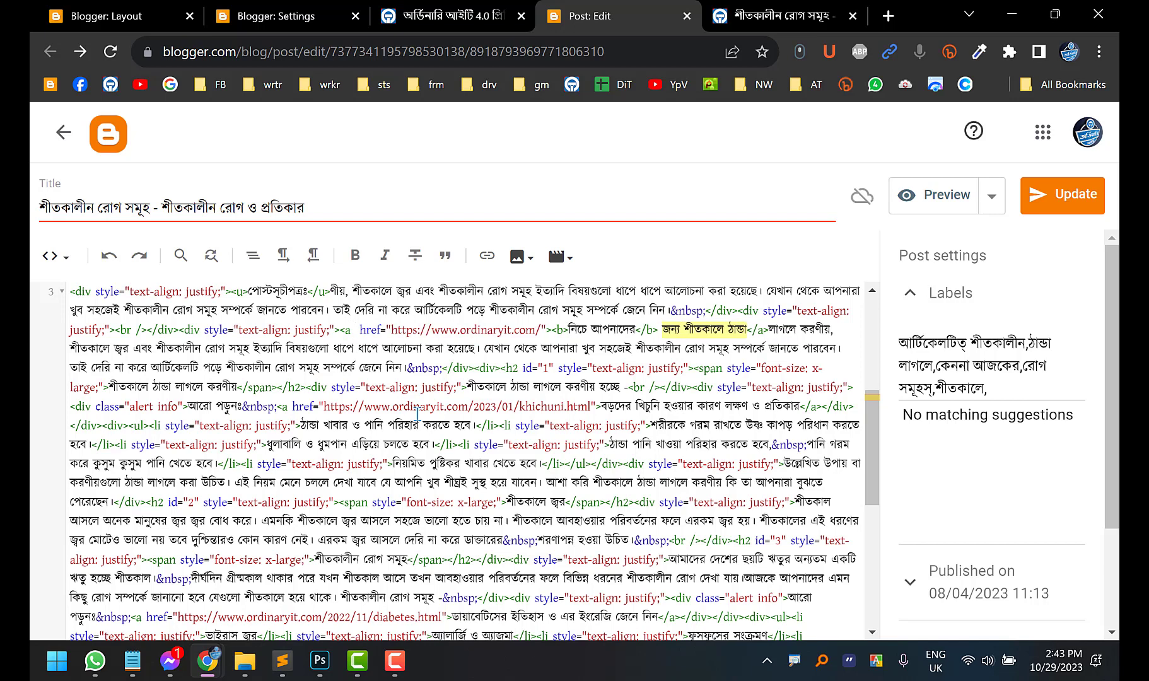
key(super+v)
scroll(449, 499, down, 1)
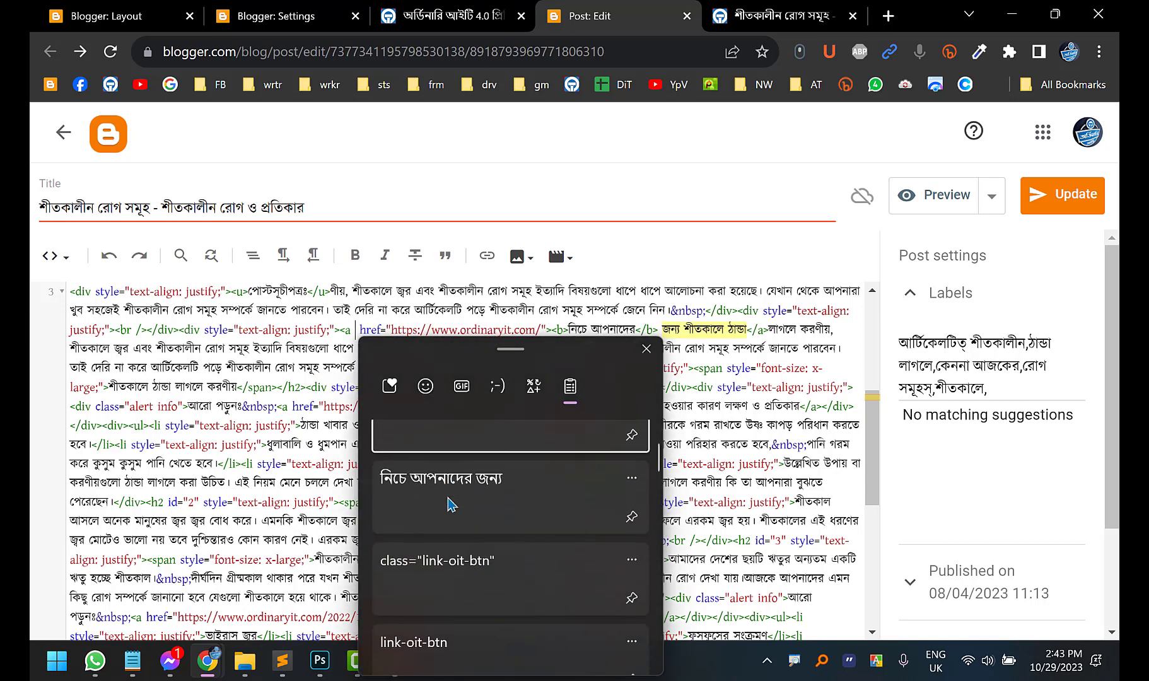
scroll(449, 504, down, 1)
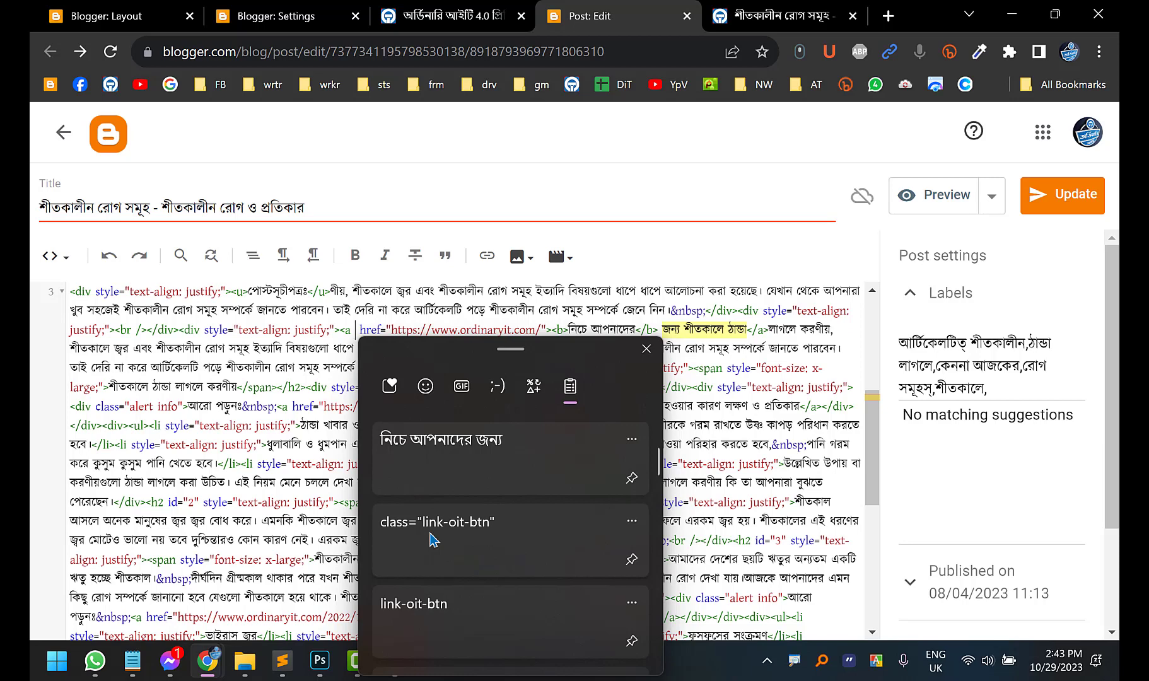
click(432, 539)
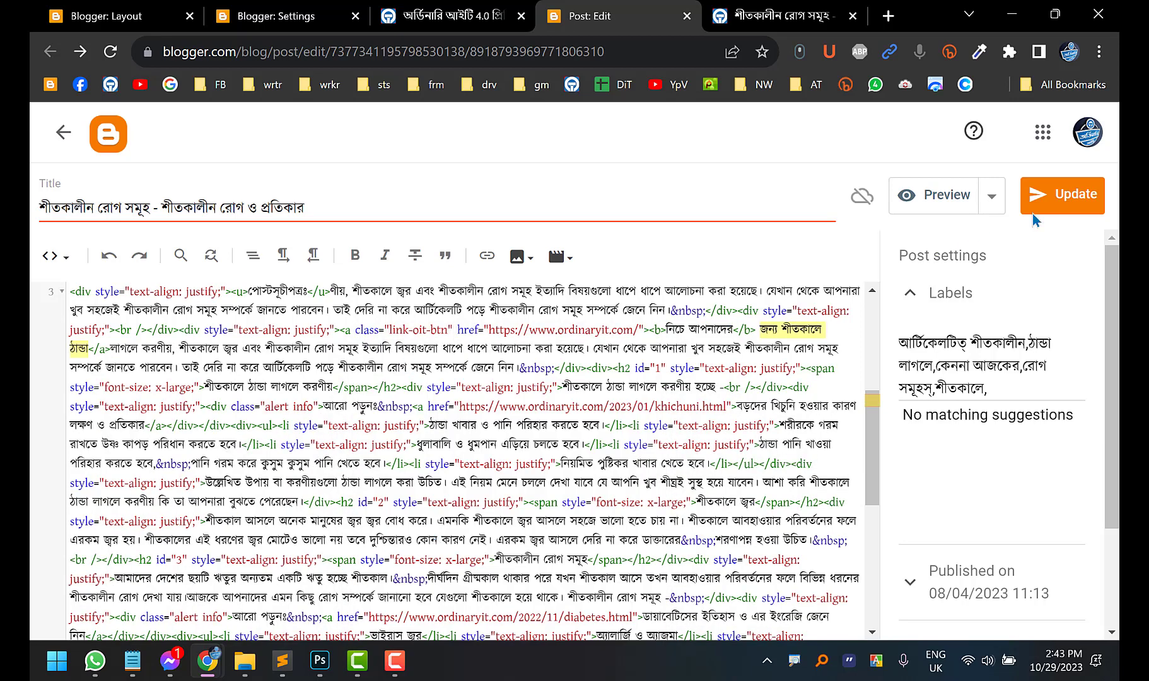
click(1061, 200)
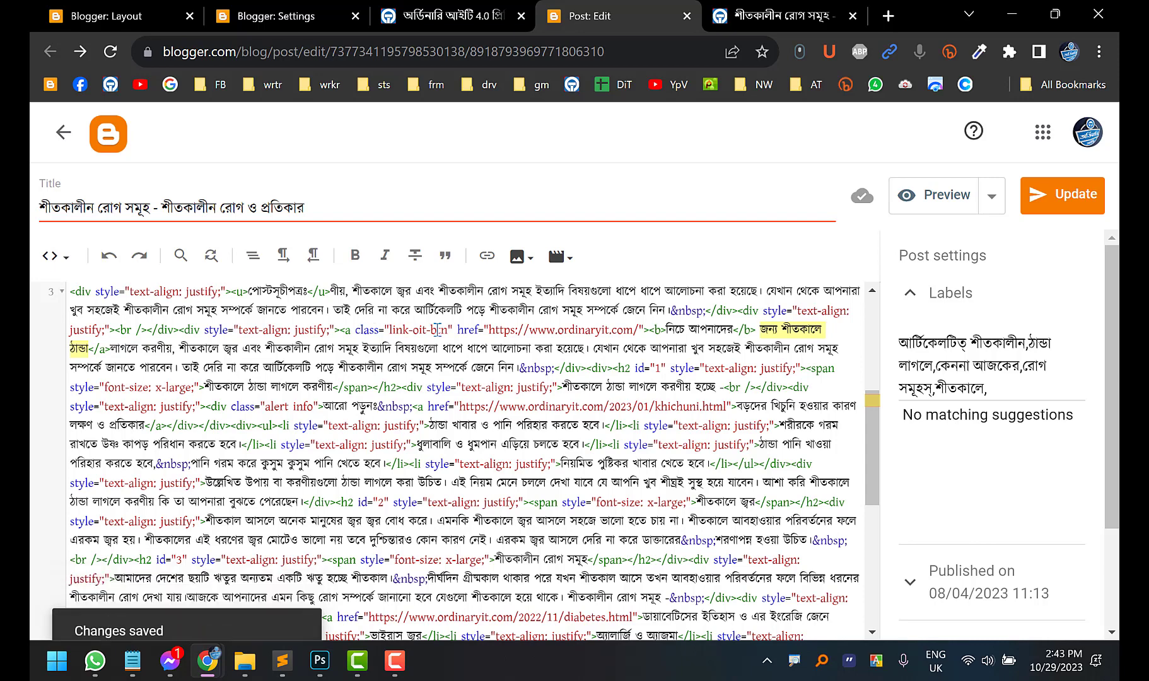
Reload the live winter diseases post and check how both converted links appear in the article
click(424, 9)
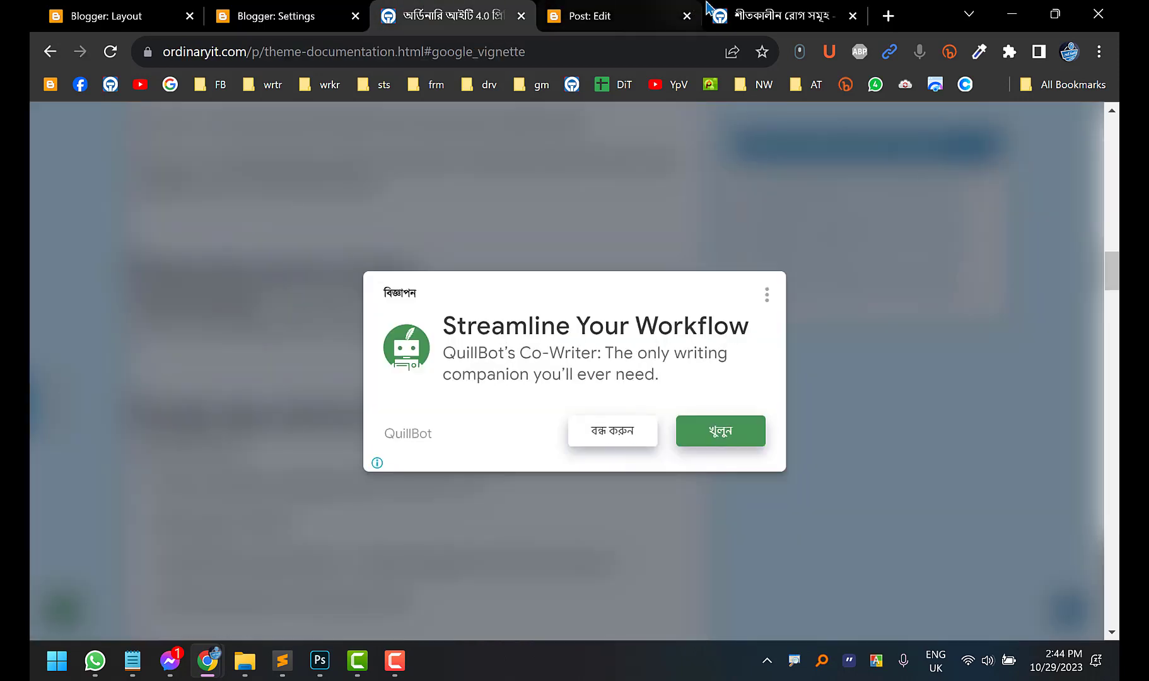
click(776, 16)
scroll(145, 492, down, 10)
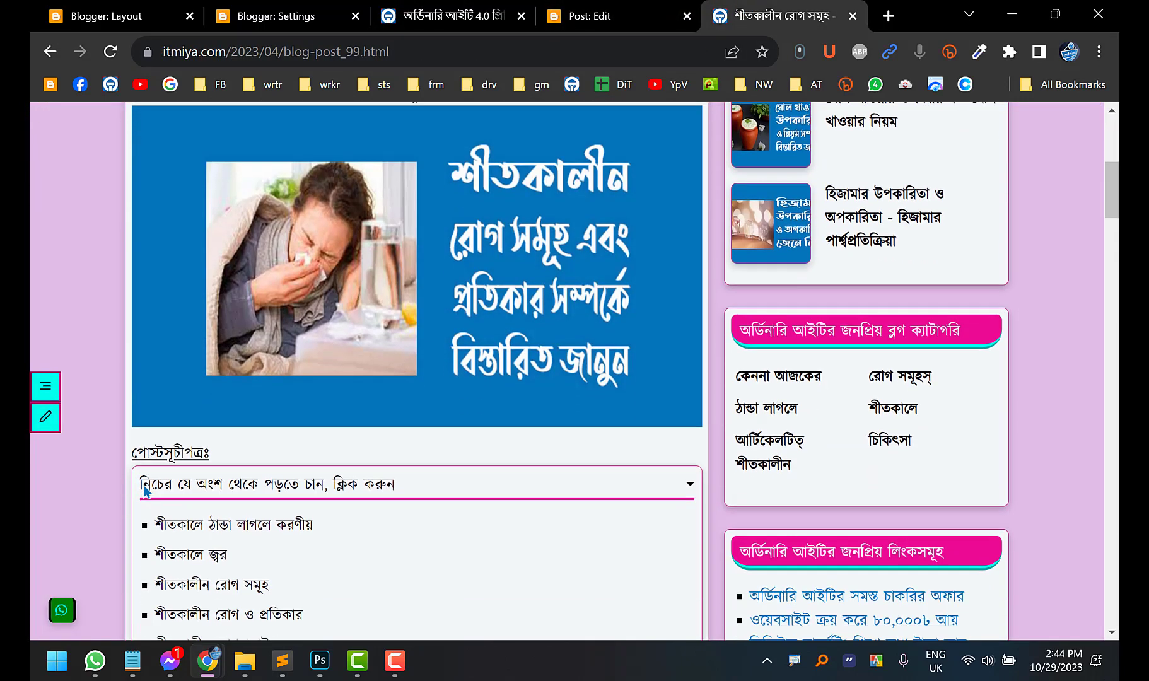
click(586, 14)
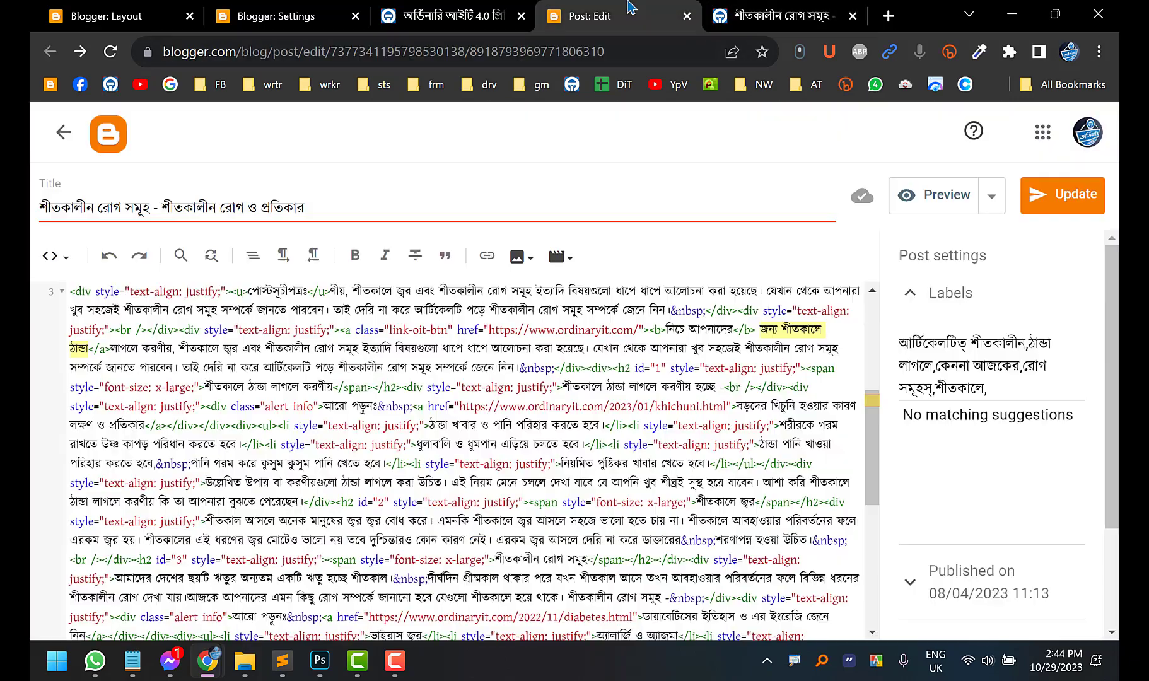
click(782, 13)
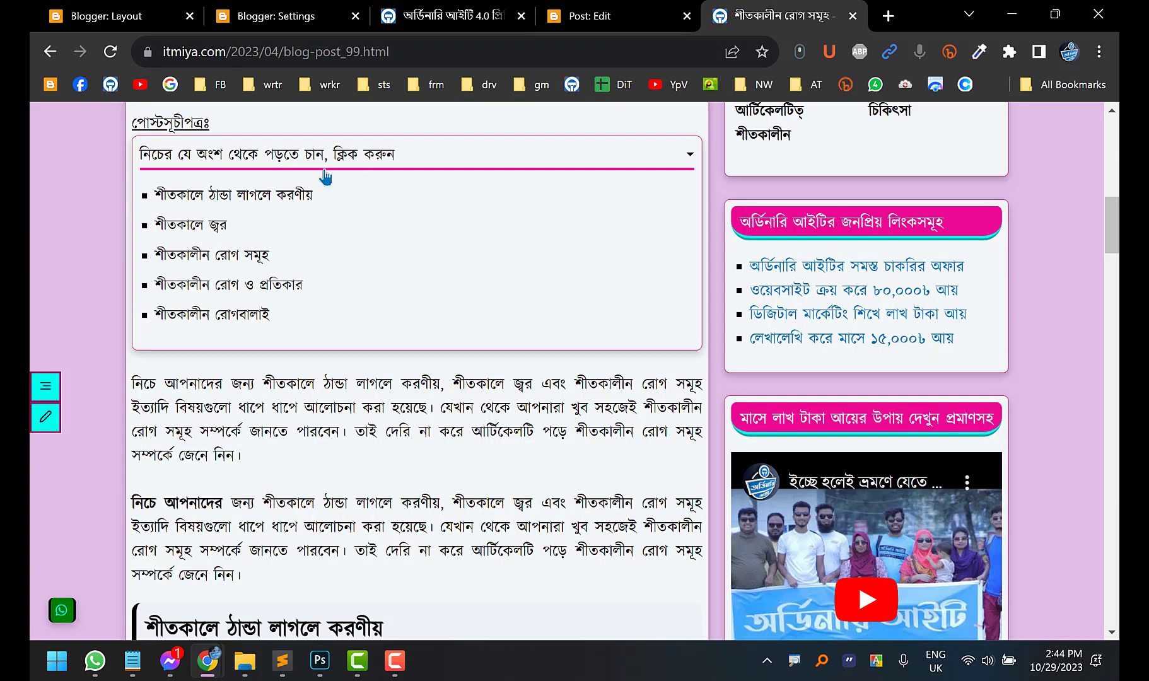
scroll(250, 349, up, 1)
scroll(250, 349, up, 10)
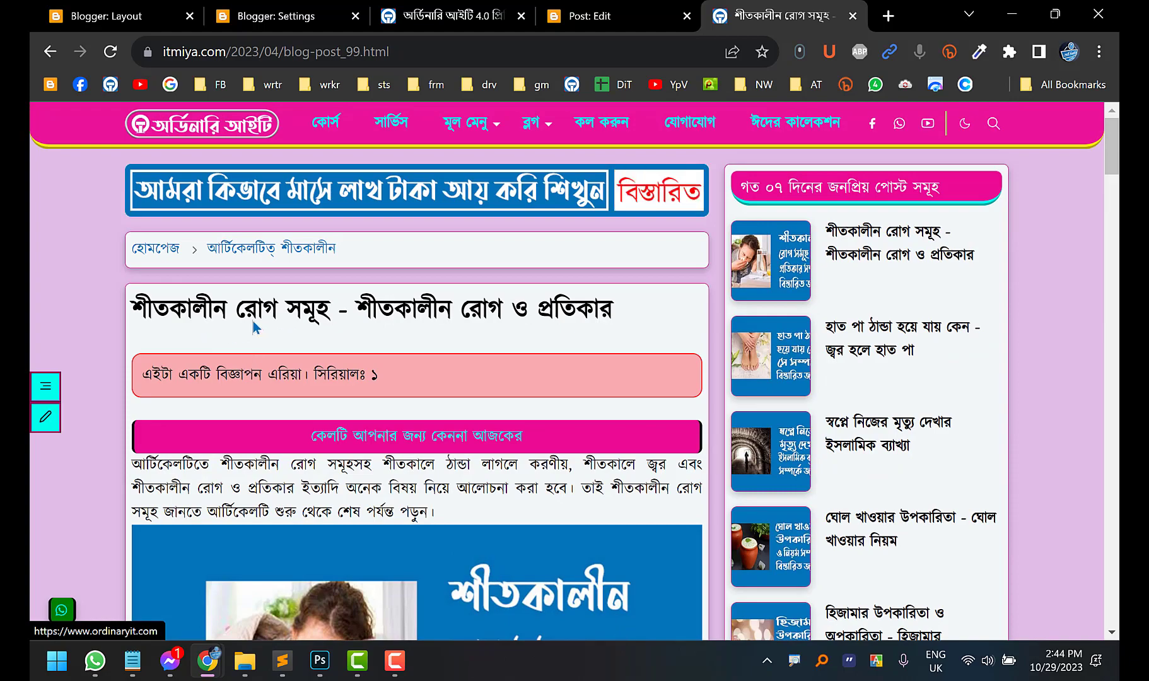
scroll(89, 393, down, 8)
scroll(90, 393, down, 5)
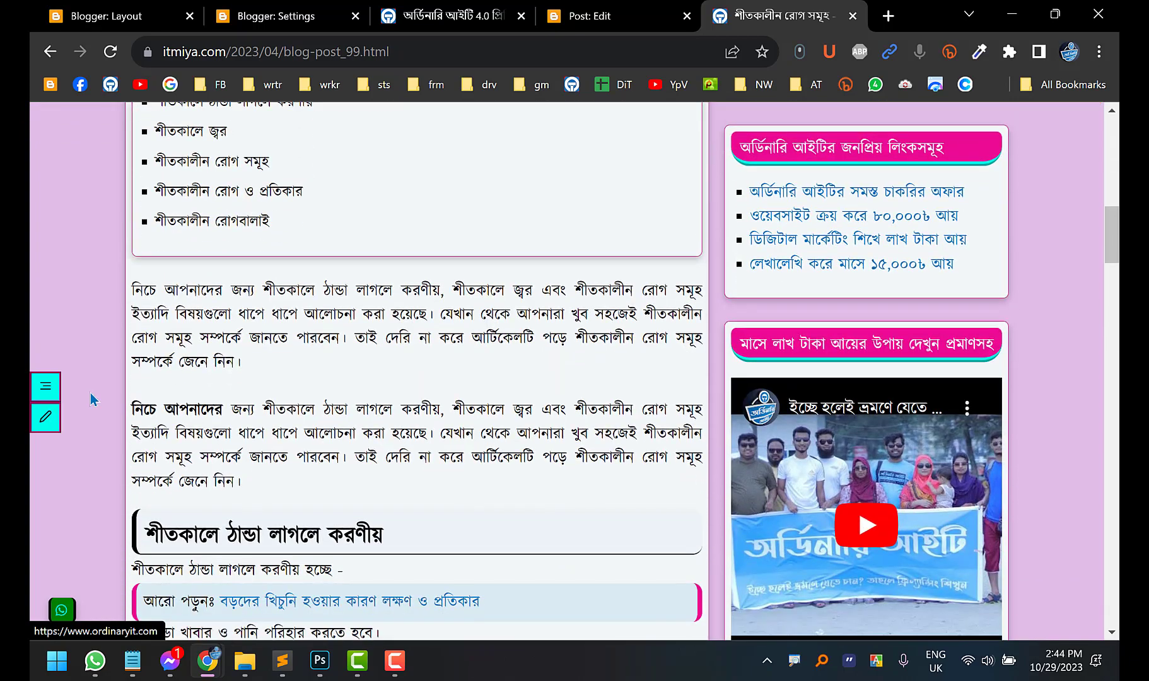
scroll(89, 393, up, 2)
scroll(89, 393, down, 3)
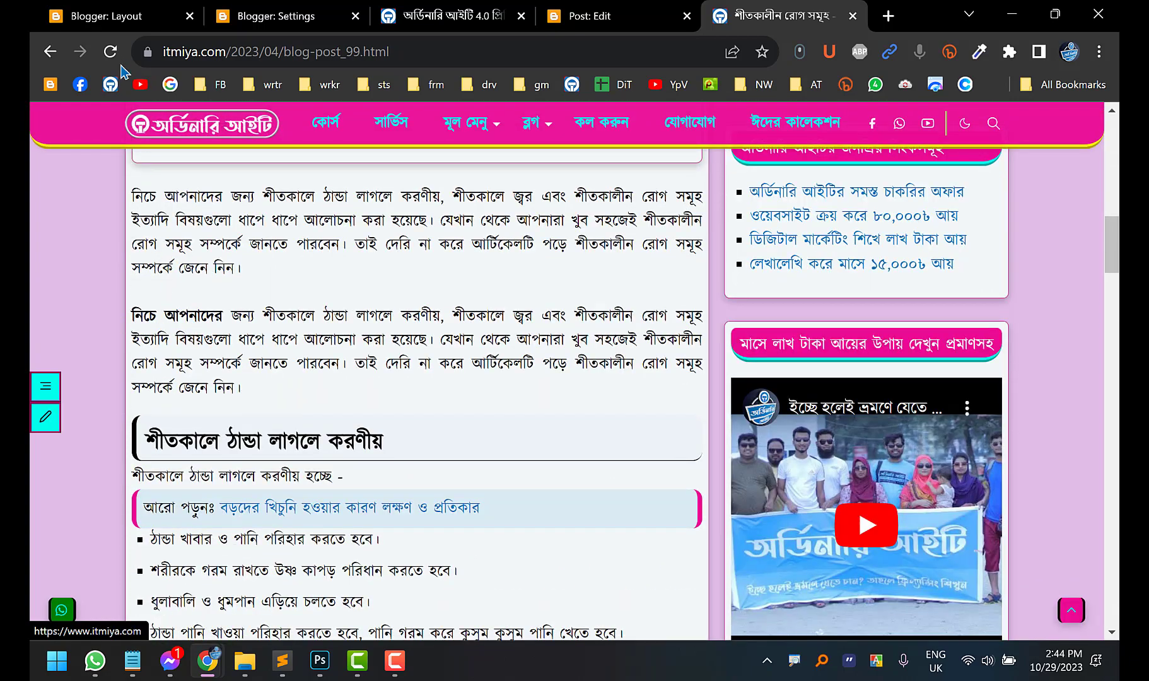
key(F5)
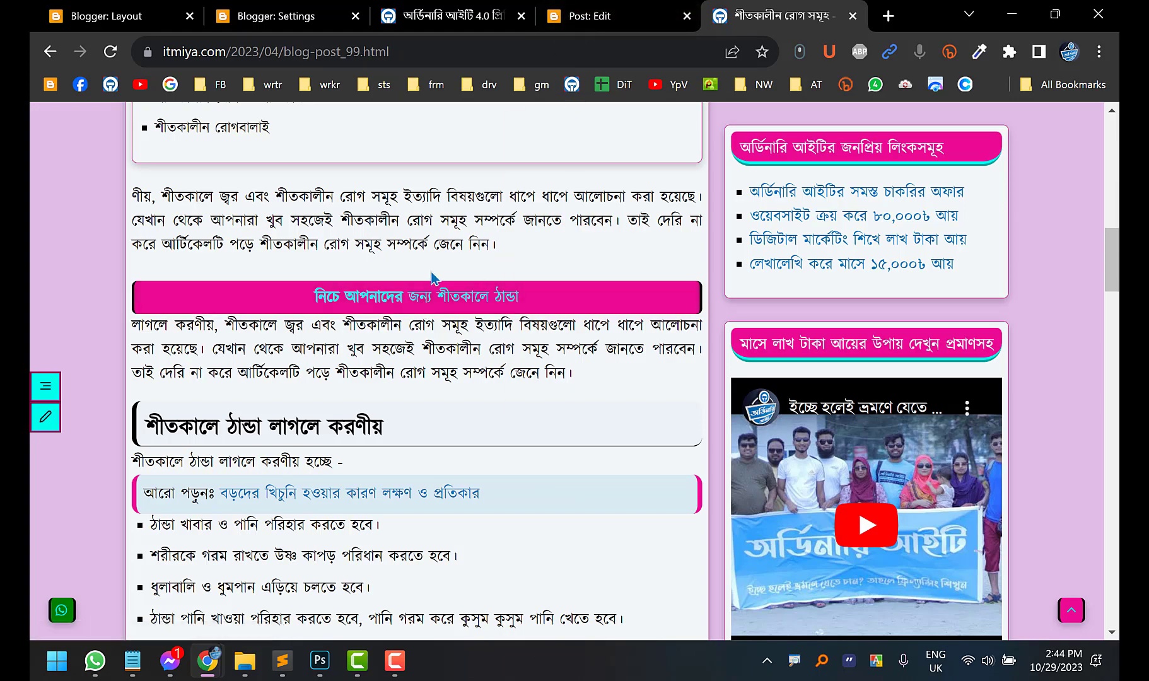
scroll(302, 285, up, 15)
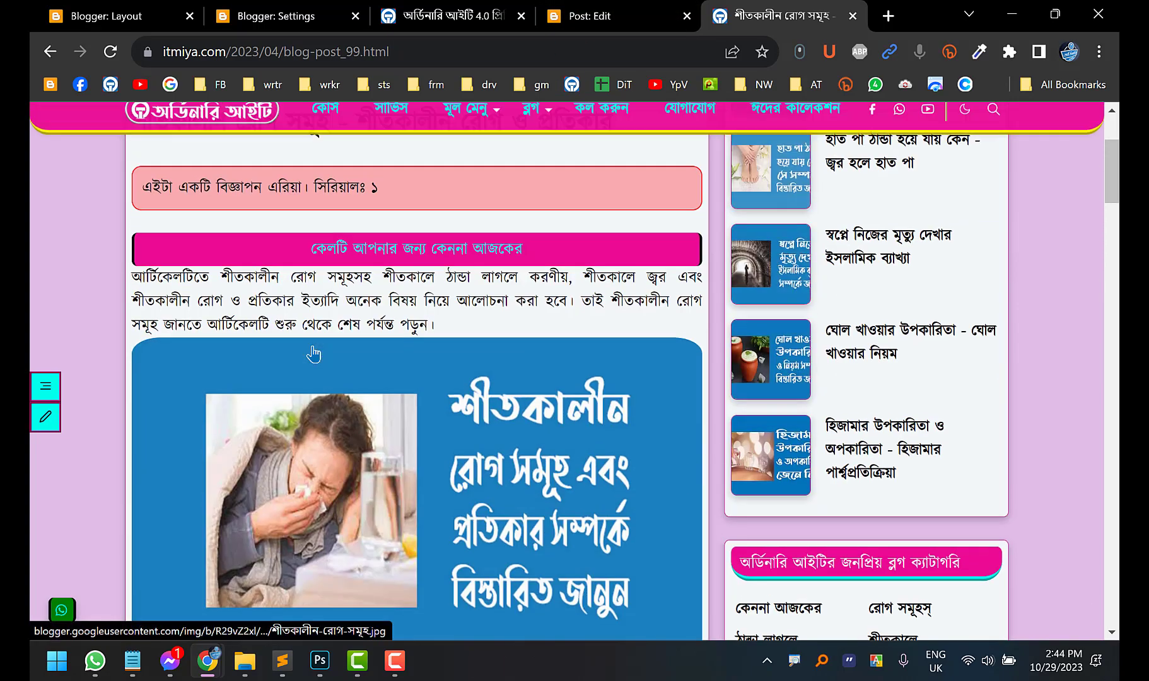
scroll(306, 358, down, 15)
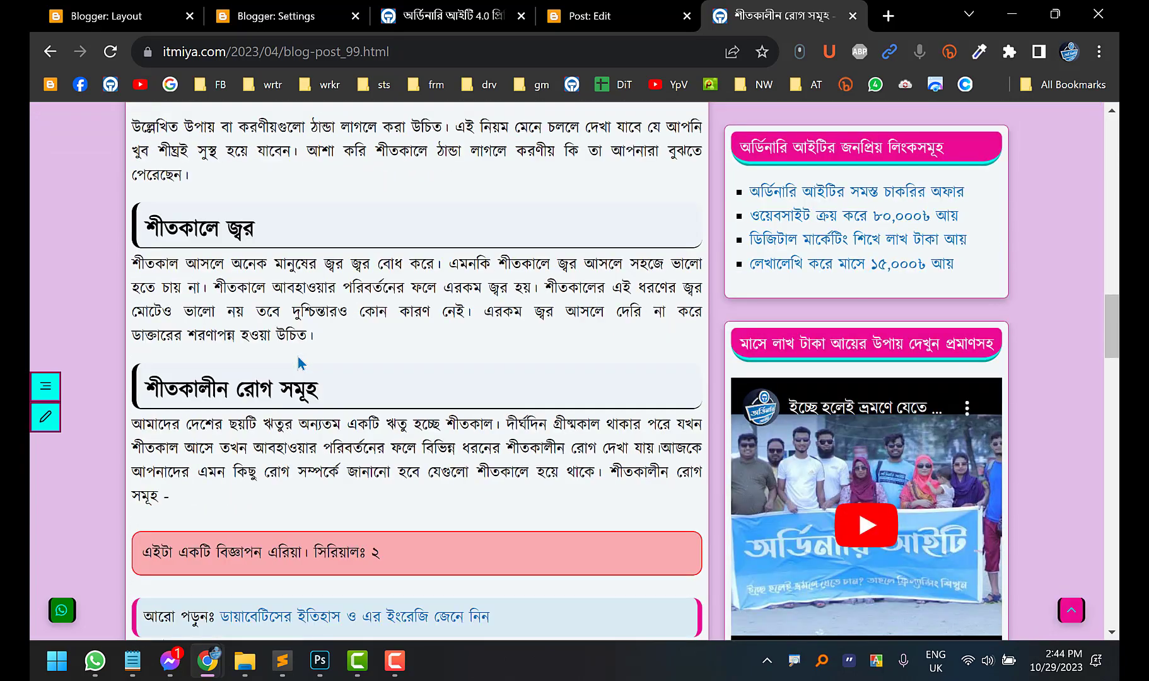
In the theme documentation, close the advertisement and read the "Copy Allow and shadow effect" section
click(574, 12)
click(447, 14)
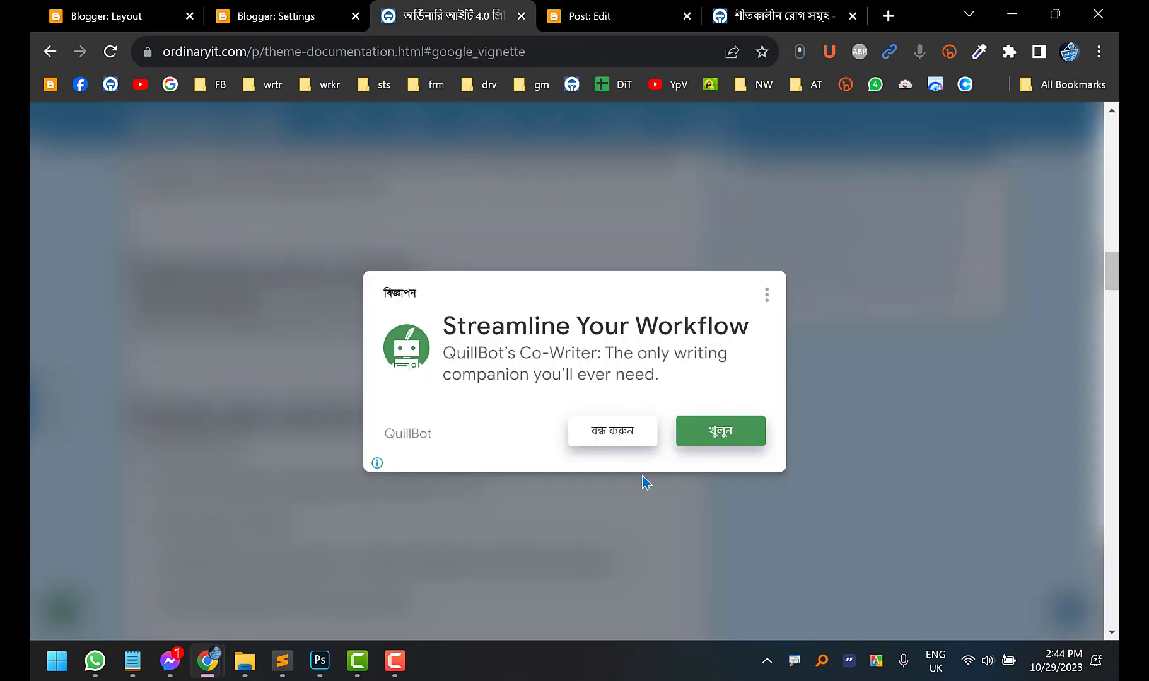
click(609, 435)
scroll(611, 440, up, 20)
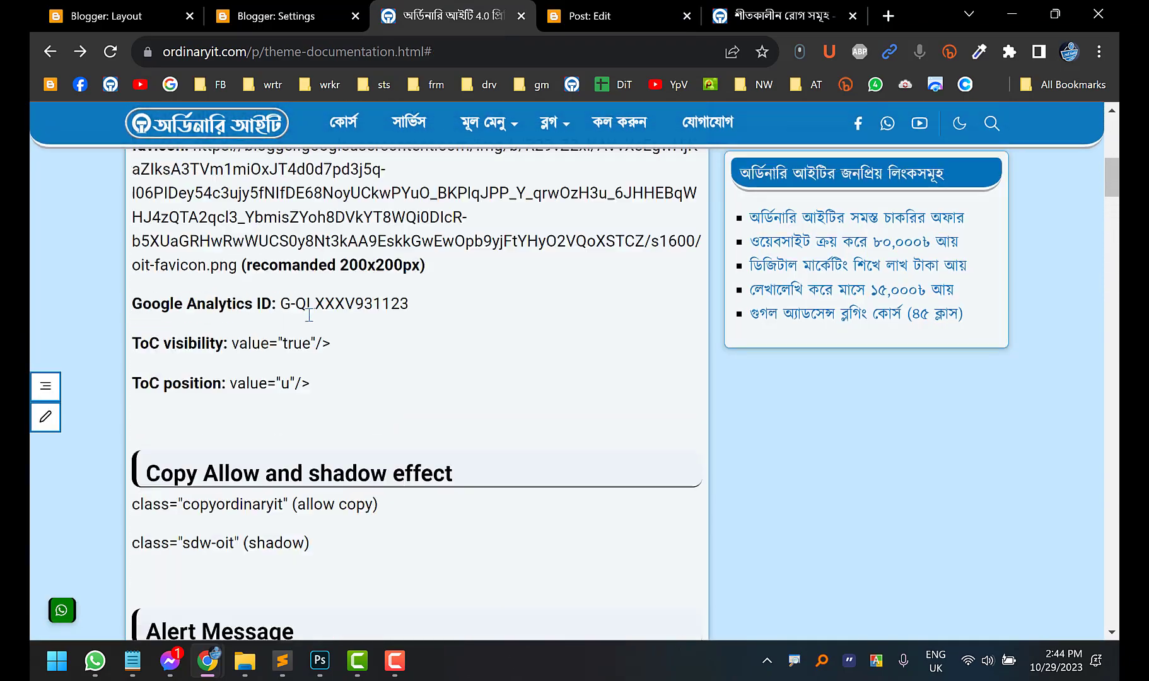
scroll(351, 361, down, 9)
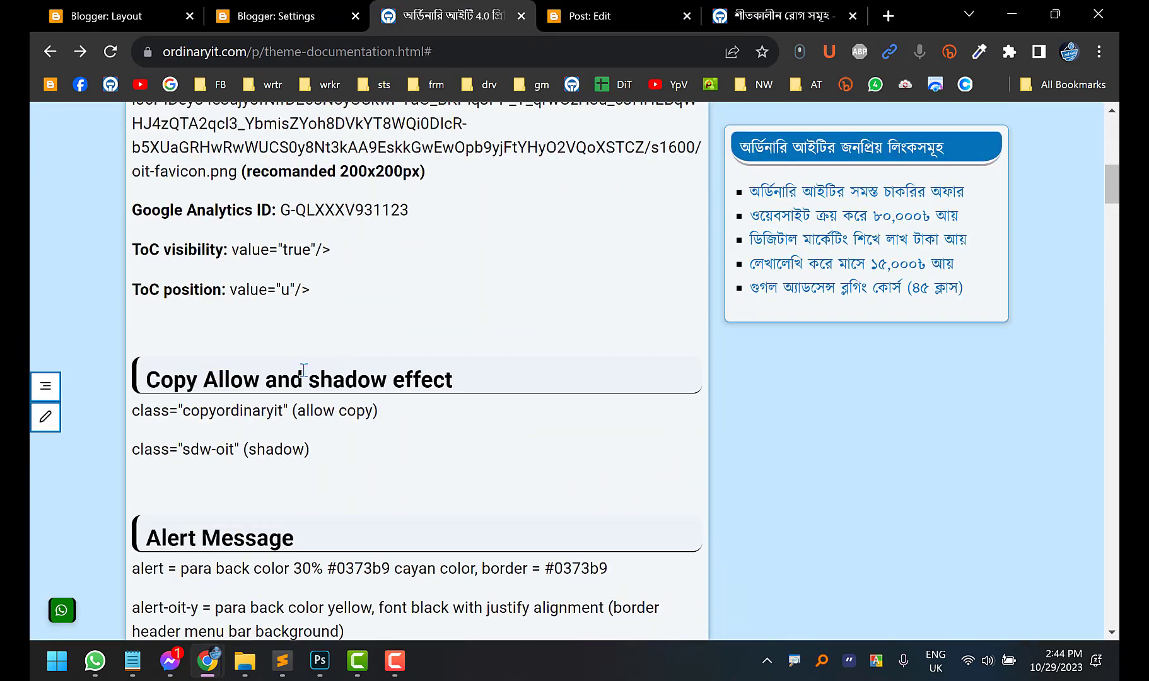
scroll(303, 370, down, 2)
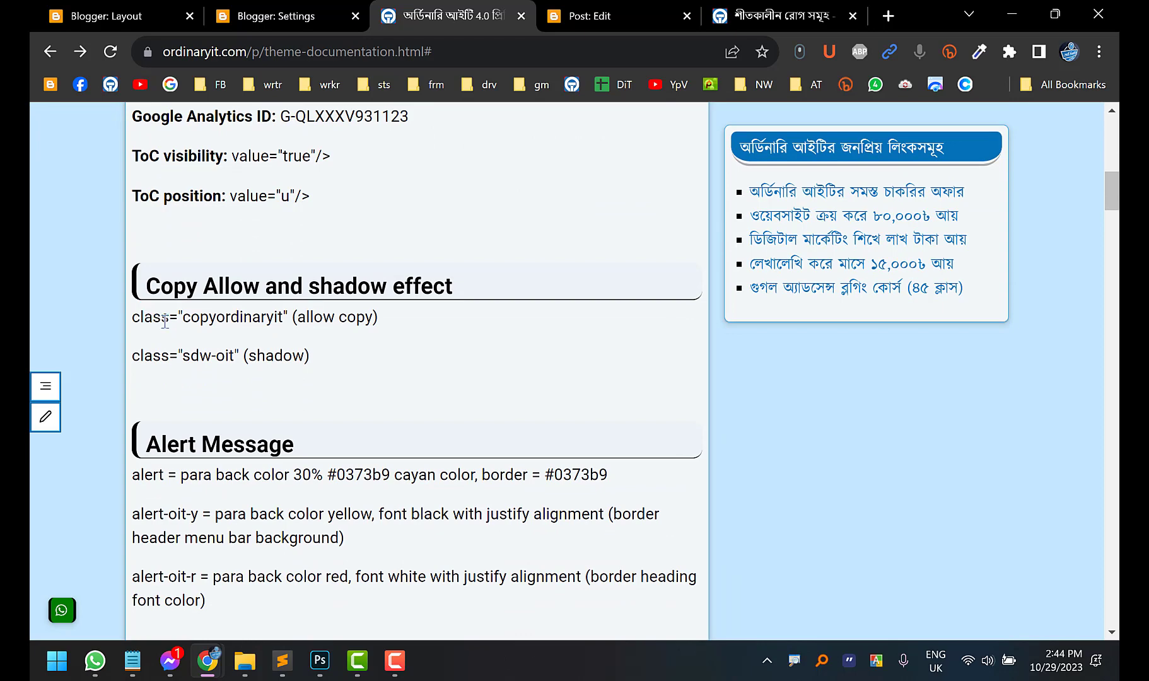
Look over the "শীতকালে জ্বর" section in the live post and switch the post editor to compose view
click(819, 8)
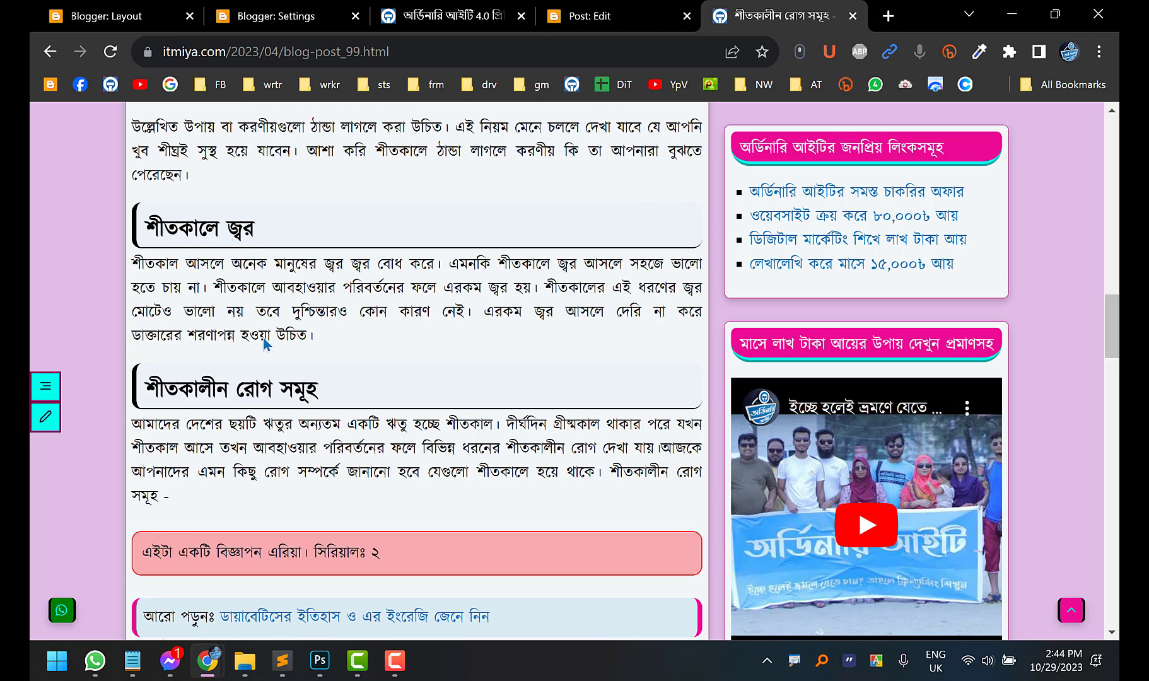
click(640, 9)
click(53, 256)
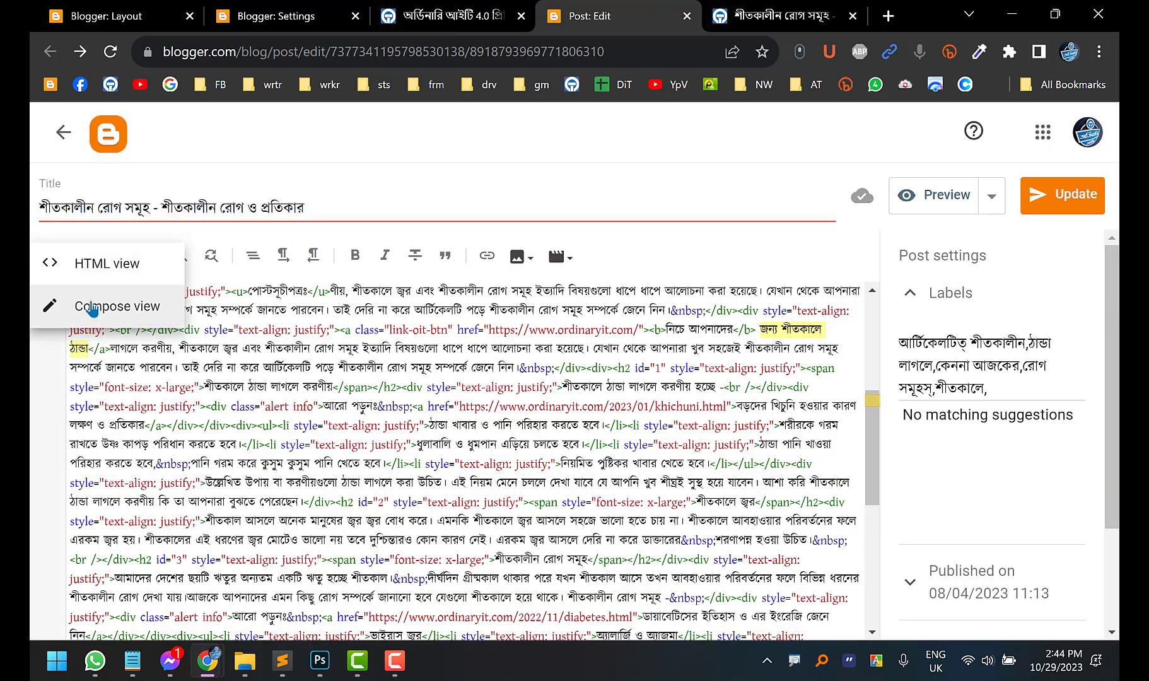
click(95, 305)
scroll(221, 424, down, 15)
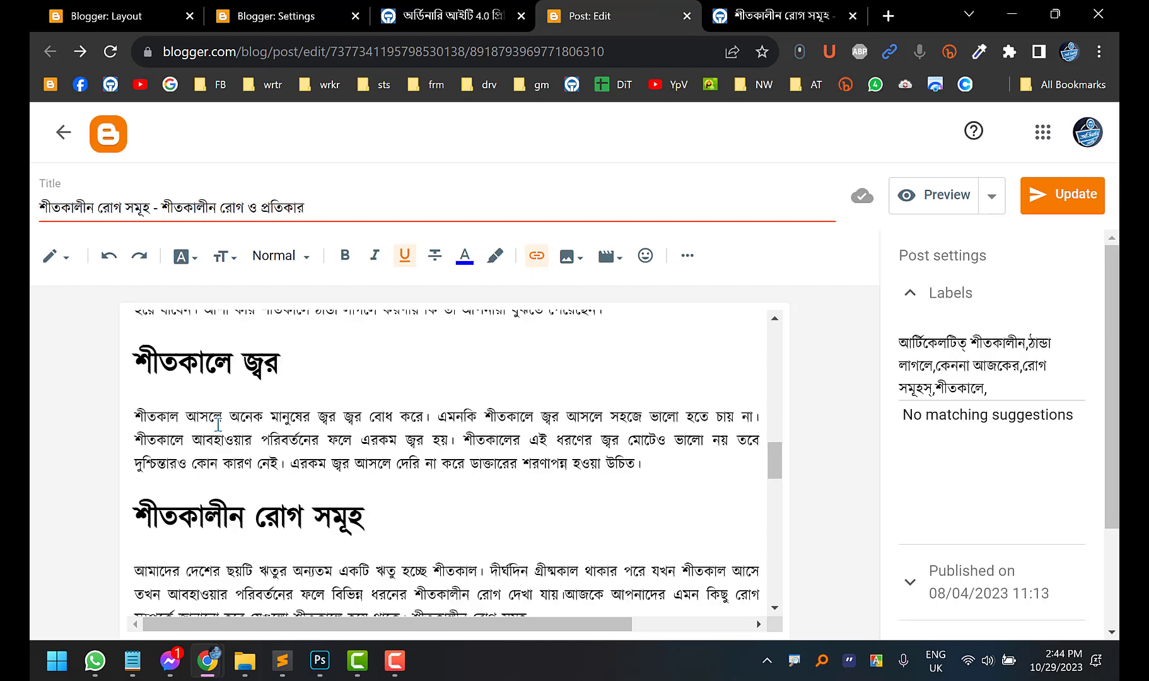
Copy the heading "শীতকালে জ্বর" in compose view, search the page for it and step through the matches
scroll(221, 424, up, 2)
drag(296, 501, 132, 512)
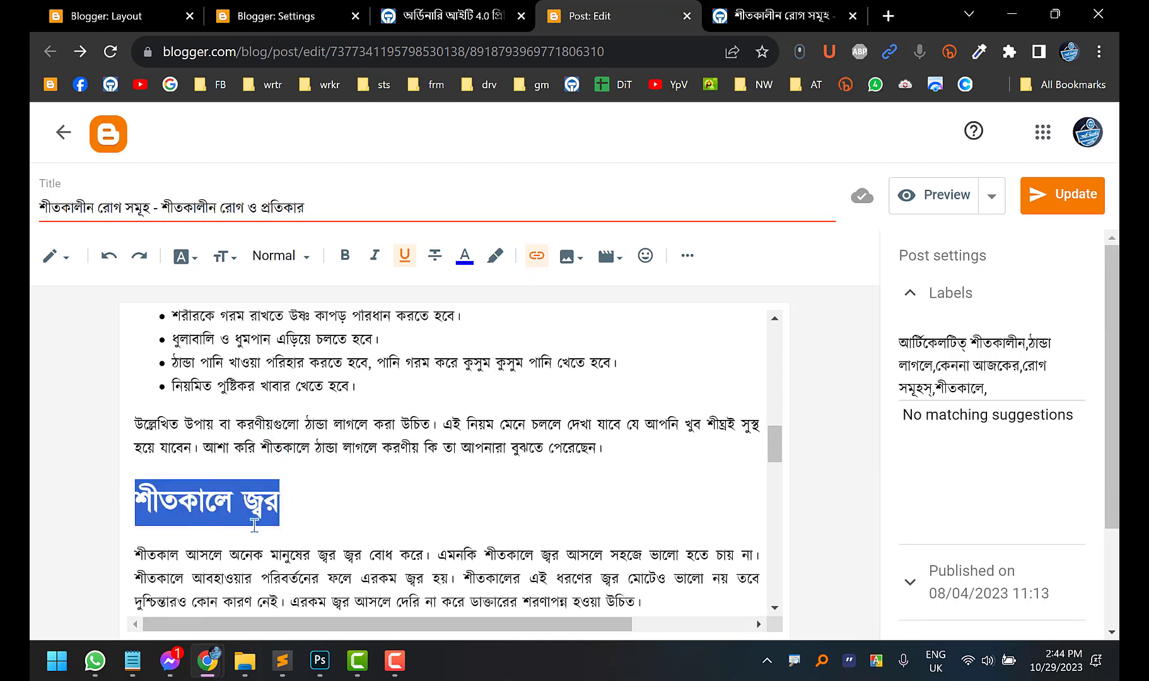
key(ctrl+c)
click(257, 558)
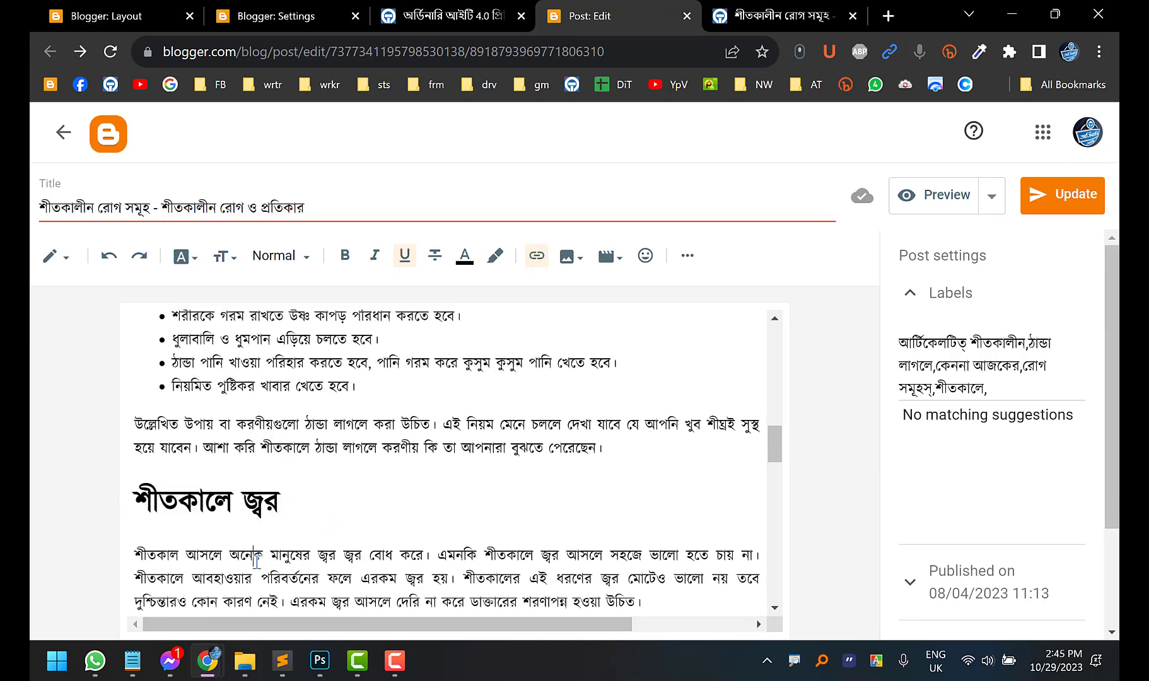
key(ctrl+f)
key(ctrl+v)
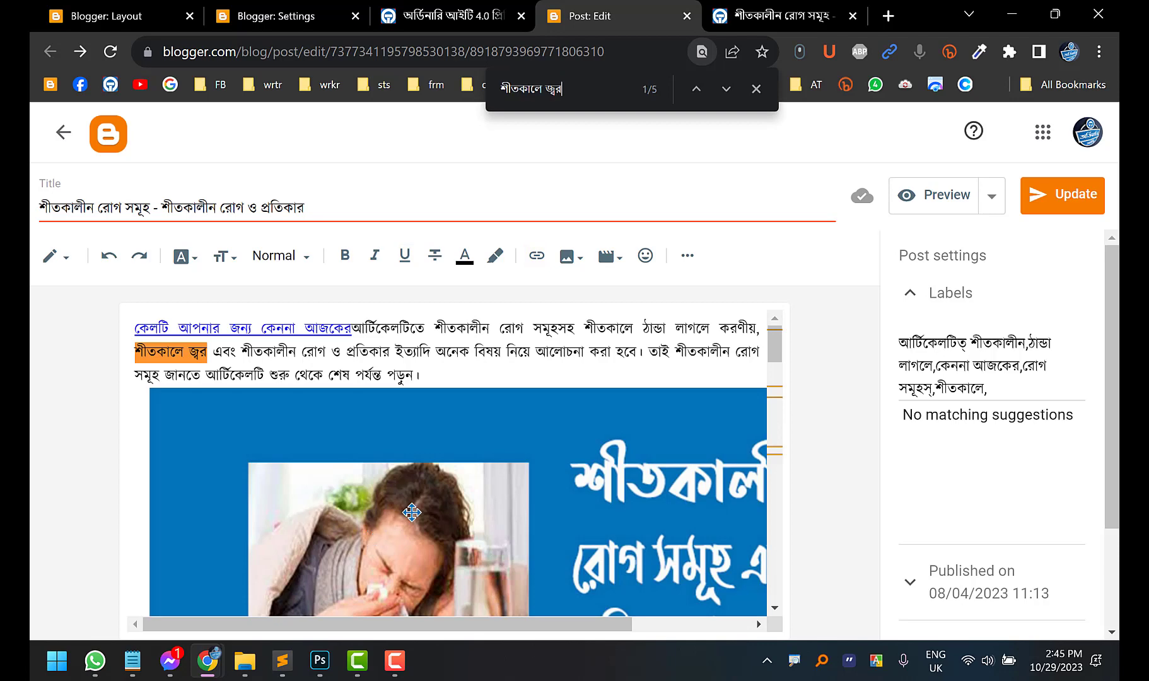
click(726, 89)
click(726, 89)
click(725, 89)
click(726, 89)
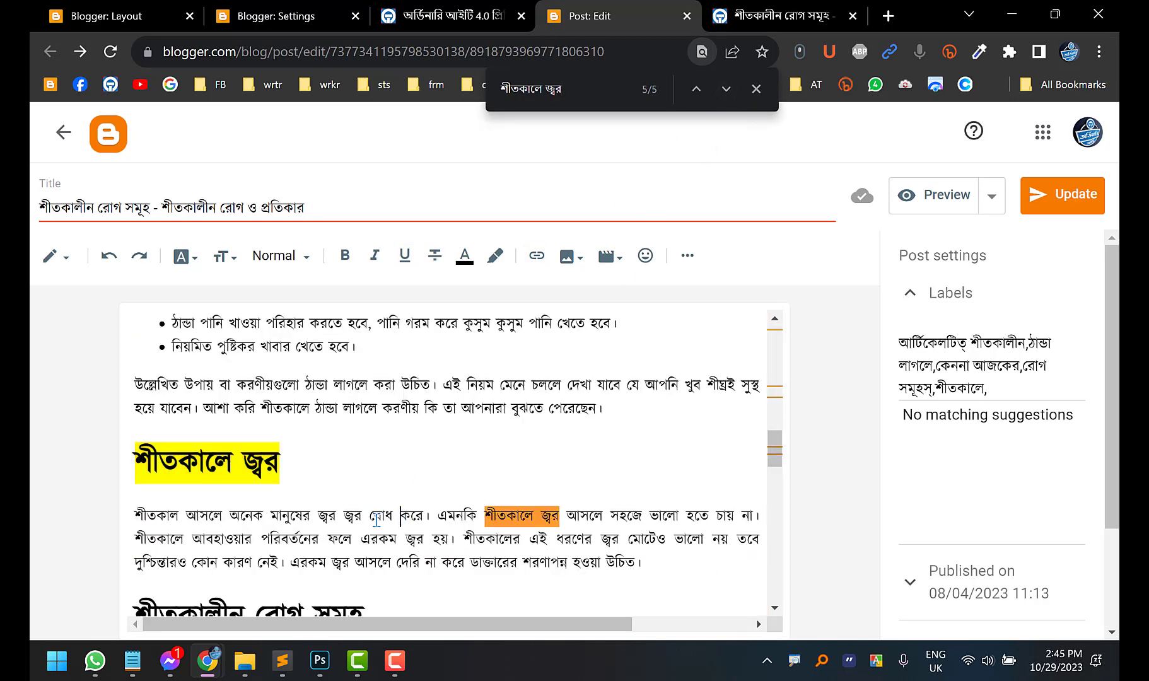
Copy "শীতকাল আসলে অনেক মানুষের জ্বর জ্বর বোধ করে" from the paragraph below the "শীতকালে জ্বর" heading and search the page for it
drag(424, 515, 144, 518)
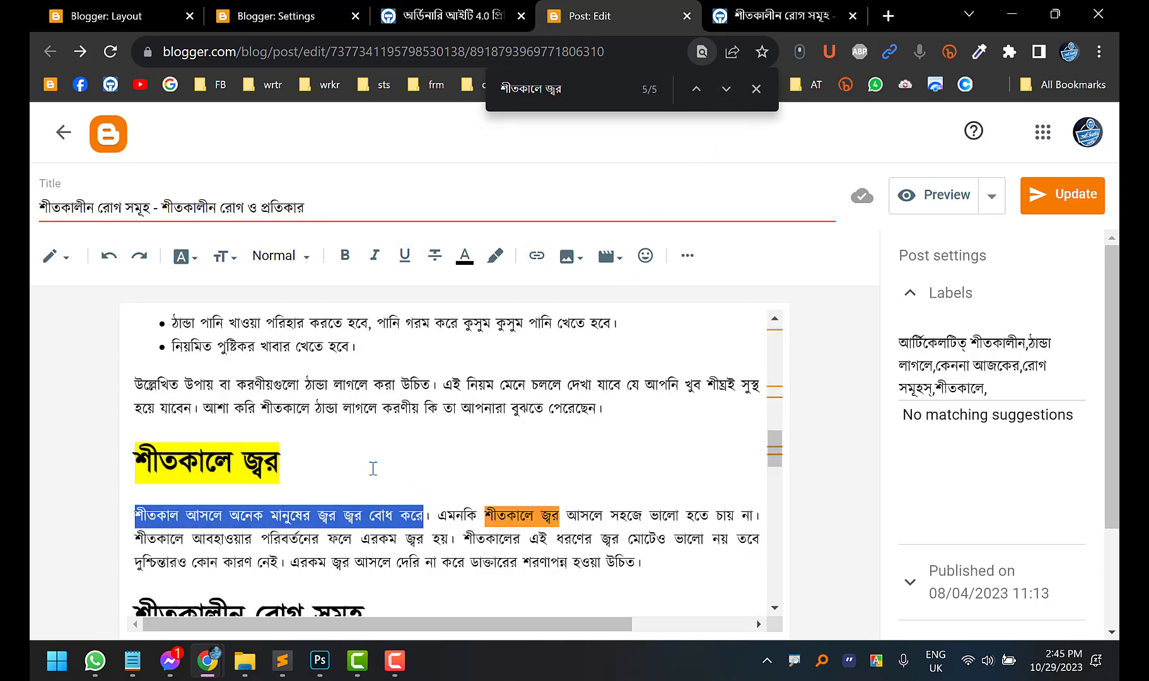
key(ctrl+c)
key(ctrl+f)
key(ctrl+v)
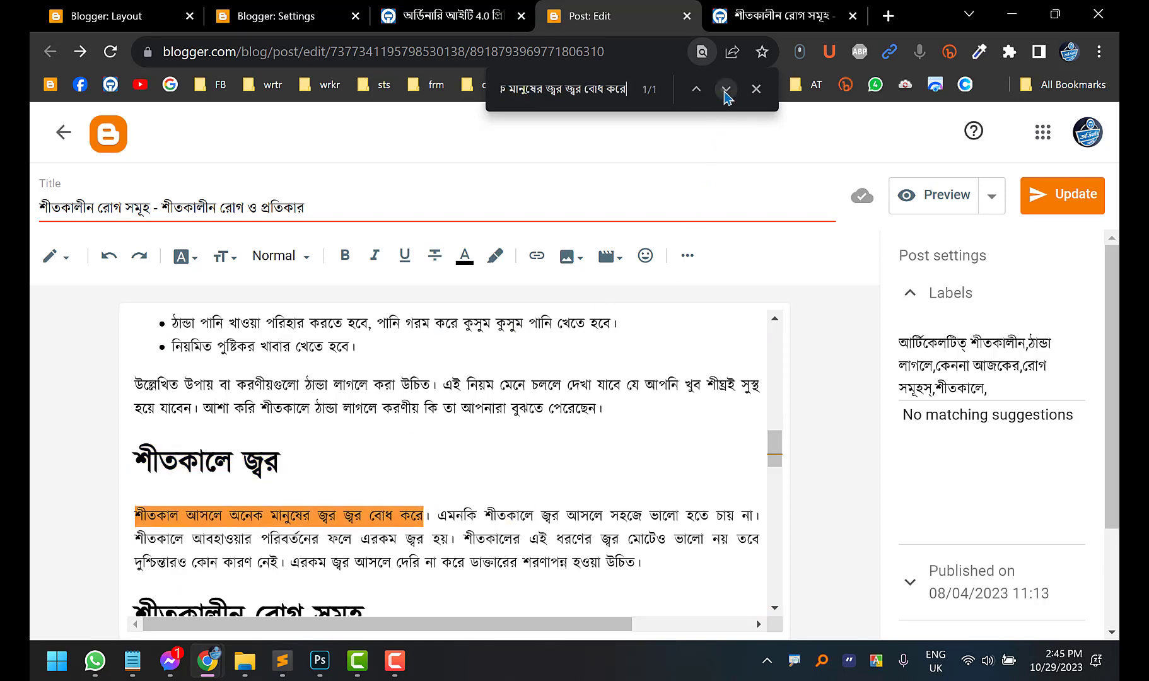
click(95, 660)
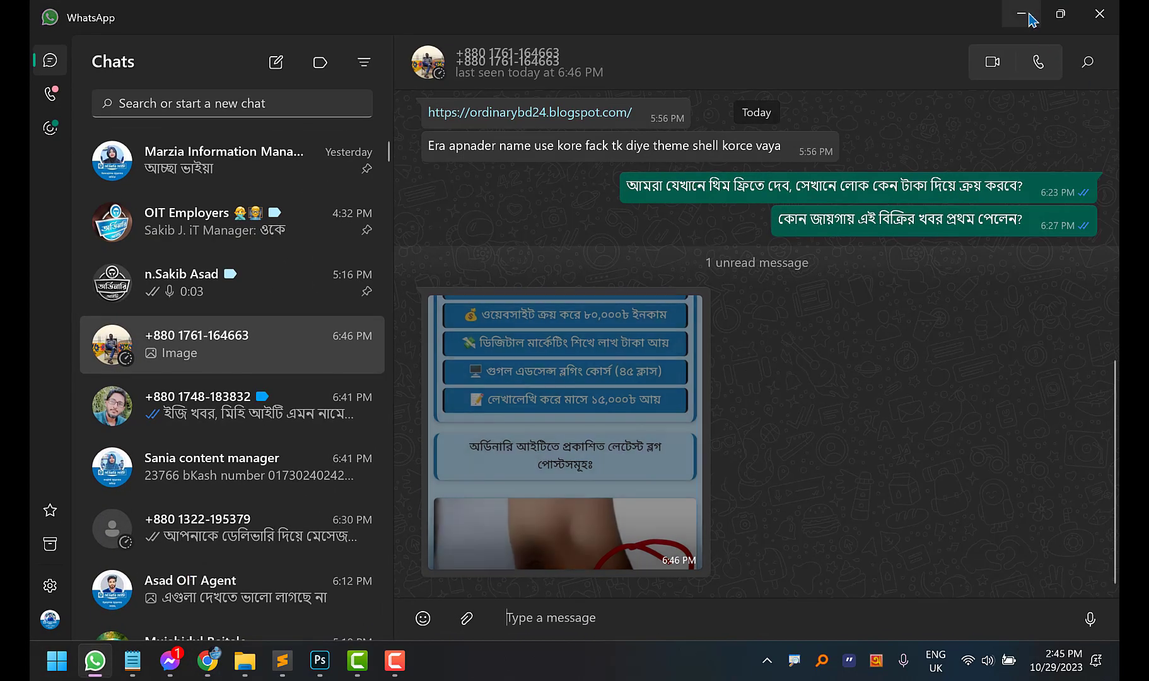
click(1021, 14)
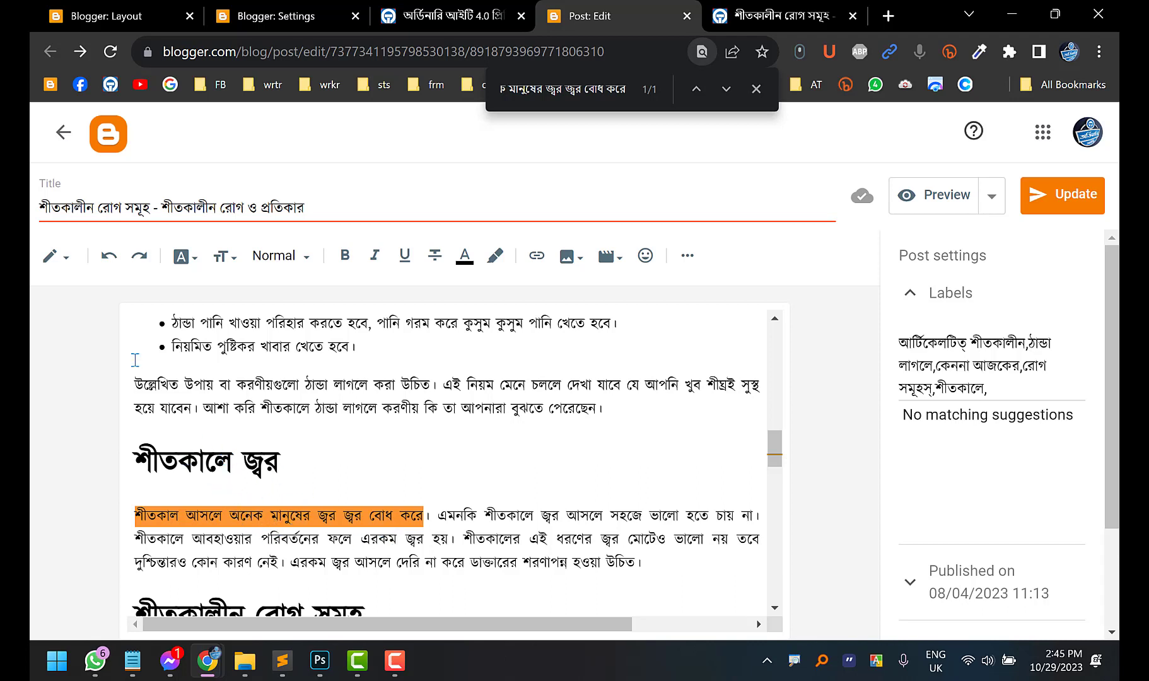
Switch the post to HTML view and search the code for the copied sentence
click(63, 261)
click(102, 220)
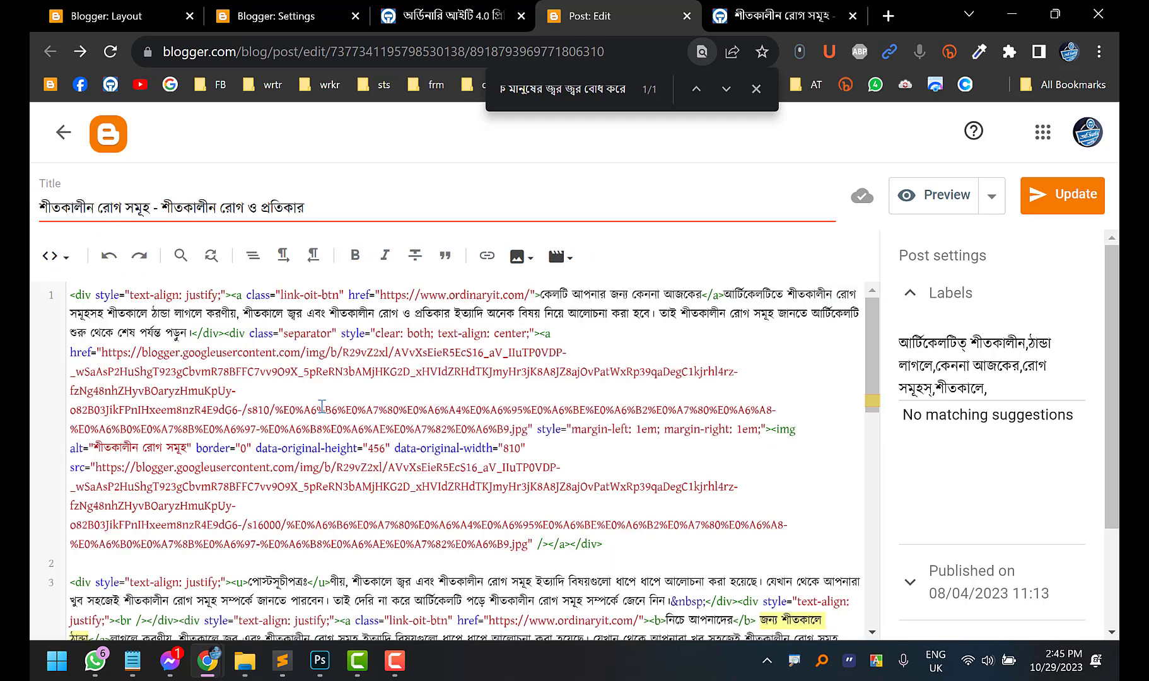
key(ctrl+f)
key(ctrl+v)
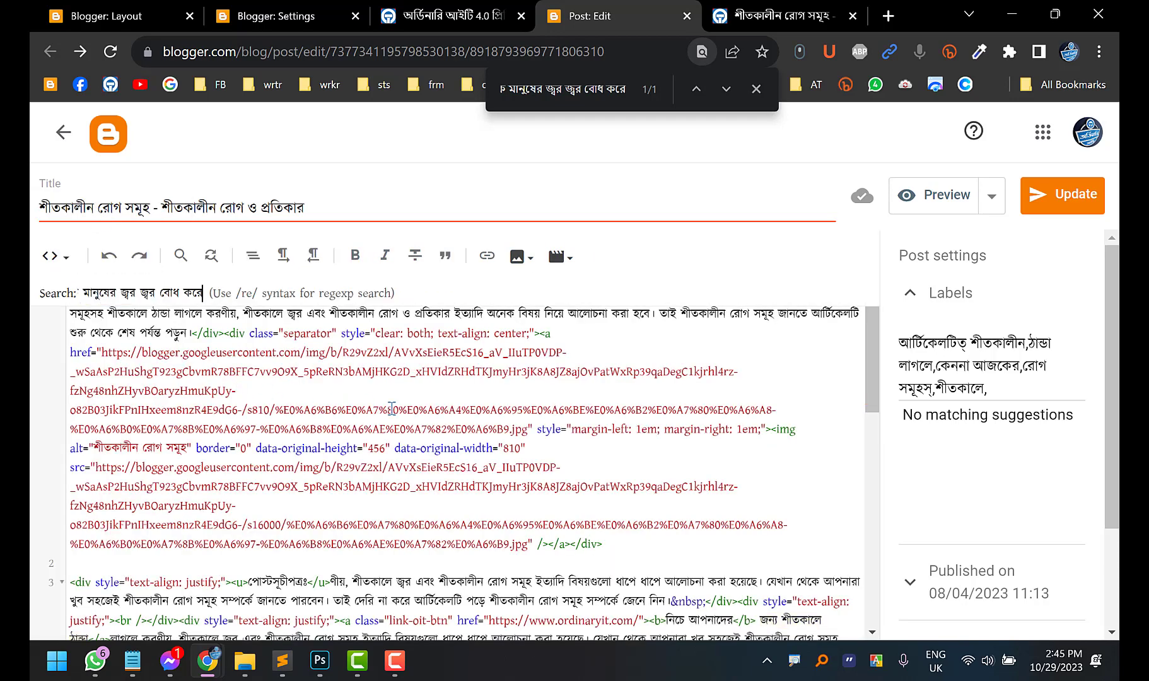
key(Return)
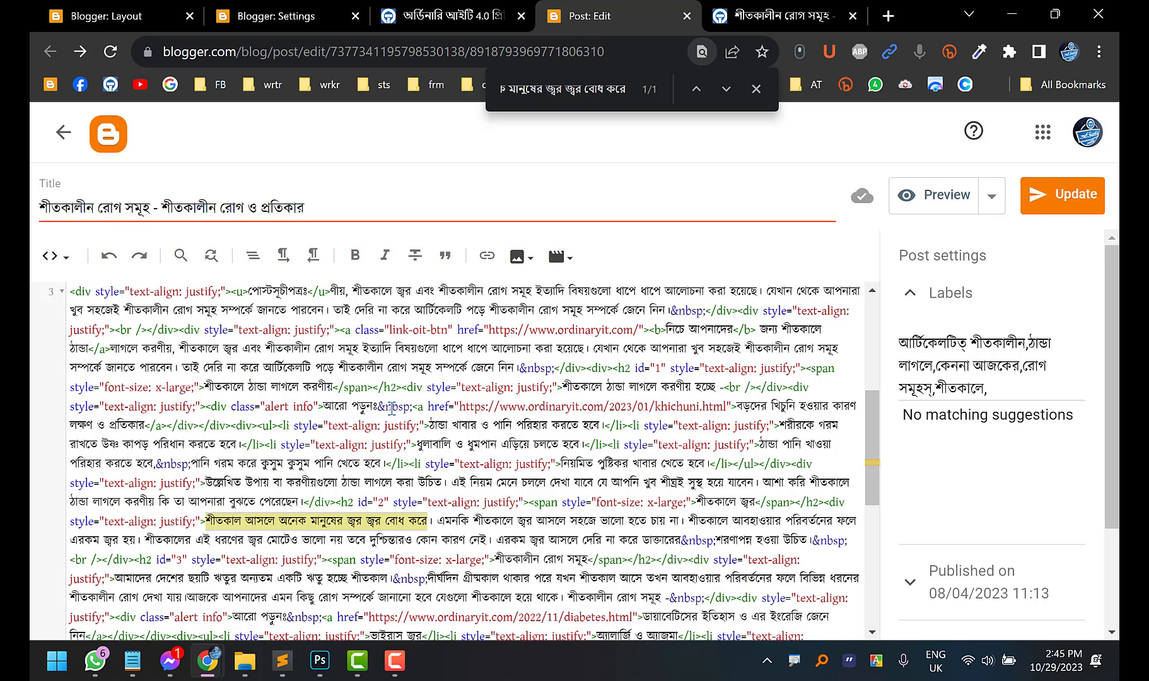
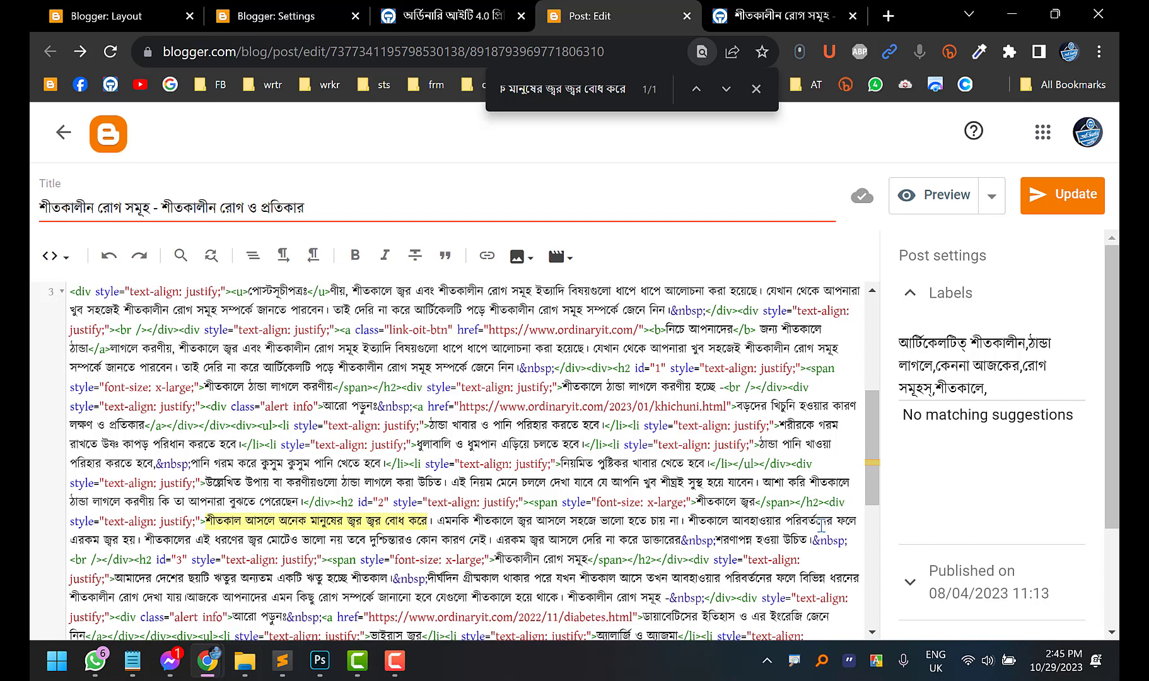
Add a space after div in the tag before the found sentence and copy class="copyordinaryit" from the theme documentation
key(Return)
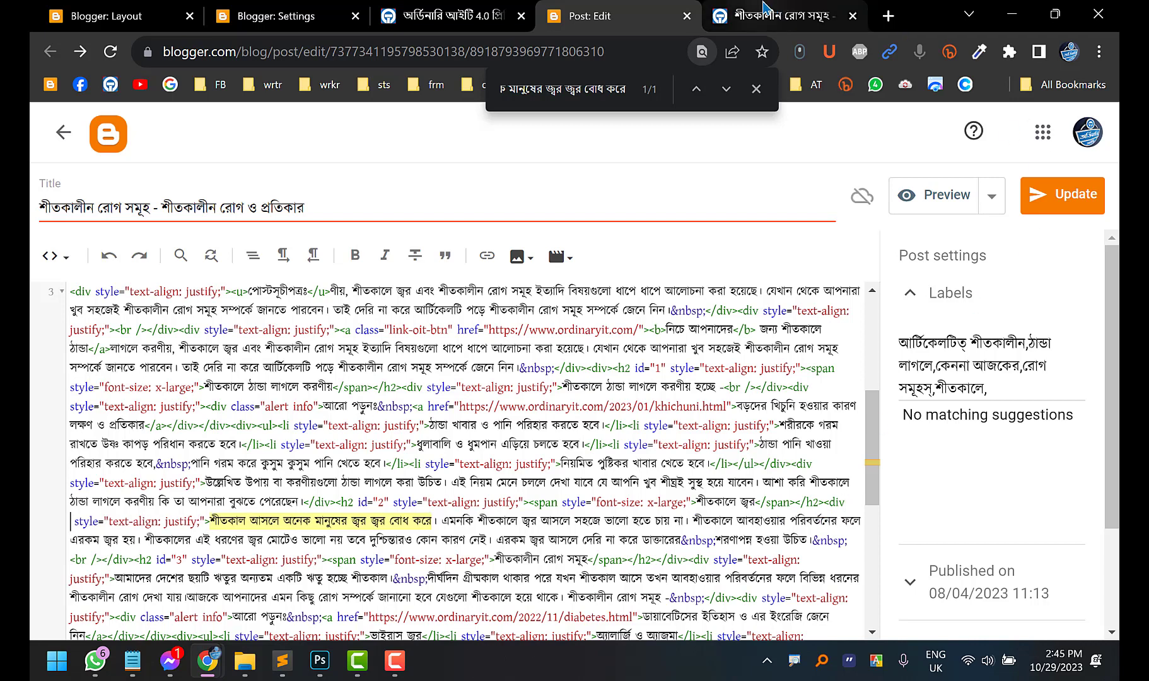
click(451, 16)
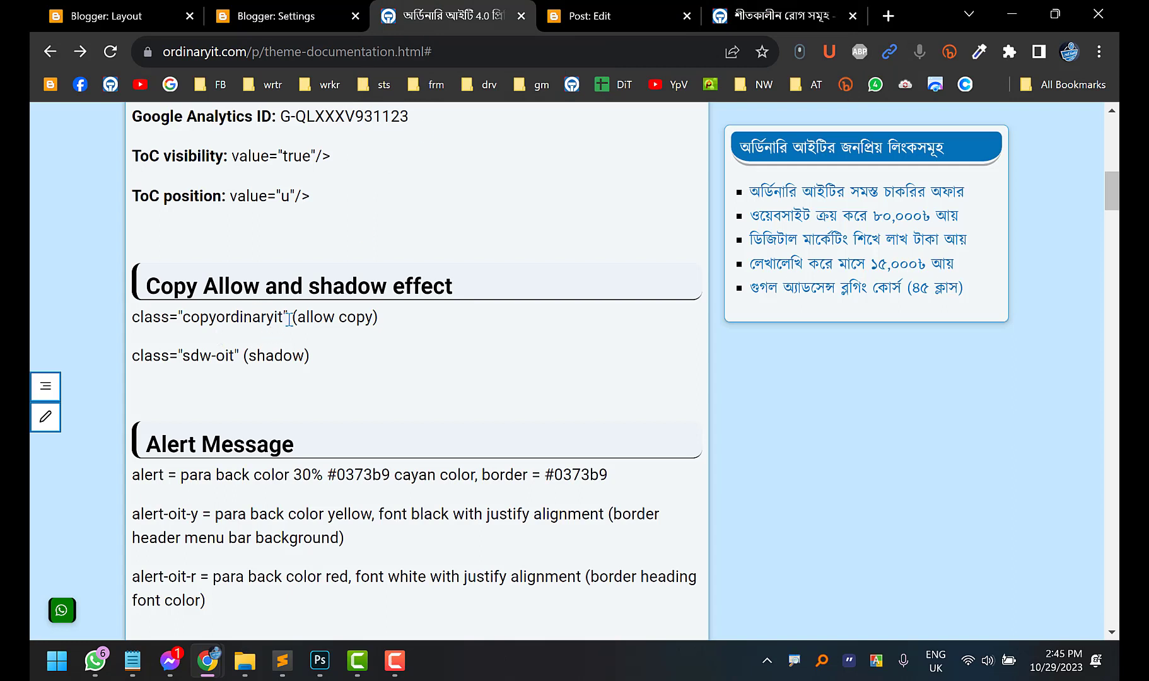
drag(289, 320, 131, 319)
key(ctrl+c)
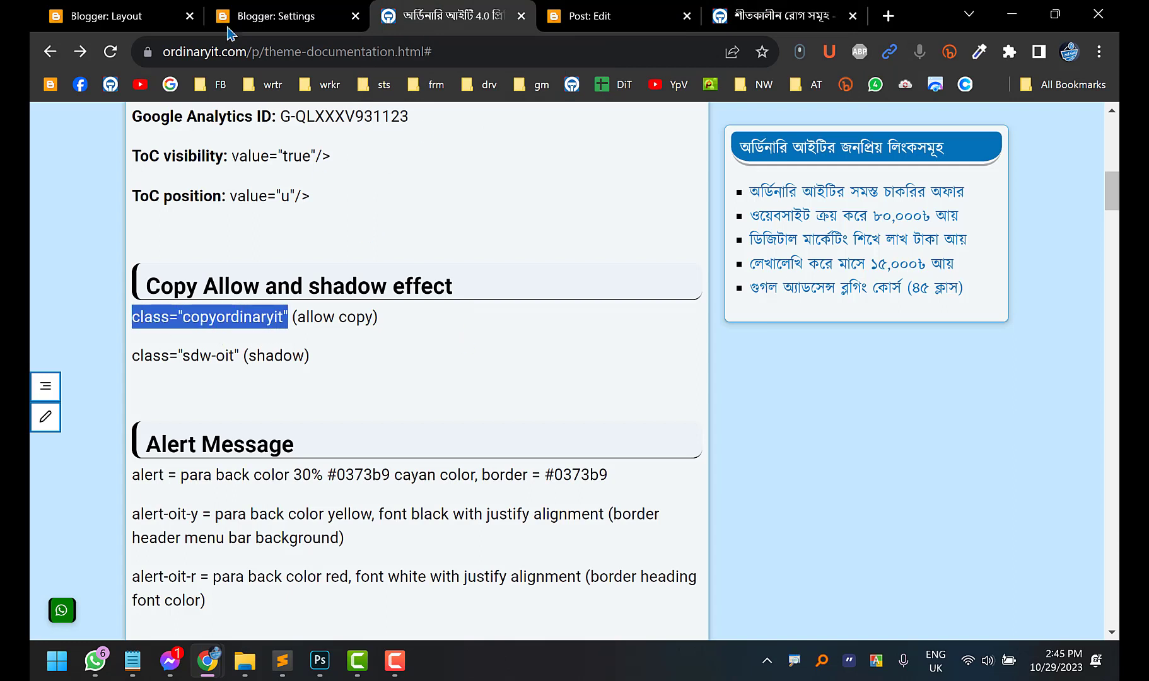
Insert class="copyordinaryit" before the style attribute in the "শীতকালে জ্বর" paragraph's div tag and update the post
click(290, 14)
key(ctrl+Tab)
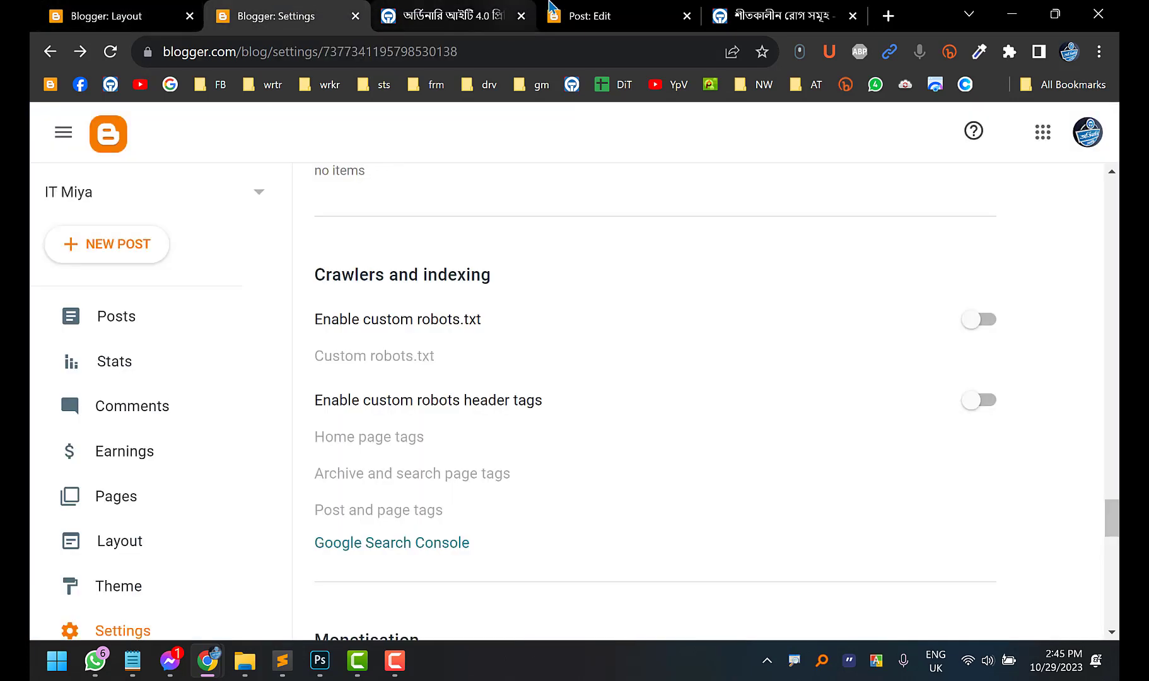
key(ctrl+Tab)
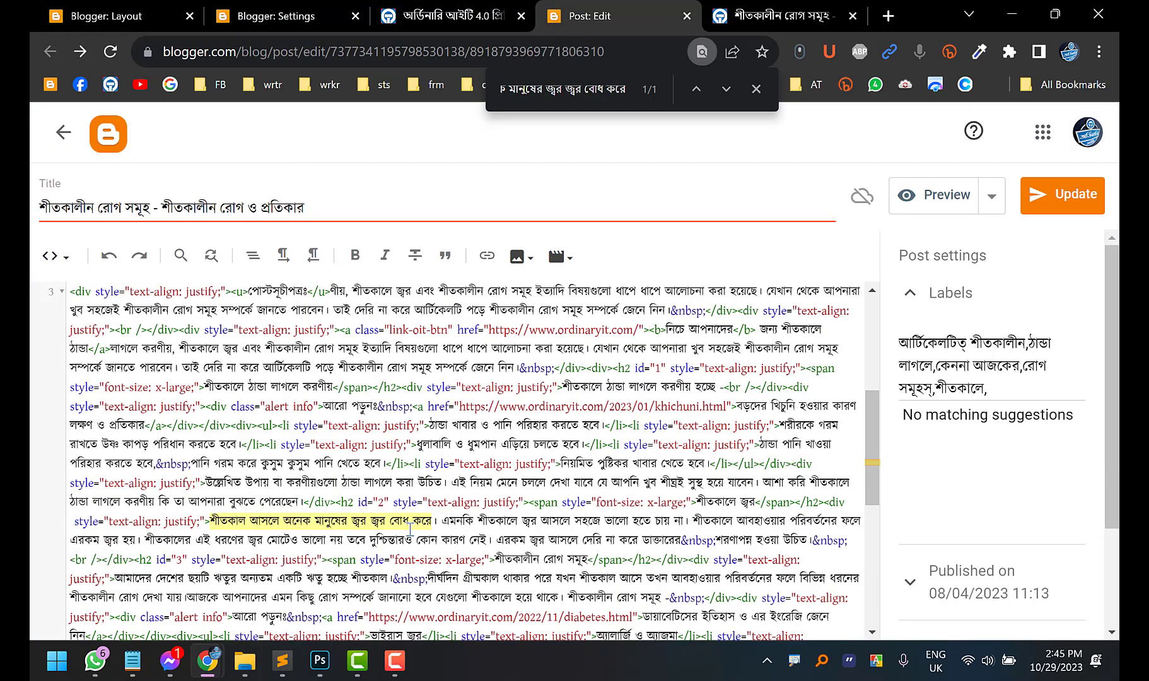
key(ctrl+v)
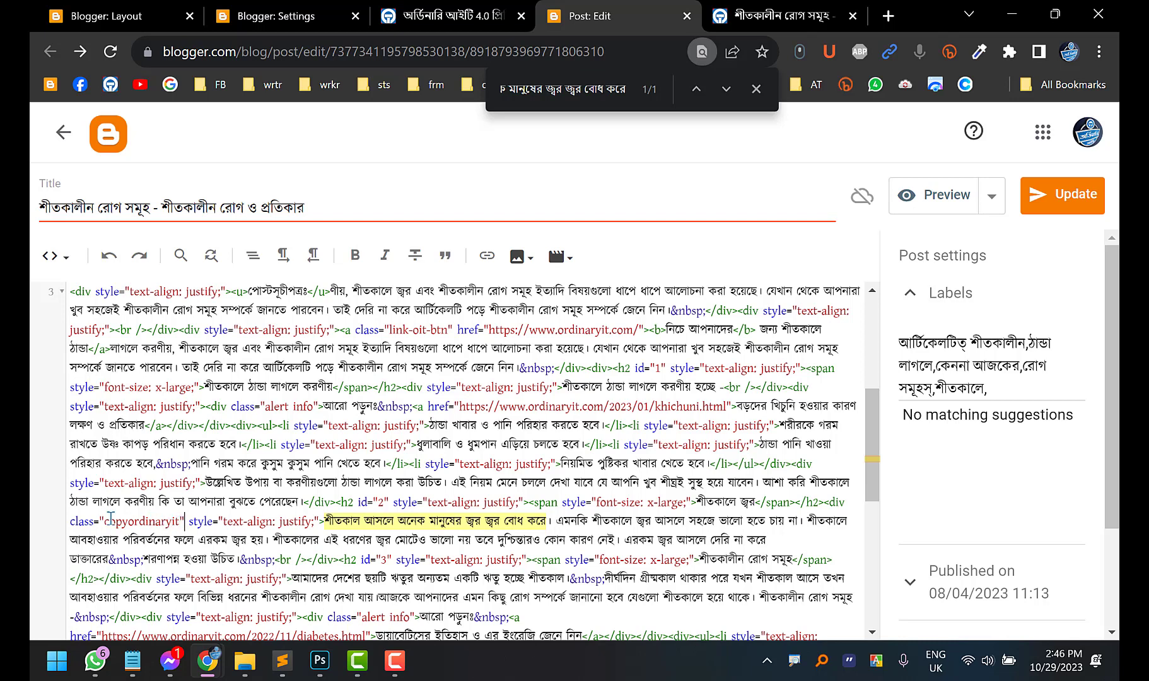
click(1067, 201)
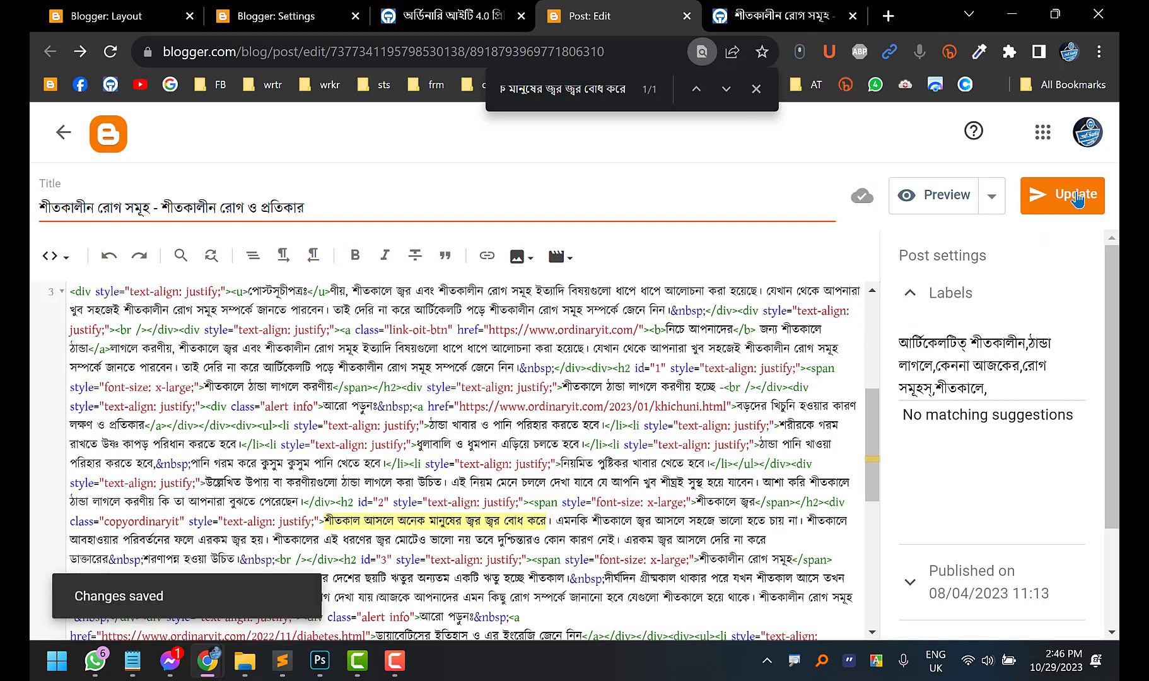
Reload the live post and test whether text in the "শীতকালে জ্বর" paragraph can be selected
click(776, 16)
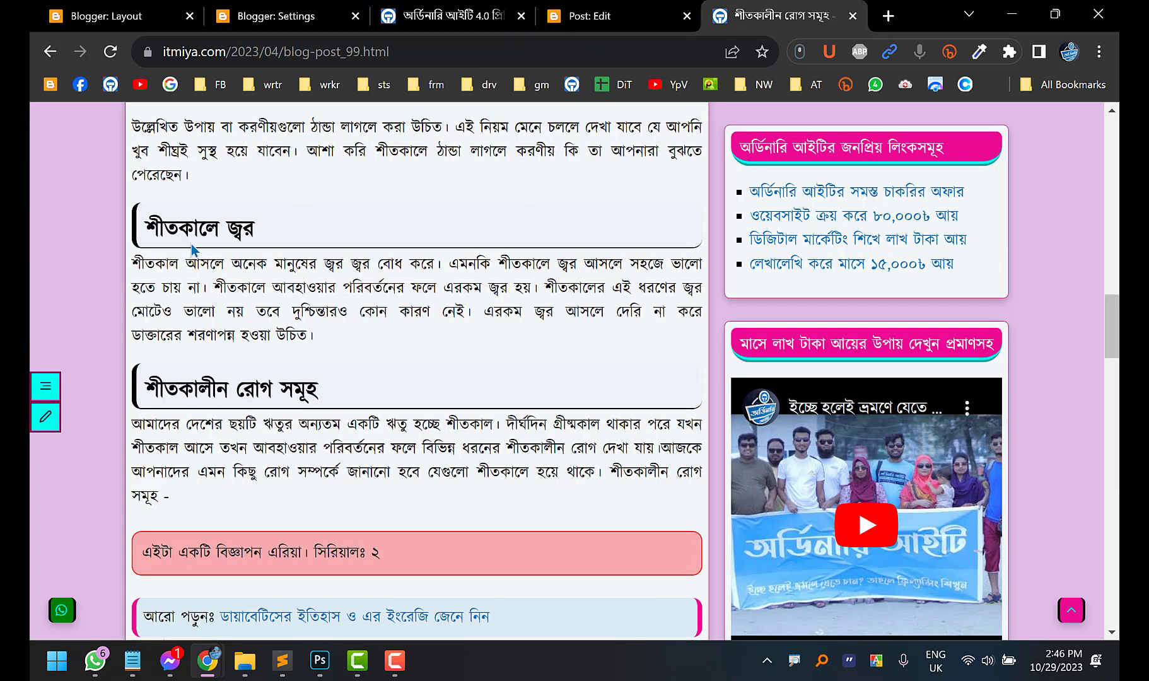
click(112, 53)
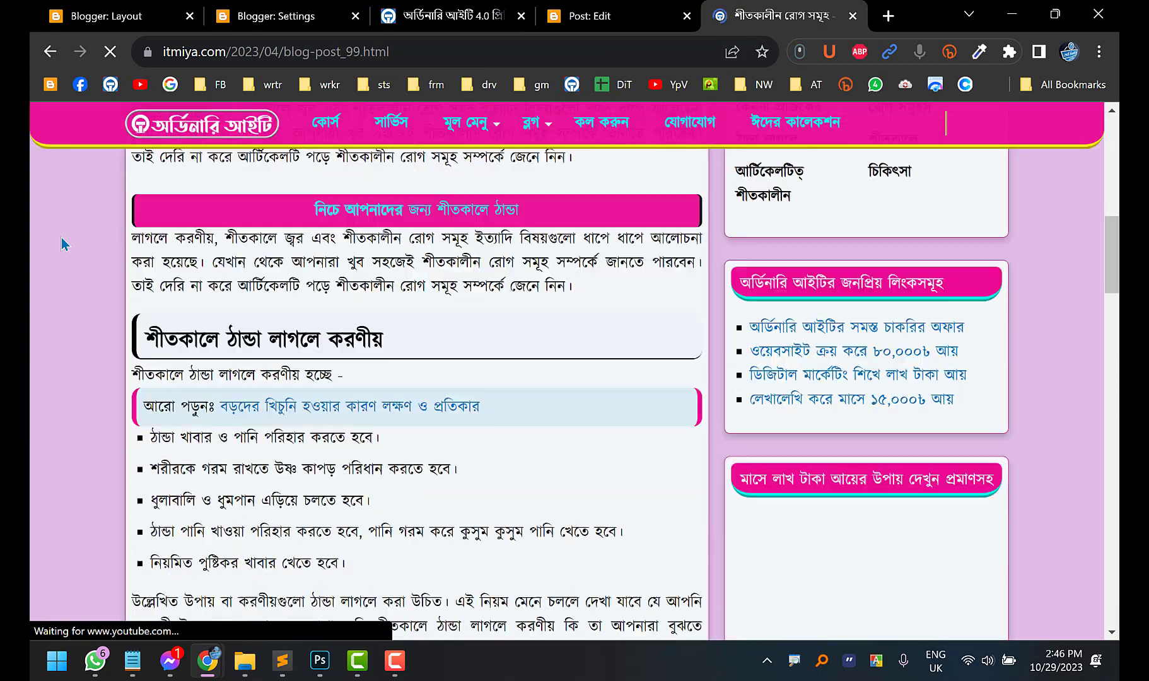
scroll(333, 339, up, 2)
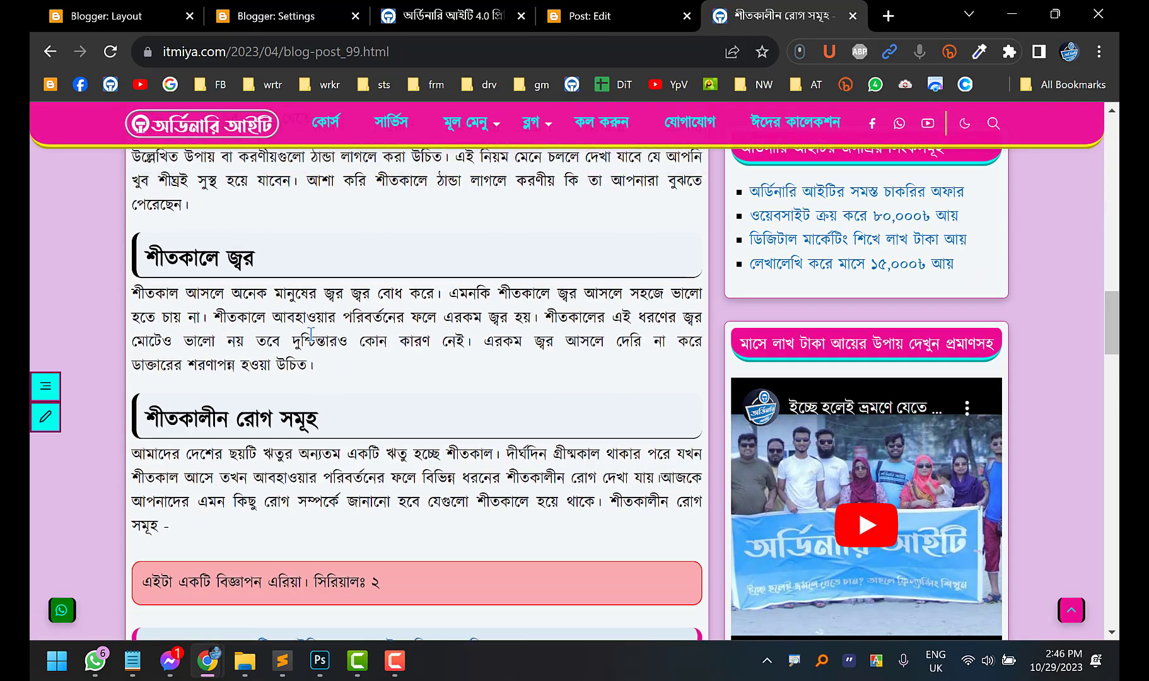
drag(333, 435, 136, 362)
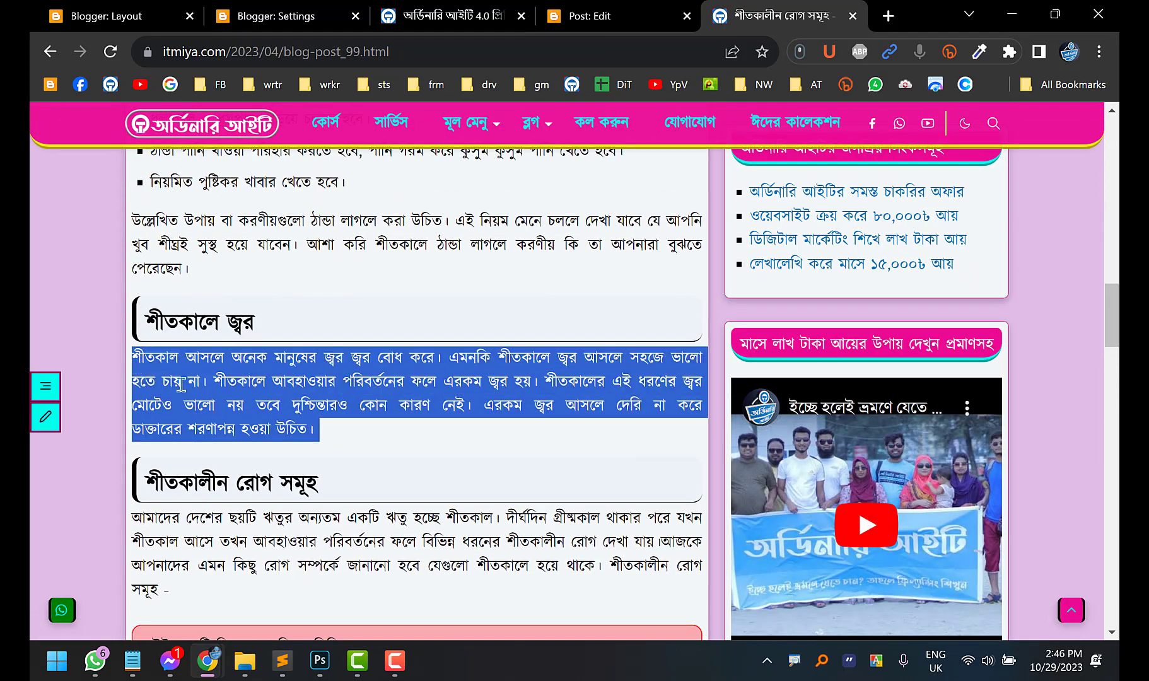
click(183, 385)
drag(318, 432, 208, 346)
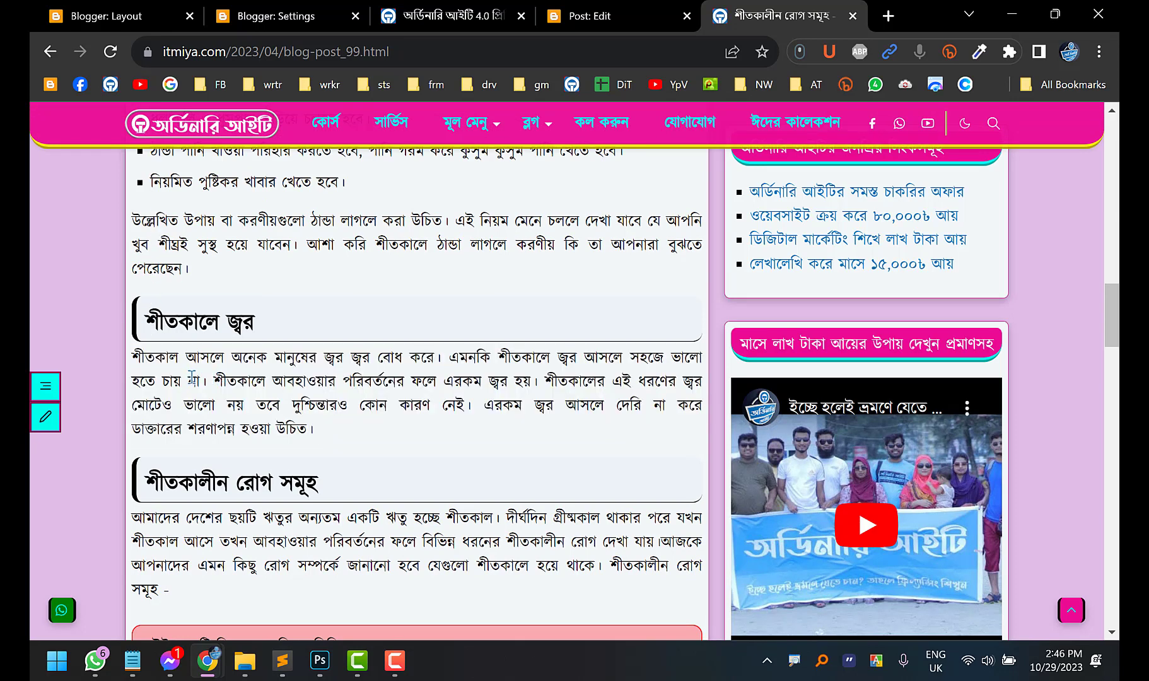
drag(215, 377, 297, 445)
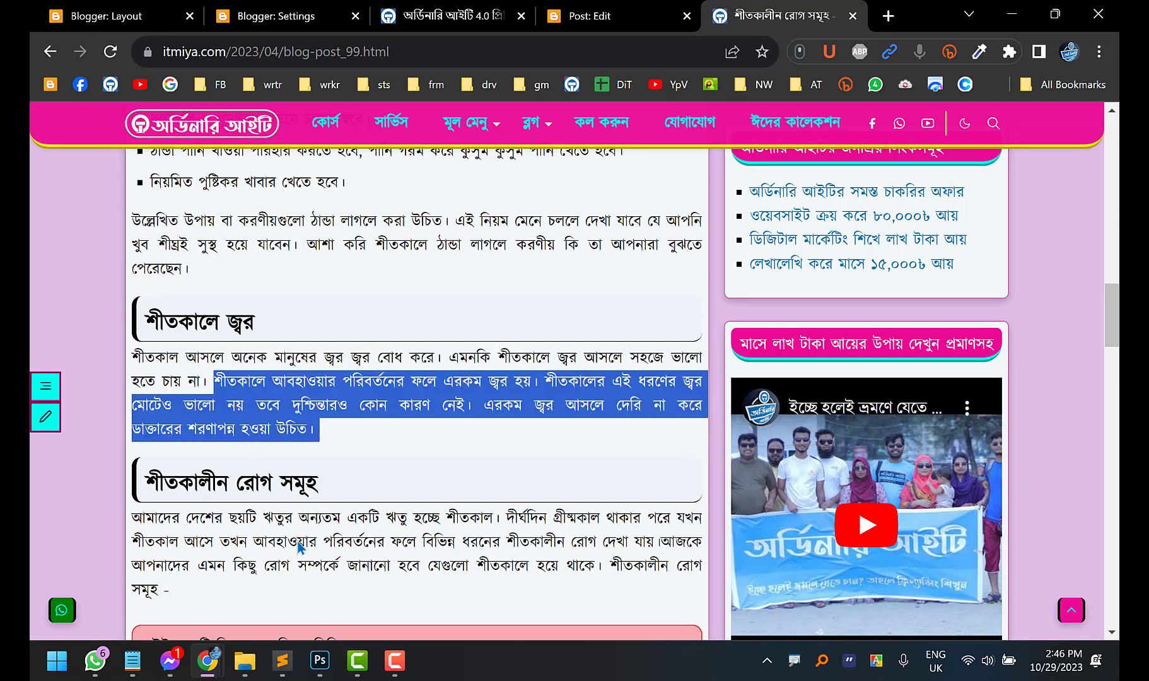
click(331, 413)
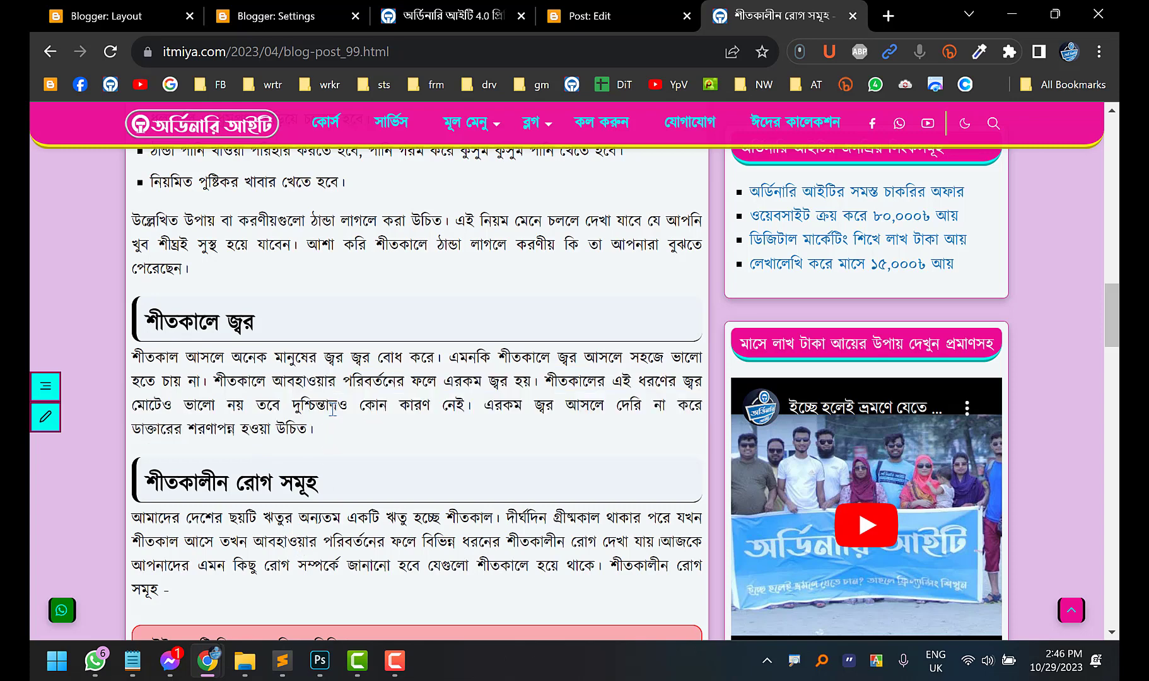
drag(326, 435, 133, 359)
click(301, 338)
drag(334, 440, 171, 272)
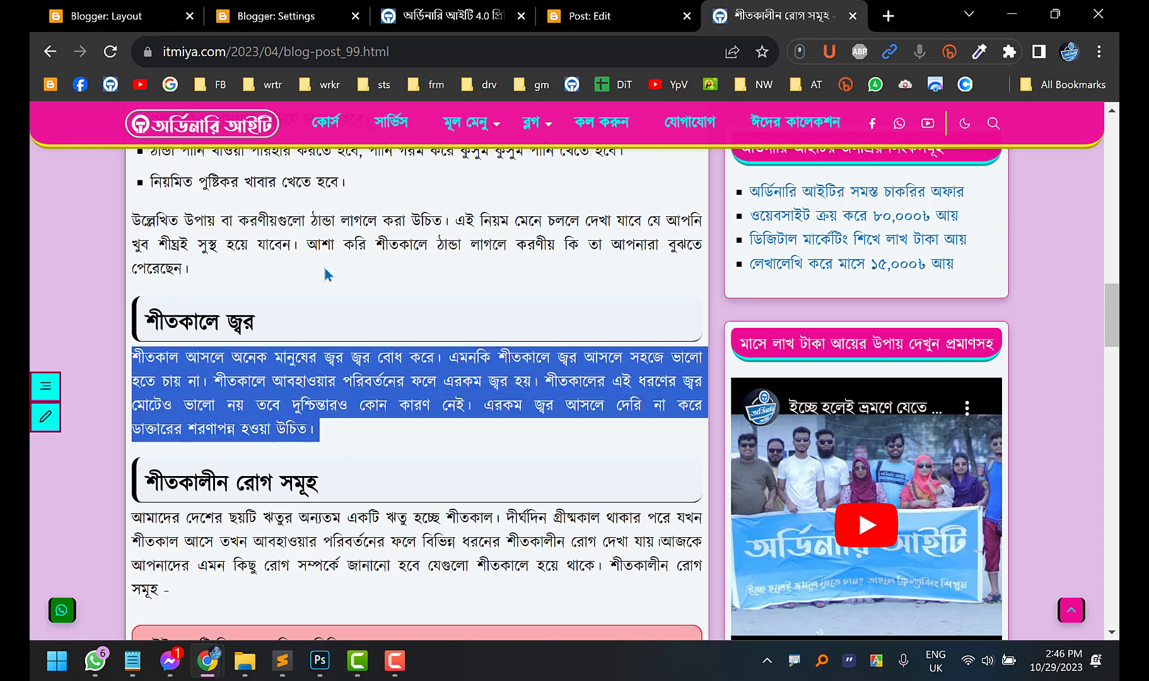
click(294, 358)
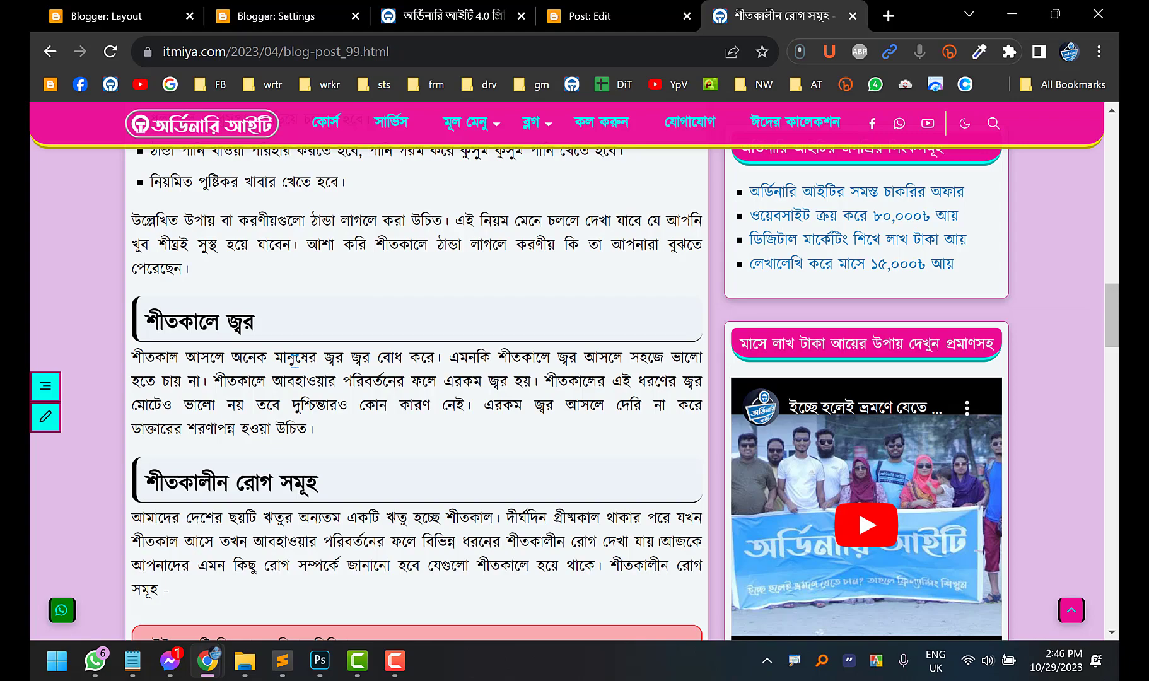
Add class="copyordinaryit" before the style attribute in the first div tag of the post's HTML and update the post
click(587, 13)
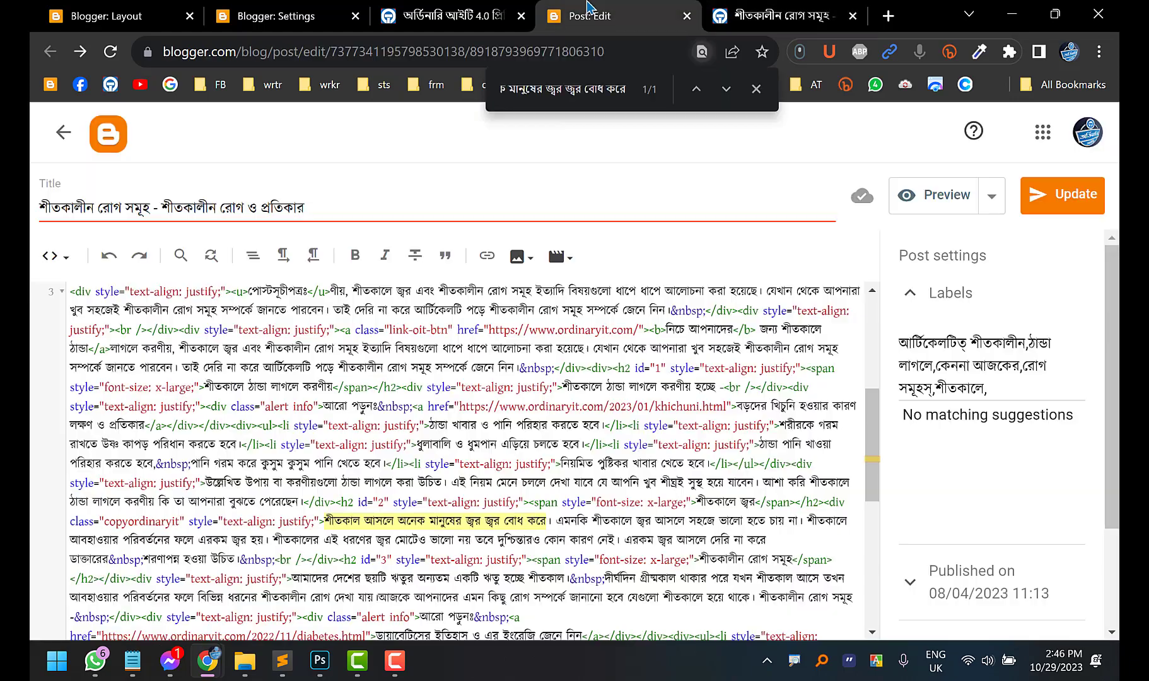
scroll(578, 388, up, 5)
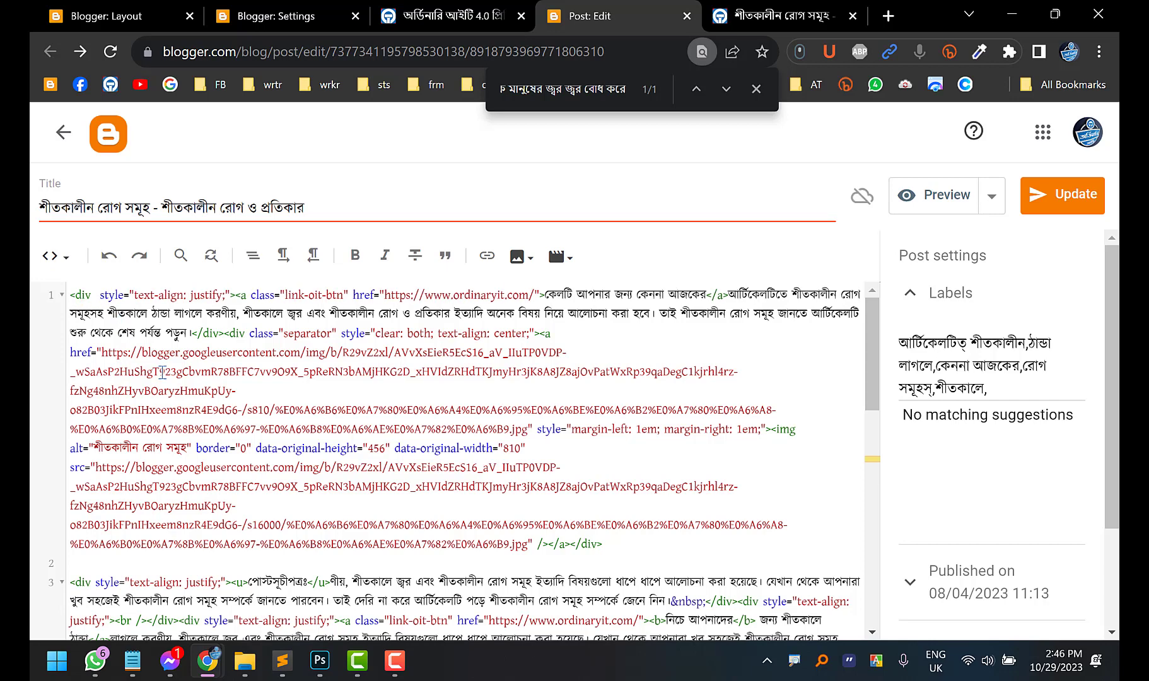
text(class="copyordinaryit")
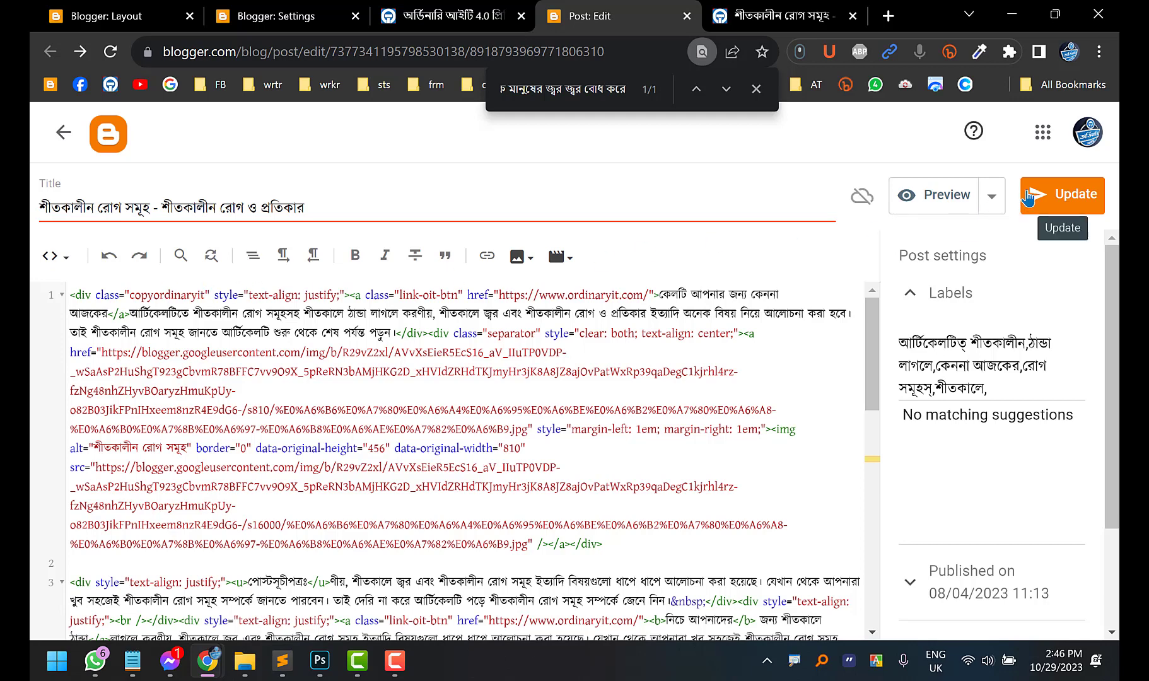
click(1052, 195)
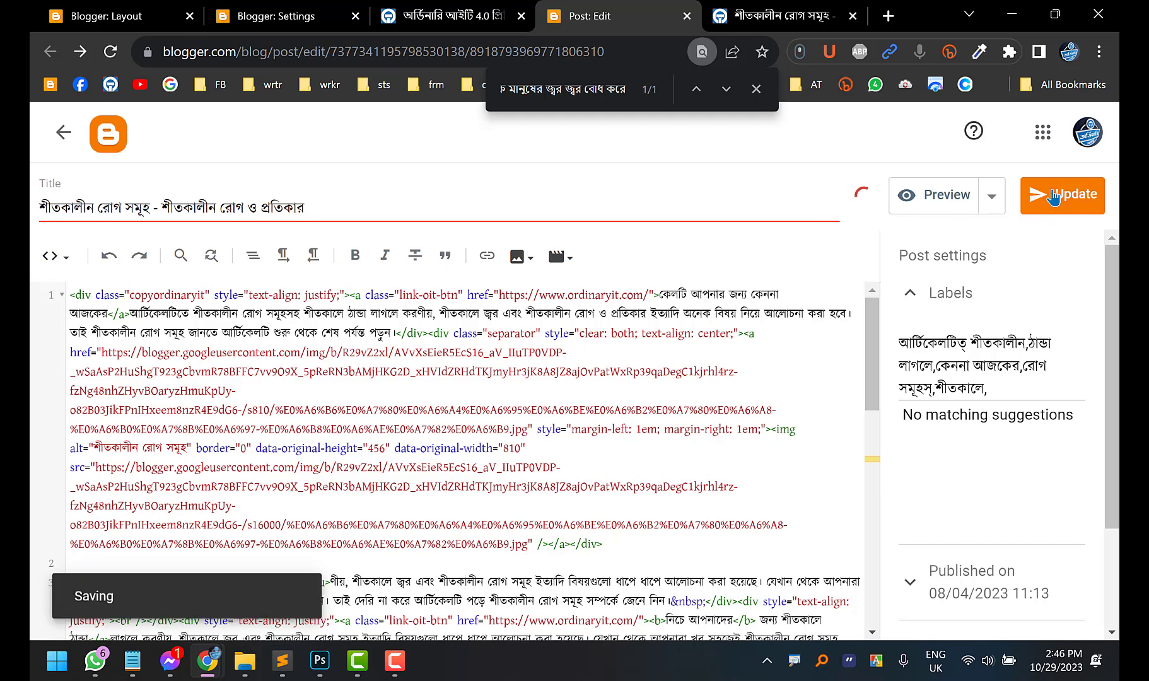
Reload the live post and look through its content from the table of contents to the "শীতকালীন রোগ সমূহ" section
click(784, 17)
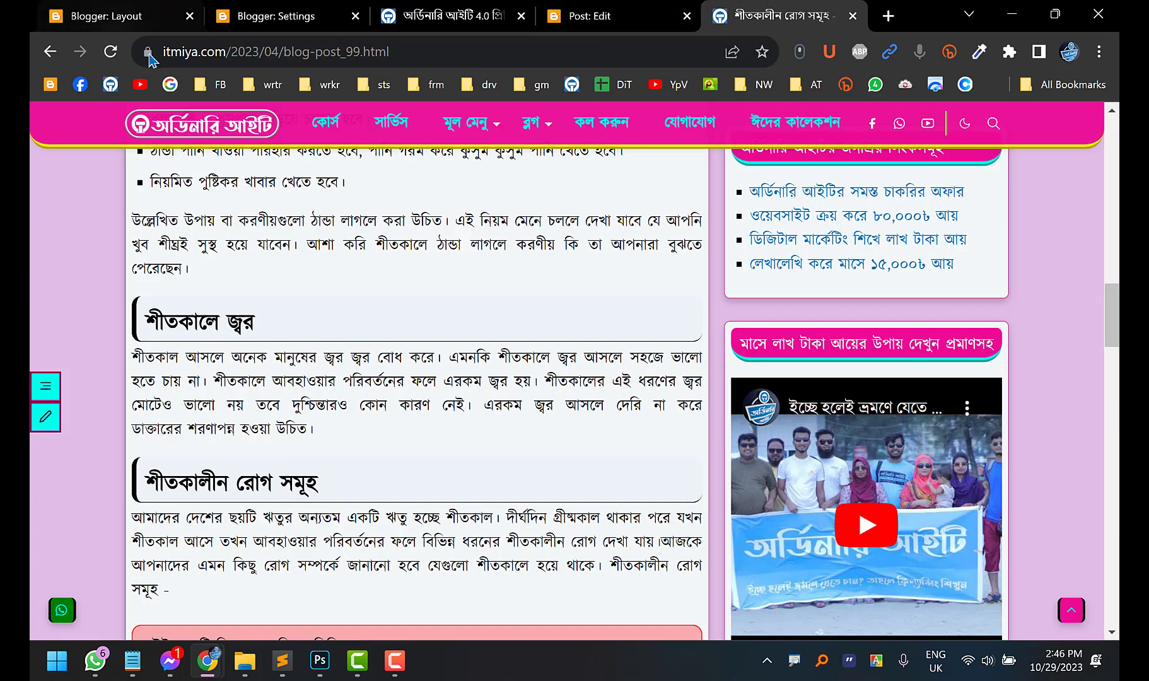
click(111, 52)
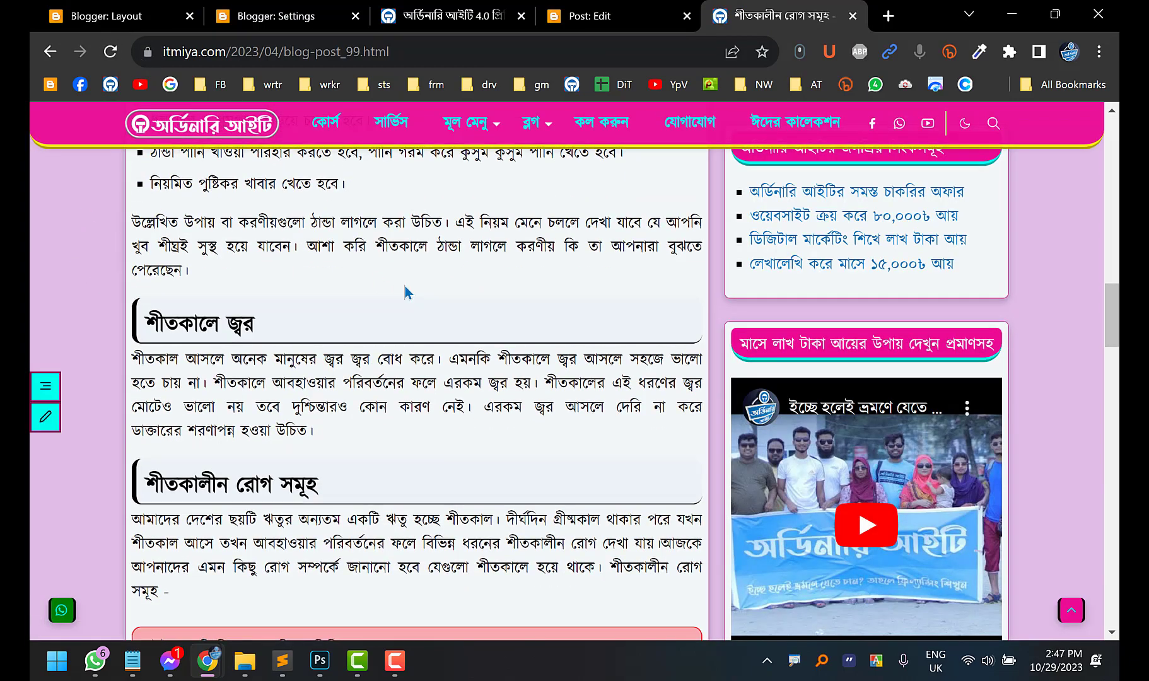
scroll(398, 290, up, 7)
scroll(372, 309, up, 3)
scroll(328, 329, down, 1)
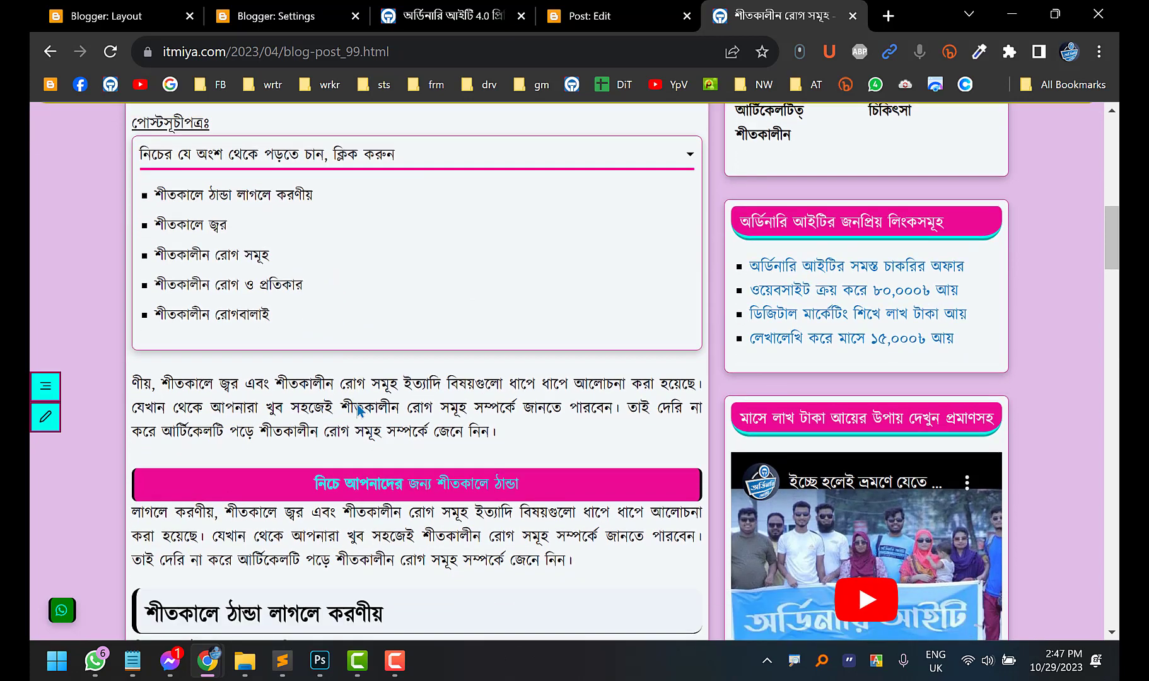
scroll(296, 394, down, 9)
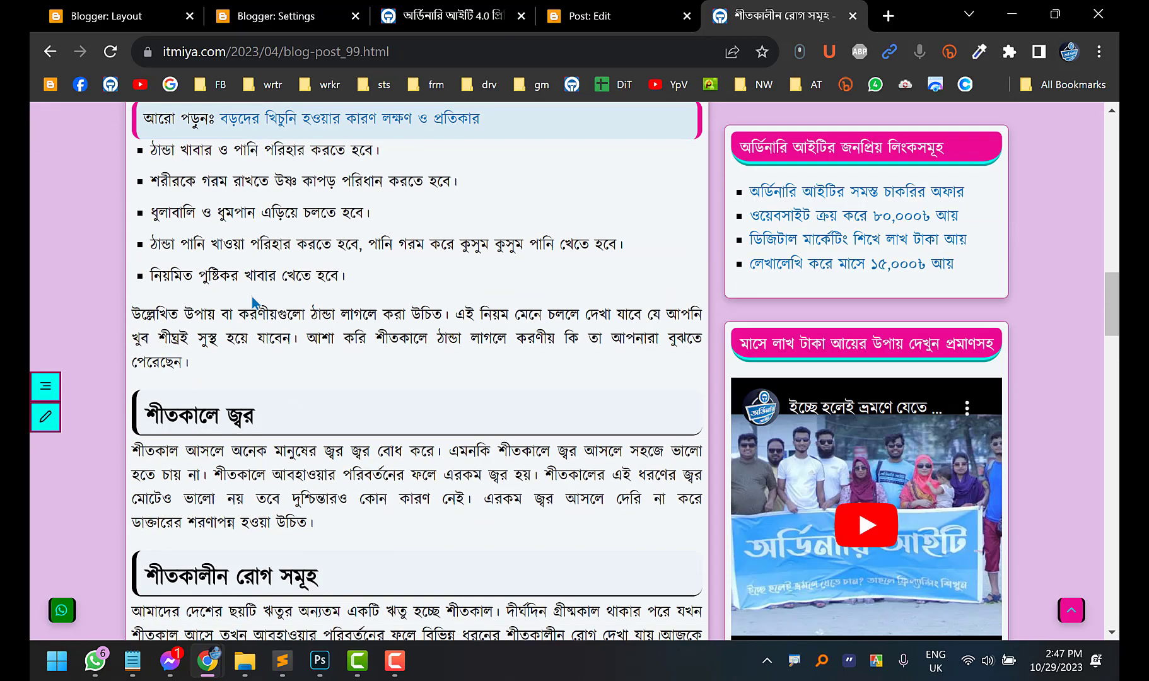
Copy class="copyordinaryit" from the first div tag of the post's HTML and remove it from that tag
click(593, 19)
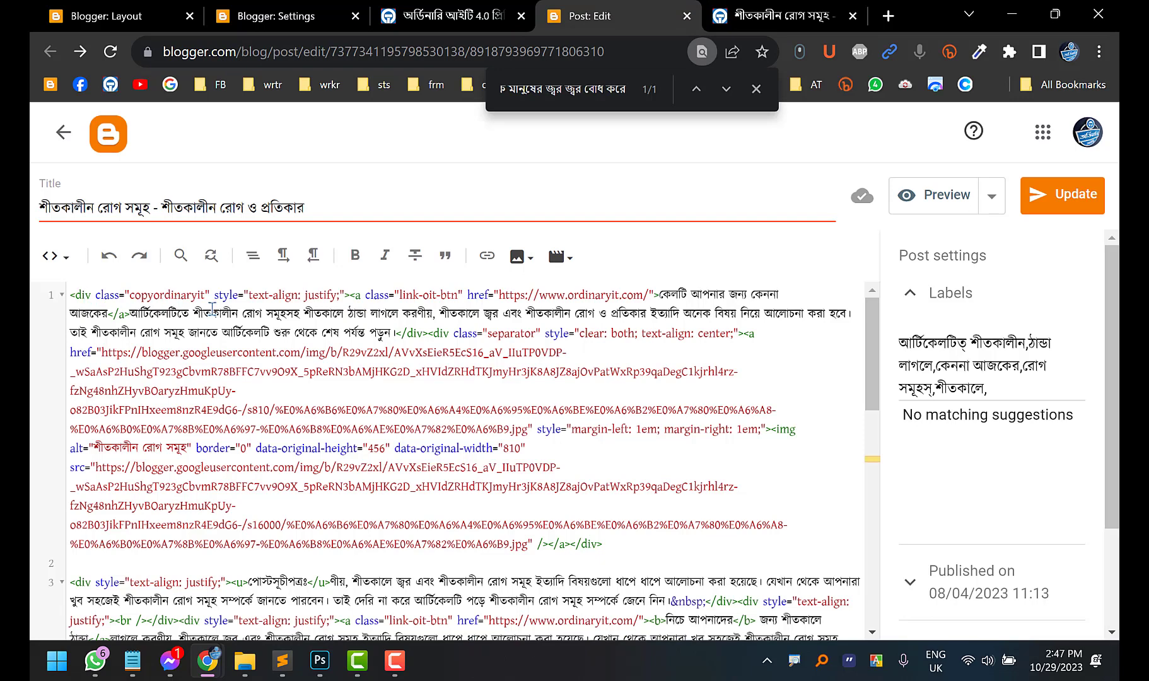
drag(210, 294, 93, 292)
key(super+c)
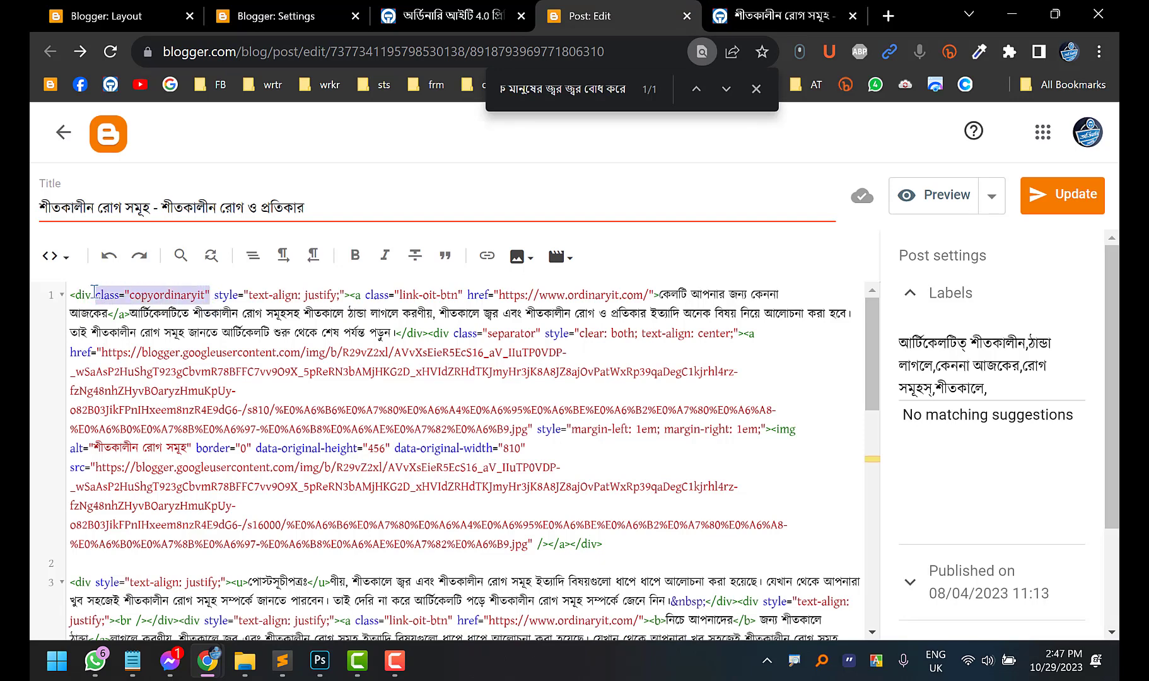
key(BackSpace)
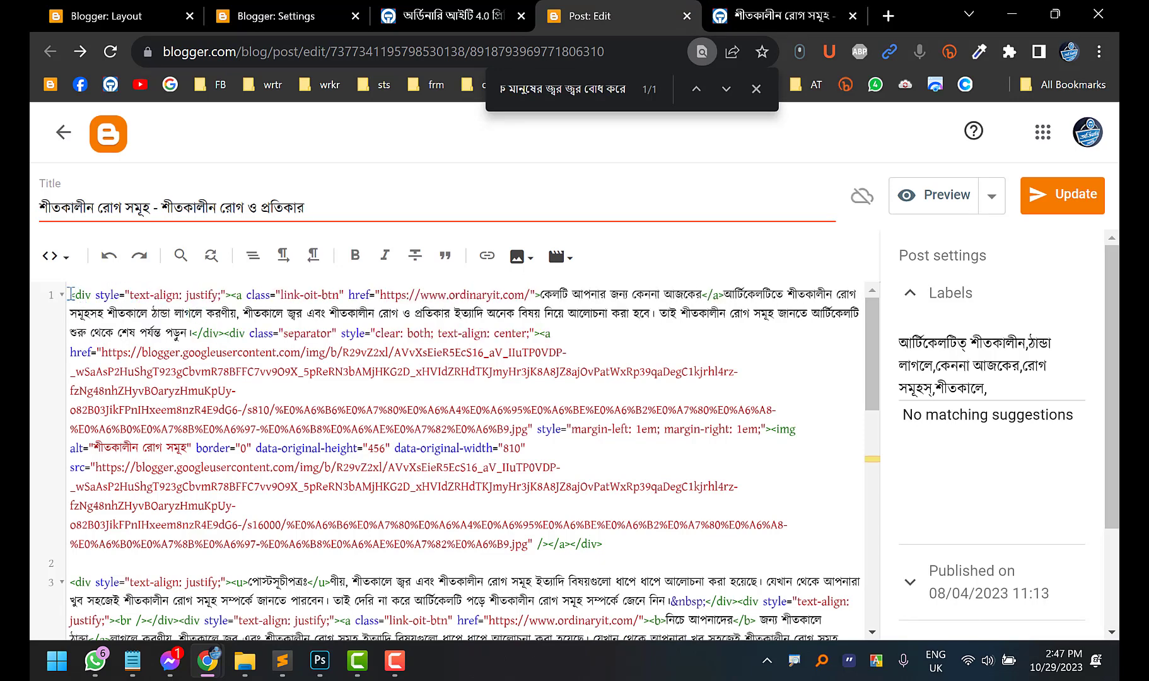
Wrap the entire post's HTML in a new div, adding <div> at the very start and </div> at the very end
text(<)
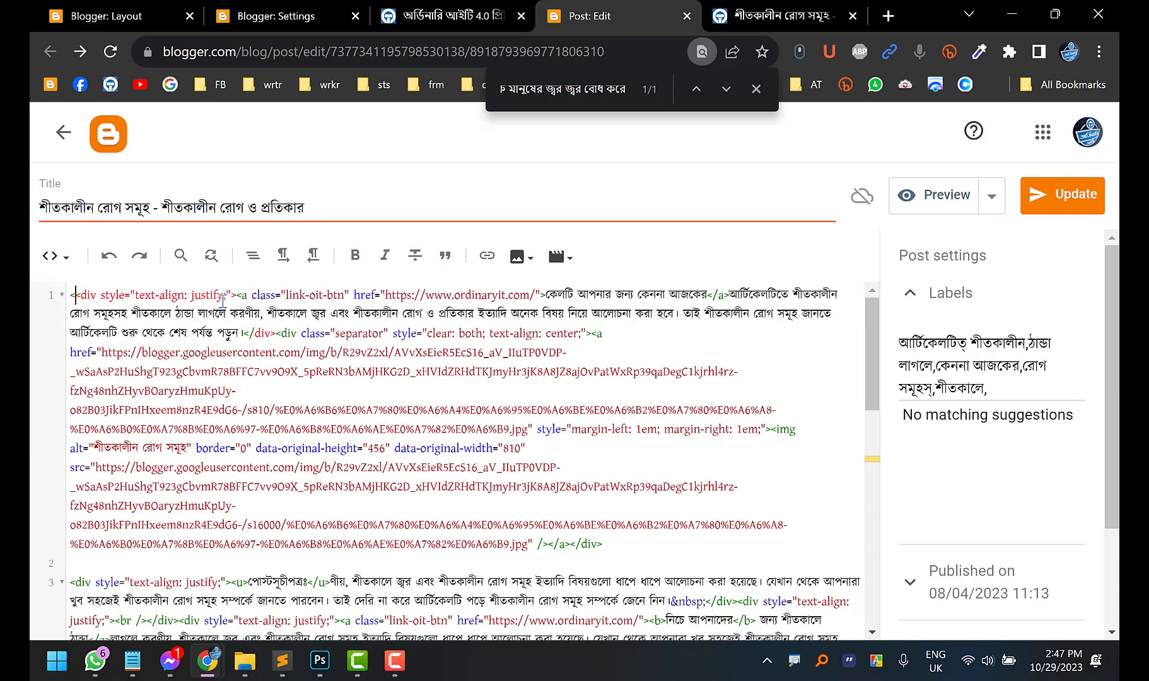
text(div)
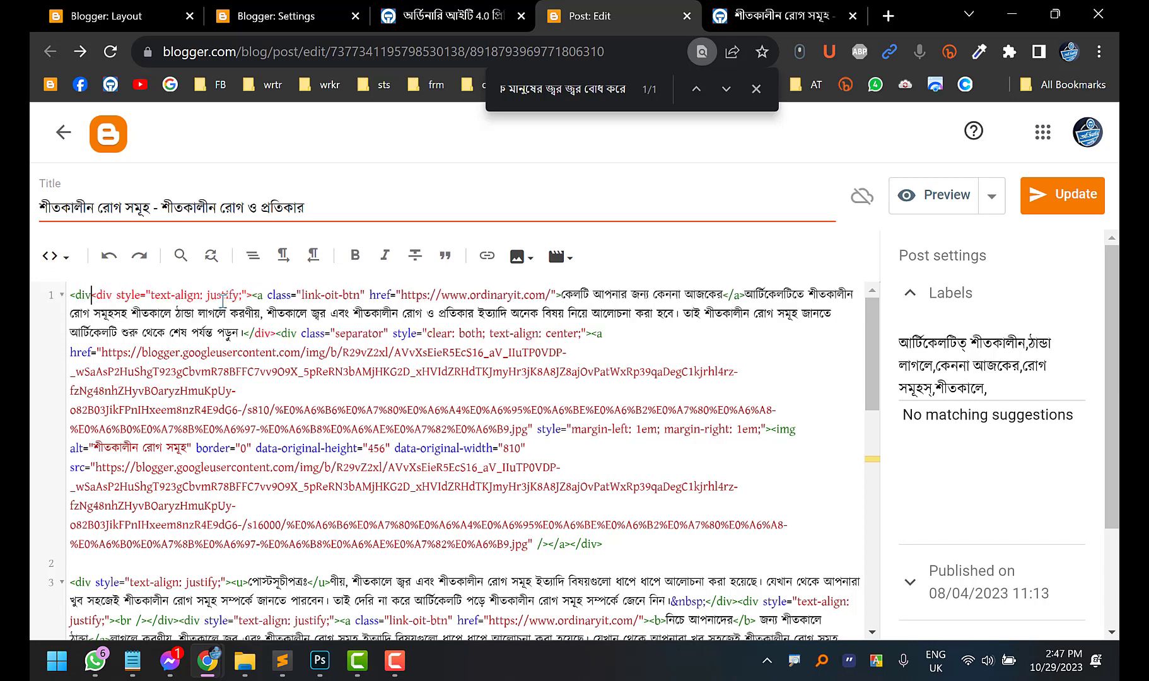
text(>)
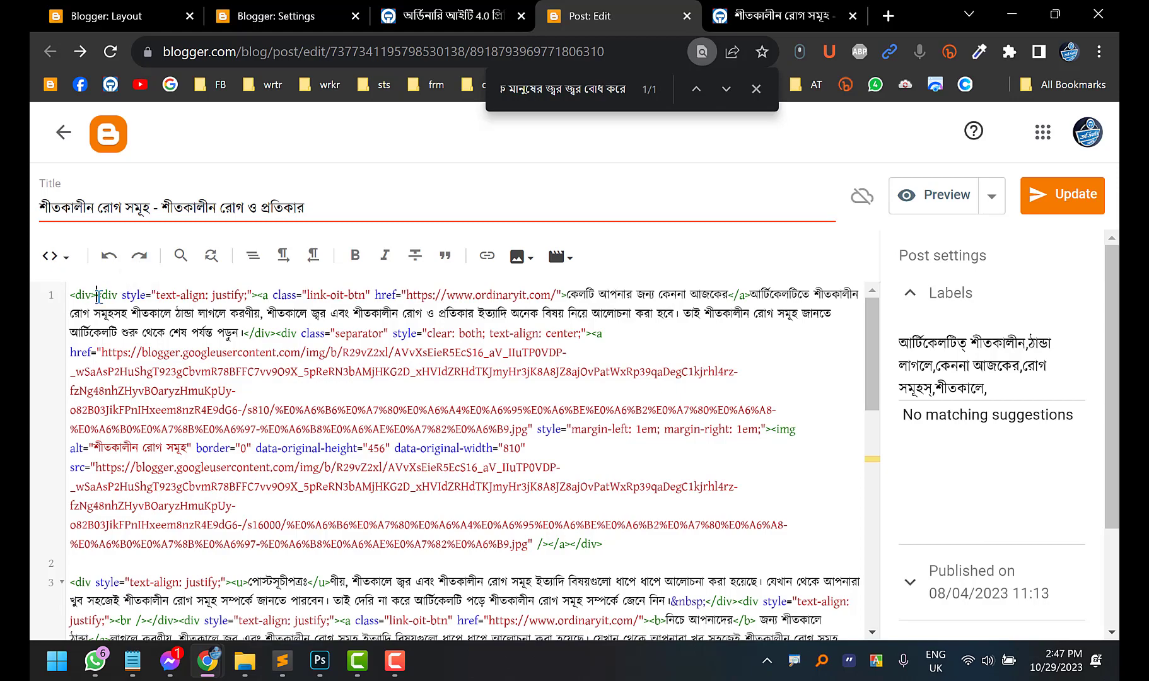
drag(98, 295, 70, 295)
drag(873, 391, 870, 615)
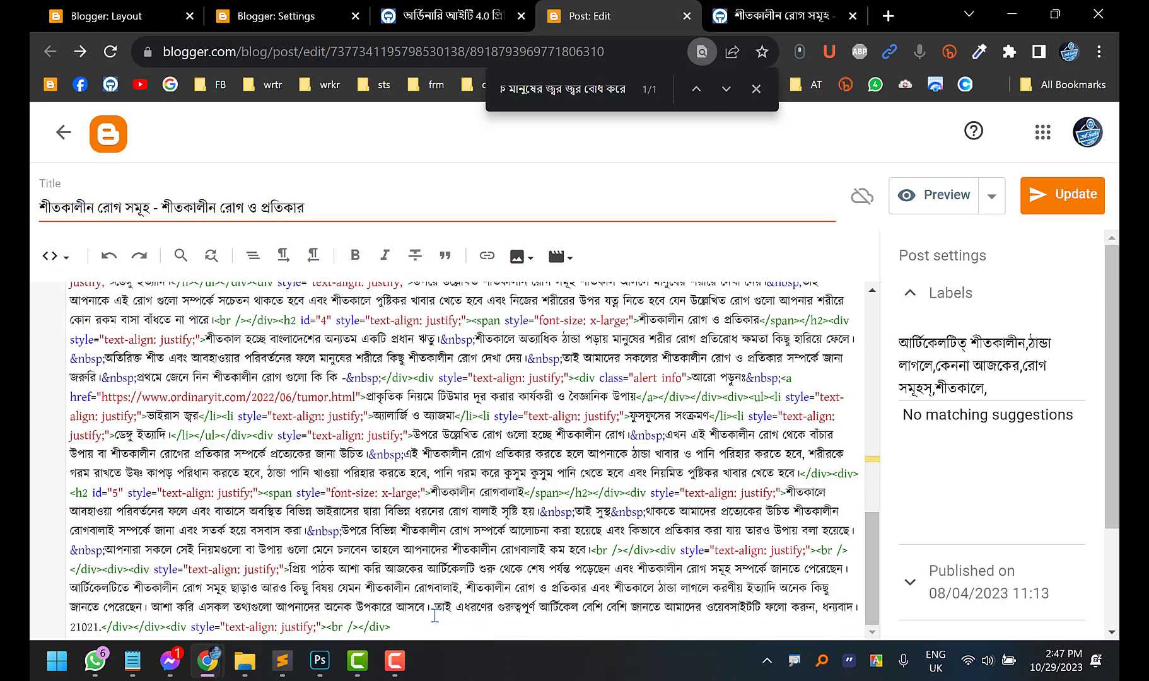
drag(414, 633, 367, 630)
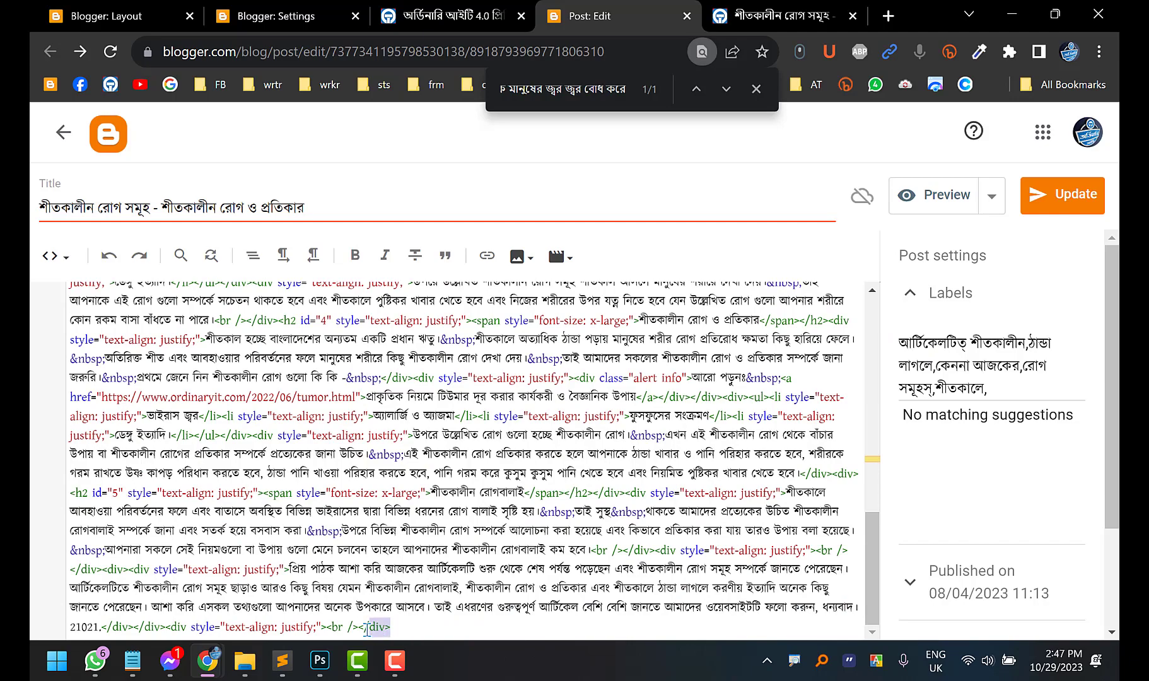
click(427, 624)
text(</div>)
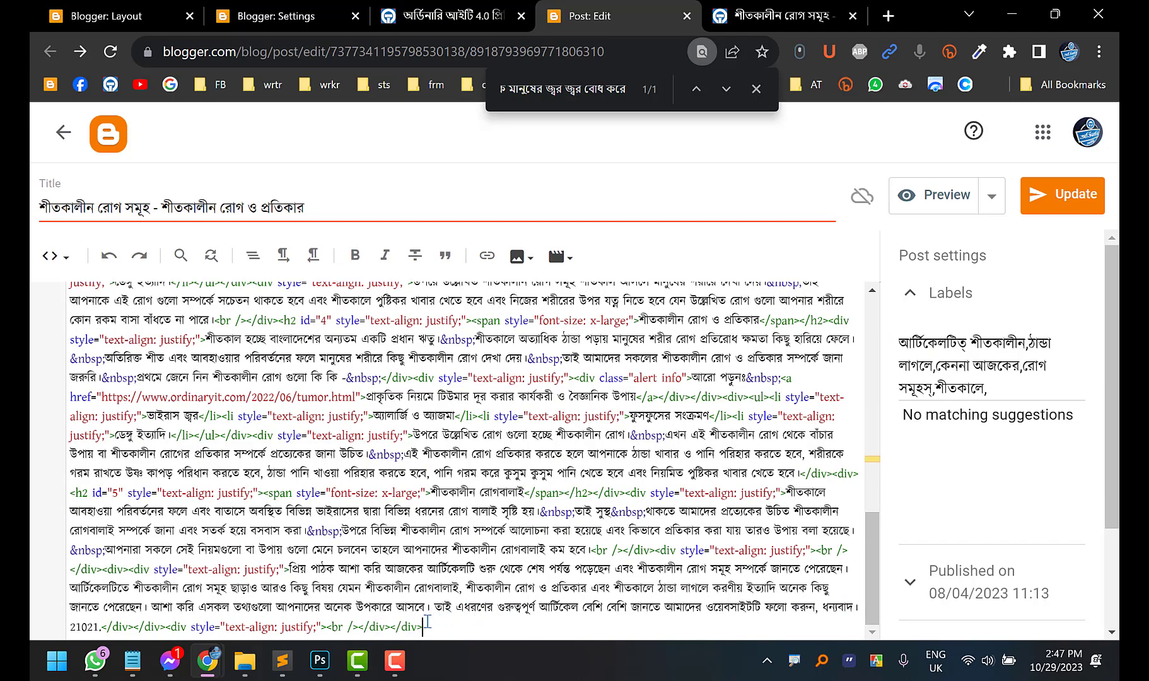
Add class="copyordinaryit" to the new outer div's opening tag and update the post
drag(873, 524, 874, 306)
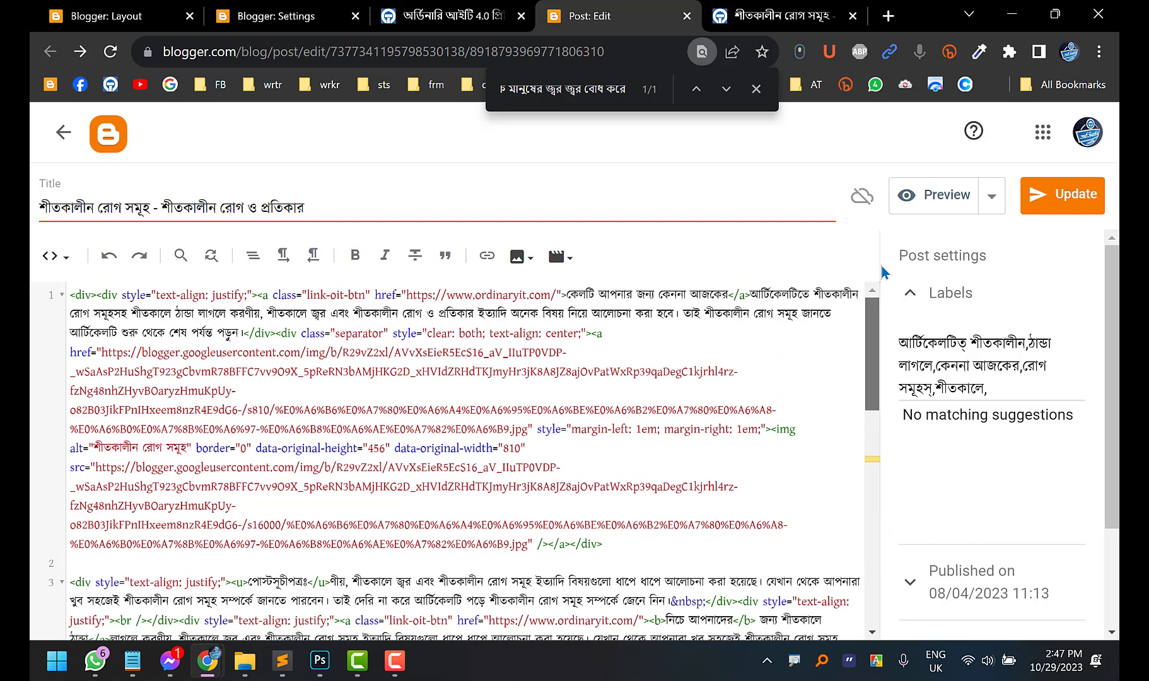
click(93, 294)
text(>)
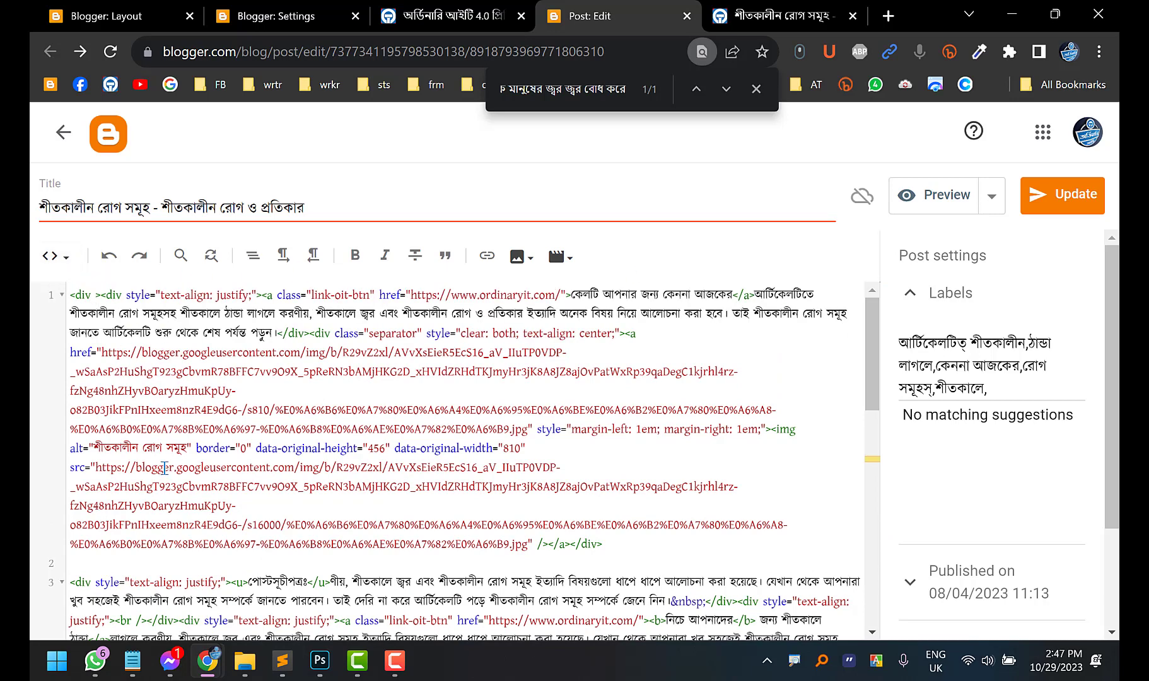
key(super+v)
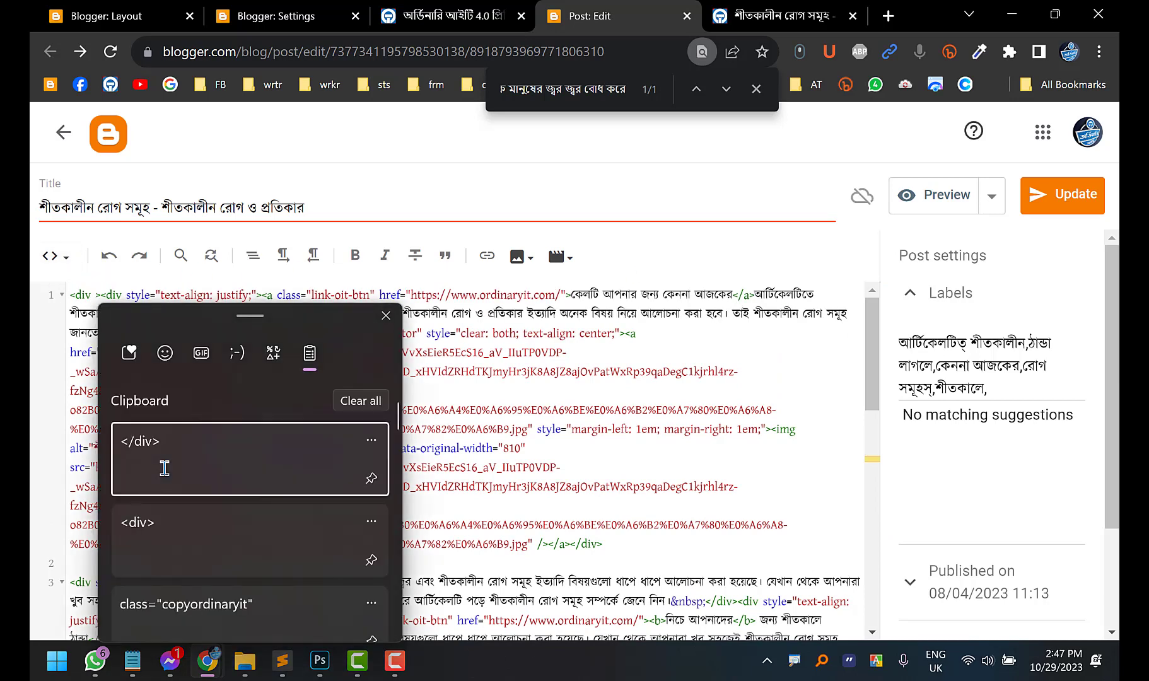
click(173, 610)
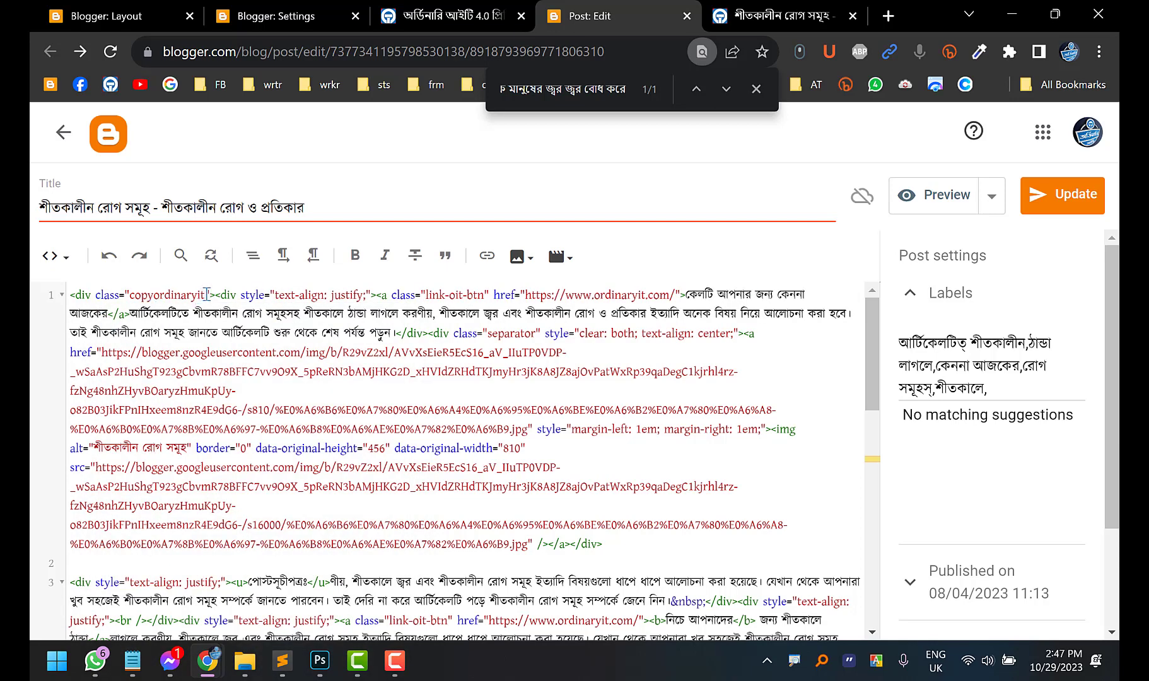
click(1047, 201)
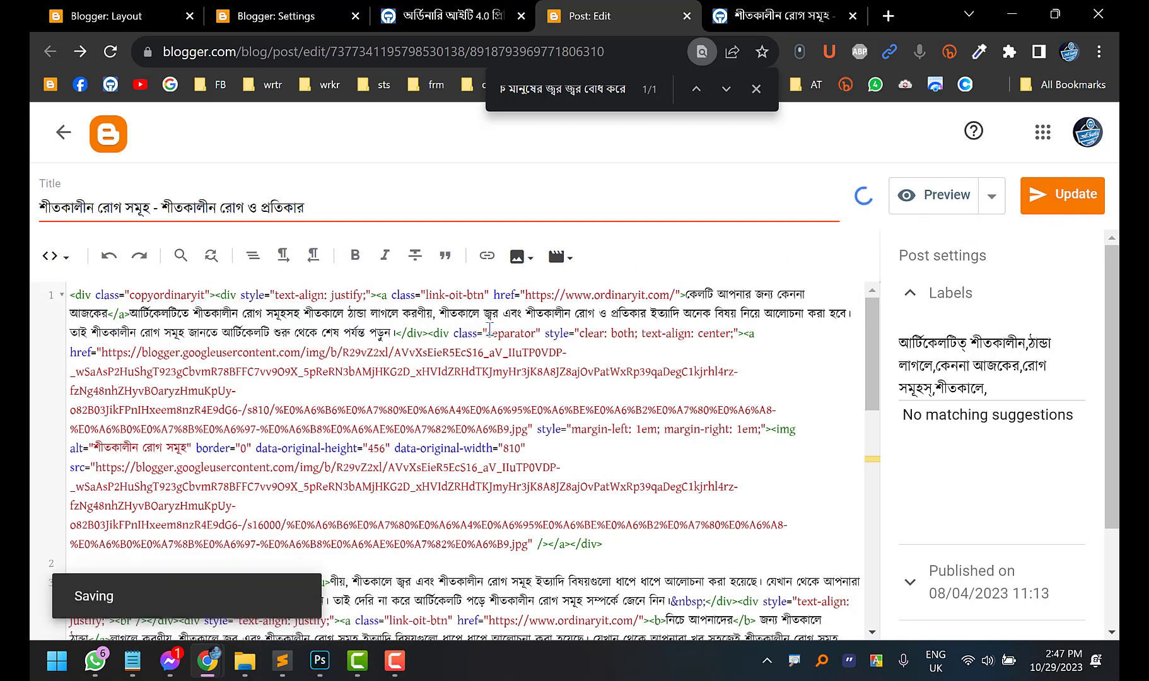
Reload the live post and test text selection in its bullet lists and paragraphs through to the closing section
click(778, 16)
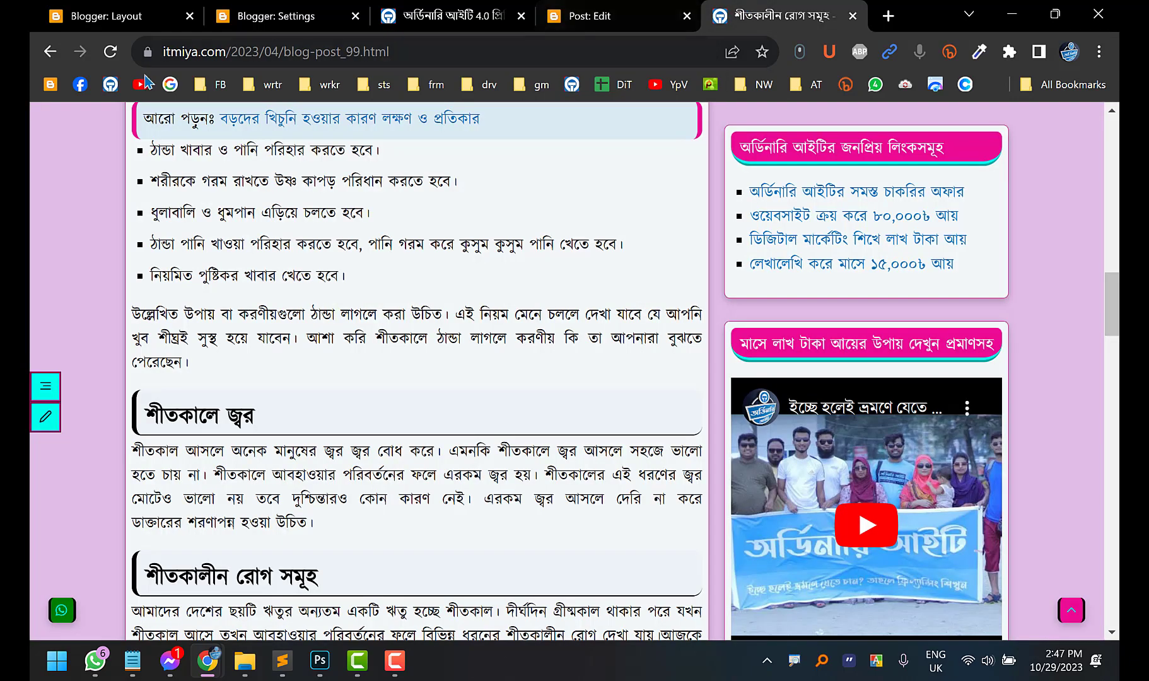
click(109, 51)
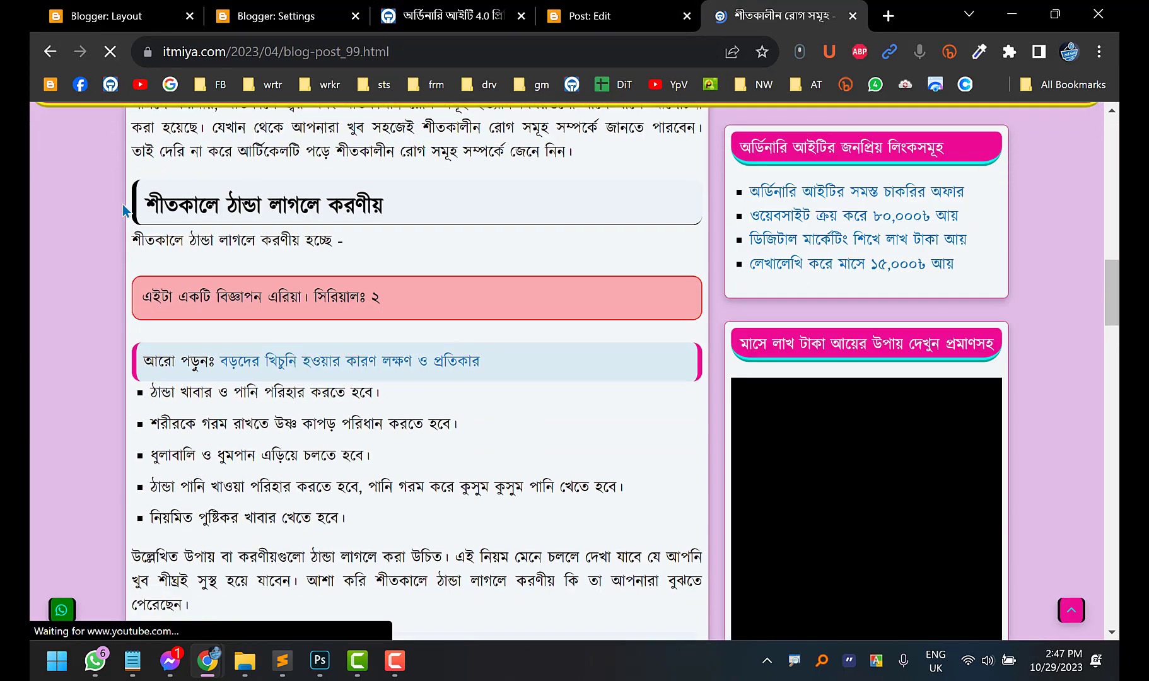
drag(346, 367, 150, 243)
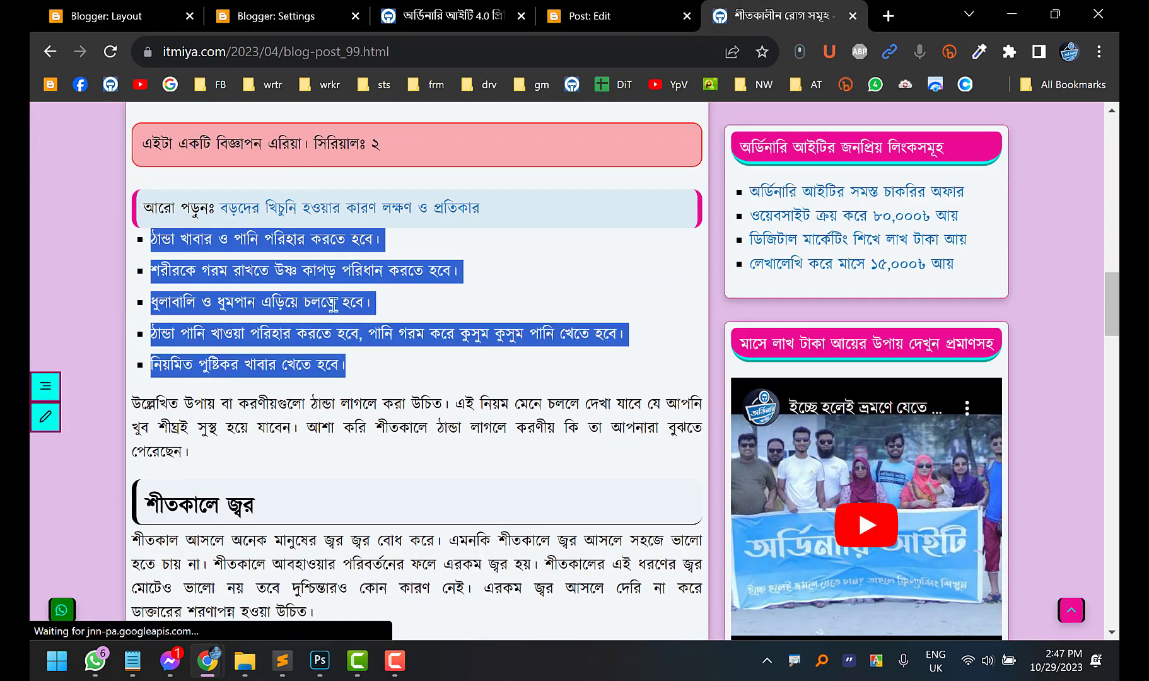
drag(401, 499, 132, 349)
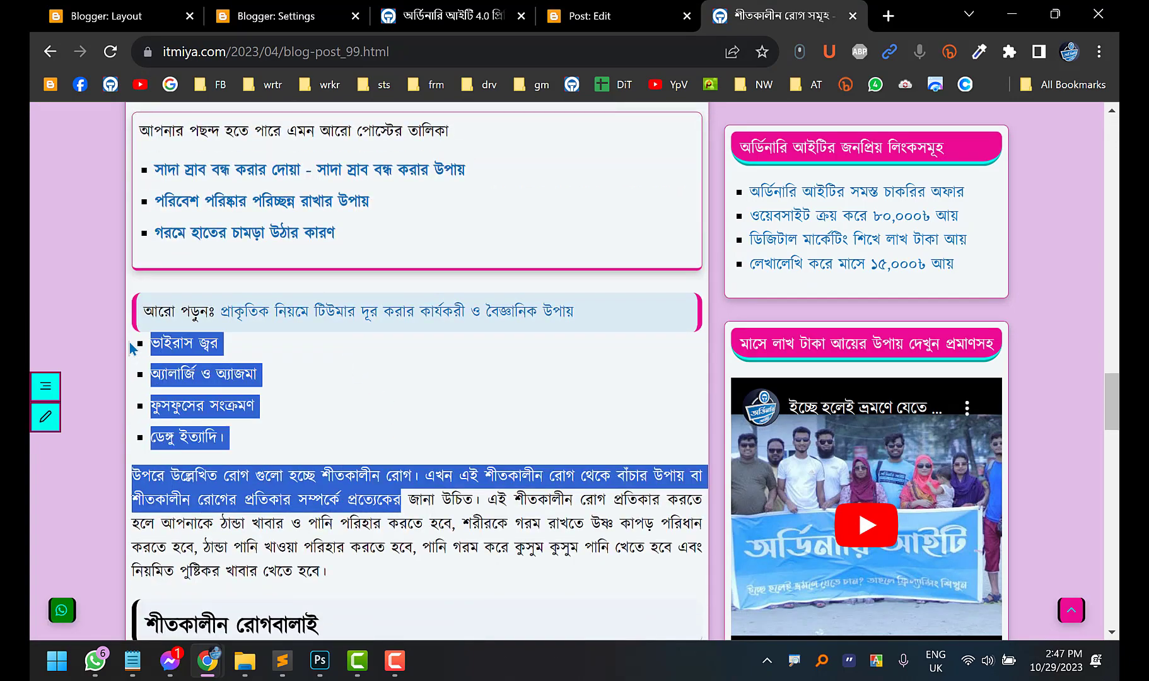
scroll(441, 409, down, 10)
drag(465, 313, 219, 190)
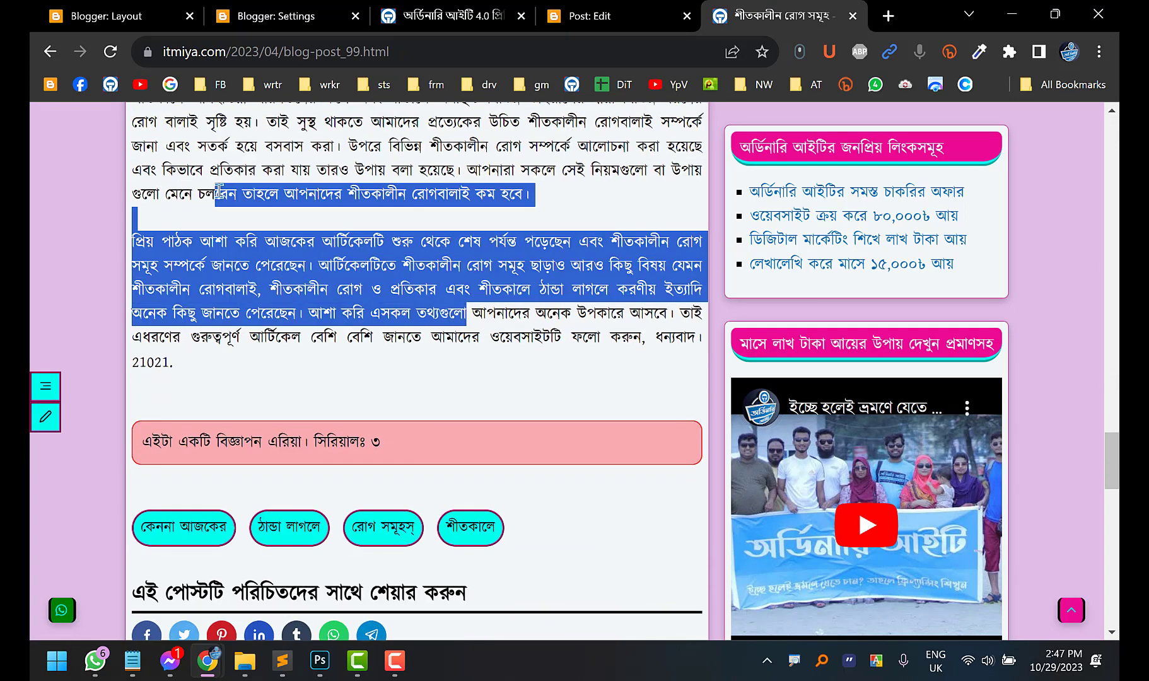
click(343, 272)
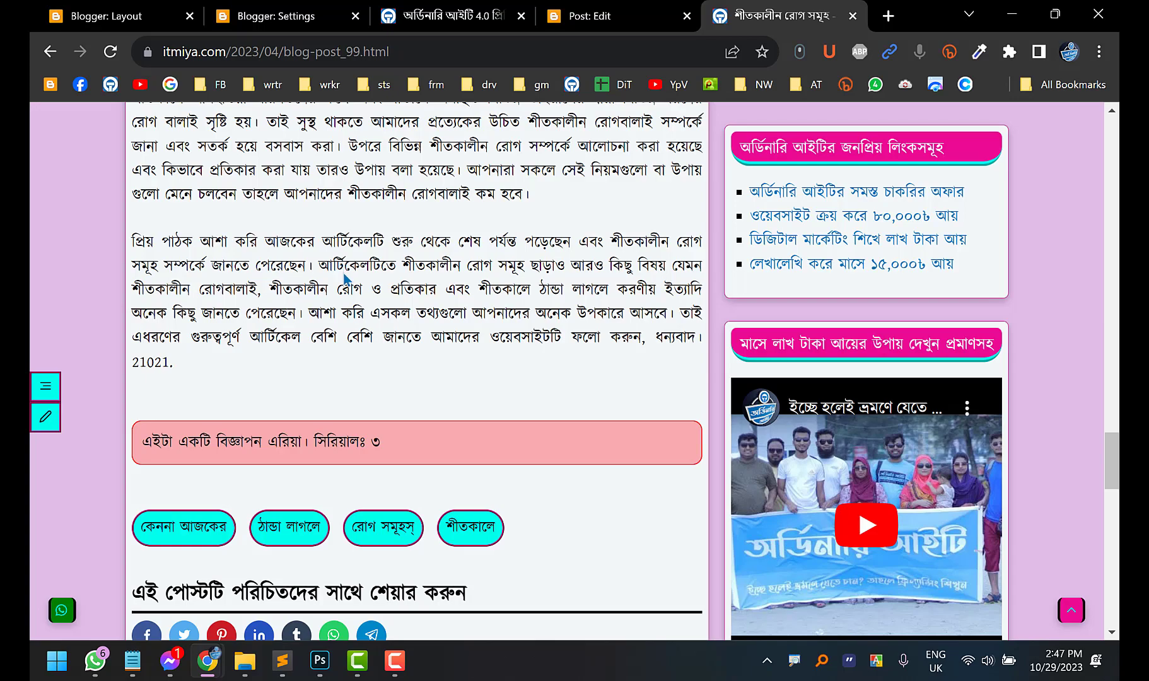
scroll(343, 273, up, 15)
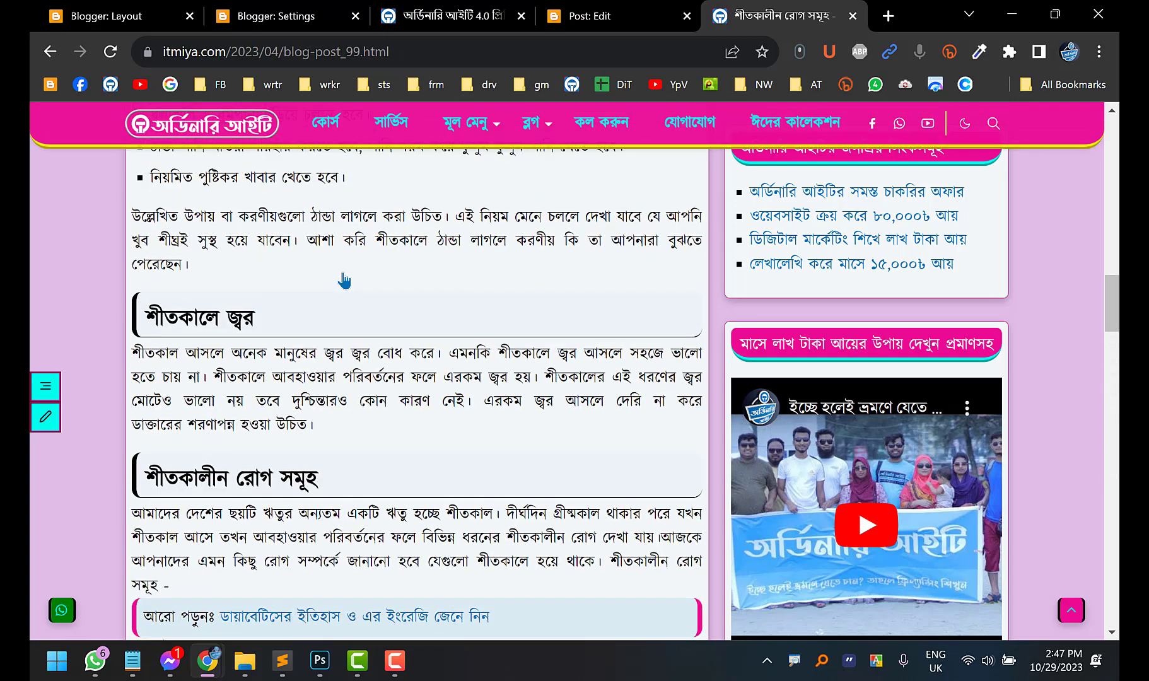
scroll(344, 280, up, 10)
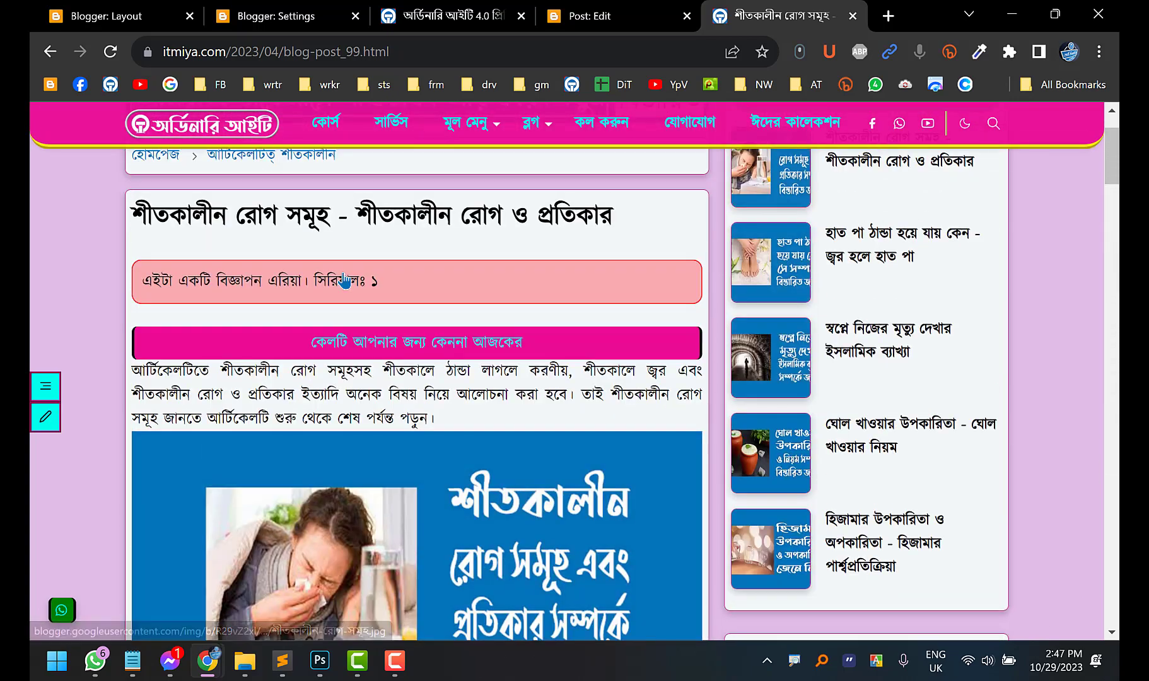
Review the wrapped HTML and the live post against the theme documentation, from Theme Edit HTML to the Alert Message classes
click(599, 15)
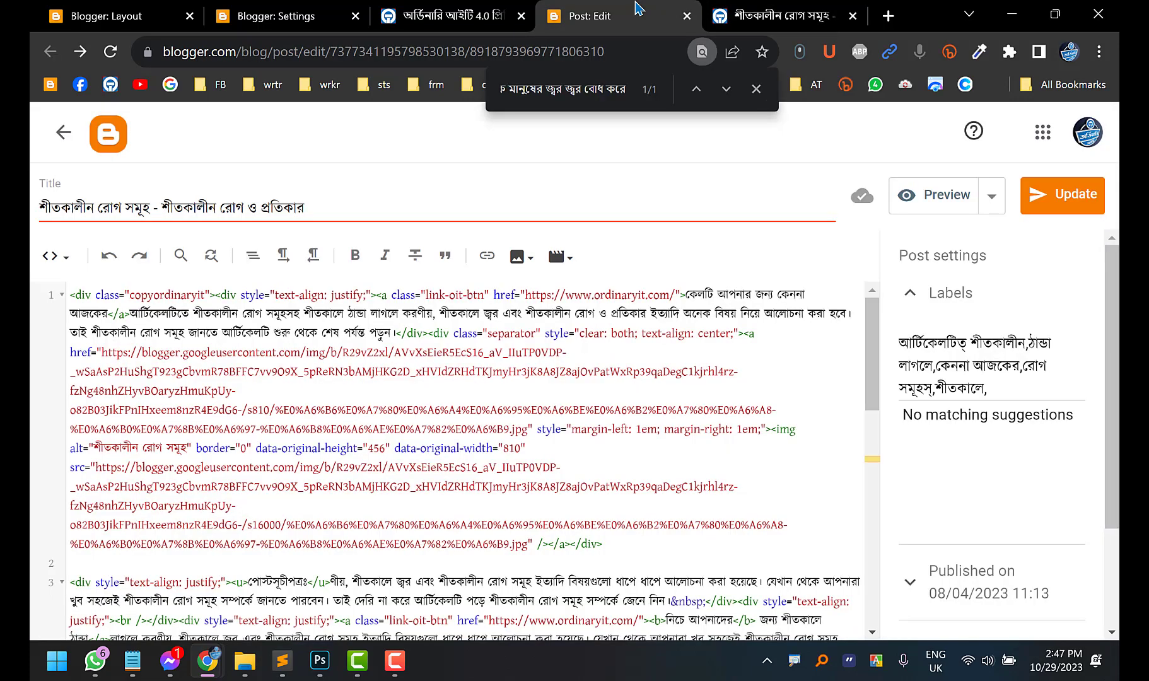
click(470, 14)
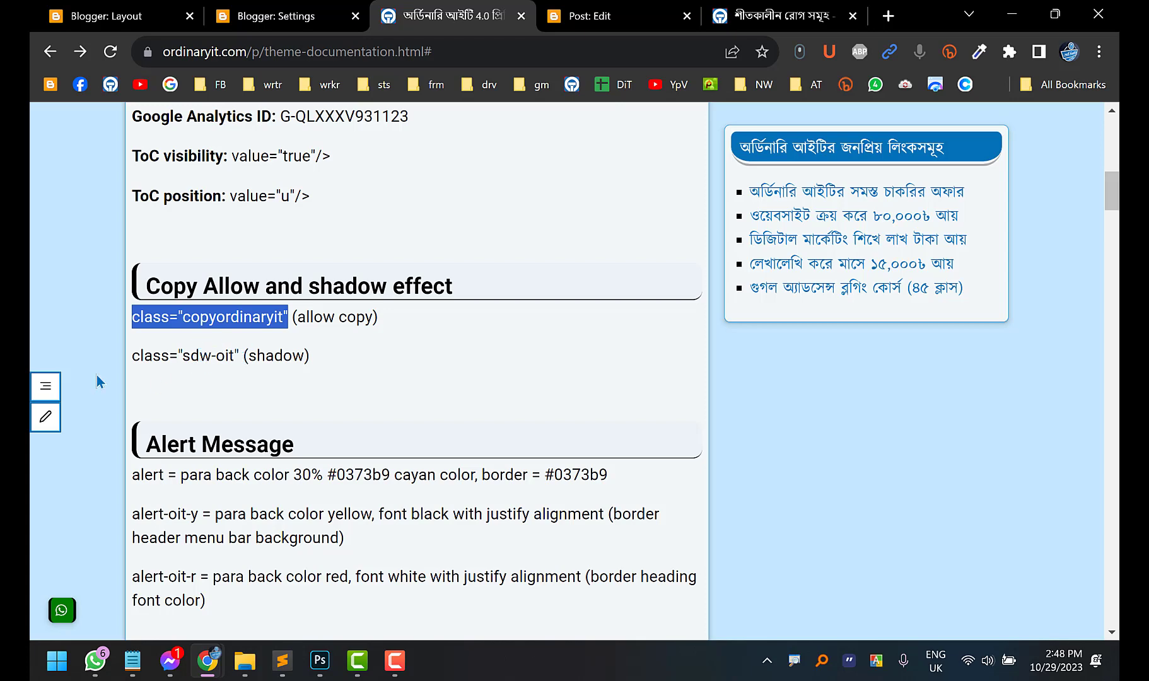
scroll(209, 353, up, 6)
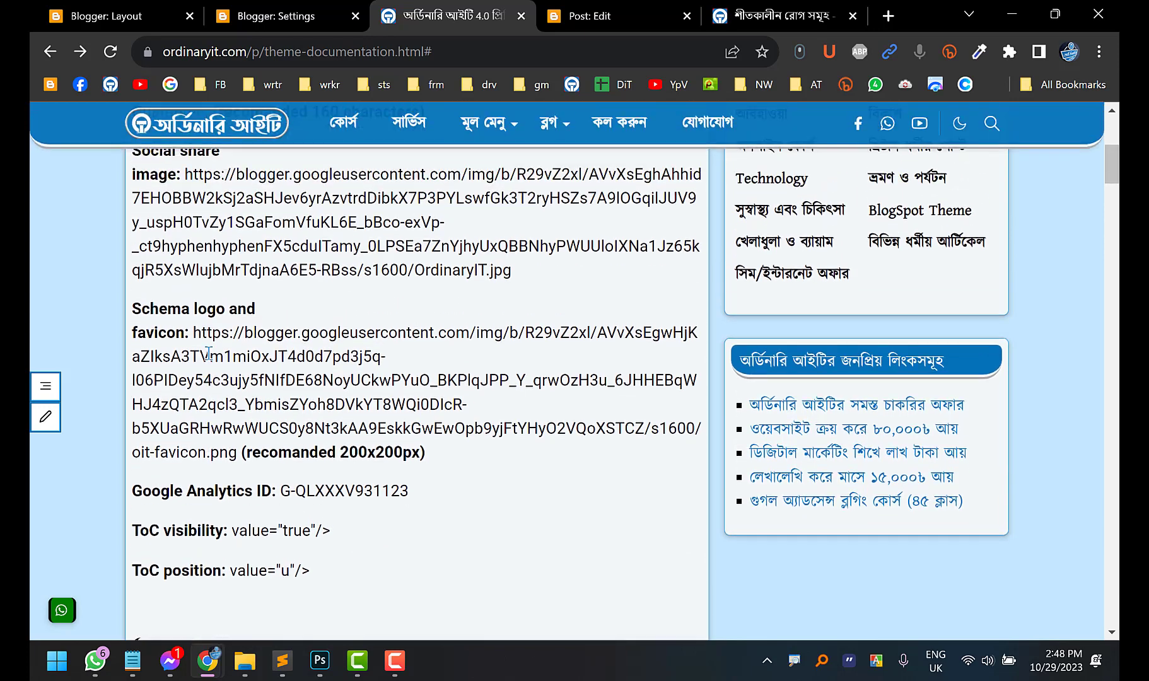
click(769, 7)
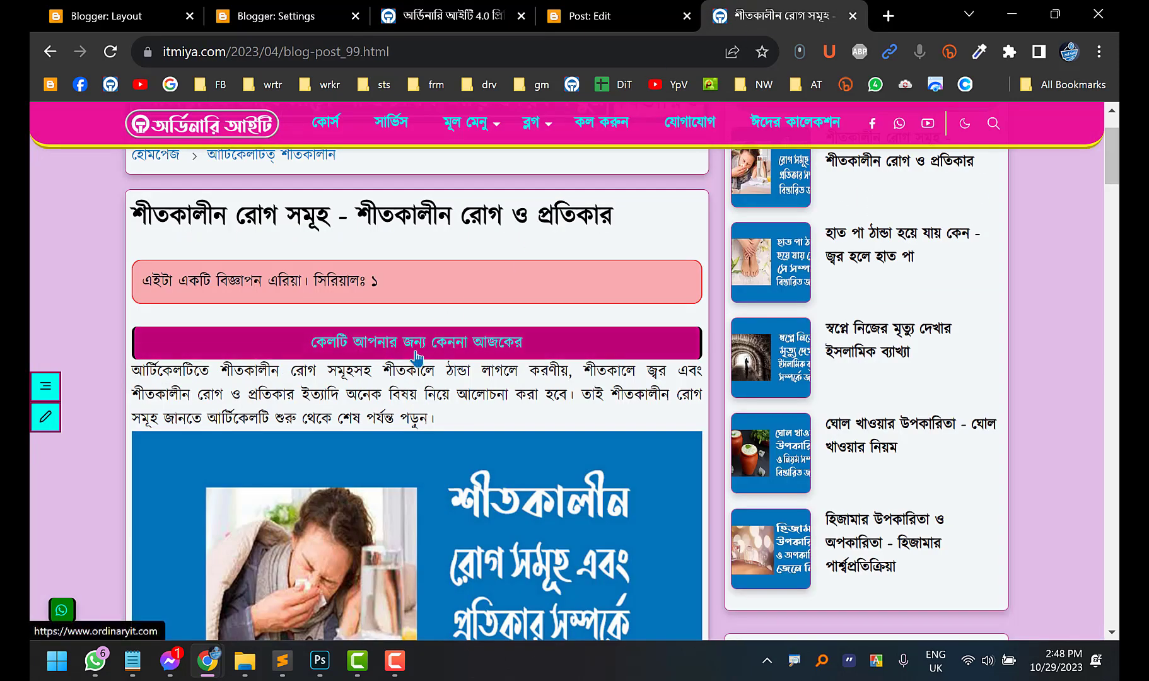
click(610, 8)
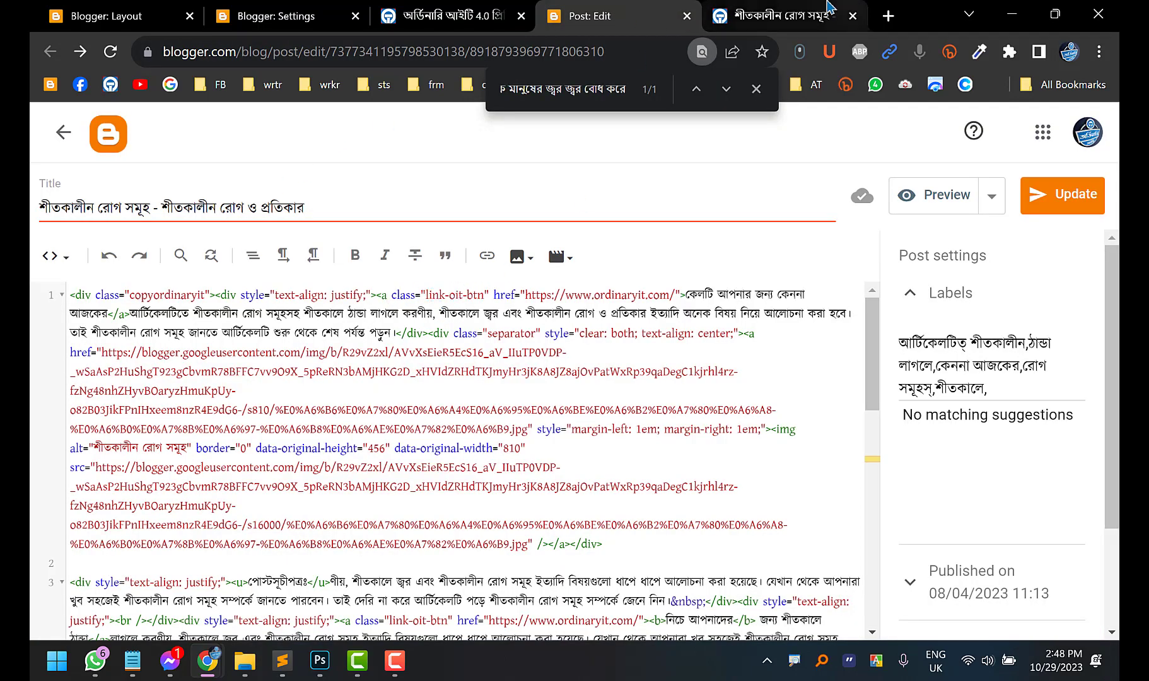
click(775, 15)
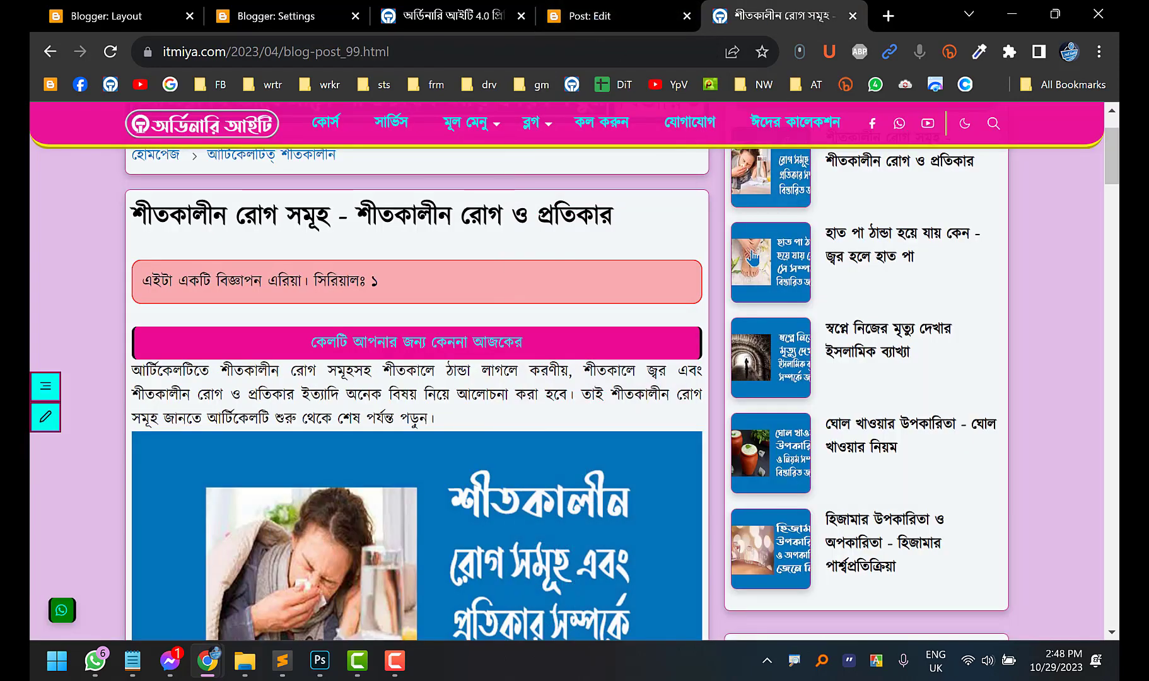
click(505, 12)
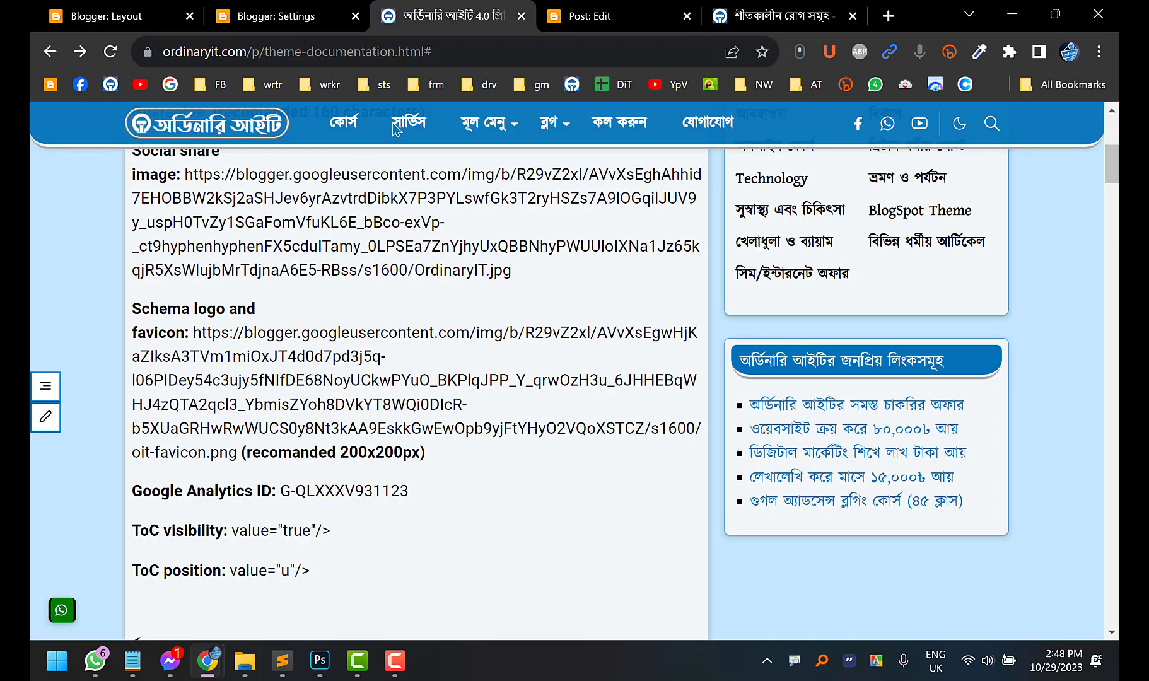
scroll(335, 404, up, 6)
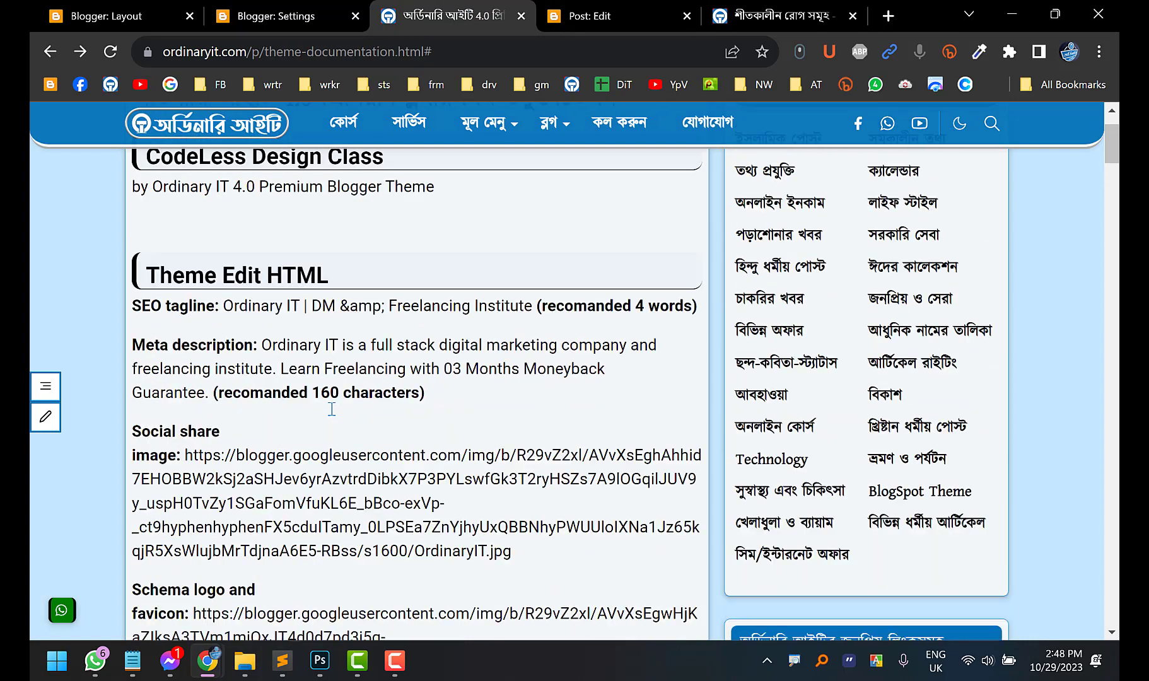
scroll(333, 417, down, 15)
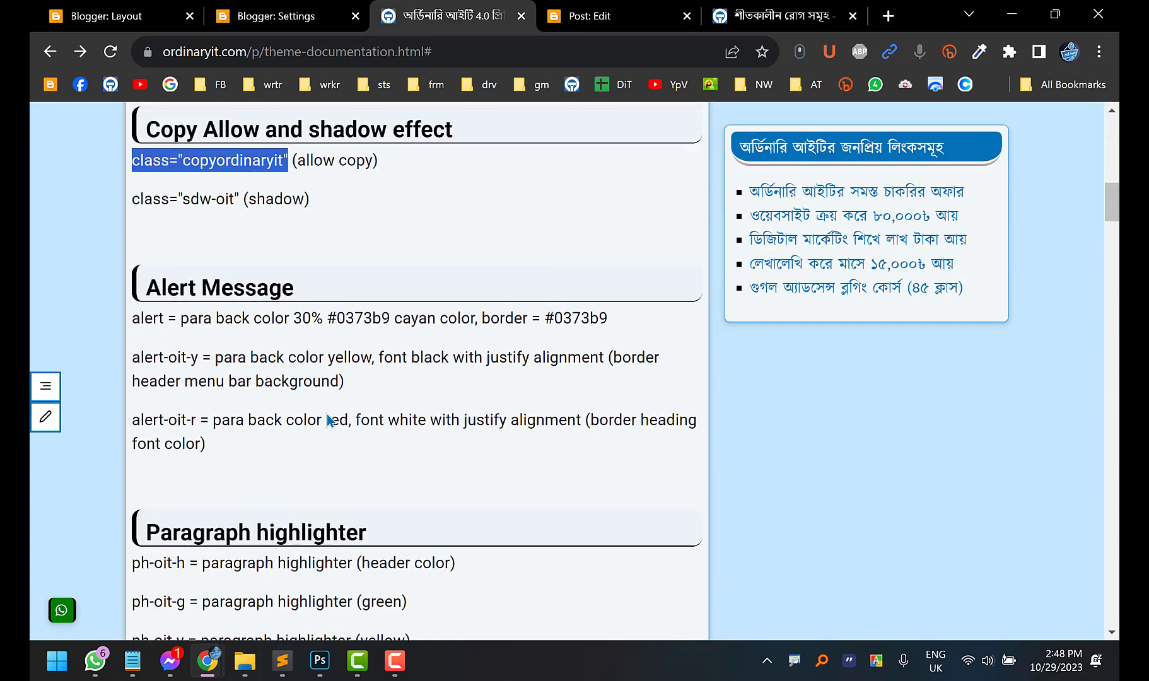
Copy the sdw-oit class from the theme documentation, add it to the first link-oit-btn link in the post's HTML, and update the post
scroll(327, 413, up, 2)
click(215, 357)
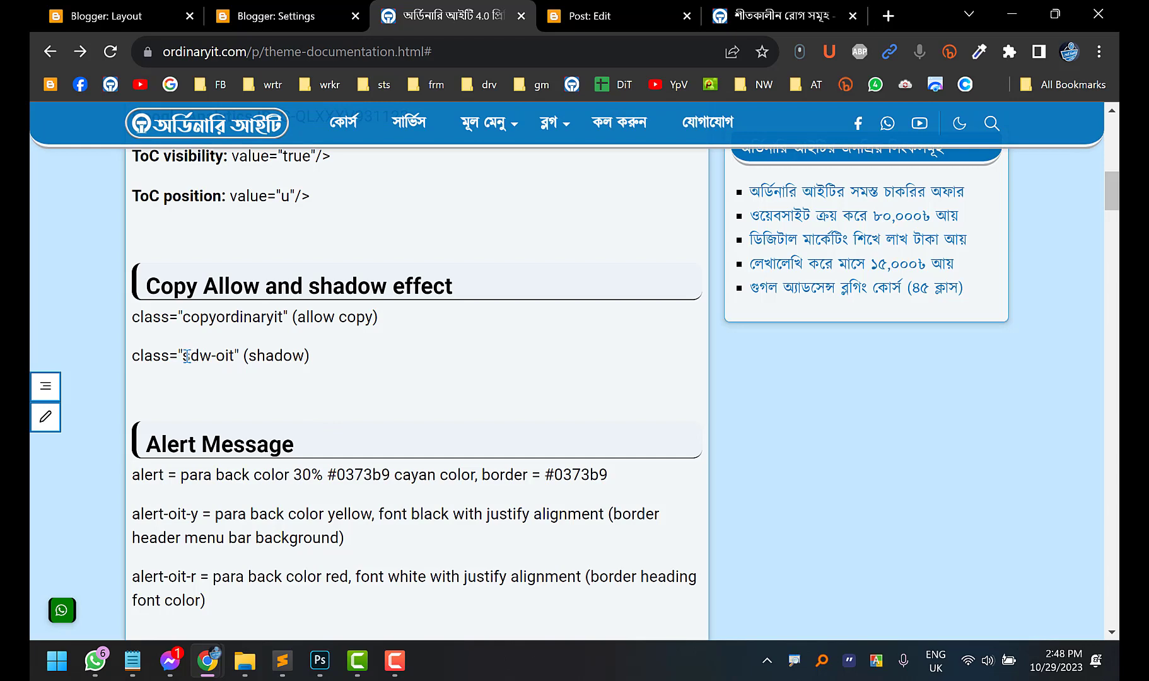
drag(239, 351, 117, 351)
click(236, 363)
drag(235, 358, 185, 356)
key(ctrl+c)
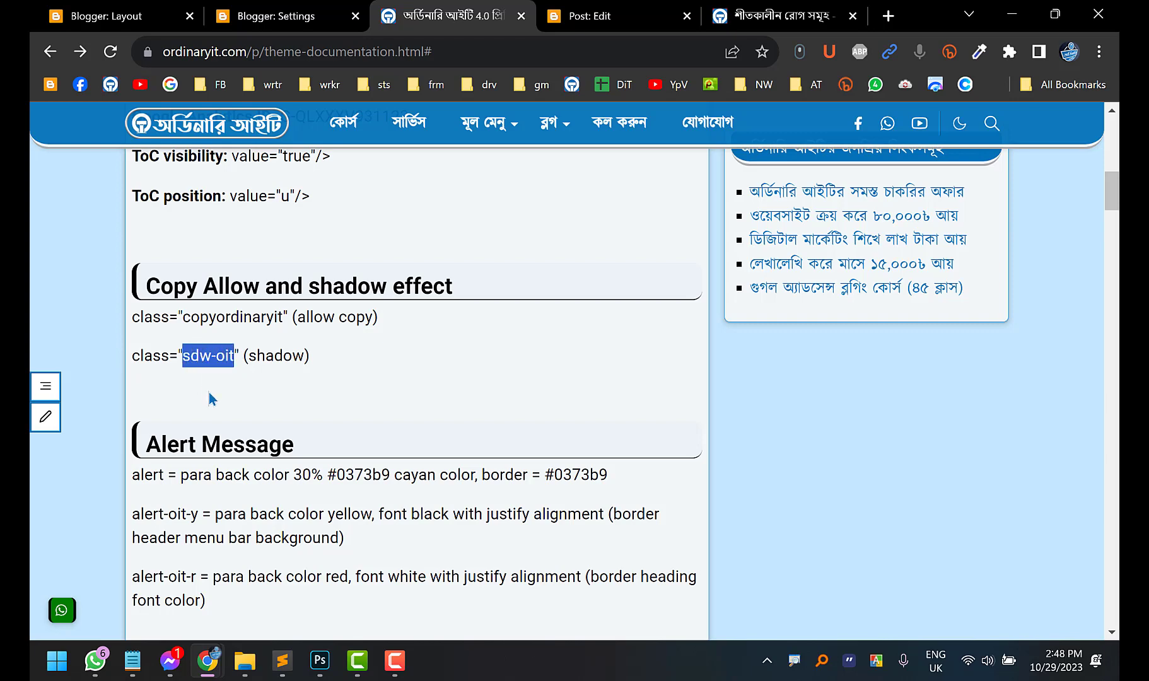
click(563, 17)
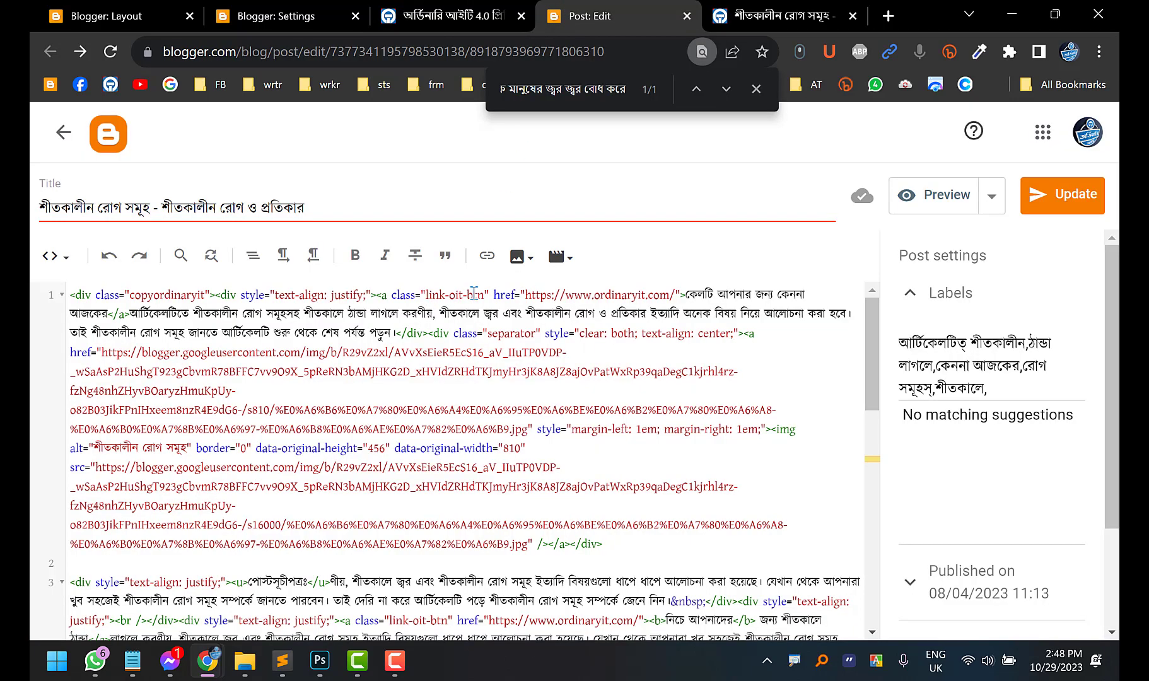
key(ctrl+v)
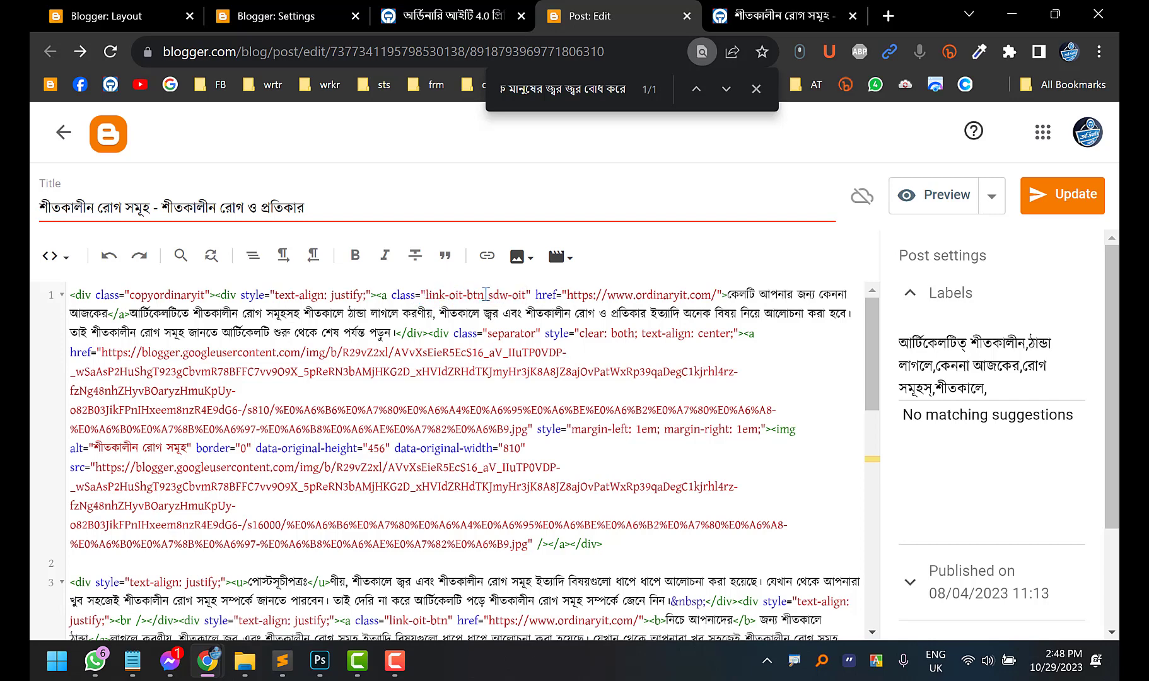
click(1064, 208)
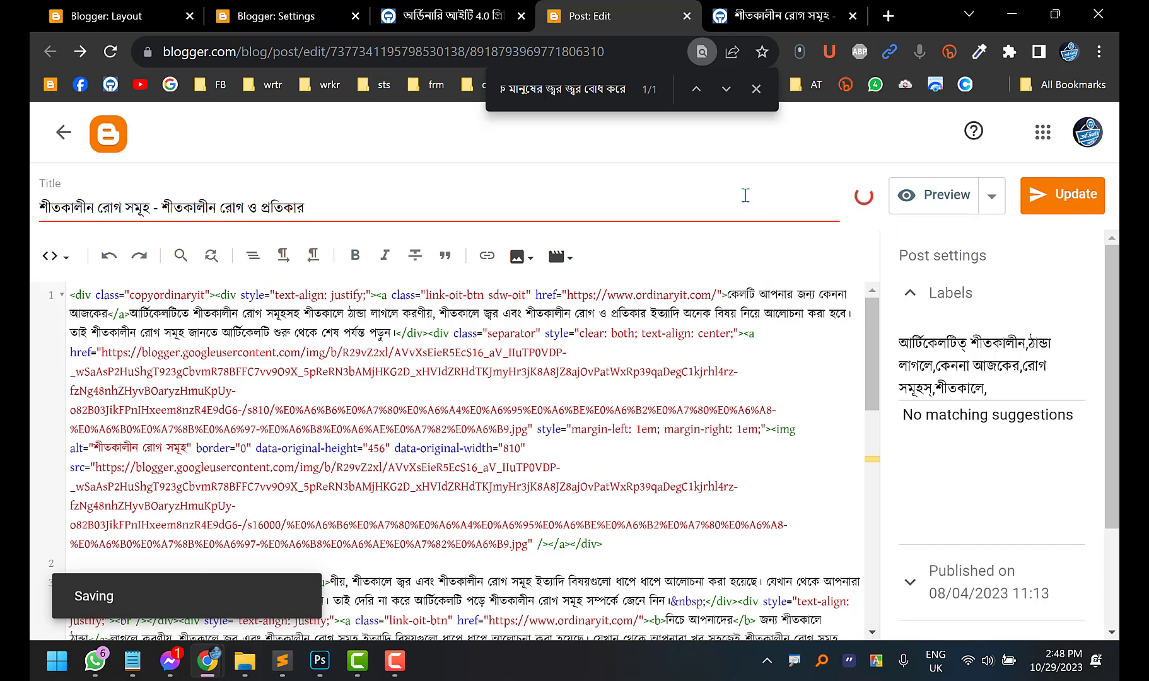
Reload the live post and check the shadow effect on the first link button
click(785, 16)
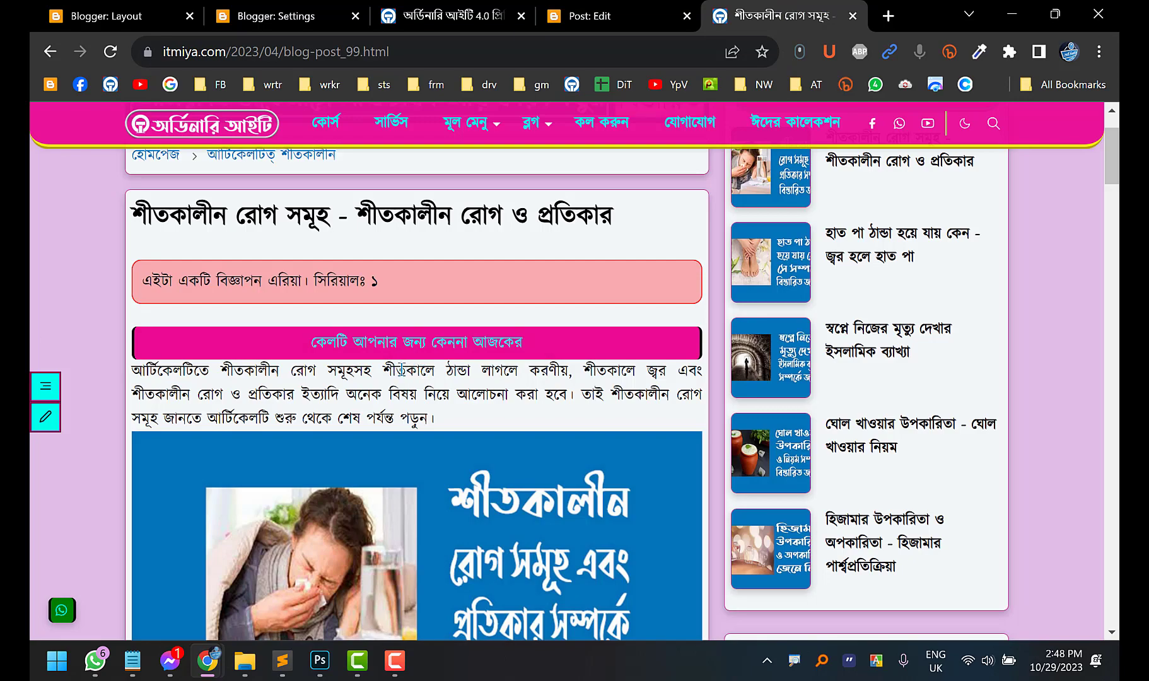
click(114, 57)
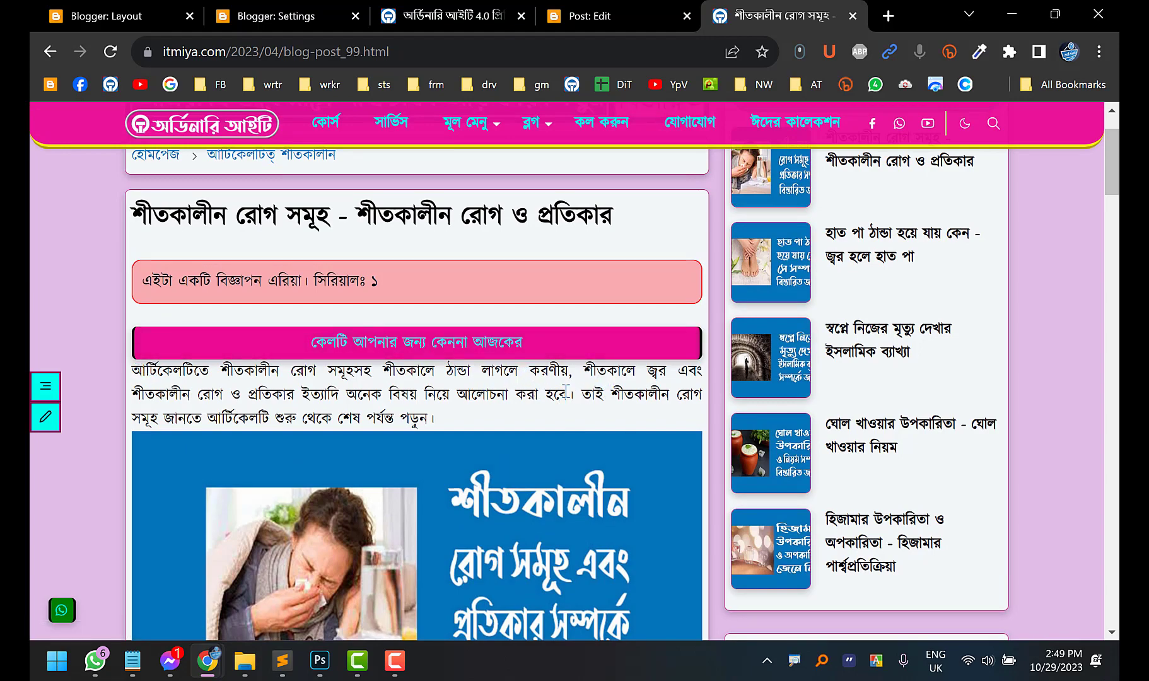
scroll(434, 326, down, 3)
Browse the documentation's shadow and Alert Message classes and open the site's contact page in a new tab as a styling example
click(451, 16)
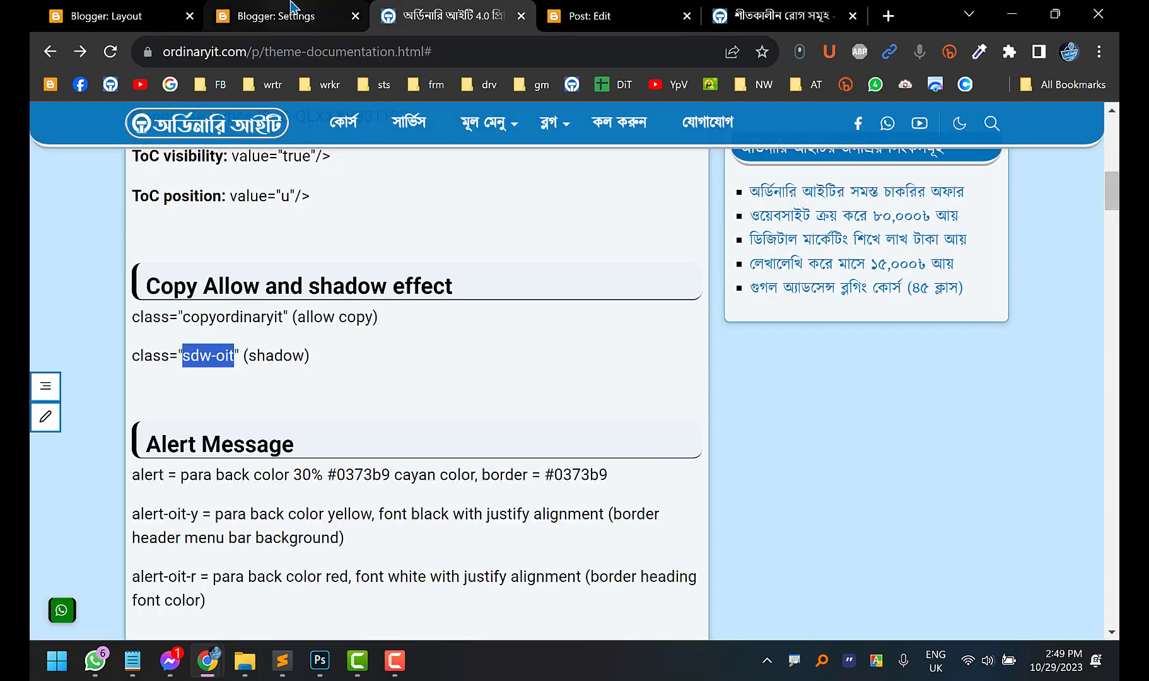
scroll(195, 386, down, 4)
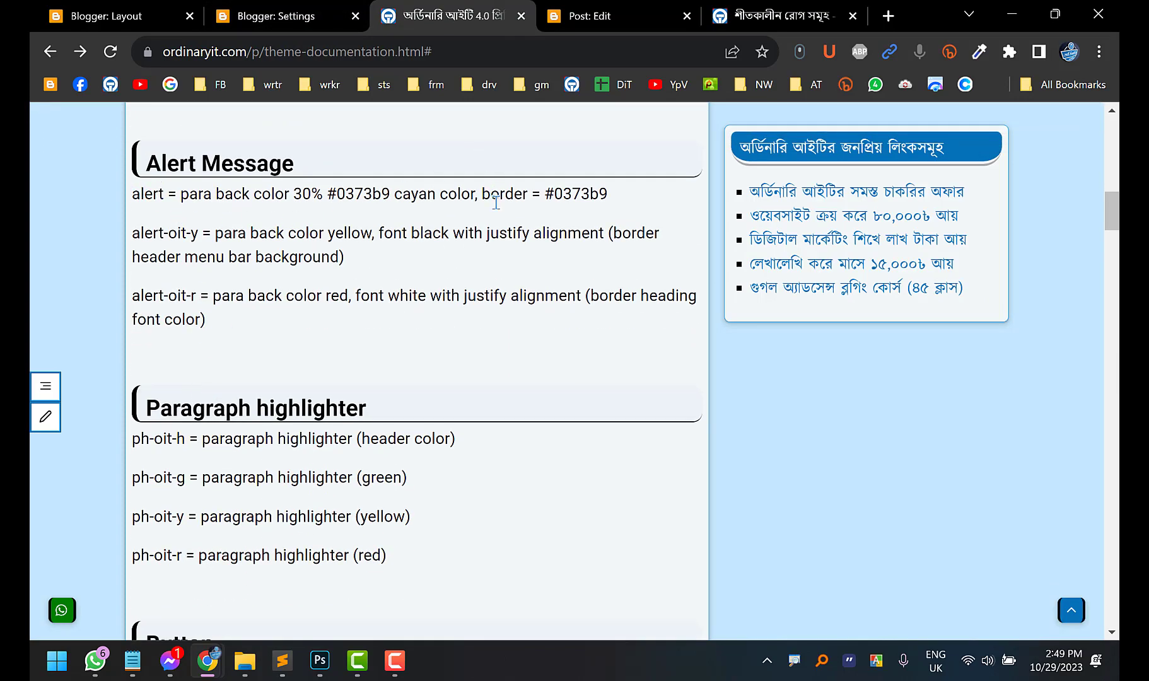
scroll(590, 232, up, 6)
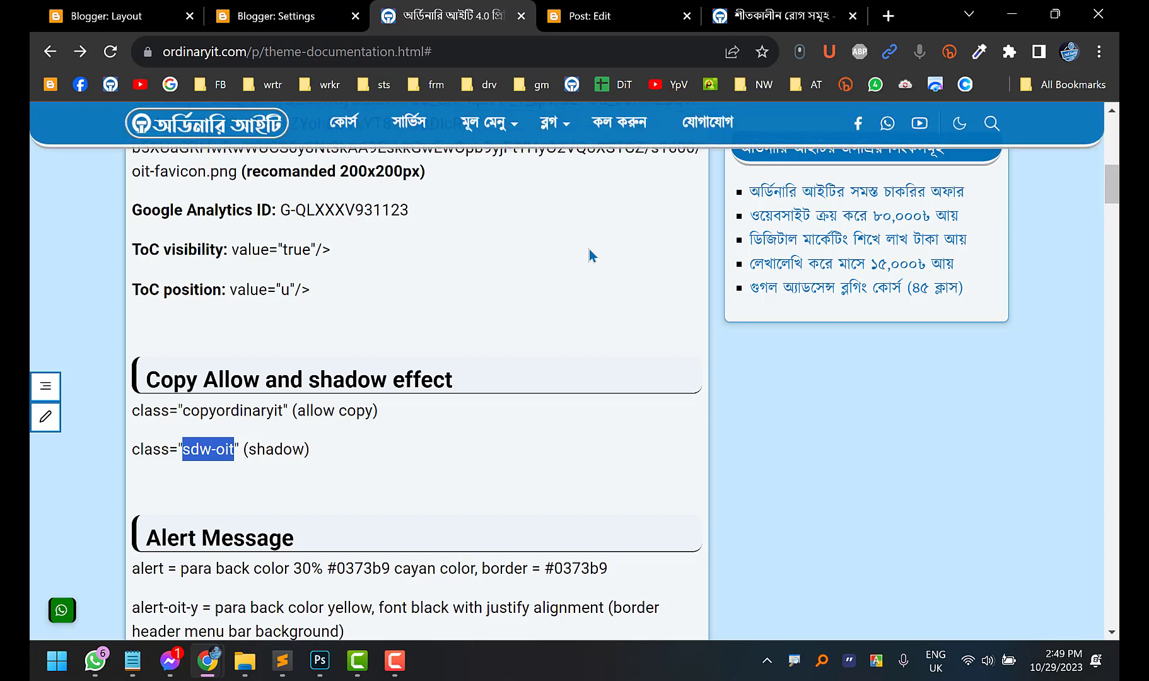
middle_click(707, 122)
click(517, 5)
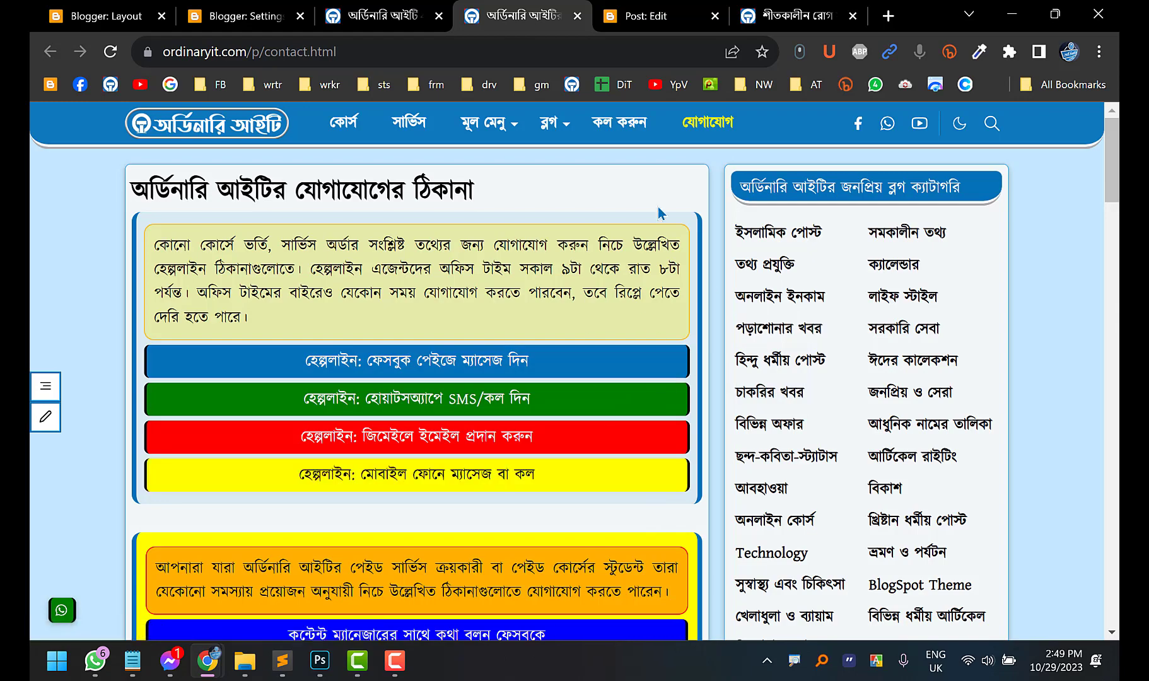
click(626, 5)
click(543, 14)
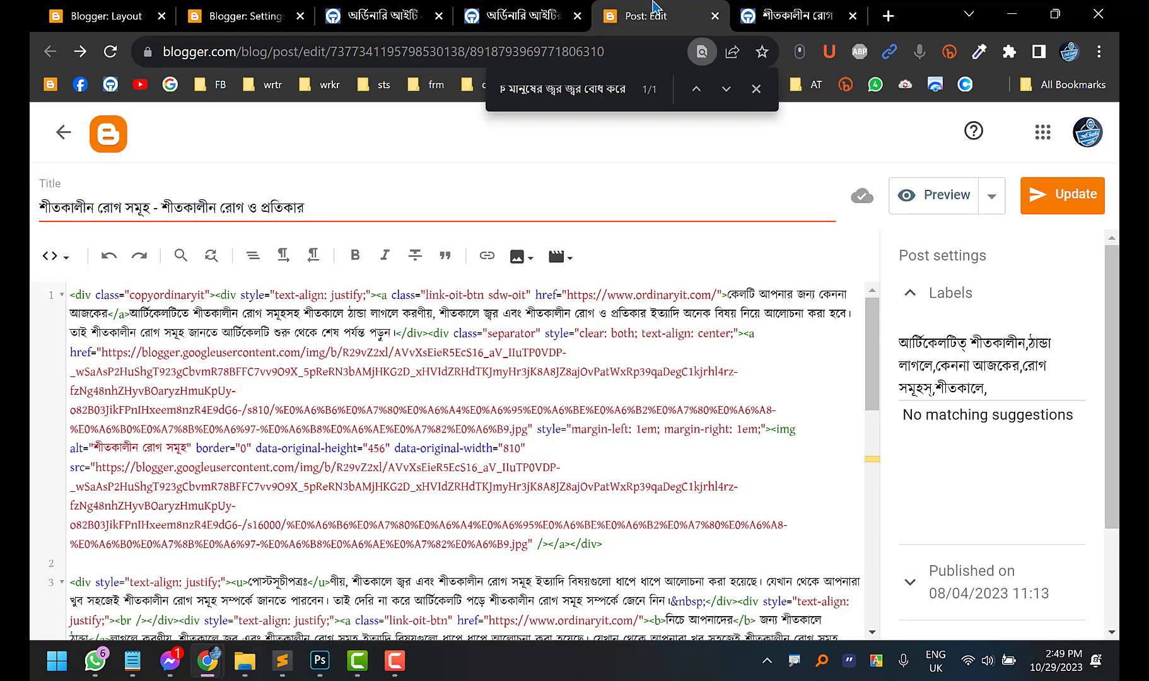
Compare the introductory paragraph's div in the post HTML with the live post and the documentation's Alert Message classes
click(650, 15)
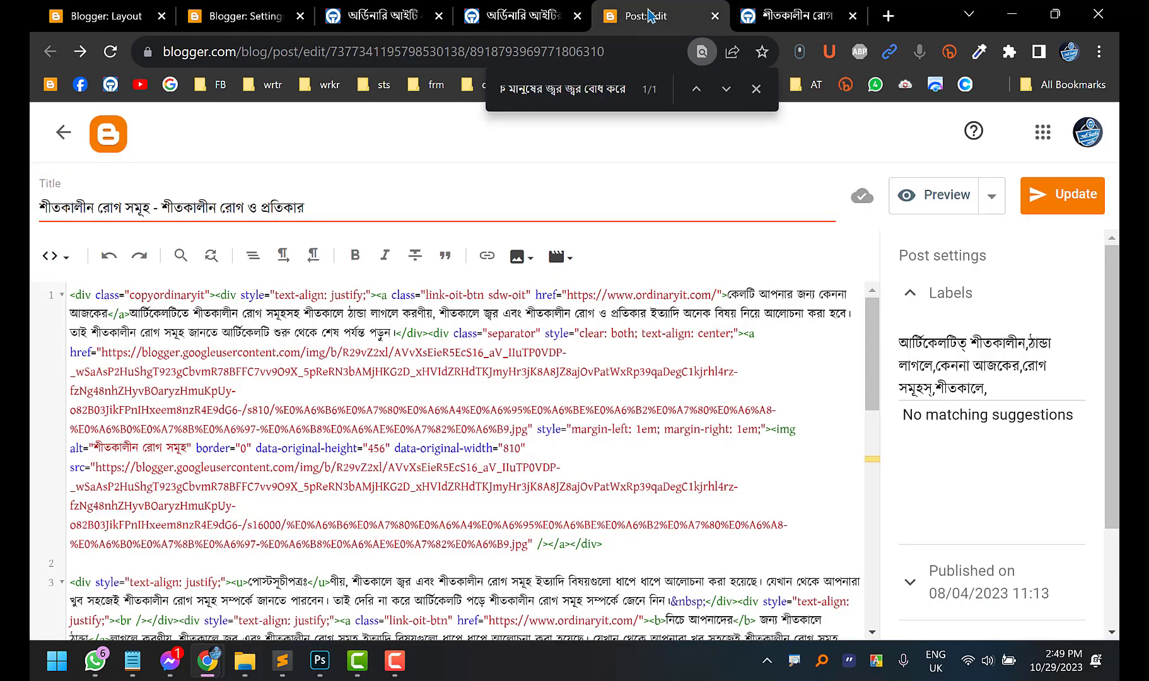
click(783, 14)
scroll(149, 294, up, 5)
scroll(150, 294, down, 6)
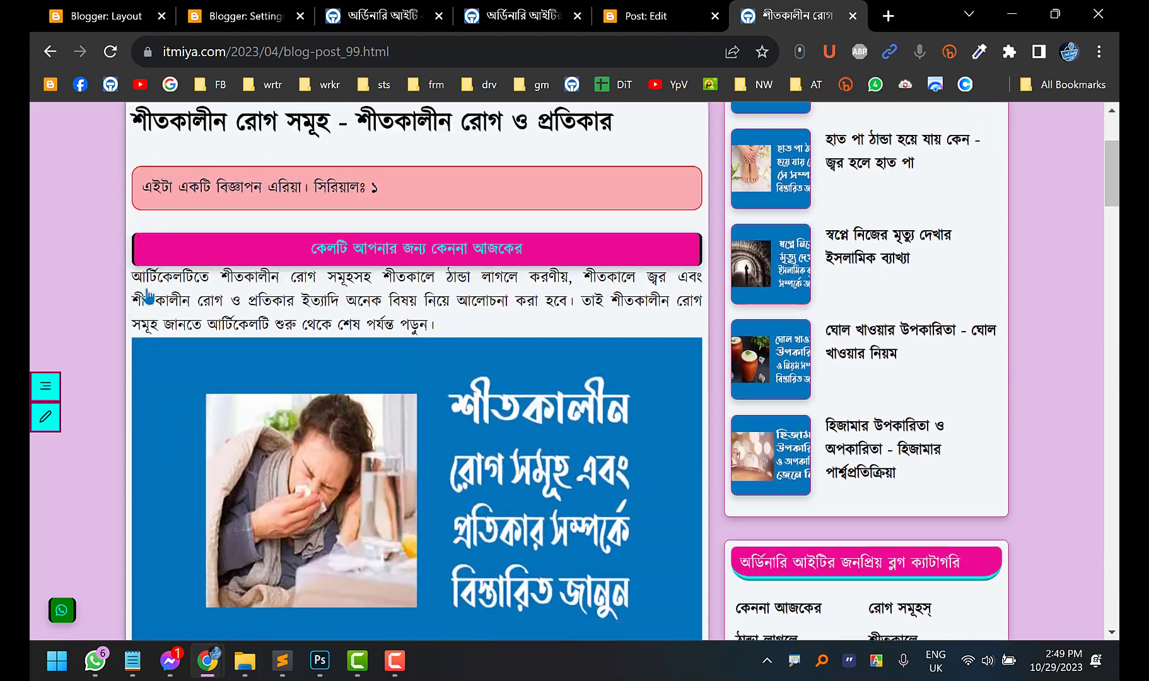
scroll(33, 294, up, 4)
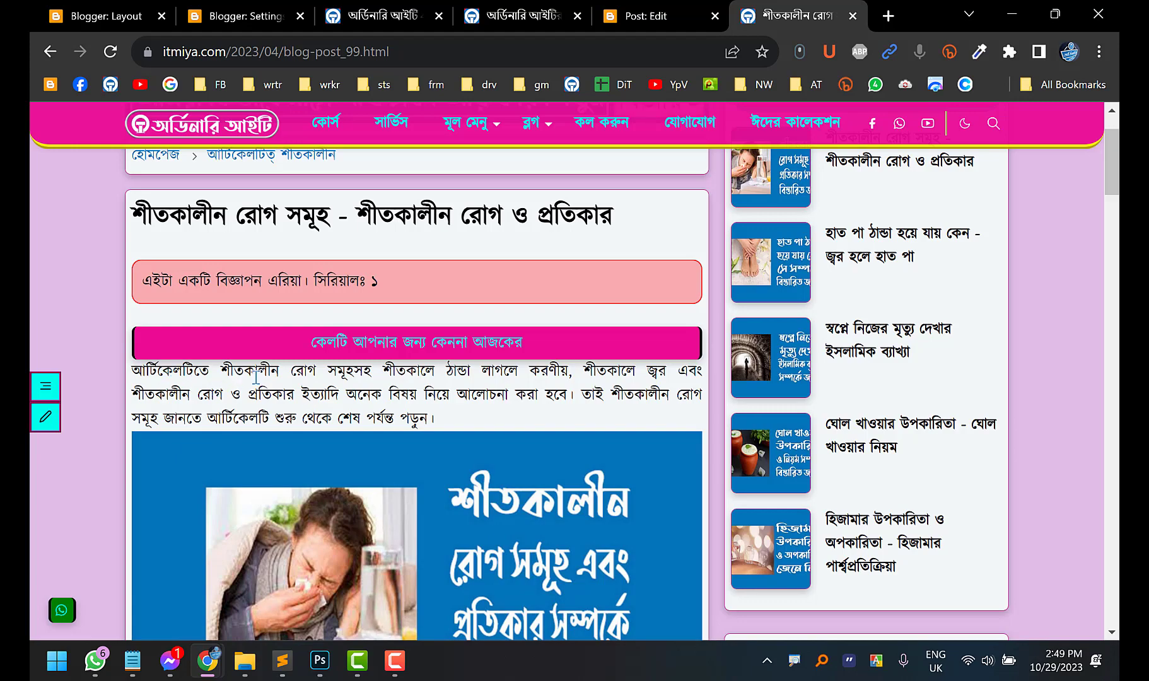
key(ctrl+Page_Up)
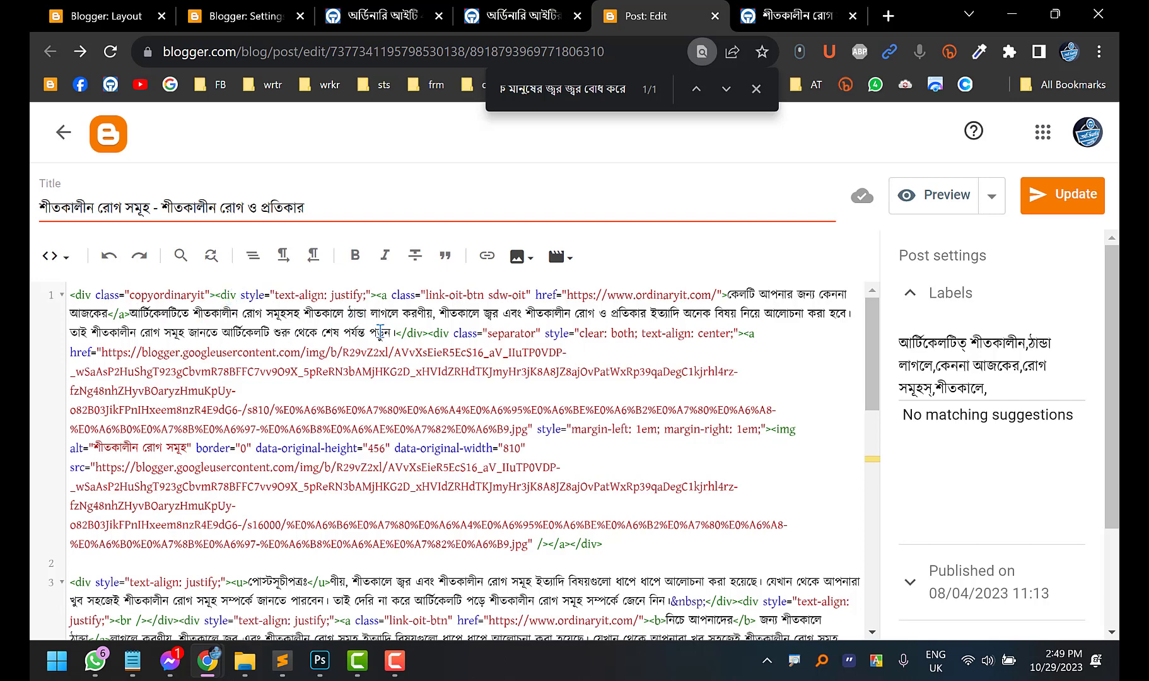
drag(428, 333, 221, 295)
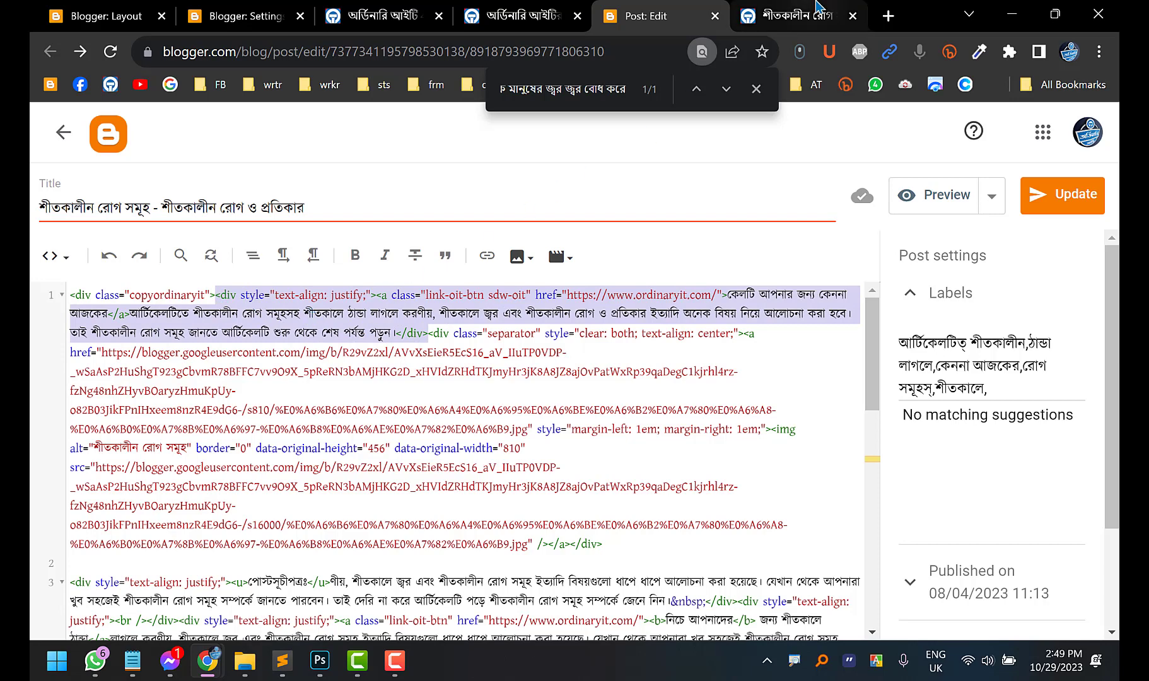
click(797, 15)
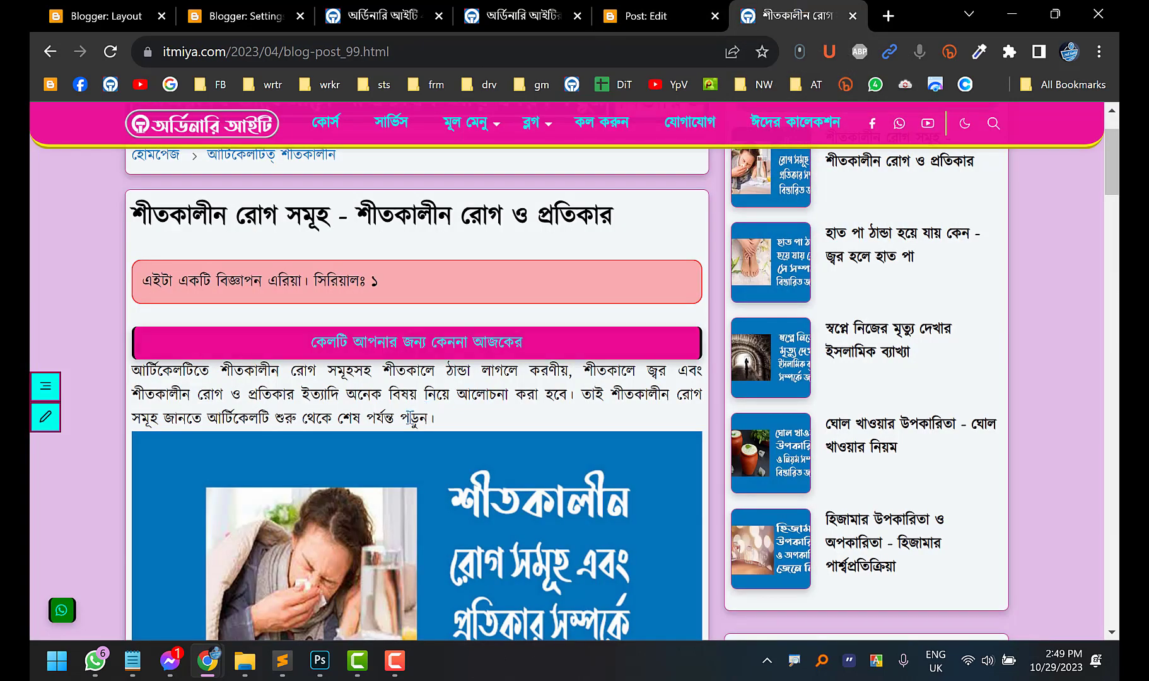
click(643, 16)
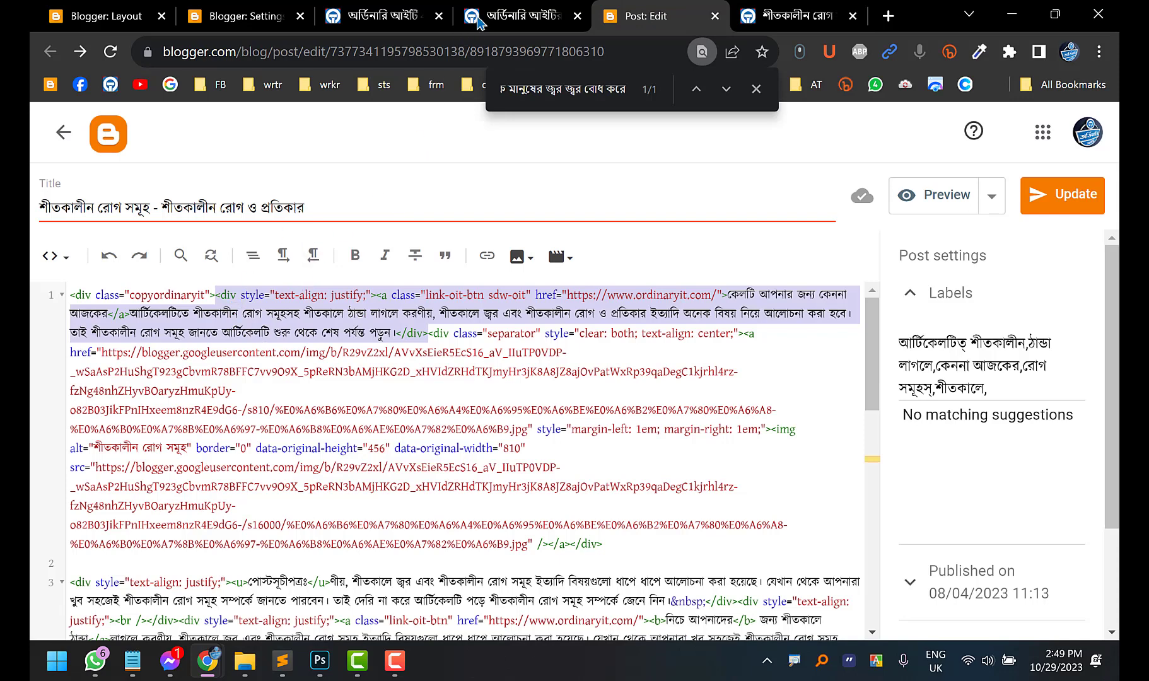
click(389, 8)
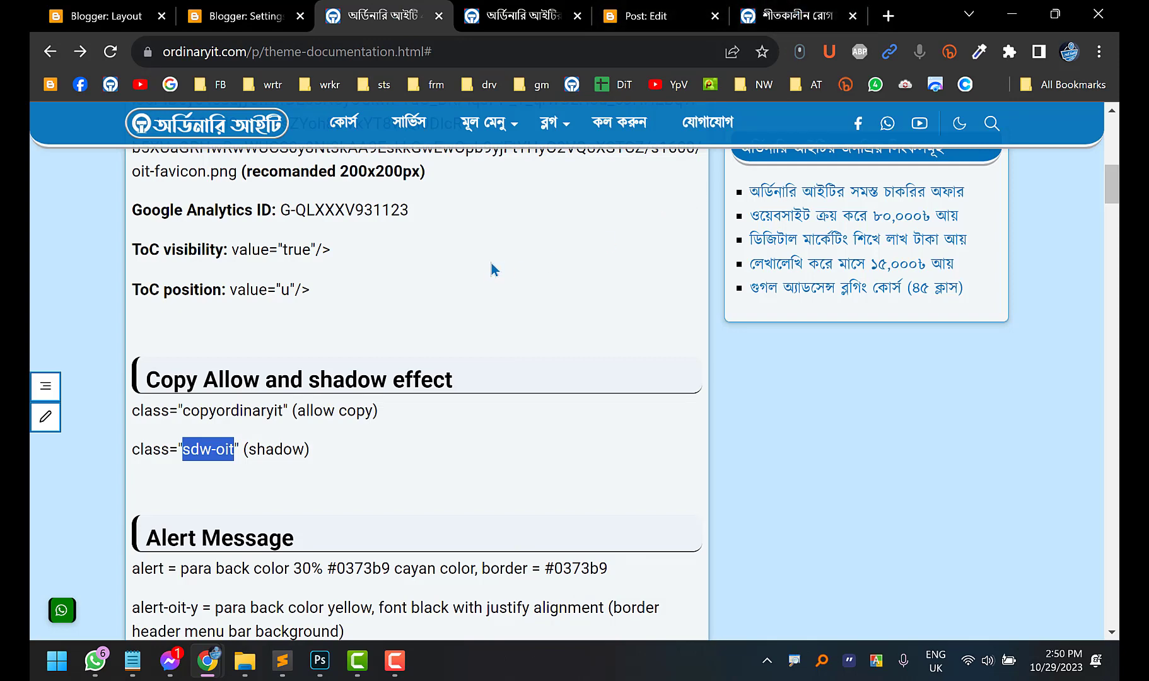
scroll(264, 308, down, 4)
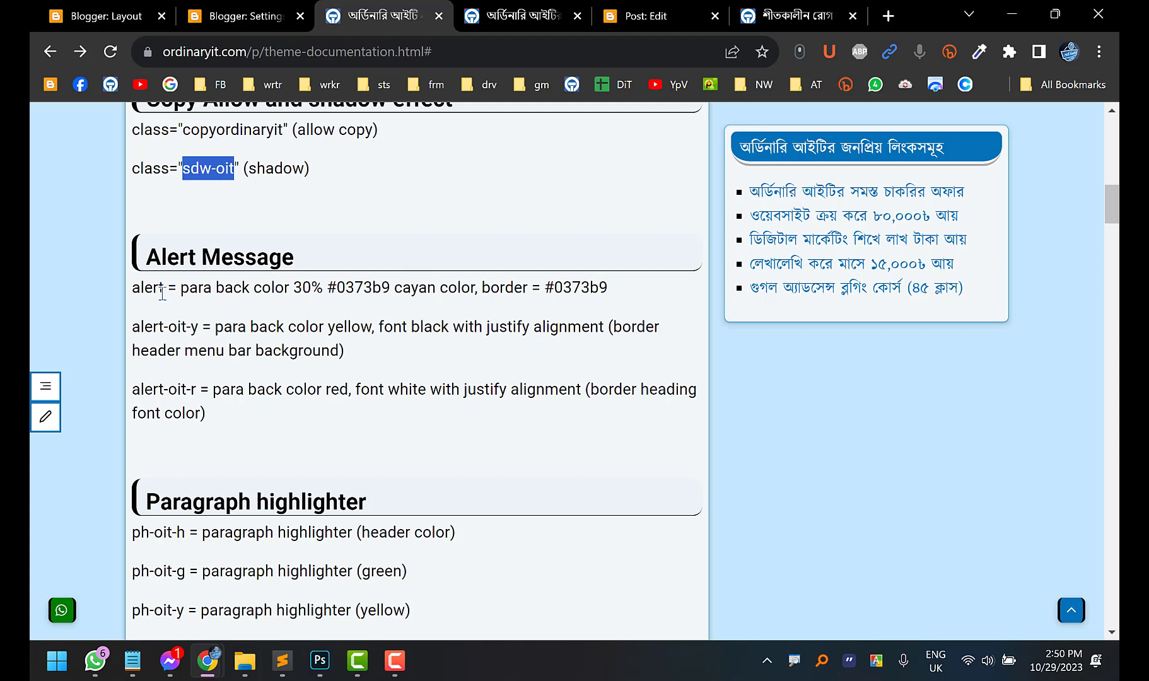
Add class="alert" to the opening tag of the introductory paragraph's justified div and update the post
click(669, 11)
click(233, 301)
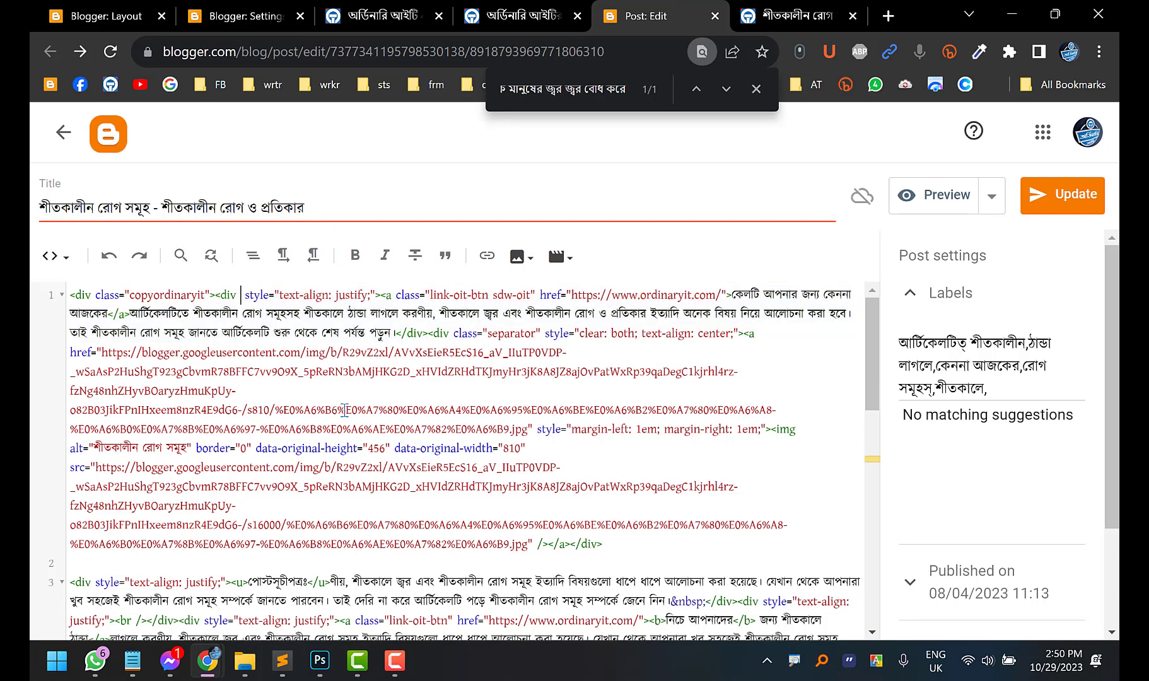
text(class)
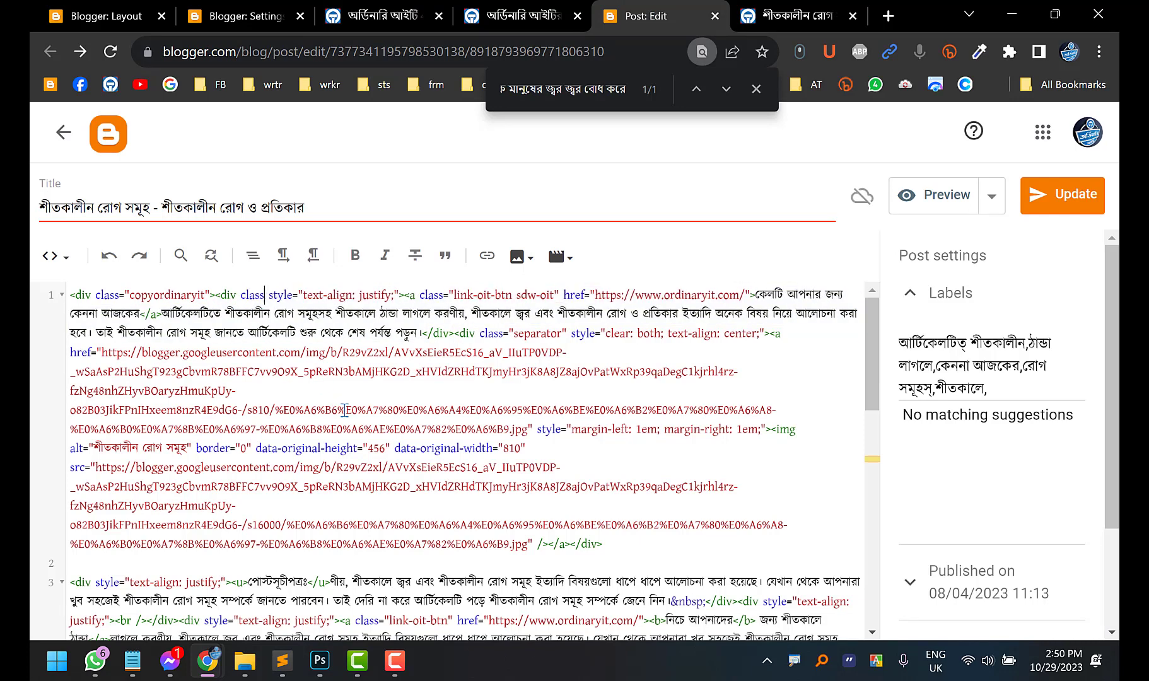
text(=)
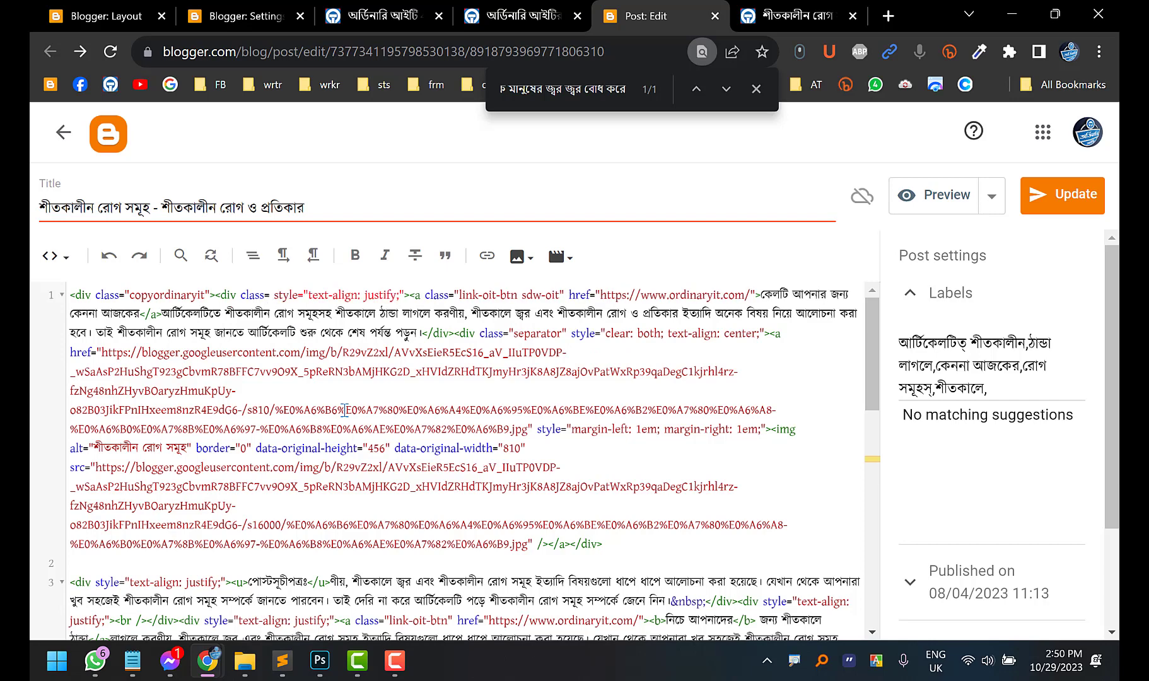
text(££)
key(BackSpace)
key(BackSpace)
text(@@)
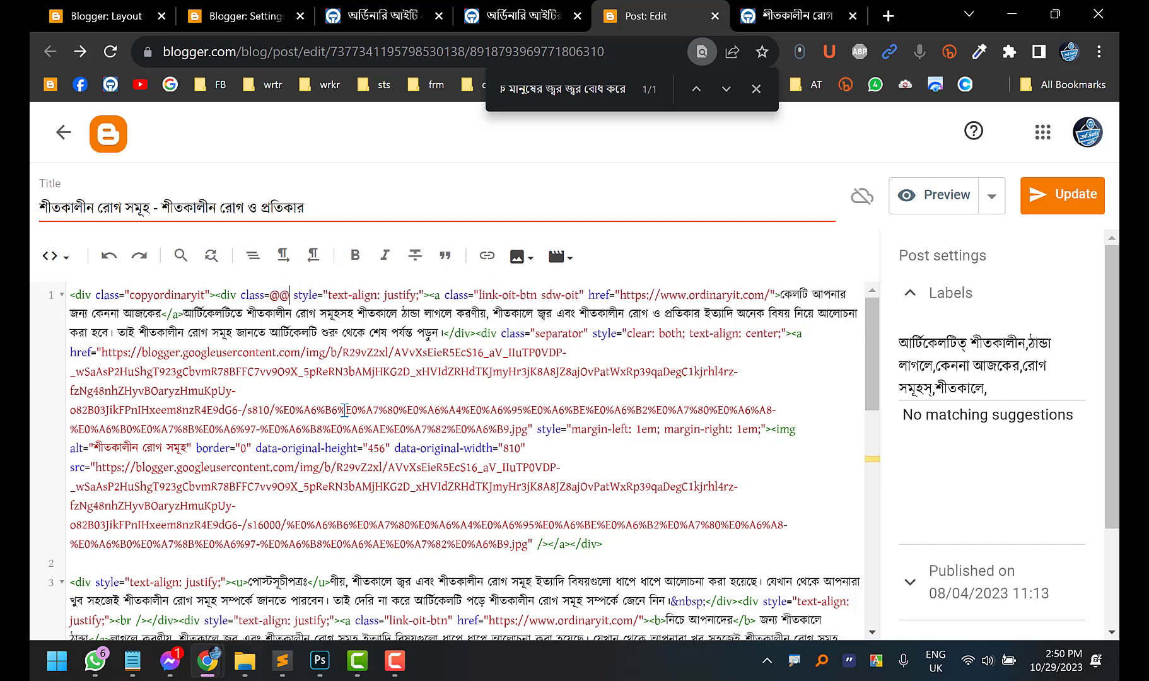
key(BackSpace)
key(BackSpace)
text("")
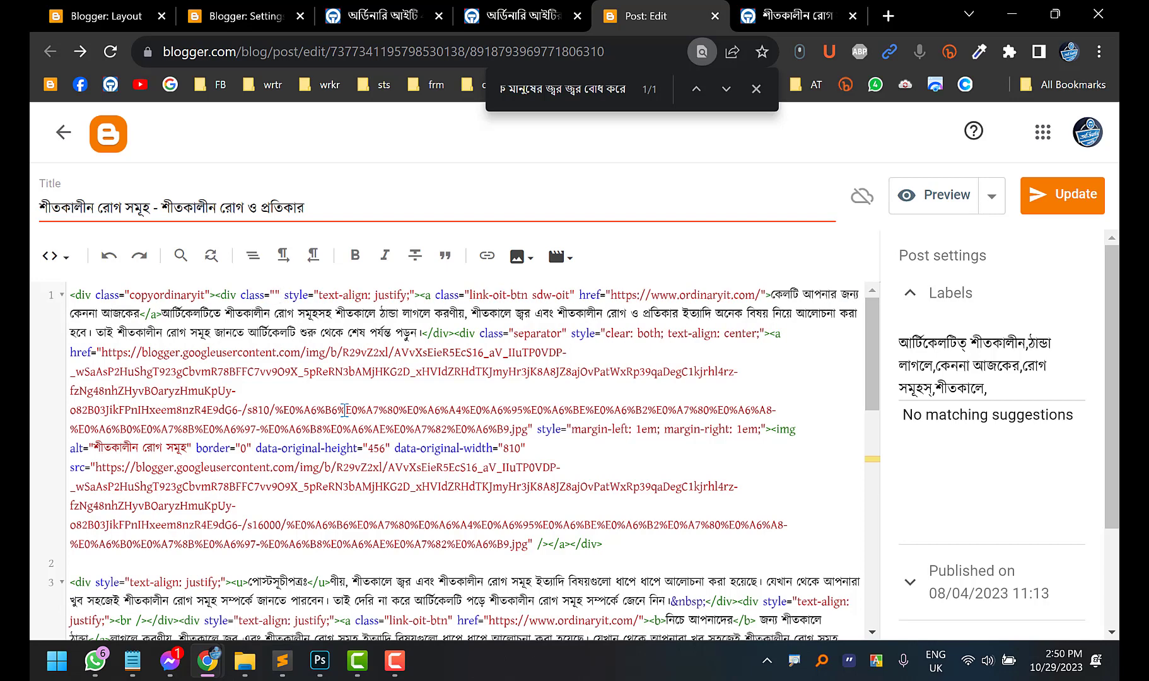
text(alert)
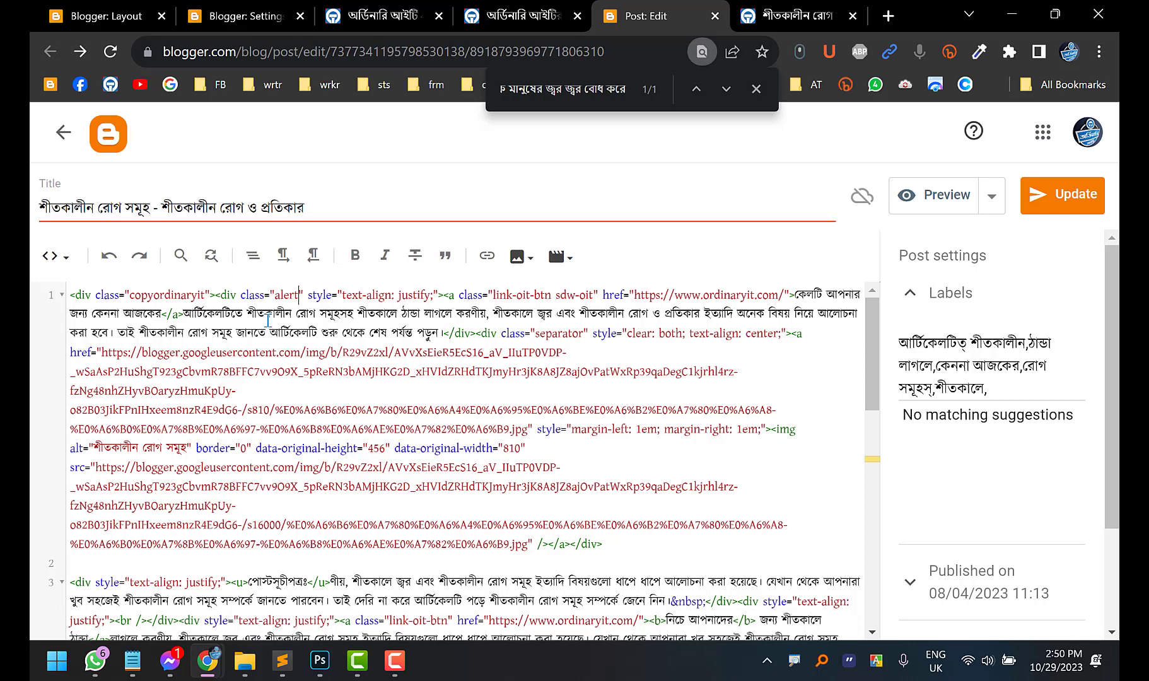
click(1045, 197)
Reload the live post and examine the styled introduction and the sections down to শীতকালীন রোগ সমূহ
click(796, 15)
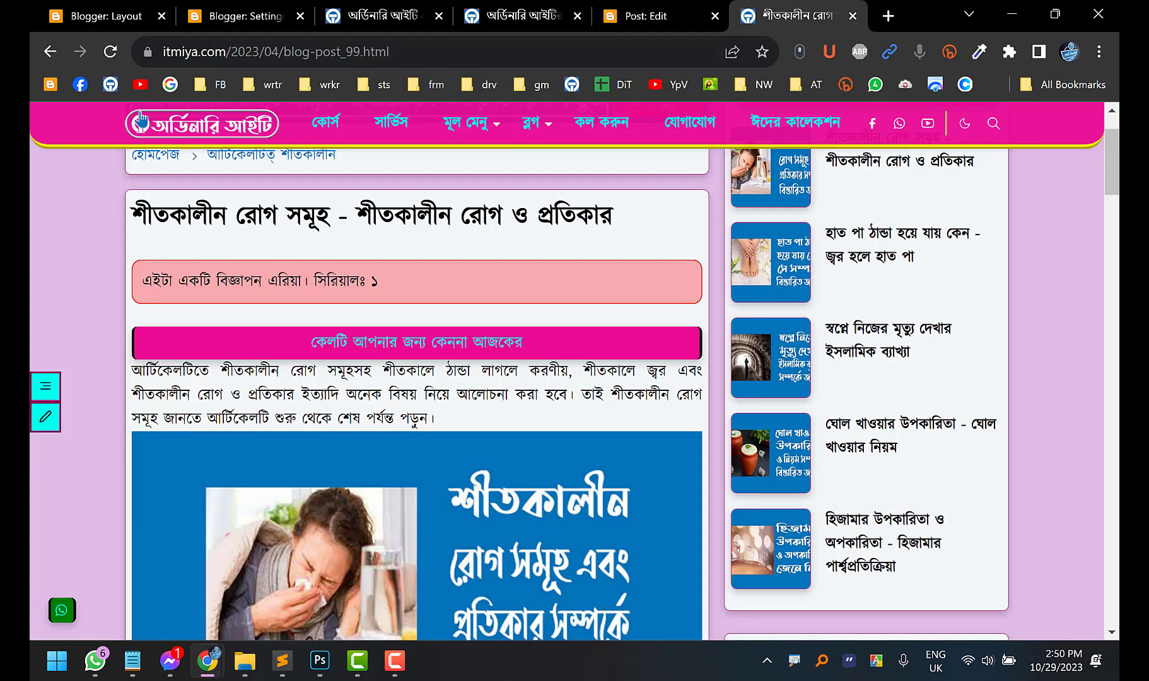
click(115, 55)
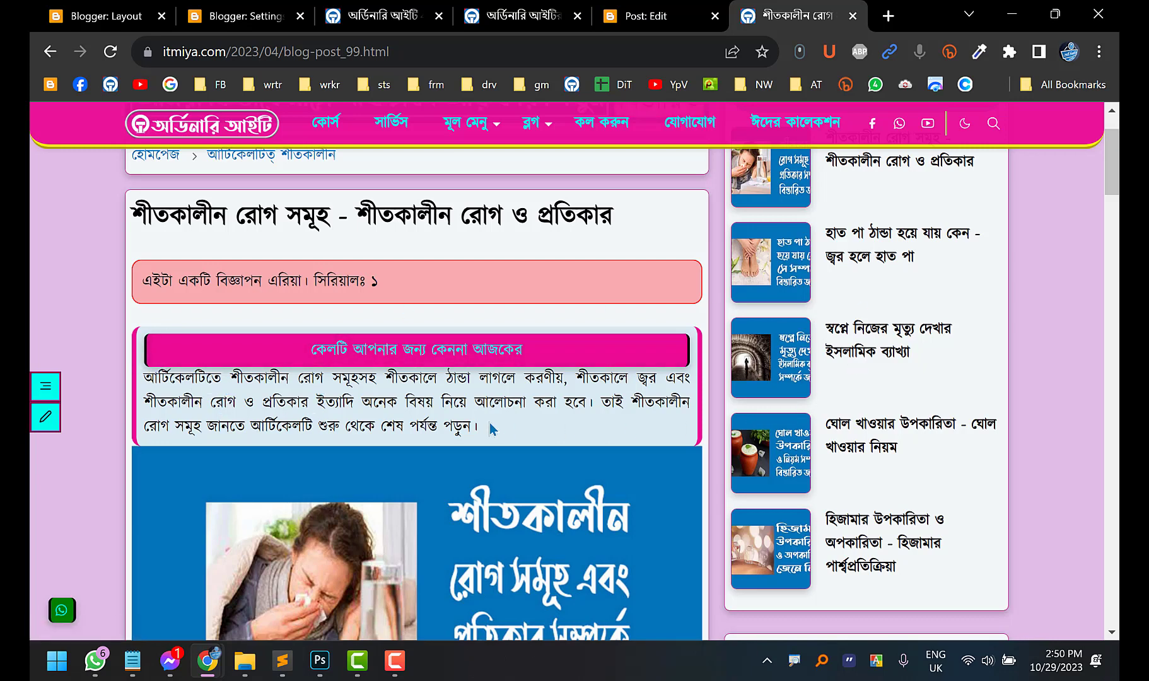
scroll(491, 429, down, 4)
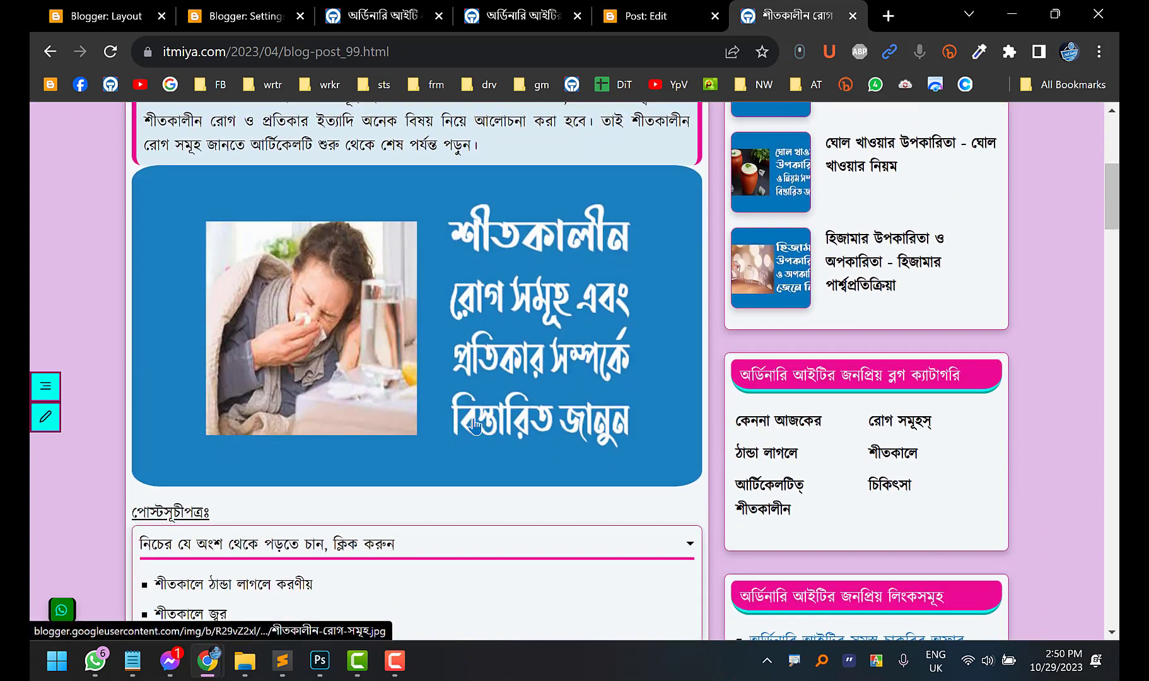
scroll(474, 427, down, 8)
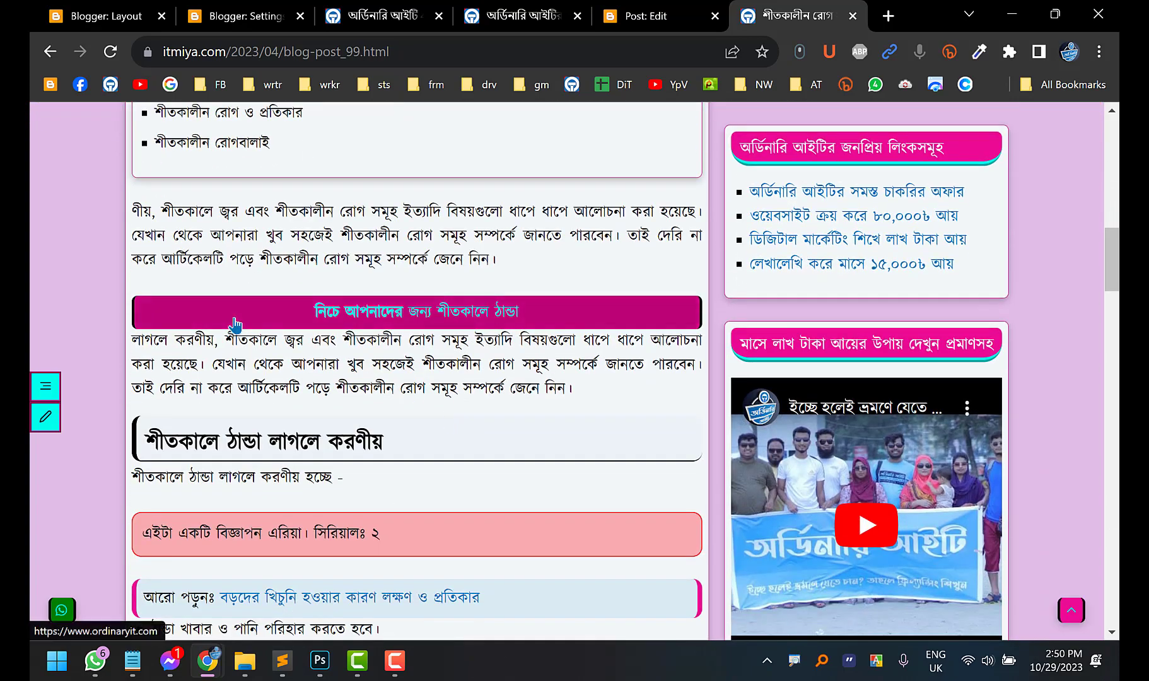
scroll(234, 324, down, 8)
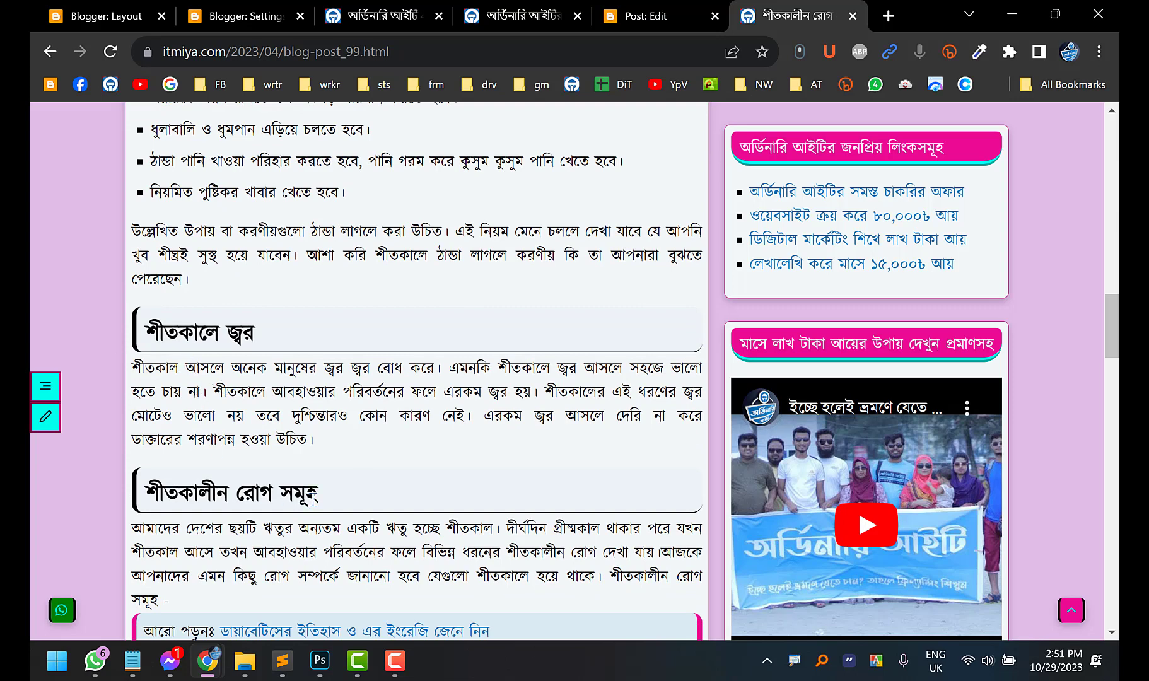
Select the opening words আমাদের দেশের ছয়টি ঋতুর অন্যতম under শীতকালীন রোগ সমূহ and review the styled introduction of the live post
drag(313, 499, 149, 490)
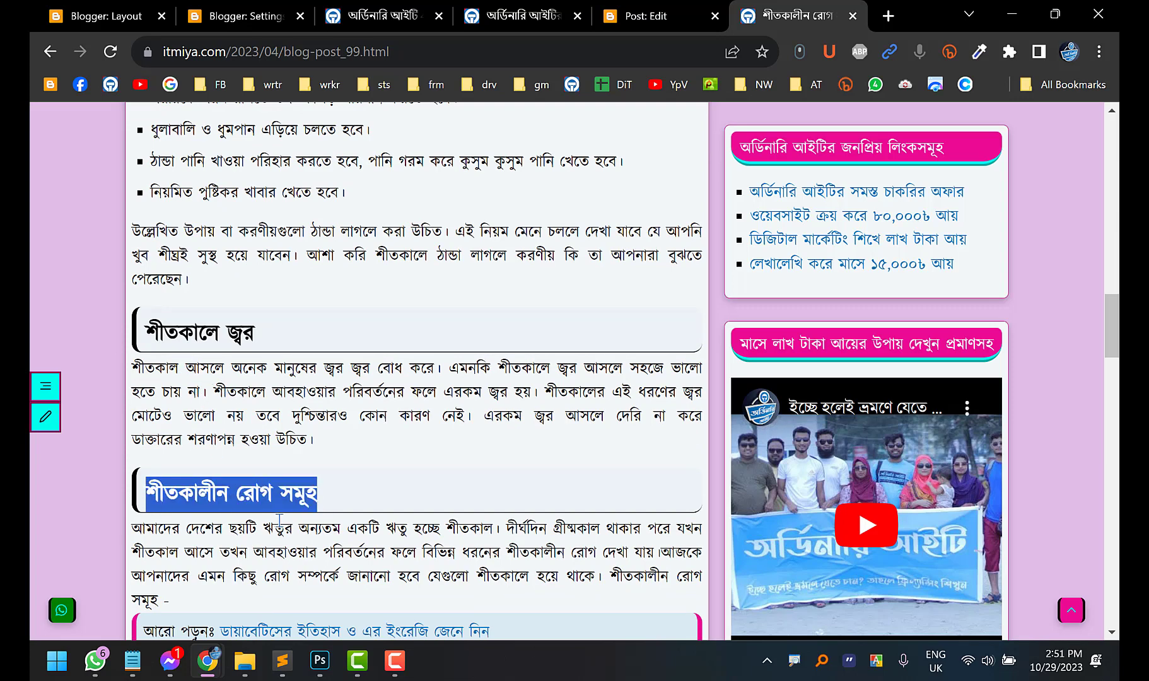
drag(340, 531, 134, 528)
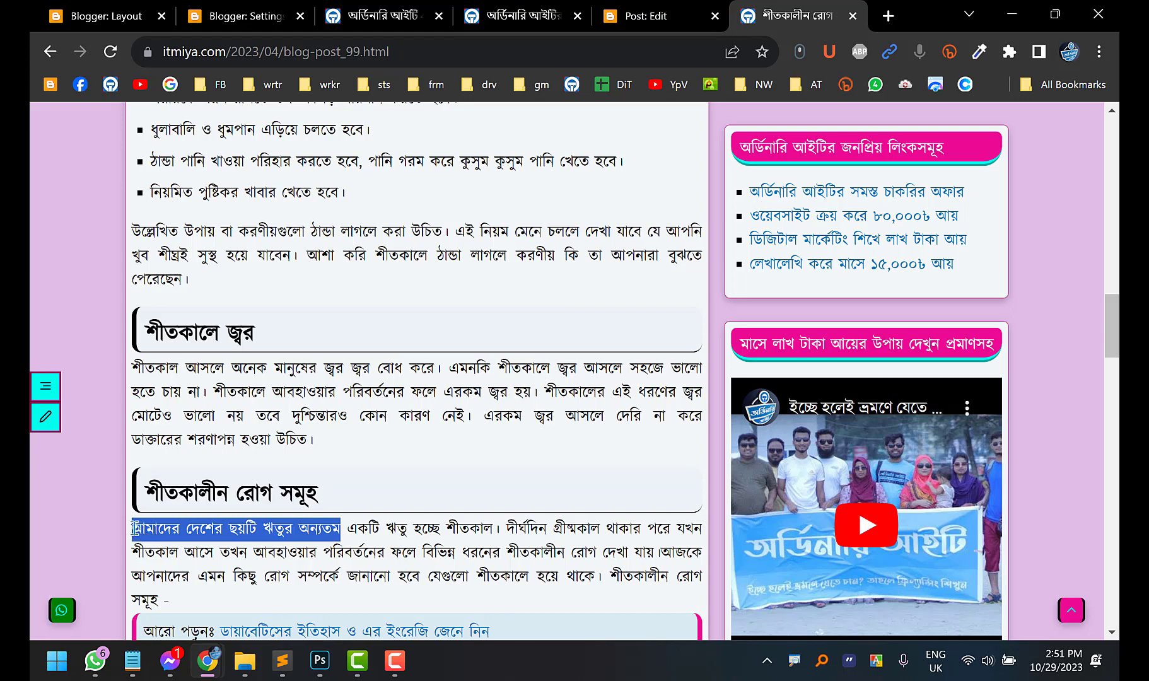
scroll(357, 436, down, 1)
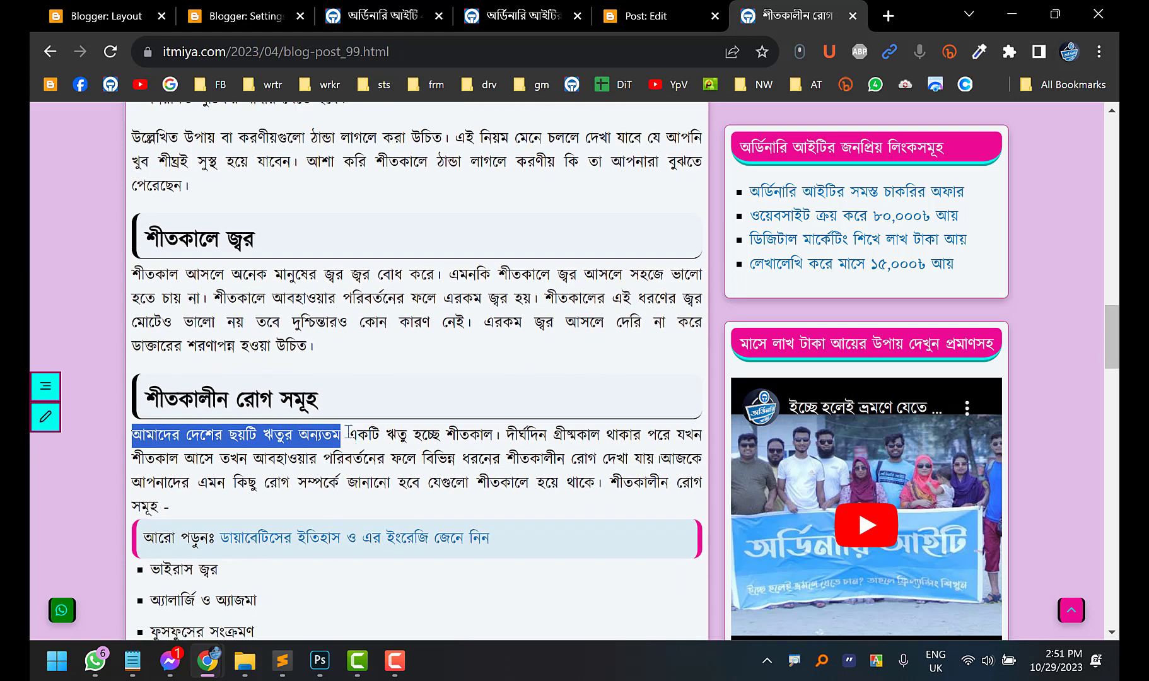
click(644, 16)
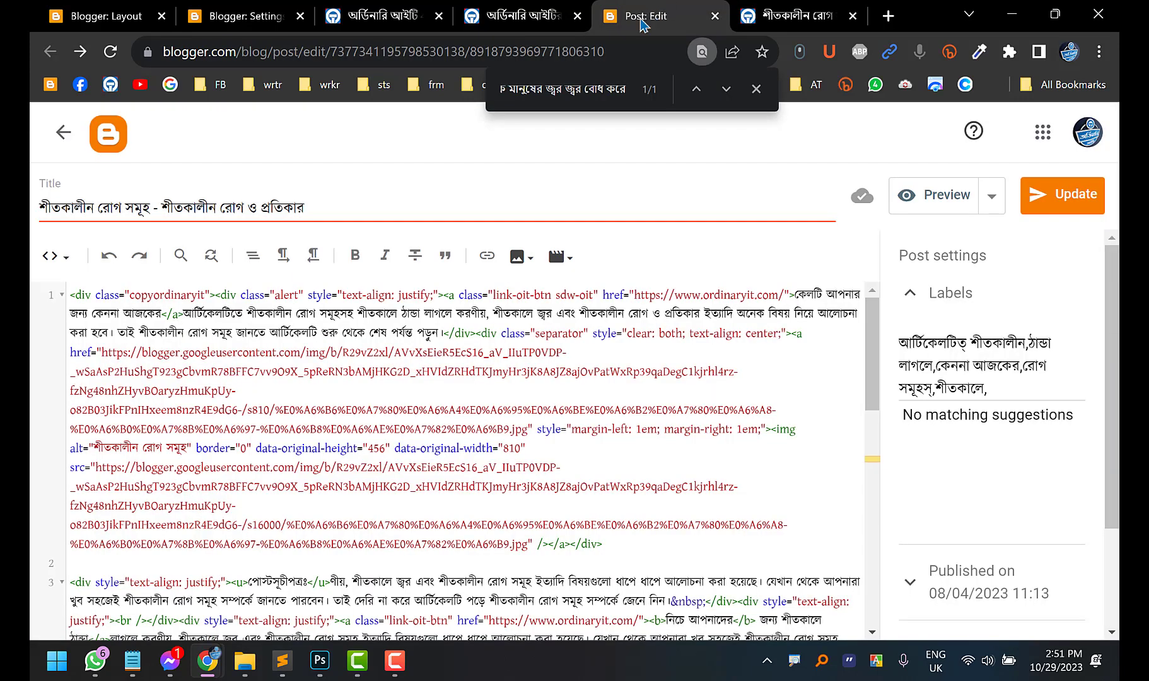
click(769, 5)
scroll(255, 328, up, 15)
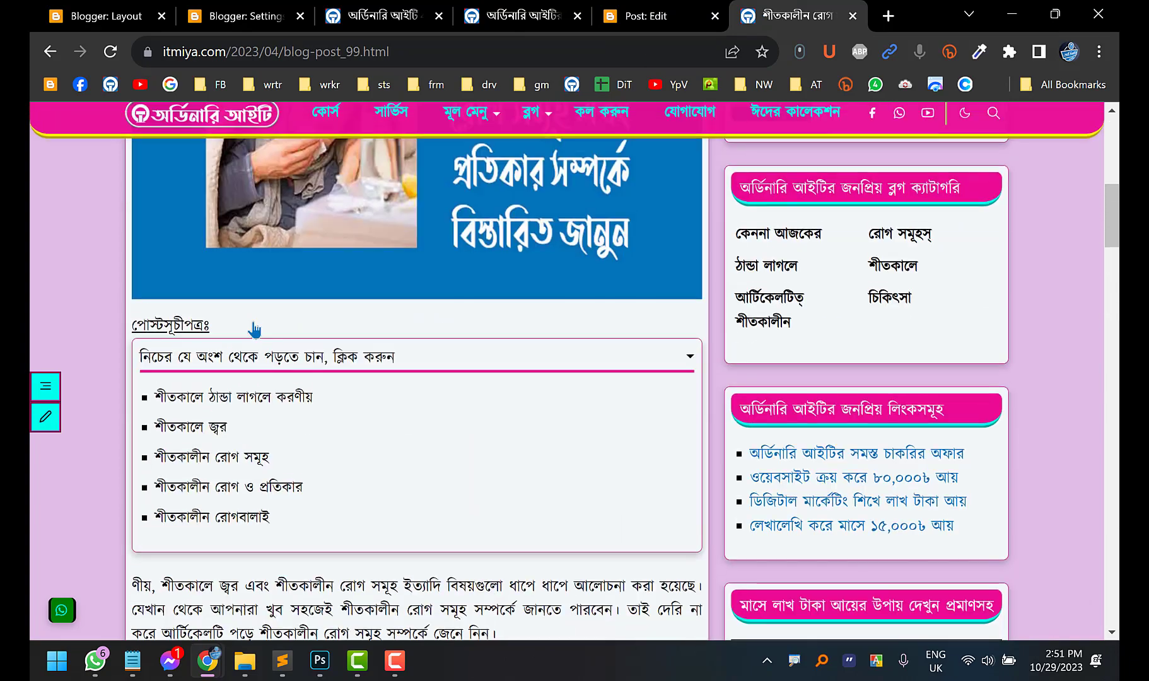
scroll(254, 328, down, 4)
scroll(256, 328, up, 6)
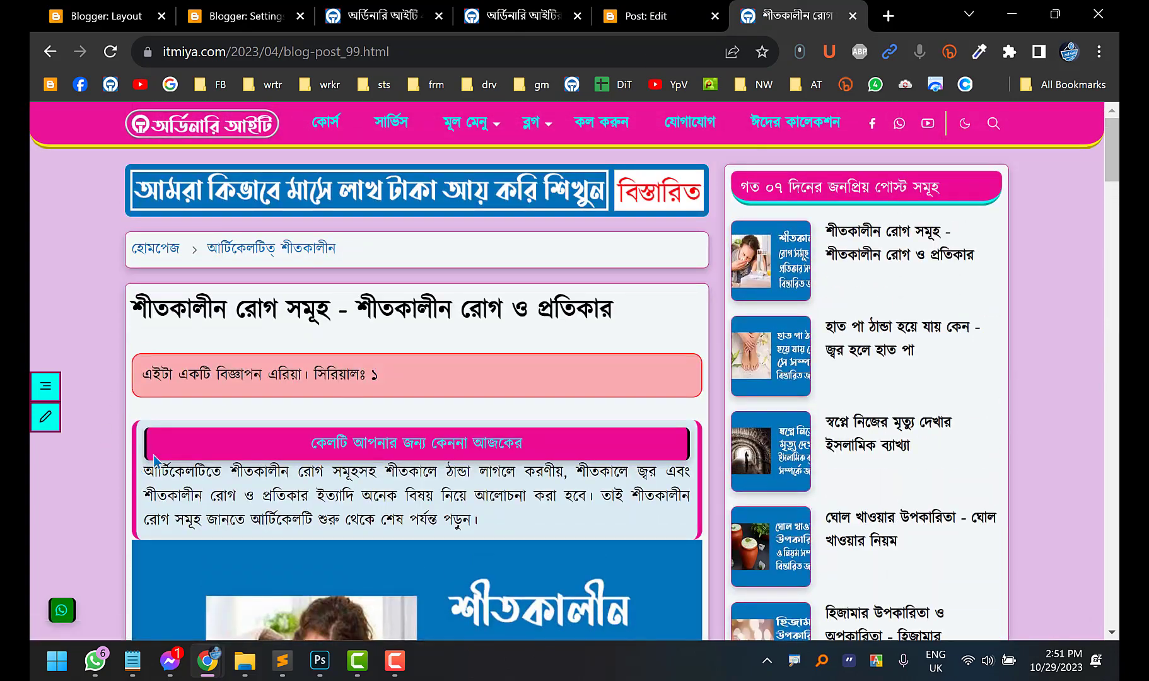
Compare the documentation's Alert Message classes, especially alert-oit-y, with the contact page, the live post and the post HTML
click(398, 18)
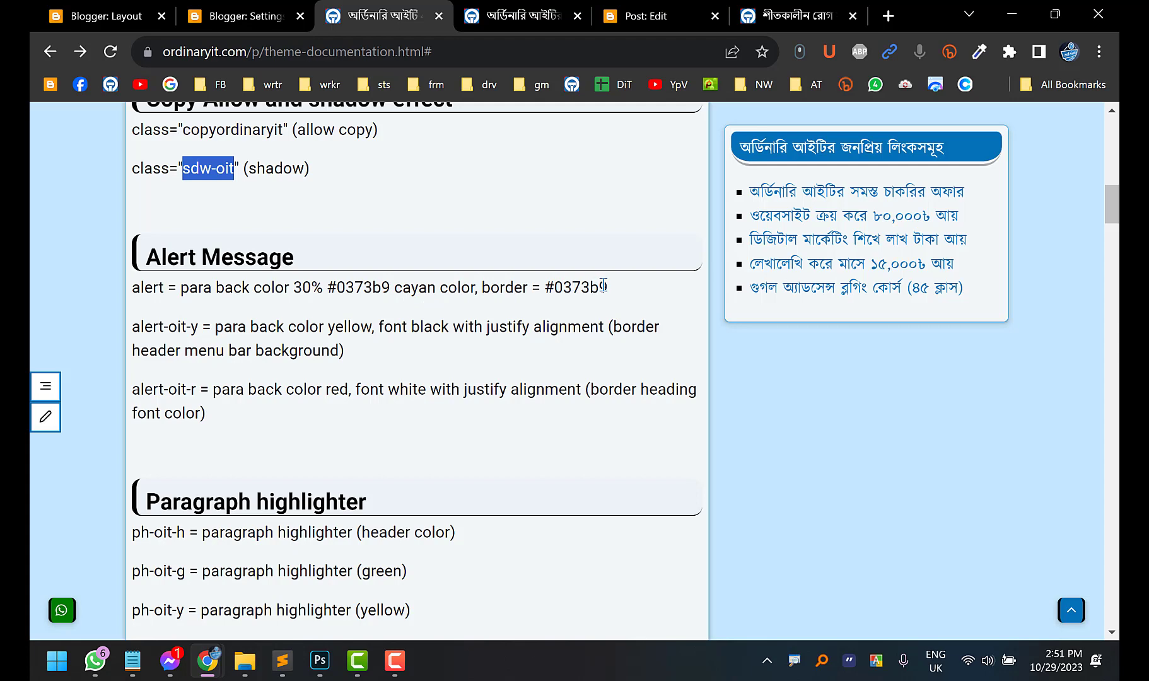
click(796, 15)
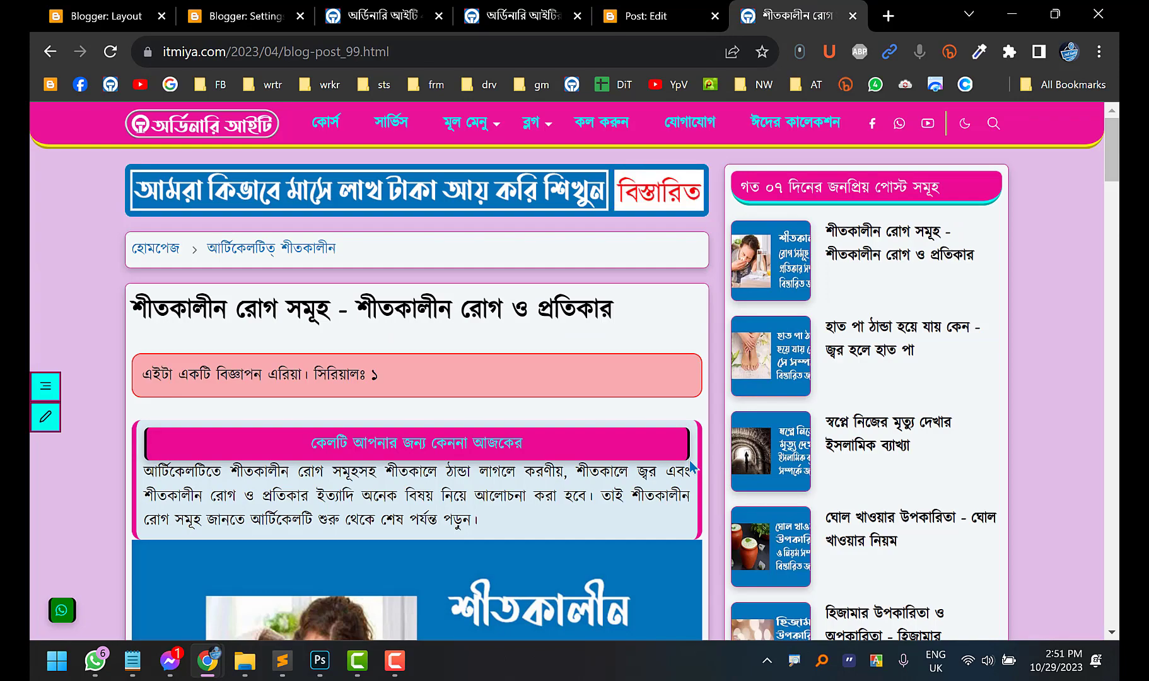
click(675, 19)
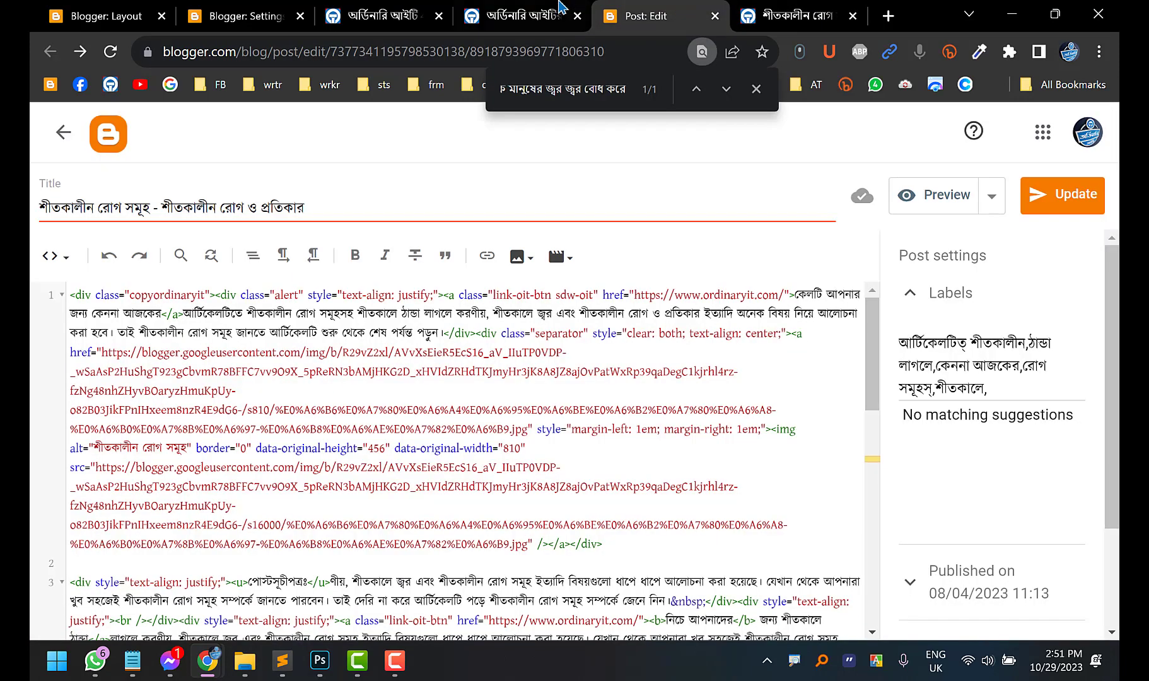
click(536, 15)
click(386, 14)
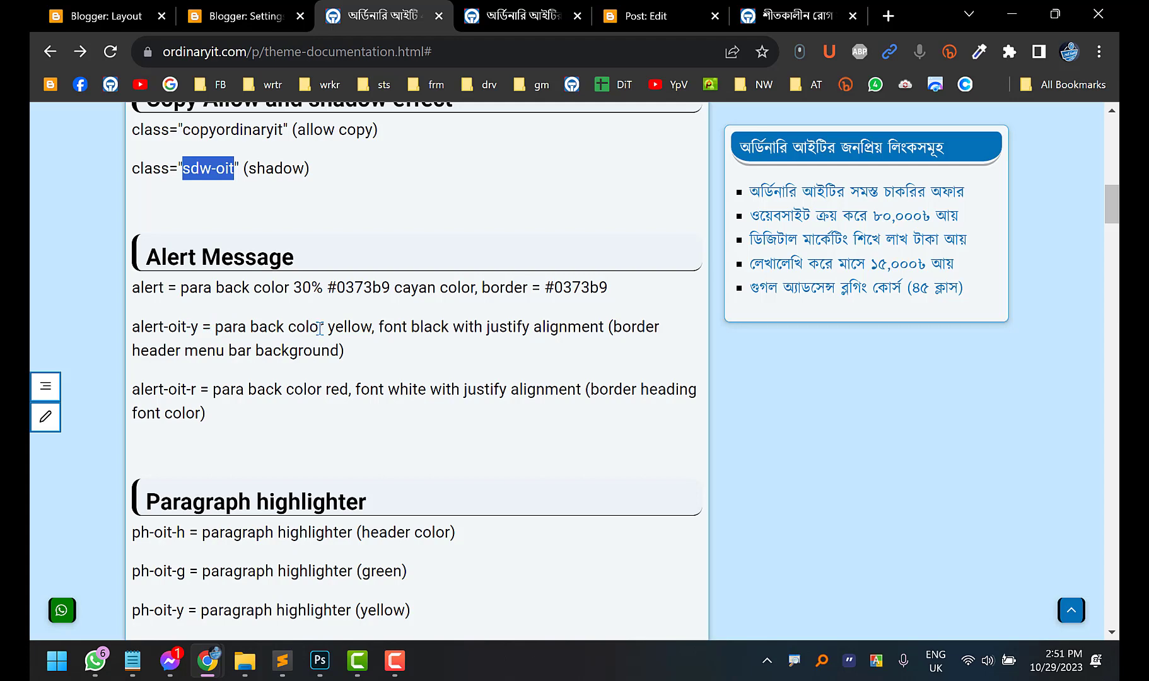
drag(199, 325, 130, 326)
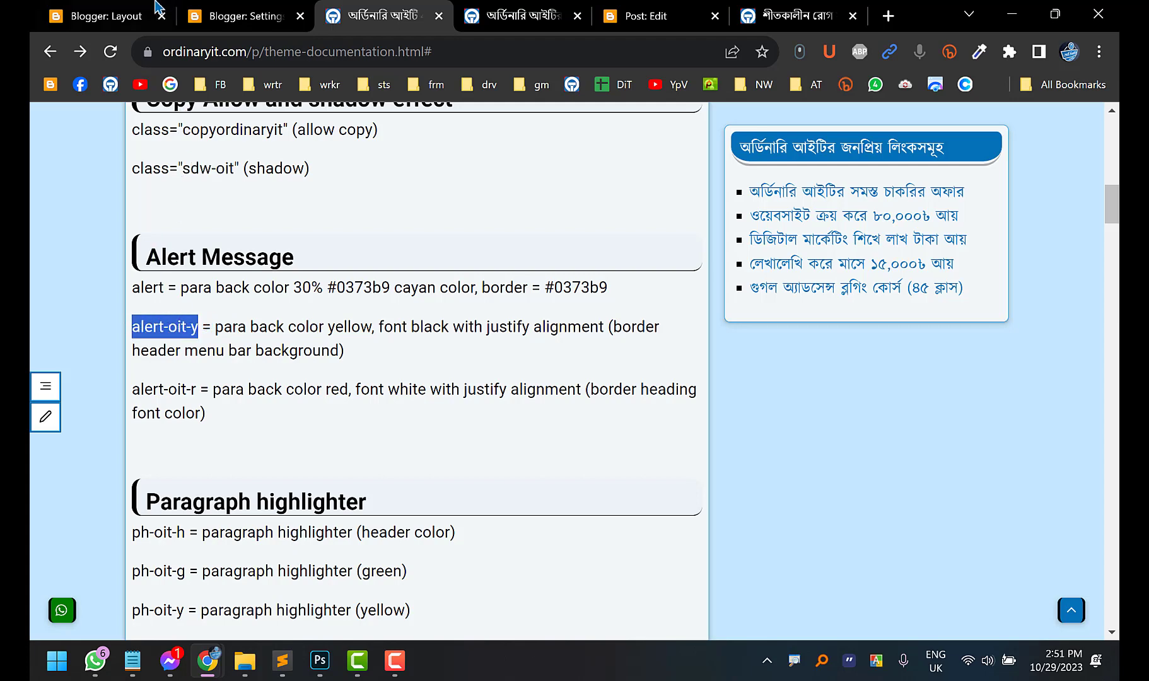
click(125, 9)
click(498, 5)
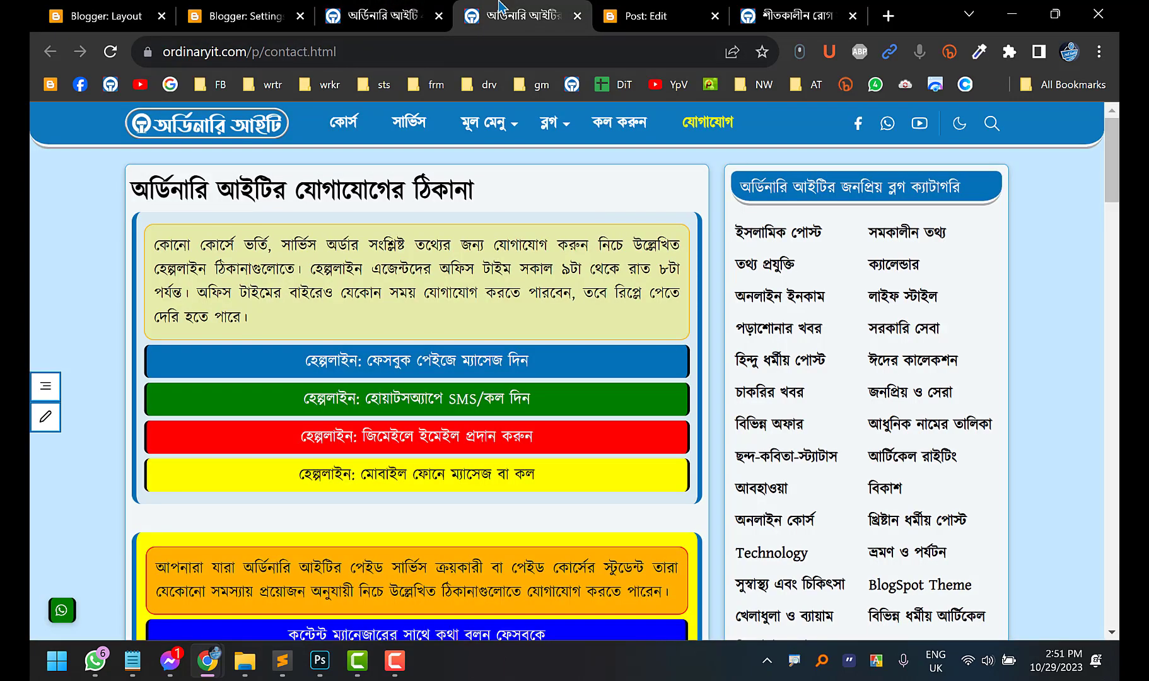
click(383, 12)
click(784, 5)
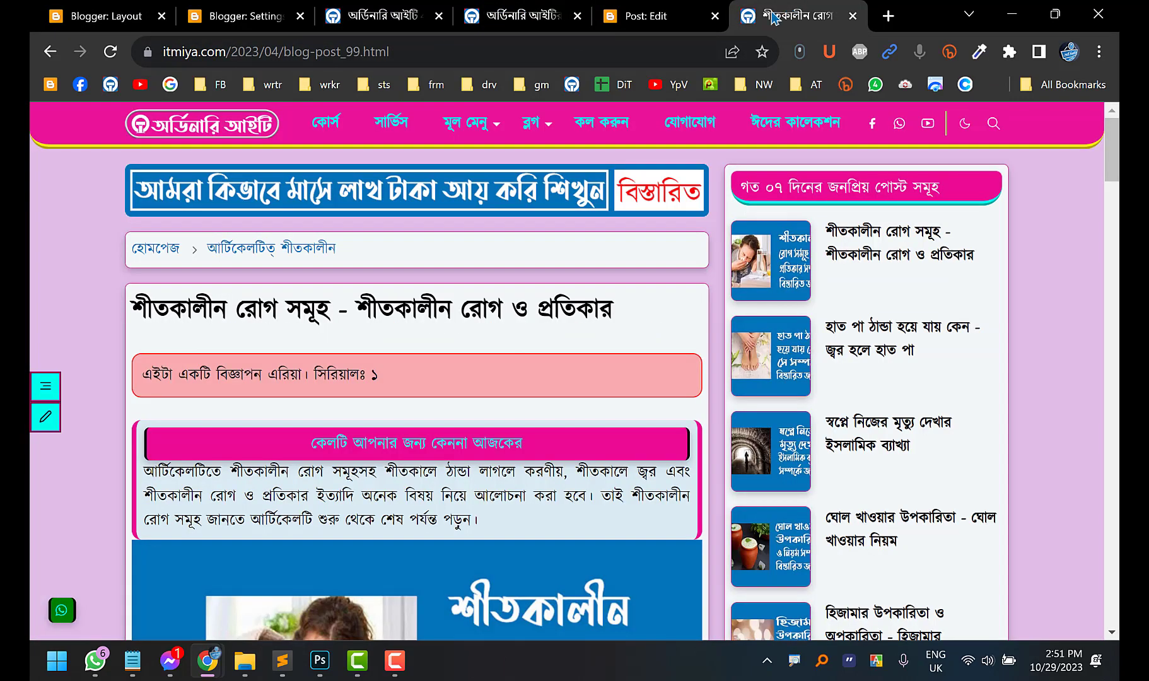
scroll(226, 468, down, 10)
scroll(226, 468, down, 8)
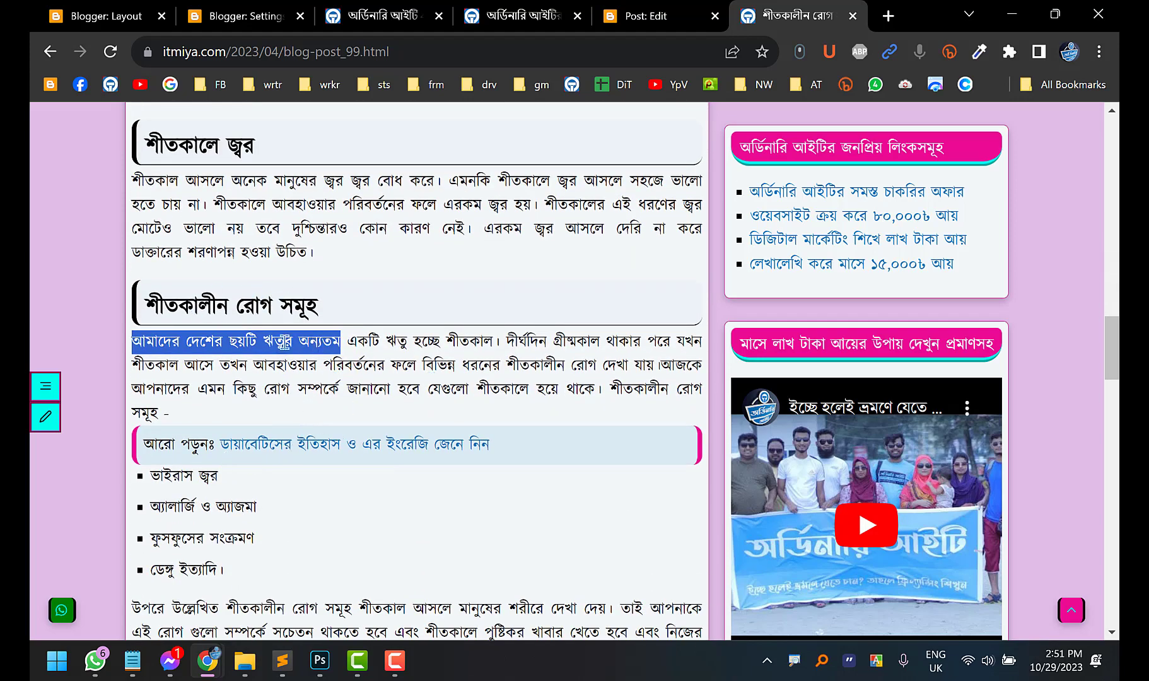
Find আমাদের দেশের ছয়টি ঋতুর অন্যতম in the post HTML, add class="alert-oit-y" to that paragraph's div and update the post
click(637, 16)
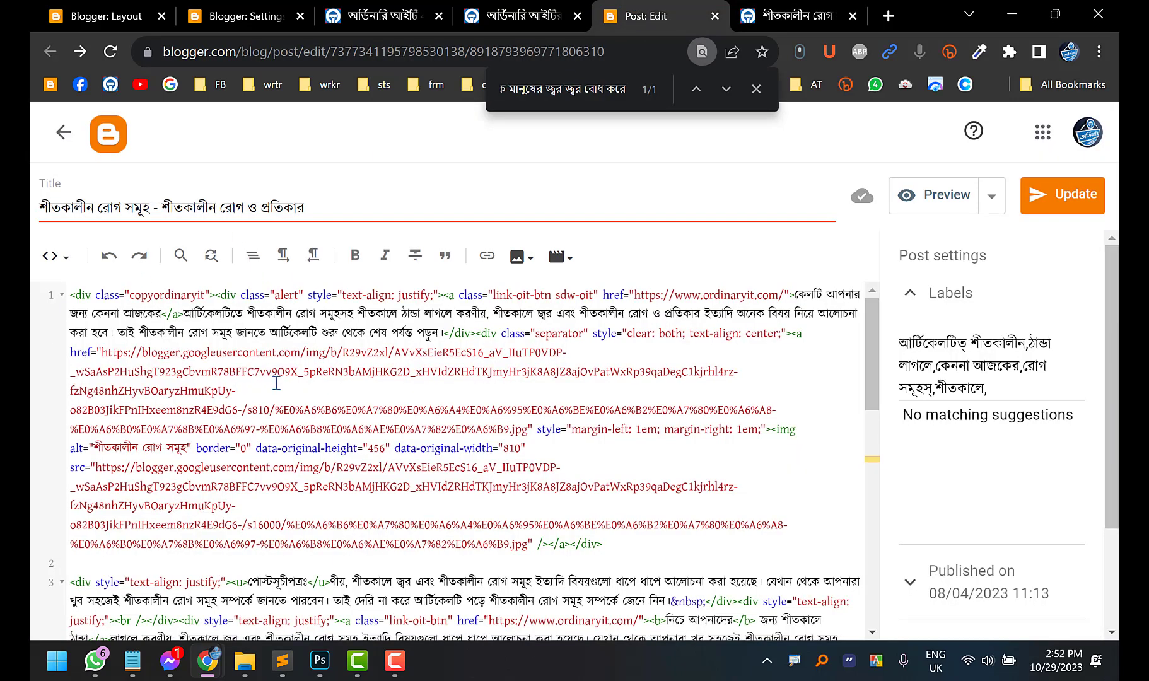
key(ctrl+f)
text(দেশের ছয়টি ঋতুর অন্যতম)
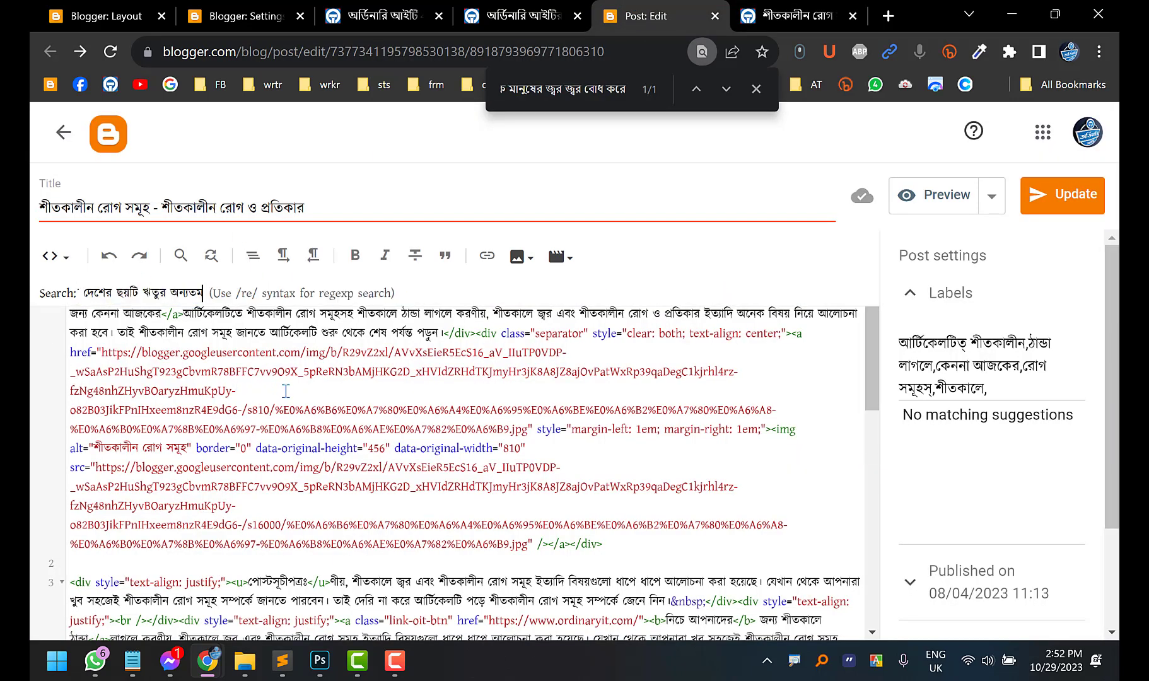
key(Return)
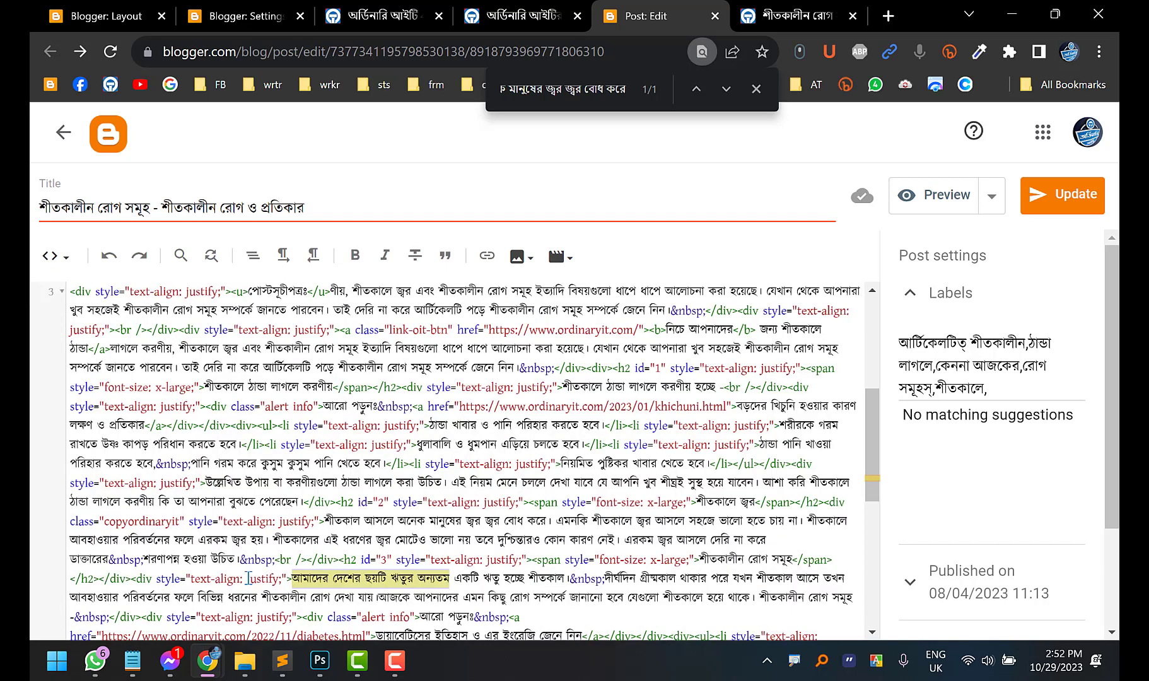
click(152, 577)
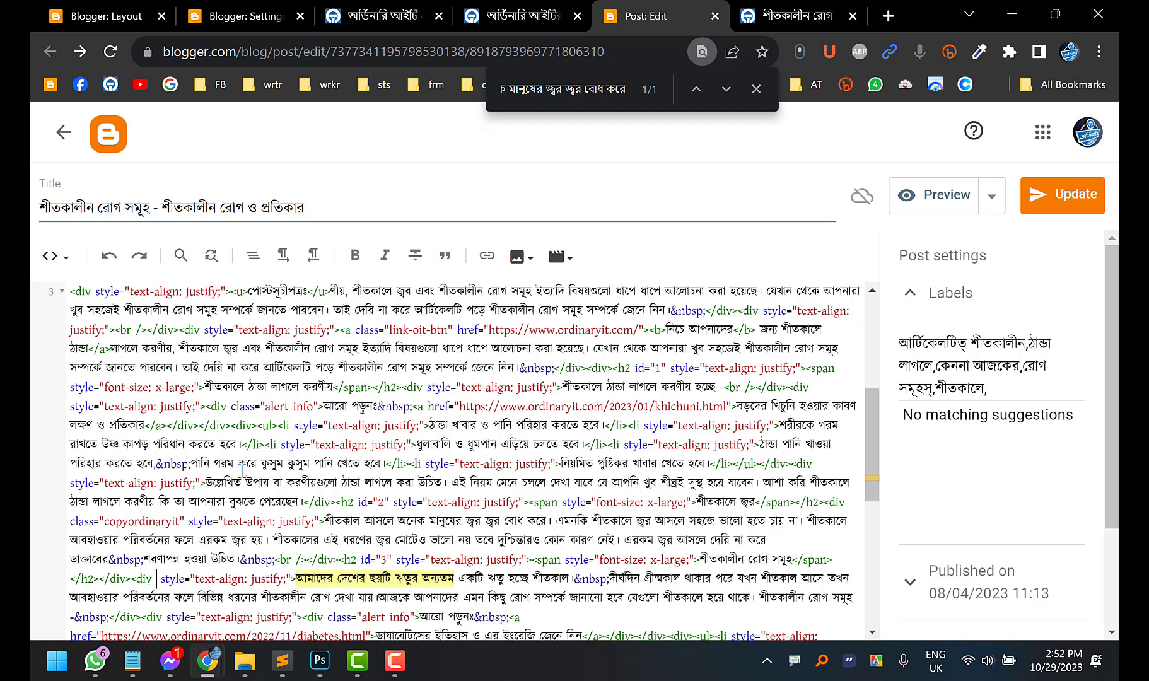
text(class)
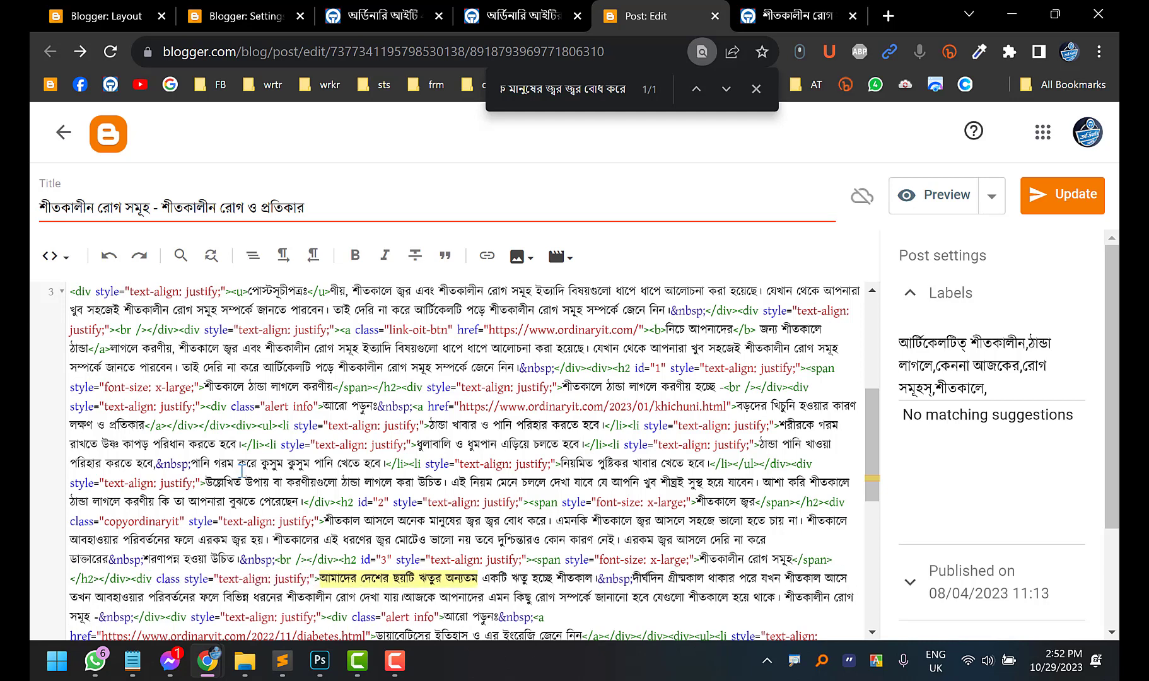
text(="")
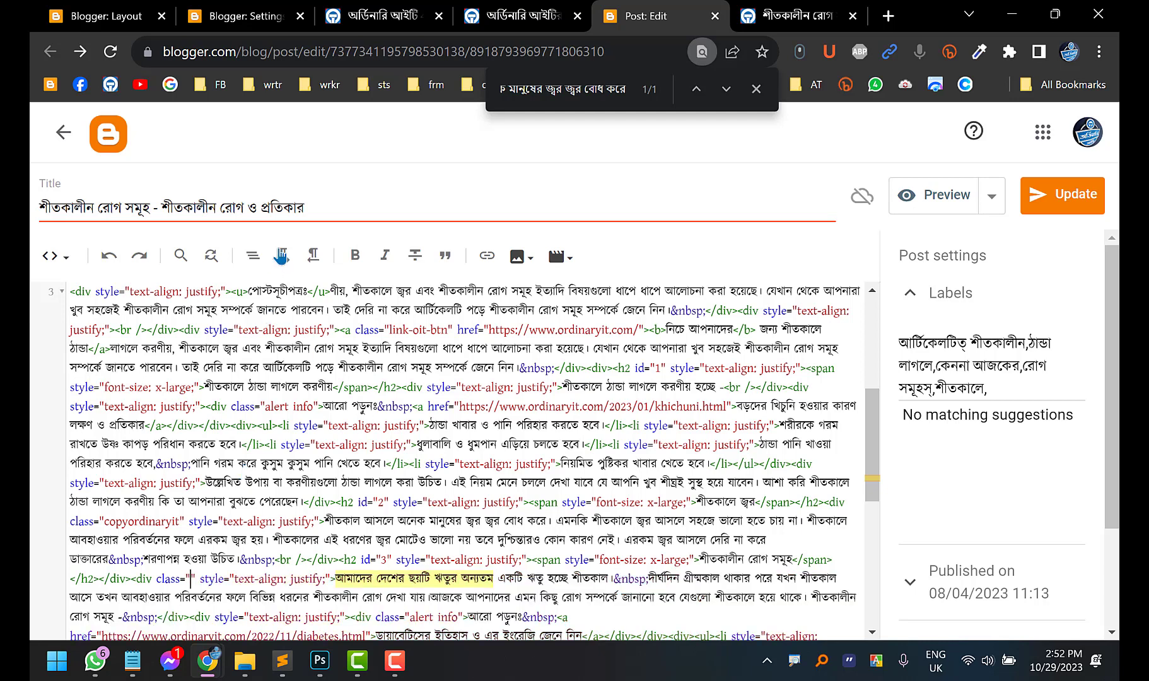
click(381, 9)
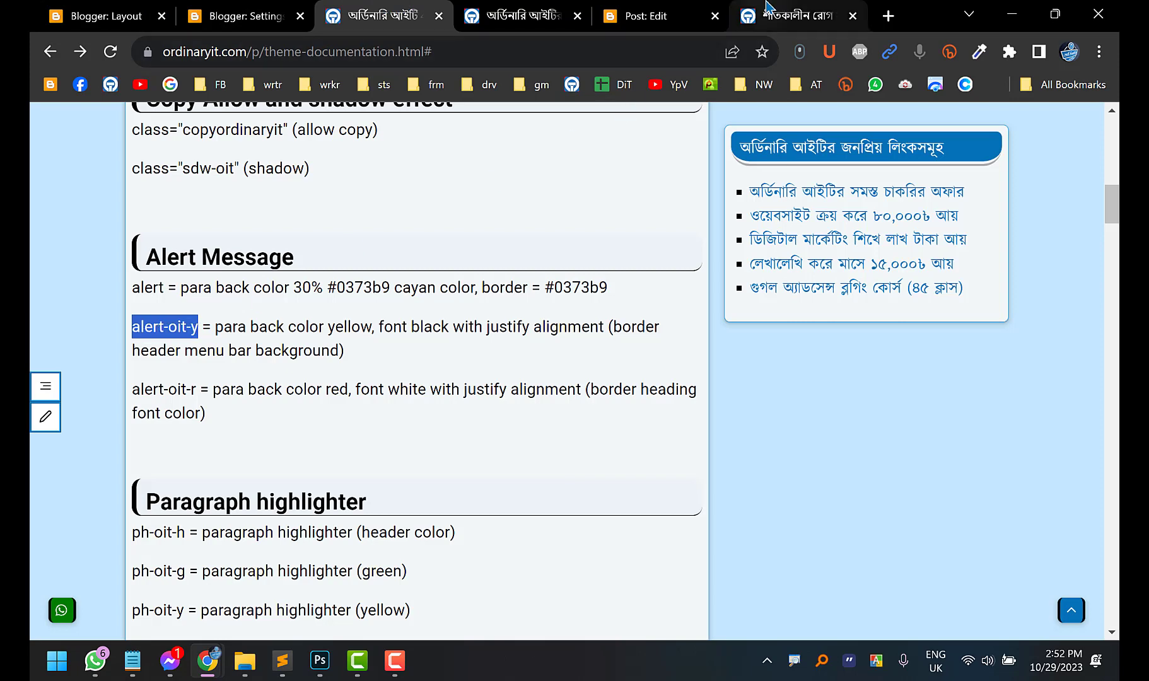
click(647, 16)
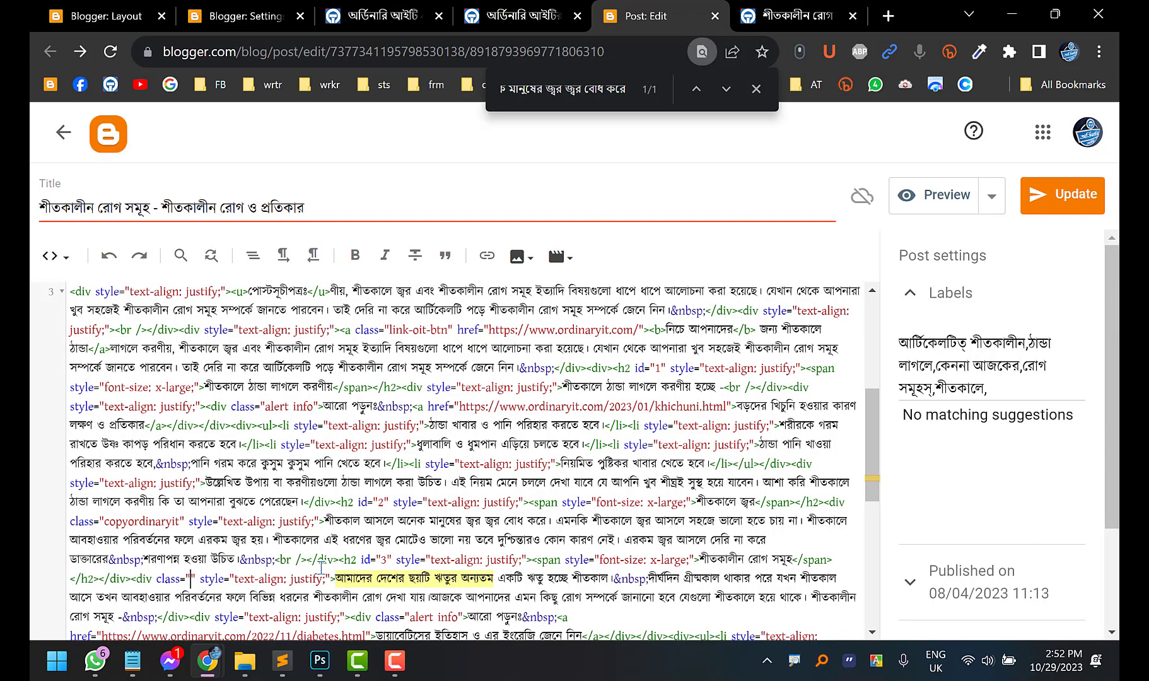
text(alert-)
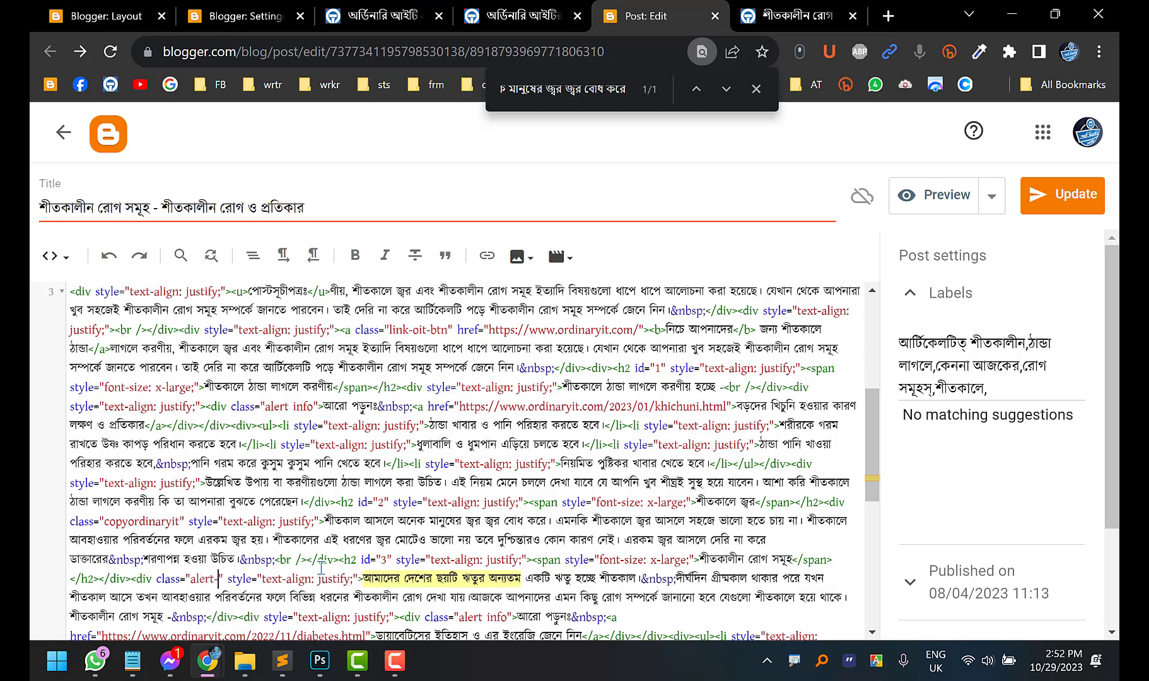
text(oit-y)
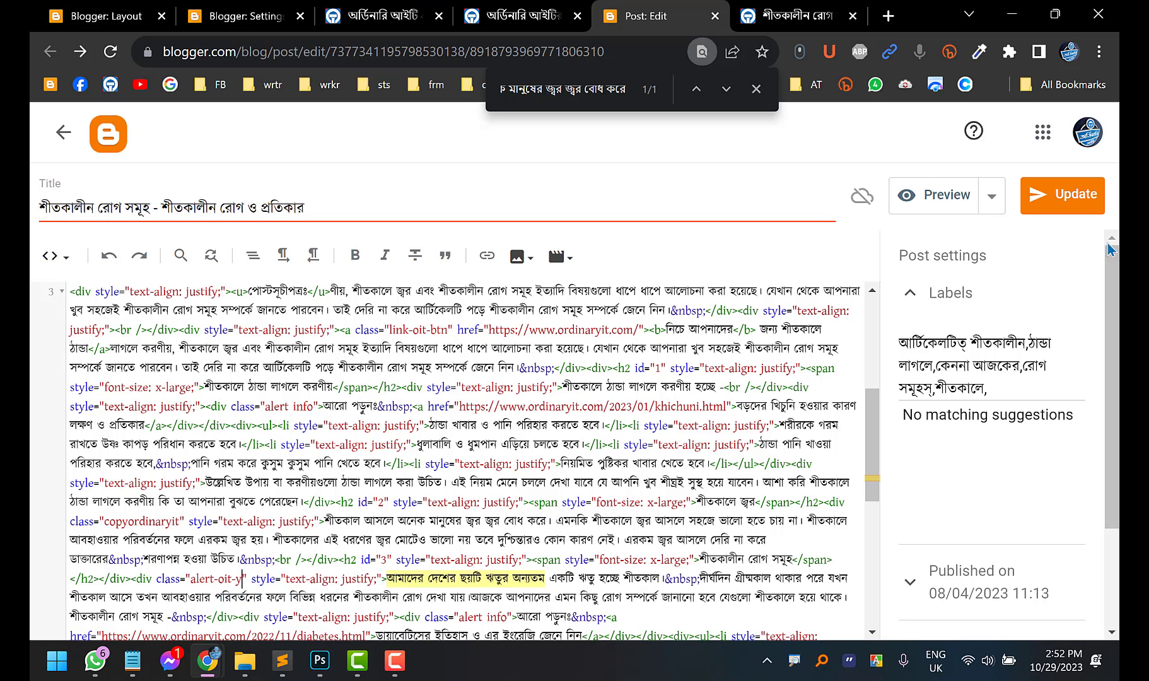
click(1061, 200)
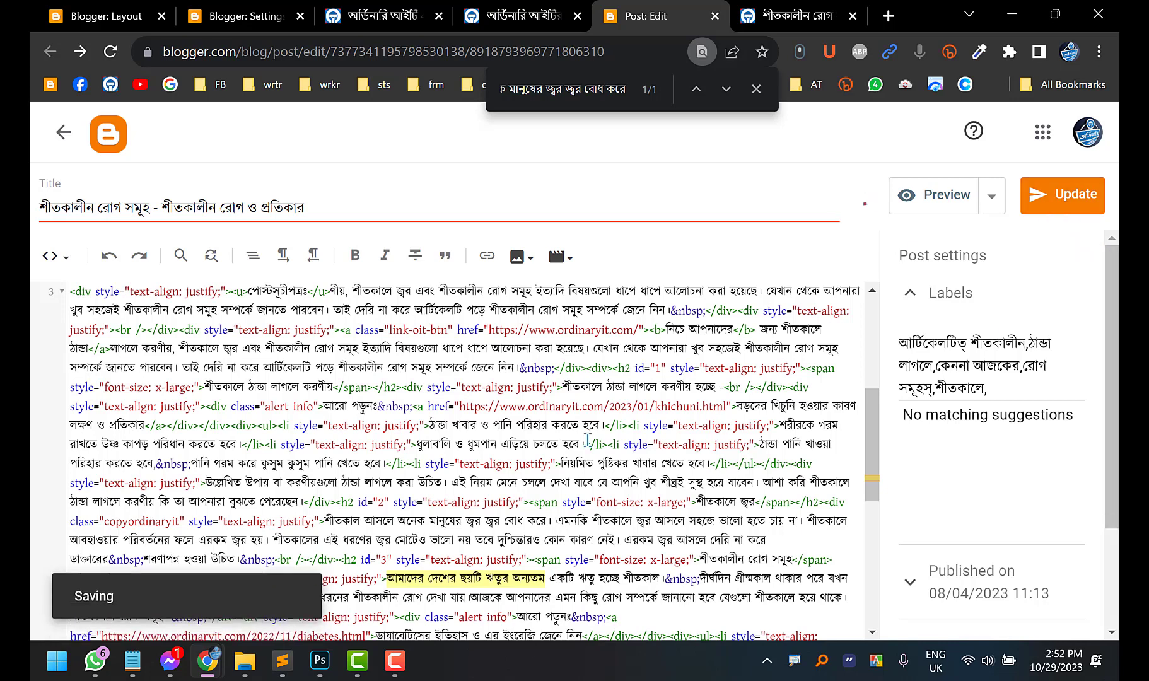
Reload the live post to check the paragraph under শীতকালীন রোগ সমূহ and look up the alert-oit-r class in the documentation
click(796, 14)
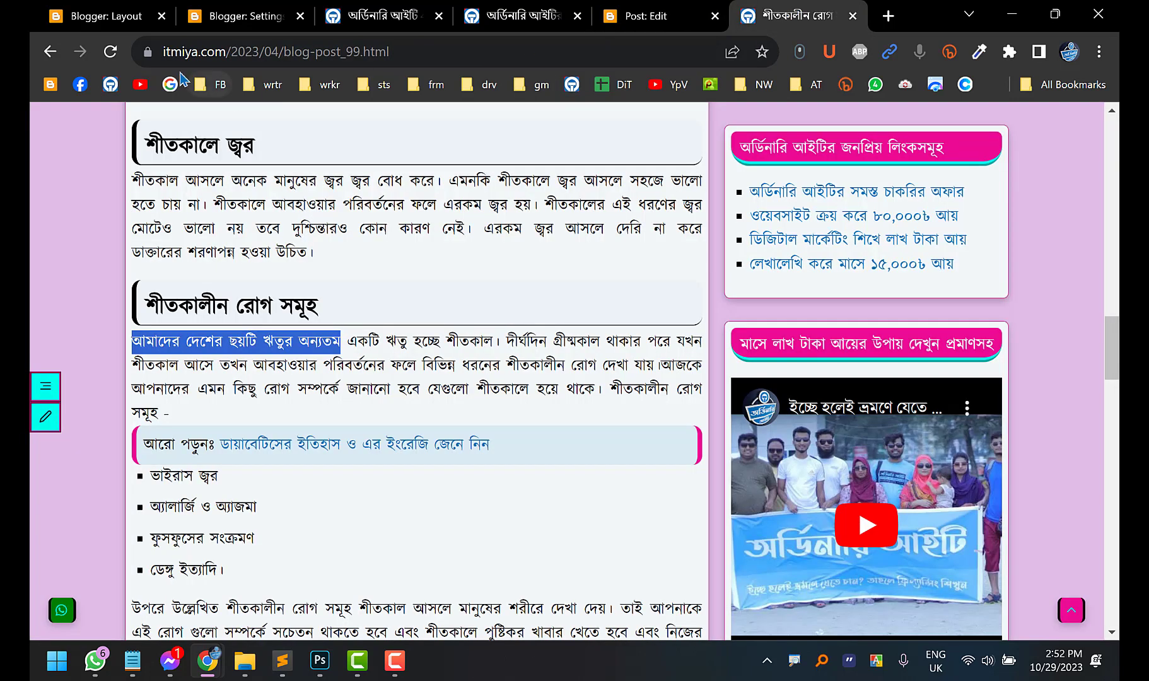
click(110, 52)
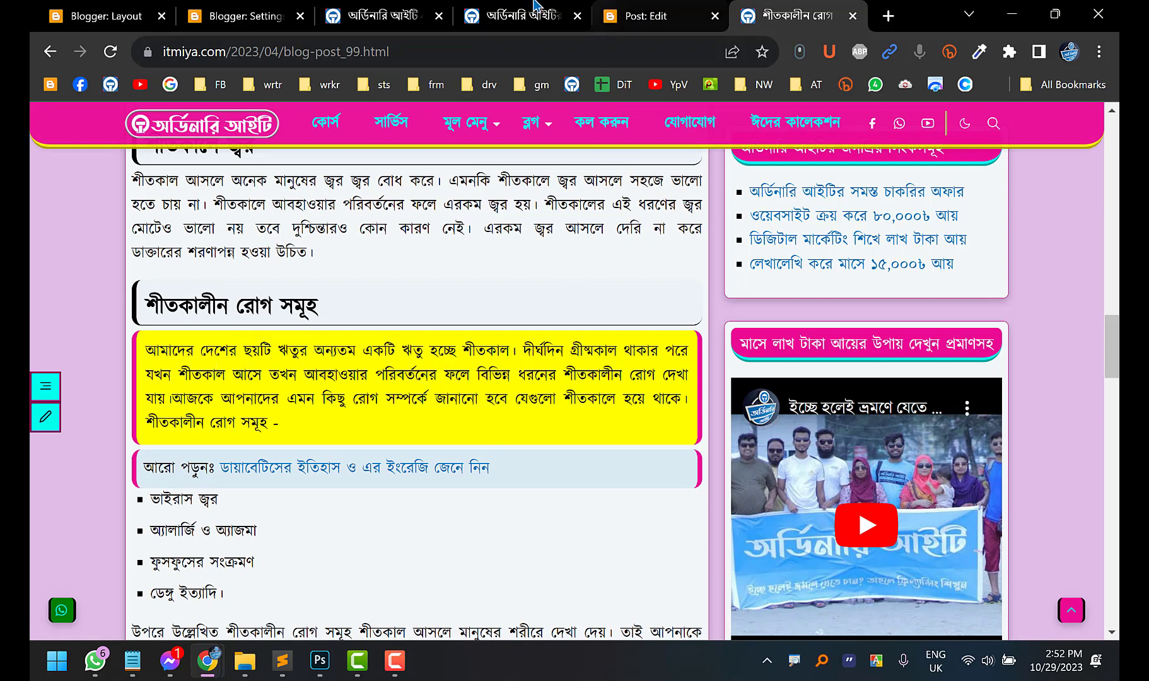
click(459, 12)
click(390, 13)
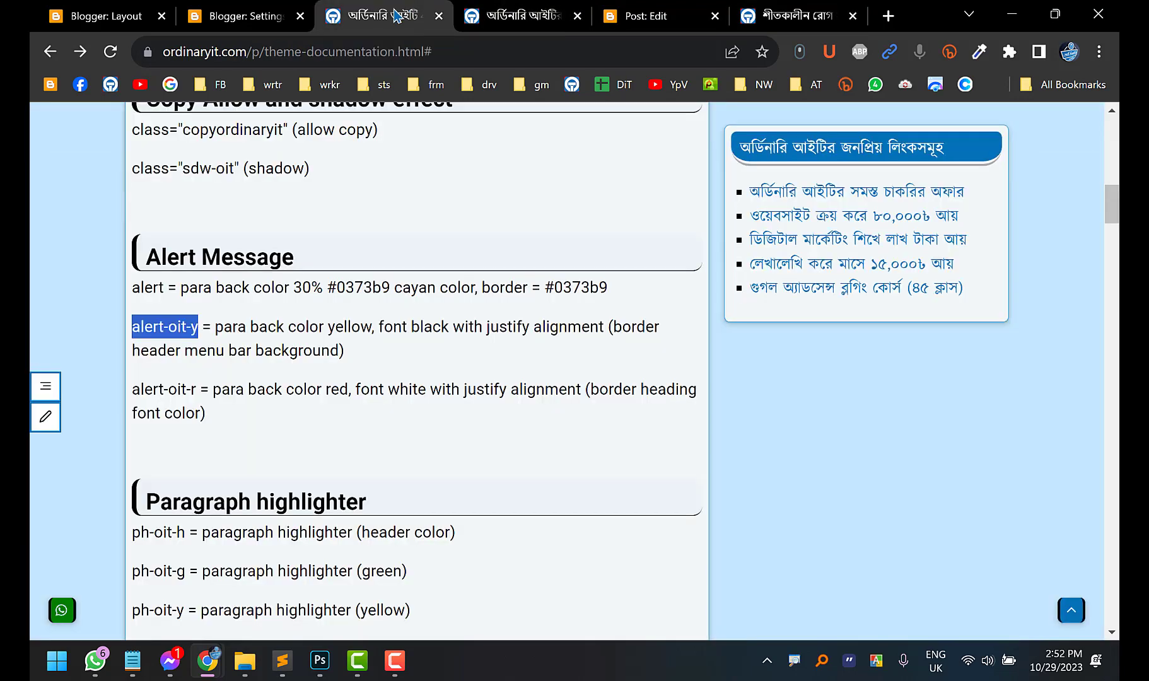
double_click(194, 389)
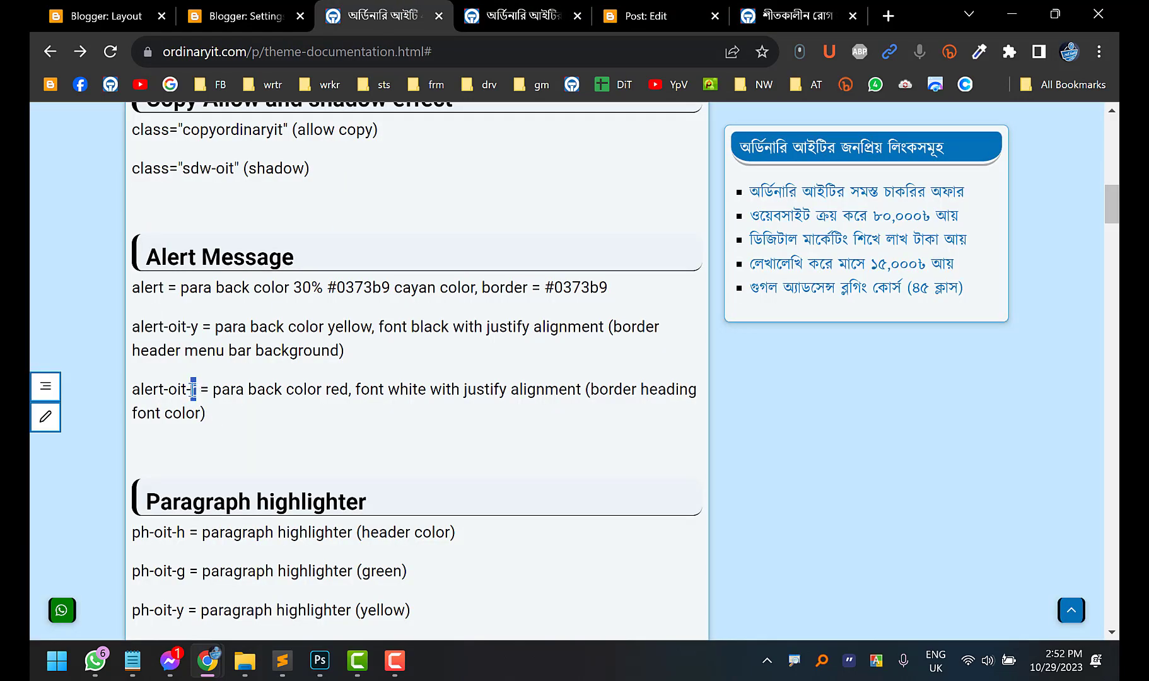
click(656, 15)
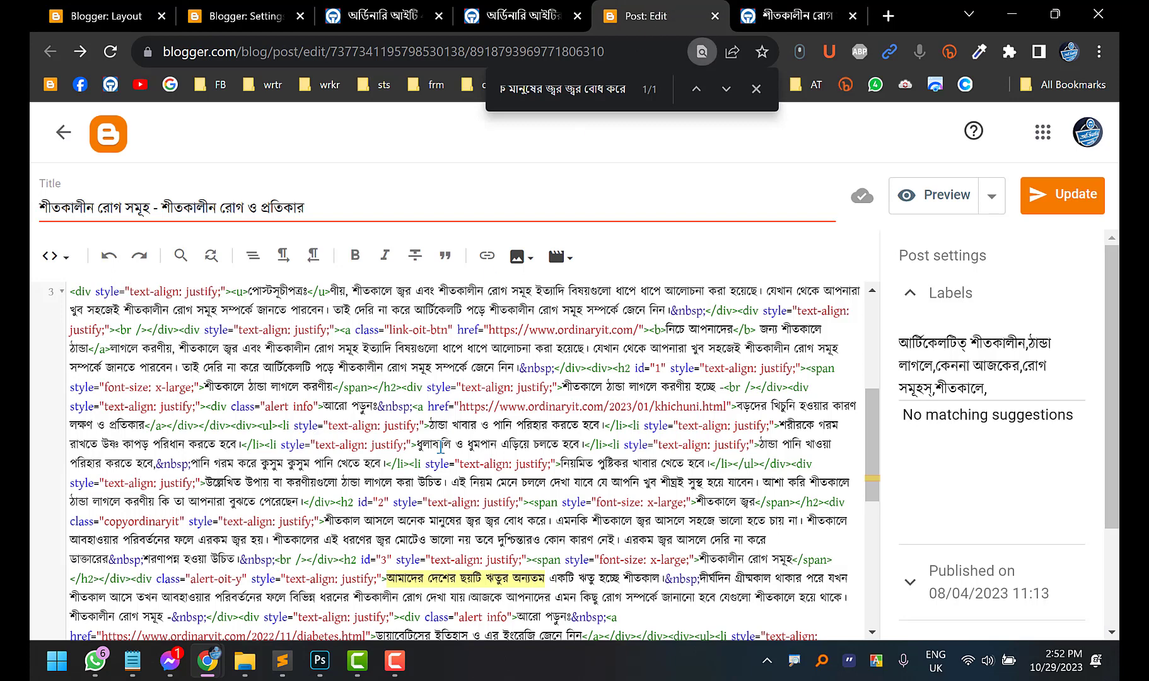
click(379, 15)
drag(140, 326, 179, 326)
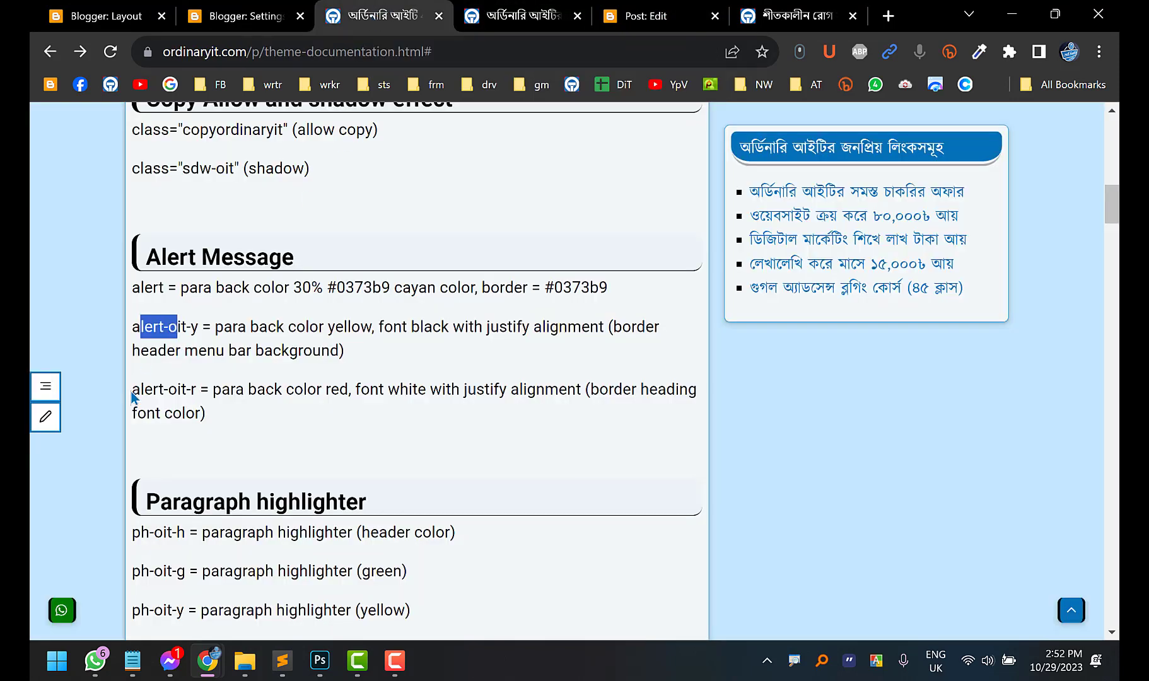
drag(131, 389, 186, 389)
Update the post with the শীতকালীন রোগ সমূহ paragraph's class changed to alert-oit-r and reload the live post
click(656, 15)
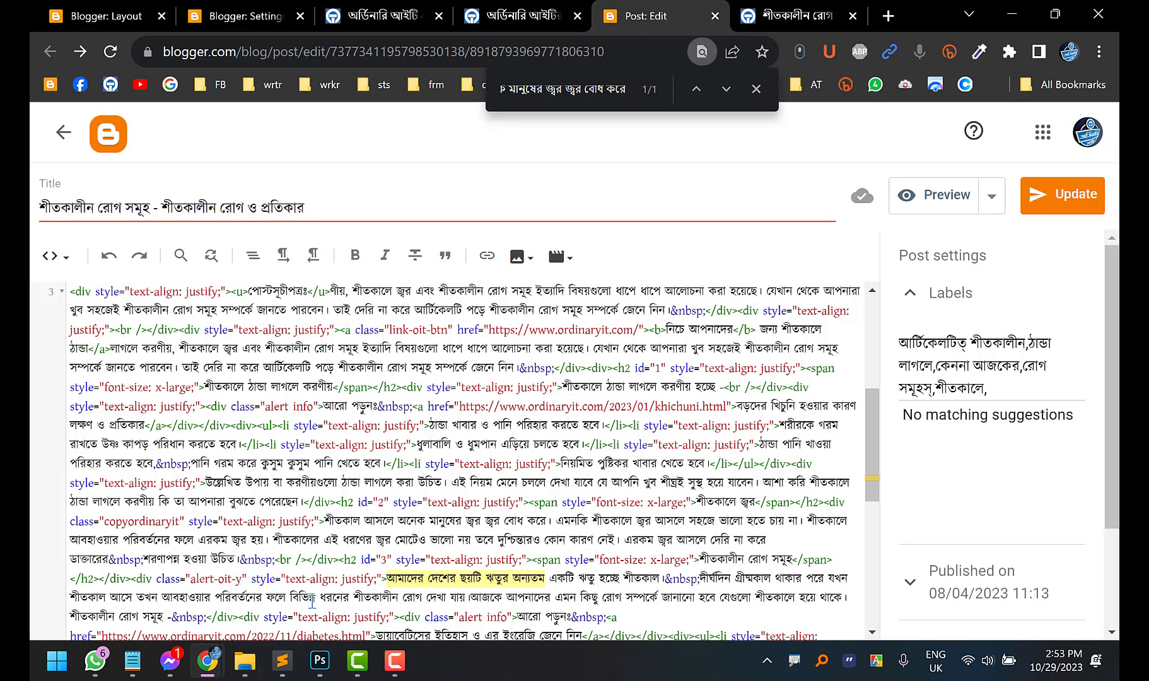
key(BackSpace)
text(r)
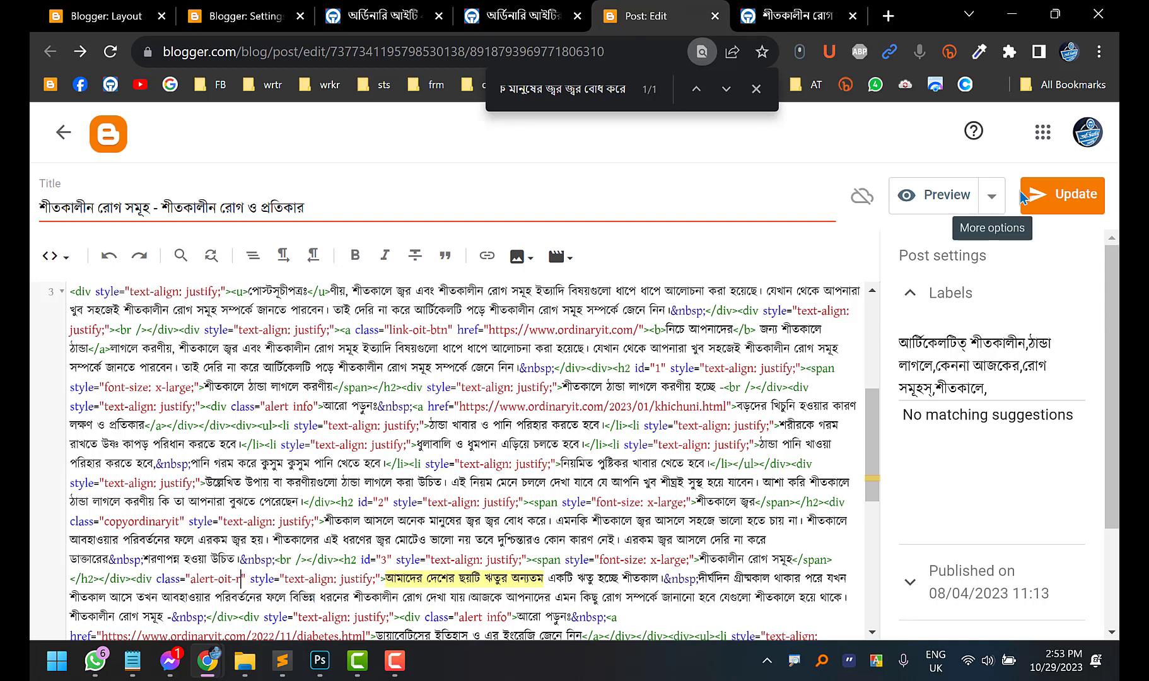
click(1044, 198)
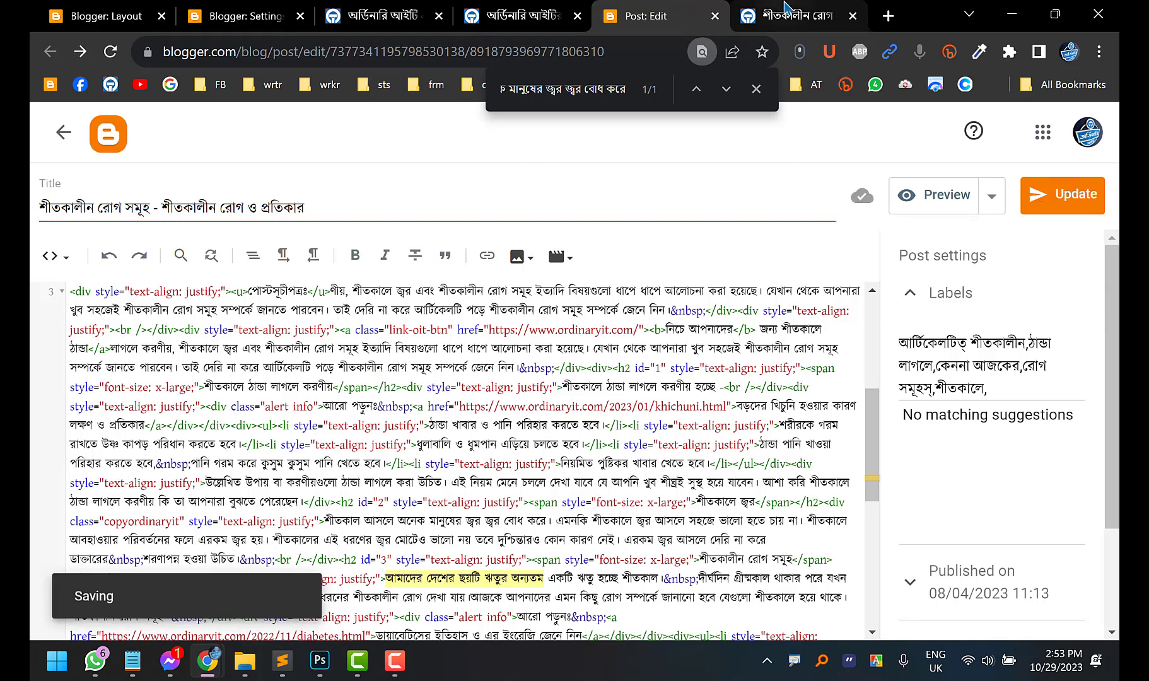
click(765, 8)
click(112, 53)
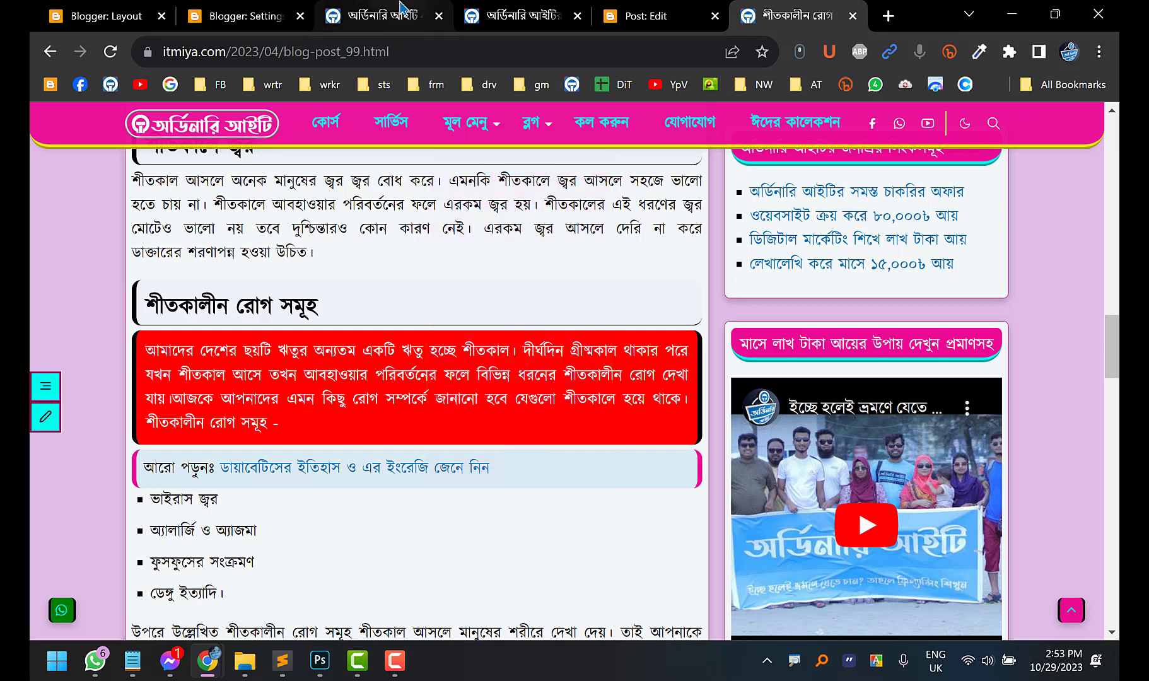
Look up ph-oit-h in the documentation, set the শীতকালীন রোগ সমূহ paragraph's class to ph-oit-h, update the post and reload the live page
click(379, 16)
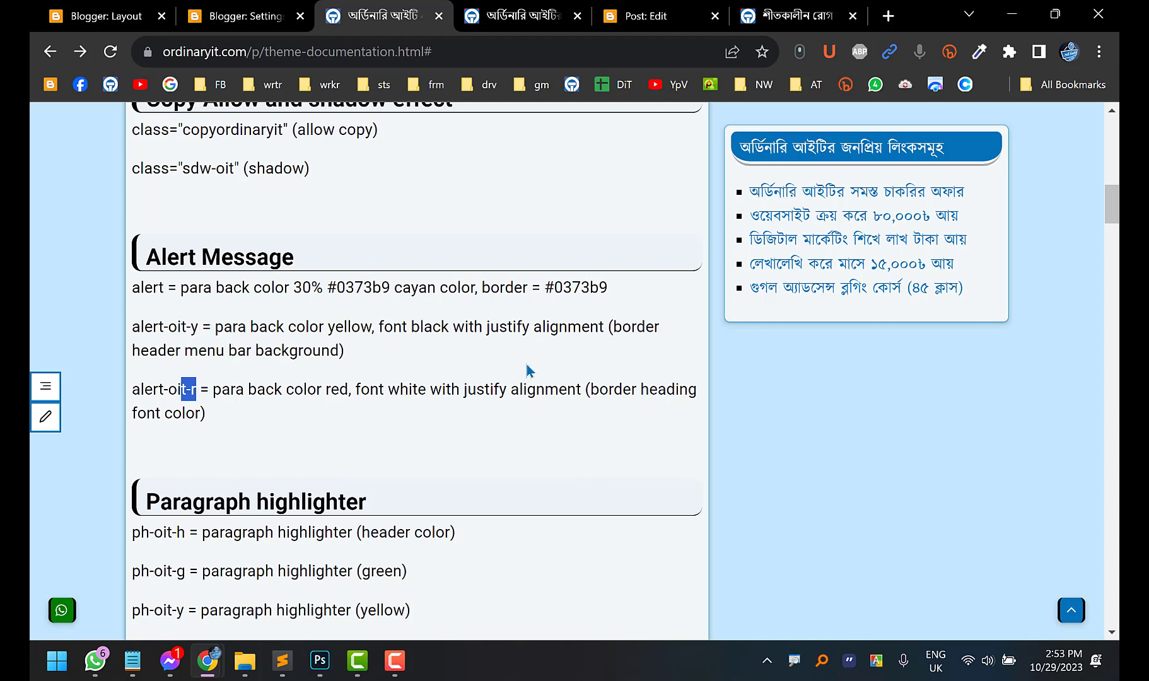
scroll(379, 356, down, 3)
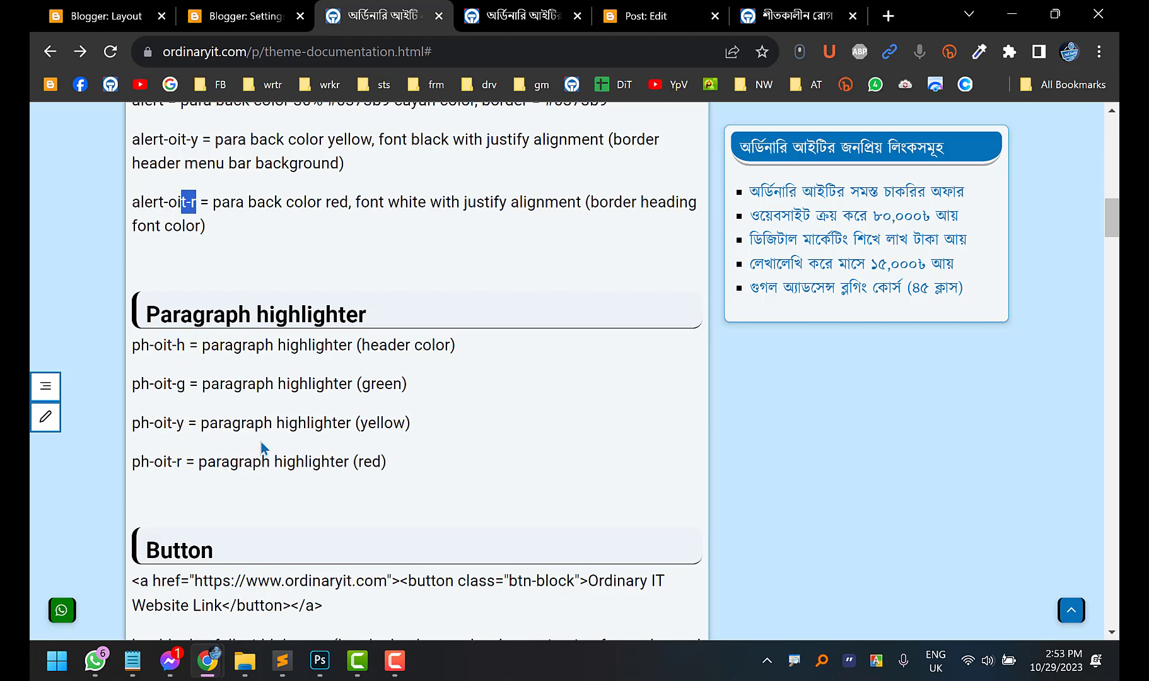
drag(184, 345, 136, 347)
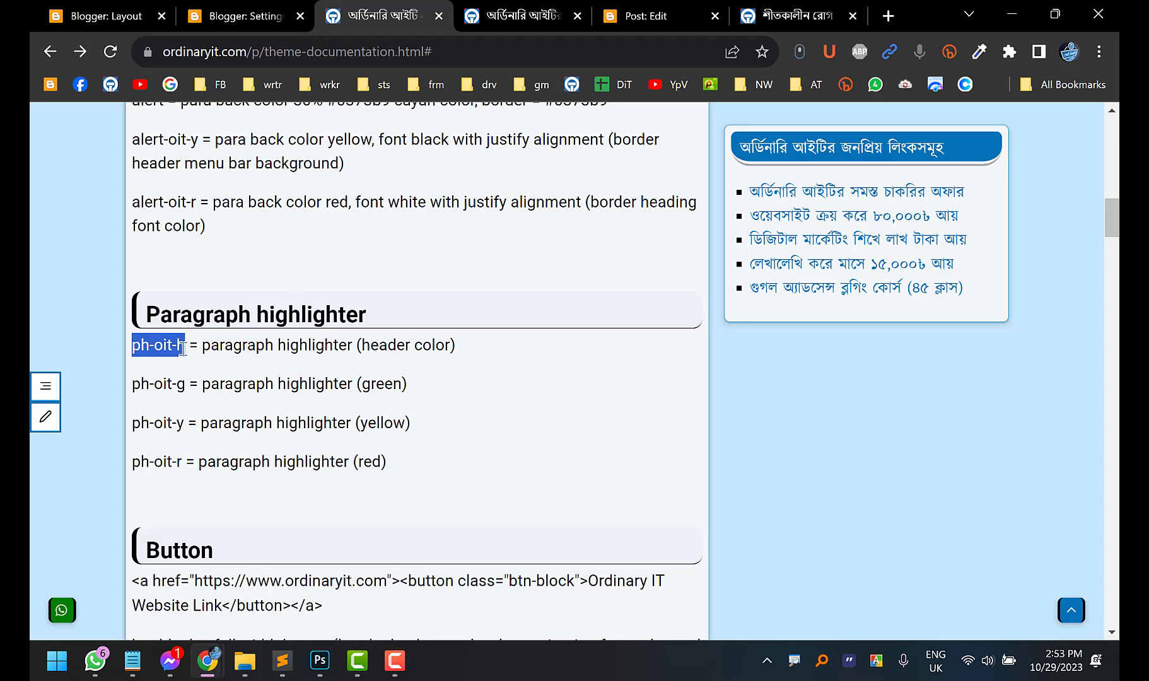
click(655, 11)
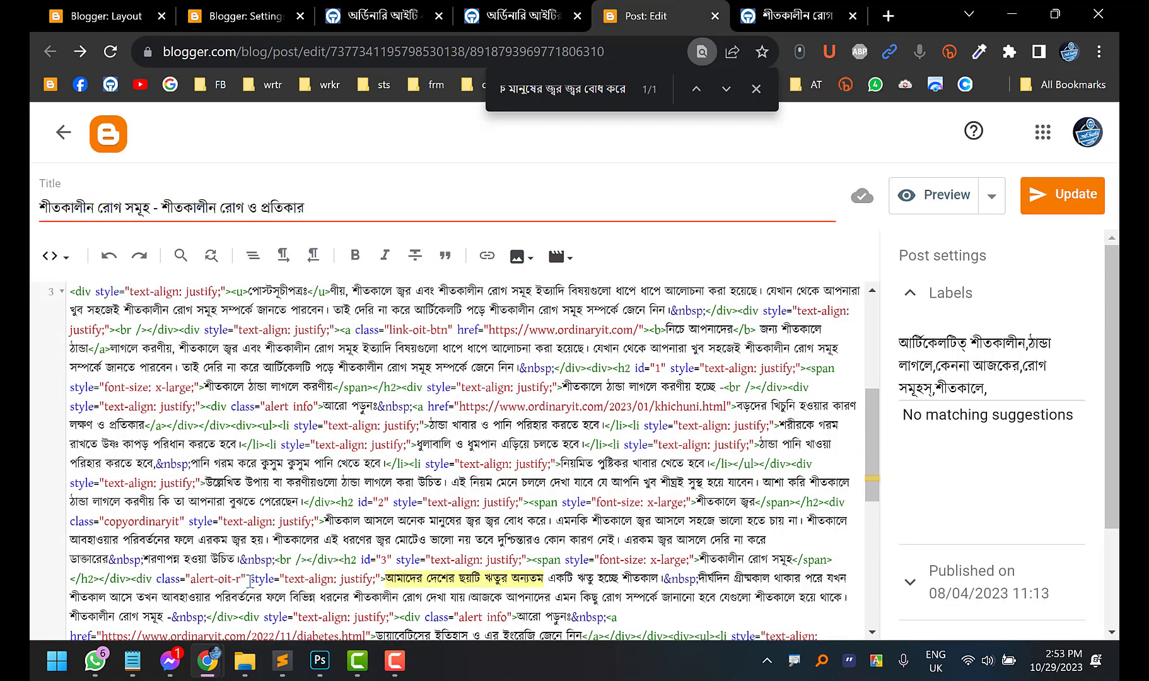
drag(240, 578, 194, 578)
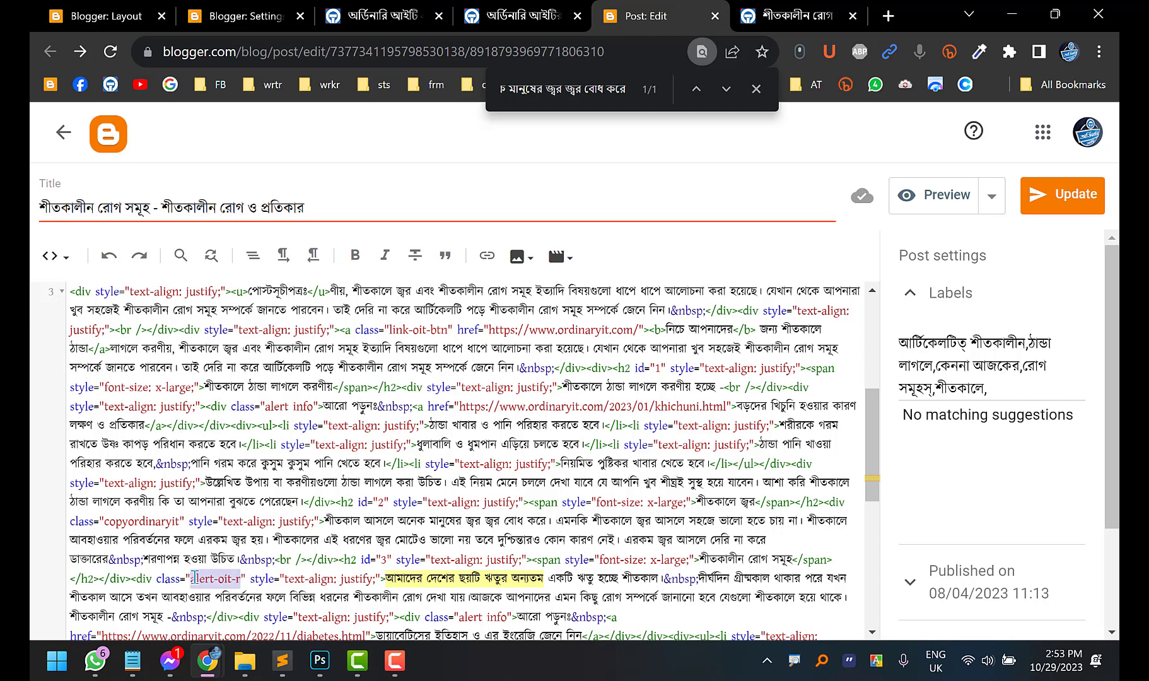
text(ph-oit-h)
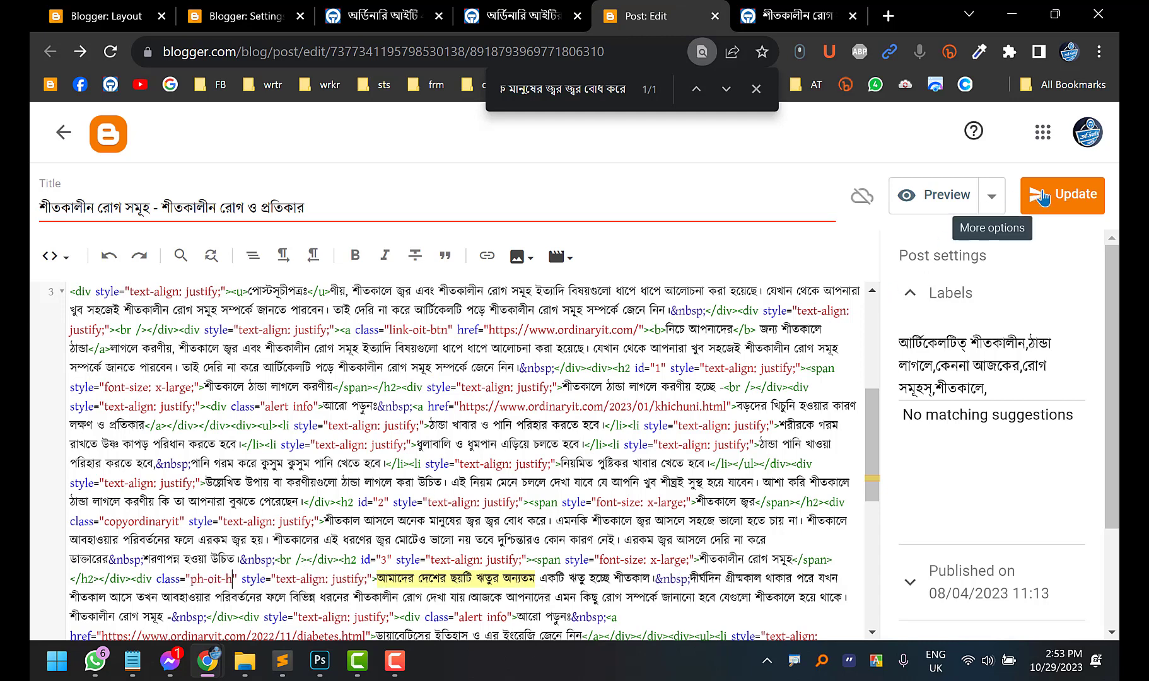
click(774, 6)
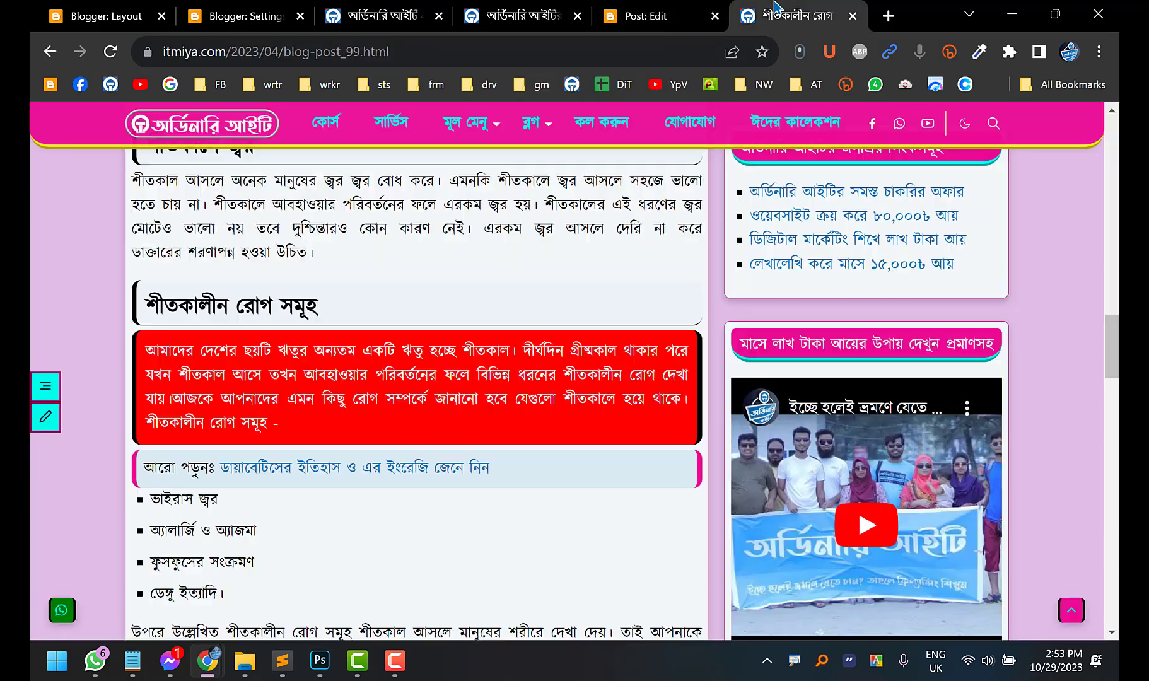
click(114, 57)
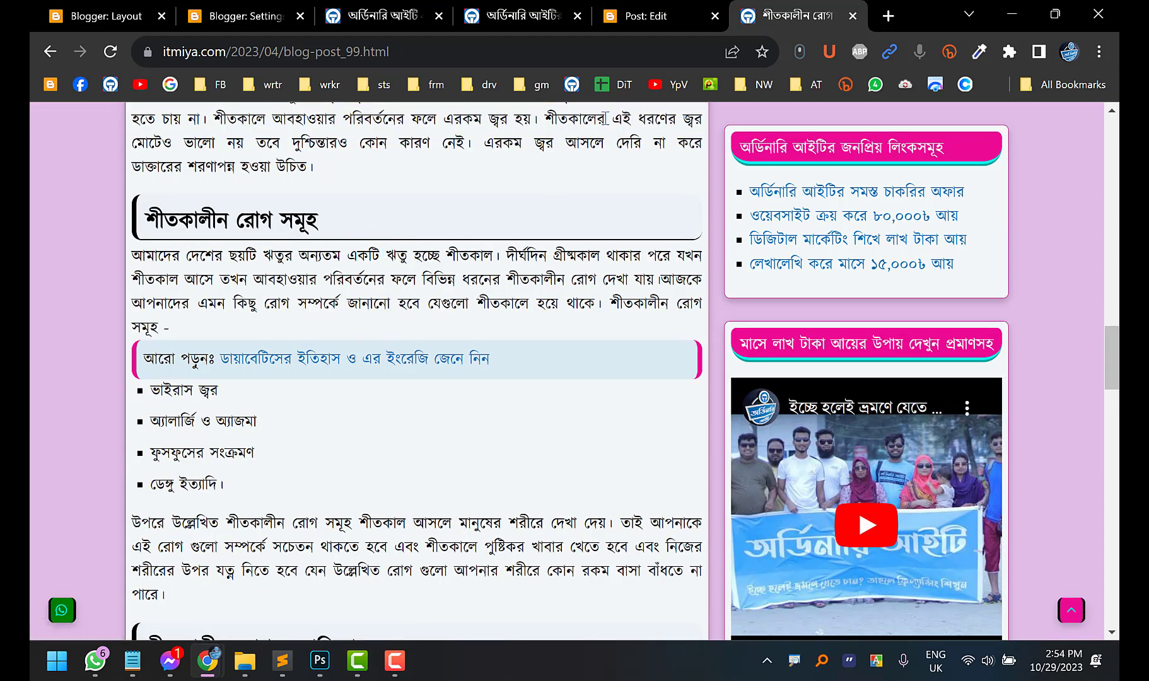
Compare the post HTML with the documentation and inspect the home page's অর্ডিনারি আইটির সর্বাধিক জনপ্রিয় লিংকসমূহ box for its paragraph highlighter class
click(635, 15)
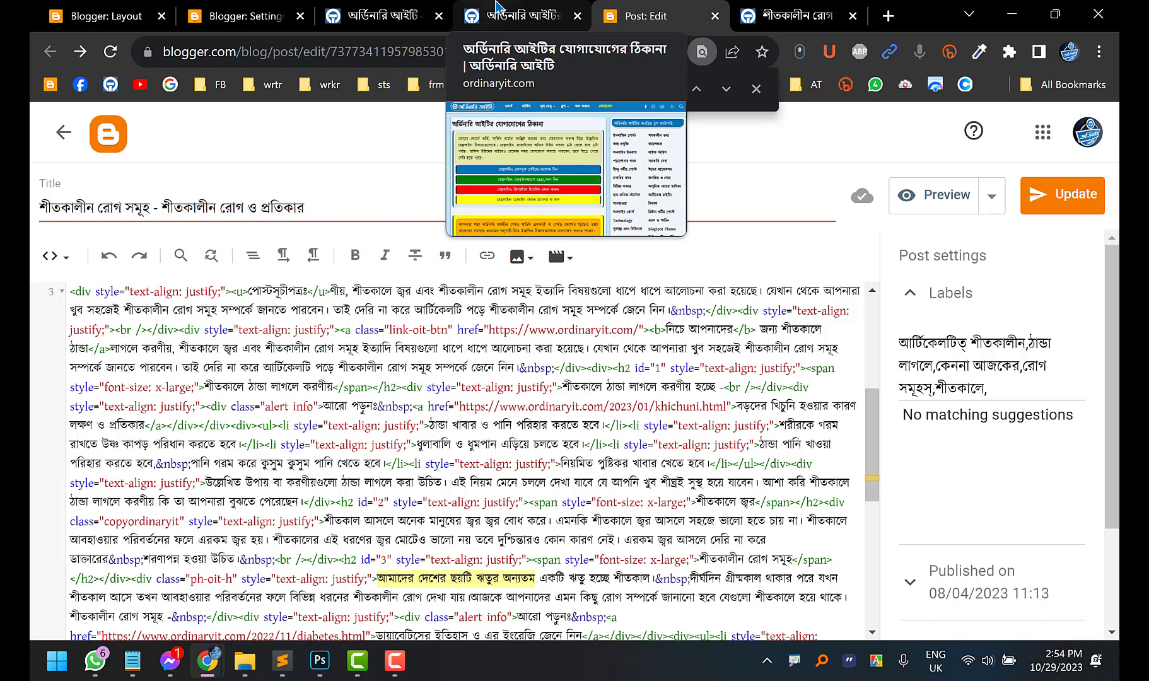
click(477, 13)
click(385, 9)
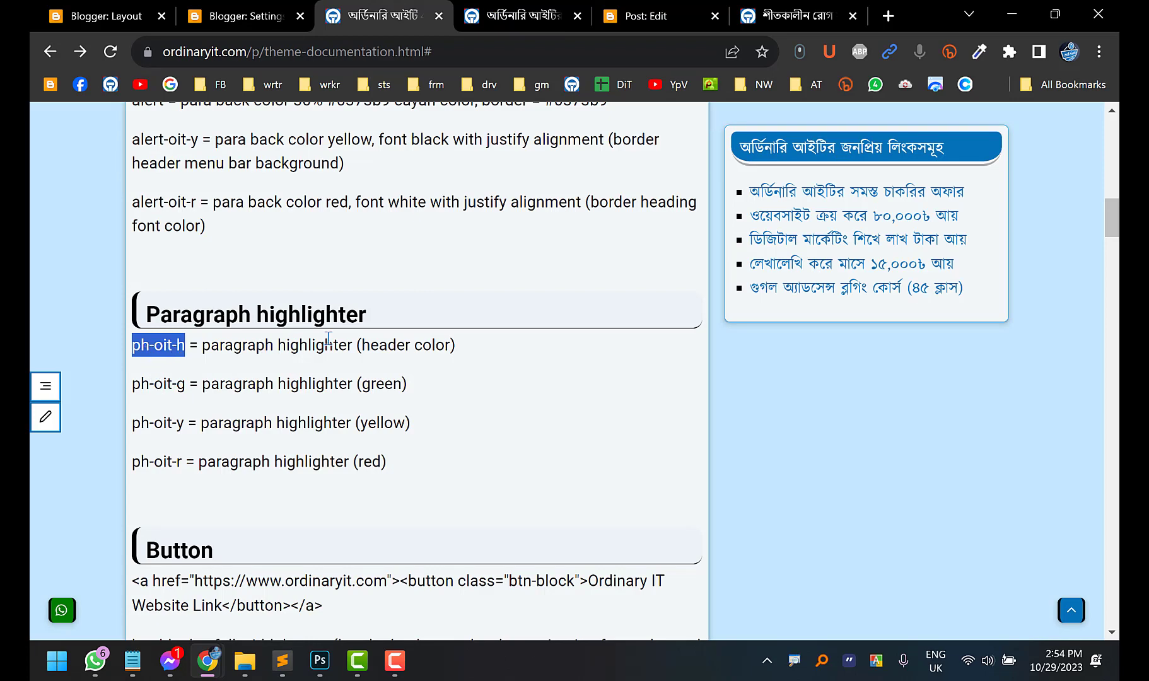
key(ctrl+Tab)
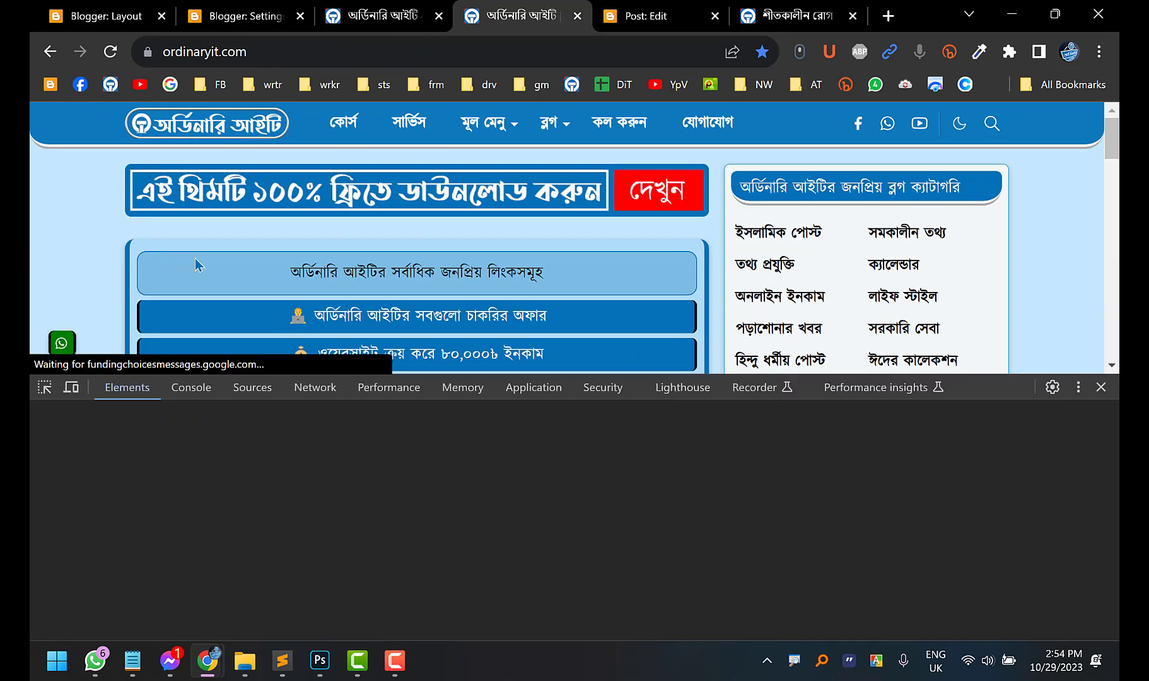
key(ctrl+shift+i)
key(ctrl+shift+c)
click(221, 268)
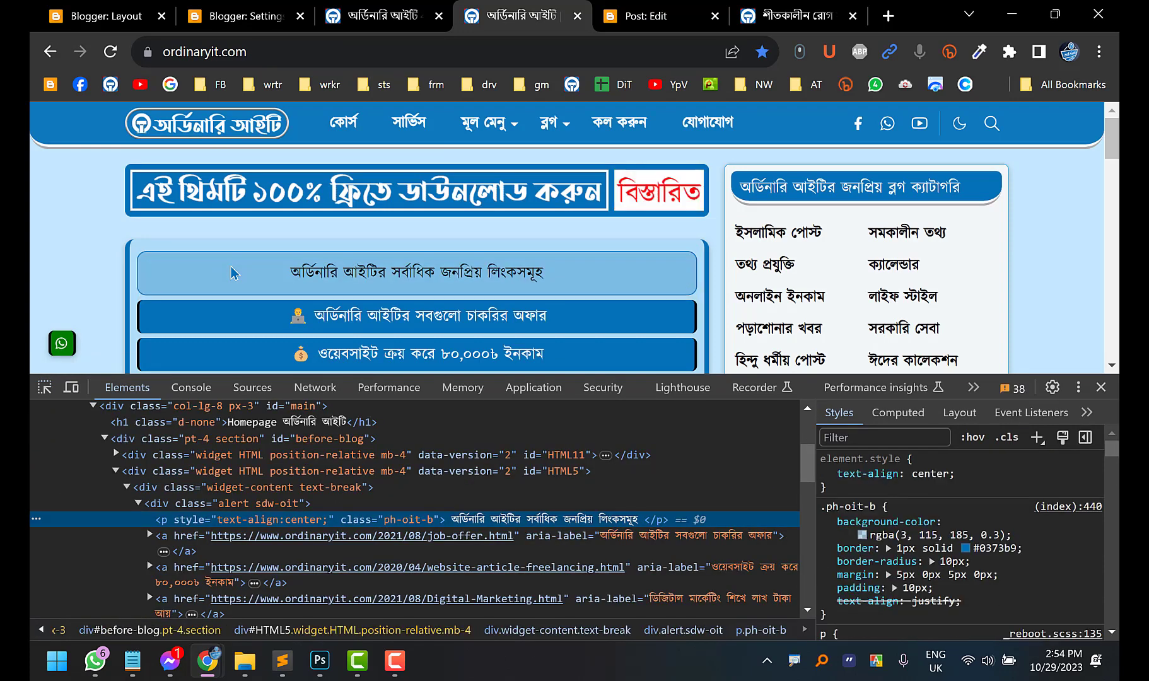
click(1101, 387)
click(753, 12)
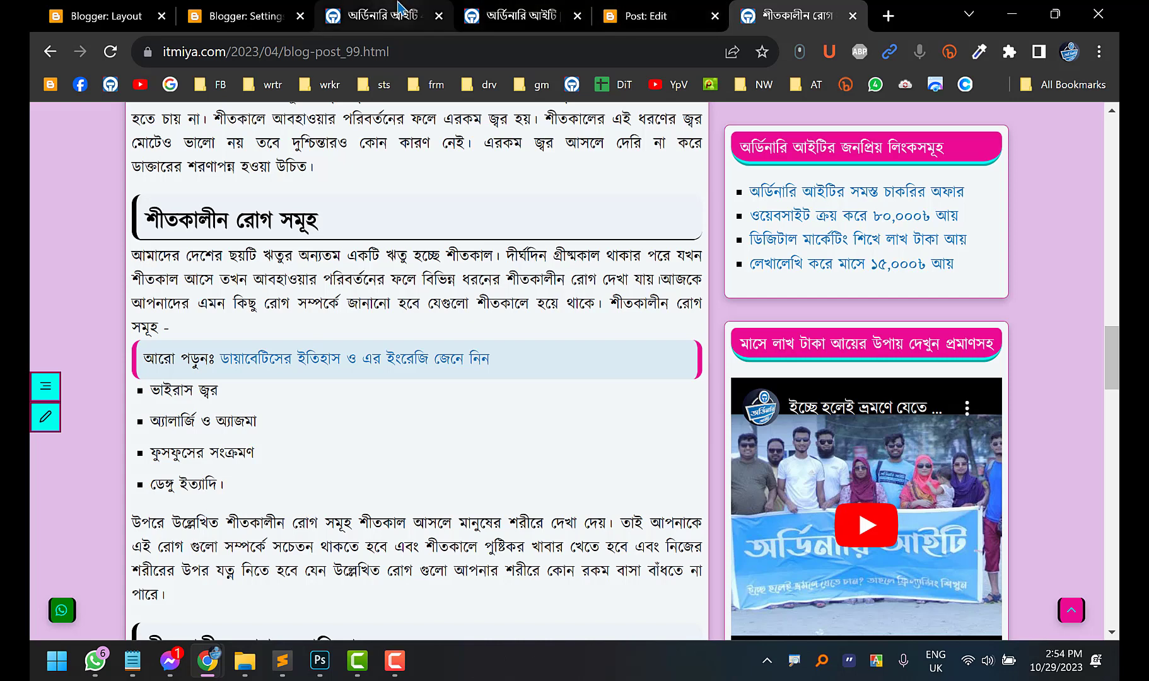
Check the suffix of the ph-oit-h entry in the documentation and view the highlighted paragraph on the live post
click(381, 13)
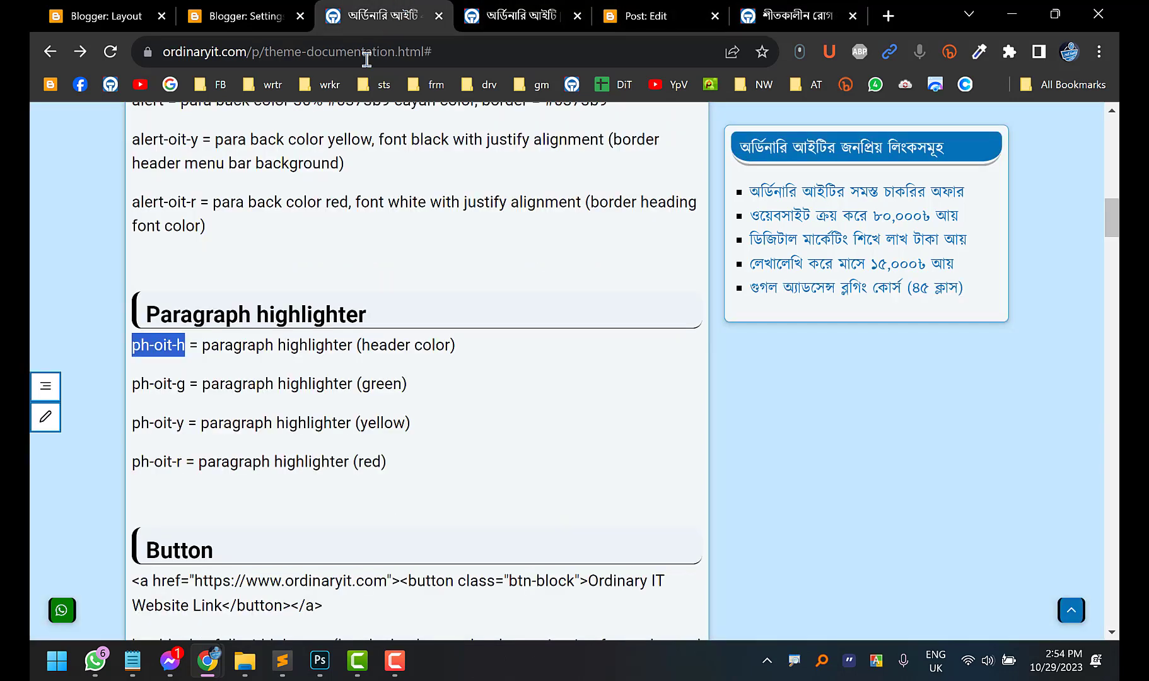
click(183, 342)
double_click(180, 344)
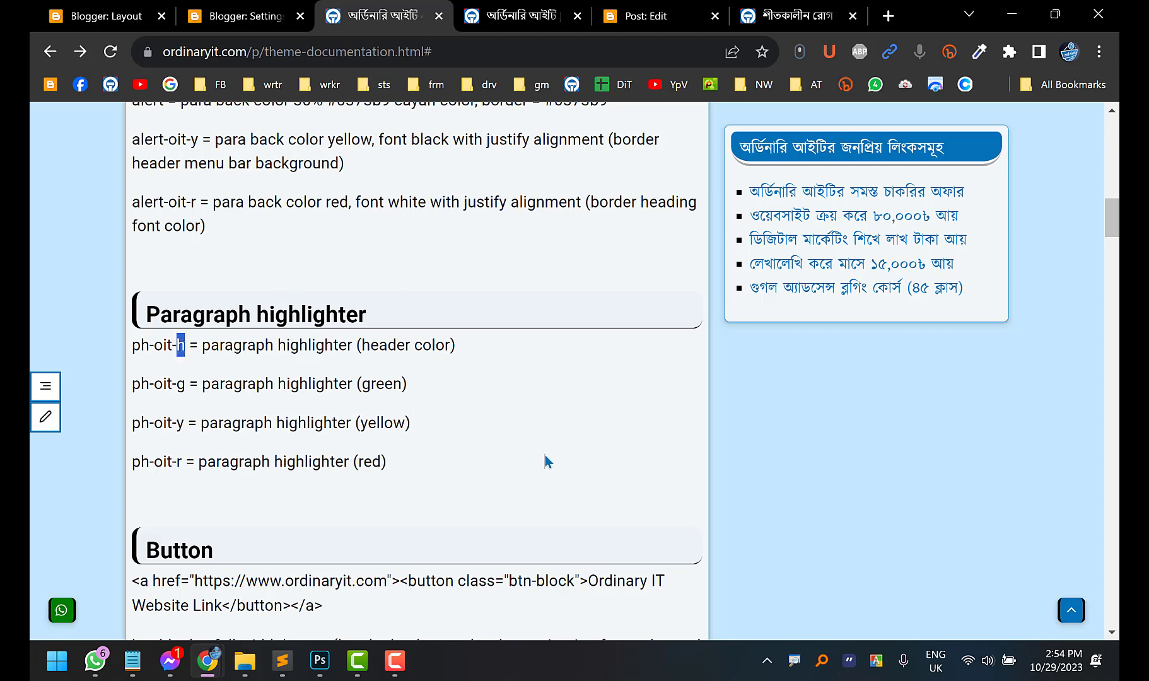
click(796, 16)
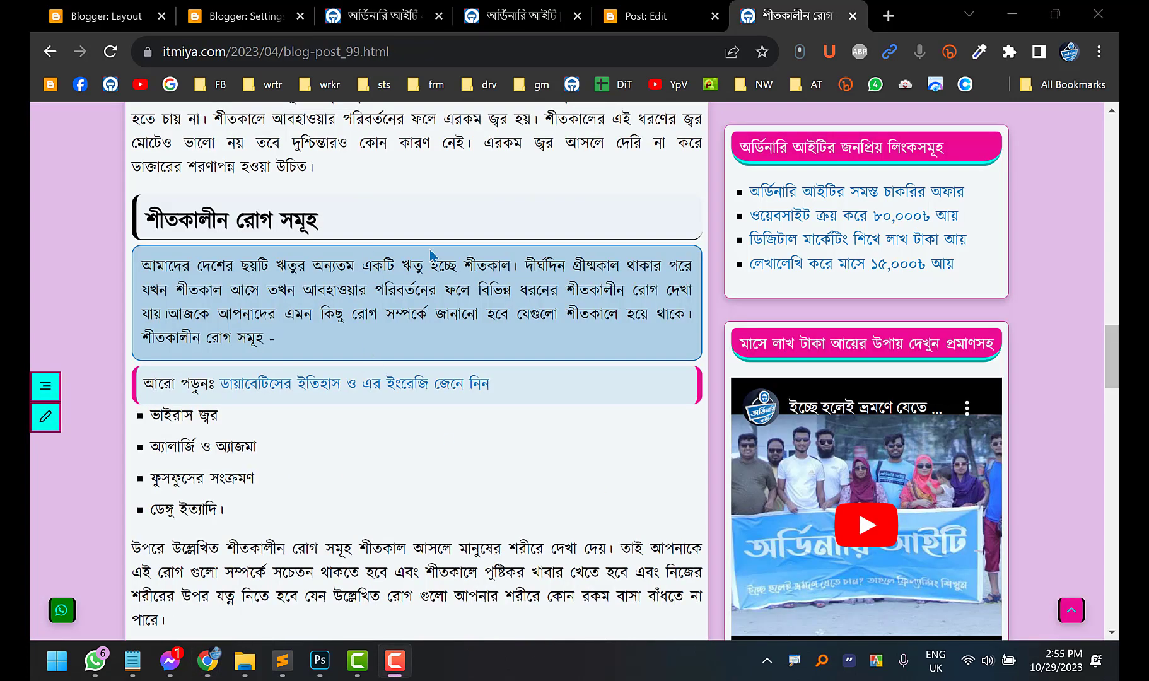
Reload the theme documentation, compare its ph-oit-b entry with the live post's paragraph and dismiss the advertisement
click(373, 9)
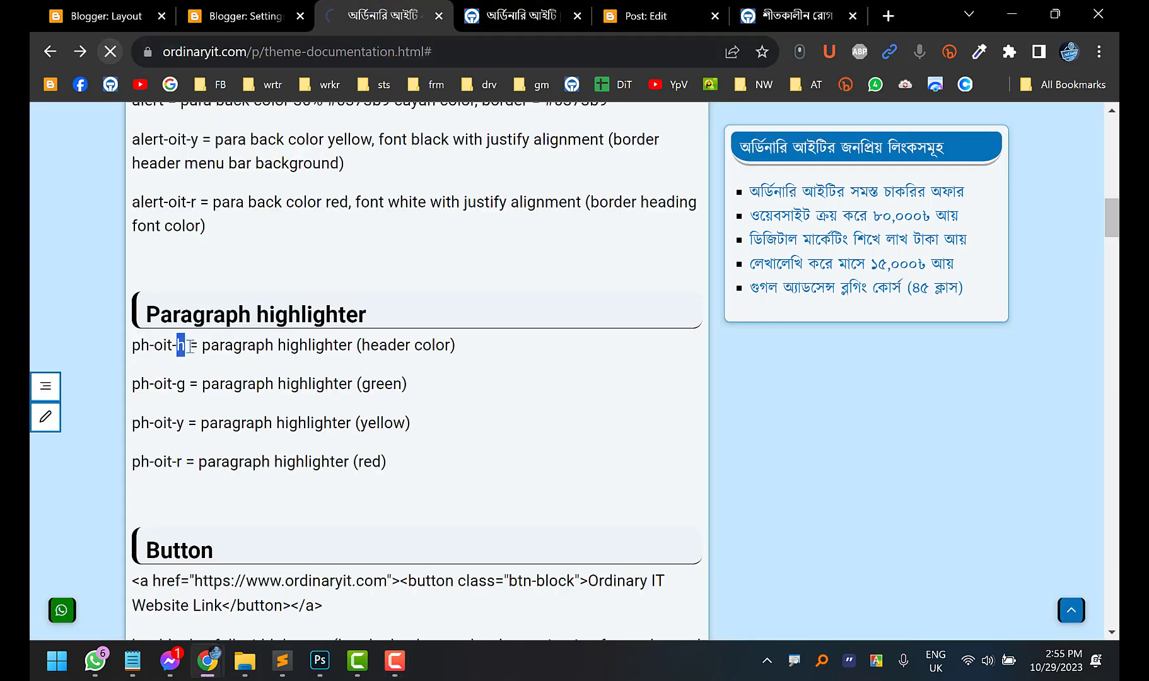
click(110, 51)
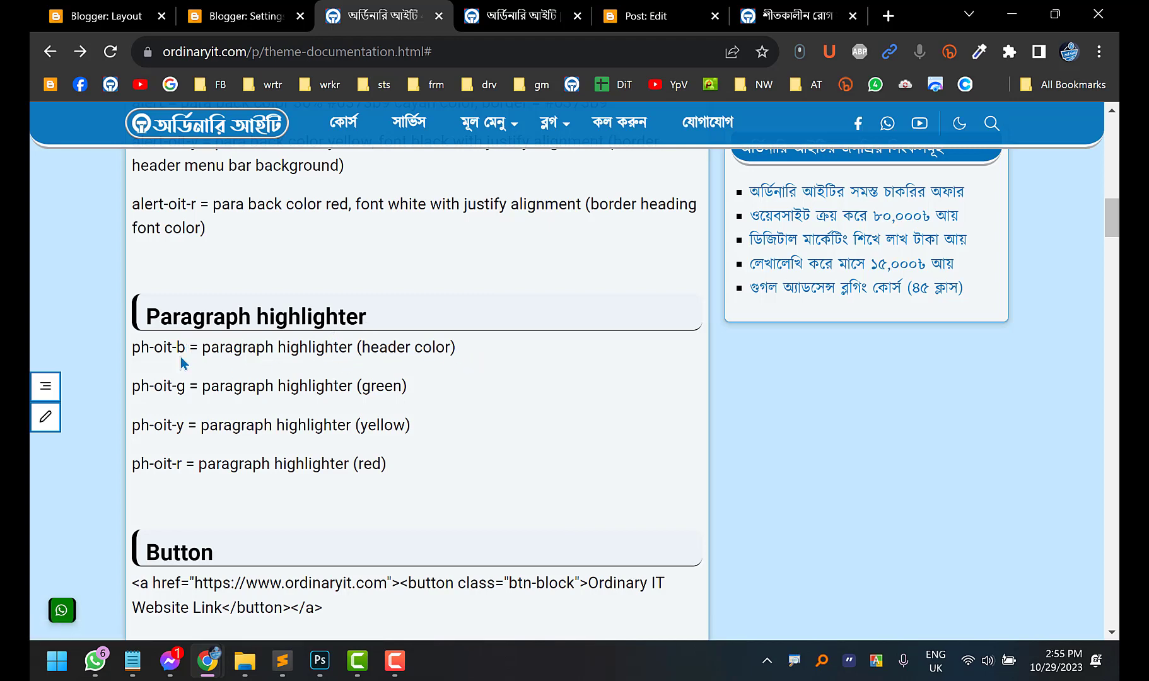
drag(184, 347, 173, 346)
key(ctrl+9)
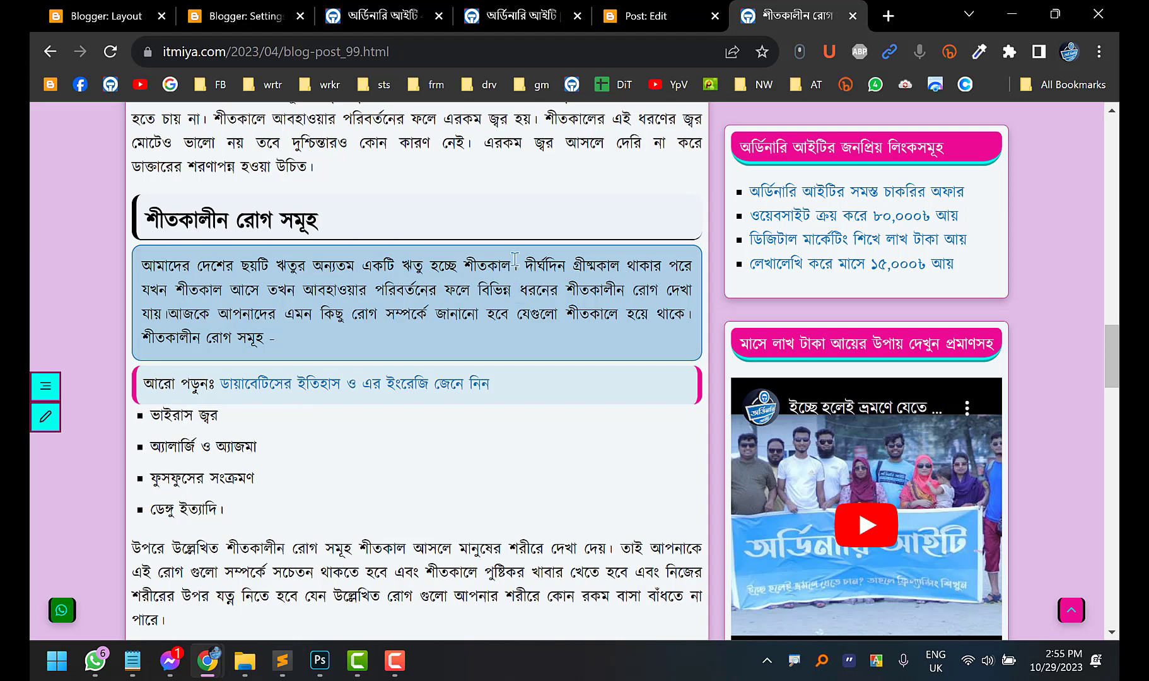
key(ctrl+4)
key(ctrl+3)
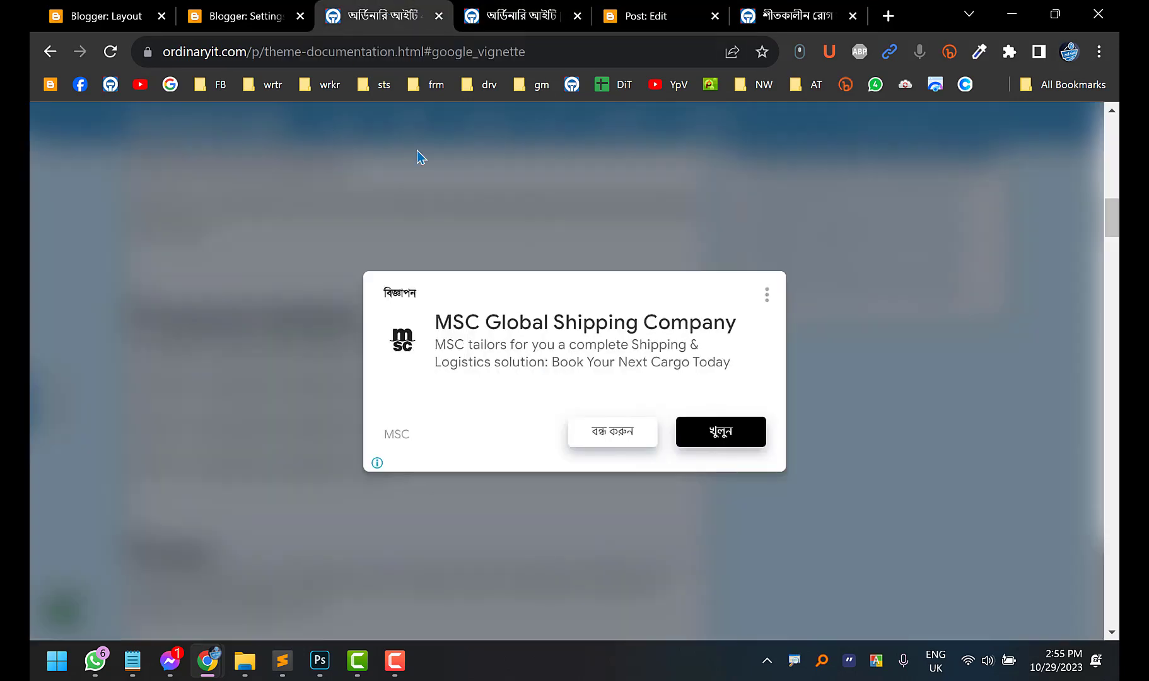
click(613, 432)
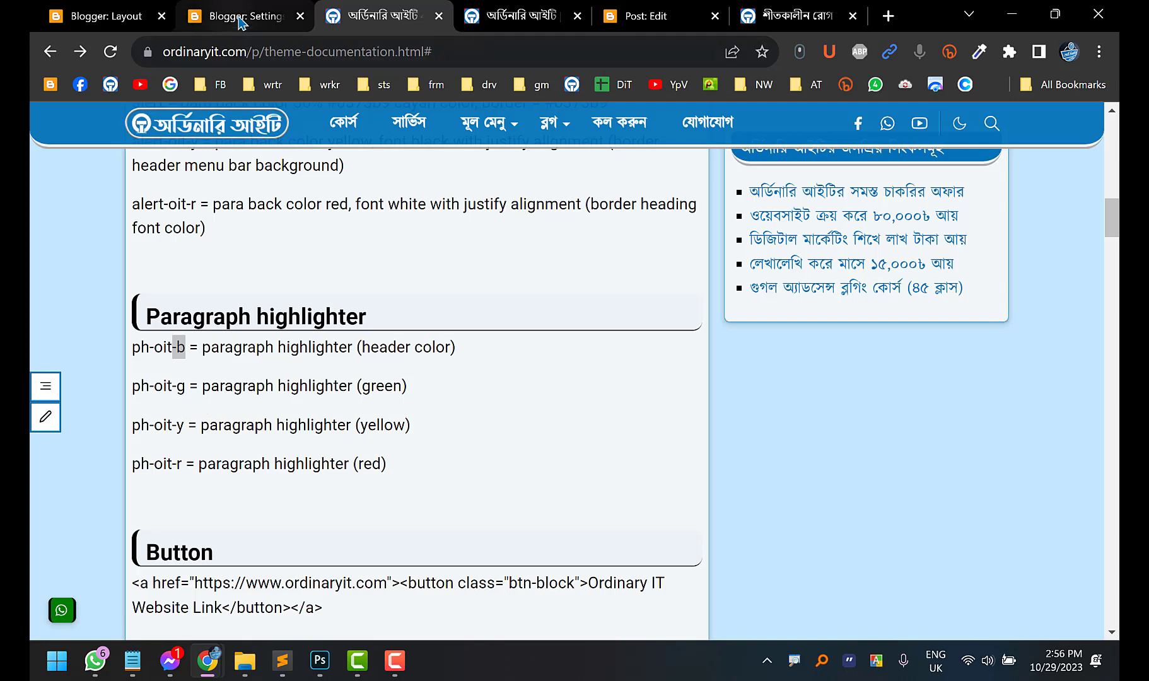
Change the শীতকালীন রোগ সমূহ paragraph's class to ph-oit-y in the post HTML, update the post and reload the live page
key(ctrl+5)
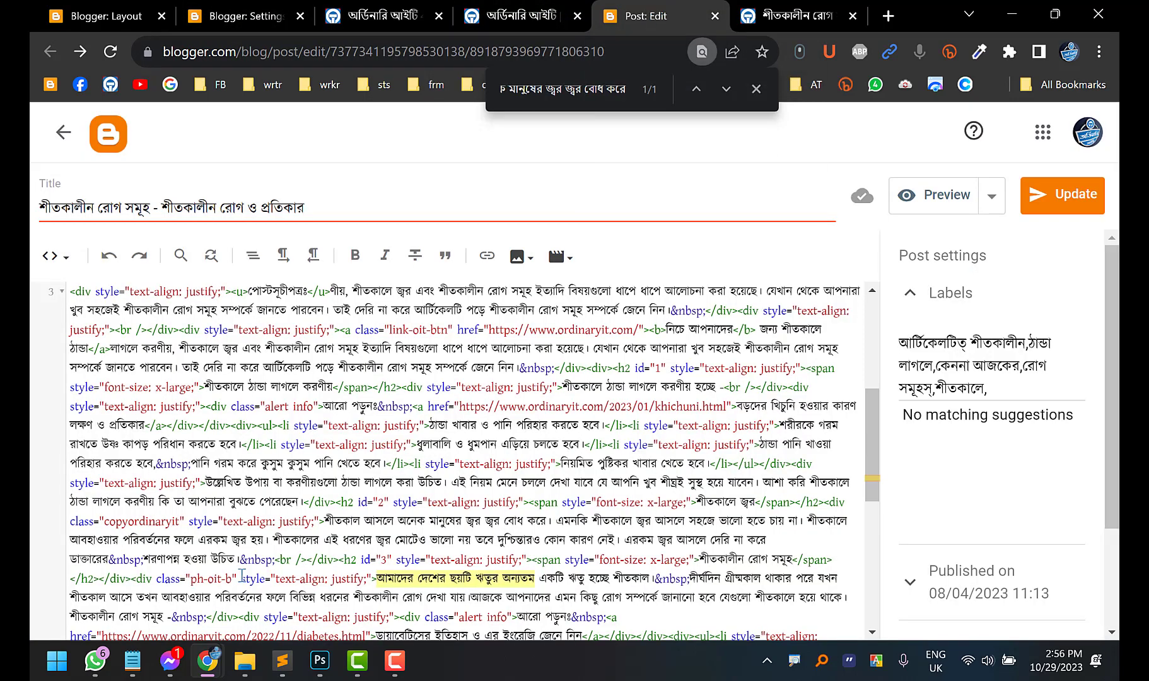
key(BackSpace)
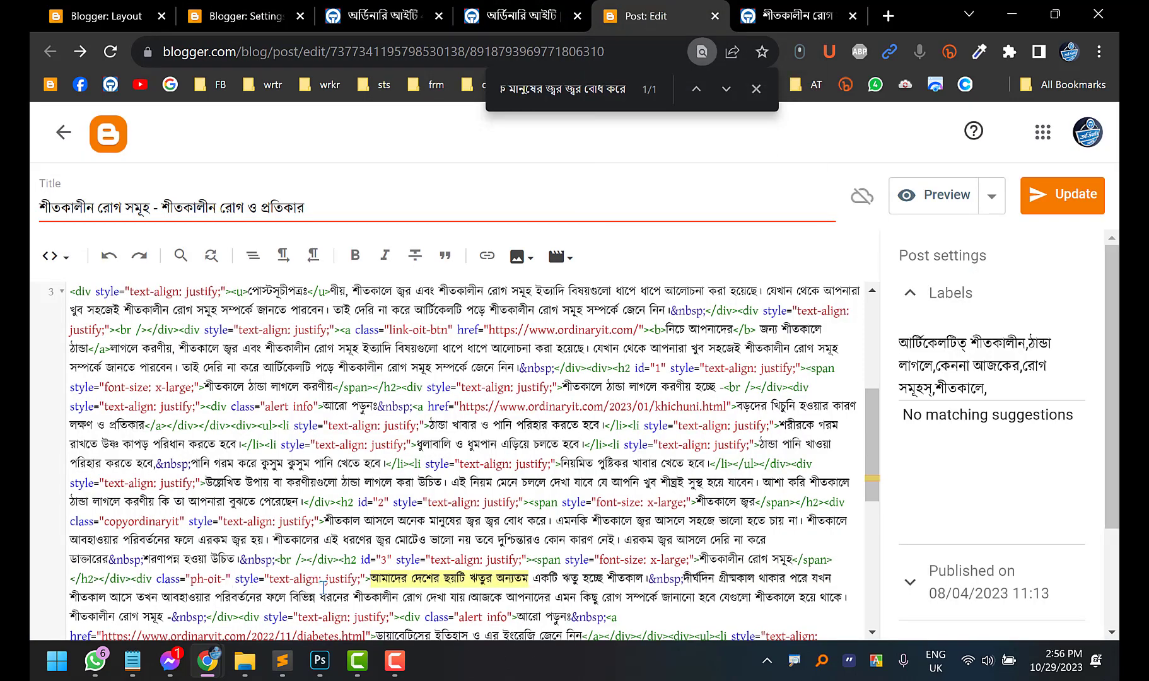
text(y)
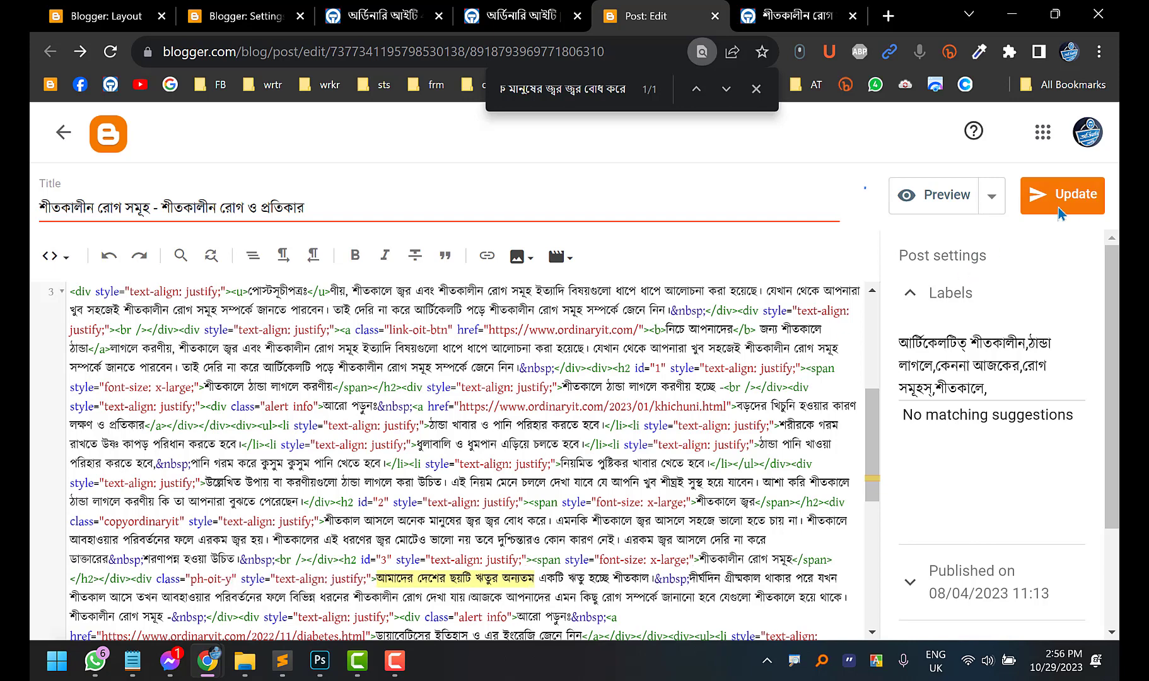
click(1063, 208)
click(761, 9)
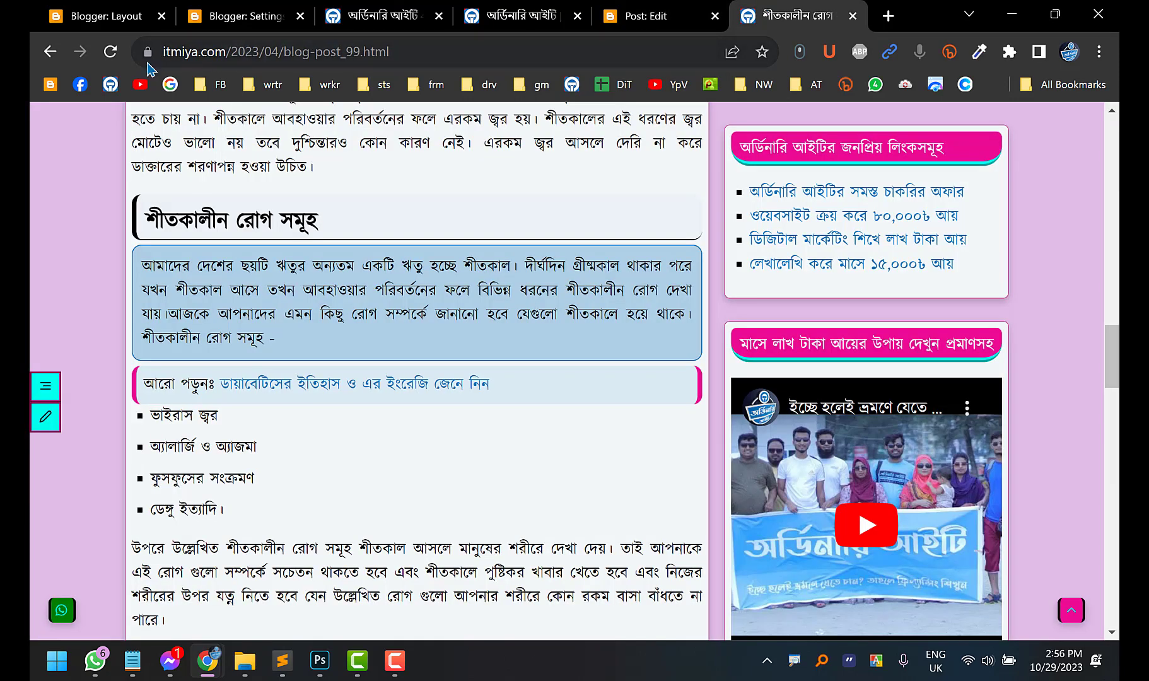
click(111, 52)
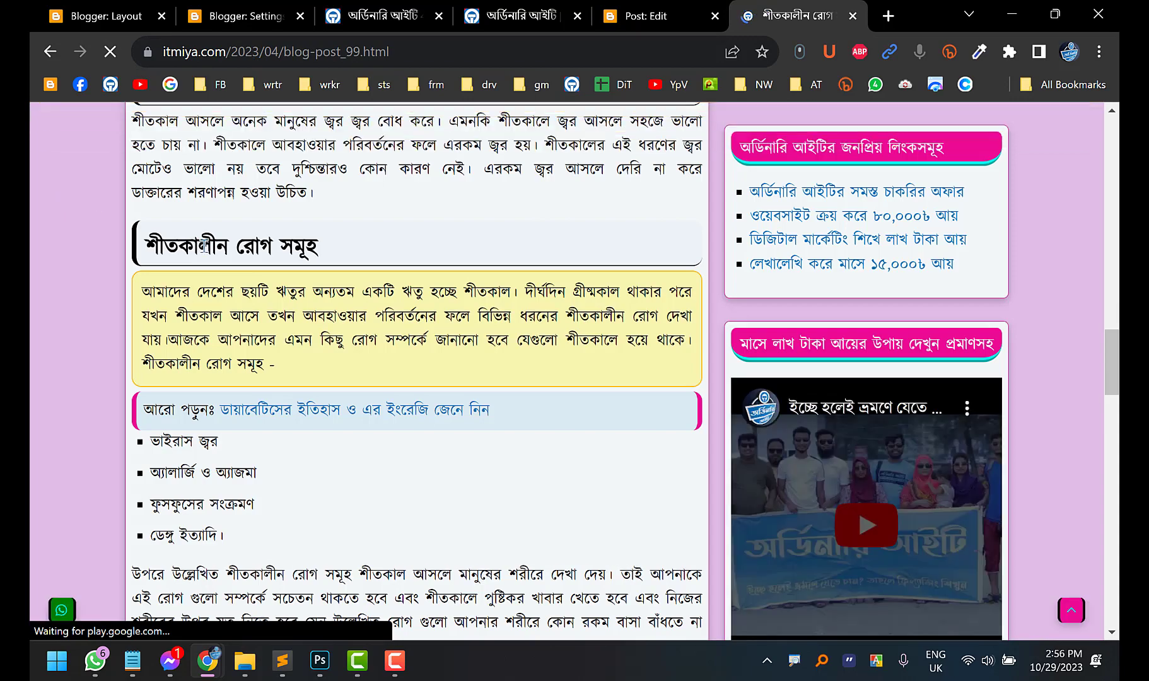
Change the paragraph's class to ph-oit-r in the post HTML, update the post and reload the live page
click(646, 11)
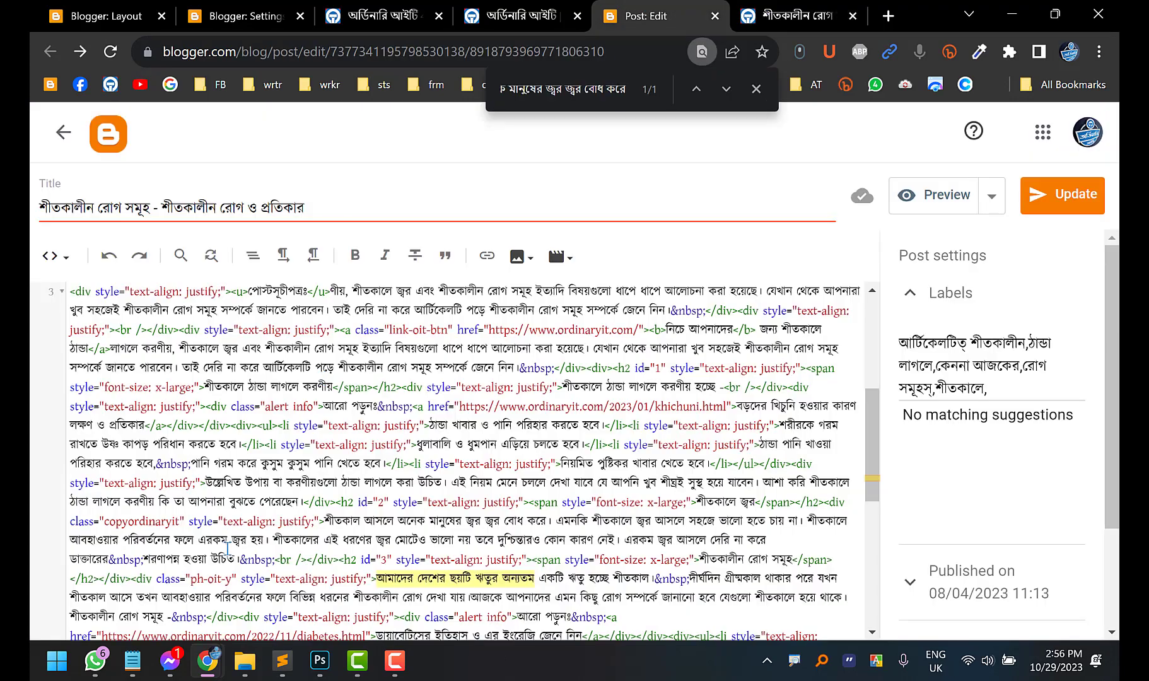
click(230, 578)
text(y)
key(BackSpace)
text(r)
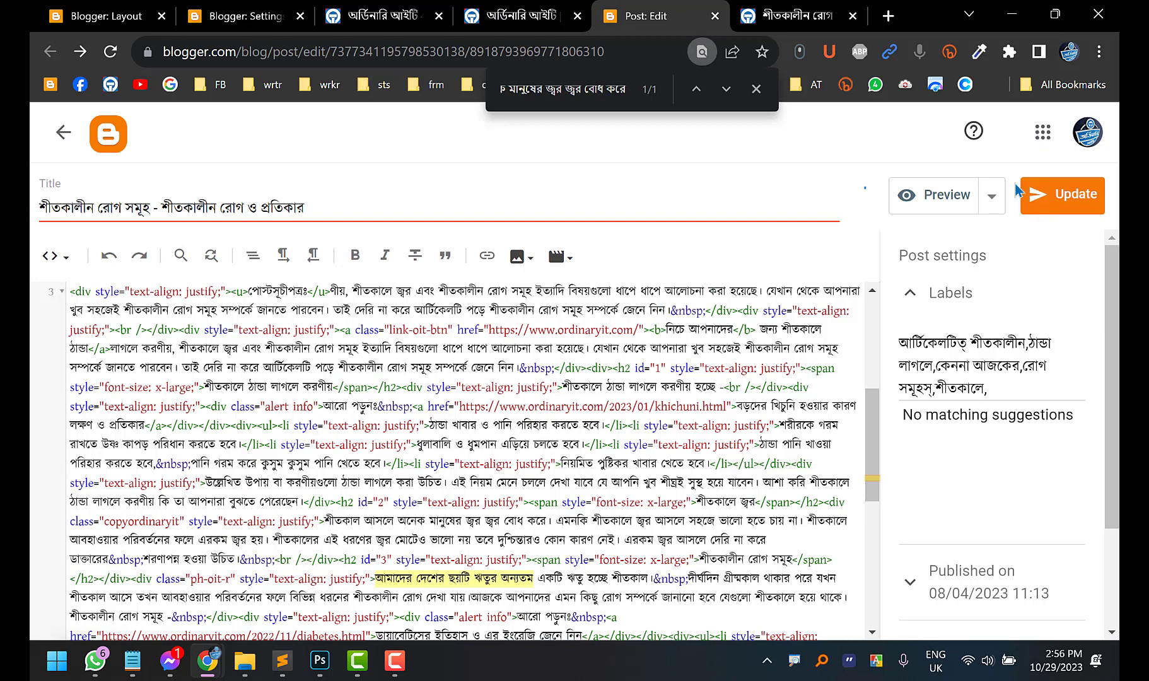
click(783, 6)
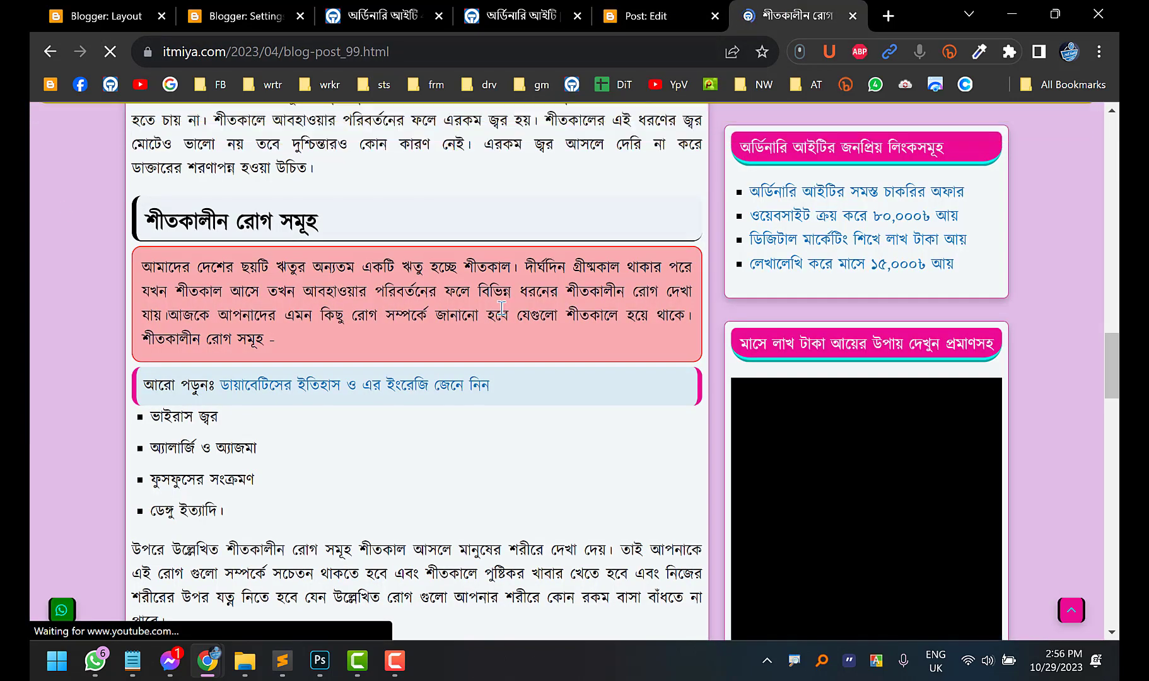
Change the শীতকালীন রোগ সমূহ paragraph's class to the documented ph-oit-g in the post HTML, update the post and reload the live page
click(378, 14)
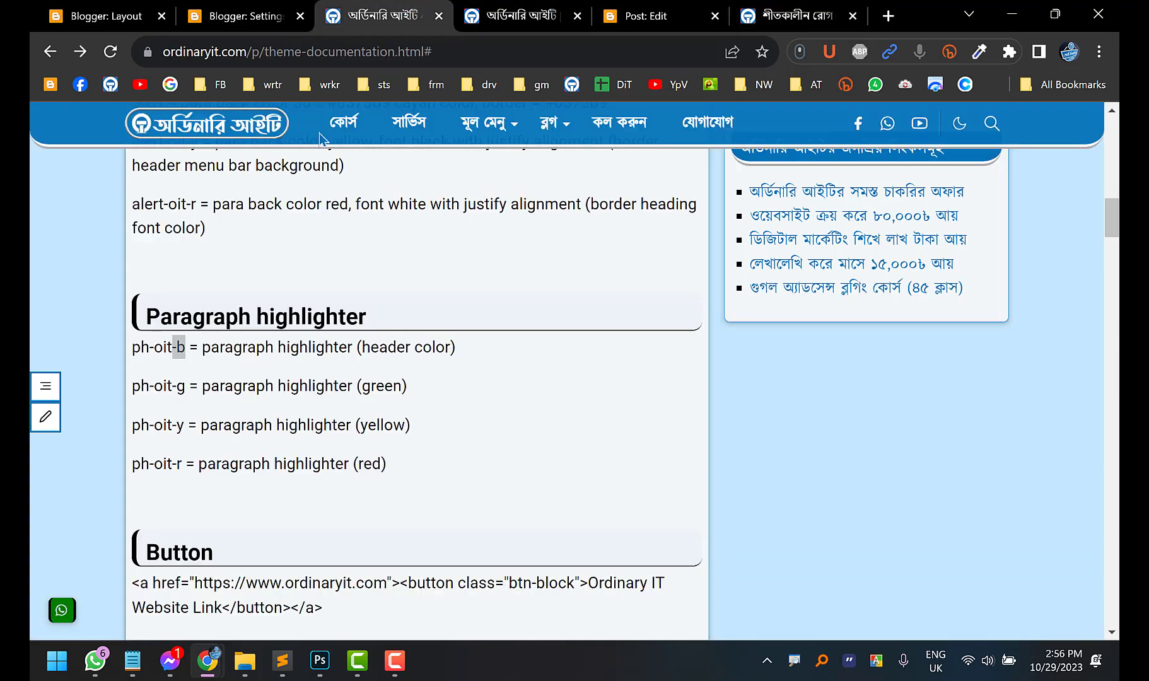
double_click(181, 386)
click(789, 15)
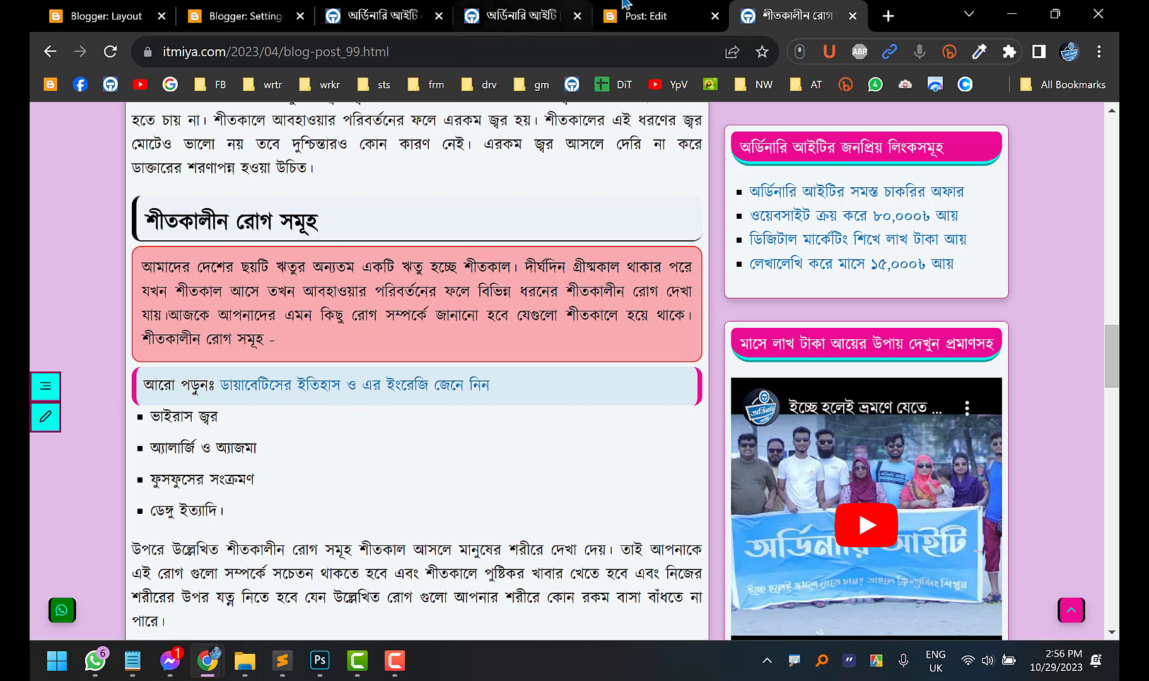
click(655, 16)
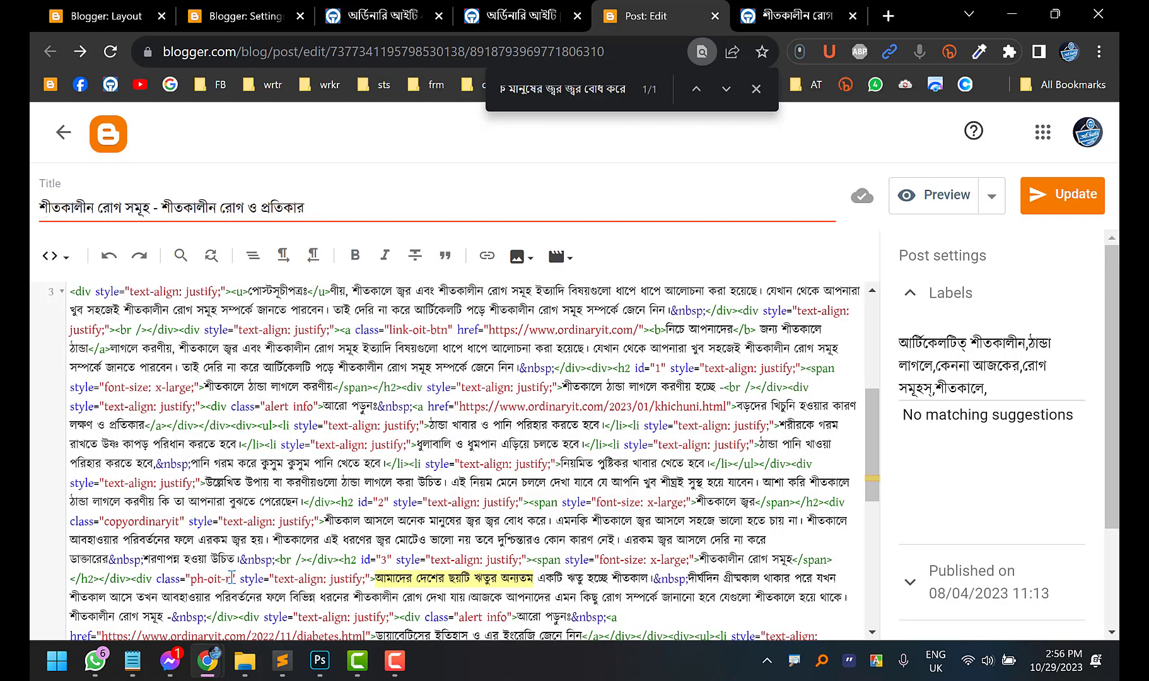
key(BackSpace)
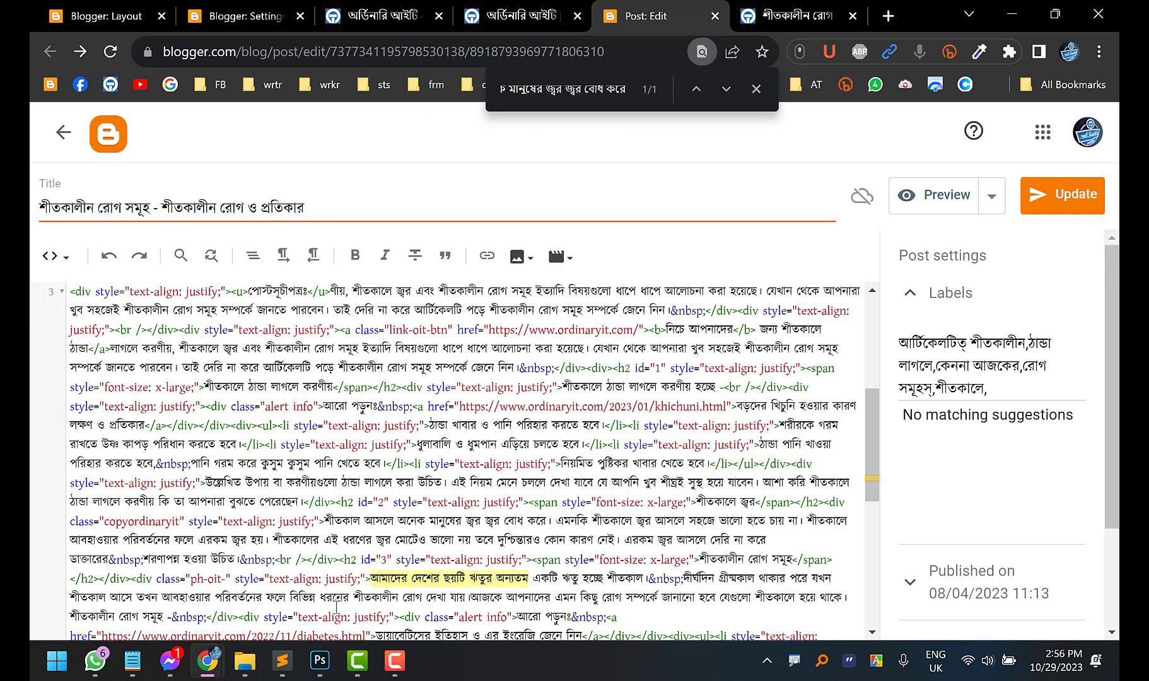
text(g)
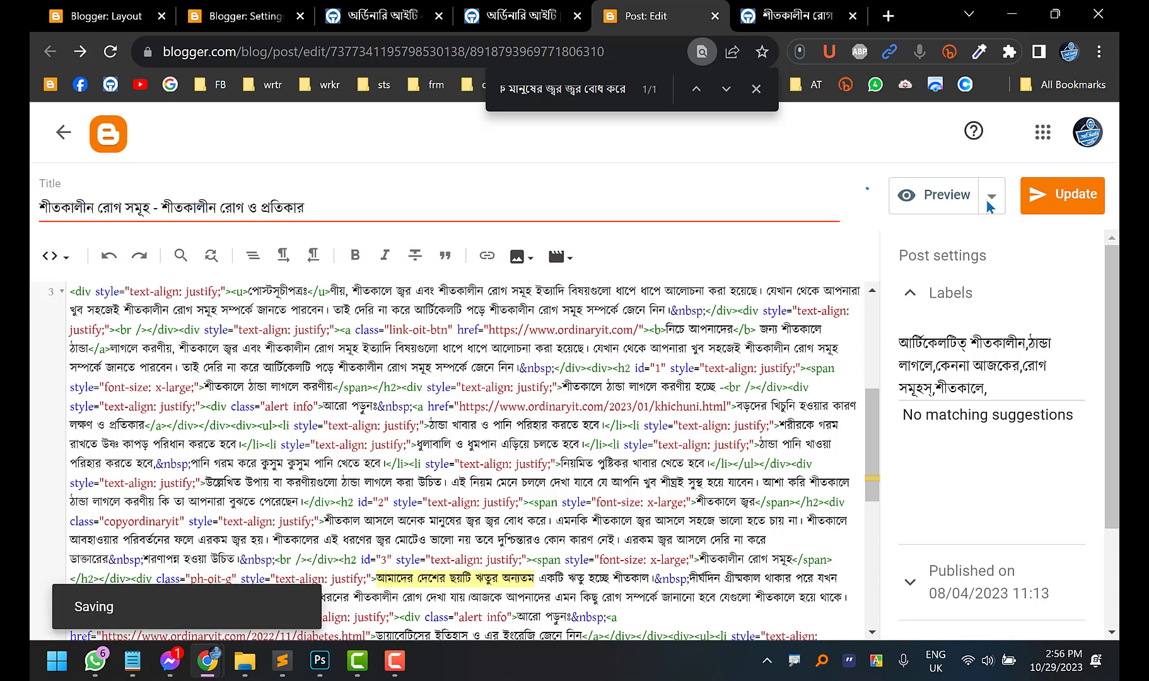
click(791, 16)
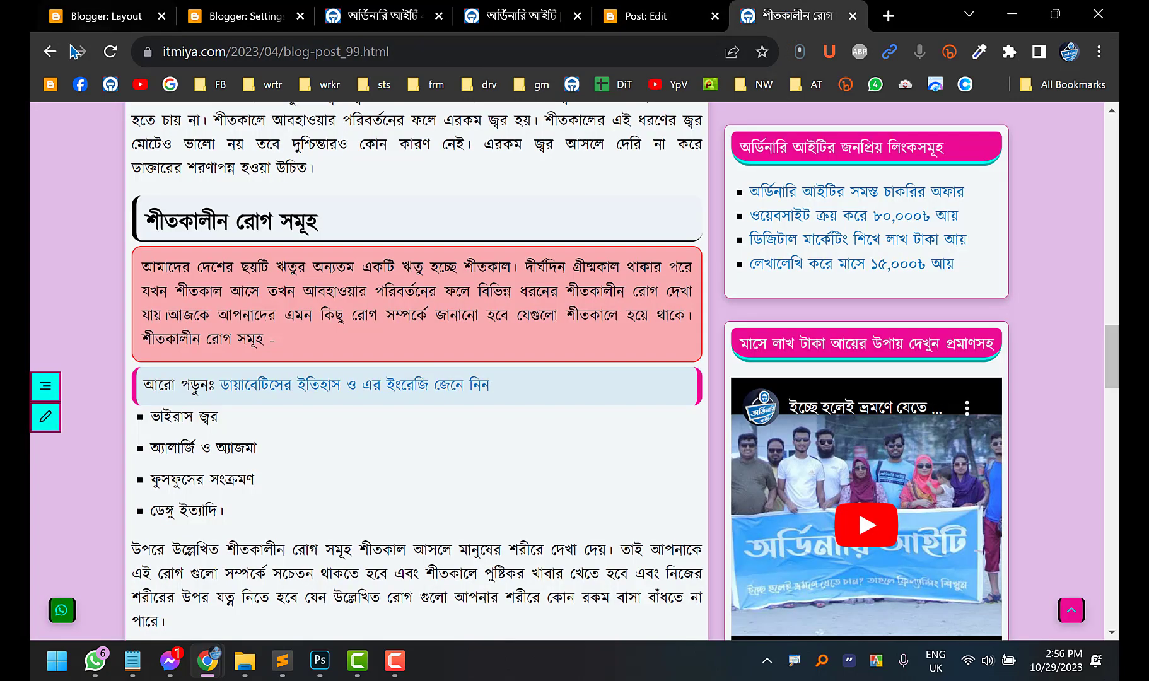
click(108, 56)
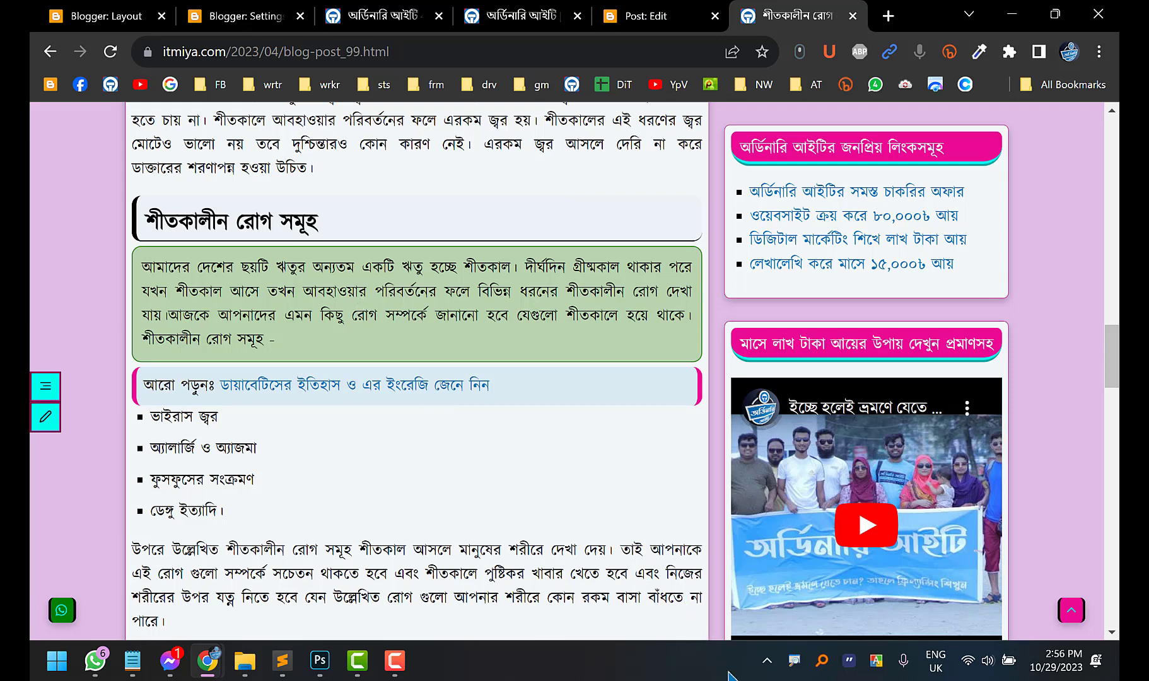
key(F10)
Review the Button section of the theme documentation, including its link code sample and the btn-block and btn-oit-o classes
click(385, 14)
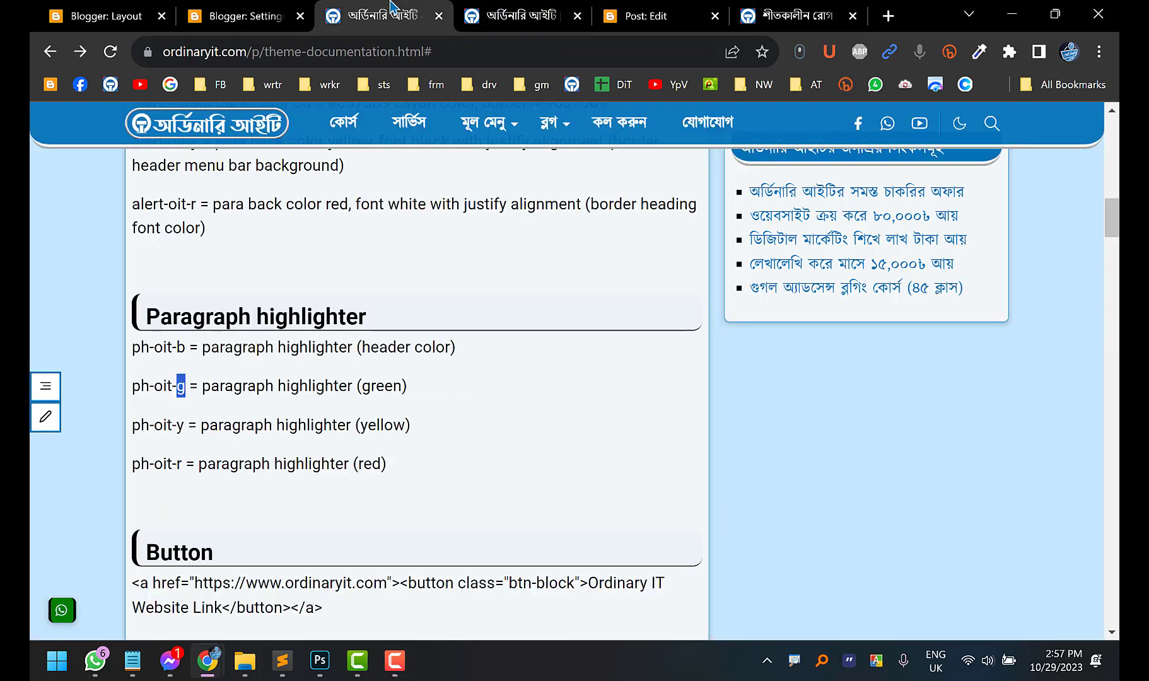
scroll(296, 416, down, 3)
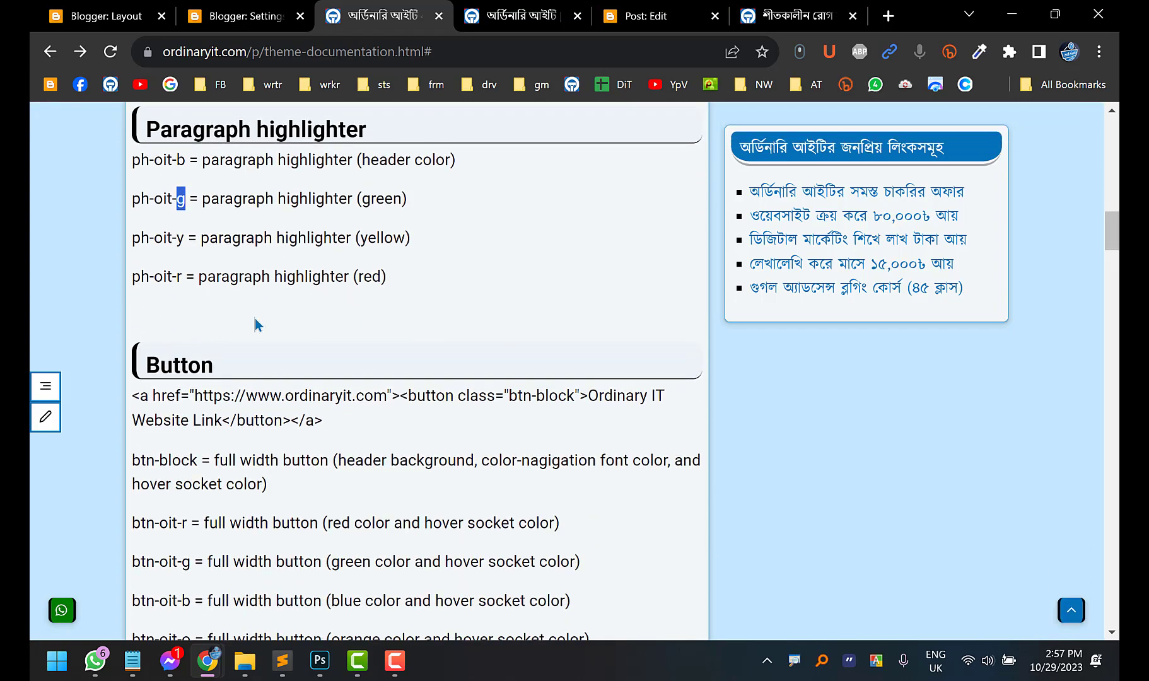
scroll(258, 371, down, 4)
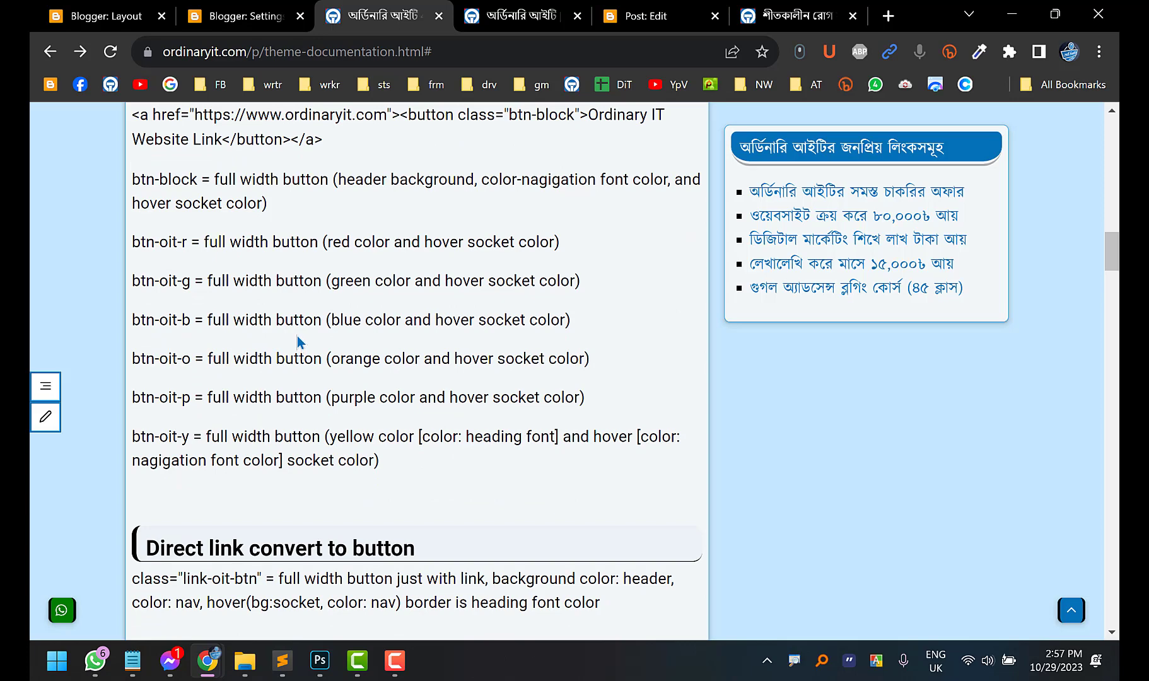
scroll(297, 342, down, 1)
scroll(297, 342, up, 3)
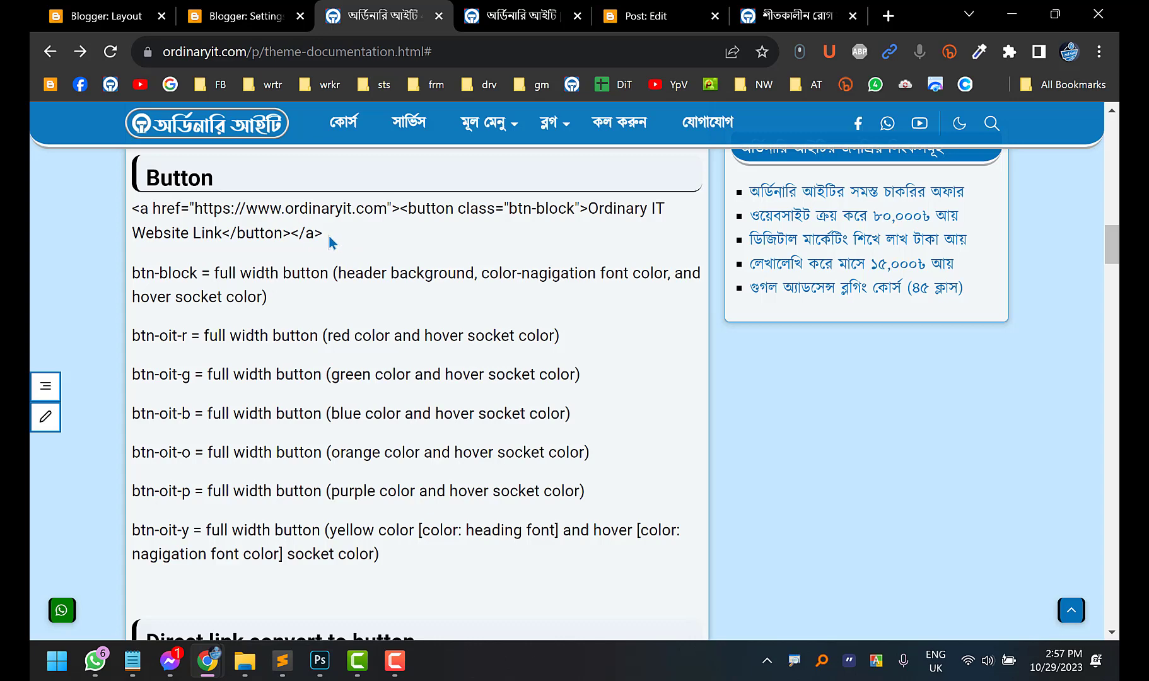
drag(329, 236, 134, 202)
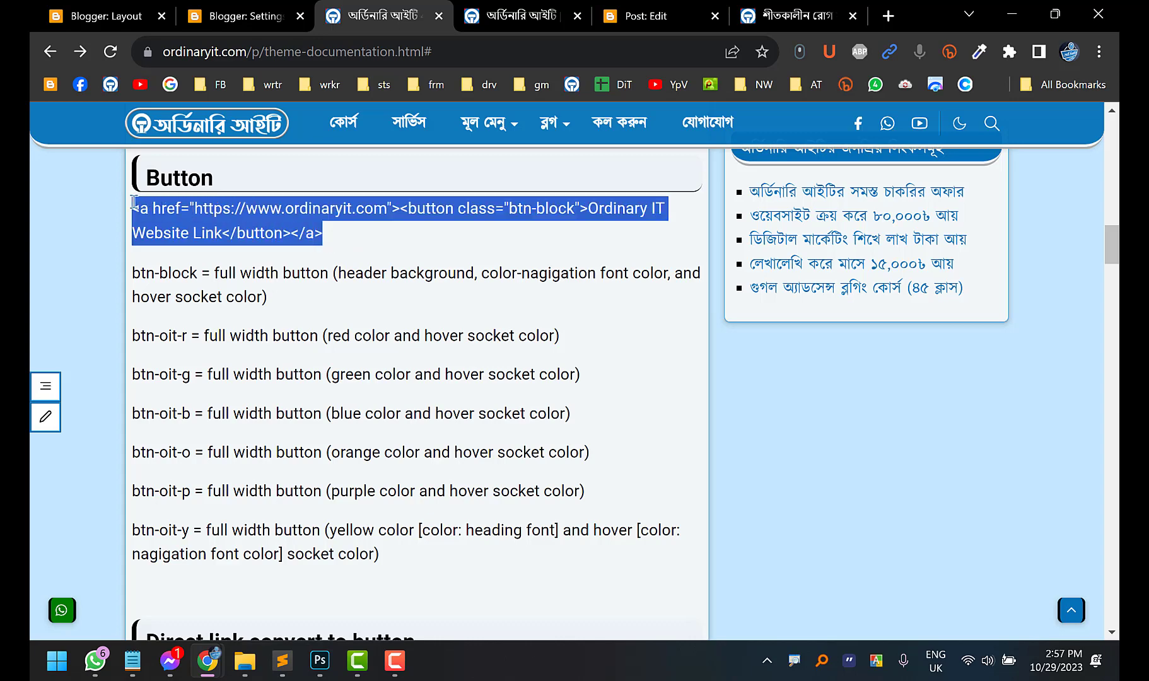
click(401, 252)
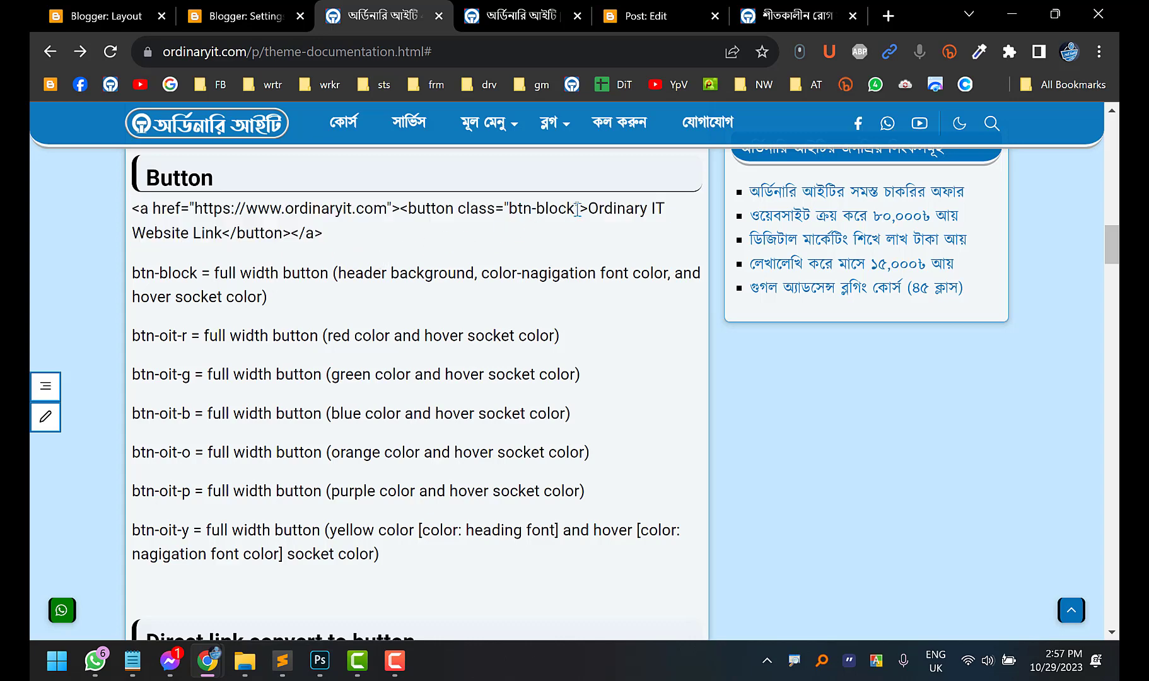
drag(577, 208, 513, 209)
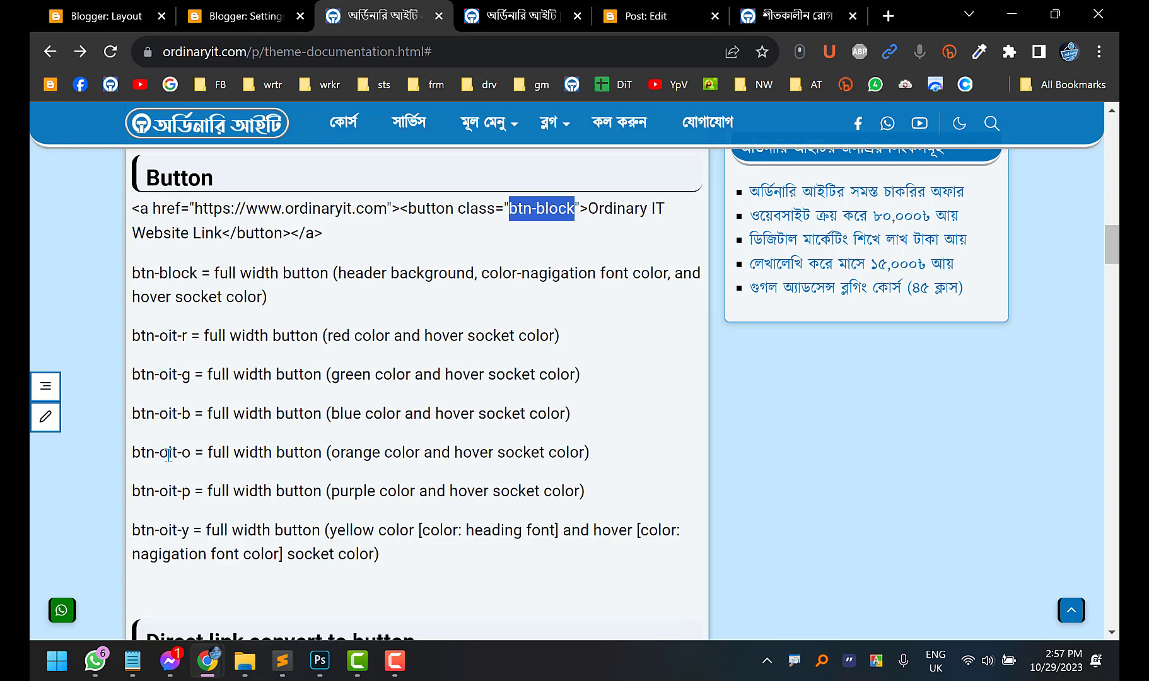
drag(194, 452, 132, 453)
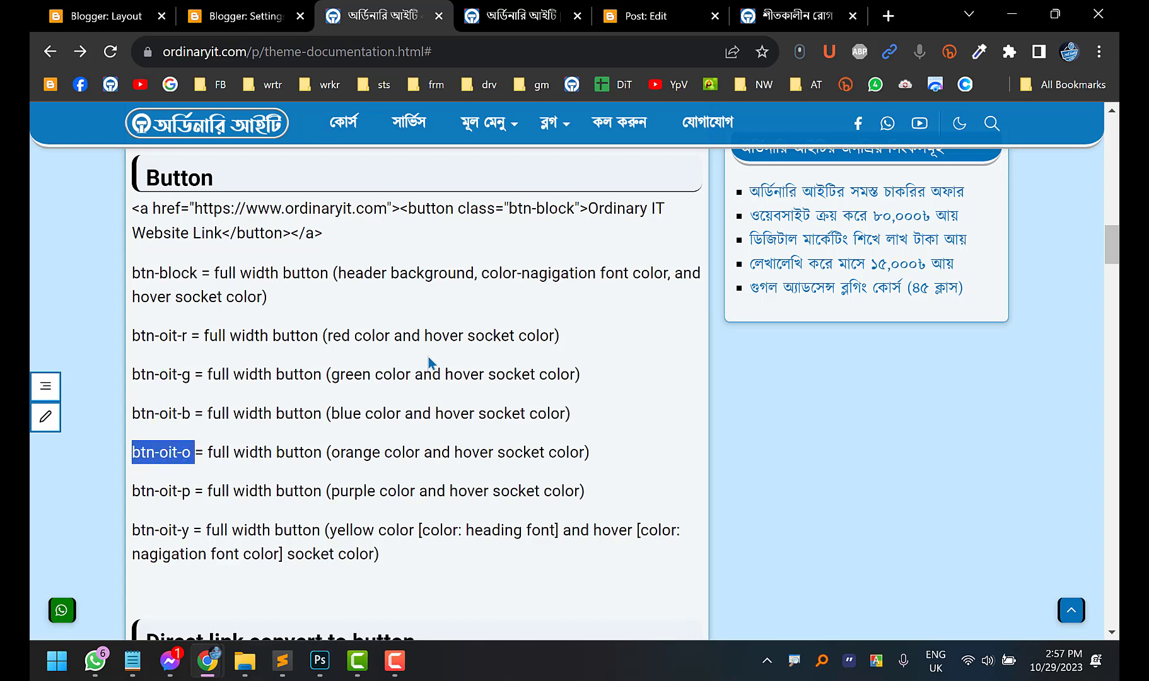
click(379, 357)
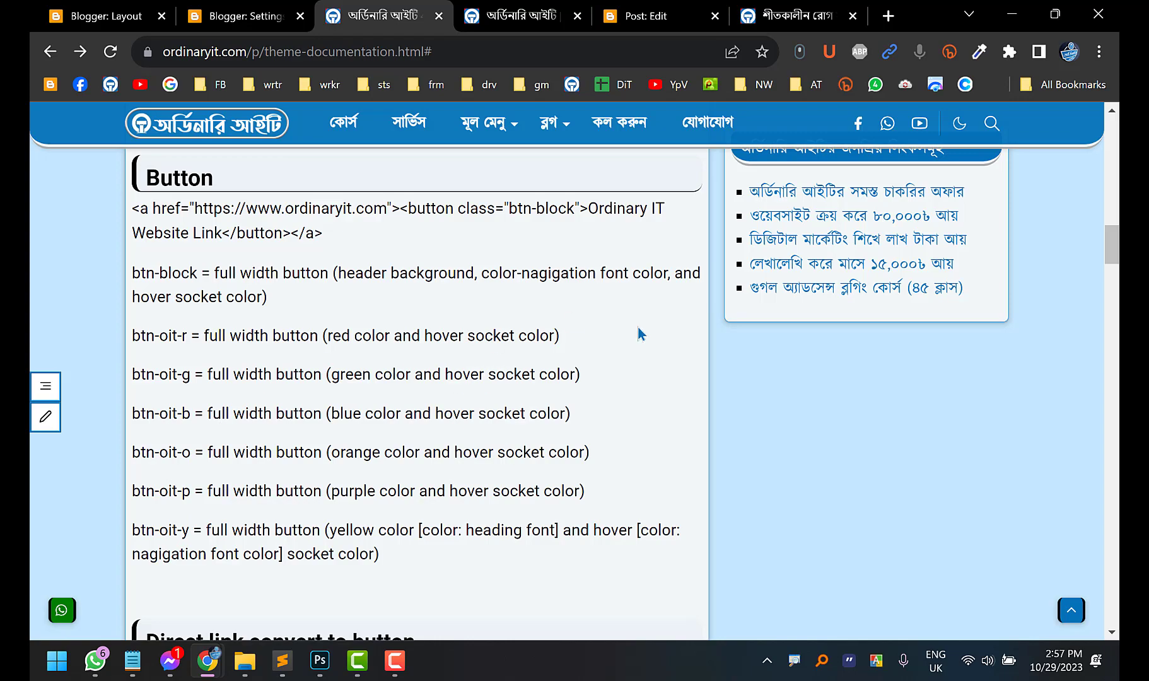
Read through the documentation sections on converting a direct link to a button, colorizing the header logo and image rotate
scroll(436, 336, down, 3)
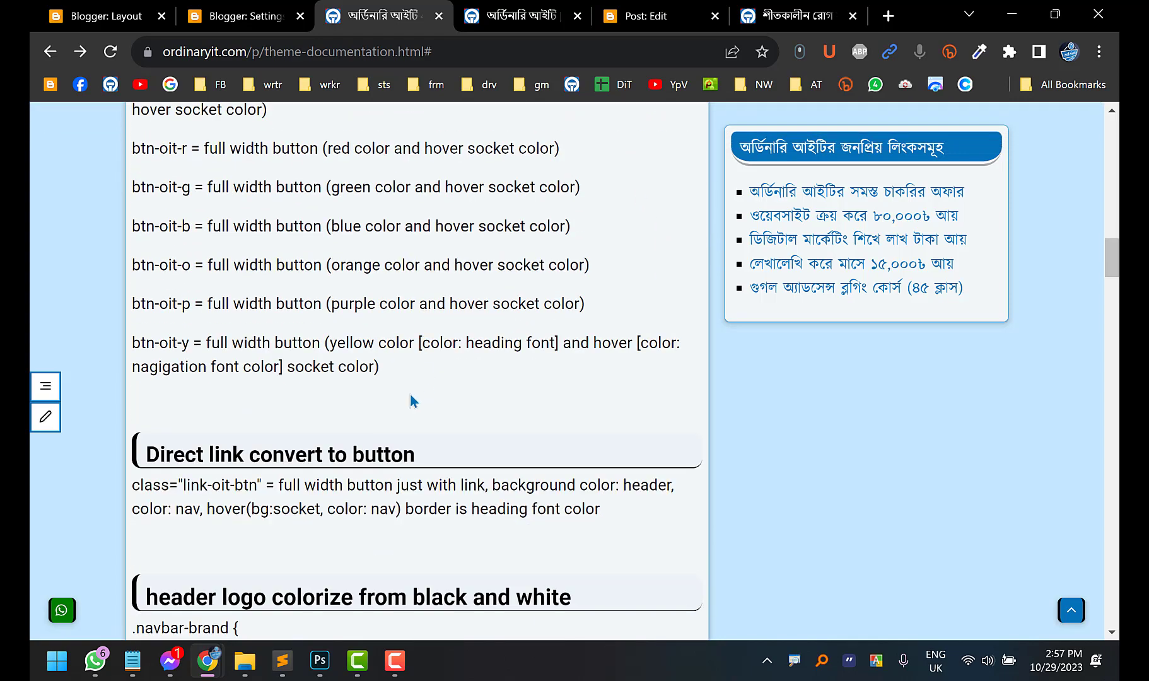
scroll(410, 396, down, 3)
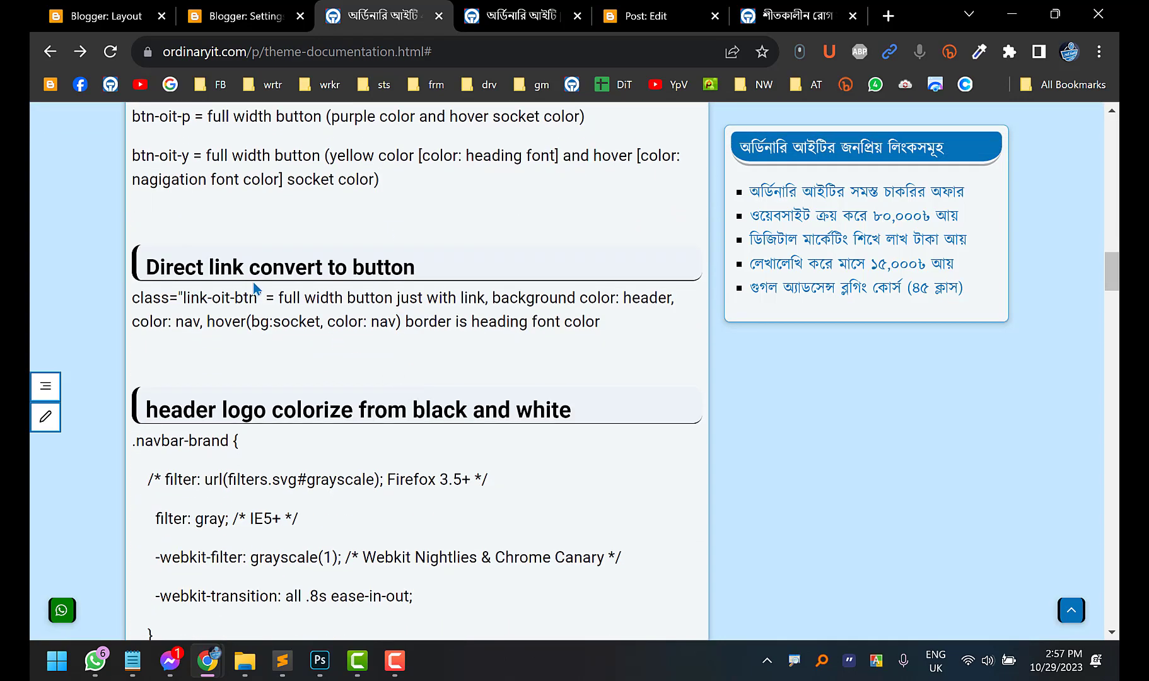
scroll(252, 281, down, 3)
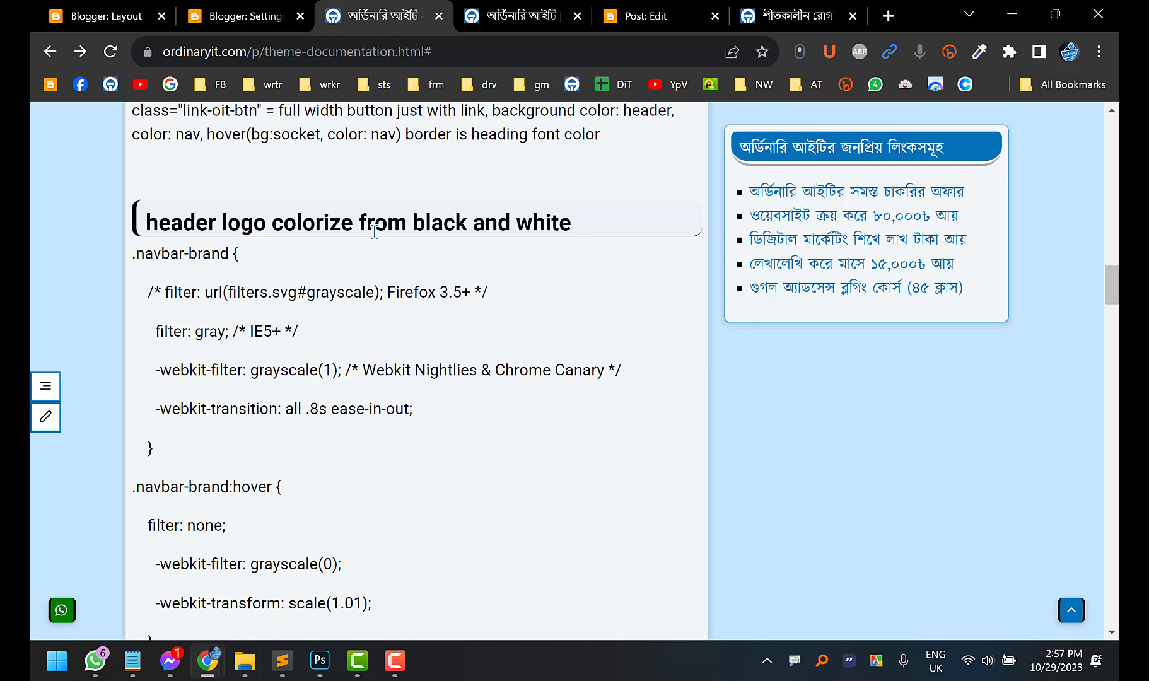
scroll(321, 256, down, 10)
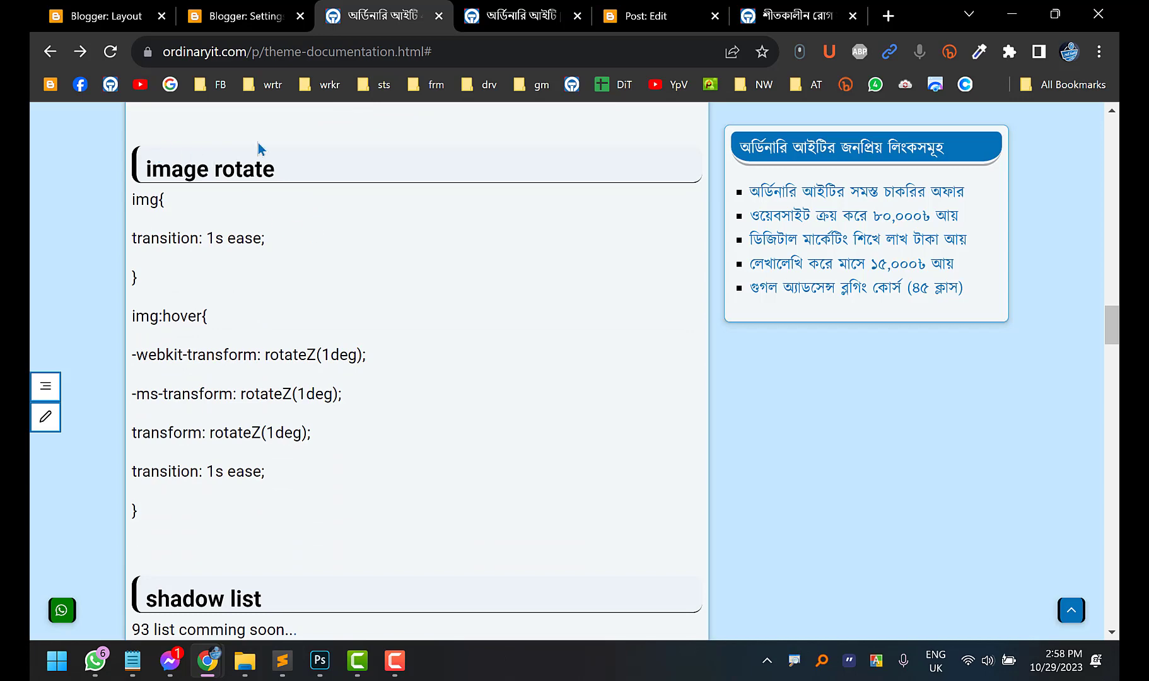
scroll(250, 226, down, 4)
scroll(252, 222, up, 9)
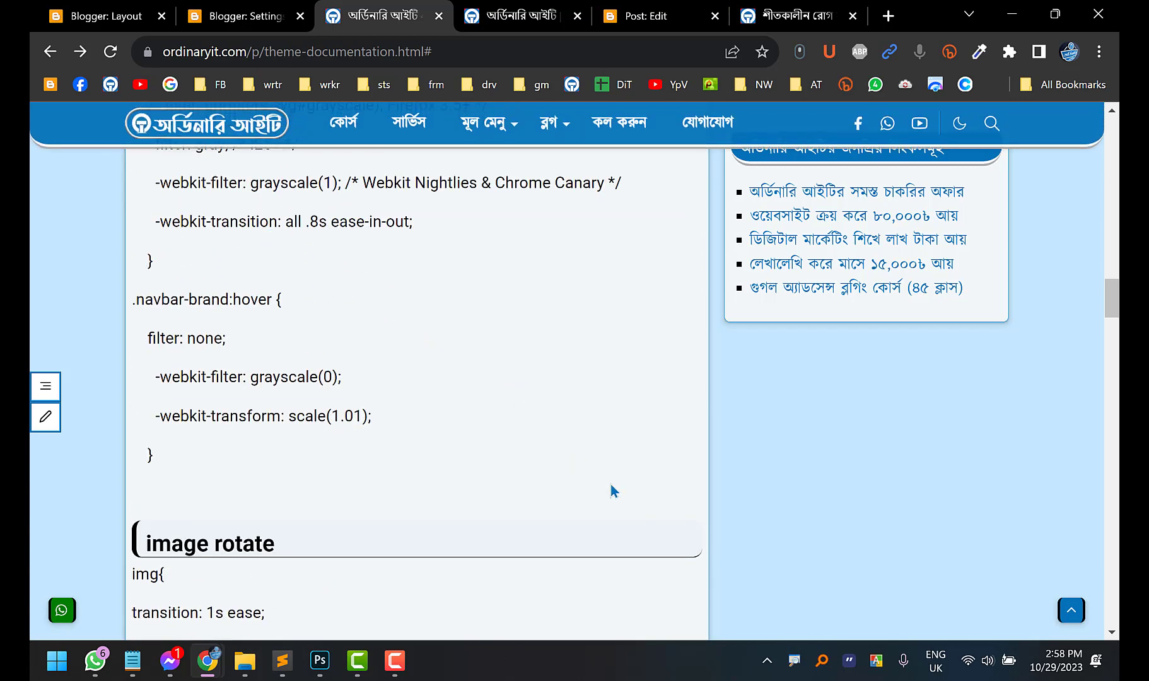
scroll(611, 490, up, 1)
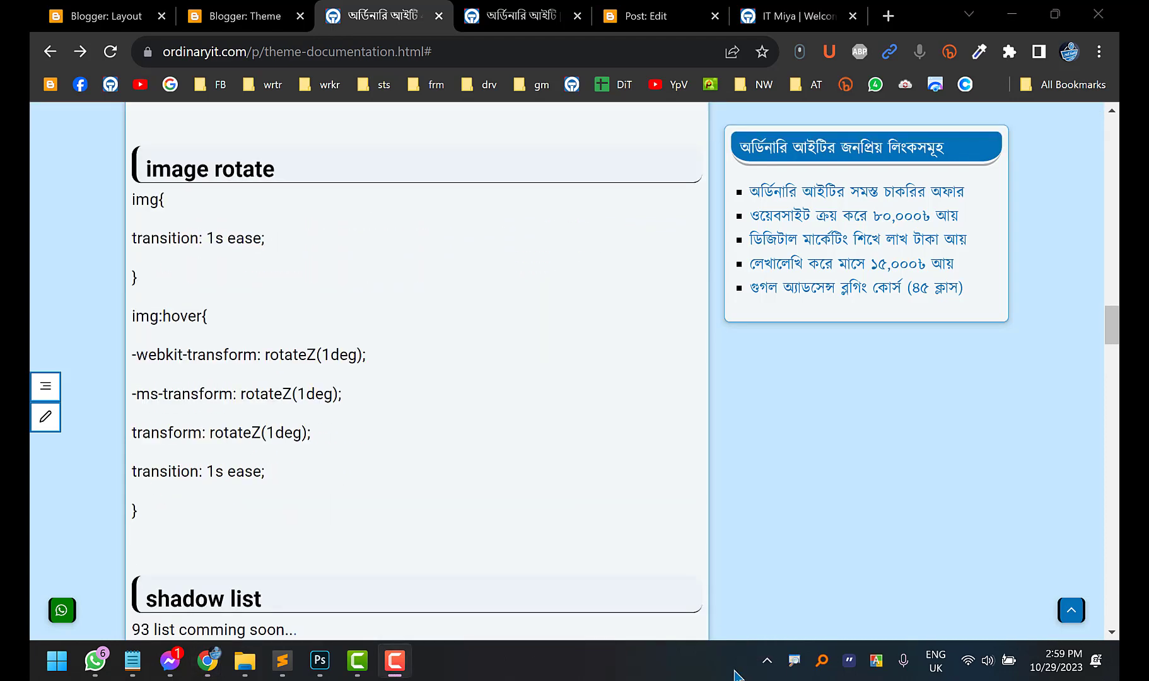
Copy the complete img and img:hover CSS from the image rotate section of the theme documentation
scroll(324, 344, up, 1)
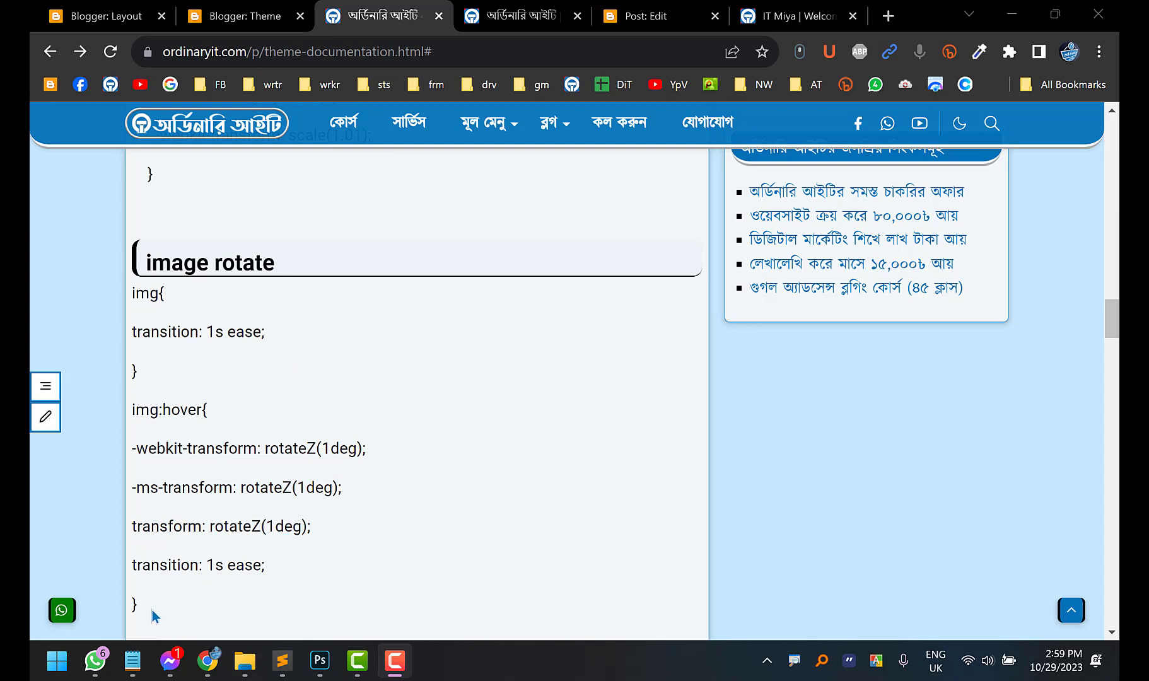
drag(138, 607, 117, 312)
scroll(189, 380, down, 1)
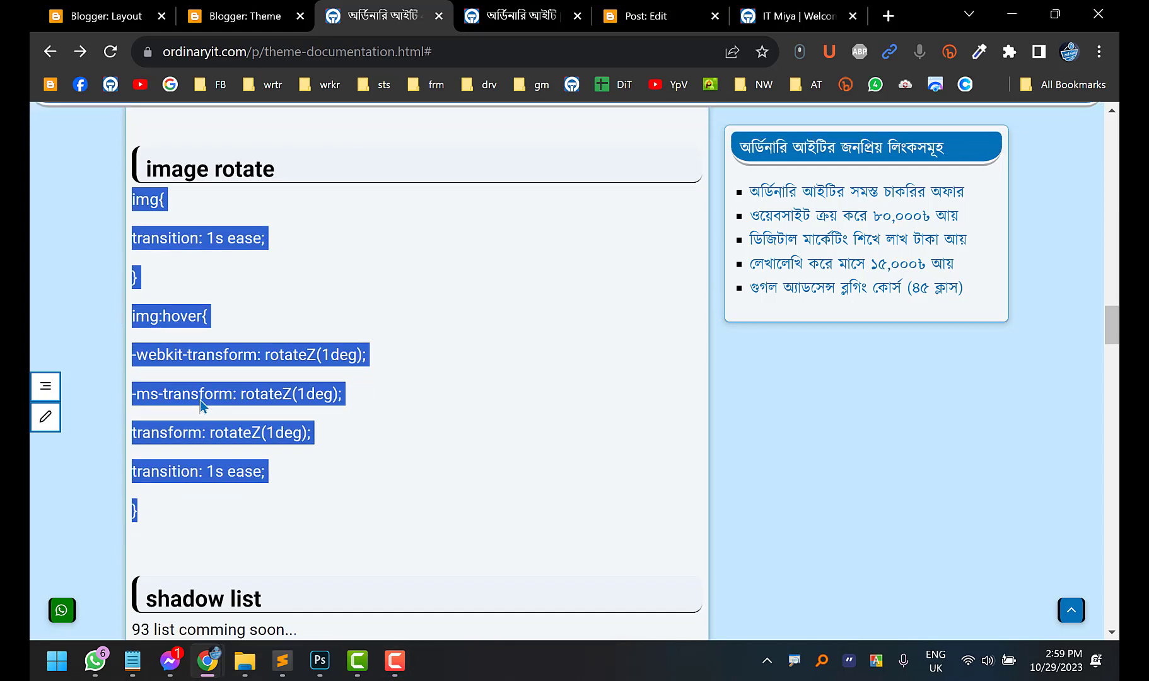
right_click(212, 322)
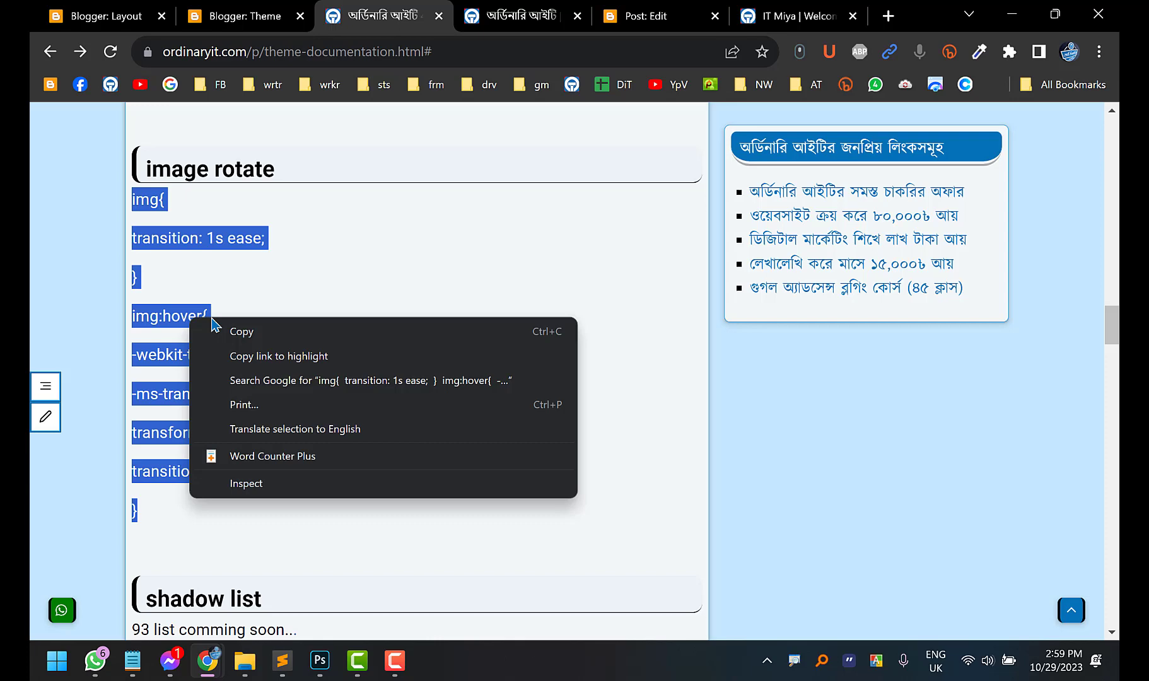
click(249, 331)
Open the Advanced settings of the IT Miya theme customiser in Blogger and dismiss the licence alert
click(246, 8)
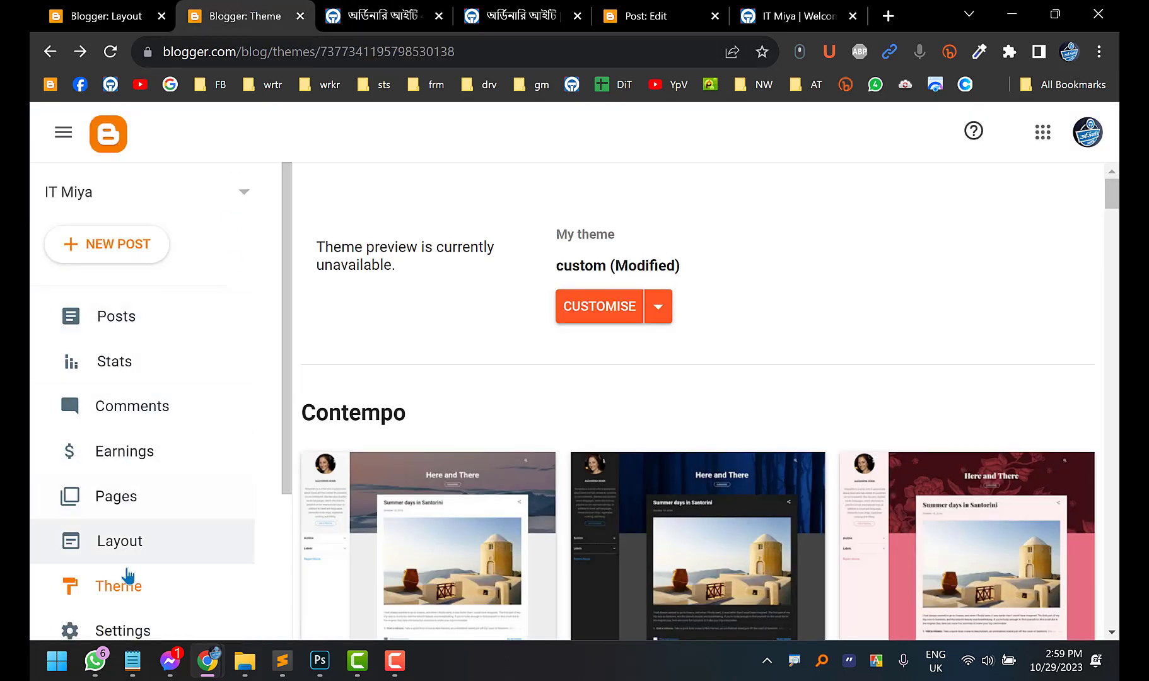
click(608, 309)
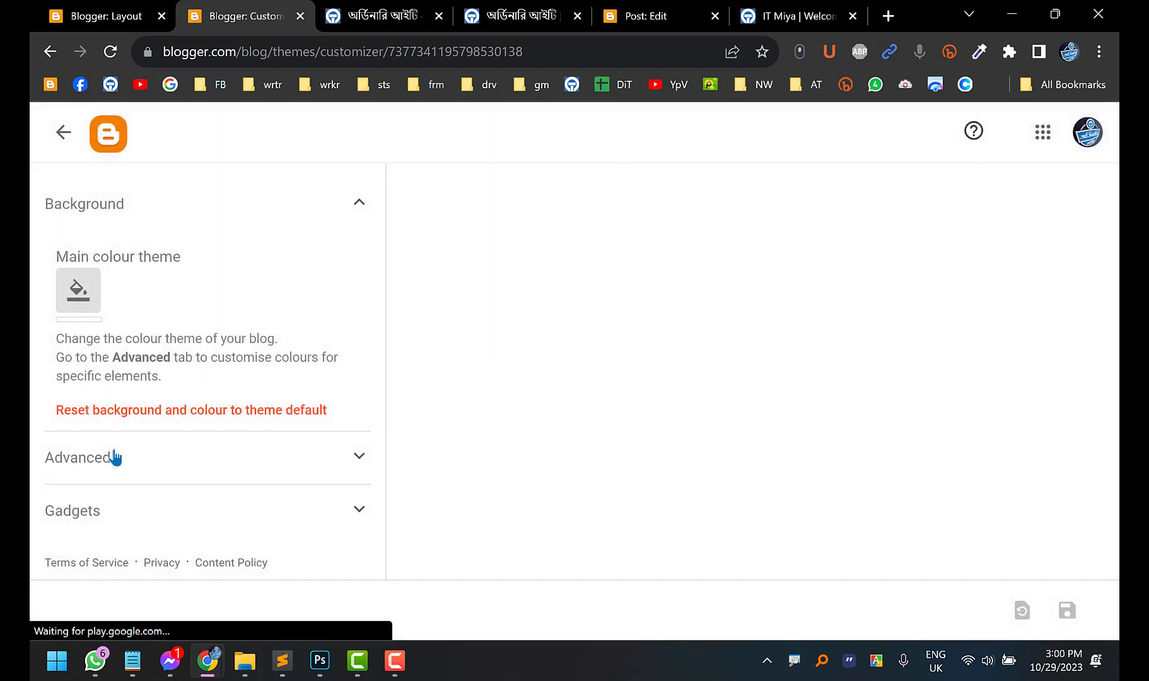
click(114, 458)
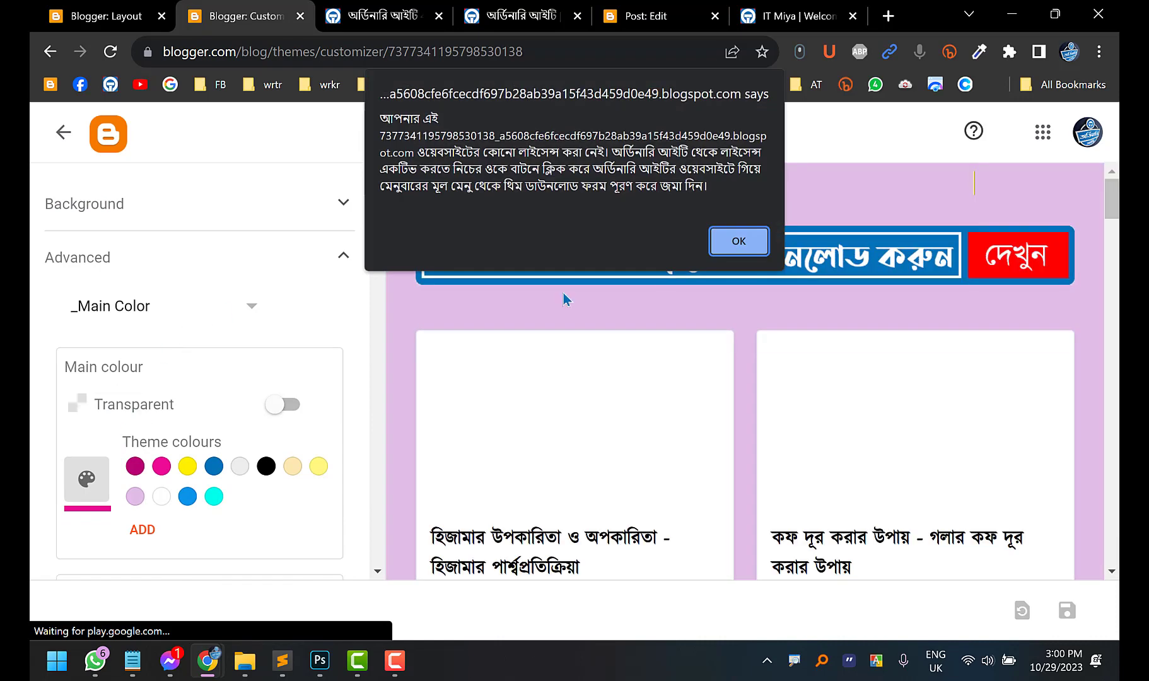
click(729, 248)
click(732, 243)
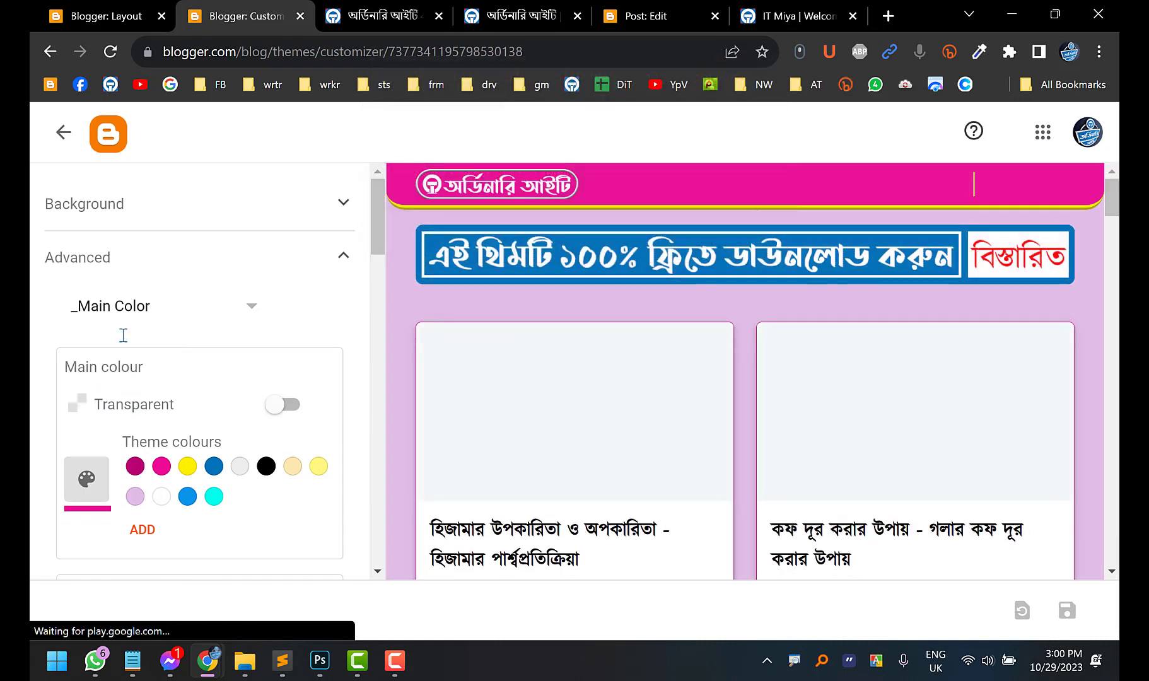
Paste the copied image rotate code as custom CSS under Add CSS and save the customiser settings
click(139, 312)
scroll(154, 384, down, 5)
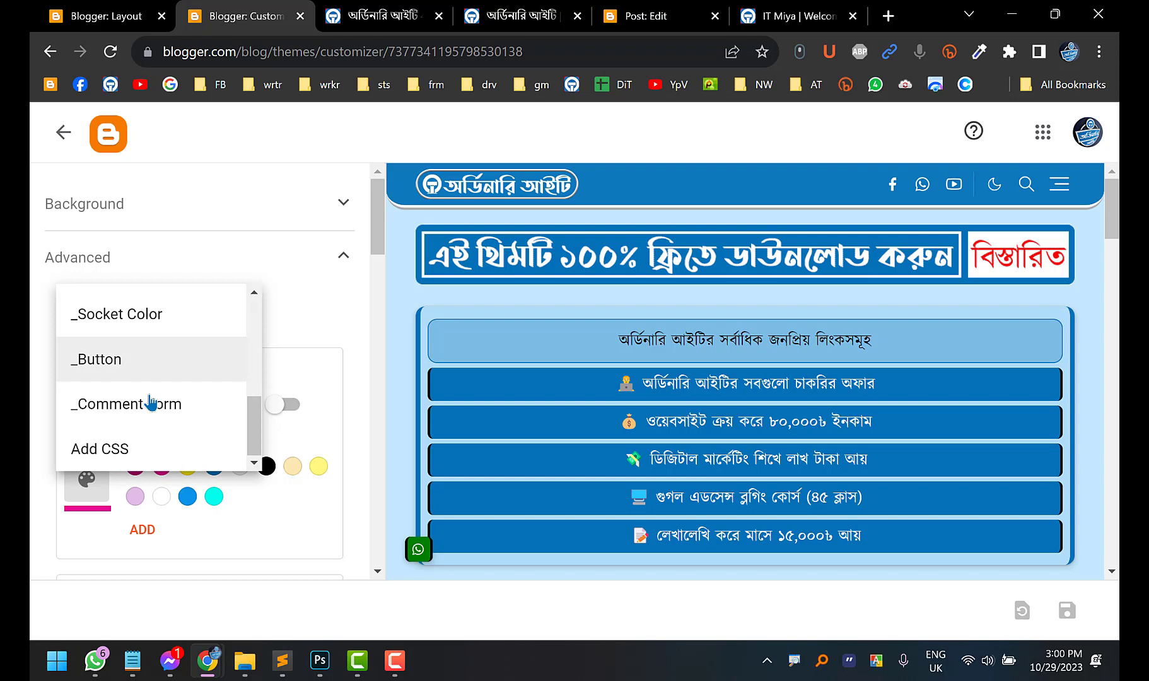
click(134, 449)
click(199, 352)
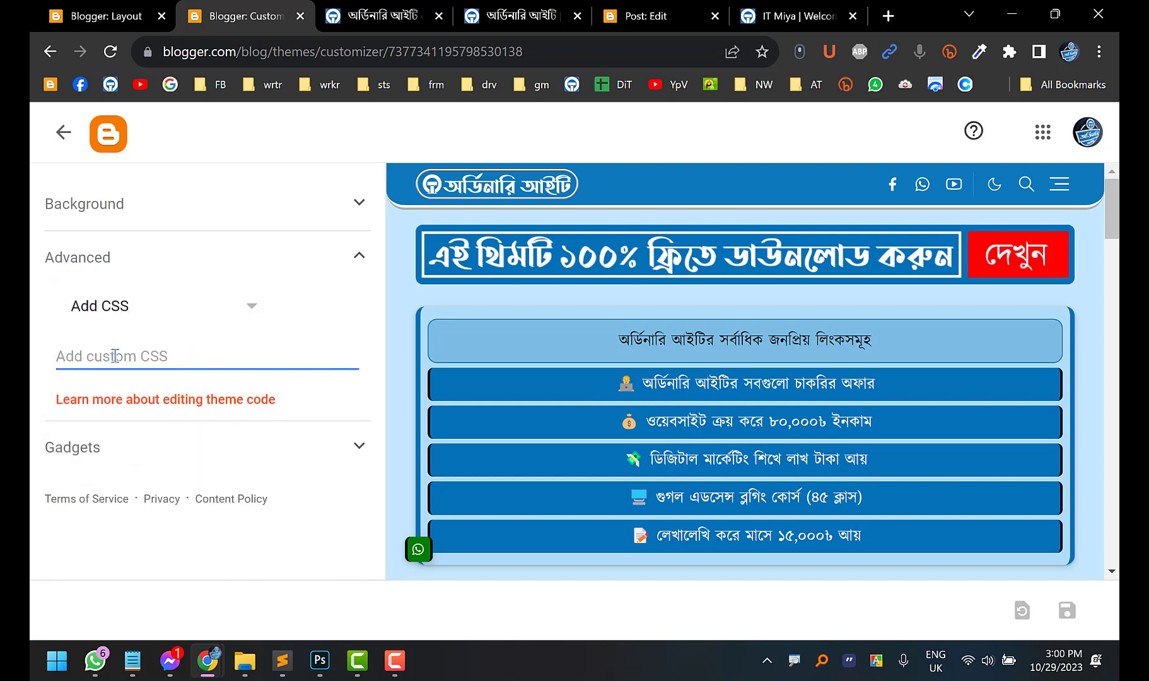
key(ctrl+v)
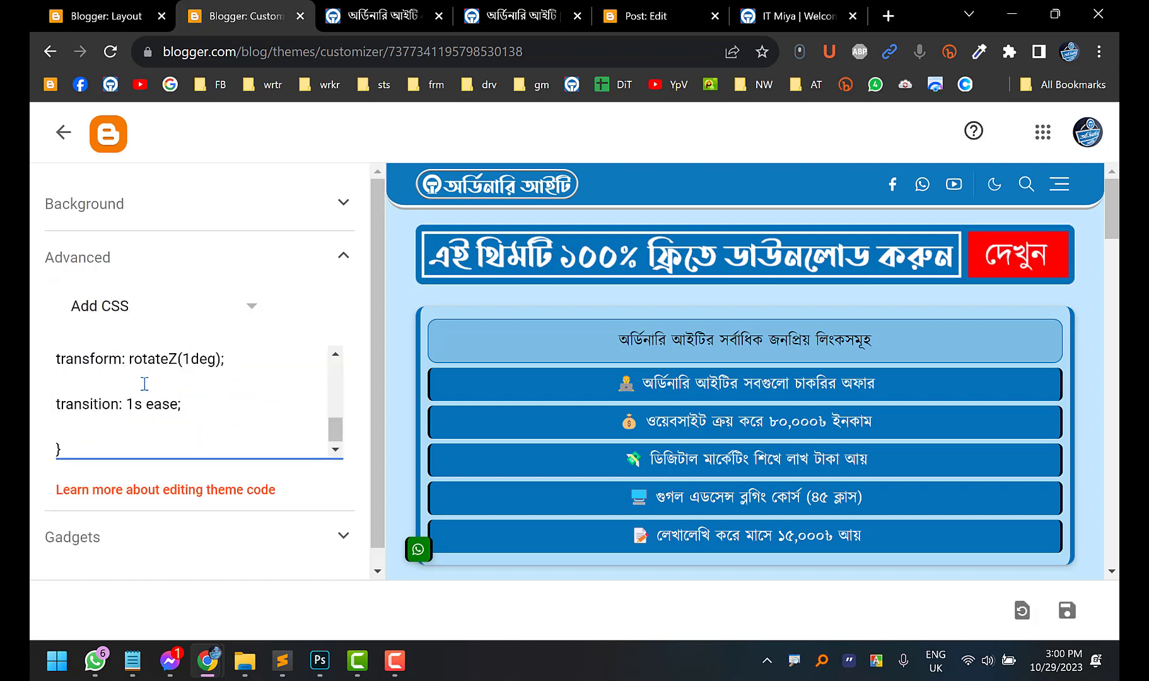
scroll(141, 383, up, 3)
scroll(142, 383, down, 3)
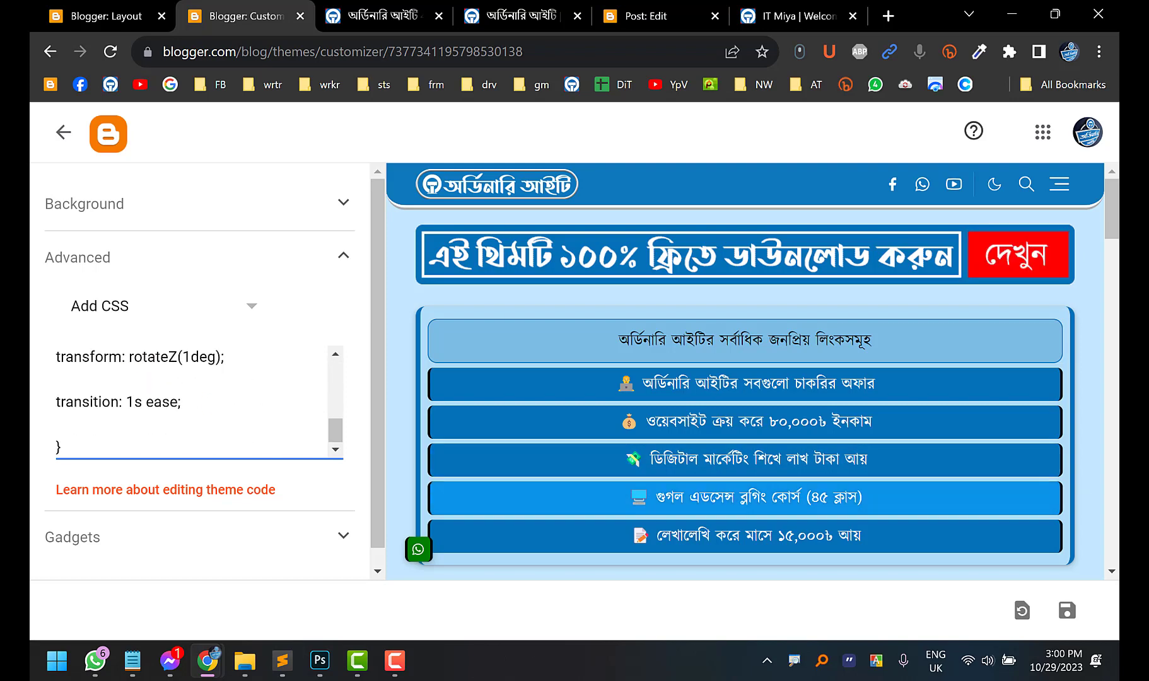
click(1067, 611)
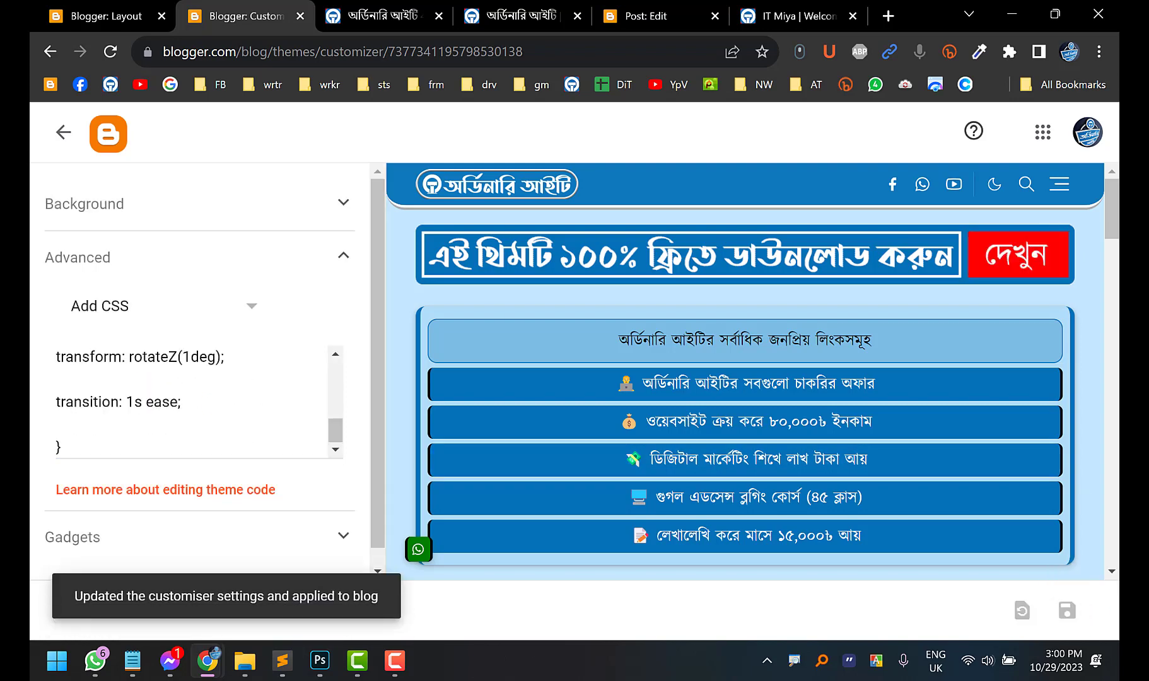
Reload the IT Miya website and check the image rotate effect on the homepage post thumbnails
click(798, 15)
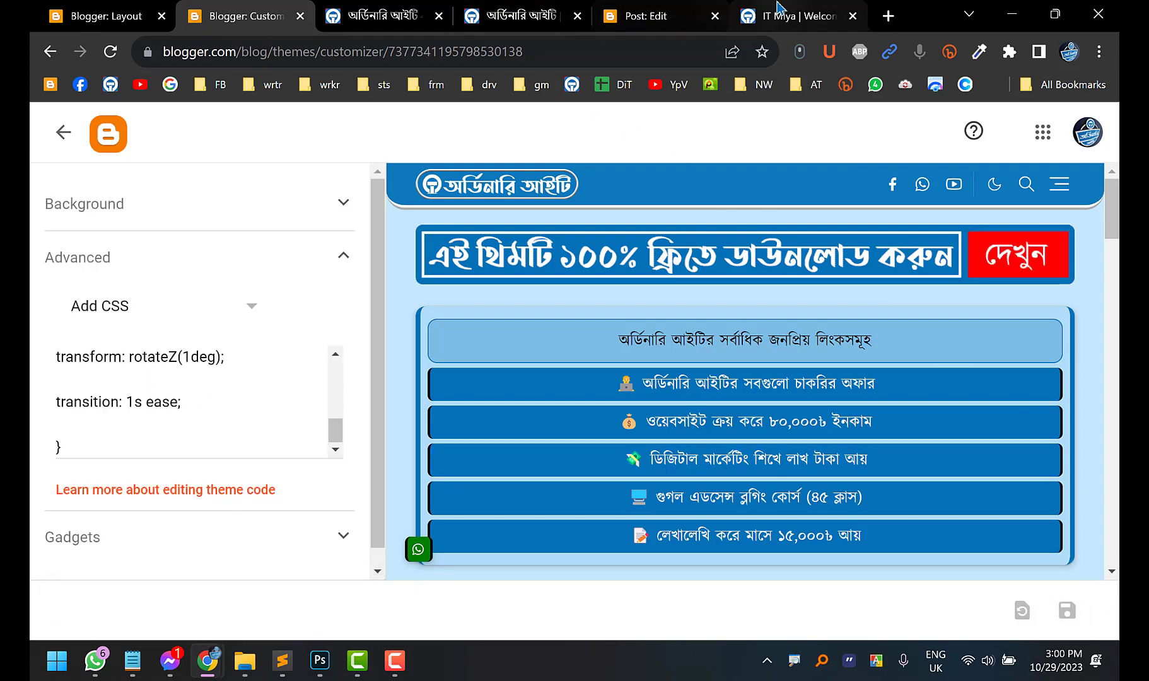
click(110, 52)
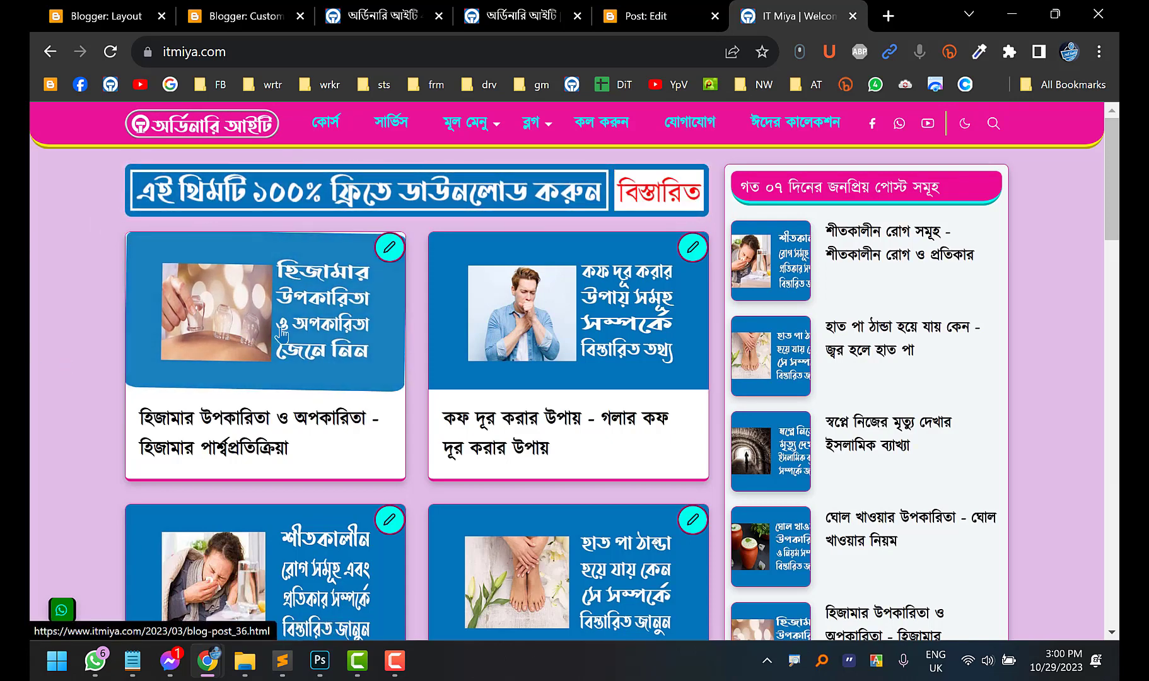
scroll(476, 312, down, 3)
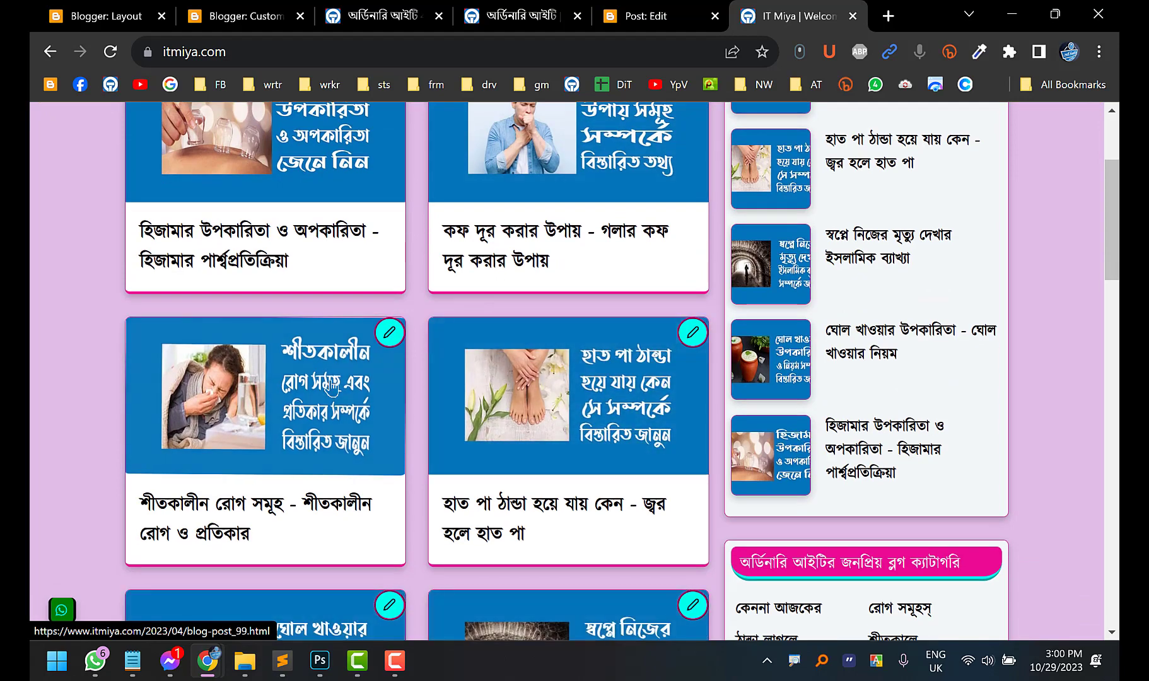
scroll(313, 394, down, 4)
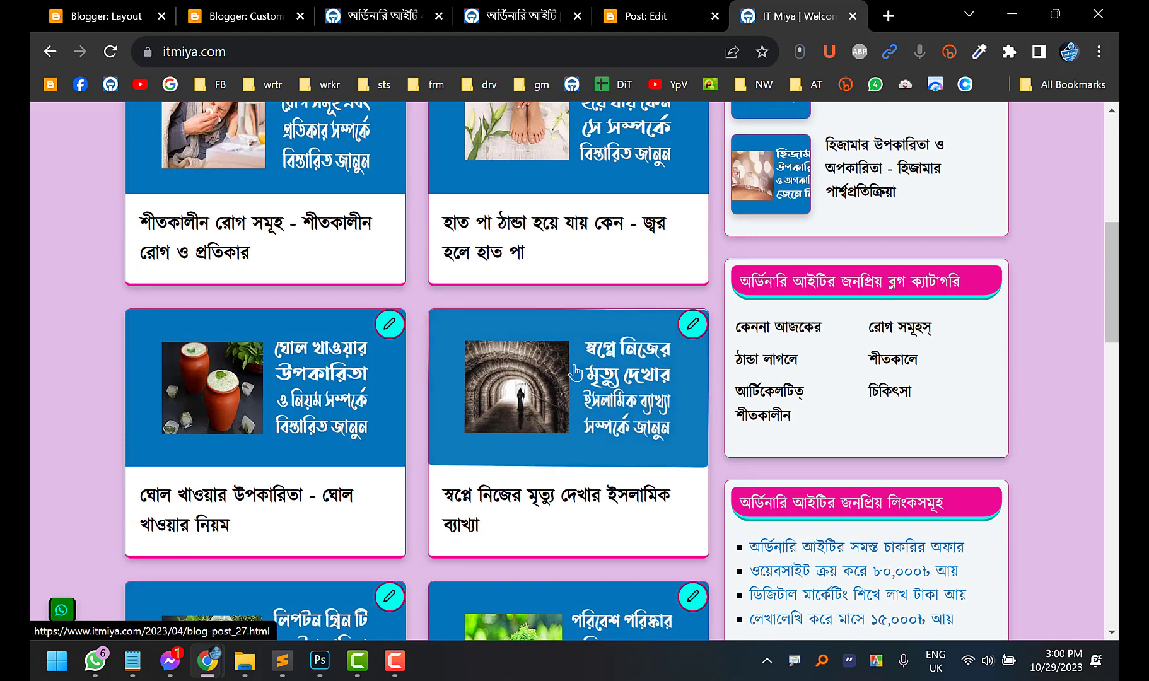
scroll(575, 373, down, 3)
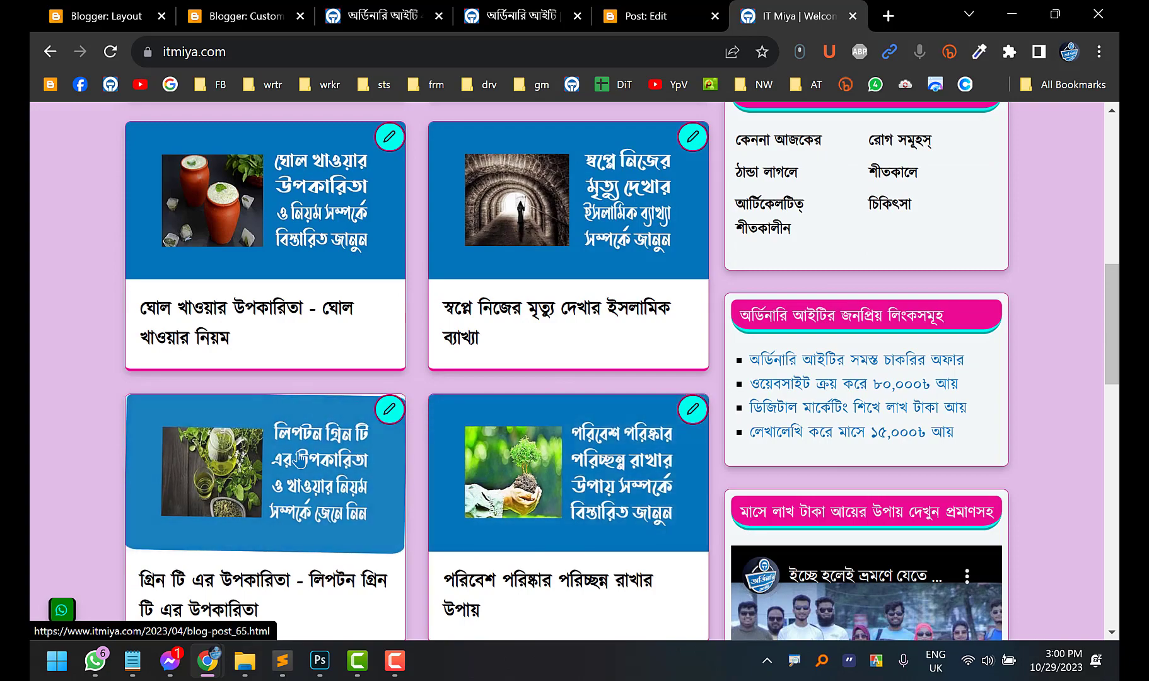
scroll(452, 416, down, 6)
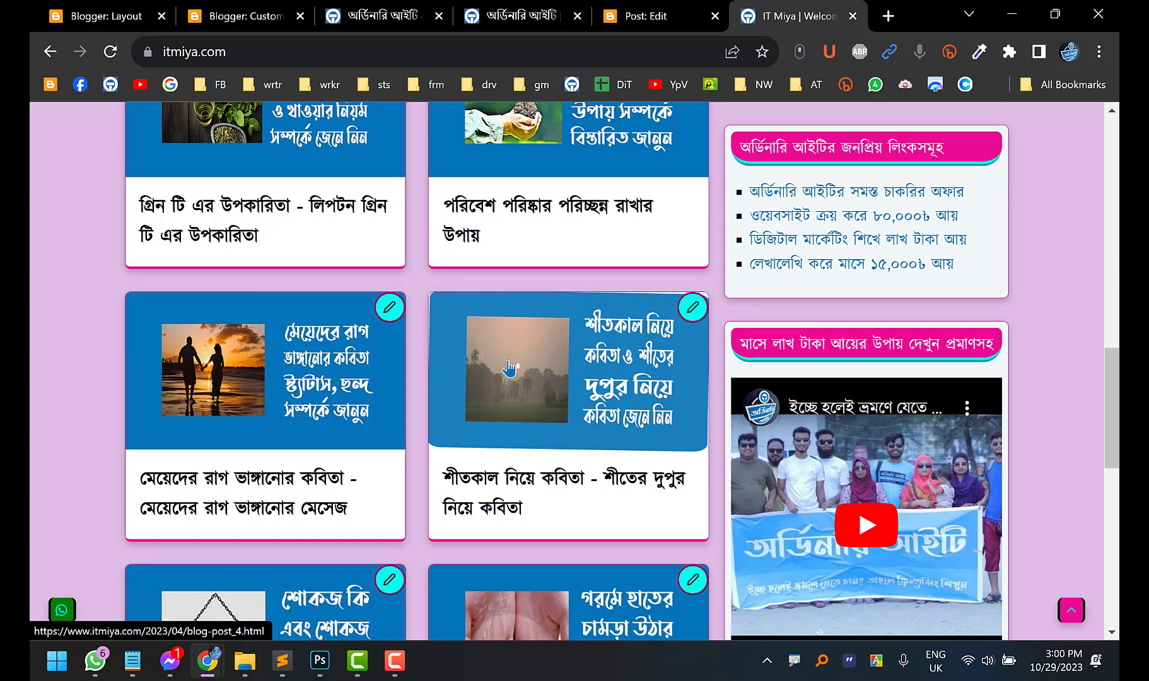
scroll(166, 361, up, 10)
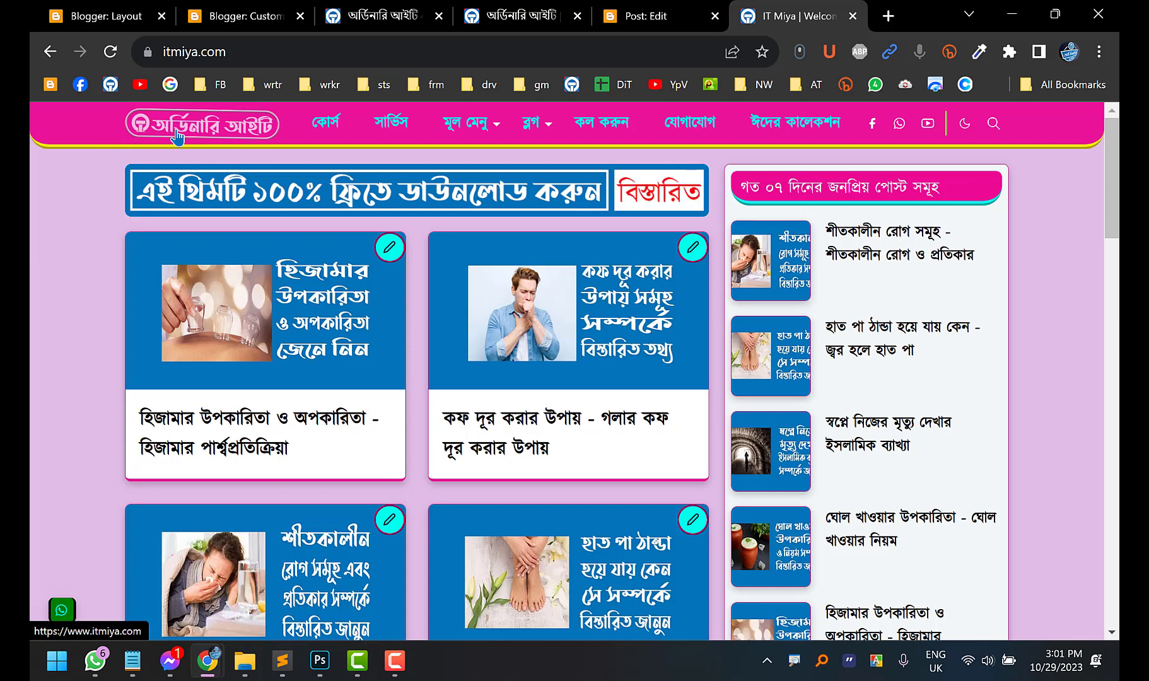
Compare the ordinaryit.com header logo with the documentation section on colorizing the header logo from black and white
click(468, 9)
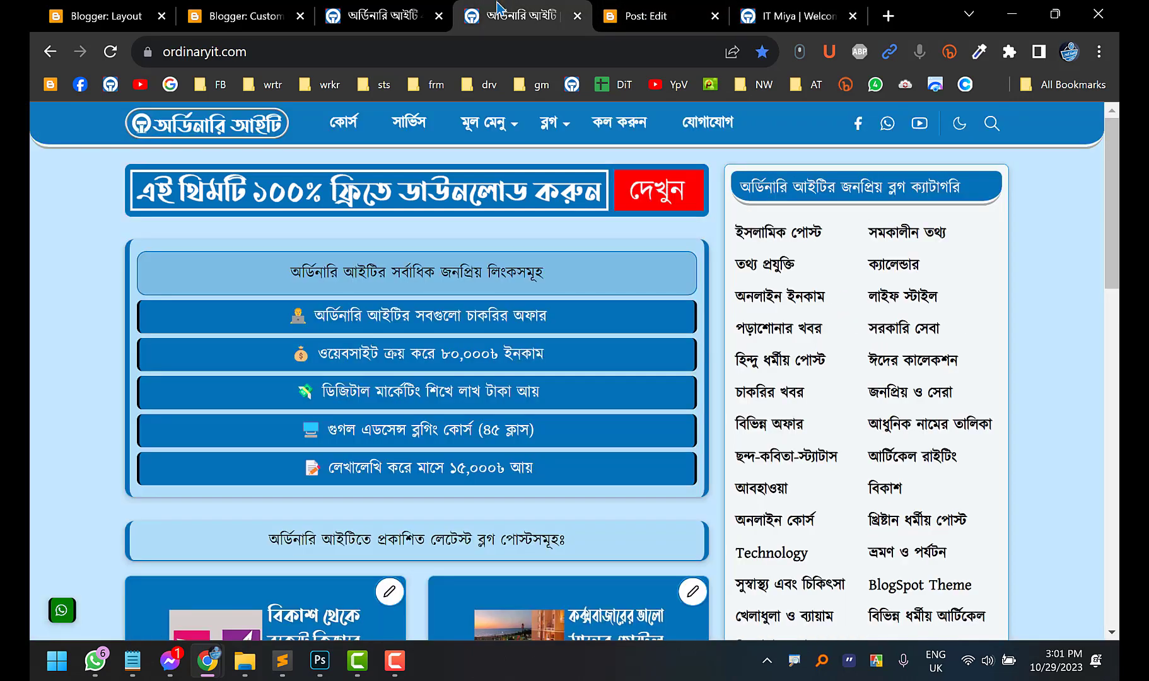
key(ctrl+shift+Tab)
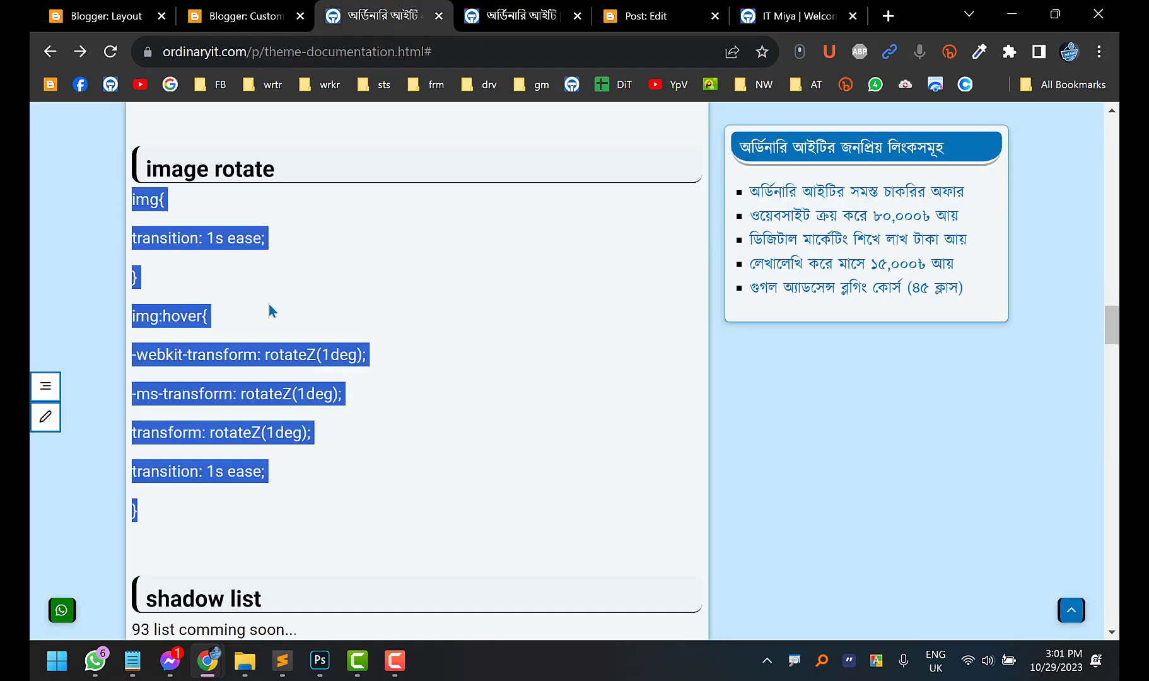
scroll(268, 304, up, 10)
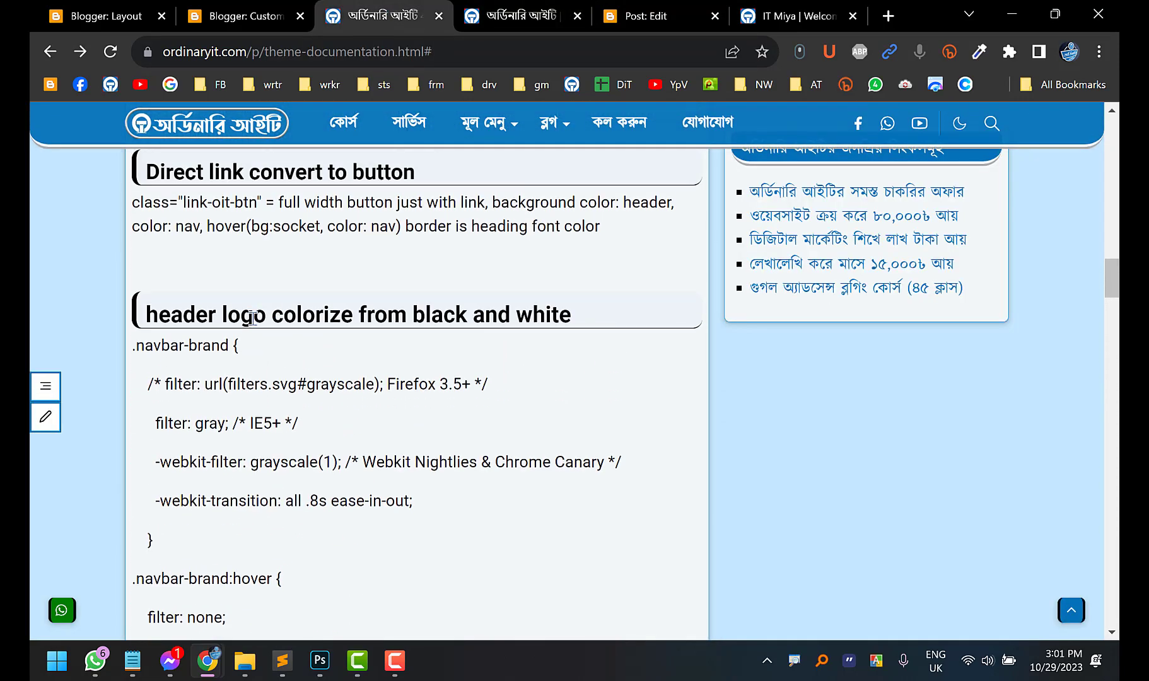
scroll(251, 318, down, 3)
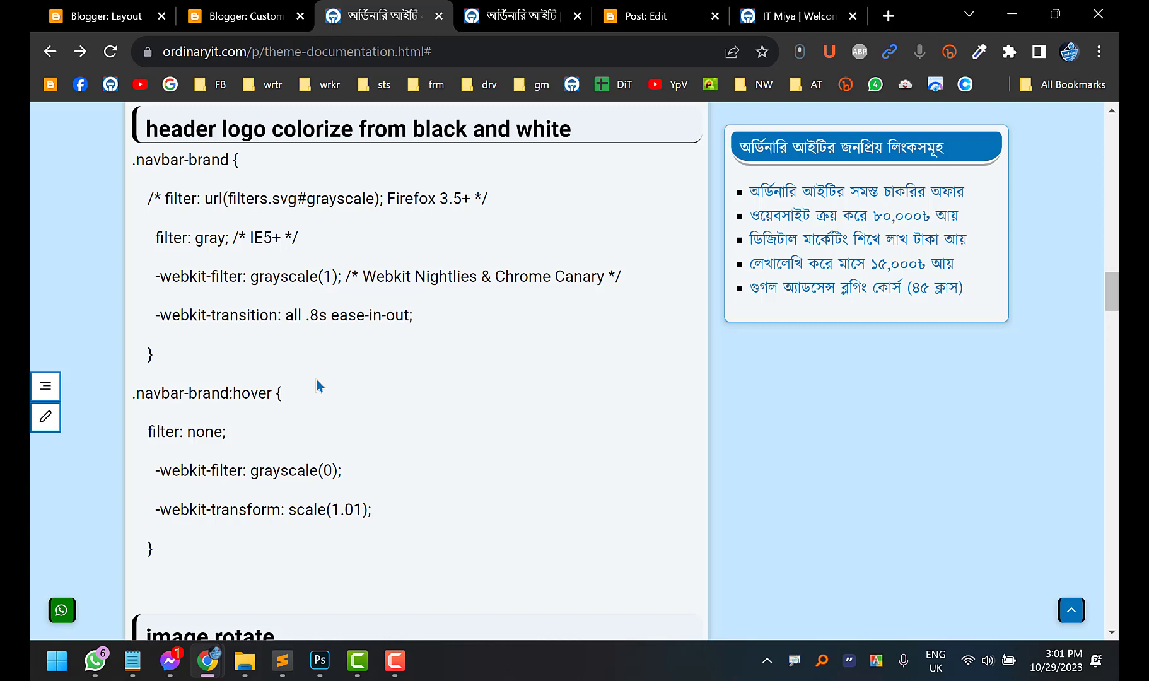
click(240, 14)
click(544, 12)
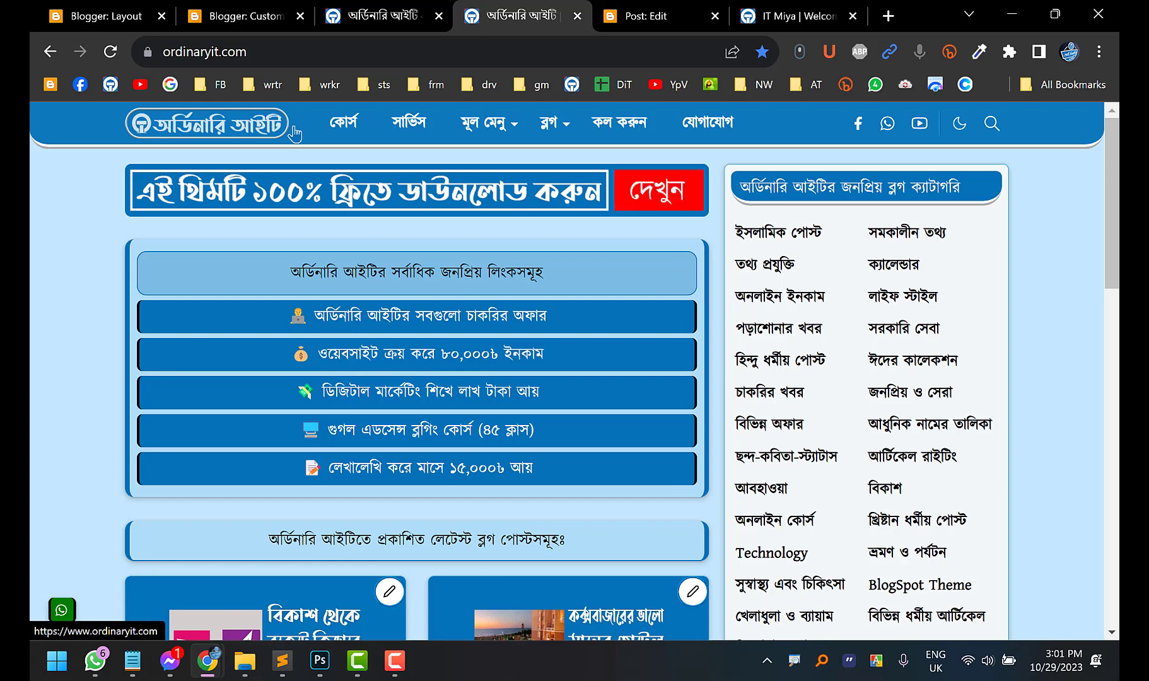
click(373, 7)
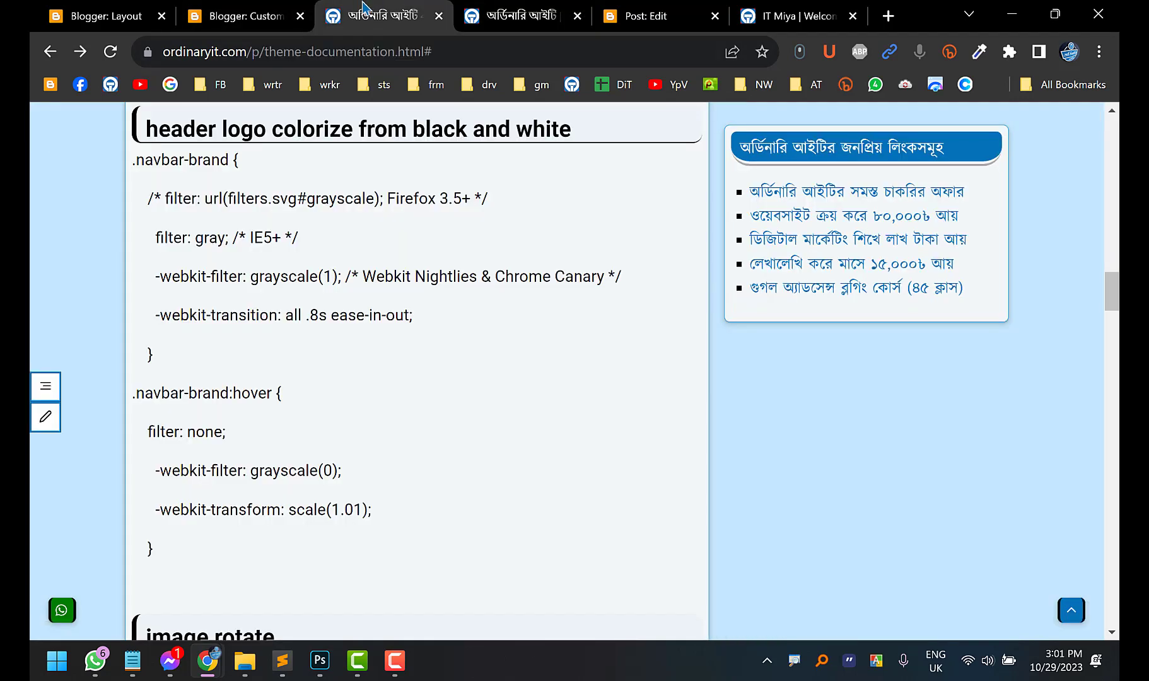
Upload Ordinary-IT-logo.png from the computer in the Upload Image gadget of the IT Miya layout
click(265, 10)
click(113, 7)
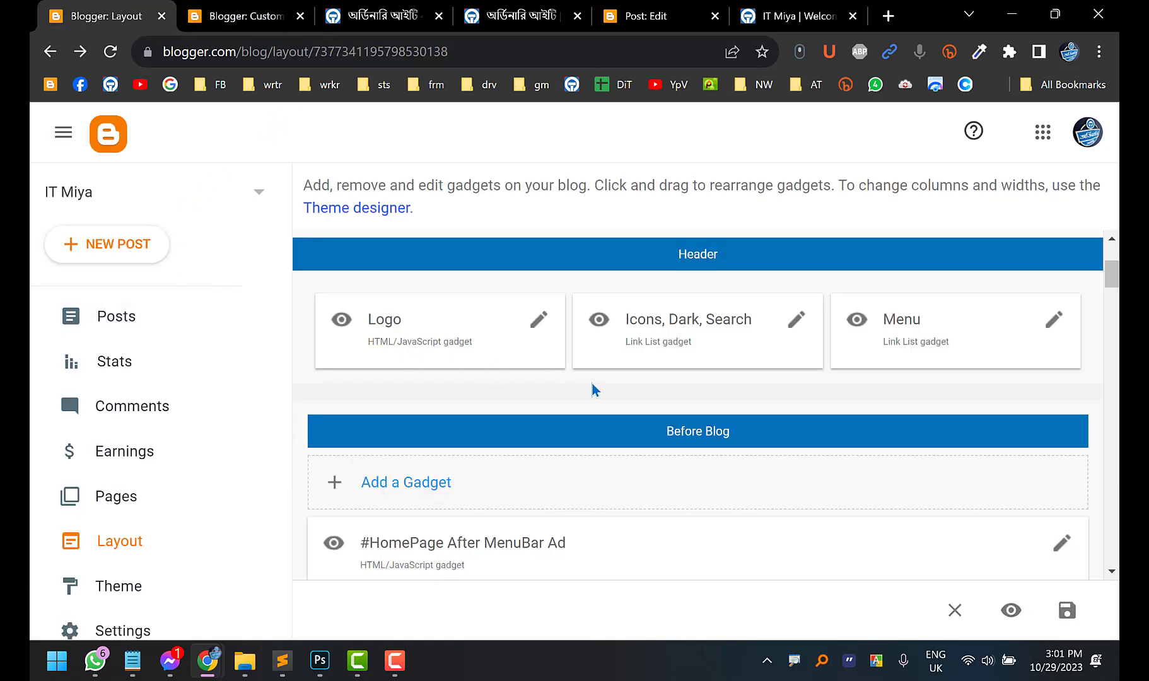
scroll(524, 374, up, 2)
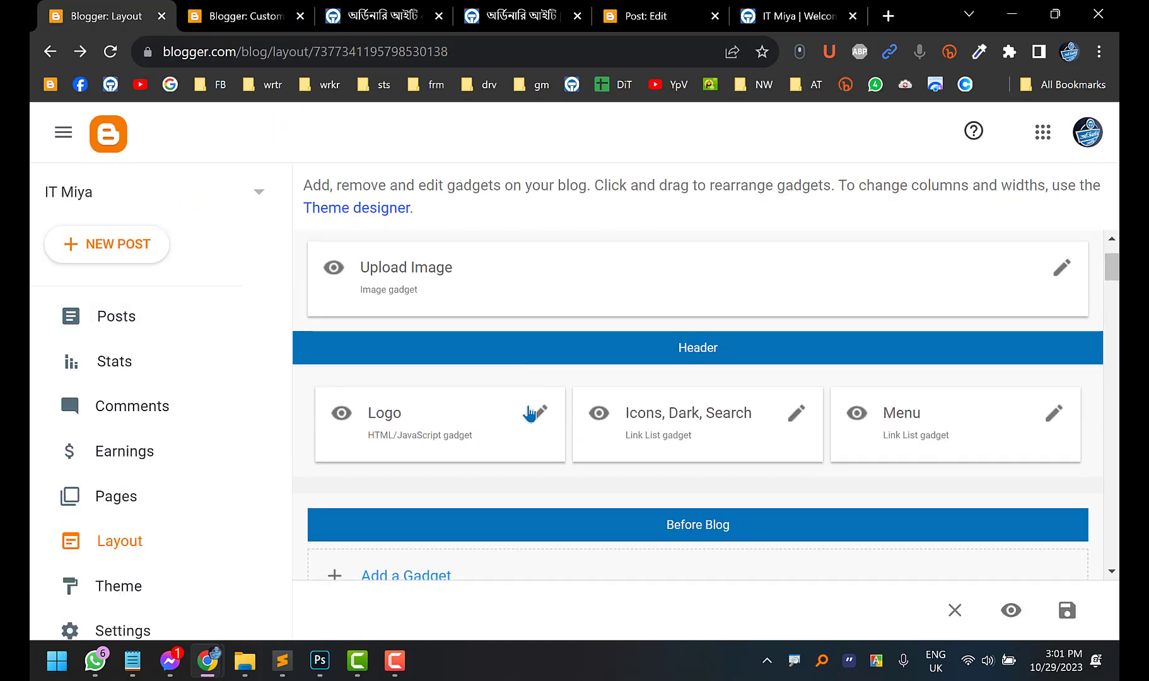
scroll(542, 397, up, 2)
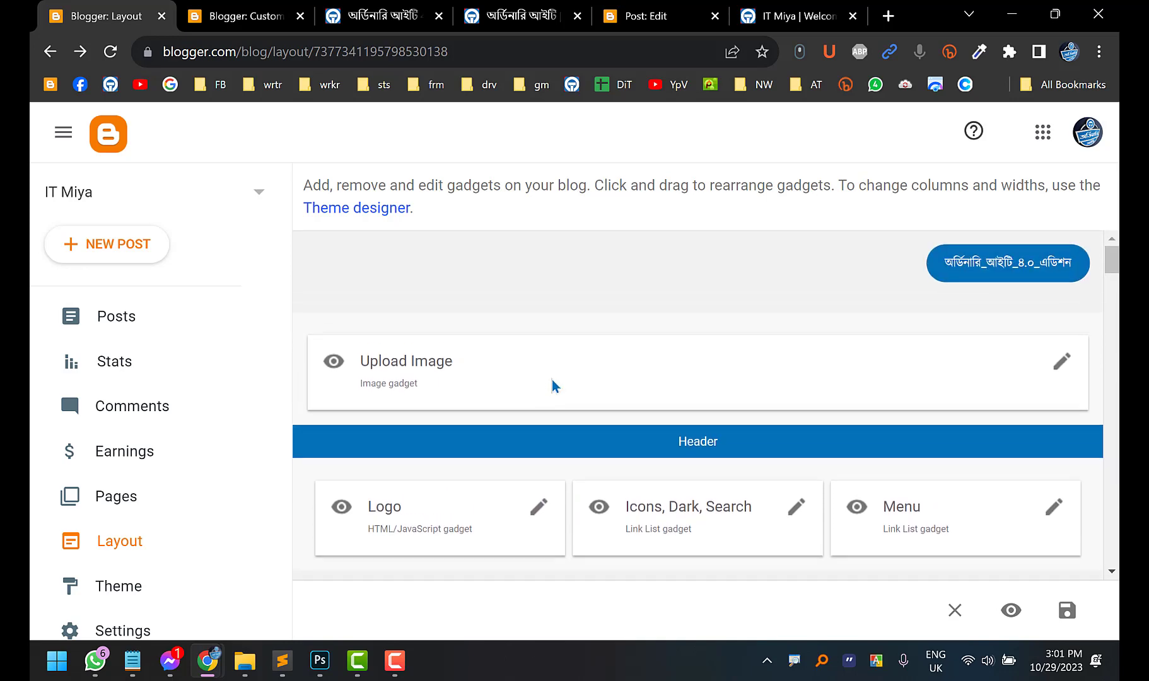
click(1057, 371)
scroll(437, 404, down, 4)
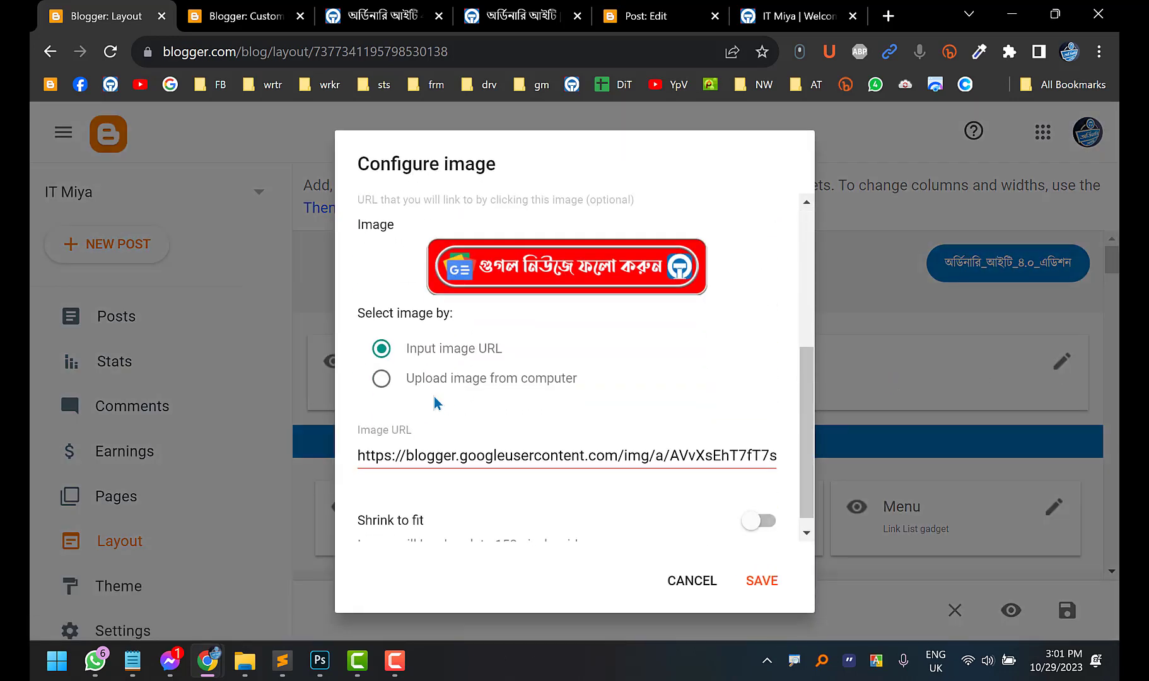
click(381, 379)
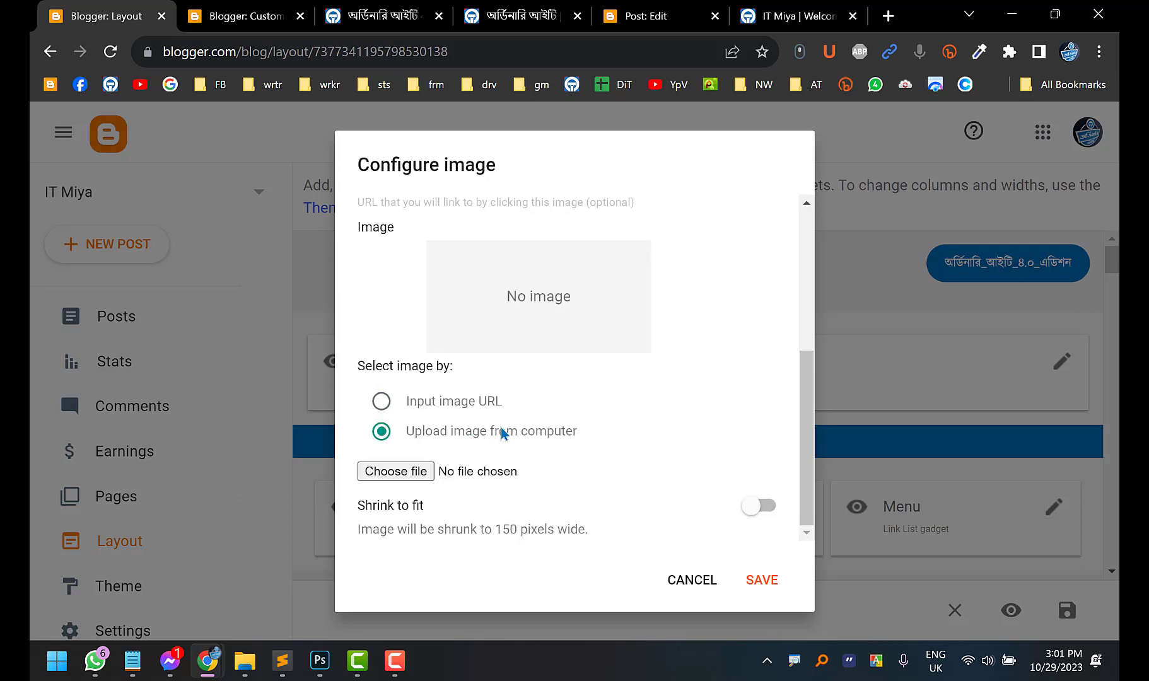
click(396, 471)
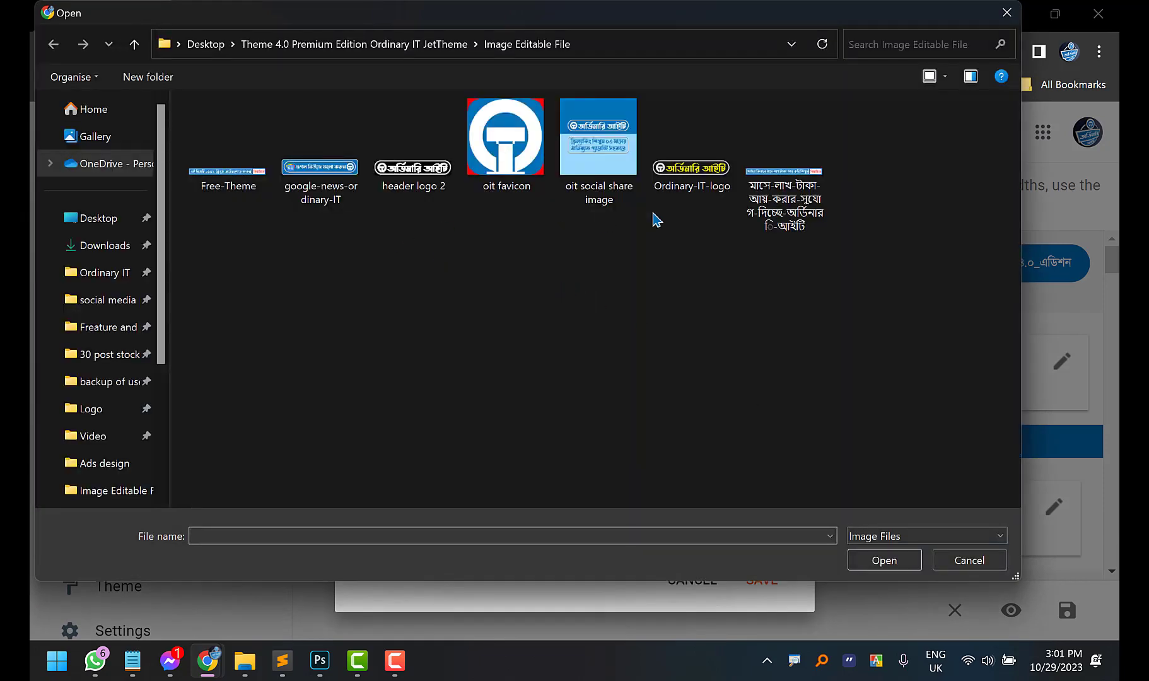
double_click(702, 171)
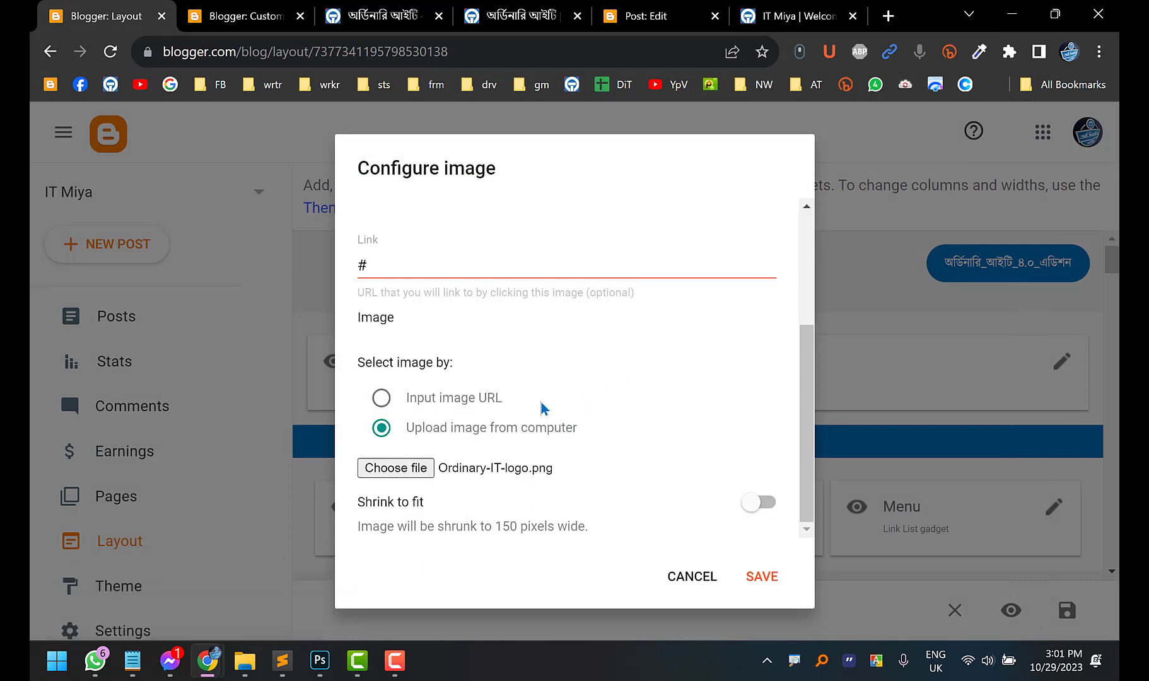
scroll(533, 386, down, 4)
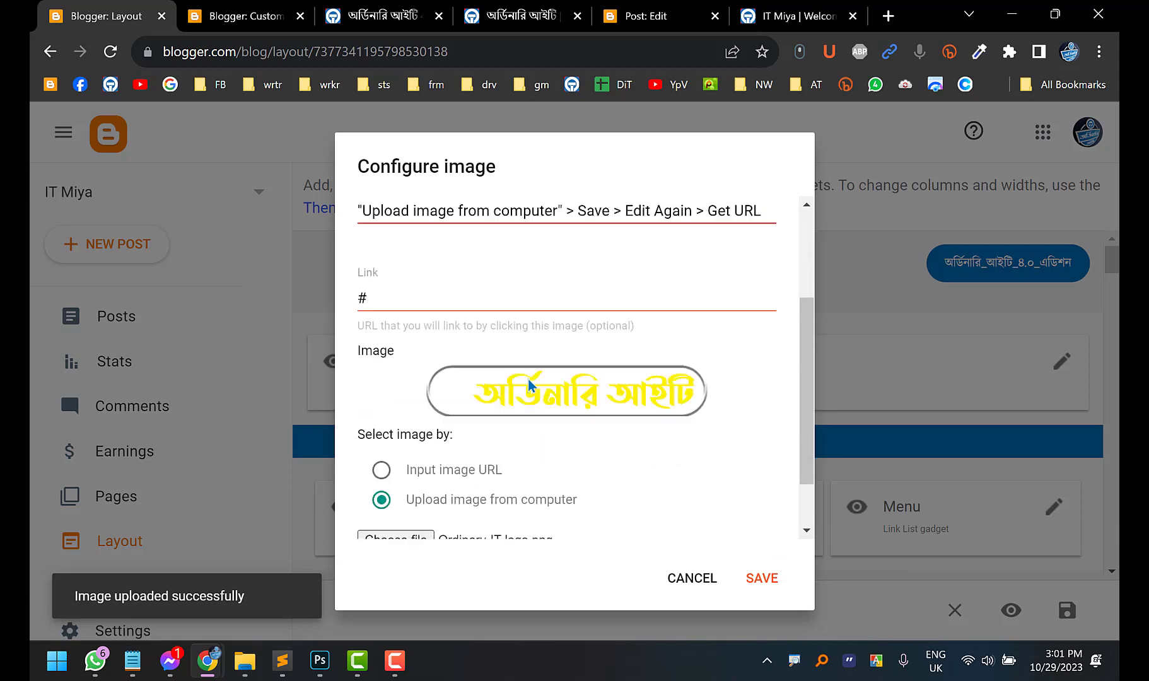
Copy the image address of the uploaded logo and close the image configuration without saving
right_click(541, 366)
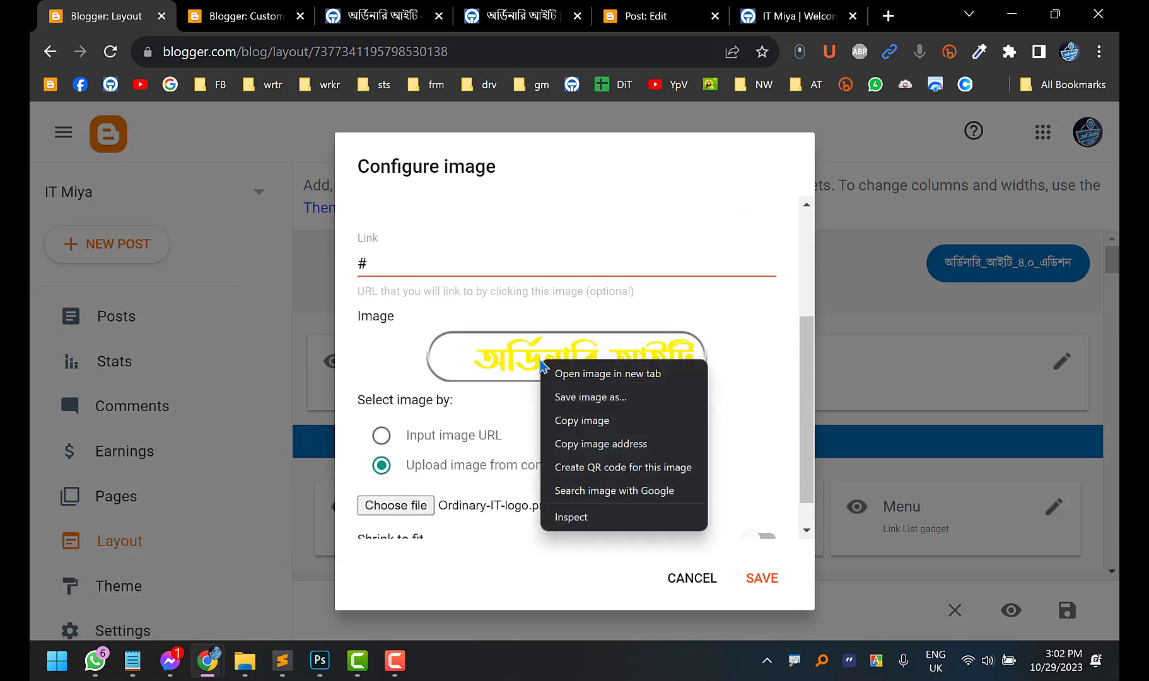
click(604, 445)
click(682, 591)
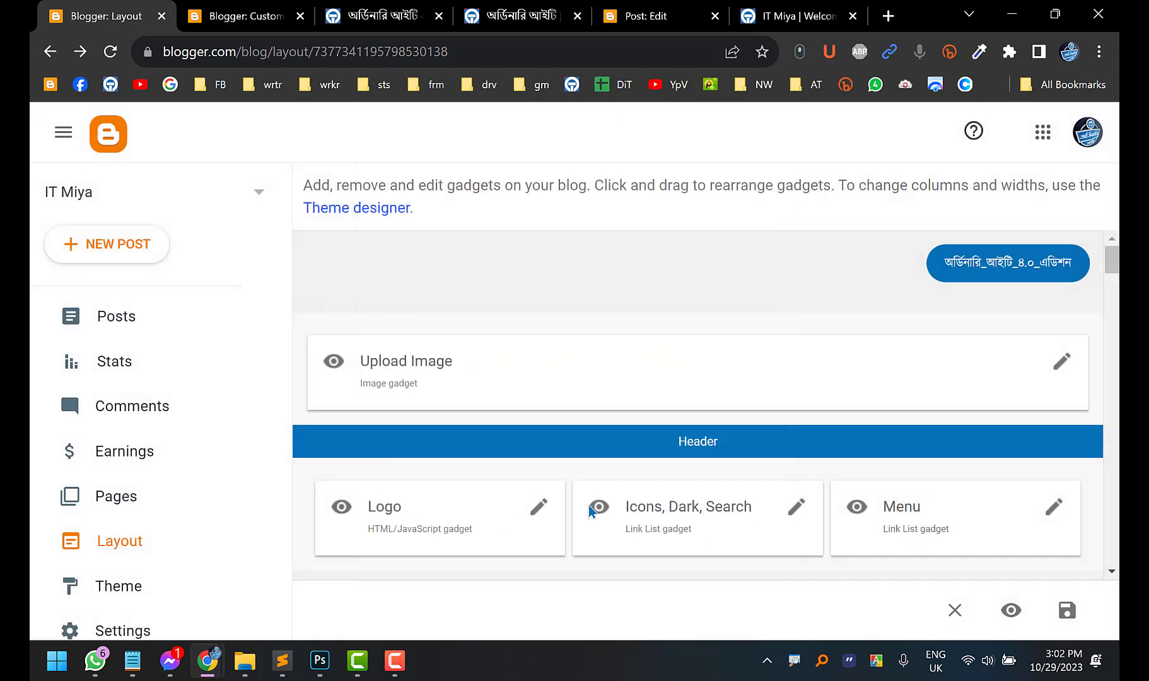
Replace the content of the header's Logo gadget with the copied image address and save the gadget
scroll(536, 470, down, 2)
click(539, 414)
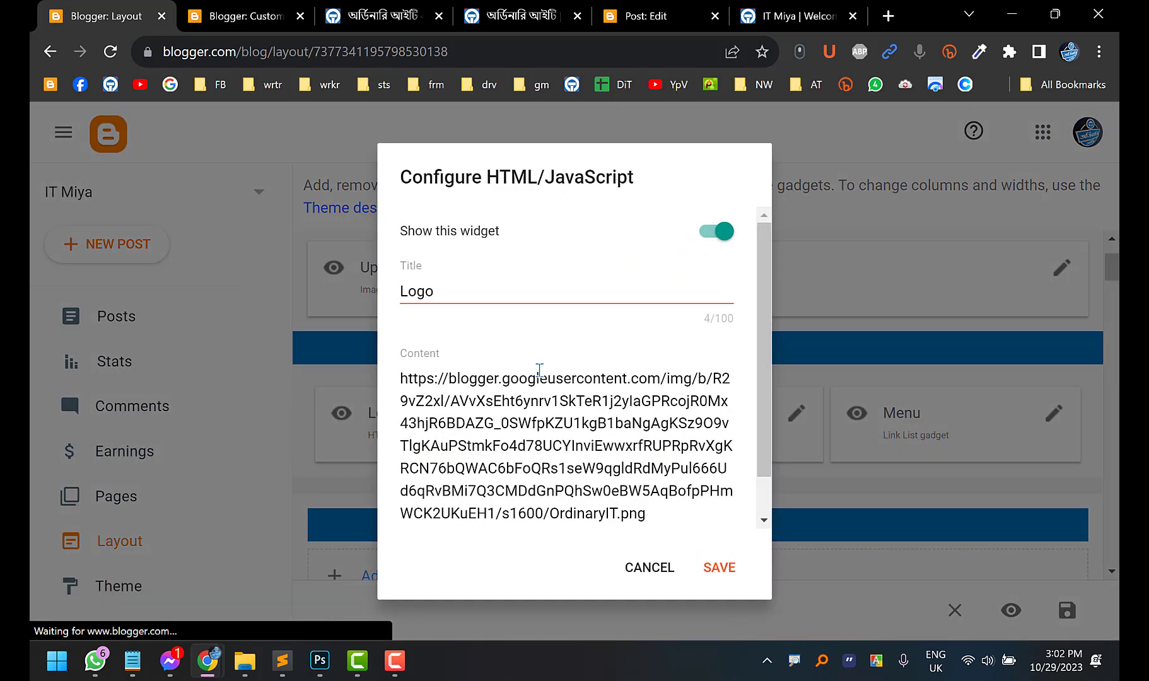
key(ctrl+a)
key(ctrl+v)
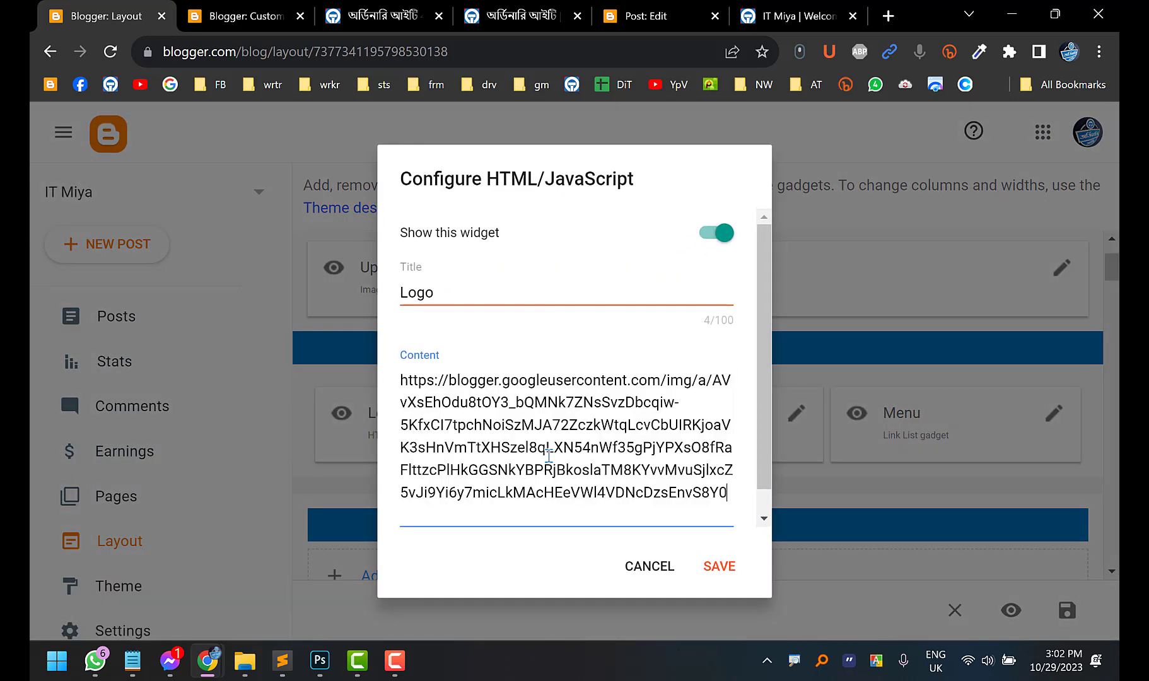
click(713, 565)
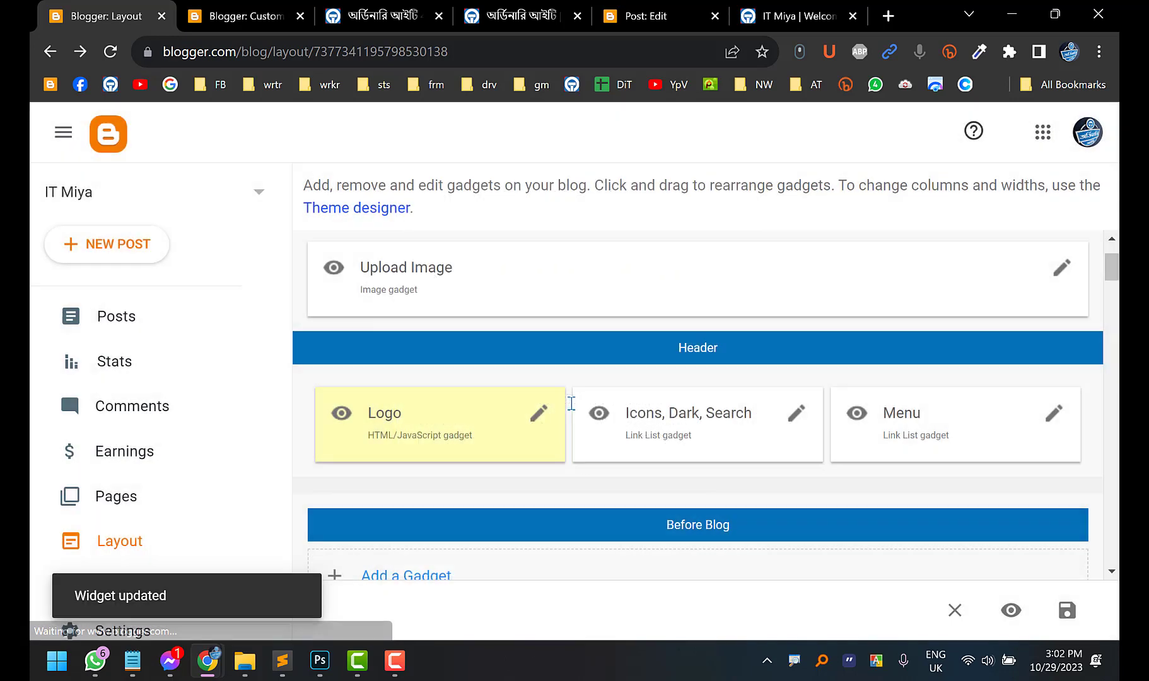
Close the ordinaryit.com homepage and check the header logo on the IT Miya website
click(517, 16)
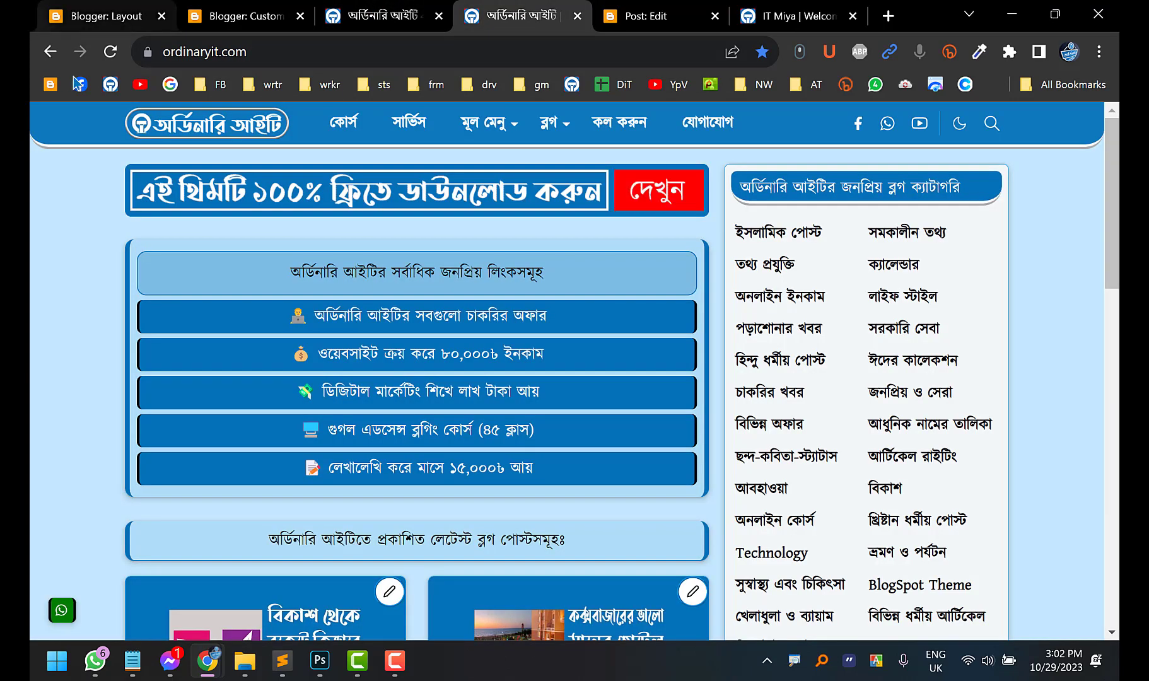
click(110, 52)
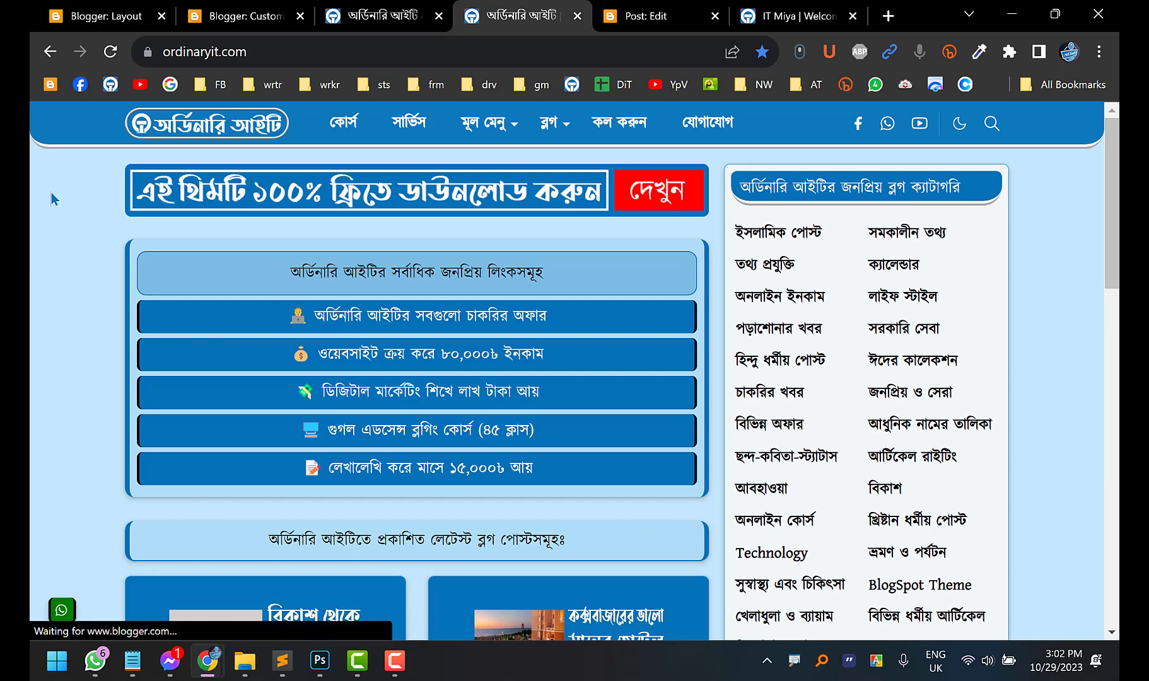
click(208, 10)
click(95, 9)
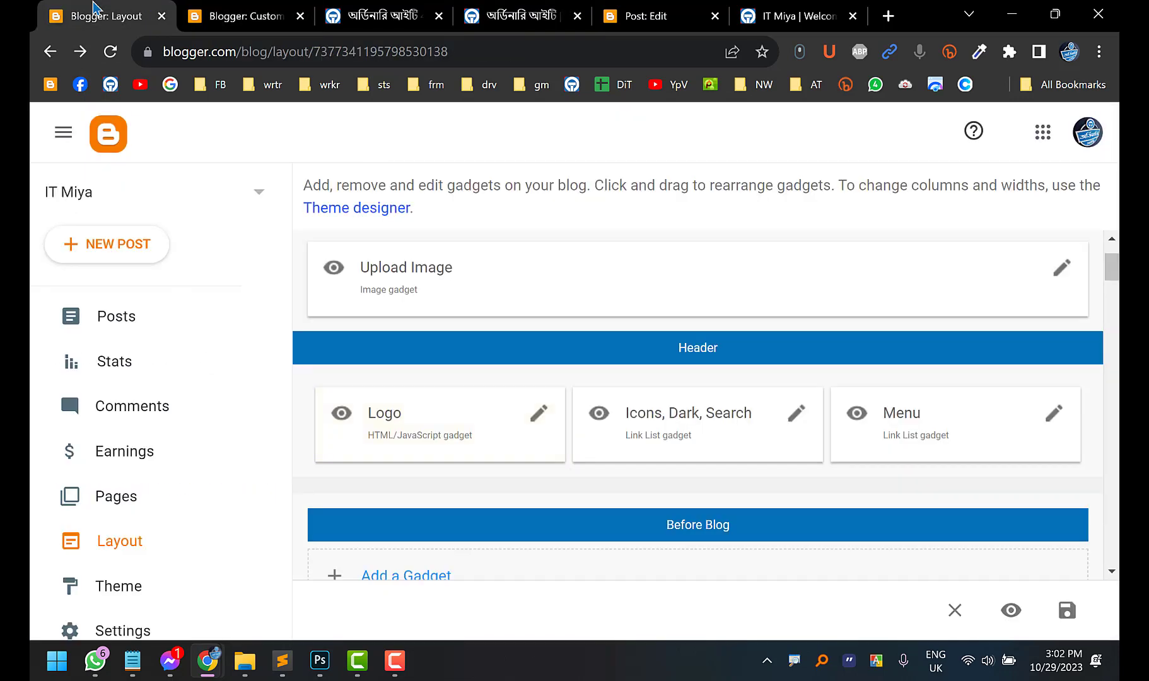
click(239, 16)
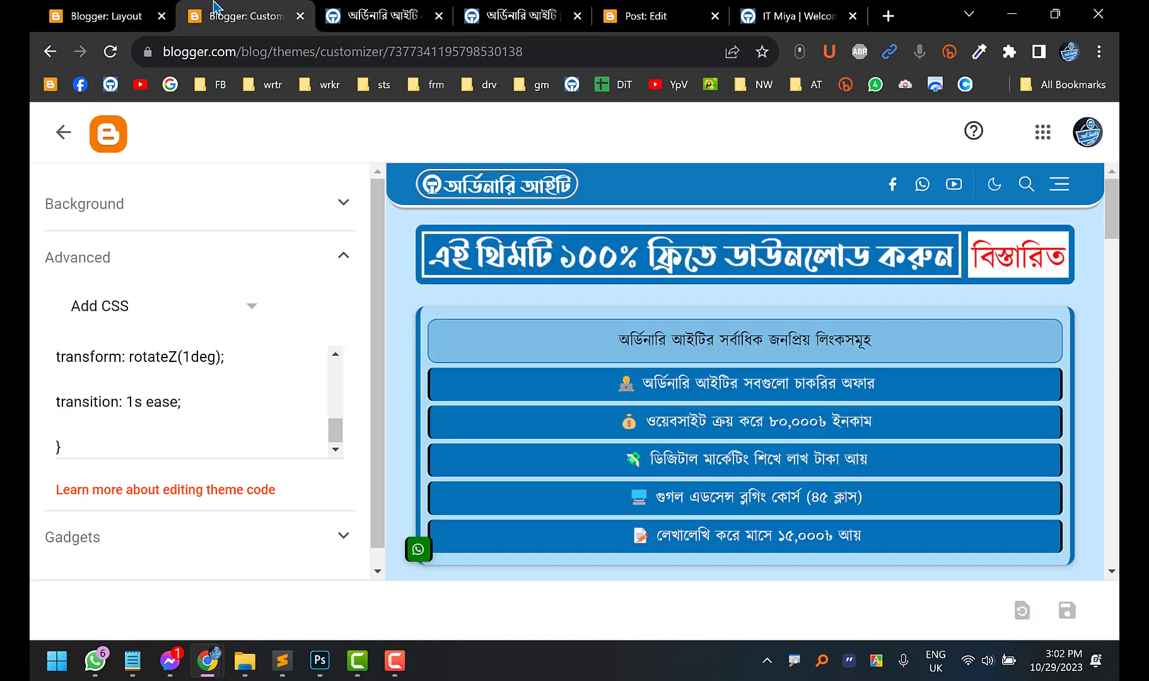
click(107, 16)
click(511, 16)
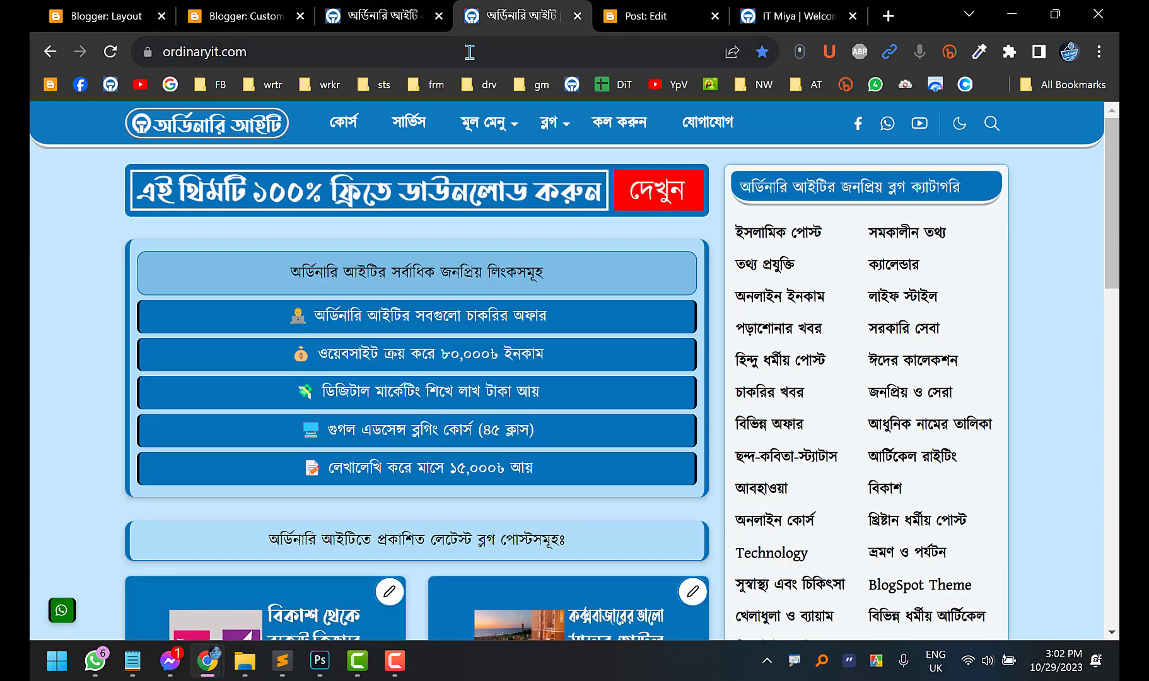
click(576, 16)
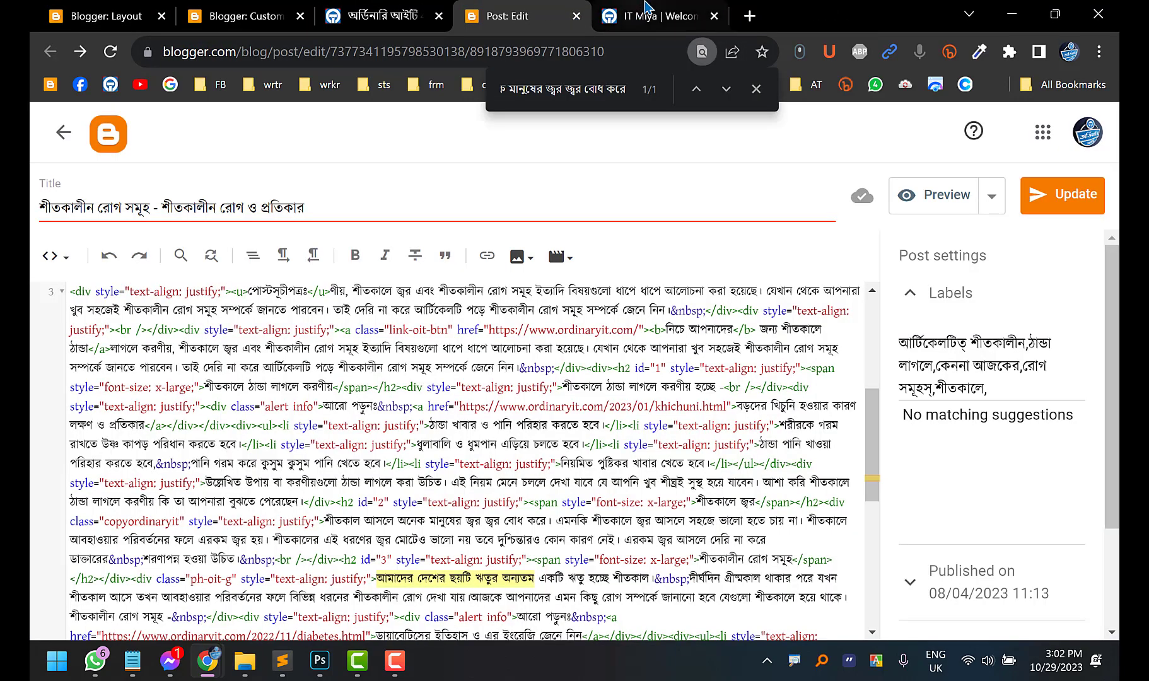
click(659, 16)
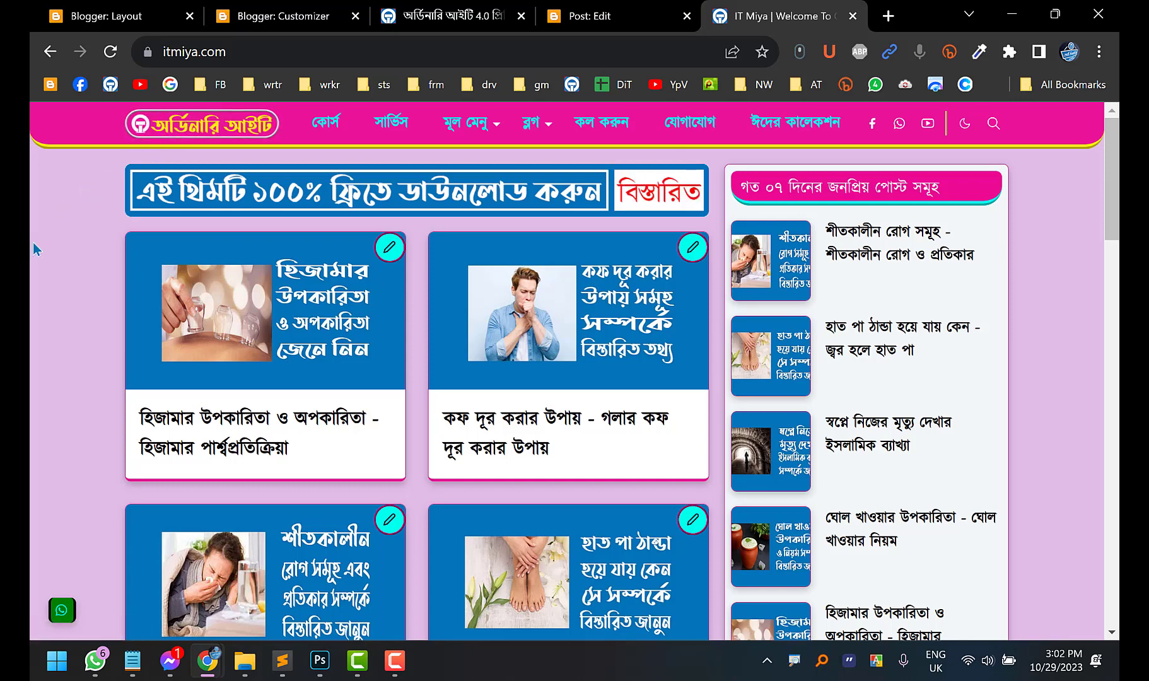
Copy the .navbar-brand and .navbar-brand:hover rules under "header logo colorize from black and white" in the theme documentation
click(443, 5)
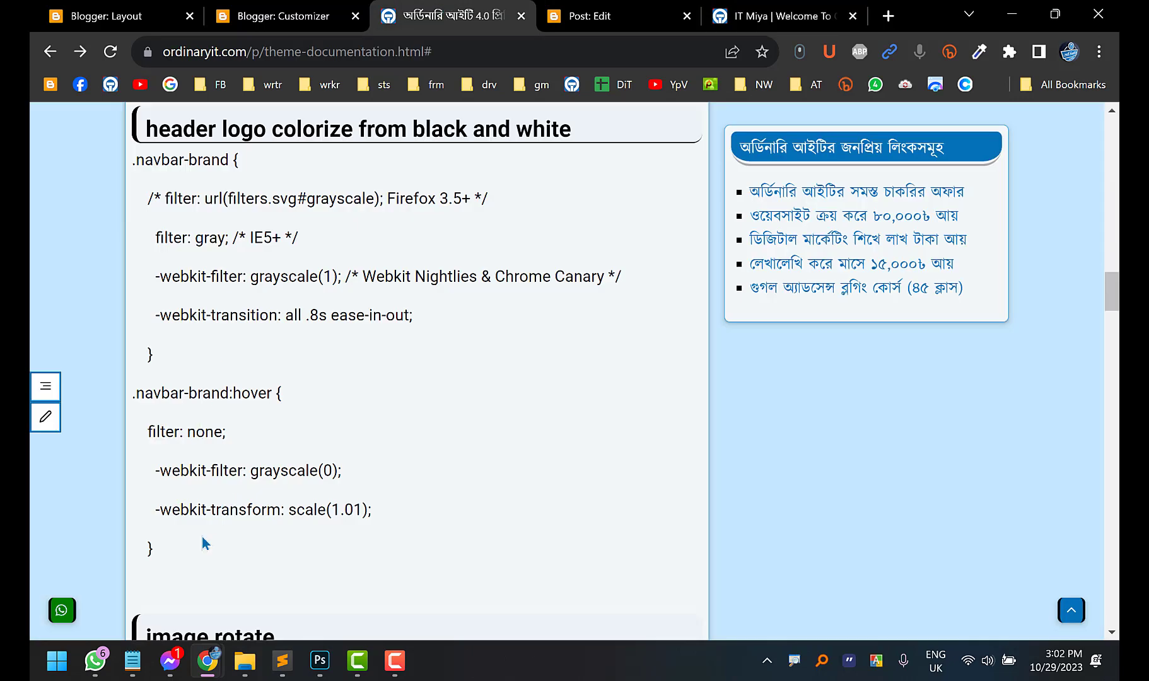
drag(159, 566, 134, 166)
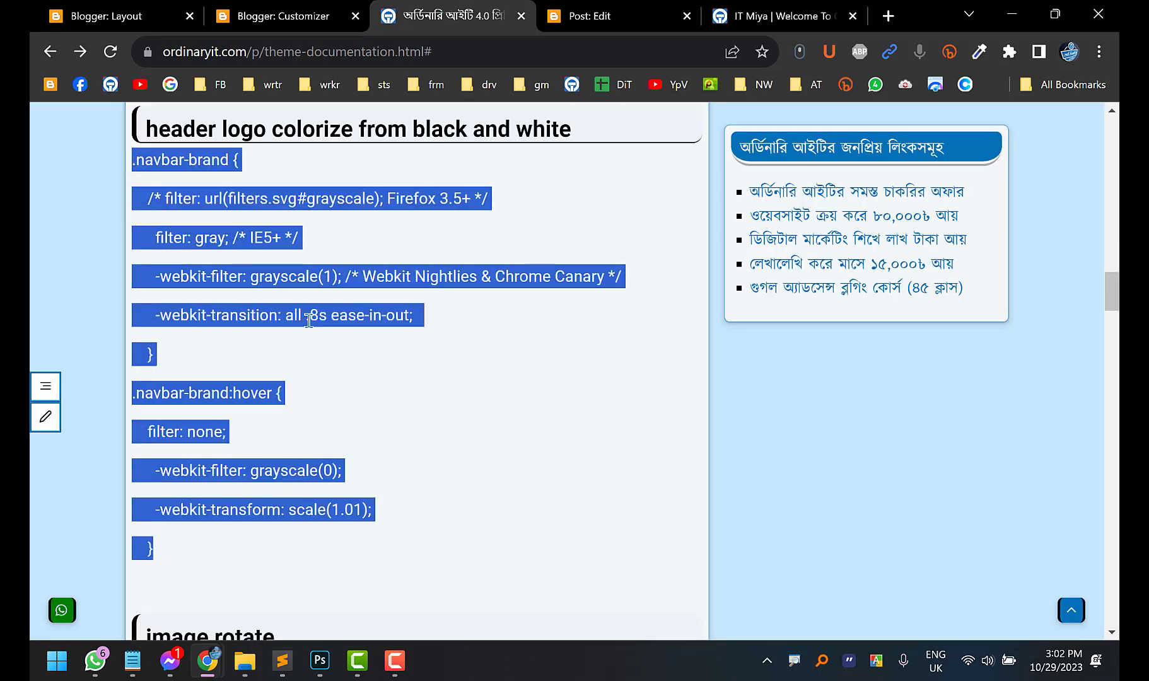
Reopen the IT Miya theme customizer from the Theme page, dismiss the licence alert and show the Add CSS section of the advanced settings
click(132, 7)
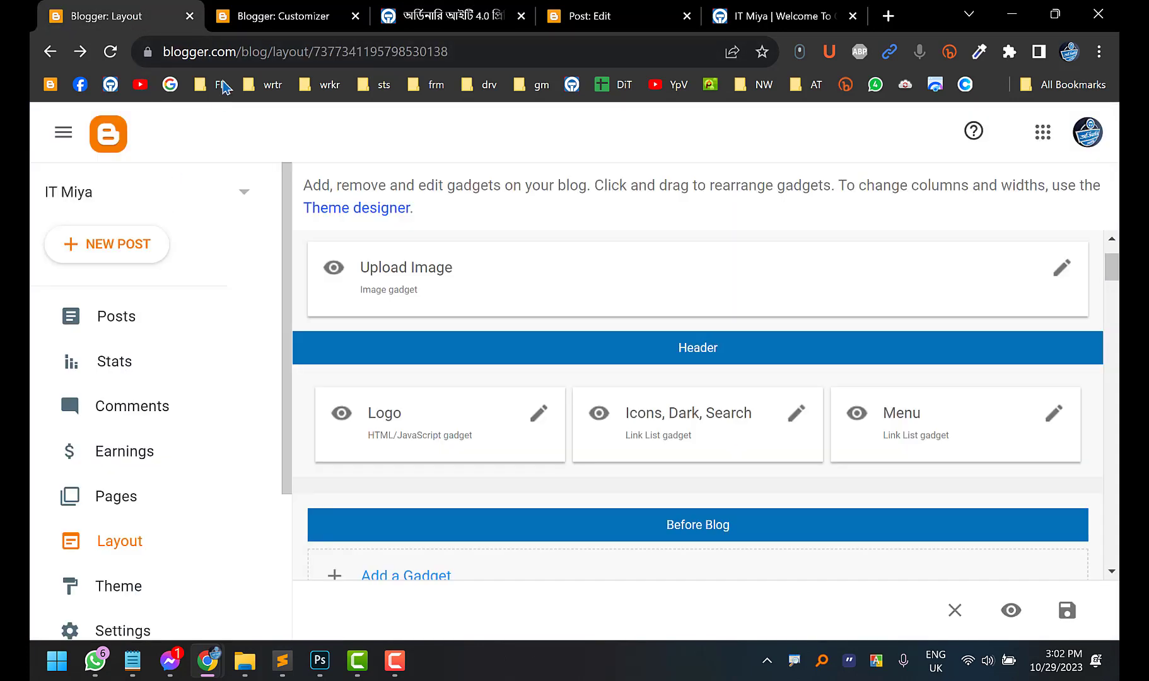
click(251, 17)
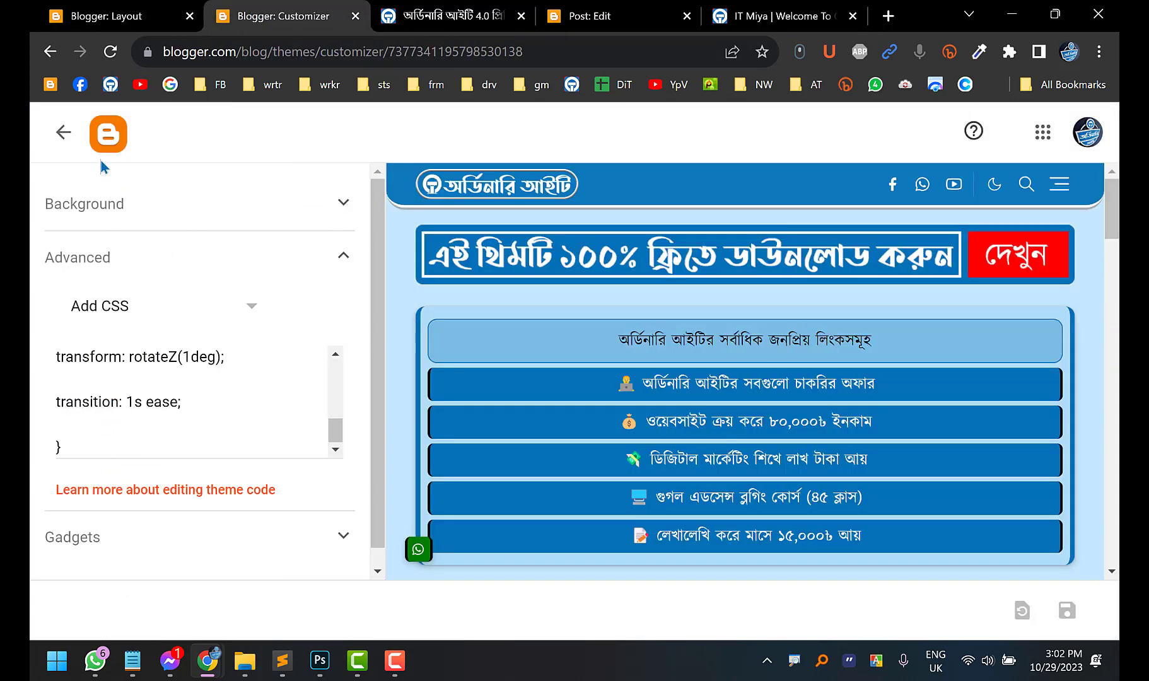
click(60, 132)
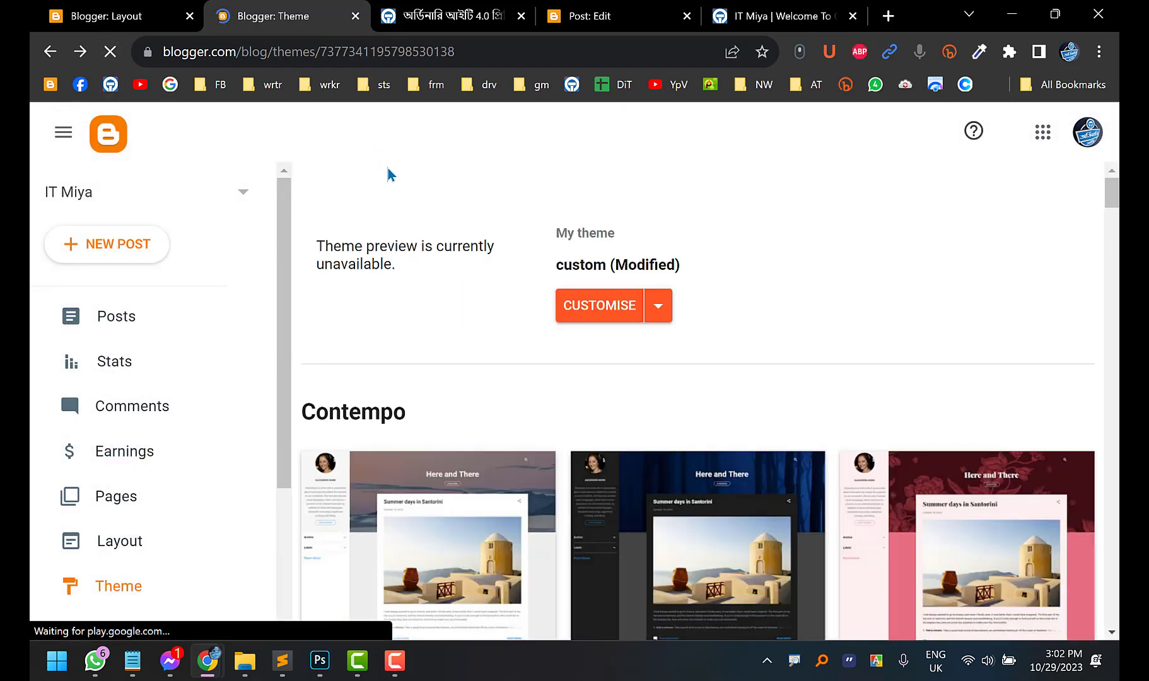
click(610, 306)
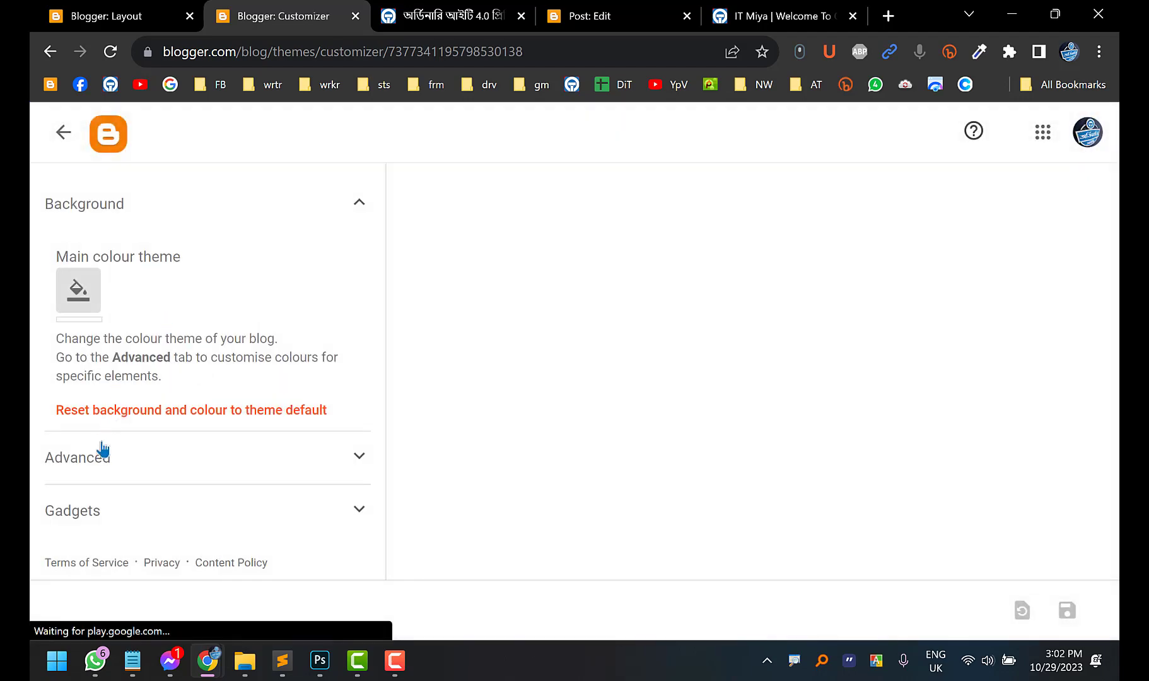
click(88, 458)
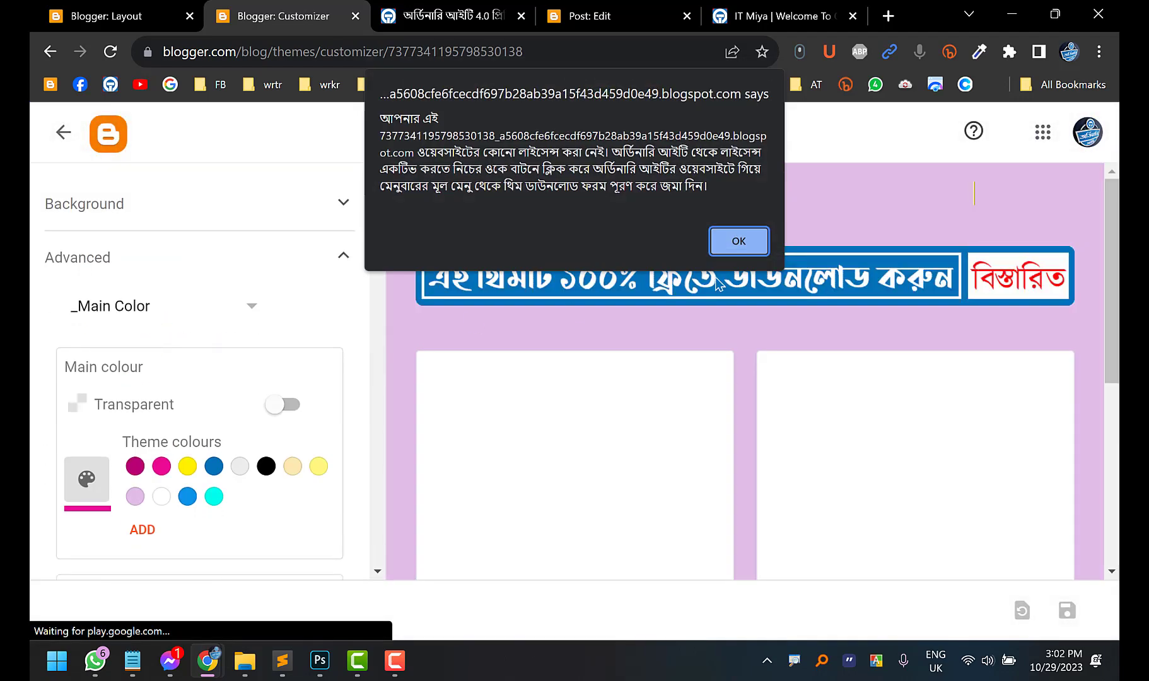
click(735, 246)
click(155, 316)
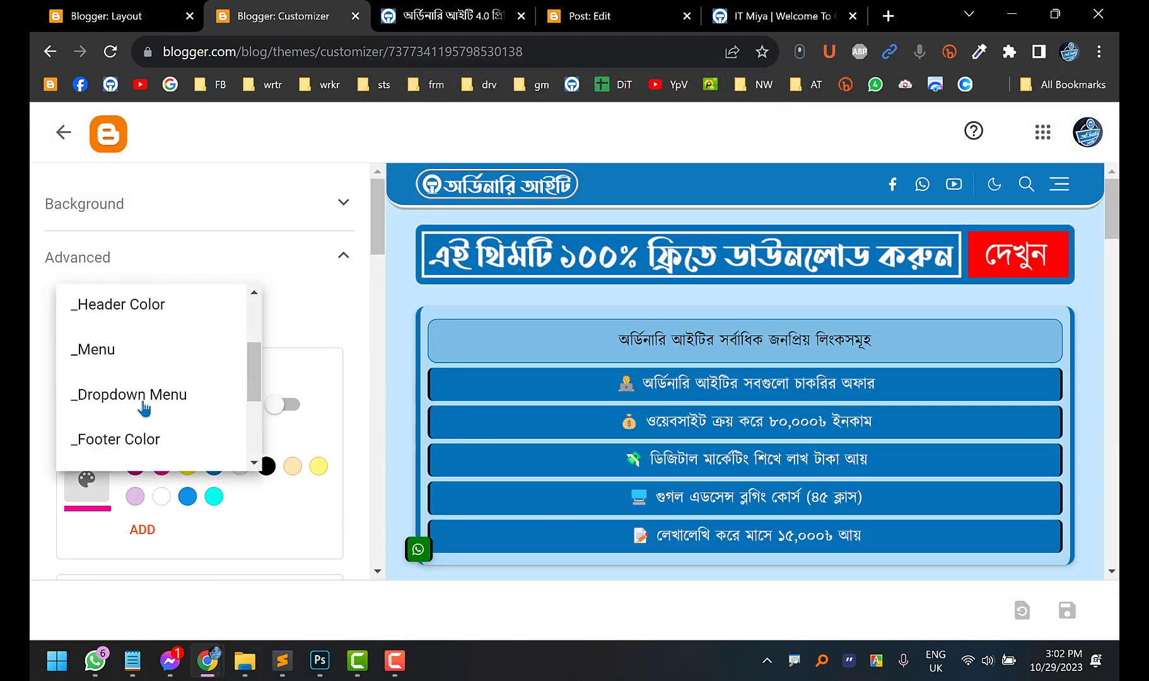
scroll(144, 406, down, 5)
click(117, 449)
Paste the copied .navbar-brand grayscale and hover rules on a new line after the existing custom CSS and save the theme
scroll(178, 384, down, 5)
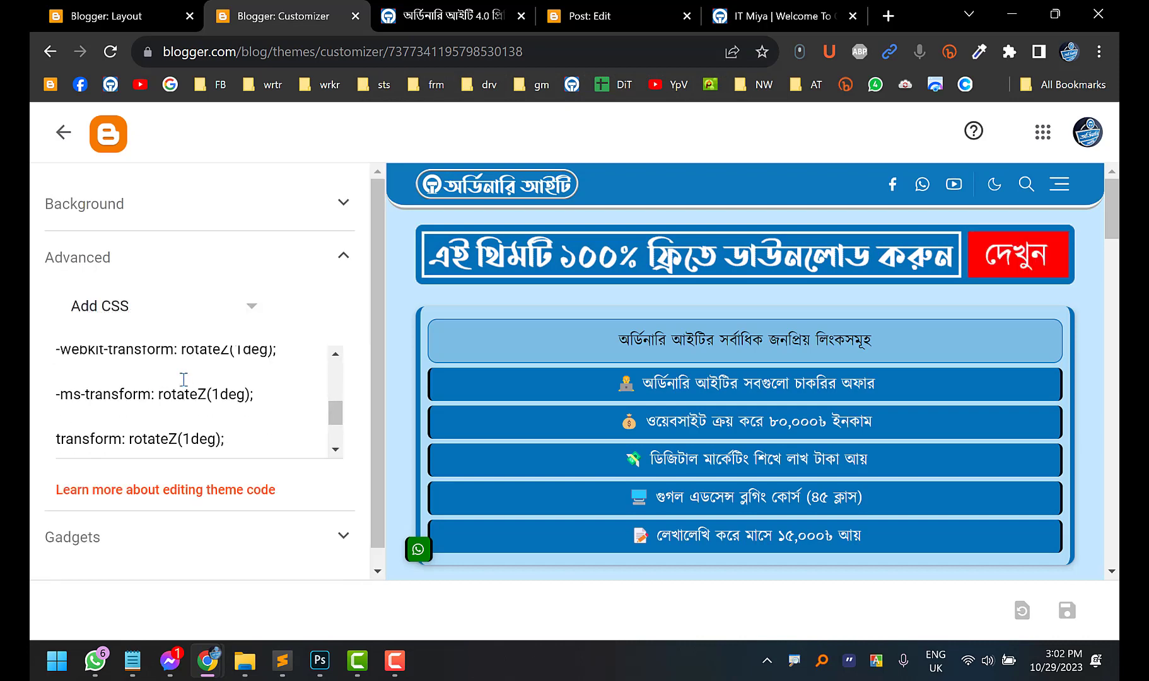
click(116, 453)
key(Return)
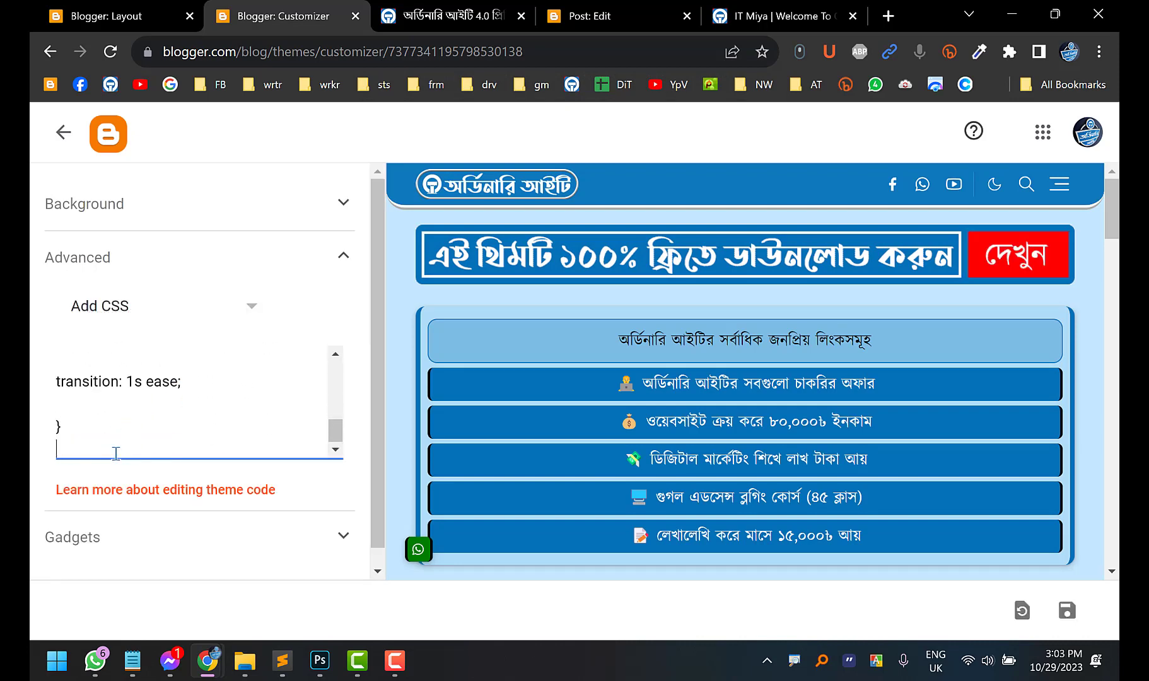
text(-webkit-filter: grayscale(0); -webkit-transform: scale(1.01); })
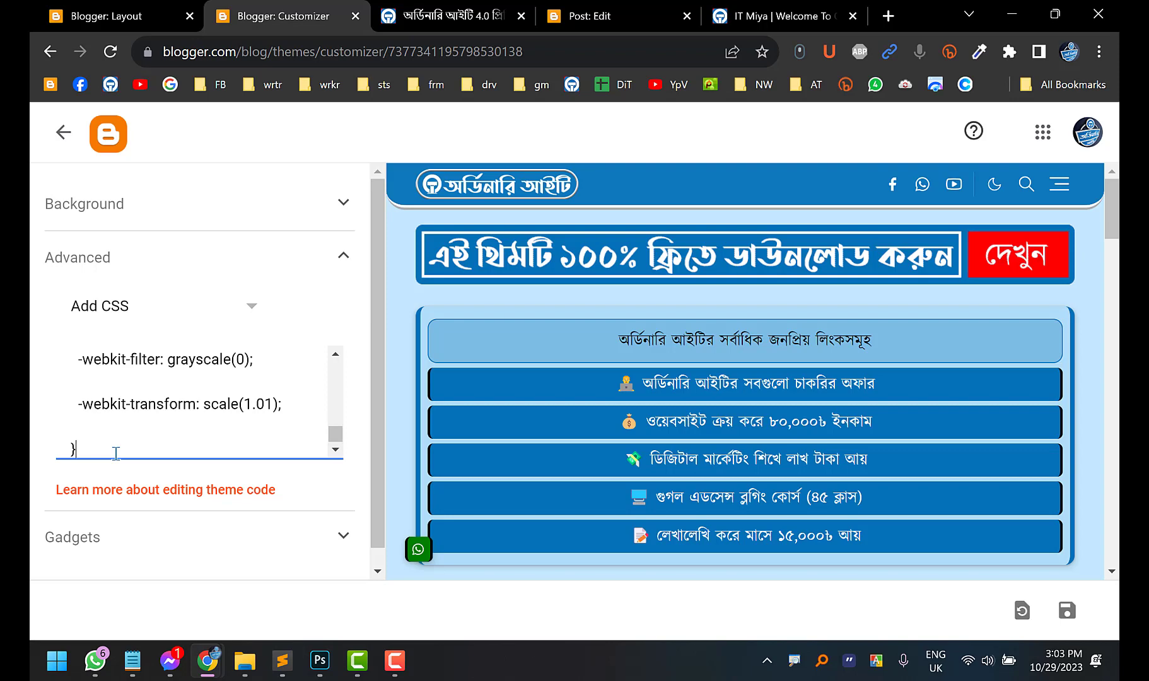
click(1067, 611)
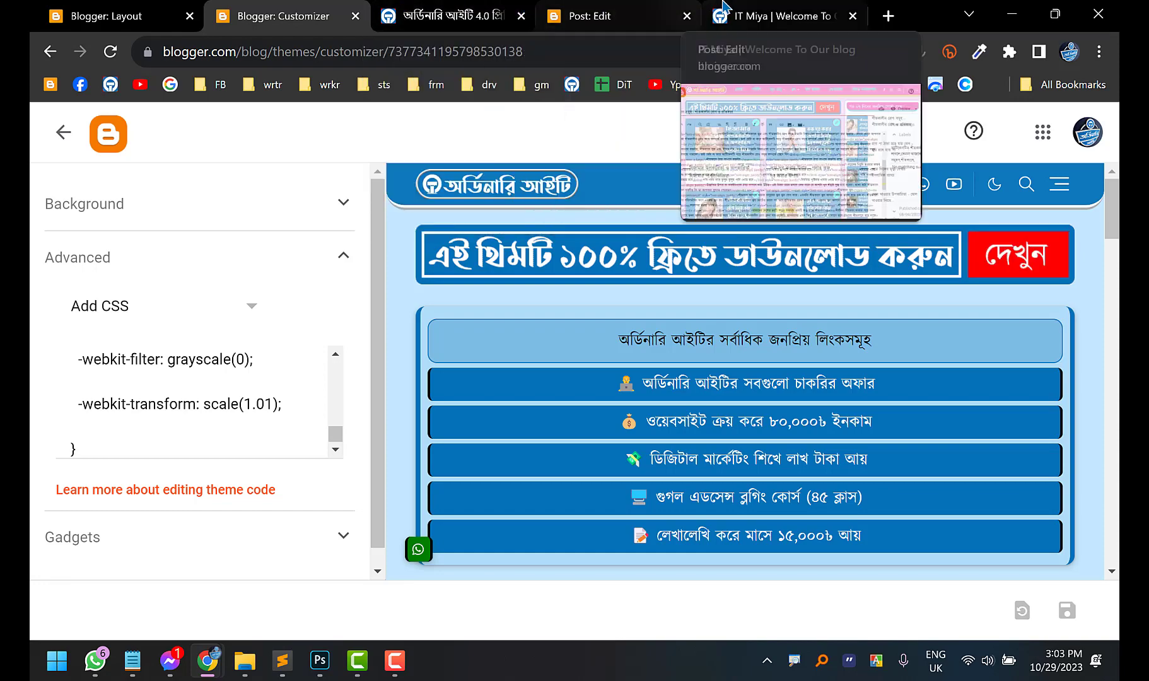
Reload the IT Miya website to check the header logo's colorize effect
click(754, 8)
click(111, 51)
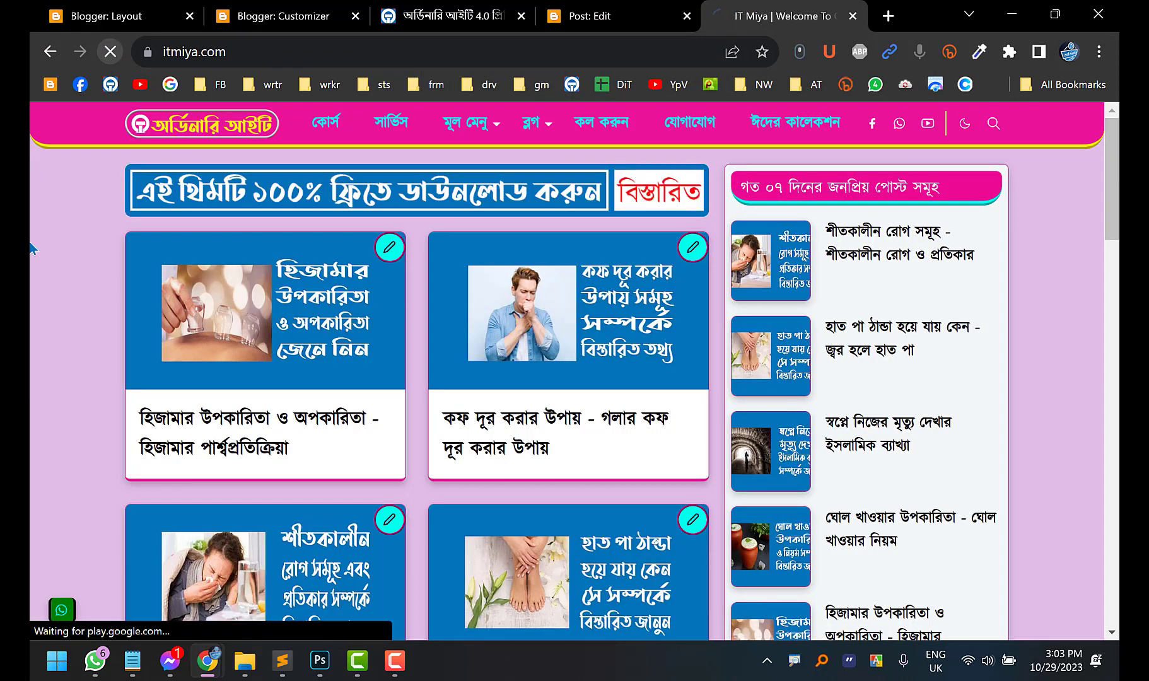